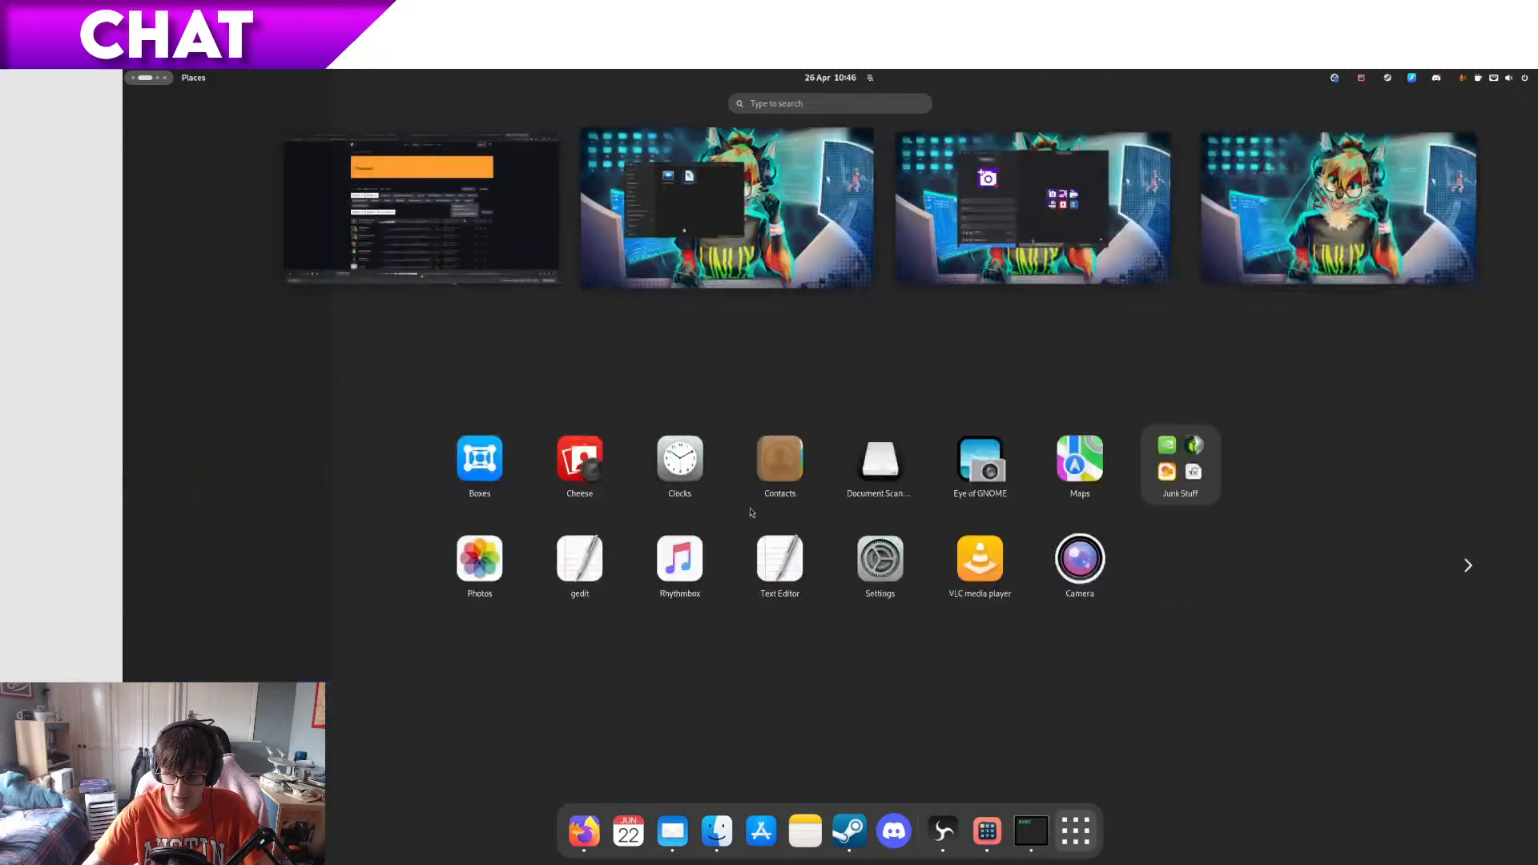
- Launch ArmorPaint from the Texturing Programs folder and open the recent project ac_unit.arm
scroll(748, 511, "down", 2)
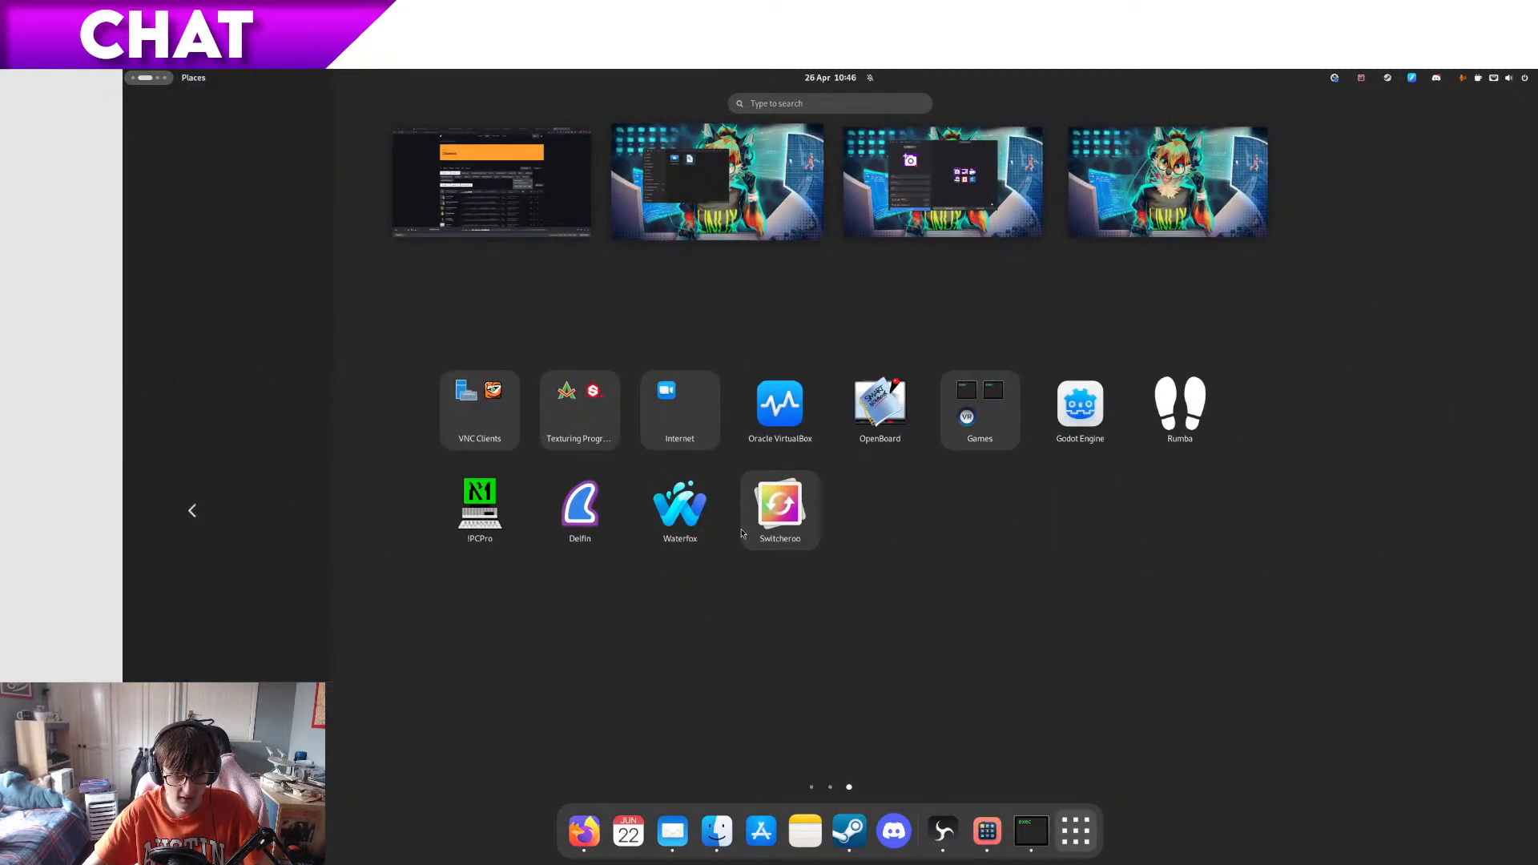
left_click(614, 418)
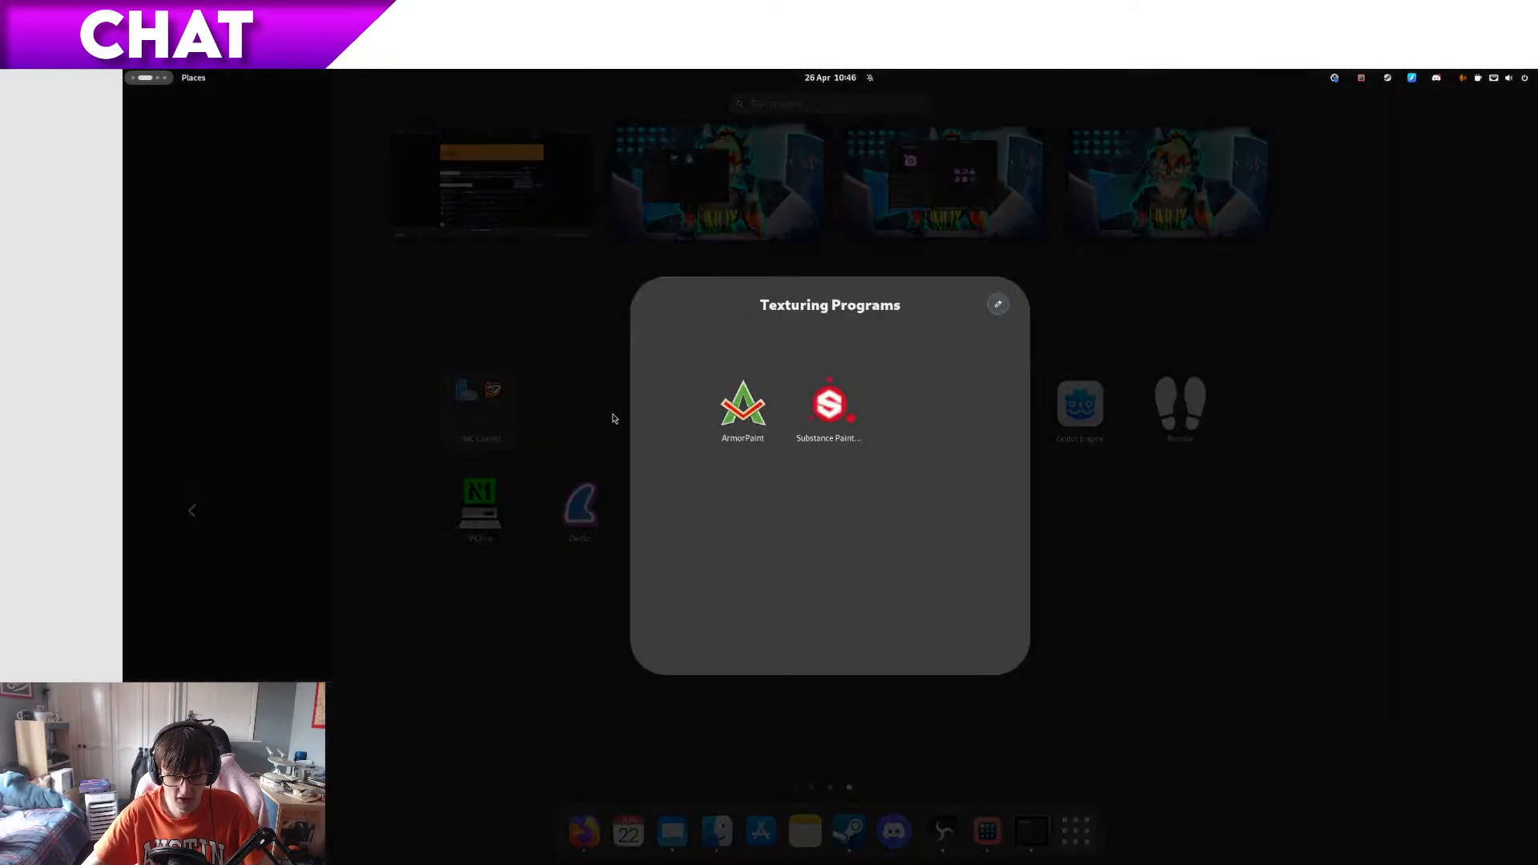
left_click(705, 416)
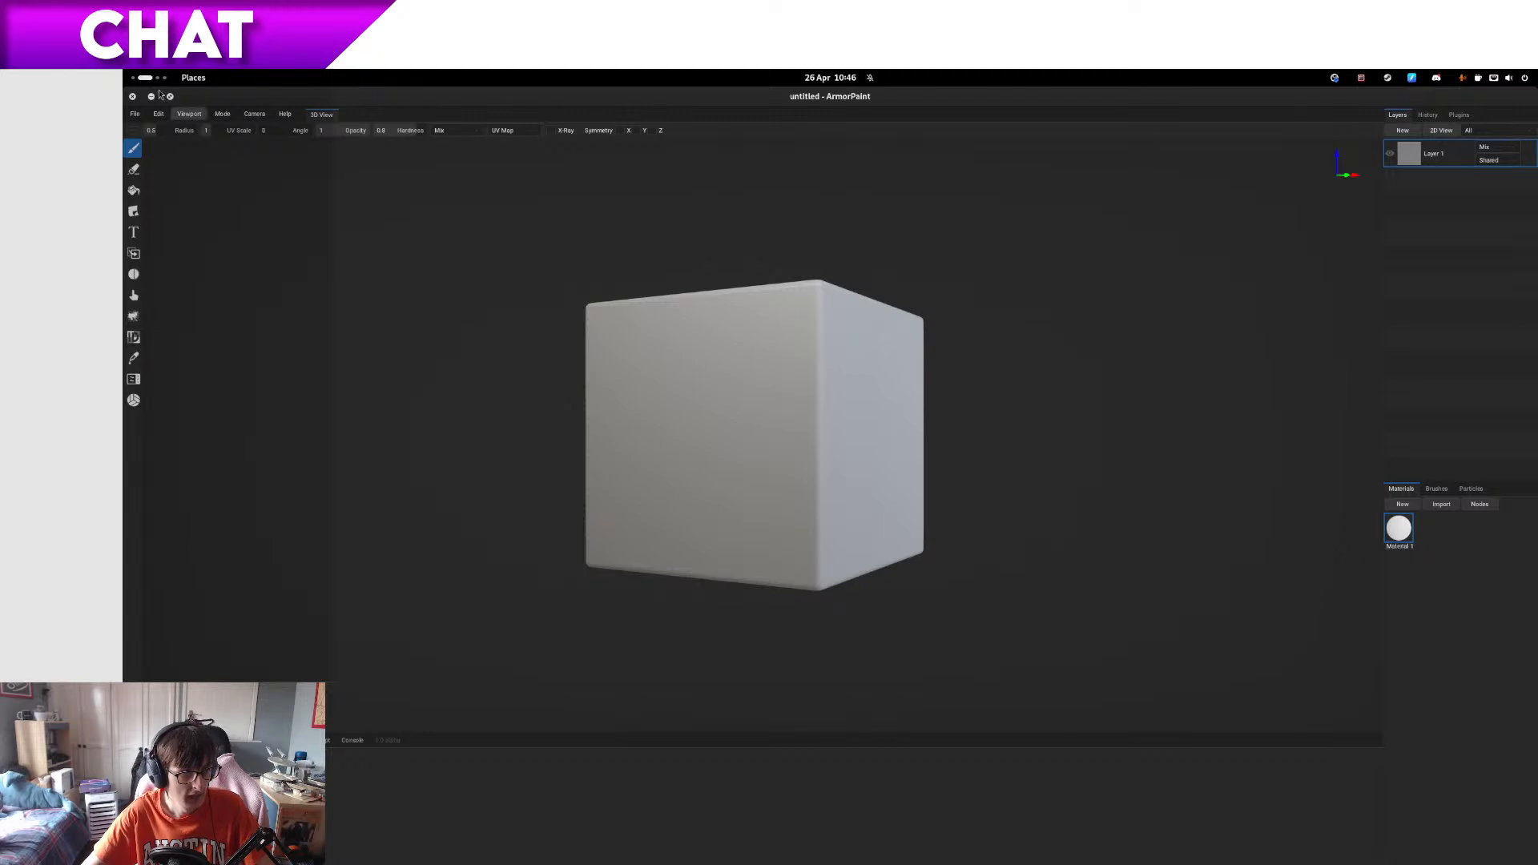
left_click(134, 114)
left_click(166, 162)
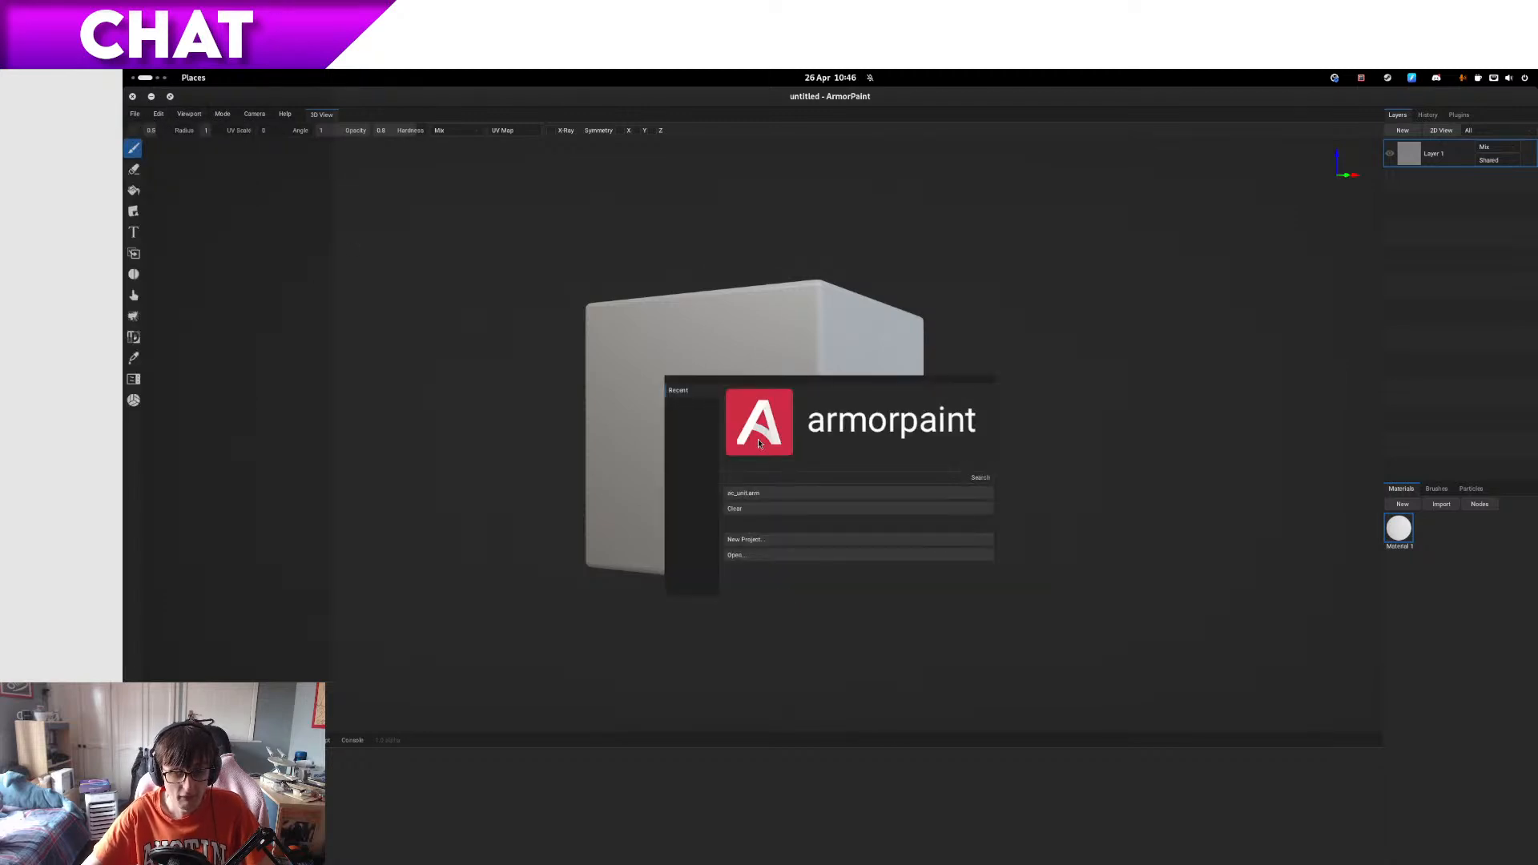
left_click(887, 492)
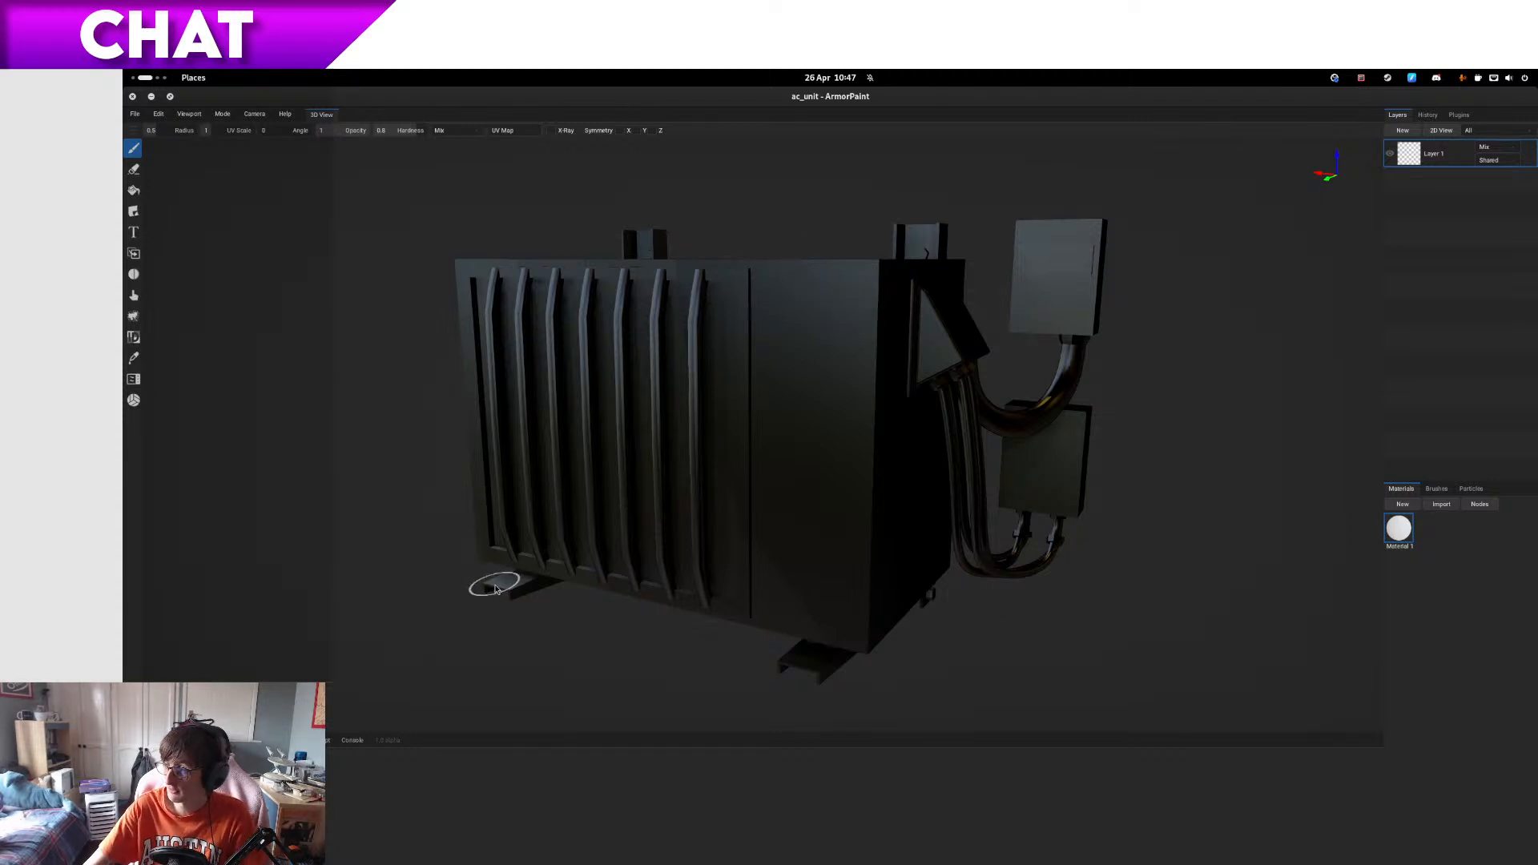
- Show the asset browser, switch to Files and copy the path stored in resource_location.txt in the resources folder
left_click(142, 741)
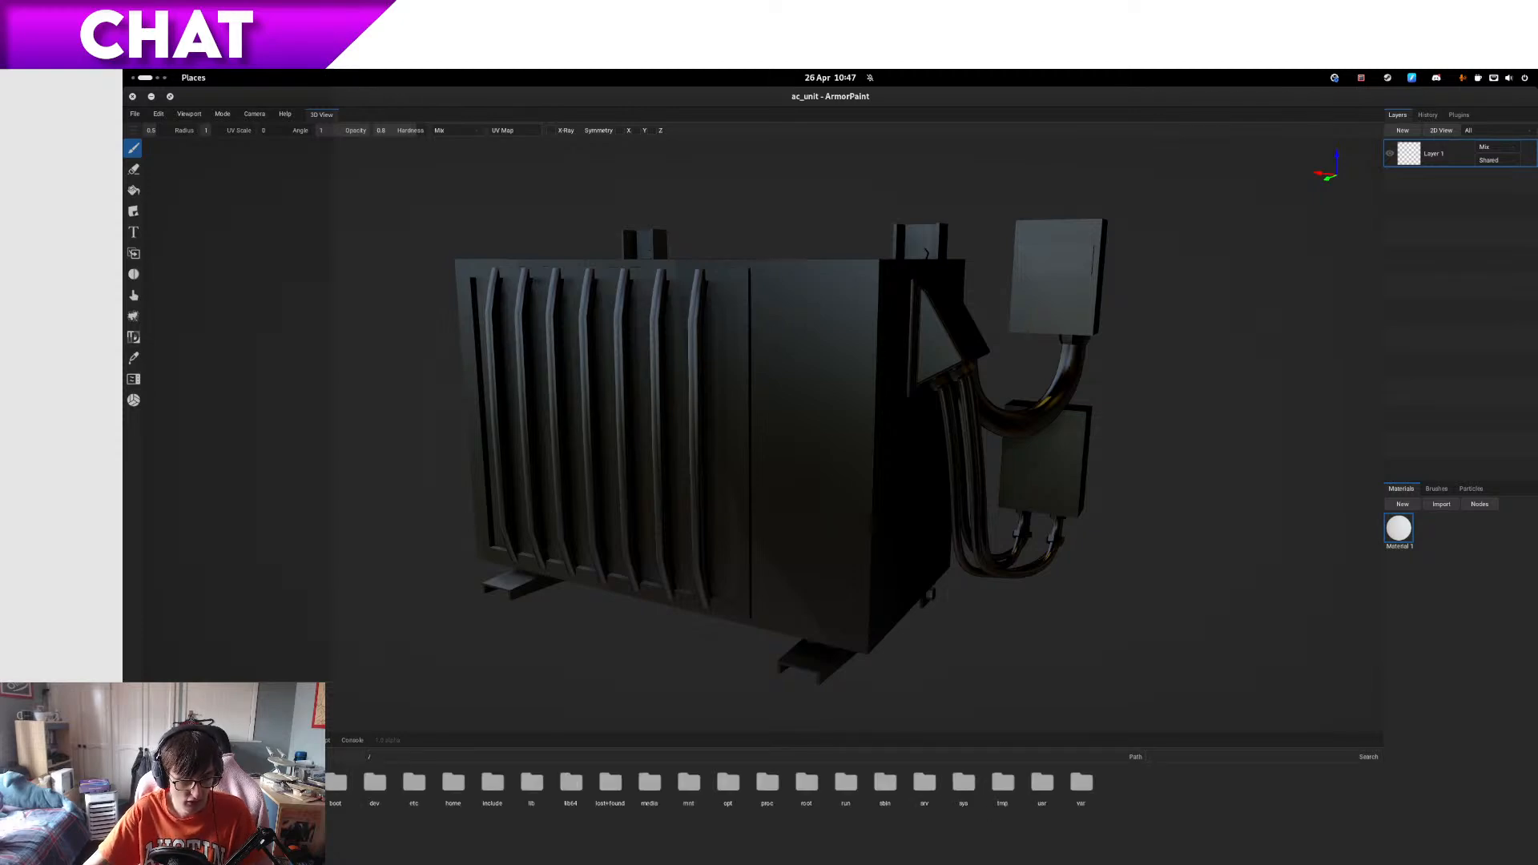
left_click(176, 740)
key("alt+Tab")
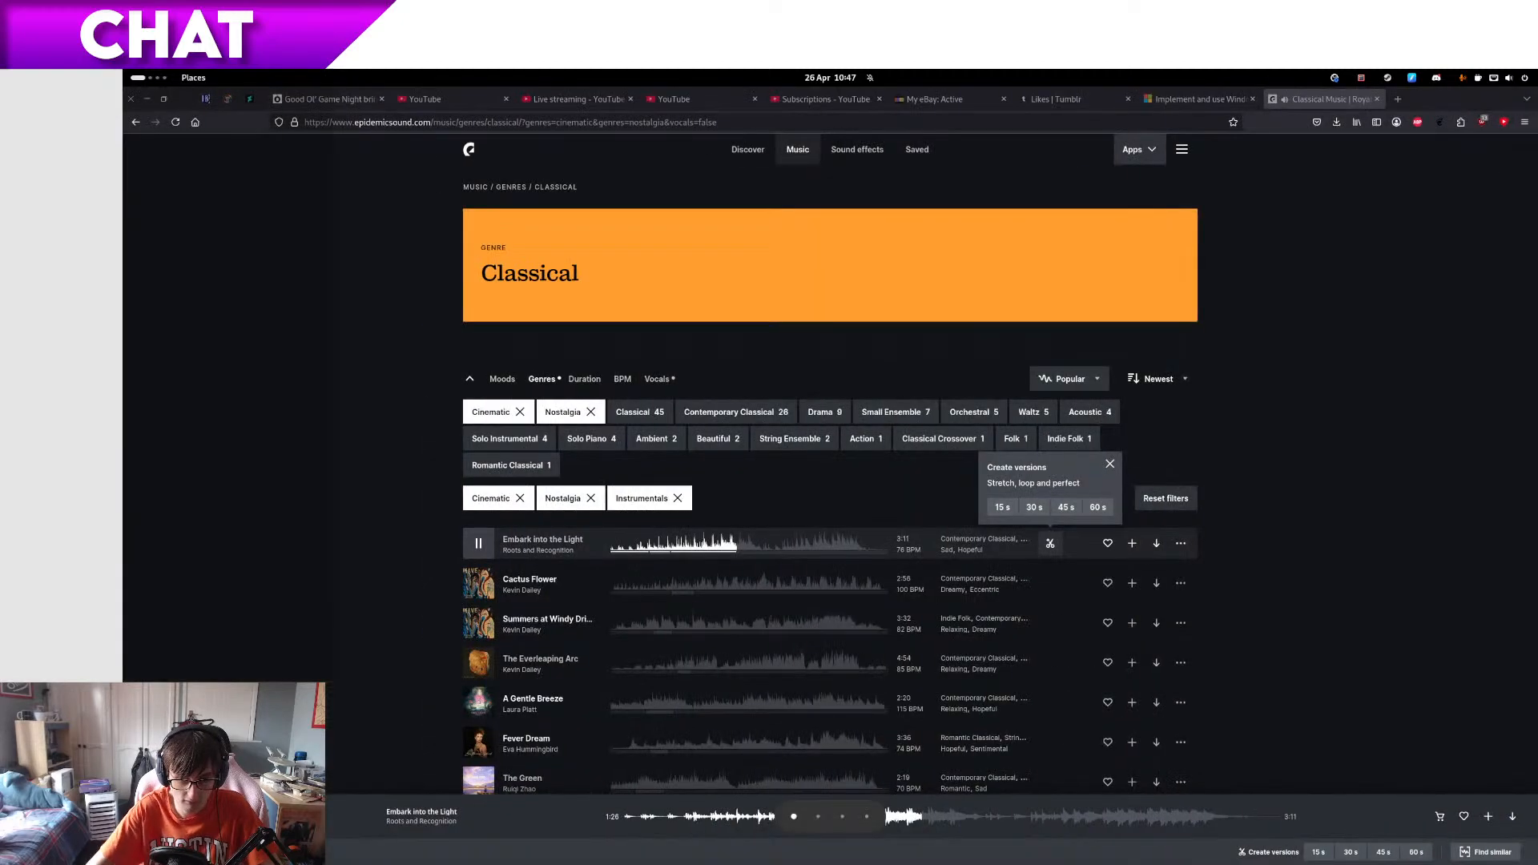
key("super")
left_click(453, 683)
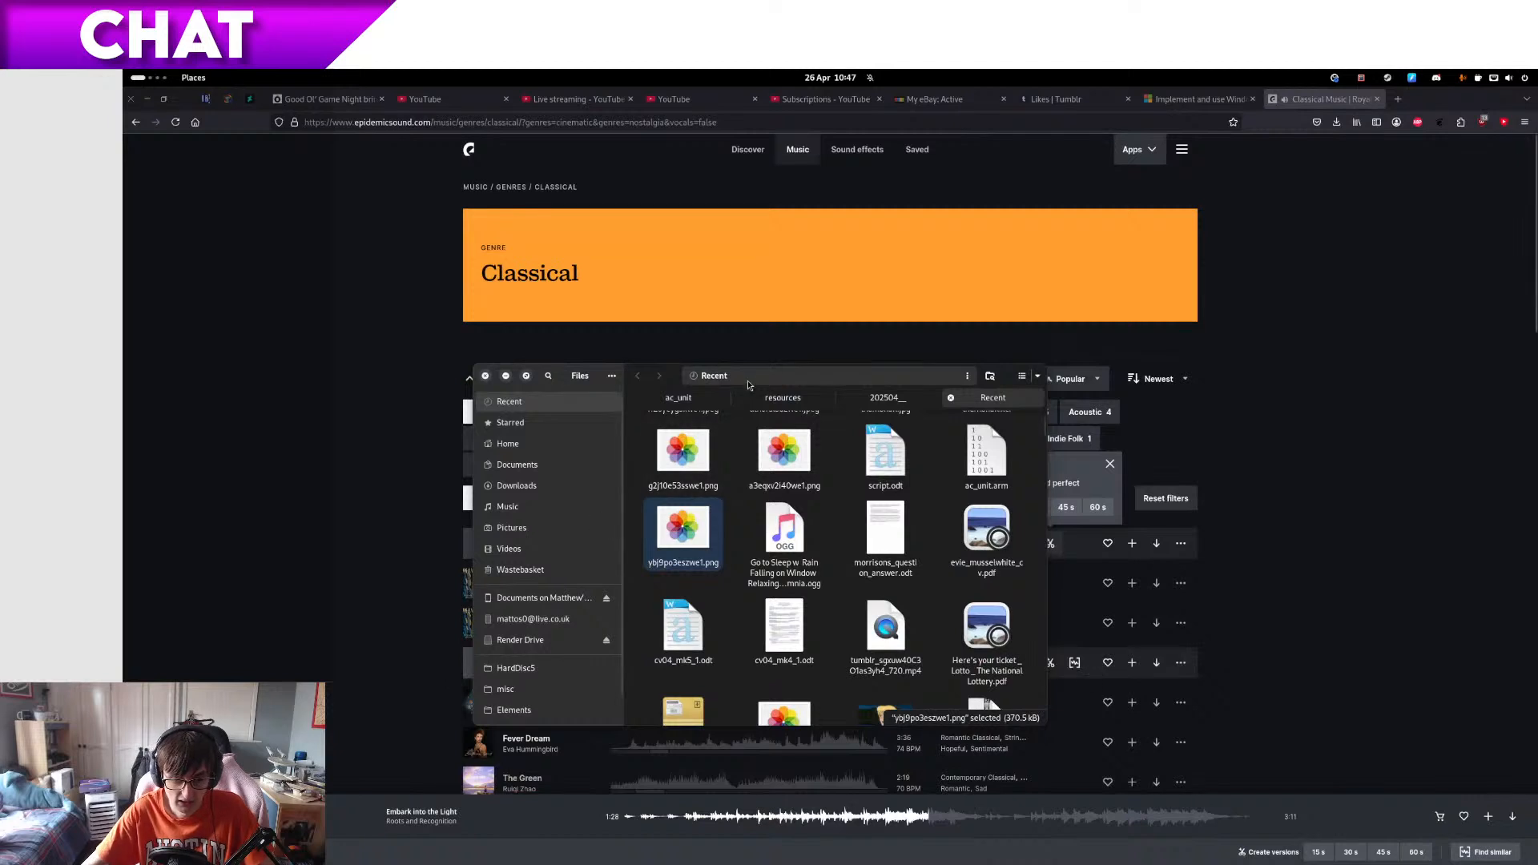
left_click(783, 398)
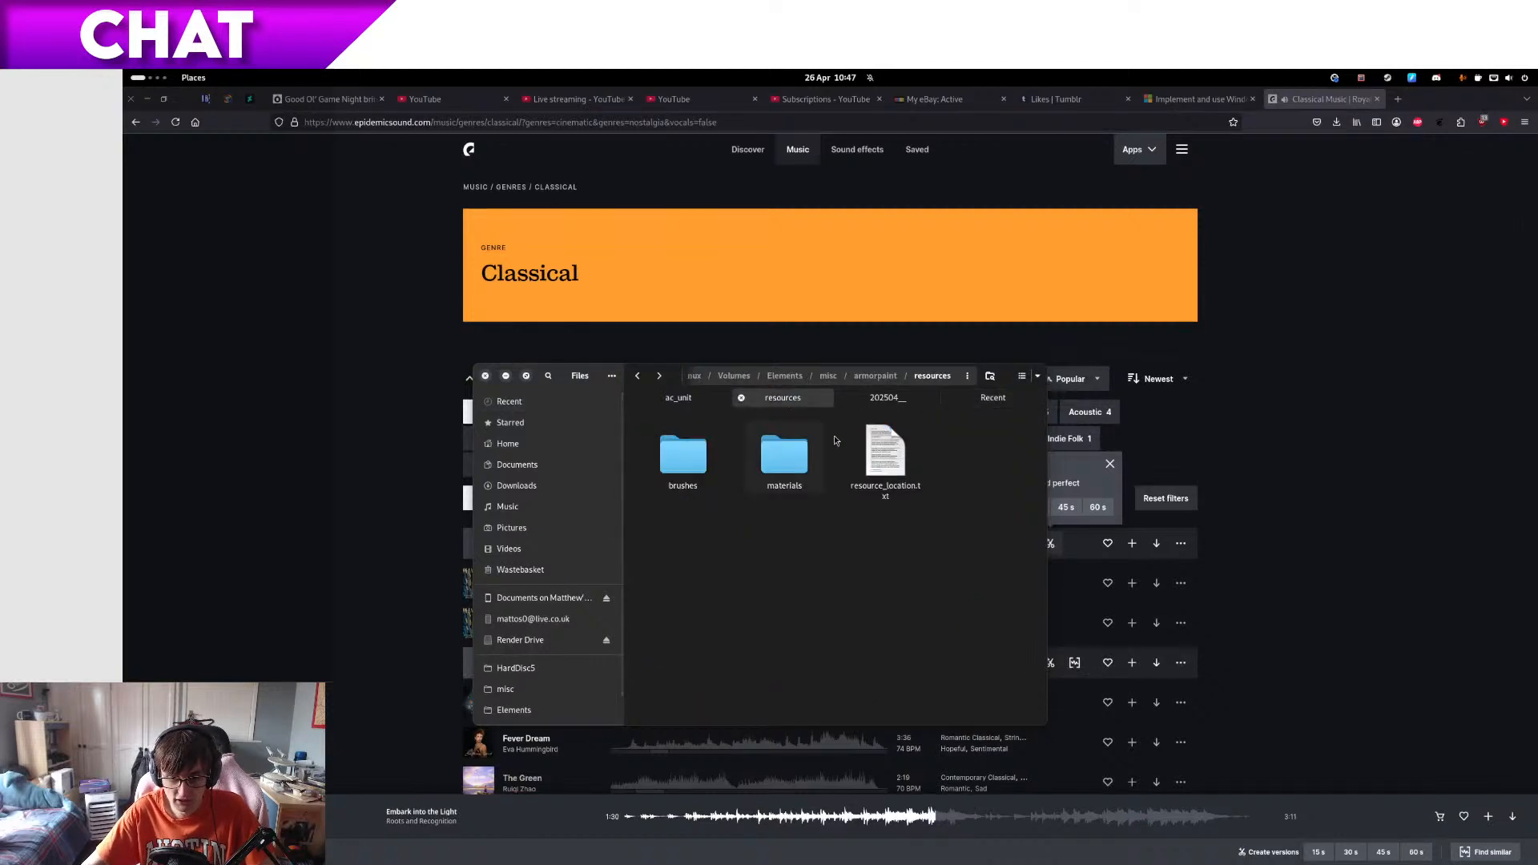
left_click(870, 455)
key("space")
key("ctrl+a")
key("ctrl+c")
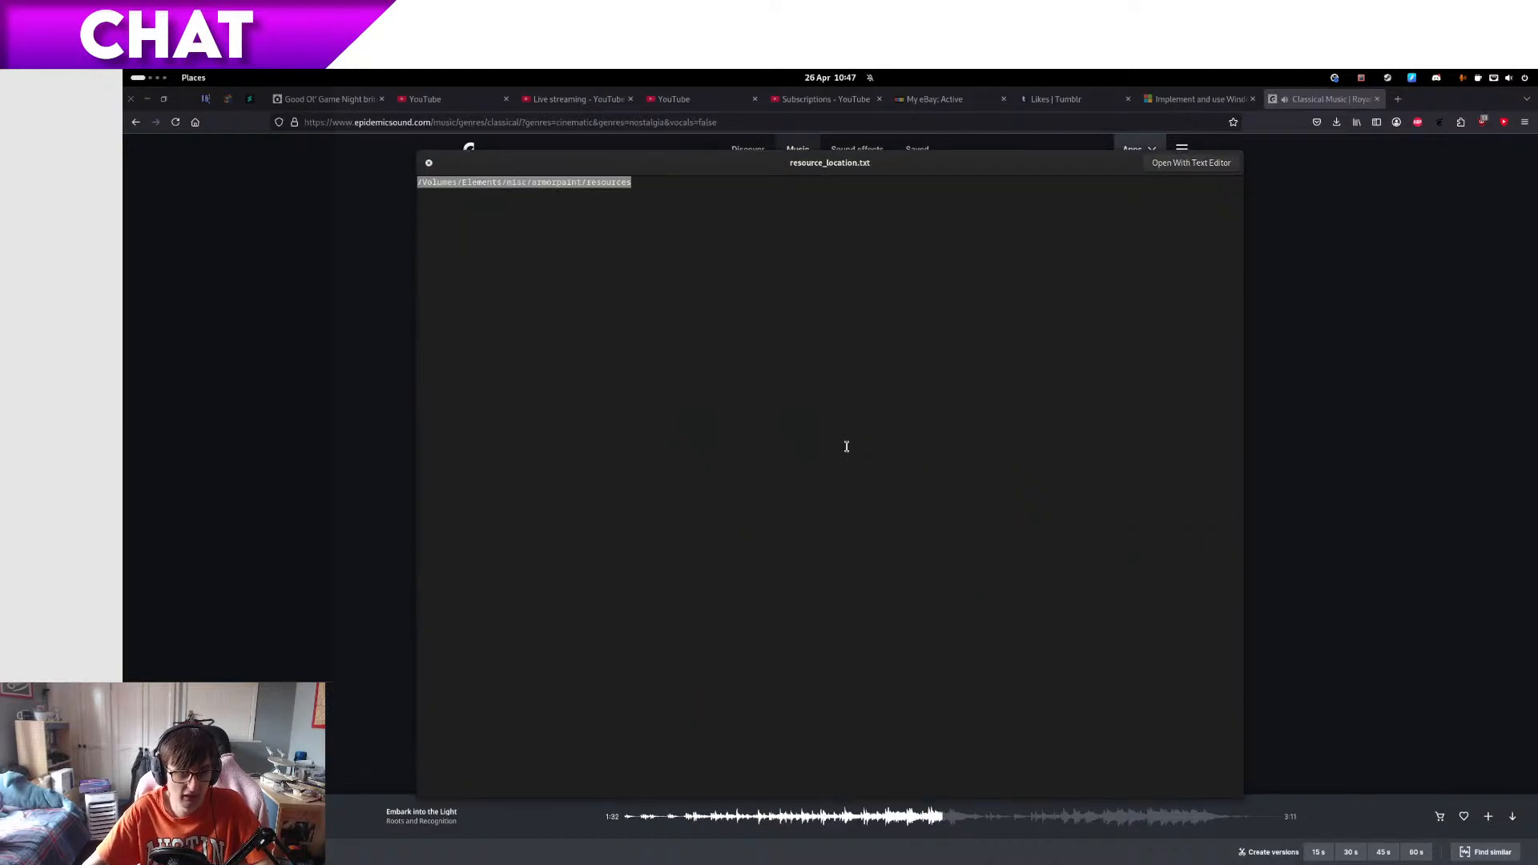
key("space")
- Switch to ArmorPaint, browse to materials/metal inside /Volumes/Elements/misc/armorpaint/resources and add radiator_fins1a to the project's materials
key("alt+Tab")
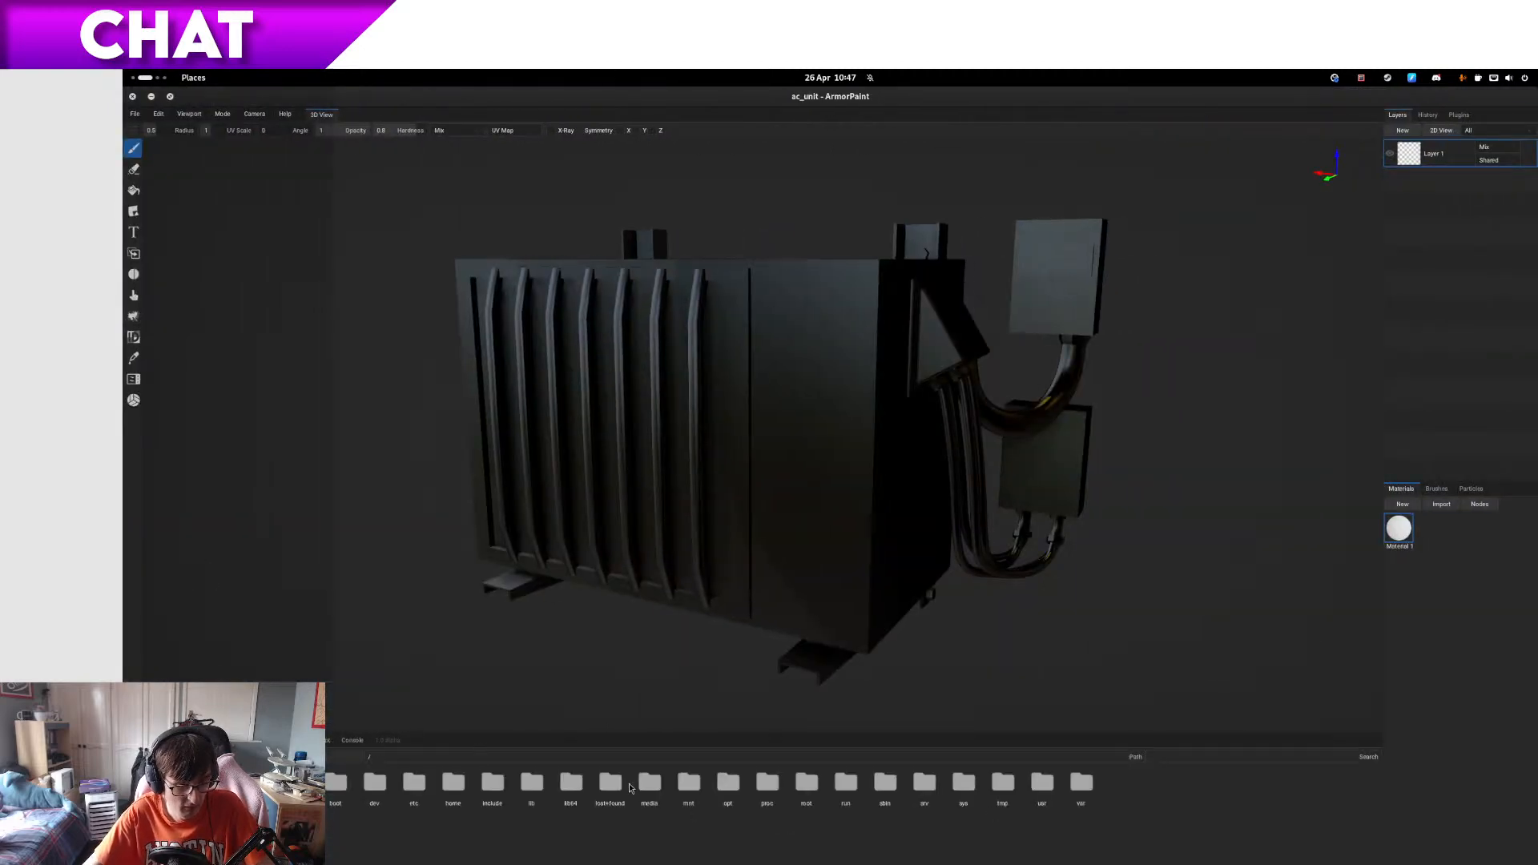
left_click(604, 758)
key("ctrl+v")
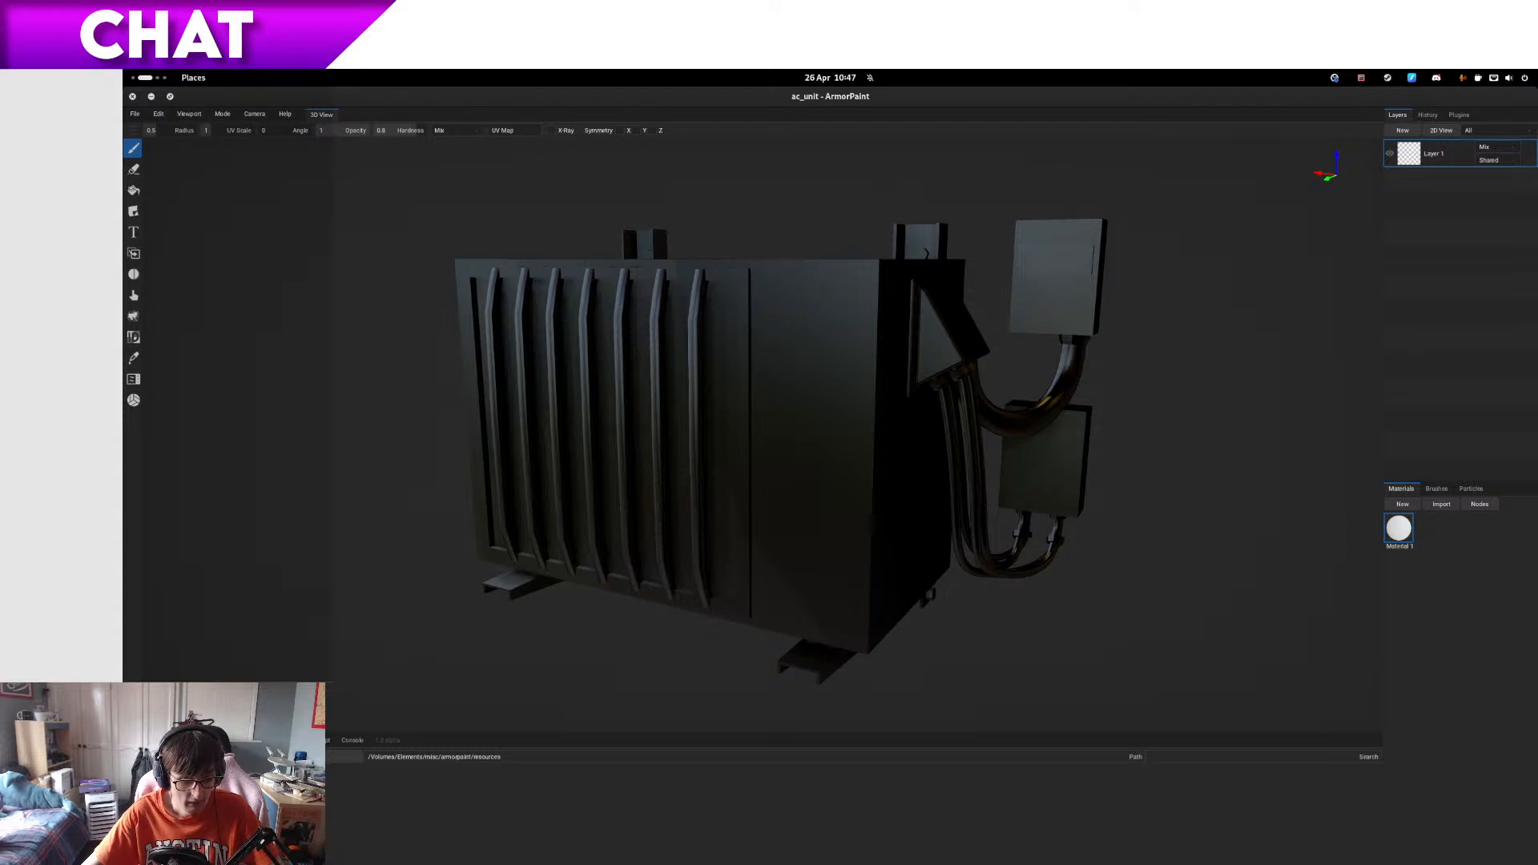
double_click(180, 782)
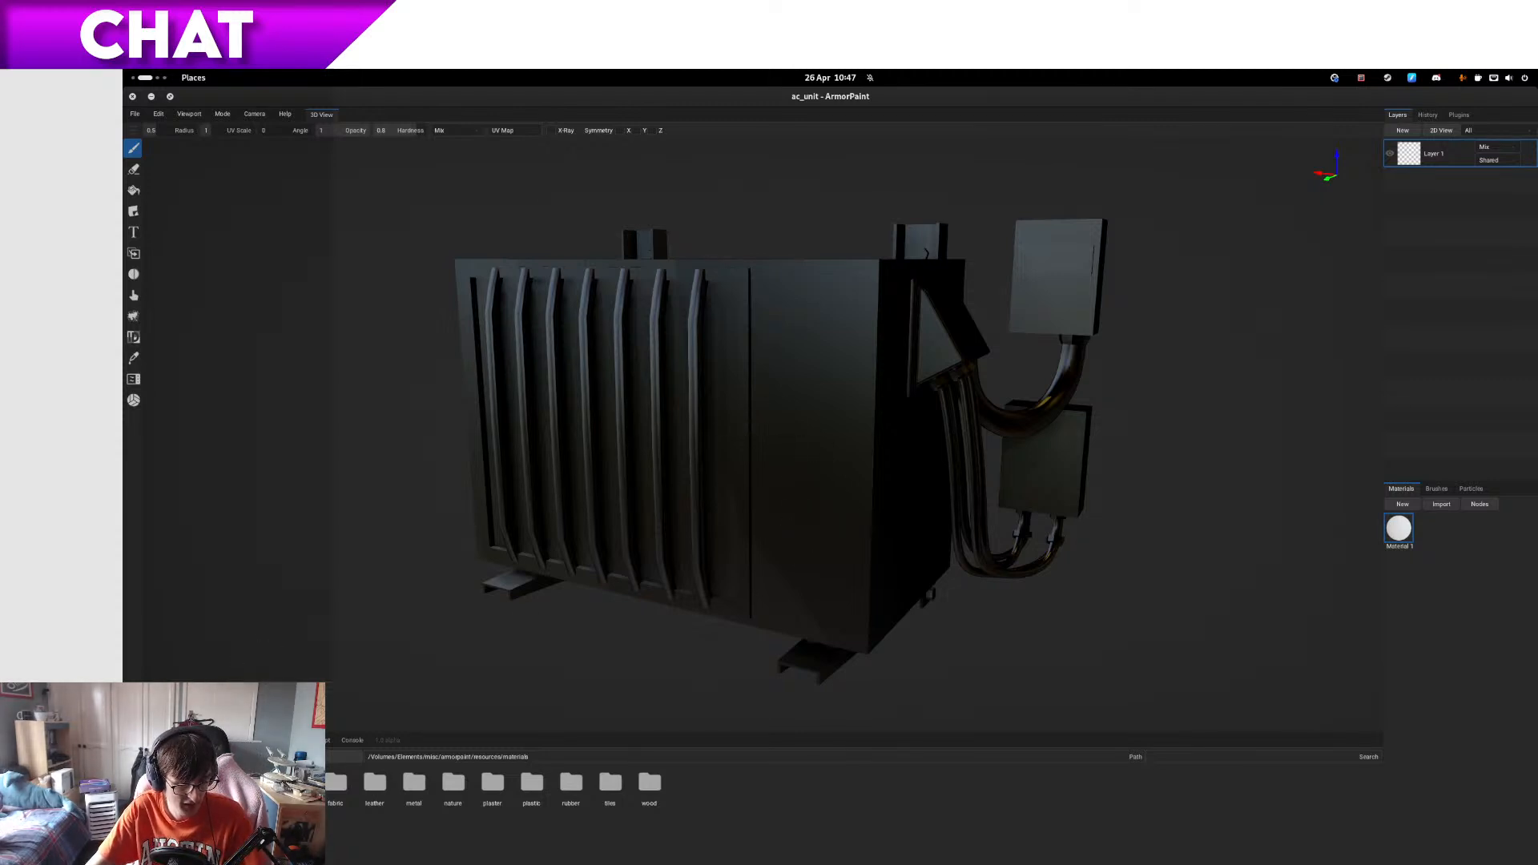
left_click(416, 786)
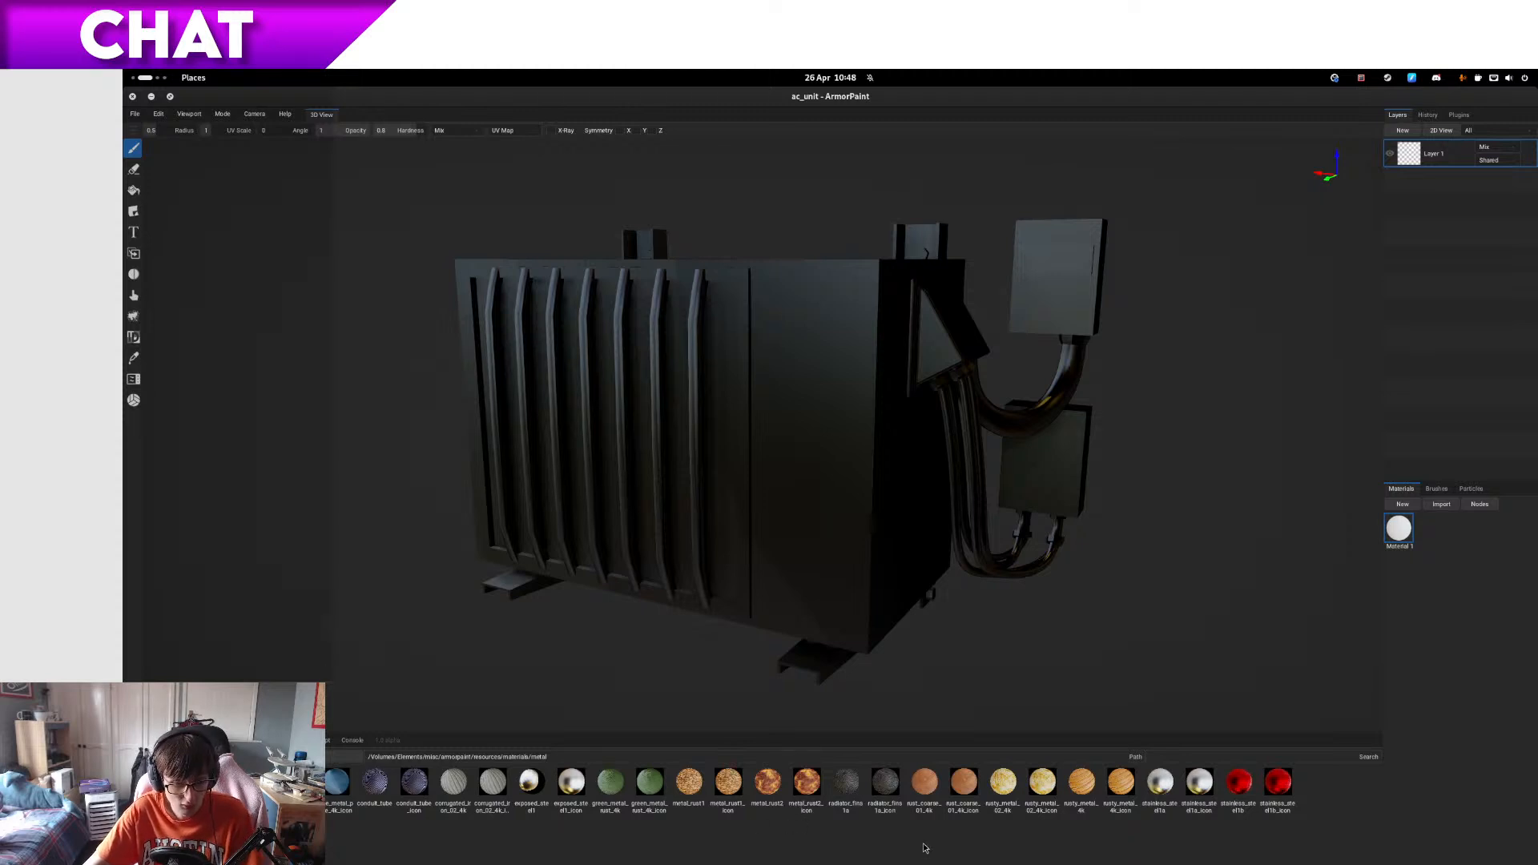
left_click_drag(846, 790, 1419, 603)
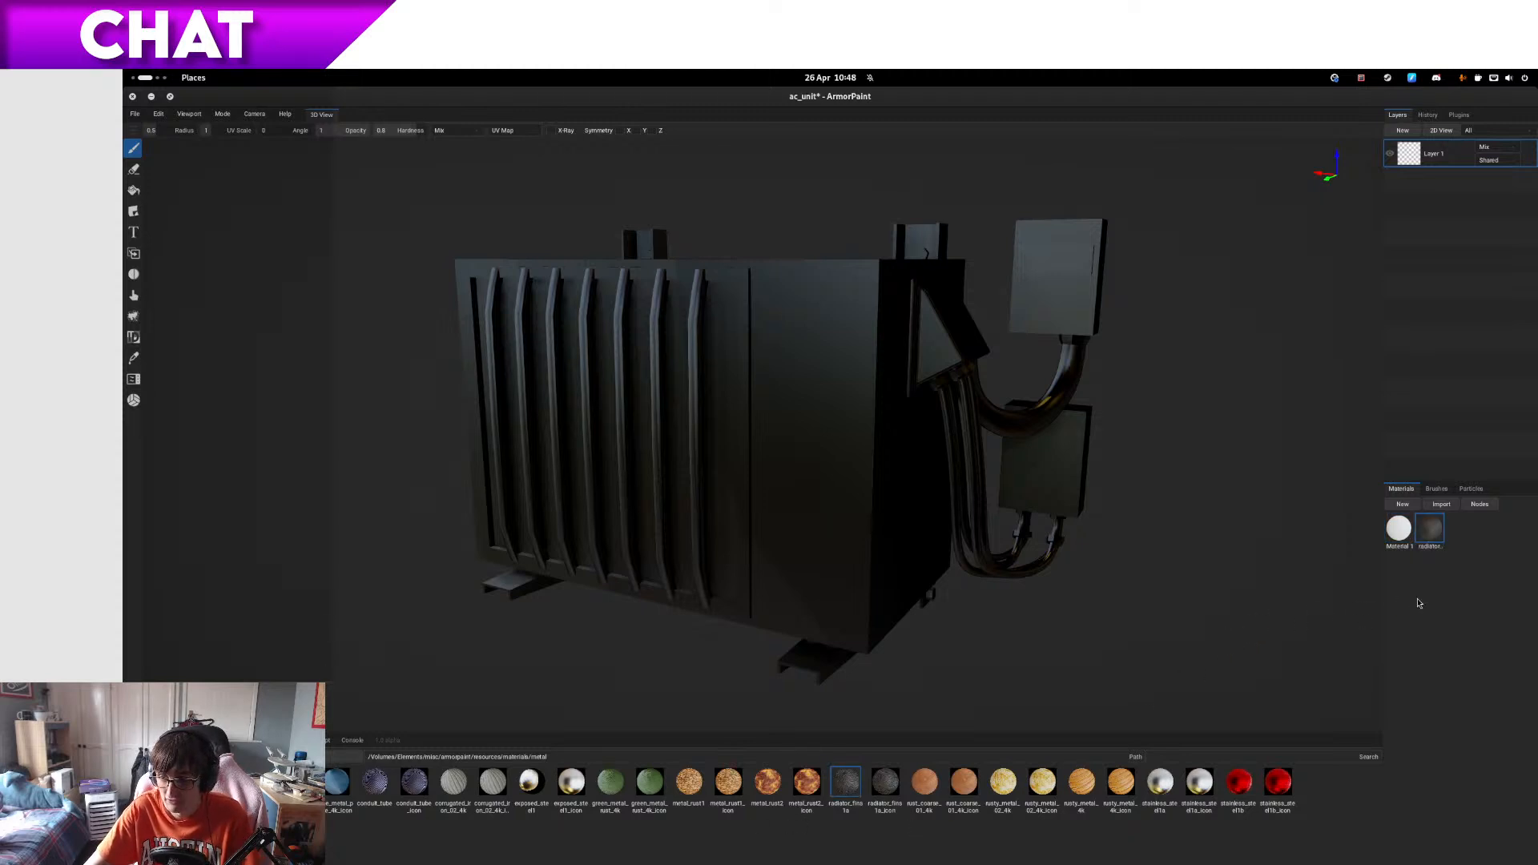
- Set the RGB base color of Material 1 to full white in its node graph
left_click(1399, 528)
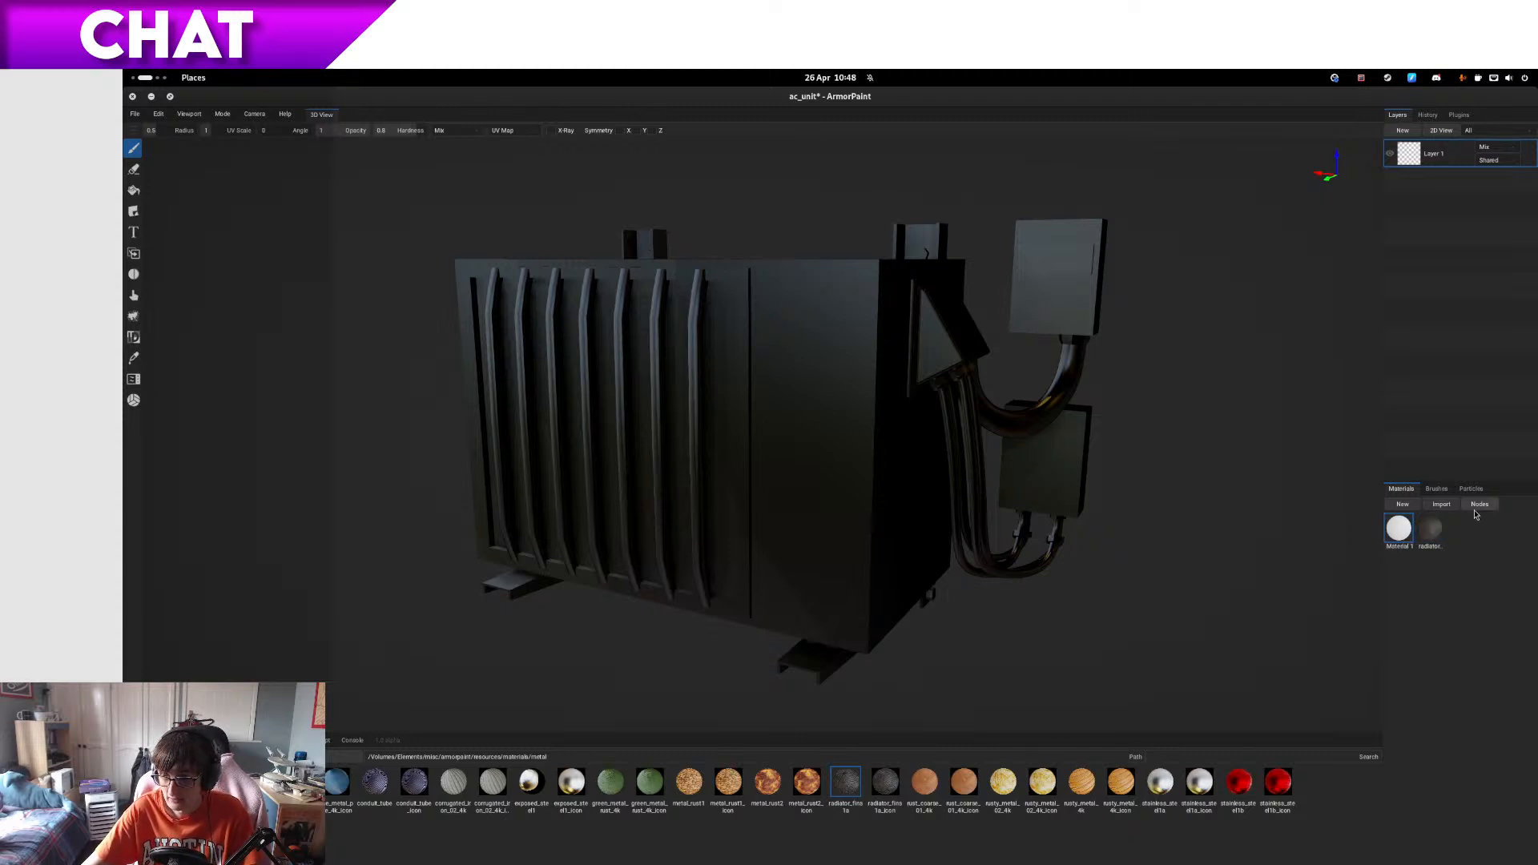
left_click(1477, 507)
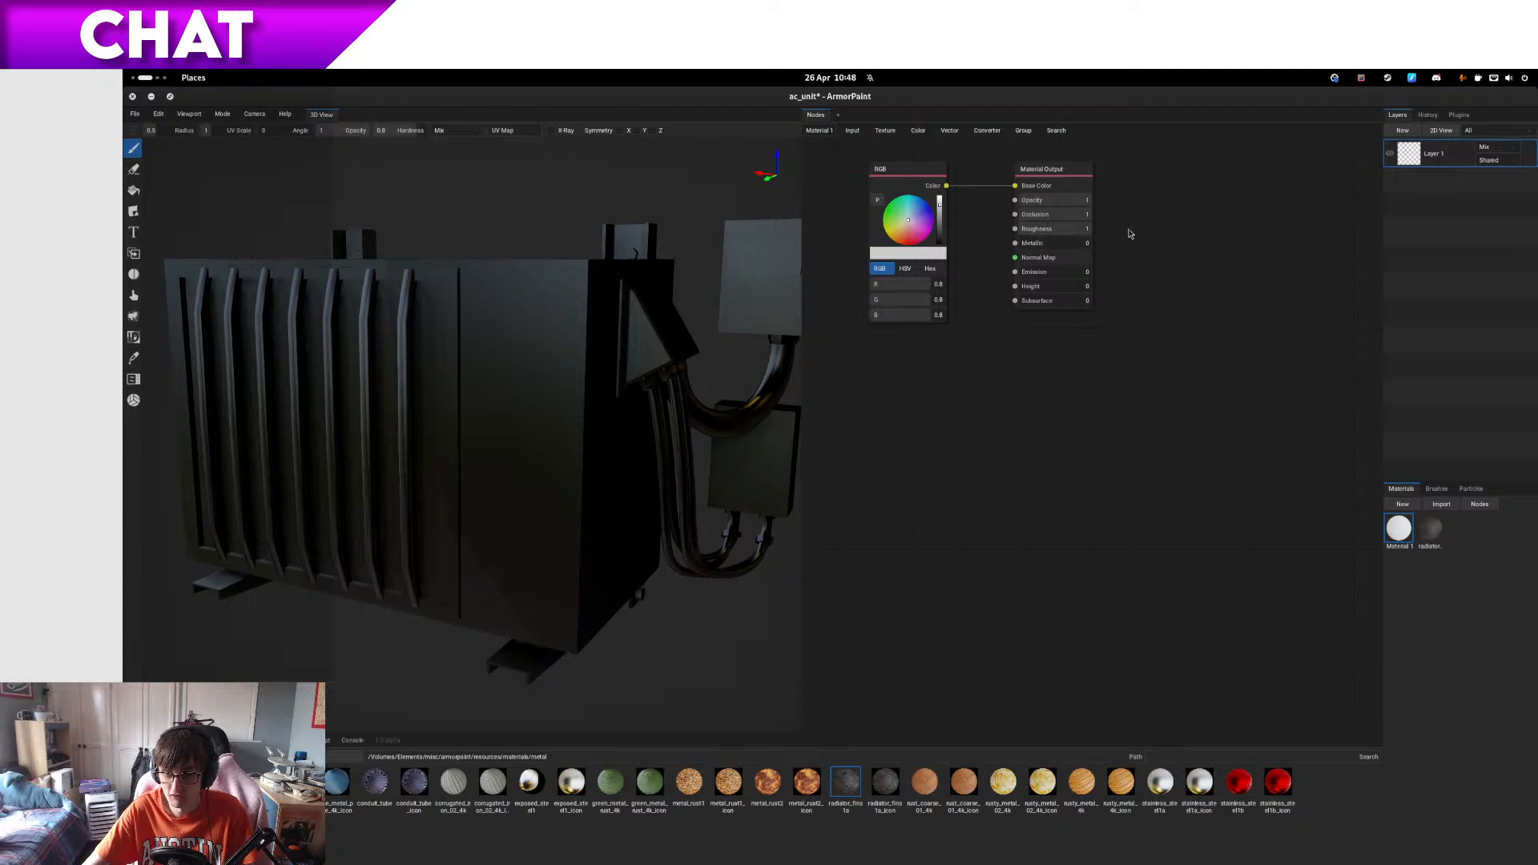
left_click_drag(940, 204, 940, 193)
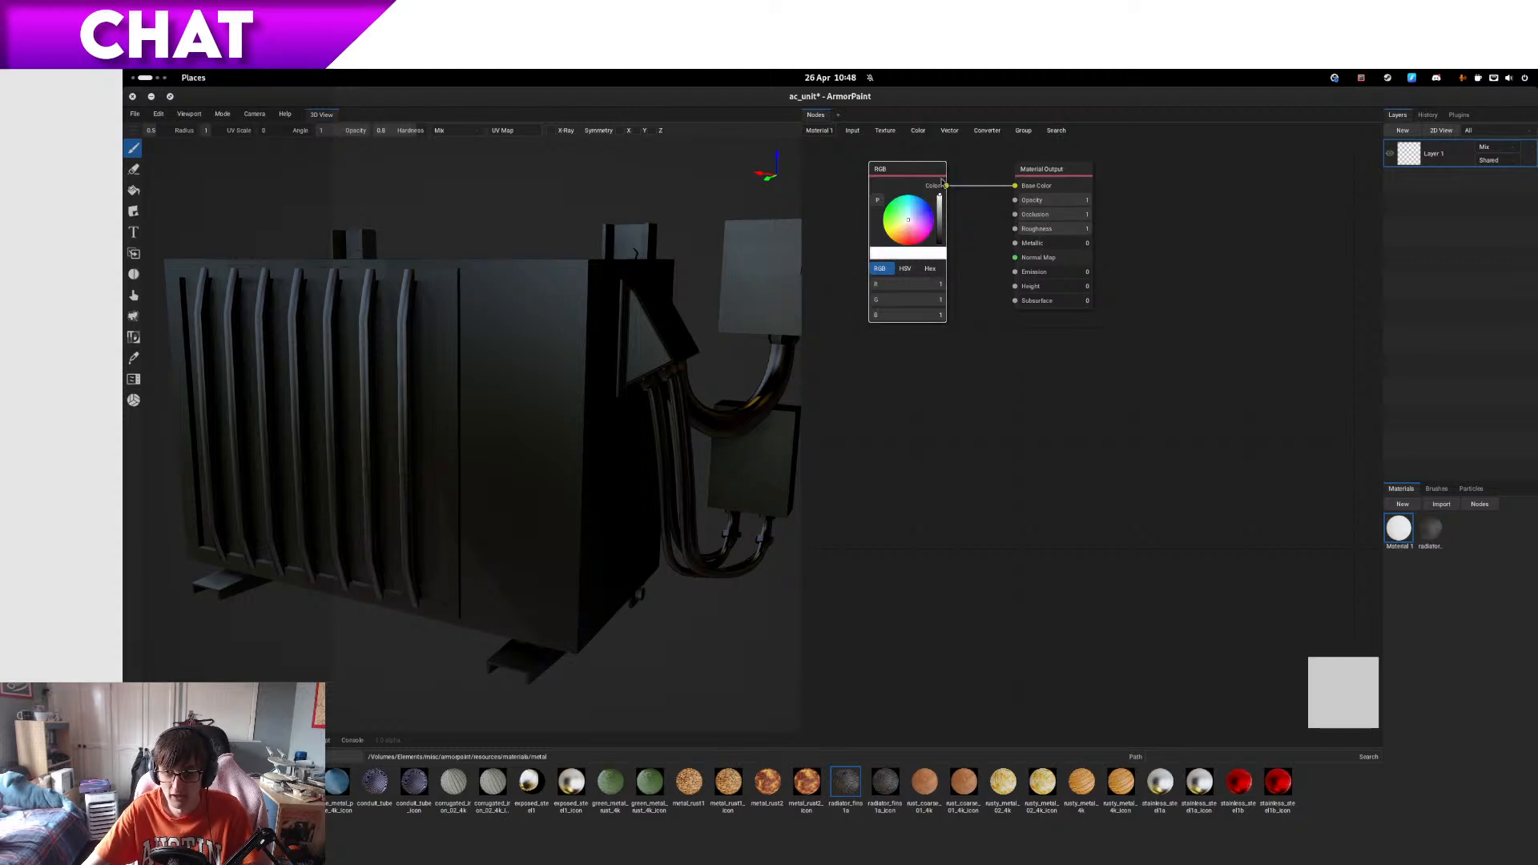
- Rename Material 1 as mask_colour_set and close the node editor
left_click(824, 129)
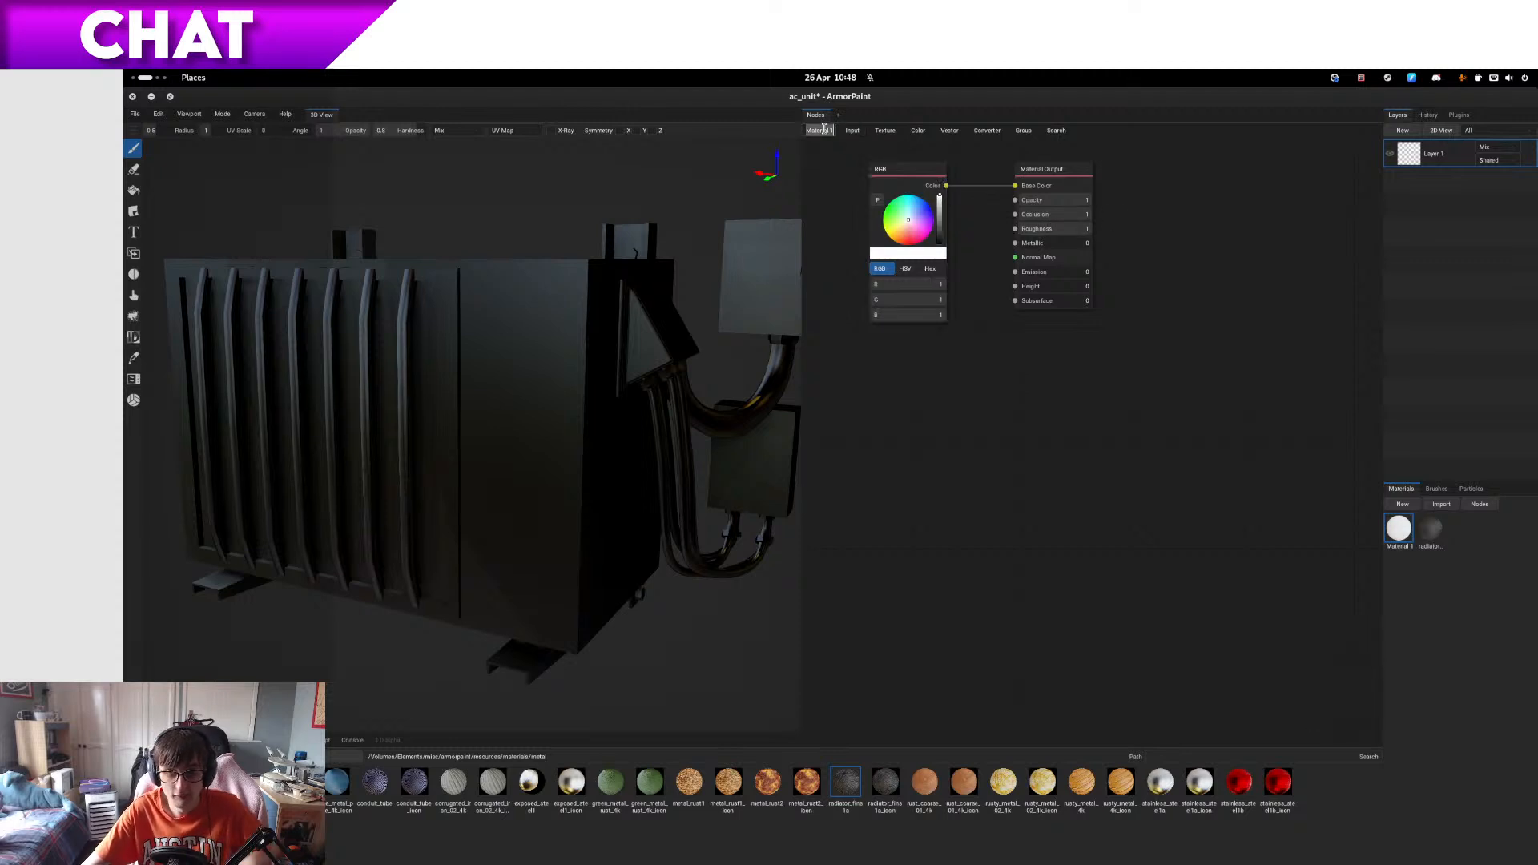
type("mask_")
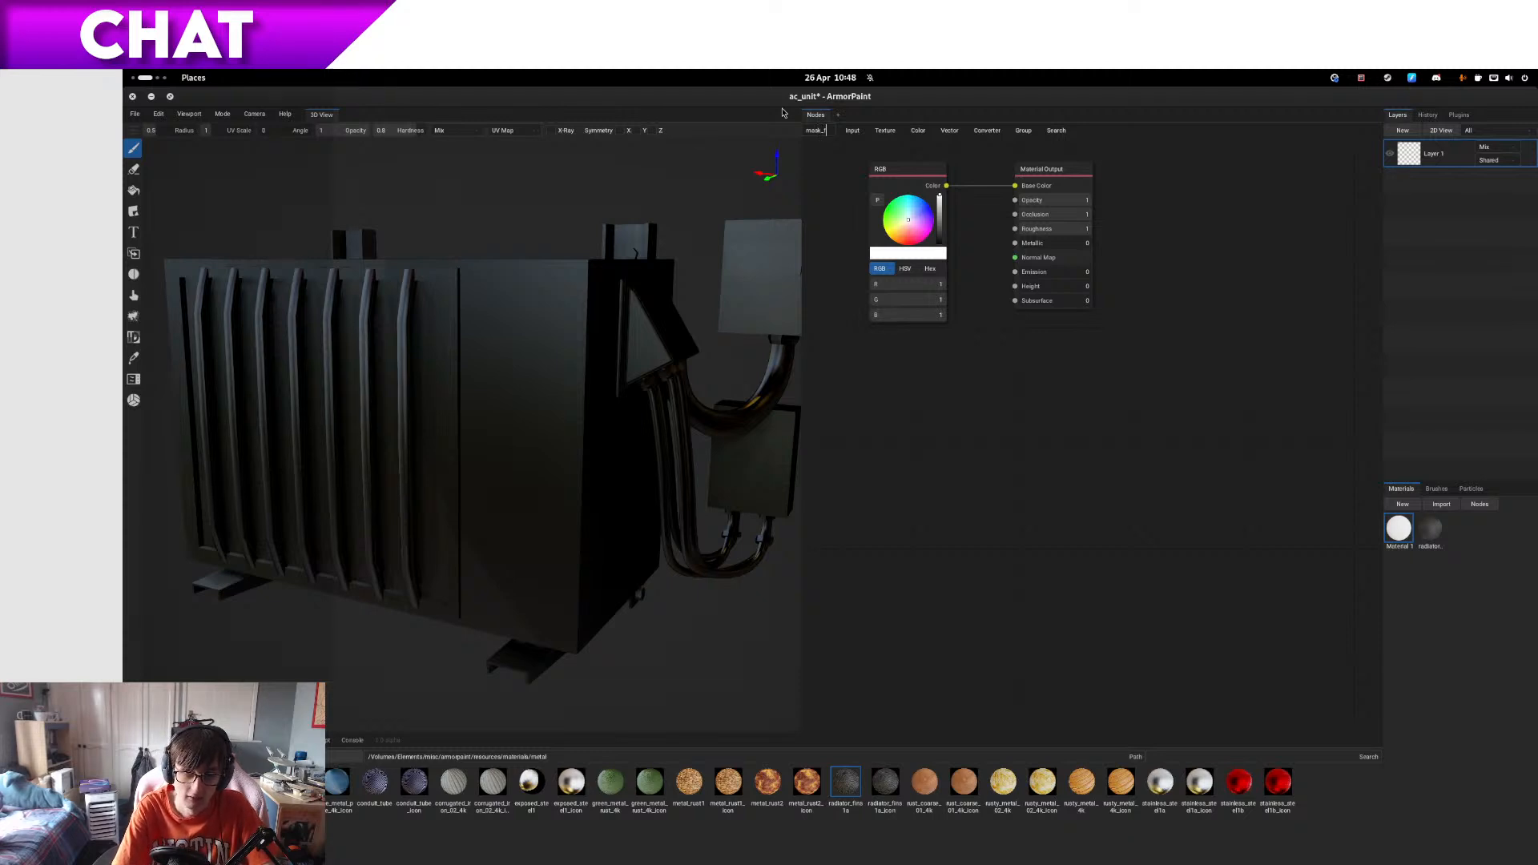
type("colou")
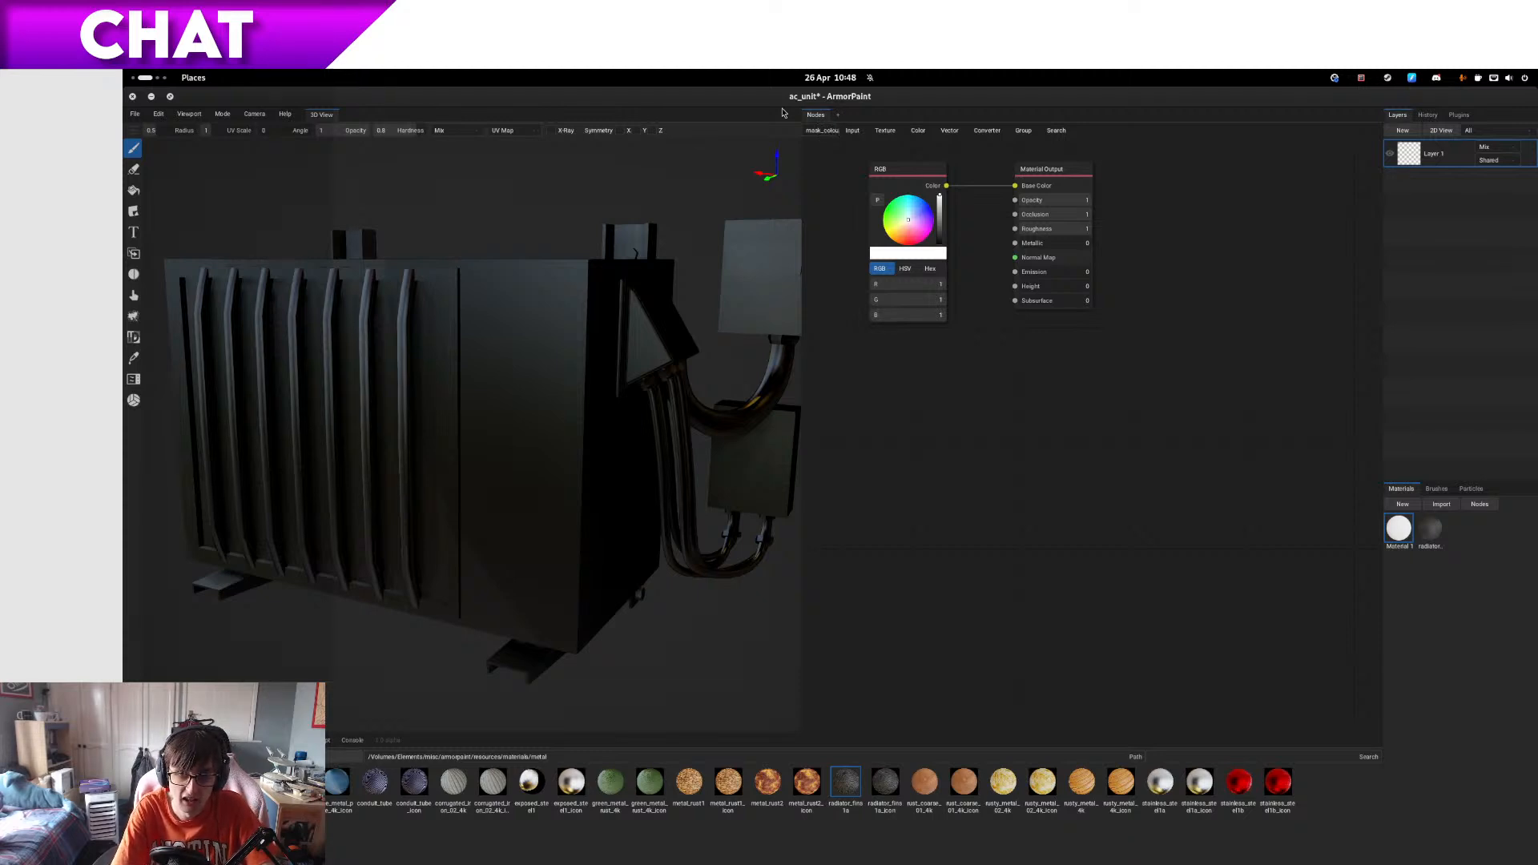
type("r_set")
key("Return")
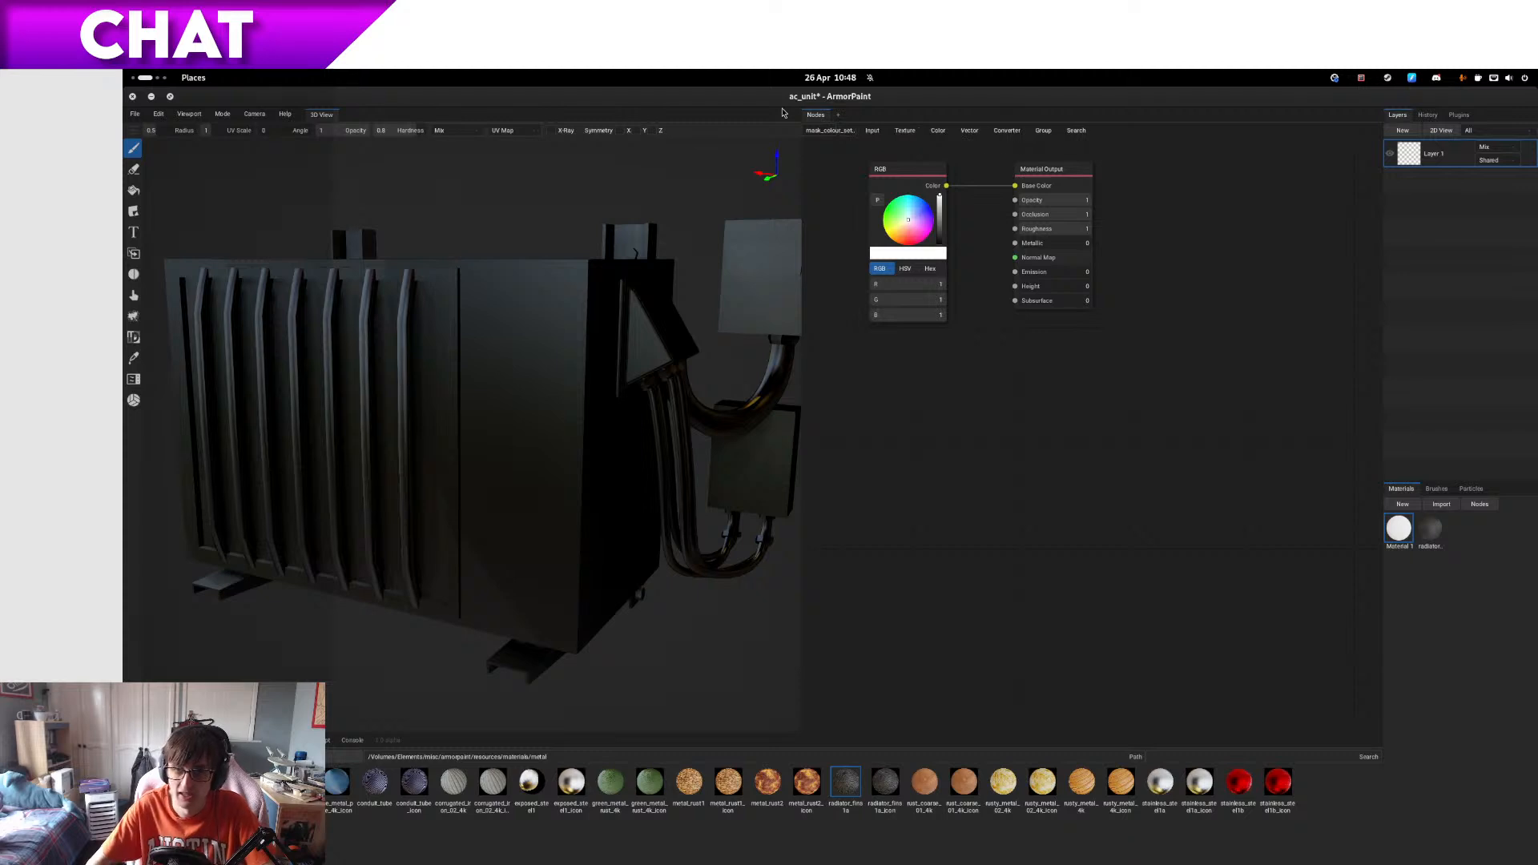
left_click(1480, 504)
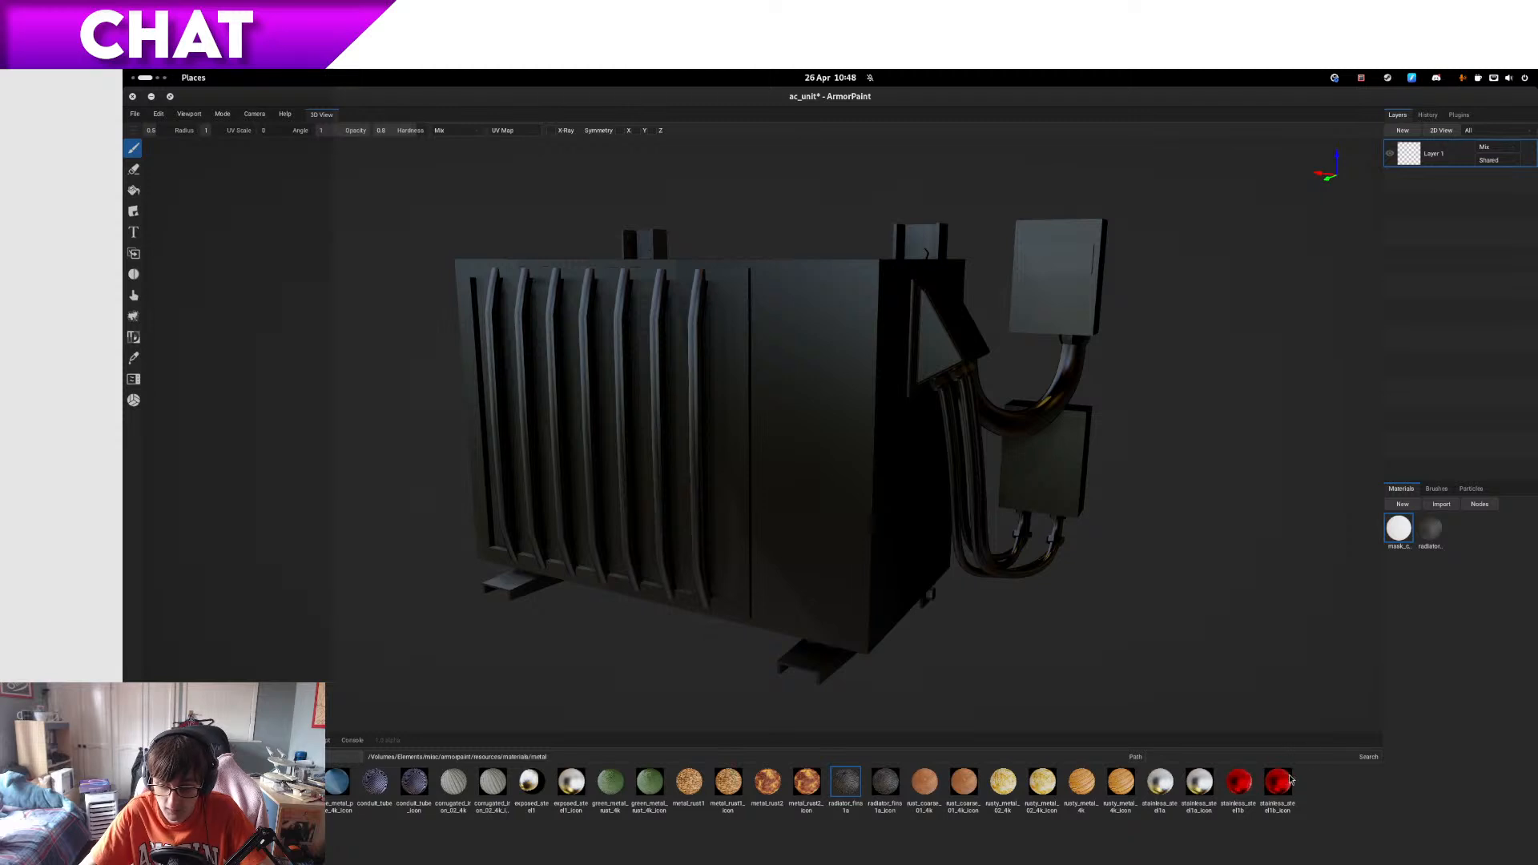
- Return the asset browser to the /Volumes/Elements/misc/armorpaint/resources folder
left_click(338, 757)
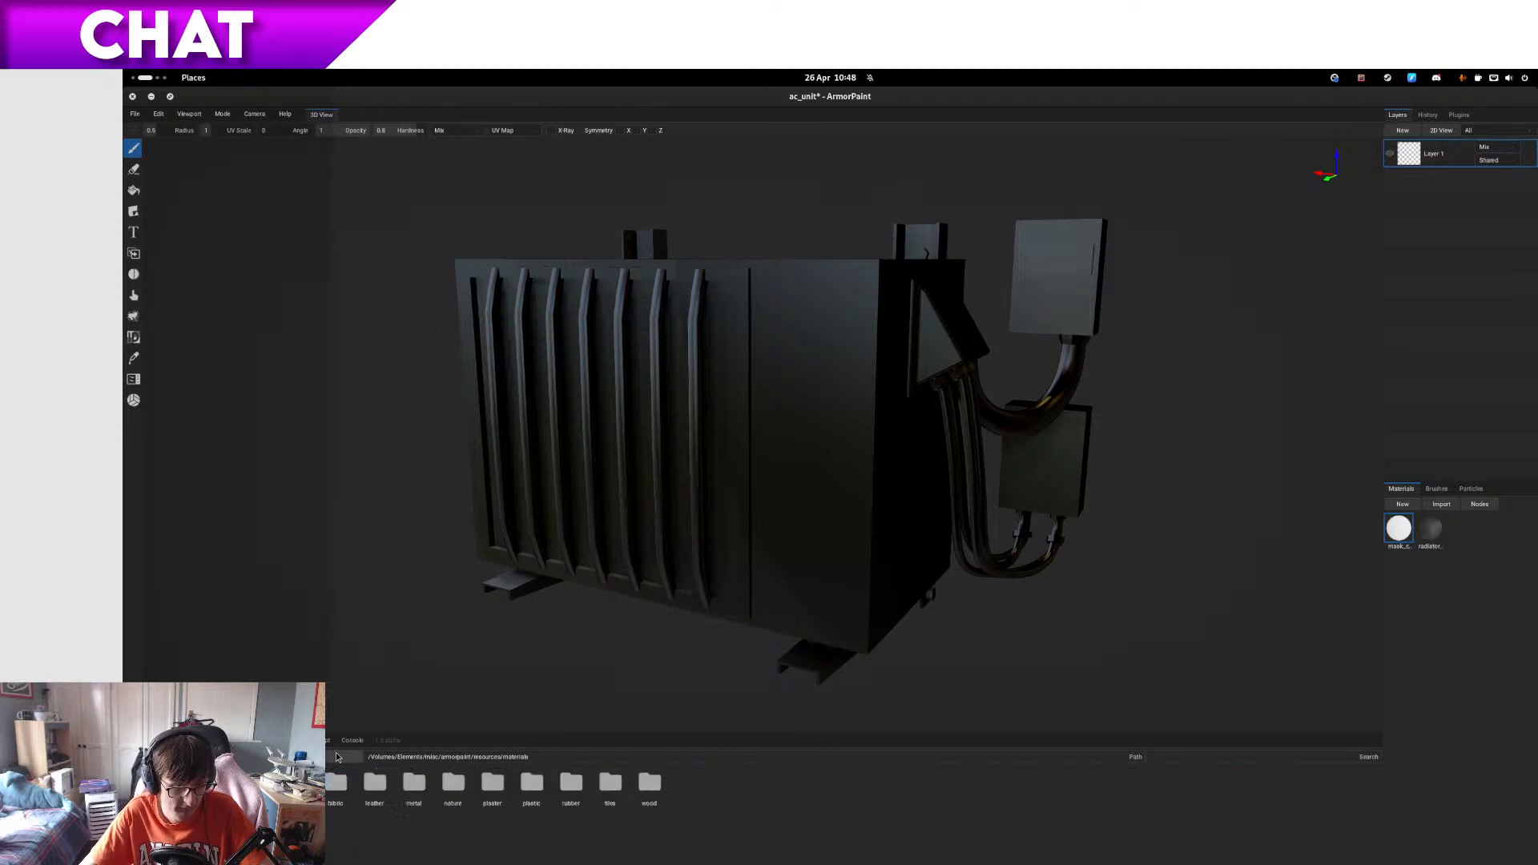
left_click(337, 757)
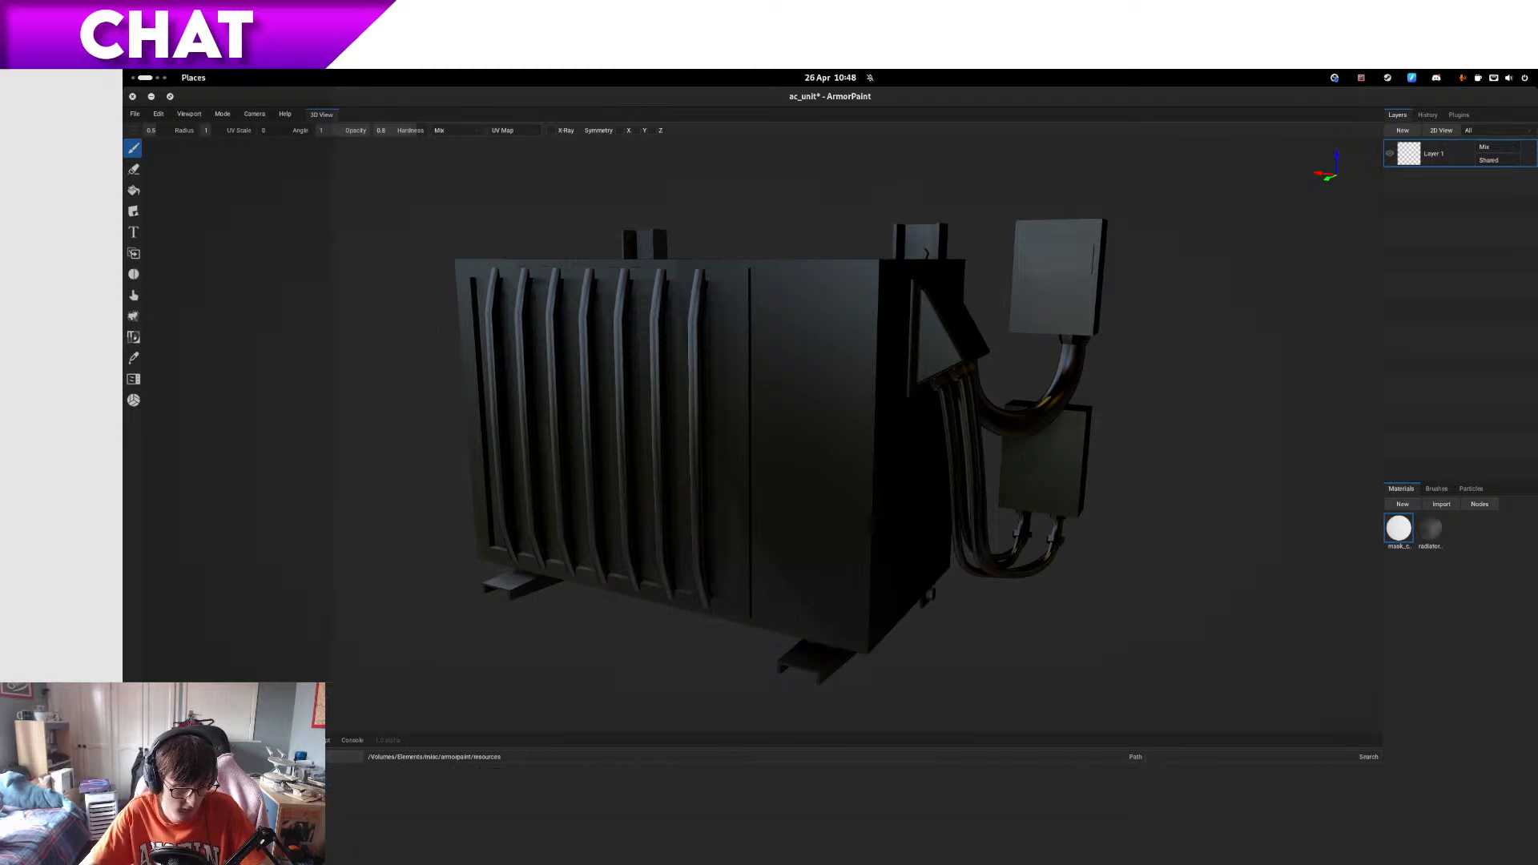
left_click(337, 757)
left_click(337, 757)
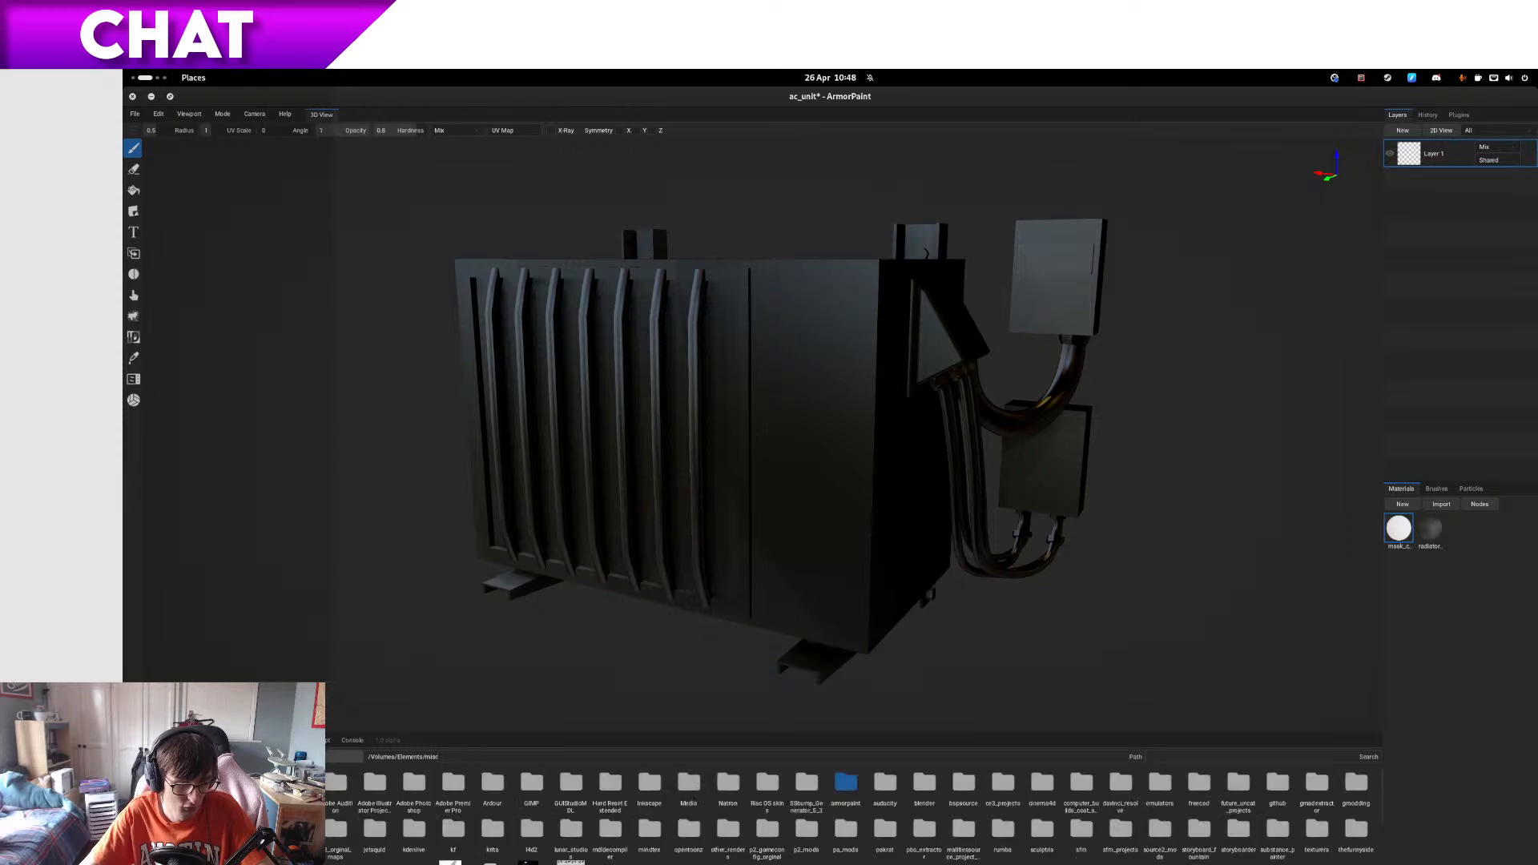
left_click(511, 756)
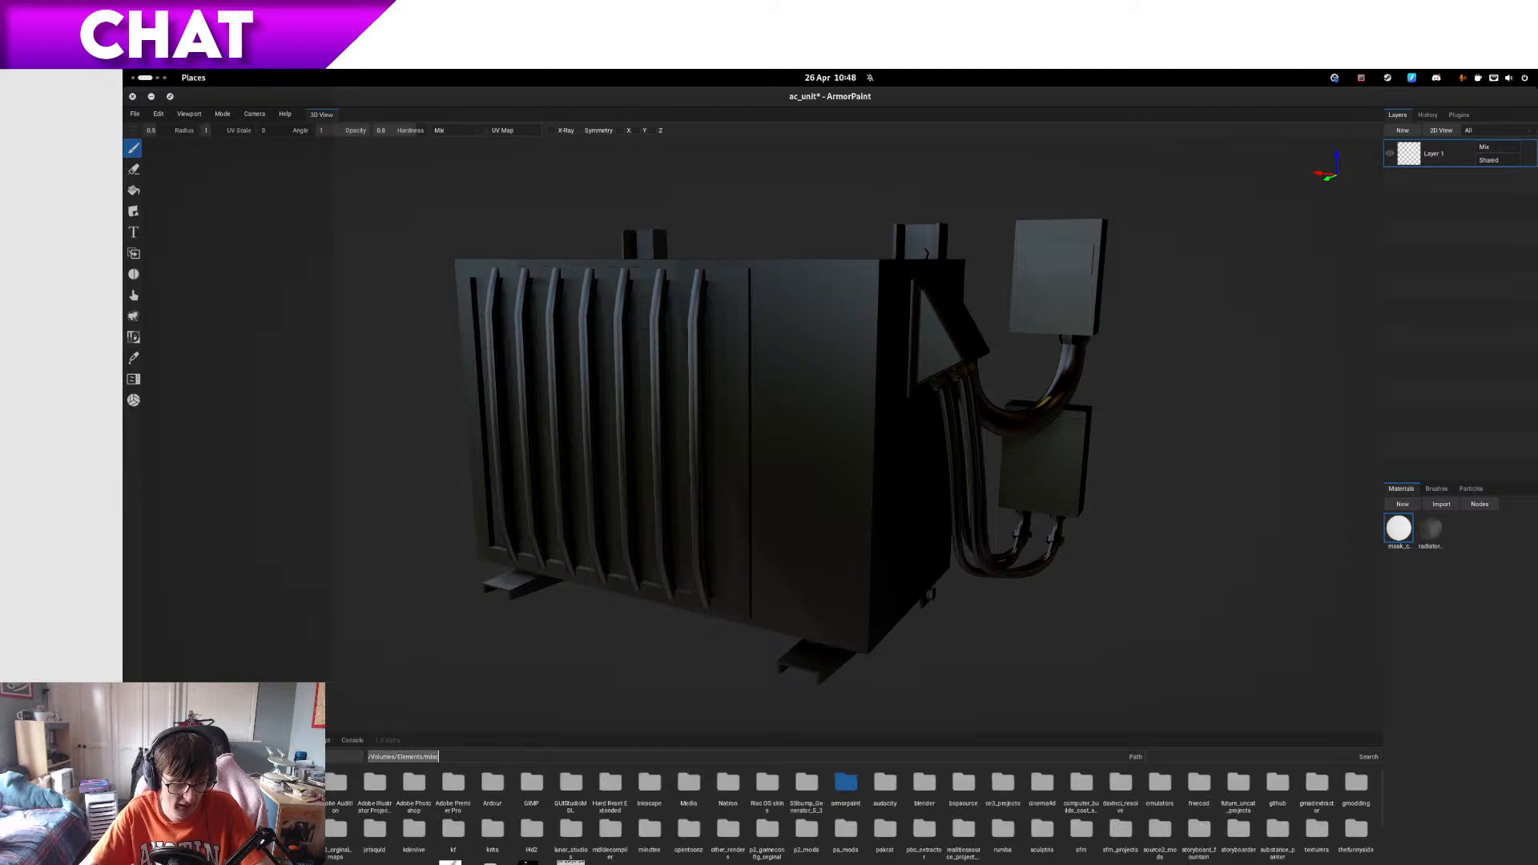
left_click(338, 757)
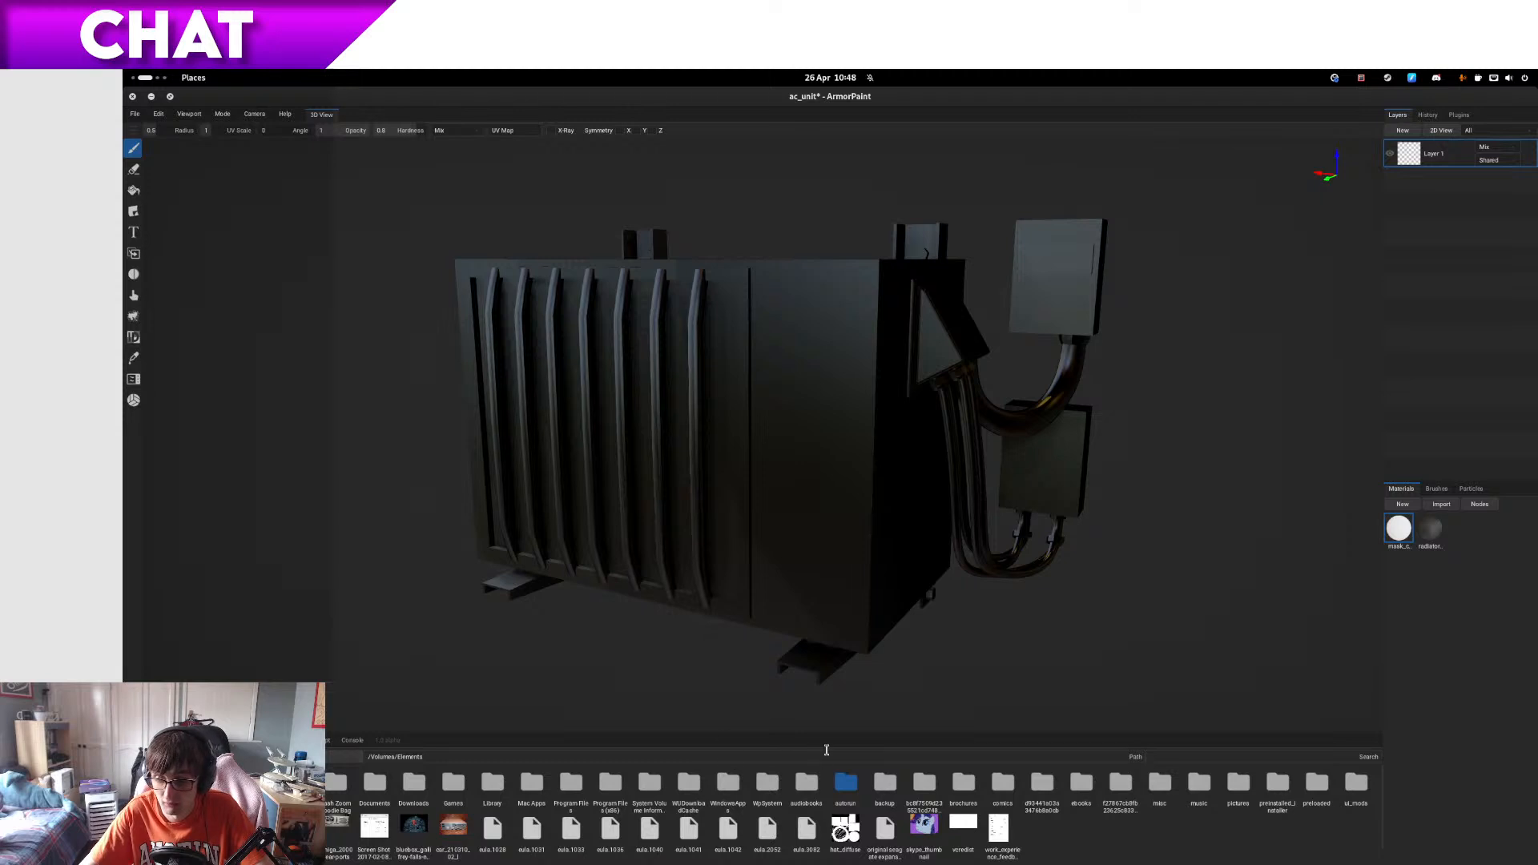
left_click(800, 760)
key("ctrl+v")
key("Return")
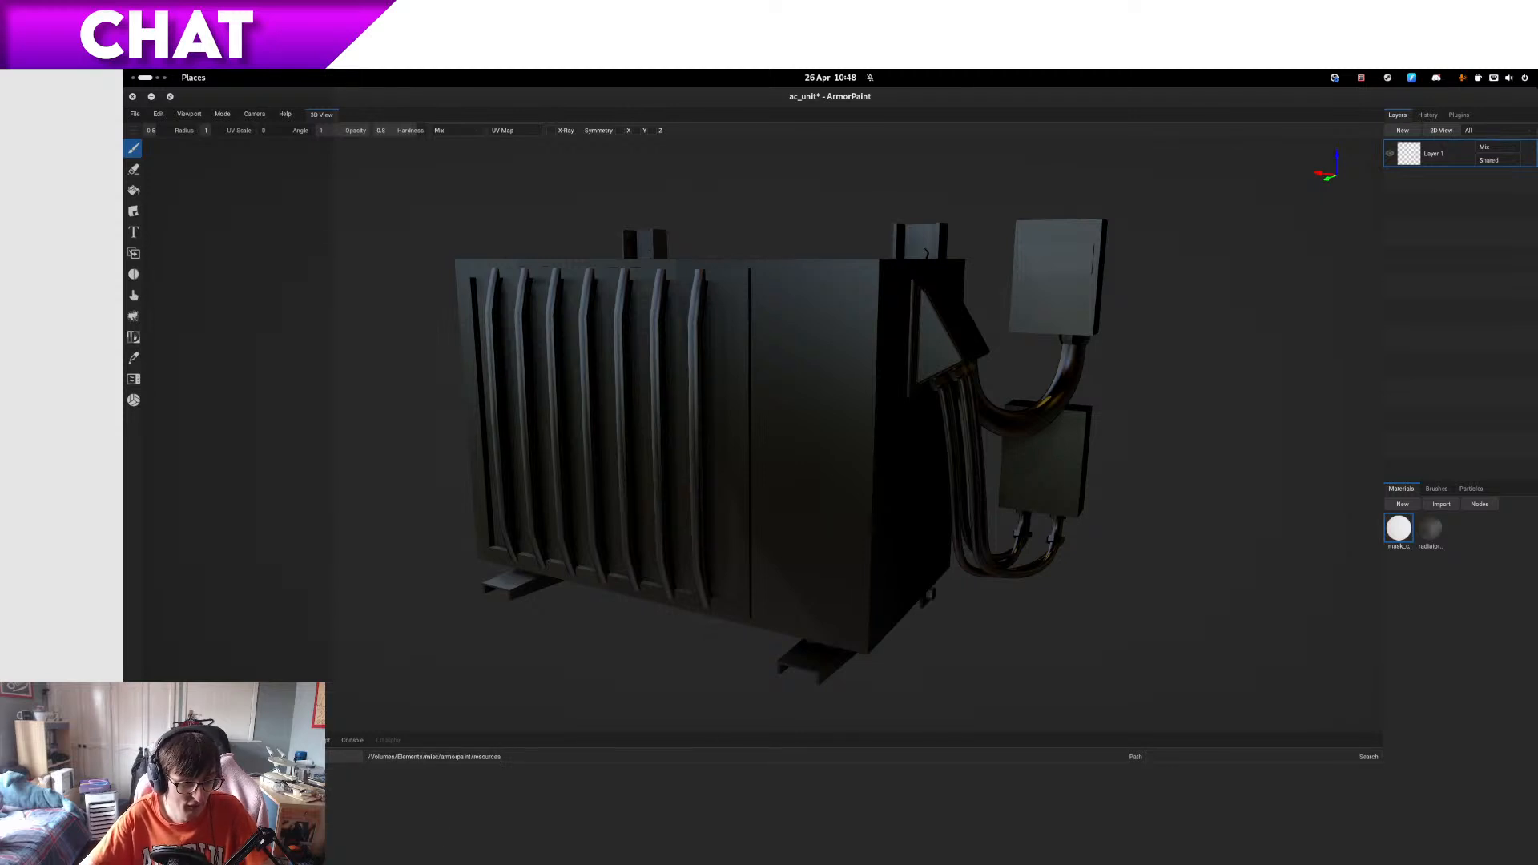
- Browse from the armorpaint folder to blender_models/cyberpunk/ac_unit/resources
left_click(338, 758)
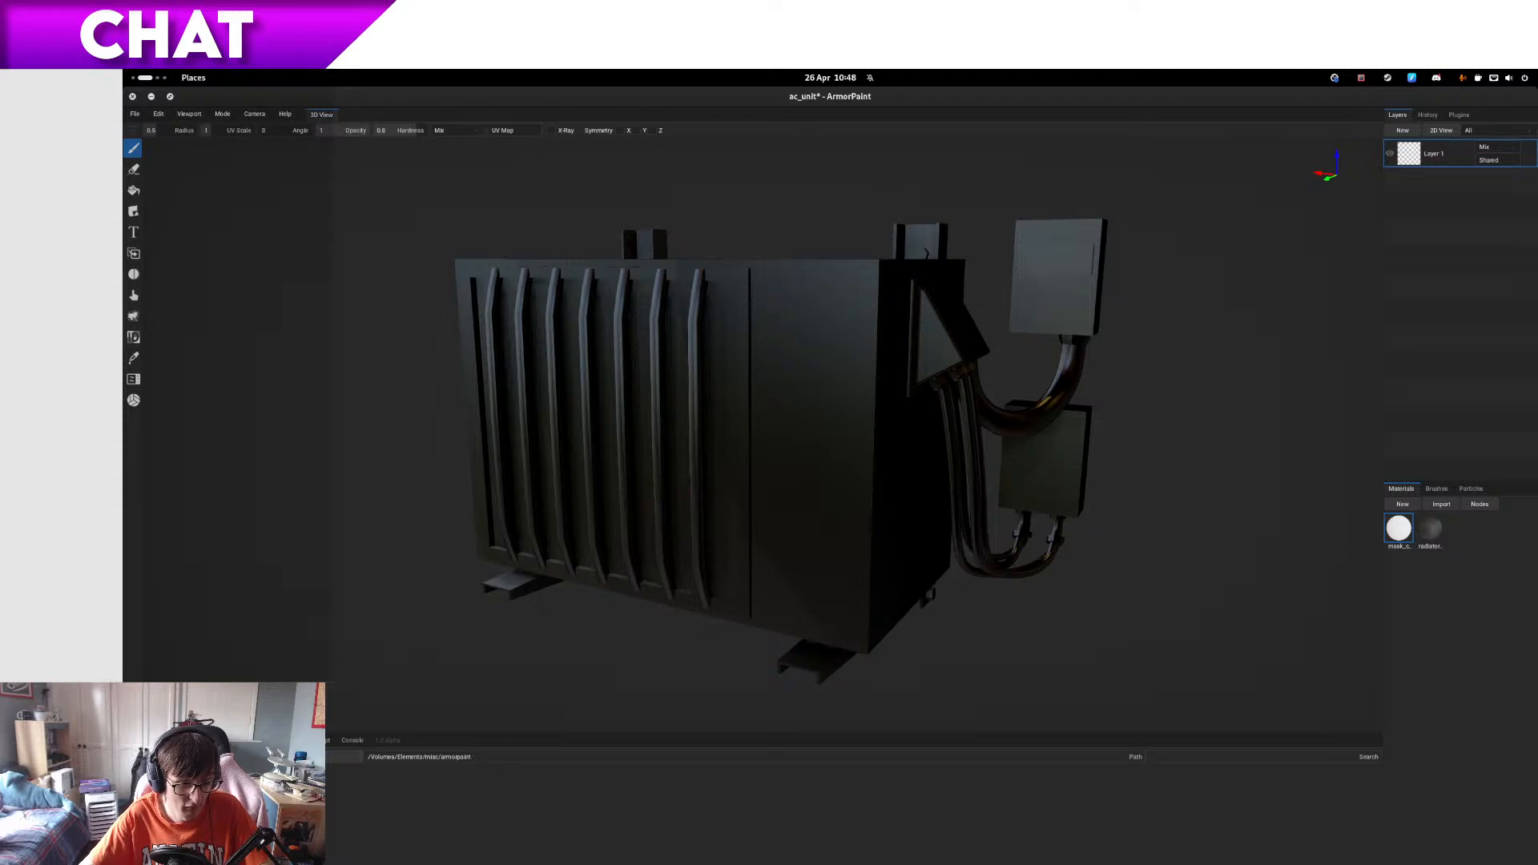
double_click(146, 787)
double_click(146, 787)
double_click(146, 787)
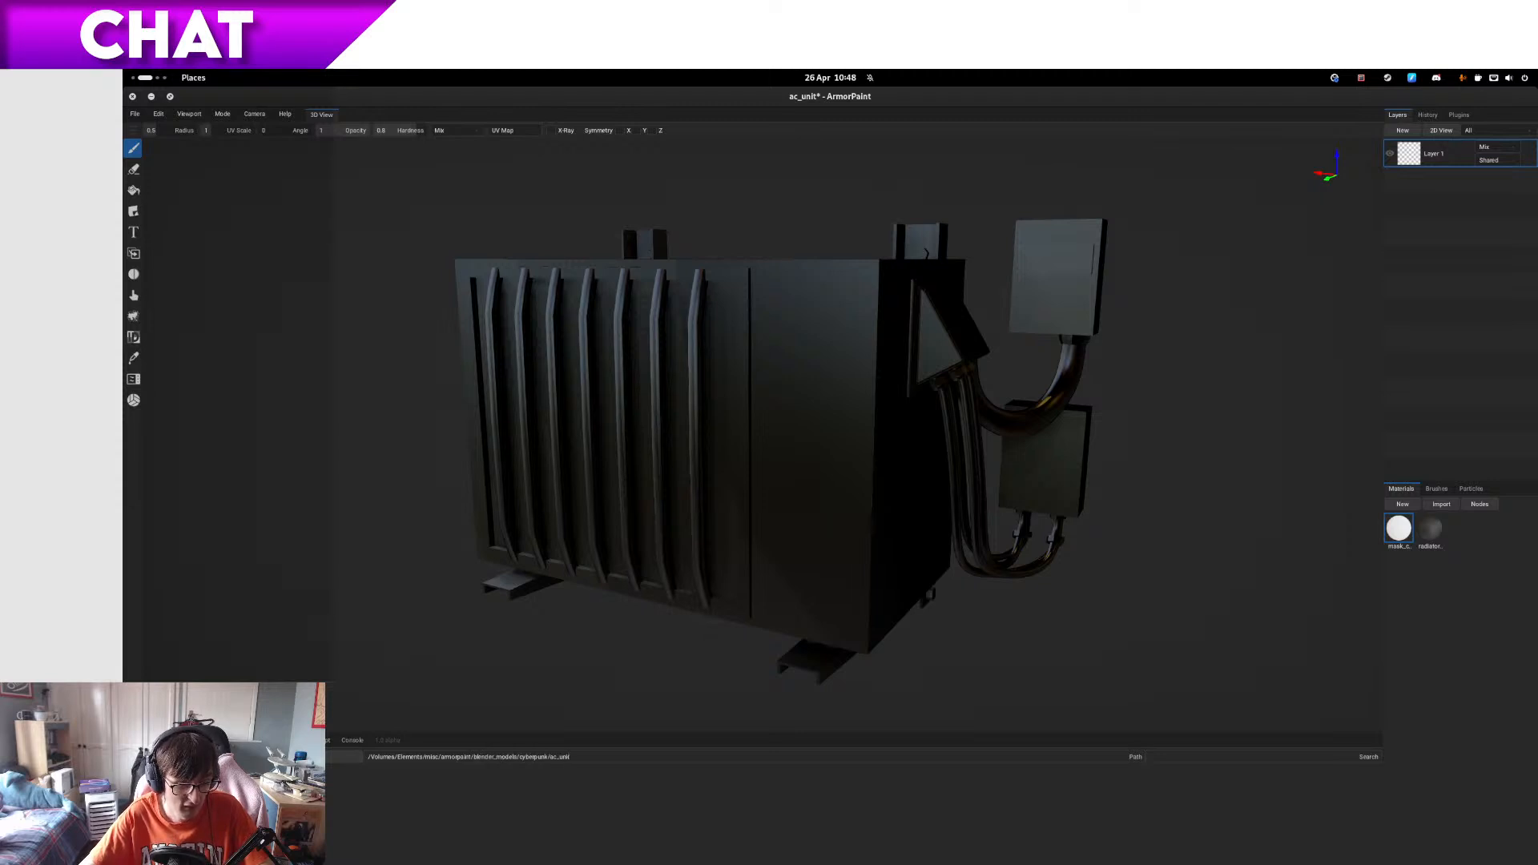
double_click(146, 787)
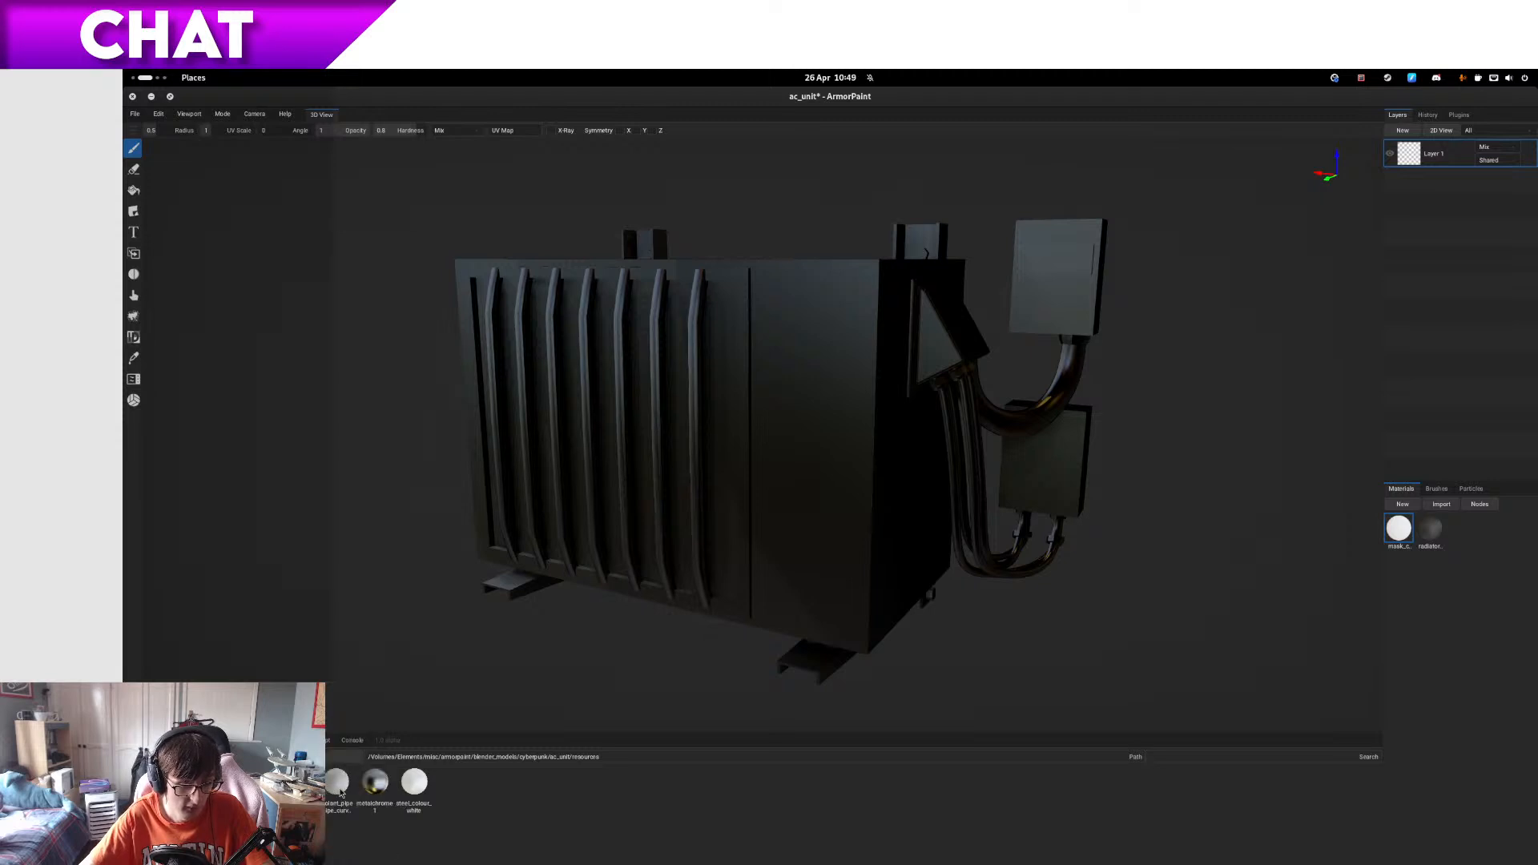
- Apply the steel_colour_white material to the model as a new fill layer and restrict that layer to the ac_unit_main object
left_click_drag(414, 782, 924, 492)
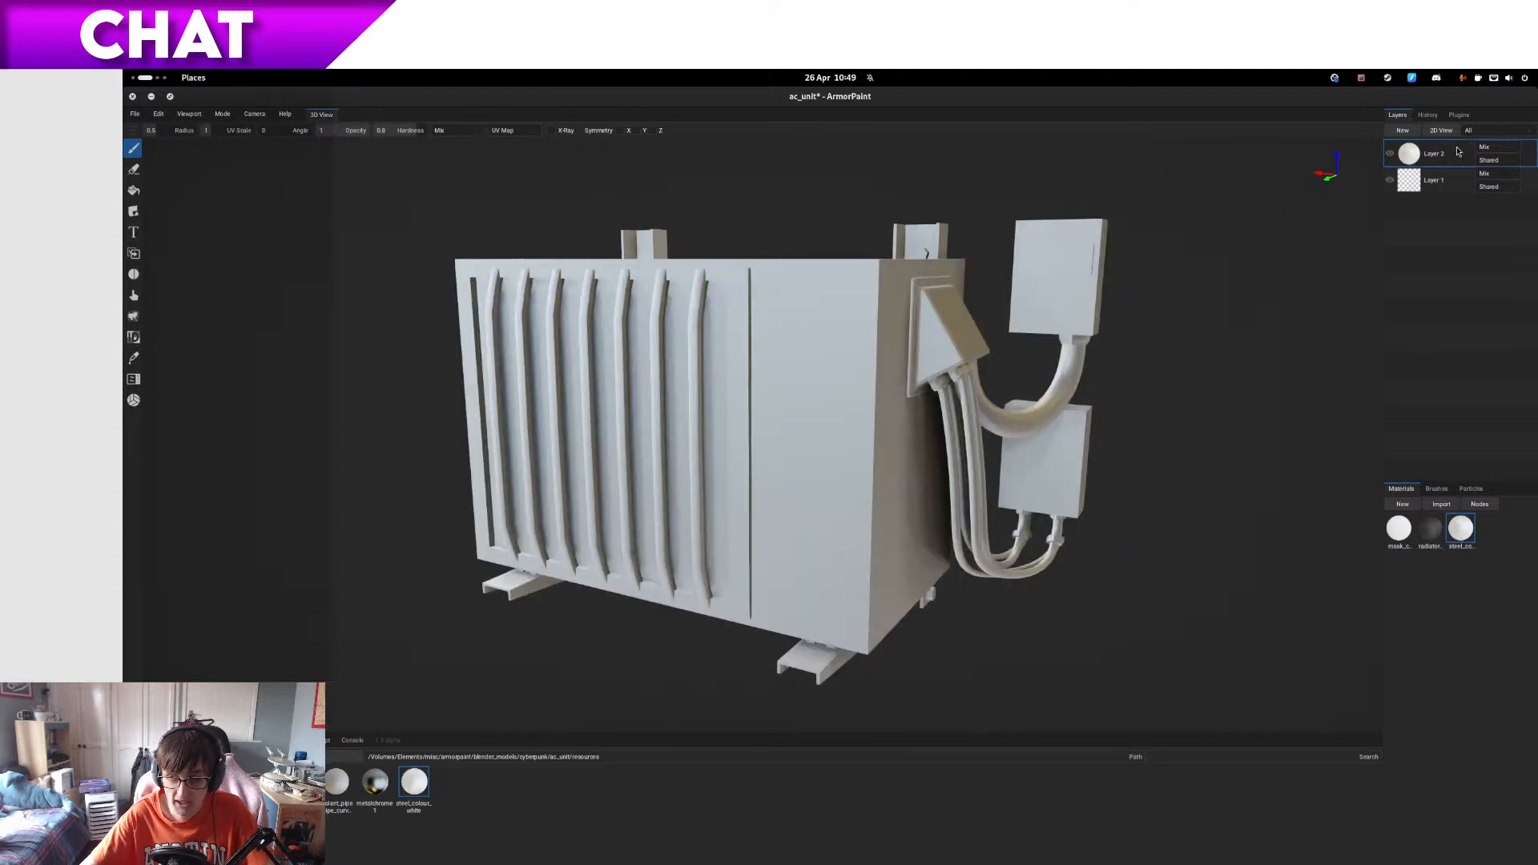
left_click(1507, 161)
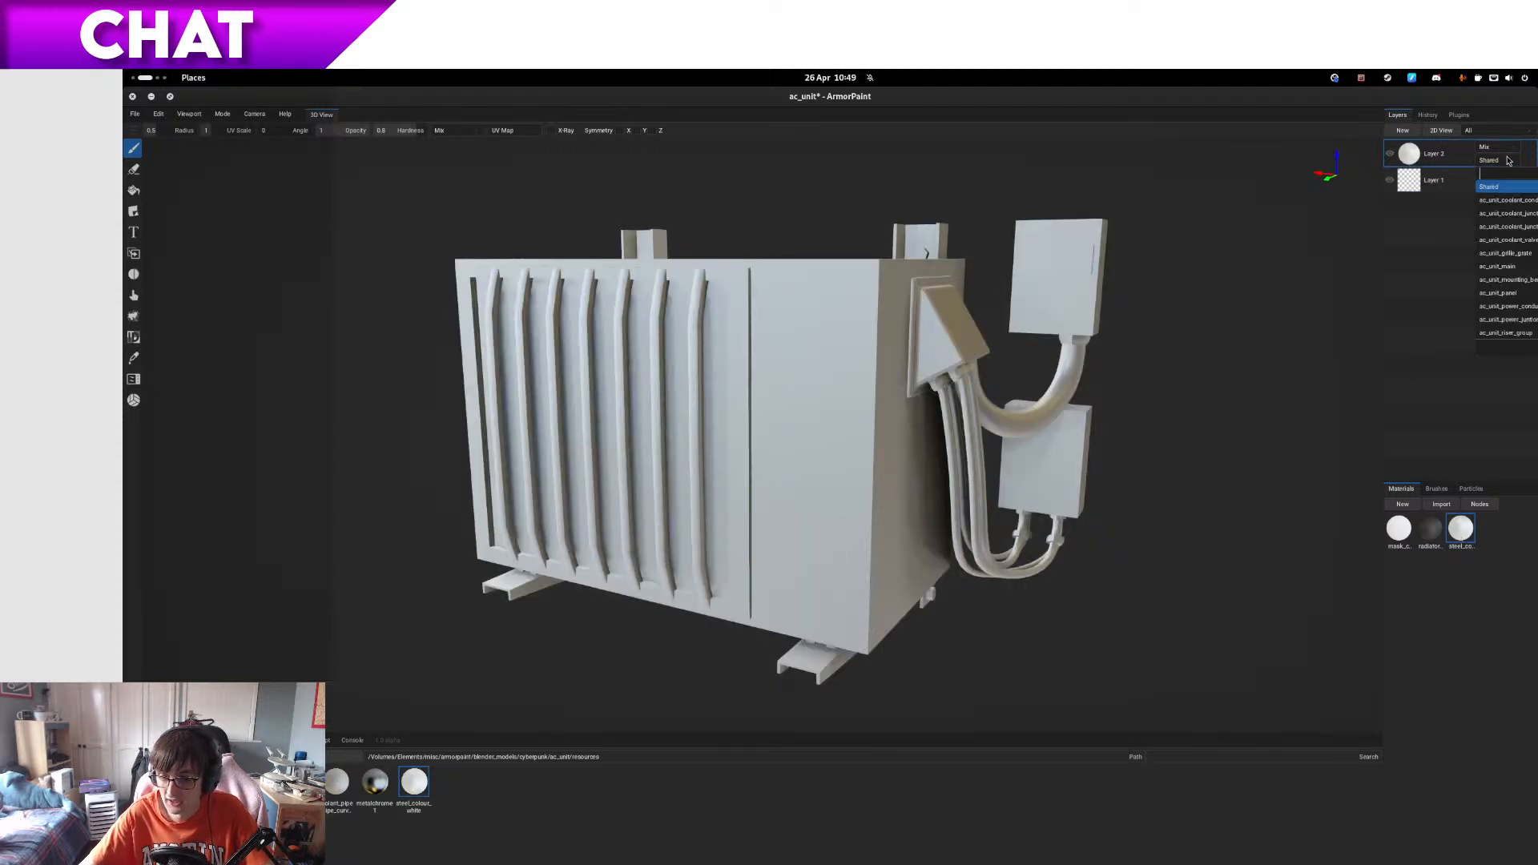
left_click(1509, 270)
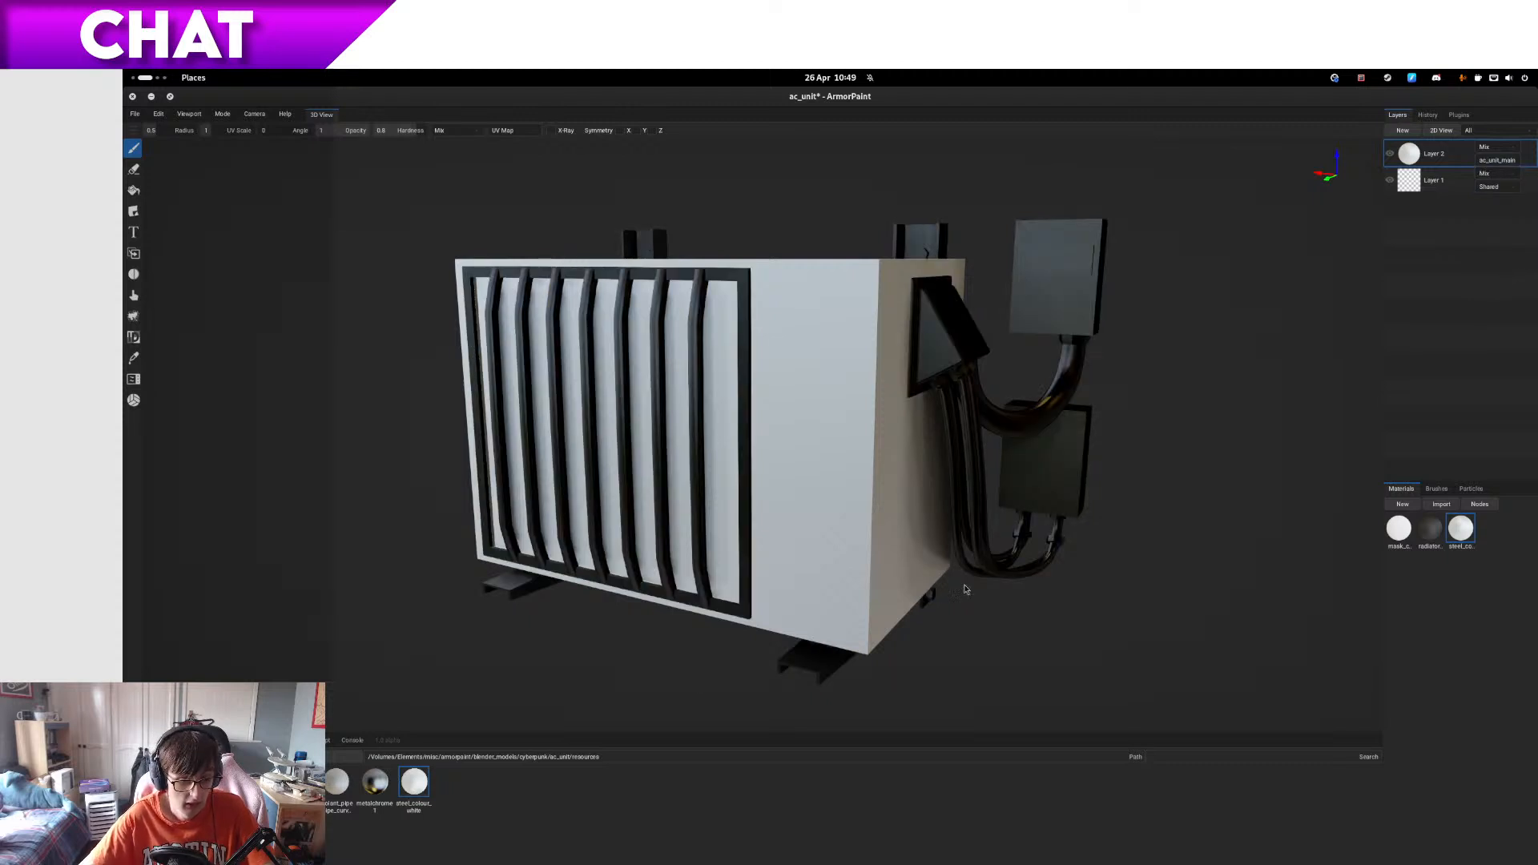
- Apply the radiator material to the model as a new fill layer and restrict that layer to the ac_unit_main object
left_click(375, 782)
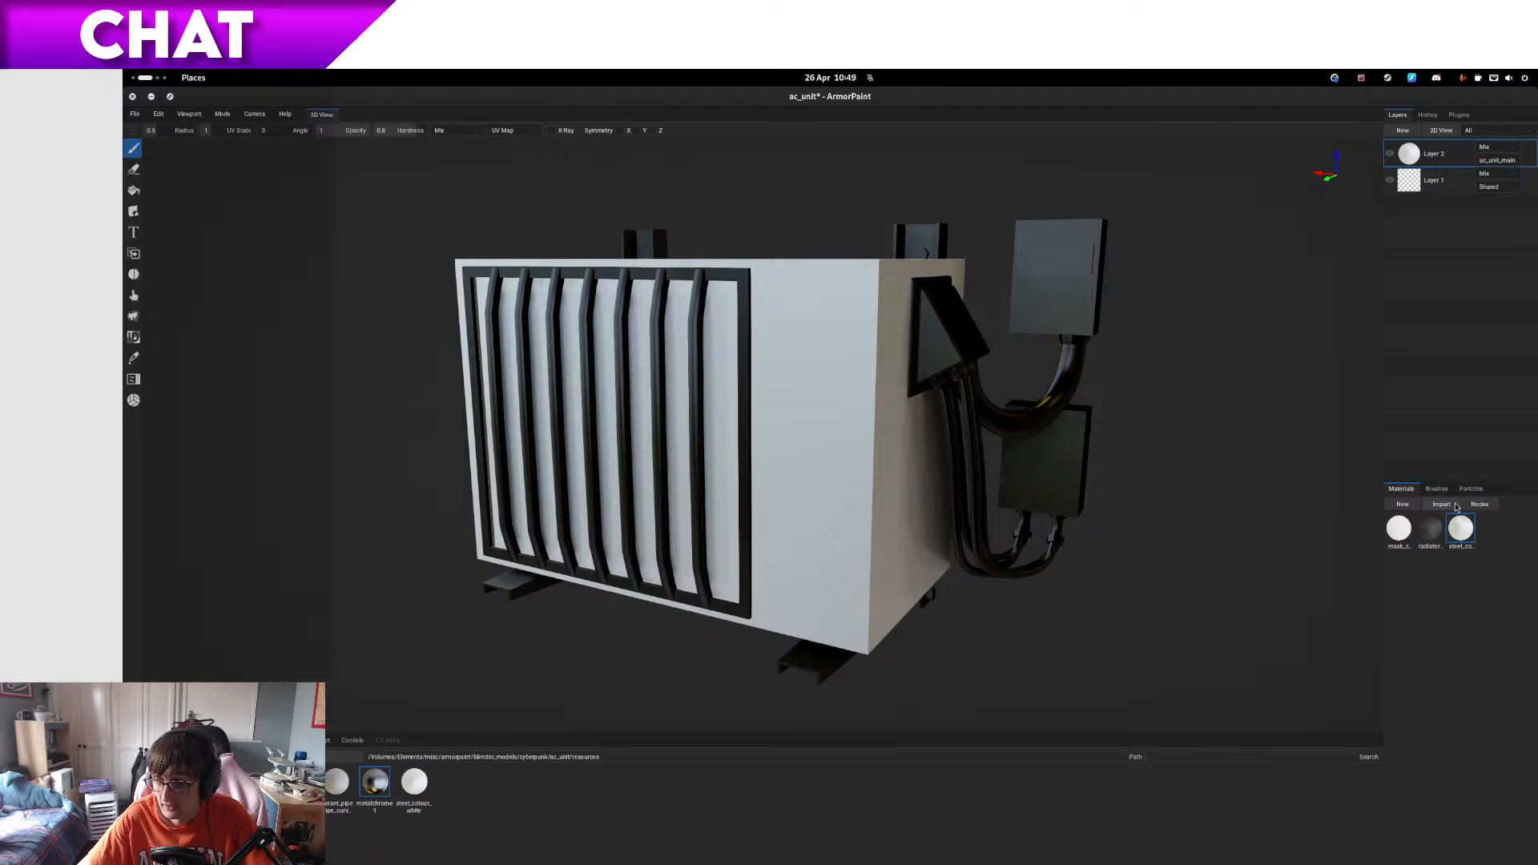
left_click_drag(1428, 519, 1460, 144)
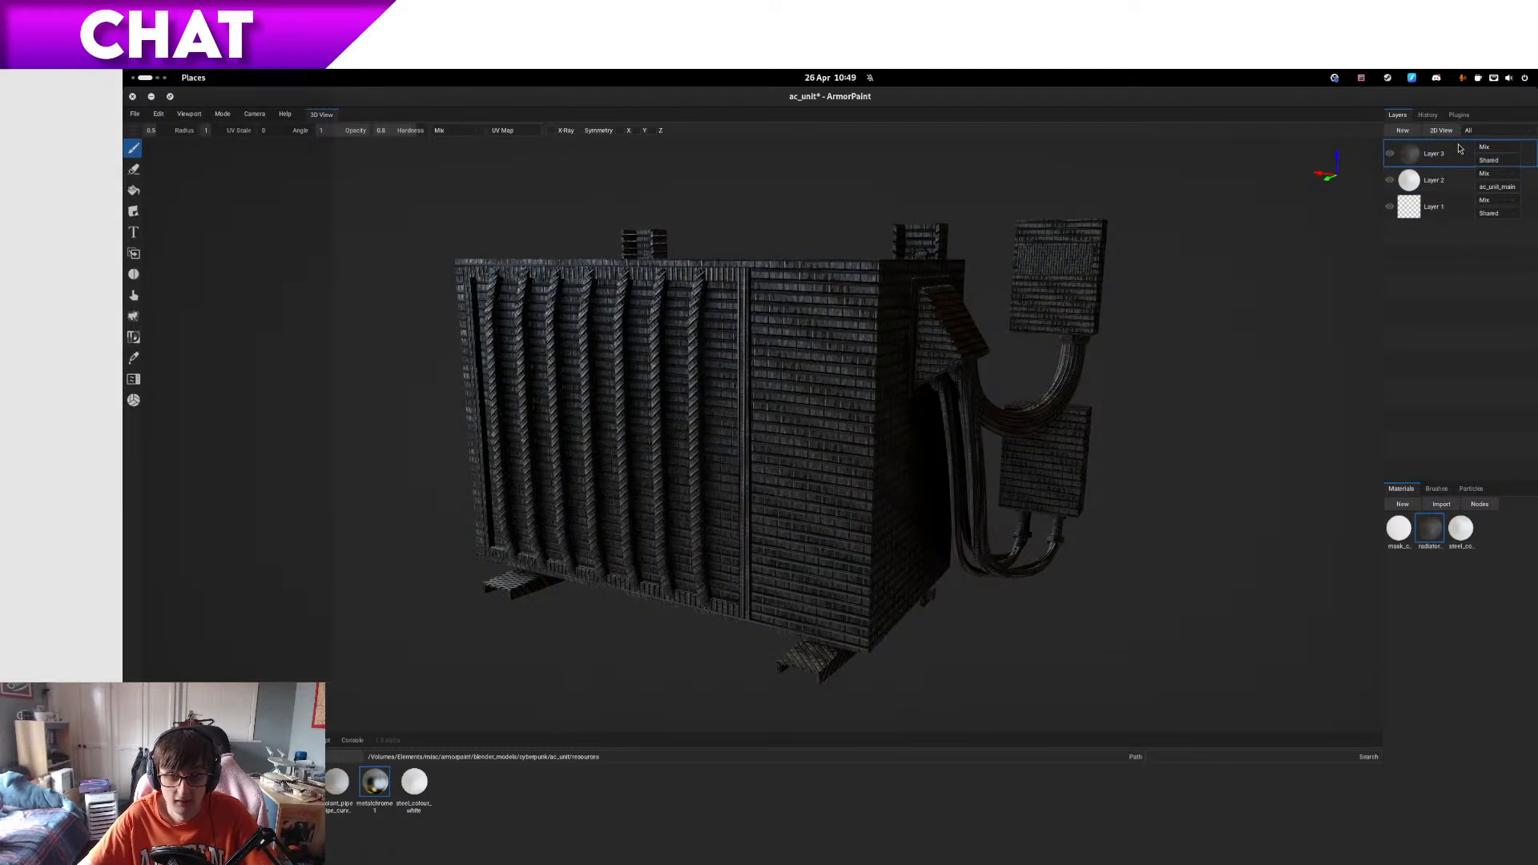
left_click(1515, 162)
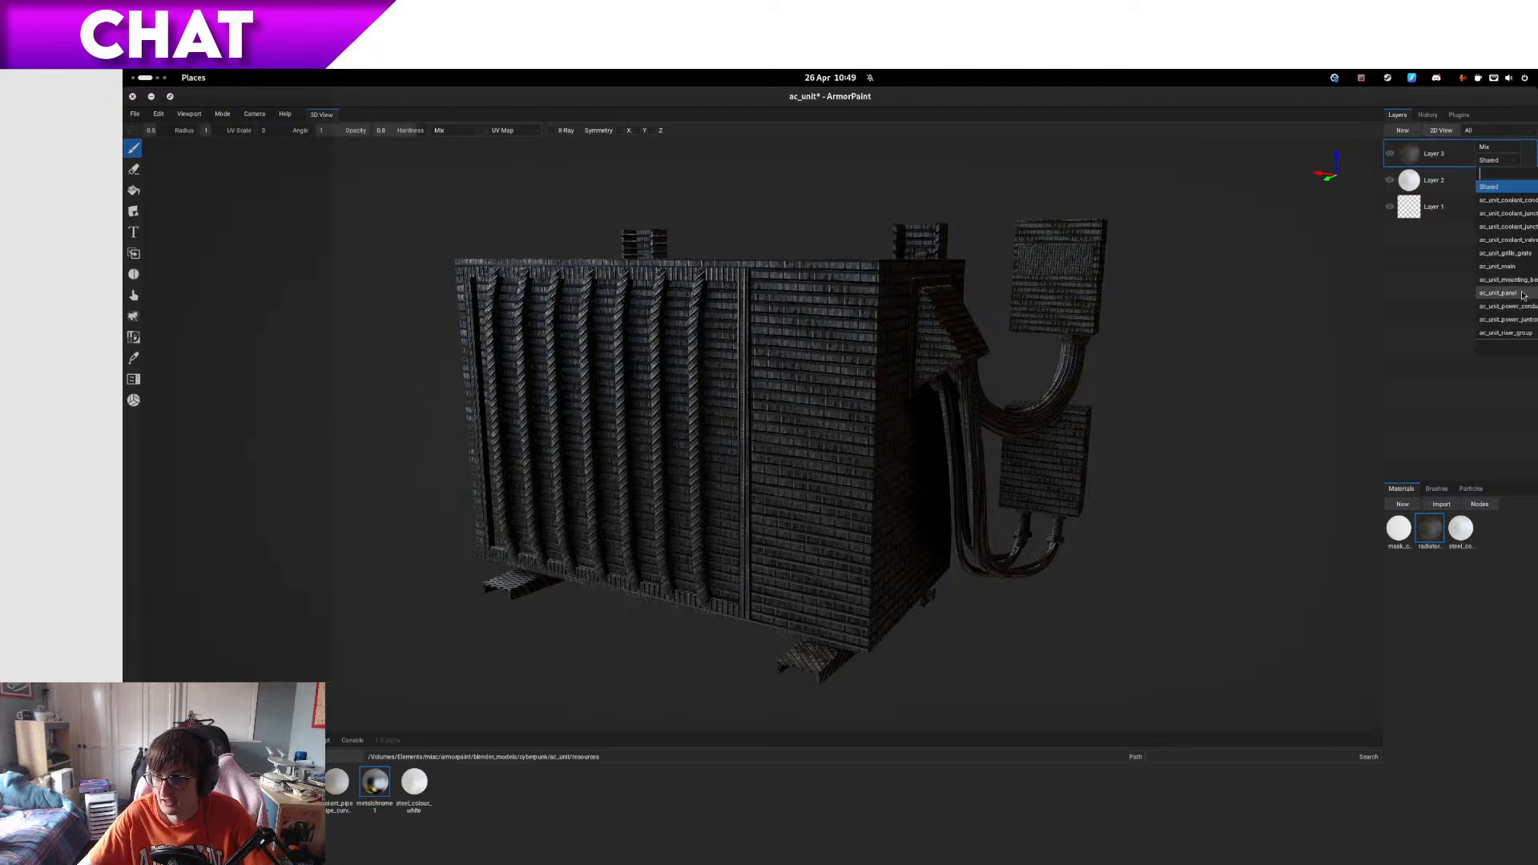
left_click(1509, 267)
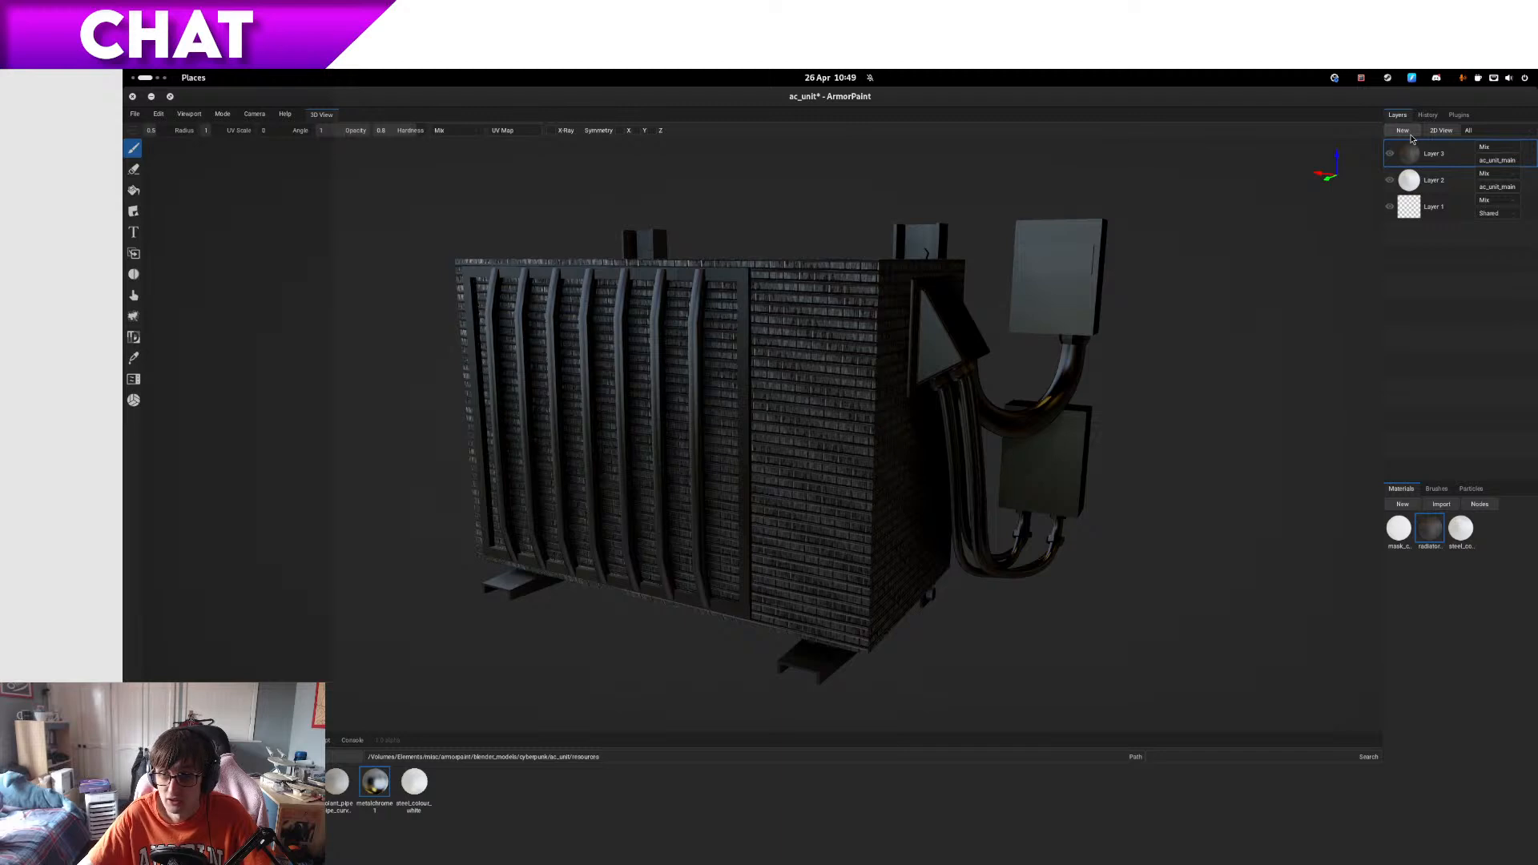
- Add a white mask to the radiator layer and invert it to hide the material
left_click(1410, 135)
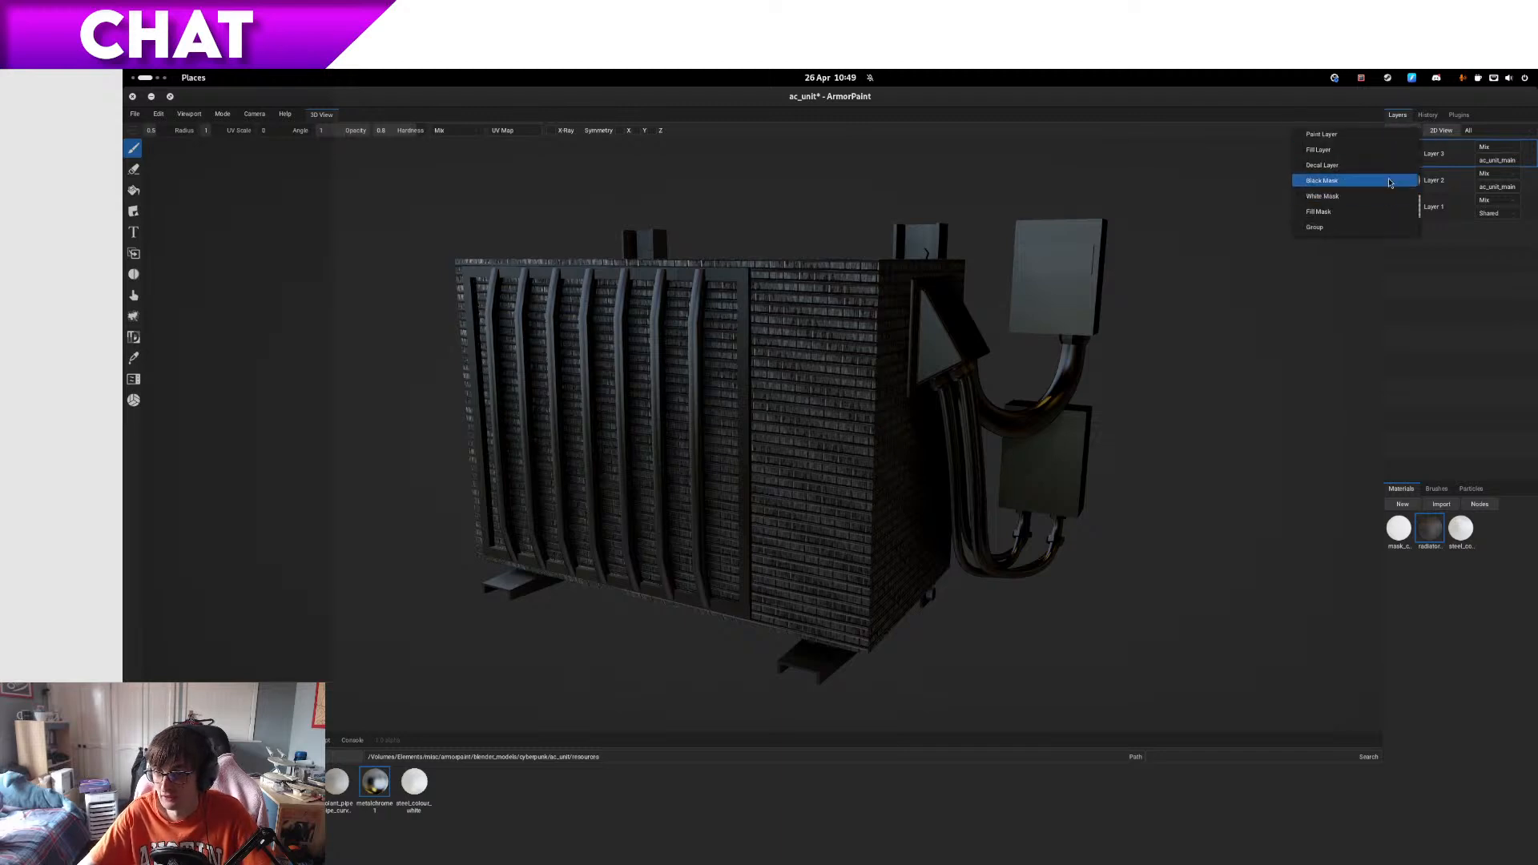
left_click(1375, 196)
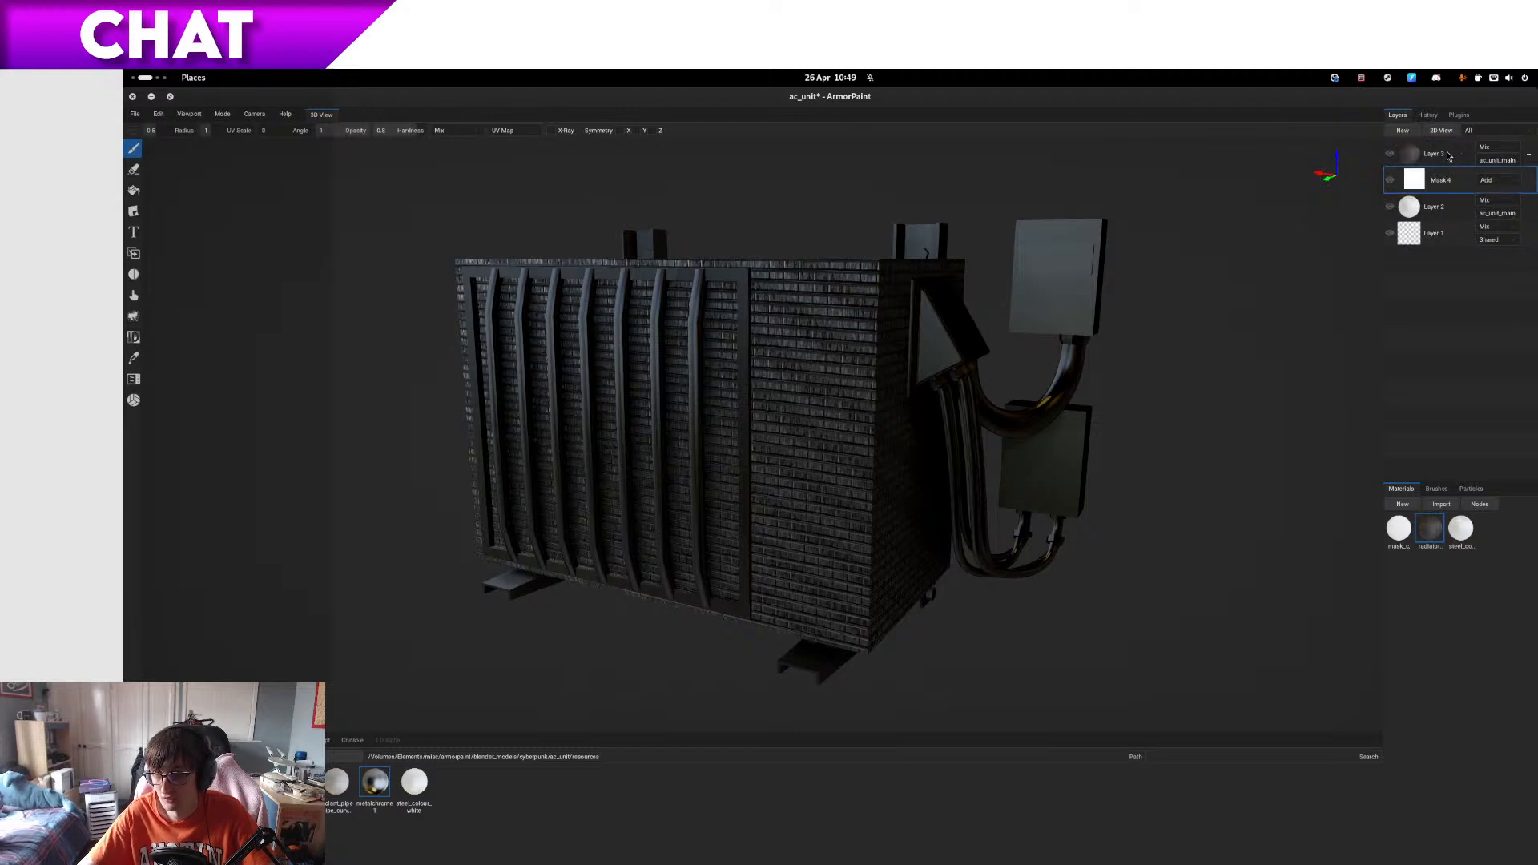
right_click(1438, 185)
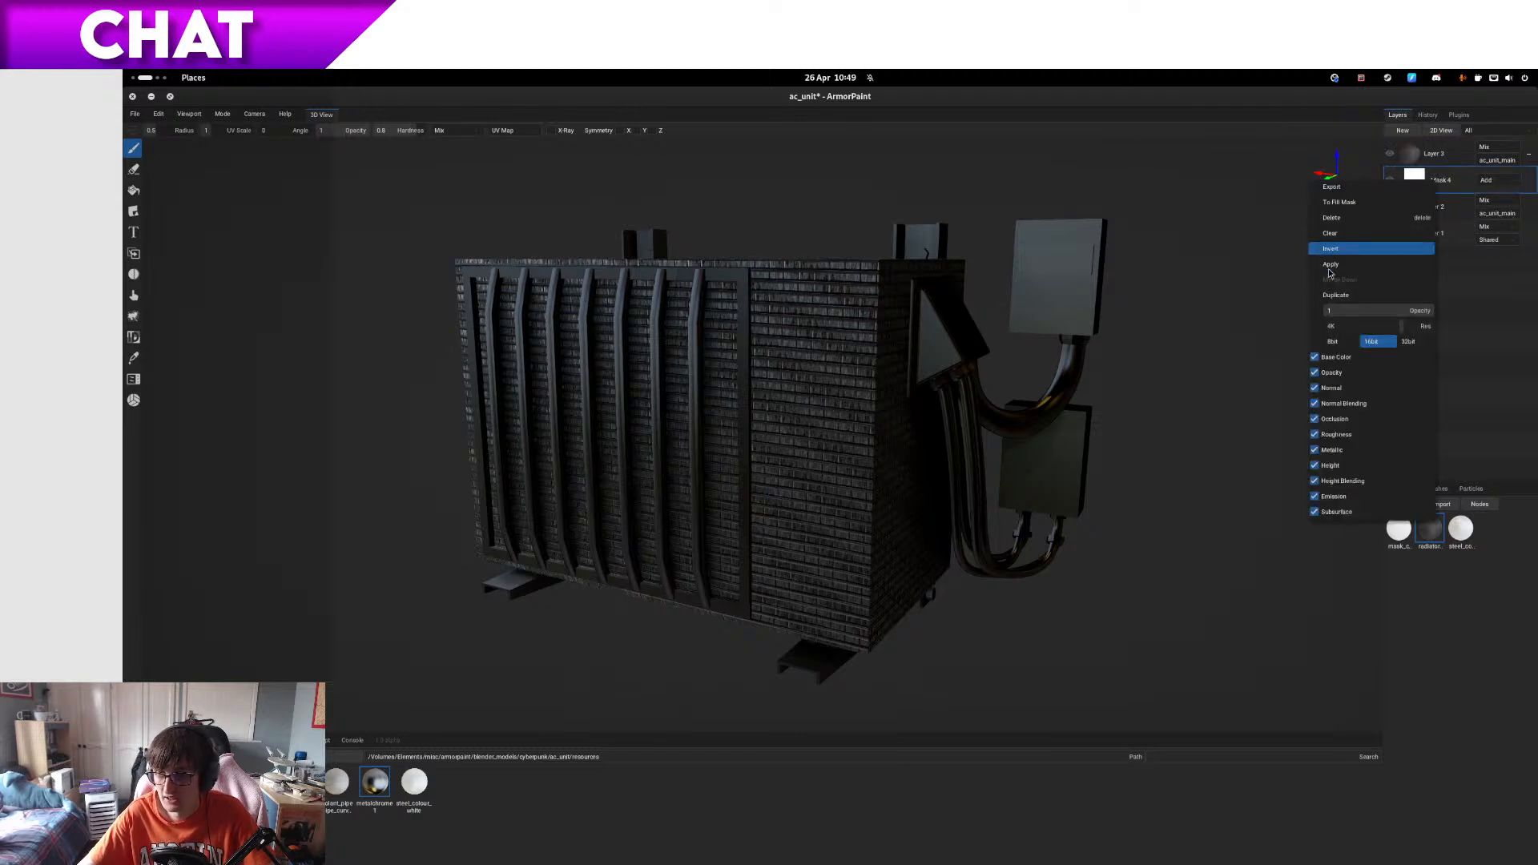
left_click(1330, 248)
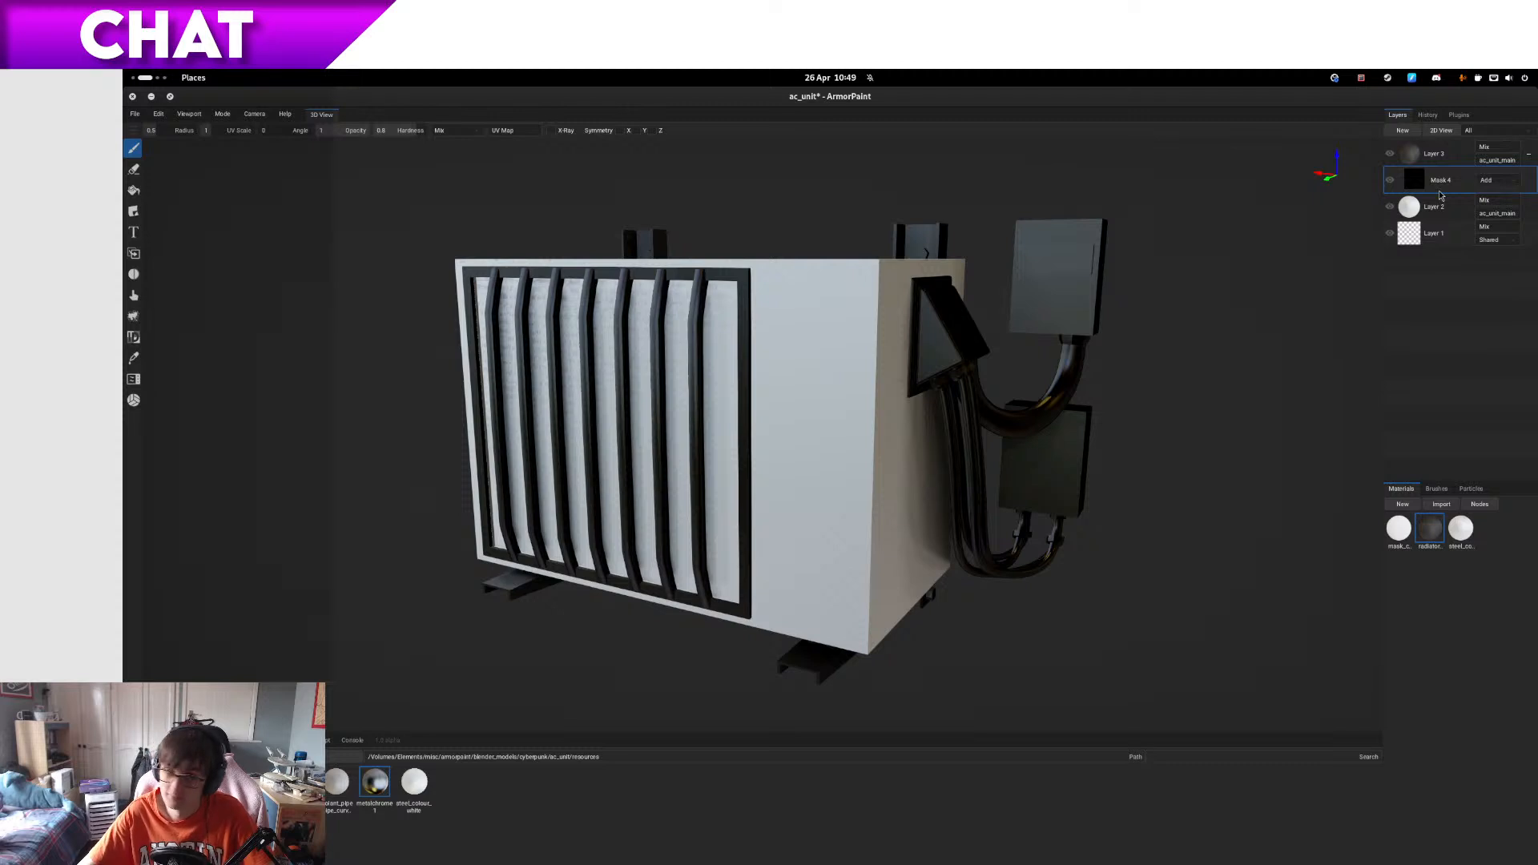
- Fill the recessed front panel behind the grille on the mask with mask_colour_set, using Add blending and the UV Island fill mode
left_click(1399, 528)
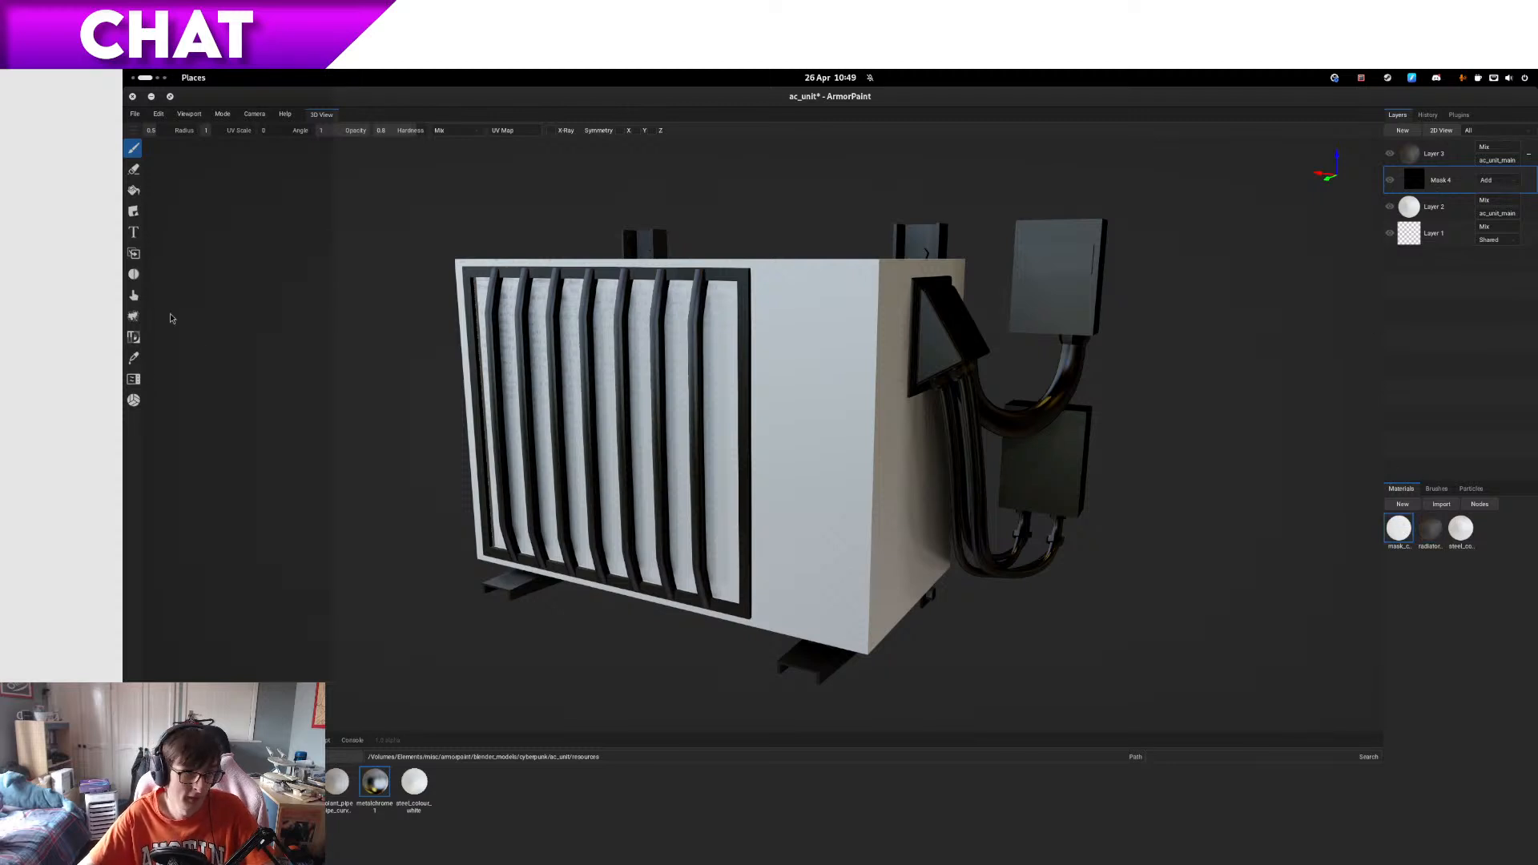
left_click(136, 196)
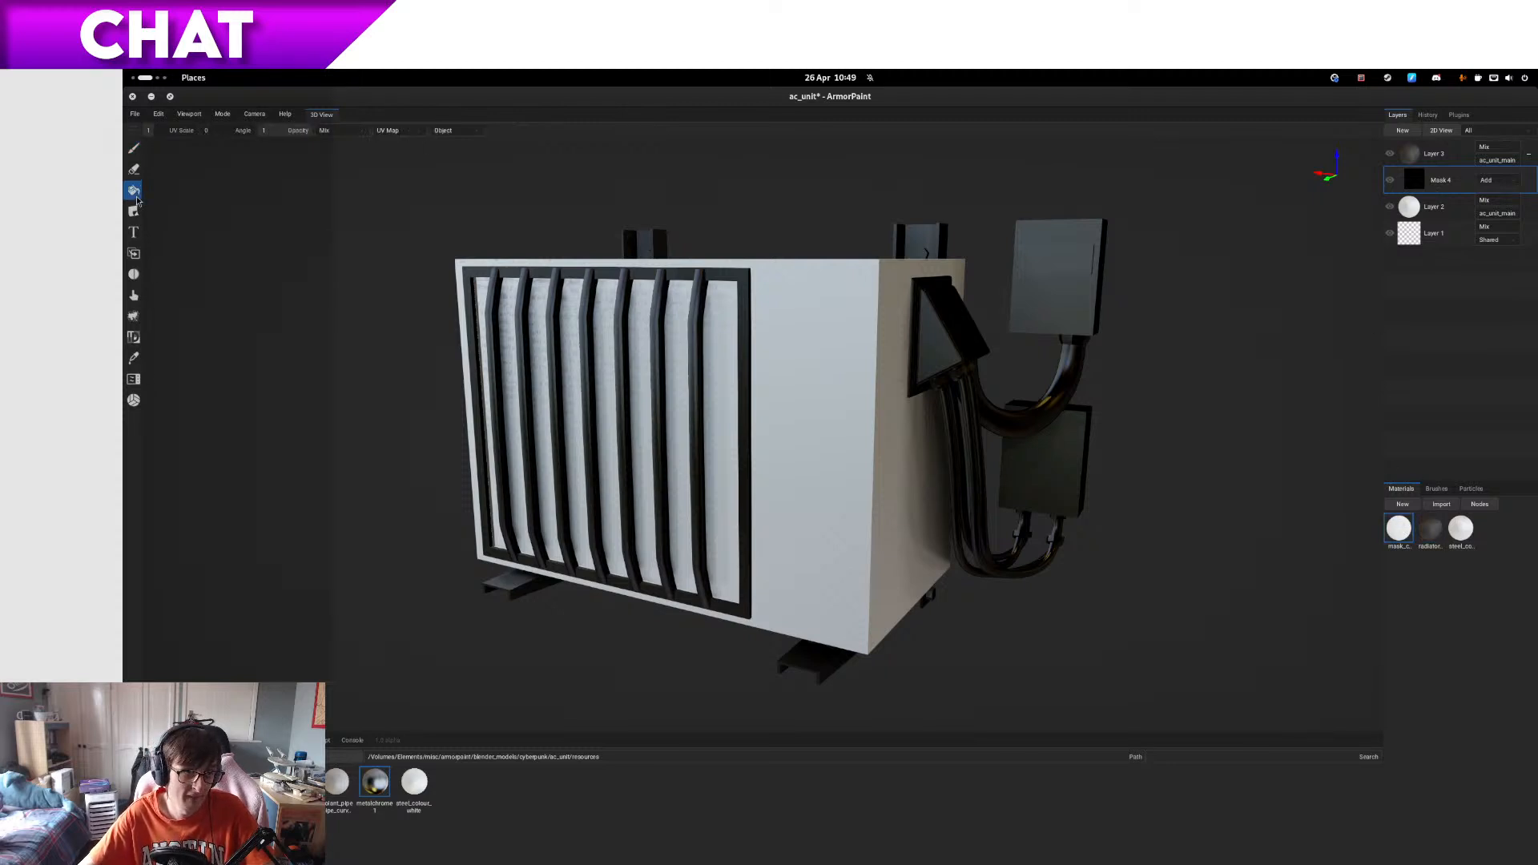
left_click(325, 130)
left_click(340, 250)
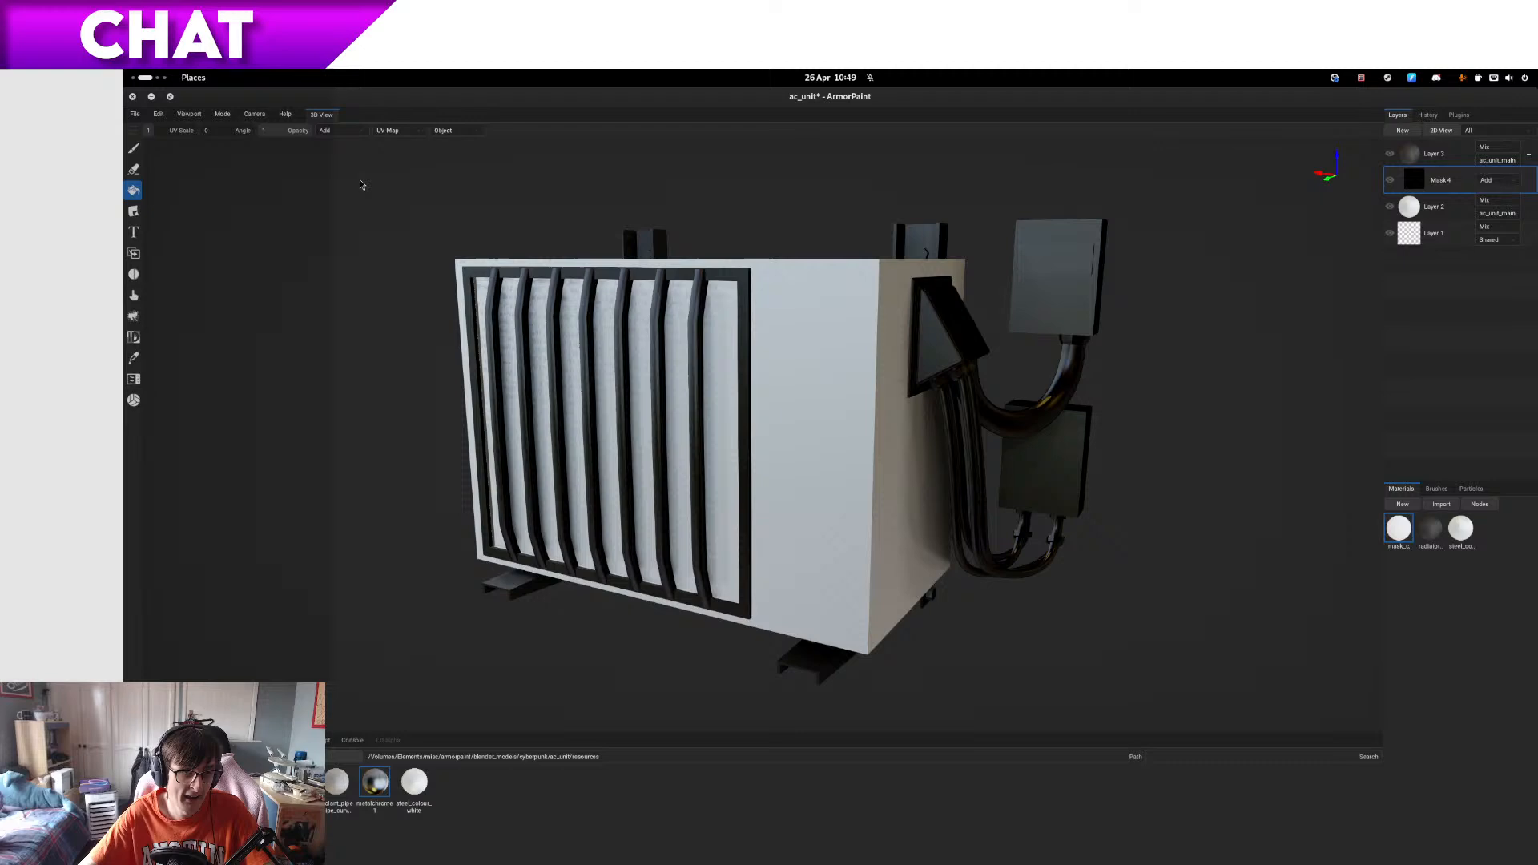
left_click(441, 132)
left_click(449, 197)
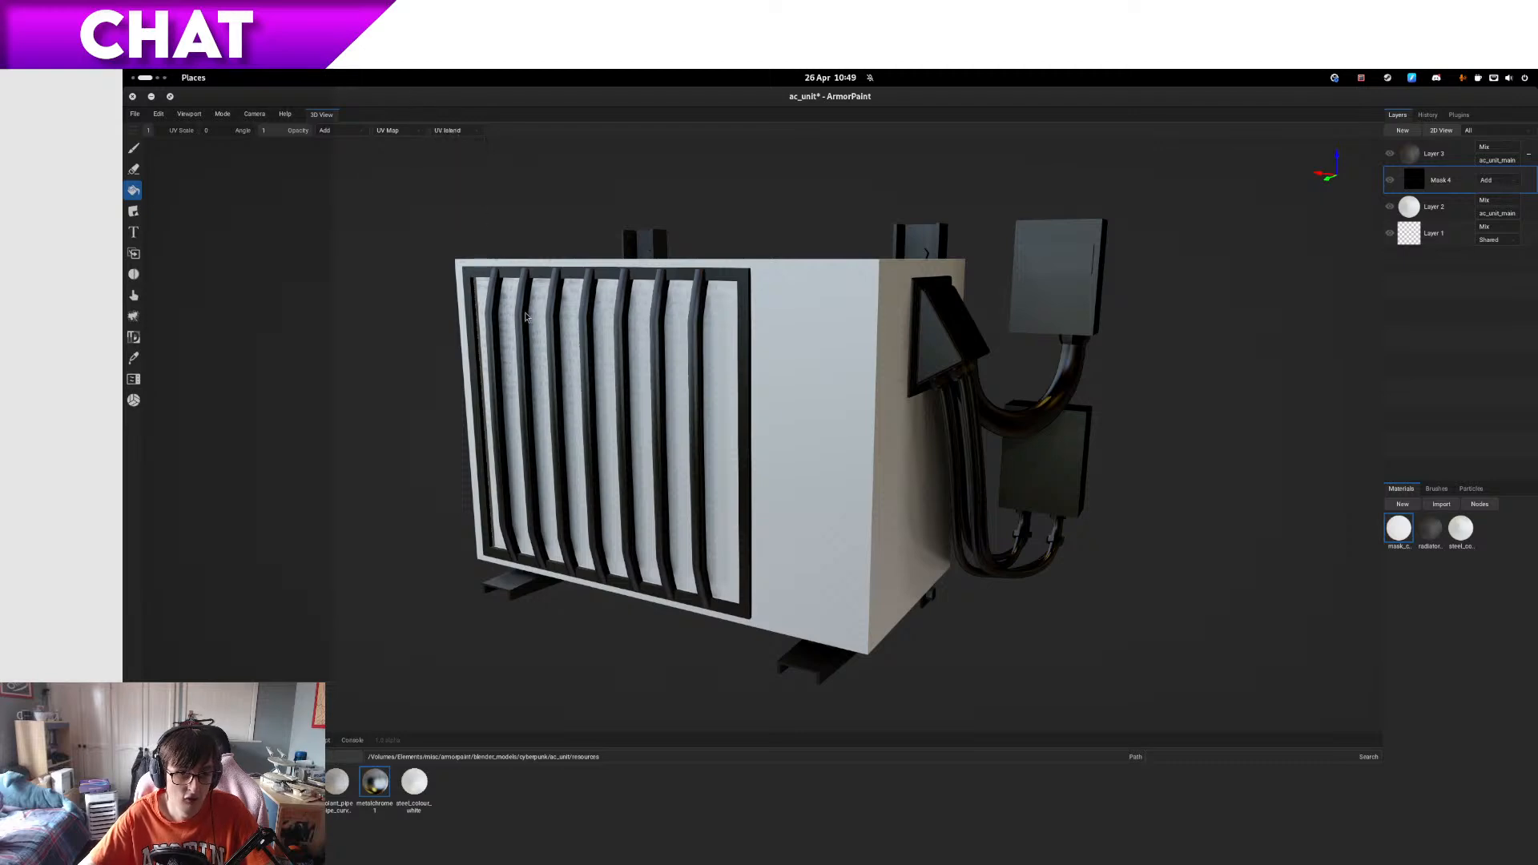
scroll(629, 398, "up", 3)
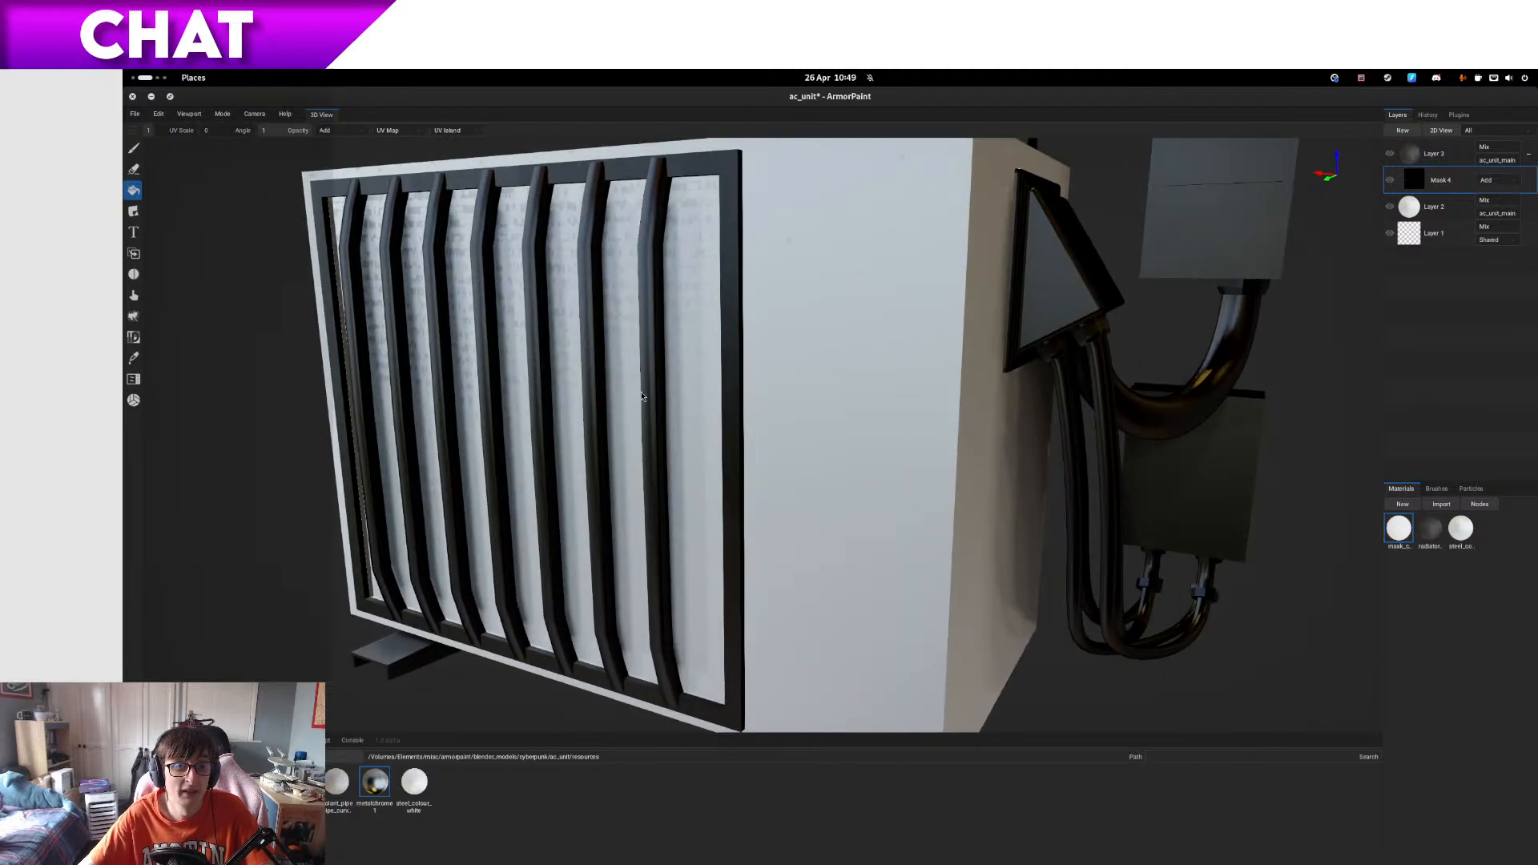
left_click_drag(642, 394, 674, 399, "alt")
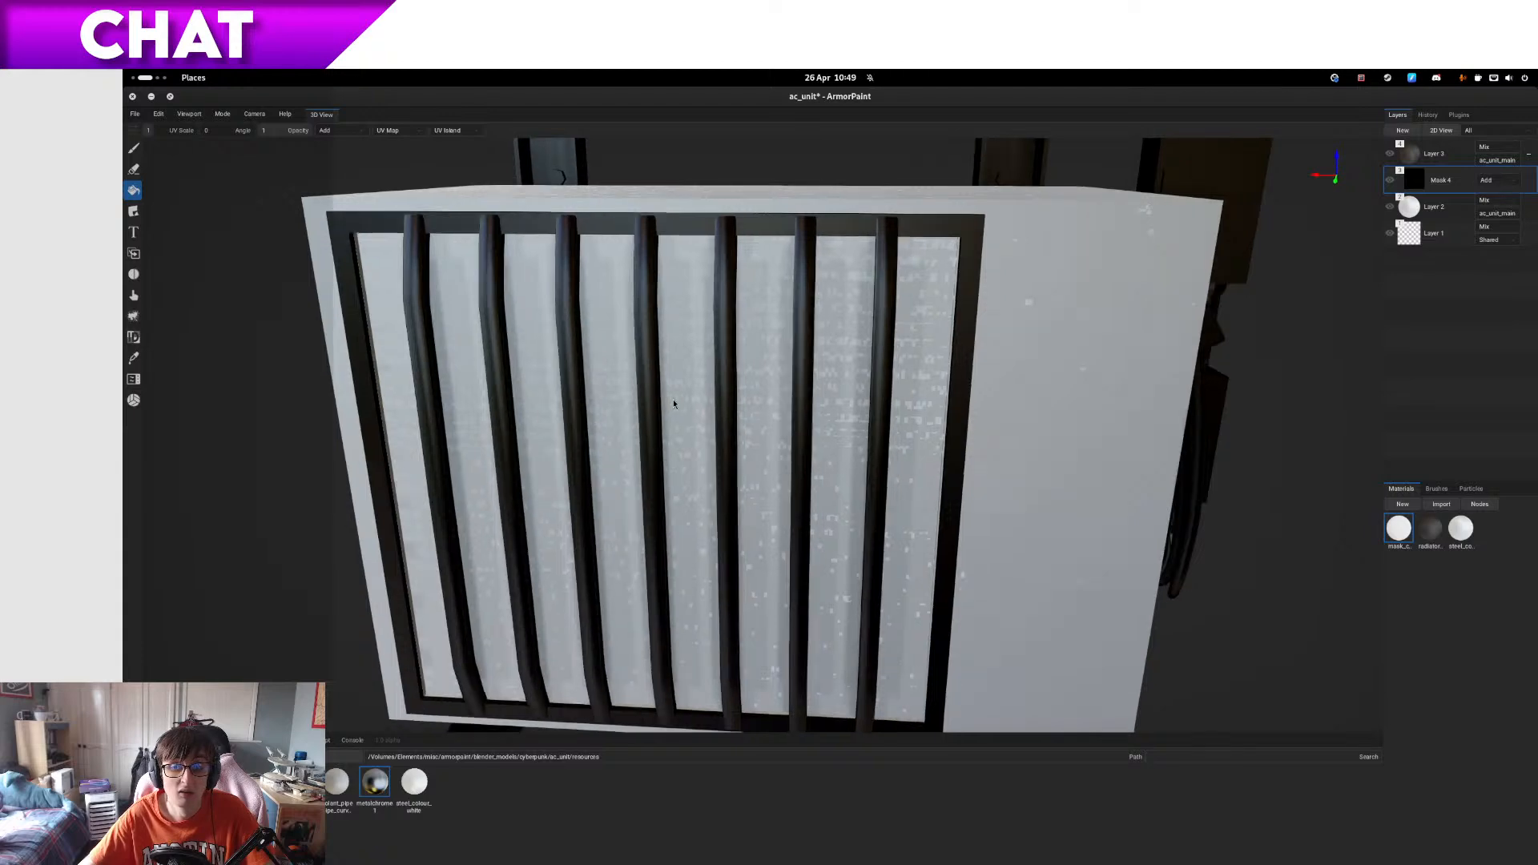
left_click(689, 402)
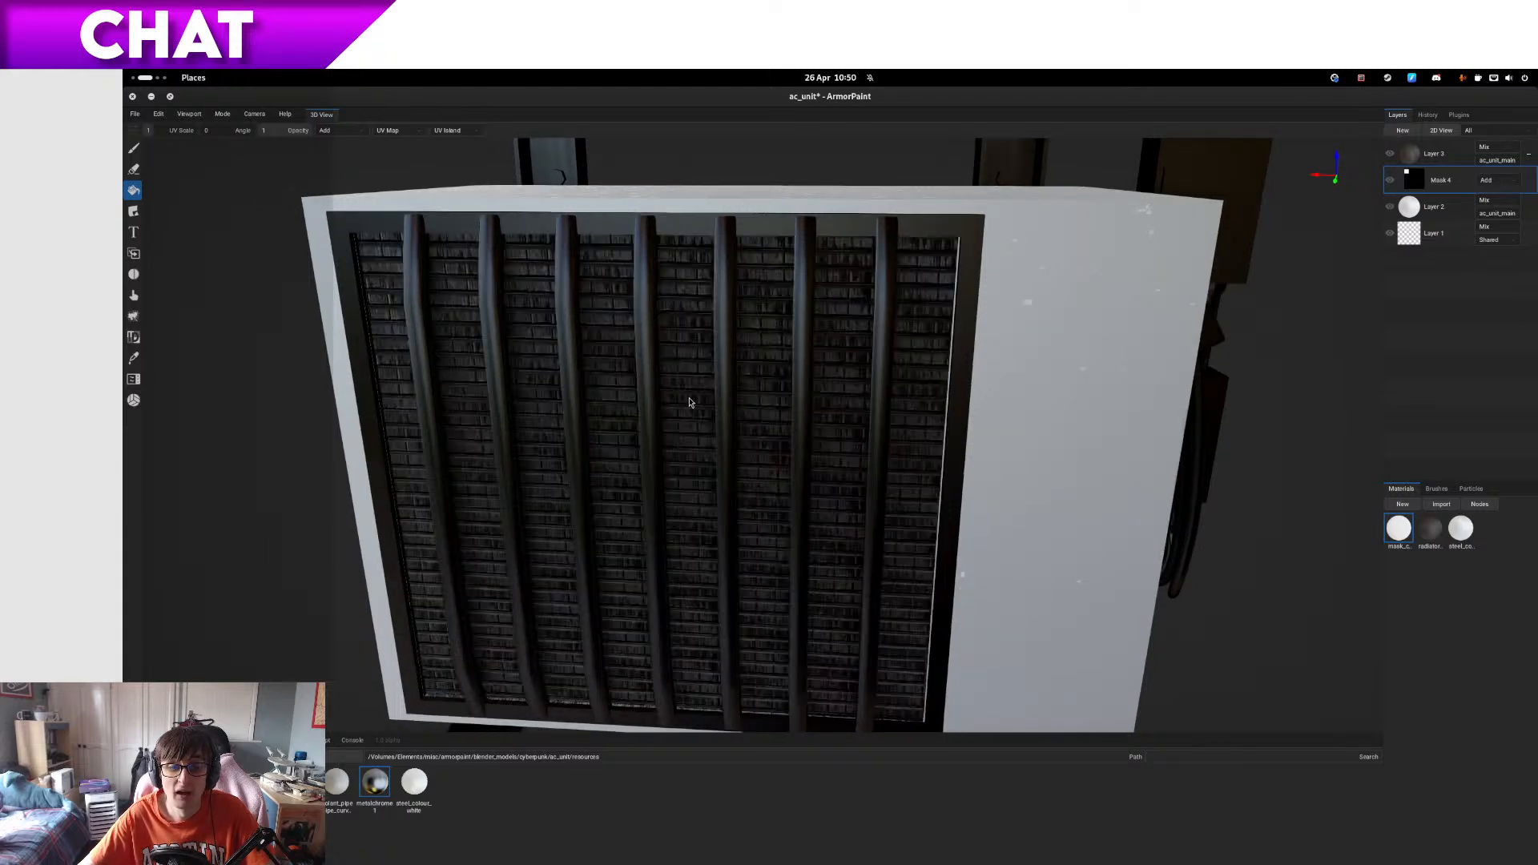
- Hide the grille grate object to expose the radiator panel behind it
mouse_move(683, 405)
right_mouse_down()
mouse_move(654, 407)
mouse_move(677, 400)
right_mouse_up()
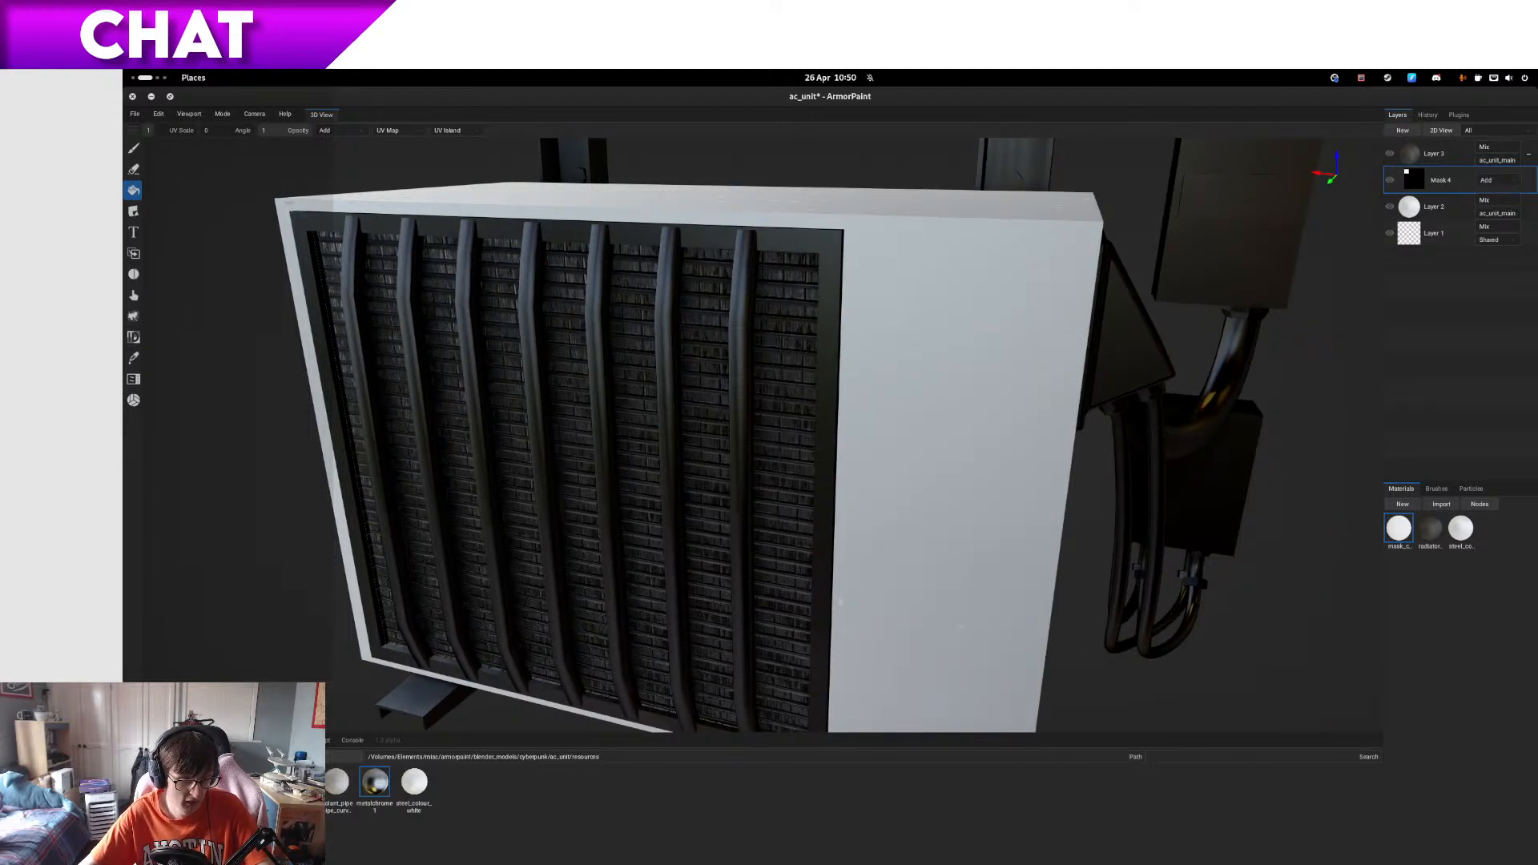
left_click(225, 740)
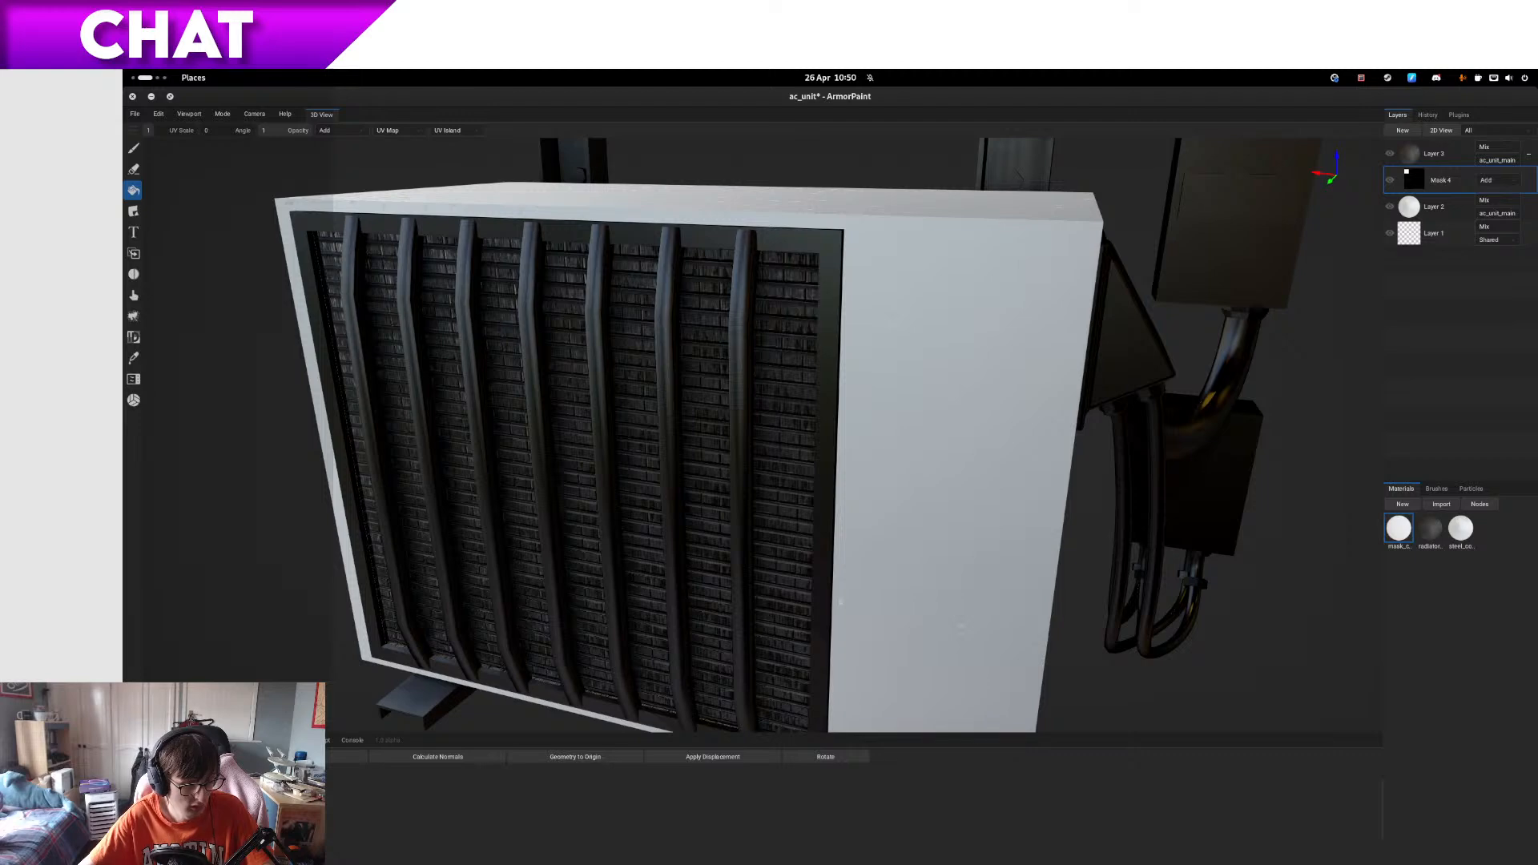
left_click(149, 789)
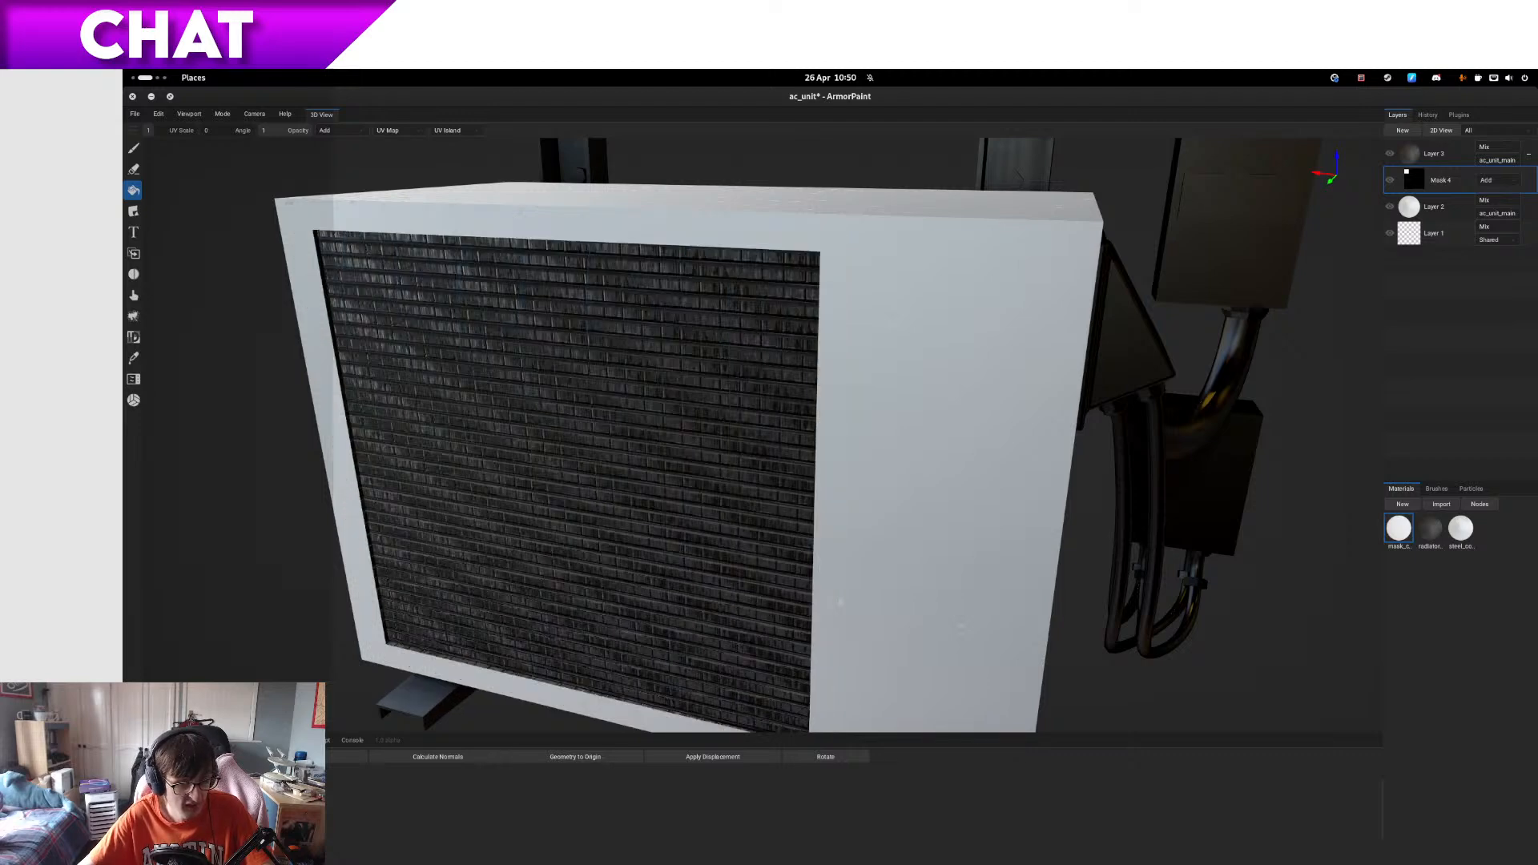
- Remove the radiator texture from the recess's lower inner edge by filling its faces on the mask with Subtract blending in Face mode
right_click_drag(829, 433, 801, 452)
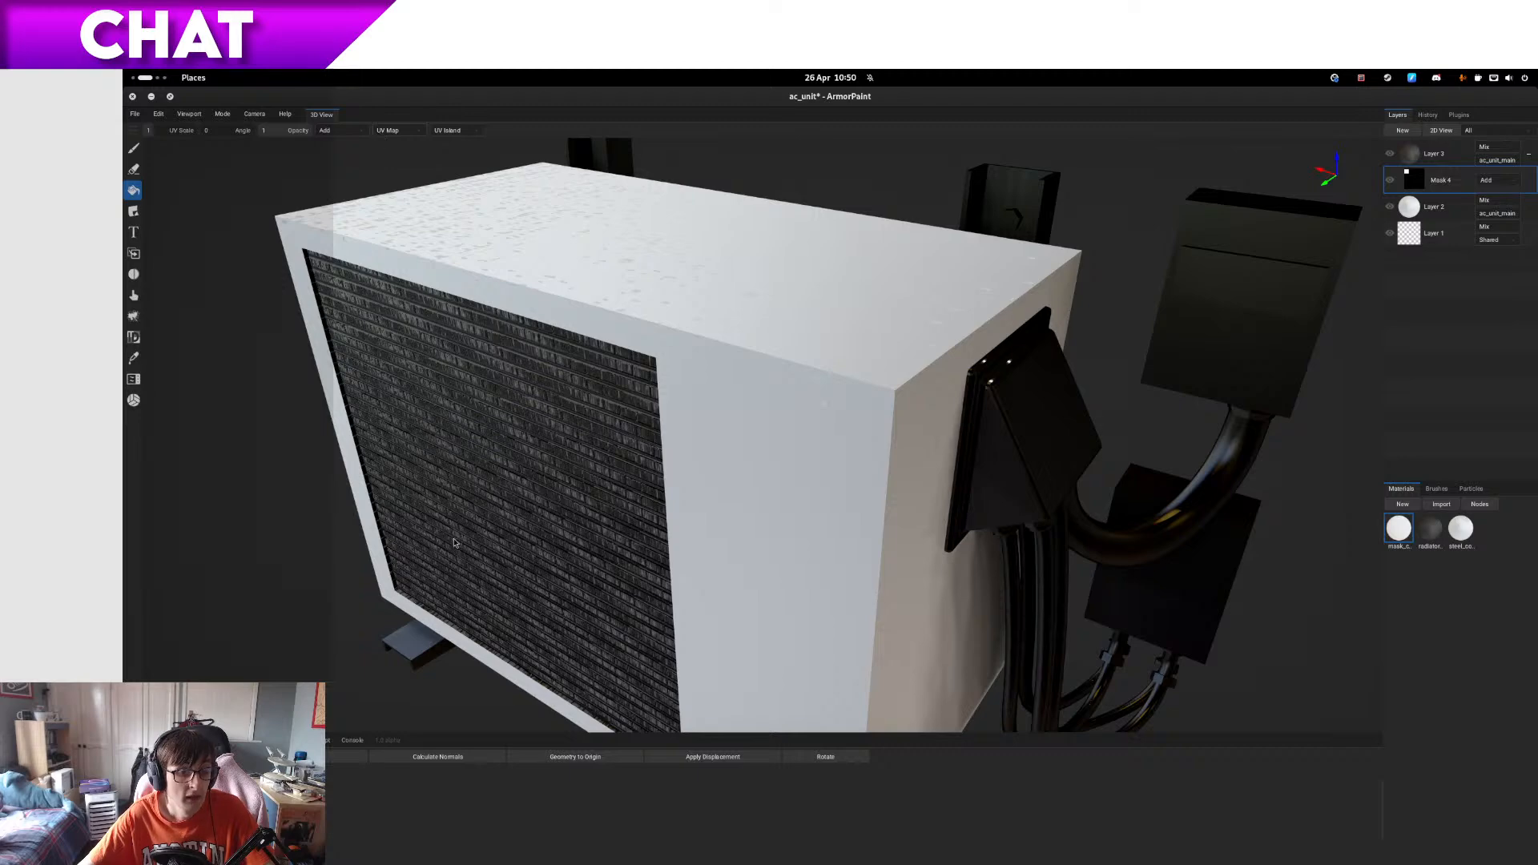
left_click_drag(454, 540, 617, 434, "alt")
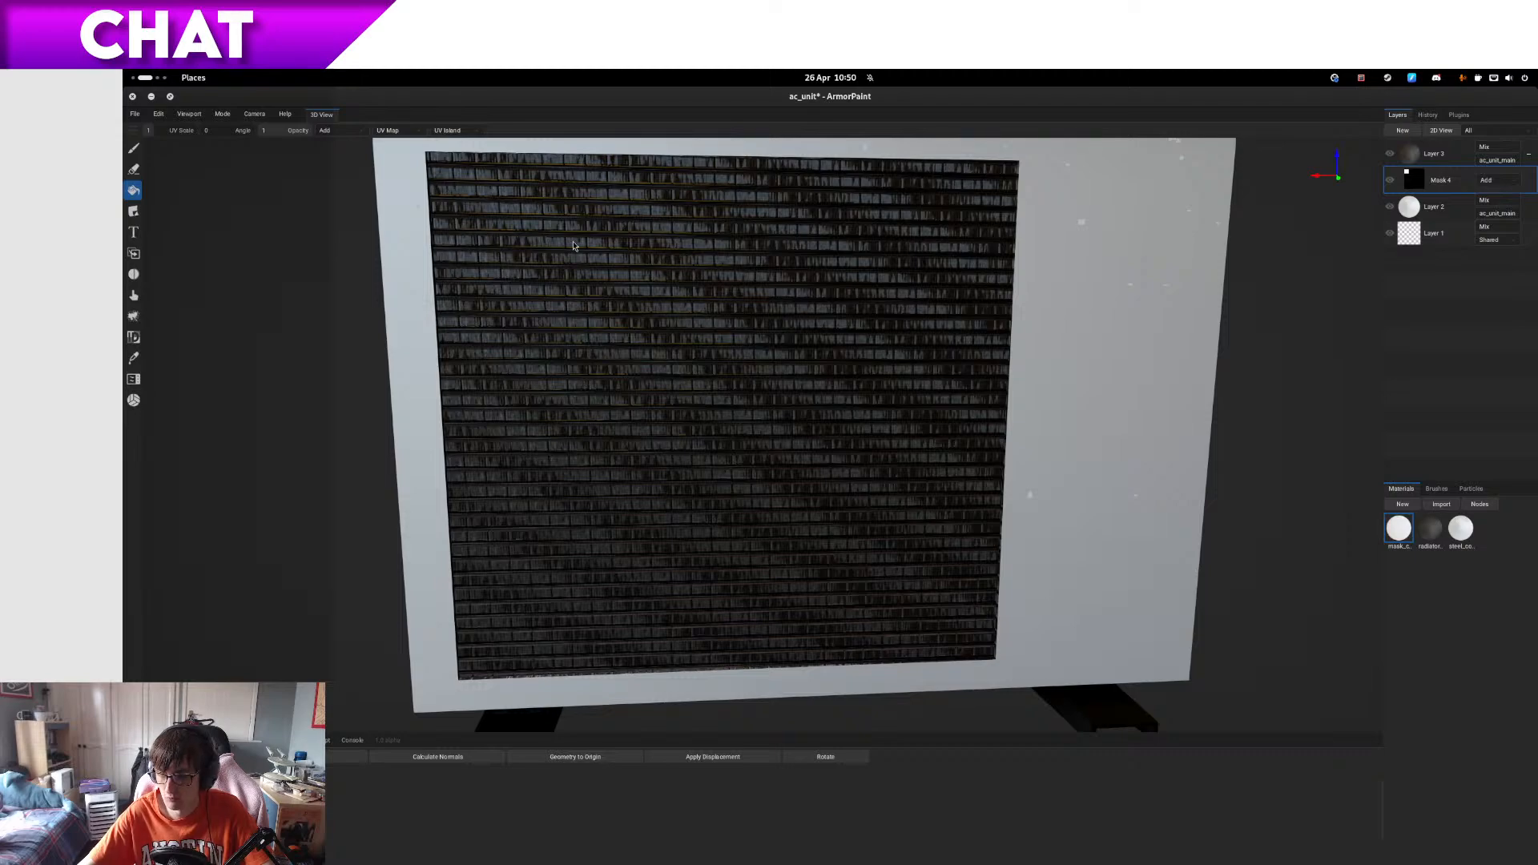
mouse_move(929, 570)
left_mouse_down("alt")
mouse_move(895, 609)
mouse_move(884, 593)
mouse_move(916, 547)
left_mouse_up("alt")
scroll(747, 525, "up", 6)
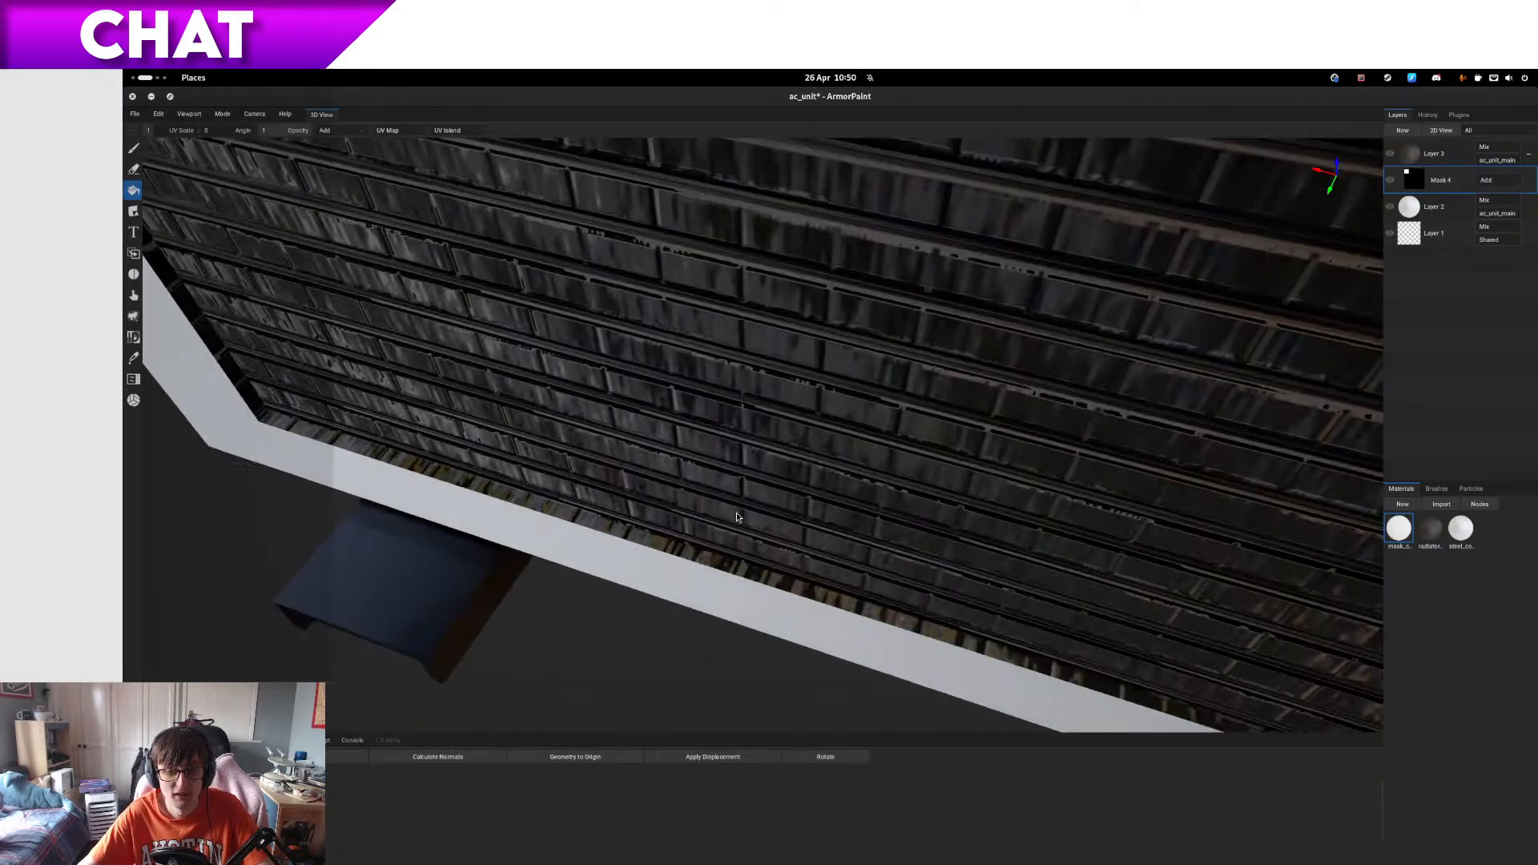
mouse_move(737, 514)
left_mouse_down("alt")
mouse_move(750, 512)
mouse_move(725, 513)
left_mouse_up("alt")
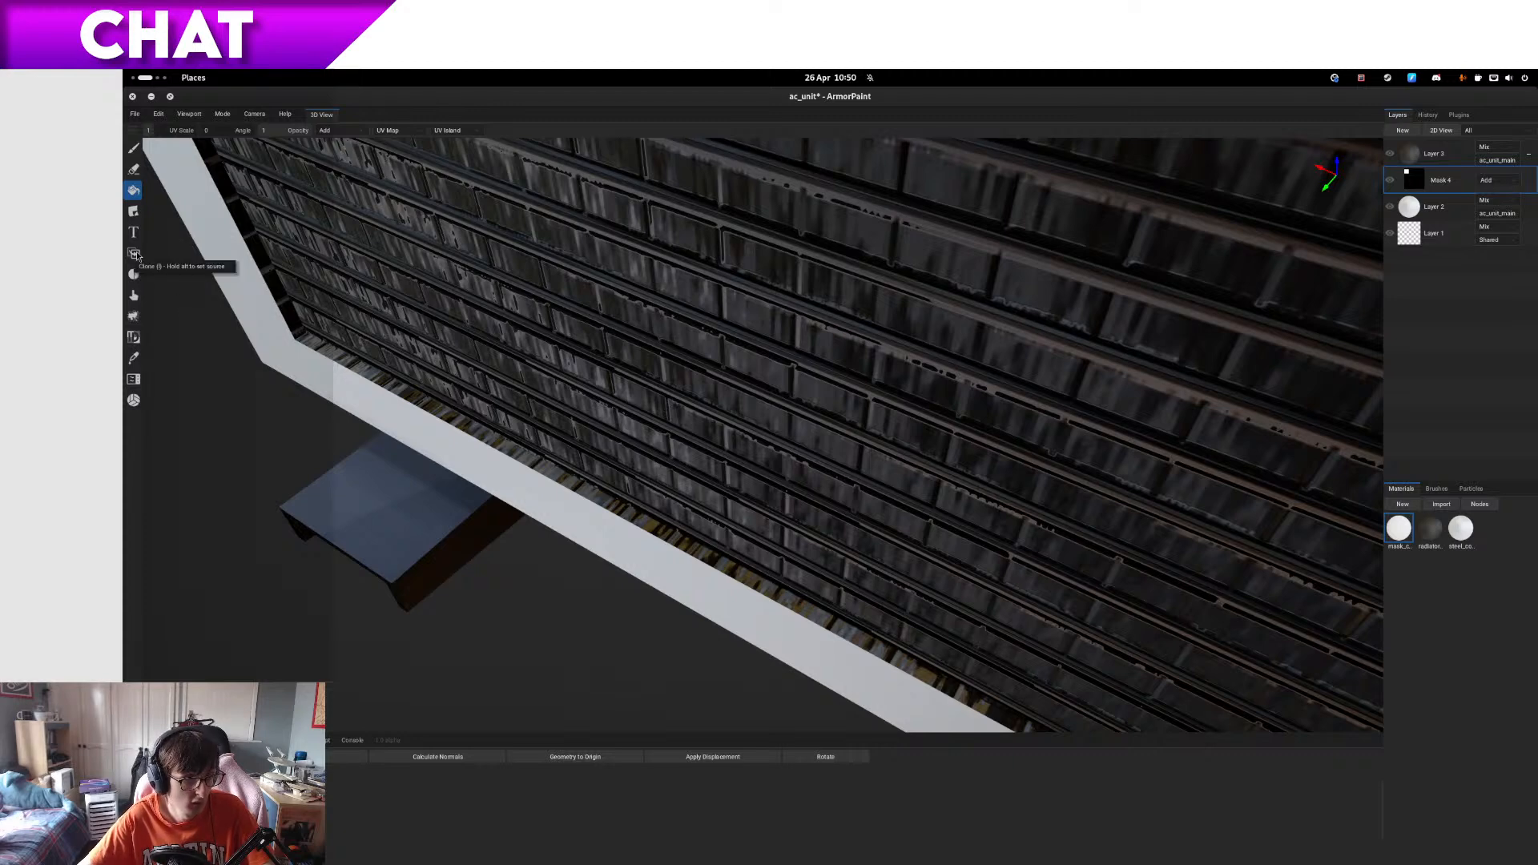
left_click(353, 131)
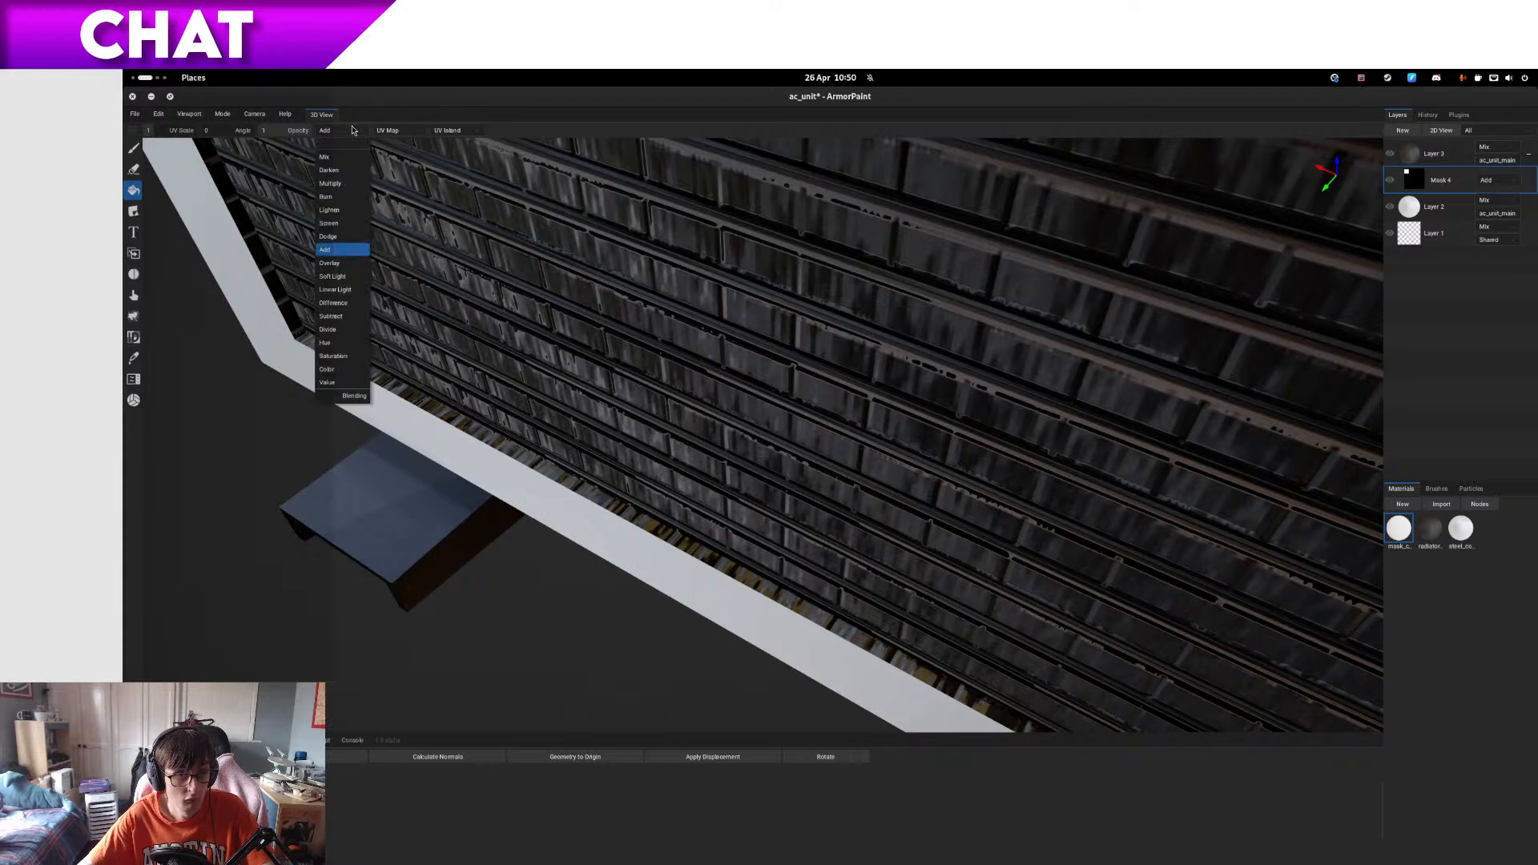
left_click(354, 320)
left_click(449, 133)
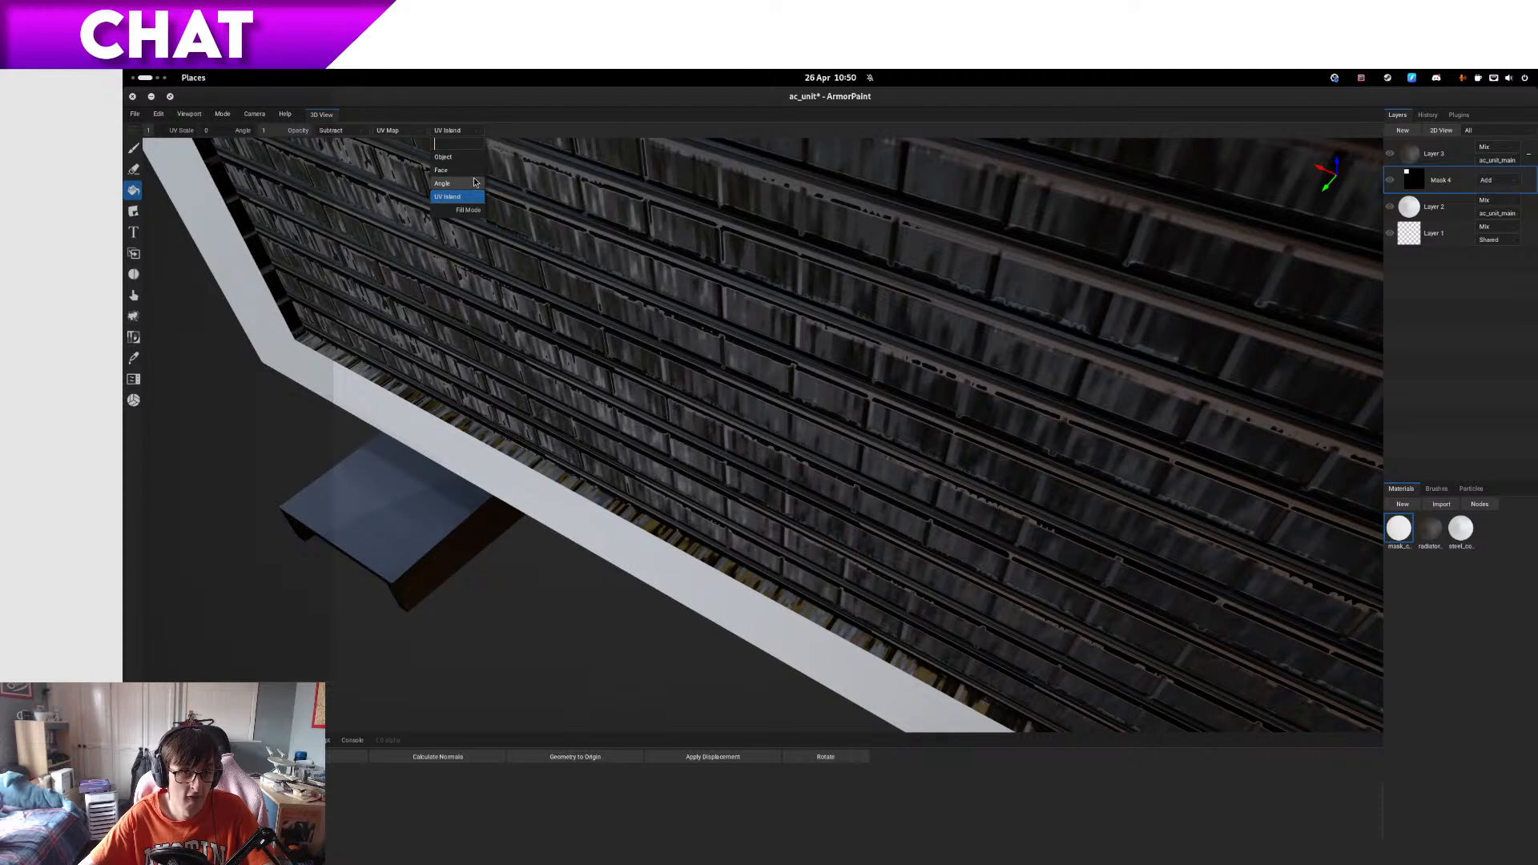
left_click(471, 172)
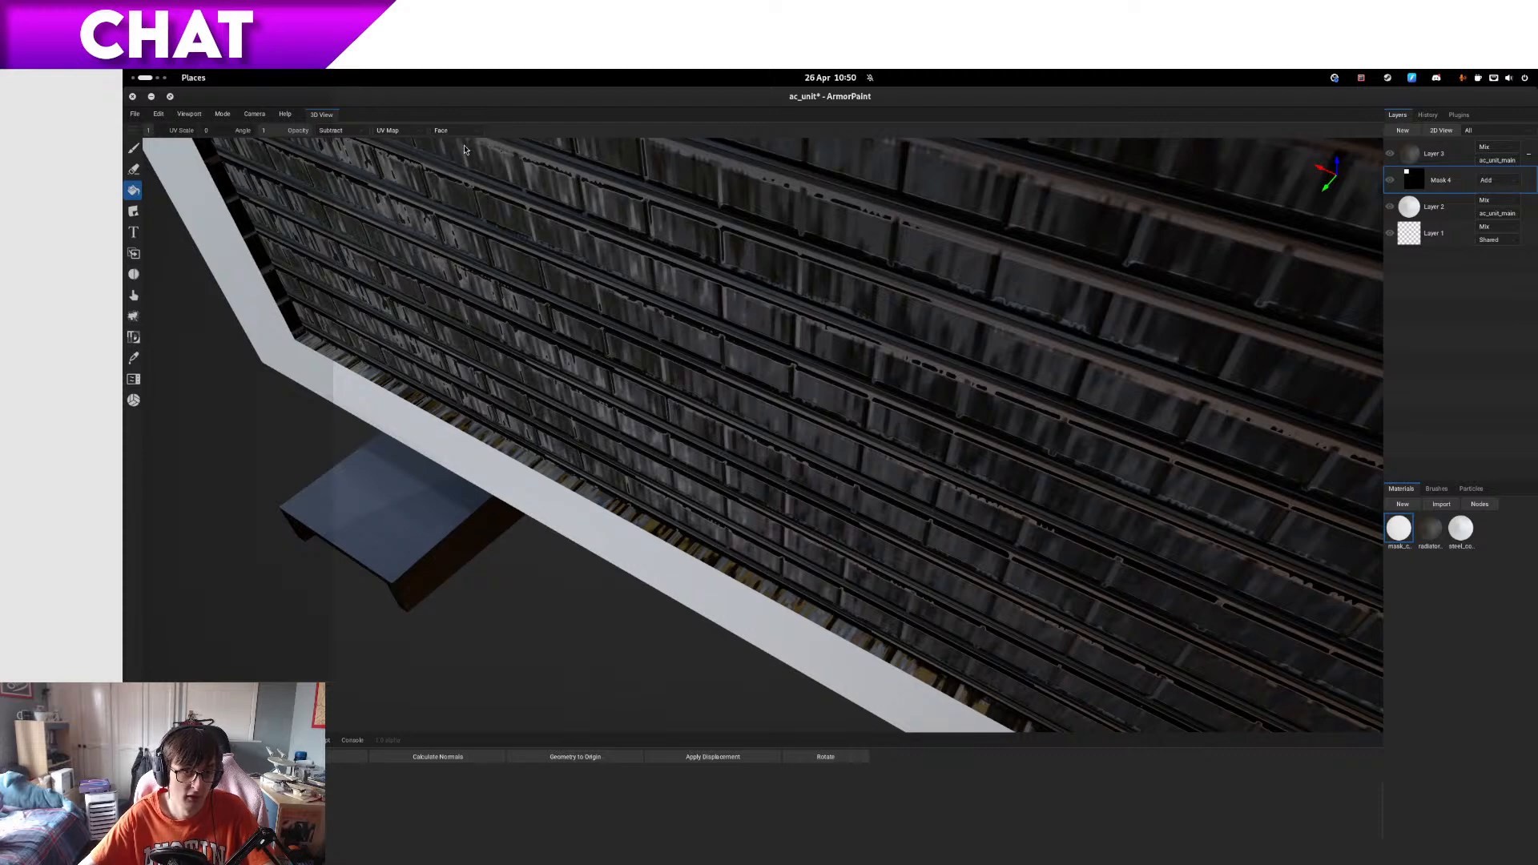
left_click(454, 421)
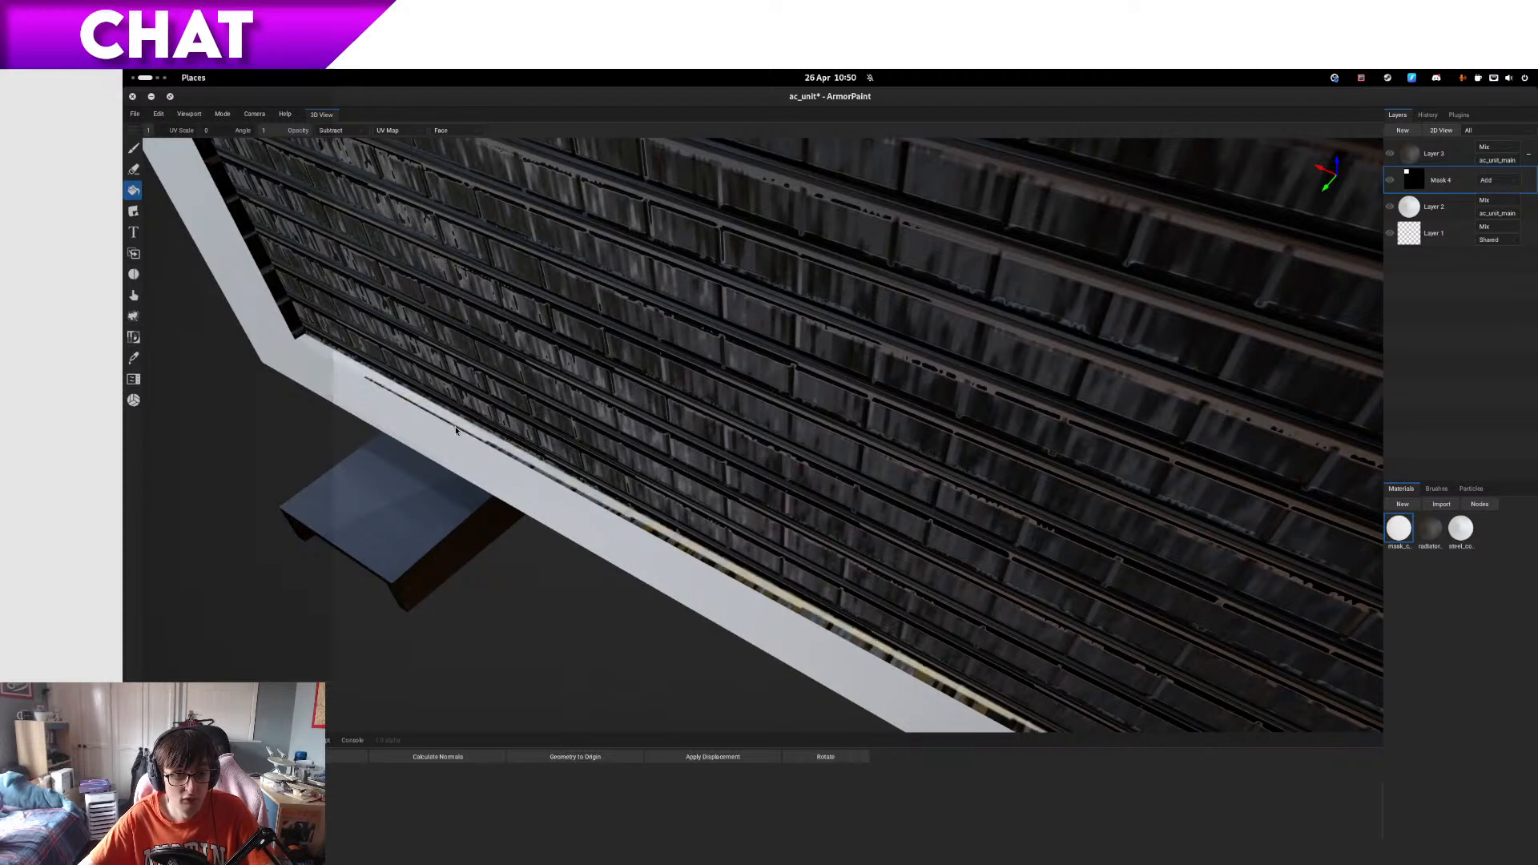
left_click(772, 599)
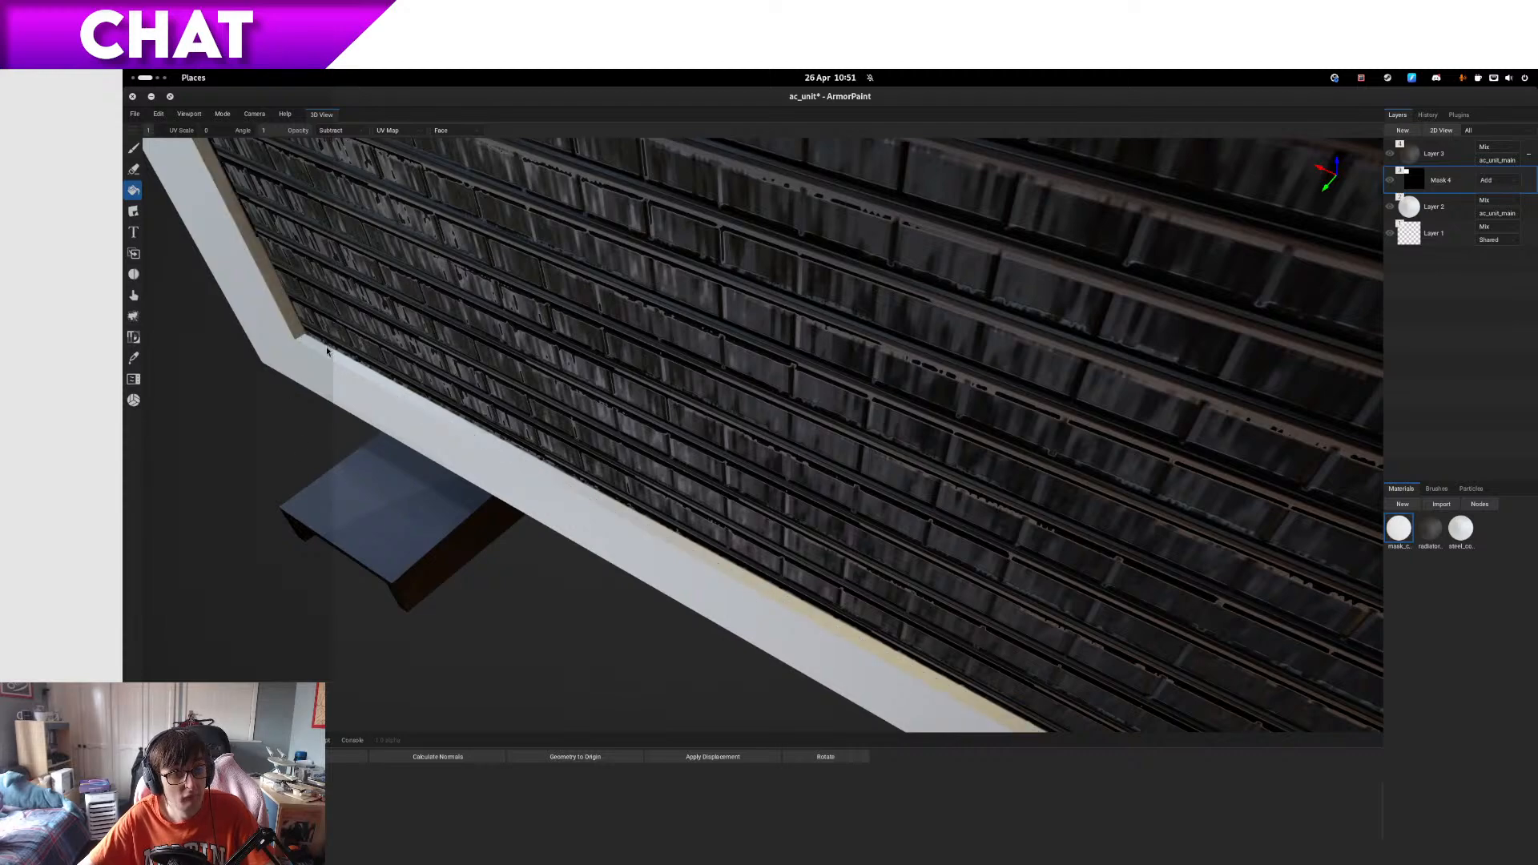
- Subtract the remaining upper and side inner edge faces of the radiator recess from the mask
right_click_drag(305, 335, 341, 331)
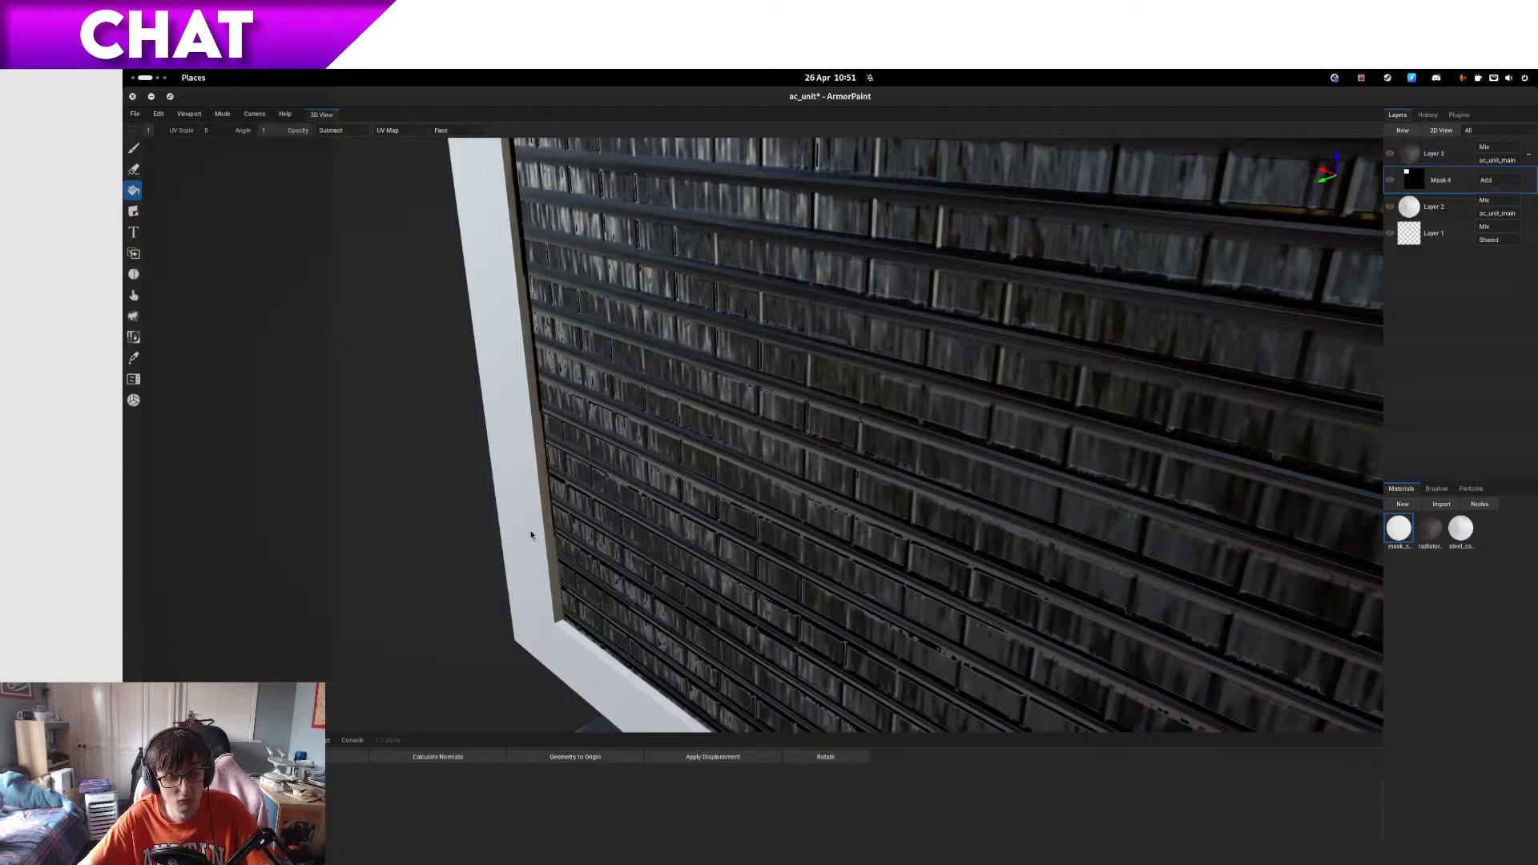
right_click_drag(570, 225, 663, 354)
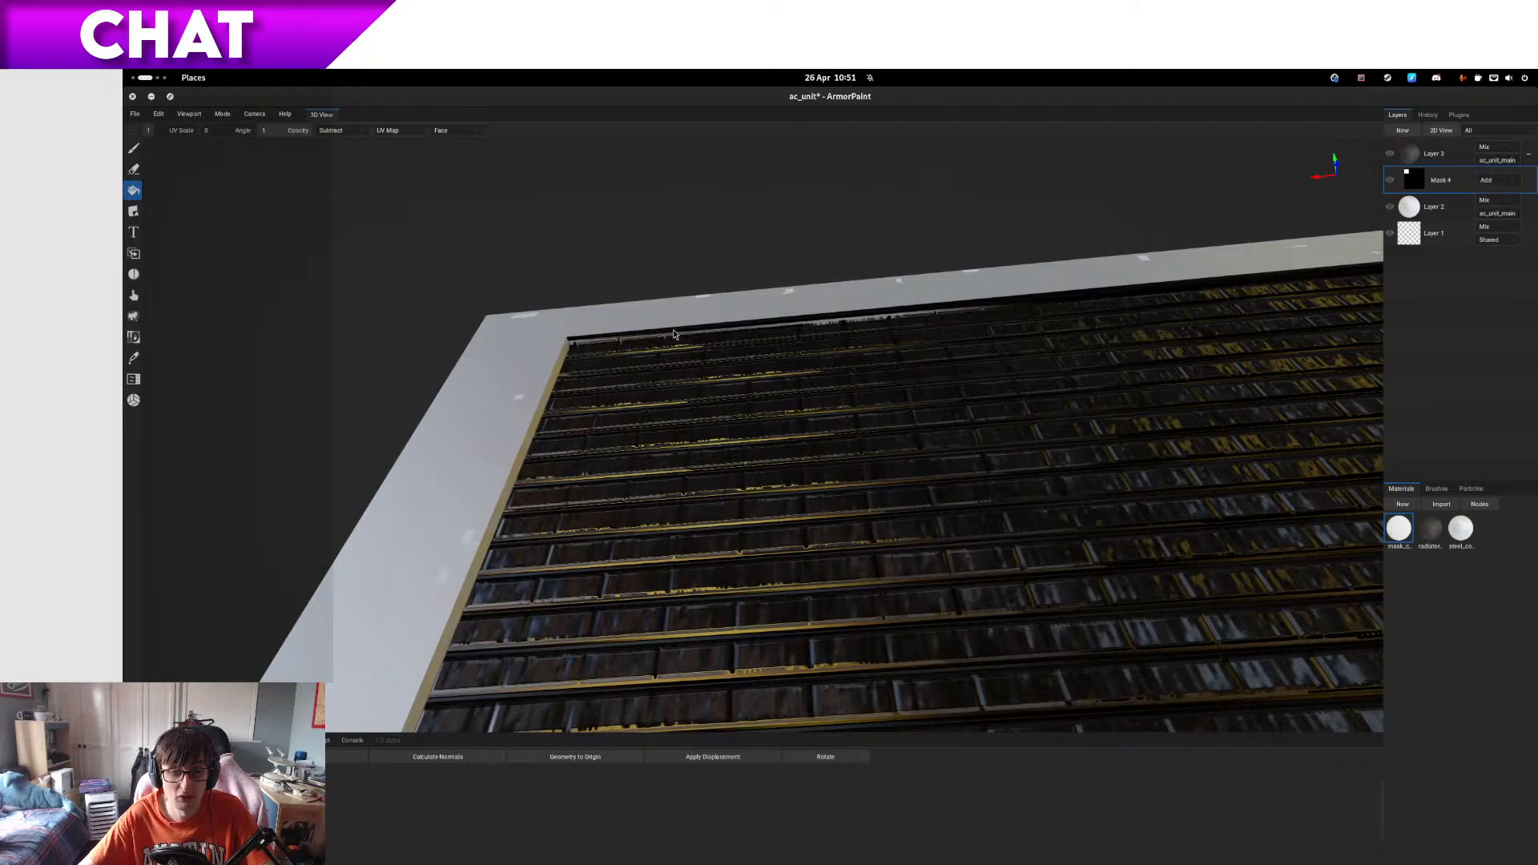
right_click_drag(937, 326, 1206, 401)
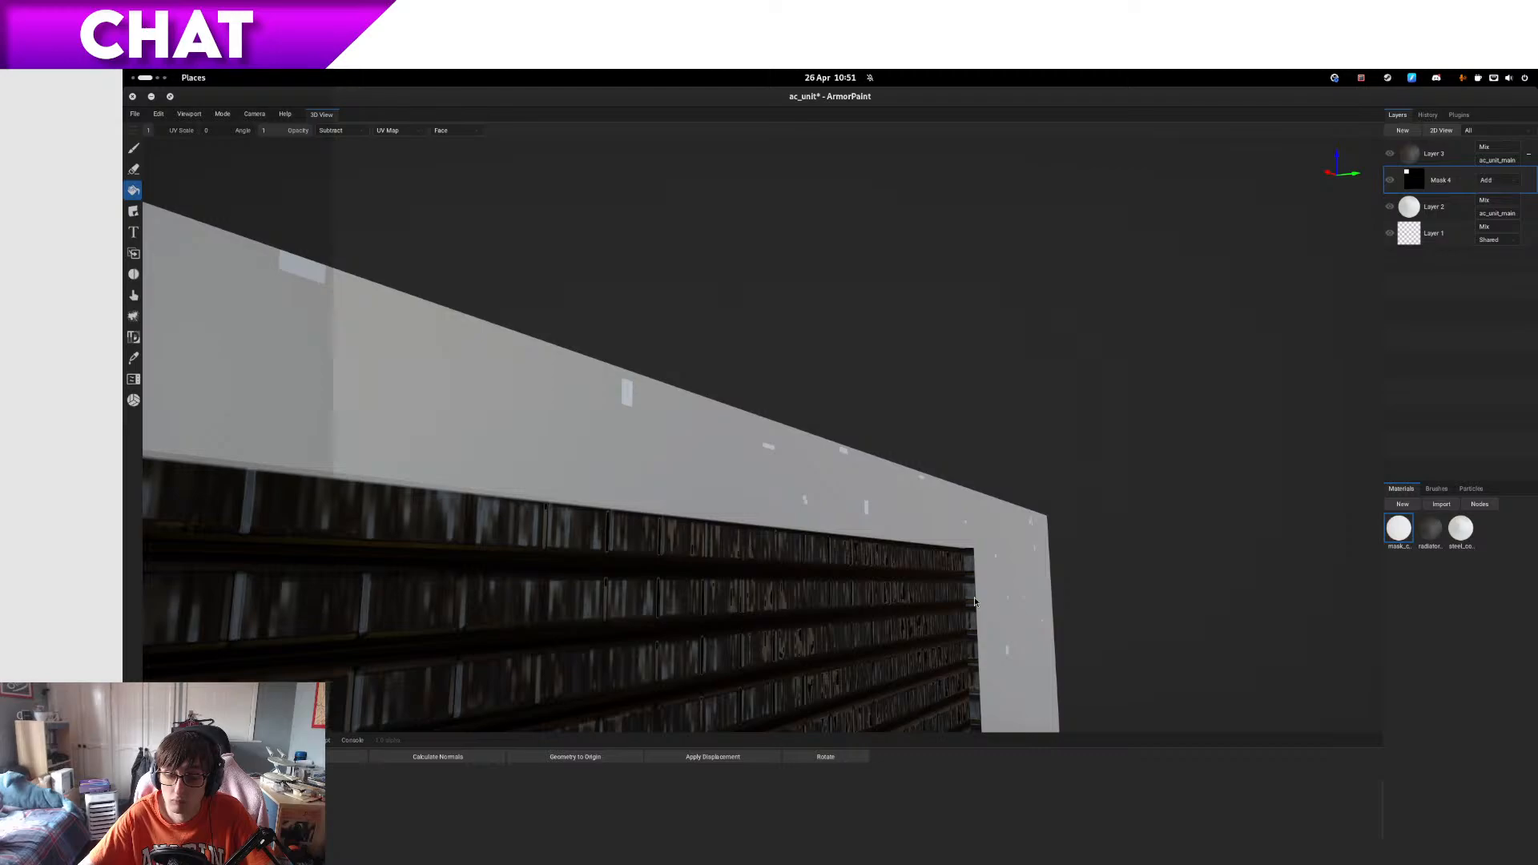
right_click_drag(989, 638, 910, 505)
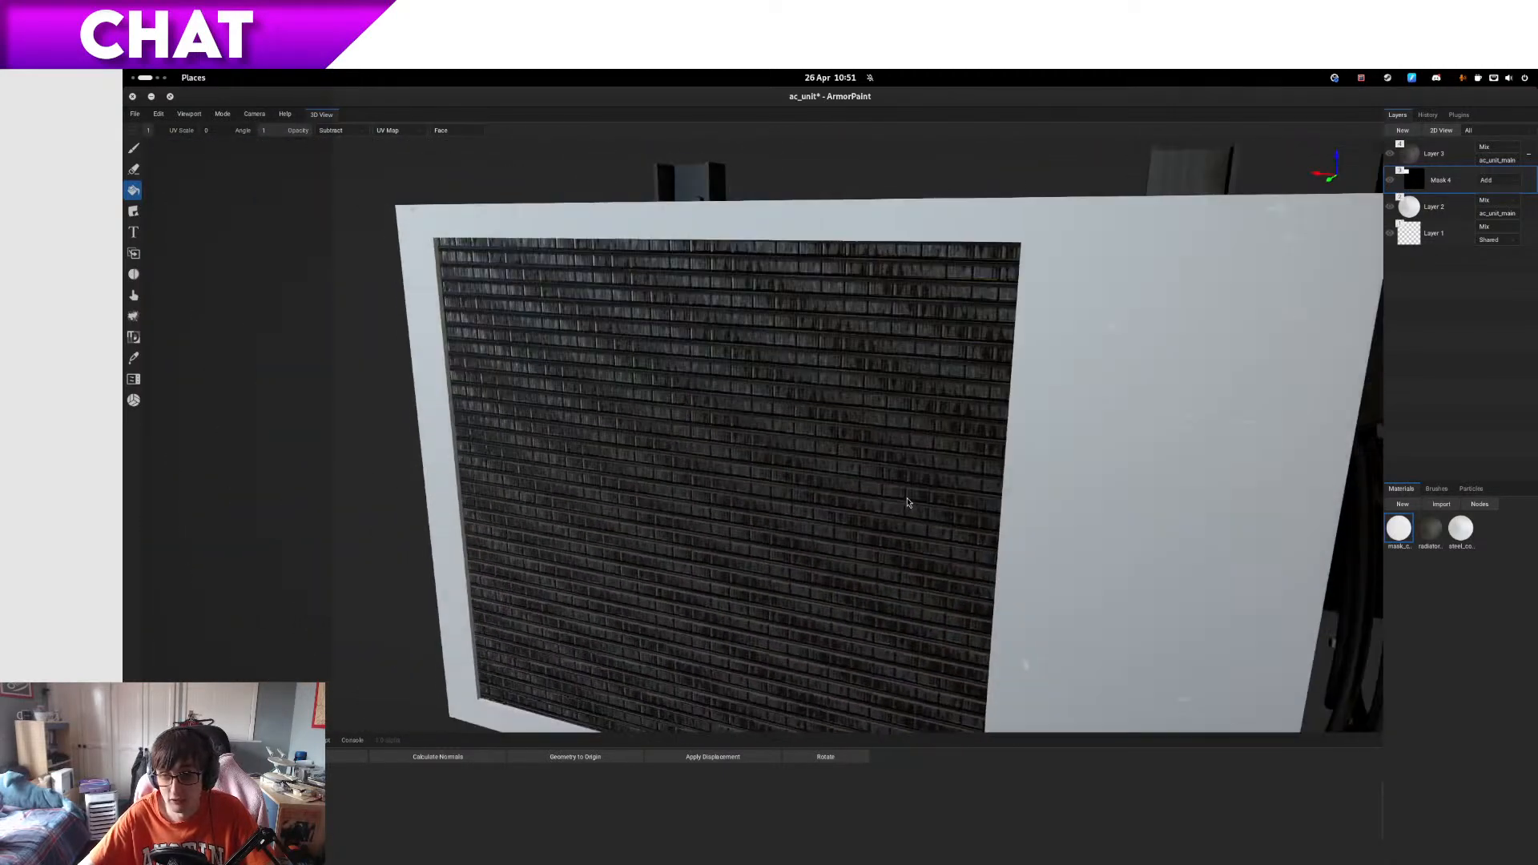
- Make the grille grate object visible again and save the project
right_click(1447, 163)
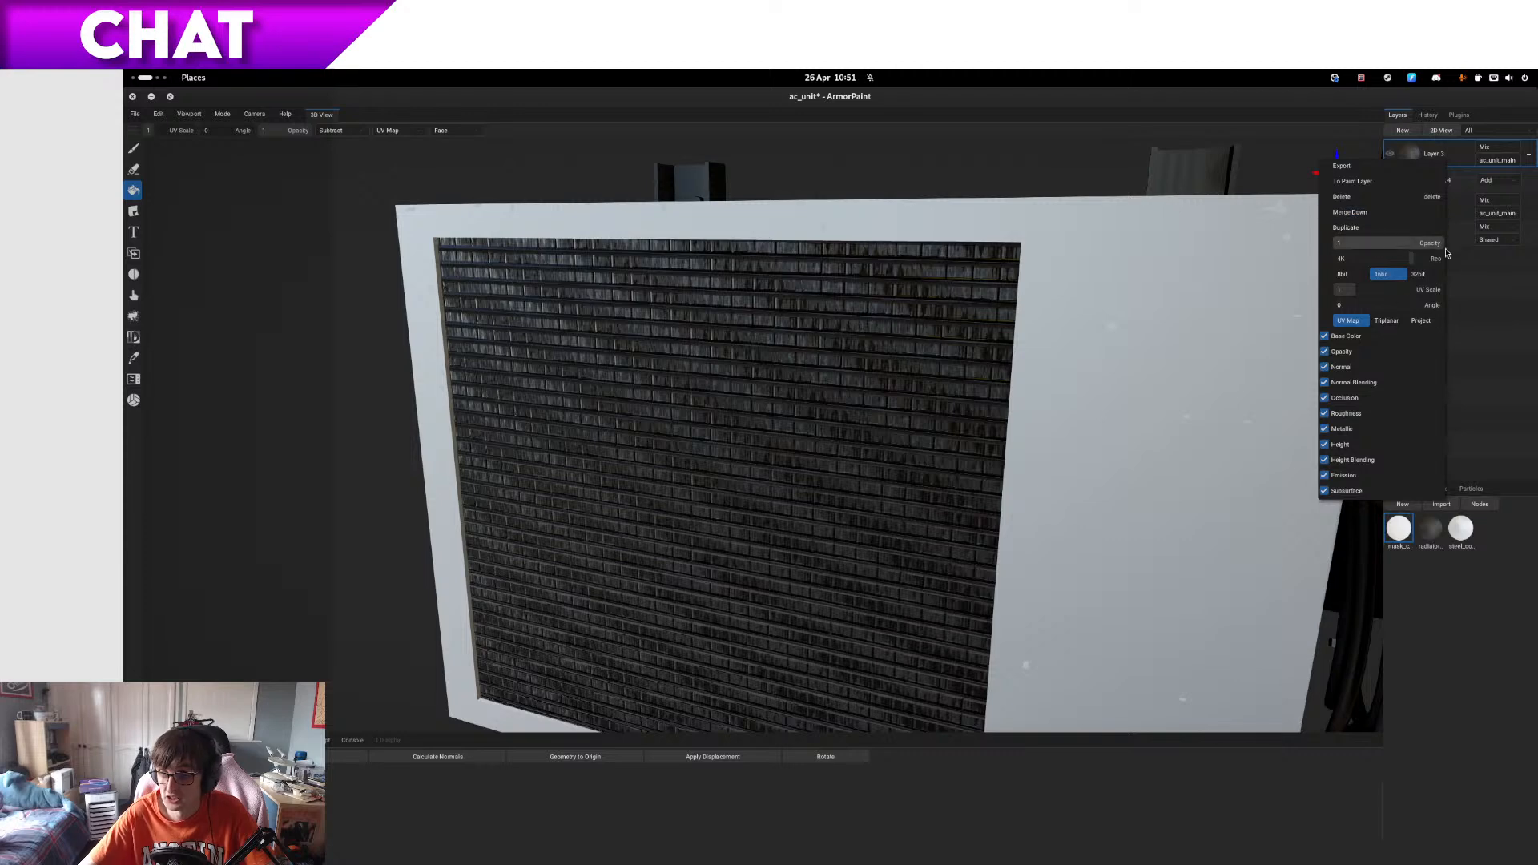
left_click(1496, 343)
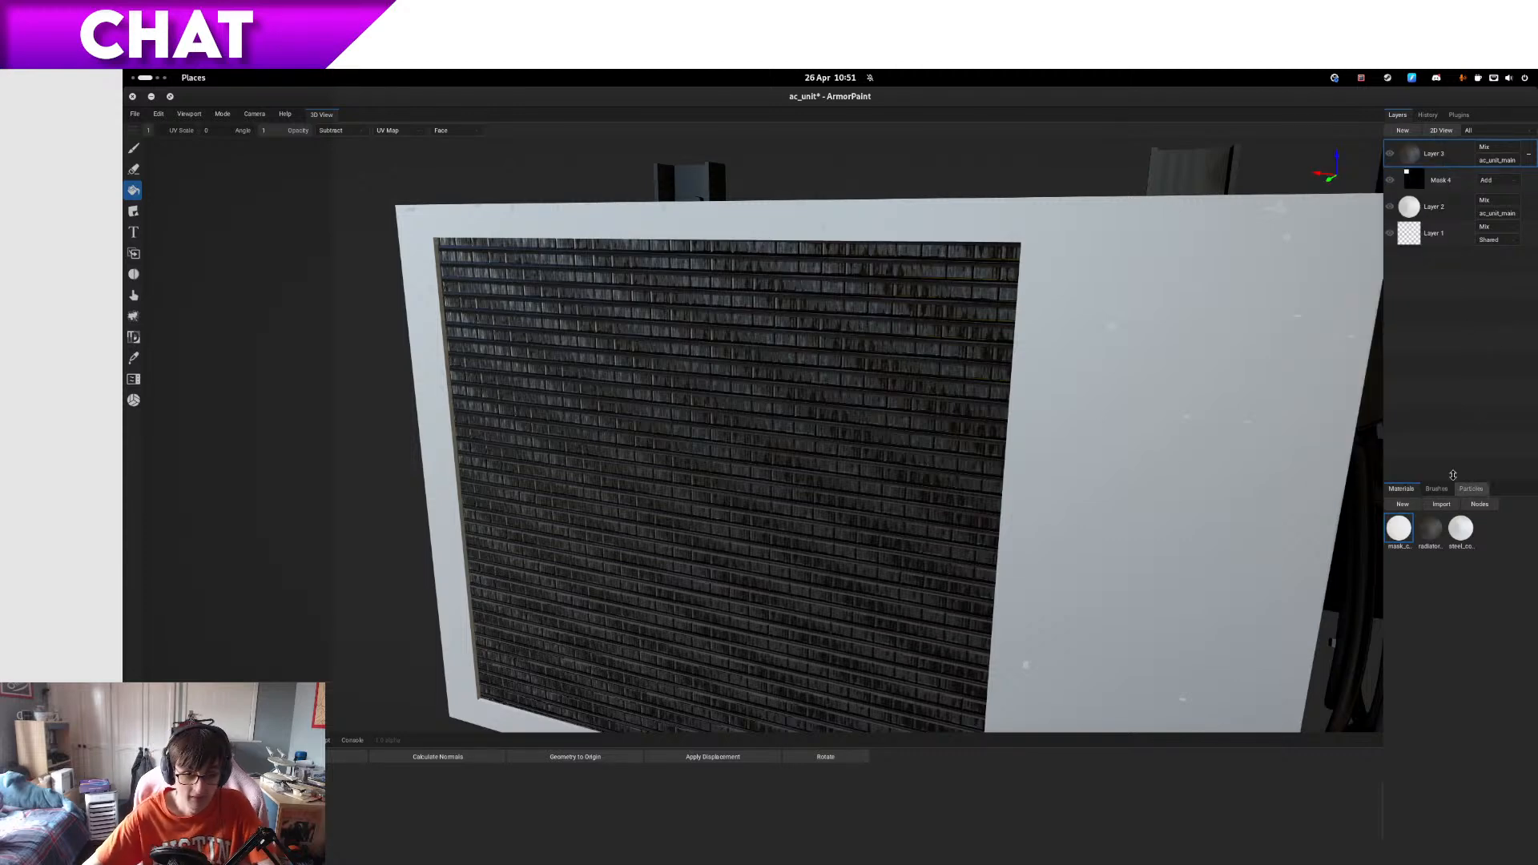
right_click_drag(1154, 453, 1178, 405)
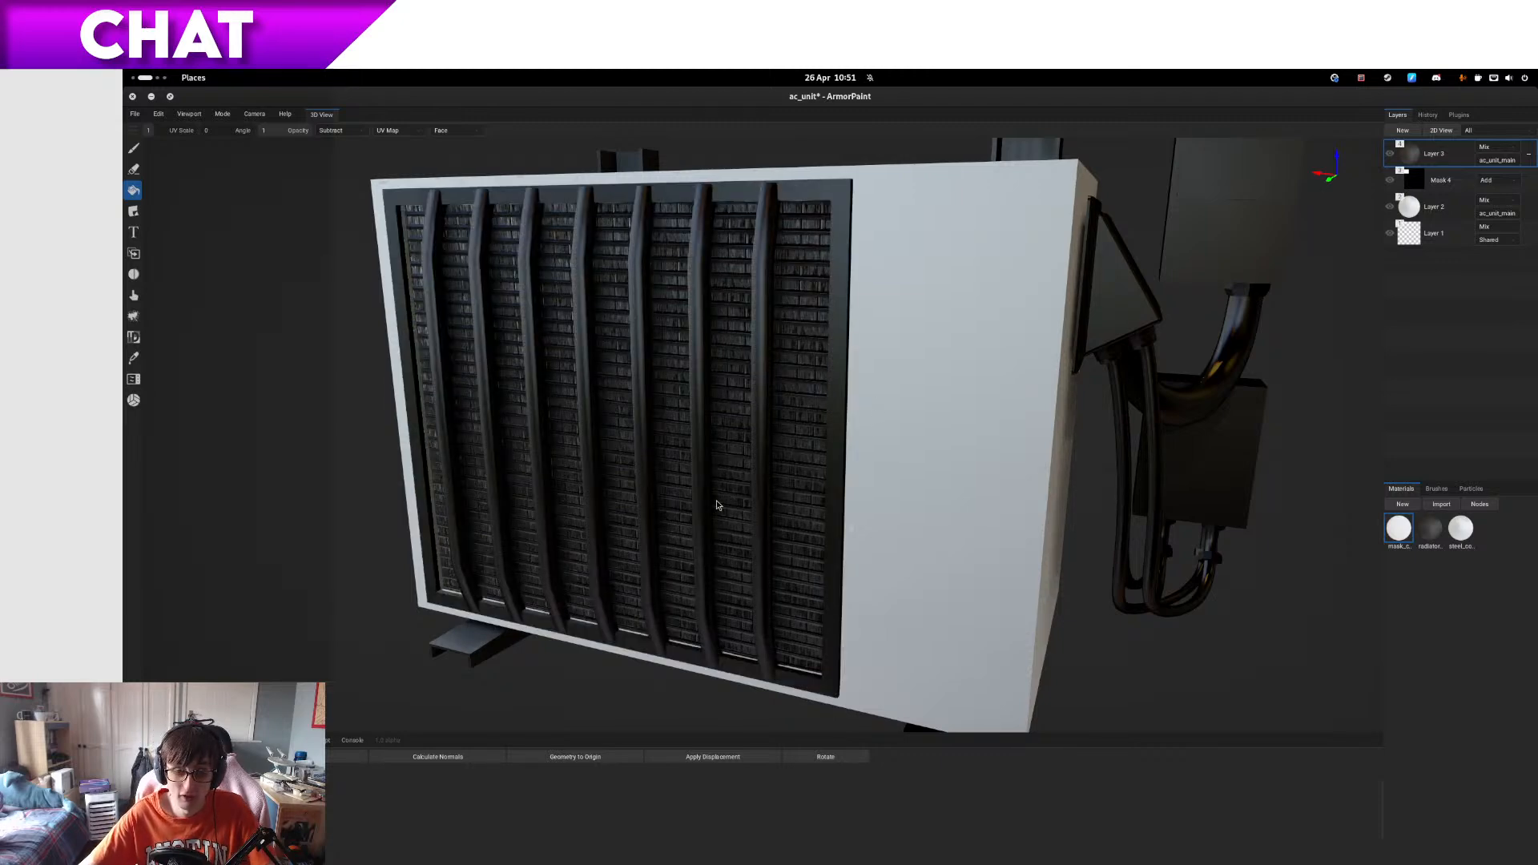
mouse_move(731, 499)
right_mouse_down()
mouse_move(725, 560)
mouse_move(720, 514)
right_mouse_up()
key("ctrl+s")
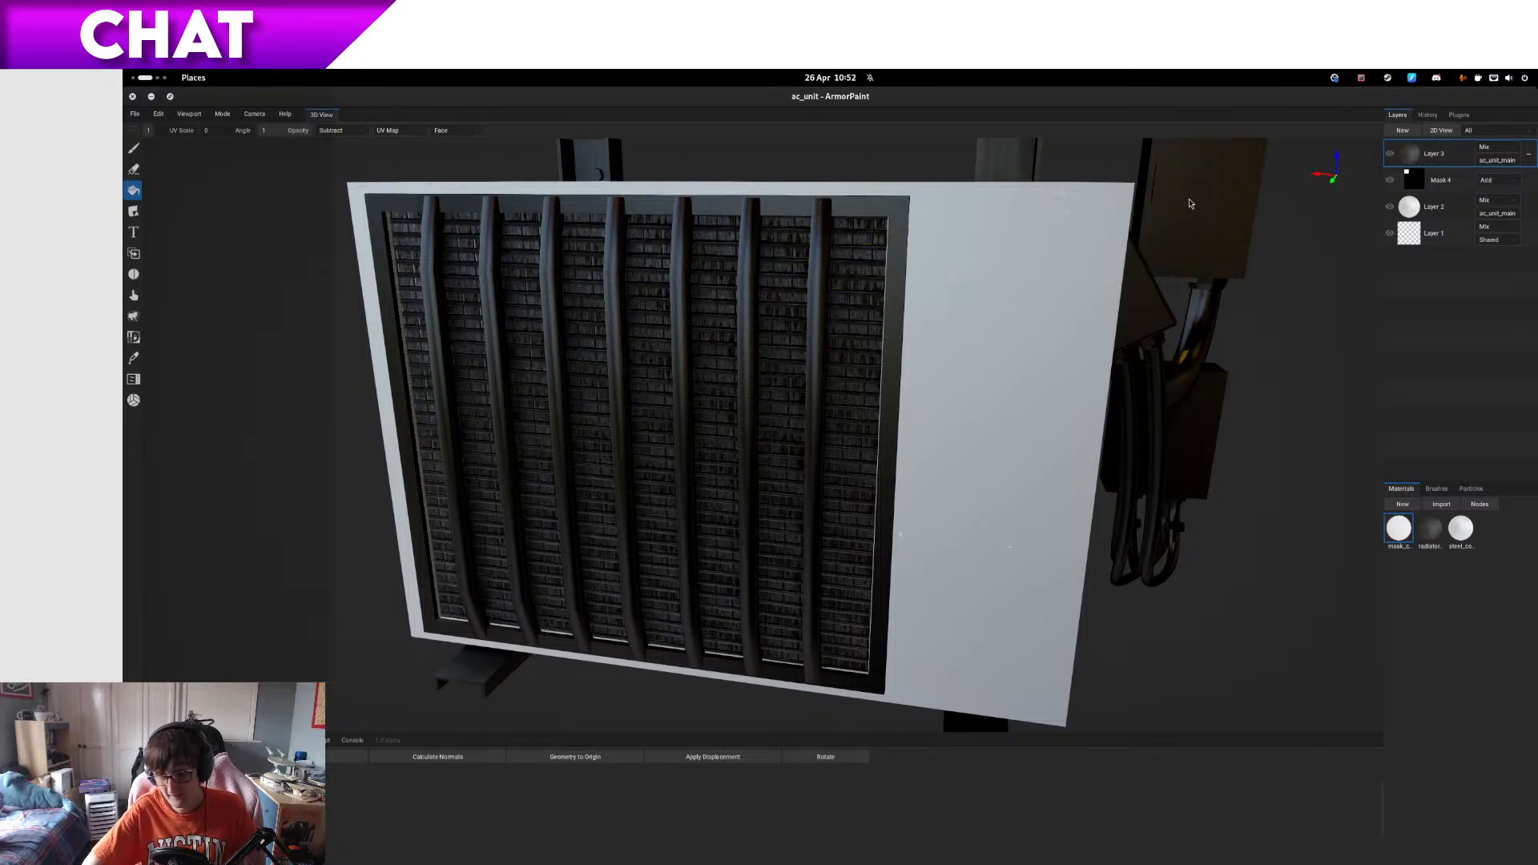
- Import the metalchrome1 material from the project's resources folder into the project's materials
left_click_drag(990, 325, 951, 458, "alt")
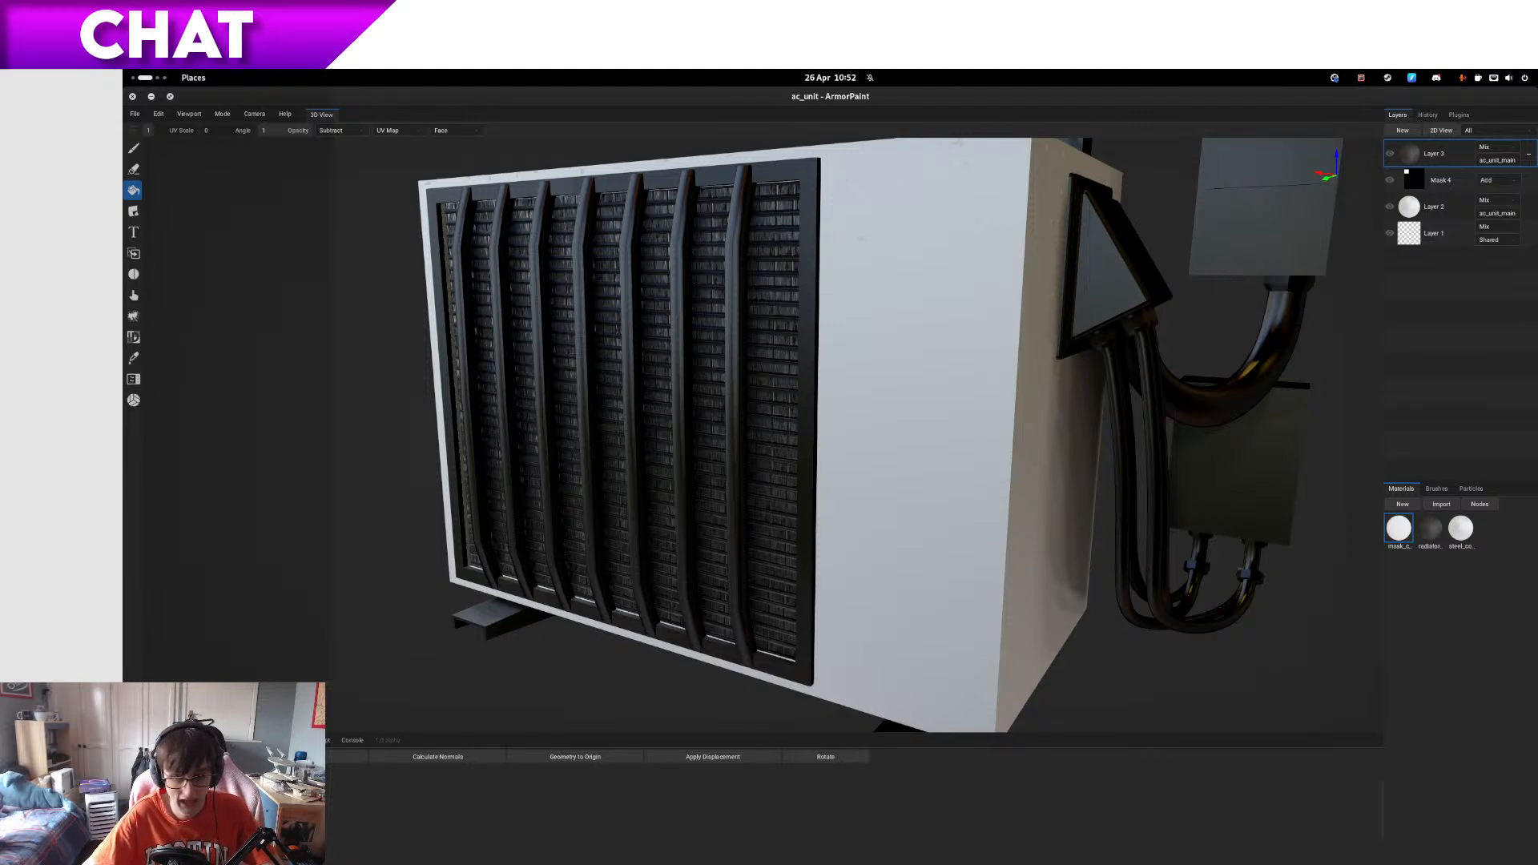
left_click(162, 740)
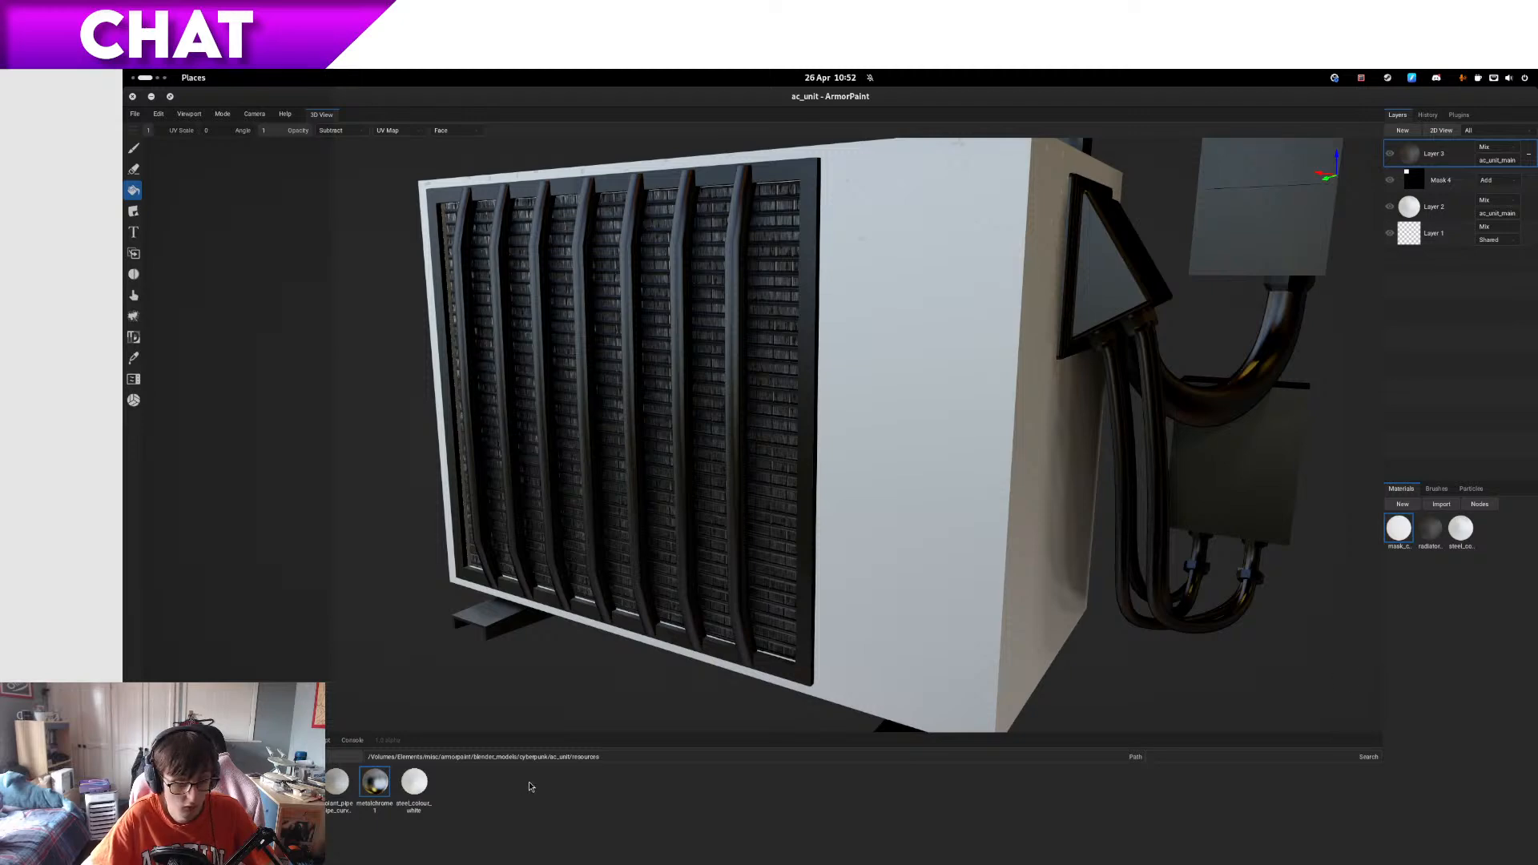
left_click(423, 785)
left_click_drag(375, 782, 1495, 561)
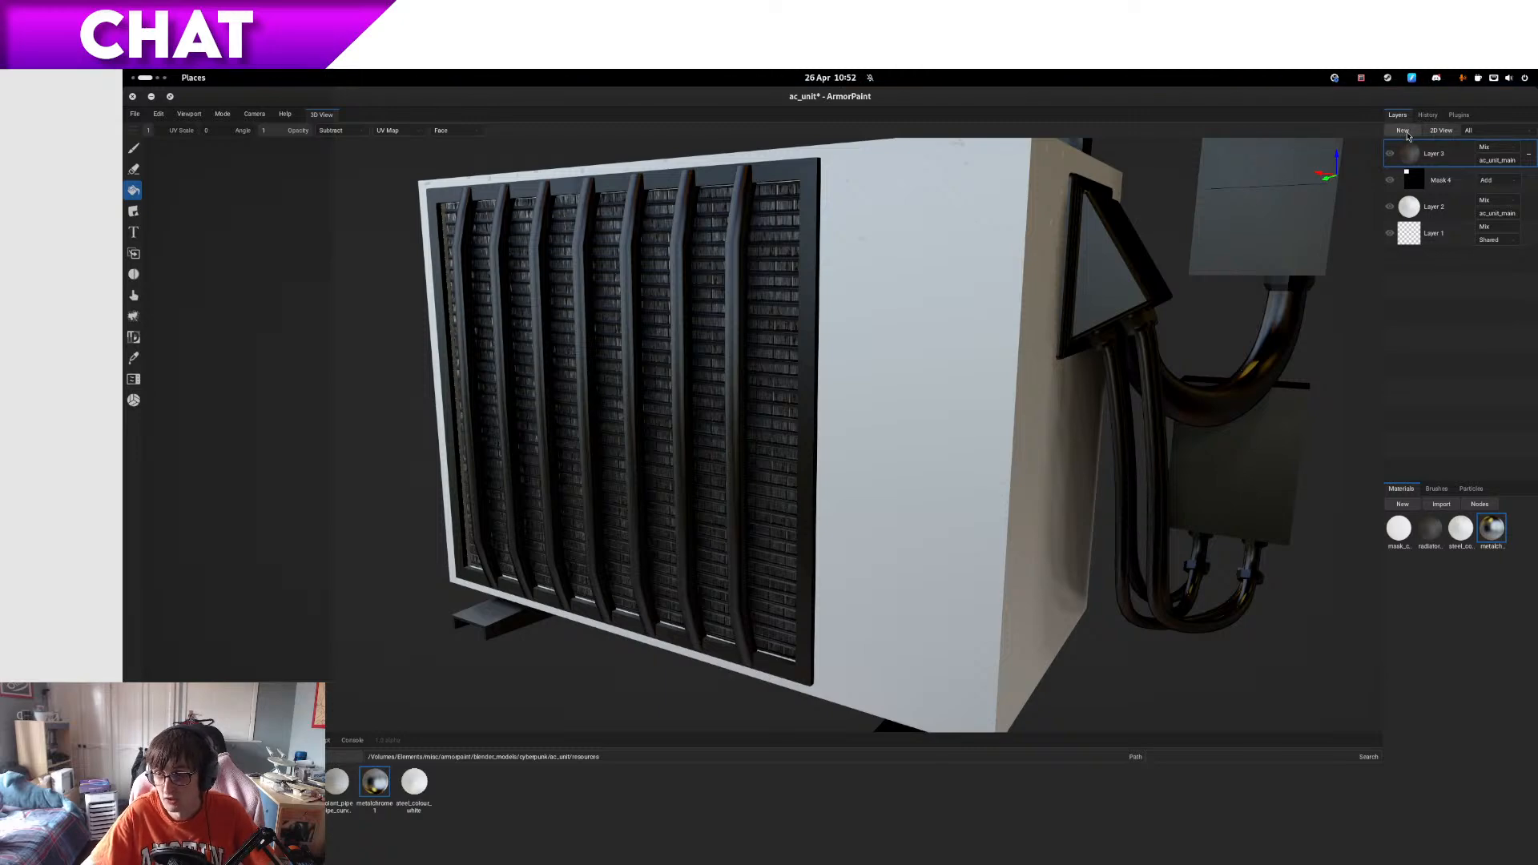
- Try to add a group to the layer stack and rearrange the layers
left_click(1404, 131)
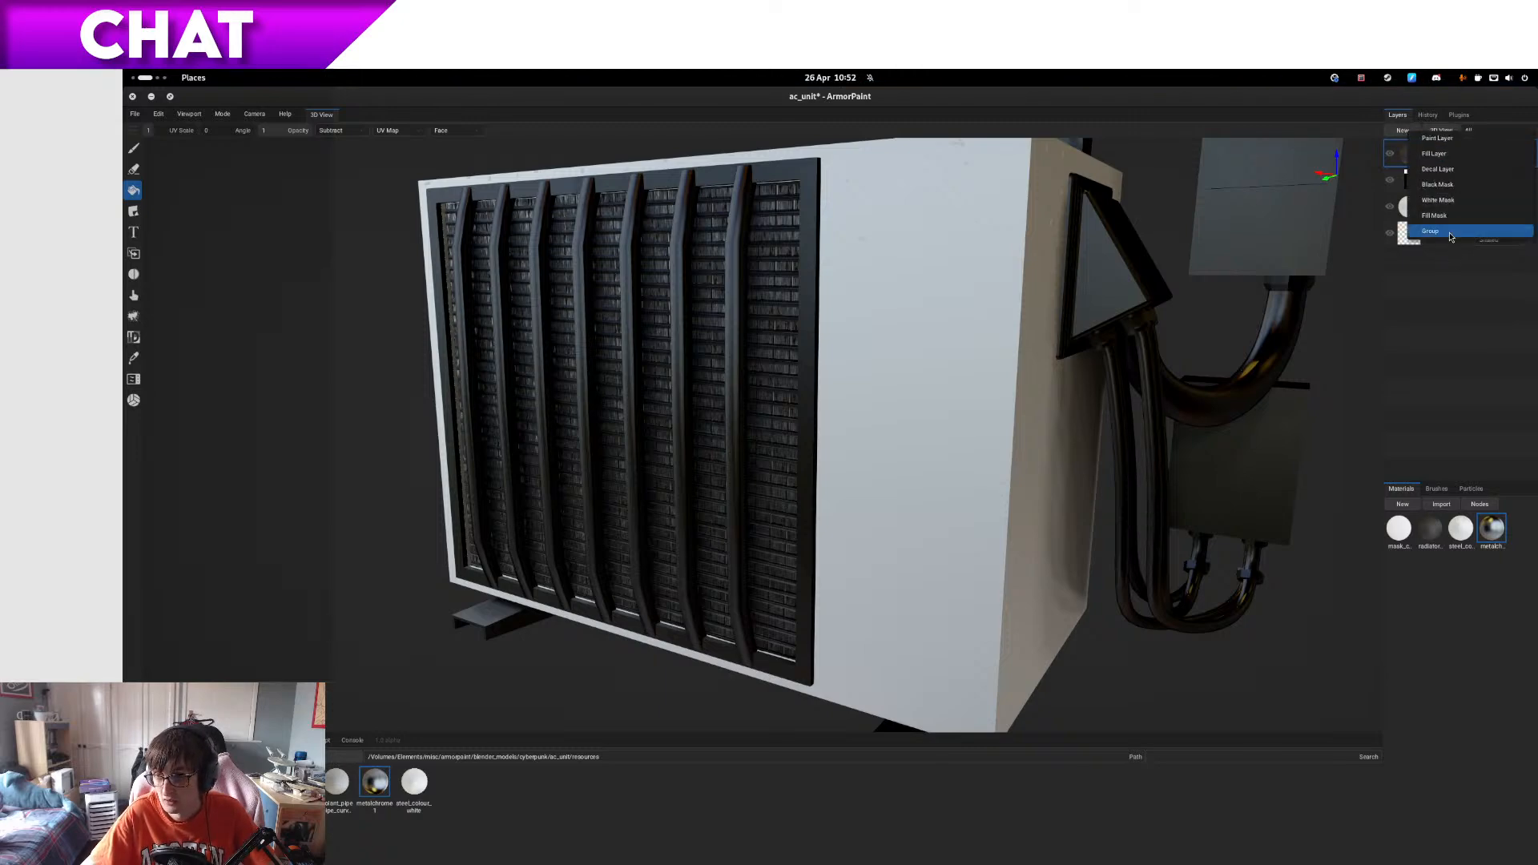
left_click(1449, 214)
mouse_move(1438, 177)
left_mouse_down()
mouse_move(1435, 149)
mouse_move(1449, 205)
left_mouse_up()
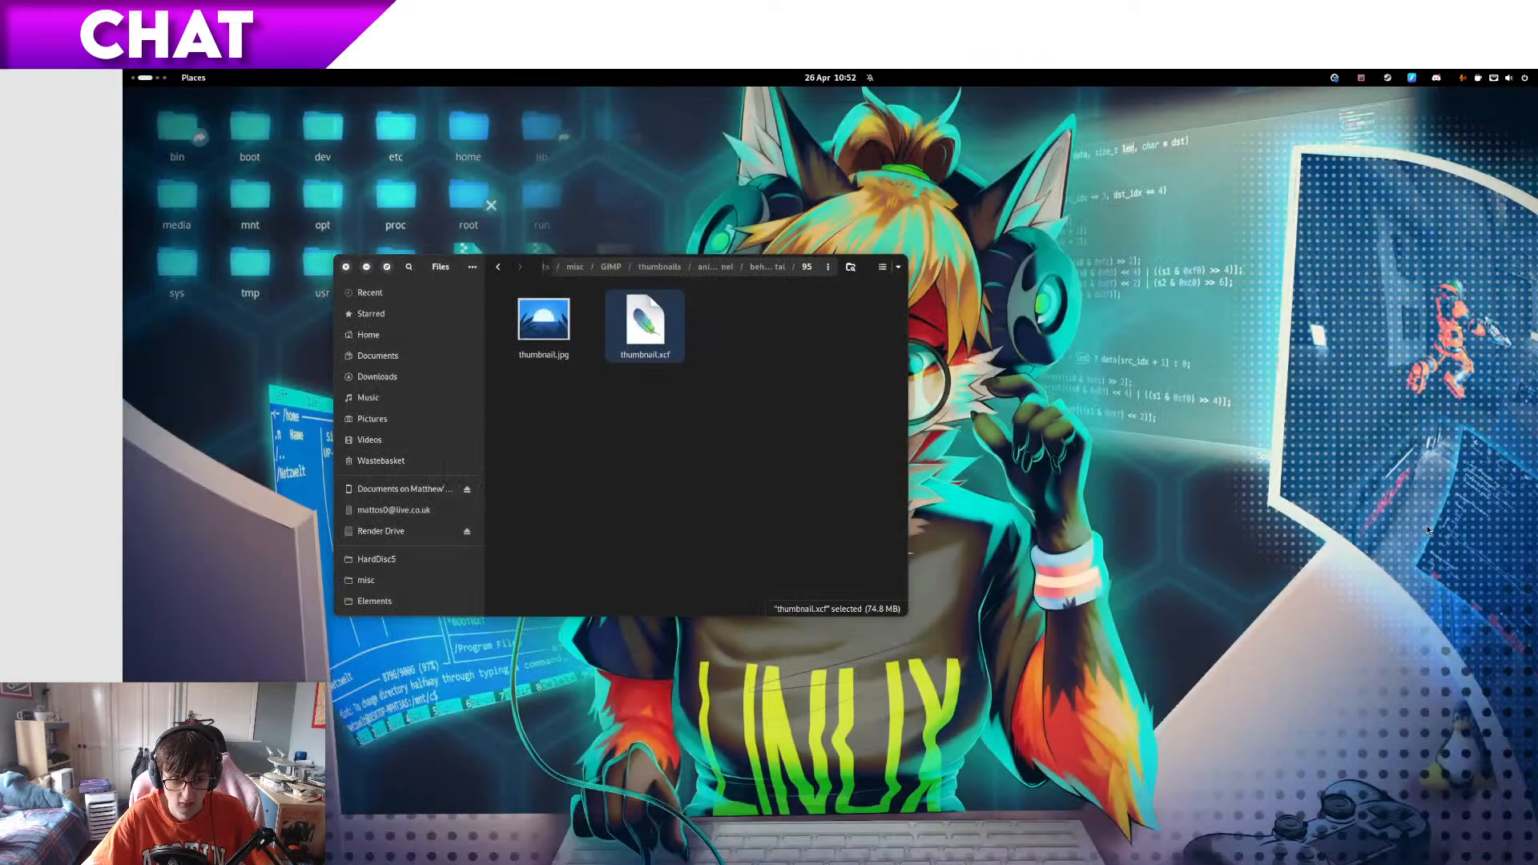
- Relaunch ArmorPaint from the texturing programs folder in the desktop's application overview
key("super")
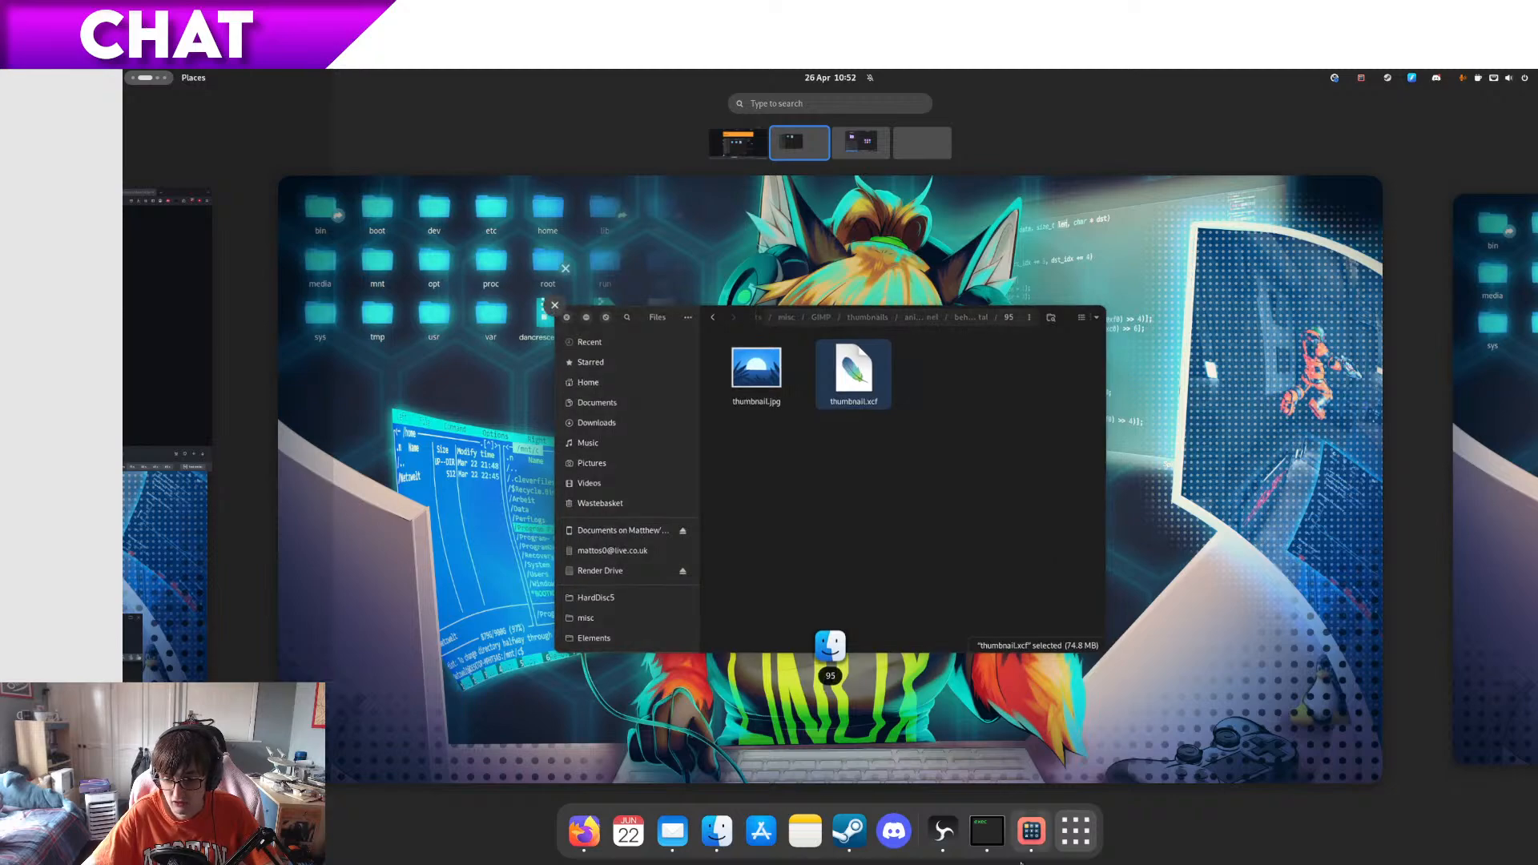
key("super")
key("super")
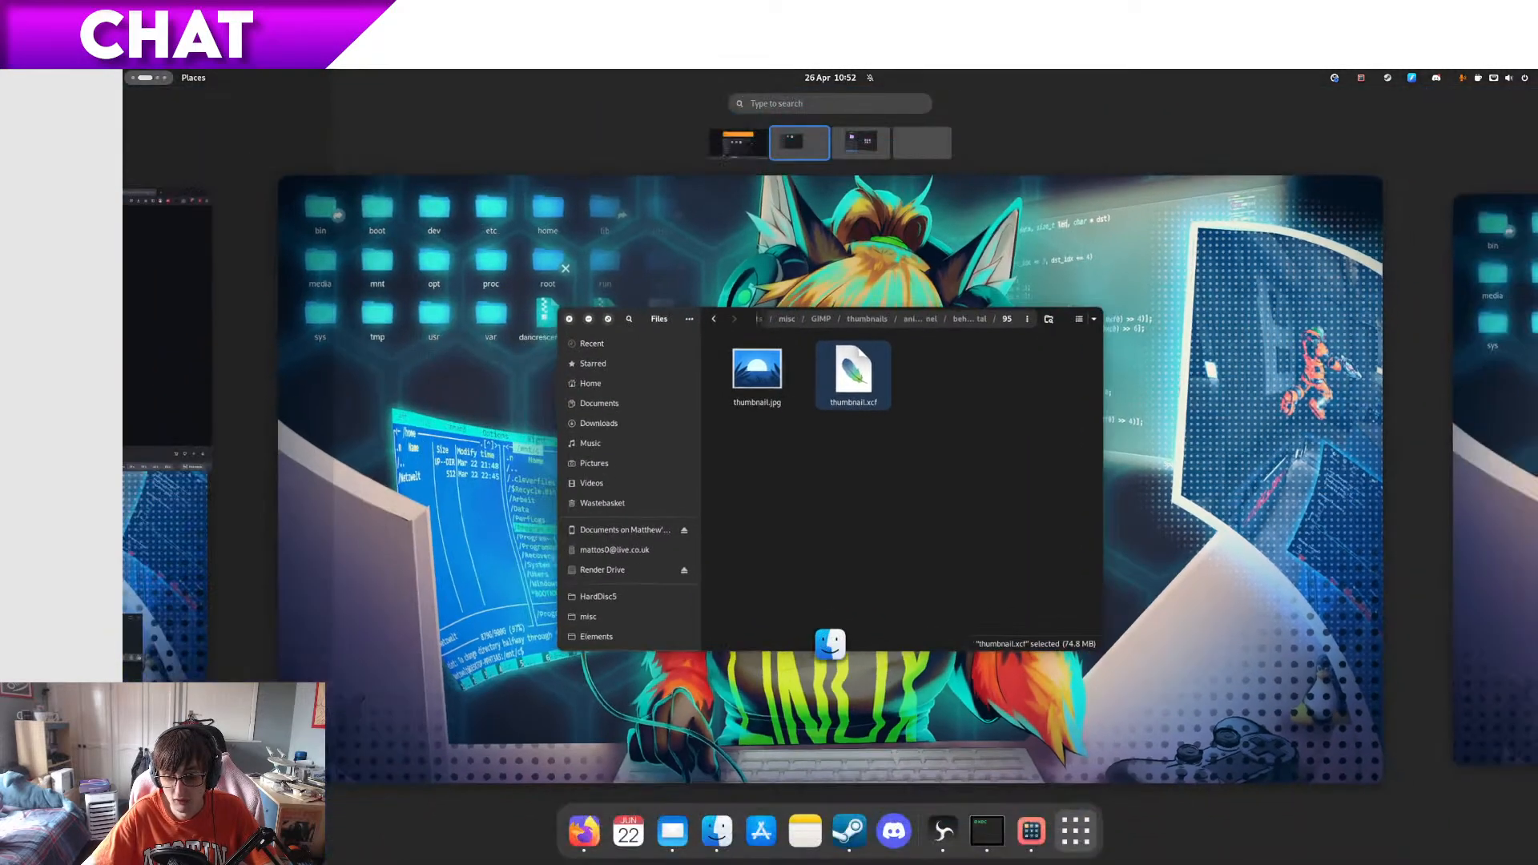
left_click(1092, 825)
scroll(1036, 489, "down", 1)
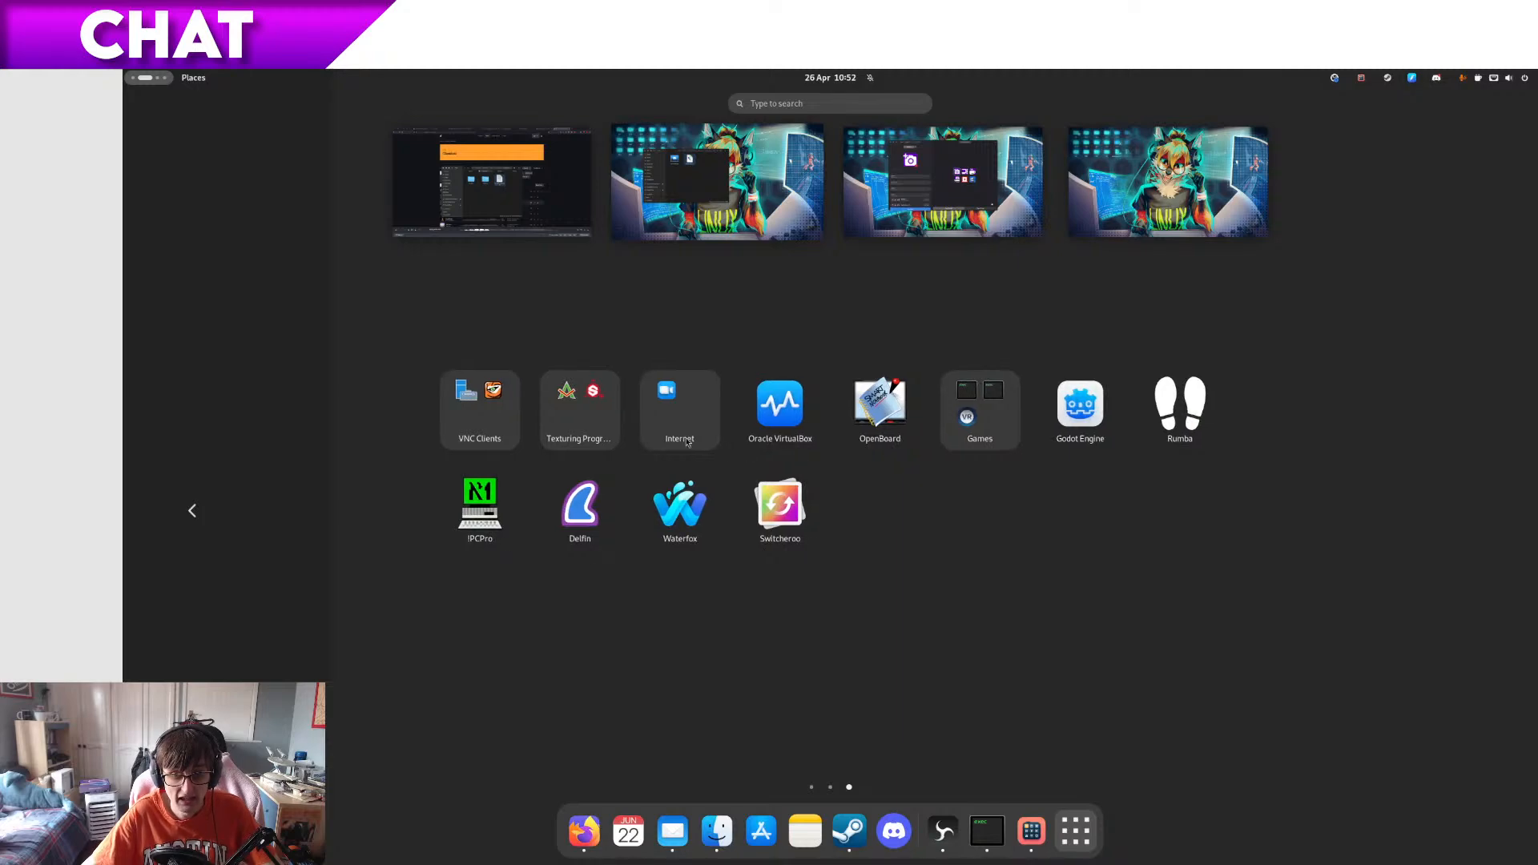
left_click(579, 409)
left_click(734, 404)
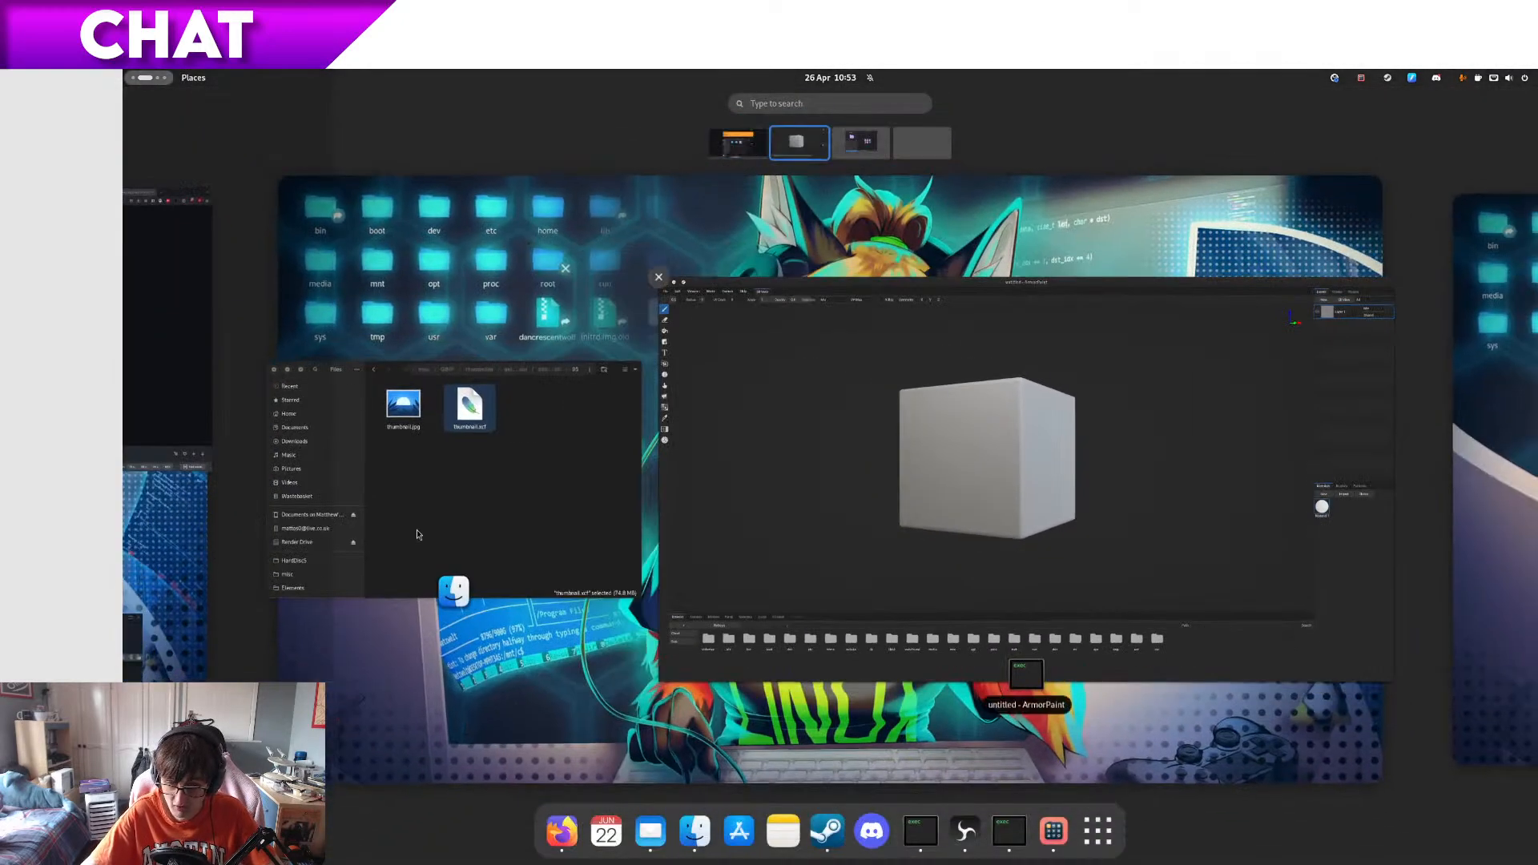
- Switch to the Files window, go back to the ArmorPaint/09 folder and launch the ArmorPaint build stored there
left_click(468, 386)
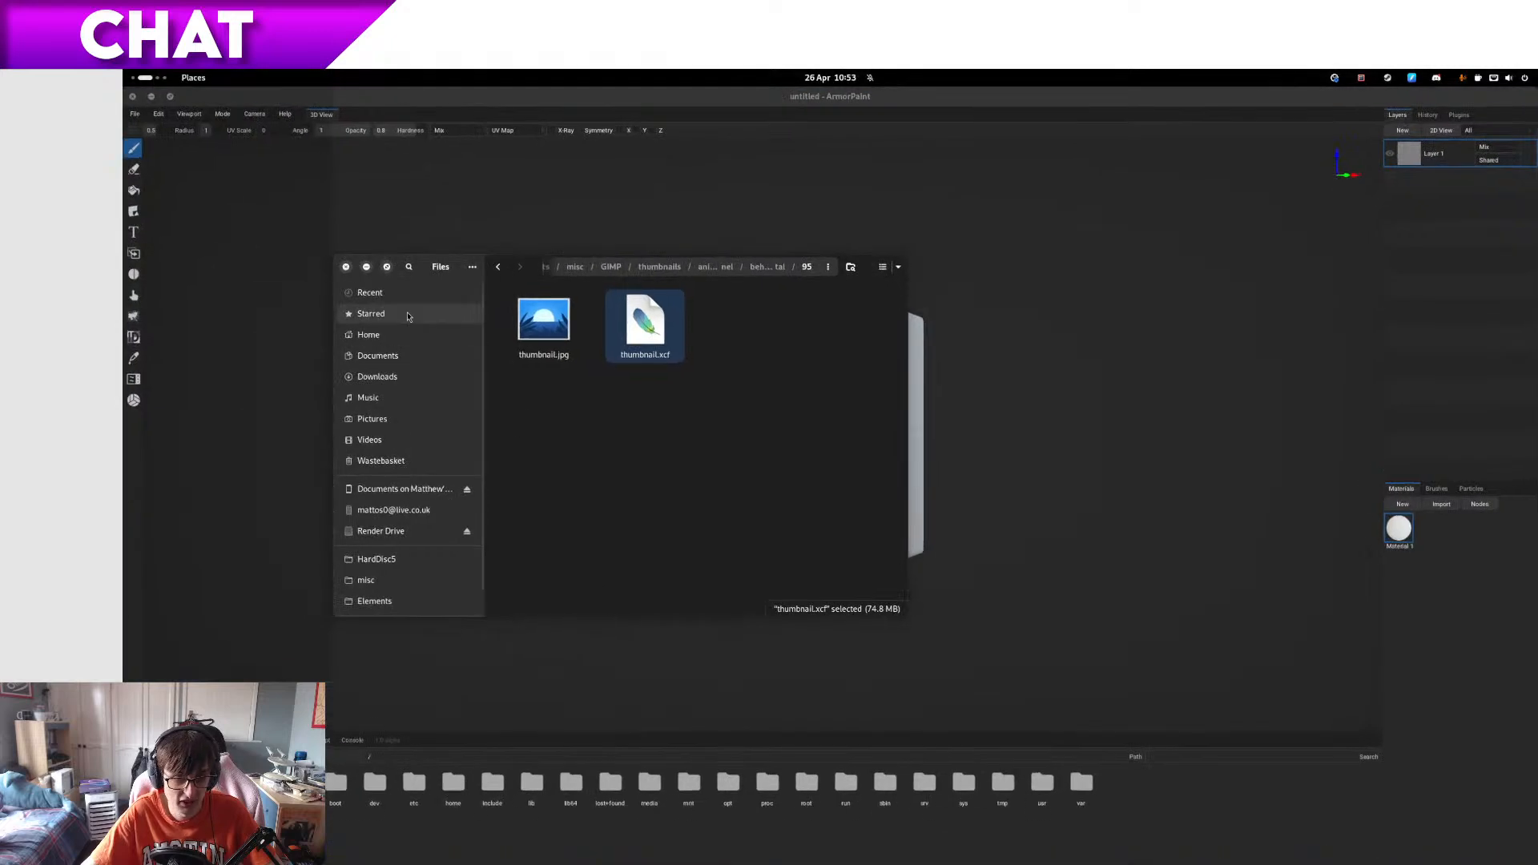
right_click(505, 273)
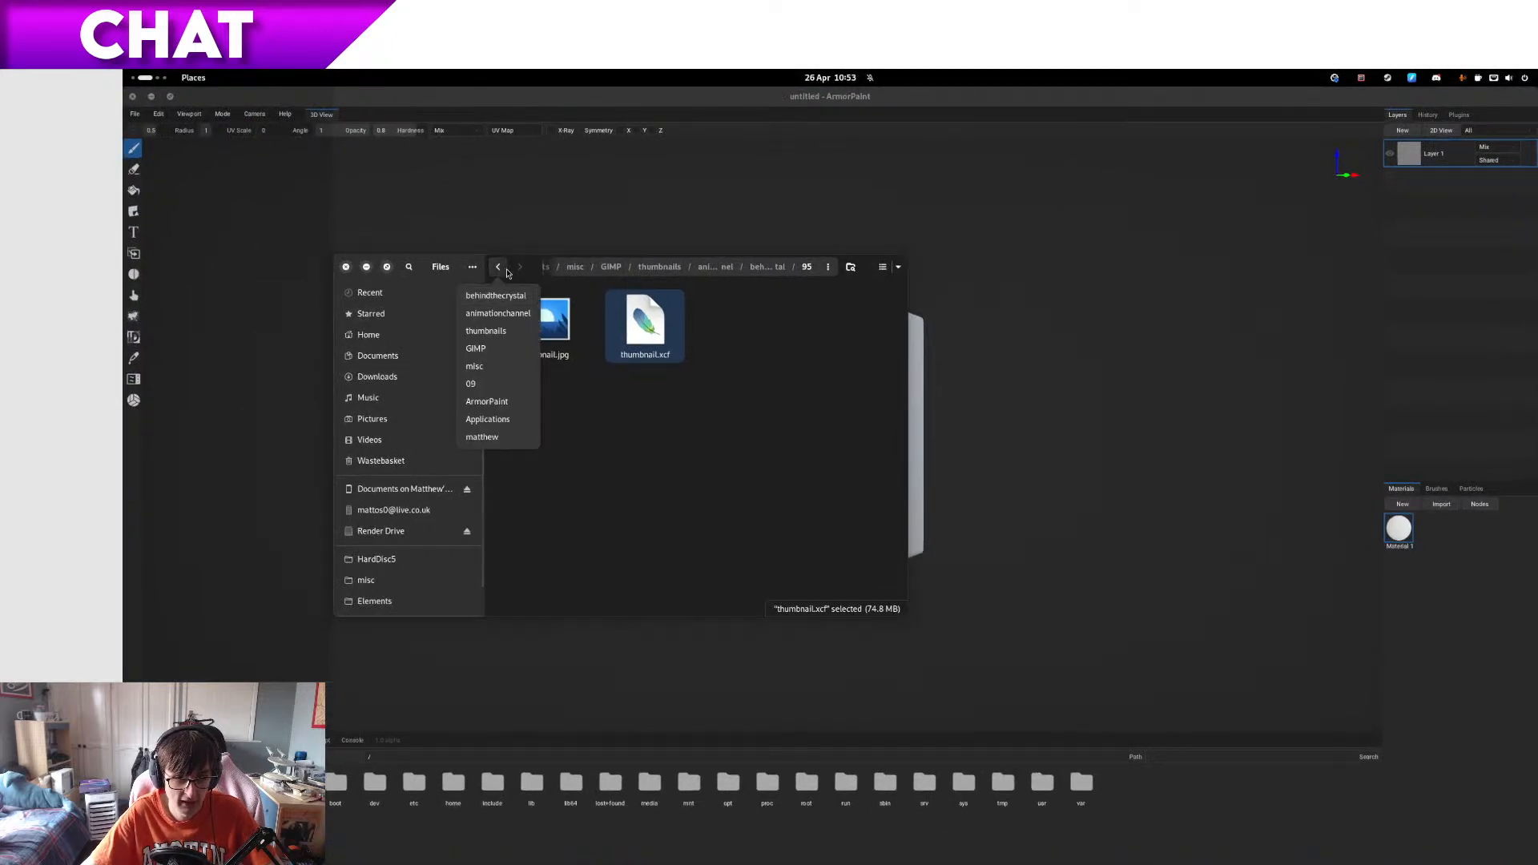
left_click(481, 384)
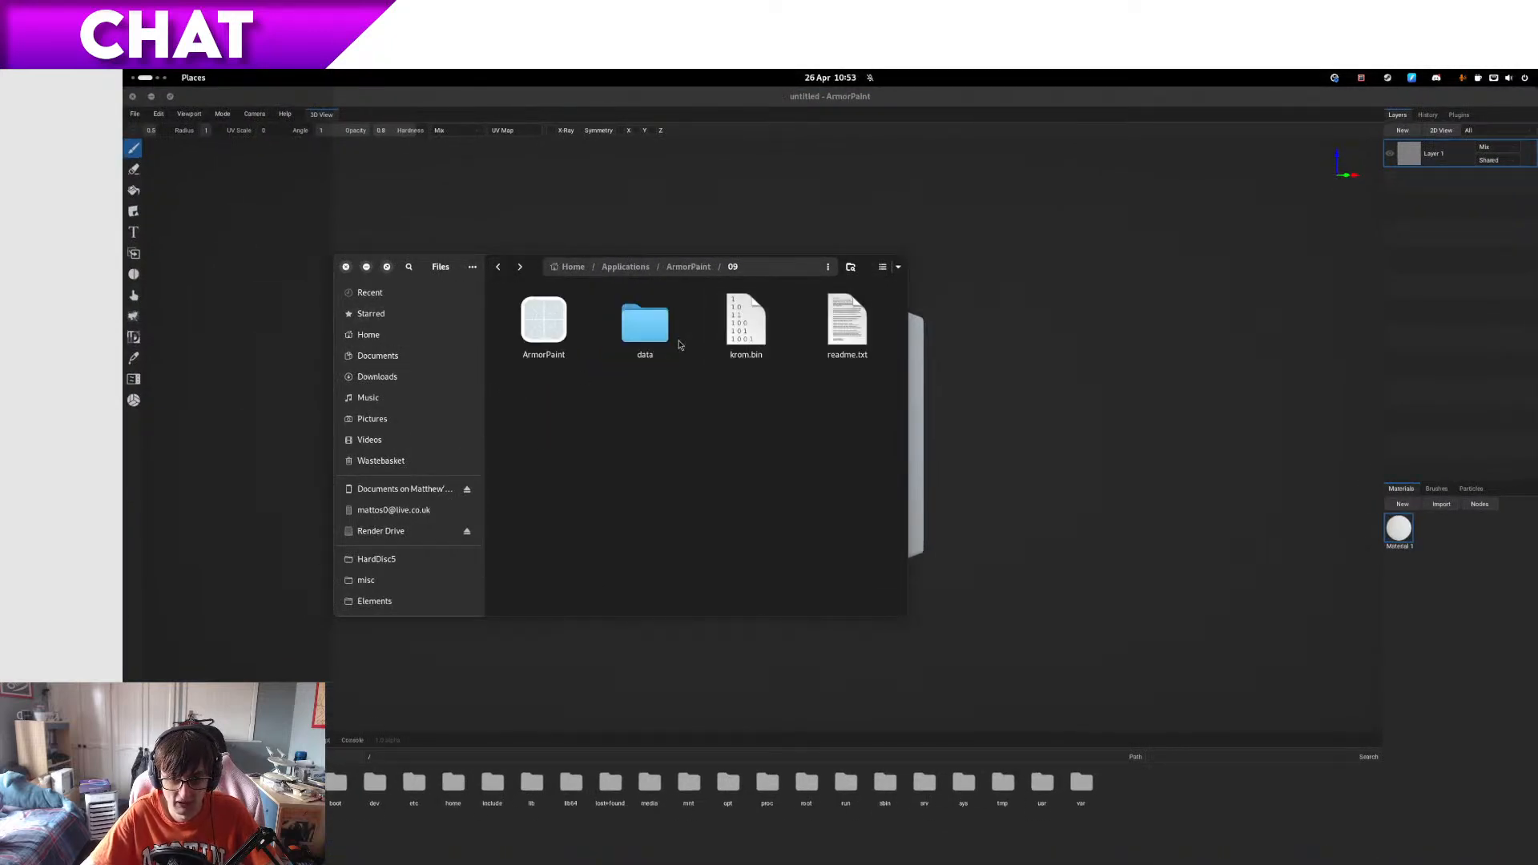
left_click(572, 314)
double_click(574, 314)
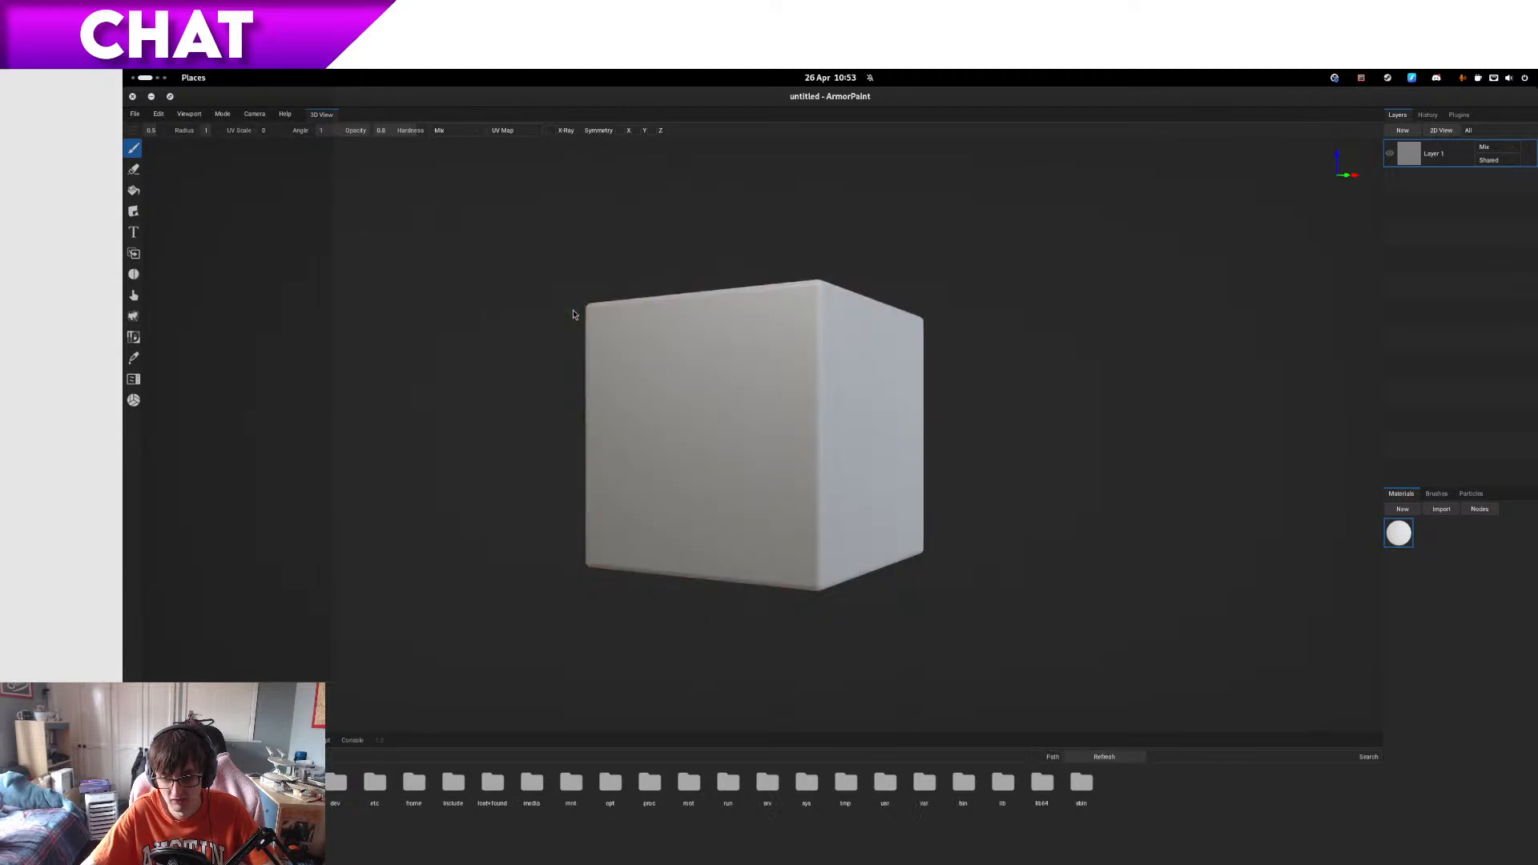
- Check the version details of the launched ArmorPaint build and close the information dialog
left_click(285, 114)
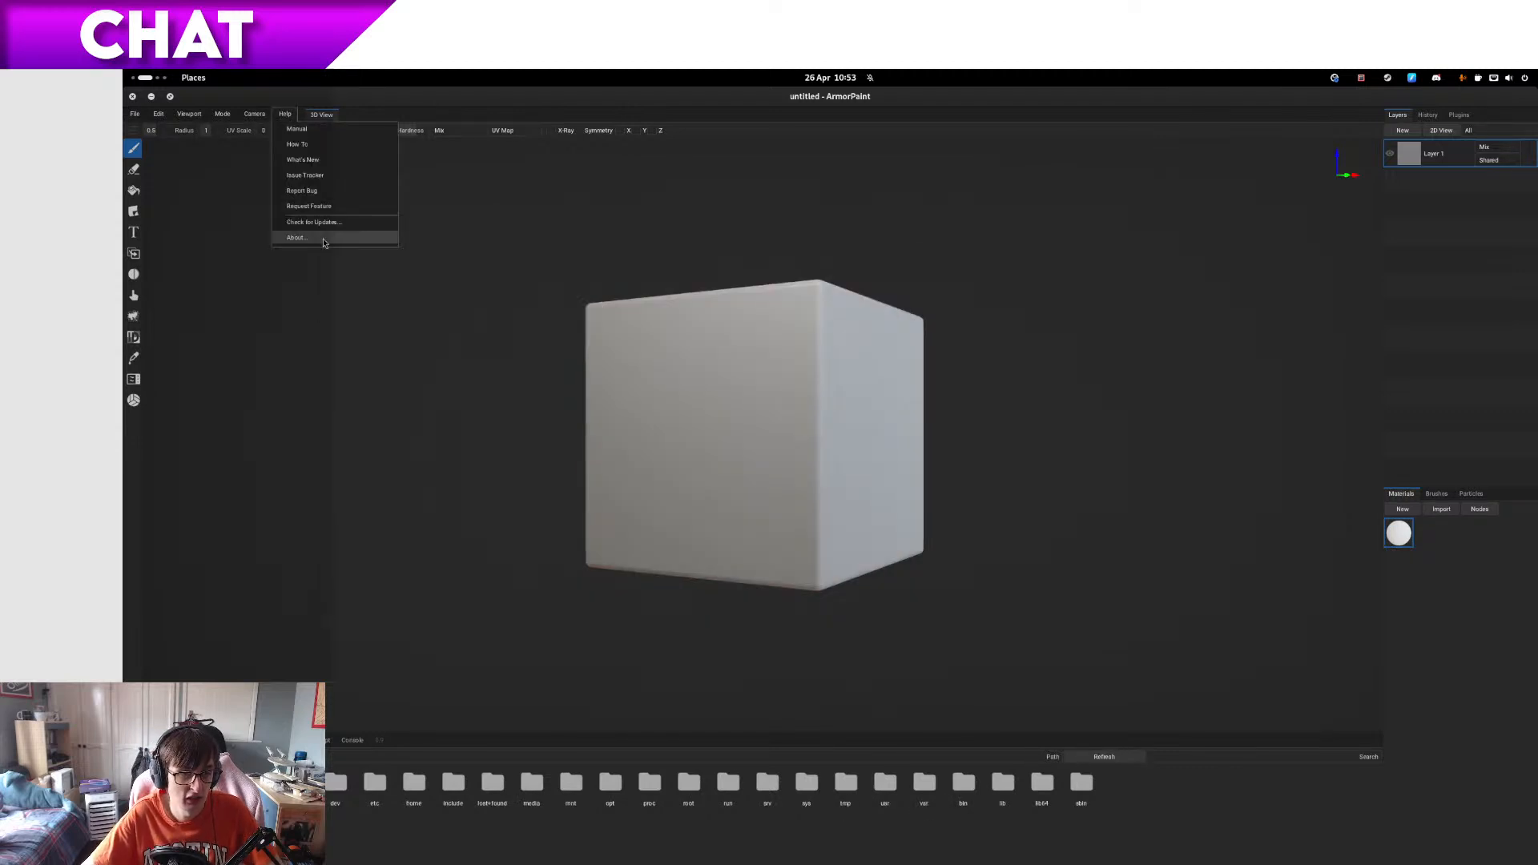
left_click(324, 239)
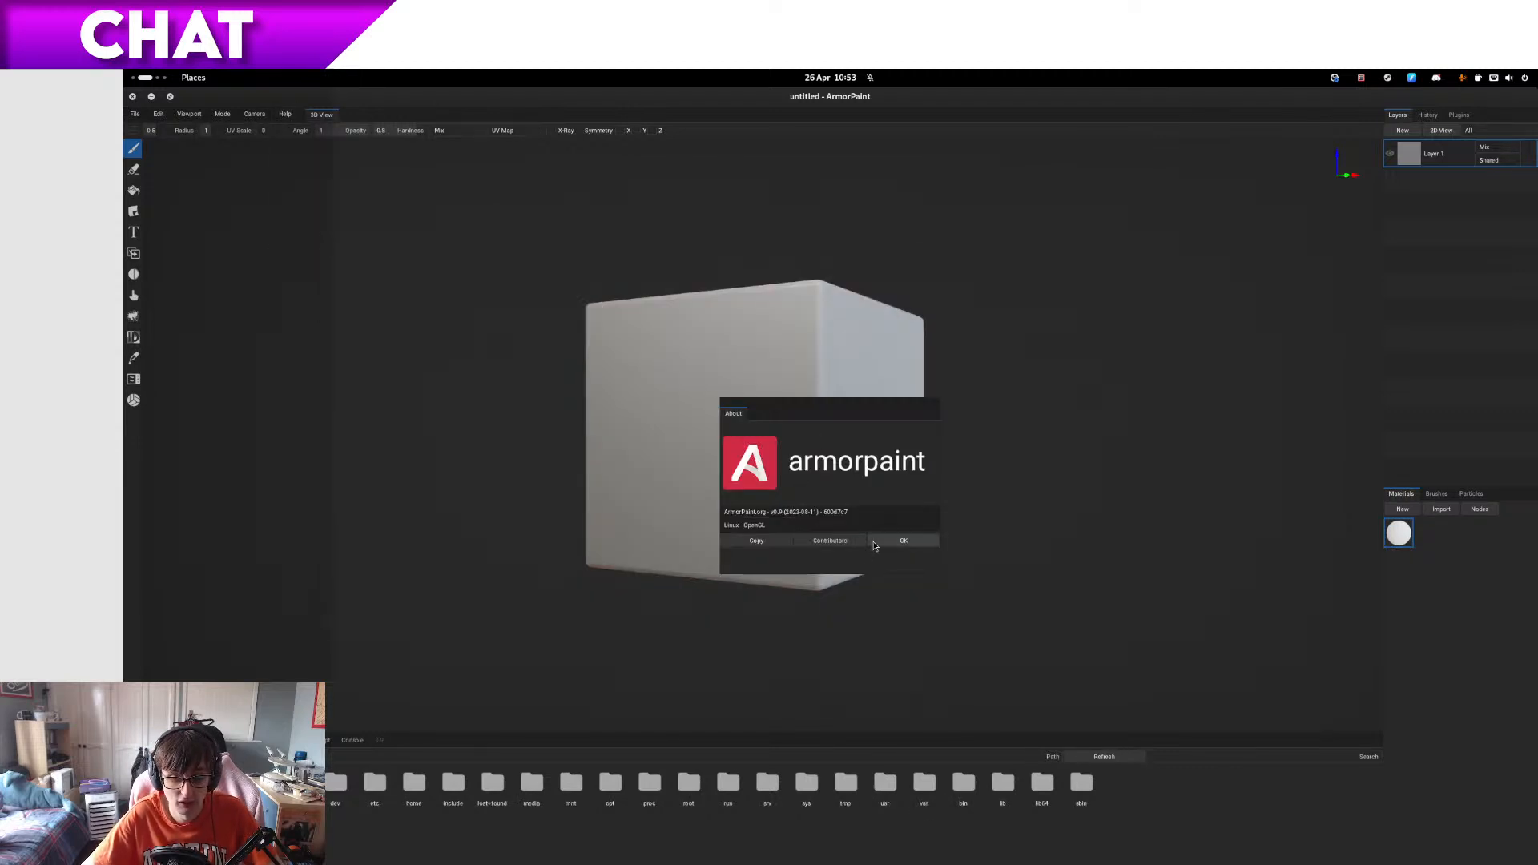
left_click(902, 541)
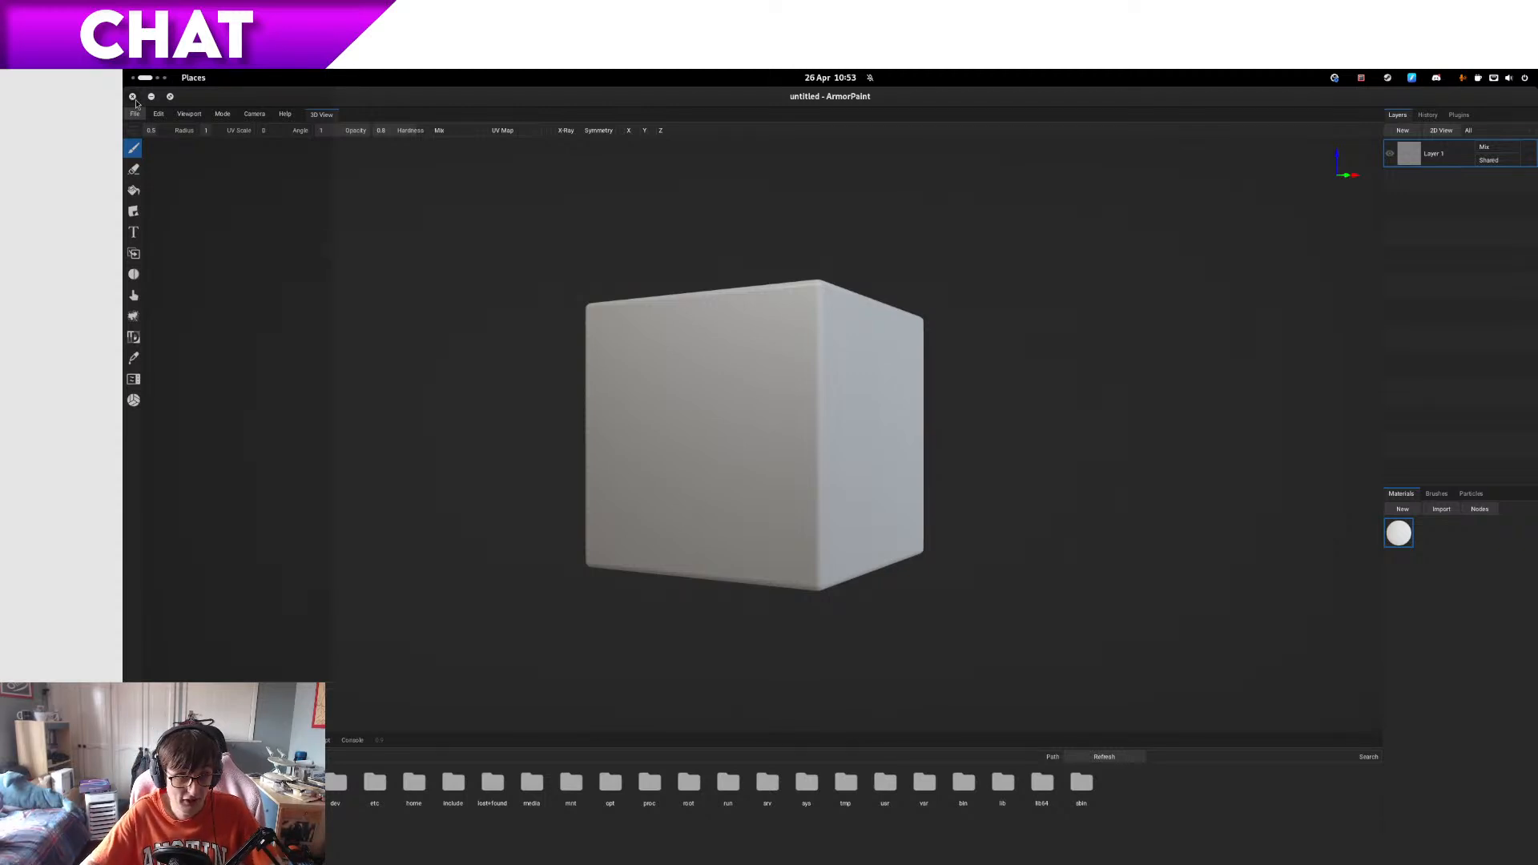
- Try to show the project's resources folder in the asset browser by pasting its path
left_click(135, 113)
mouse_move(182, 114)
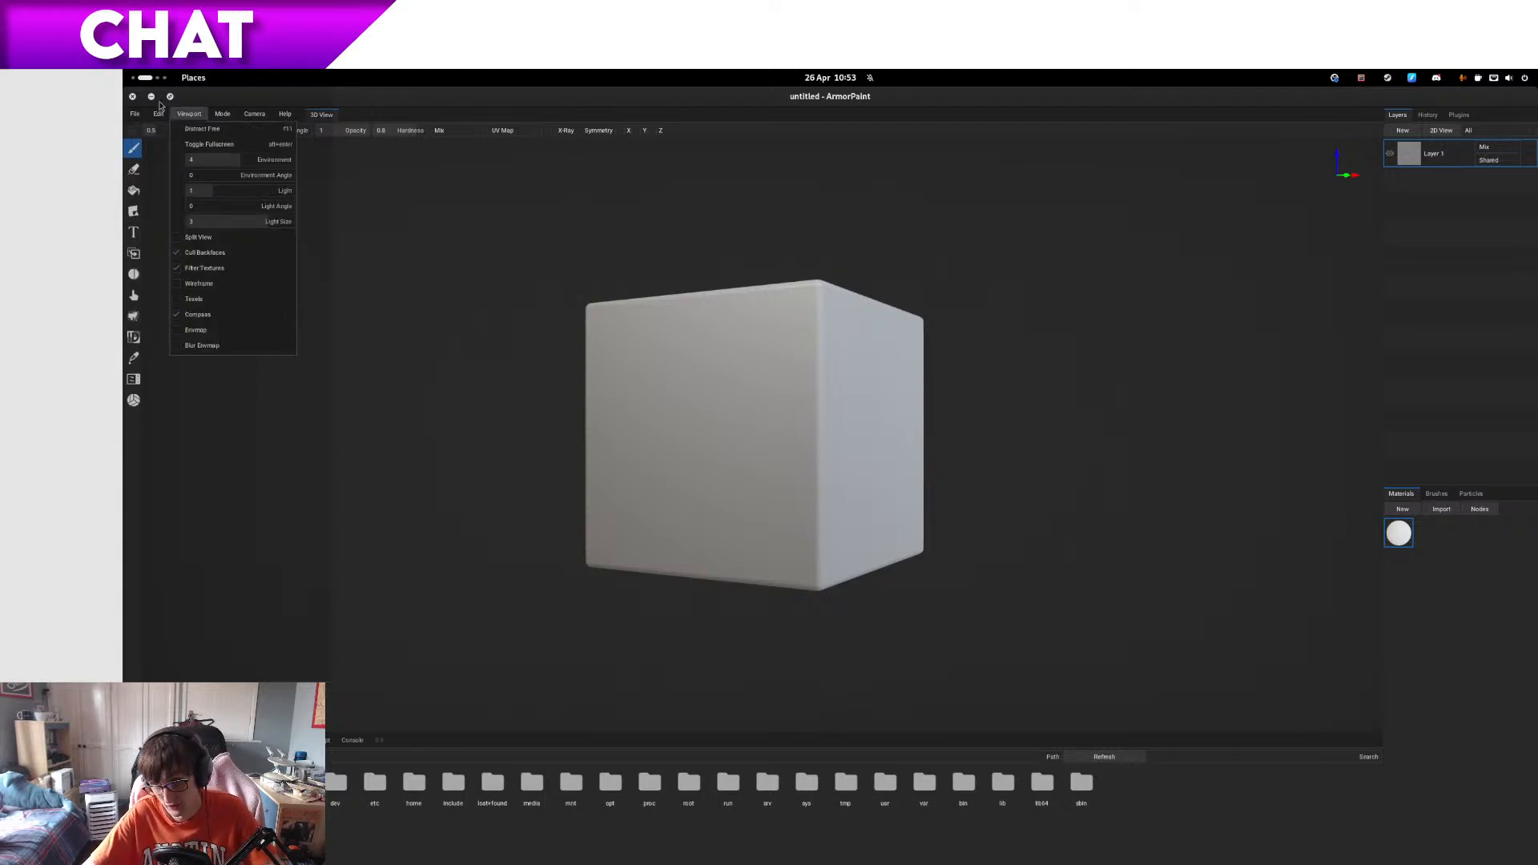
mouse_move(128, 117)
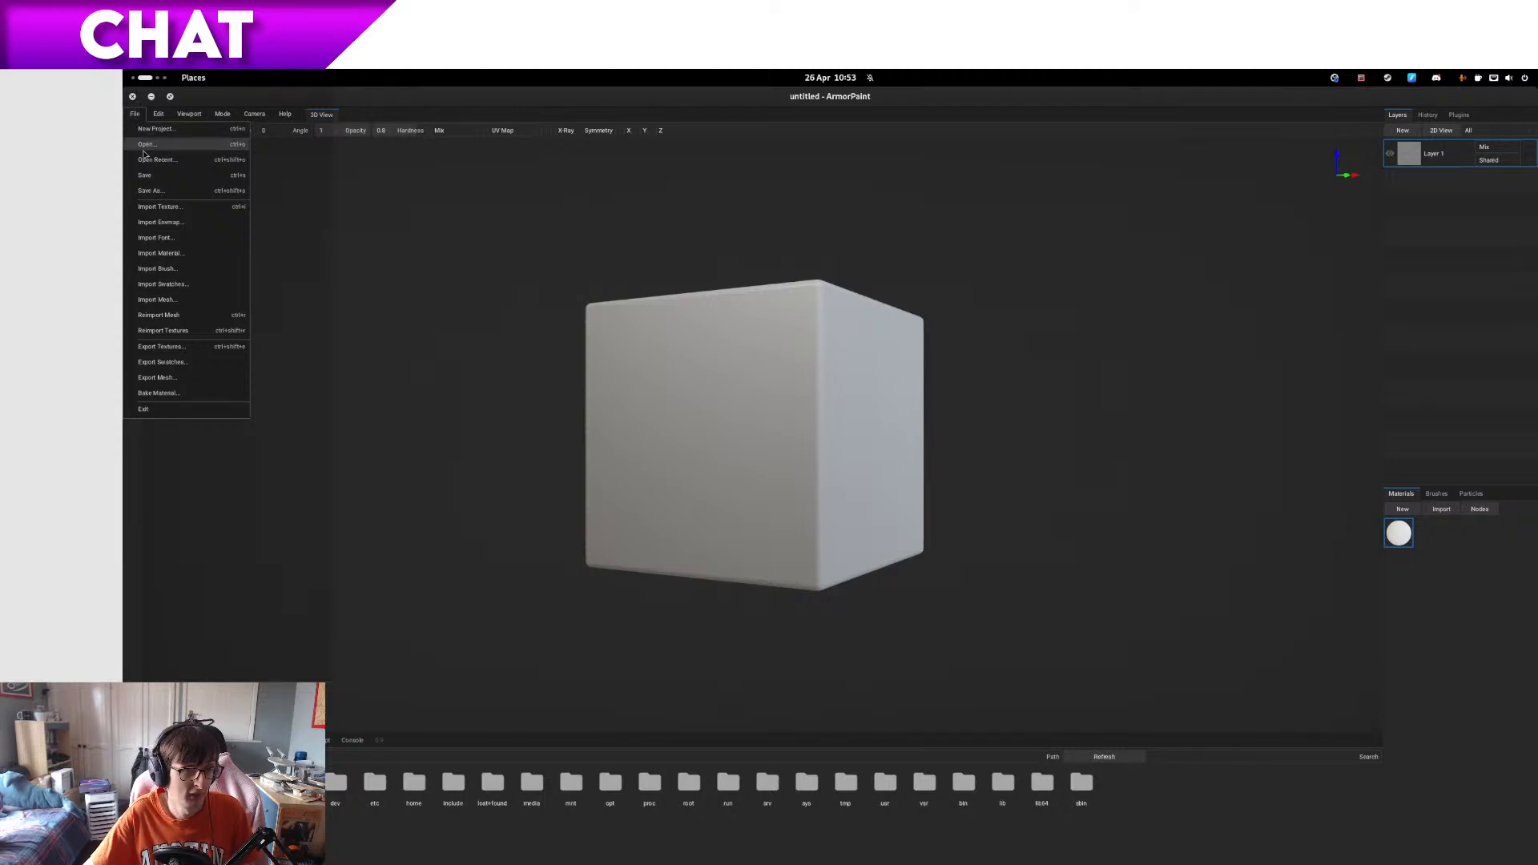
left_click(354, 757)
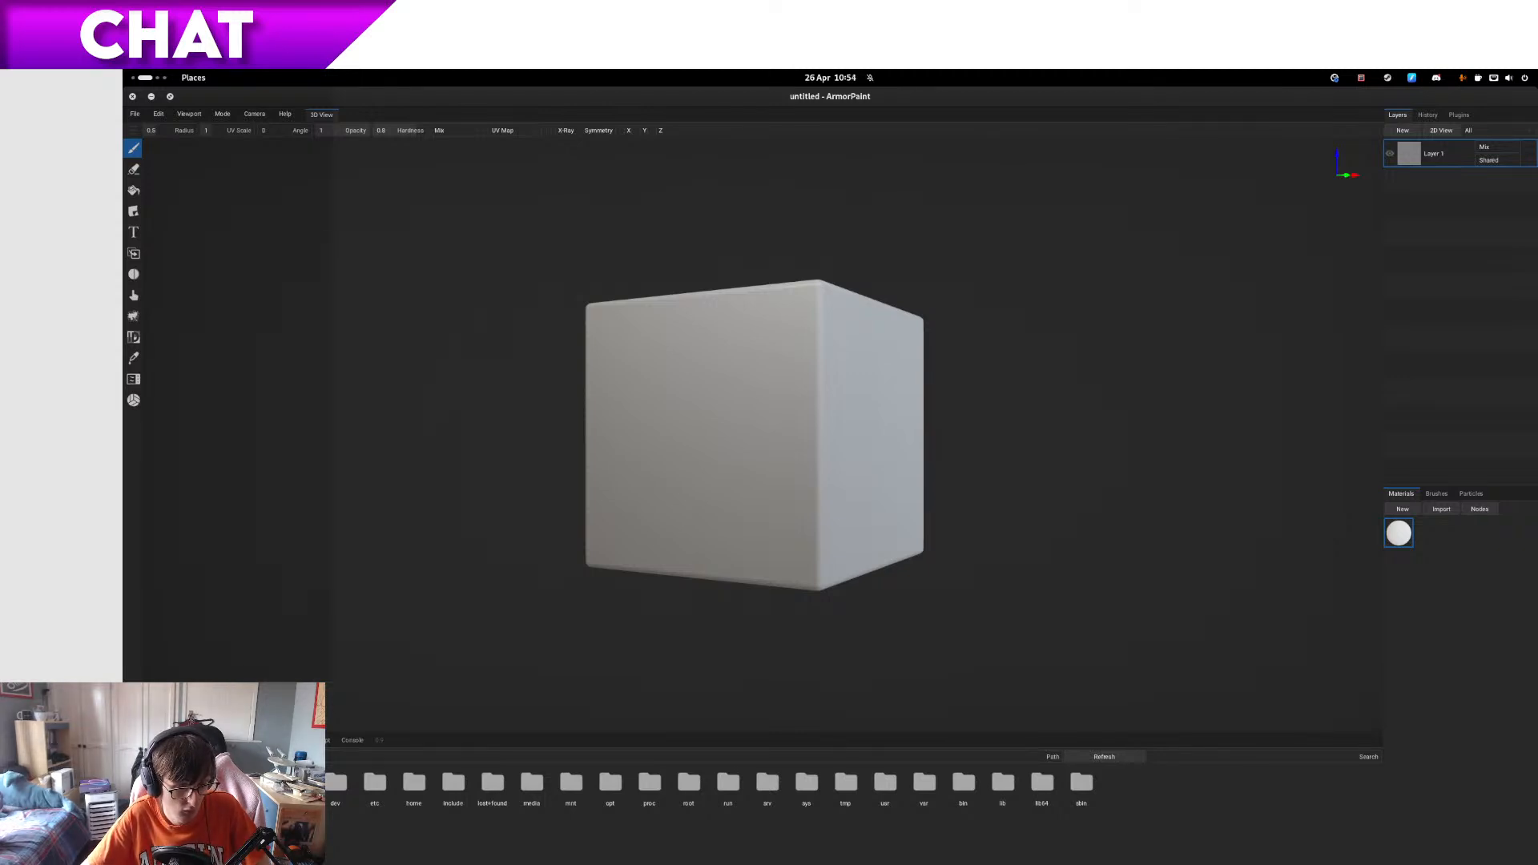
key("ctrl+v")
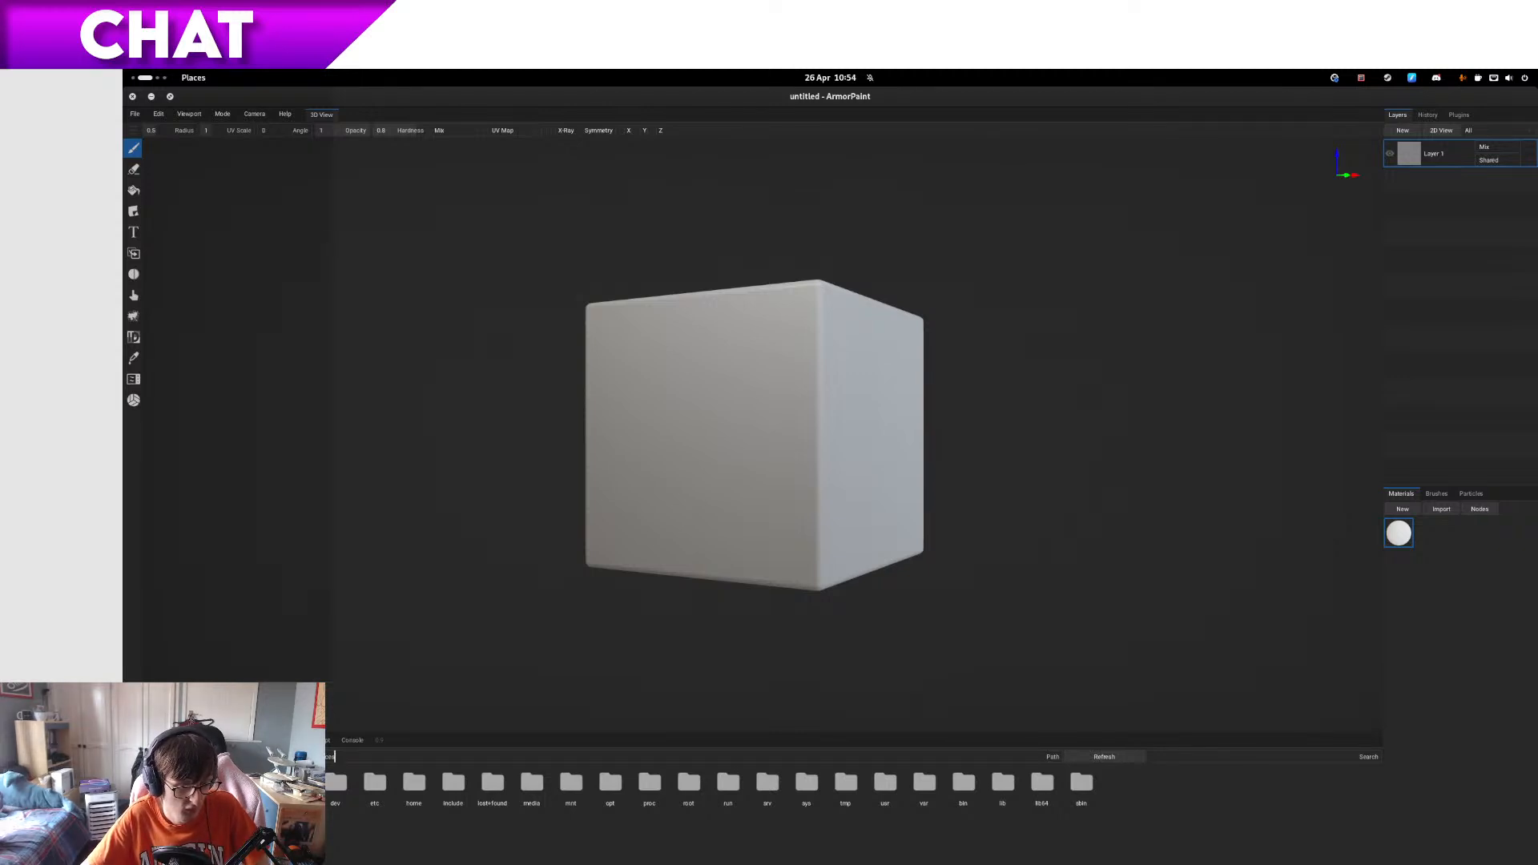
key("Return")
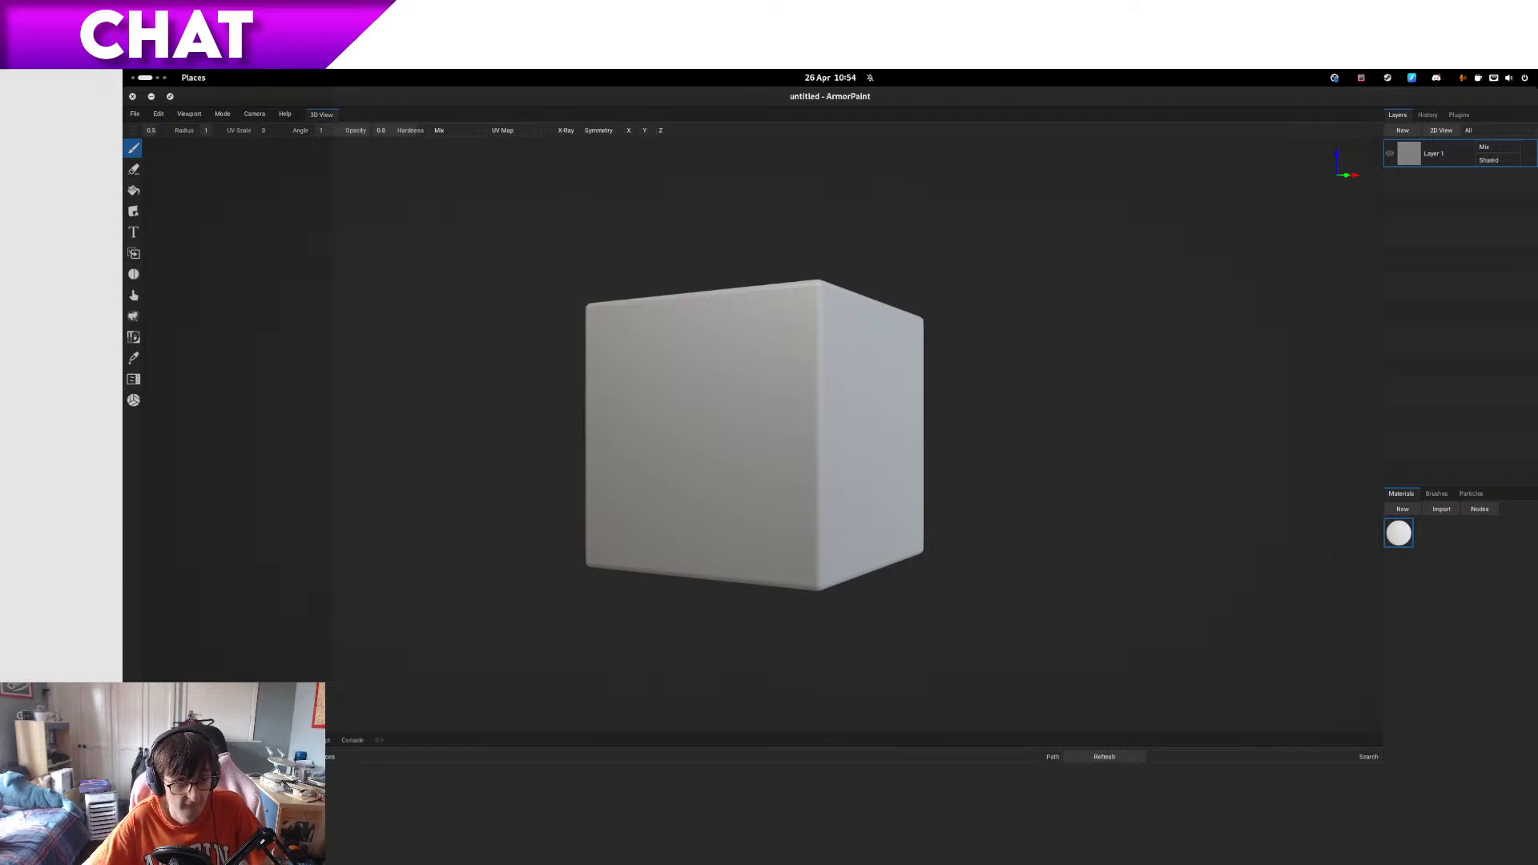
- Return to the first relaunched ArmorPaint window and open the recent project ac_unit.arm
mouse_move(125, 71)
left_click(833, 289)
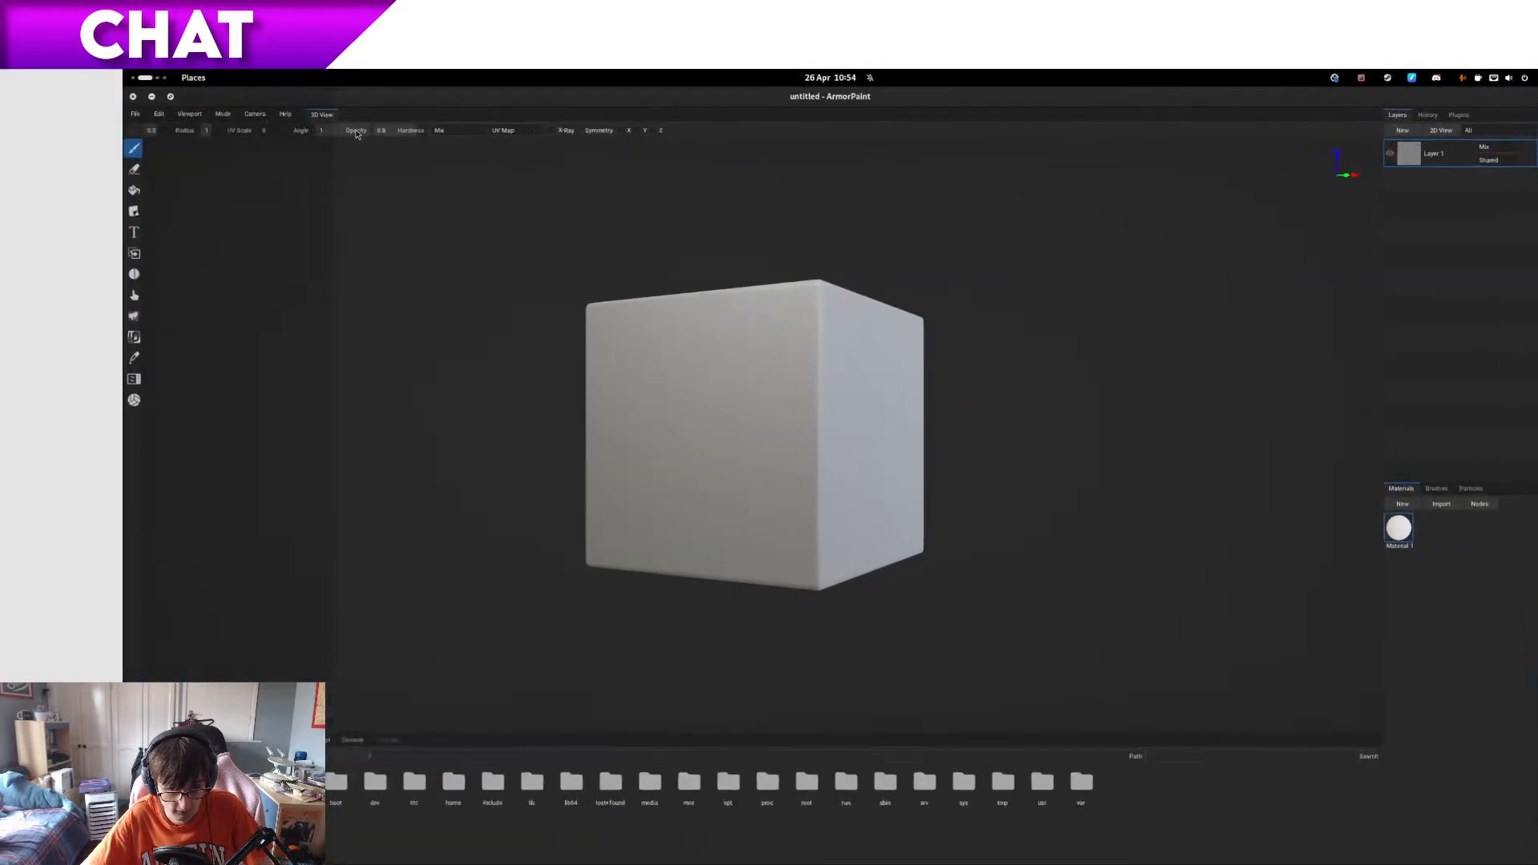
left_click(833, 288)
left_click(135, 114)
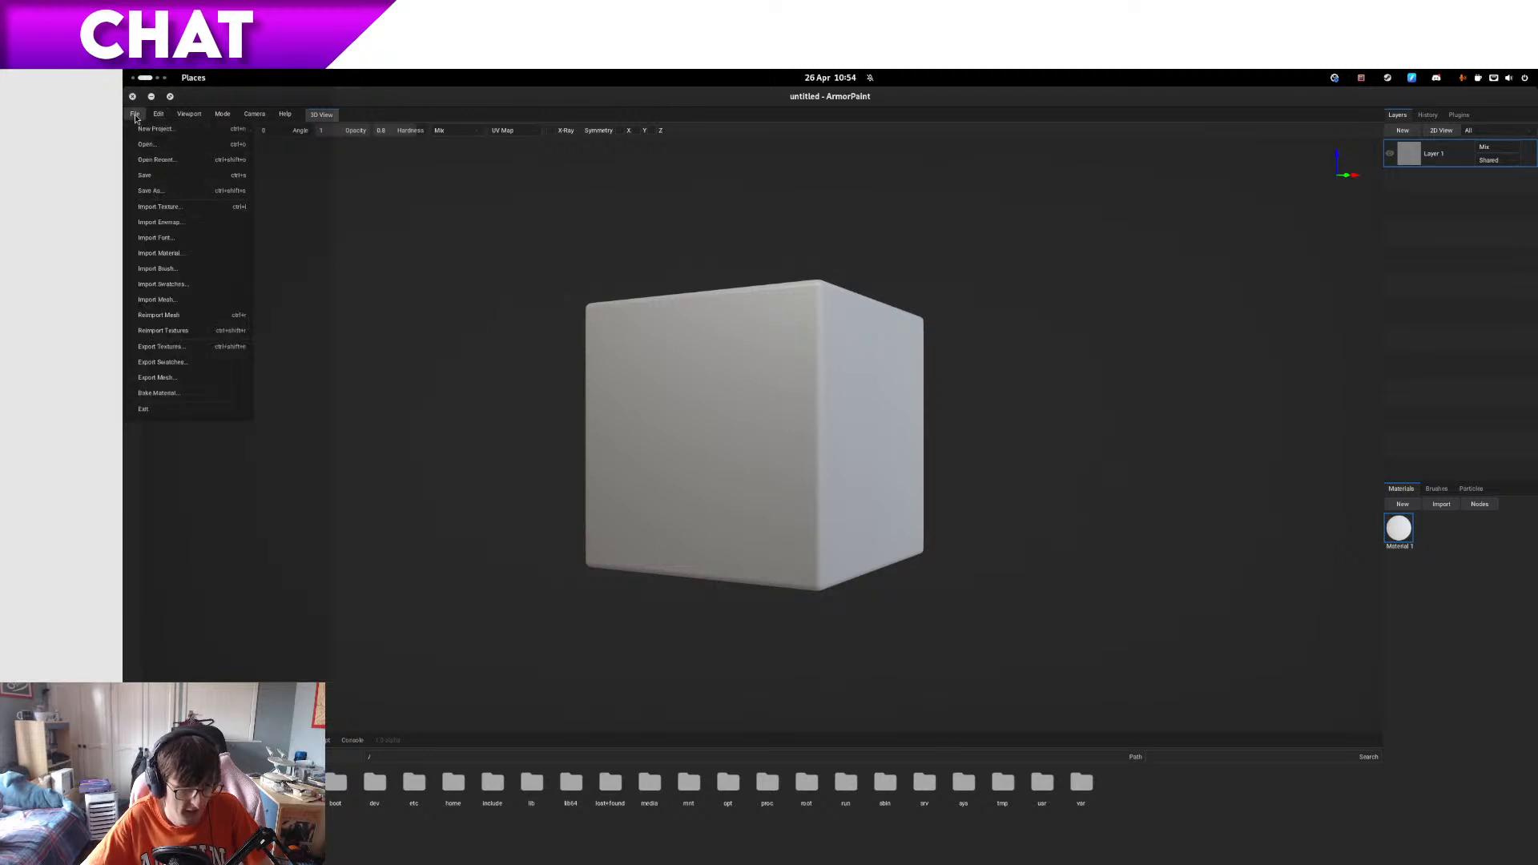
left_click(156, 160)
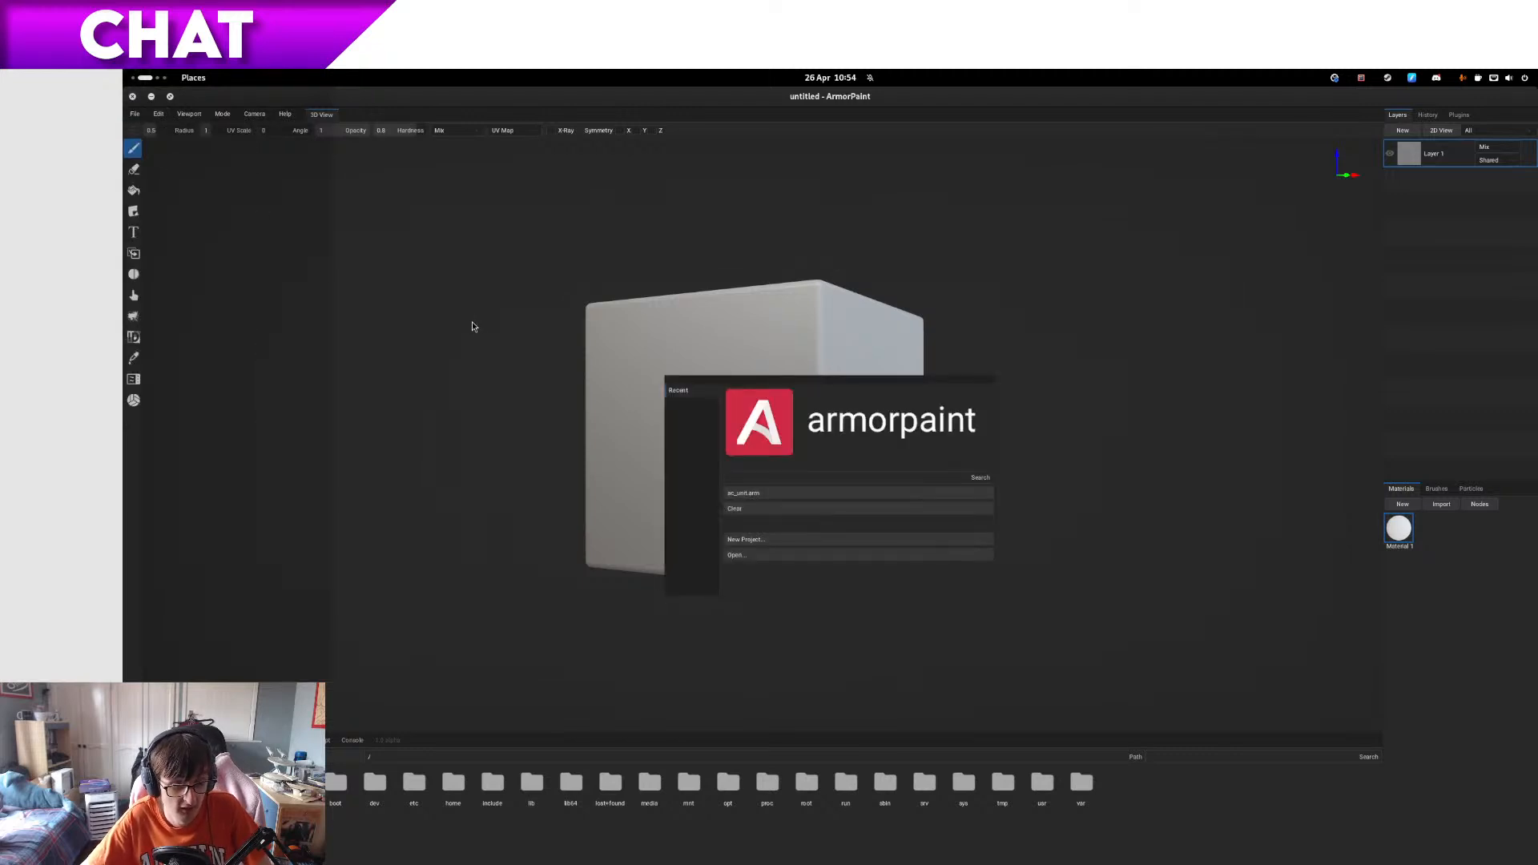
left_click(806, 499)
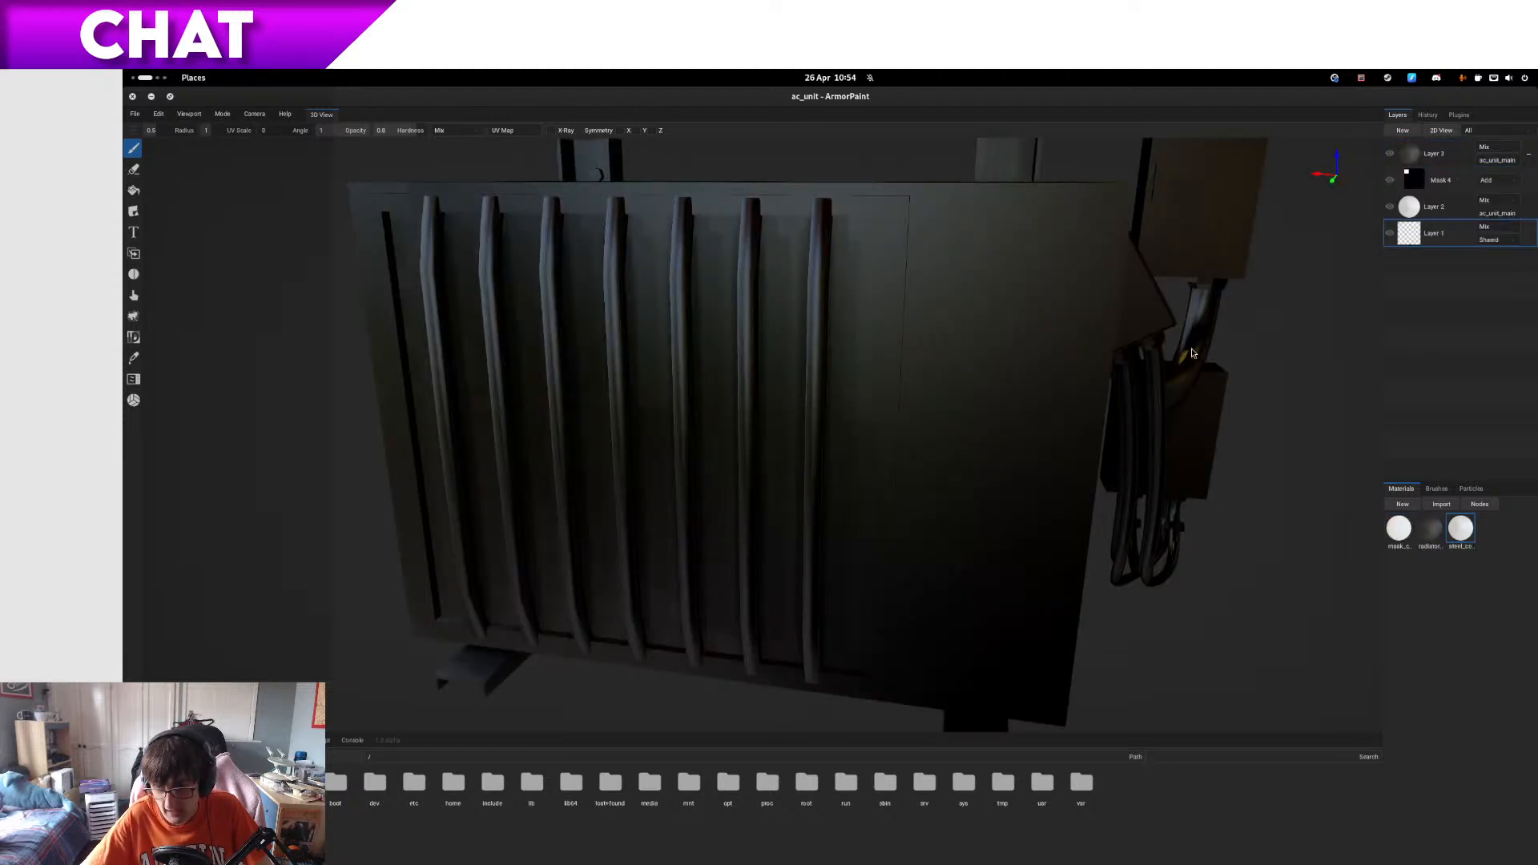
- Open the steel_colour_white material's node graph and nudge it to refresh the white steel texture on the unit's housing
right_click_drag(880, 431, 865, 426)
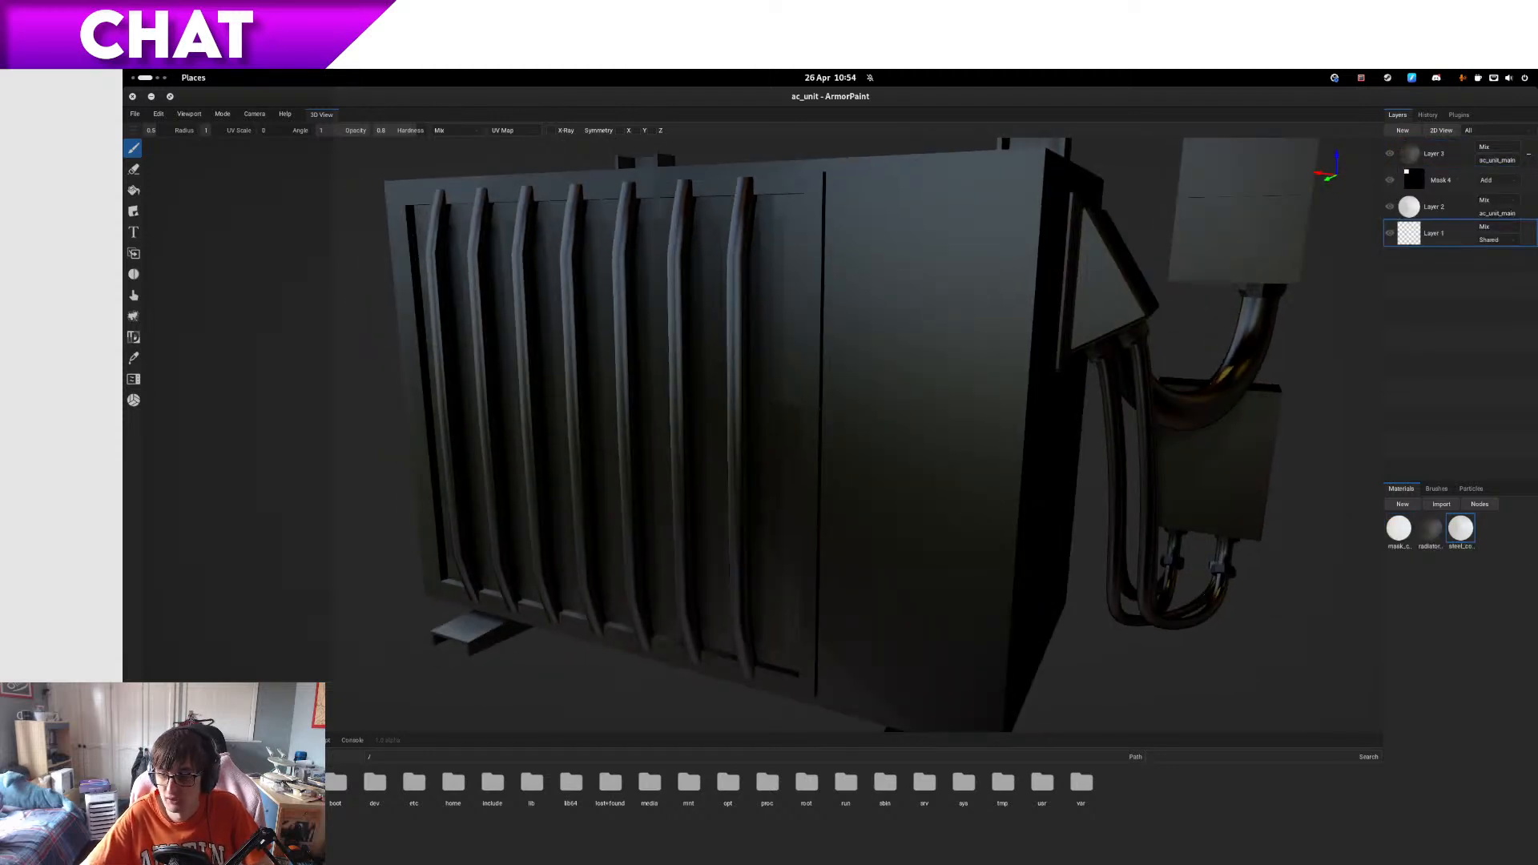
left_click(1480, 504)
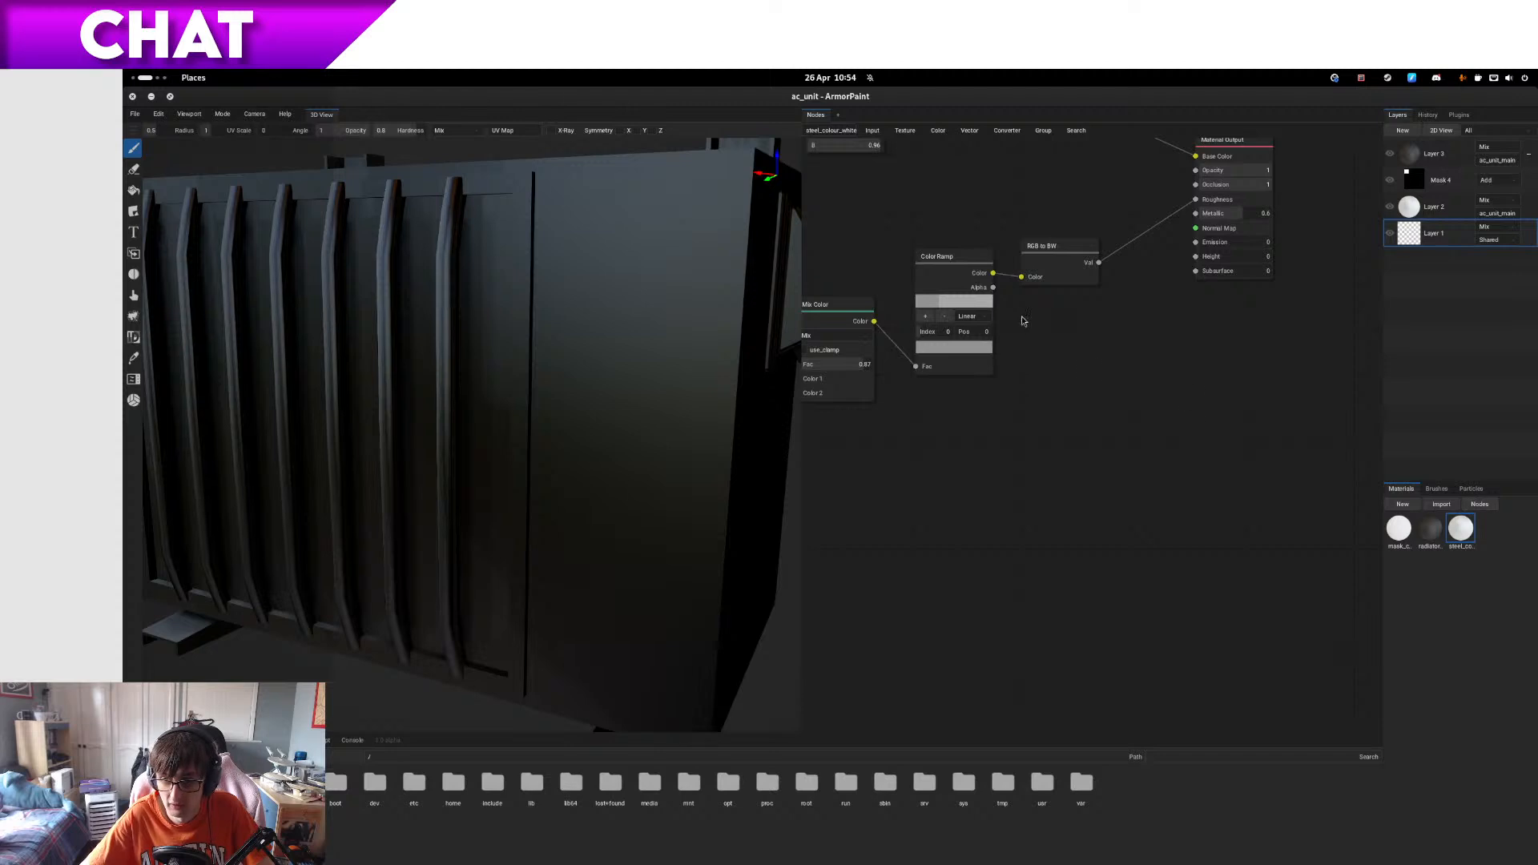
left_click_drag(1196, 228, 1134, 328)
key("Escape")
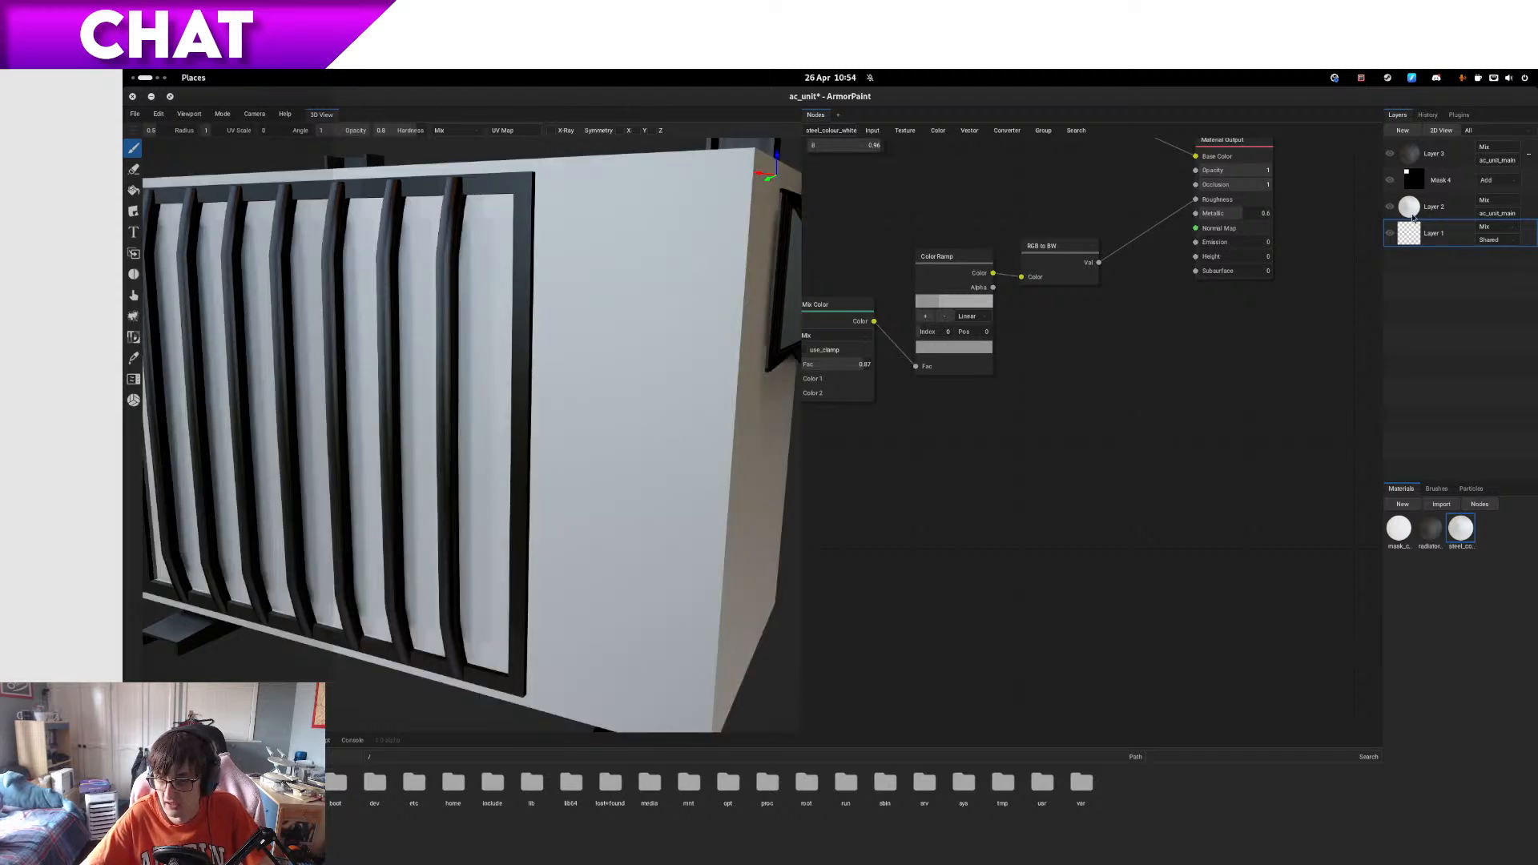
- Select the radiator material and nudge its node graph to refresh the radiator texture behind the grille
left_click(1432, 528)
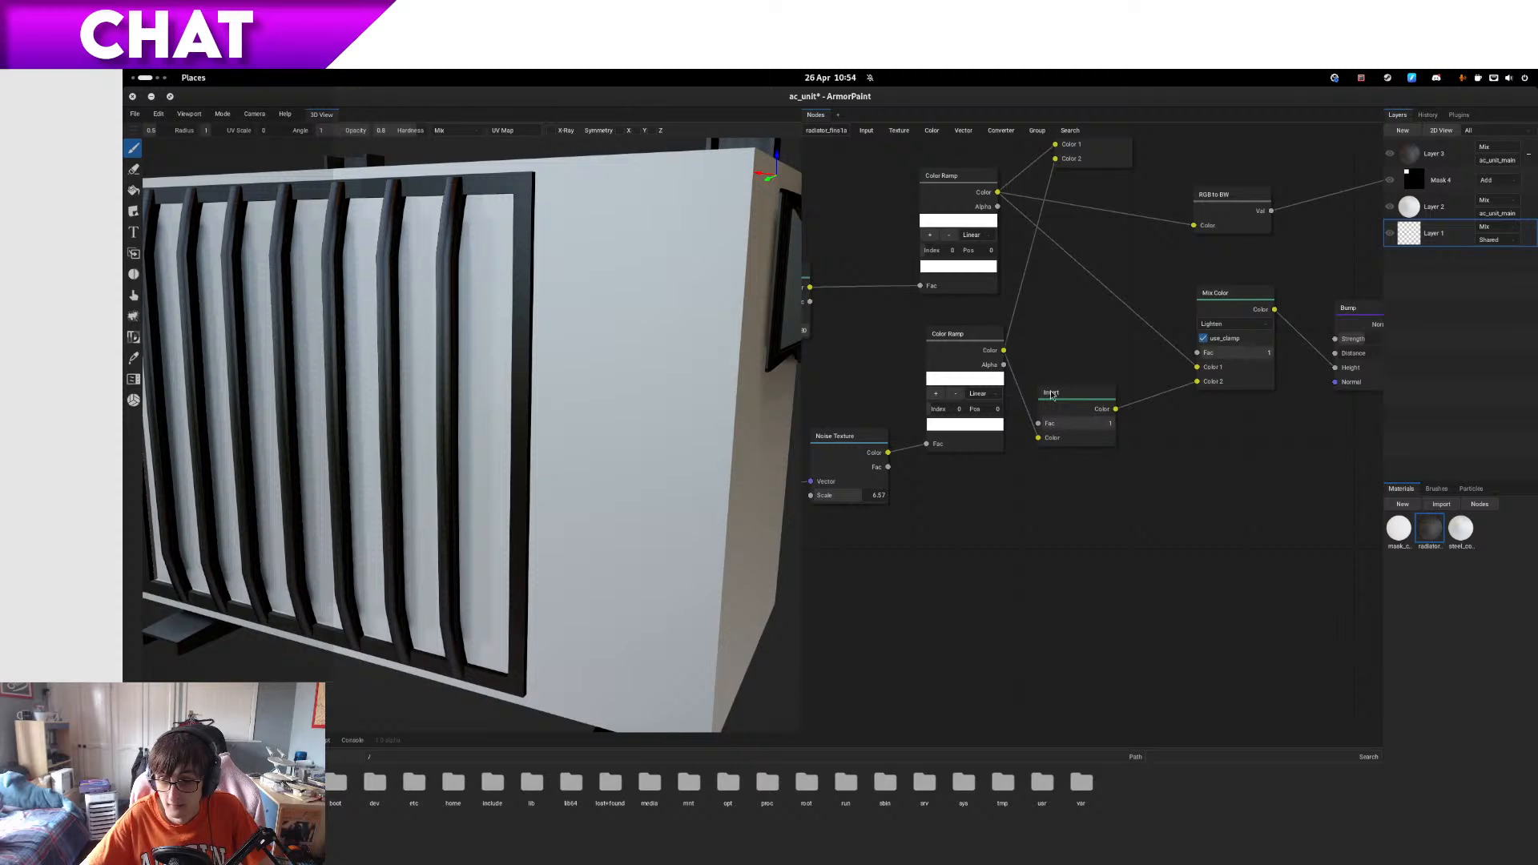
left_click_drag(1005, 364, 1049, 356)
left_click(1117, 303)
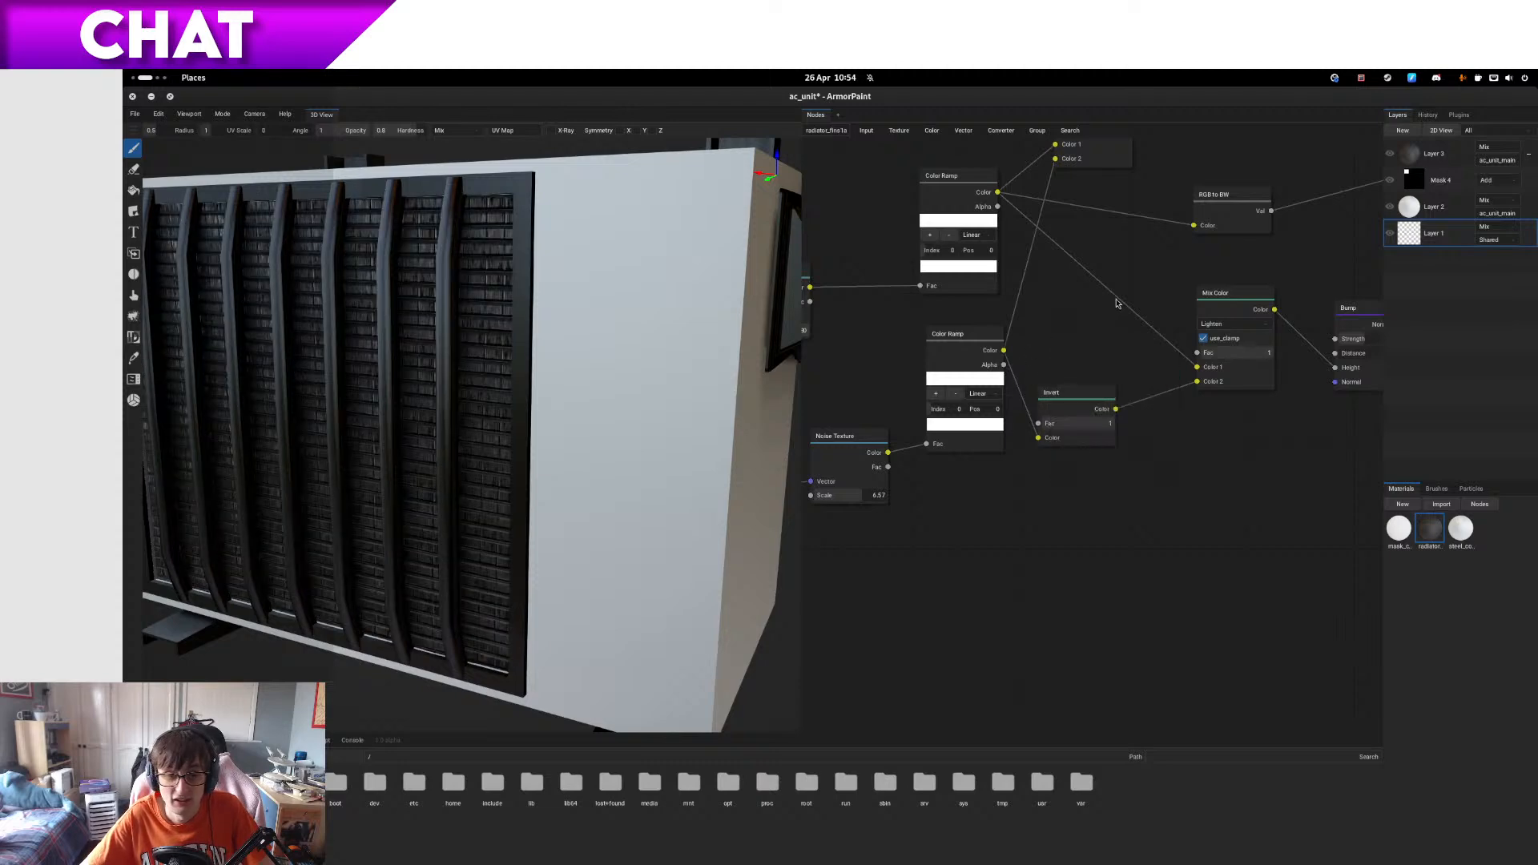
- Examine the radiator material's node graph, from the colour inputs and ramps through to the bump and Material Output nodes
scroll(1117, 302, "down", 5)
scroll(1133, 390, "up", 3)
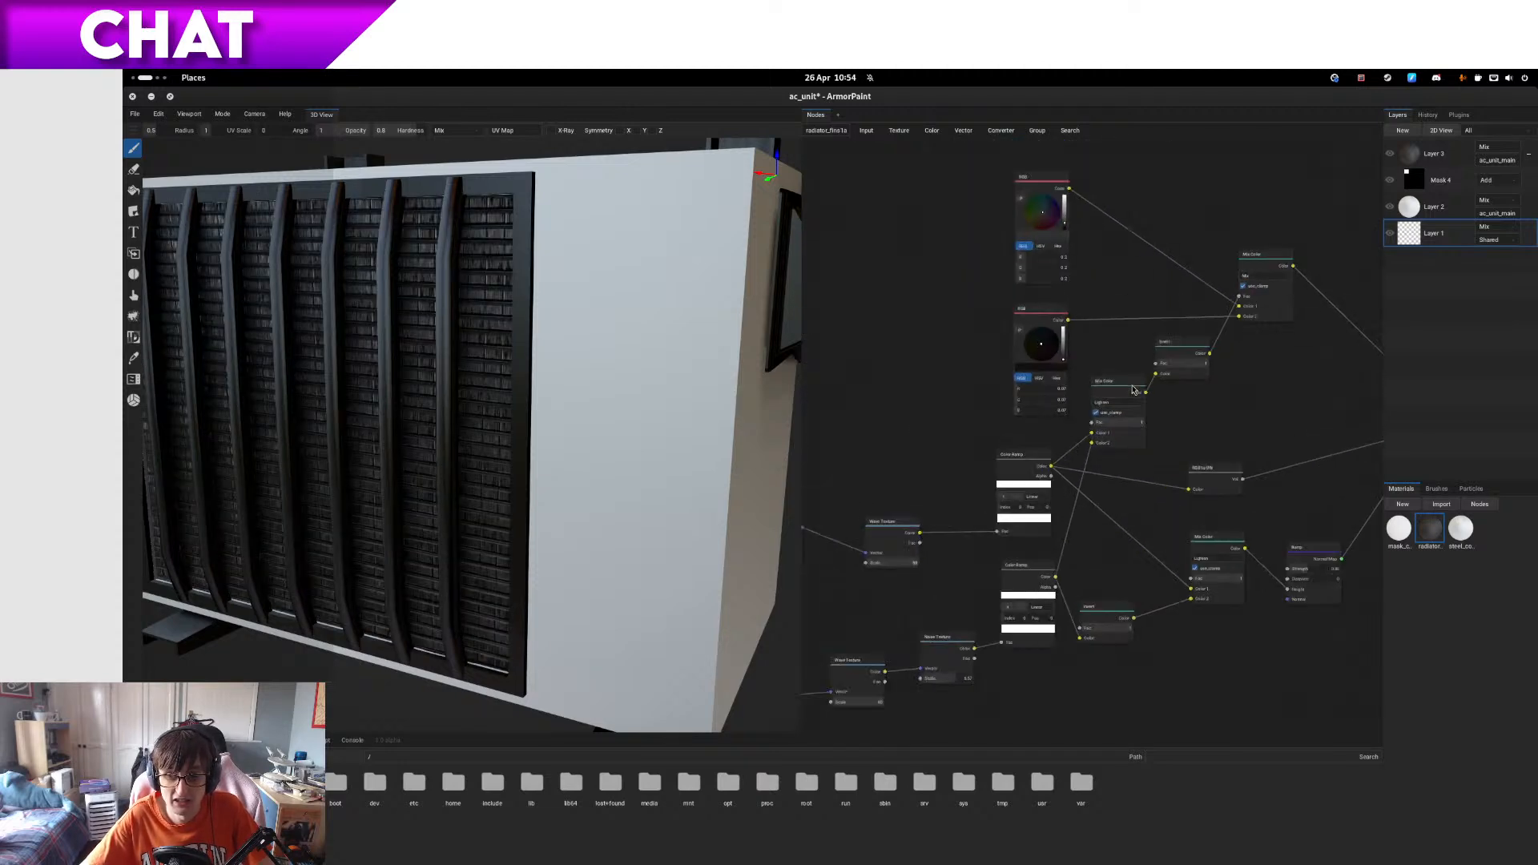
middle_click_drag(1110, 525, 1033, 473)
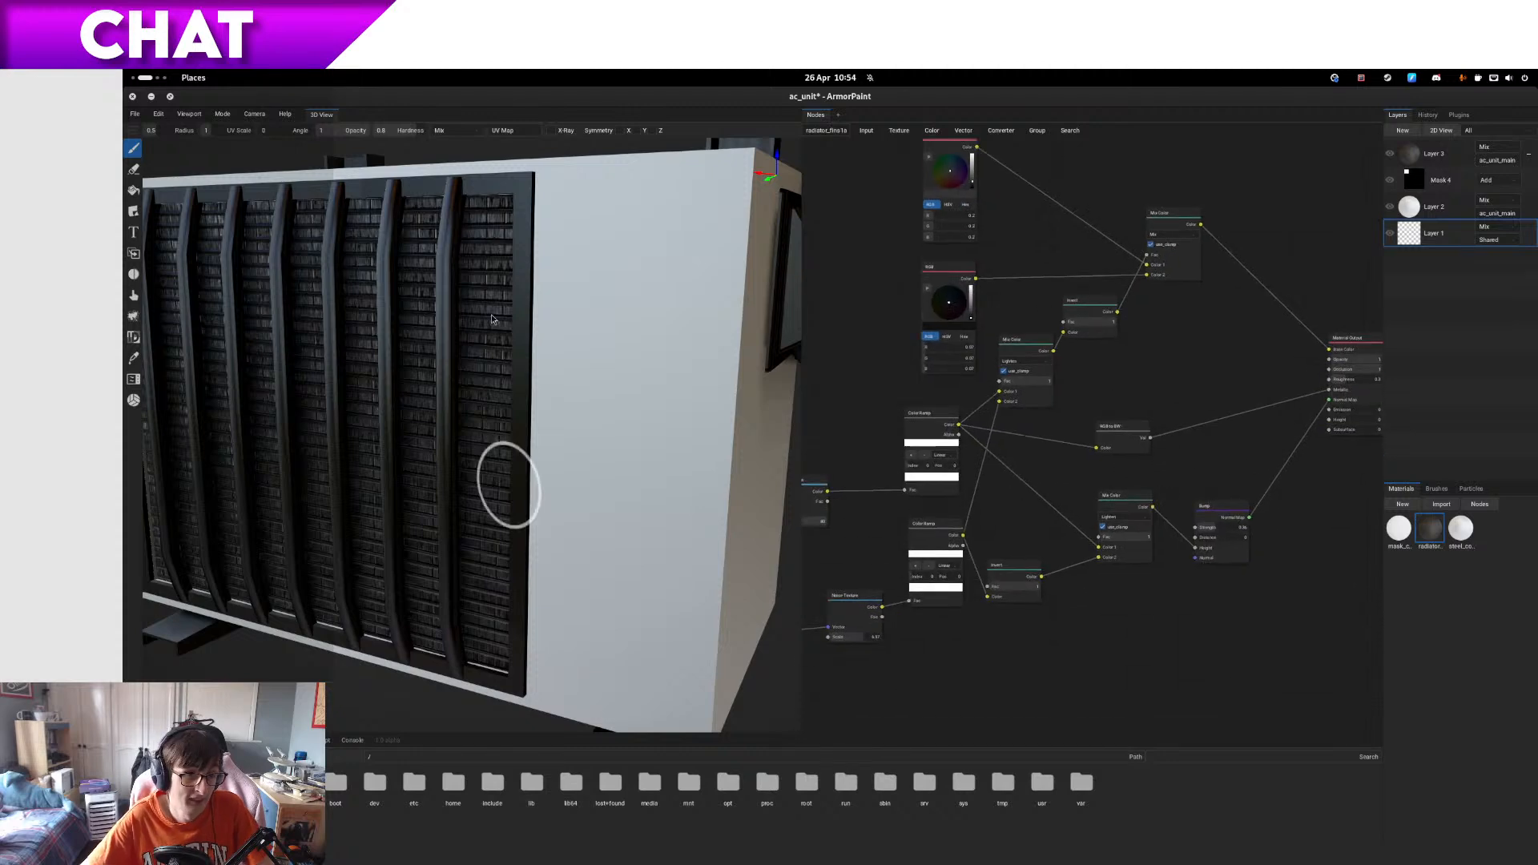
middle_click_drag(1125, 388, 1108, 404)
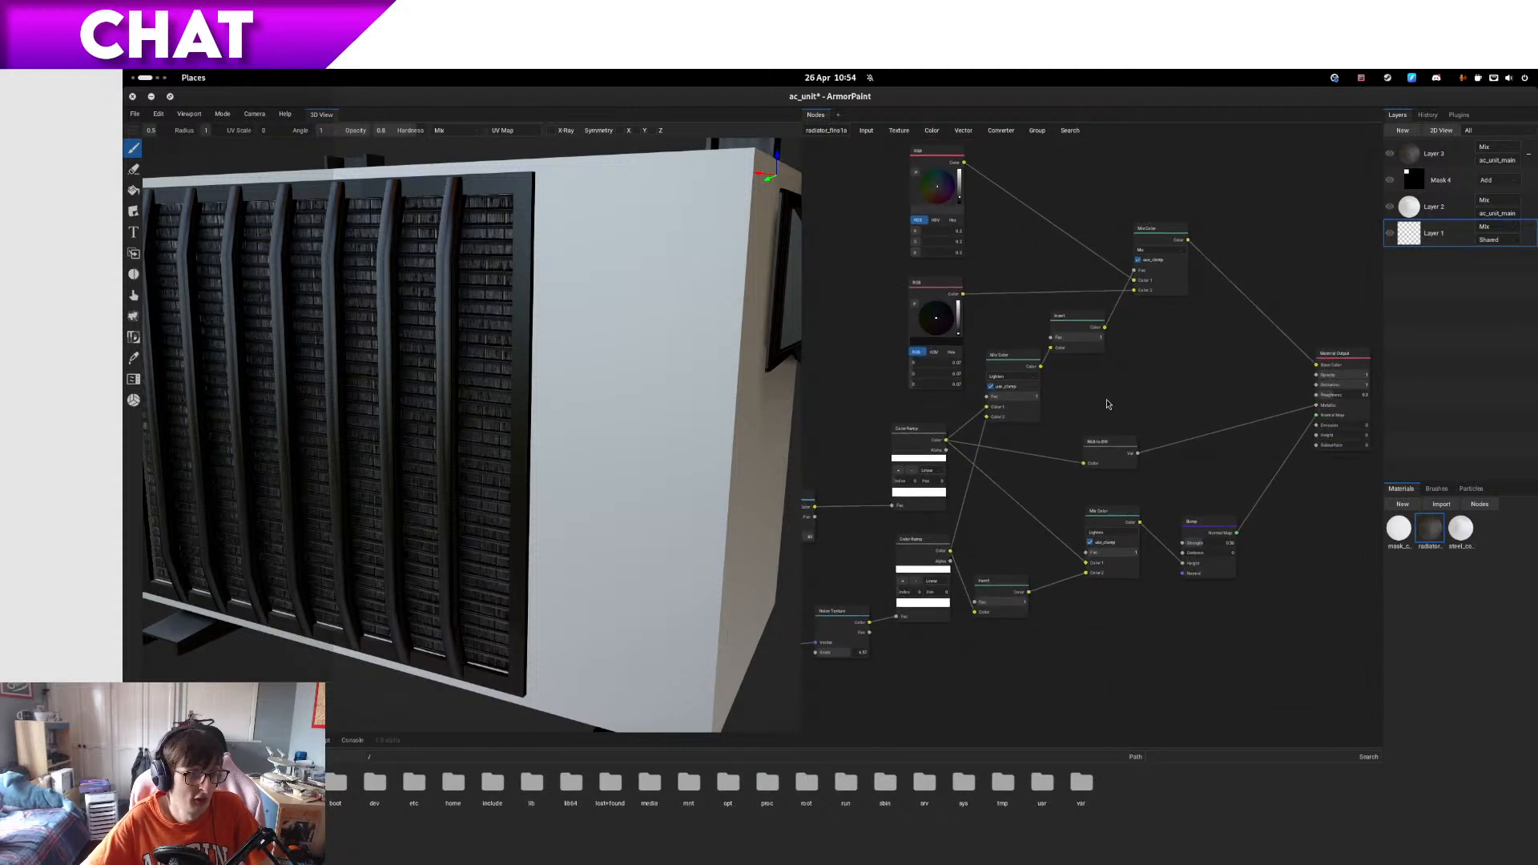
scroll(1326, 465, "up", 3)
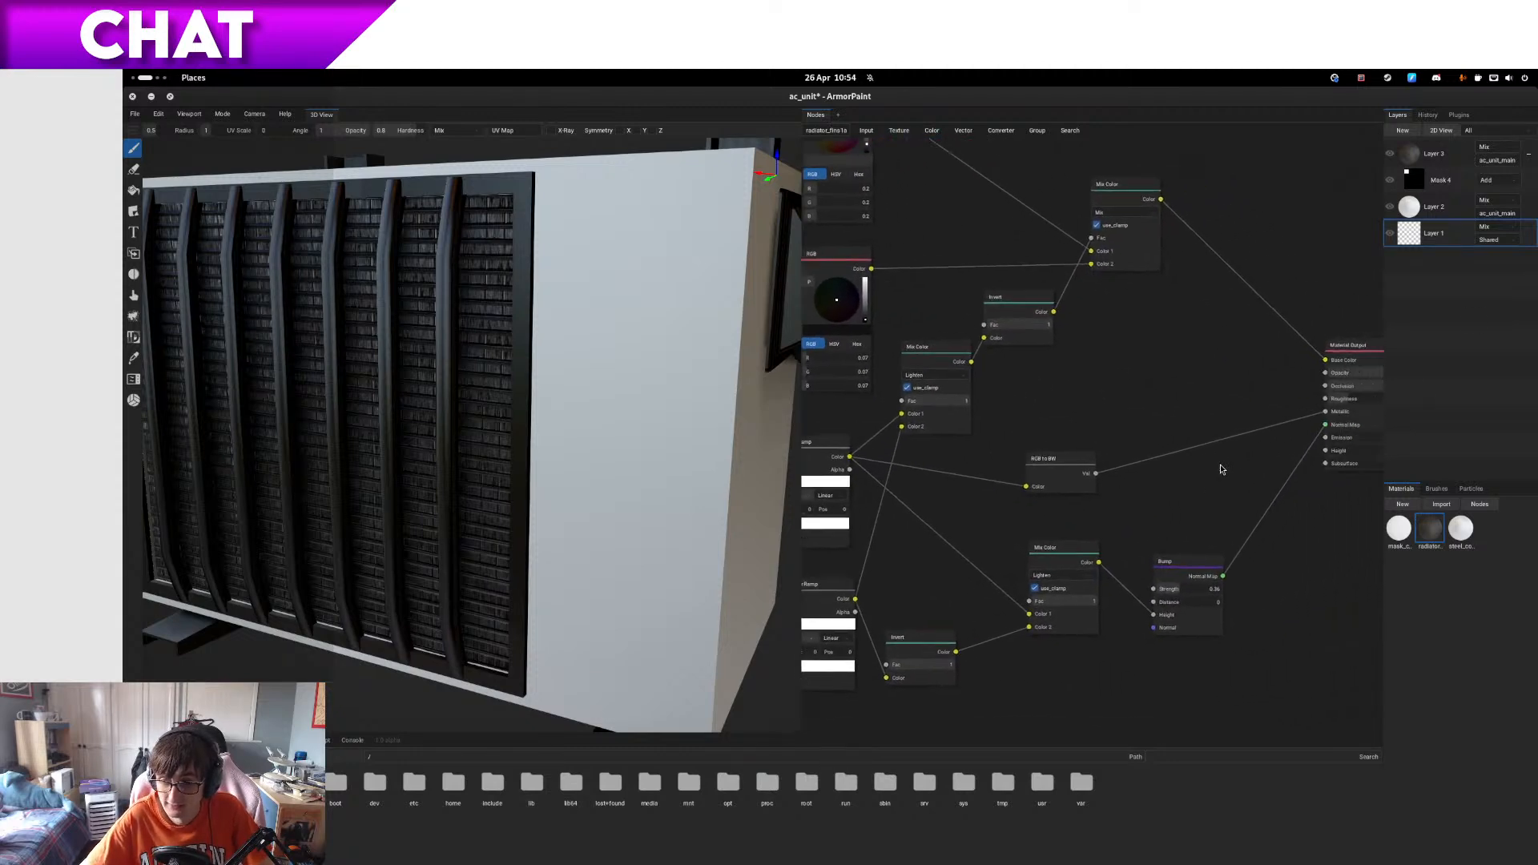
middle_click_drag(1222, 470, 1266, 390)
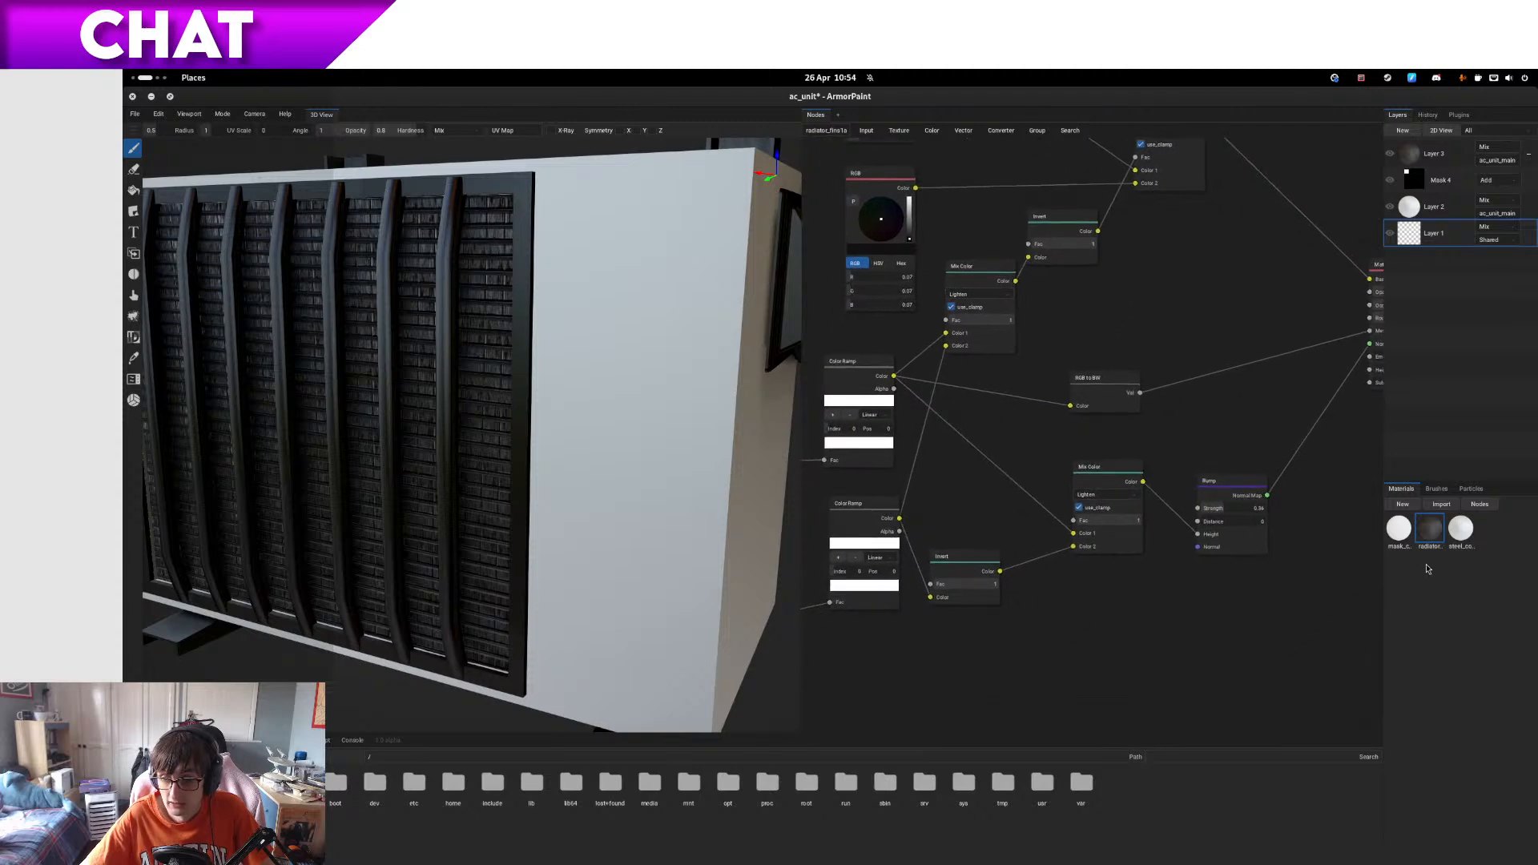
- Select the white mask colour material and examine its RGB and Material Output nodes
left_click(1400, 529)
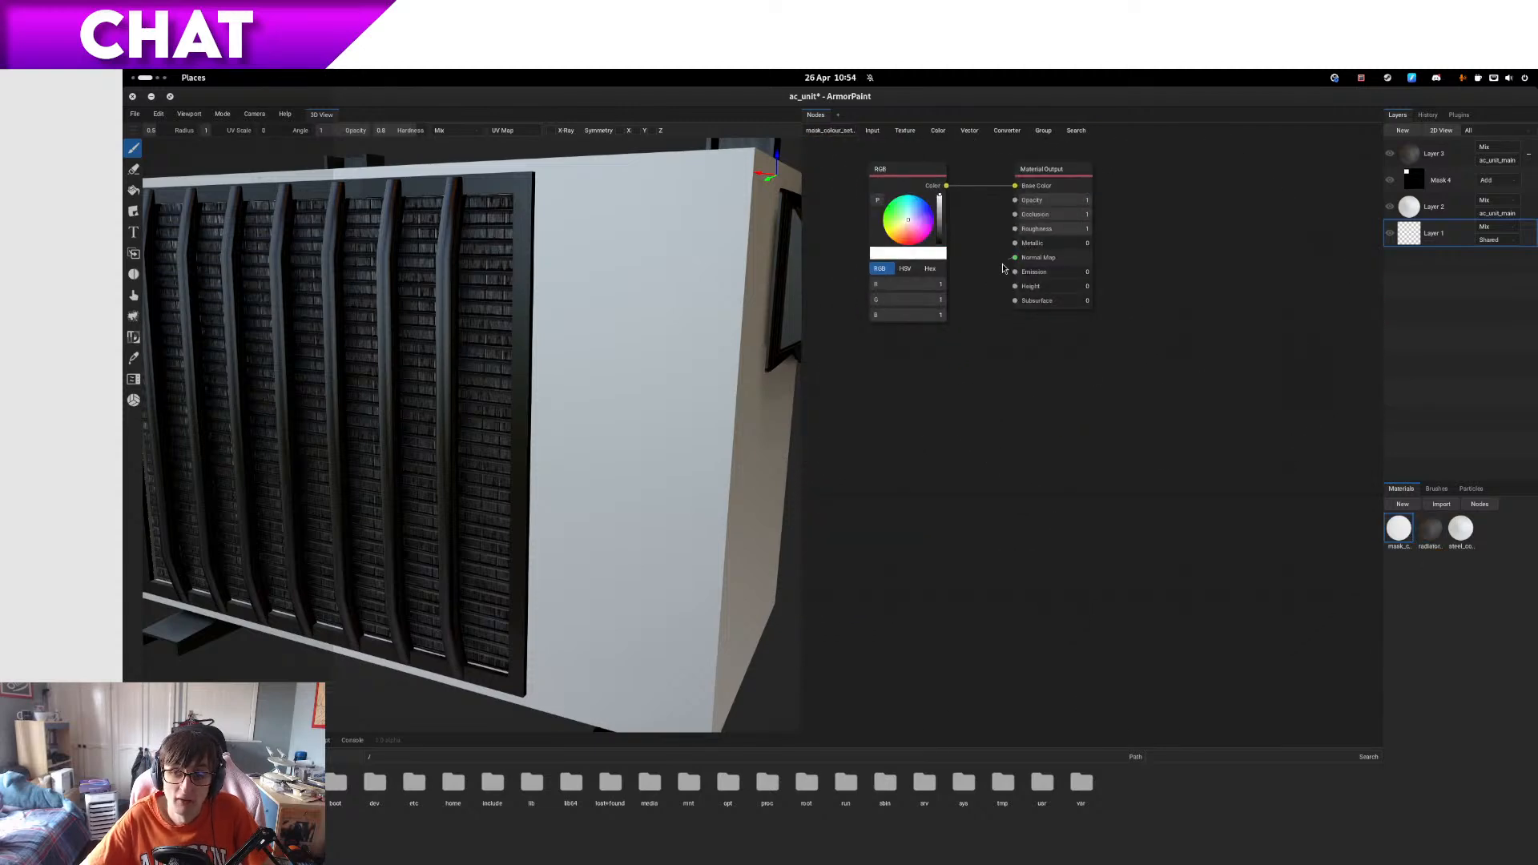
left_click_drag(1003, 265, 984, 285)
left_click(980, 246)
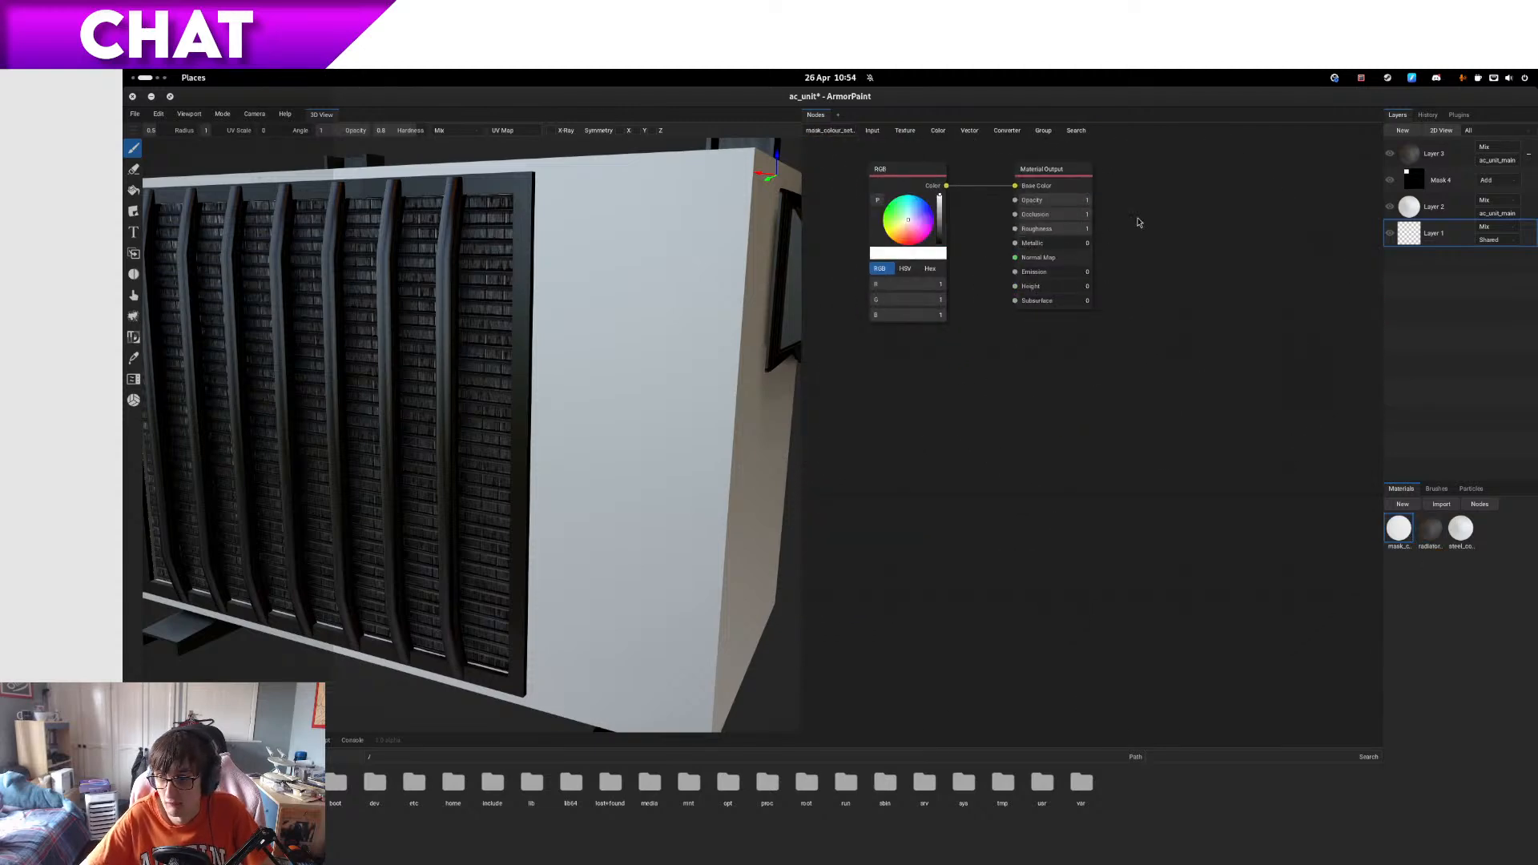
- Group Layer 3, its mask and Layer 2 into a new layer group, and open the group's name for editing
left_click(1434, 153)
left_click(1416, 130)
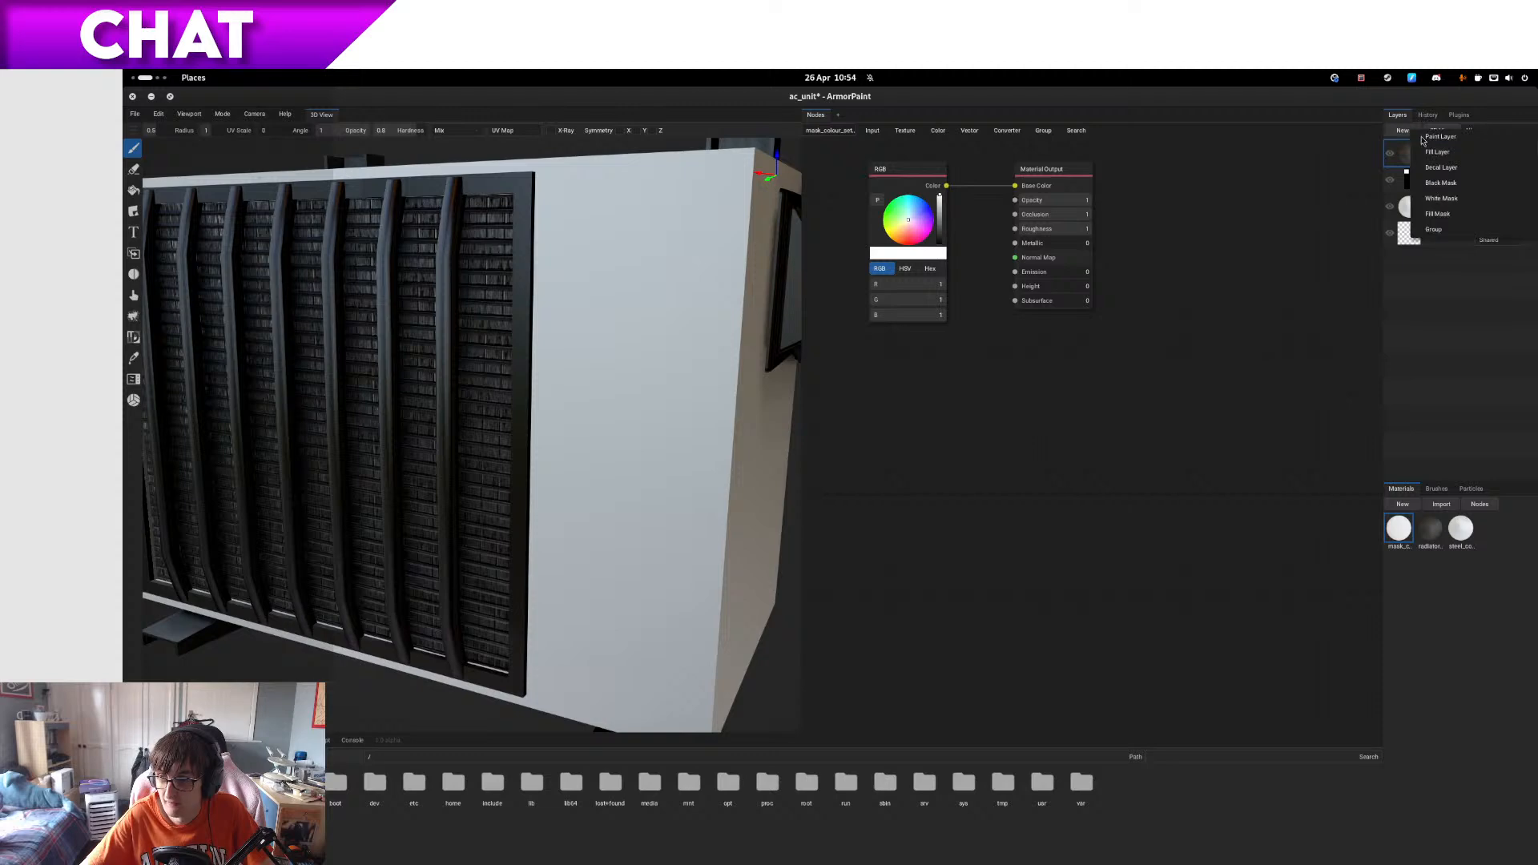
left_click(1439, 229)
left_click_drag(1432, 233, 1451, 170)
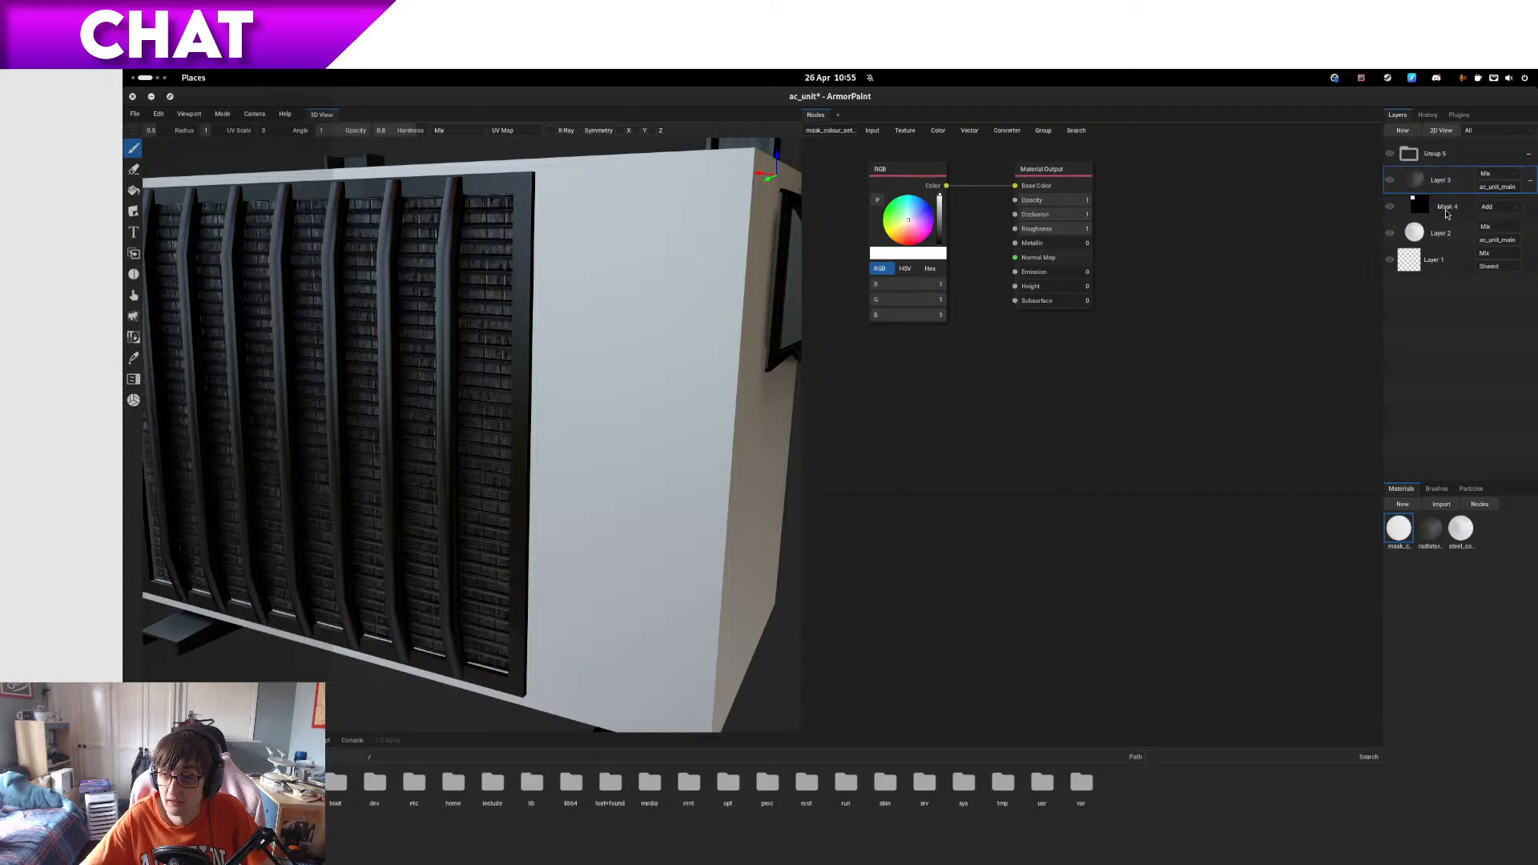
left_click(1443, 156)
double_click(1442, 155)
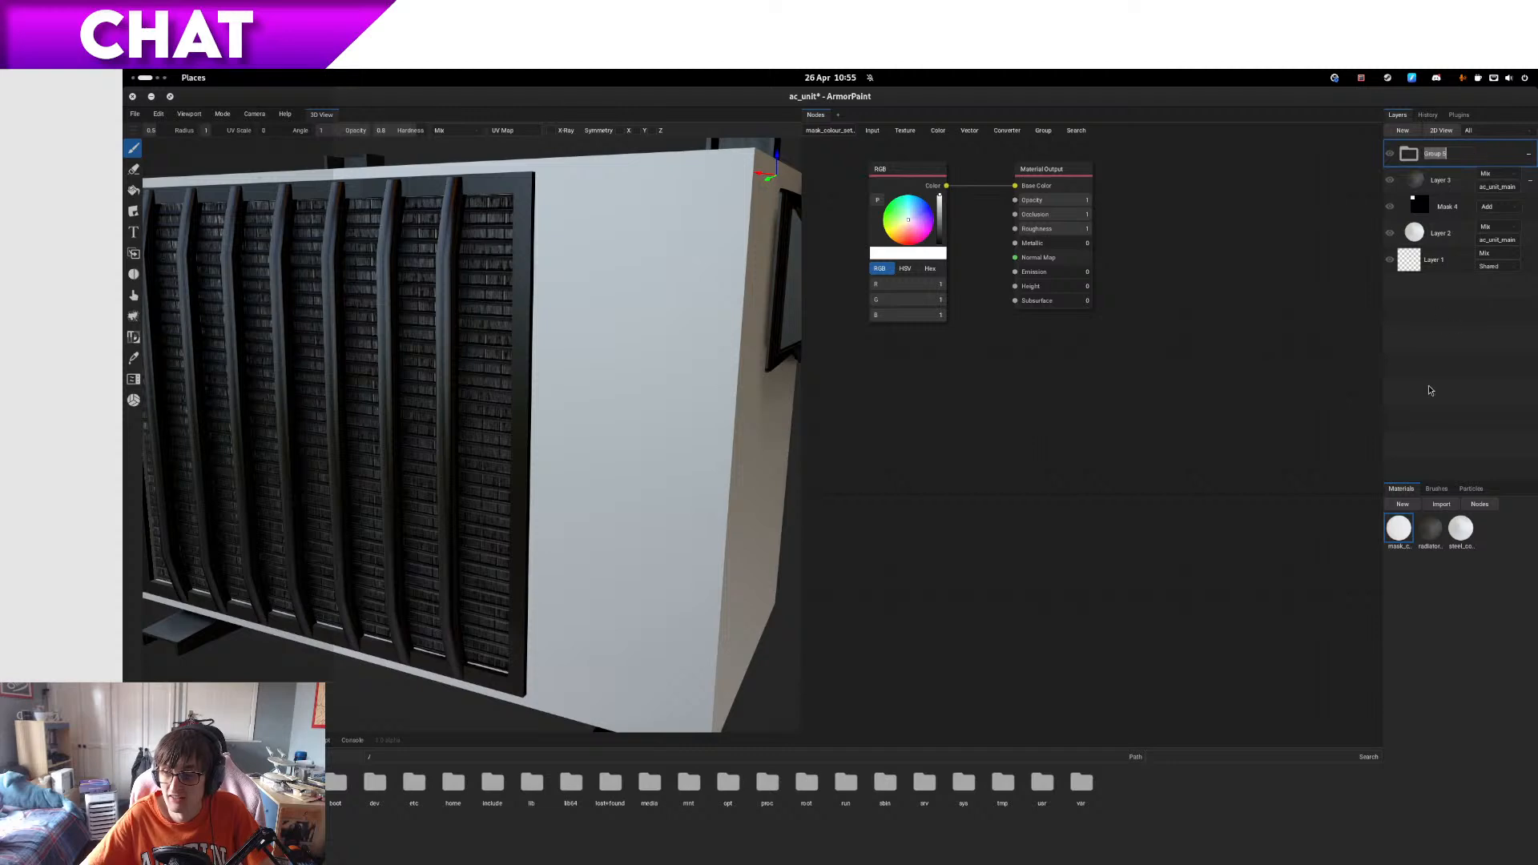
- Switch to the untitled ArmorPaint window and try to add an asset from the legacy brushes folder to the project's brushes
key("super")
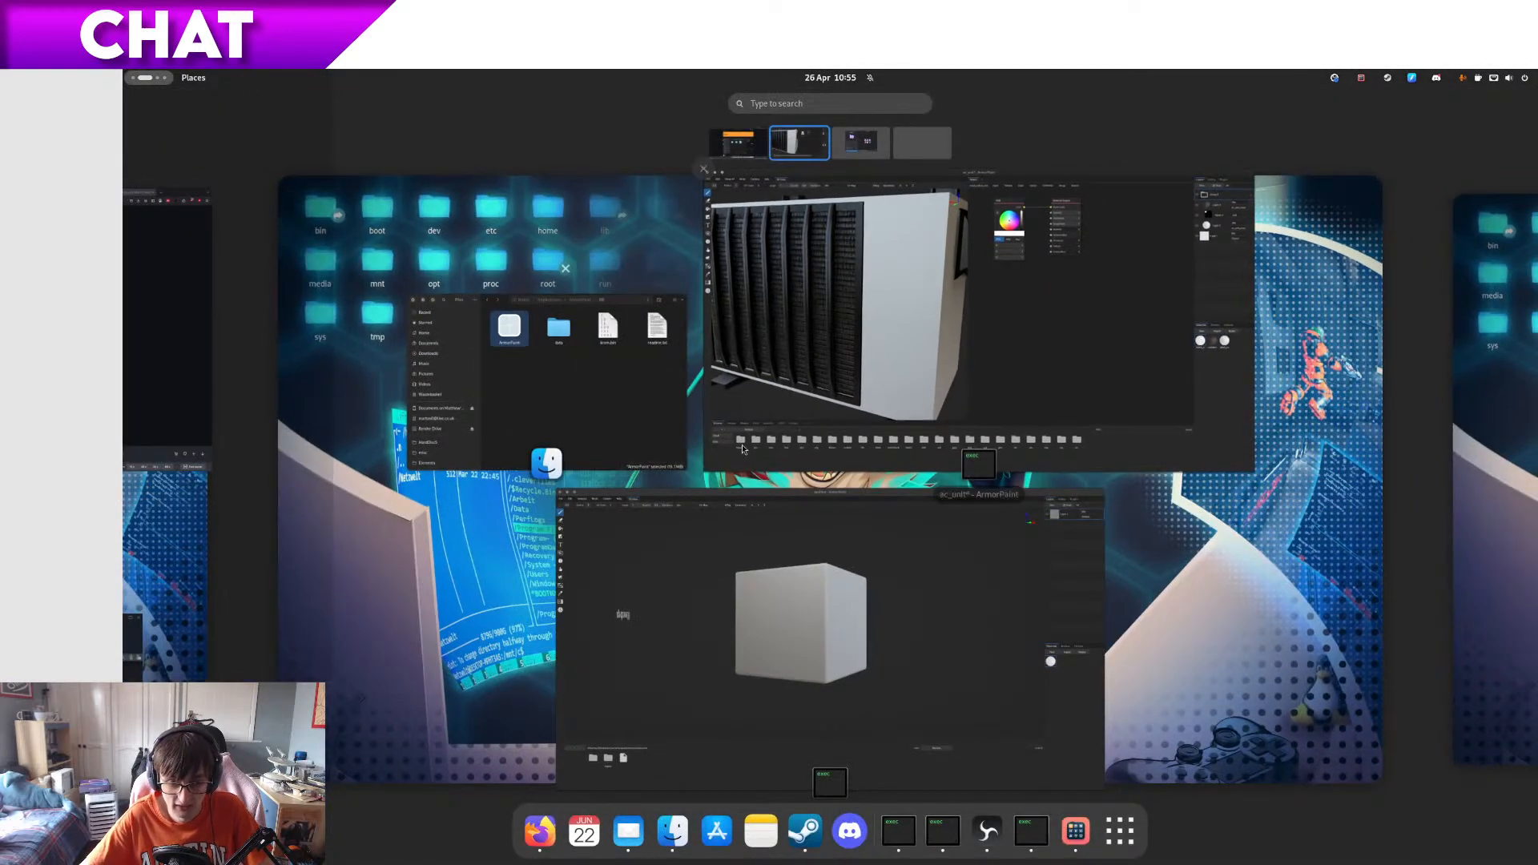
left_click(683, 554)
left_click_drag(291, 415, 293, 416)
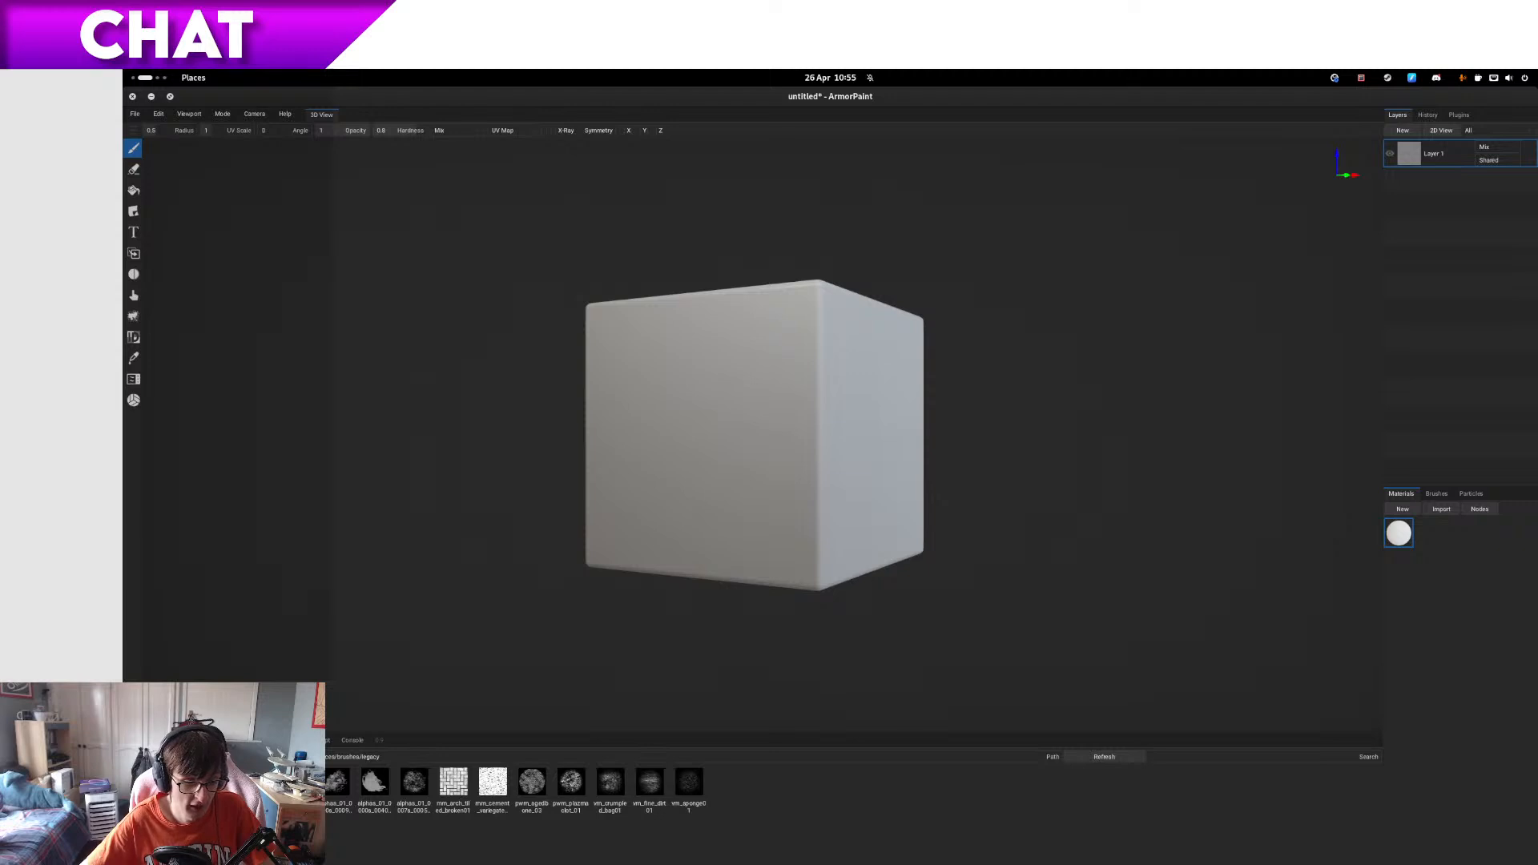
left_click_drag(1269, 544, 1467, 619)
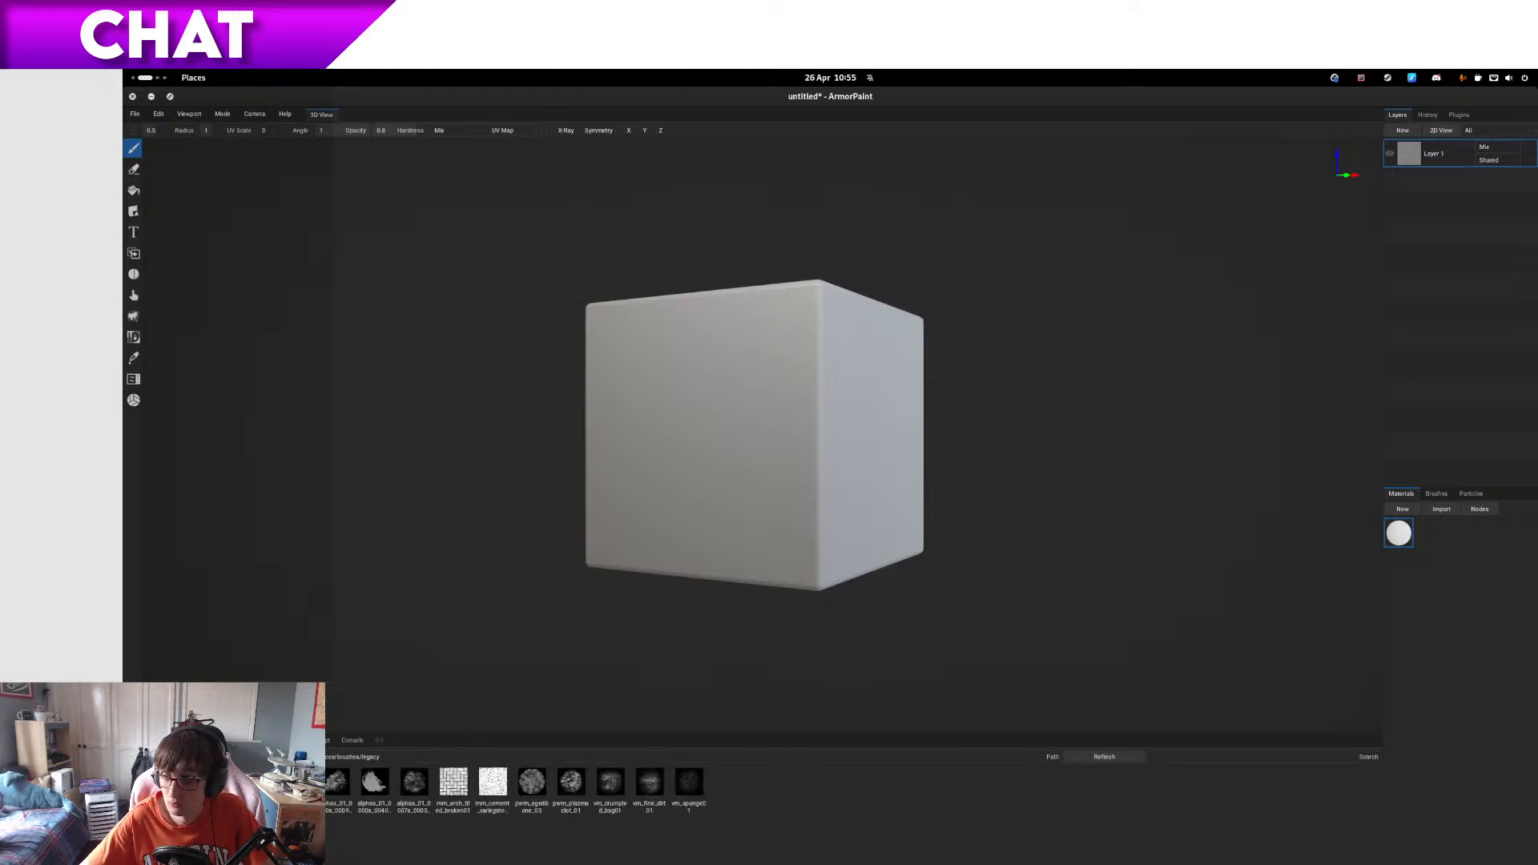
left_click(1437, 494)
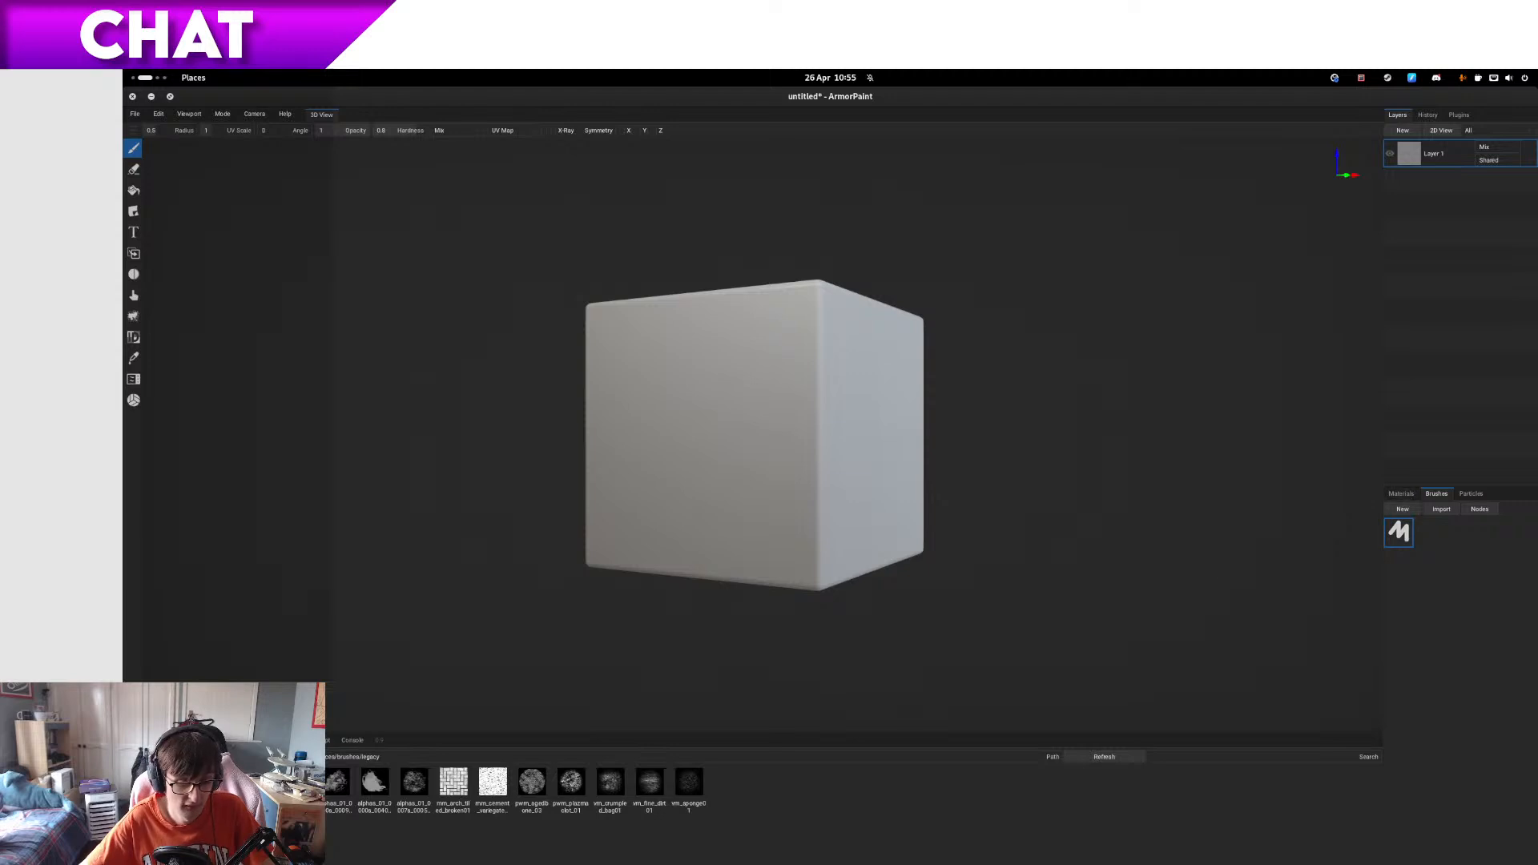
left_click_drag(296, 782, 1430, 639)
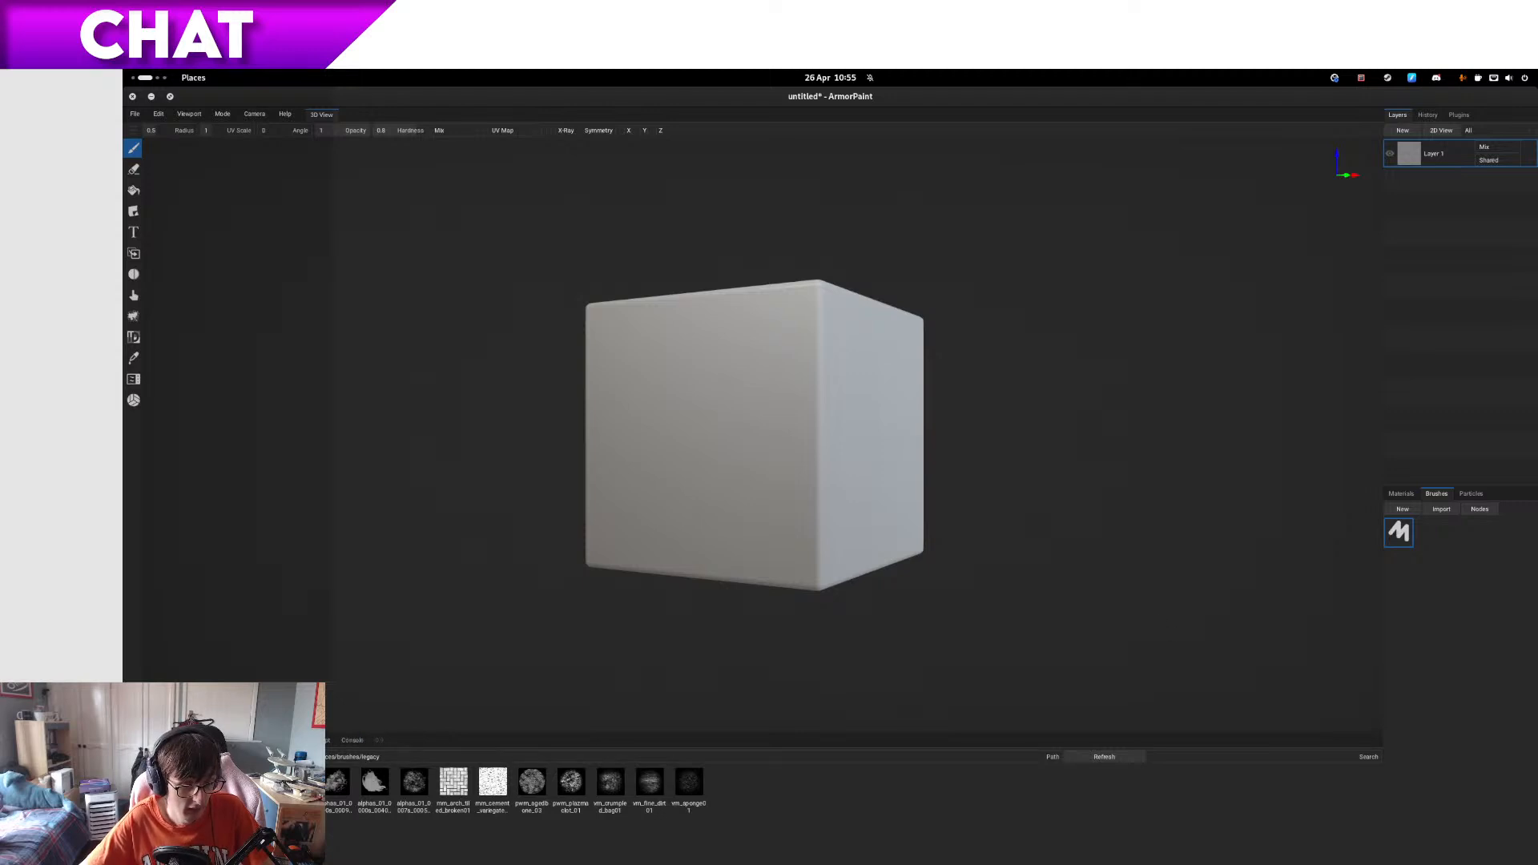
- Browse from the legacy brushes folder to the metal folder inside the materials resources
left_click(218, 782)
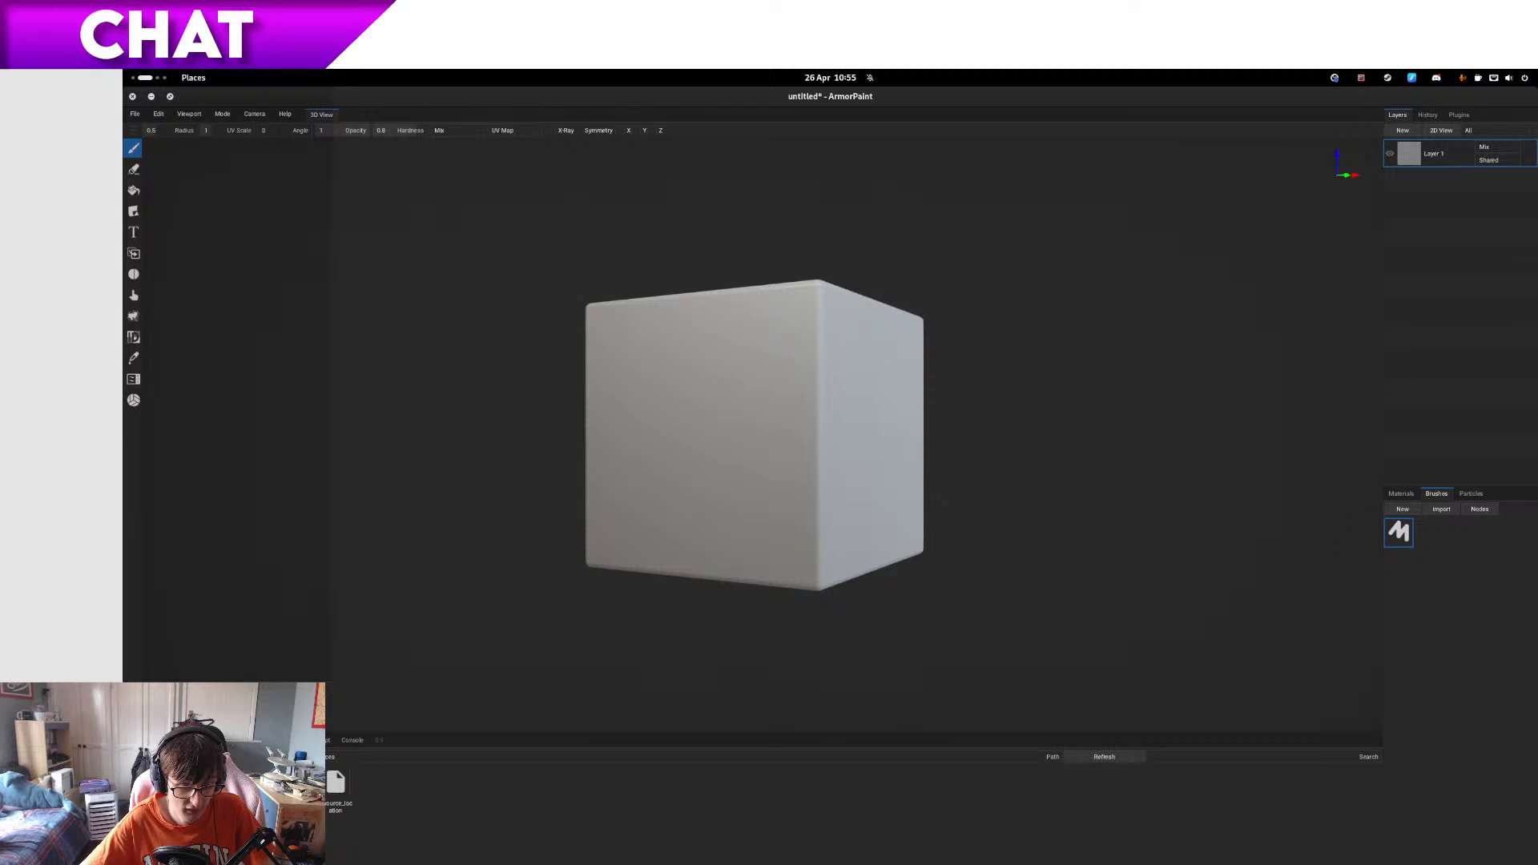
double_click(297, 782)
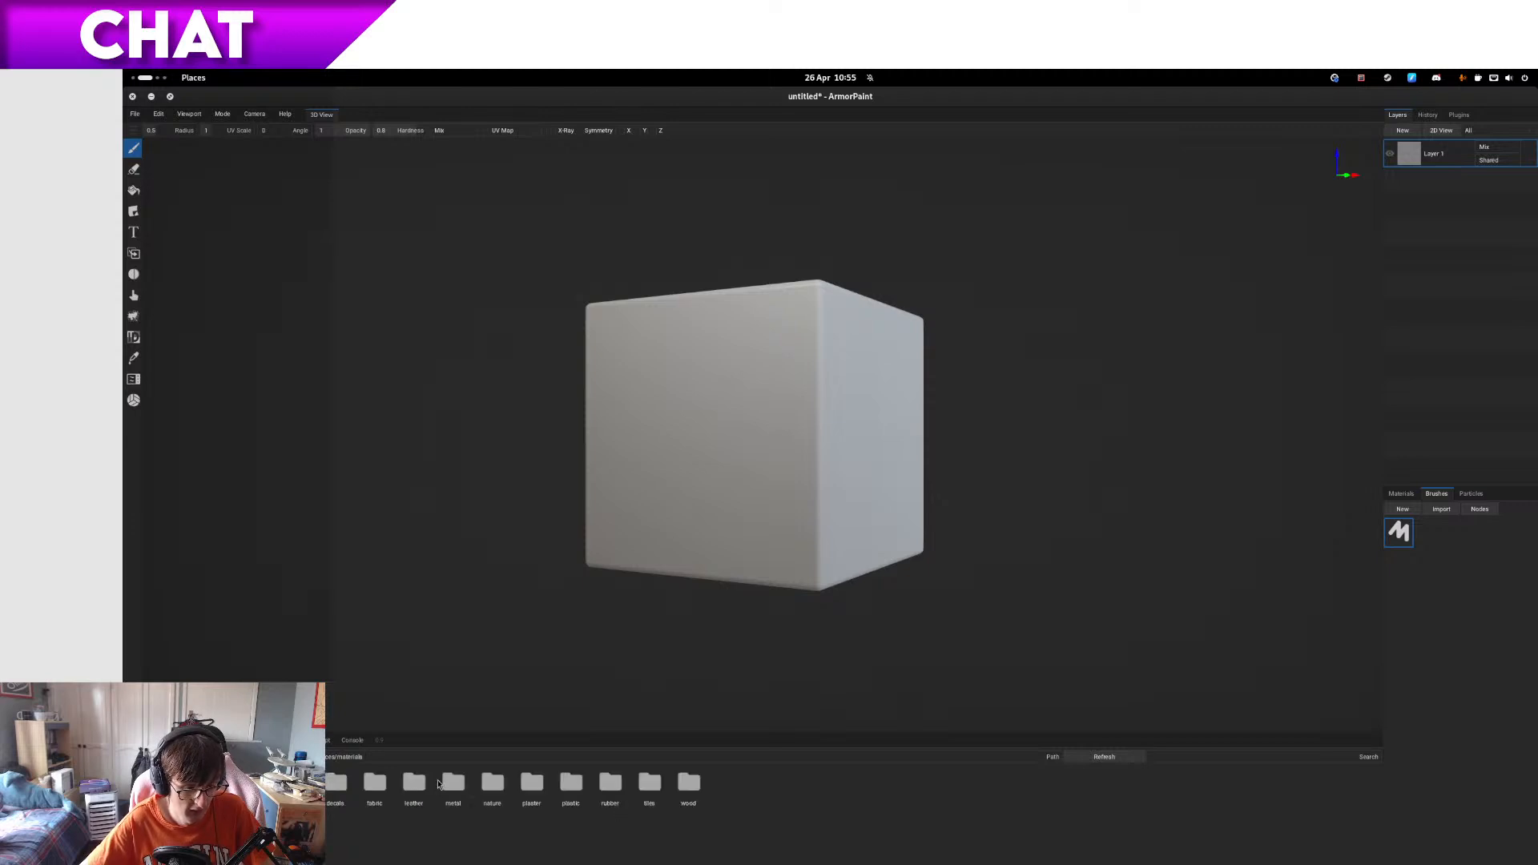
double_click(444, 776)
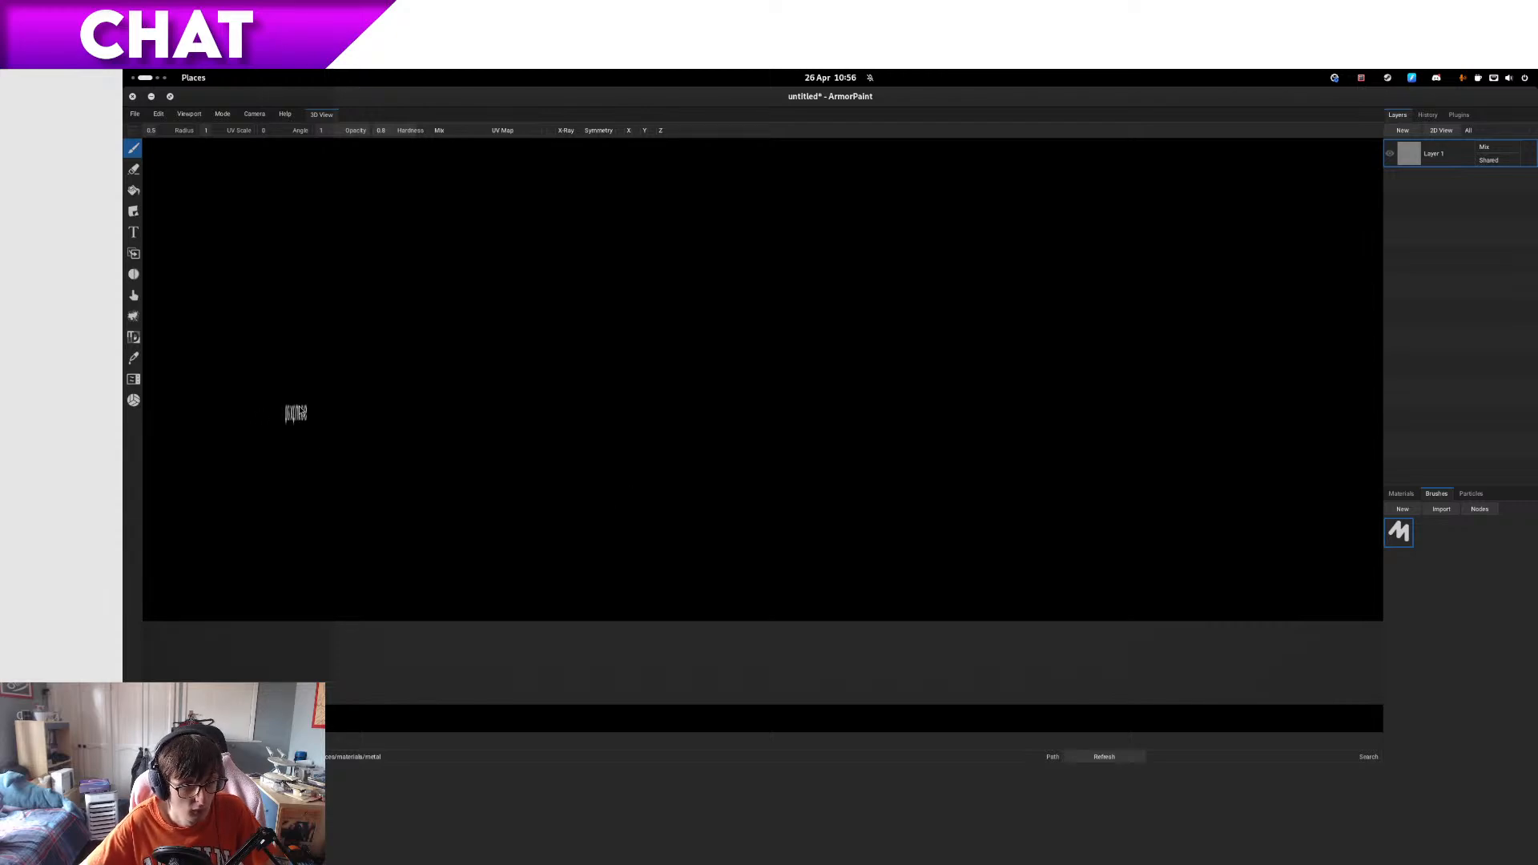
- Return to the ac_unit project and navigate its file browser through /Volumes/Elements/misc/armorpaint/resources to the parent armorpaint folder
key("super")
left_click(762, 407)
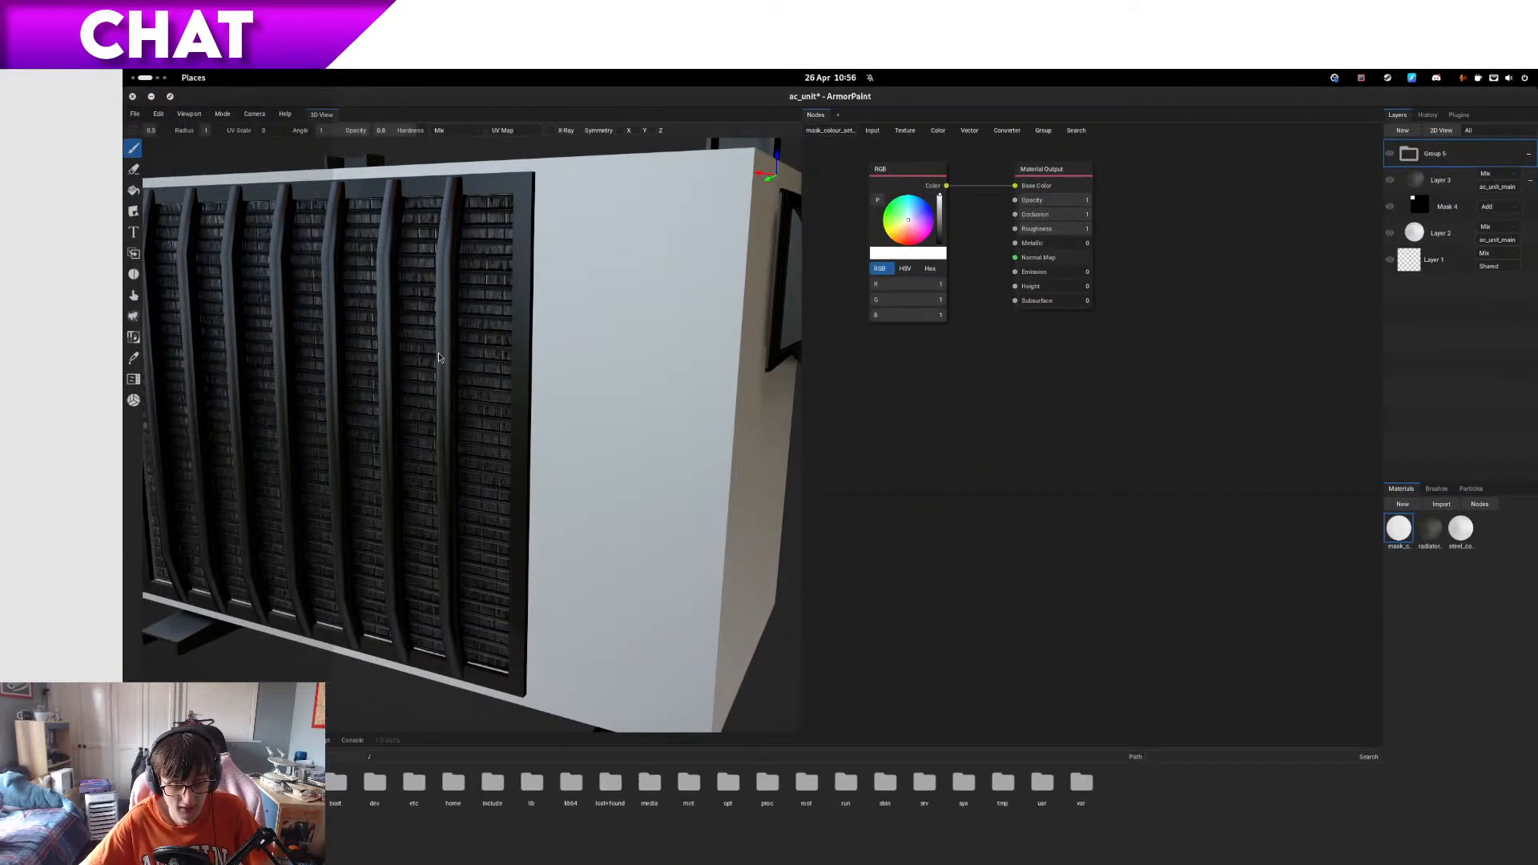
right_click_drag(439, 357, 553, 593)
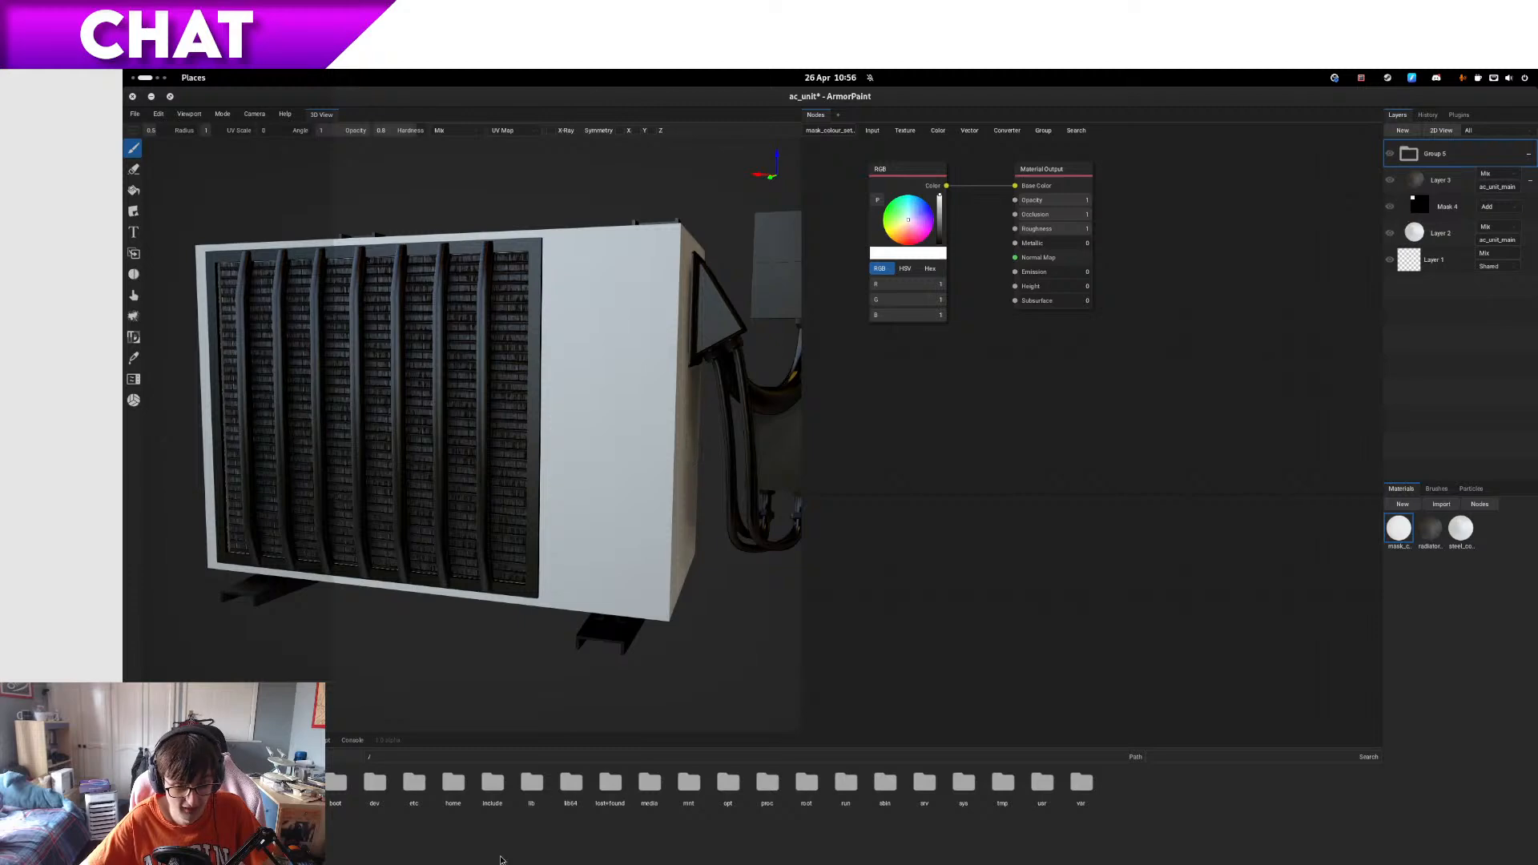
left_click(495, 754)
type("/Volumes/Elements/misc/armorpaint/resources")
key("Return")
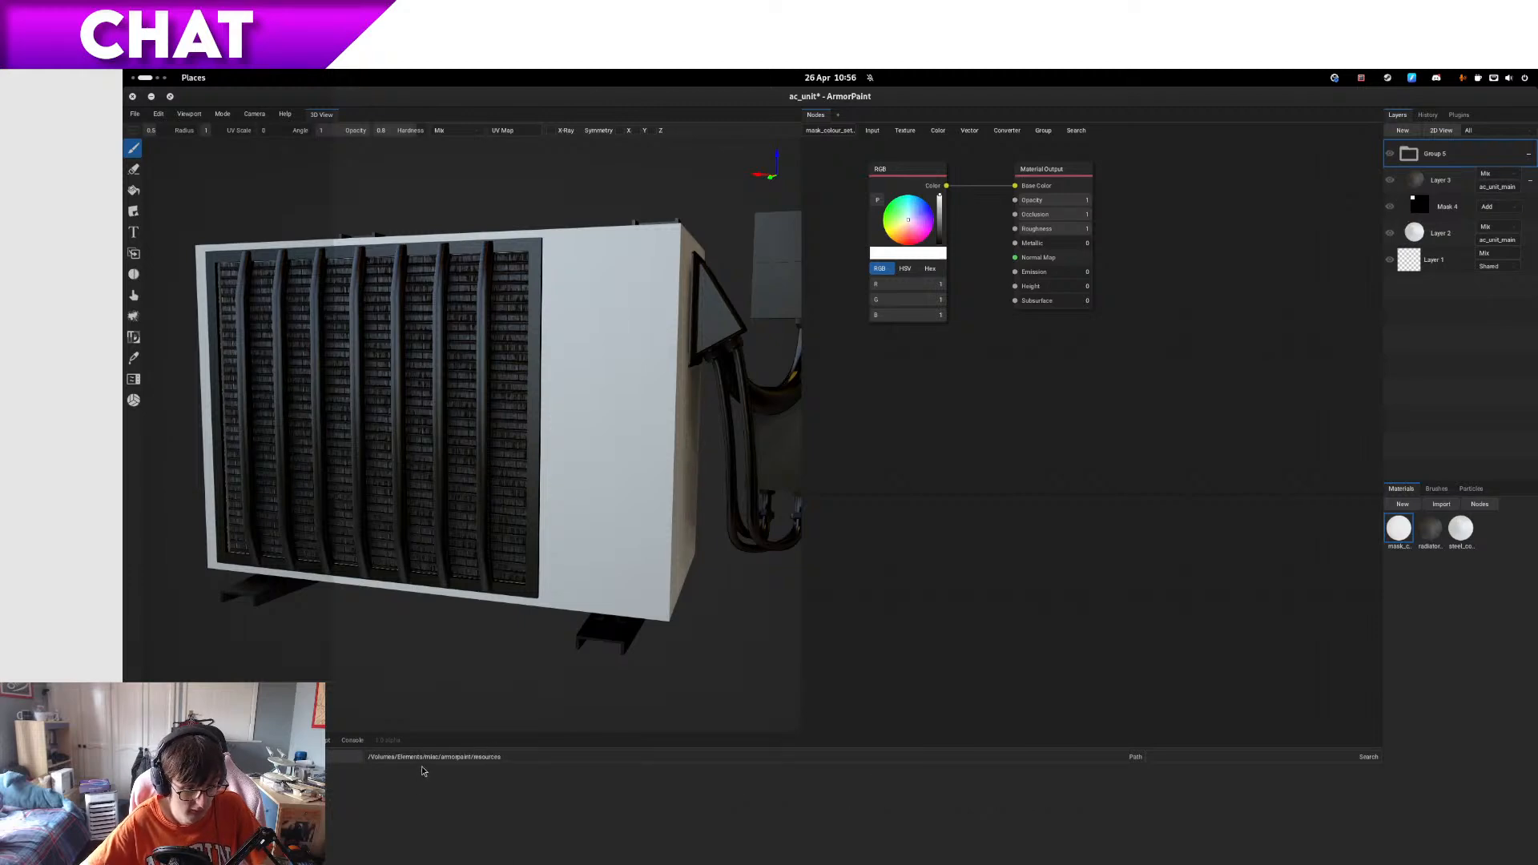
key("super")
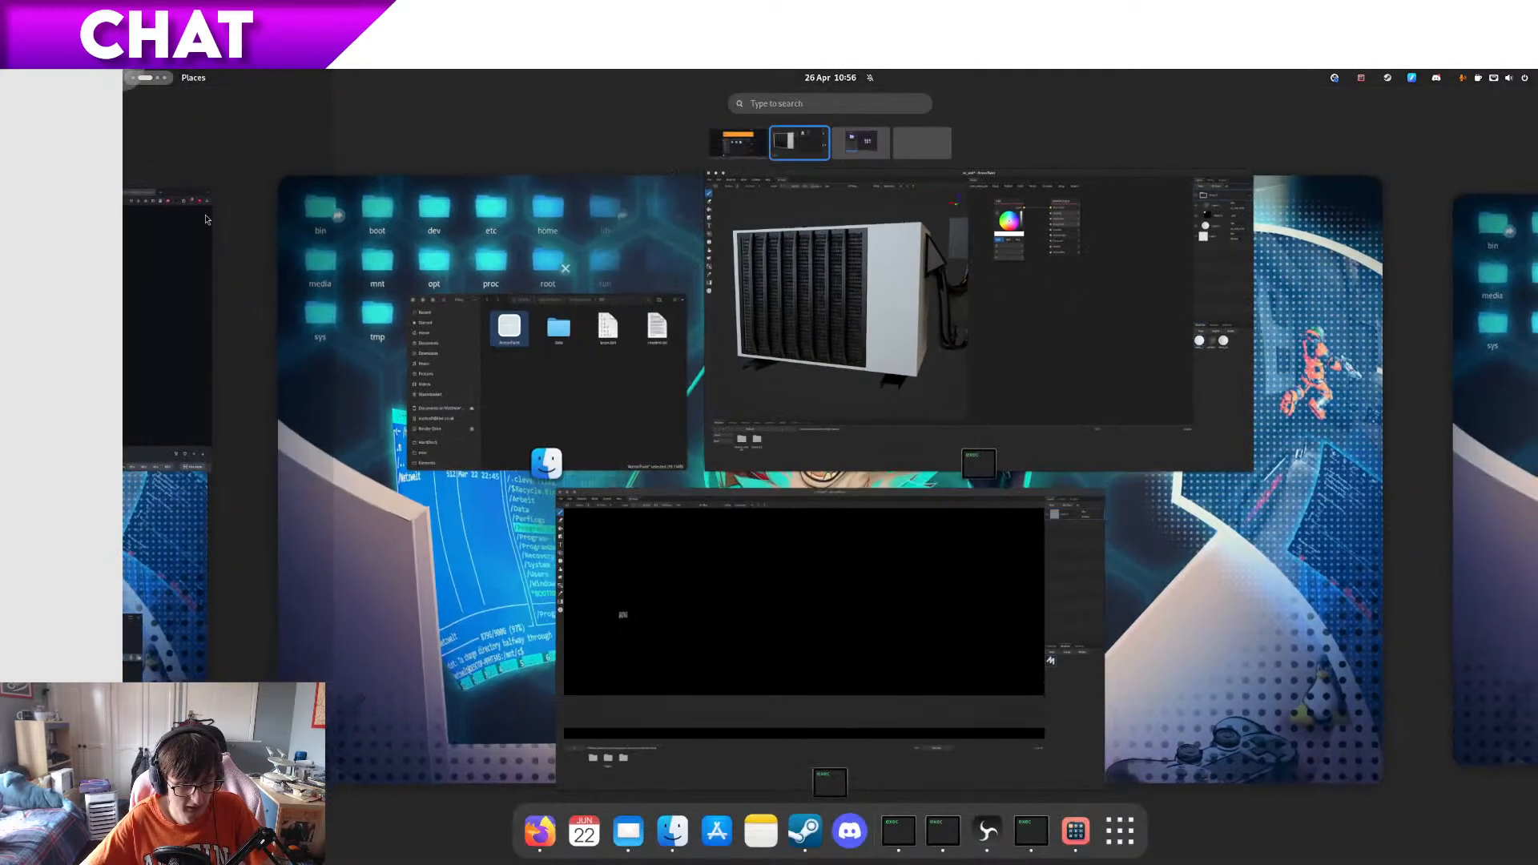
left_click(851, 423)
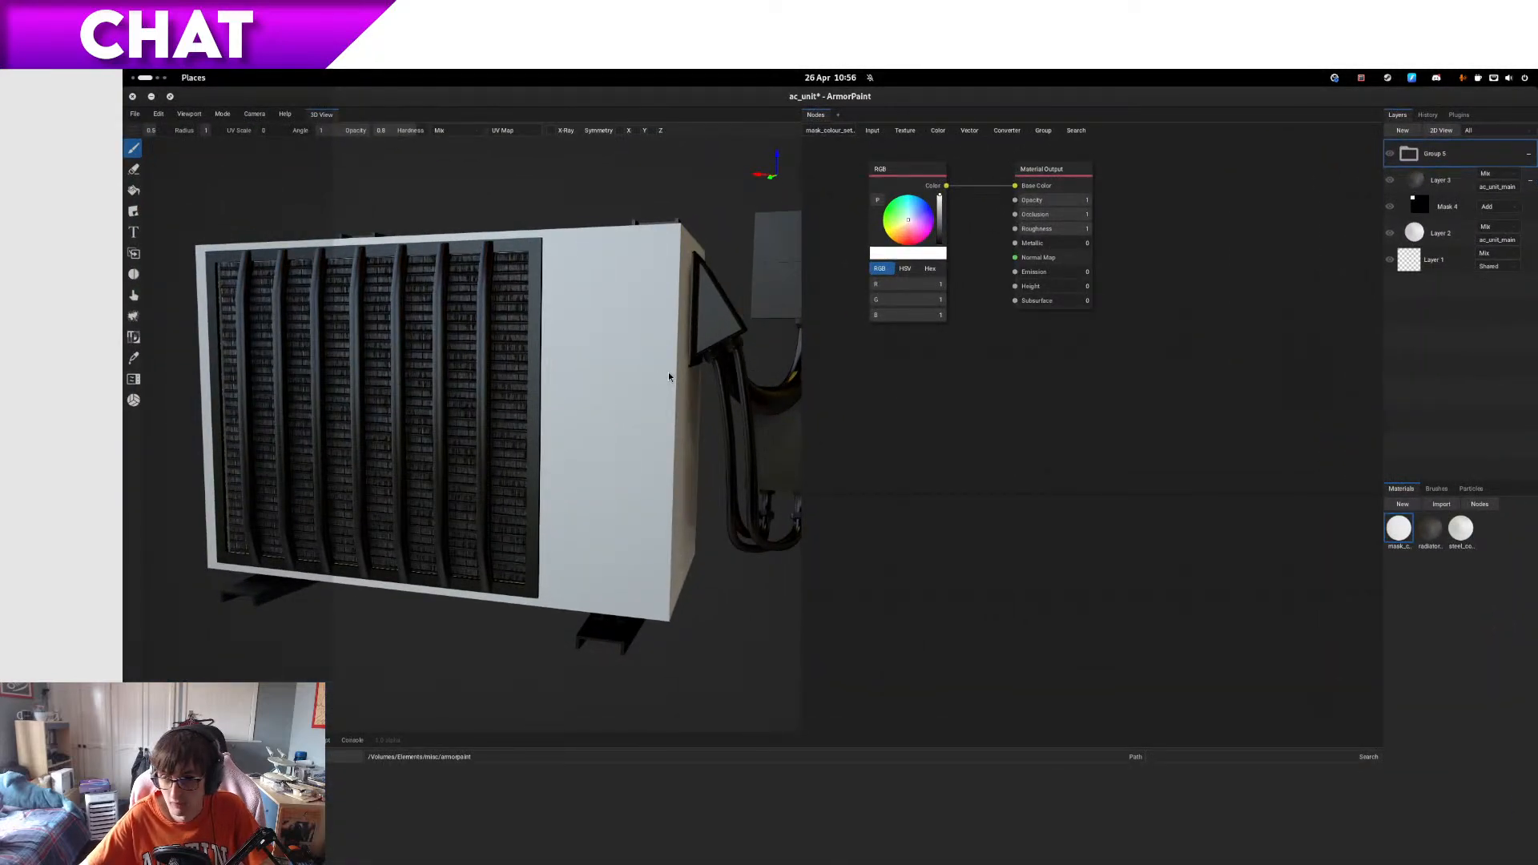
- Hide the node graph and rename the new layer group to a name beginning with main_ac_unit_gr
left_click(1480, 504)
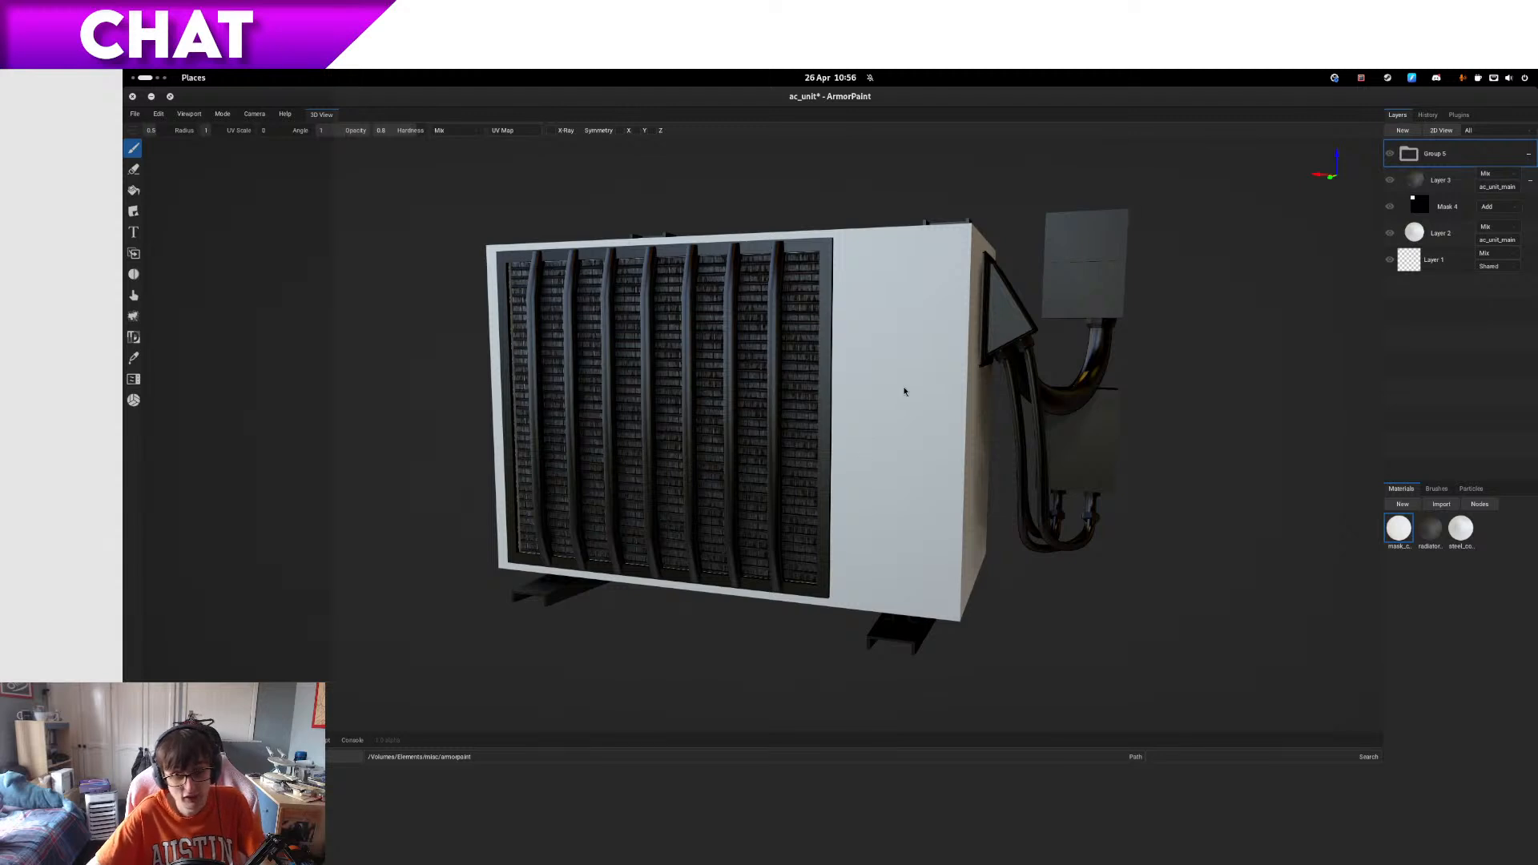
double_click(1435, 154)
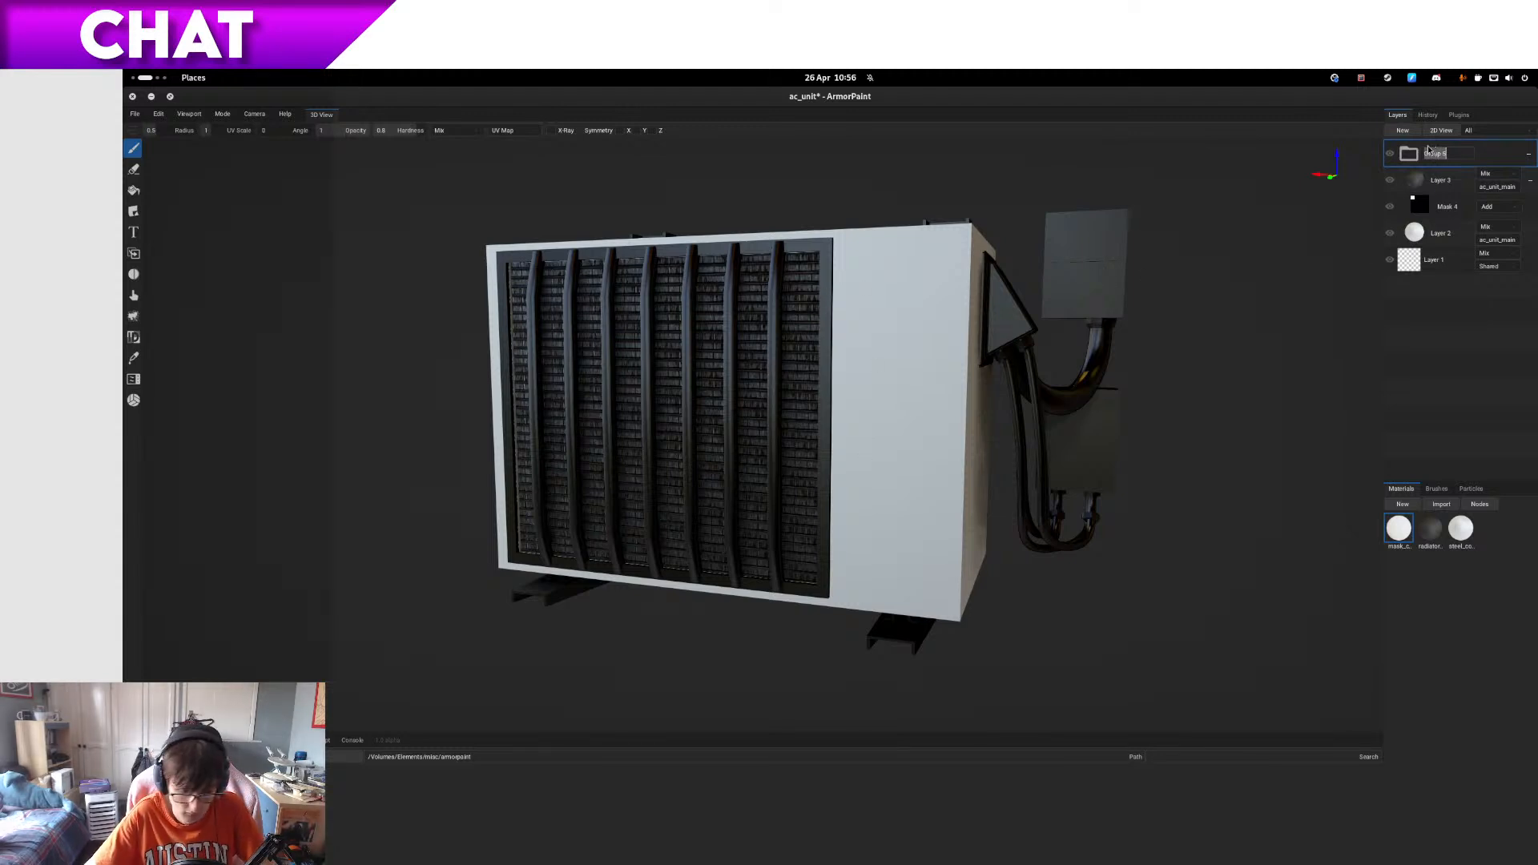
type("main_ac_unit_gr..")
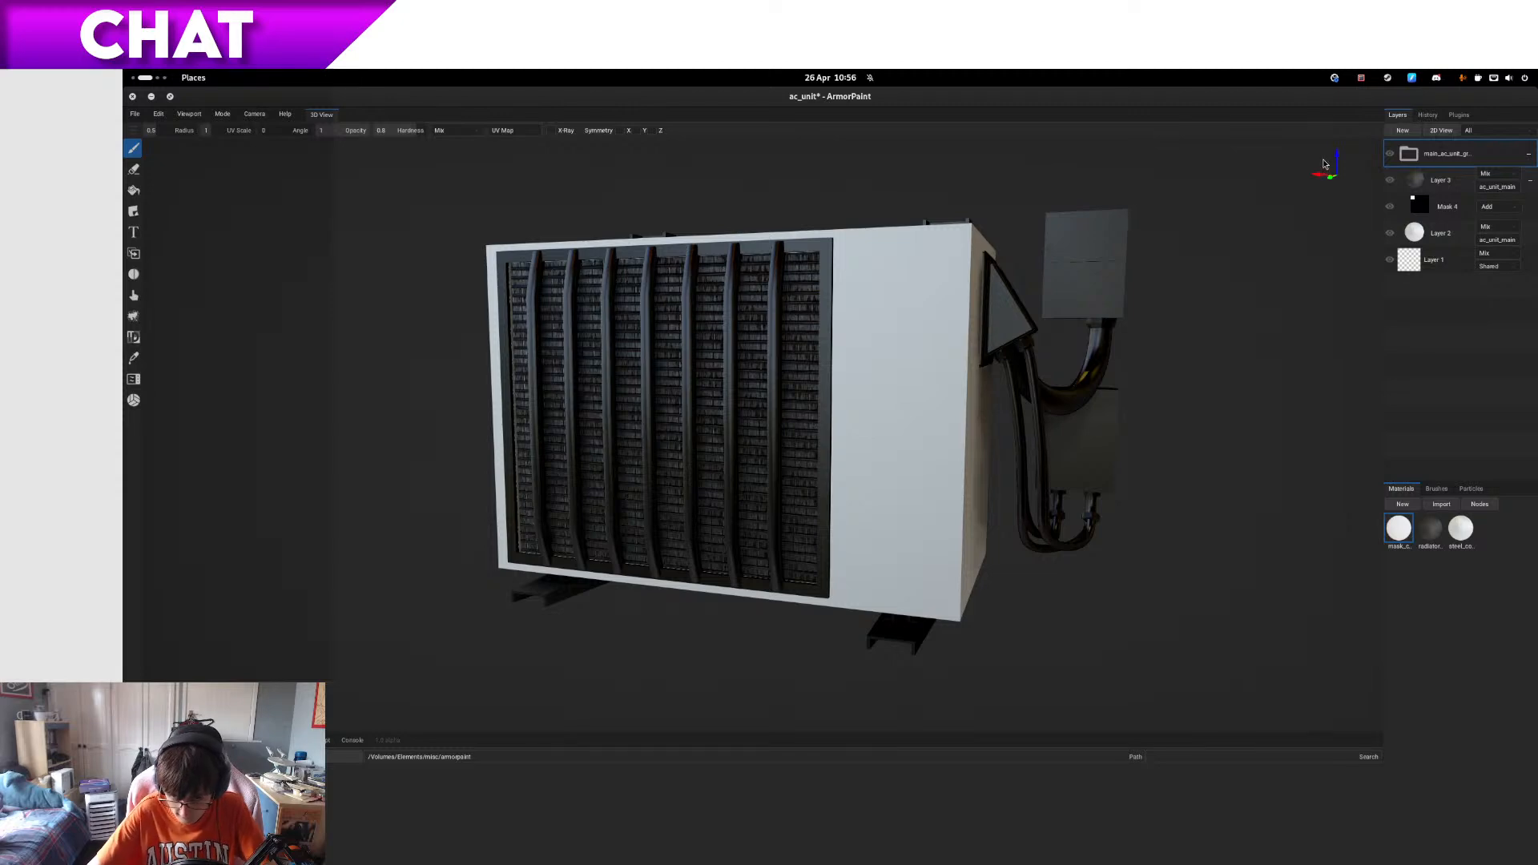
- Switch to the Files window over the web browser and copy ac_unit.arm from the ac_unit folder
key("super")
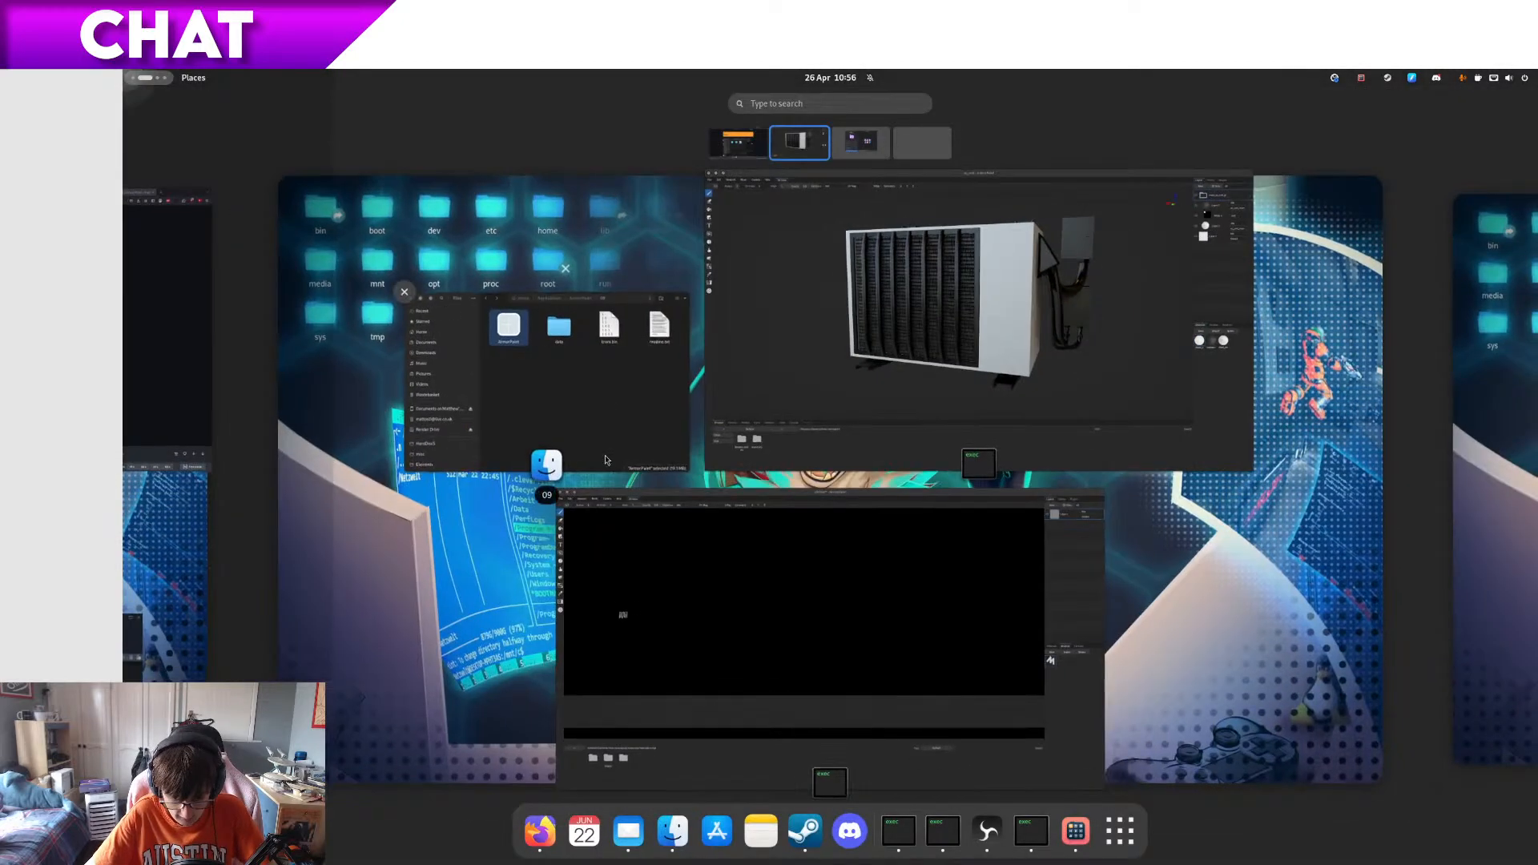
left_click(629, 608)
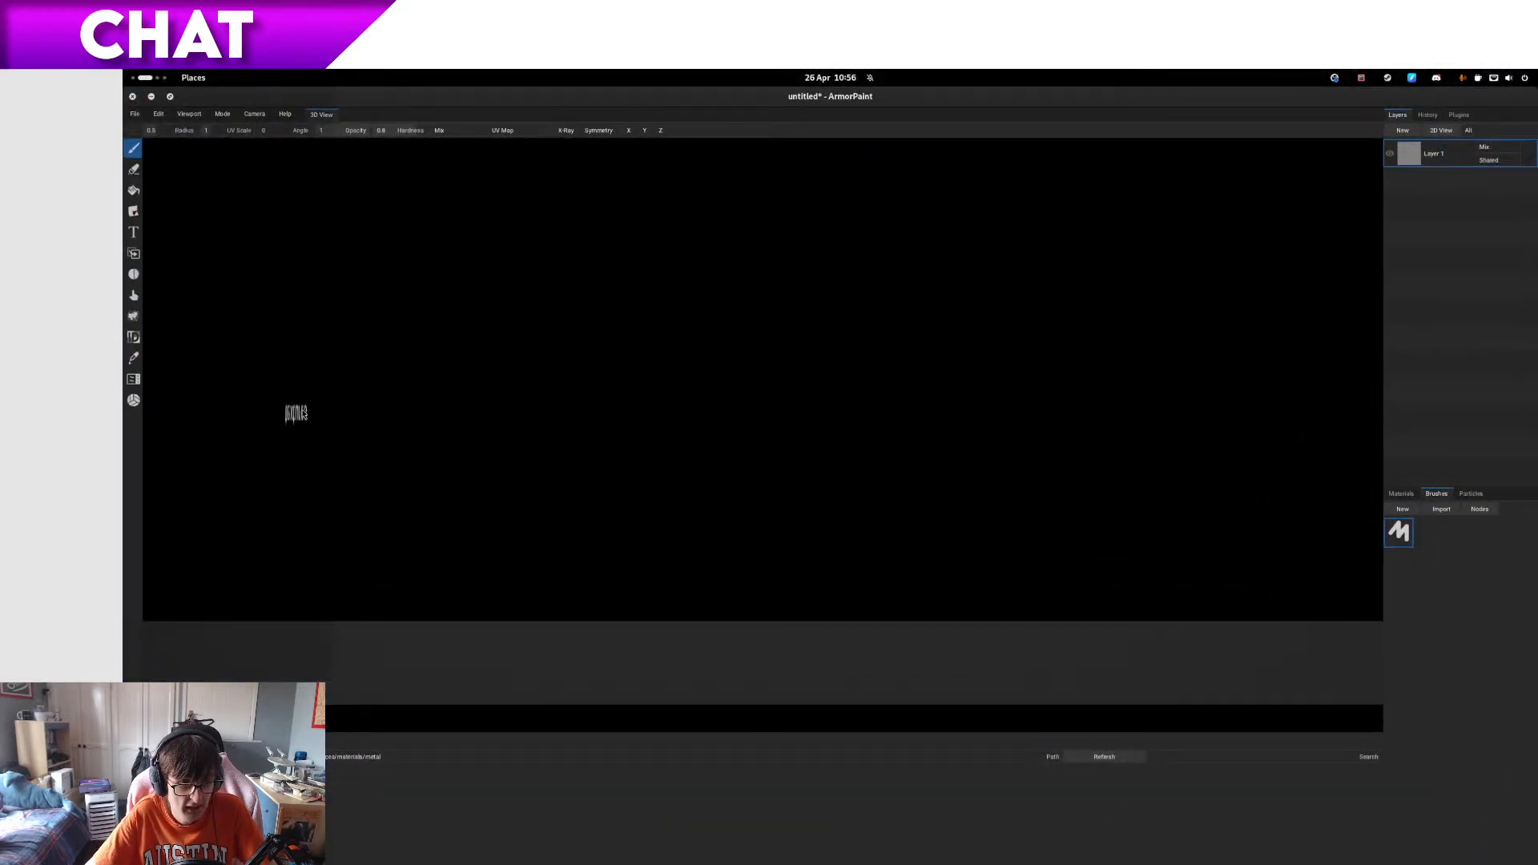
key("alt+Tab")
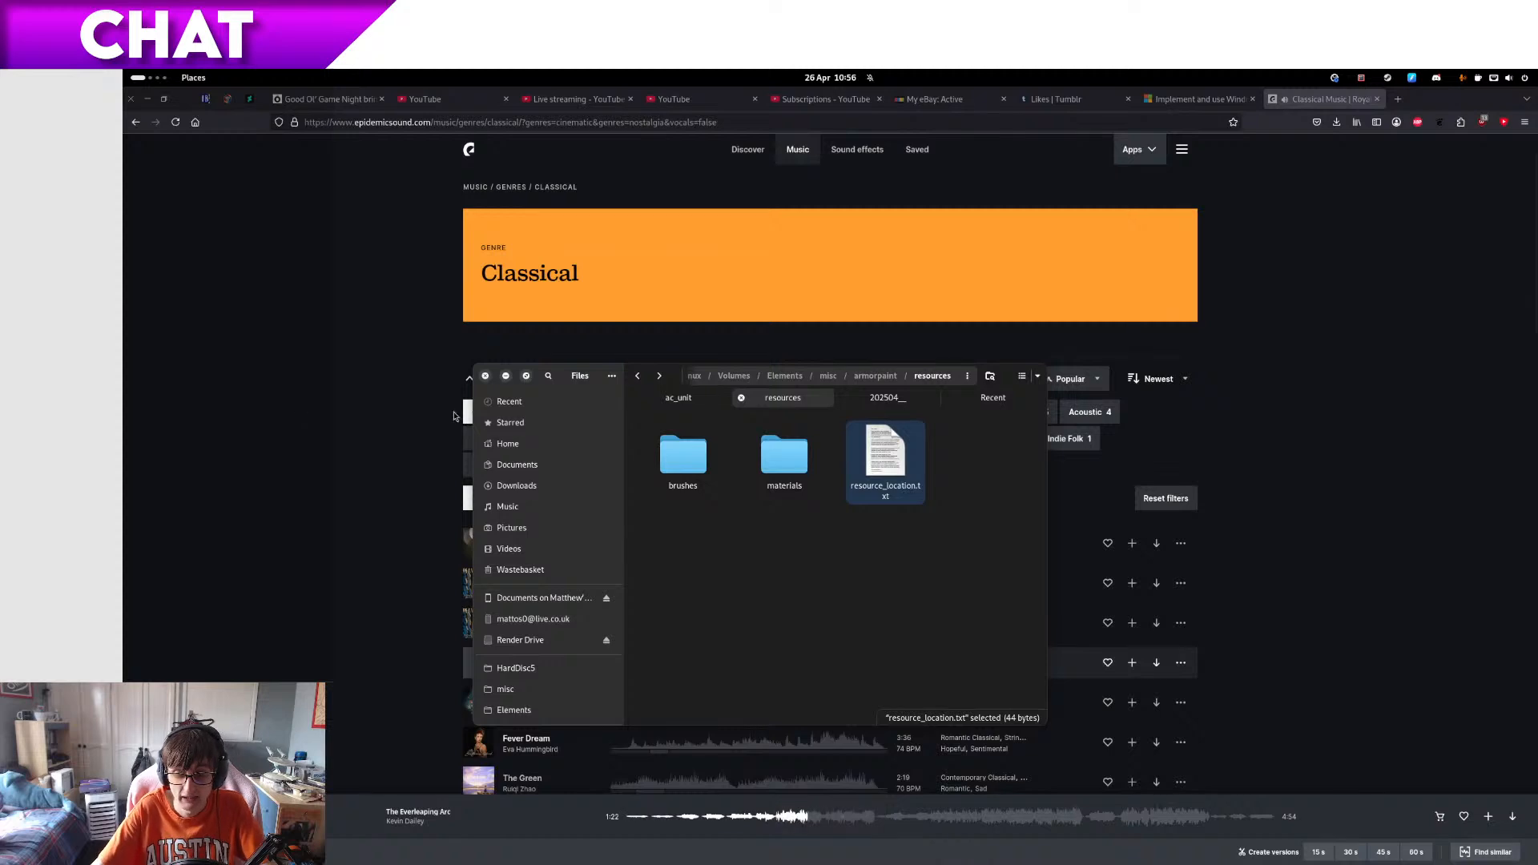
left_click(683, 399)
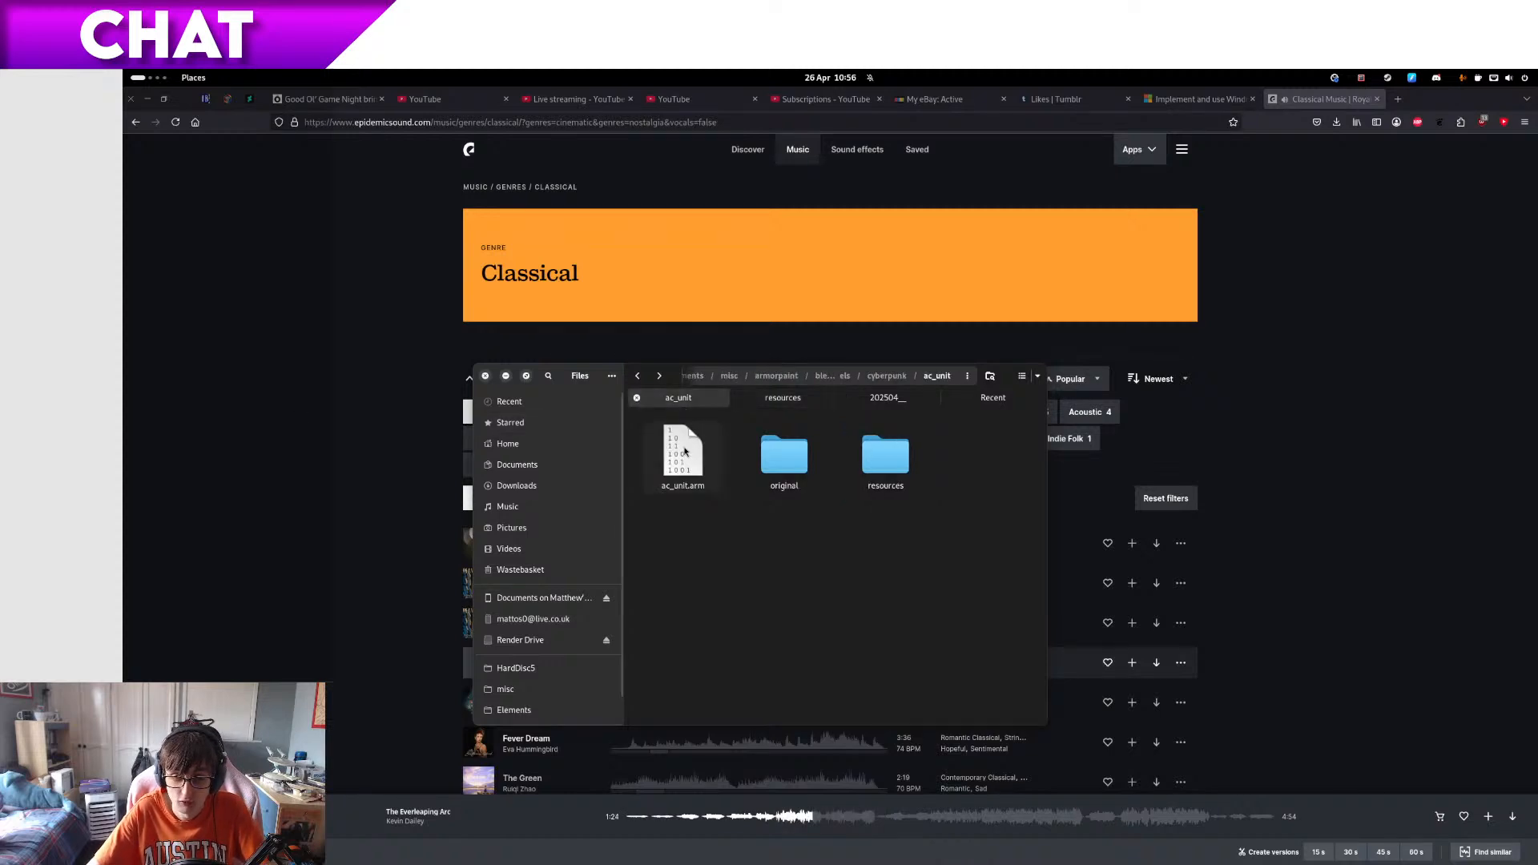
left_click(688, 453)
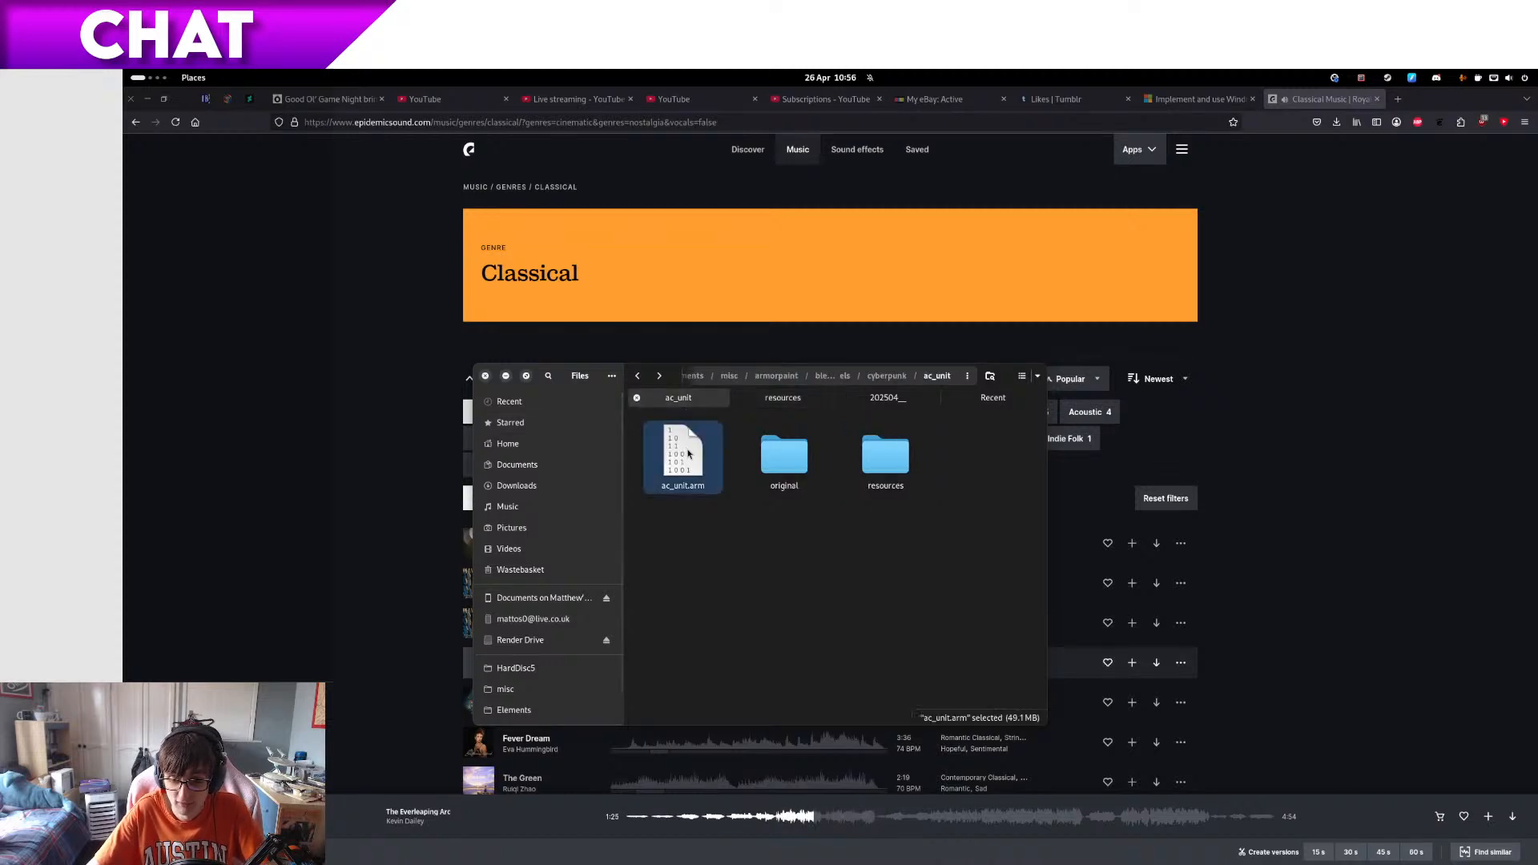
- In the original folder, delete the .arm files from ac_unit_texturing1 to ac_unit_texturing6b and paste in the copied ac_unit.arm
double_click(784, 455)
left_click(665, 452)
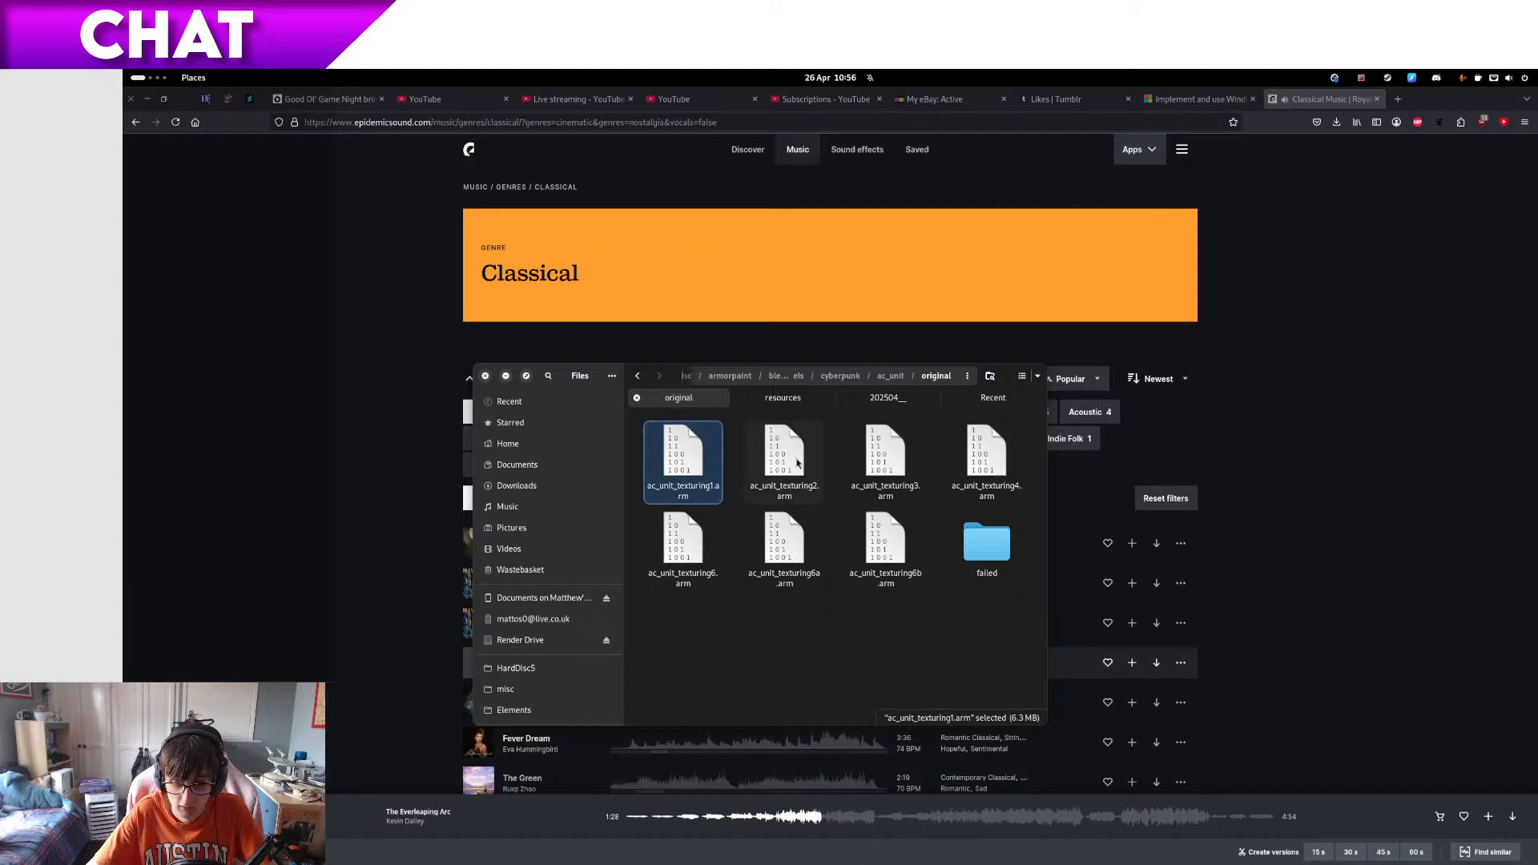
left_click(888, 553, "shift")
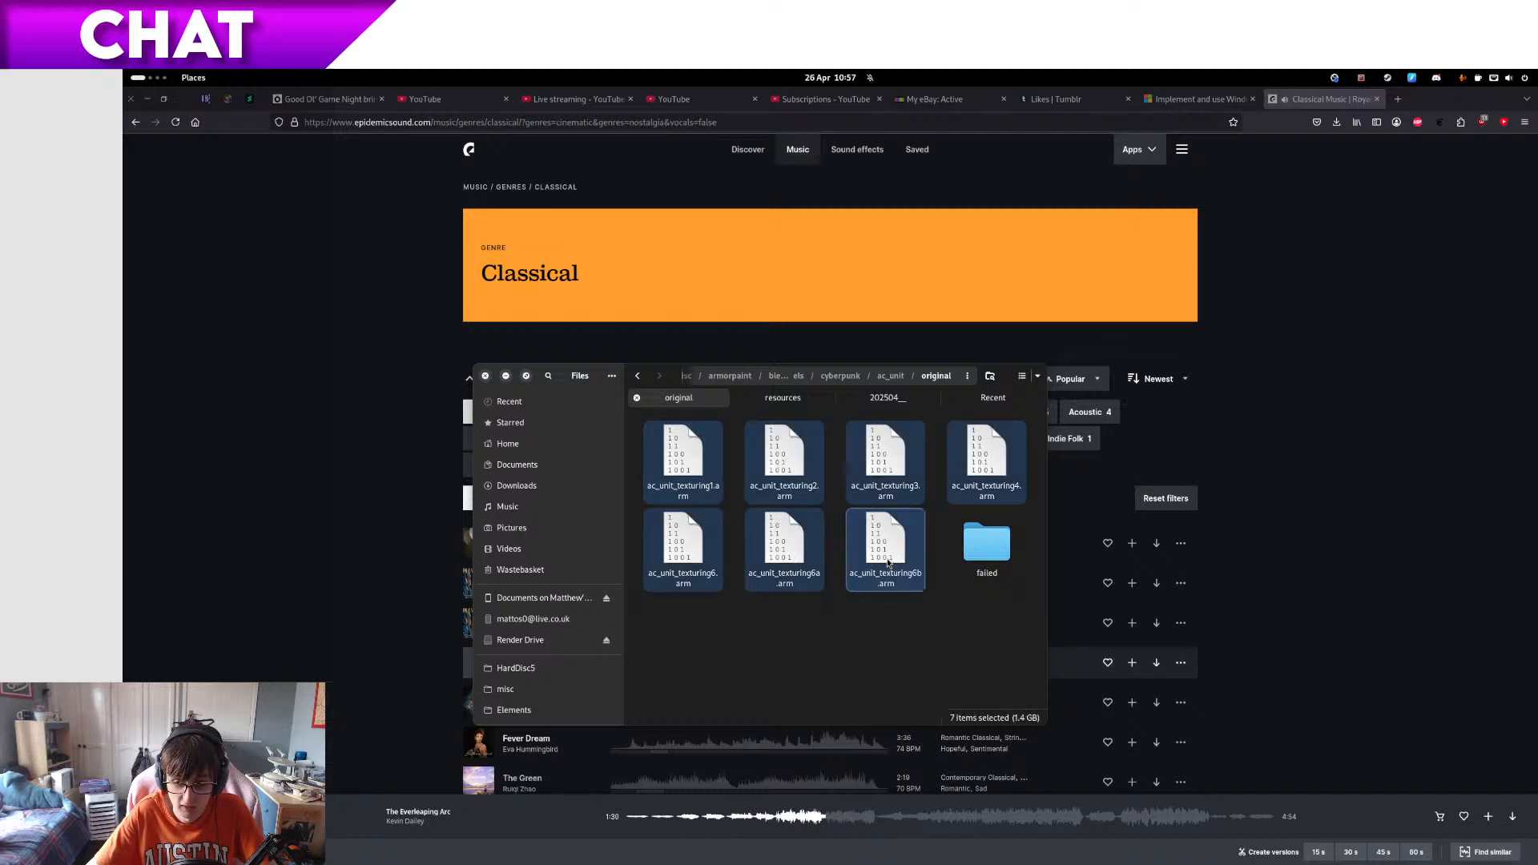
key("Delete")
key("ctrl+v")
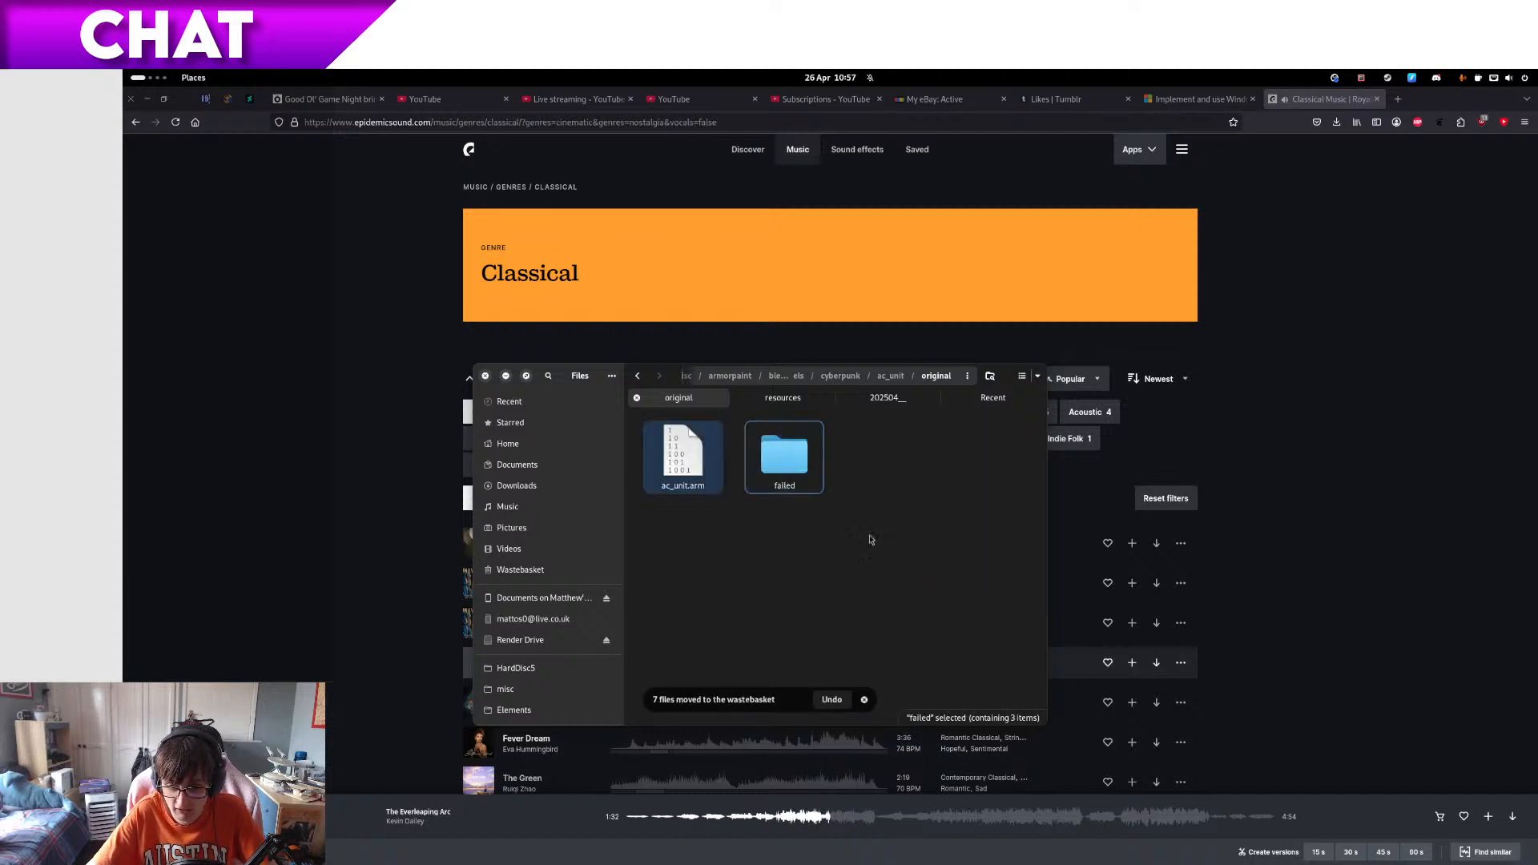
- Rename the pasted copy of ac_unit.arm as ac_unit_texturing1.arm
key("F2")
key("Right")
type("_")
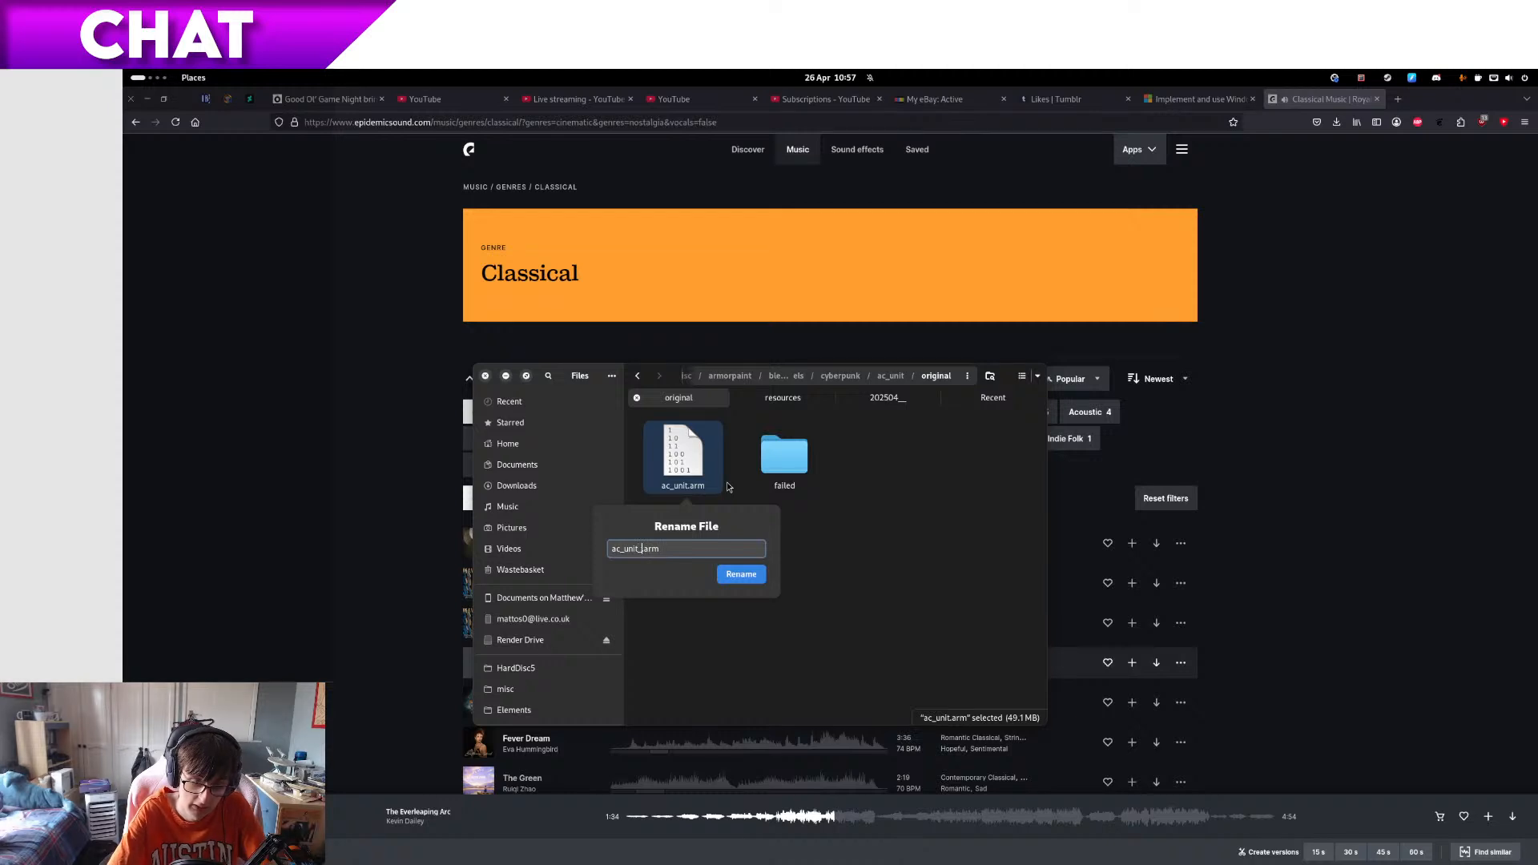
type("text")
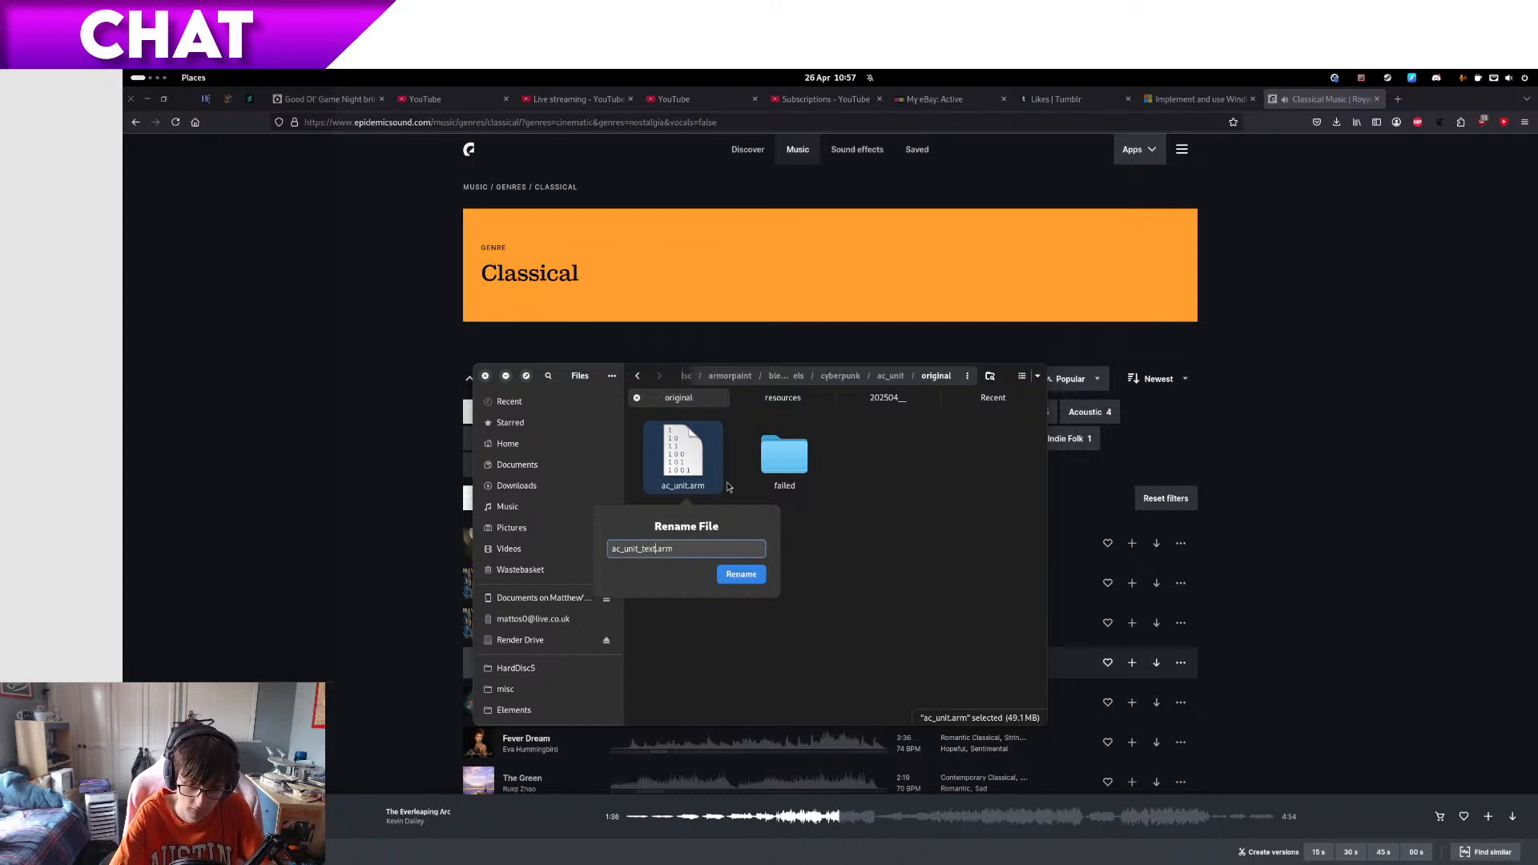
type("uring1")
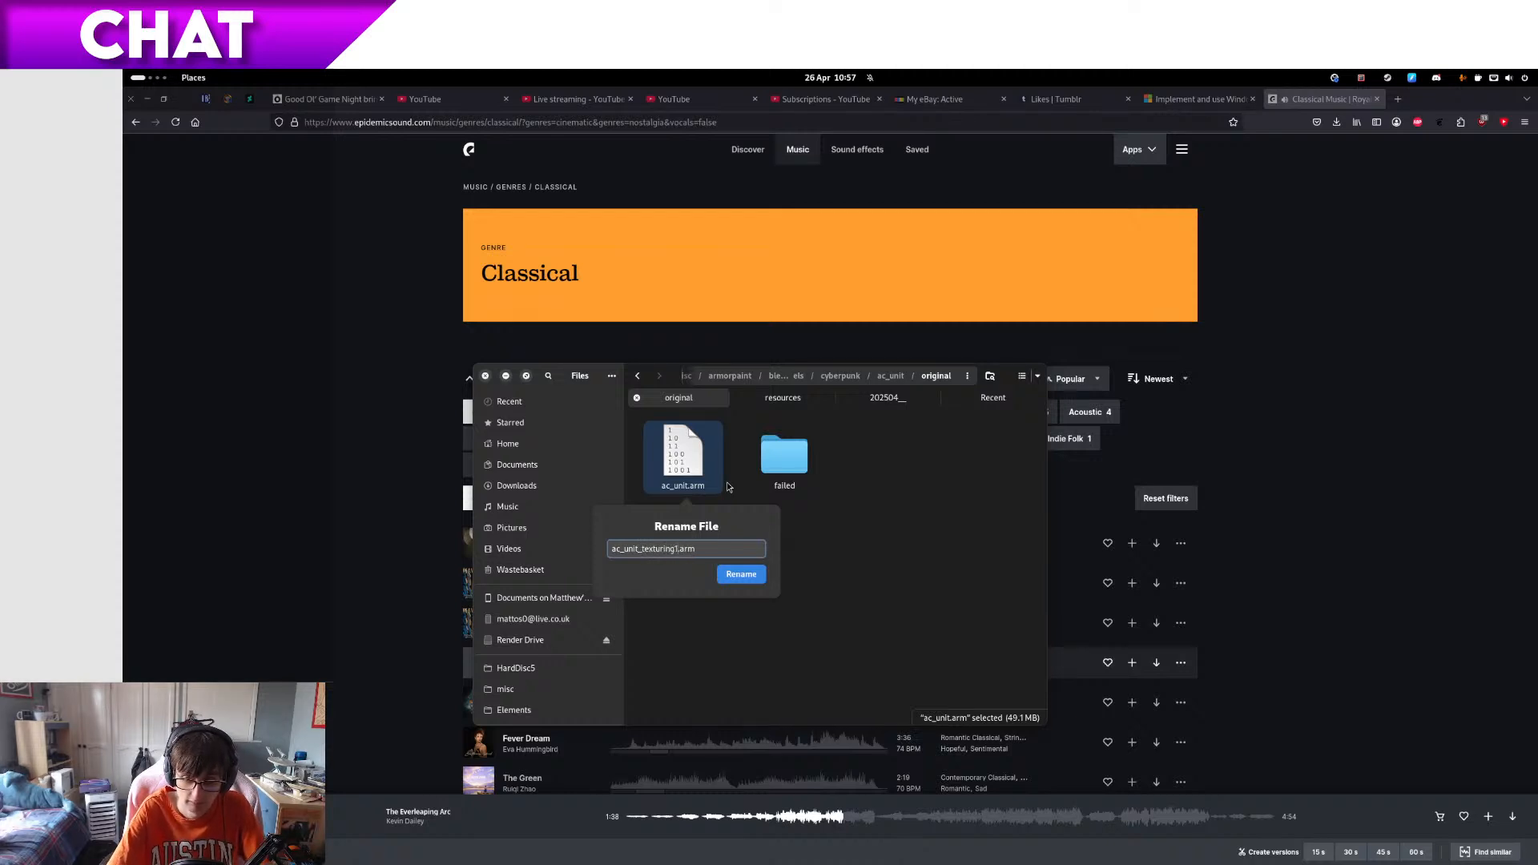
key("Return")
- Switch back to the ArmorPaint window containing the ac_unit project
key("super+Page_Down")
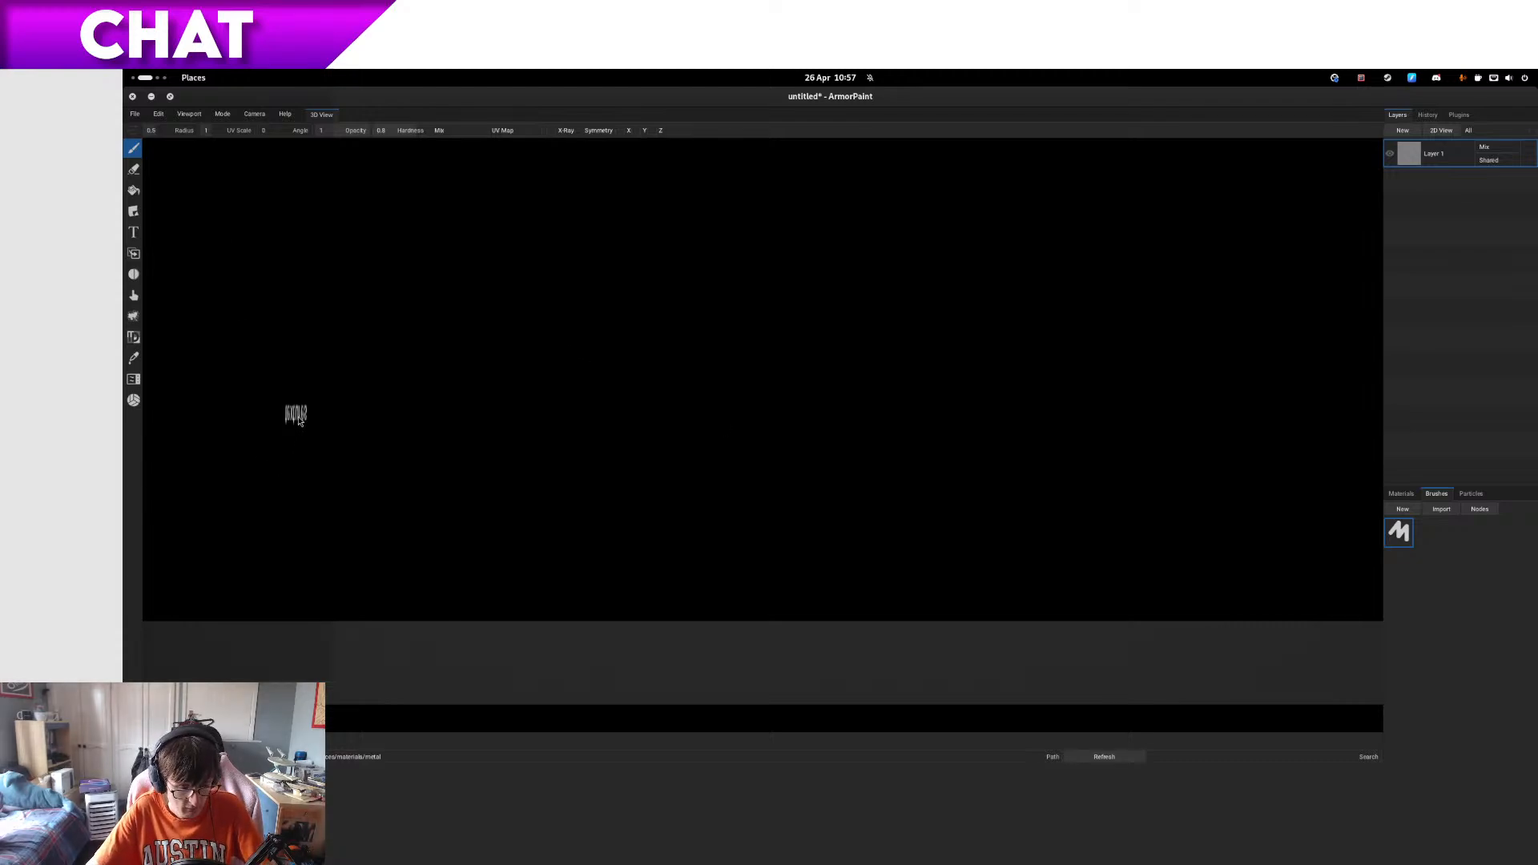
key("super")
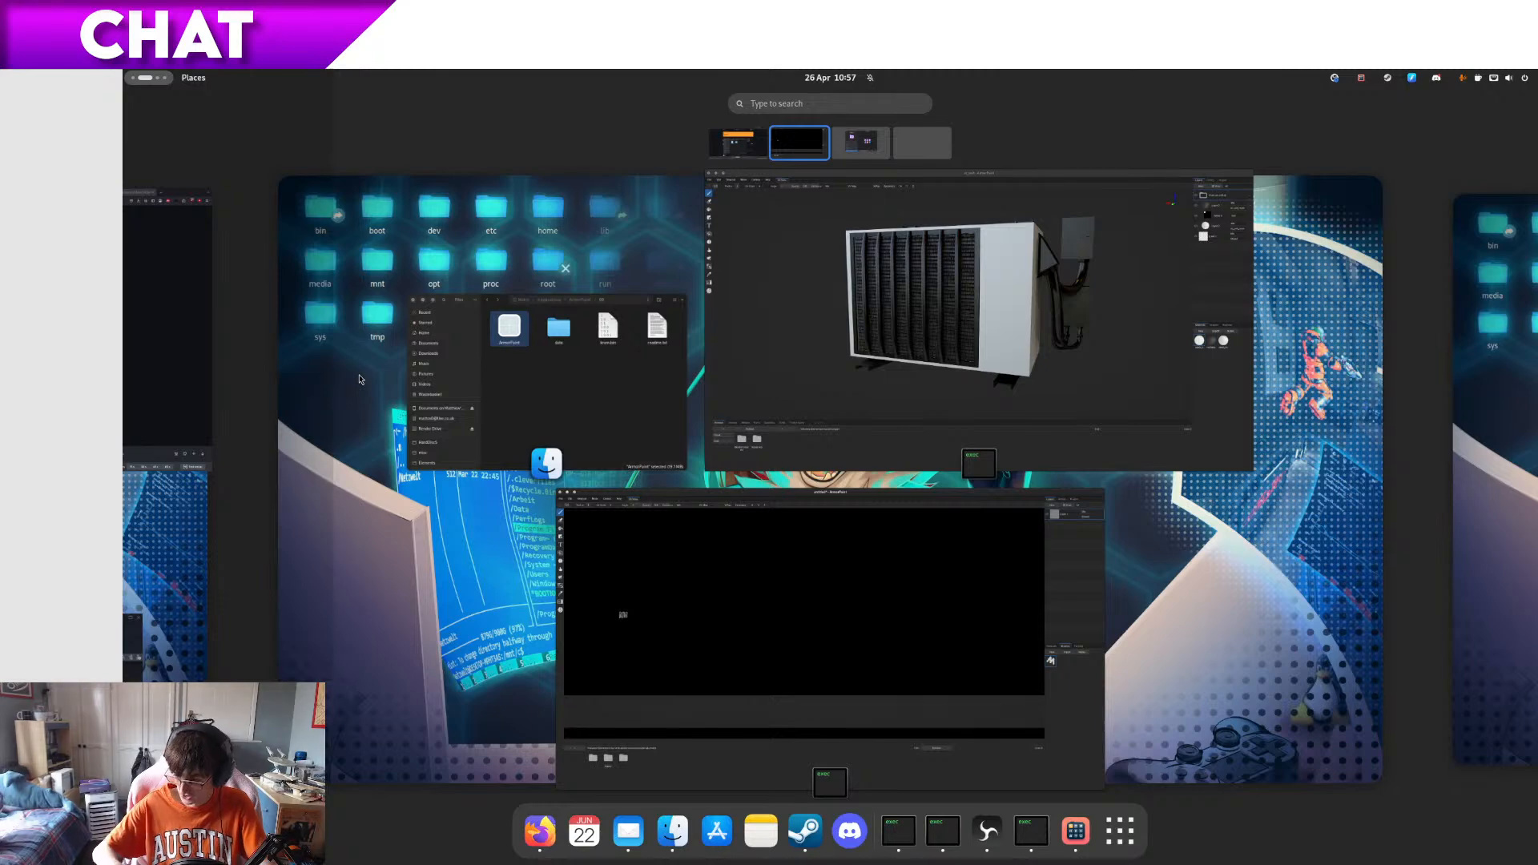
left_click(806, 247)
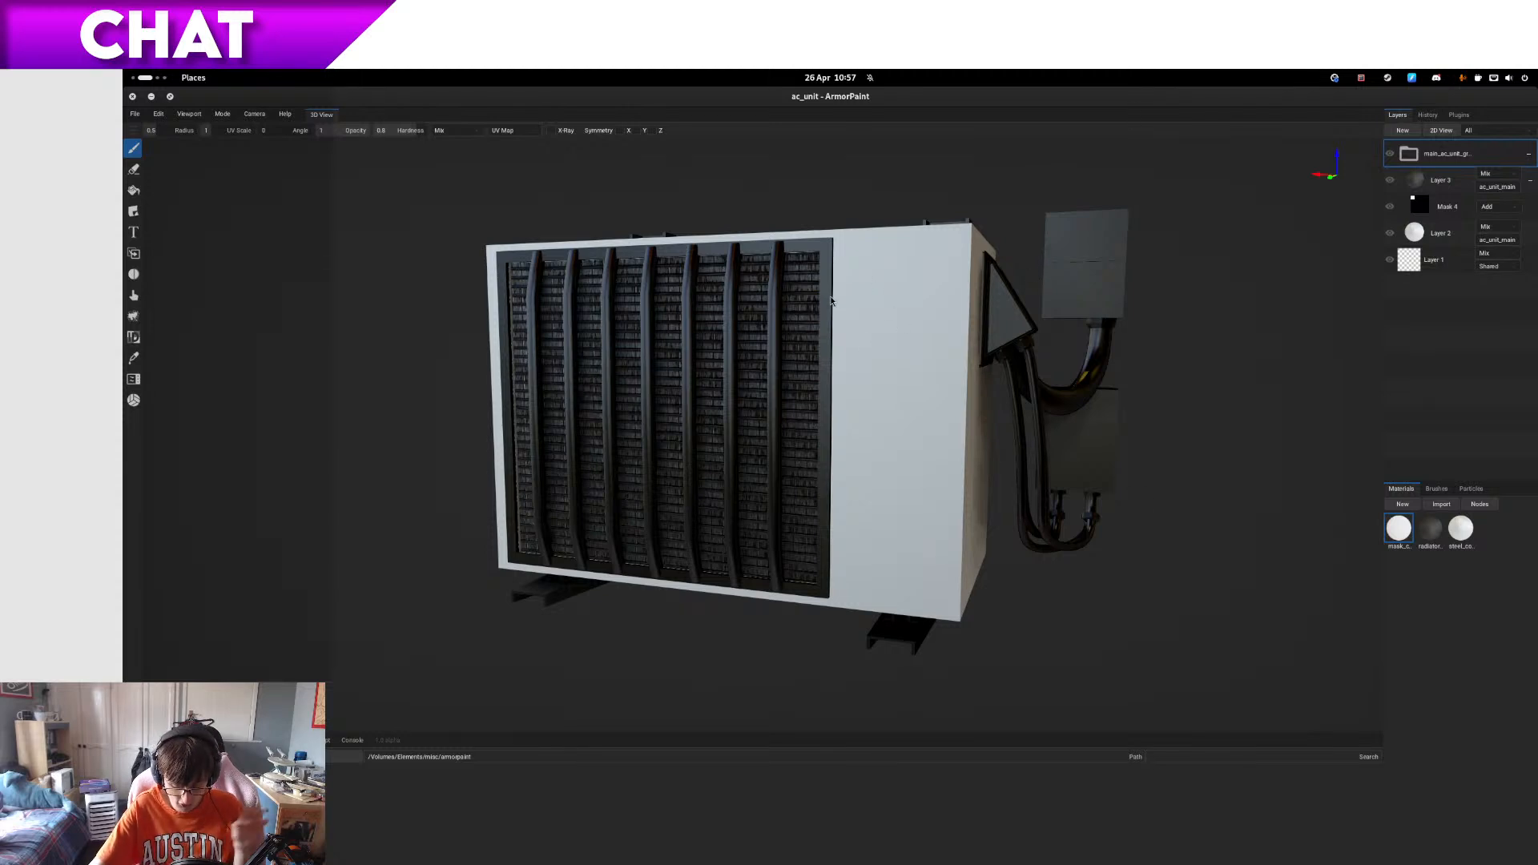
- Look over the front of the ac_unit model, check the untitled ArmorPaint window and return to the window containing the ac_unit project
mouse_move(757, 409)
middle_mouse_down()
mouse_move(773, 423)
mouse_move(756, 413)
middle_mouse_up()
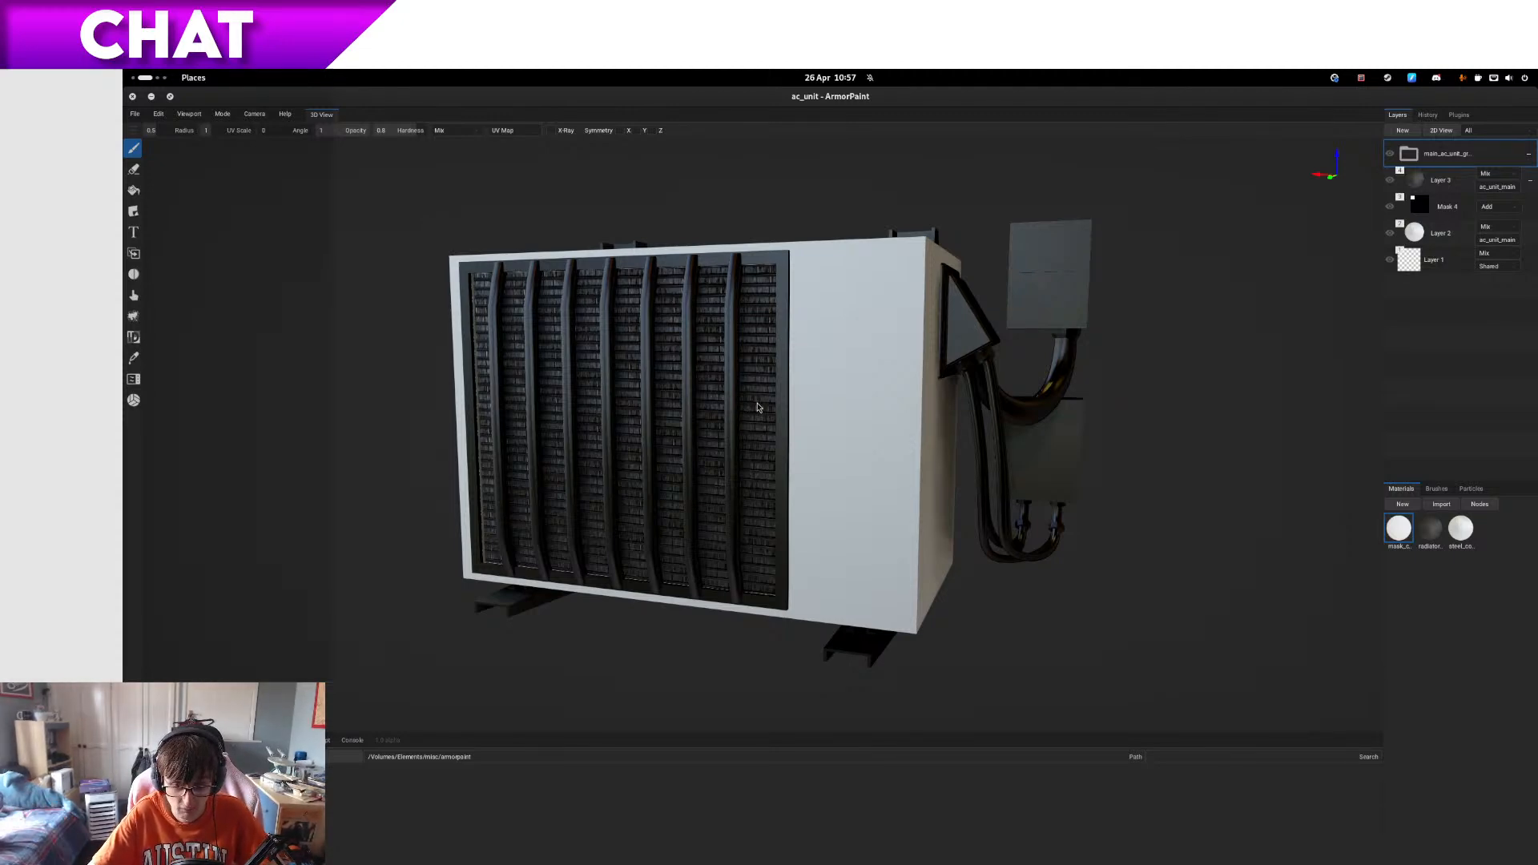
middle_click_drag(741, 410, 783, 408)
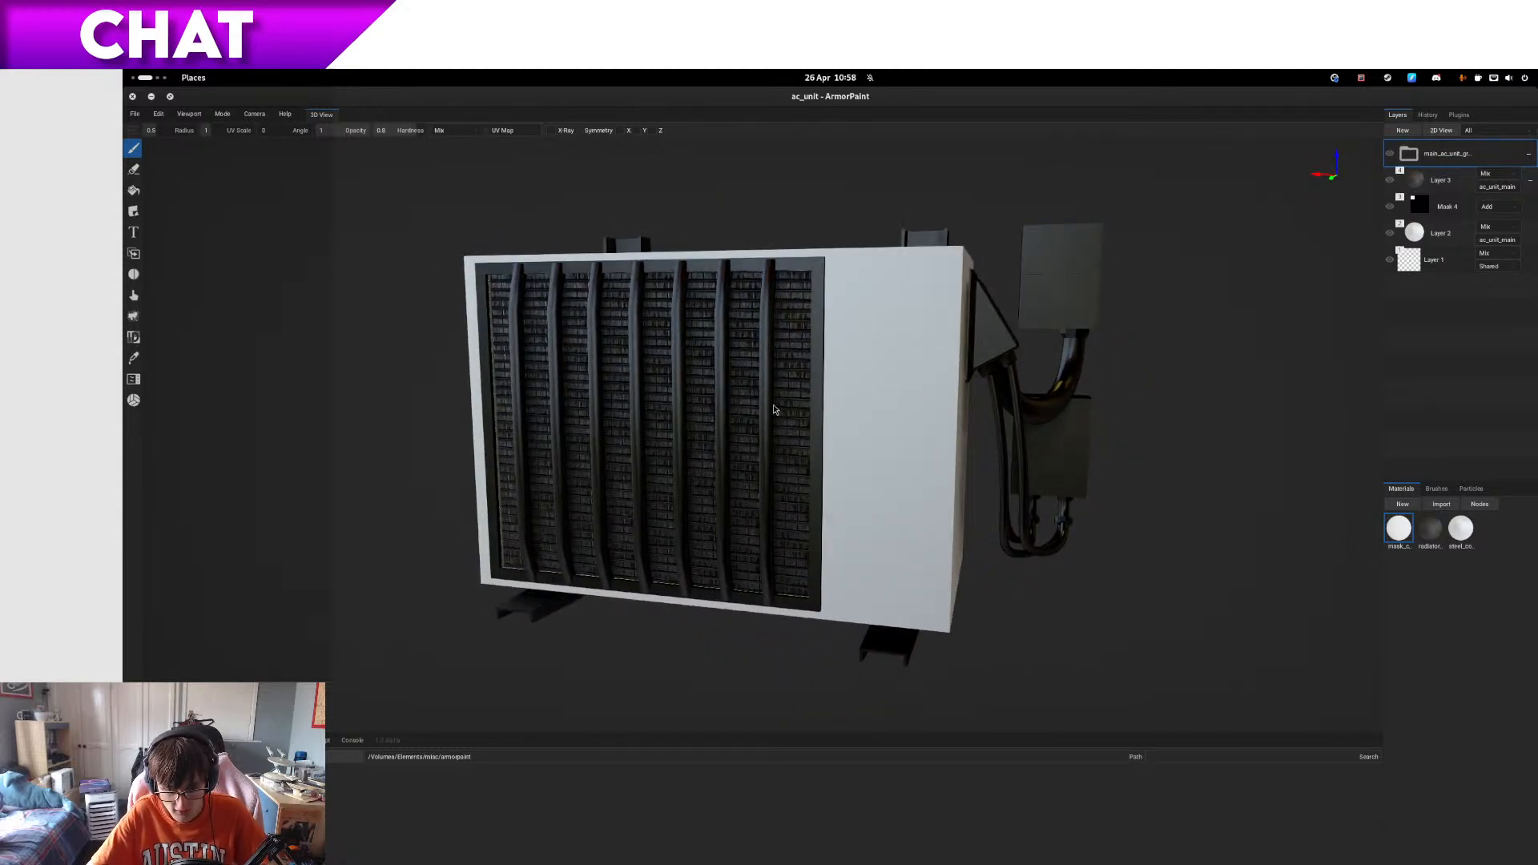
key("super")
left_click(689, 512)
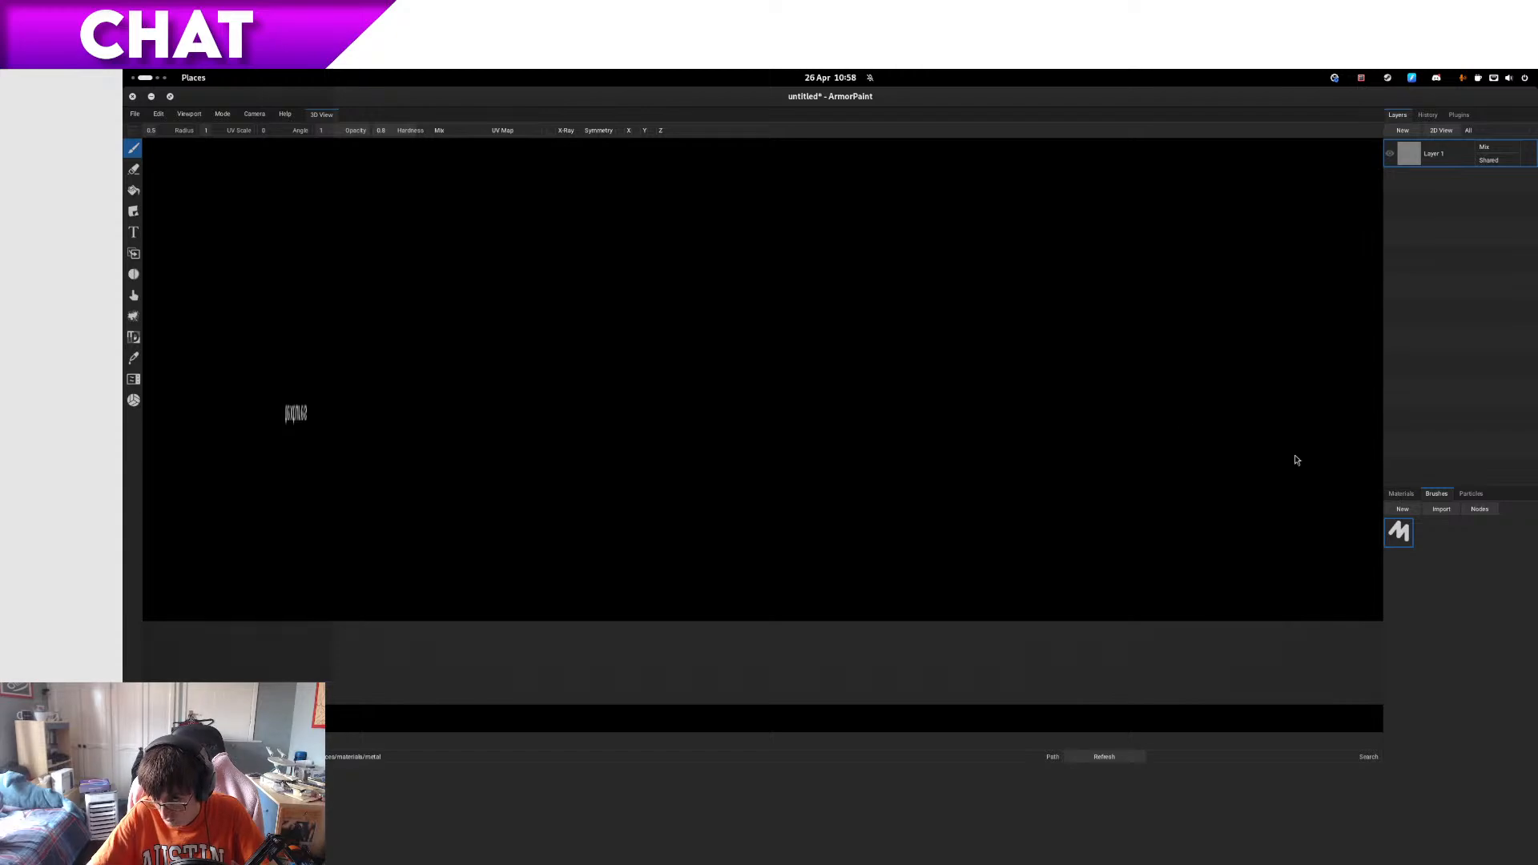
key("super")
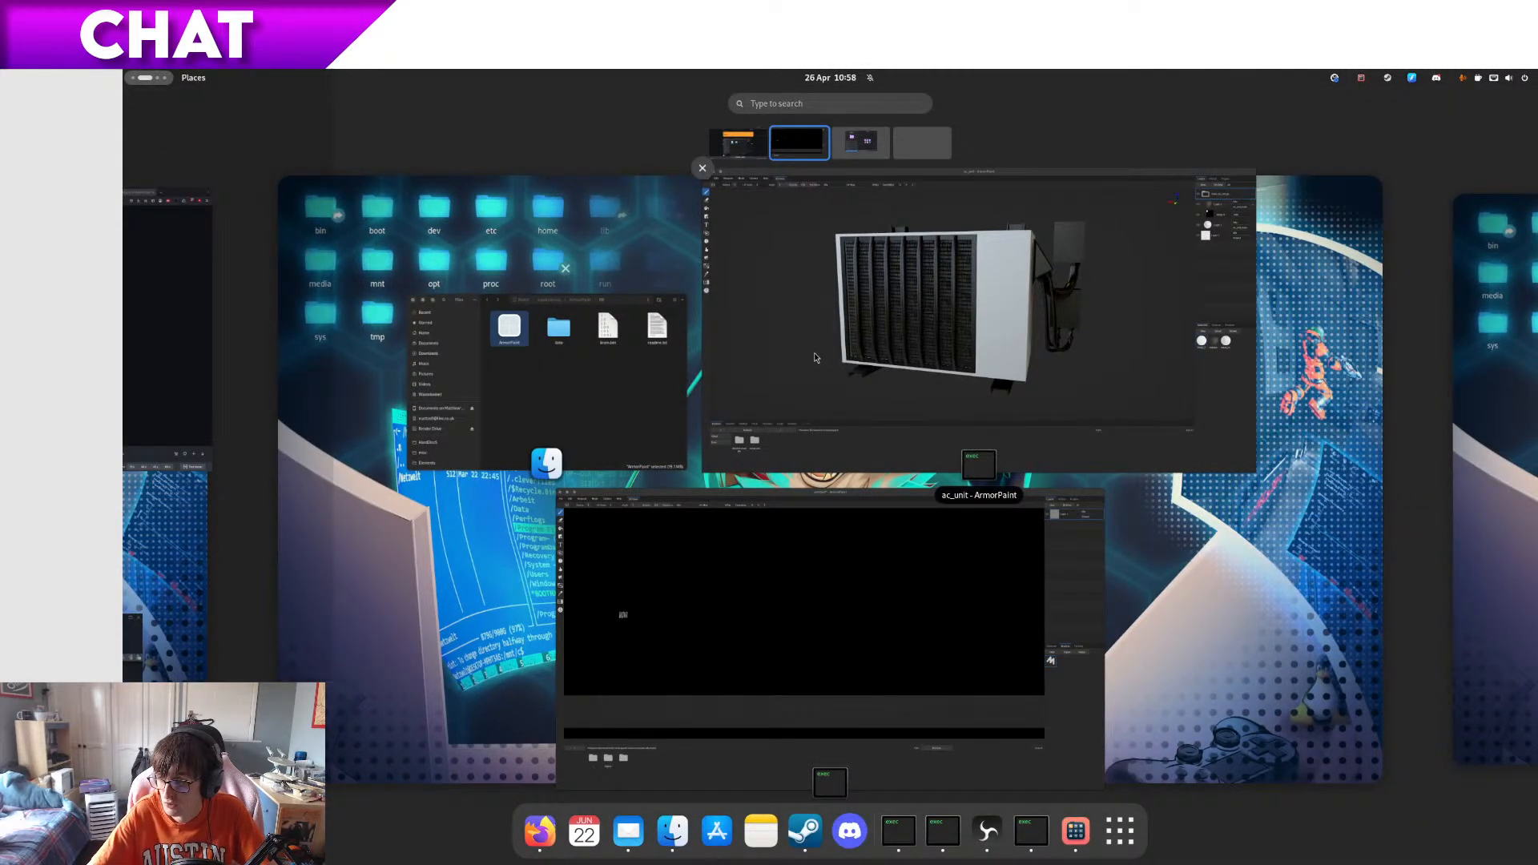
left_click(815, 357)
key("super")
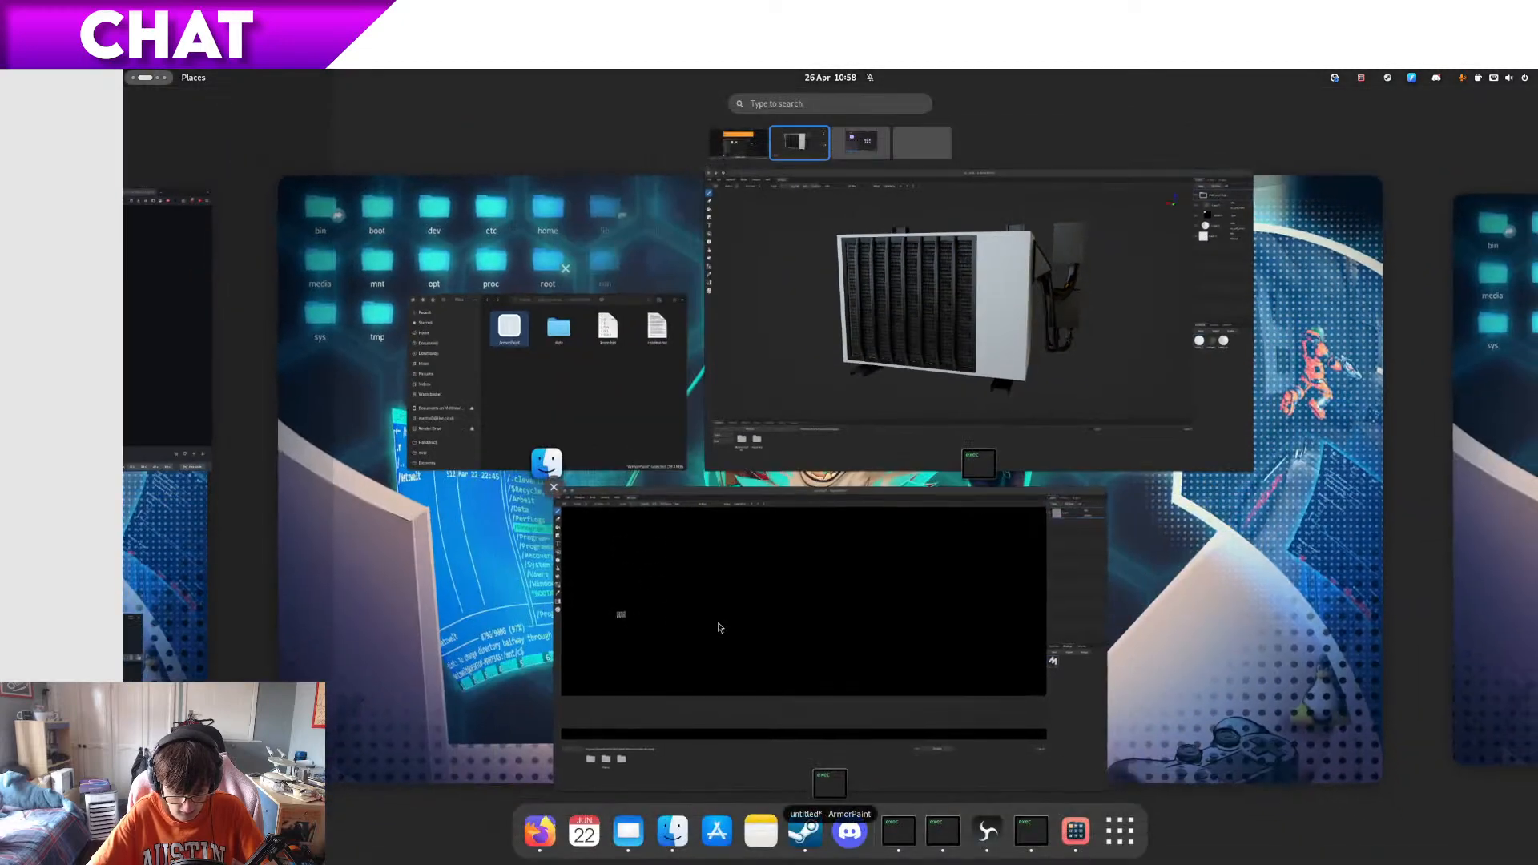
left_click(811, 402)
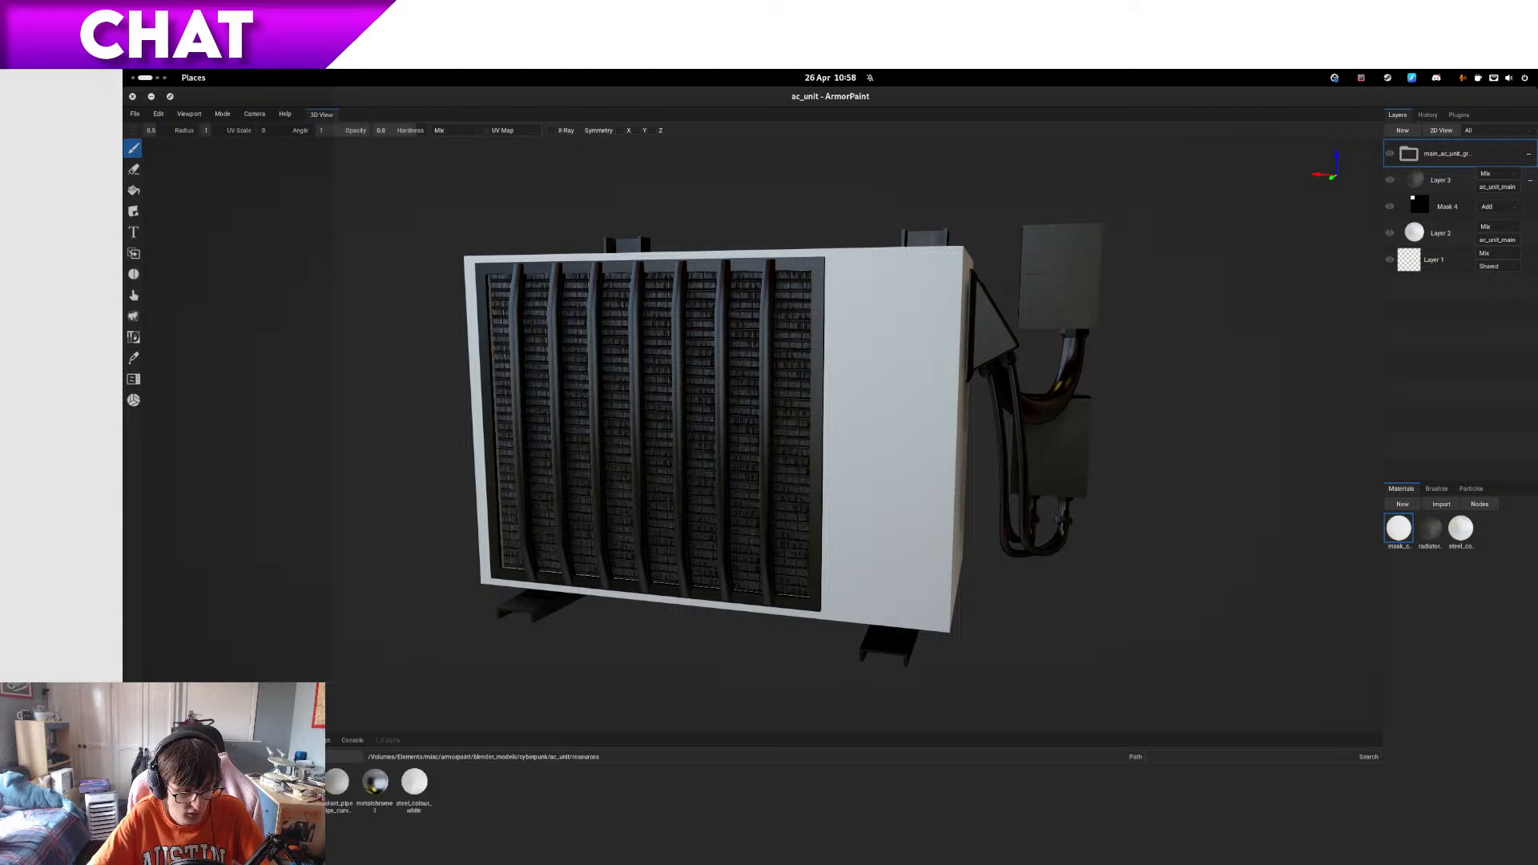
- Import the metalchrome1 material and add it to the model as a new layer limited to the ac_unit_grille object
mouse_move(383, 780)
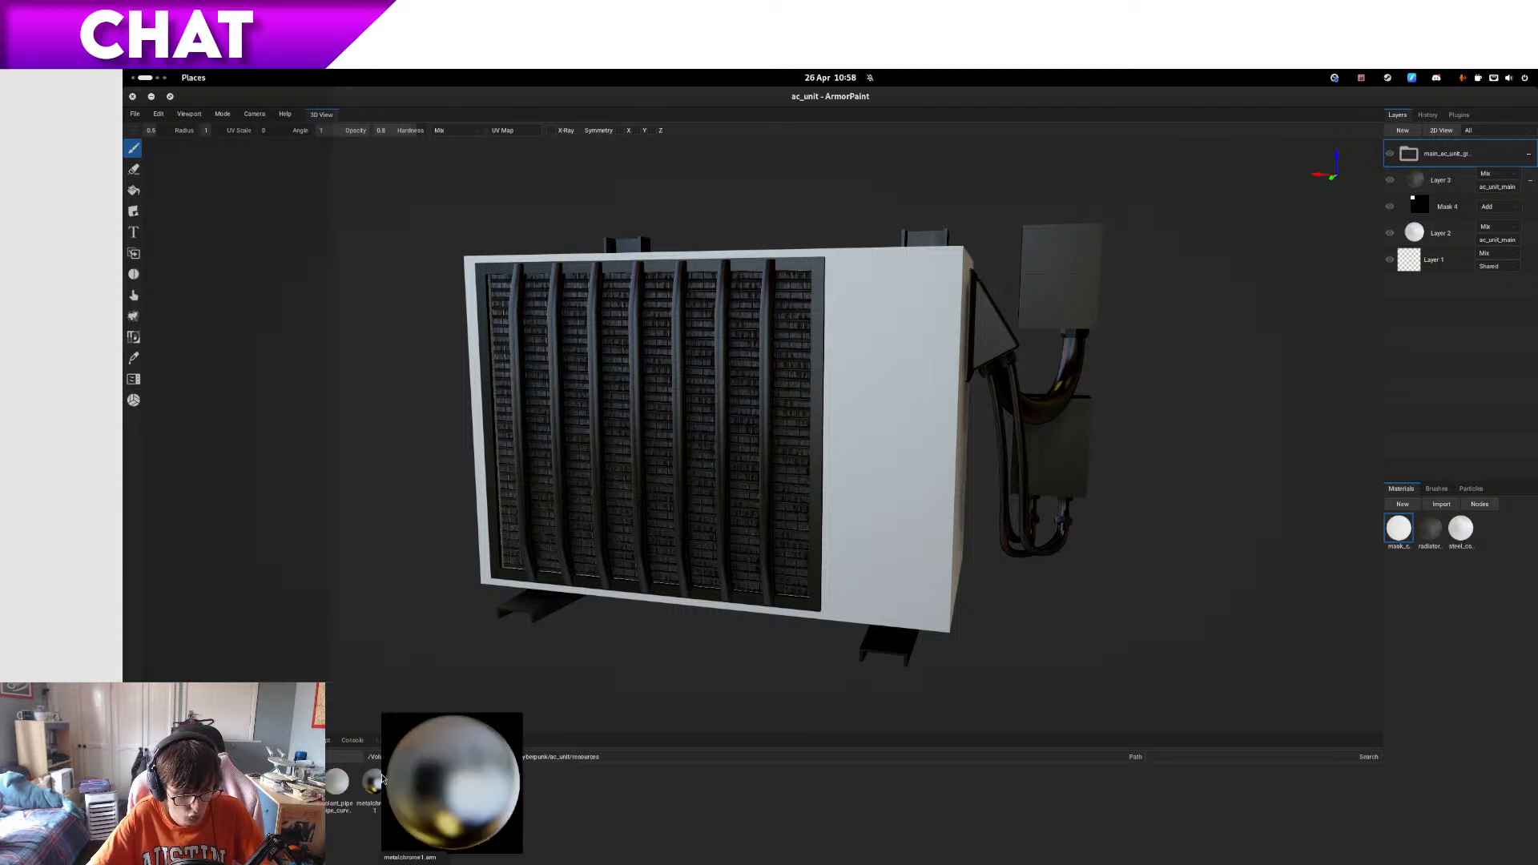
left_click_drag(383, 780, 1494, 535)
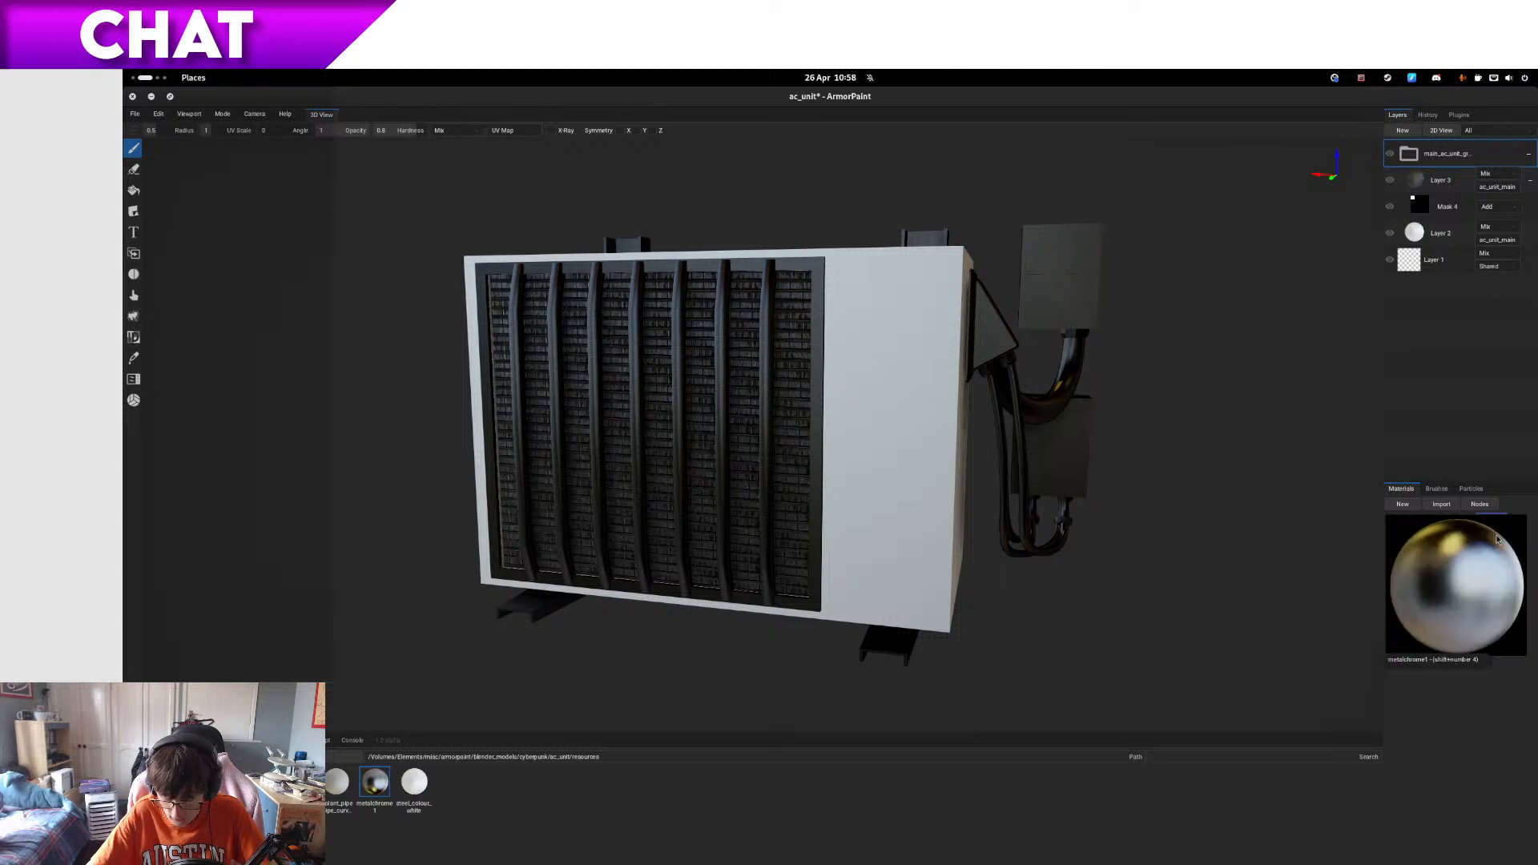
mouse_move(1497, 540)
left_mouse_down()
mouse_move(825, 449)
mouse_move(817, 469)
left_mouse_up()
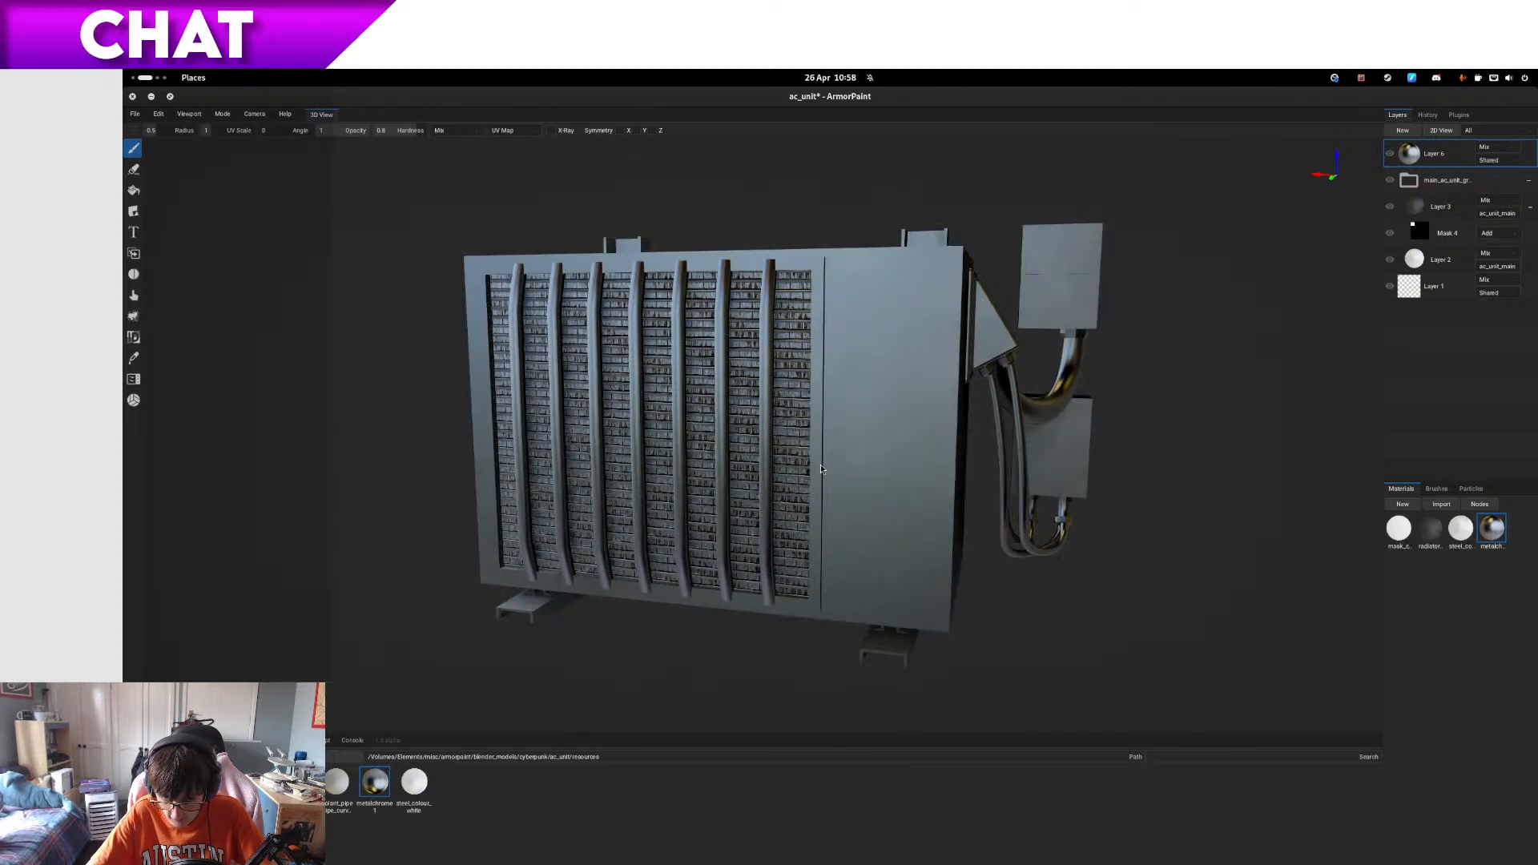
left_click(1490, 164)
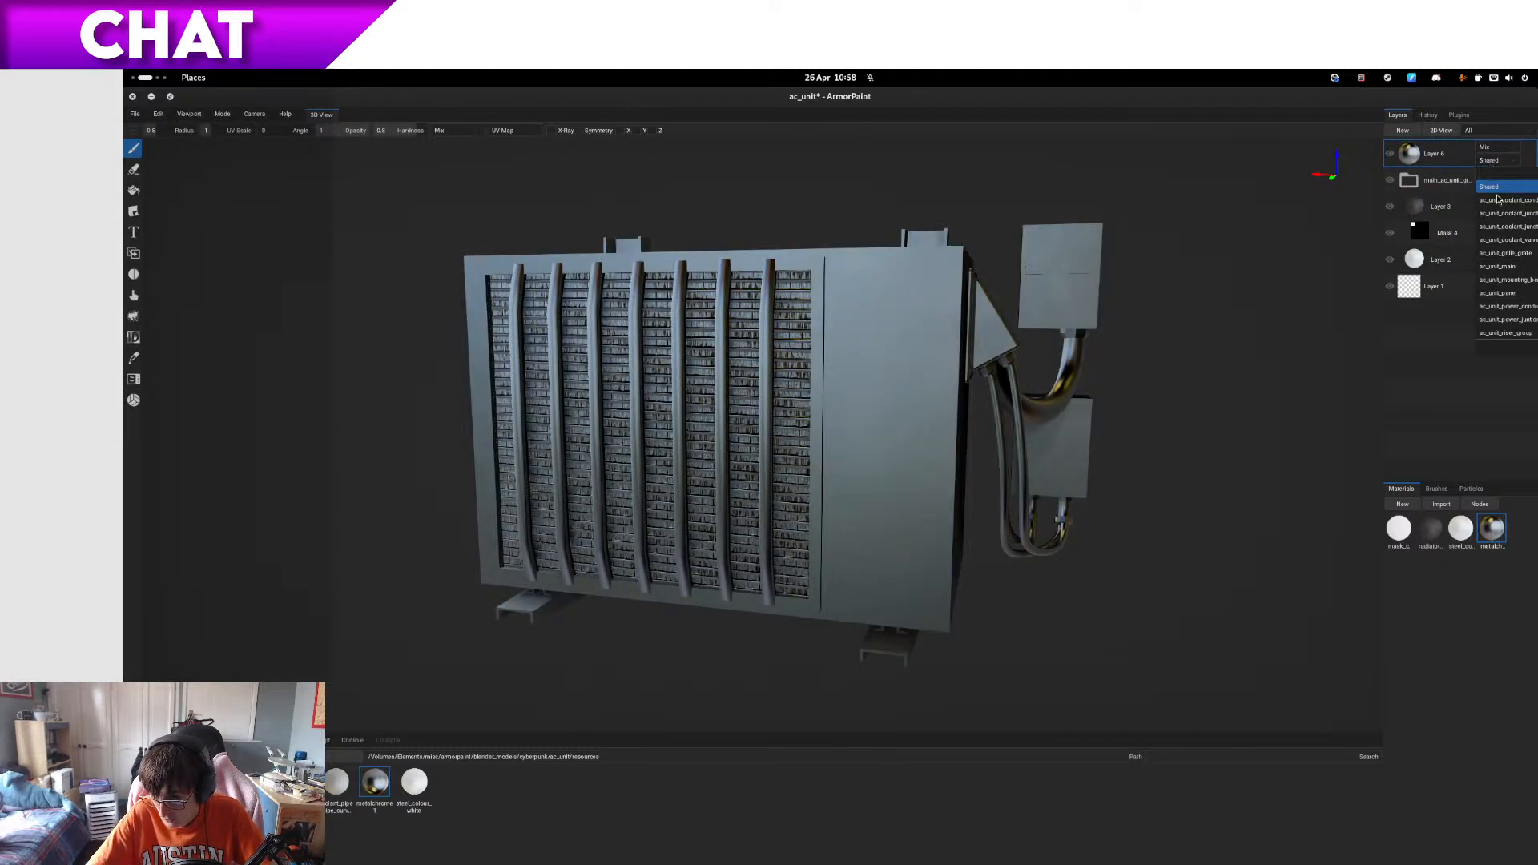
left_click(1529, 255)
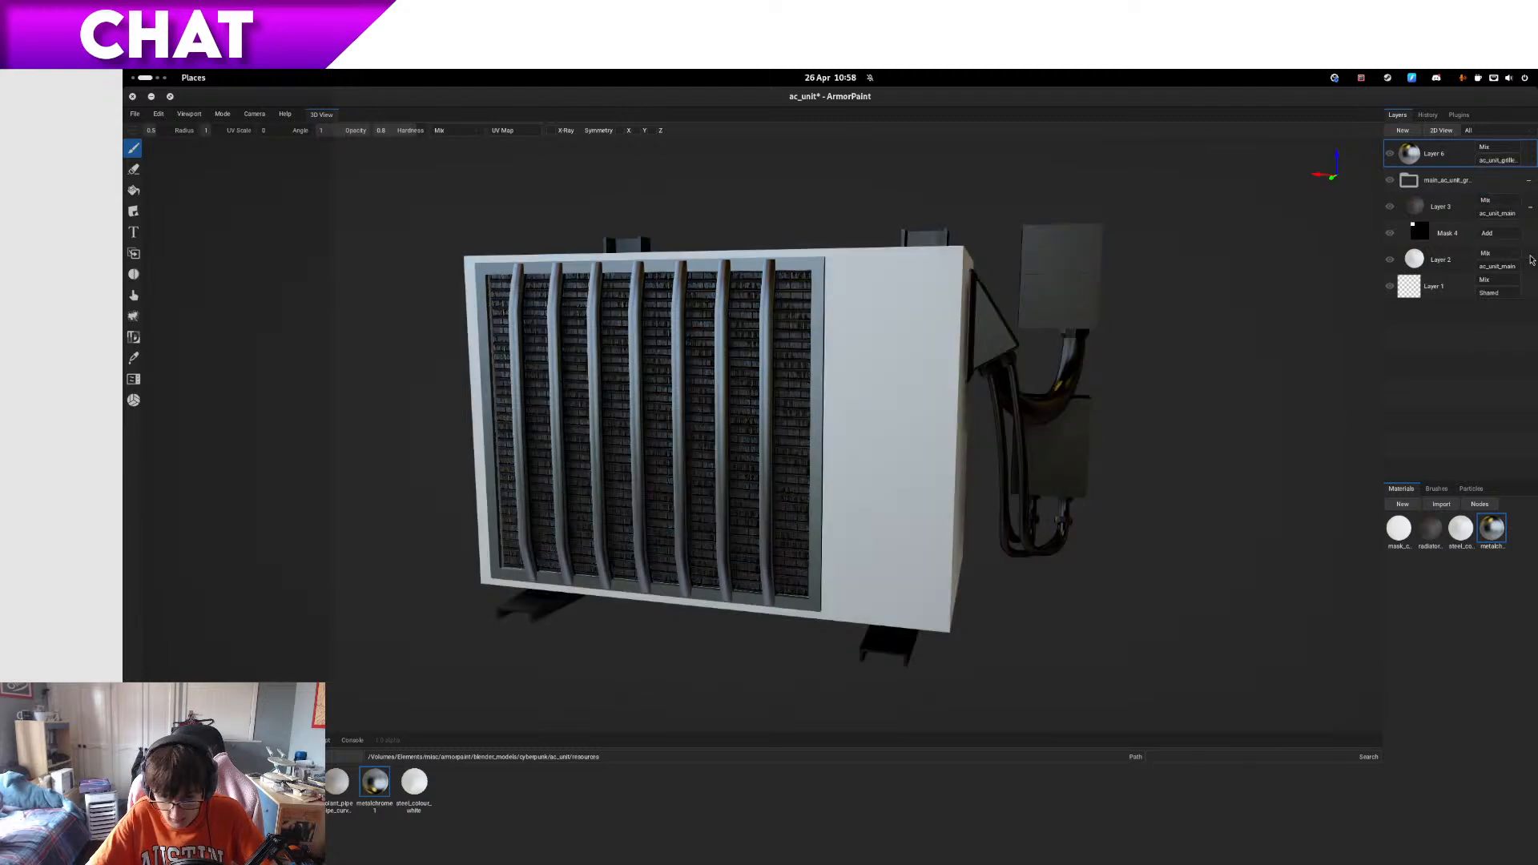
right_click_drag(1040, 574, 1069, 576)
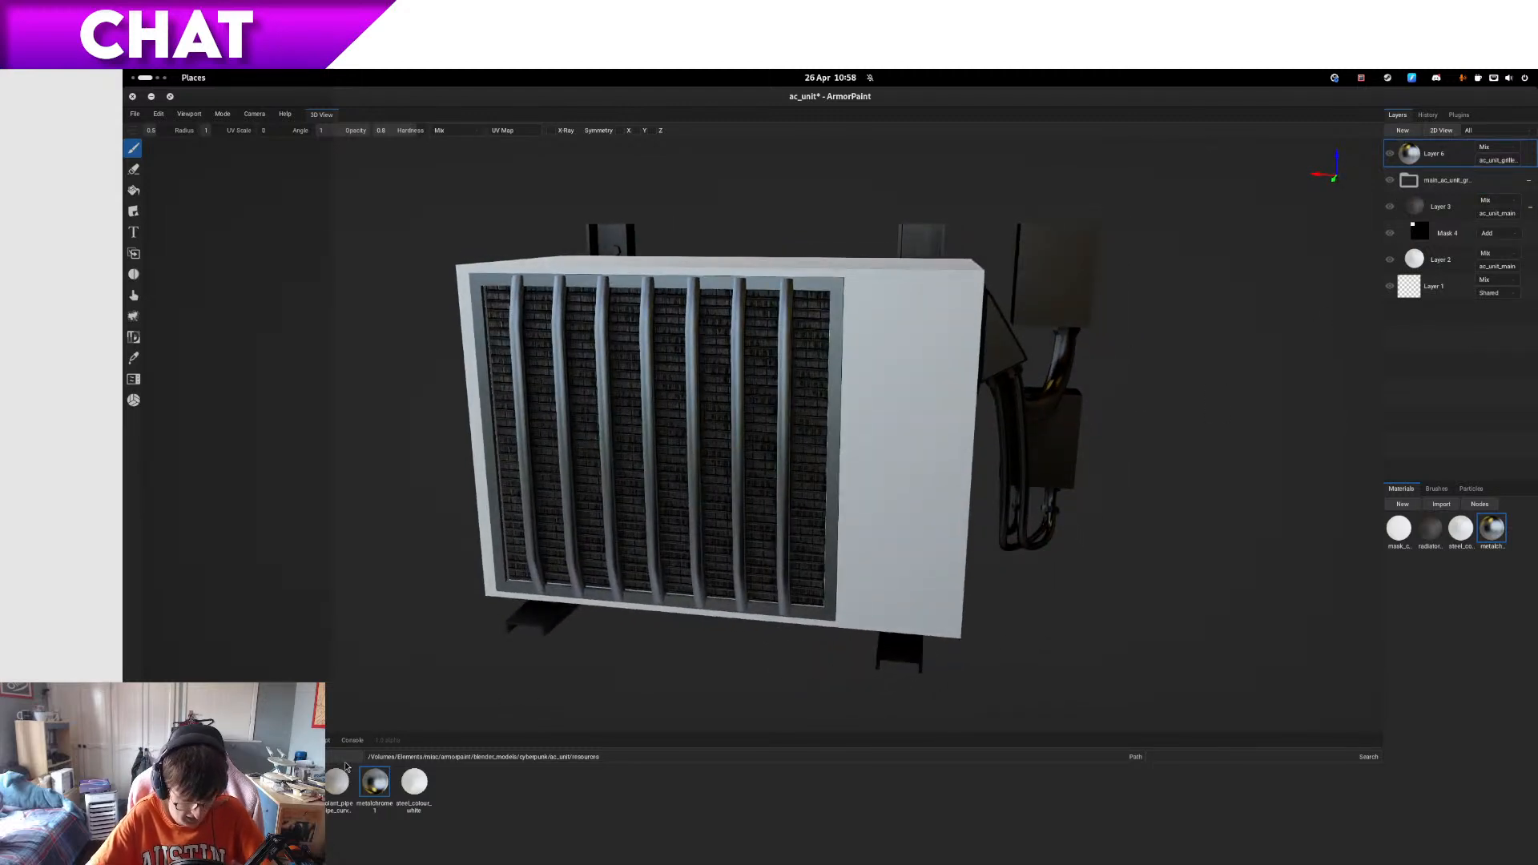
- Try to load the path /Volumes/Elements/misc/armorpaint/blender_models/cyberpunk/ac_unit/ac_unit.arm in the asset browser
left_click(387, 757)
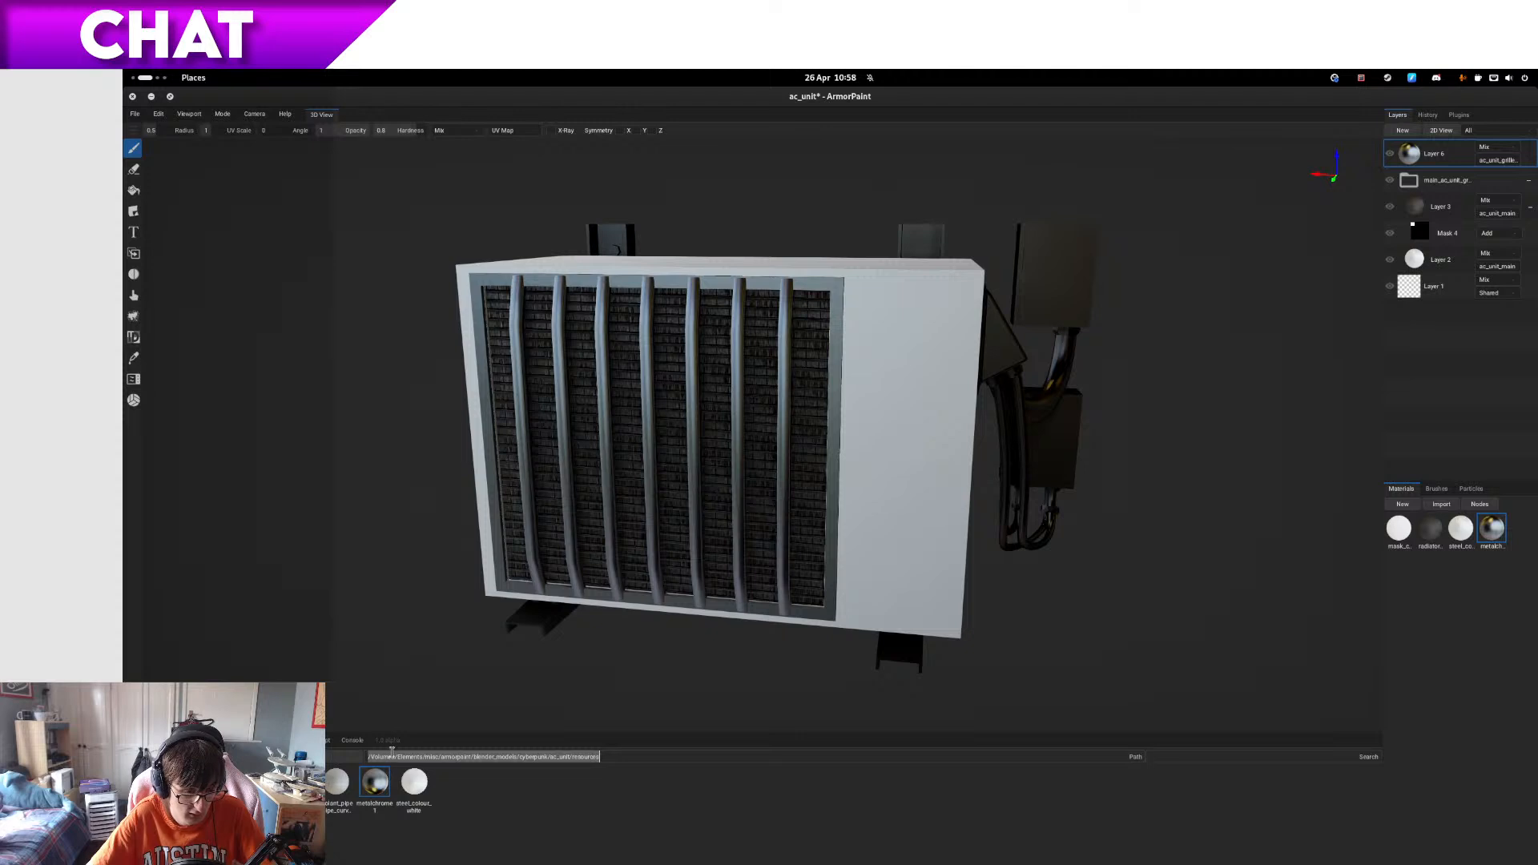
type("/Volumes/Elements/misc/armorpaint/blender_models/cyberpunk/ac_unit/ac_unit.arm")
key("Return")
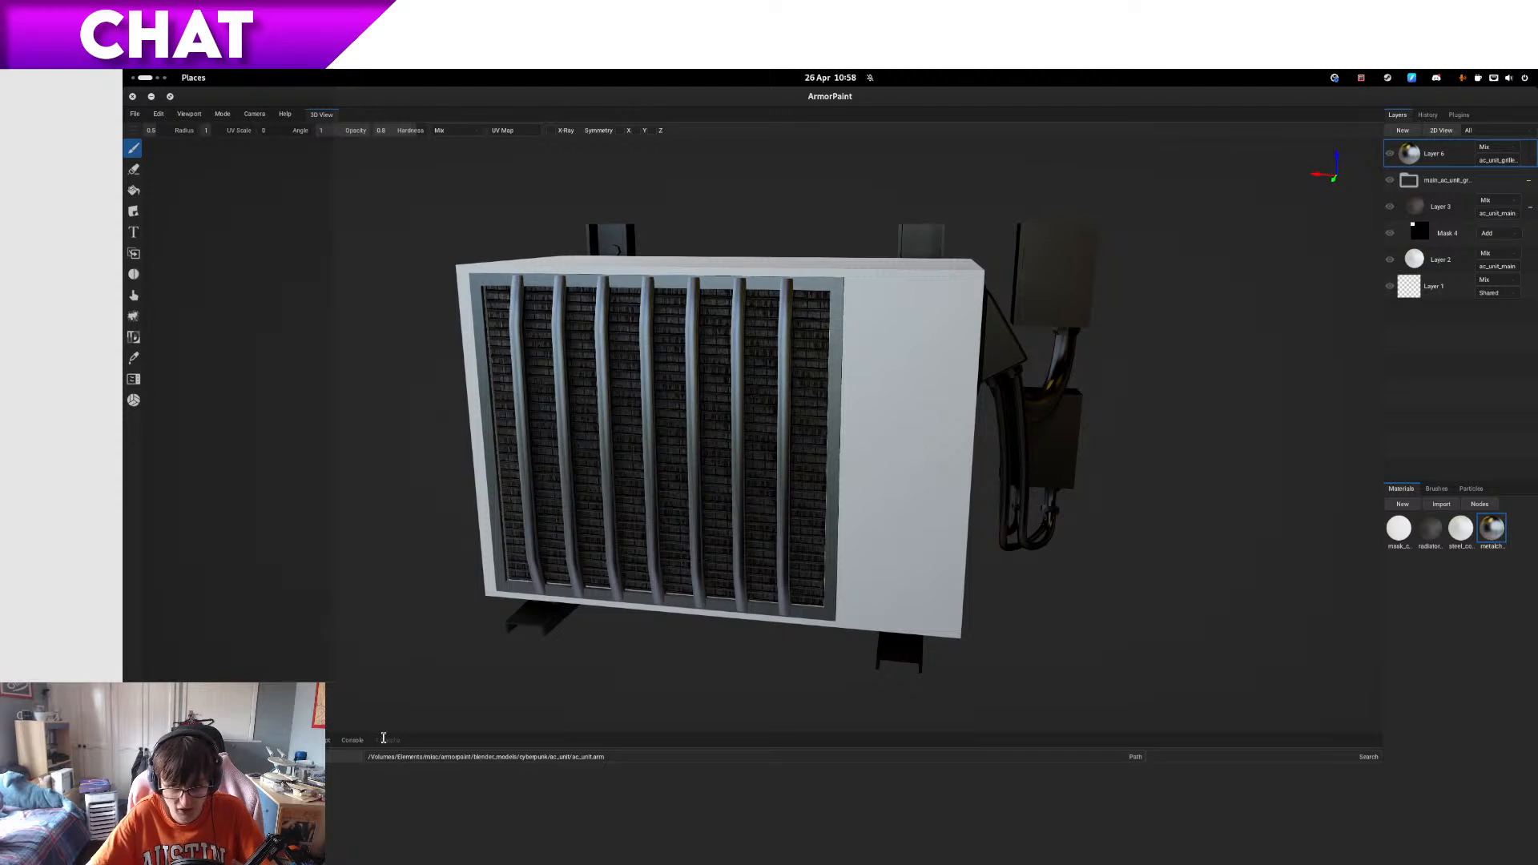
- Launch a new ArmorPaint session from the texturing programs group in the system's application launcher
key("super")
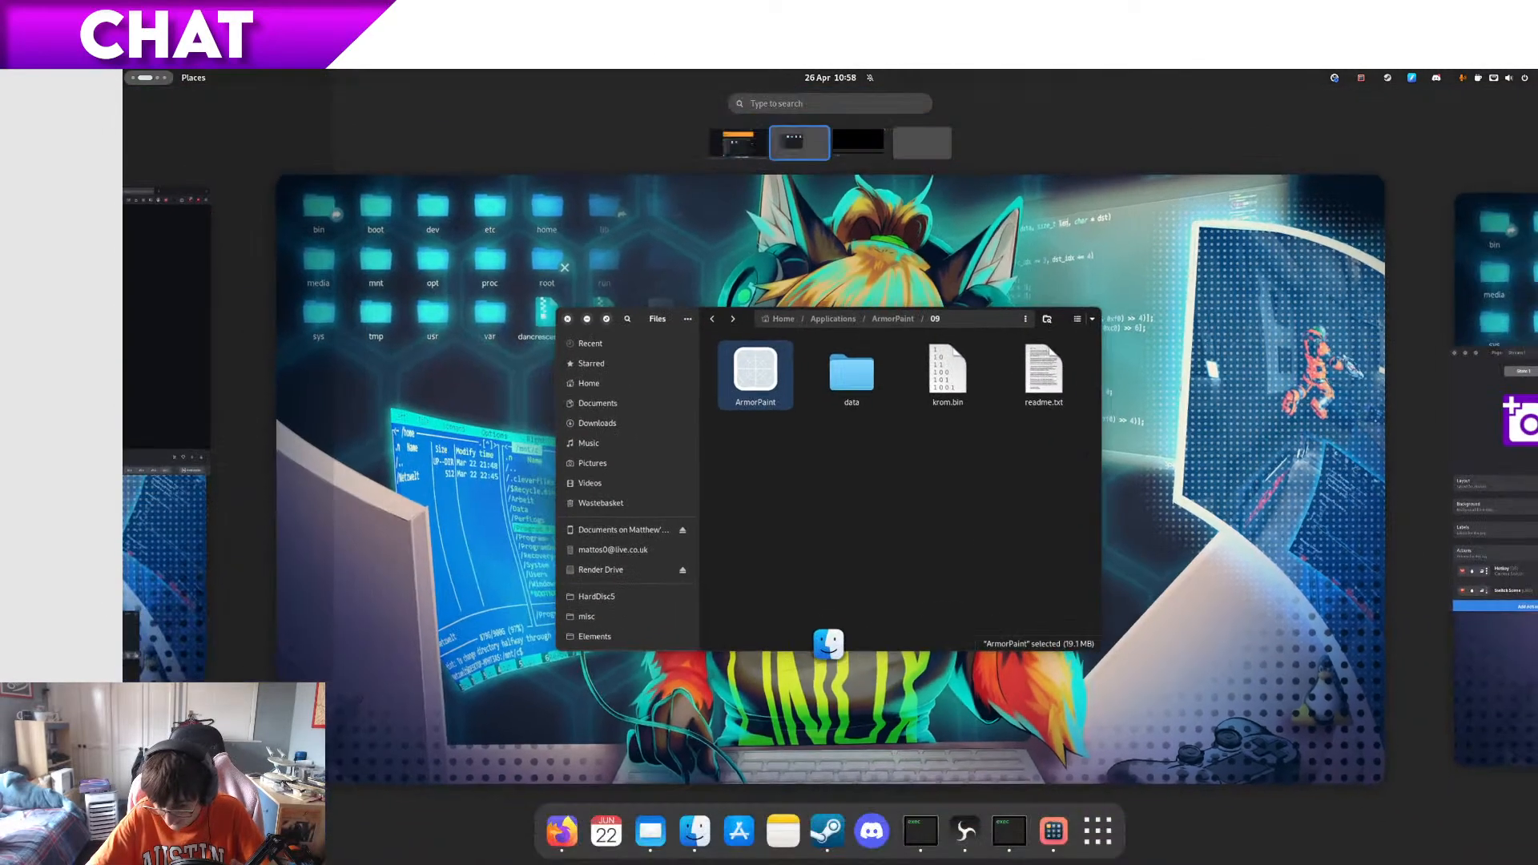
left_click(1101, 850)
scroll(922, 542, "down", 2)
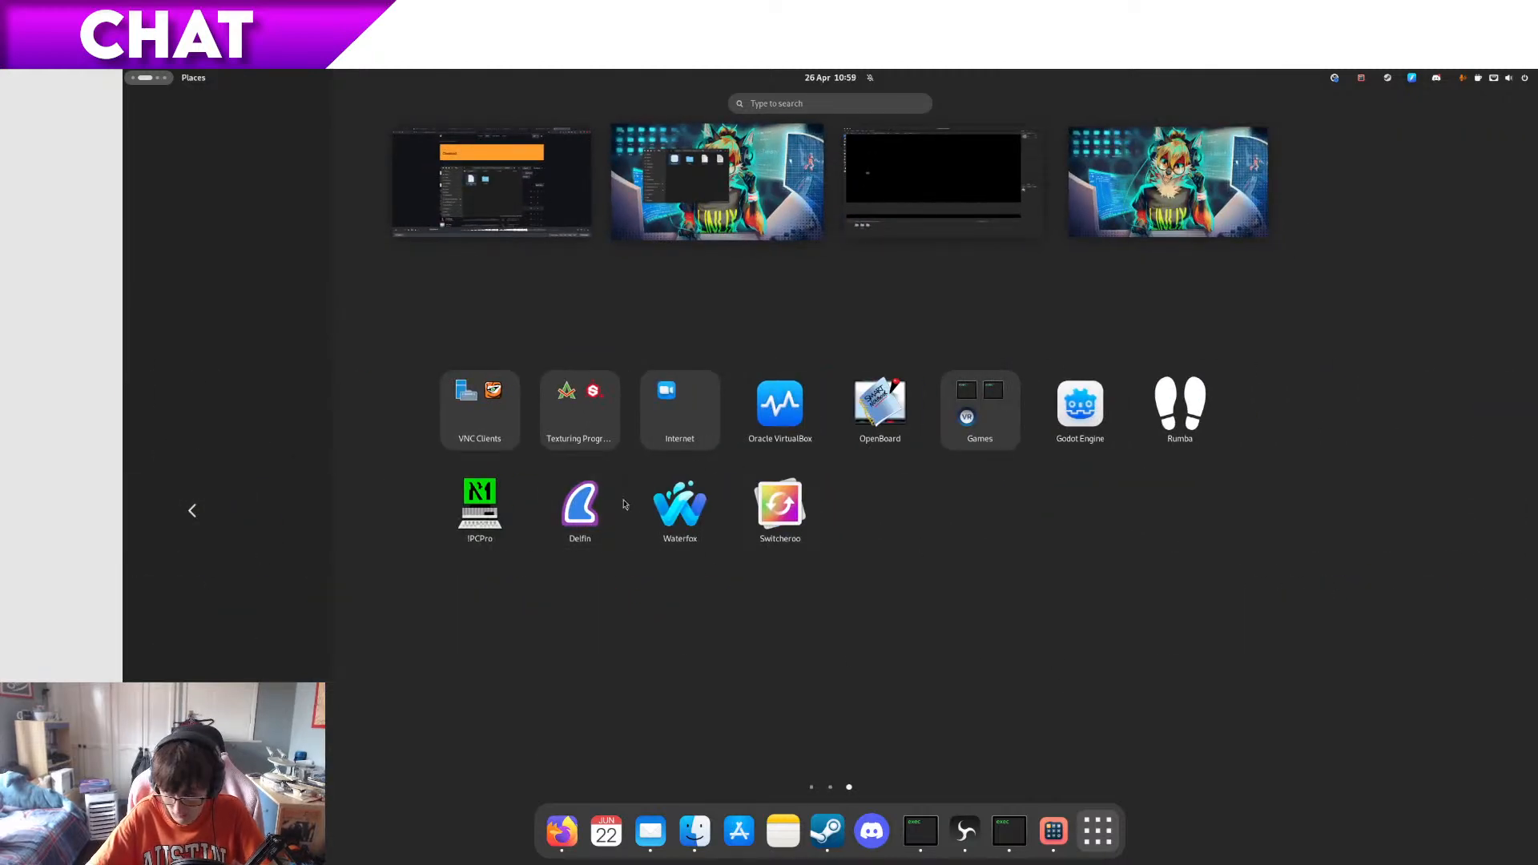
left_click(575, 422)
left_click(742, 404)
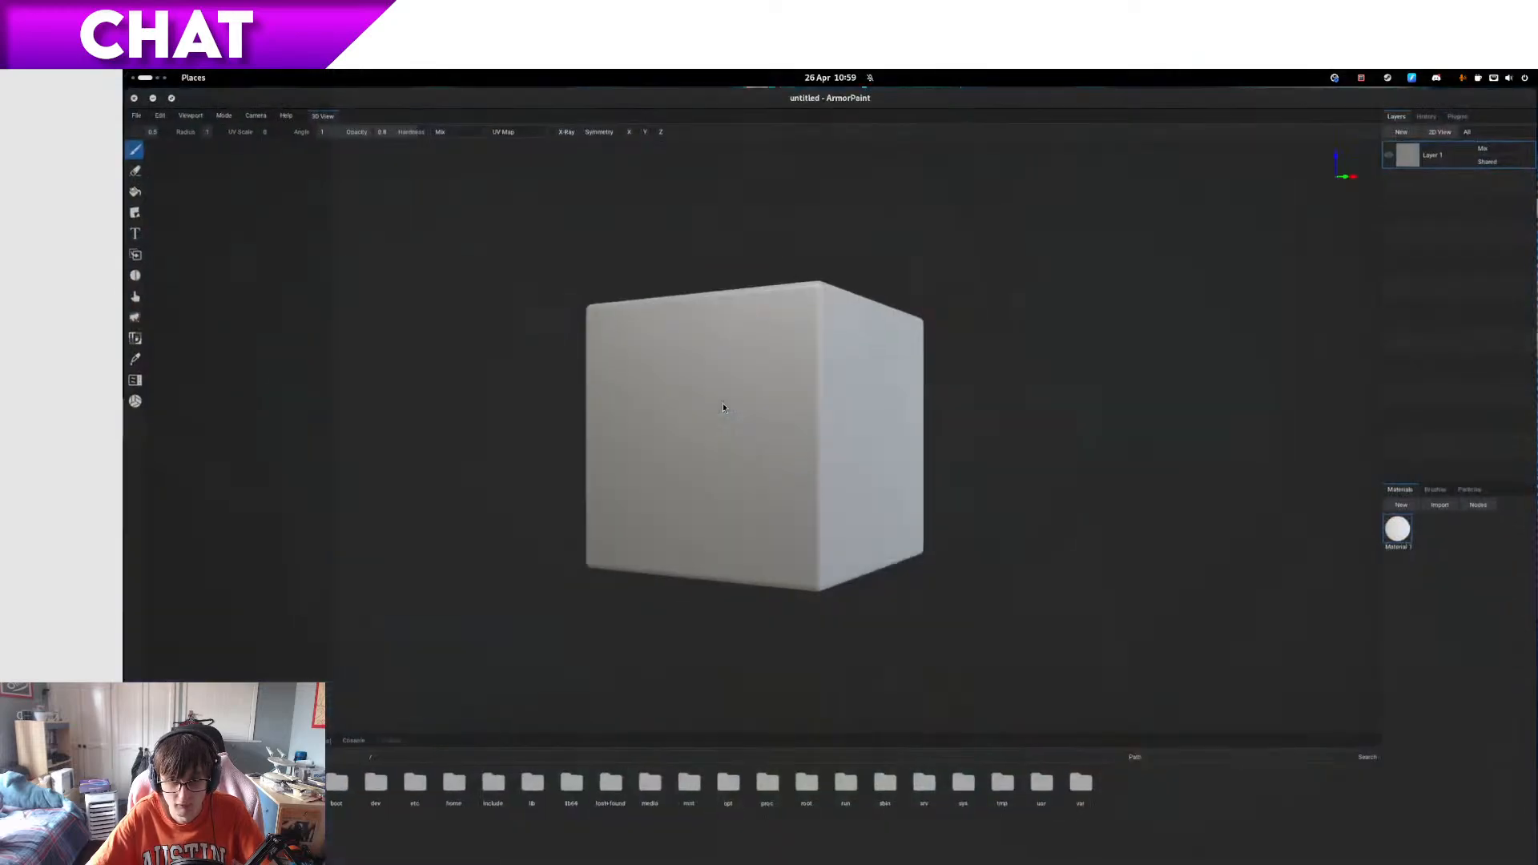
- Reopen the ac_unit project from the list of recent projects
left_click(134, 113)
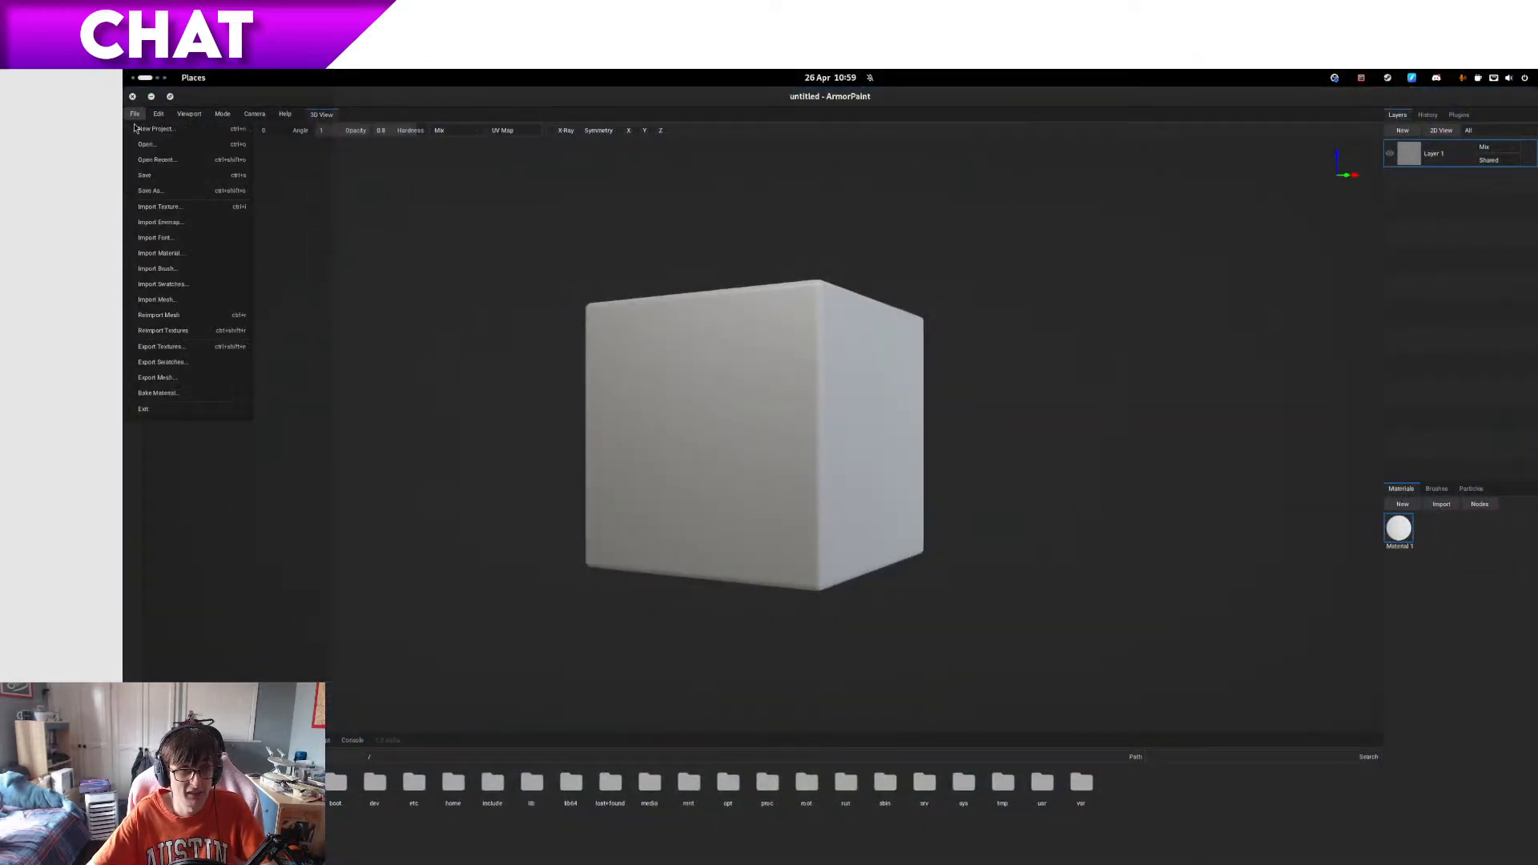
left_click(157, 148)
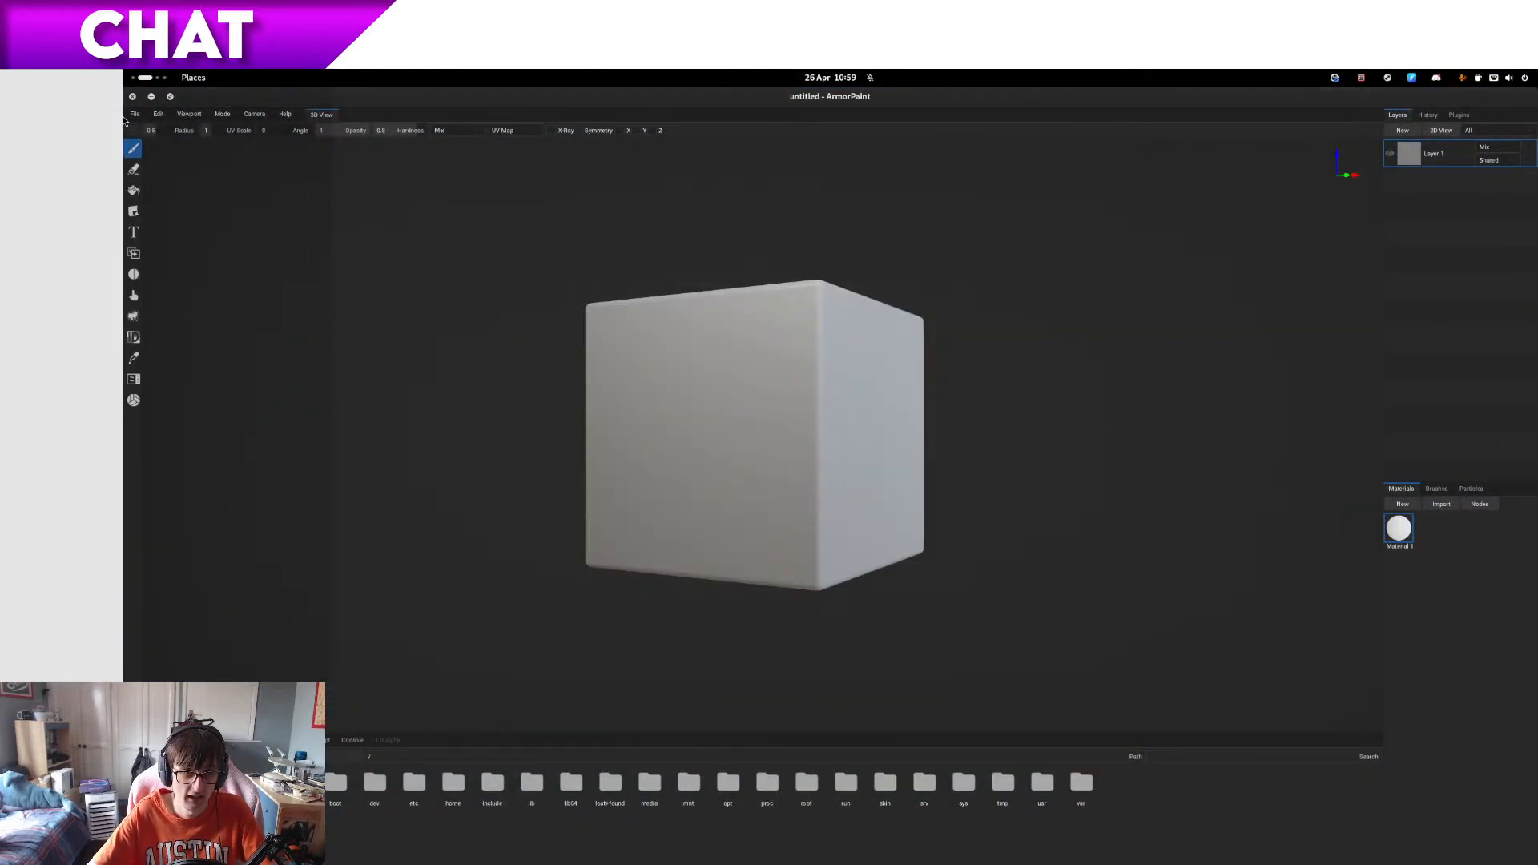
left_click(134, 116)
left_click(161, 158)
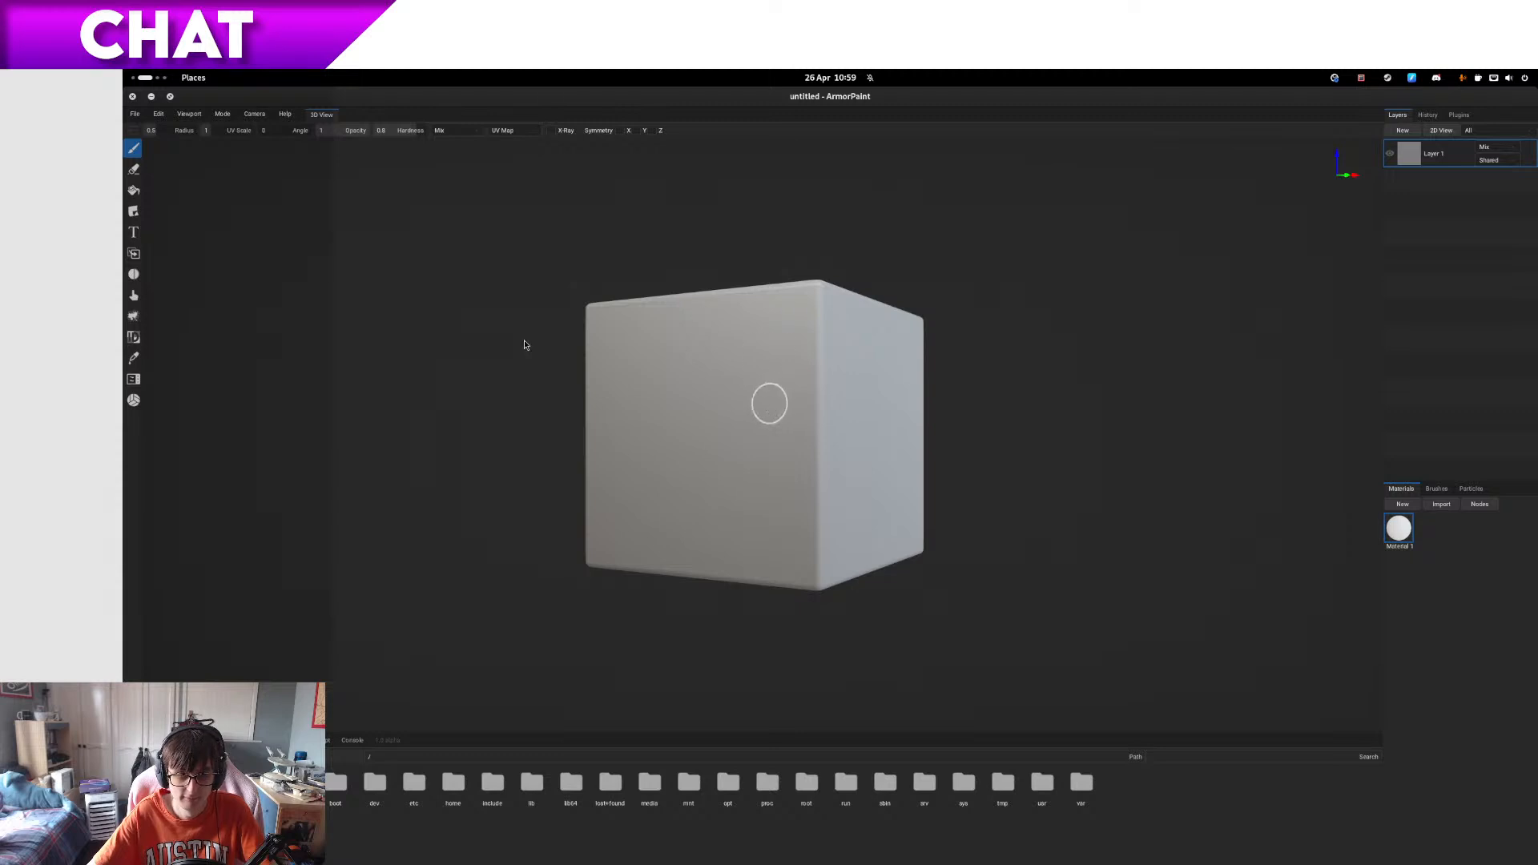
left_click(134, 113)
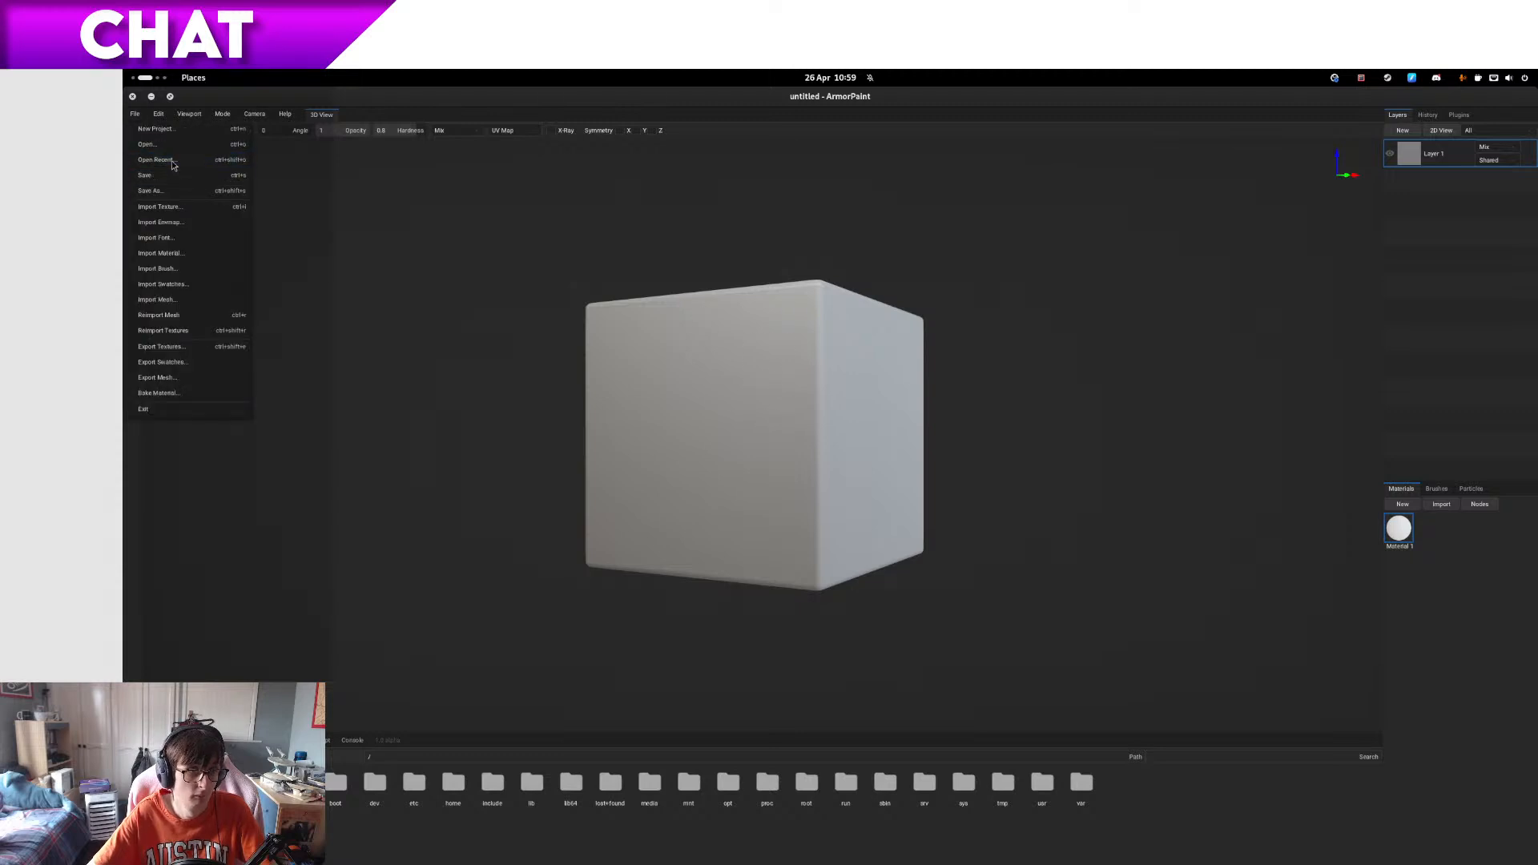
left_click(172, 159)
left_click(792, 494)
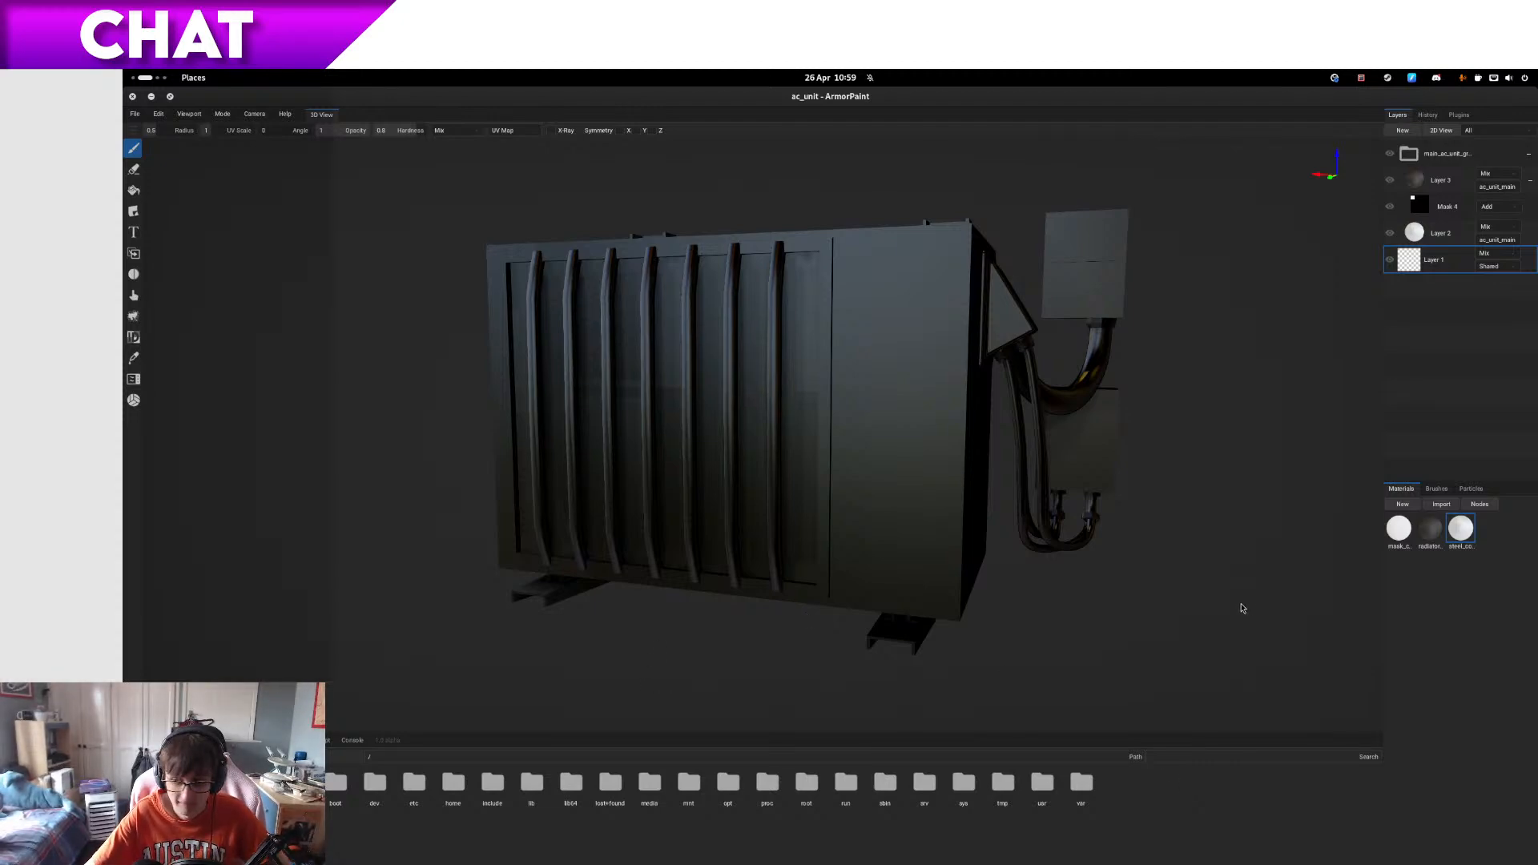
- Switch to the Files window, return its original folder view to ac_unit, and preview resource_location.txt in the armorpaint resources folder
key("super")
scroll(732, 426, "up", 1)
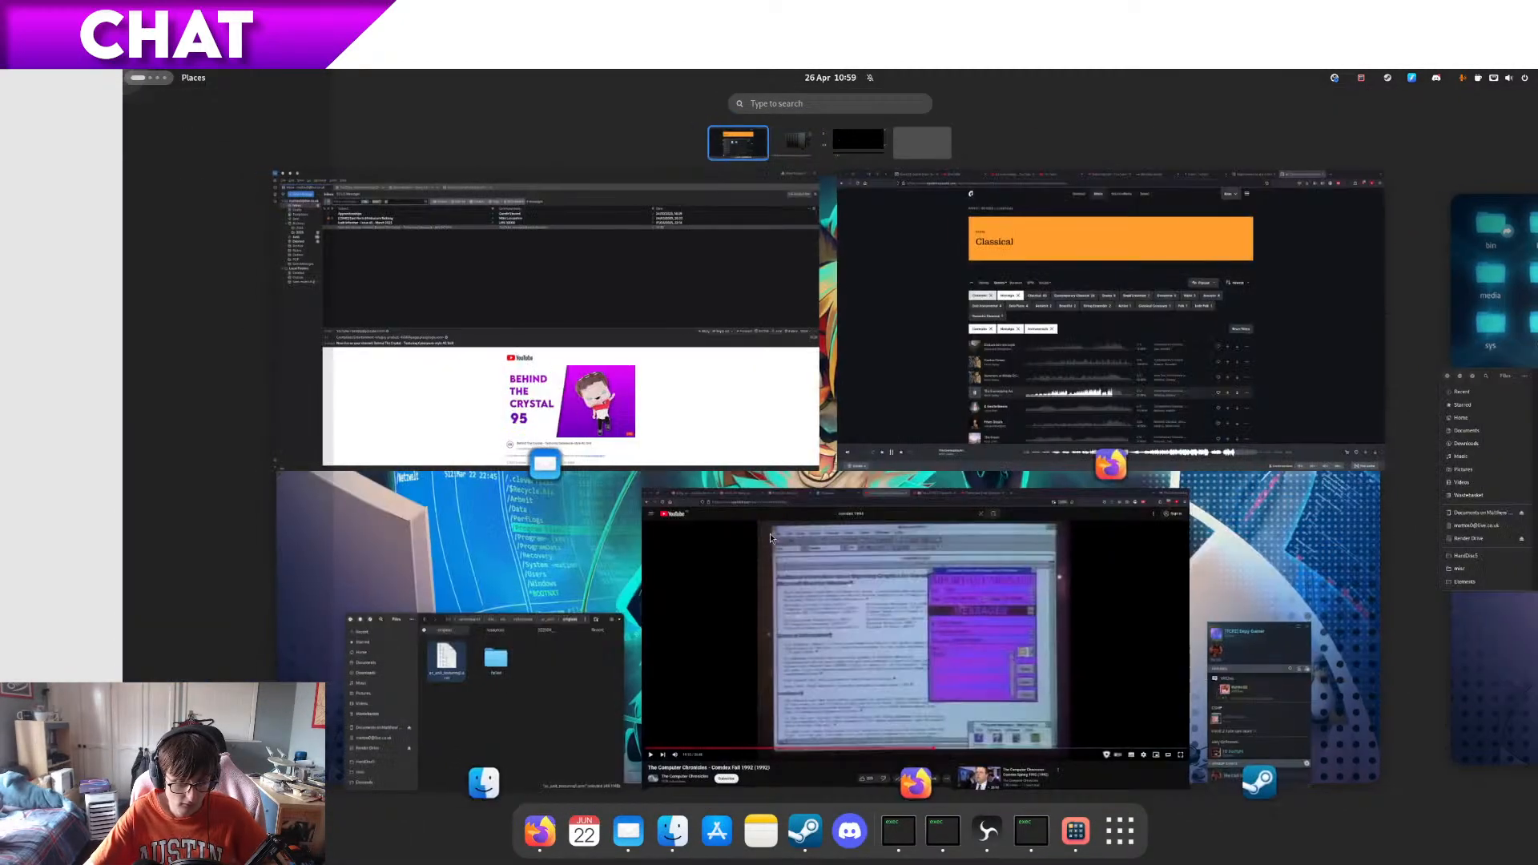
left_click(603, 633)
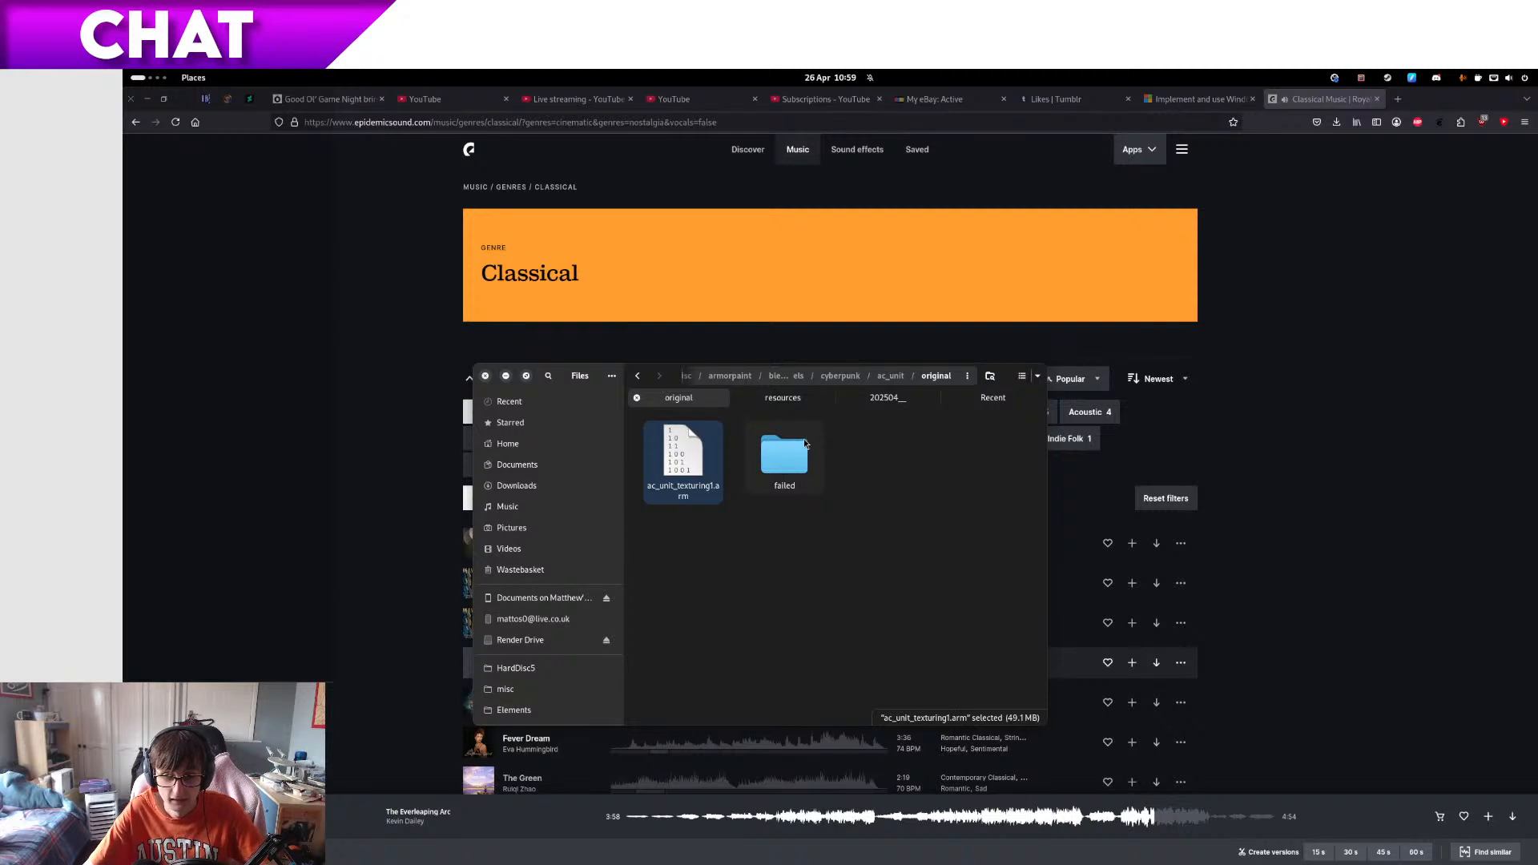
key("alt+Left")
double_click(802, 446)
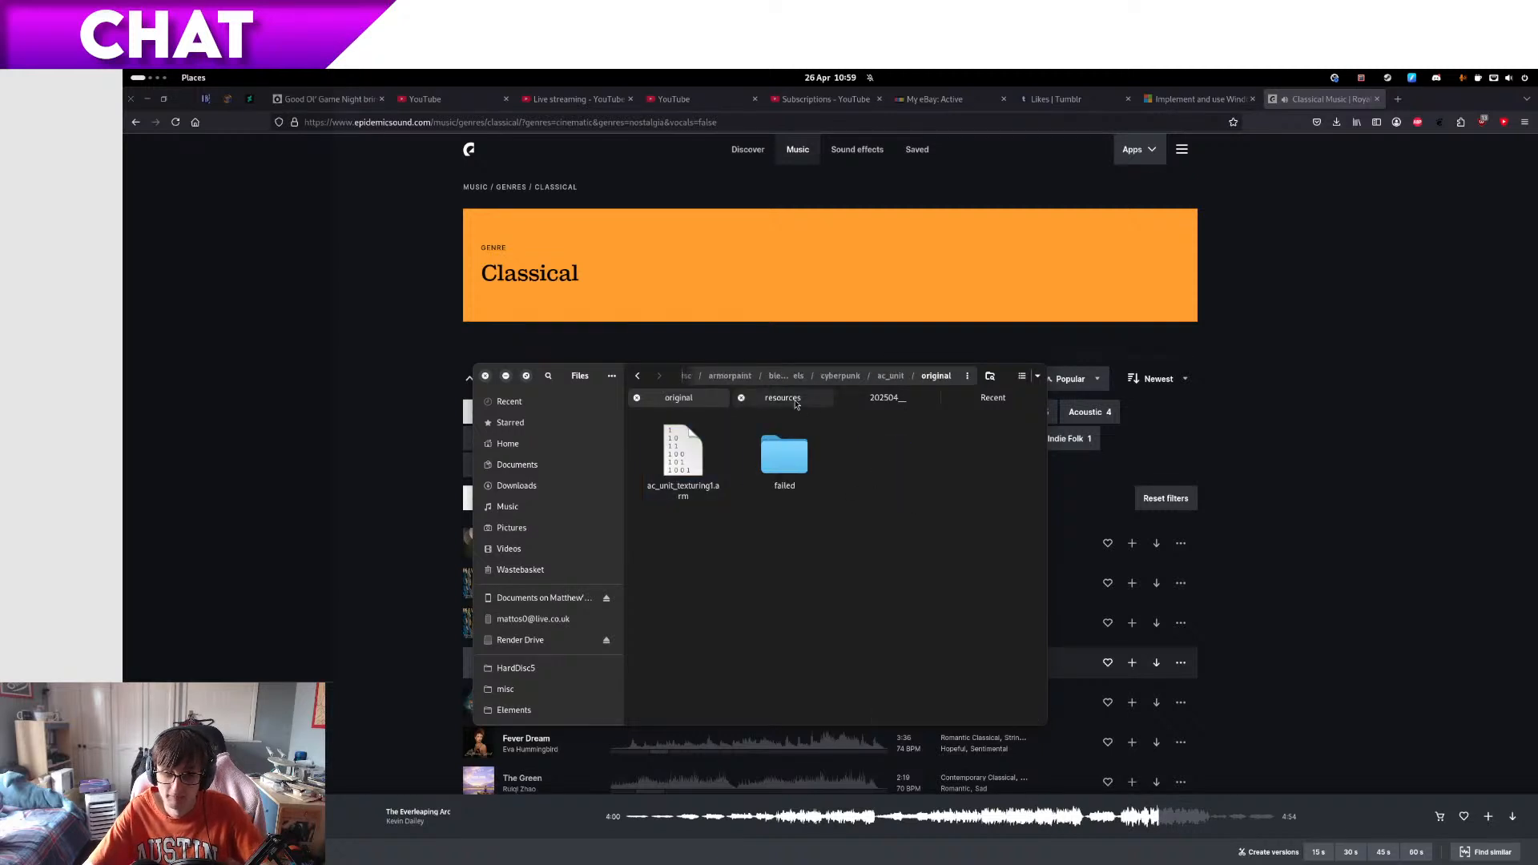
key("alt+Left")
left_click(795, 400)
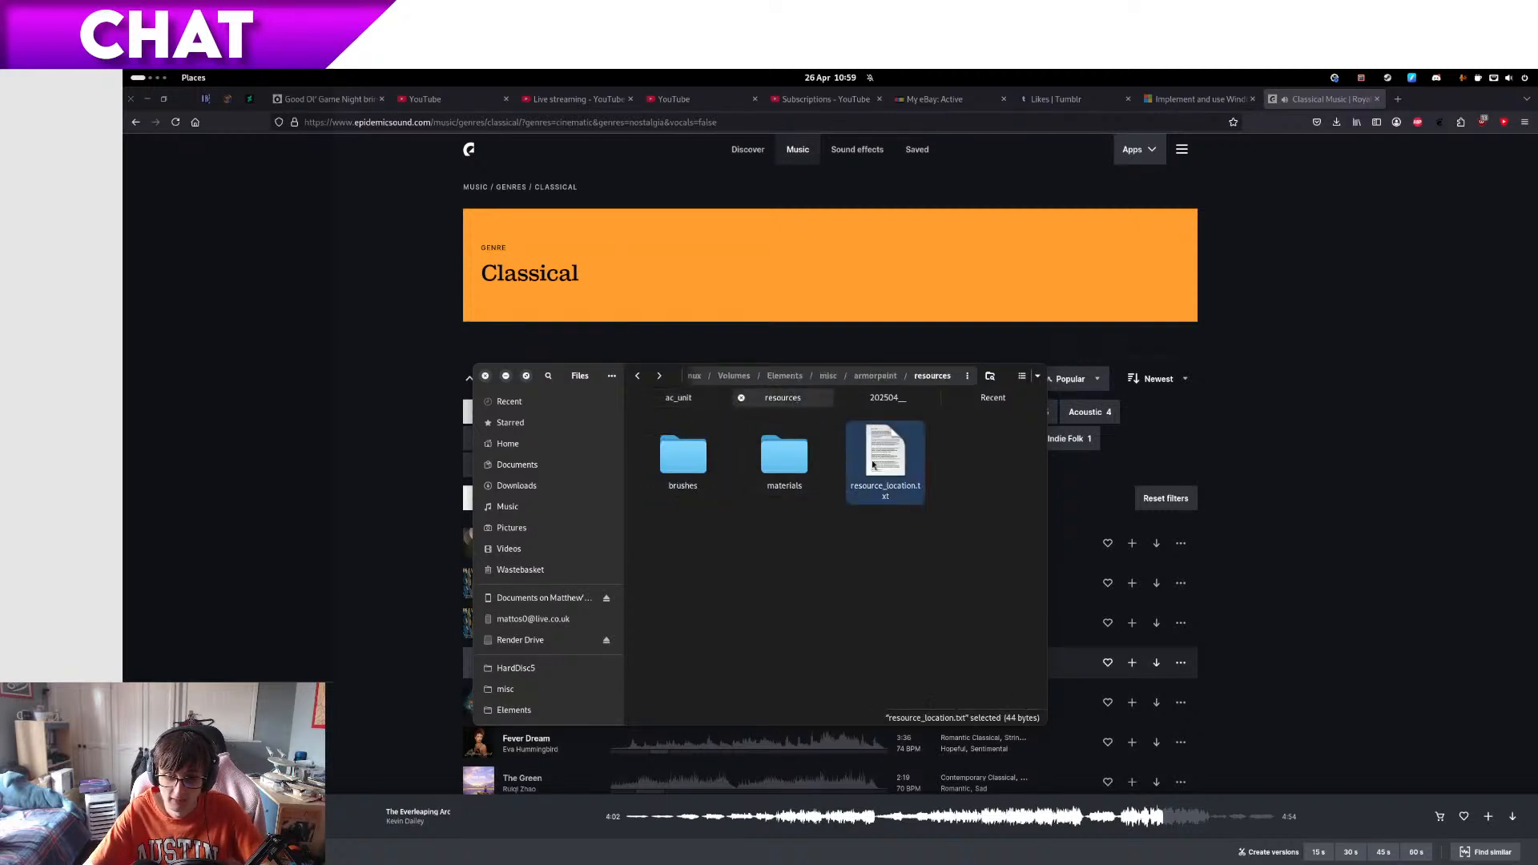
key("space")
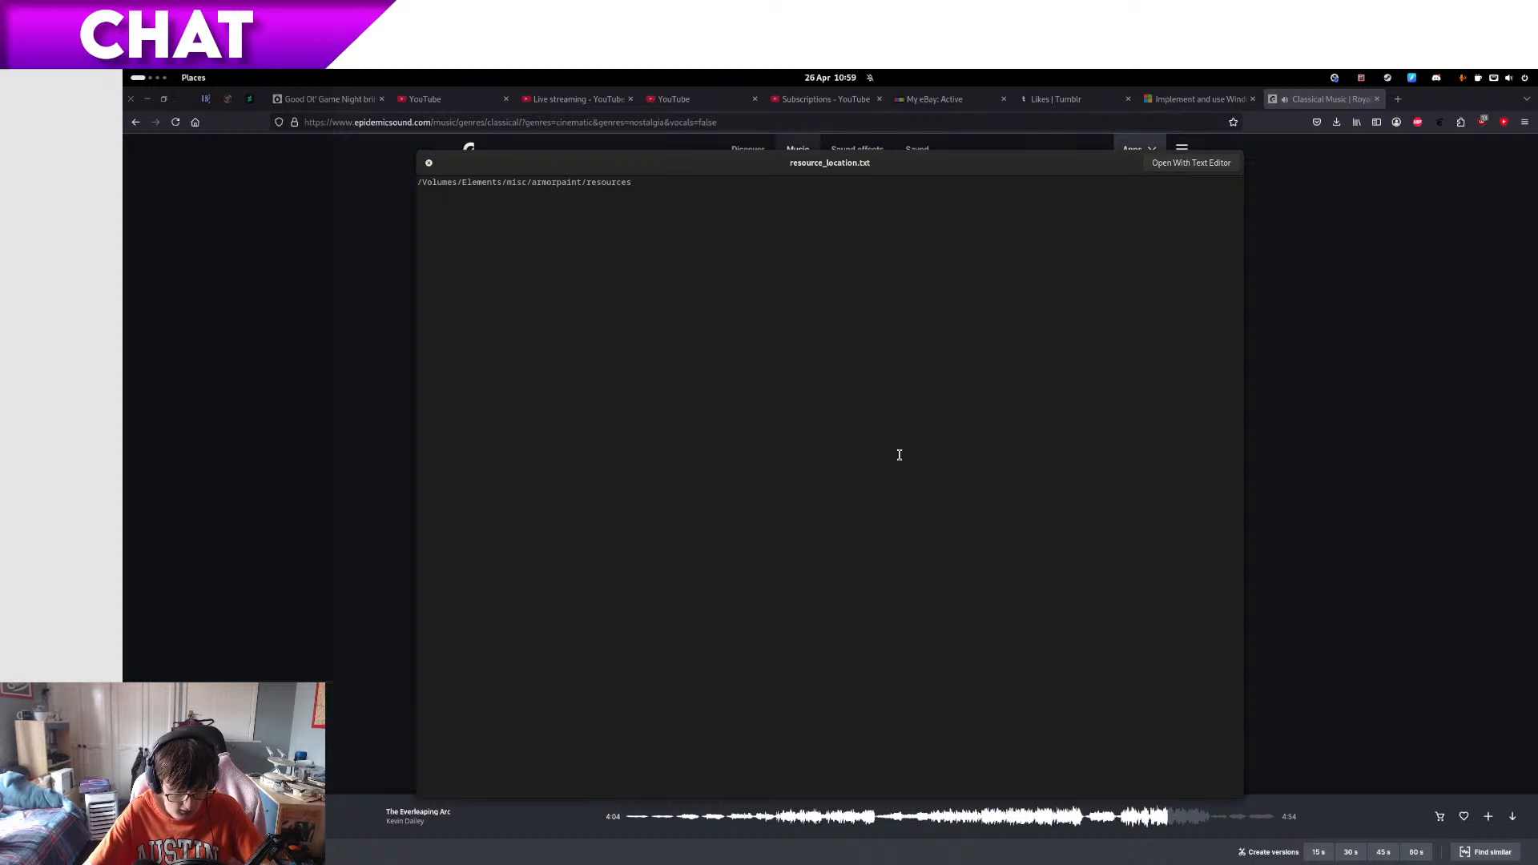
left_click(429, 163)
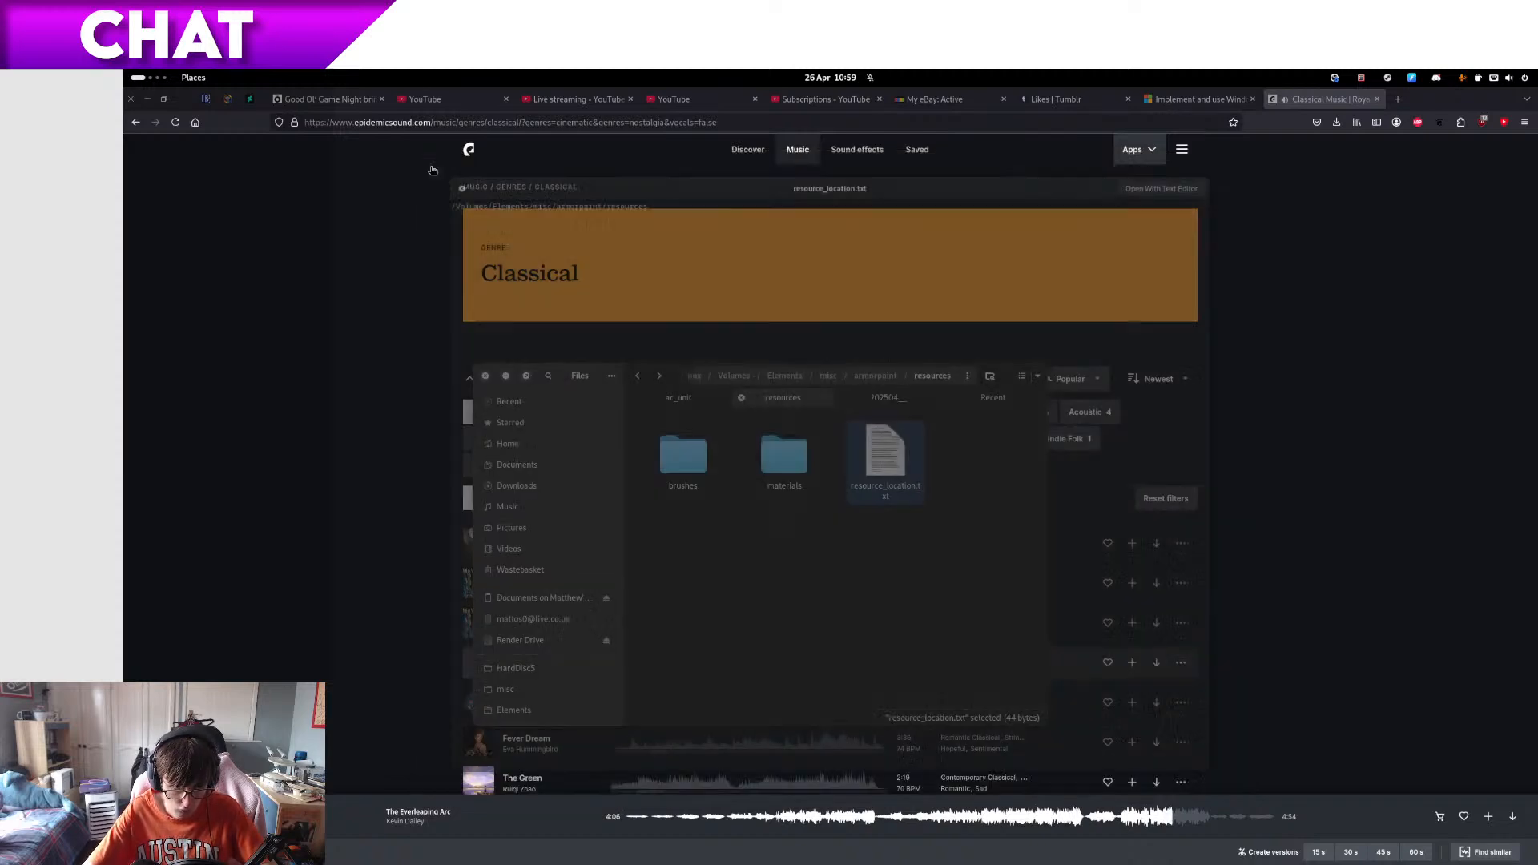
- Check the ac_unit folder against the armorpaint resources folder, and switch back to the ArmorPaint window containing the ac_unit project
left_click(689, 397)
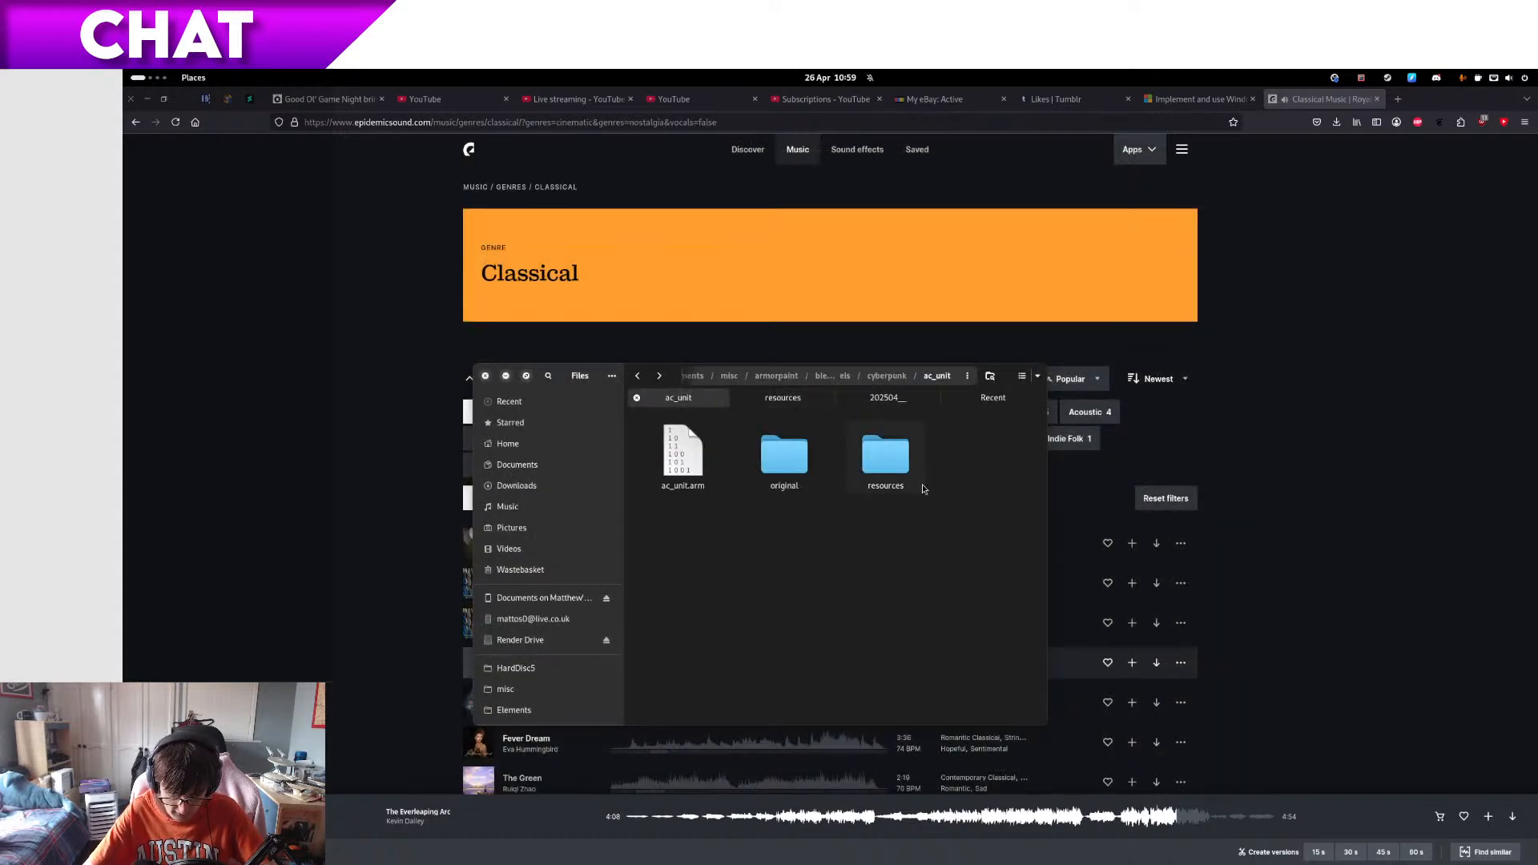
left_click(908, 446)
type("X")
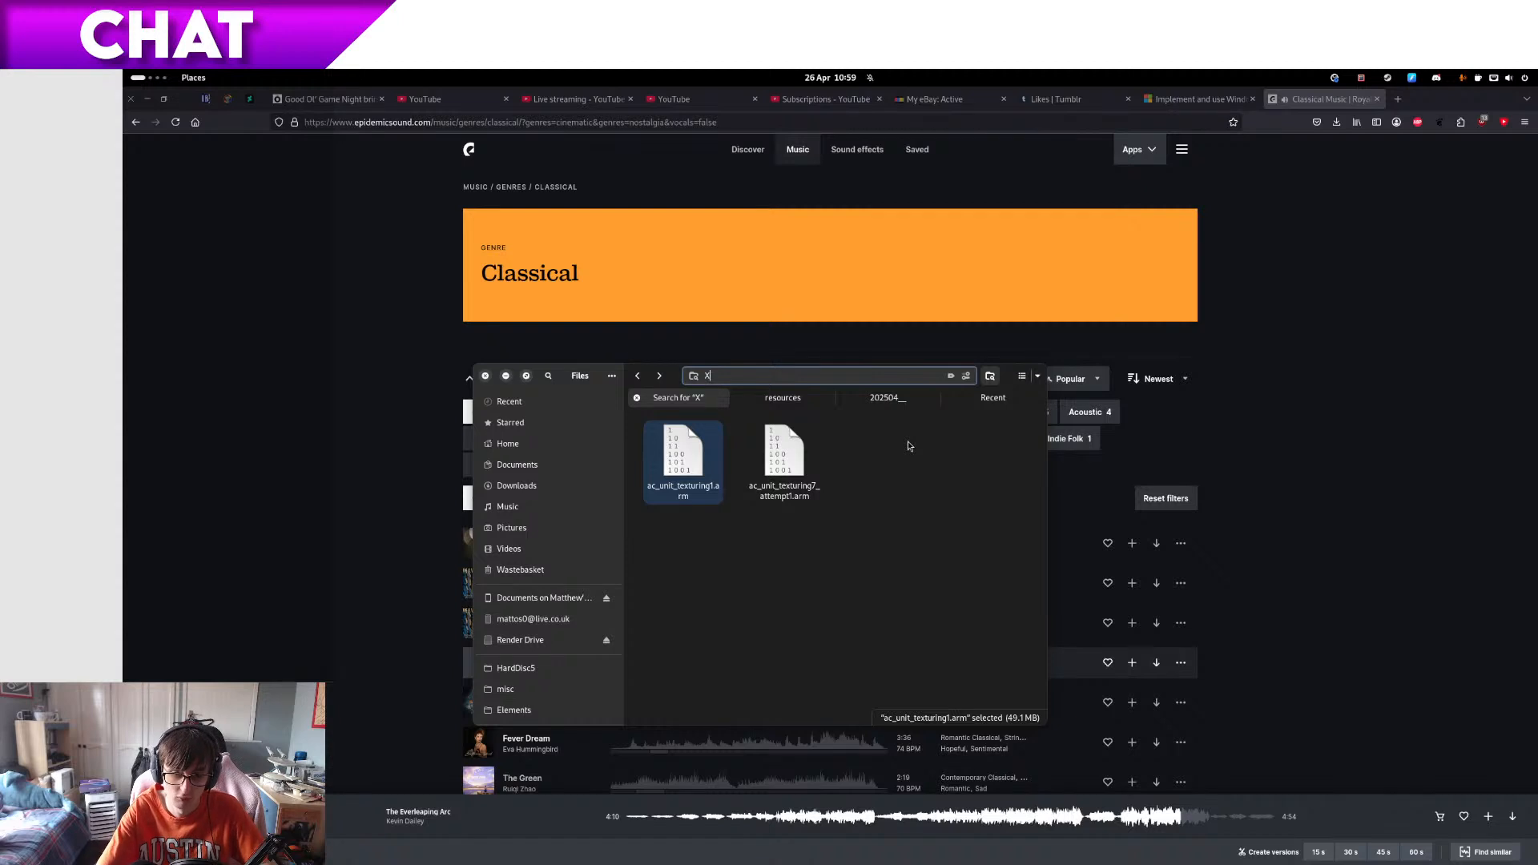
key("ctrl+Page_Down")
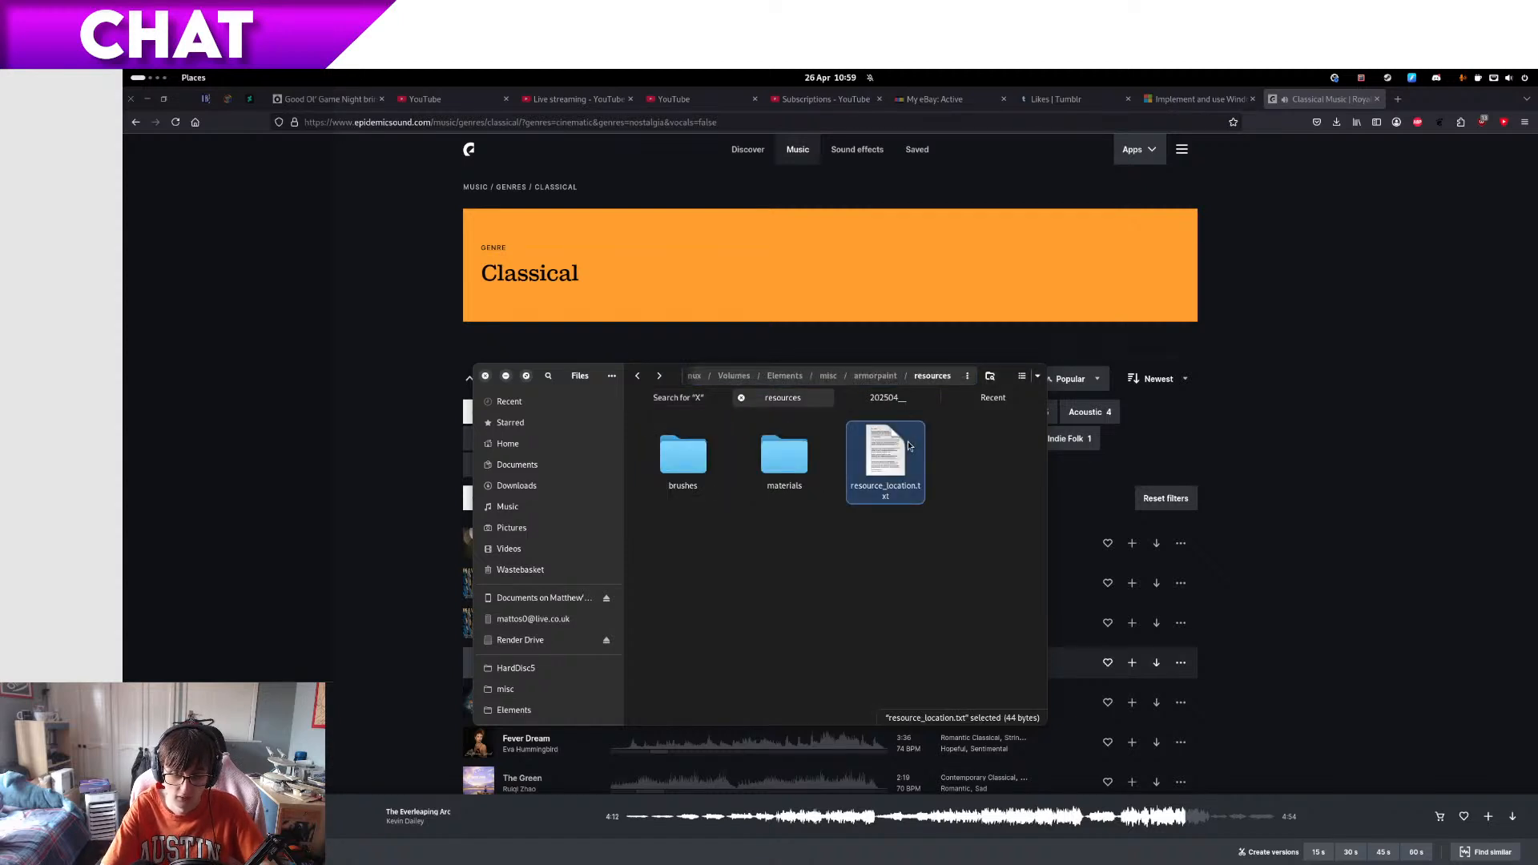
key("ctrl+Page_Up")
key("Escape")
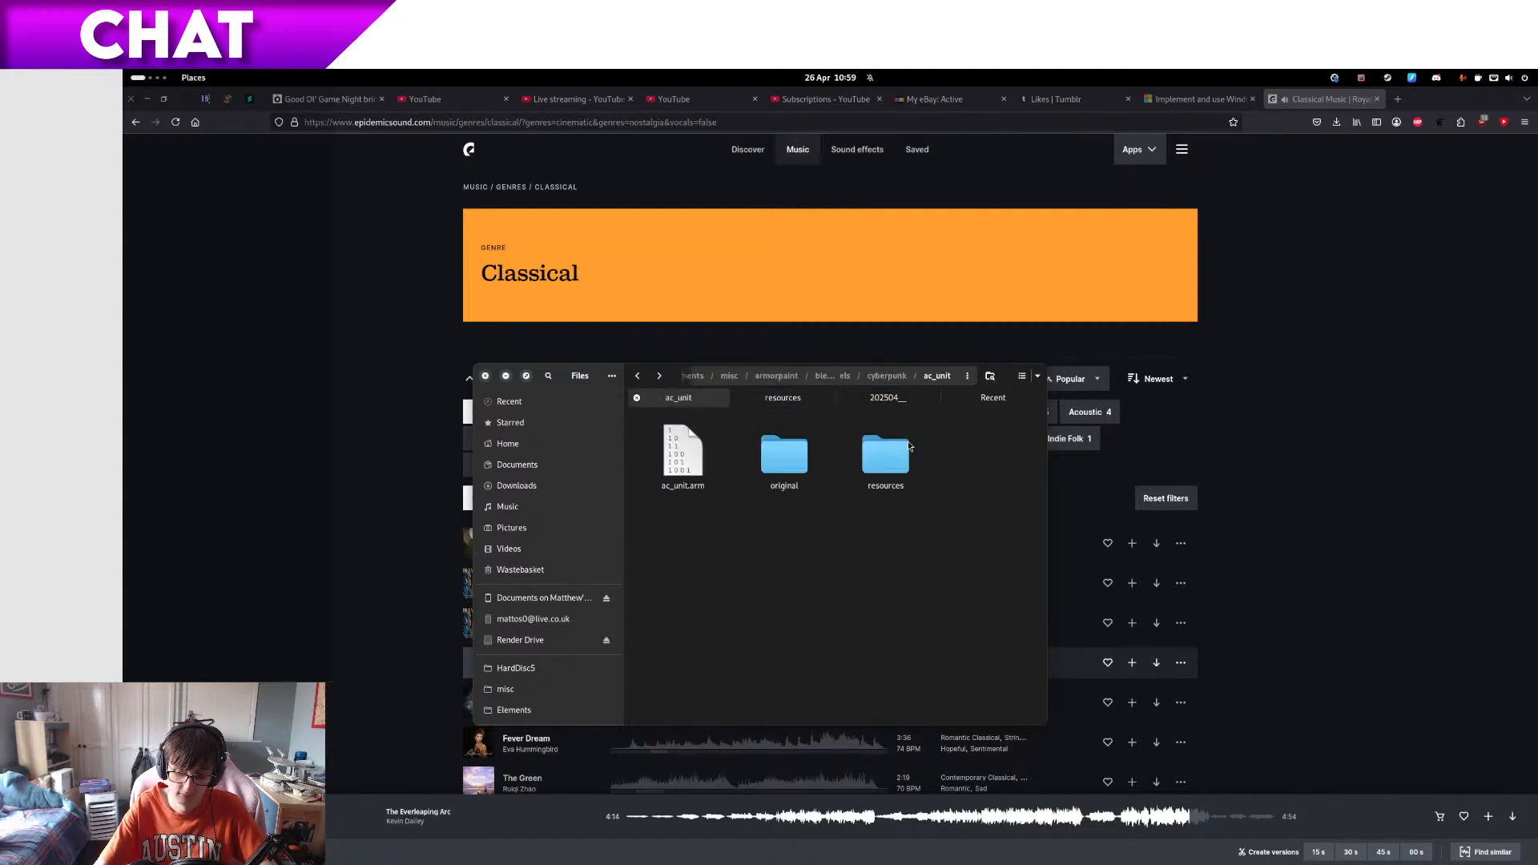
key("ctrl+Page_Down")
key("ctrl+Page_Up")
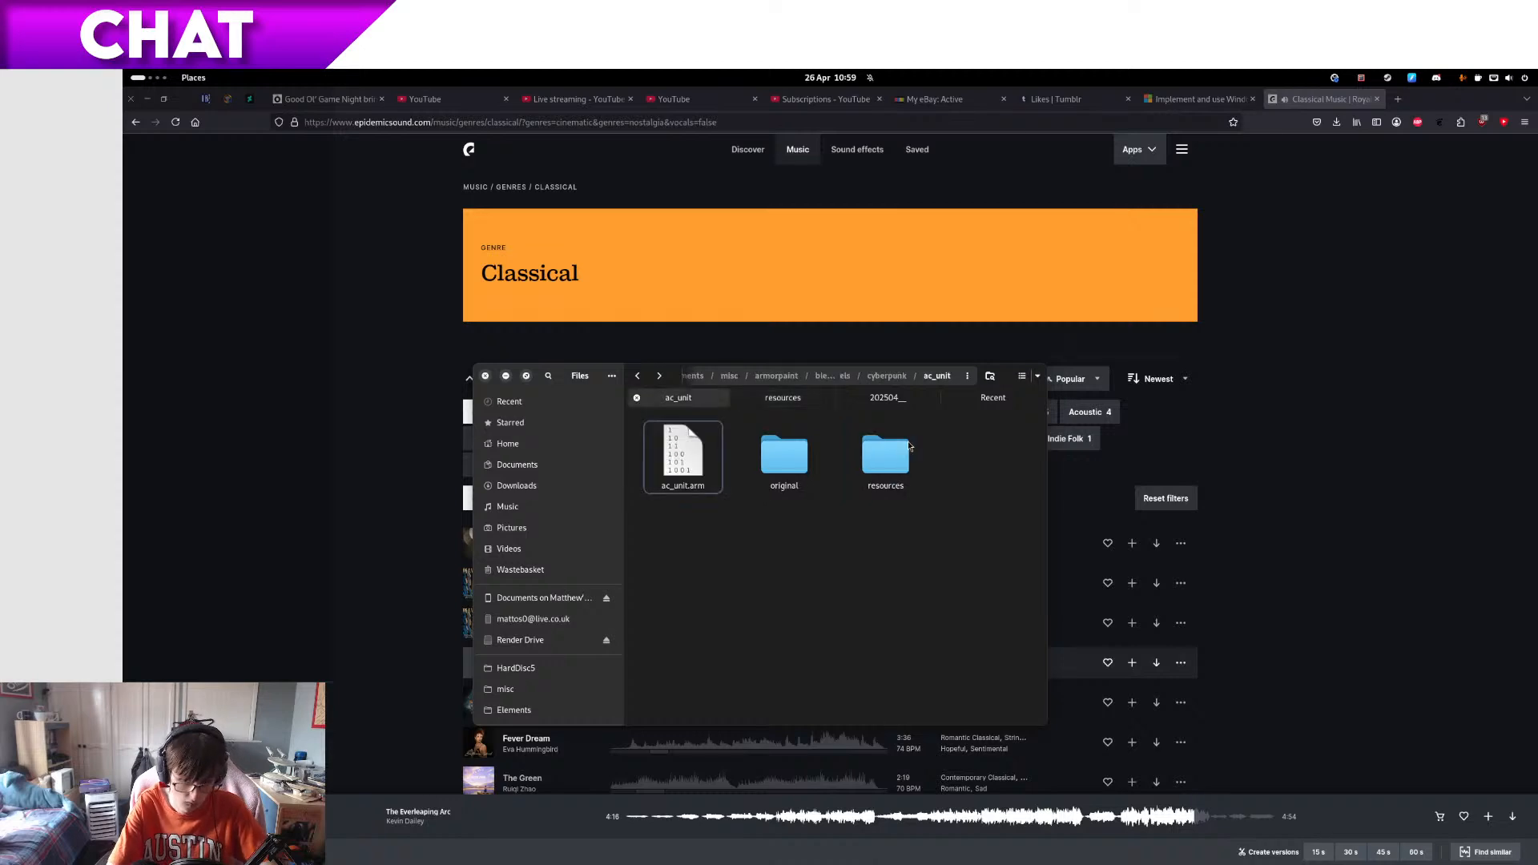
key("ctrl+Page_Down")
key("ctrl+Page_Up")
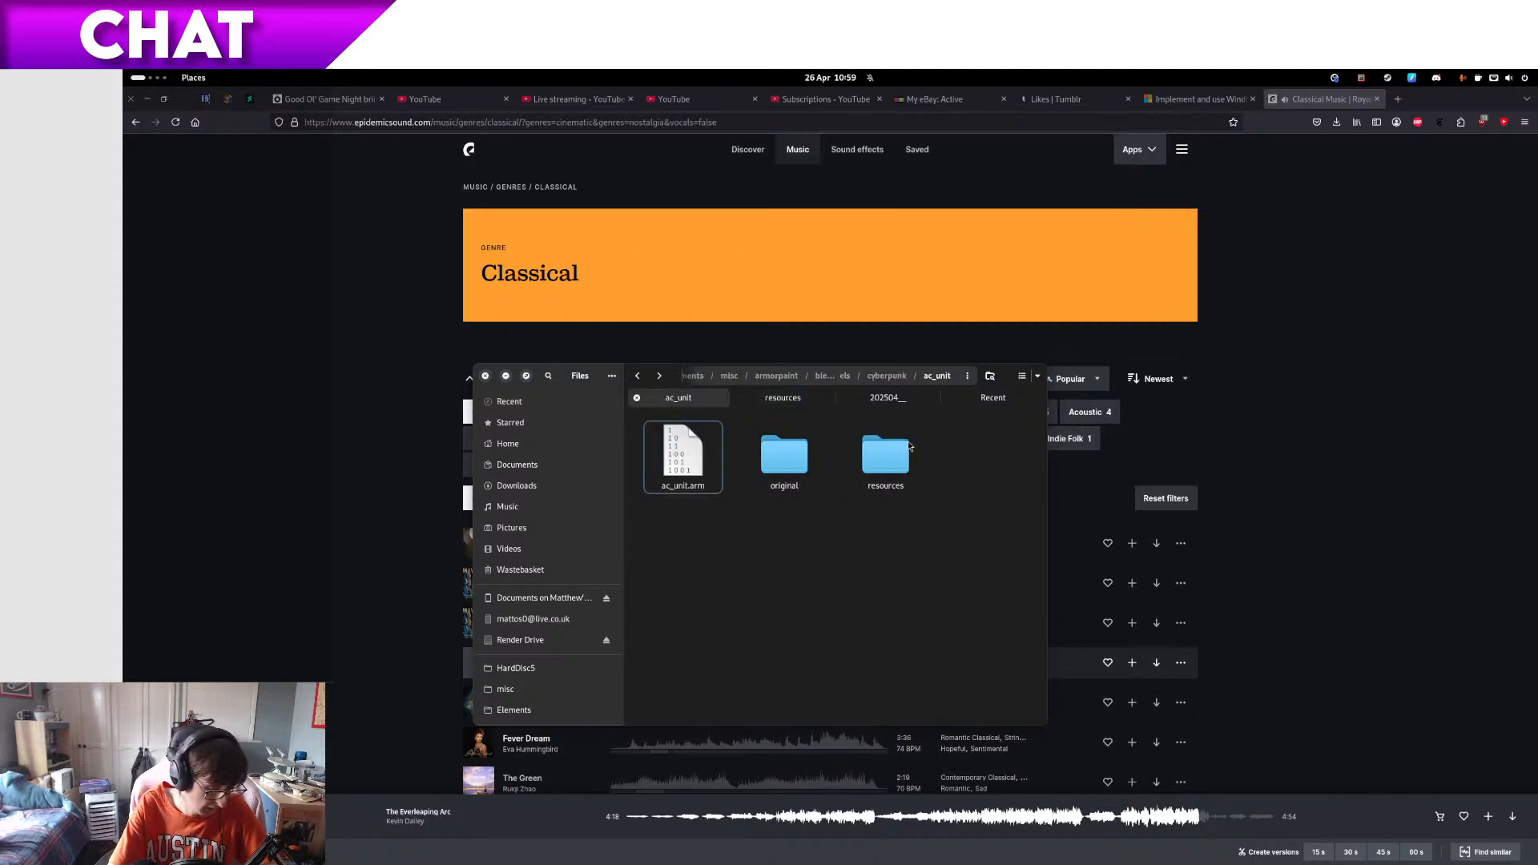
key("super+Page_Down")
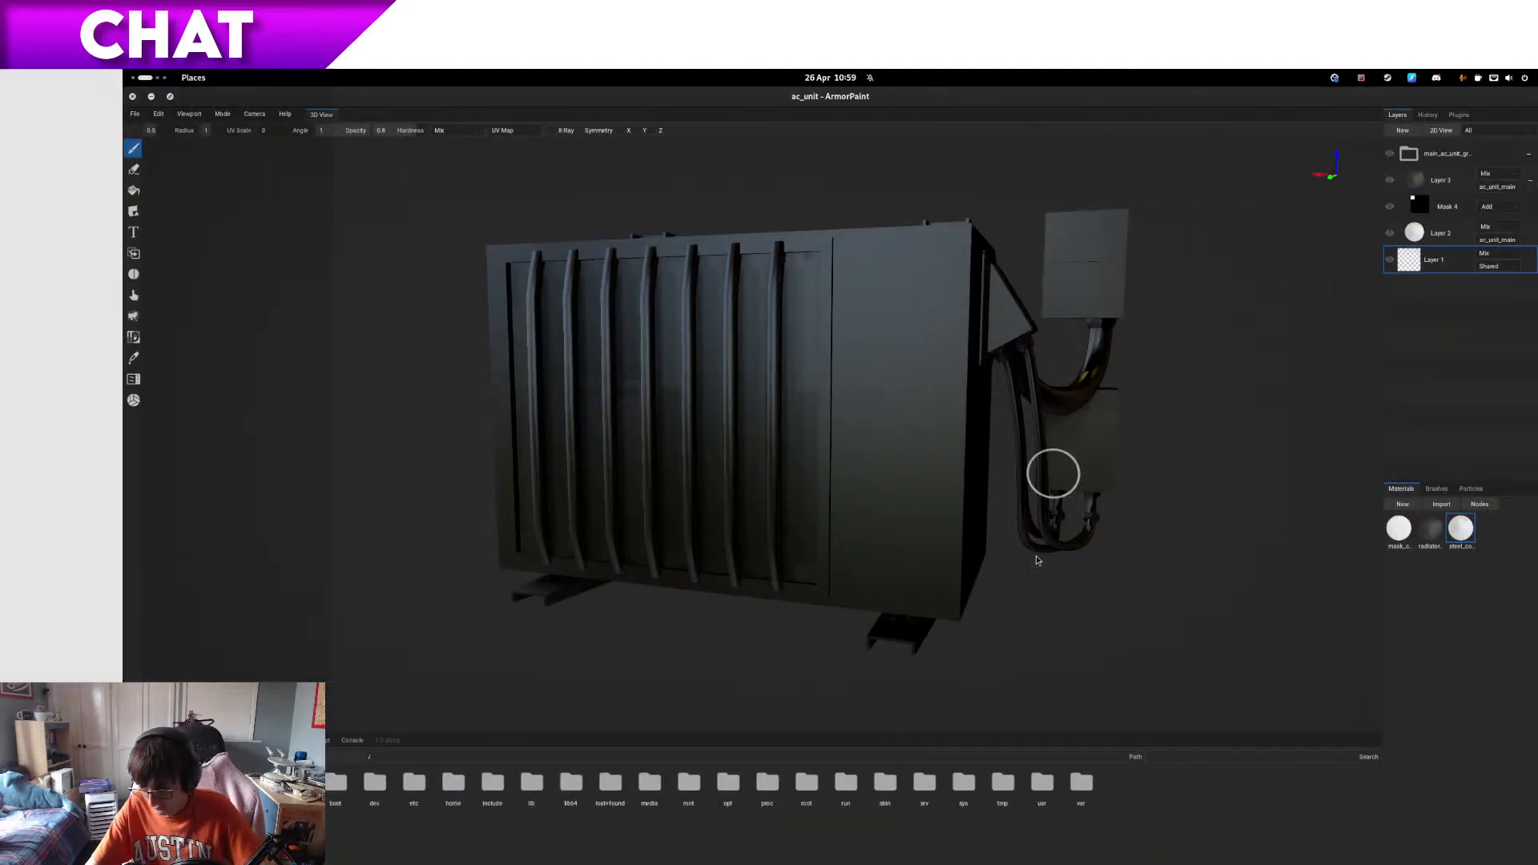
- Try to browse the path /Volumes/Elements/misc/armorpaint/blender_models/cyberpunk/ac_unit/ac_unit.arm in the asset browser
type("/Volumes/Elements/misc/armorpaint/blender_models/cyberpunk/ac_unit/ac_unit.arm")
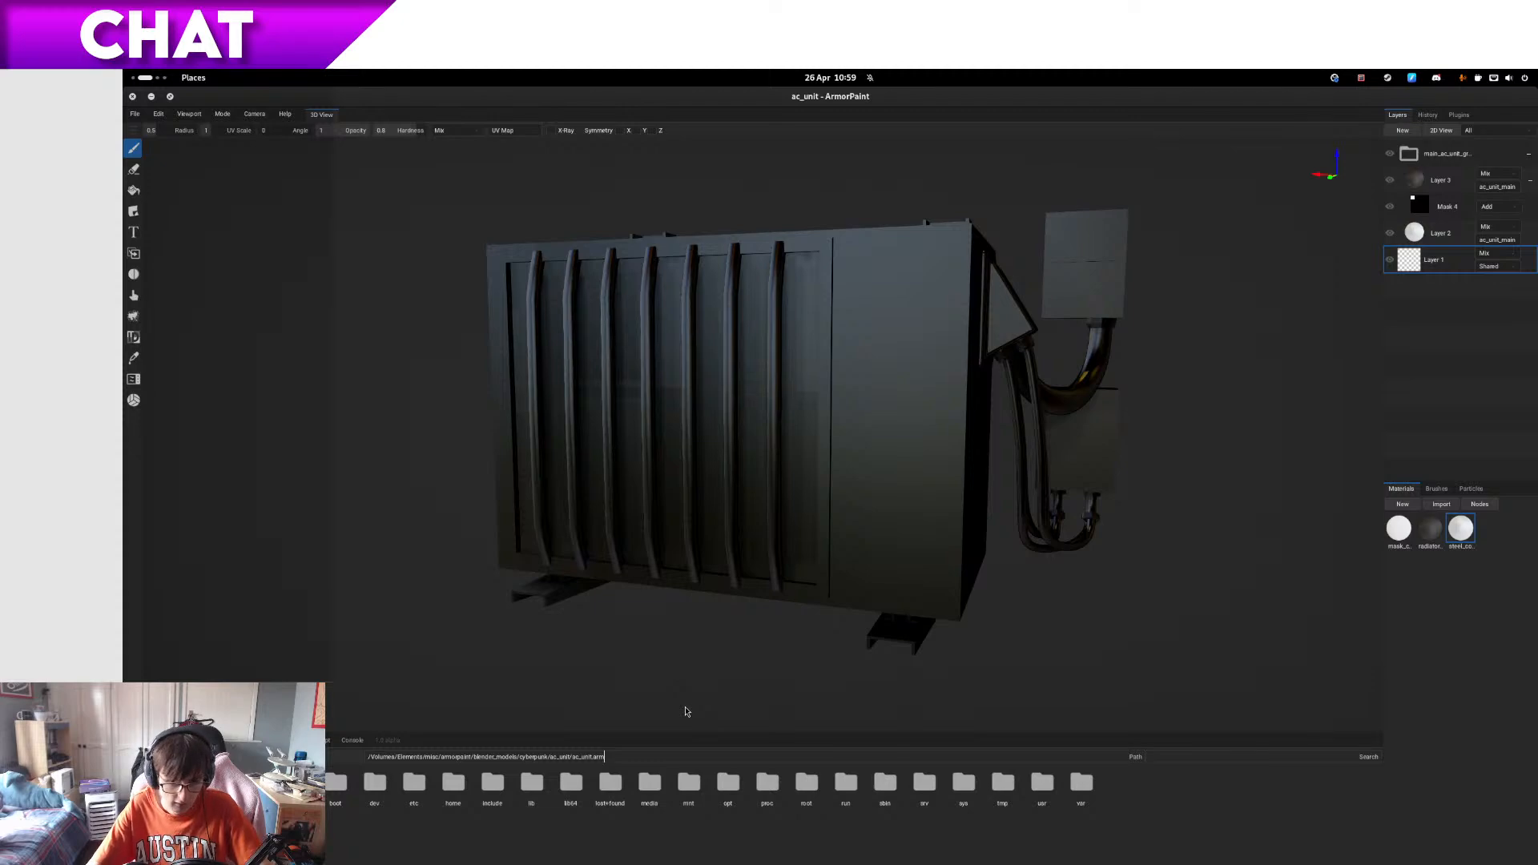
key("Return")
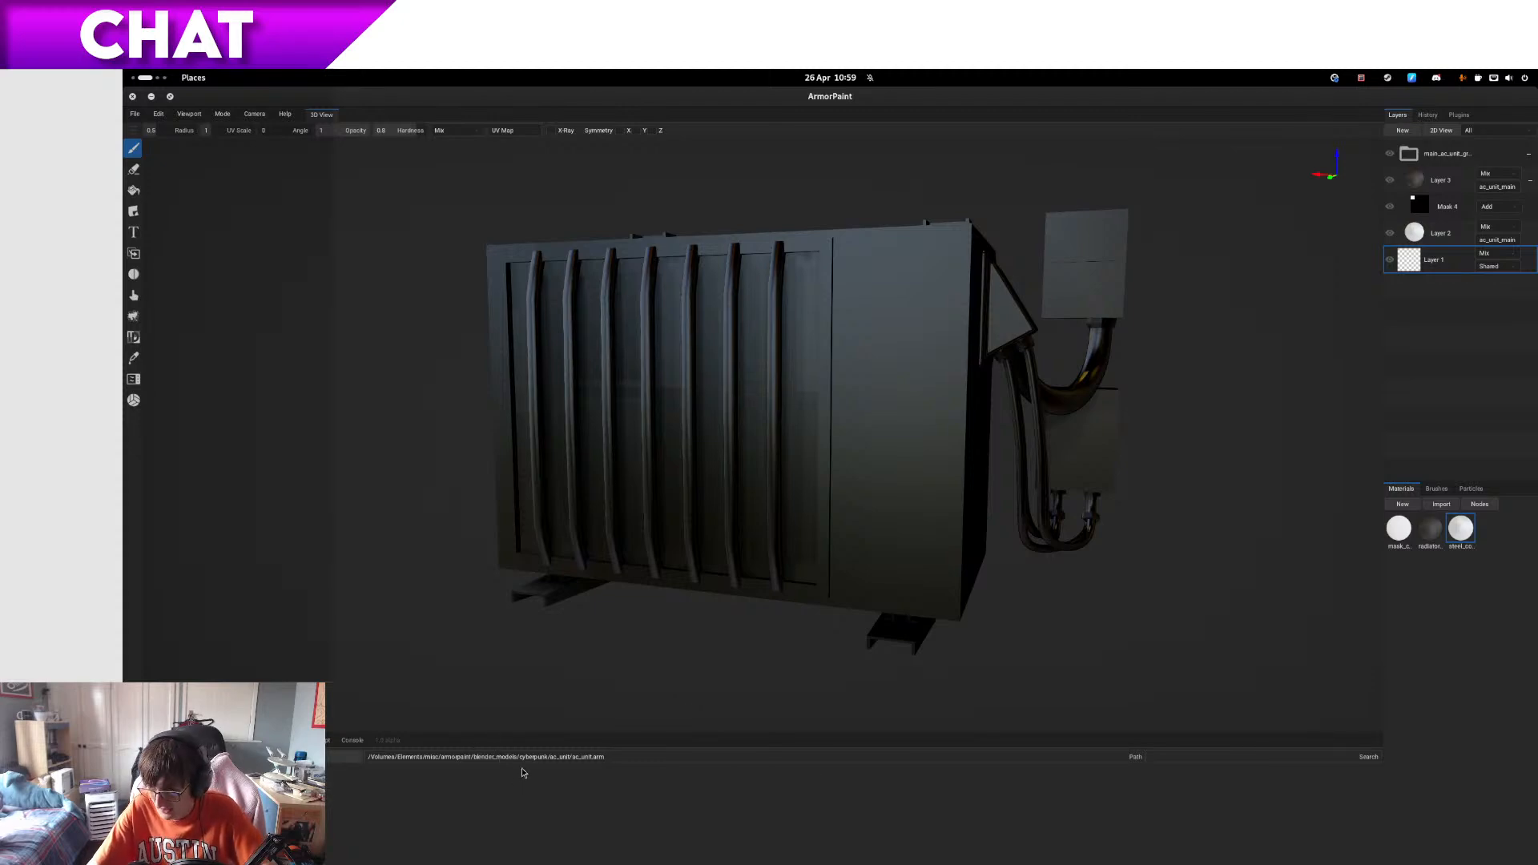
- Relaunch ArmorPaint by searching for it in the system's application launcher
key("super")
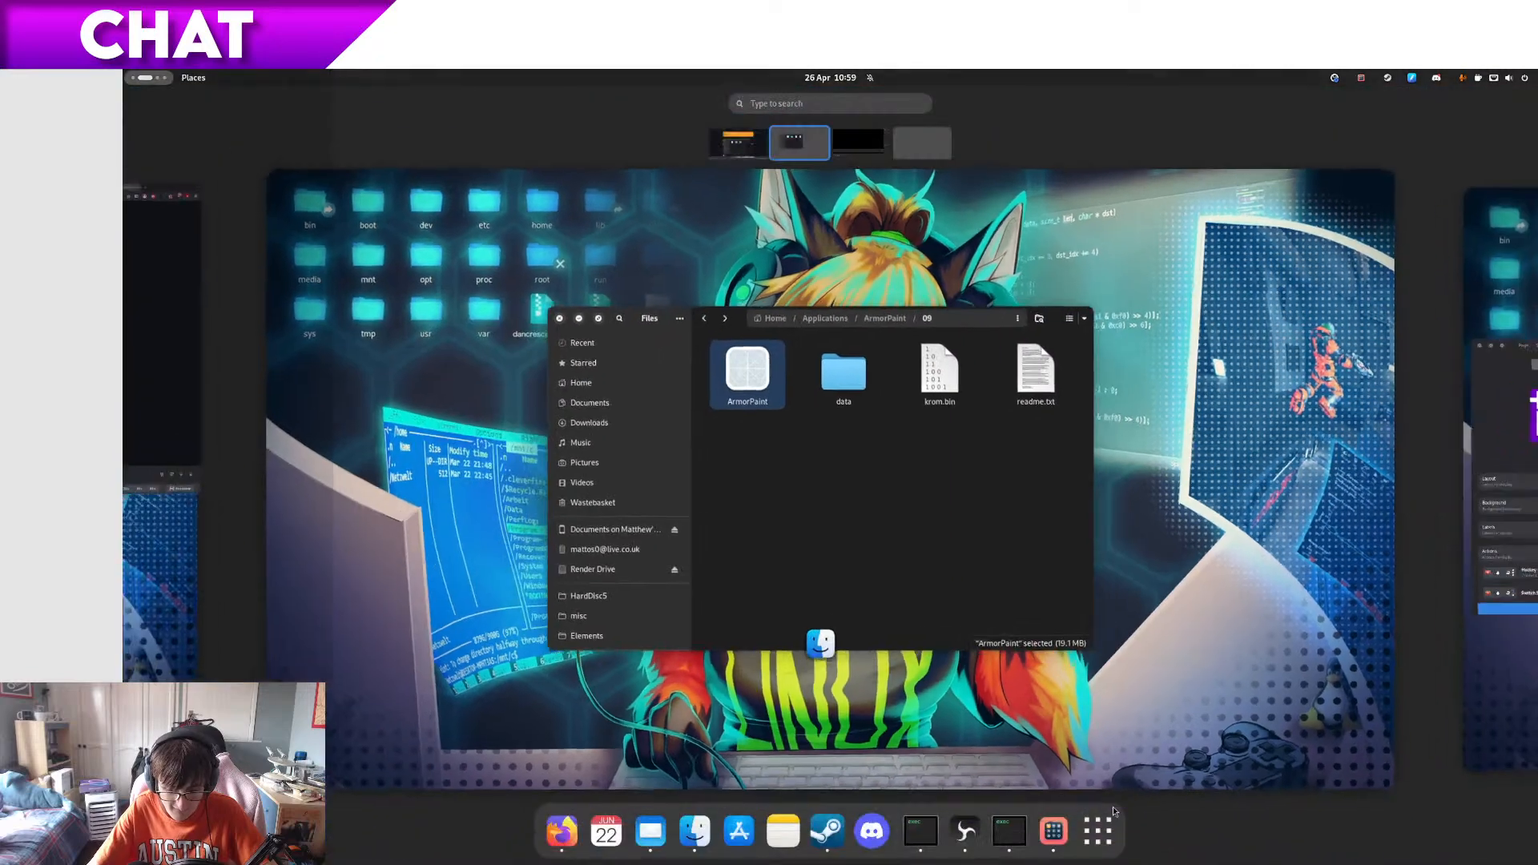
left_click(1107, 816)
type("rmo")
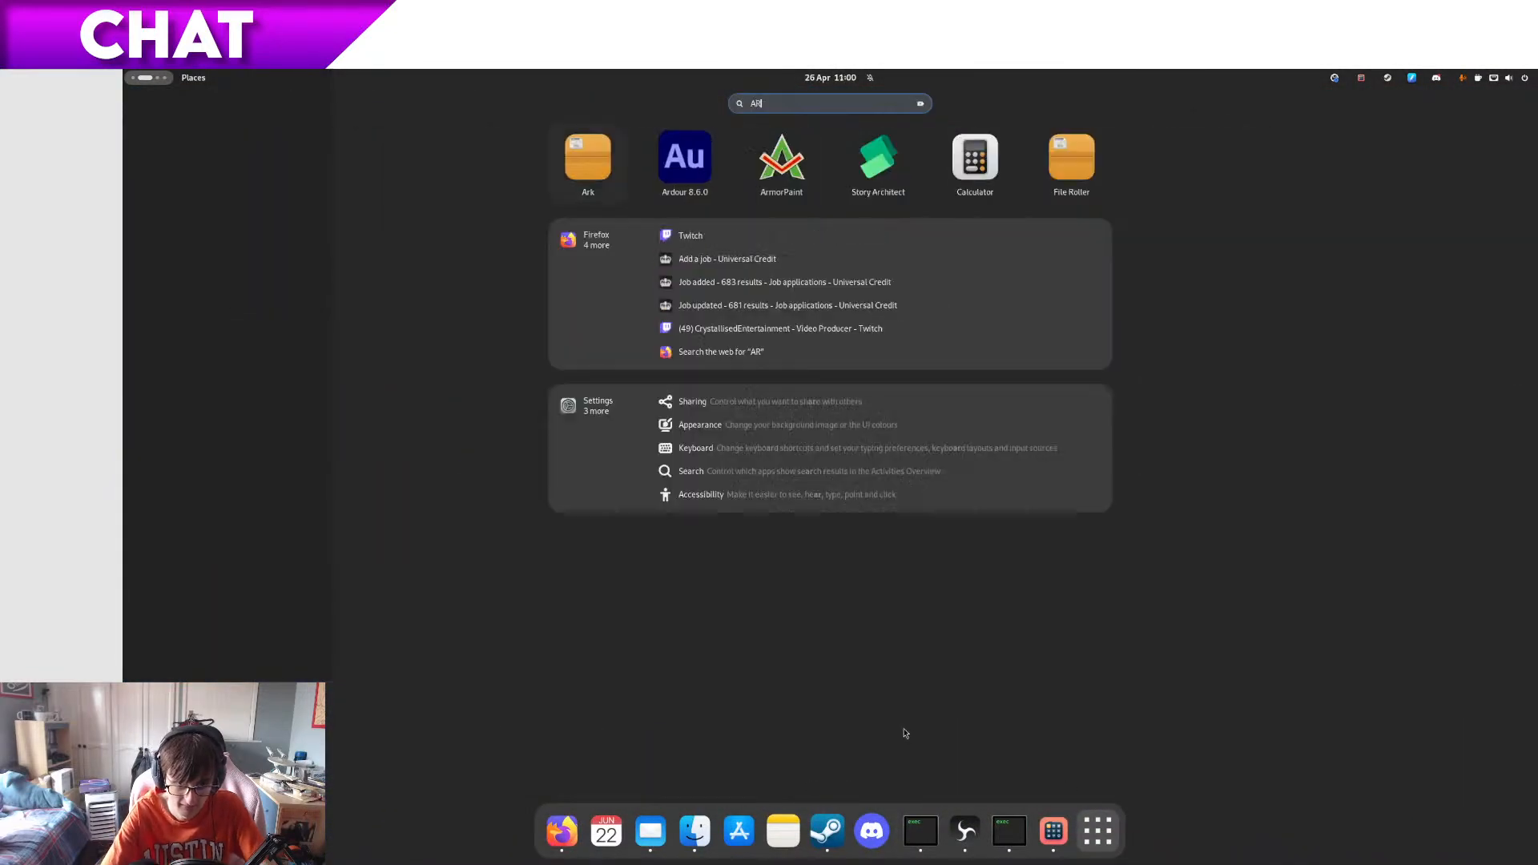
key("Return")
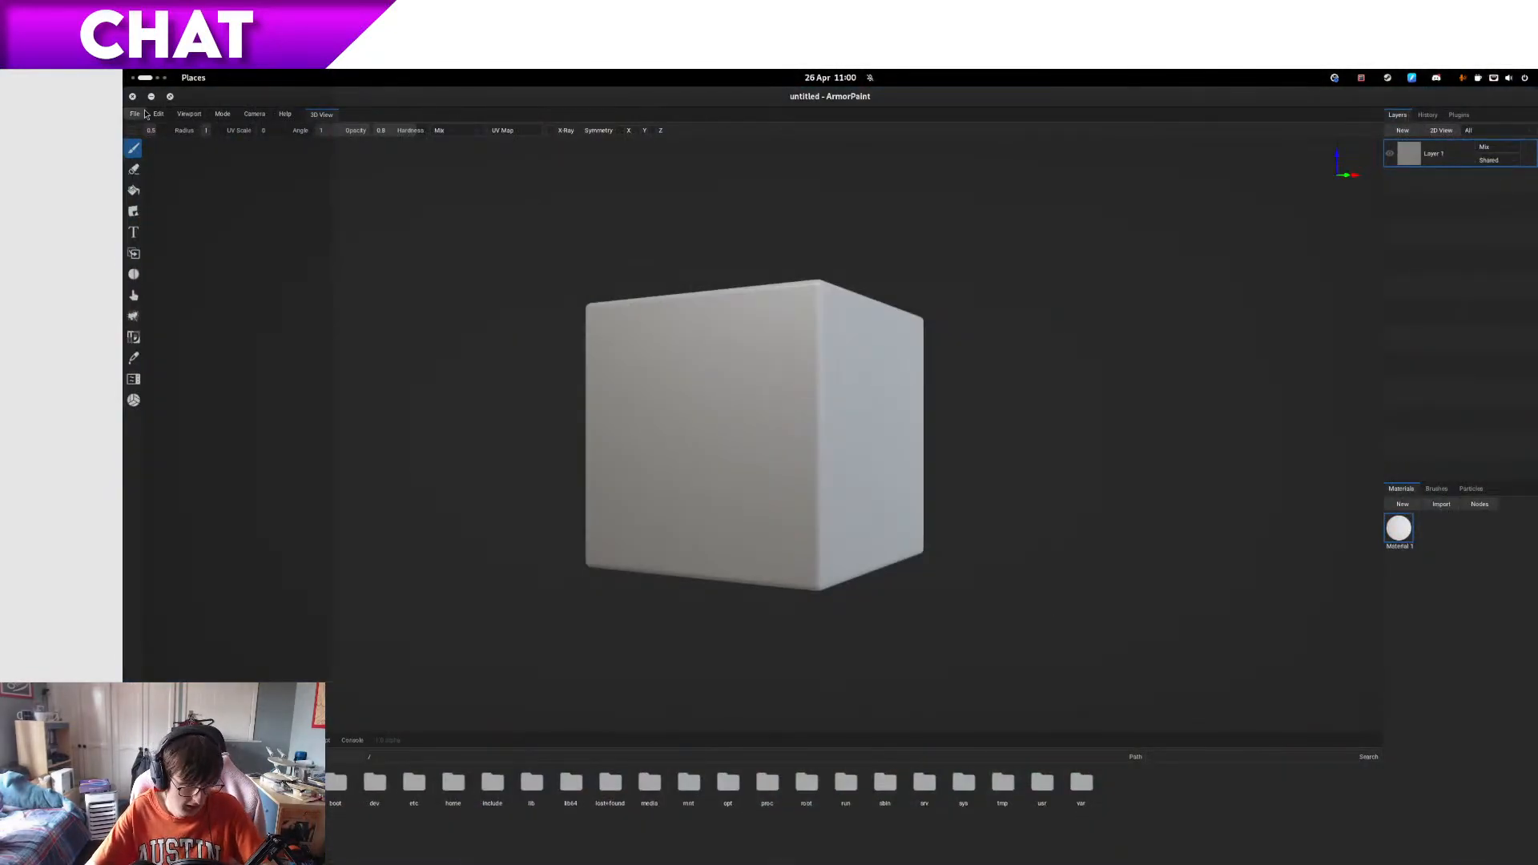
- Reopen ac_unit.arm from the recent projects
left_click(135, 114)
left_click(171, 145)
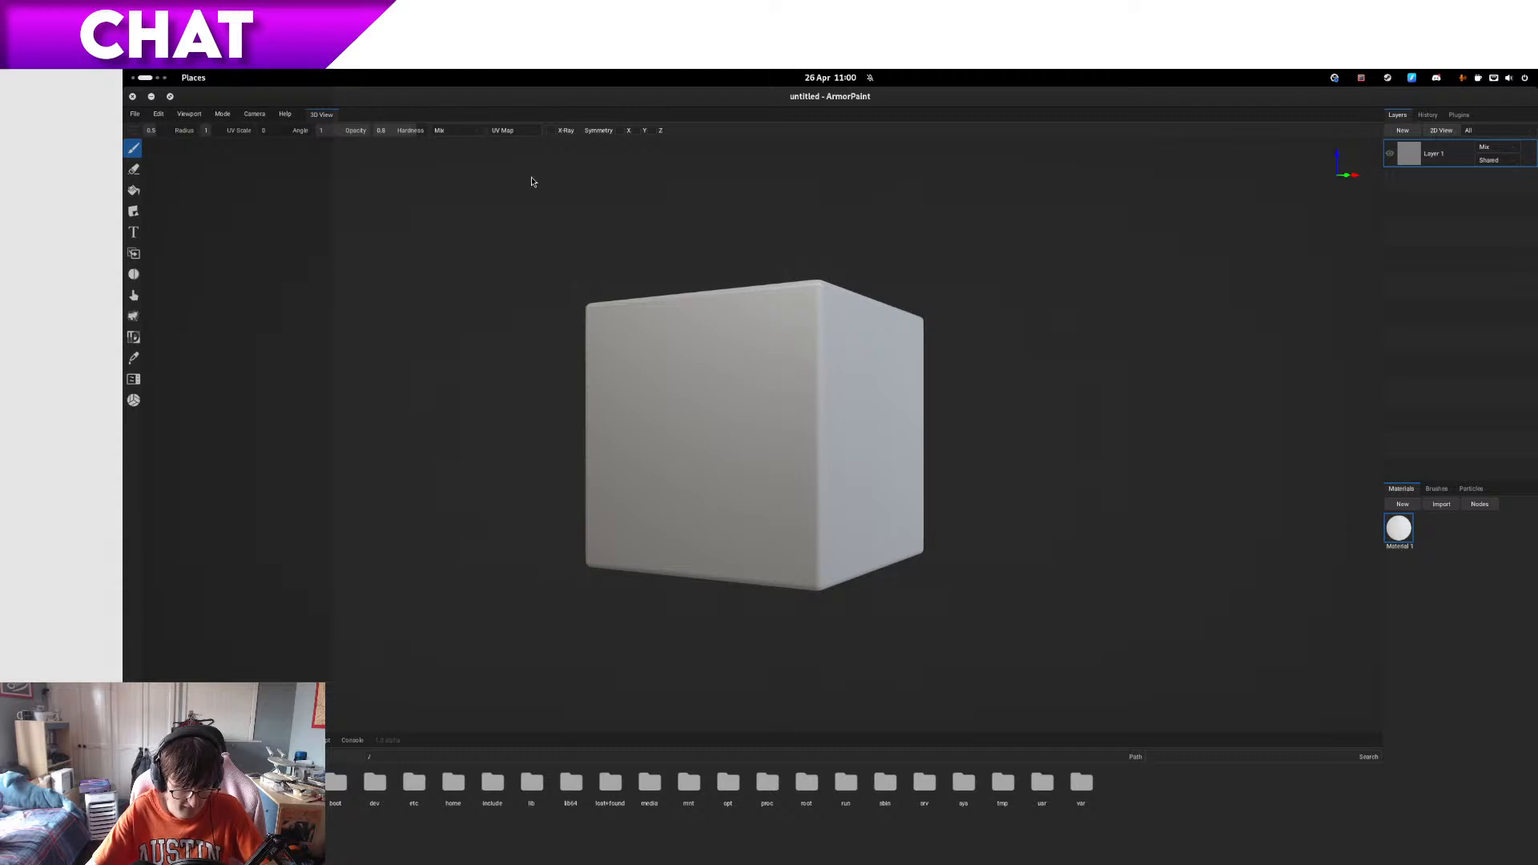
left_click(135, 113)
left_click(168, 161)
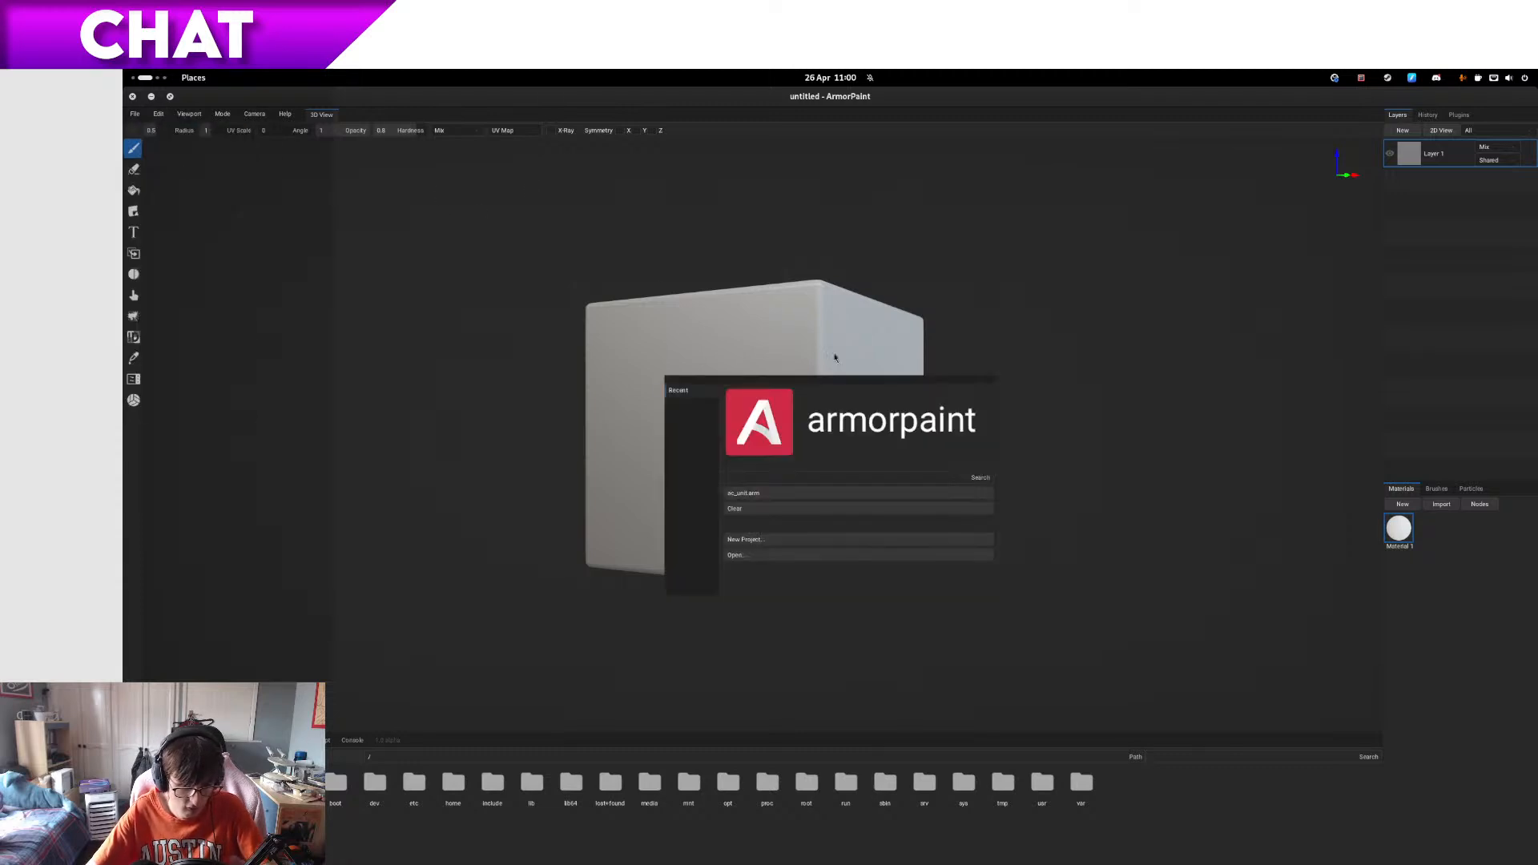
left_click(790, 493)
- Check the ac_unit resources folder in Files, and browse /Volumes/Elements/misc/armorpaint/blender_models/cyberpunk/ac_unit/resources in ArmorPaint's asset browser
key("super")
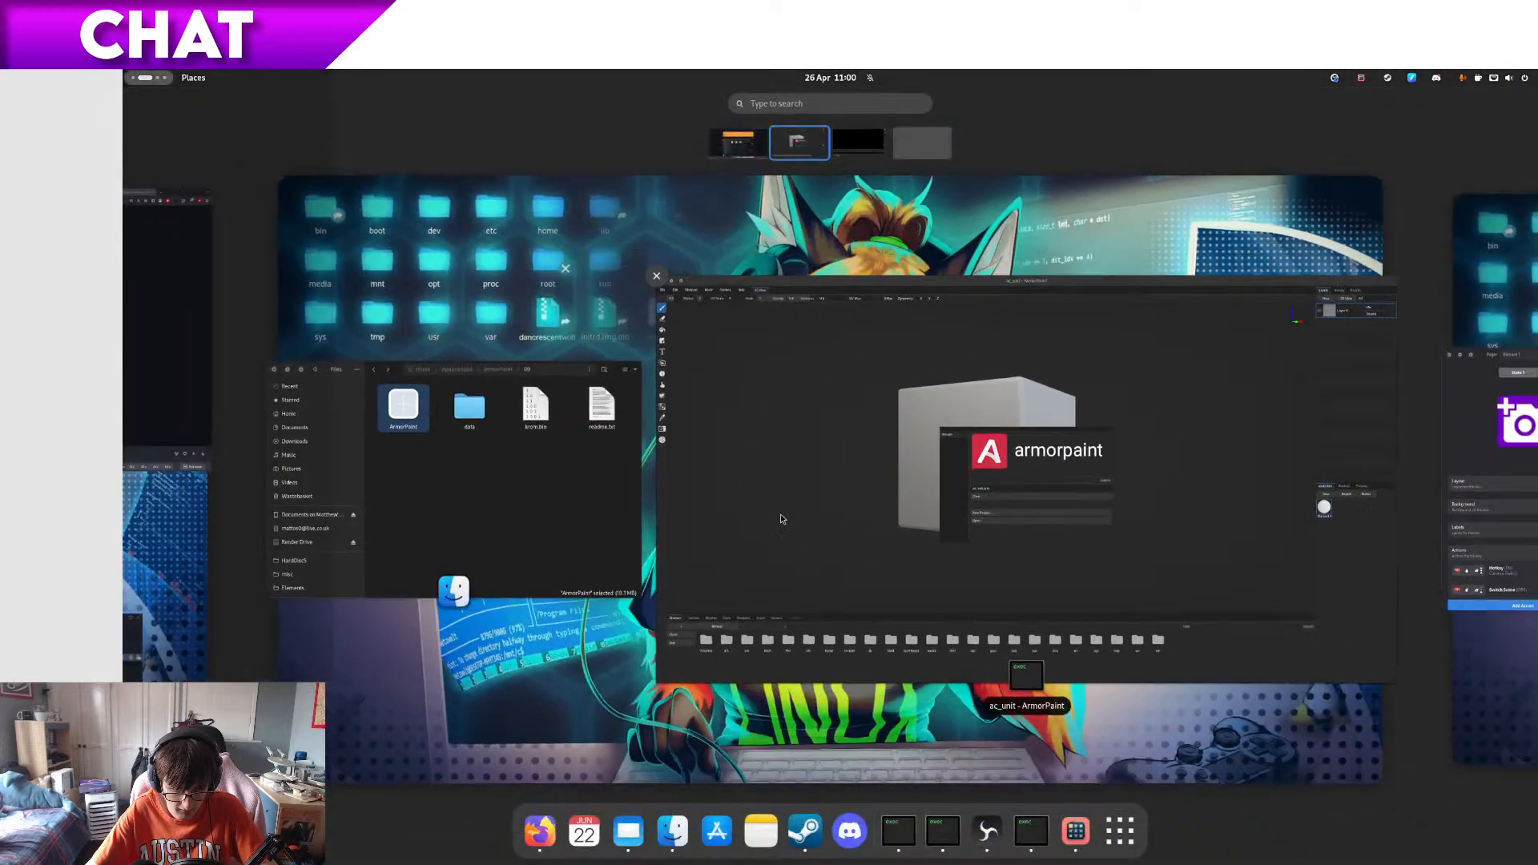
left_click(497, 682)
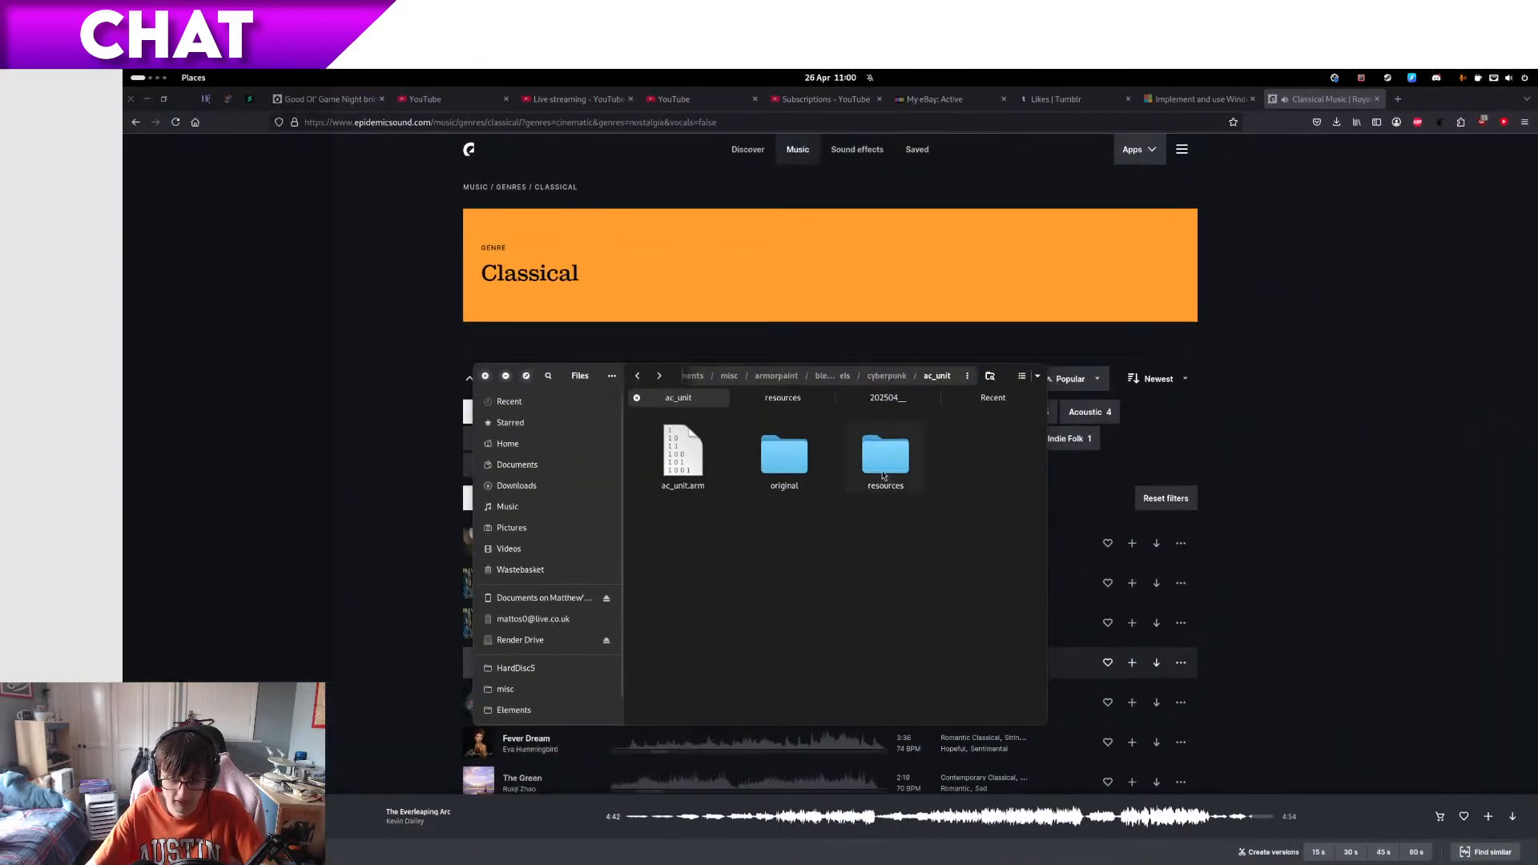
left_click(885, 476)
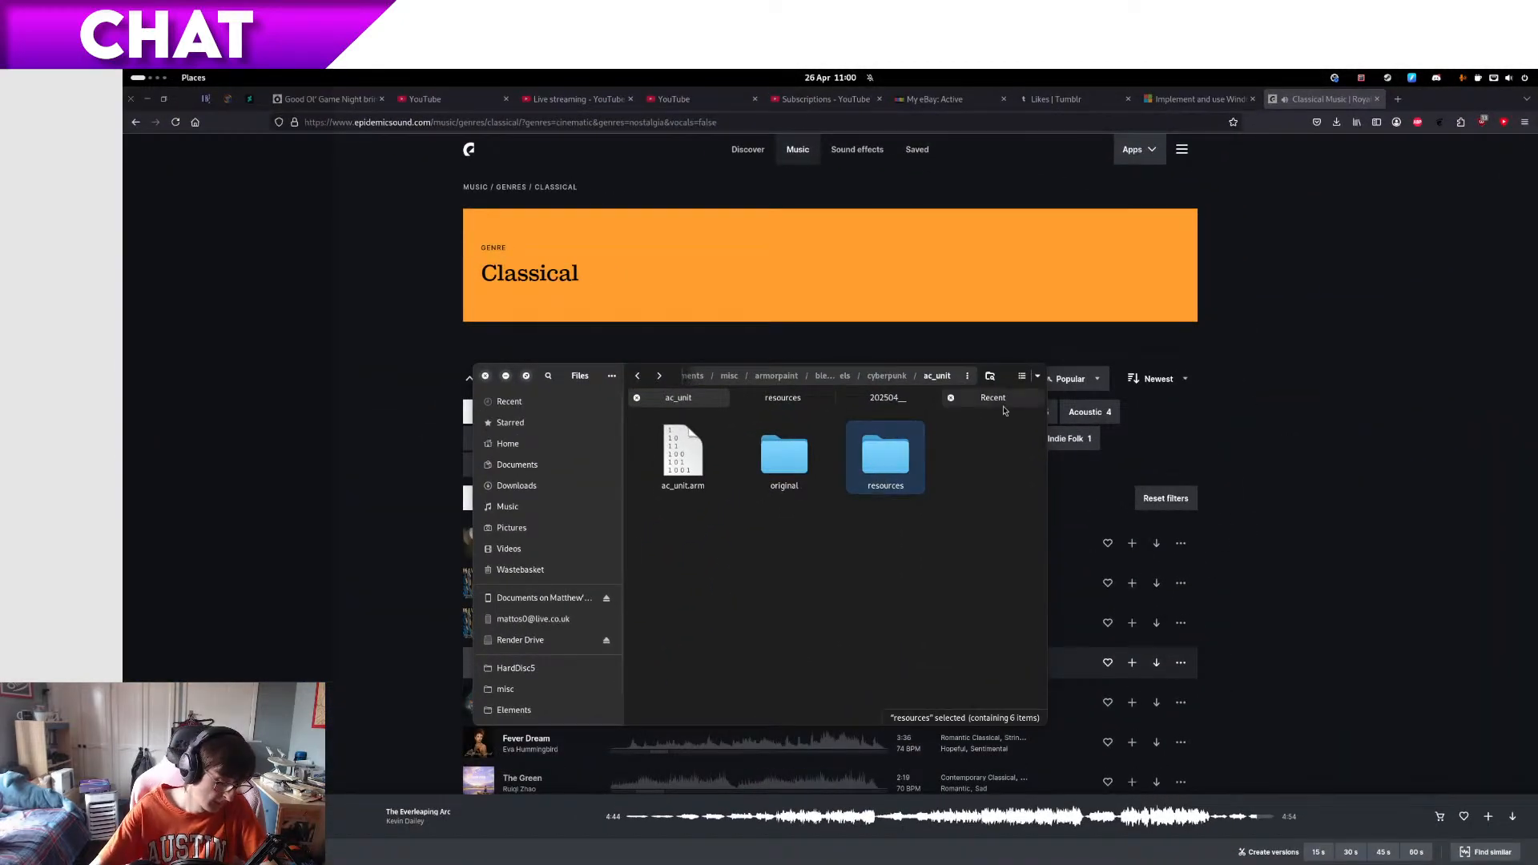
key("alt+Tab")
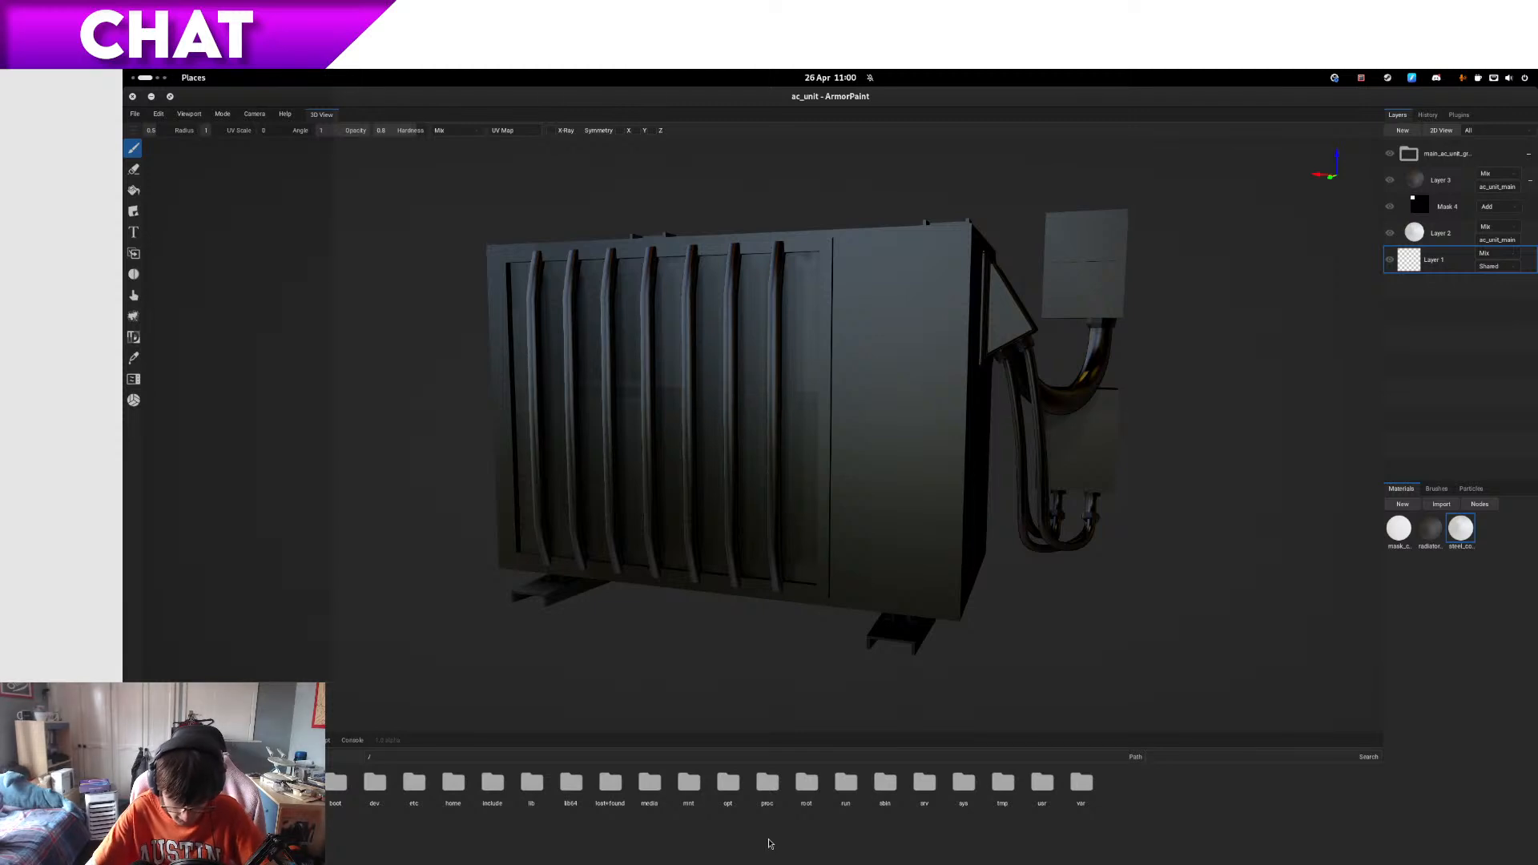
type("/Volumes/Elements/miac/armorpaint/blender_models/cyberpunk/ac_unit/resources")
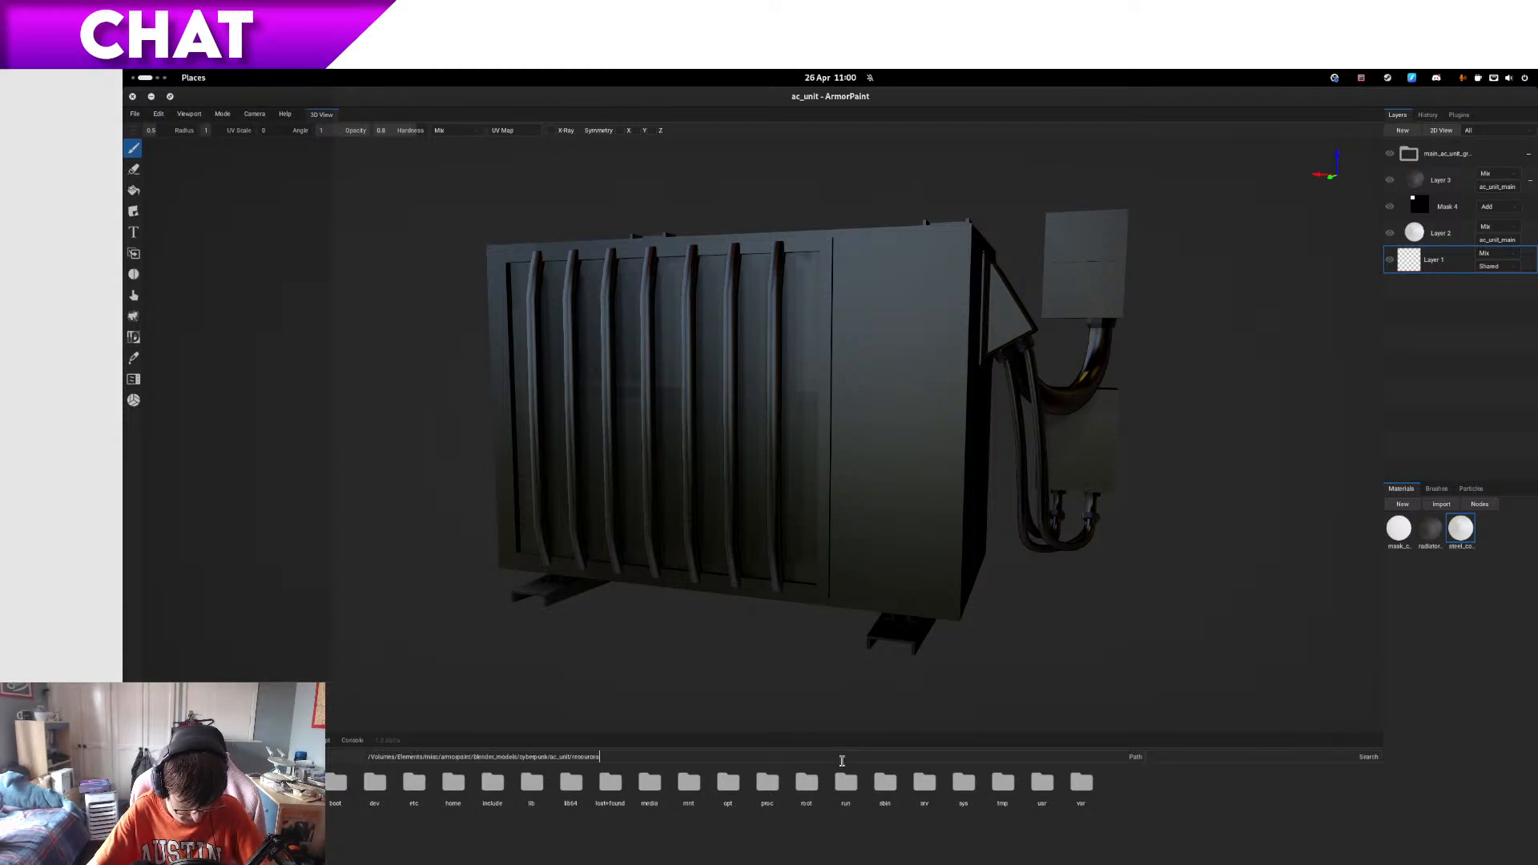
key("Return")
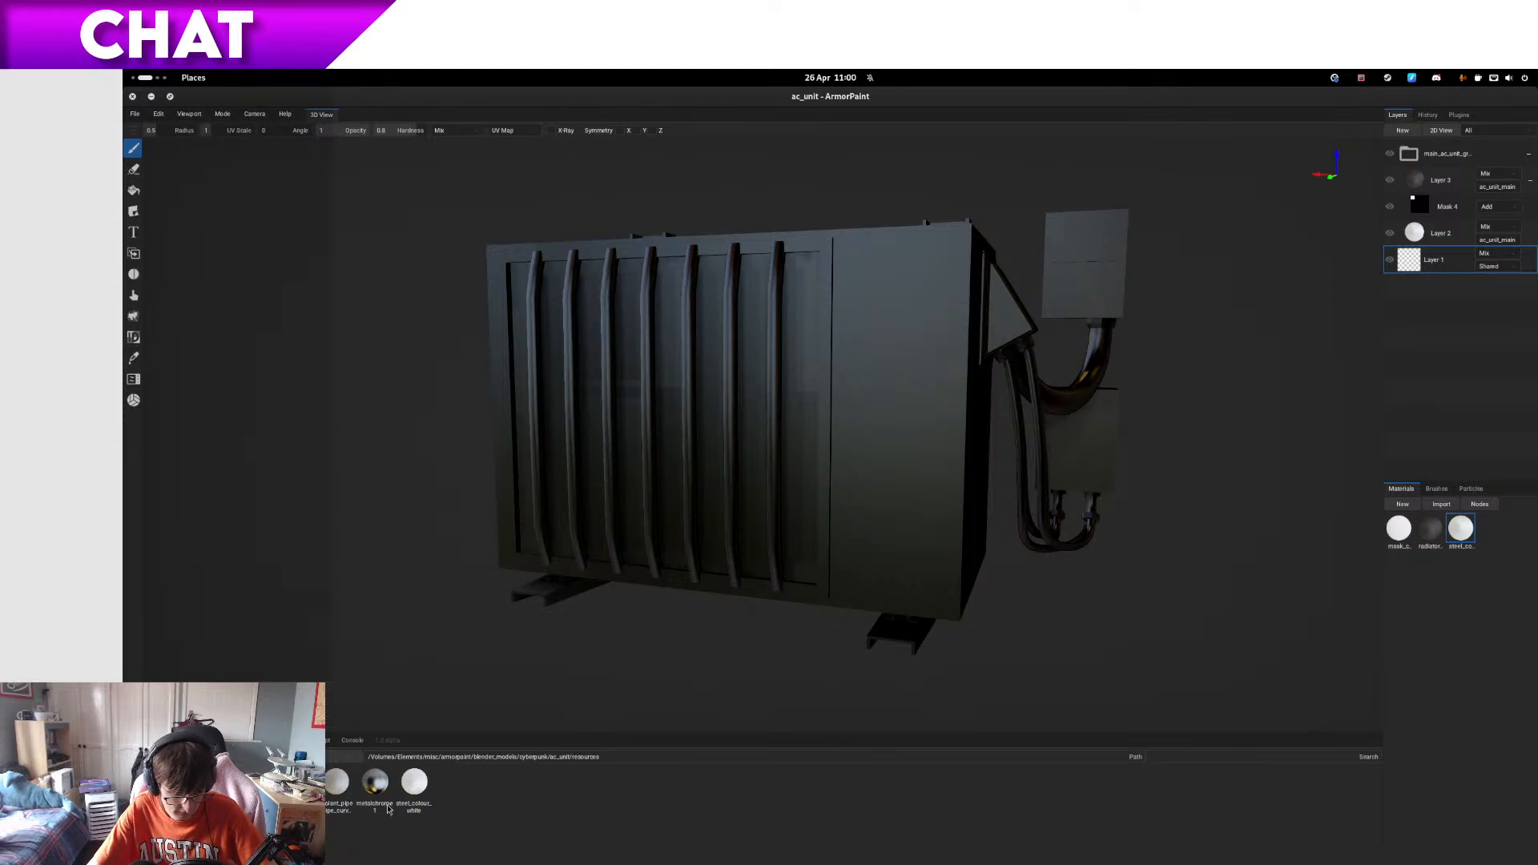
- Add the metal chrome material as a fill layer at the top of the layer stack and restrict it to the ac_unit grille object
left_click_drag(374, 787, 761, 489)
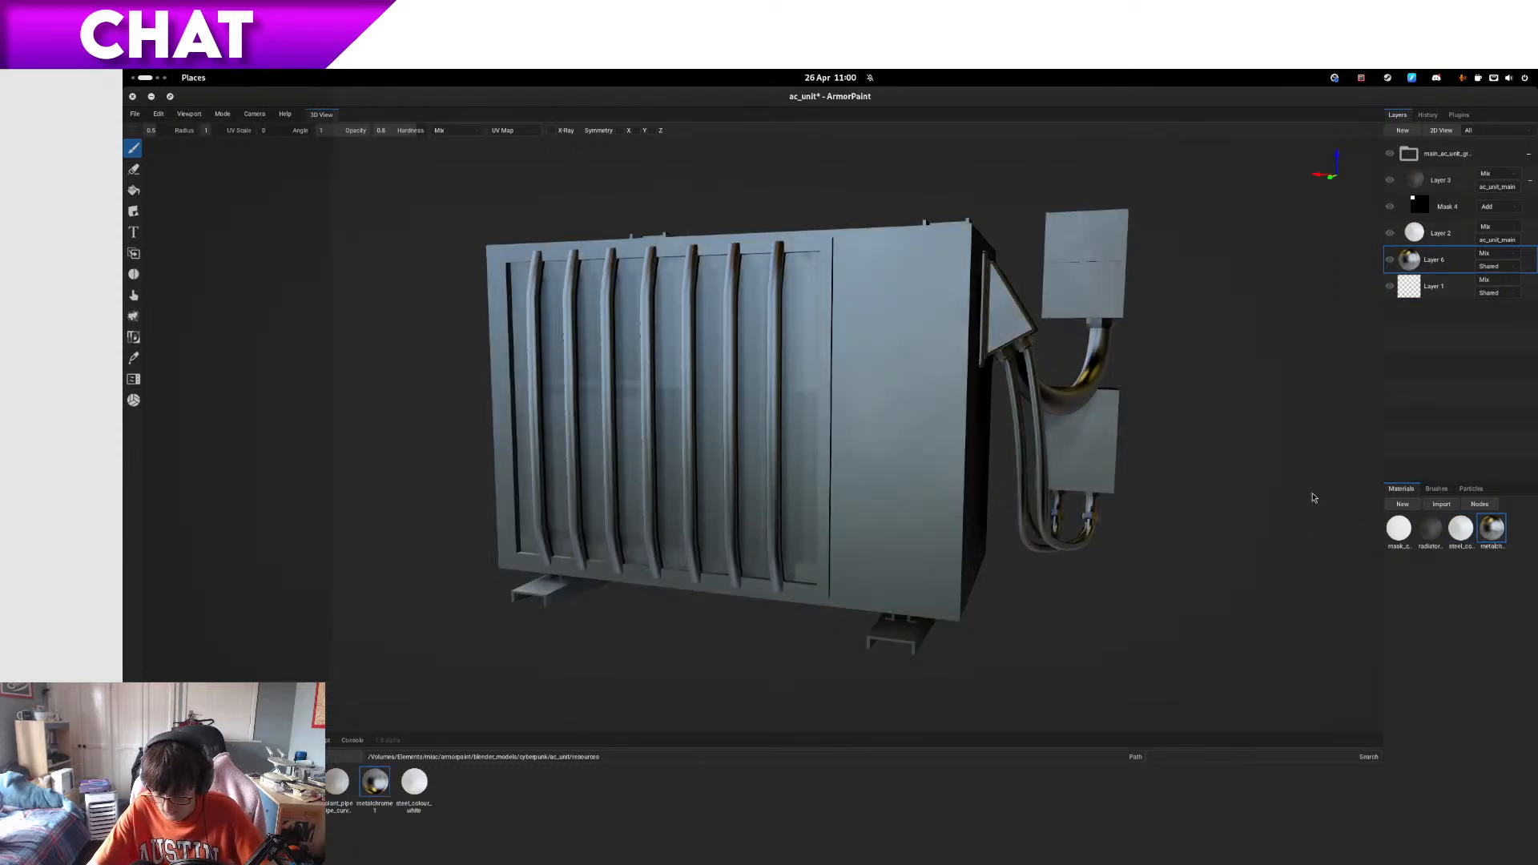
left_click_drag(1429, 246, 1469, 143)
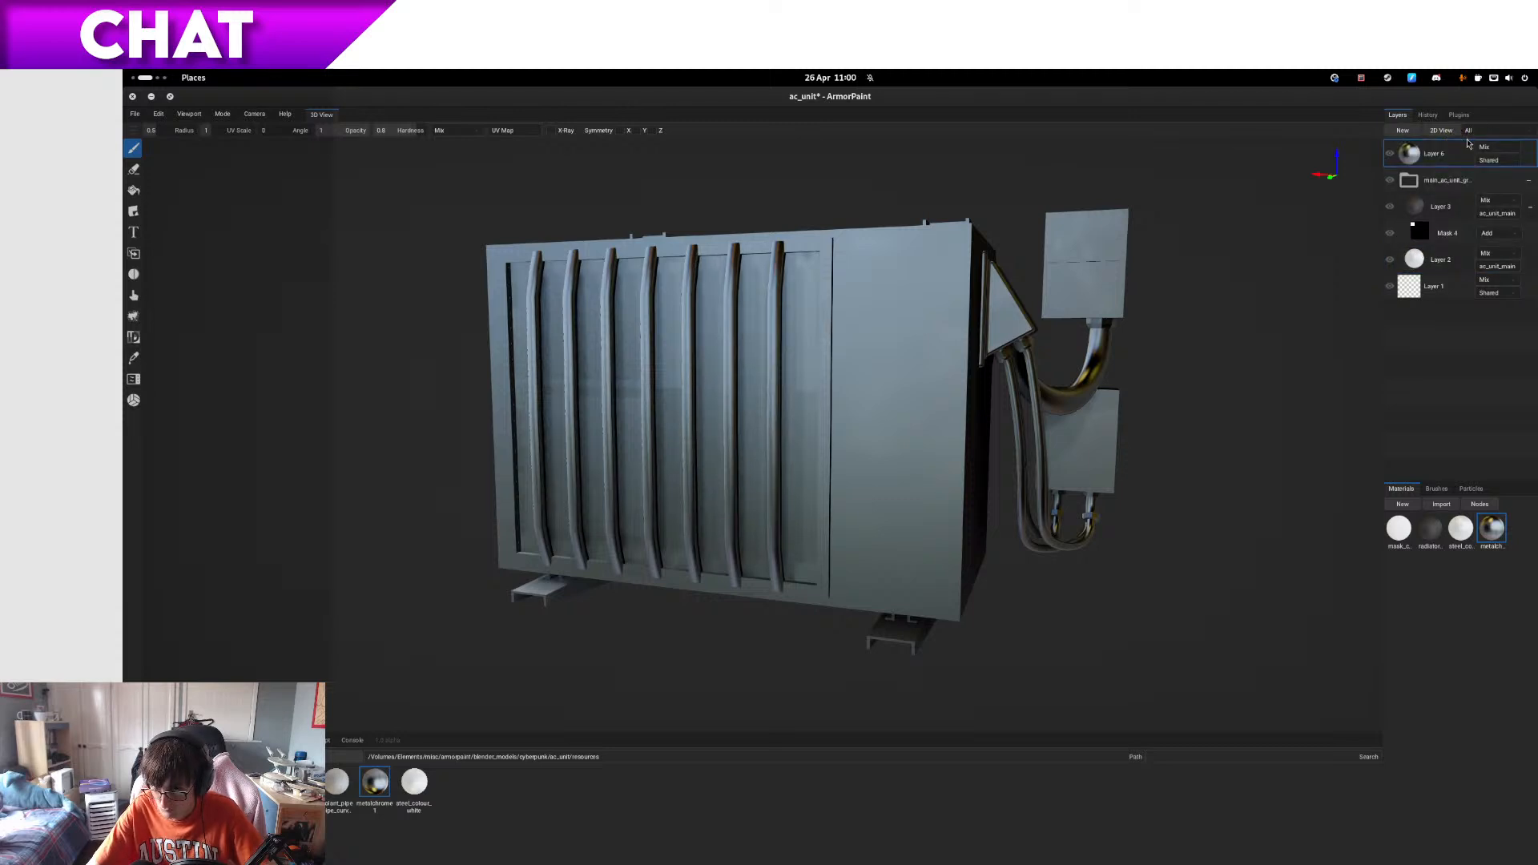
left_click(1507, 164)
left_click(1505, 264)
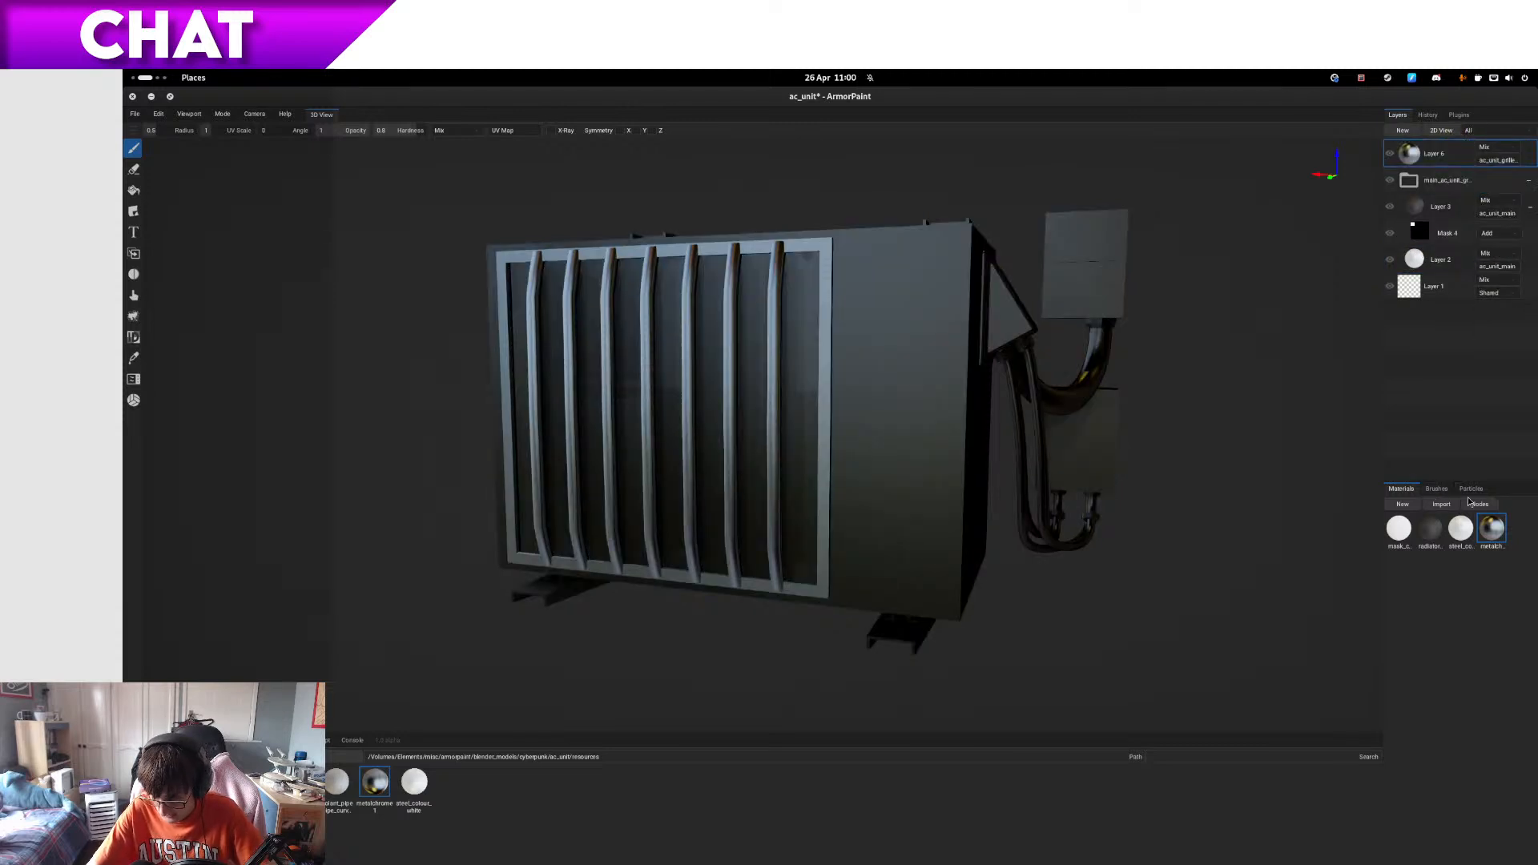
- Open the node graph of the steel_colour_white material and refresh it by starting and abandoning a node link
left_click(1461, 528)
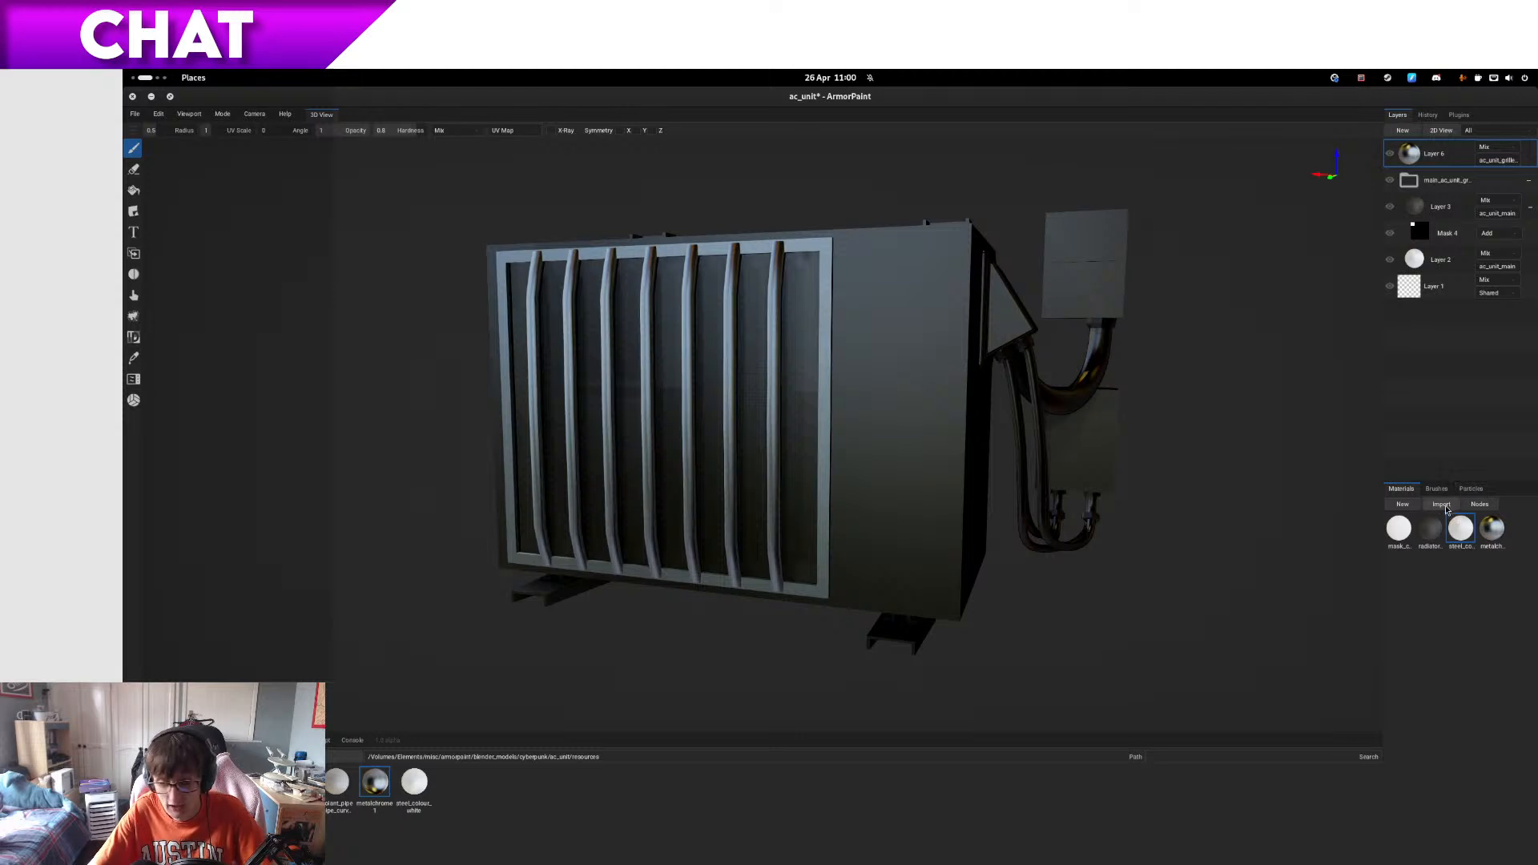
left_click(1480, 504)
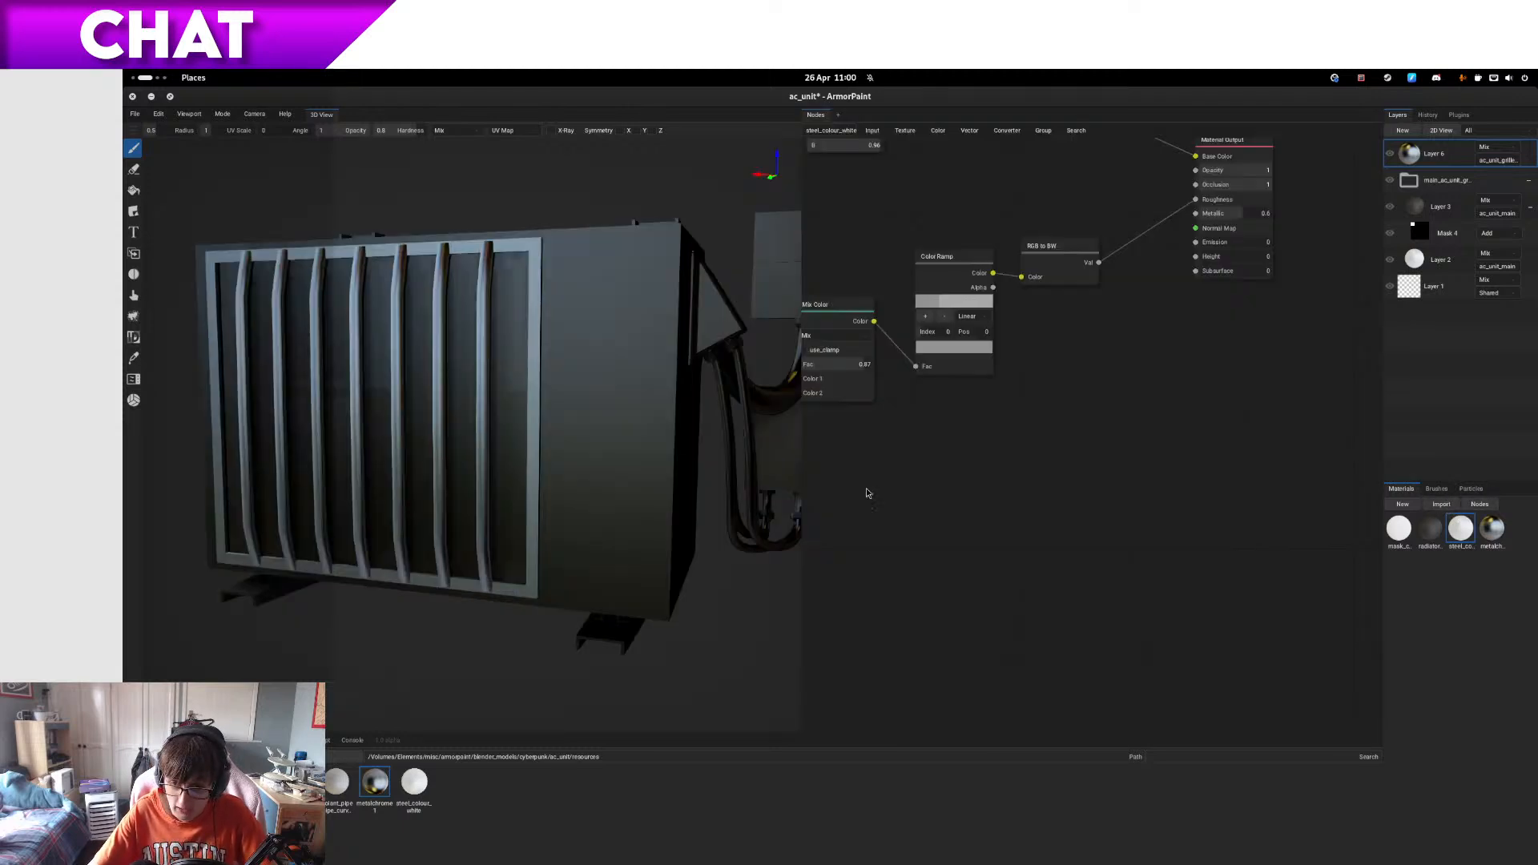
scroll(911, 422, "up", 3)
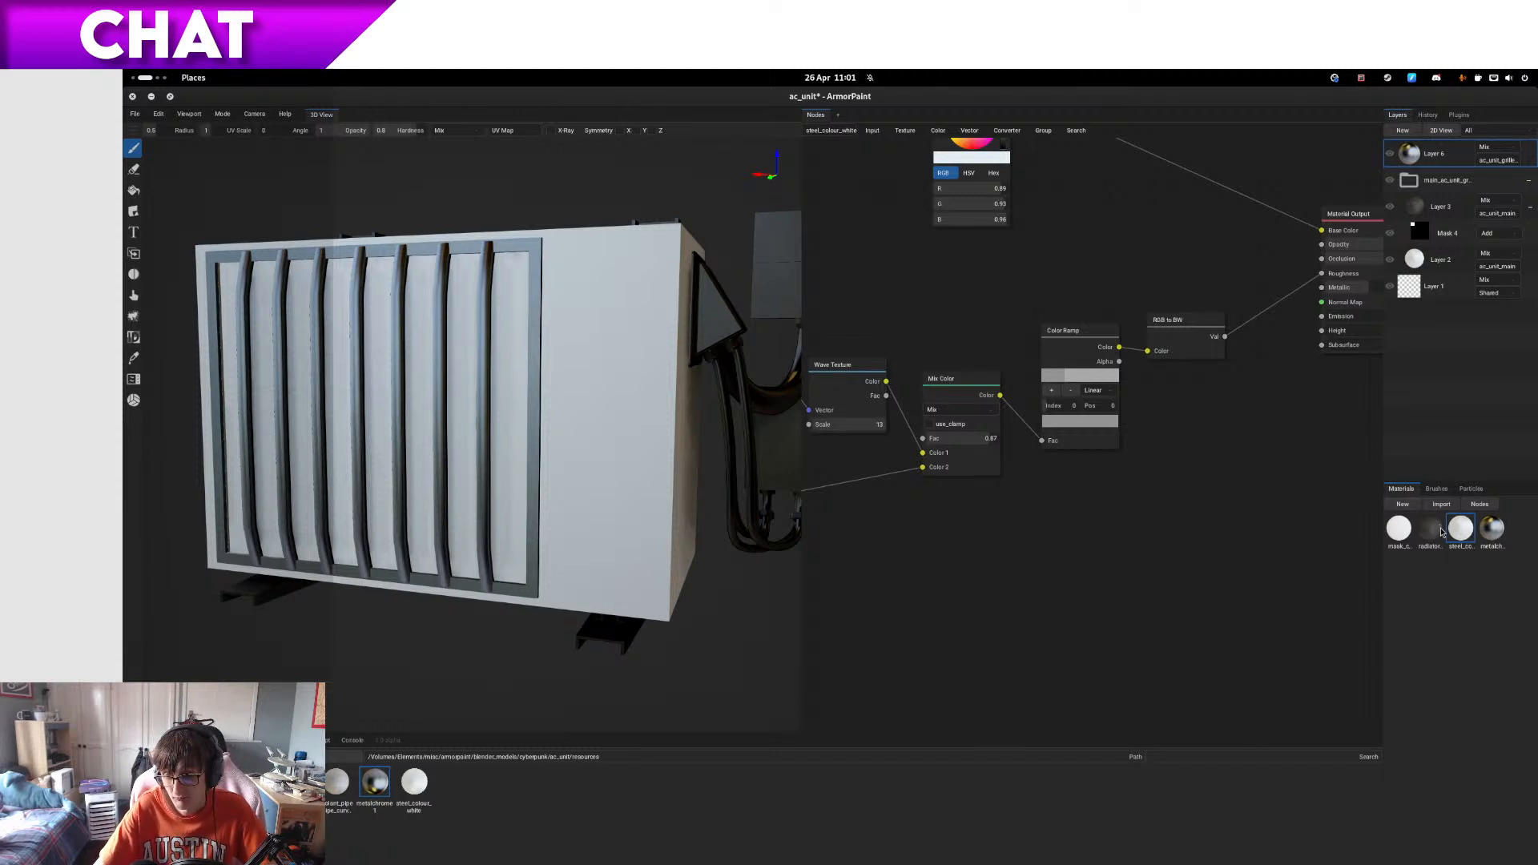
left_click_drag(887, 395, 962, 288)
key("Escape")
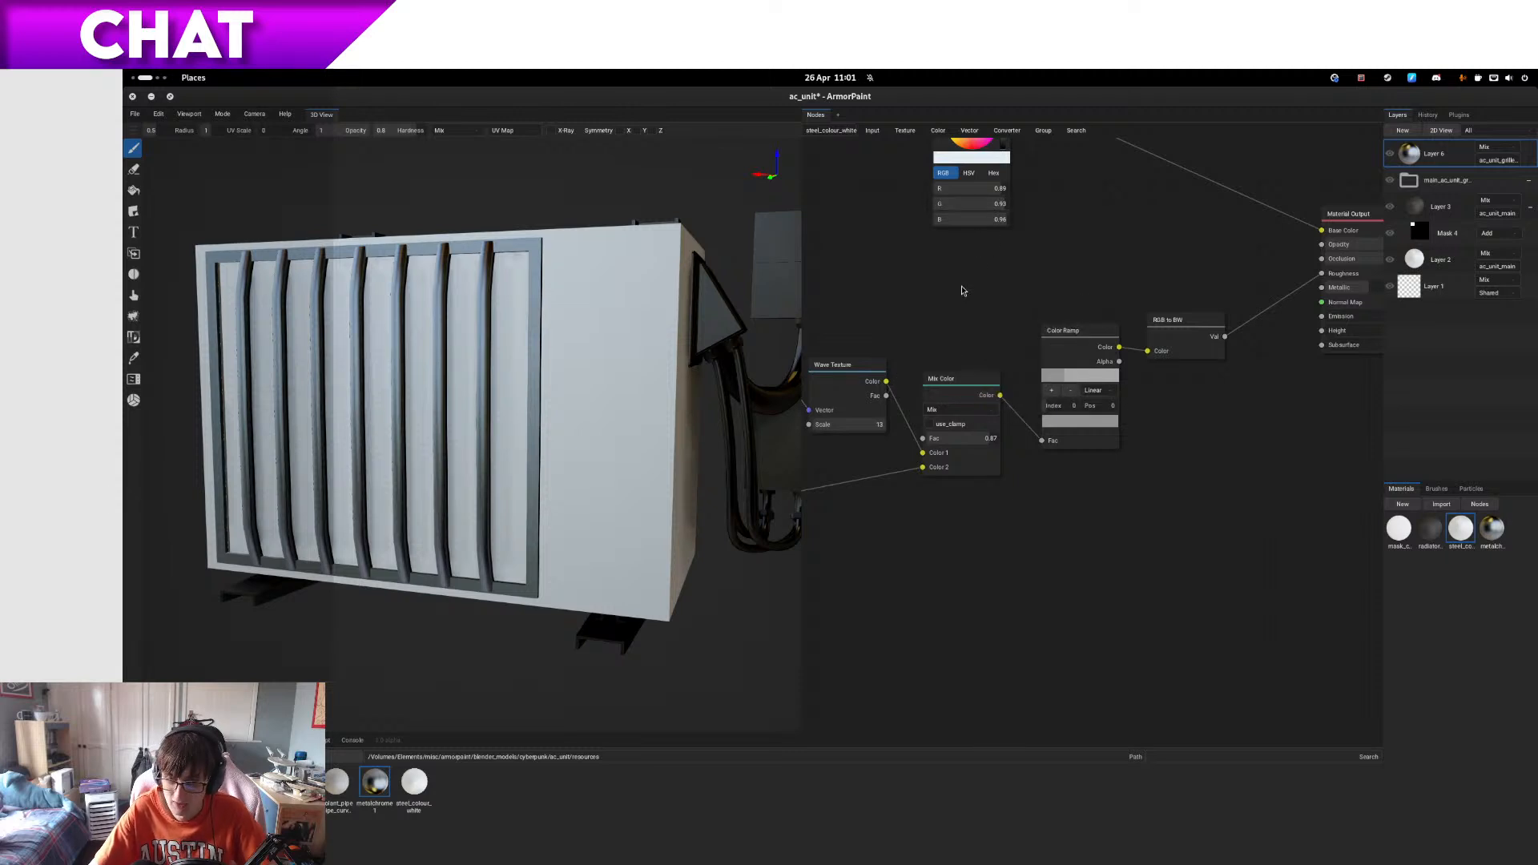
- Refresh the radiator fins material by starting and abandoning a link from a Color Ramp node
left_click(1424, 538)
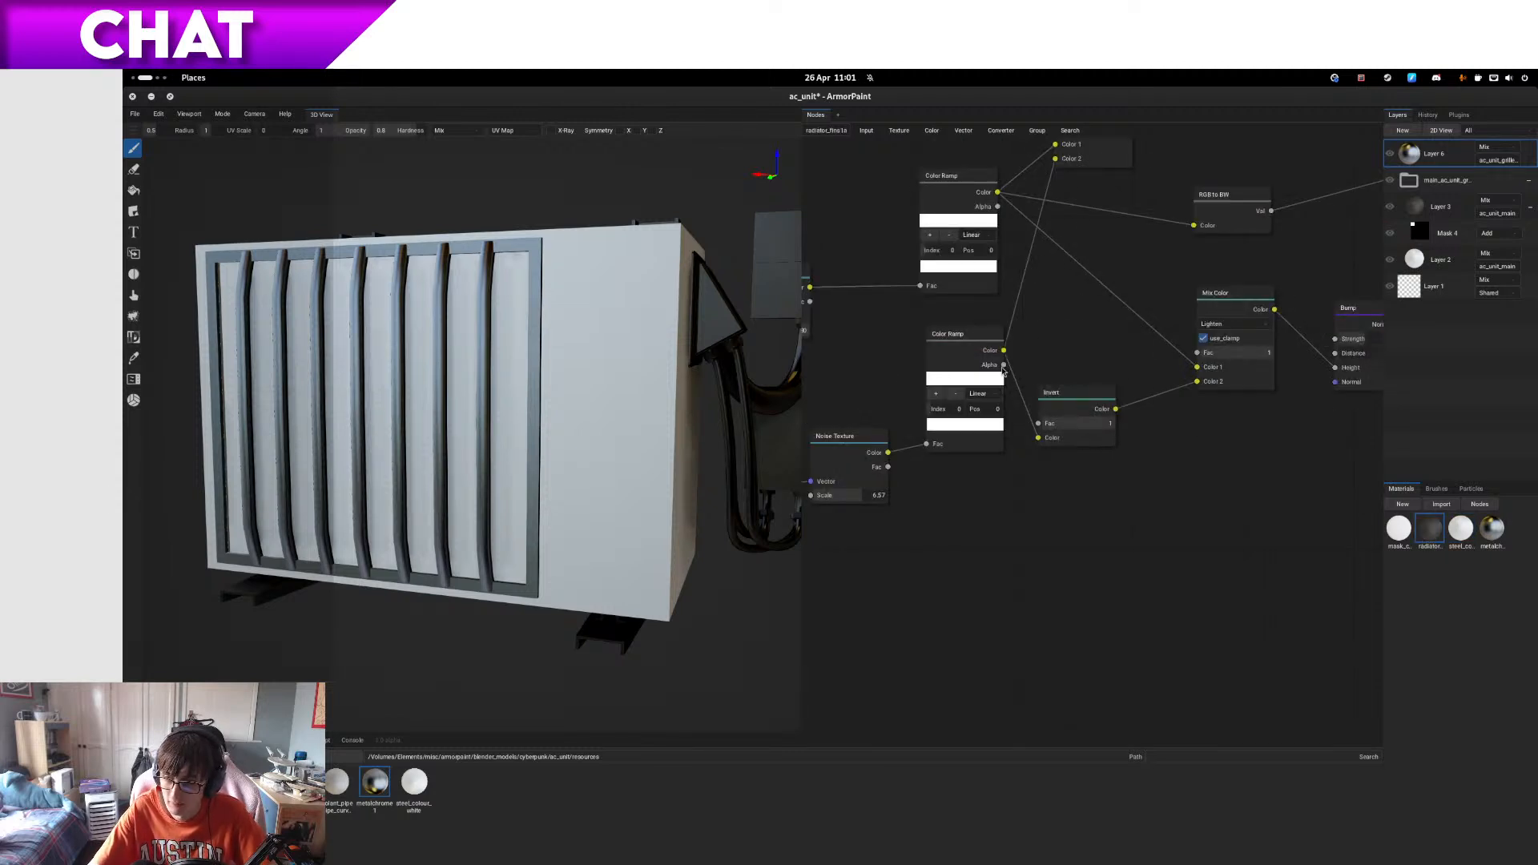
left_click_drag(1004, 365, 1056, 330)
key("Escape")
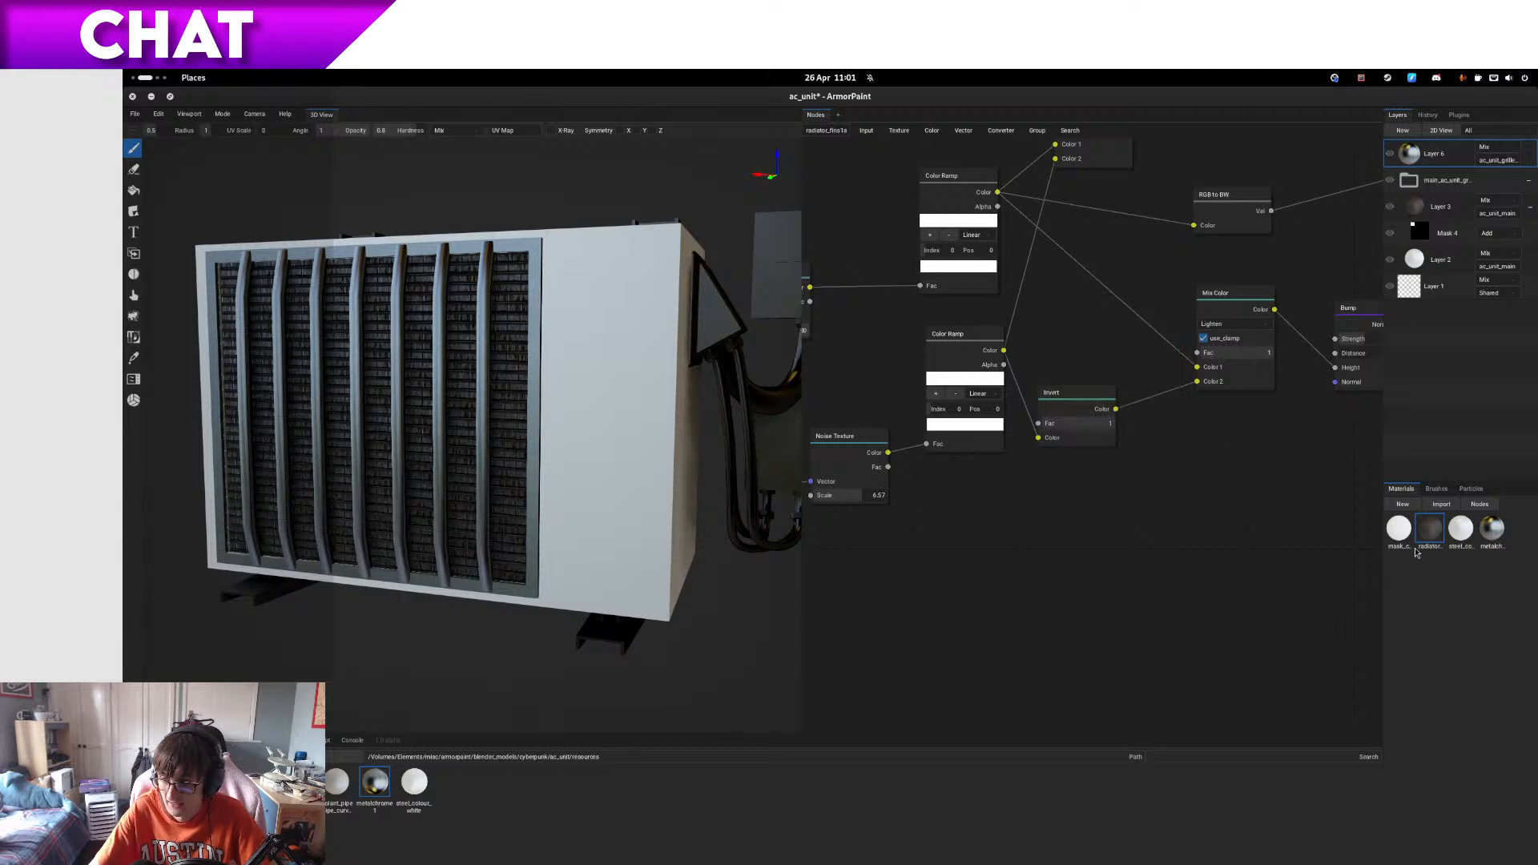
- Refresh the white mask colour material with an abandoned link at its Material Output node, and close the node editor
left_click(1411, 533)
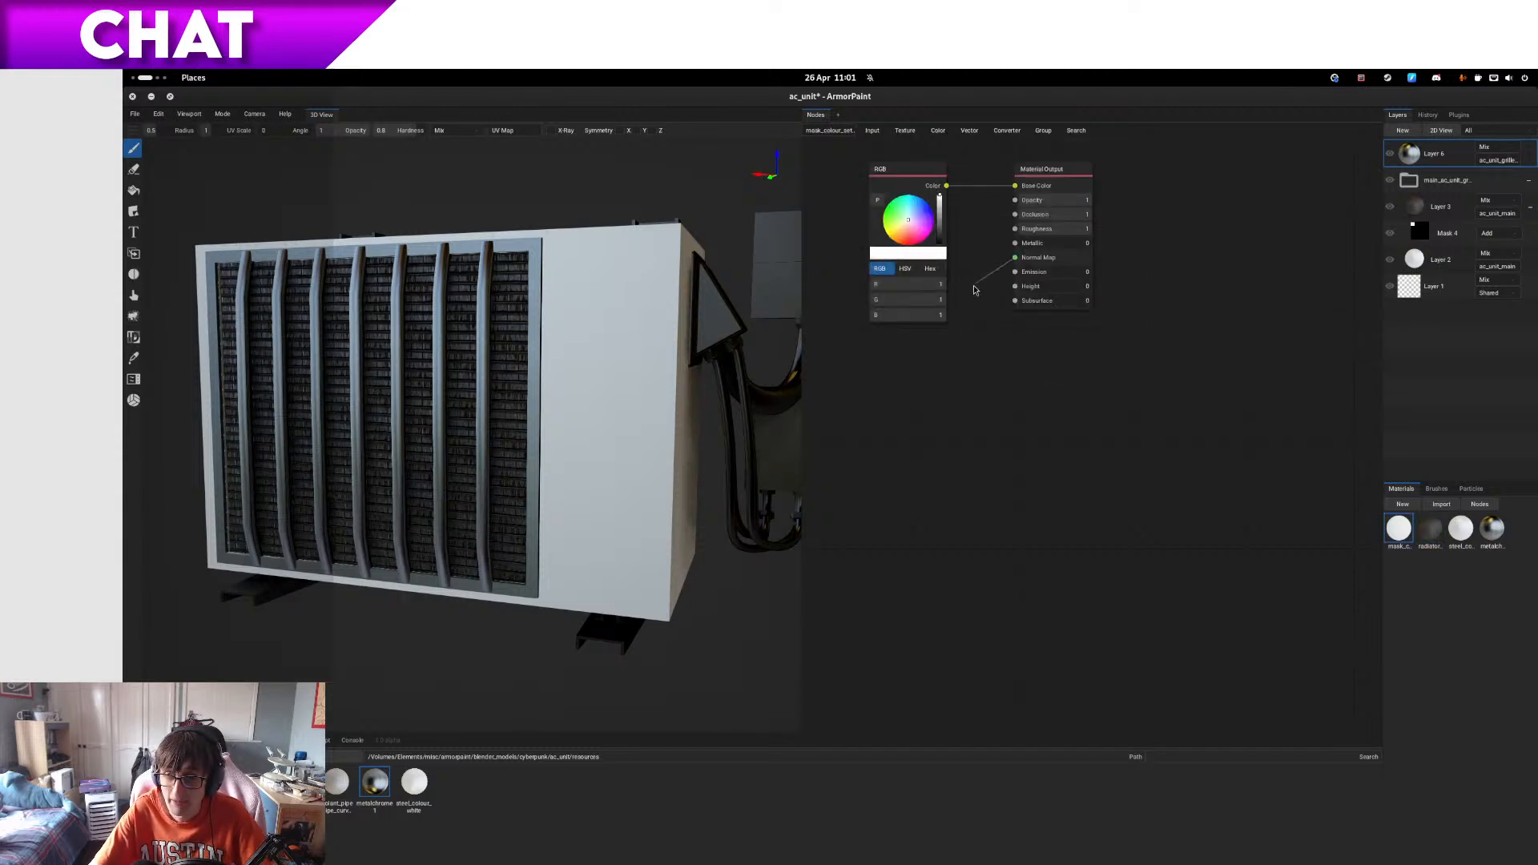
left_click_drag(976, 288, 976, 288)
key("Escape")
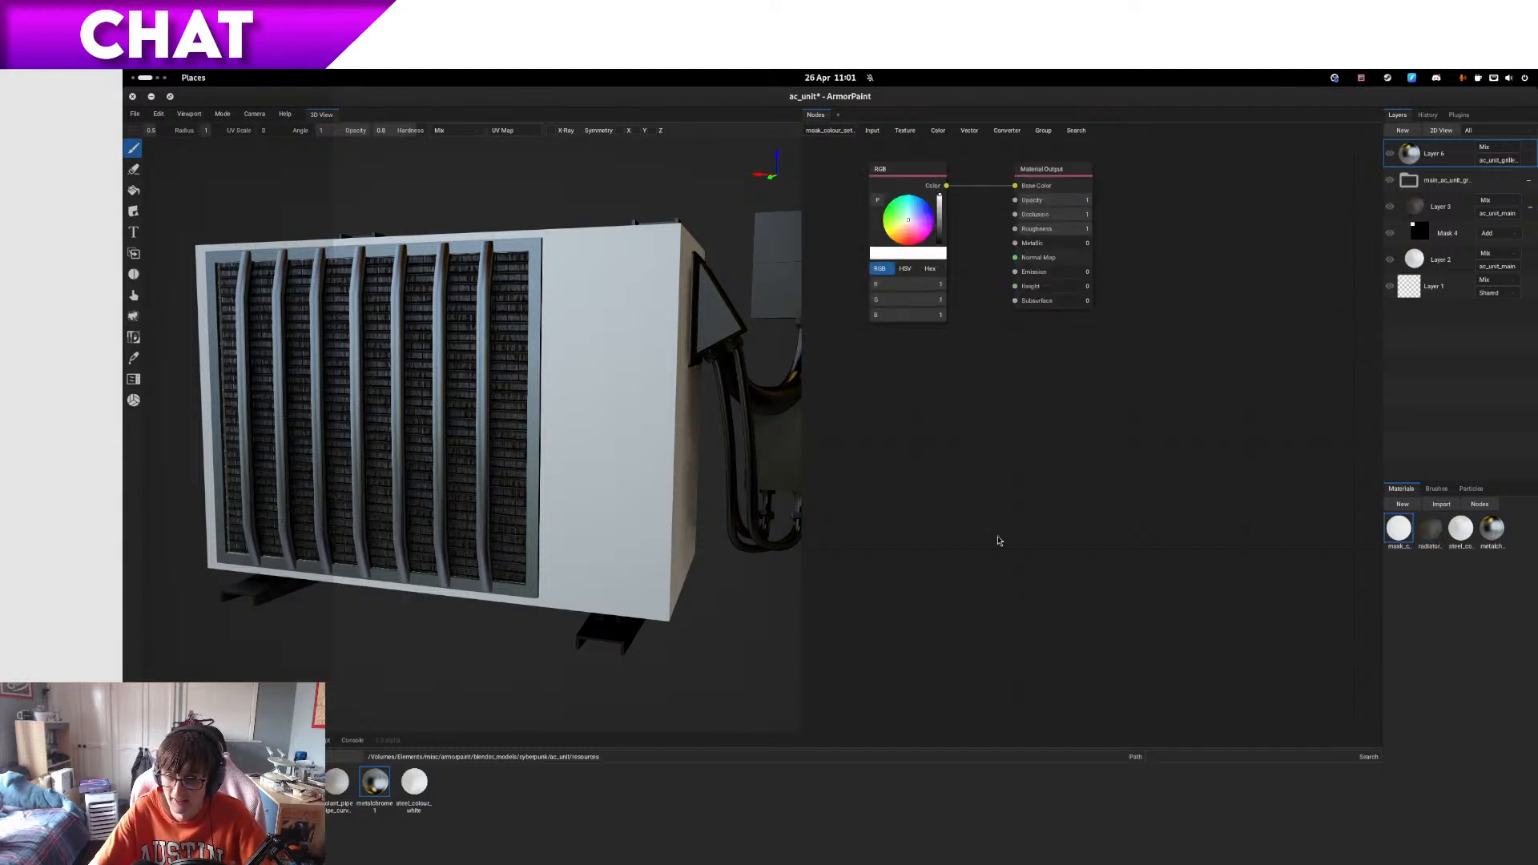
left_click(1480, 509)
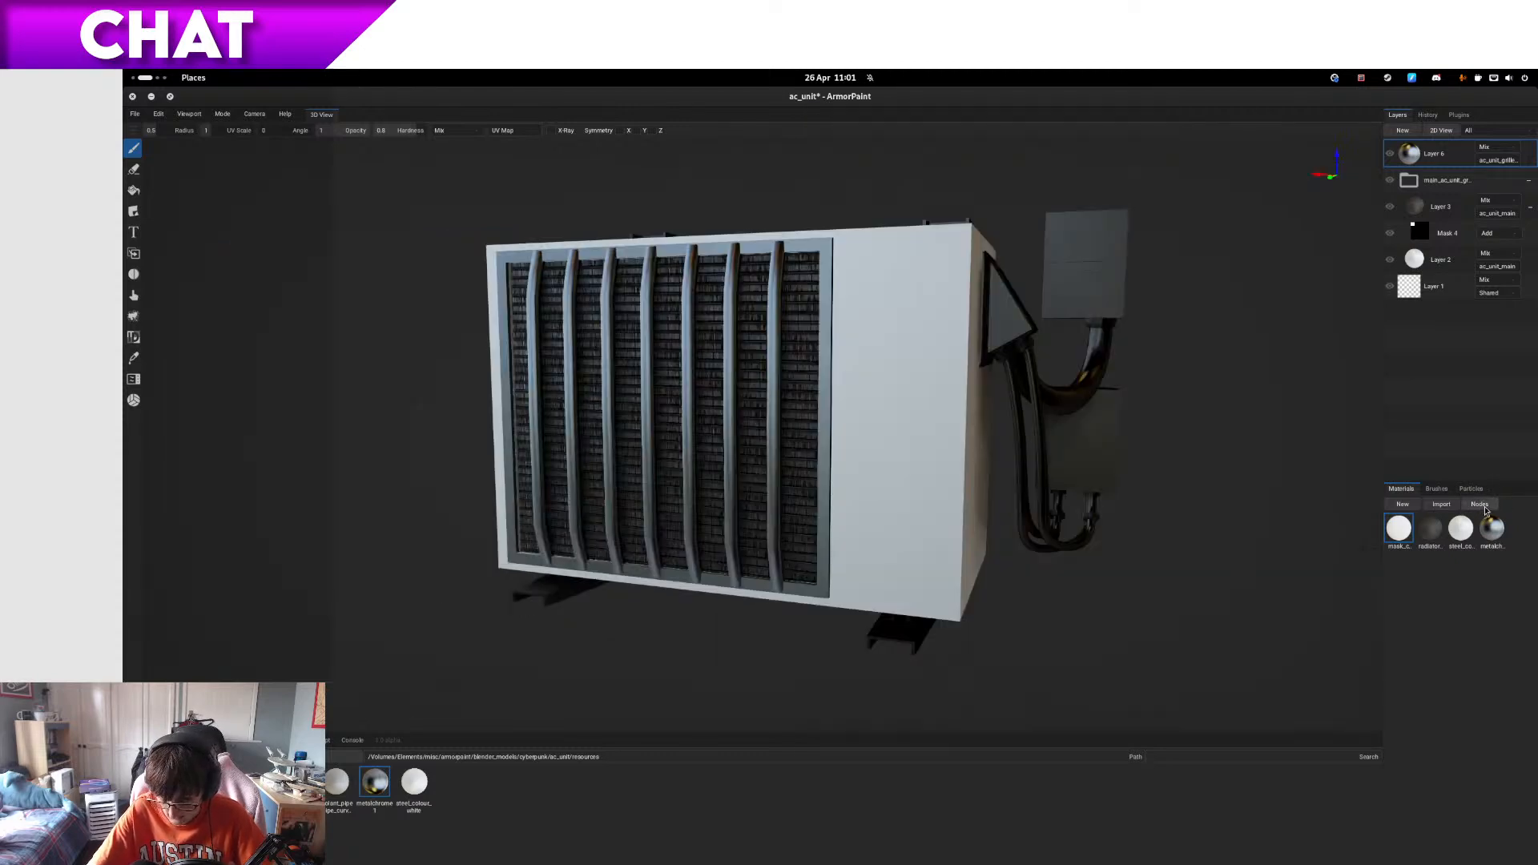
- Switch to Files and copy the folder path stored in resource_location.txt in the armorpaint resources folder
key("ctrl+alt+Left")
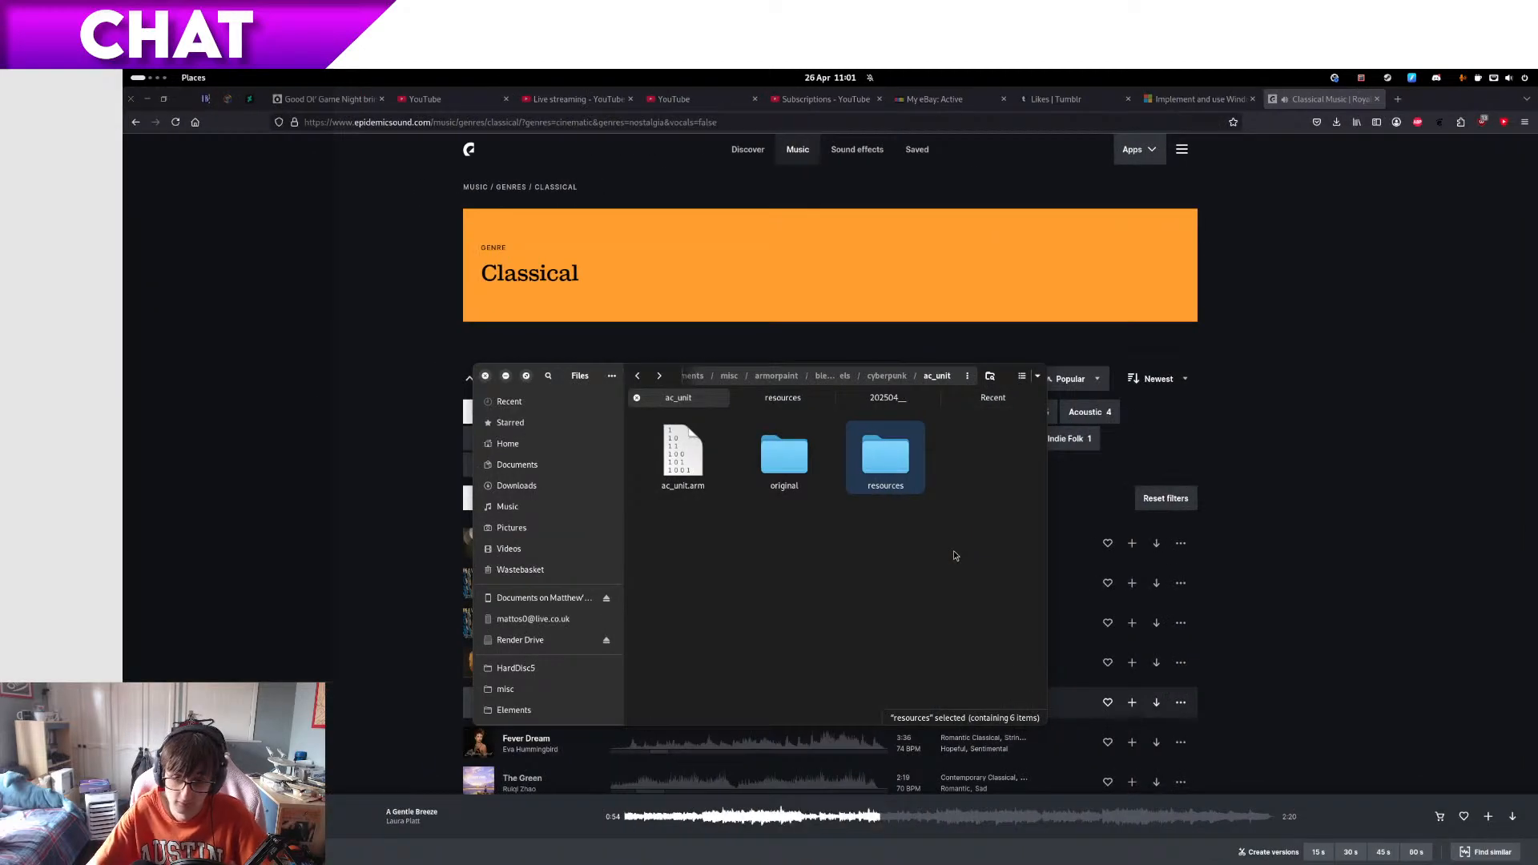
left_click(783, 397)
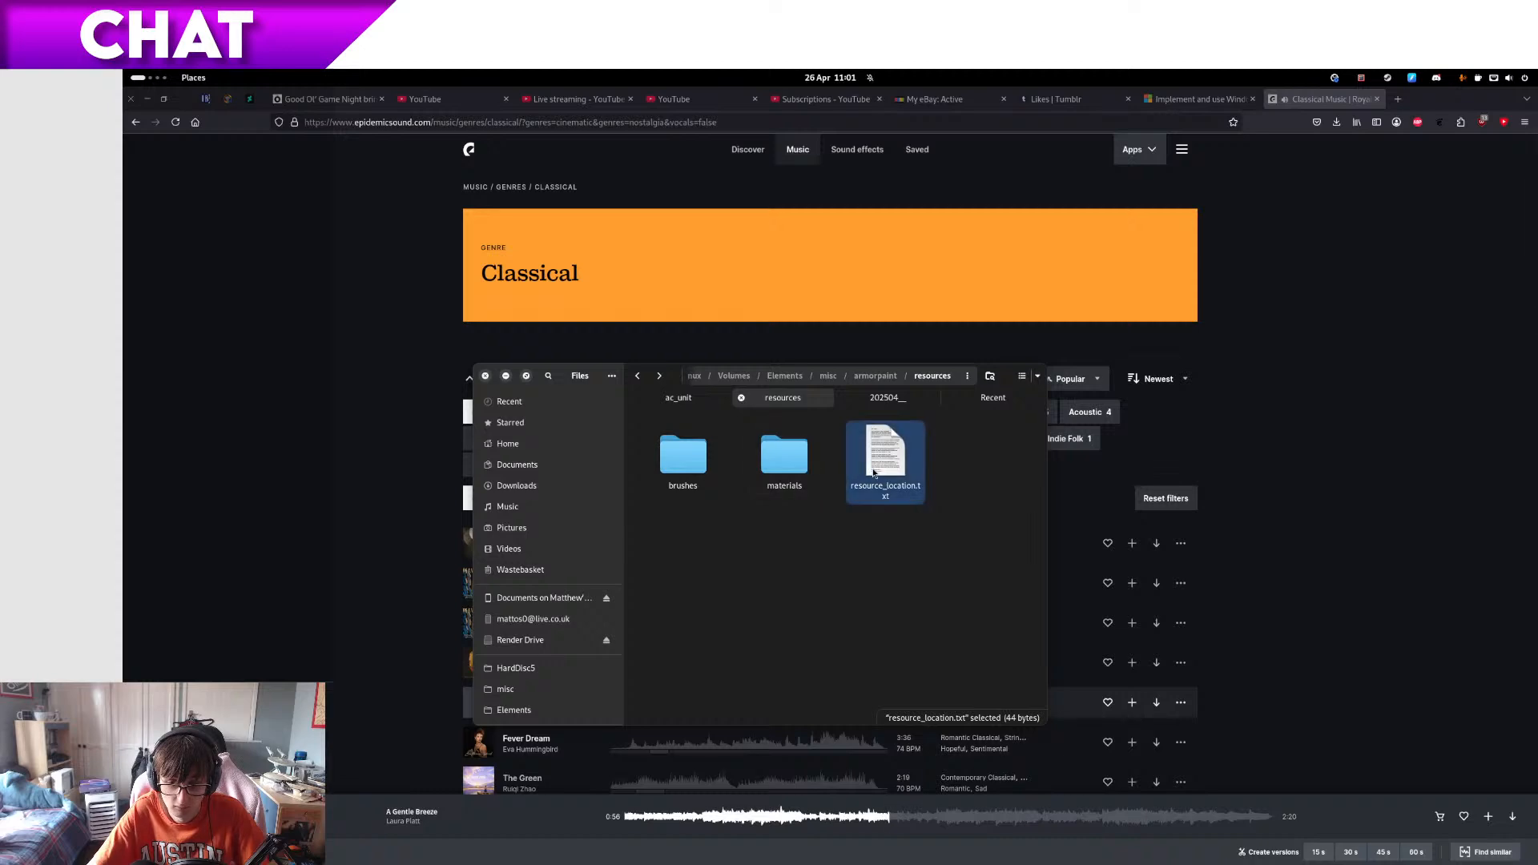
key("space")
key("ctrl+a")
key("ctrl+c")
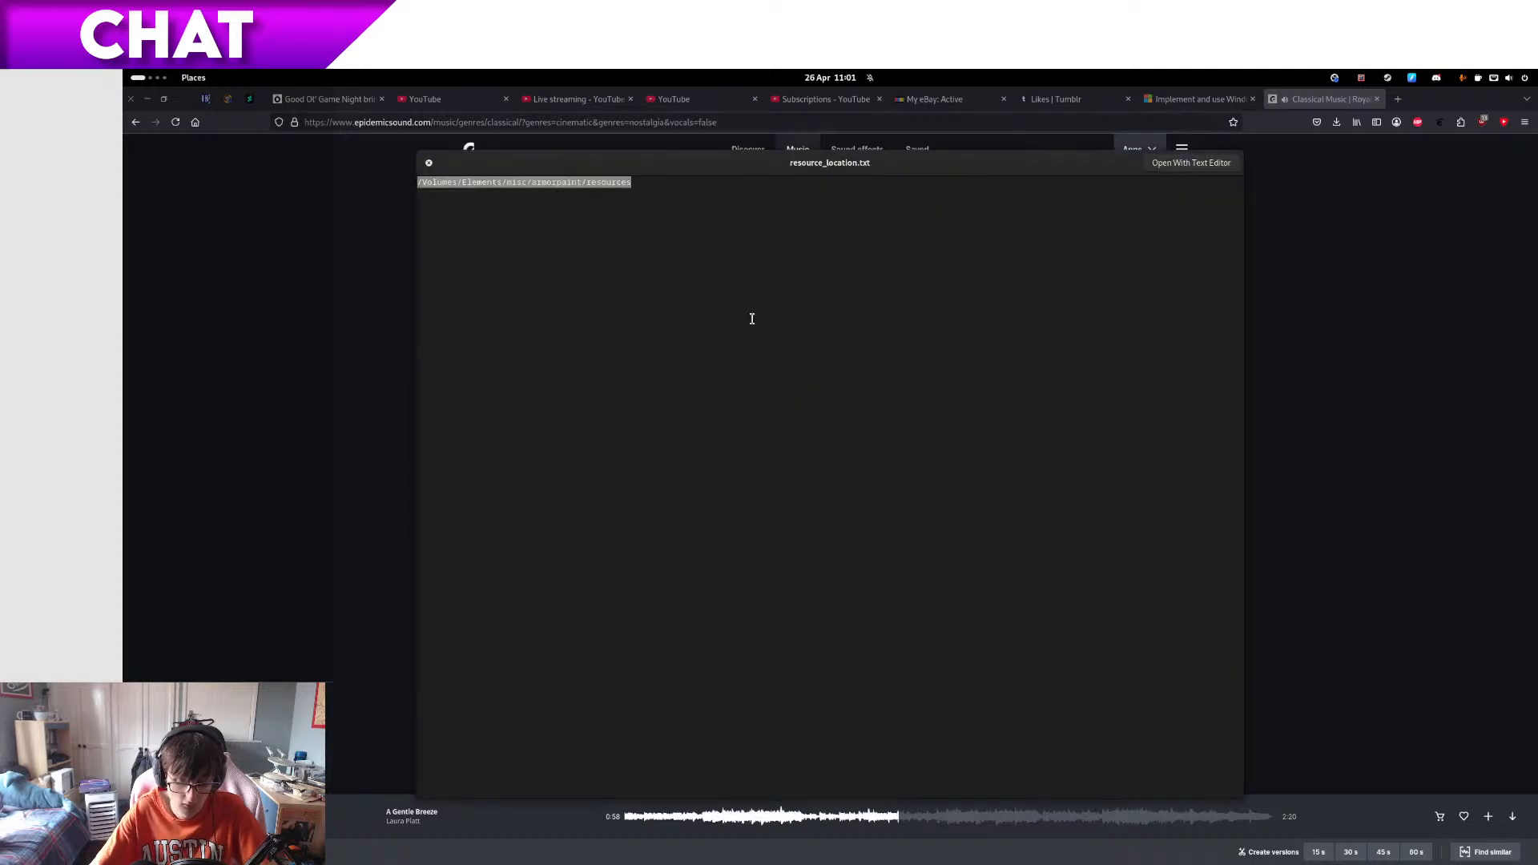
- Return to ArmorPaint and browse the assets to /Volumes/Elements/misc/armorpaint/resources/materials/metal
key("ctrl+alt+Right")
left_click(580, 757)
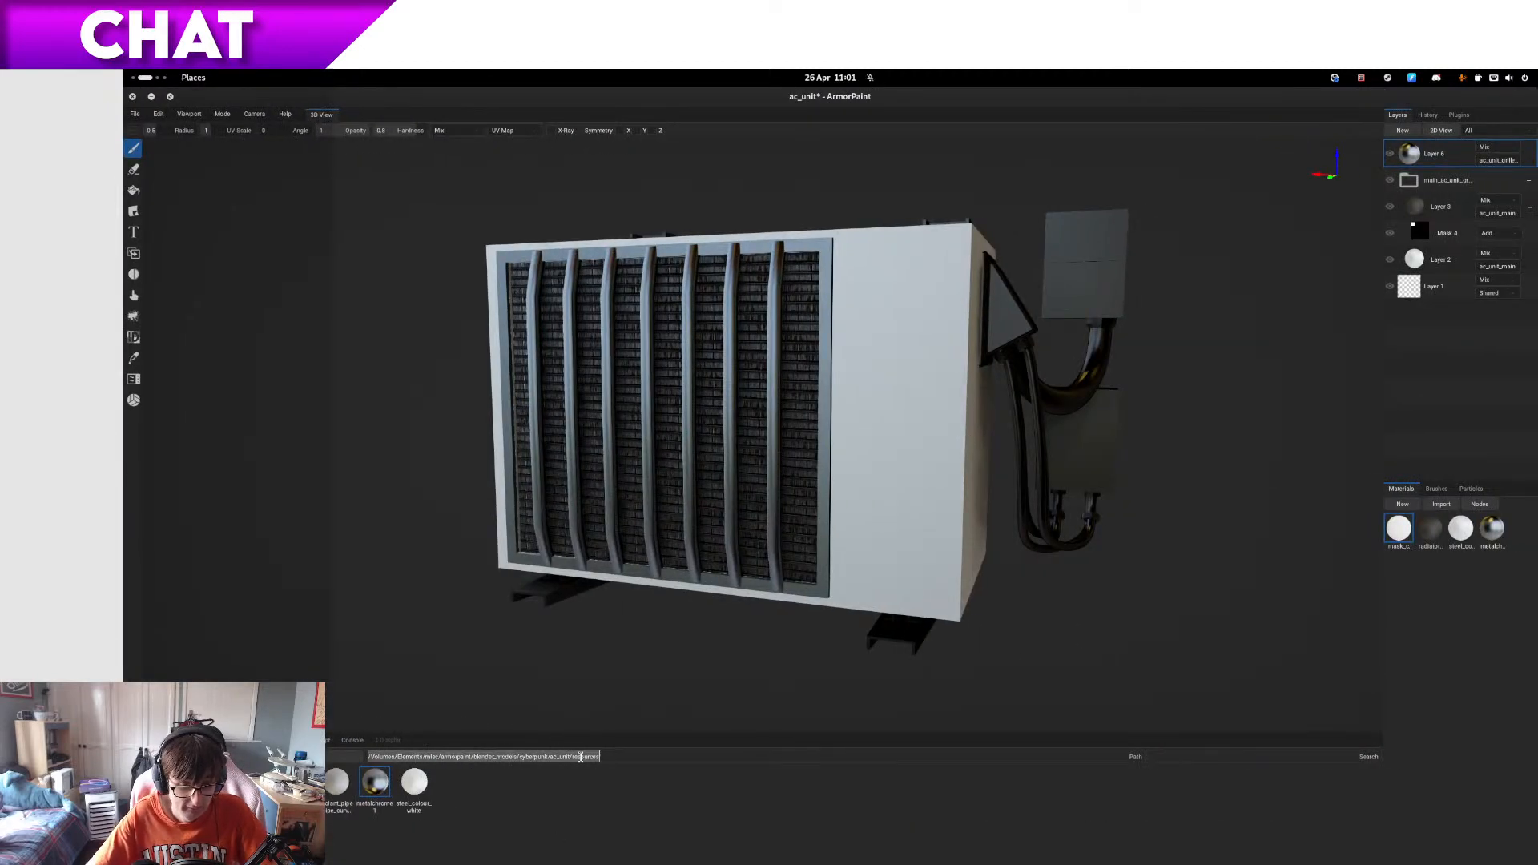
key("ctrl+v")
key("Return")
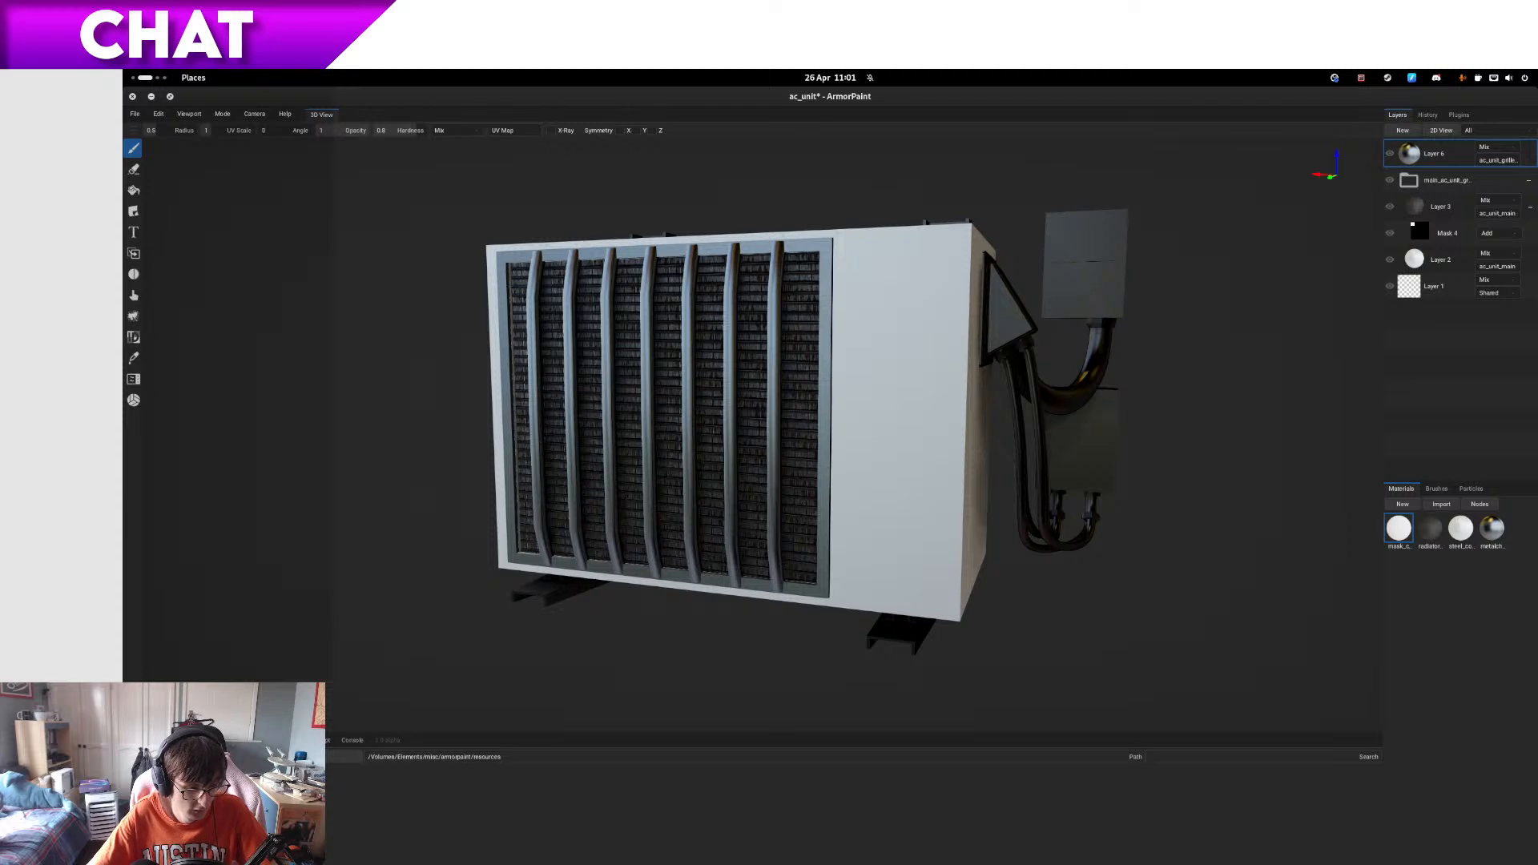
double_click(177, 783)
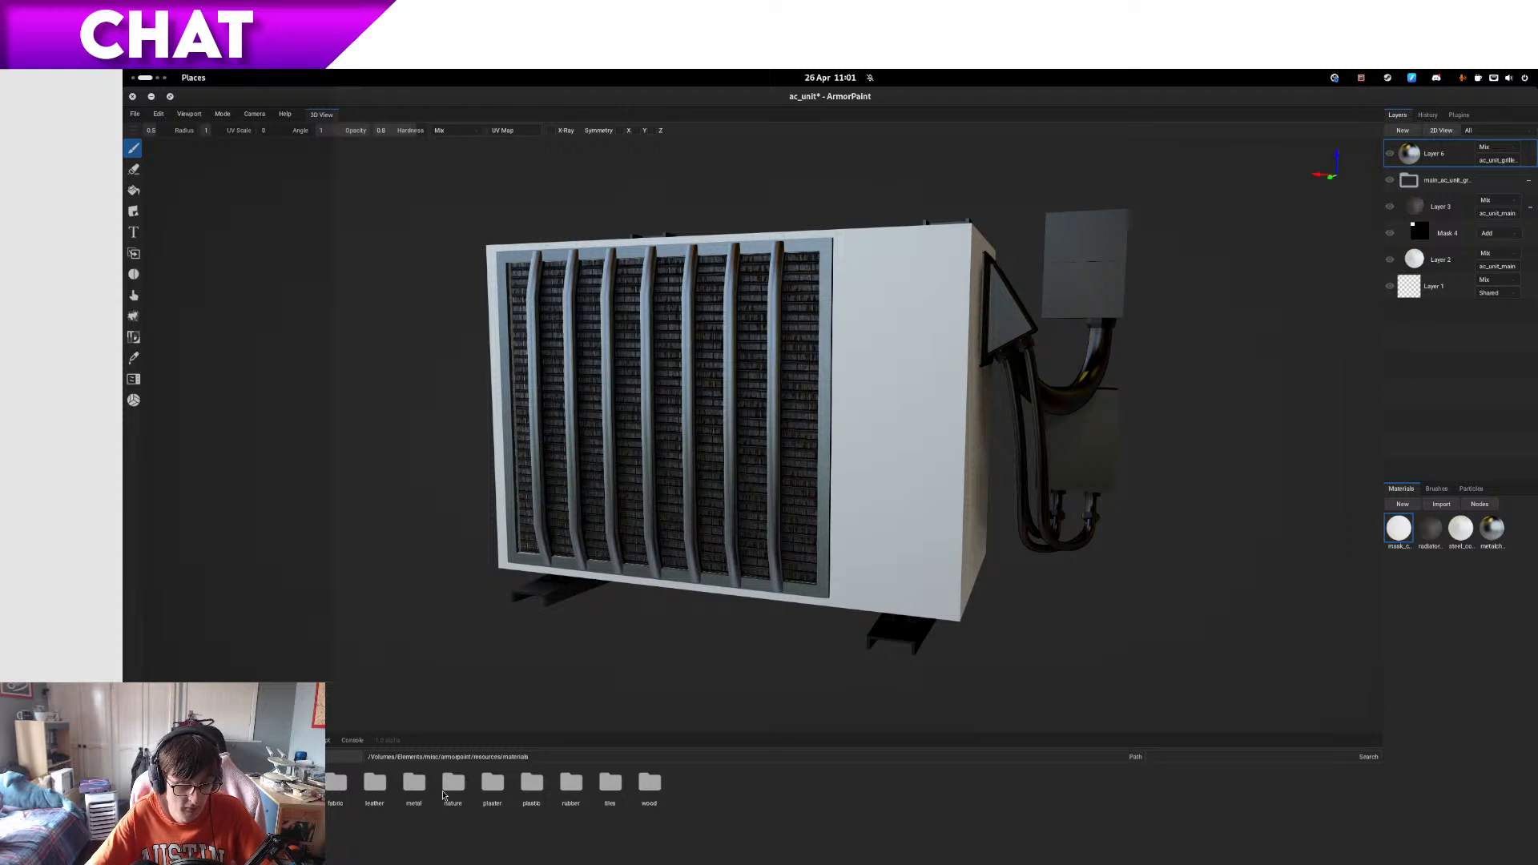
left_click(415, 785)
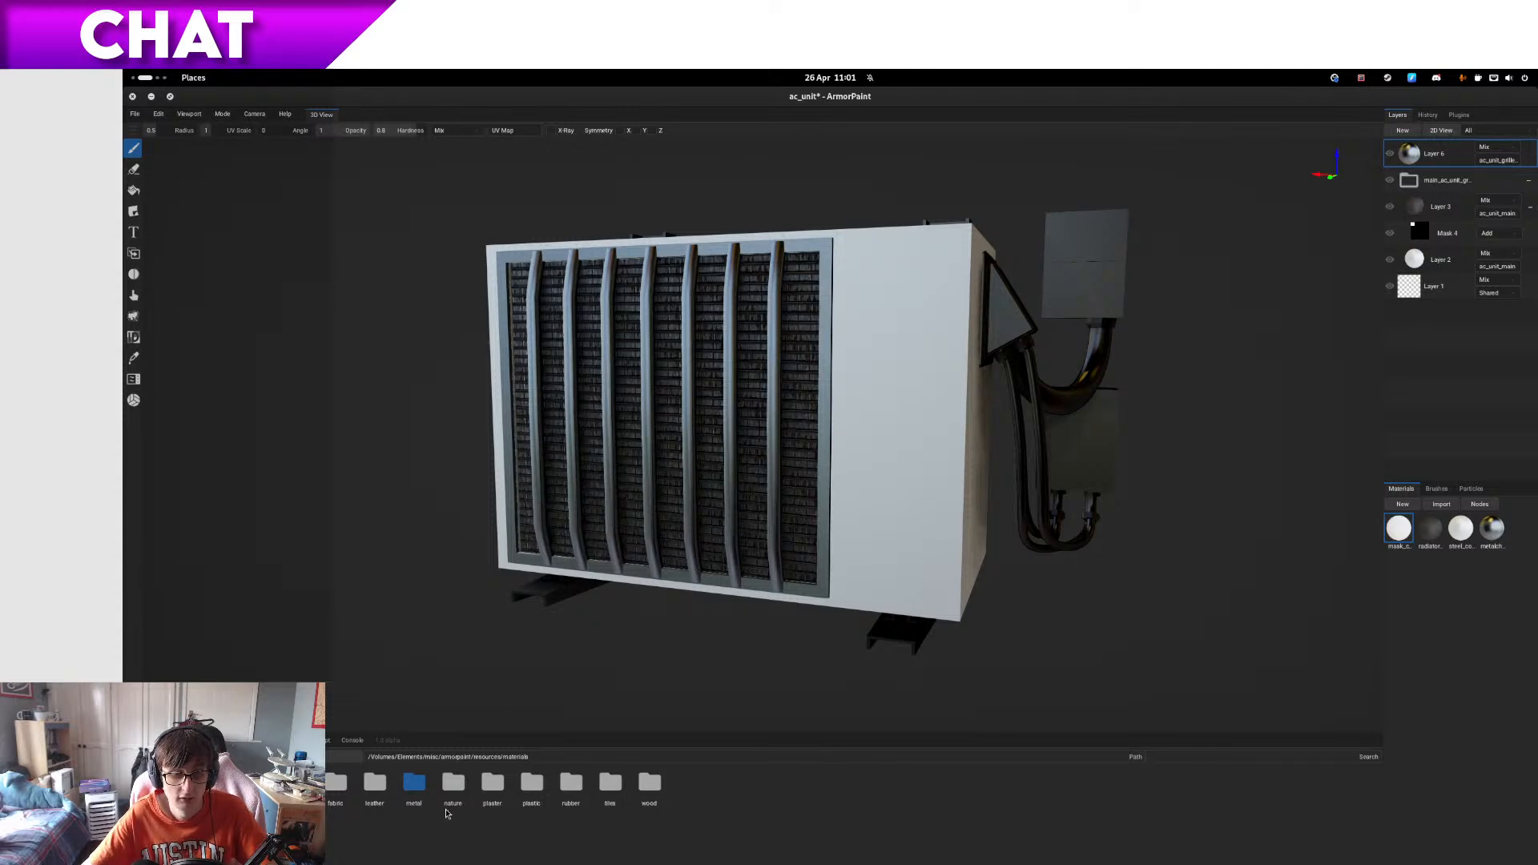
double_click(423, 789)
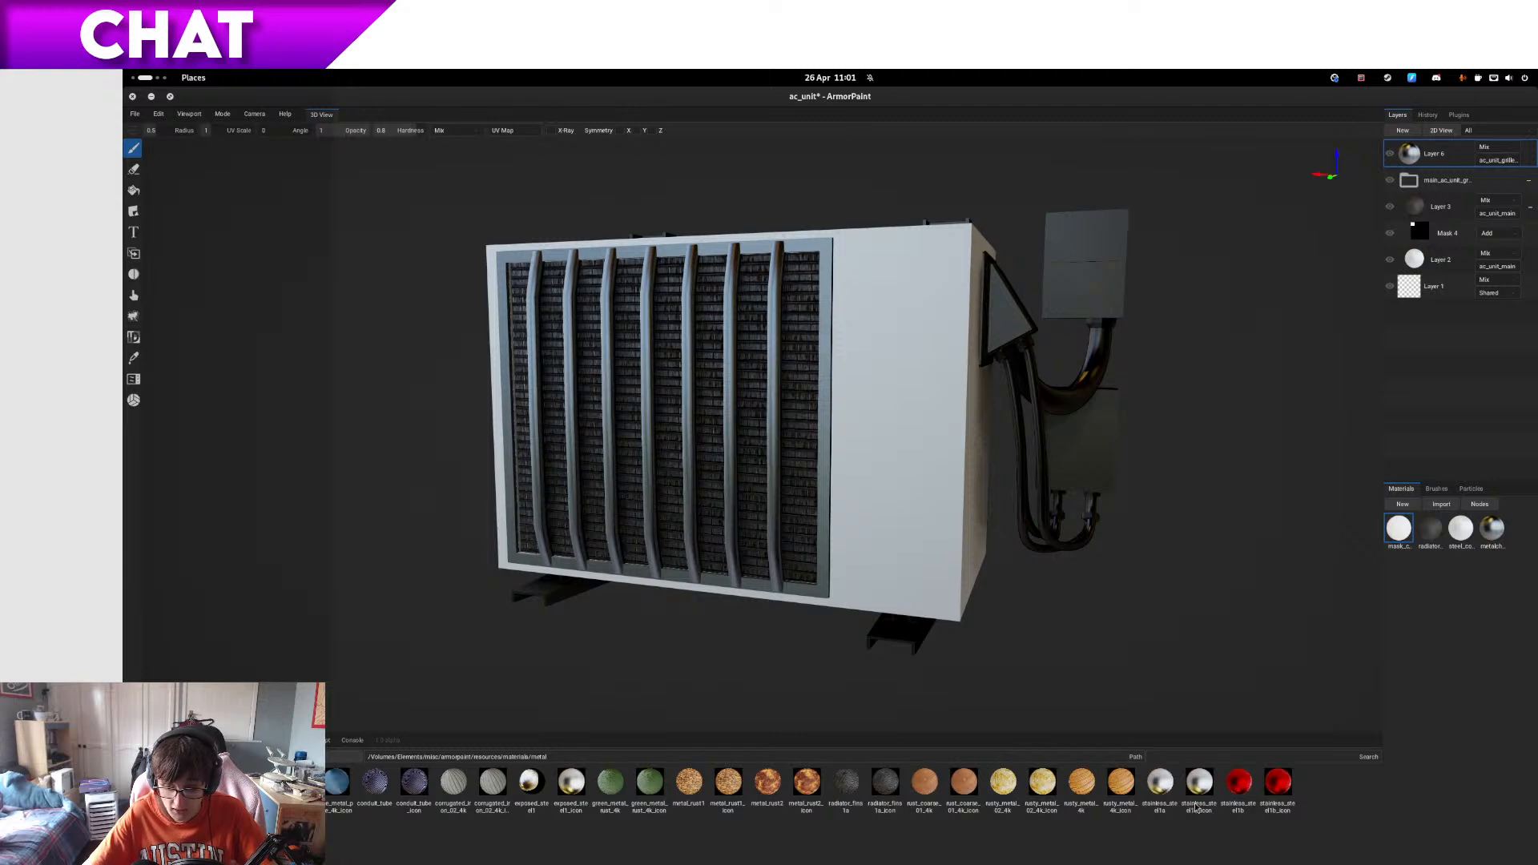
- Import the first silver stainless steel material from the metal folder and apply it to the model as a new fill layer
left_click_drag(1162, 781, 1492, 583)
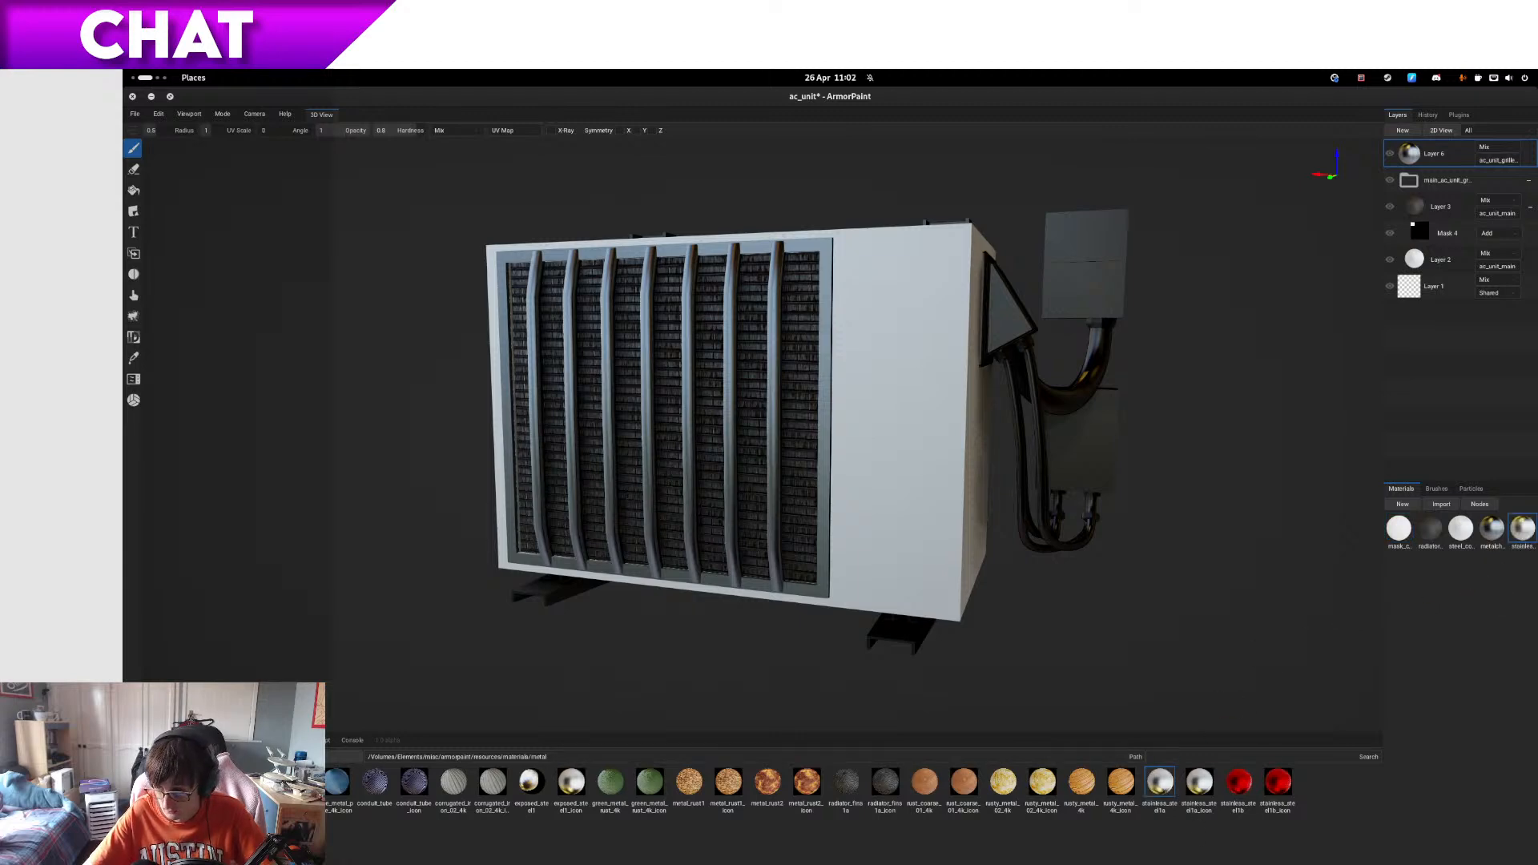
left_click_drag(1522, 531, 892, 635)
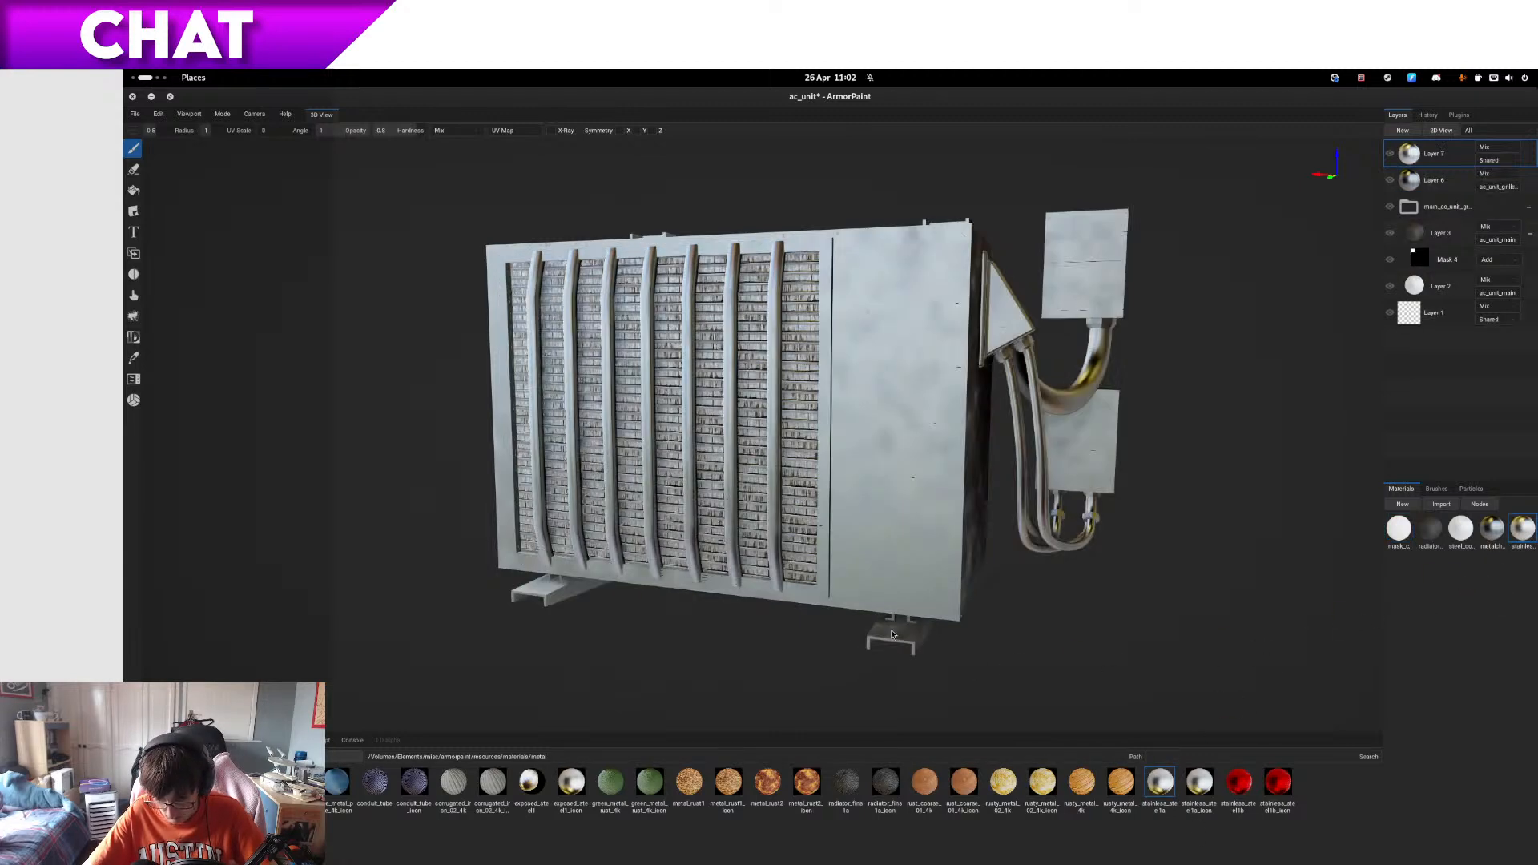
- Add a black mask to the stainless steel layer and set the Fill tool to UV Island mode with Add blending
left_click(1404, 130)
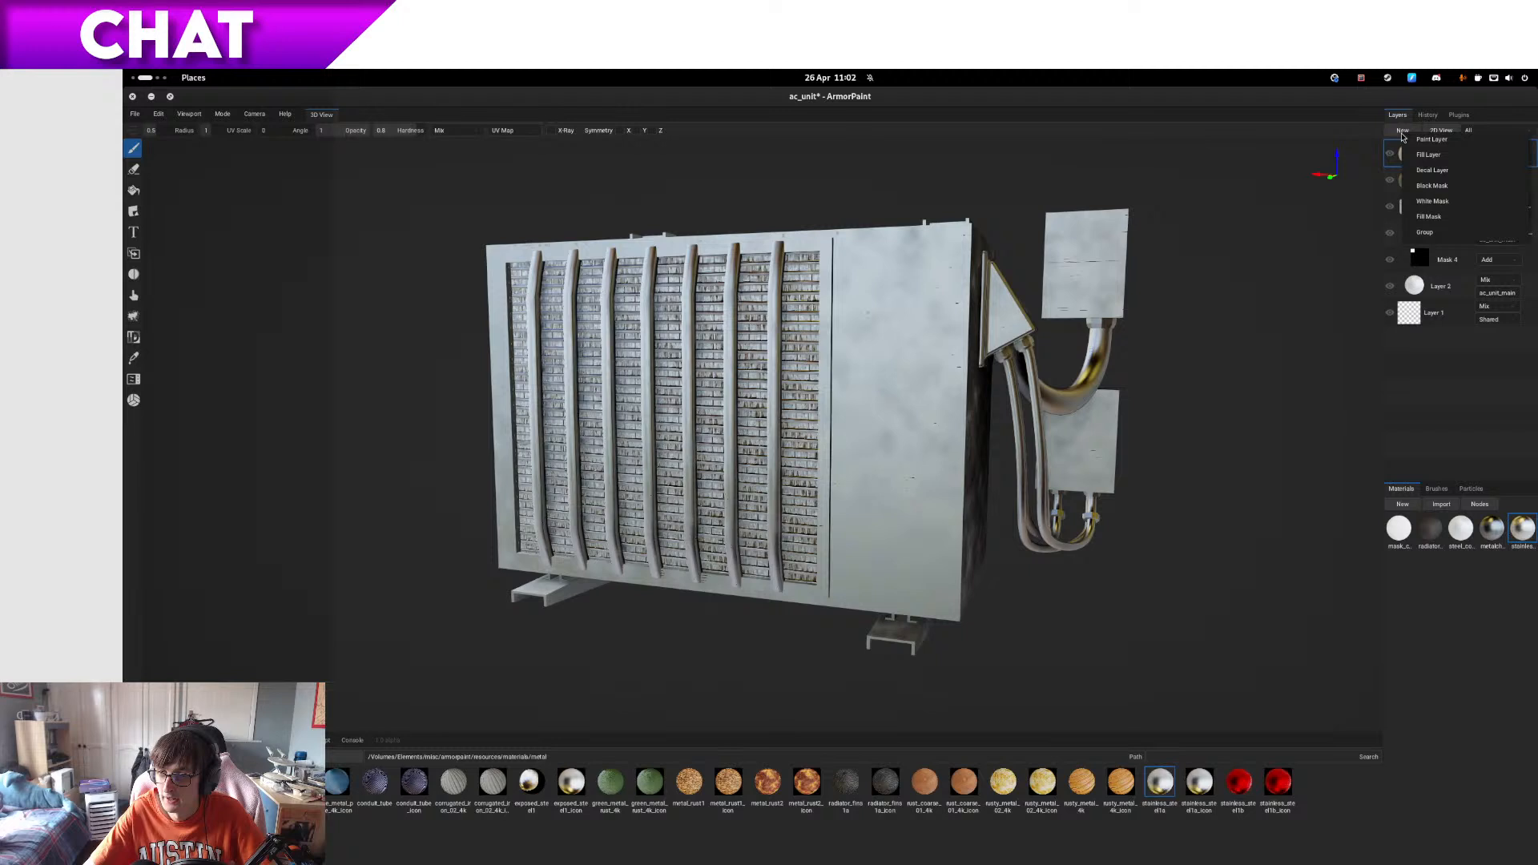
left_click(1448, 186)
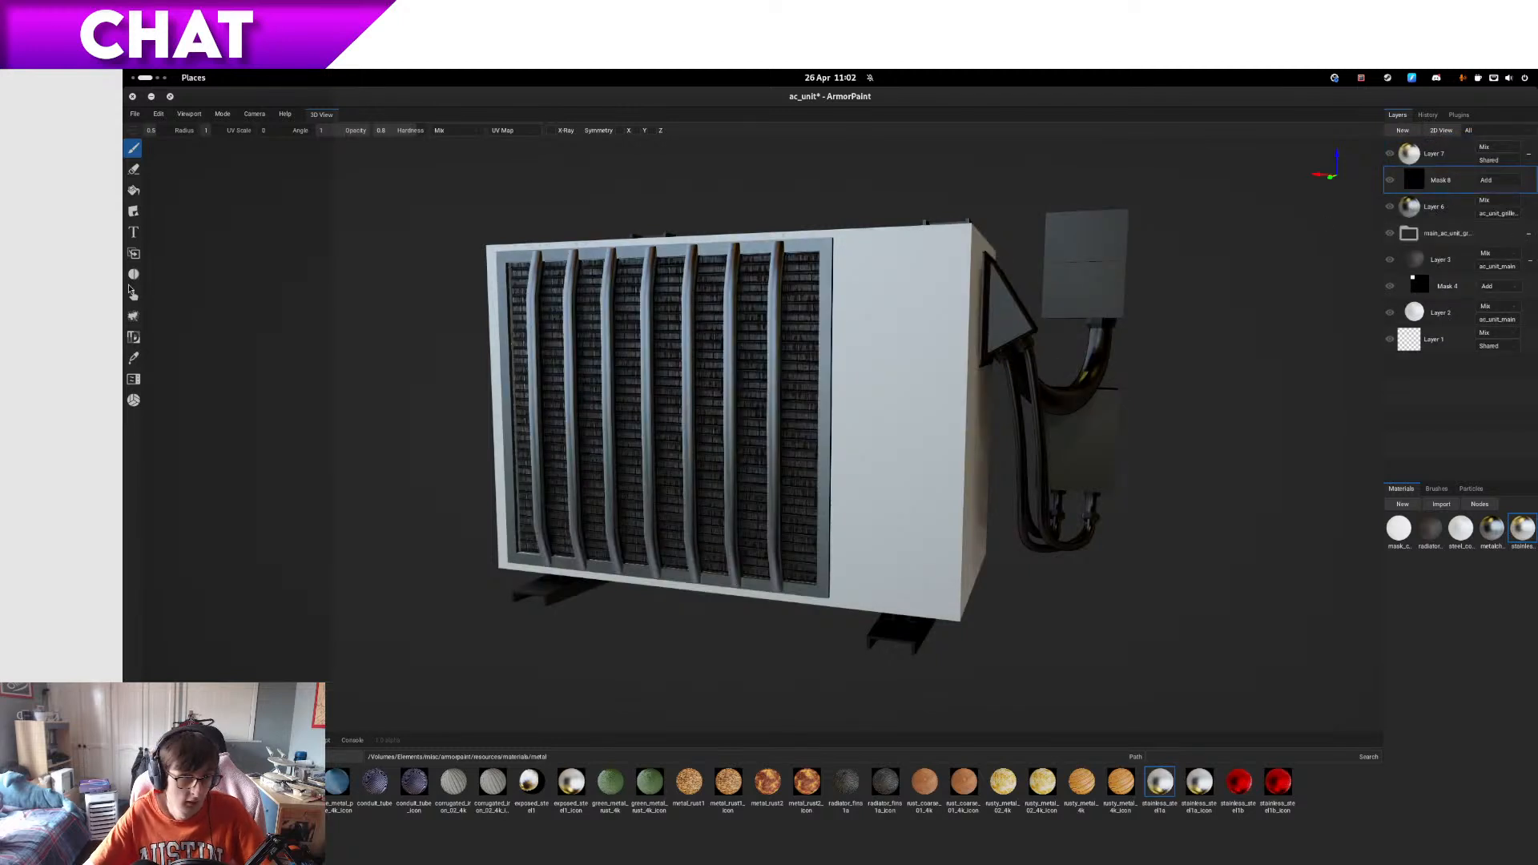
left_click(133, 191)
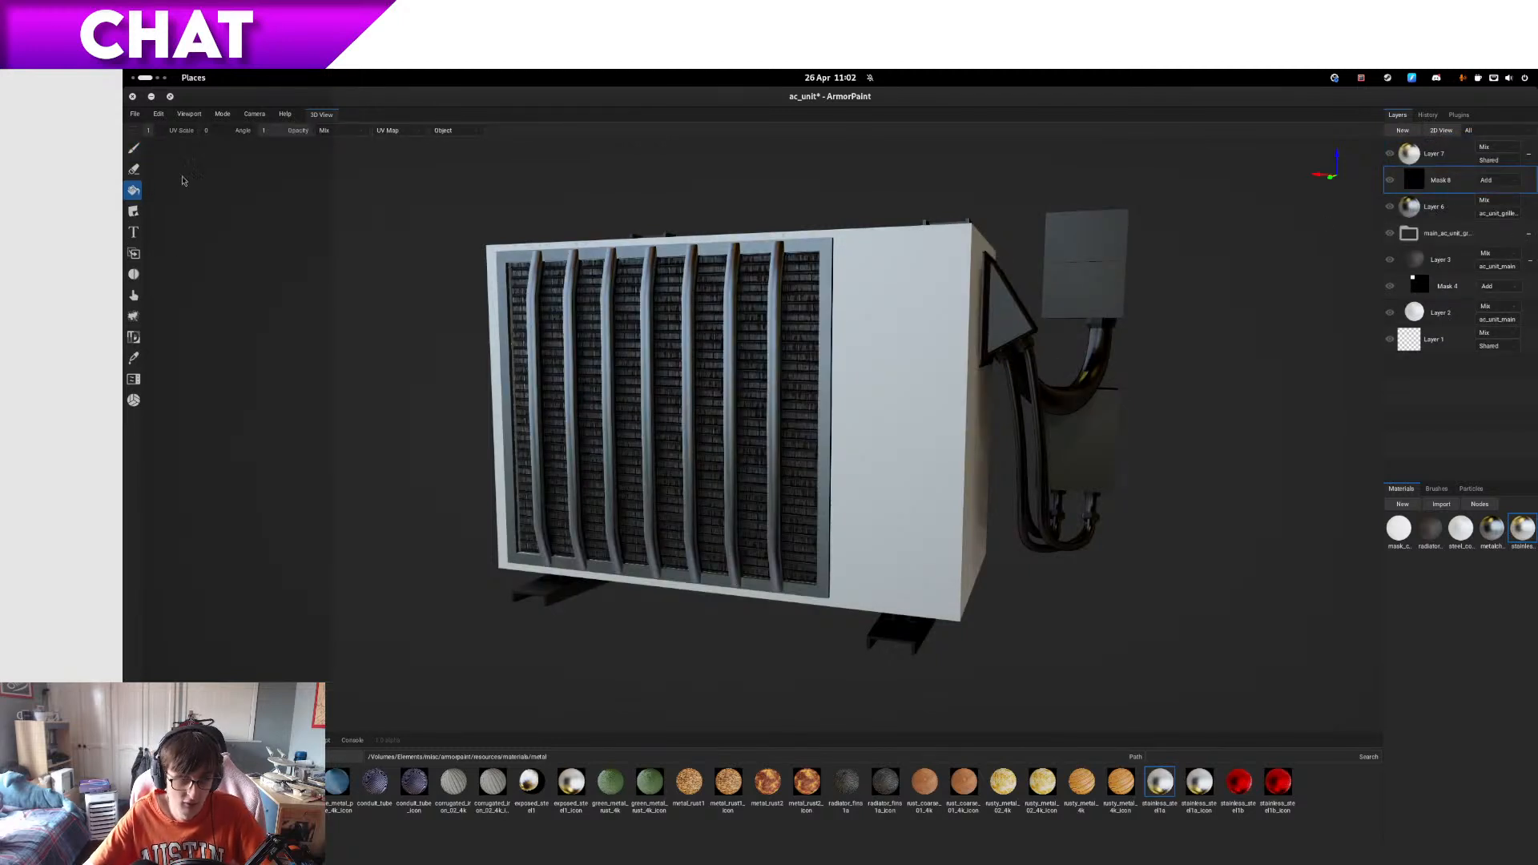
left_click(443, 130)
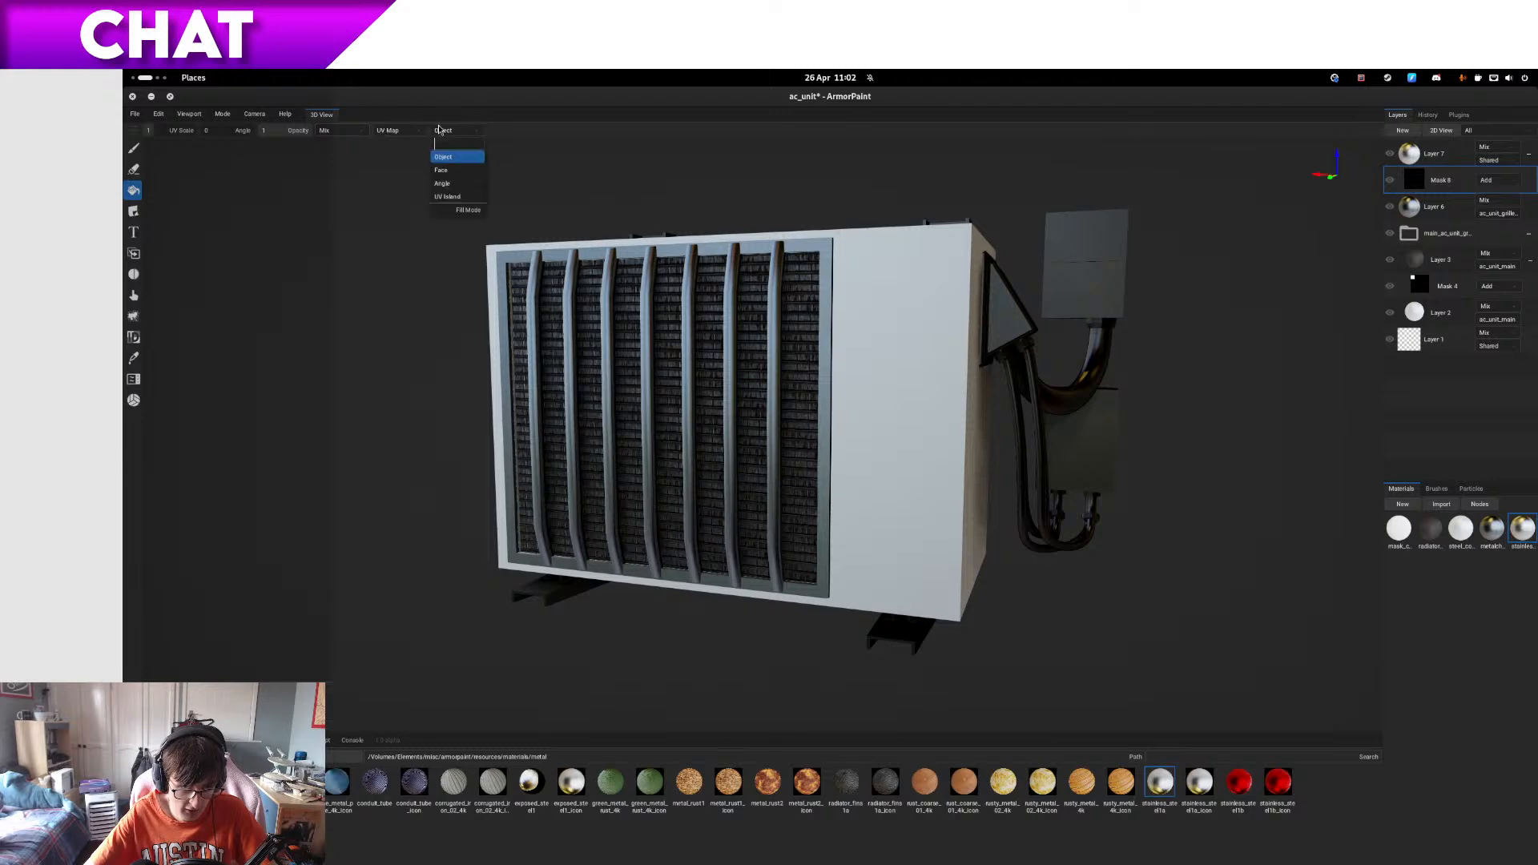
left_click(453, 200)
left_click(347, 133)
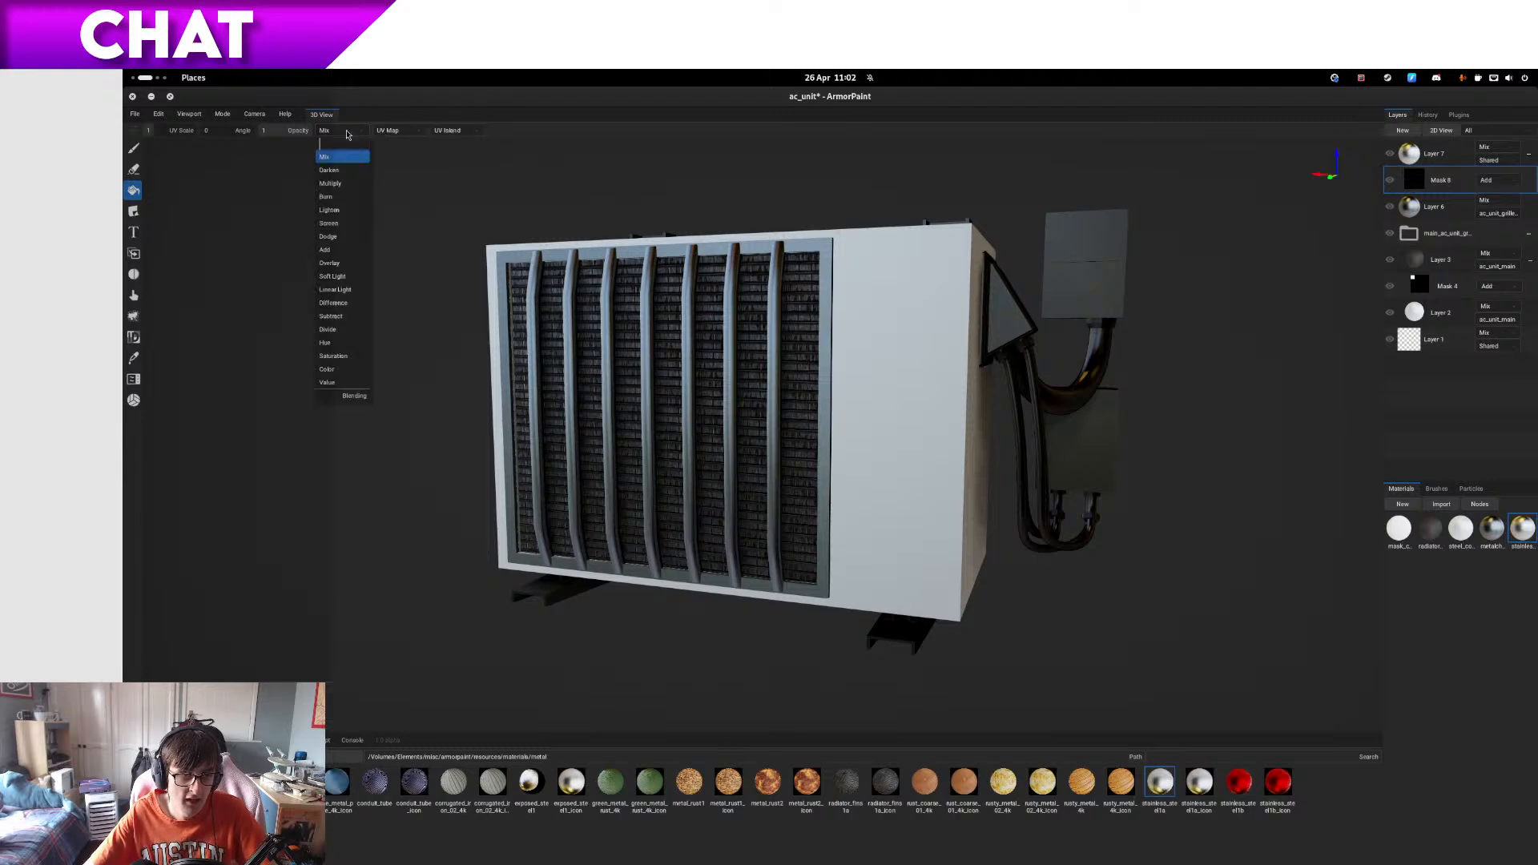
left_click(324, 249)
- Fill the mounting rails, end brackets and rail bolts beneath the unit on the stainless steel layer's mask
right_click_drag(513, 337, 559, 478)
left_click(575, 494)
left_click(596, 623)
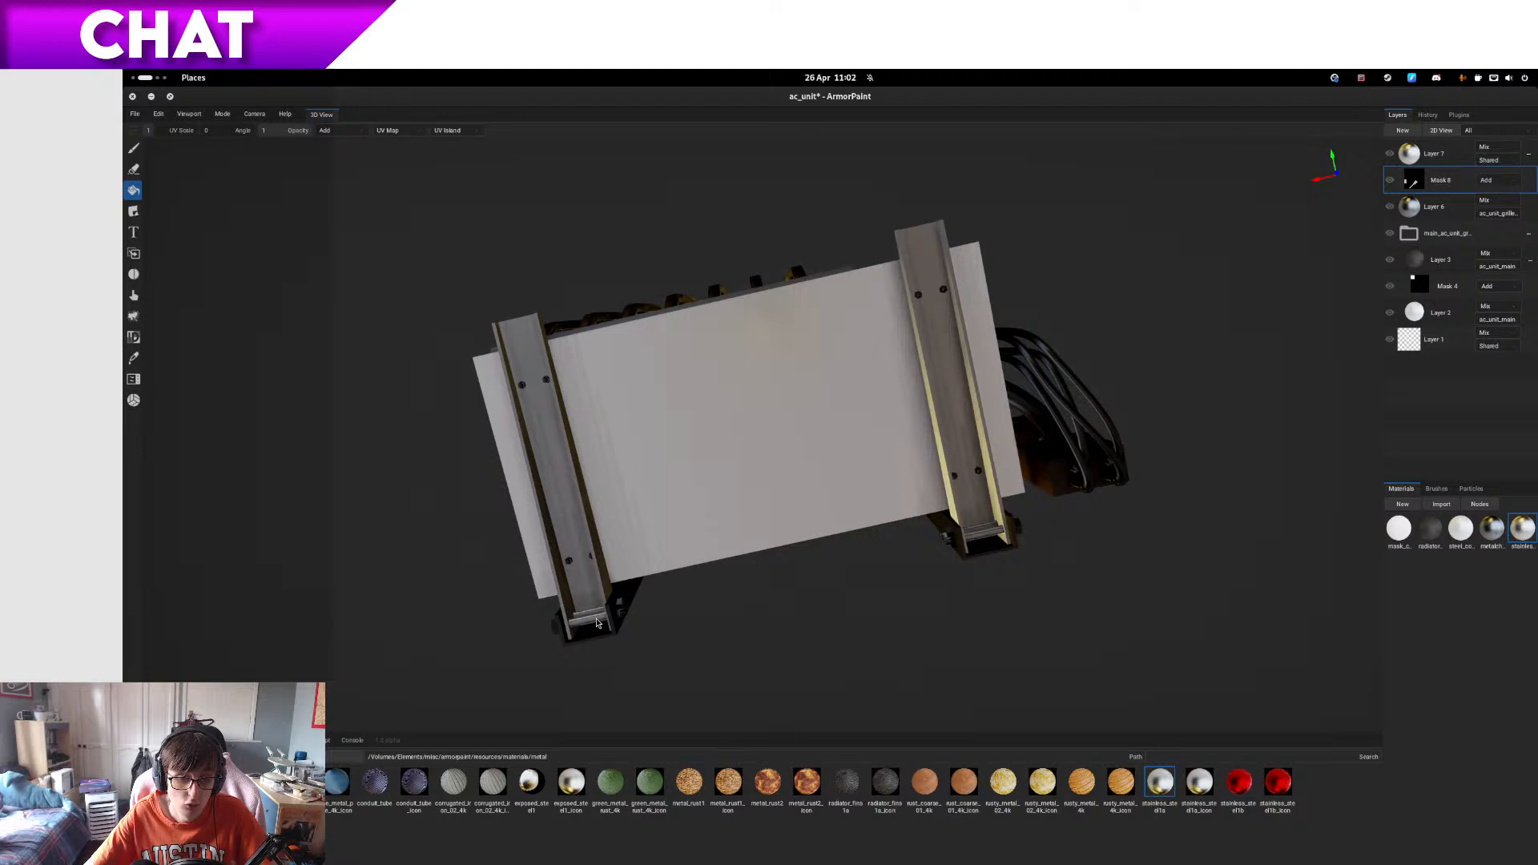
left_click(597, 634)
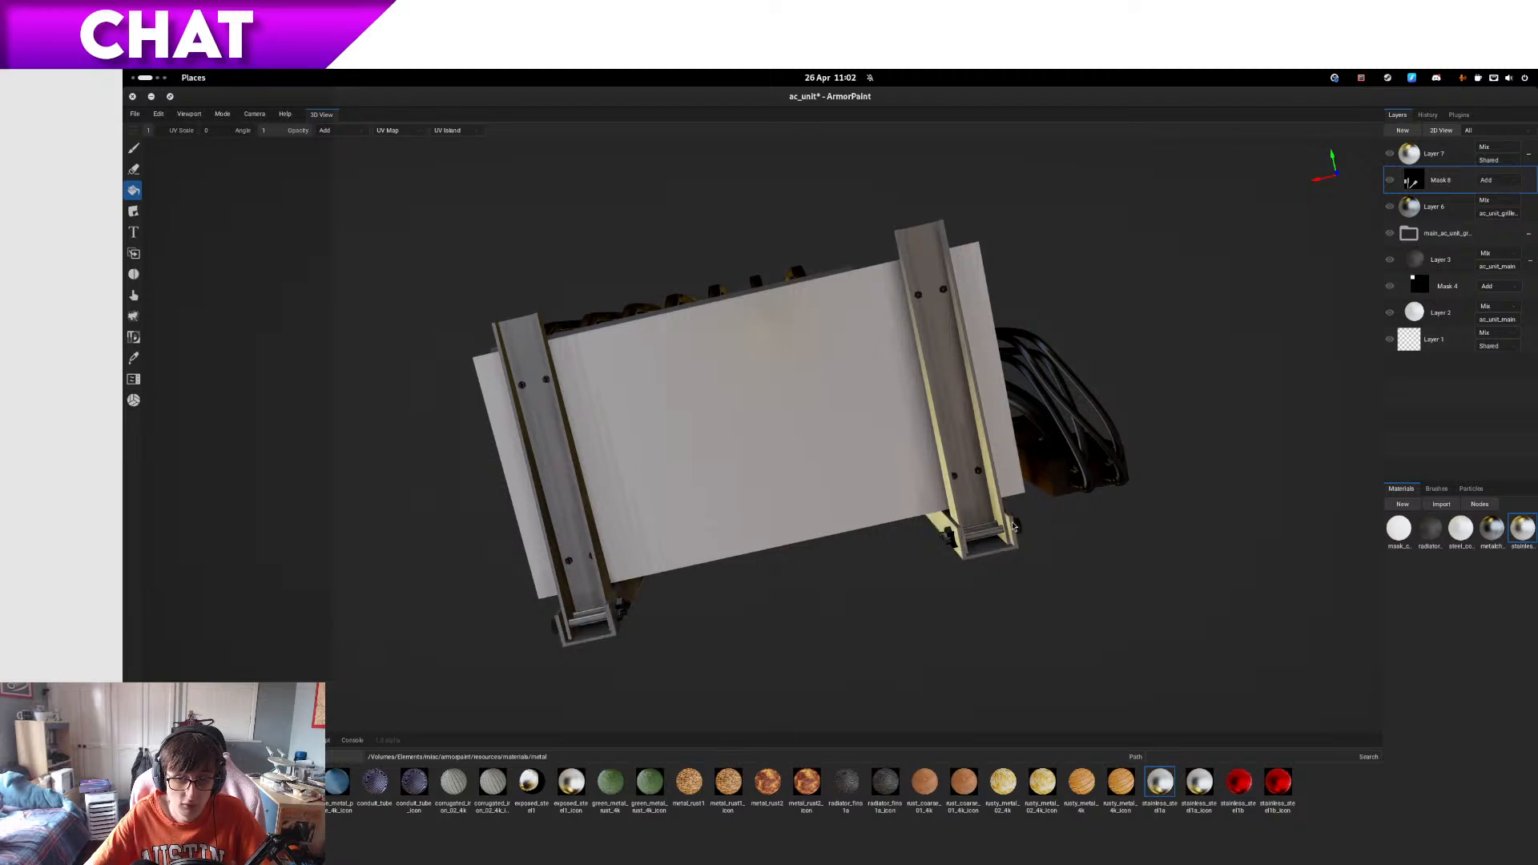
left_click(522, 389)
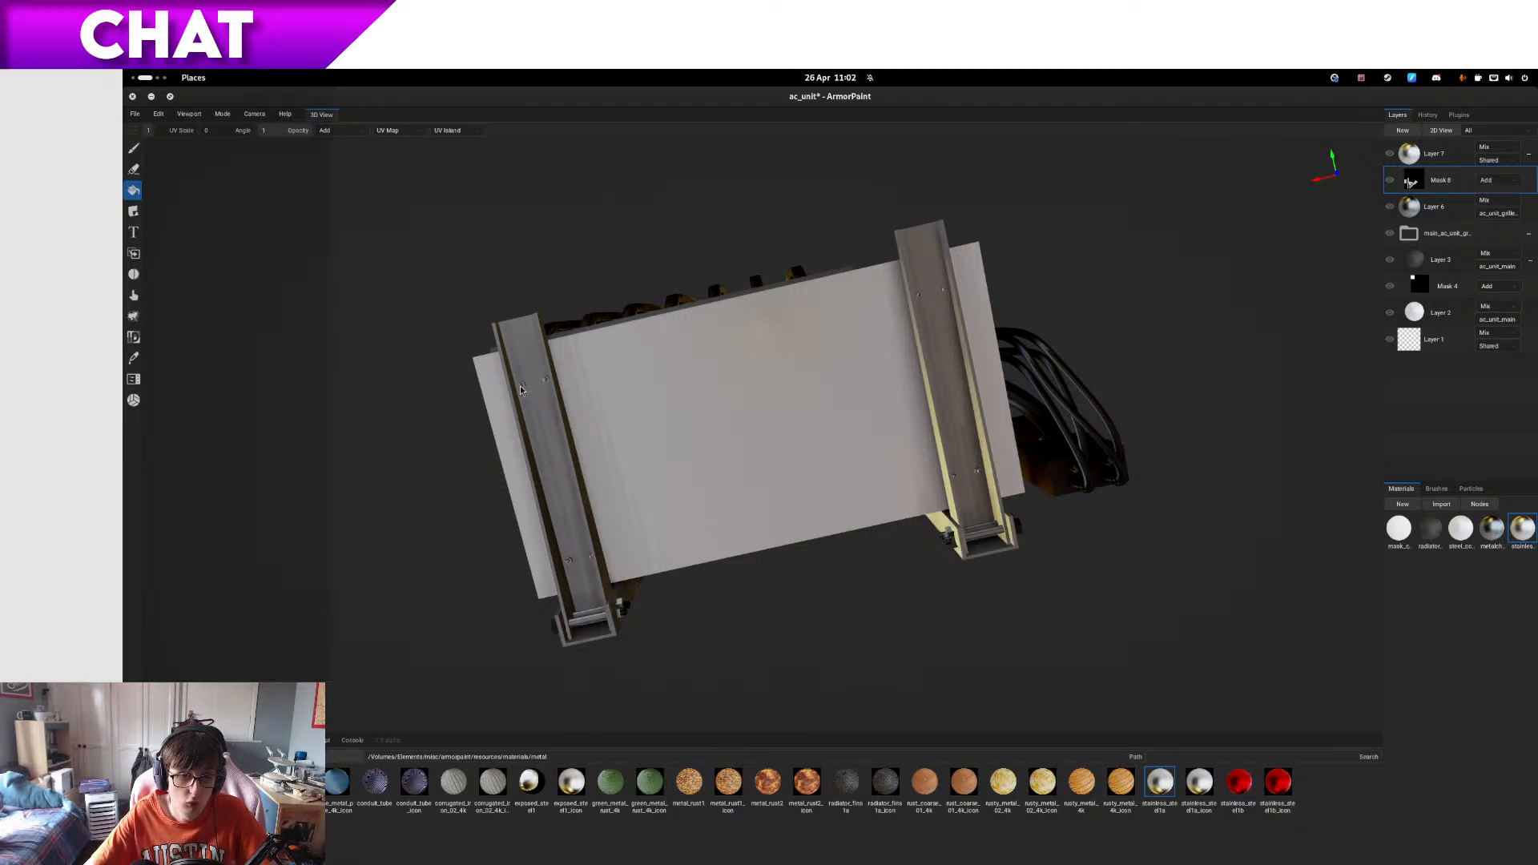
- Fill the remaining bolt and nut islands at the ends of the mounting brackets on the stainless steel mask
left_click_drag(936, 585, 622, 377, "alt")
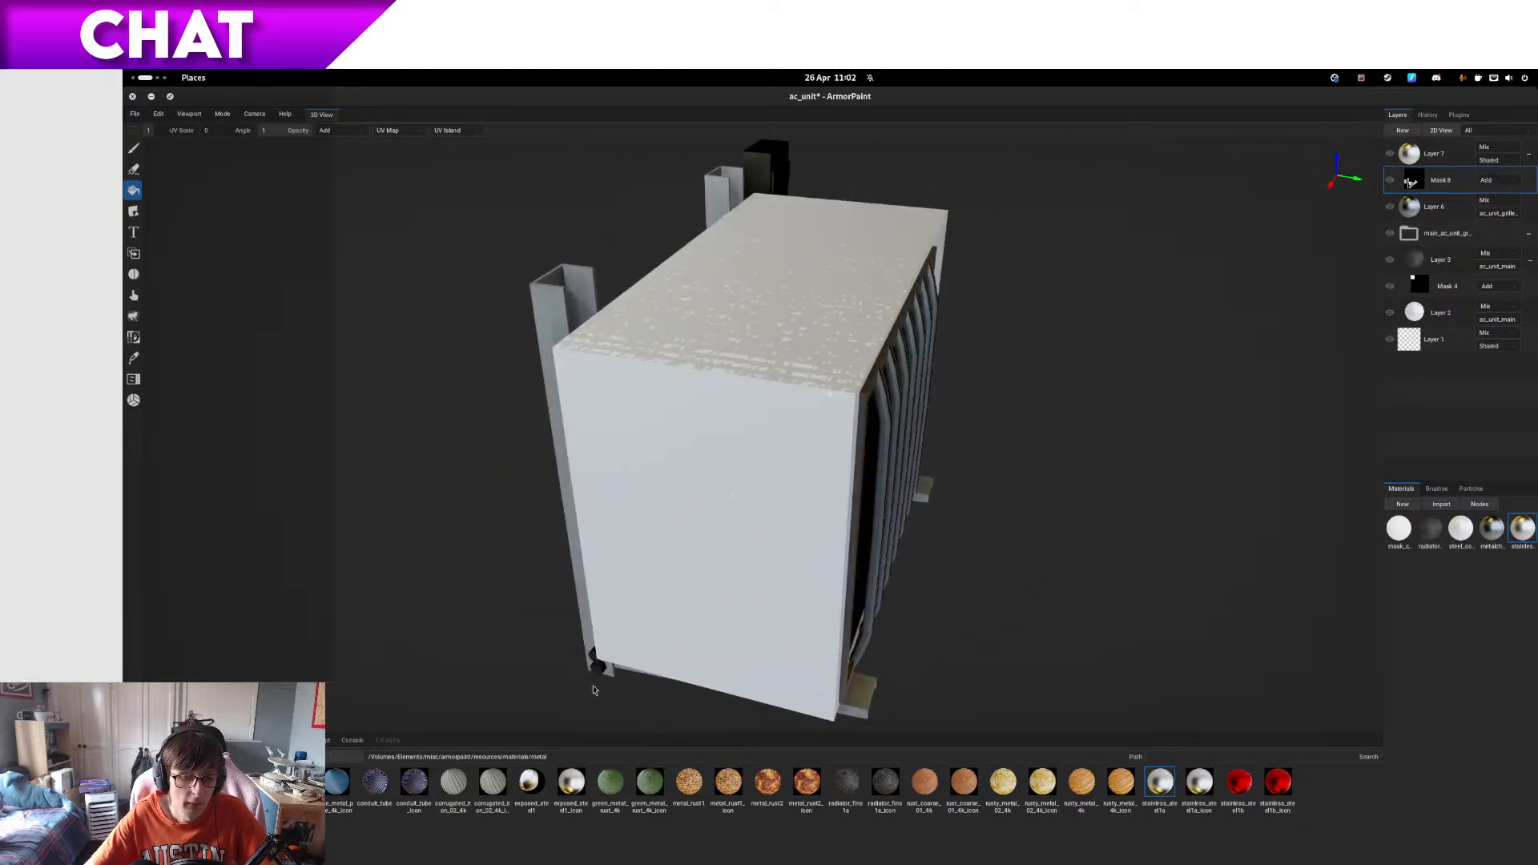
left_click_drag(572, 675, 715, 602, "alt")
scroll(671, 448, "up", 3)
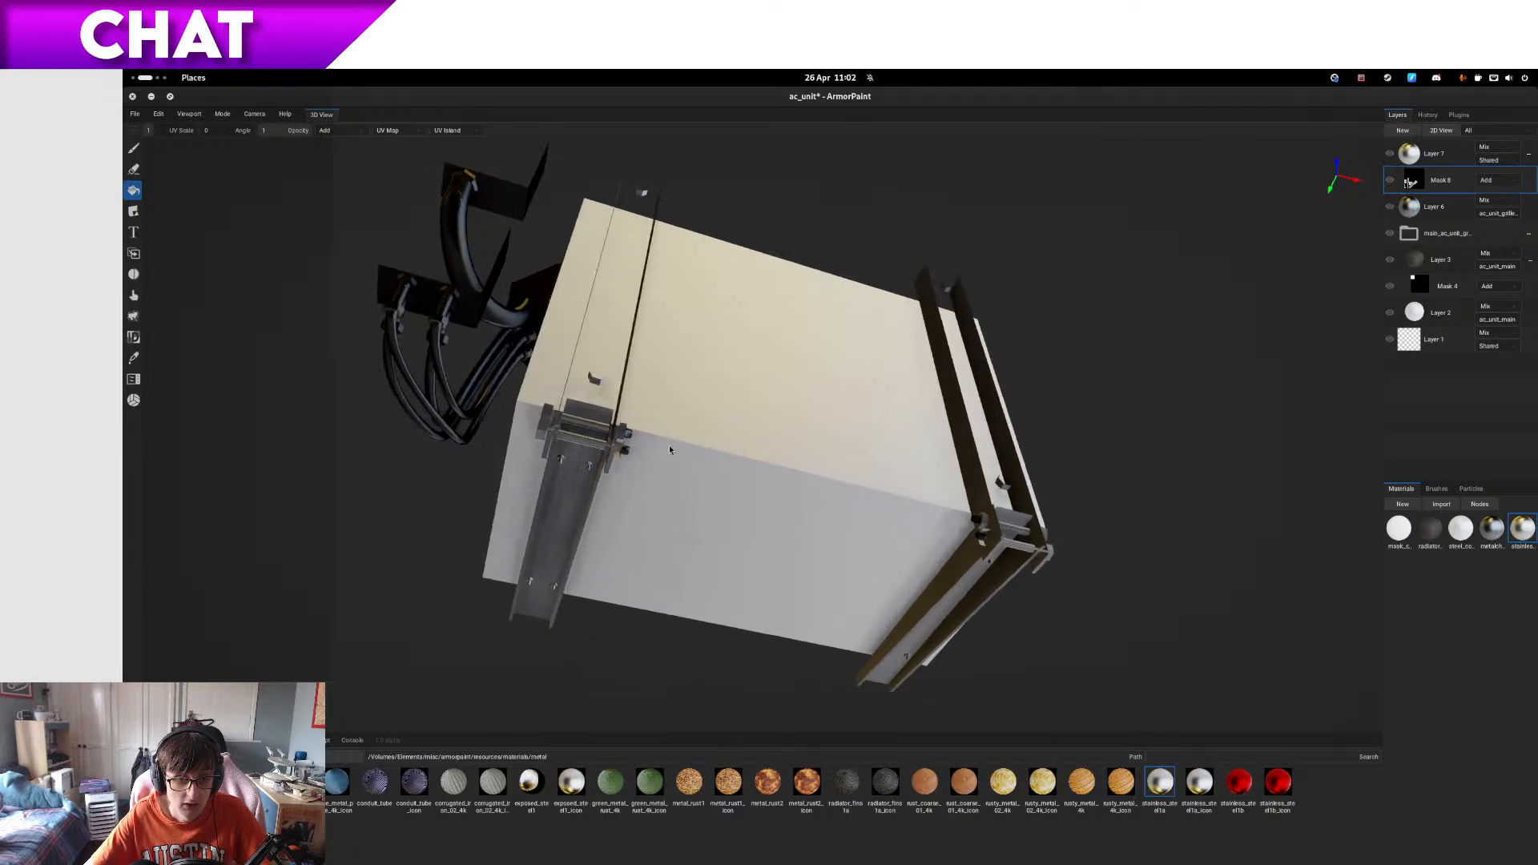
left_click_drag(922, 600, 704, 410, "alt")
left_click(708, 415)
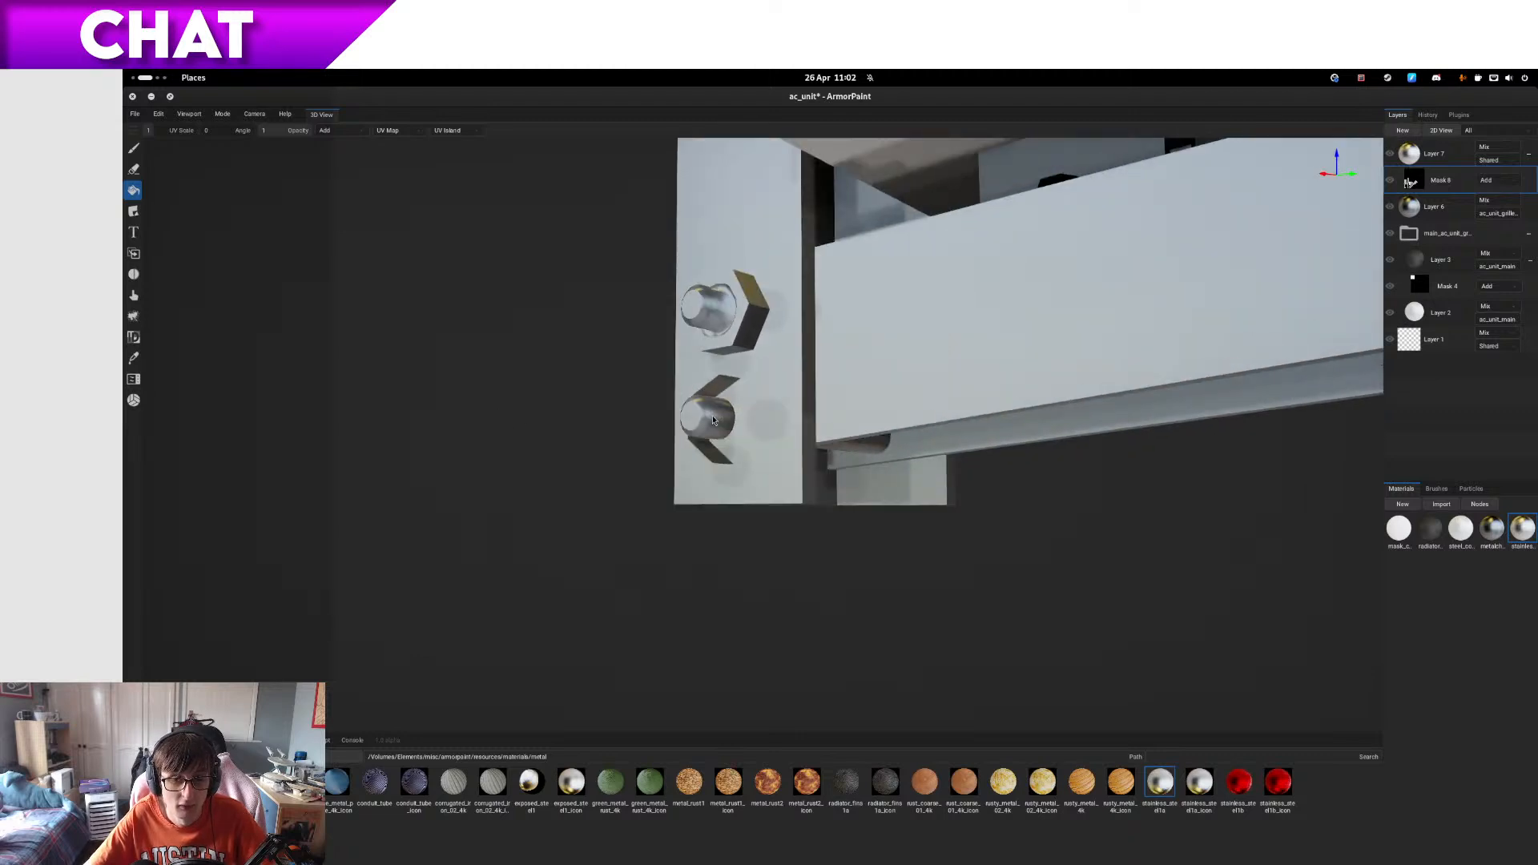
left_click_drag(771, 472, 869, 532, "alt")
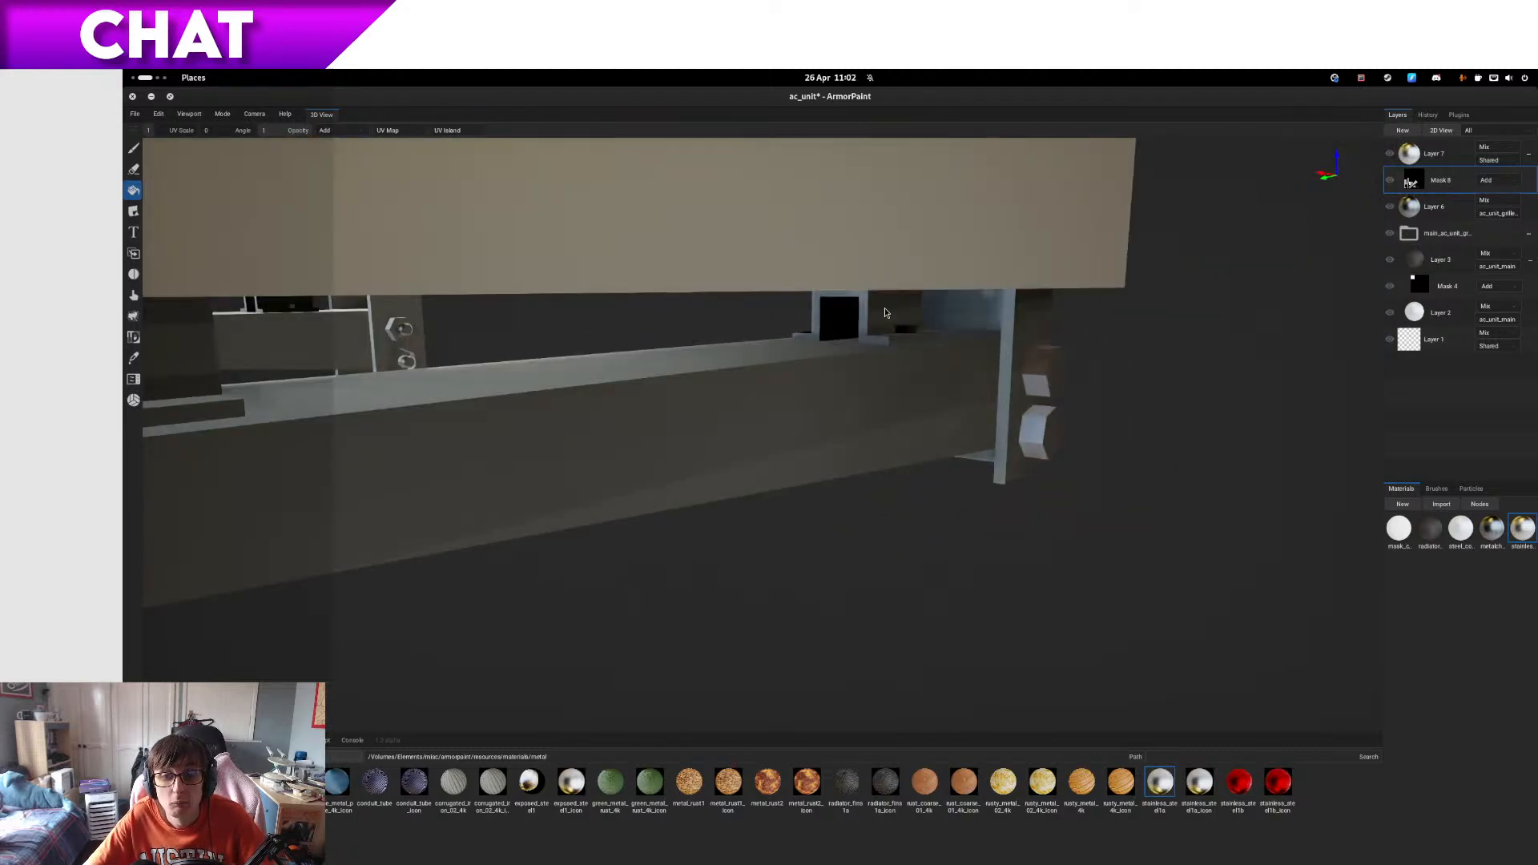
left_click_drag(795, 360, 698, 360, "alt")
- Switch to Files, close the text preview and copy the path of the resources folder inside ac_unit
key("ctrl+alt+Left")
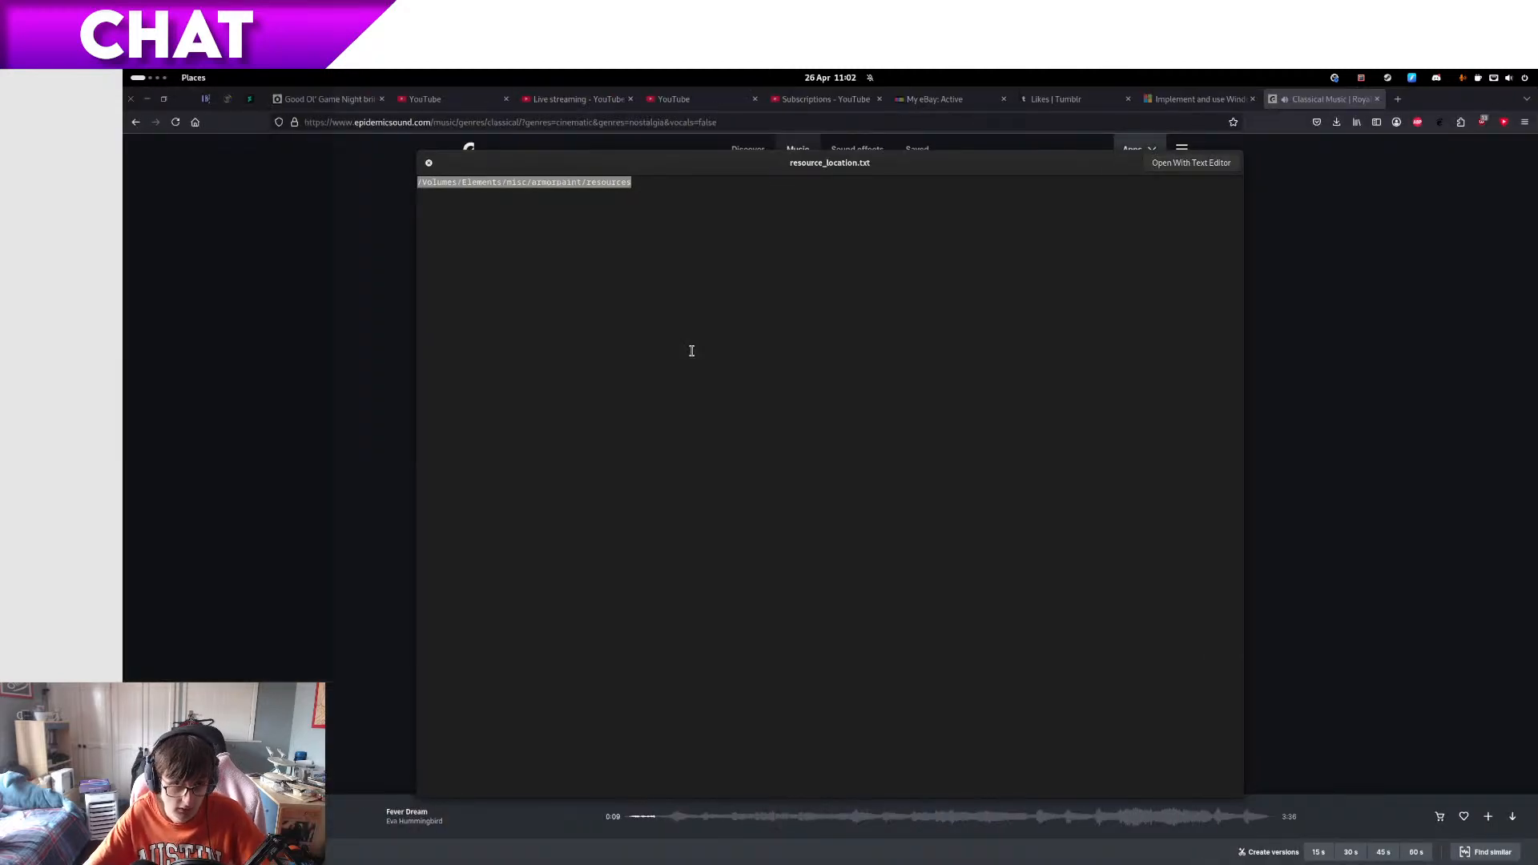
key("space")
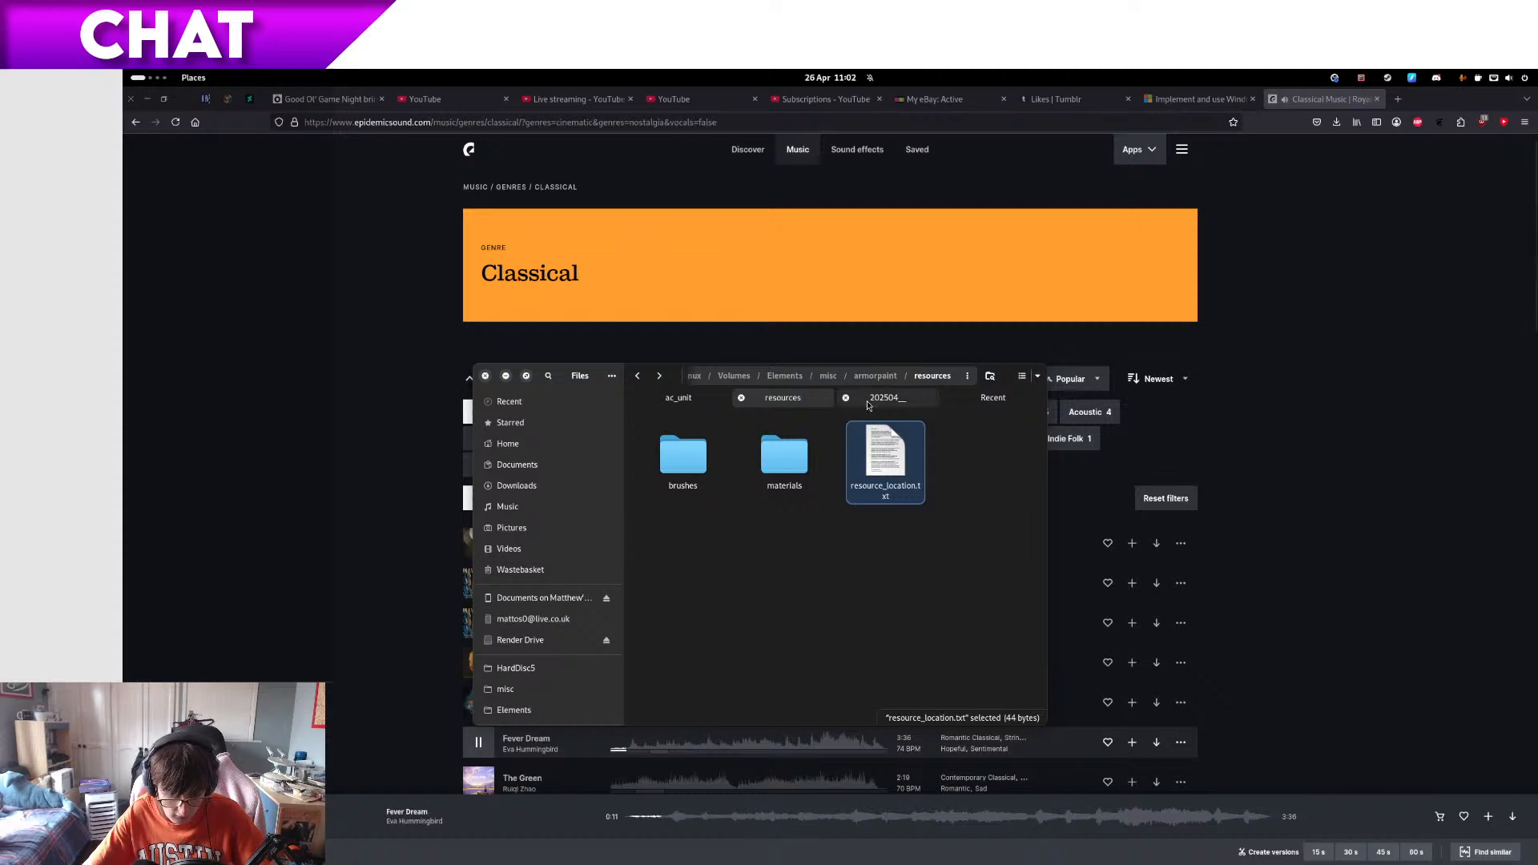
left_click(715, 398)
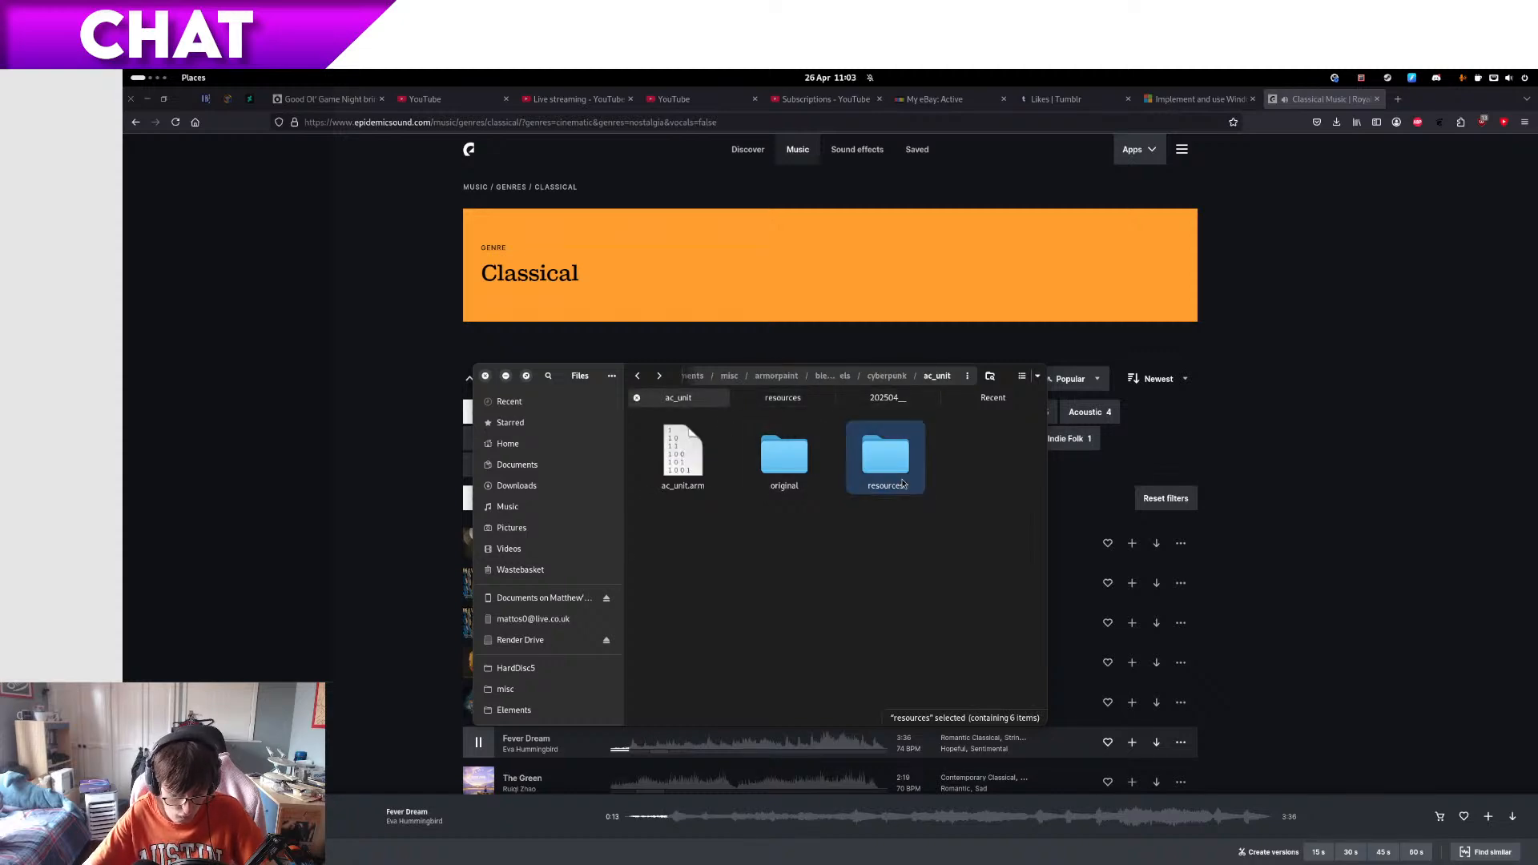
- Return to ArmorPaint and browse the assets to /Volumes/Elements/misc/armorpaint/blender_models/cyberpunk/ac_unit/resources
key("ctrl+alt+Right")
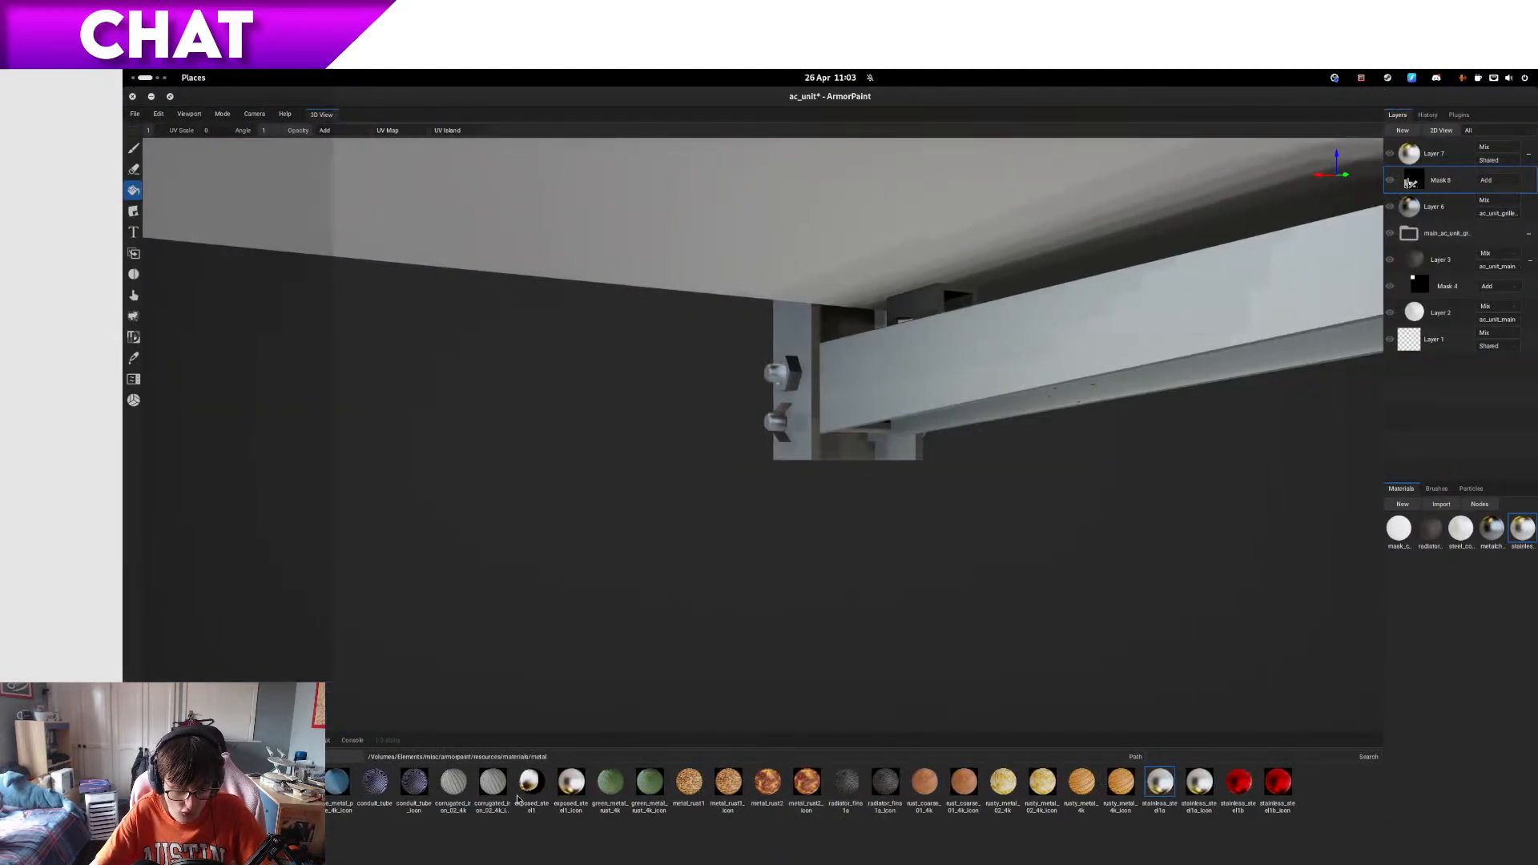
left_click(491, 757)
type("/Volumes/Elements/misc/armorpaint/blender_models/cyberpunk/ac_unit/resources")
key("Return")
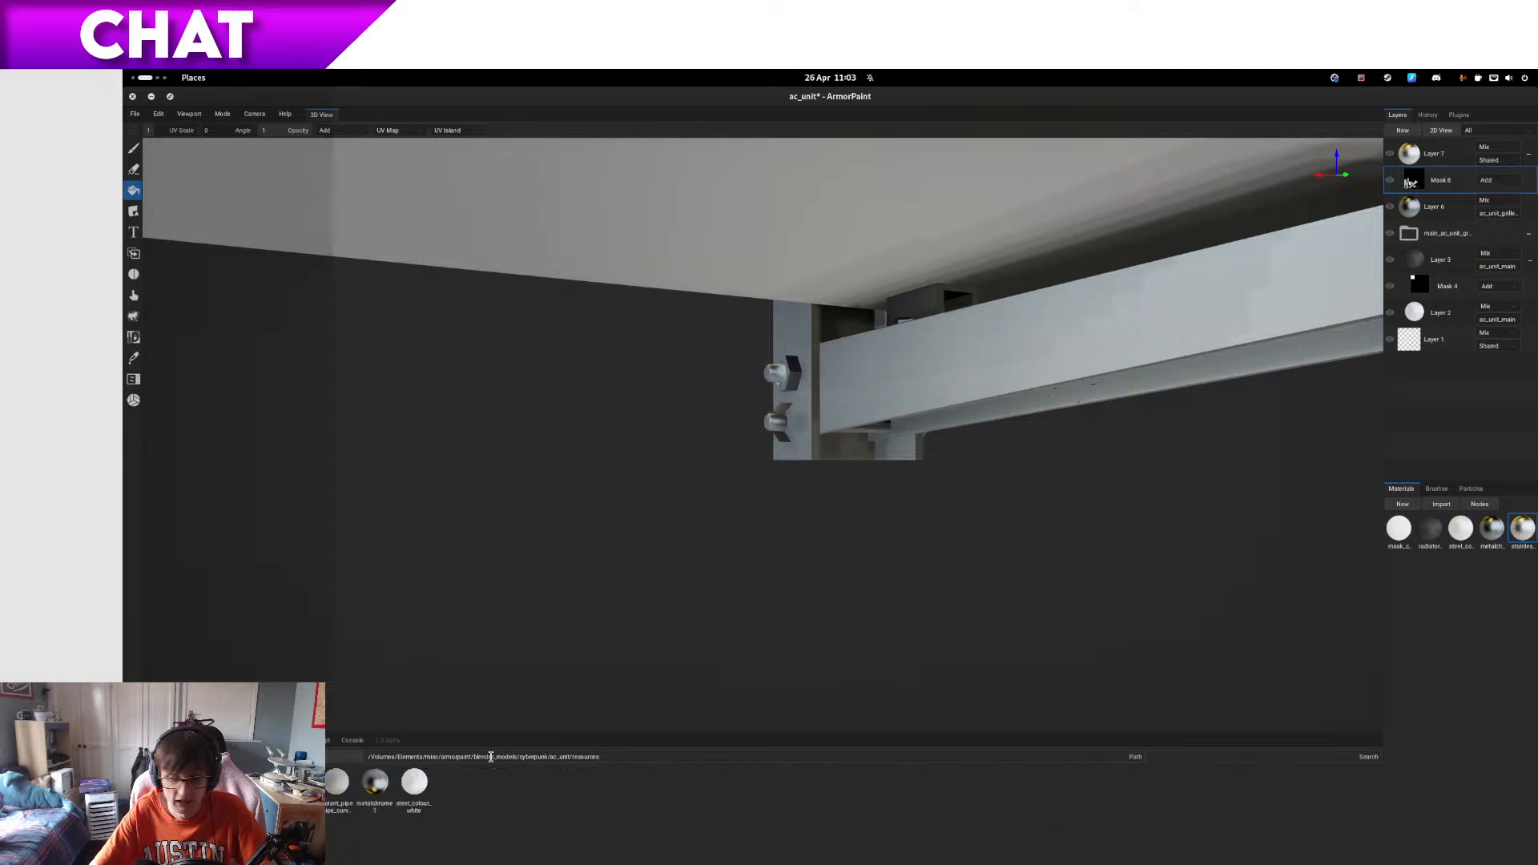
- Import the bolt material from the ac_unit resources folder twice and apply the first copy to the model as a new fill layer
left_click_drag(298, 783, 1424, 599)
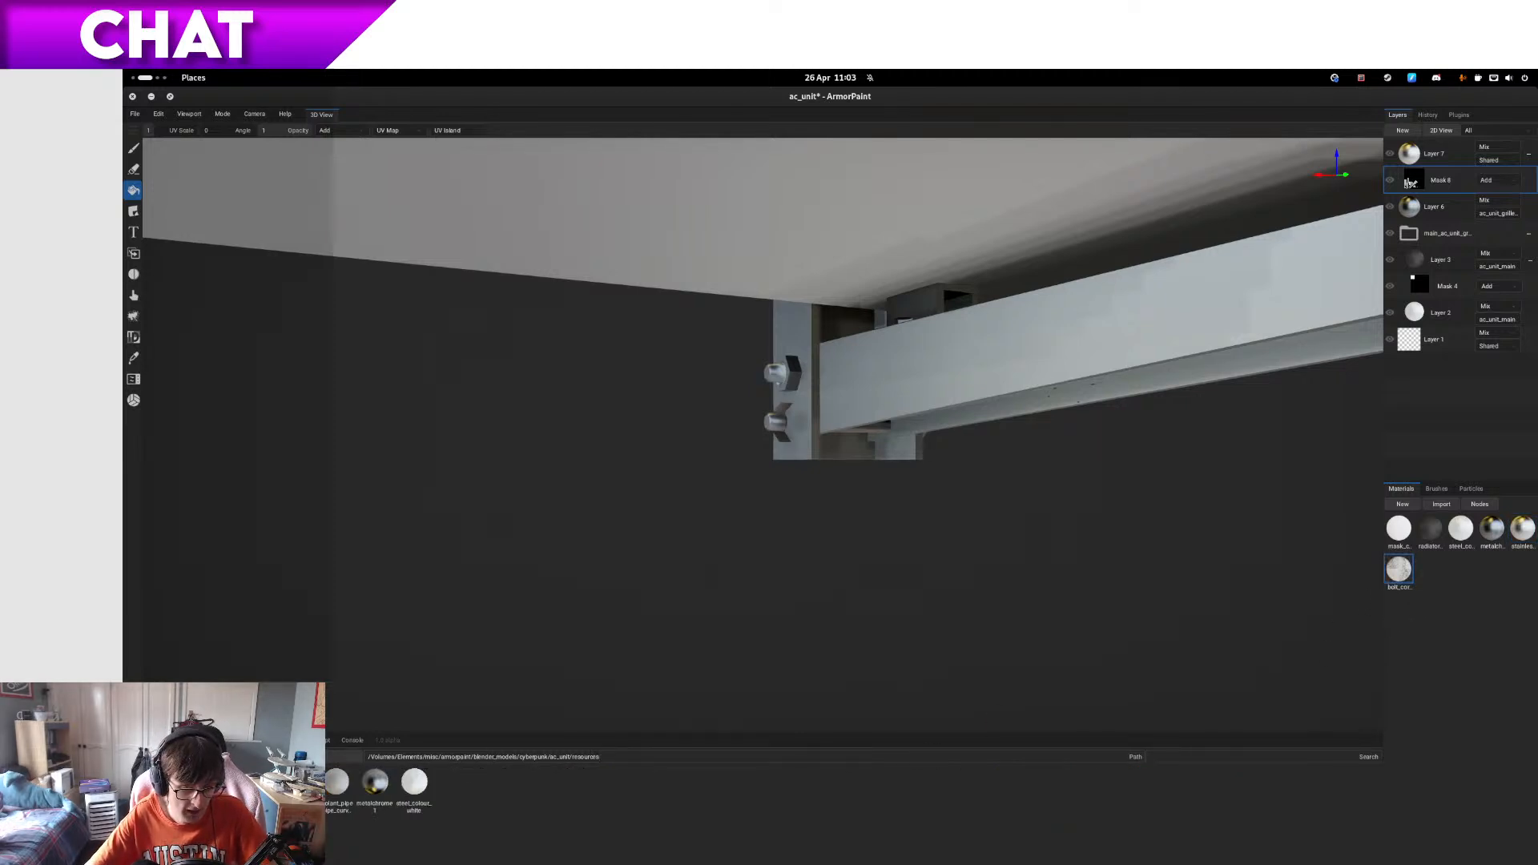
left_click_drag(298, 783, 1471, 595)
left_click_drag(1000, 560, 1283, 510, "alt")
left_click_drag(1400, 569, 929, 438)
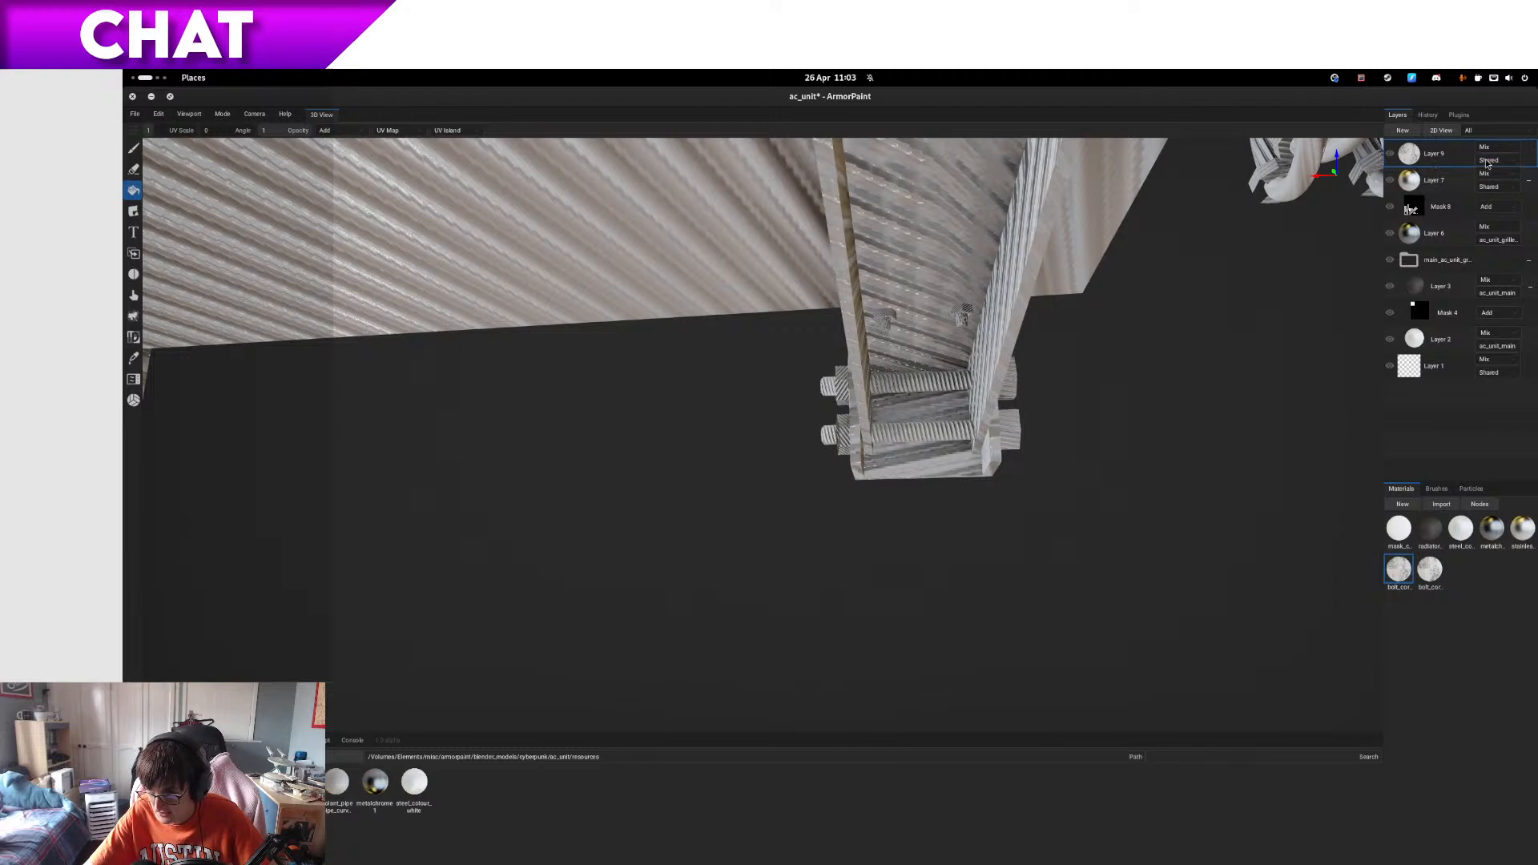
- Limit the bolt material layer to the Normal, Normal Blending and Roughness channels by disabling all its other channels
right_click(1439, 163)
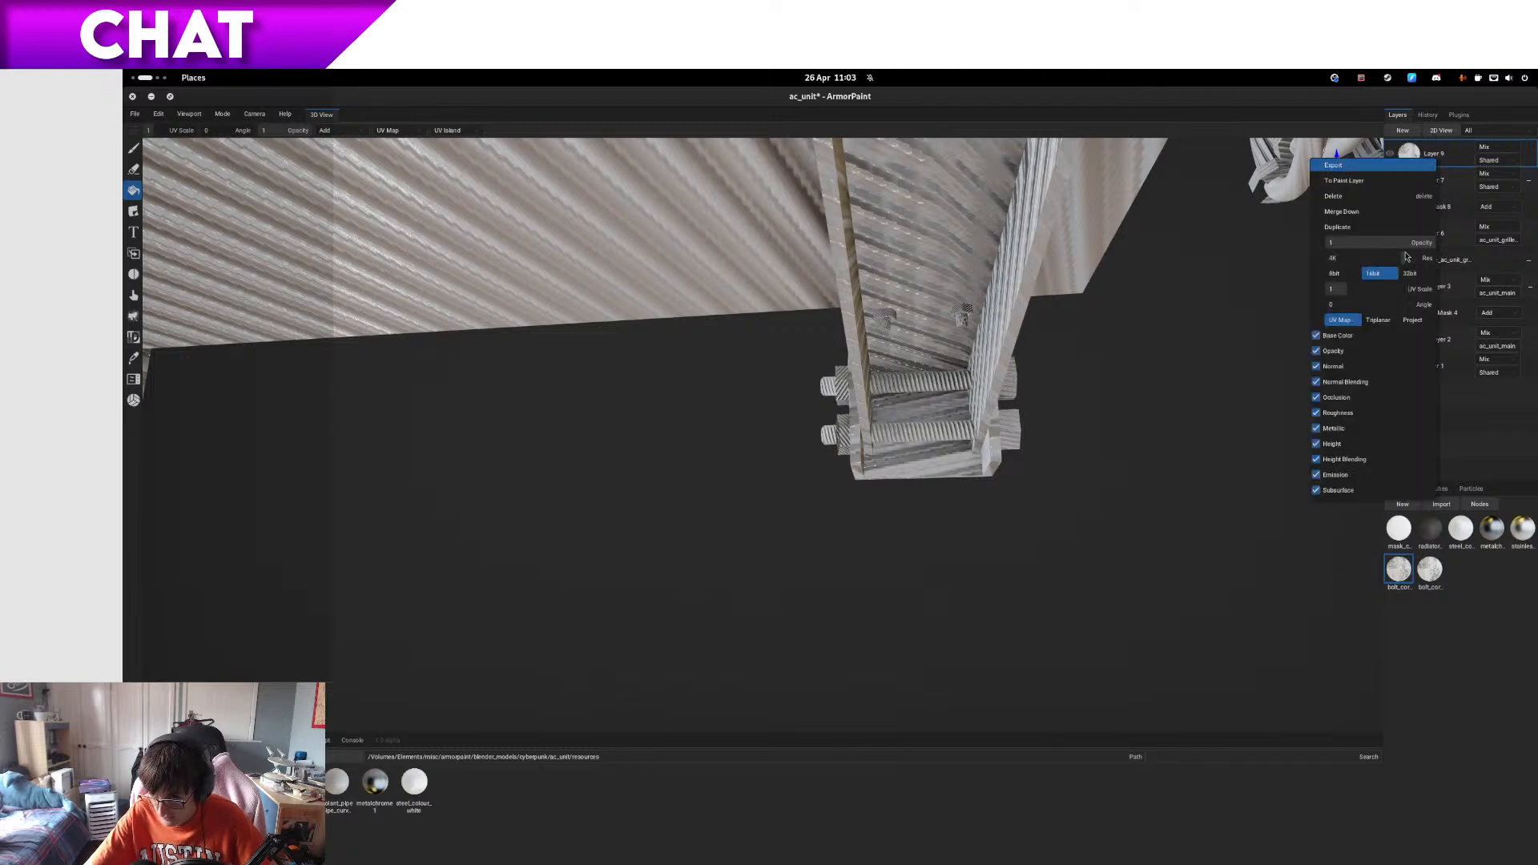
left_click(1357, 337)
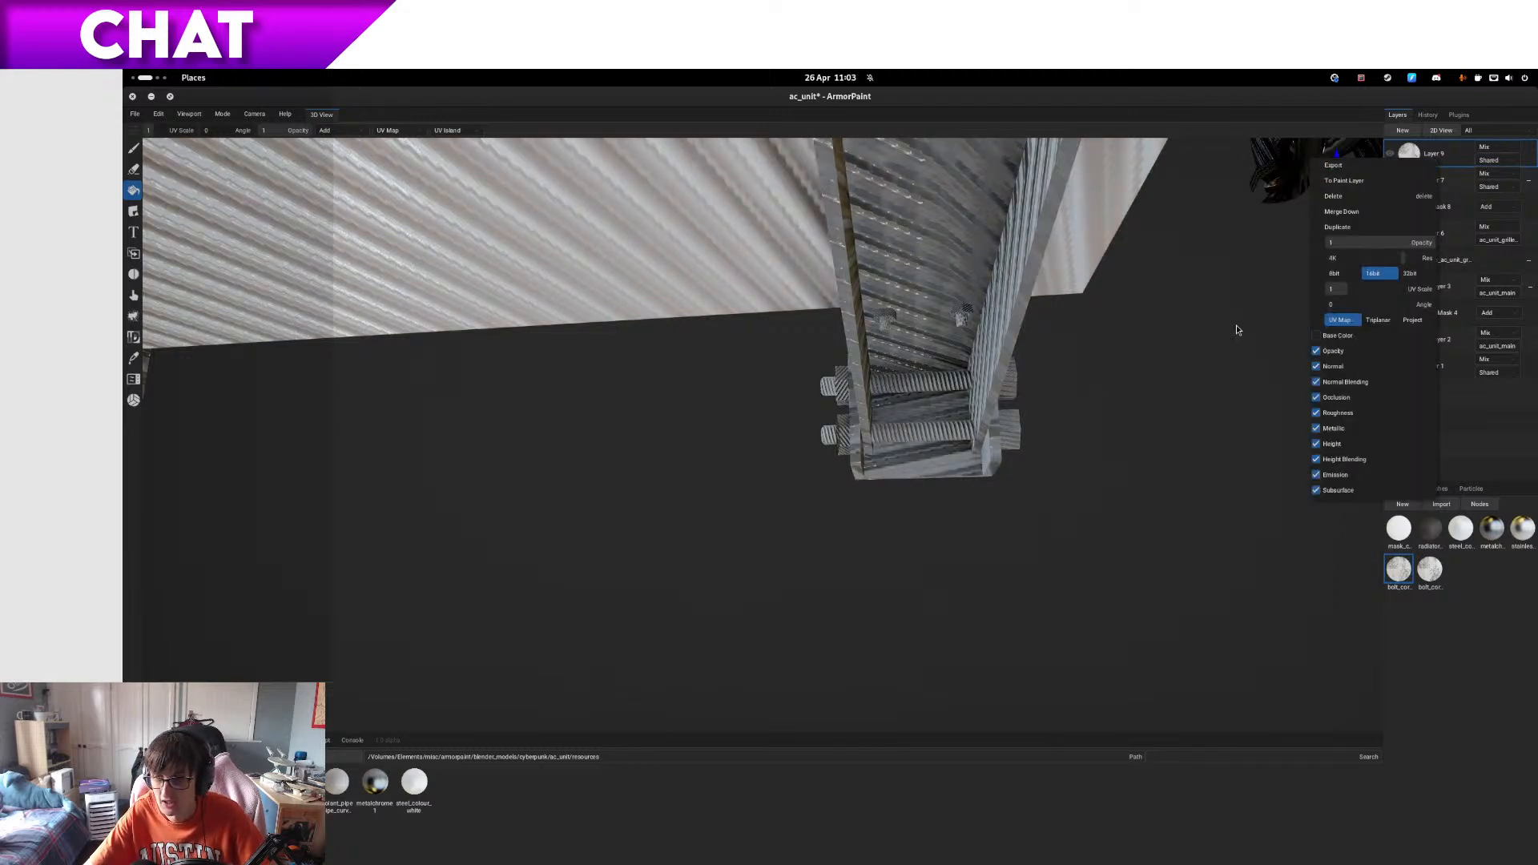
left_click(1317, 351)
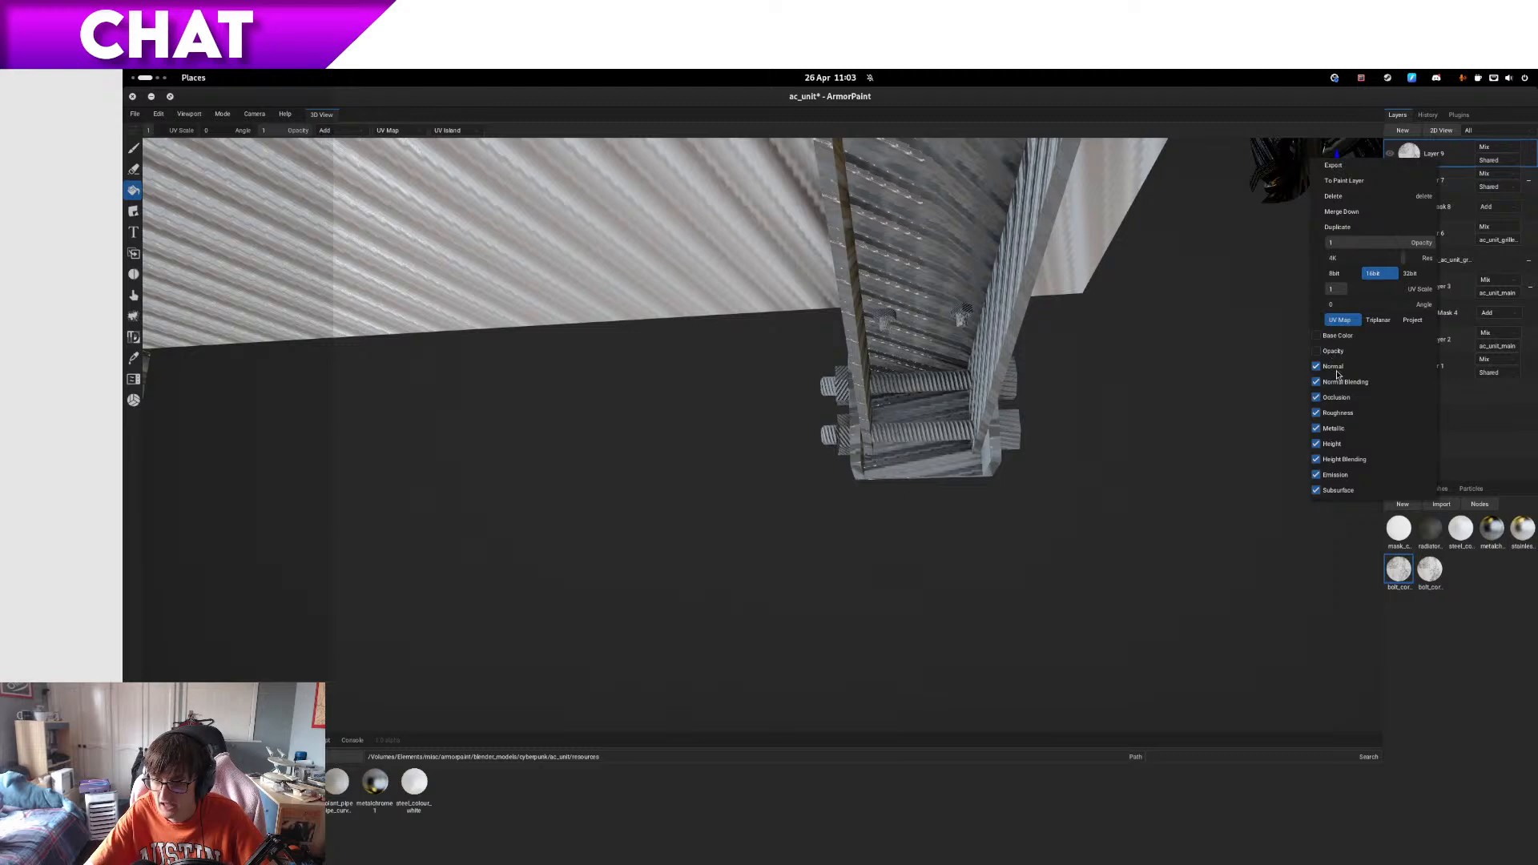
left_click(1337, 398)
left_click(1342, 415)
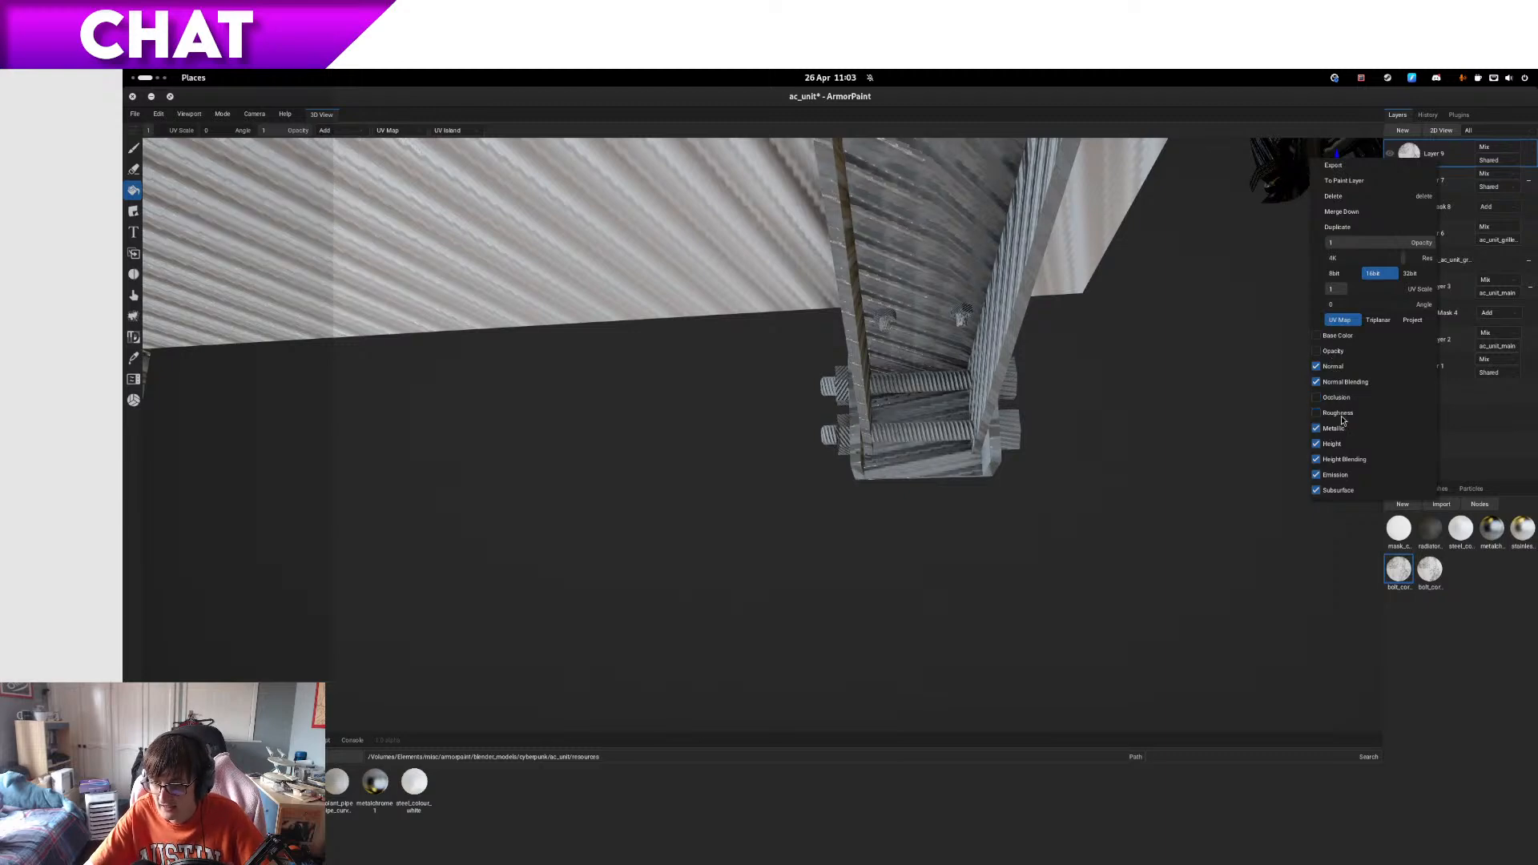
left_click(1335, 428)
left_click(1337, 444)
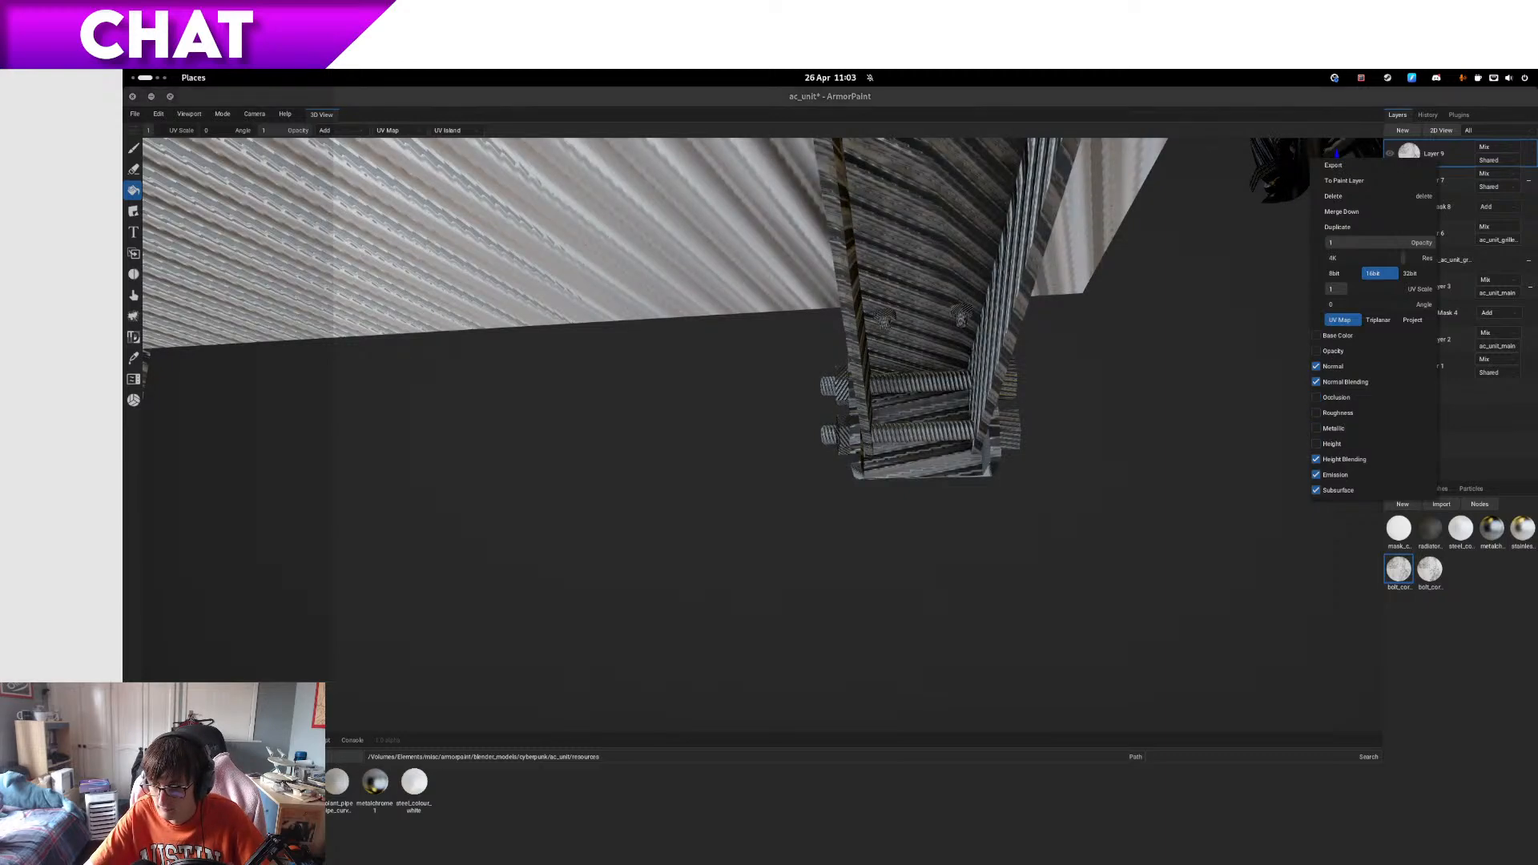
left_click(1357, 415)
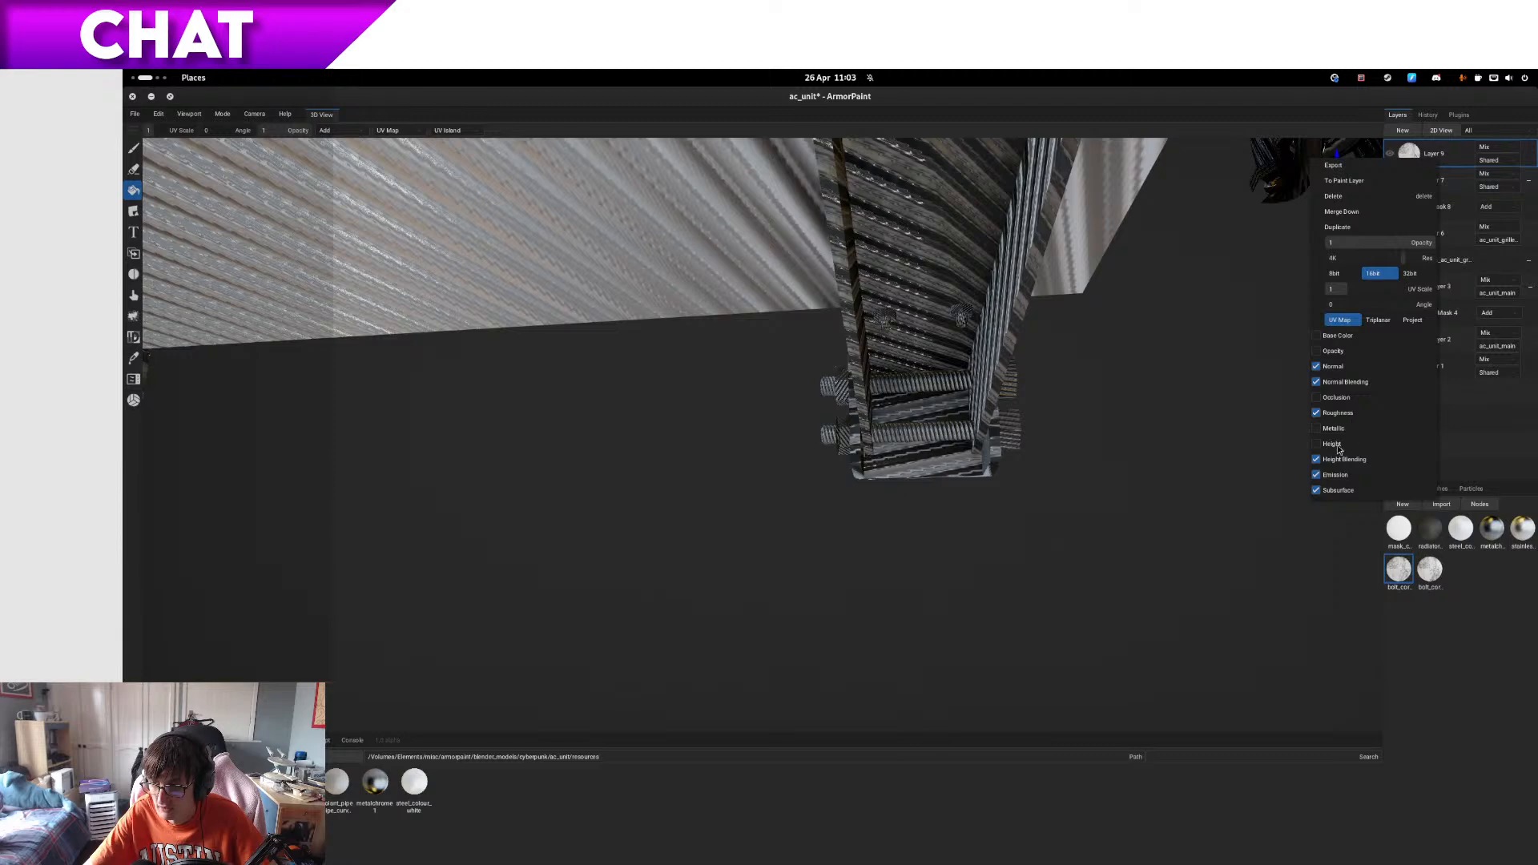
left_click(1355, 446)
left_click(1354, 445)
left_click(1354, 460)
left_click(1346, 478)
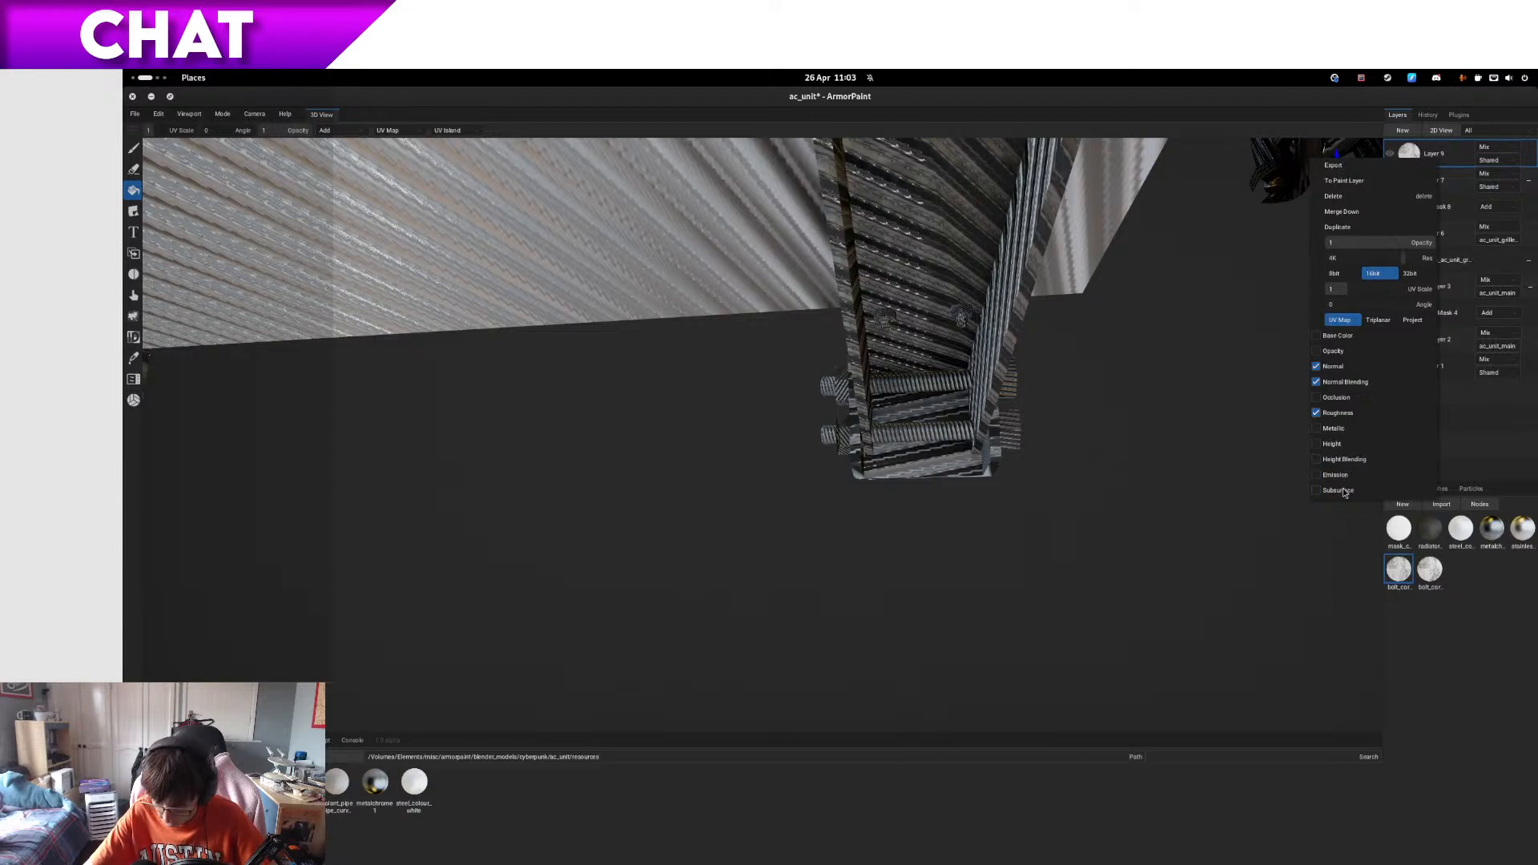
left_click(1435, 654)
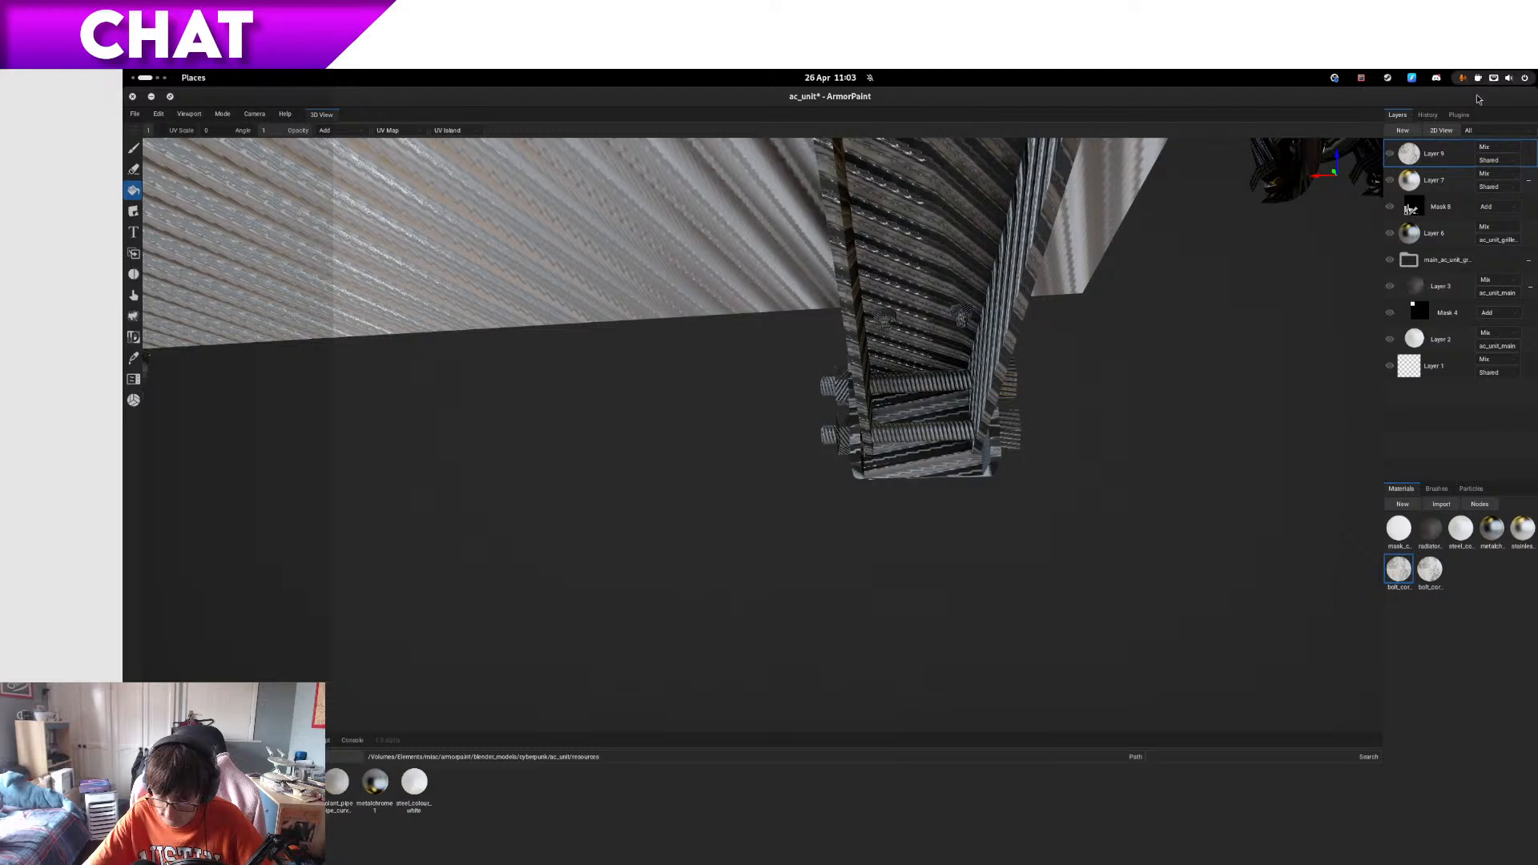
- Restrict the bolt material layer to the ac_unit mounting bracket object instead of Shared
left_click(1500, 163)
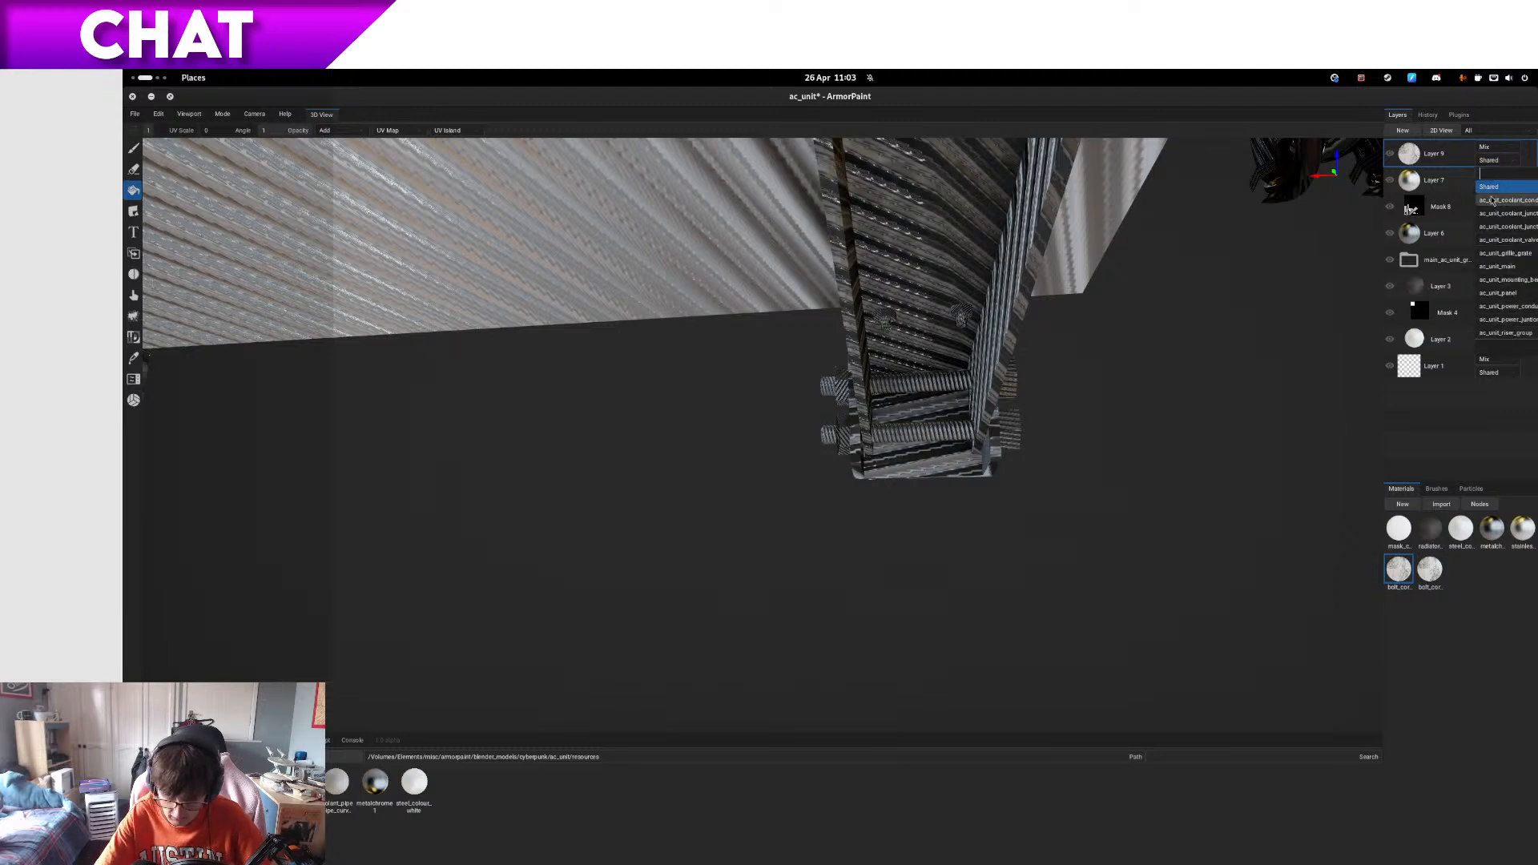
key("Down")
key("Down")
key("Down")
key("Down")
key("Down")
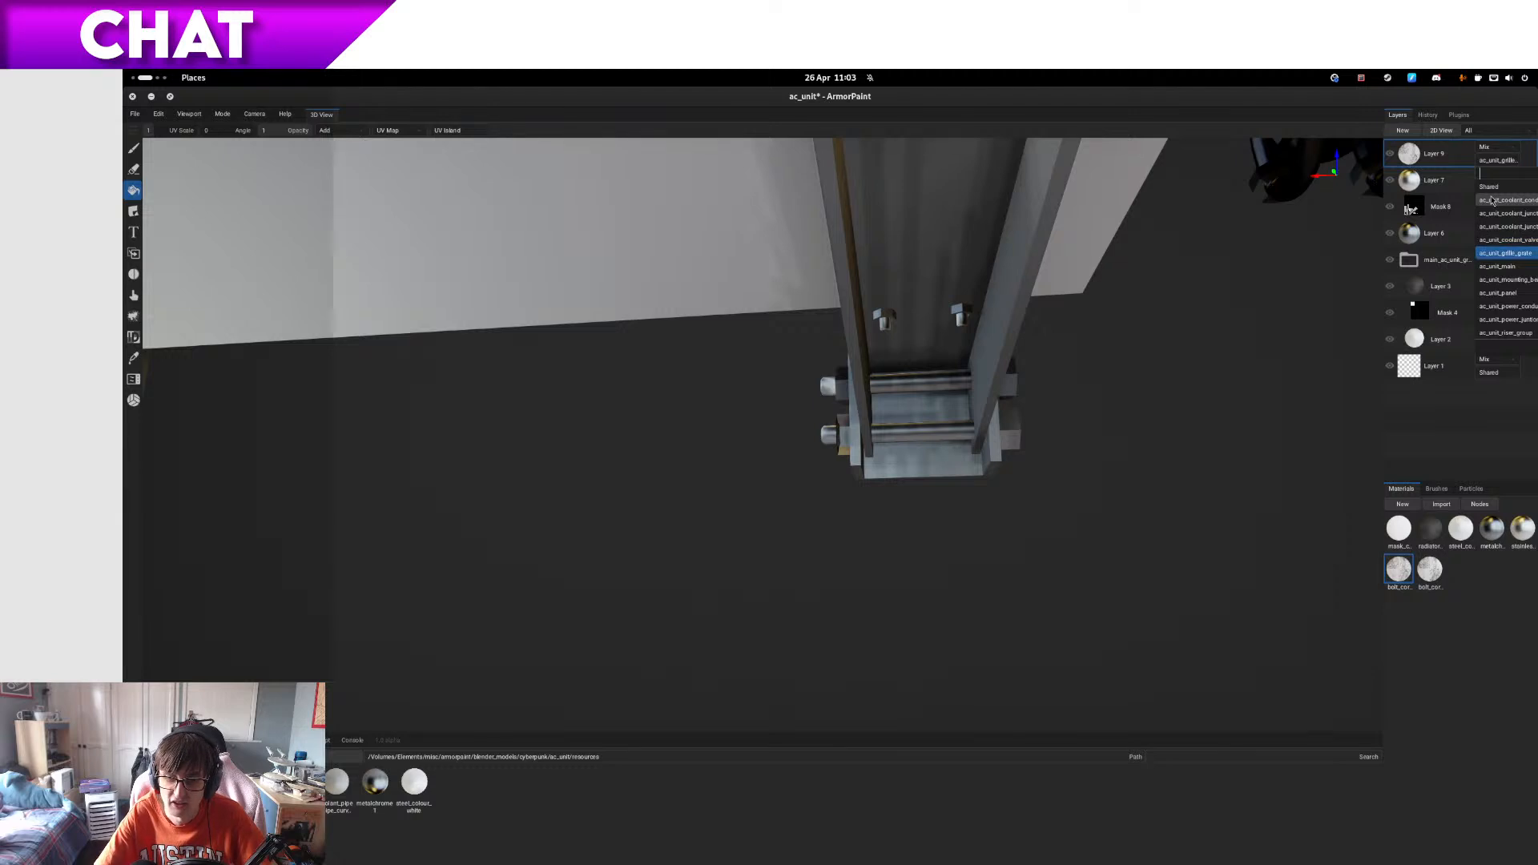
key("Down")
key("Down")
key("Down")
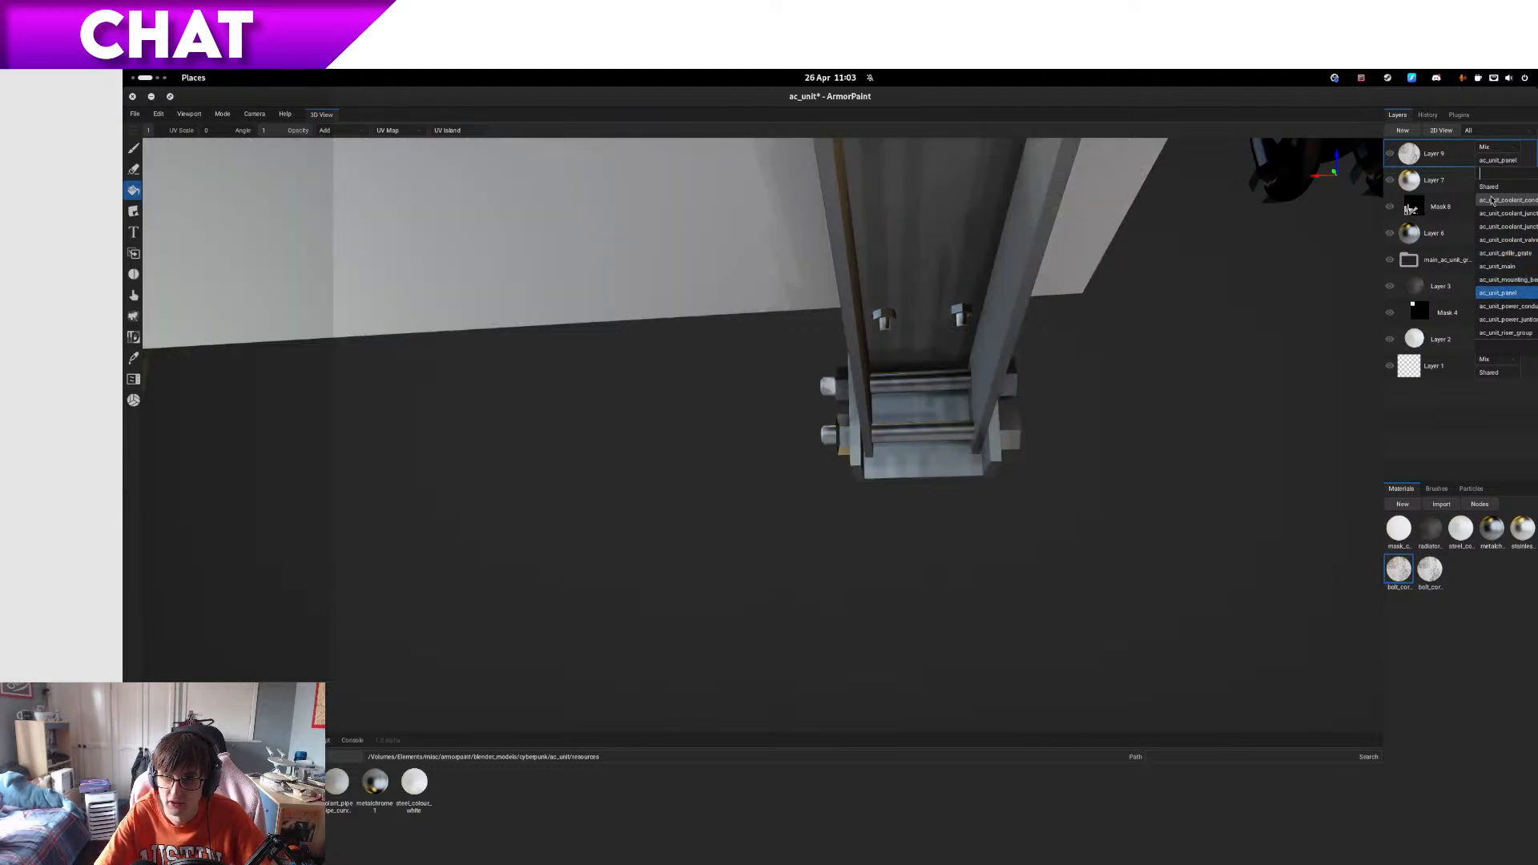
key("Up")
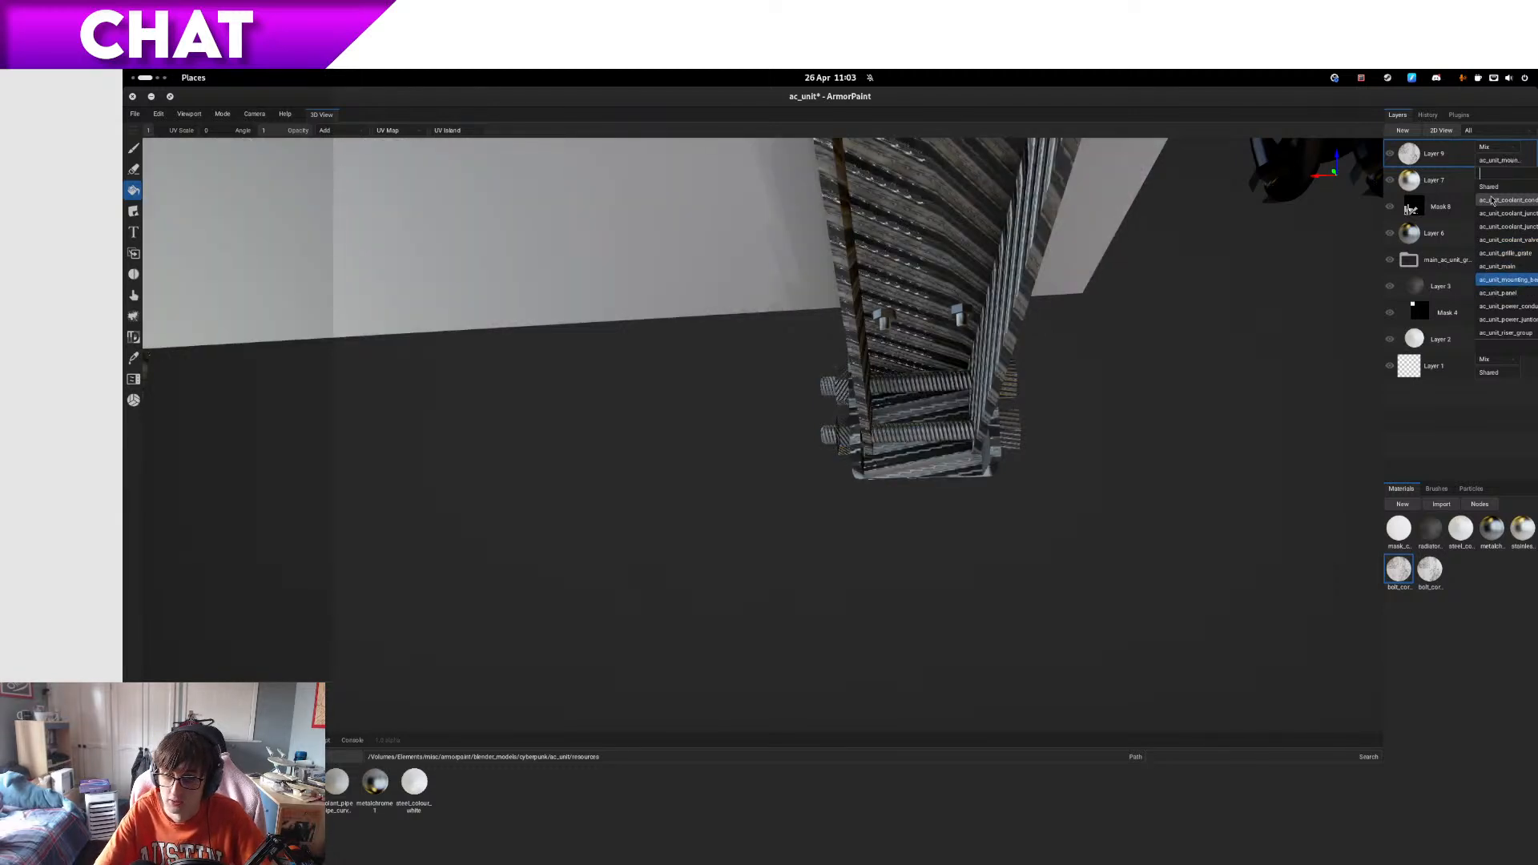
key("Return")
- Add a black mask to the bolt material layer and fill the threaded shafts of the bracket bolts on it
left_click(1403, 130)
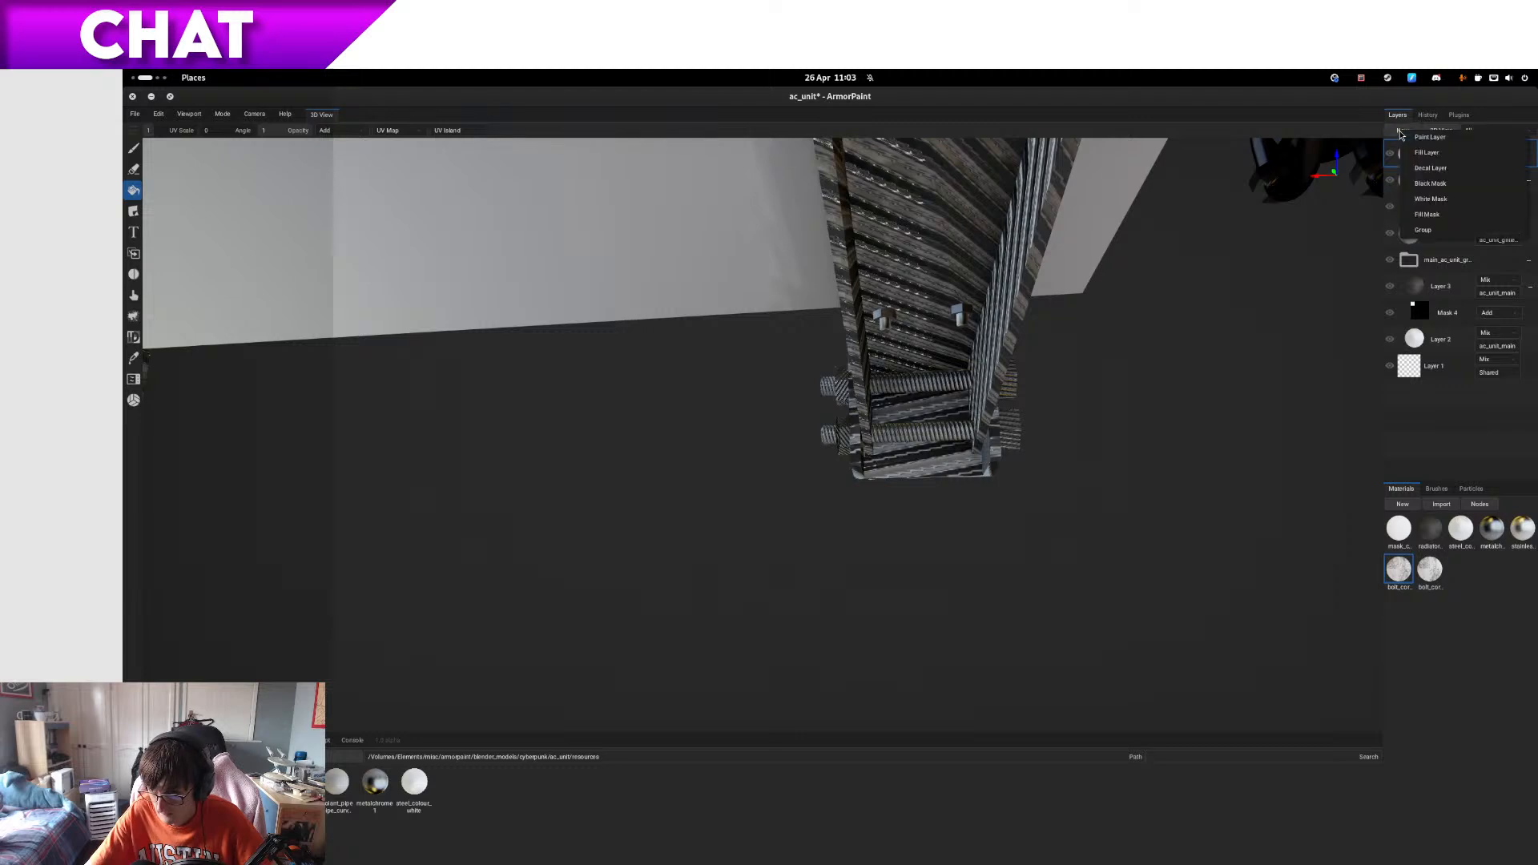
left_click(1423, 183)
scroll(931, 486, "up", 6)
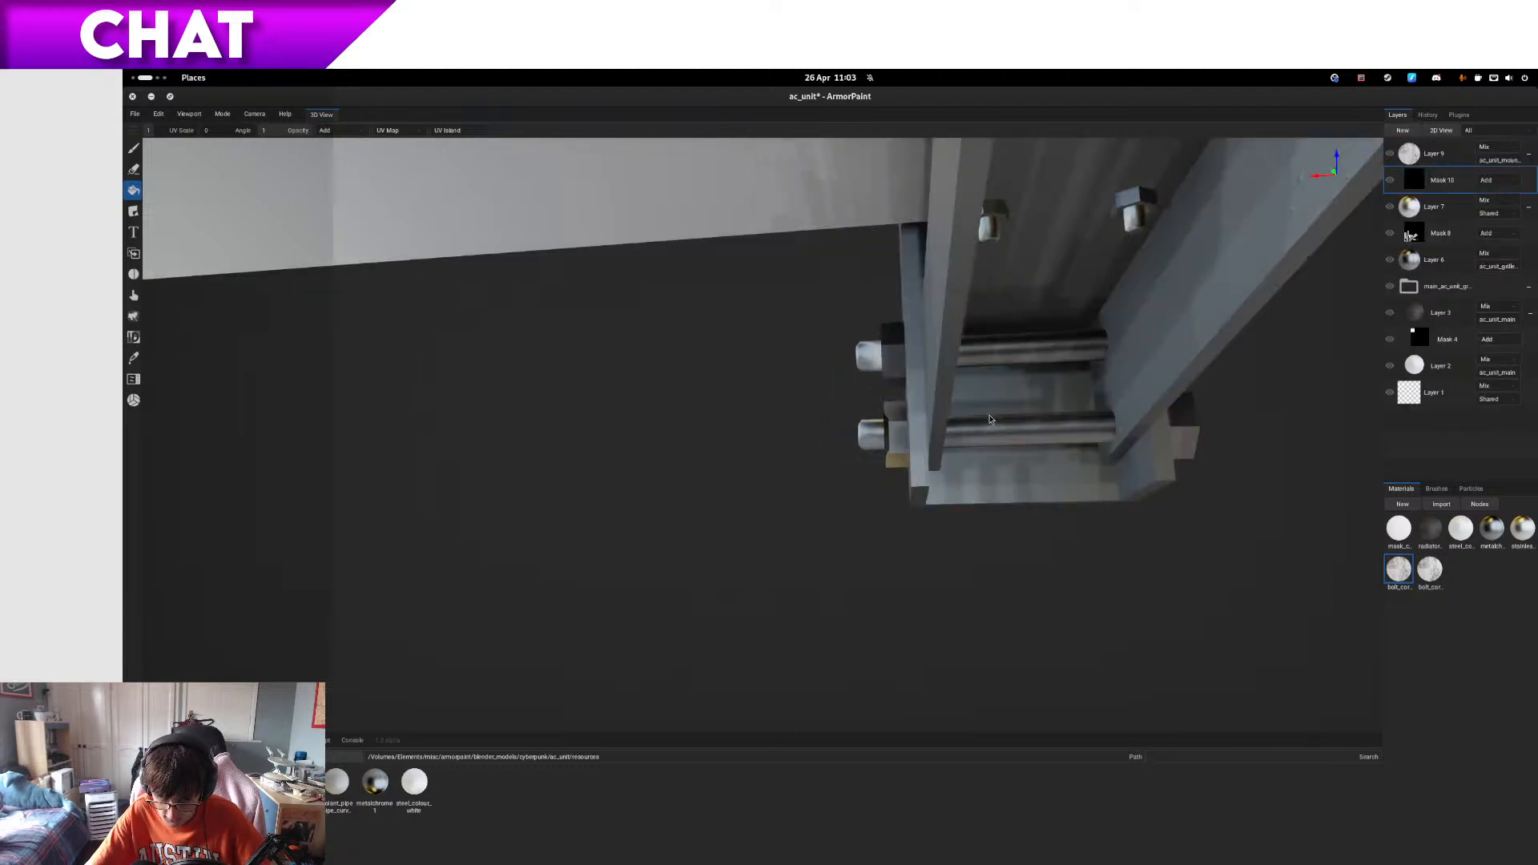
scroll(1005, 429, "down", 2)
left_click(1148, 438)
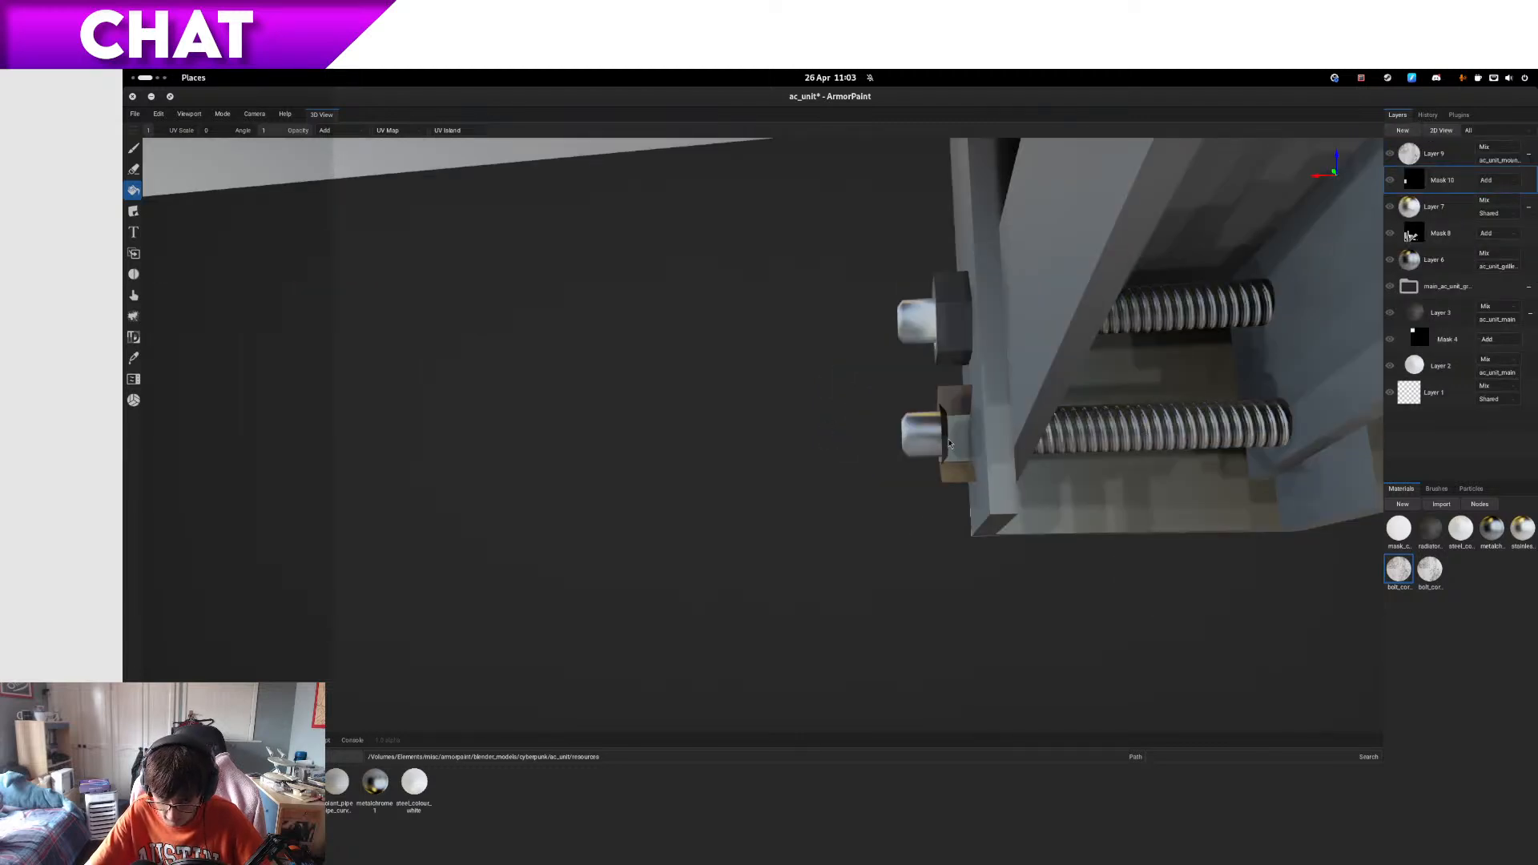
left_click(923, 439)
left_click_drag(924, 439, 480, 469, "alt")
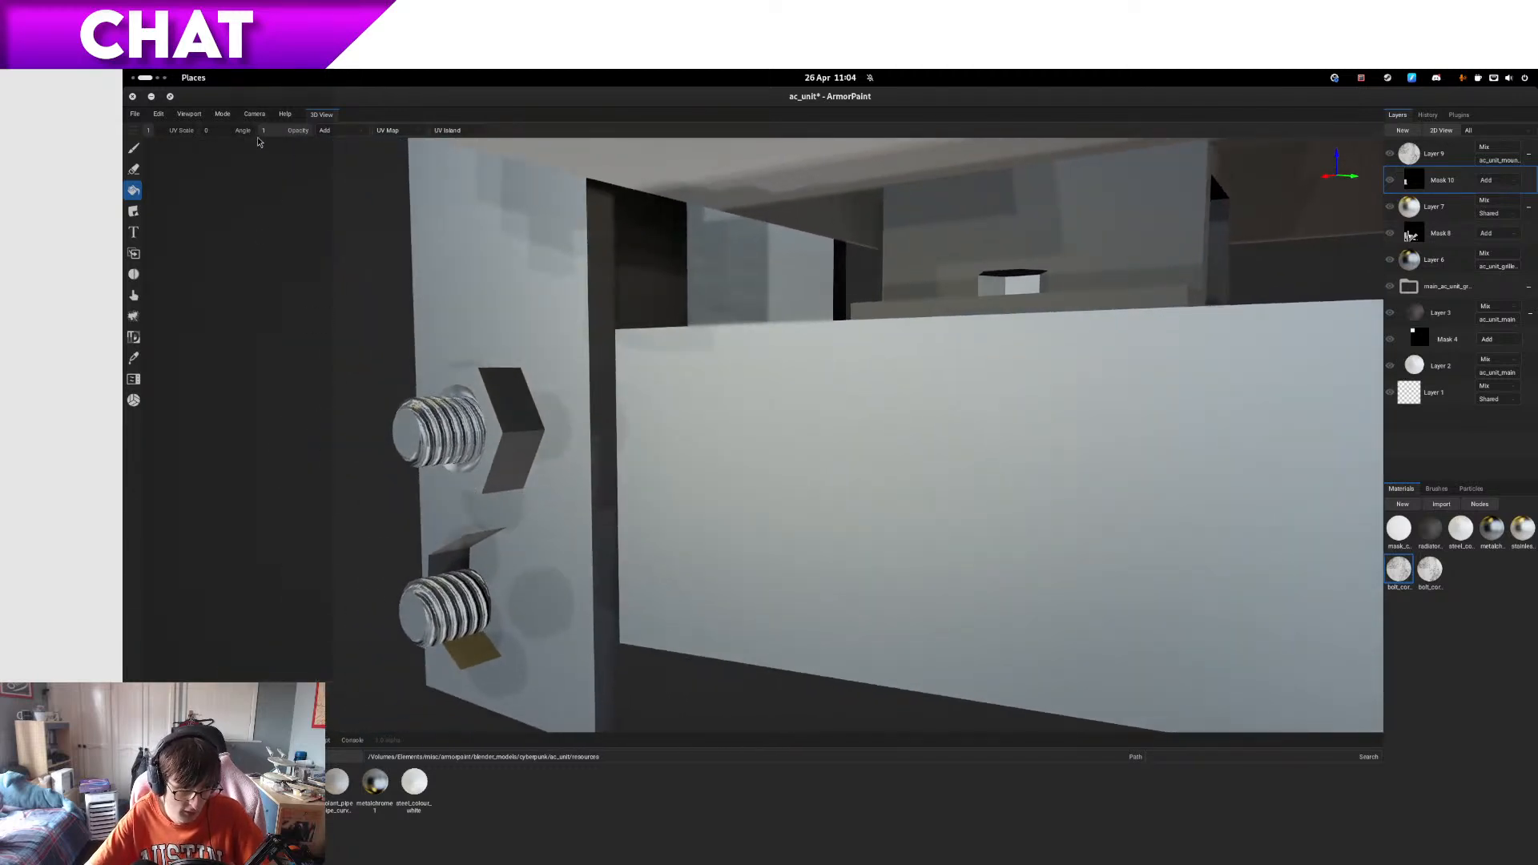
- Subtract the bolt shafts from the current bolt mask using Subtract fill blending, and restore the blending mode to Add
left_click(331, 131)
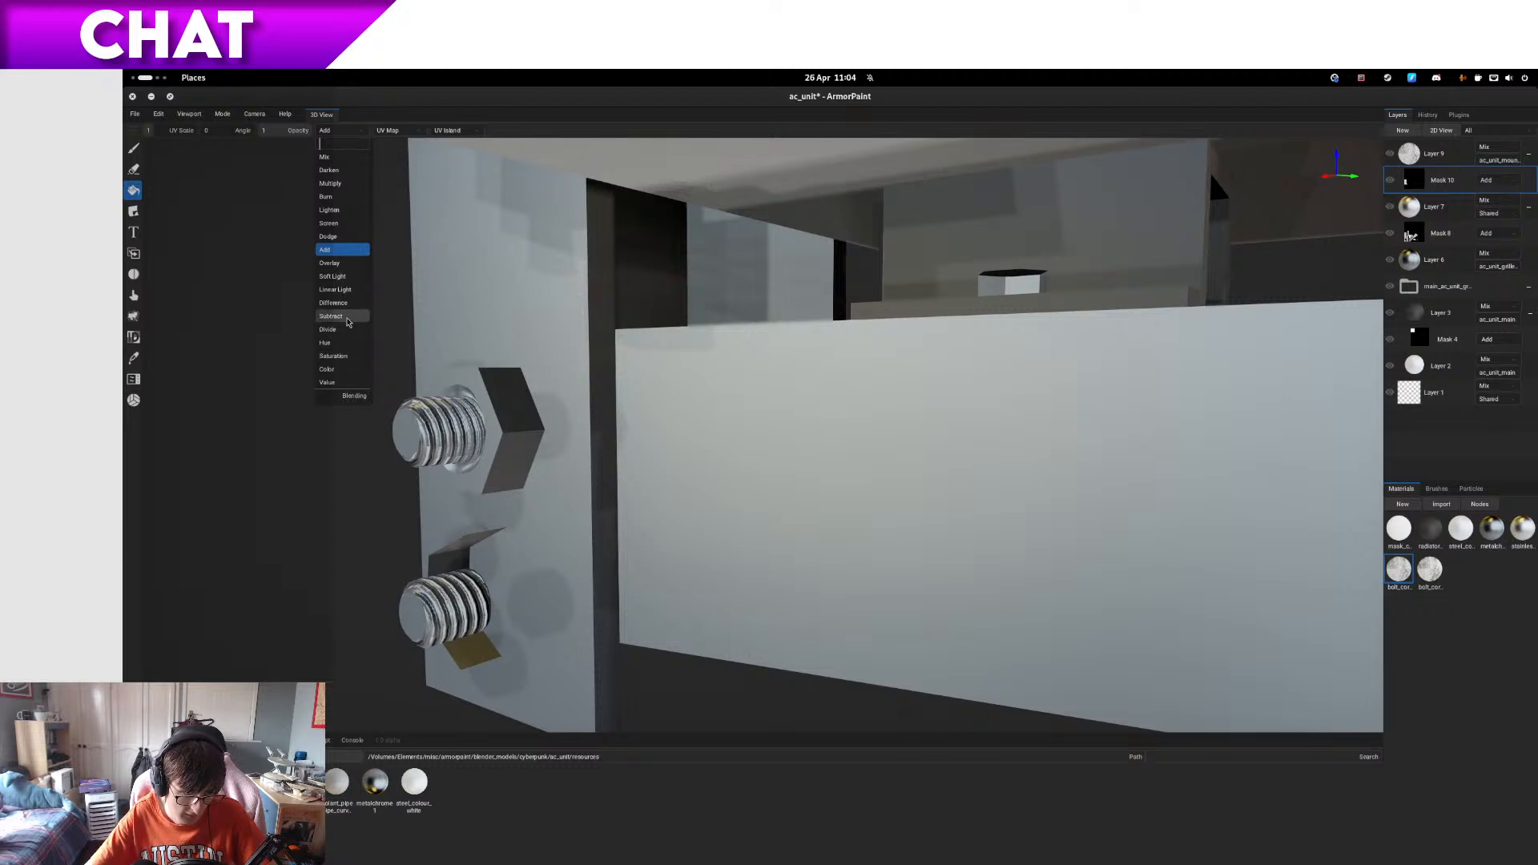
left_click(331, 315)
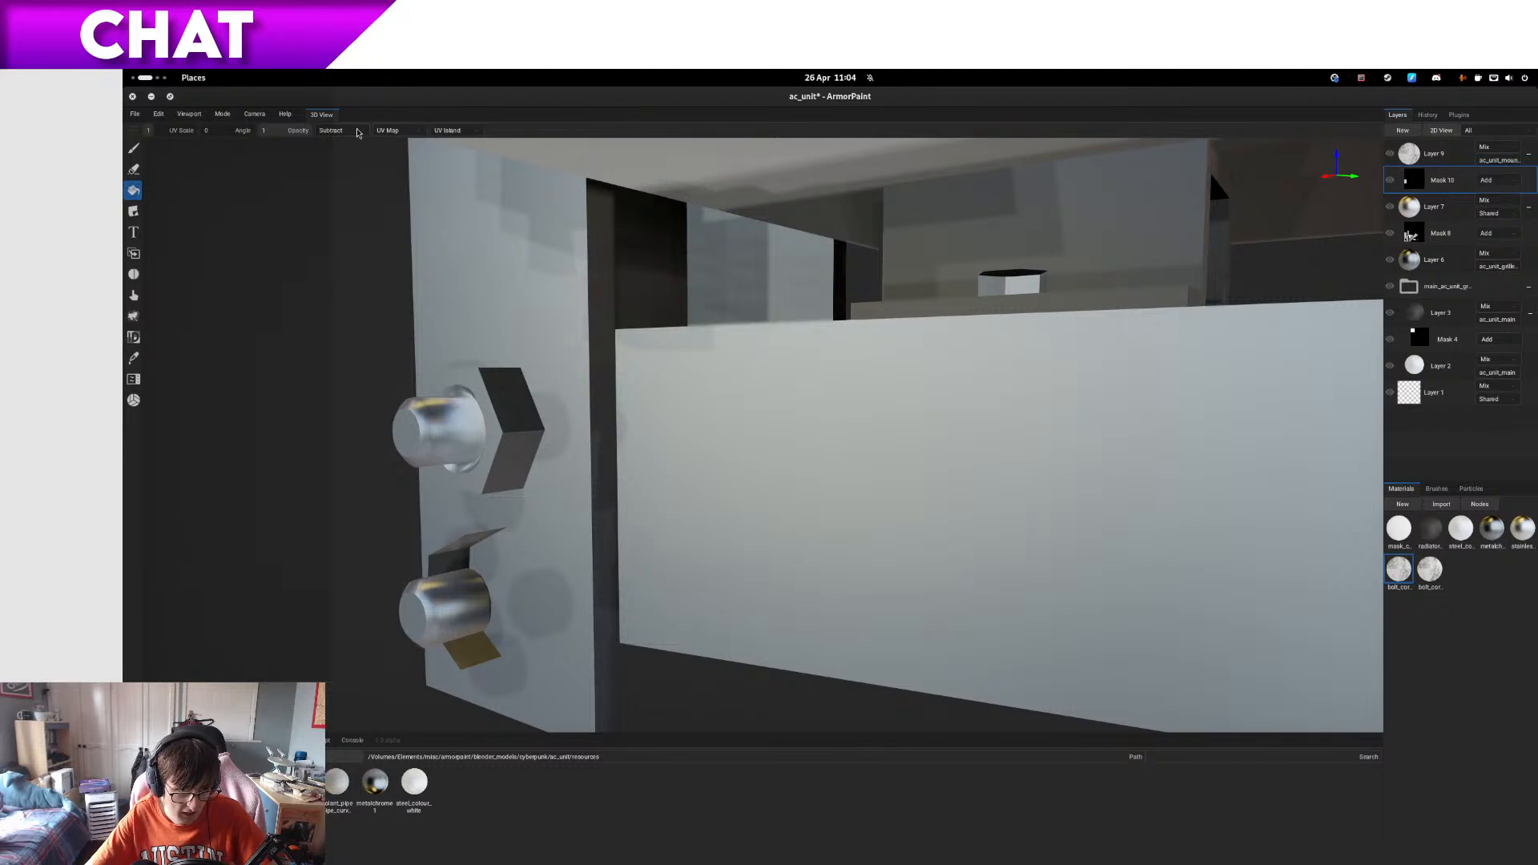
left_click(340, 131)
left_click(325, 249)
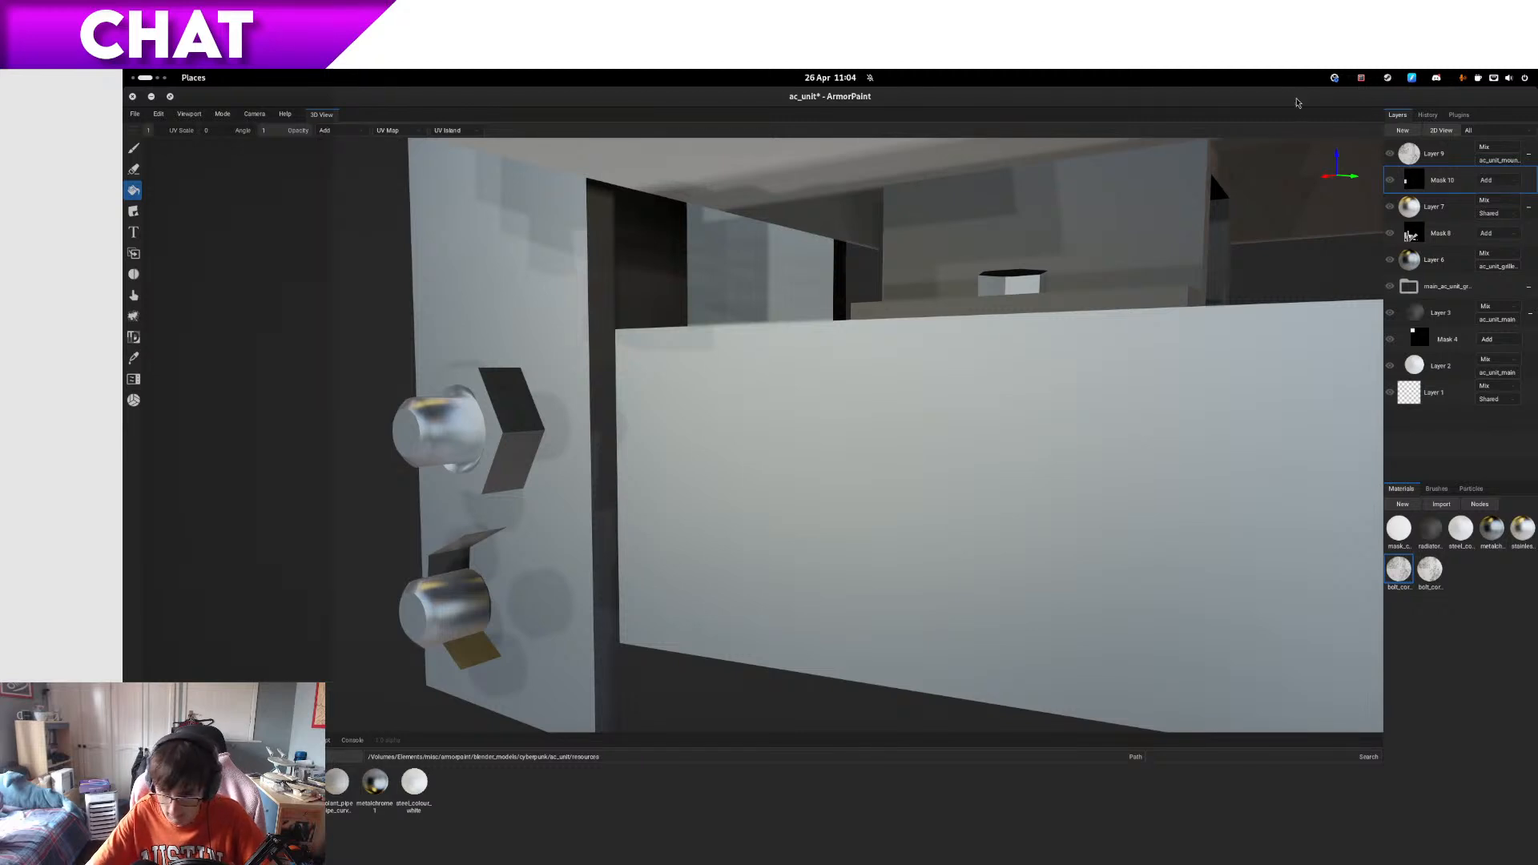
- Add a second black mask to the mounting bracket's bolt layer and fill the threaded bolt shafts on it
left_click(1403, 131)
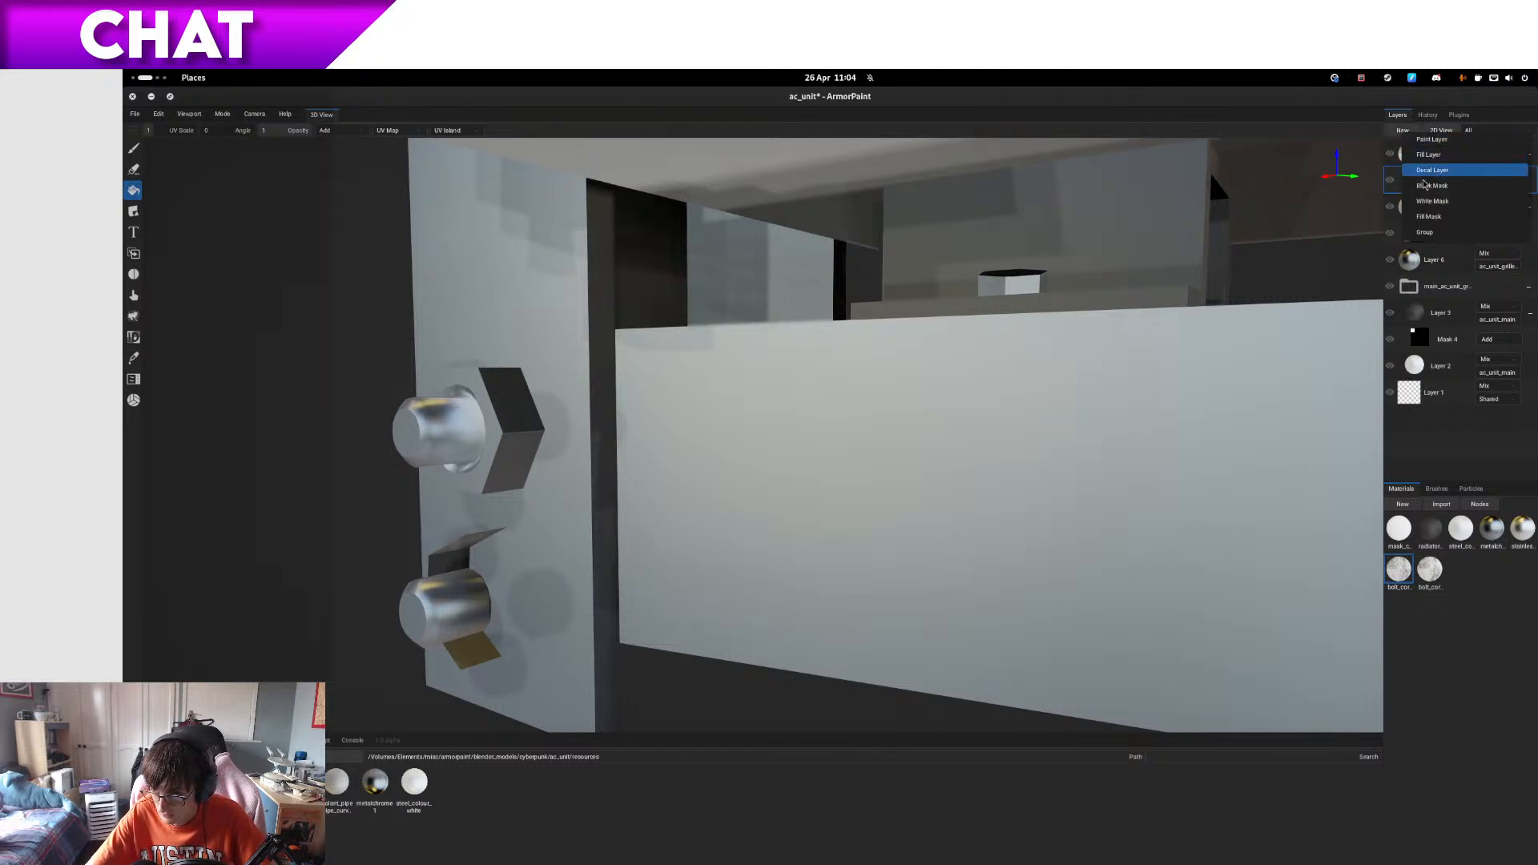
left_click(1425, 202)
left_click(438, 424)
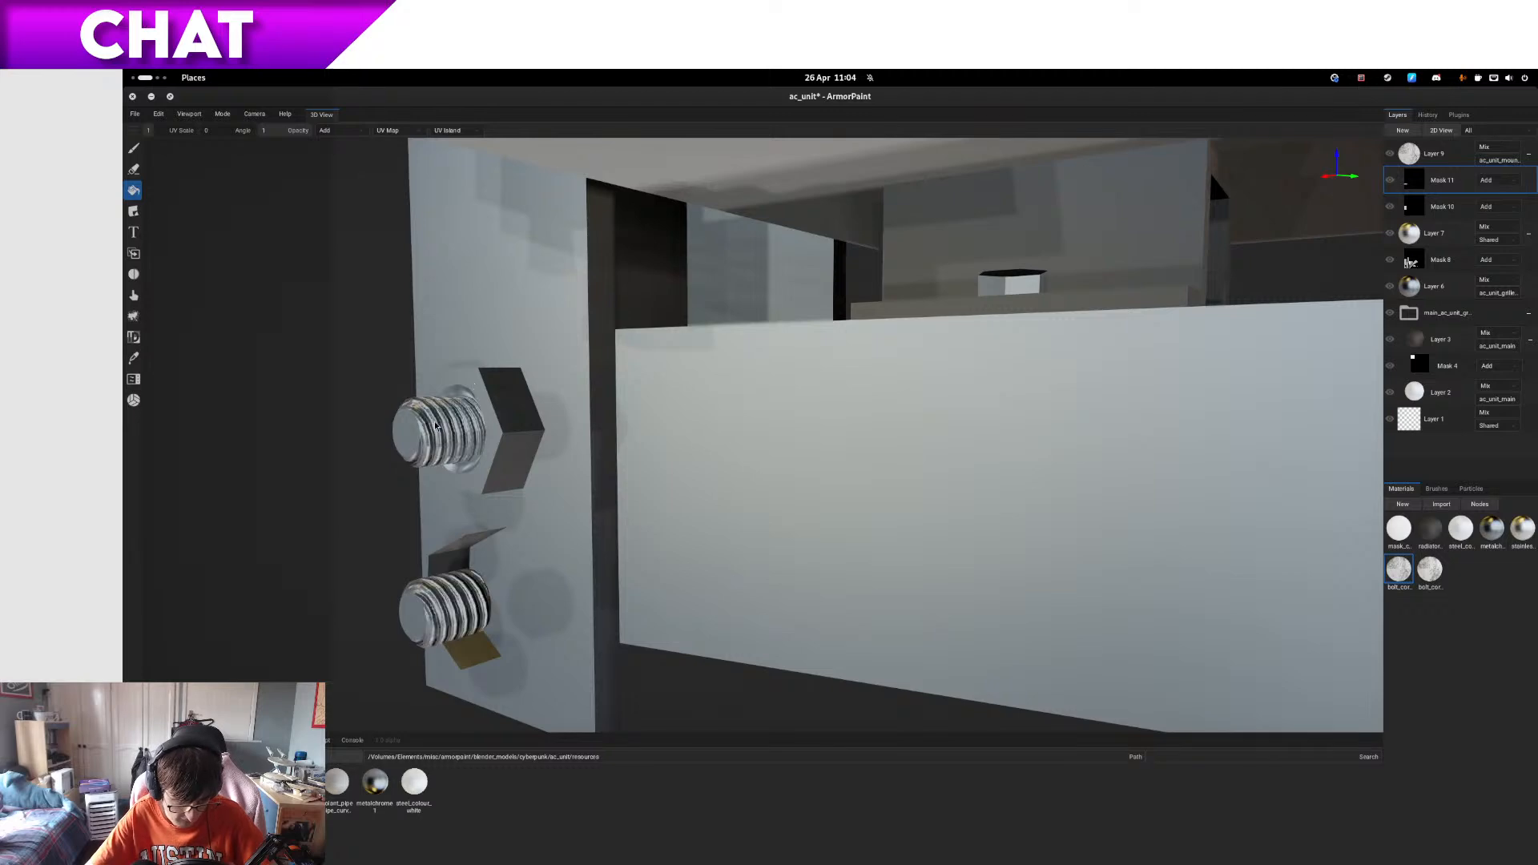
- Apply the second bolt material copy to the model as a new fill layer
right_click_drag(561, 611, 771, 528)
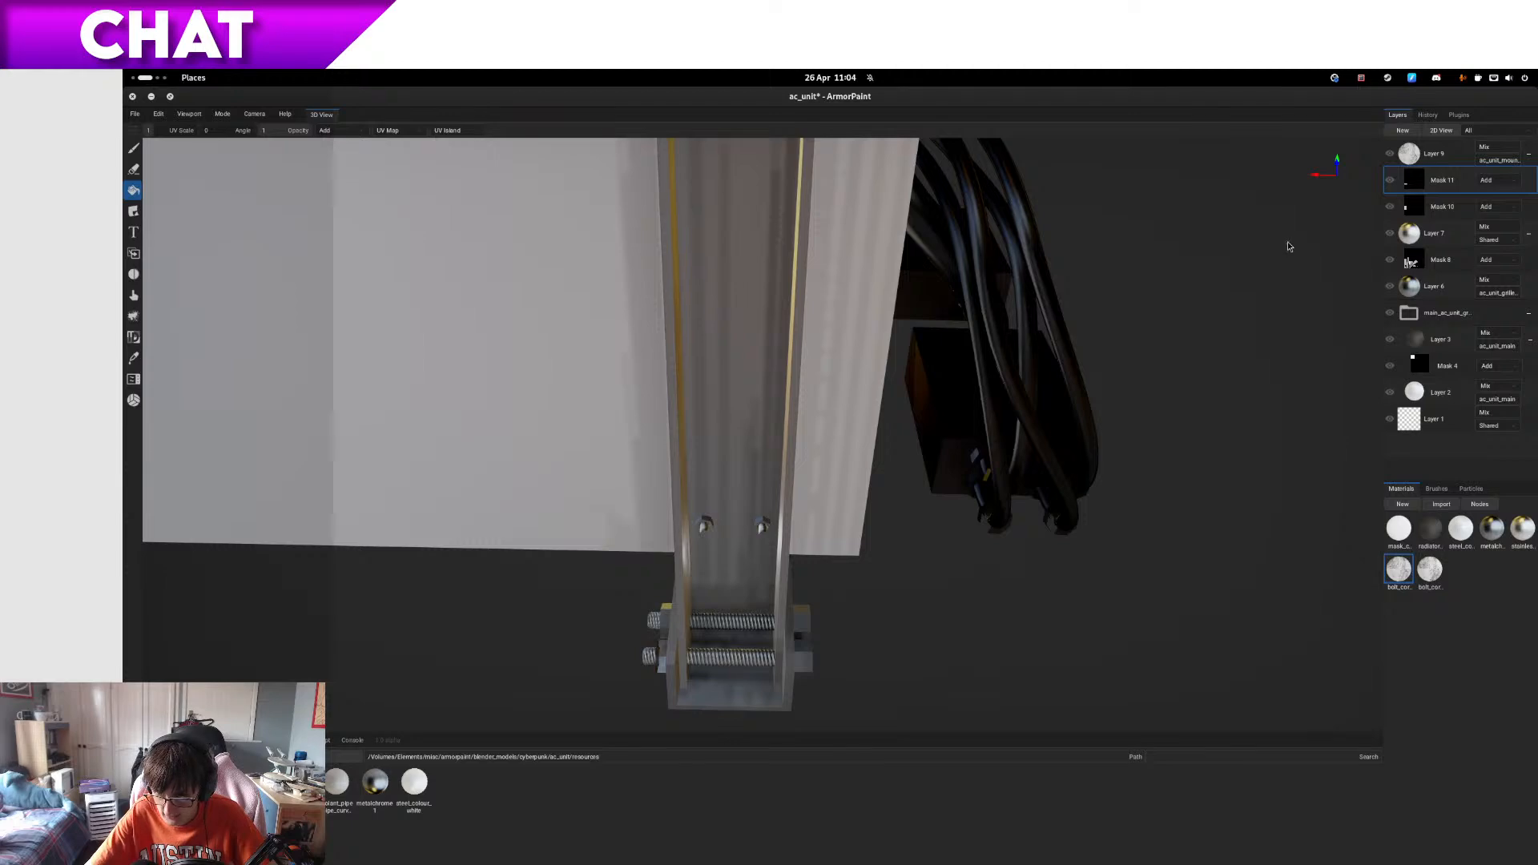
left_click_drag(1434, 569, 708, 529)
right_click_drag(708, 529, 733, 374)
scroll(725, 449, "up", 3)
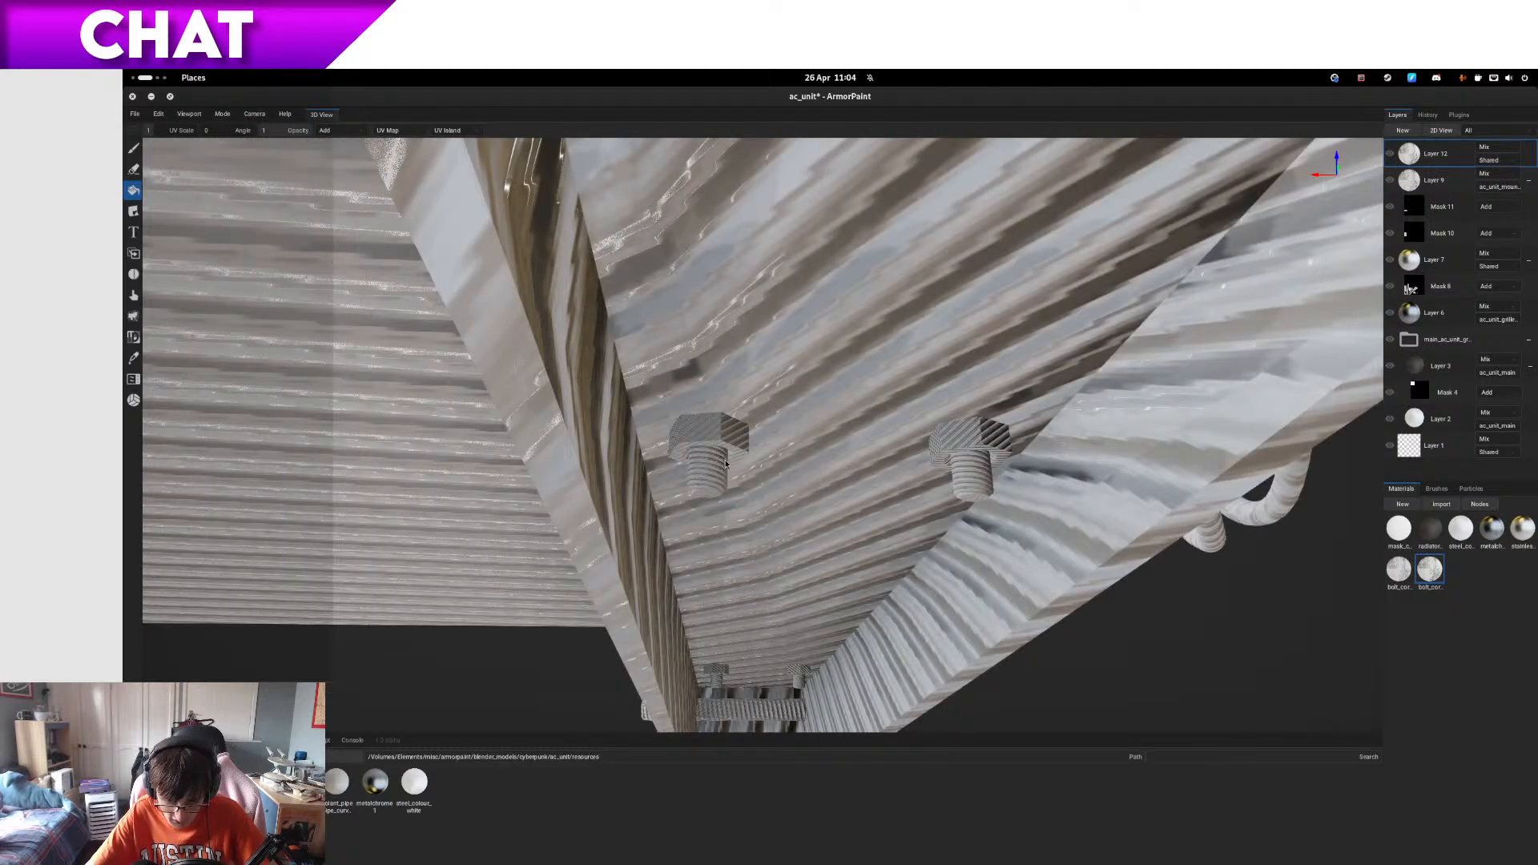
scroll(722, 463, "up", 3)
scroll(625, 486, "down", 5)
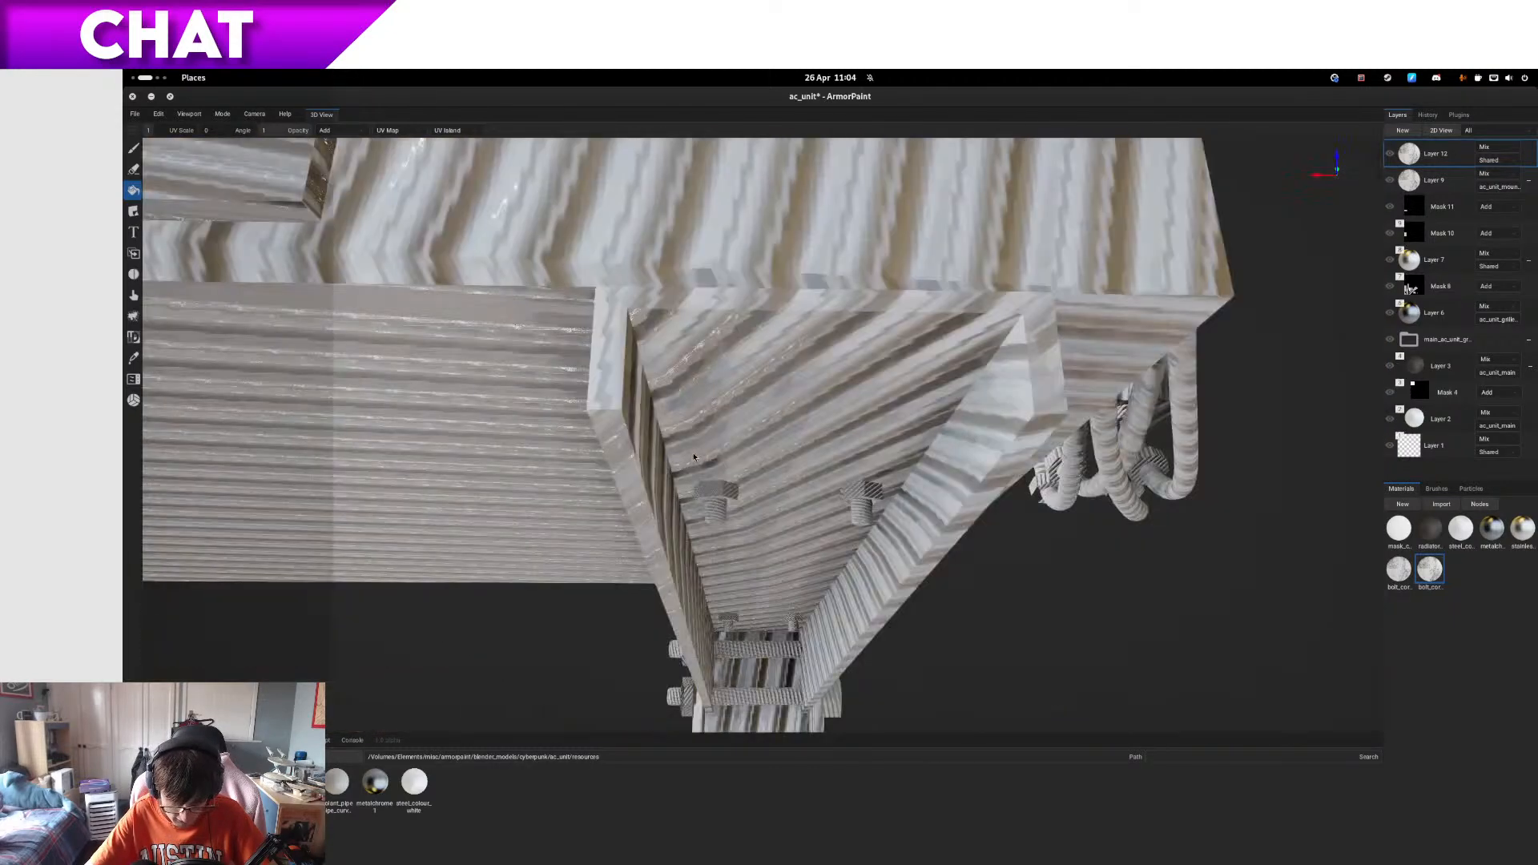
- Limit the new bolt fill layer to the Normal, Normal Blending and Roughness channels by disabling all its other channels
right_click(1440, 155)
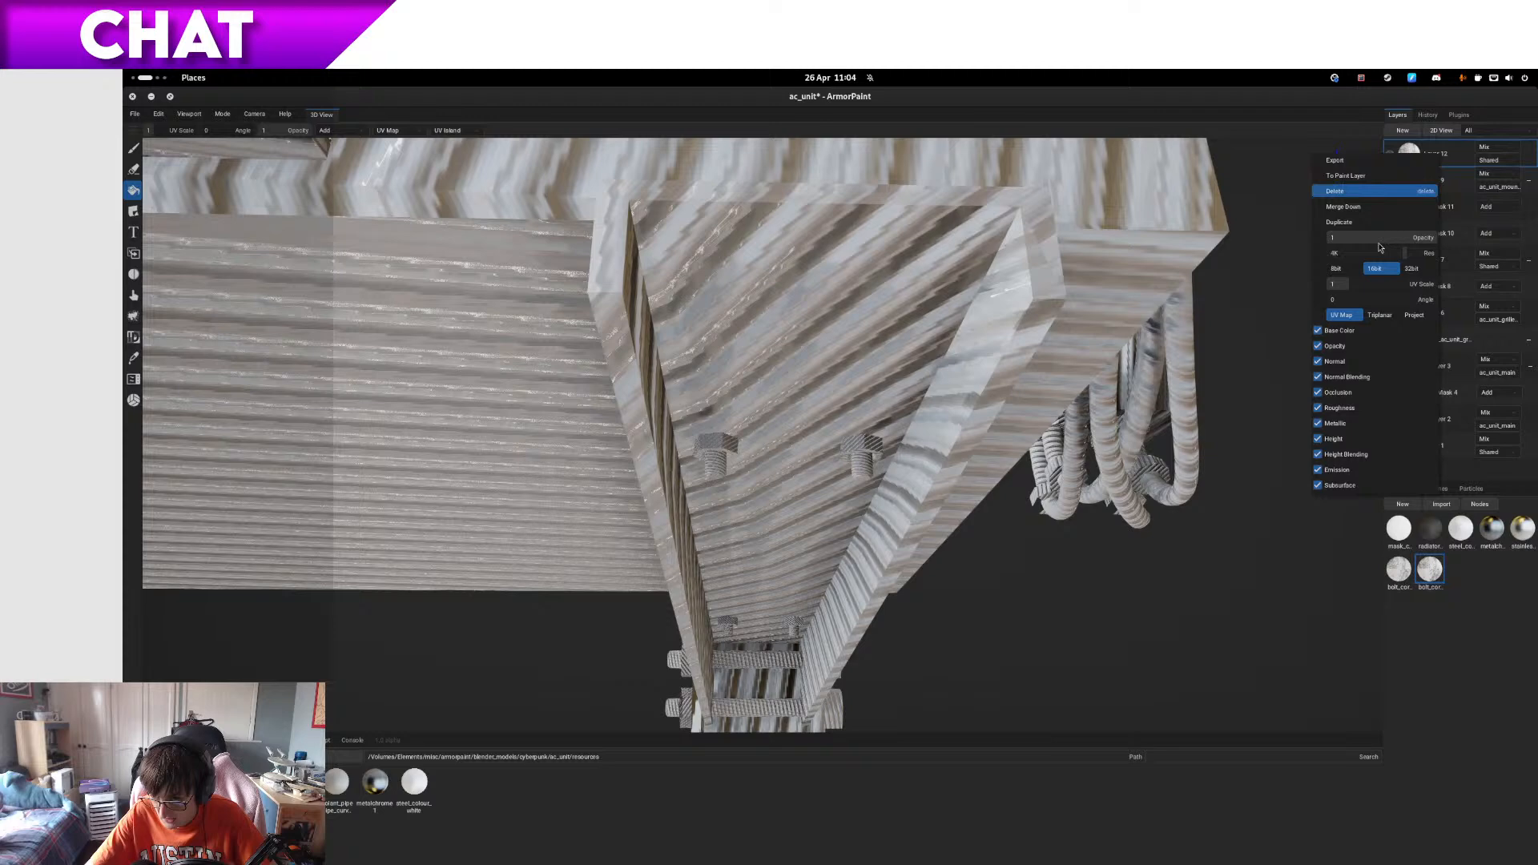
left_click(1335, 331)
left_click(1336, 346)
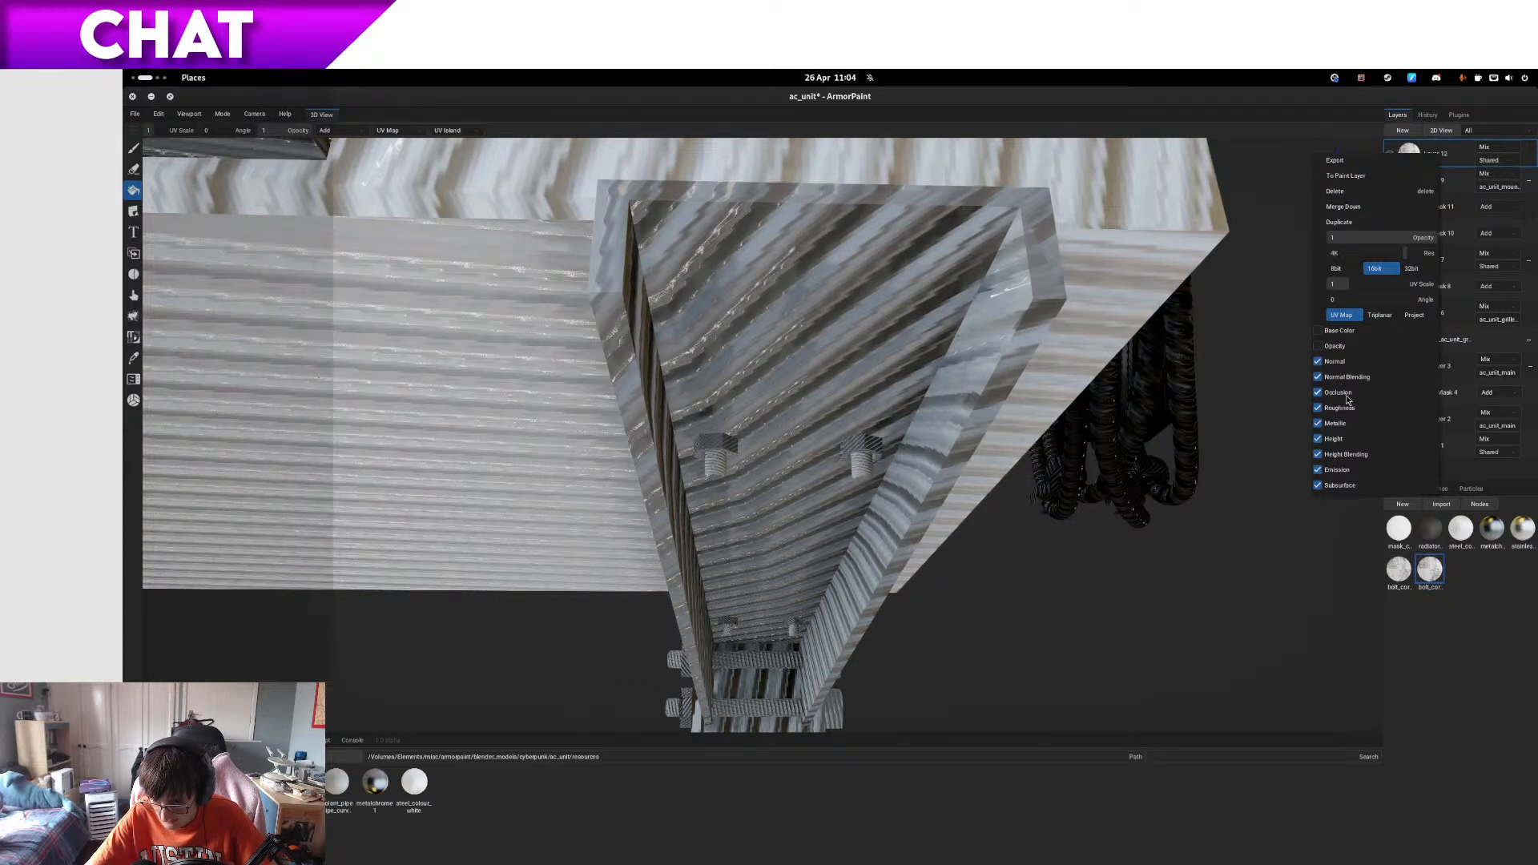
left_click(1339, 392)
left_click(1336, 424)
left_click(1325, 441)
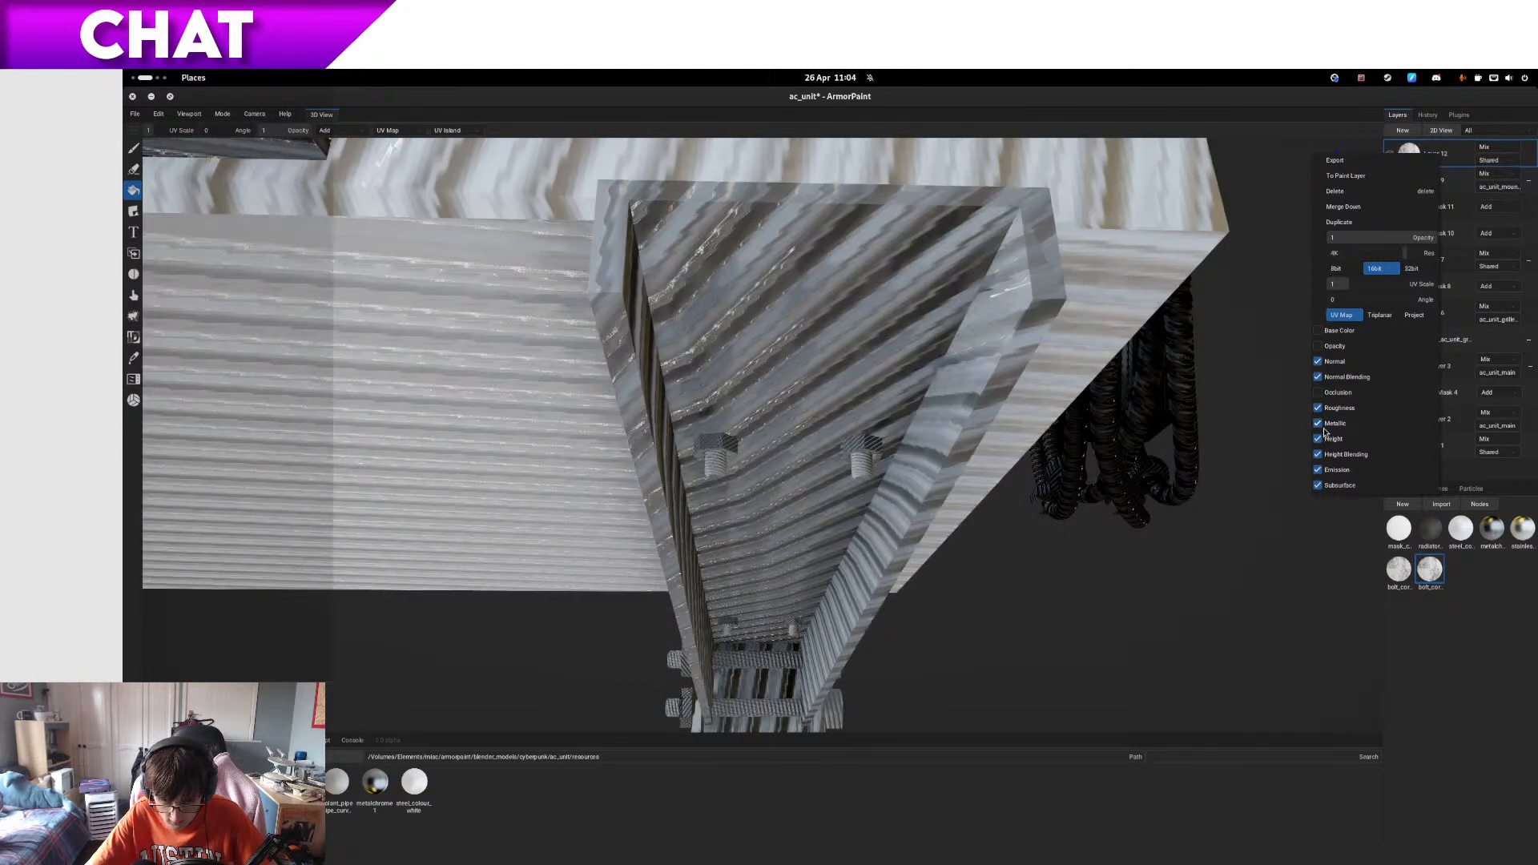
left_click(1326, 443)
left_click(1327, 442)
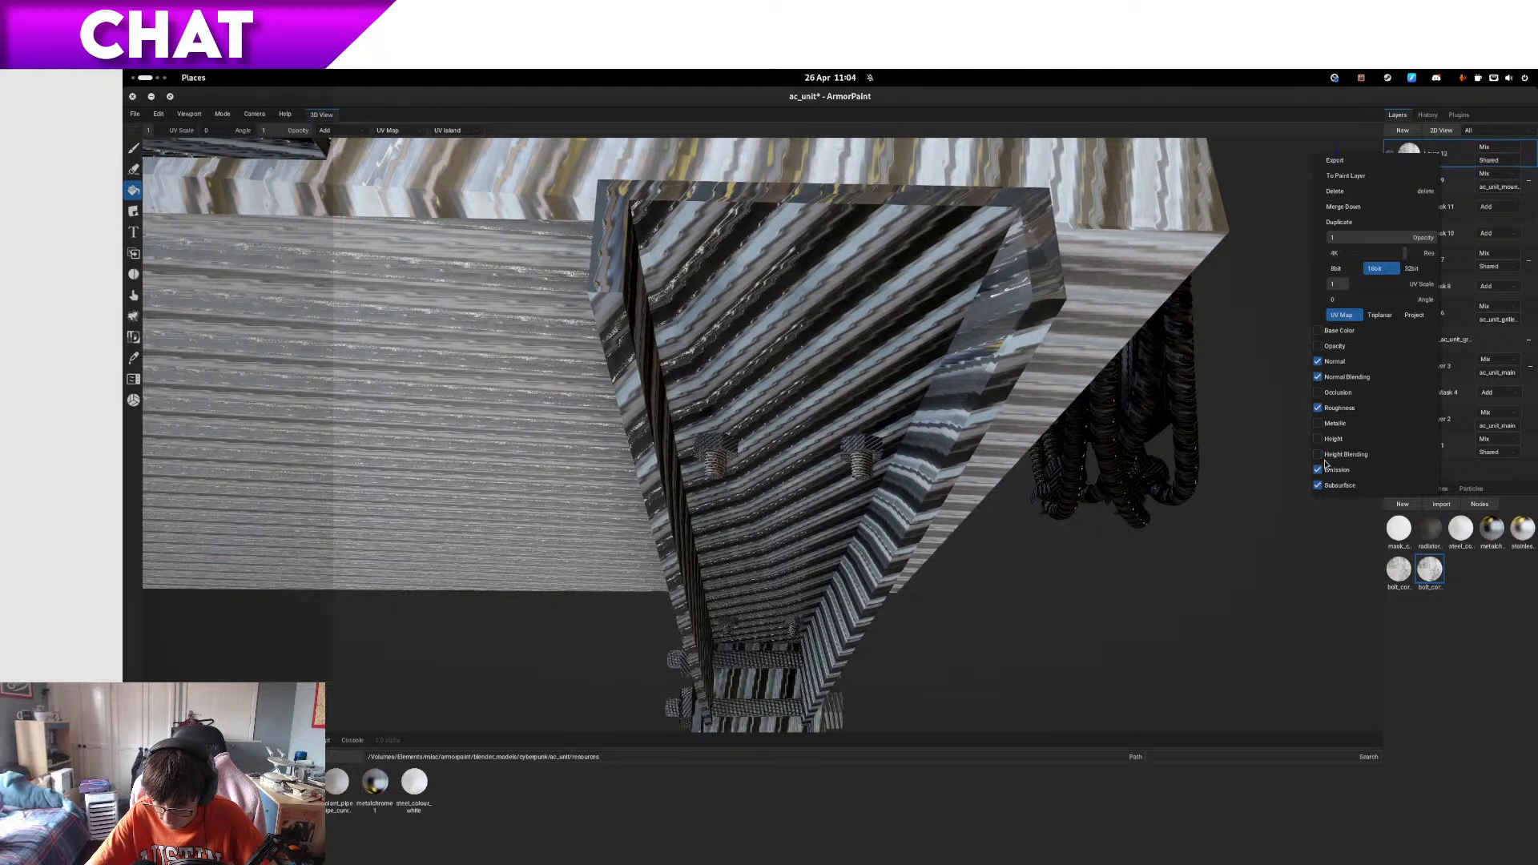
left_click(1326, 471)
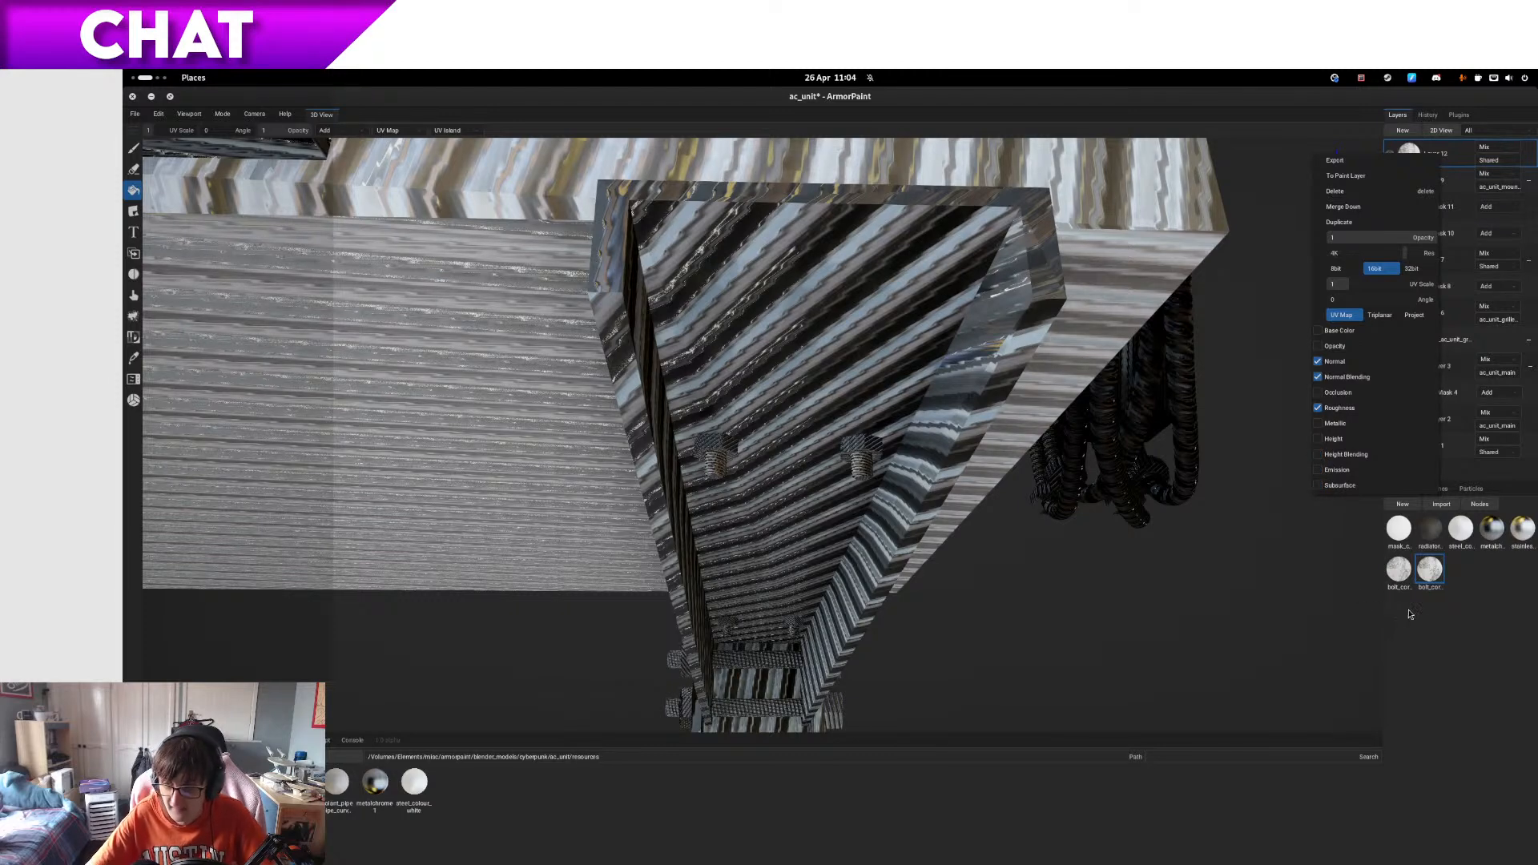
left_click(1447, 628)
- Restrict the new bolt fill layer to the object group containing the bolts beneath the unit instead of Shared
scroll(699, 450, "up", 2)
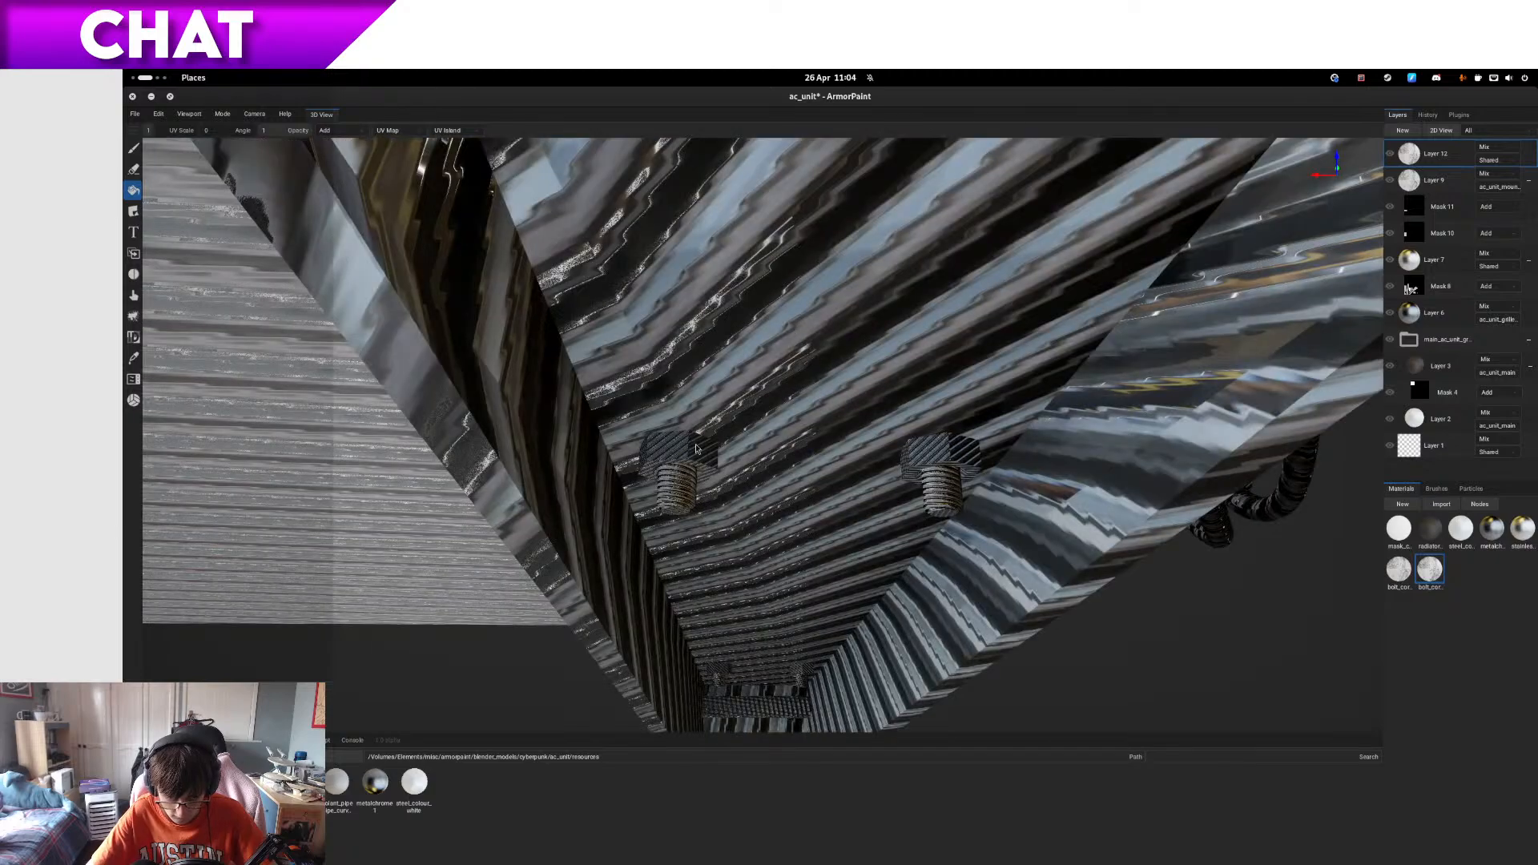
left_click_drag(716, 504, 681, 505, "alt")
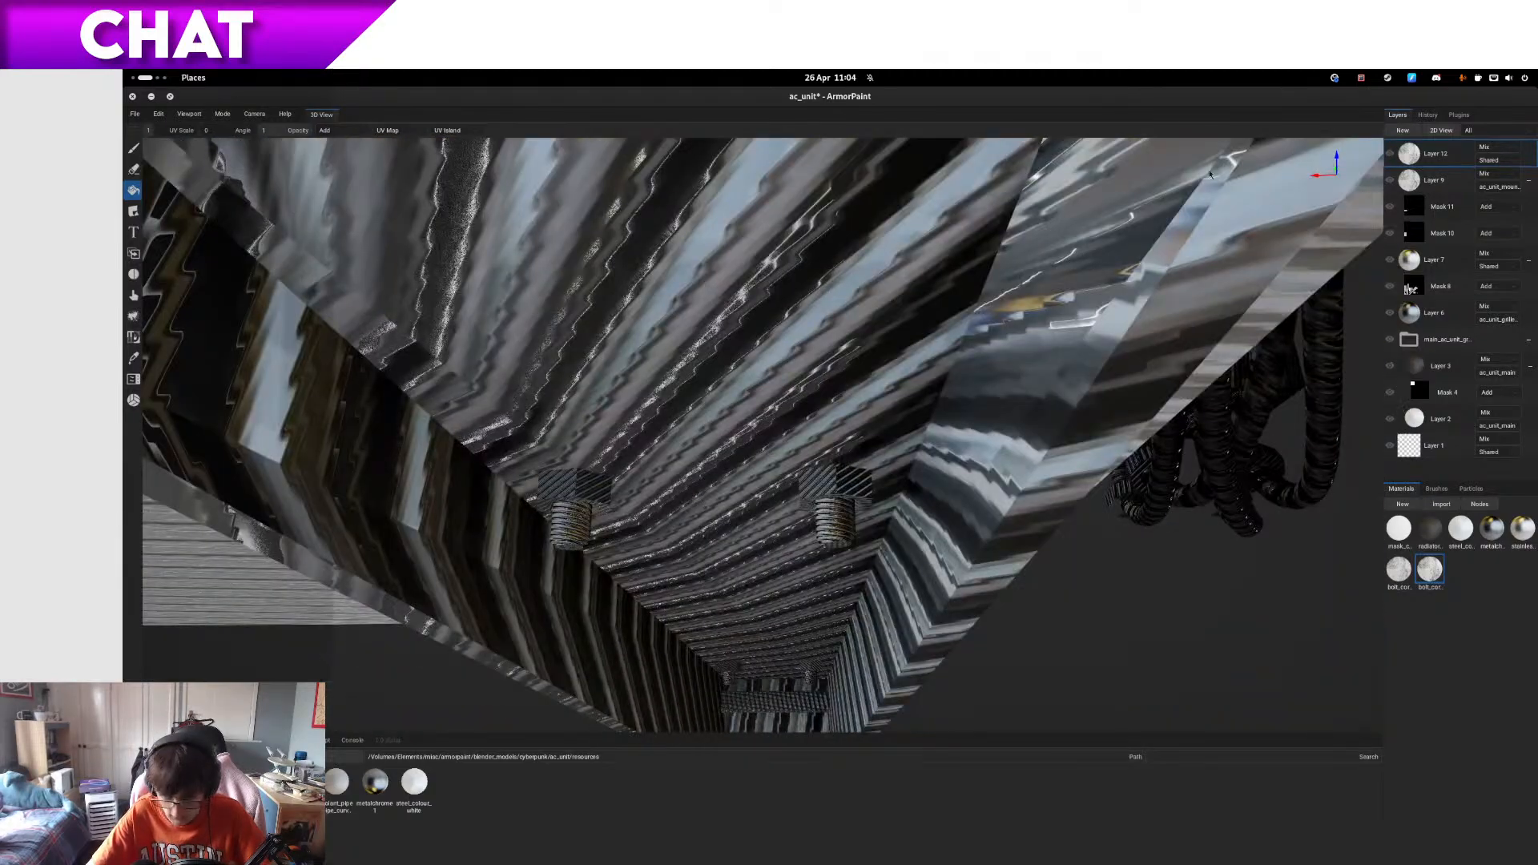
left_click(1498, 163)
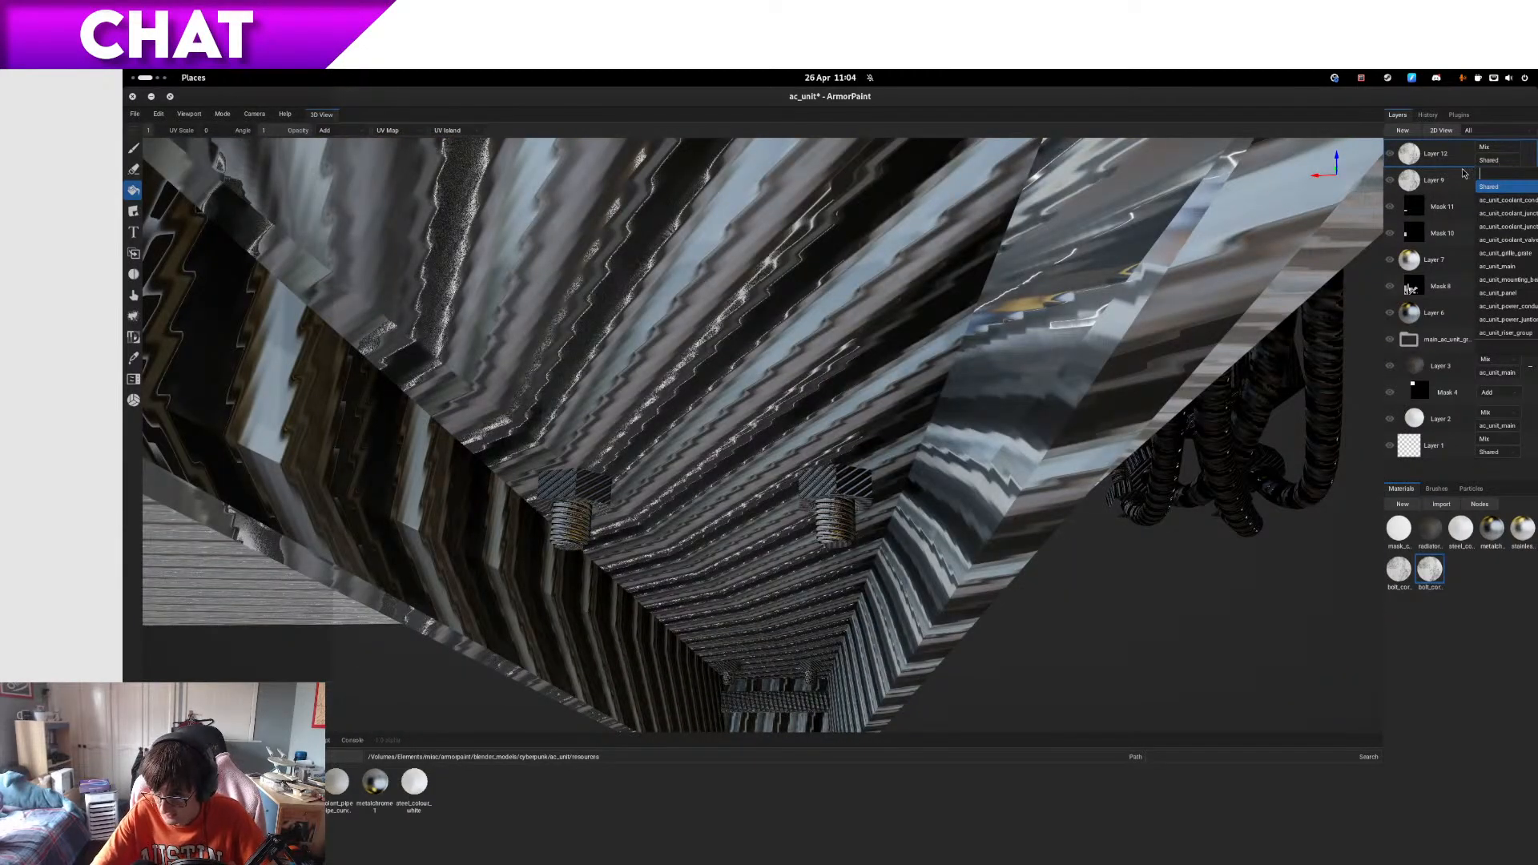
key("Down")
key("Down")
key("Down")
key("Down")
key("Down")
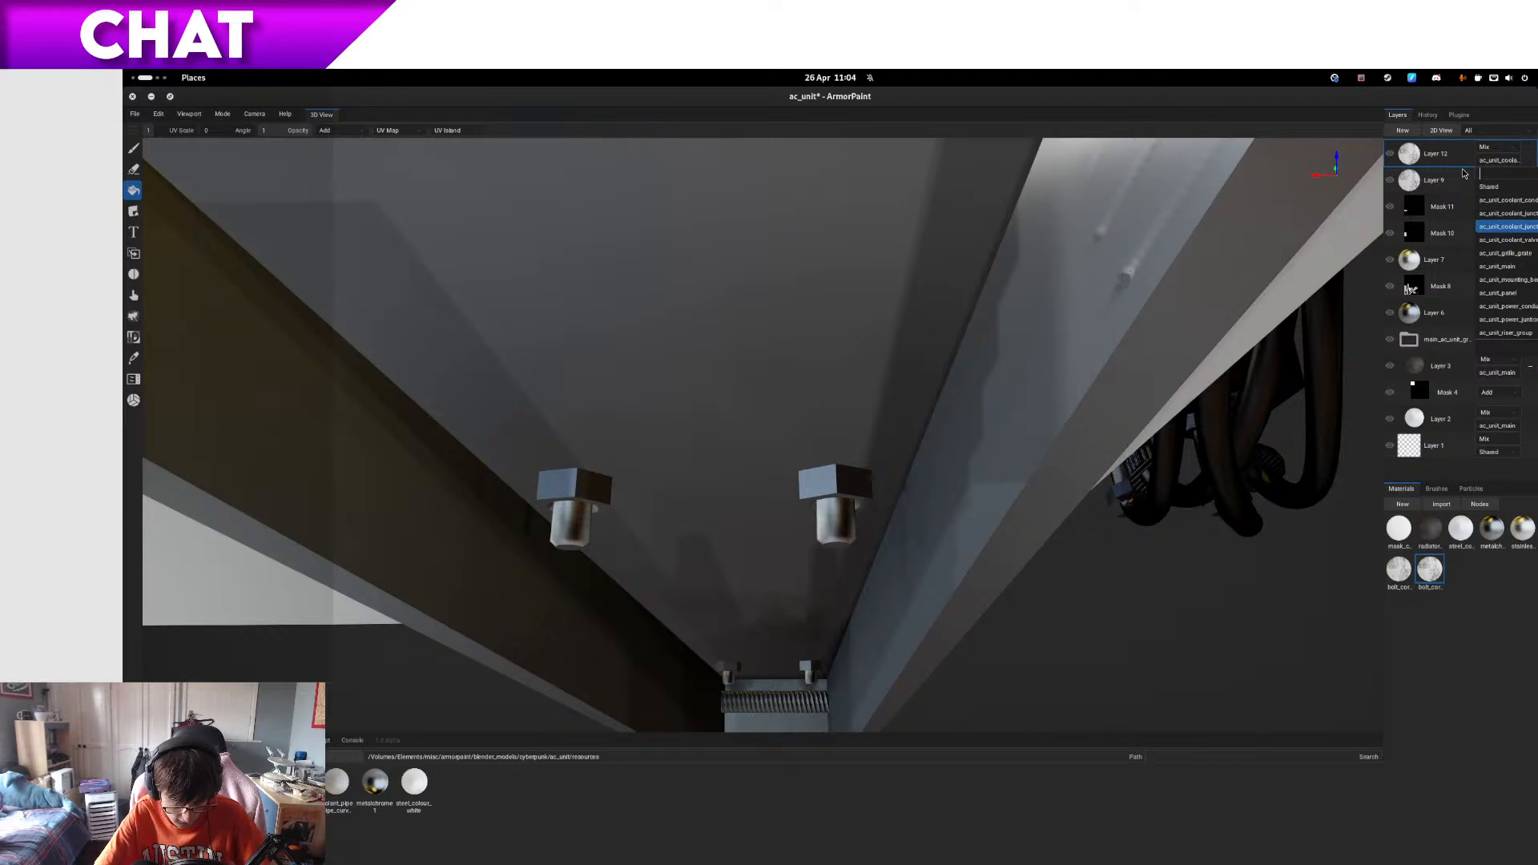
key("Down")
key("Down")
key("Down")
key("Down")
key("Down")
key("Down")
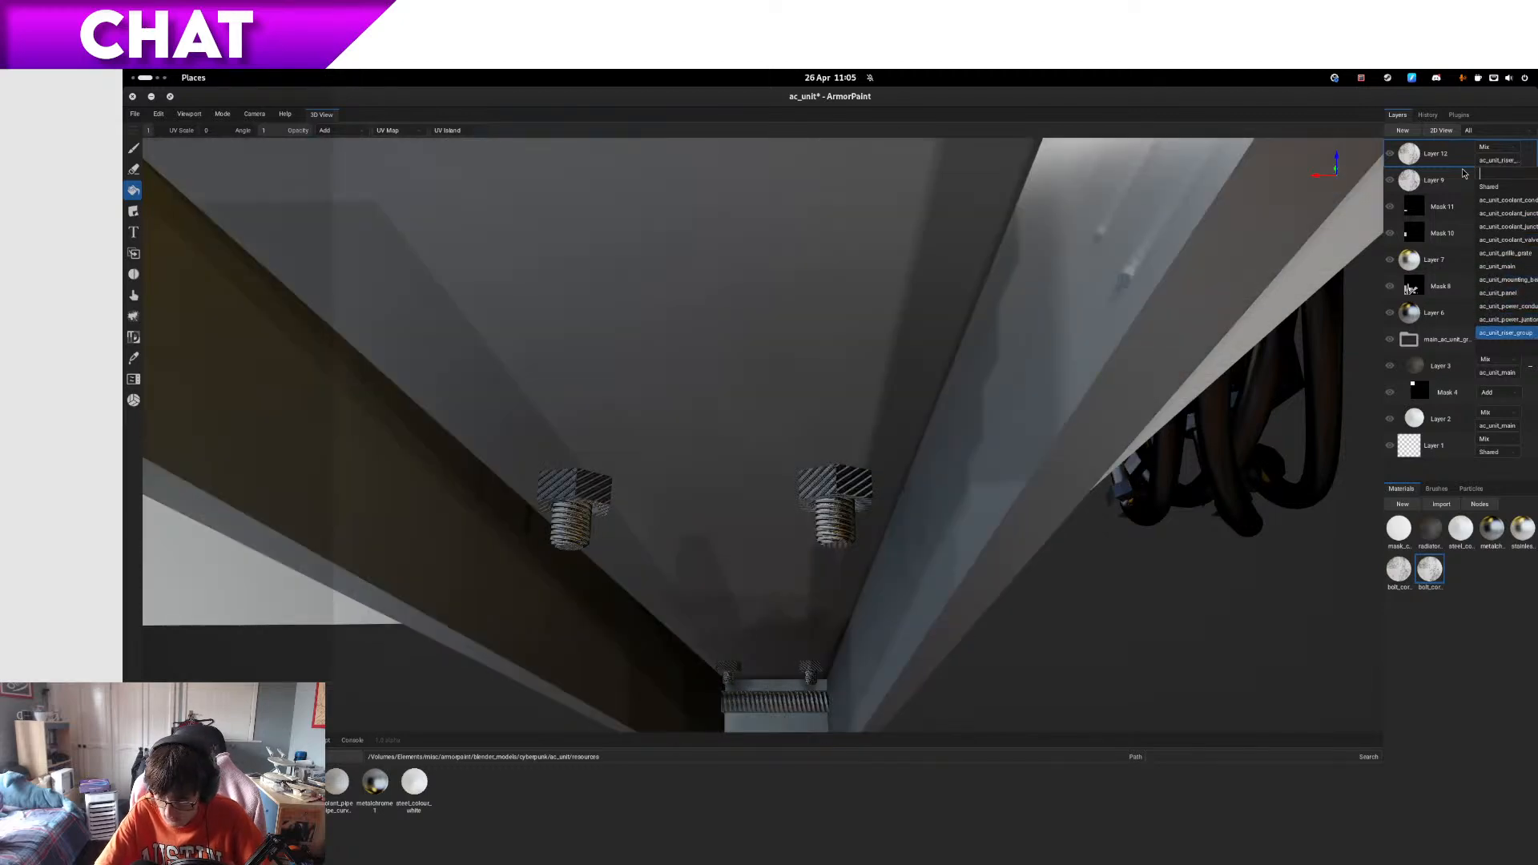
key("Return")
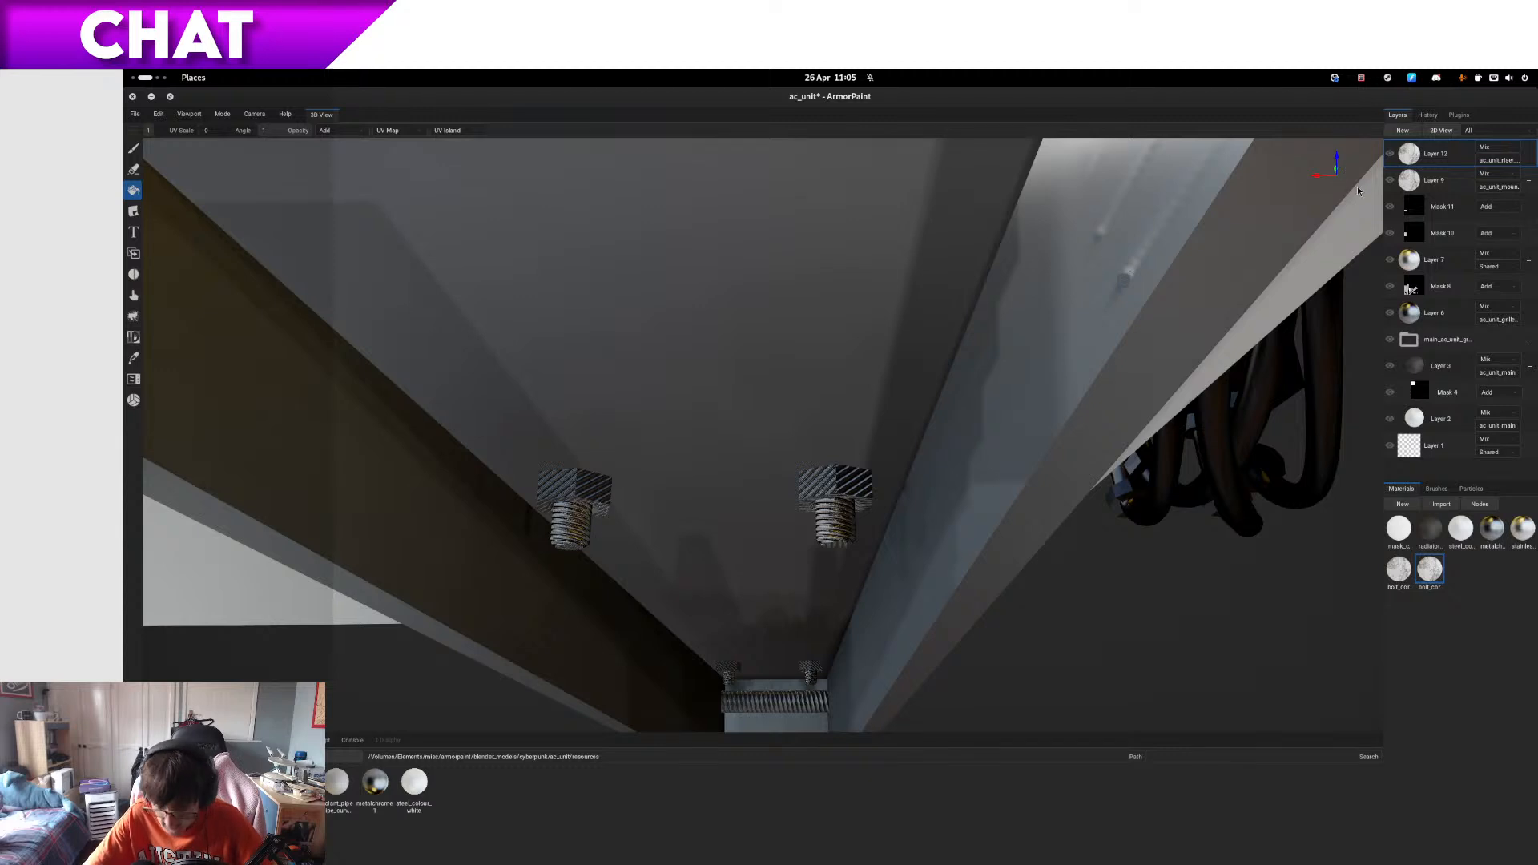
- Add a black mask to the new bolt layer and fill the threaded shafts of the bolts beneath the unit
left_click(1406, 131)
left_click(1476, 183)
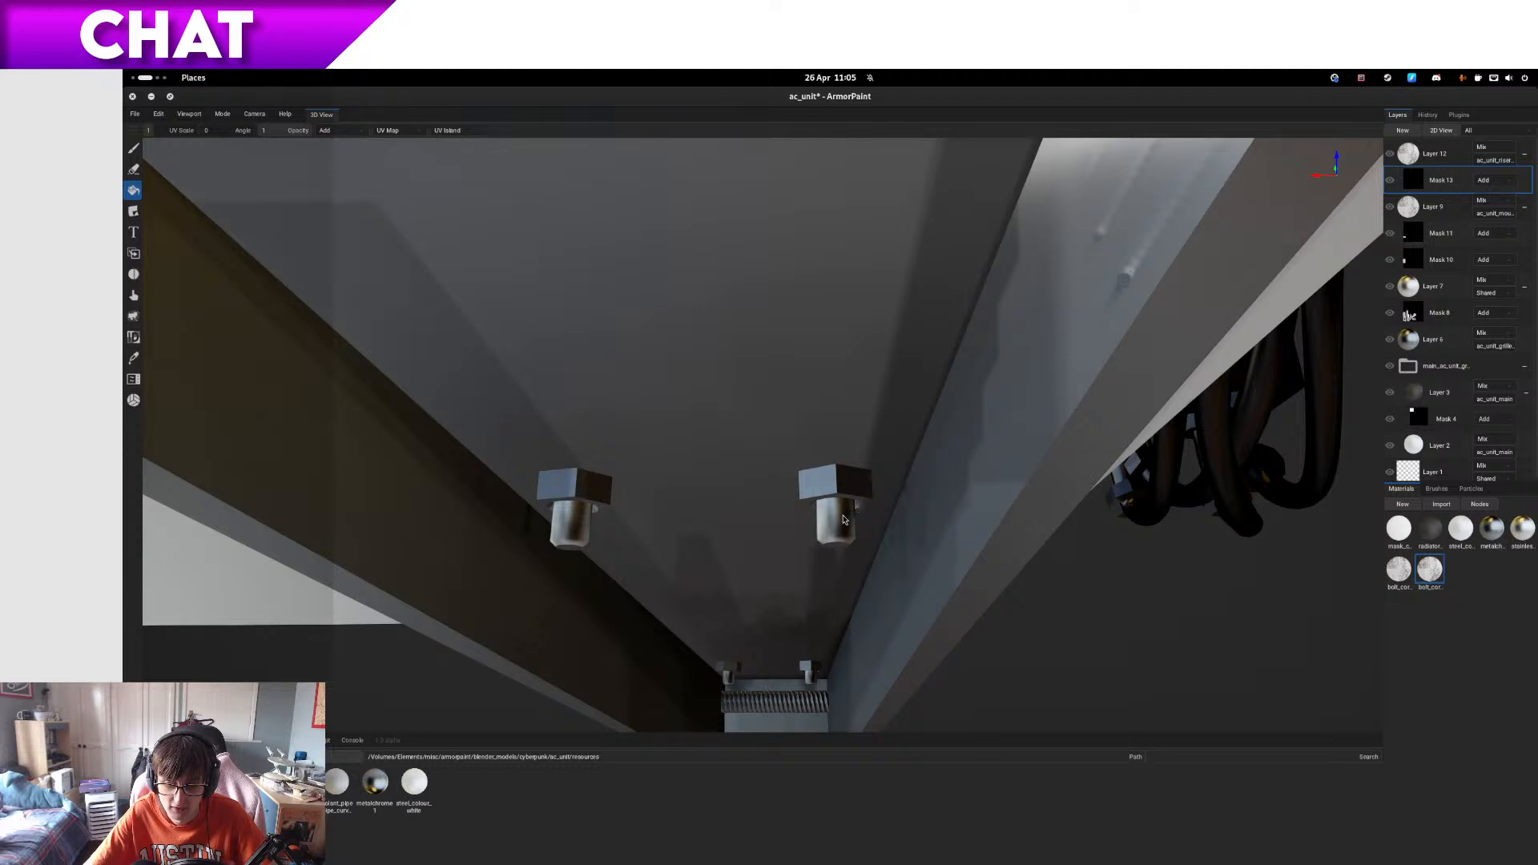
left_click(843, 520)
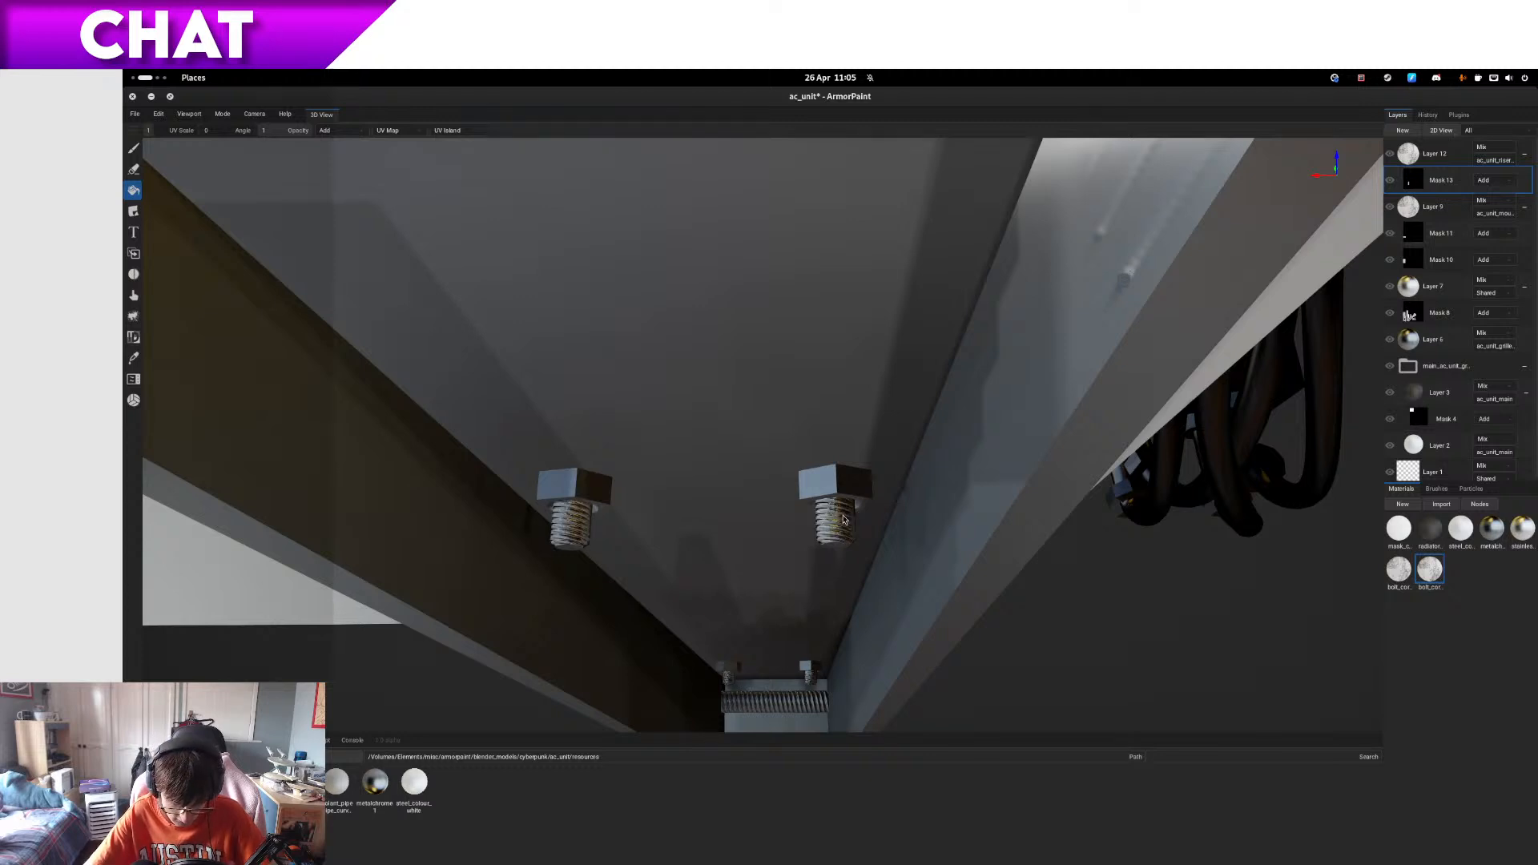
- Create a layer group from the top bolt layer and move the other bolt, stainless steel and grille layers into it, keeping both bolt layers uppermost
left_click(1458, 152)
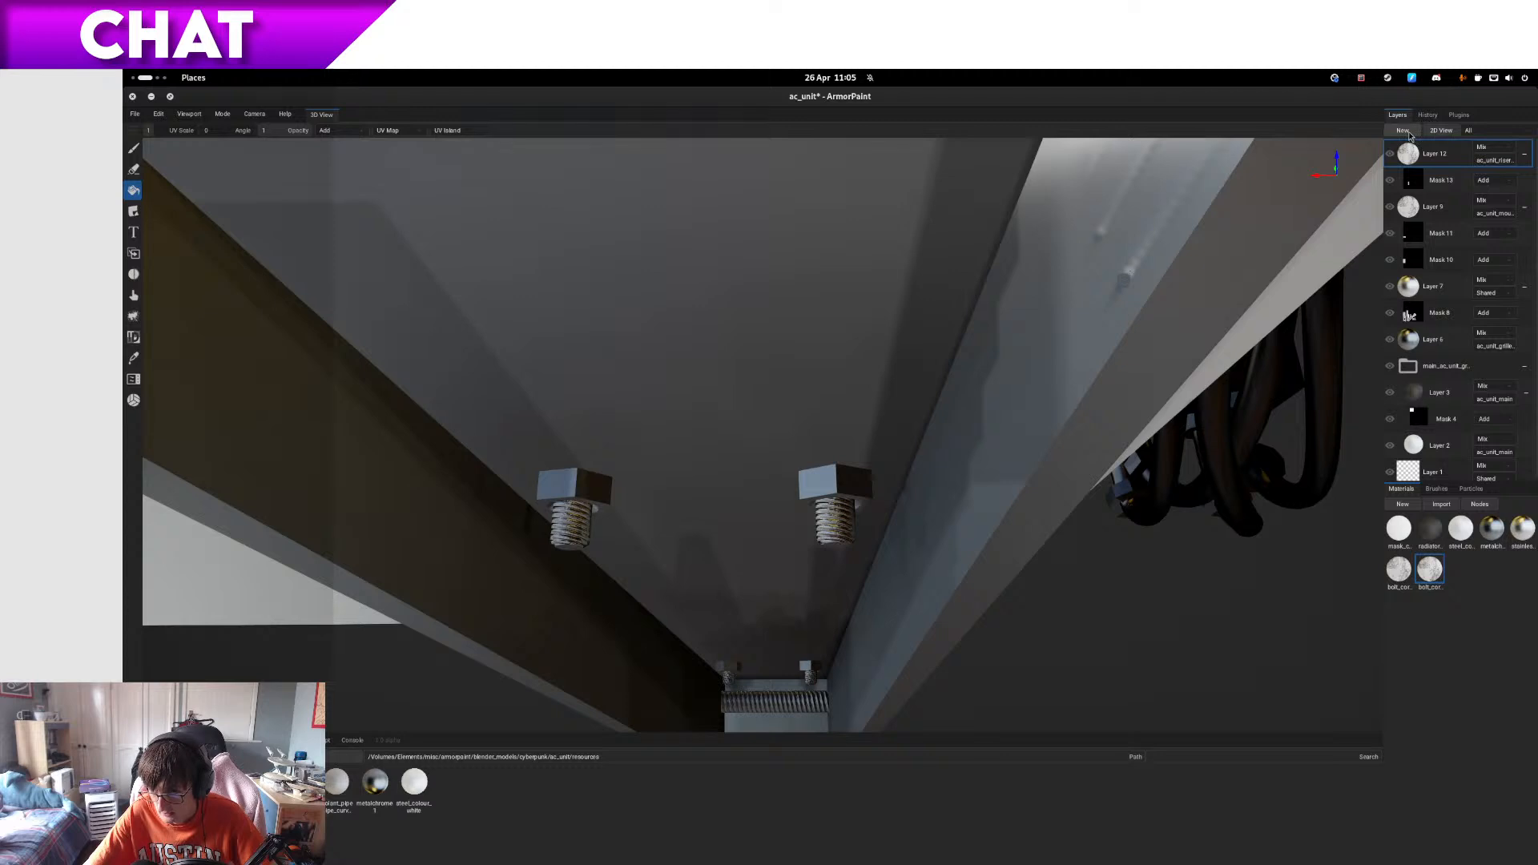
left_click(1408, 132)
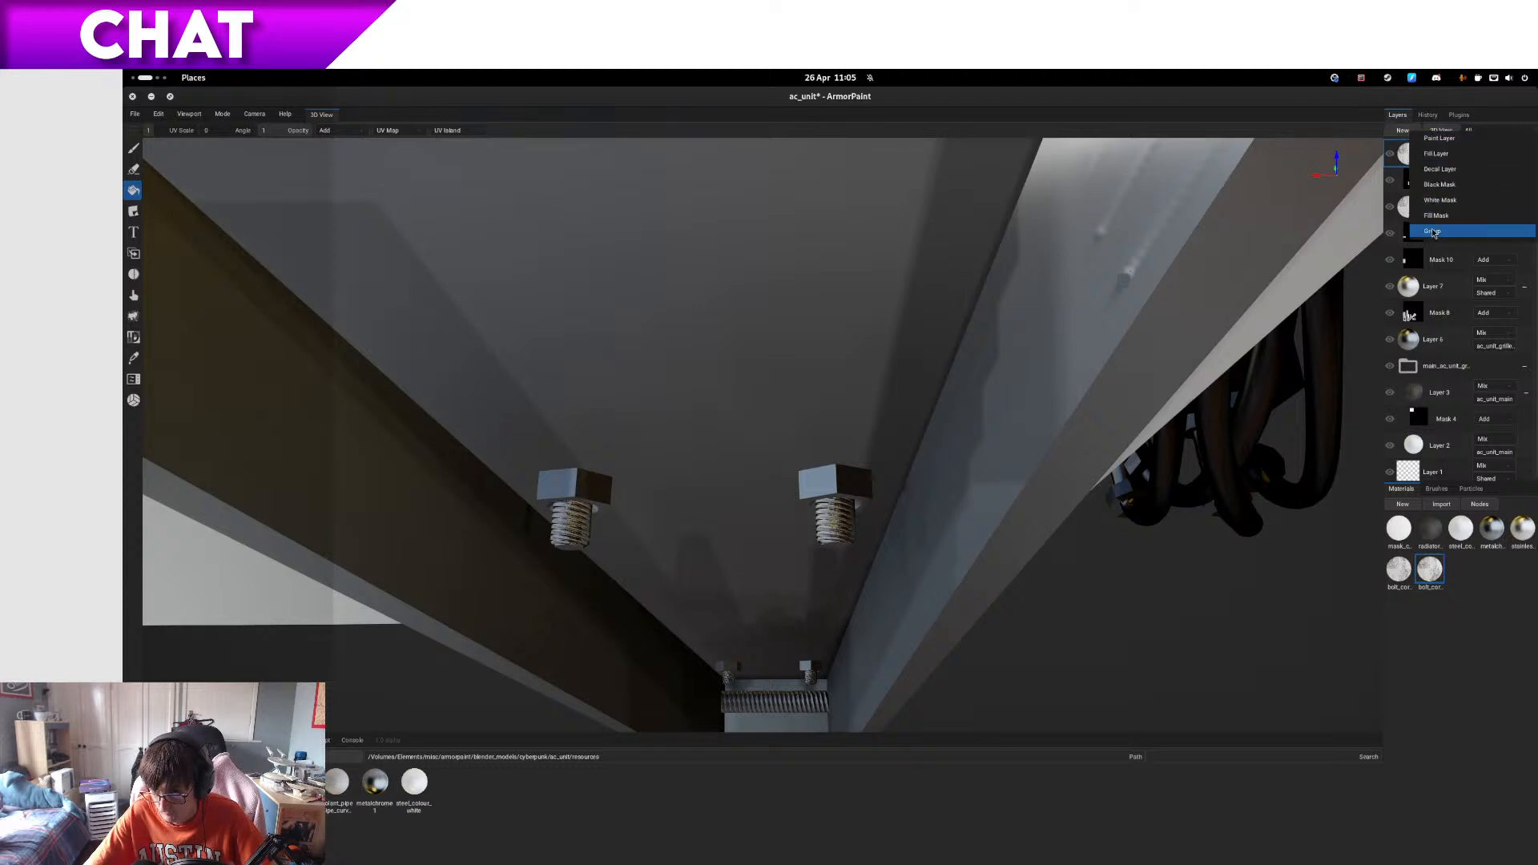
left_click(1432, 228)
left_click_drag(1434, 233, 1444, 189)
left_click_drag(1436, 258, 1449, 171)
left_click_drag(1446, 312, 1451, 220)
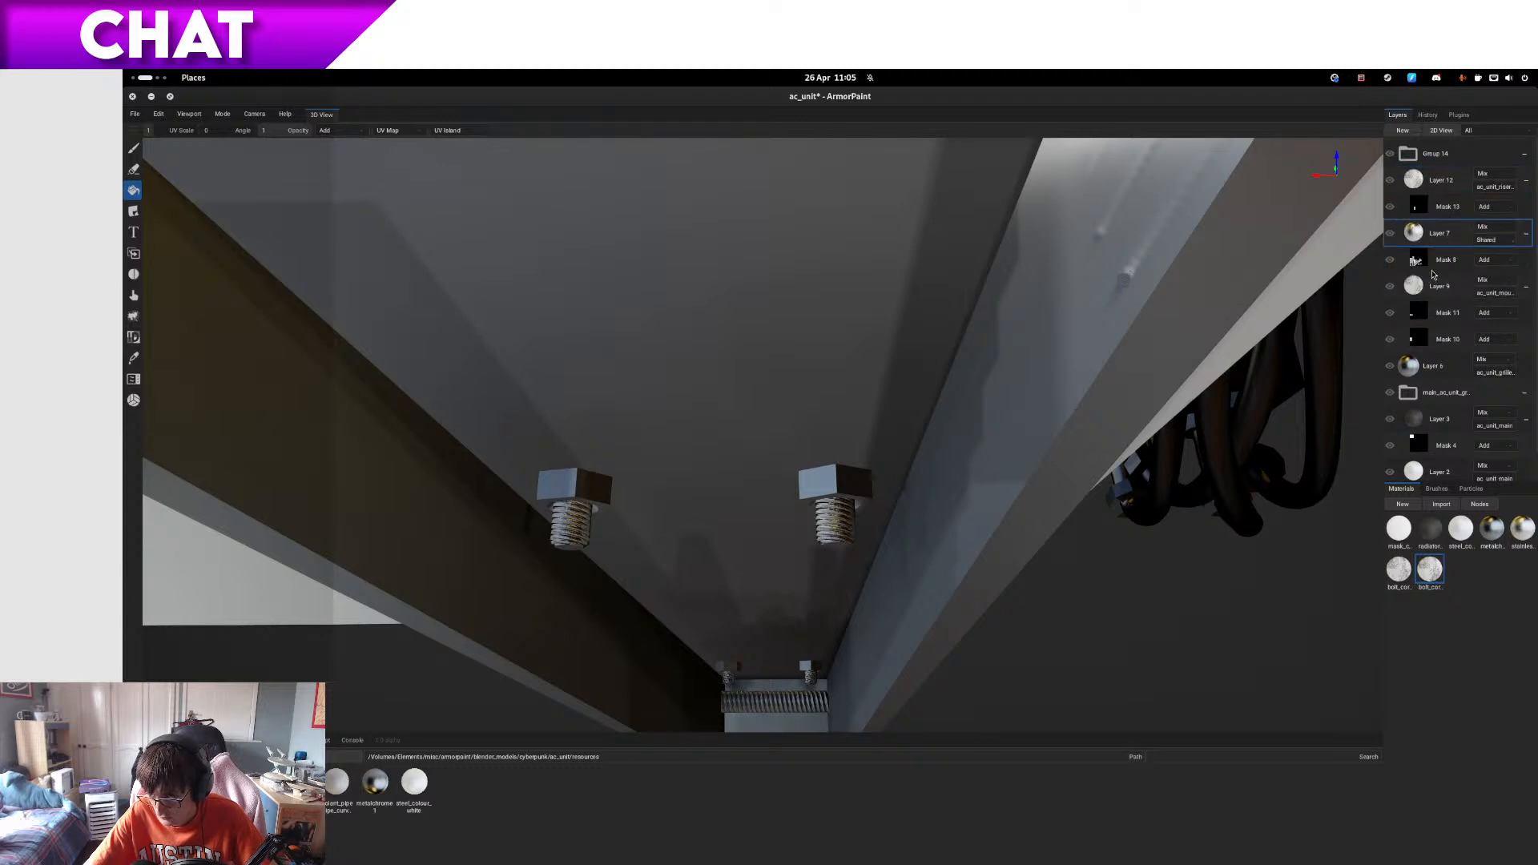
left_click_drag(1438, 285, 1441, 221)
left_click_drag(1442, 367, 1441, 312)
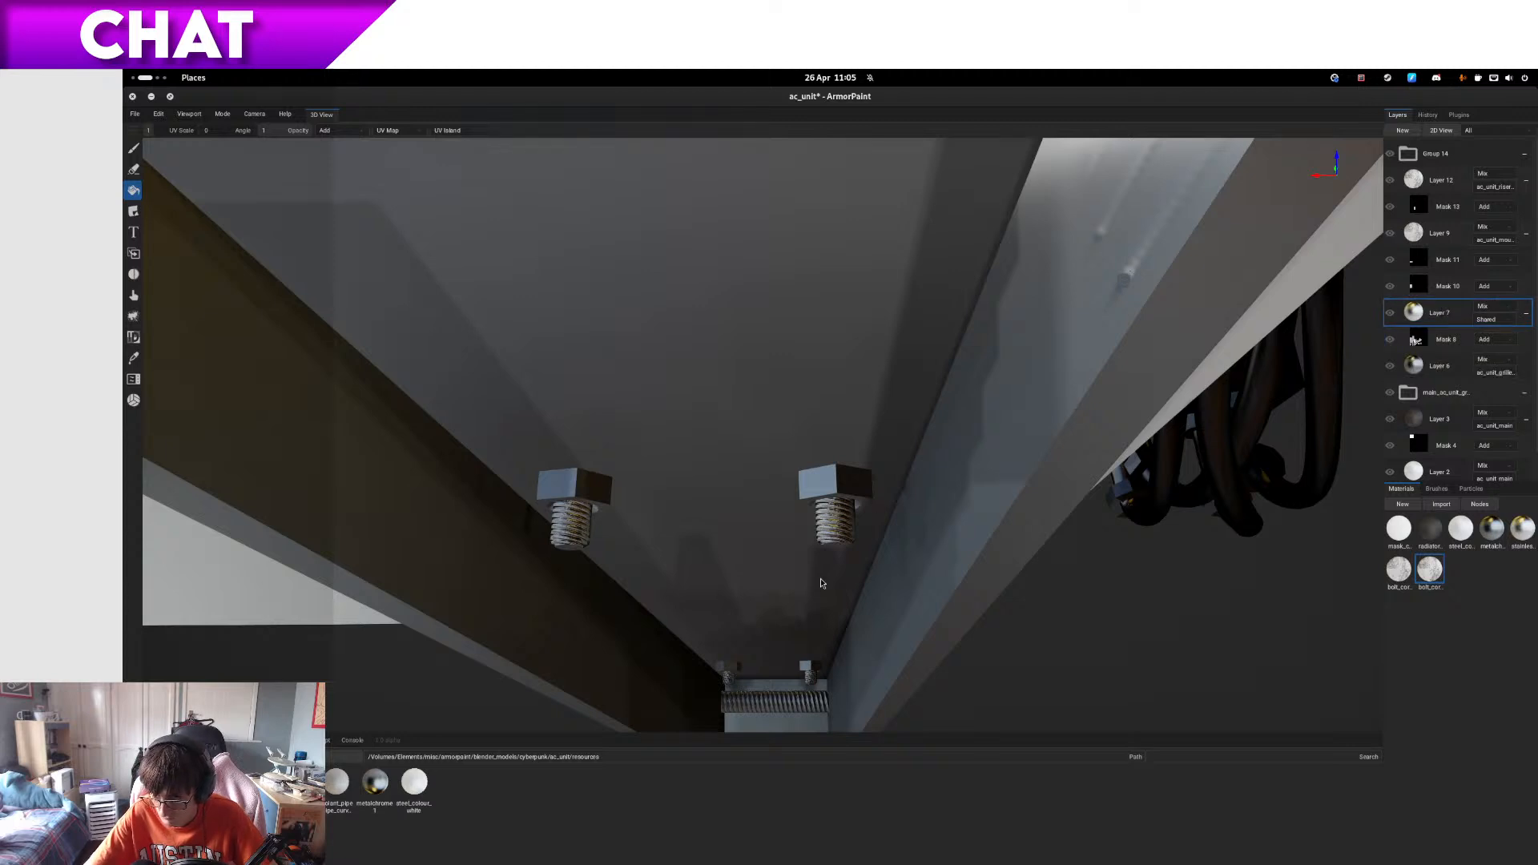
- Rename the new layer group as metal_mount_group
double_click(1442, 154)
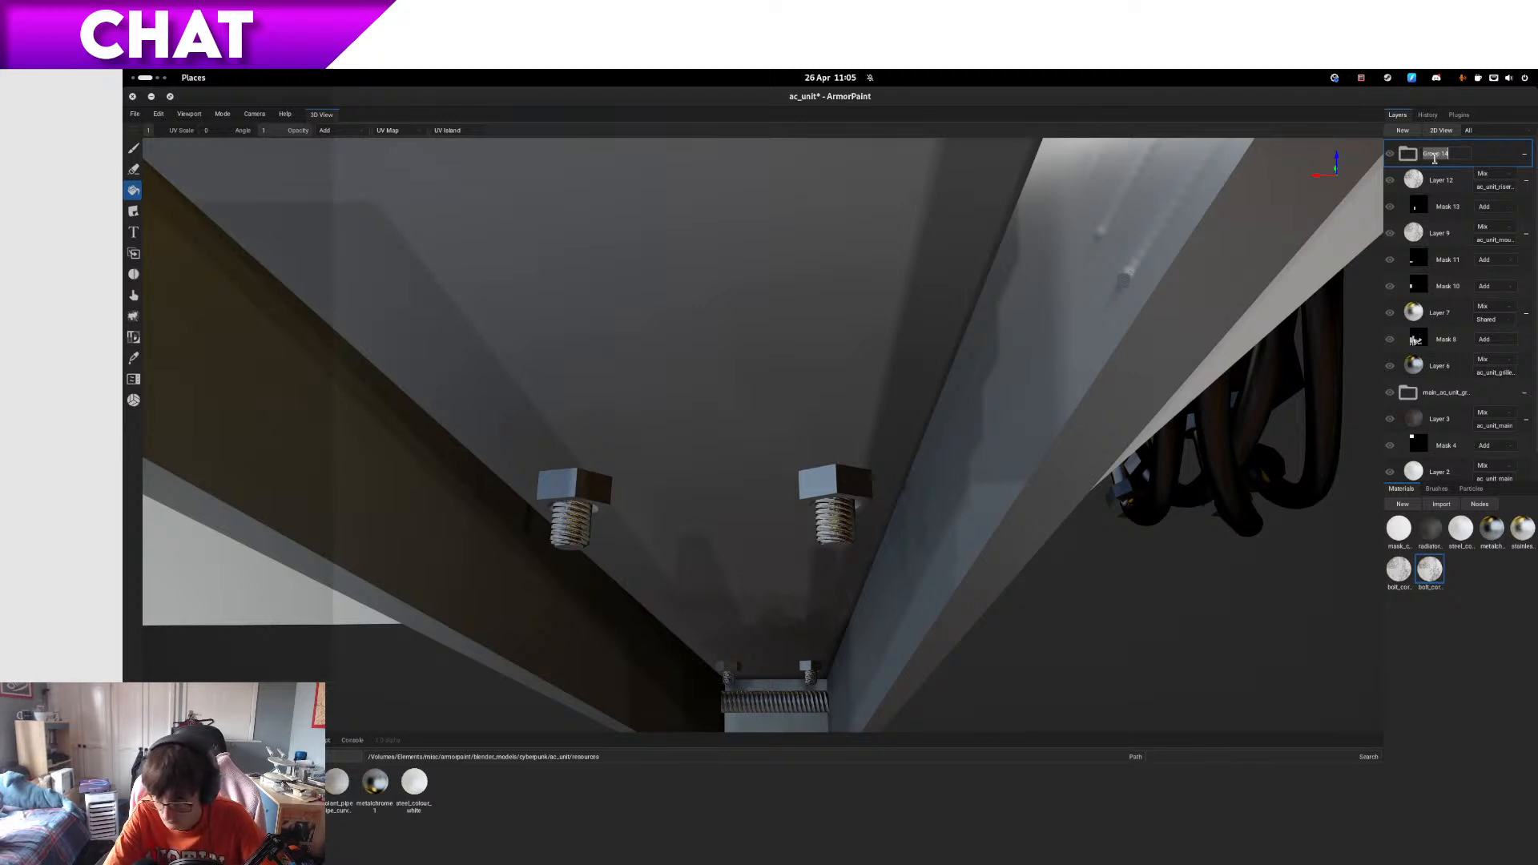
type("Mi")
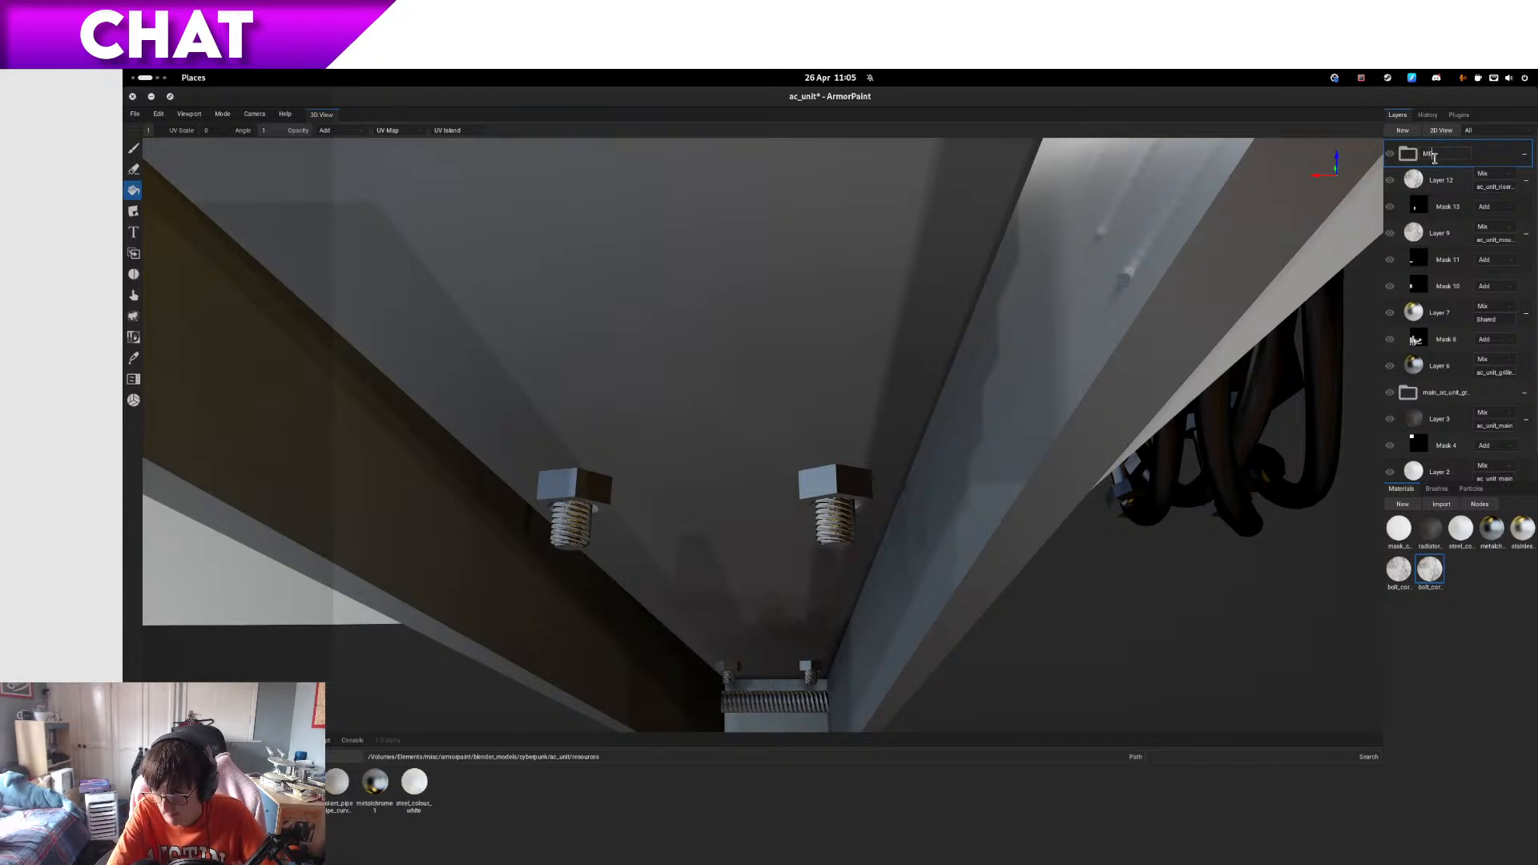
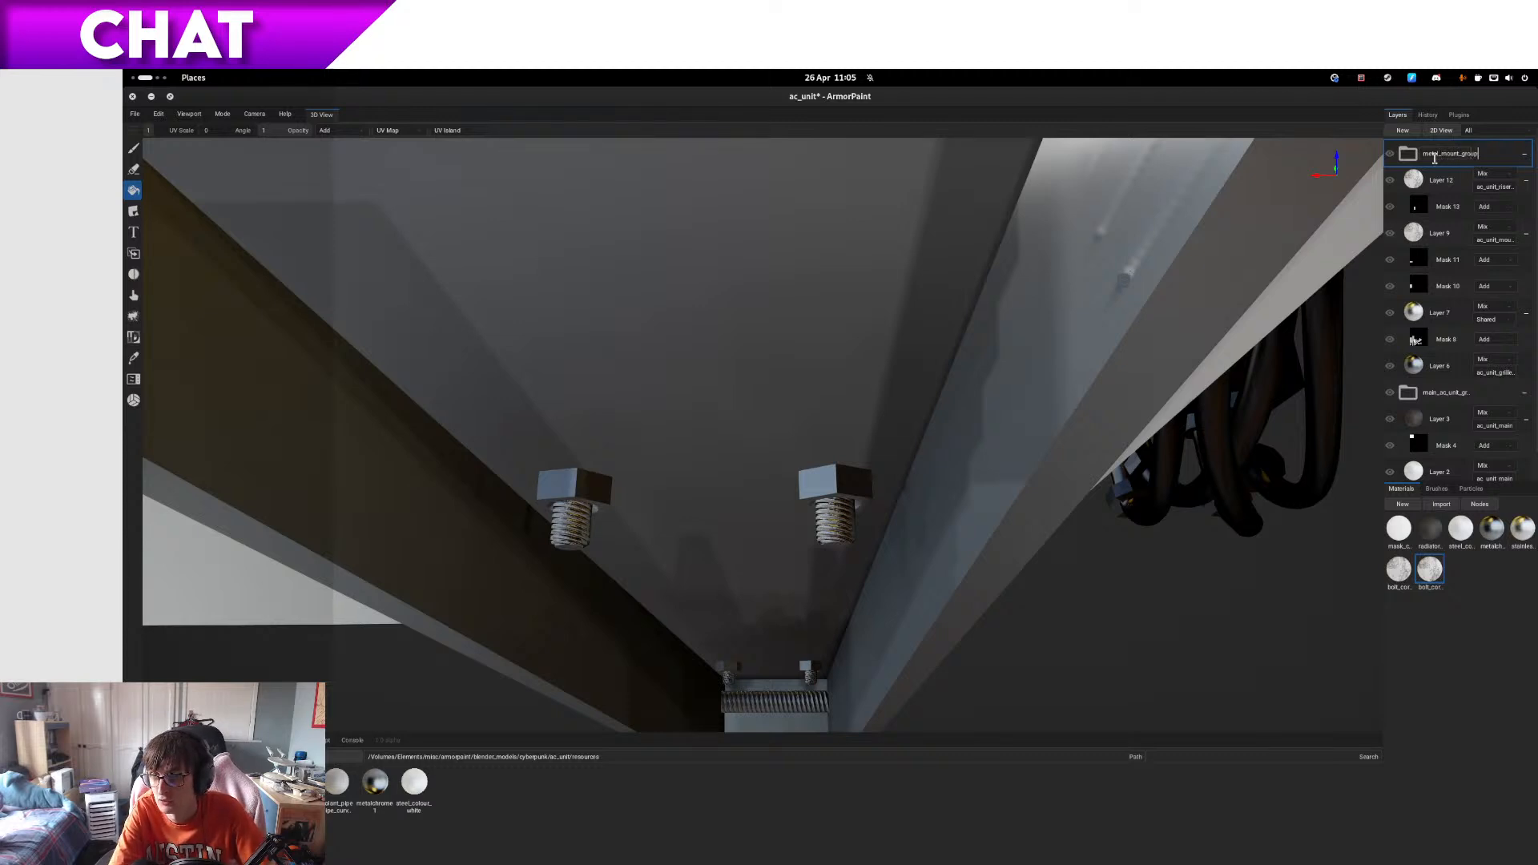
key("Return")
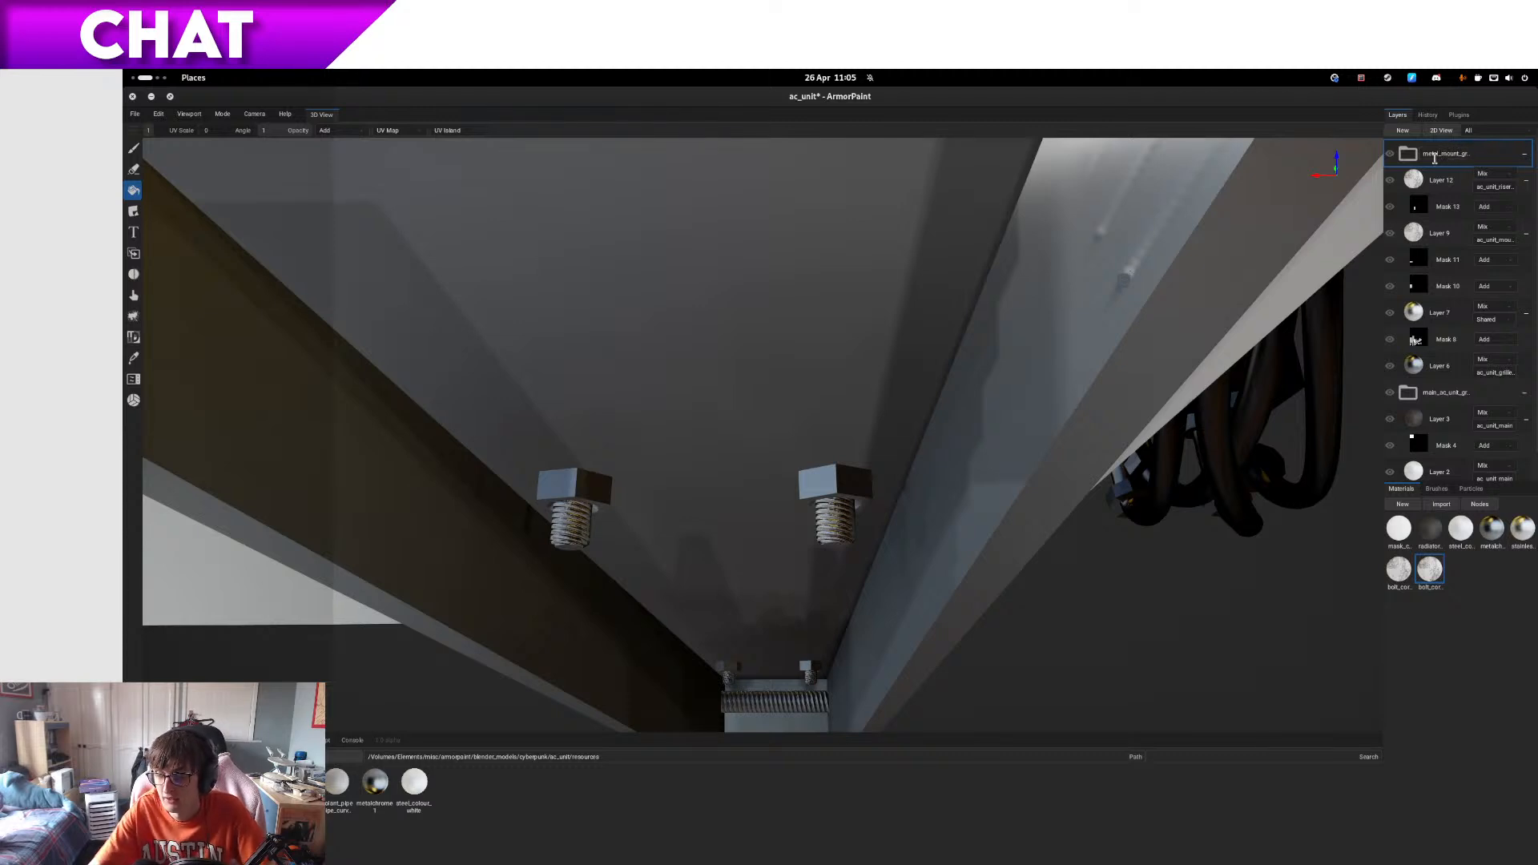
- Collapse the metal mount and main AC unit layer groups and save the project
left_click(1525, 154)
left_click(1528, 181)
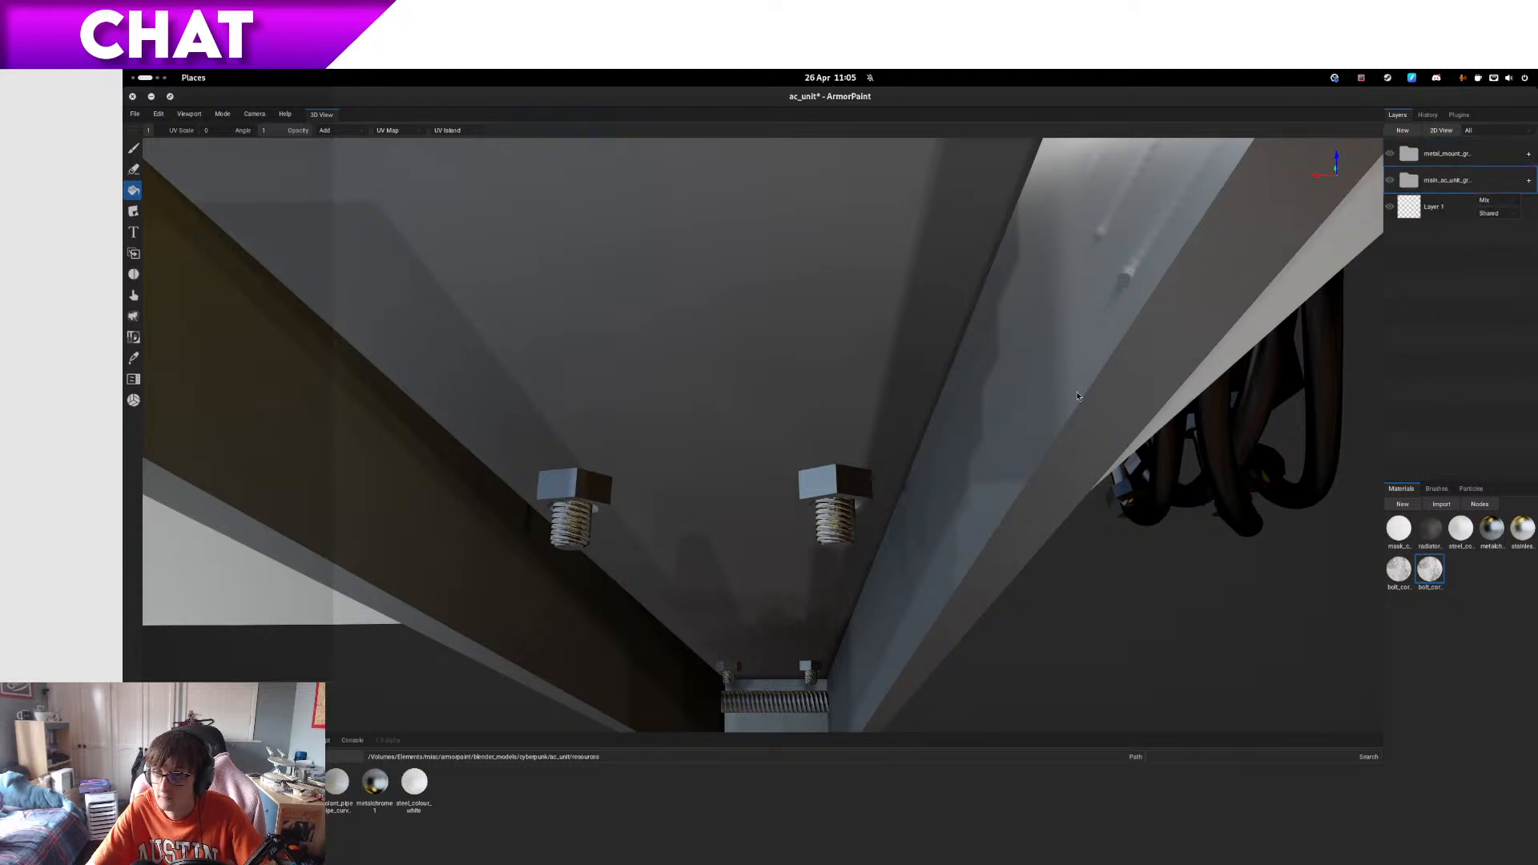
key("ctrl+s")
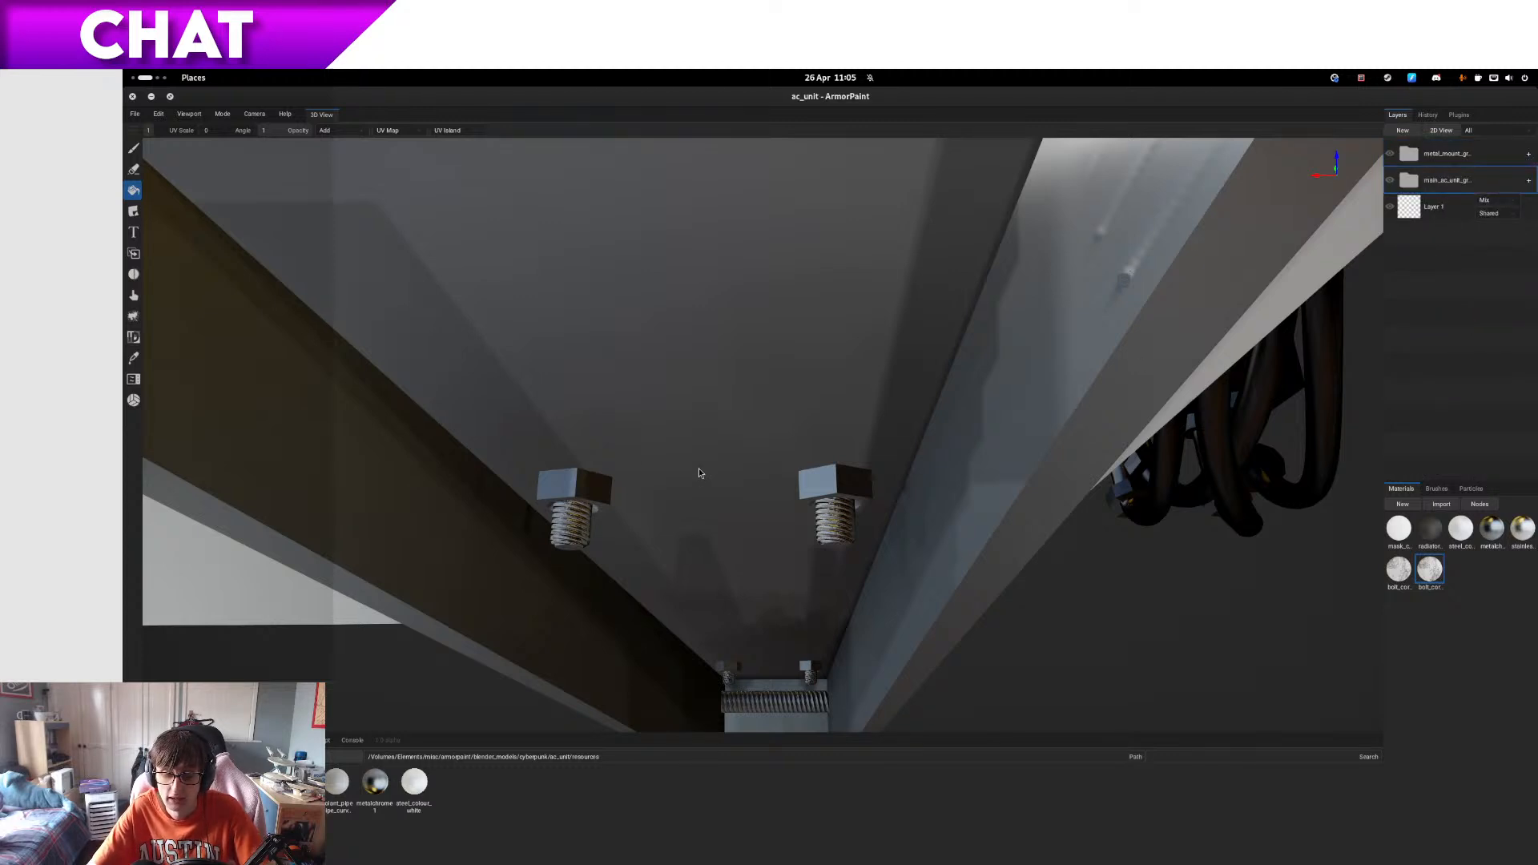
- Switch to the Files window, check ac_unit.arm and the contents of the original folder, and return to ArmorPaint
key("ctrl+alt+Left")
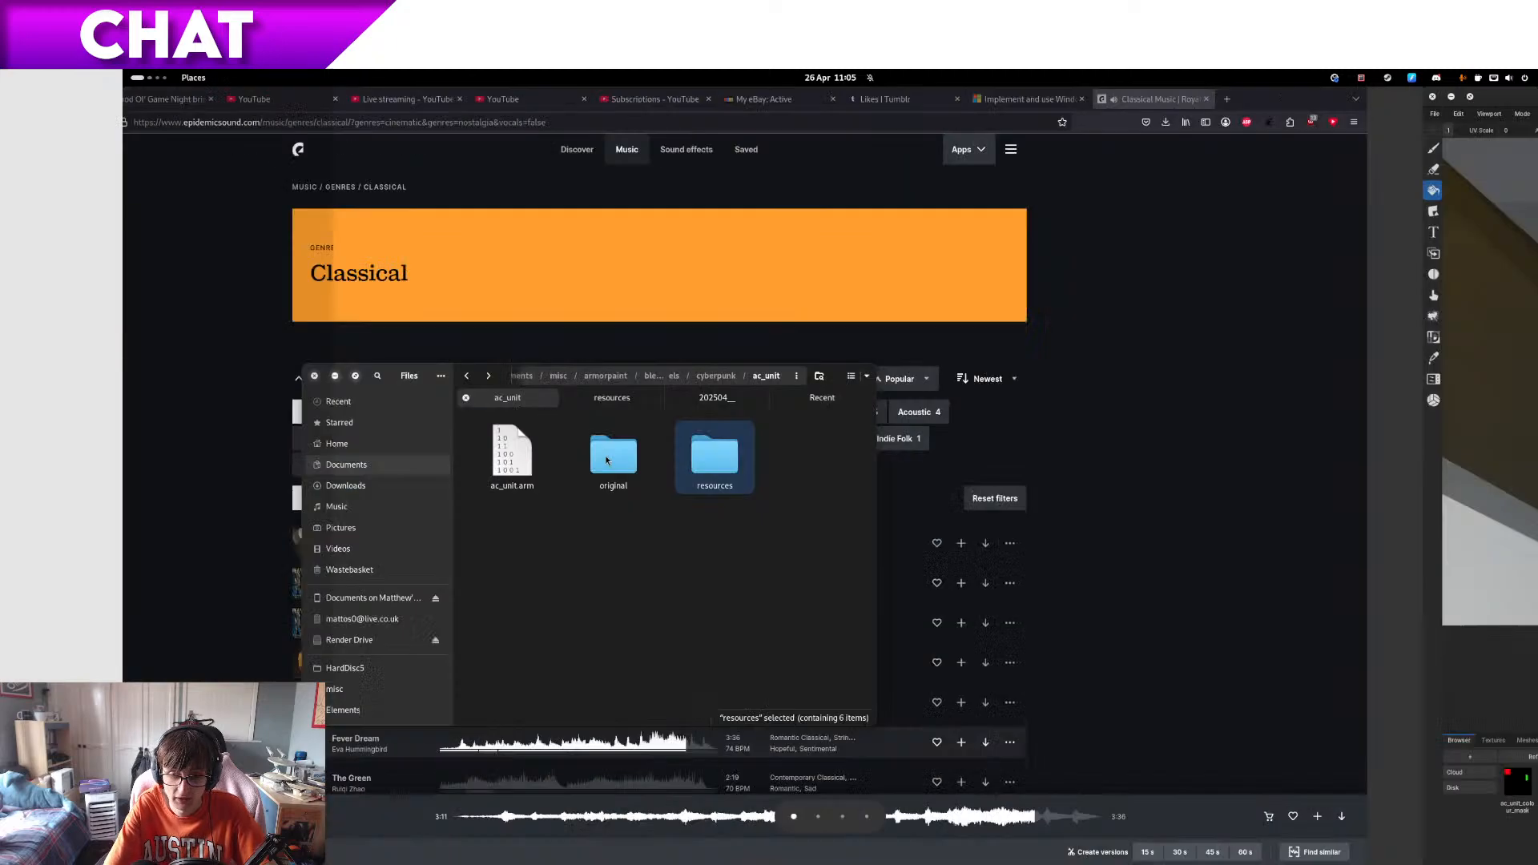
left_click(669, 483)
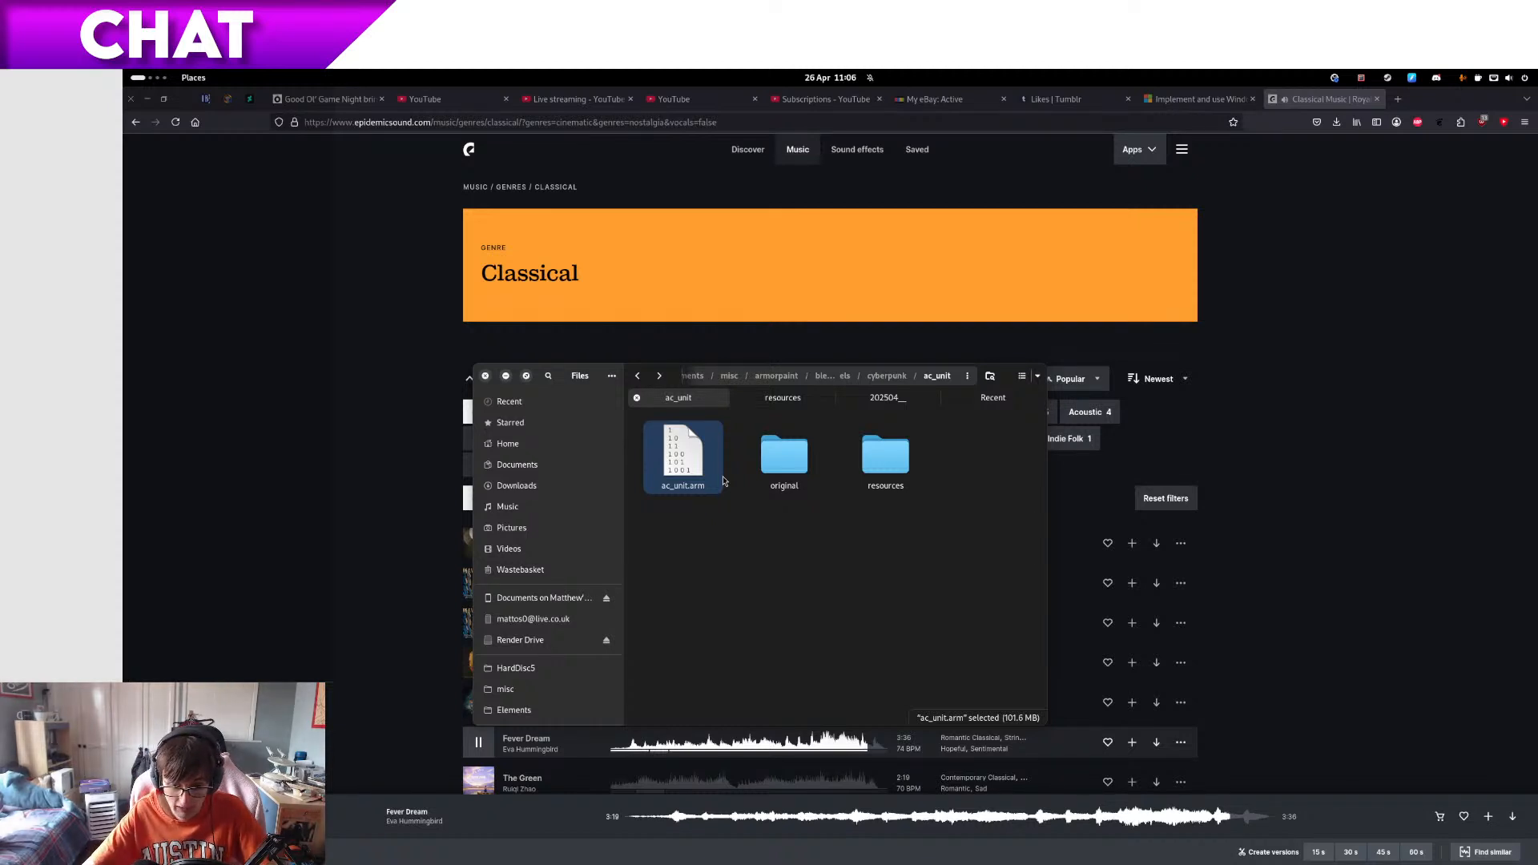
double_click(809, 471)
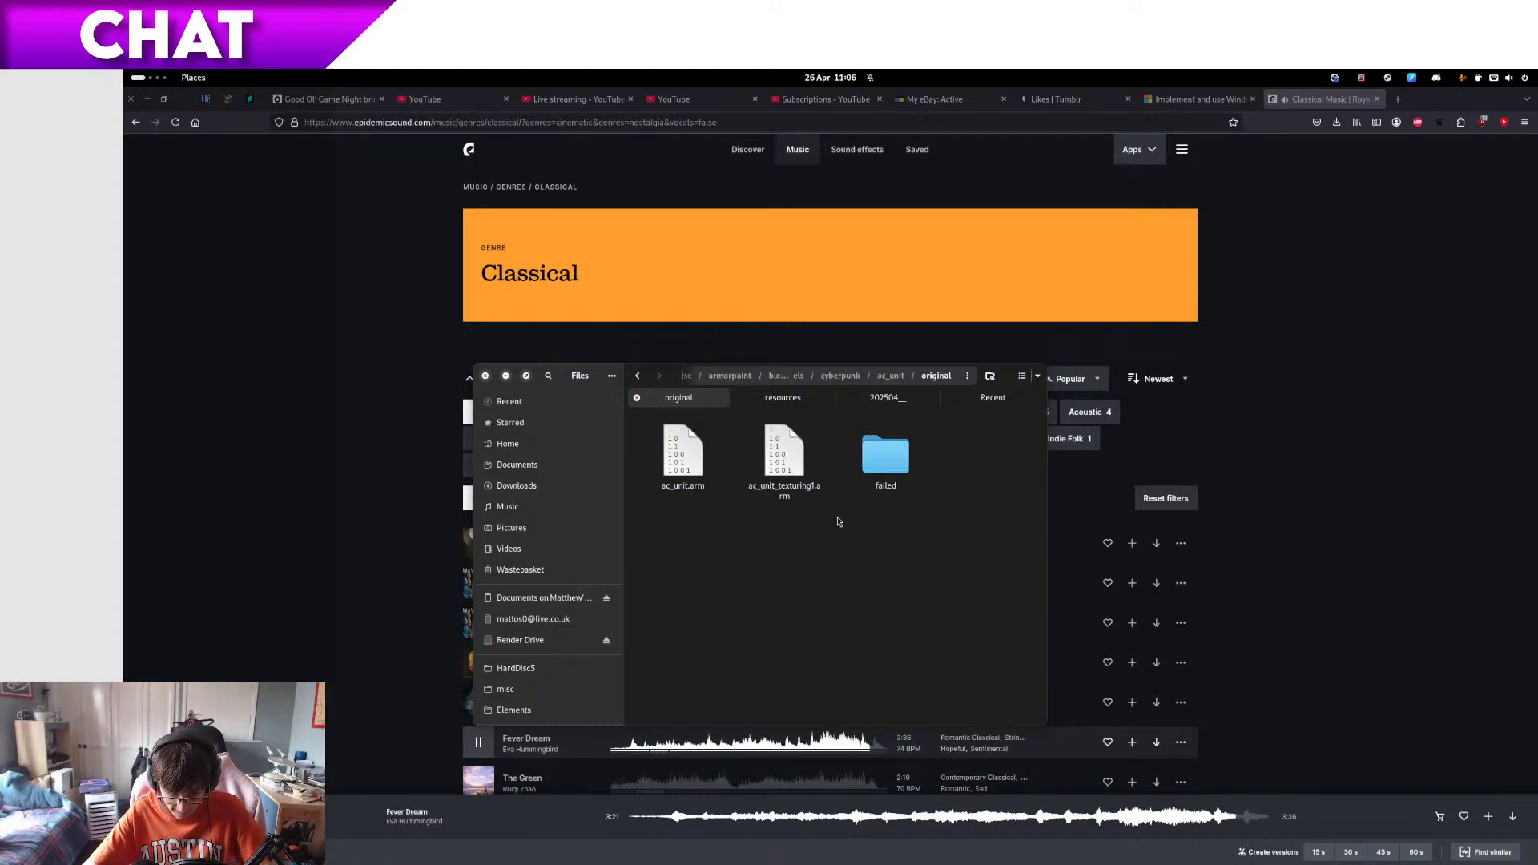
key("super+Page_Down")
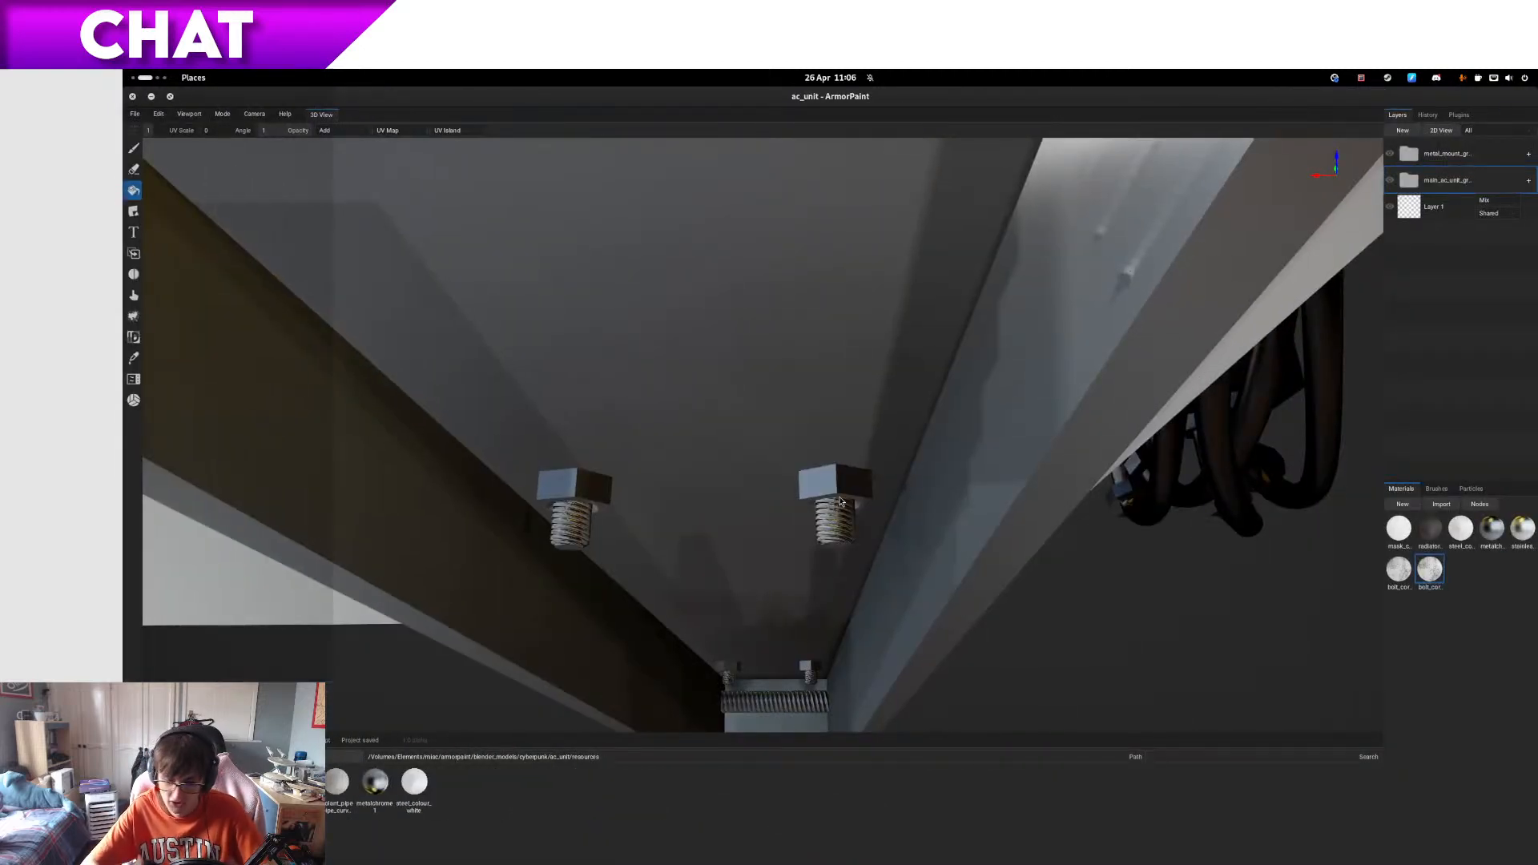
- Switch to the Files window, rename ac_unit.arm as ac_unit_texturing2.arm, and return to ArmorPaint
key("super+Page_Up")
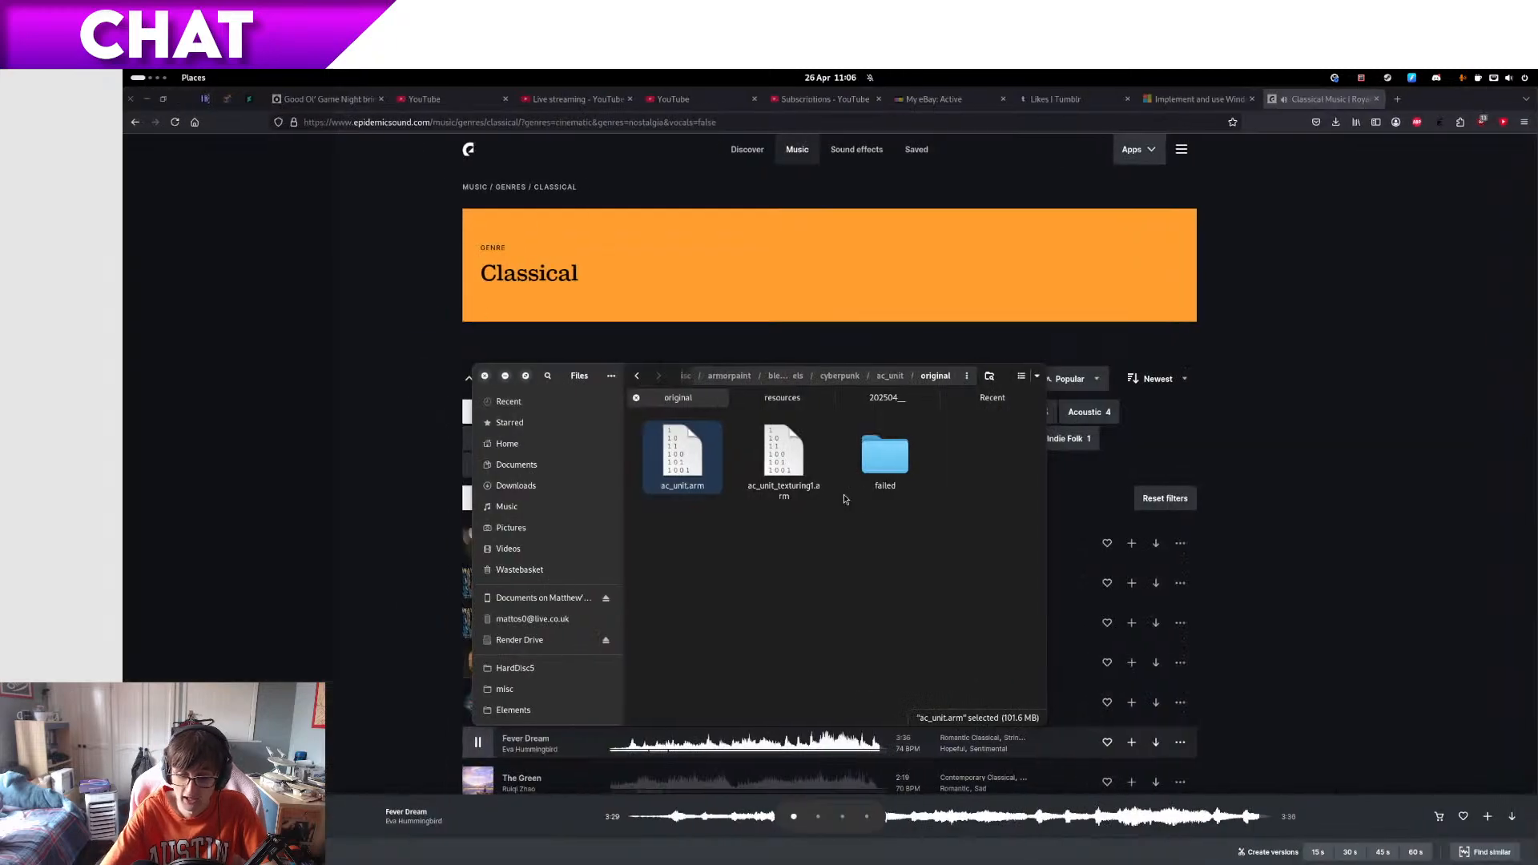
key("F2")
key("Right")
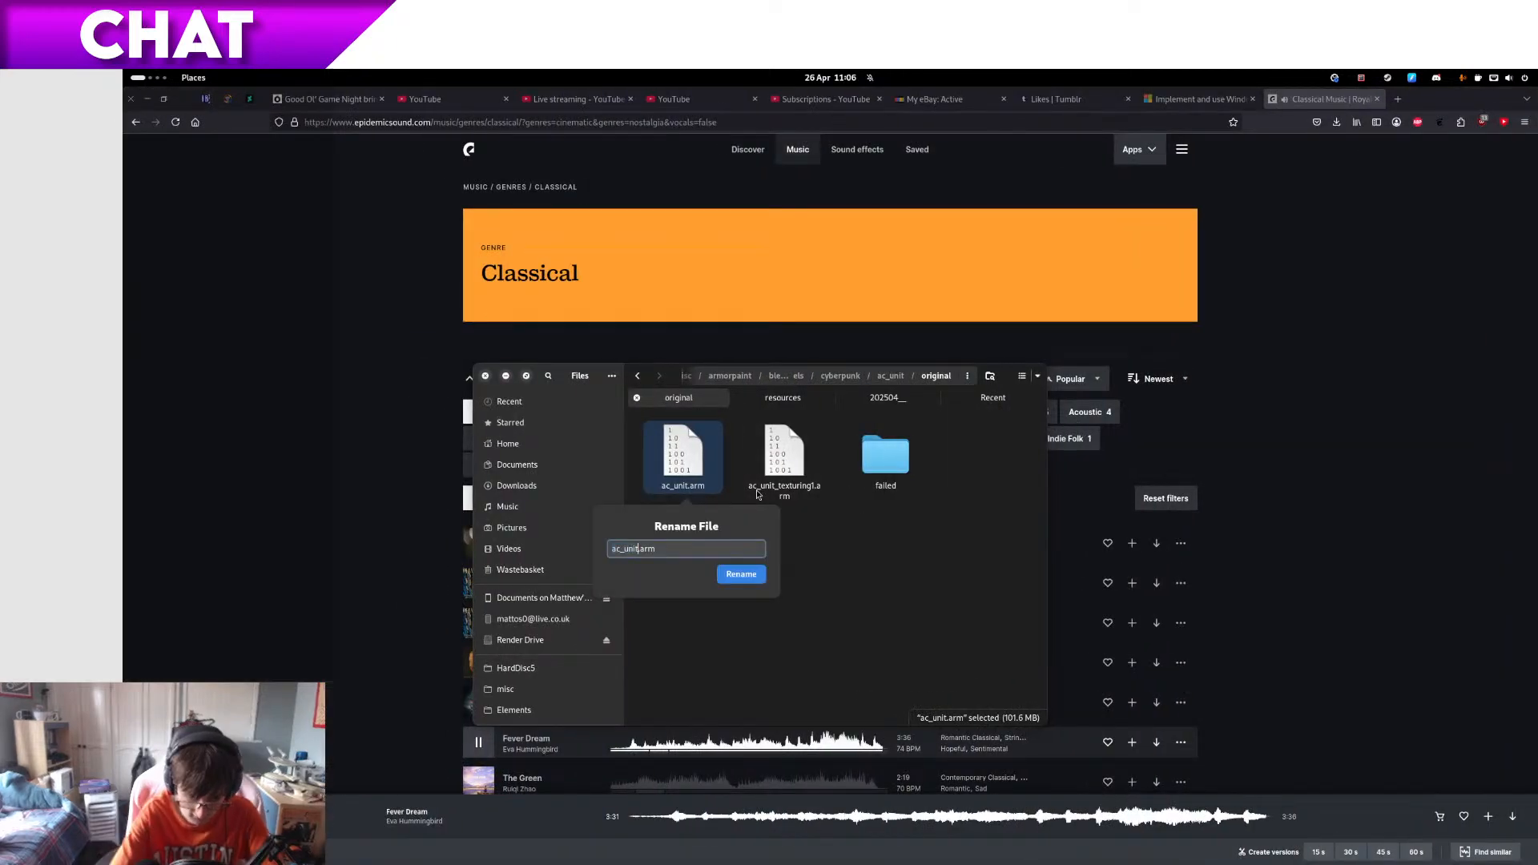
type("_texturing")
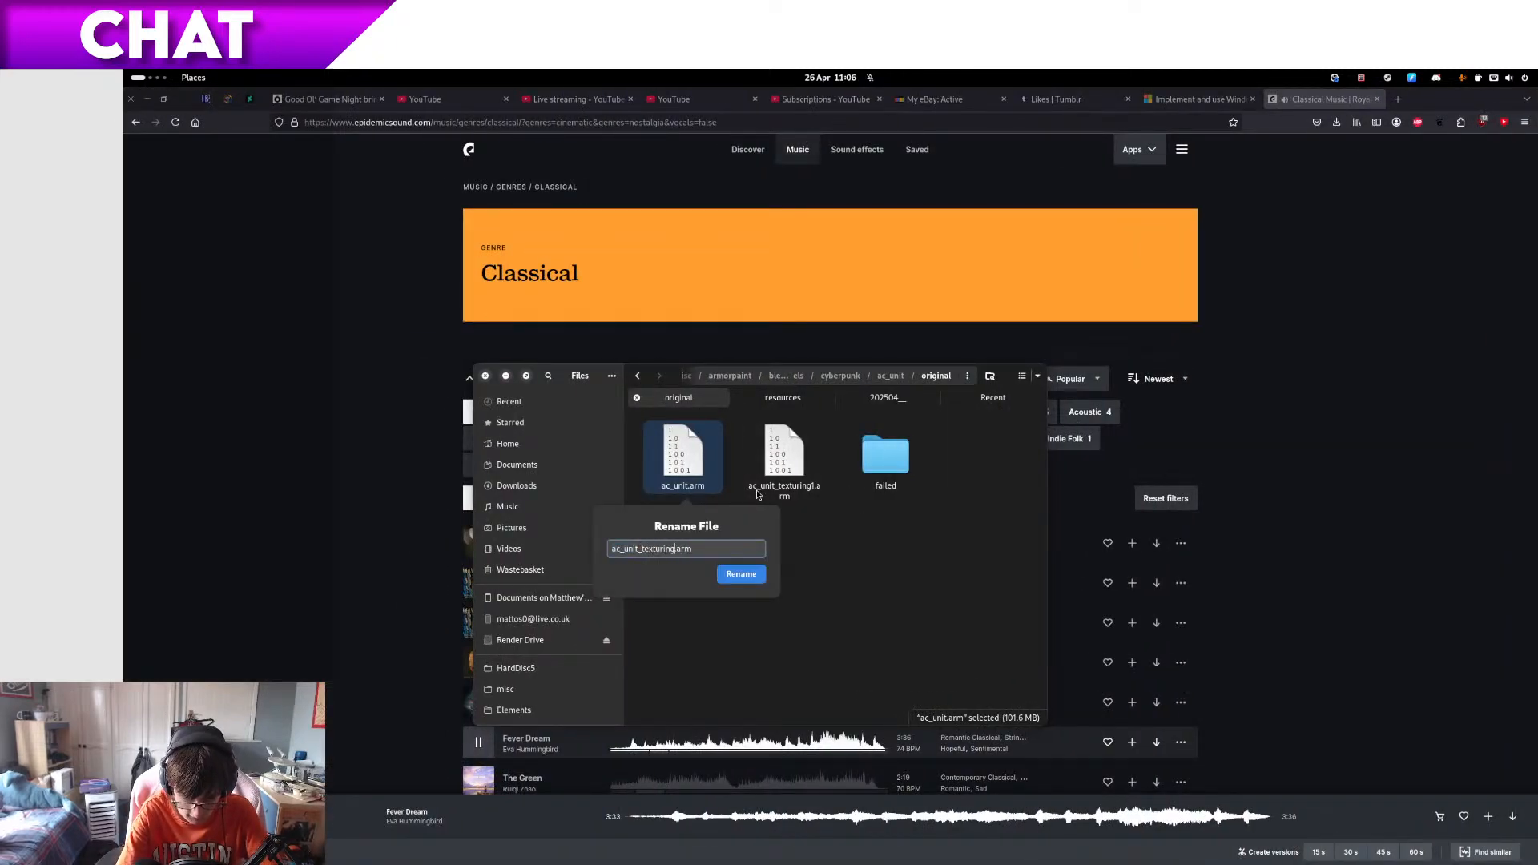
key("Return")
key("super+Page_Down")
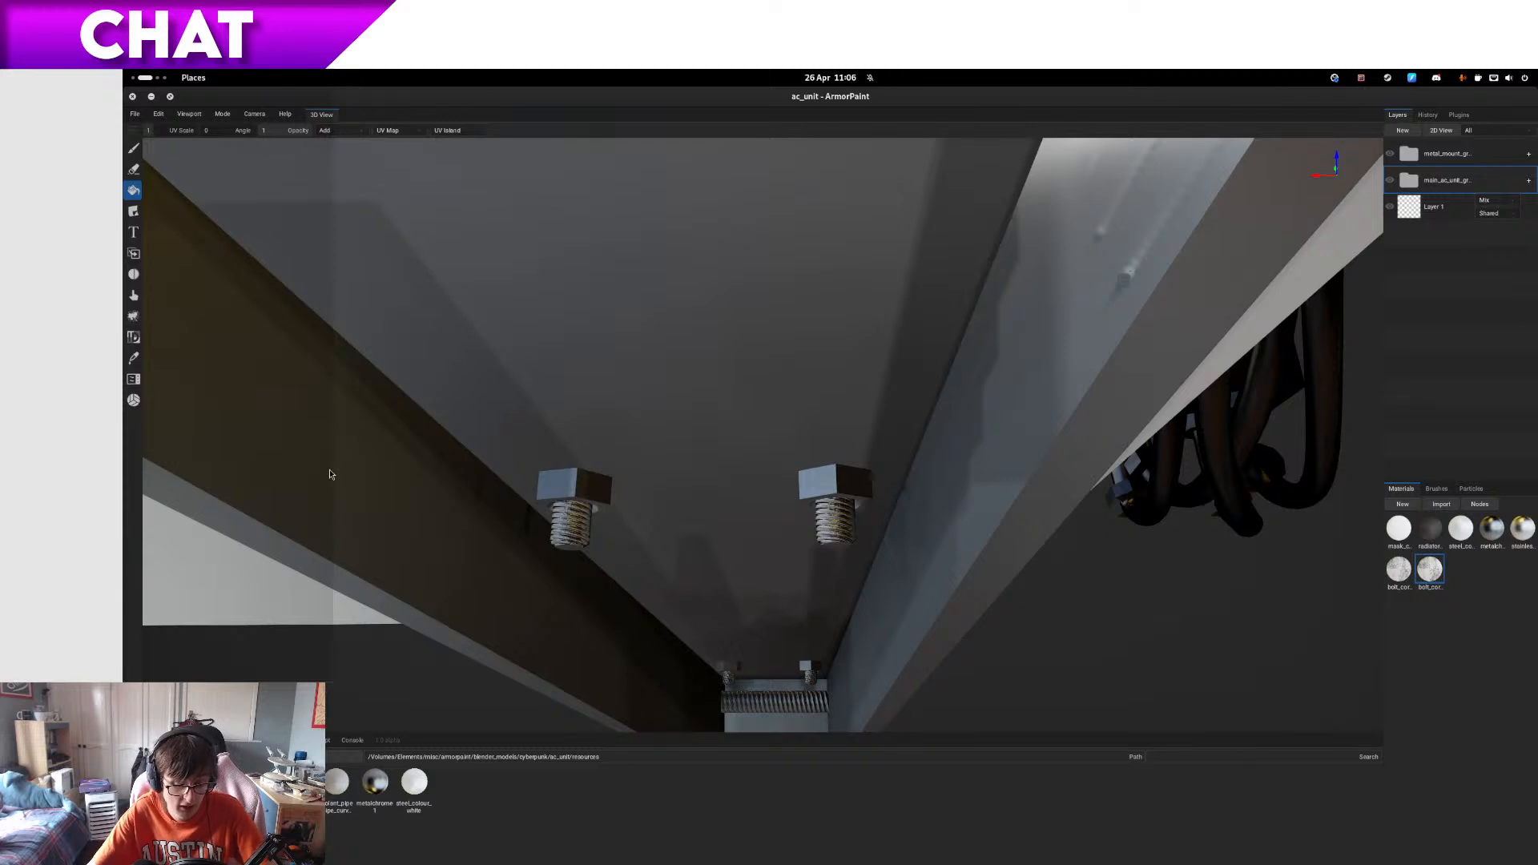
- Copy the folder path stored in resource_location.txt in the Files resources folder and return to ArmorPaint
key("super+Page_Up")
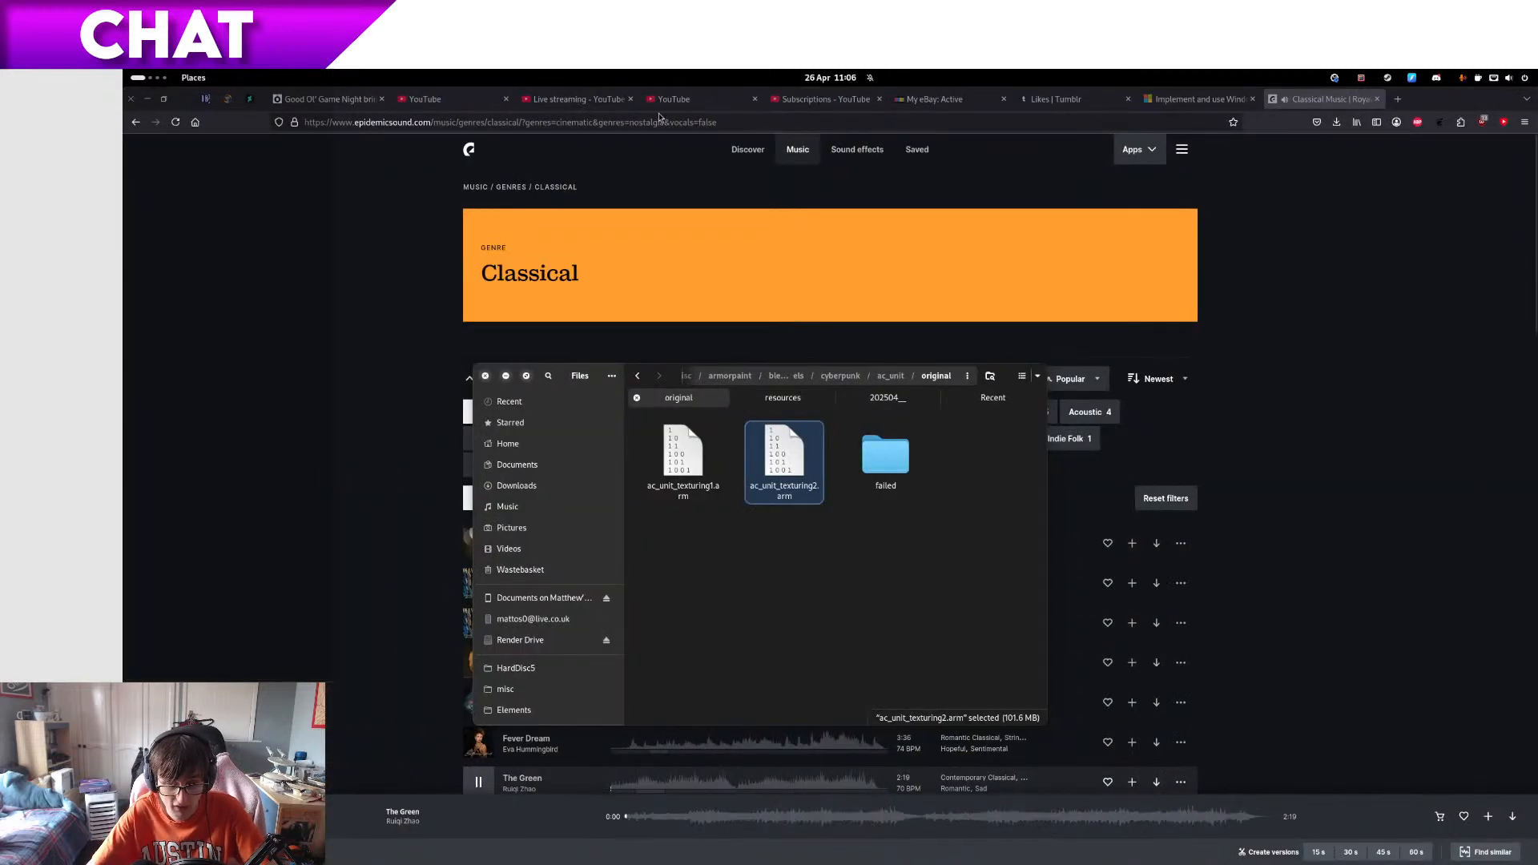
left_click(781, 396)
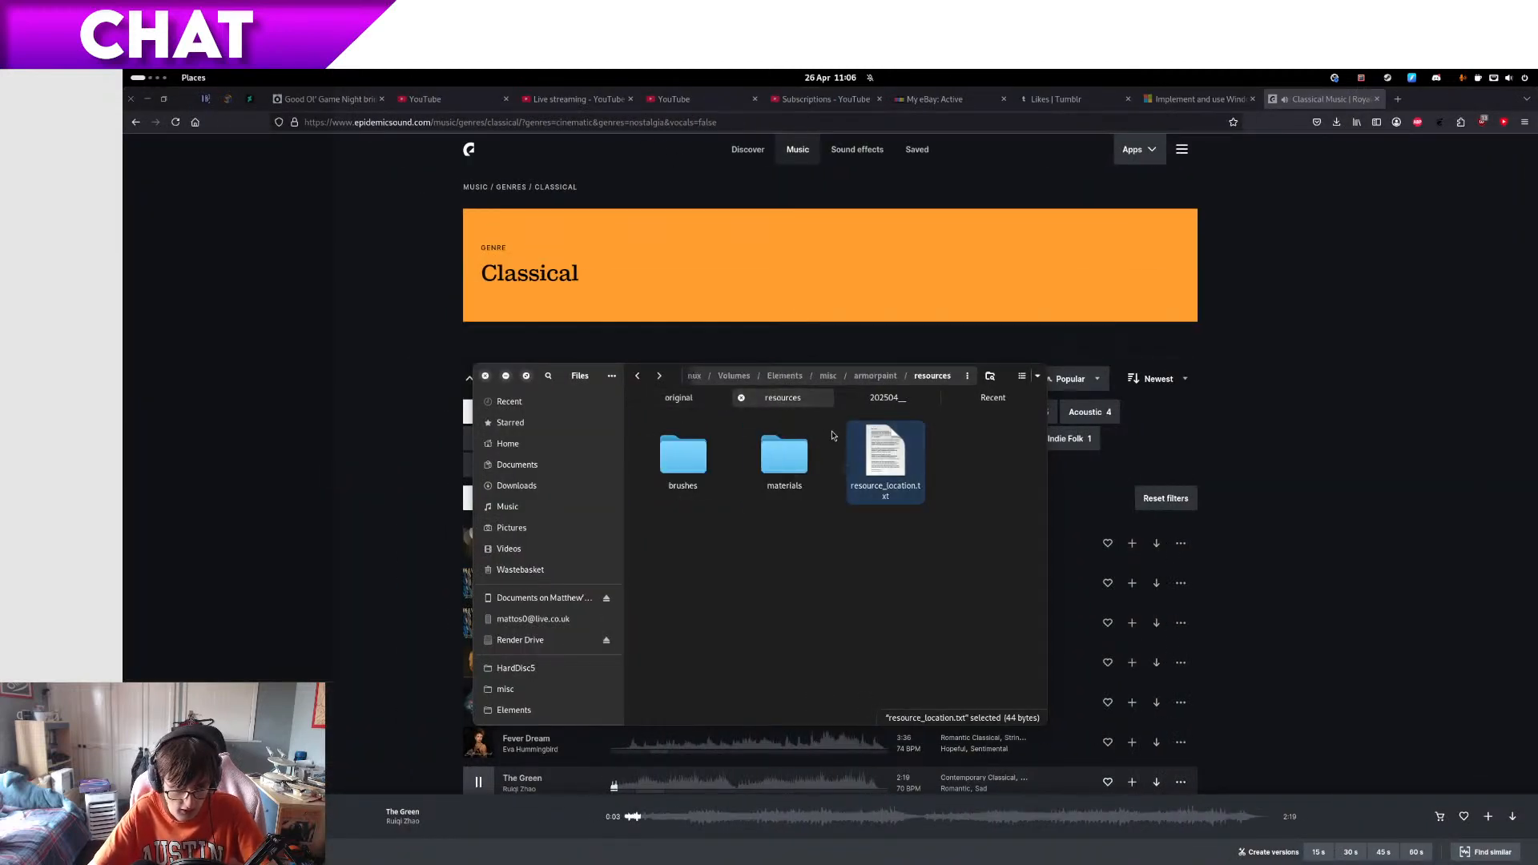
key("space")
key("ctrl+a")
key("ctrl+c")
key("ctrl+alt+Right")
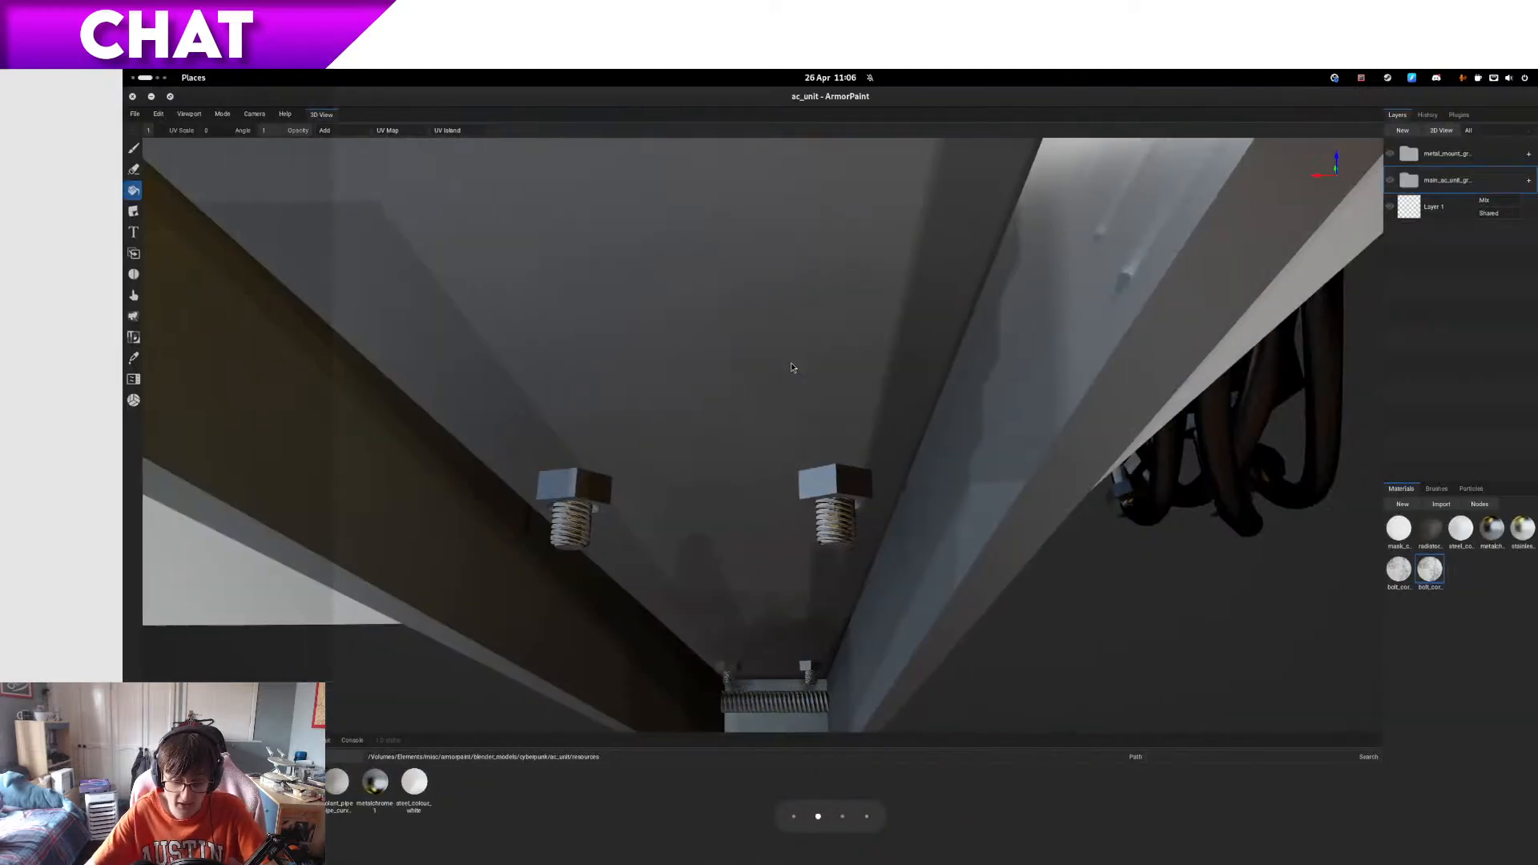
- Point the asset browser to /Volumes/Elements/misc/armorpaint/resources and open its brushes folder
left_click(503, 751)
key("ctrl+v")
key("Return")
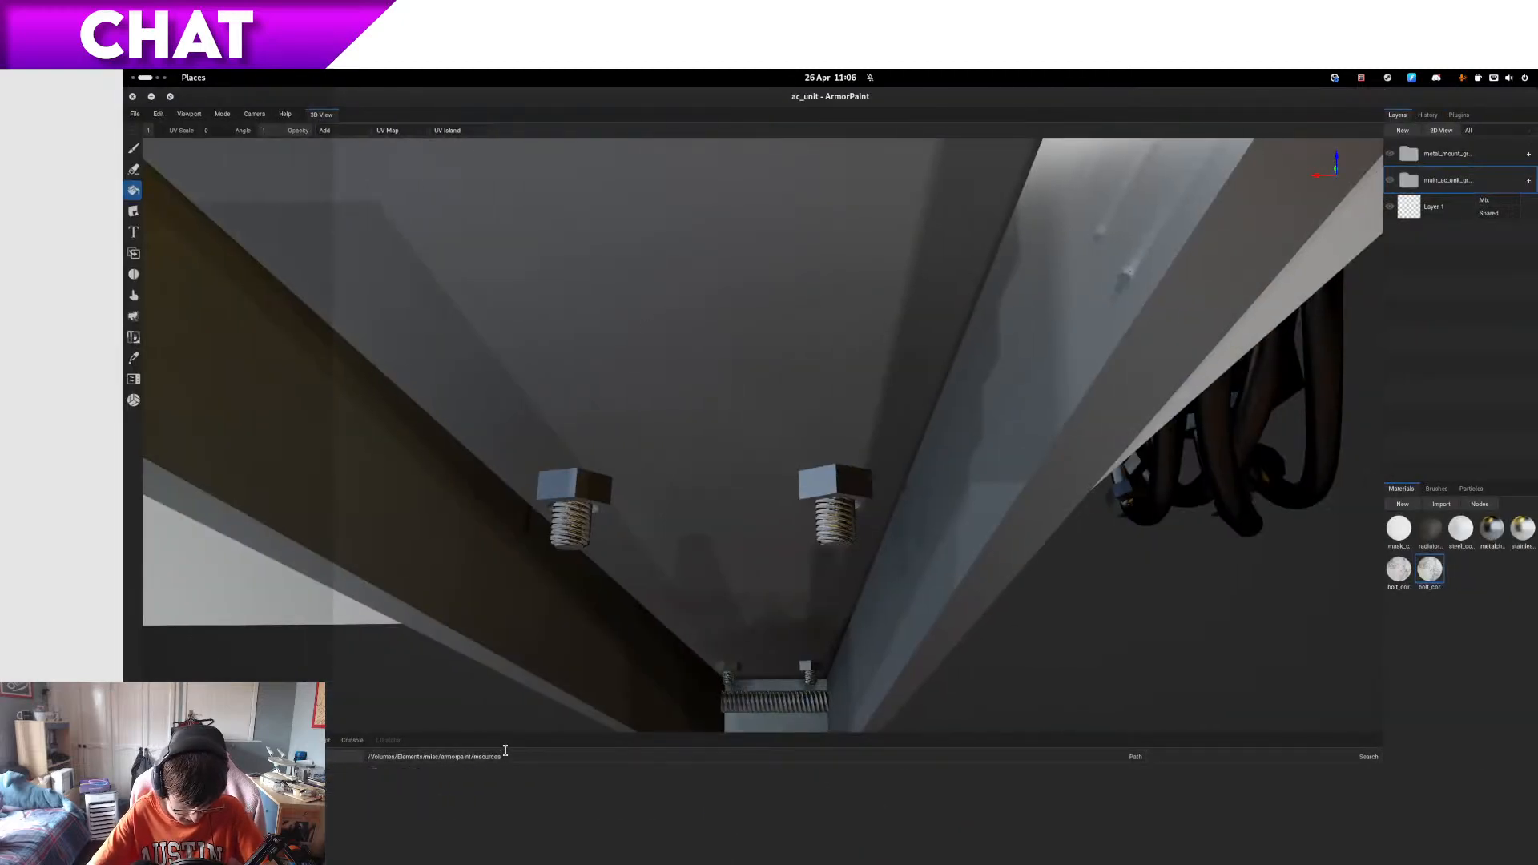
double_click(229, 781)
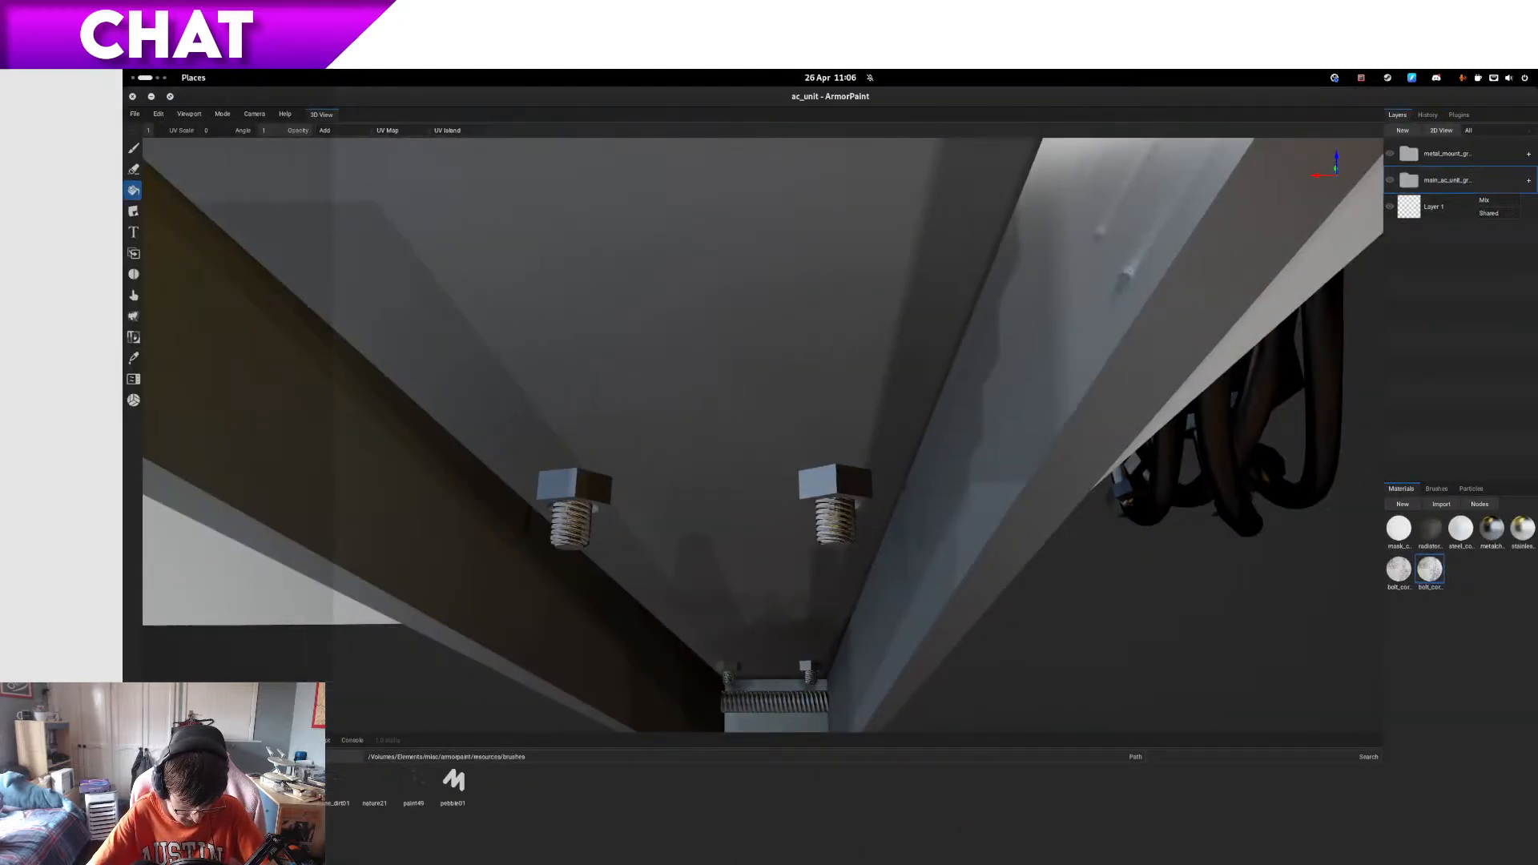
- Show the project's brushes and try to import the paint brush file from the brushes folder
left_click(1443, 493)
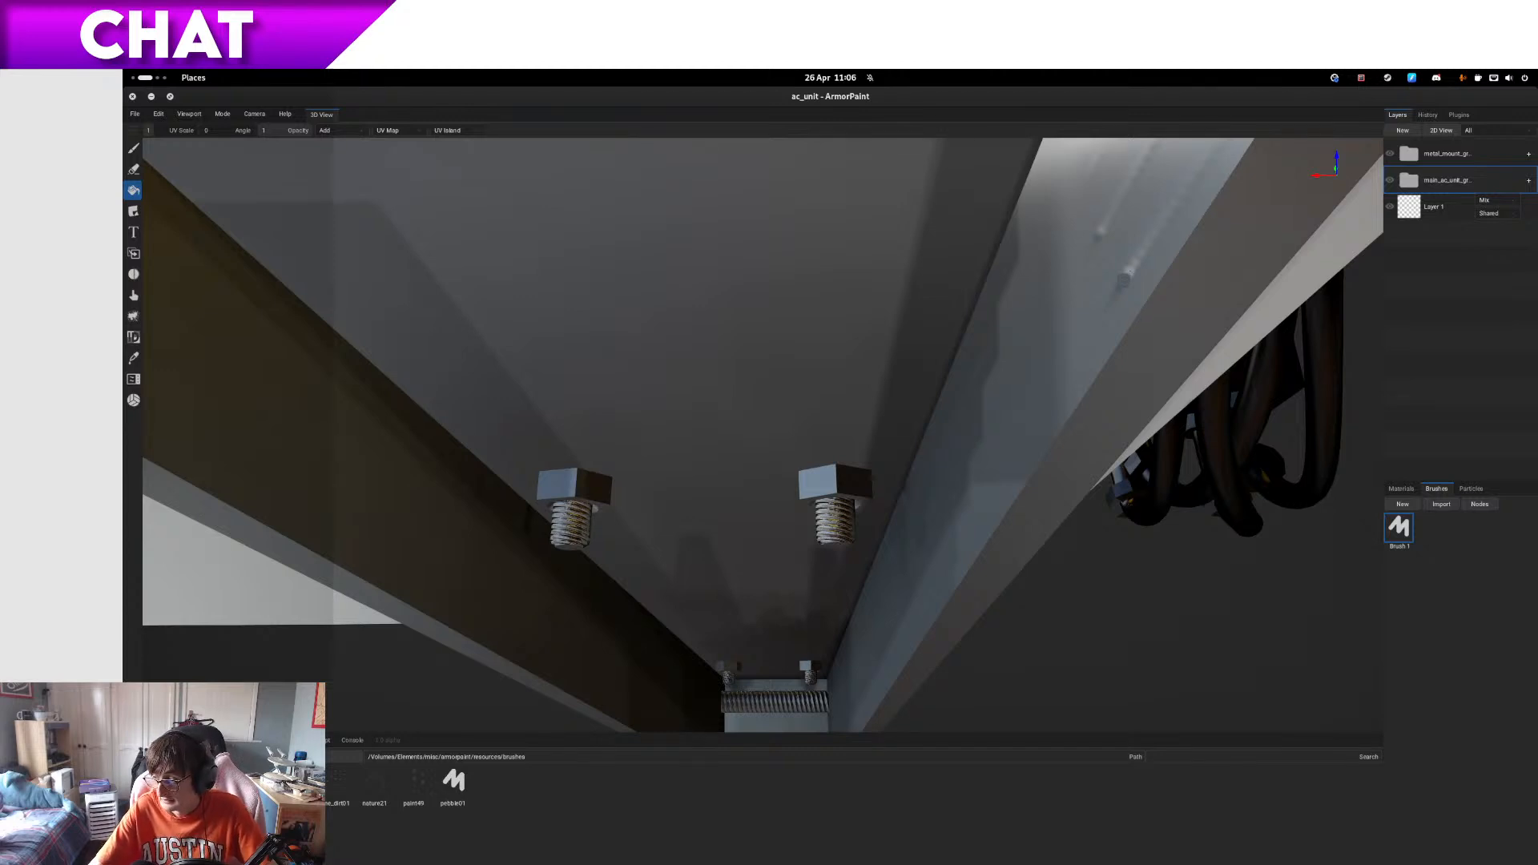
mouse_move(263, 782)
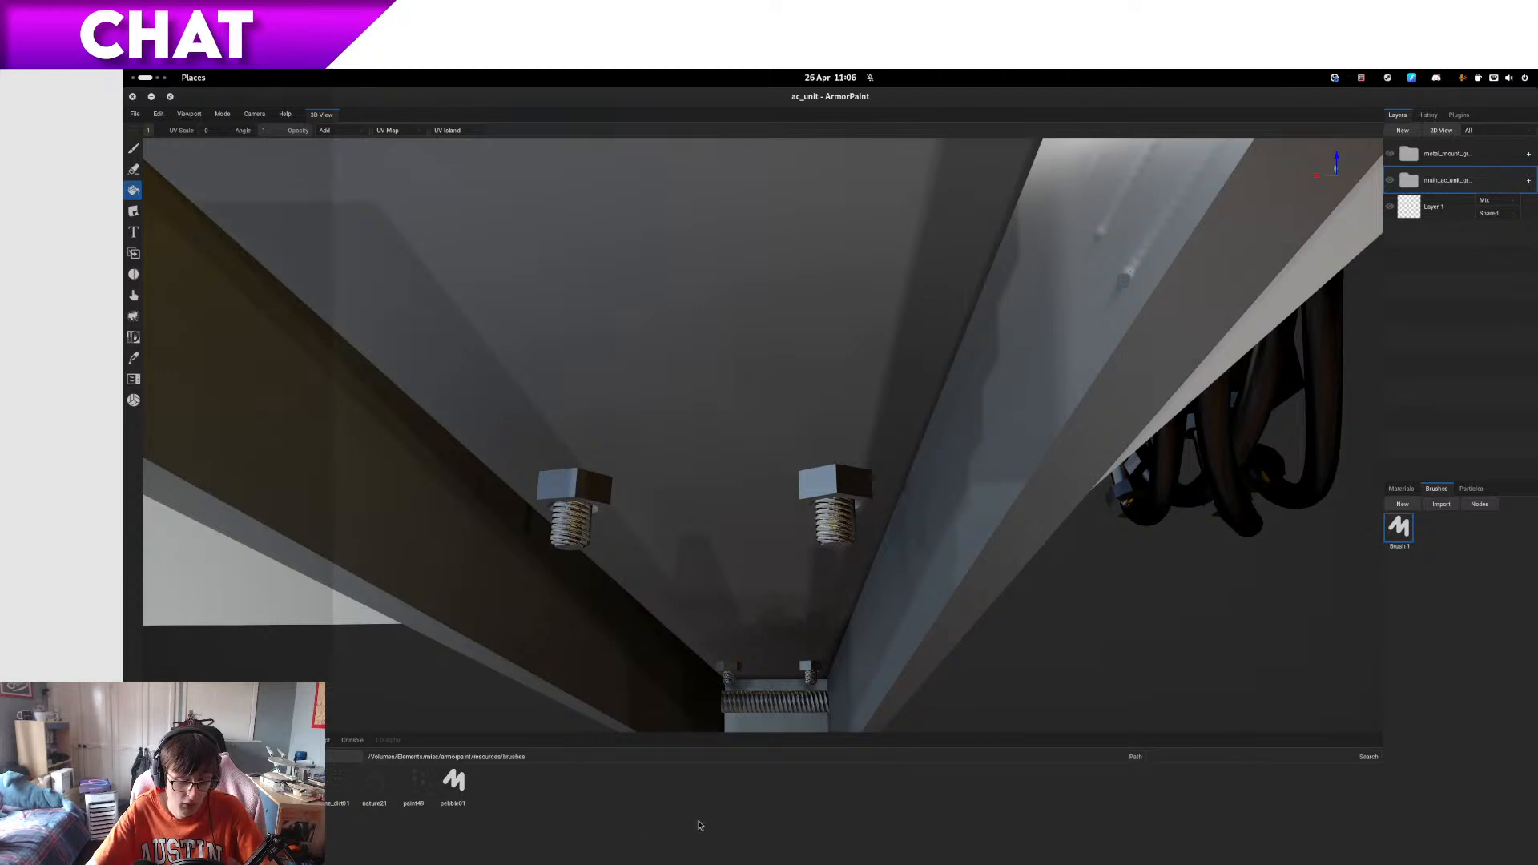
mouse_move(411, 793)
left_mouse_down()
mouse_move(1467, 583)
mouse_move(1383, 560)
mouse_move(1449, 476)
mouse_move(1418, 454)
mouse_move(1406, 415)
left_mouse_up()
- Search the system for disk, open the Devices & Locations window, and move it onto the other monitor
key("super")
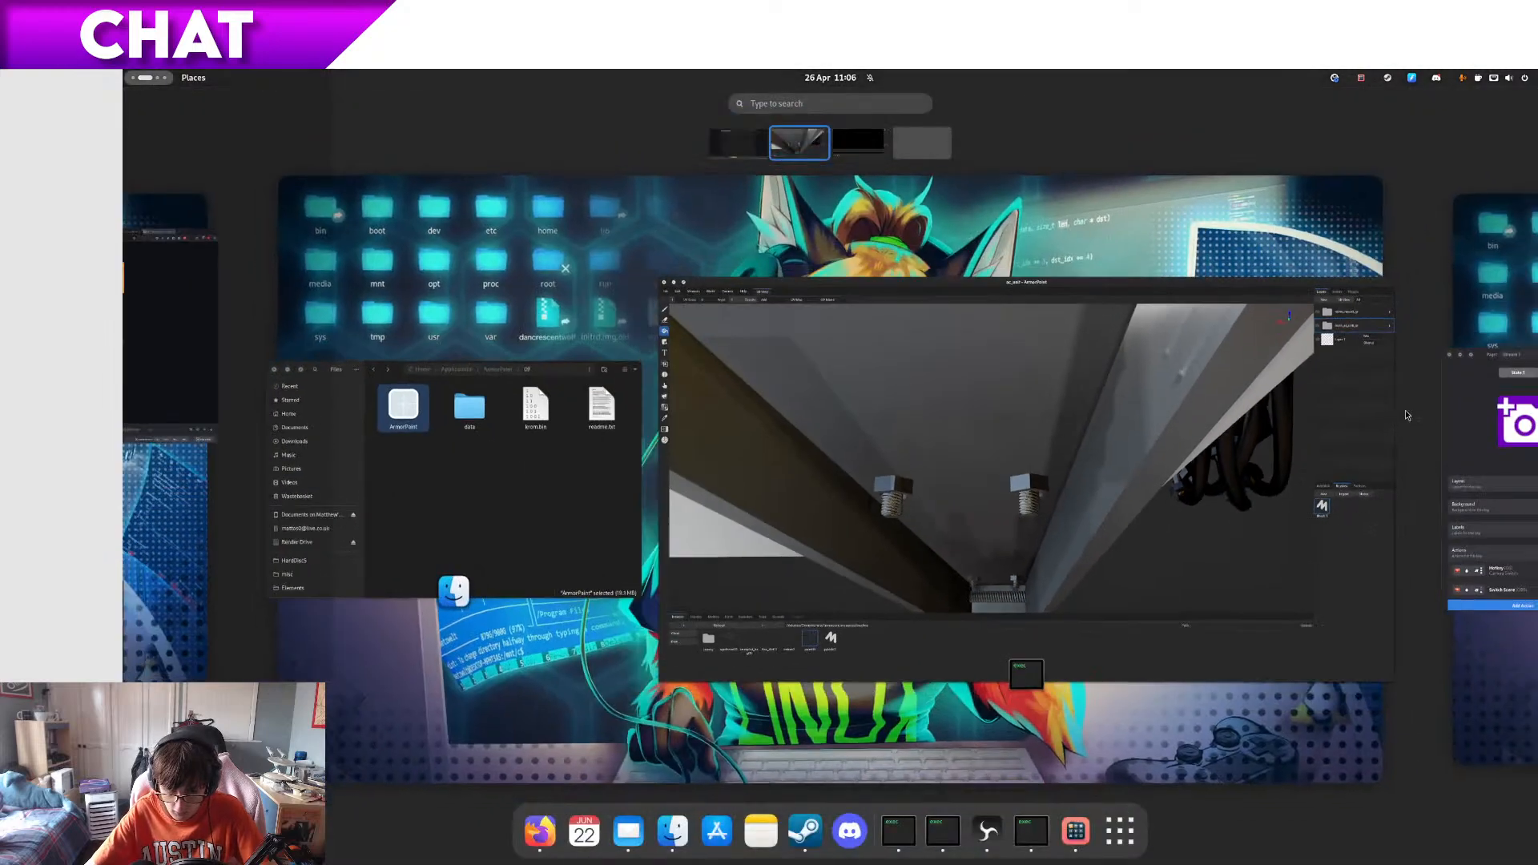
type("disk")
key("Return")
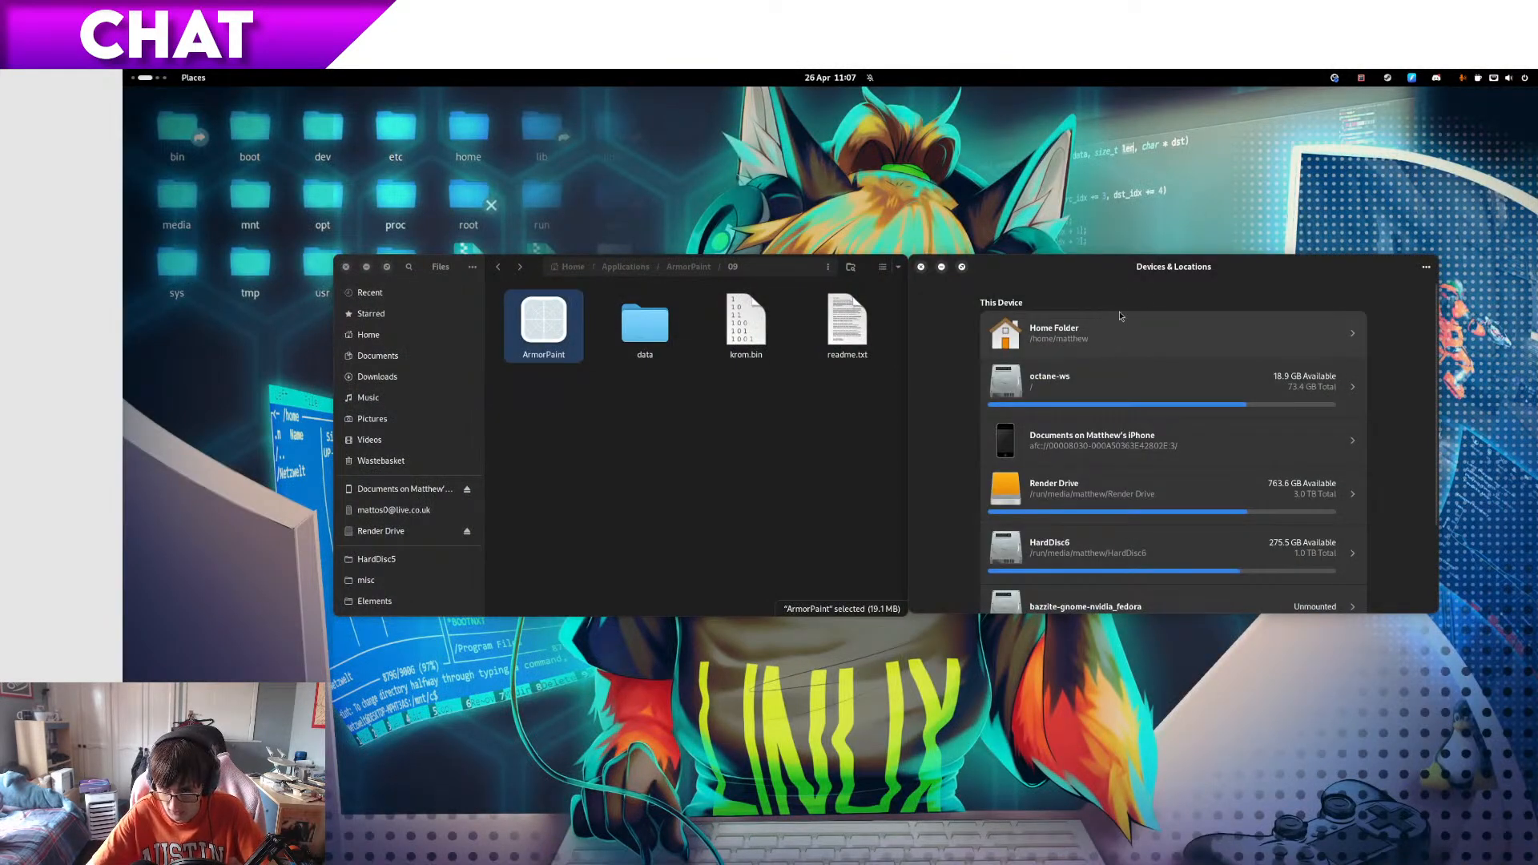
left_click_drag(1164, 273, 1537, 232)
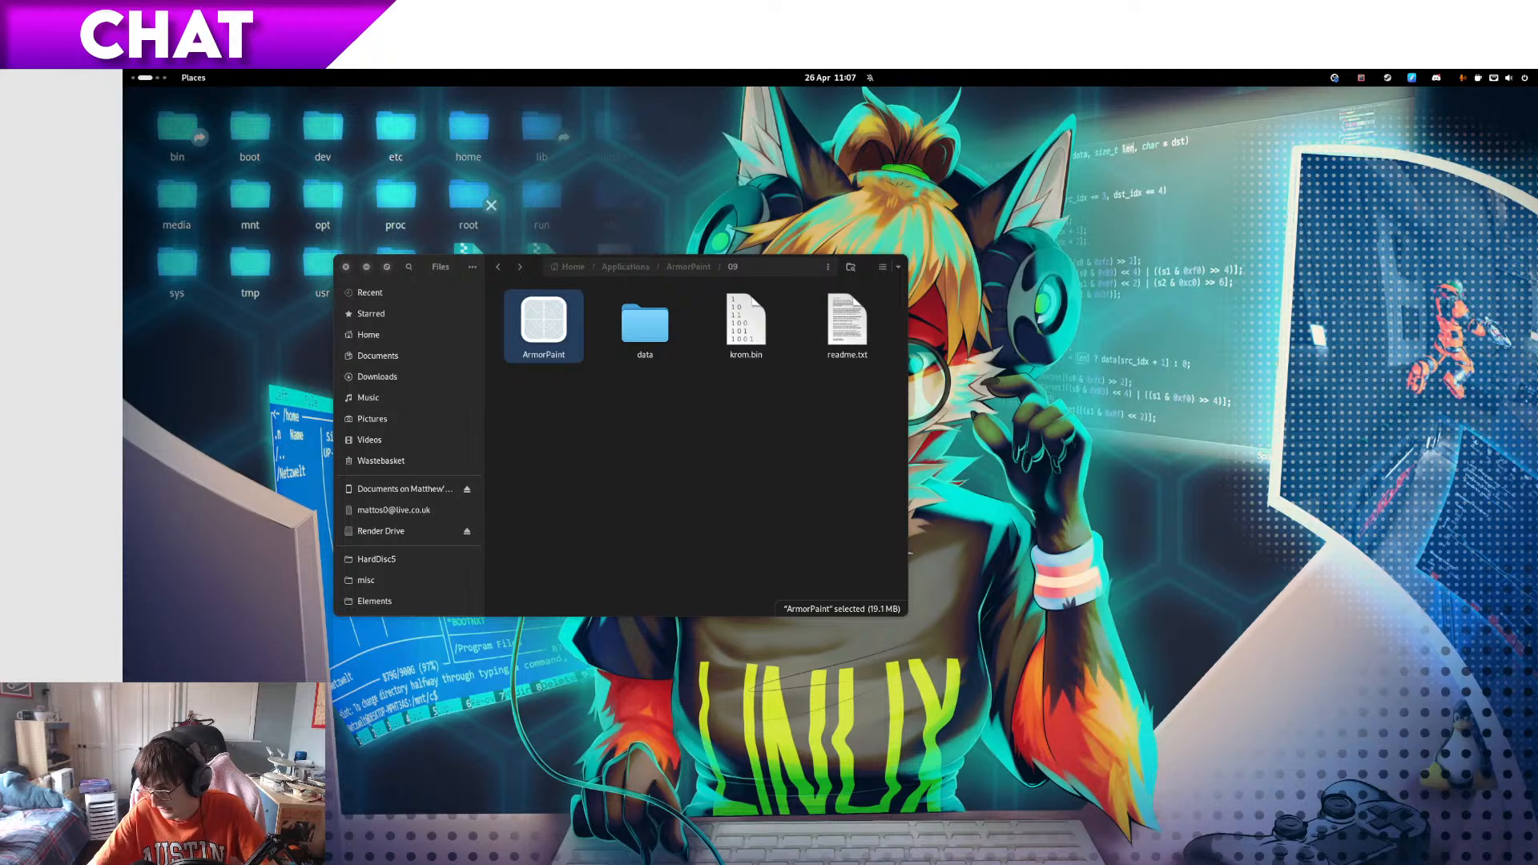
- Relaunch ArmorPaint from the 09 application folder and check its recent projects
double_click(560, 359)
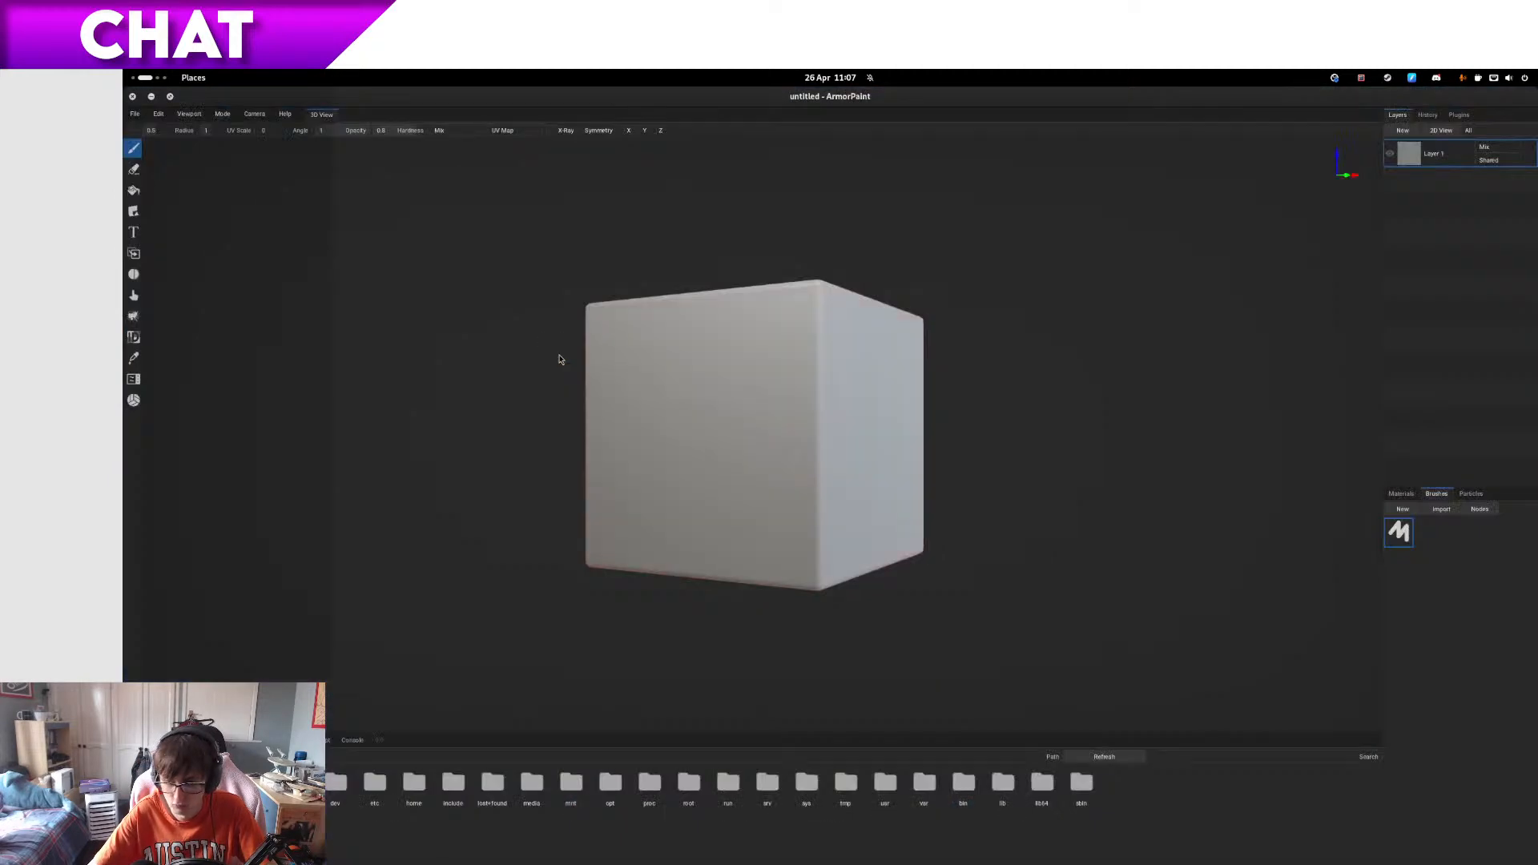
left_click(134, 114)
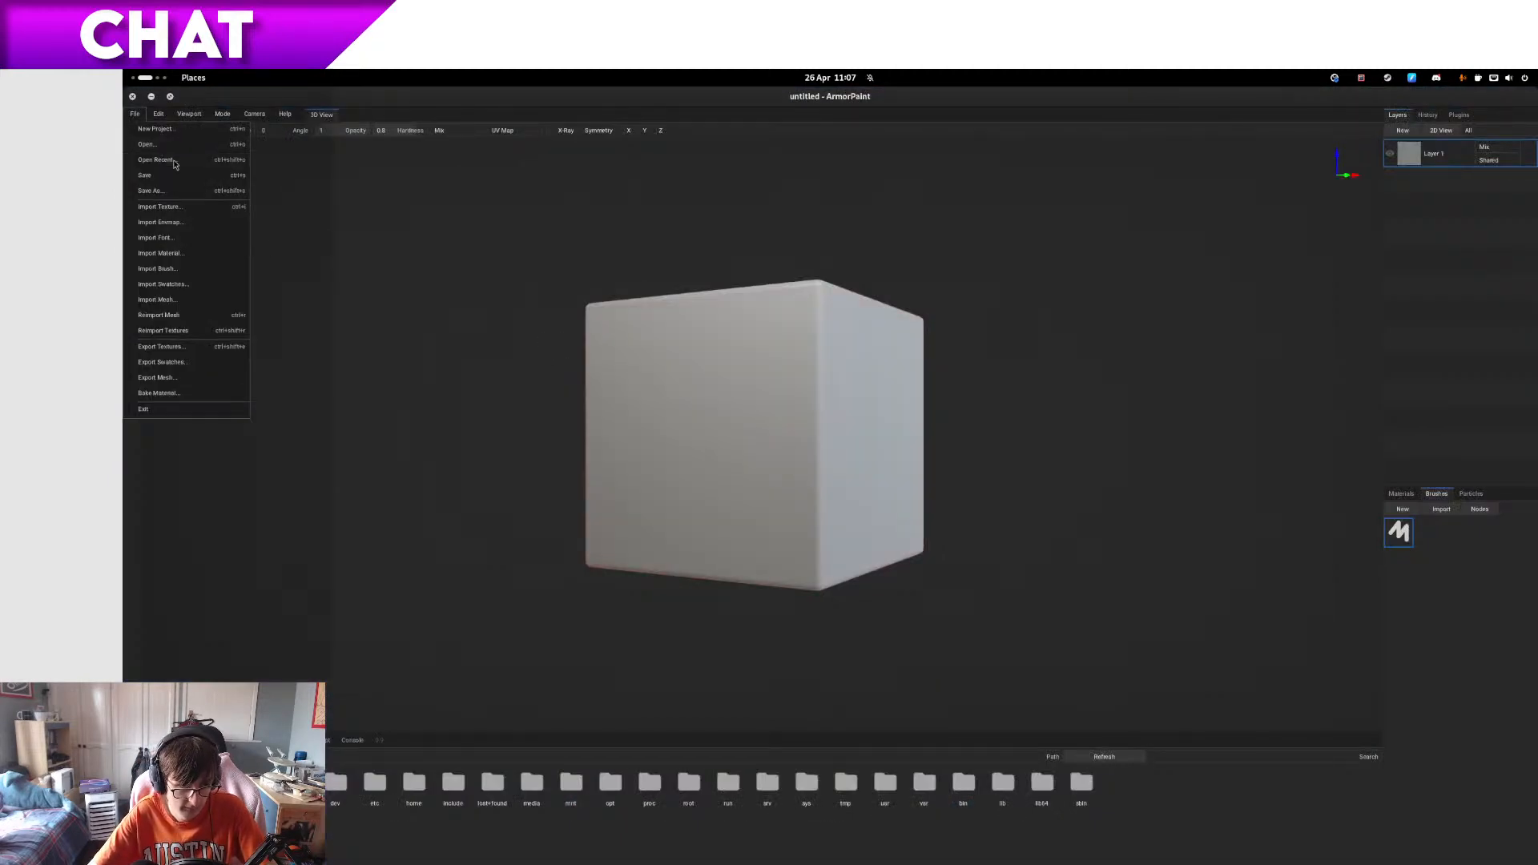
left_click(174, 164)
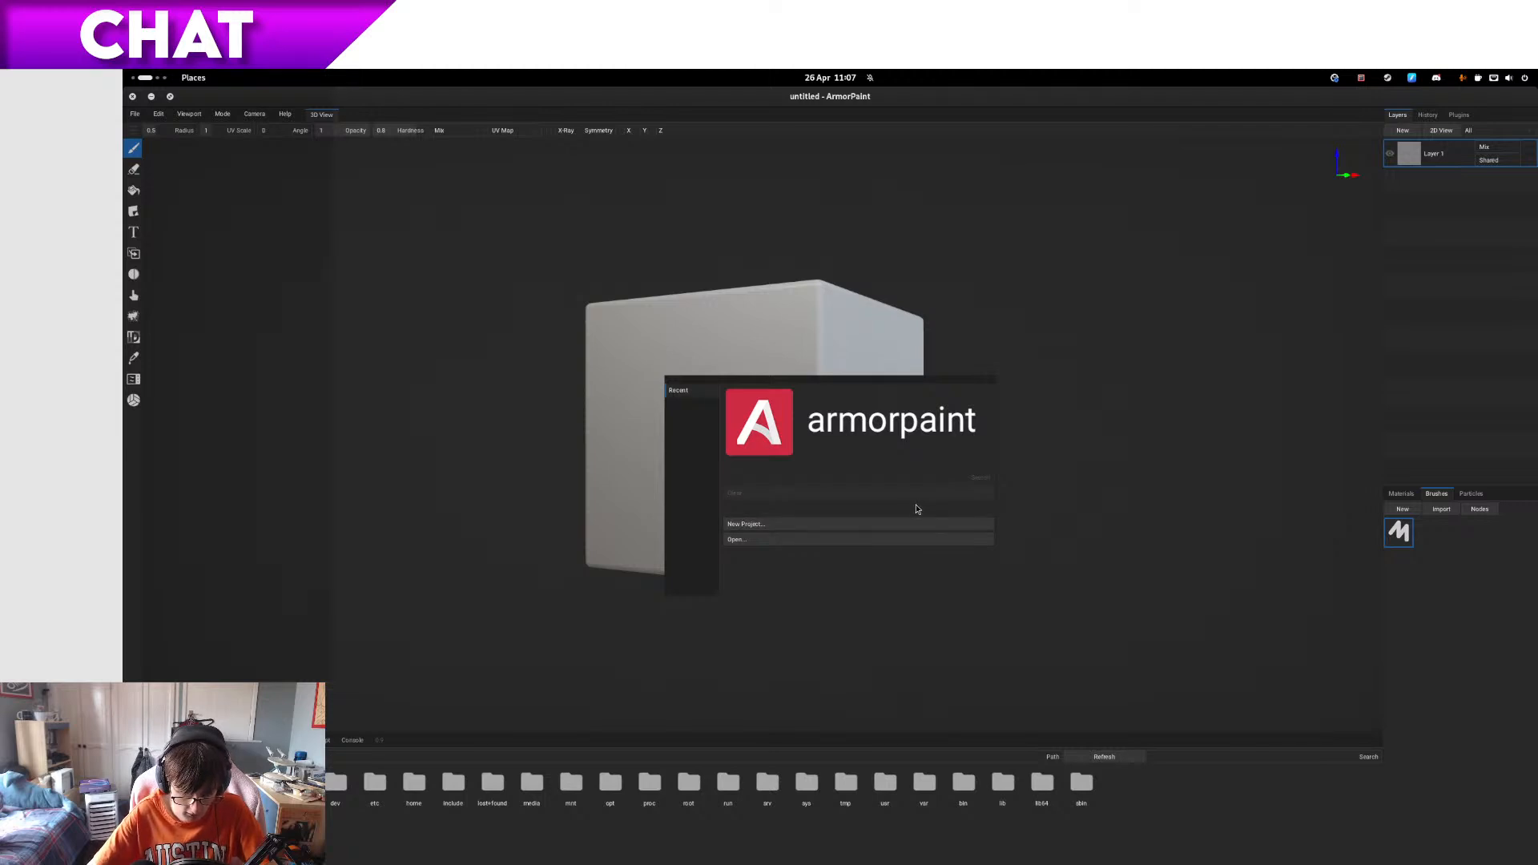
left_click(774, 354)
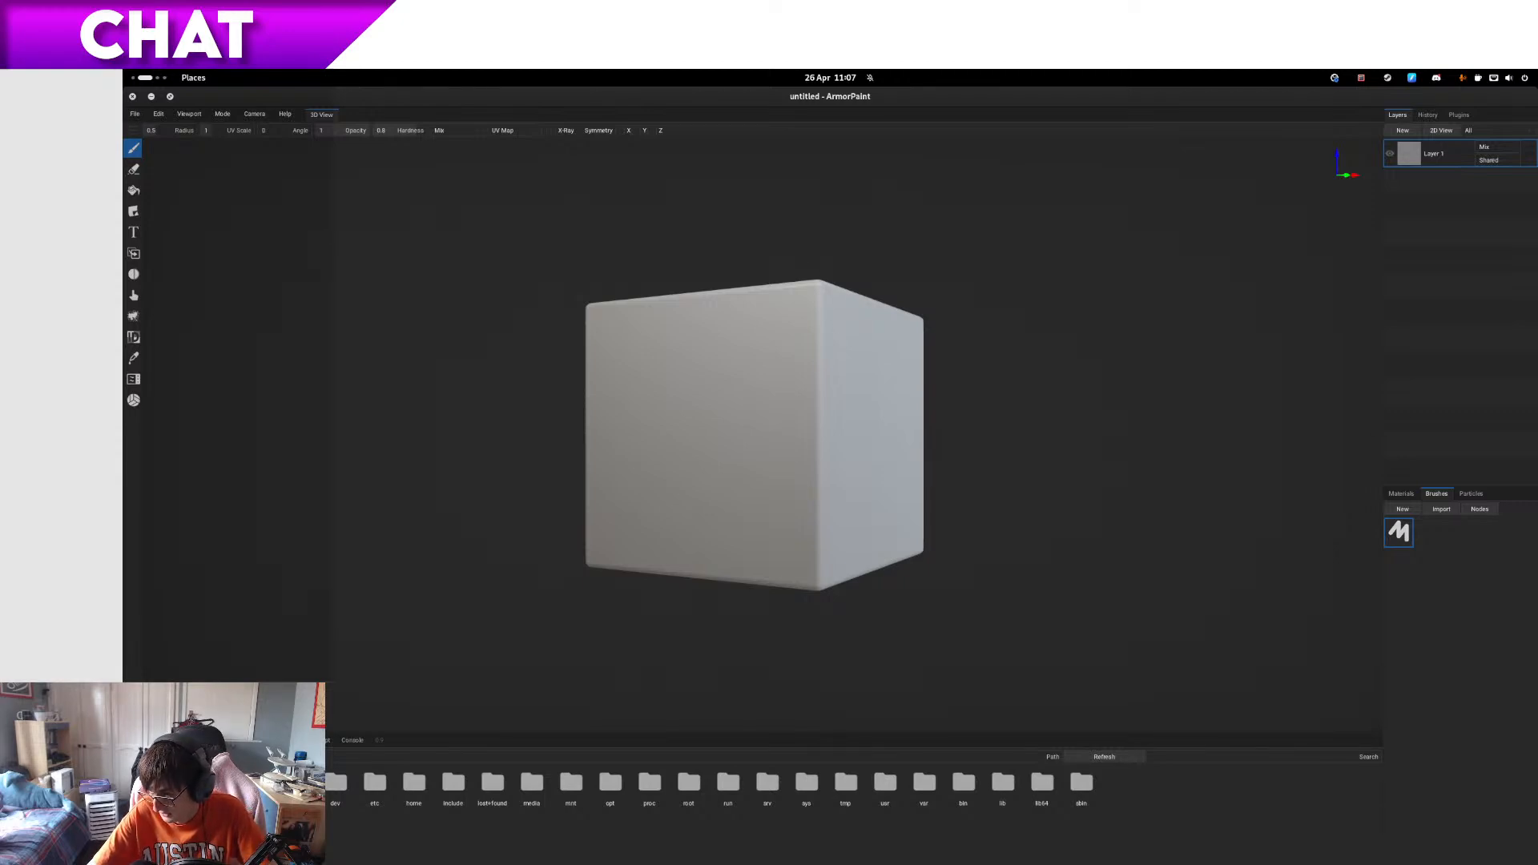
- Bring the Open File dialog onto the main monitor and browse to the armorpaint folder inside misc
key("super")
left_click_drag(875, 426, 1537, 433)
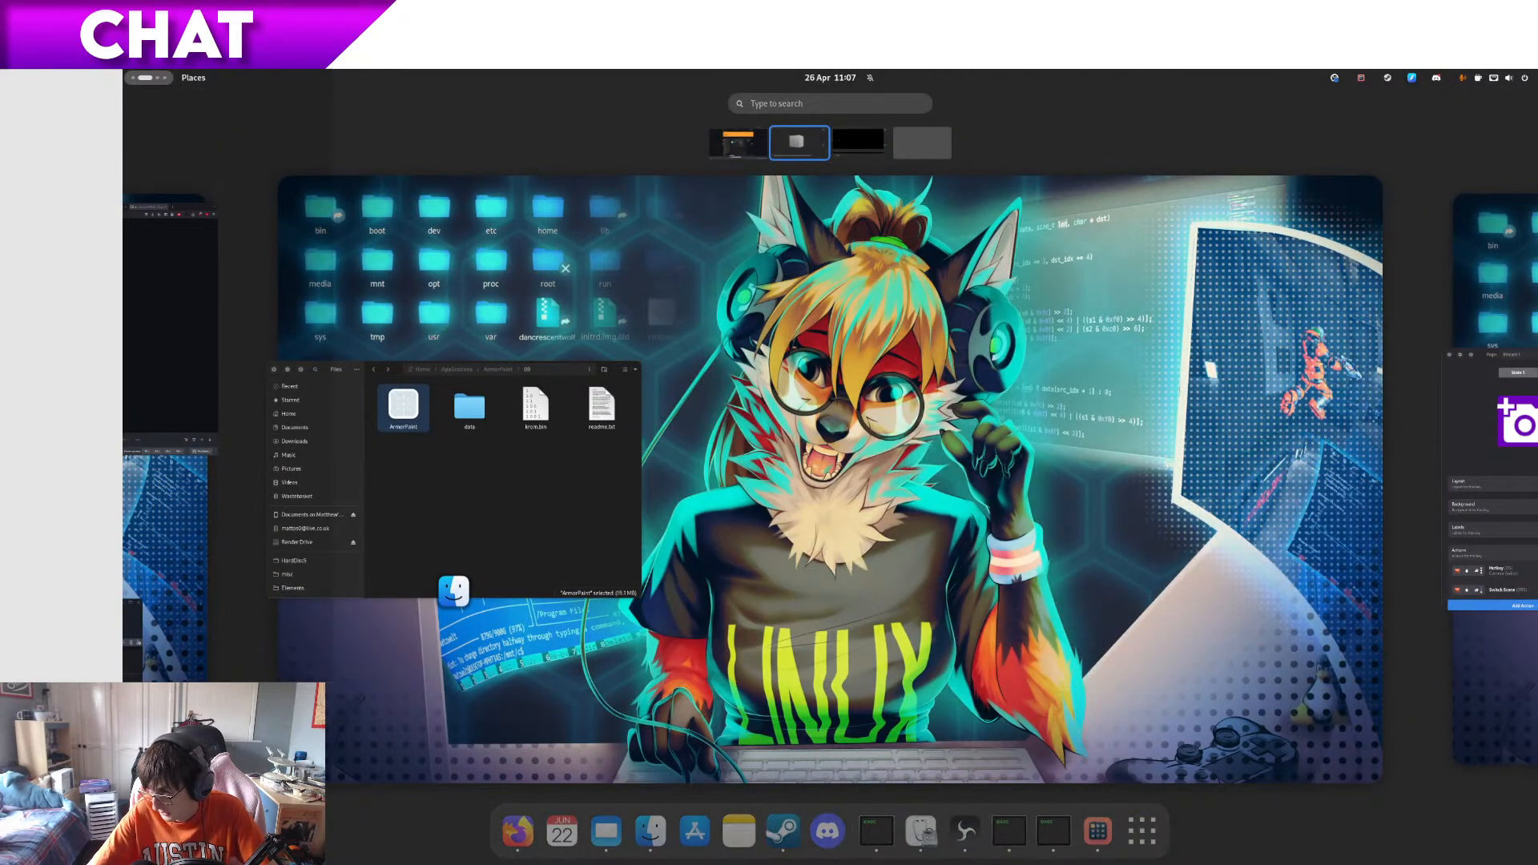
key("super")
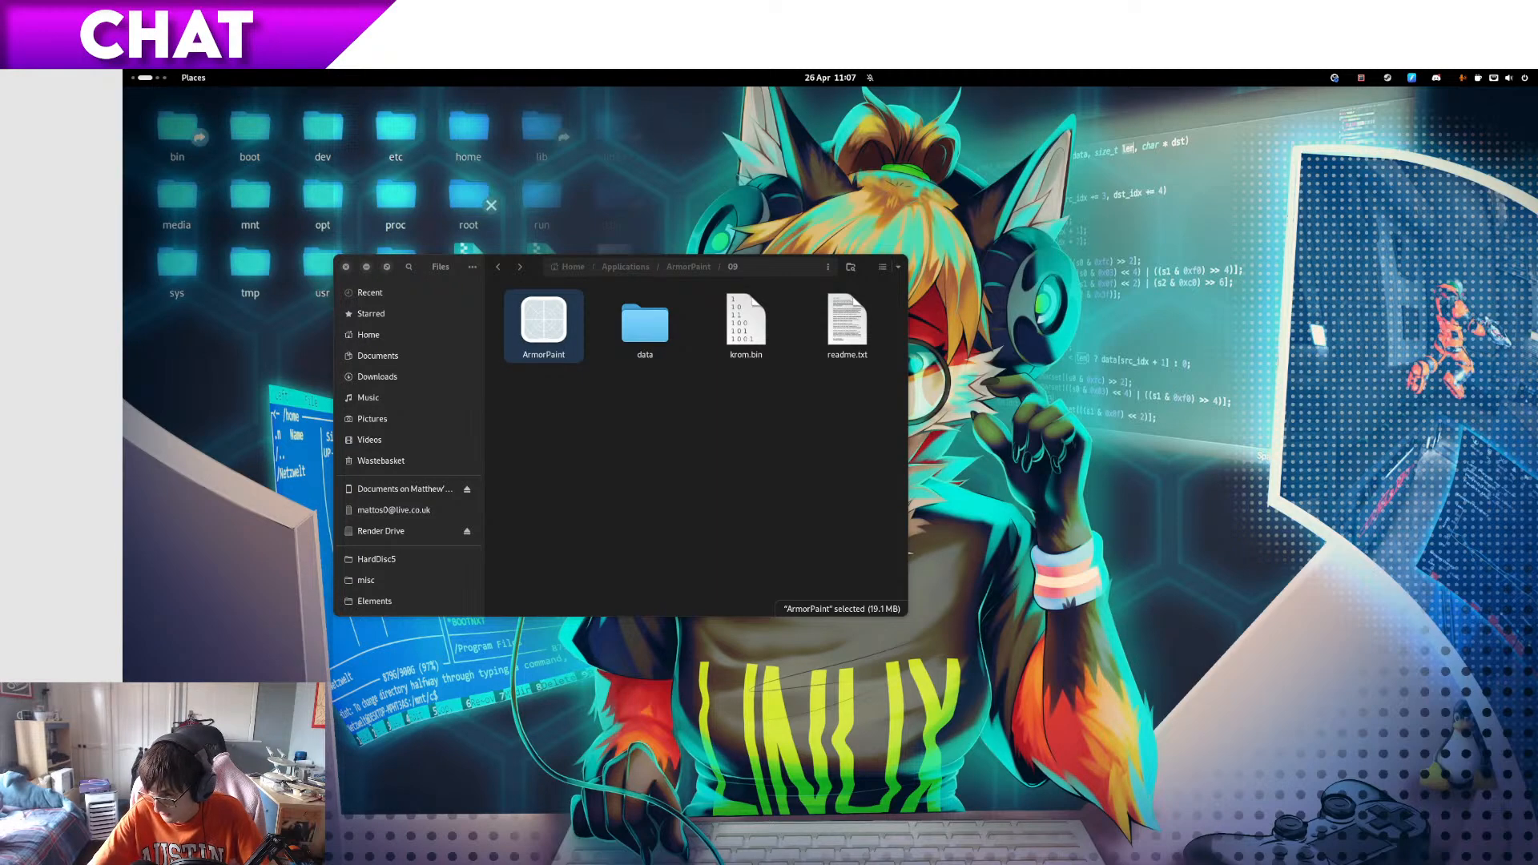
left_click_drag(1537, 204, 654, 285)
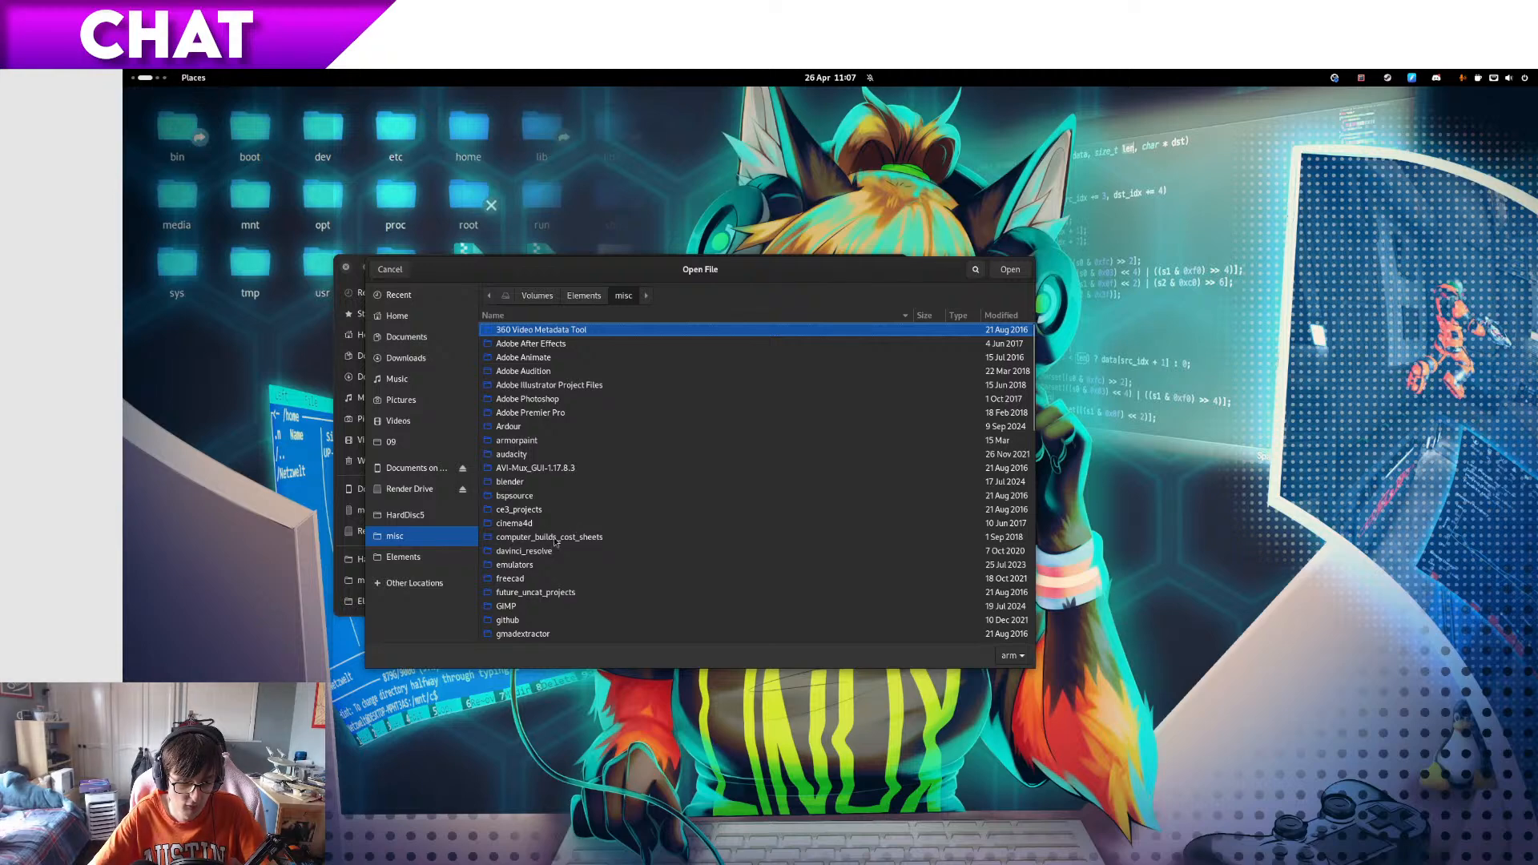
double_click(556, 441)
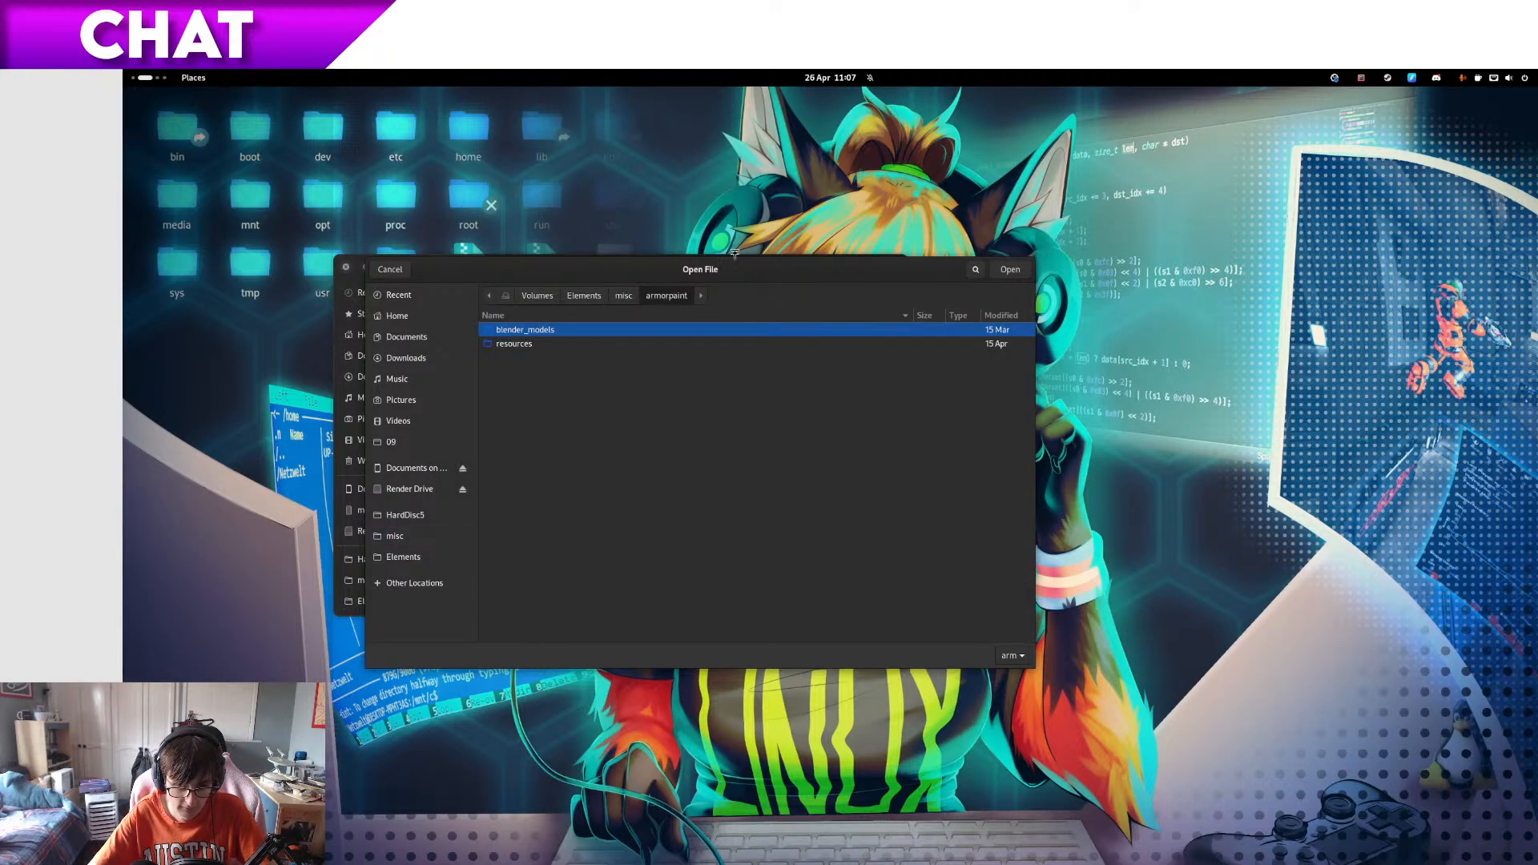
- Browse into blender_models in the Open File dialog and on through its subfolders towards the saved project
key("super")
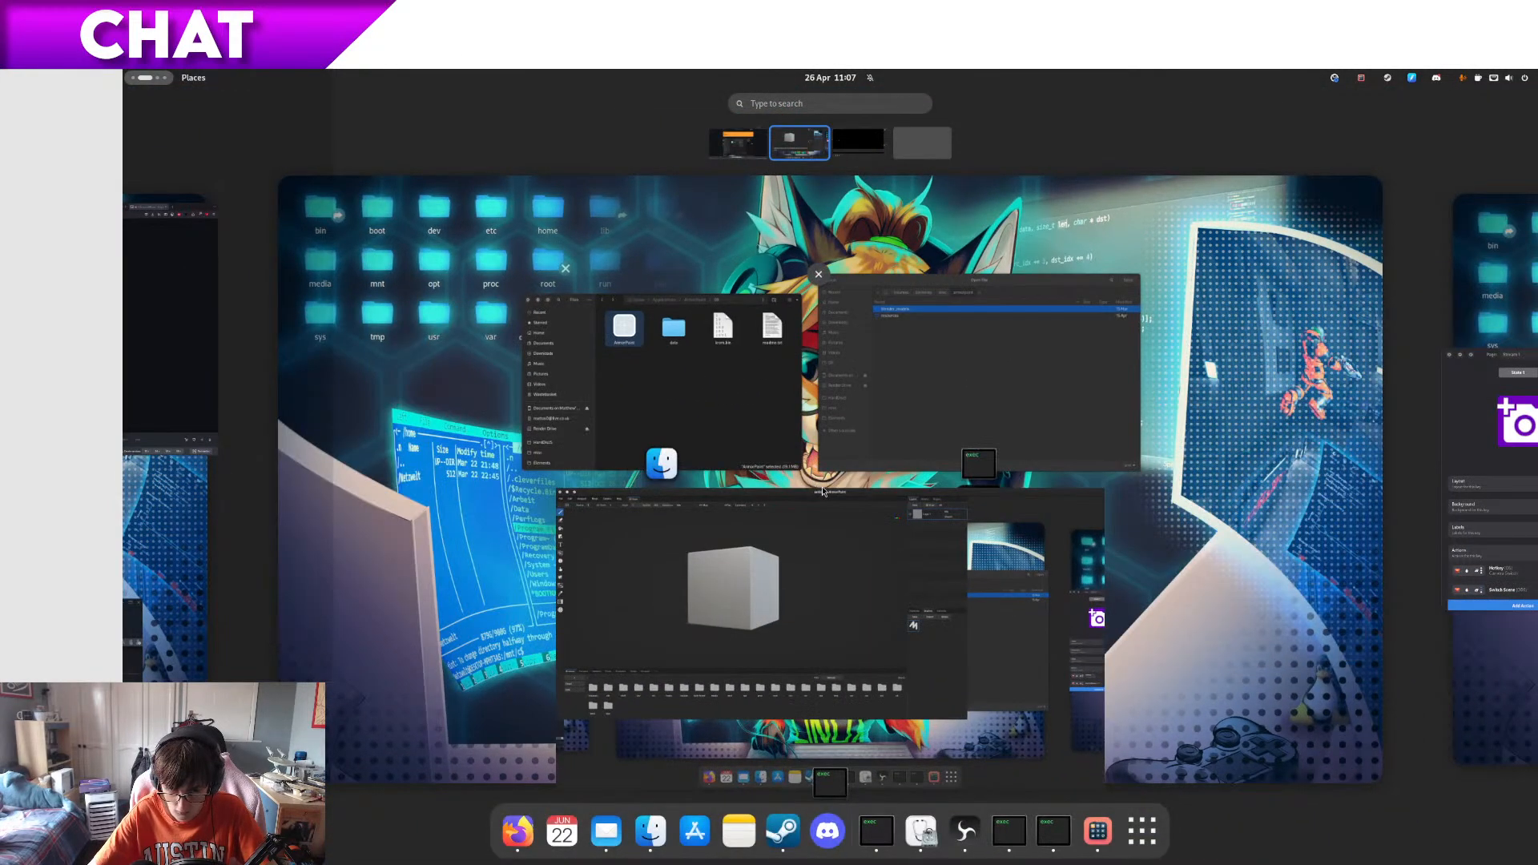
left_click(896, 415)
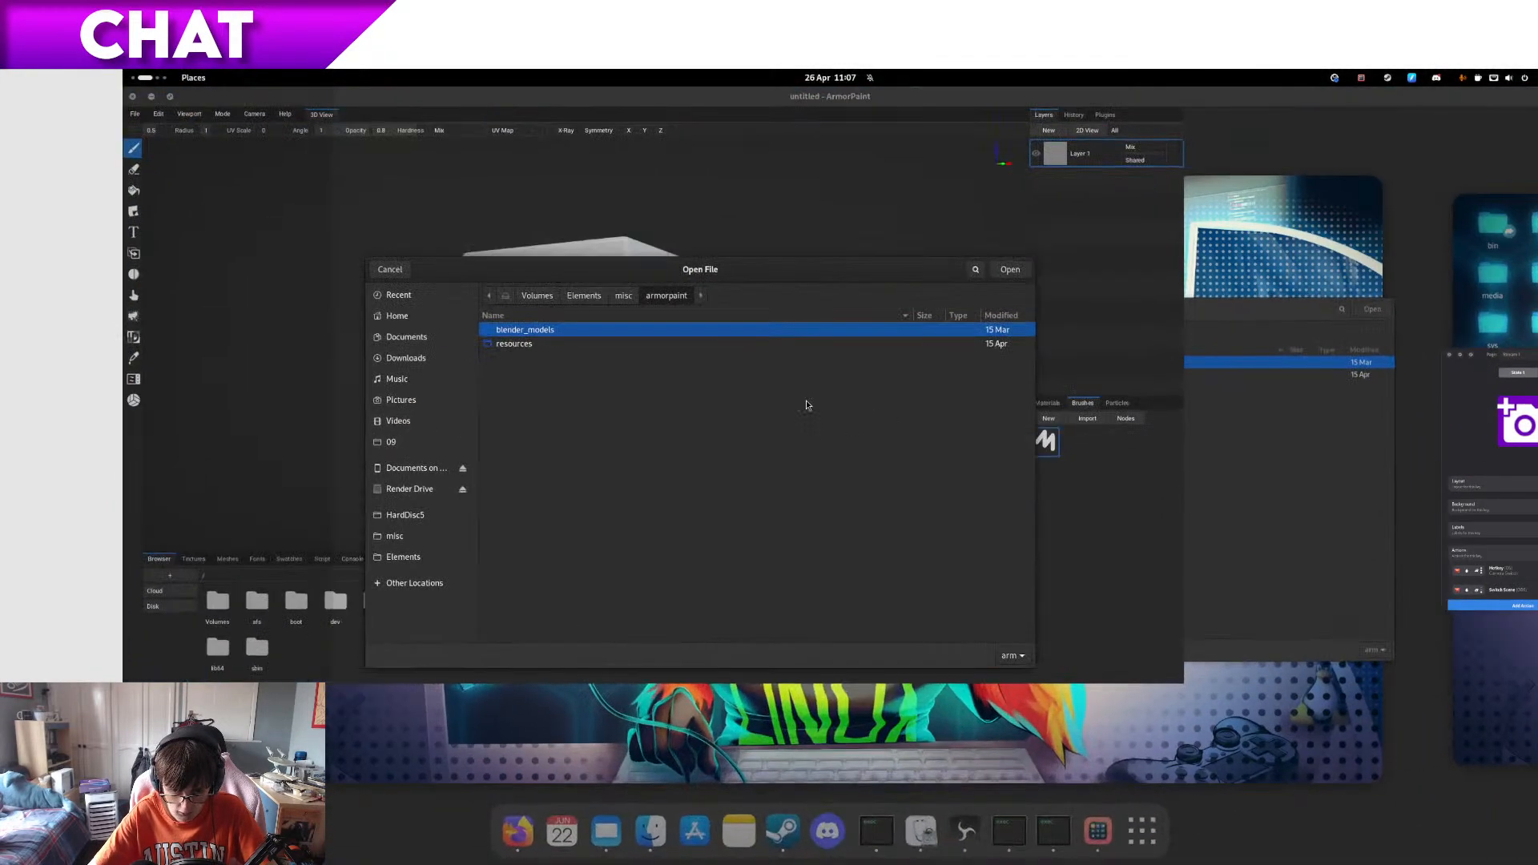
double_click(565, 334)
double_click(565, 335)
double_click(564, 335)
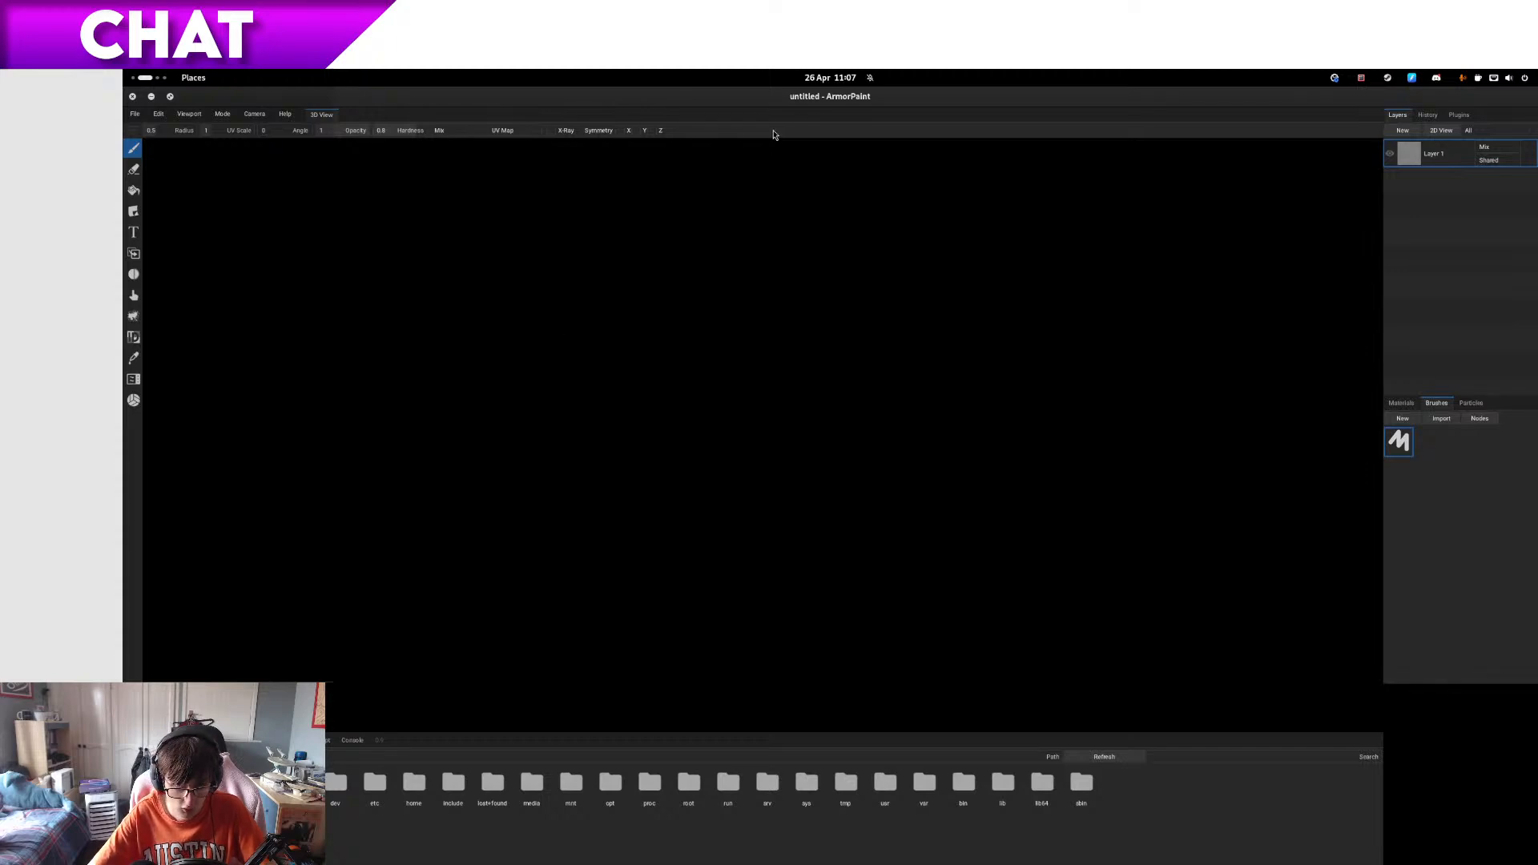
- Close the Open File dialog and the untitled ArmorPaint window with the black viewport
mouse_move(124, 80)
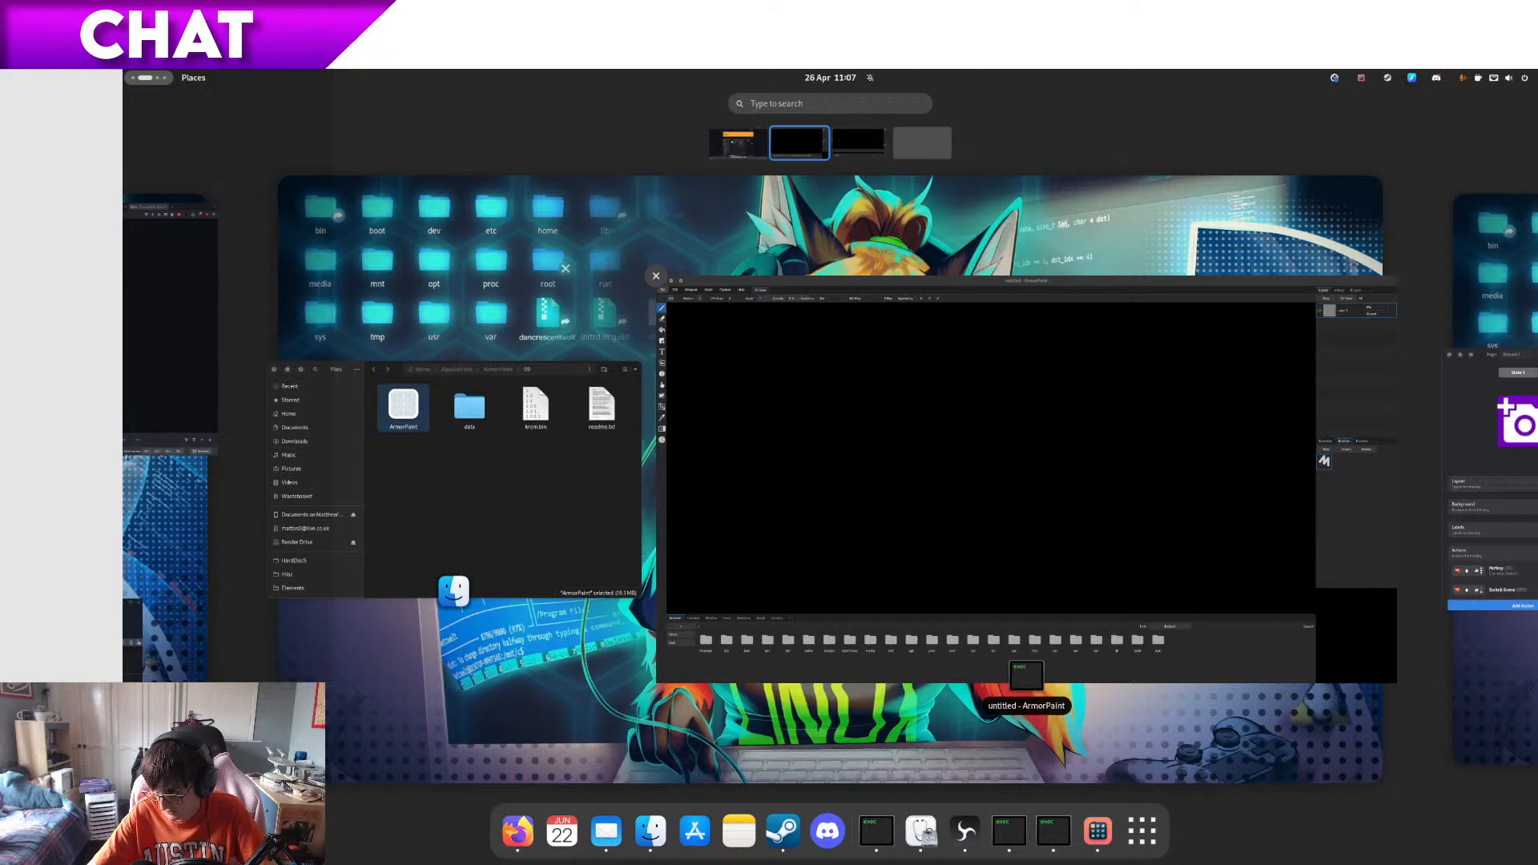
left_click(866, 433)
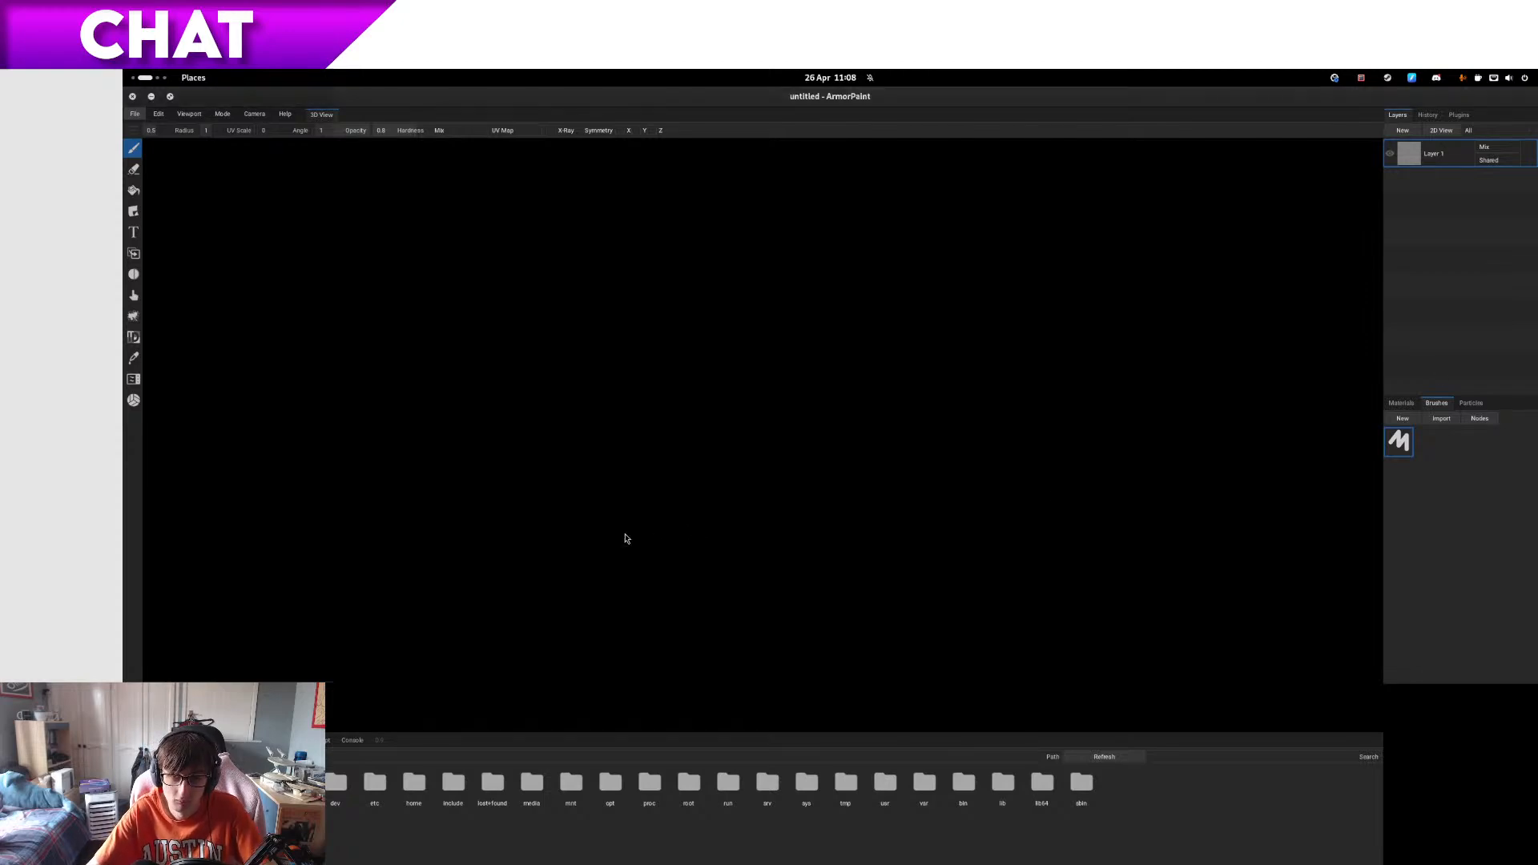
mouse_move(125, 78)
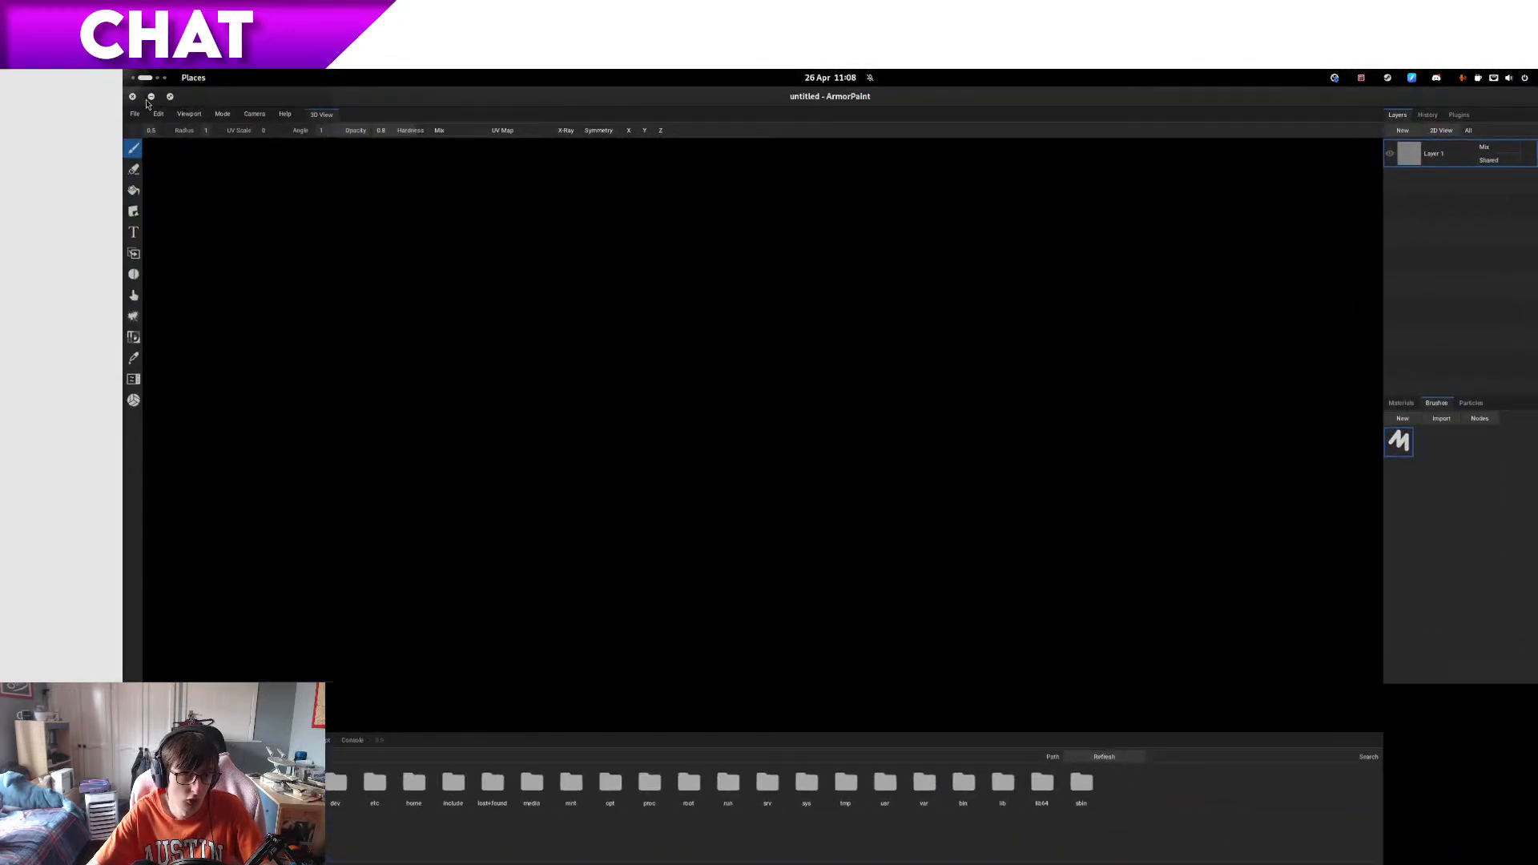
left_click(135, 114)
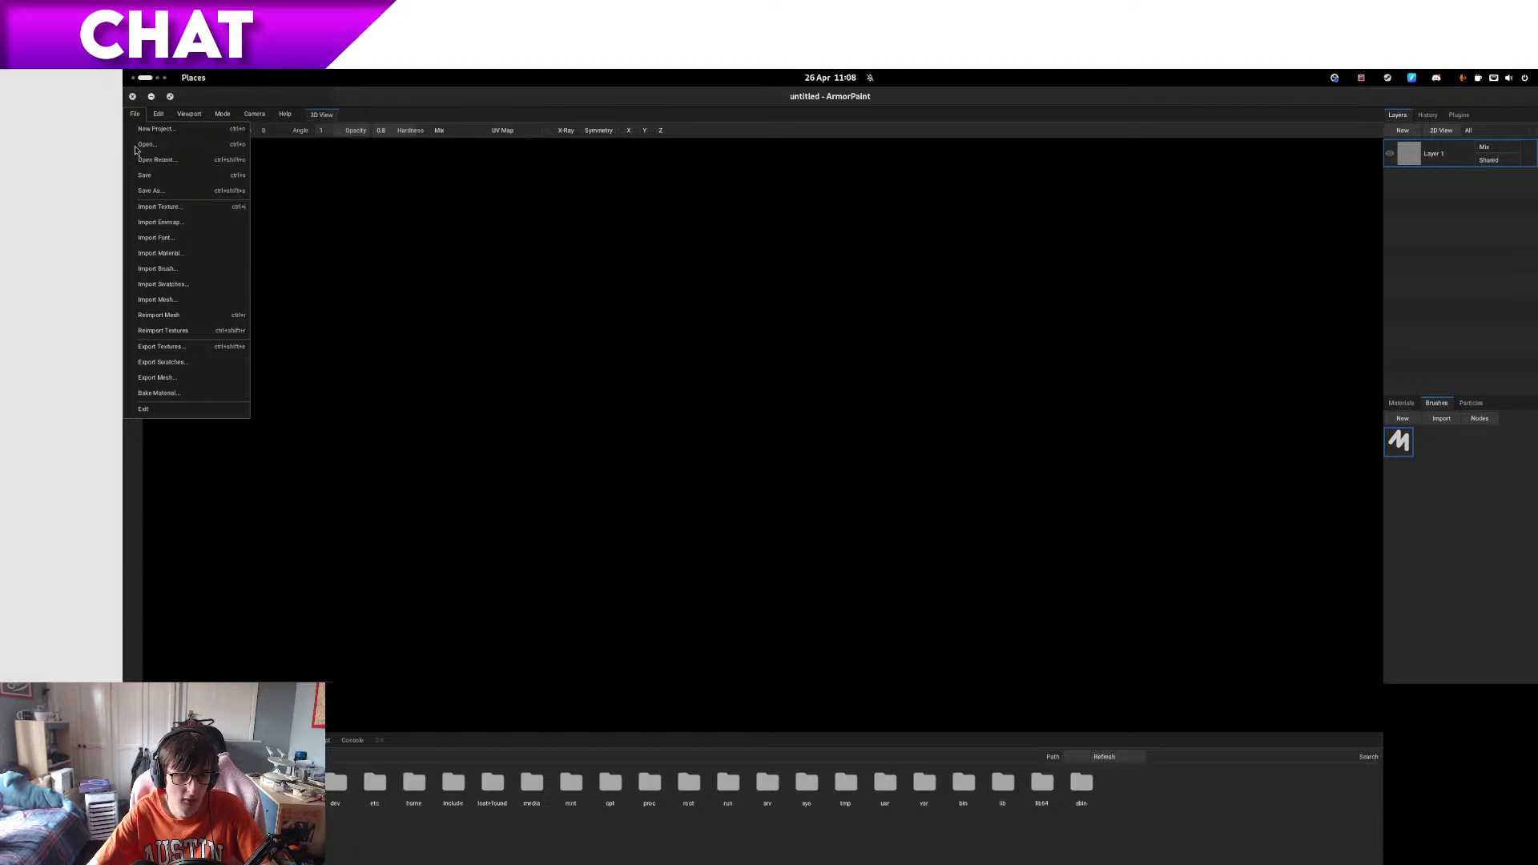
mouse_move(125, 76)
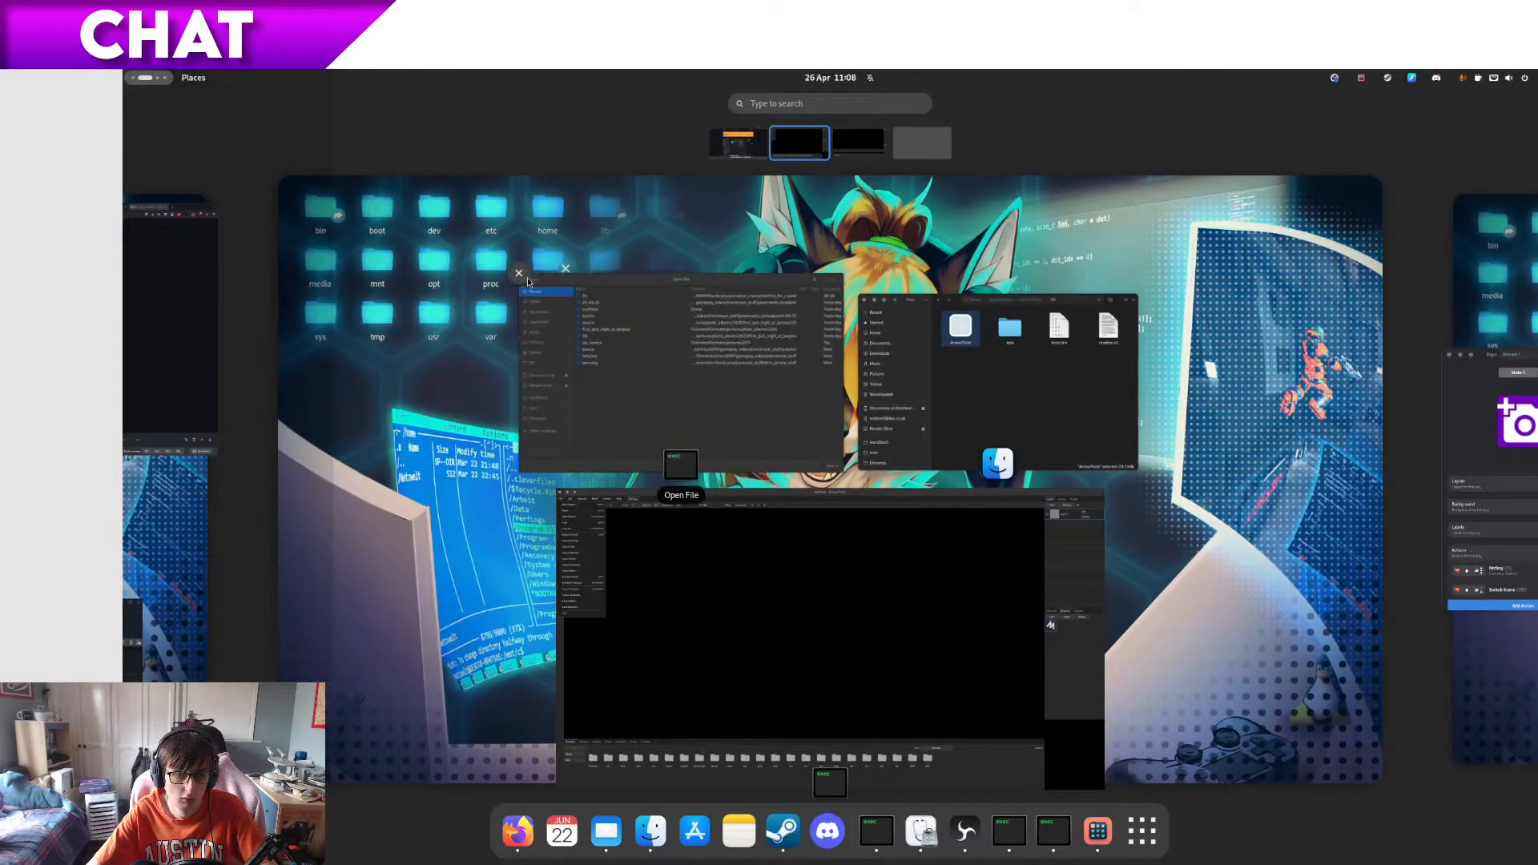
left_click(521, 275)
left_click(569, 492)
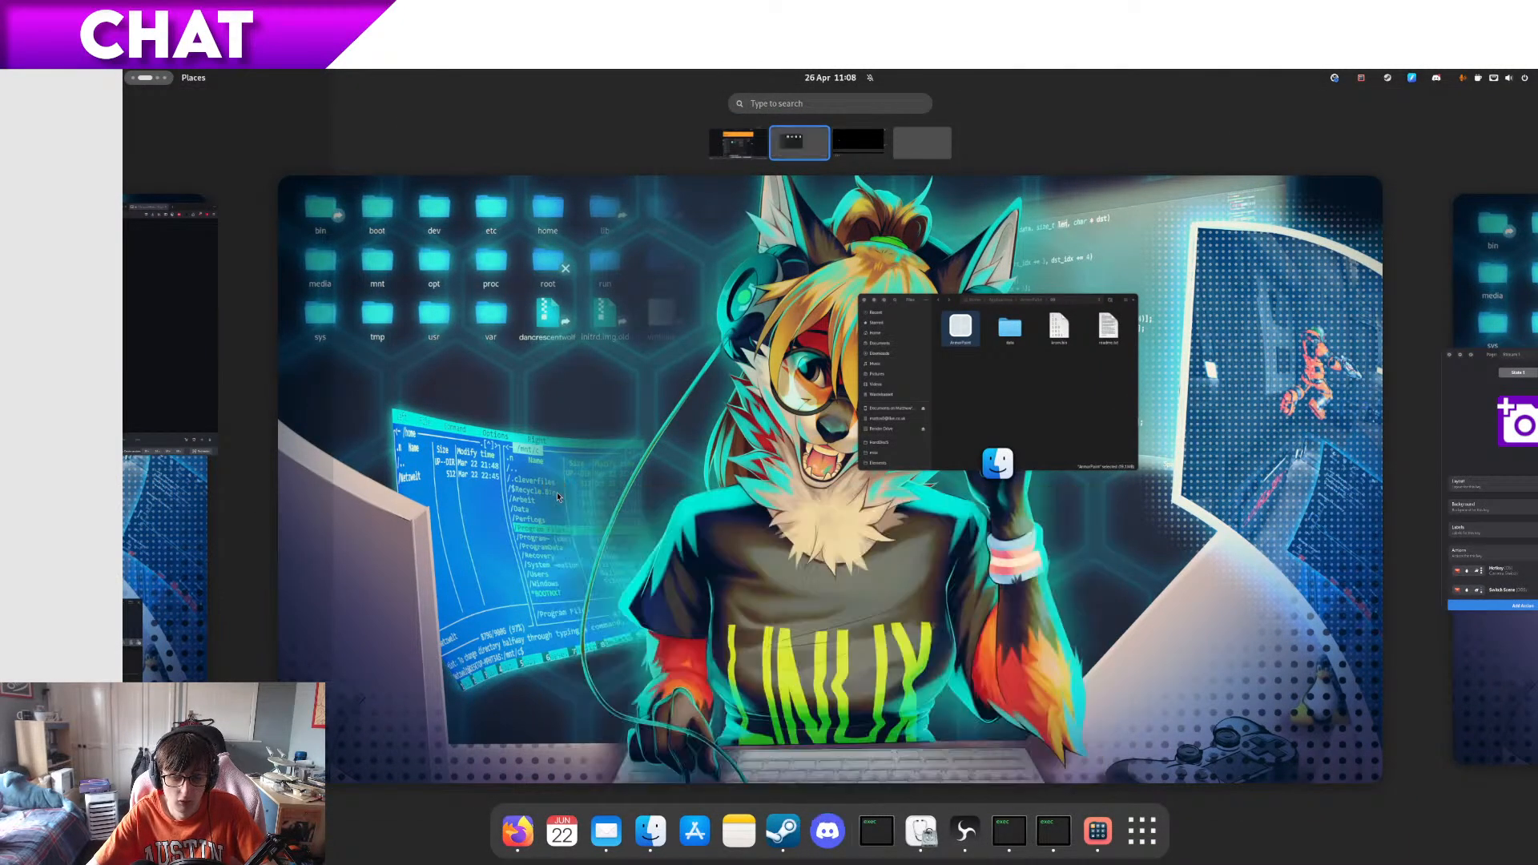
- Search the installed applications for "ar" and launch ArmorPaint from the results
left_click(1114, 817)
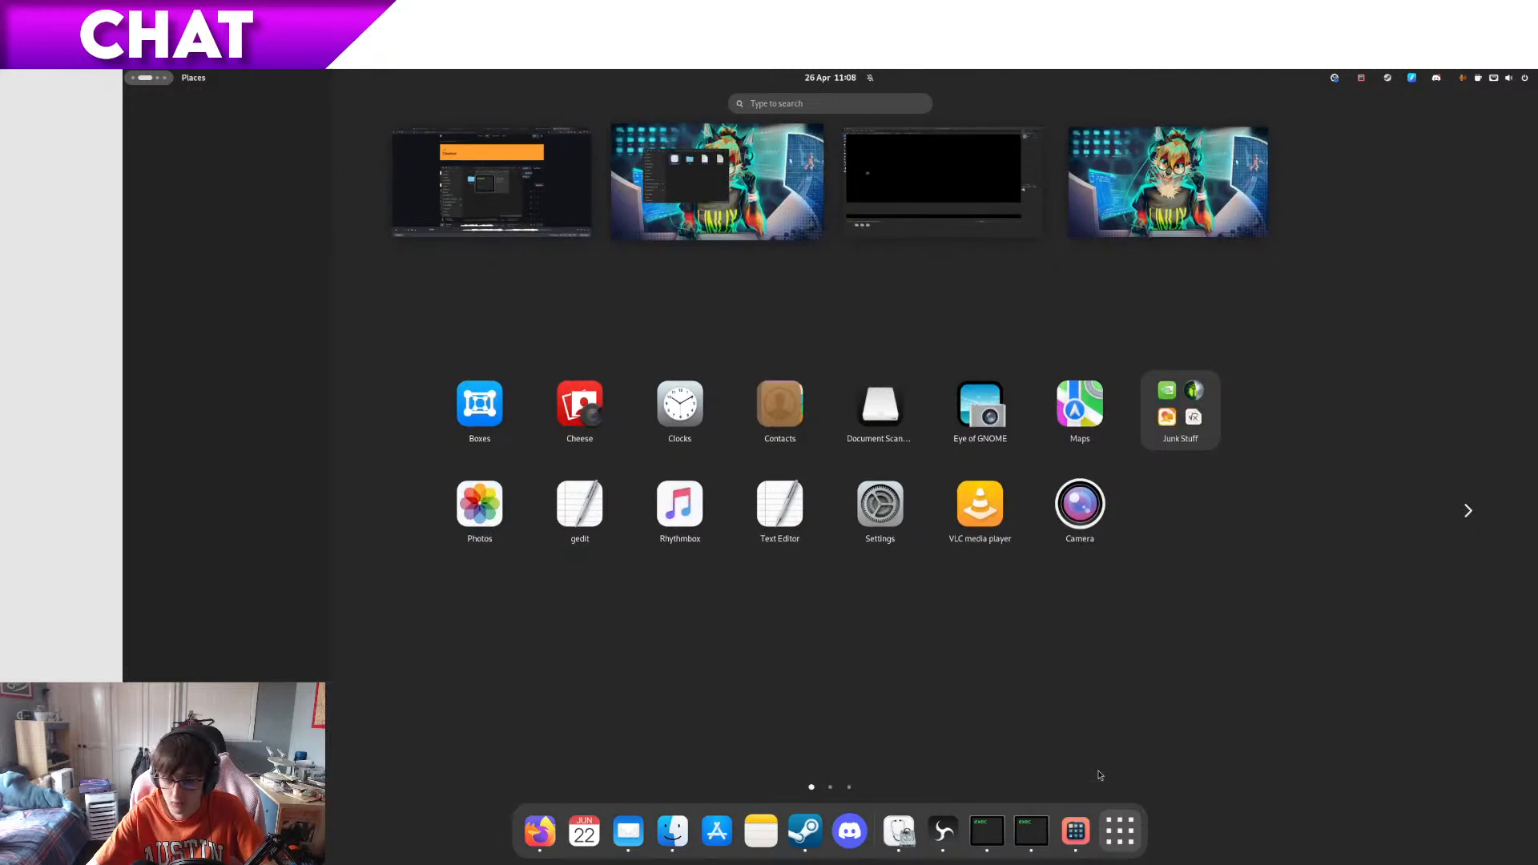
type("ar")
key("Right")
key("Right")
key("Return")
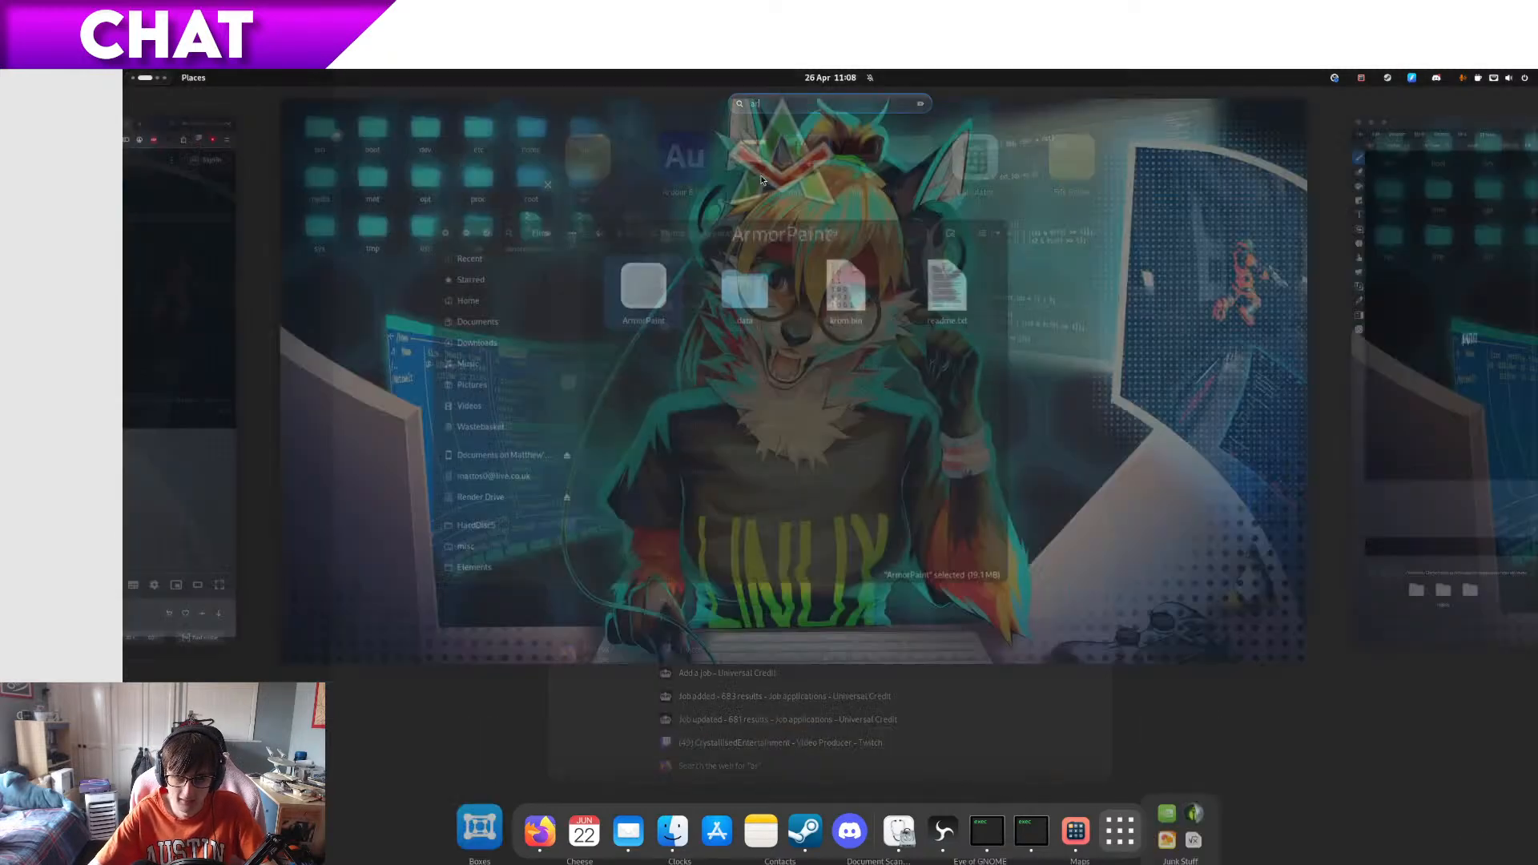
- Open the ac_unit.arm project from the recent projects
left_click(130, 113)
left_click(153, 171)
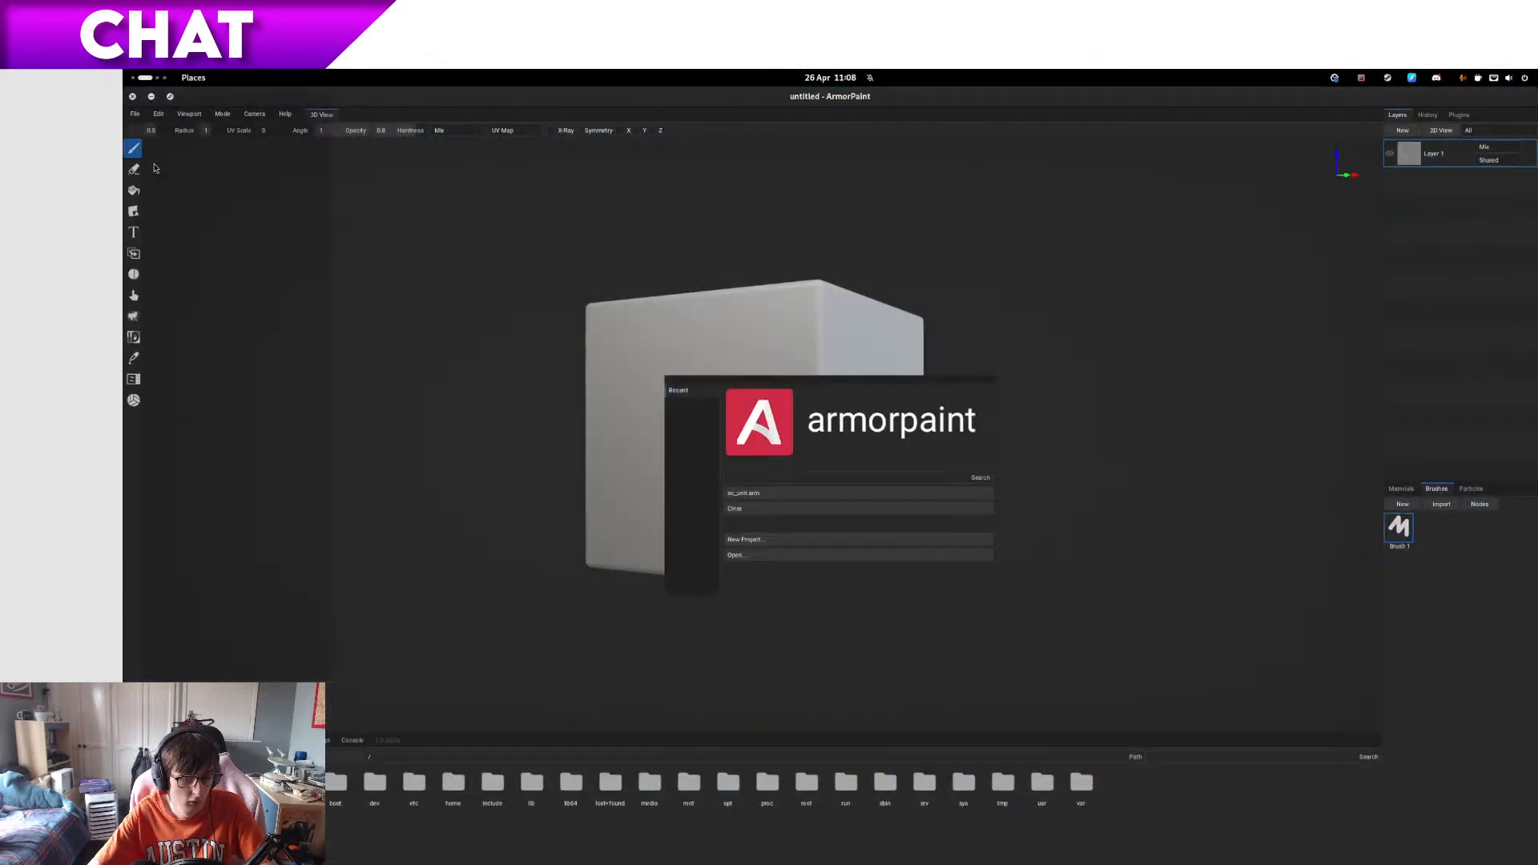
left_click(913, 495)
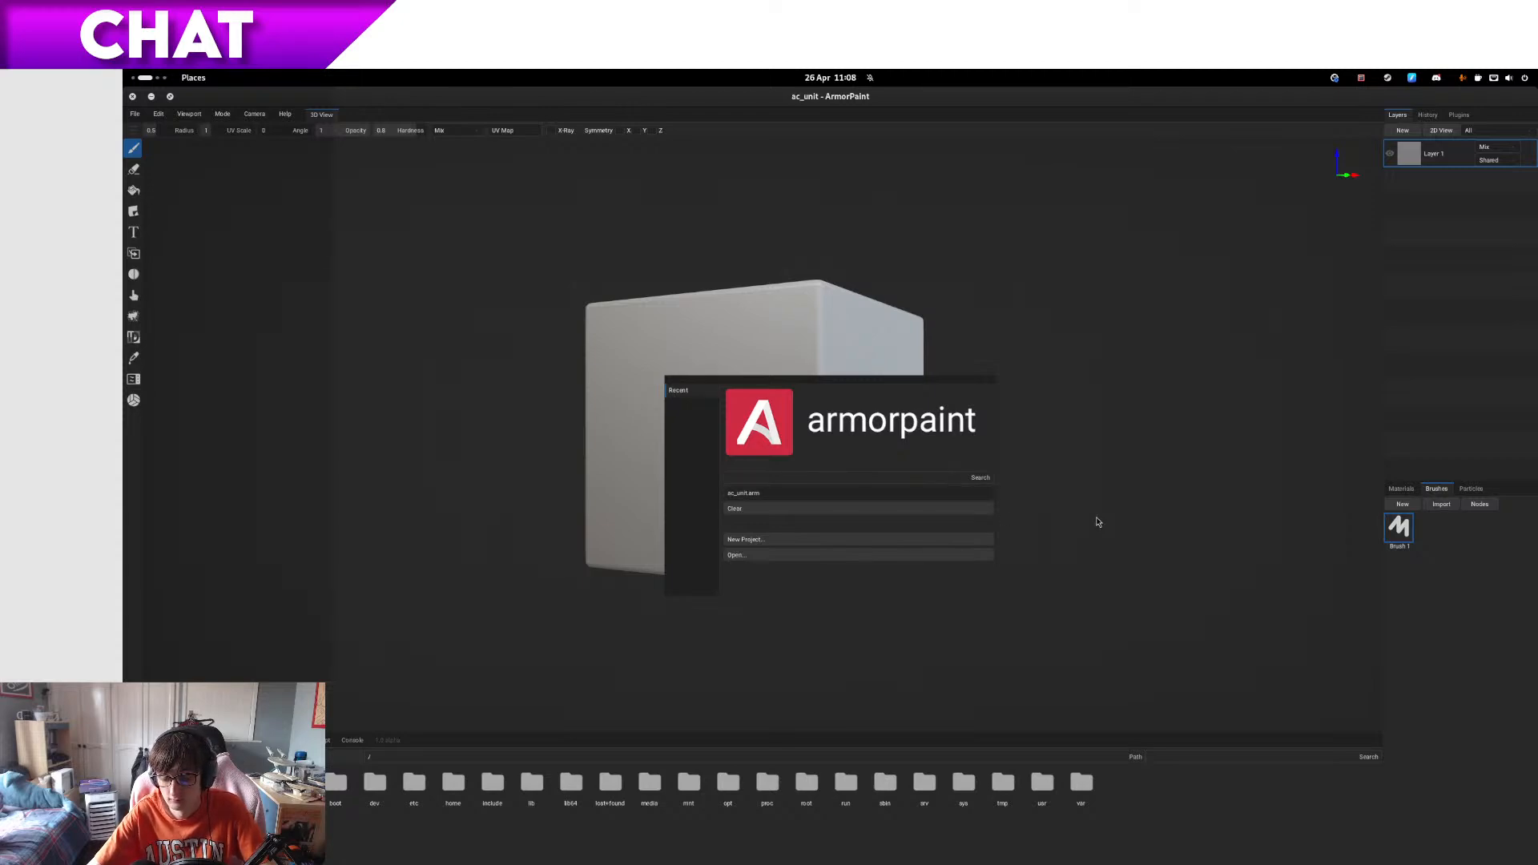
- Return to the ac_unit project window and browse its file assets to /Volumes/Elements/misc/armorpaint/resources/brushes
key("super")
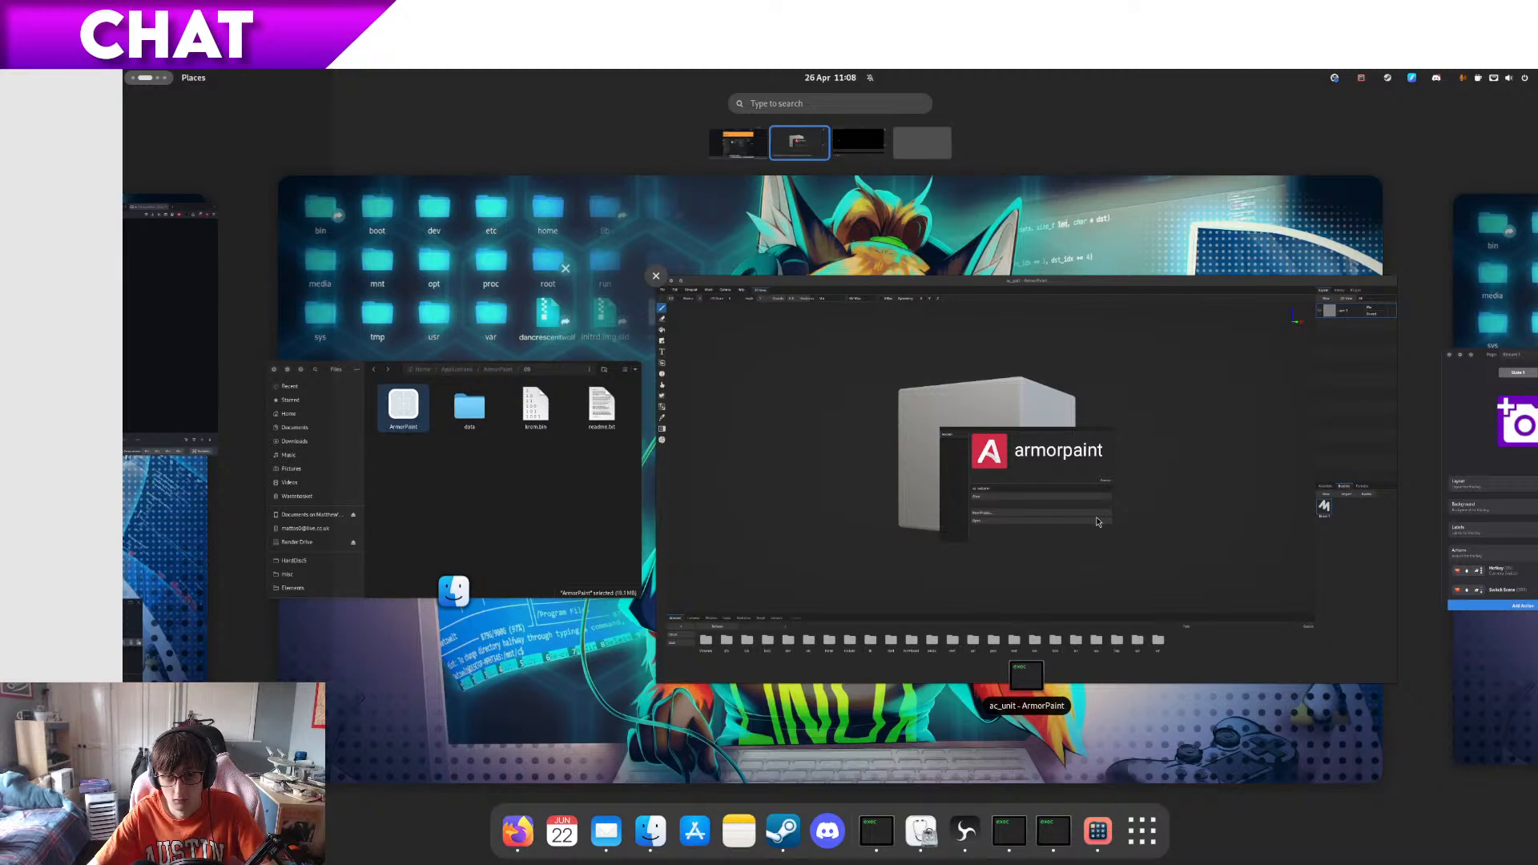
left_click(1212, 406)
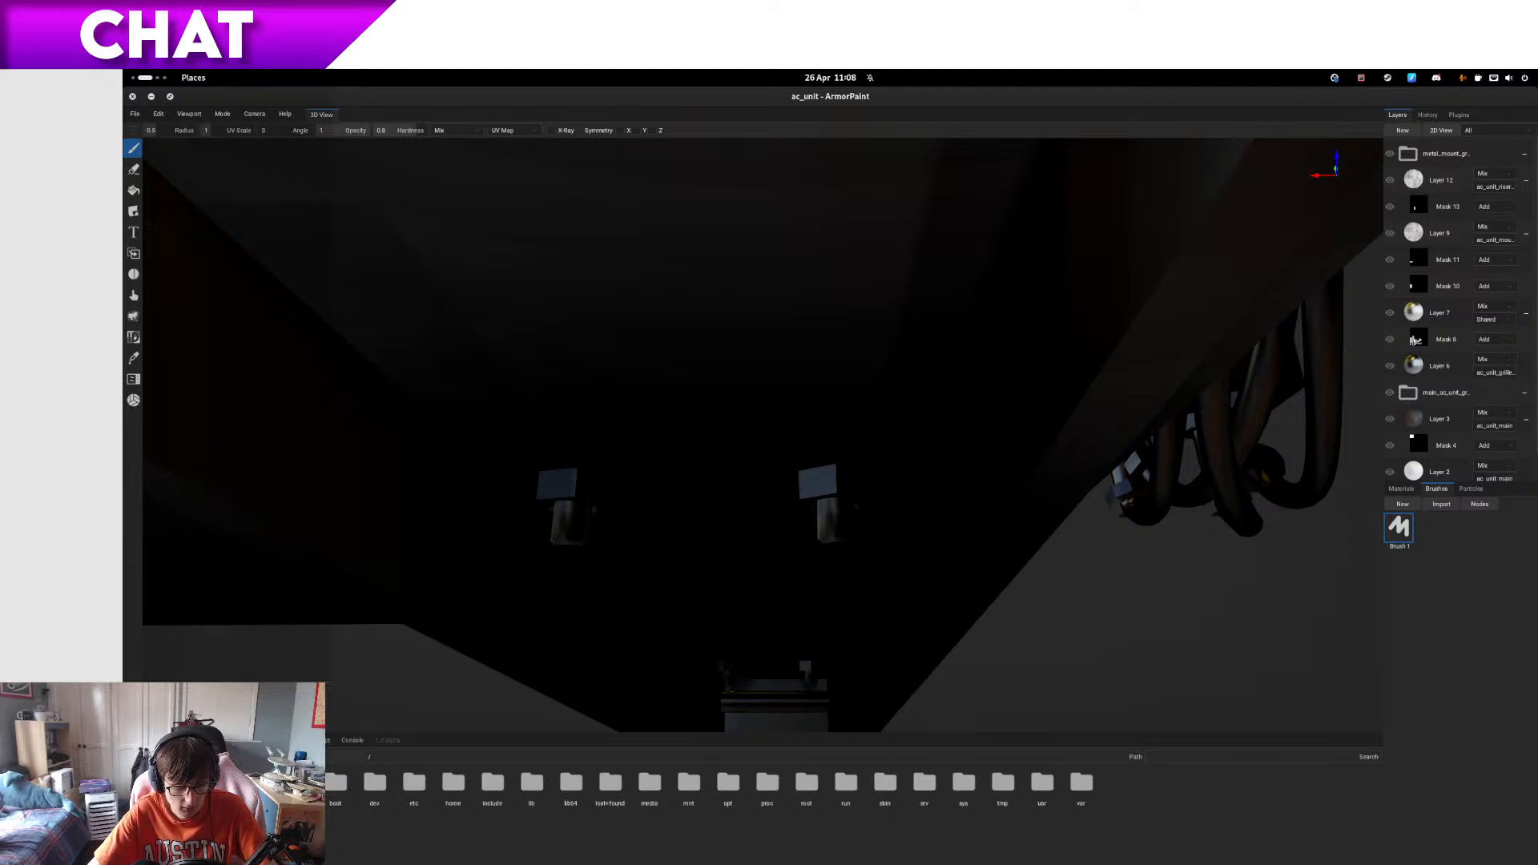
left_click(393, 757)
type("/Volumes/Elements/misc/armorpaint/resources")
key("Return")
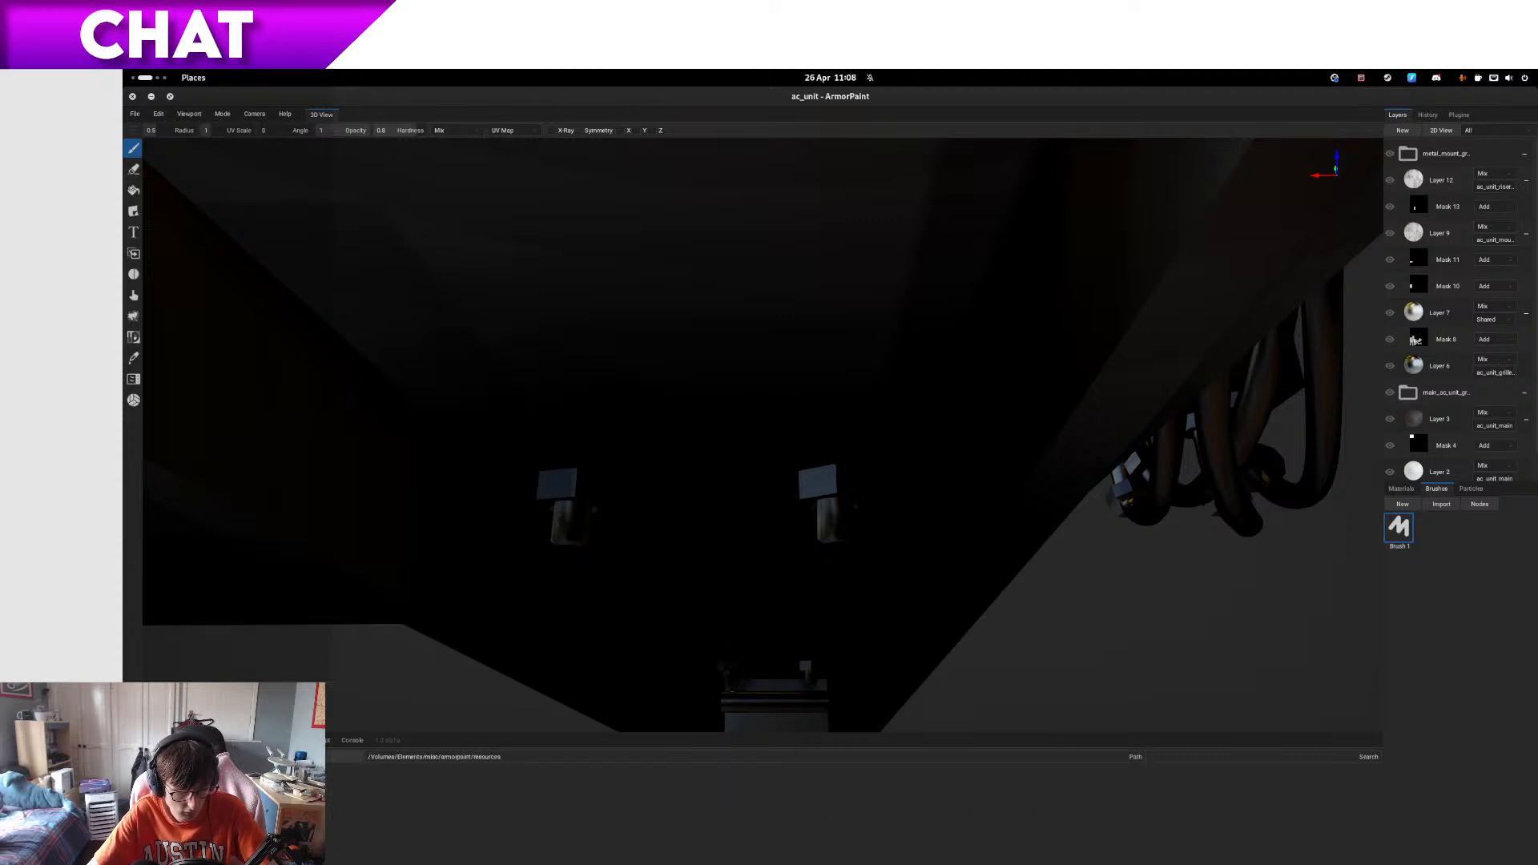
double_click(217, 781)
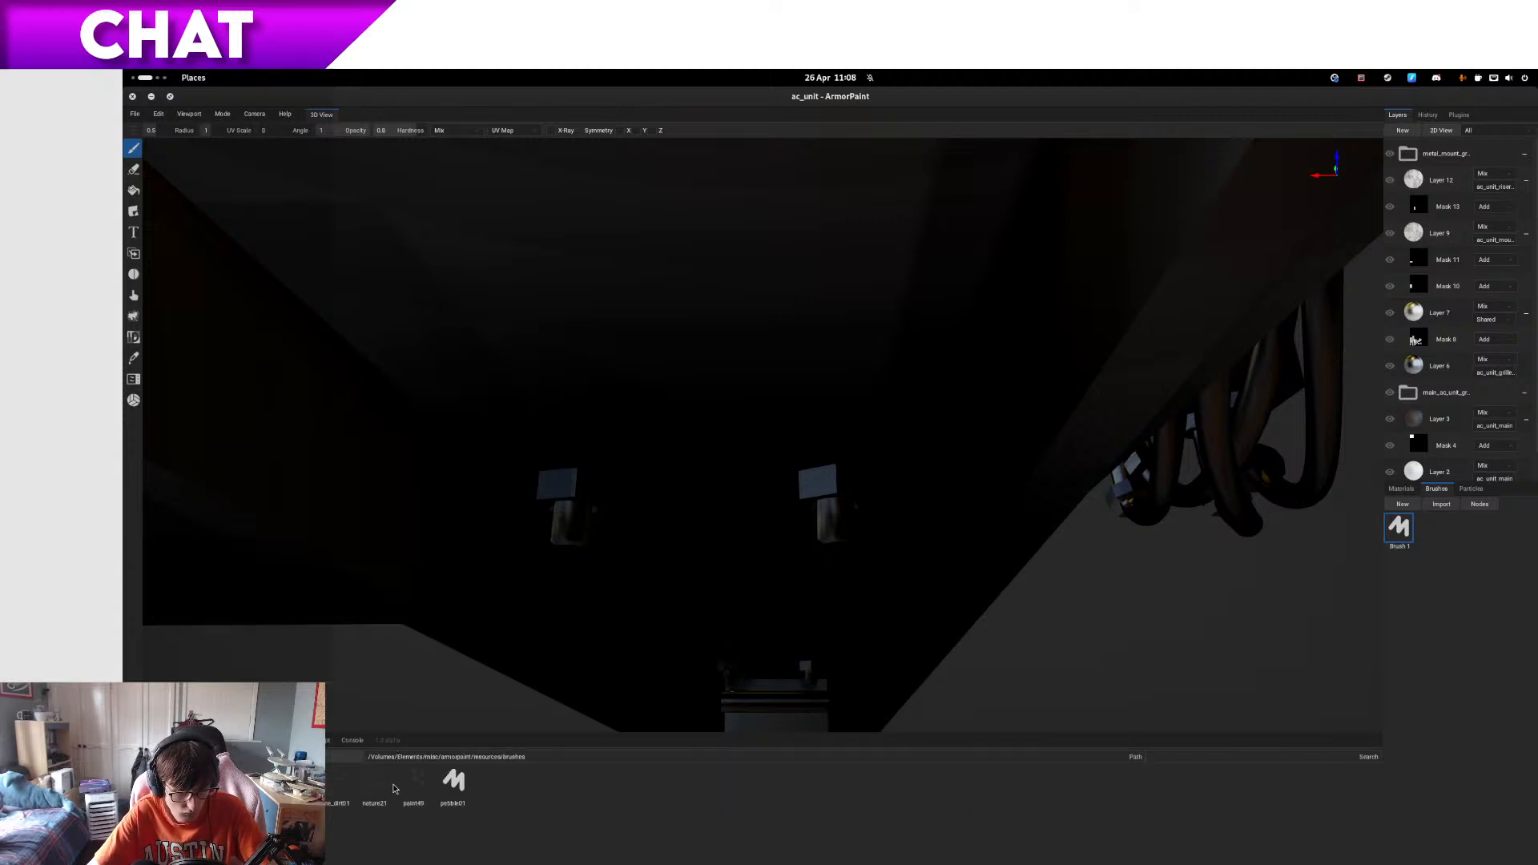
- Import four brushes from the resources/brushes folder into the project's brush collection
mouse_move(423, 787)
left_mouse_down()
mouse_move(868, 814)
mouse_move(1437, 618)
left_mouse_up()
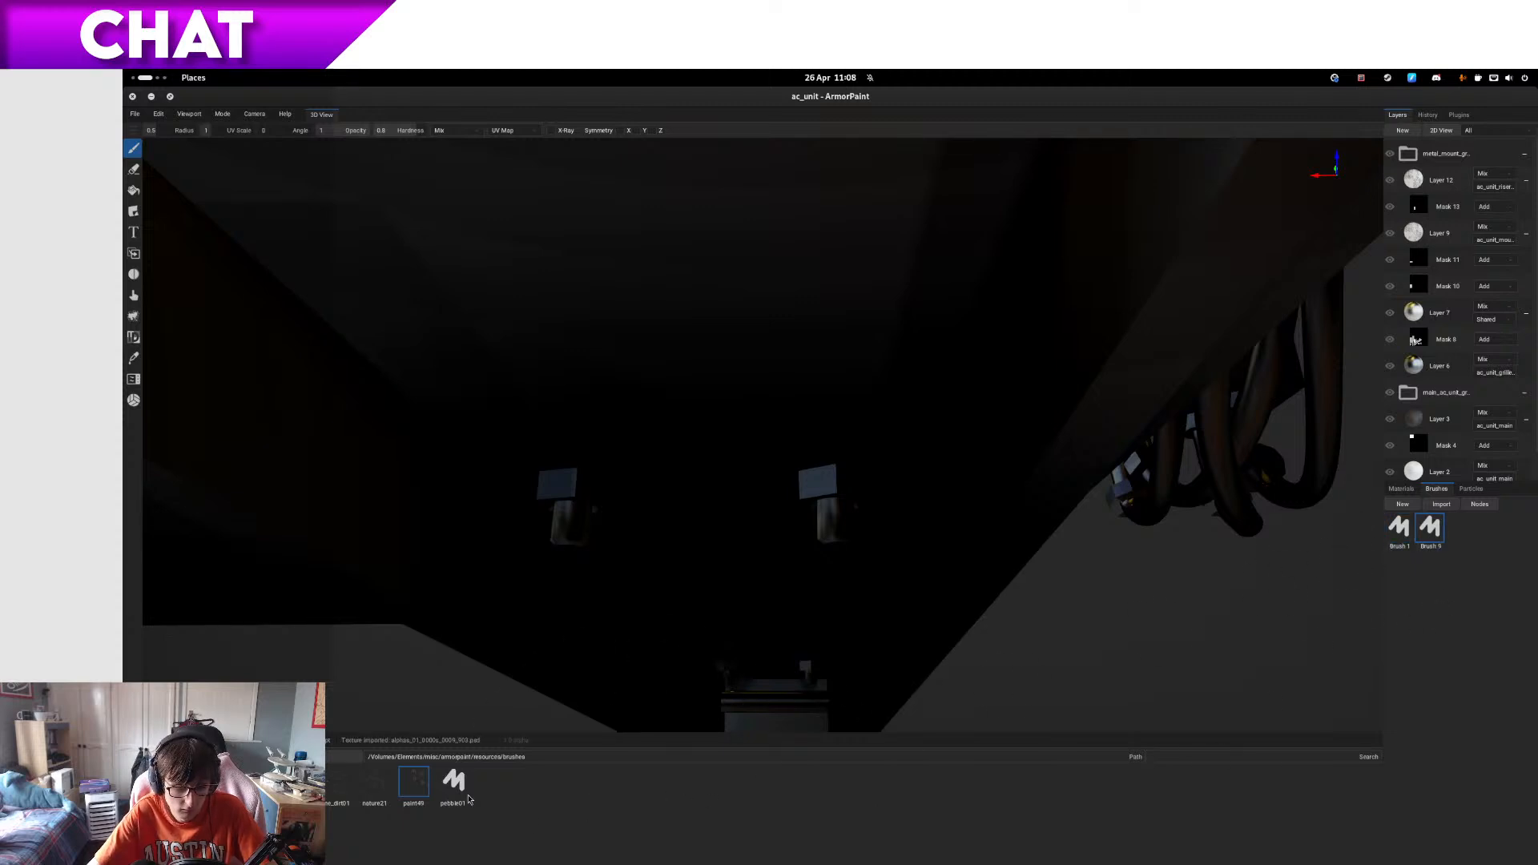
mouse_move(467, 795)
left_mouse_down()
mouse_move(637, 802)
mouse_move(1452, 677)
left_mouse_up()
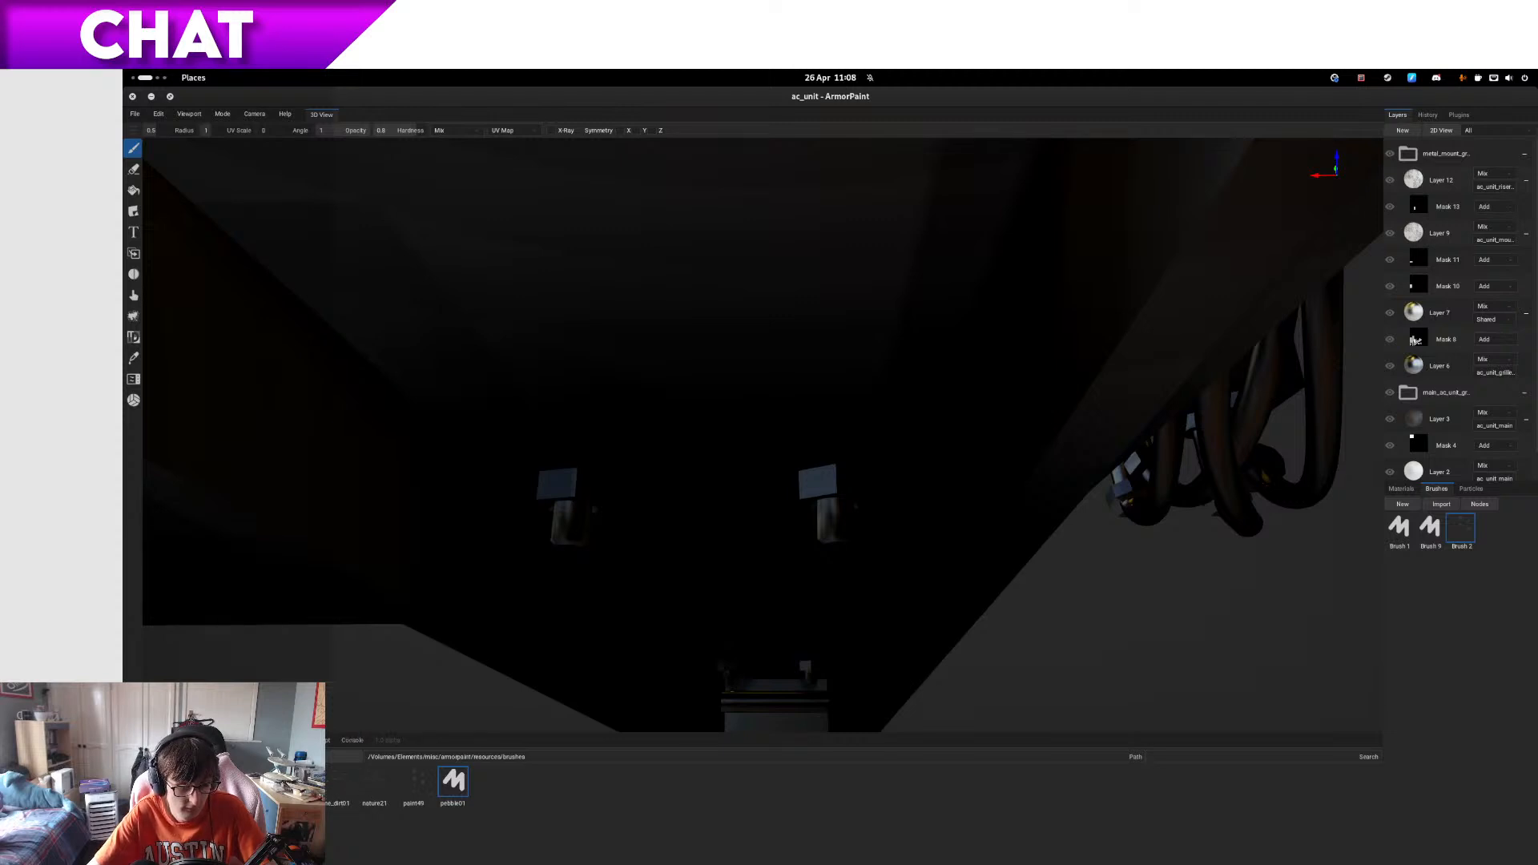
mouse_move(453, 782)
left_mouse_down()
mouse_move(796, 815)
mouse_move(1441, 685)
left_mouse_up()
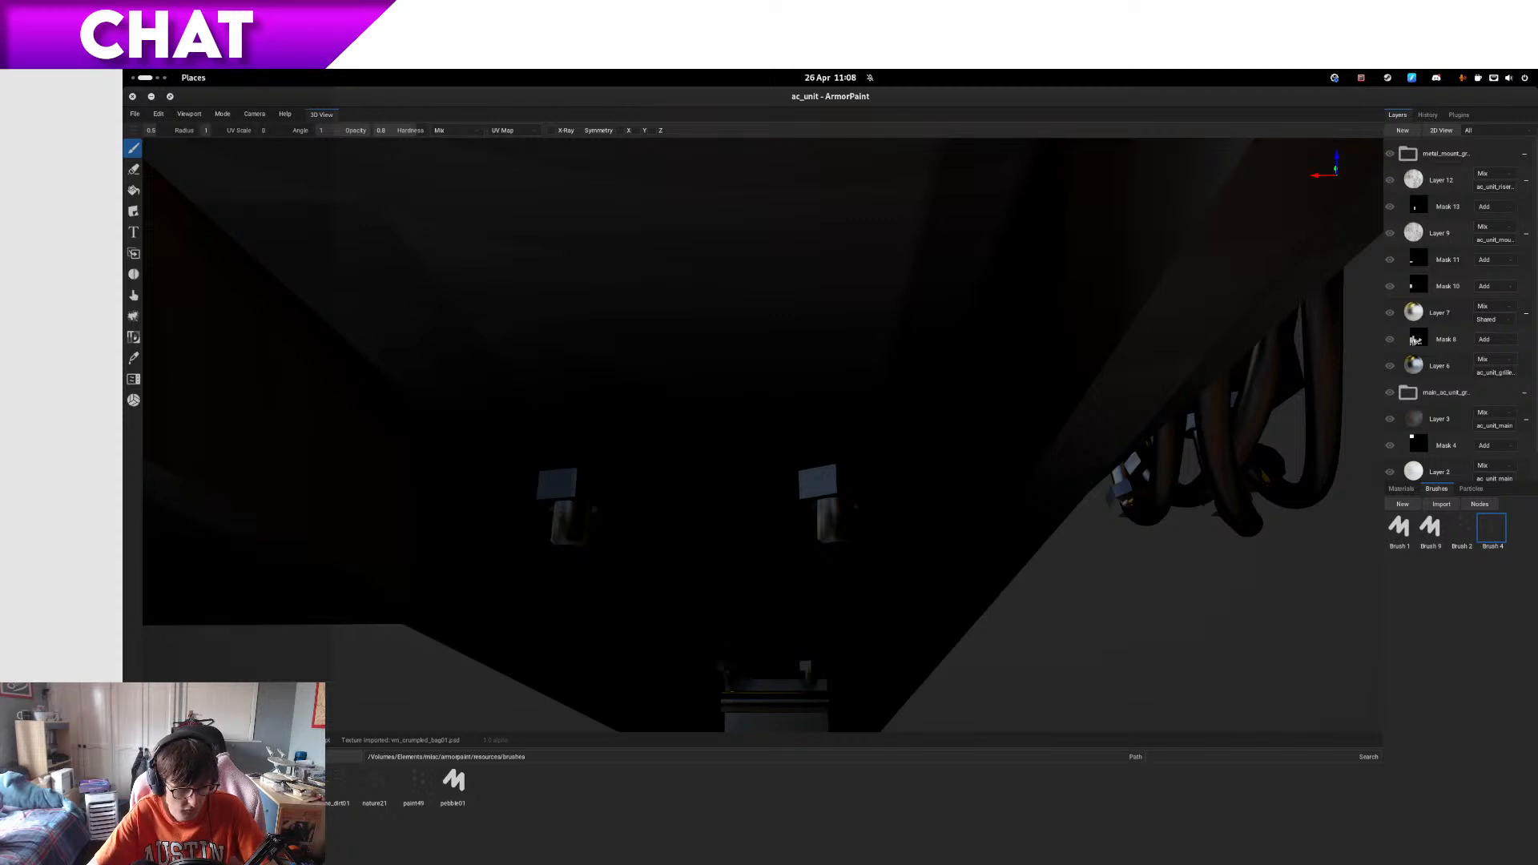
mouse_move(1248, 744)
left_mouse_down()
mouse_move(1374, 617)
mouse_move(1489, 609)
left_mouse_up()
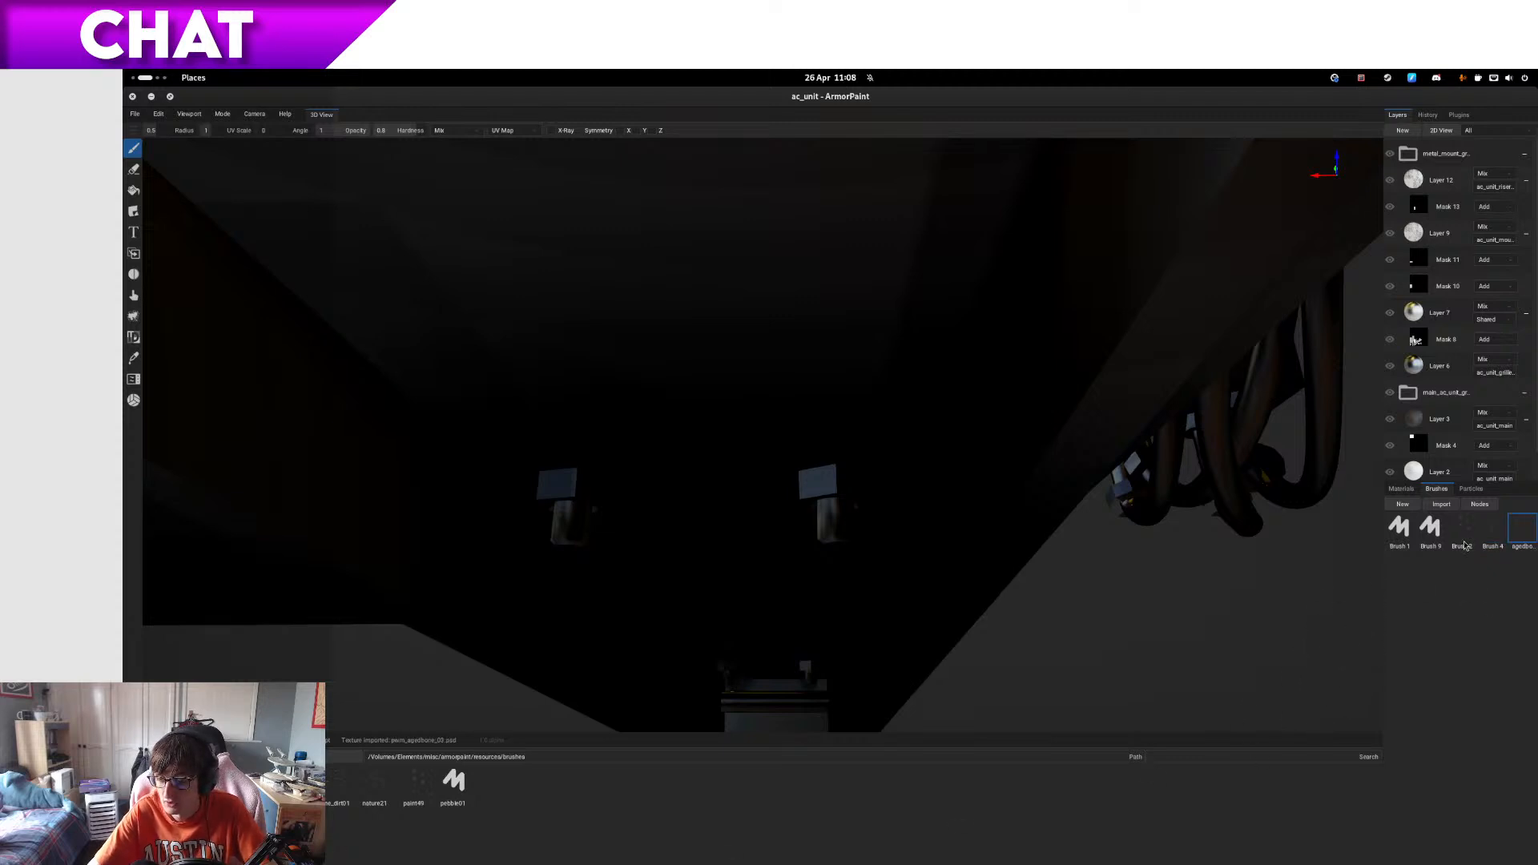
- Open the second bolt material's node graph, pull a link from an output-node input into empty space, and dismiss the node search
left_click(1401, 489)
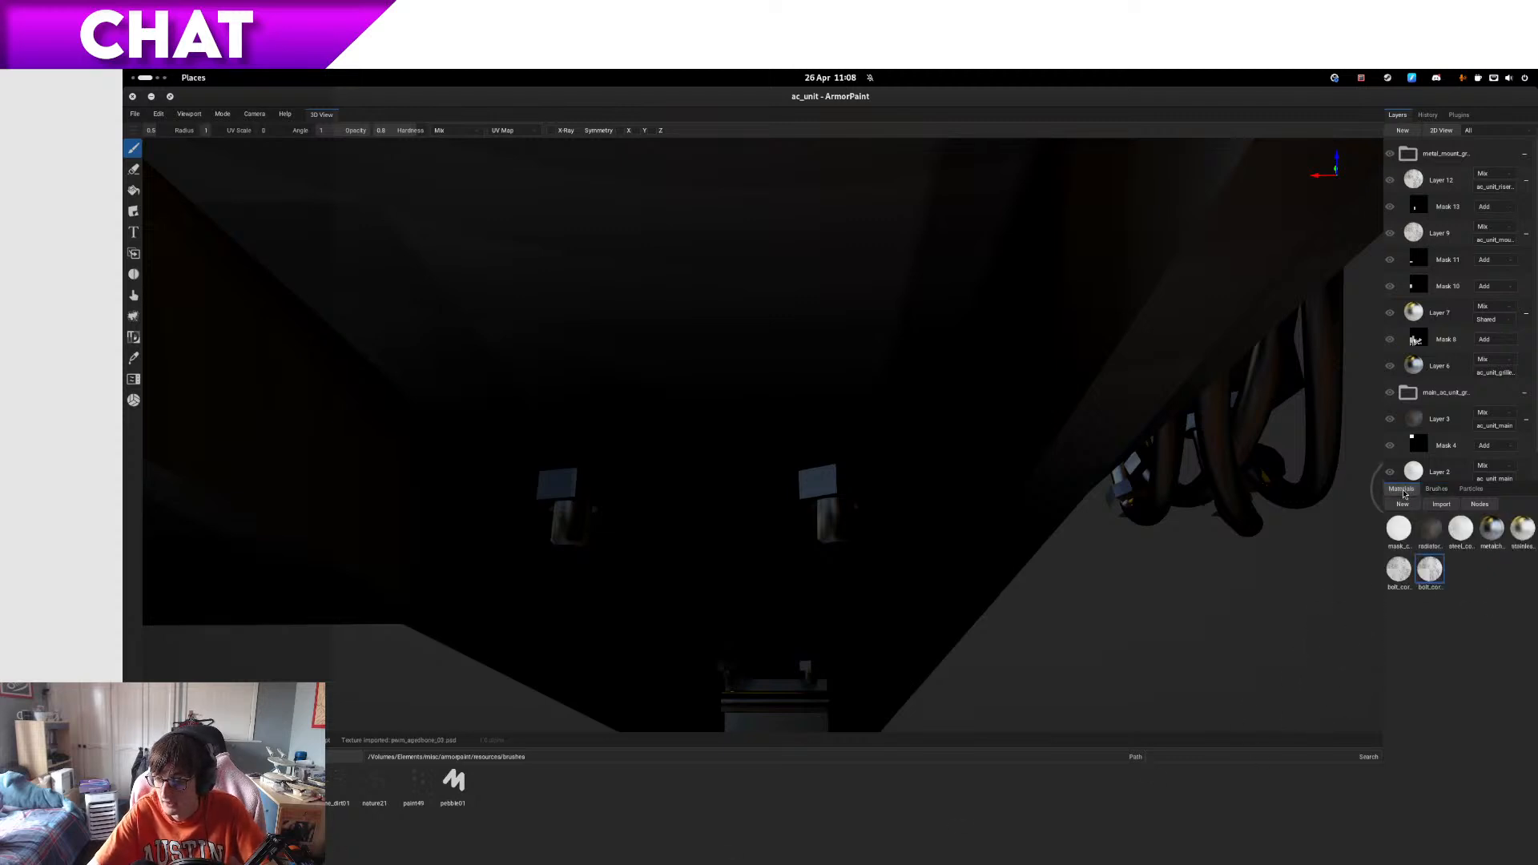
left_click(1475, 505)
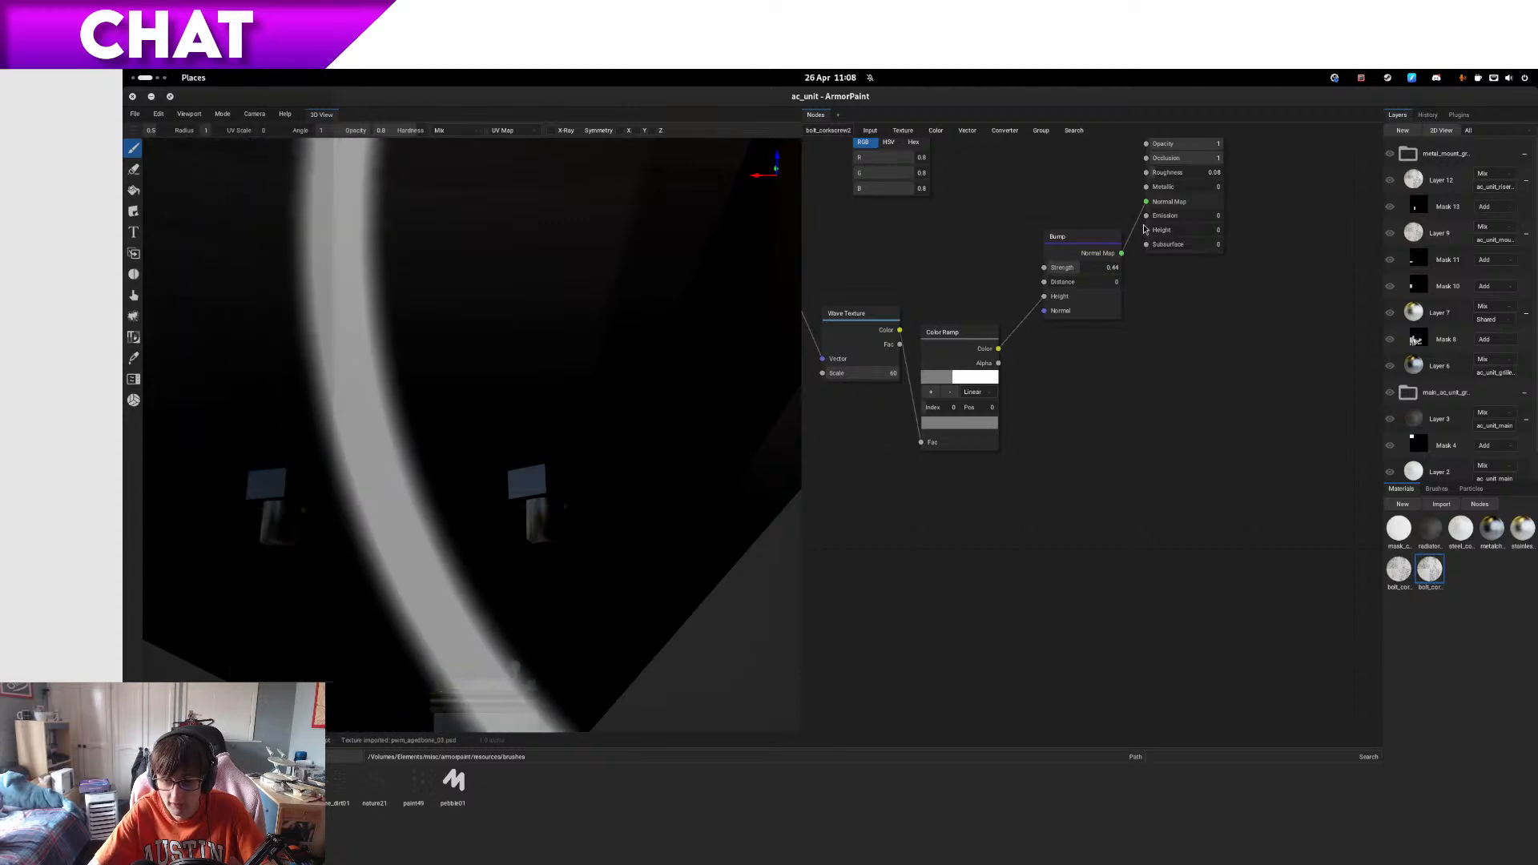
left_click_drag(1146, 215, 1097, 212)
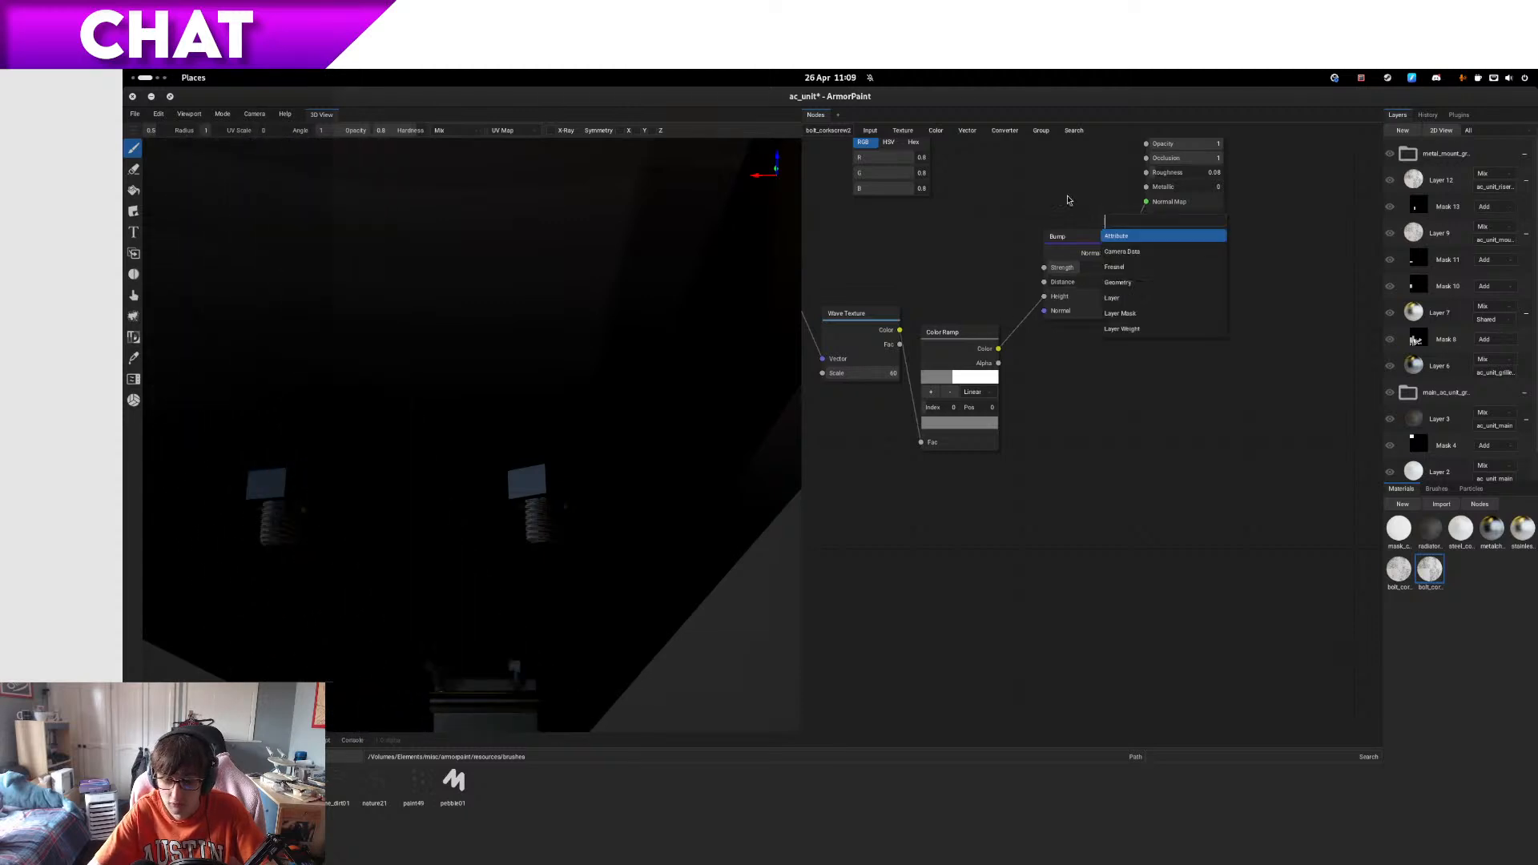
left_click(1040, 182)
- Bring up the node search in the stainless steel material's graph, dismiss it, and open the first bolt material's graph
left_click(1522, 529)
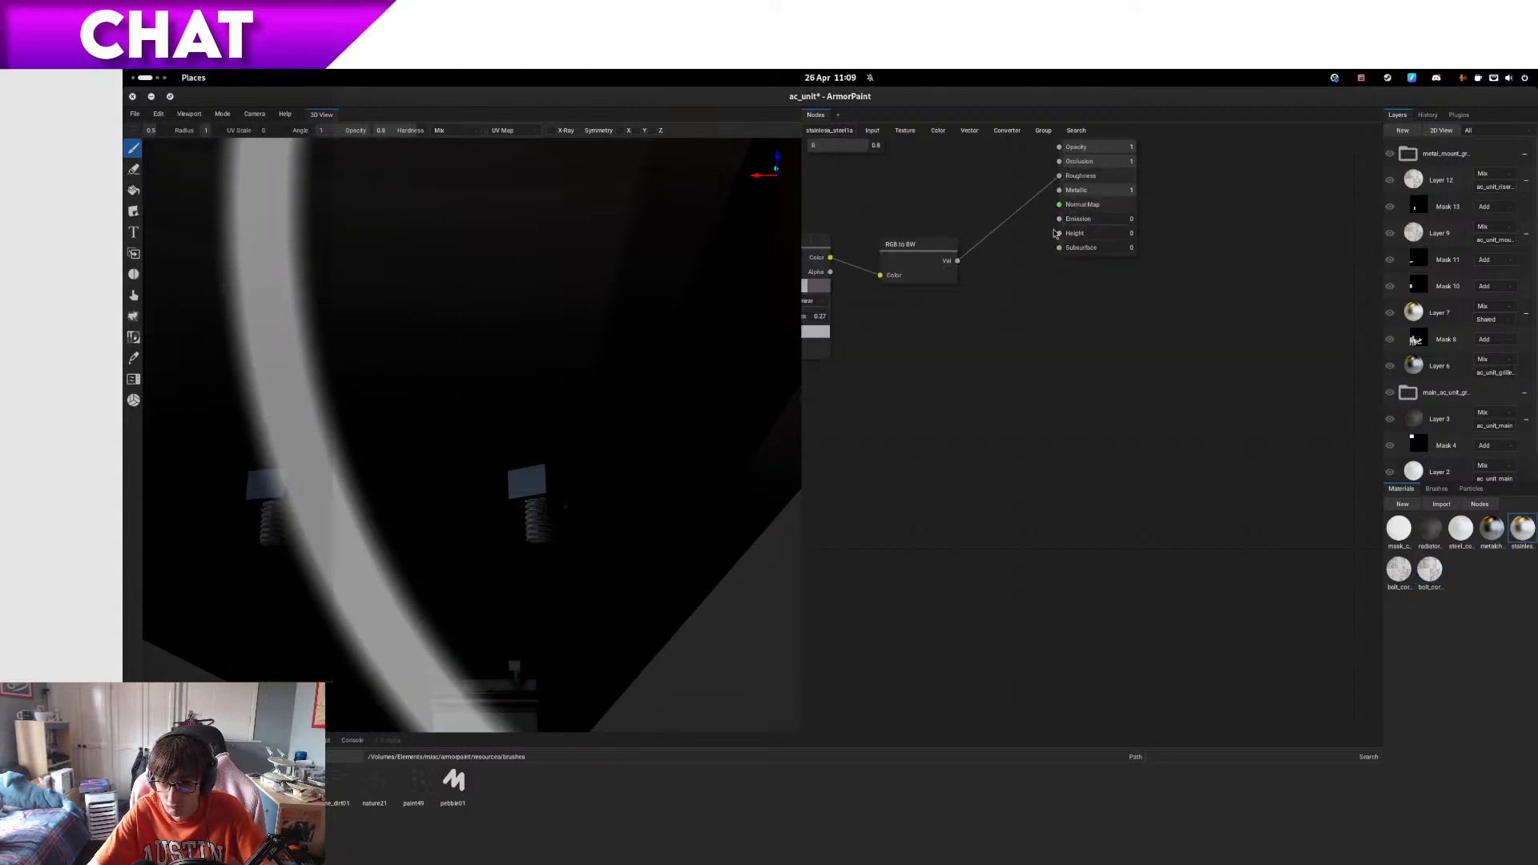
right_click(1008, 282)
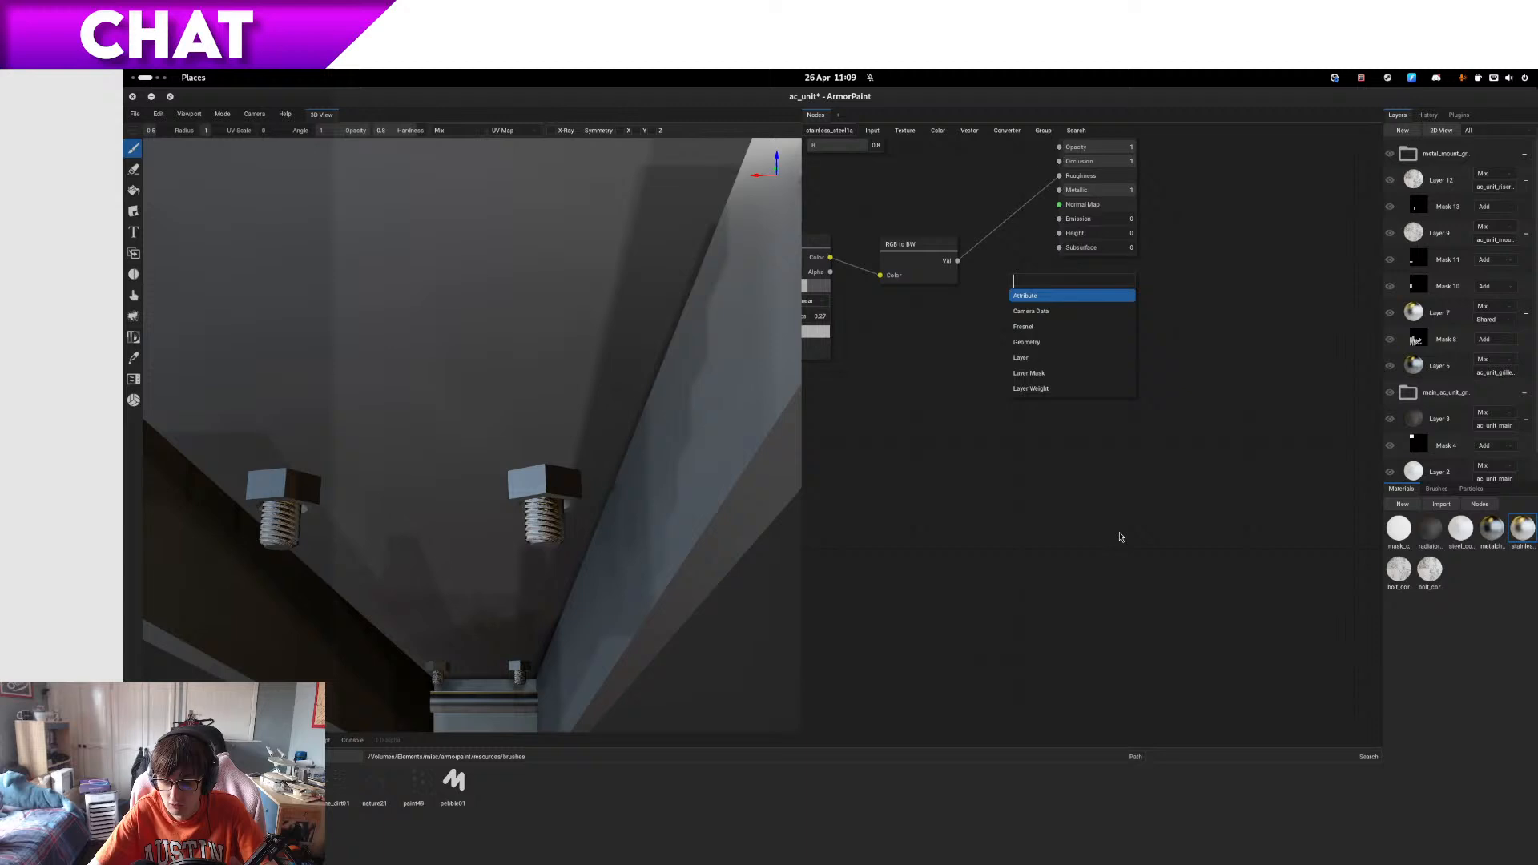
left_click(1408, 571)
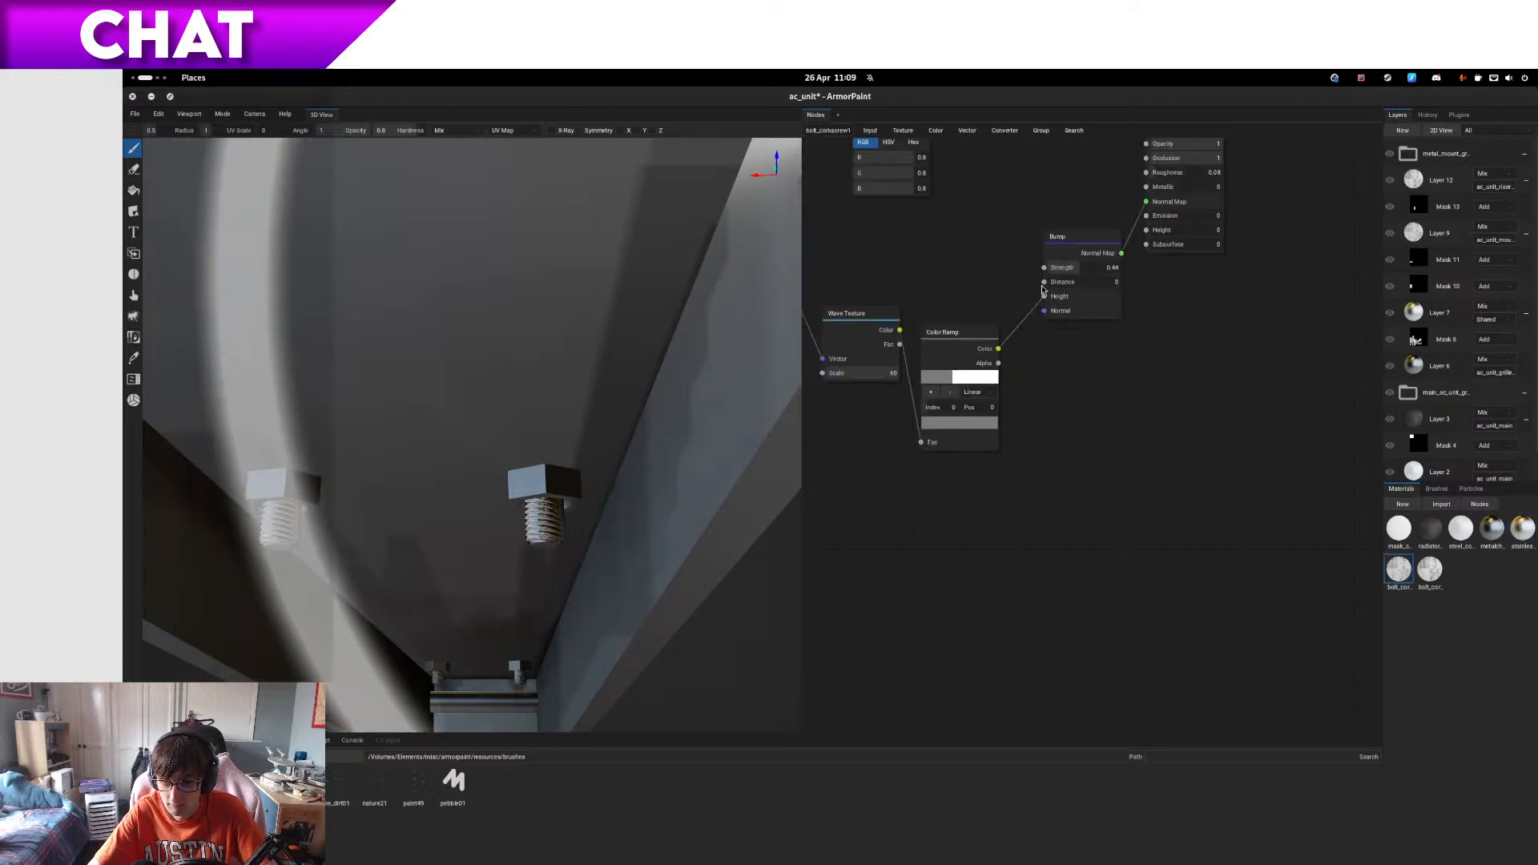
- Force the bolt, metalchrome1 and steel_colour_white materials to refresh by pulling out a loose node link in each and dismissing the node search
left_click_drag(1044, 283, 979, 276)
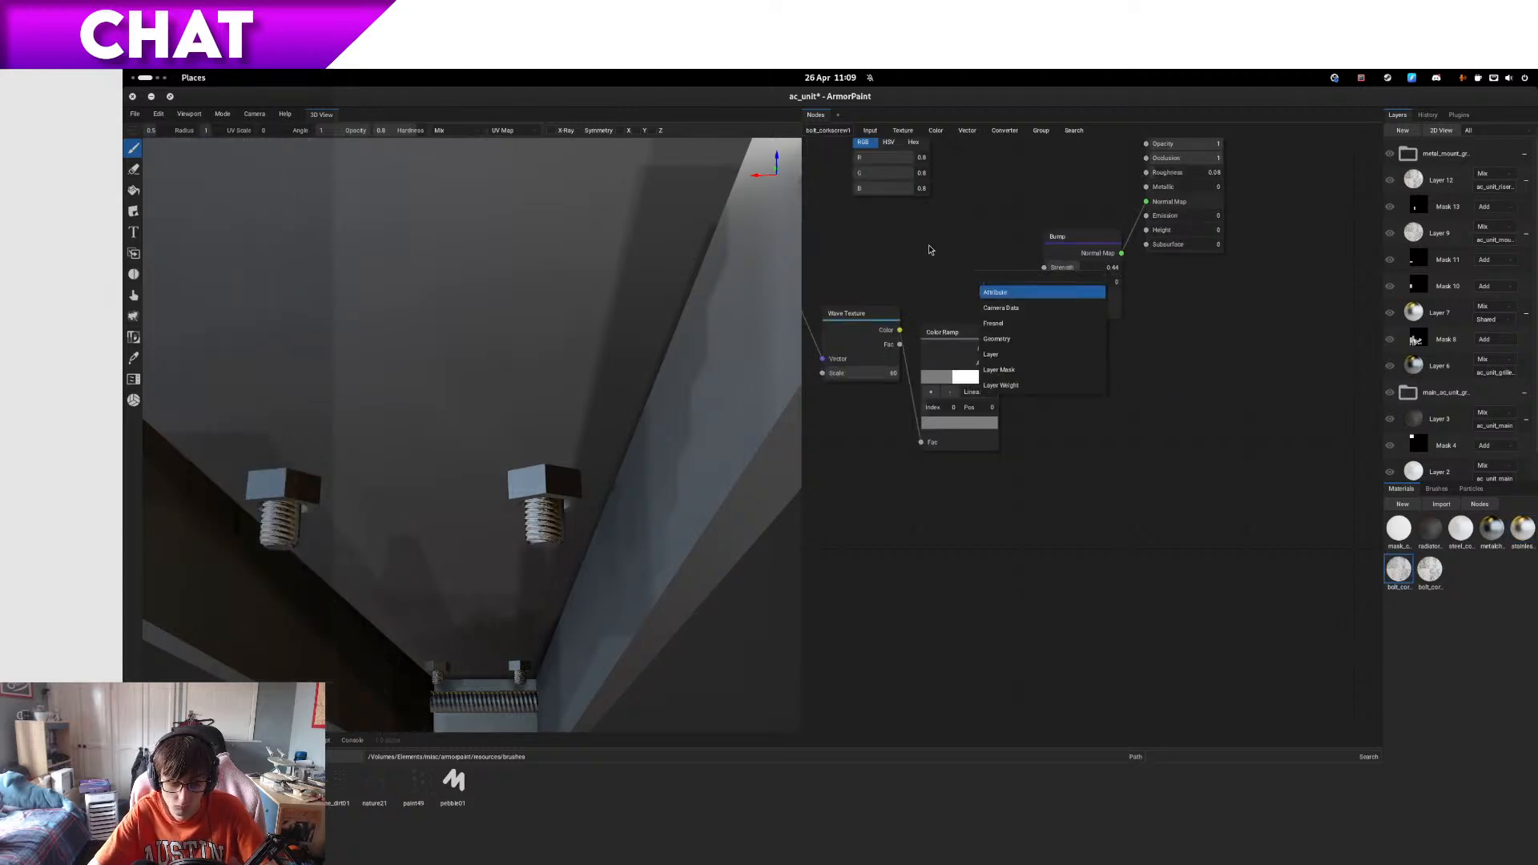
left_click(1496, 535)
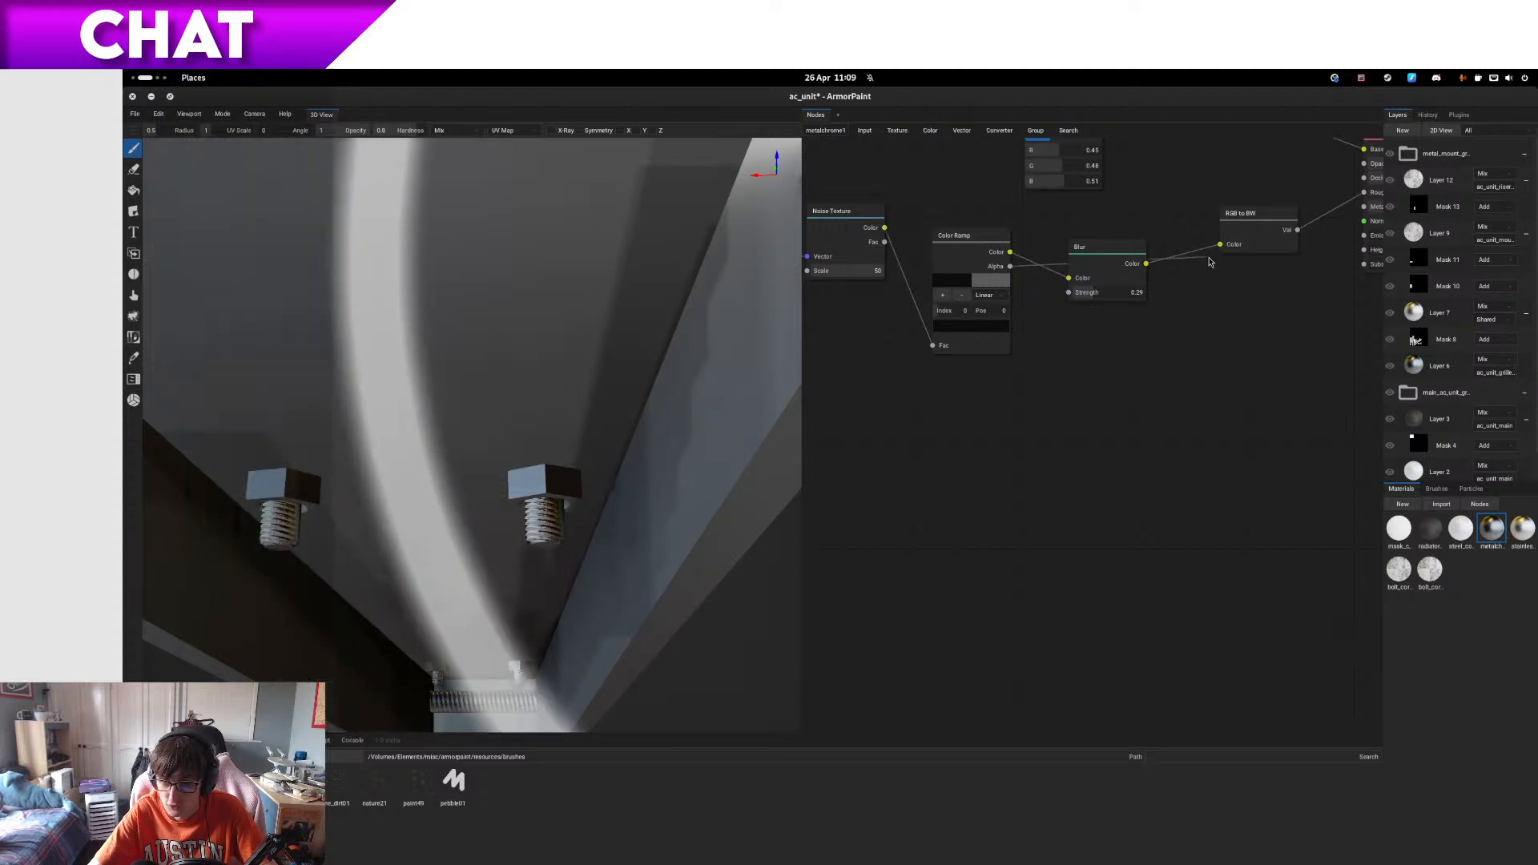
left_click_drag(1209, 258, 1162, 191)
left_click(1192, 438)
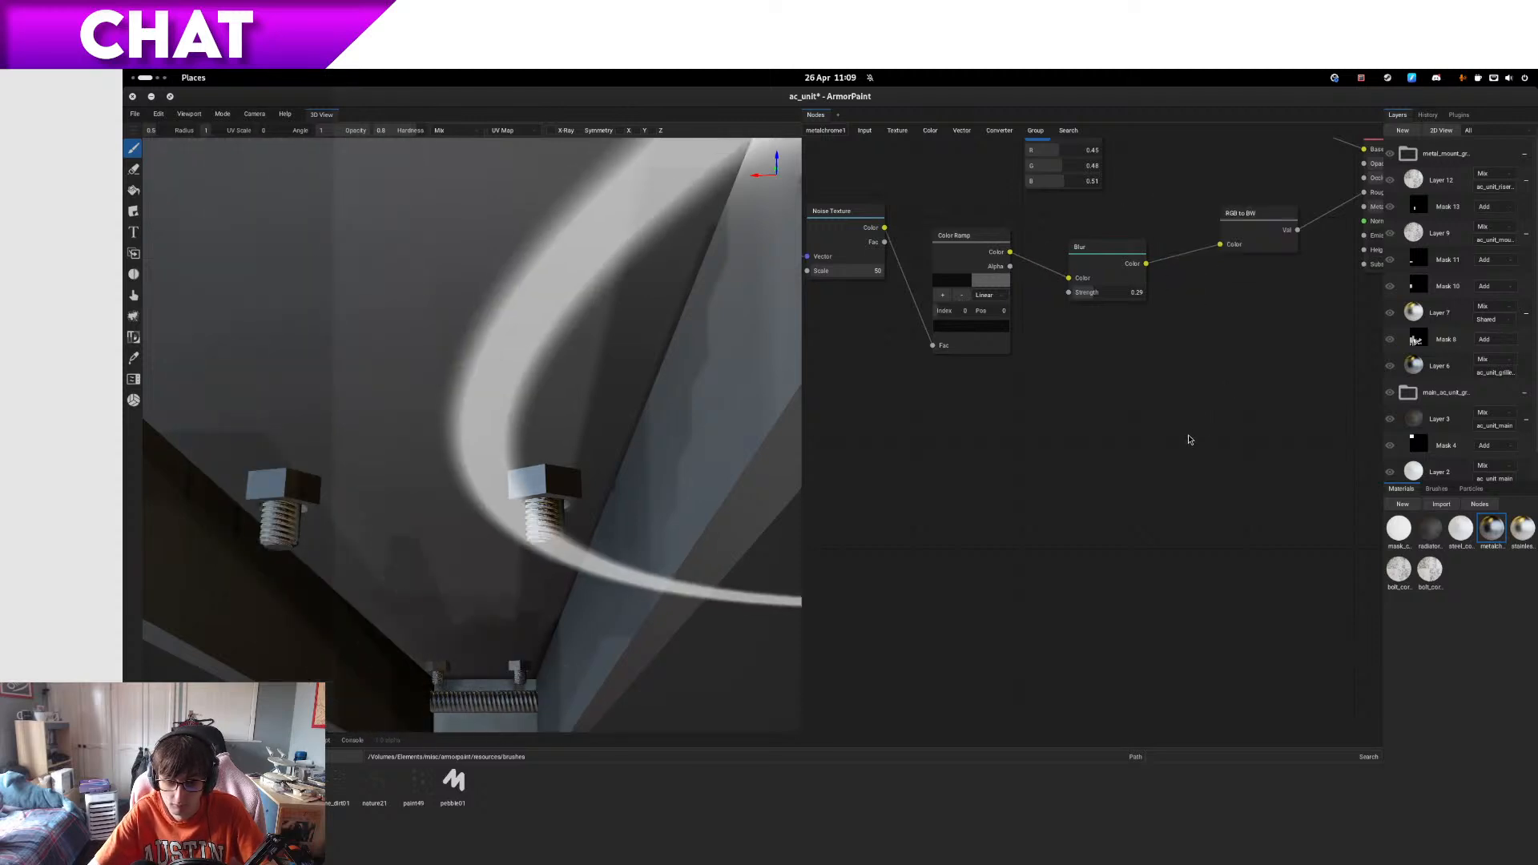
left_click(1461, 528)
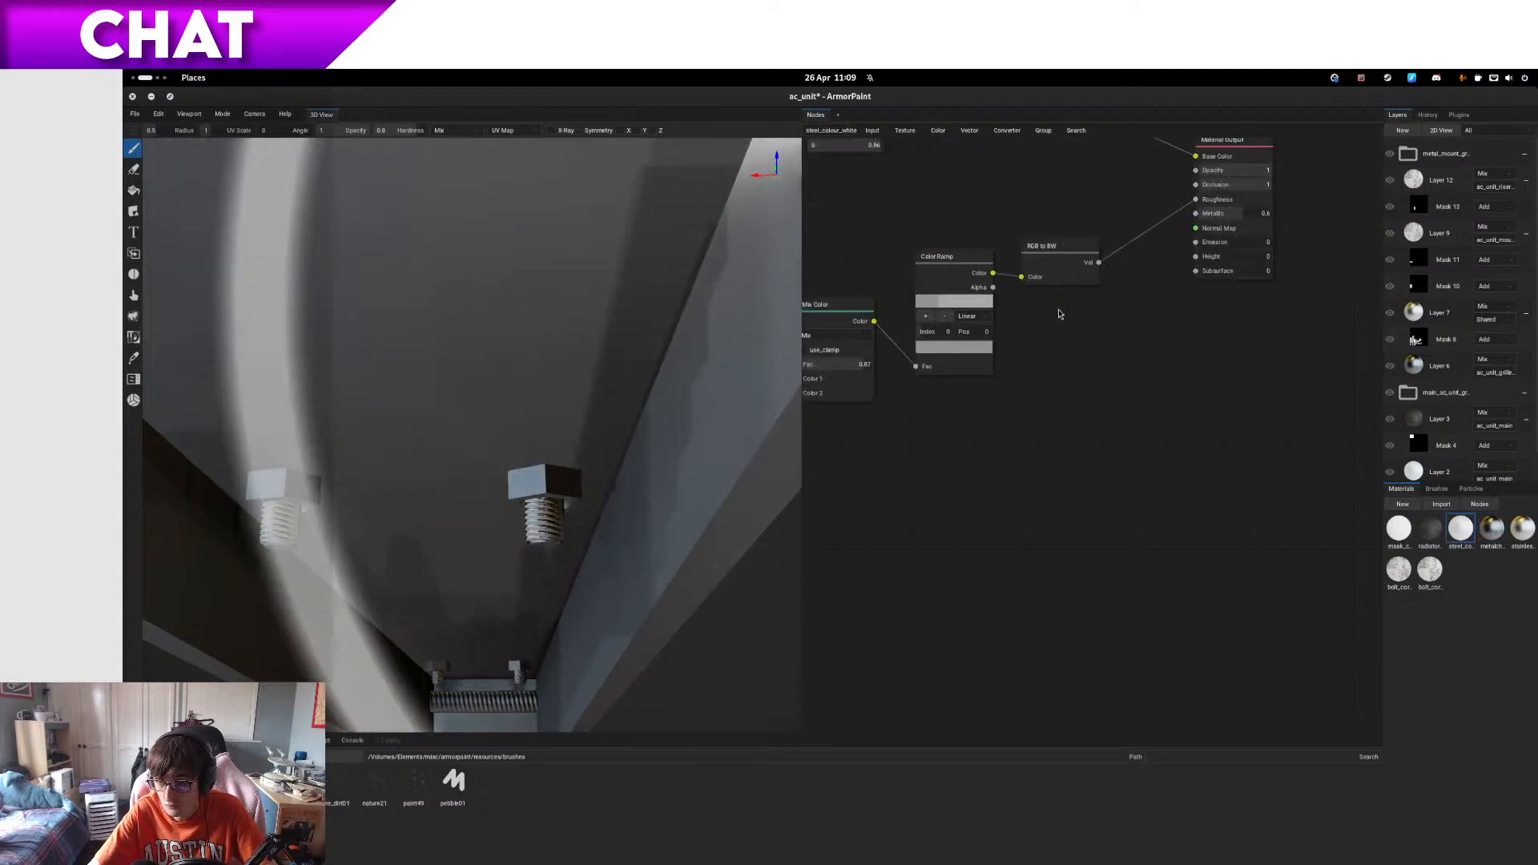
left_click_drag(996, 288, 1133, 333)
left_click(1166, 598)
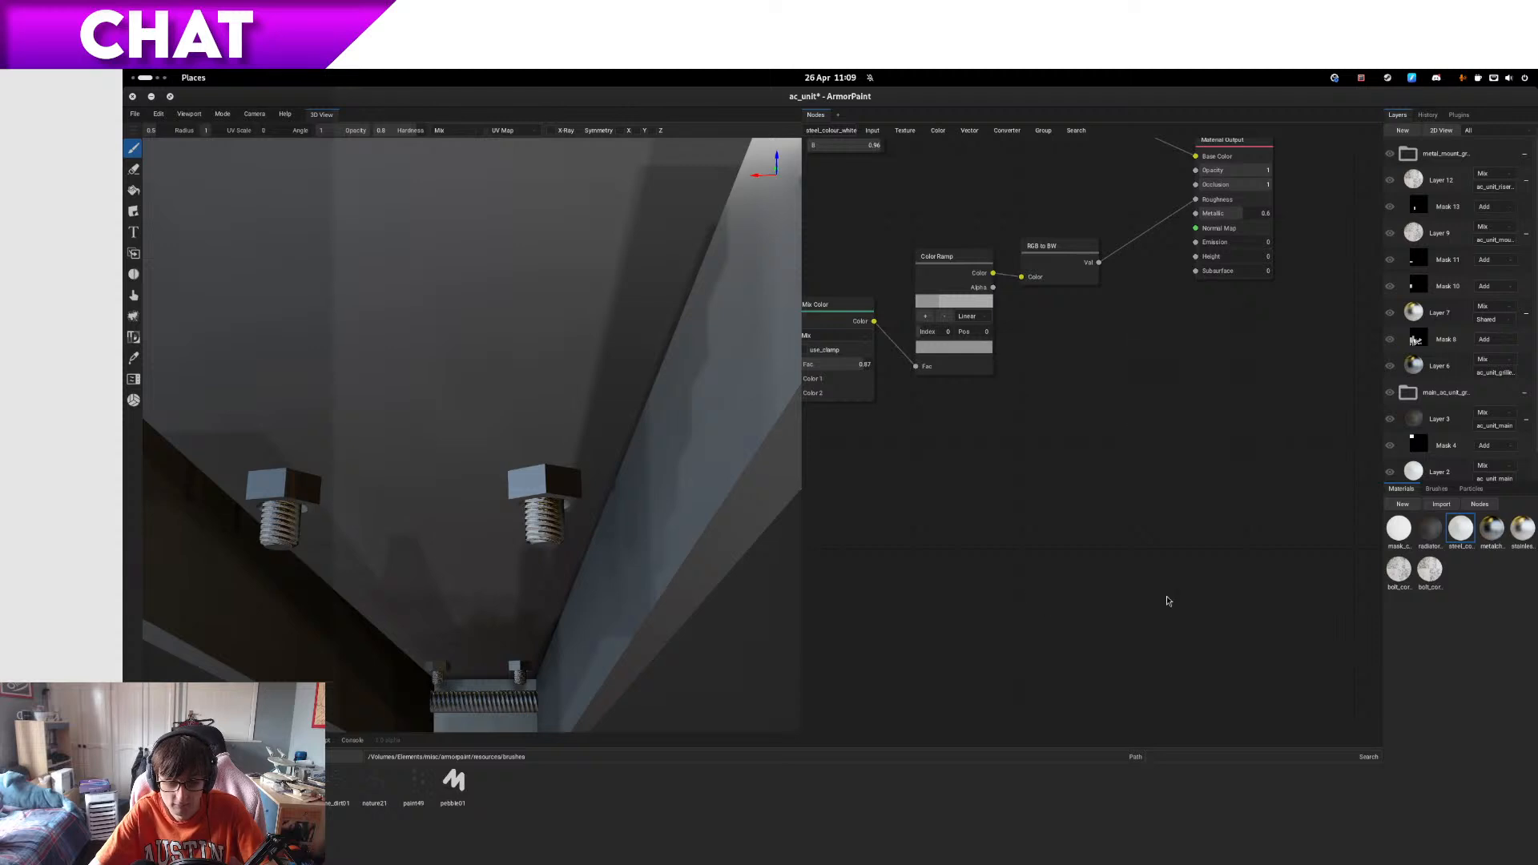
- Refresh the radiator fins and mask colour materials by starting a node connection in each and cancelling the node search
left_click(1430, 541)
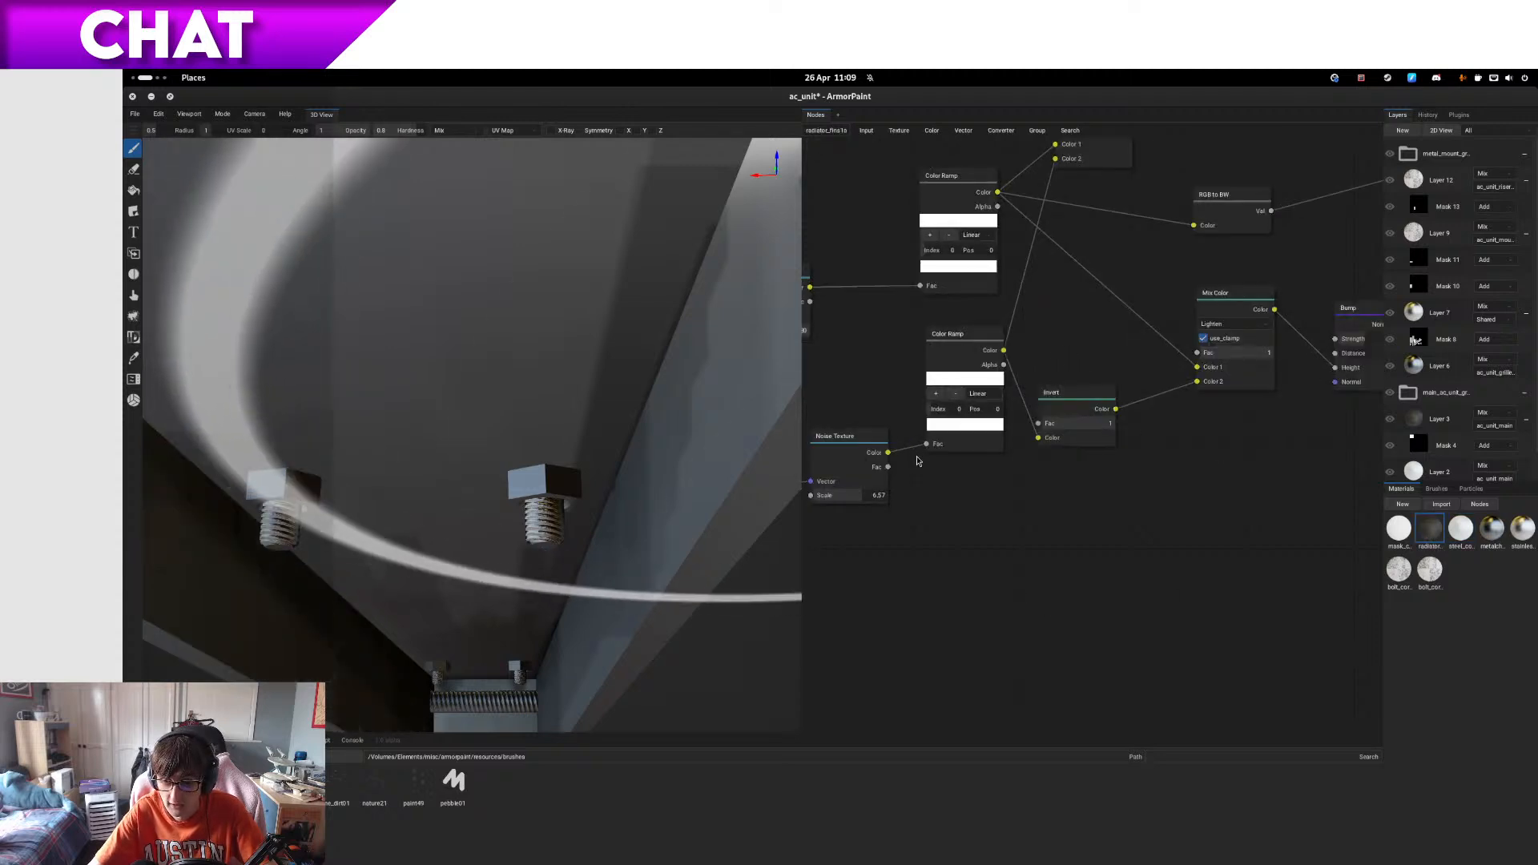
left_click_drag(901, 479, 965, 555)
left_click(1290, 589)
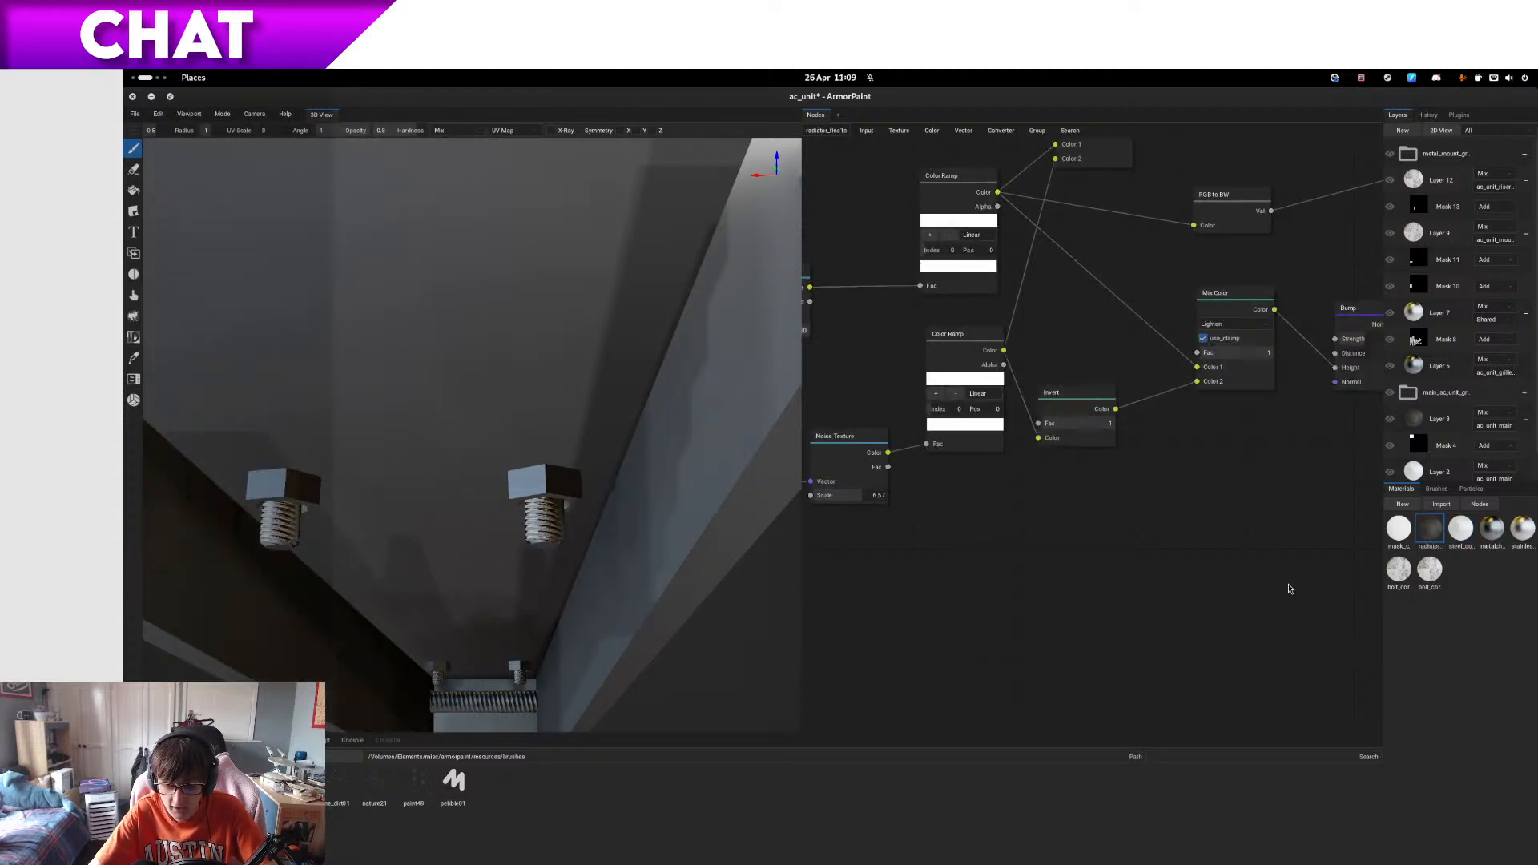
left_click(1399, 533)
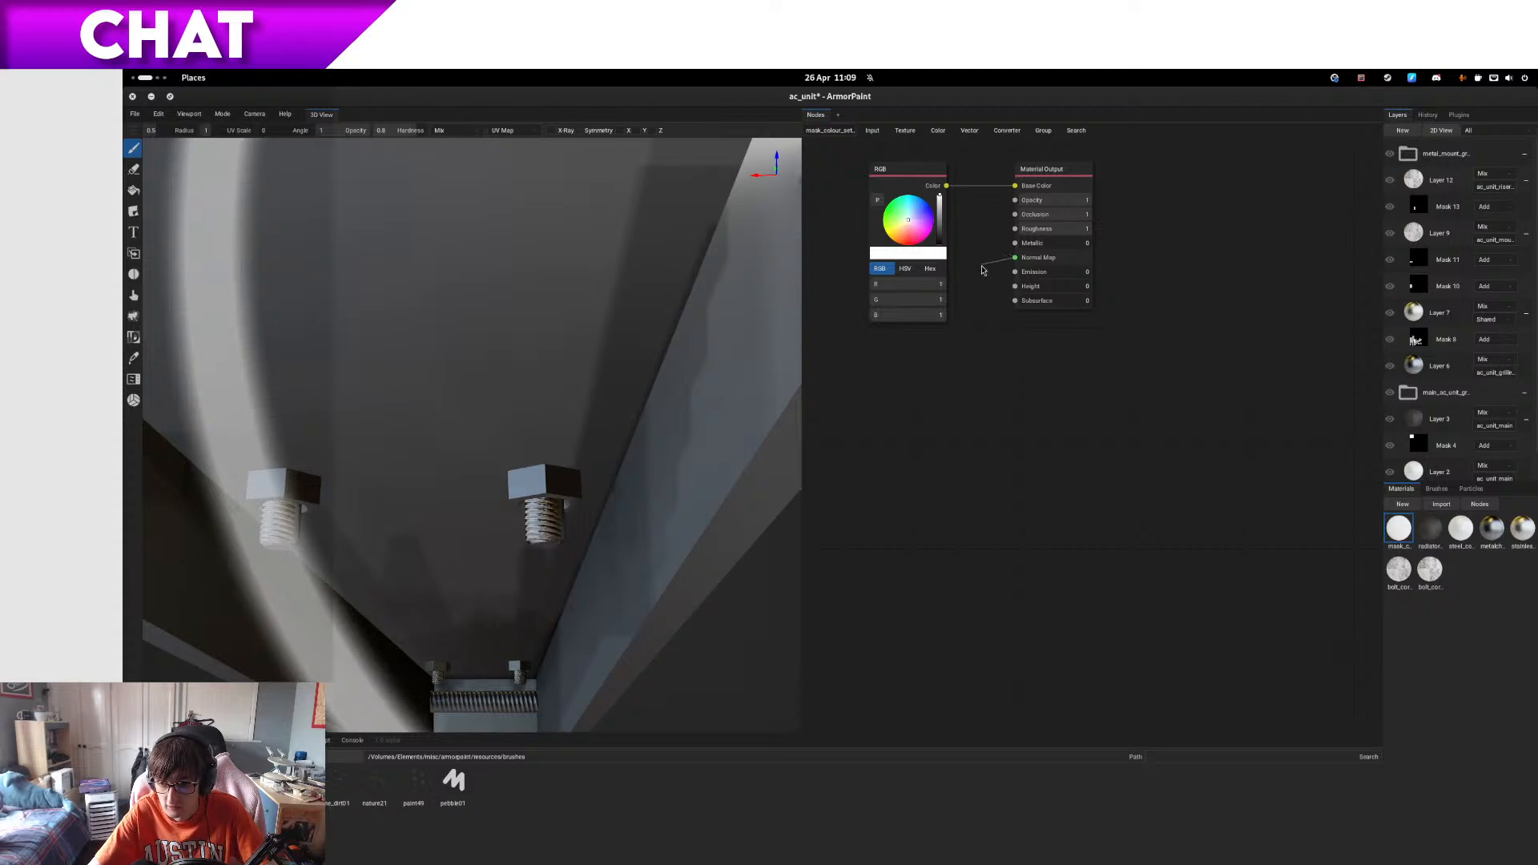
left_click_drag(1015, 257, 982, 268)
left_click(935, 476)
- Close the material node editor in favour of the brush list, and save the ac_unit project
scroll(553, 403, "down", 5)
left_click_drag(547, 393, 447, 428, "alt")
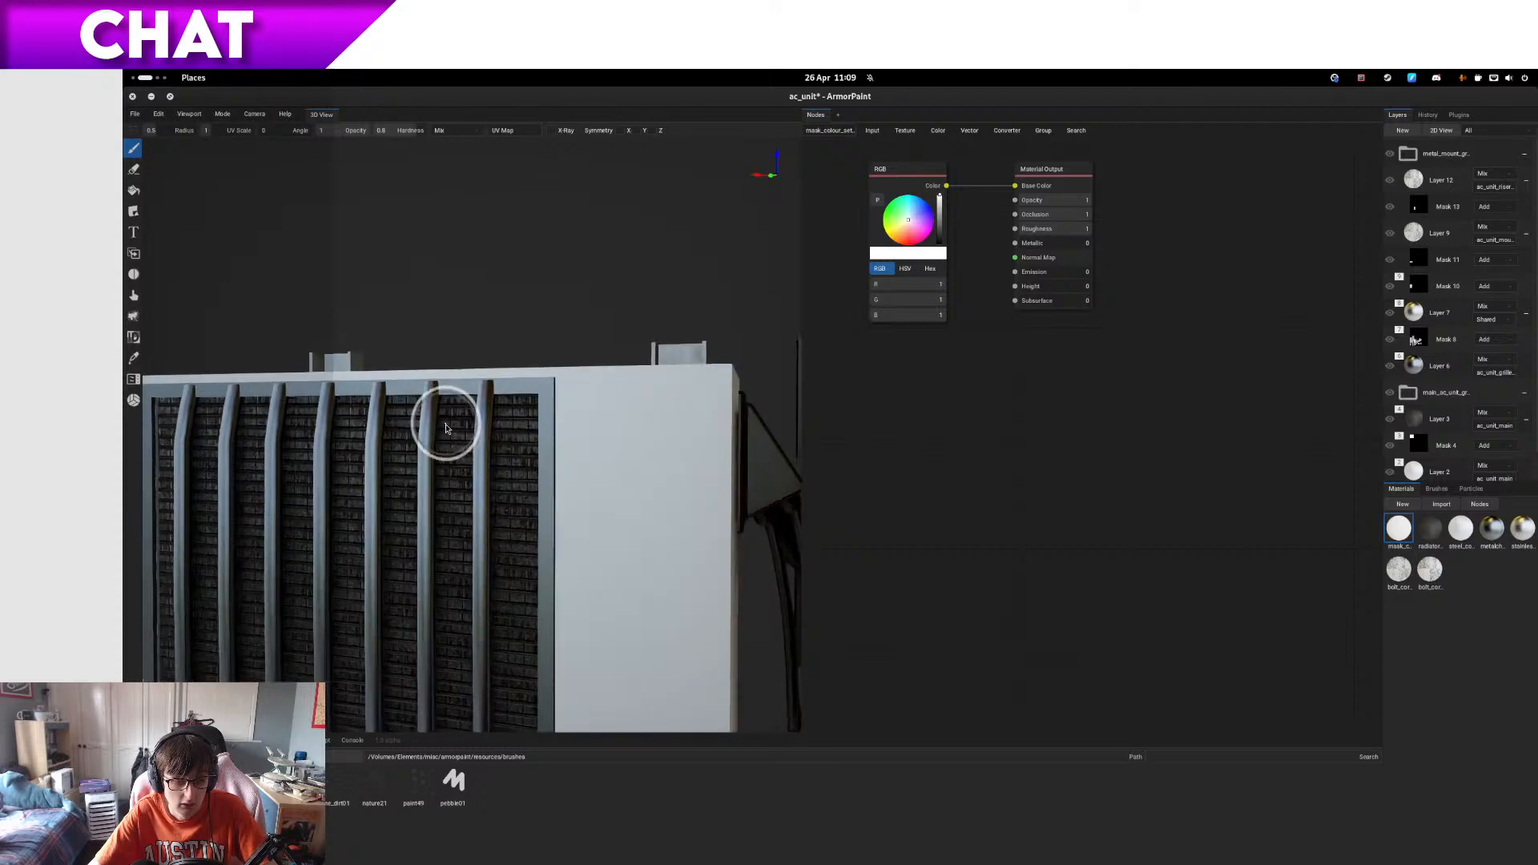
middle_click_drag(445, 422, 454, 412, "alt")
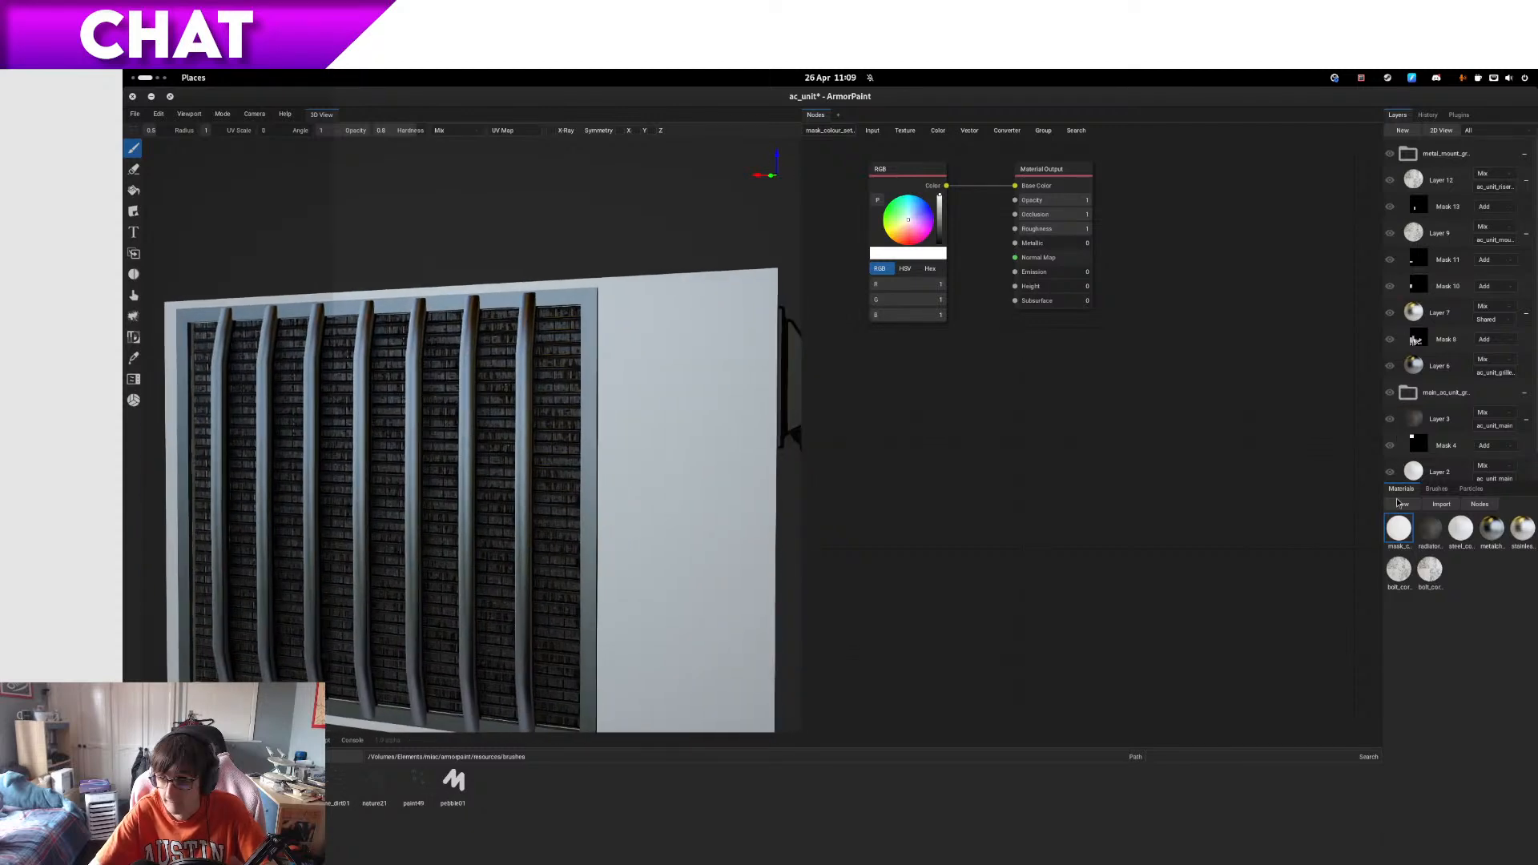
left_click(1479, 504)
left_click(1438, 490)
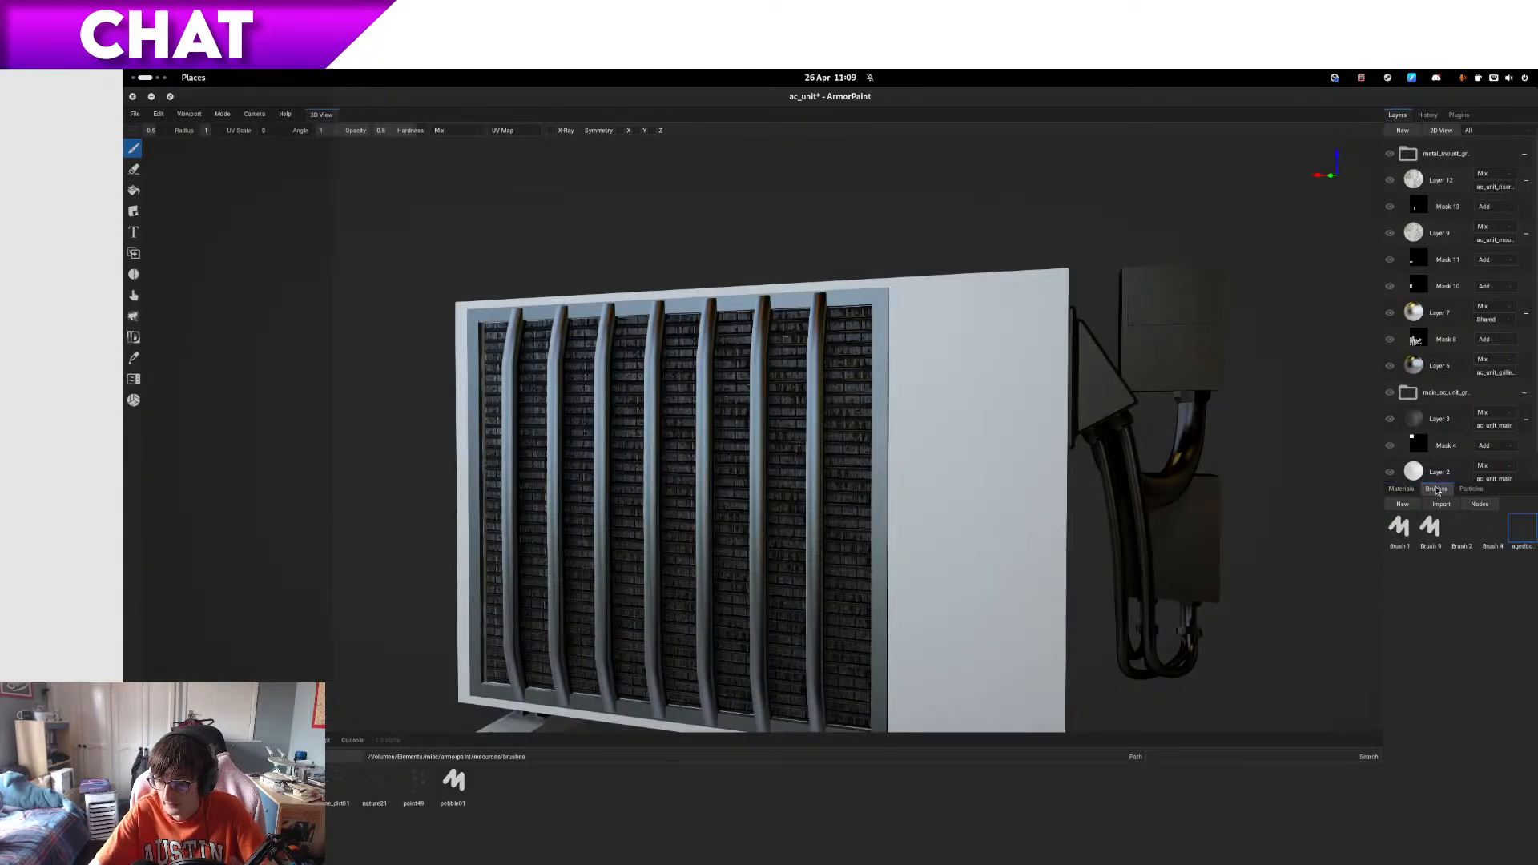
left_click_drag(679, 594, 646, 566, "alt")
key("ctrl+s")
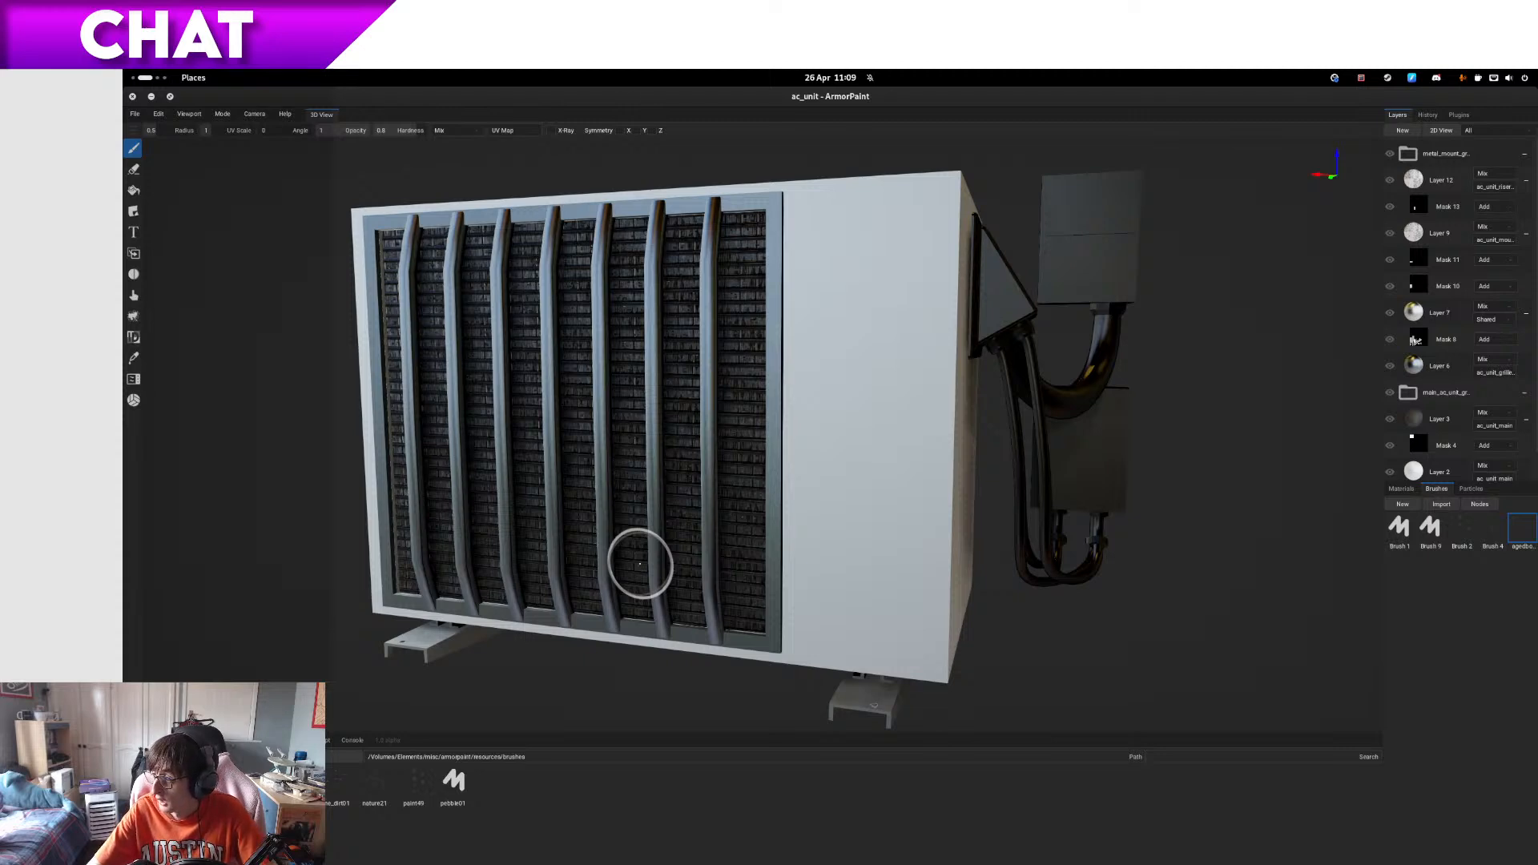
left_click_drag(1537, 210, 830, 279)
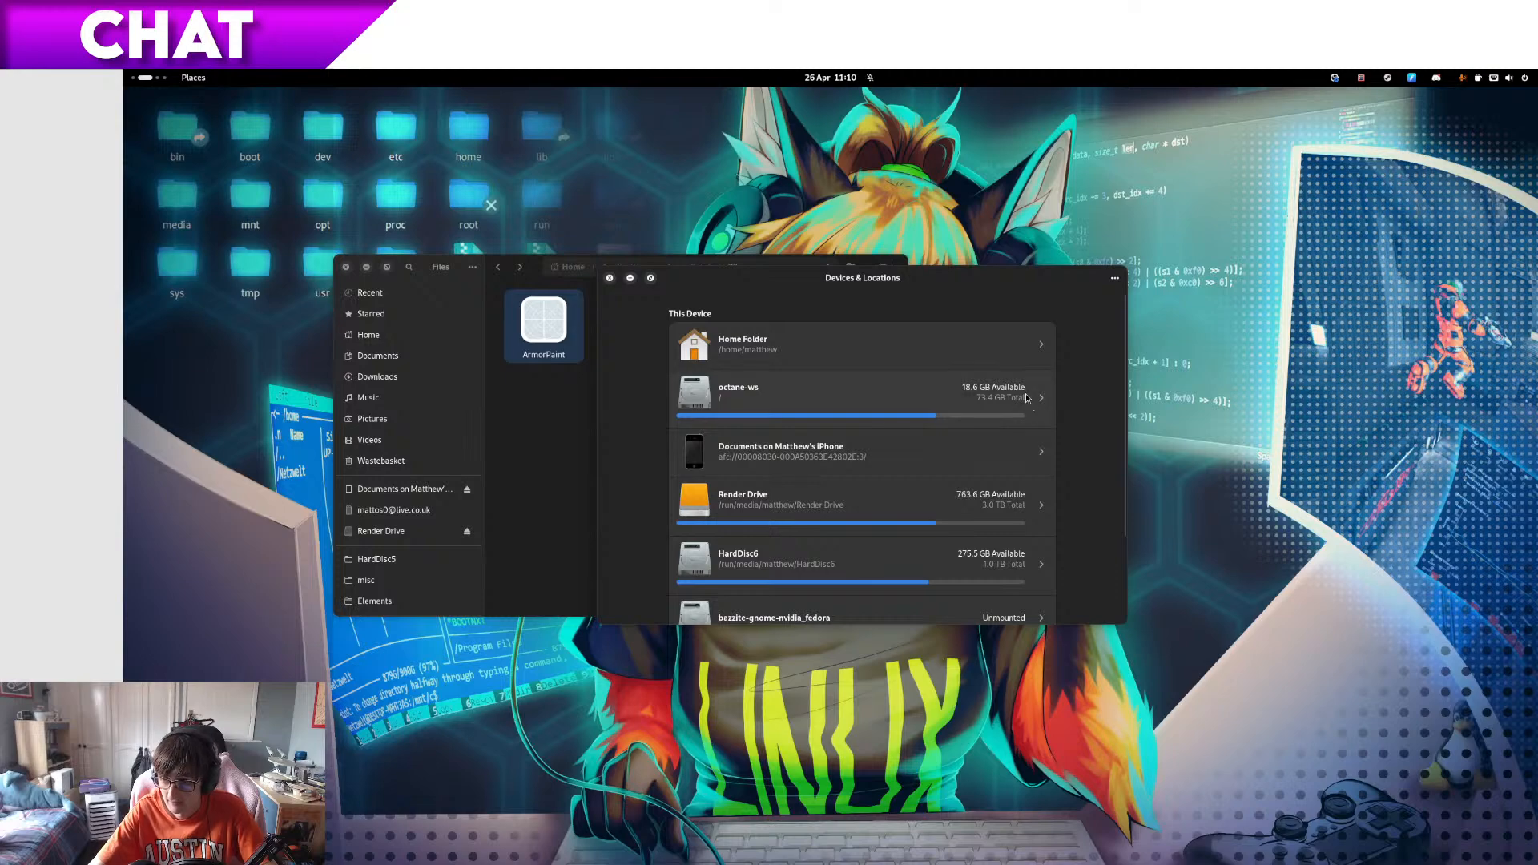
key("super")
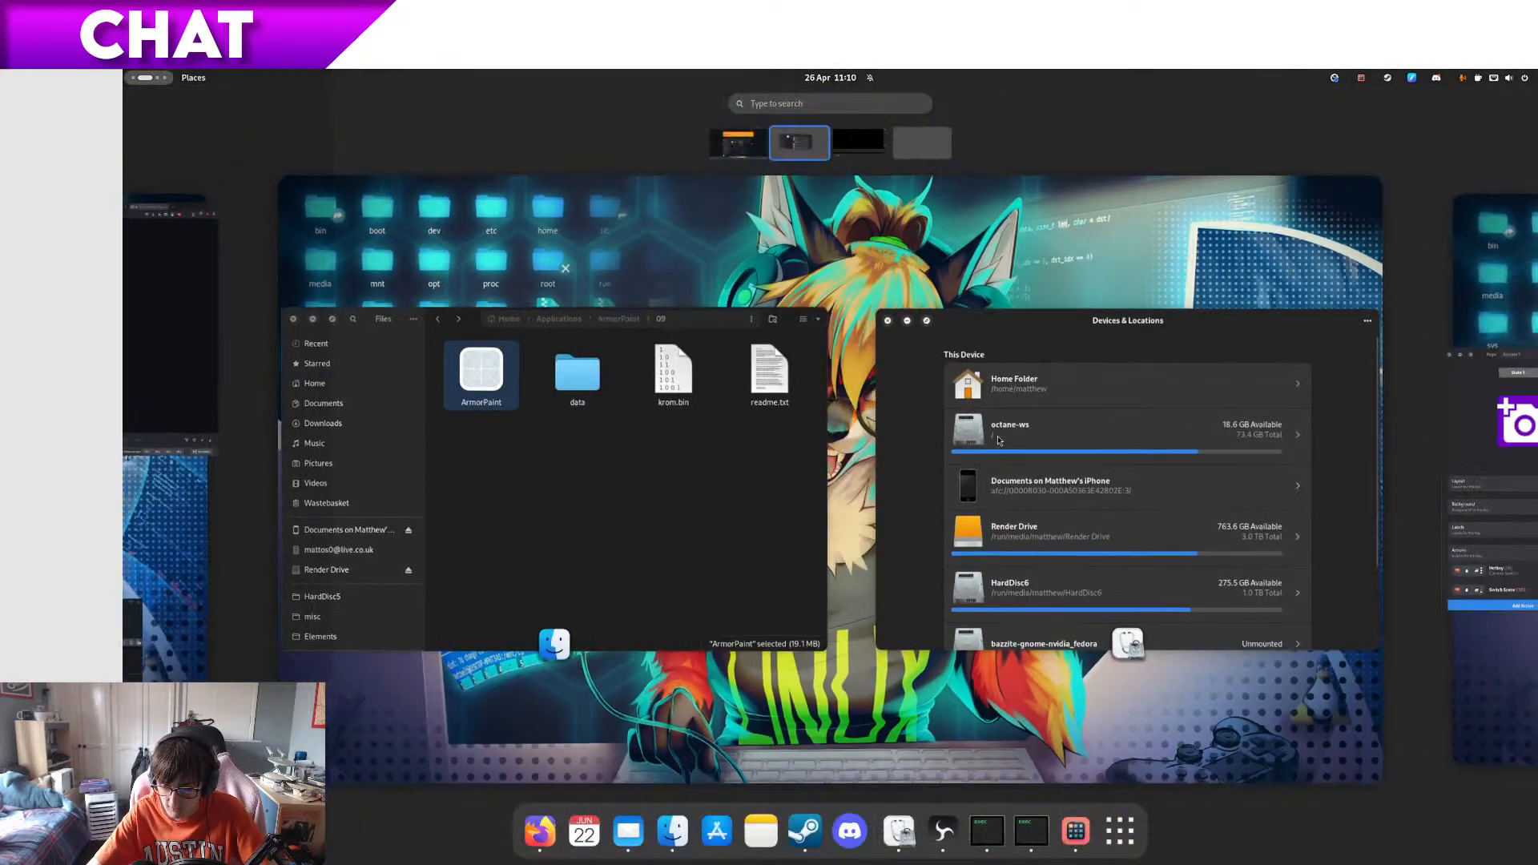
left_click(1135, 835)
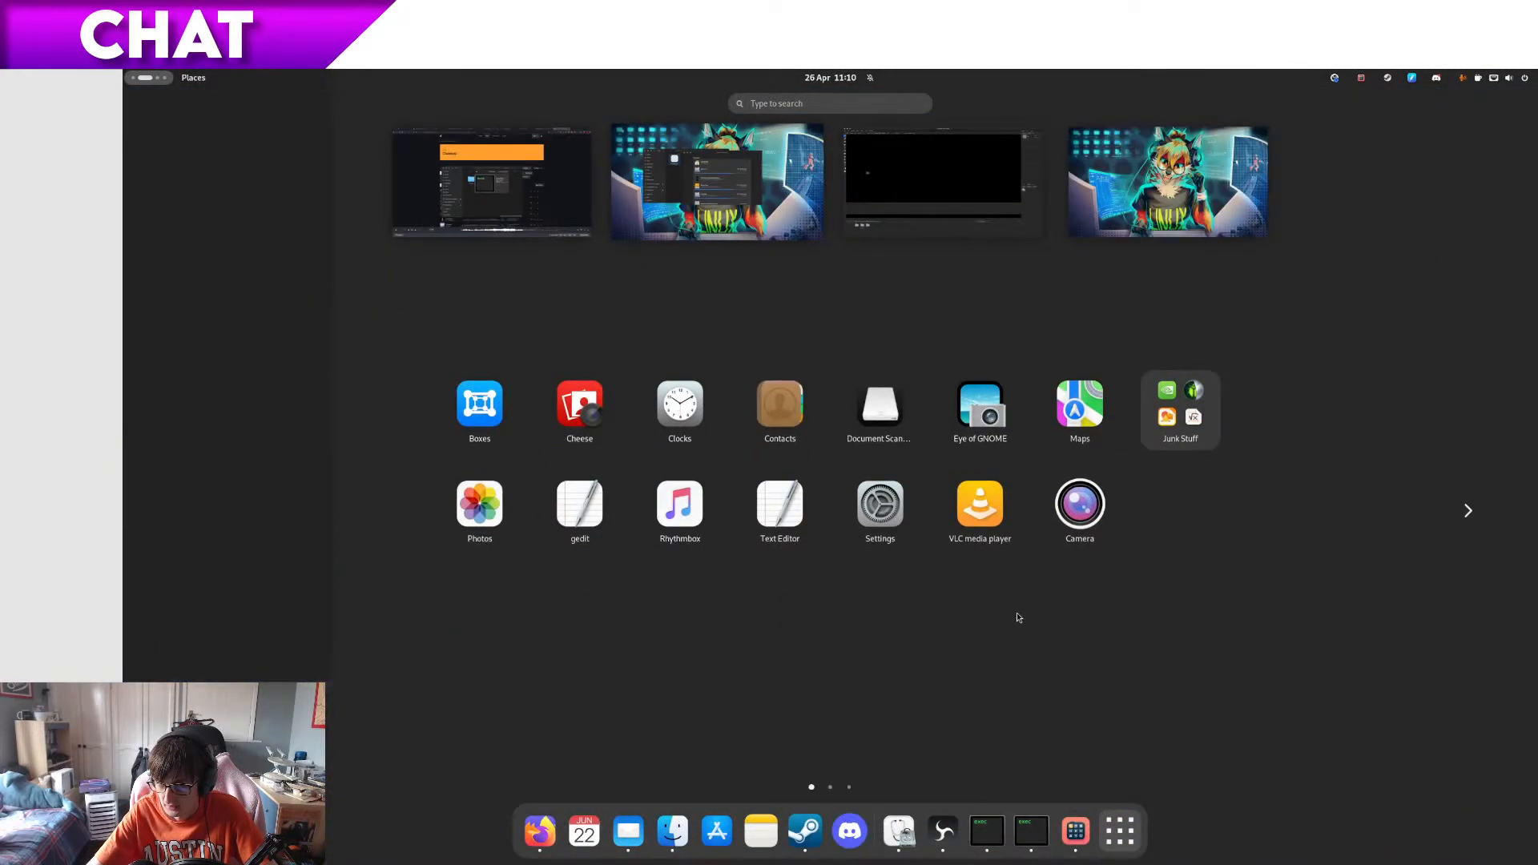
scroll(1014, 611, "down", 1)
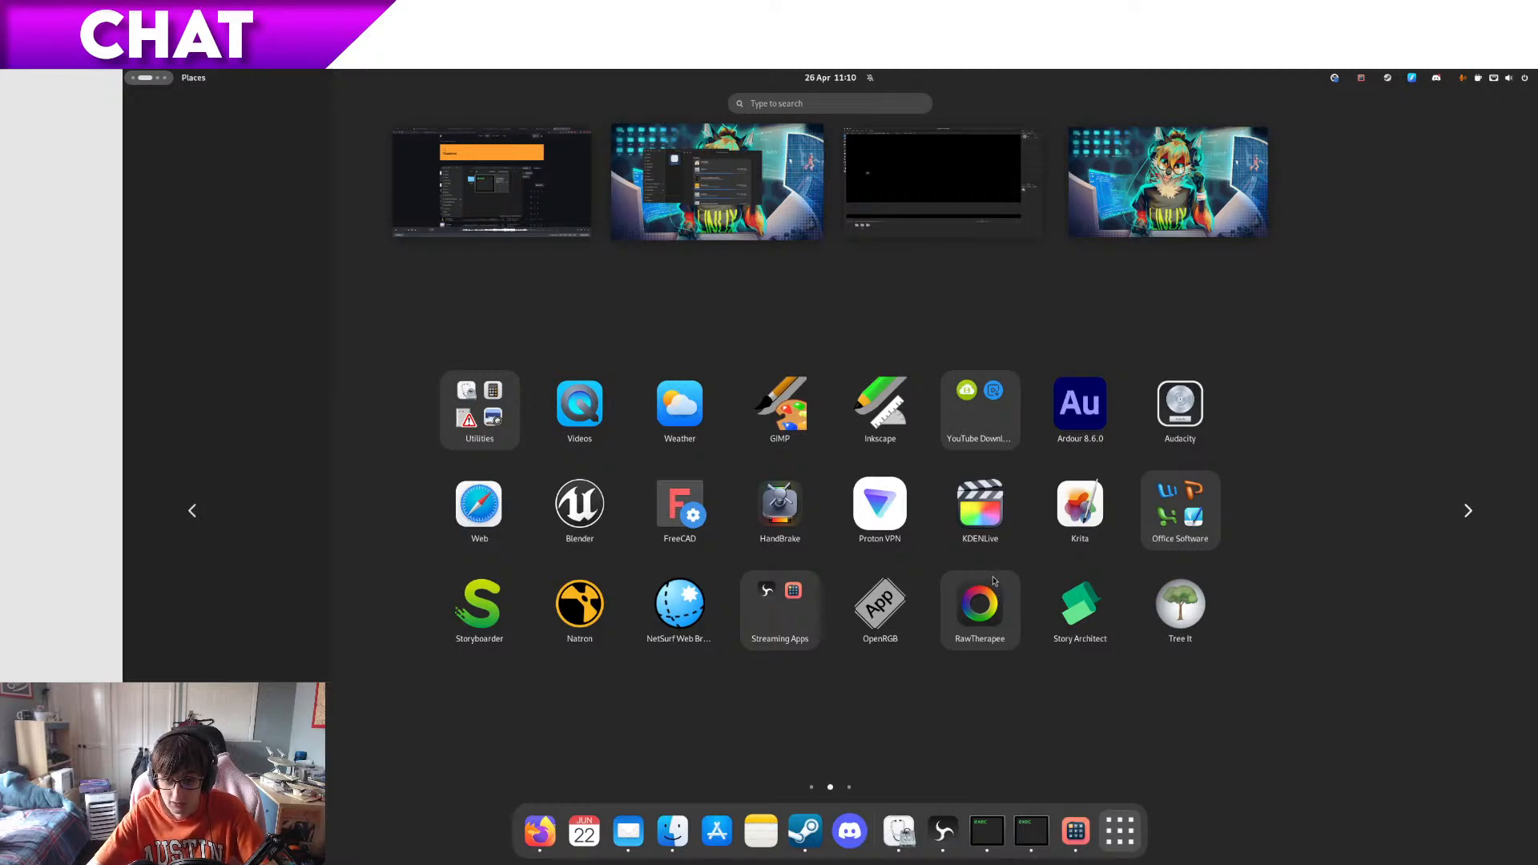
scroll(1002, 569, "down", 1)
left_click(581, 412)
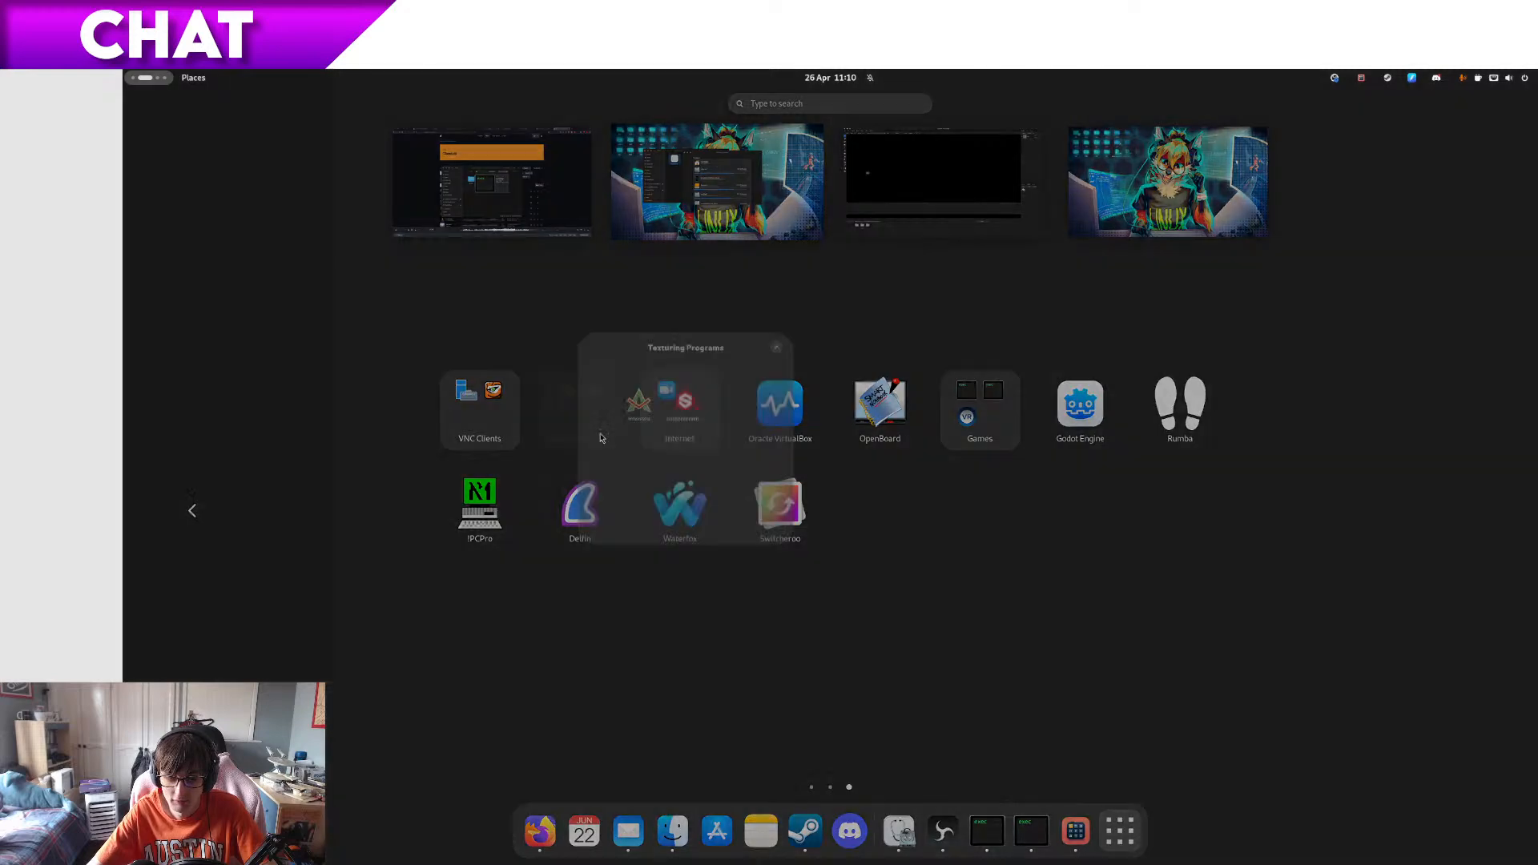
left_click(745, 411)
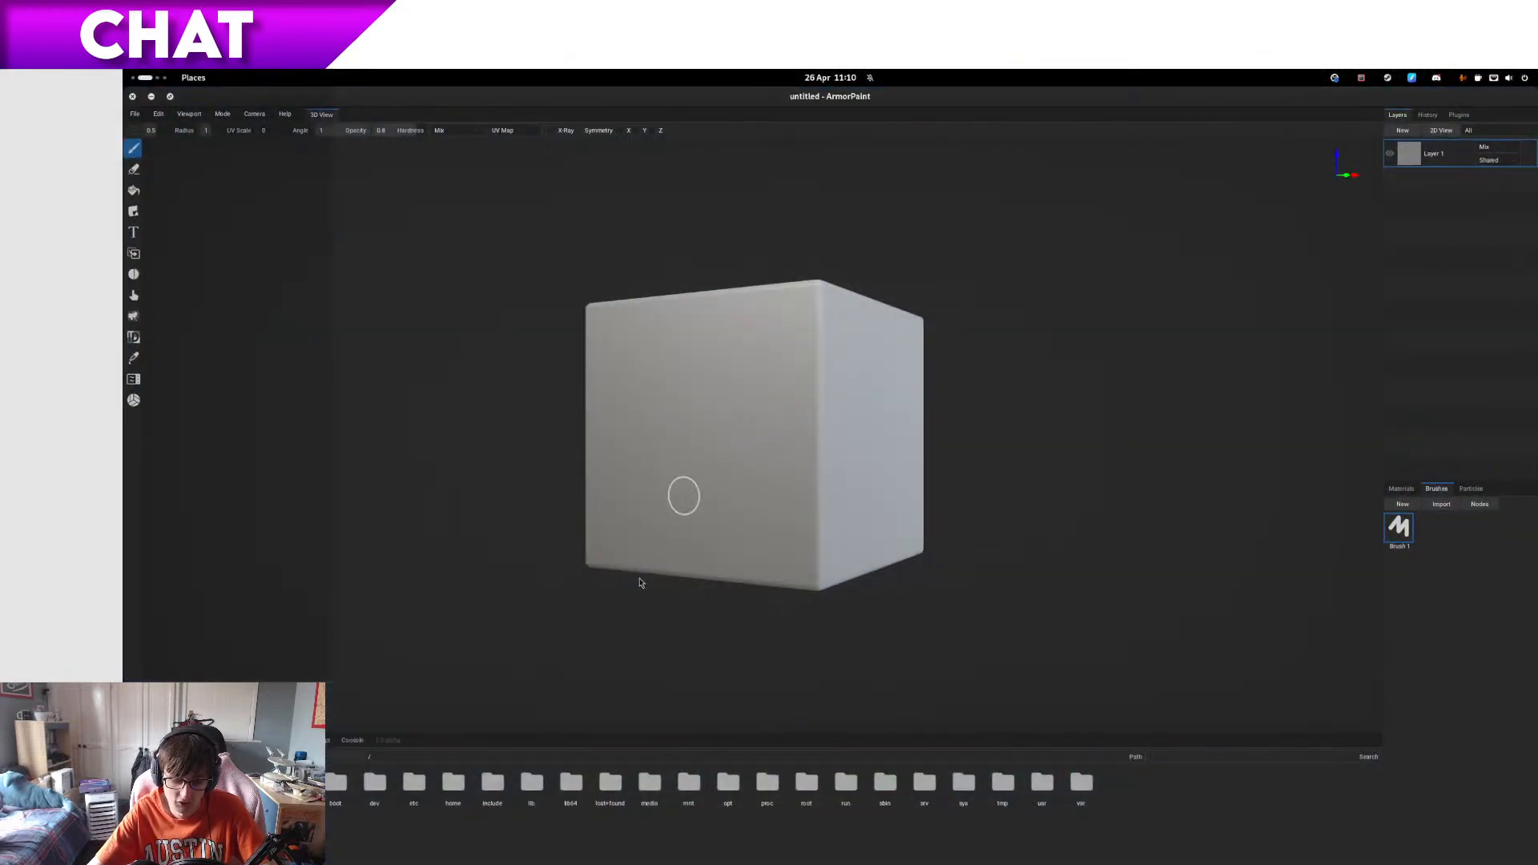
left_click(132, 97)
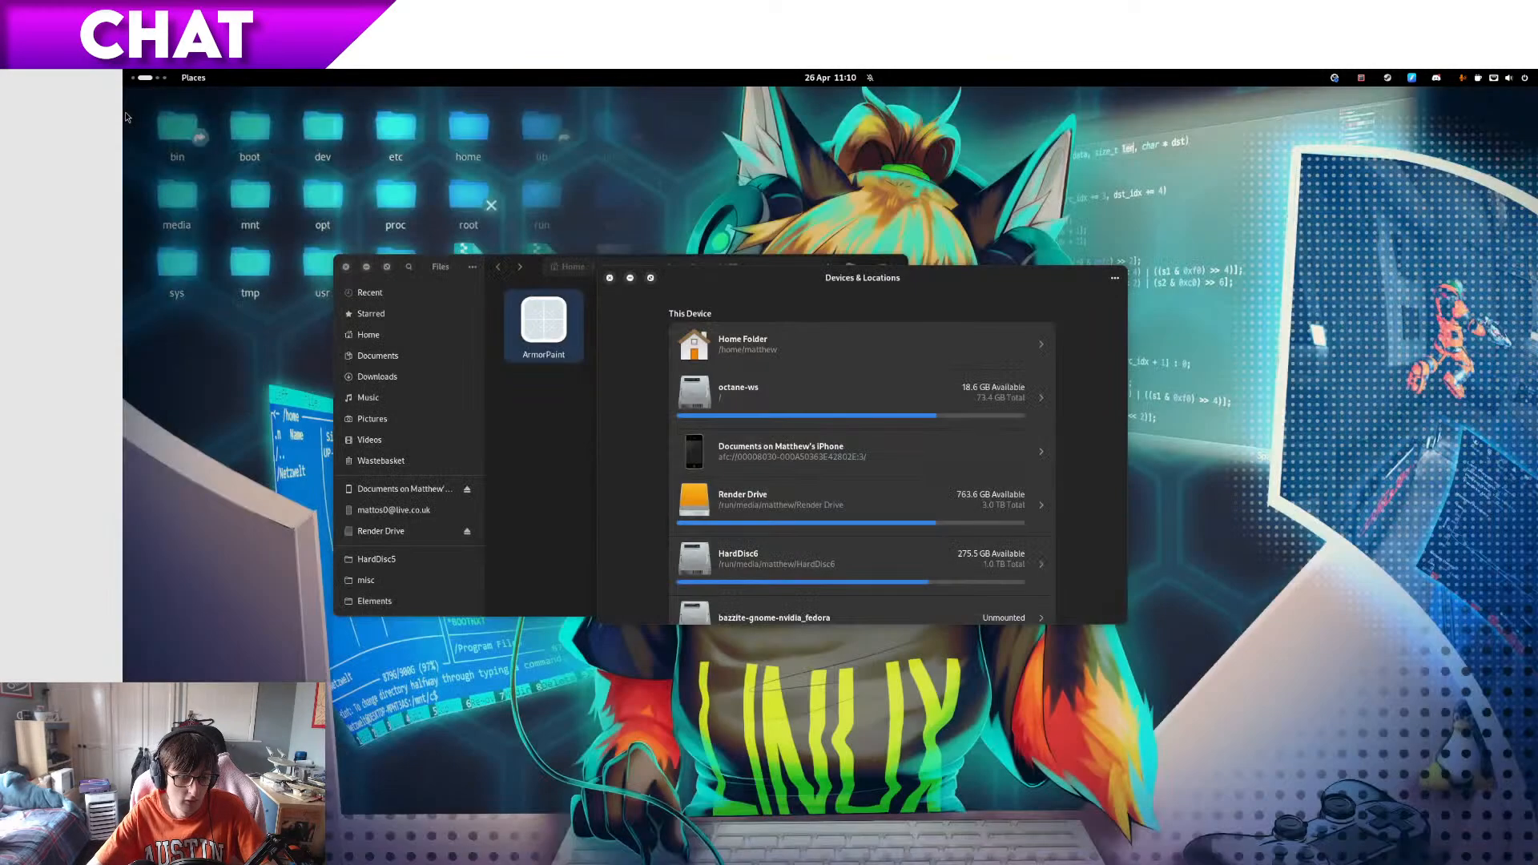
- Search the system for "armor" and launch ArmorPaint
mouse_move(123, 69)
type("armor")
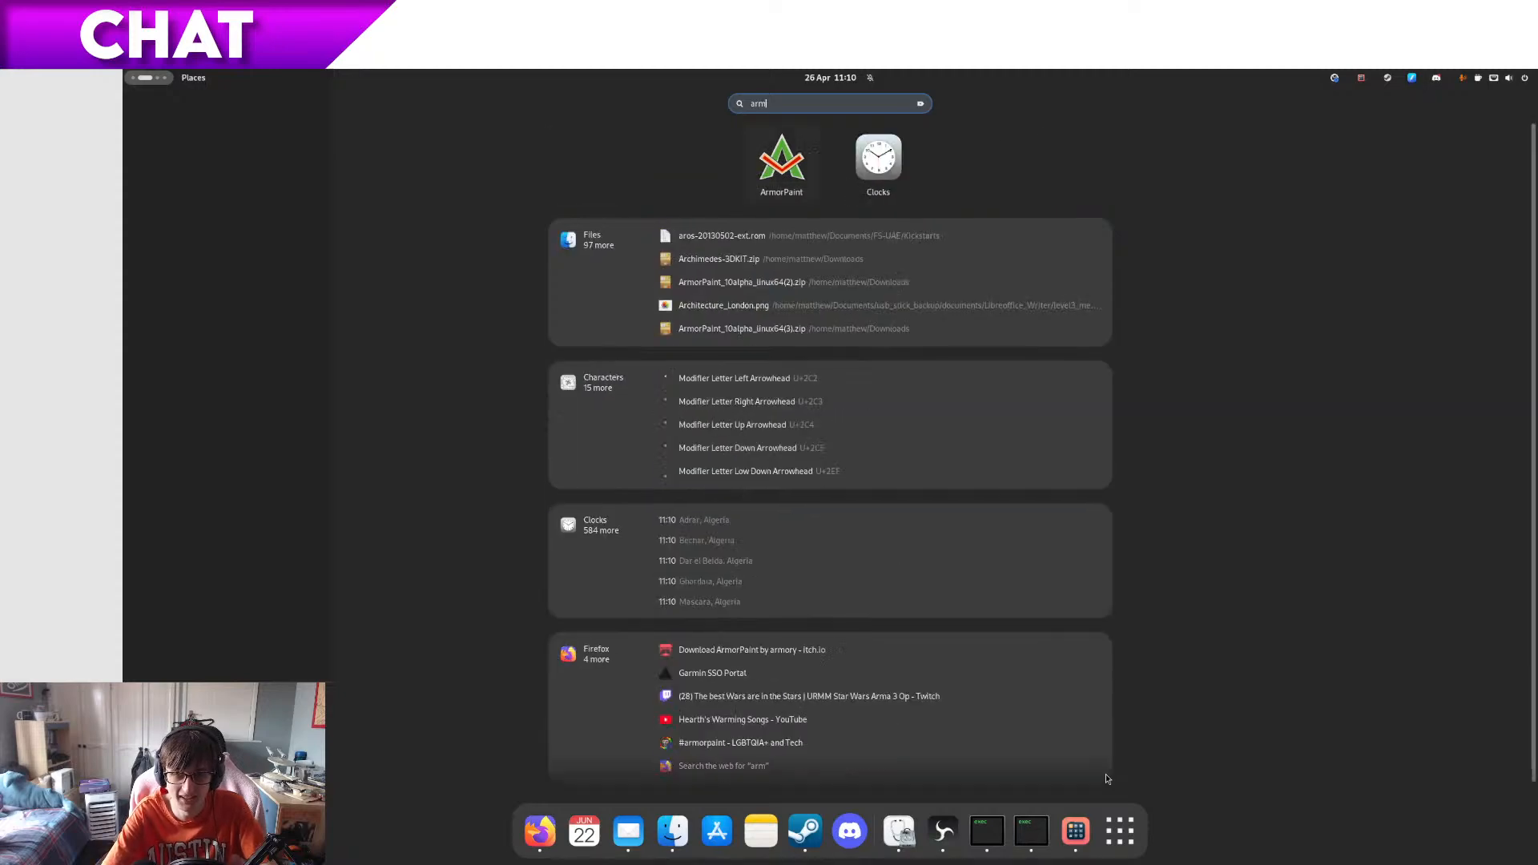
key("Return")
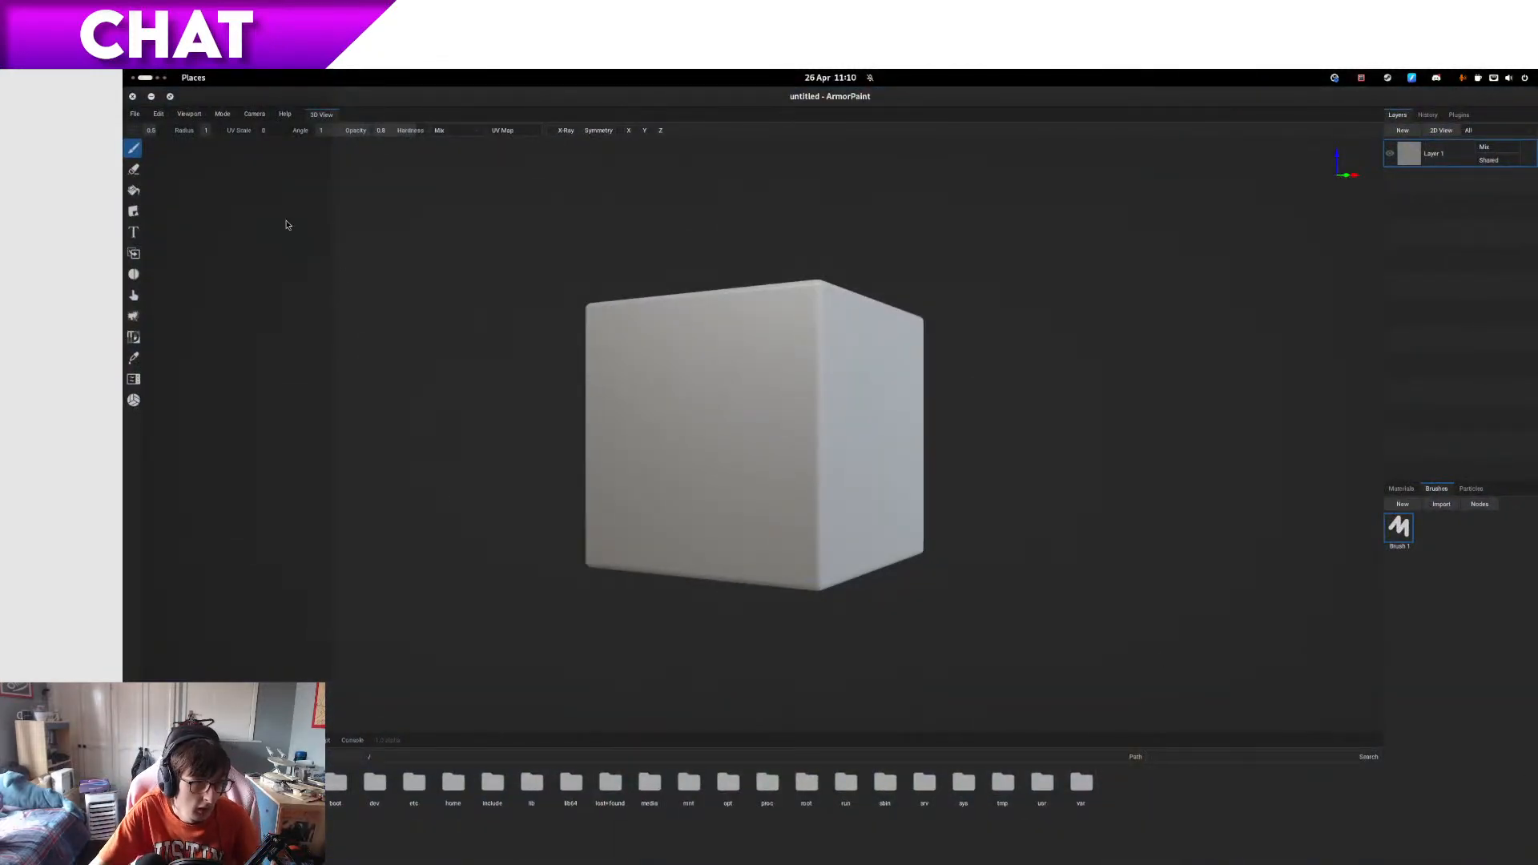
left_click(136, 114)
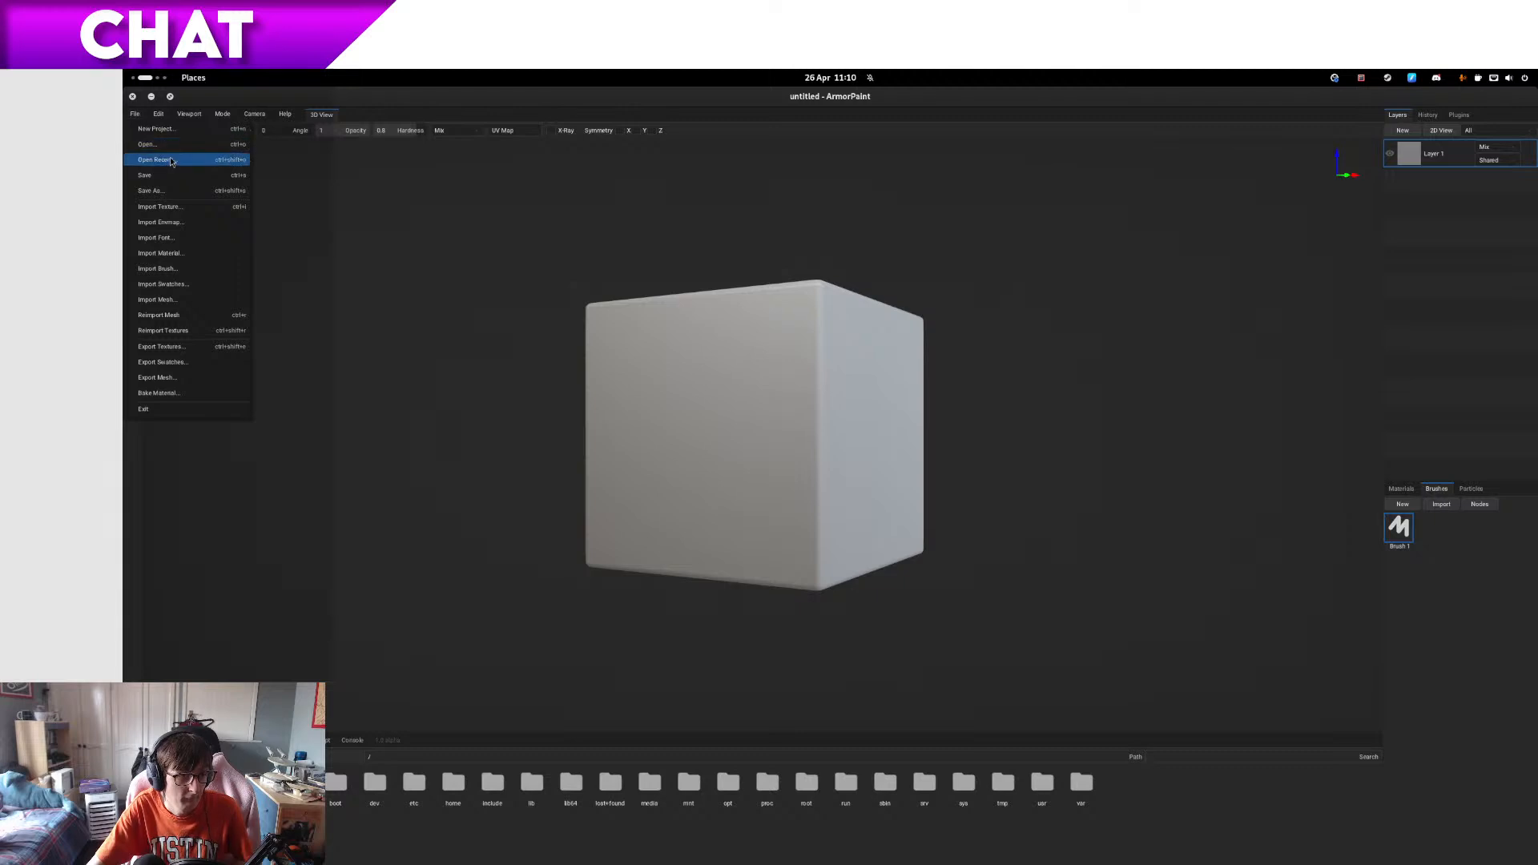
left_click(181, 147)
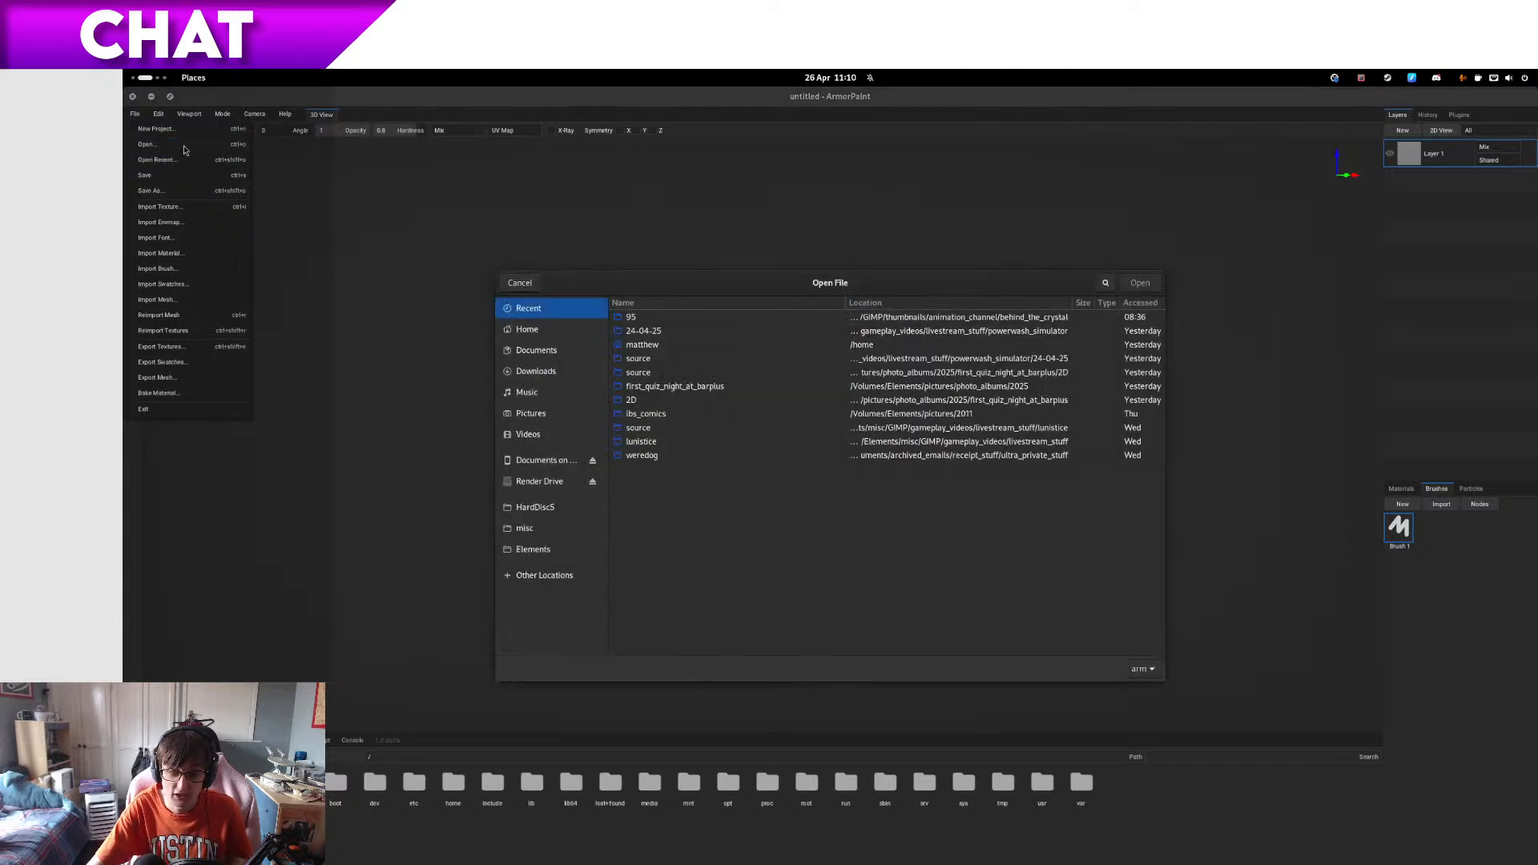
left_click(505, 285)
- Open the recent project ac_unit.arm
left_click(136, 113)
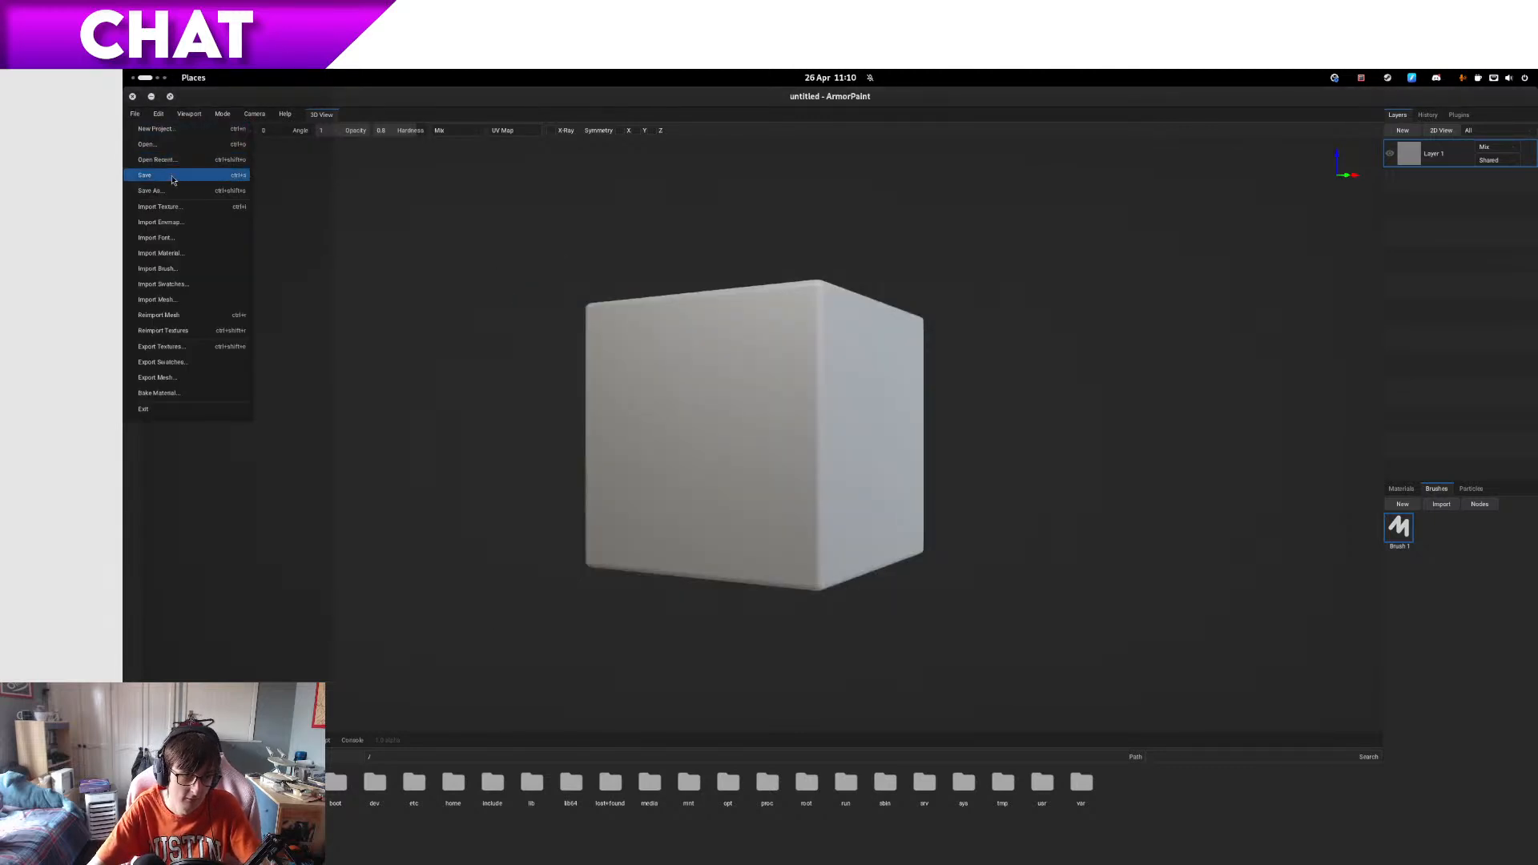
left_click(193, 165)
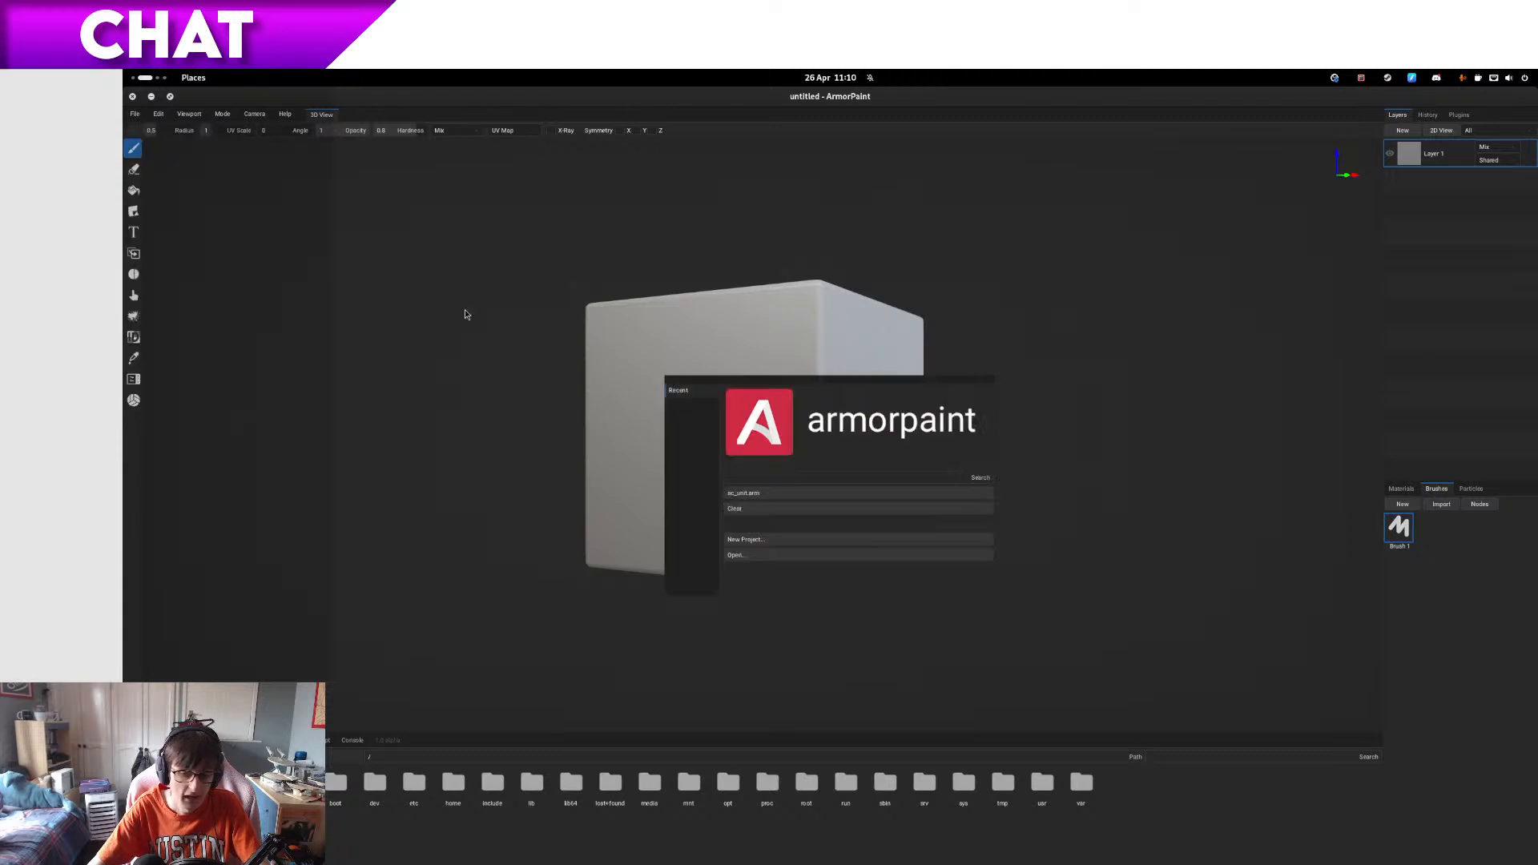
left_click(791, 492)
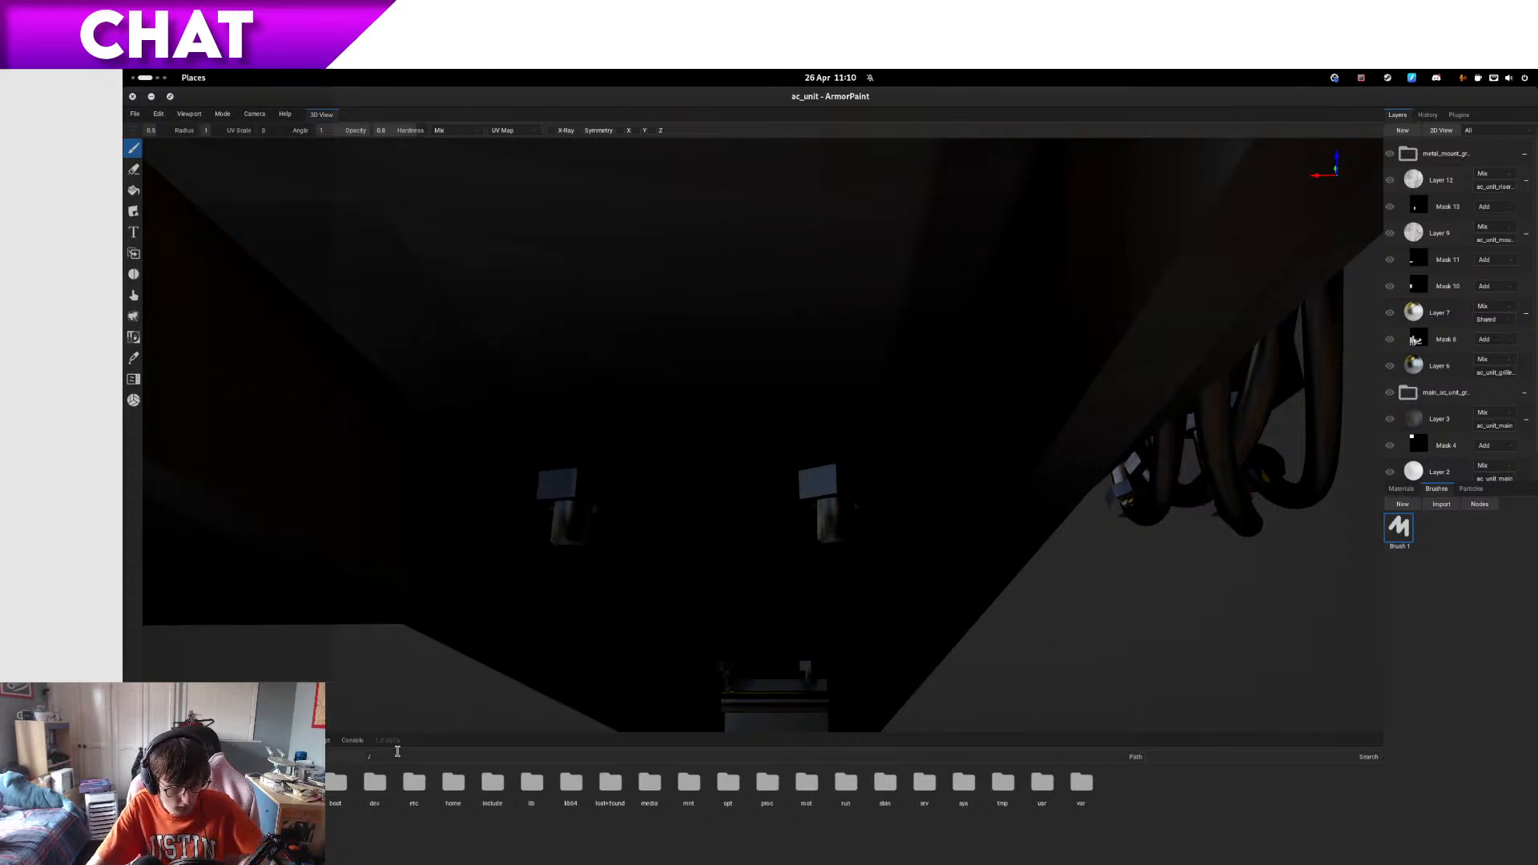
- Point the asset browser to /Volumes/Elements/misc/armorpaint/resources and go into its brushes/legacy folder
type("/Volumes/Elements/misc/armorpaint/resources")
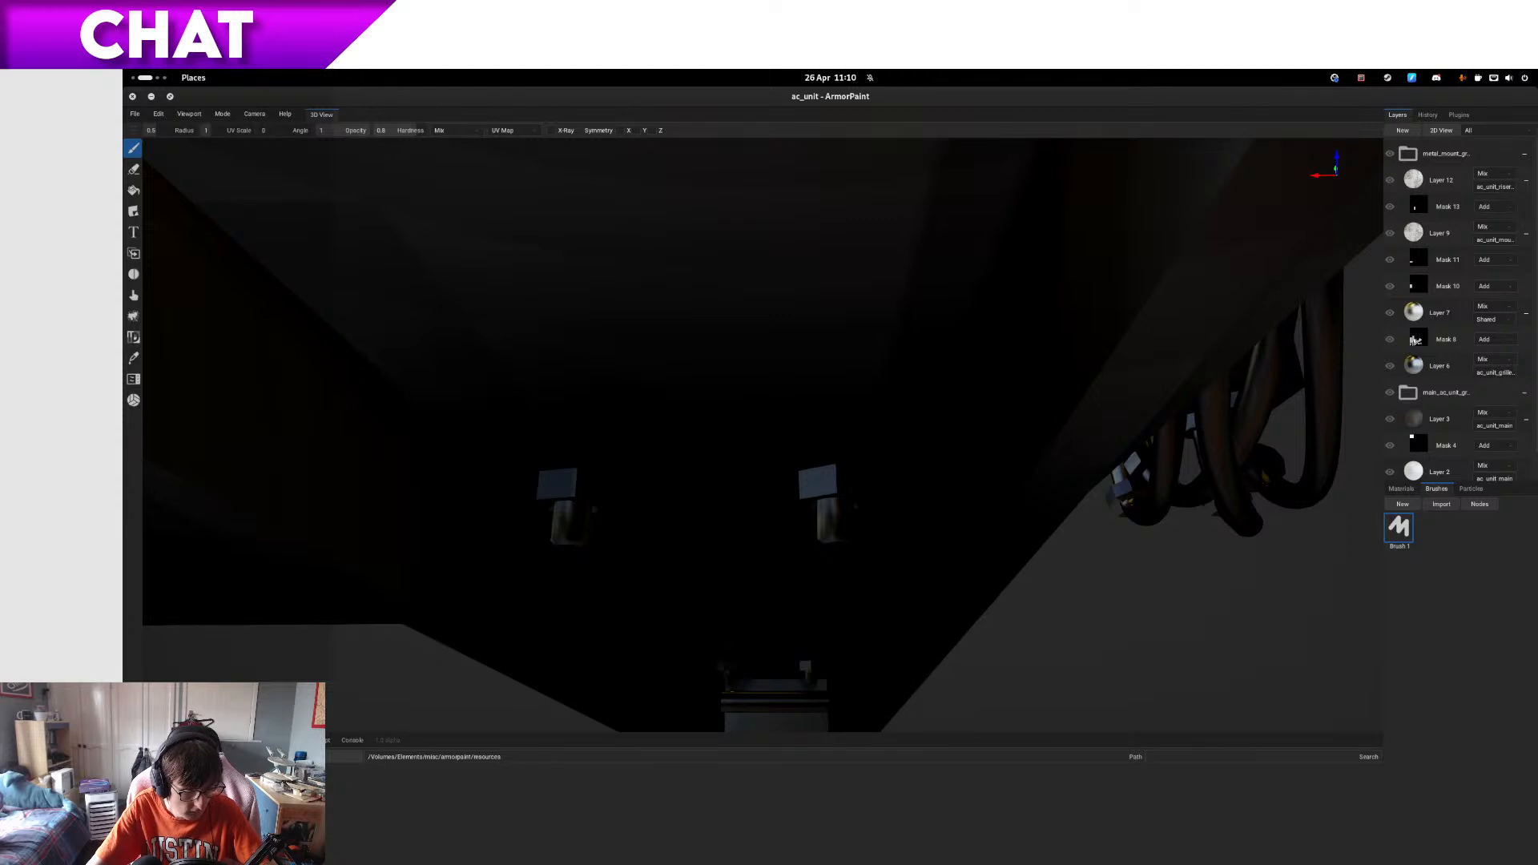
double_click(217, 782)
double_click(218, 782)
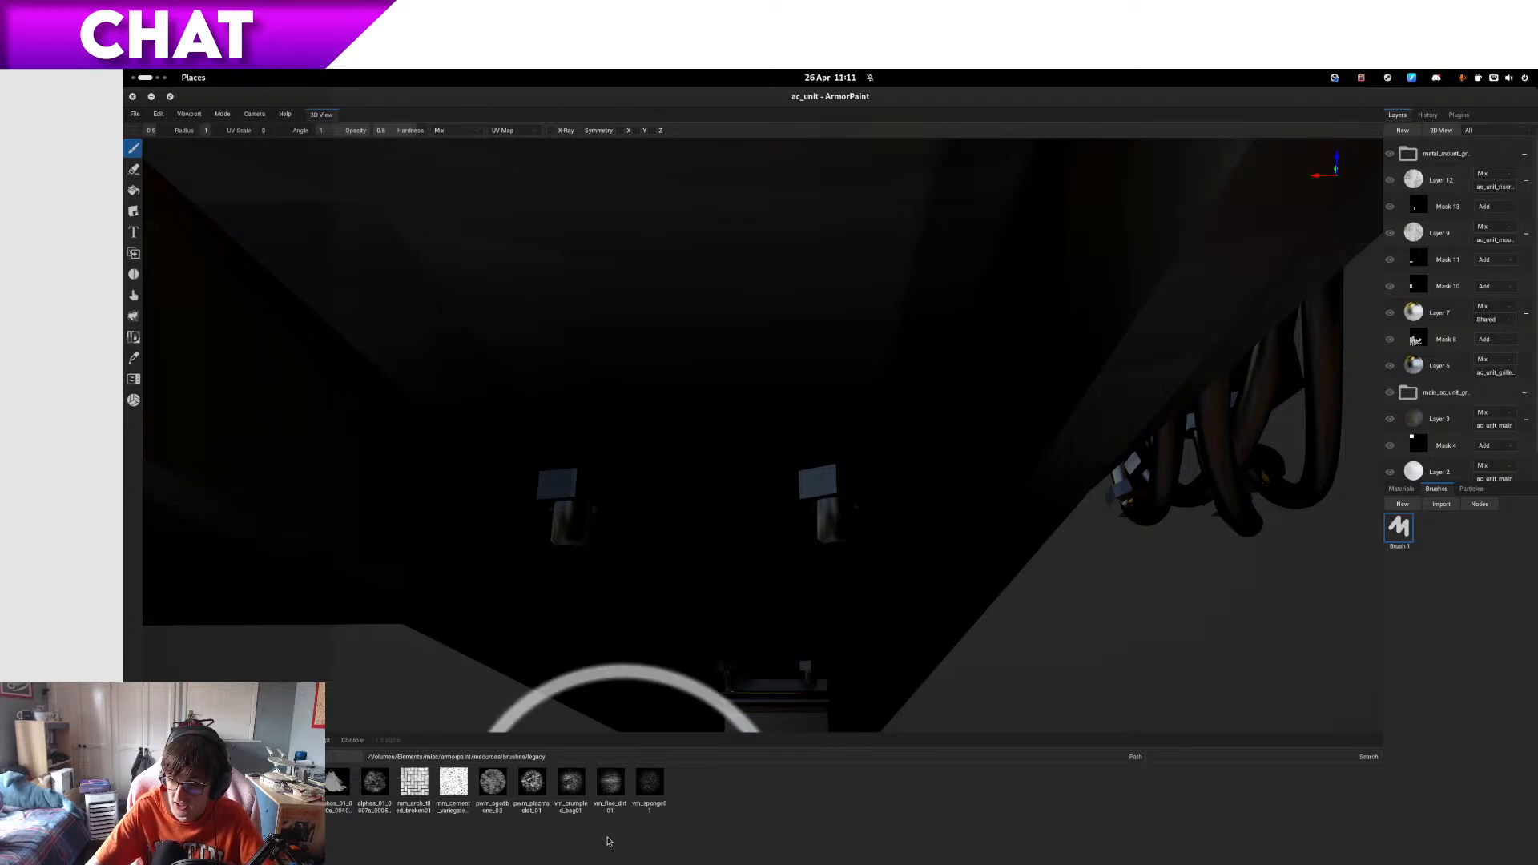
- Open the material node editor and refresh both bolt materials by pulling a loose link from the Wave Texture's Fac output and dismissing the node search
left_click(1413, 491)
left_click(1480, 504)
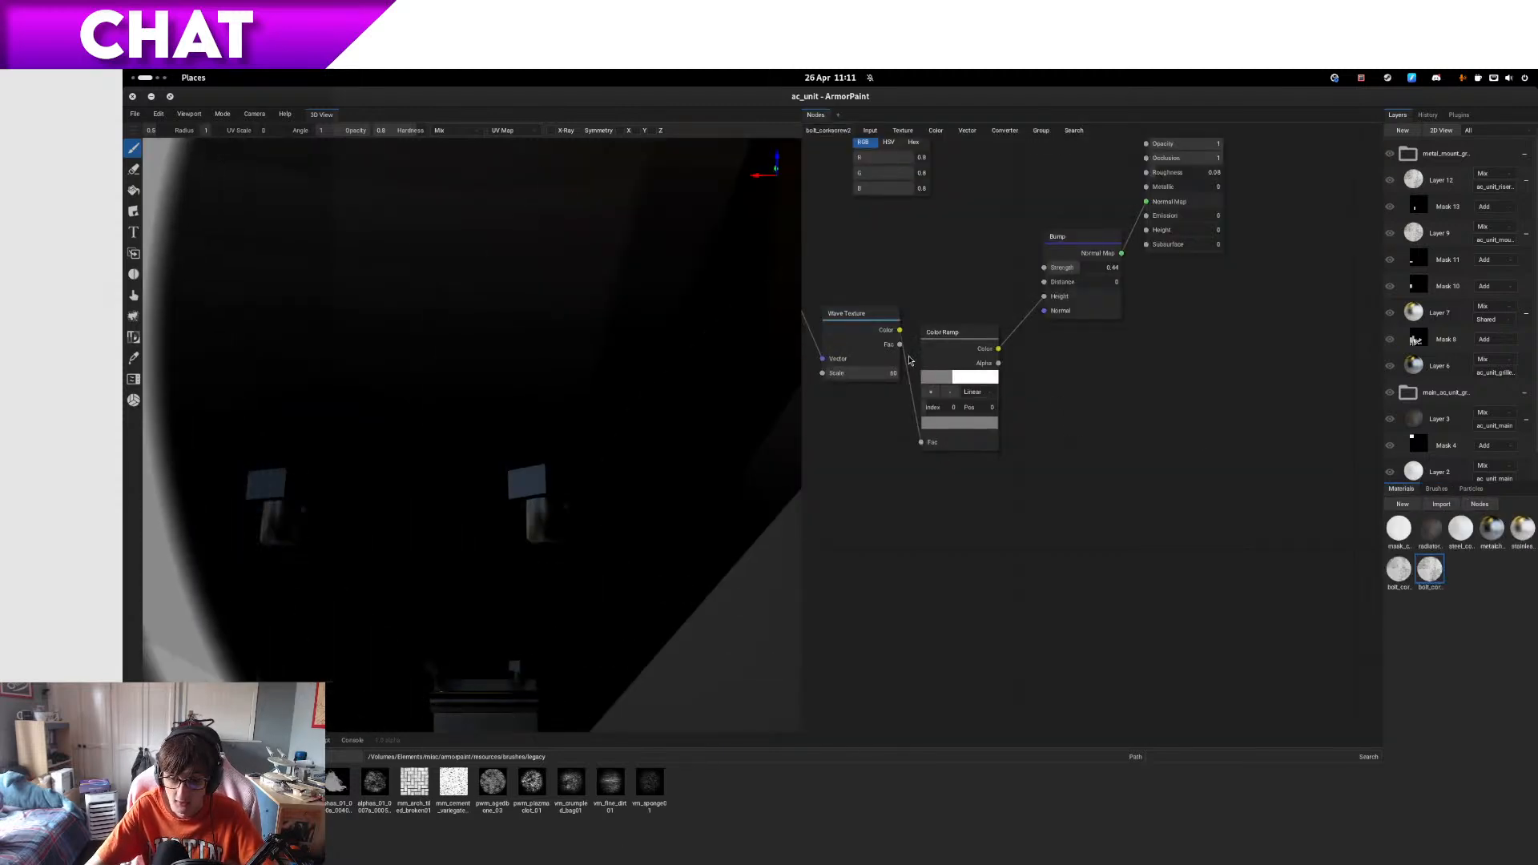
left_click_drag(901, 346, 932, 300)
left_click(931, 300)
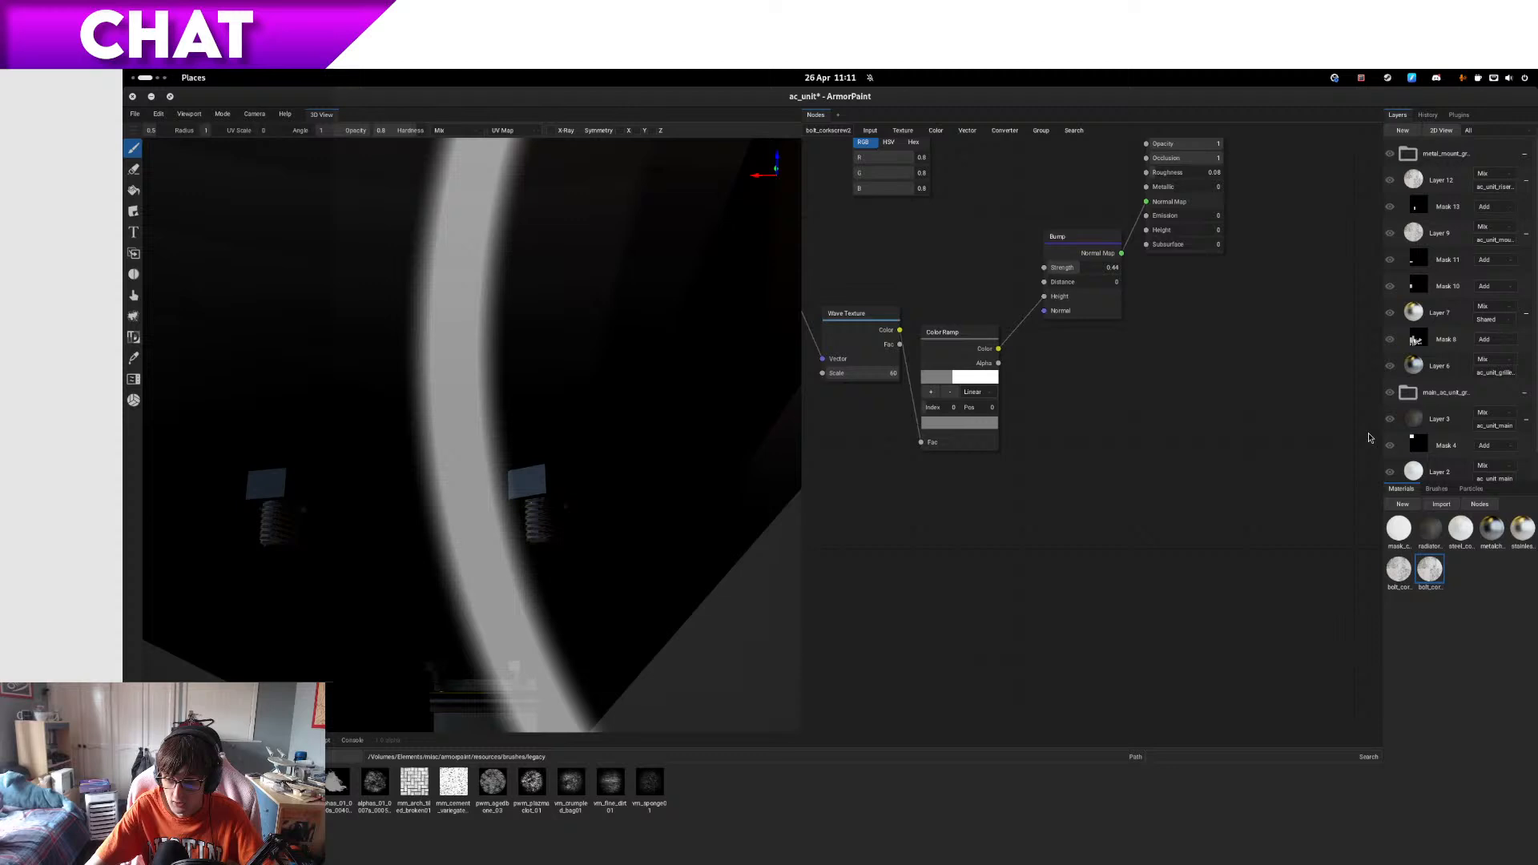
left_click(1403, 571)
left_click_drag(901, 345, 941, 302)
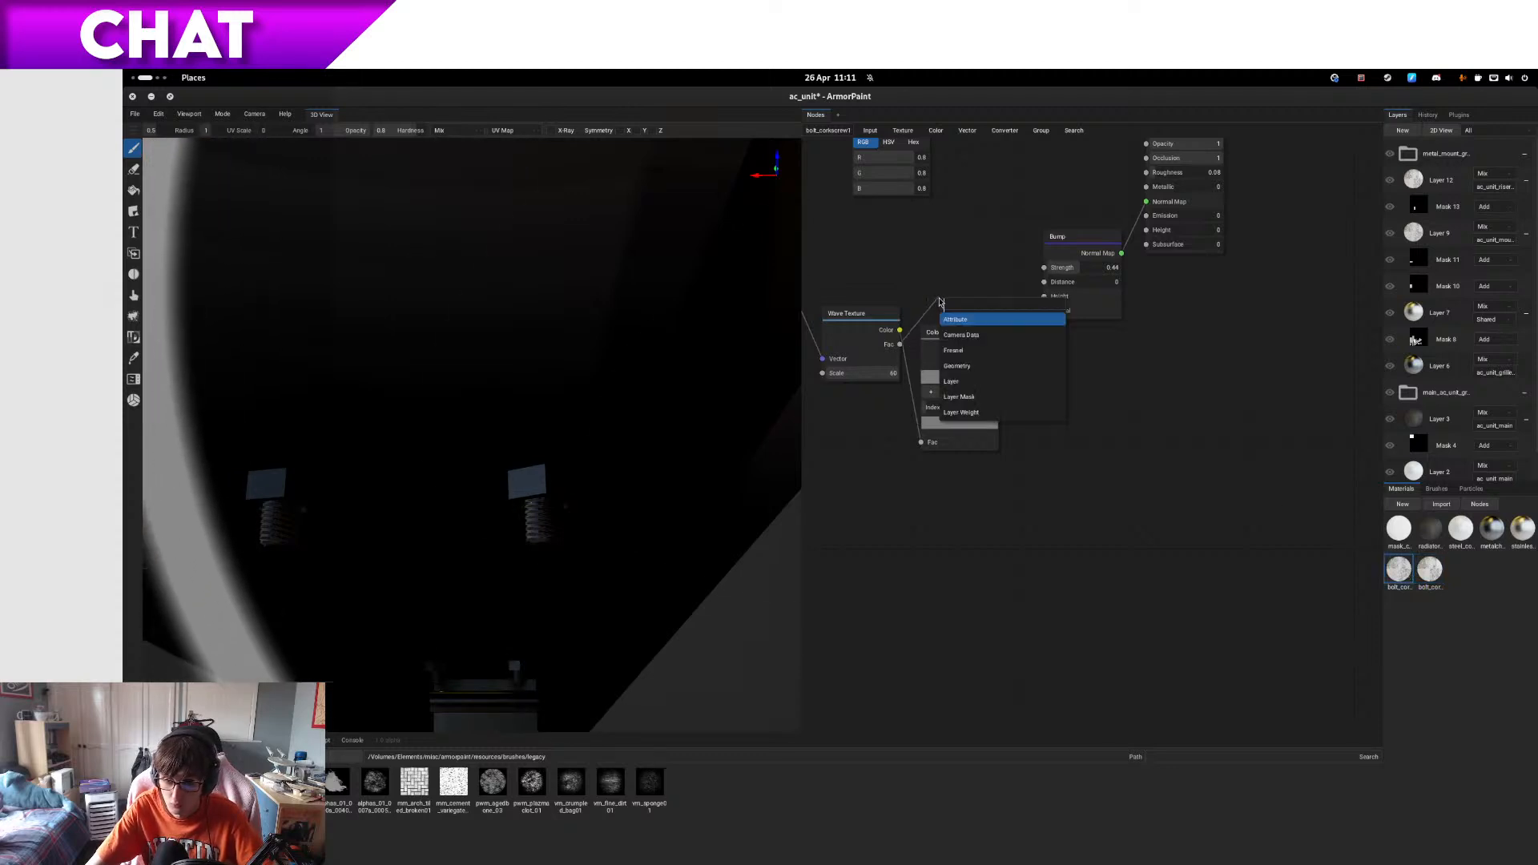
left_click(941, 303)
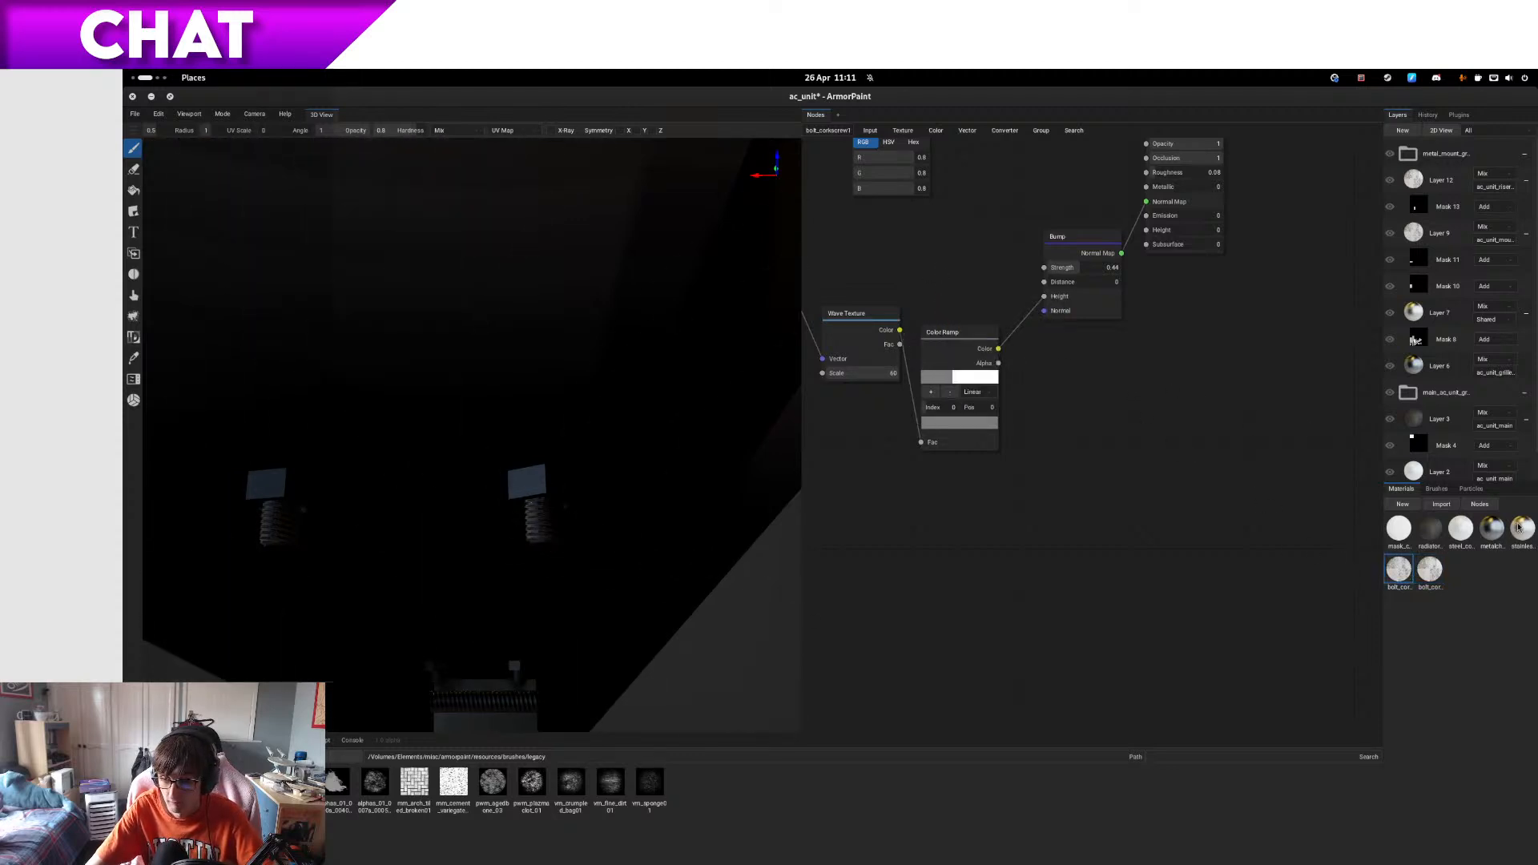
- Refresh the stainless steel and metalchrome1 materials by calling up the node search in each and dismissing it
left_click(1520, 528)
key("space")
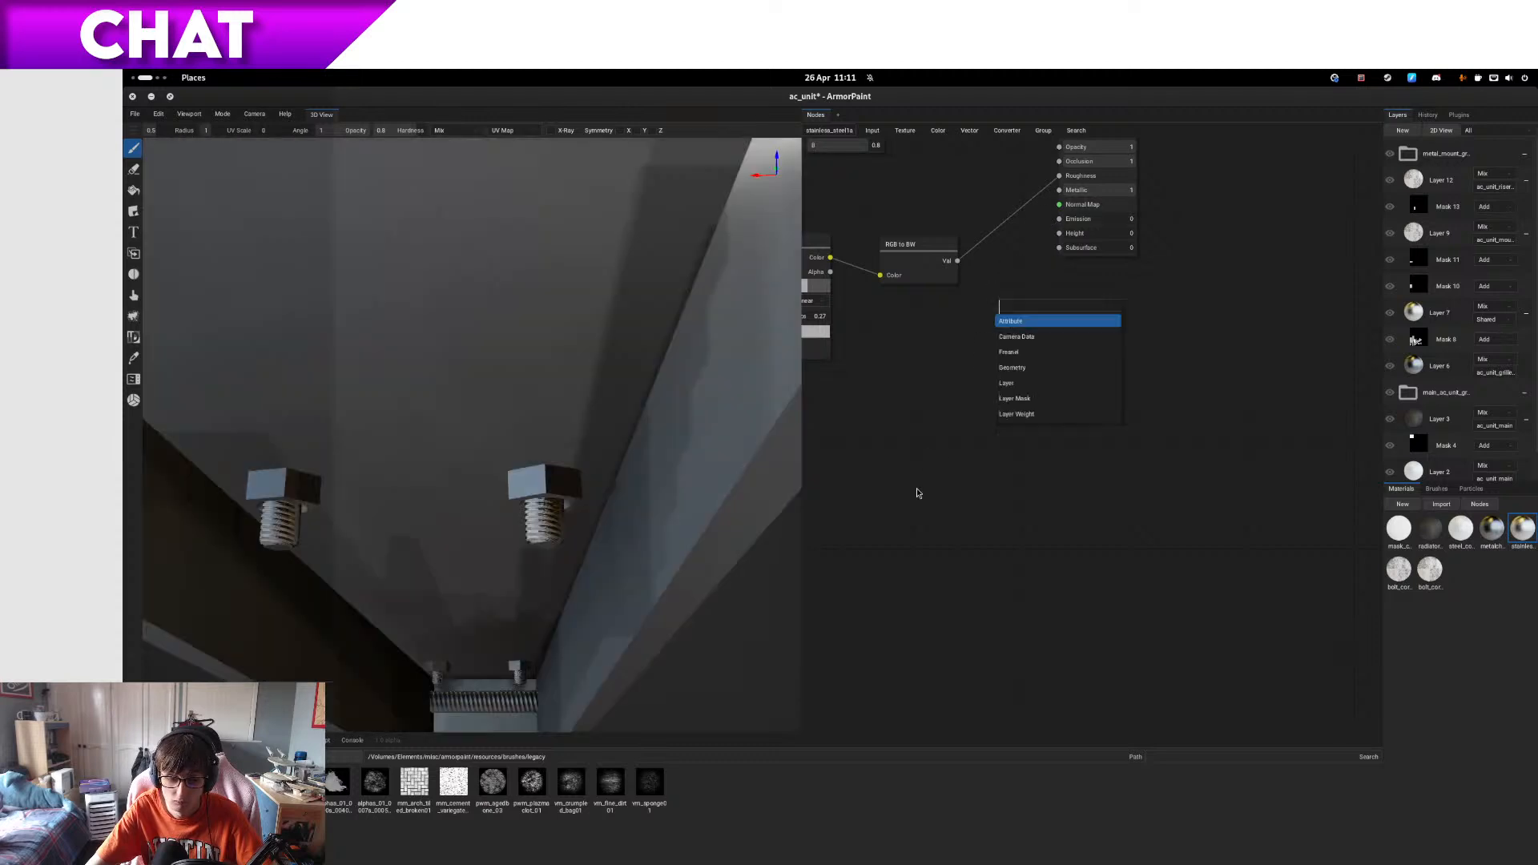
left_click(977, 510)
left_click(1490, 531)
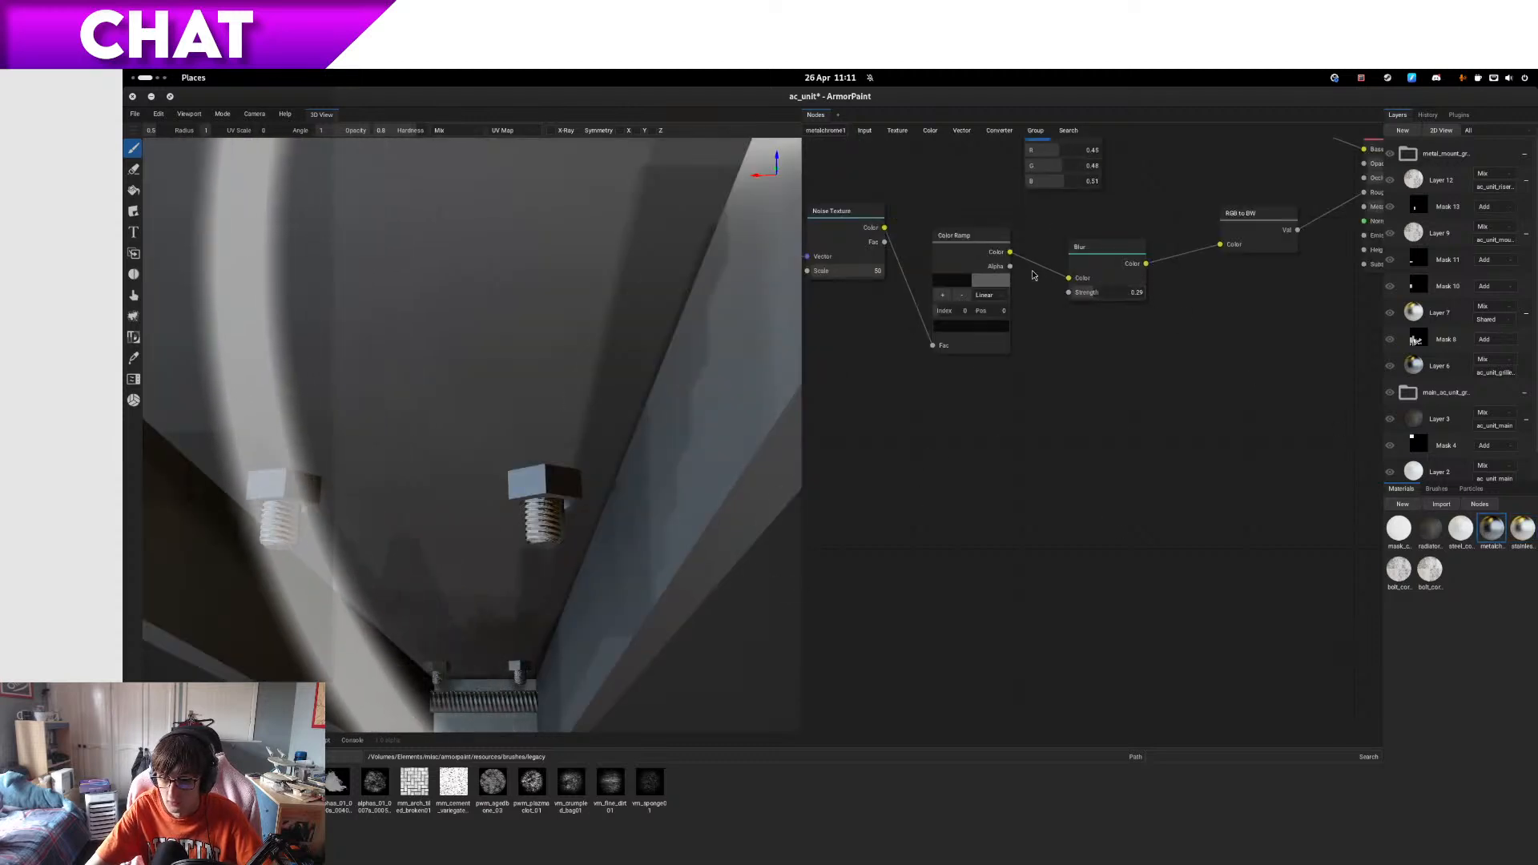
key("space")
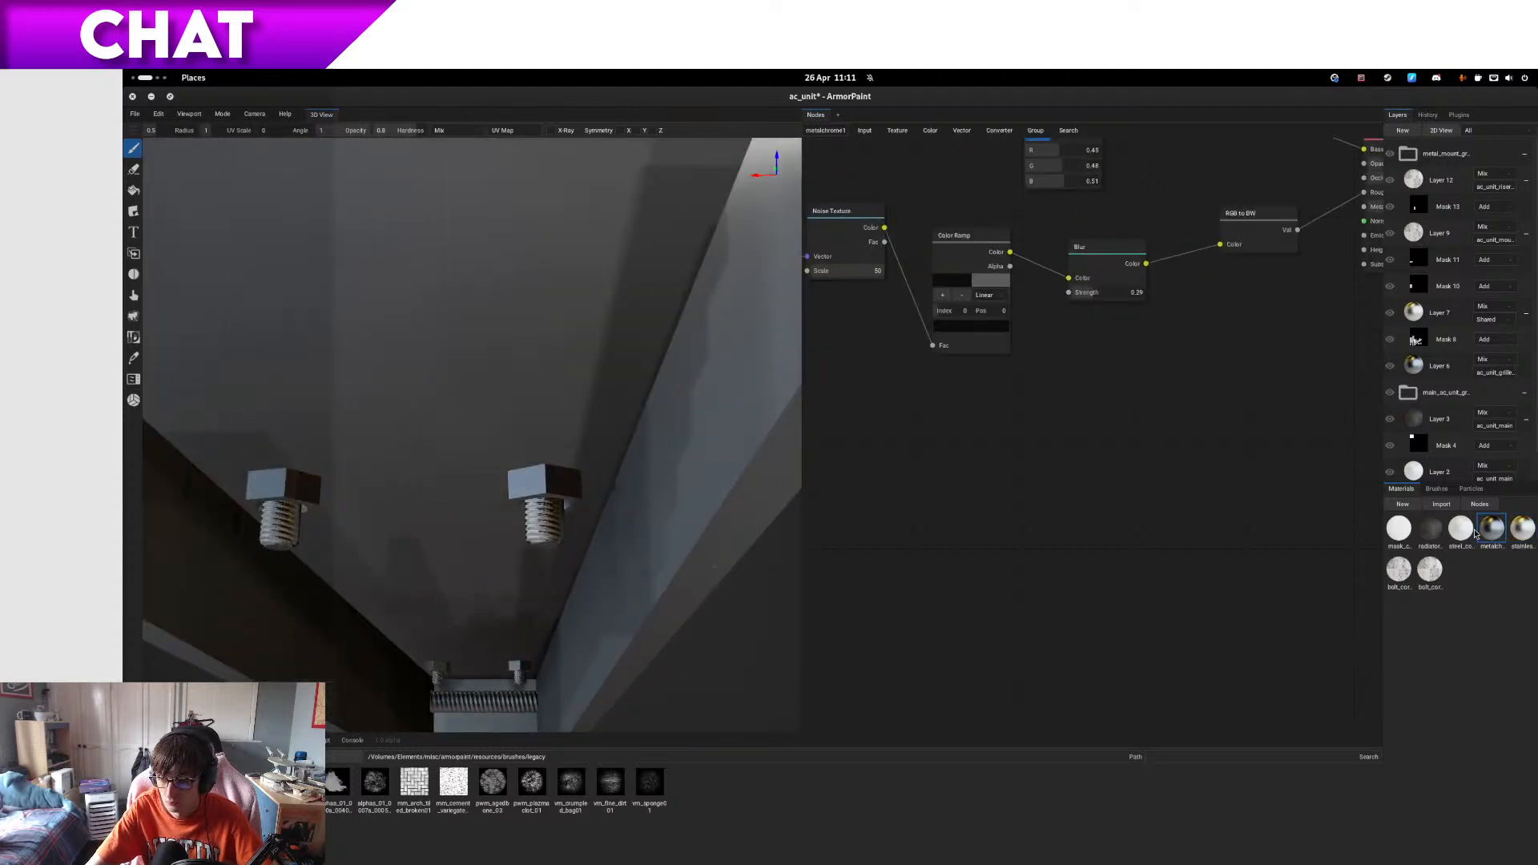
- Refresh the steel, radiator fins and mask colour materials by pulling a loose link in each node graph and dismissing the node search
left_click(1471, 531)
left_click_drag(994, 274, 1011, 222)
left_click(1005, 193)
left_click(1431, 529)
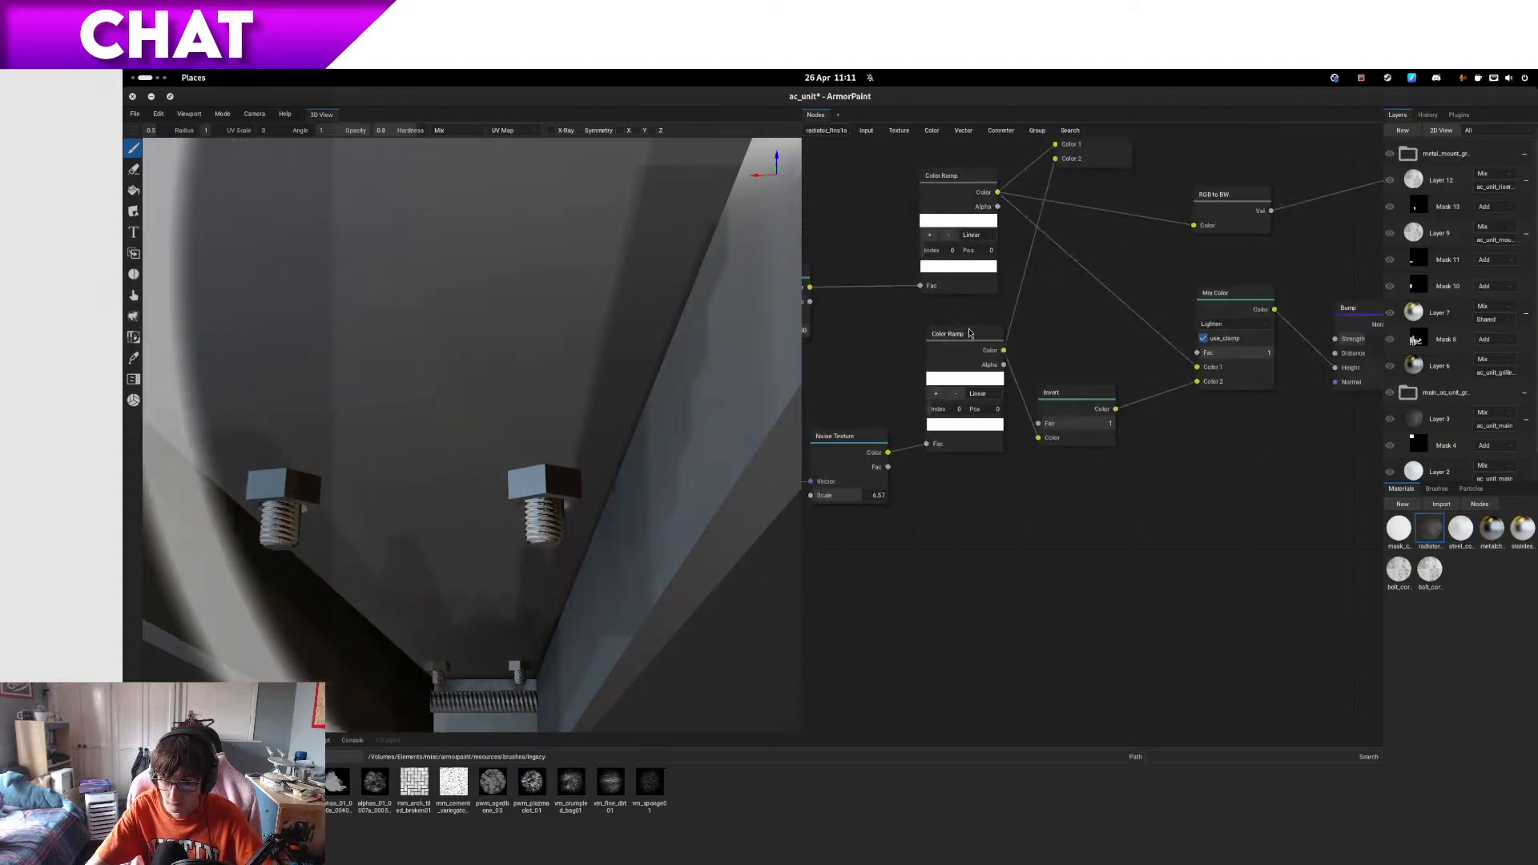
left_click_drag(888, 467, 962, 521)
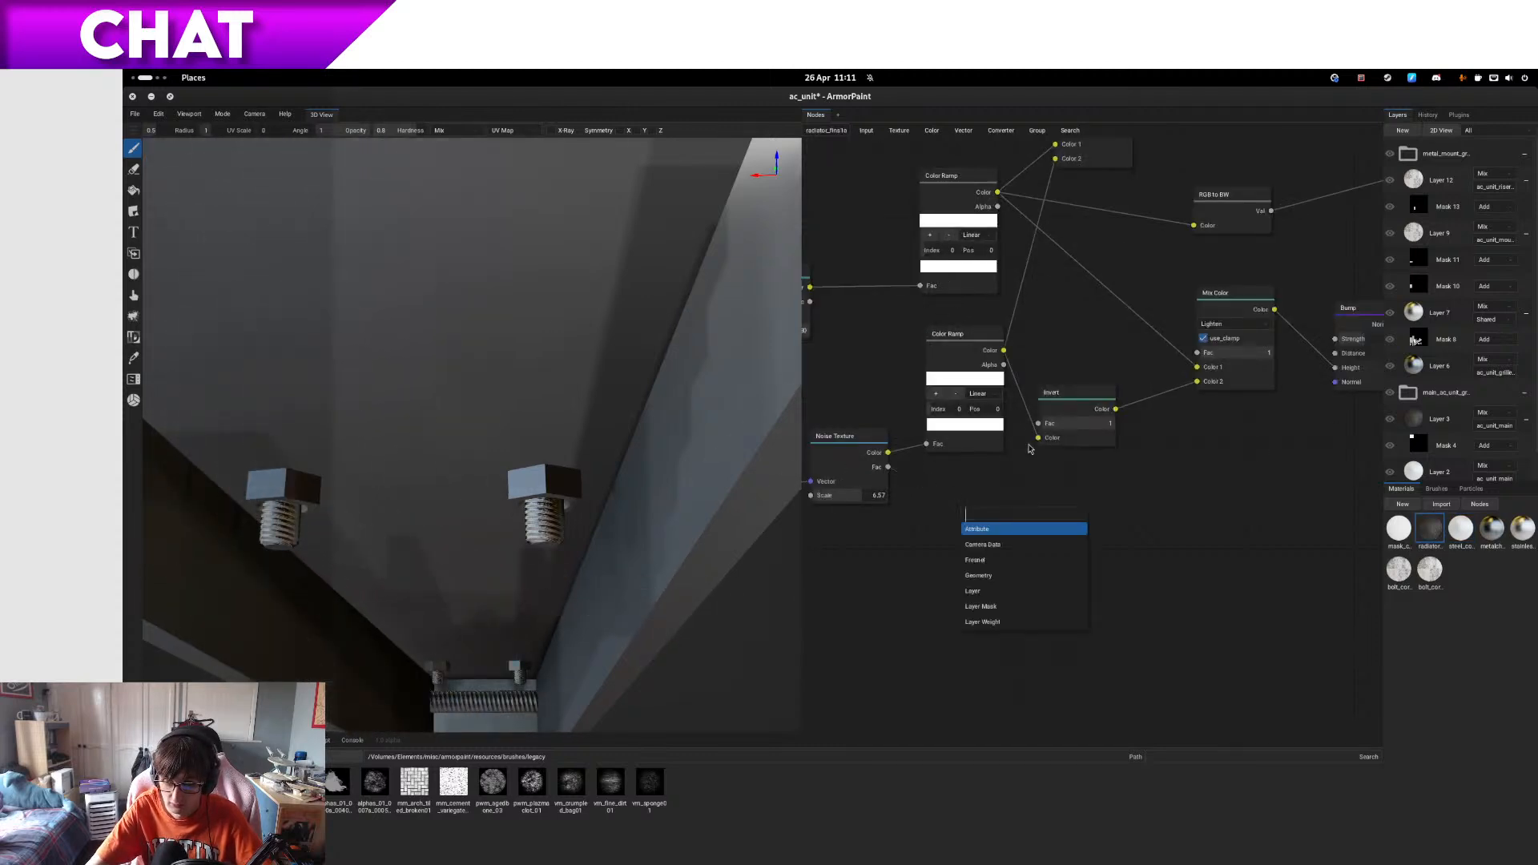
key("Escape")
left_click(1402, 530)
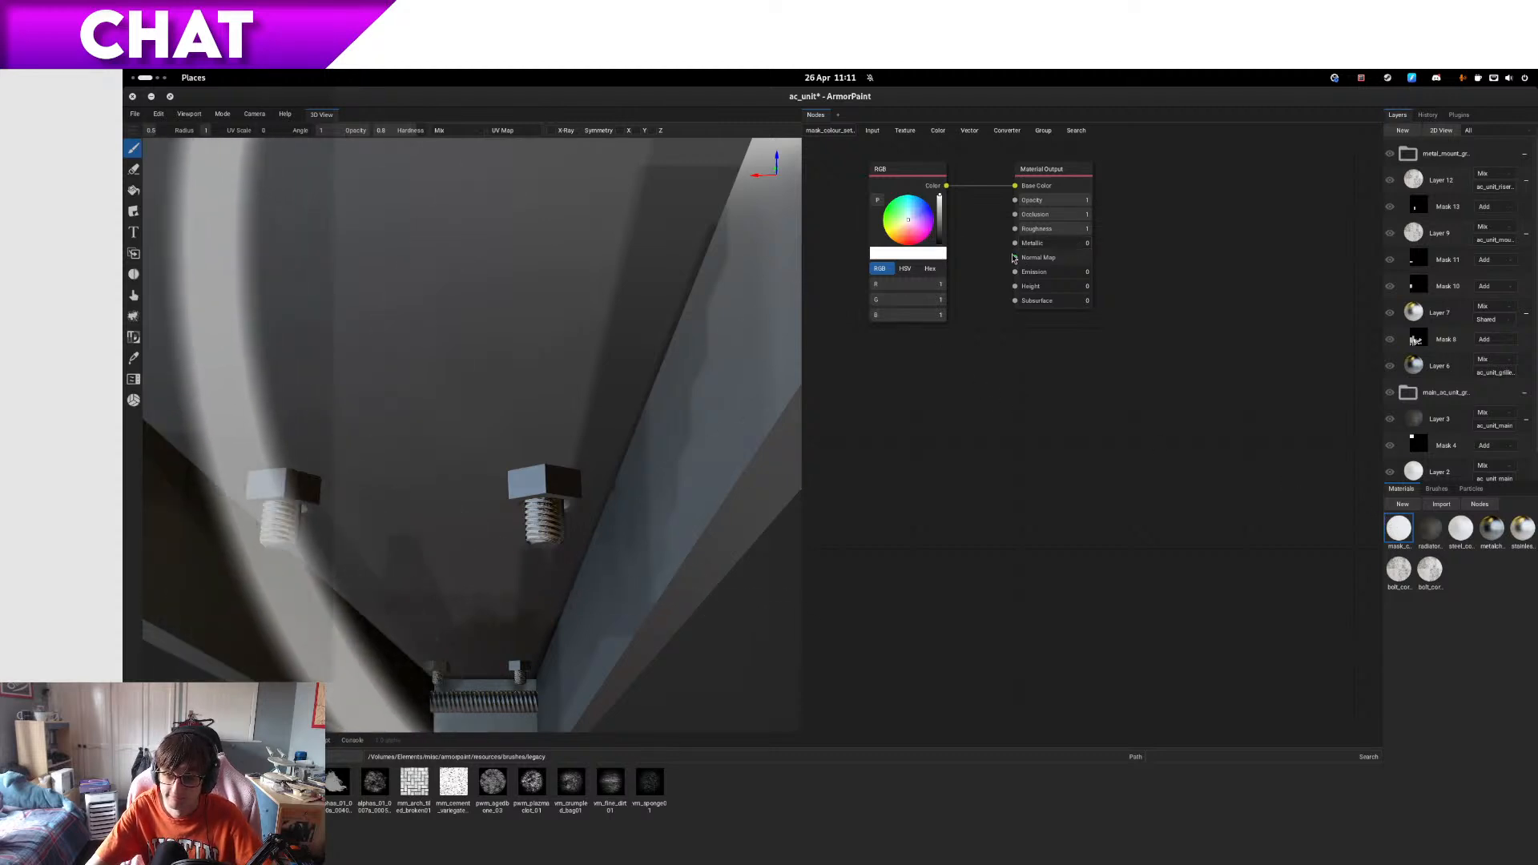
left_click_drag(1015, 257, 969, 310)
key("Escape")
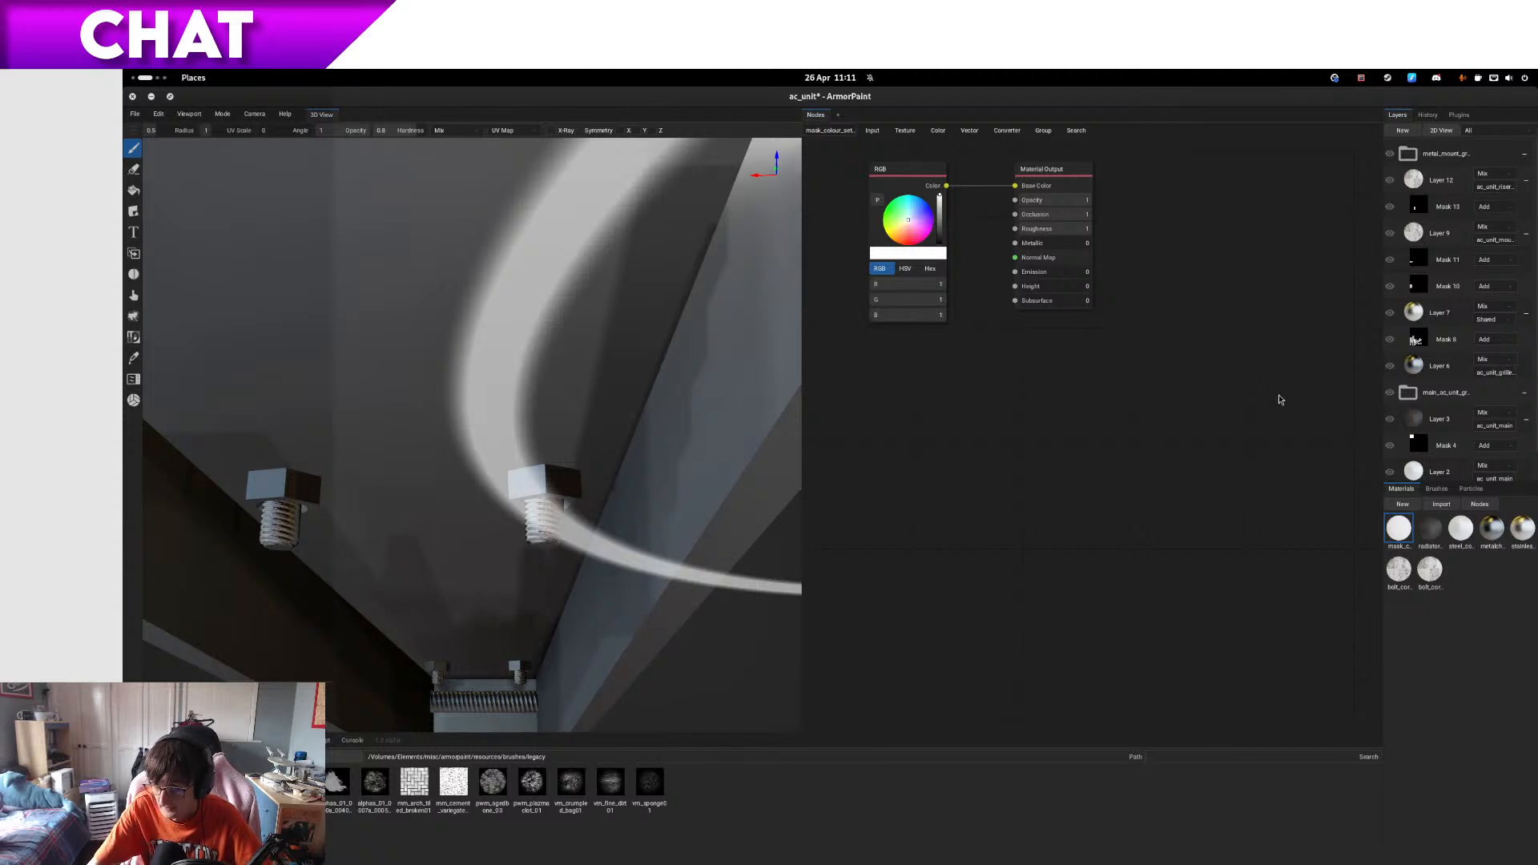
- Create a new brush, open its nodes and connect the alphas_01_0000s_0009 image's Color output to the brush's Opacity
left_click(1437, 488)
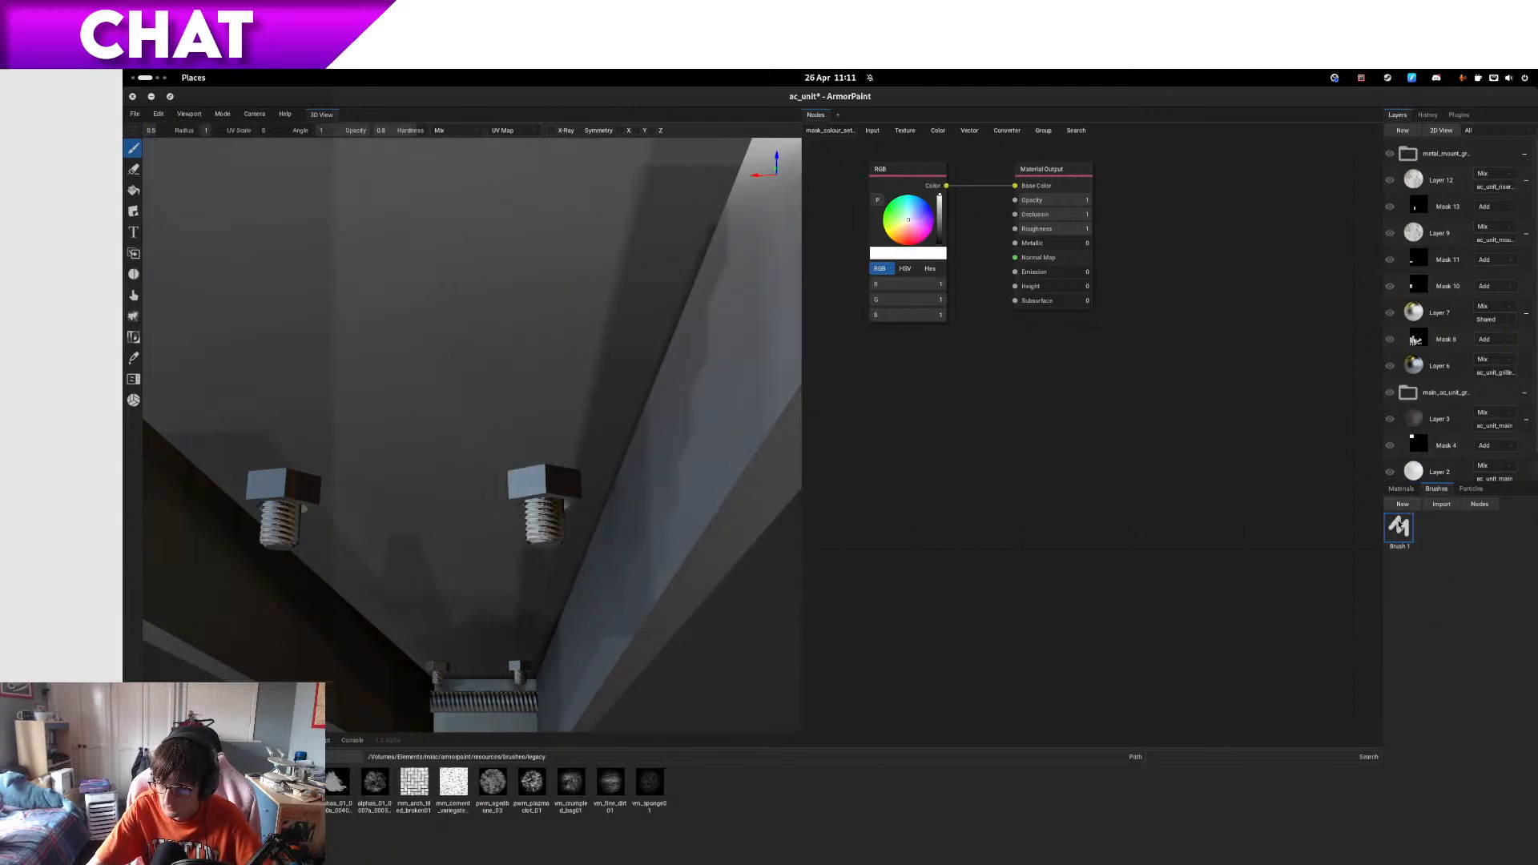
left_click(1402, 506)
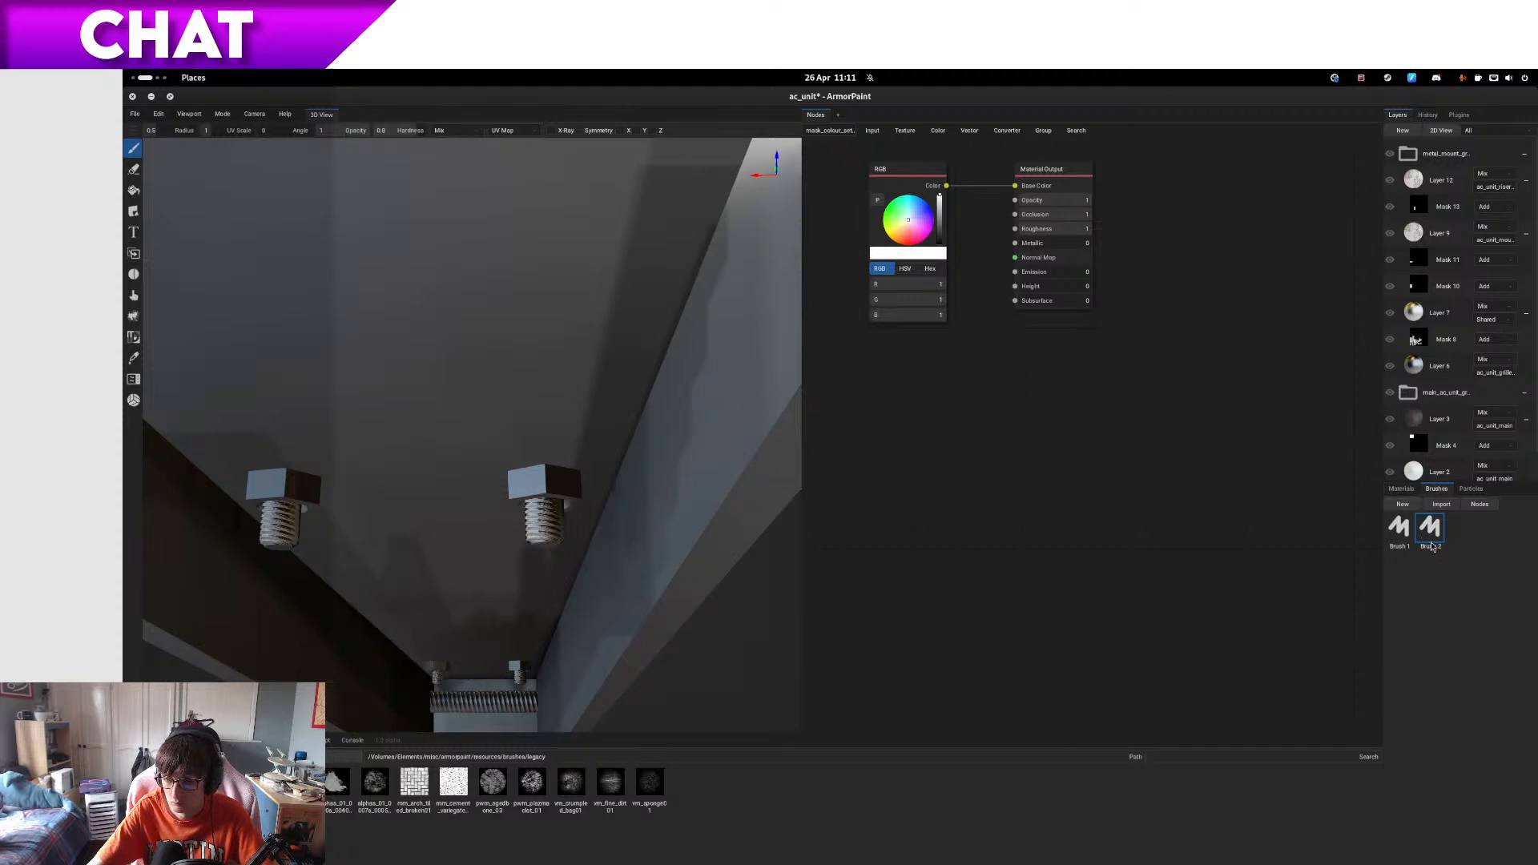
left_click(1482, 506)
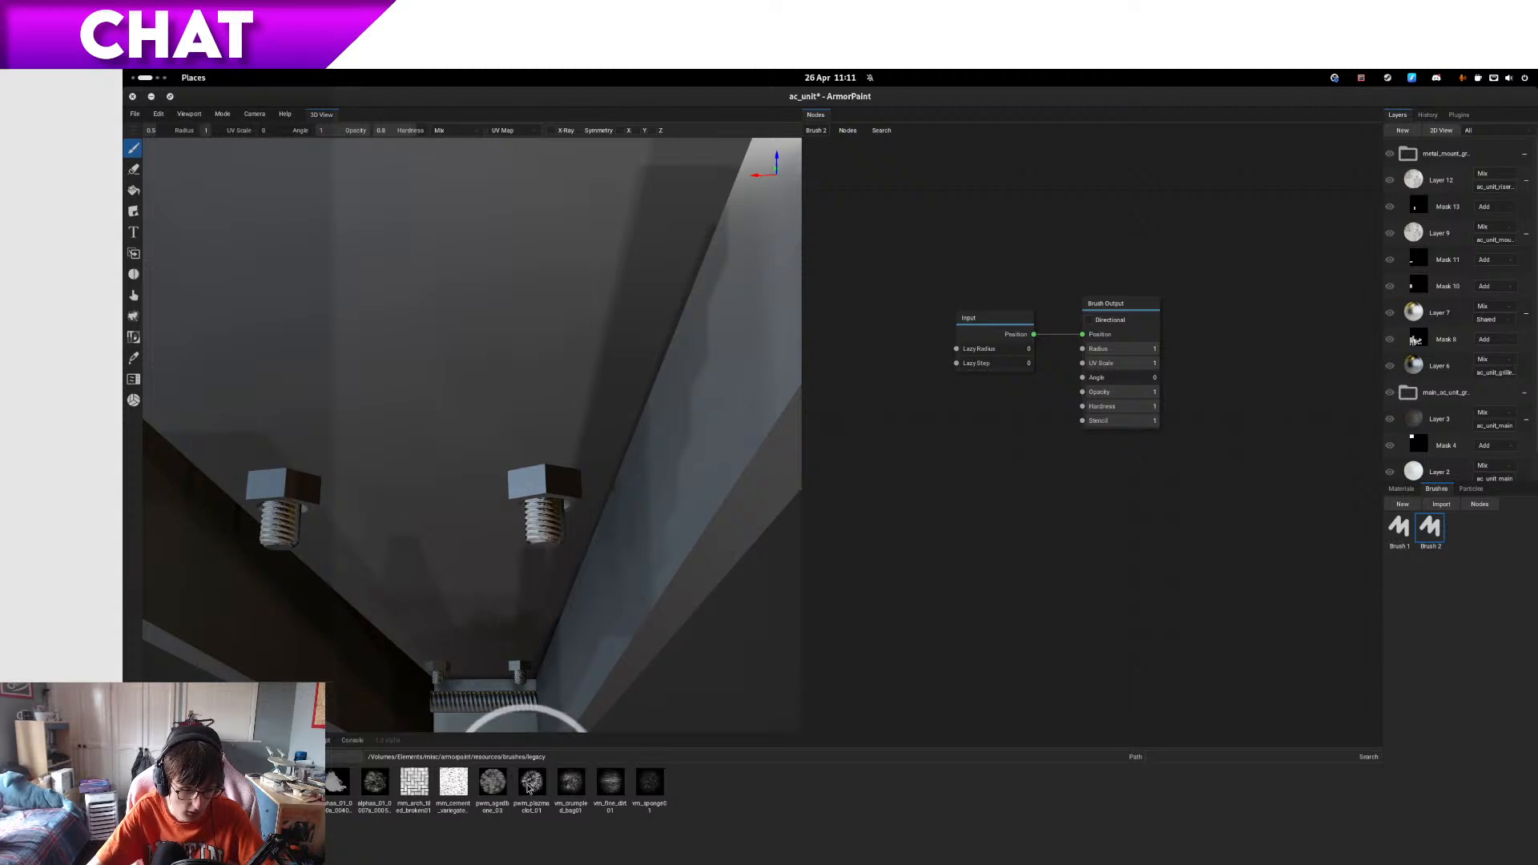
mouse_move(337, 782)
left_mouse_down()
mouse_move(996, 515)
mouse_move(971, 504)
mouse_move(949, 448)
mouse_move(967, 419)
left_mouse_up()
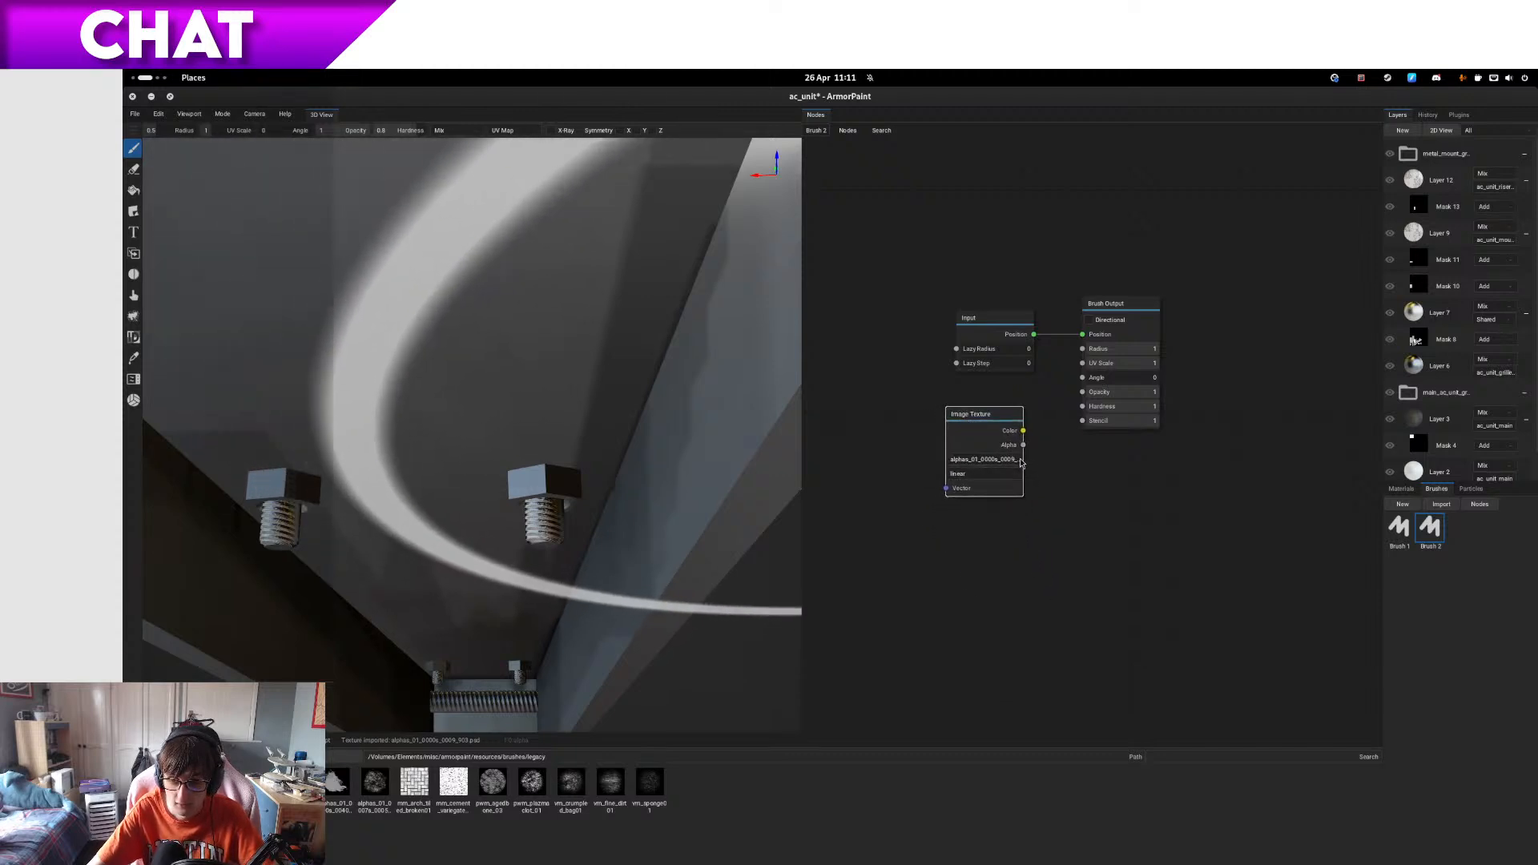
left_click_drag(1023, 430, 1083, 391)
- Set the new brush's Lazy Radius to 0.64 and Lazy Step to 0.77, and rename it brush49
left_click(1000, 349)
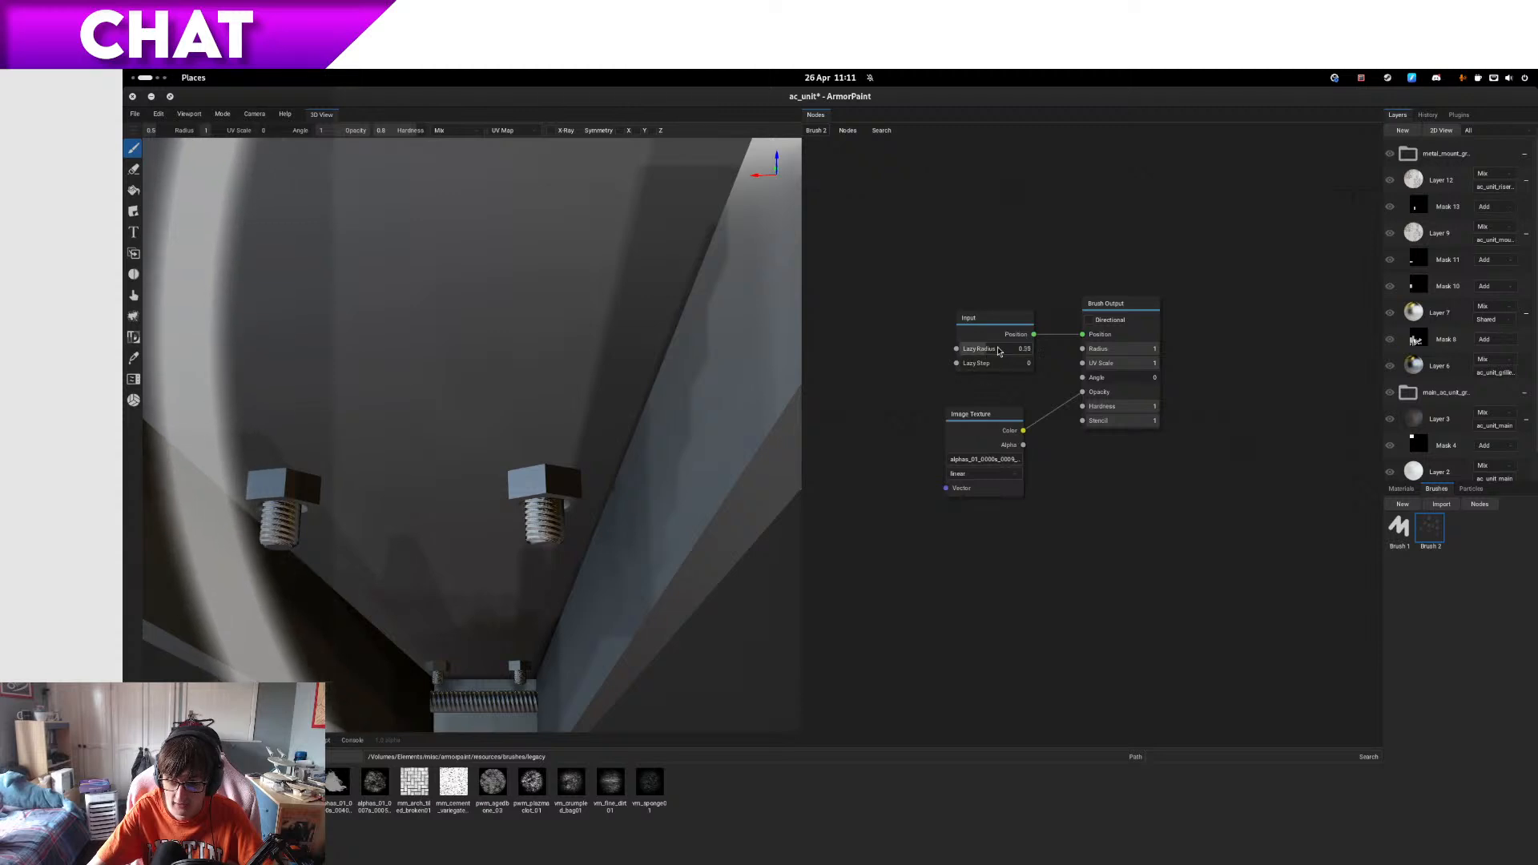
left_click(1006, 363)
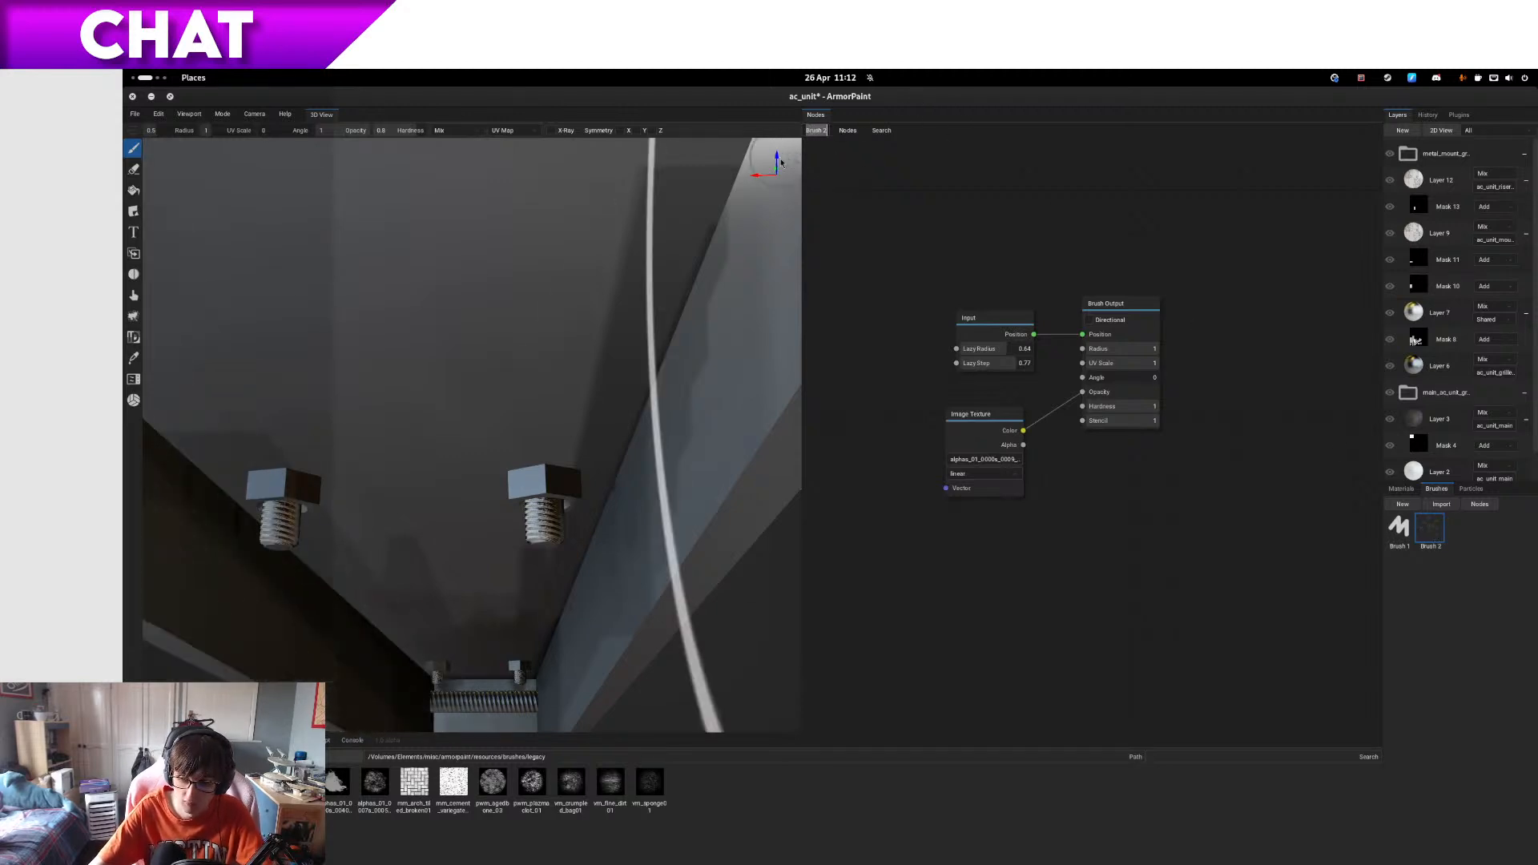
type("brushe")
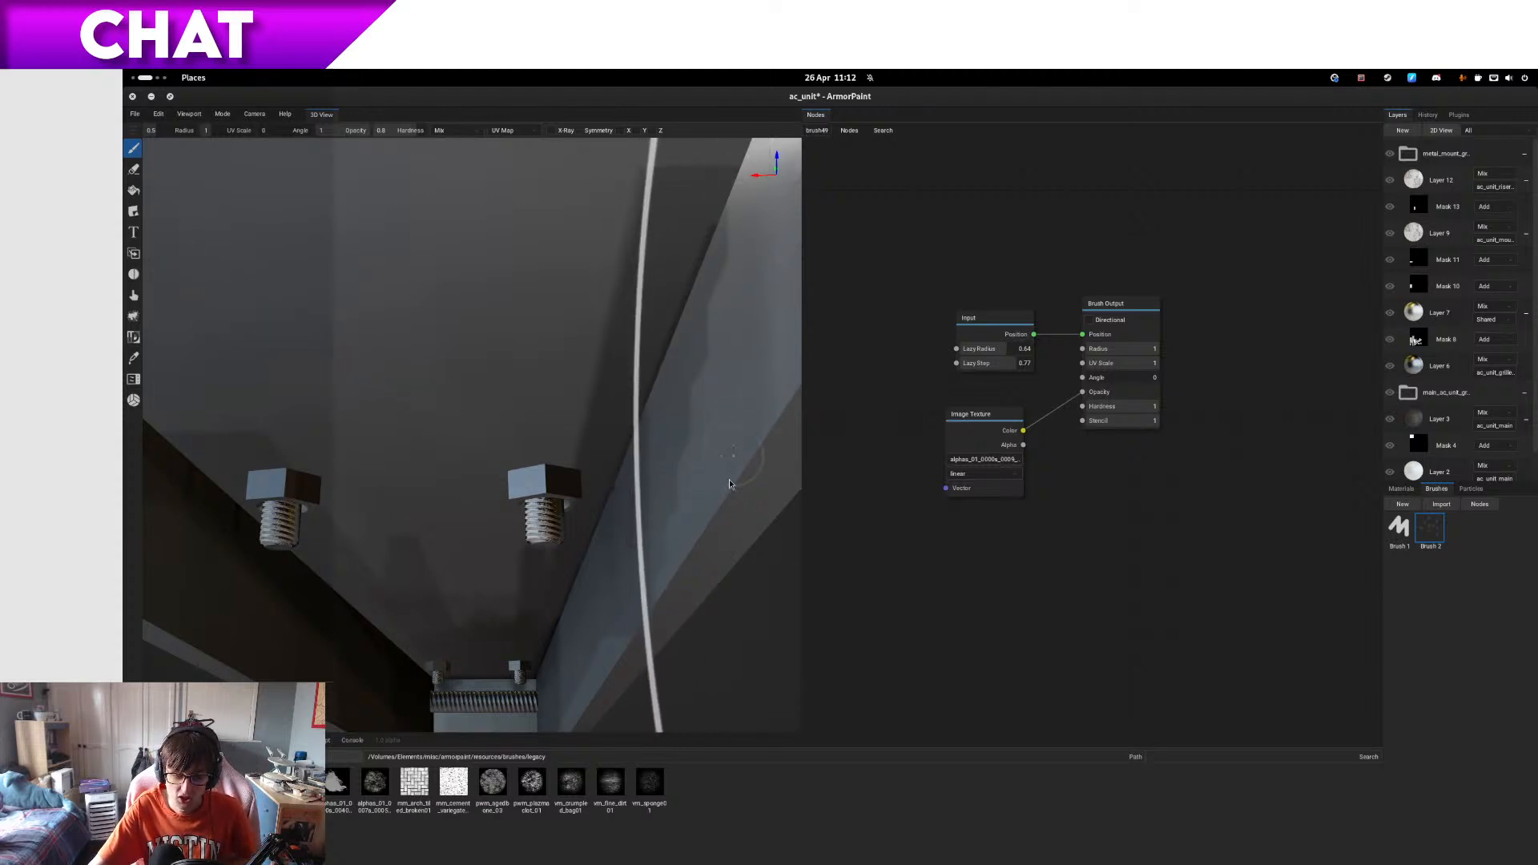
- Create a brush named vm_sponge01 with the vm_sponge01.psd Color output driving Opacity, and raise its Lazy Radius to about 0.68
left_click(375, 792)
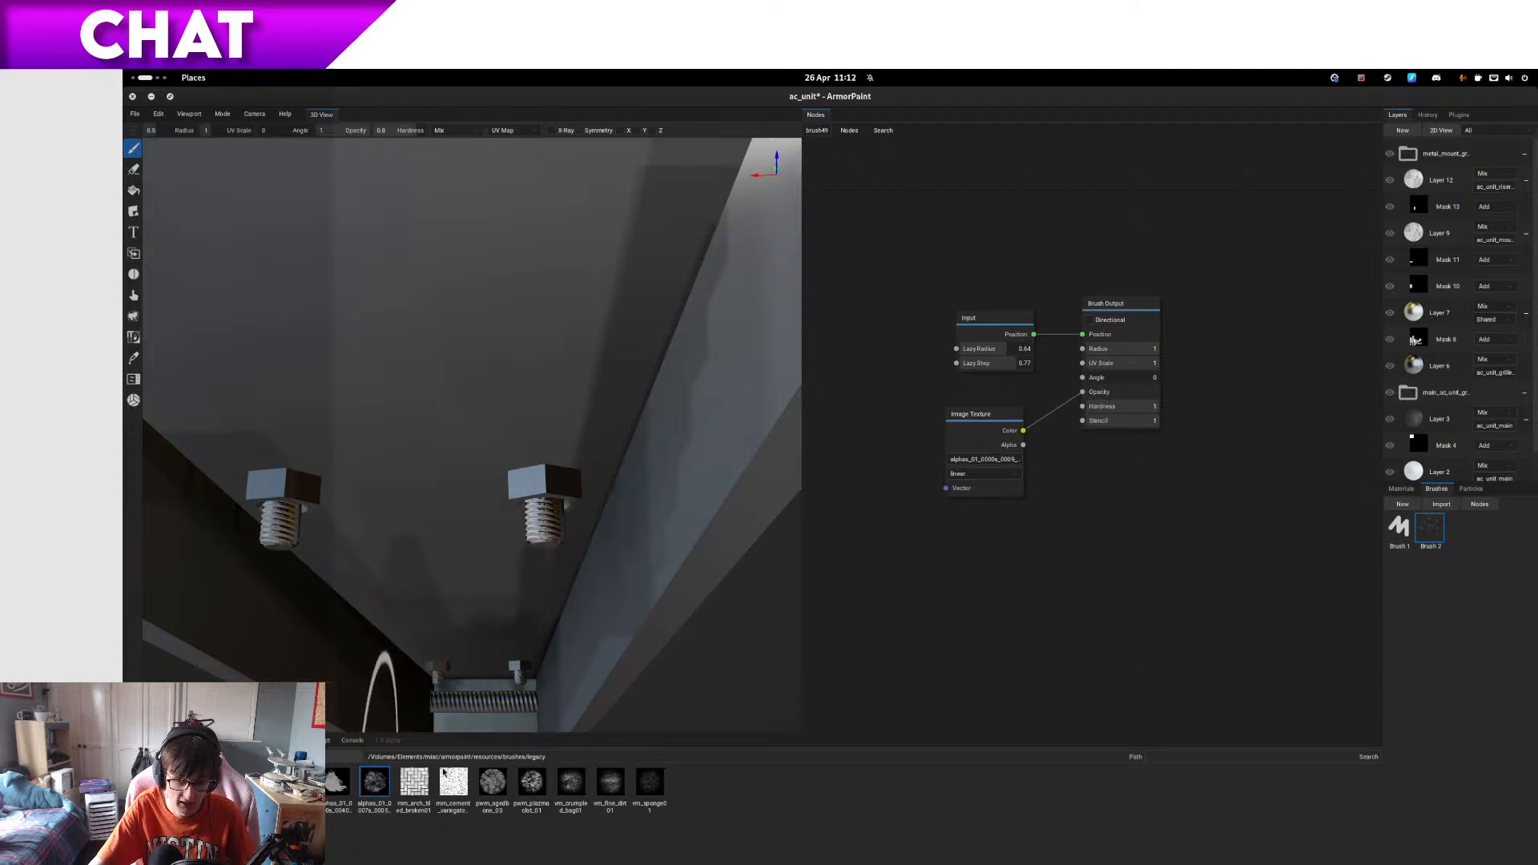
left_click(1402, 505)
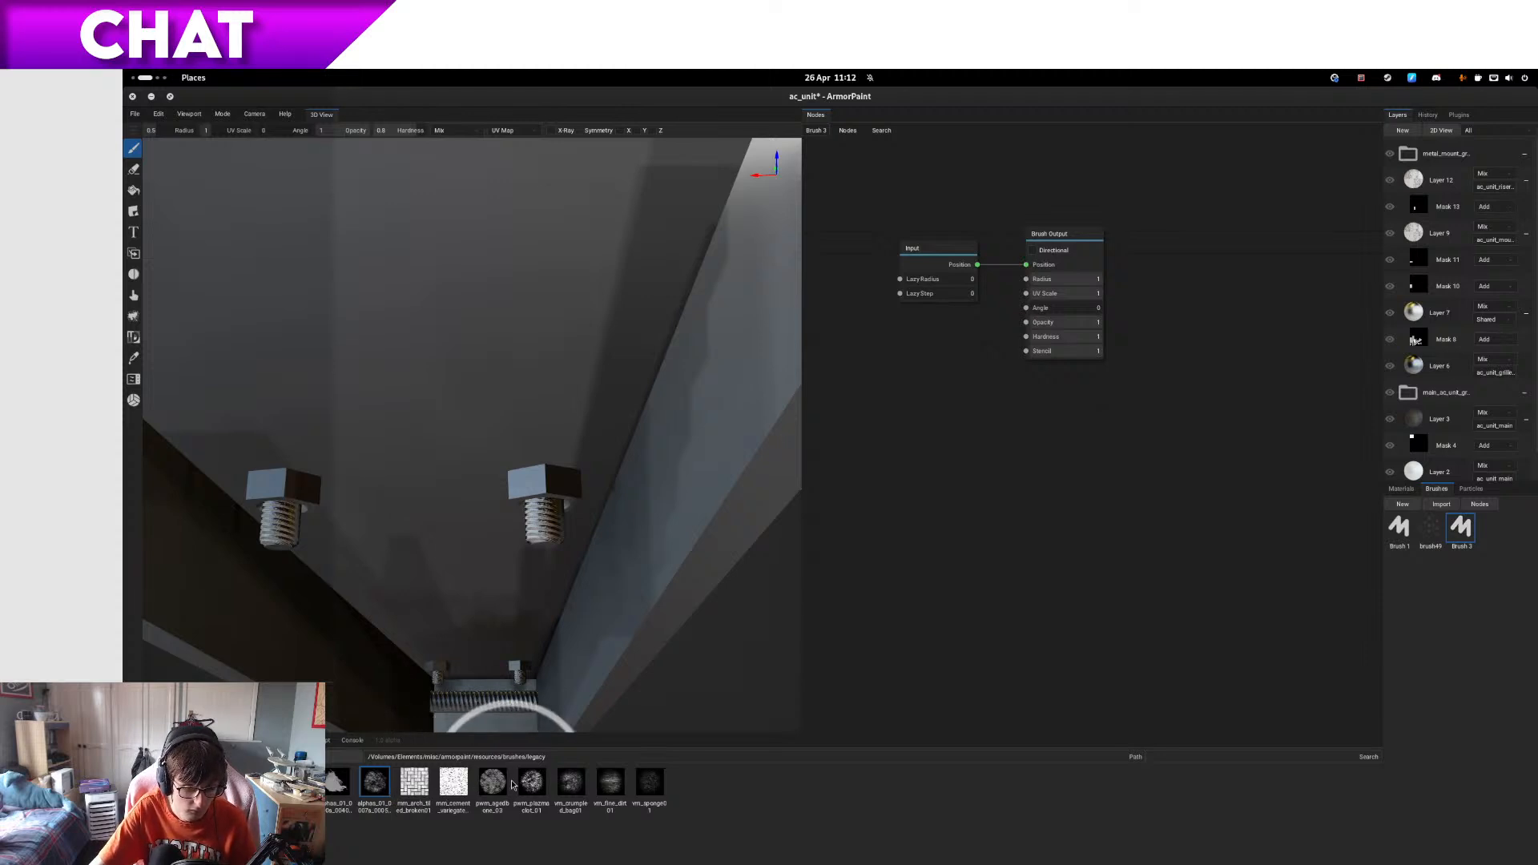
mouse_move(570, 782)
left_mouse_down()
mouse_move(790, 474)
mouse_move(878, 393)
mouse_move(766, 700)
mouse_move(689, 850)
left_mouse_up()
mouse_move(663, 785)
left_mouse_down()
mouse_move(896, 447)
mouse_move(1026, 351)
mouse_move(1034, 323)
left_mouse_up()
left_click_drag(953, 447, 953, 352)
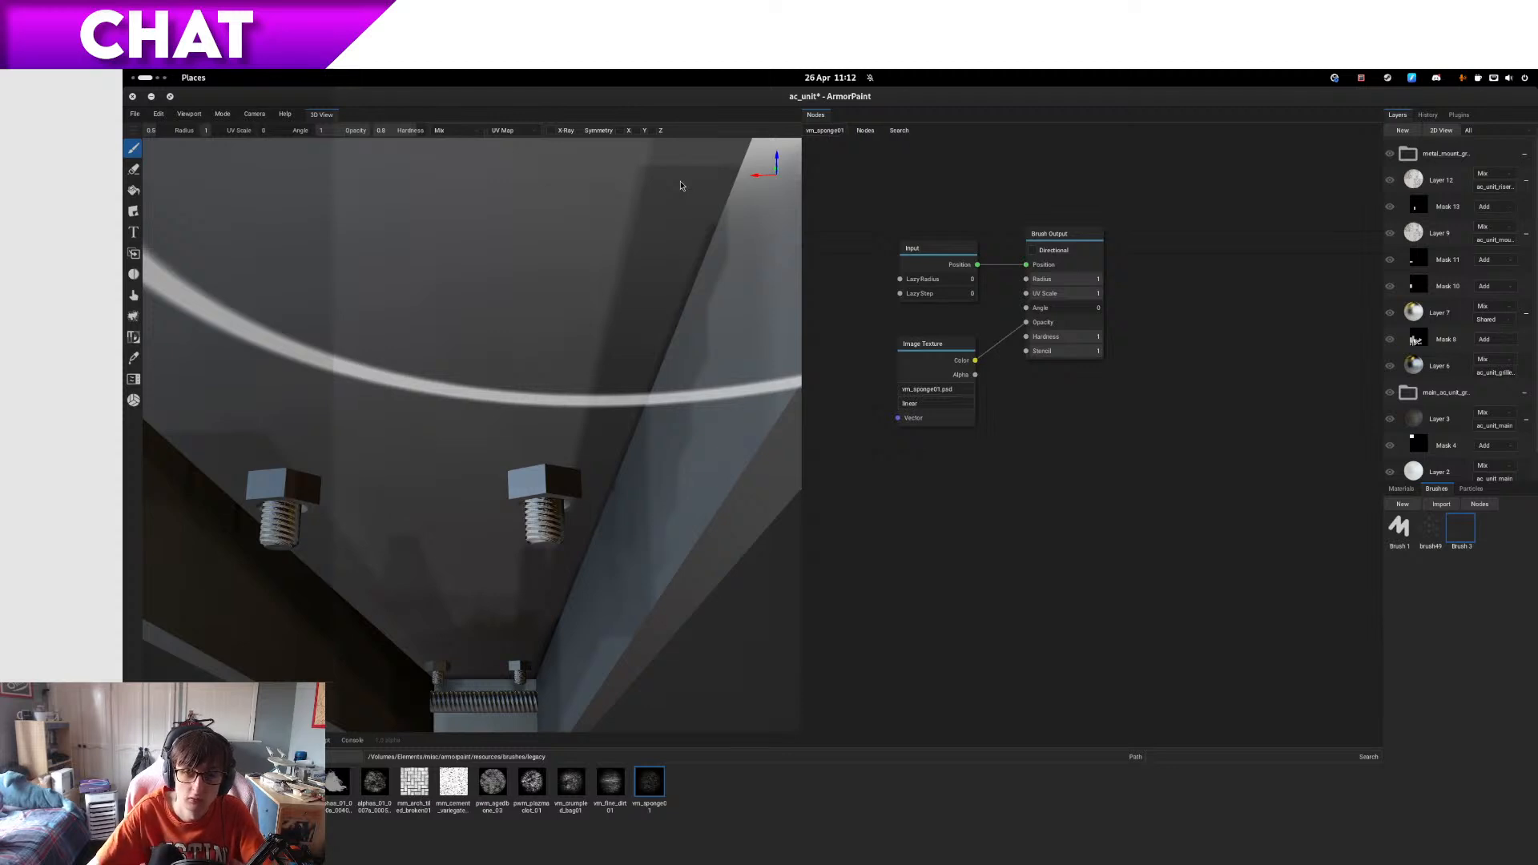
left_click_drag(916, 279, 946, 284)
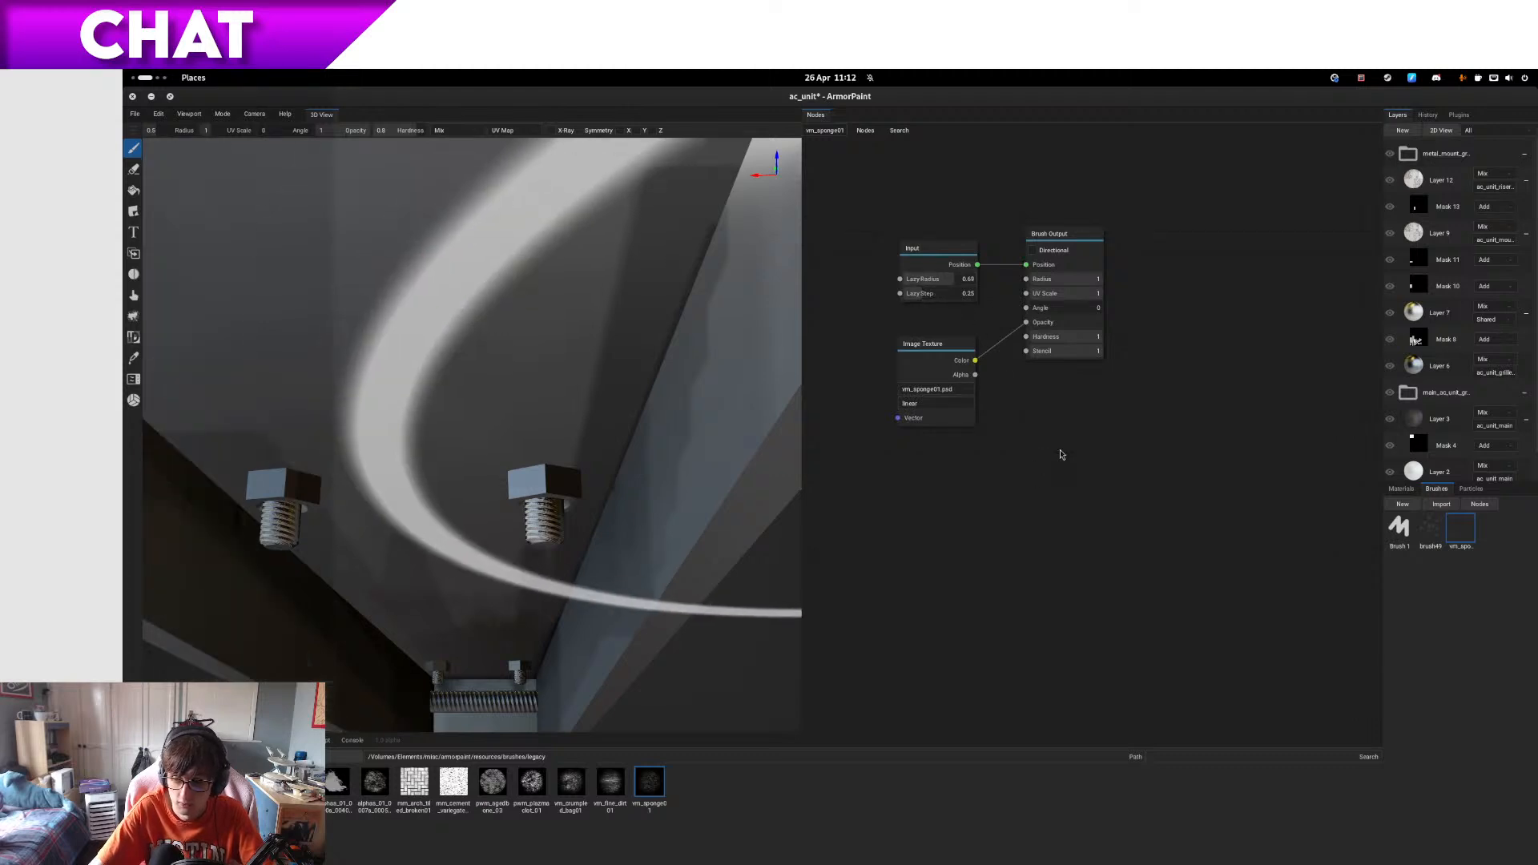
- Create another brush with the alphas_01_0007s_0003 image driving Opacity, raise its Lazy Radius and Lazy Step, and close the node editor
left_click(1403, 504)
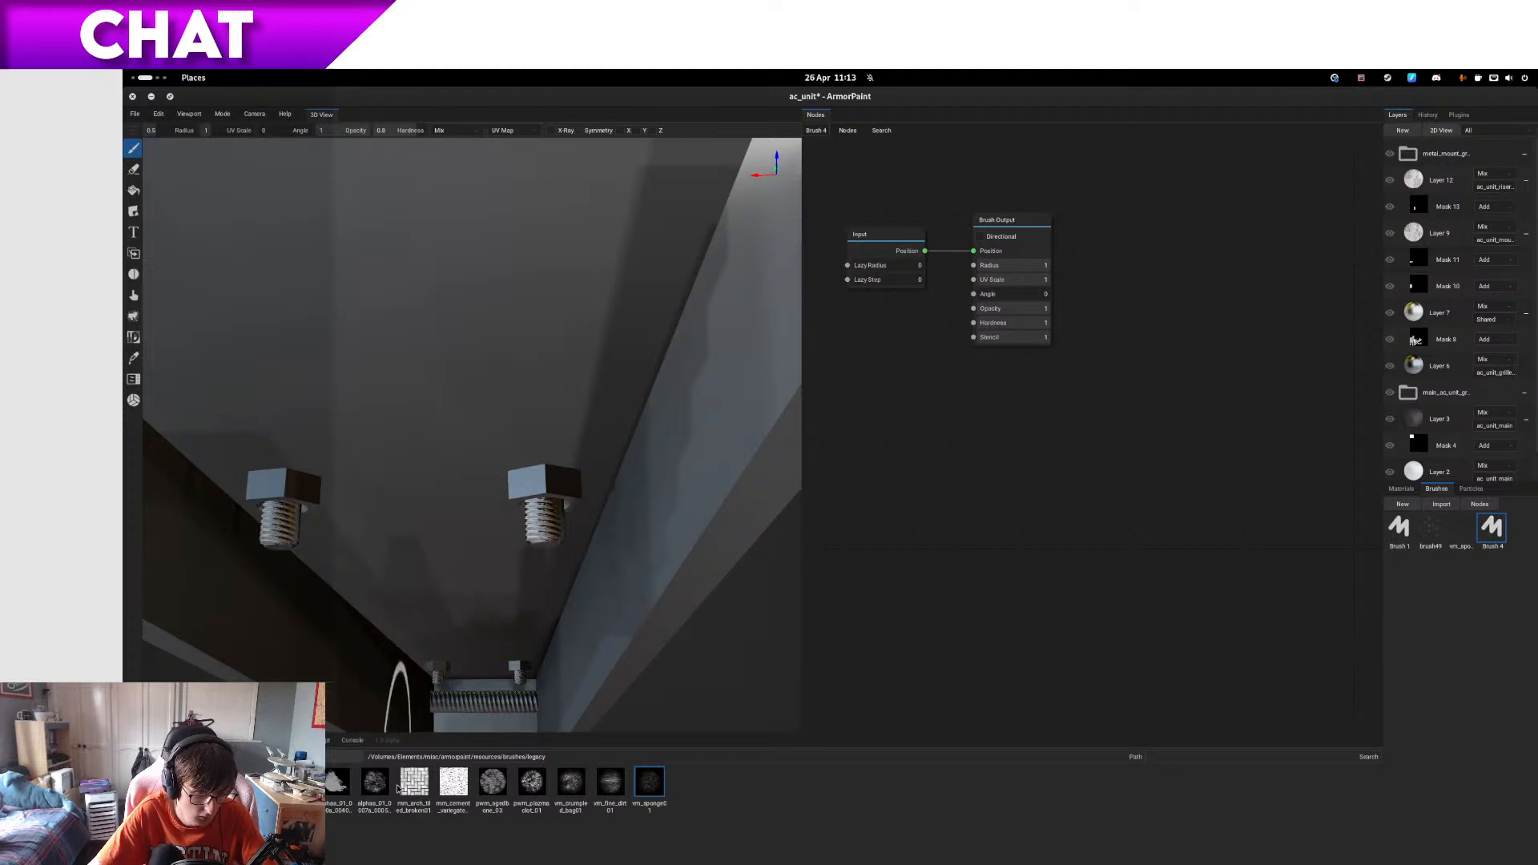
mouse_move(387, 791)
left_mouse_down()
mouse_move(413, 798)
mouse_move(877, 474)
mouse_move(939, 399)
mouse_move(897, 418)
mouse_move(974, 376)
mouse_move(974, 309)
left_mouse_up()
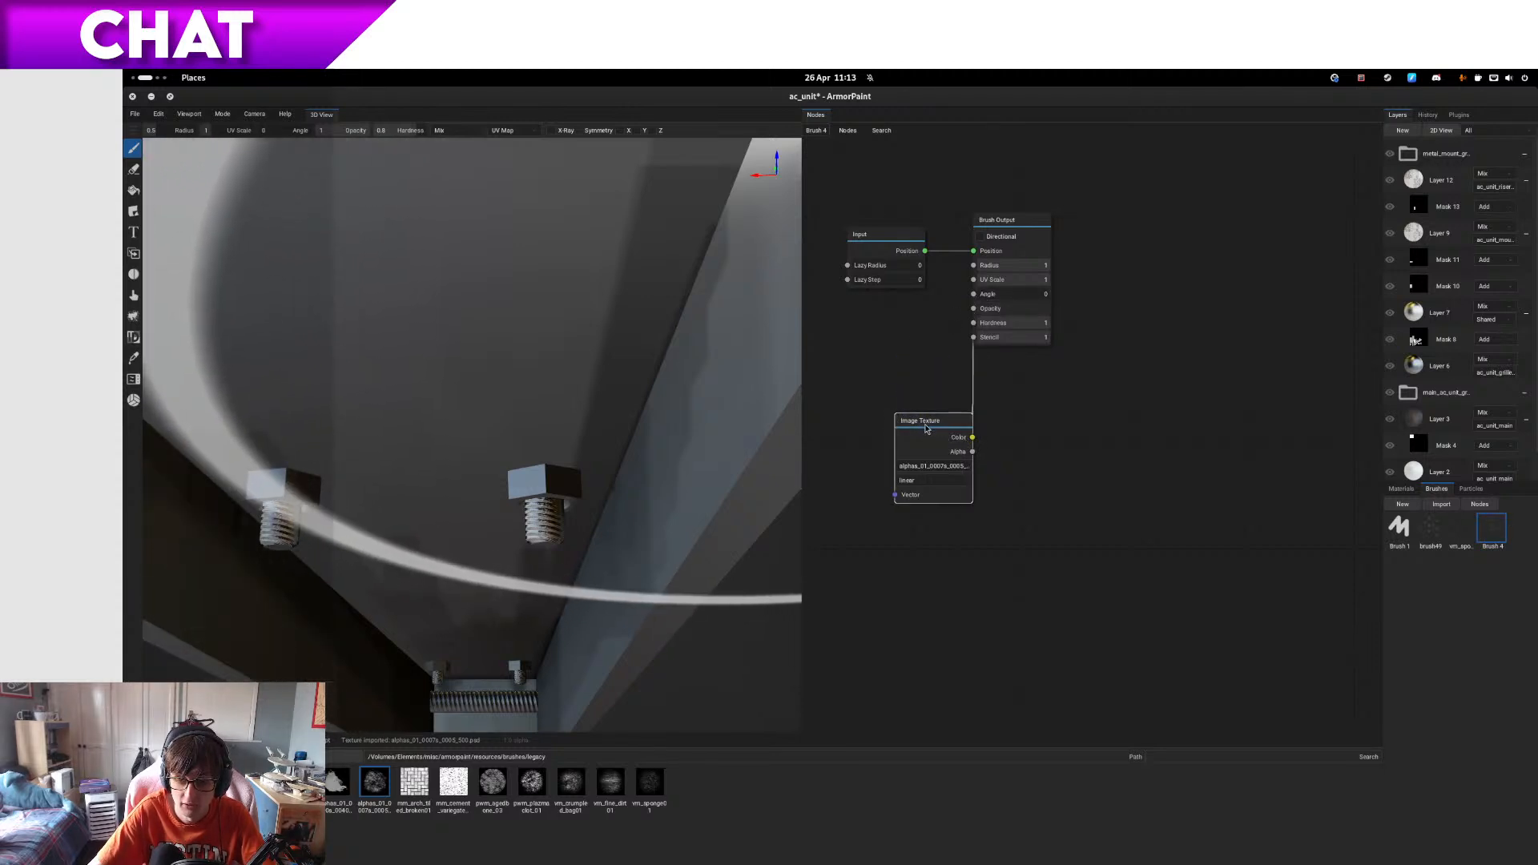
left_click_drag(924, 423, 859, 368)
mouse_move(868, 266)
left_mouse_down()
mouse_move(887, 267)
mouse_move(882, 286)
mouse_move(883, 267)
left_mouse_up()
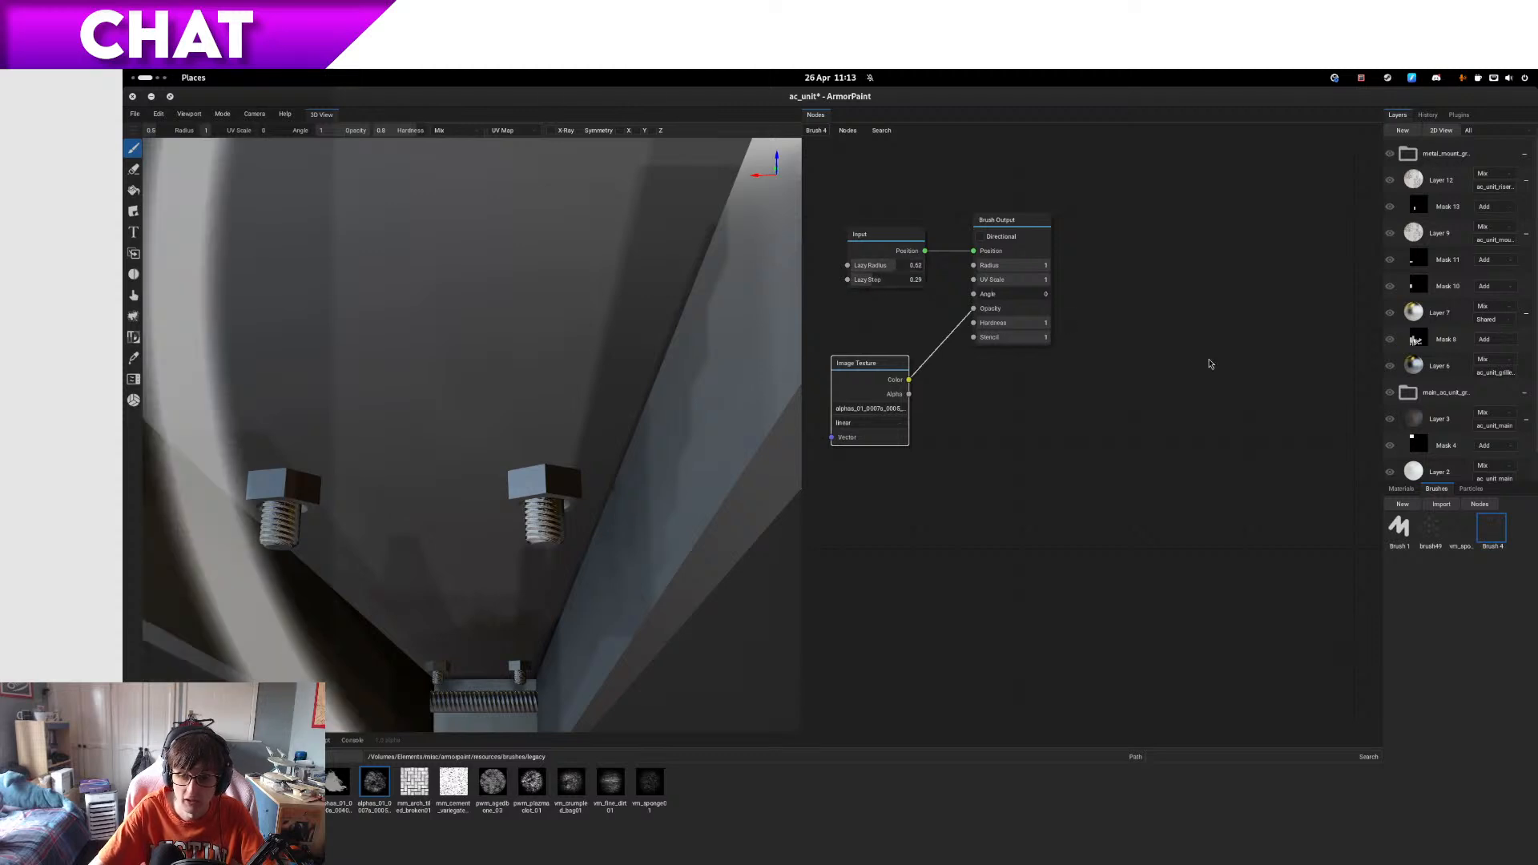
left_click(1479, 504)
- Return to the ac_unit project window and save the project
key("super")
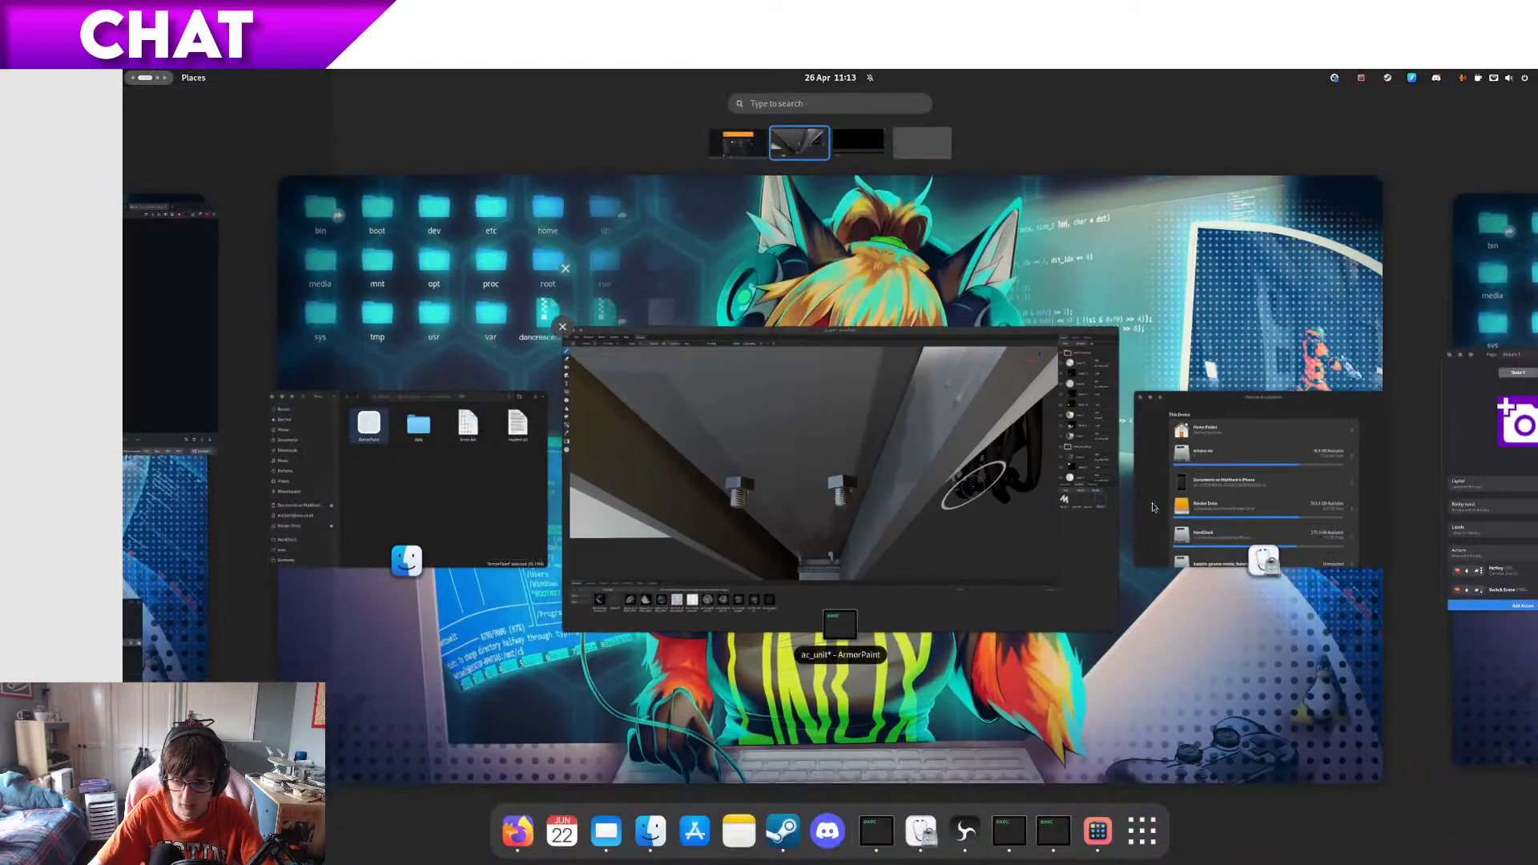
left_click(907, 431)
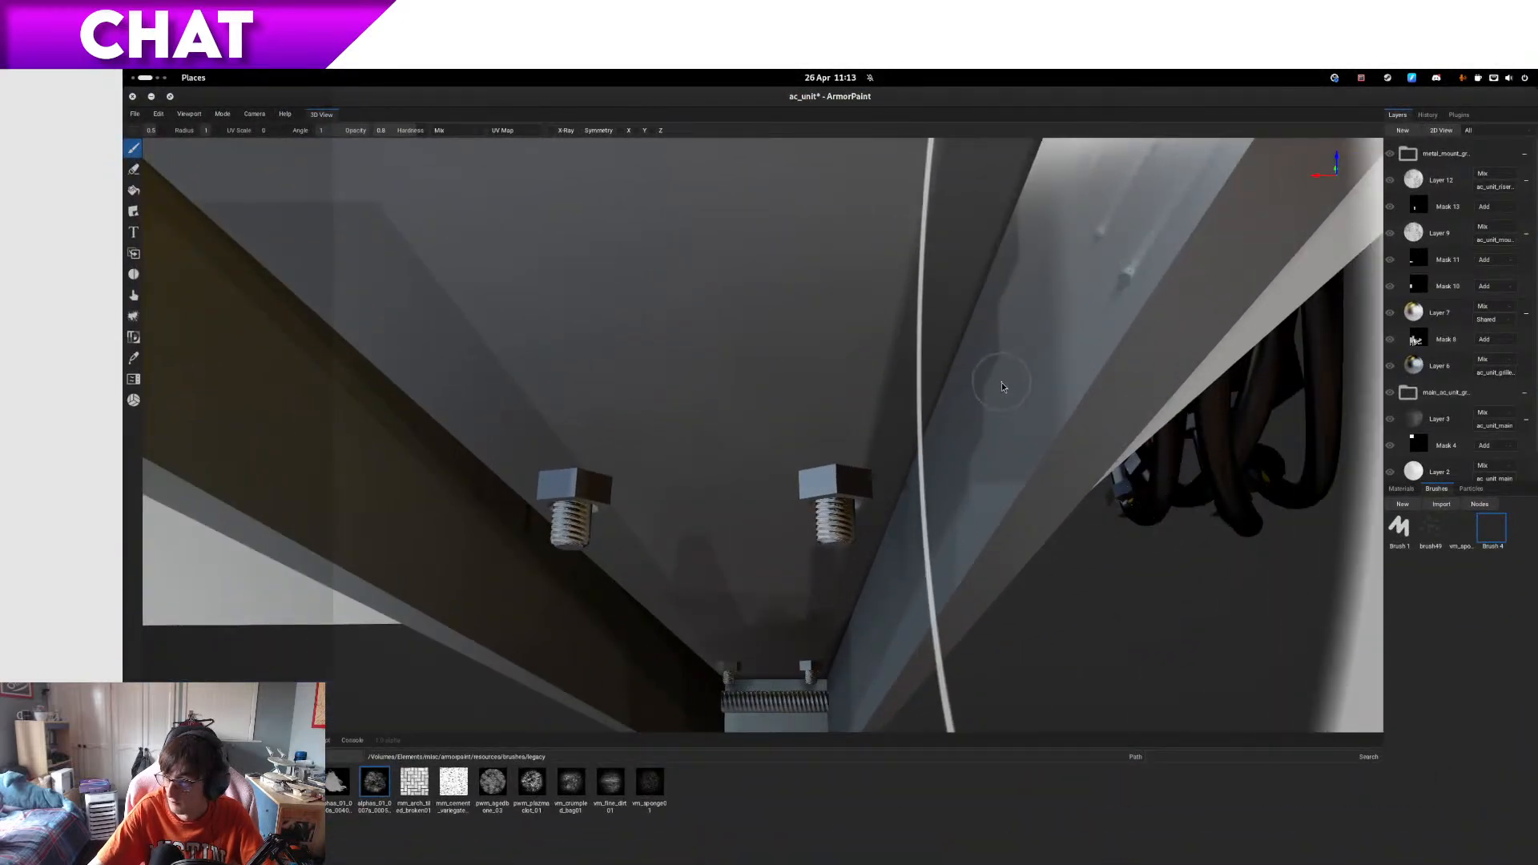
key("ctrl+s")
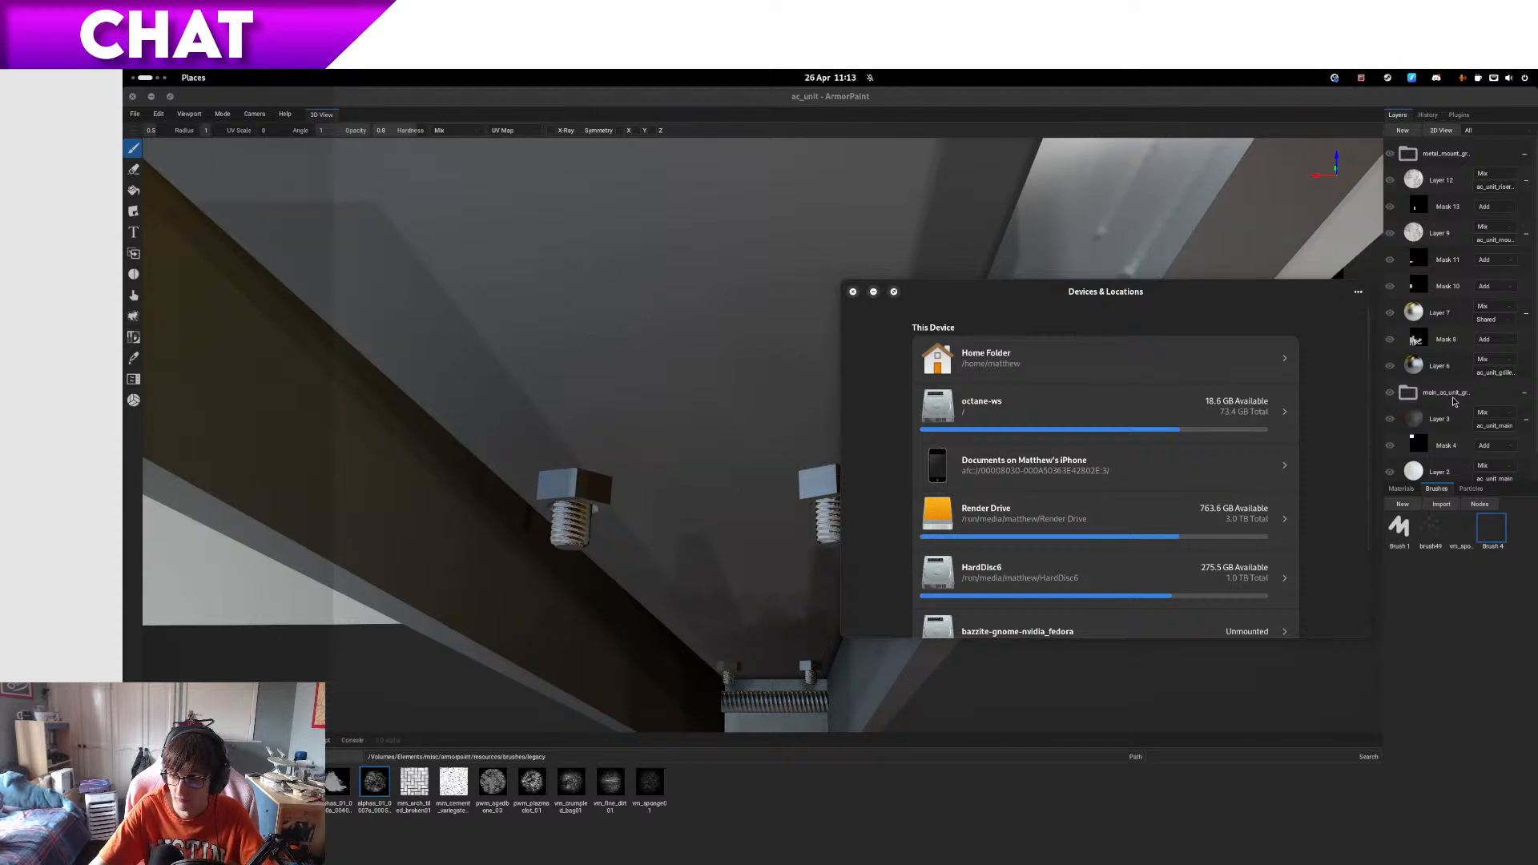
- Select Layer 1 and paint a test stroke with the vm_sponge01 brush across the grey surface between the mounting rails
scroll(1464, 365, "down", 1)
left_click(1429, 476)
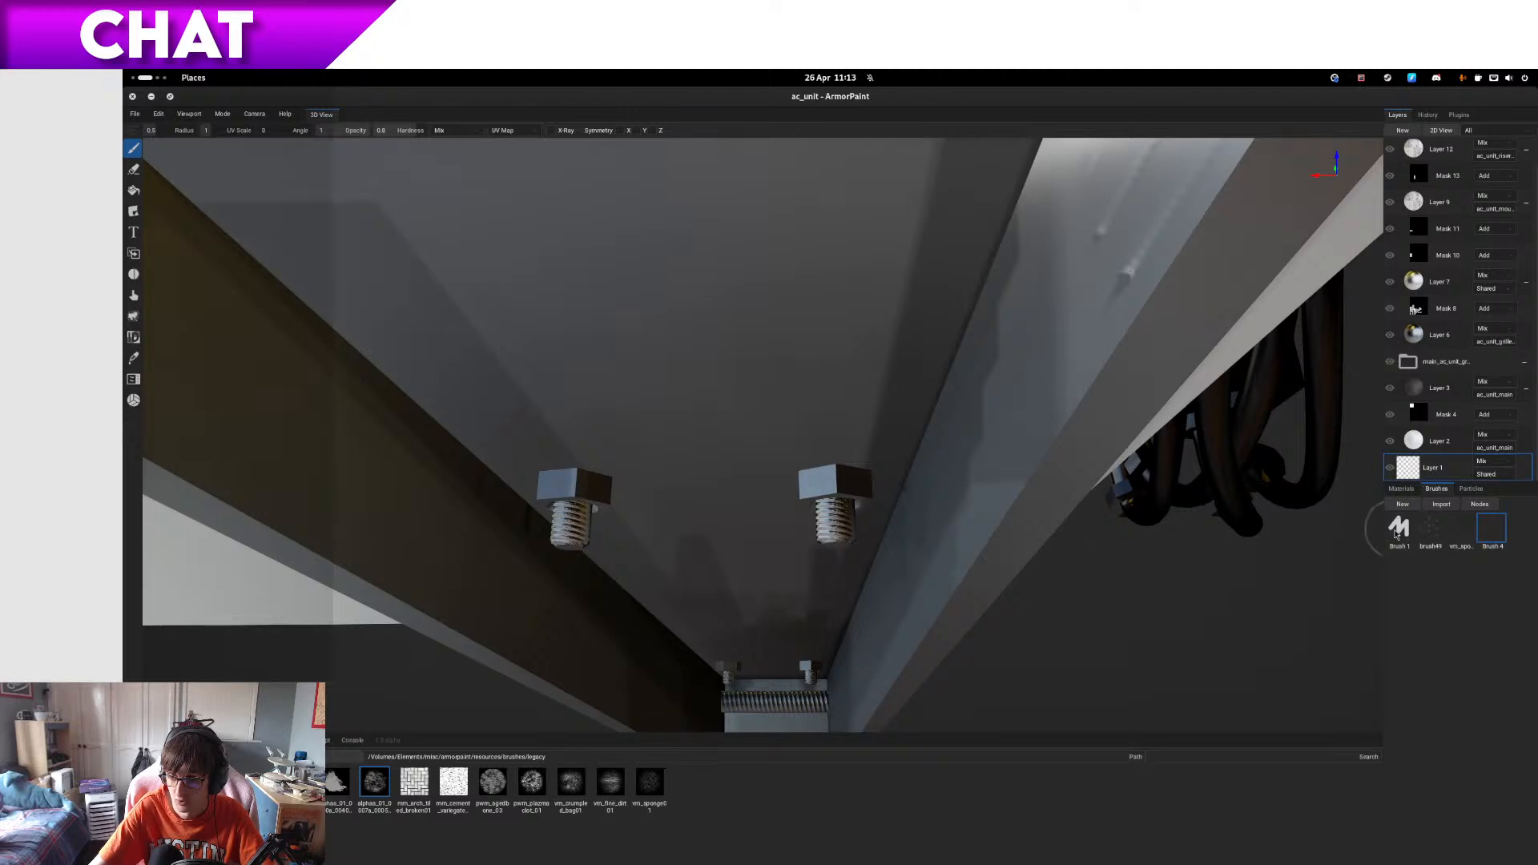
left_click(1465, 535)
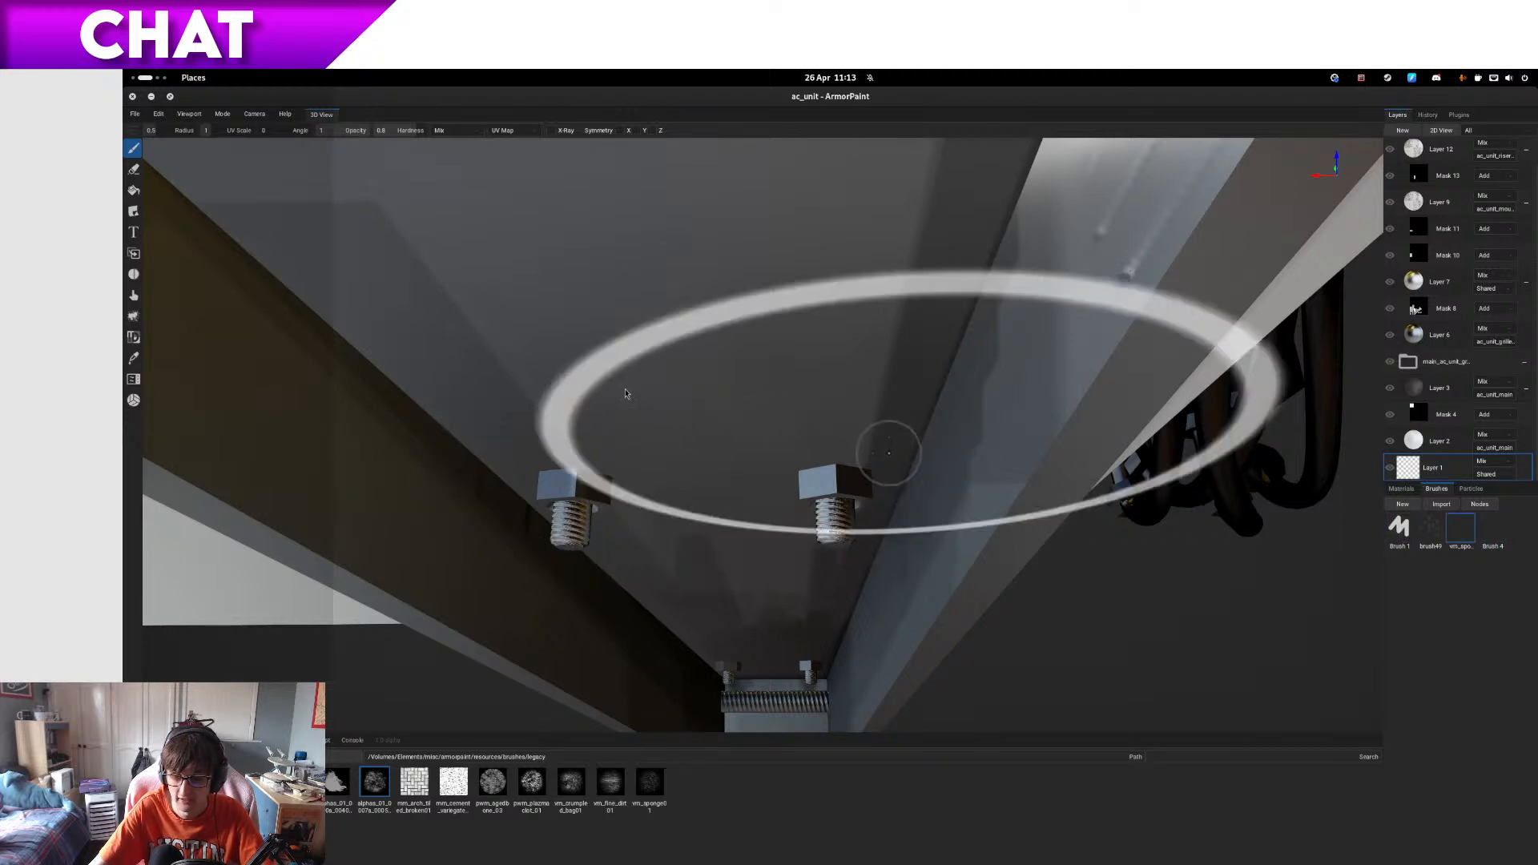
left_click_drag(696, 440, 751, 614)
- Close the Devices & Locations window and bring the ArmorPaint window back in front of the file manager
key("super")
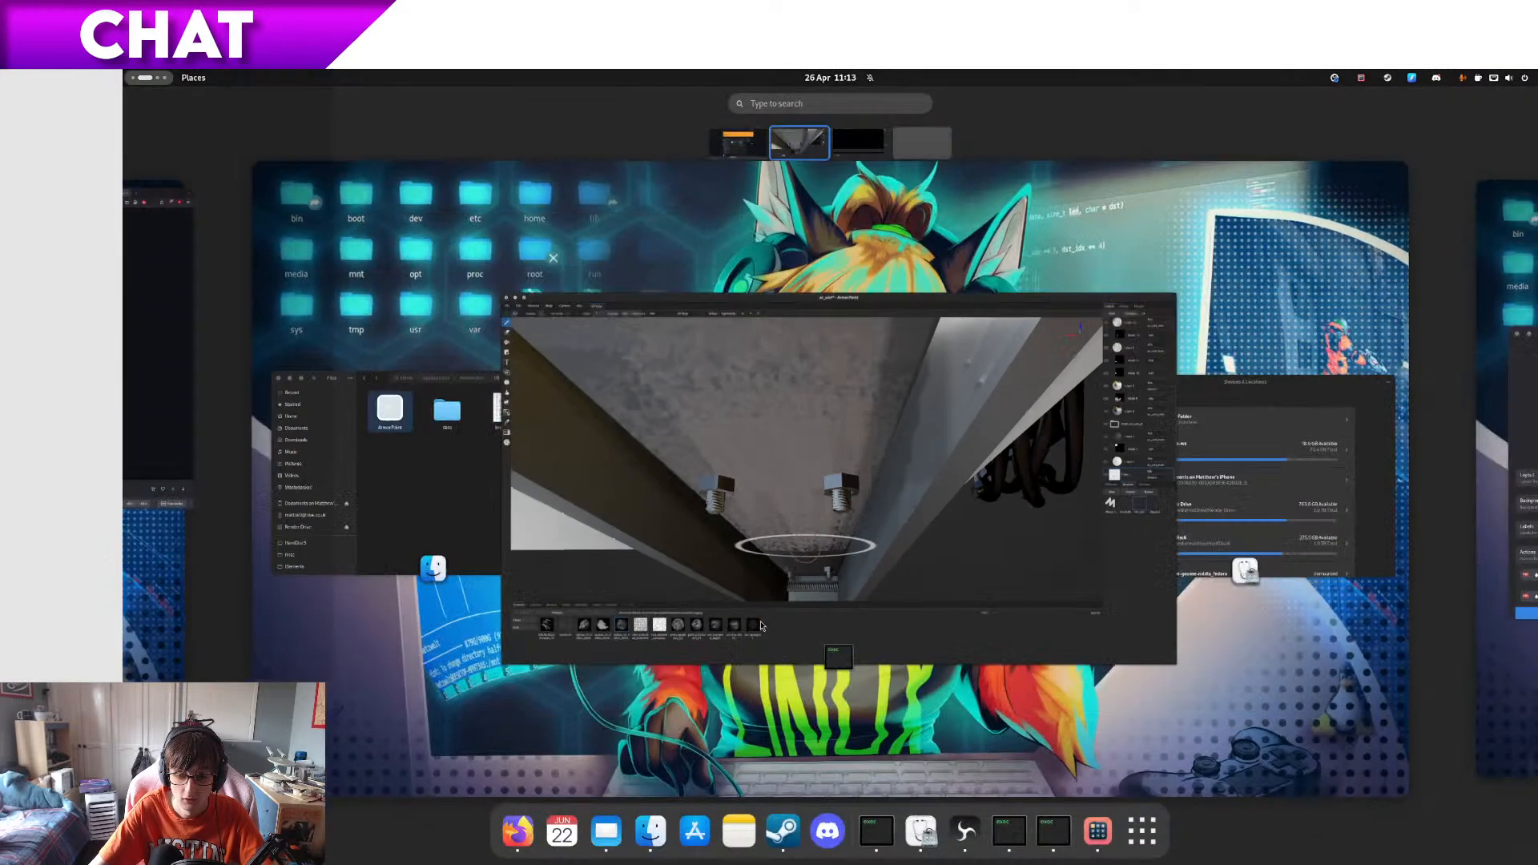
left_click(469, 507)
key("super")
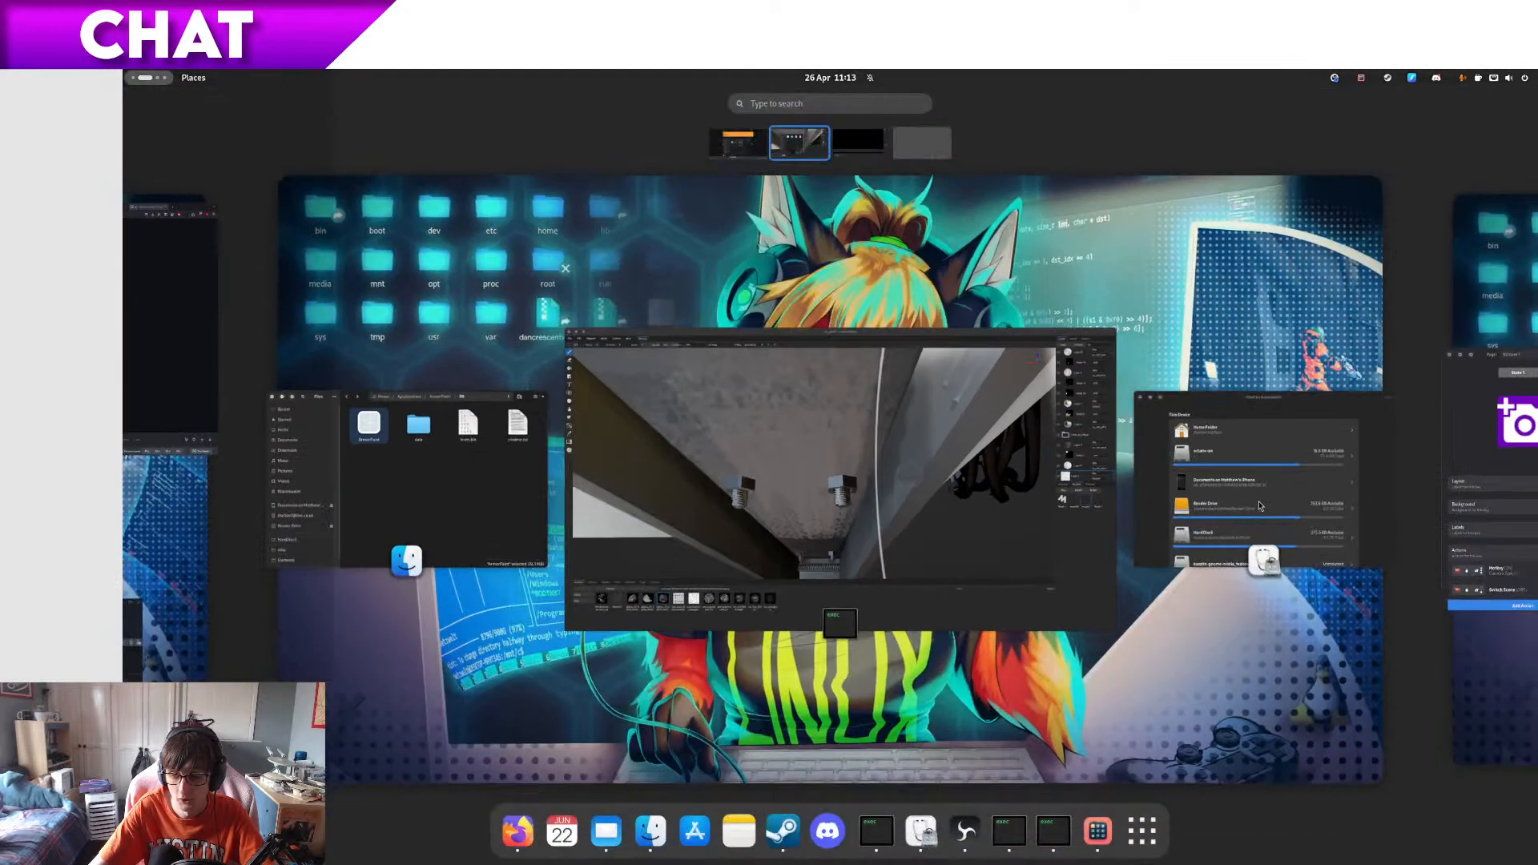
left_click(1226, 458)
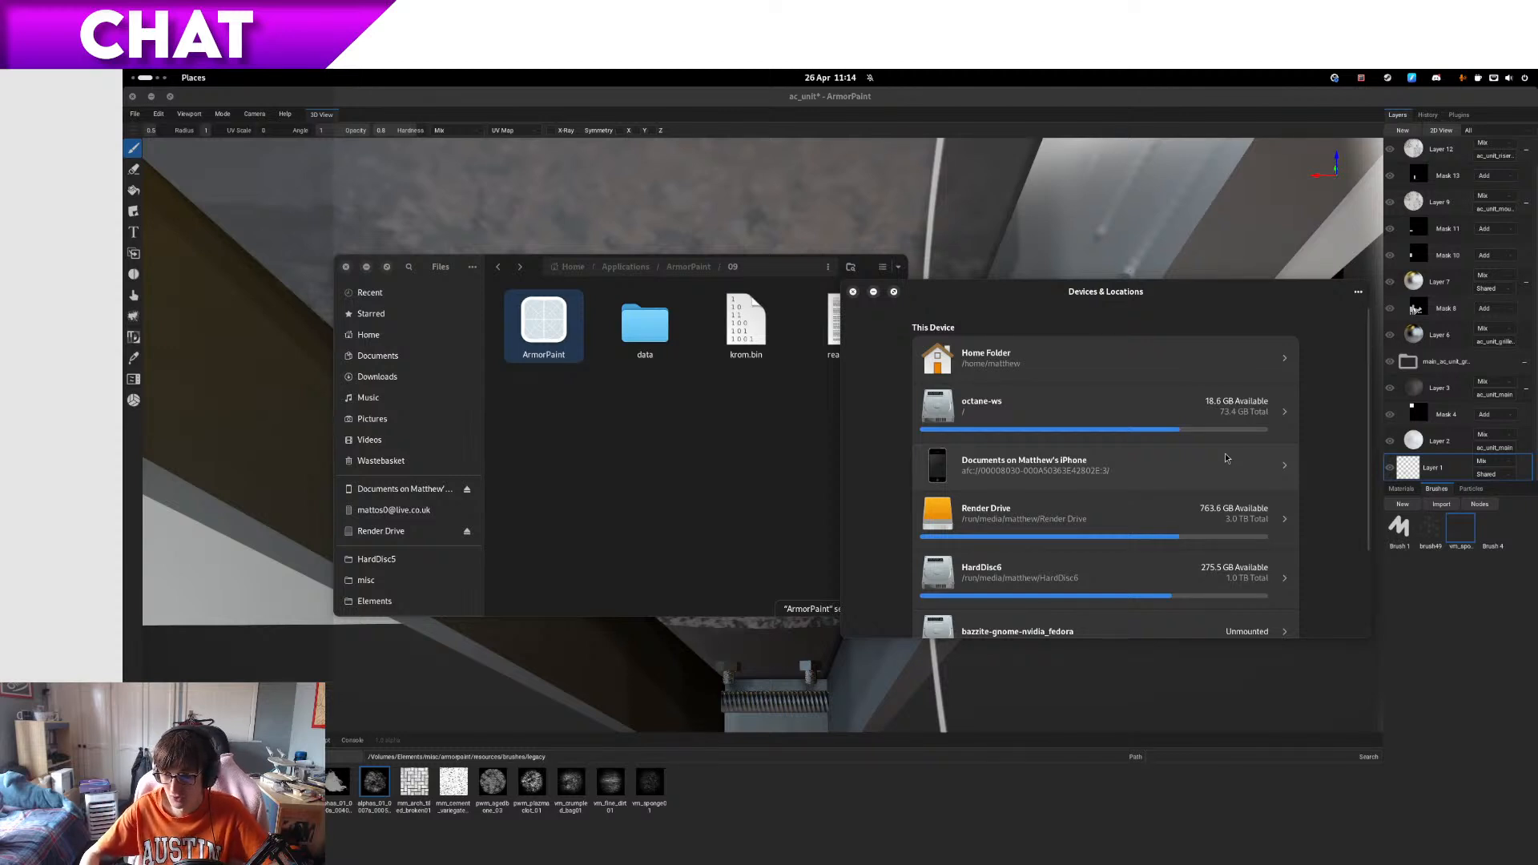
key("ctrl+w")
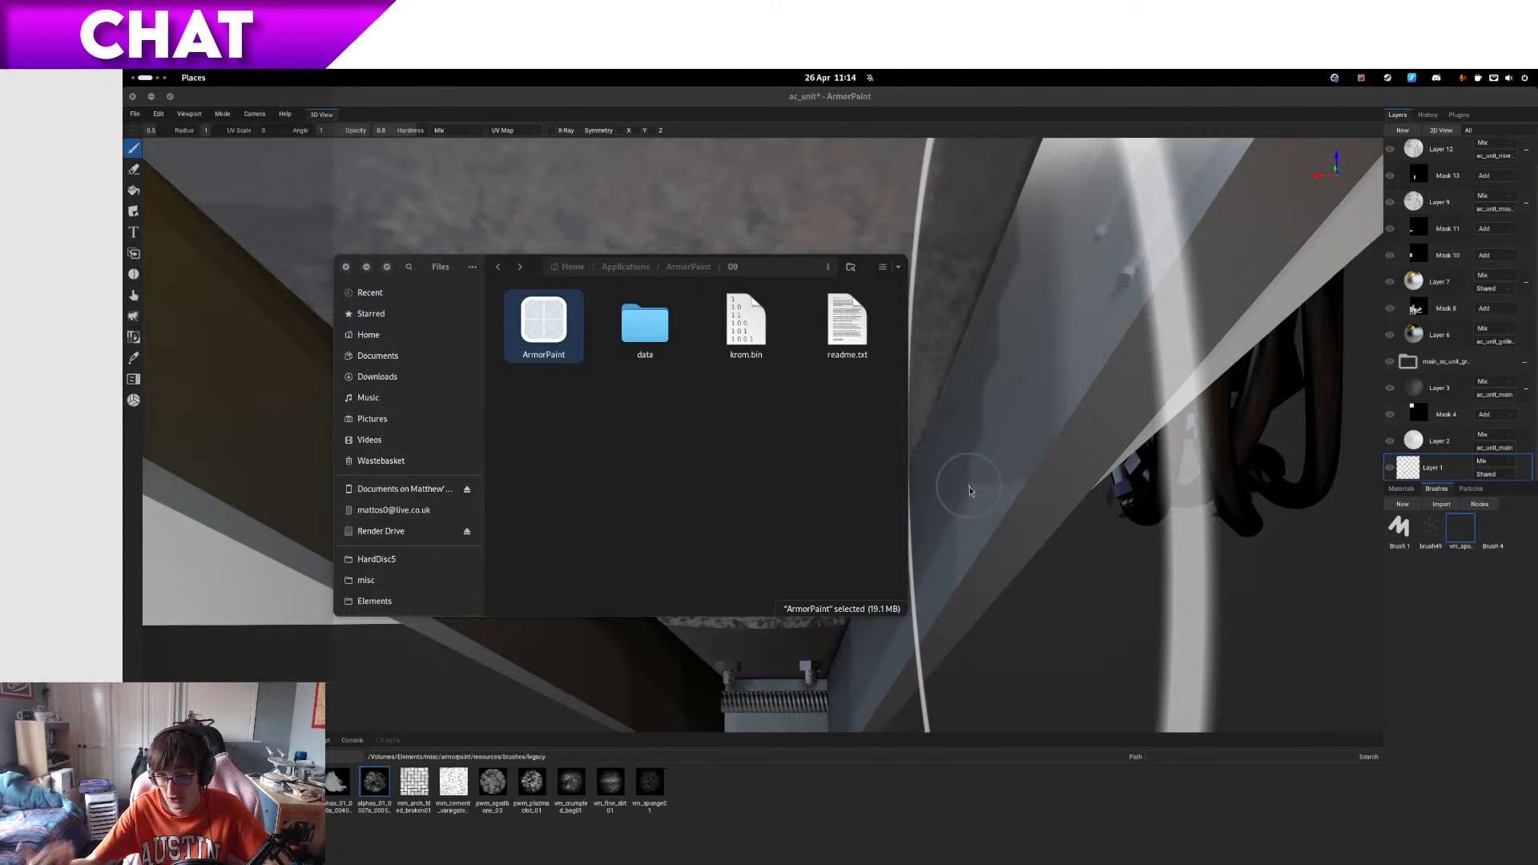
left_click(919, 95)
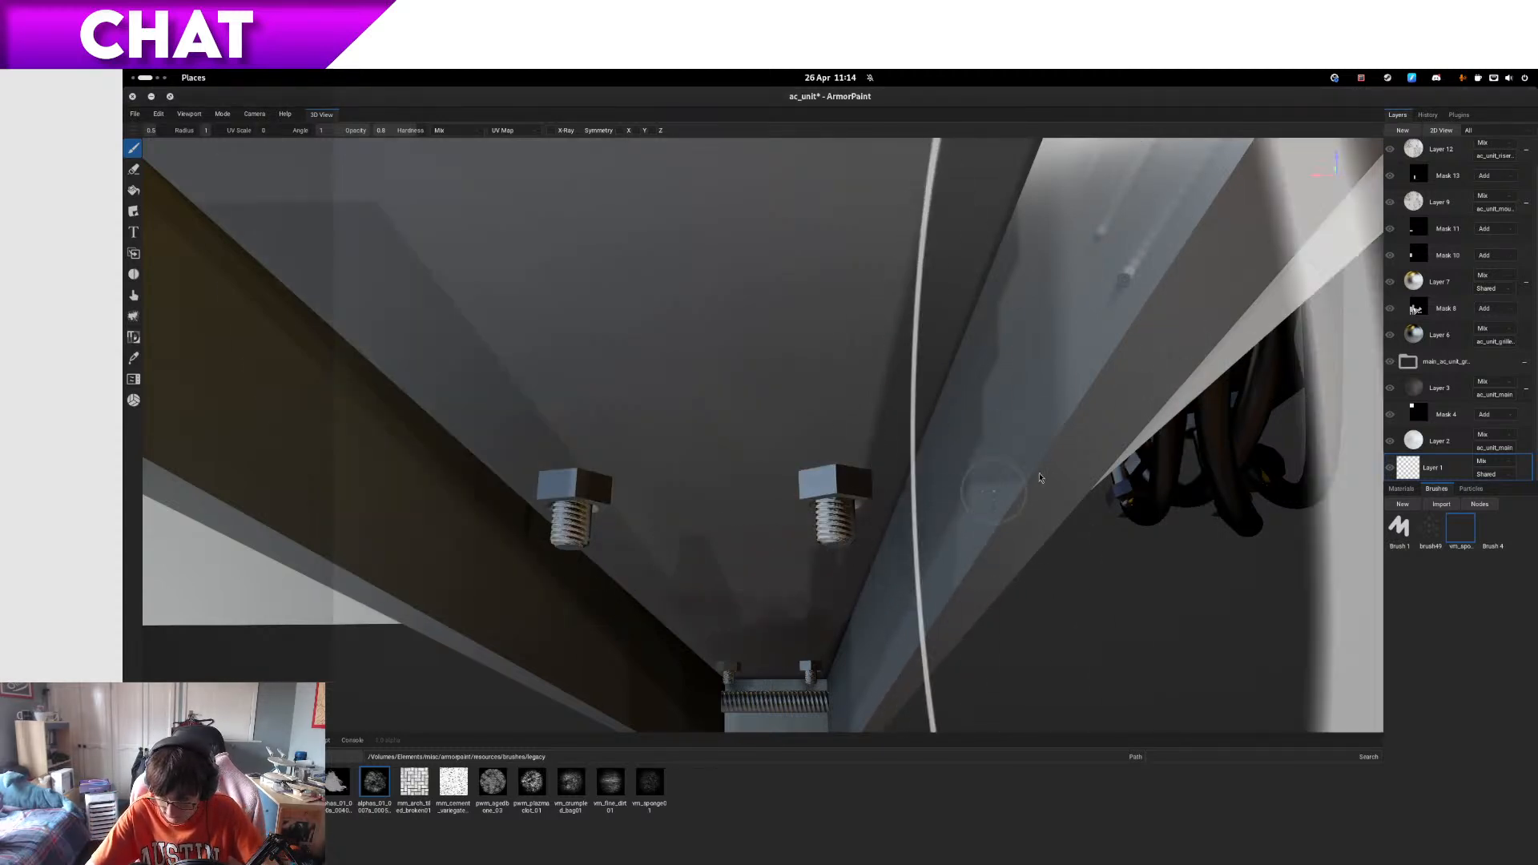
- Show the project's materials and browse the assets from brushes/legacy back up to resources and into the materials/plastic folder
mouse_move(718, 433)
middle_mouse_down()
mouse_move(691, 442)
mouse_move(697, 416)
mouse_move(734, 459)
mouse_move(685, 460)
mouse_move(676, 421)
mouse_move(678, 461)
mouse_move(763, 446)
mouse_move(705, 436)
middle_mouse_up()
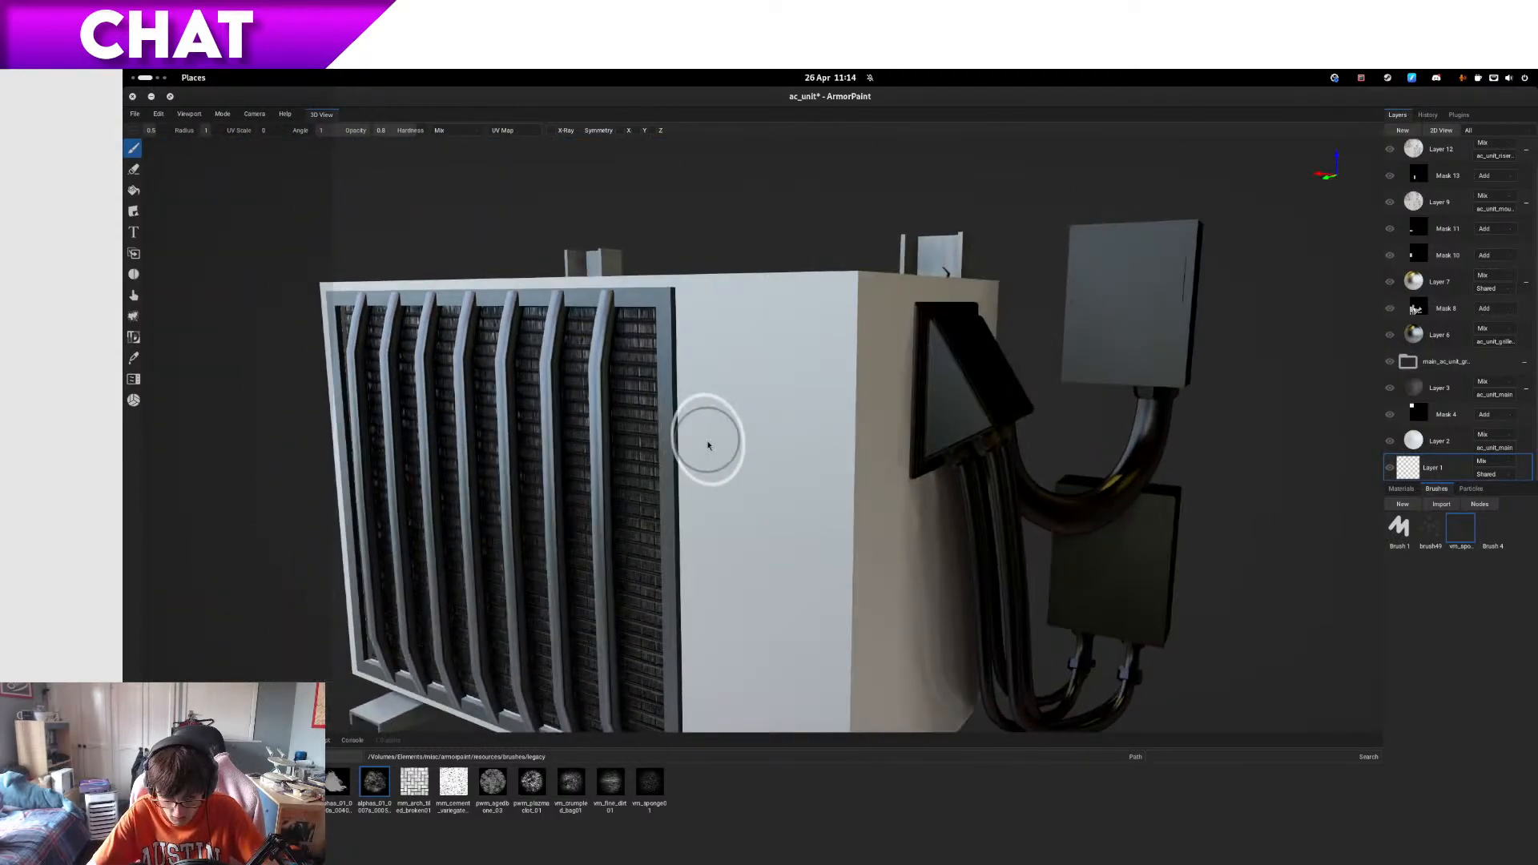
scroll(776, 436, "down", 2)
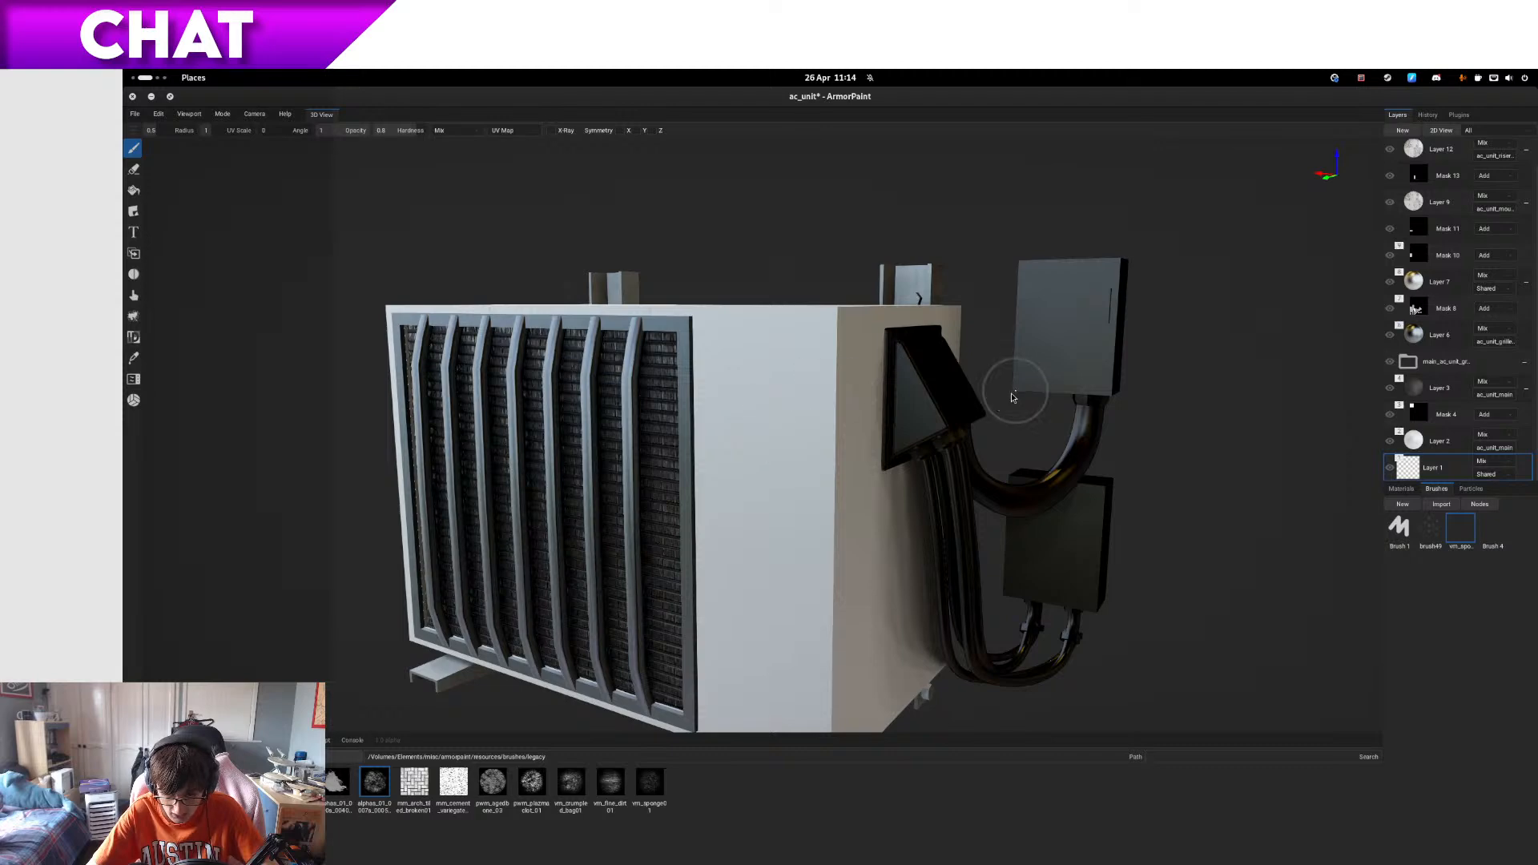
mouse_move(1016, 384)
middle_mouse_down()
mouse_move(989, 387)
mouse_move(993, 401)
middle_mouse_up()
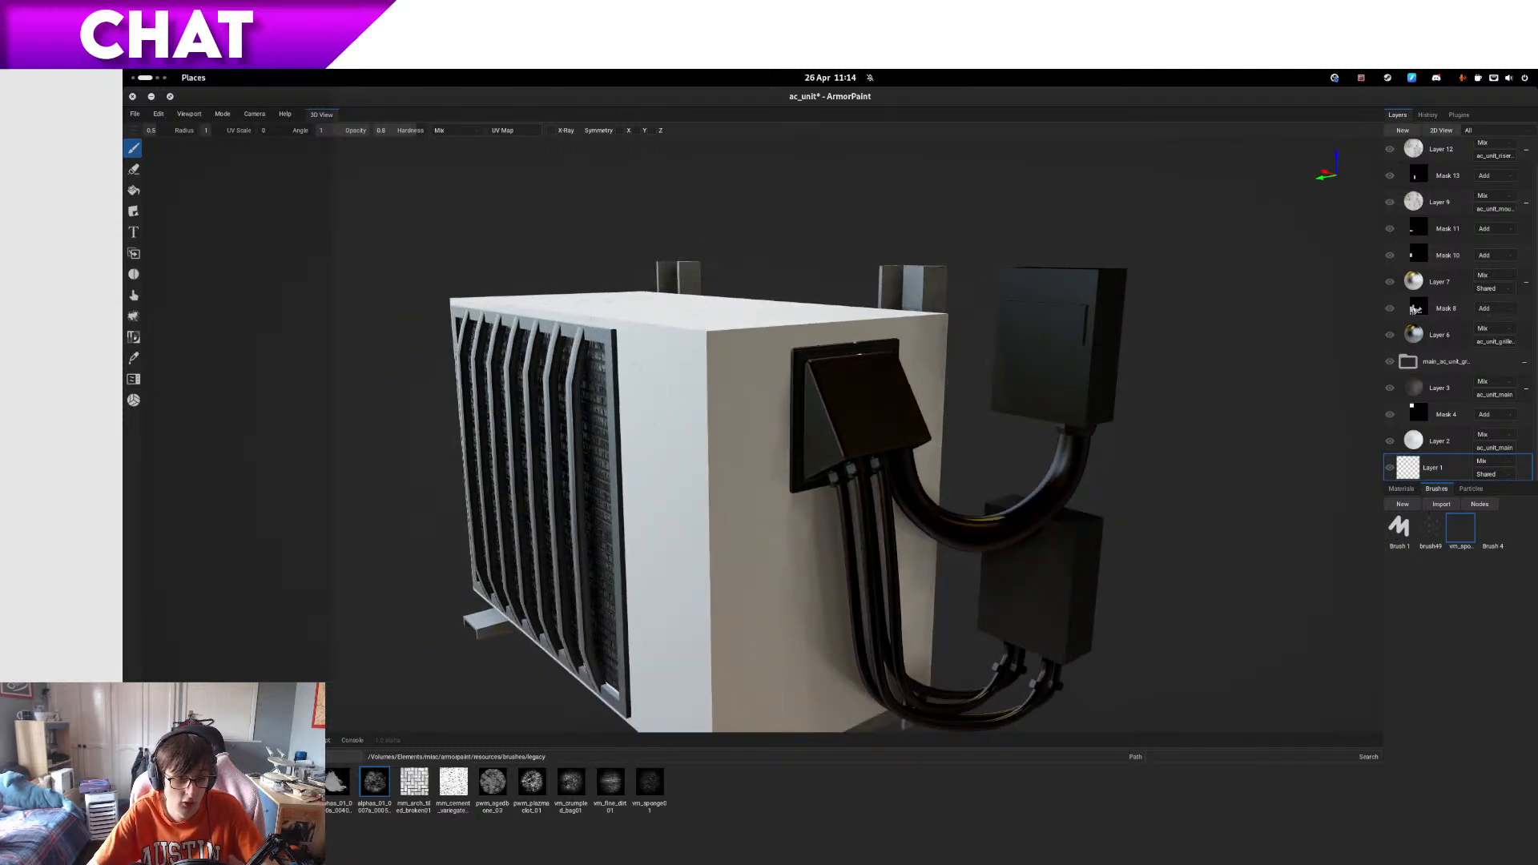
left_click(337, 760)
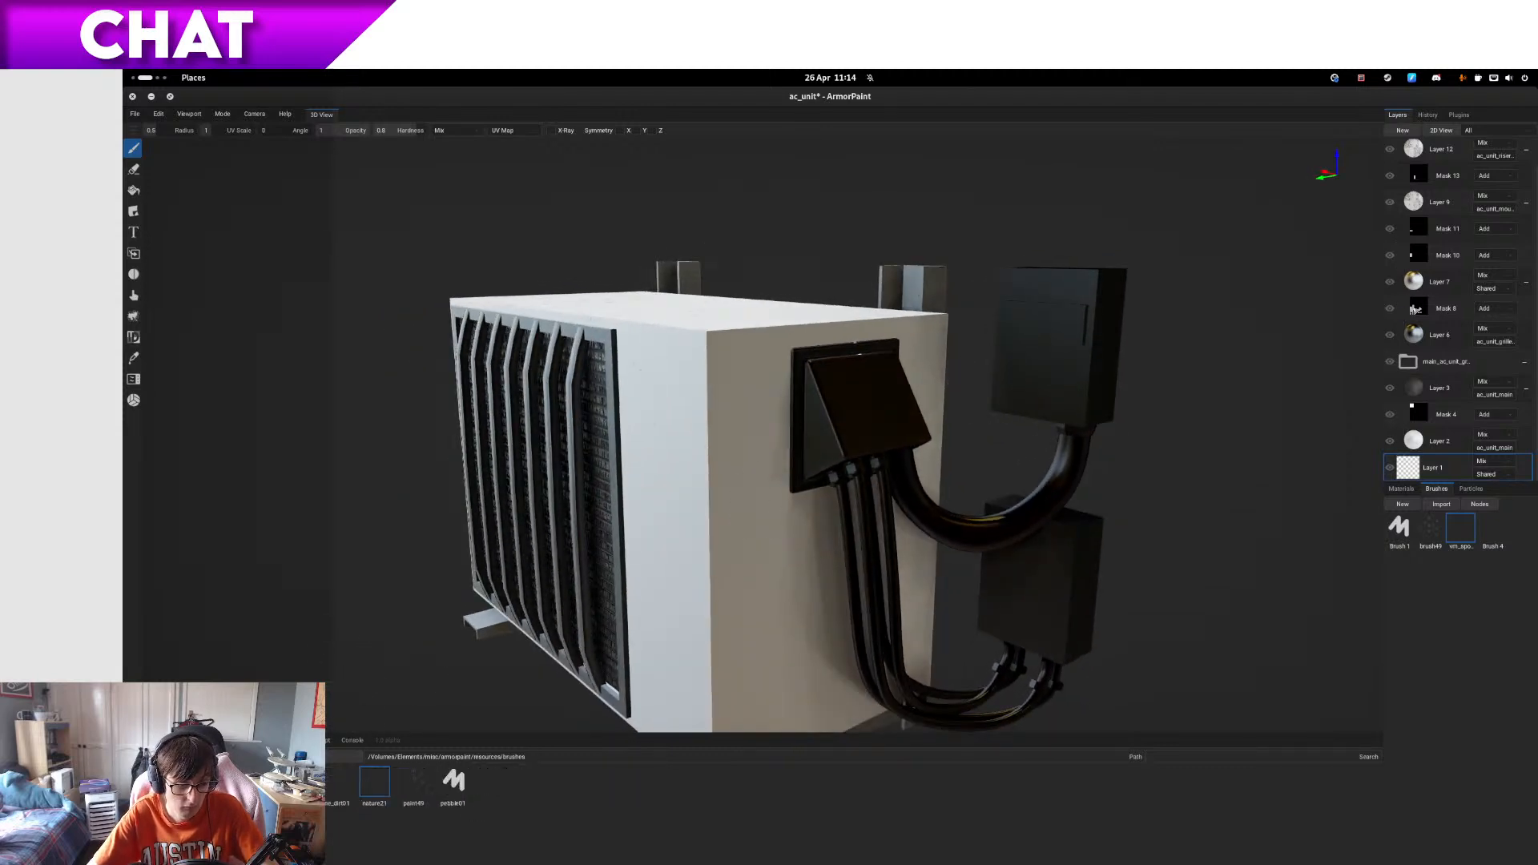
left_click(345, 758)
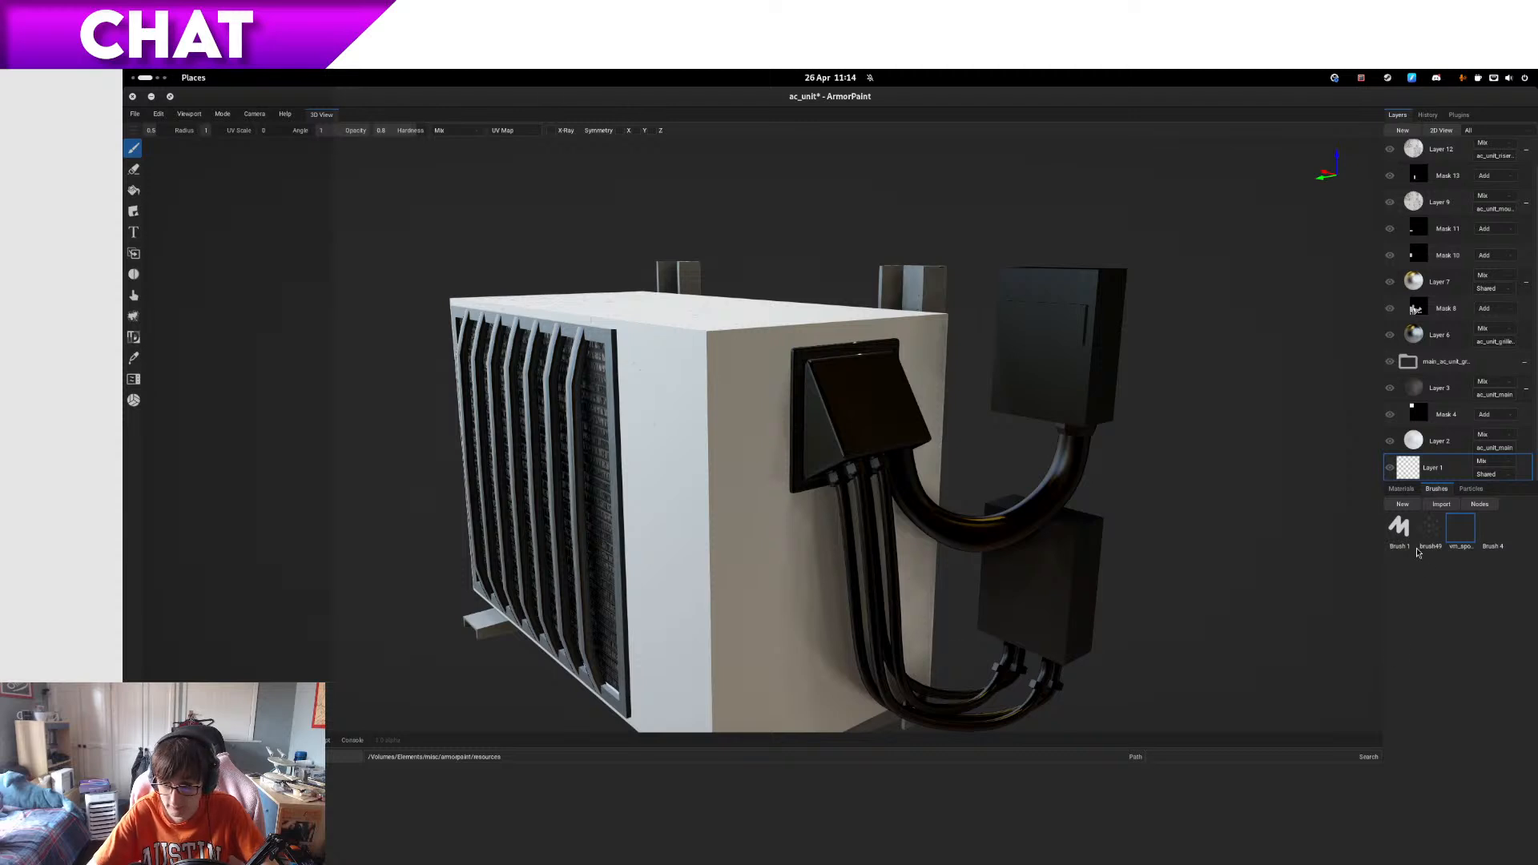
left_click(1402, 489)
double_click(217, 782)
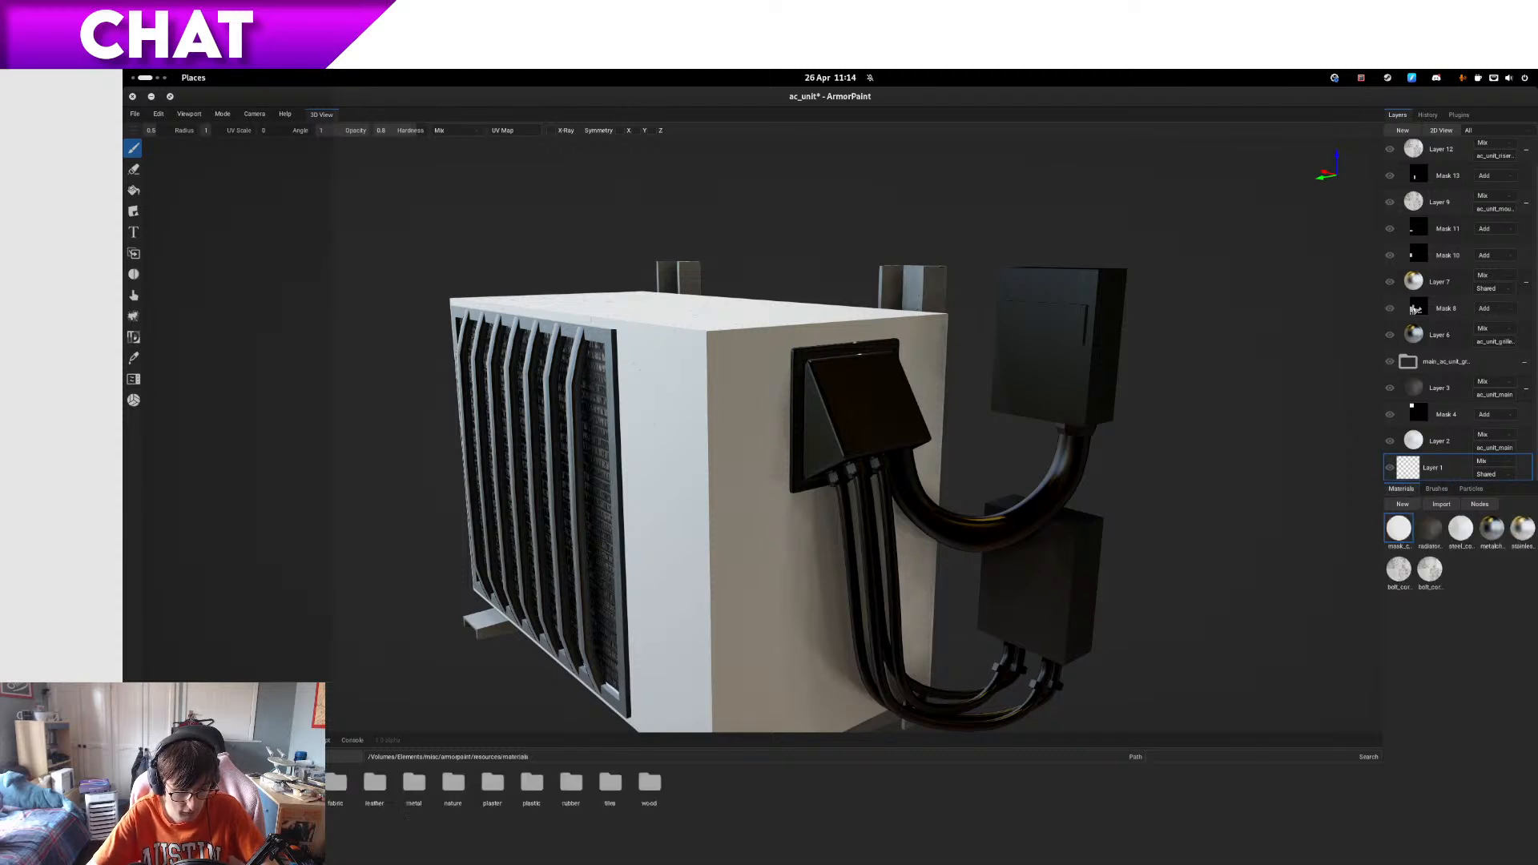
double_click(535, 789)
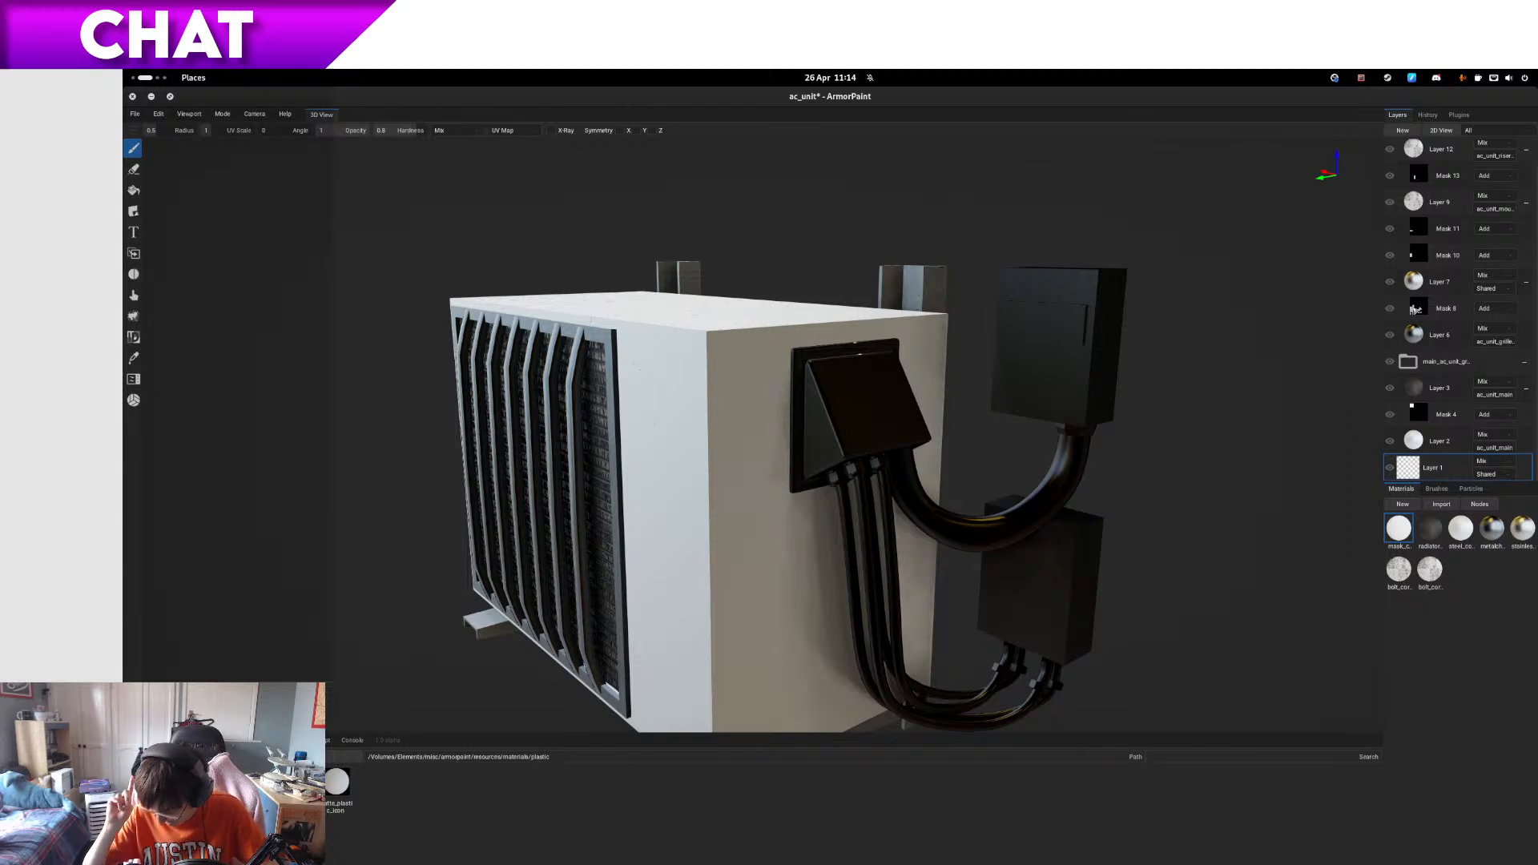
- Import the glossy plastic material into the project and apply it to the model as a new fill layer
left_click_drag(336, 781, 1460, 629)
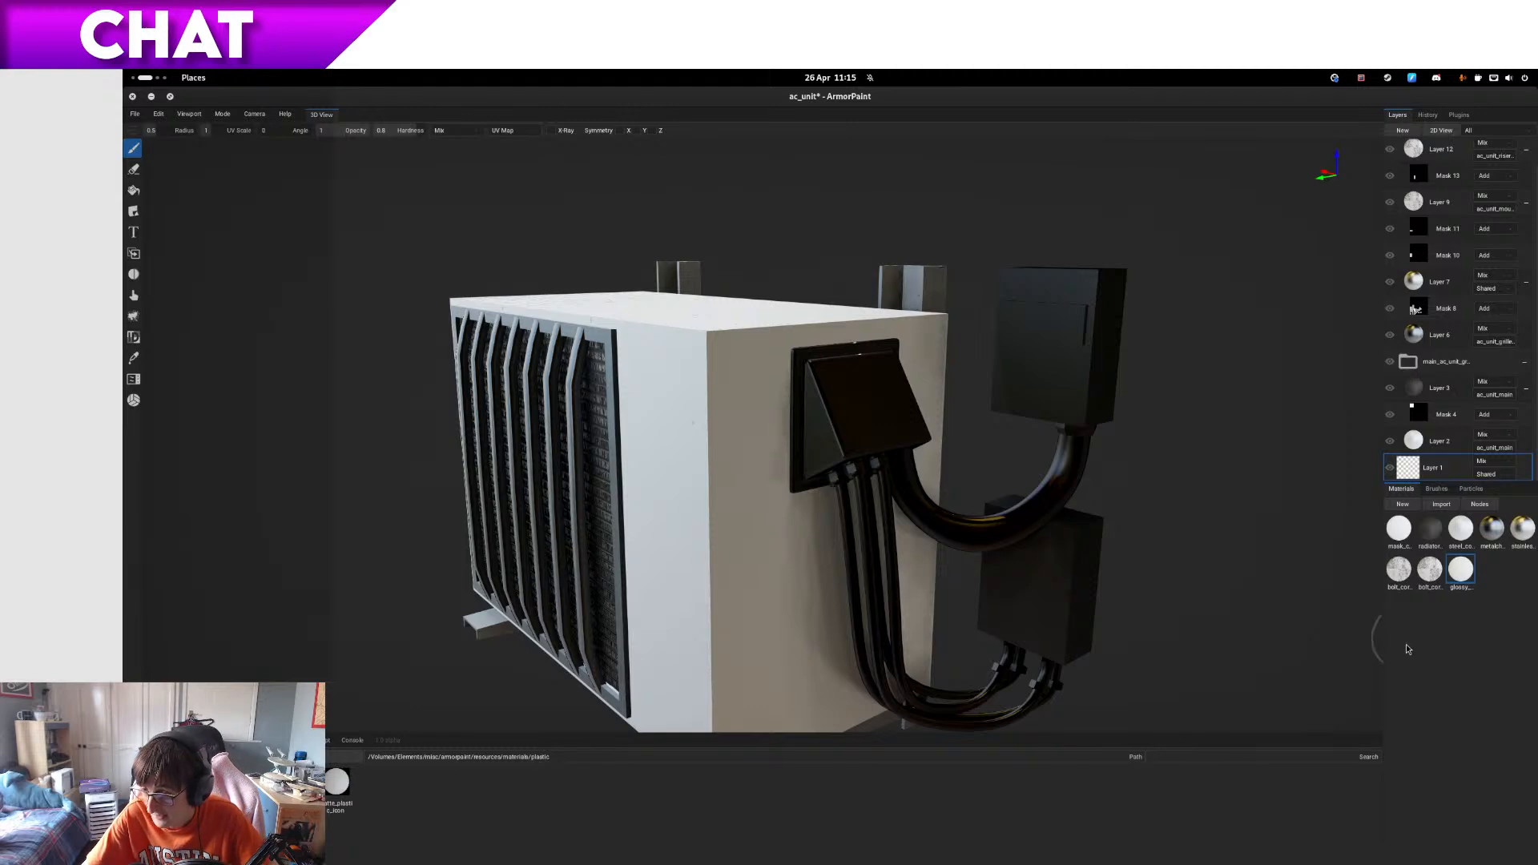
right_click_drag(973, 506, 944, 521)
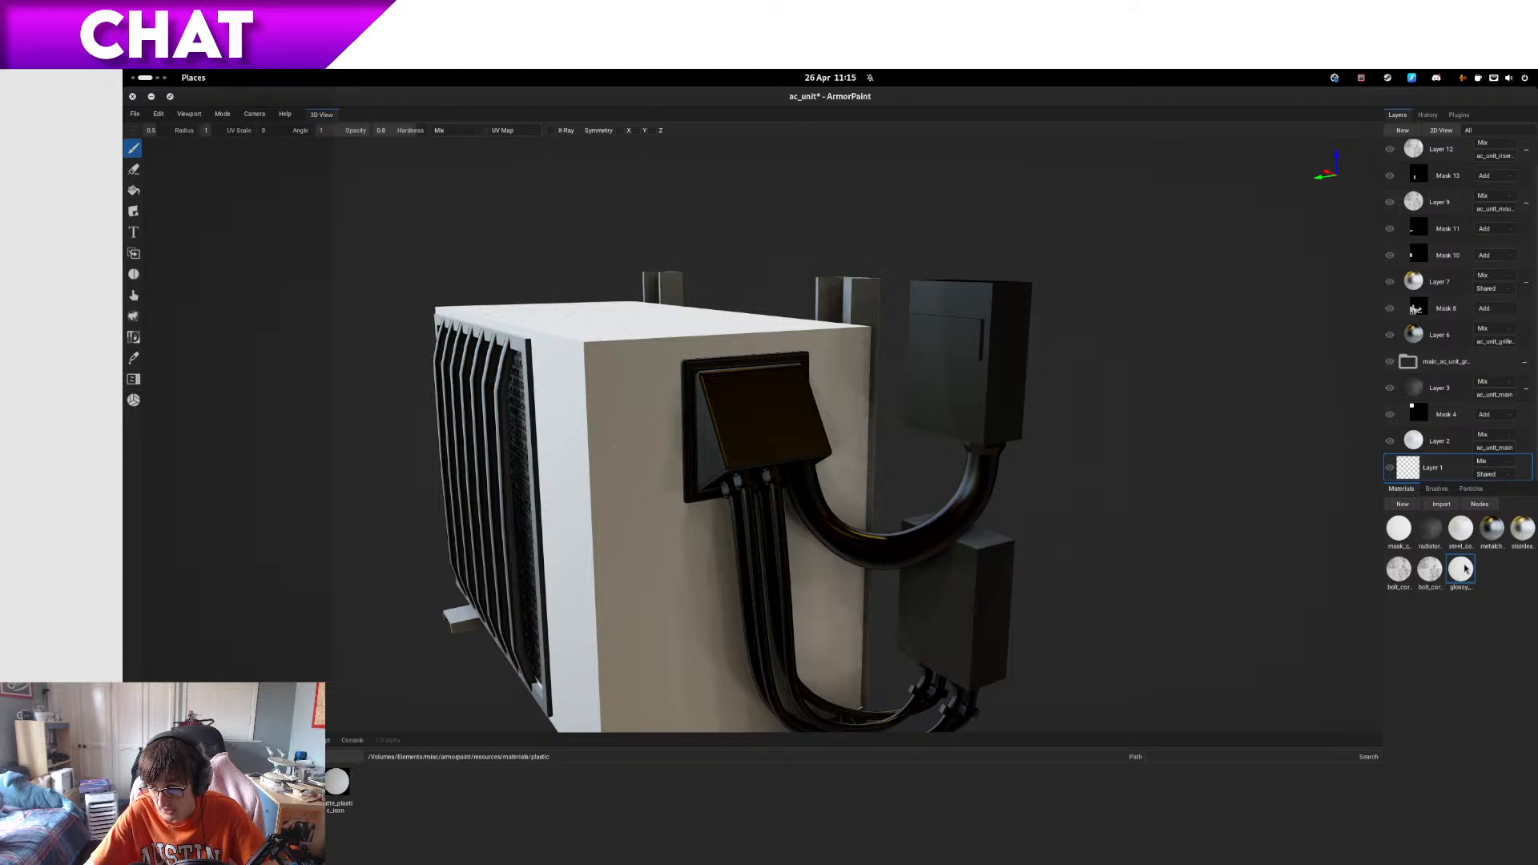
left_click_drag(1461, 568, 709, 441)
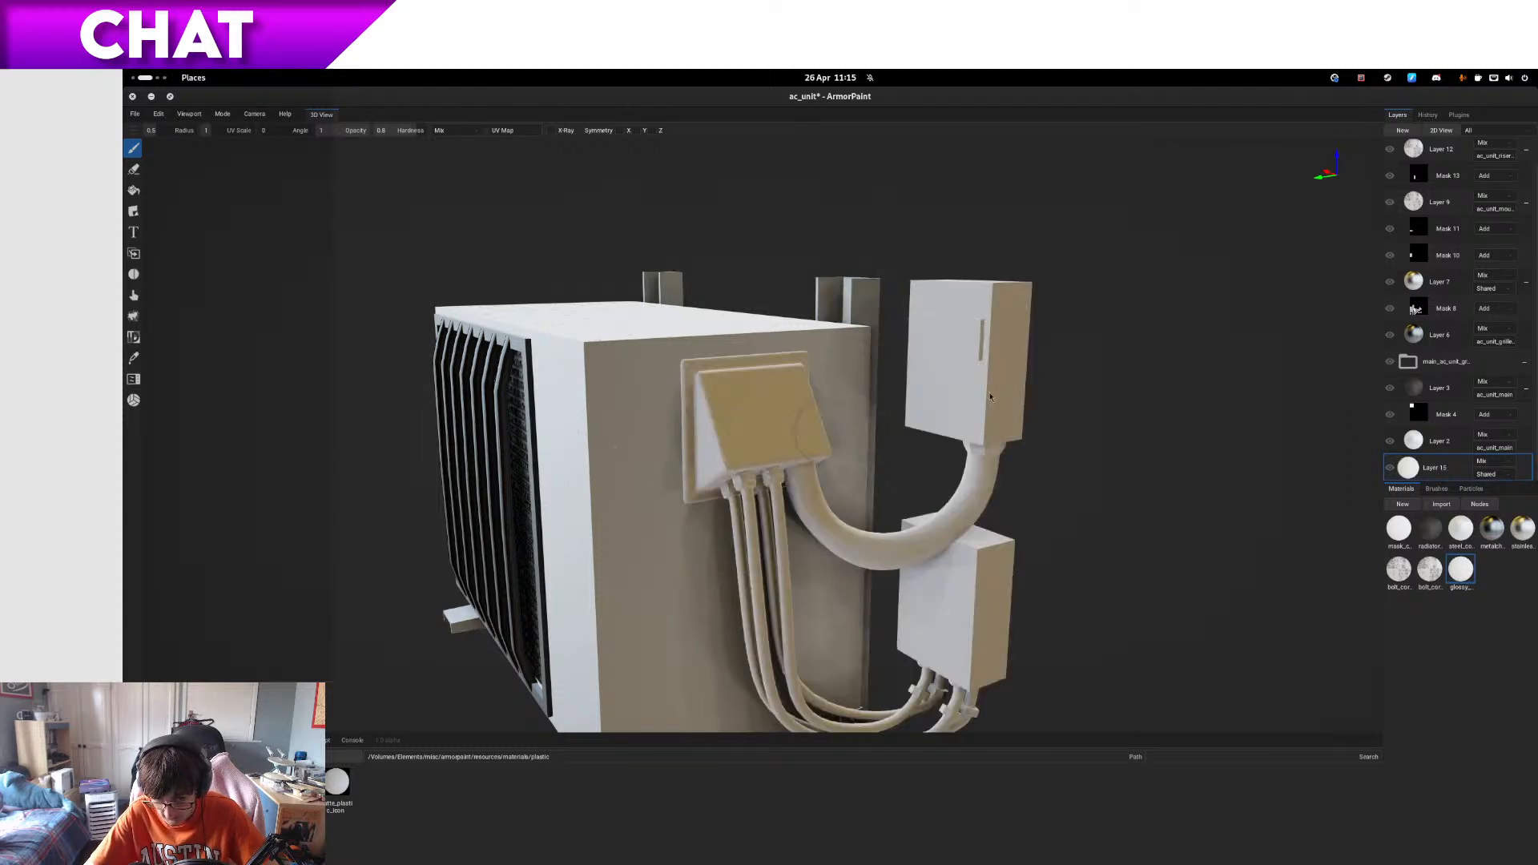
- Collapse the metal mount and main AC unit groups and move the new glossy plastic layer above them
scroll(1440, 215, "up", 1)
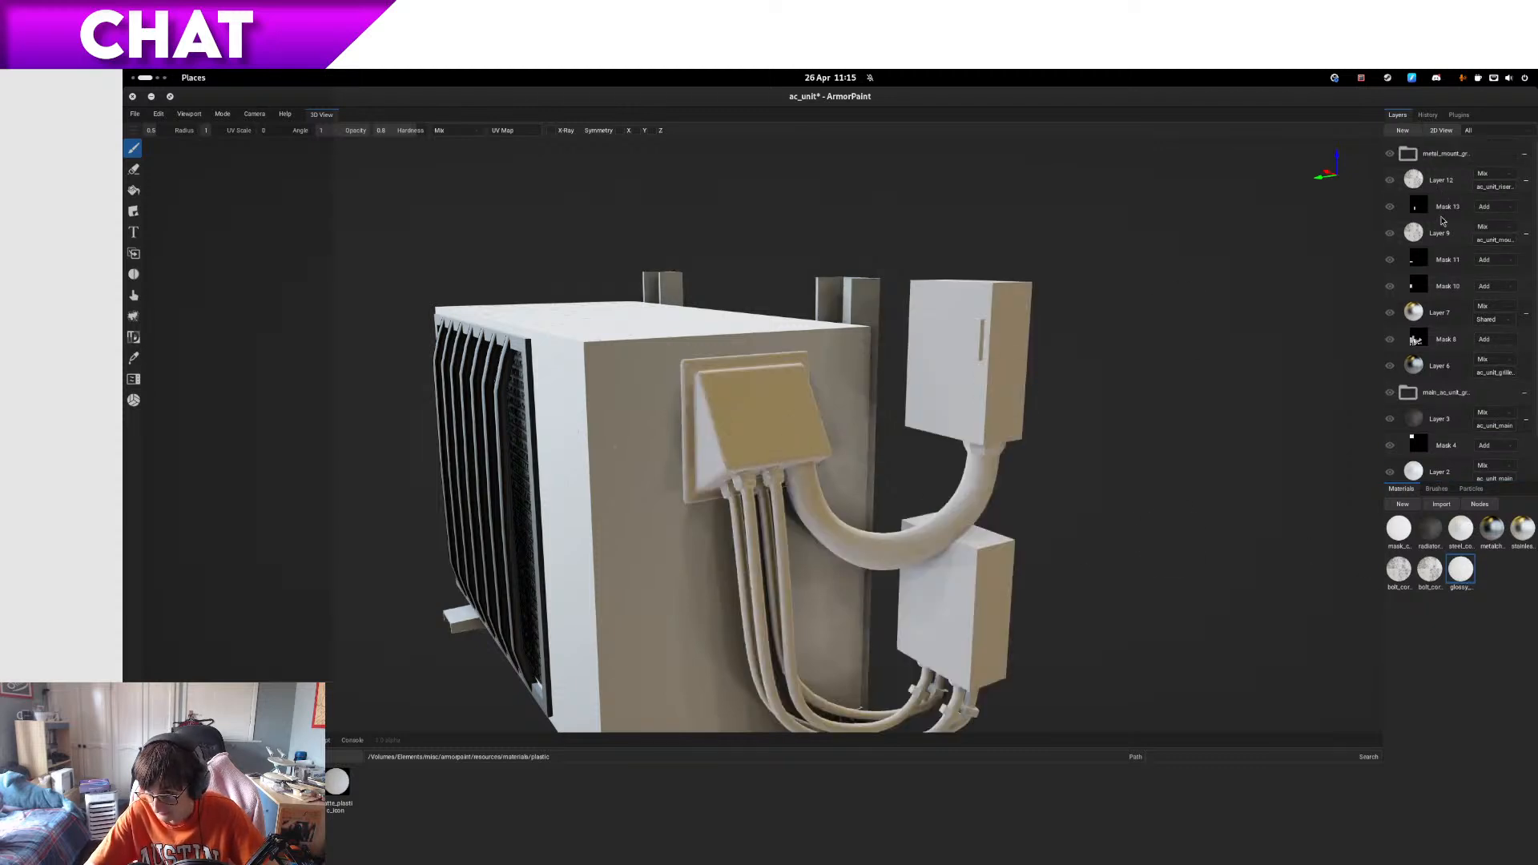
left_click(1524, 157)
left_click(1529, 181)
left_click_drag(1455, 207, 1459, 153)
- Restrict the glossy plastic layer to the ac_unit_panel object
left_click(1510, 162)
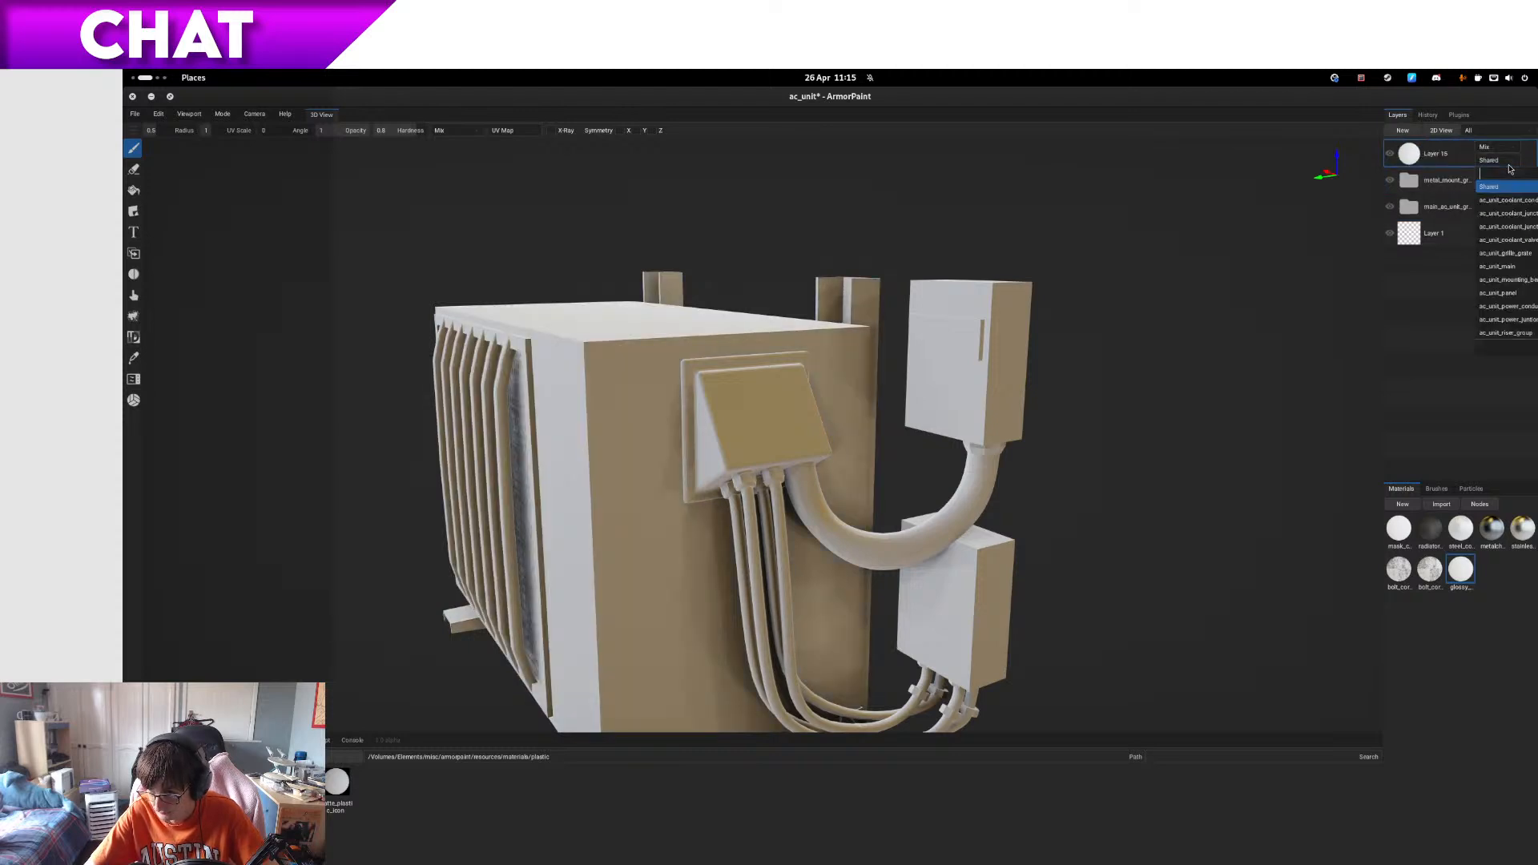
key("Down")
key("Down")
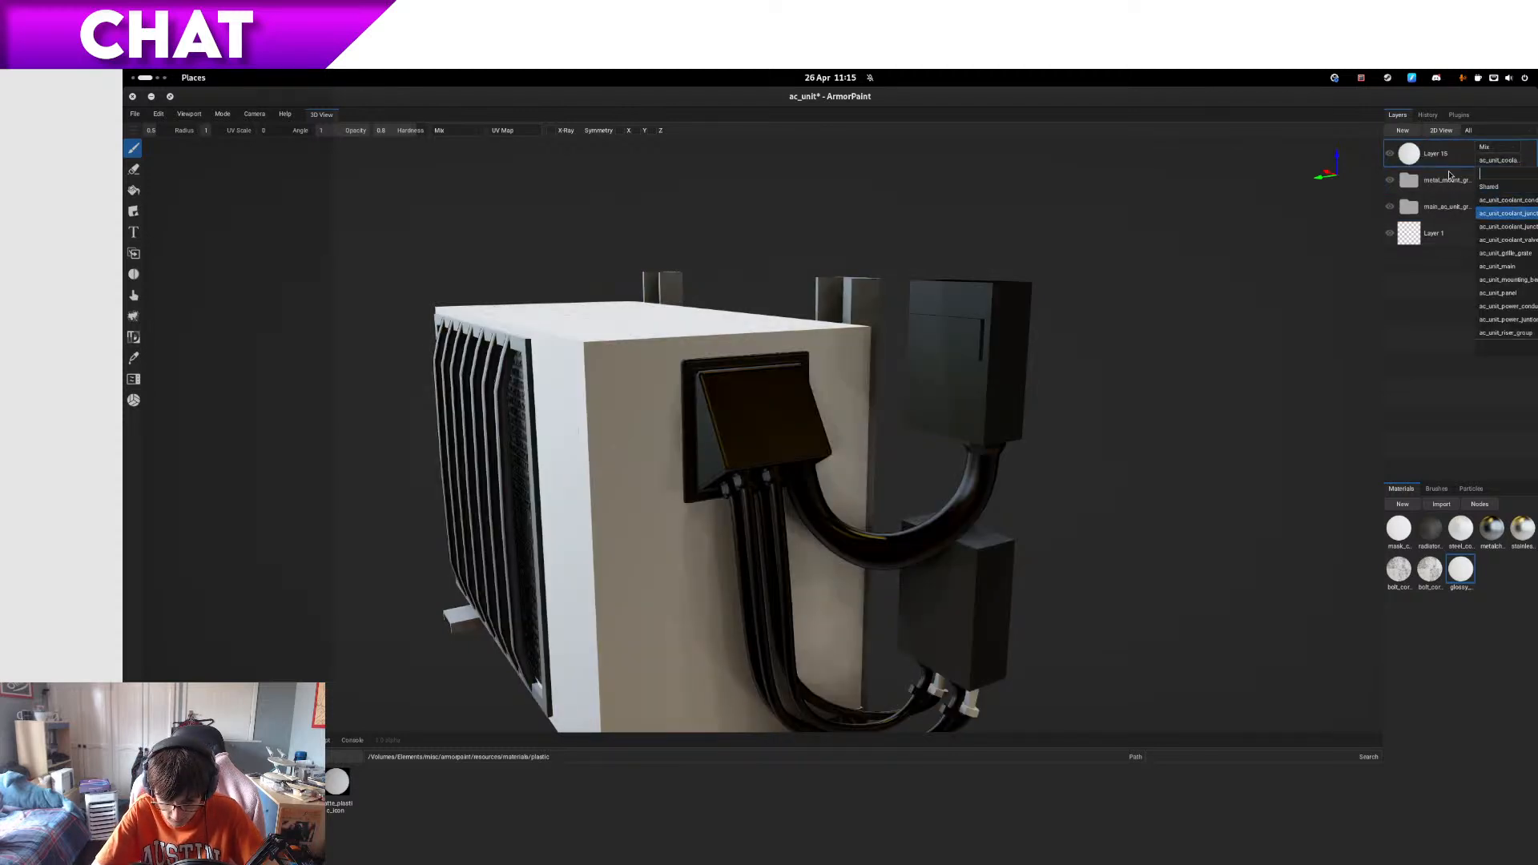
key("Down")
key("Down")
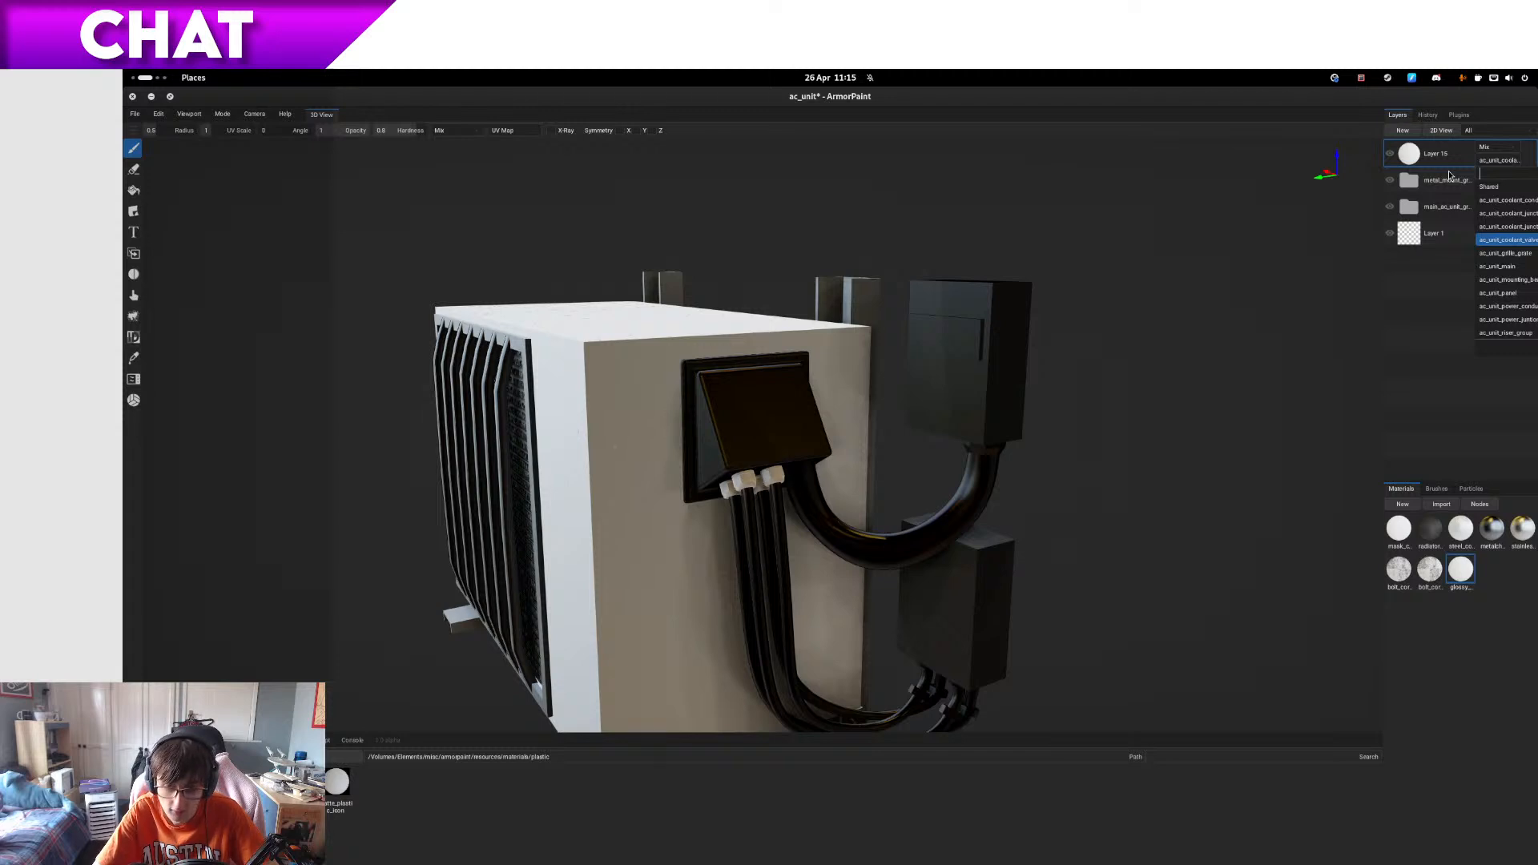
key("Down")
key("Down")
key("Down")
key("Down")
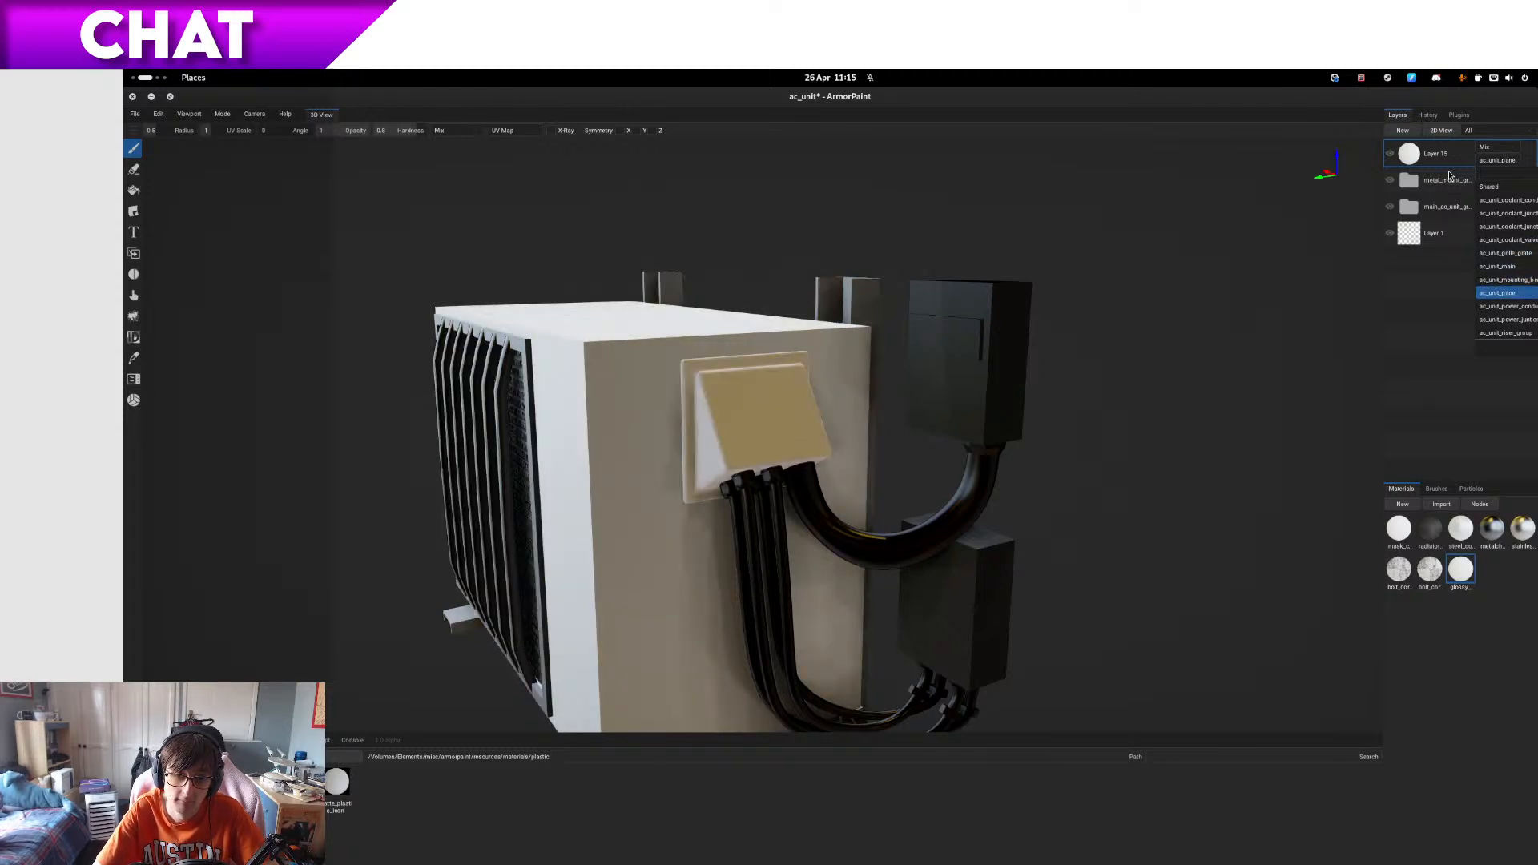
key("Return")
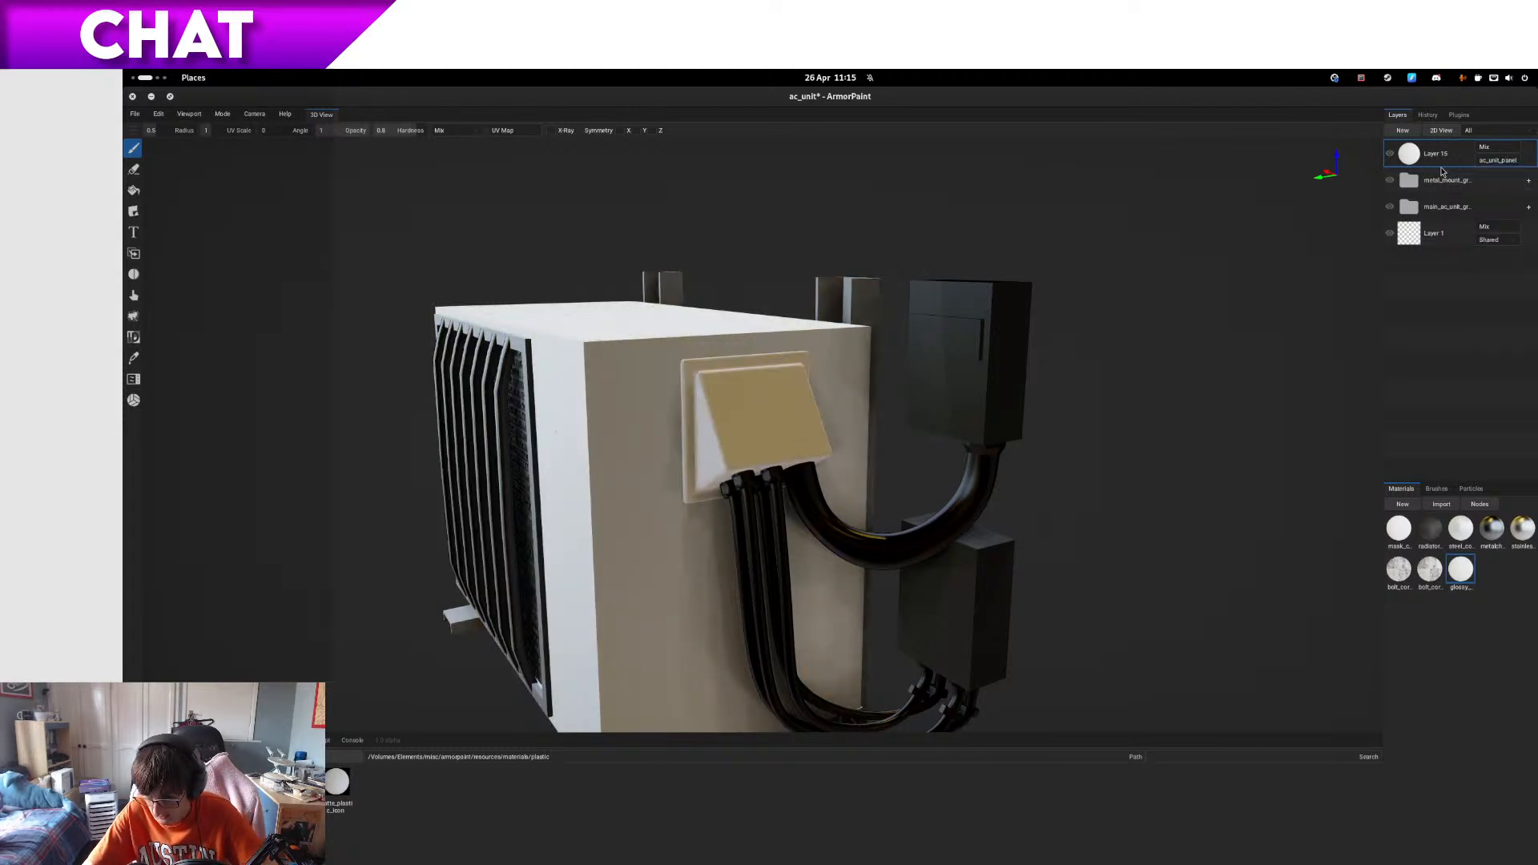
- Add the matte plastic material as a fill layer on top, make the mask colour material active, and give the layer a black mask
left_click_drag(282, 784, 1445, 149)
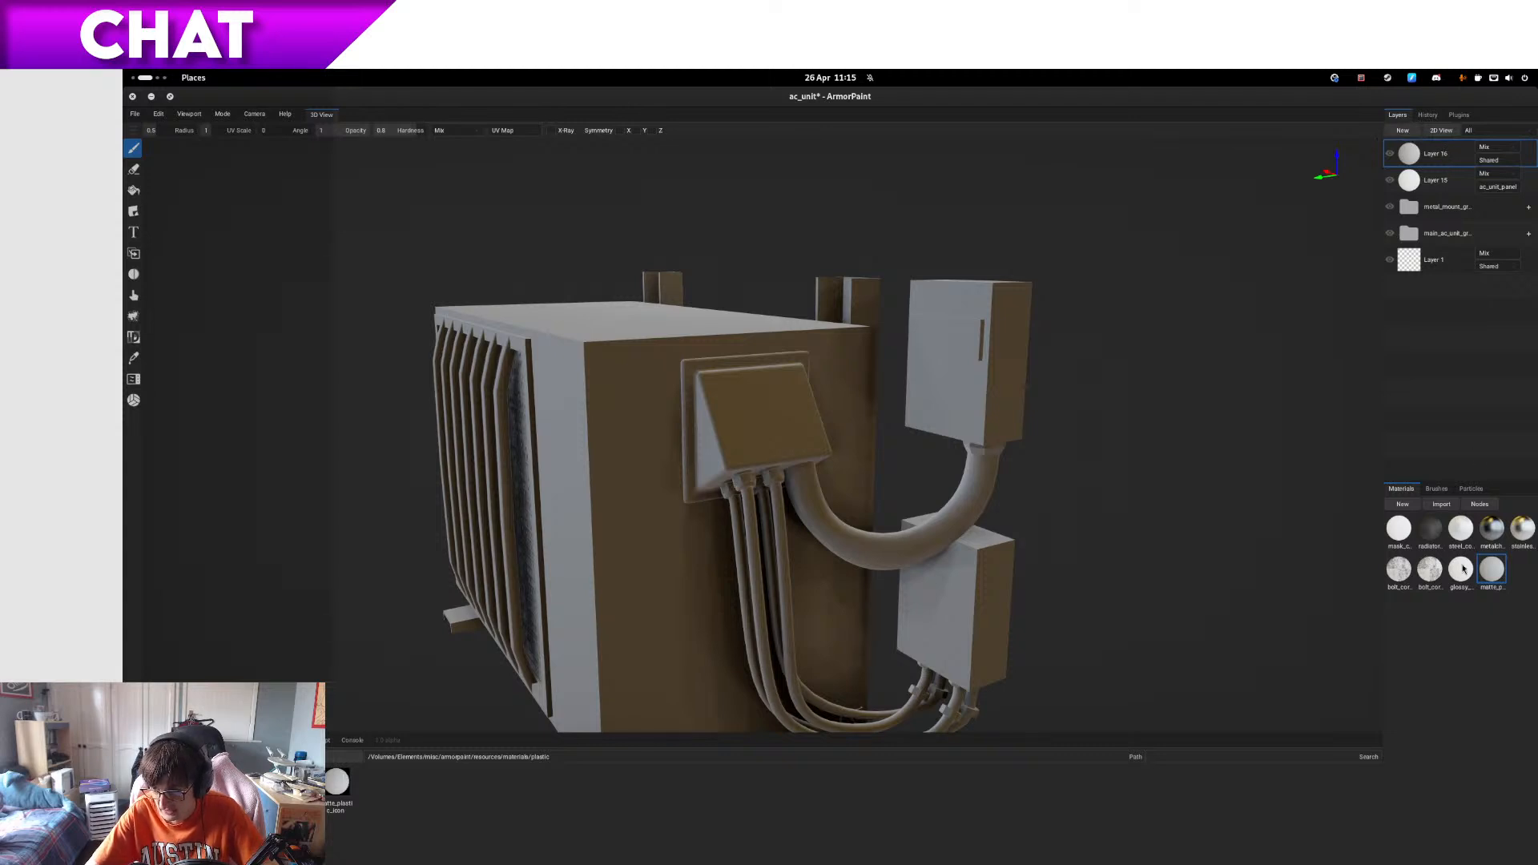
left_click(1399, 528)
left_click(1432, 488)
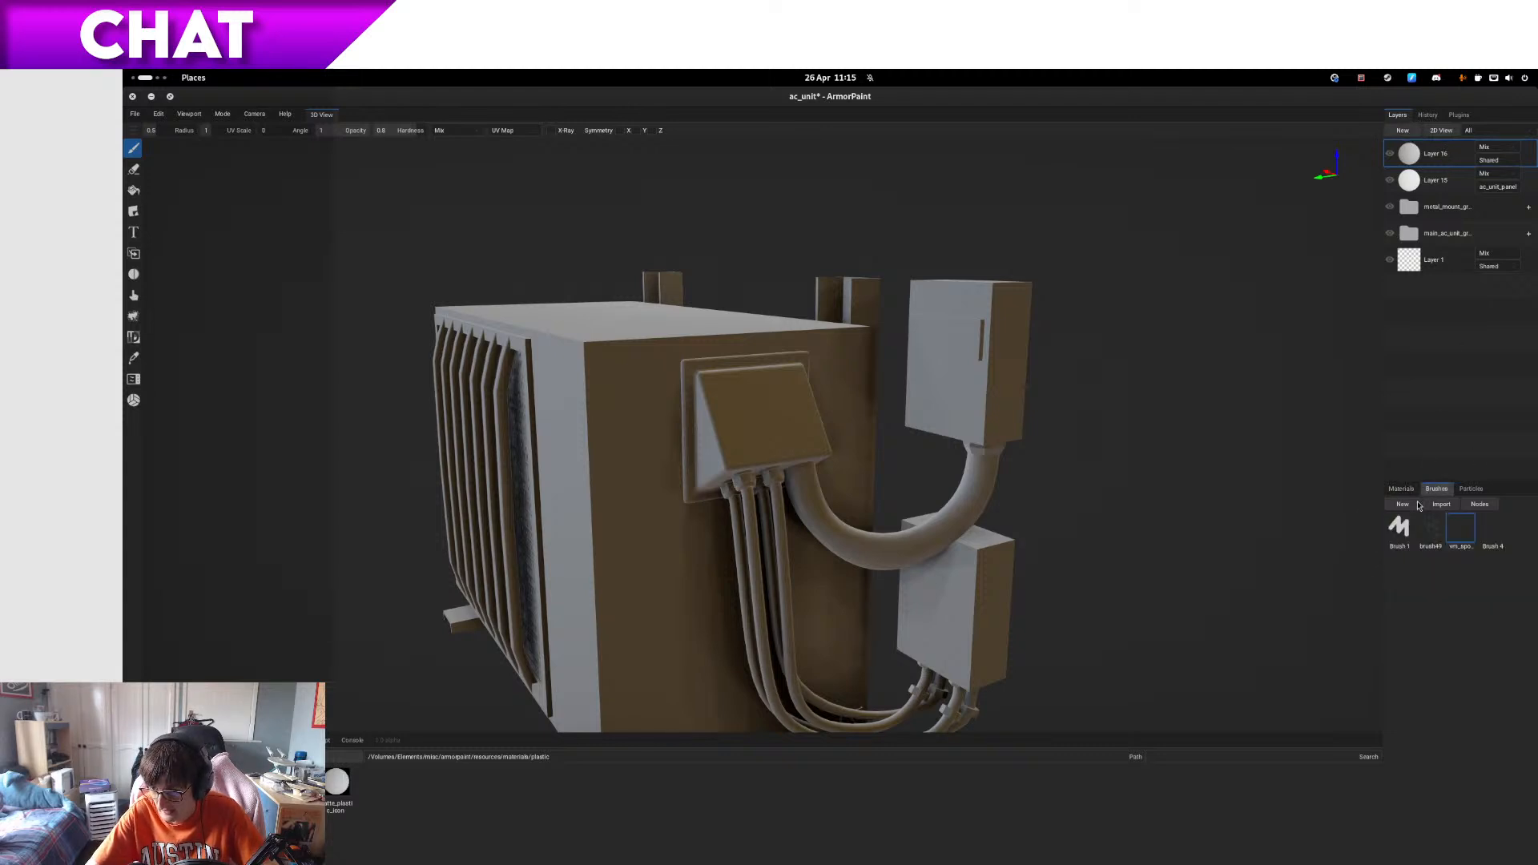
left_click(1401, 488)
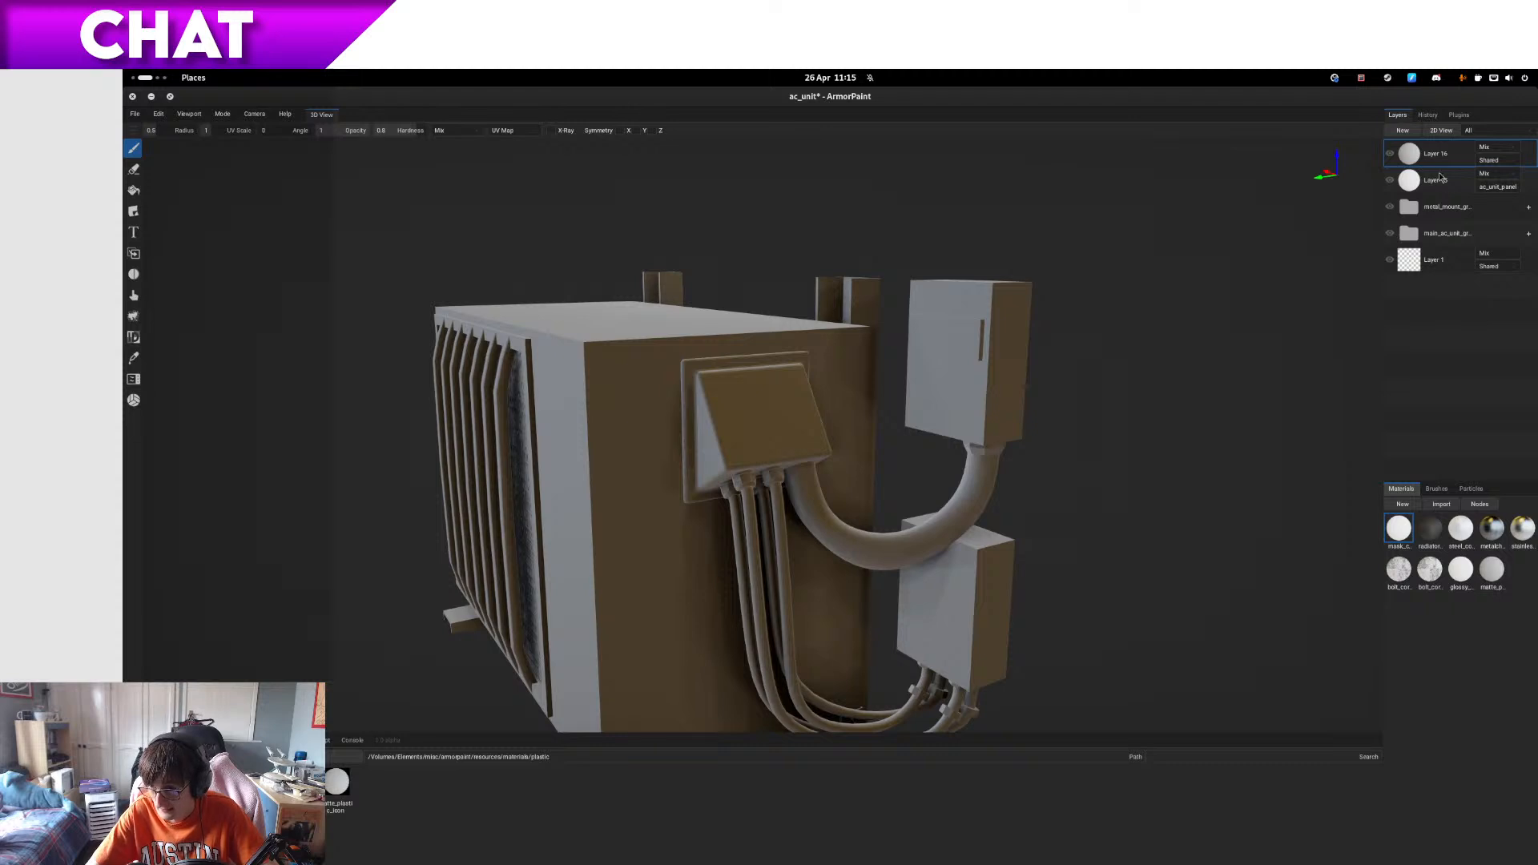
left_click(1496, 161)
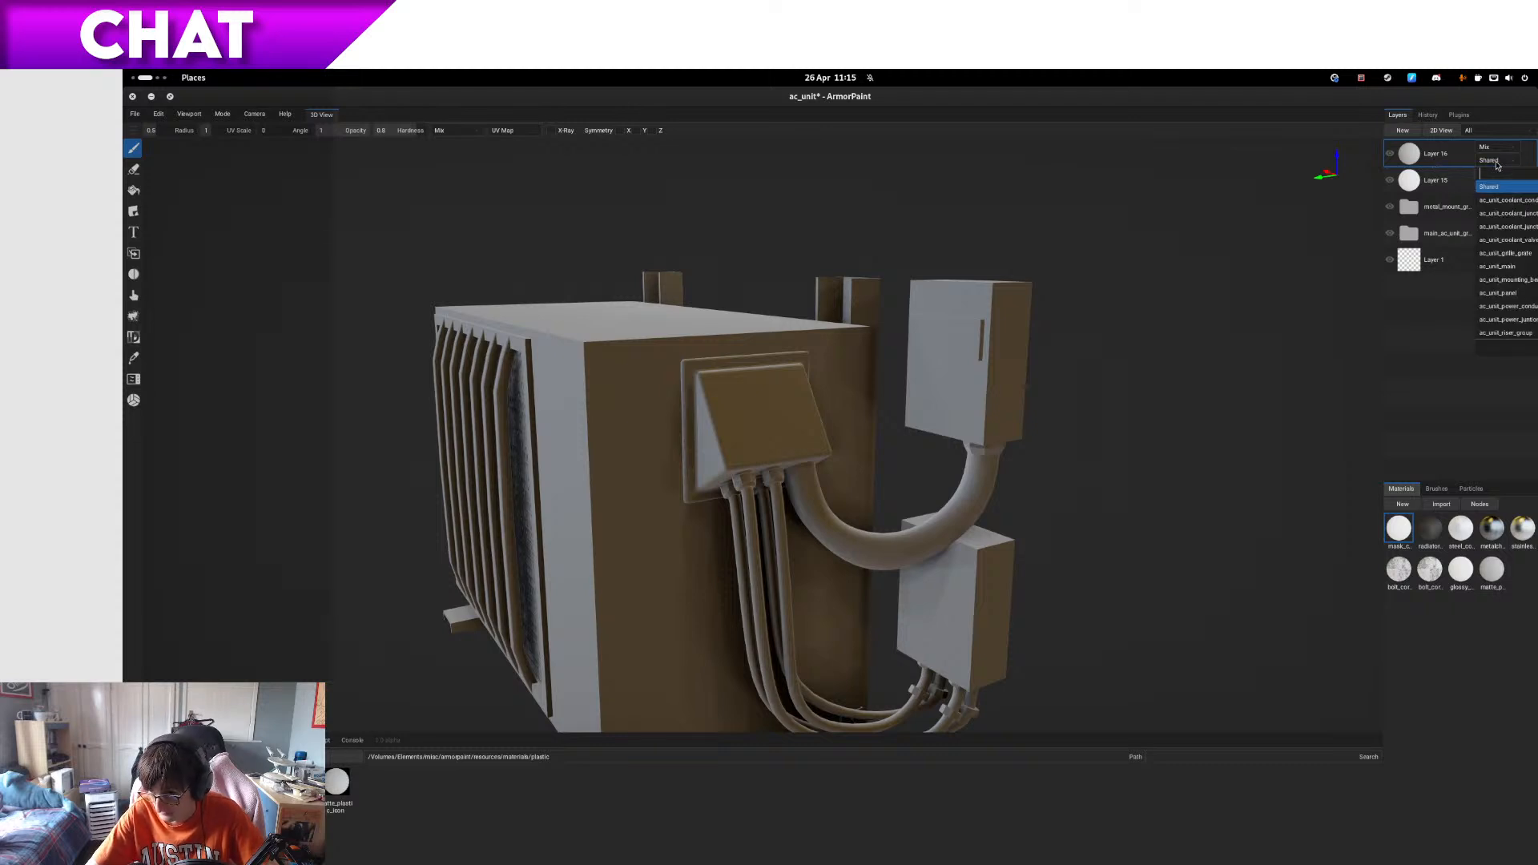
left_click(1497, 166)
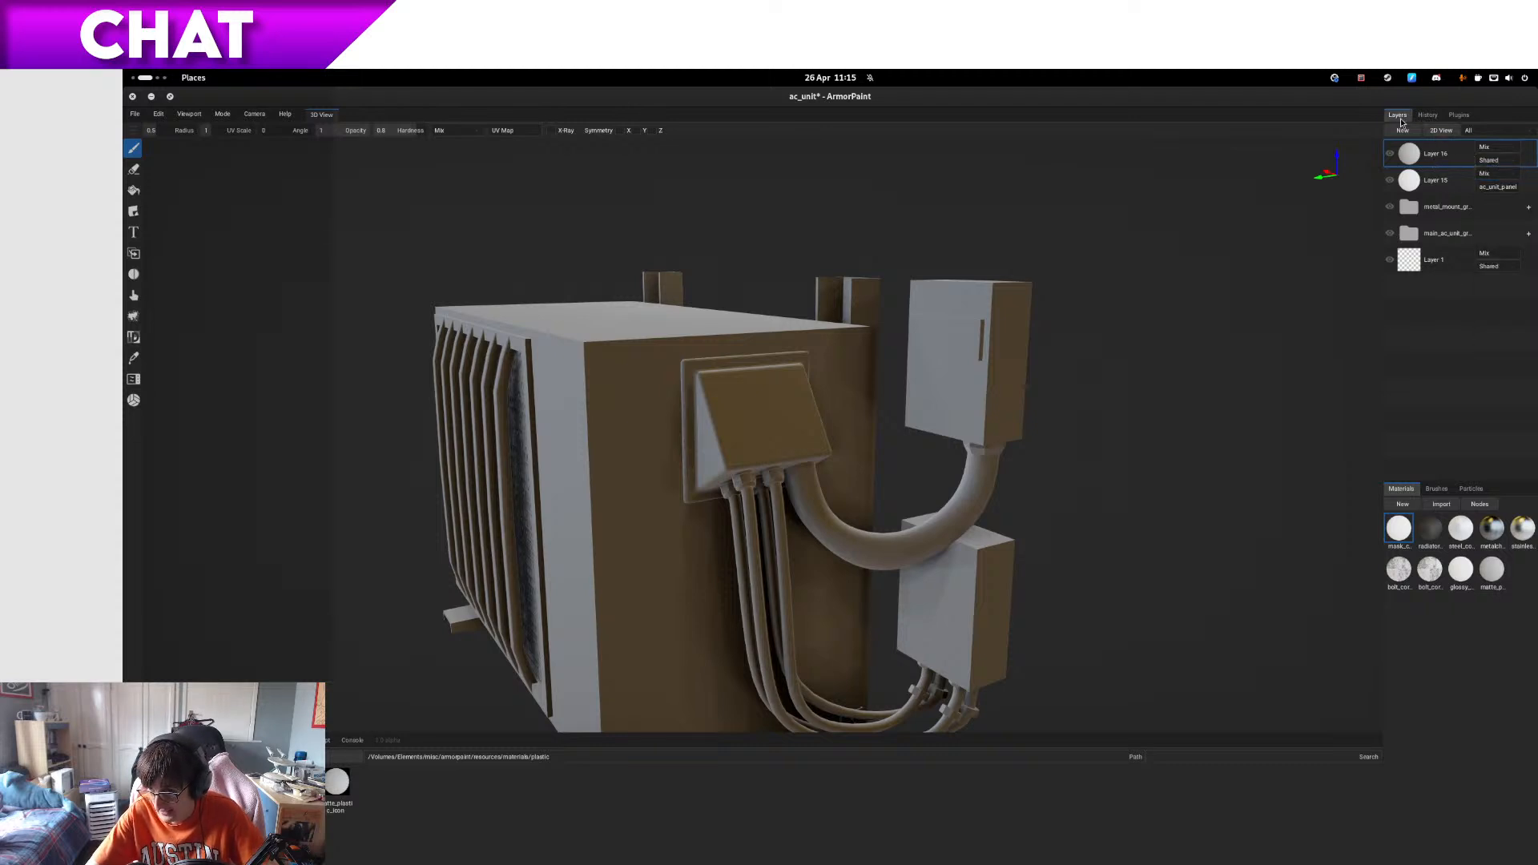
left_click(1403, 131)
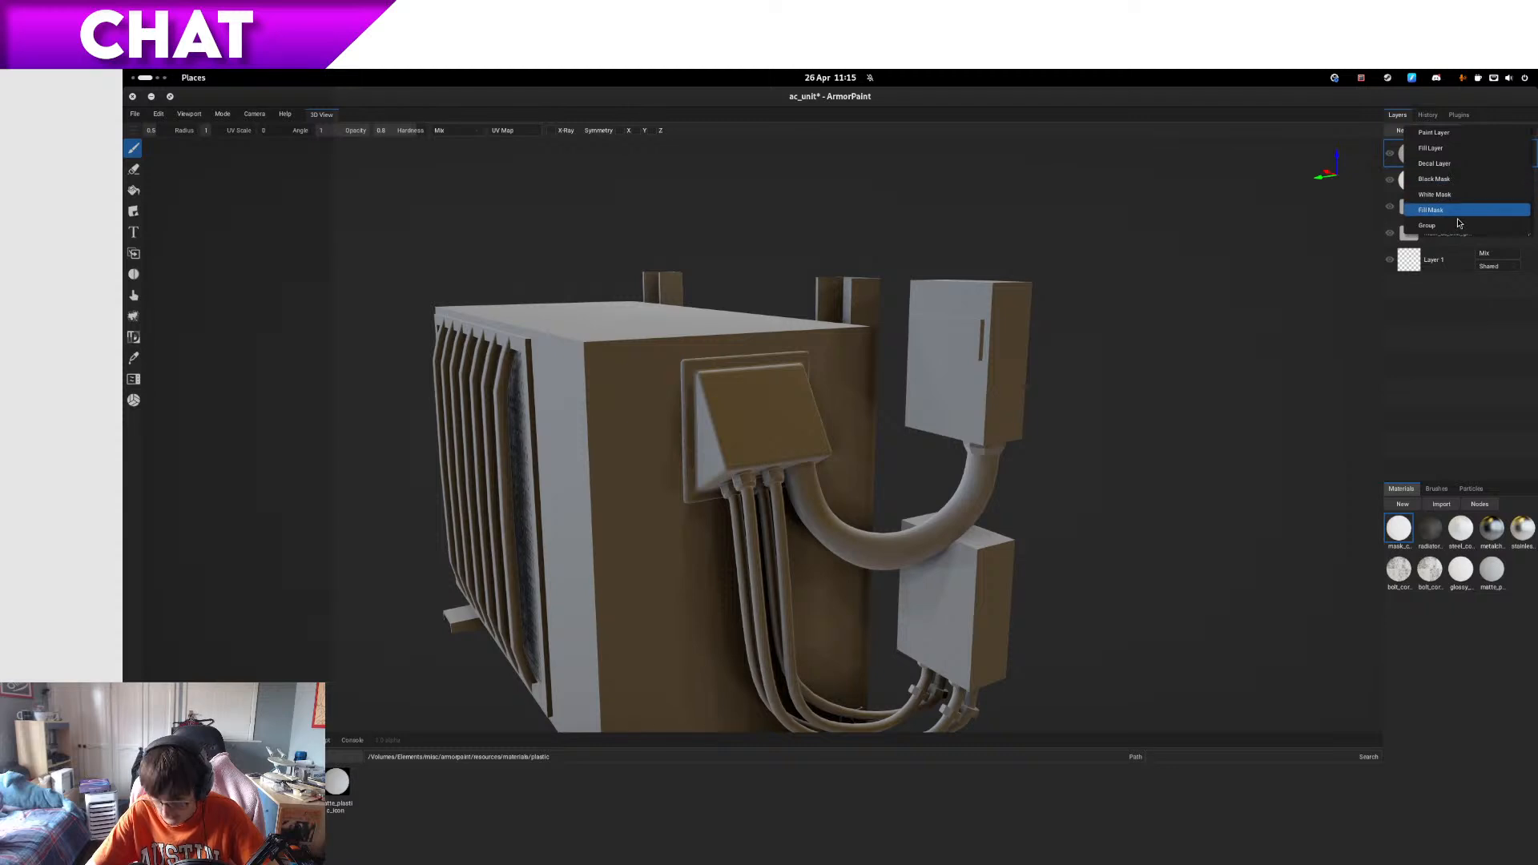
left_click(1495, 178)
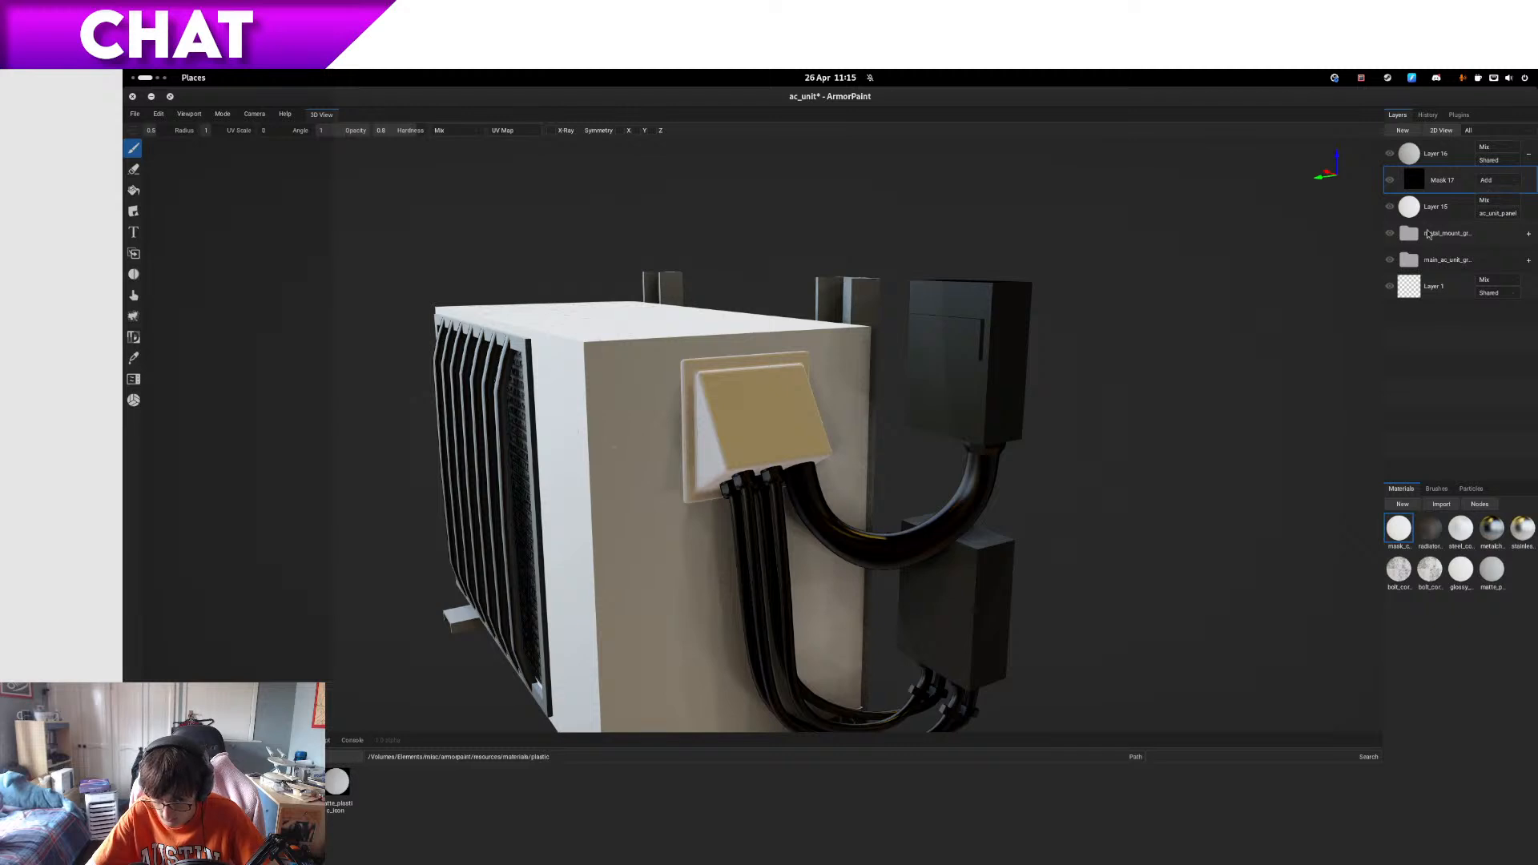
- Choose the Fill tool with Add blending and the UV Island fill mode
left_click(136, 189)
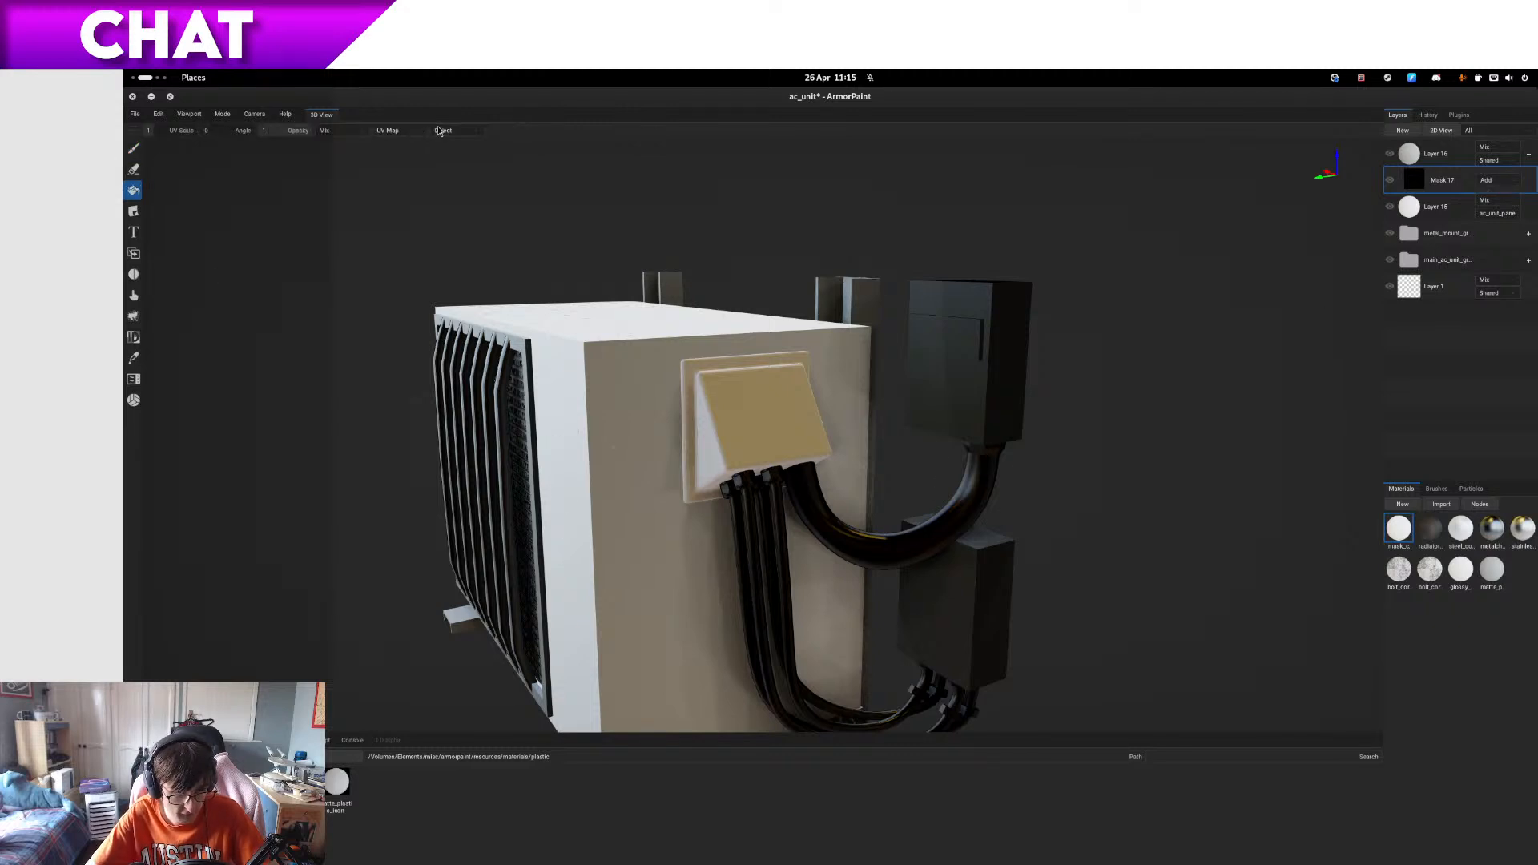
left_click(397, 137)
left_click(350, 135)
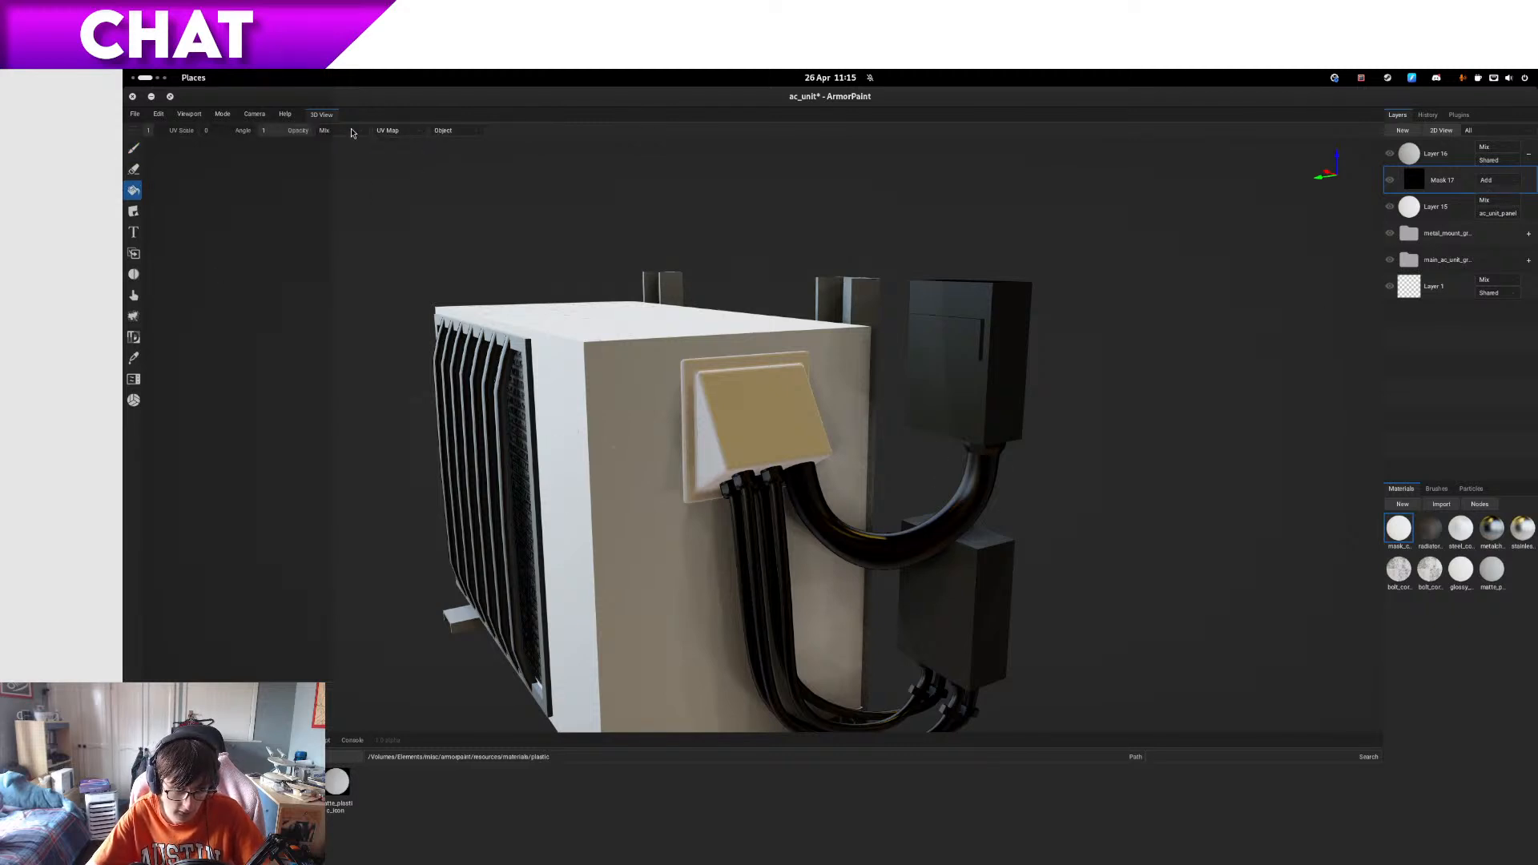
left_click(352, 133)
left_click(352, 133)
left_click(353, 133)
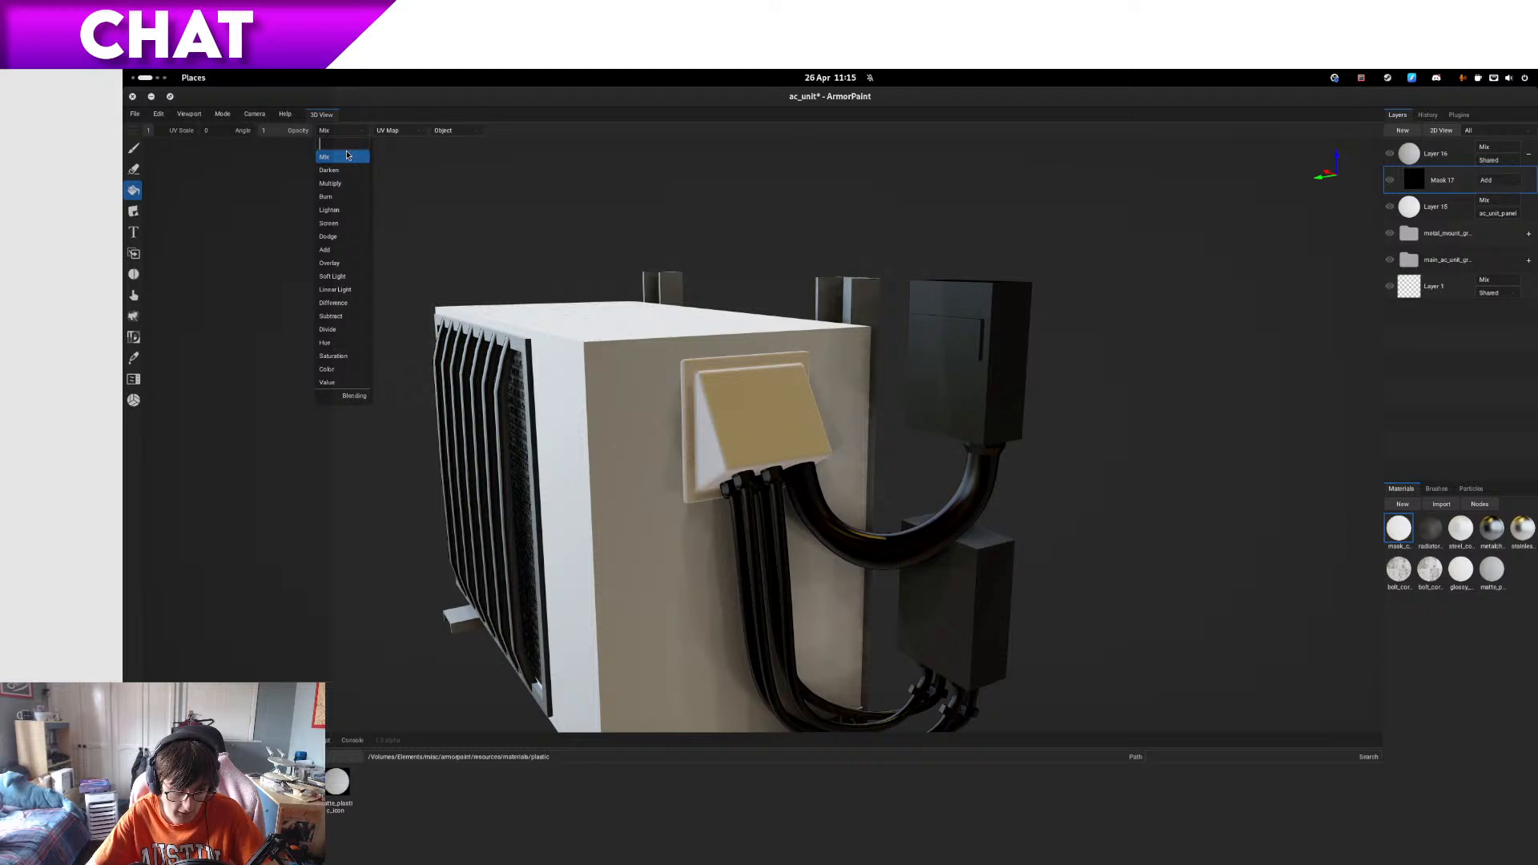
left_click(325, 250)
left_click(453, 140)
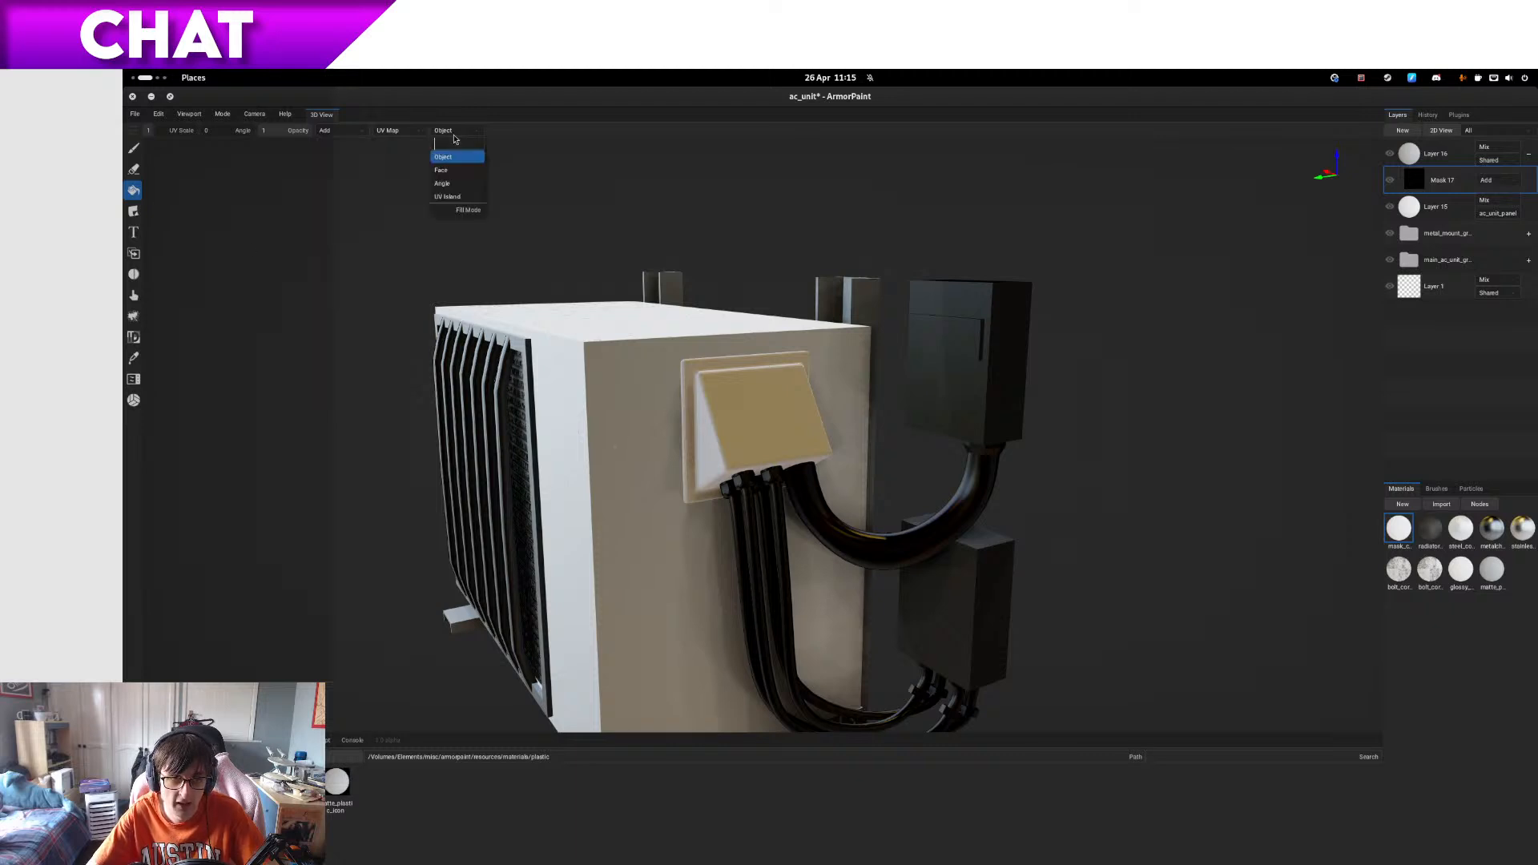
left_click(448, 196)
- Examine the pipe couplings on the panel and the lower junction box against the matte layer's mask, keeping the mask colour material active
scroll(941, 664, "up", 3)
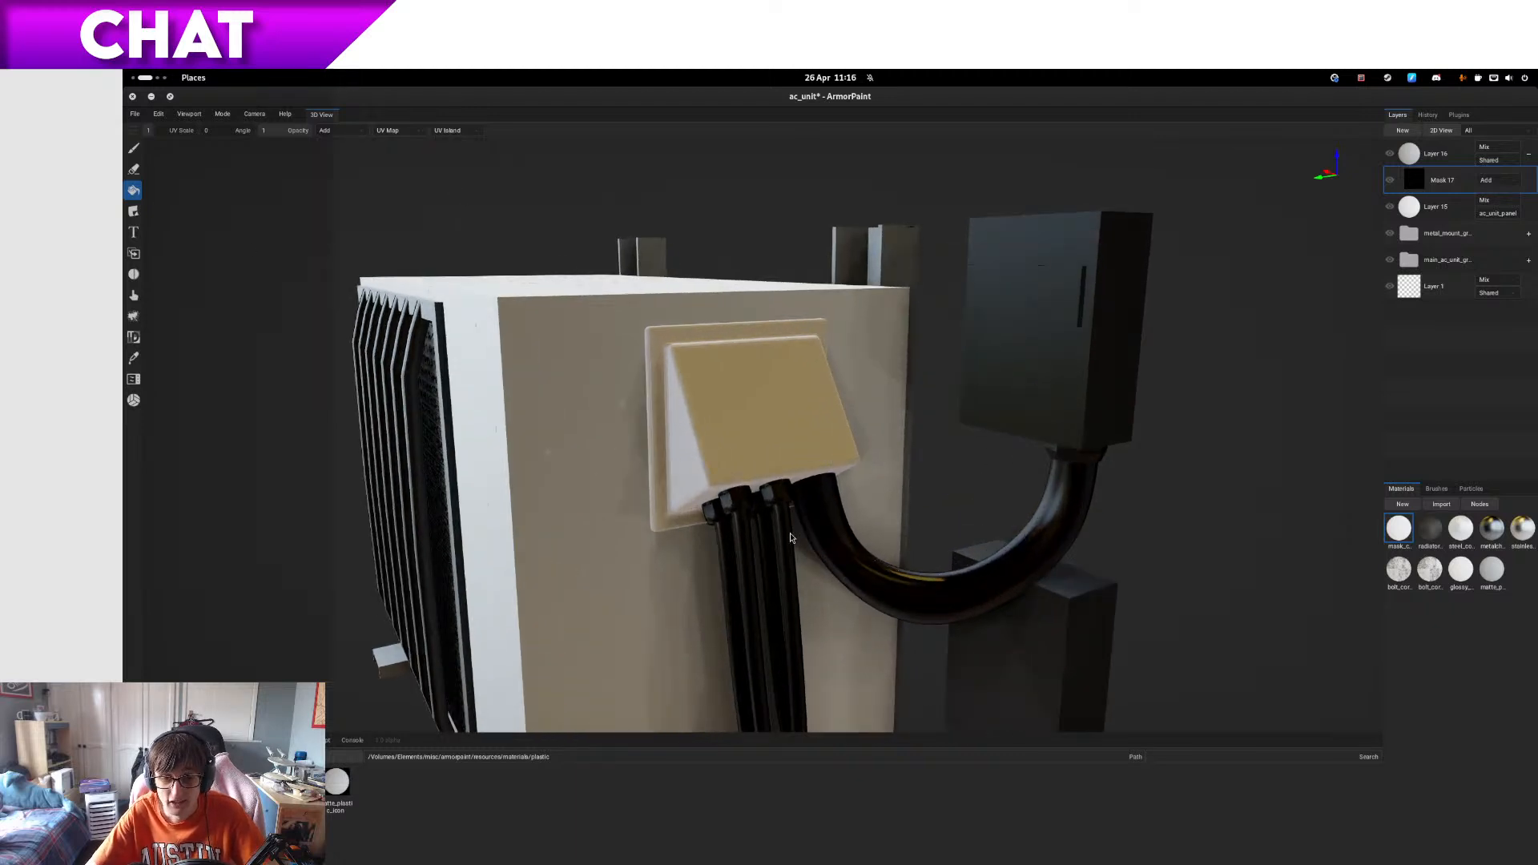
middle_click_drag(792, 535, 799, 483)
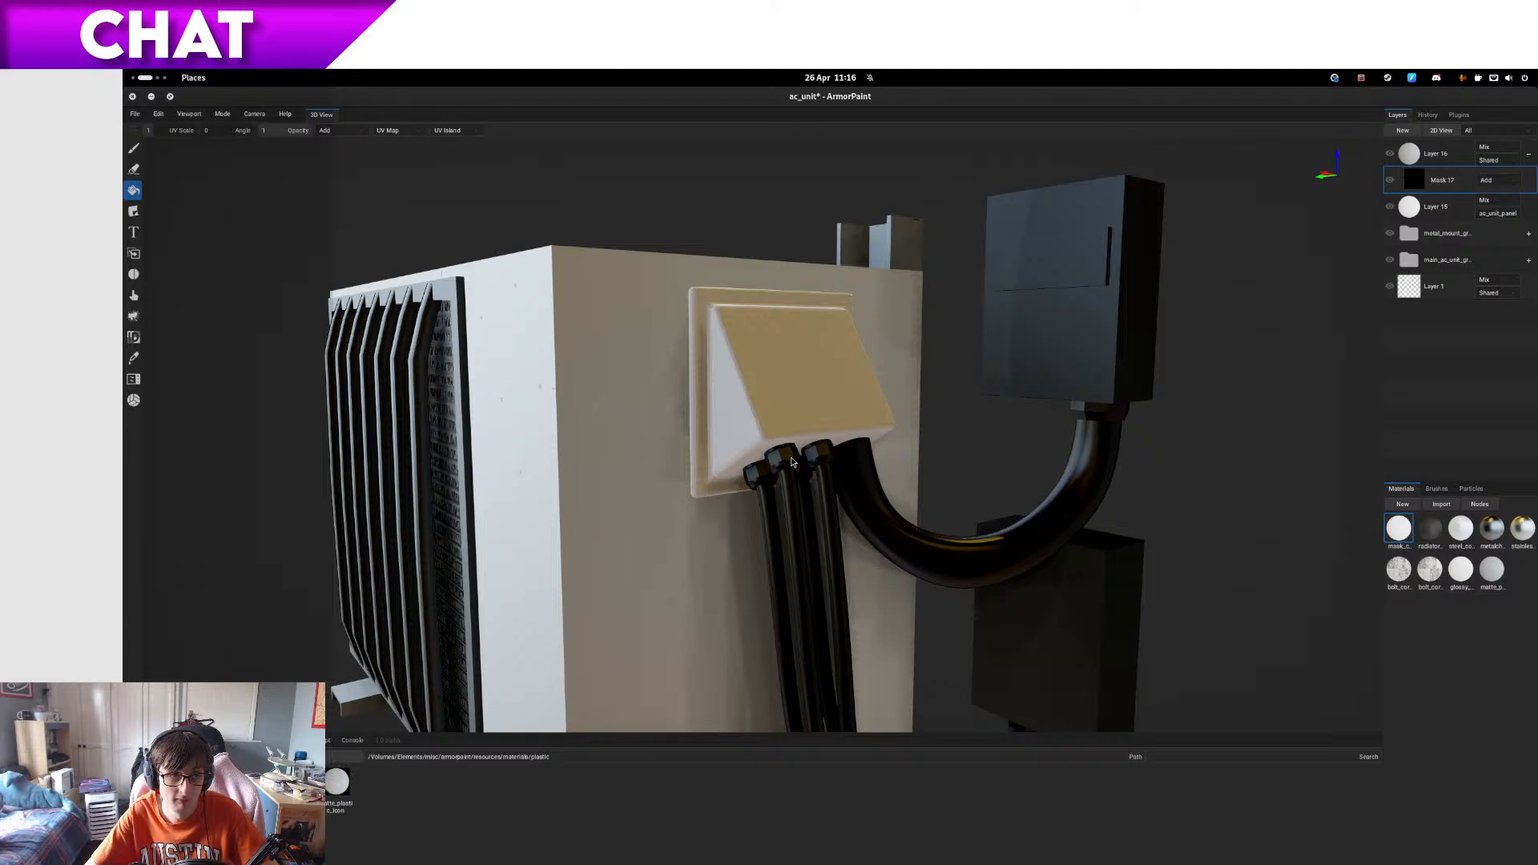
left_click(1425, 535)
left_click(1391, 525)
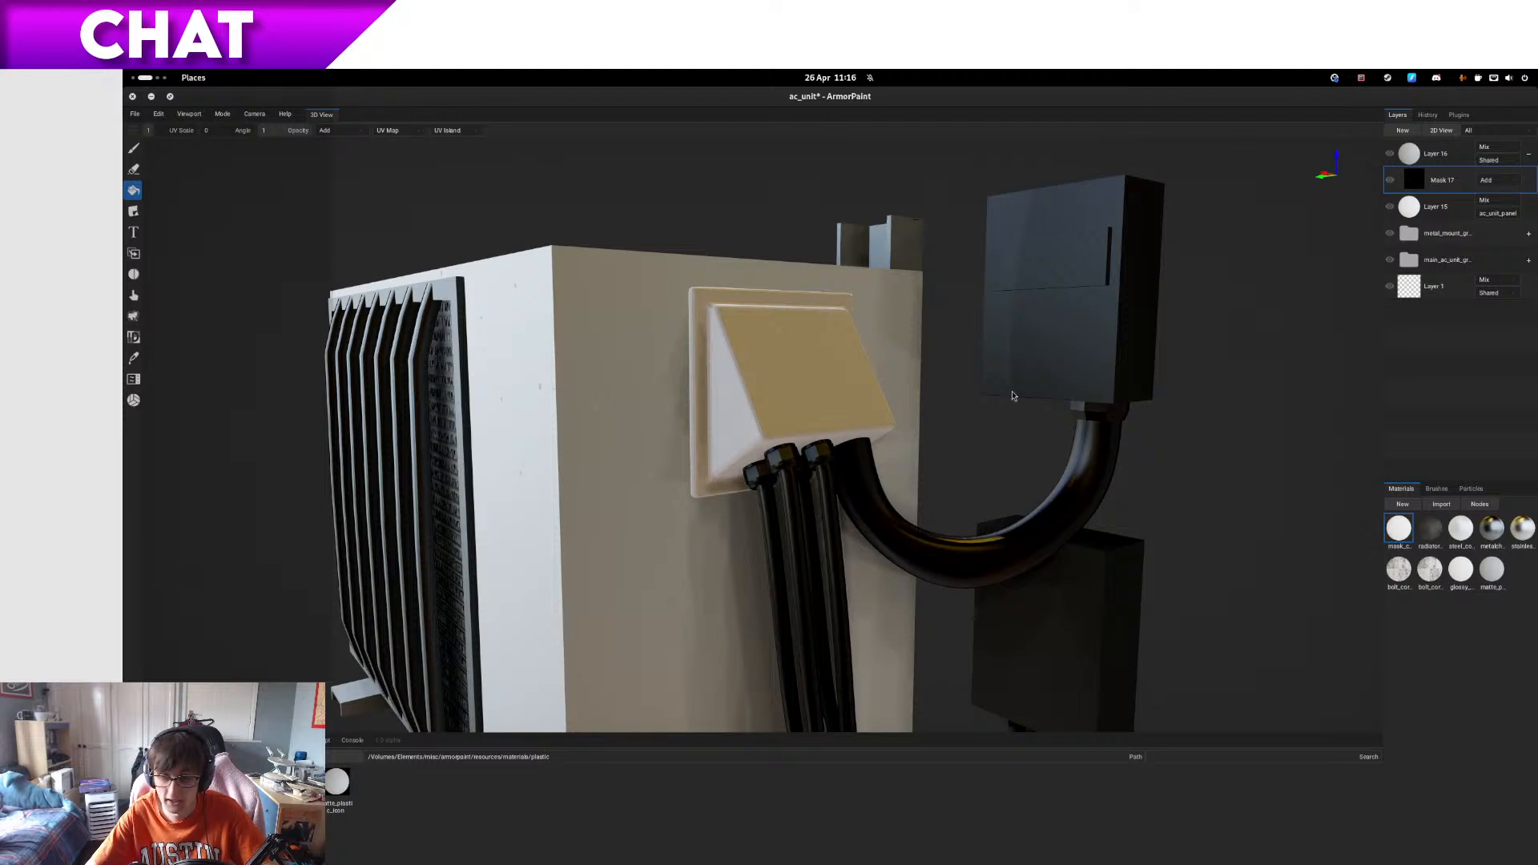
middle_click_drag(1141, 588, 1123, 542)
scroll(1123, 548, "up", 3)
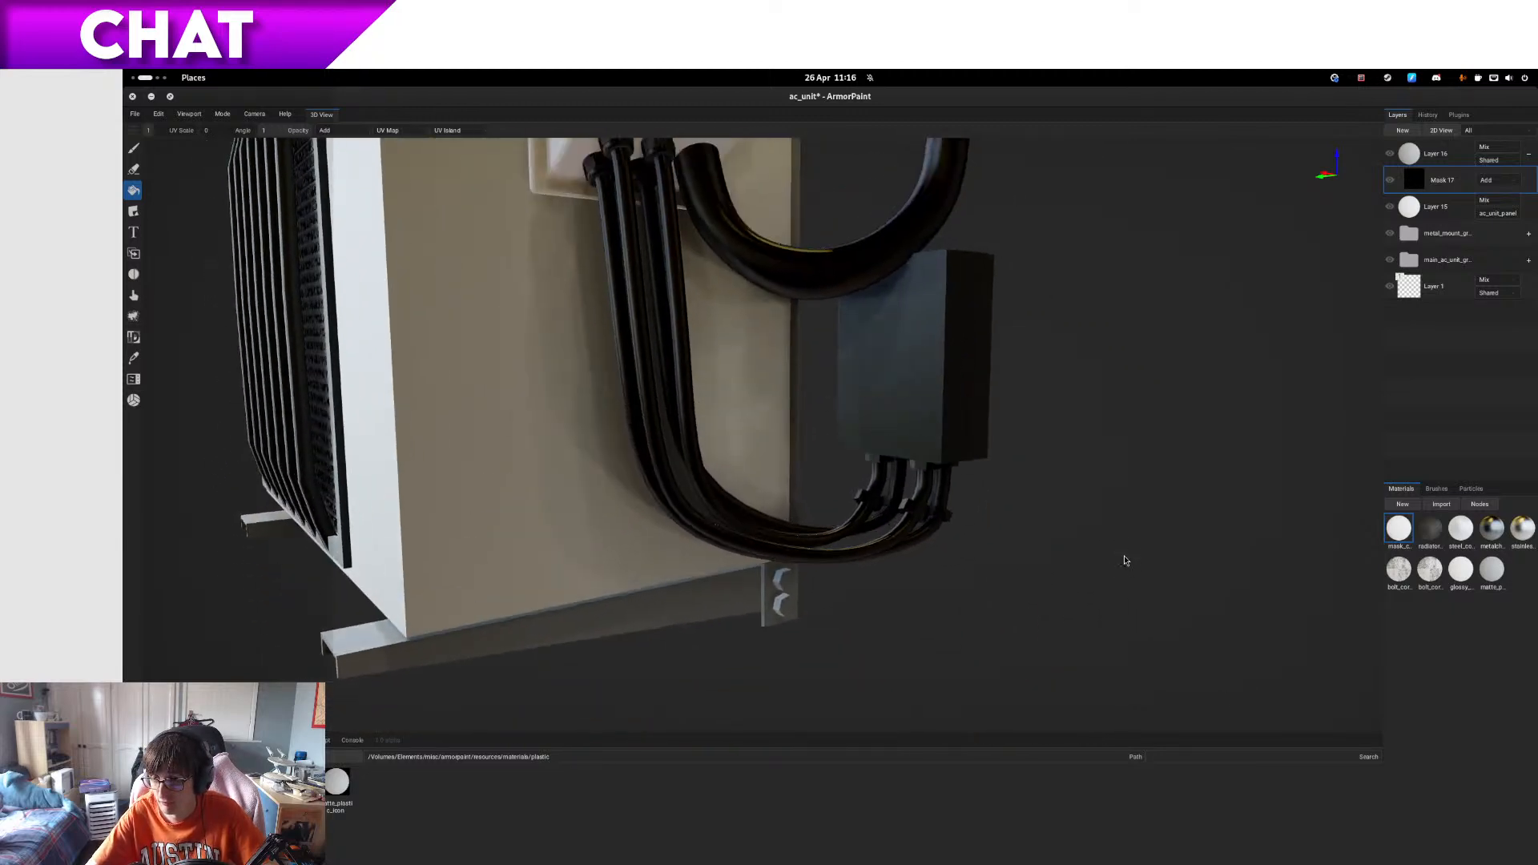
scroll(1075, 597, "up", 4)
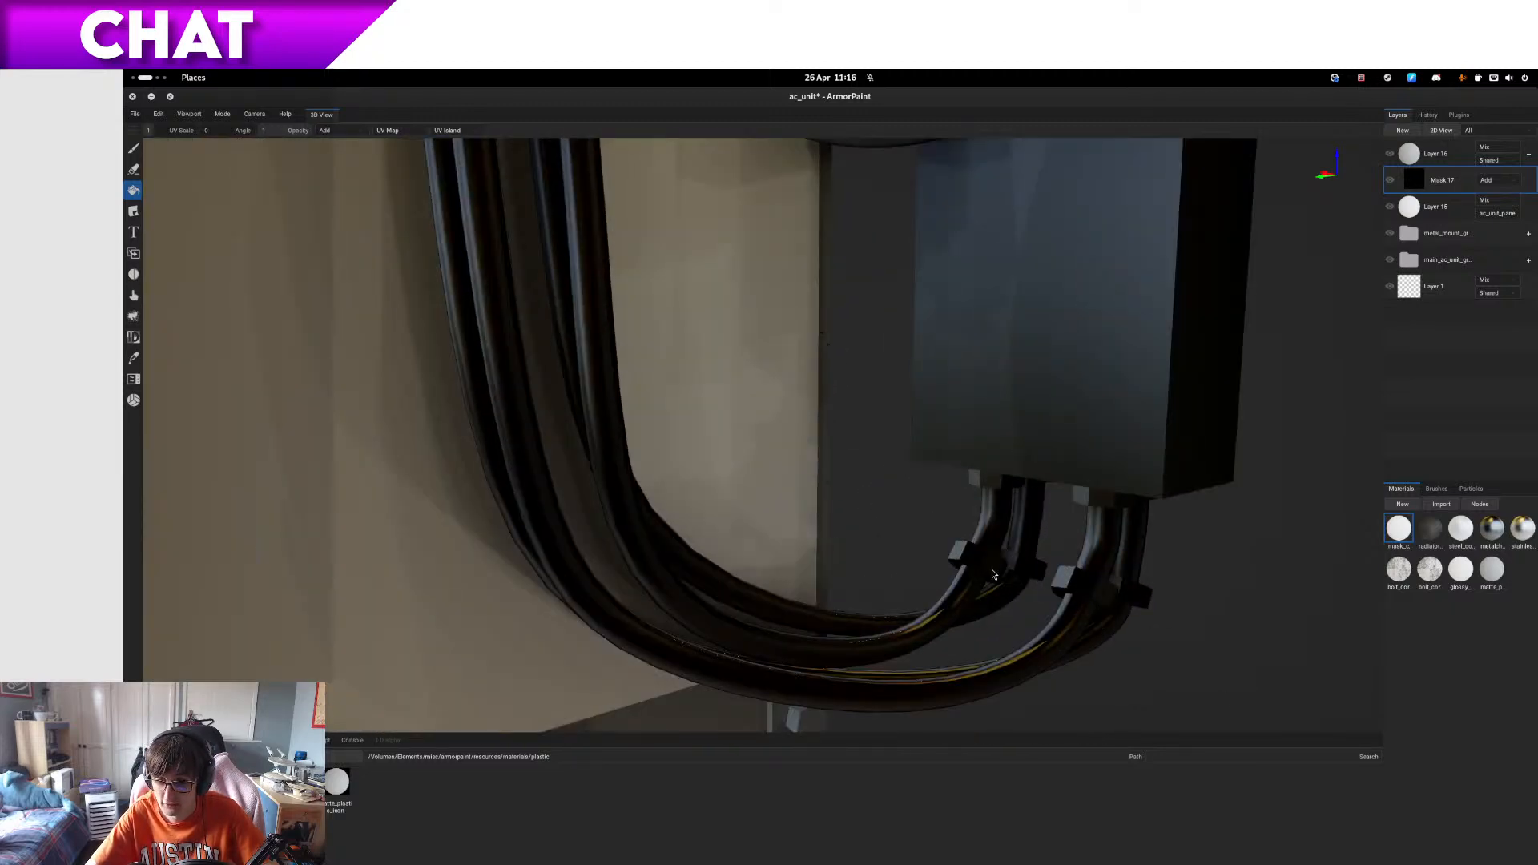
left_click_drag(985, 541, 857, 403, "alt")
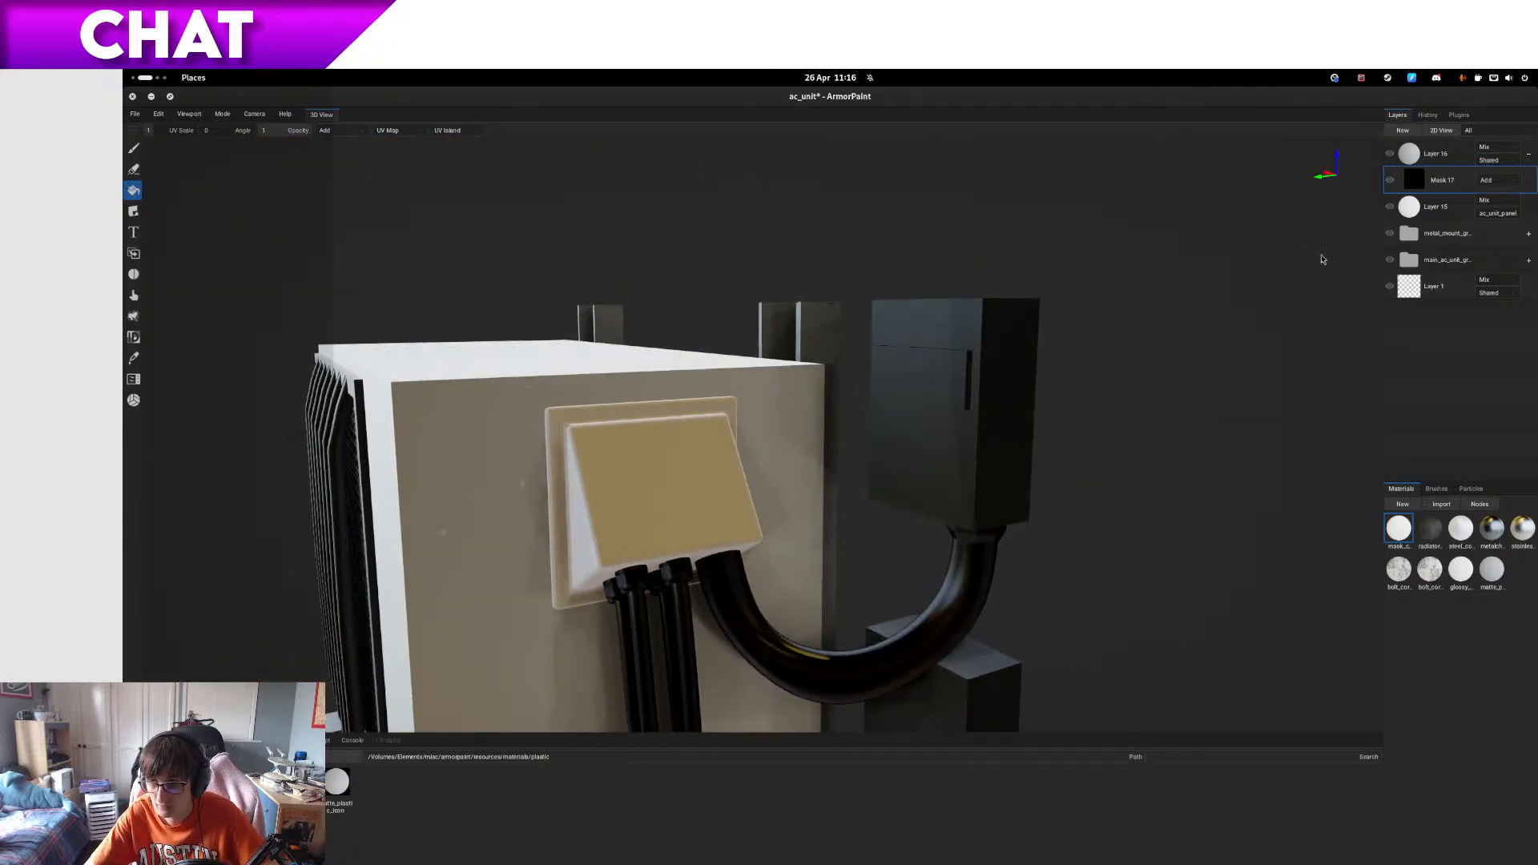
left_click(1390, 183)
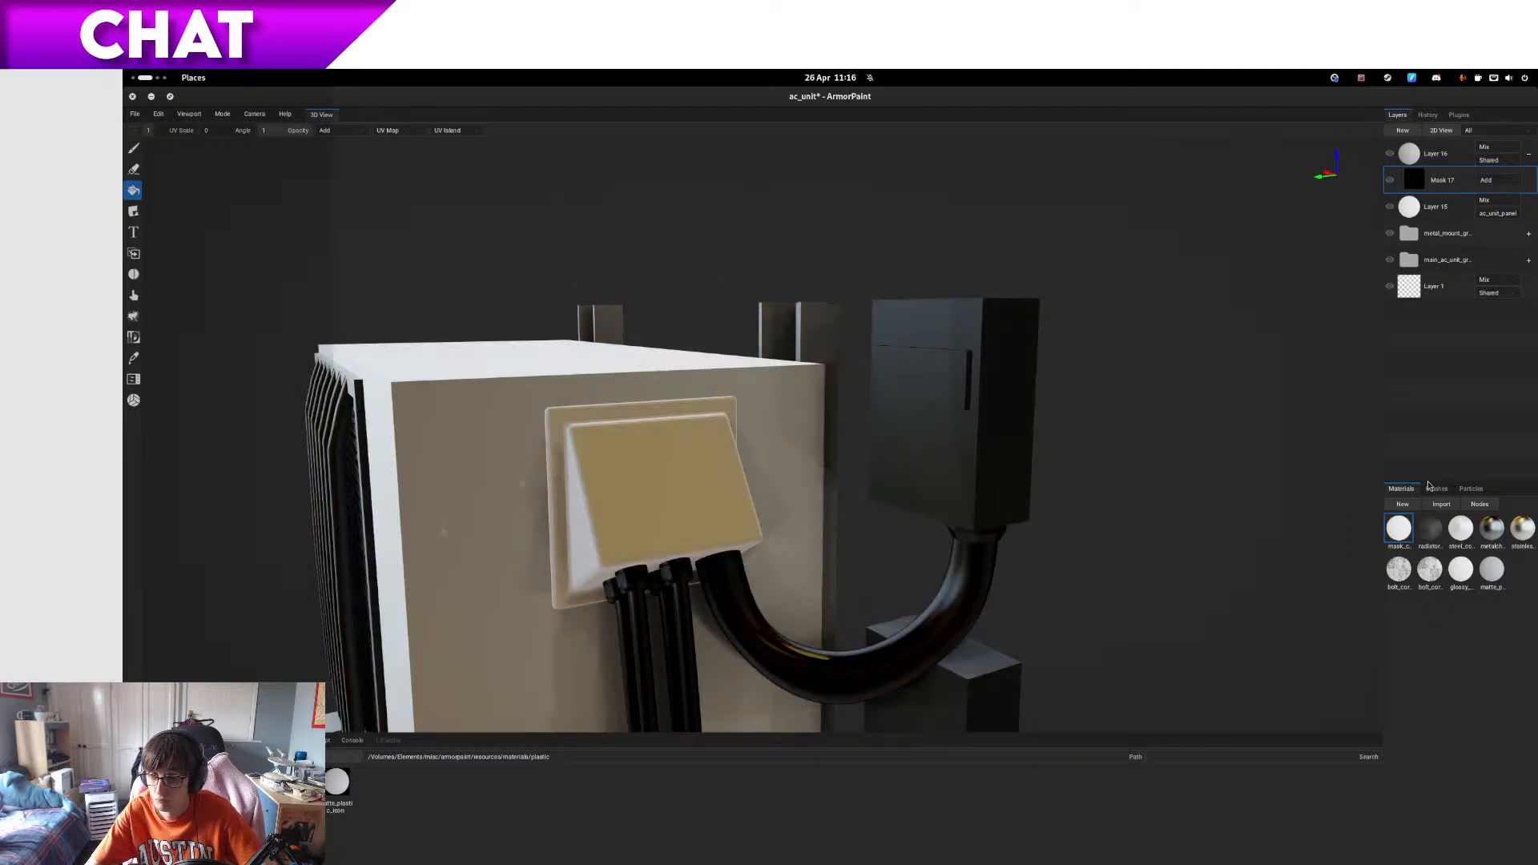
- Open the mask colour material's node graph and check its RGB setup alongside the panel and couplings
left_click(1480, 504)
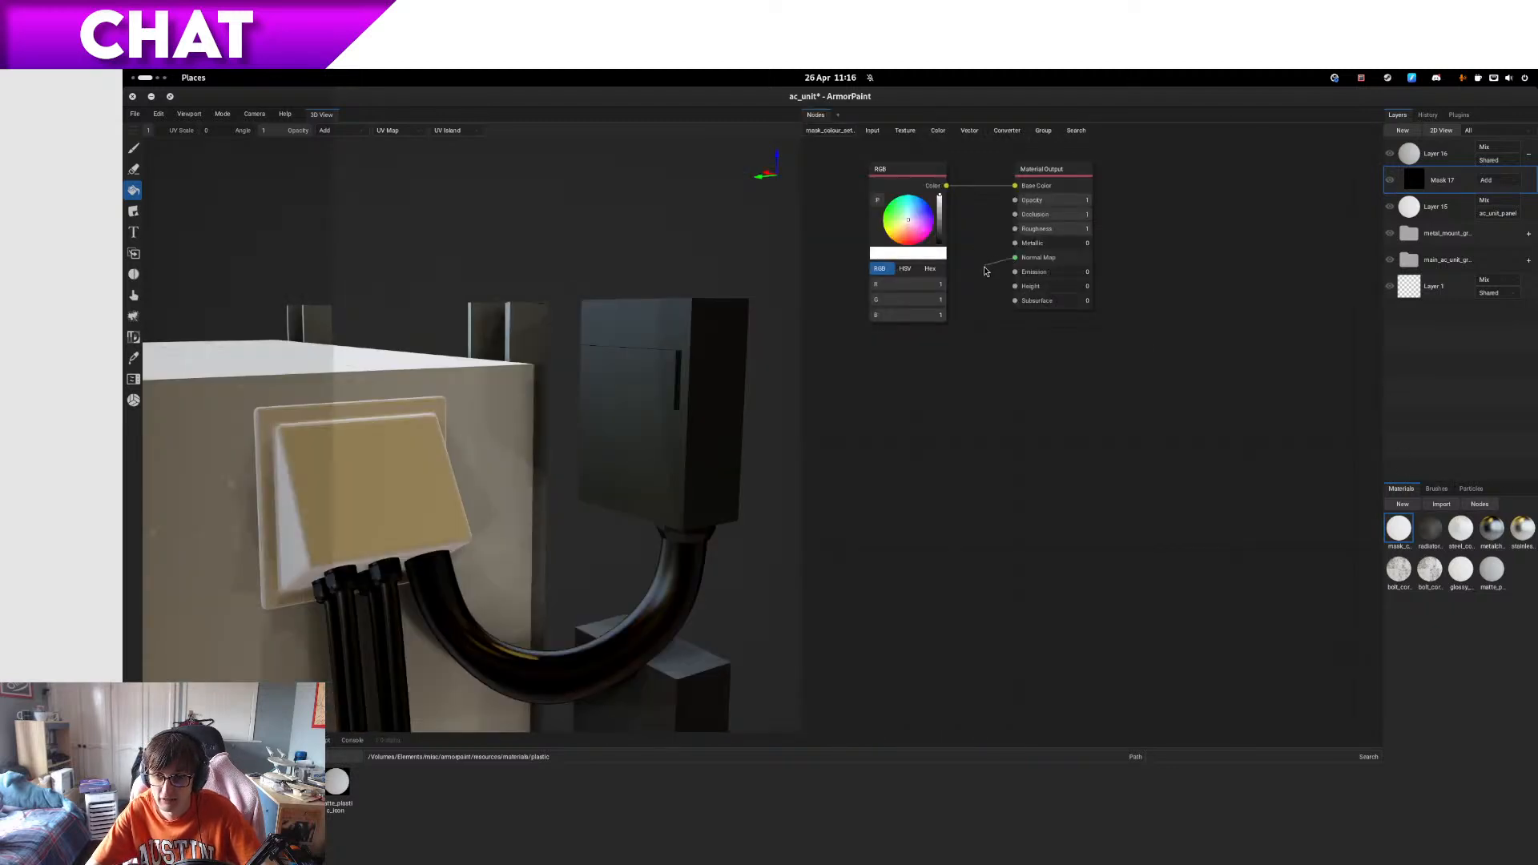
right_click(987, 269)
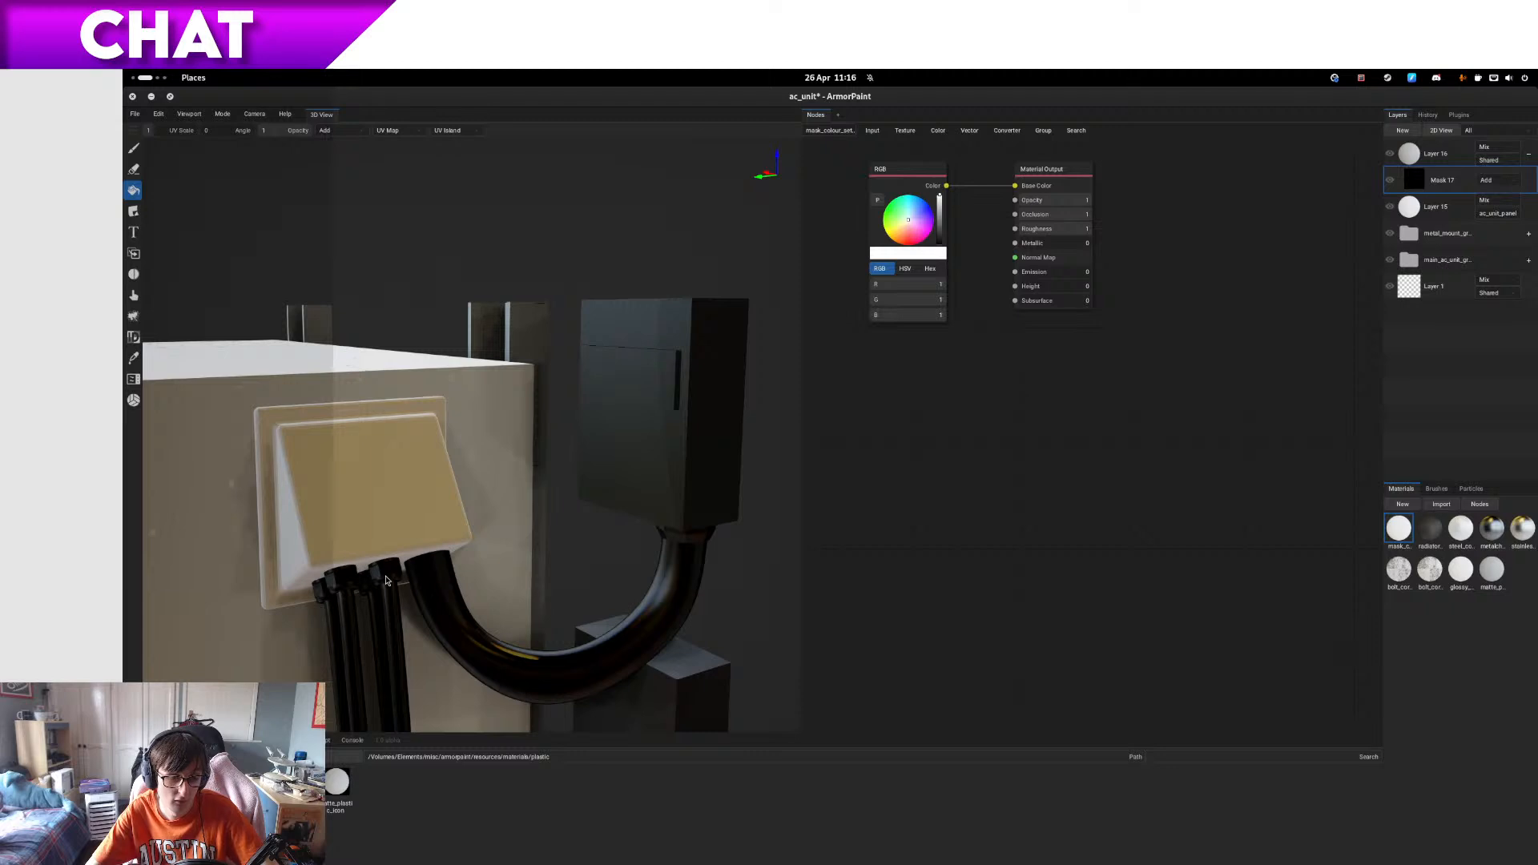
left_click_drag(394, 564, 480, 525, "alt")
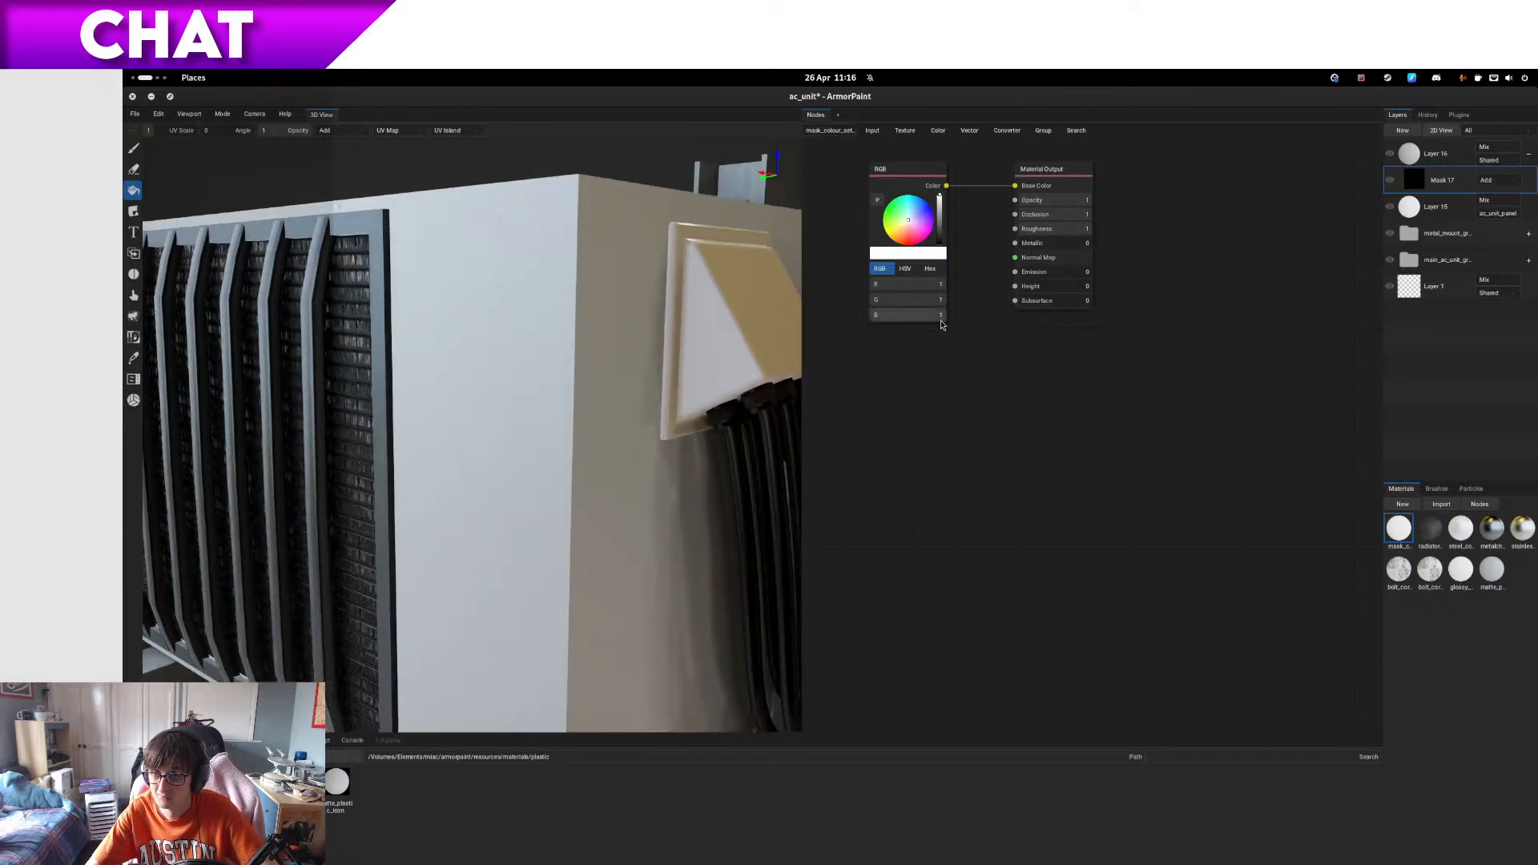
left_click_drag(710, 473, 674, 473, "alt")
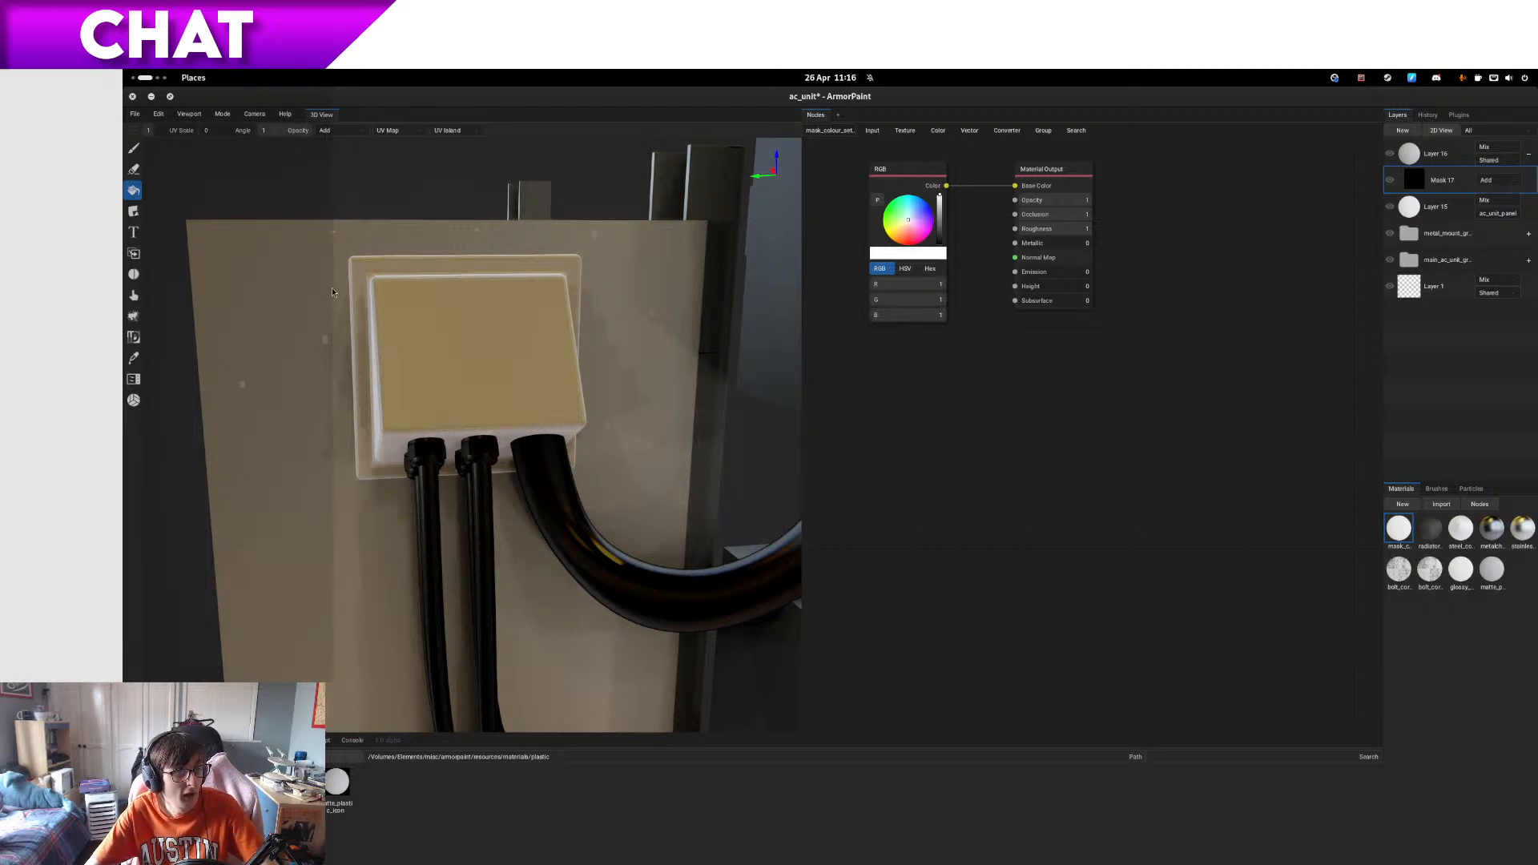
- Try the Face fill mode for the Fill tool, testing Mix blending before going back to Add
left_click(328, 130)
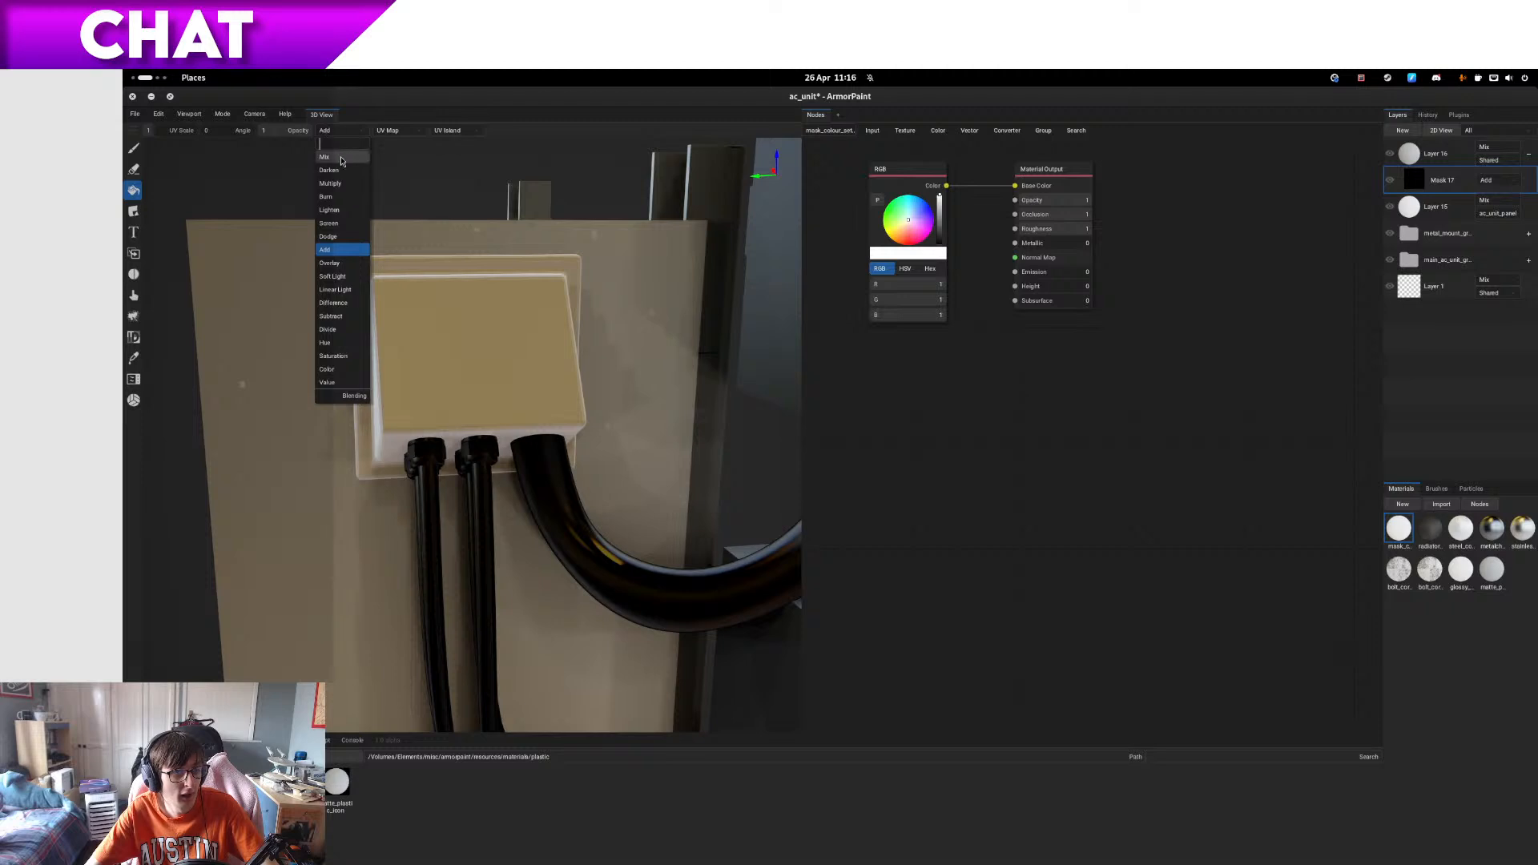
left_click(341, 157)
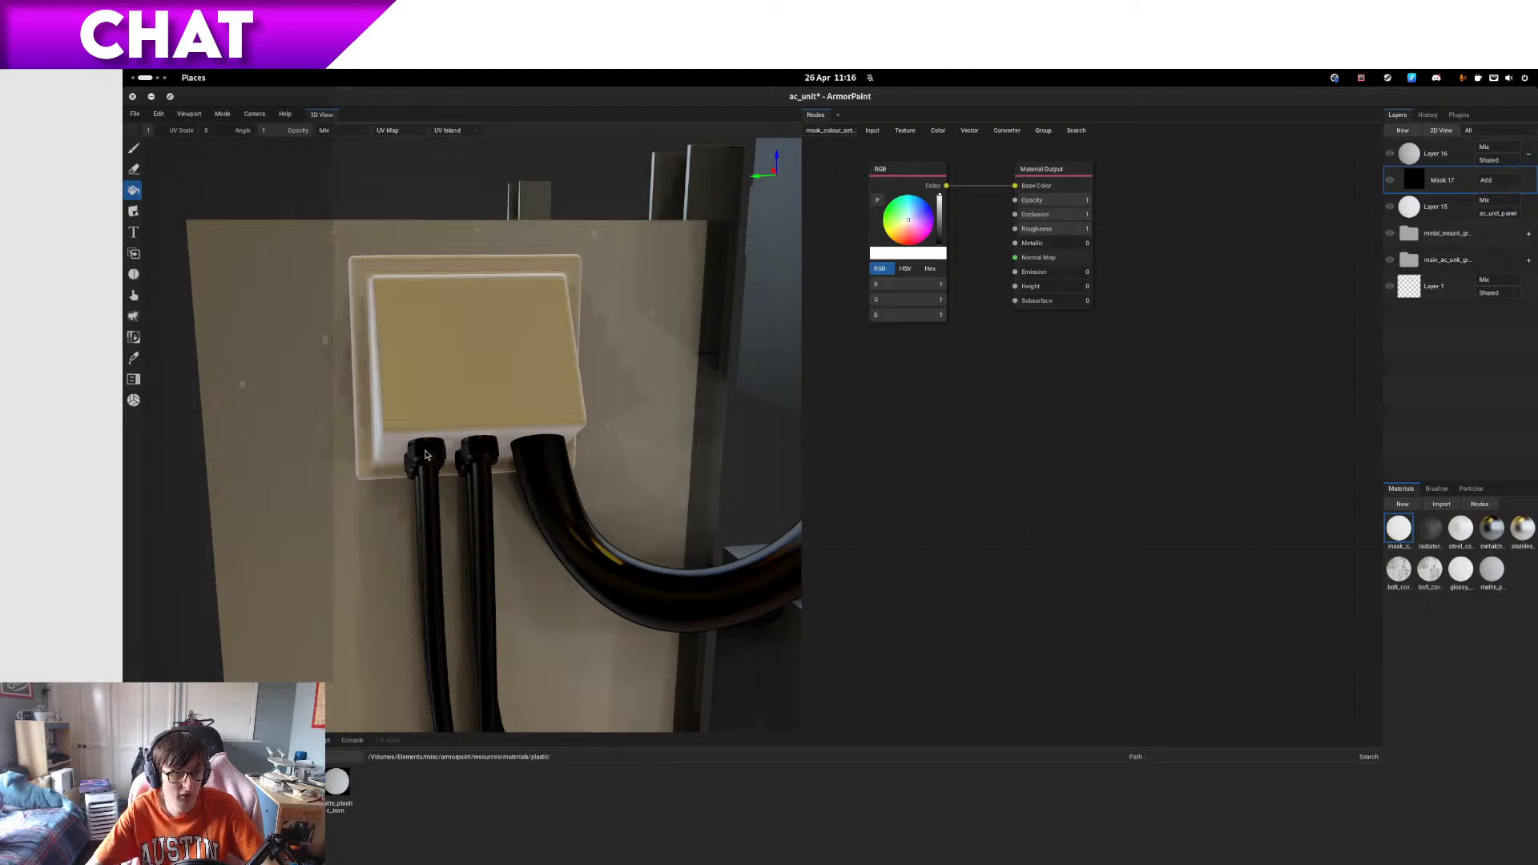
left_click(450, 132)
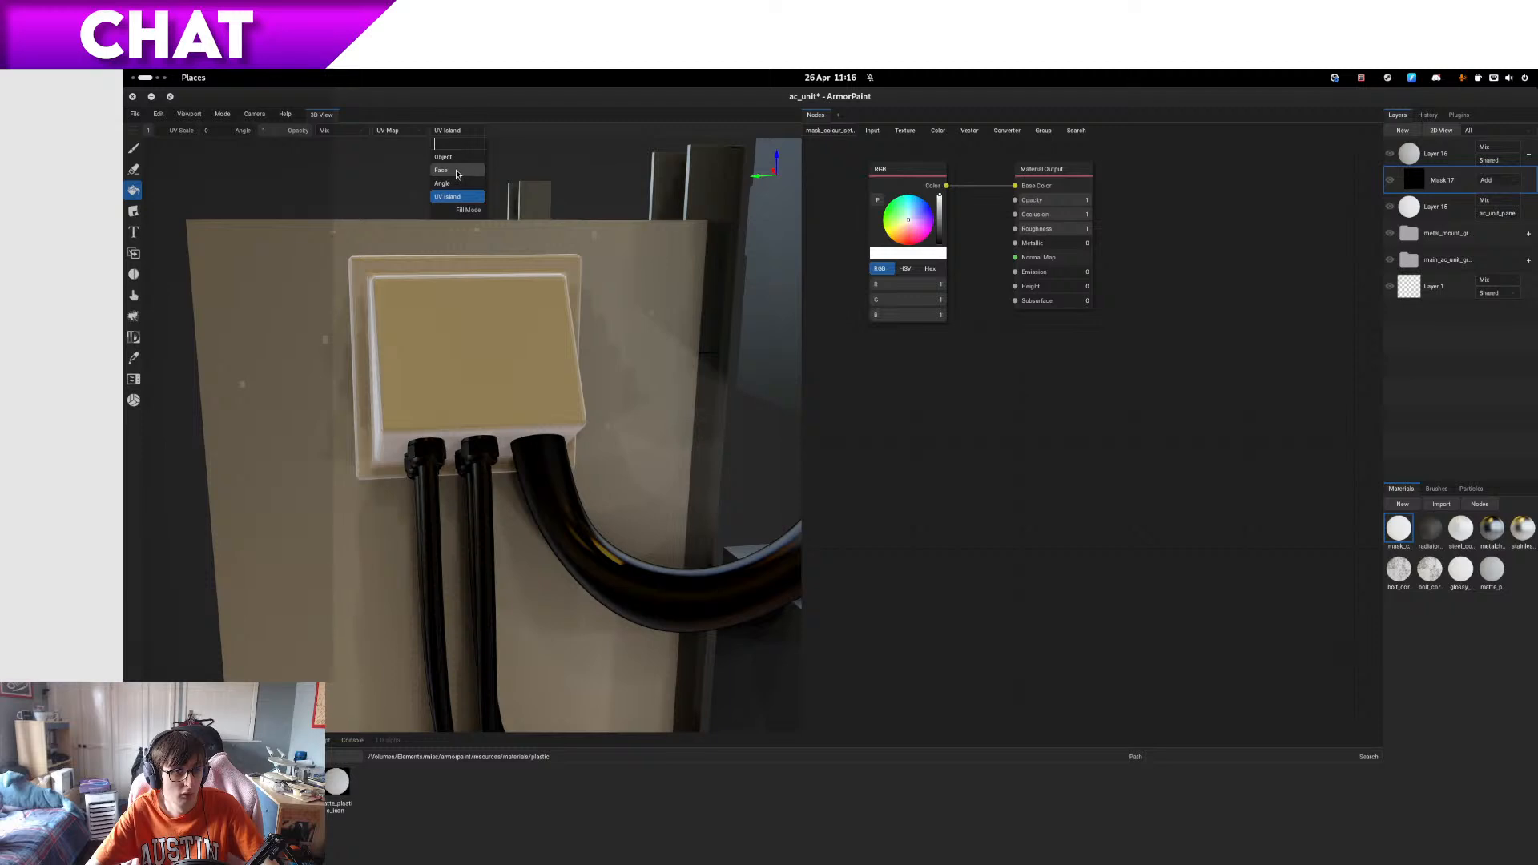
left_click(441, 170)
left_click(328, 131)
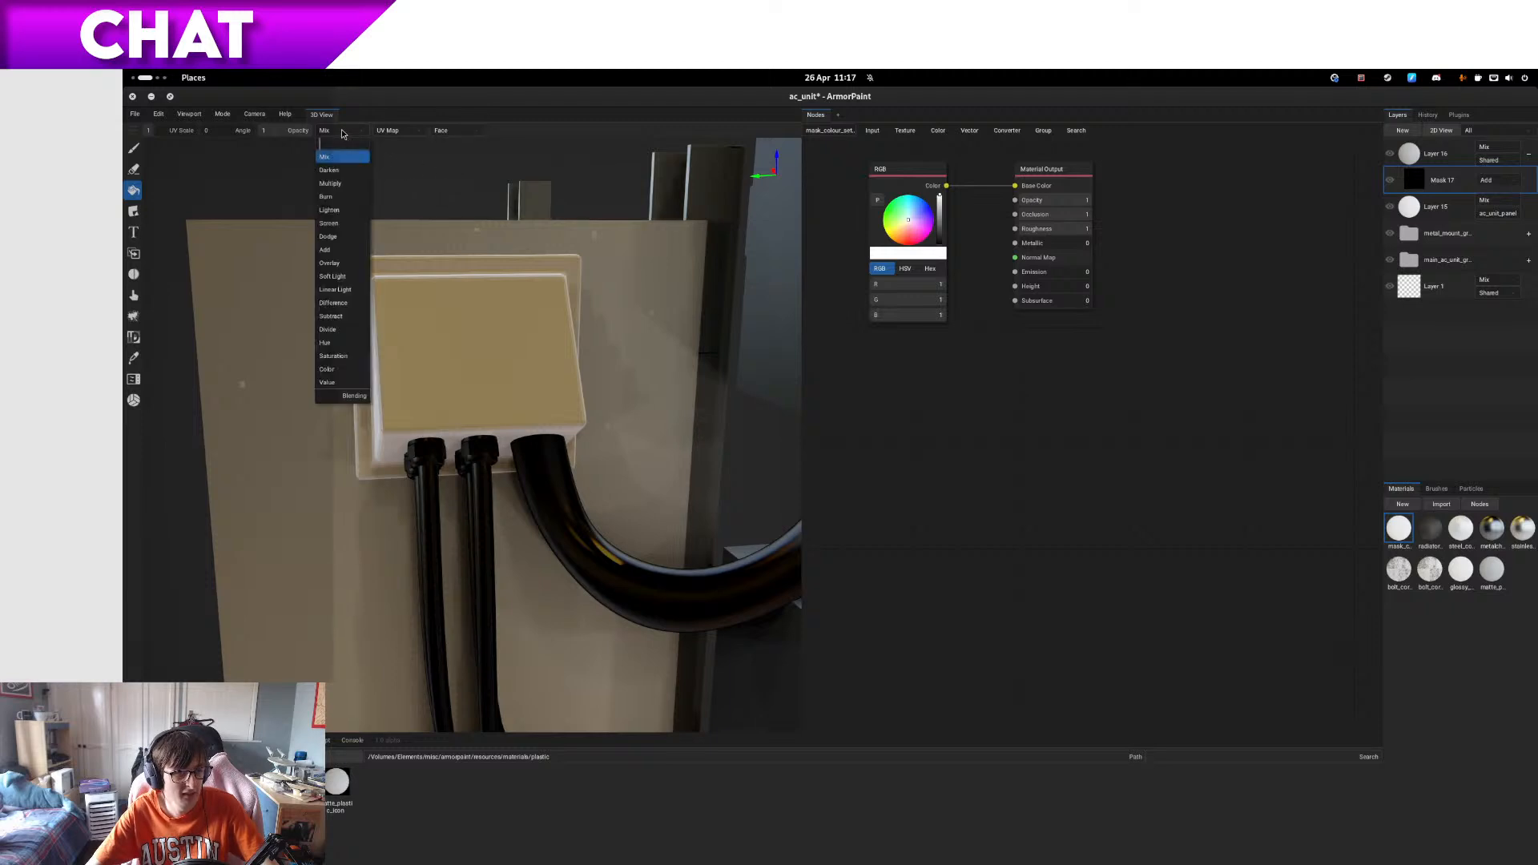
left_click(329, 250)
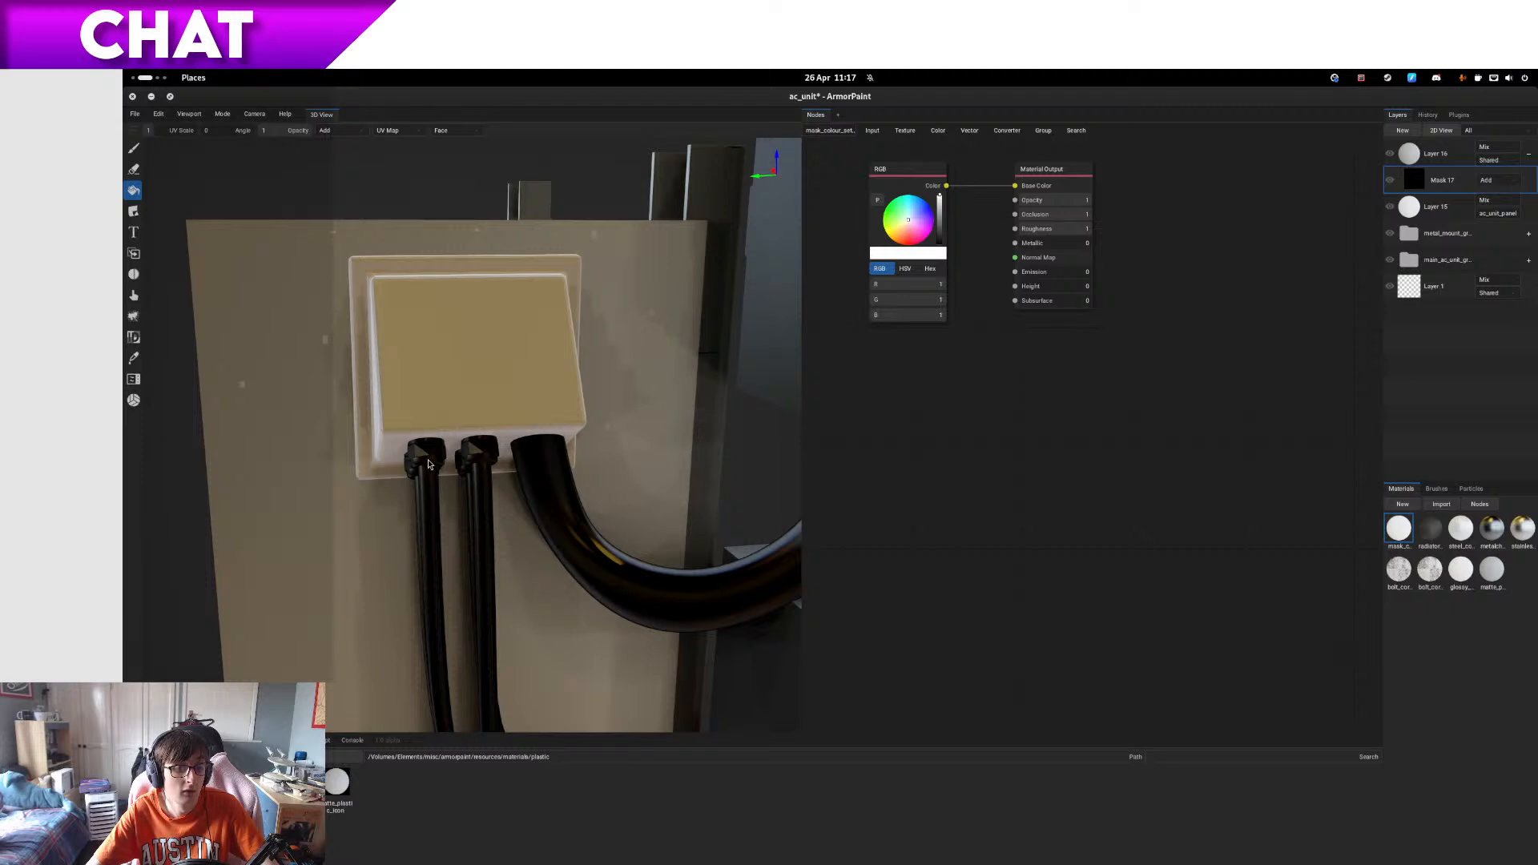
- Close the mask colour material's node graph and set the Fill tool's fill mode to UV Island
left_click_drag(442, 457, 458, 463, "alt")
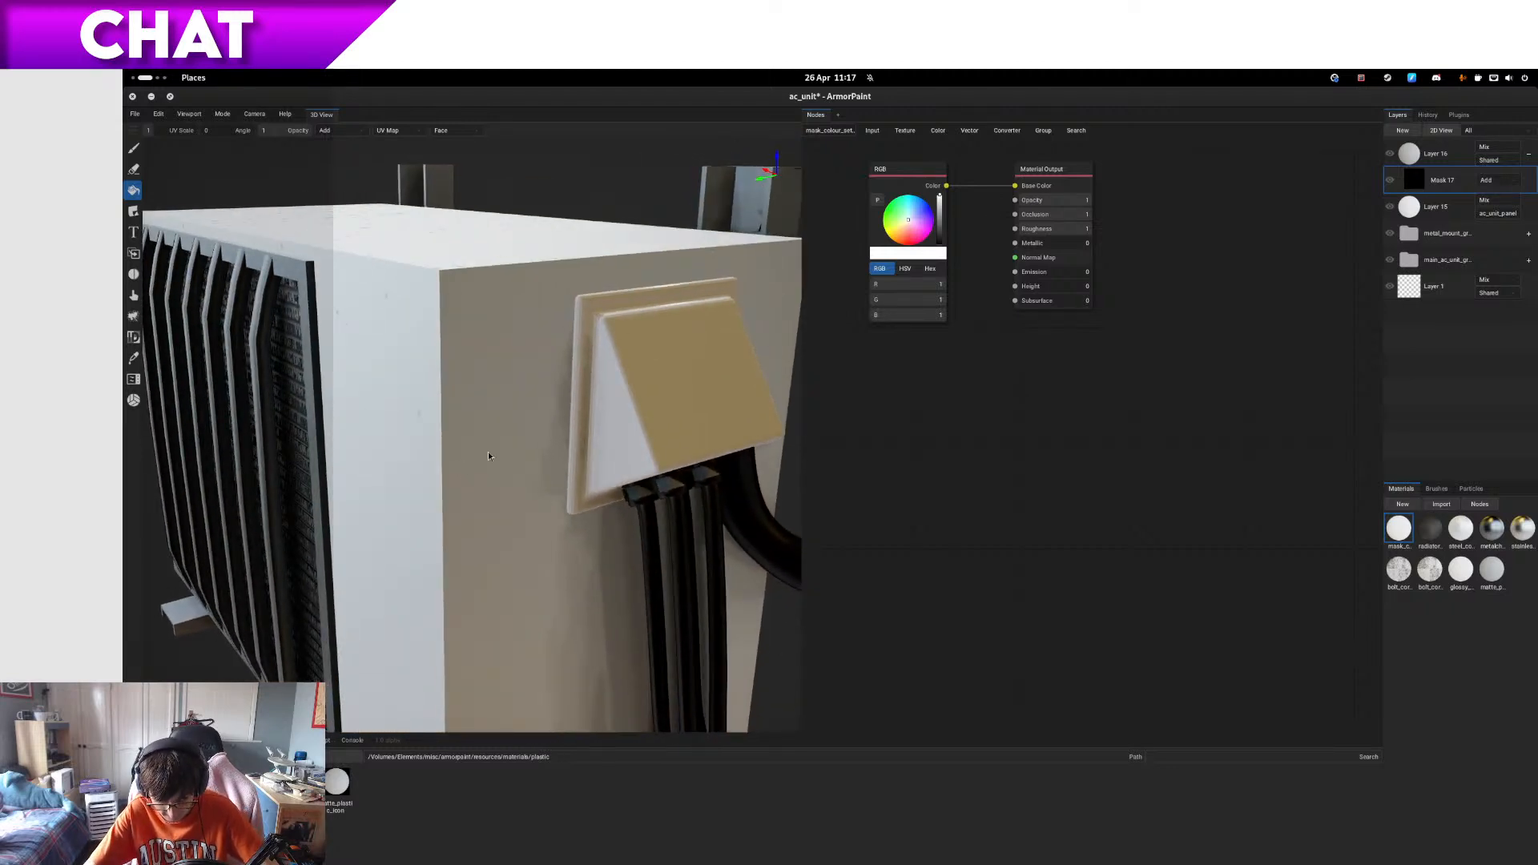
scroll(694, 526, "up", 3)
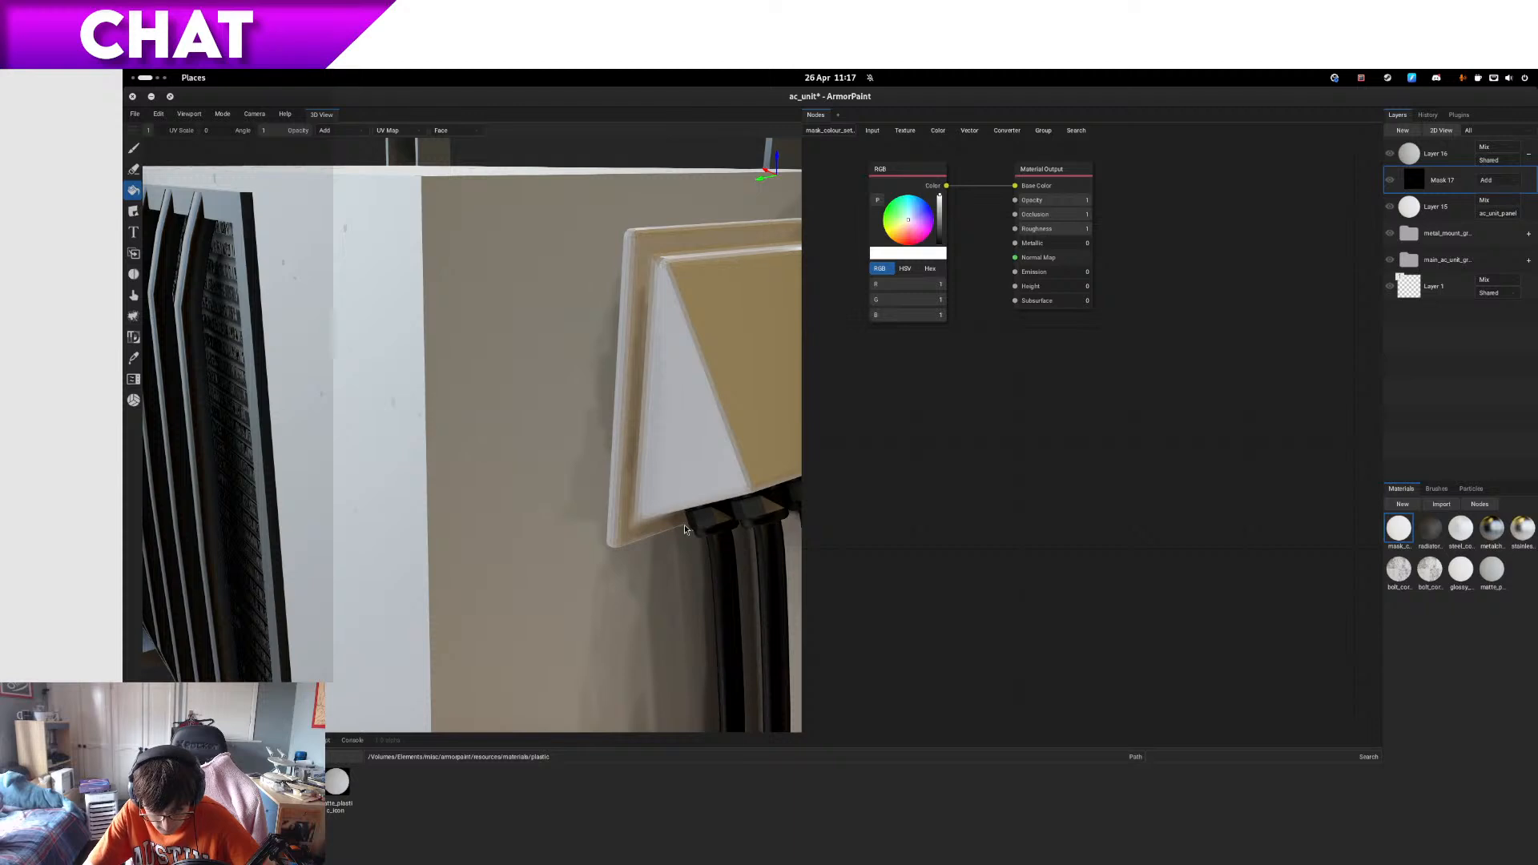
left_click_drag(685, 529, 679, 532, "alt")
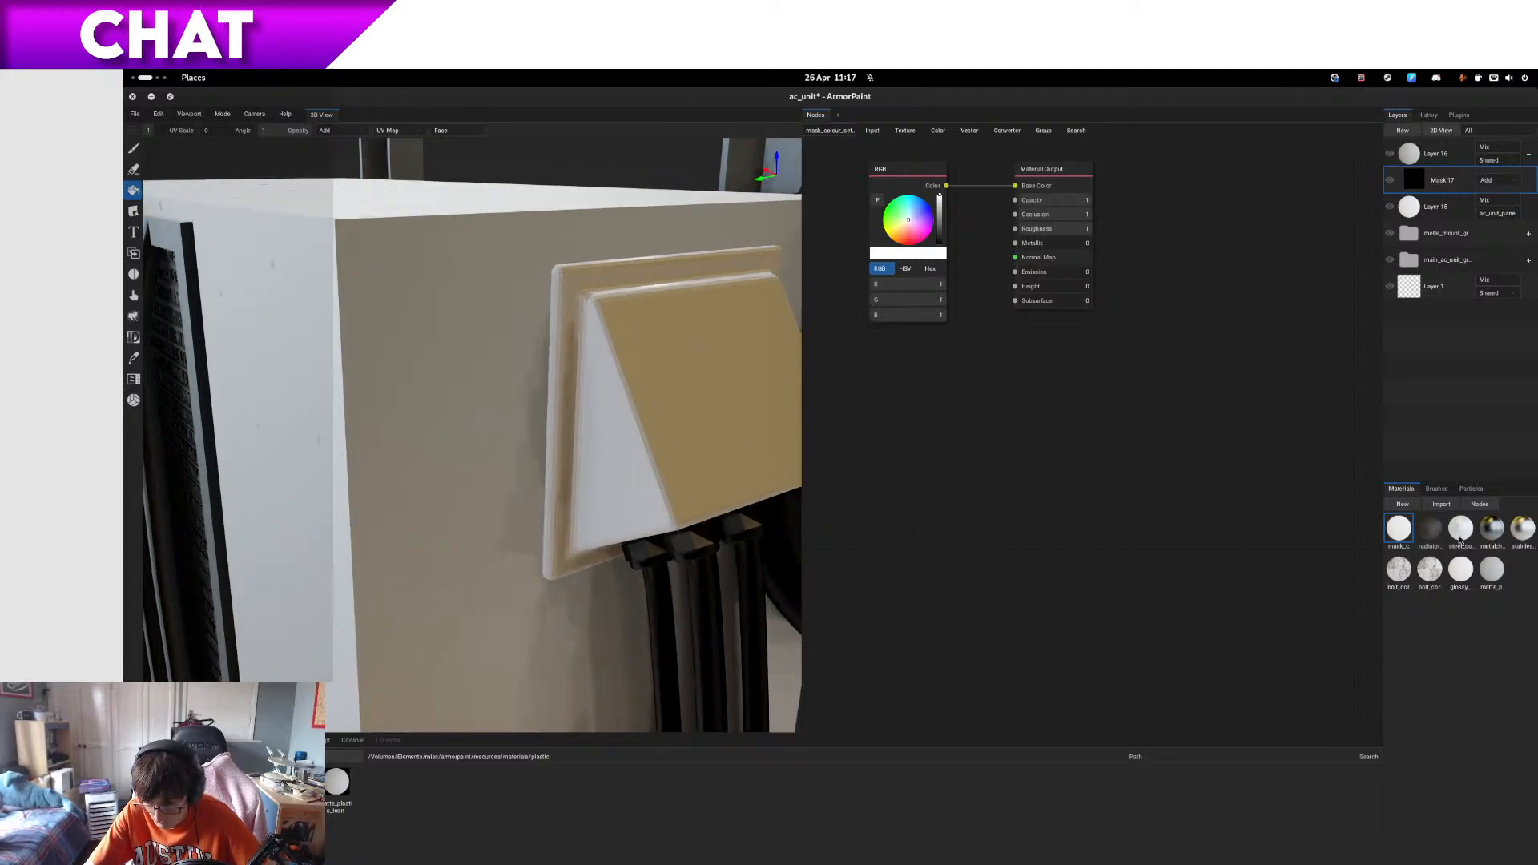
left_click(1480, 505)
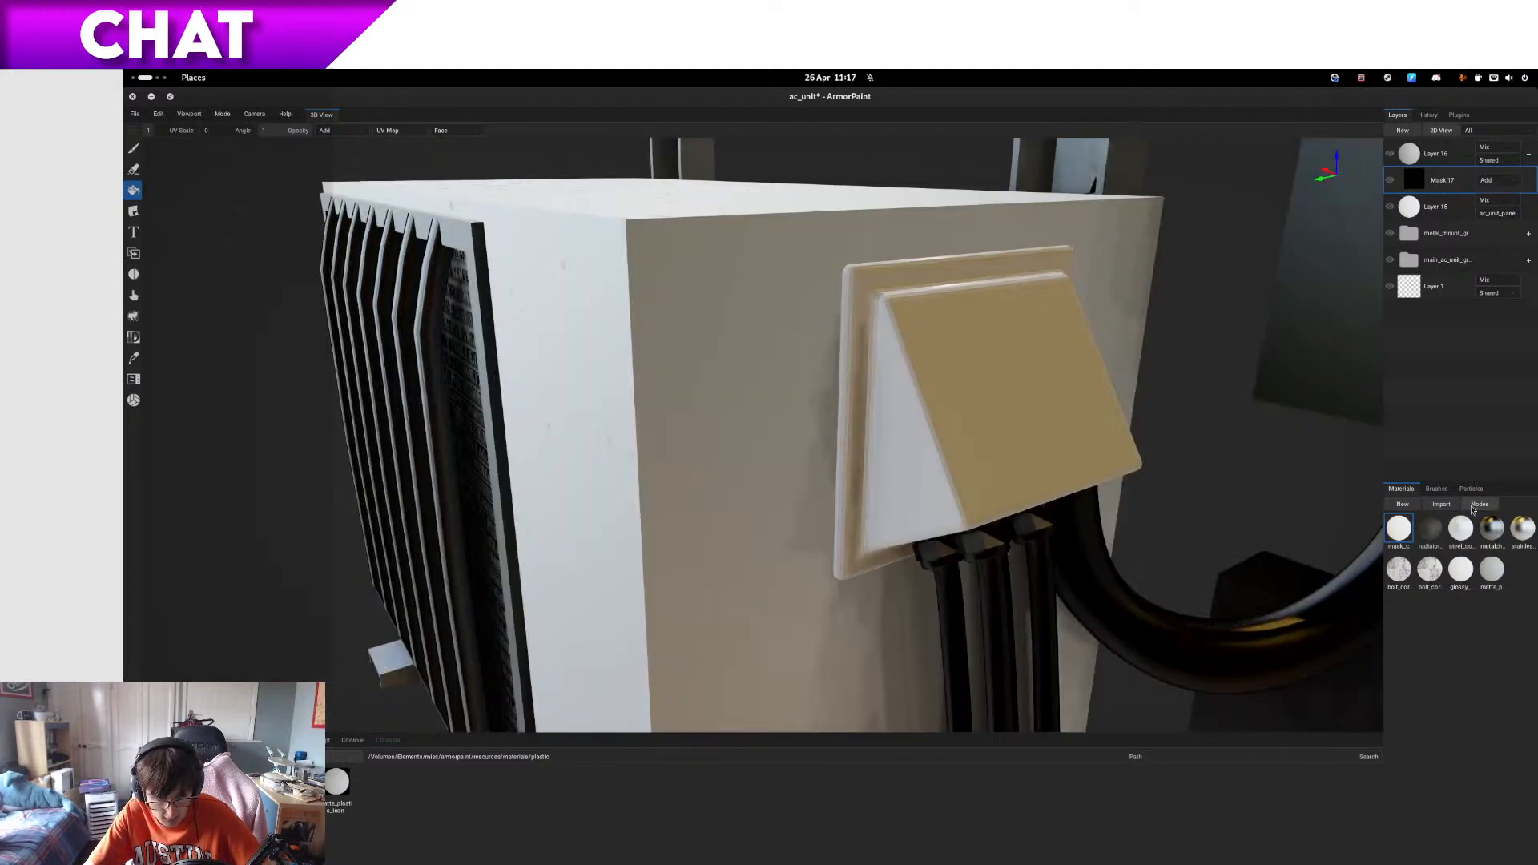
left_click(439, 134)
left_click(469, 202)
- Fill the pipe couplings on the panel's underside into the matte plastic layer's mask
right_click_drag(1241, 549, 1195, 488)
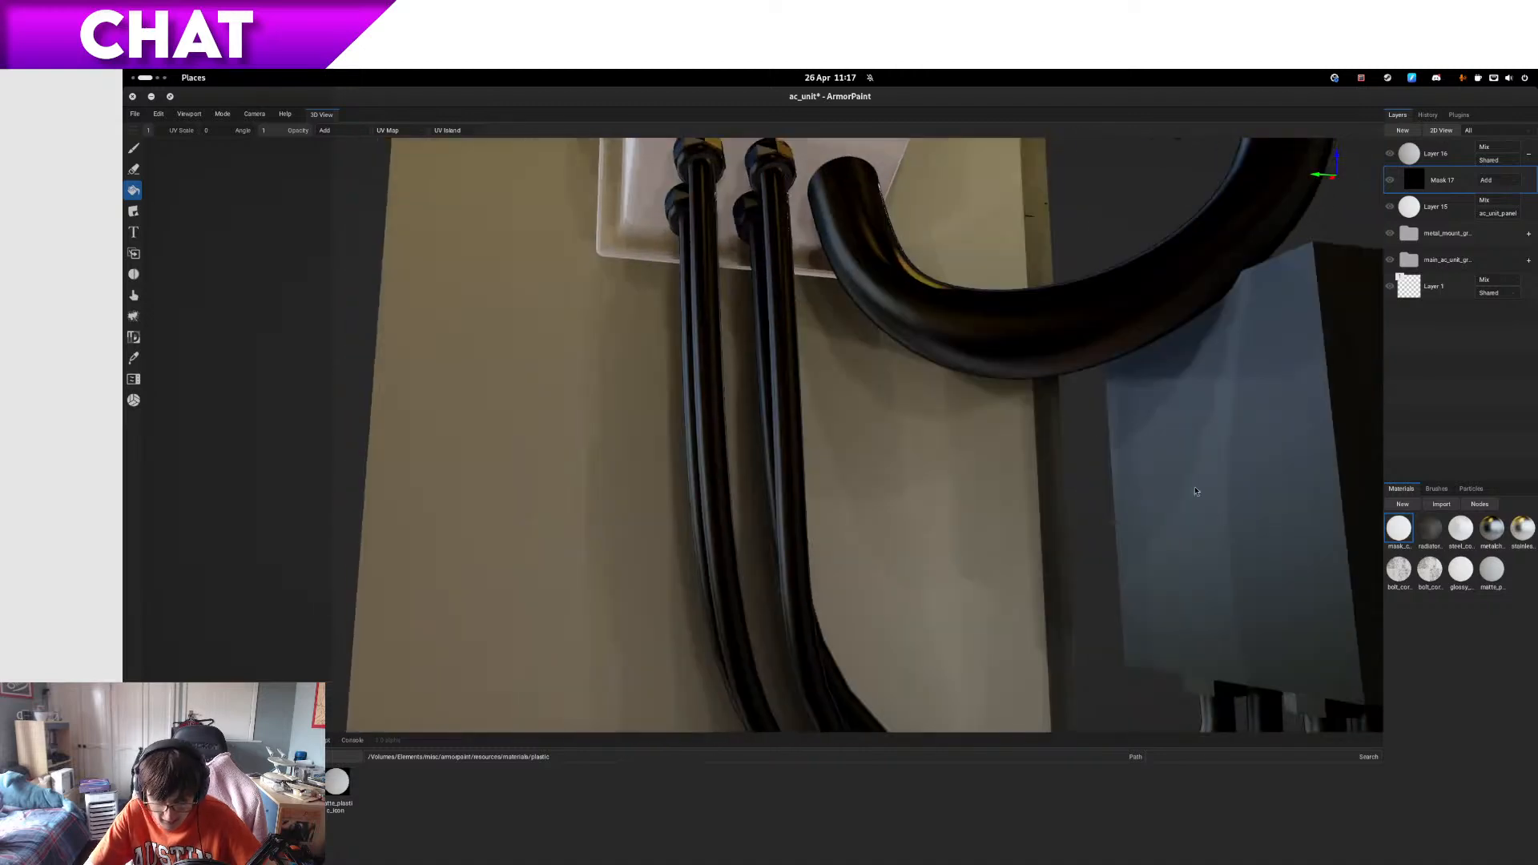
middle_click_drag(832, 278, 818, 326)
scroll(787, 240, "up", 6)
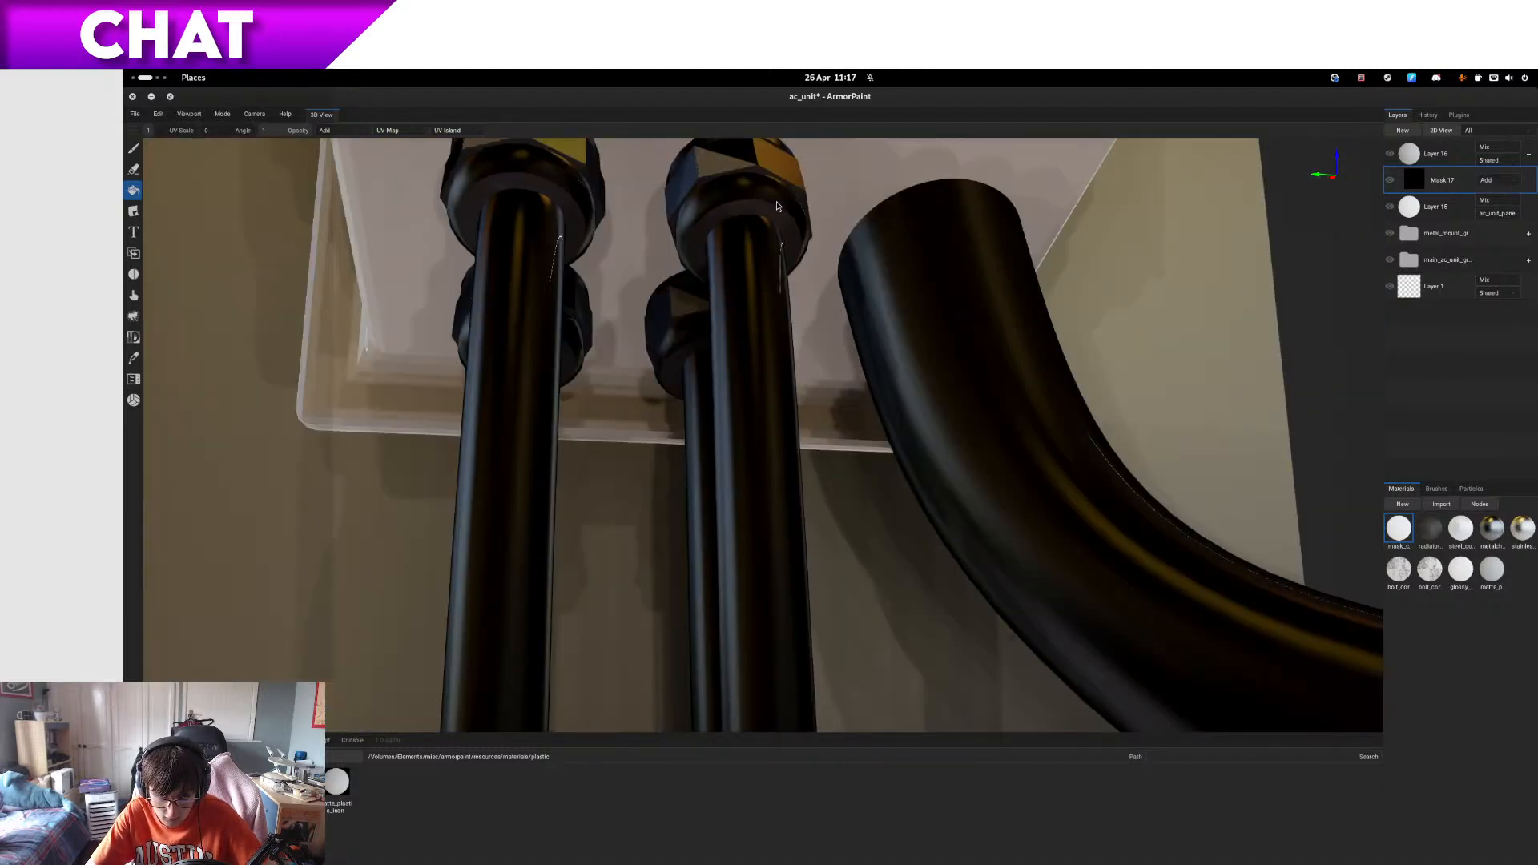
middle_click_drag(793, 201, 784, 276)
right_click_drag(465, 391, 699, 270)
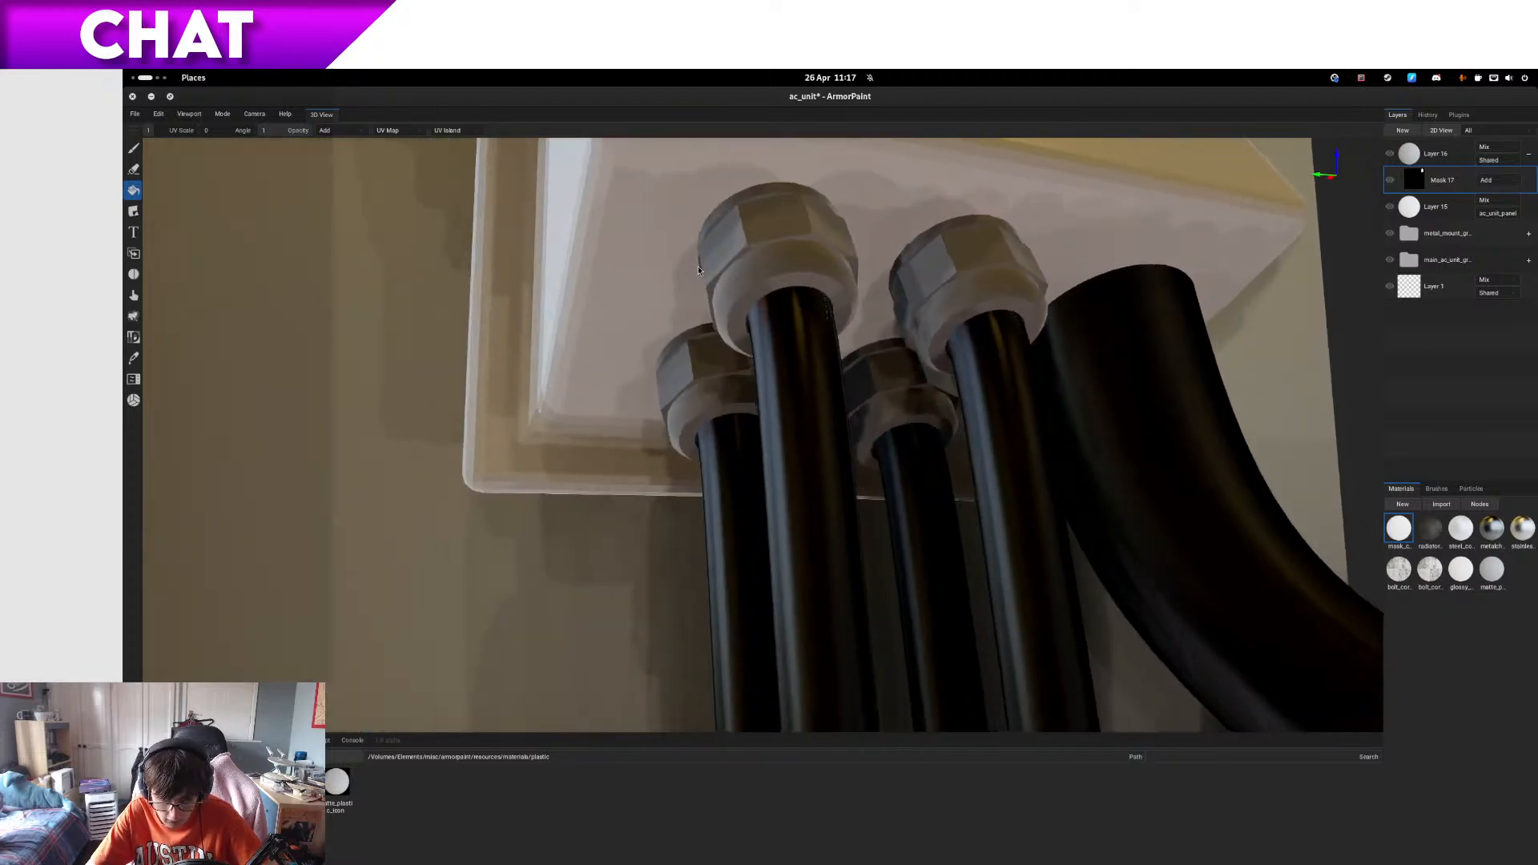
scroll(772, 252, "down", 4)
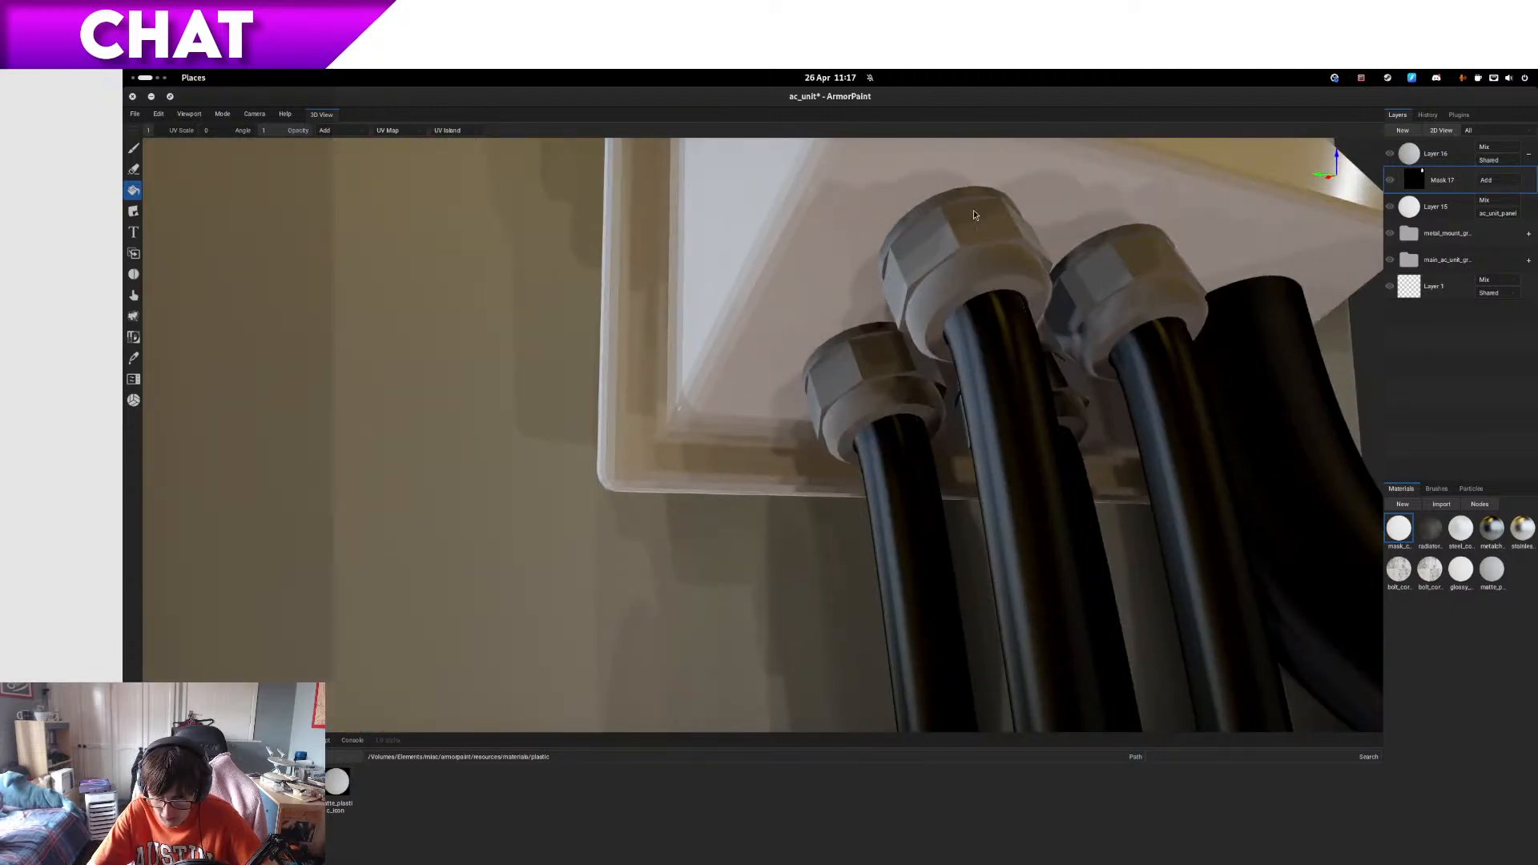
- Fill the couplings and bent pipe sections beneath the lower junction box into the matte plastic mask
right_click_drag(974, 209, 1023, 300)
scroll(1023, 302, "down", 4)
middle_click_drag(928, 581, 901, 543)
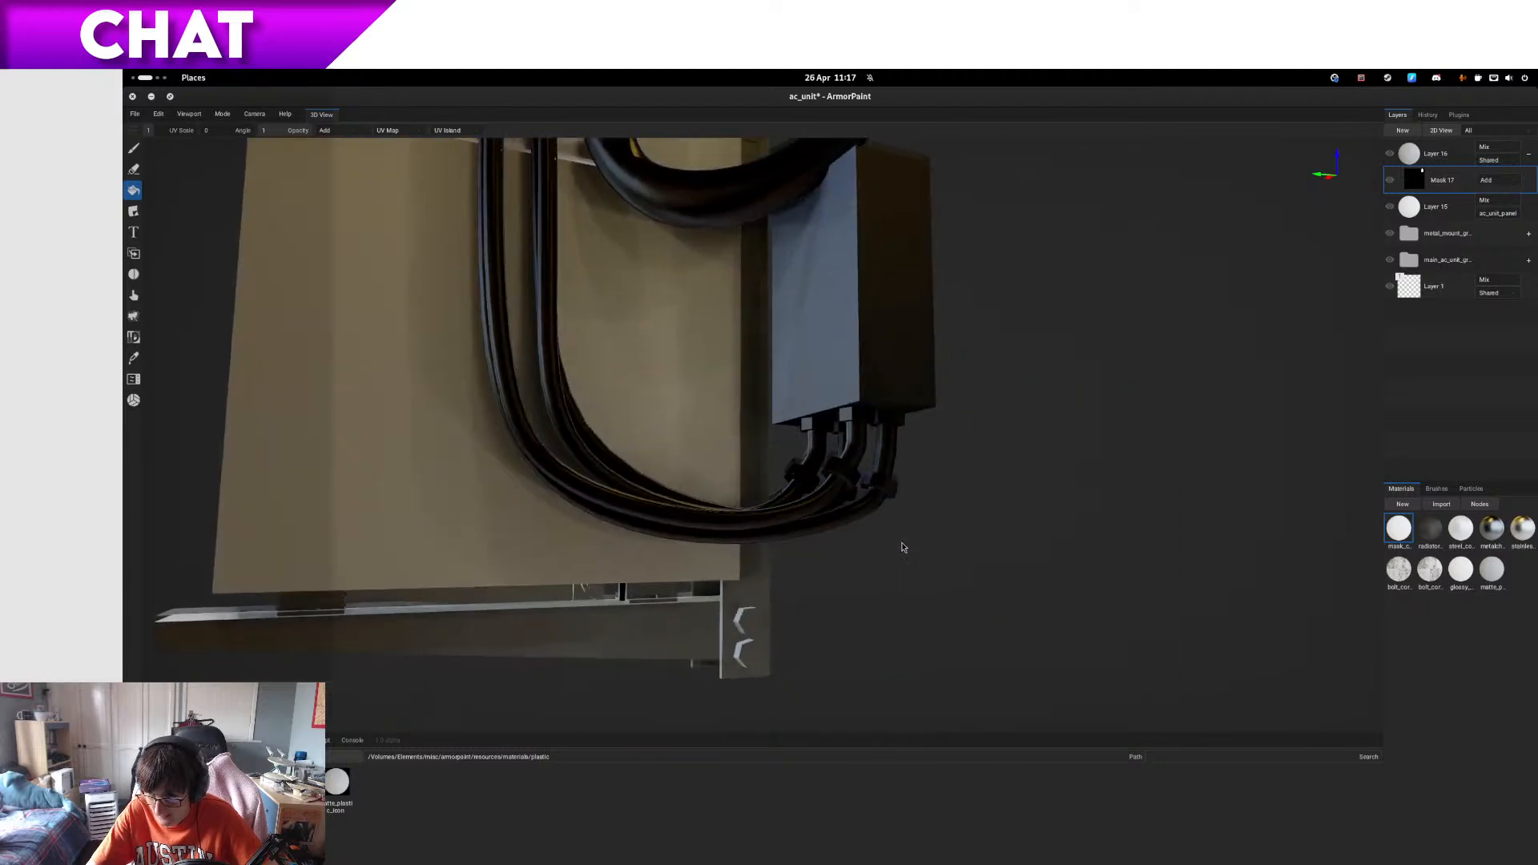
scroll(962, 440, "up", 2)
scroll(964, 443, "up", 2)
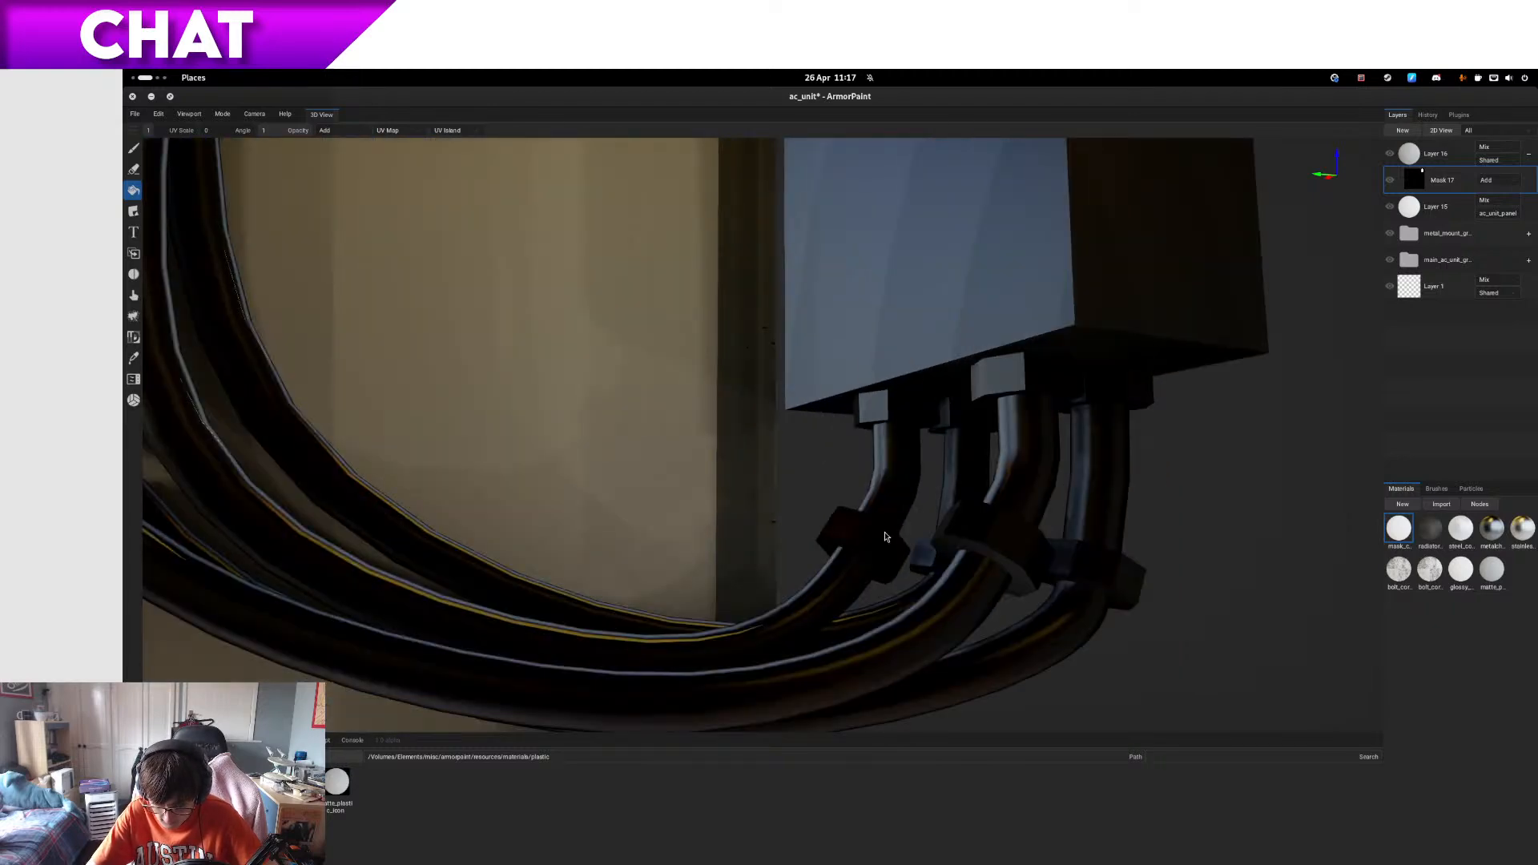
left_click_drag(934, 445, 881, 475, "alt")
left_click(549, 555)
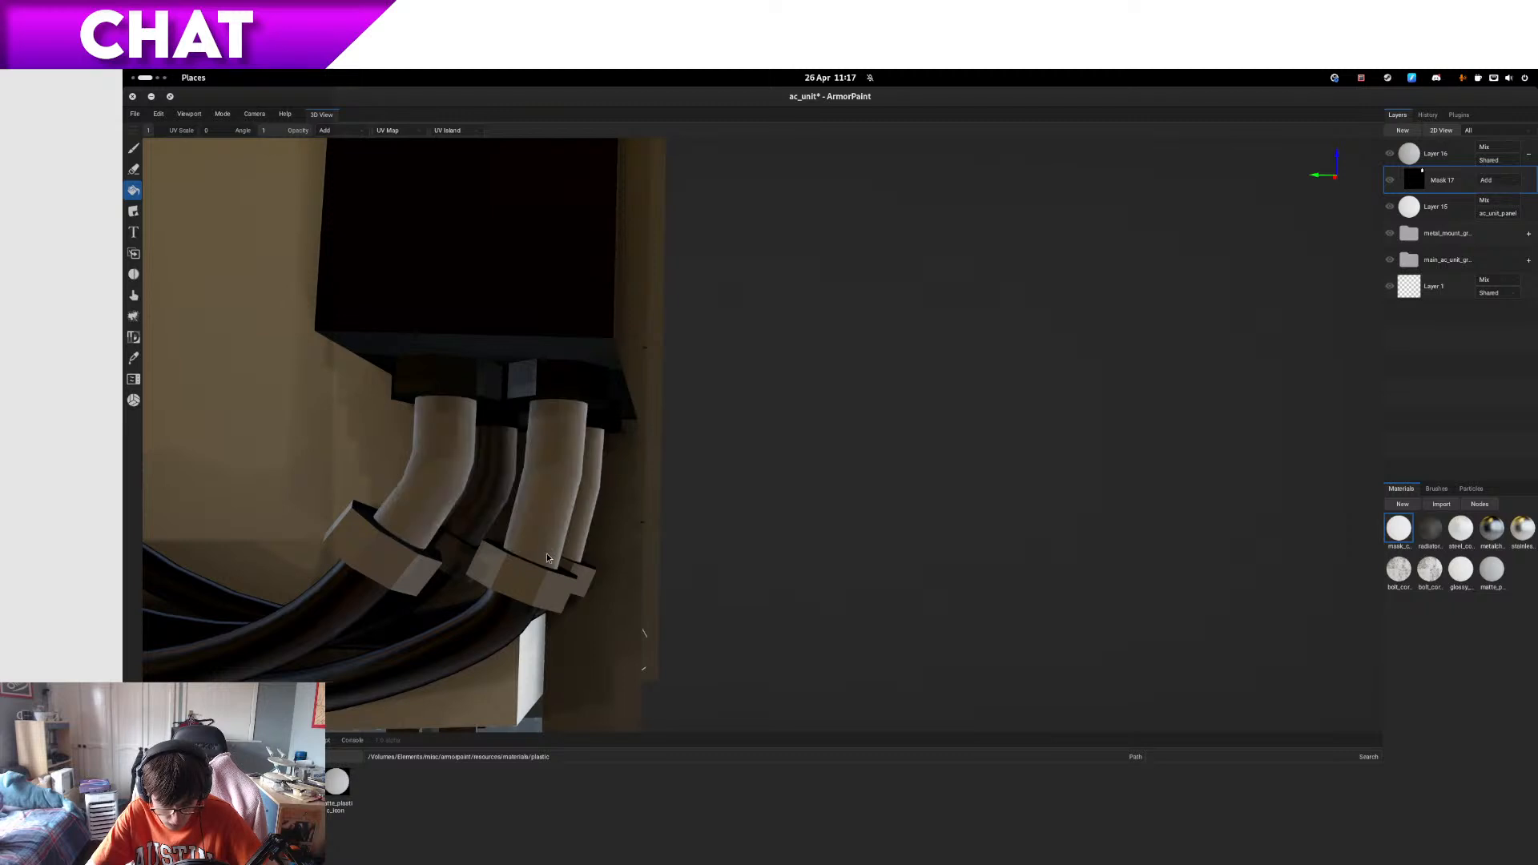
left_click(551, 383)
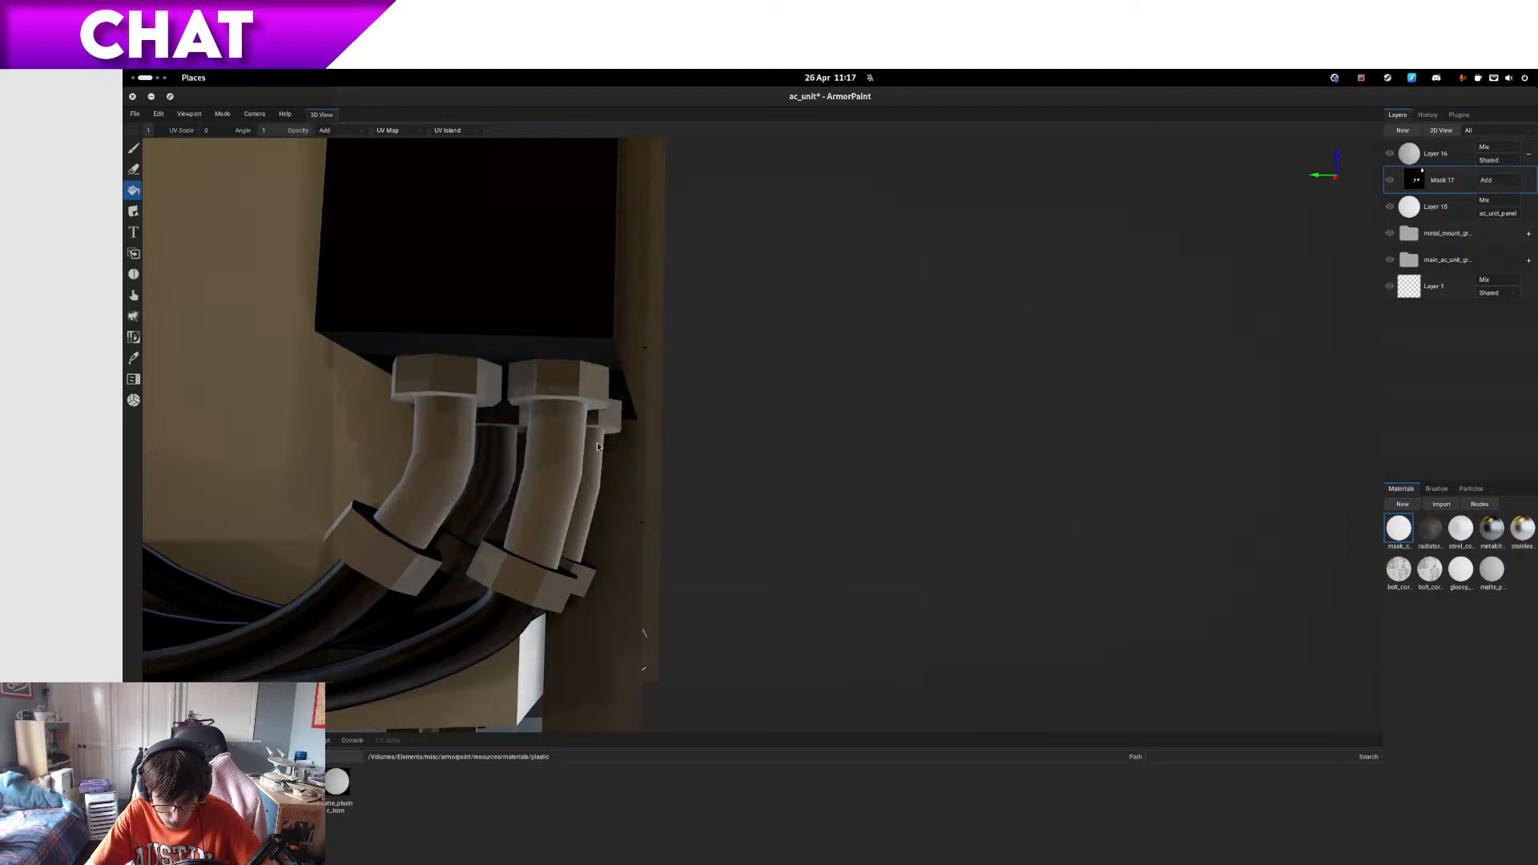
left_click_drag(678, 508, 758, 489, "alt")
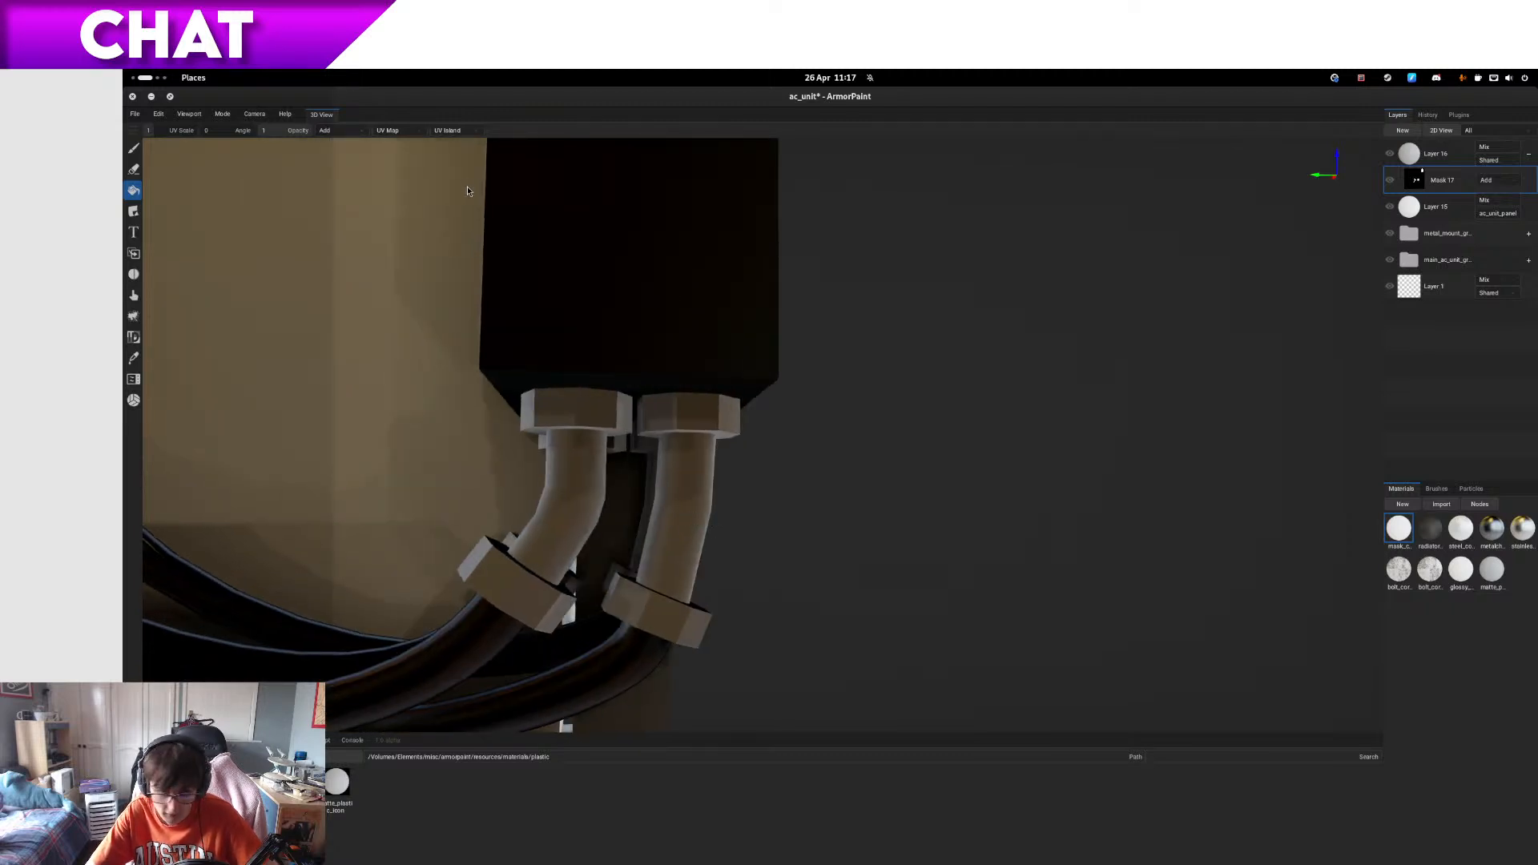
- Set the fill blending to Subtract and remove the bent pipe sections under the junction box from the matte plastic mask
left_click(348, 130)
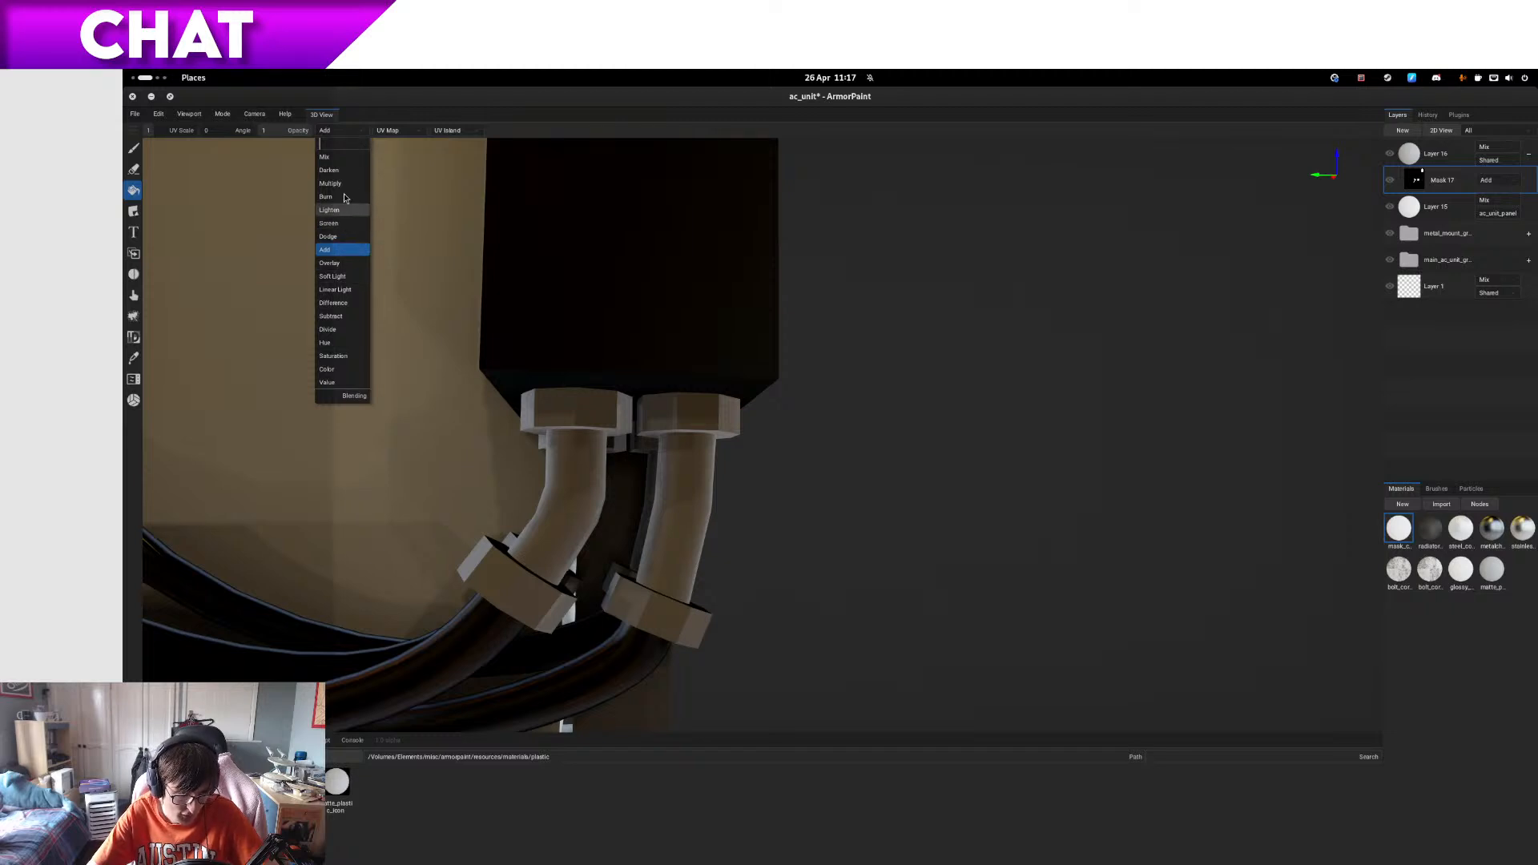
left_click(353, 316)
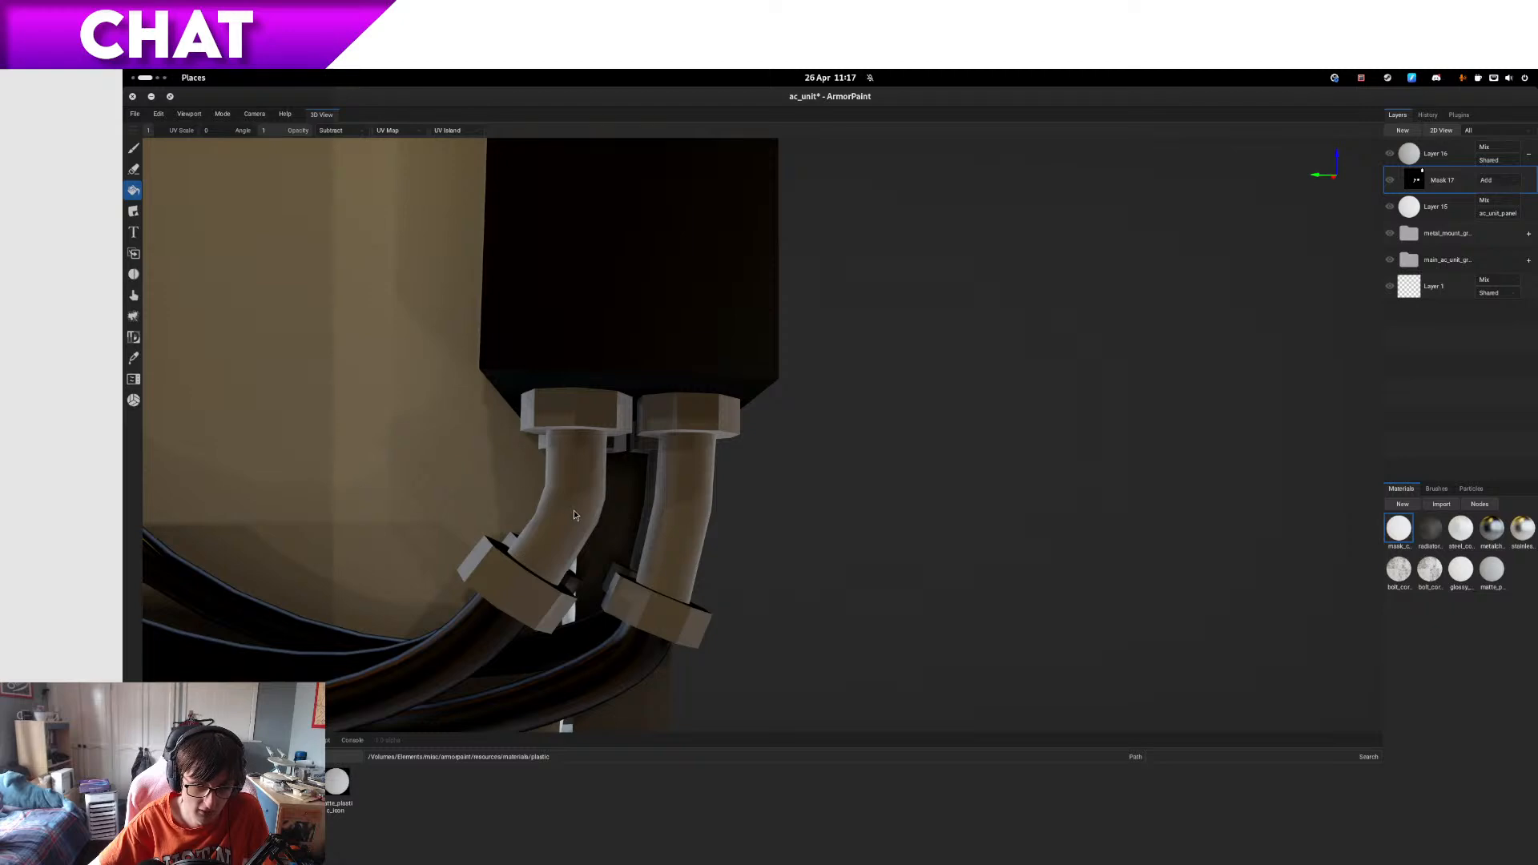
left_click(648, 535)
right_click_drag(649, 537, 658, 391)
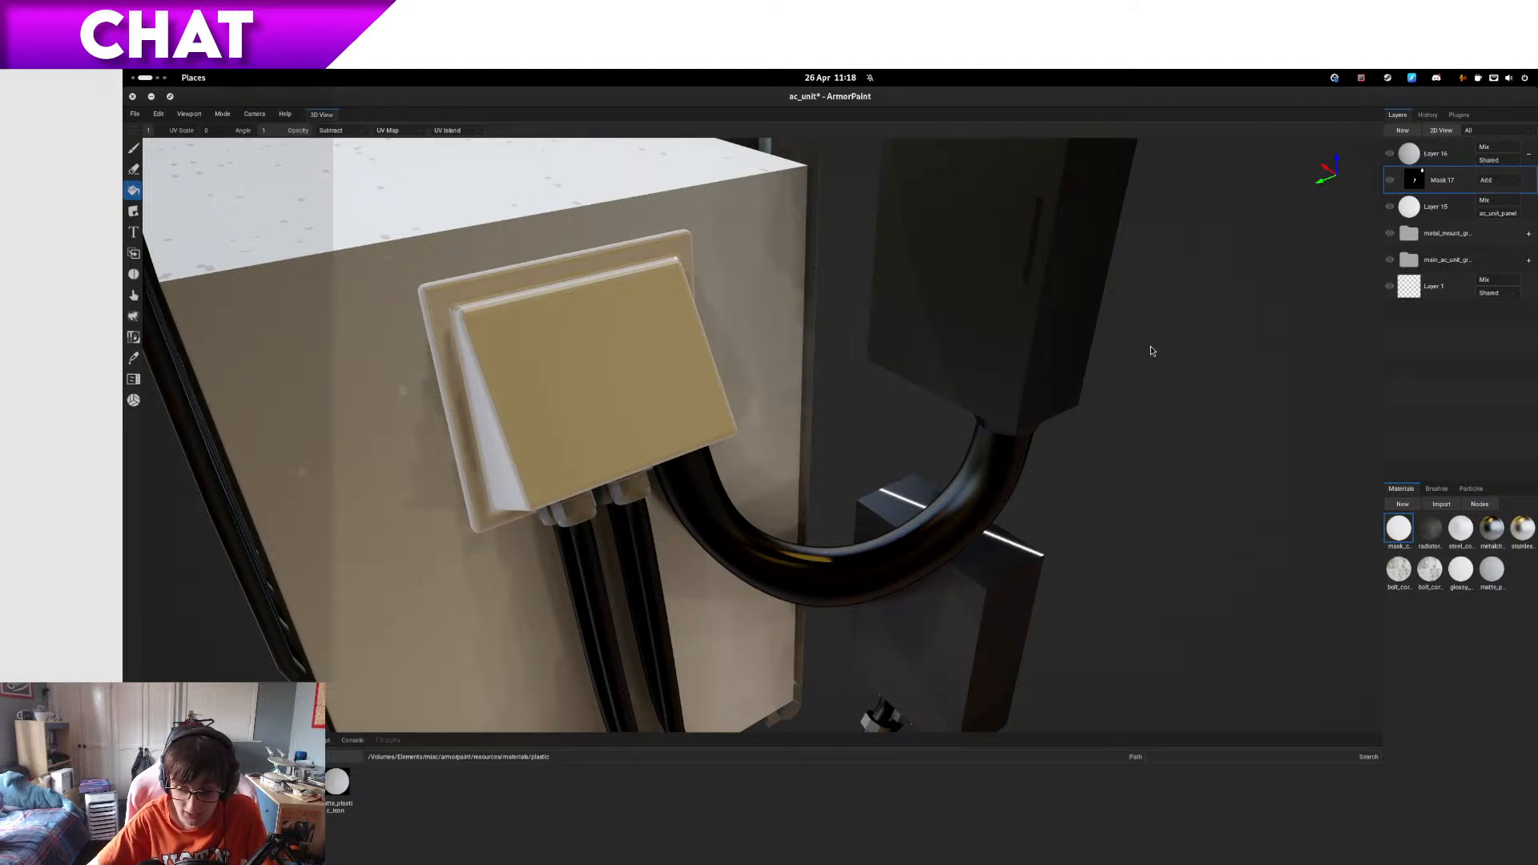
- Switch to Files, get the location of the resources folder inside ac_unit, and return to ArmorPaint
key("ctrl+alt+Left")
left_click(788, 473)
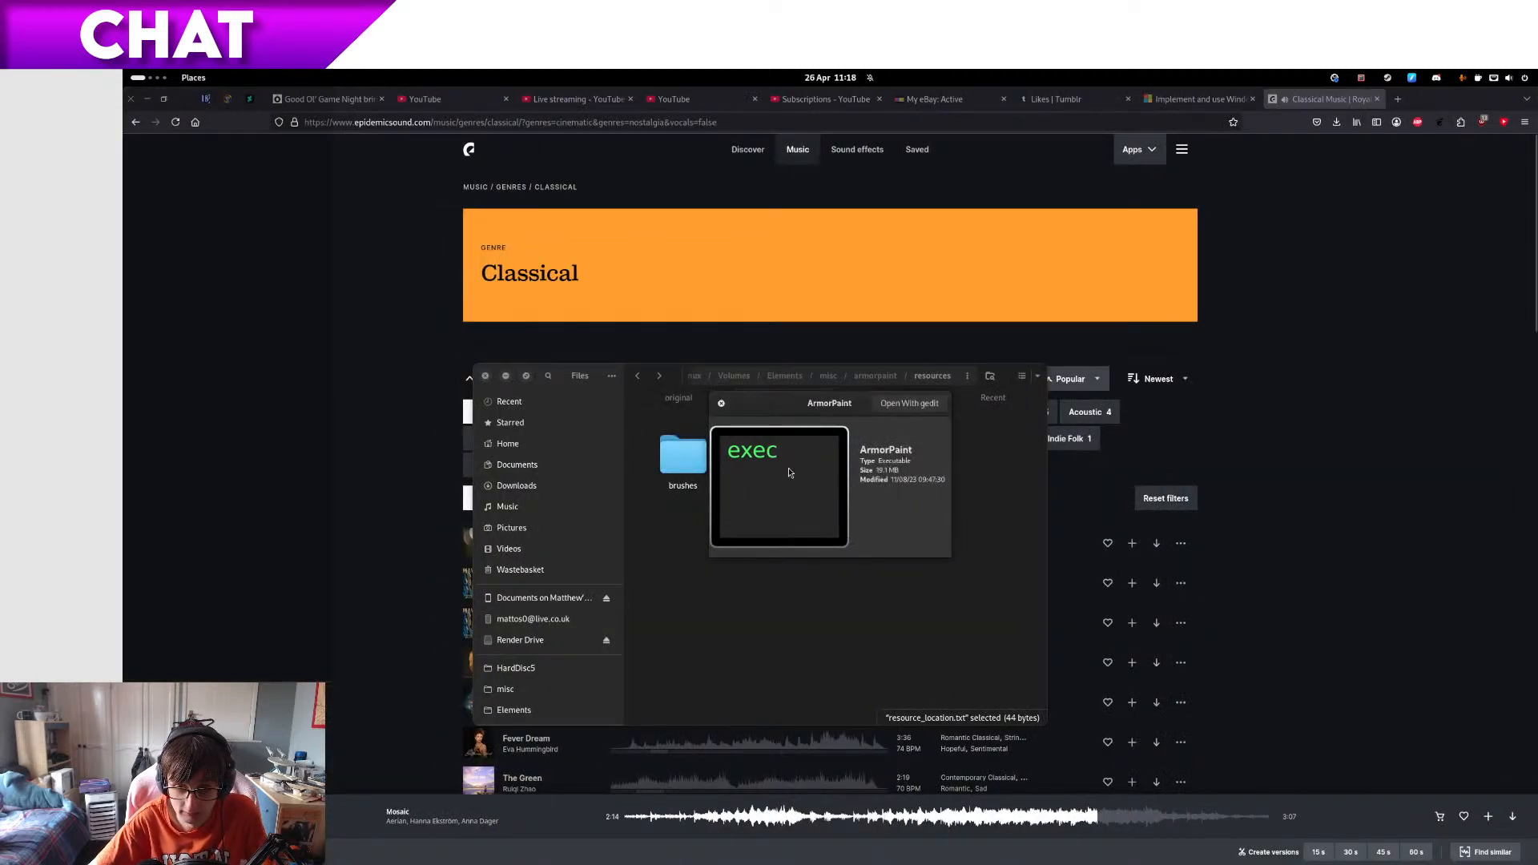
key("space")
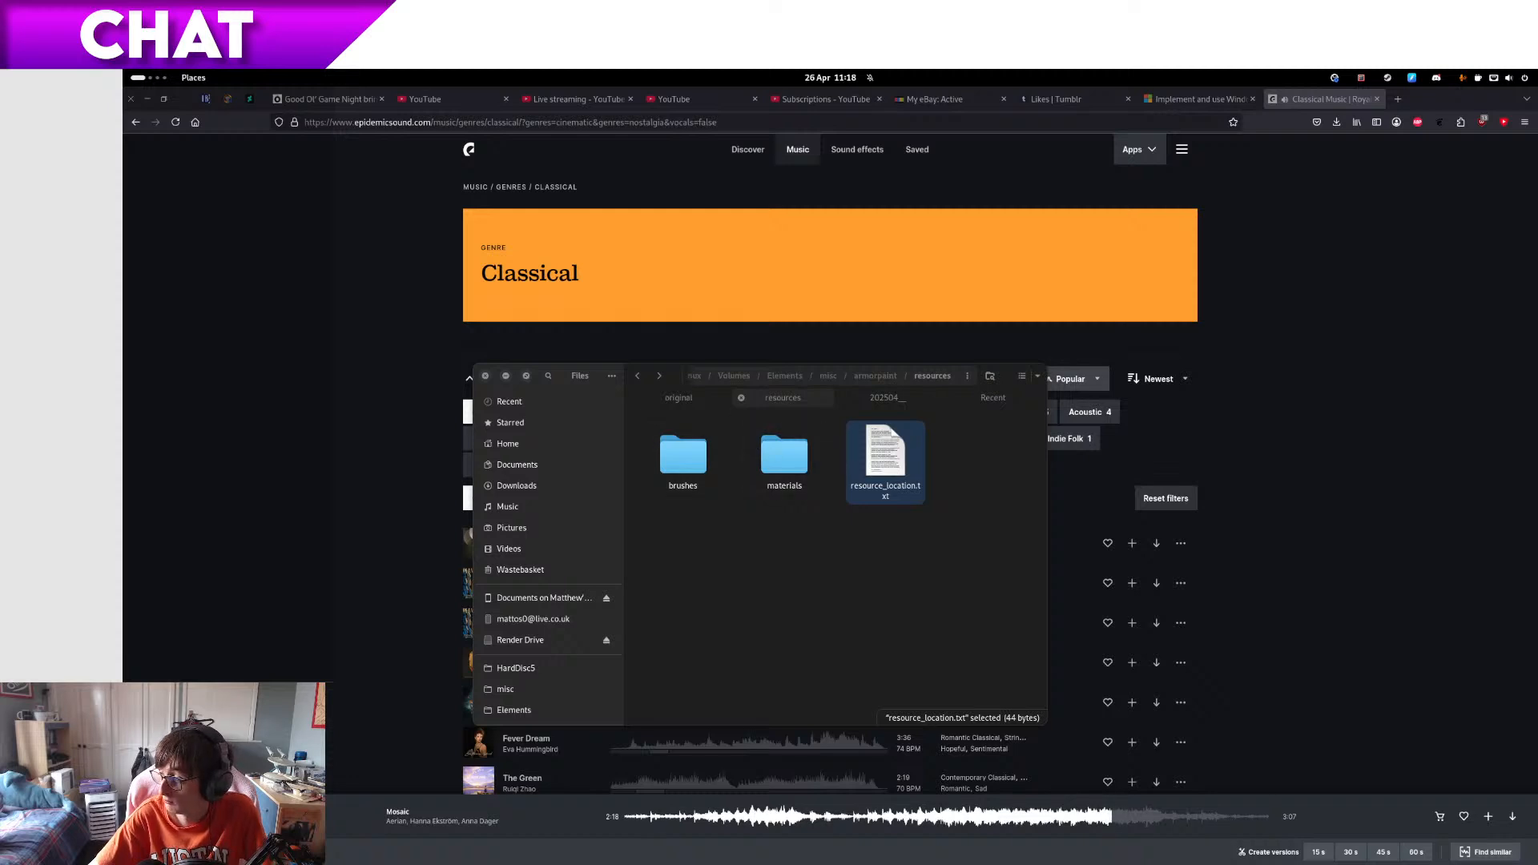
left_click(675, 403)
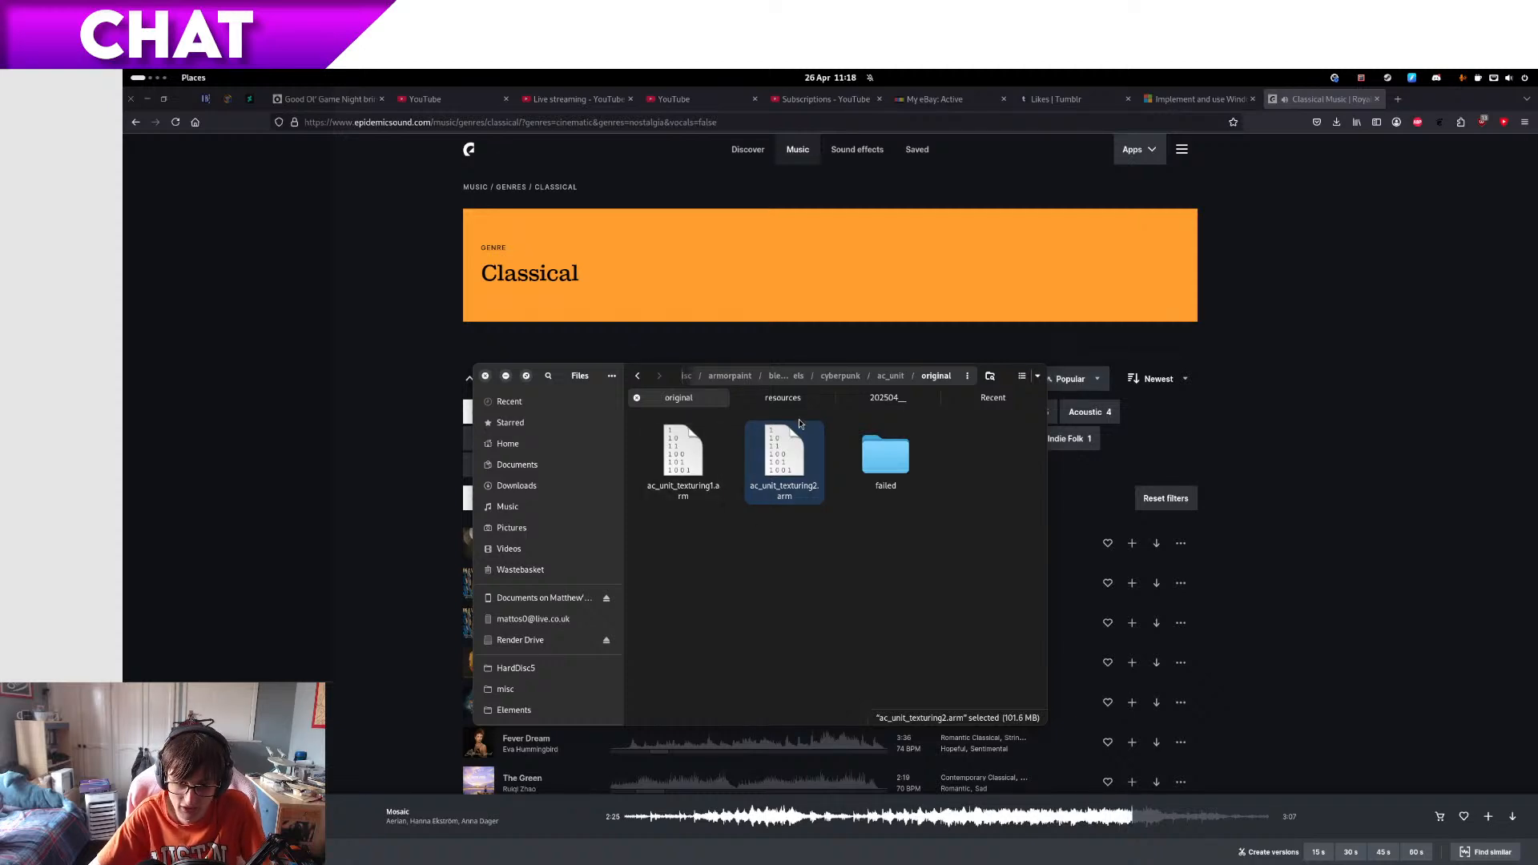
key("alt+Left")
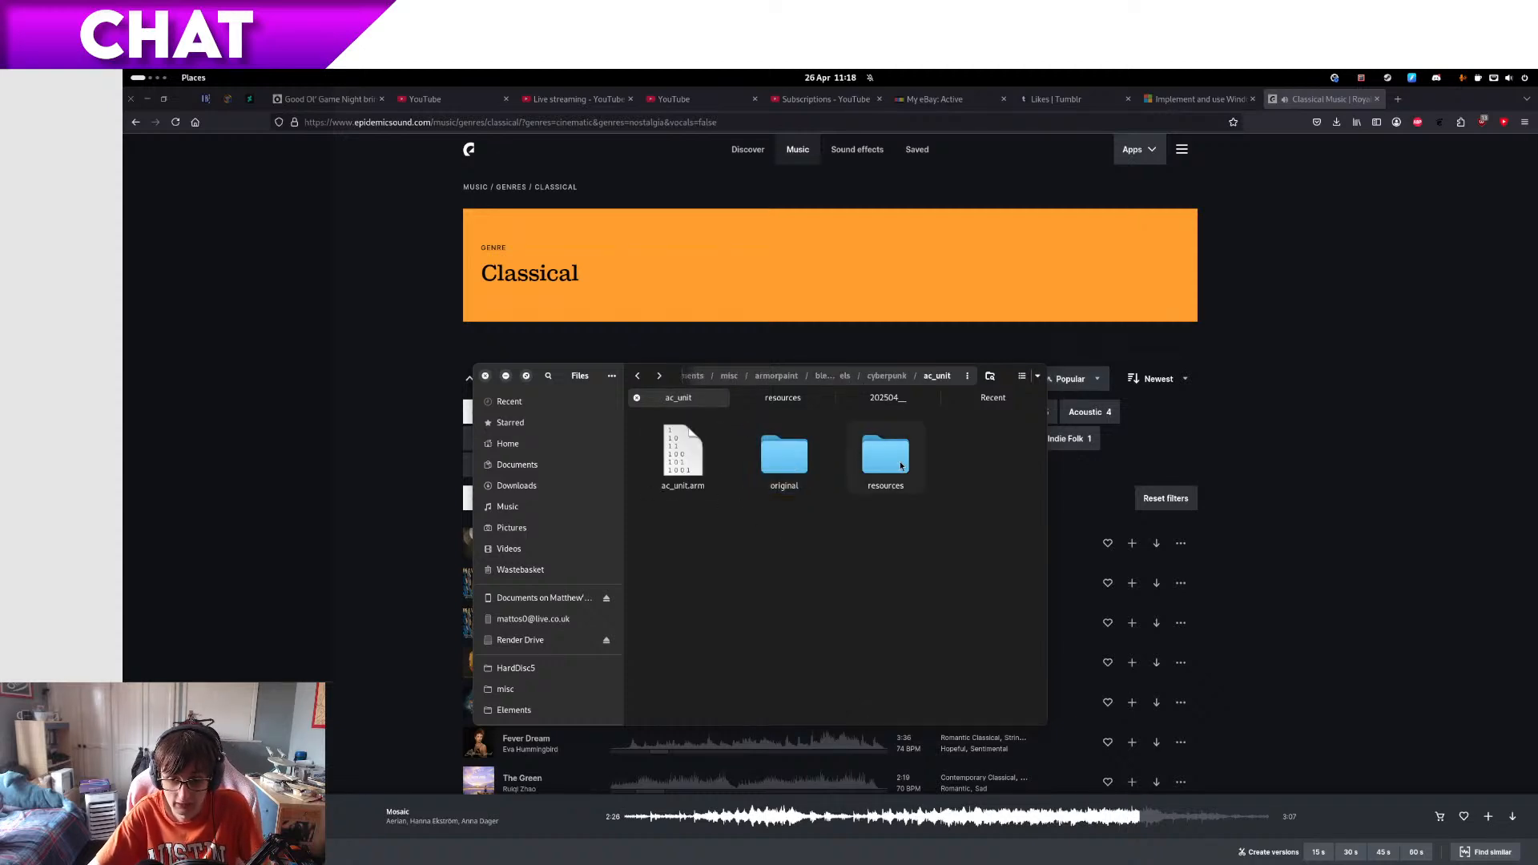
left_click(913, 451)
key("ctrl+alt+Right")
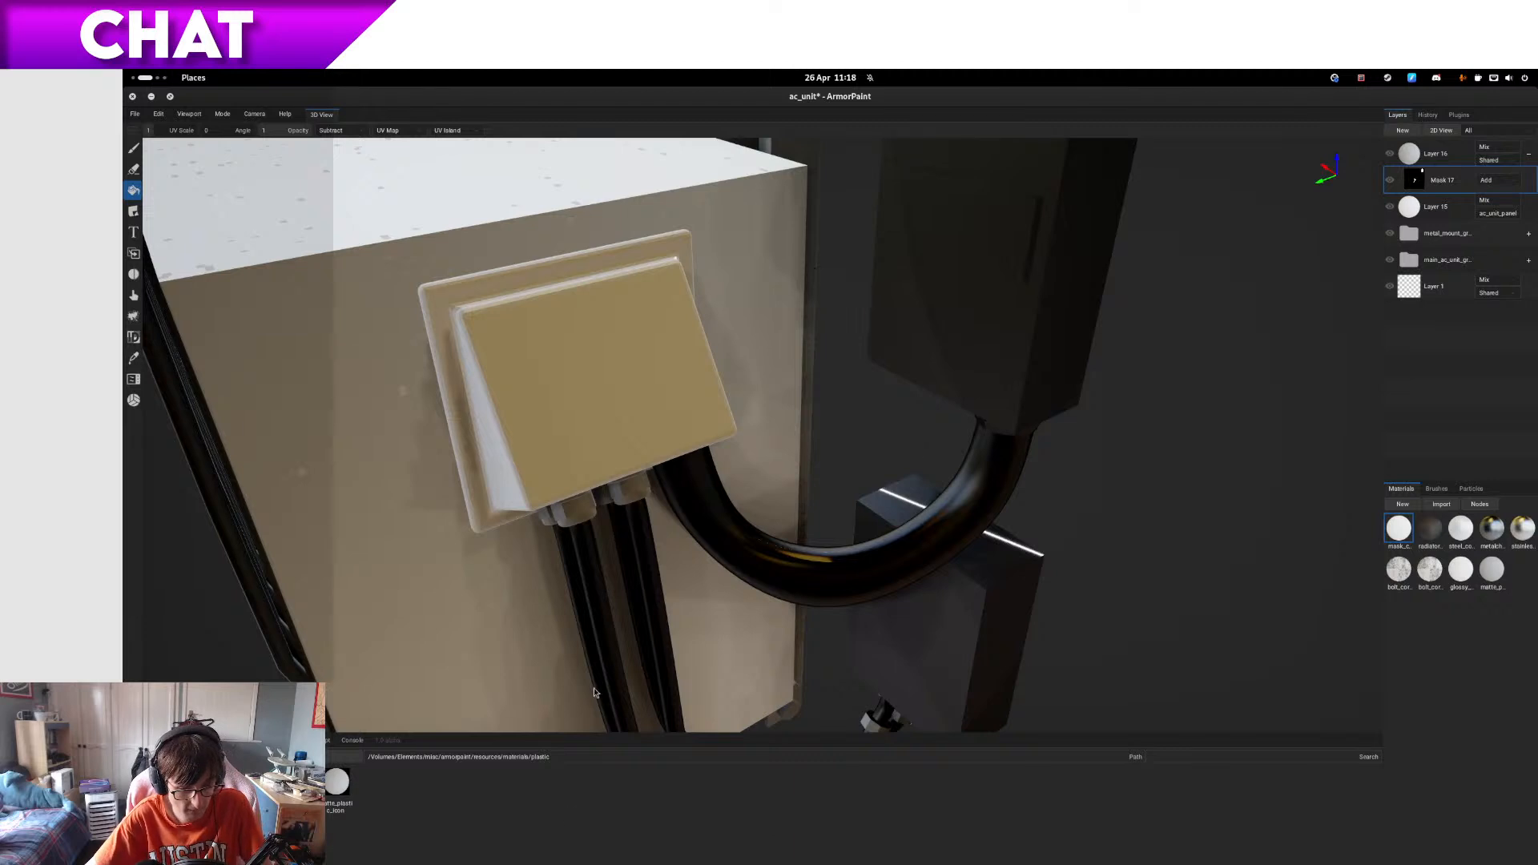
- Browse the assets to /Volumes/Elements/misc/armorpaint/blender_models/cyberpunk/ac_unit/resources and add the pipe material to the model as a new layer
left_click(551, 756)
type("/Volumes/Elements/misc/armorpaint/blender_models/cyberpunk/ac_unit/resources")
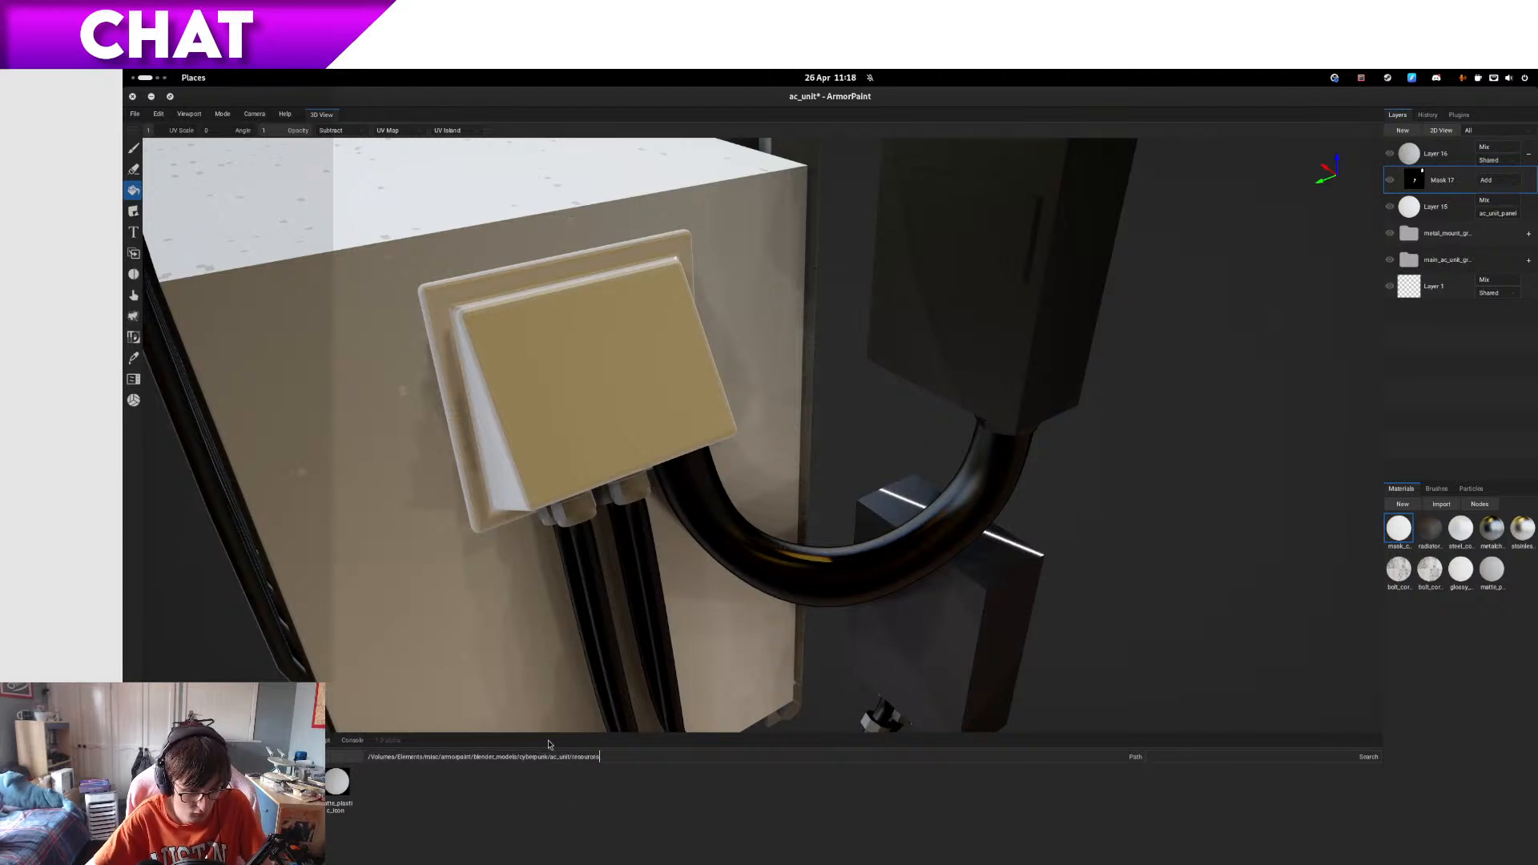
key("Return")
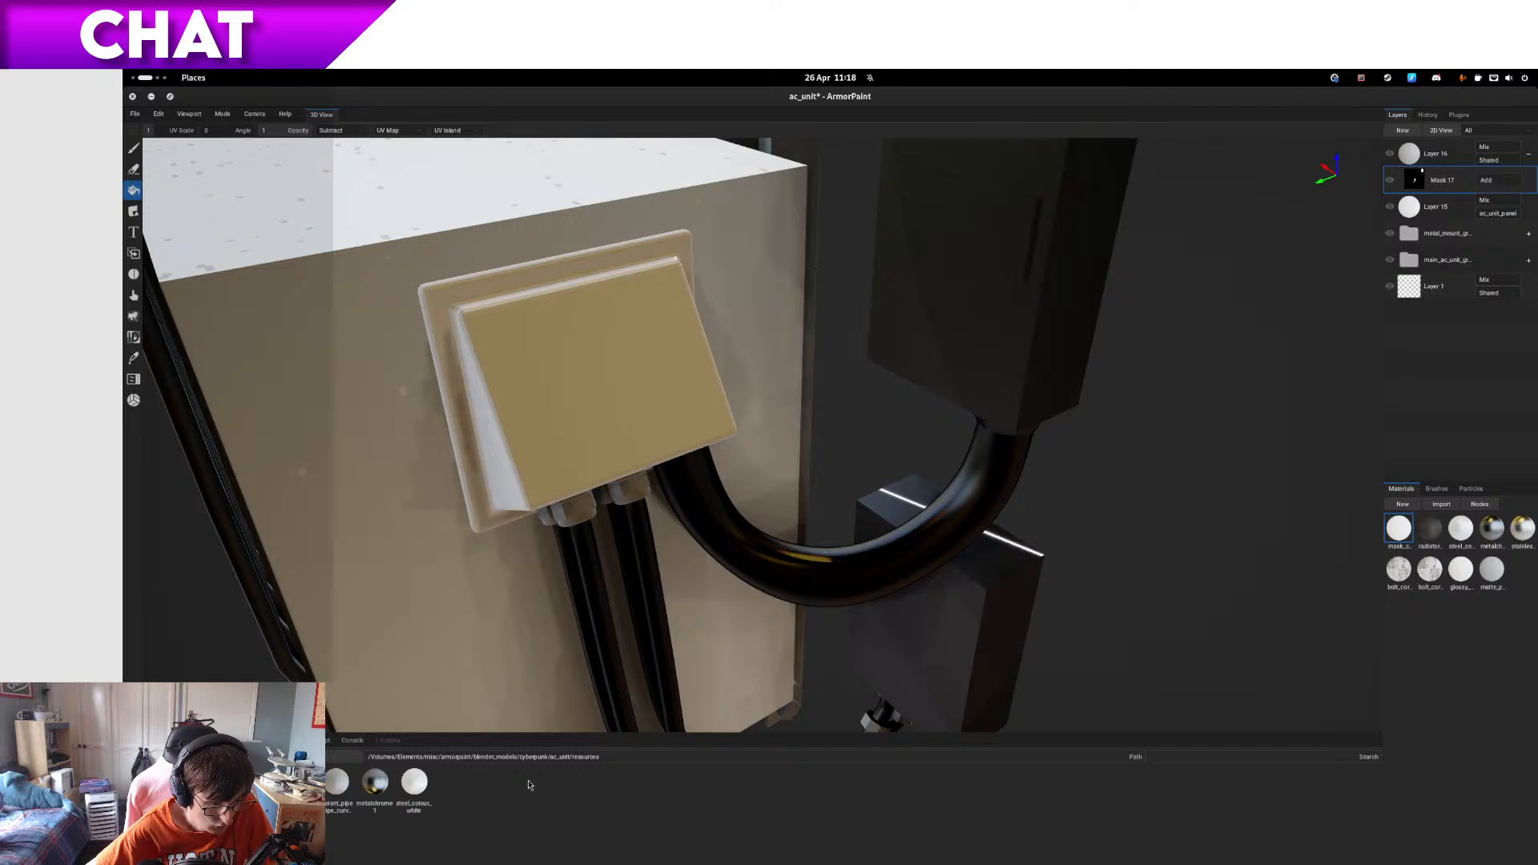
middle_click_drag(793, 626, 767, 580)
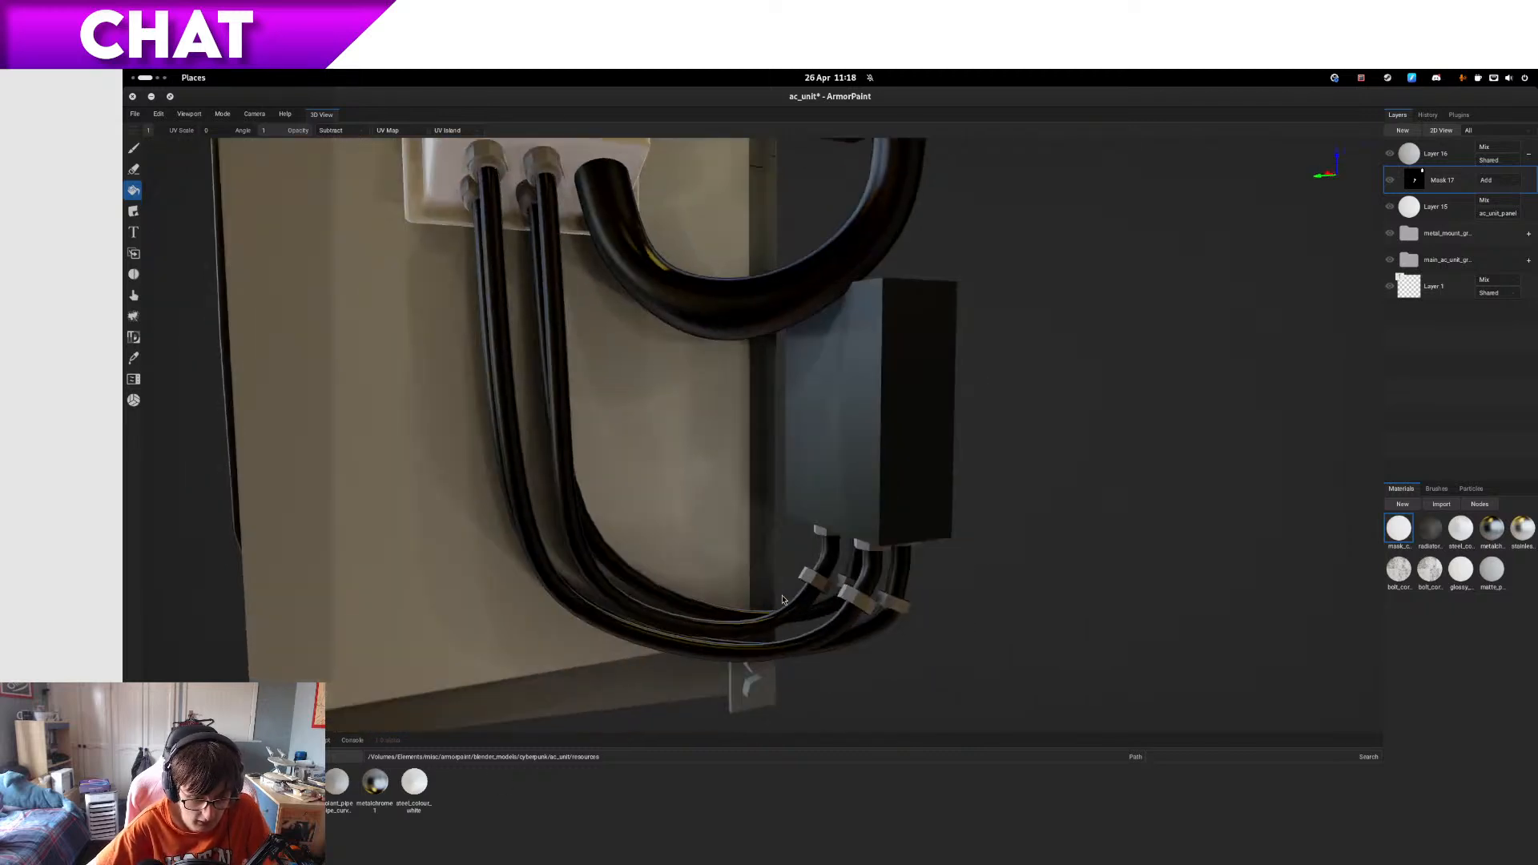
left_click_drag(340, 791, 872, 566)
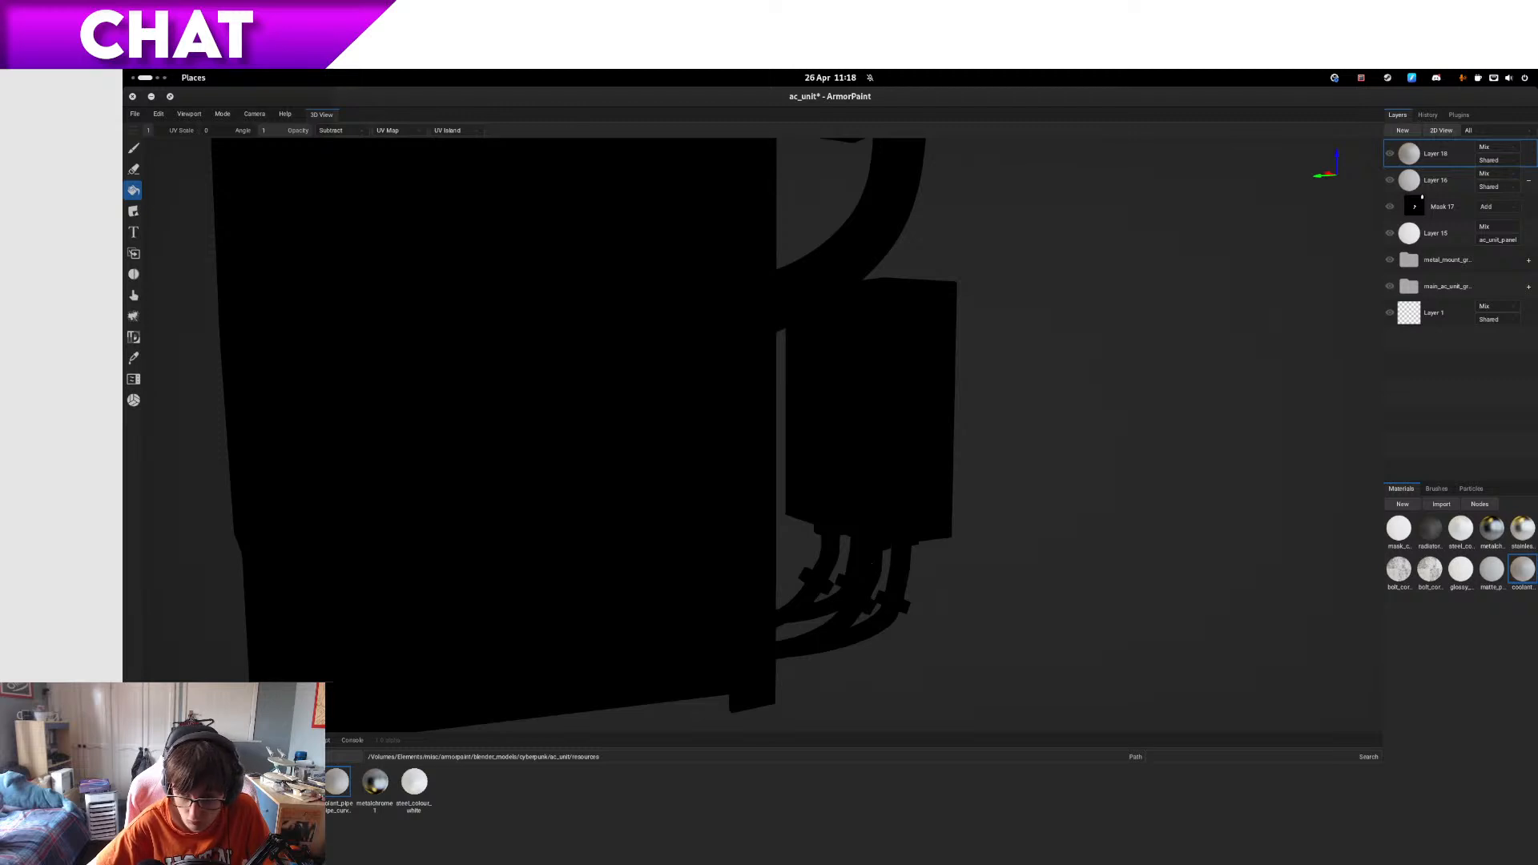
- Try restricting the new pipe material layer to individual coolant objects, and return it to Shared
left_click(1491, 160)
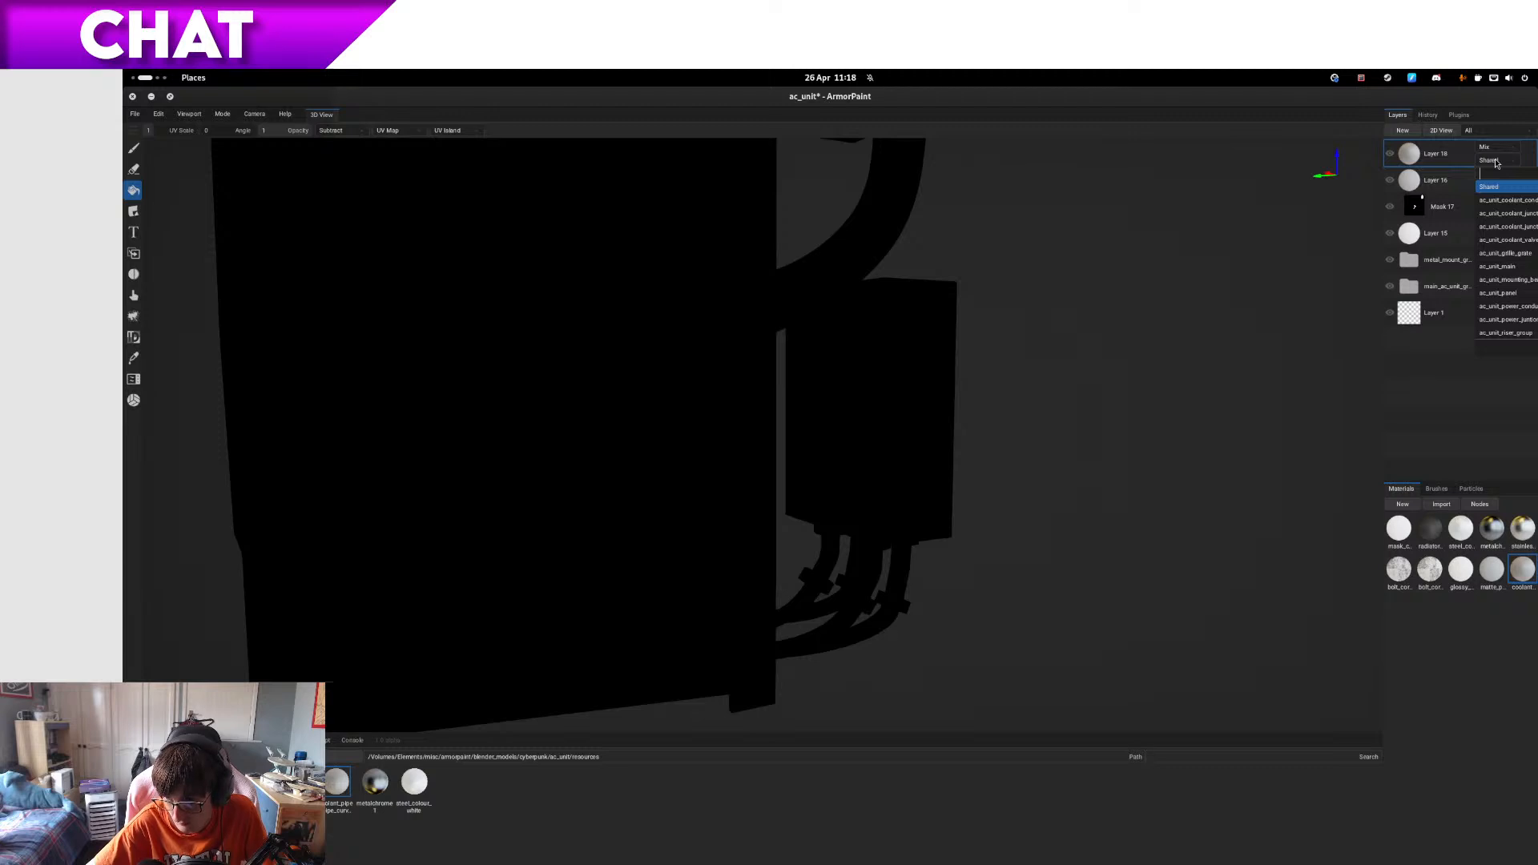
key("Down")
key("Down")
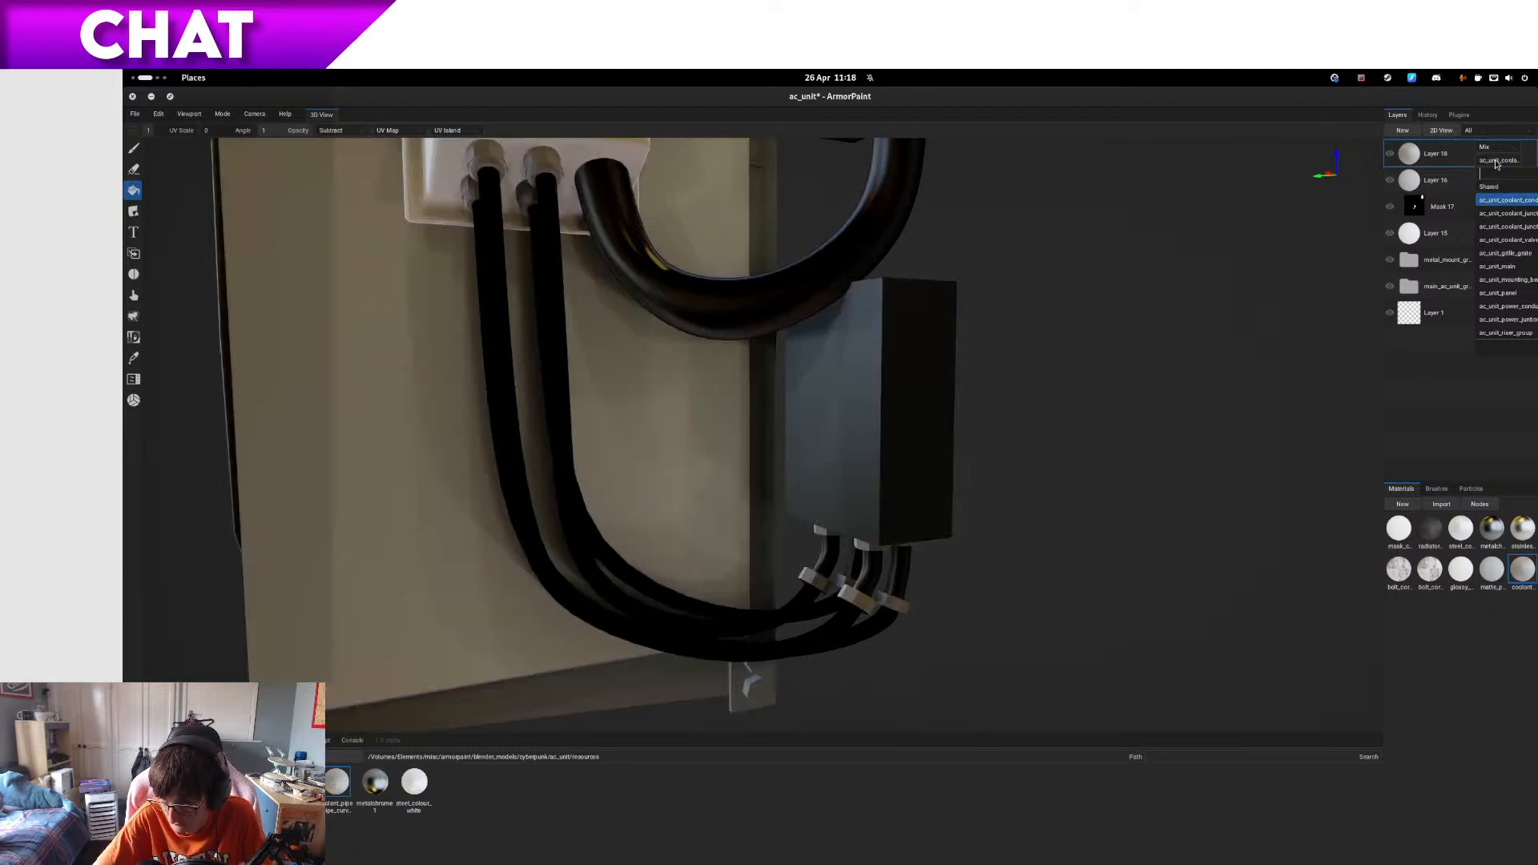
key("Down")
key("Down")
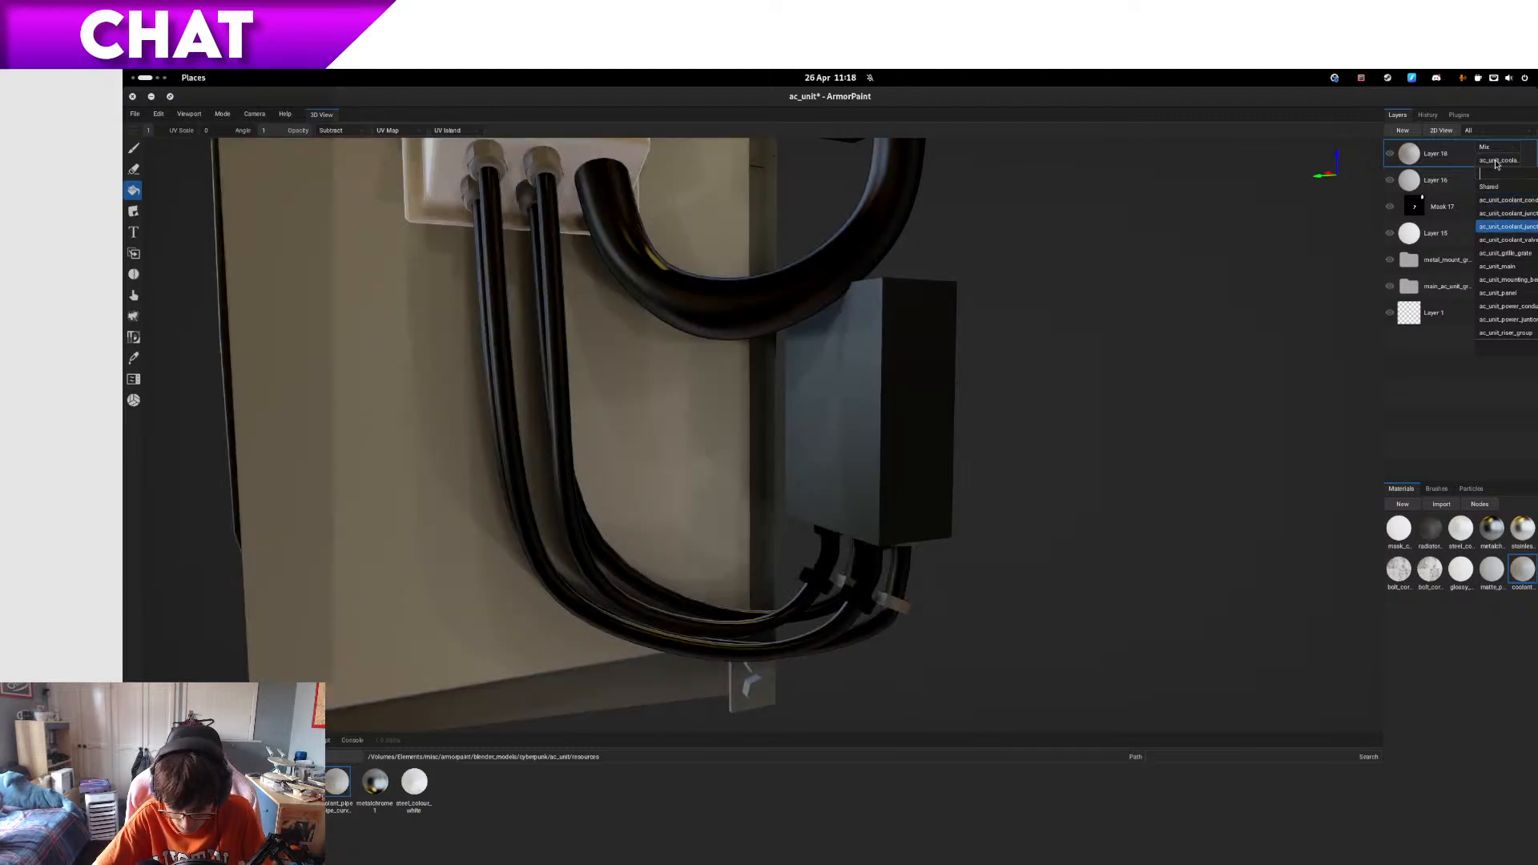
key("Up")
key("Up")
key("Up")
key("Up")
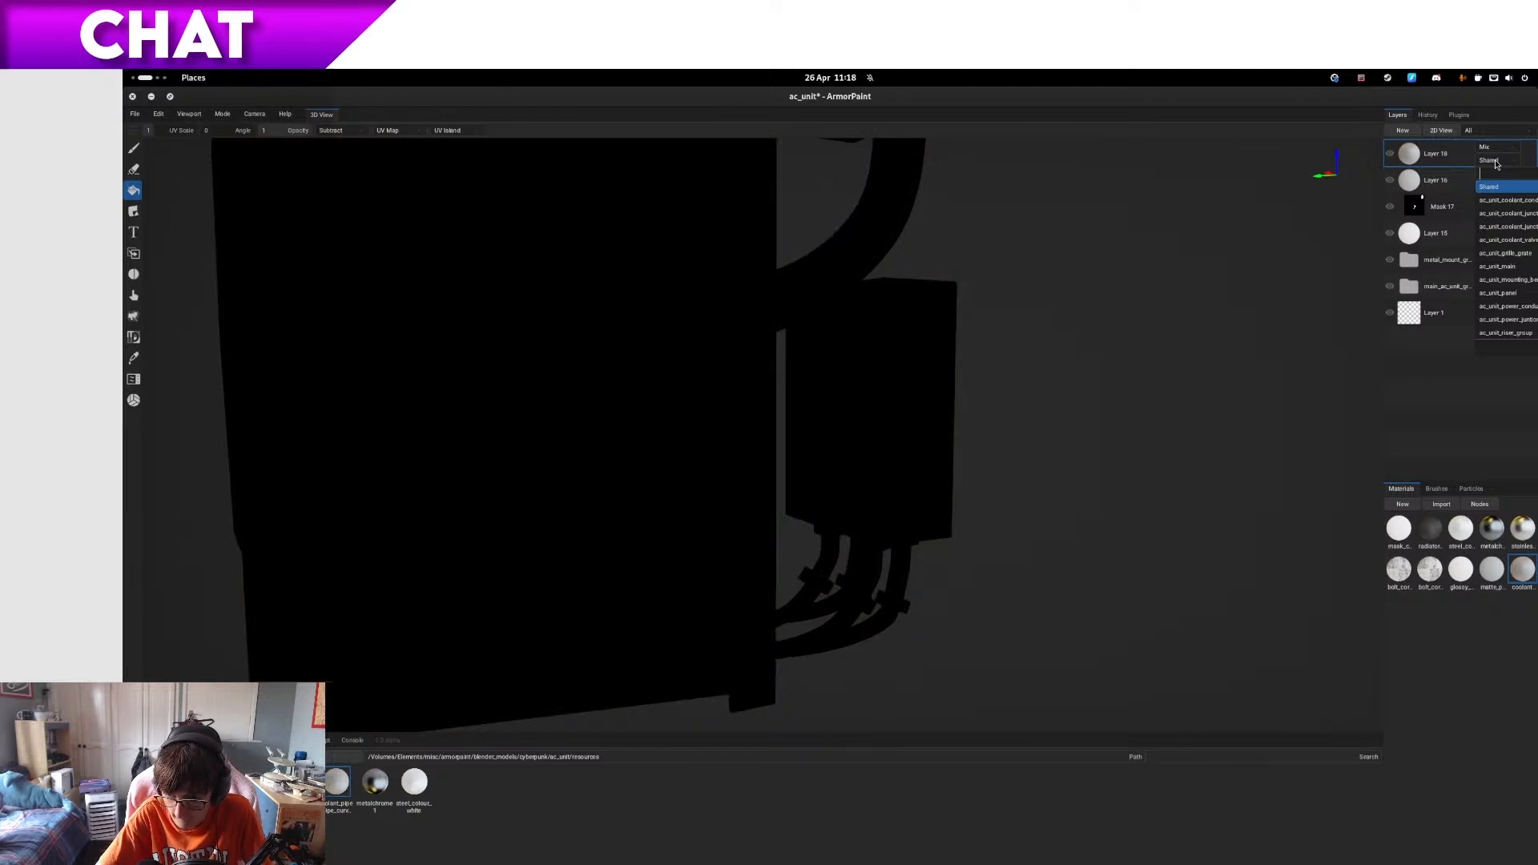
key("Return")
- Add a black mask to the new pipe material layer and fill the bent pipe sections under the junction box into it with Add blending
left_click(1401, 132)
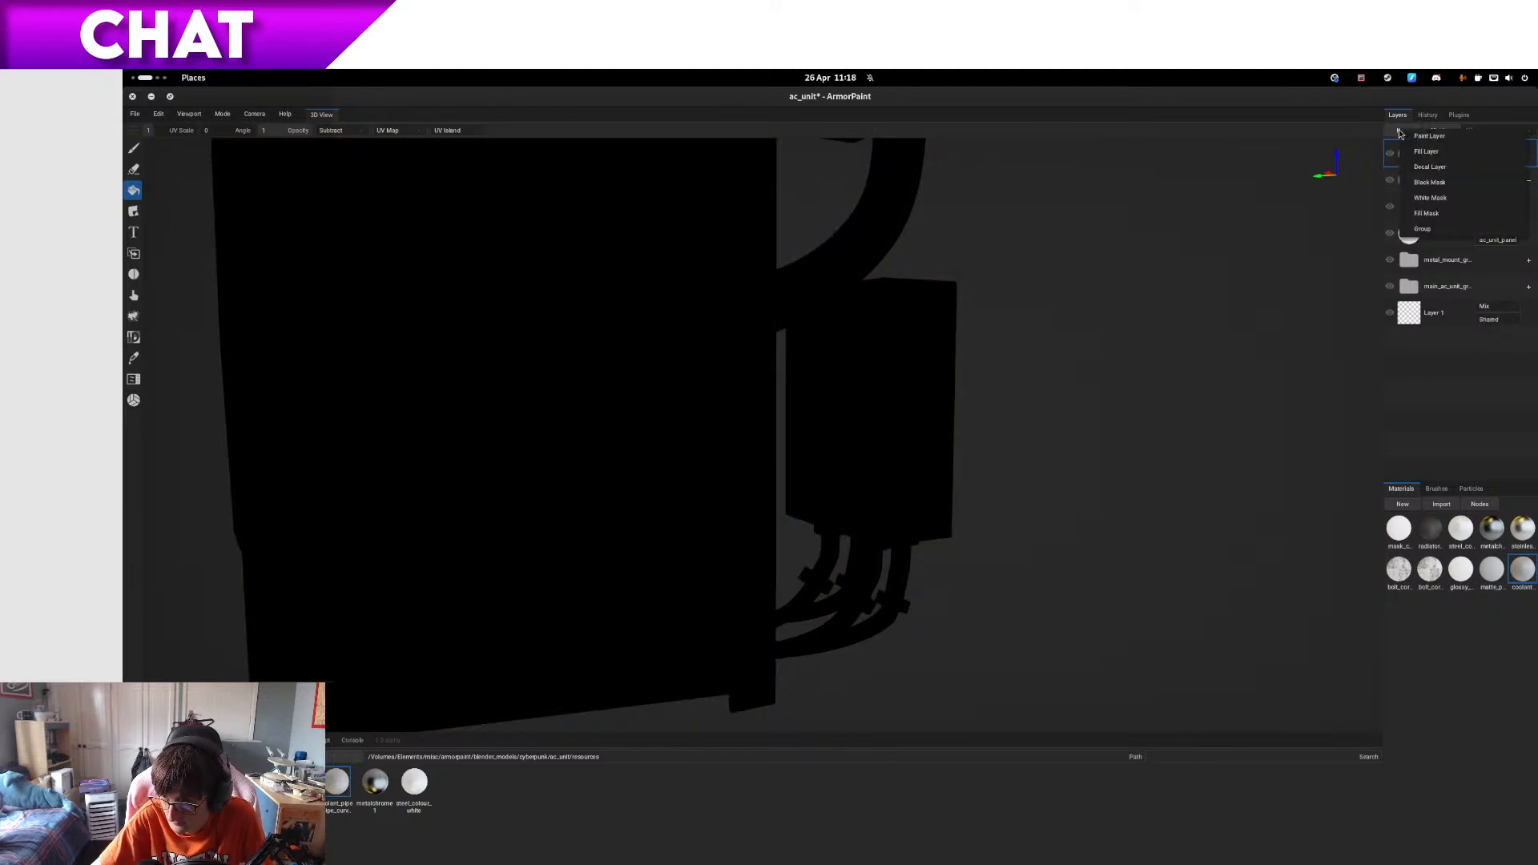
left_click(1497, 182)
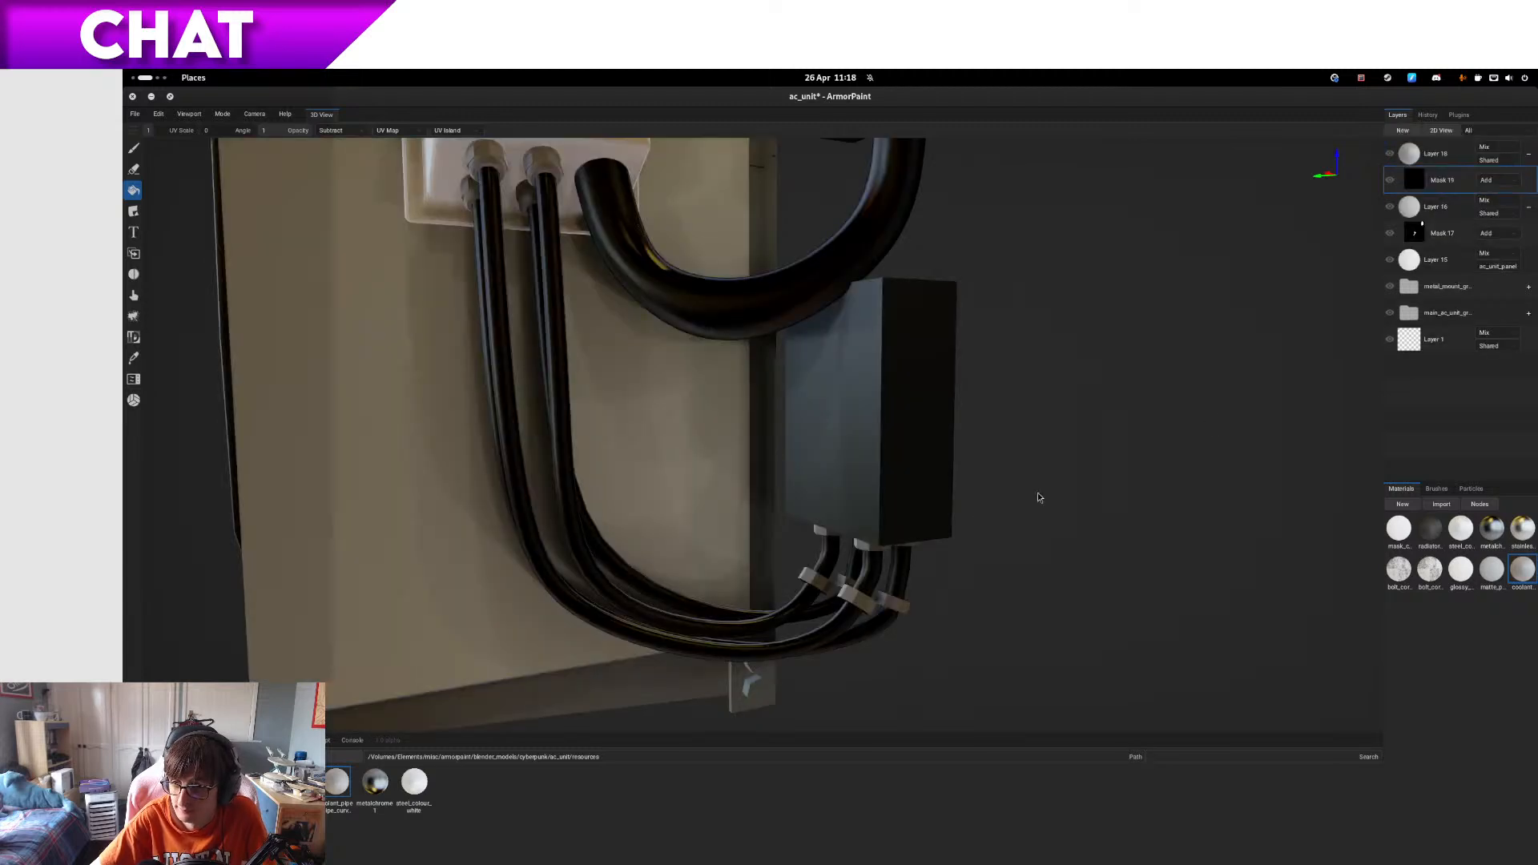
scroll(1037, 492, "up", 5)
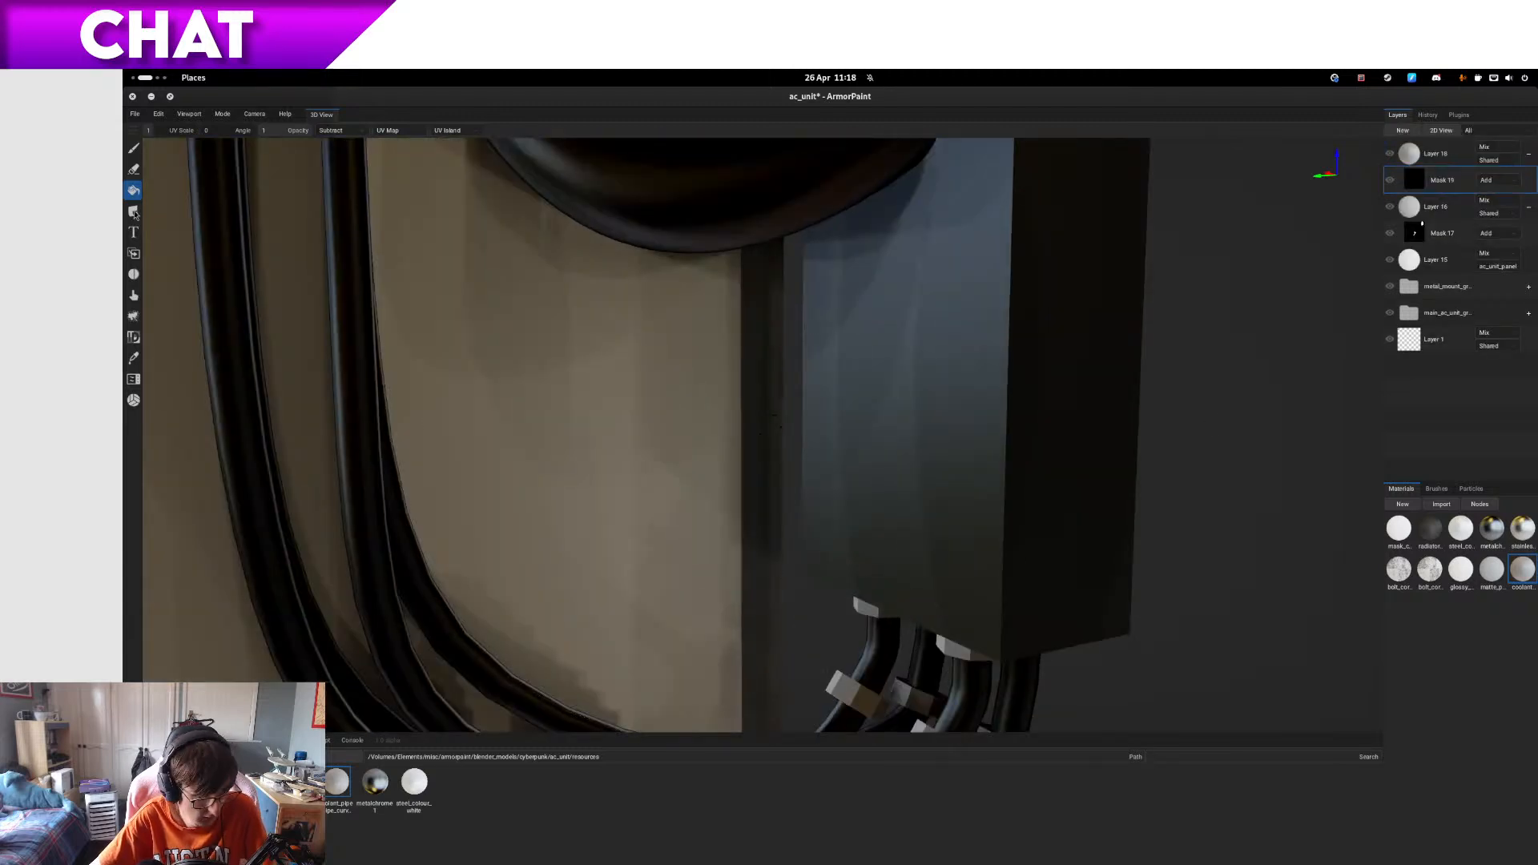
left_click(343, 131)
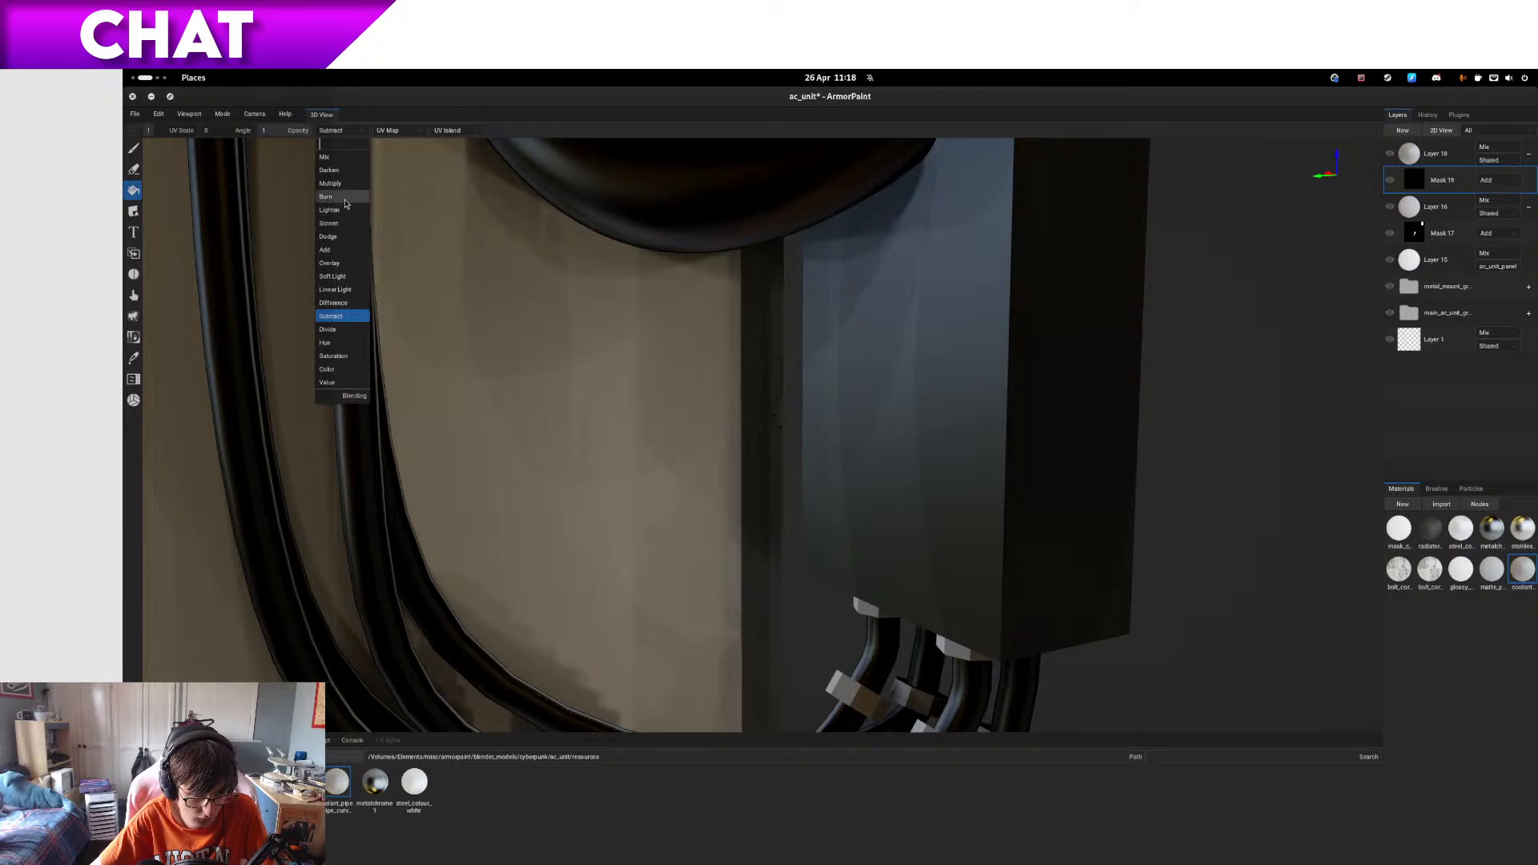
left_click(347, 252)
mouse_move(679, 465)
middle_mouse_down()
mouse_move(660, 439)
mouse_move(675, 436)
middle_mouse_up()
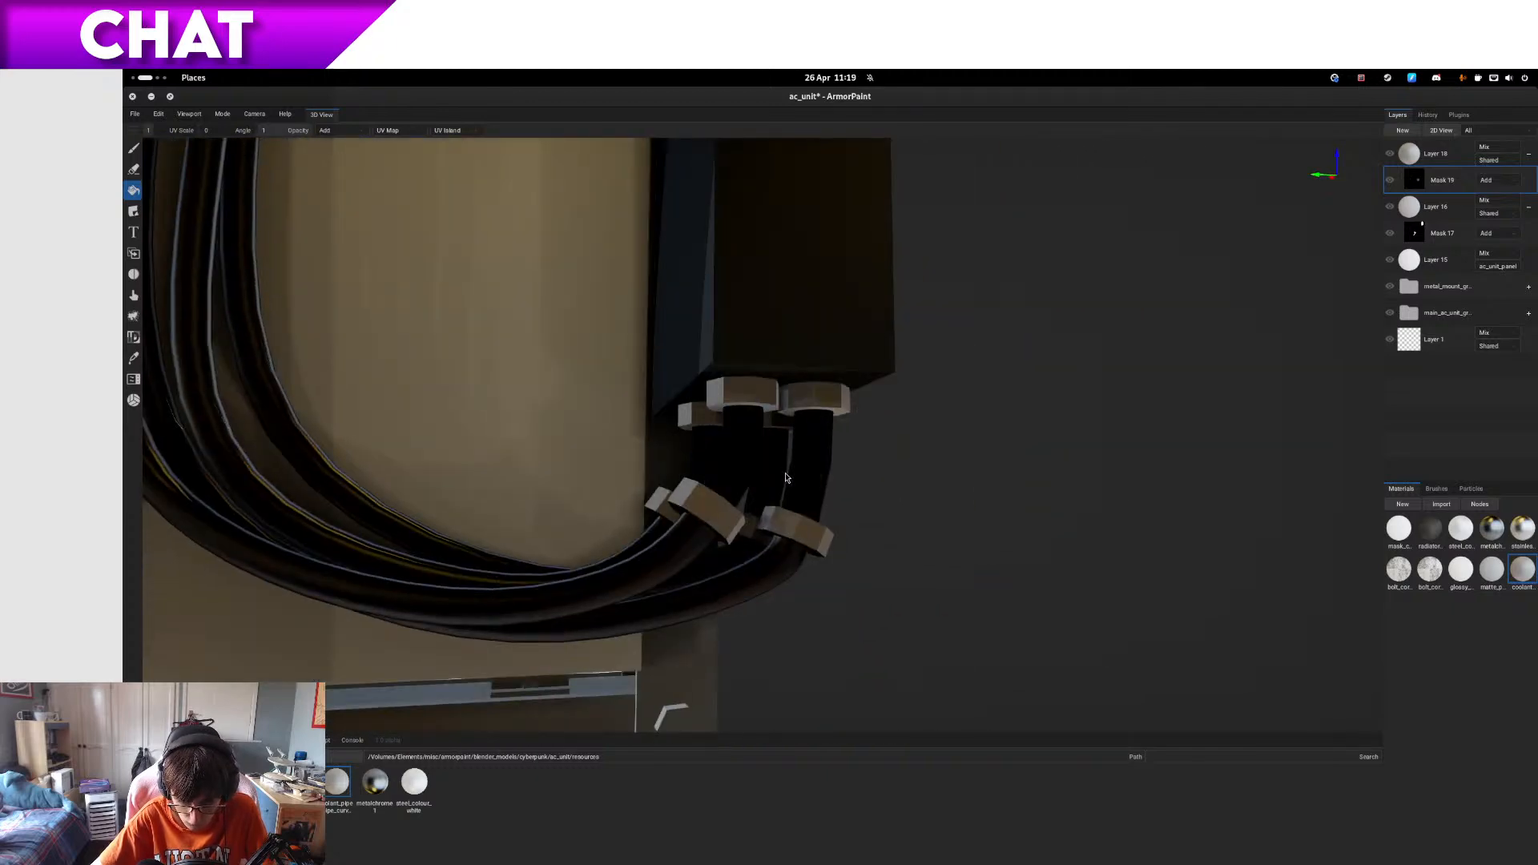
mouse_move(784, 478)
middle_mouse_down()
mouse_move(749, 497)
mouse_move(797, 495)
middle_mouse_up()
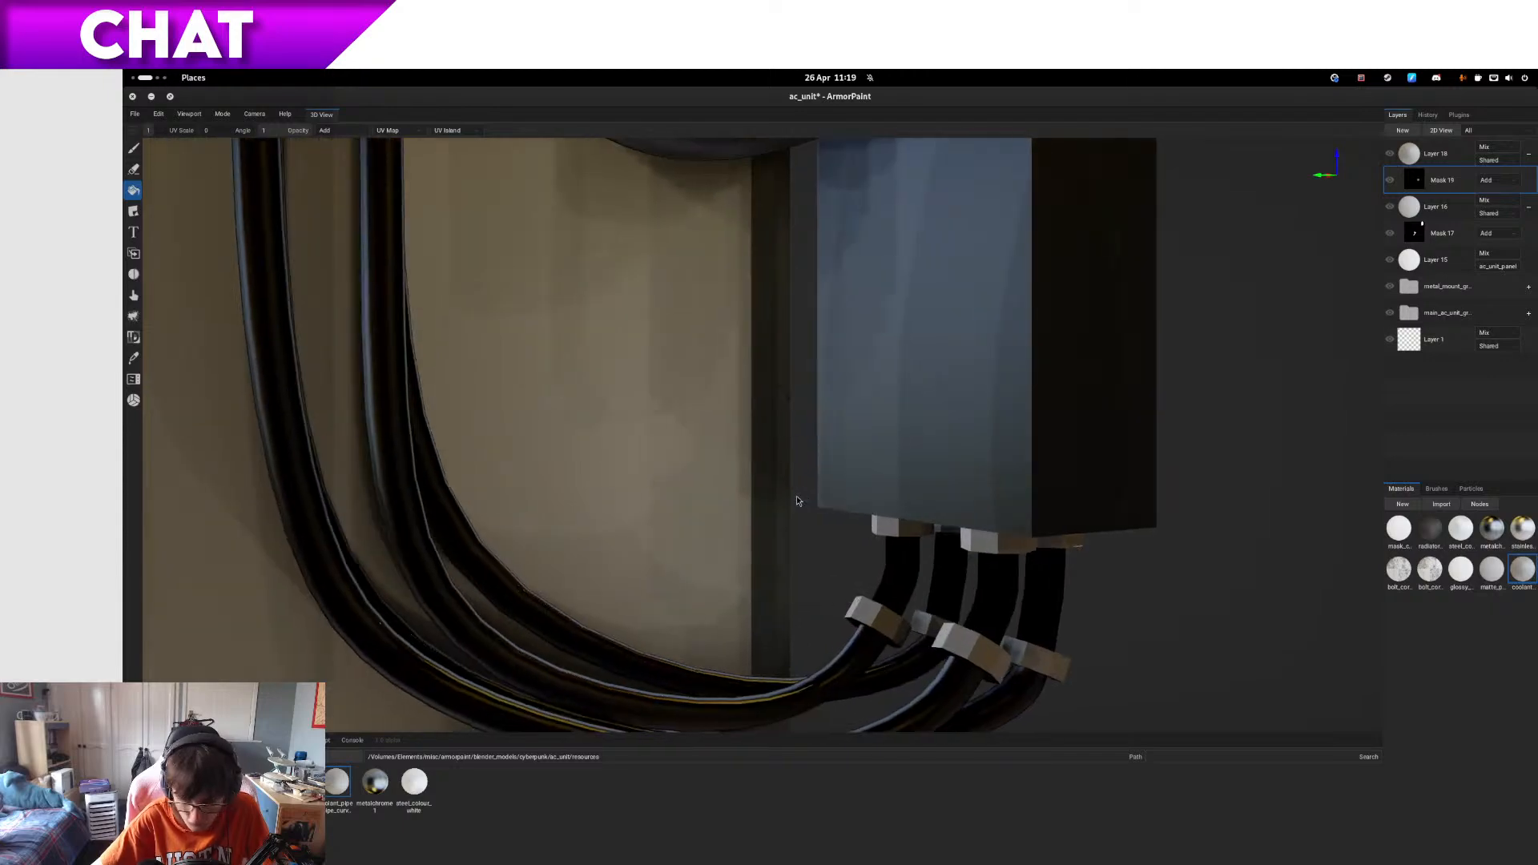
- Switch to Files and copy ac_unit.arm into the original folder inside ac_unit
key("super")
scroll(789, 578, "up", 1)
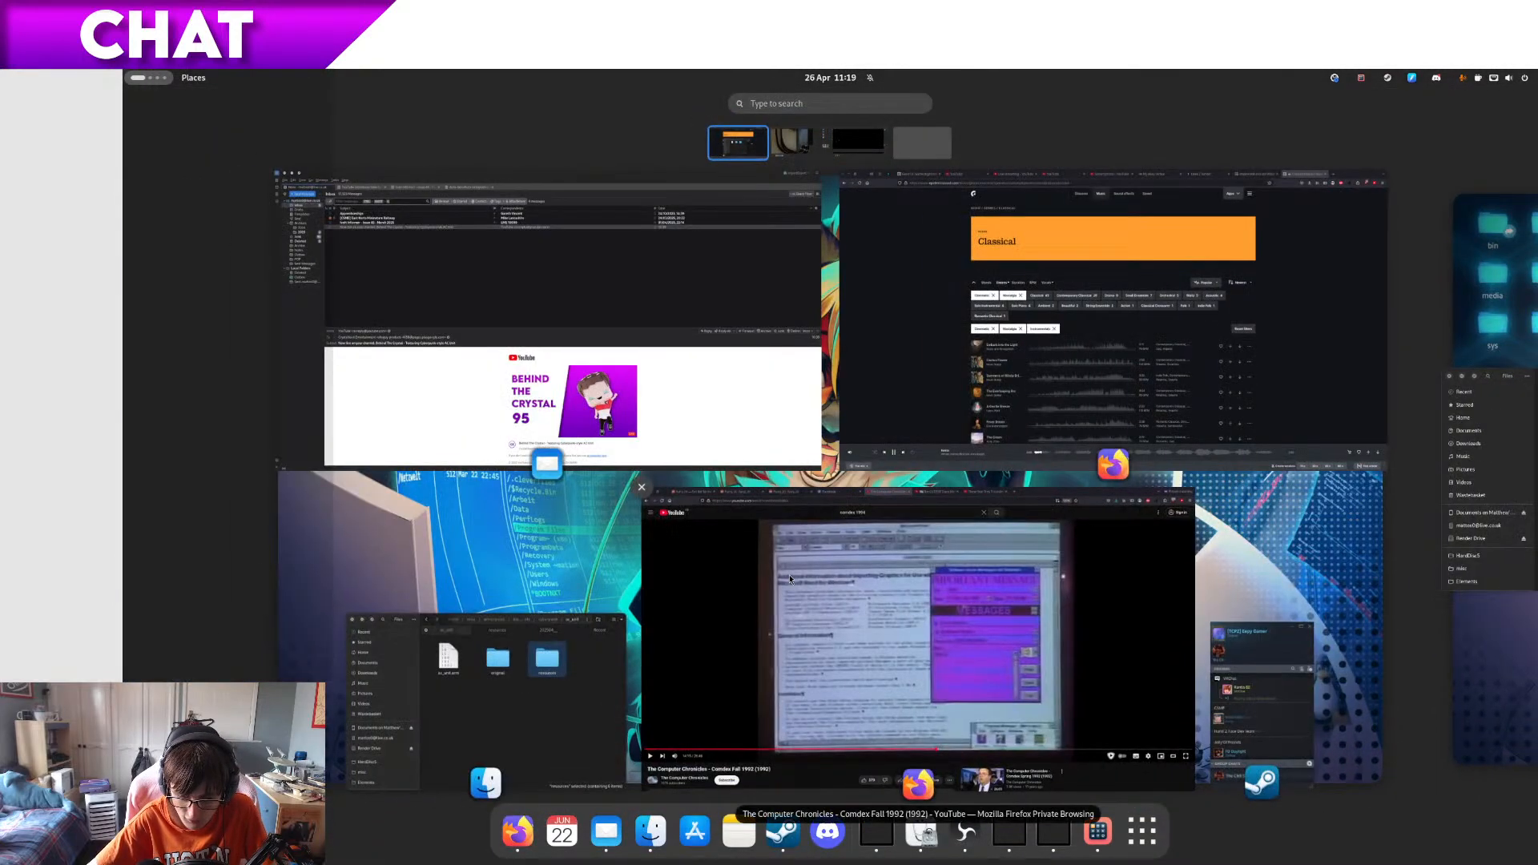
scroll(789, 578, "down", 1)
left_click(821, 559)
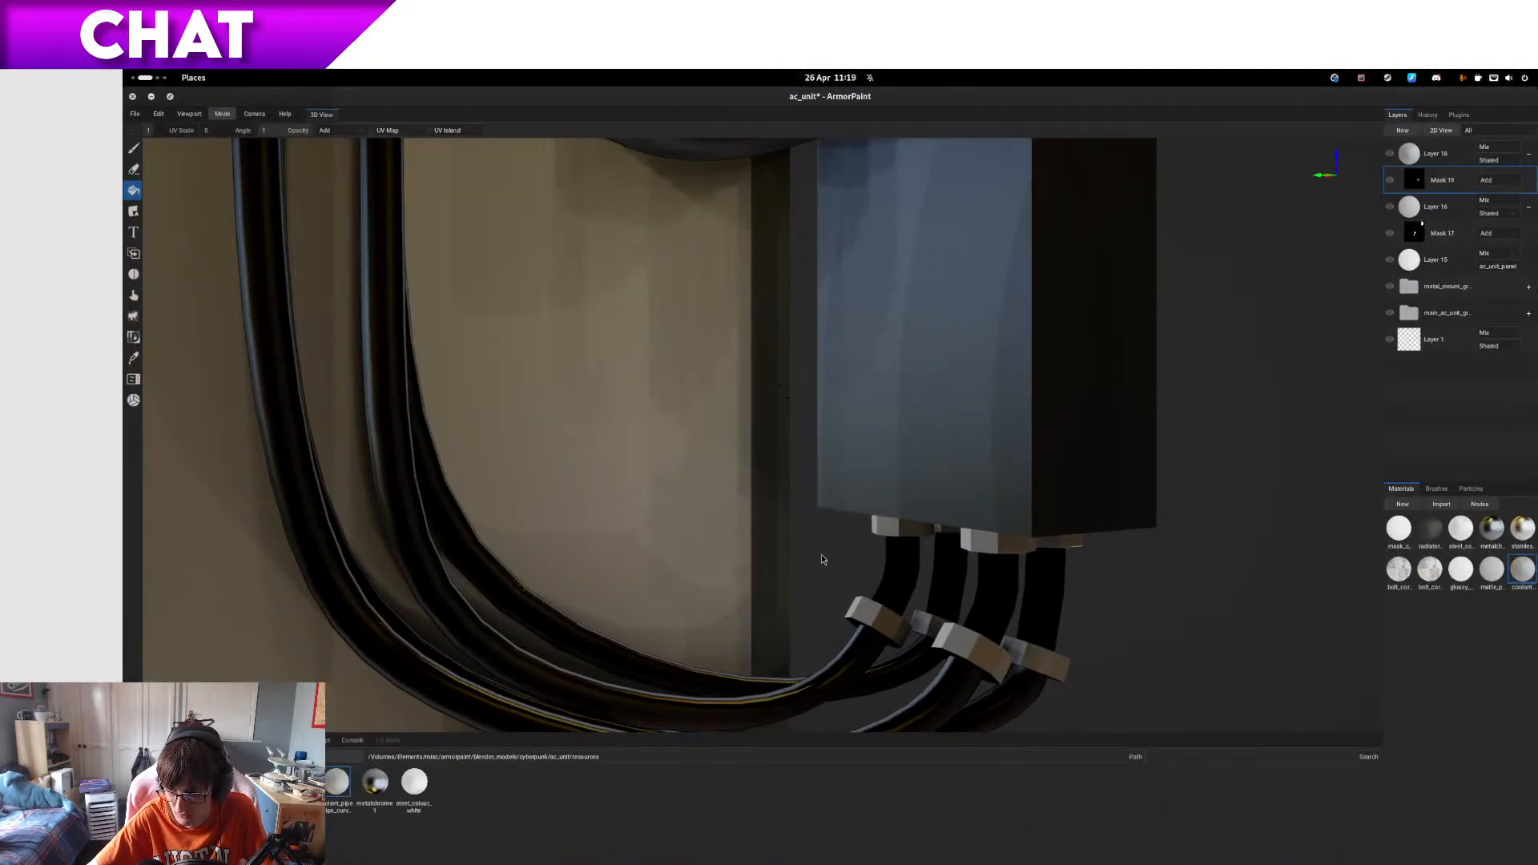
mouse_move(124, 70)
scroll(659, 584, "up", 1)
left_click(614, 691)
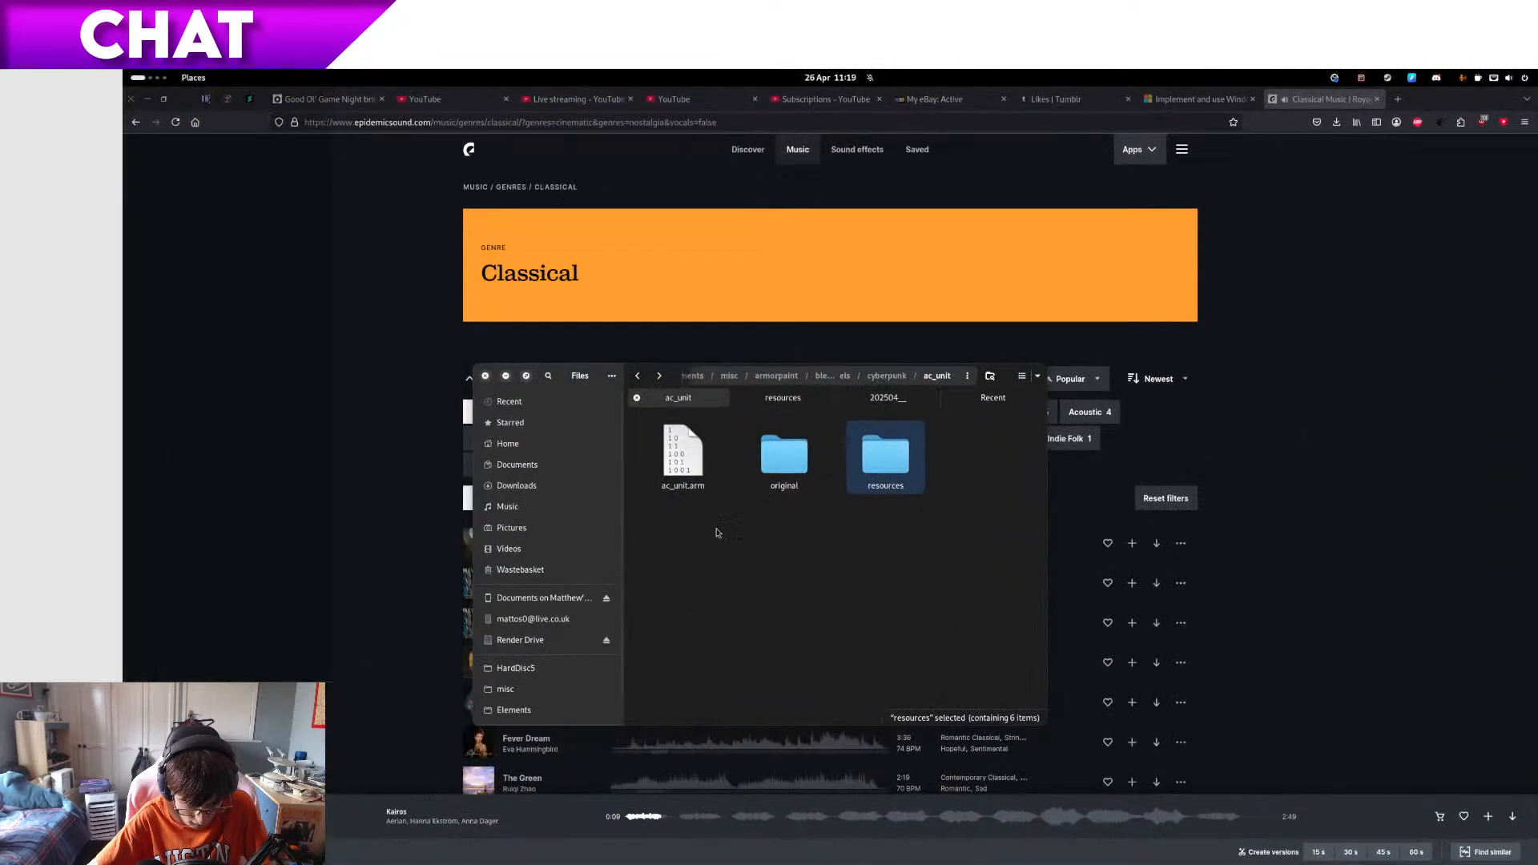
left_click(687, 463)
double_click(785, 459)
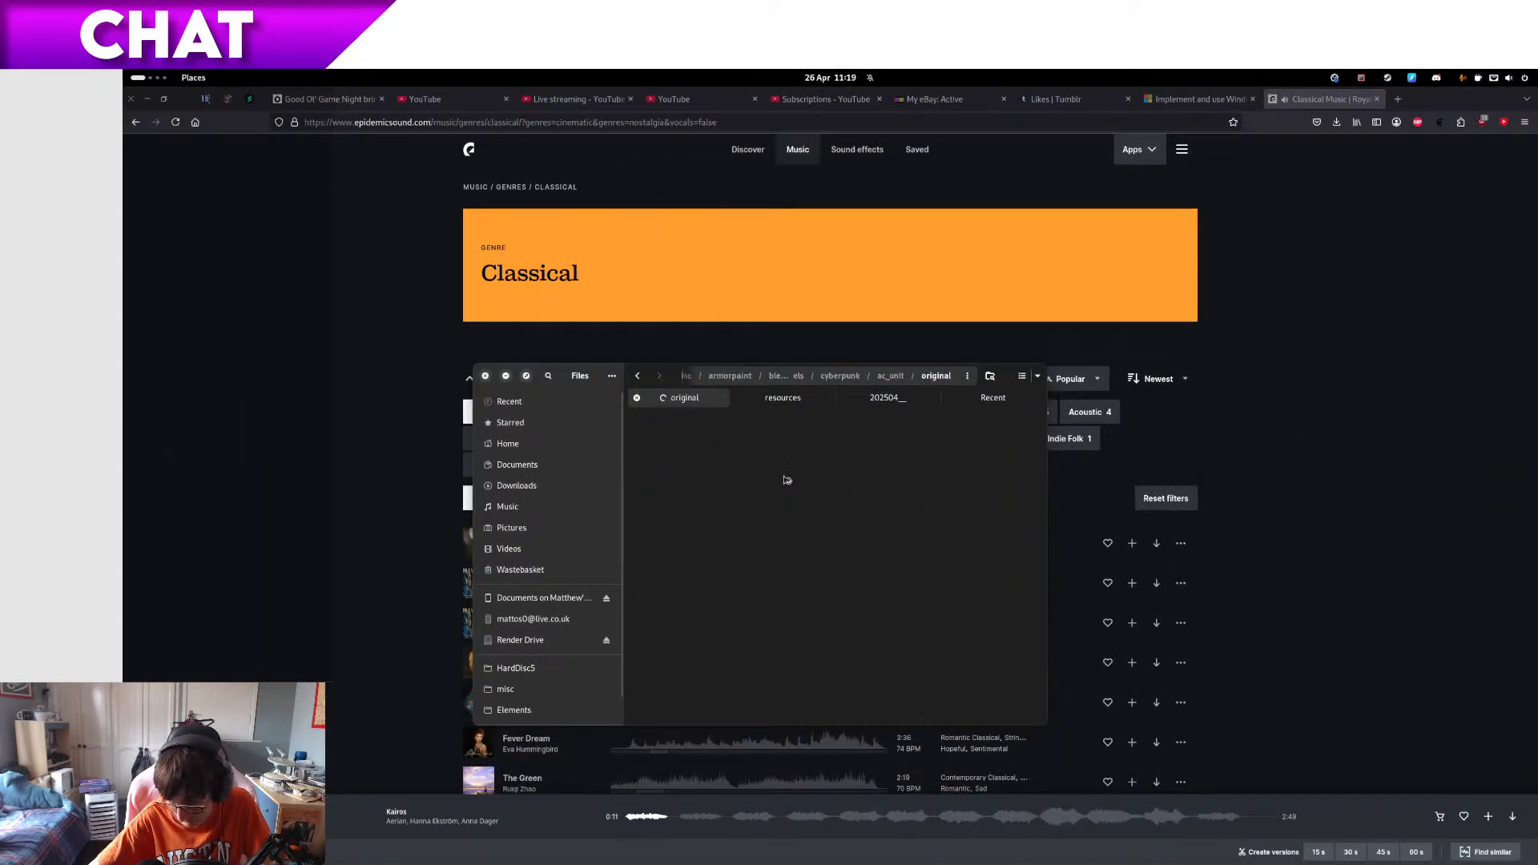
key("ctrl+v")
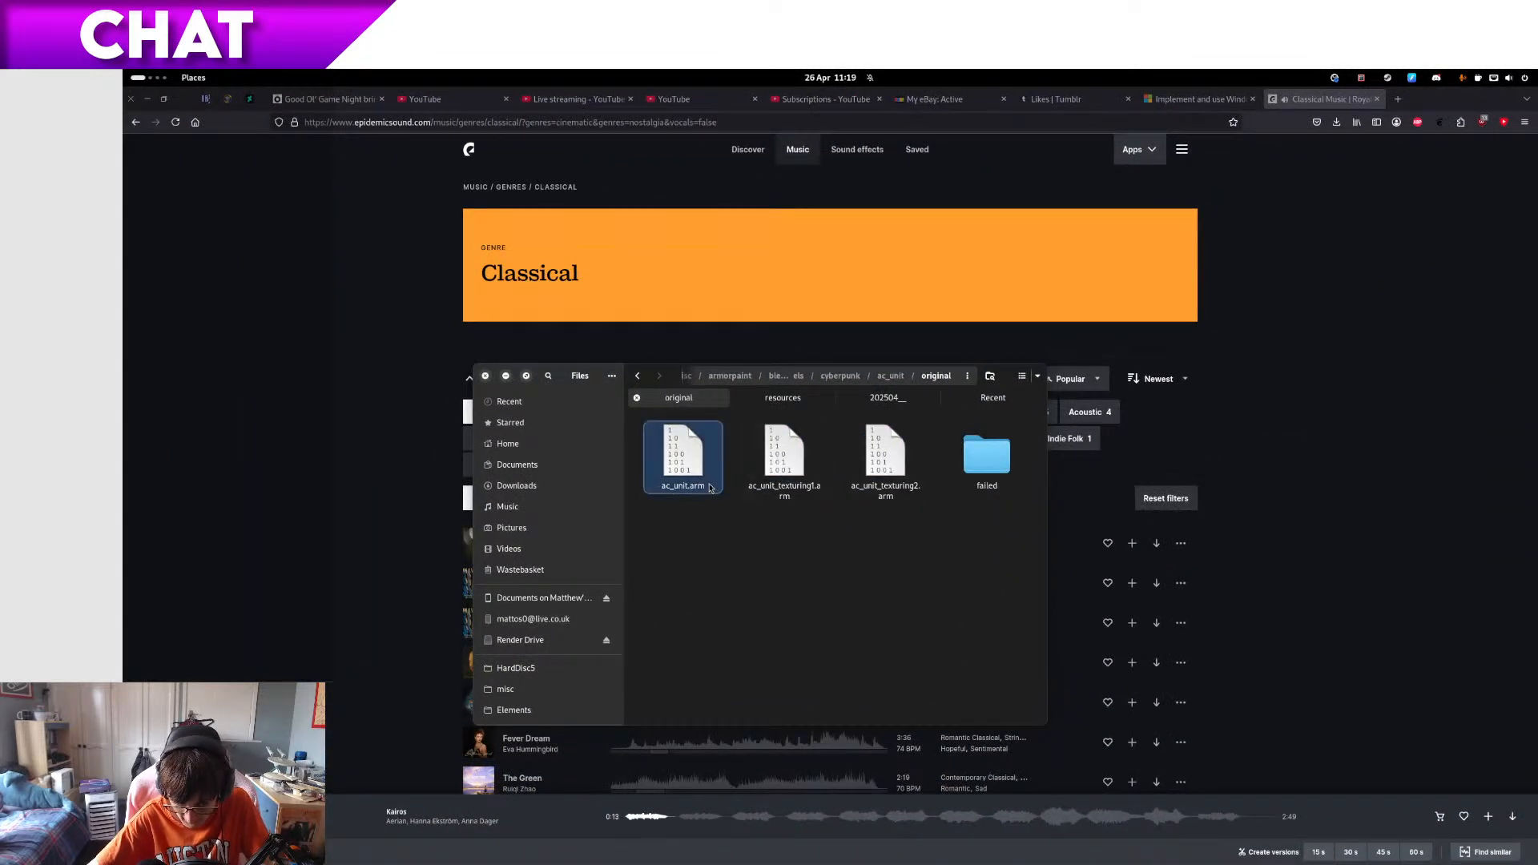
key("F2")
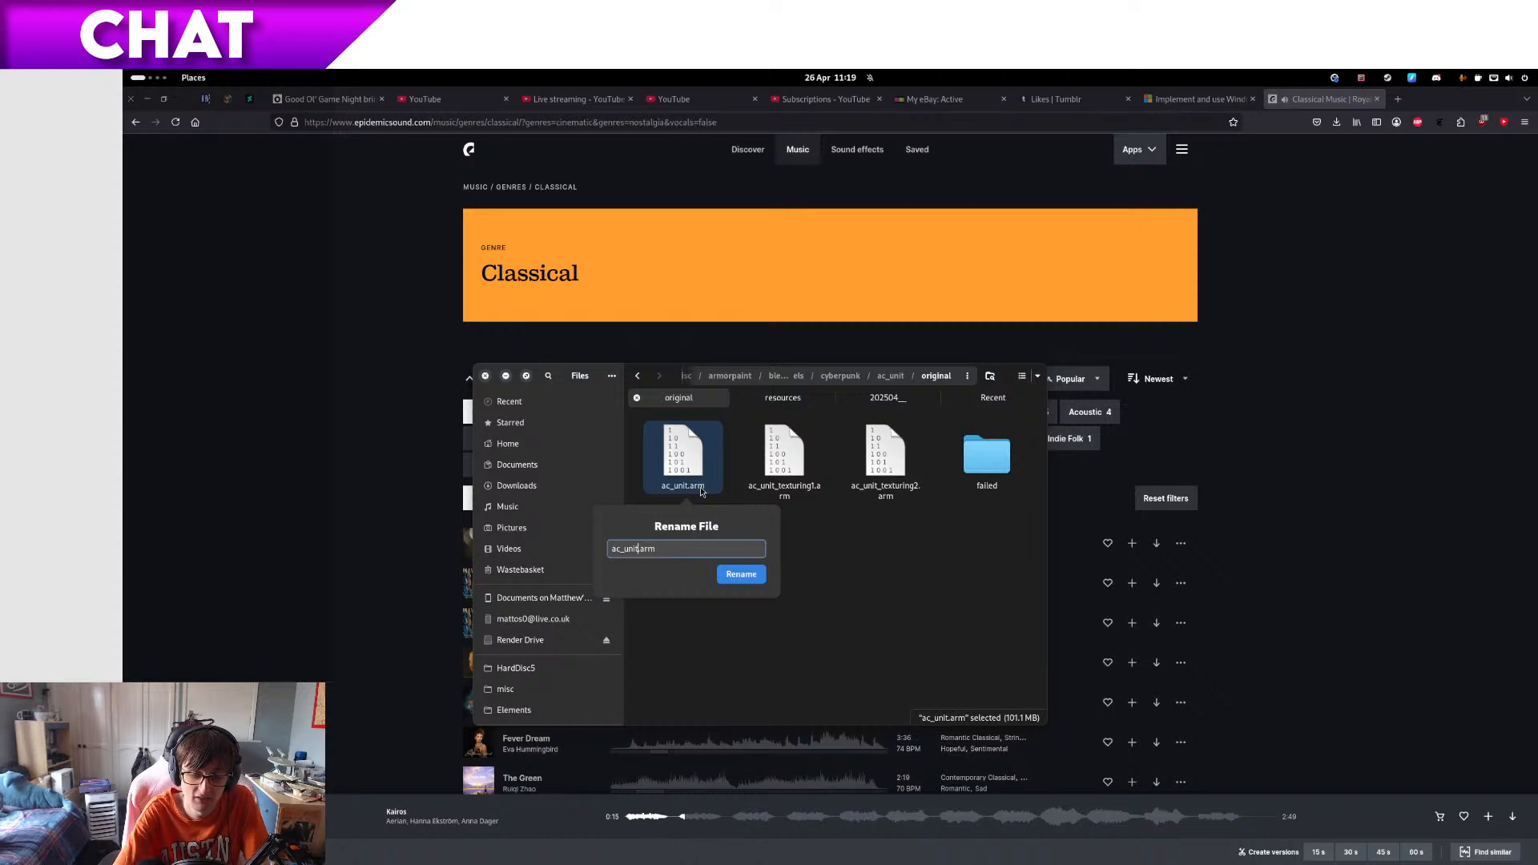
key("Escape")
- Save the project in ArmorPaint, check ac_unit.arm and ac_unit_texturing2.arm in the original folder in Files, and return to ArmorPaint
key("alt+Tab")
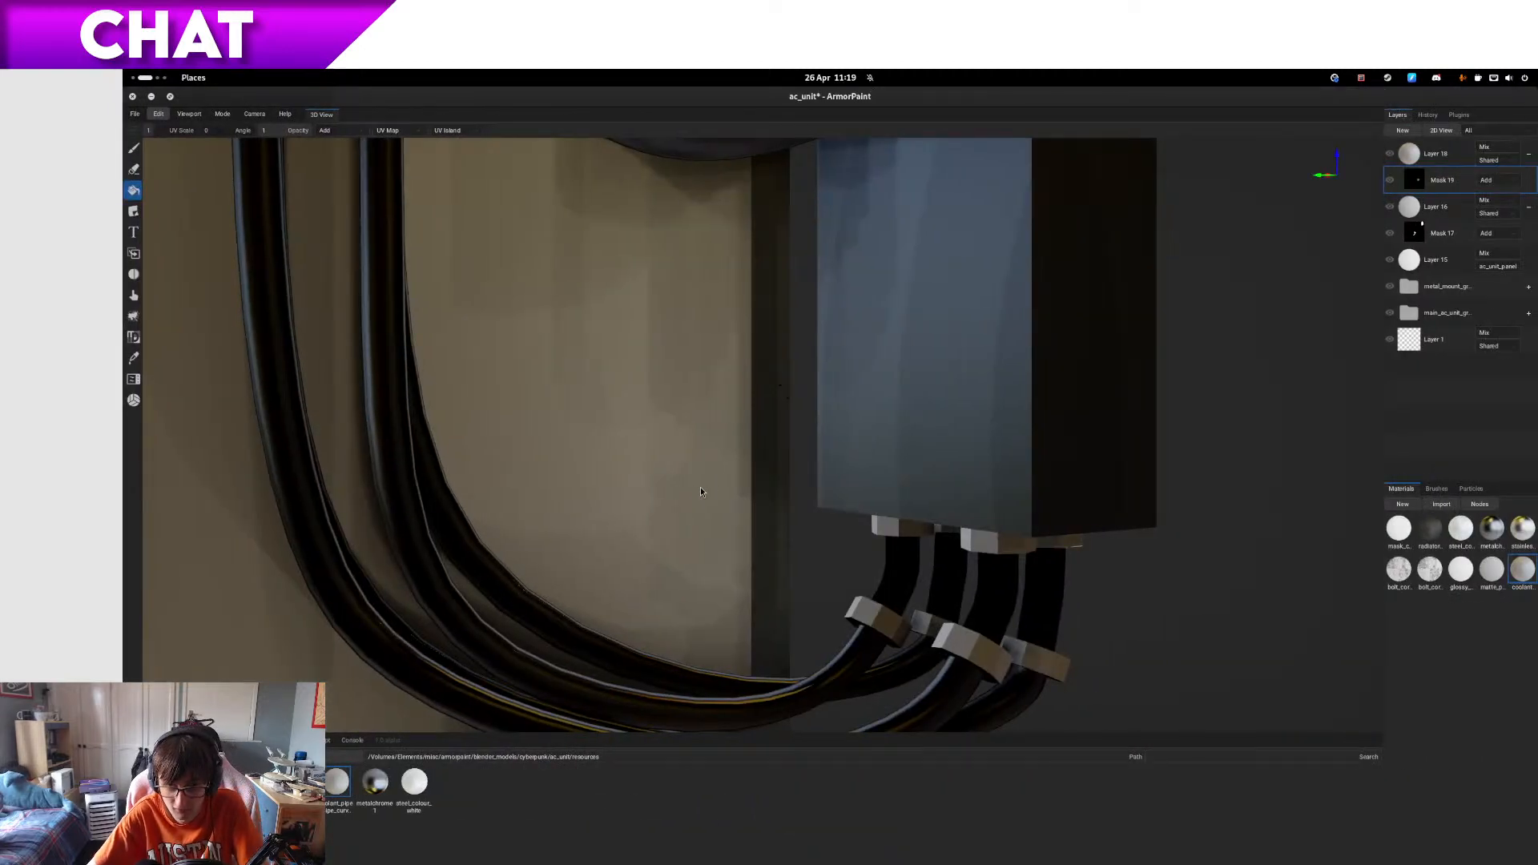
key("ctrl+s")
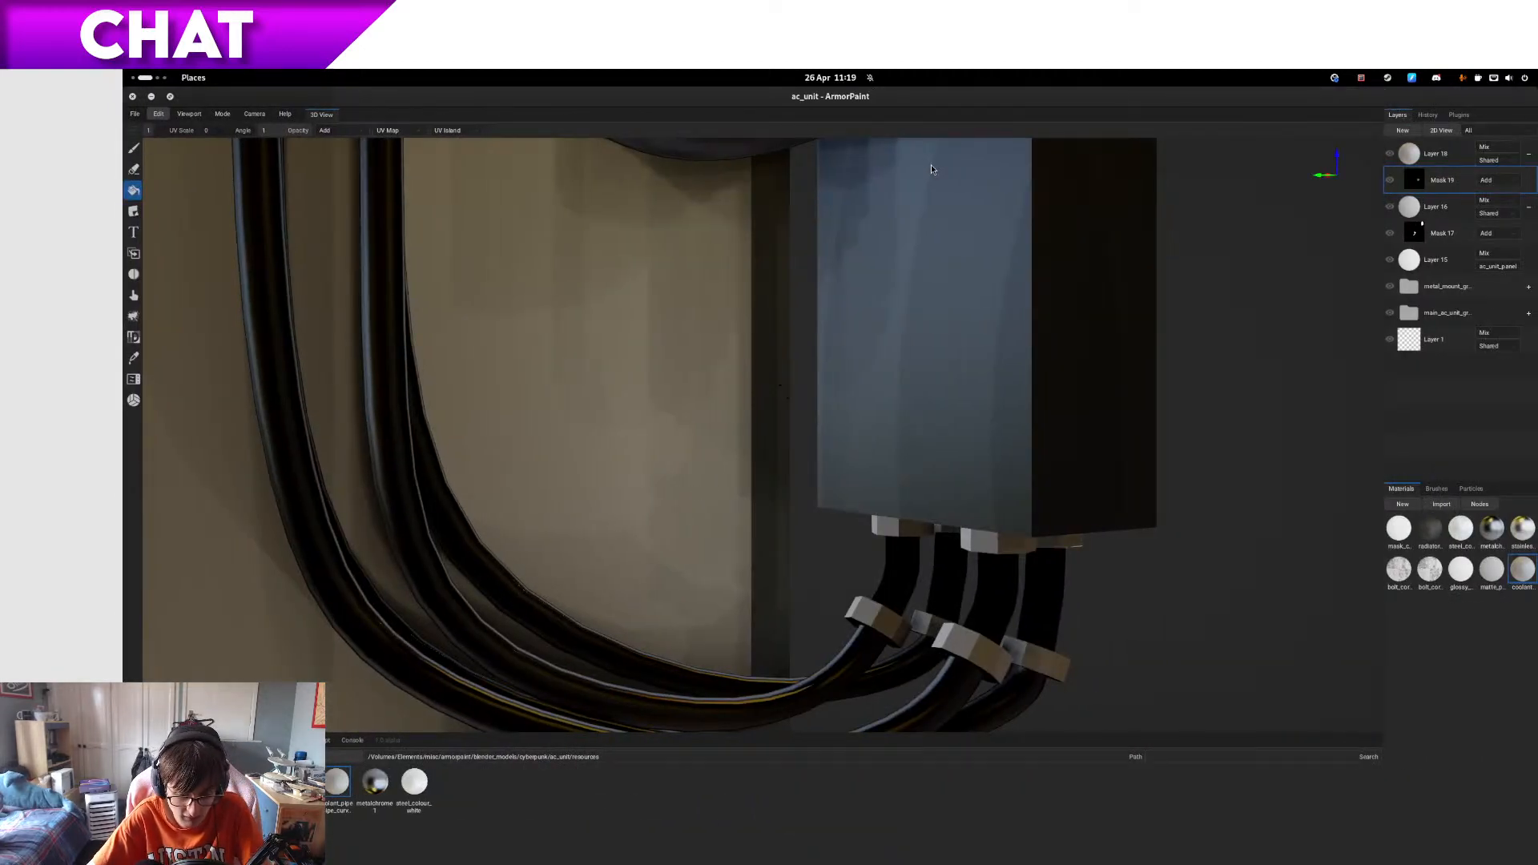
key("alt+Tab")
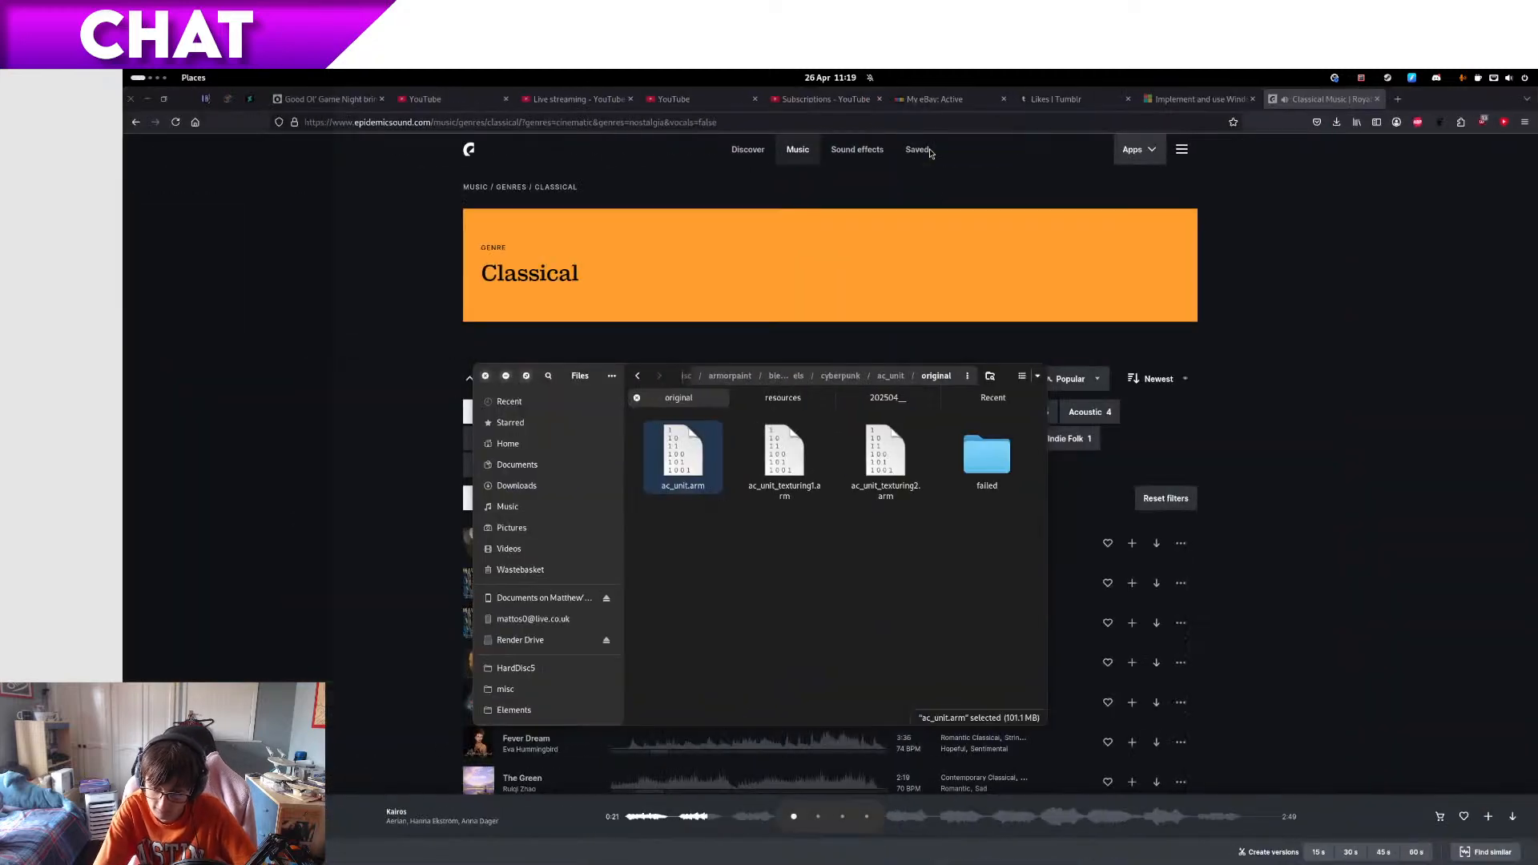
left_click(888, 472)
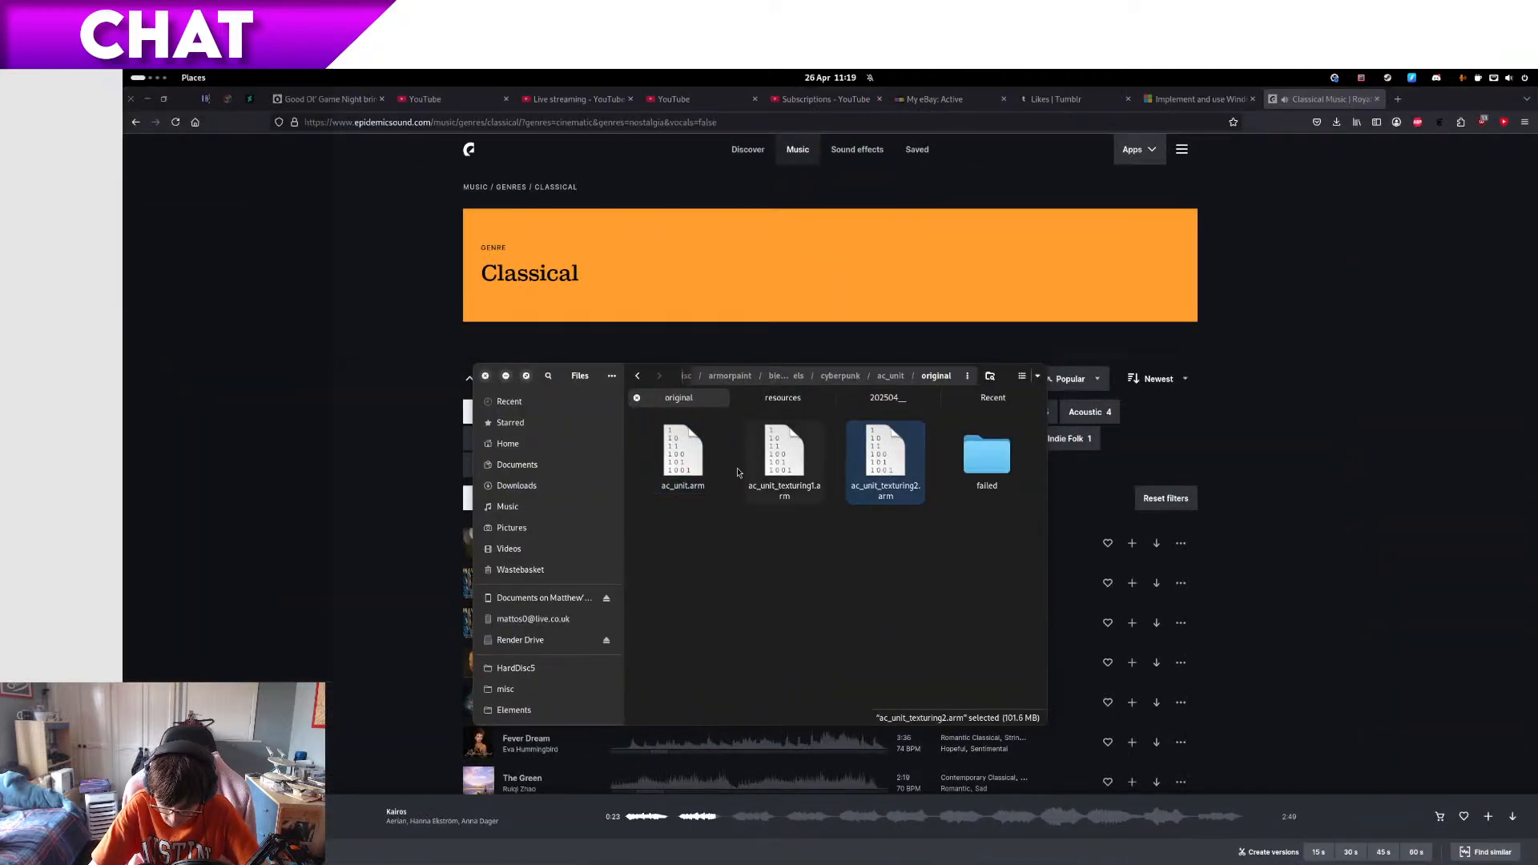
left_click(713, 477)
key("alt+Left")
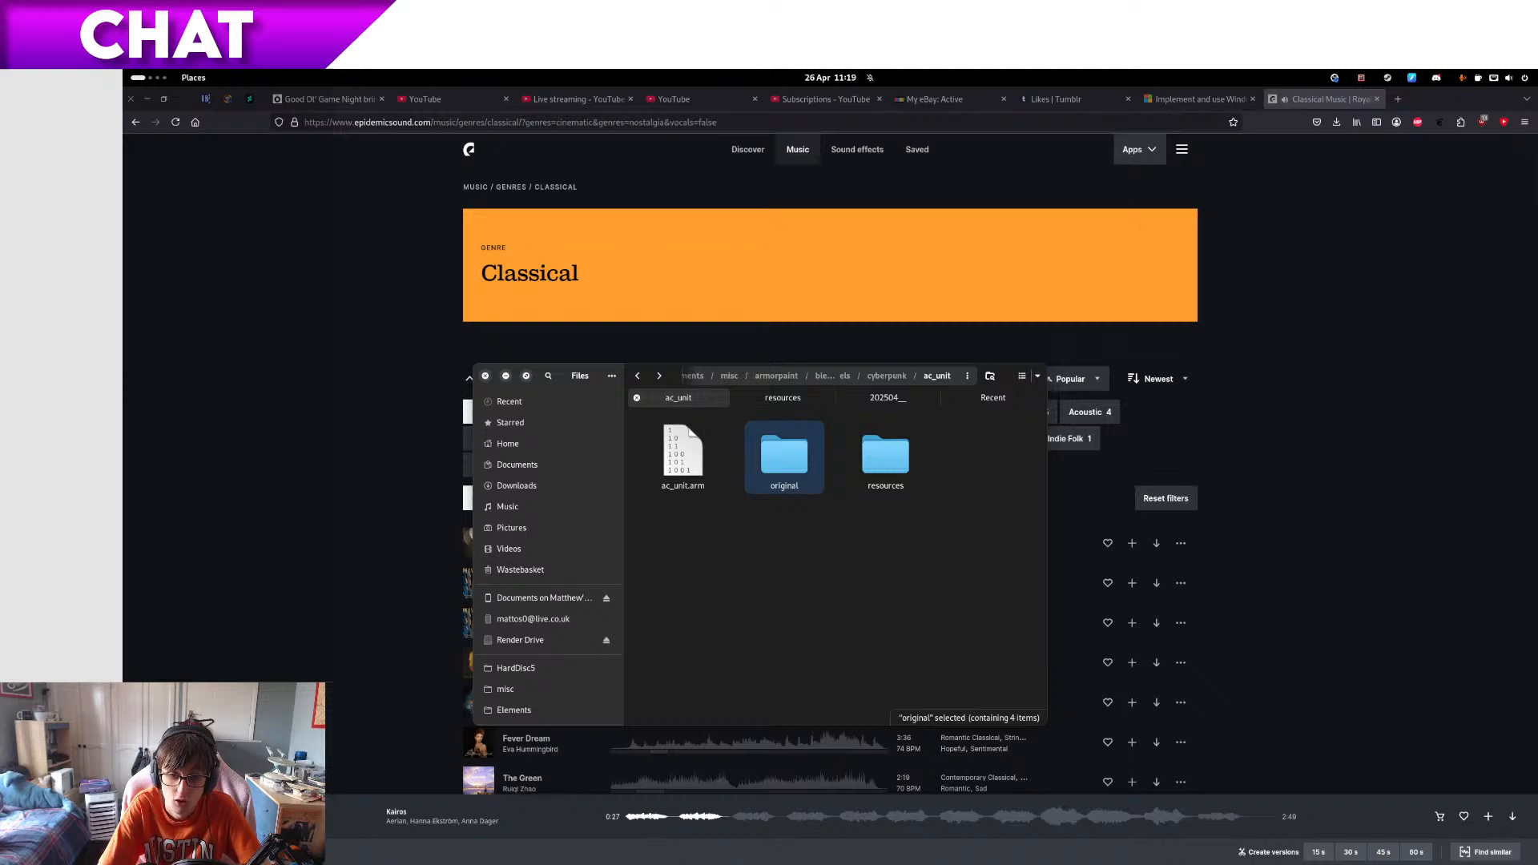
key("alt+Tab")
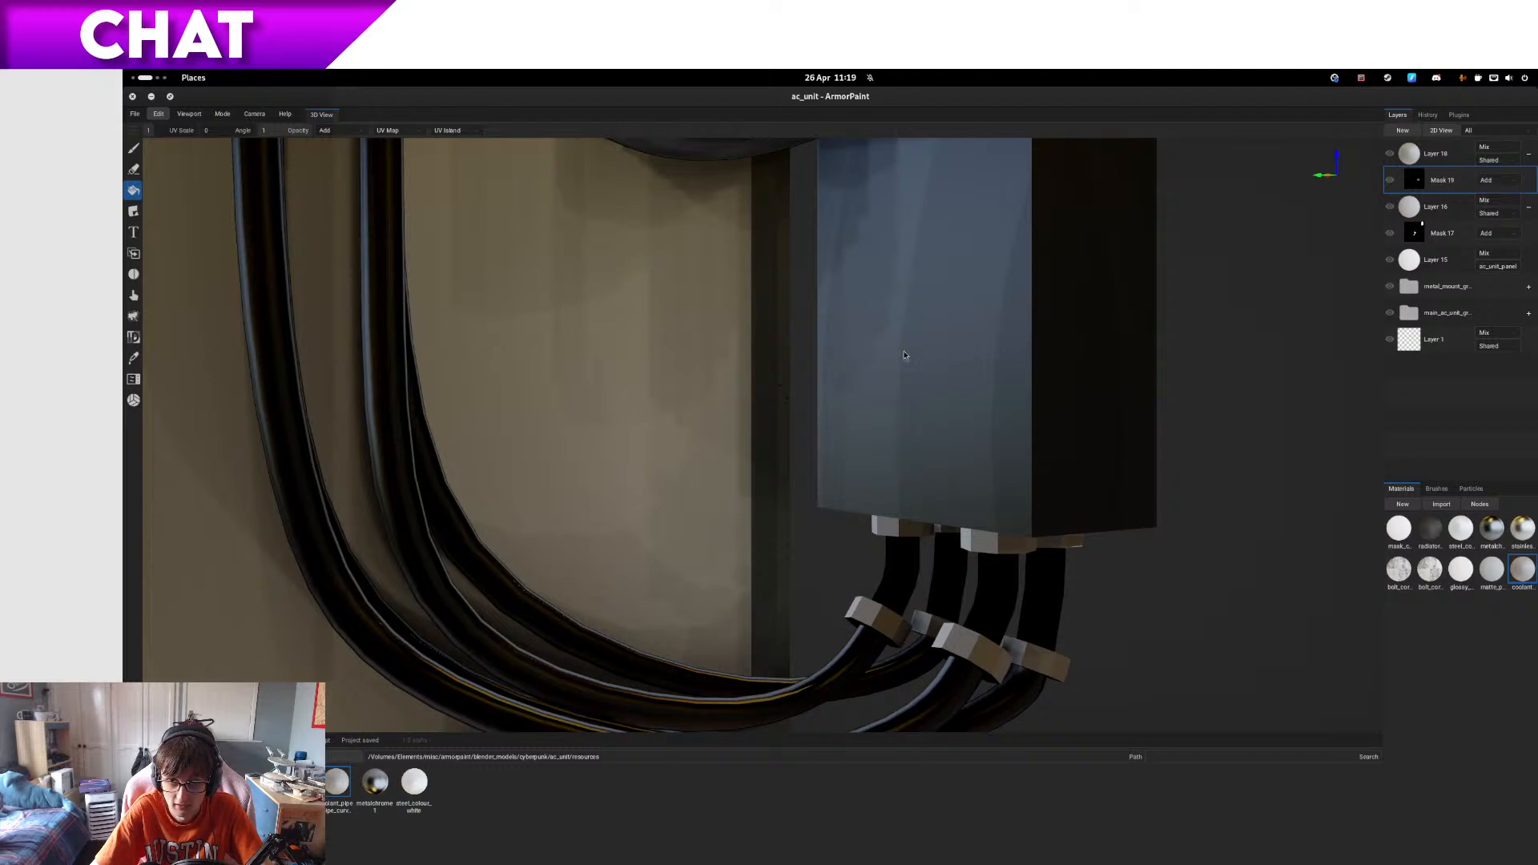
- Close ArmorPaint and relaunch it from the Texturing Programs group of installed applications
scroll(798, 352, "down", 4)
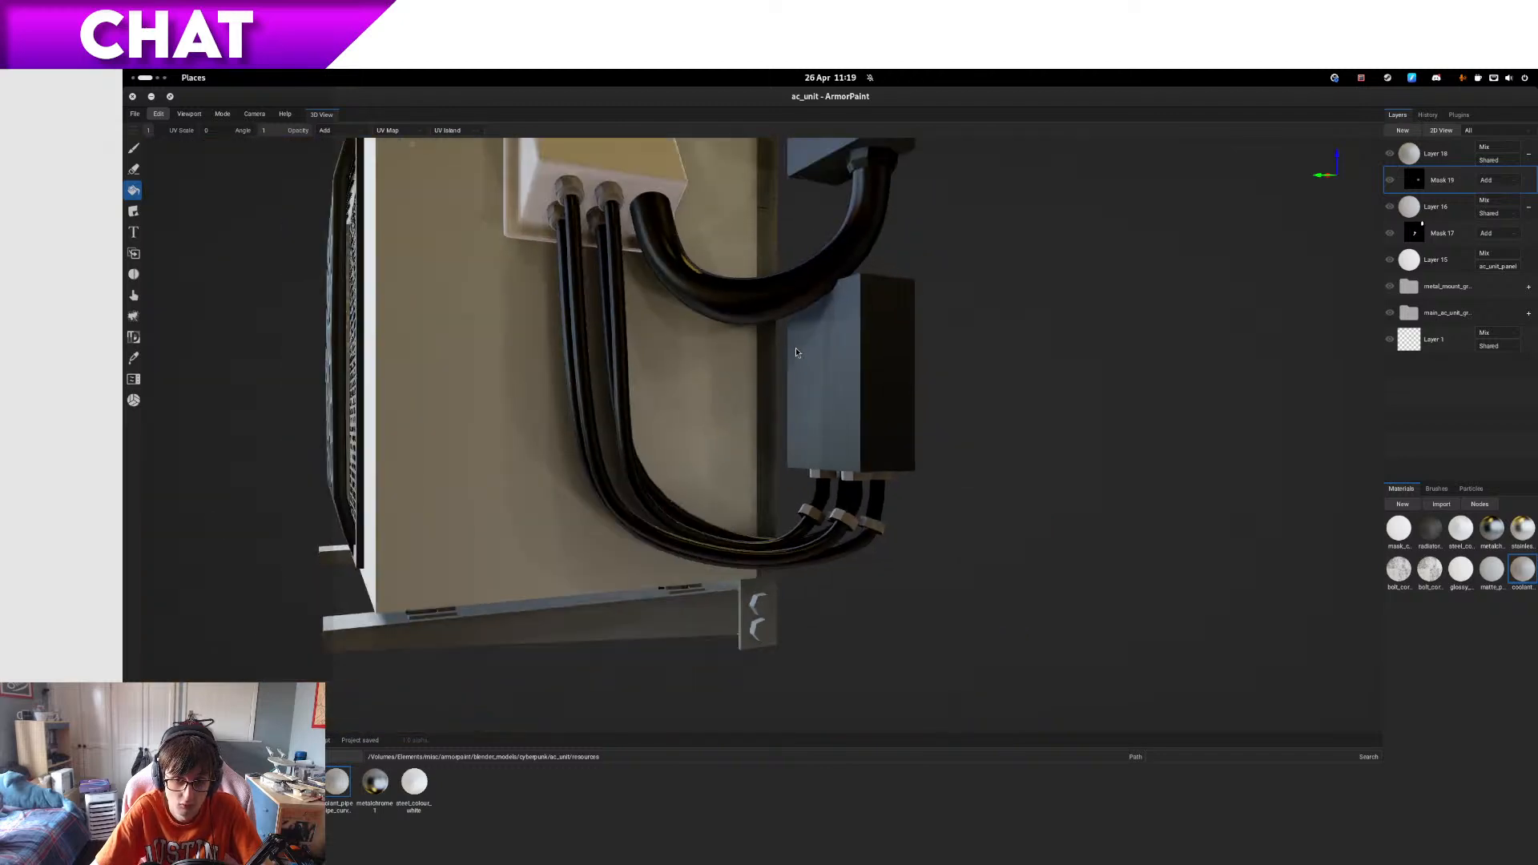
left_click(133, 96)
mouse_move(124, 71)
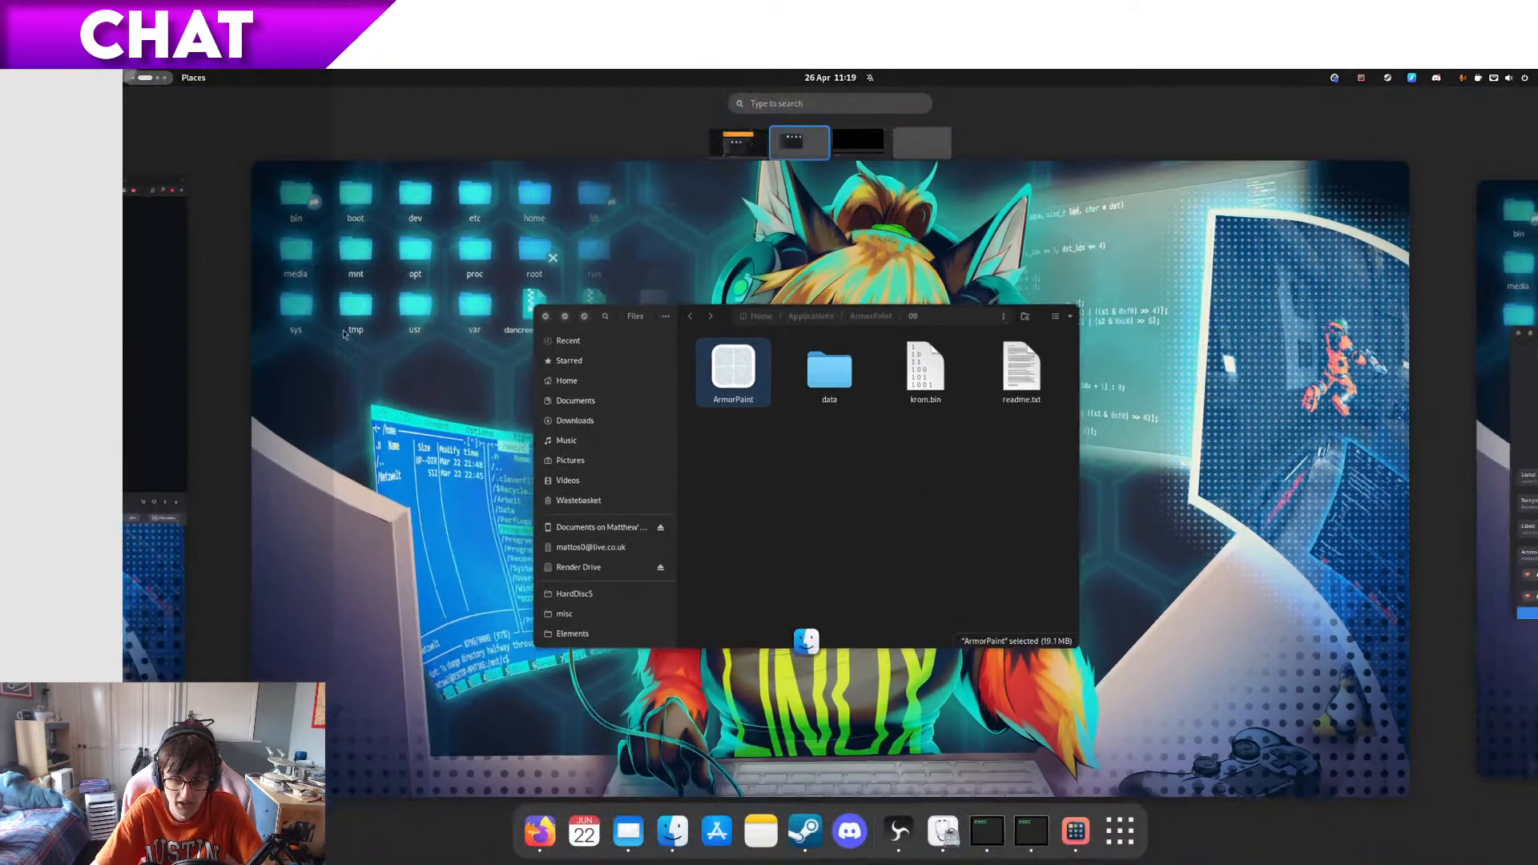
left_click(1120, 831)
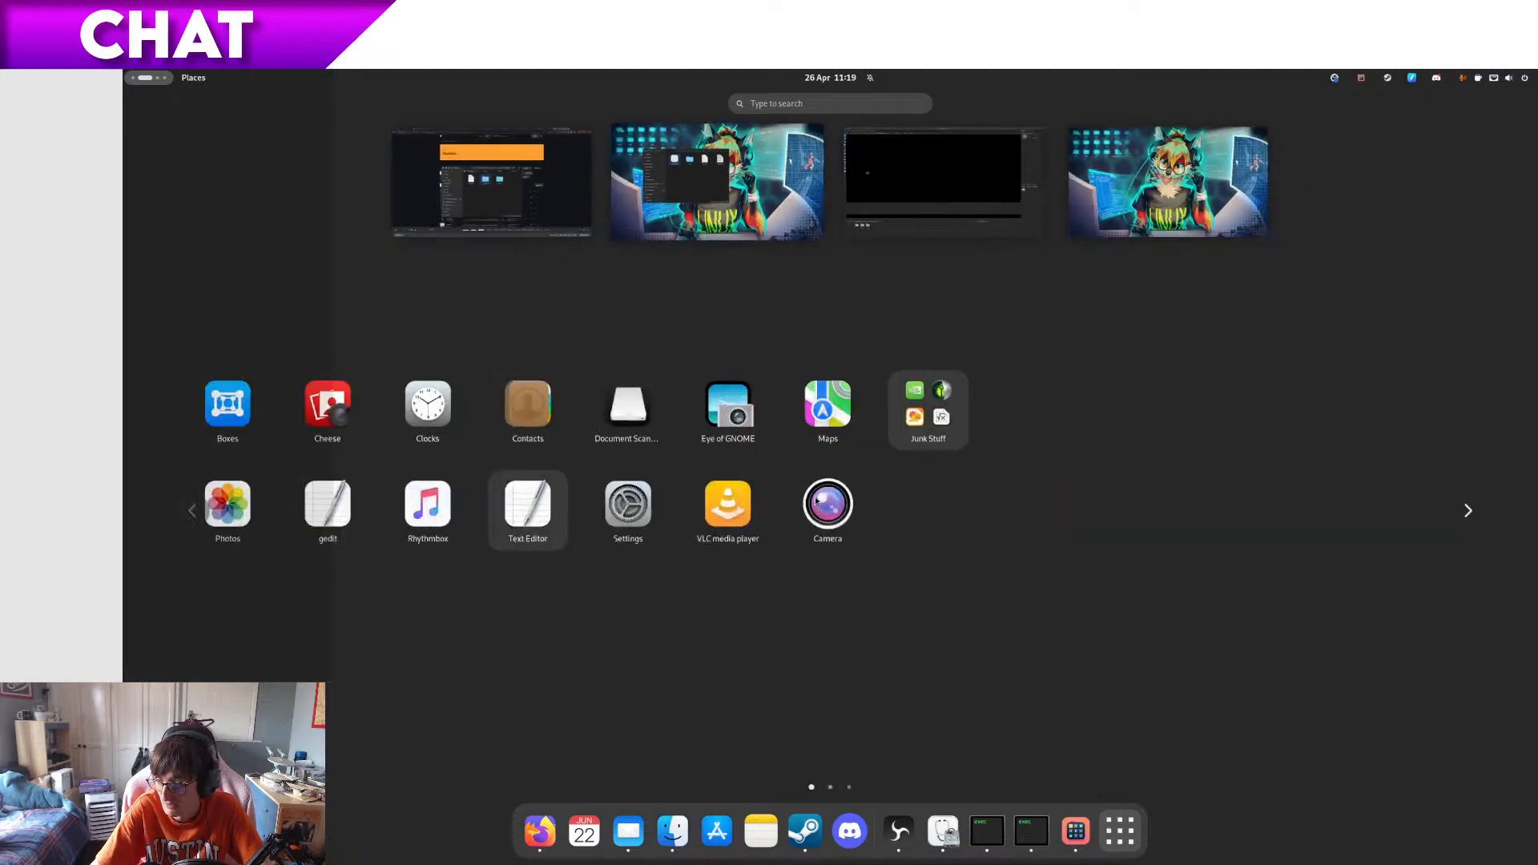
scroll(617, 416, "down", 2)
left_click(614, 413)
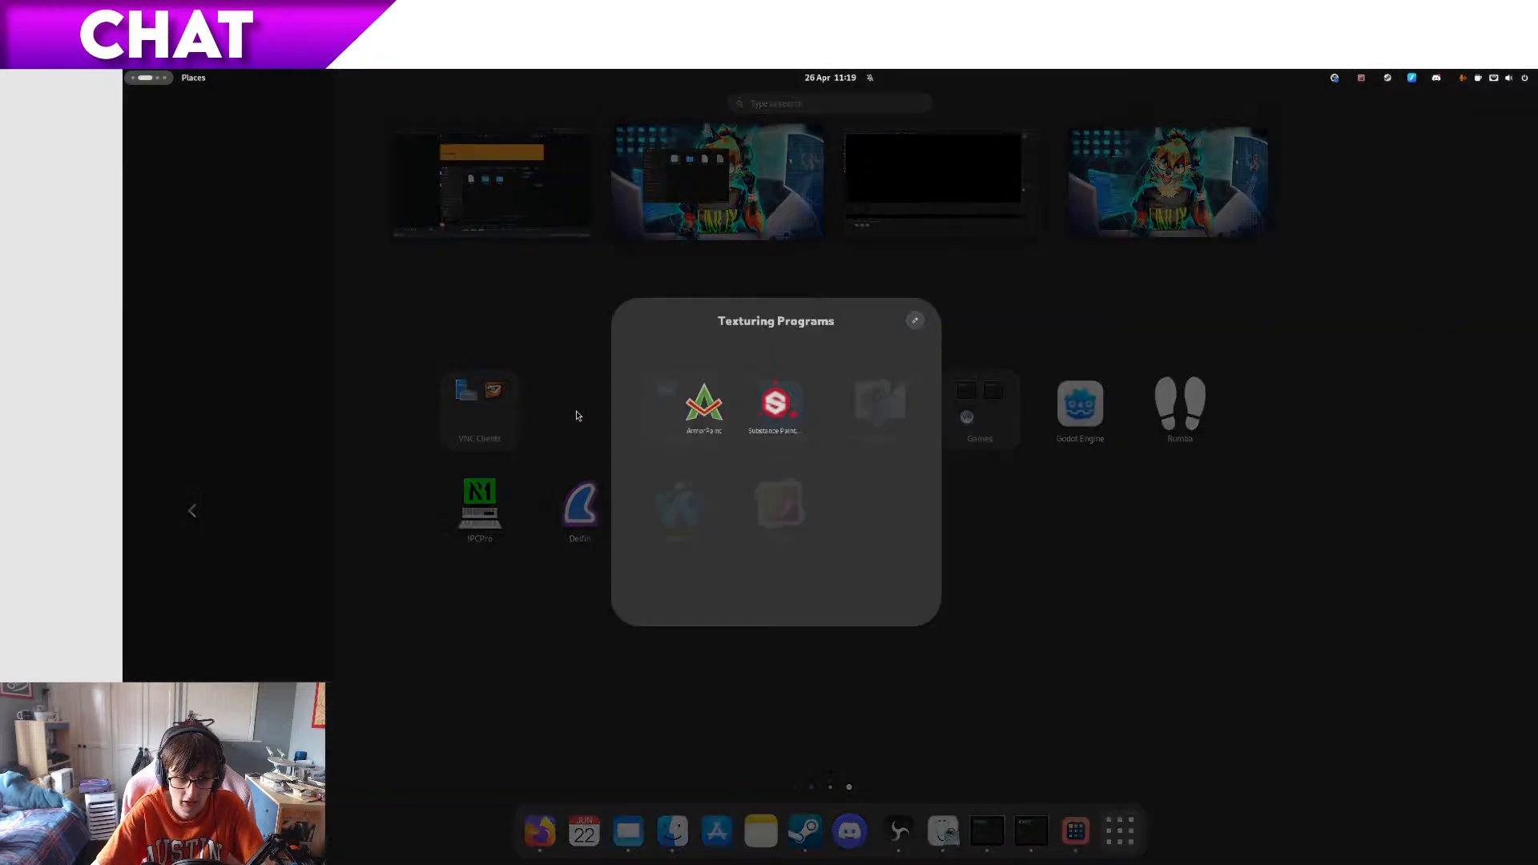
left_click(751, 413)
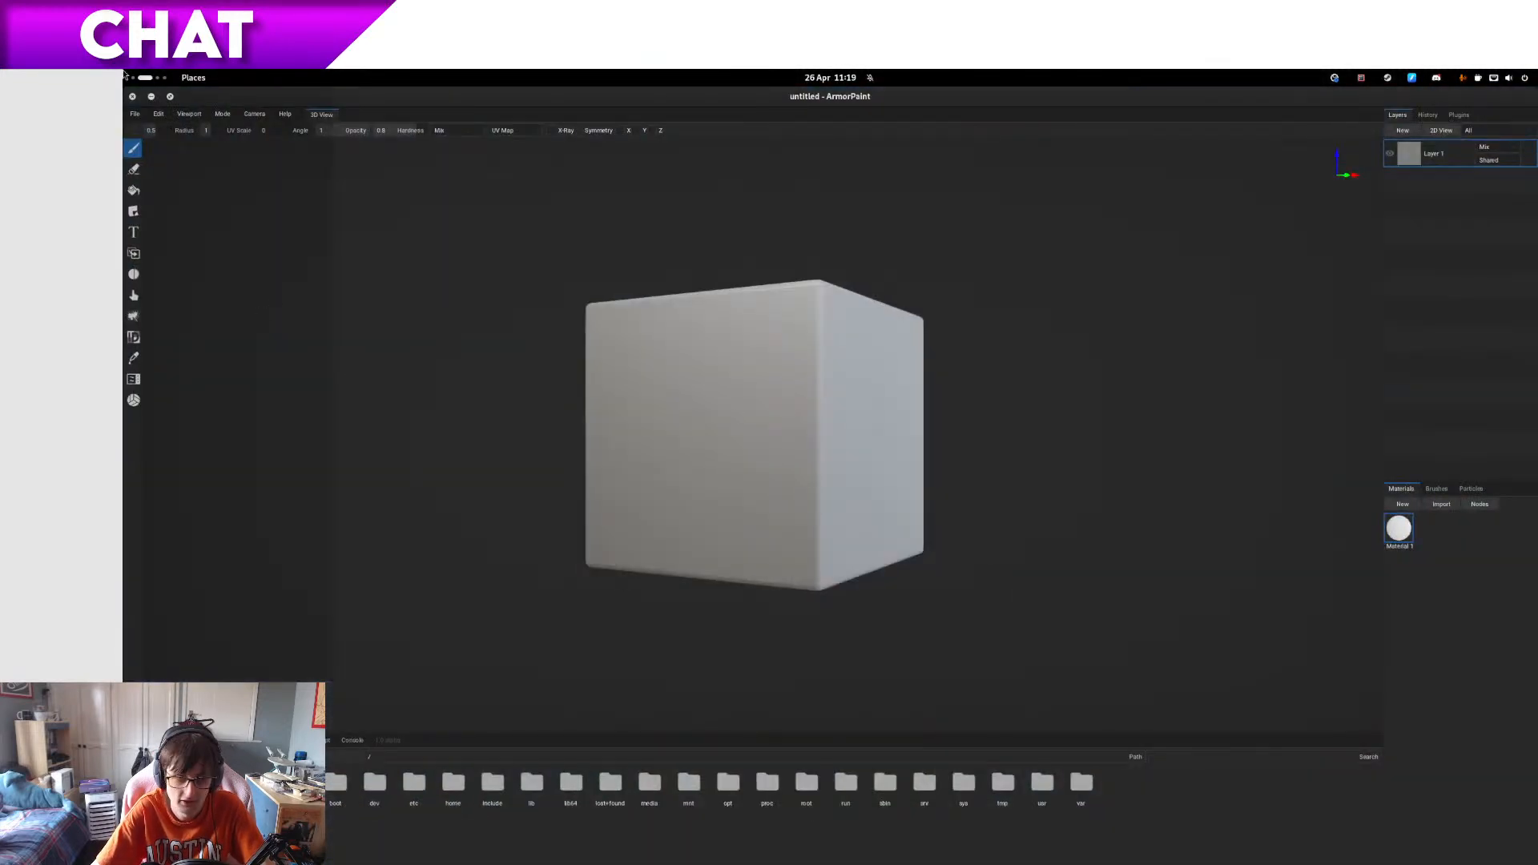
- Reopen the ac_unit project from the recent projects
left_click(135, 114)
left_click(164, 164)
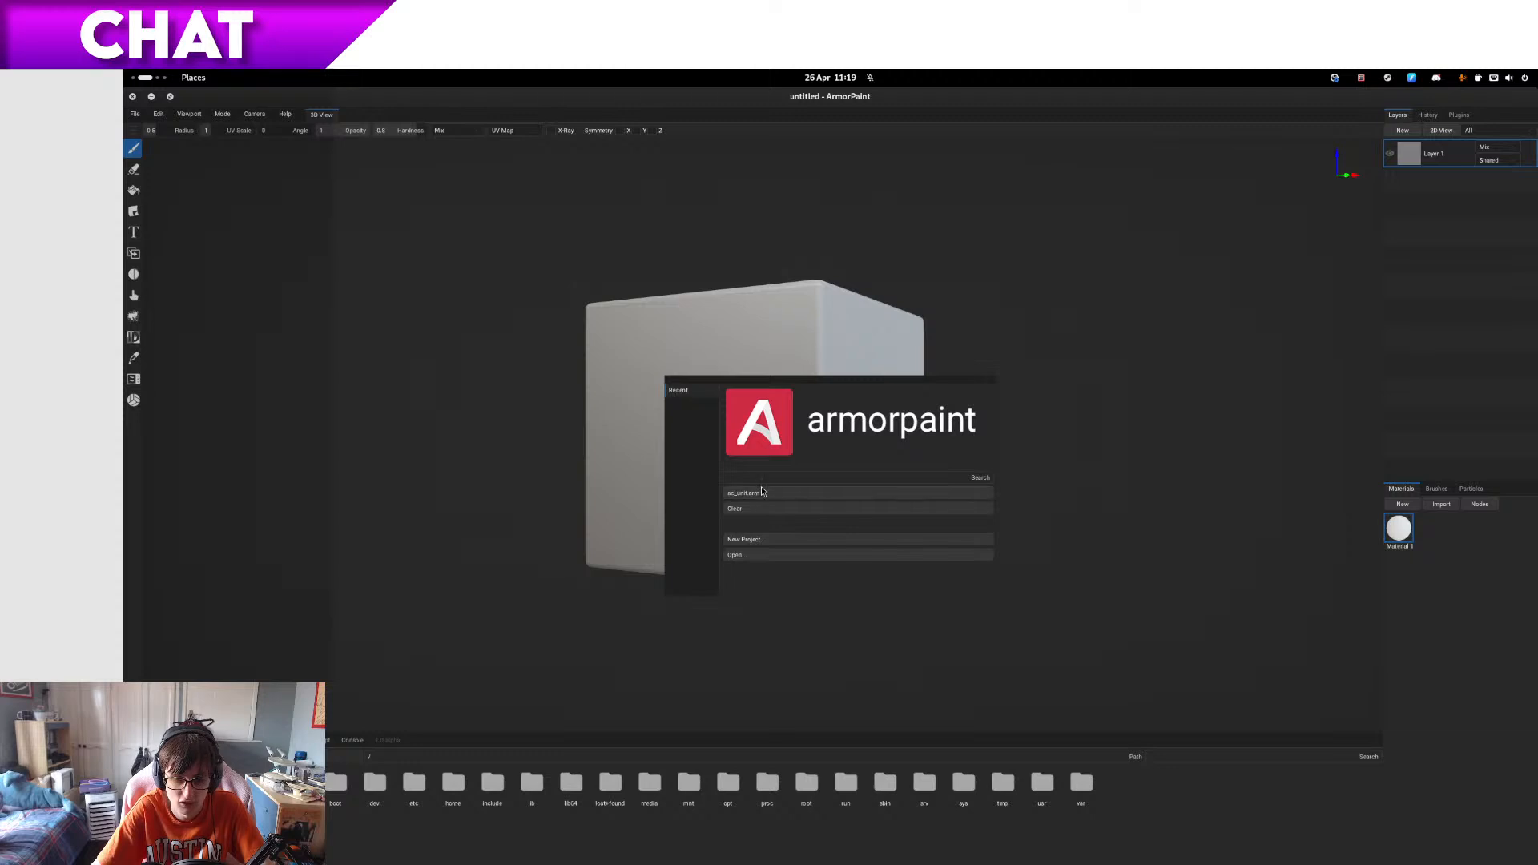
left_click(767, 495)
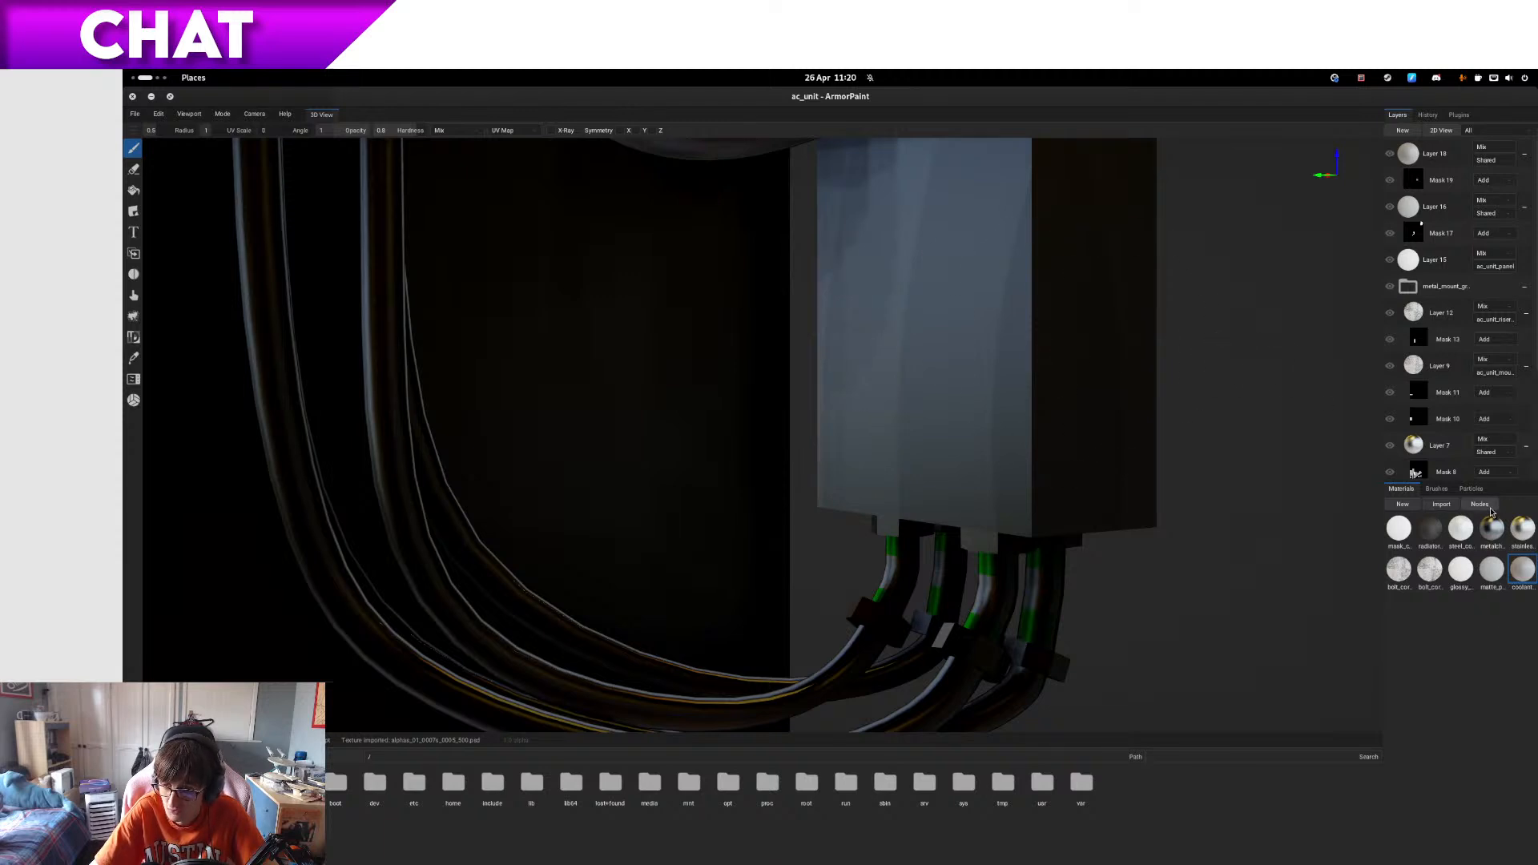
- Open the material nodes and refresh the coolant pipe and matte plastic materials by starting and abandoning a link from their Normal Map inputs
left_click(1482, 505)
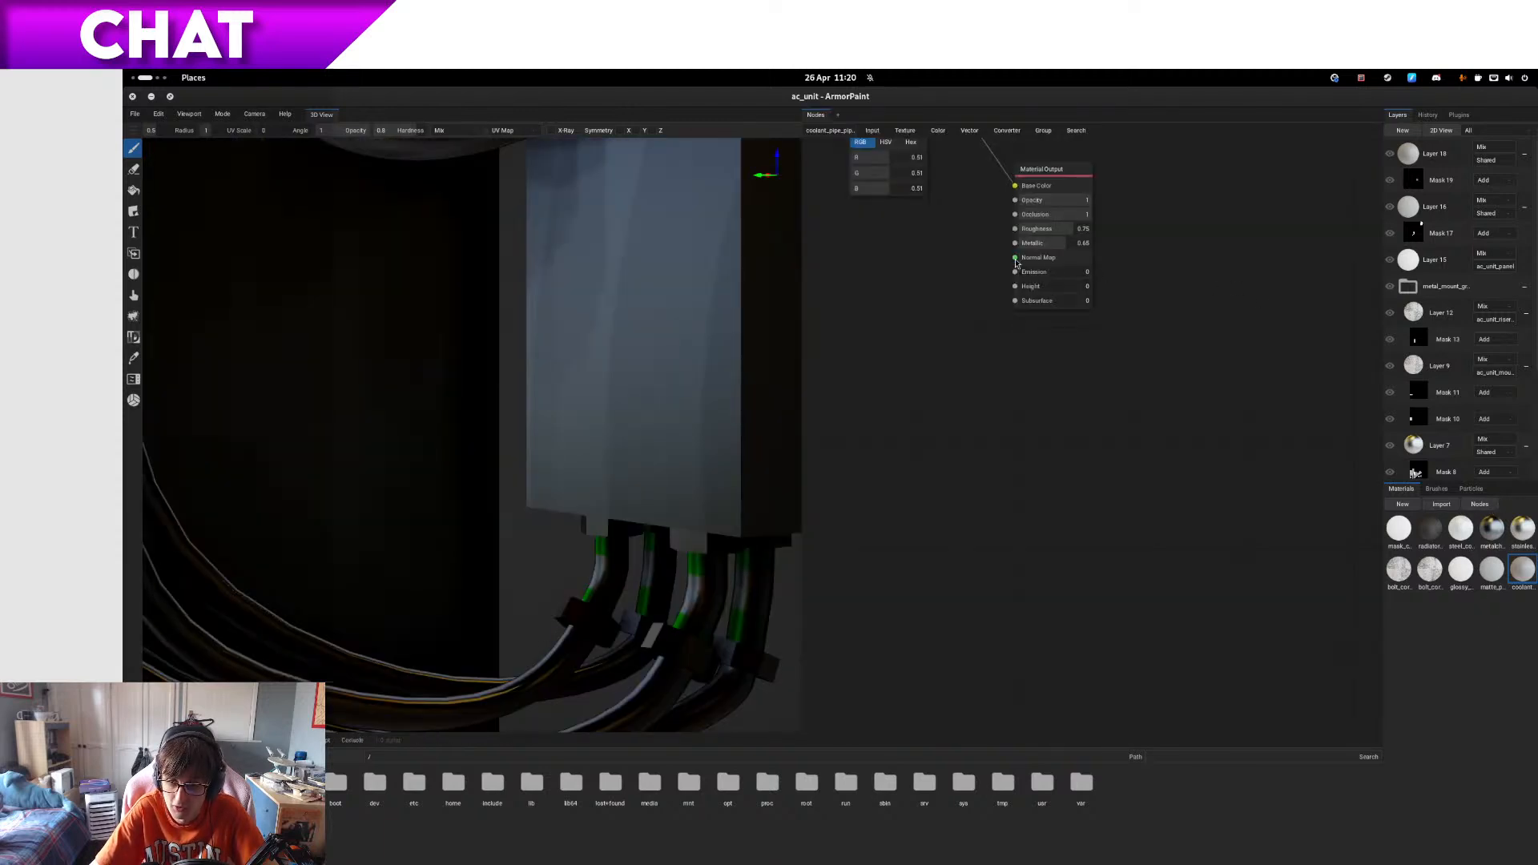
left_click_drag(1016, 262, 955, 293)
left_click(899, 319)
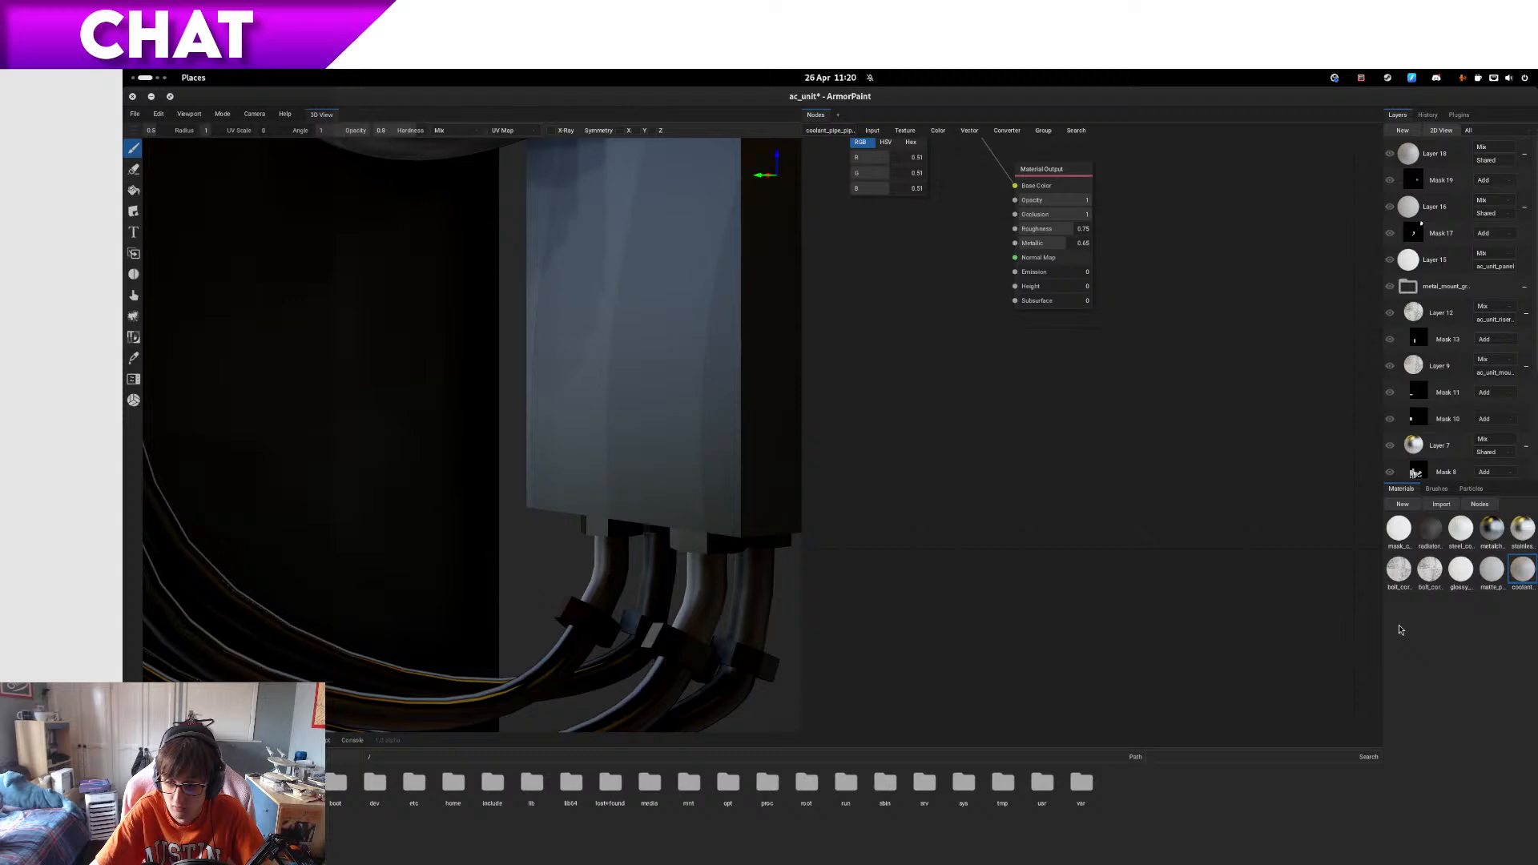
left_click(1492, 569)
left_click_drag(1015, 258, 956, 288)
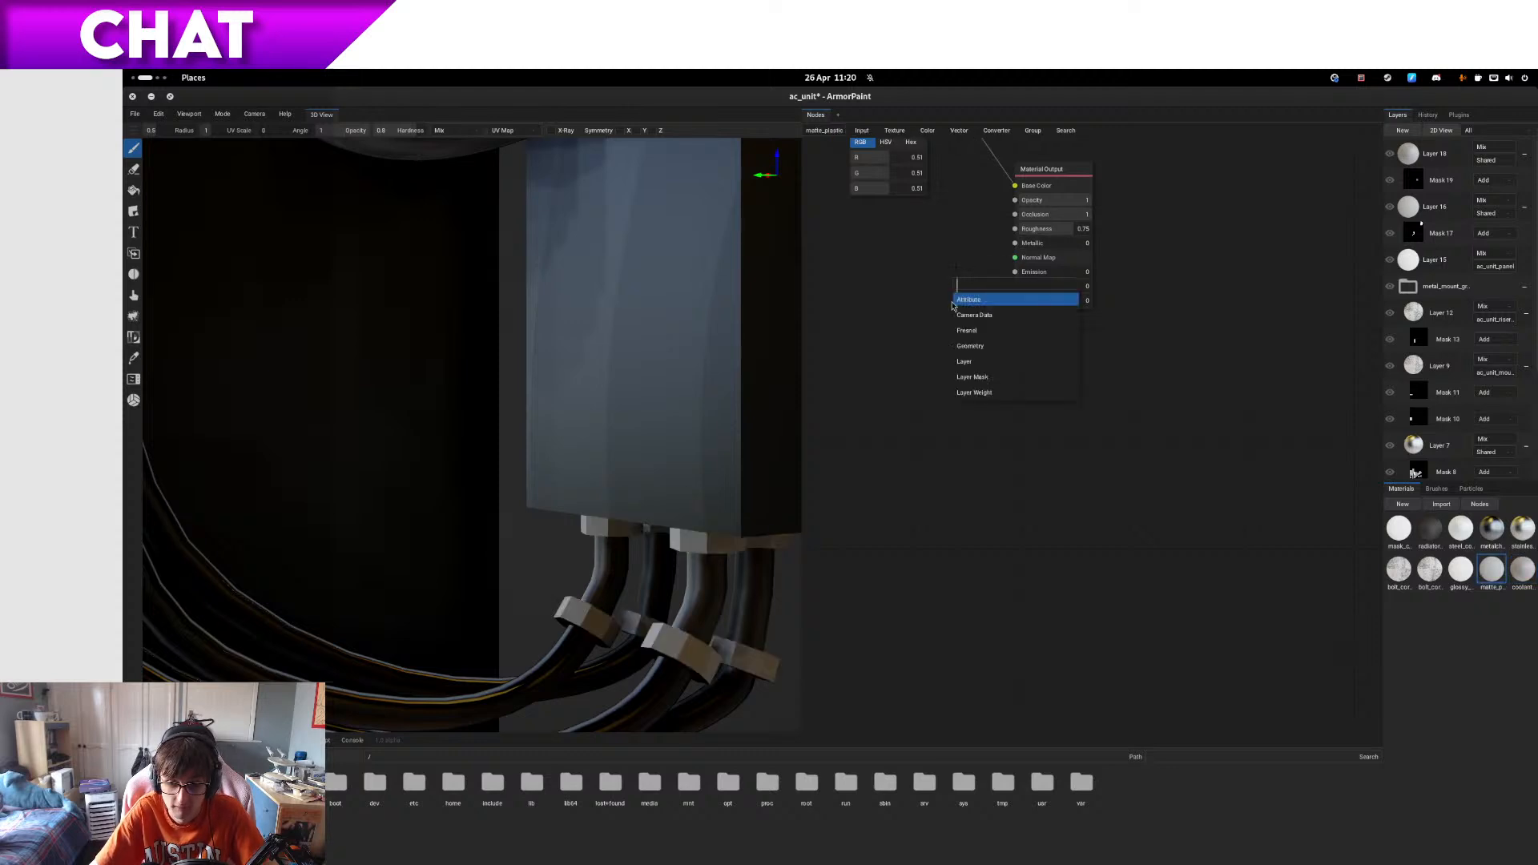
left_click(1050, 544)
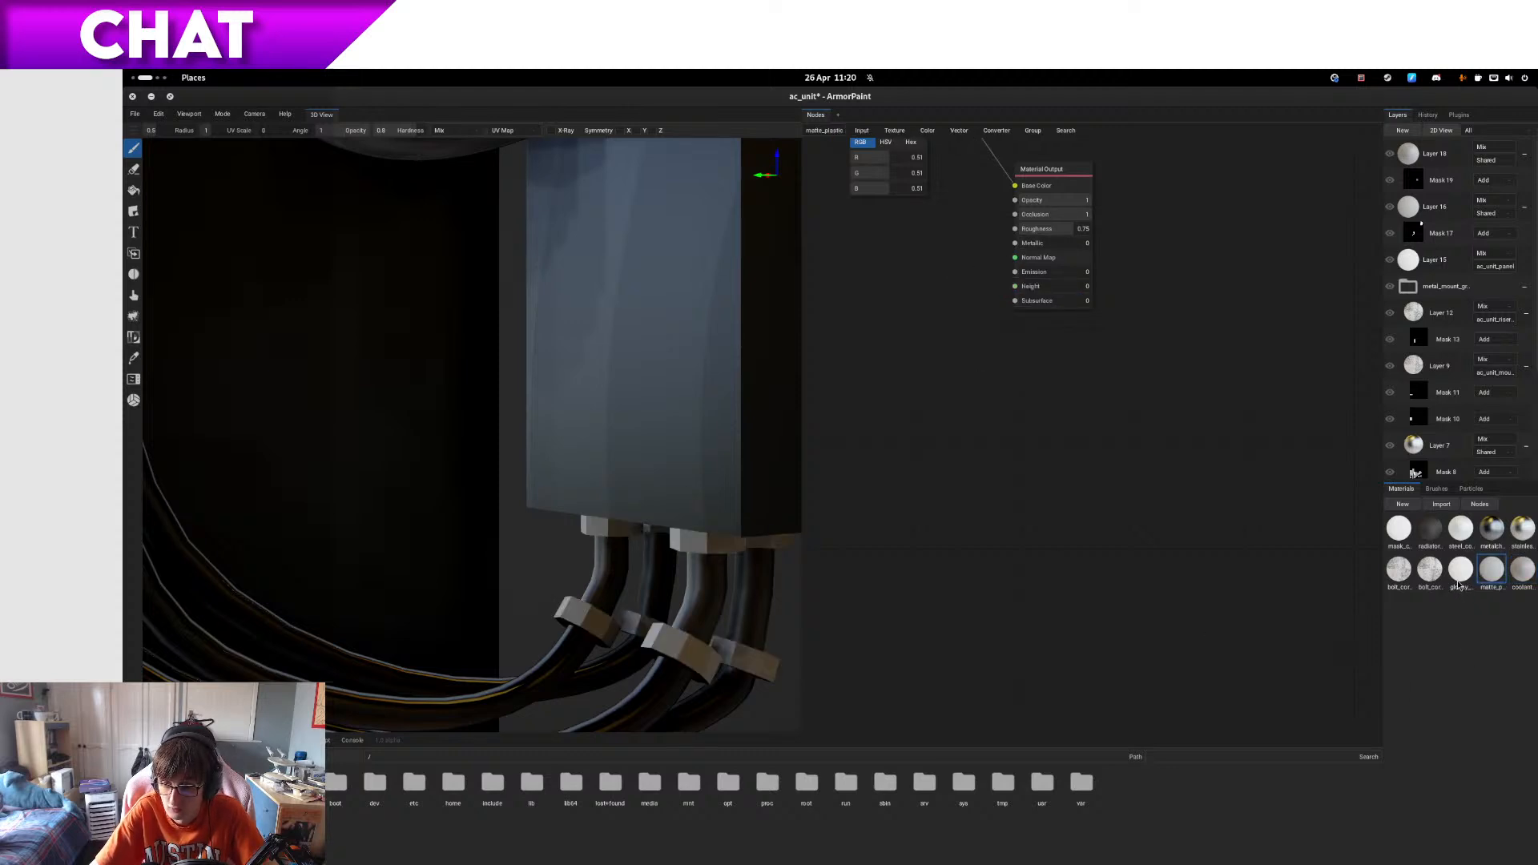
- Refresh the glossy plastic material and the second bolt material by starting and abandoning a link in each one's node graph
left_click(1460, 571)
left_click_drag(1015, 258, 964, 269)
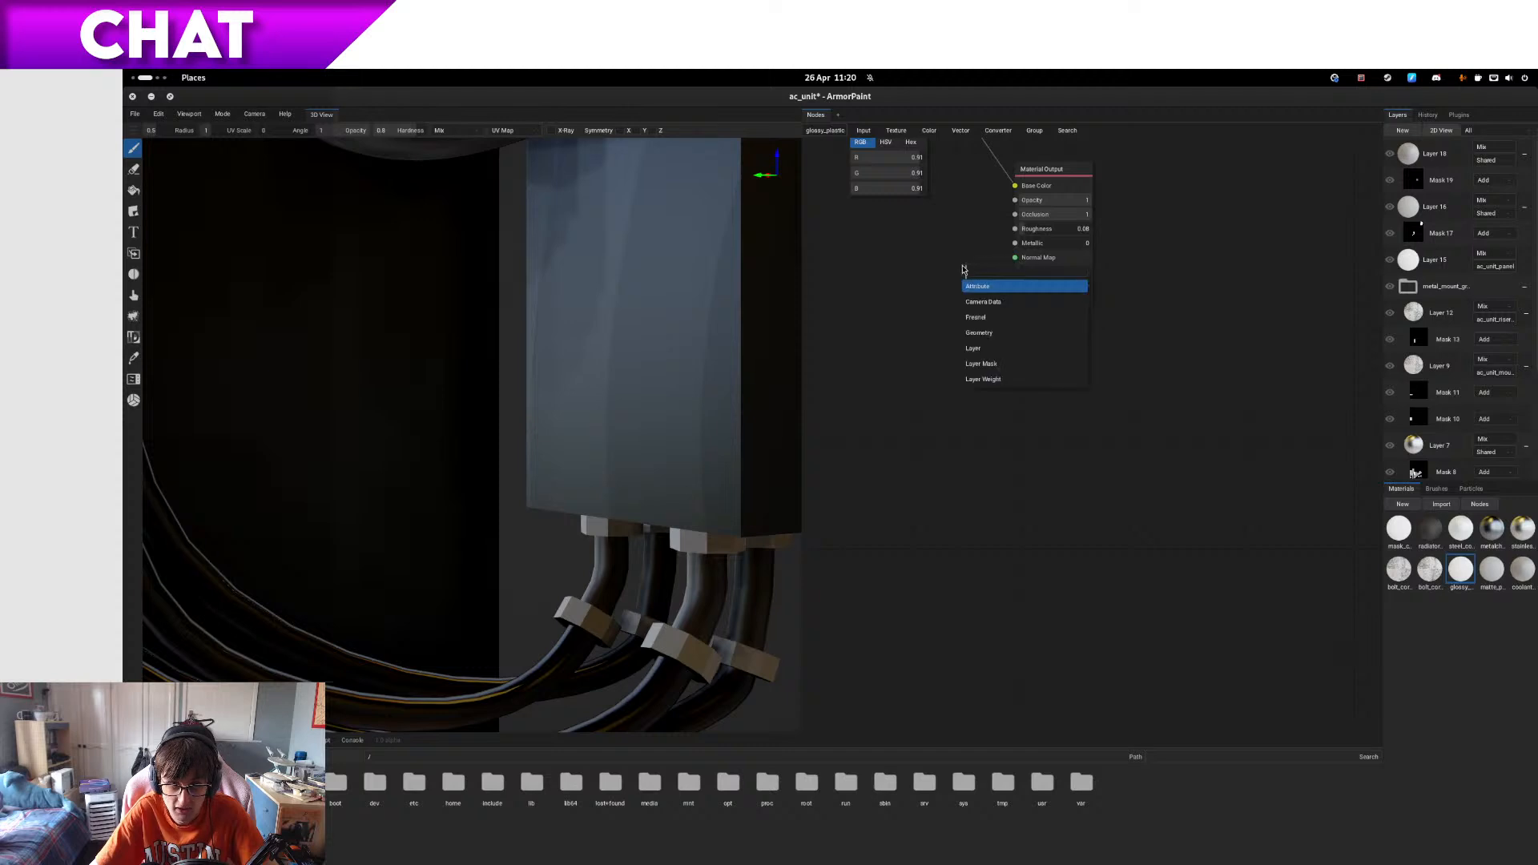
left_click(1147, 291)
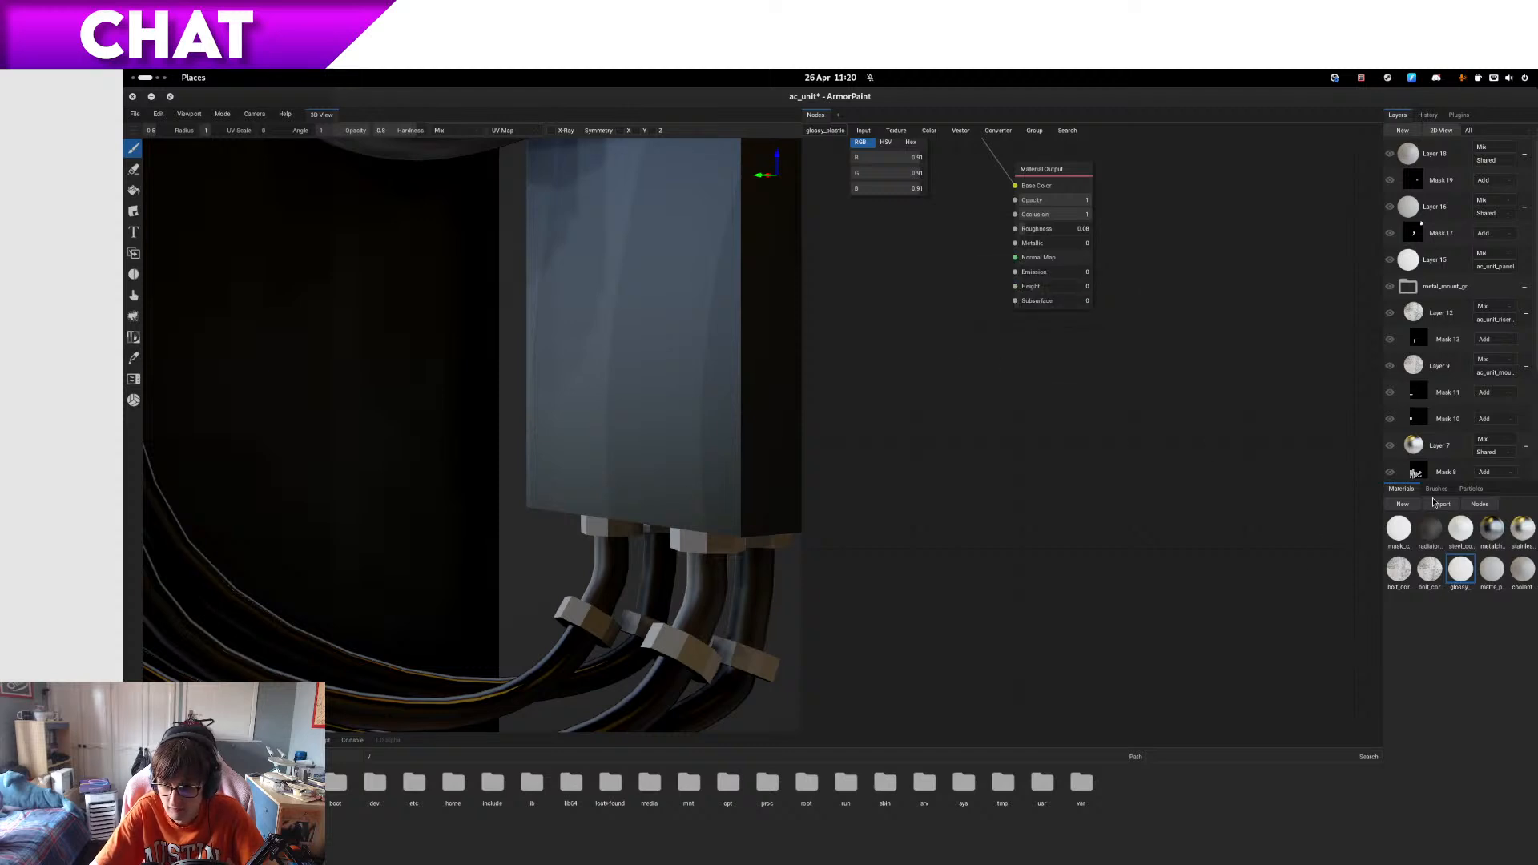
left_click(1438, 574)
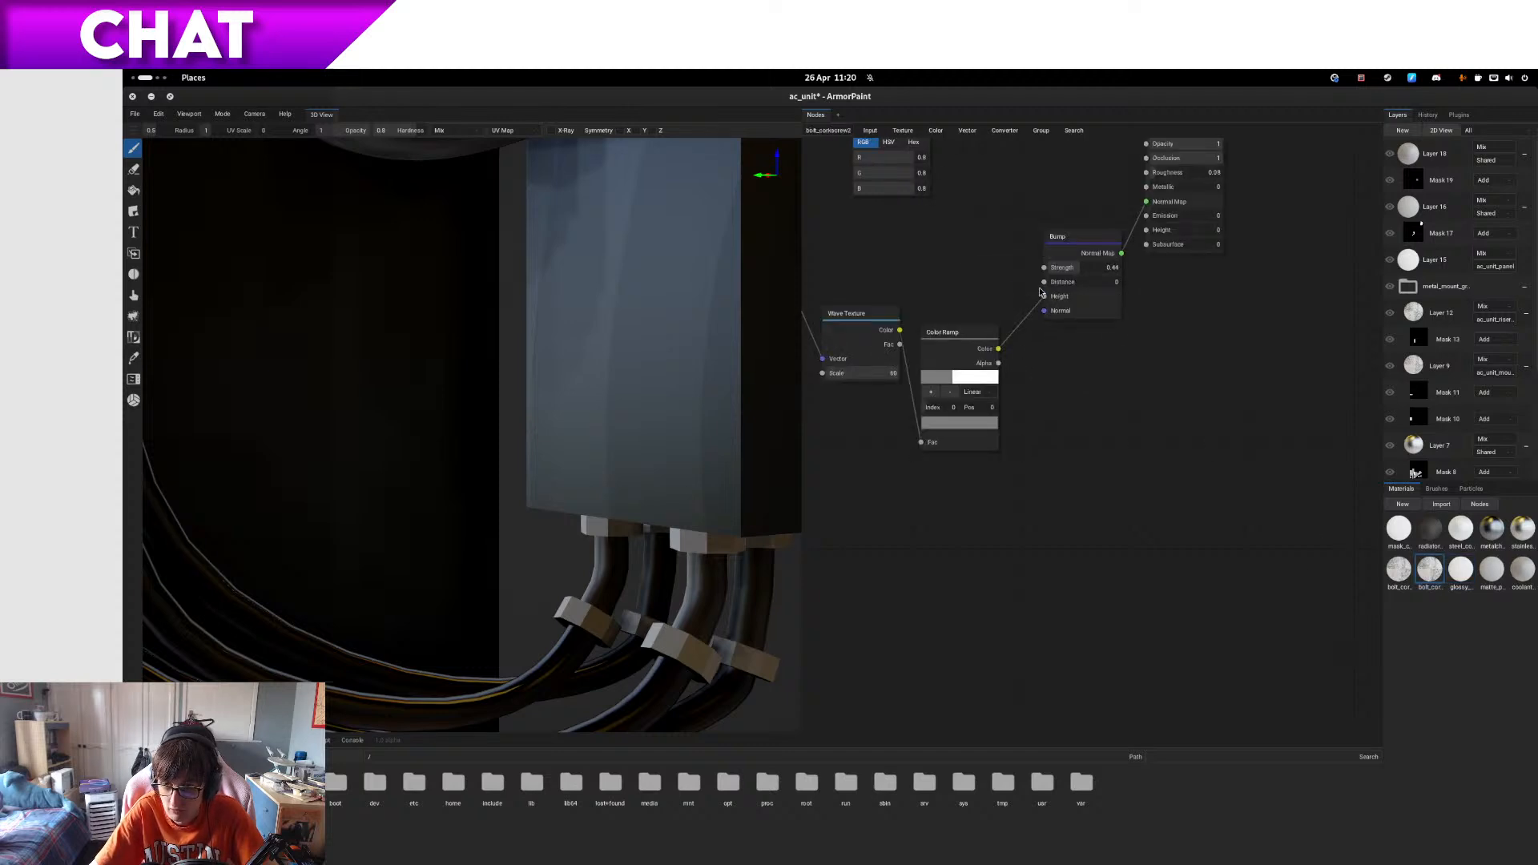
left_click_drag(1146, 190, 1023, 244)
left_click(1033, 177)
- Refresh the stainless steel and metalchrome1 materials in the node editor without changing their nodes
left_click(1524, 535)
left_click(1007, 443)
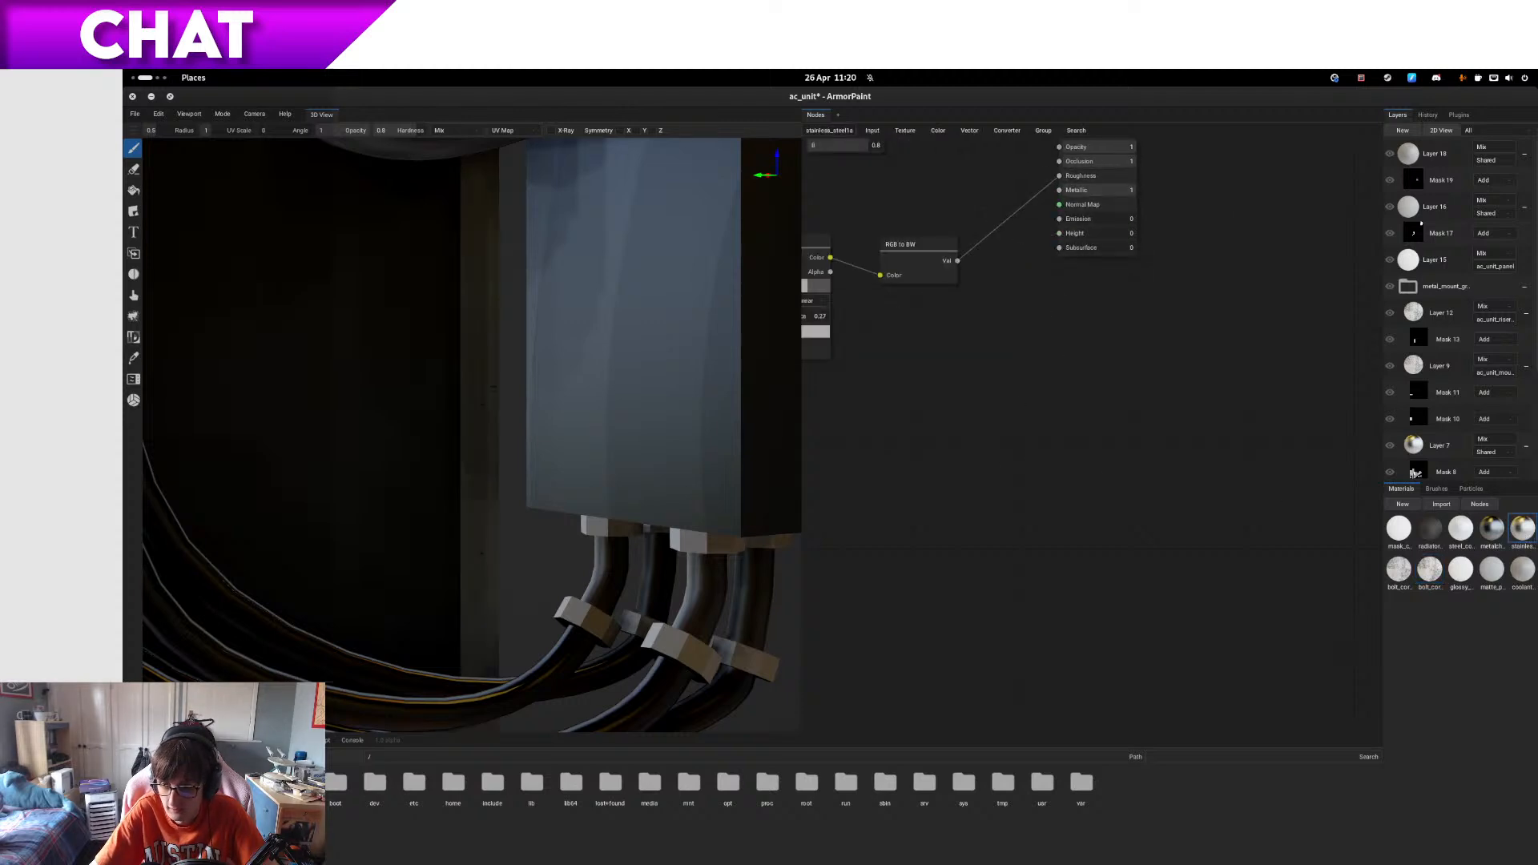
left_click(1504, 526)
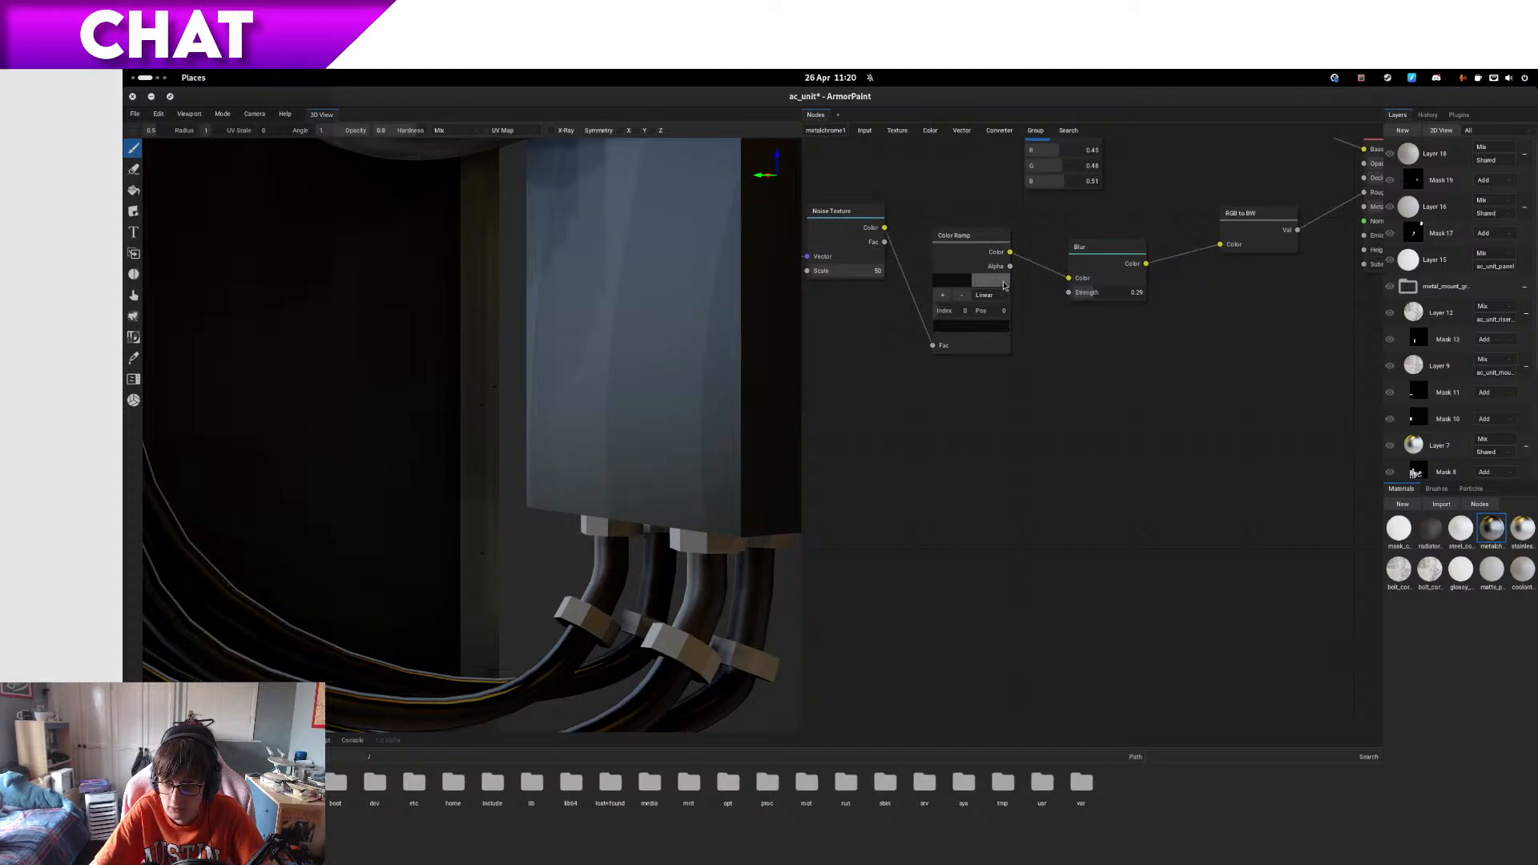
left_click_drag(1002, 273, 1053, 238)
left_click(1131, 179)
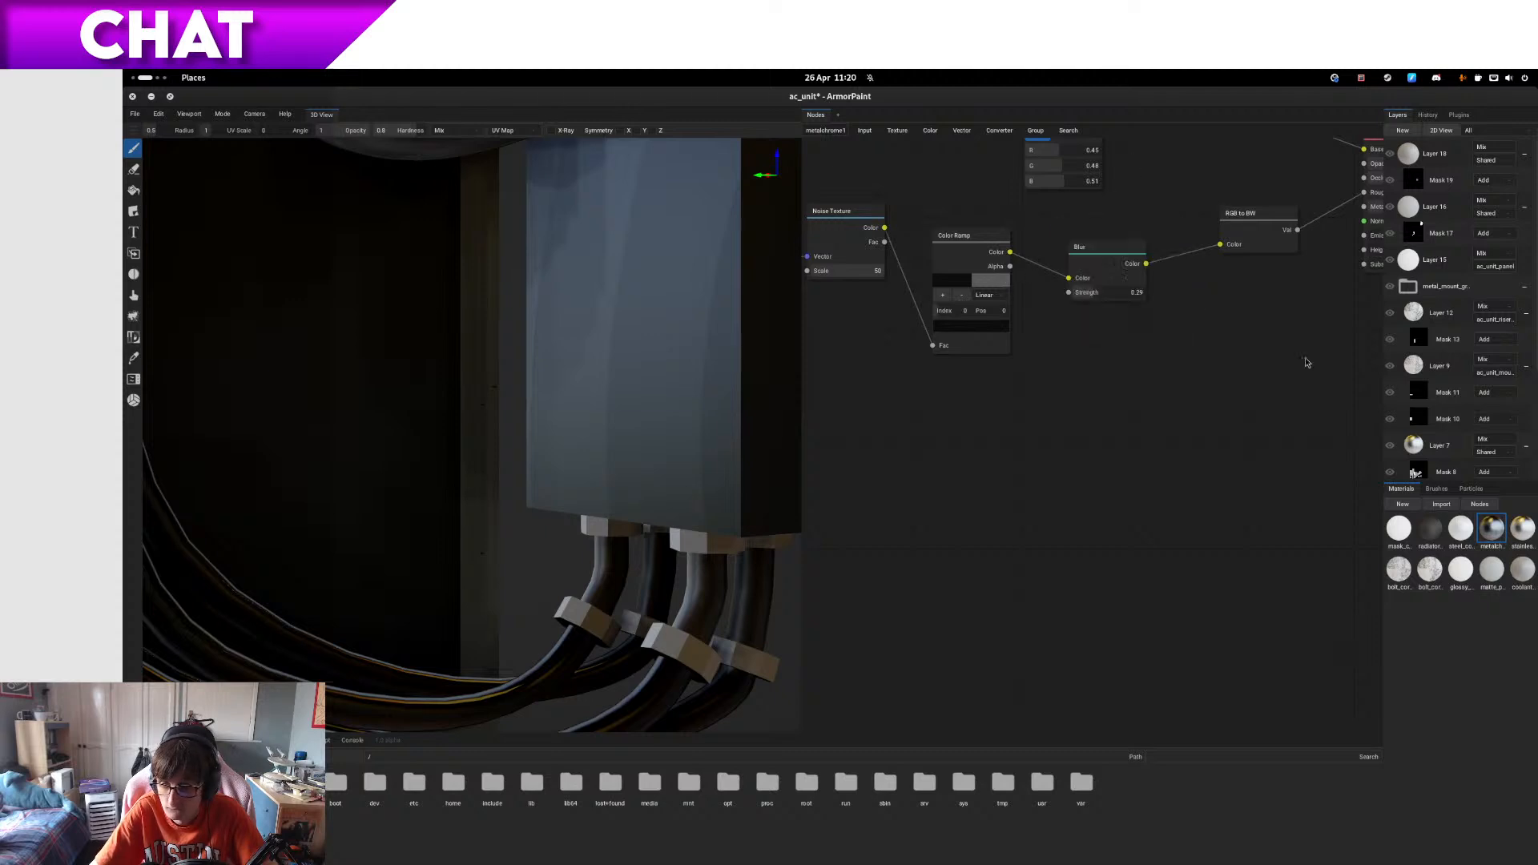
- Refresh the steel_colour_white material by starting and abandoning a link from its Color Ramp's Alpha output
left_click(1466, 525)
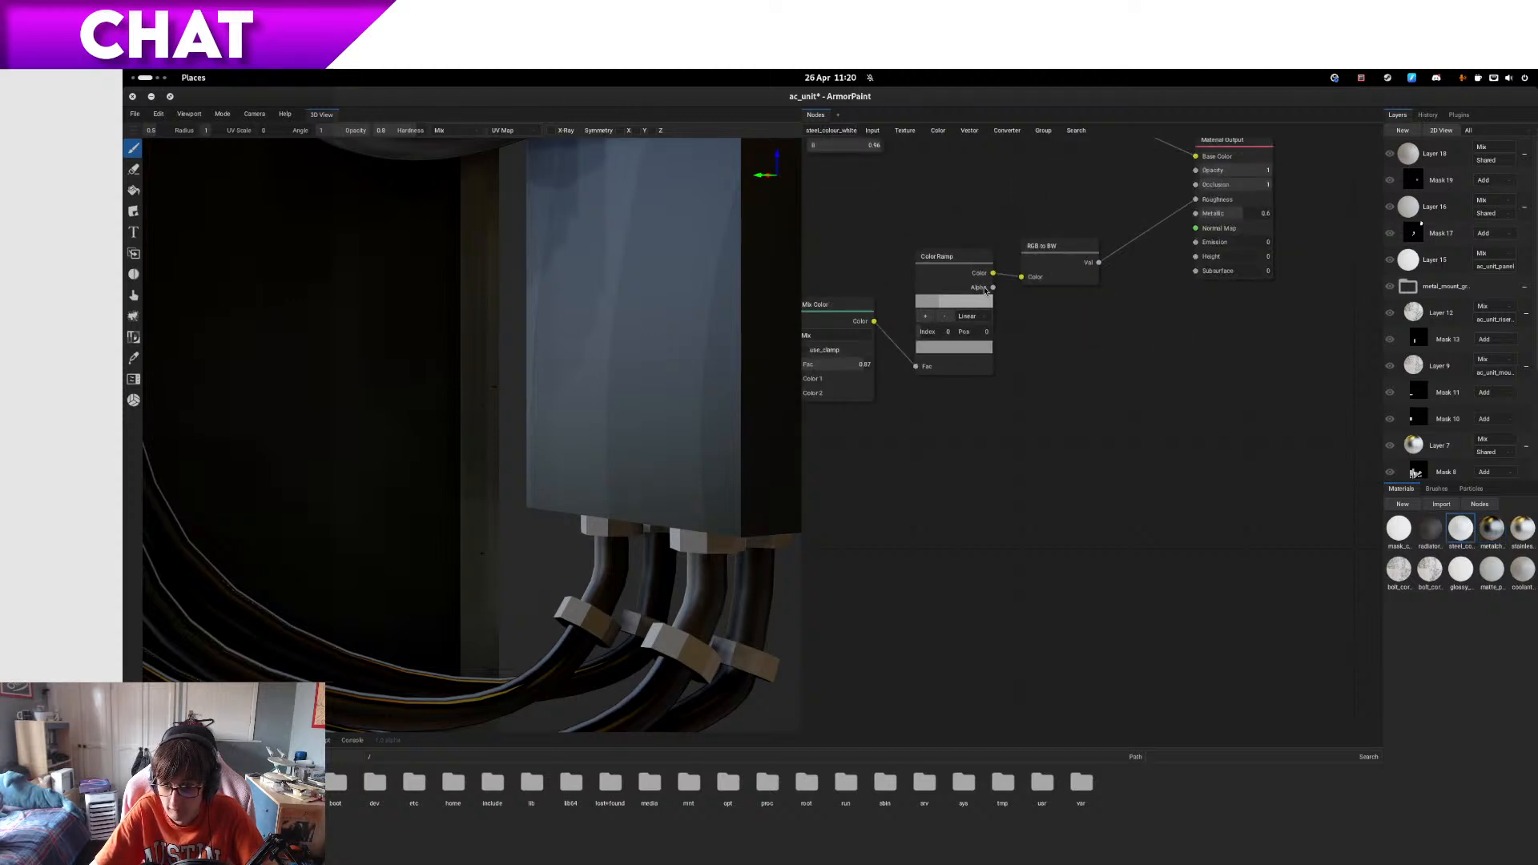
left_click_drag(1382, 657, 1013, 353)
left_click_drag(996, 289, 1074, 423)
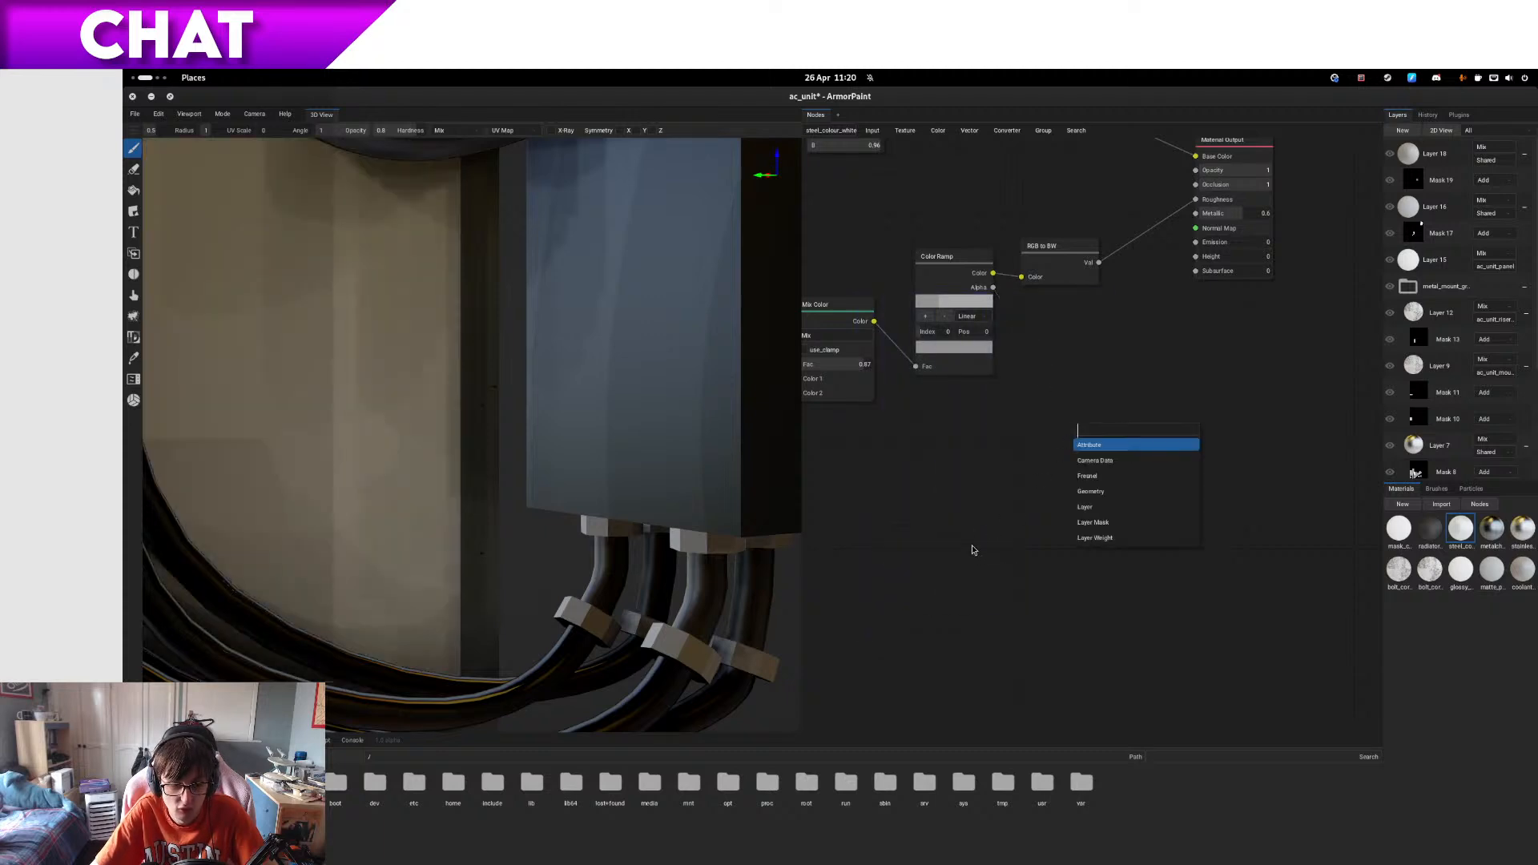
left_click(973, 546)
- Refresh the radiator fins and mask colour materials by starting and abandoning a link in each one's node graph
left_click(1435, 541)
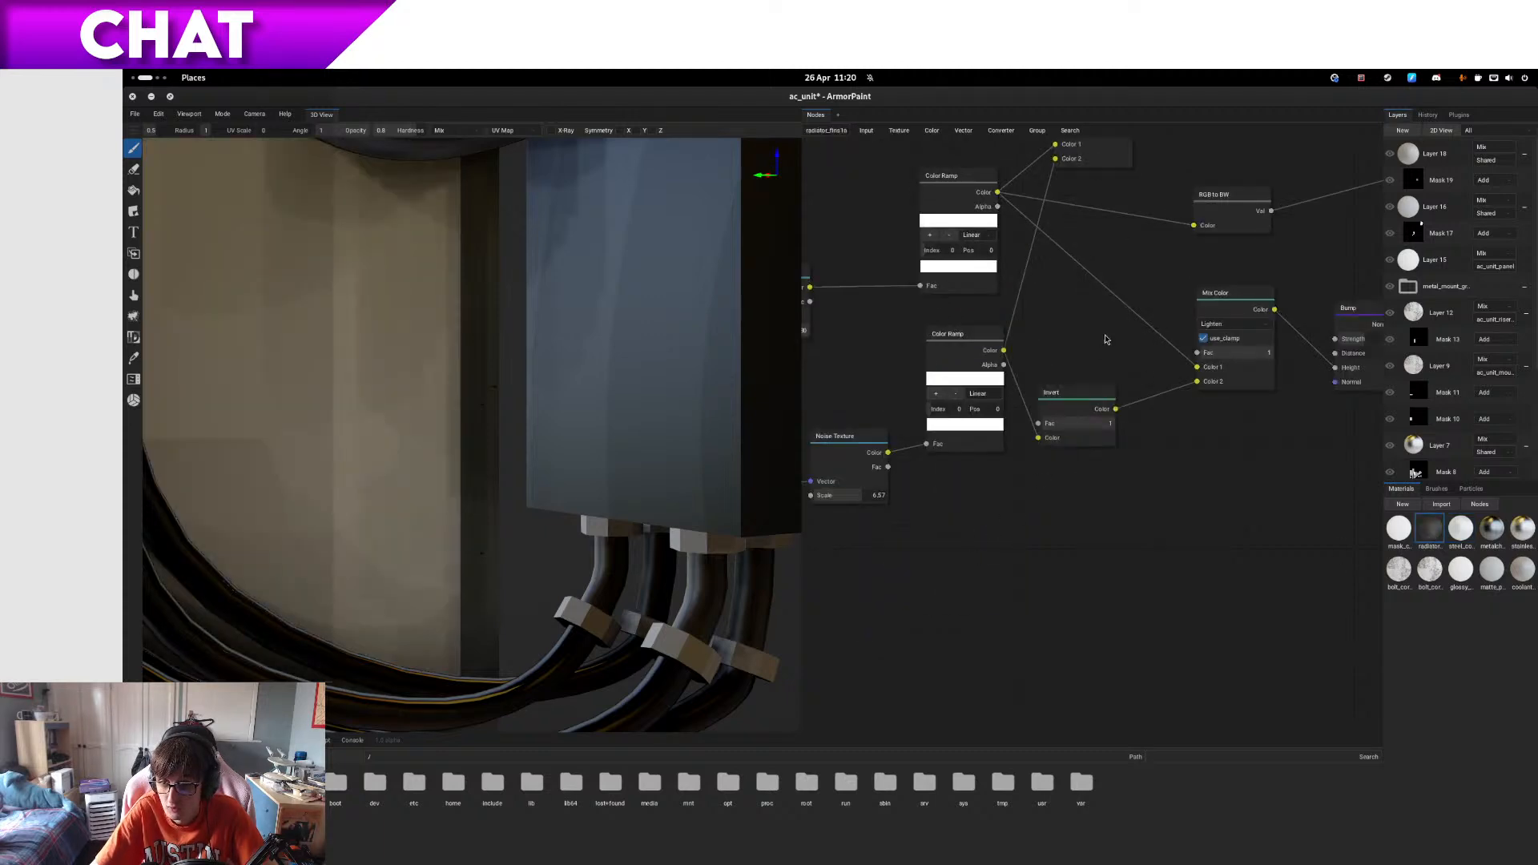
left_click_drag(1336, 382, 1245, 487)
left_click(1110, 587)
left_click_drag(569, 643, 392, 632, "alt")
middle_click_drag(392, 632, 402, 621, "alt")
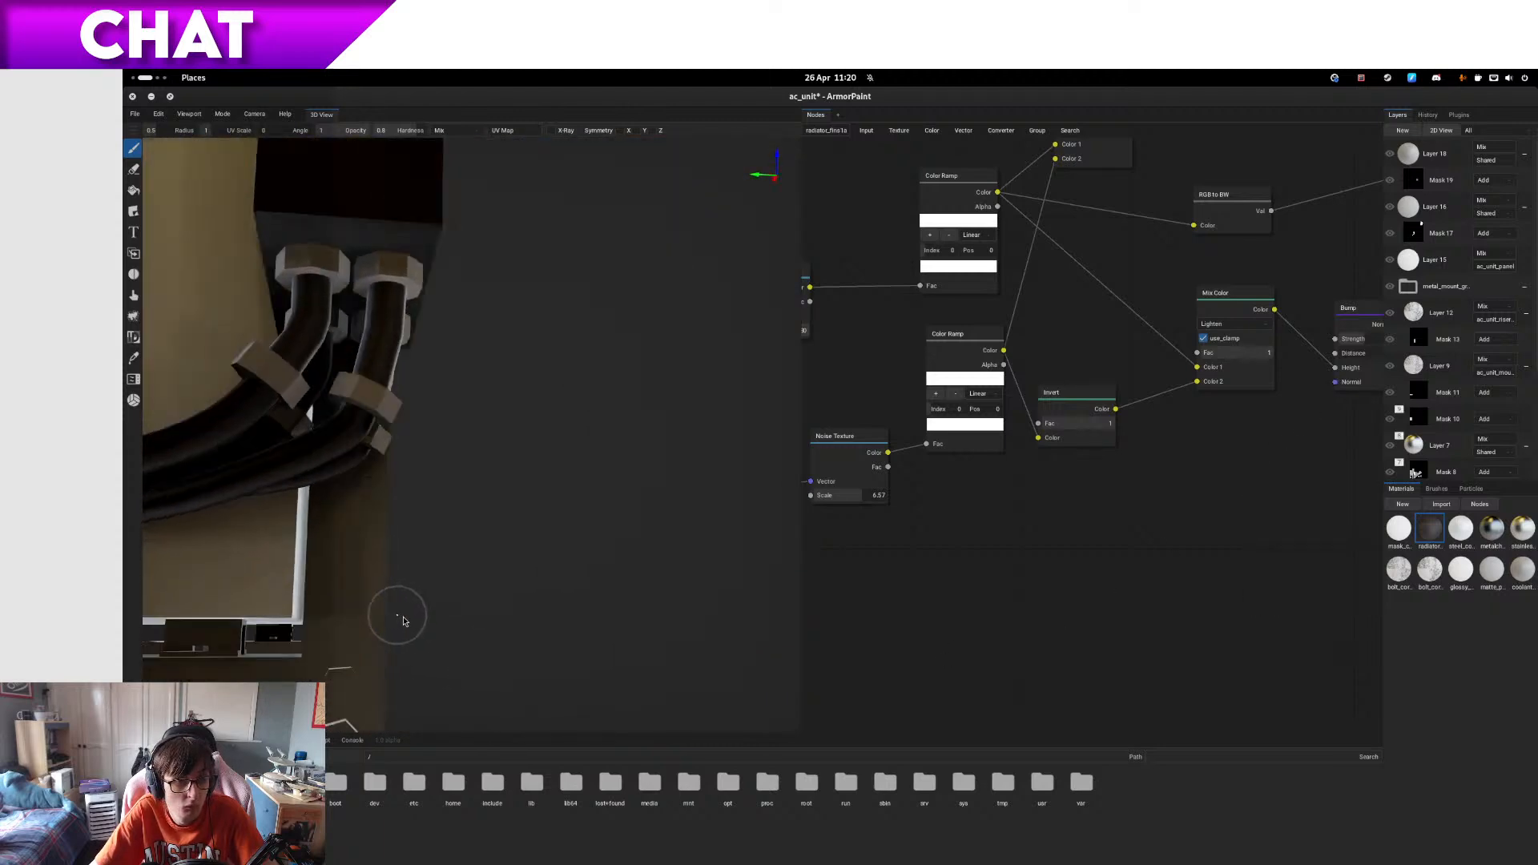
left_click_drag(401, 621, 419, 626, "alt")
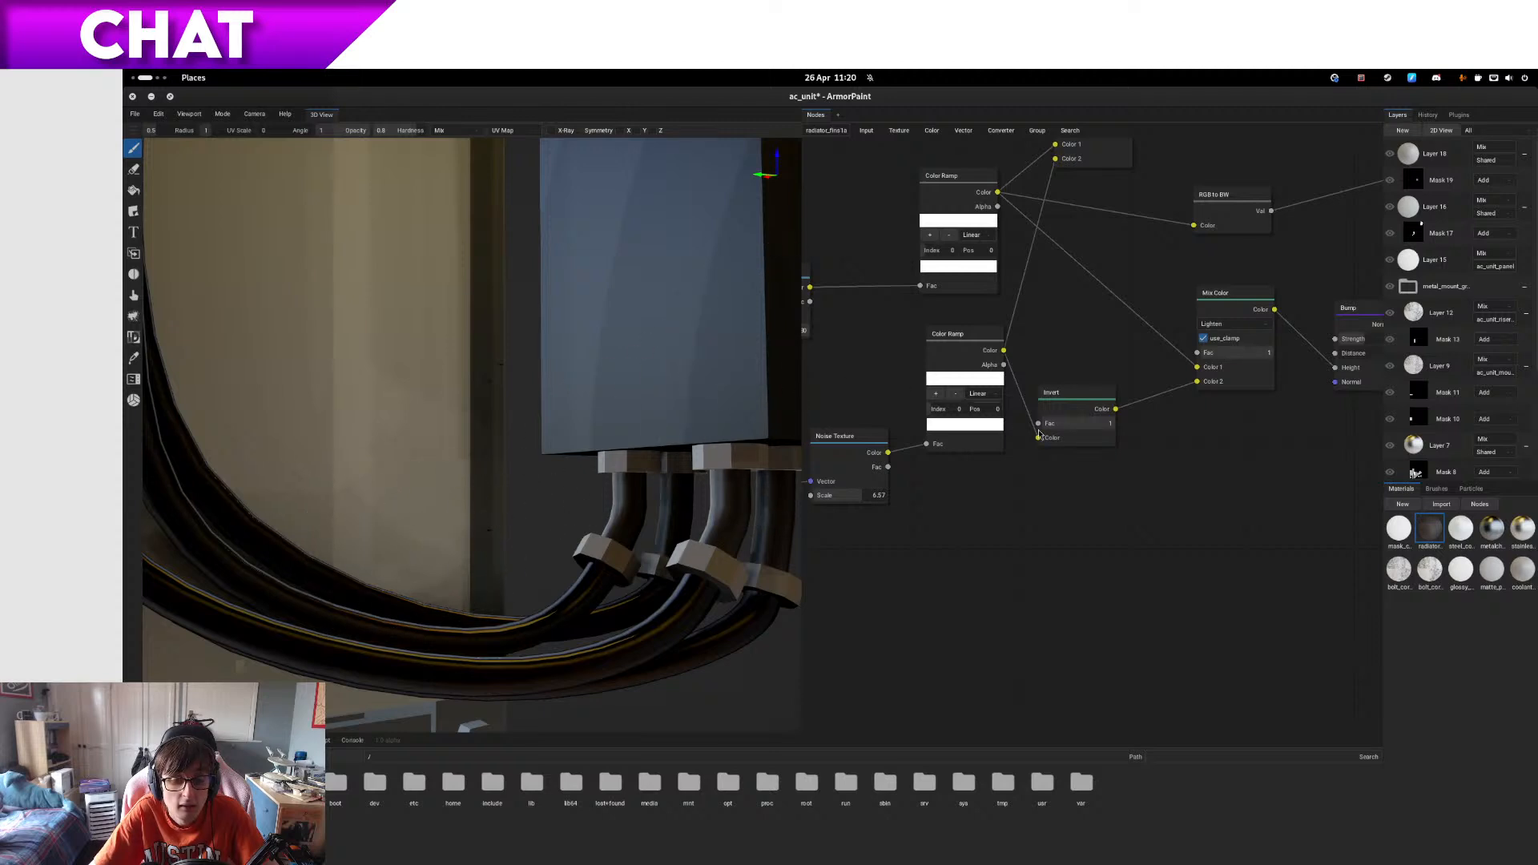
left_click(1399, 528)
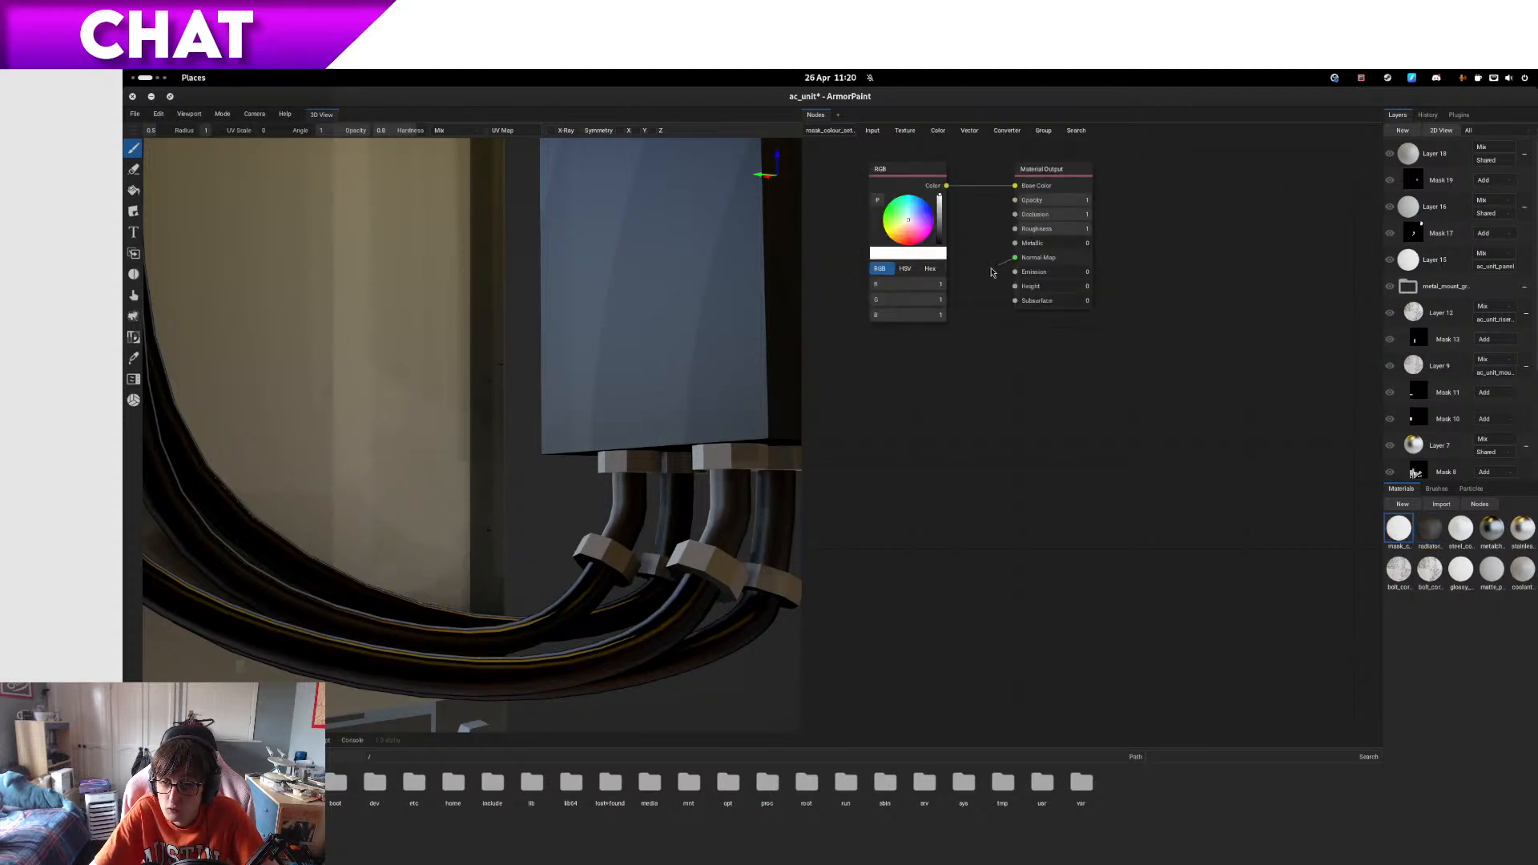
key("space")
left_click(989, 430)
- Toggle the visibility of Mask 19 off and on to compare its effect on the pipes and box
left_click(1442, 178)
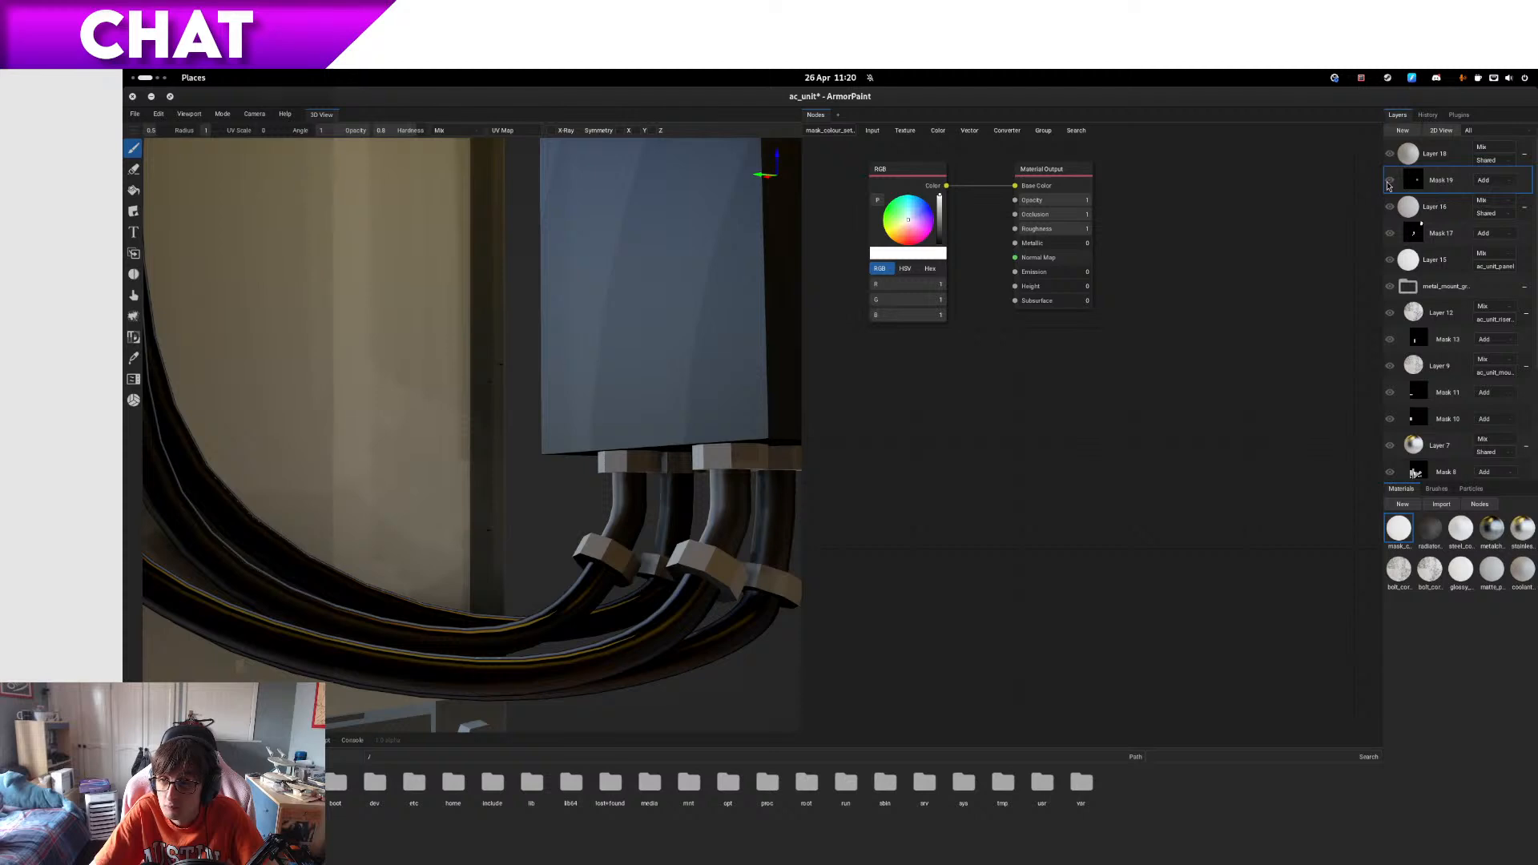
left_click(1391, 183)
left_click(1391, 183)
left_click(1391, 183)
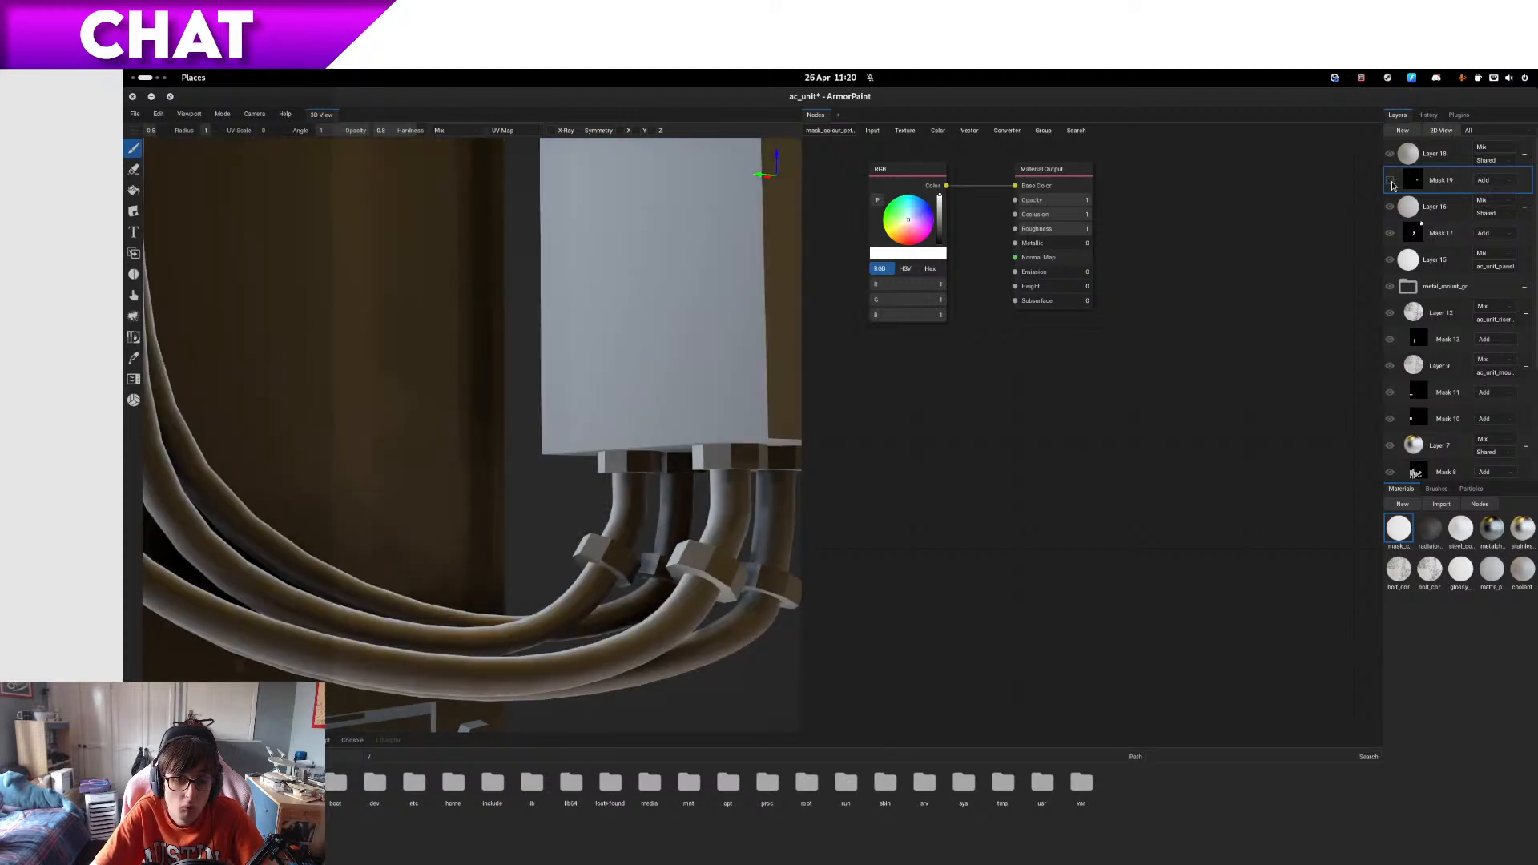
left_click(1391, 182)
left_click(1391, 183)
left_click(1391, 183)
left_click(1421, 156)
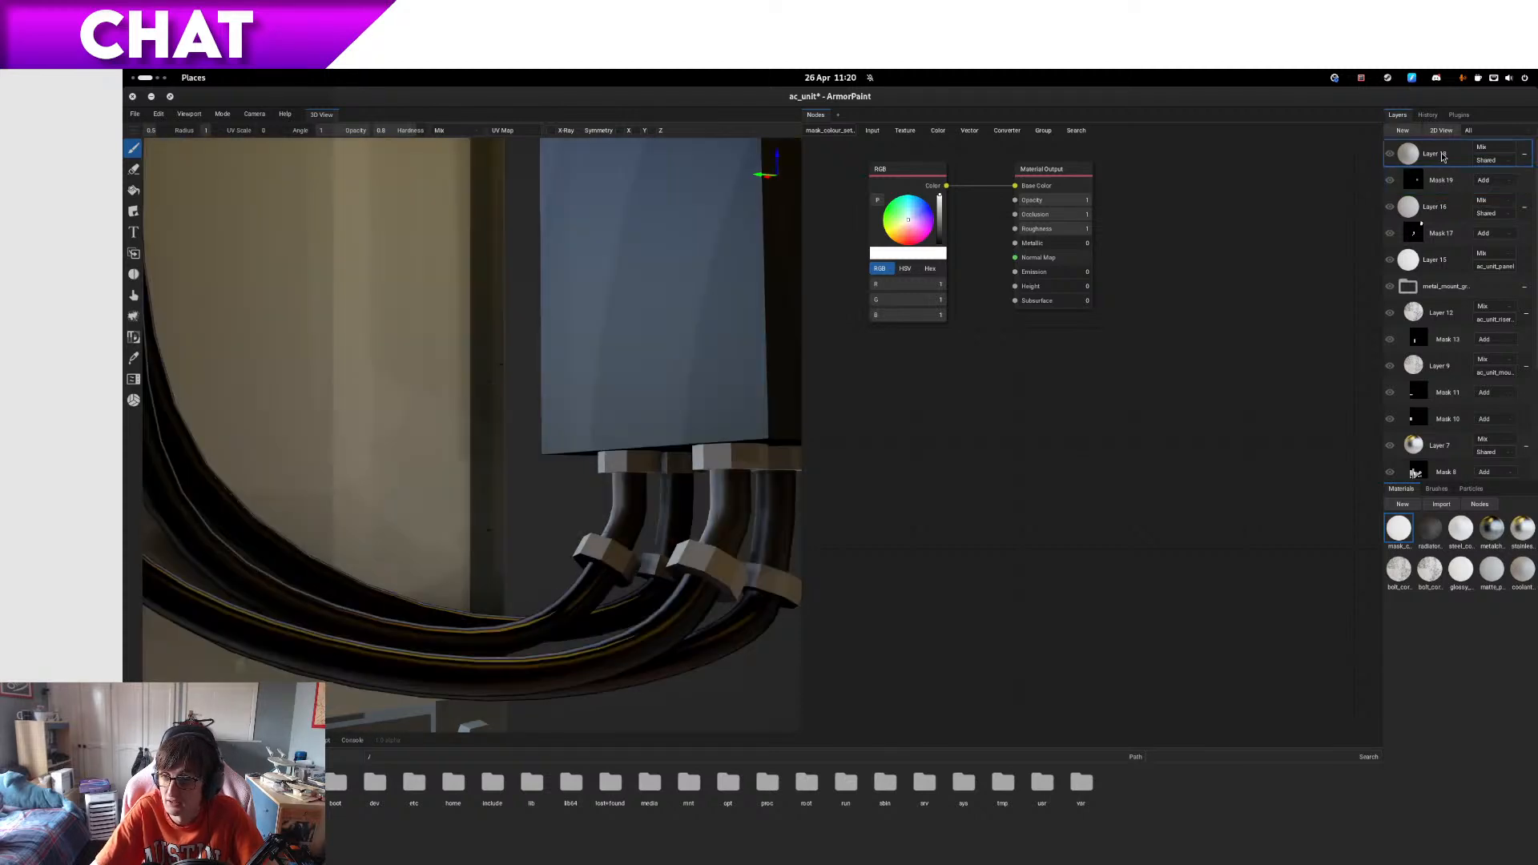
- Select Mask 19 and set up the Fill tool in UV Island mode with the mask colour material
left_click(1439, 178)
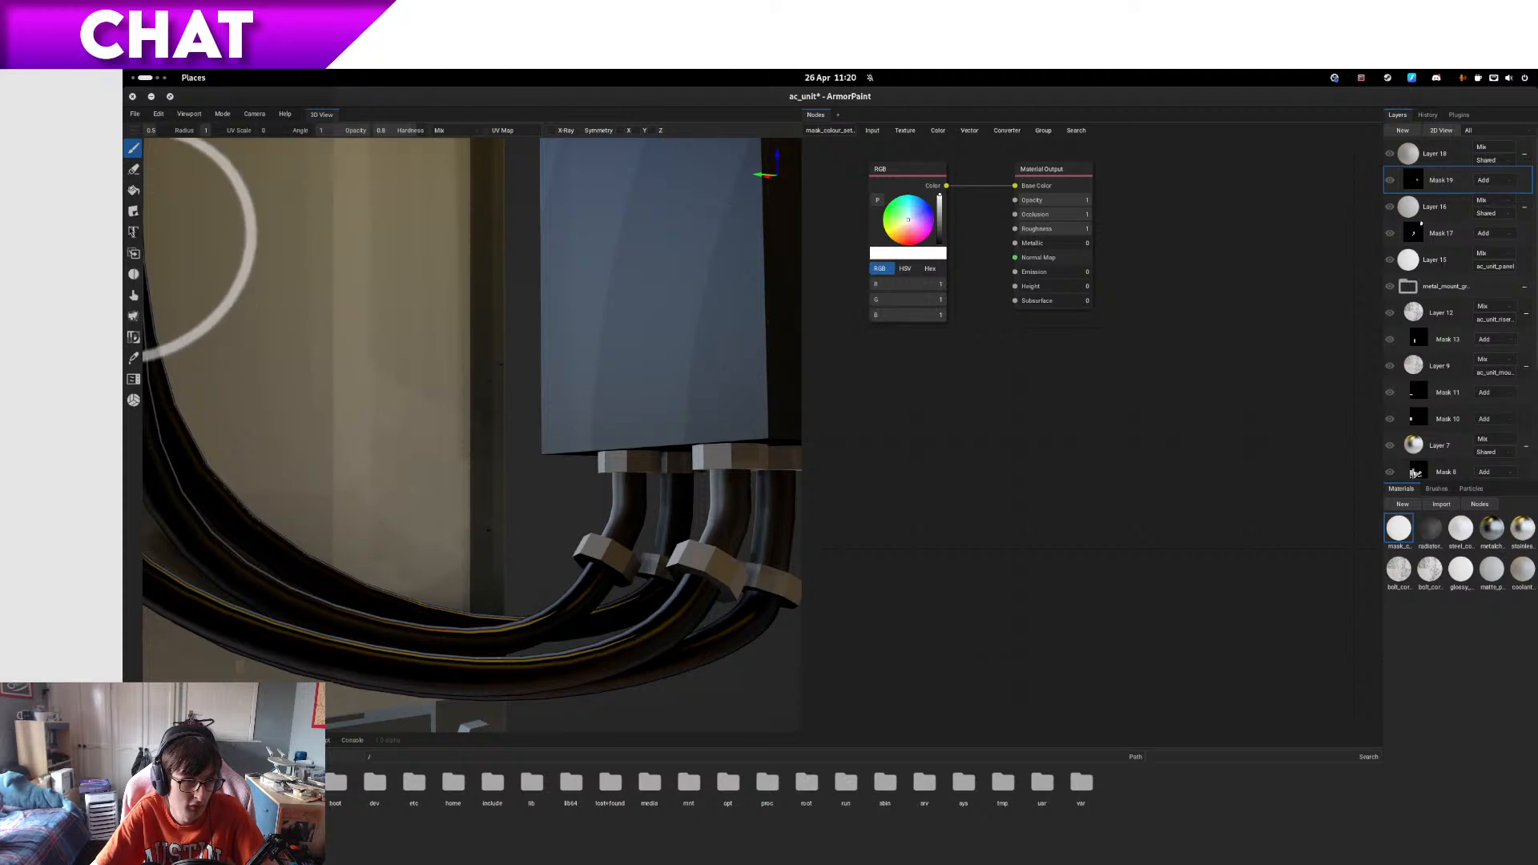
left_click(135, 192)
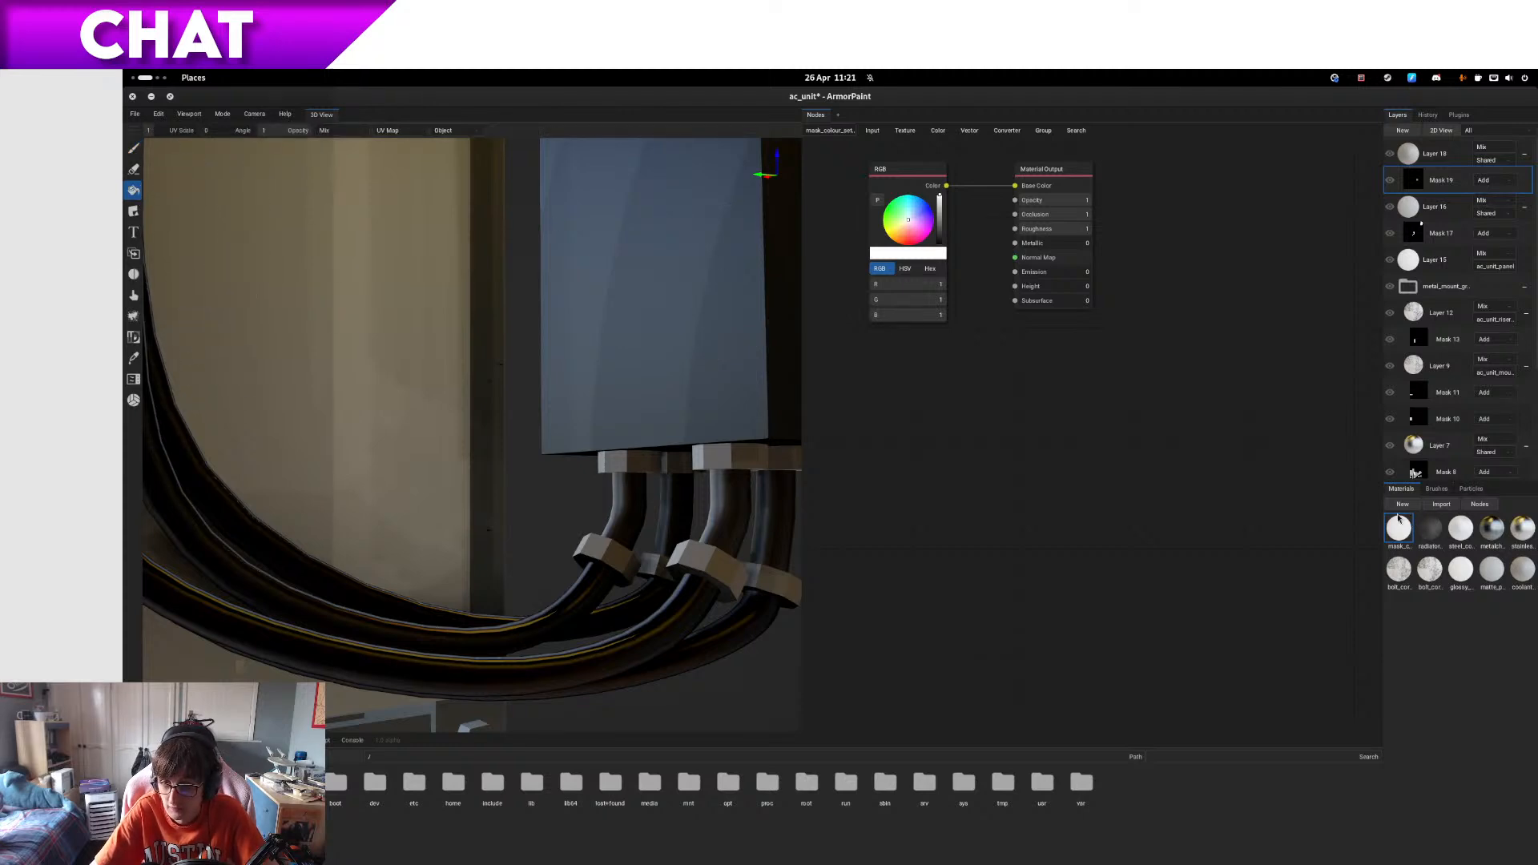
left_click(443, 130)
left_click(448, 197)
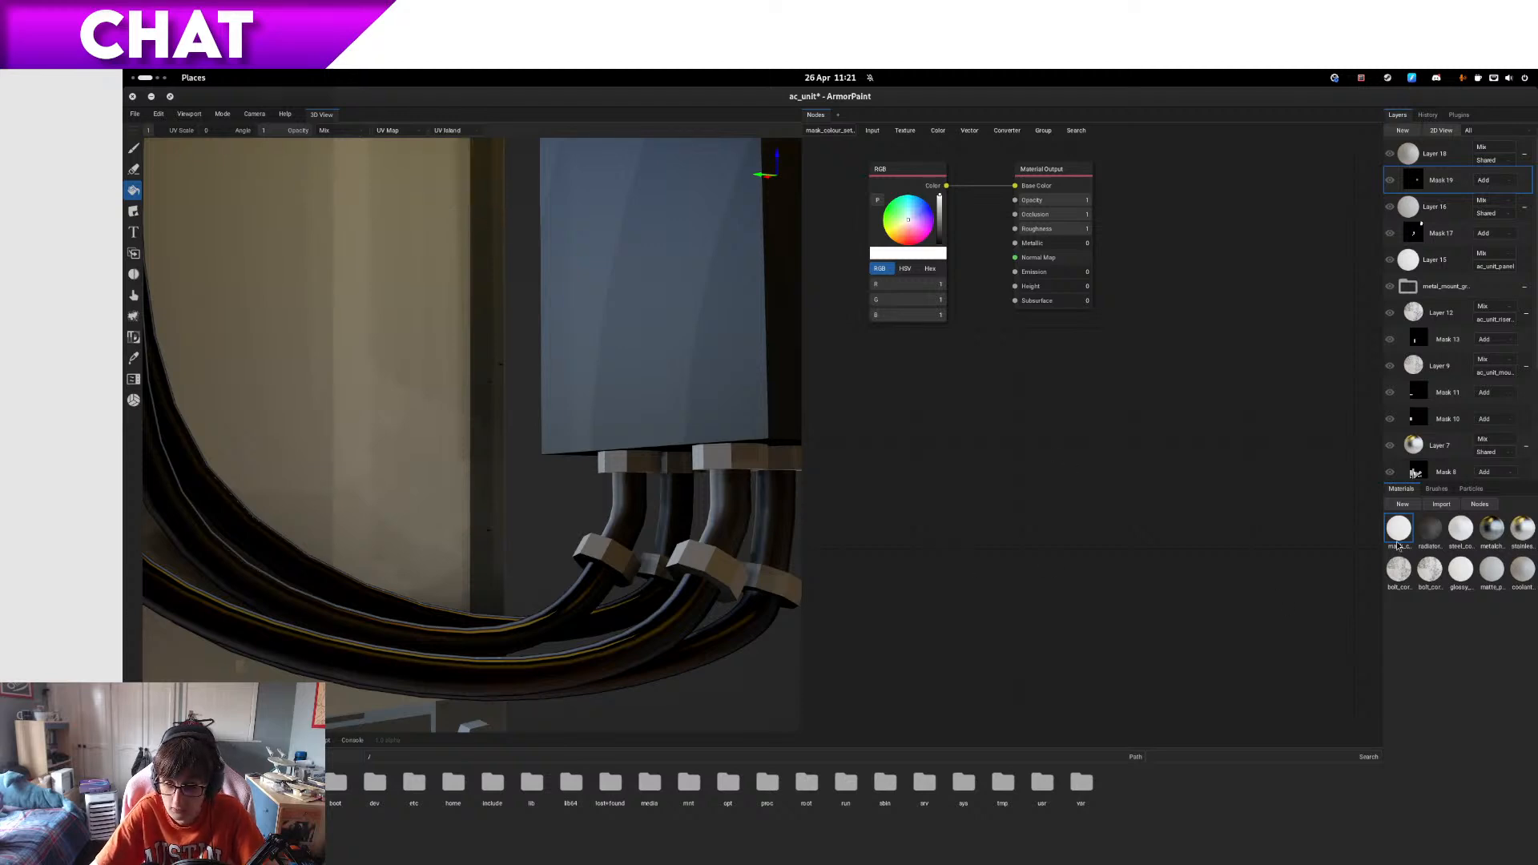
left_click(1436, 489)
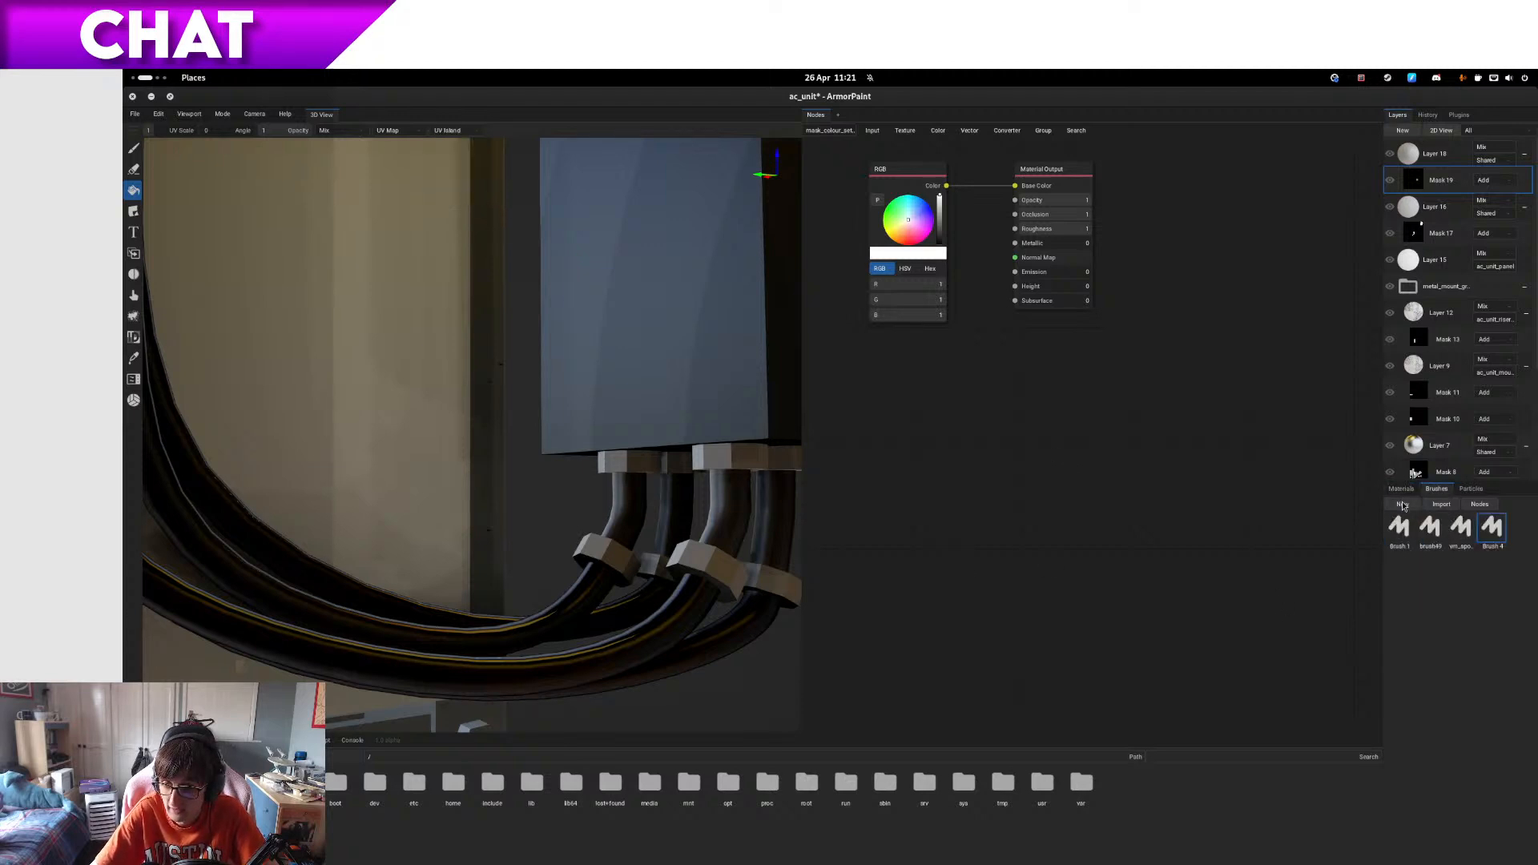
left_click(1402, 488)
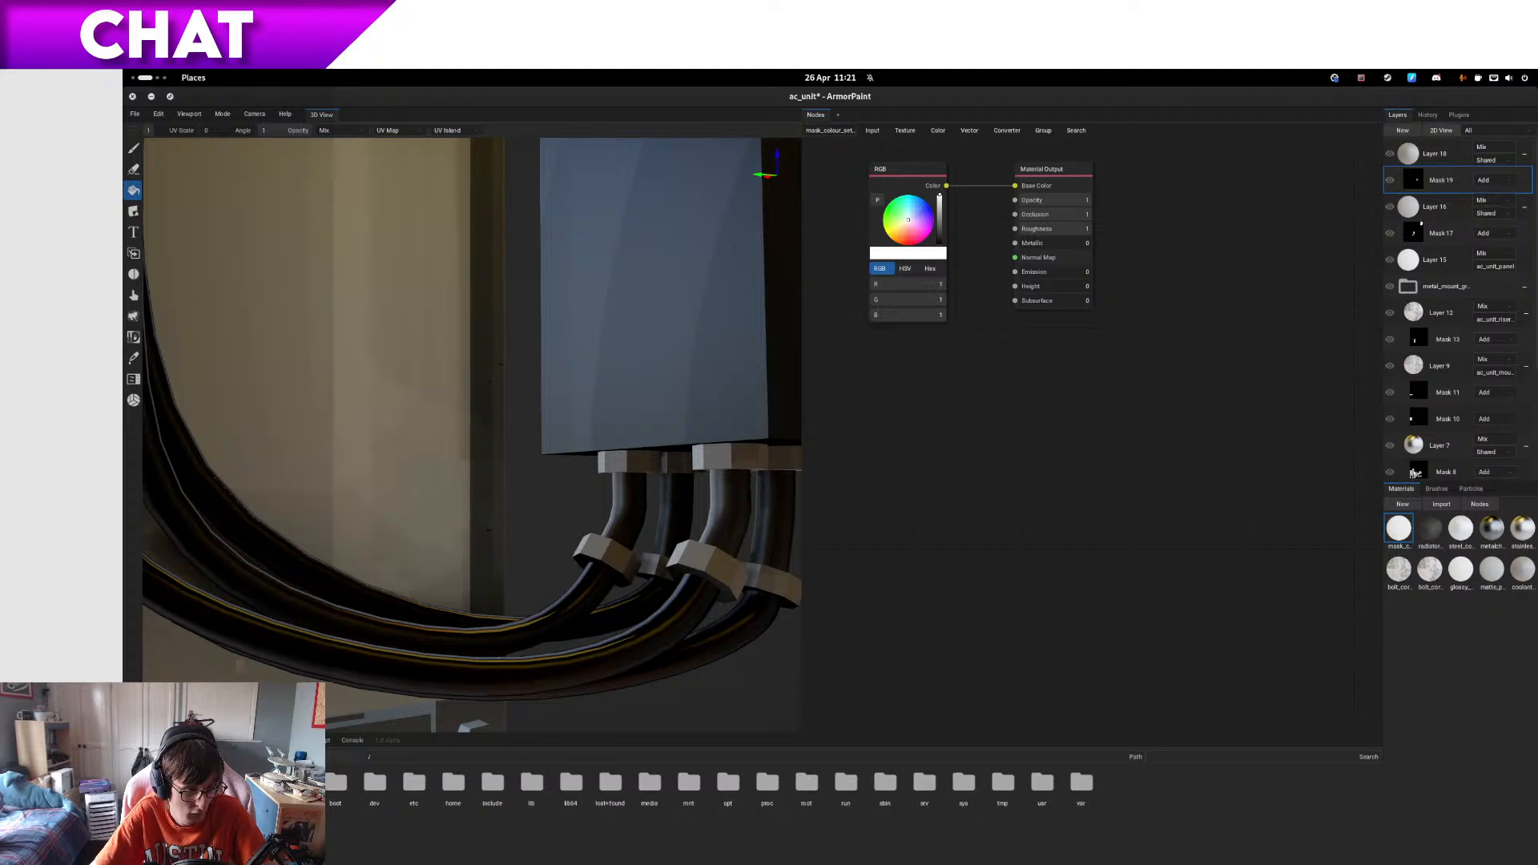
left_click(185, 740)
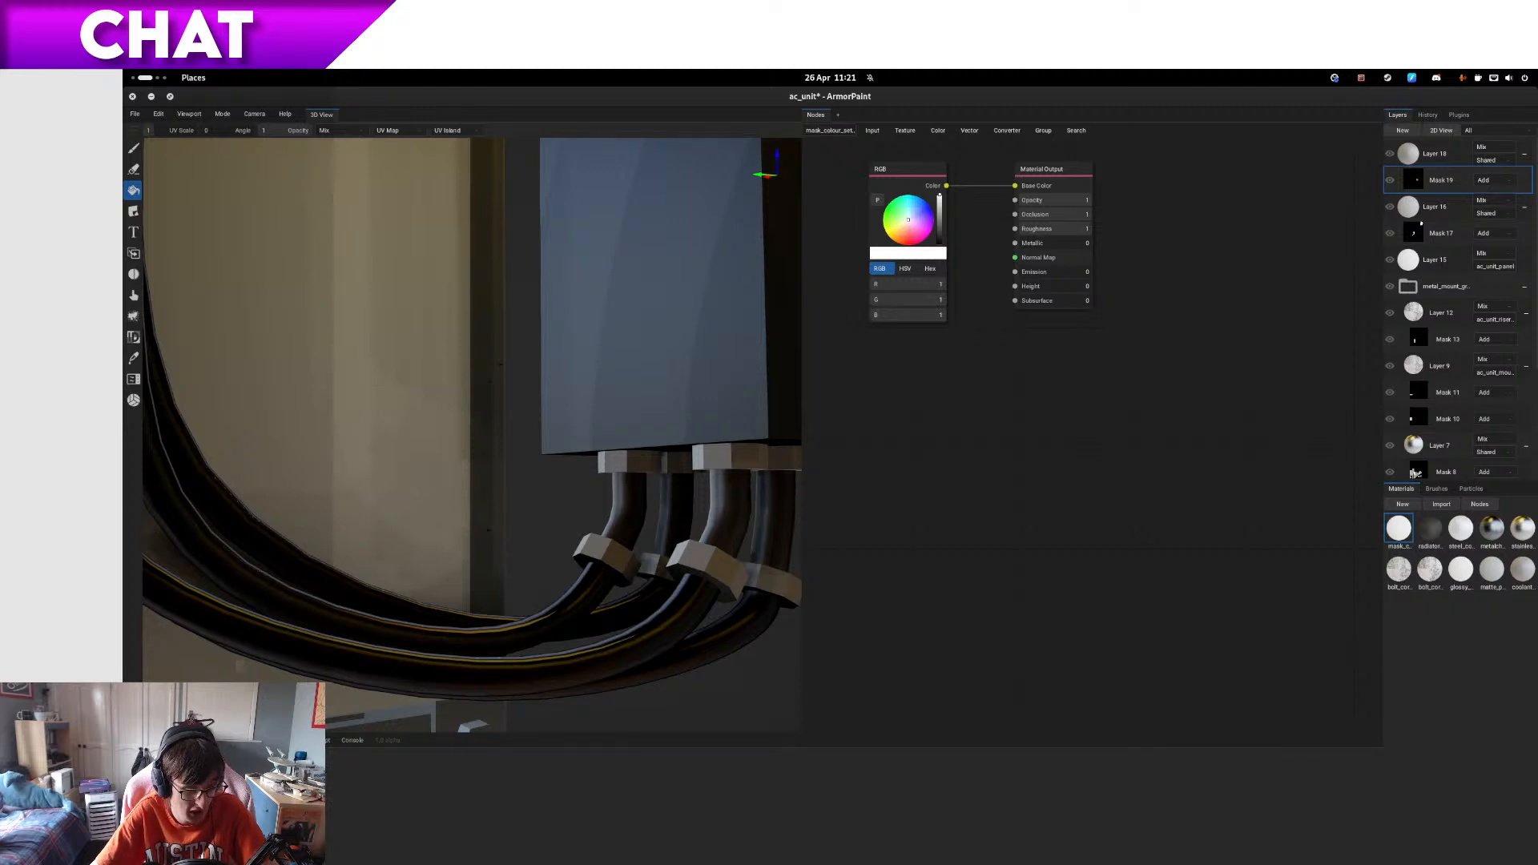
left_click(139, 741)
- Set the fill blending to Add and fill the short pipe sections between the nuts under the box on Mask 19
right_click_drag(595, 508, 526, 307)
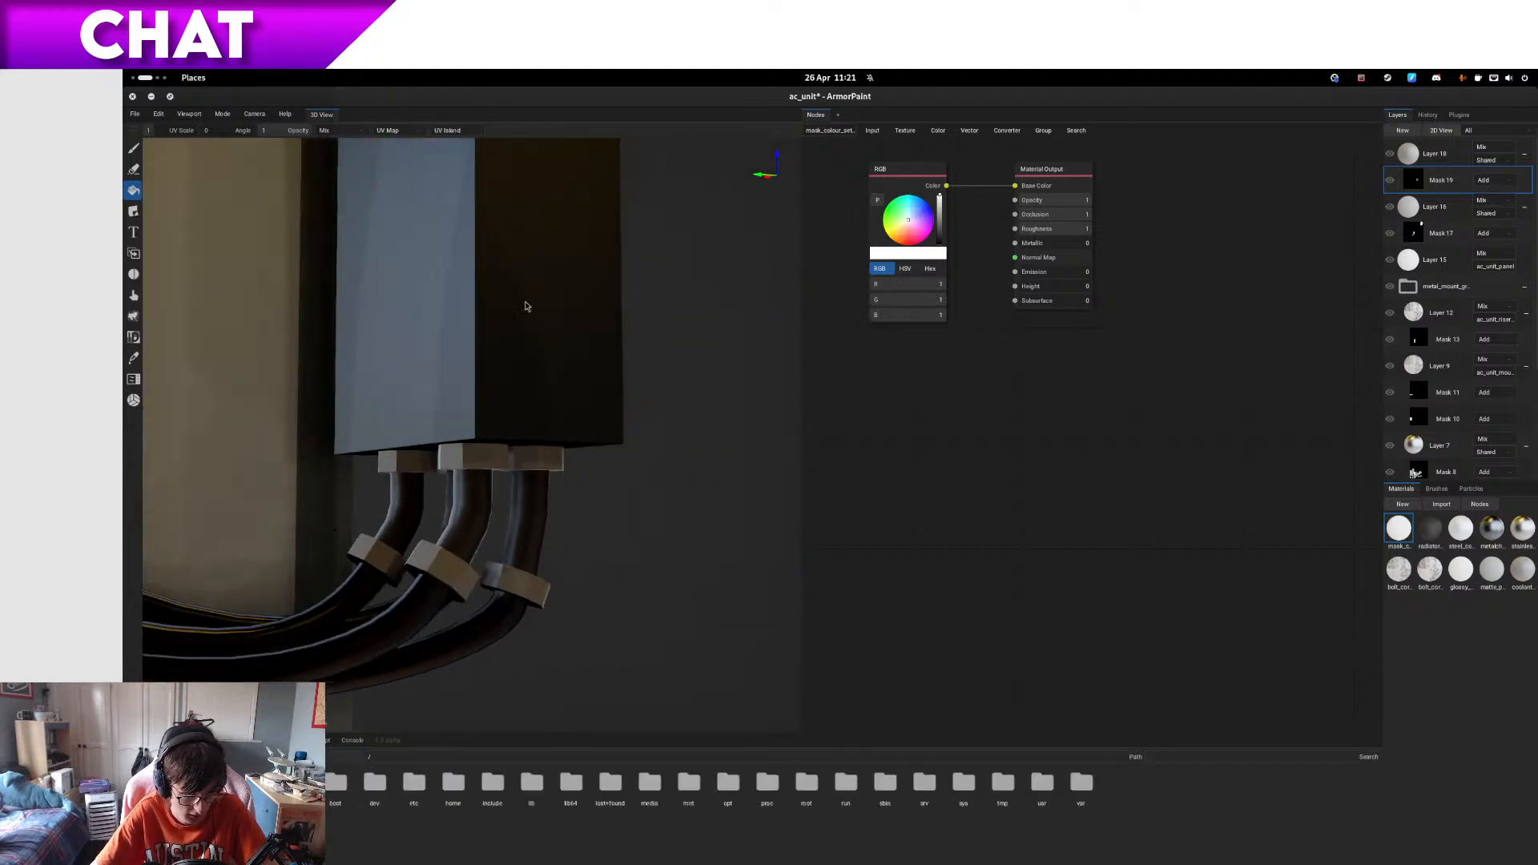
left_click(351, 130)
left_click(343, 251)
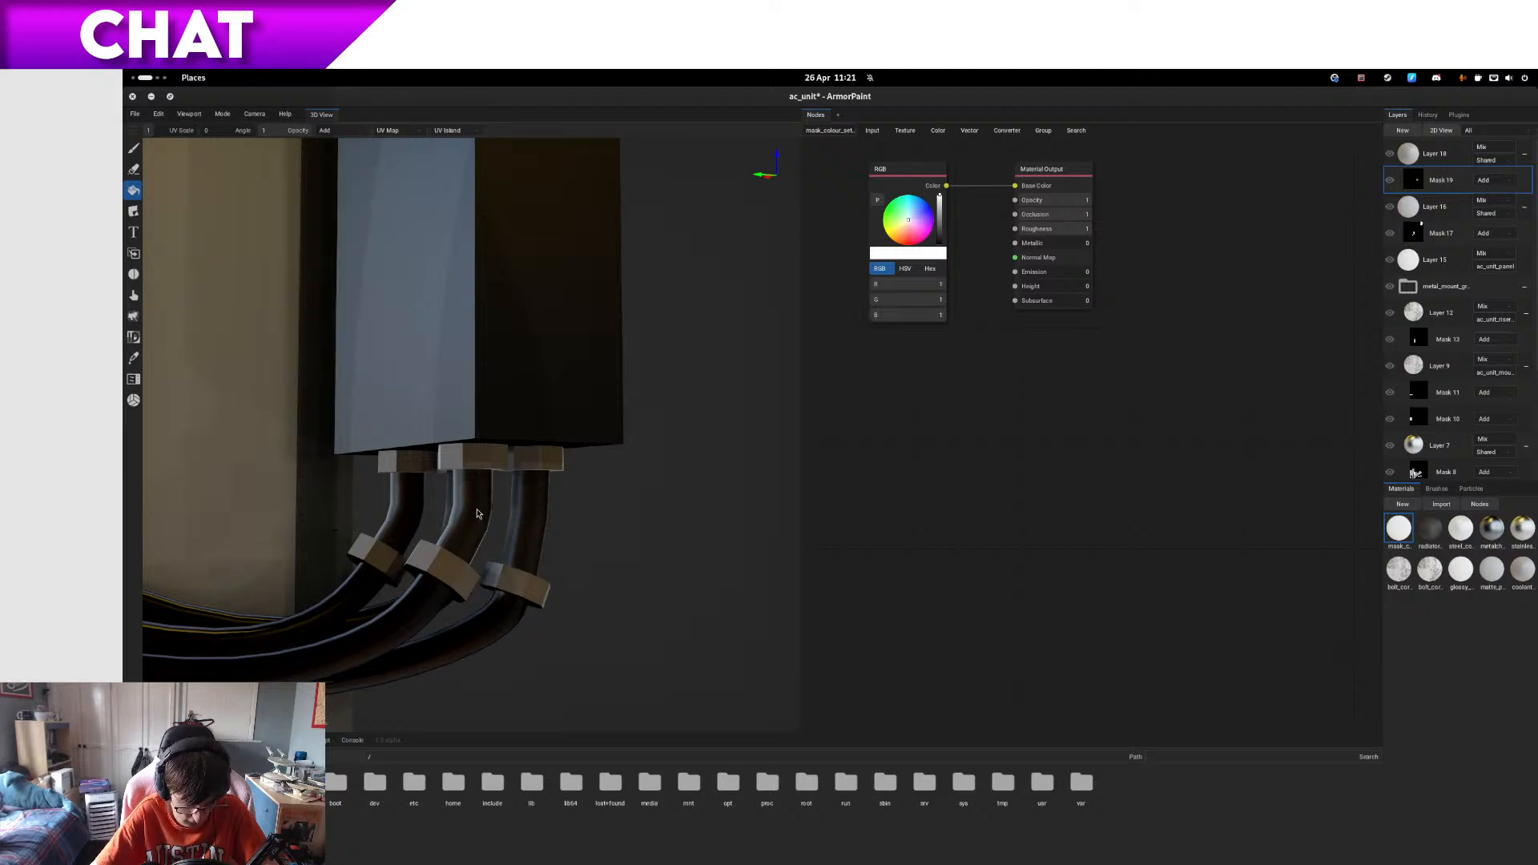
left_click(527, 524)
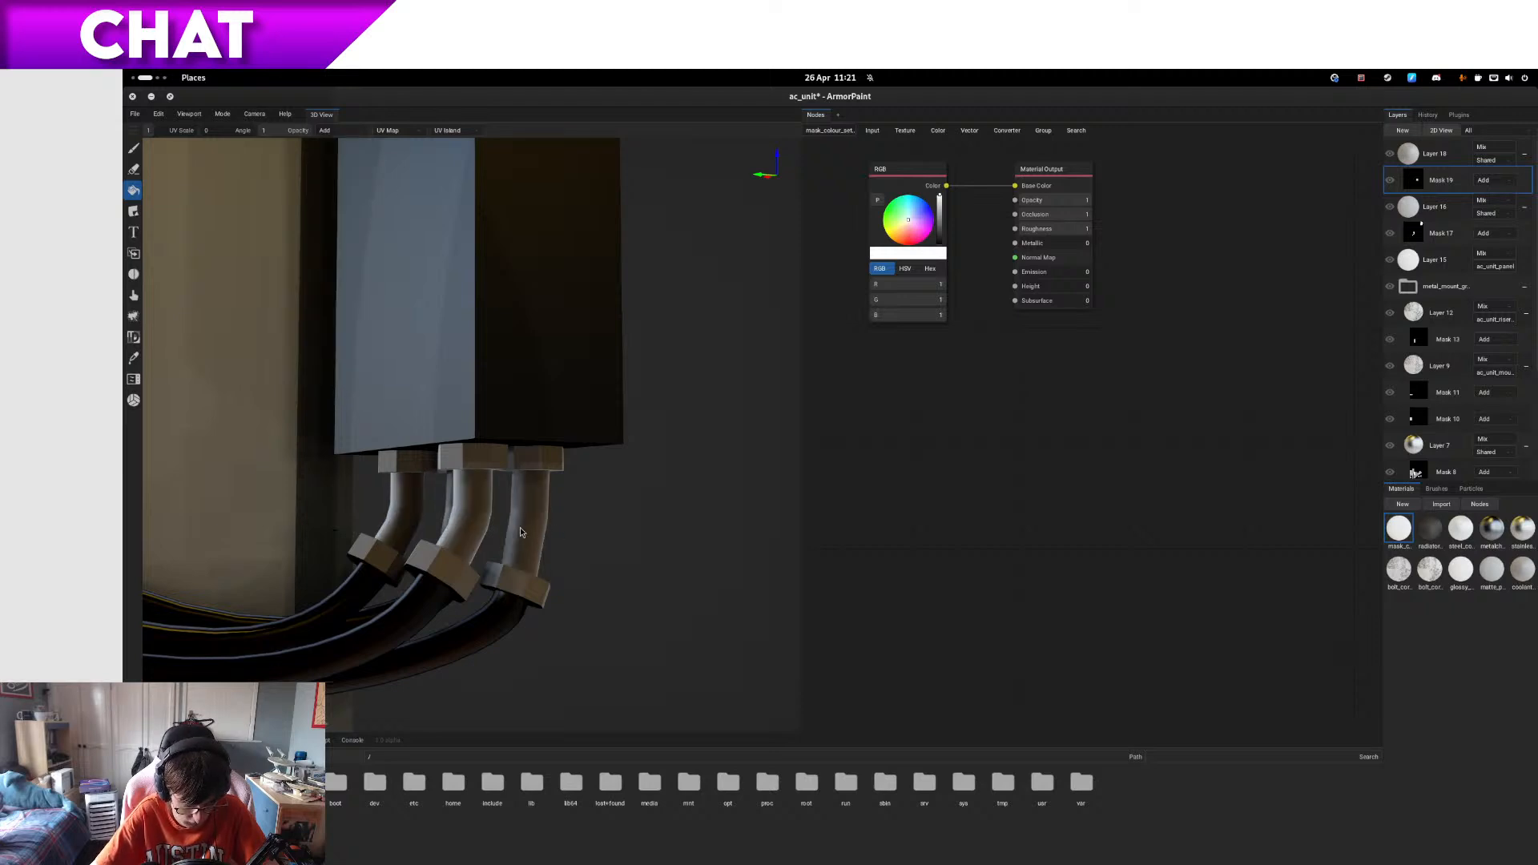
mouse_move(487, 530)
left_mouse_down("alt")
mouse_move(431, 531)
mouse_move(481, 525)
left_mouse_up("alt")
scroll(607, 418, "up", 2)
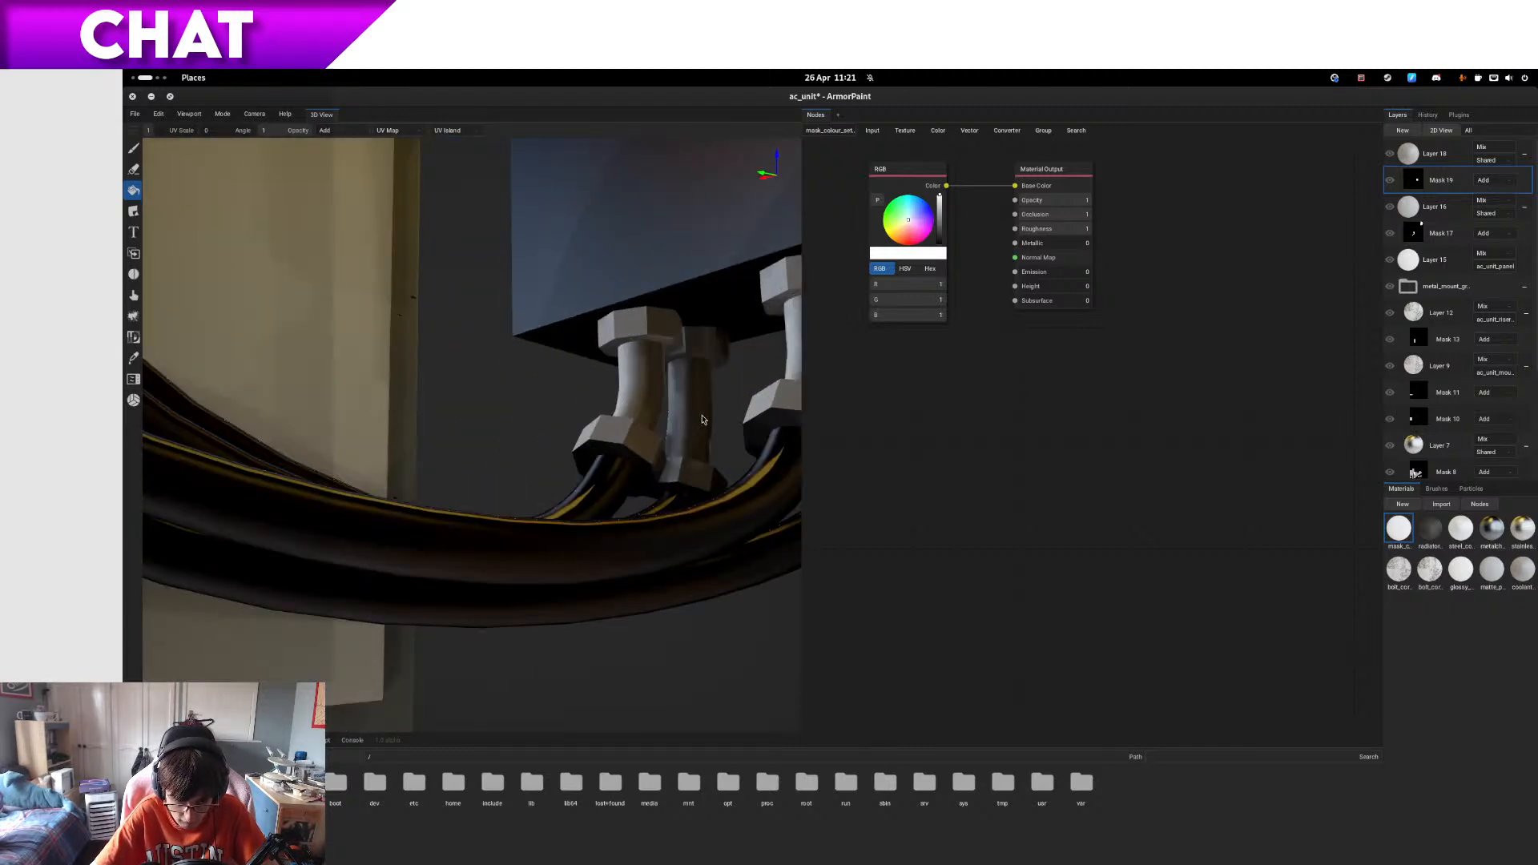
left_click_drag(703, 420, 574, 426, "alt")
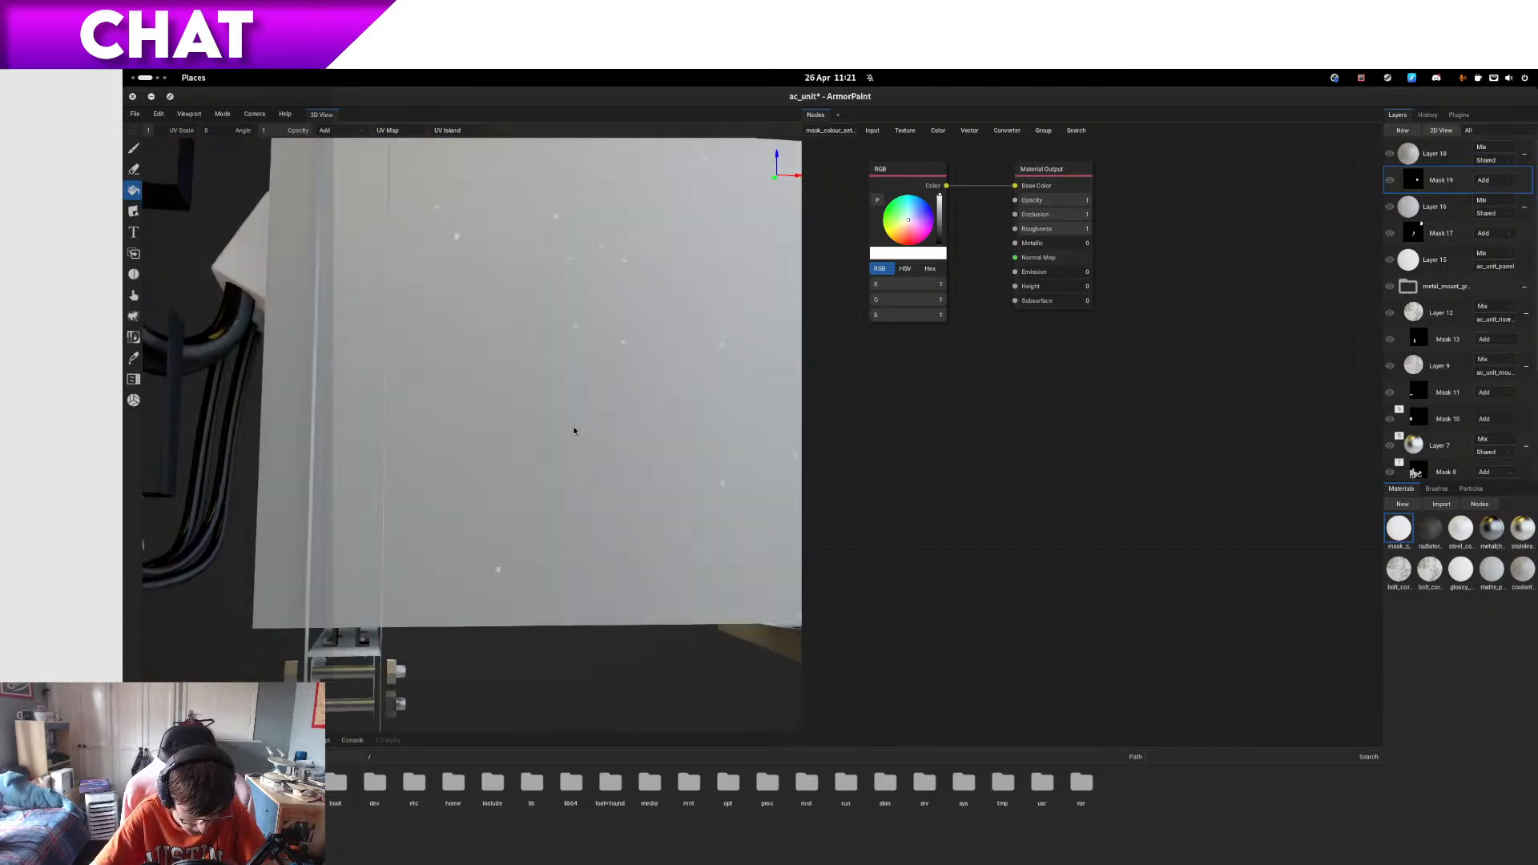
- Refresh the first bolt material by starting and abandoning a link from its Normal Map input
left_click(1435, 573)
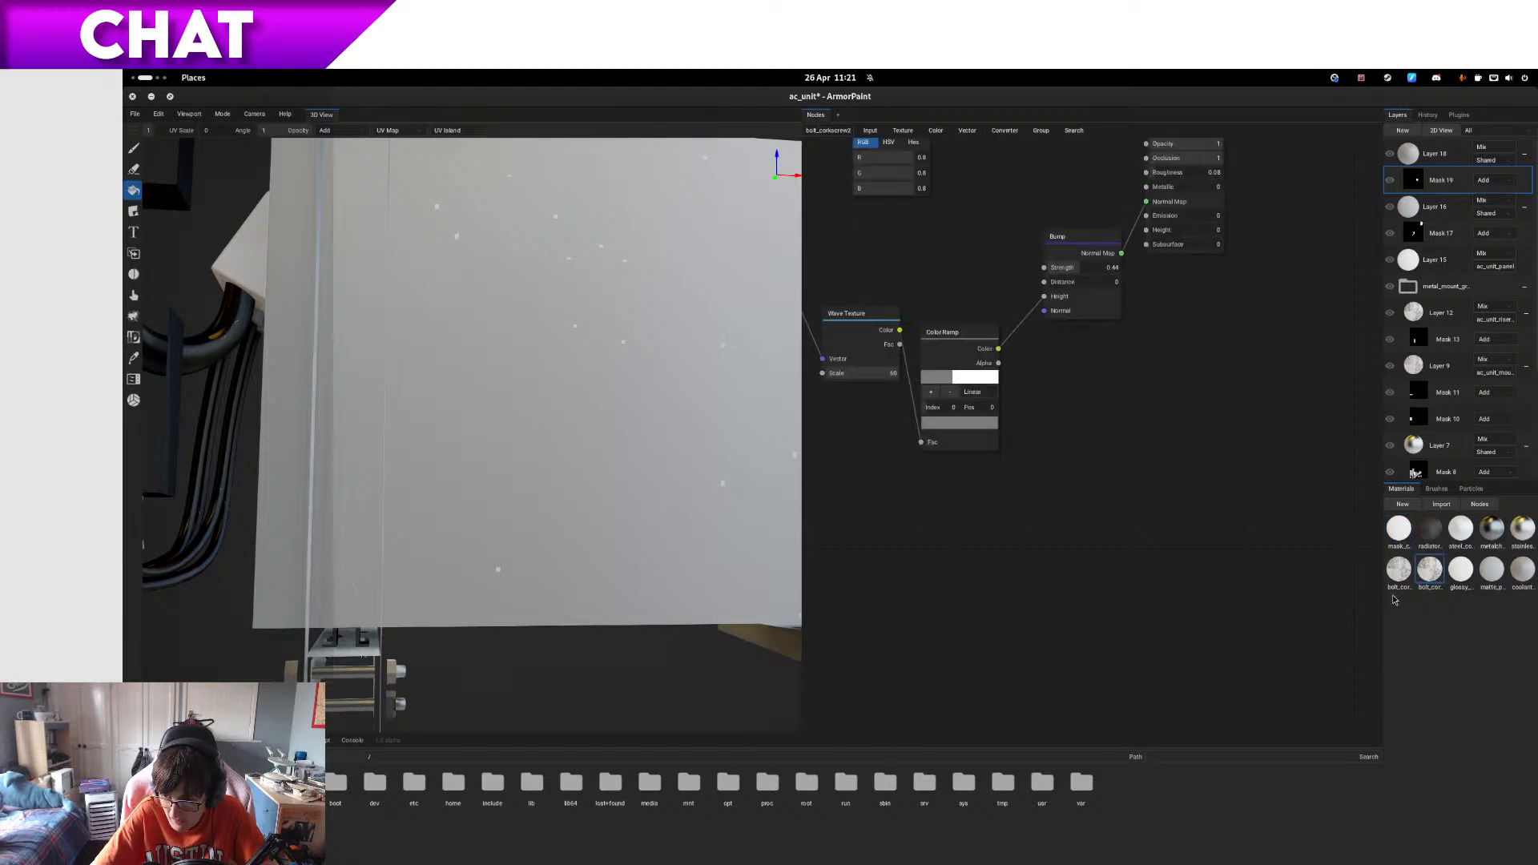
left_click(1399, 571)
left_click_drag(1148, 231, 1107, 410)
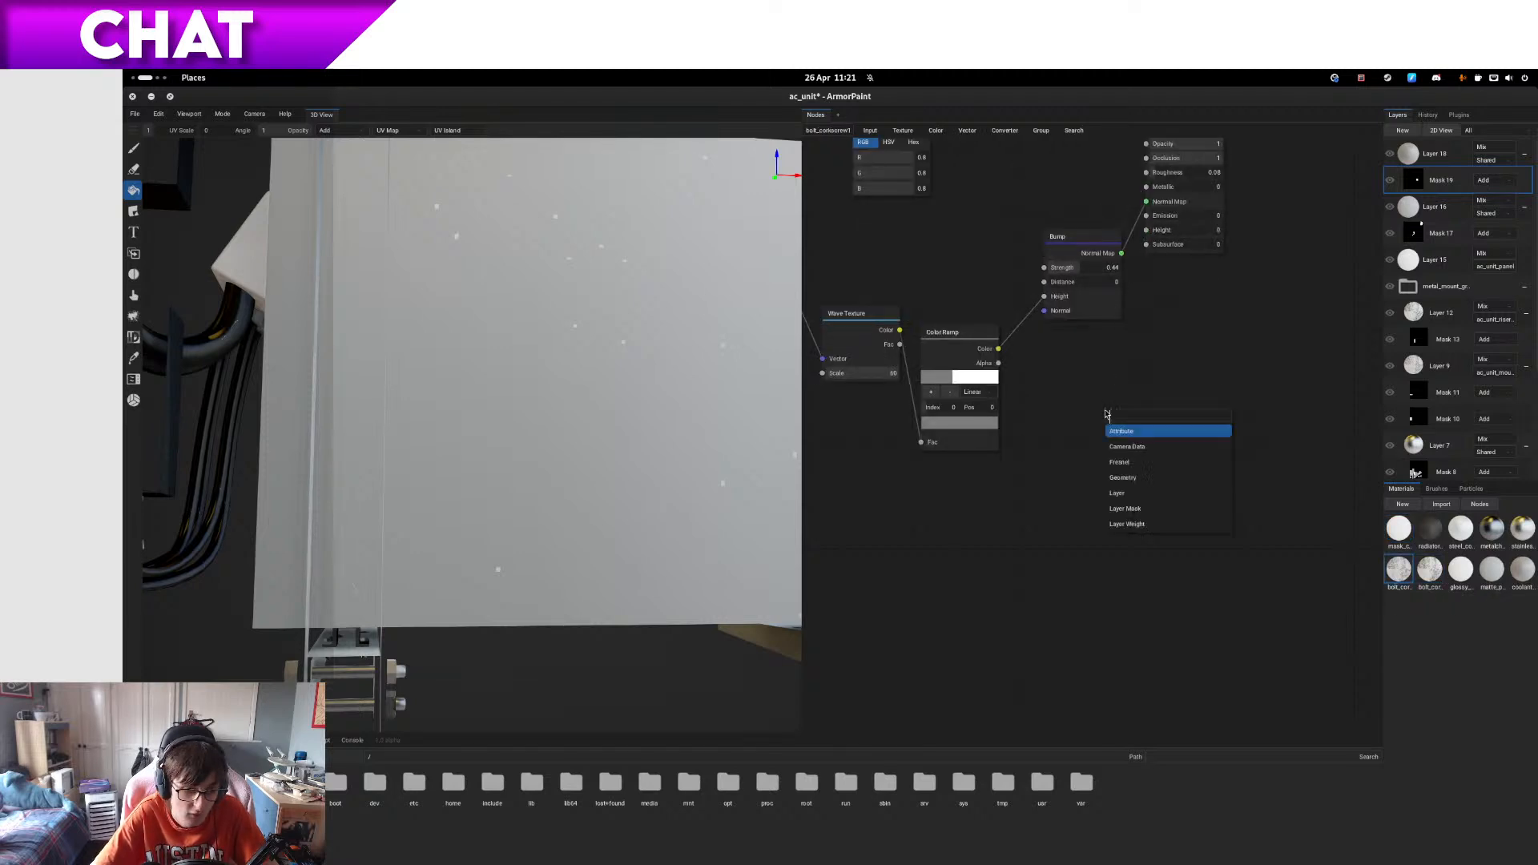
left_click(1008, 517)
- Examine the mounting rail, cable cover, pipes and boxes from several angles, and check the brush list and bolt material nodes
left_click_drag(492, 650, 665, 529, "alt")
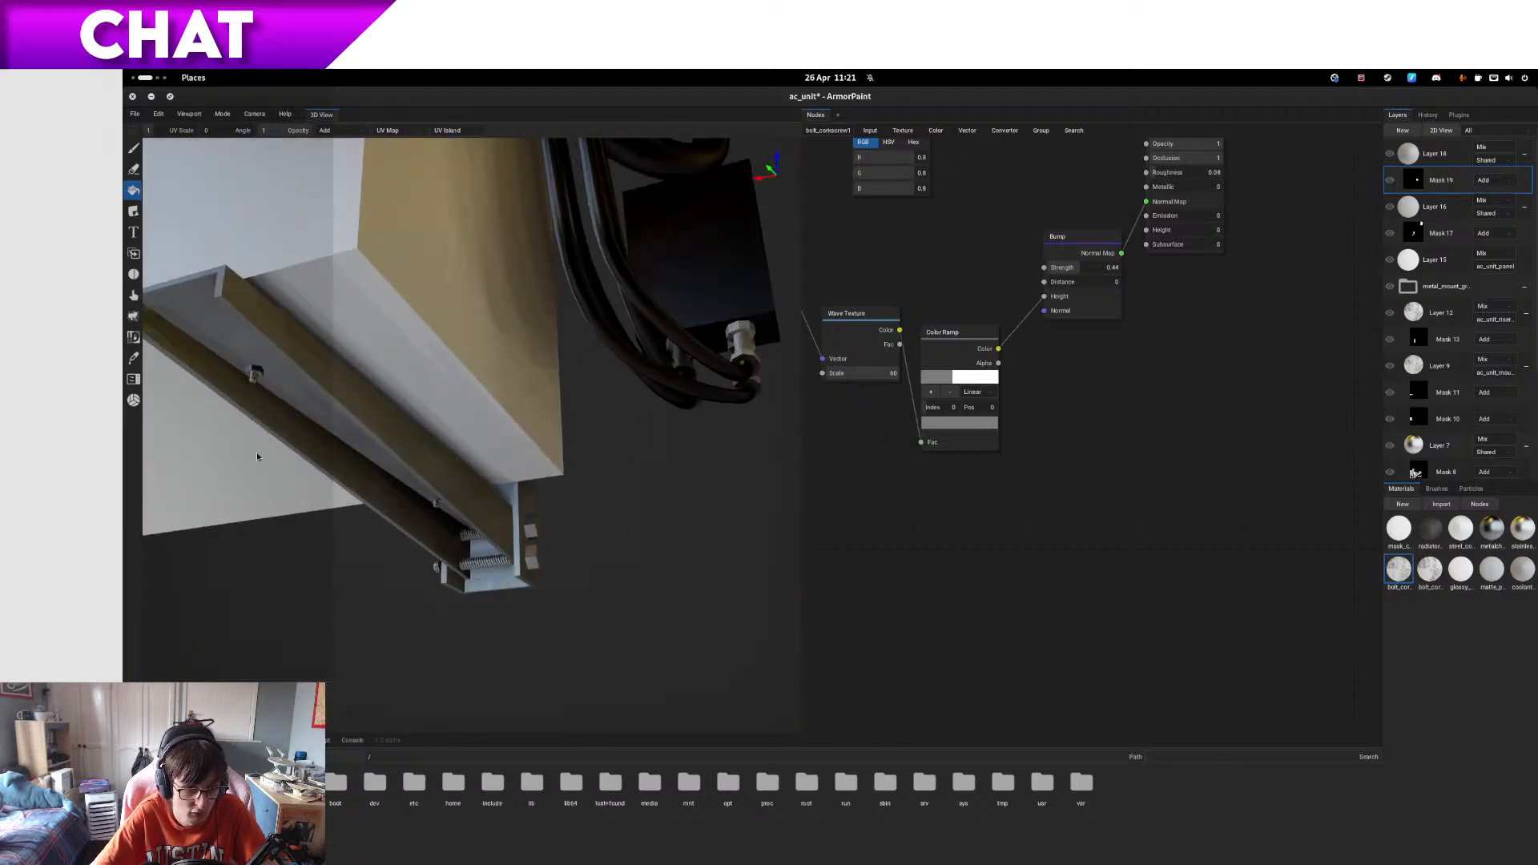
left_click_drag(256, 452, 467, 425, "alt")
scroll(442, 413, "up", 5)
scroll(442, 414, "down", 5)
scroll(428, 427, "down", 2)
scroll(466, 425, "up", 5)
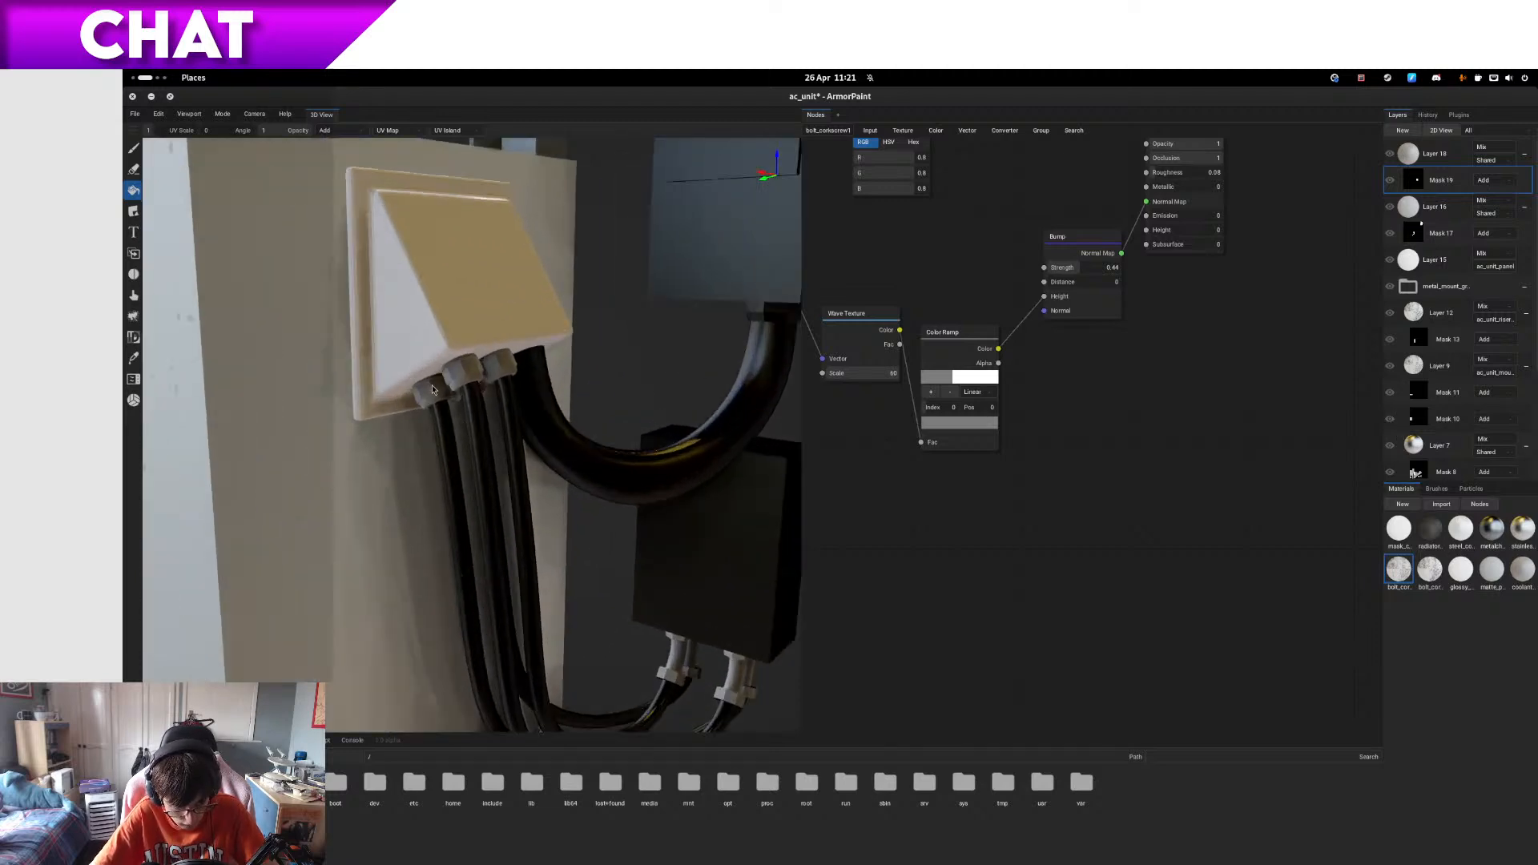
scroll(497, 377, "down", 5)
scroll(522, 363, "up", 2)
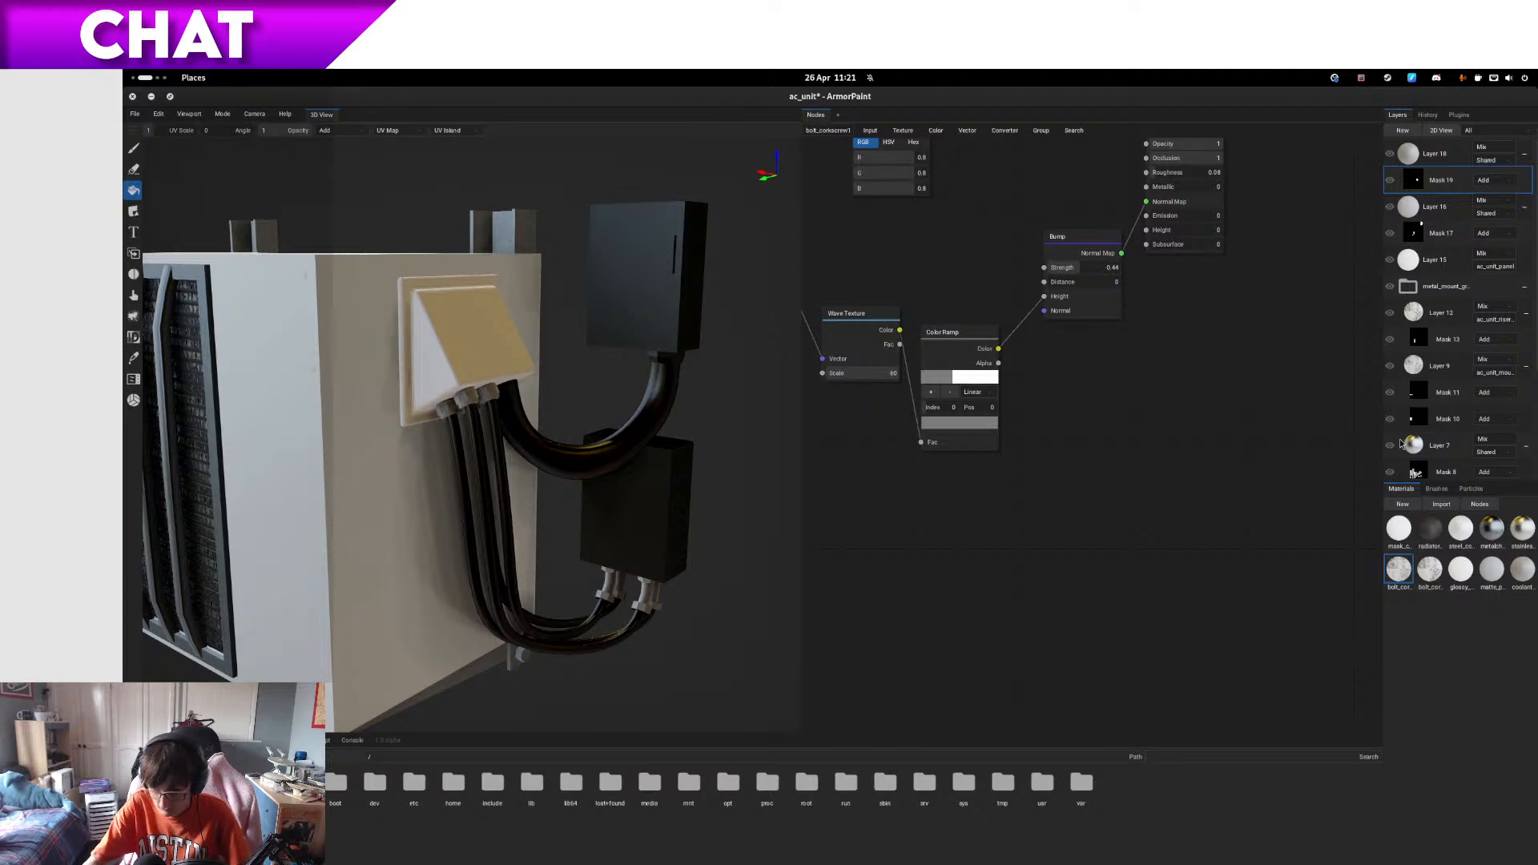
left_click(1434, 491)
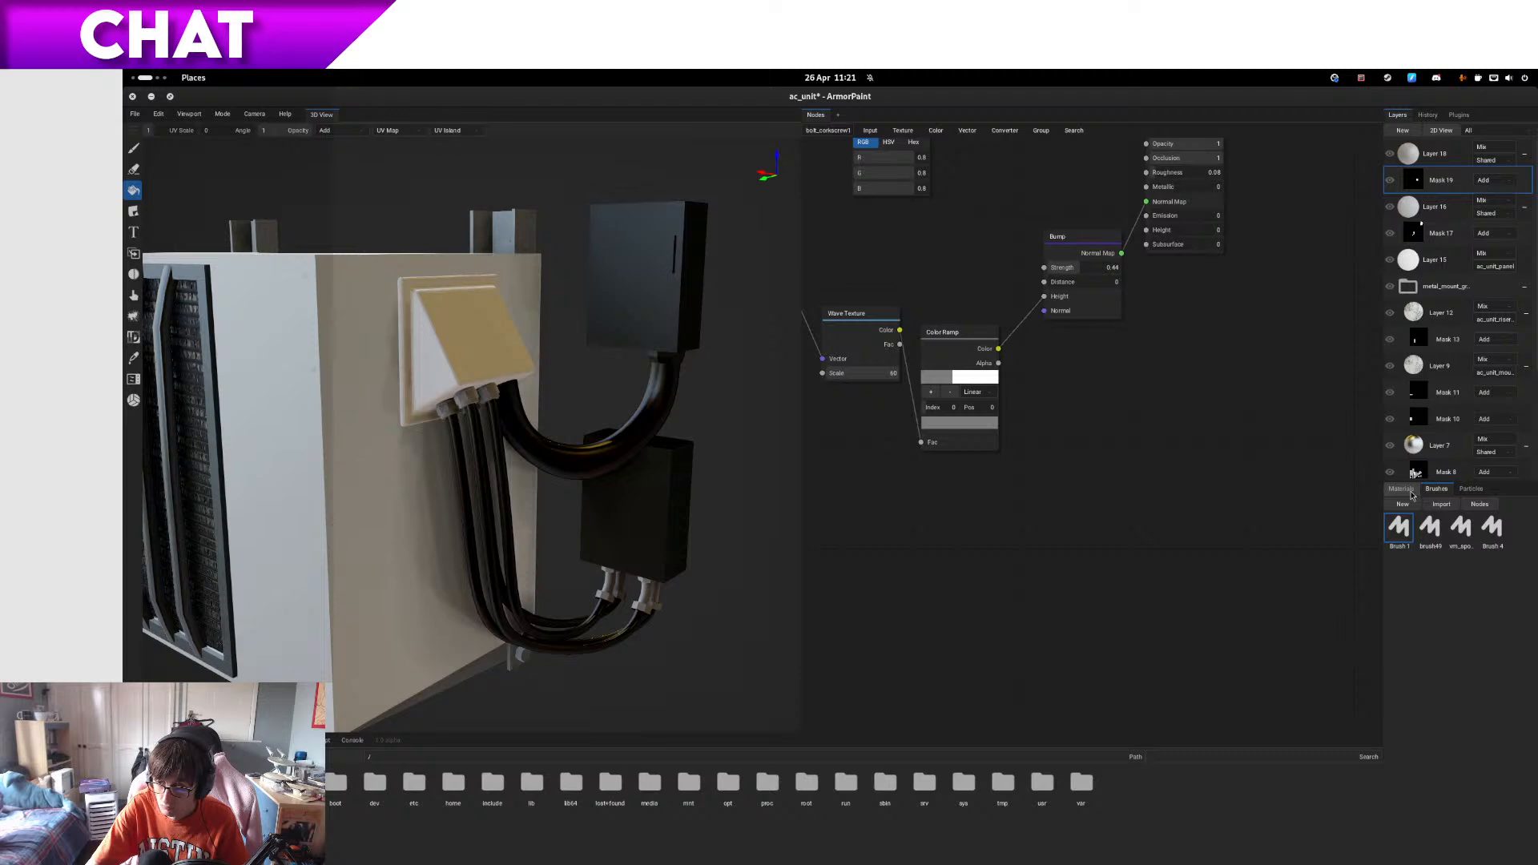
left_click(1412, 495)
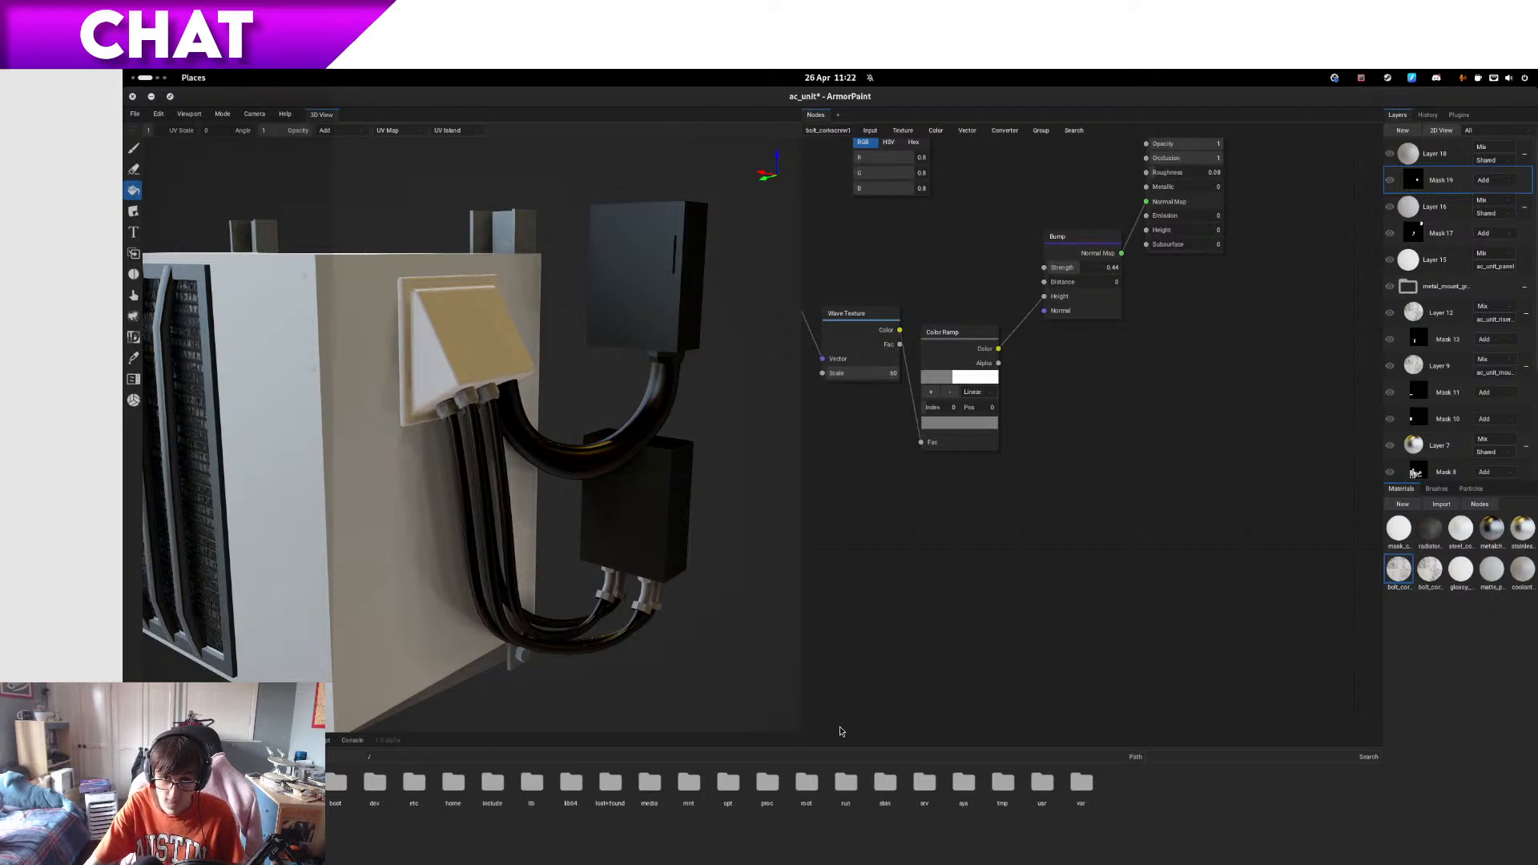
middle_click_drag(1094, 556, 1178, 601)
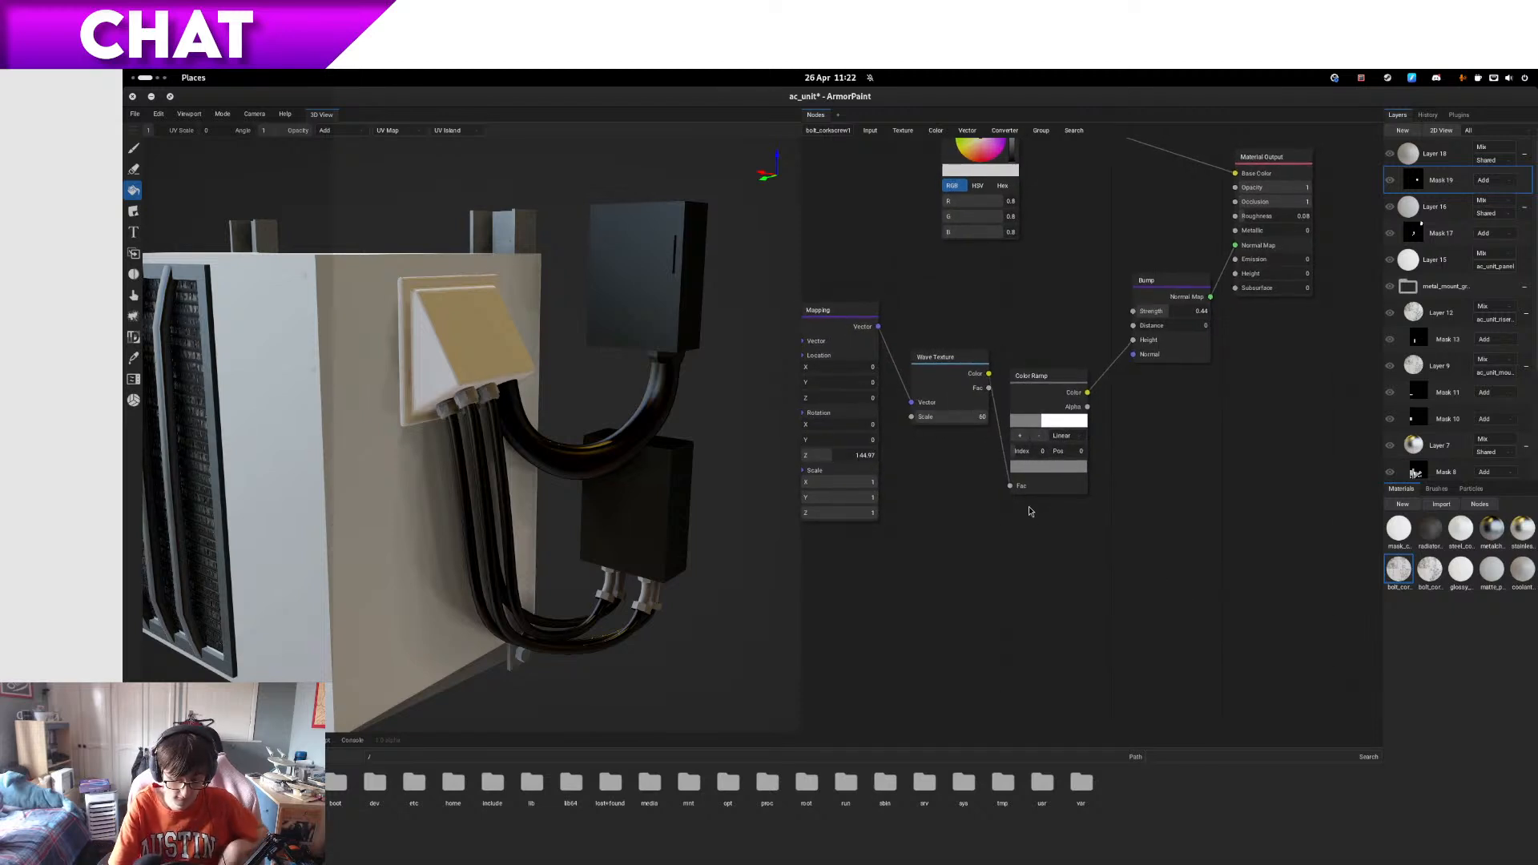
- Switch to Files and copy the folder path stored in resource_location.txt in the resources folder
key("ctrl+alt+Left")
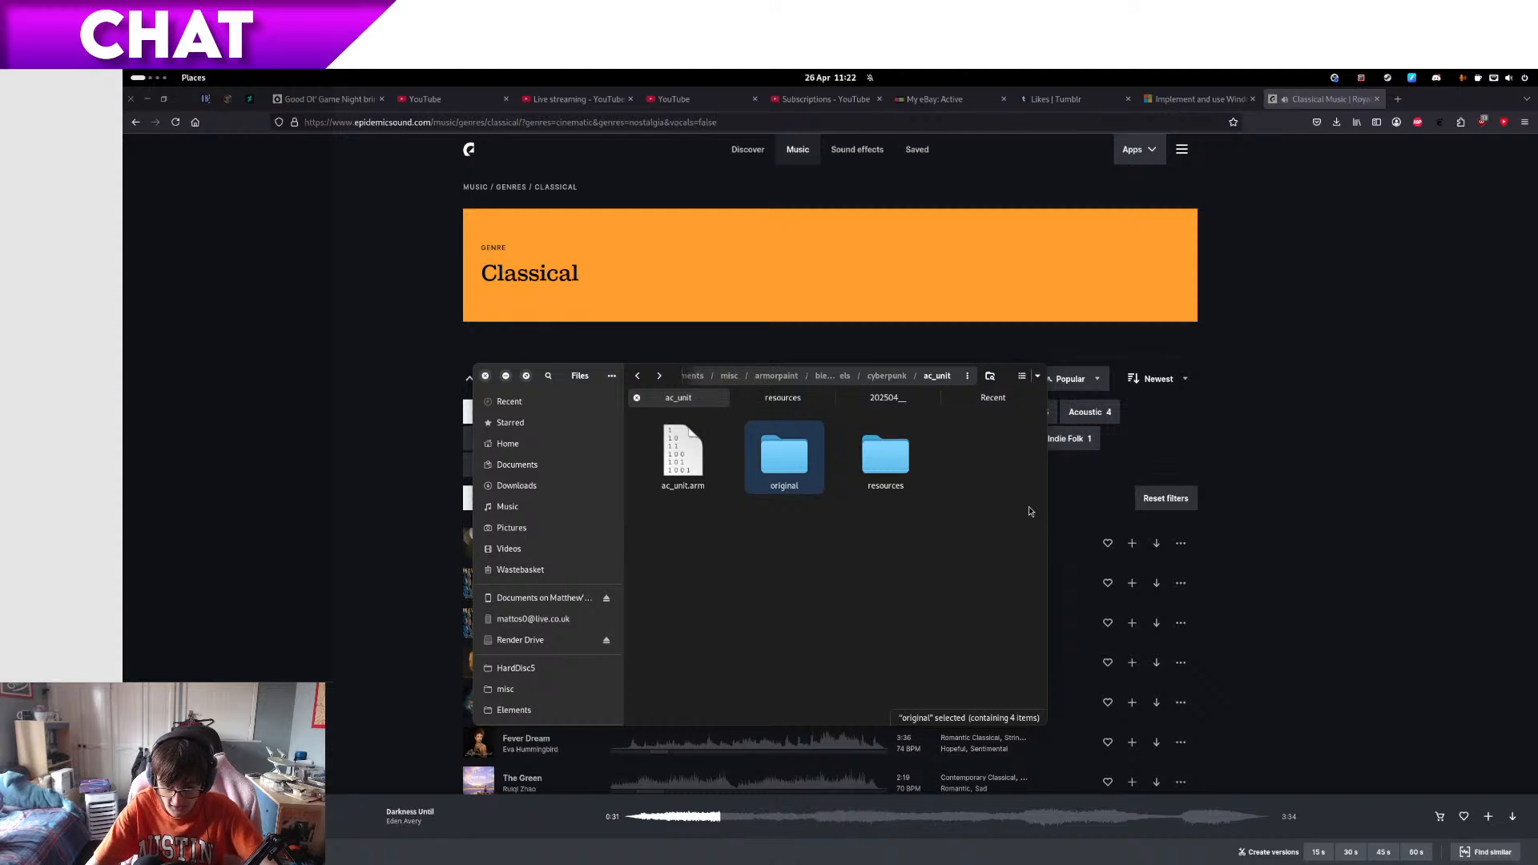
left_click(799, 398)
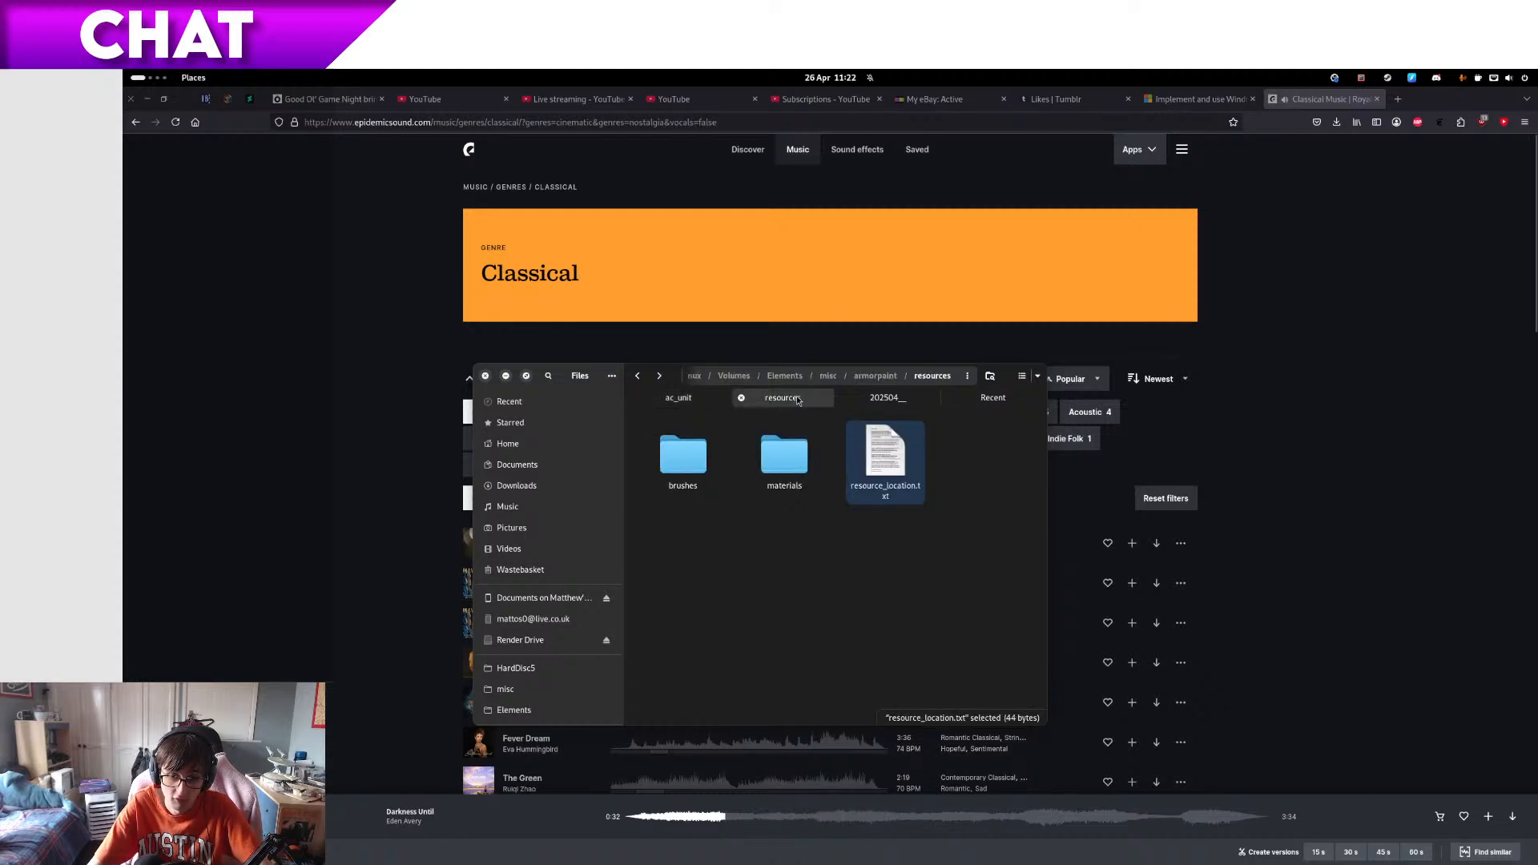
left_click(784, 455)
left_click(889, 449)
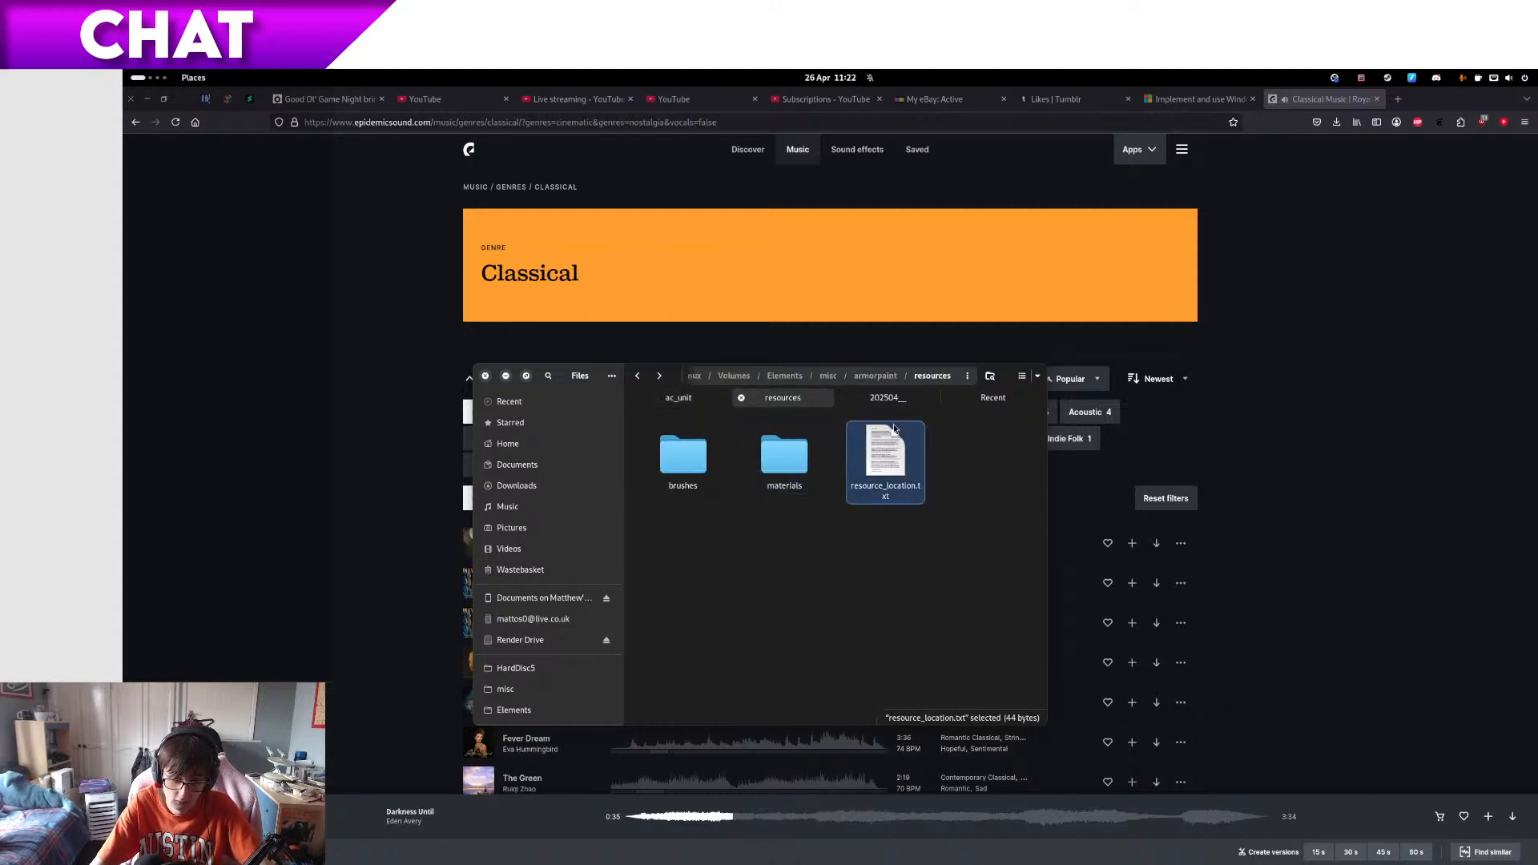
key("space")
key("ctrl+a")
key("ctrl+c")
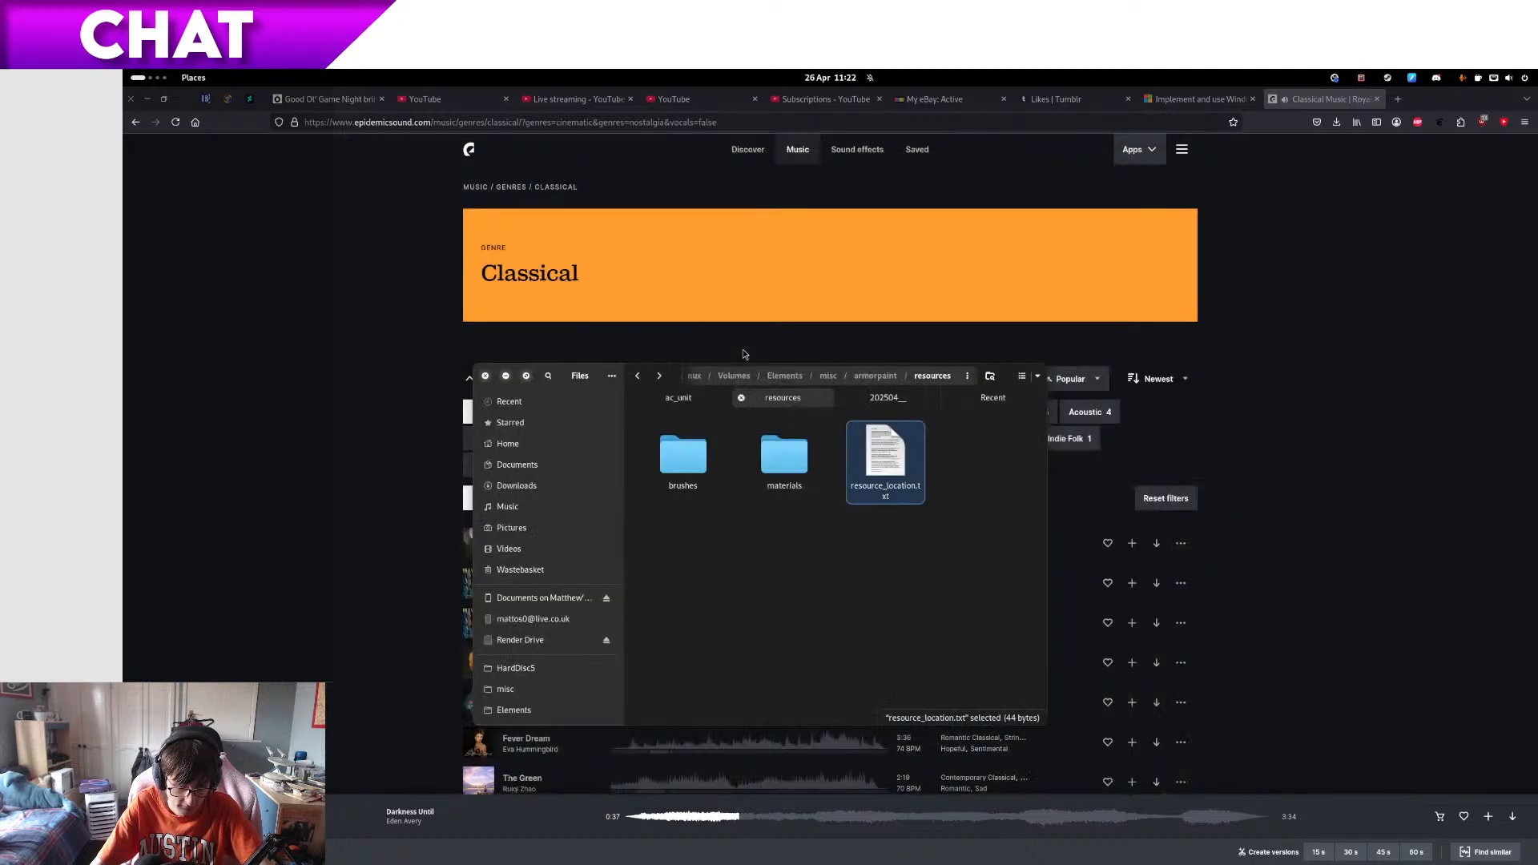
key("Escape")
- Return to ArmorPaint, point the file browser to /Volumes/Elements/misc/armorpaint/resources and open its materials folder
key("ctrl+alt+Right")
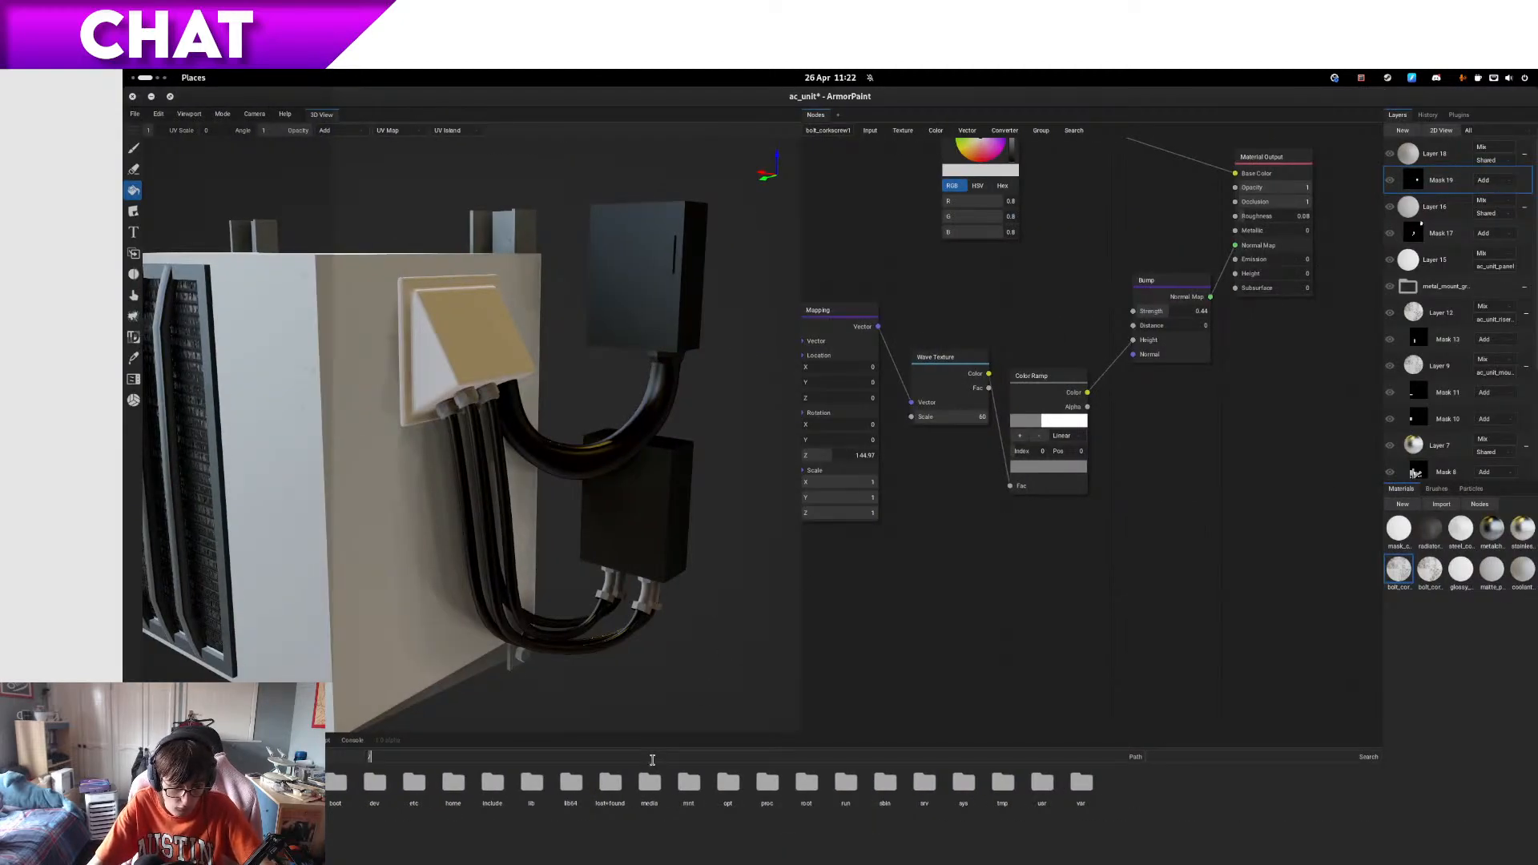
key("ctrl+v")
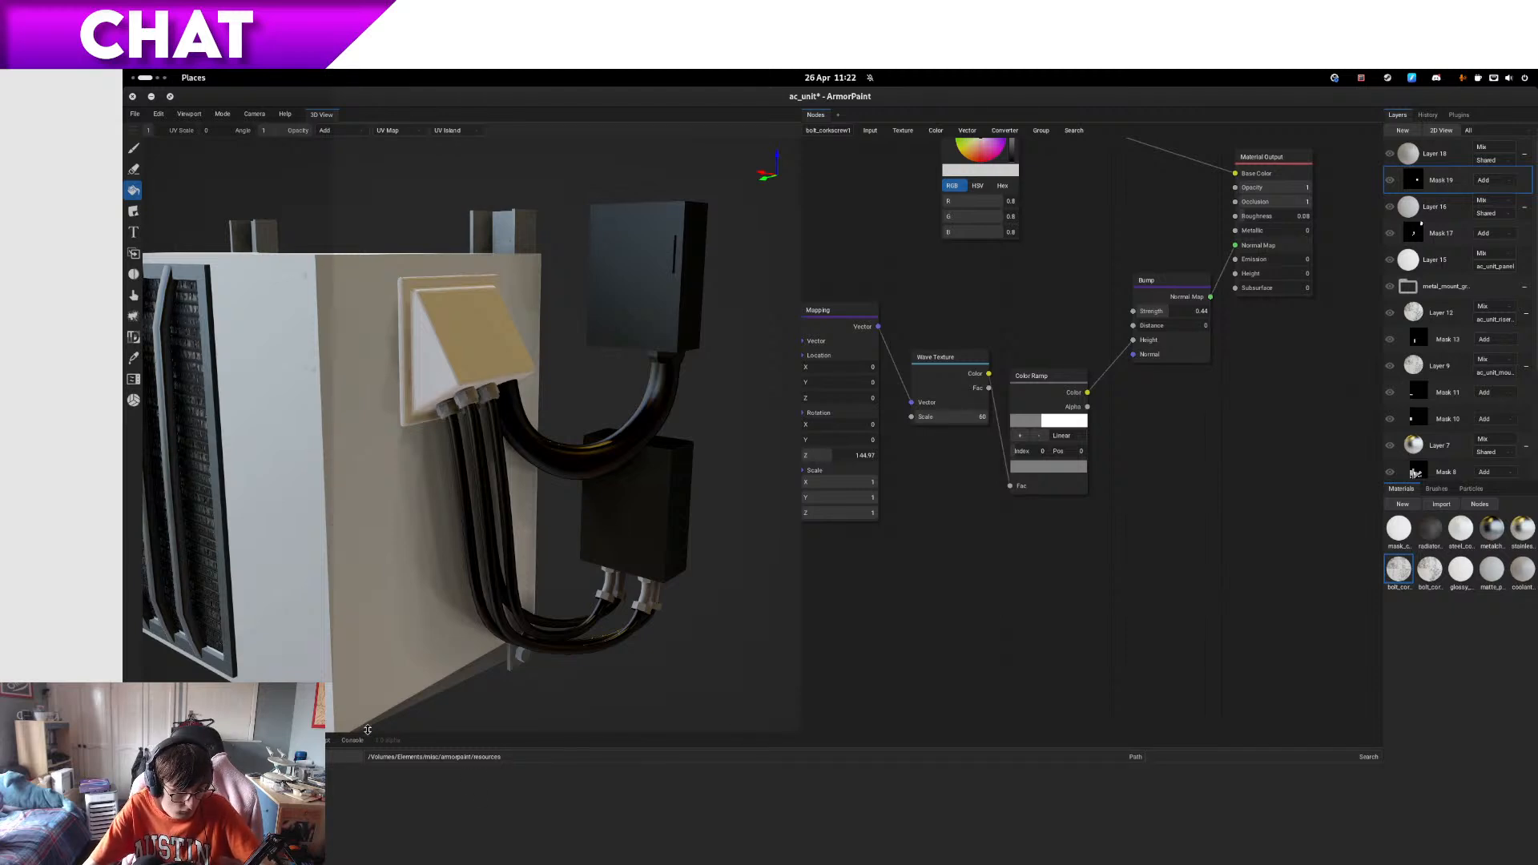
double_click(258, 783)
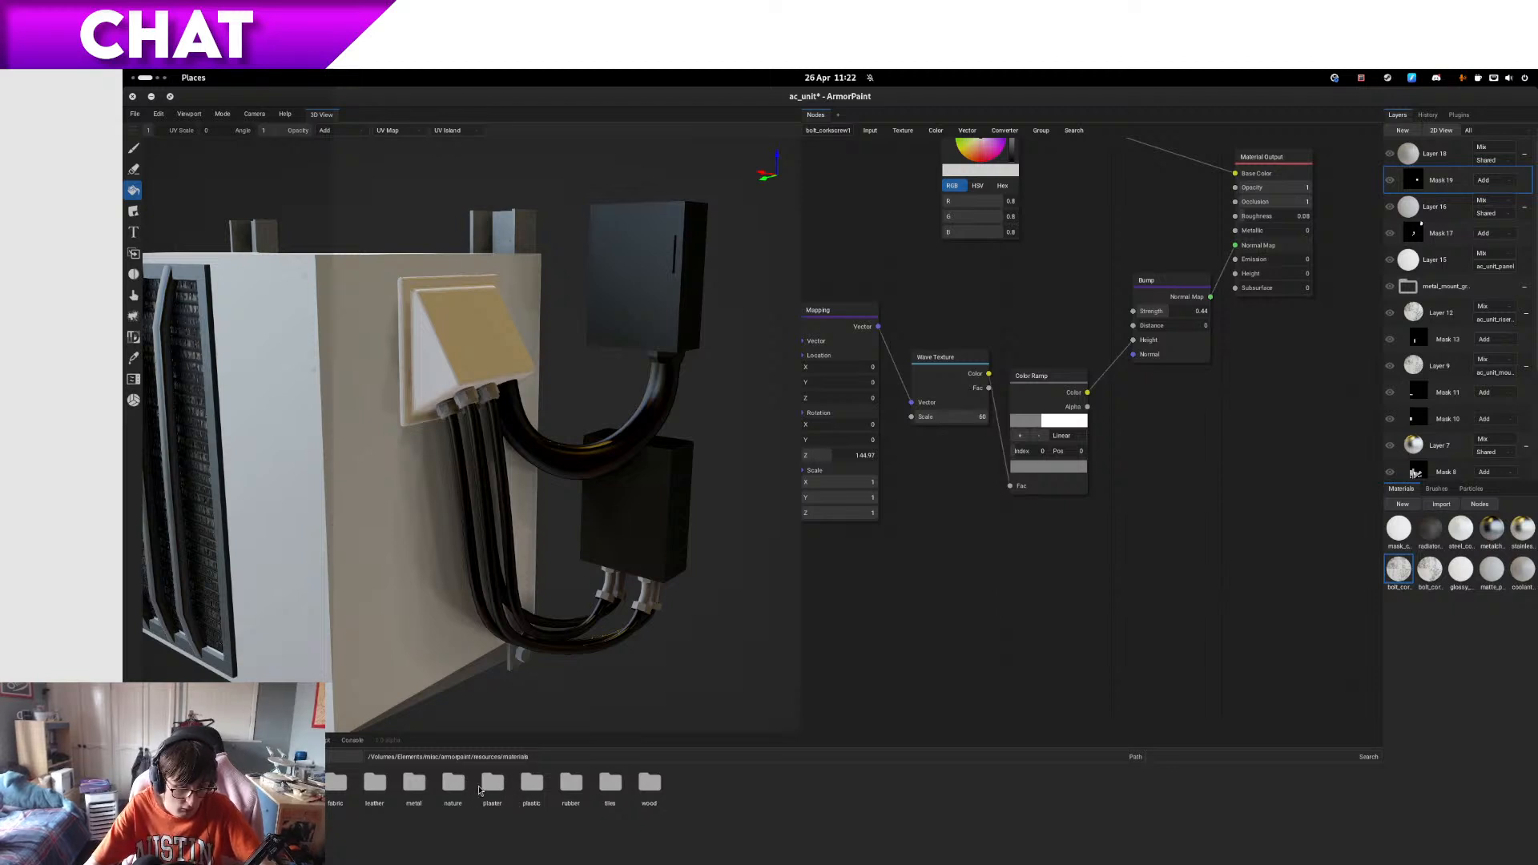
- Import the first rubber pipe material from the rubber folder into the project's materials and hide the node editor
double_click(564, 792)
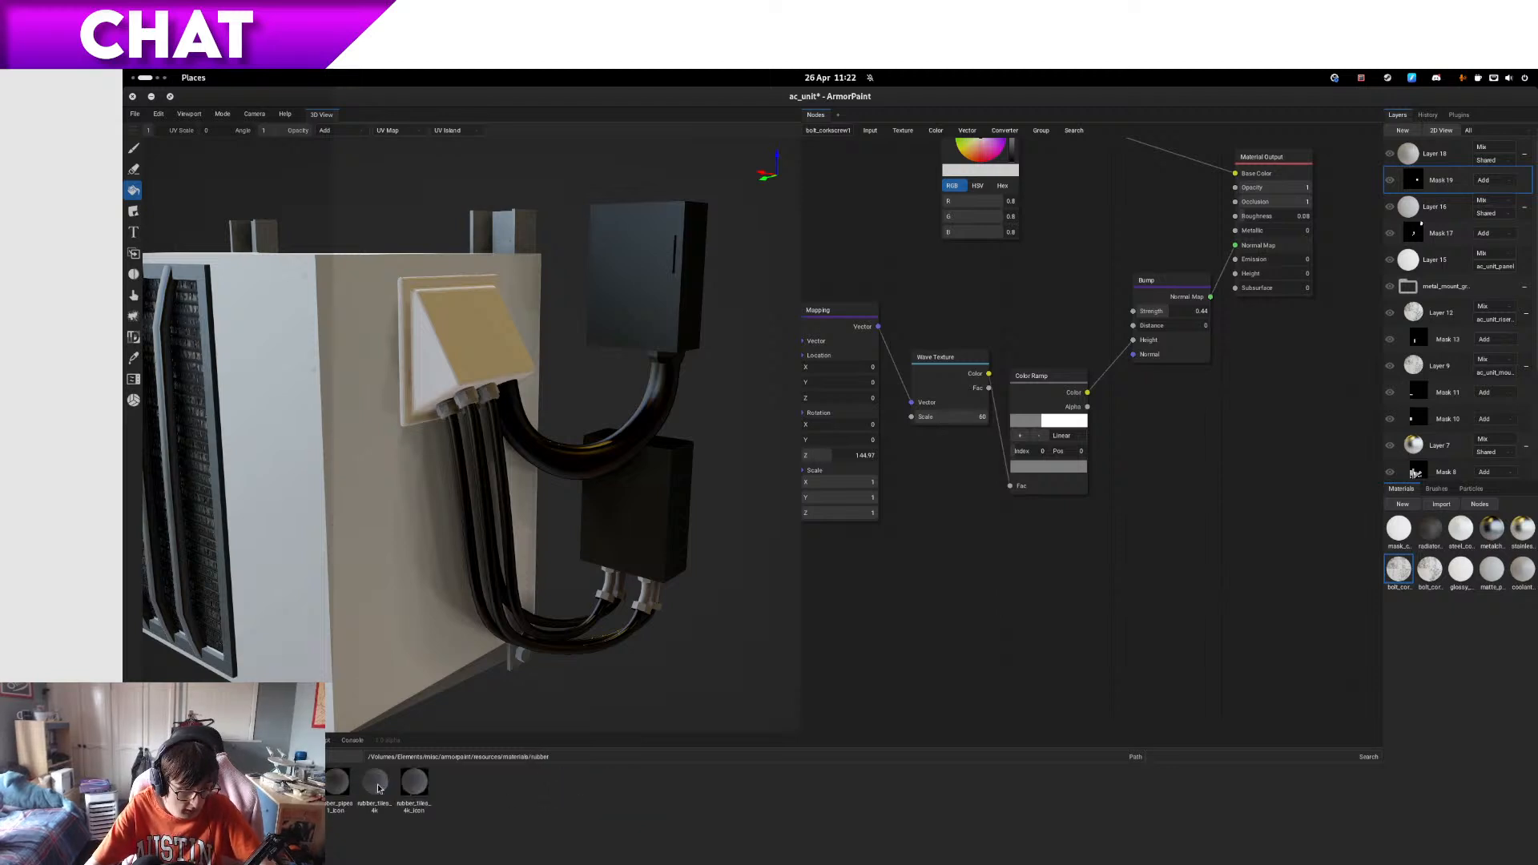
left_click_drag(337, 786, 1463, 632)
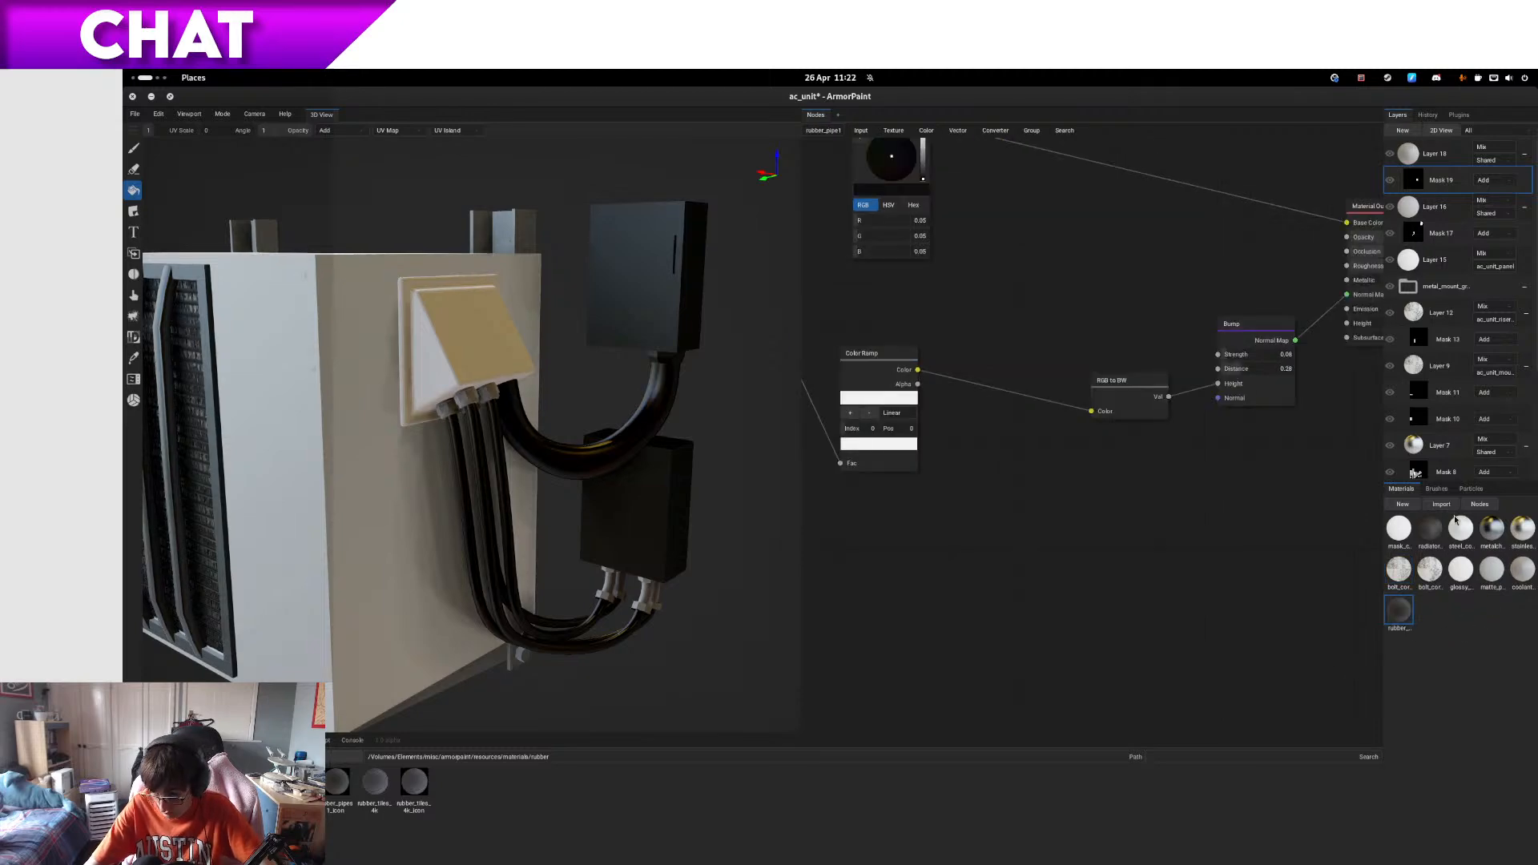
left_click(1480, 504)
scroll(960, 651, "up", 3)
scroll(960, 652, "up", 3)
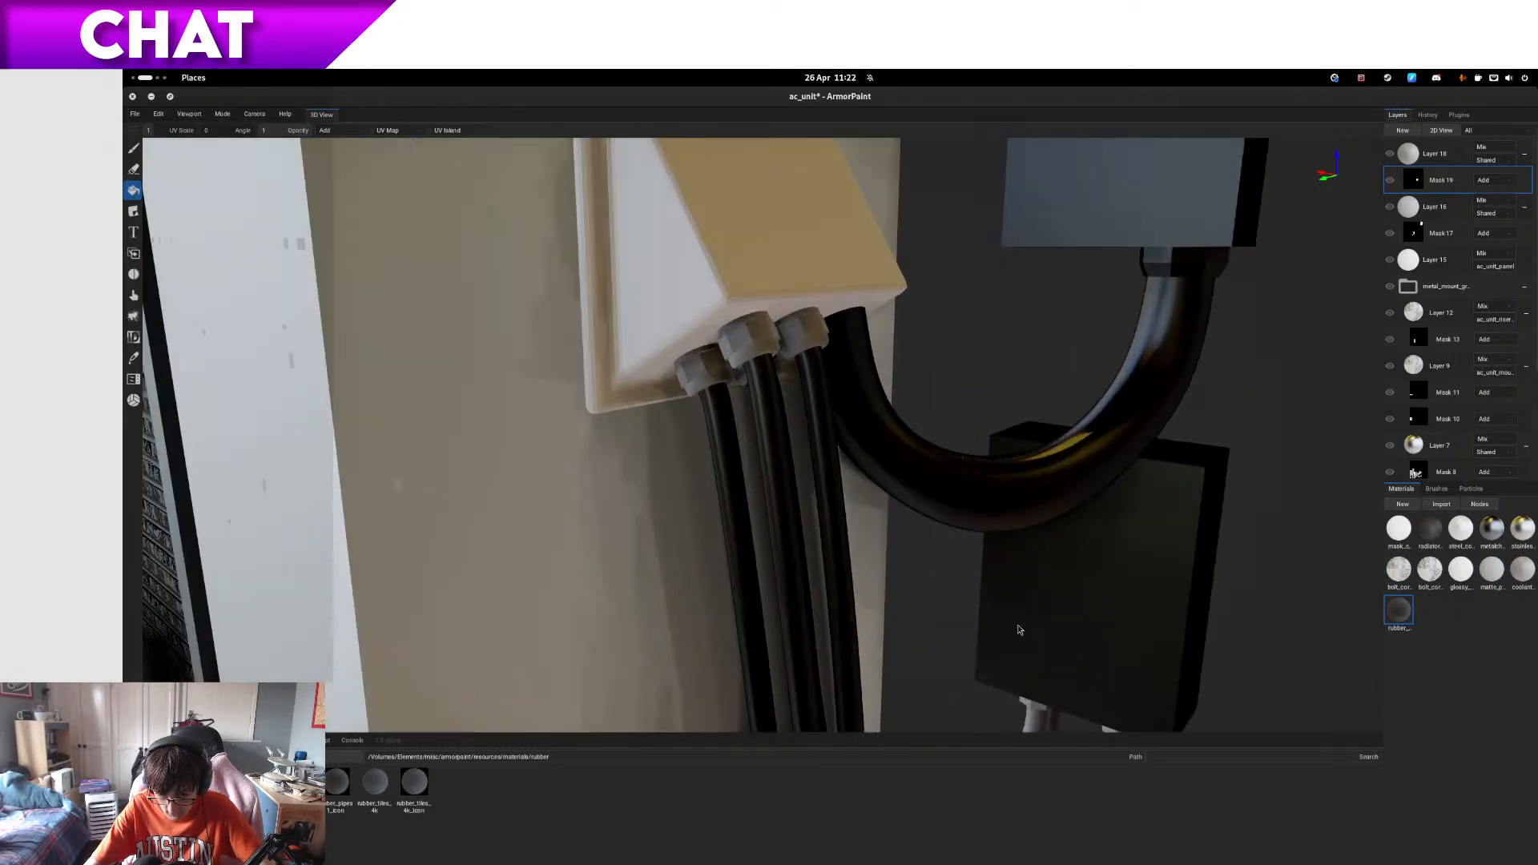
- Add a fill layer with the rubber pipe material and restrict it to the coolant conduit object
left_click_drag(1399, 610, 877, 623)
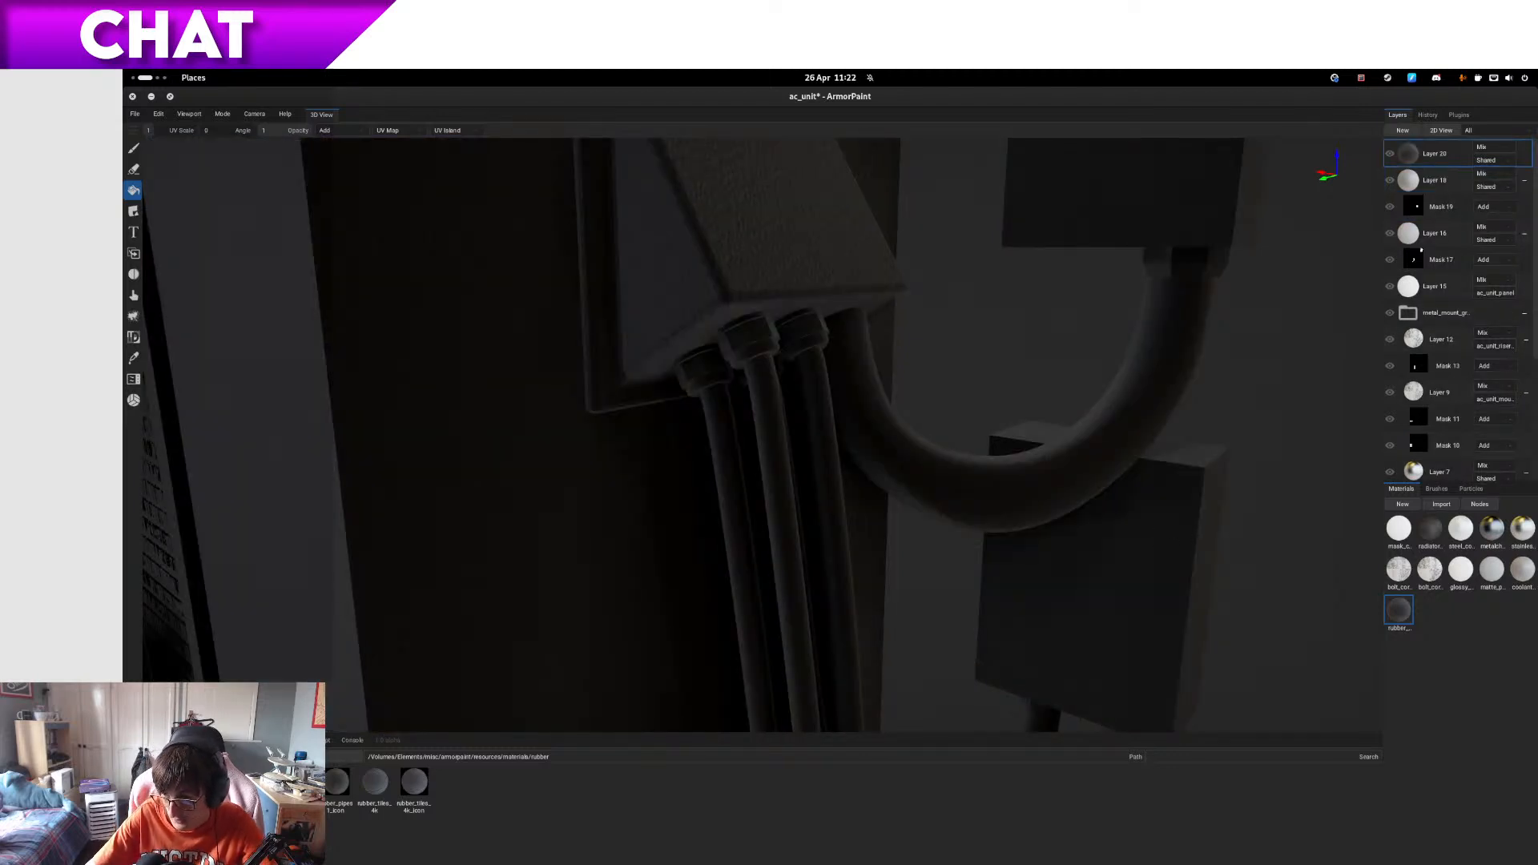
left_click(1488, 163)
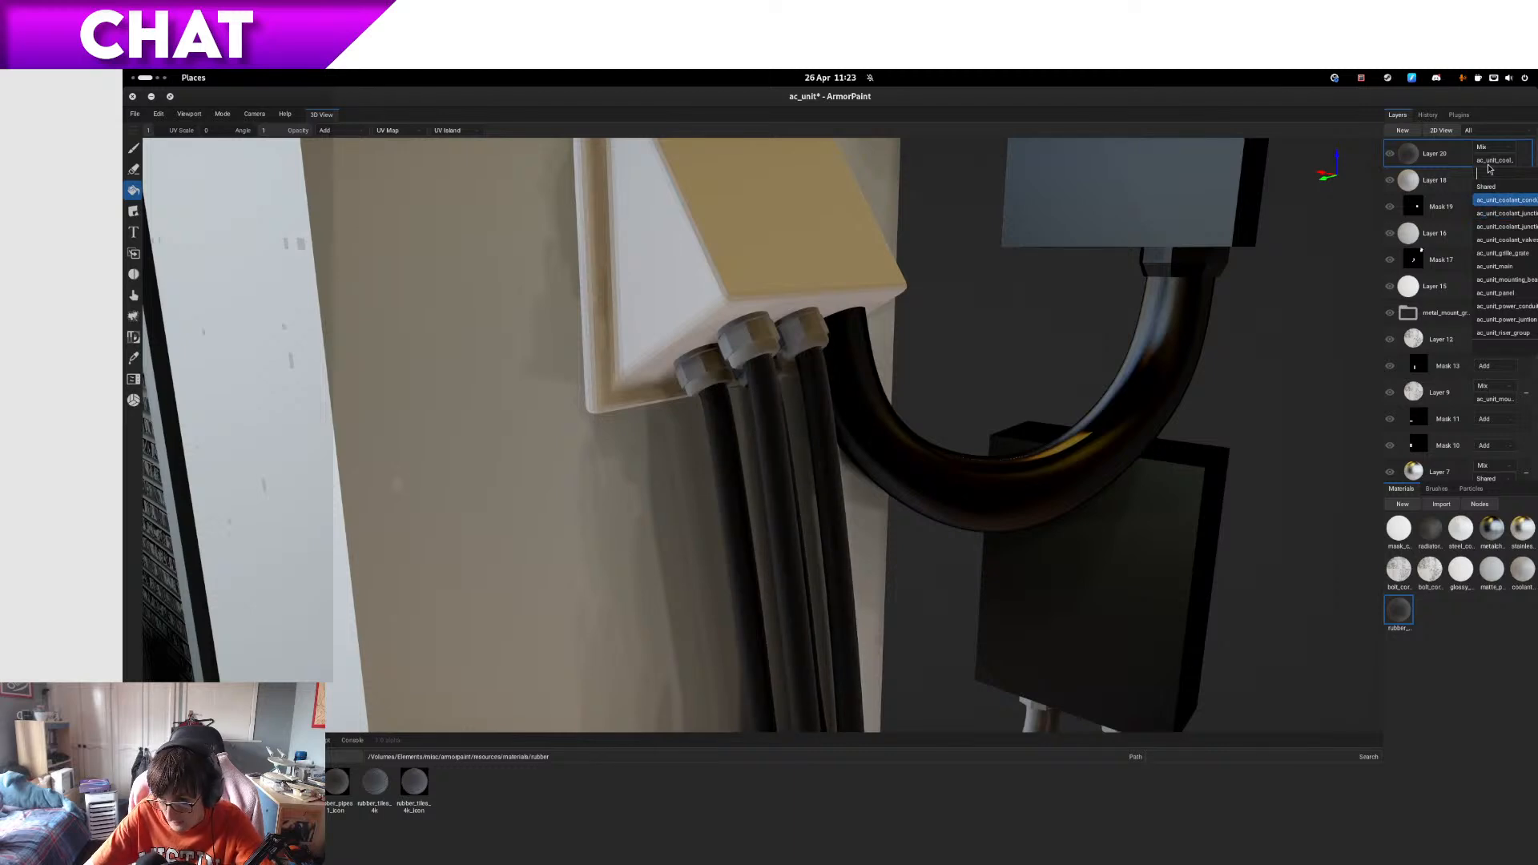
left_click(1490, 170)
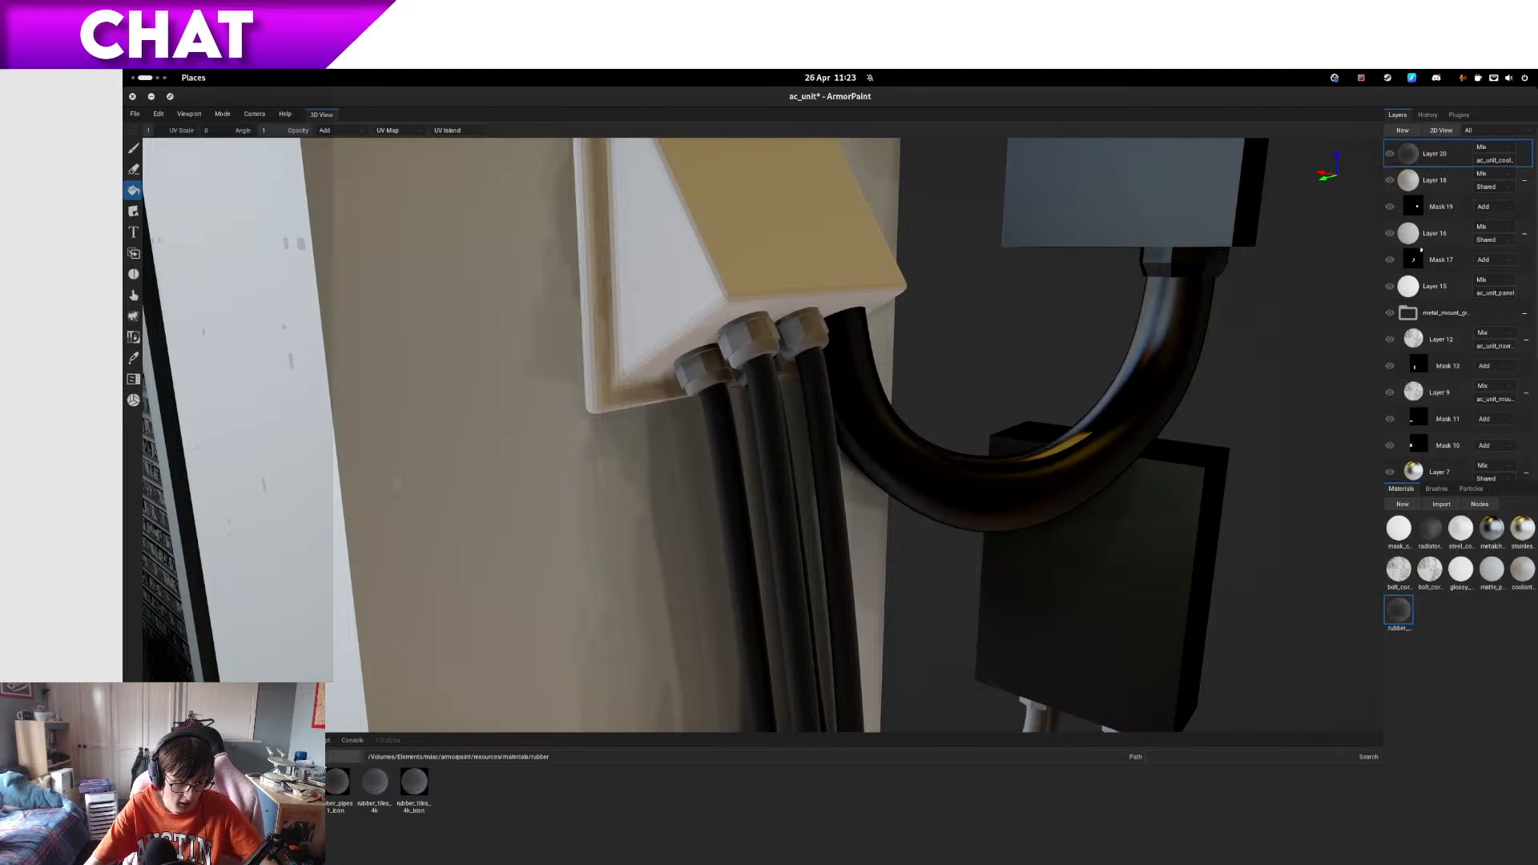
- Import the conduit_tube material from the metal materials folder and apply it to the model as a new fill layer
left_click(342, 756)
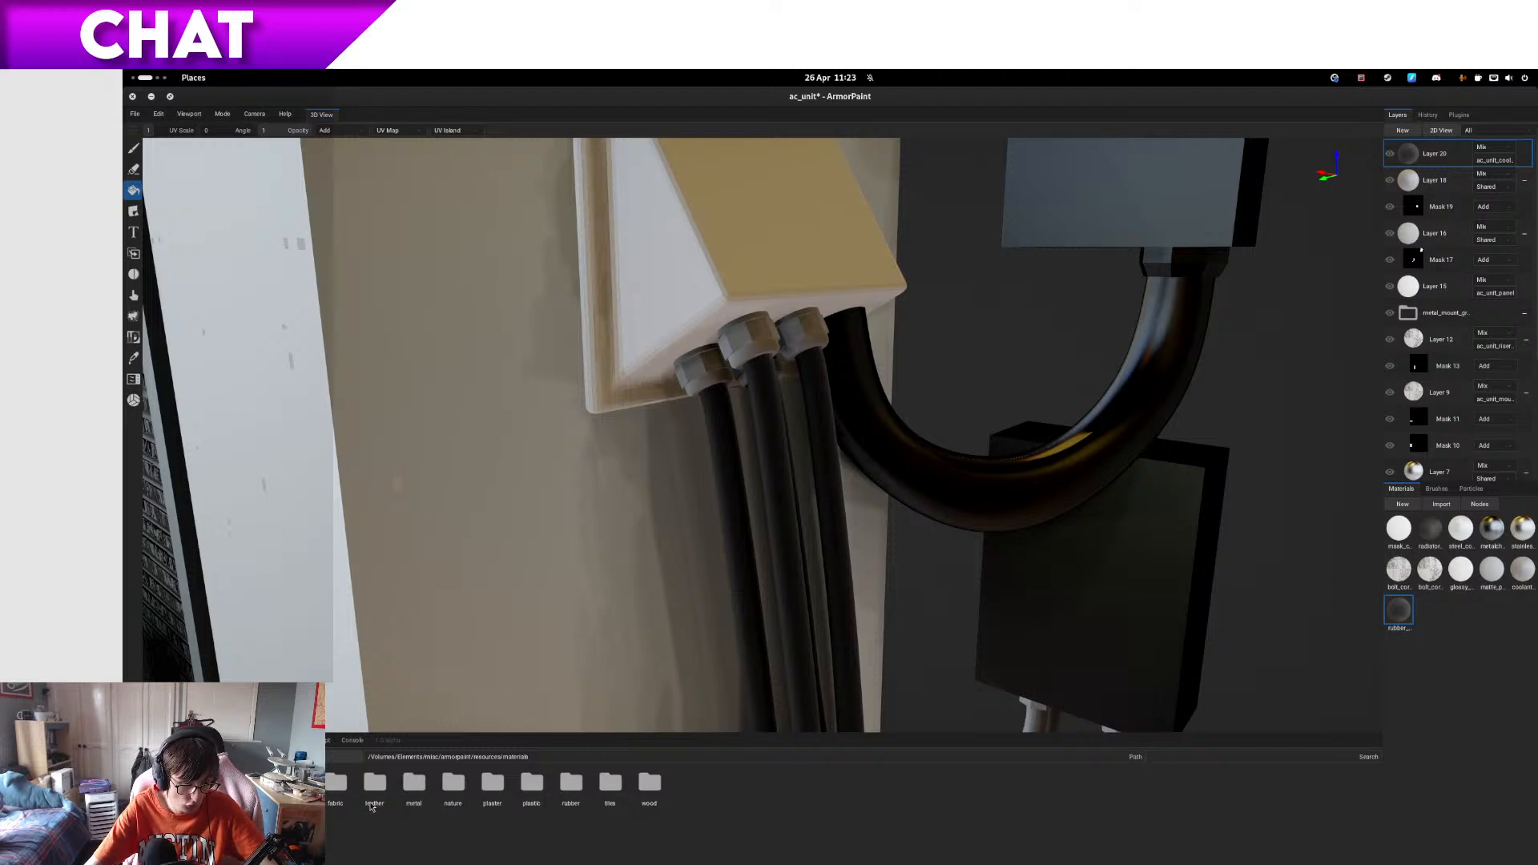
left_click(419, 797)
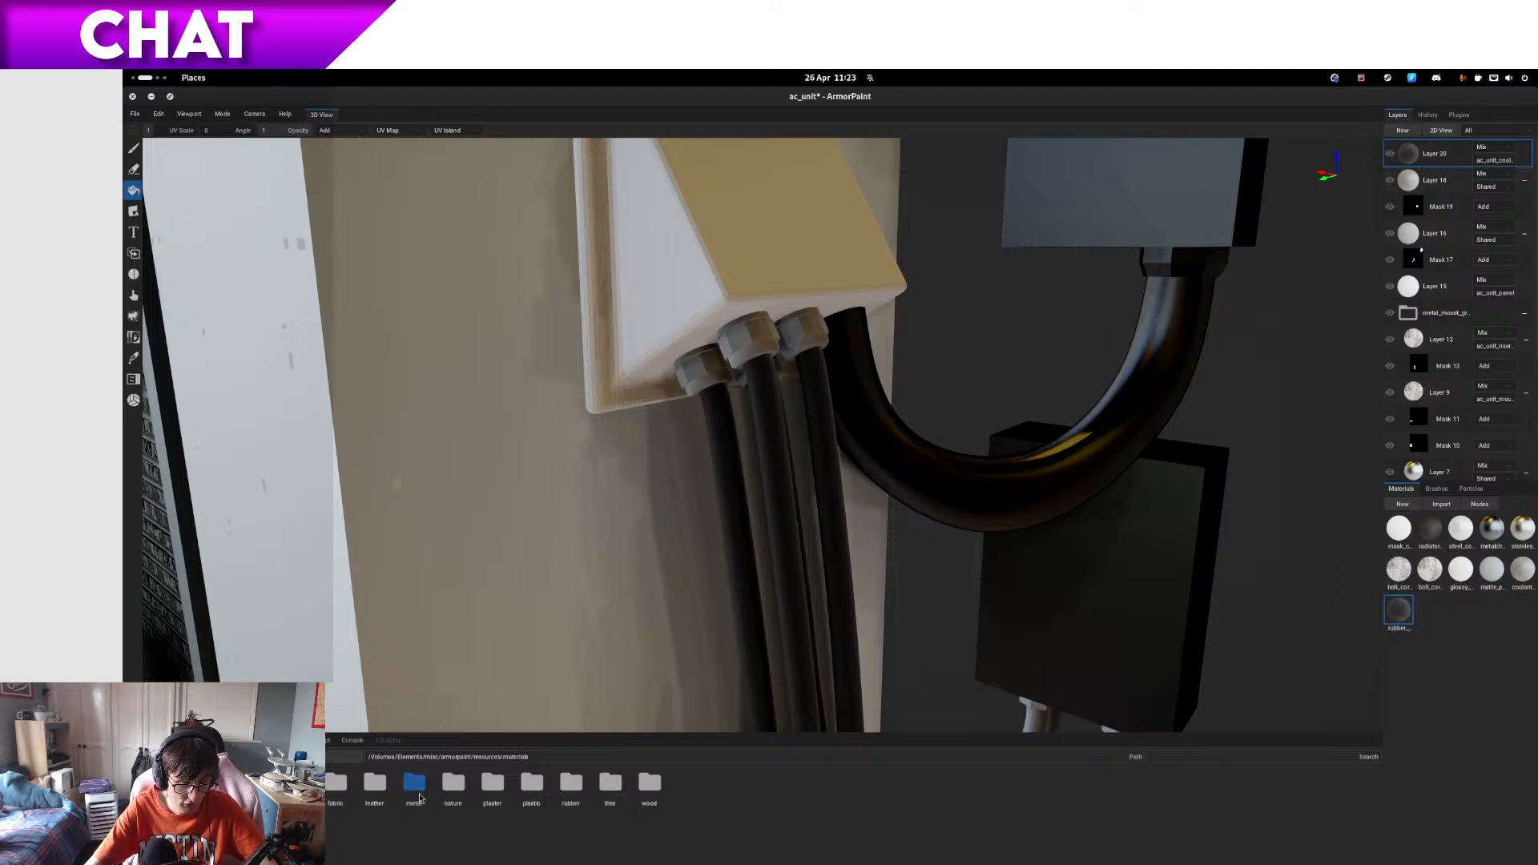
left_click(455, 793)
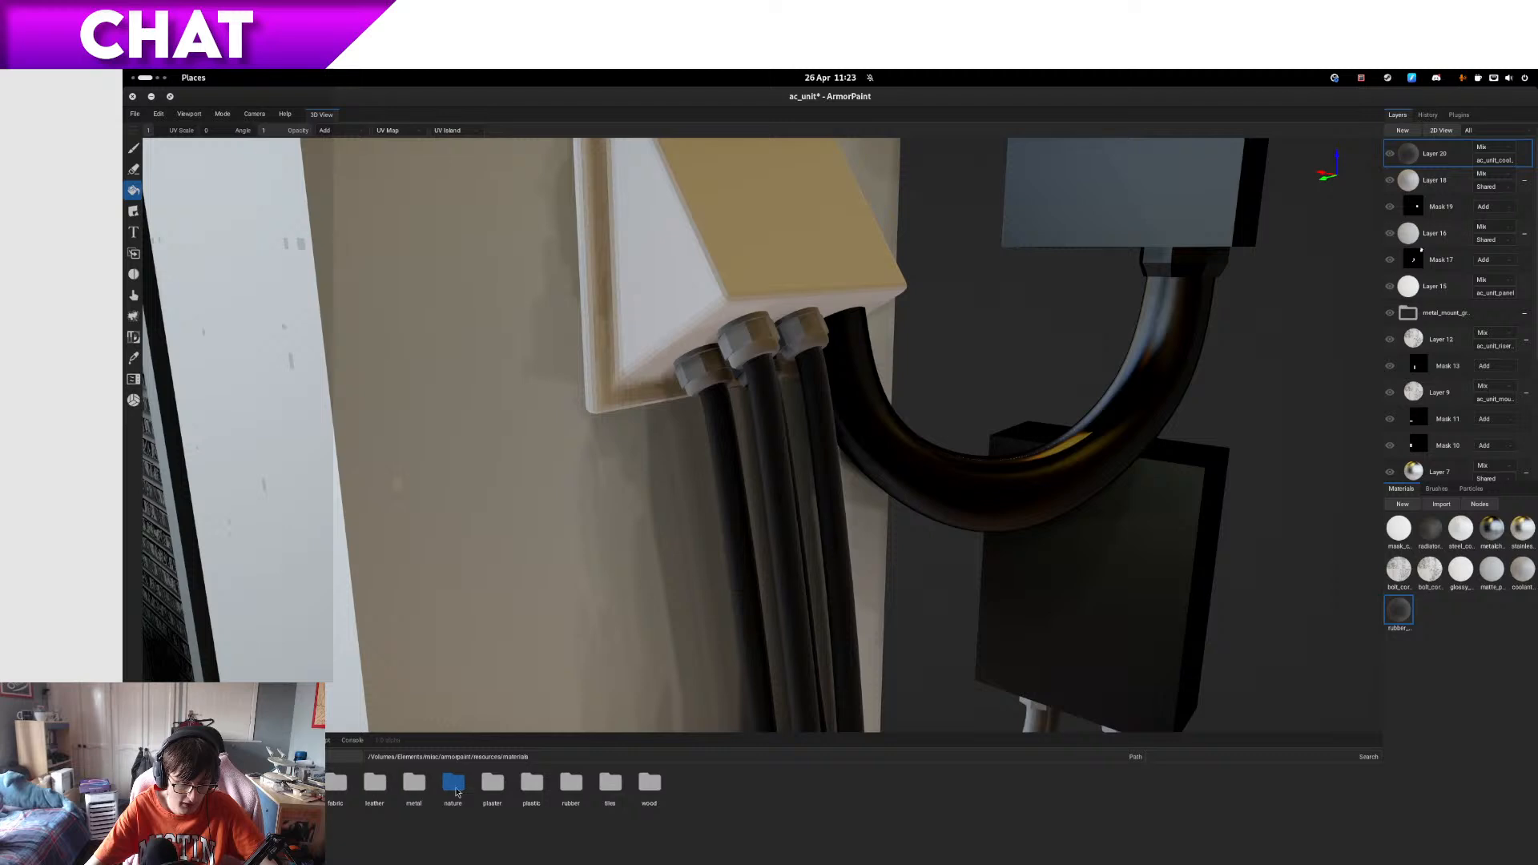
double_click(423, 795)
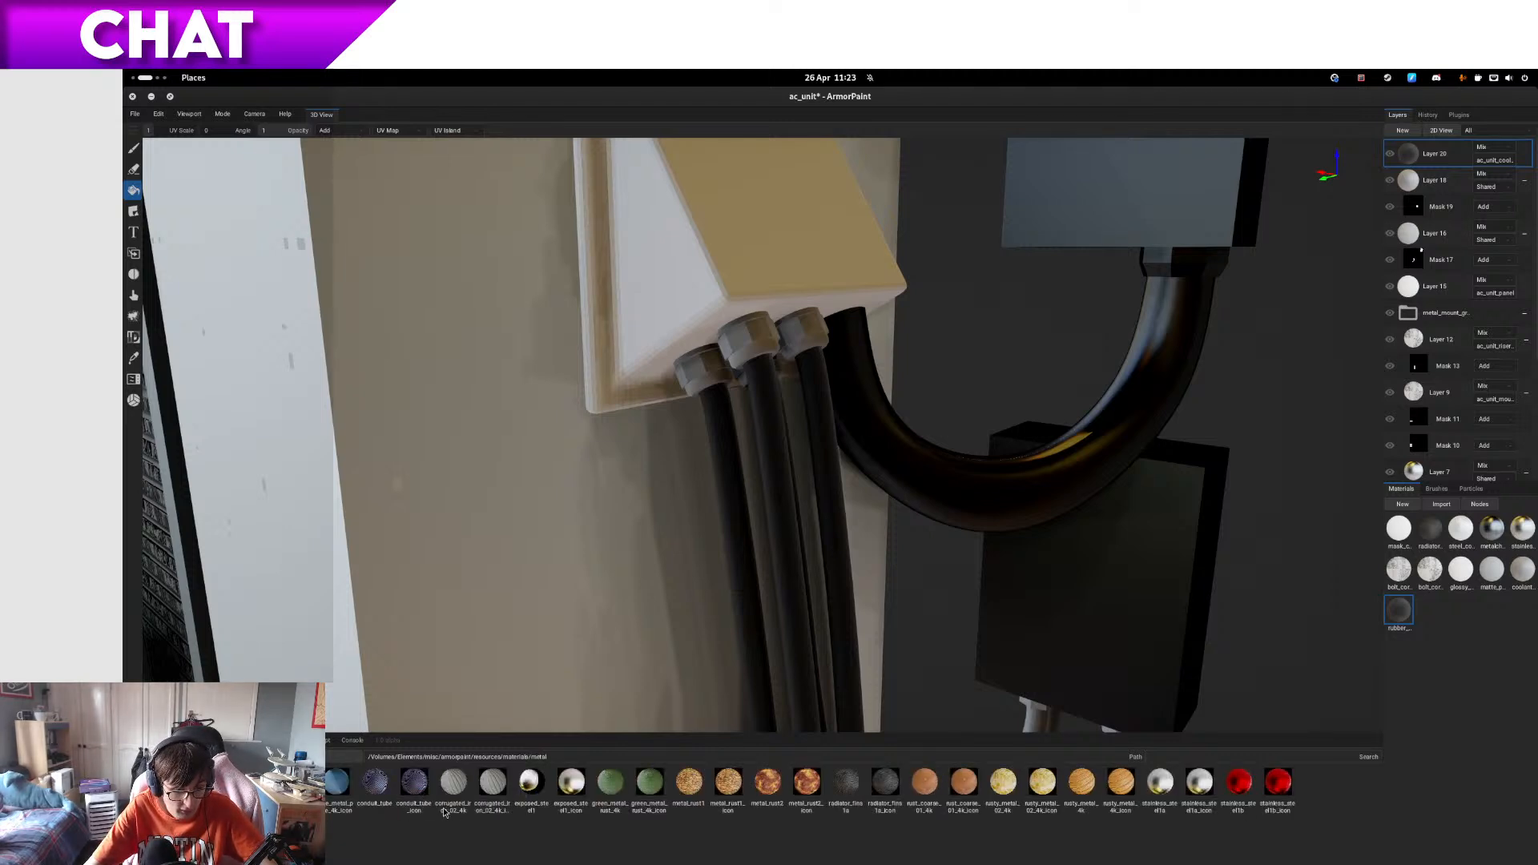
left_click_drag(375, 781, 912, 442)
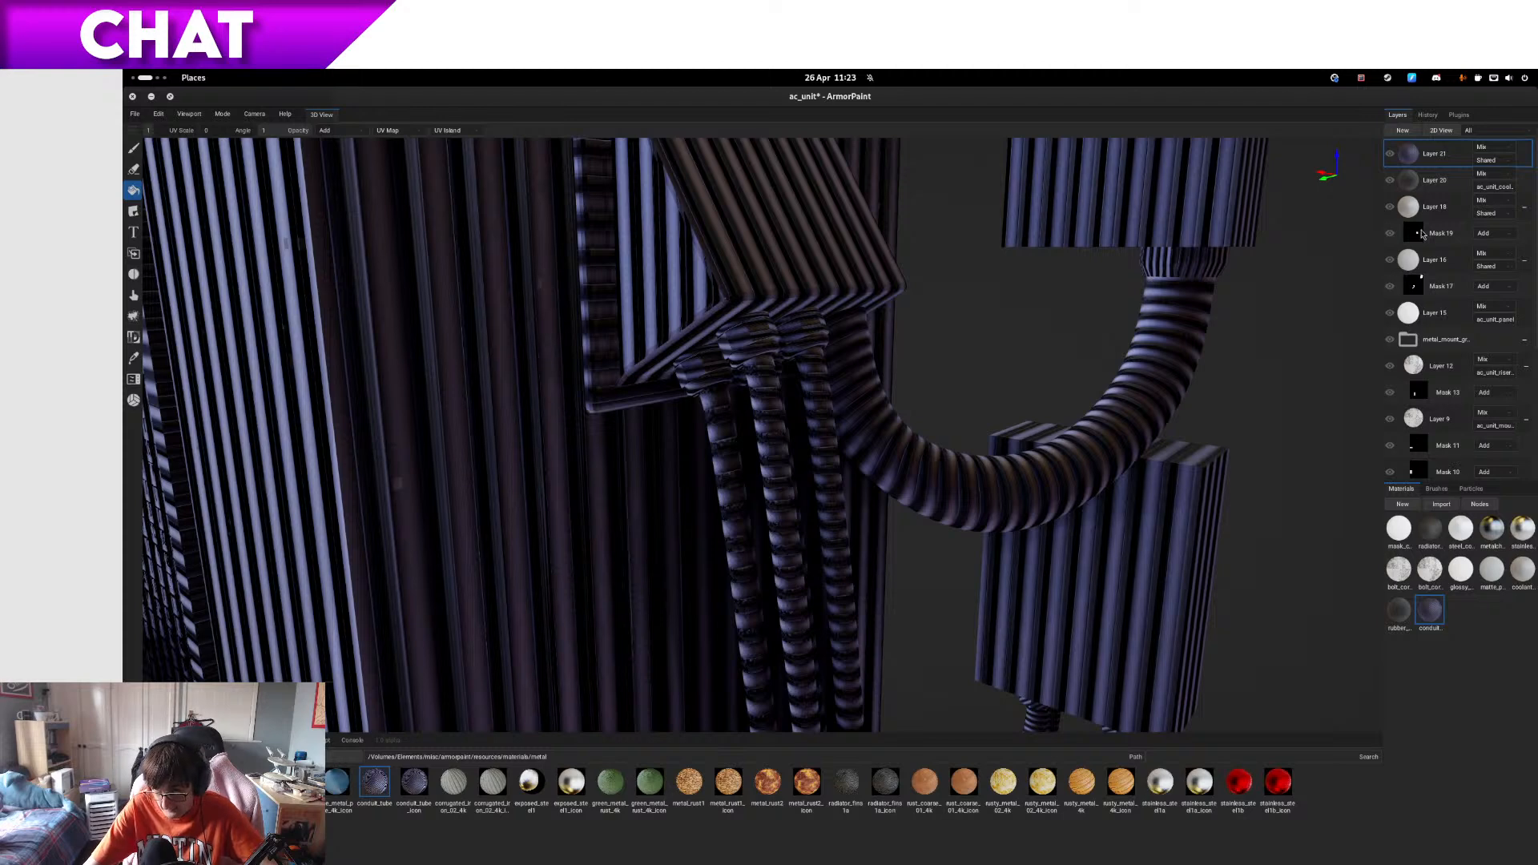
- Restrict the conduit tube layer to the power conduit object
left_click(1484, 164)
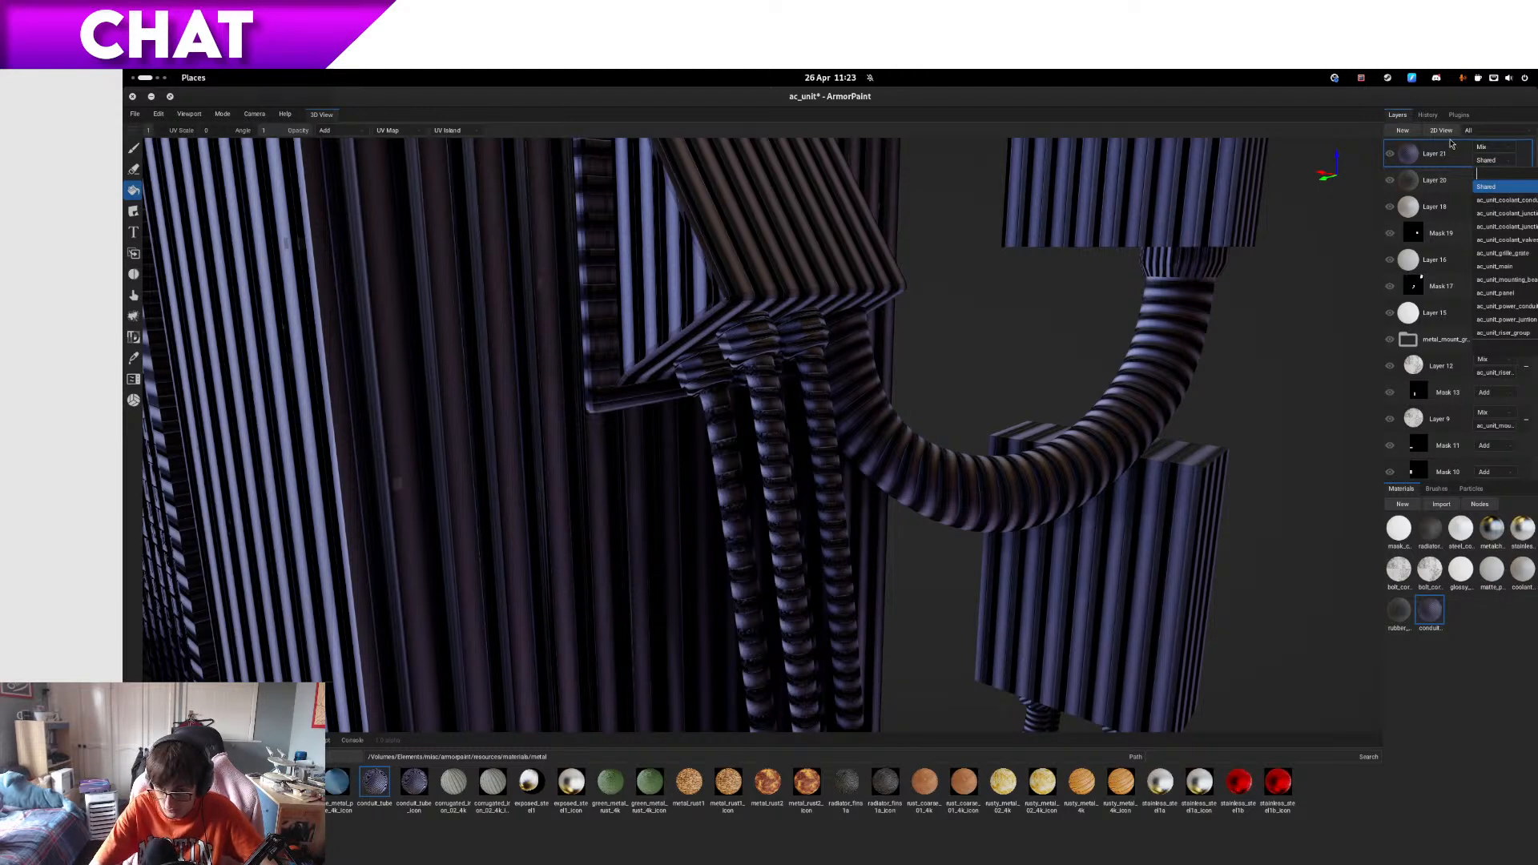
key("Down")
key("Down")
key("Down")
key("Down")
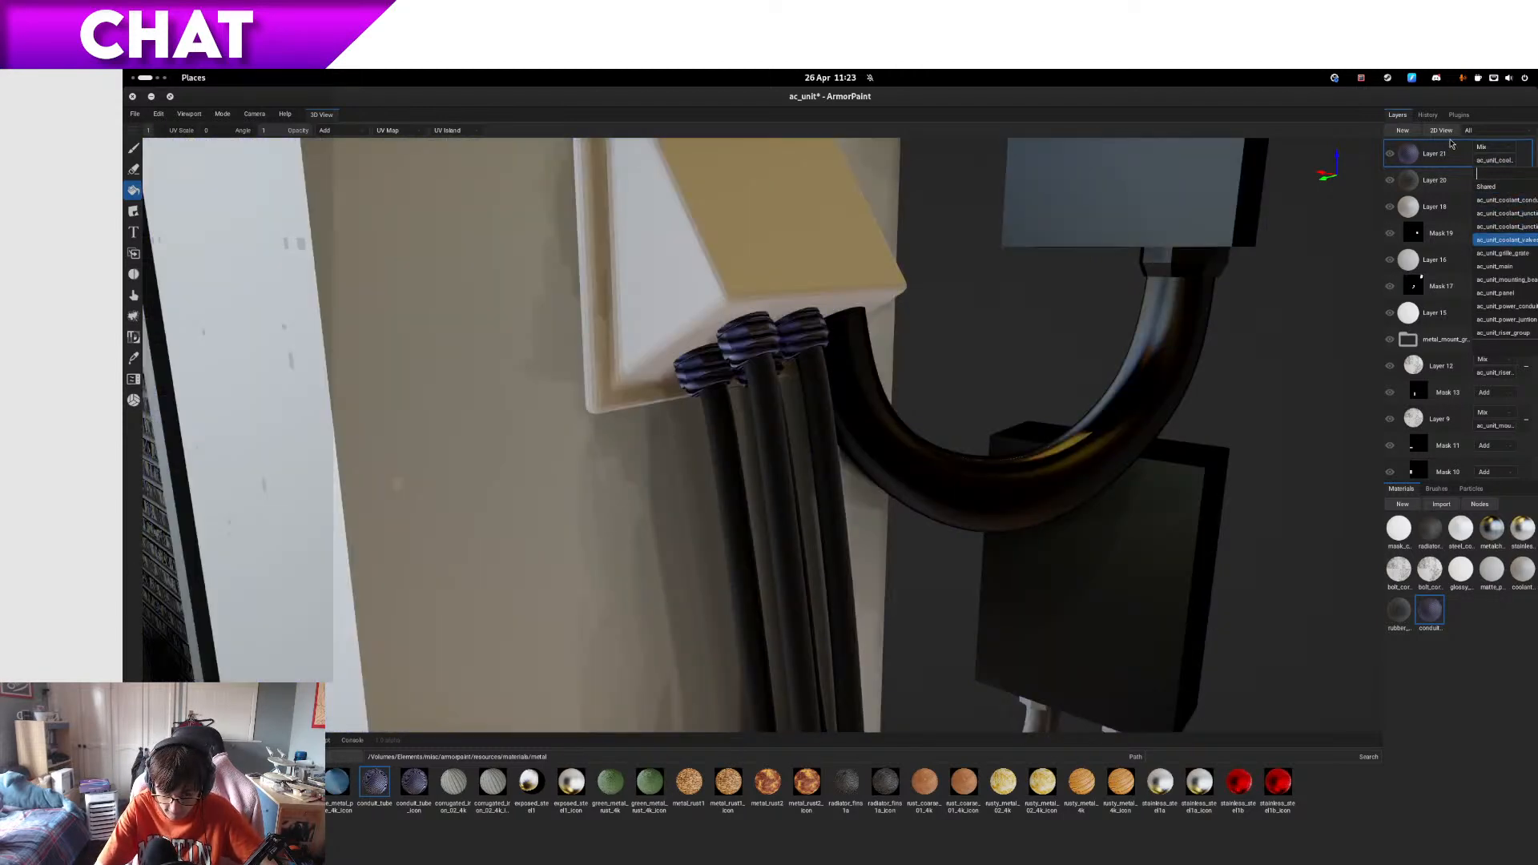
key("Down")
key("Down")
key("Down")
key("Down")
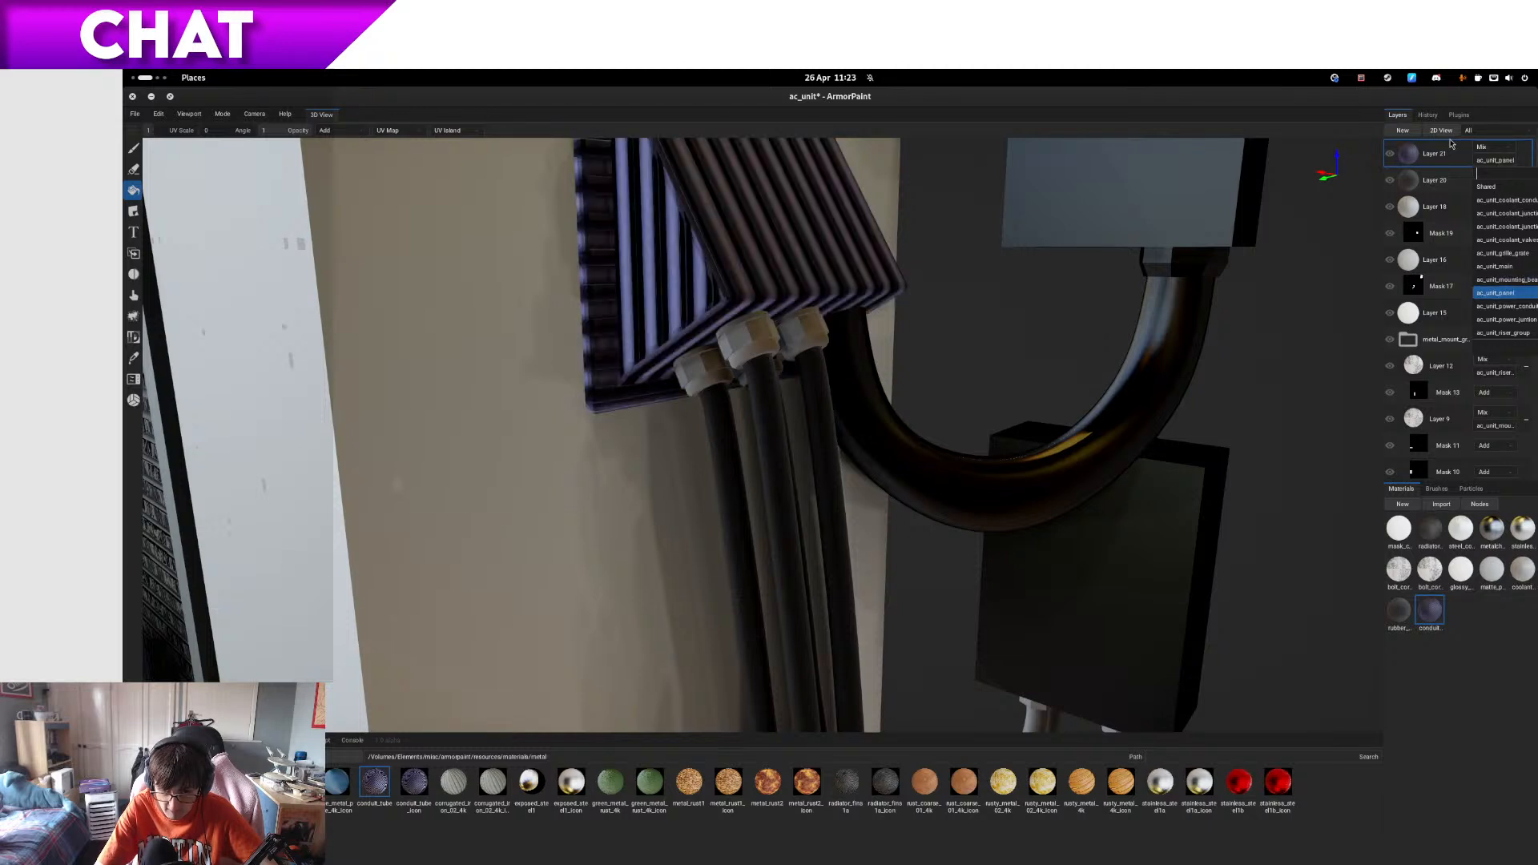
key("Return")
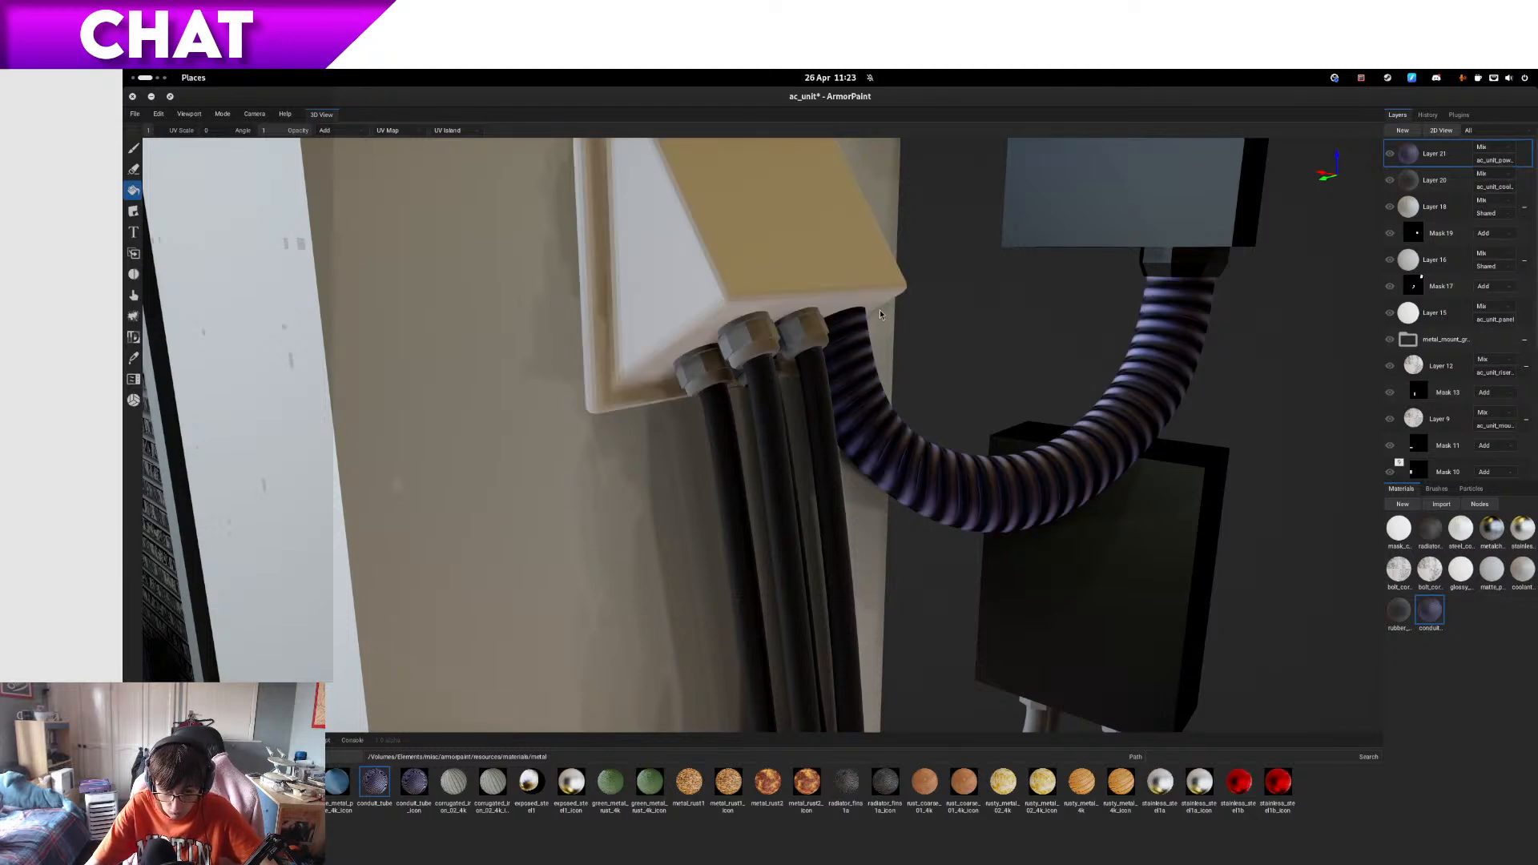
- Create a layer group and move Layers 21, 20, 18, 16 and 15 into it with their masks
right_click_drag(880, 305, 1500, 145)
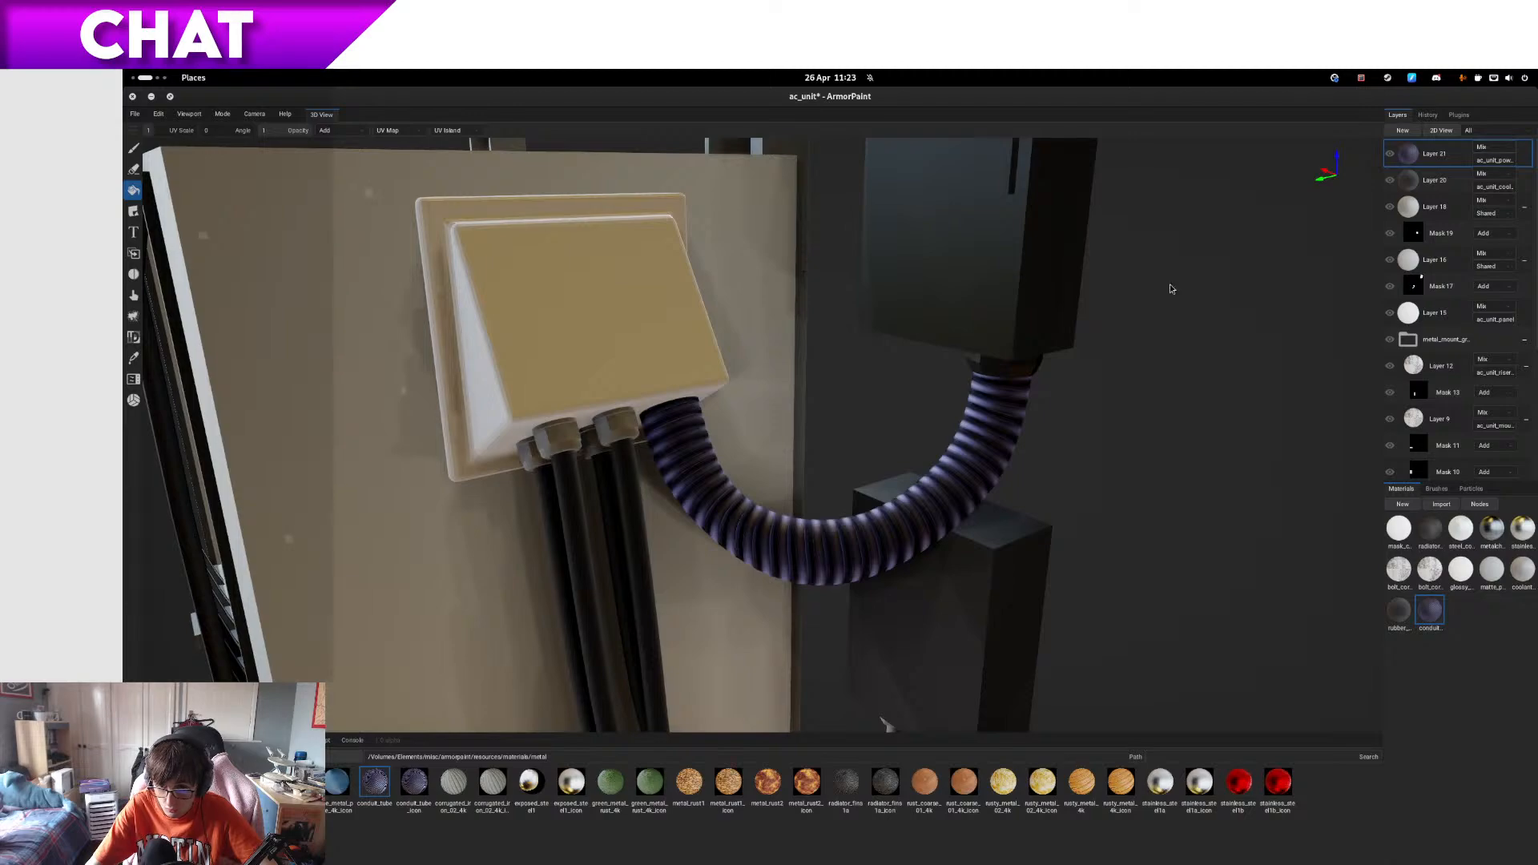
right_click_drag(1170, 288, 798, 370)
scroll(798, 374, "up", 2)
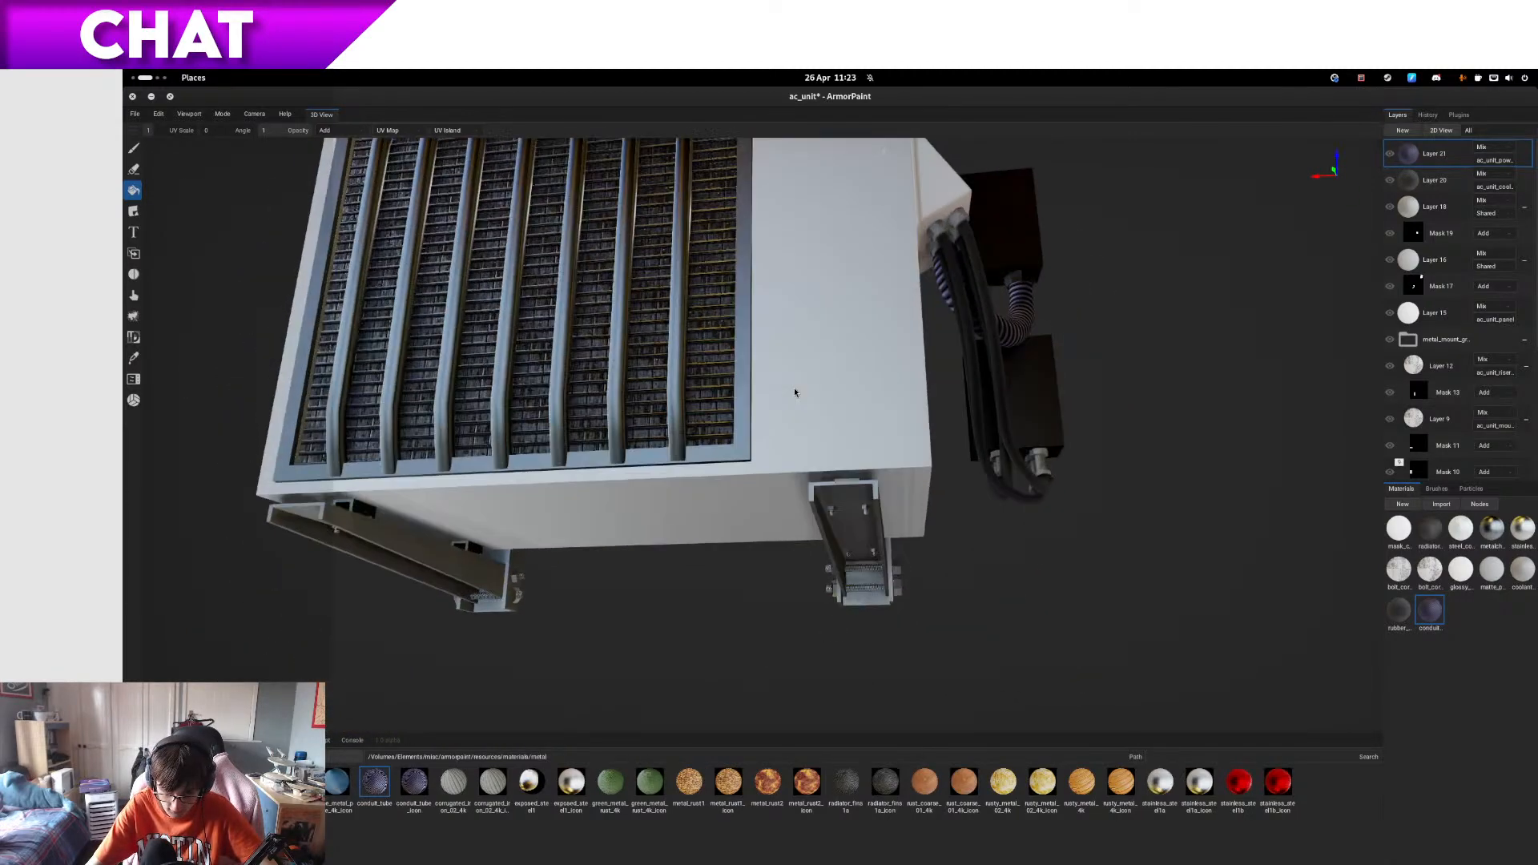
right_click_drag(848, 525, 843, 486)
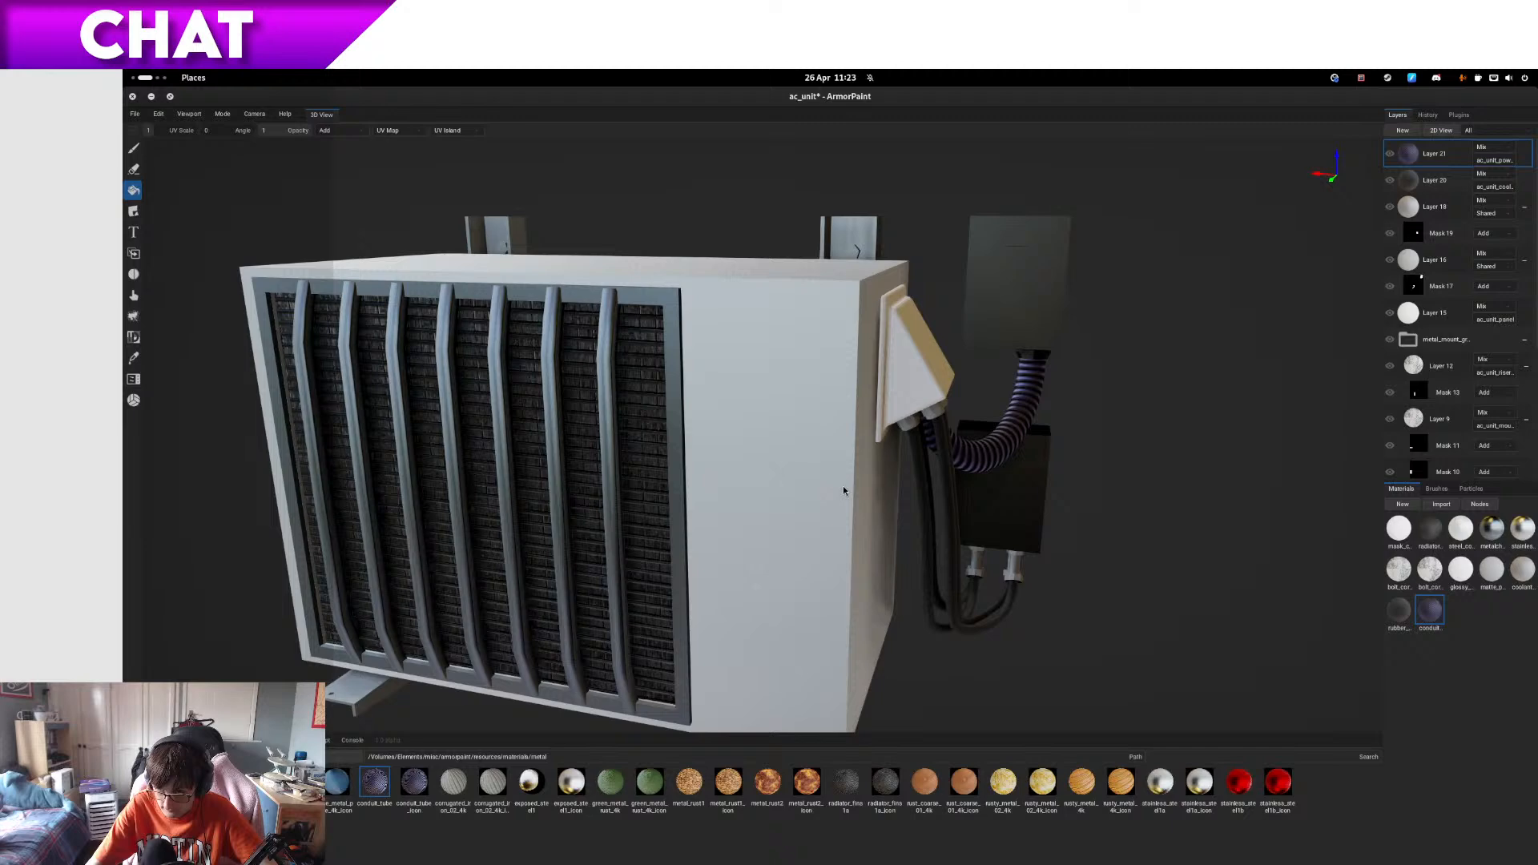
left_click(1407, 133)
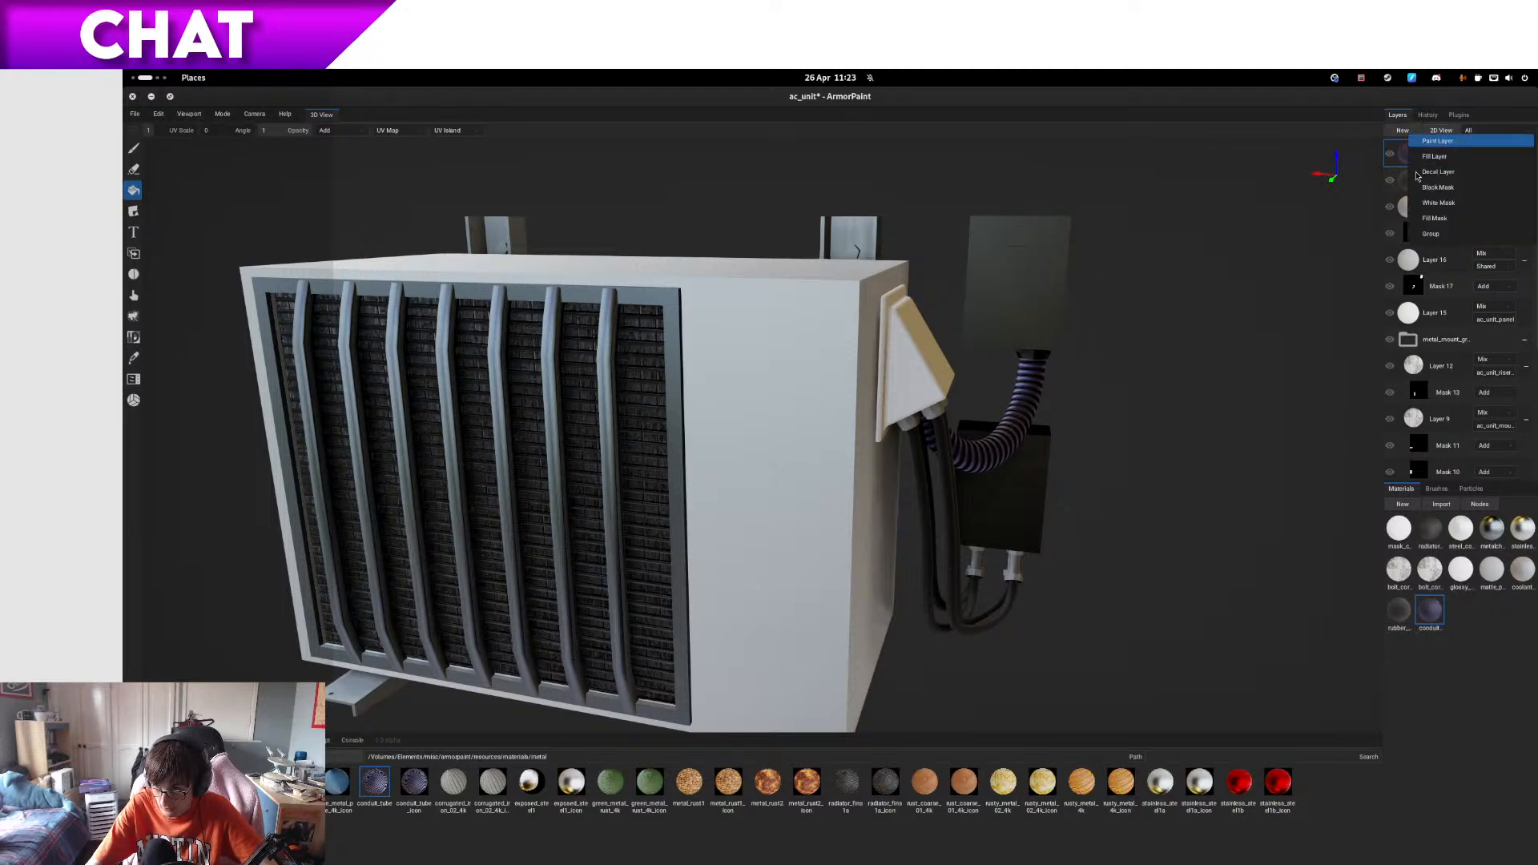
left_click(1438, 234)
left_click_drag(1439, 209, 1443, 187)
left_click(1442, 181)
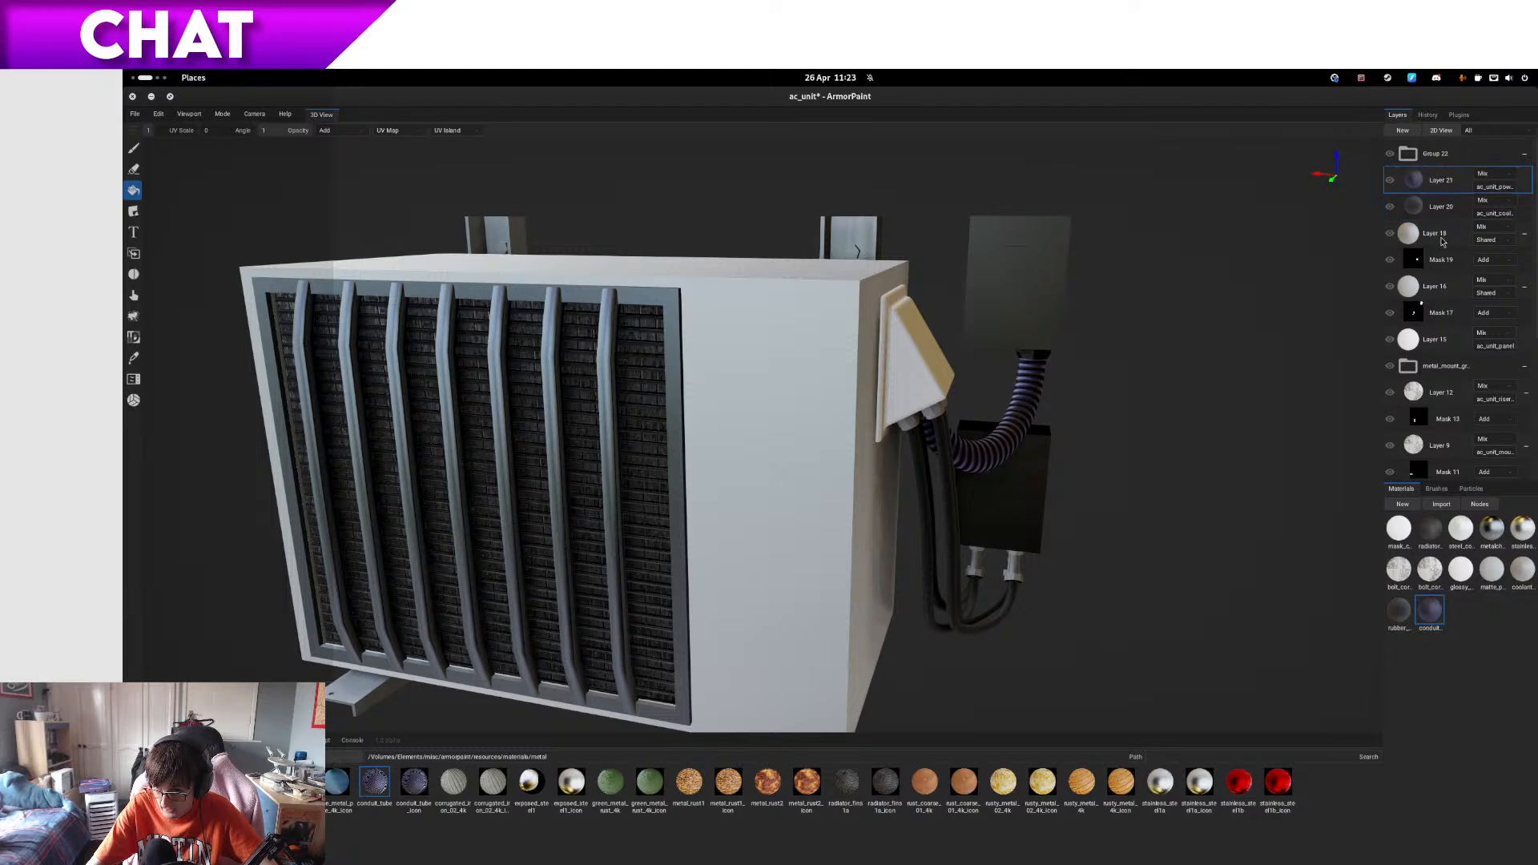
left_click_drag(1443, 242, 1443, 200)
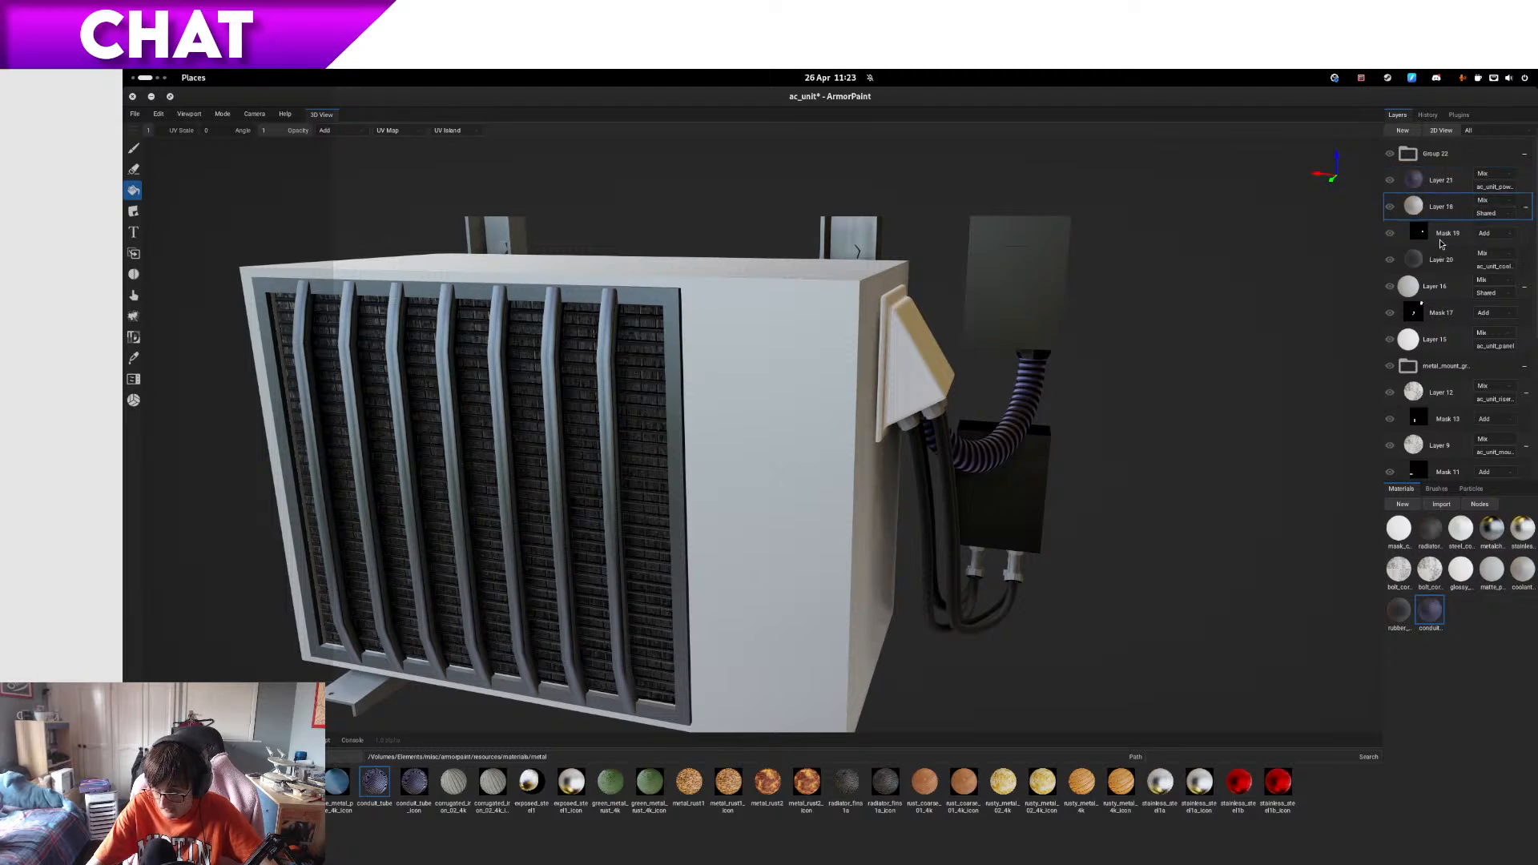
left_click_drag(1440, 286, 1449, 252)
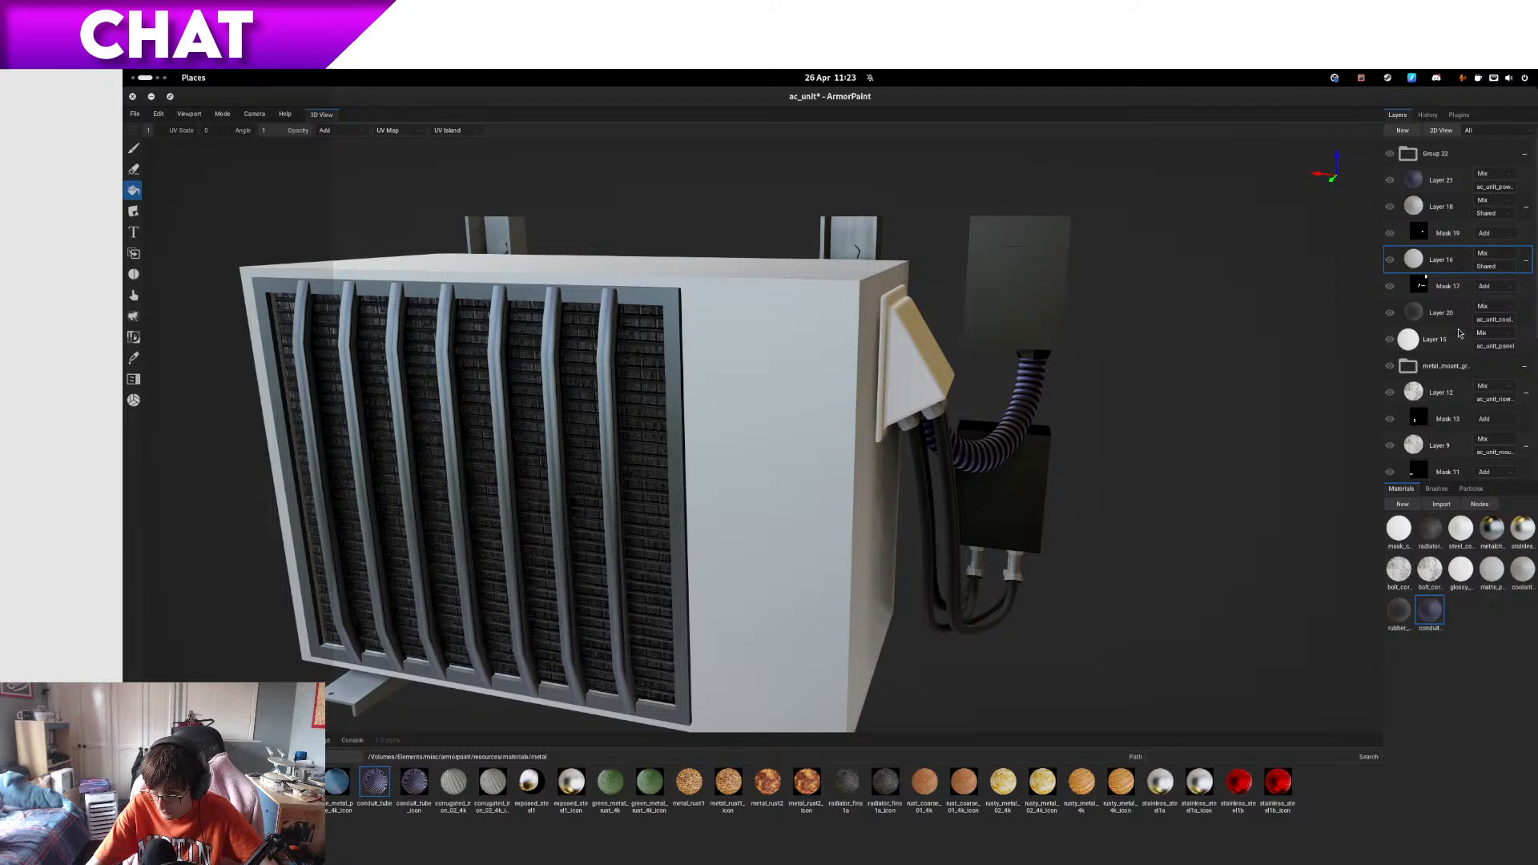
left_click_drag(1461, 337, 1445, 194)
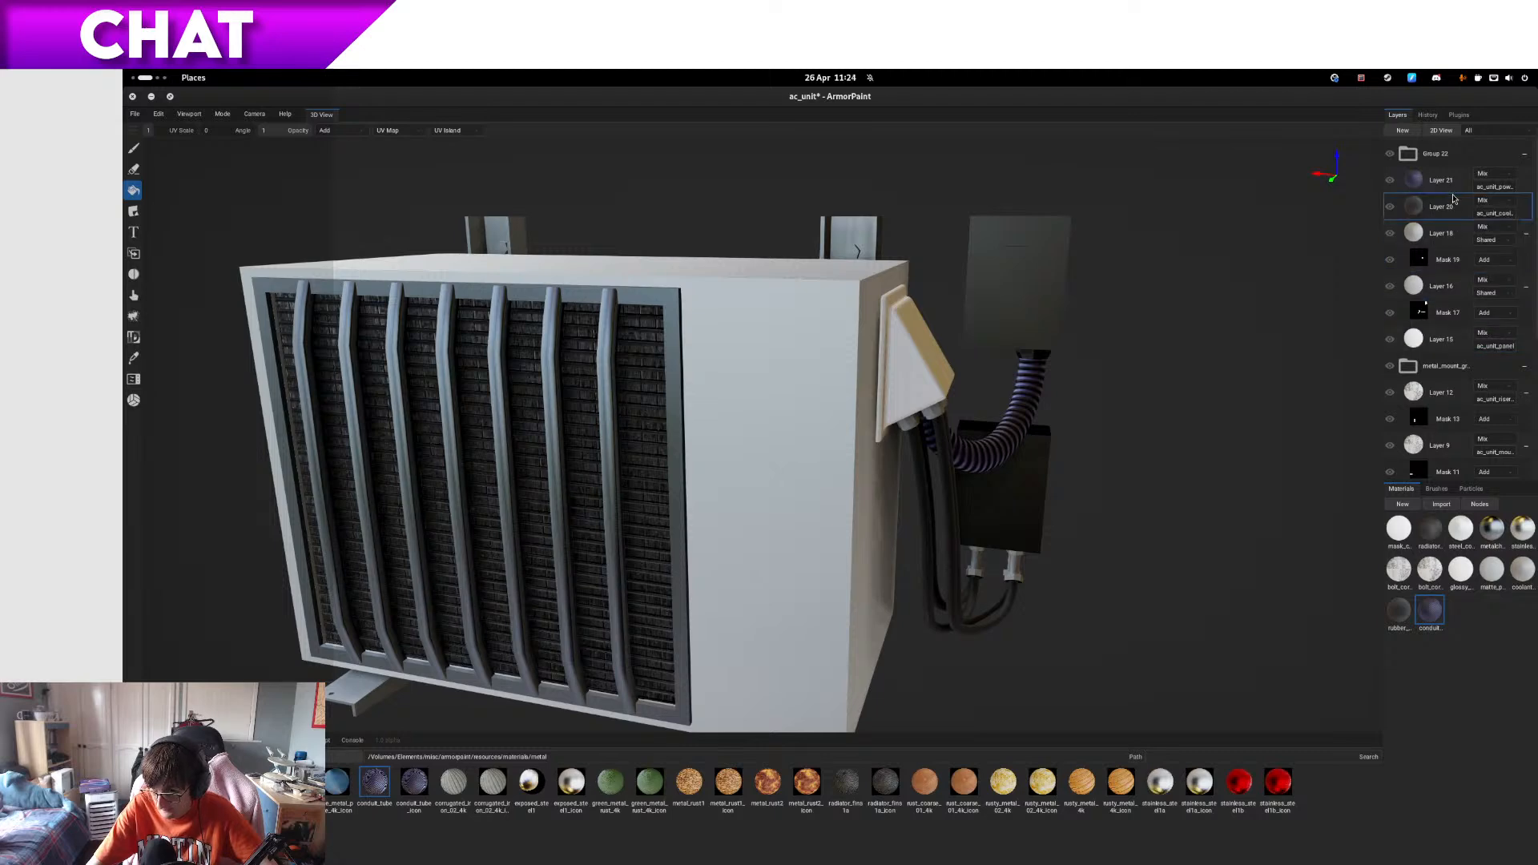
- Rename the new layer group breakout_box_group
double_click(1433, 154)
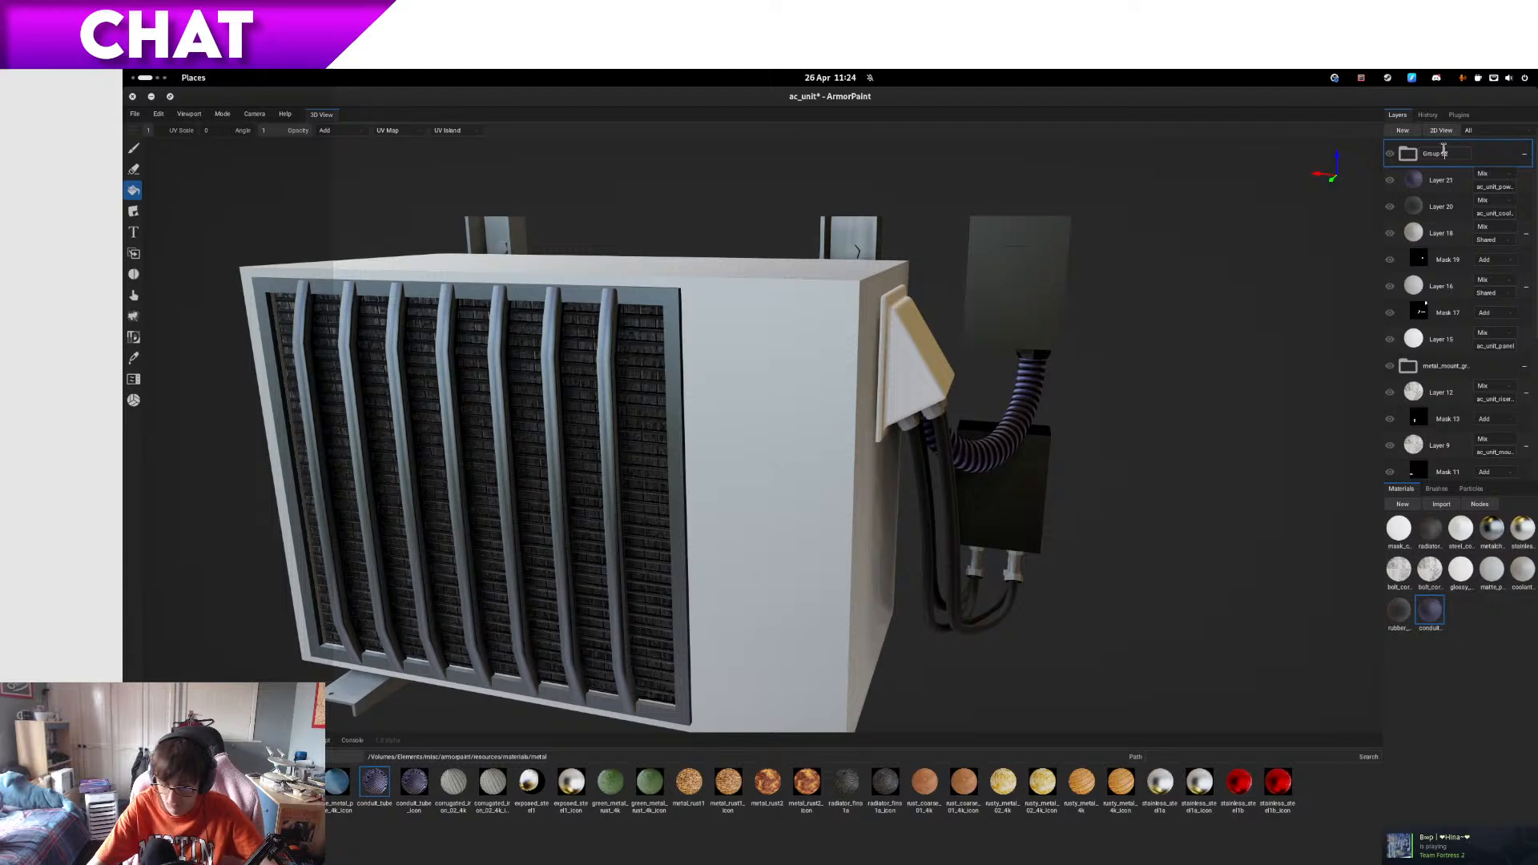
type("break")
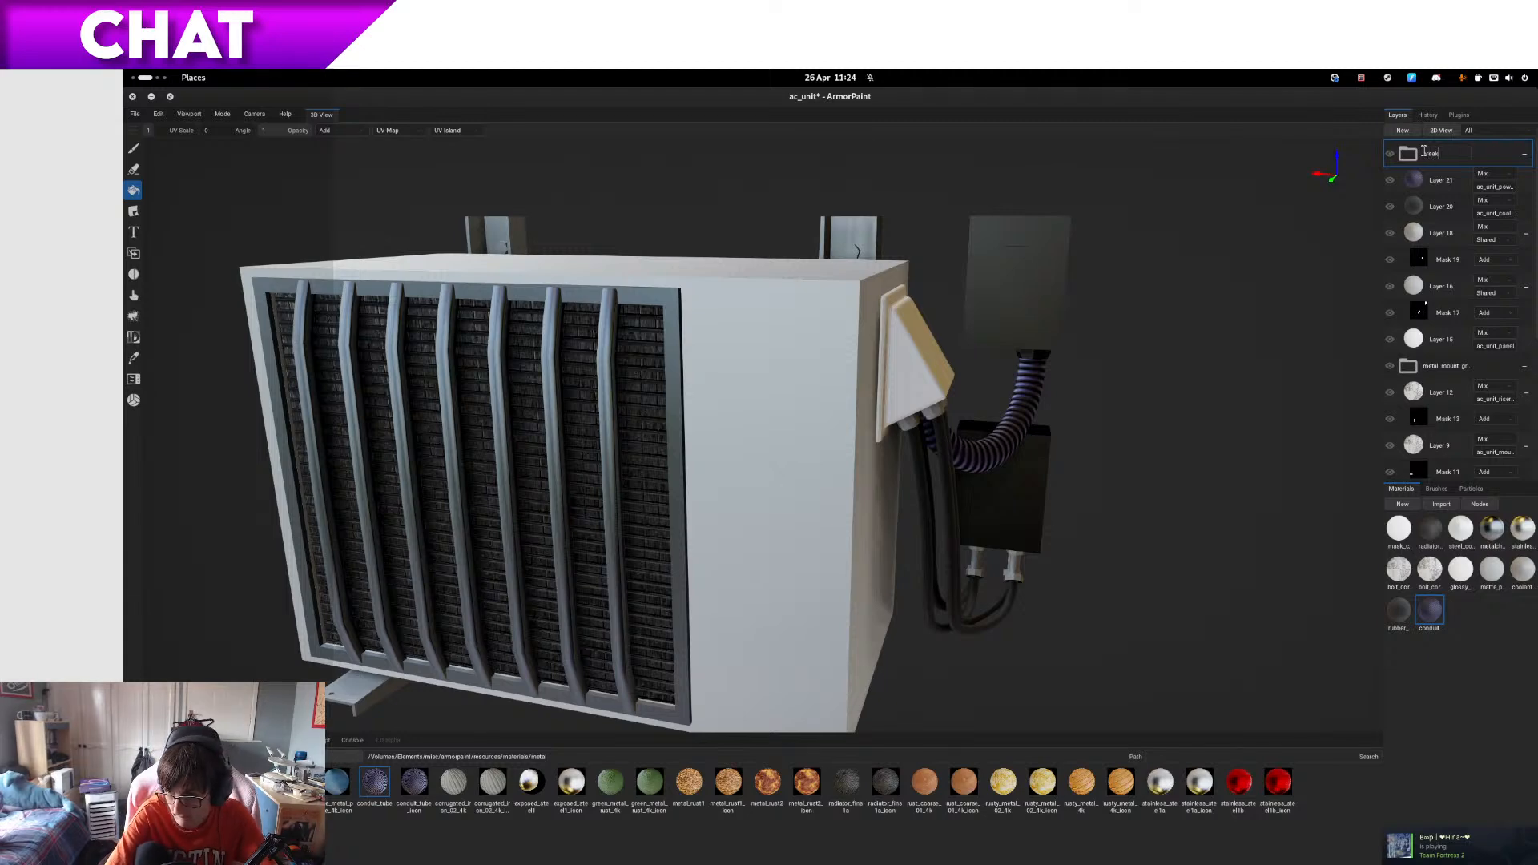
type("out_box_gr..")
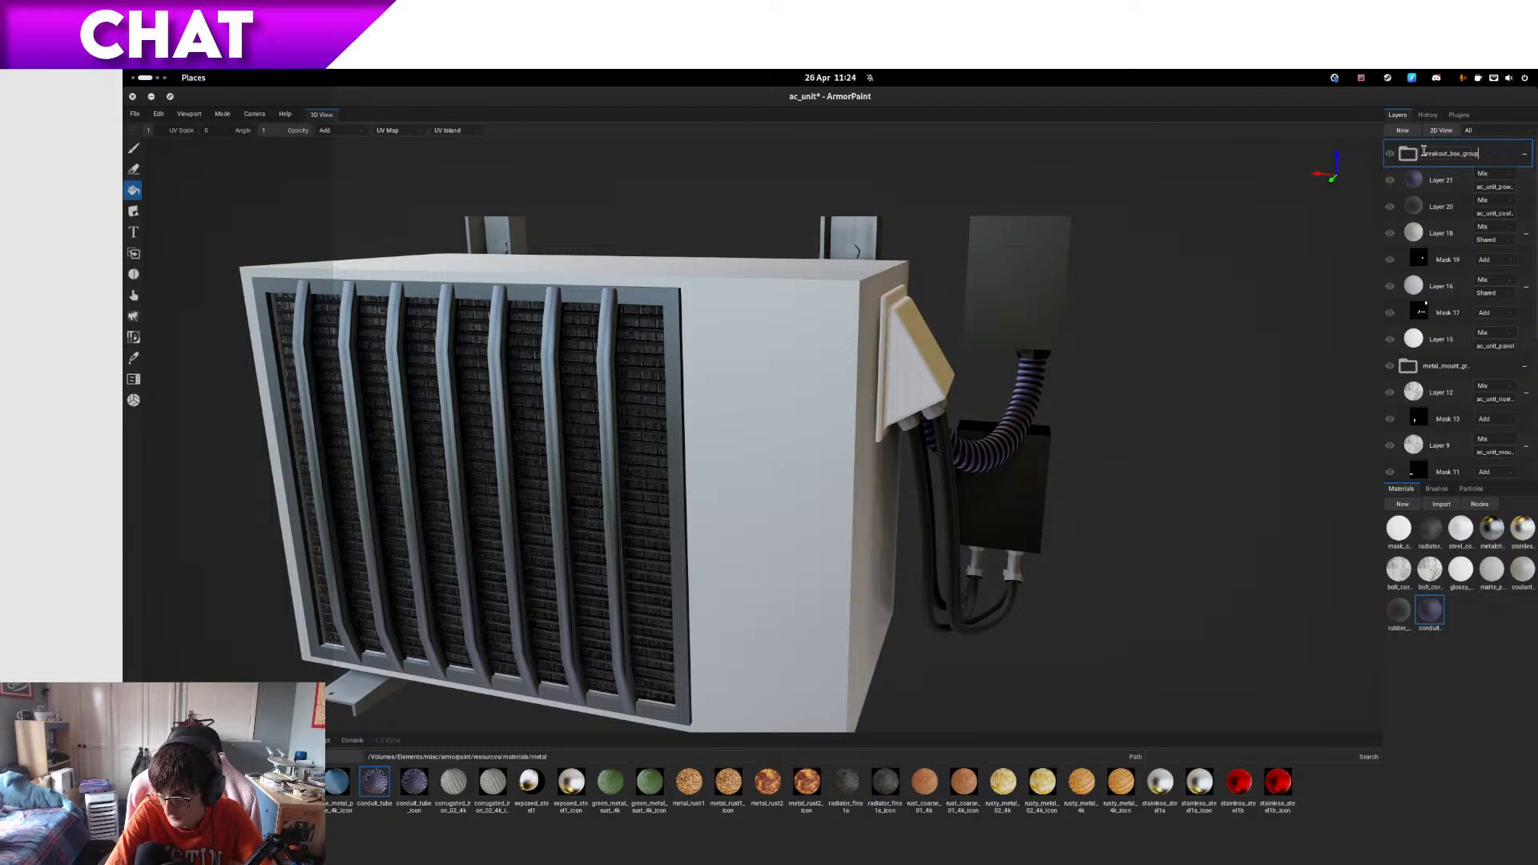
- Collapse the breakout box, metal mount and main AC unit groups, select Layer 1 and save the project
left_click(1525, 154)
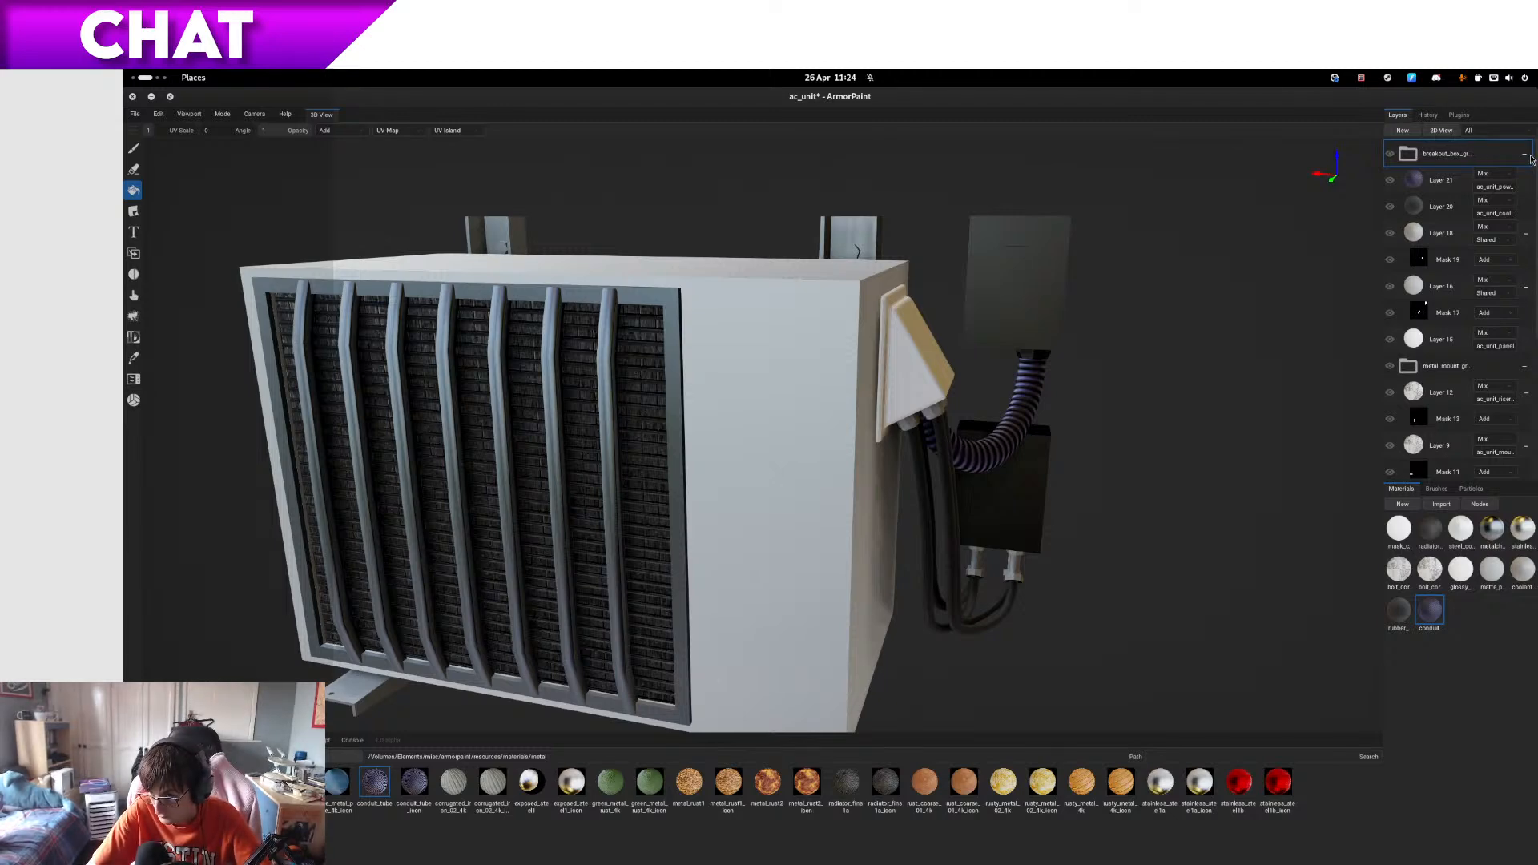
left_click(1527, 180)
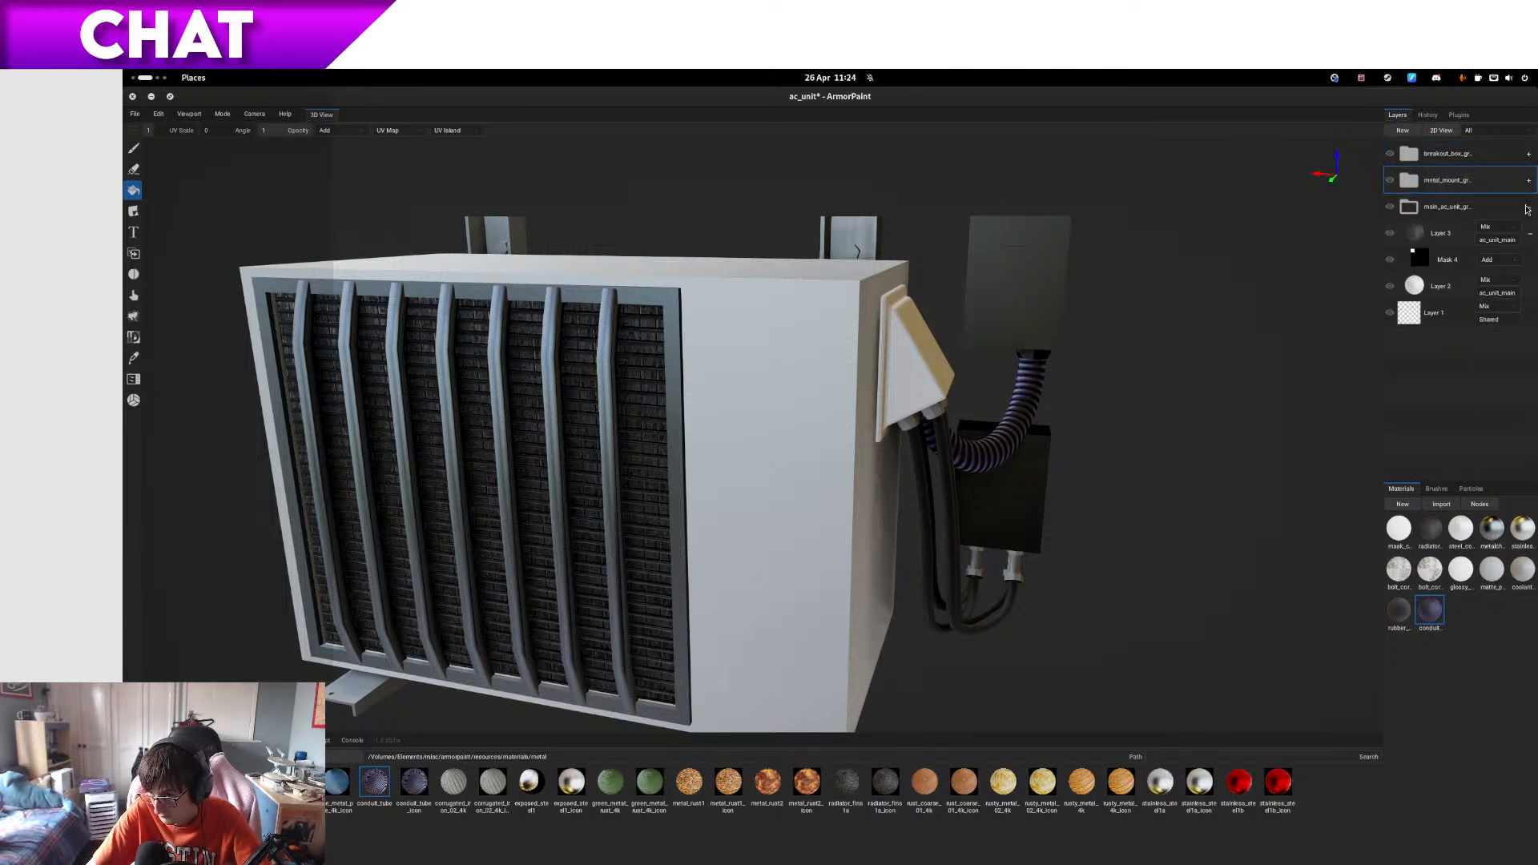
left_click(1528, 206)
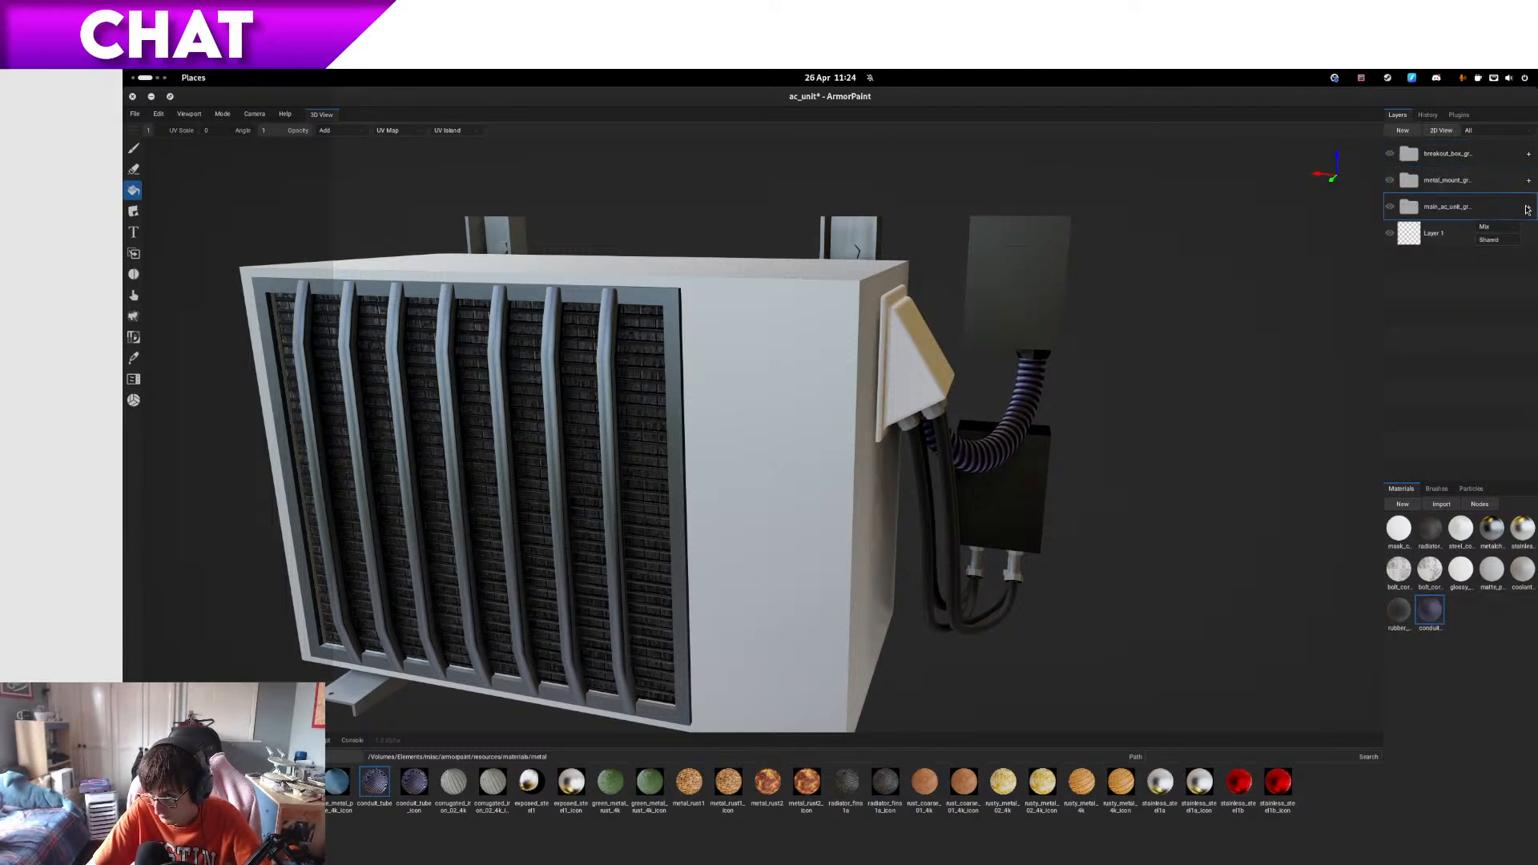
left_click(1439, 230)
key("ctrl+s")
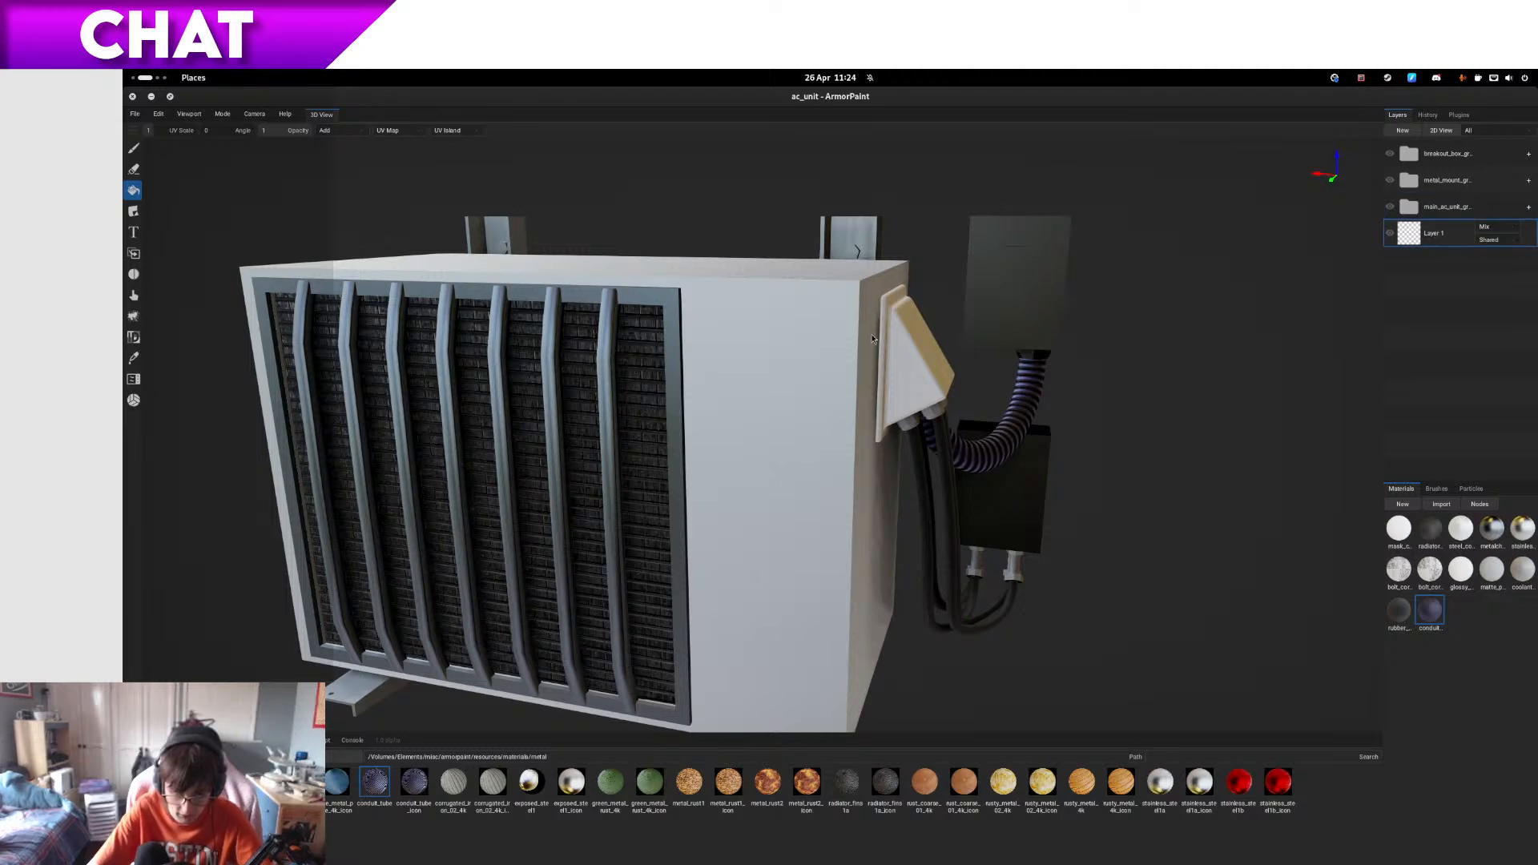
- Switch to the file manager and replace the old ac_unit.arm in the original folder with a copy of the newly saved project
key("ctrl+alt+Left")
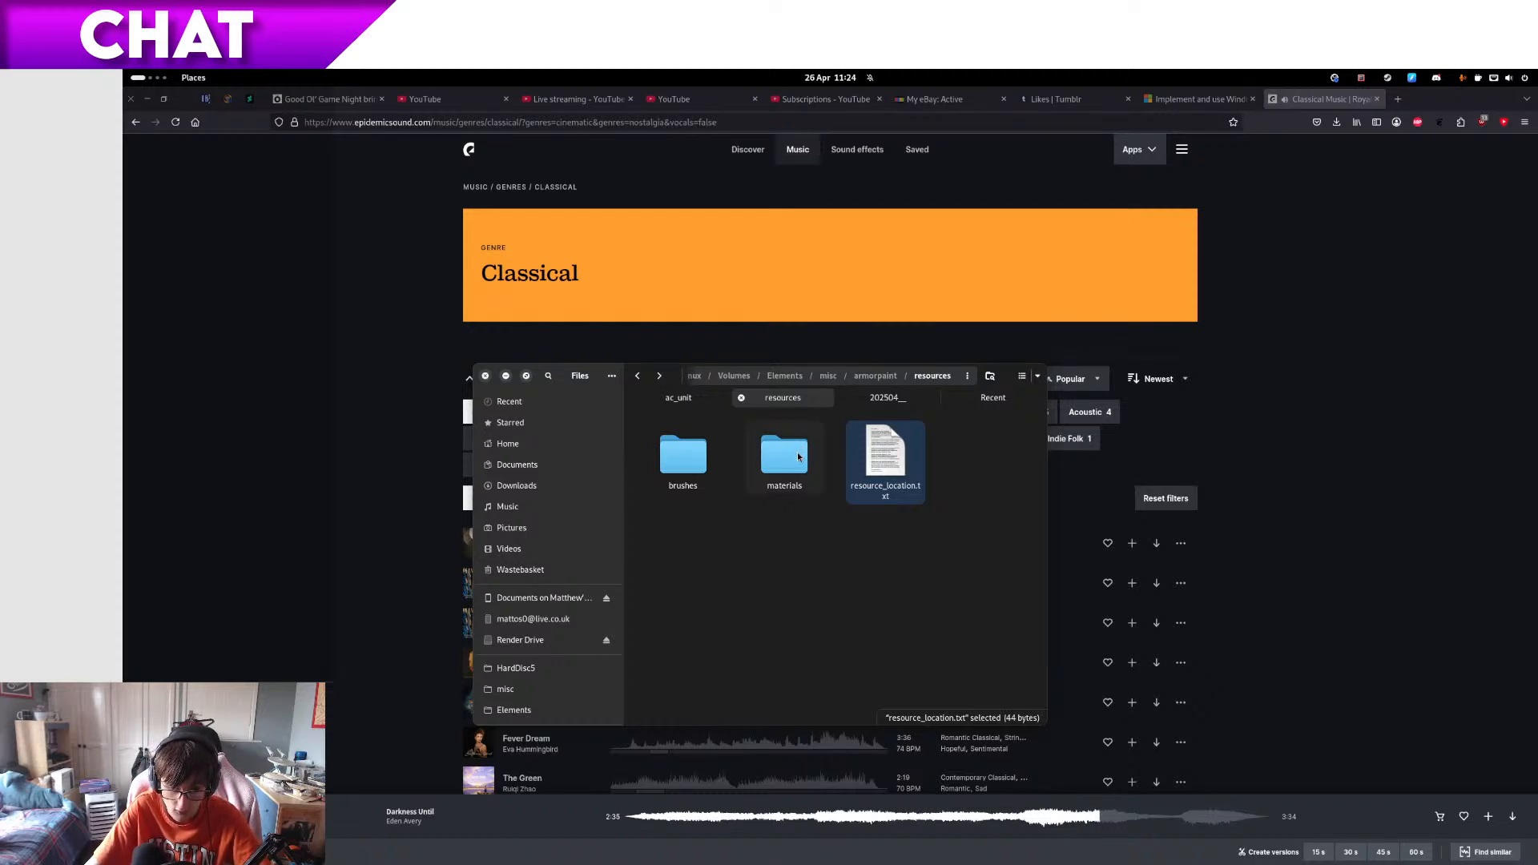
left_click(678, 398)
left_click(665, 481)
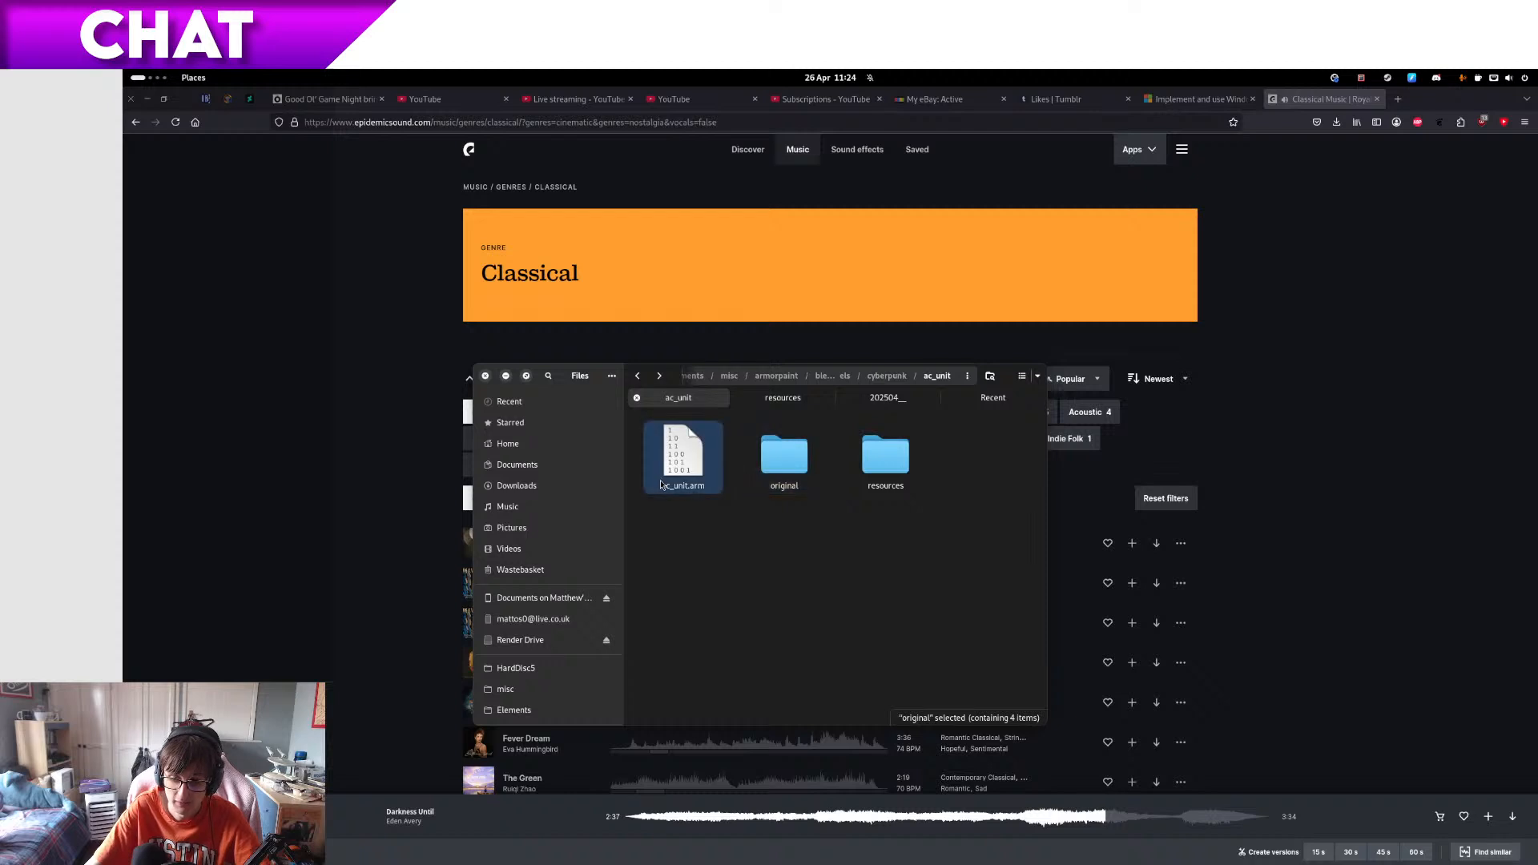
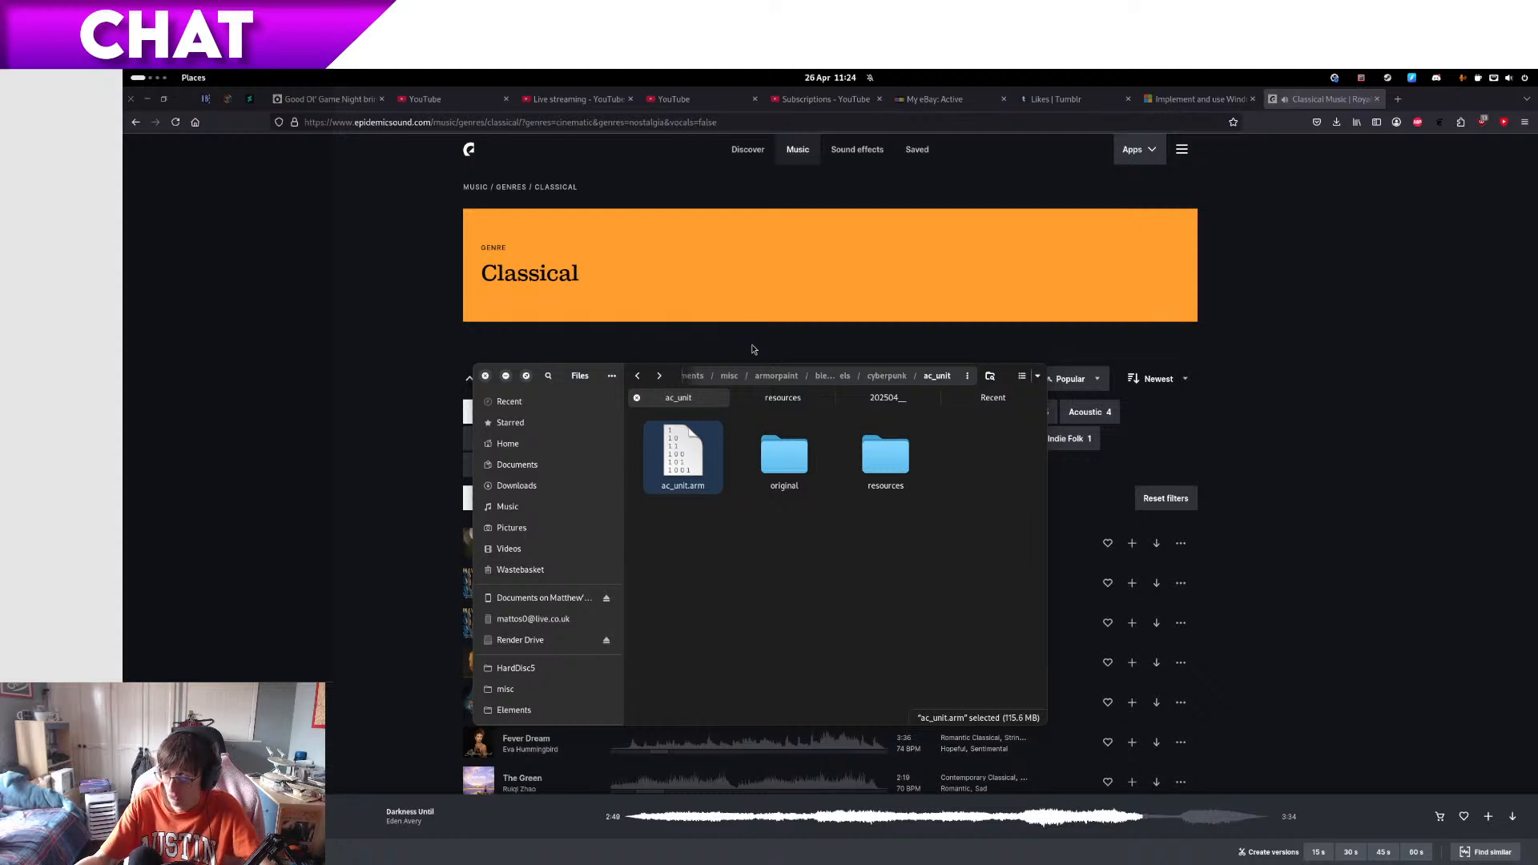
double_click(811, 474)
key("ctrl+v")
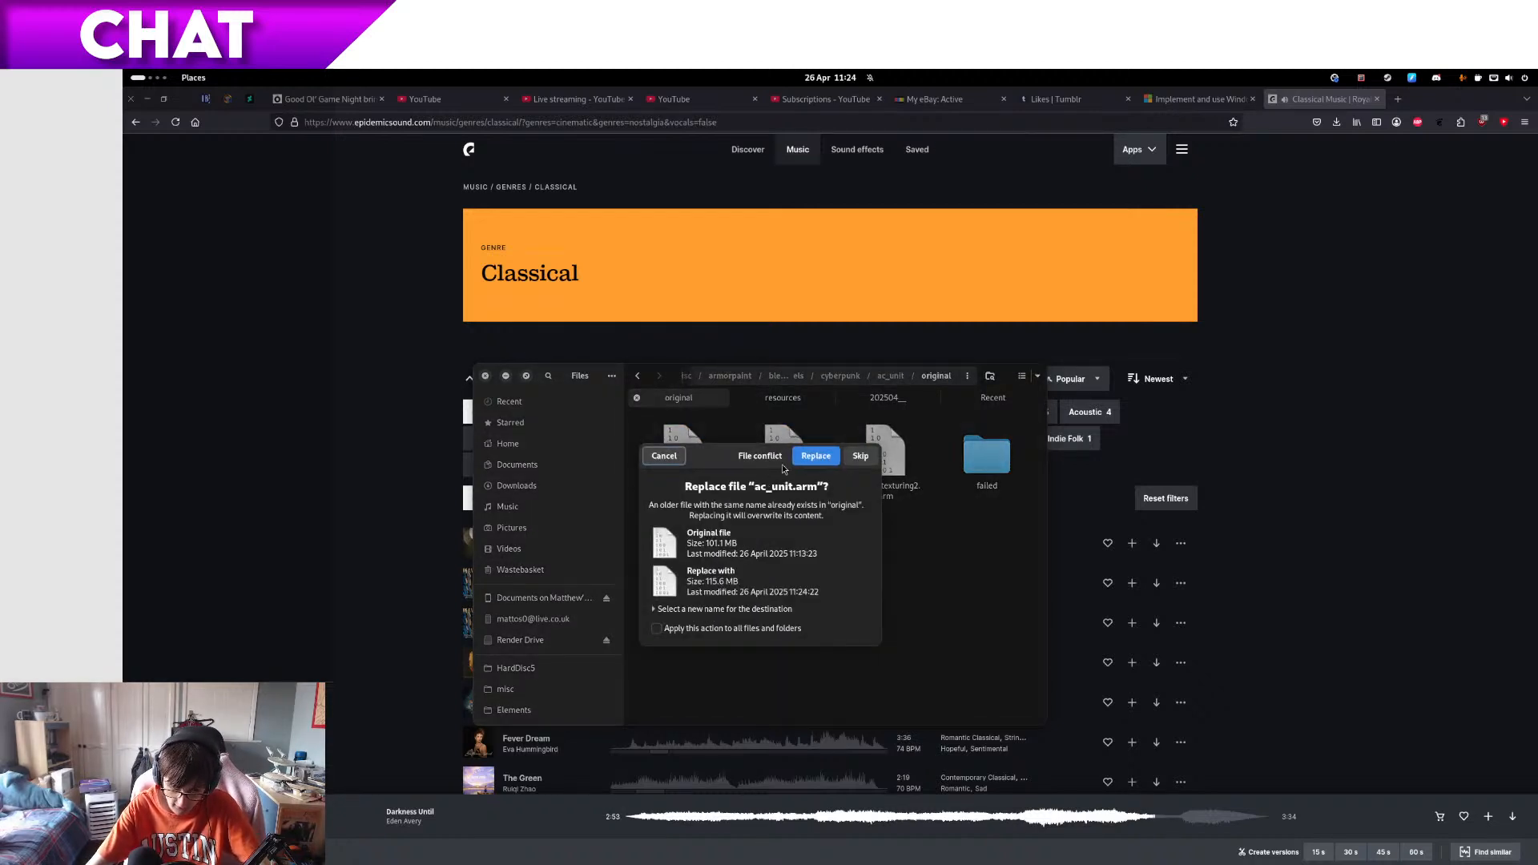
left_click(681, 455)
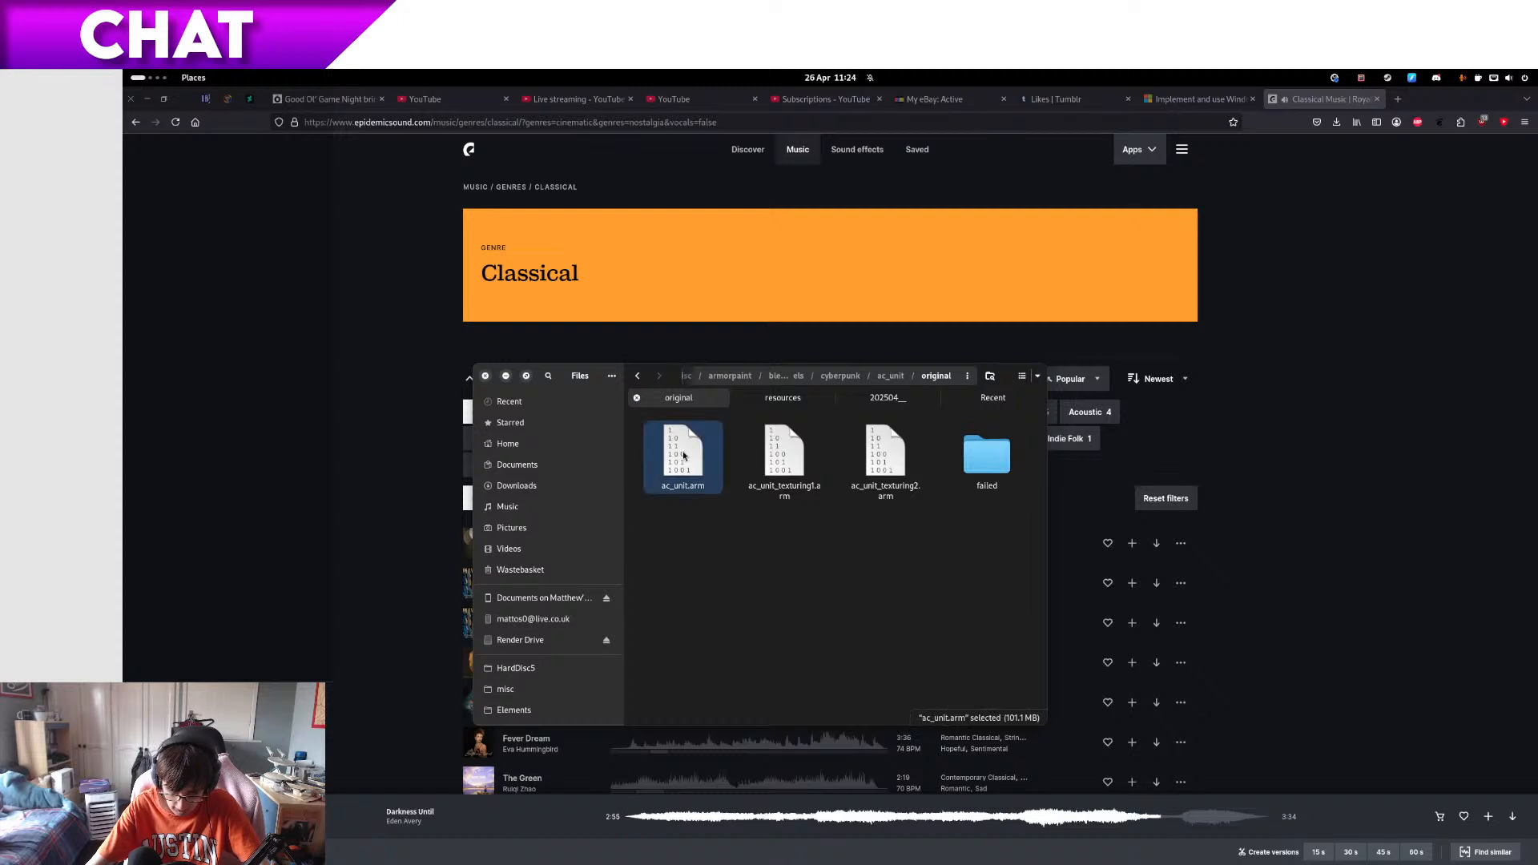
key("Delete")
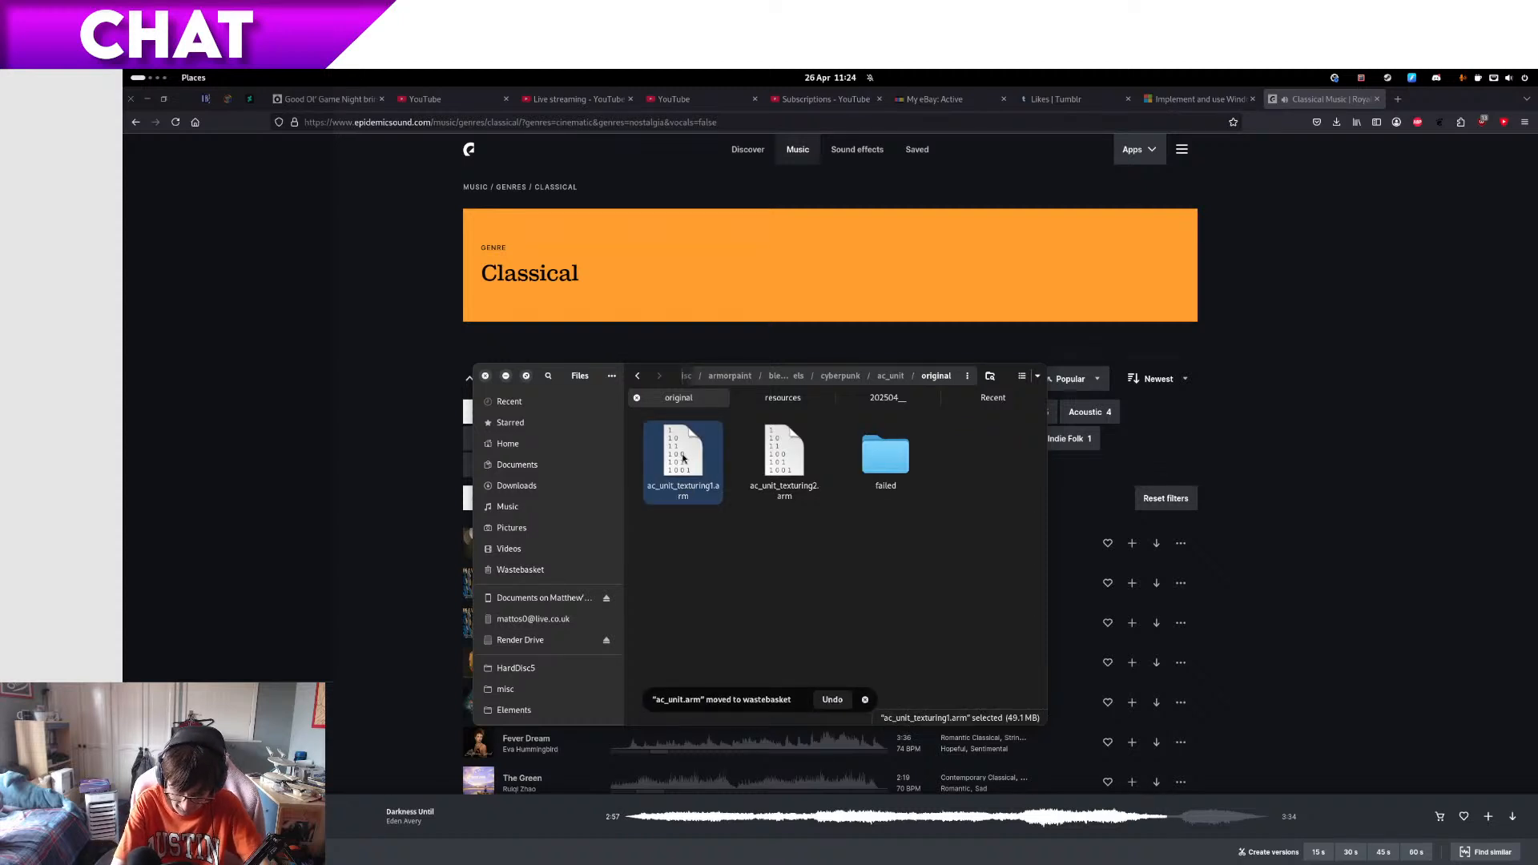
key("ctrl+z")
- Rename the copied ac_unit.arm in the original folder as ac_unit_texturing3.arm
left_click(683, 457)
key("F2")
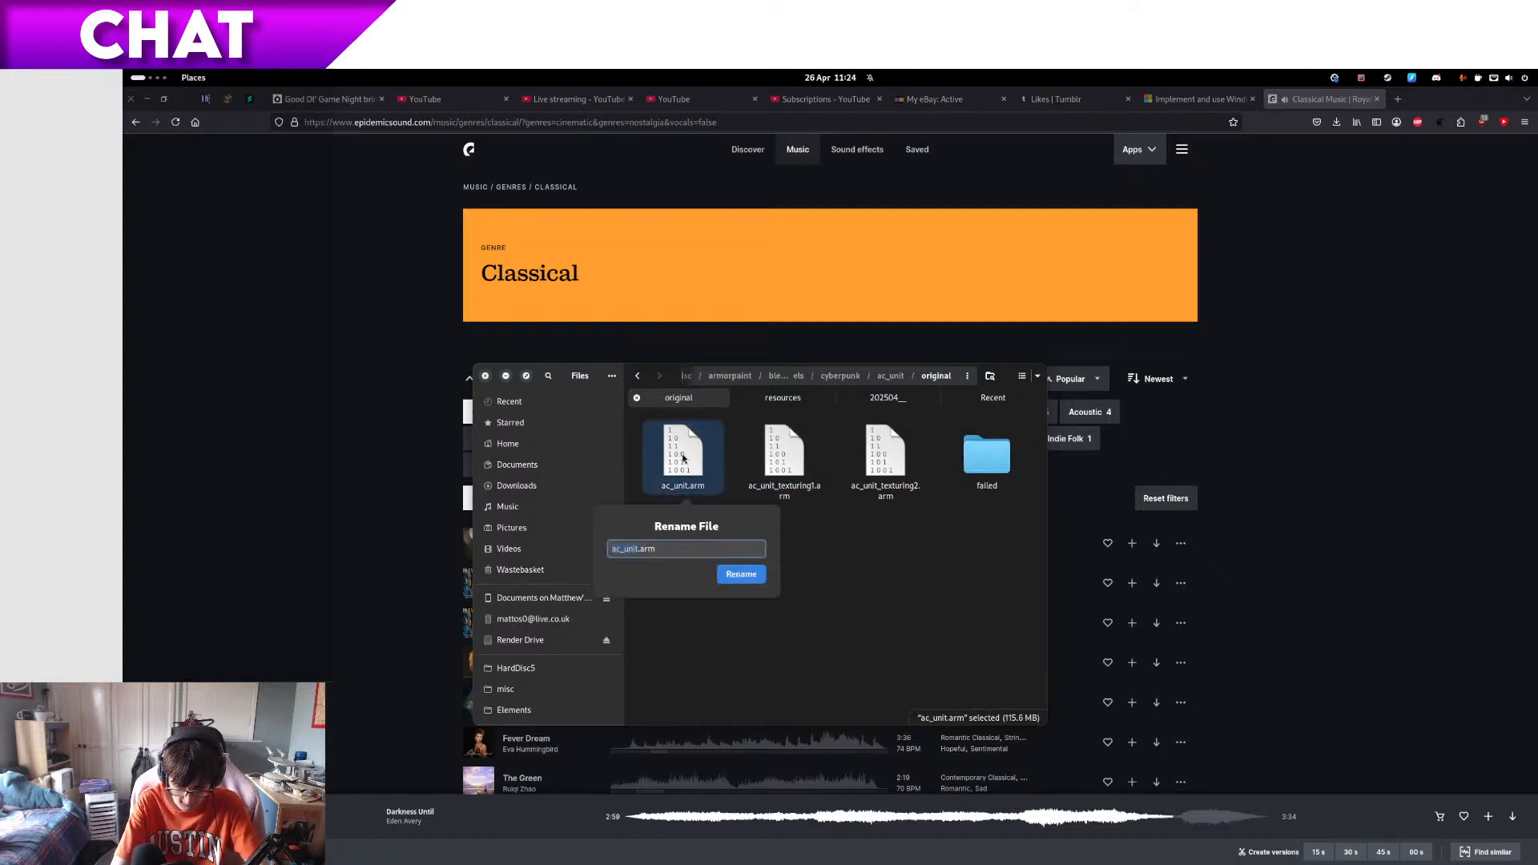
type("_te")
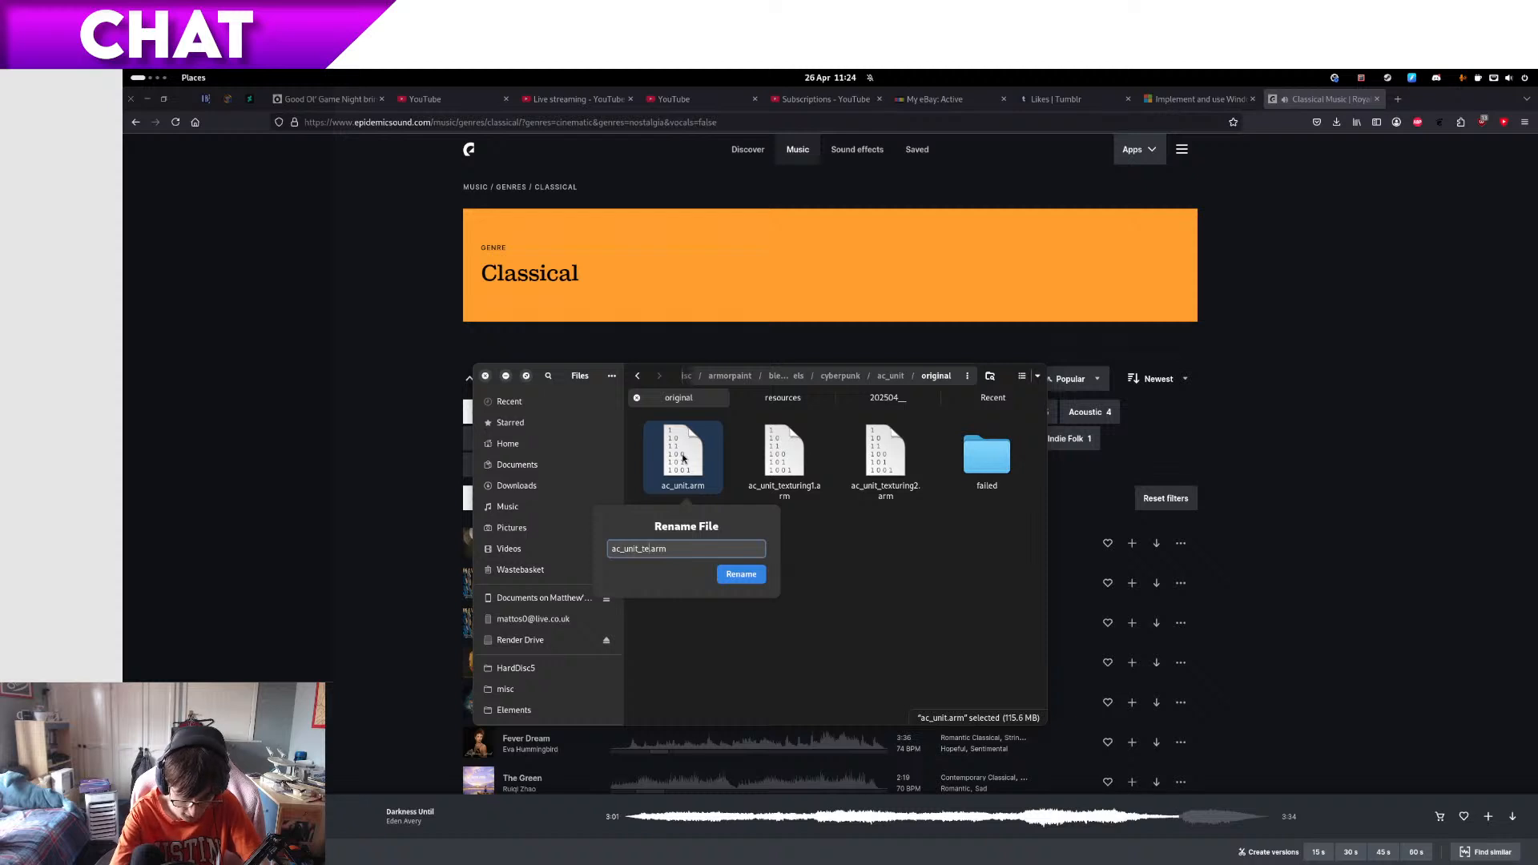
type("xturing3")
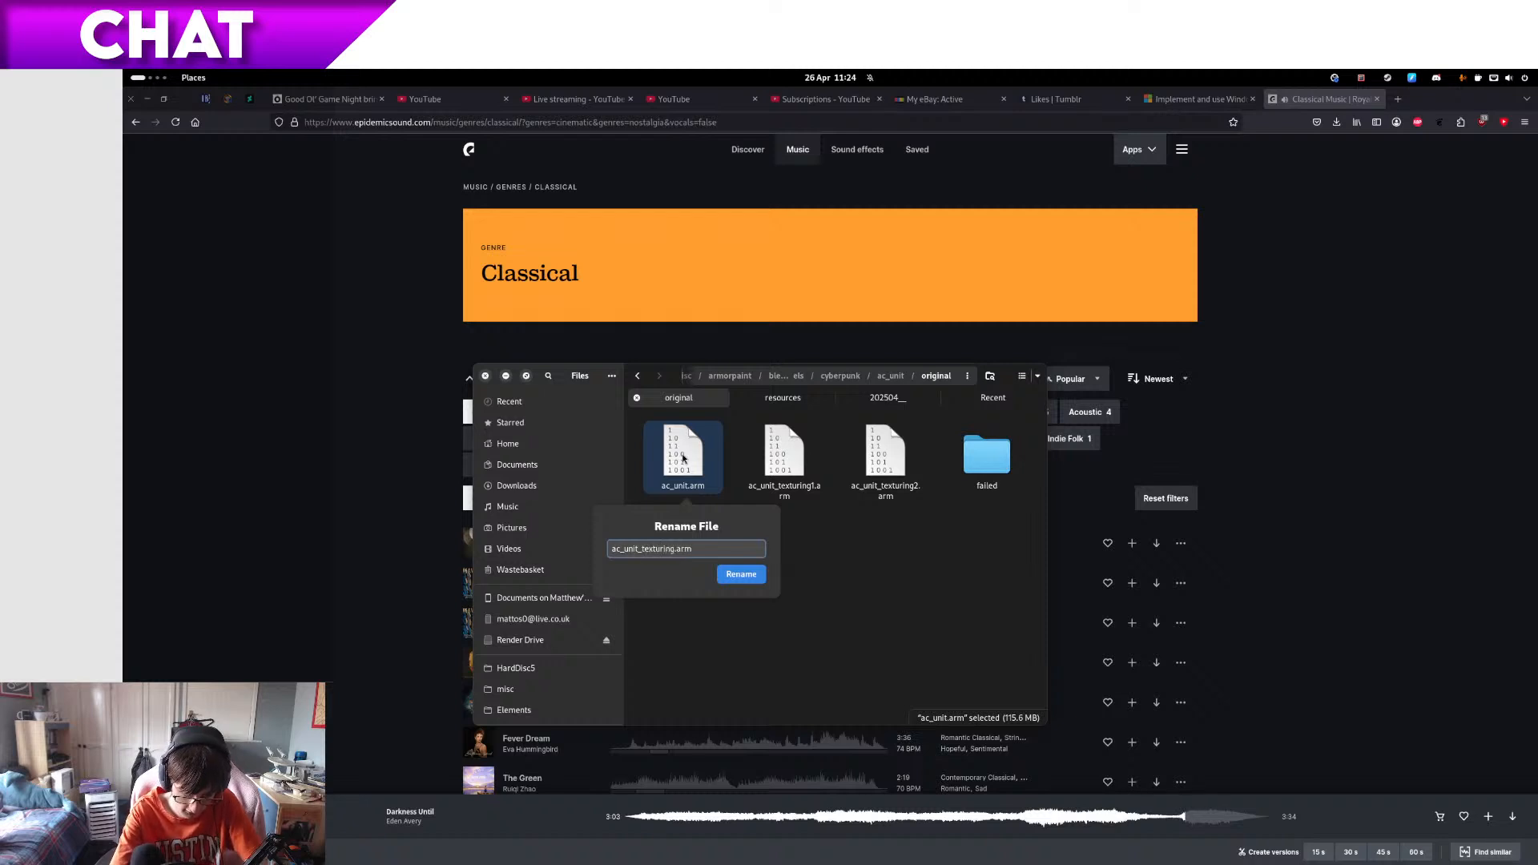
key("Return")
- Look through the files in the failed folder and return to the ac_unit folder
key("End")
key("Return")
key("Right")
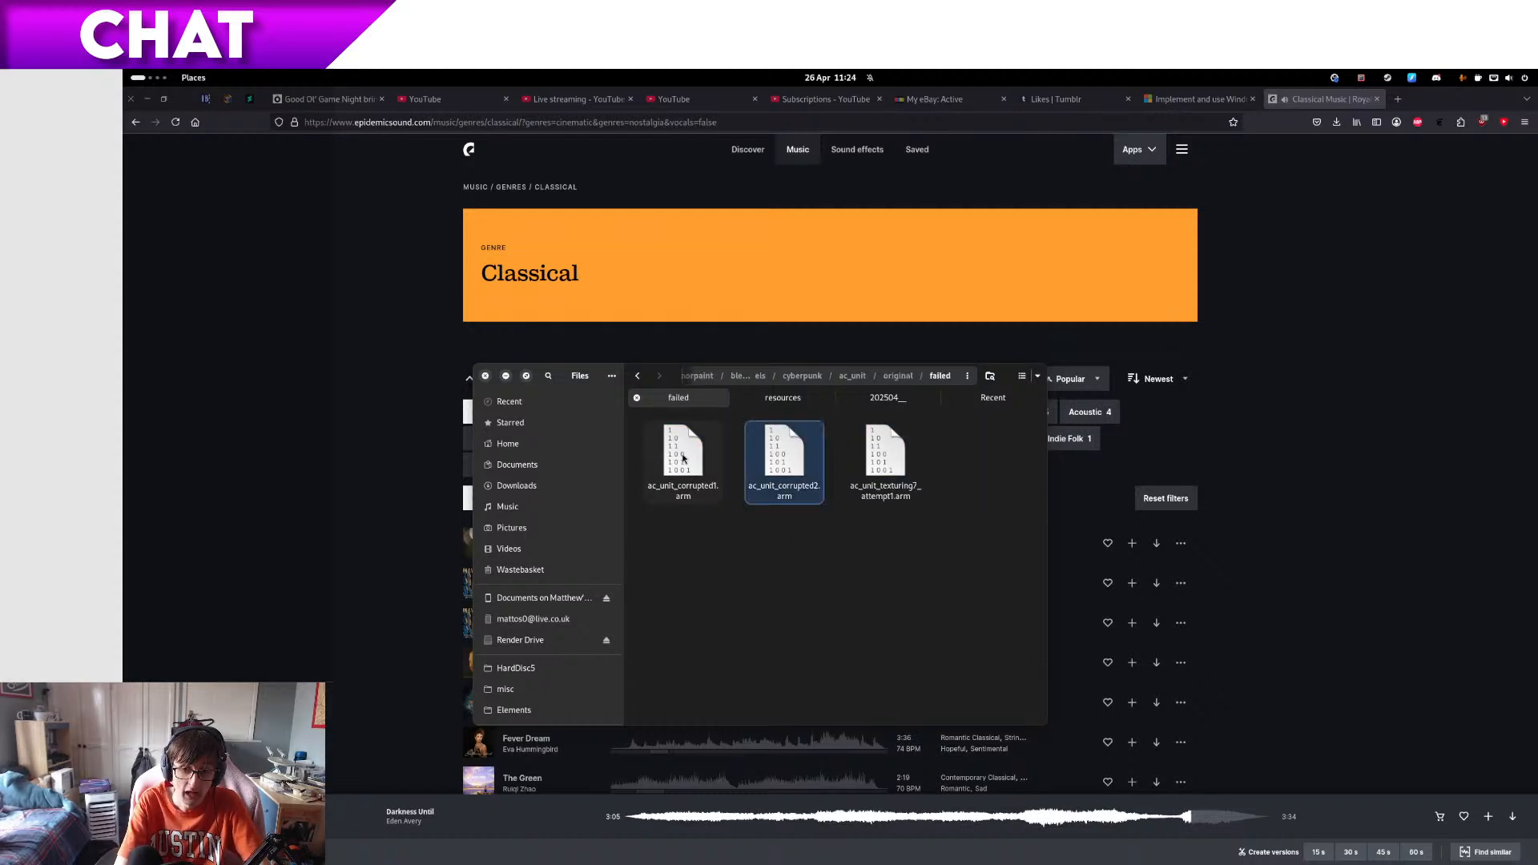
key("Right")
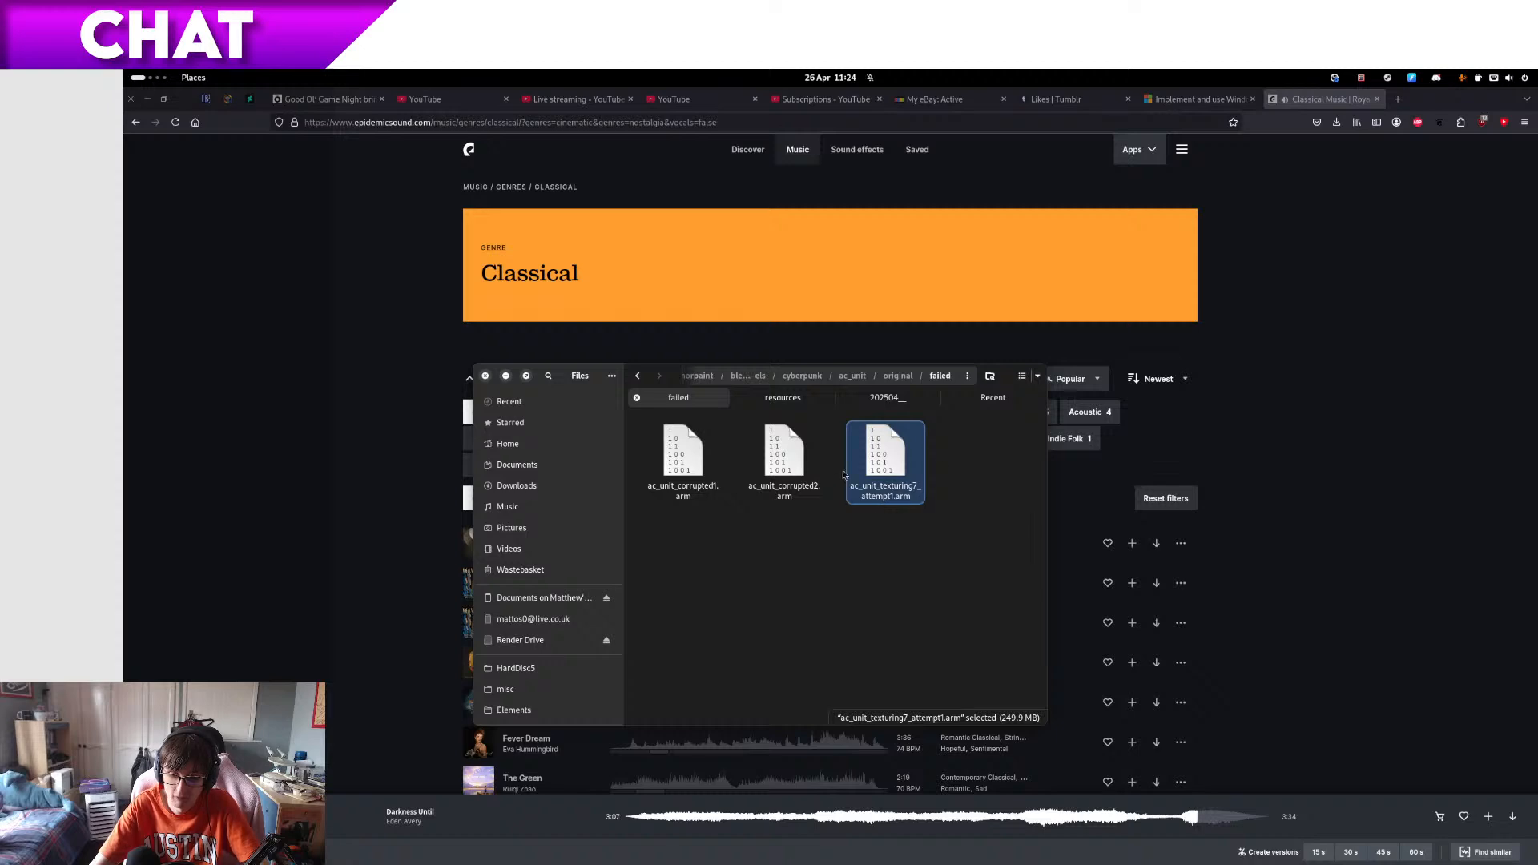
key("alt+Left")
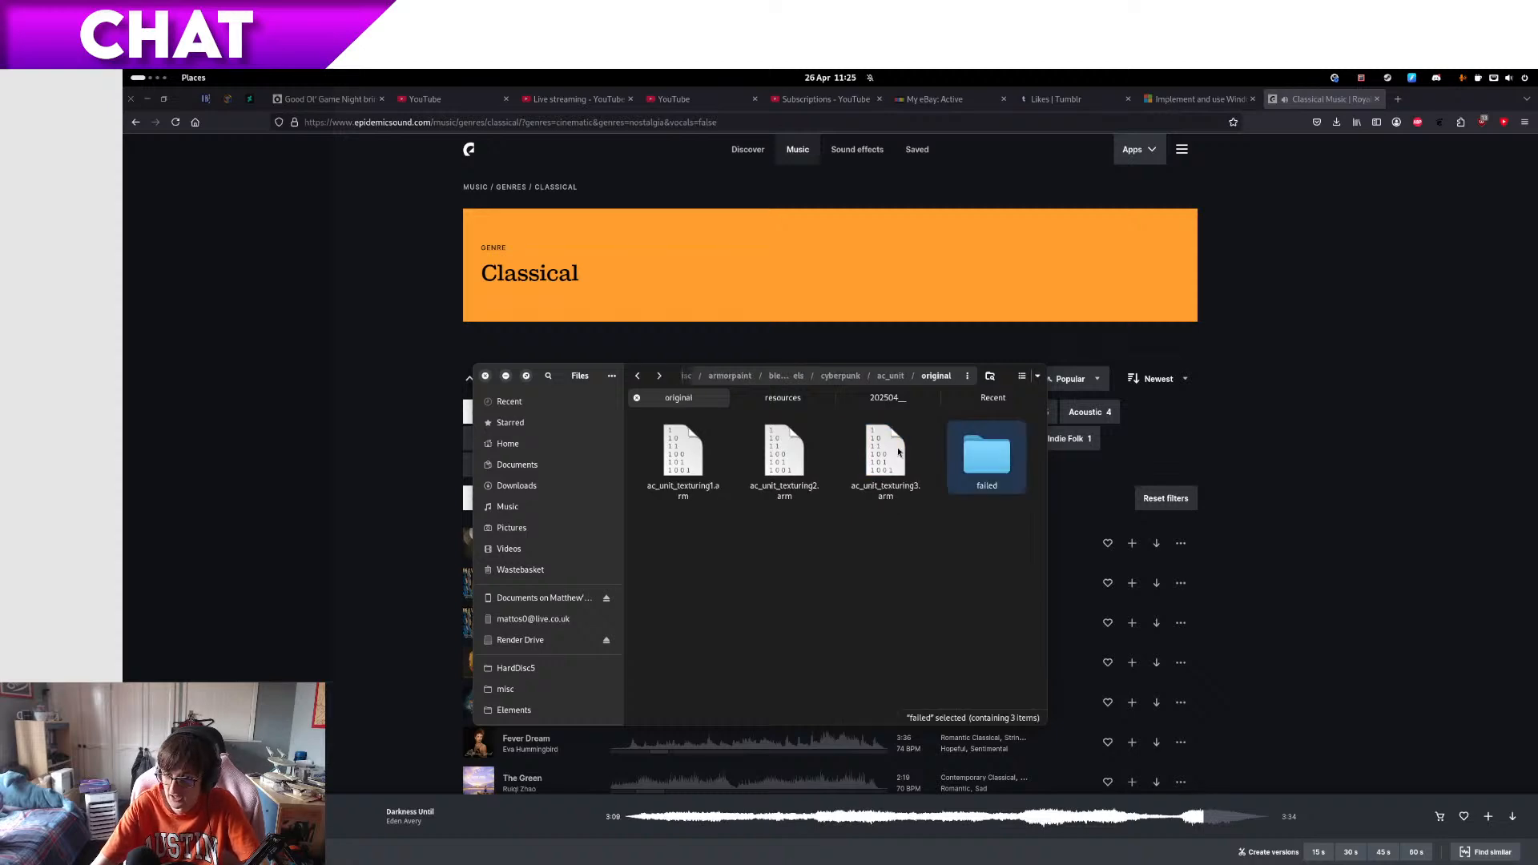
key("alt+Left")
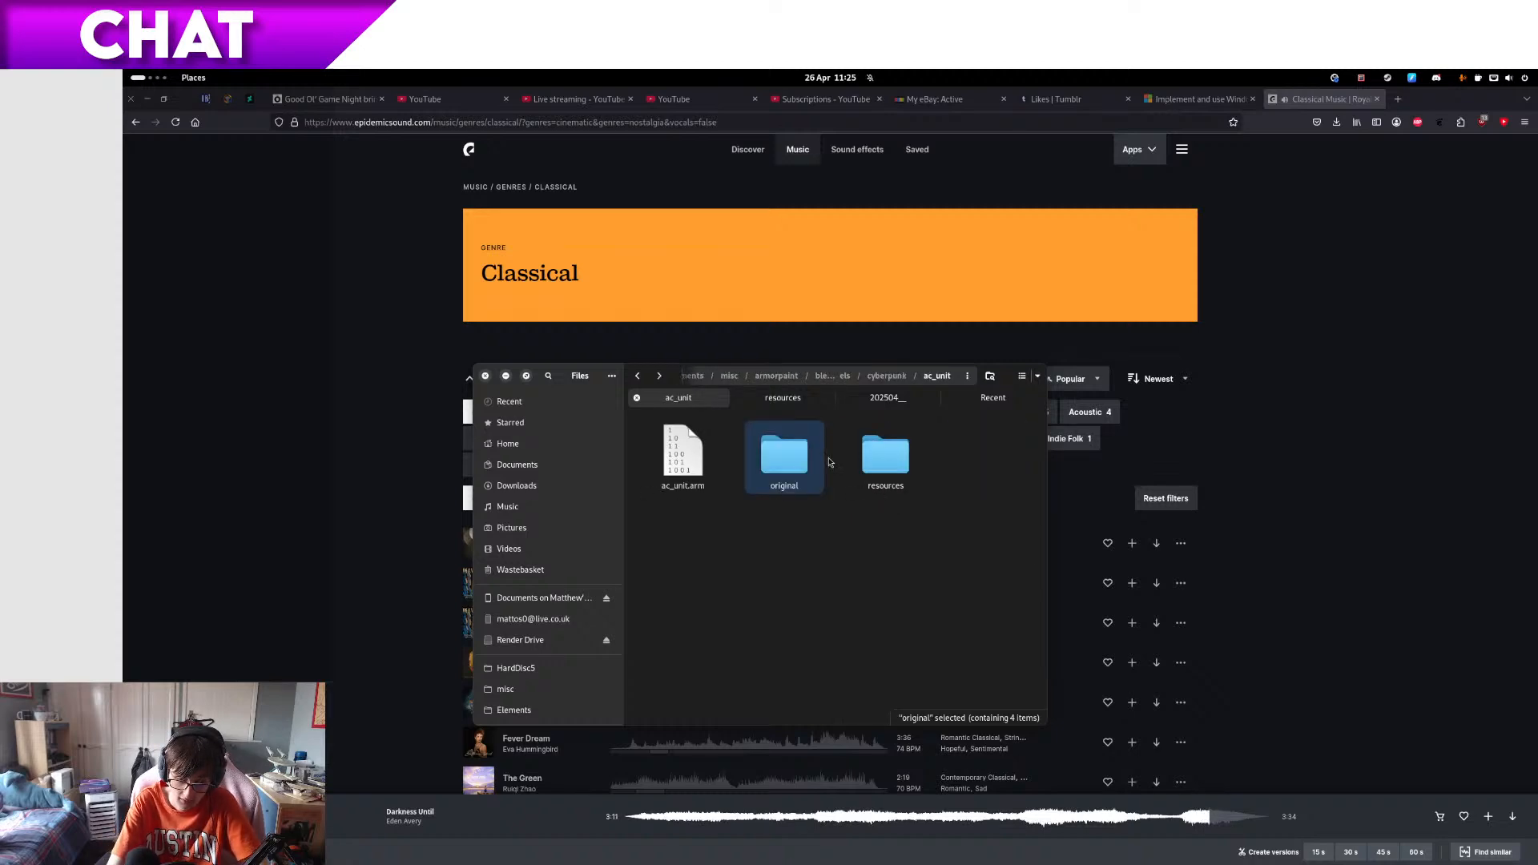
- Switch back to ArmorPaint and search the metal textures folder for "ex"
key("ctrl+alt+Right")
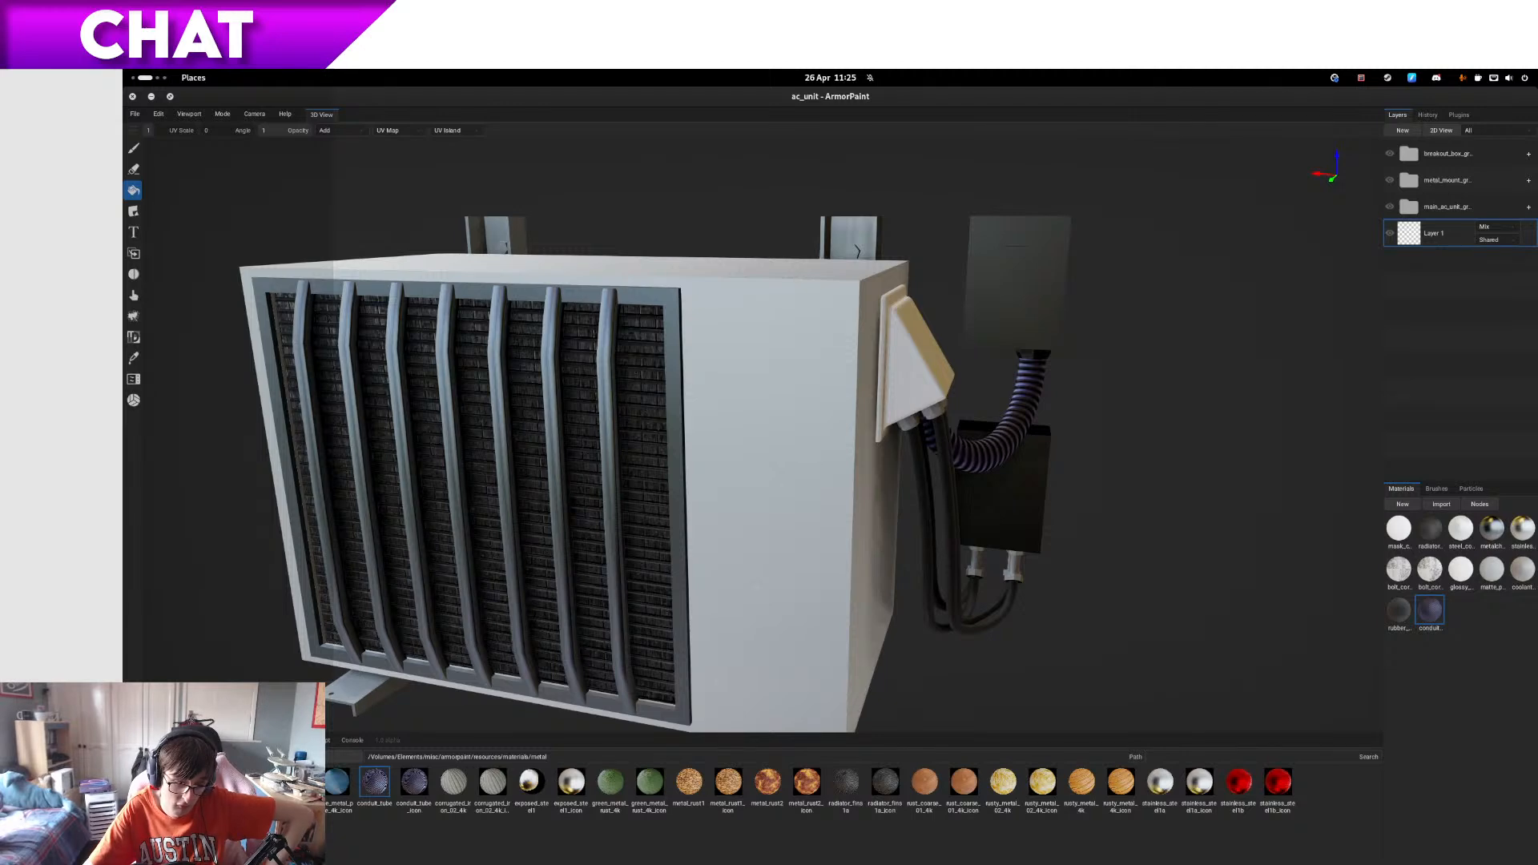
scroll(810, 791, "down", 2)
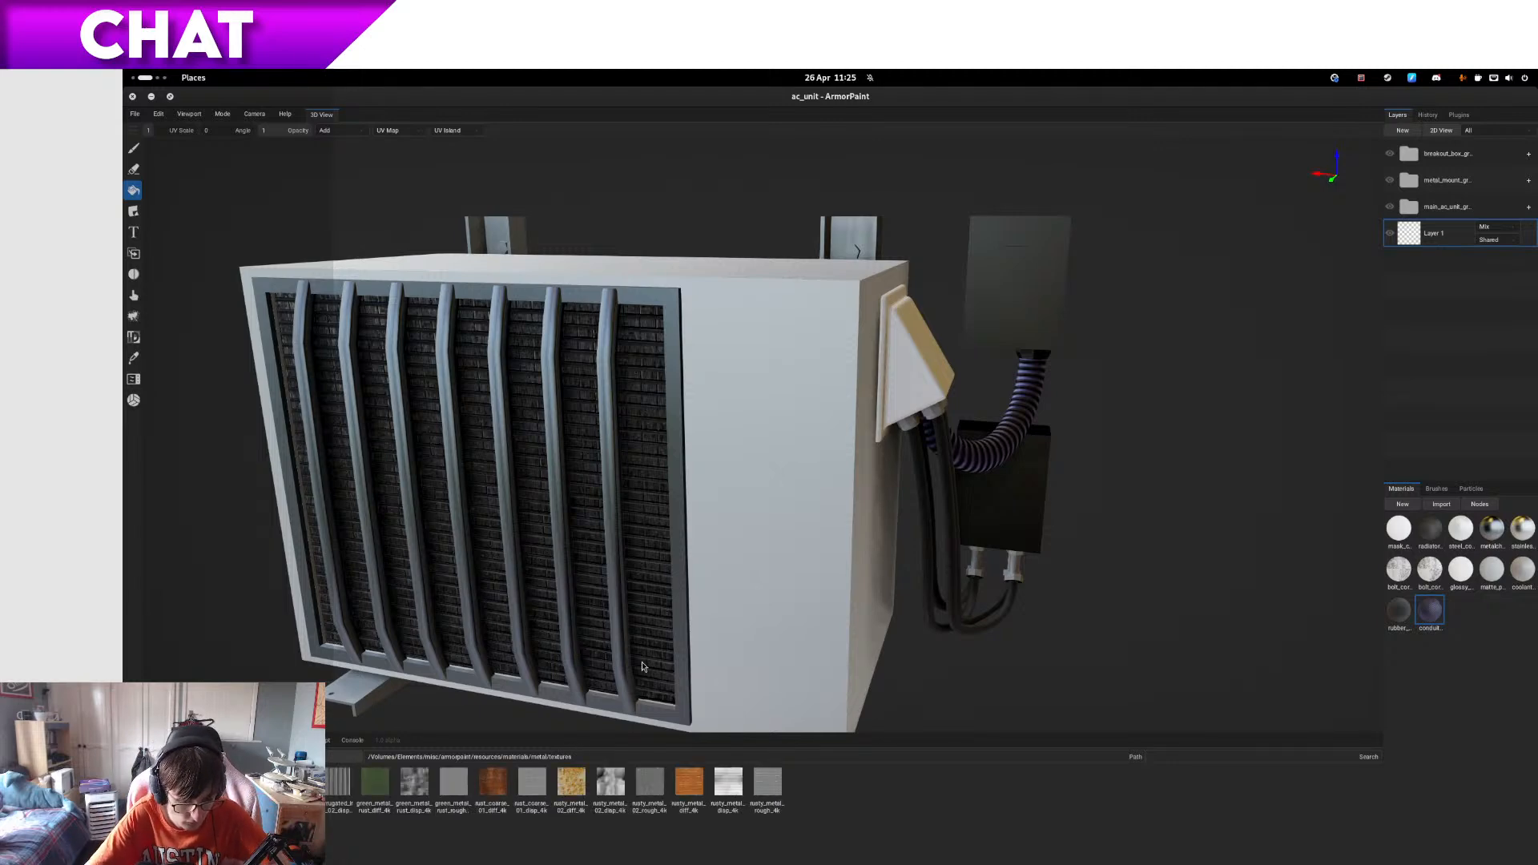
left_click(1330, 757)
type("ex")
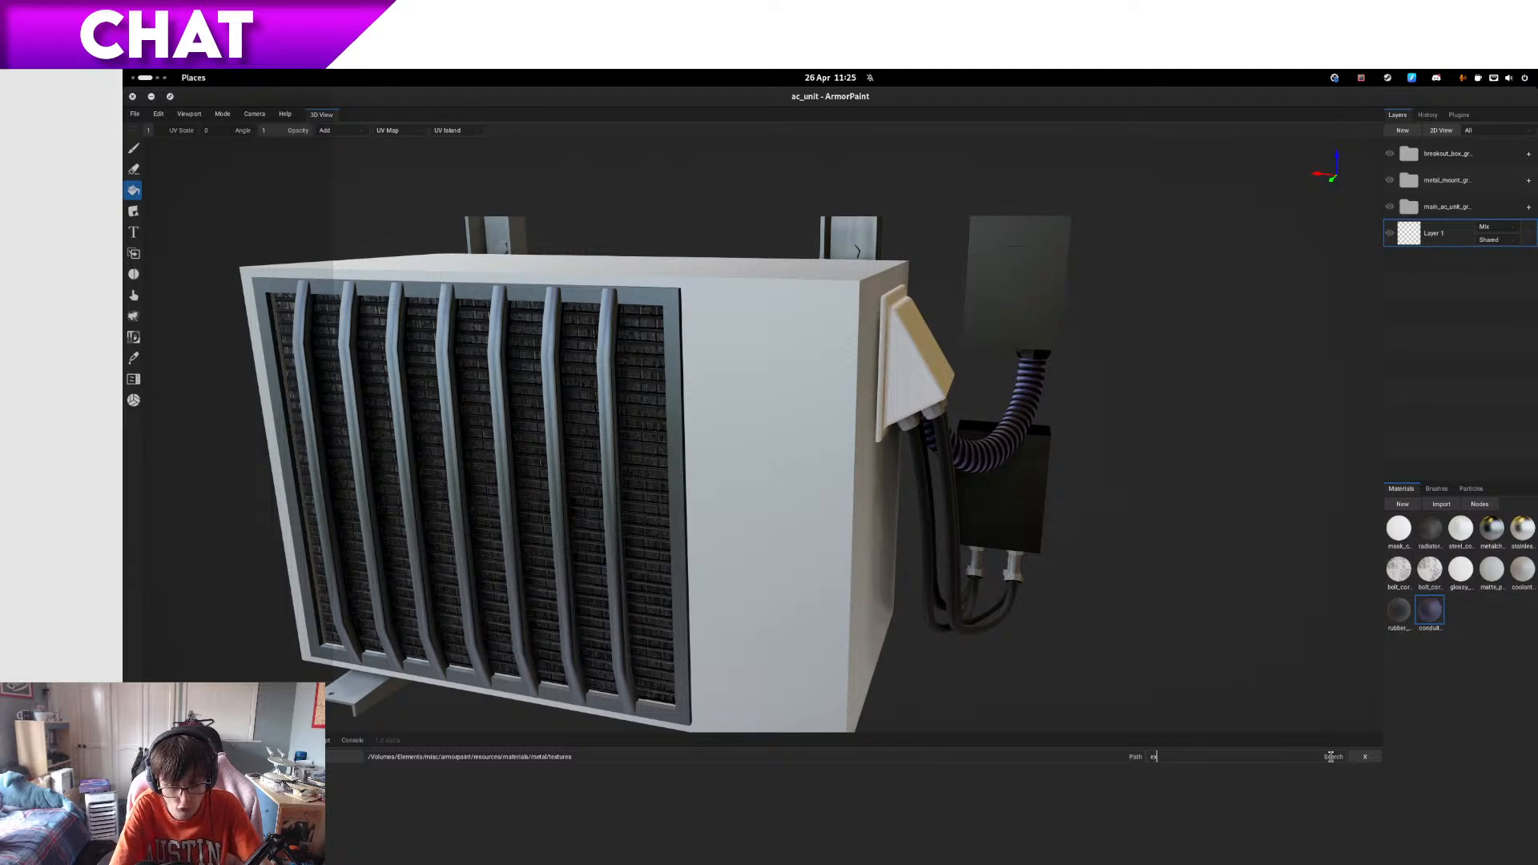
- Switch to the file manager and search resources/materials/metal/textures for the exposed steel textures, closing the search at the end
key("super+Page_Up")
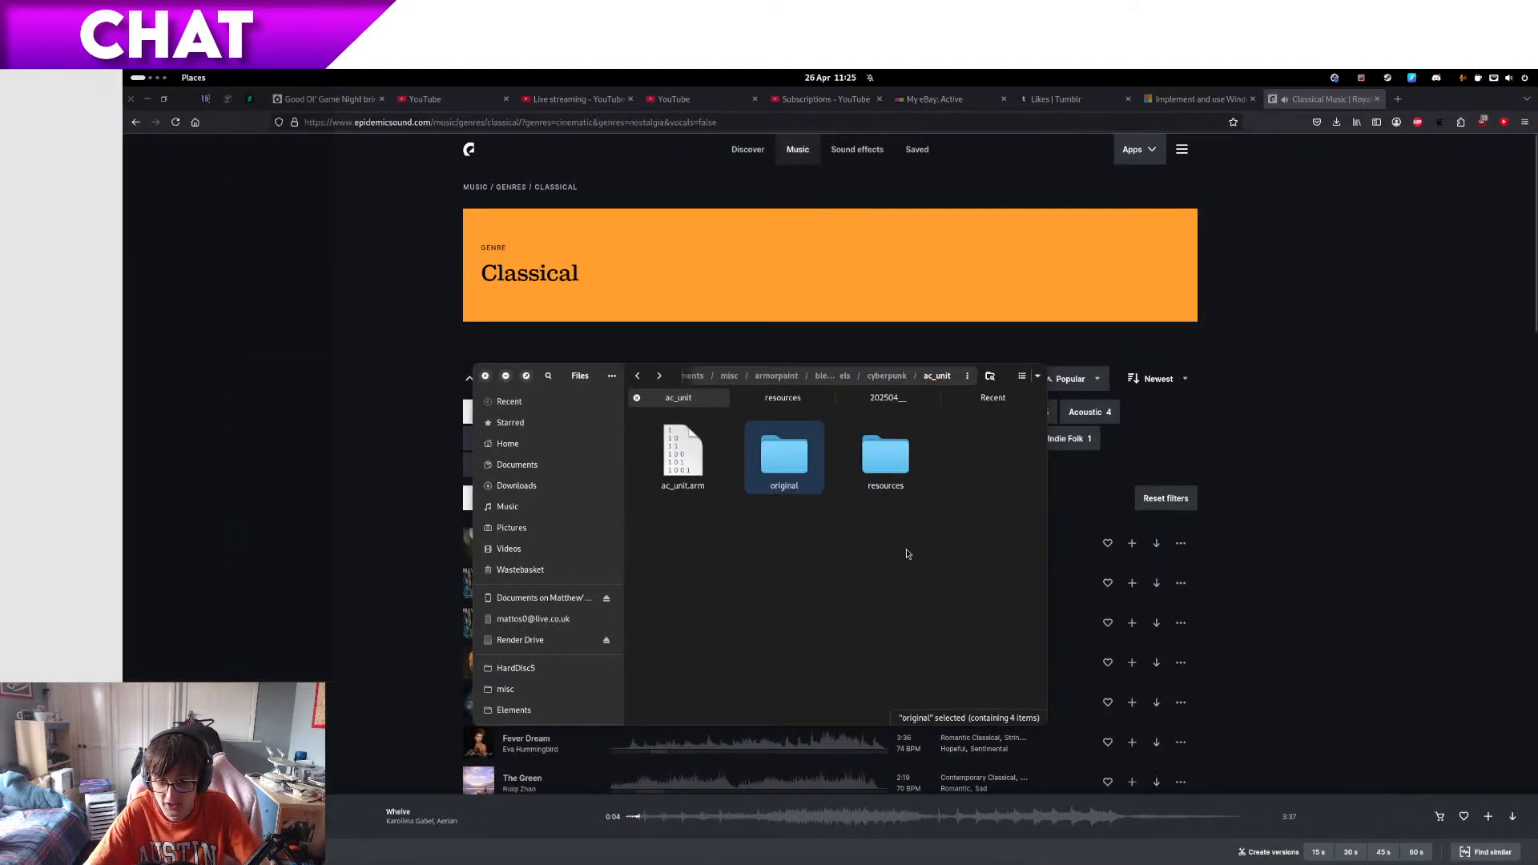
left_click(811, 400)
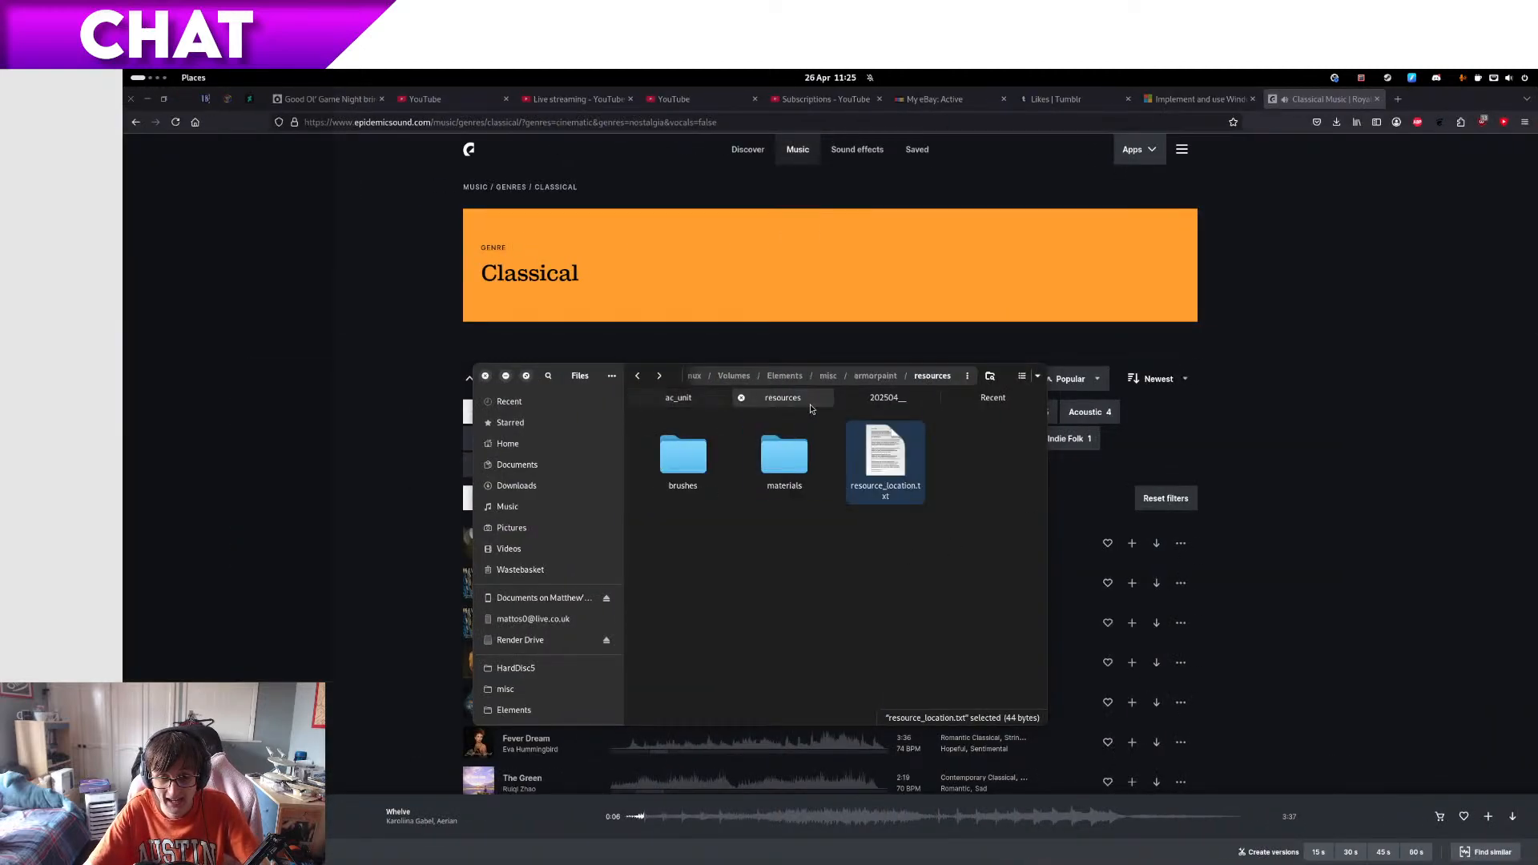
double_click(804, 448)
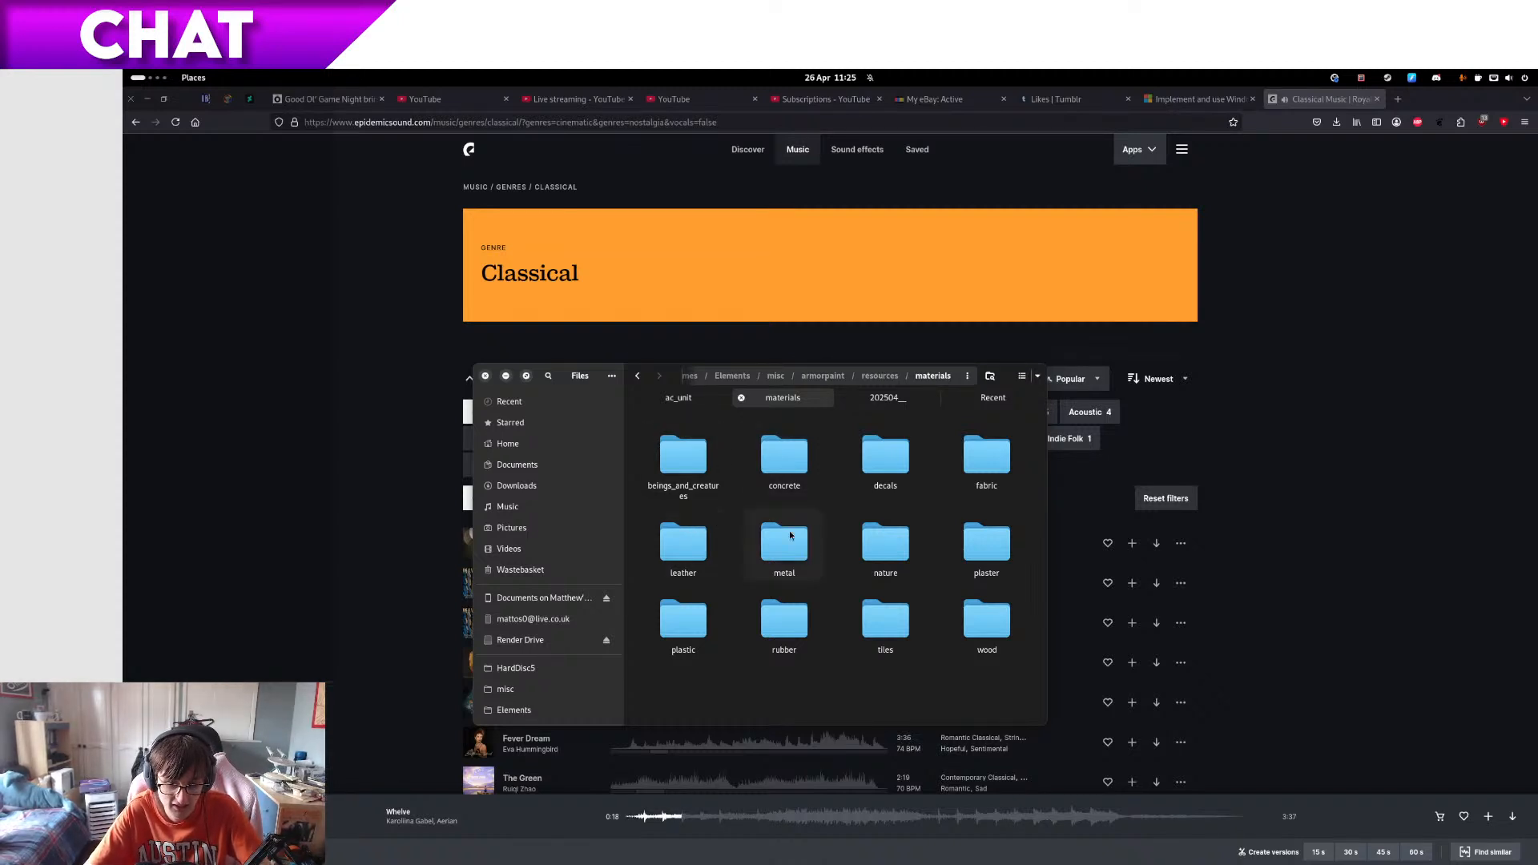
double_click(817, 544)
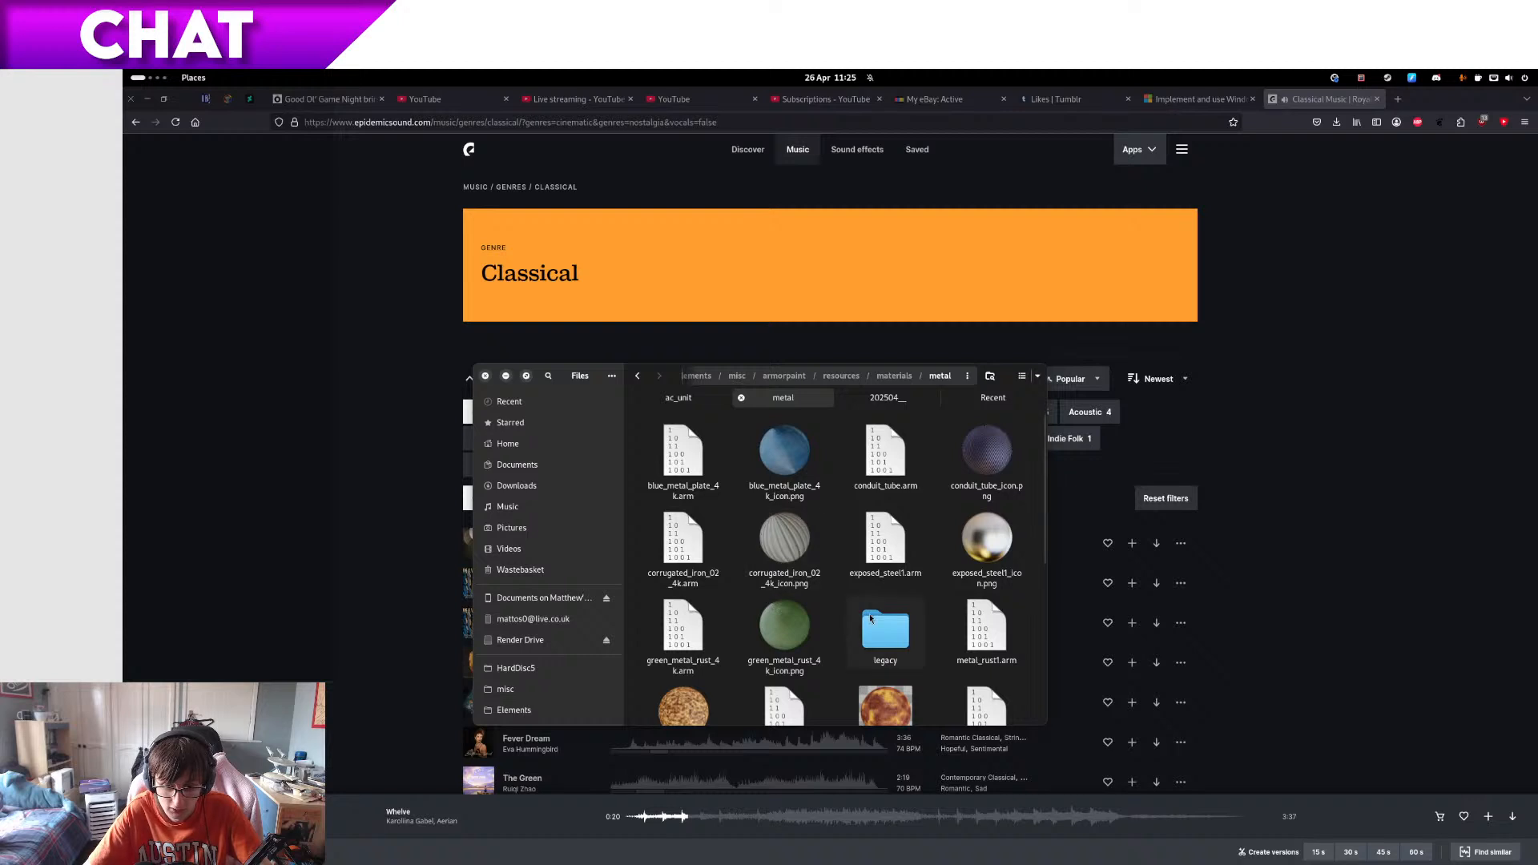
scroll(849, 609, "down", 5)
double_click(986, 667)
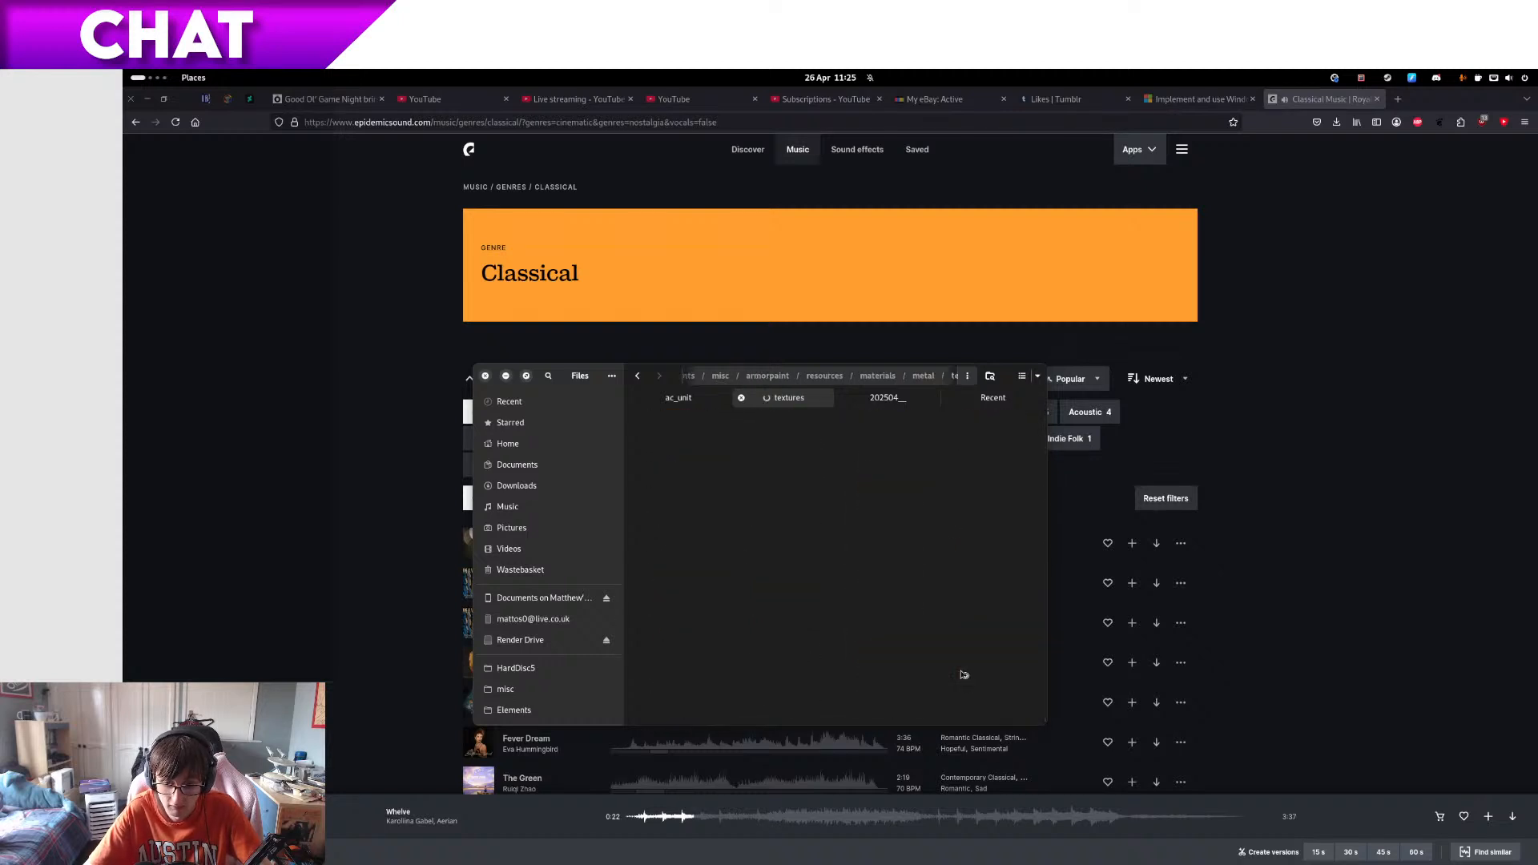
type("exp")
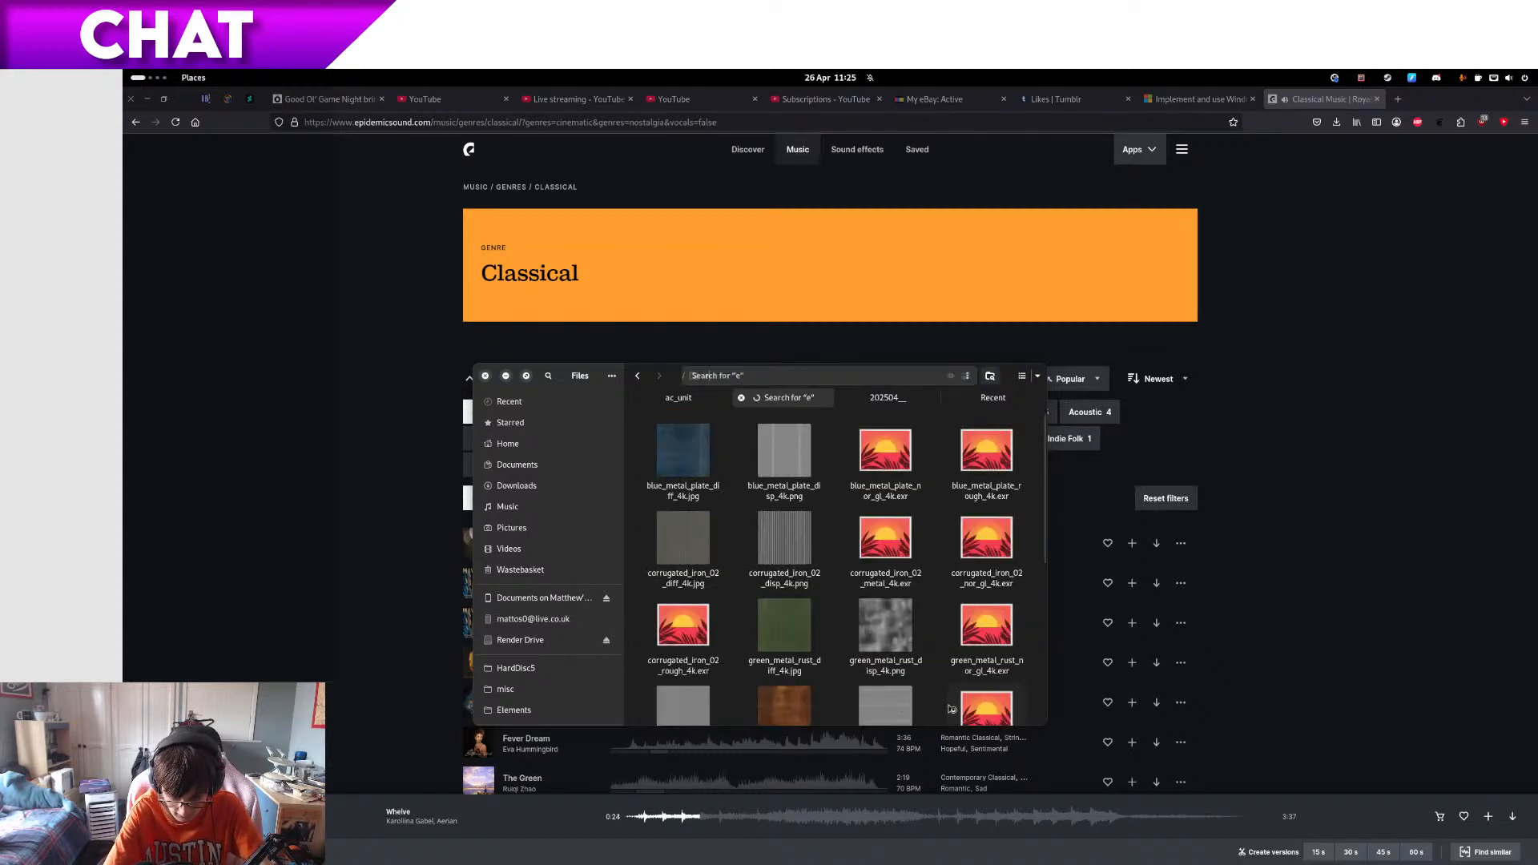
key("BackSpace")
key("BackSpace")
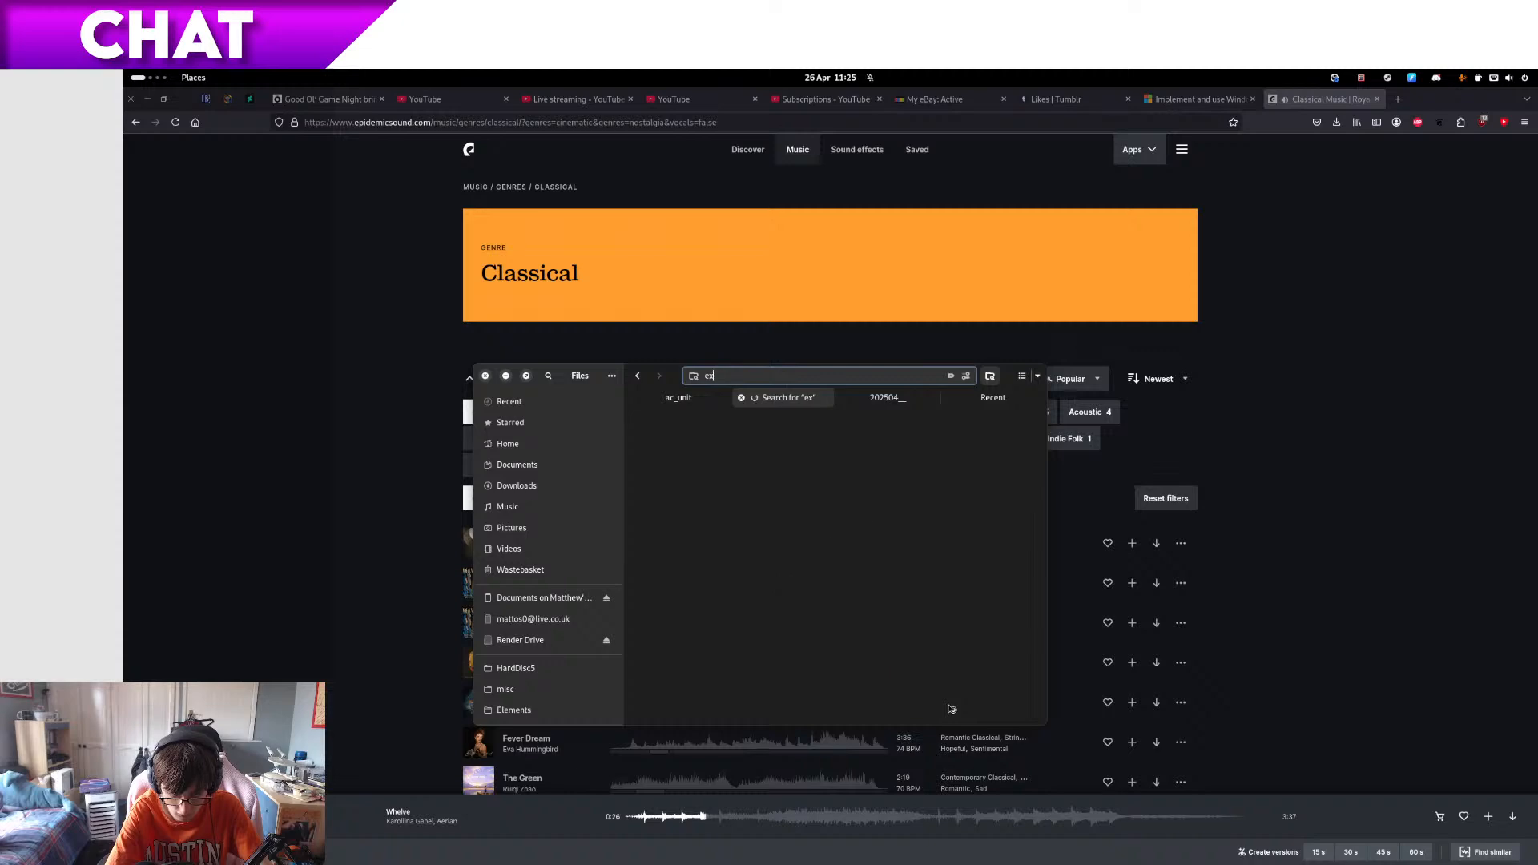
key("BackSpace")
key("Escape")
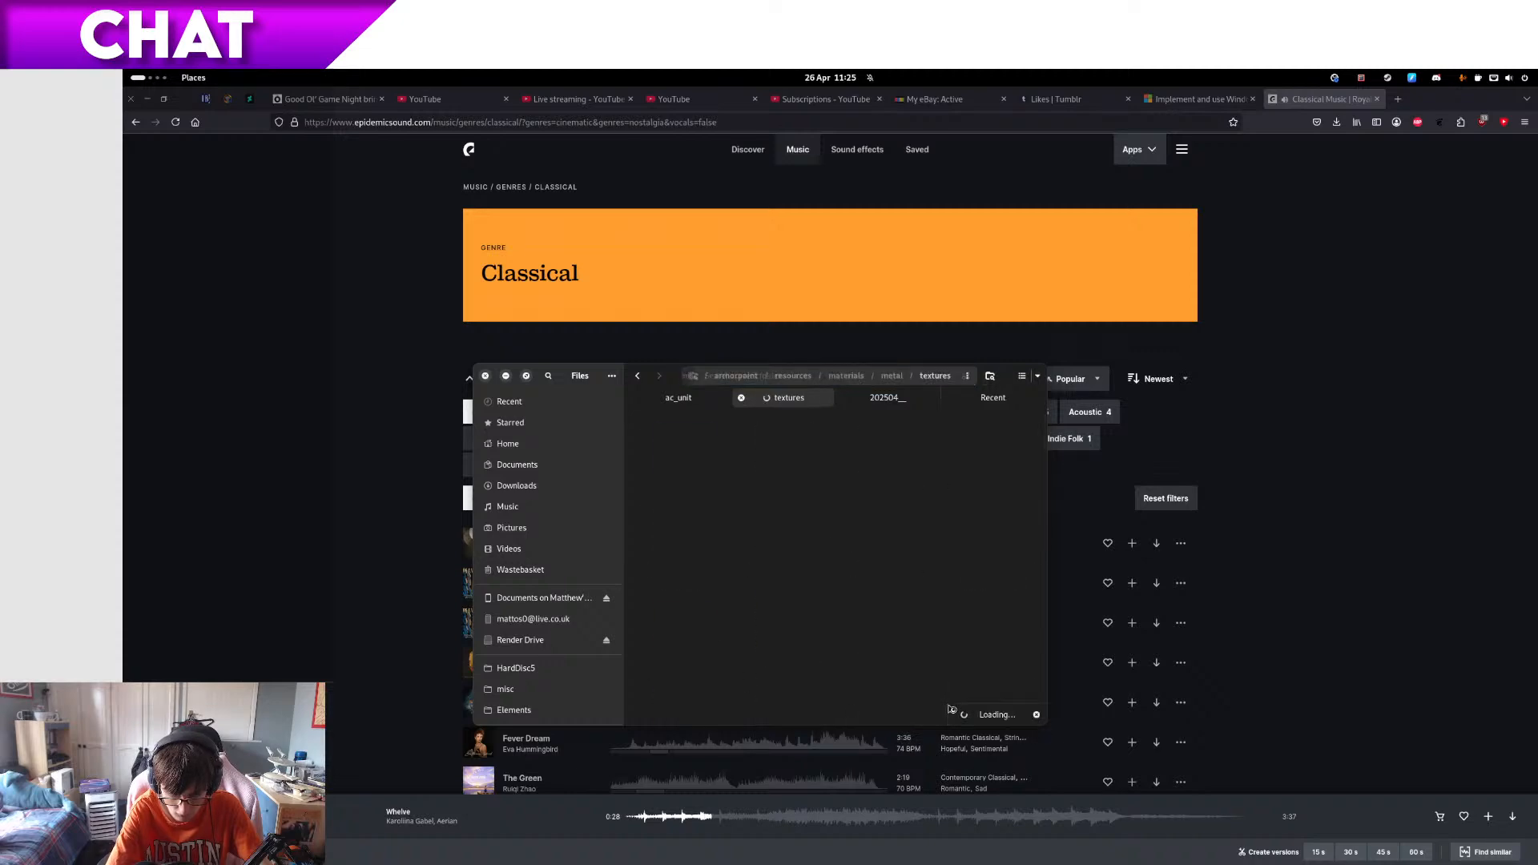
- Return to ArmorPaint, browse to the metal materials folder and preview the exposed_steel1 material
key("ctrl+alt+Right")
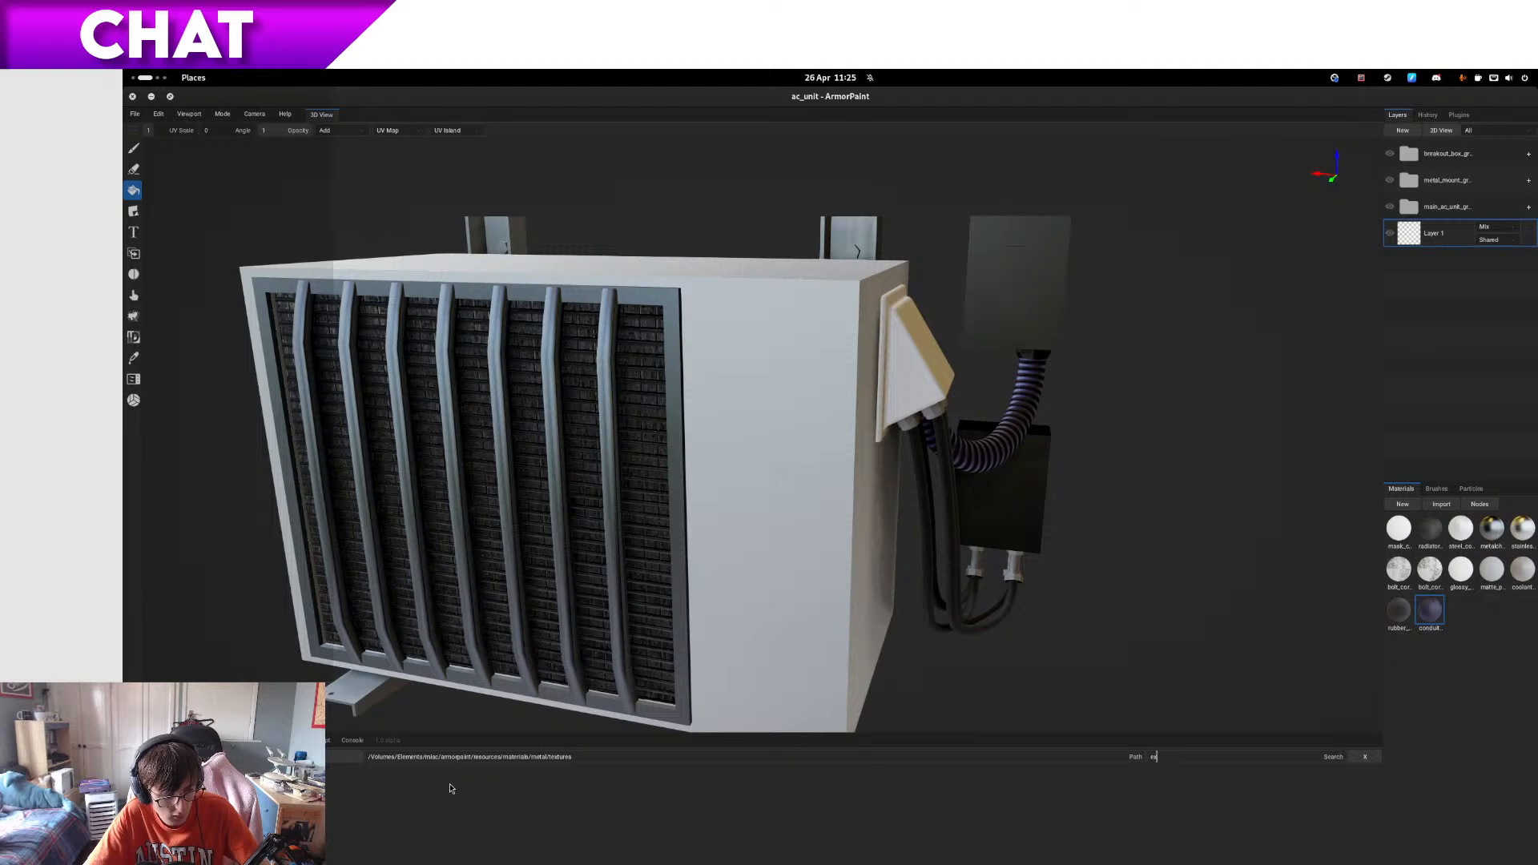
left_click(341, 757)
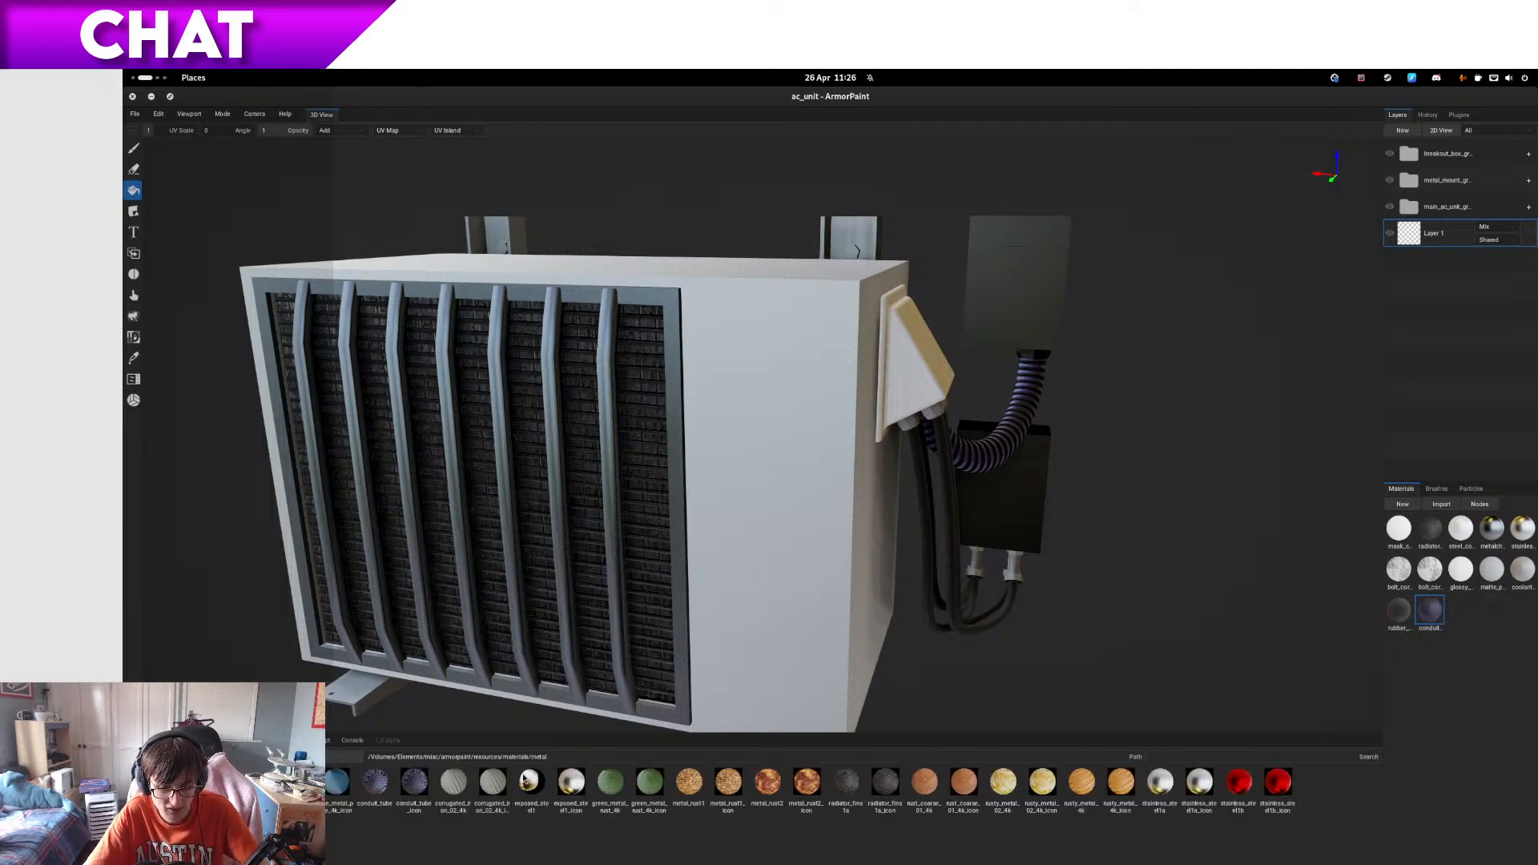
mouse_move(522, 779)
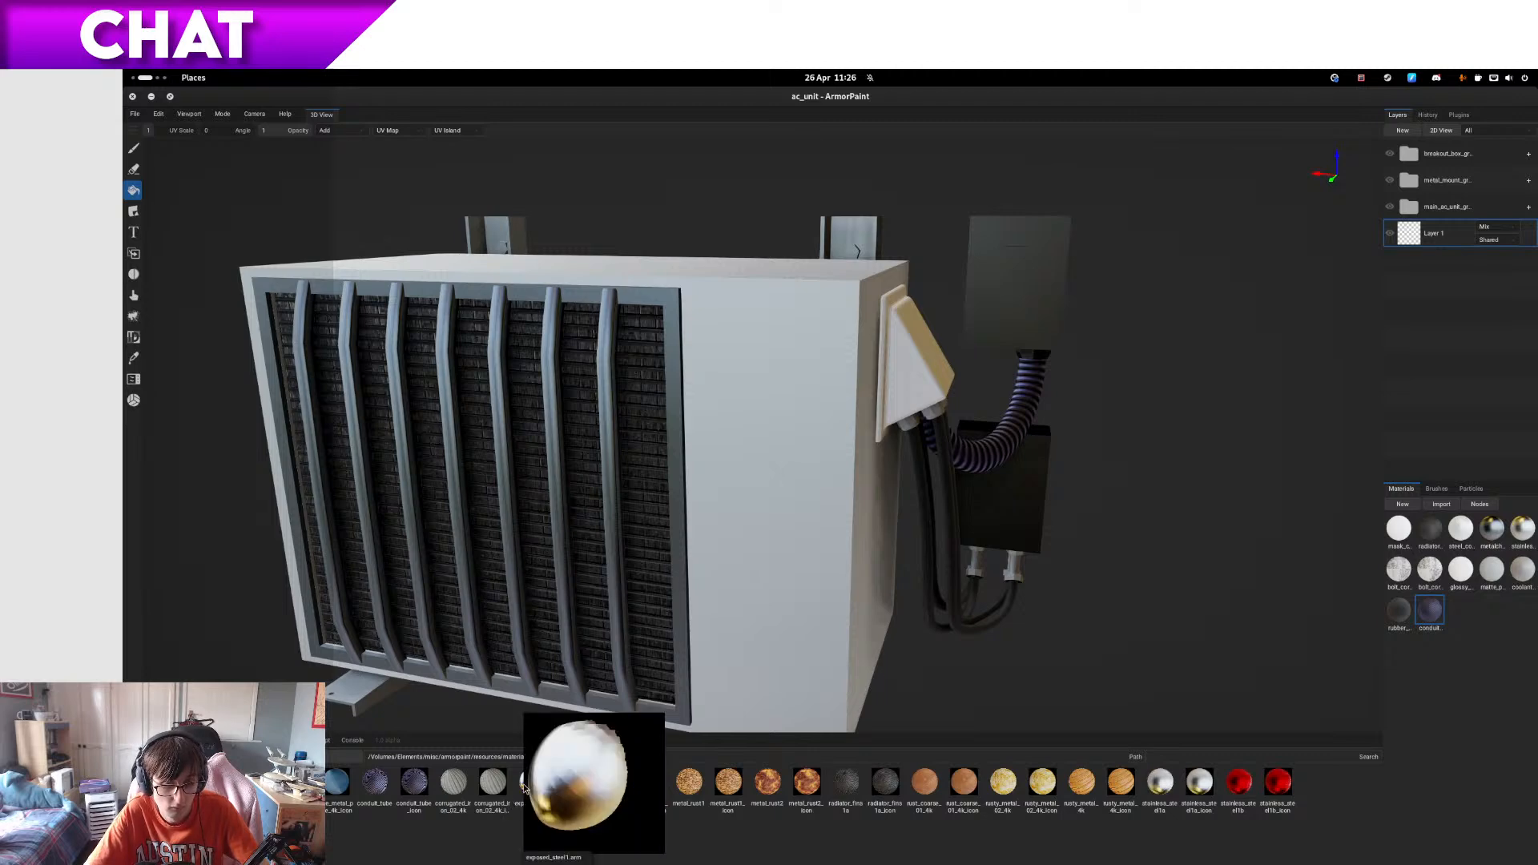
- Create a new material with roughness 0, metallic 1 and an RGB base colour of 0.91 in each channel
left_click(1403, 505)
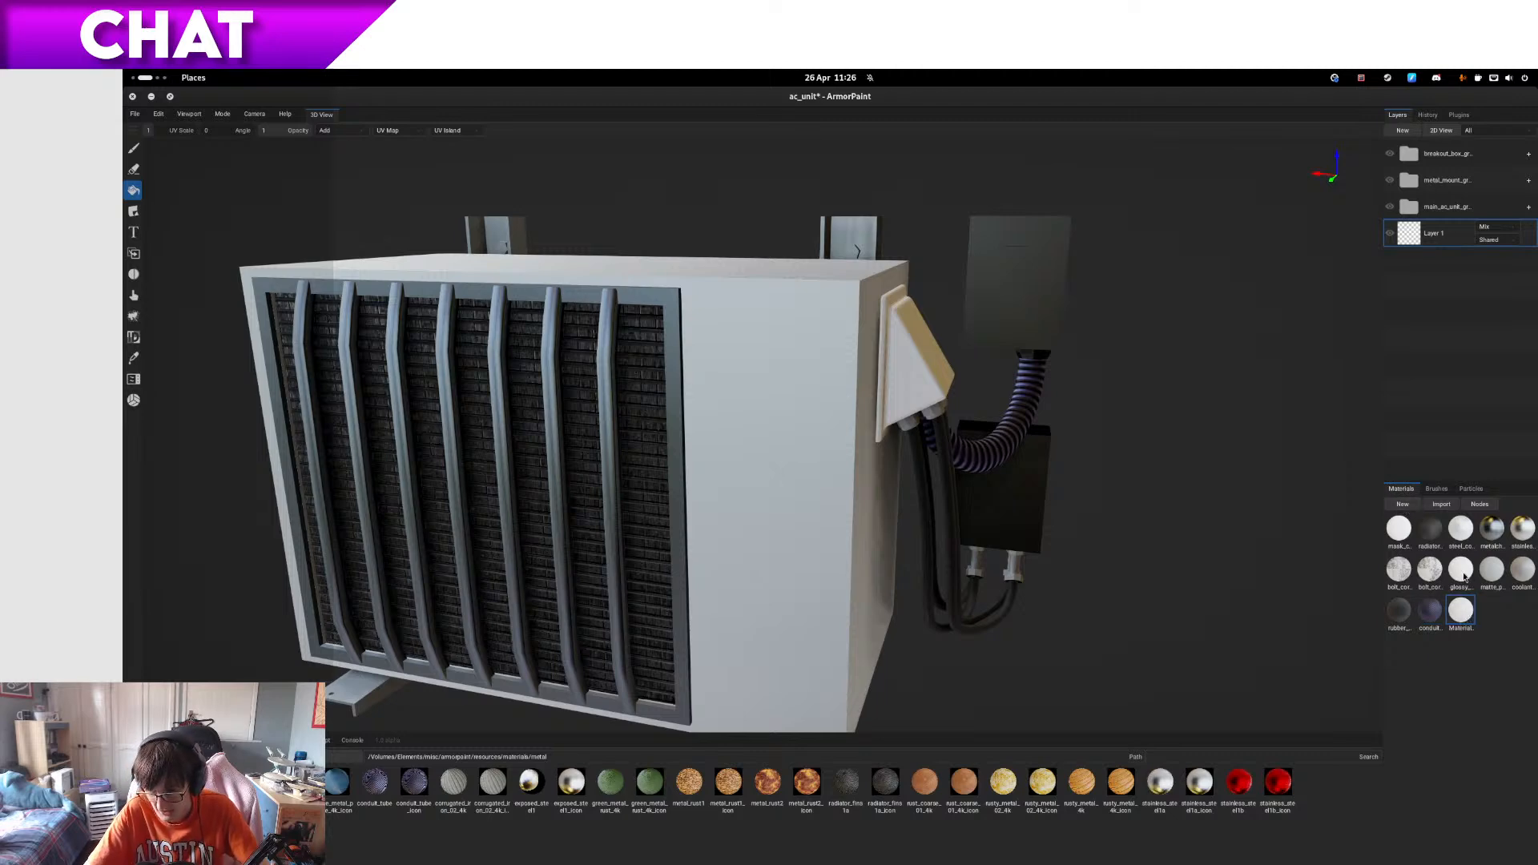
left_click(1480, 504)
left_click_drag(1050, 228, 1110, 242)
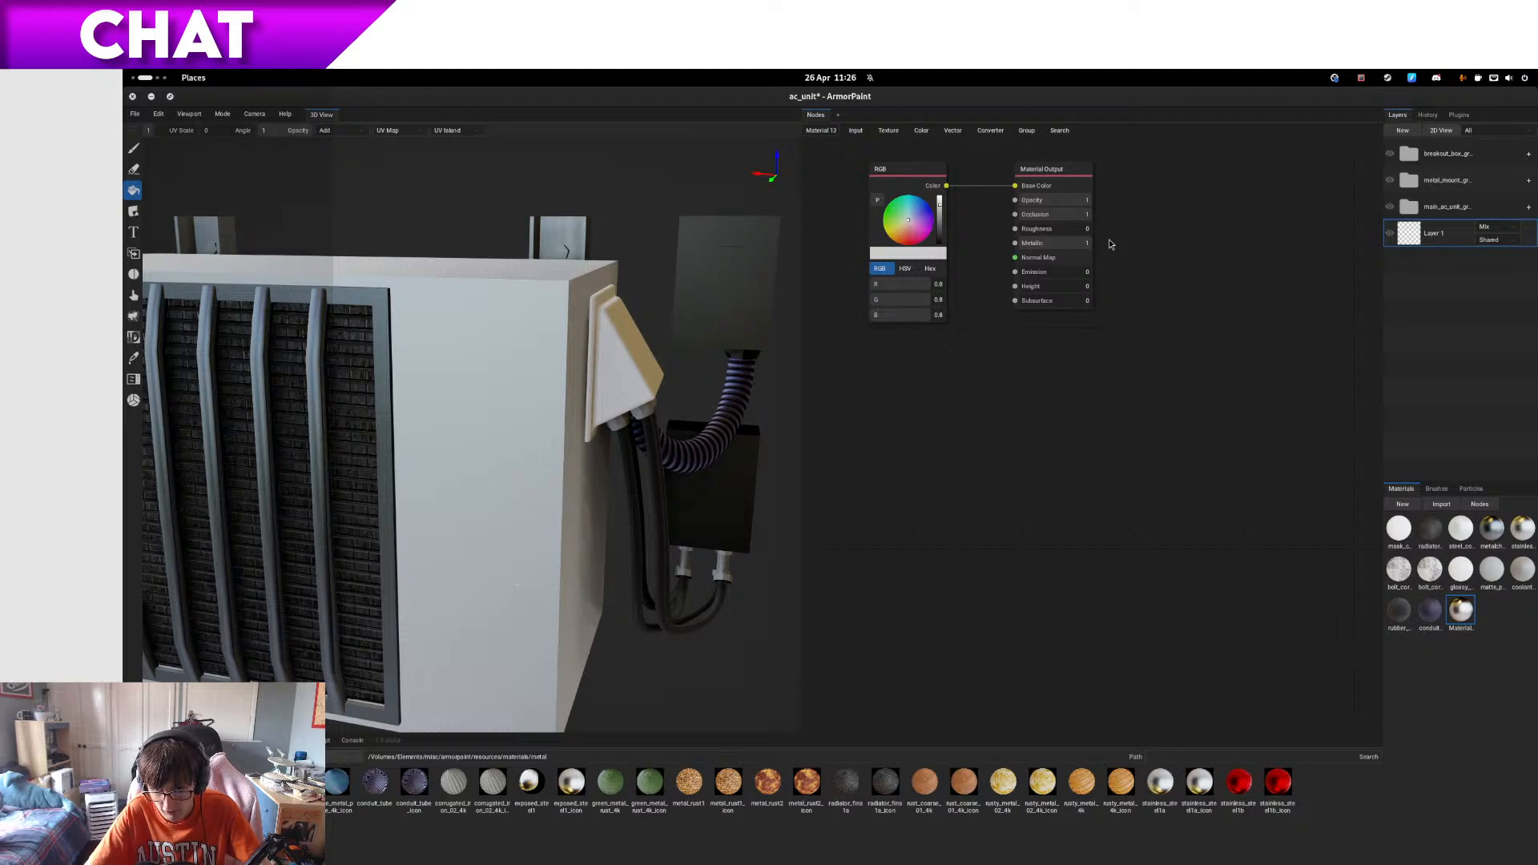
left_click_drag(941, 214, 942, 205)
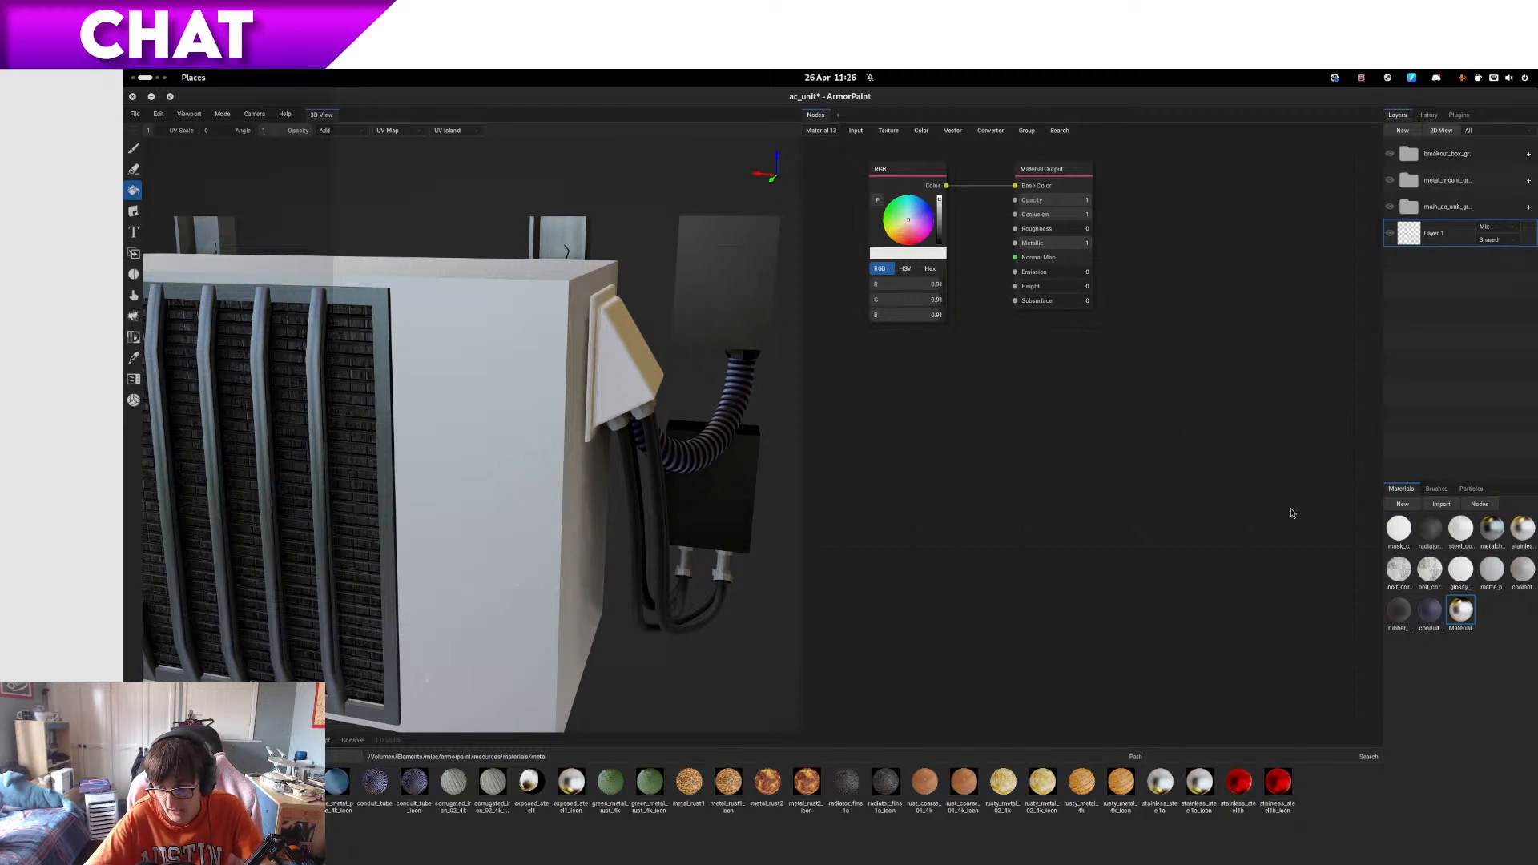
- Rename the new material exposed_steel
left_click(819, 132)
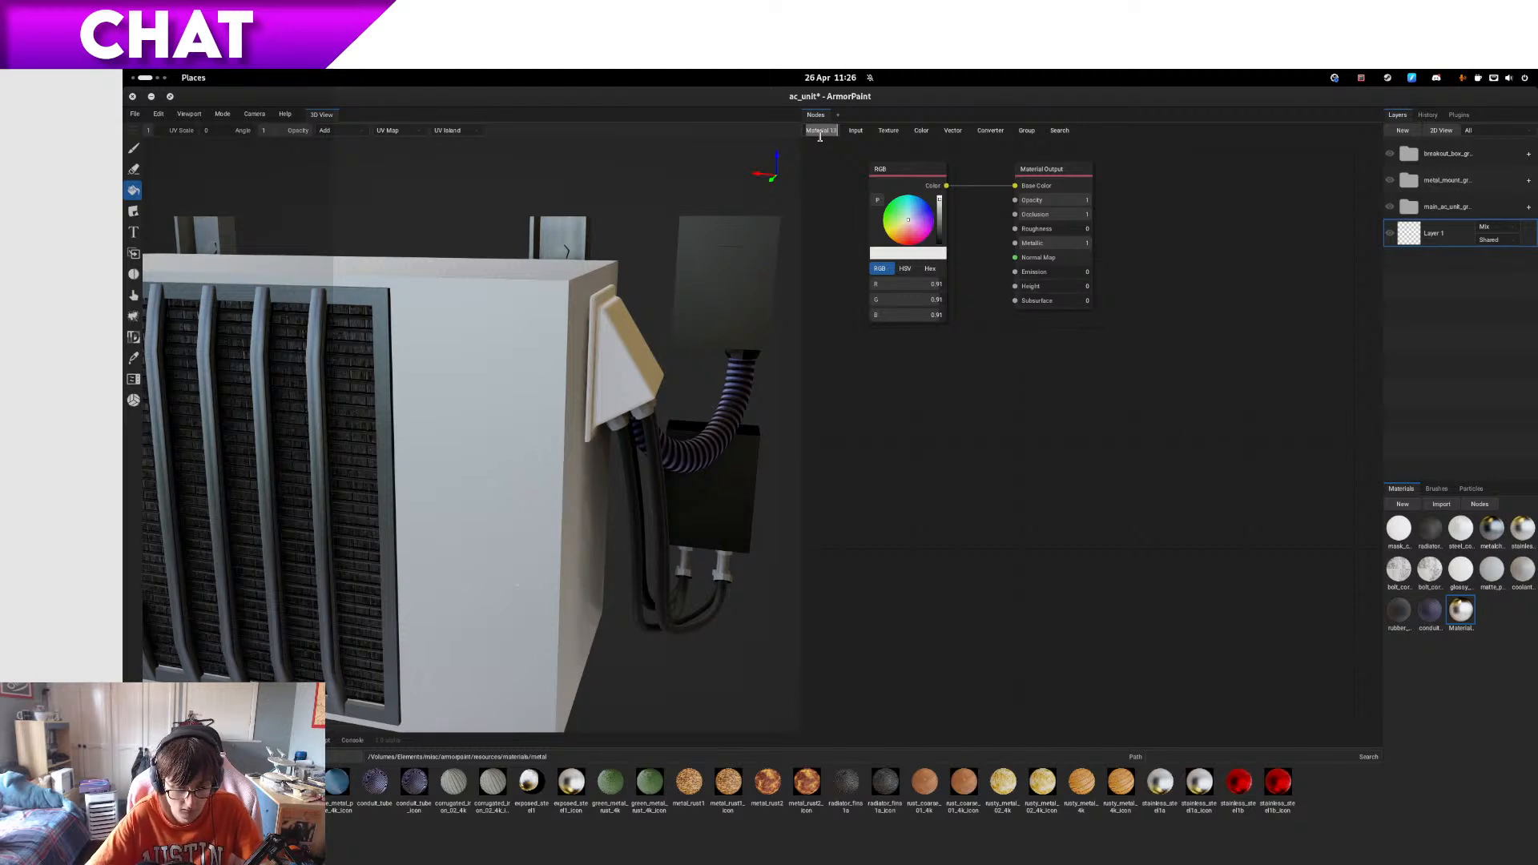
type("exposed_stee")
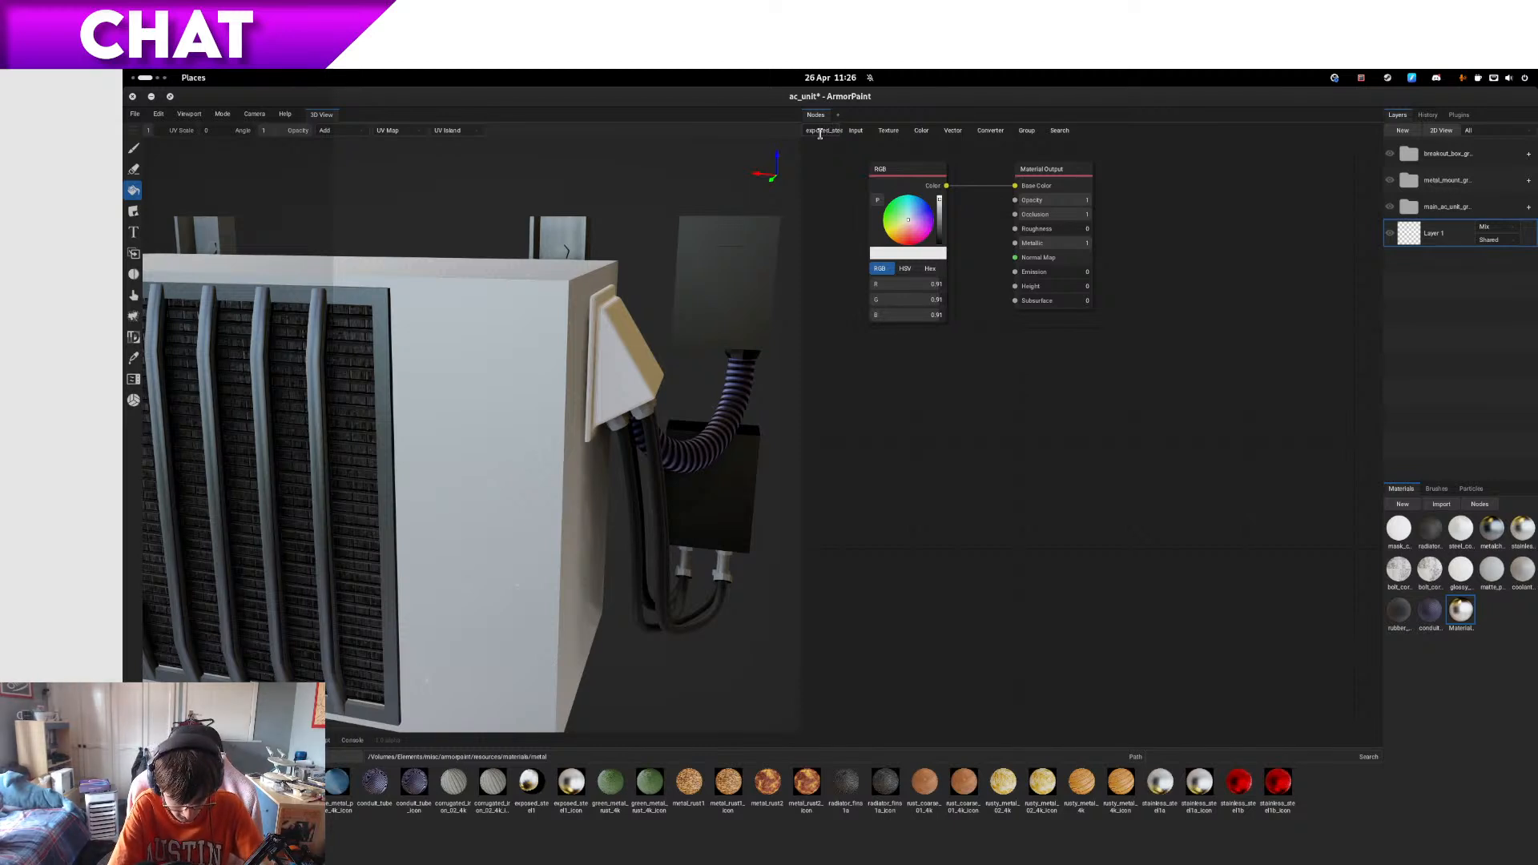
type("l")
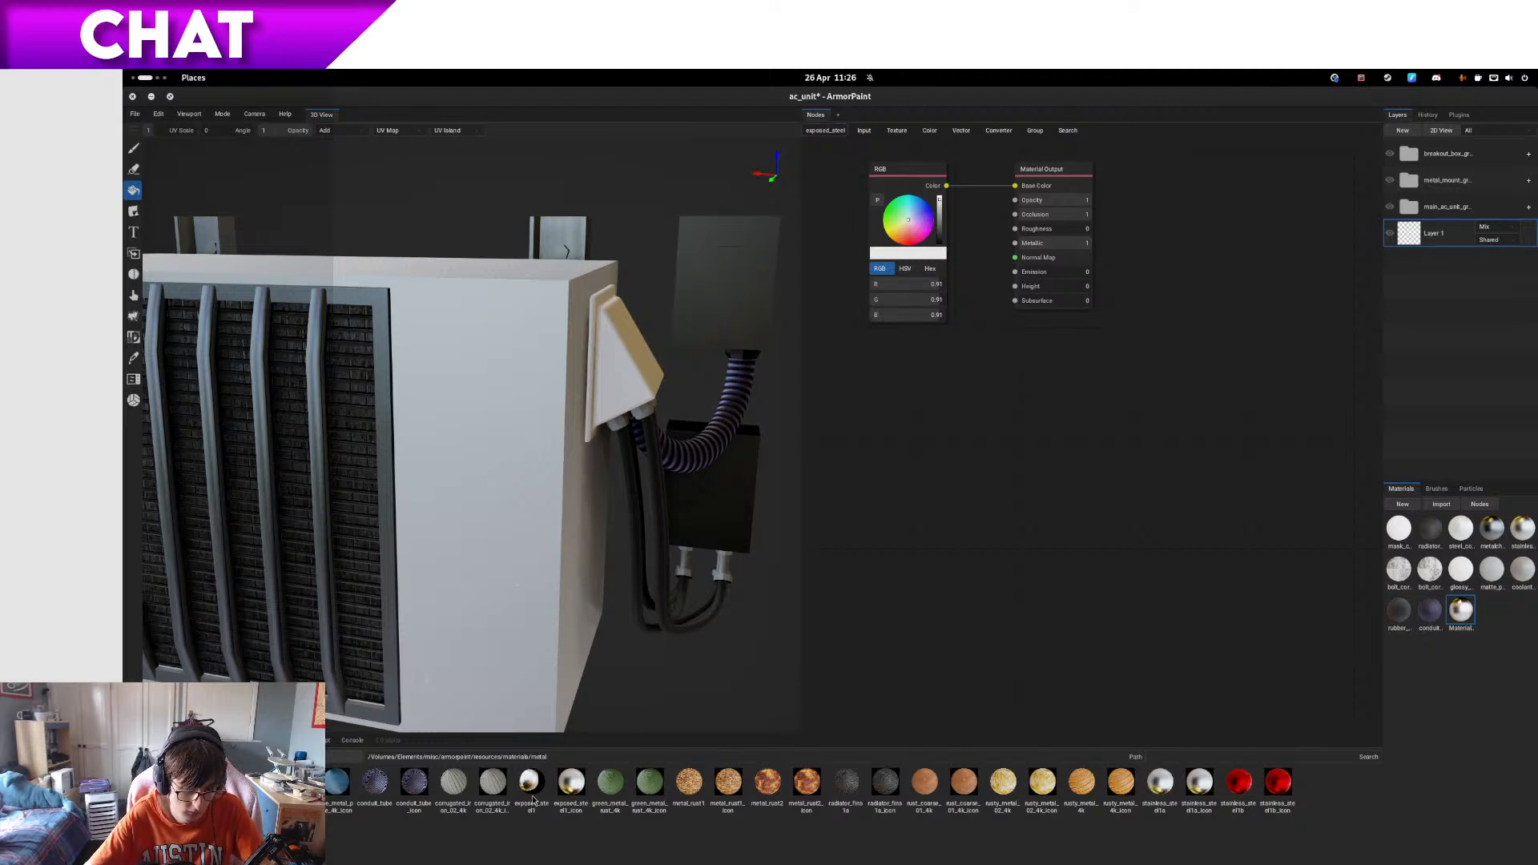
mouse_move(534, 800)
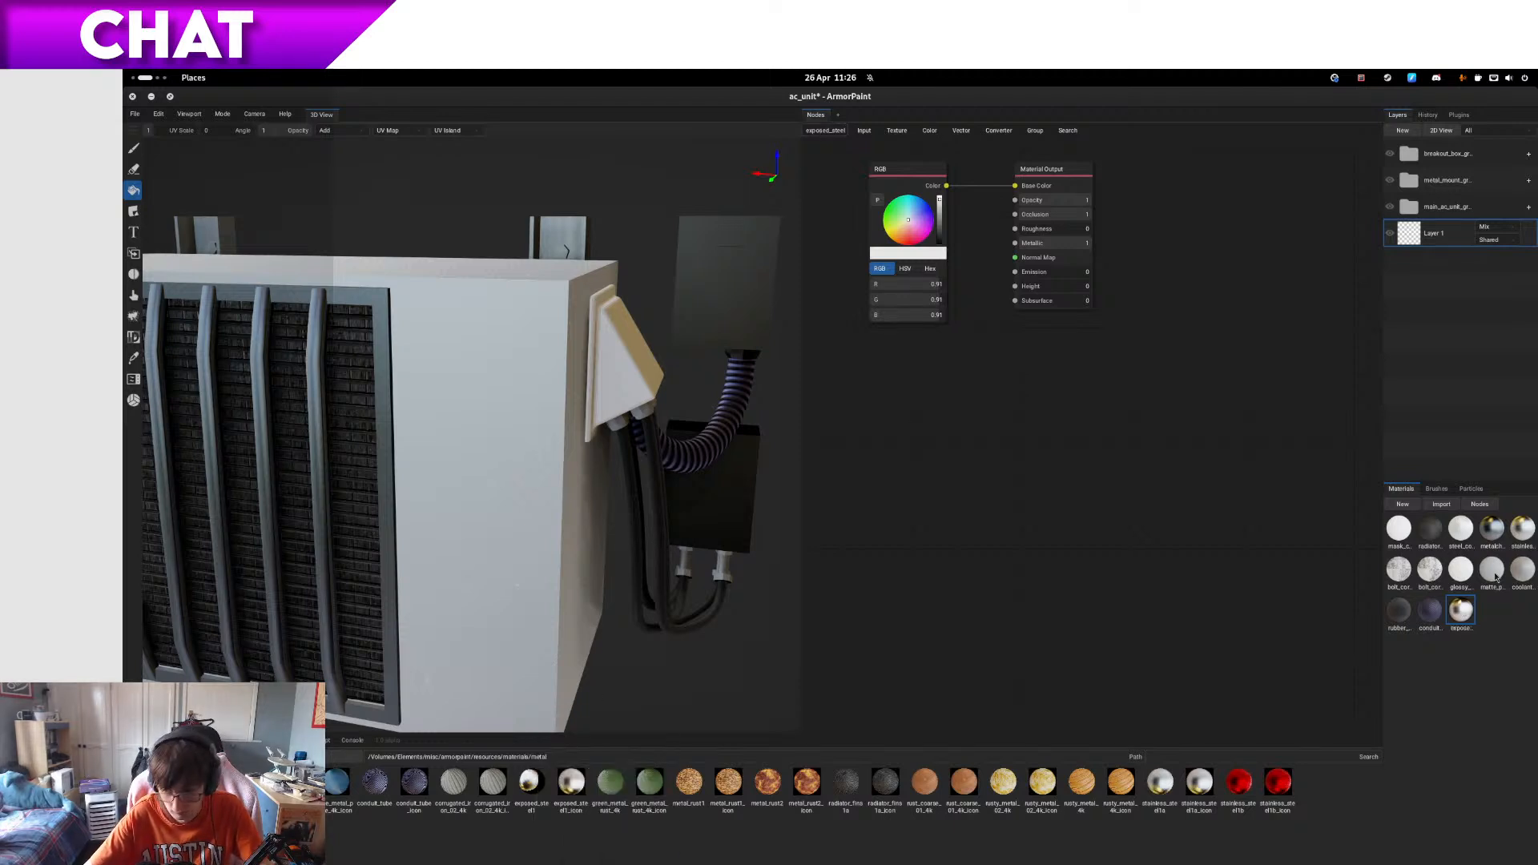
mouse_move(1460, 617)
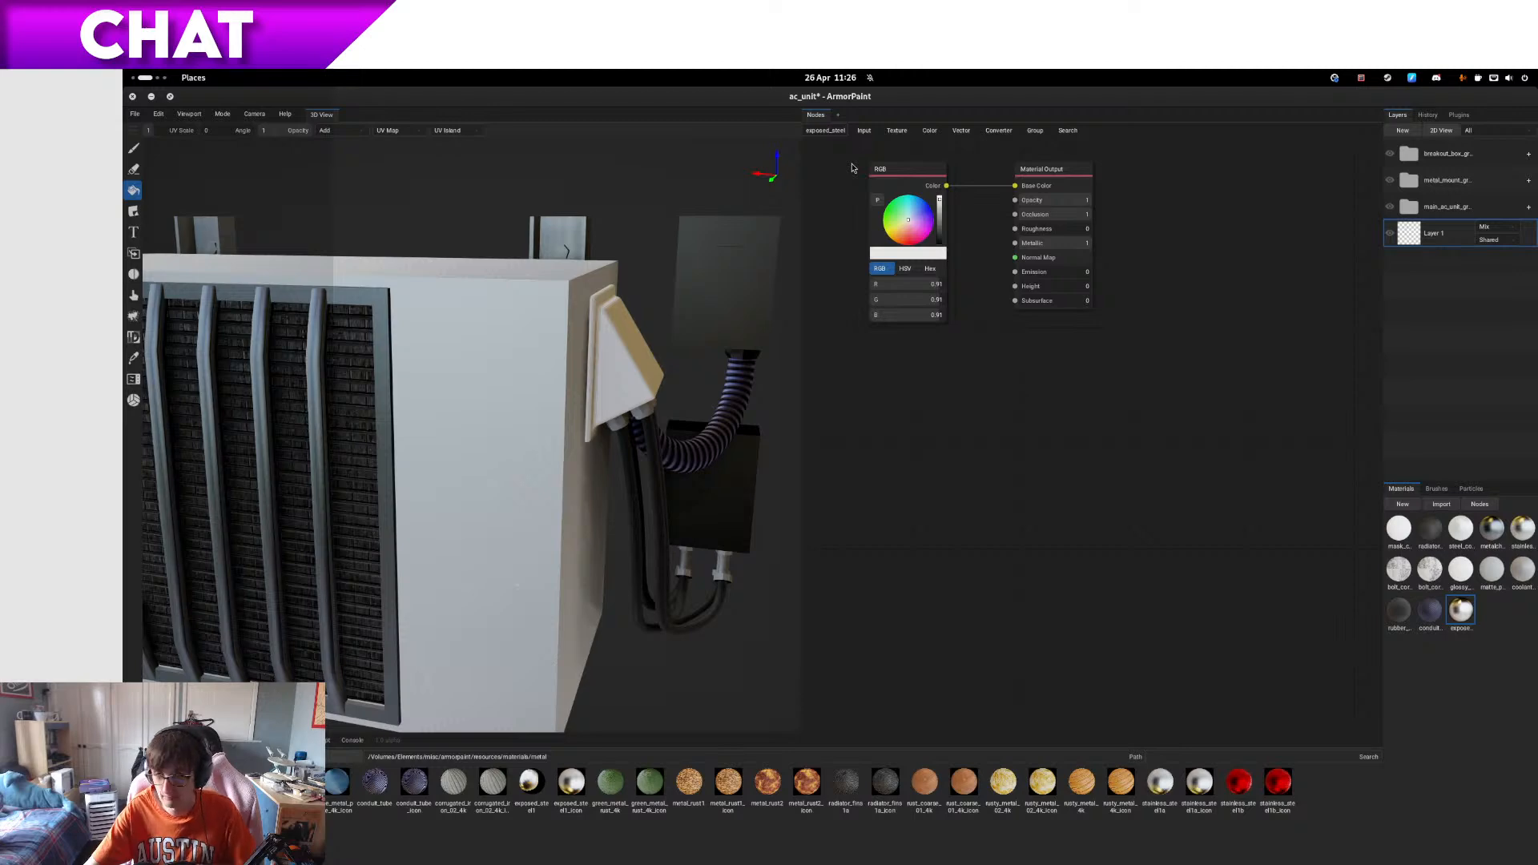
- Save the project with the node editor closed and hide the resource browser to enlarge the 3D view of the unit
left_click(1472, 508)
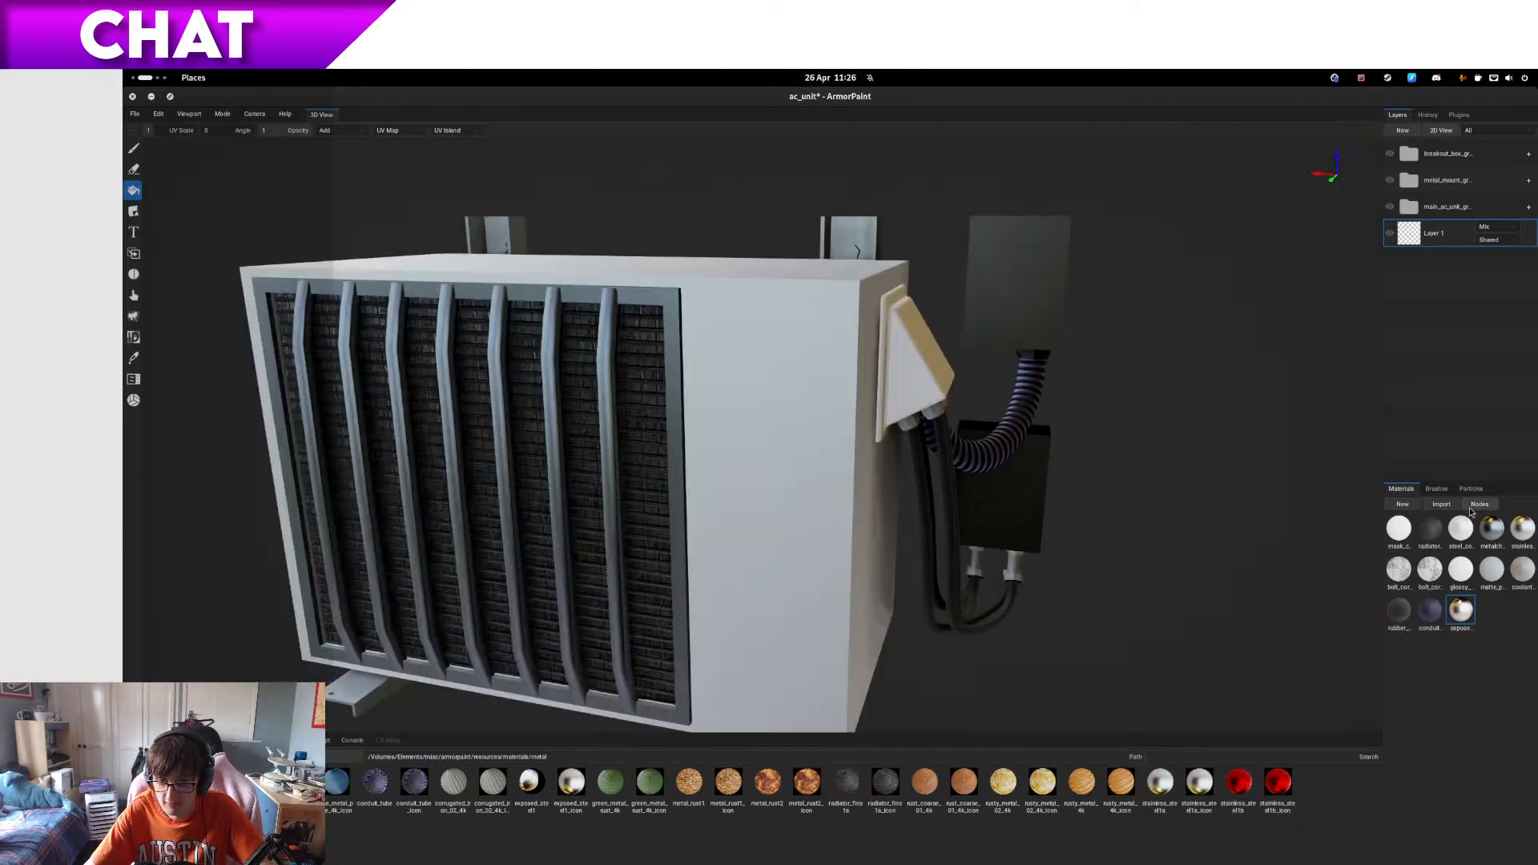
key("ctrl+s")
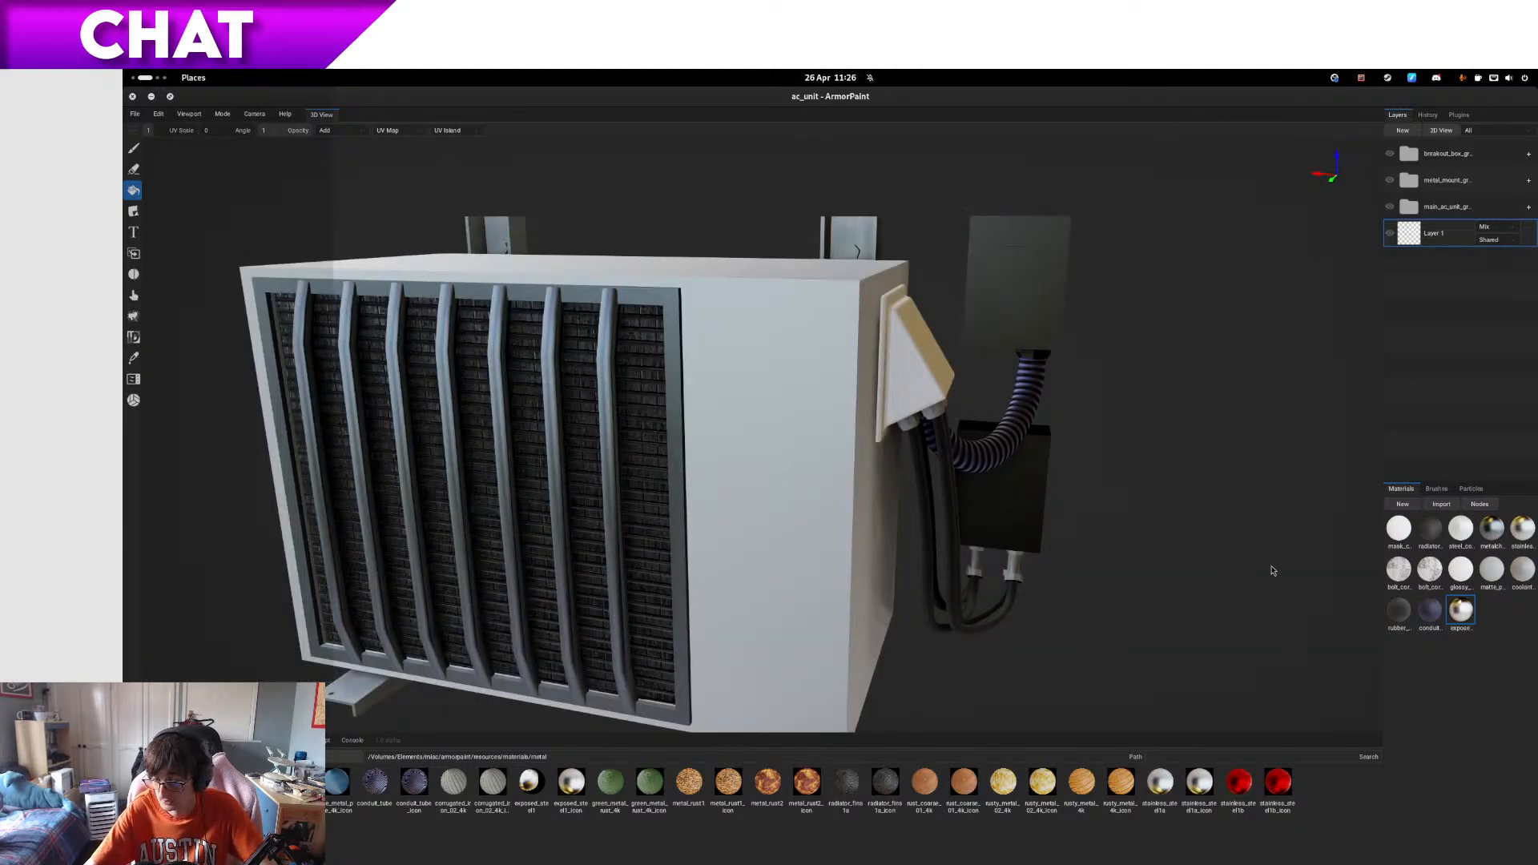
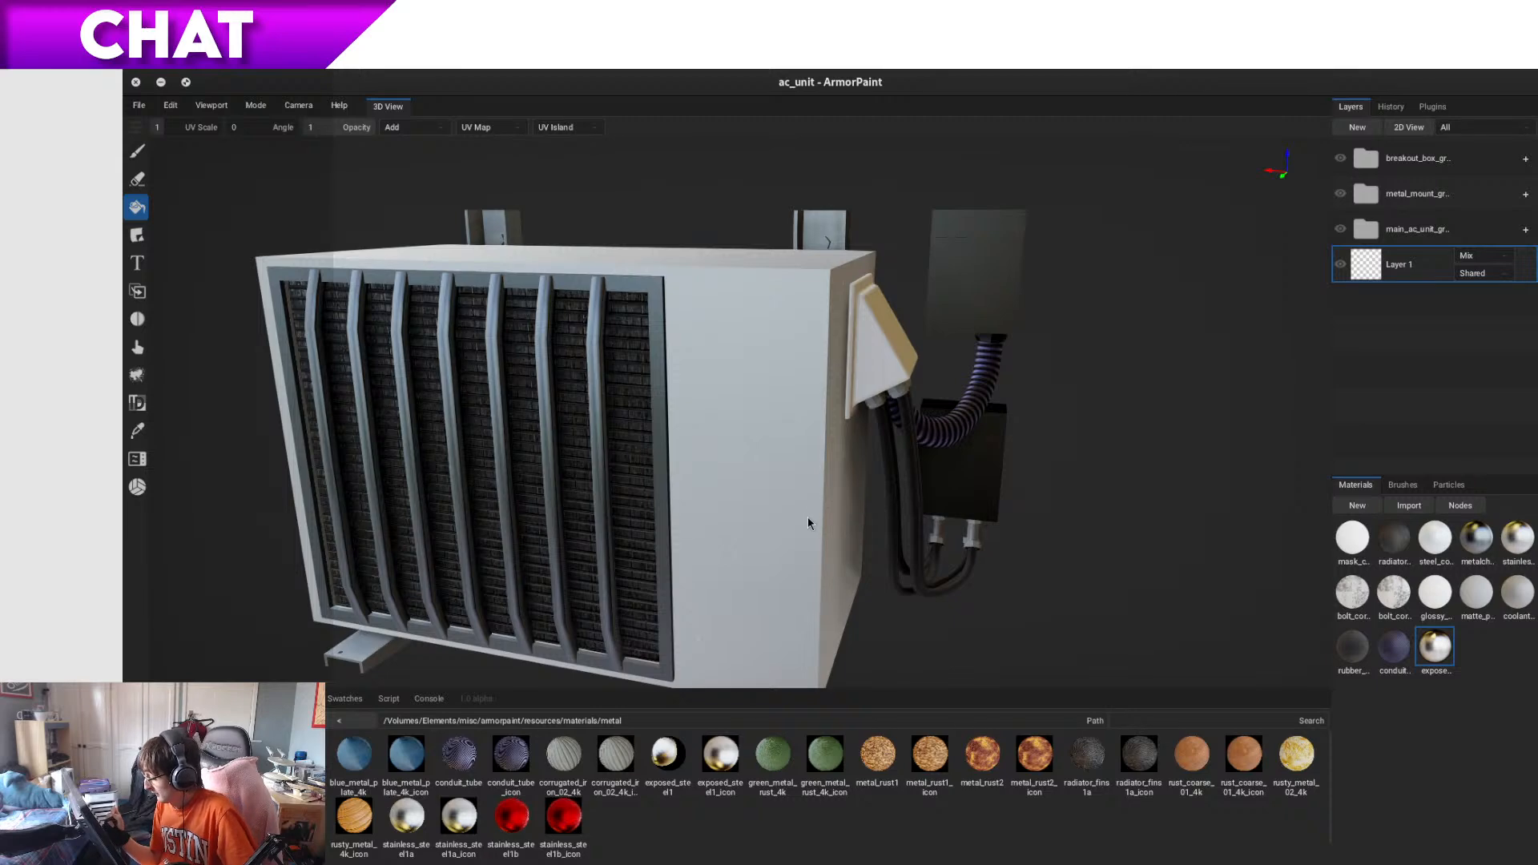
key("grave")
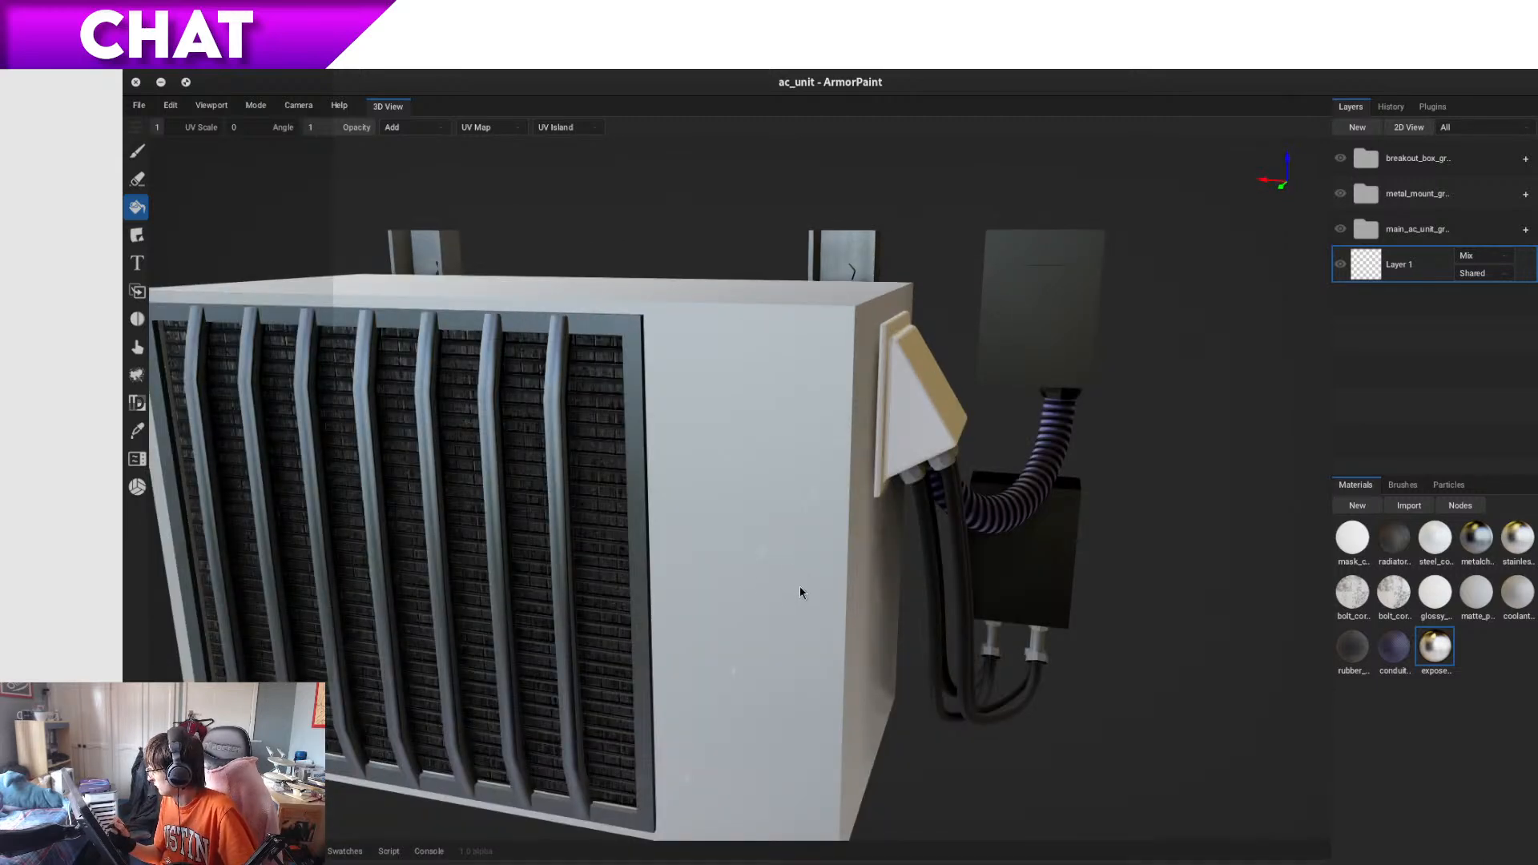
mouse_move(800, 591)
right_mouse_down()
mouse_move(824, 569)
mouse_move(814, 576)
right_mouse_up()
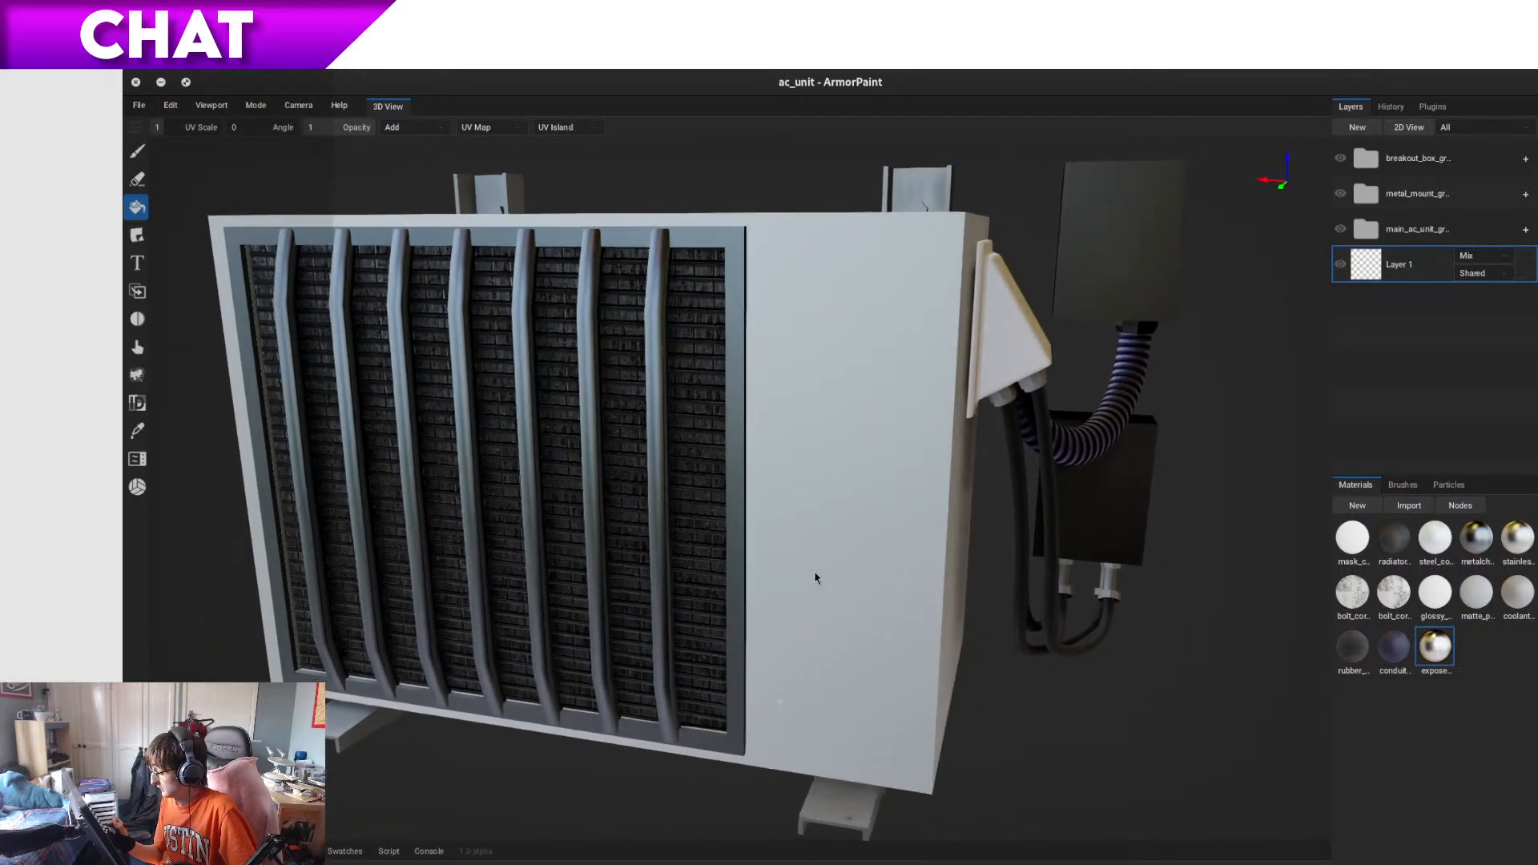
- Add a new paint layer and place it inside the expanded main_ac_unit group, directly above Layer 3
left_click(1525, 231)
left_click(1358, 128)
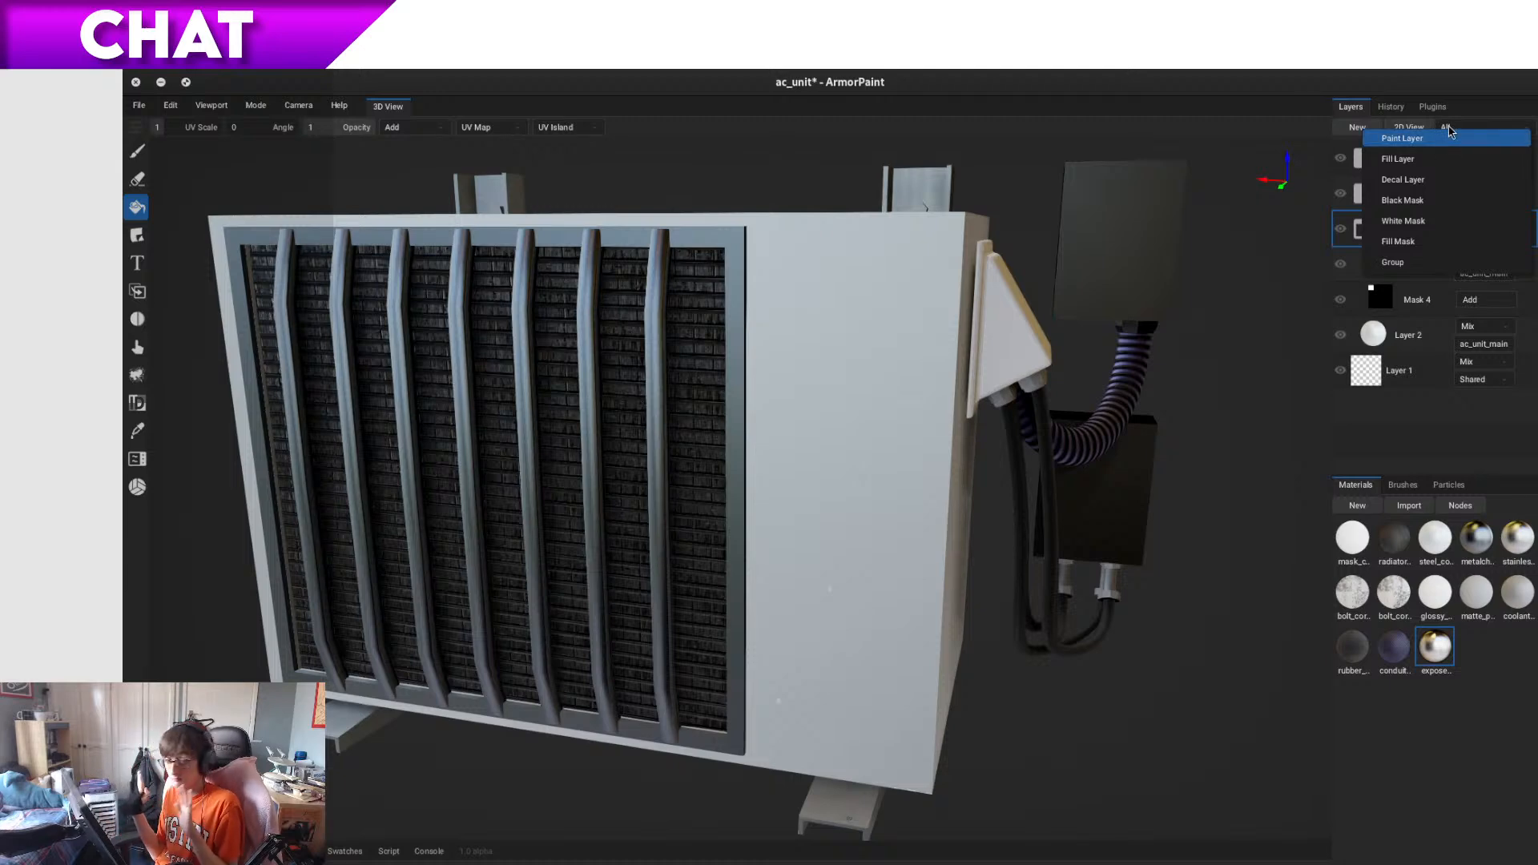
left_click(1450, 133)
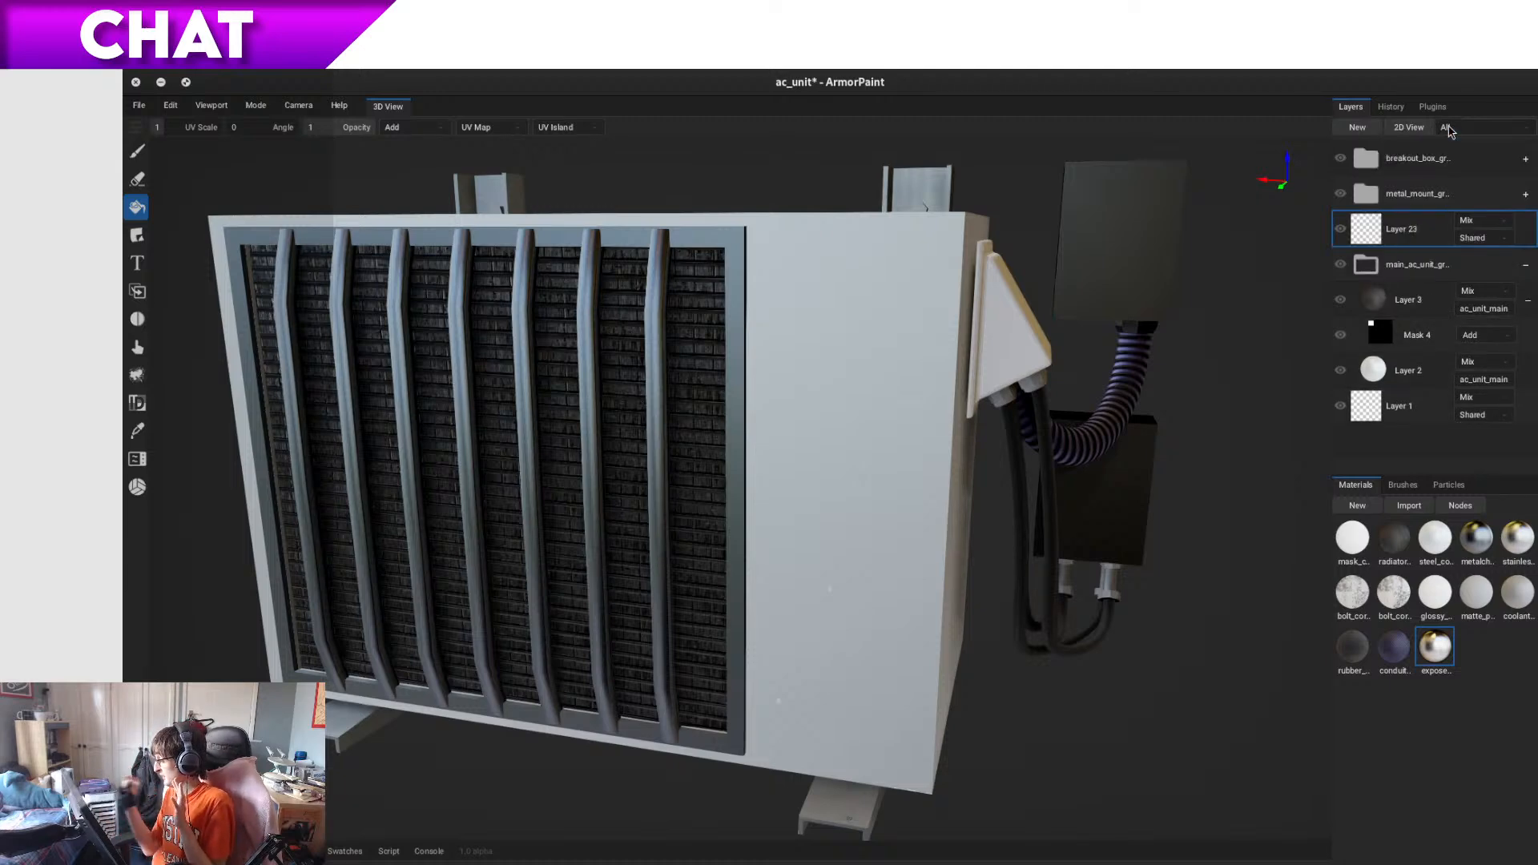
left_click_drag(1414, 233, 1442, 294)
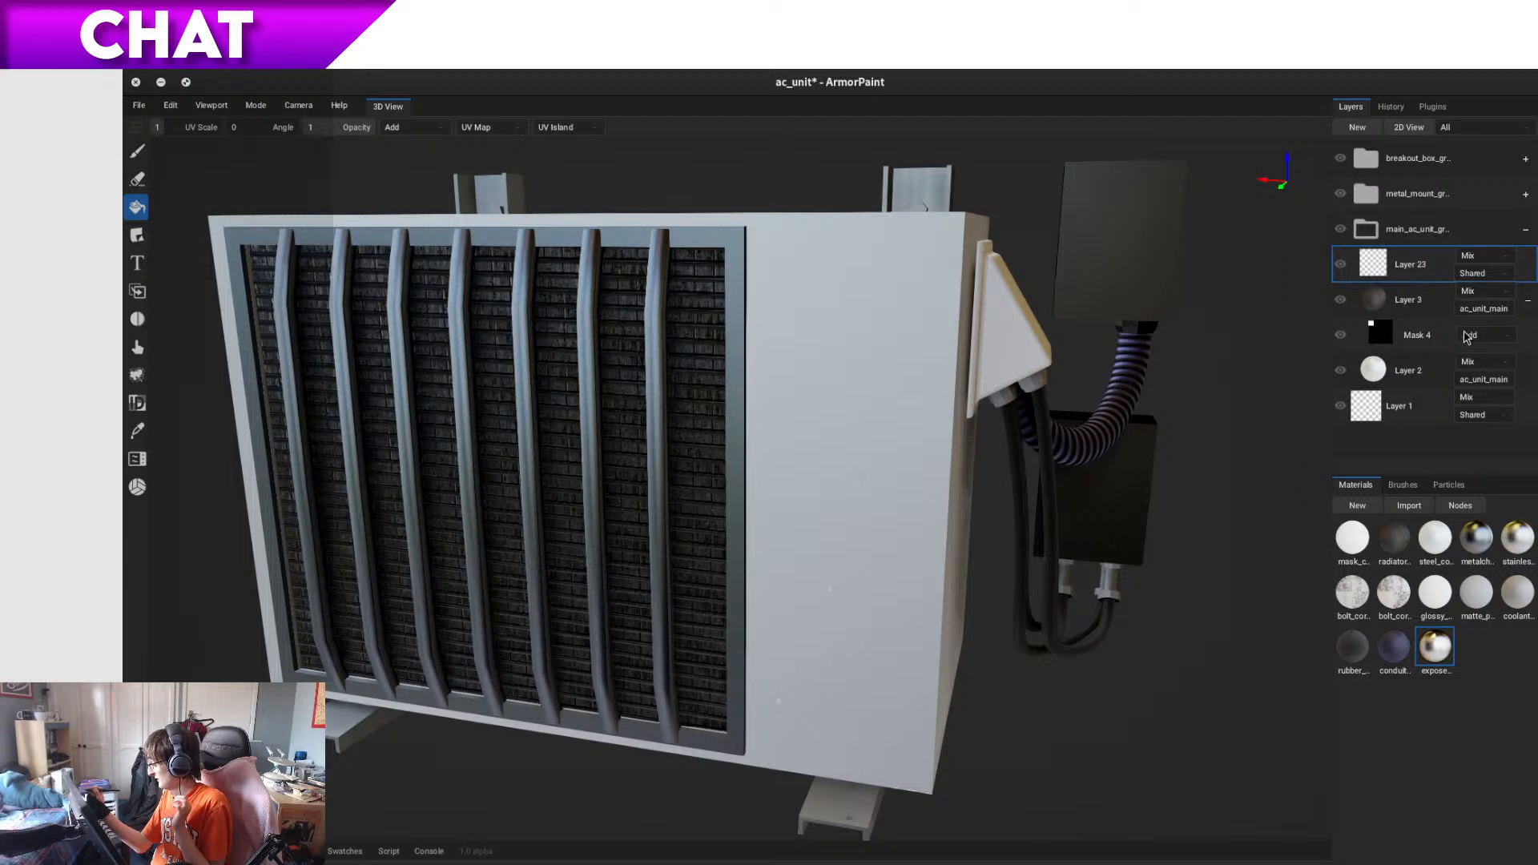
- Choose brush49 after checking its nodes, and activate the Brush tool with the exposed_steel material facing the unit's corner
left_click(1403, 484)
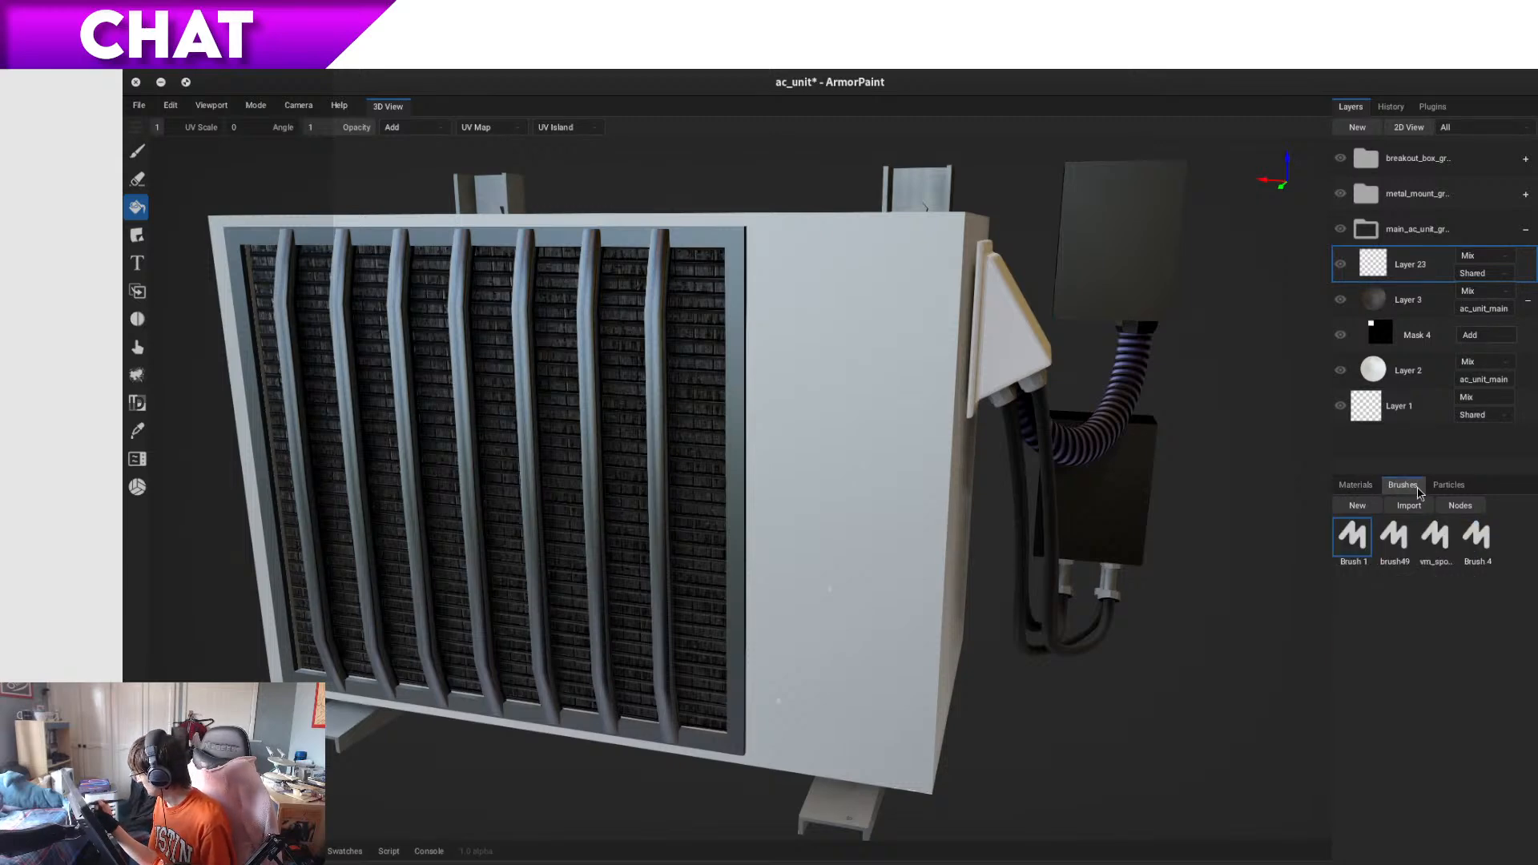
double_click(1401, 545)
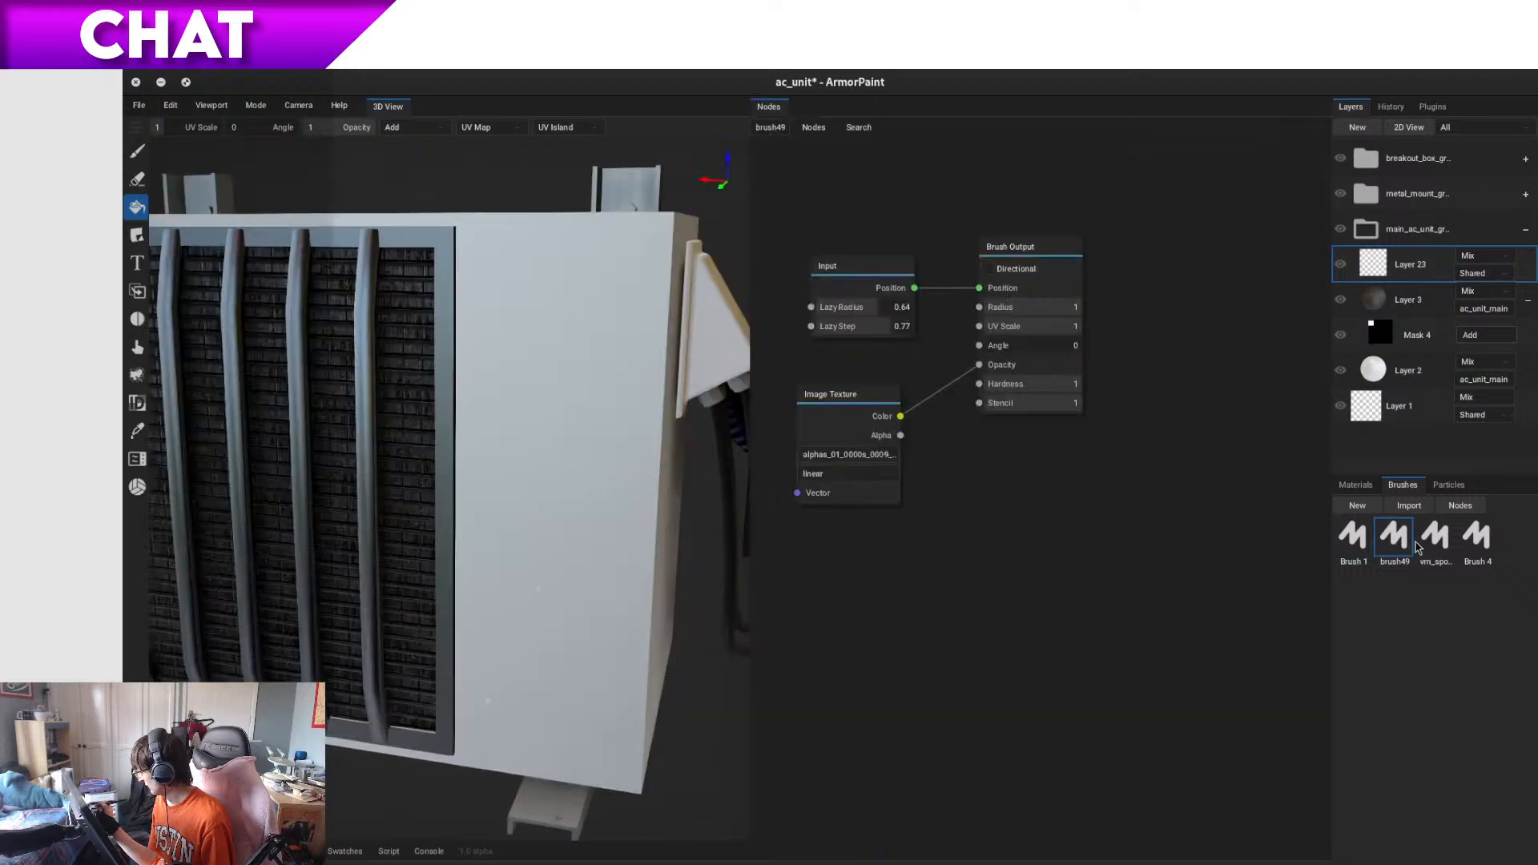
left_click(1460, 505)
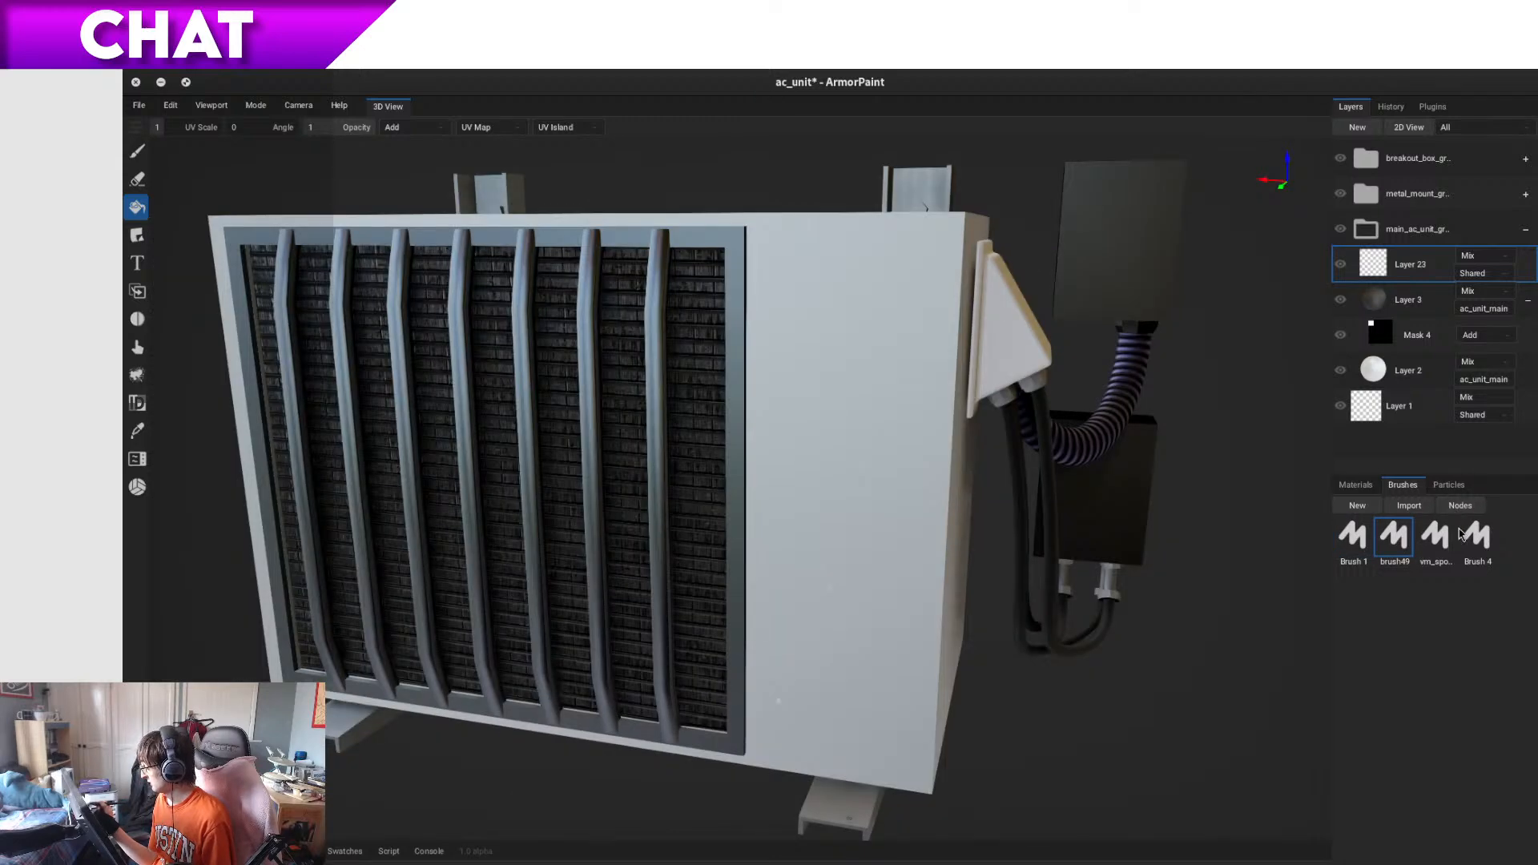
mouse_move(1440, 550)
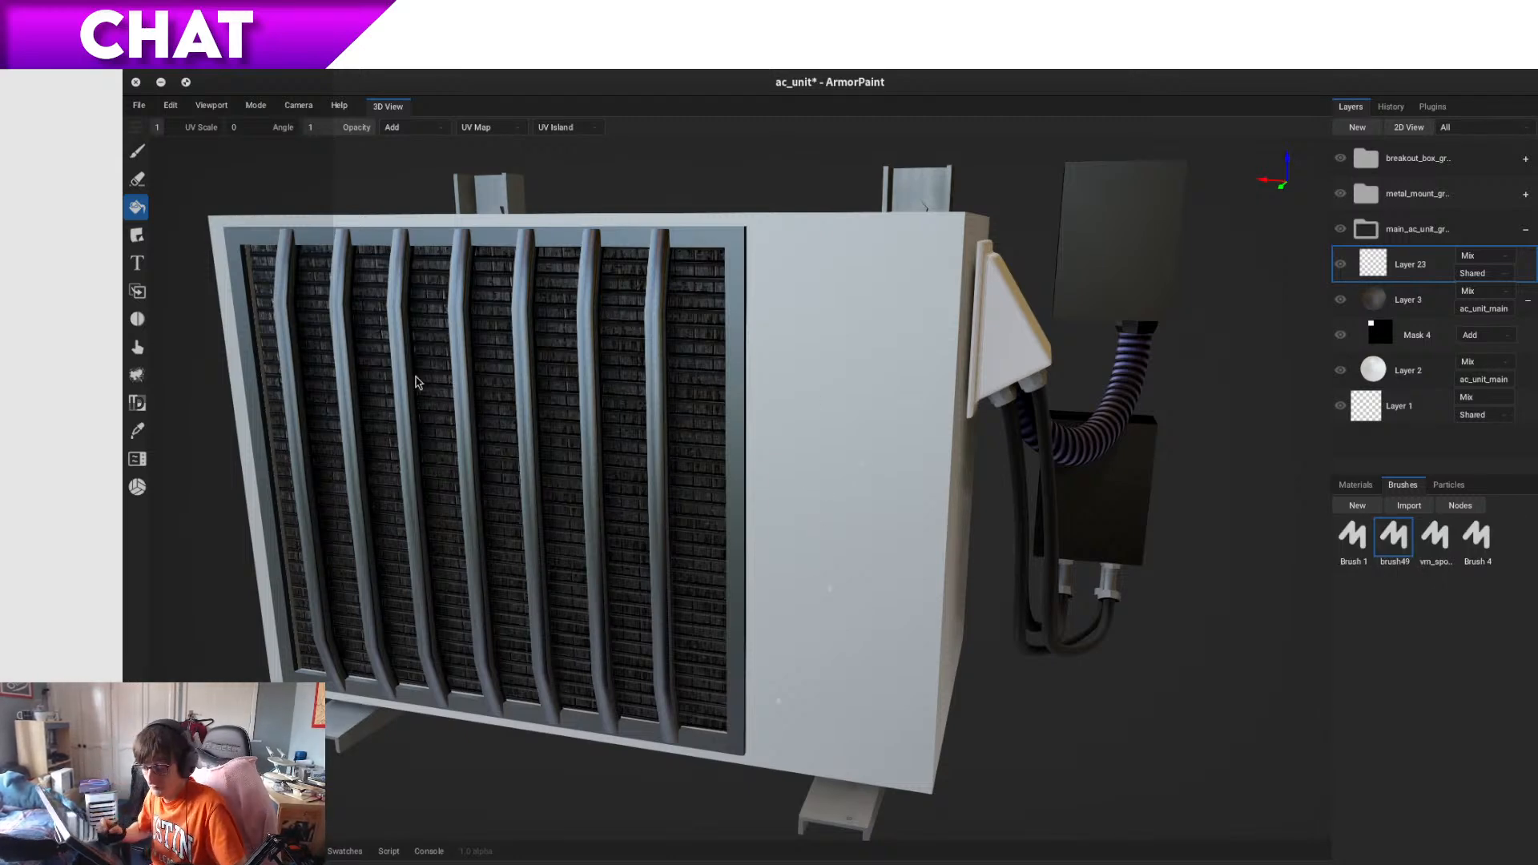
left_click(137, 151)
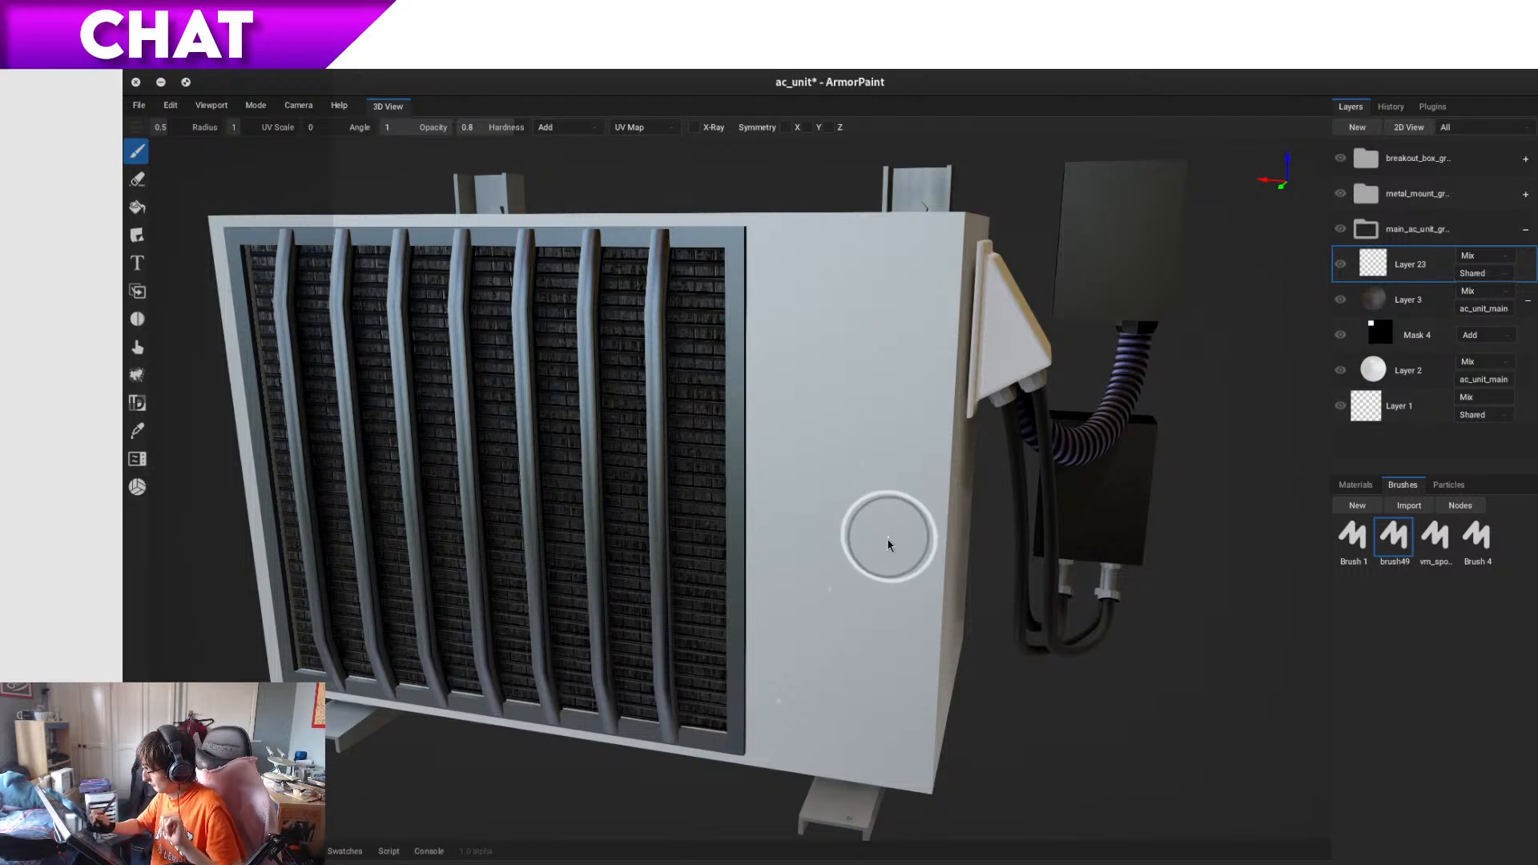
left_click(1376, 488)
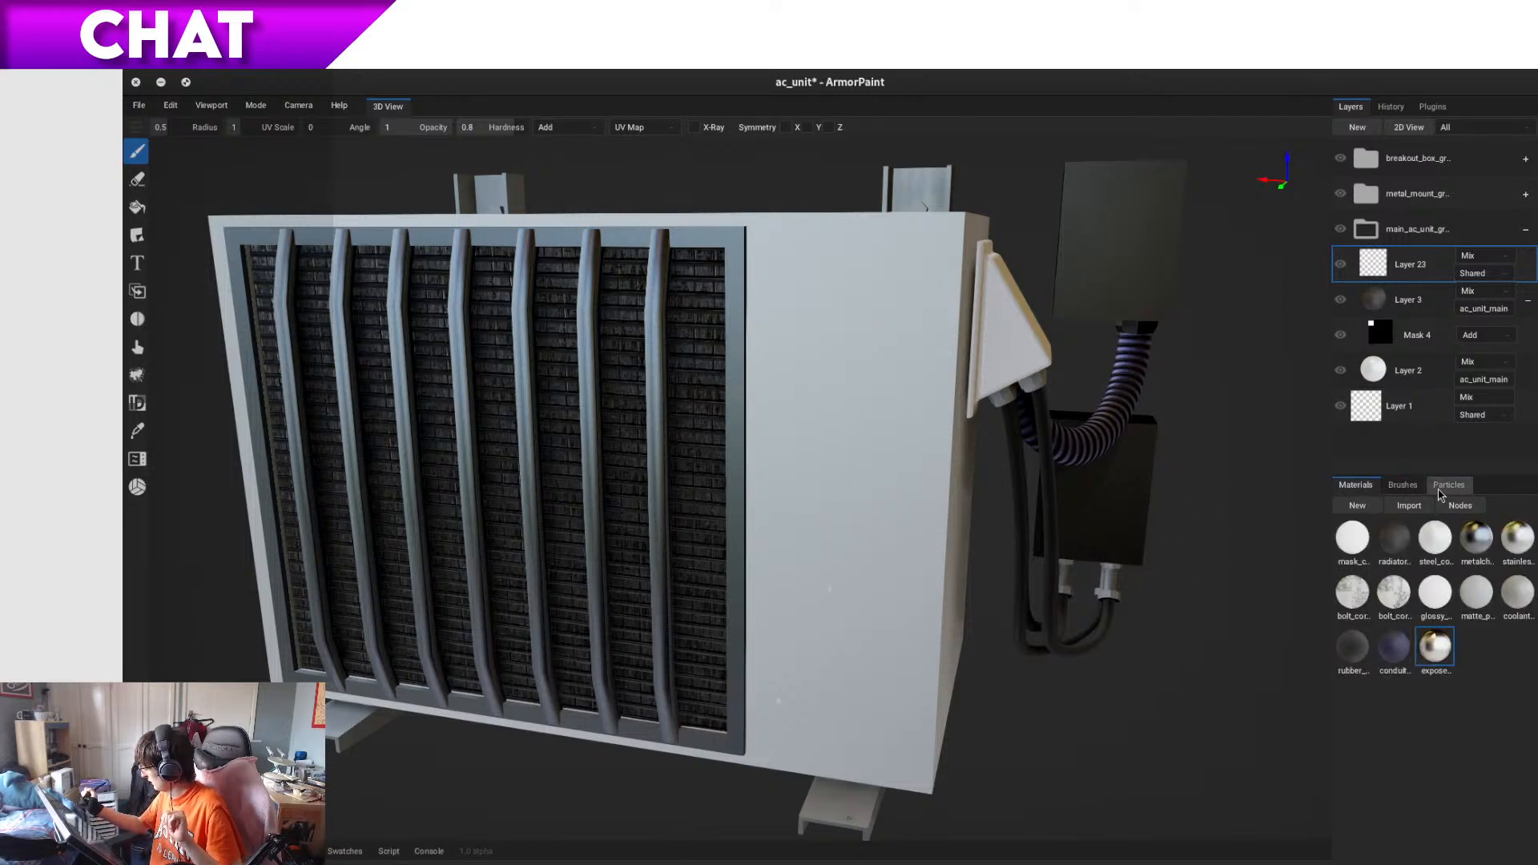
left_click(1402, 487)
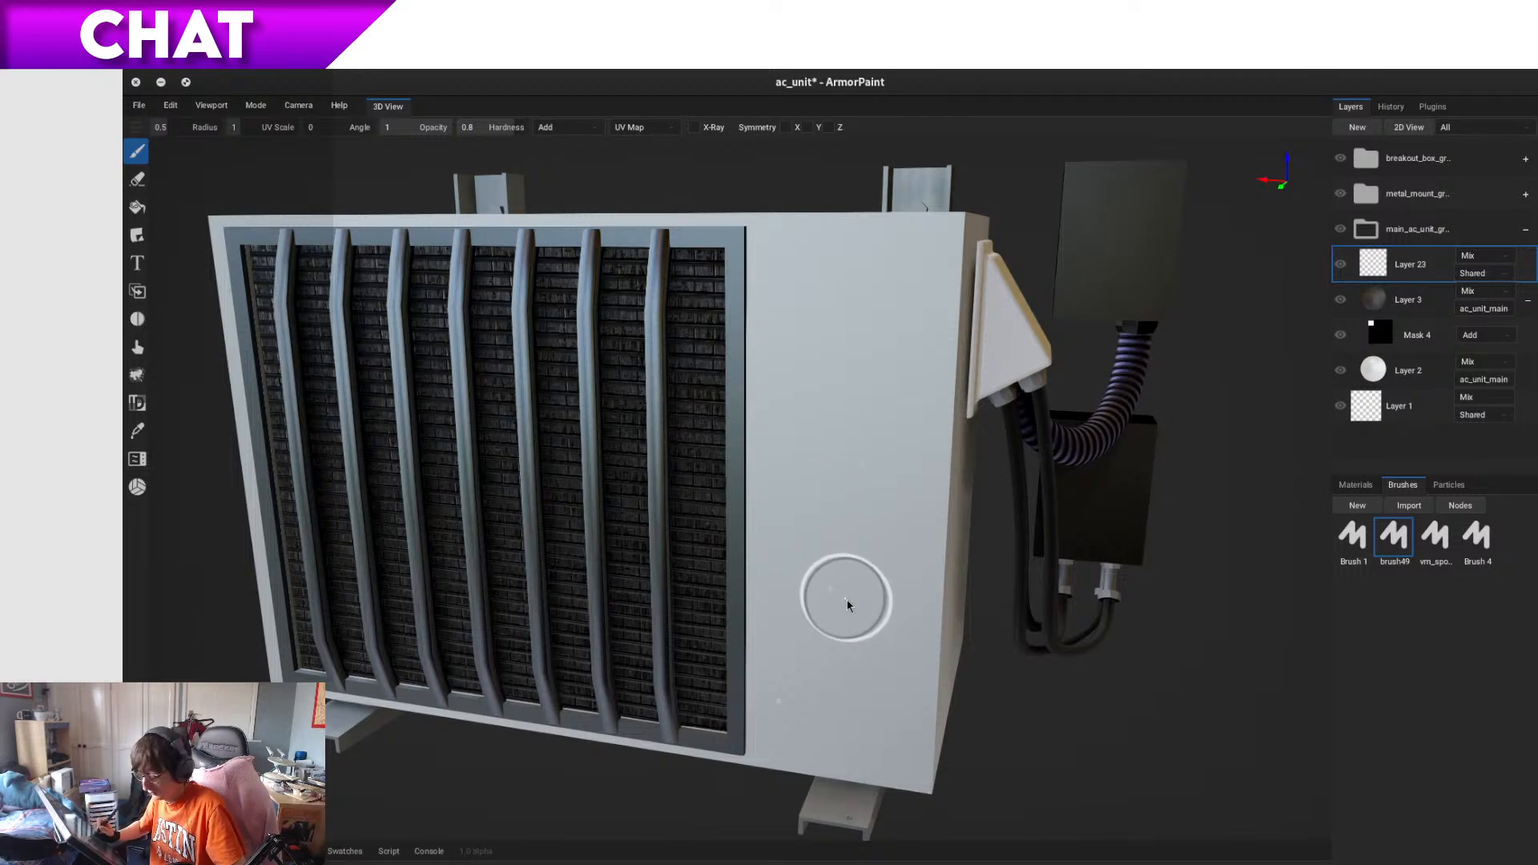
mouse_move(896, 570)
left_mouse_down("alt")
mouse_move(860, 592)
mouse_move(845, 632)
mouse_move(872, 584)
left_mouse_up("alt")
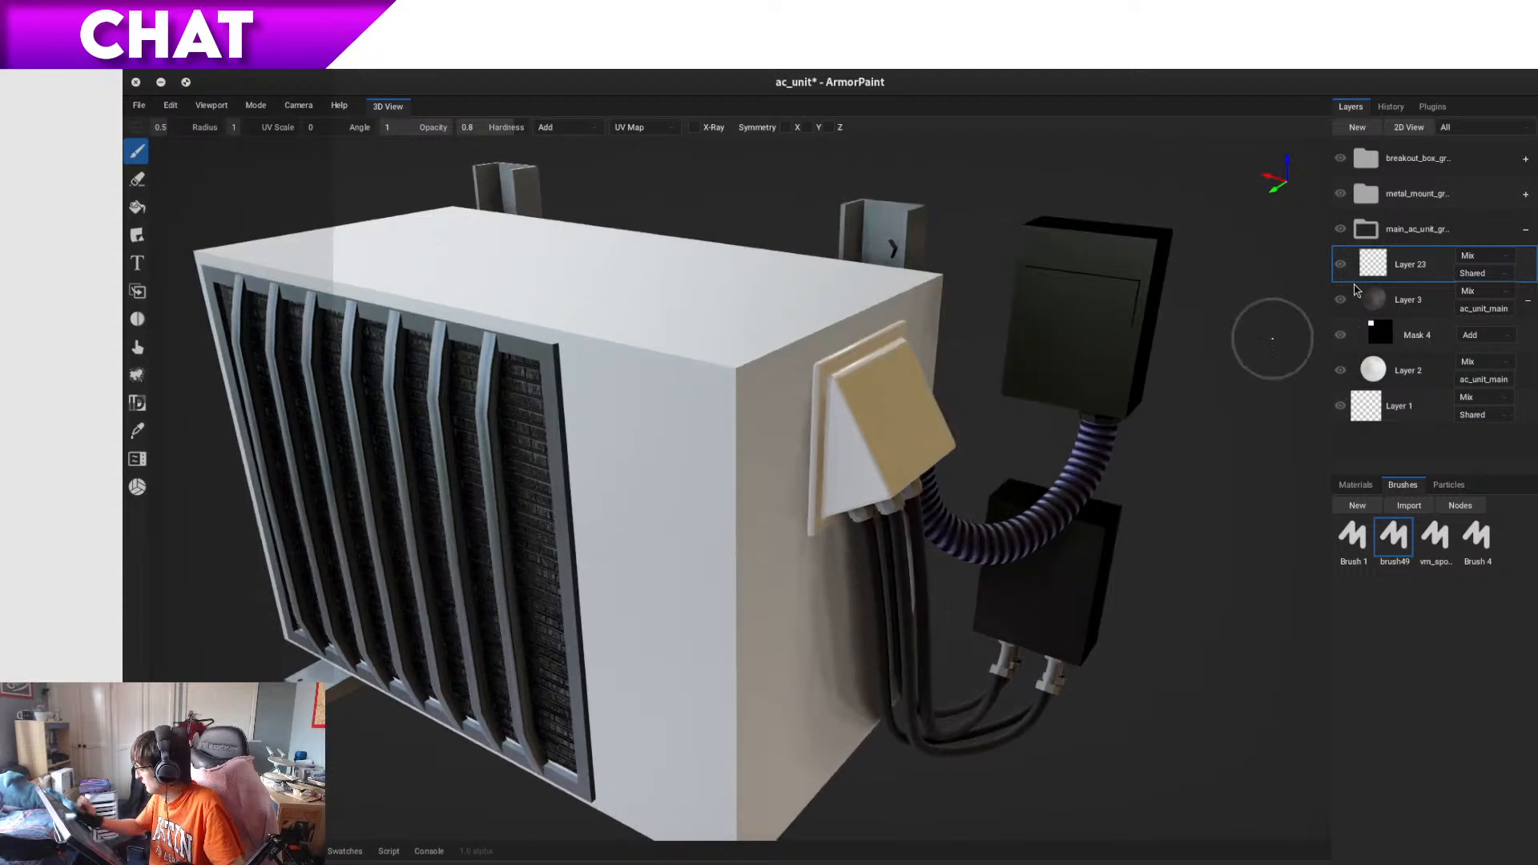
- Try a 2K resolution for the new paint layer and raise the resolution again
right_click(1422, 266)
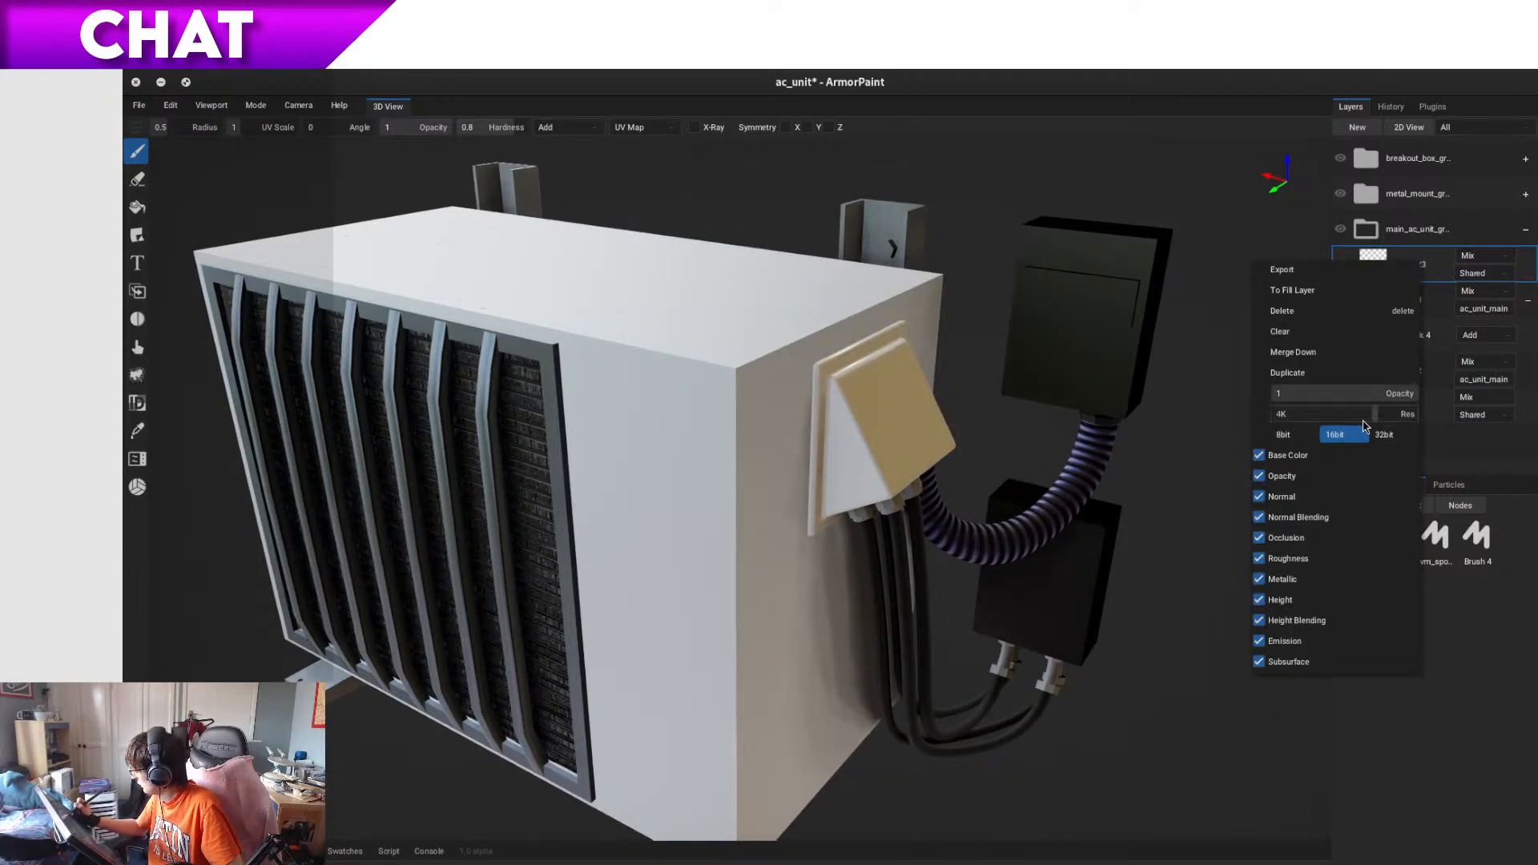
left_click_drag(1374, 422, 1353, 423)
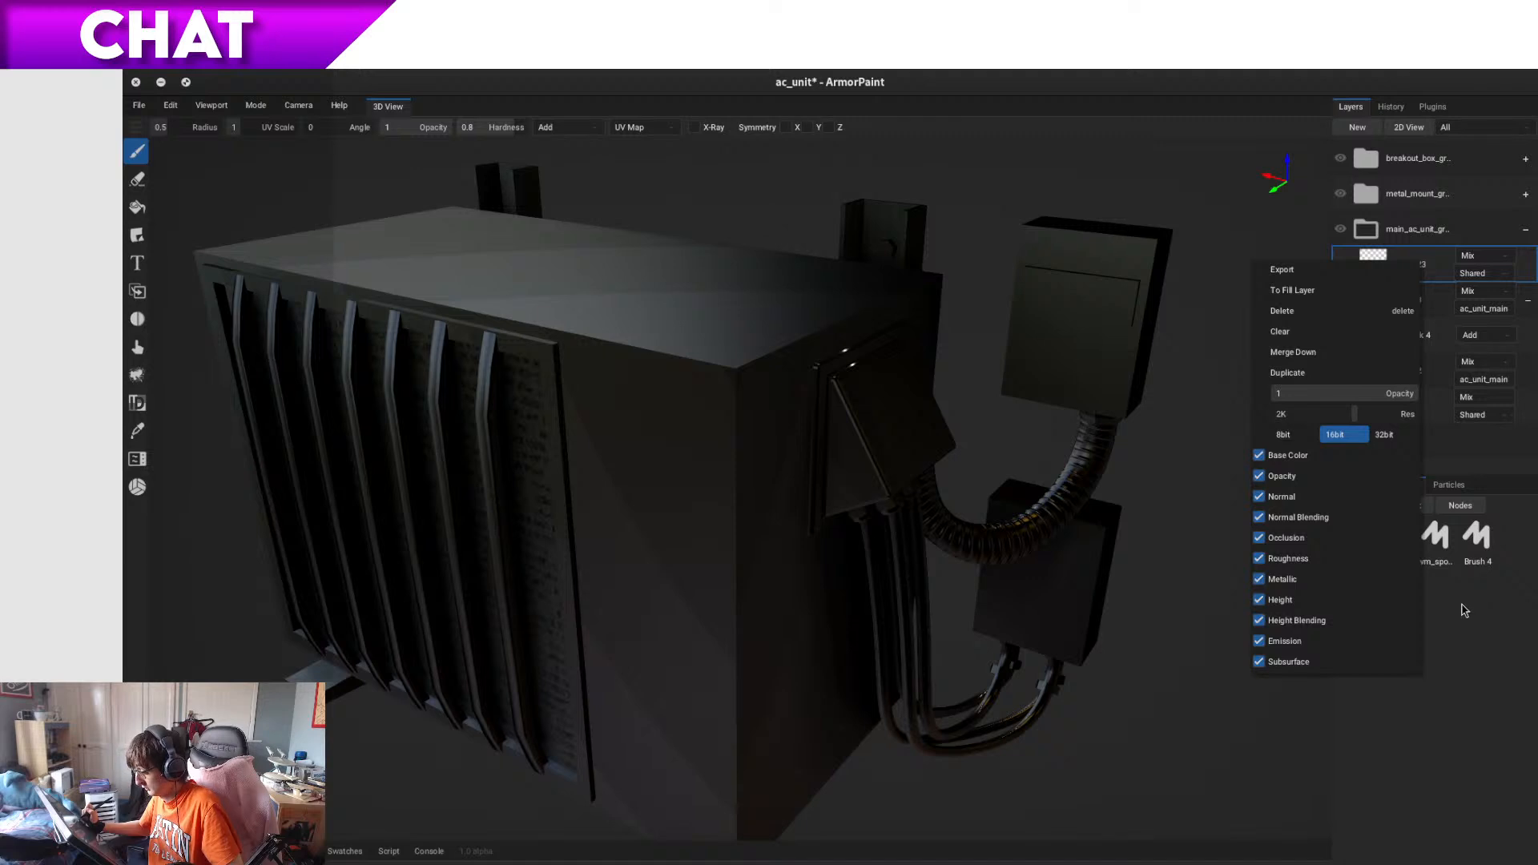
left_click_drag(1356, 416, 1371, 417)
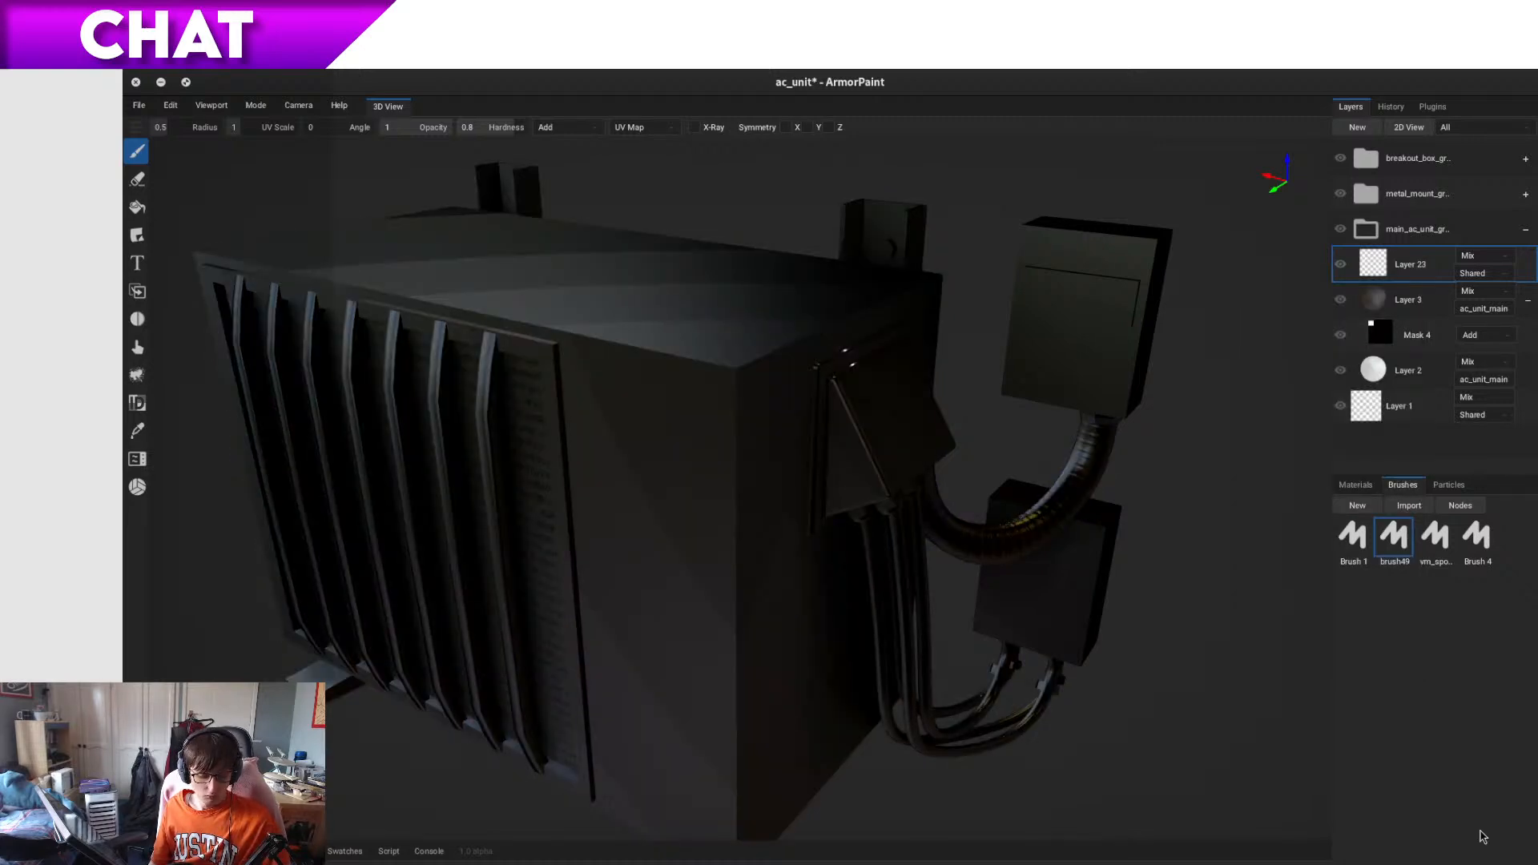
key("super")
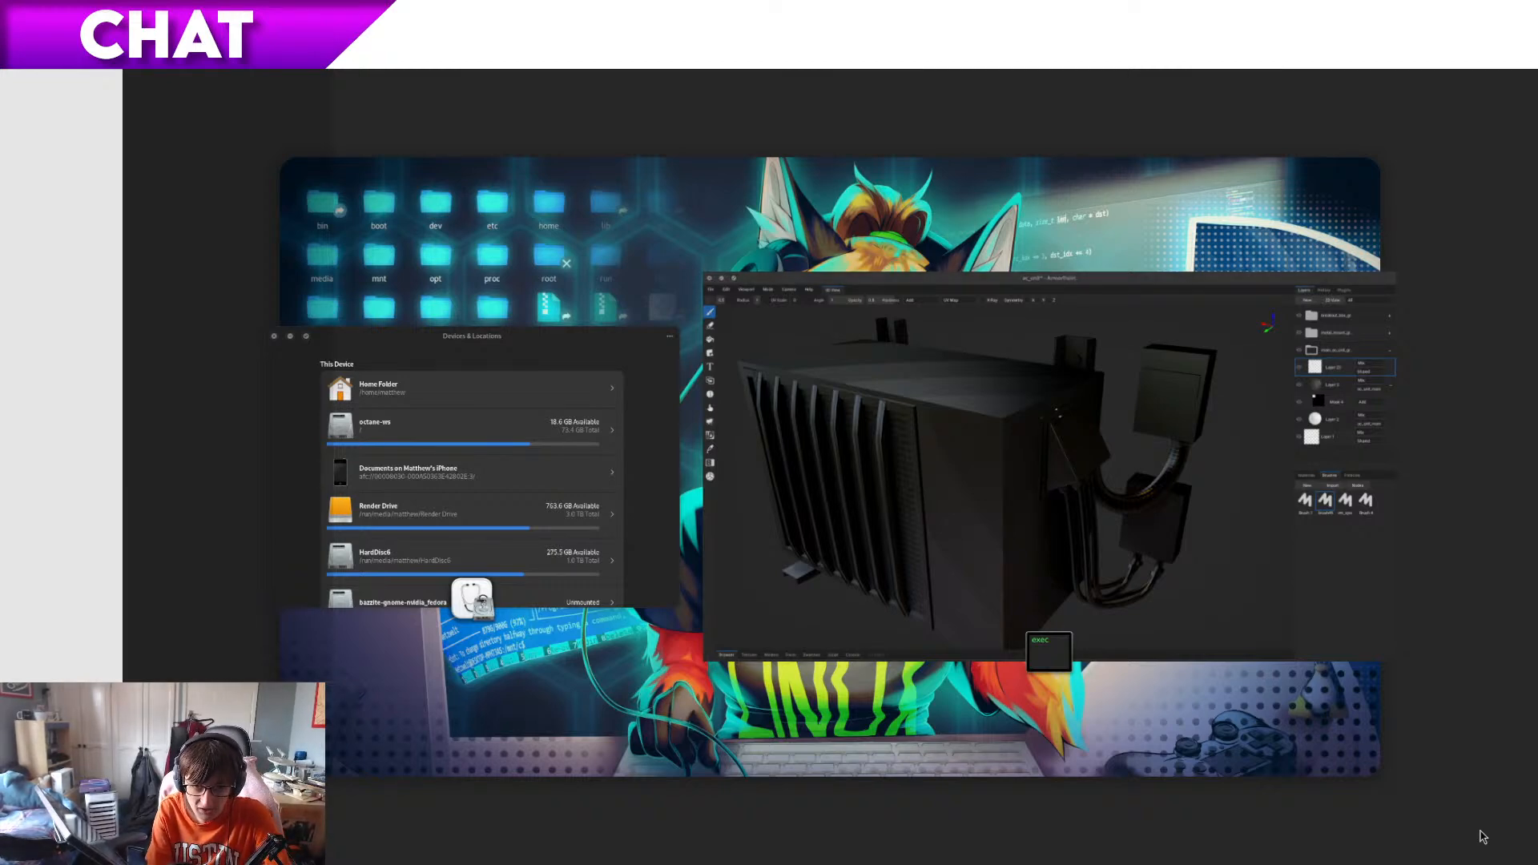
key("super")
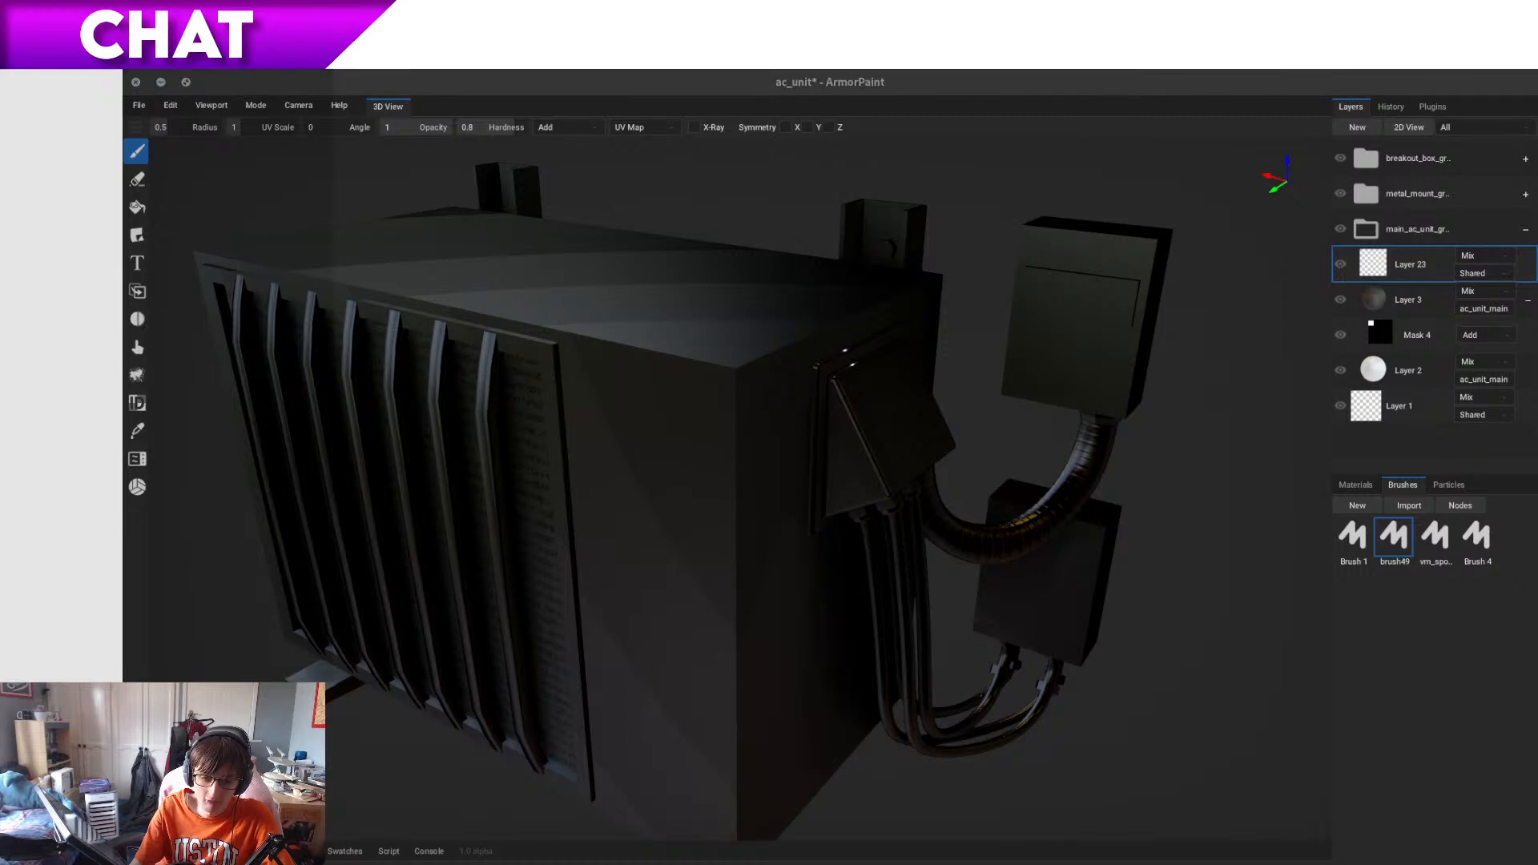
key("super")
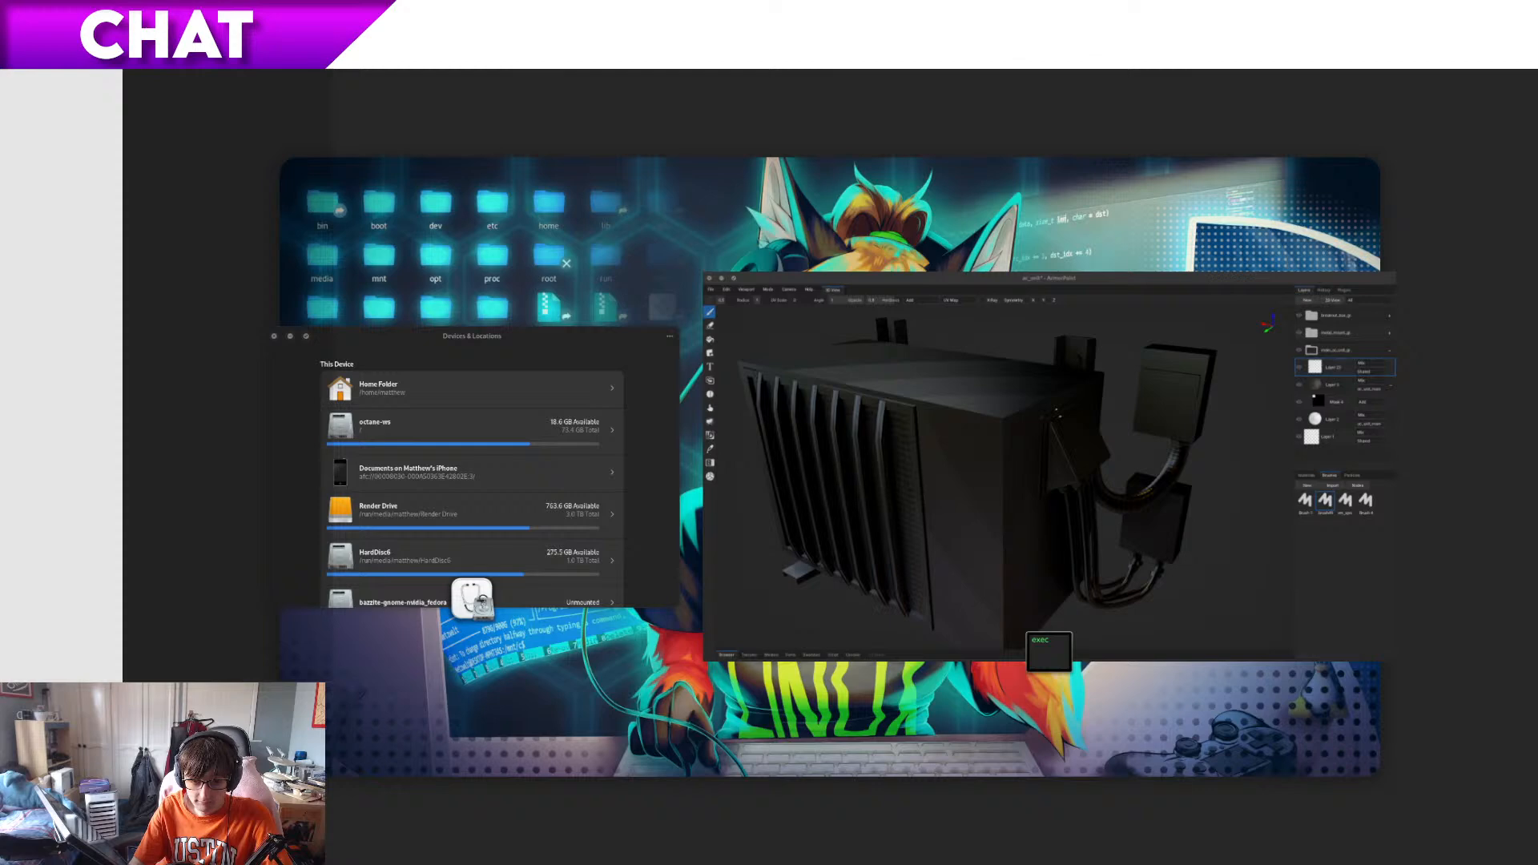
key("super")
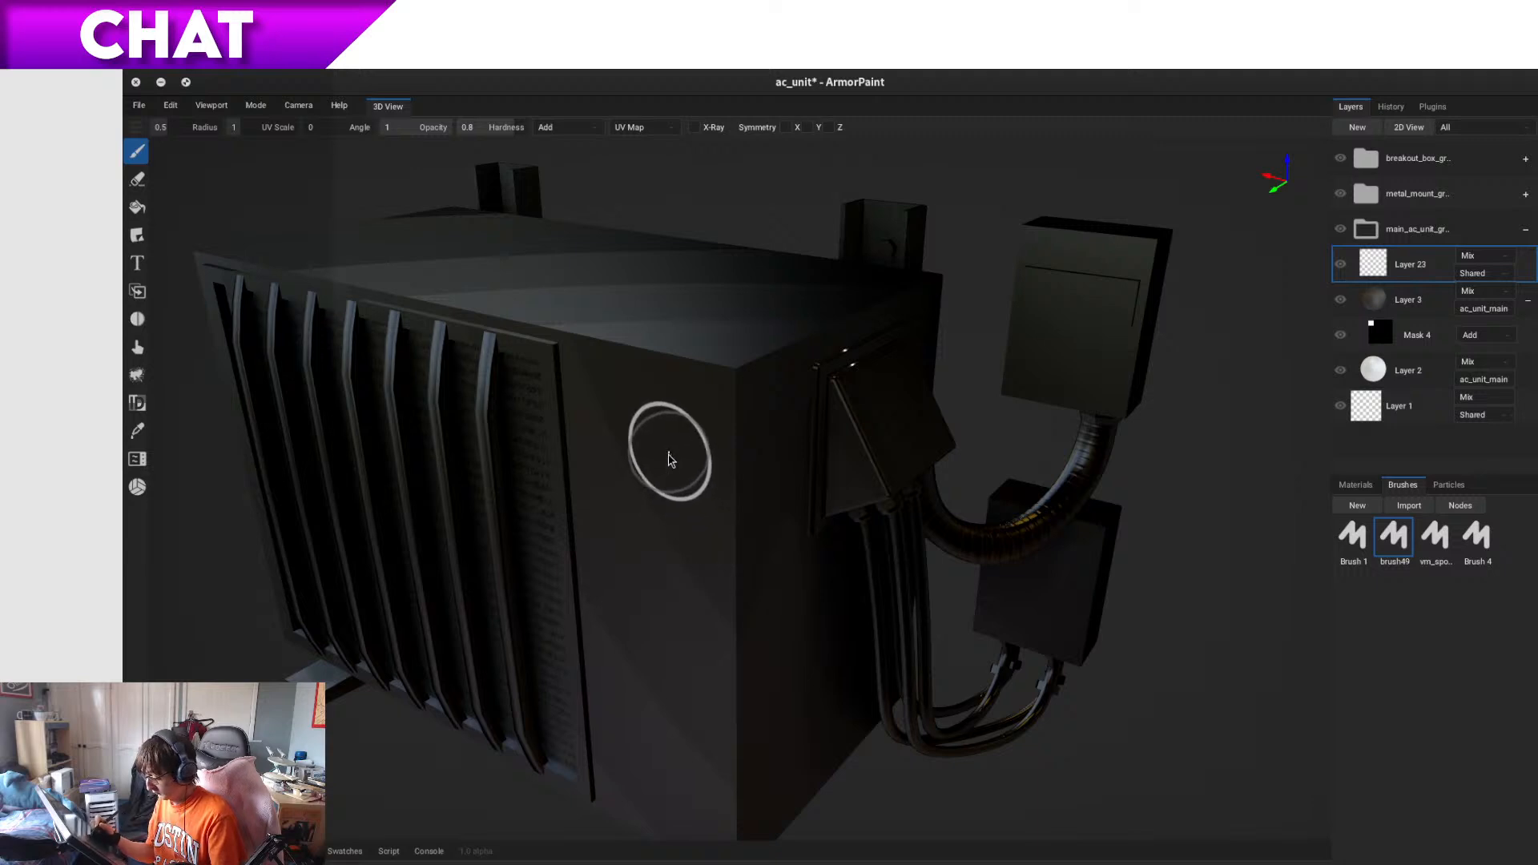
left_click_drag(673, 457, 653, 669)
left_click_drag(694, 474, 705, 641)
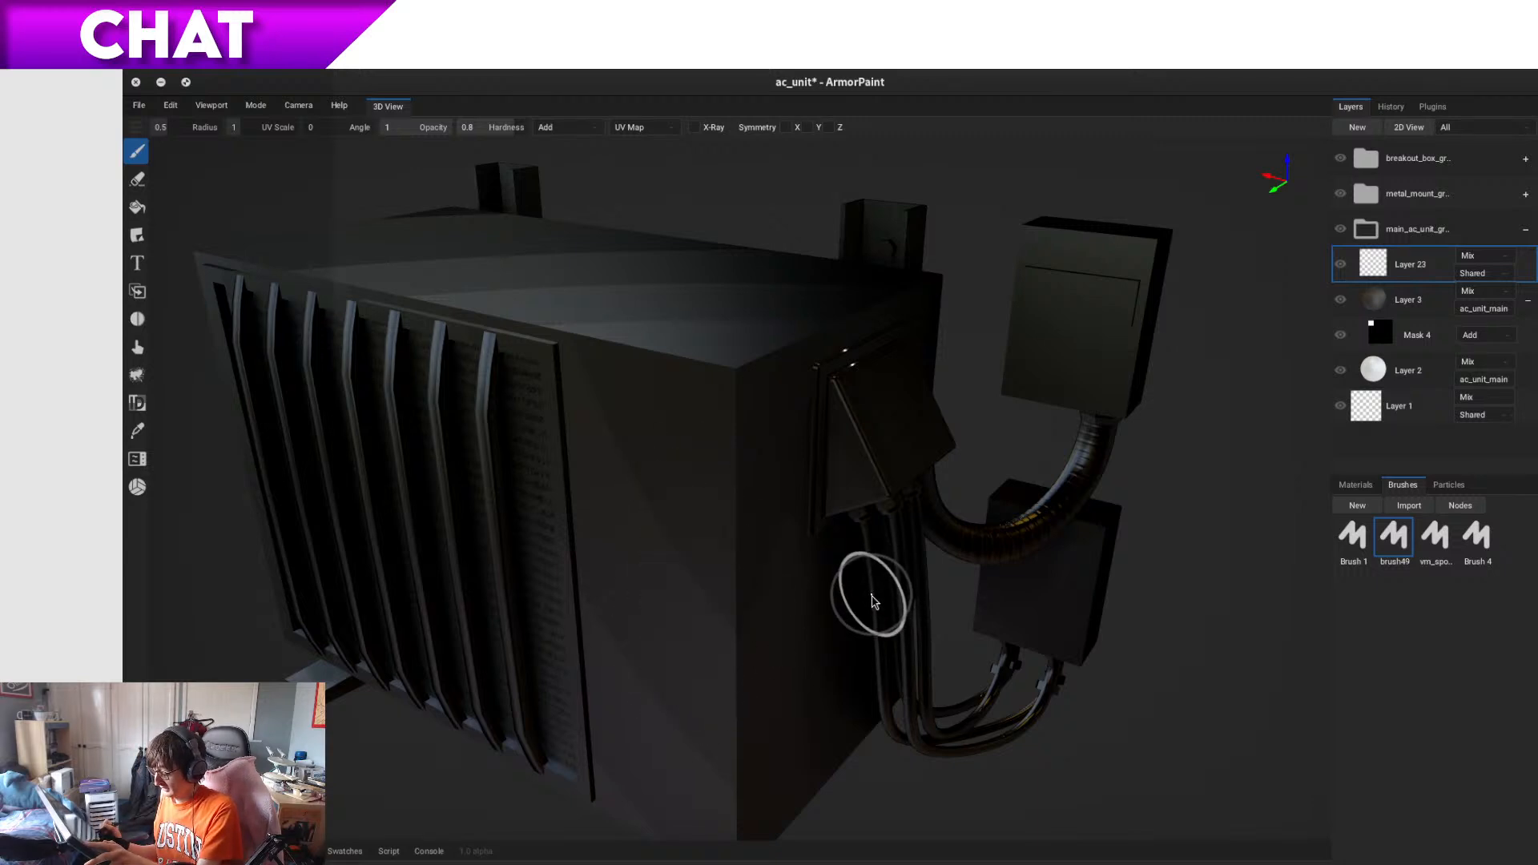
- Open the exposed_steel material's node graph and nudge it to force a texture refresh on the blackened model
left_click(1356, 485)
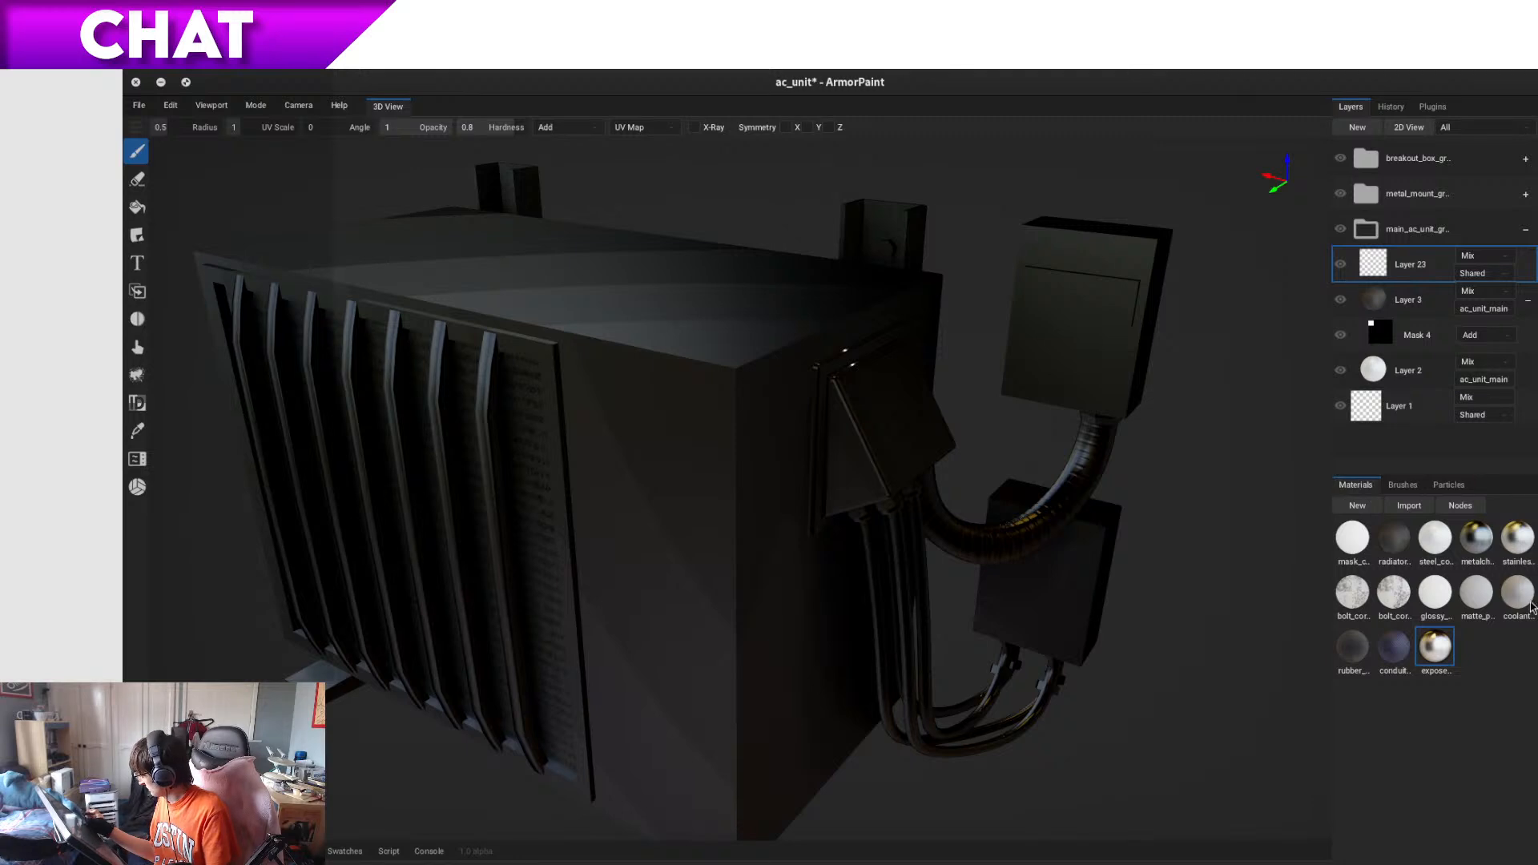
left_click(1460, 506)
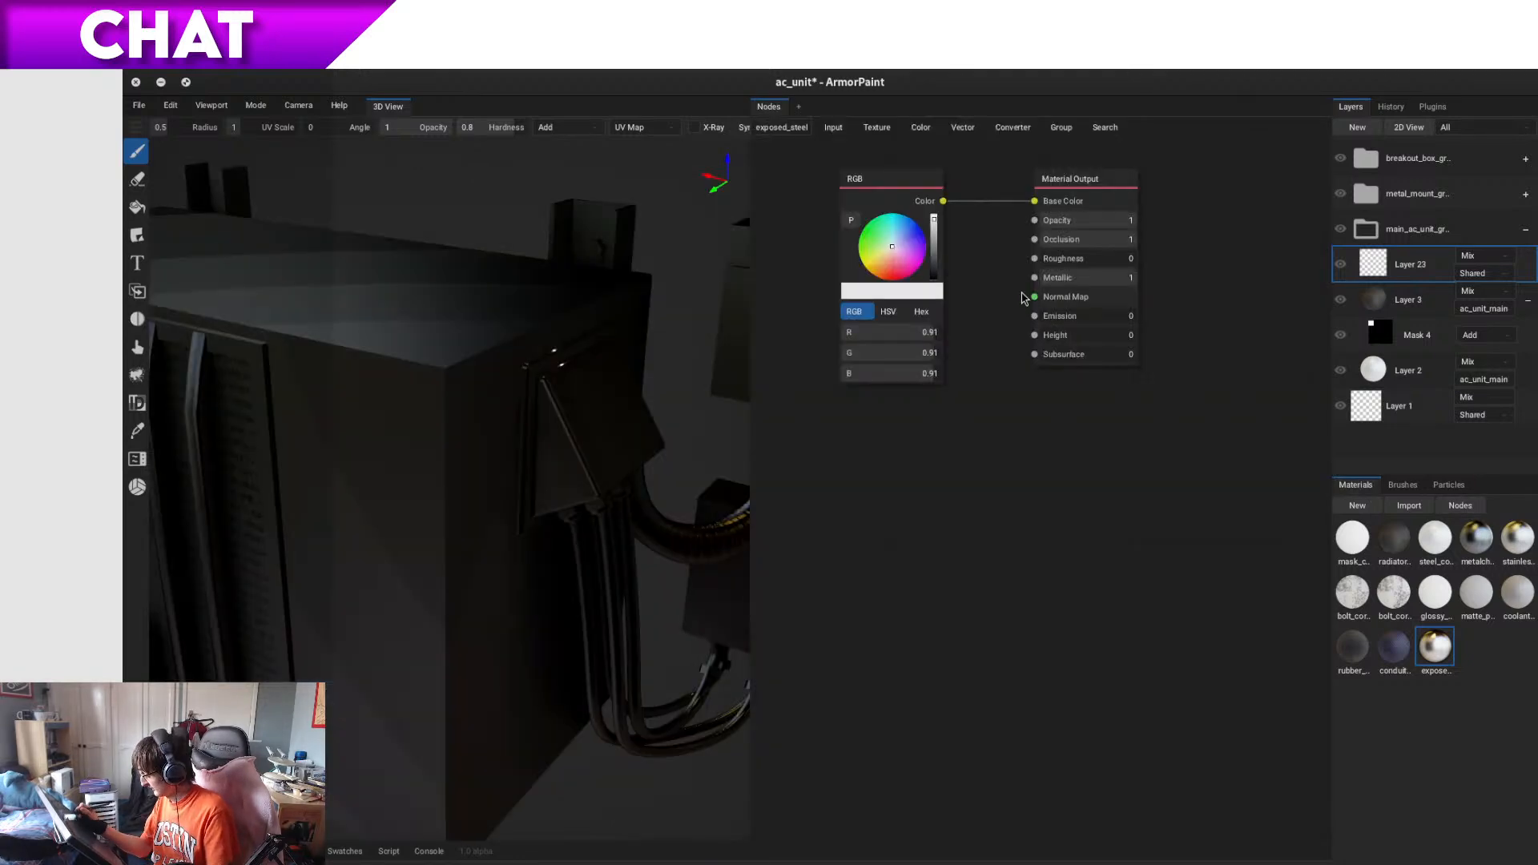
left_click_drag(986, 353, 981, 358)
left_click(1092, 675)
- Refresh the conduit_tube material on the model by starting and abandoning a link from its Brightness/Contrast node
double_click(1380, 654)
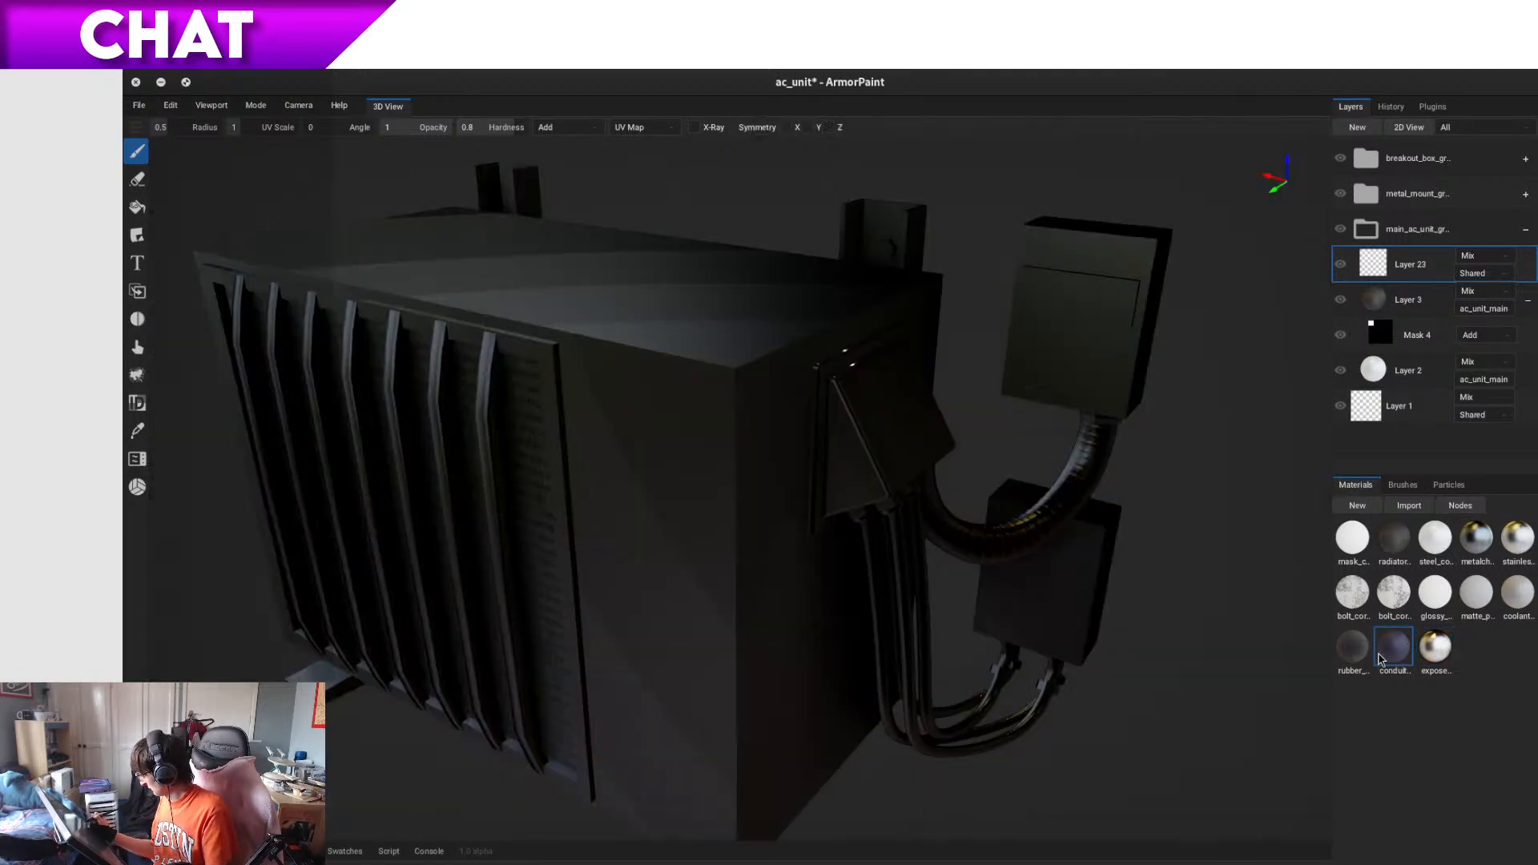
key("Tab")
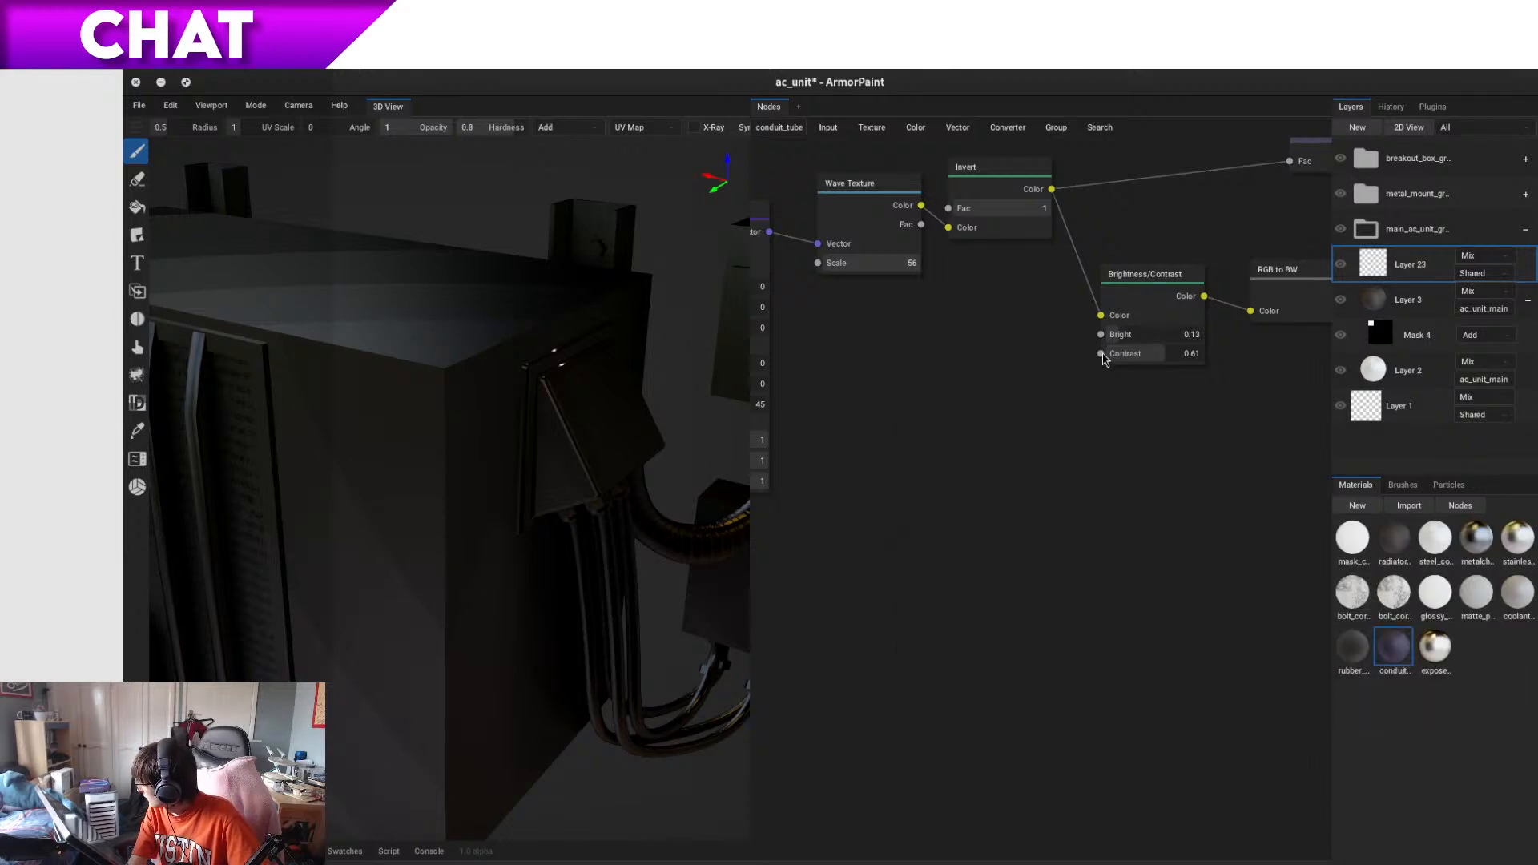
left_click_drag(1103, 356, 1064, 440)
left_click(989, 420)
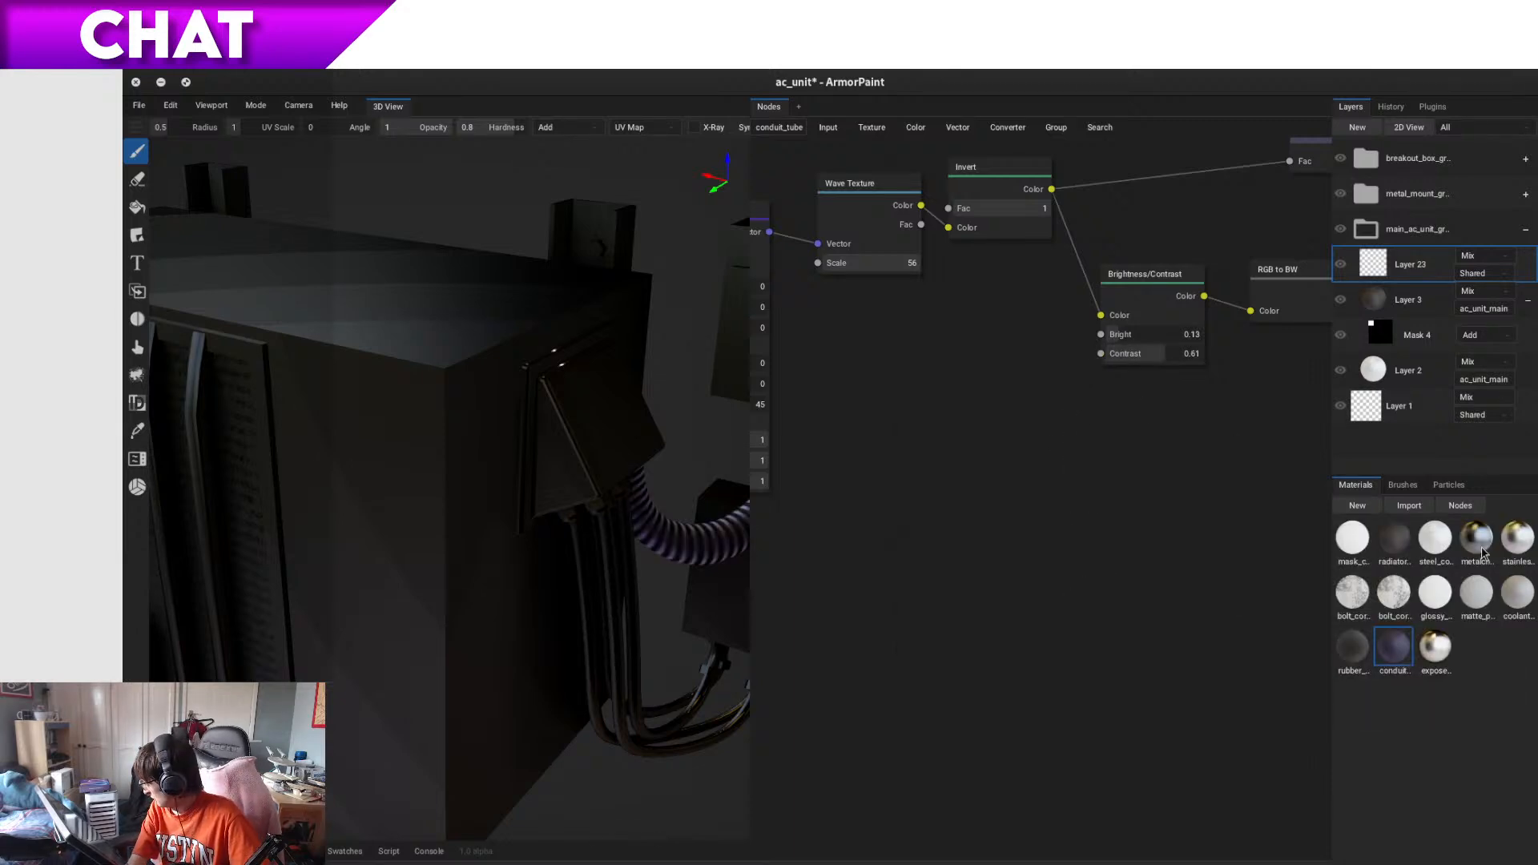
- Refresh the rubber_pipe1 and coolant pipe materials on the model by starting and abandoning a node link in each graph
left_click(1365, 641)
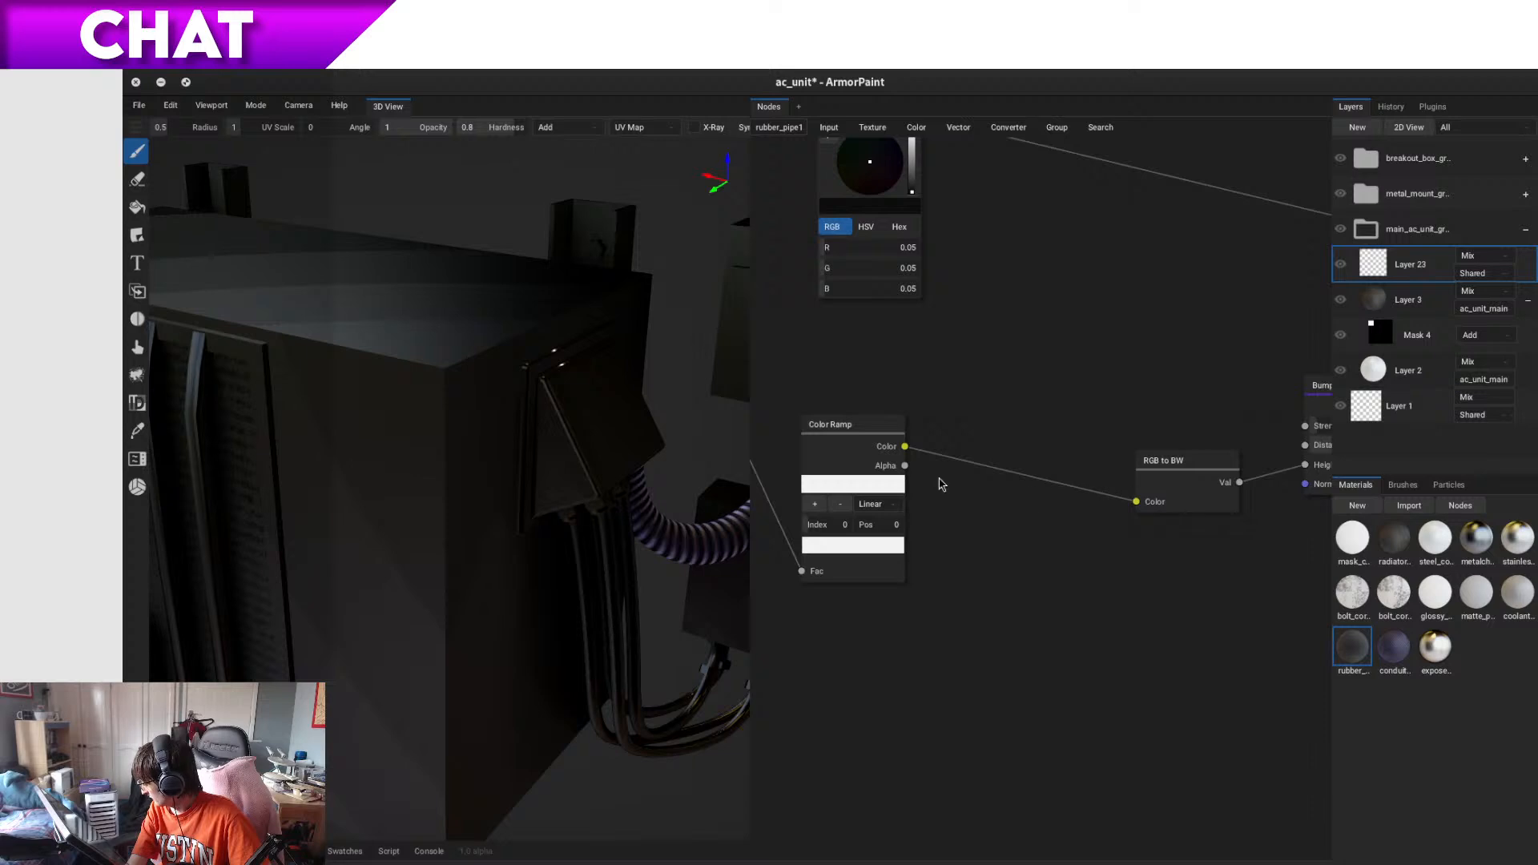
left_click_drag(905, 468, 1008, 432)
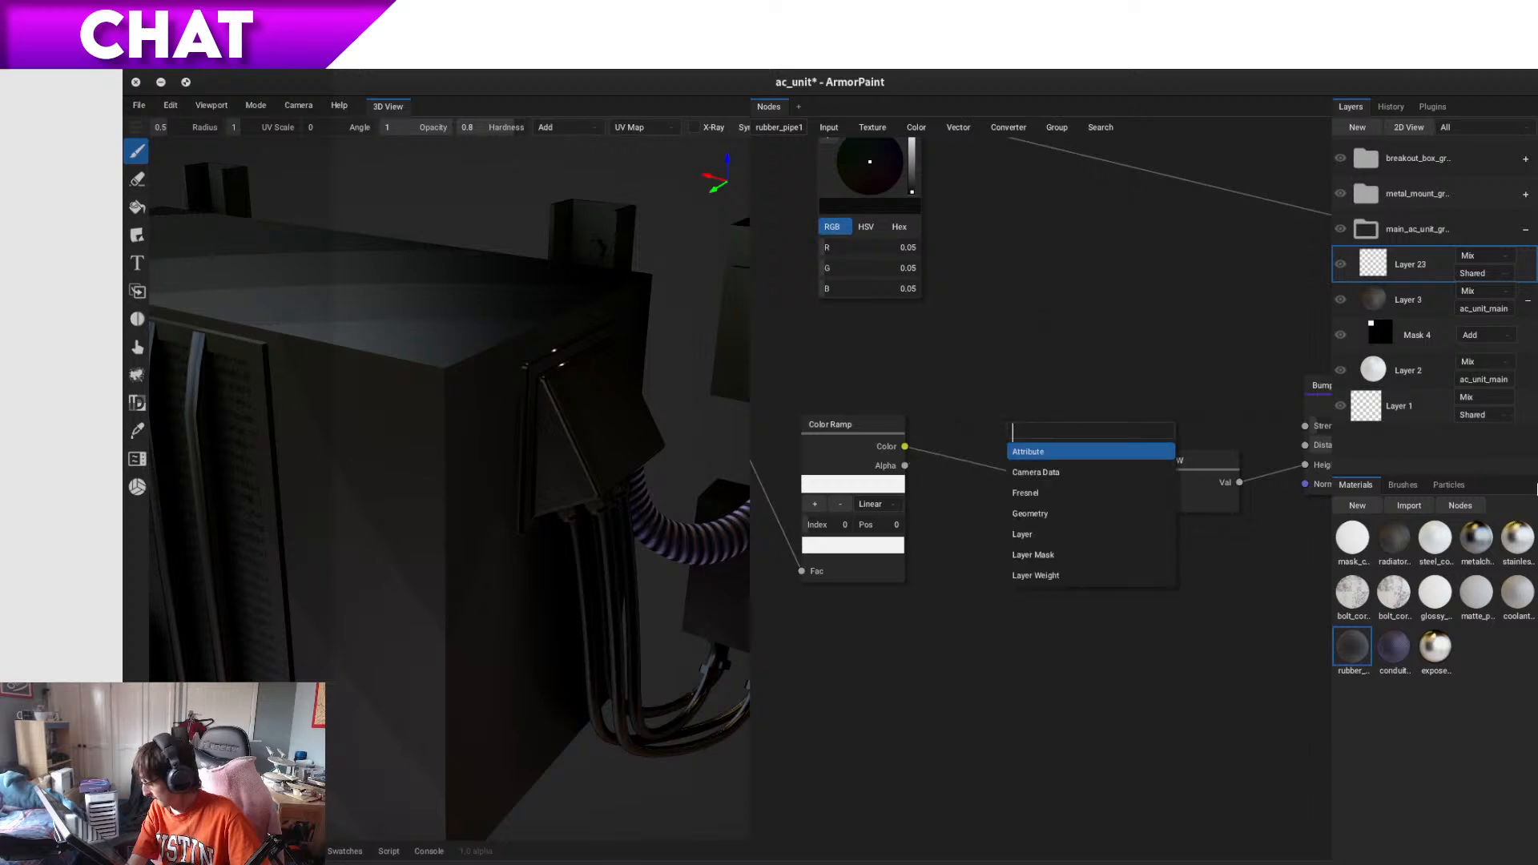
key("Escape")
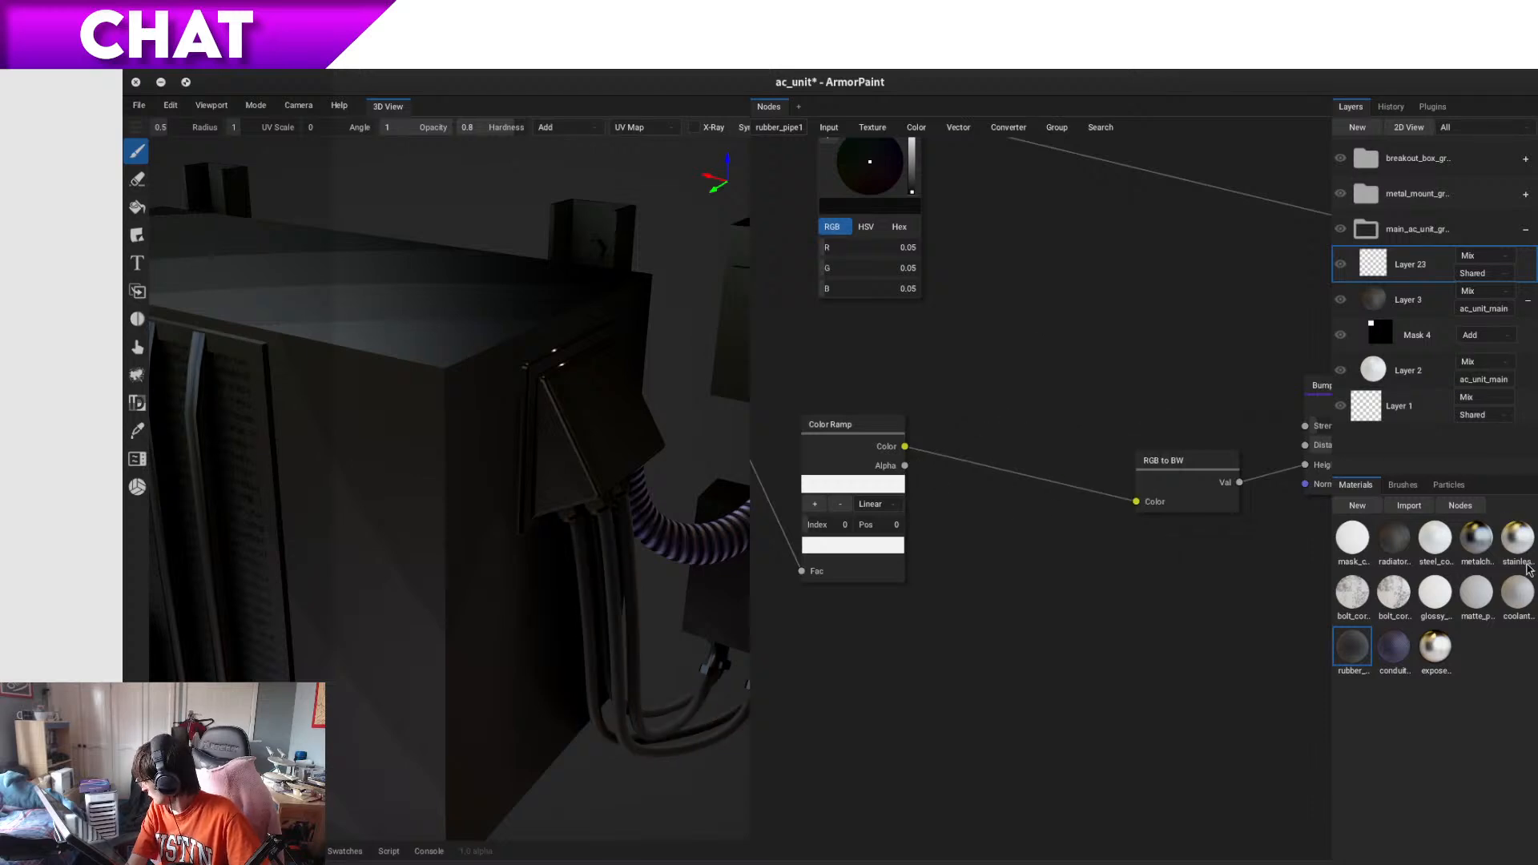
left_click(1526, 591)
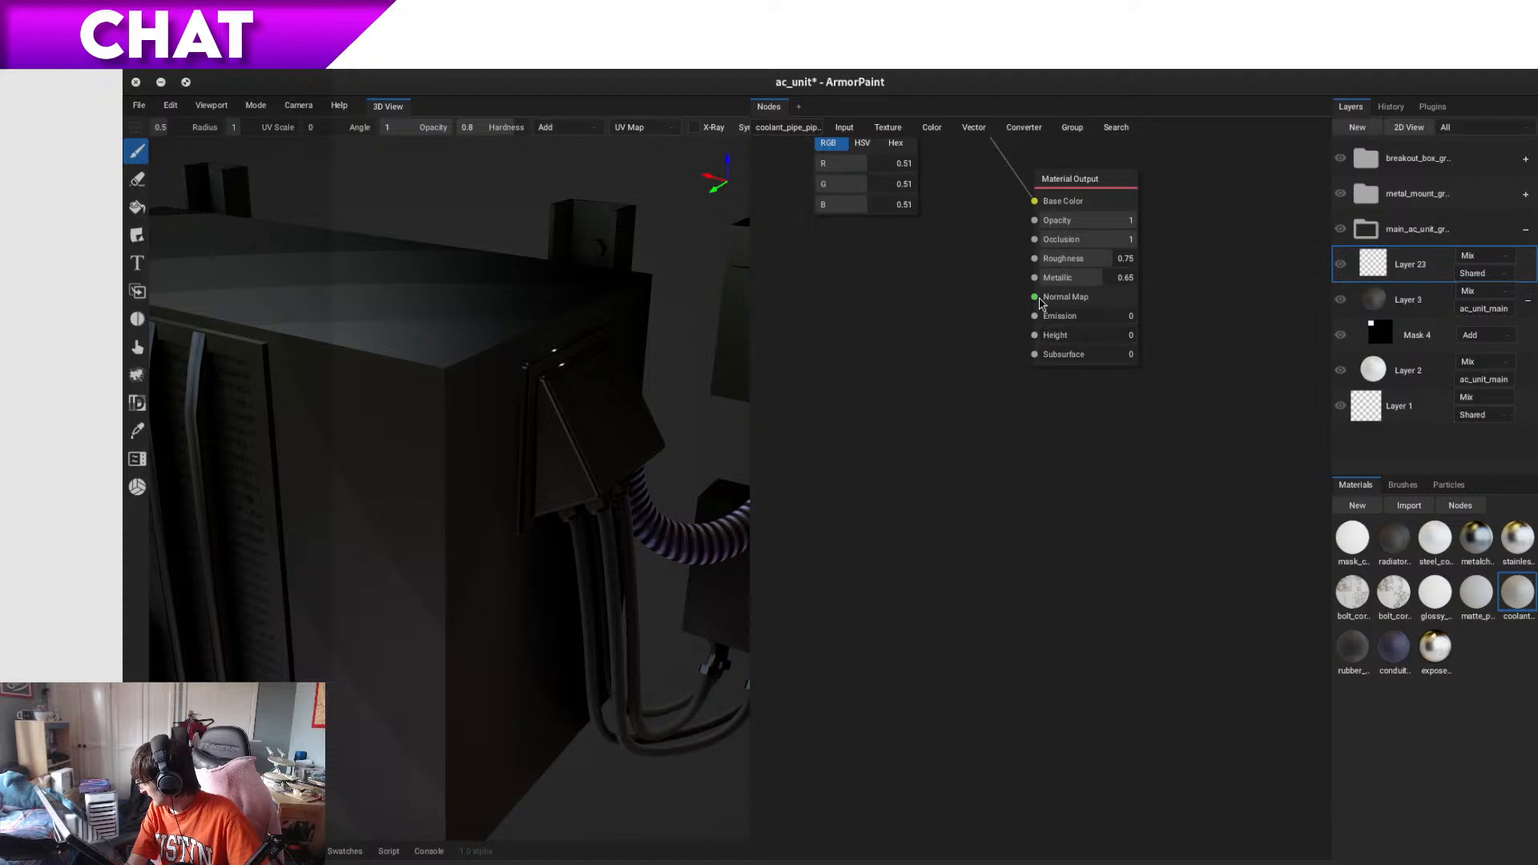
left_click_drag(1034, 316, 931, 411)
key("Escape")
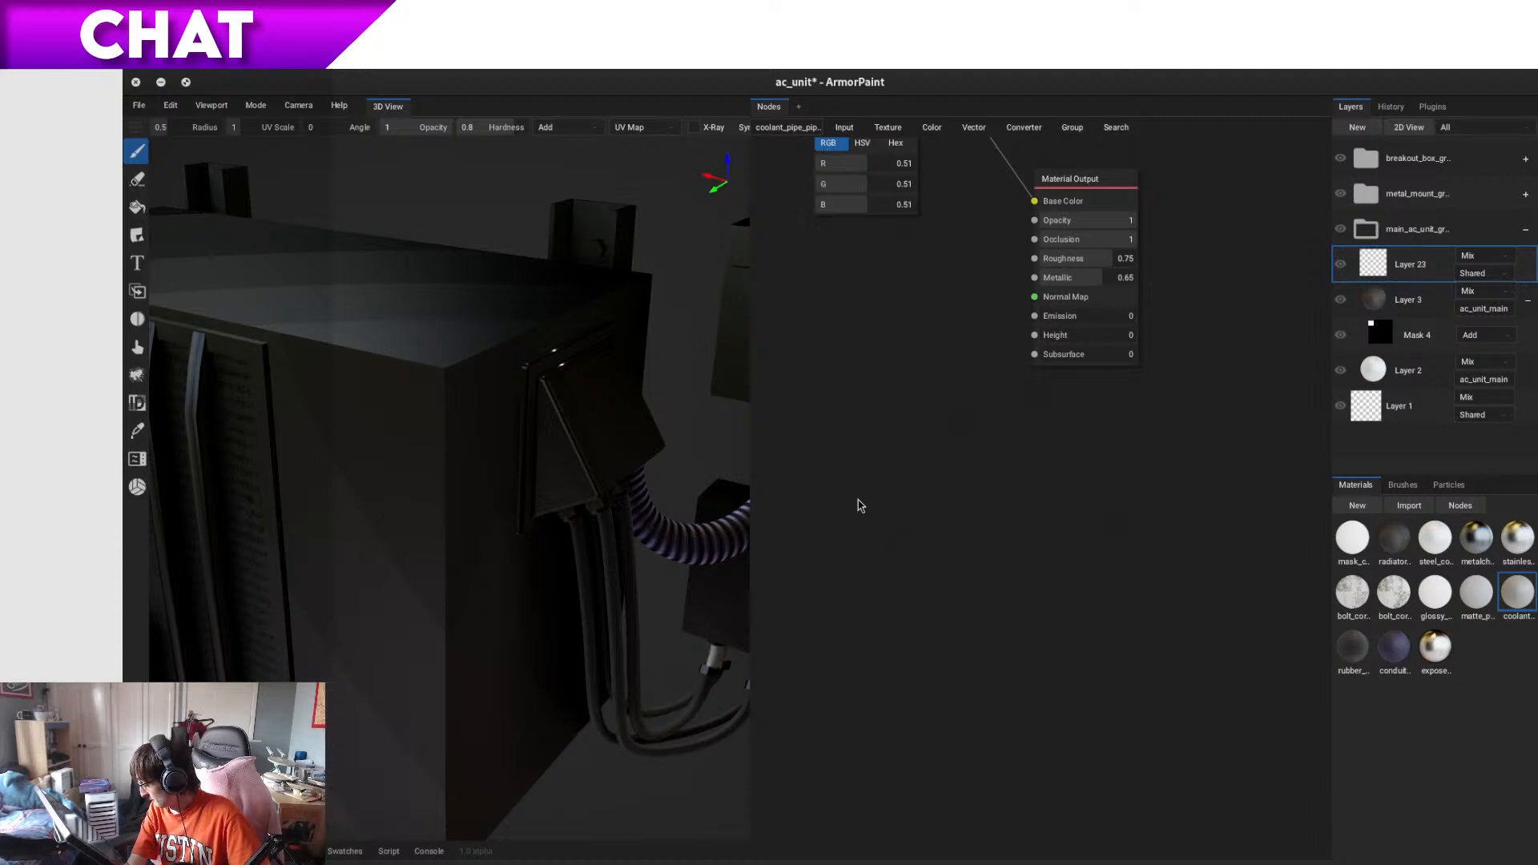
- Refresh the matte_plastic and glossy_plastic materials on the model by starting and abandoning a link from each Material Output node
left_click(1487, 610)
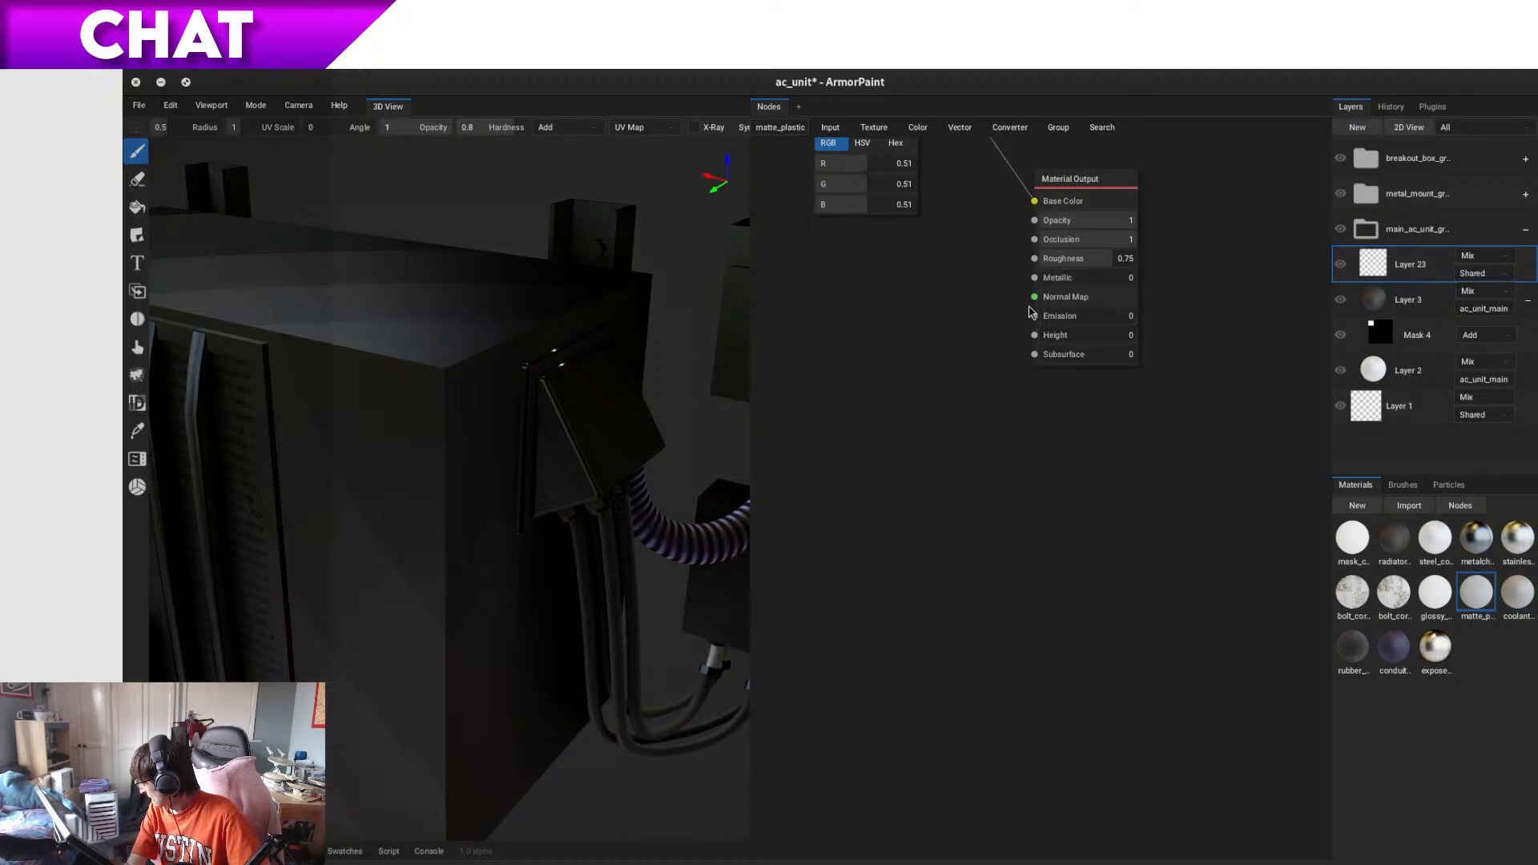
left_click_drag(1034, 316, 968, 357)
left_click(867, 403)
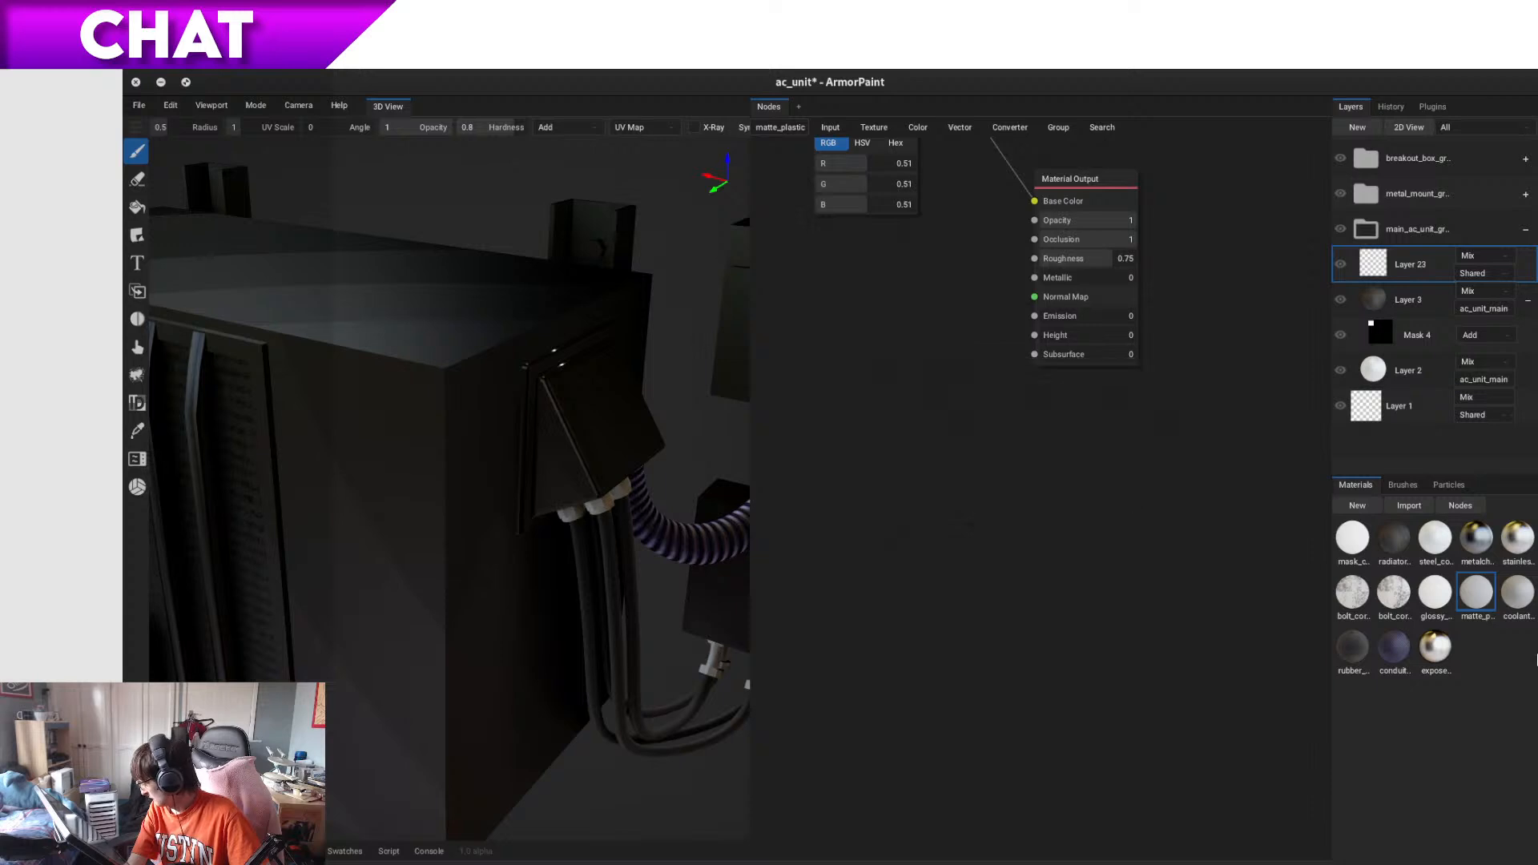
left_click(1436, 593)
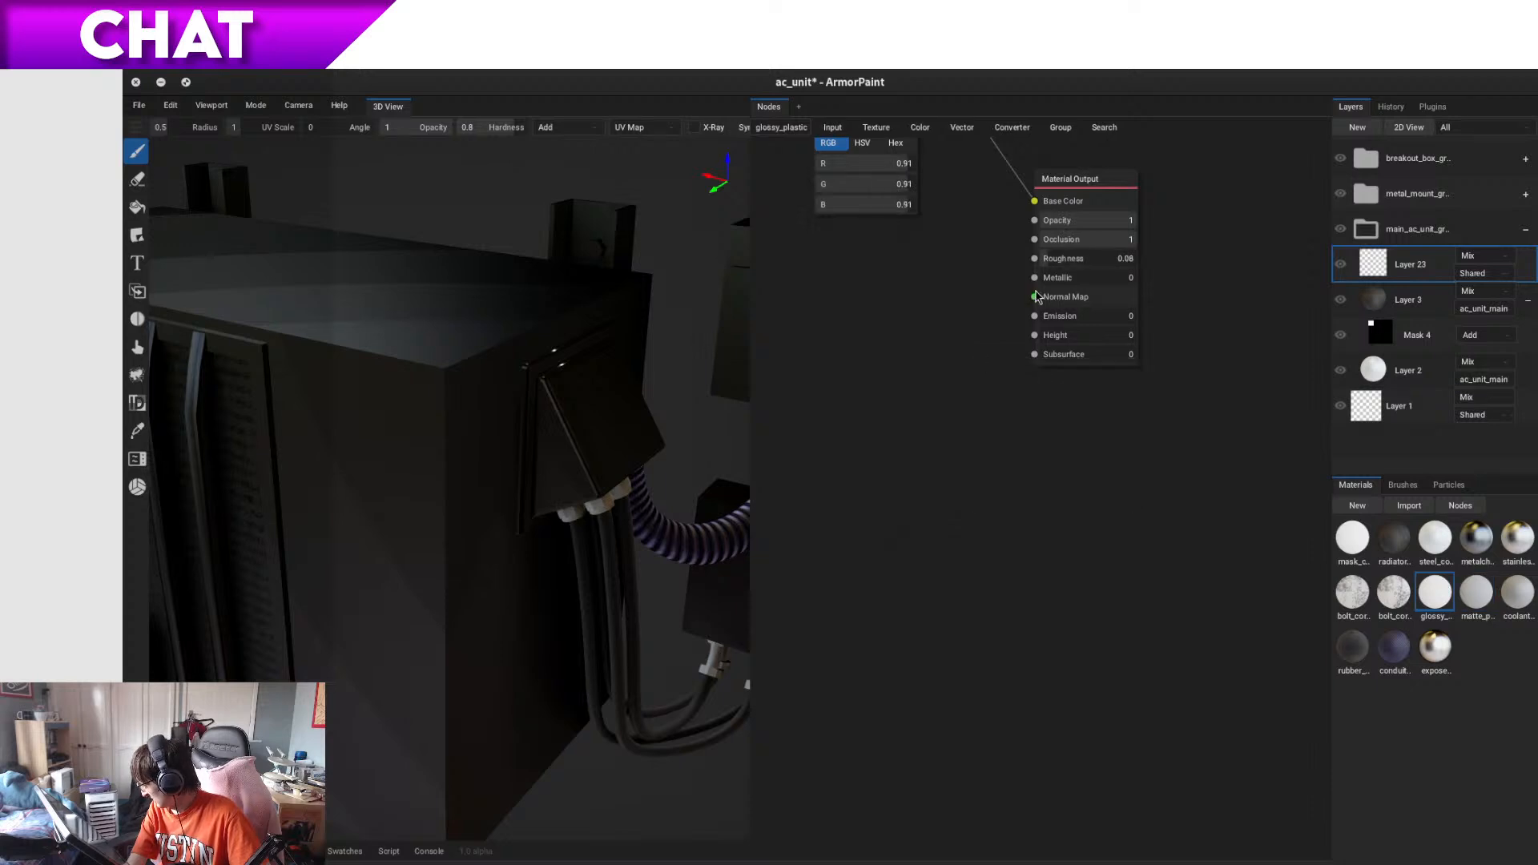
left_click_drag(1035, 295, 974, 358)
left_click(947, 376)
- Refresh the stainless_steel1a and metalchrome1 materials by starting and abandoning a link from a Color Ramp Alpha output in each graph
left_click(1523, 537)
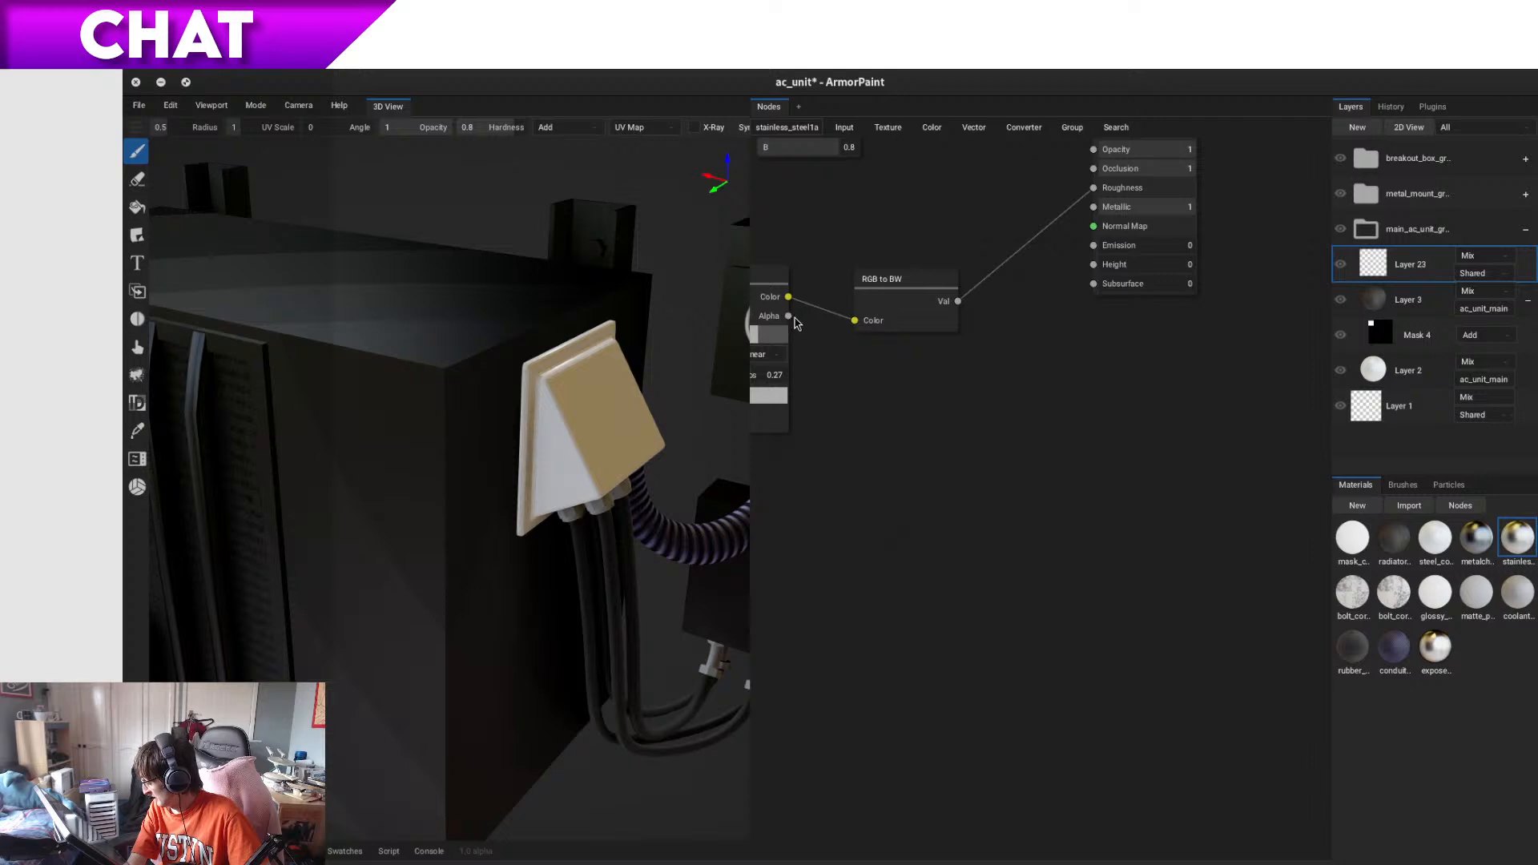
left_click_drag(788, 316, 859, 264)
key("Escape")
left_click(1477, 538)
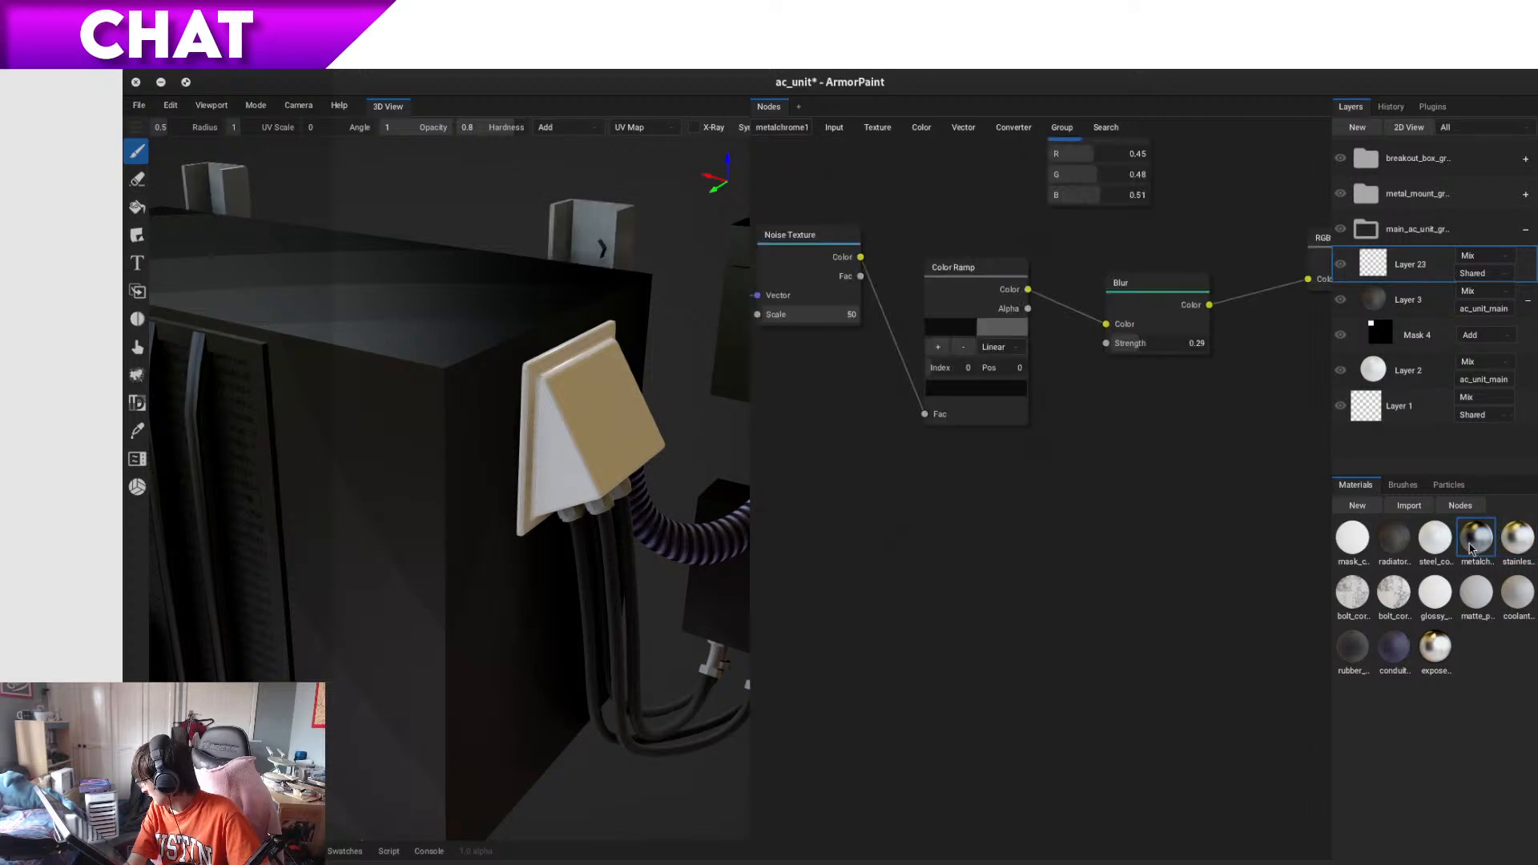
left_click_drag(1026, 313, 1072, 273)
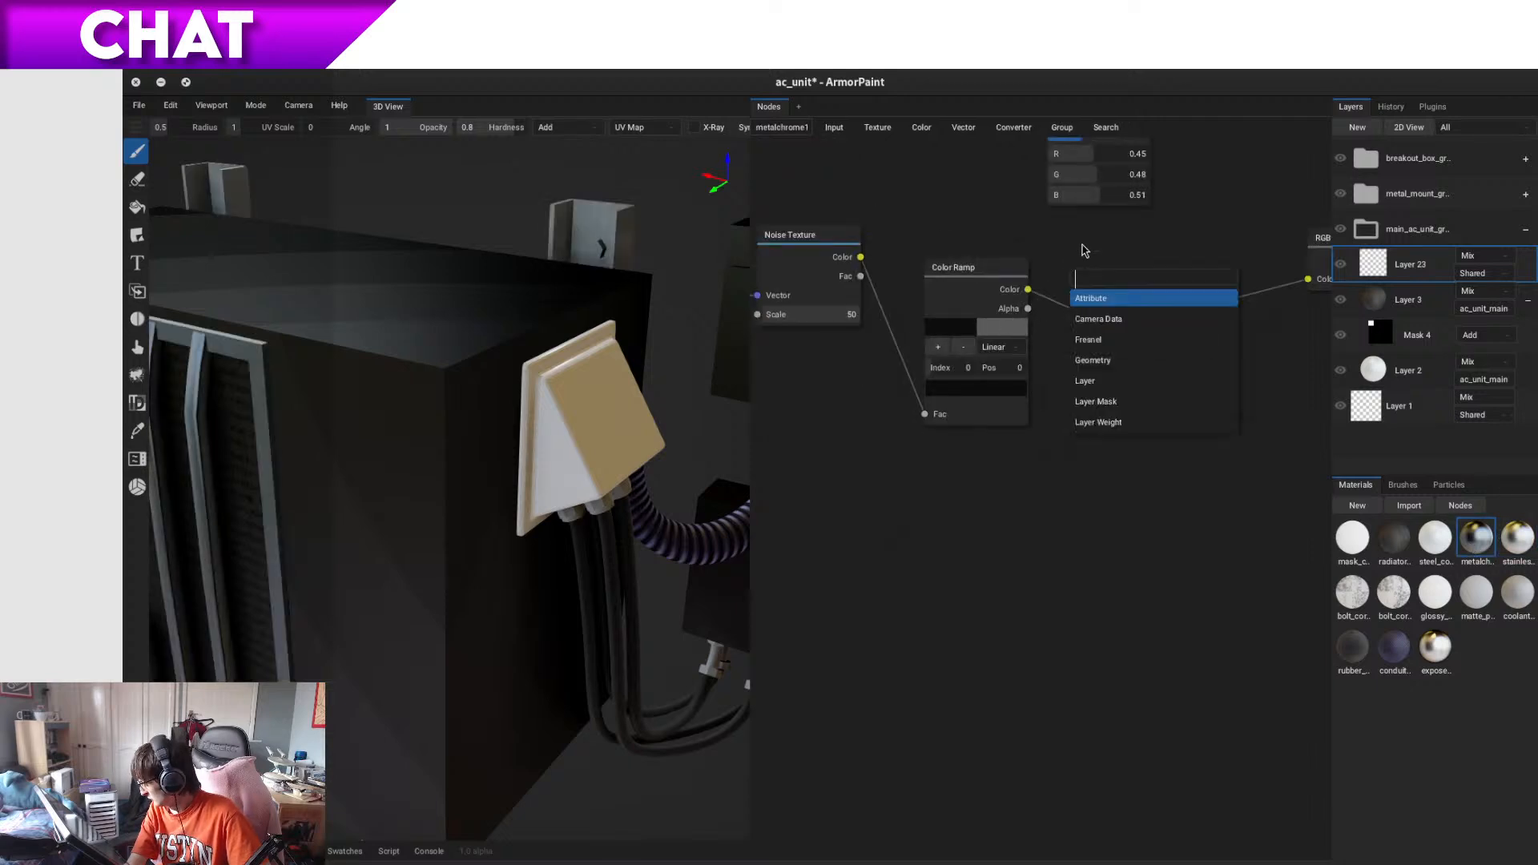
left_click(1081, 247)
- Refresh the steel_colour_white and radiator_fins1a materials on the model by starting and abandoning a node link in each graph
left_click(1431, 541)
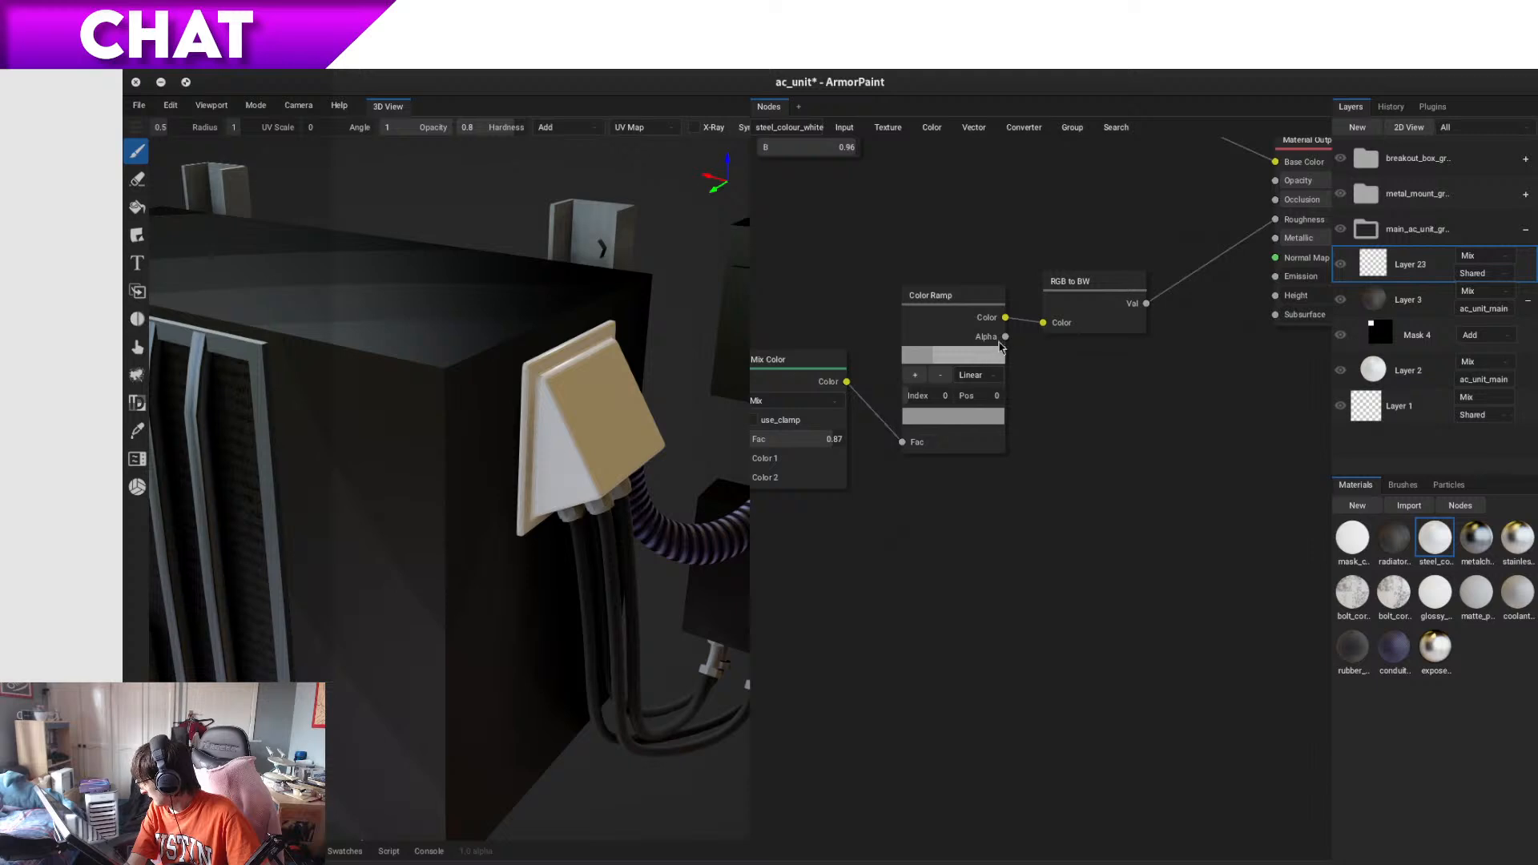
left_click_drag(1005, 337, 1066, 375)
left_click(1055, 605)
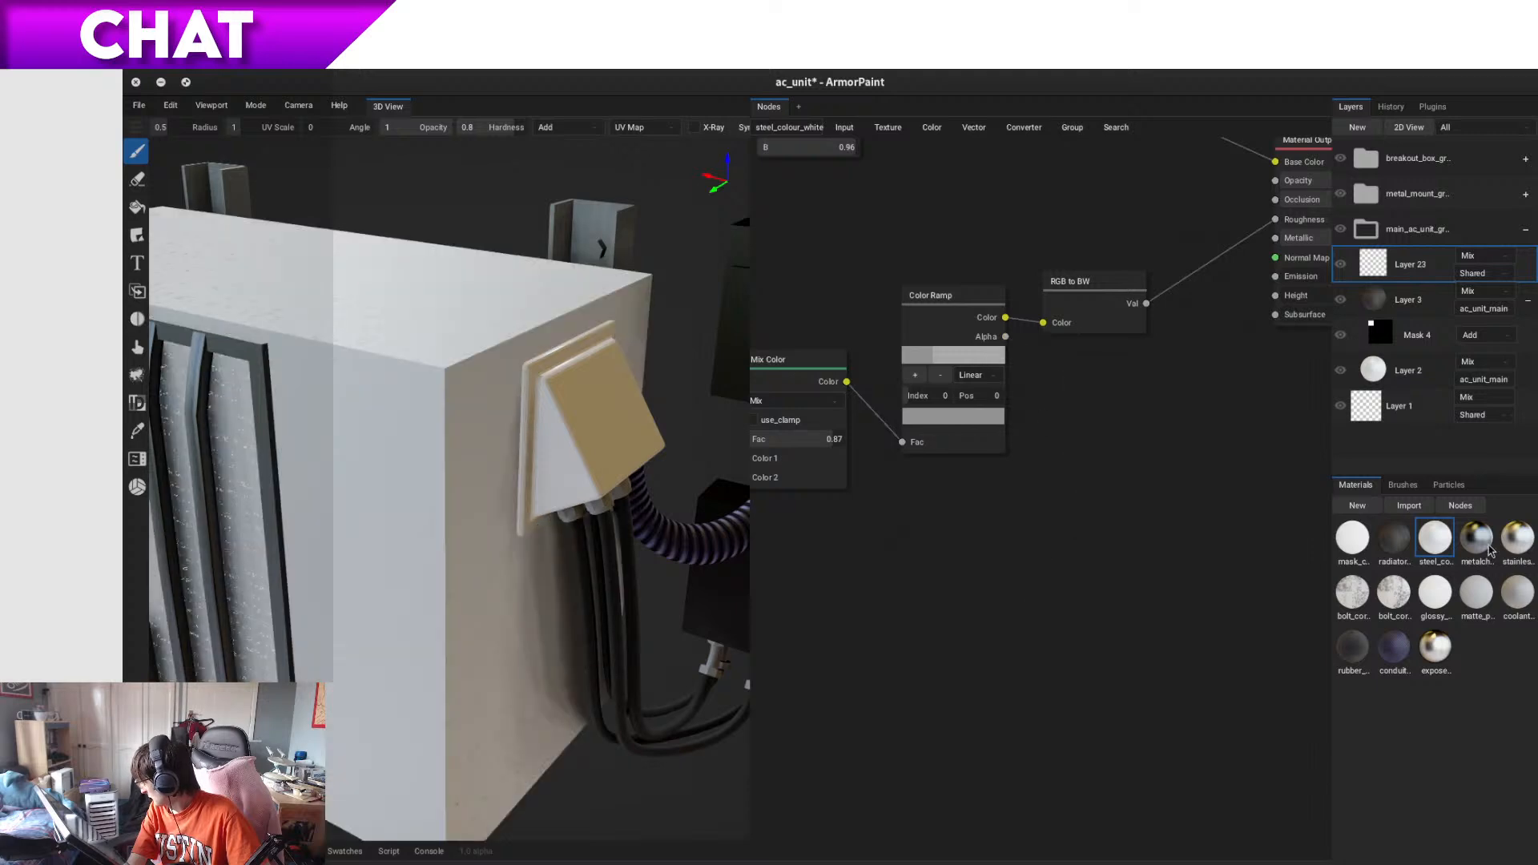
left_click(1402, 541)
left_click_drag(865, 576, 976, 697)
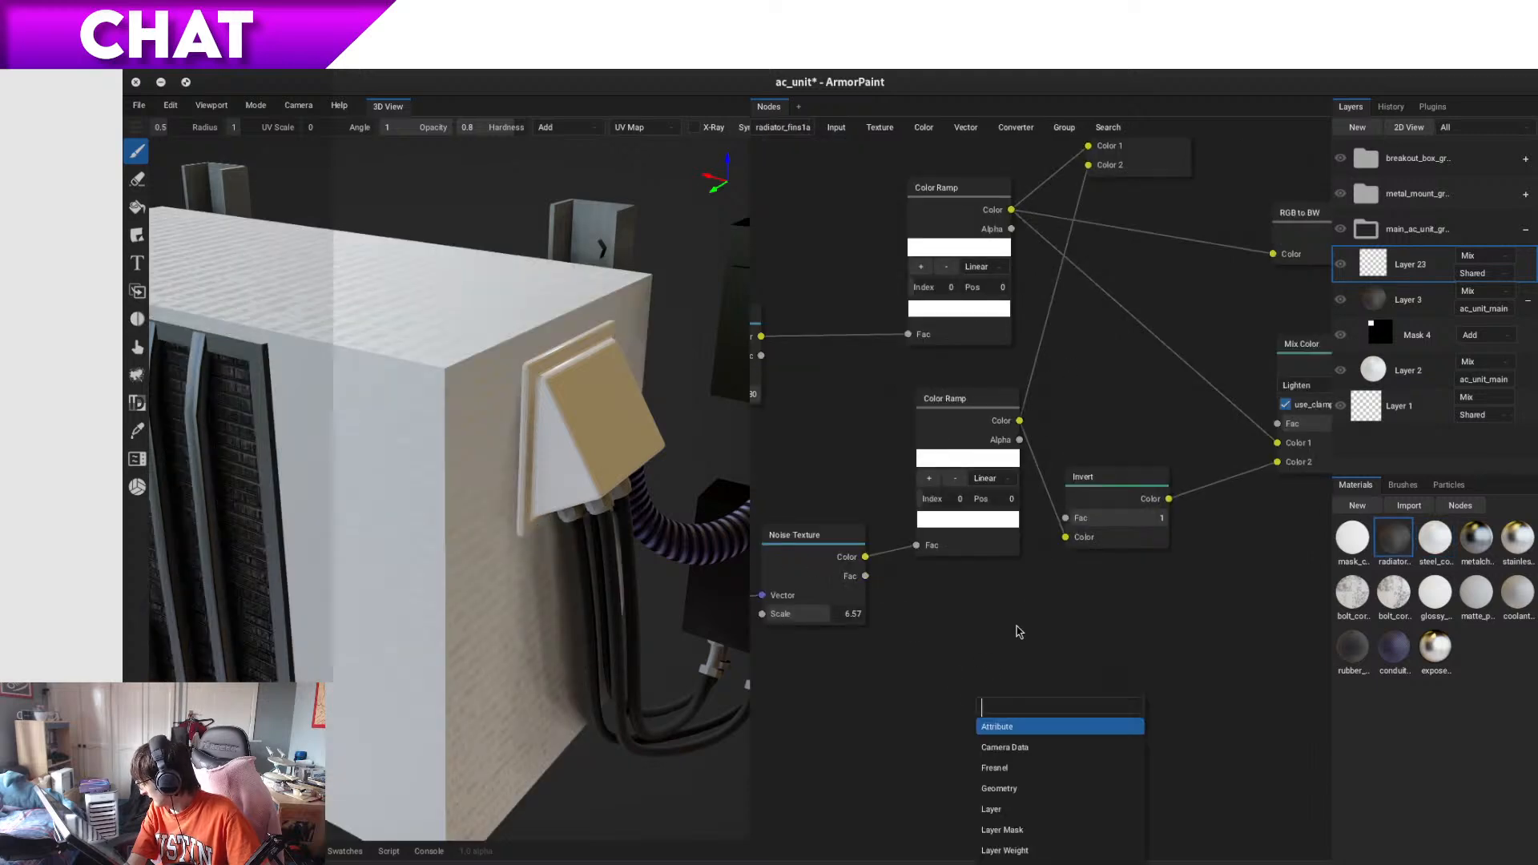
key("Escape")
- Refresh the mask colour material by starting and abandoning a link from its Material Output node
left_click(1353, 537)
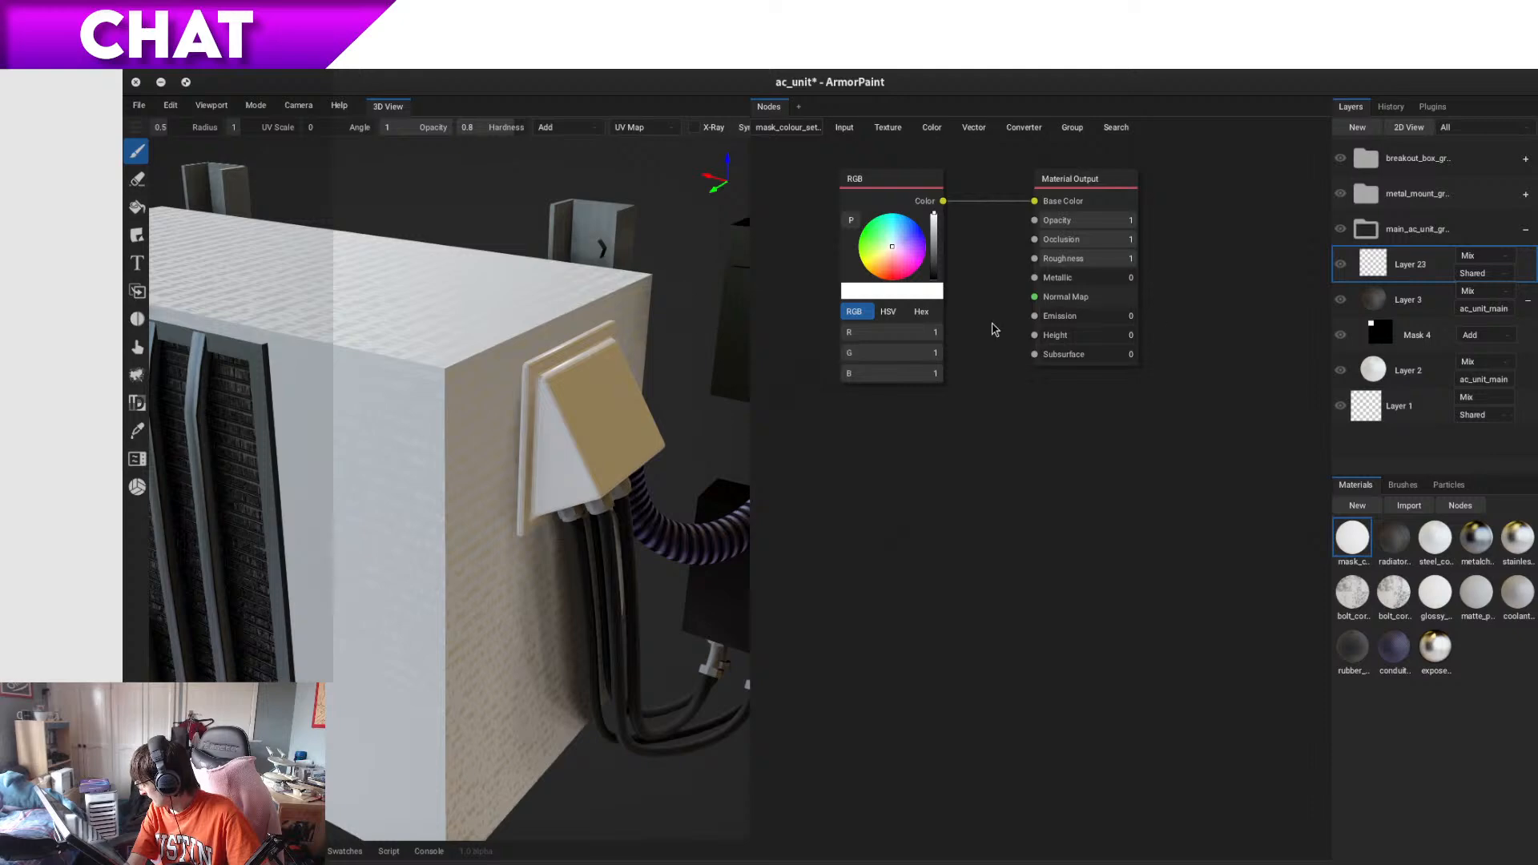
left_click_drag(1034, 299, 992, 311)
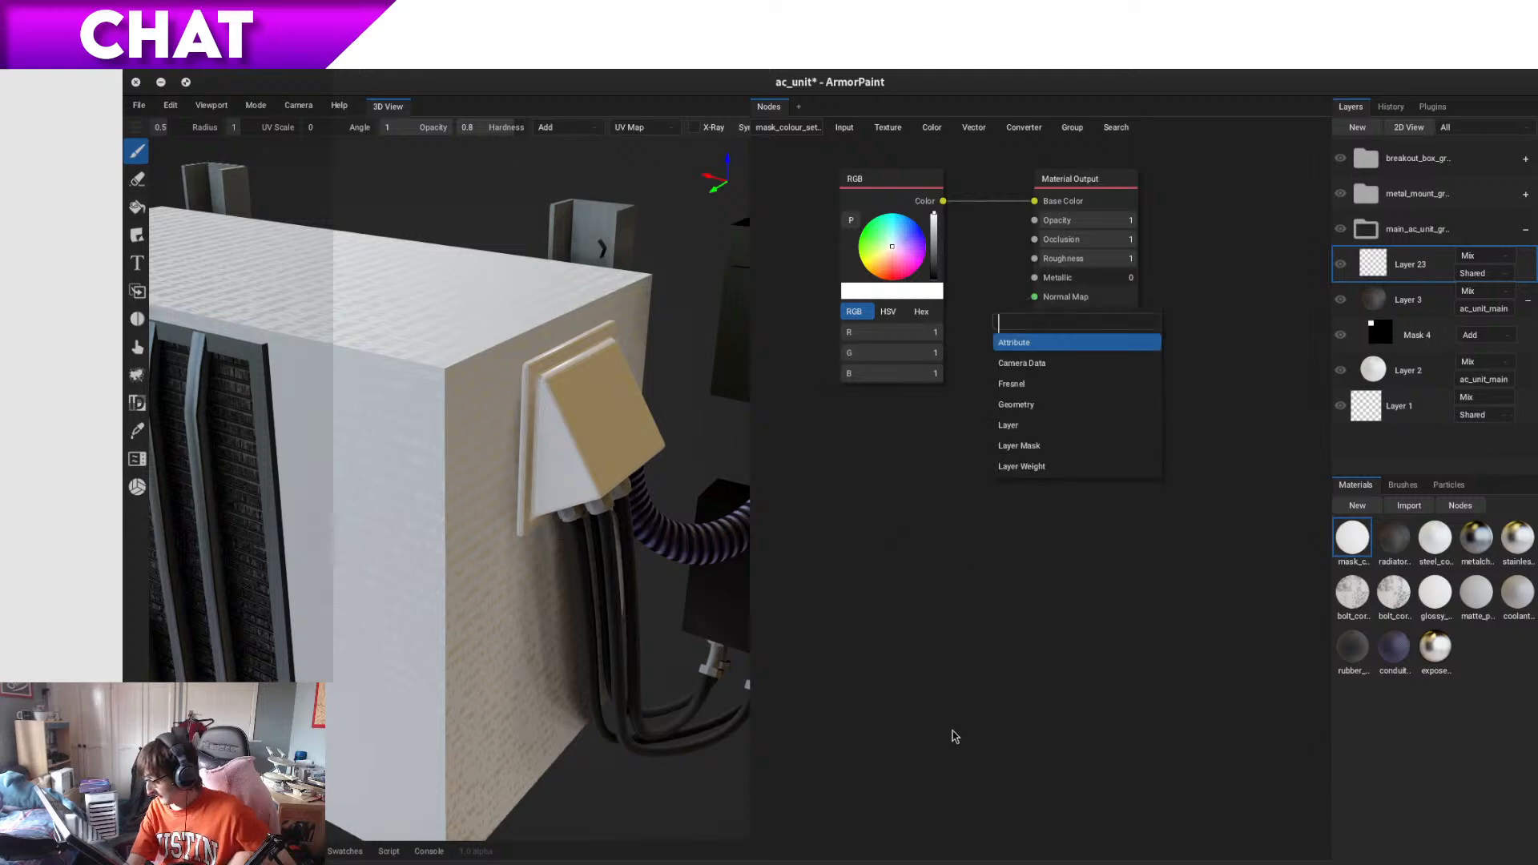
left_click(952, 731)
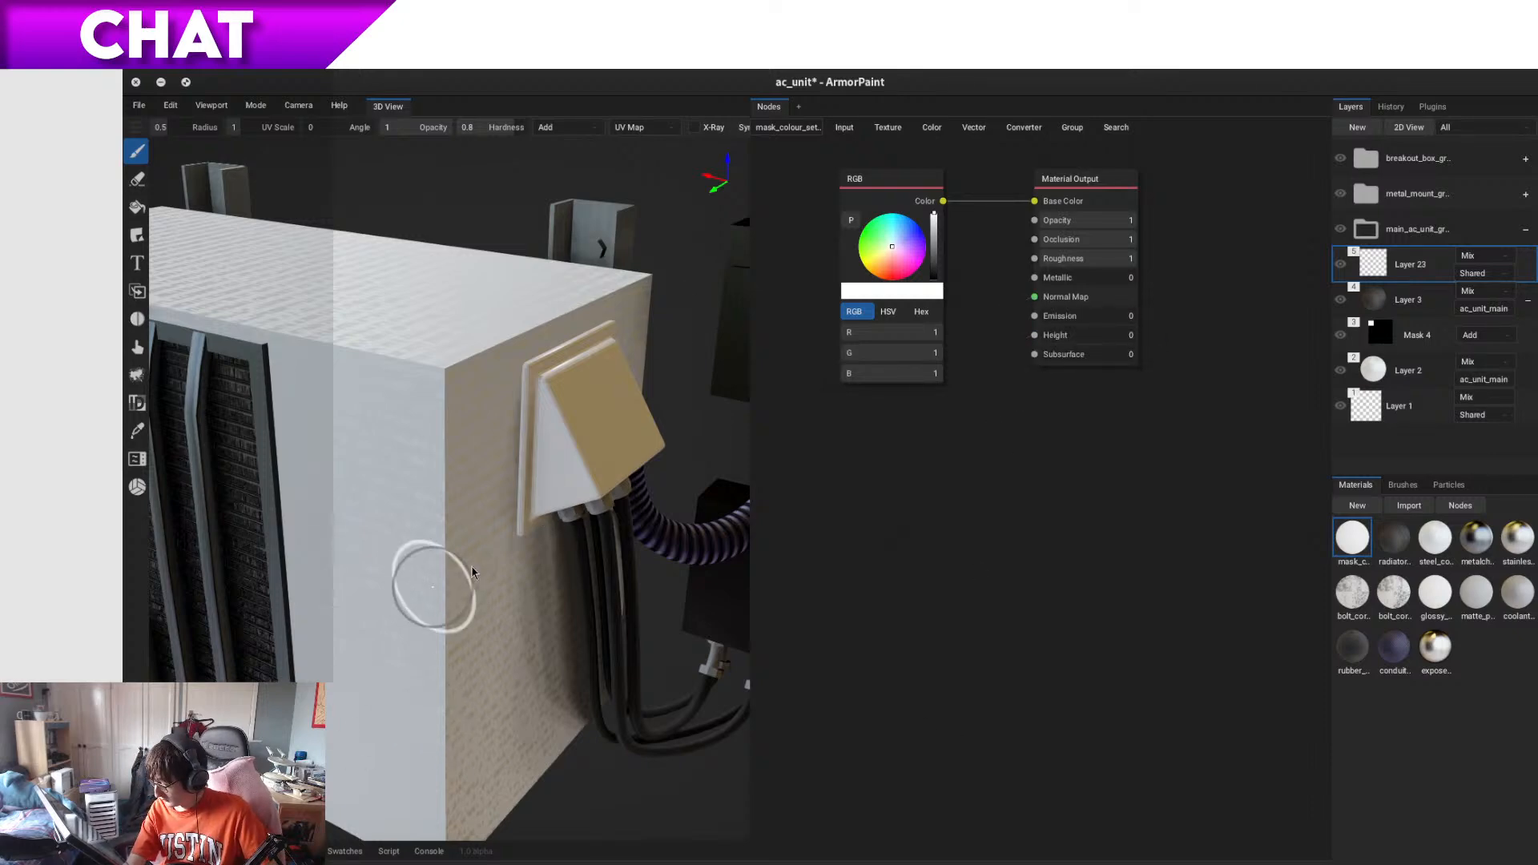
- Refresh the bolt_corkscrew2 and bolt_corkscrew1 materials on the mounting bracket bolts by starting and abandoning a Color Ramp link in each graph
left_click_drag(437, 585, 649, 569, "alt")
left_click(1407, 600)
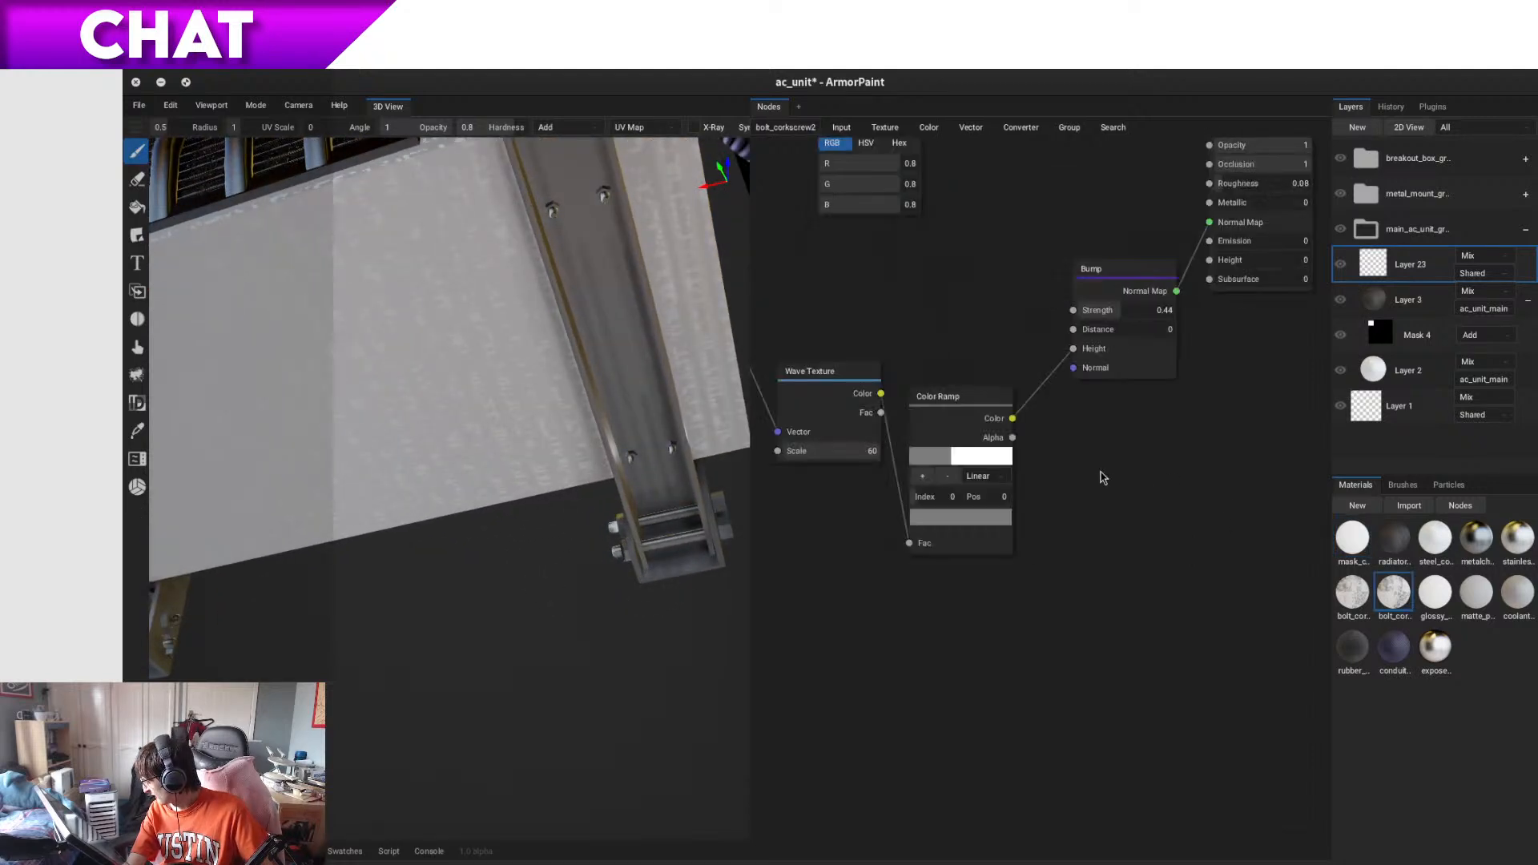
left_click_drag(1013, 437, 1091, 471)
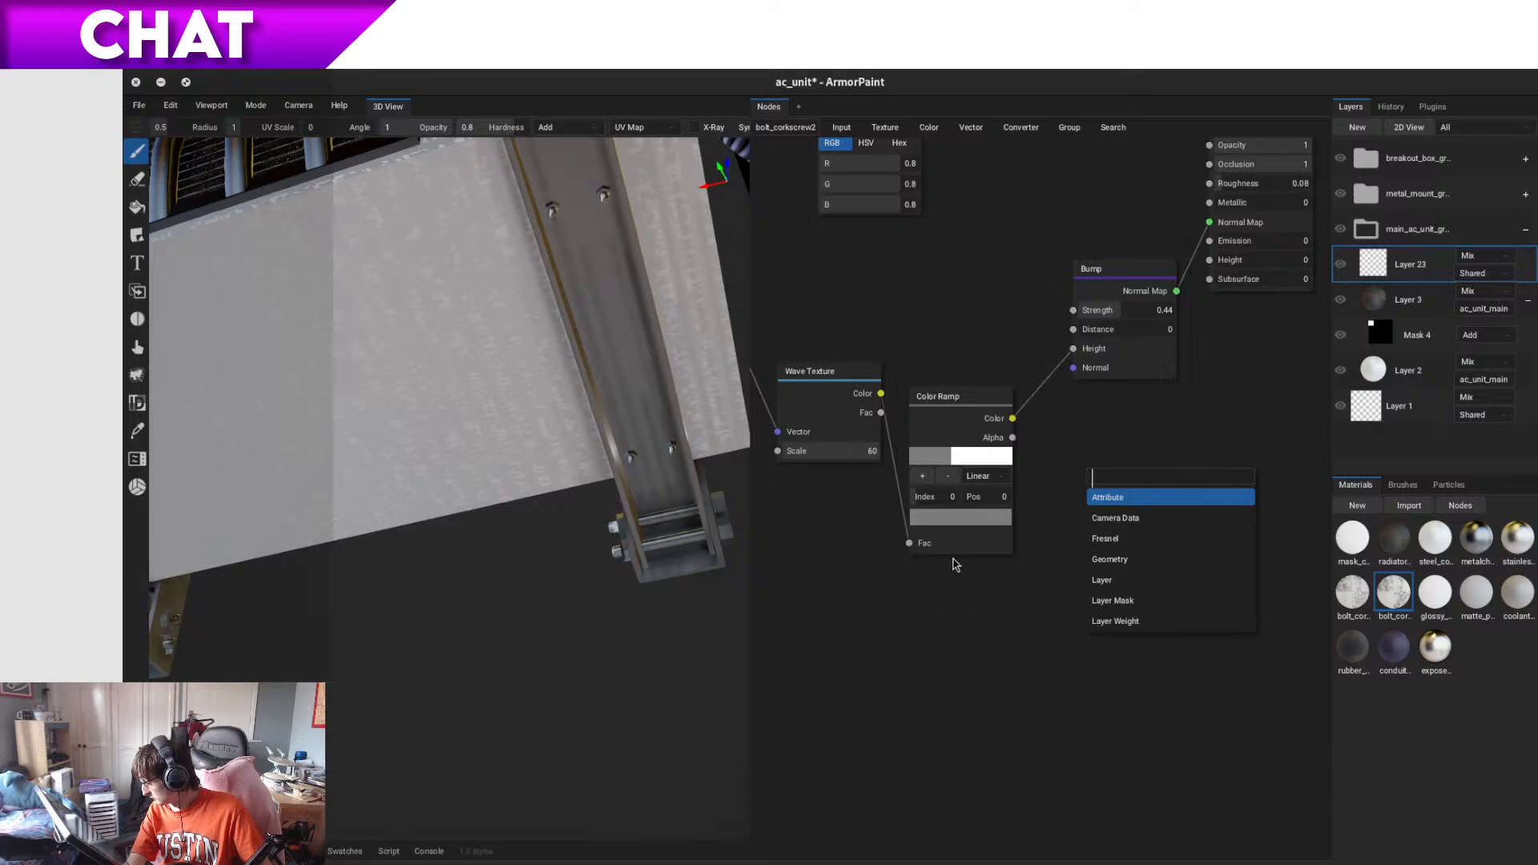
left_click(905, 553)
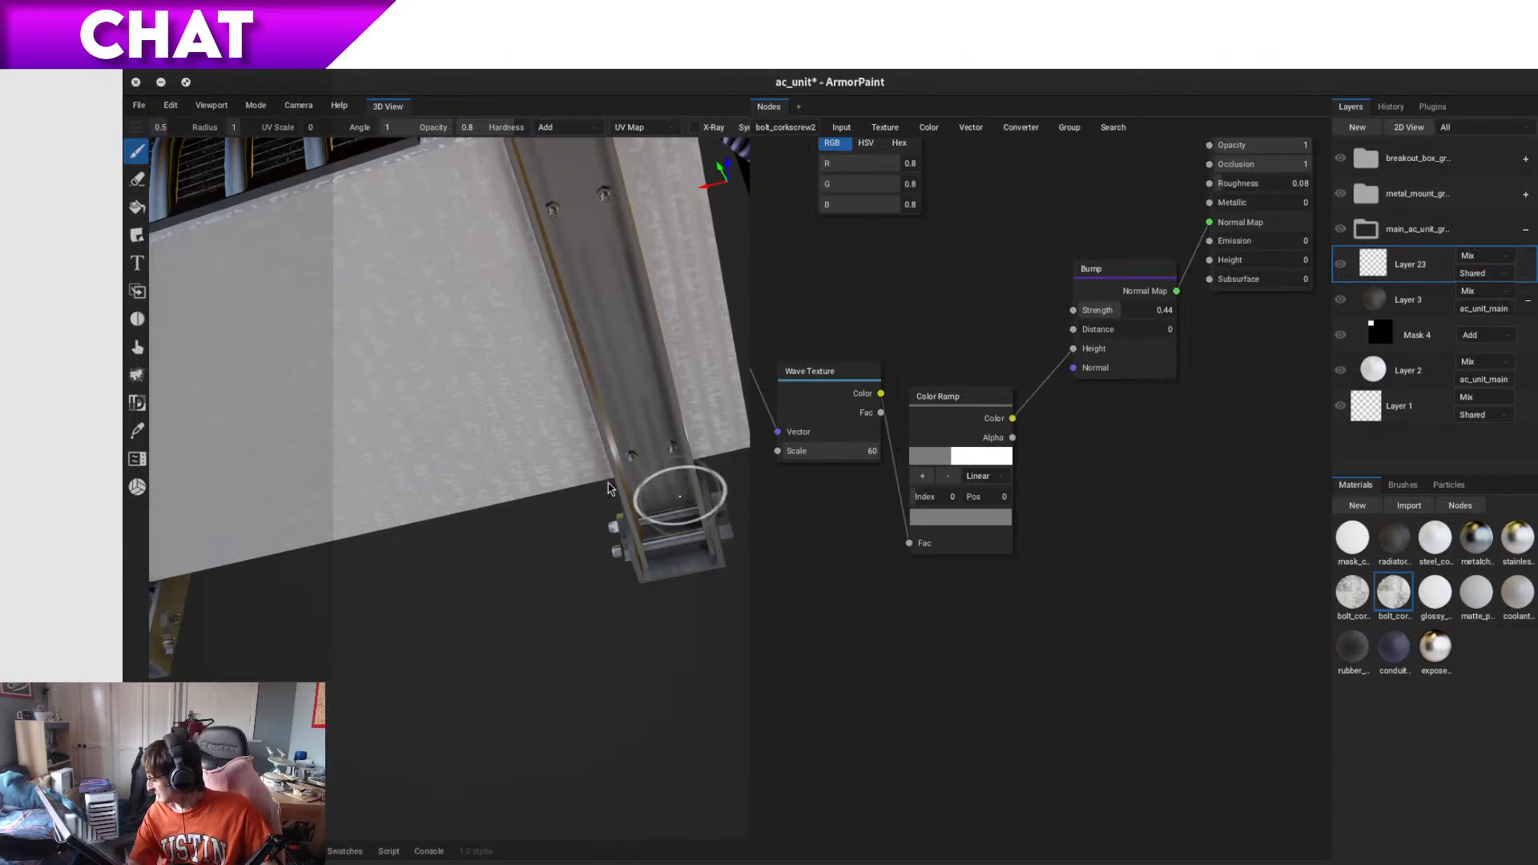
left_click(1354, 597)
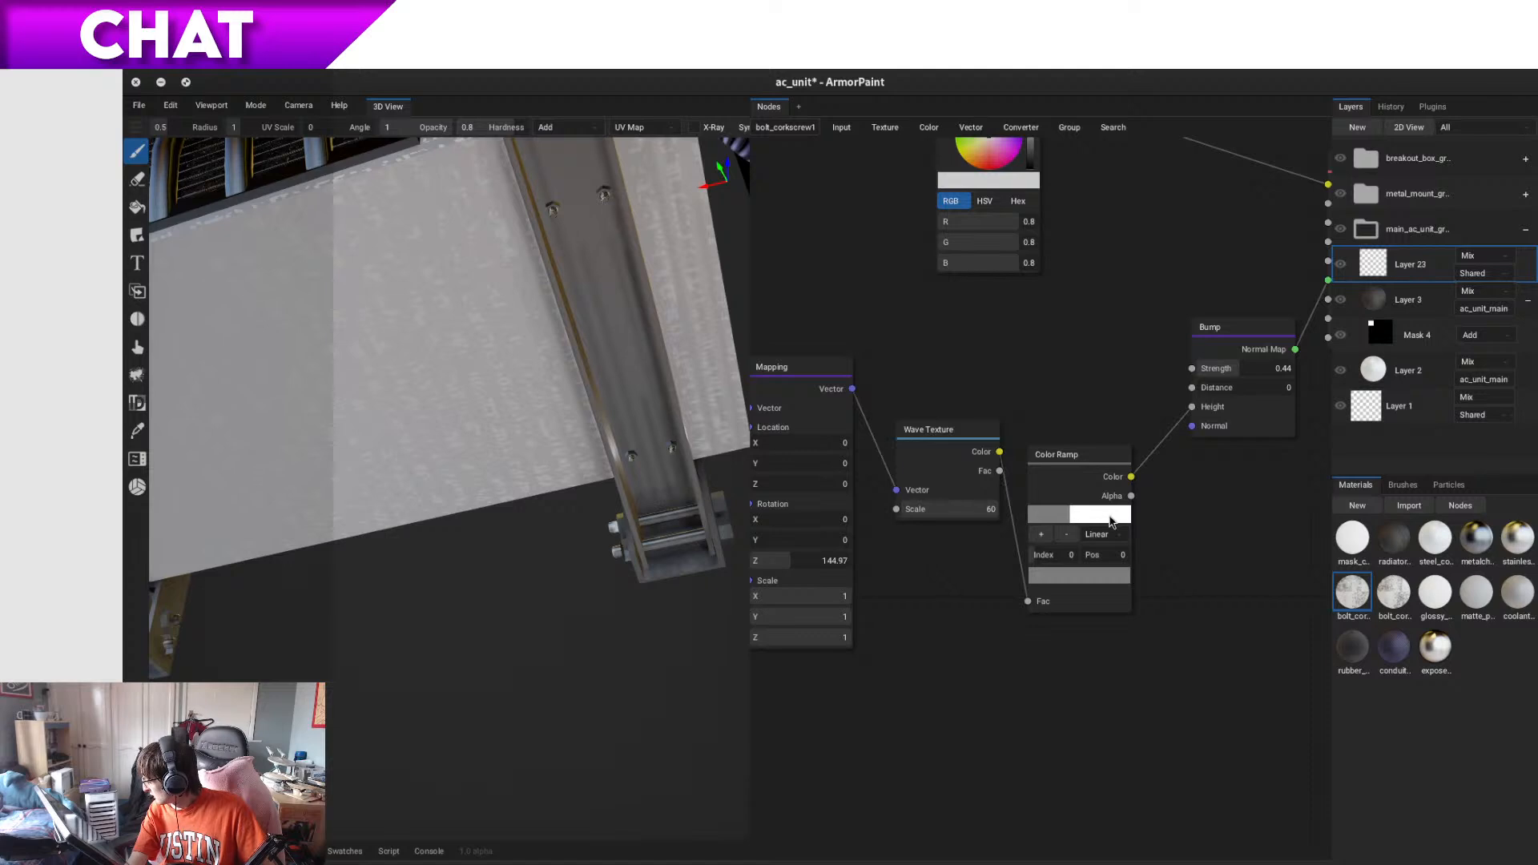
key("space")
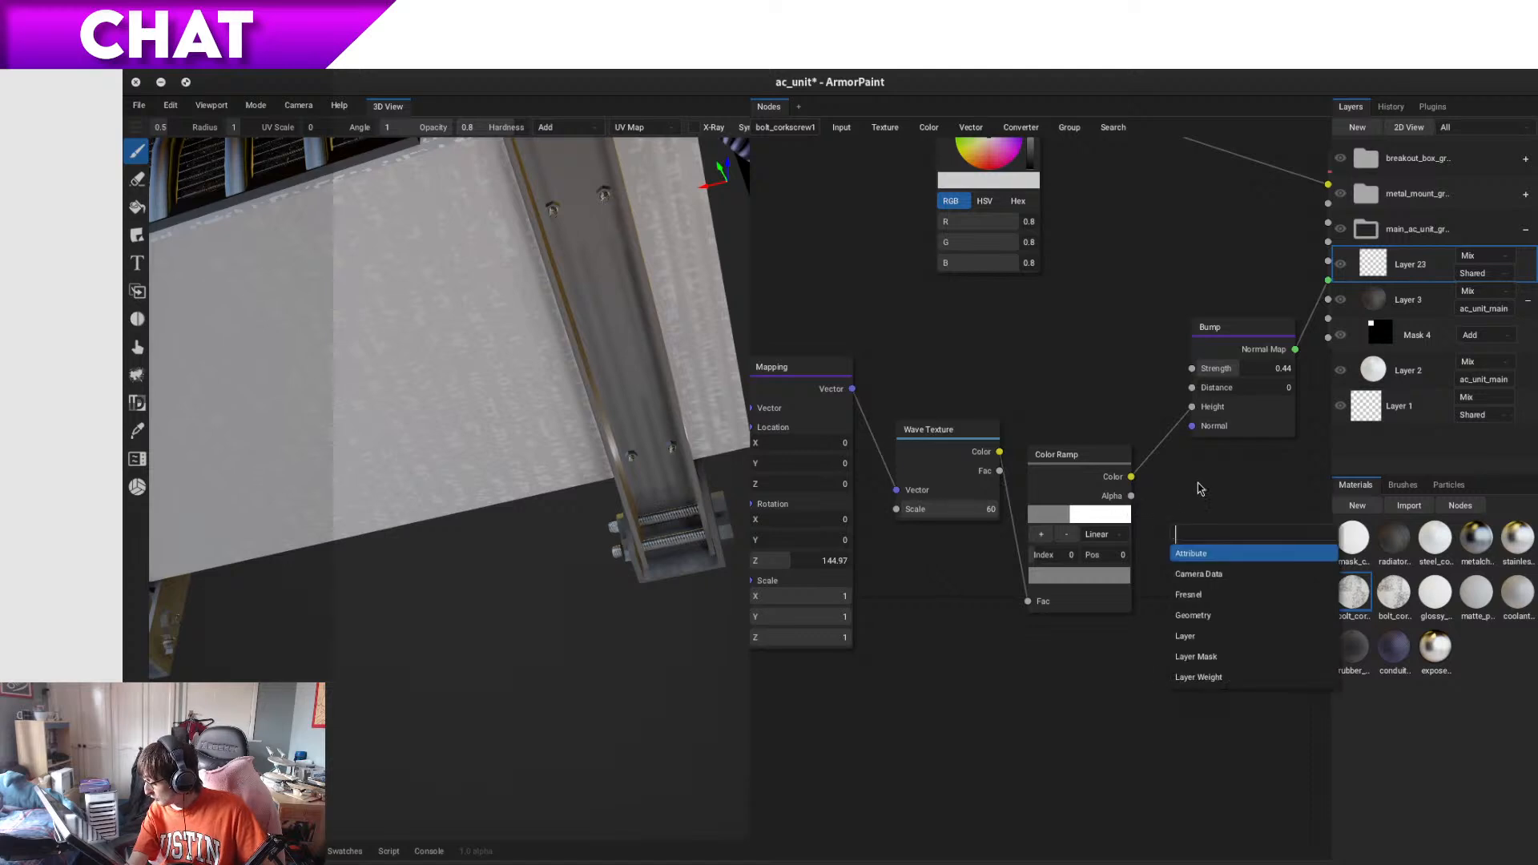
left_click(1200, 482)
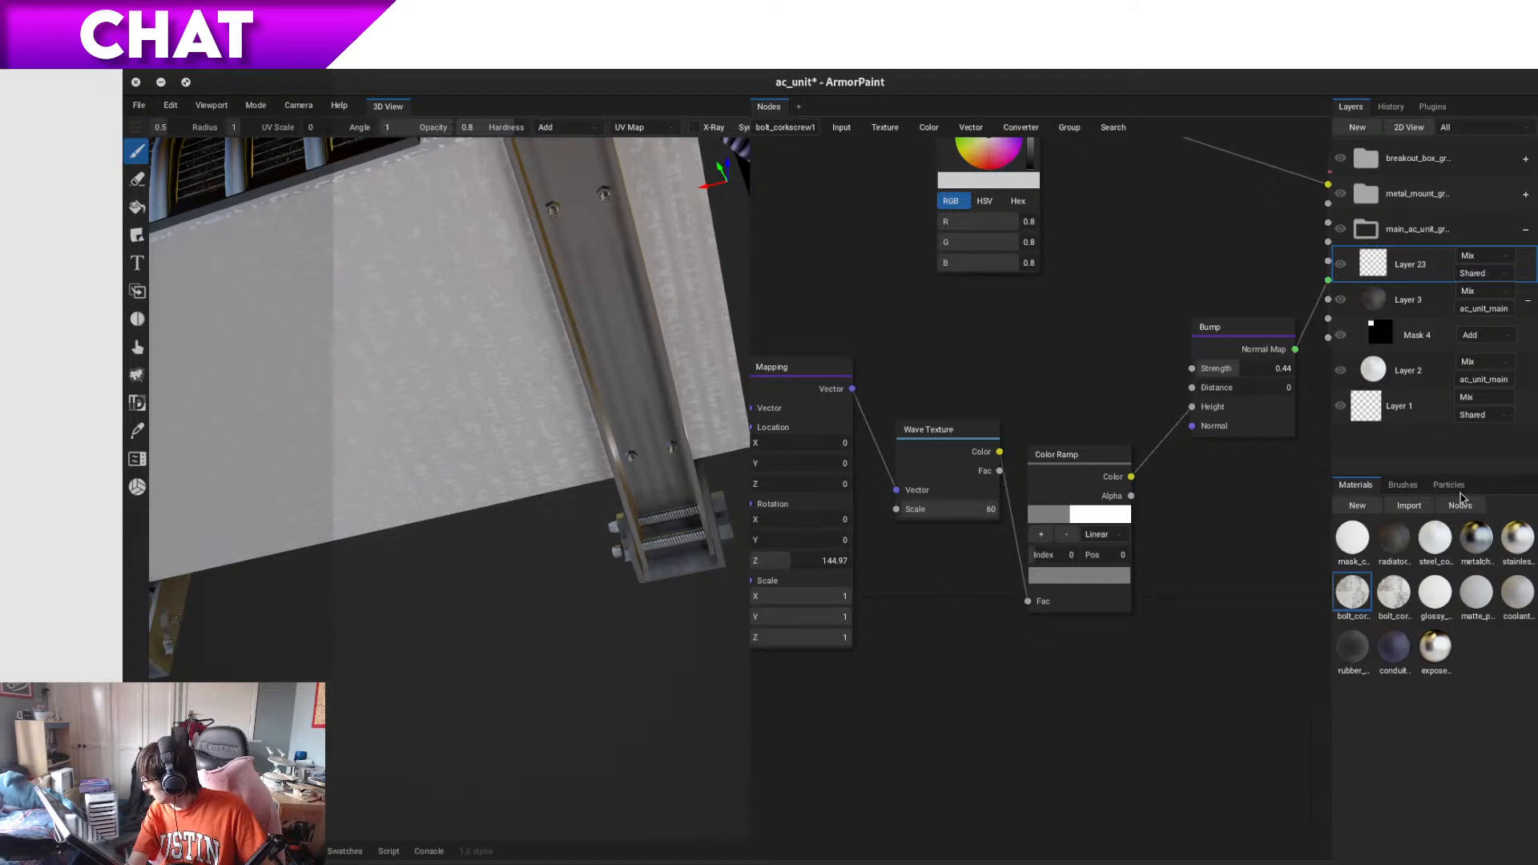
- Select the exposed_steel material, close the node editor and set the brush radius to 1.11 facing the unit's front grille
left_click(1434, 646)
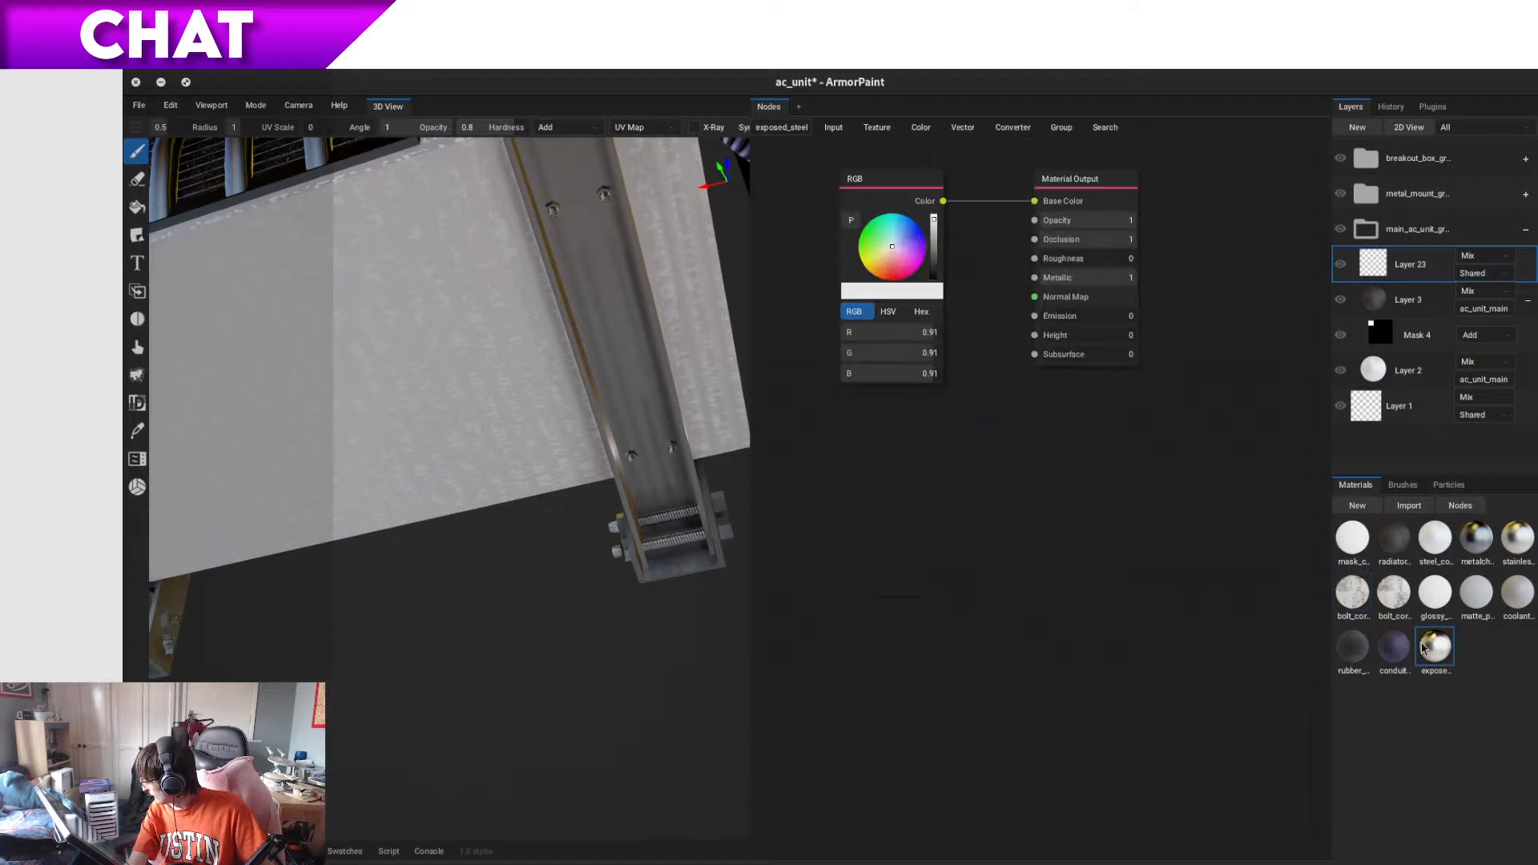
left_click(1451, 503)
mouse_move(944, 553)
left_mouse_down("alt")
mouse_move(952, 609)
mouse_move(935, 611)
mouse_move(1023, 539)
left_mouse_up("alt")
scroll(952, 608, "down", 4)
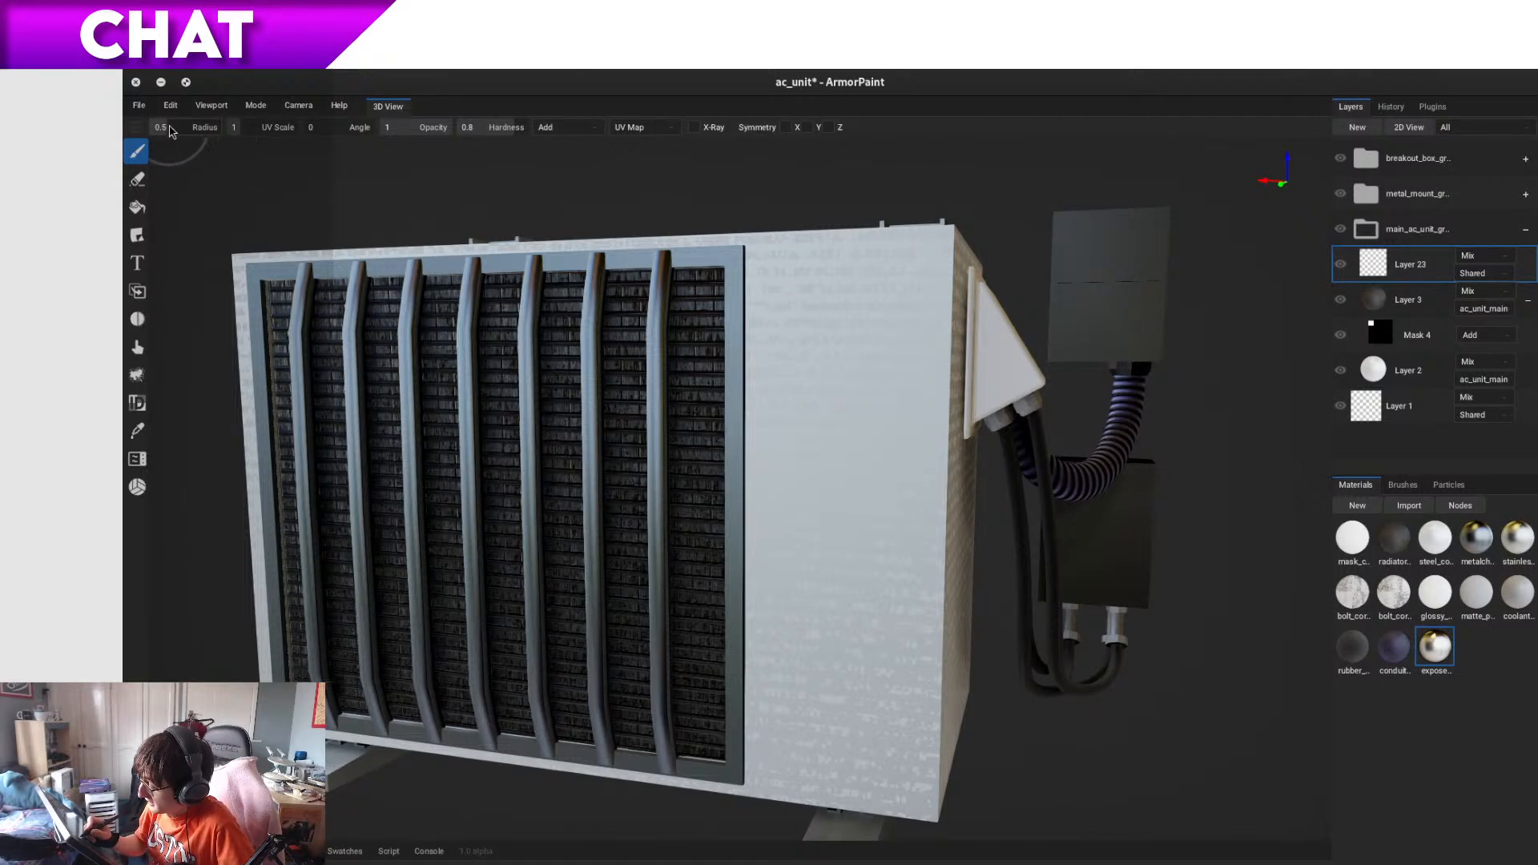
left_click_drag(166, 132, 191, 133)
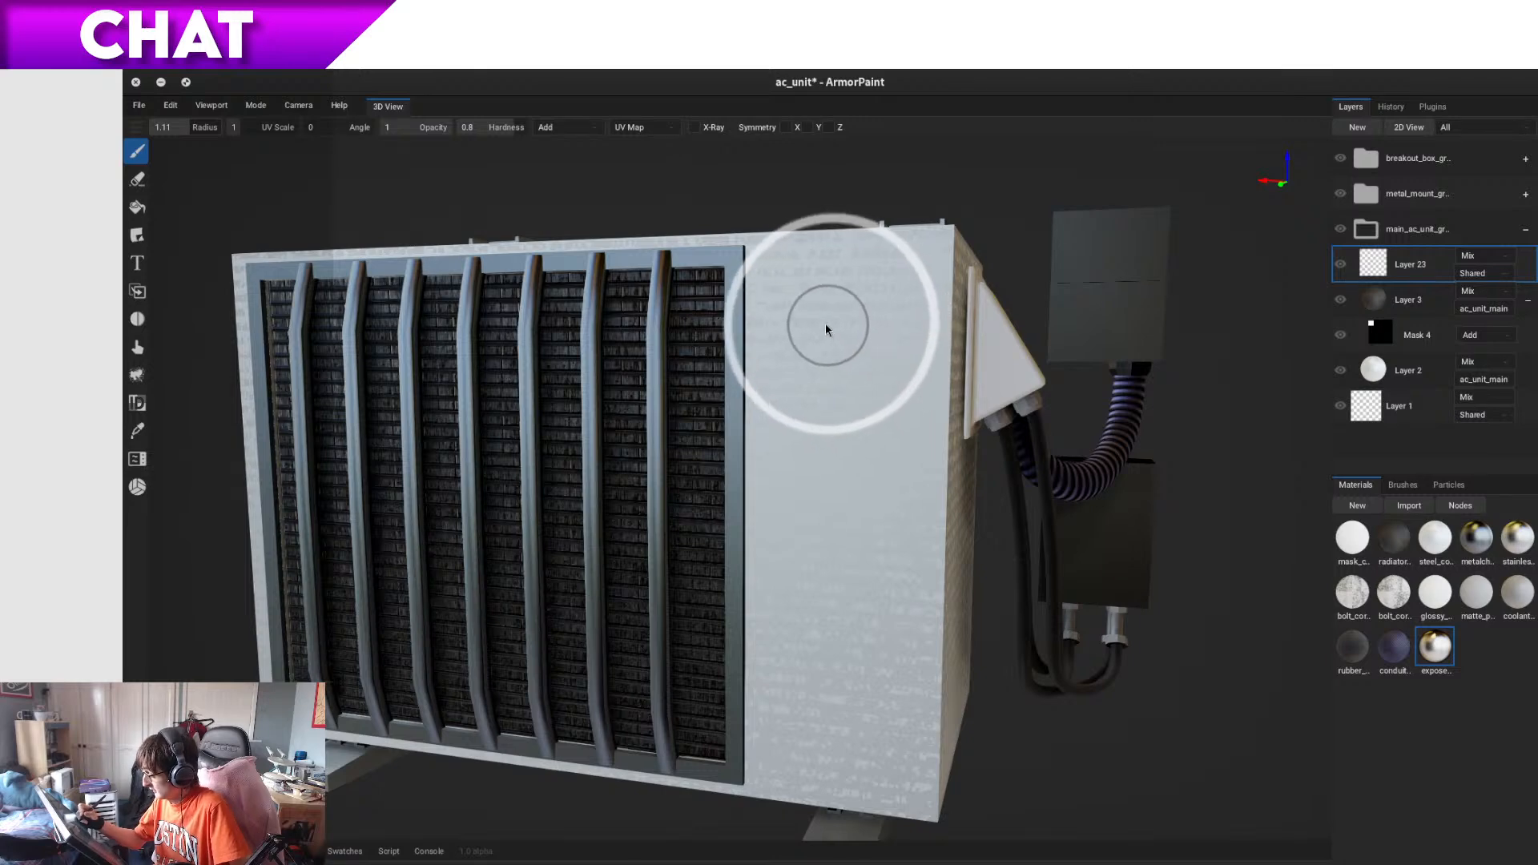
- Try a brush stroke on the plain panel beside the grille, undo it, and dab one patch of exposed steel there instead
mouse_move(822, 489)
left_mouse_down()
mouse_move(814, 526)
mouse_move(869, 393)
left_mouse_up()
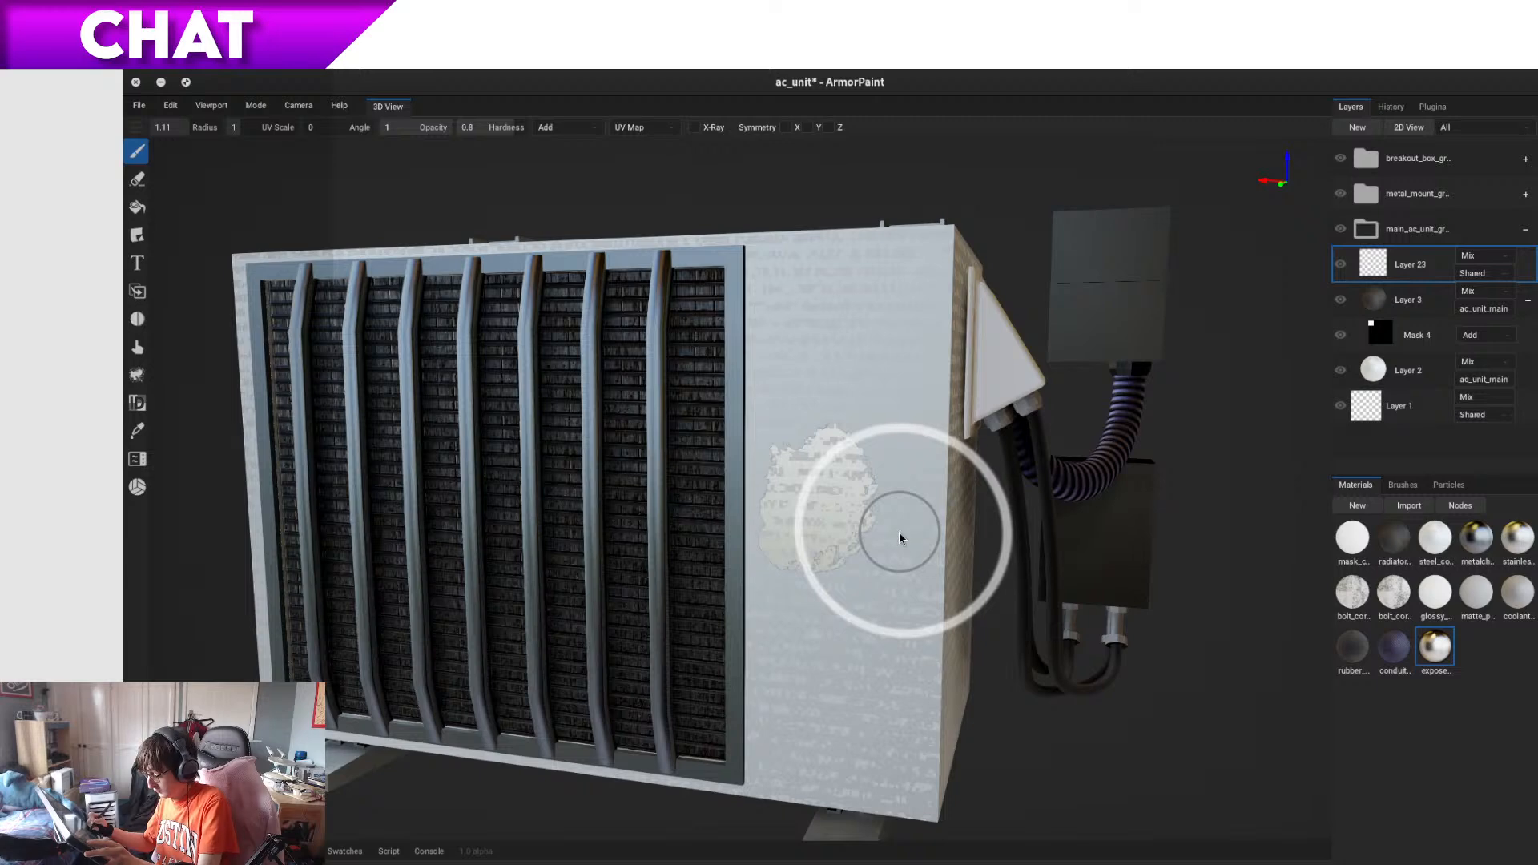
key("ctrl+z")
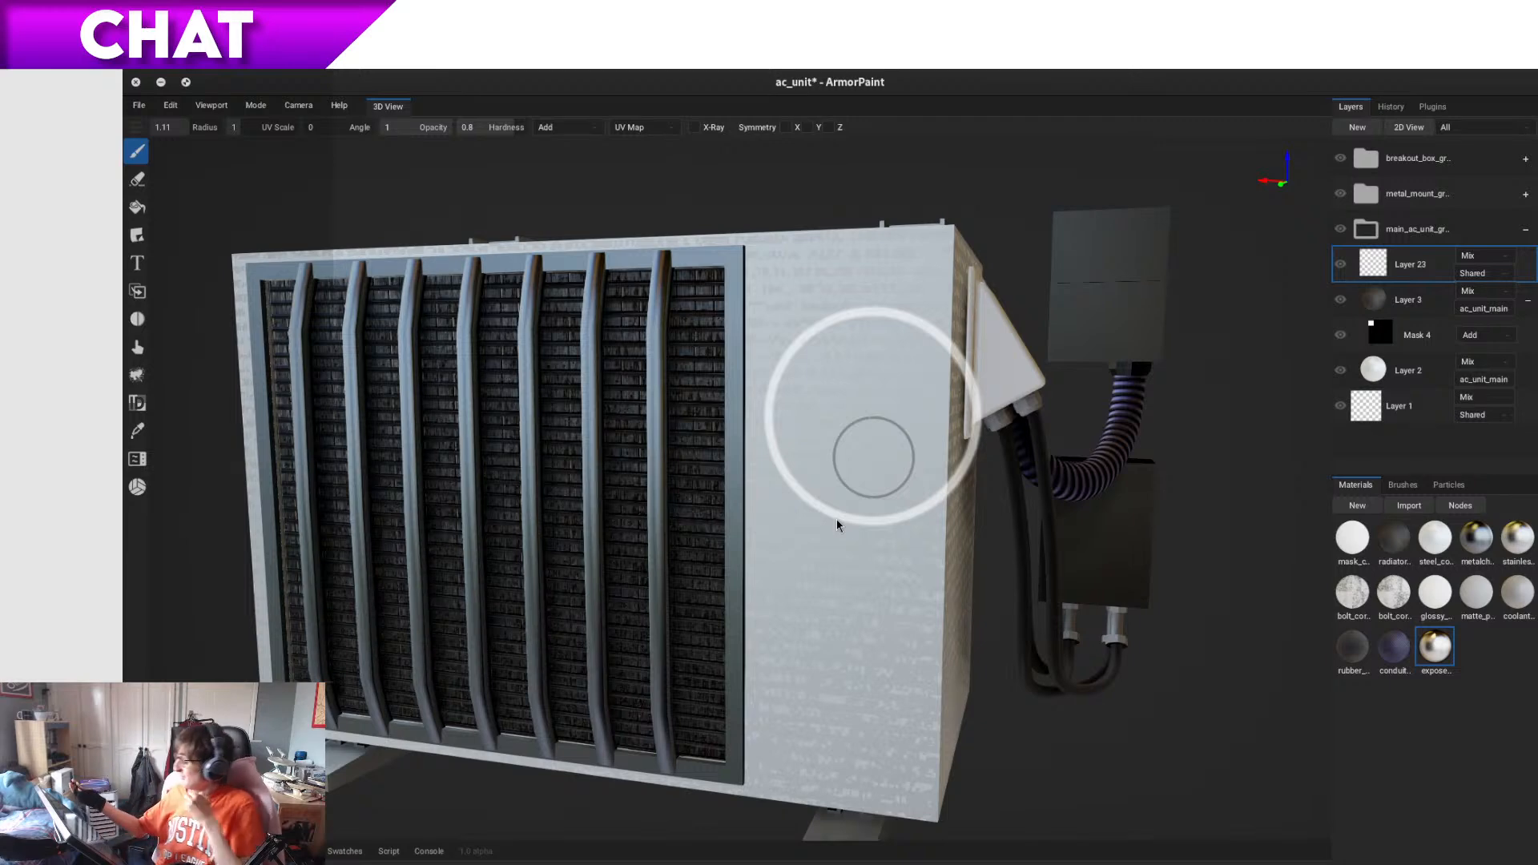
left_click(874, 458)
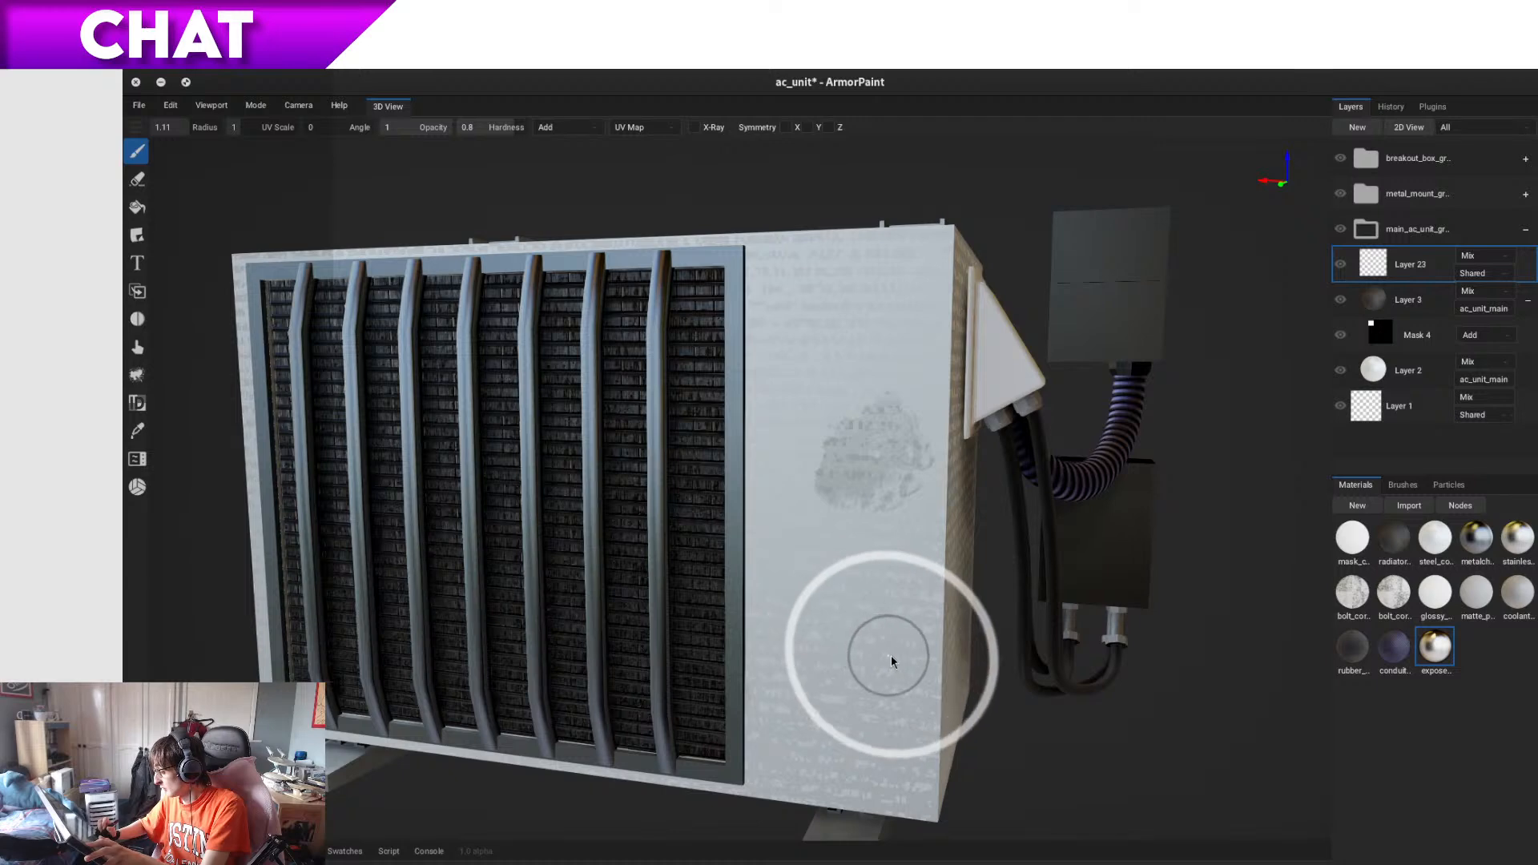
- Undo the last paint stroke on the front panel and lower Layer 23's resolution to 2K
key("ctrl+z")
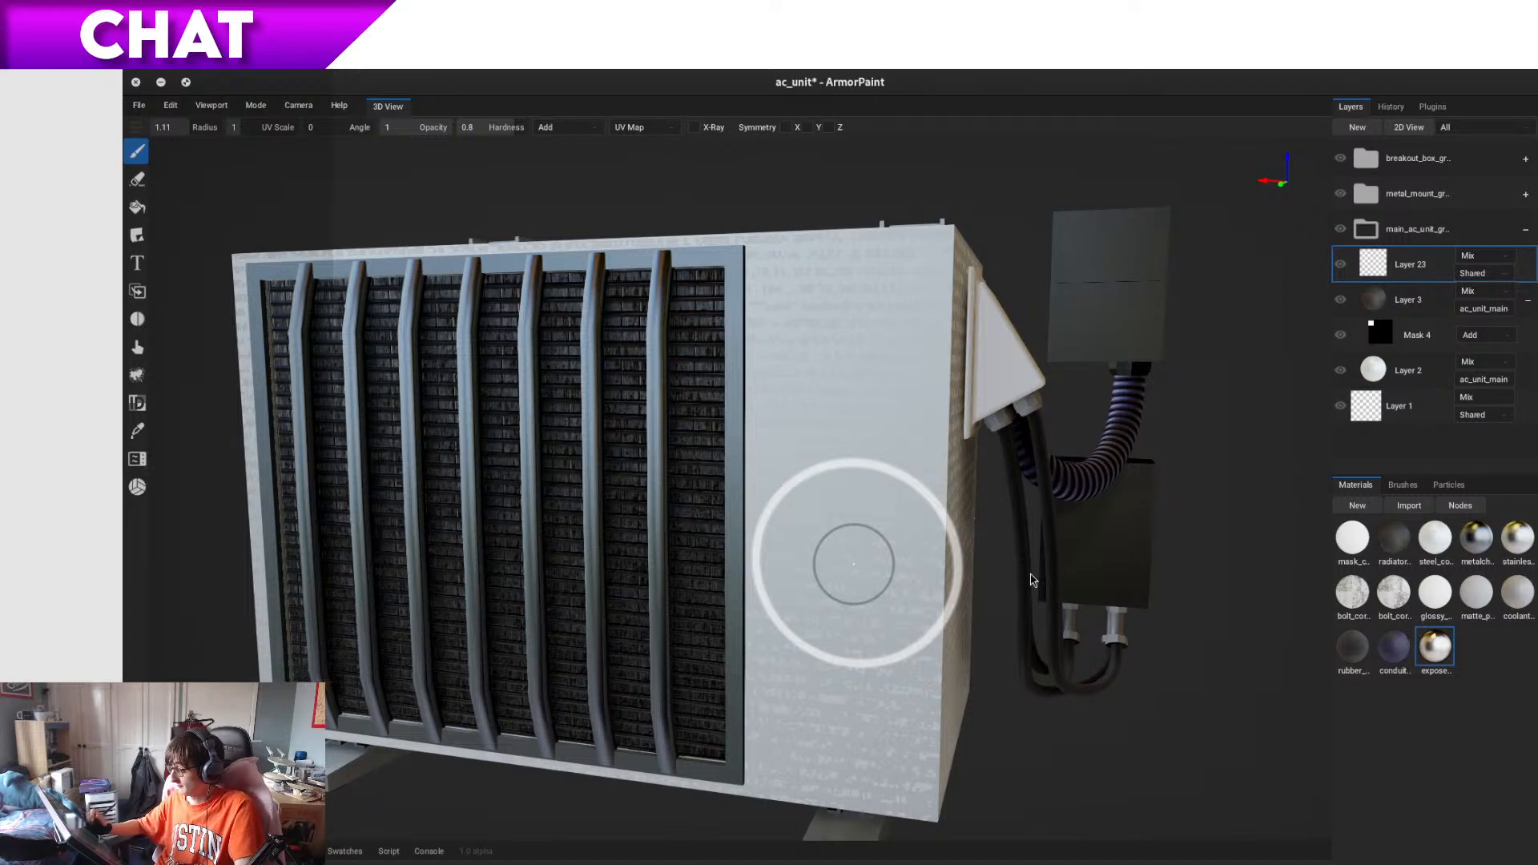
right_click(1435, 284)
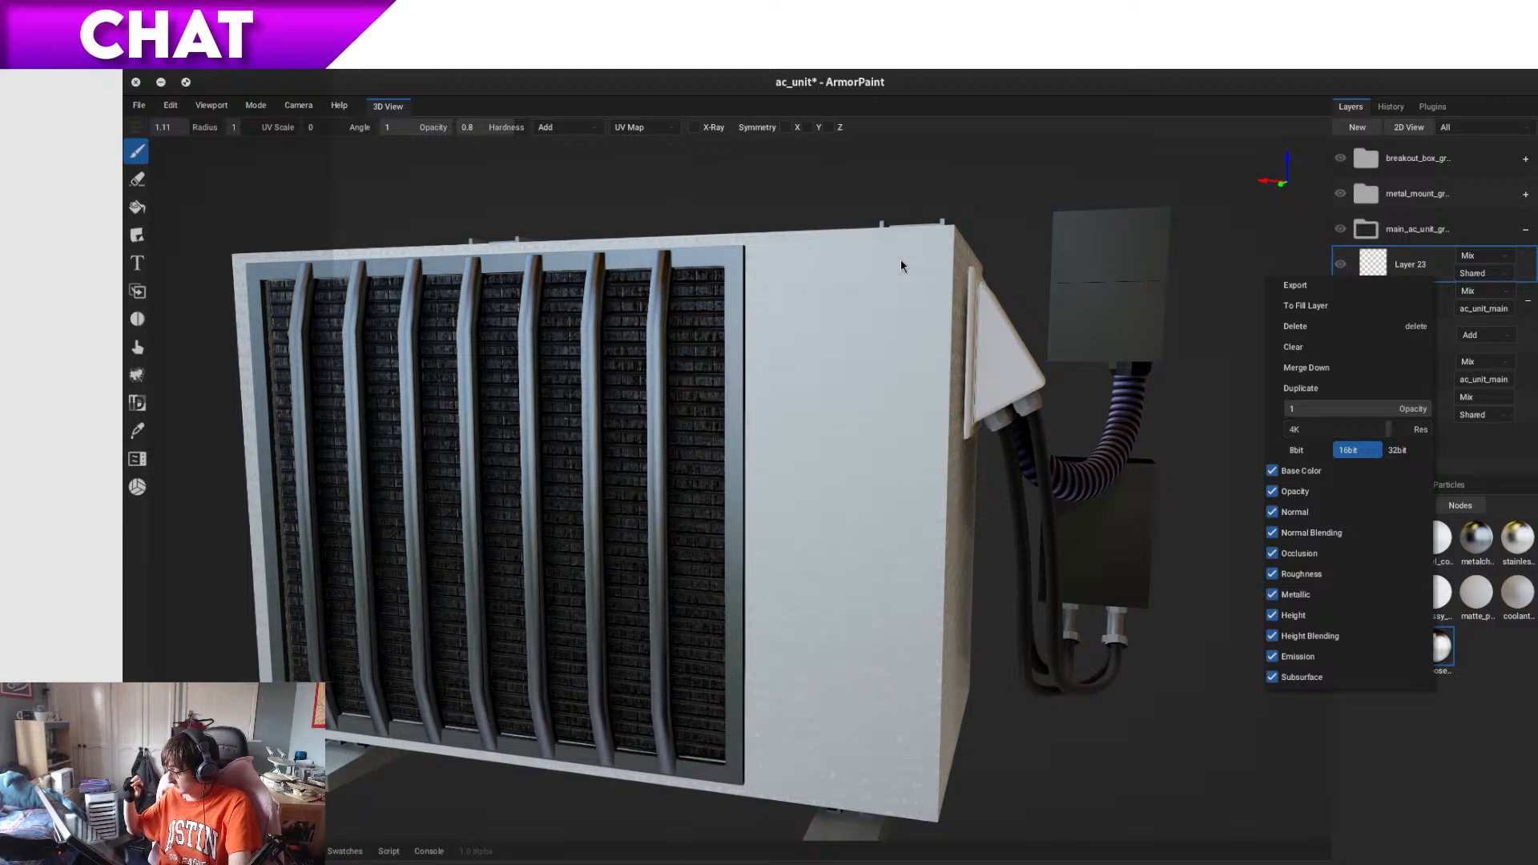
left_click(1328, 433)
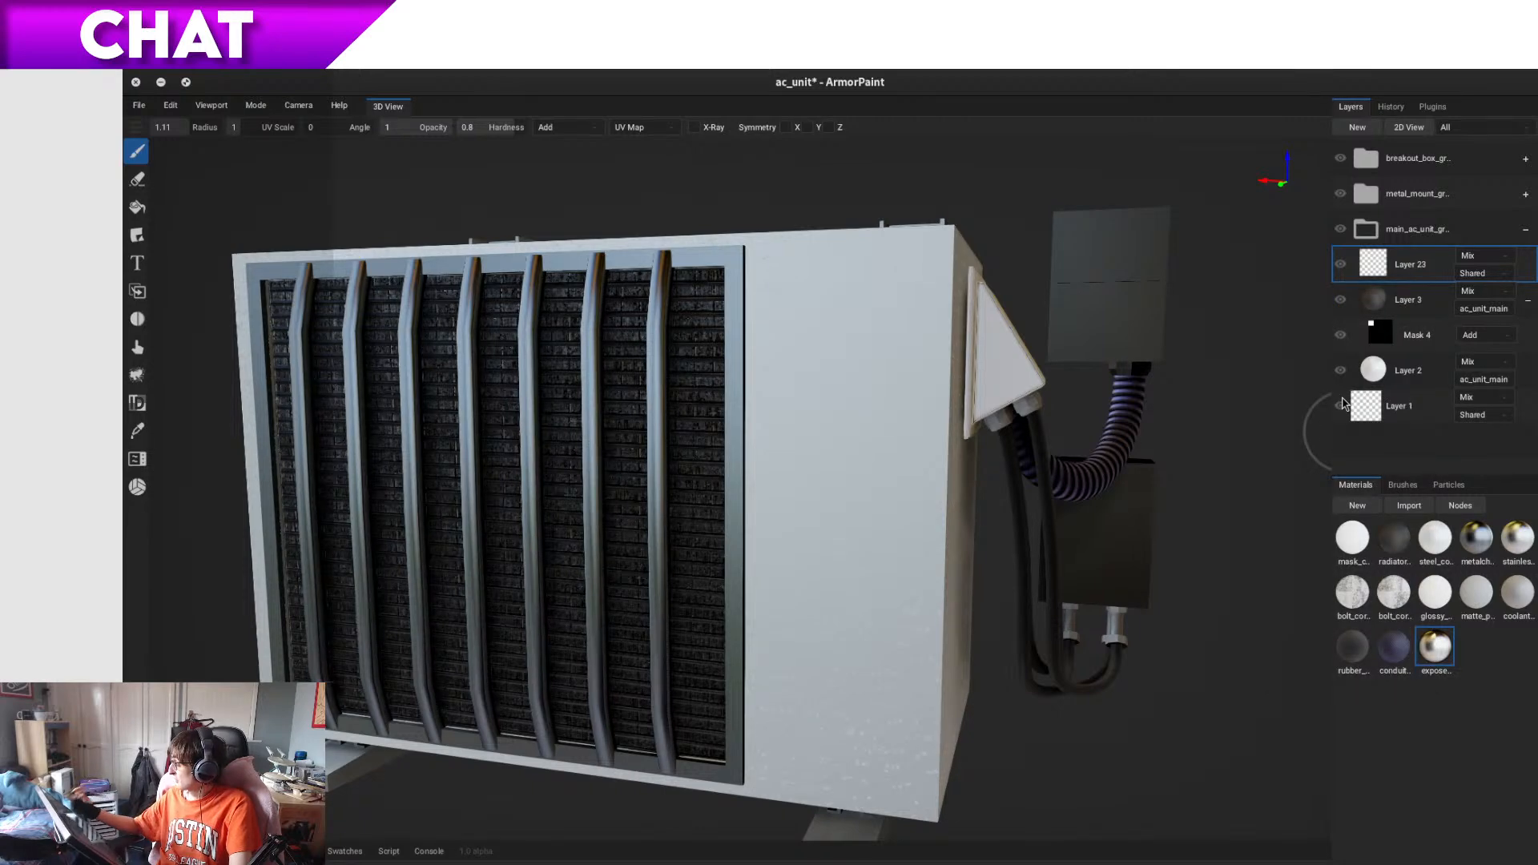
right_click(1423, 282)
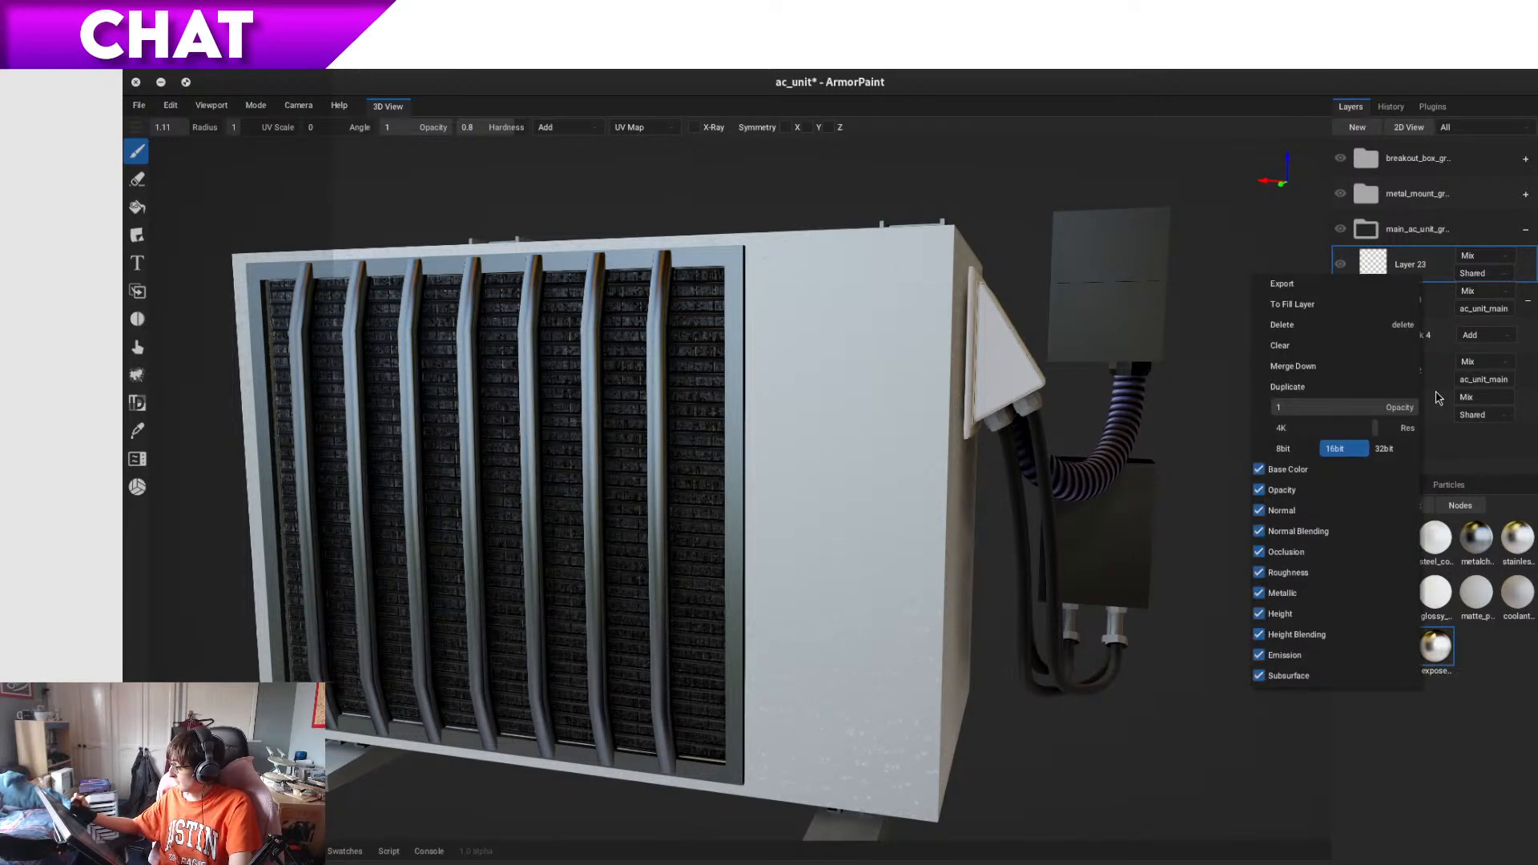
mouse_move(1357, 434)
left_mouse_down()
mouse_move(1335, 435)
mouse_move(1350, 431)
left_mouse_up()
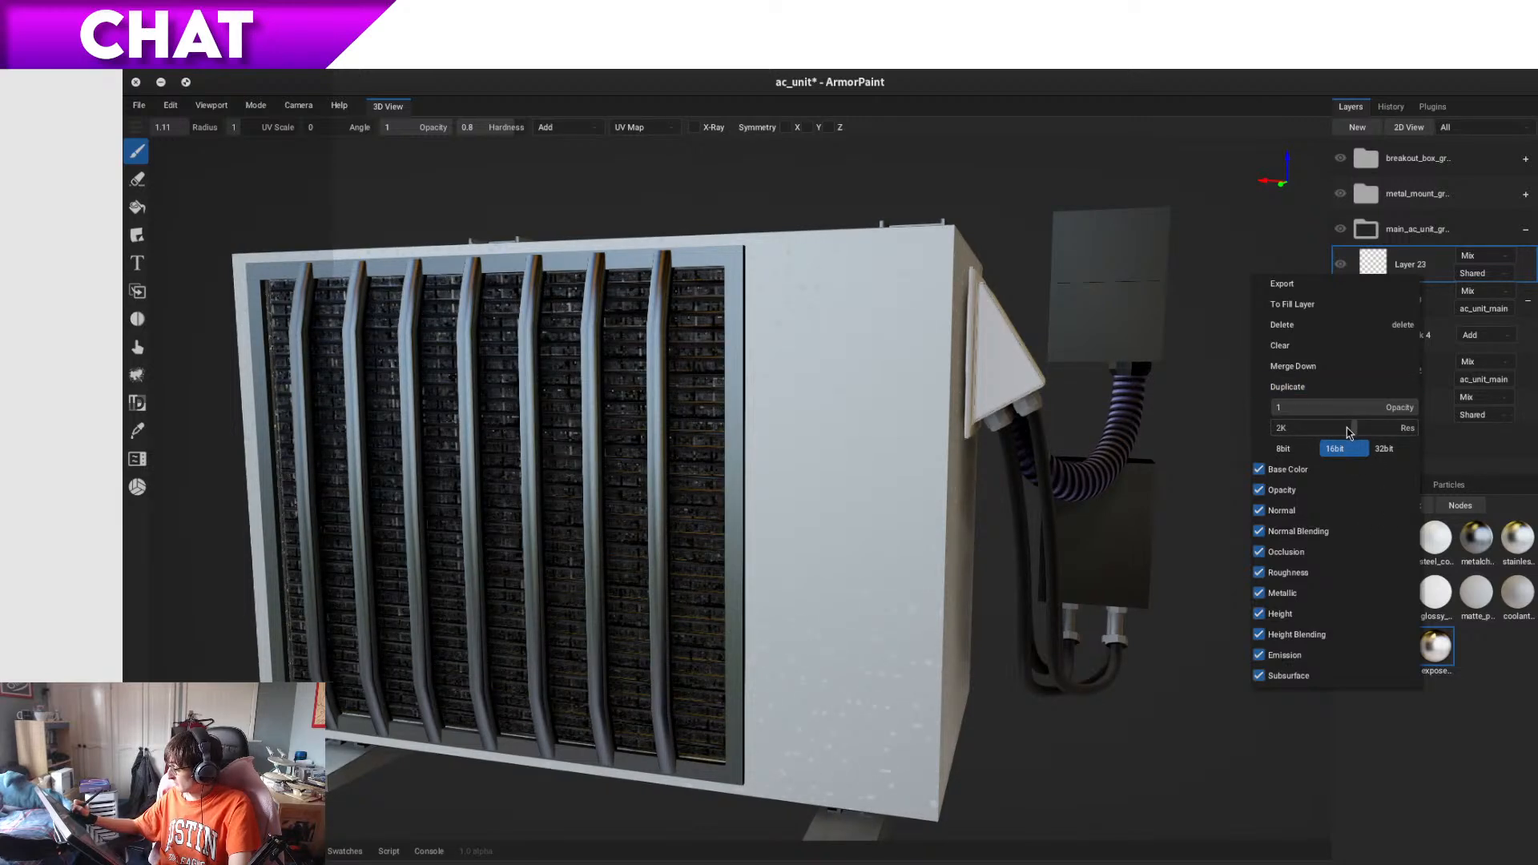
left_click(1437, 266)
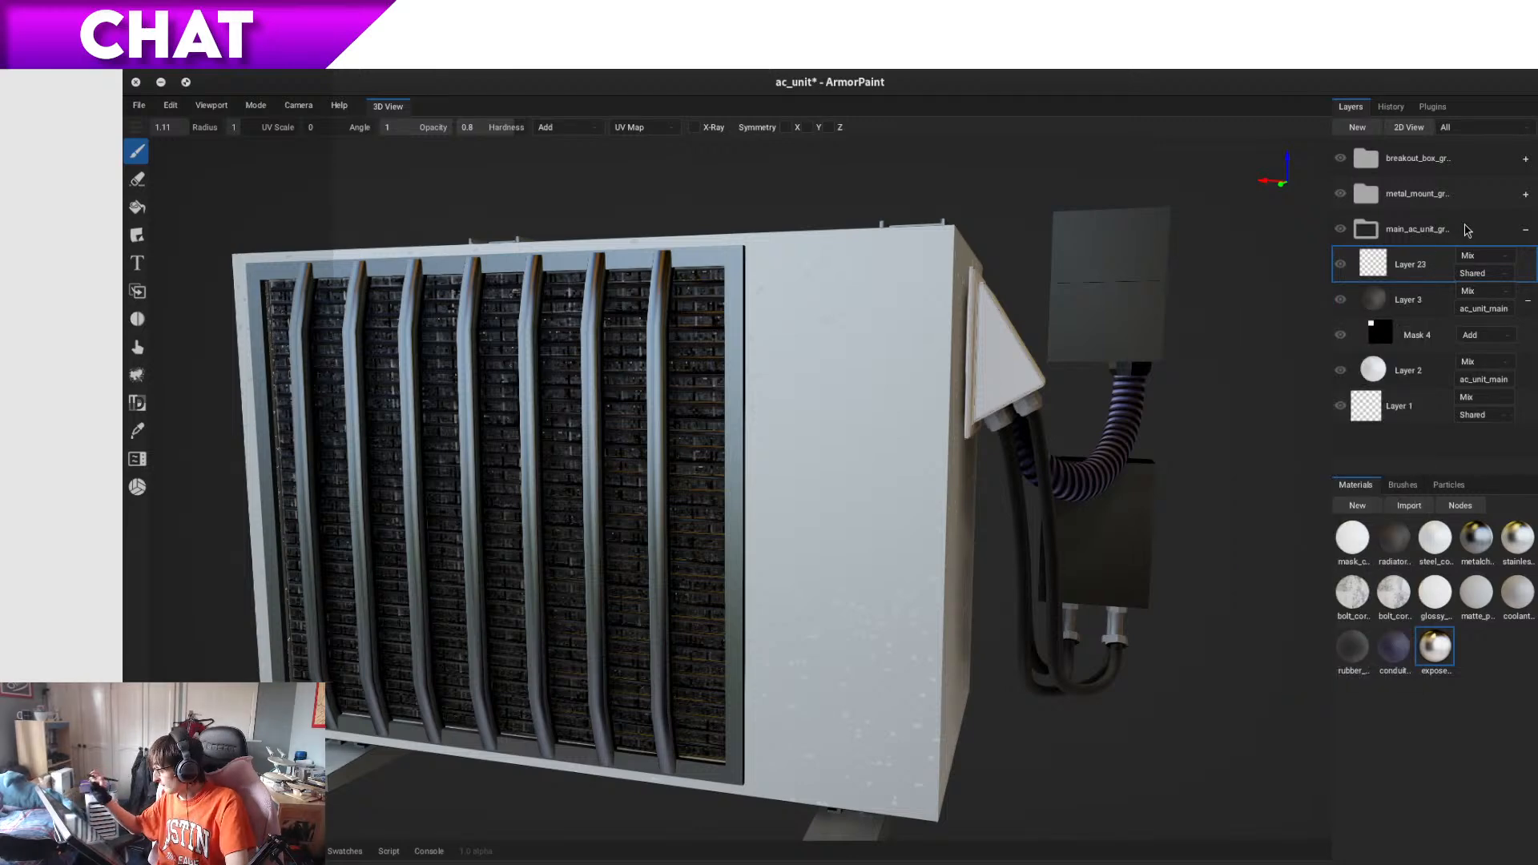
left_click(1347, 307)
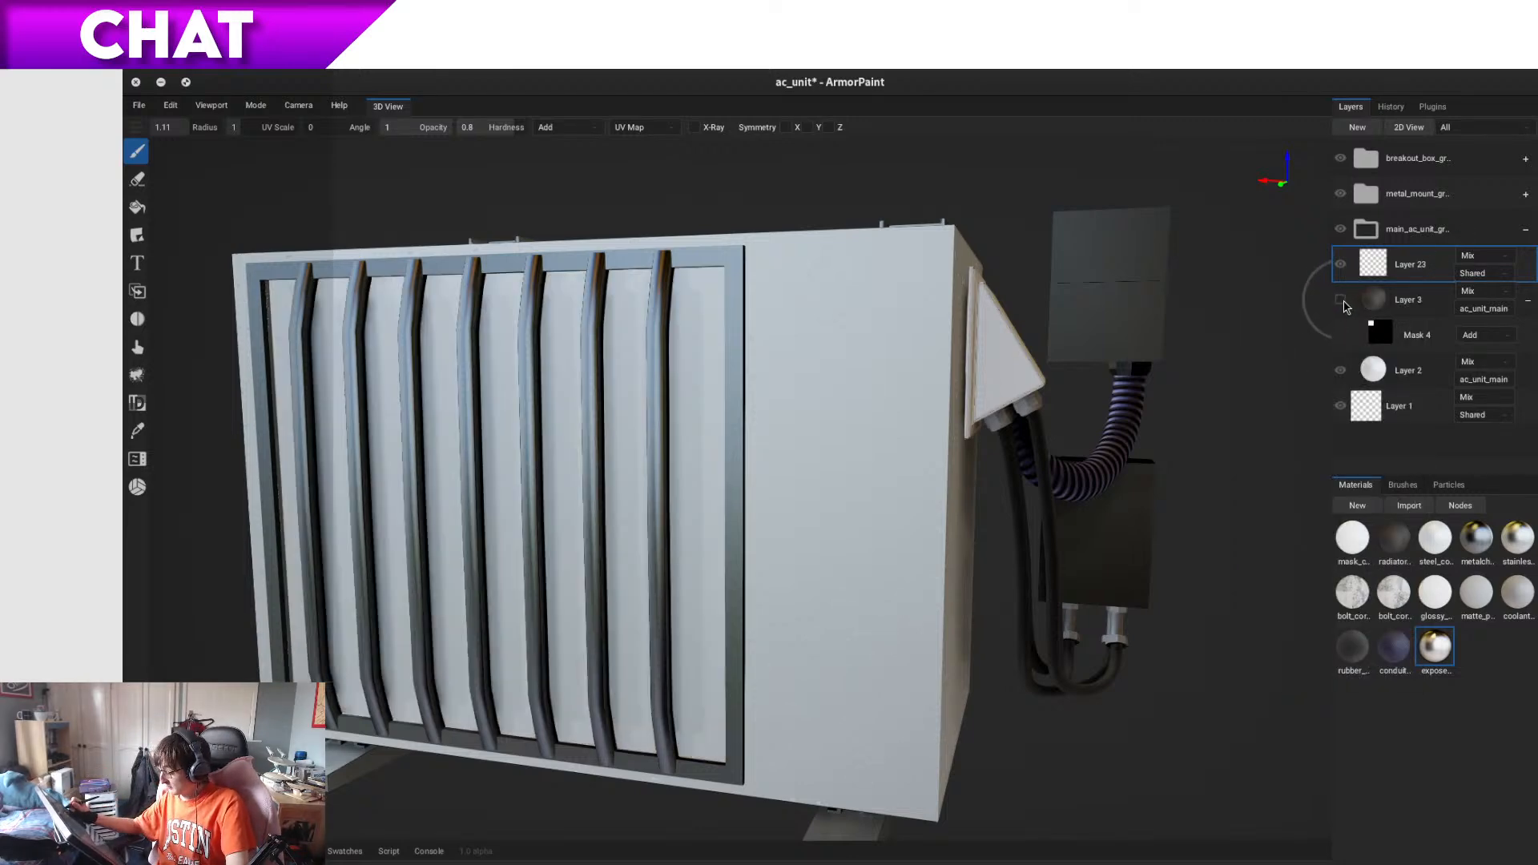
left_click(1347, 307)
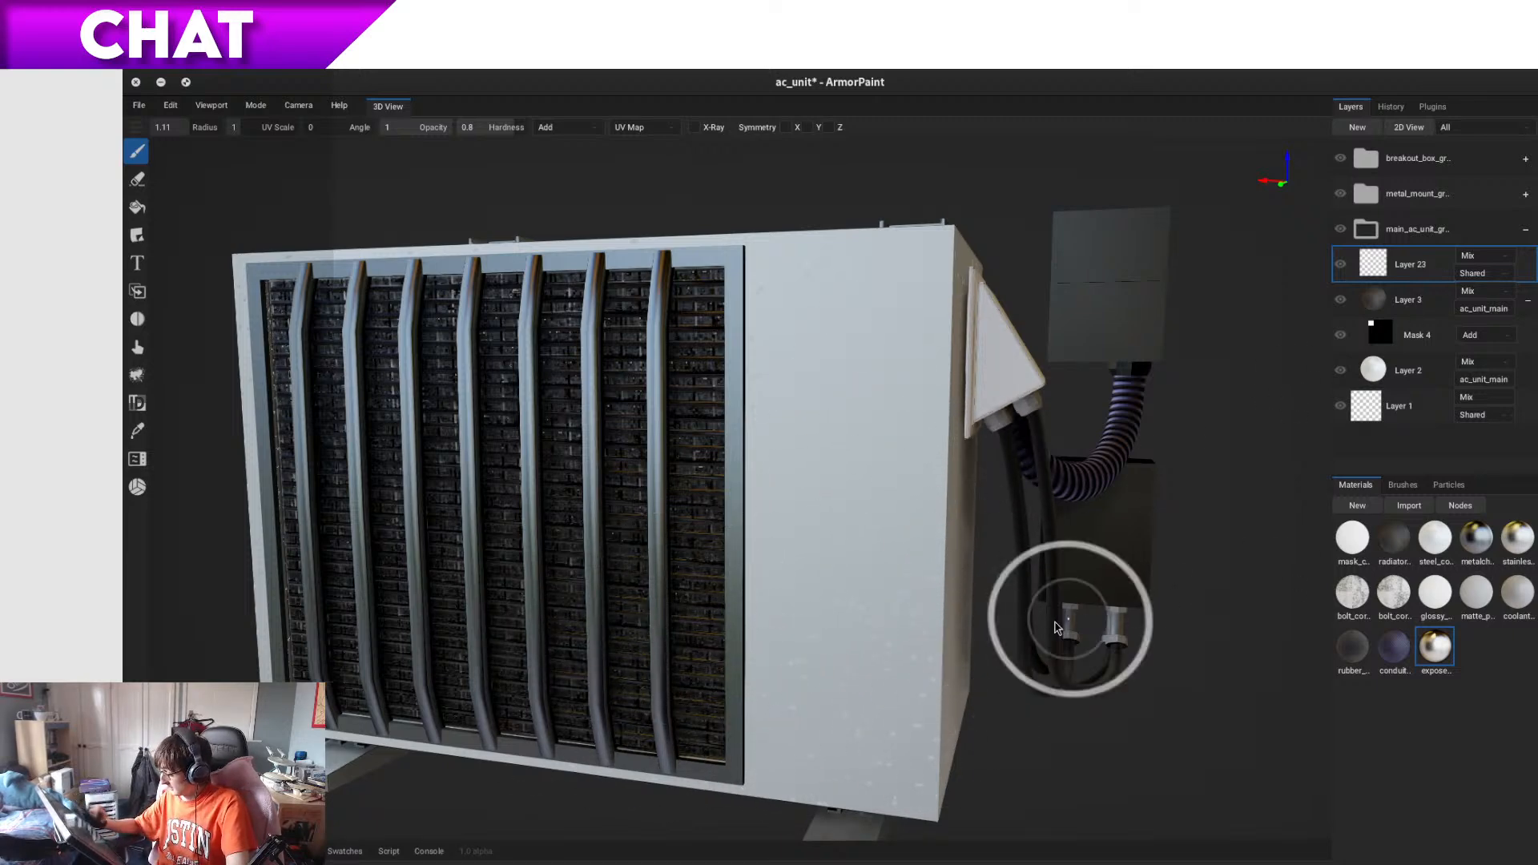
- Paint mottled wear patches on Layer 23 across the blank front panel beside the grille, redoing the first stroke
left_click_drag(832, 473, 976, 341)
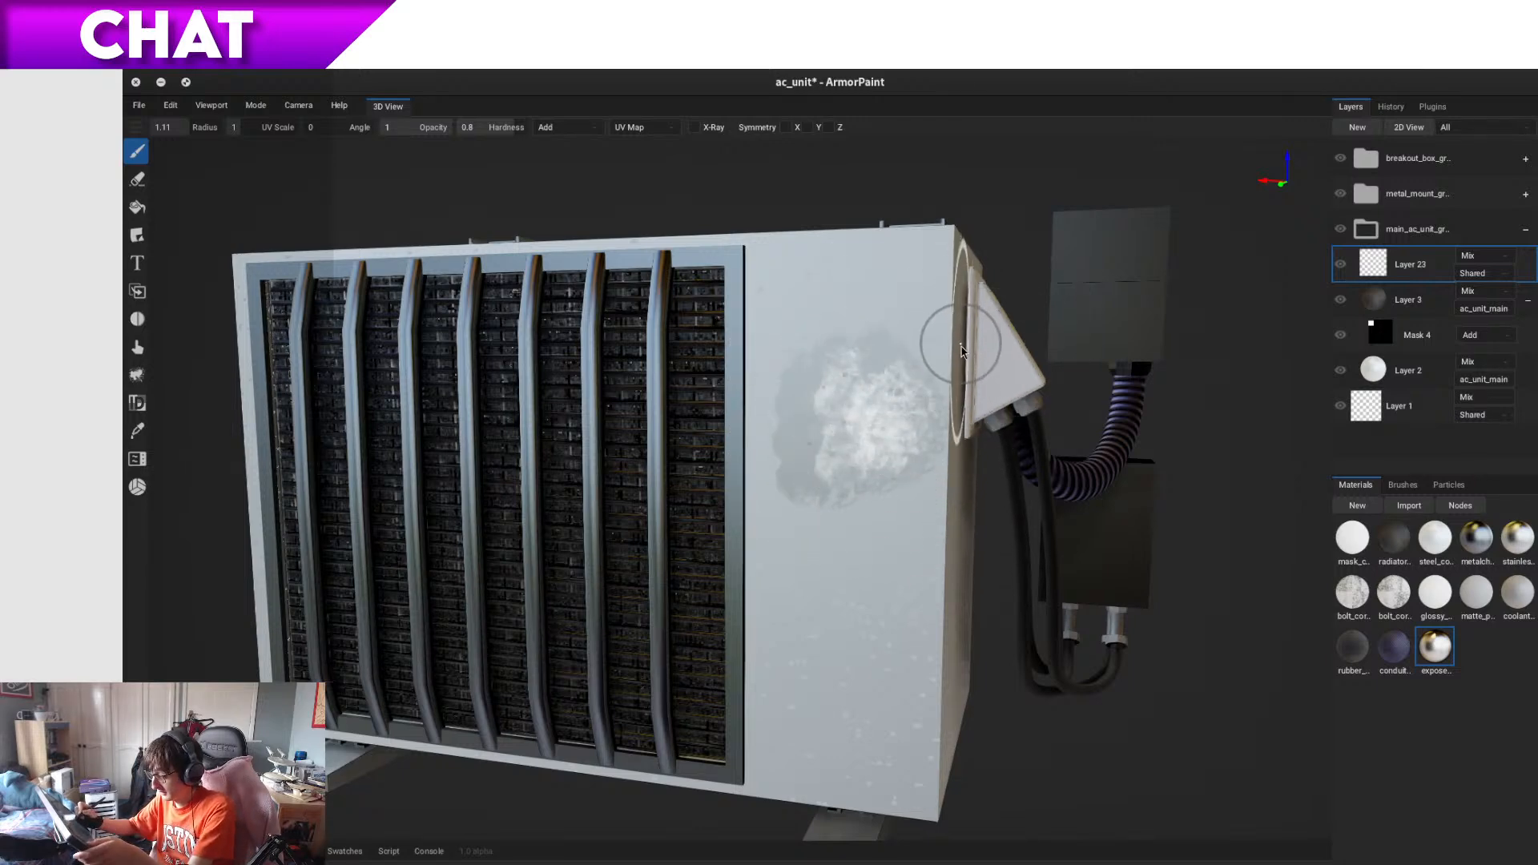
key("ctrl+z")
mouse_move(861, 304)
left_mouse_down()
mouse_move(814, 339)
mouse_move(834, 395)
mouse_move(879, 316)
mouse_move(918, 489)
mouse_move(875, 314)
mouse_move(874, 470)
mouse_move(826, 445)
mouse_move(854, 497)
mouse_move(901, 474)
mouse_move(806, 478)
mouse_move(806, 560)
mouse_move(839, 613)
mouse_move(809, 681)
mouse_move(813, 384)
mouse_move(777, 258)
mouse_move(784, 366)
mouse_move(922, 284)
mouse_move(898, 296)
mouse_move(862, 254)
left_mouse_up()
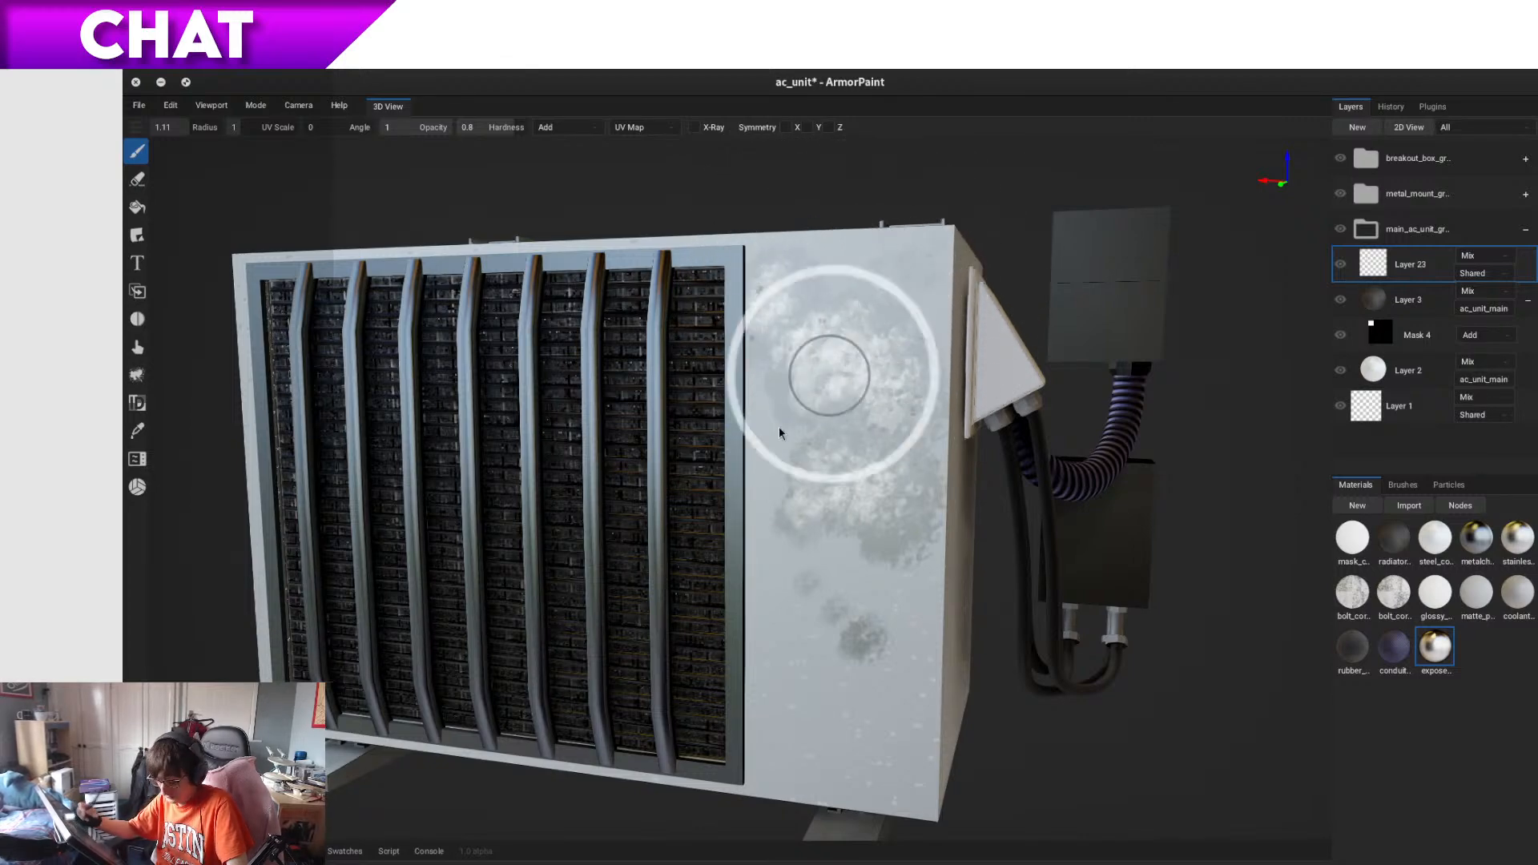
- Paint small wear patches on the casing's front corner beside the grille and along the top face's front edge
left_click_drag(528, 607, 570, 637, "alt")
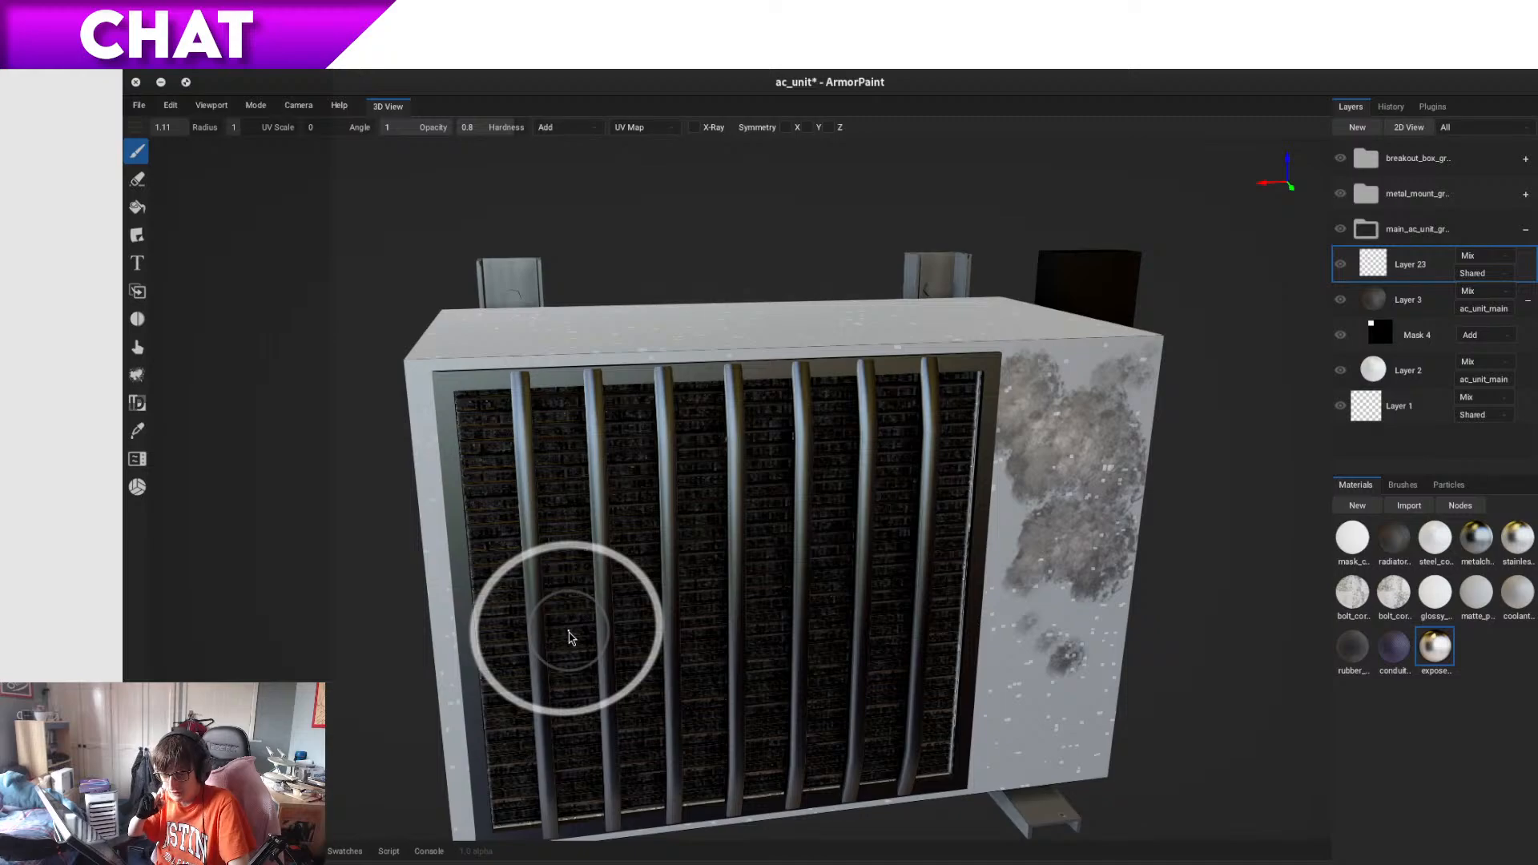
left_click_drag(492, 513, 612, 622, "alt")
right_click_drag(611, 622, 686, 590, "alt")
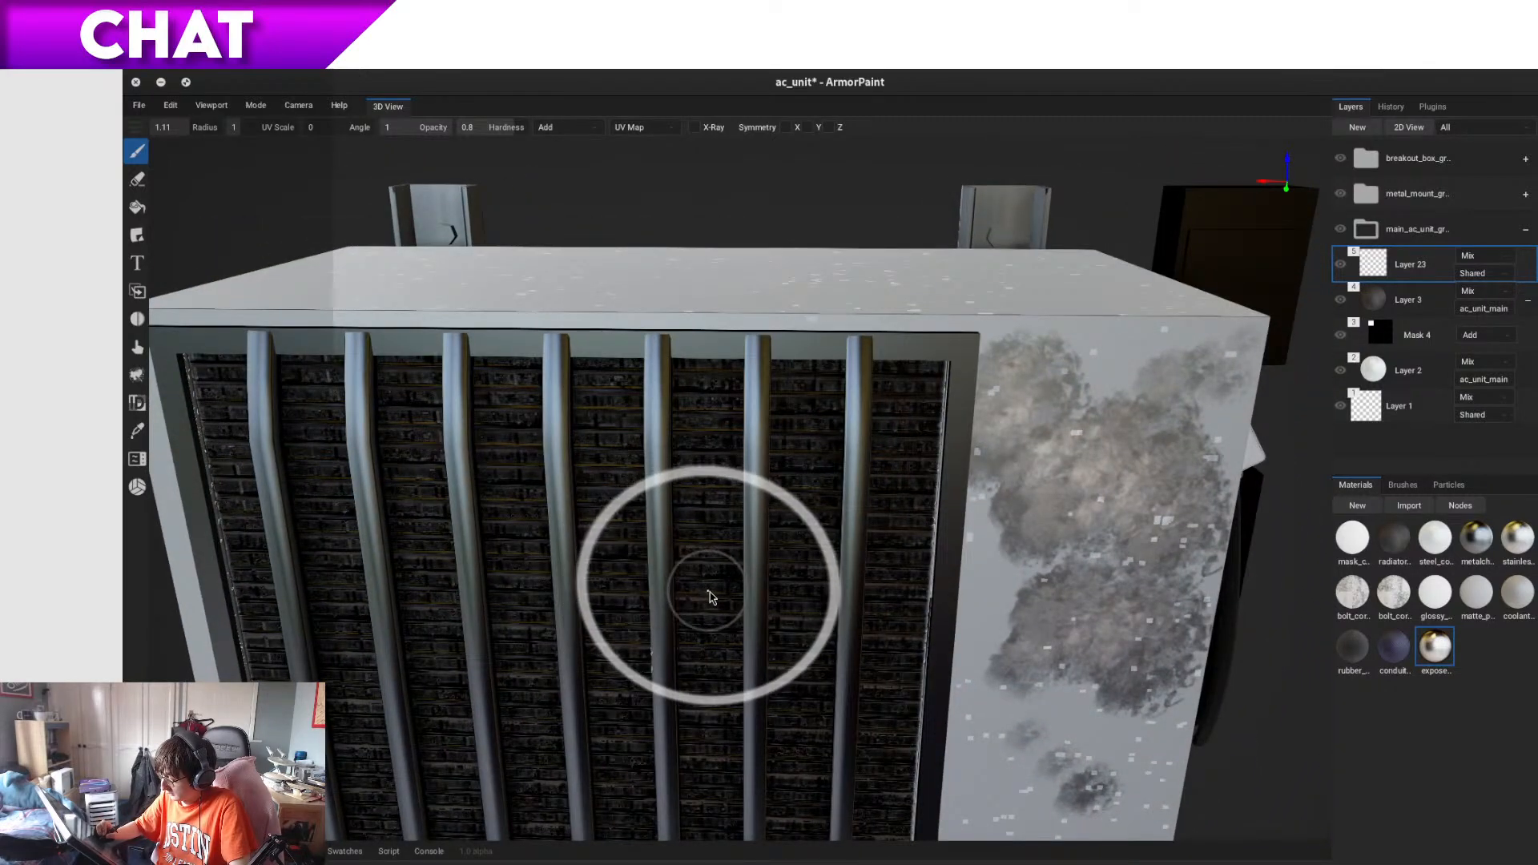
mouse_move(711, 597)
right_mouse_down("alt")
mouse_move(577, 672)
mouse_move(804, 514)
mouse_move(595, 661)
mouse_move(617, 628)
mouse_move(773, 597)
right_mouse_up("alt")
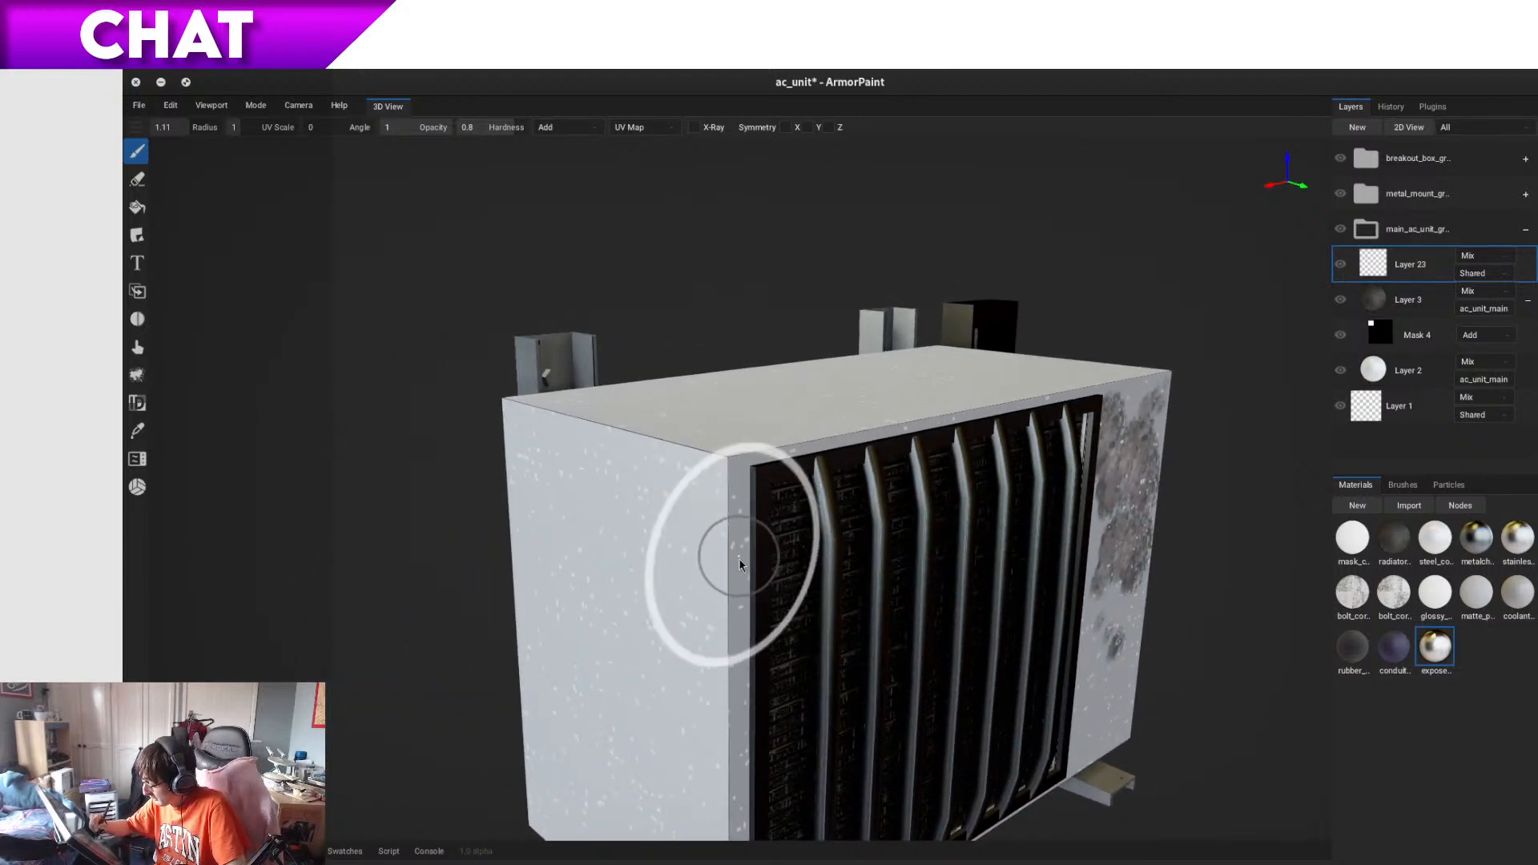
left_click_drag(742, 557, 743, 527)
left_click_drag(753, 451, 807, 437)
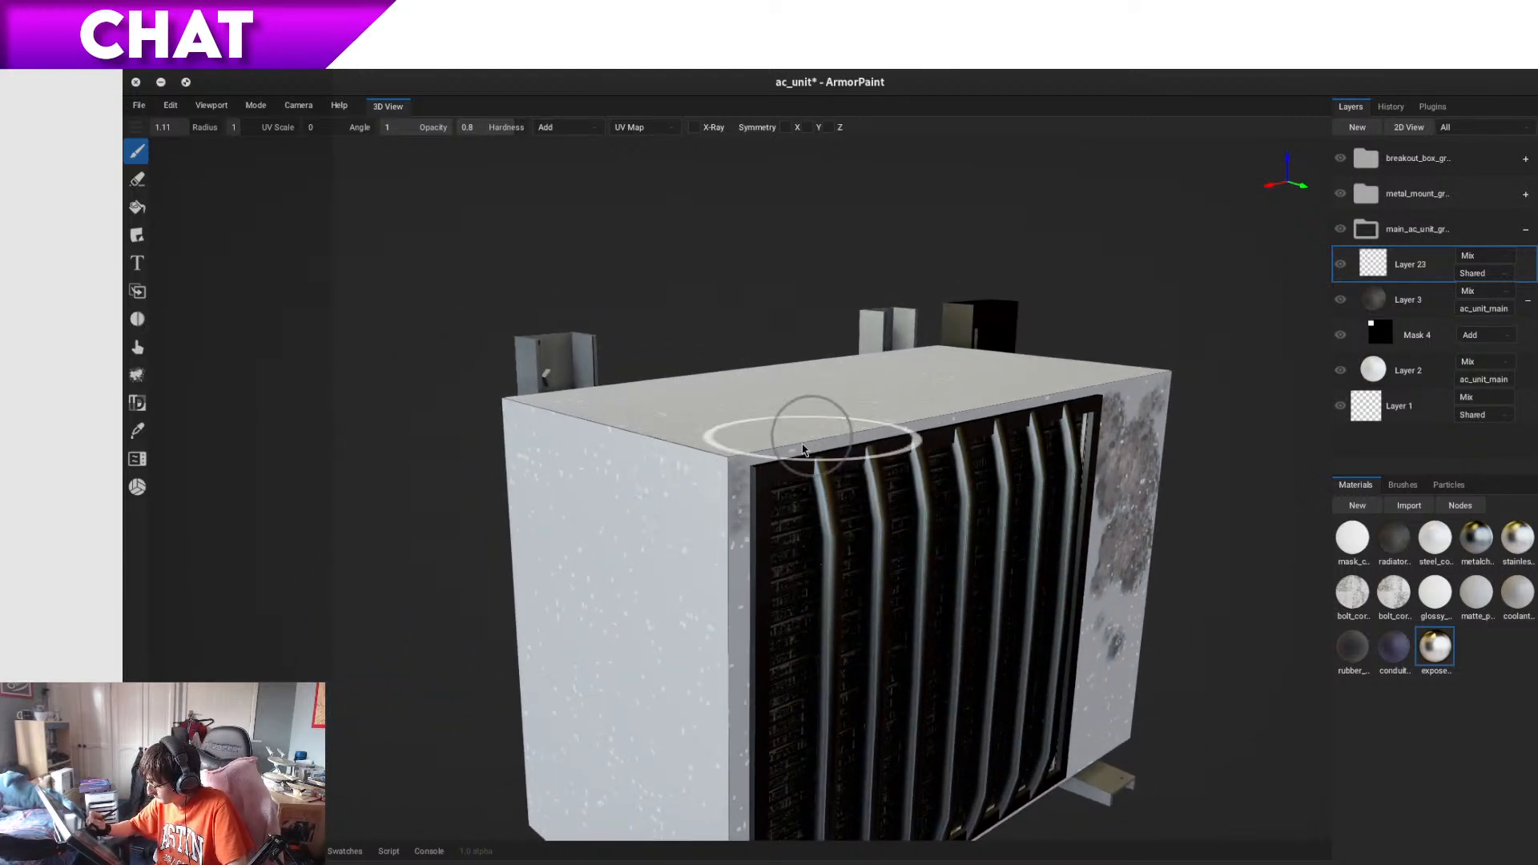
mouse_move(758, 453)
right_mouse_down()
mouse_move(741, 541)
mouse_move(800, 599)
right_mouse_up()
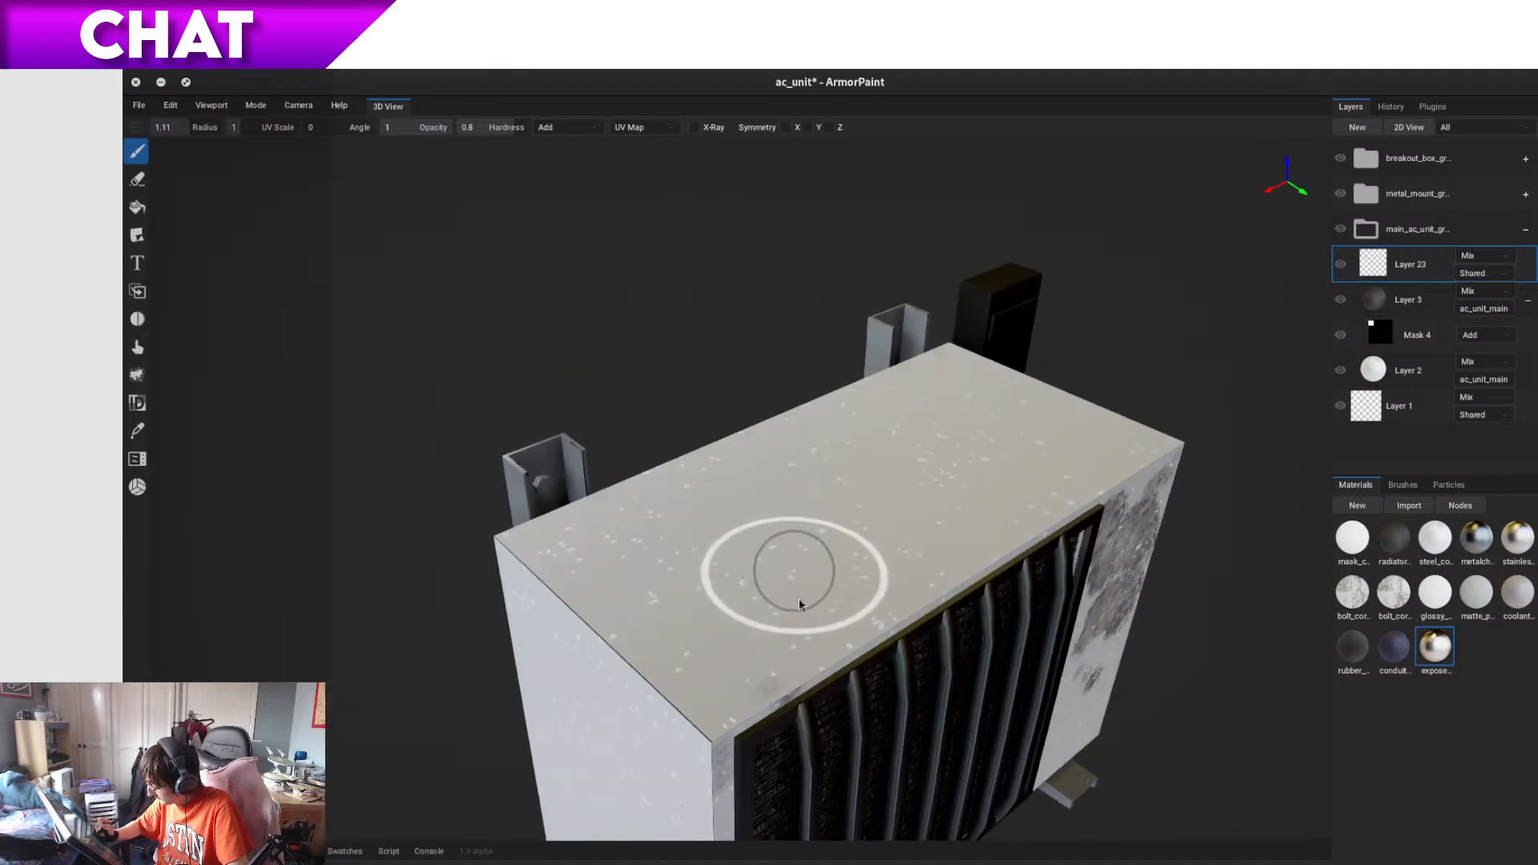
mouse_move(701, 753)
left_mouse_down()
mouse_move(789, 653)
mouse_move(721, 705)
mouse_move(835, 657)
mouse_move(833, 641)
left_mouse_up()
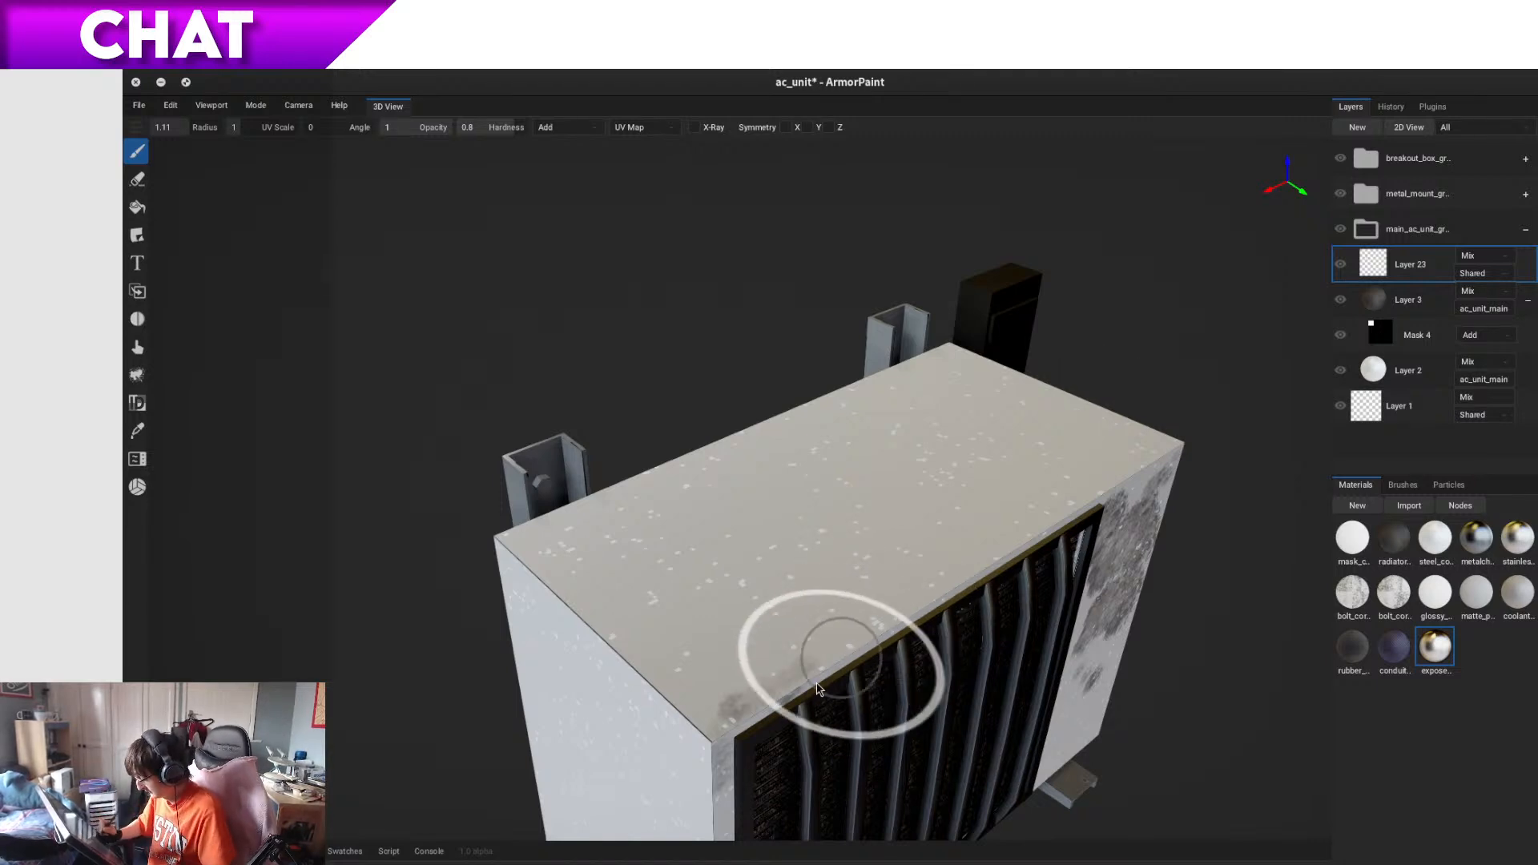
left_click_drag(756, 697, 874, 612)
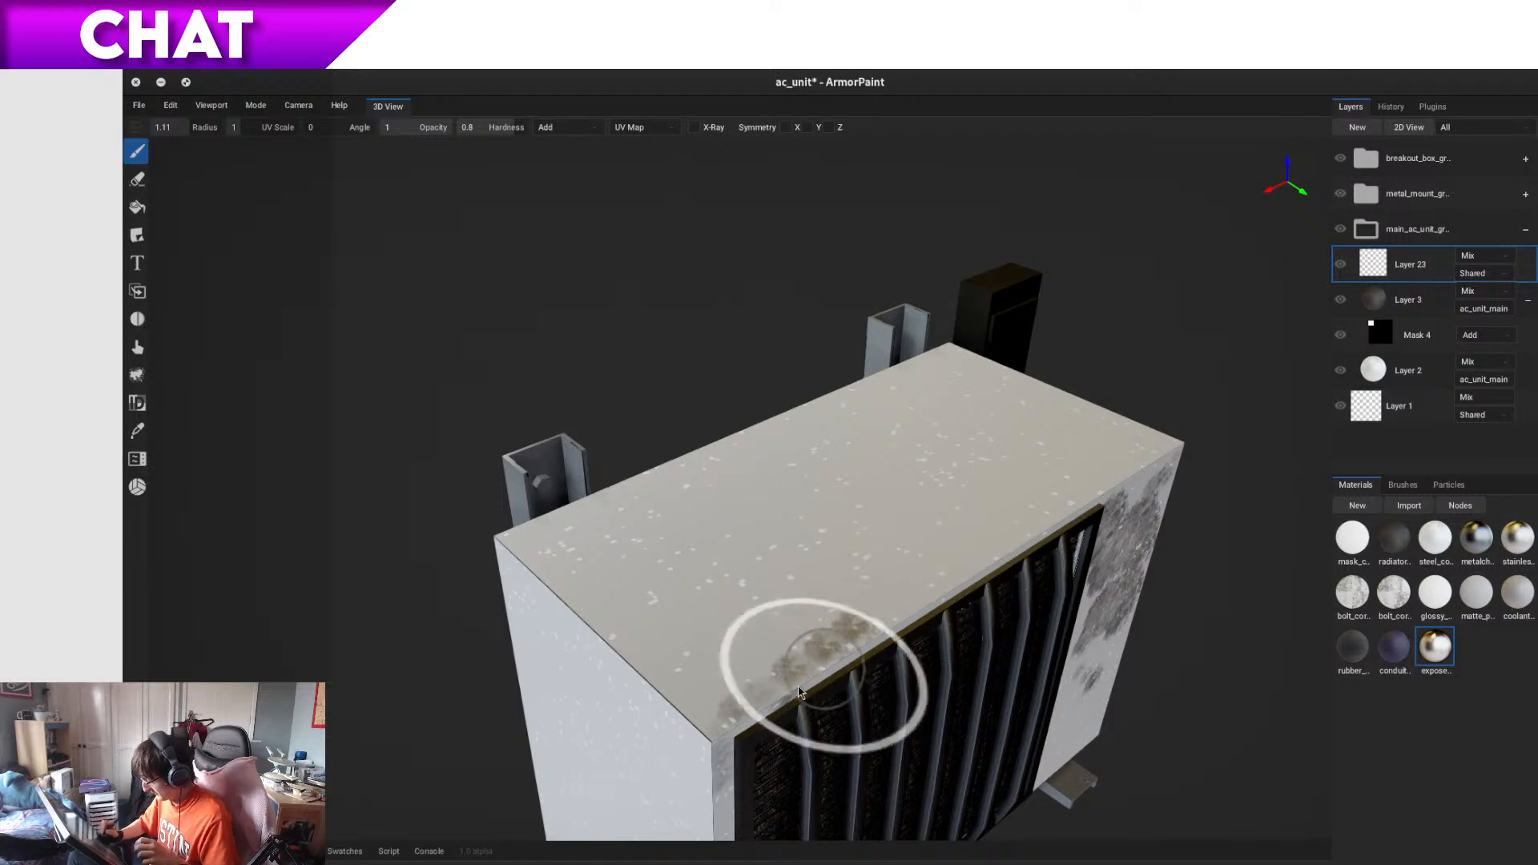
- Paint clusters of wear spots over the middle and rear edge of the casing's top face
key("alt")
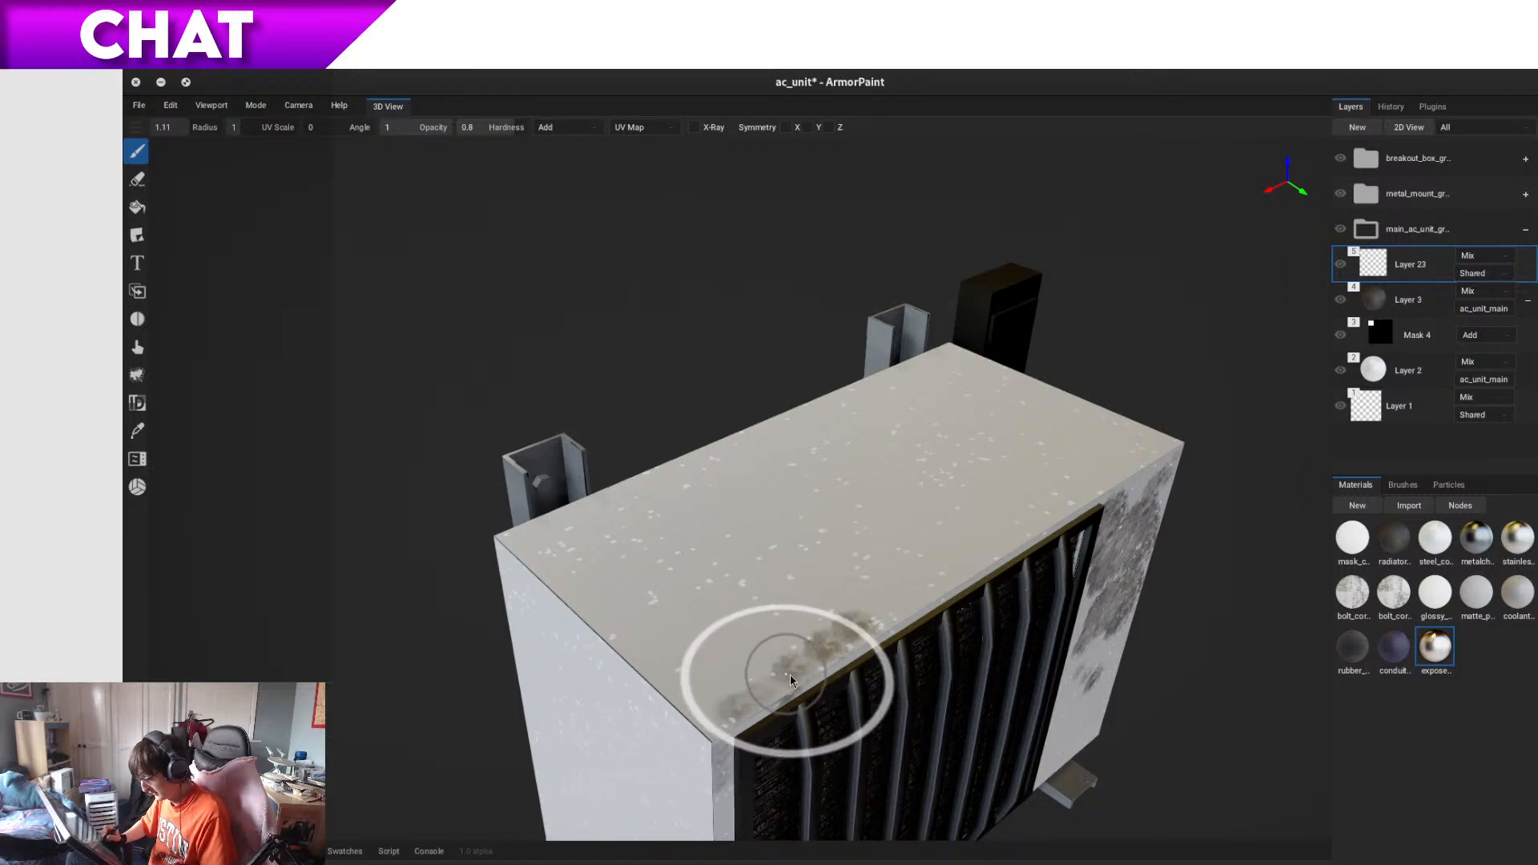
left_click_drag(790, 675, 944, 719, "alt")
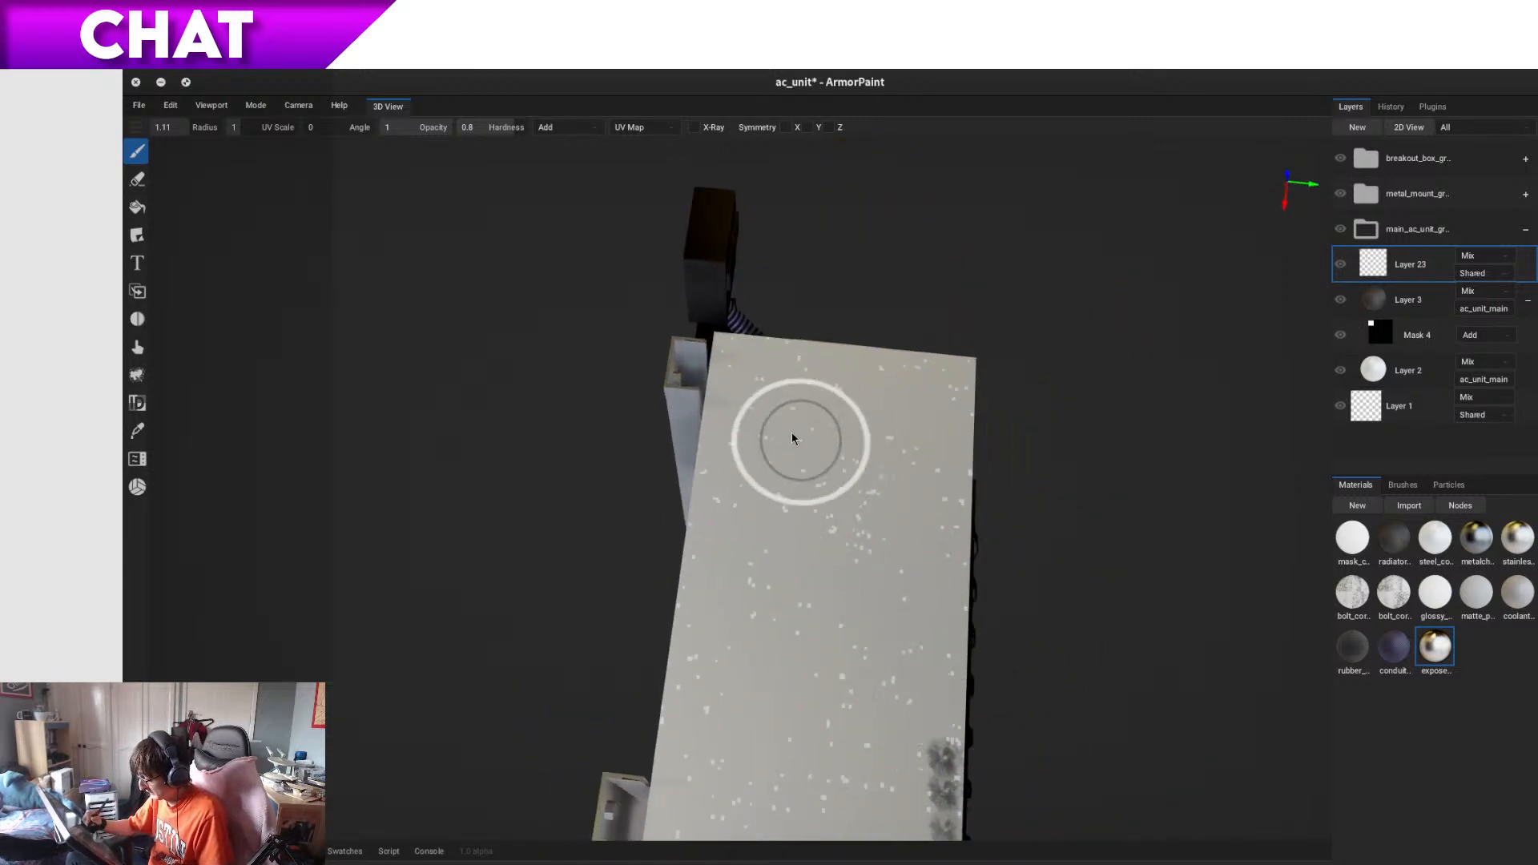
mouse_move(791, 439)
left_mouse_down()
mouse_move(834, 449)
mouse_move(793, 536)
mouse_move(772, 436)
mouse_move(755, 570)
mouse_move(893, 450)
mouse_move(893, 556)
mouse_move(837, 501)
mouse_move(829, 428)
mouse_move(947, 431)
mouse_move(897, 662)
mouse_move(725, 521)
mouse_move(705, 642)
mouse_move(733, 506)
mouse_move(733, 398)
mouse_move(701, 825)
mouse_move(777, 508)
mouse_move(789, 593)
mouse_move(823, 620)
mouse_move(822, 645)
mouse_move(851, 601)
left_mouse_up()
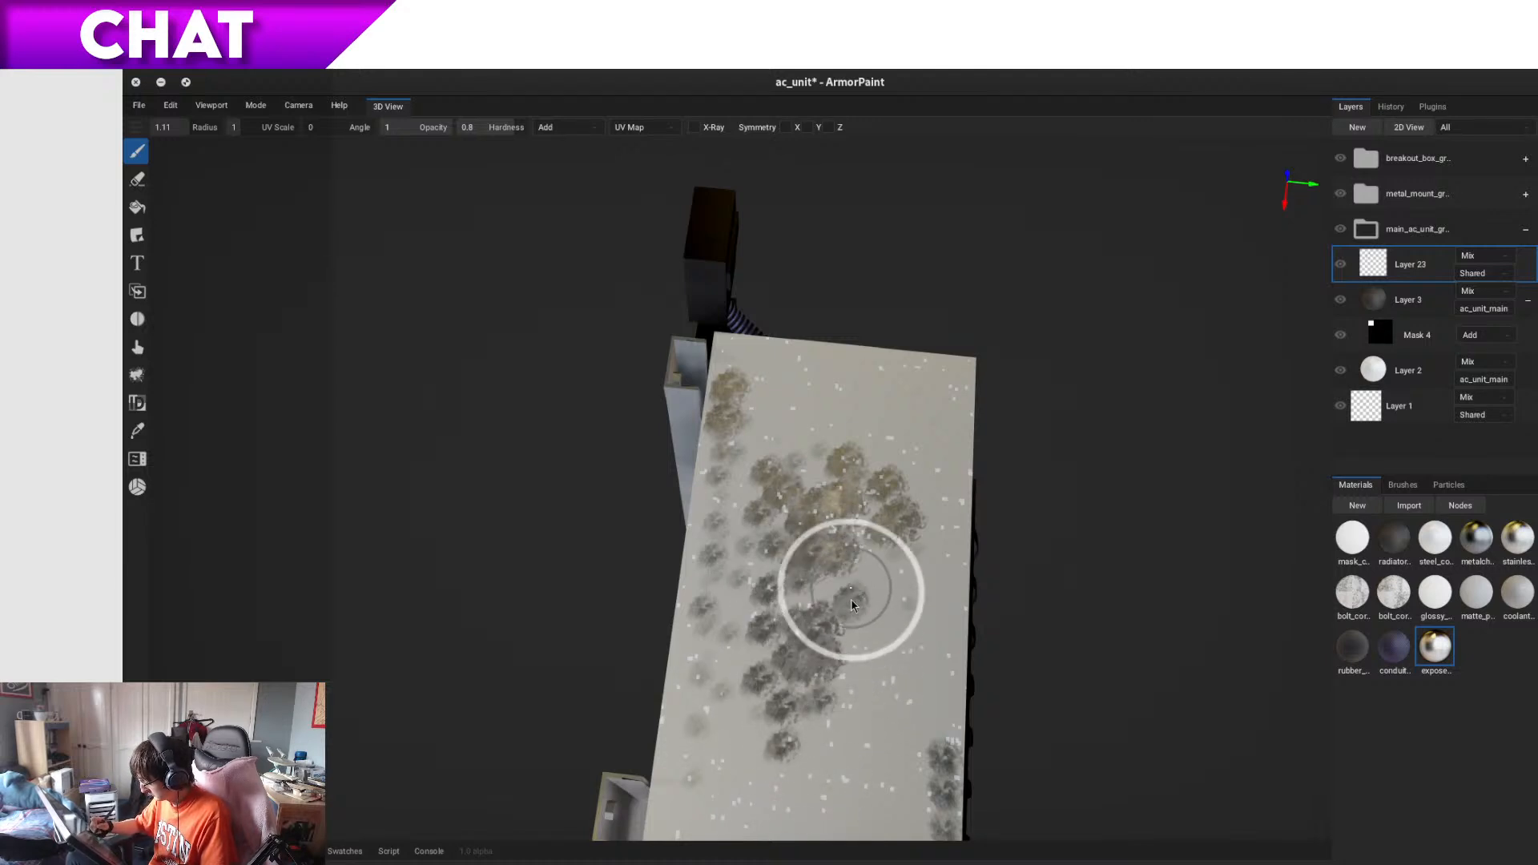
- Set the Lazy Step of brush49 to 0.42 in its brush nodes
left_click(1403, 484)
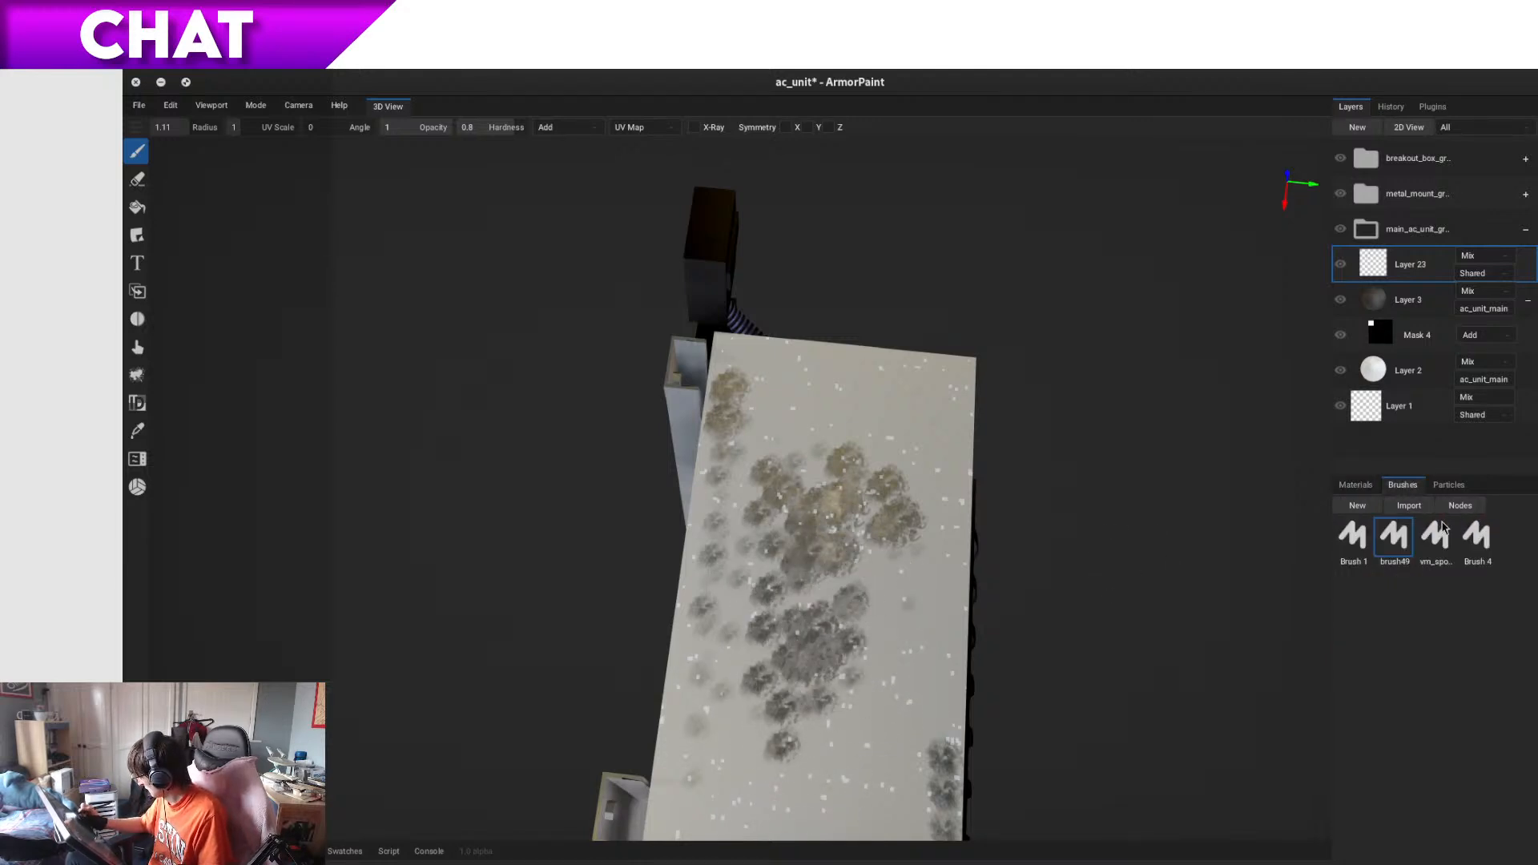
left_click(1459, 507)
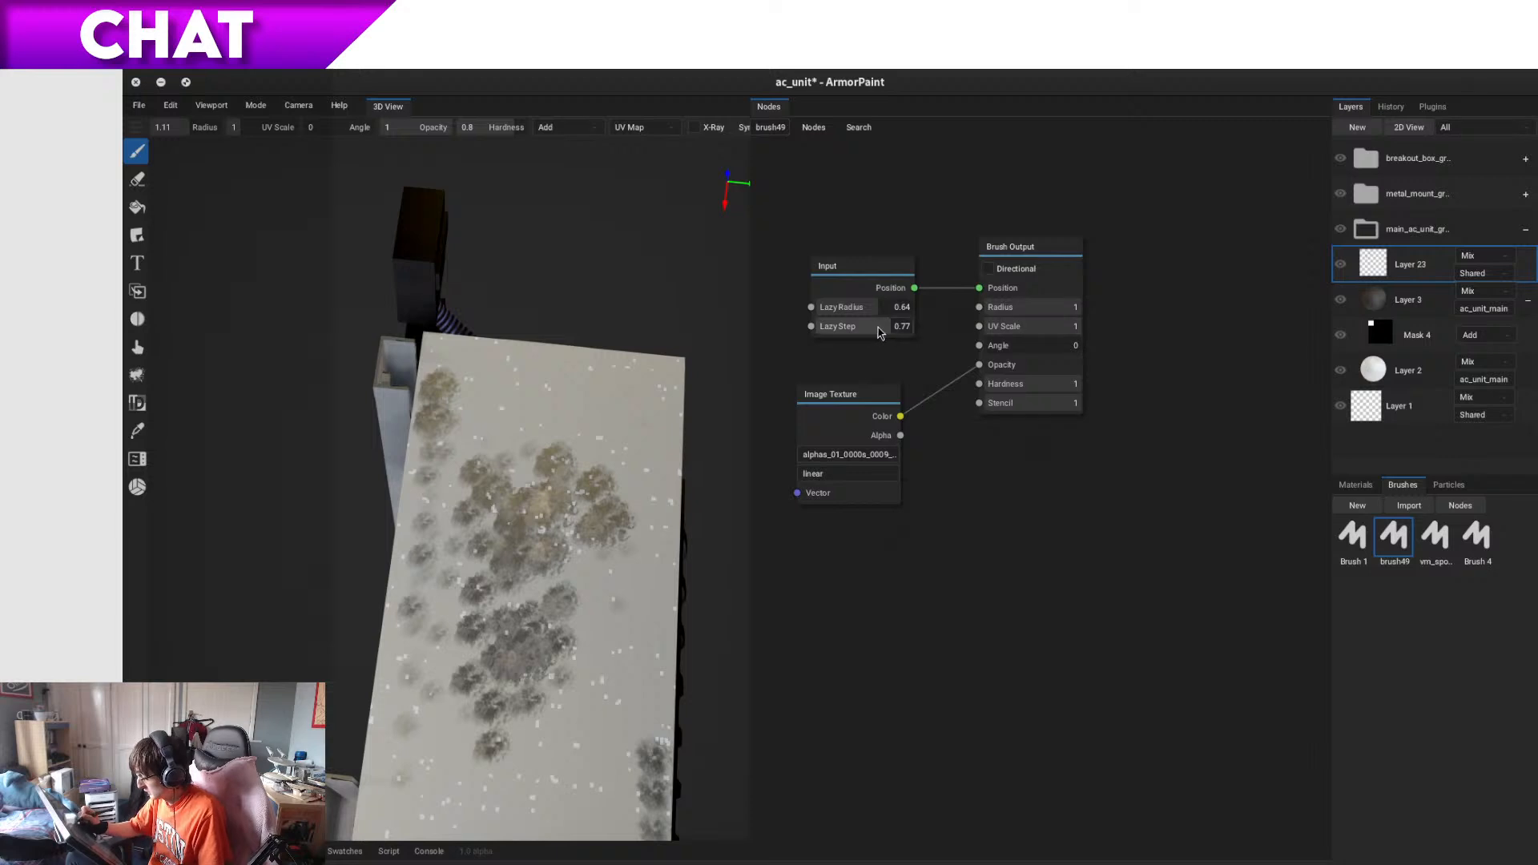
left_click_drag(879, 332, 858, 335)
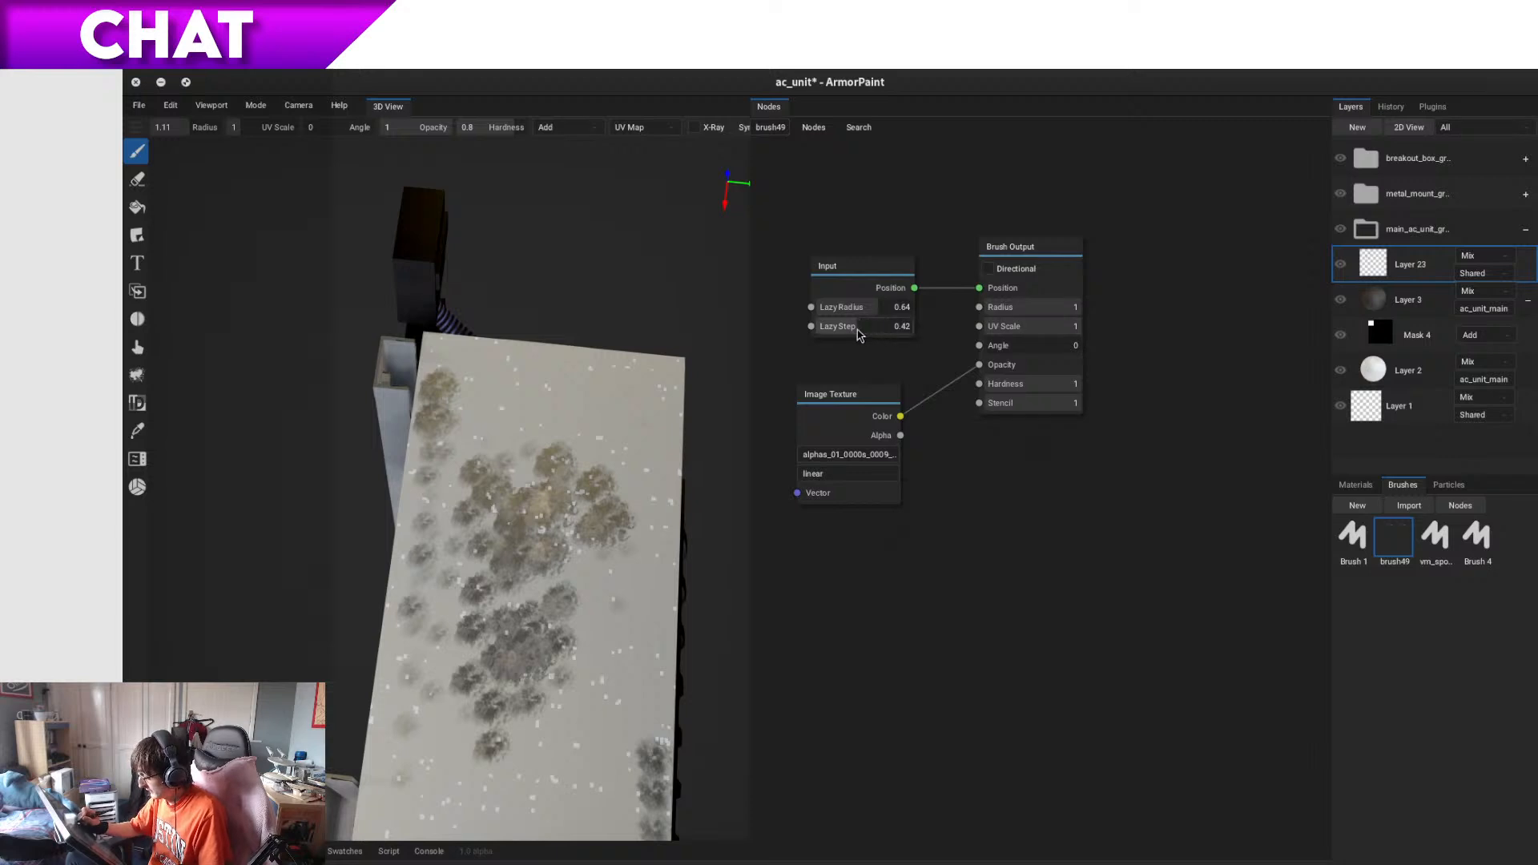
left_click(1460, 505)
- Extend the wear patches over the rest of the casing's top face, including both ends and the edges
mouse_move(895, 603)
left_mouse_down()
mouse_move(897, 633)
mouse_move(887, 579)
left_mouse_up()
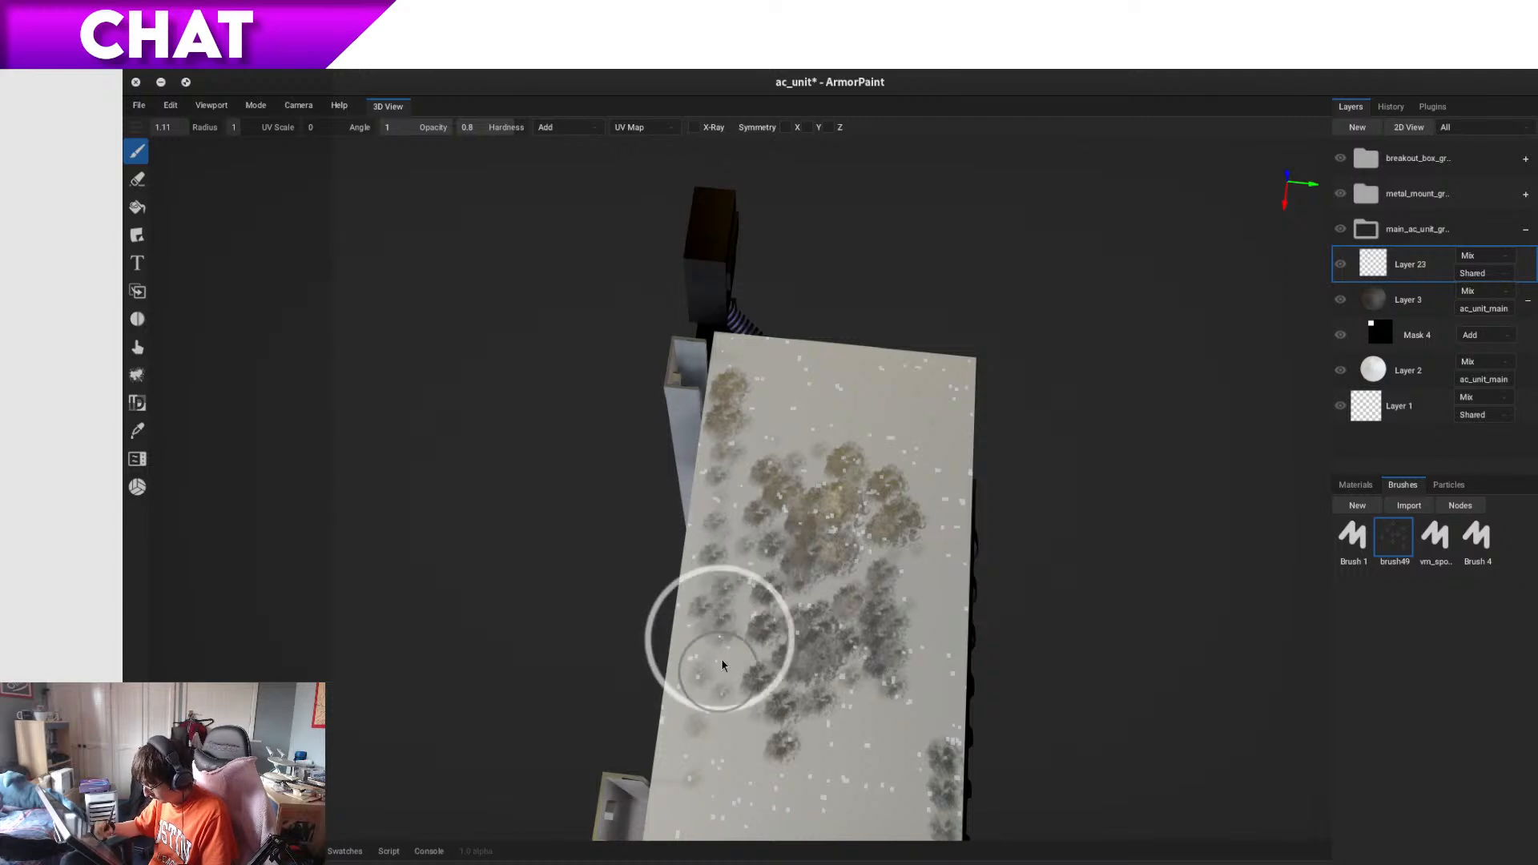
mouse_move(737, 433)
left_mouse_down()
mouse_move(773, 398)
mouse_move(819, 471)
left_mouse_up()
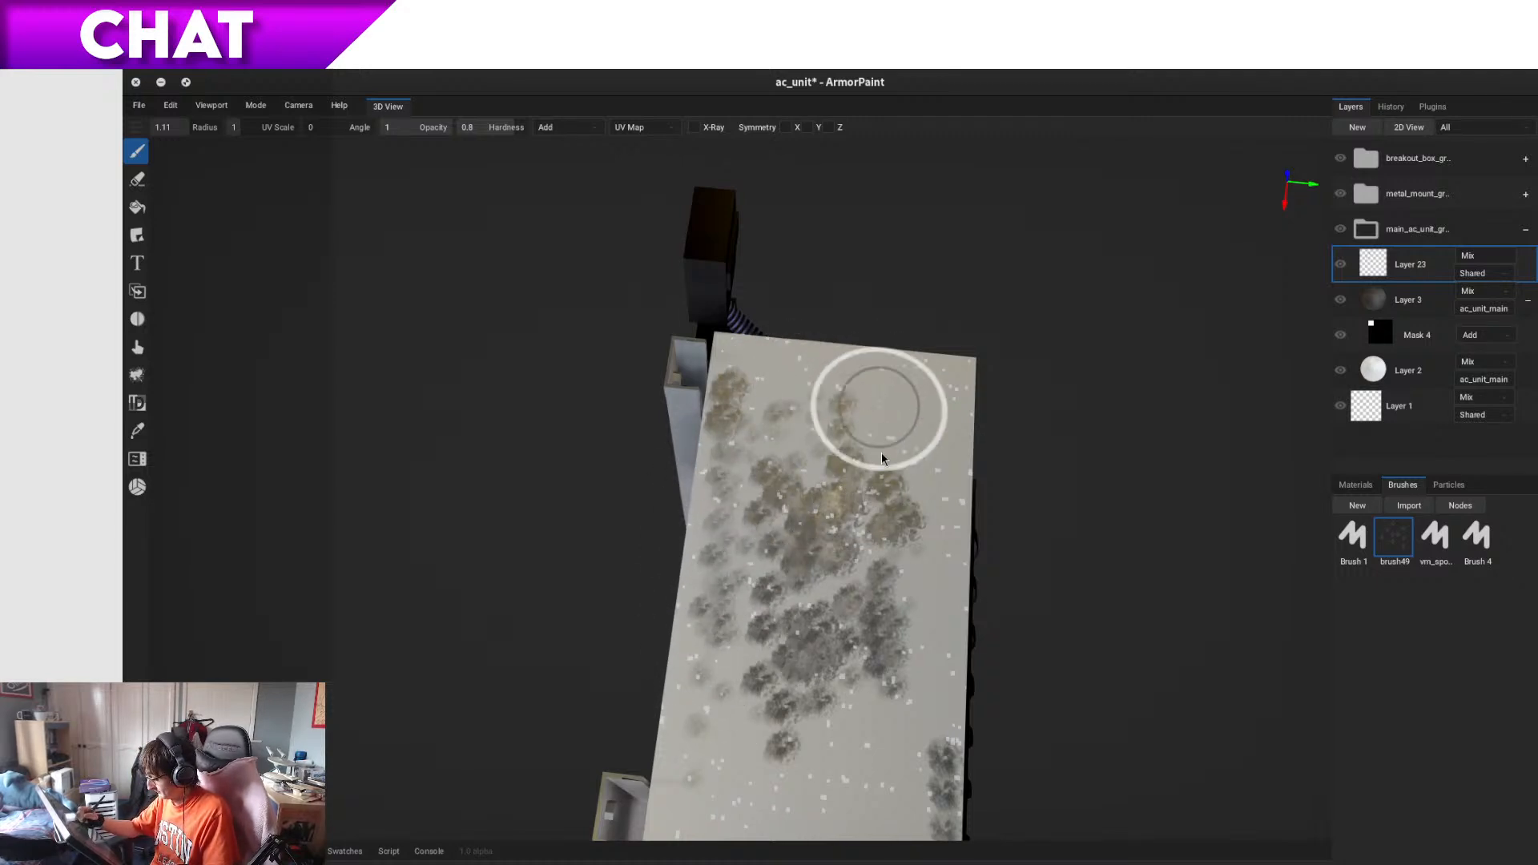
mouse_move(1013, 704)
right_mouse_down()
mouse_move(996, 711)
mouse_move(958, 653)
right_mouse_up()
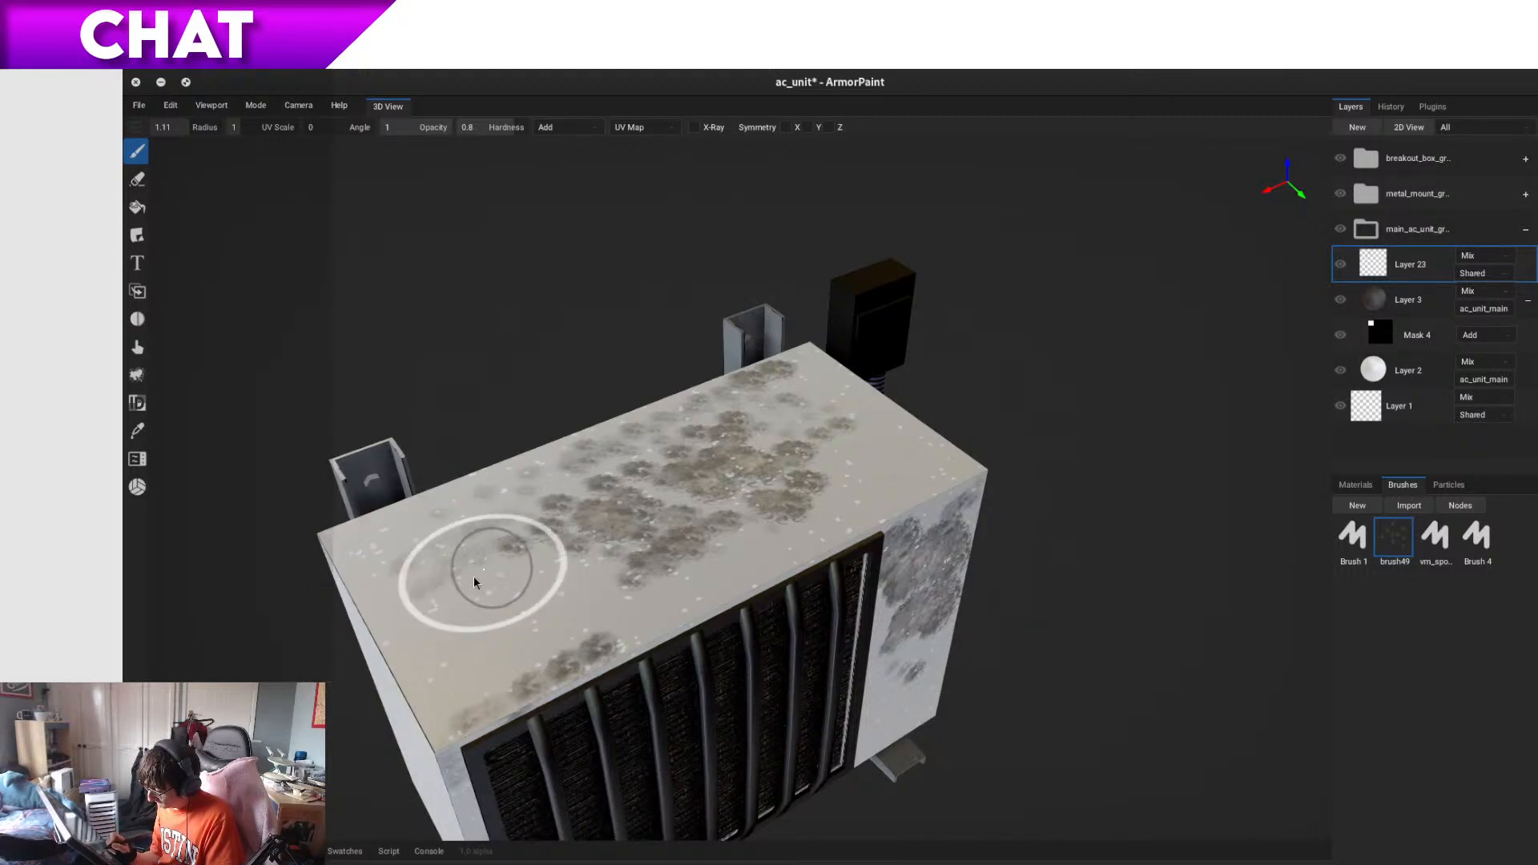
right_click_drag(405, 628, 601, 700)
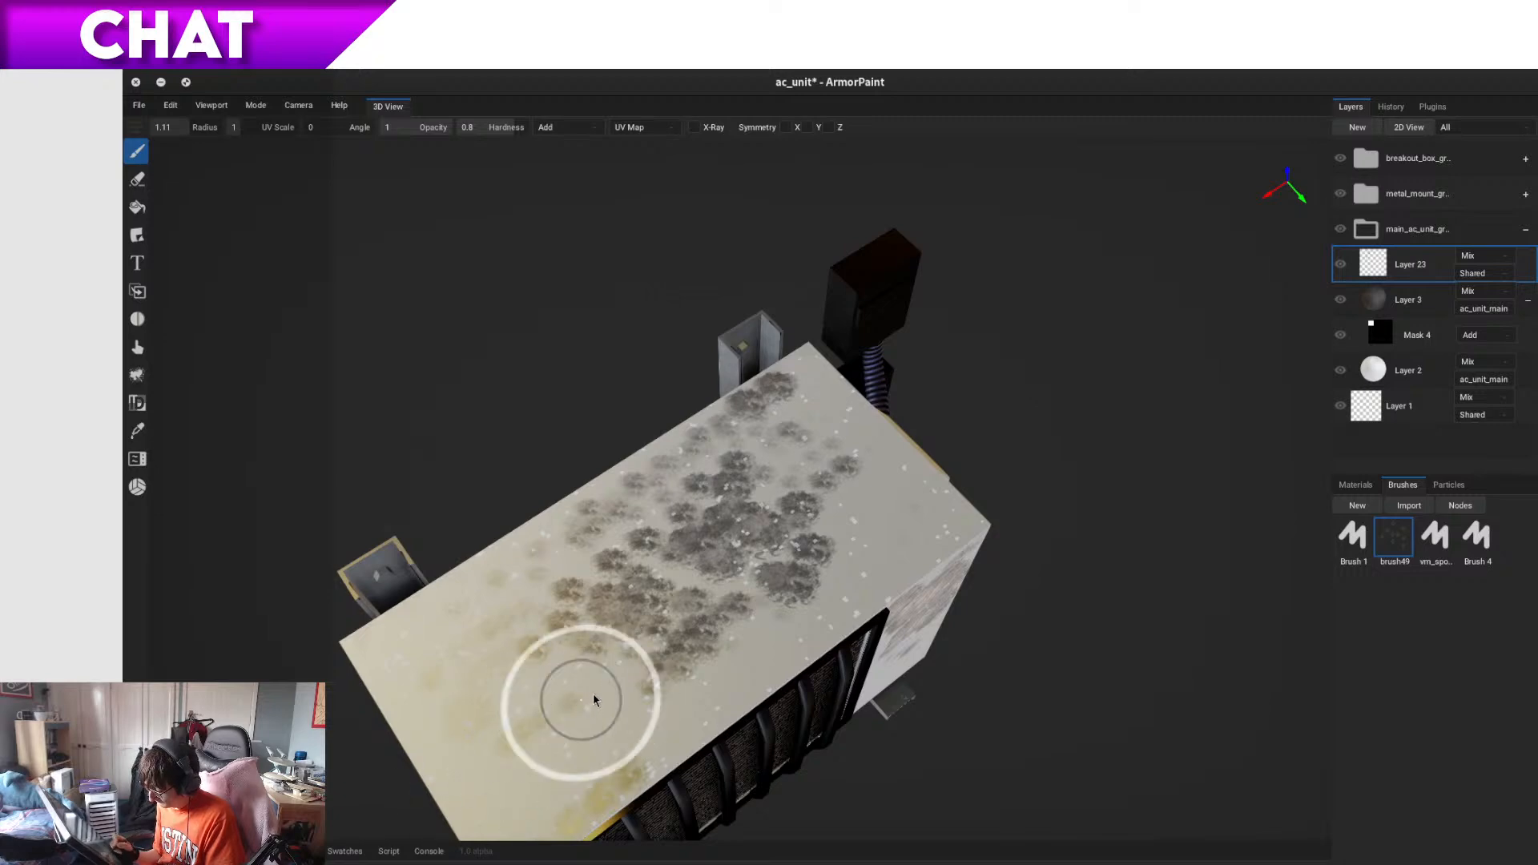
mouse_move(511, 778)
right_mouse_down()
mouse_move(652, 738)
mouse_move(583, 811)
right_mouse_up()
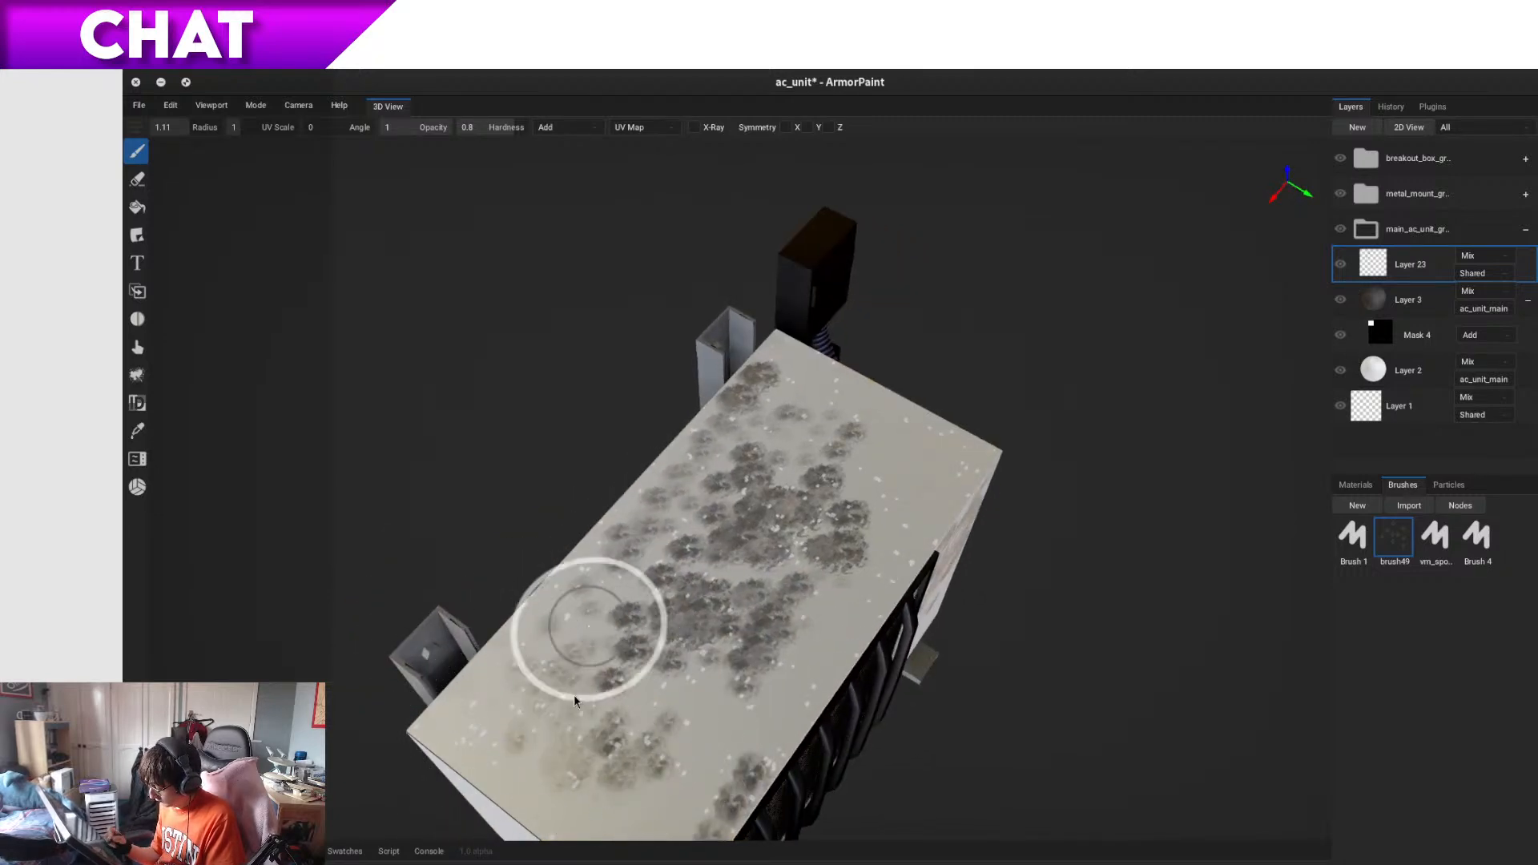
mouse_move(762, 769)
right_mouse_down()
mouse_move(889, 701)
mouse_move(796, 693)
mouse_move(679, 627)
right_mouse_up()
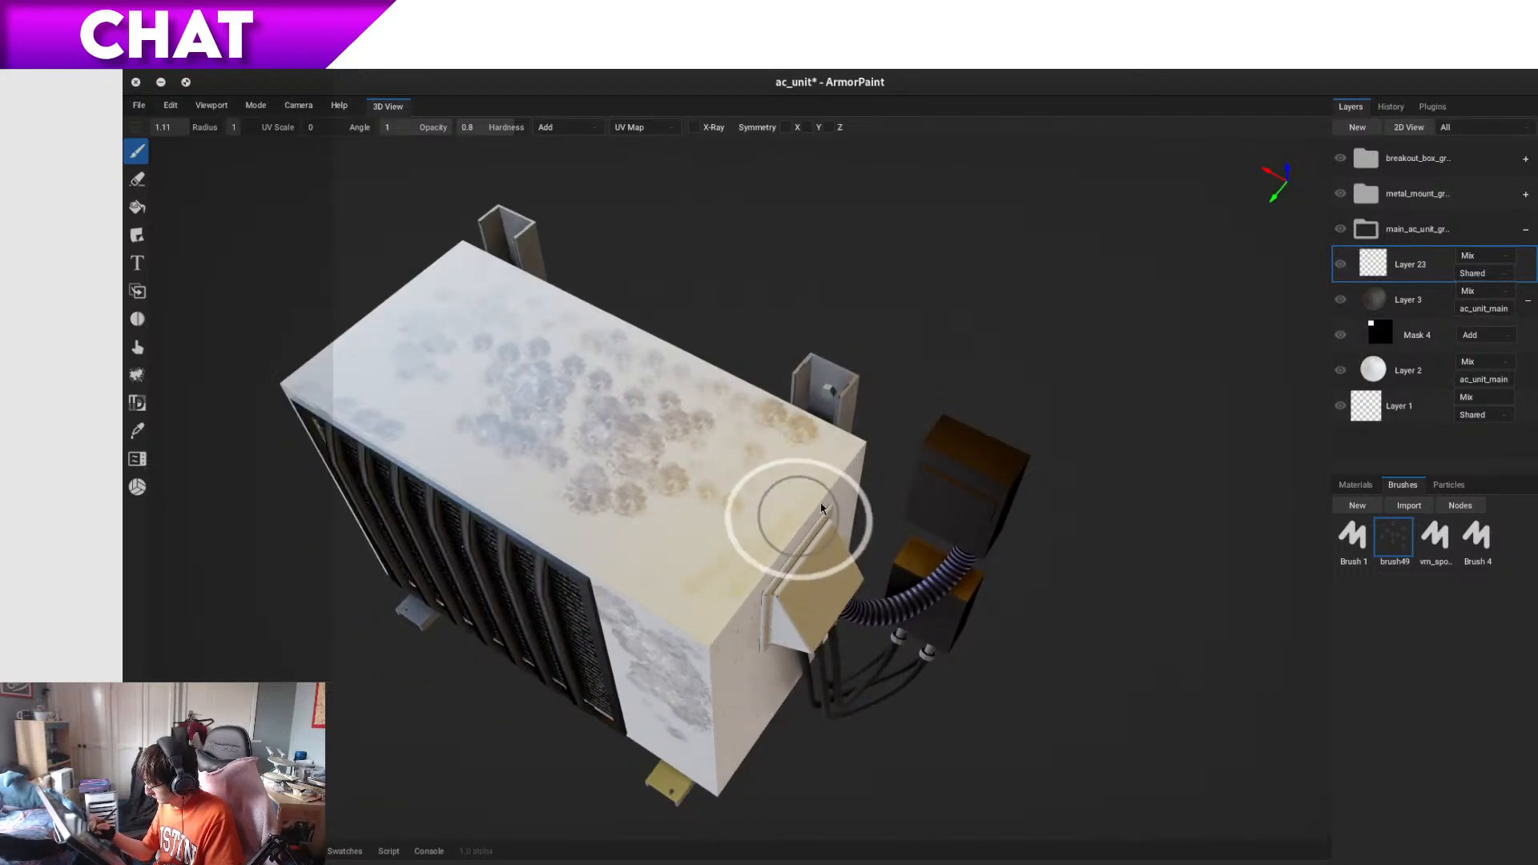
mouse_move(796, 515)
right_mouse_down()
mouse_move(769, 553)
mouse_move(793, 480)
mouse_move(814, 611)
mouse_move(783, 567)
mouse_move(748, 570)
mouse_move(935, 596)
mouse_move(869, 645)
mouse_move(841, 629)
right_mouse_up()
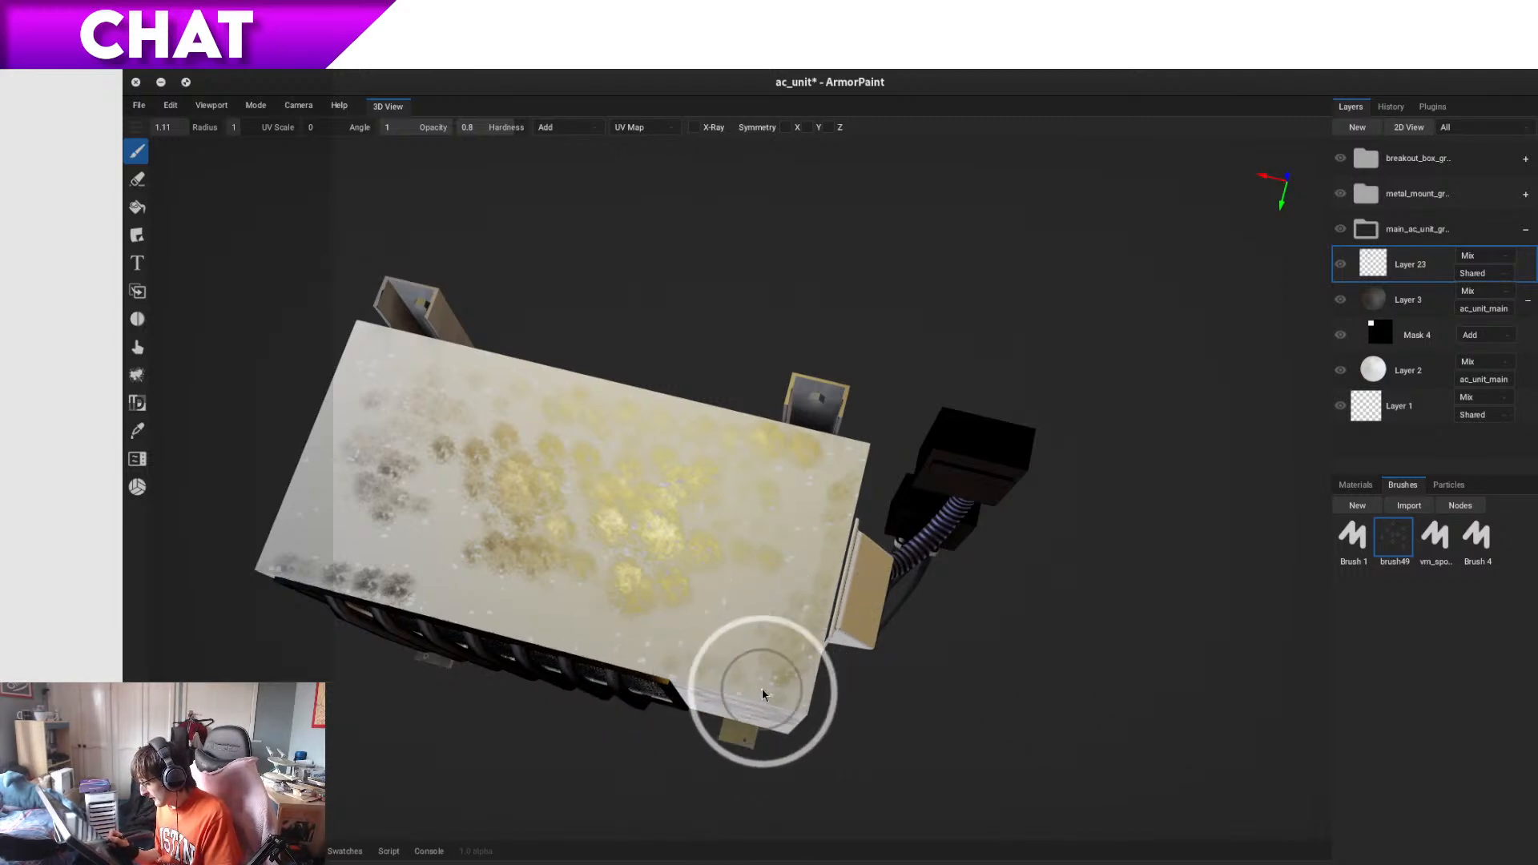
left_click_drag(695, 643, 725, 673, "alt")
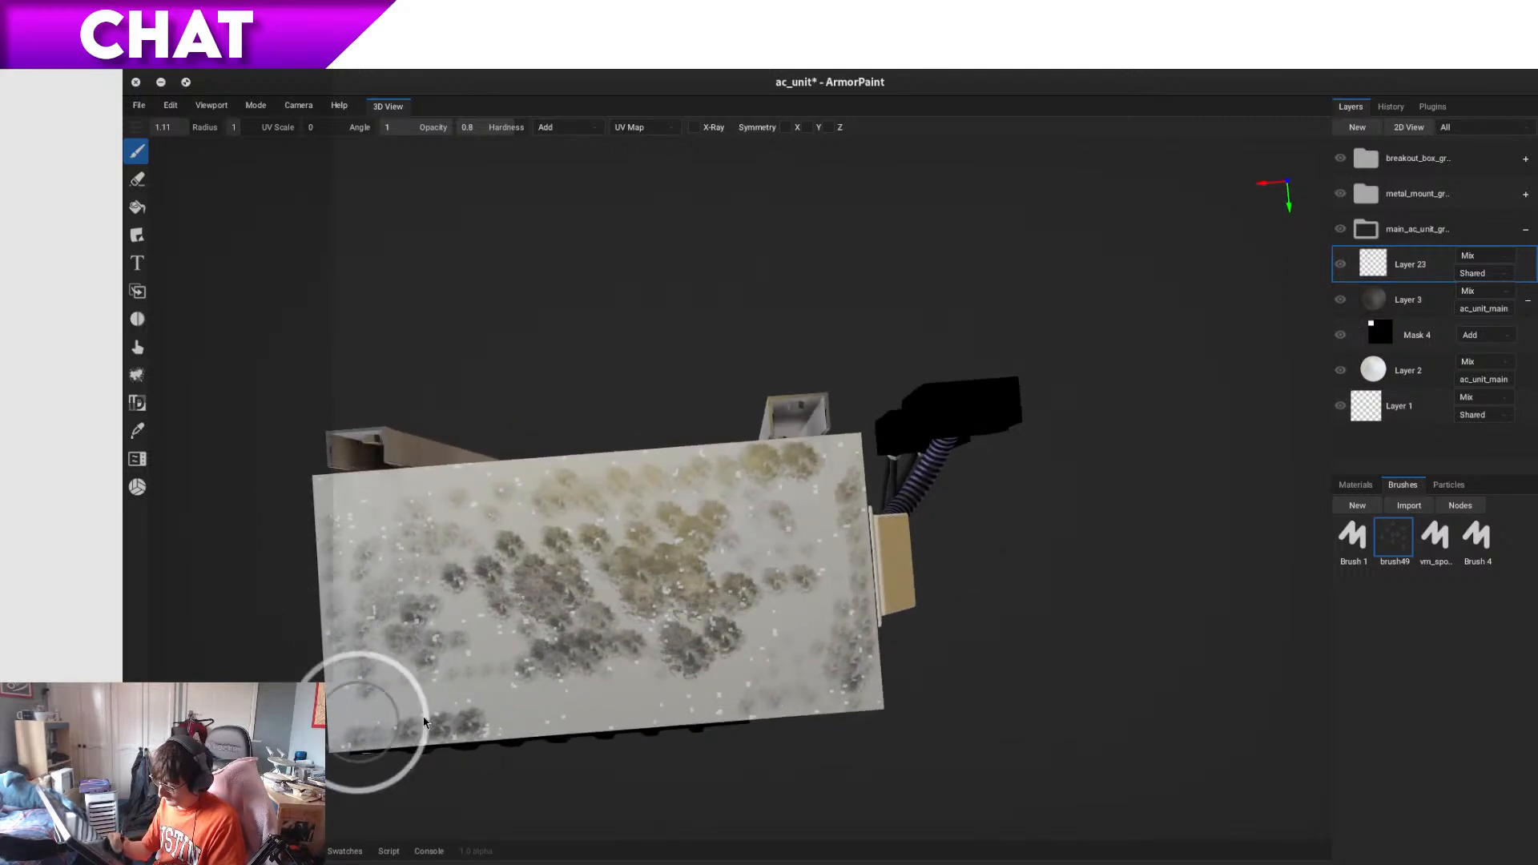
- Paint mottled wear patches along the upper part of the casing's bare side face
mouse_move(657, 782)
left_mouse_down("alt")
mouse_move(619, 790)
mouse_move(685, 743)
mouse_move(687, 714)
mouse_move(1075, 714)
mouse_move(1082, 690)
left_mouse_up("alt")
left_click_drag(869, 723, 887, 710, "alt")
mouse_move(674, 335)
left_mouse_down()
mouse_move(670, 314)
mouse_move(706, 430)
mouse_move(680, 345)
mouse_move(732, 339)
mouse_move(782, 278)
left_mouse_up()
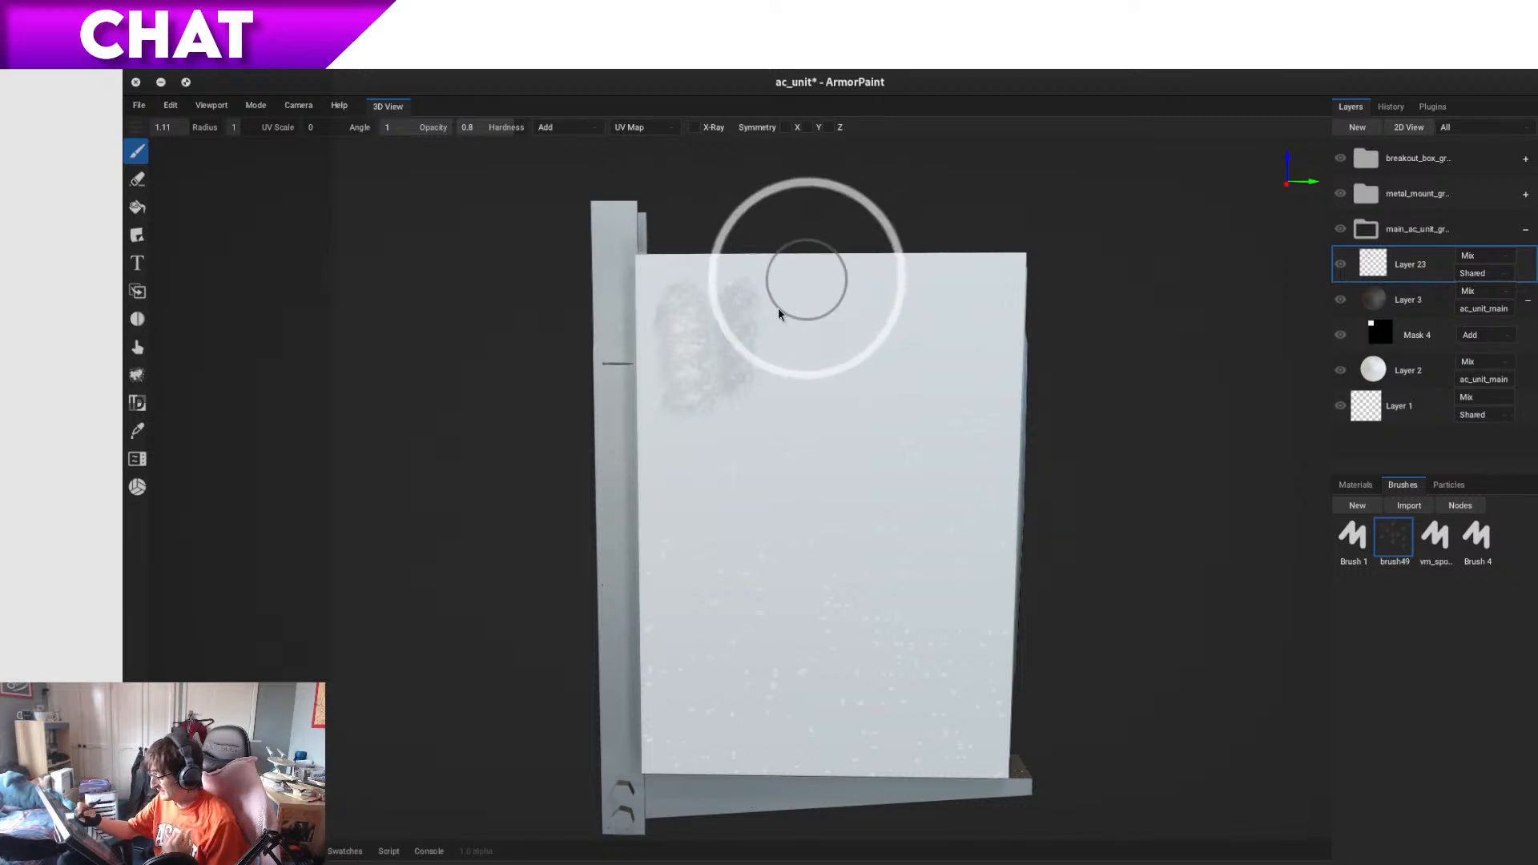
mouse_move(783, 309)
left_mouse_down()
mouse_move(770, 361)
mouse_move(783, 401)
mouse_move(818, 305)
mouse_move(838, 373)
mouse_move(927, 356)
left_mouse_up()
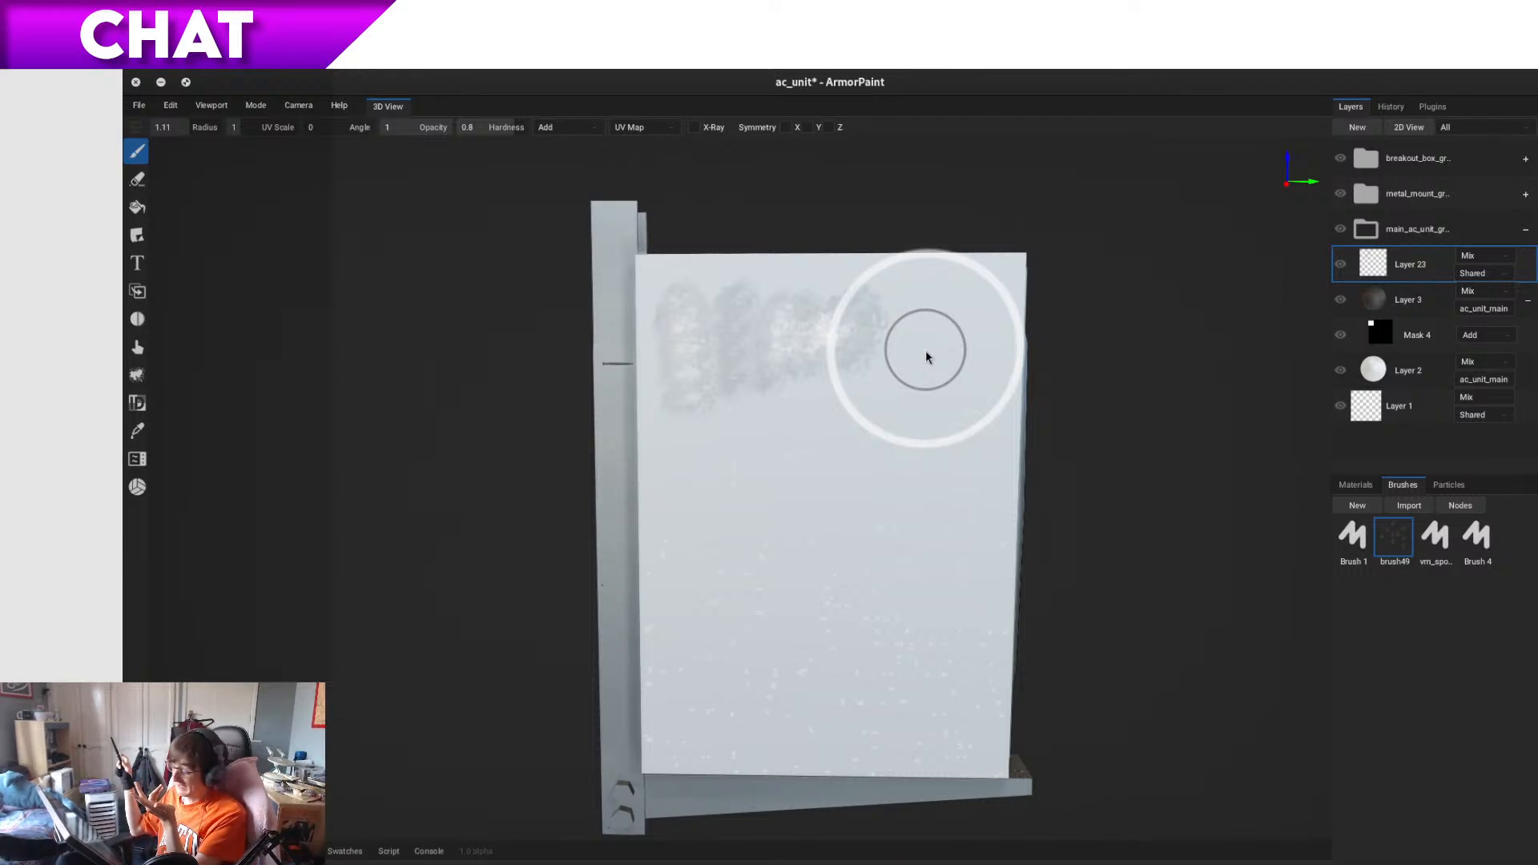
mouse_move(925, 350)
left_mouse_down()
mouse_move(882, 326)
mouse_move(714, 412)
mouse_move(718, 516)
mouse_move(680, 481)
mouse_move(772, 371)
mouse_move(948, 302)
mouse_move(948, 398)
mouse_move(917, 365)
mouse_move(921, 316)
mouse_move(897, 412)
mouse_move(986, 213)
left_mouse_up()
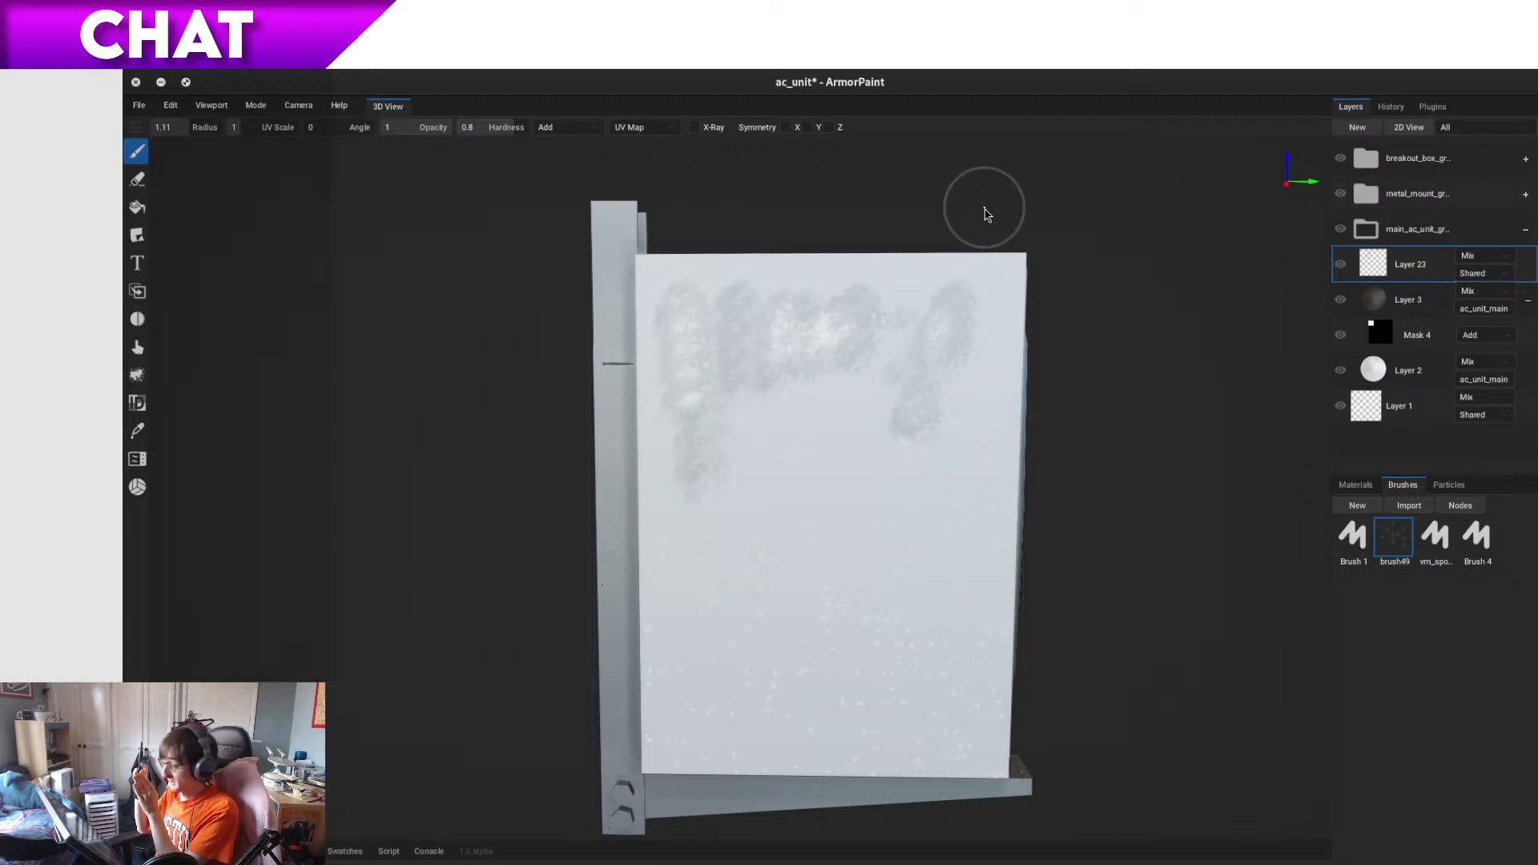
- Extend the wear patches down the rest of the bare side face and up to its top edge
mouse_move(673, 480)
left_mouse_down()
mouse_move(697, 577)
mouse_move(700, 515)
mouse_move(738, 582)
left_mouse_up()
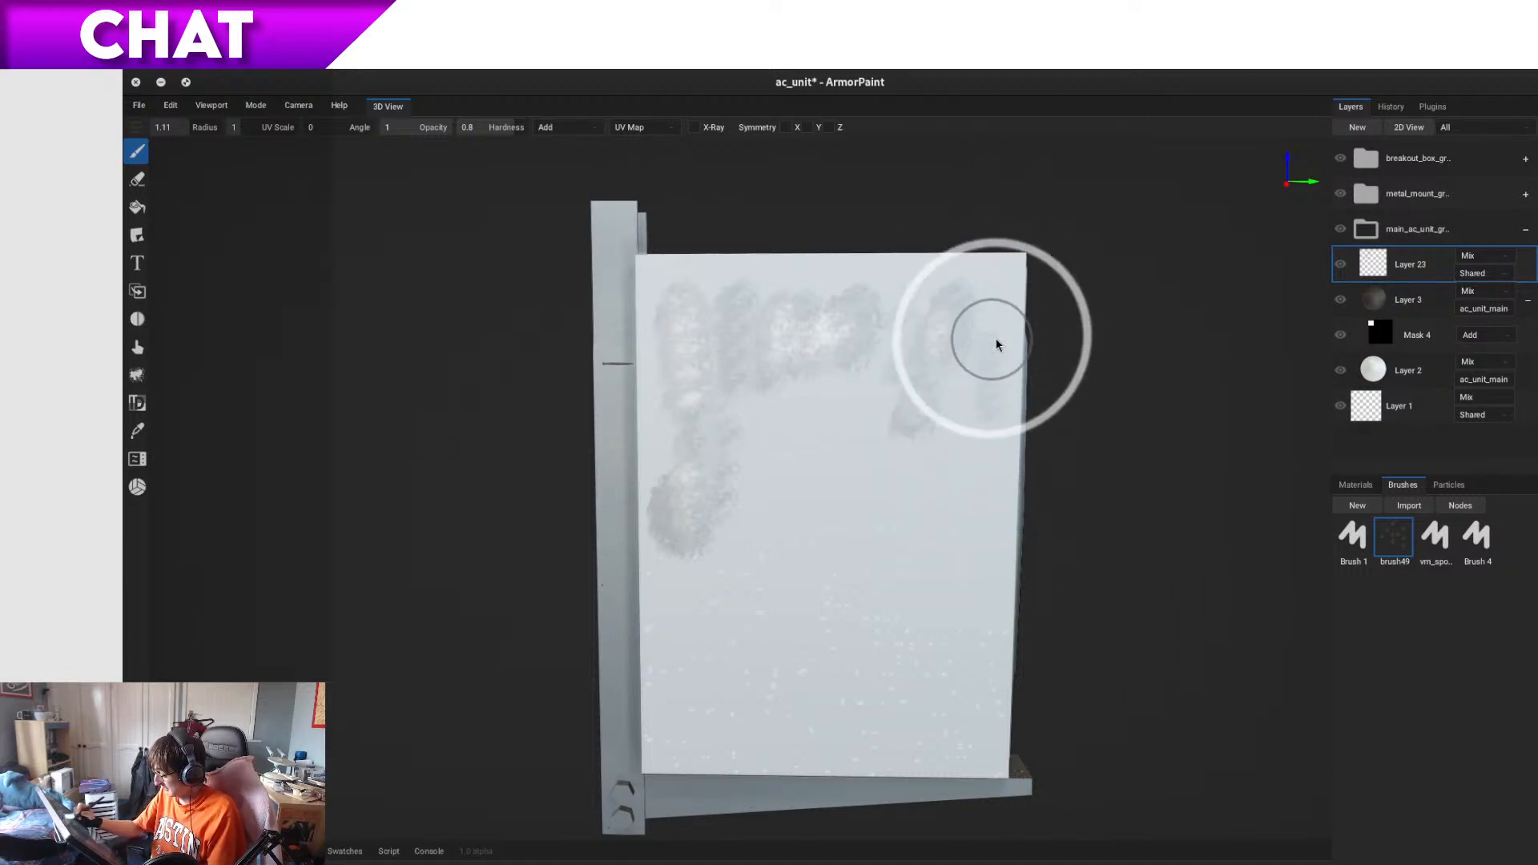
mouse_move(959, 406)
left_mouse_down()
mouse_move(918, 444)
mouse_move(892, 559)
mouse_move(849, 497)
mouse_move(846, 359)
mouse_move(819, 492)
mouse_move(740, 521)
mouse_move(708, 503)
mouse_move(759, 646)
mouse_move(796, 539)
mouse_move(823, 633)
mouse_move(844, 549)
mouse_move(891, 661)
mouse_move(951, 529)
mouse_move(964, 591)
mouse_move(780, 711)
mouse_move(687, 564)
mouse_move(670, 372)
mouse_move(685, 670)
mouse_move(652, 591)
mouse_move(996, 440)
mouse_move(982, 590)
mouse_move(956, 628)
mouse_move(921, 622)
mouse_move(687, 729)
mouse_move(709, 754)
mouse_move(797, 646)
mouse_move(705, 731)
mouse_move(677, 715)
mouse_move(810, 691)
mouse_move(853, 660)
mouse_move(706, 649)
mouse_move(881, 681)
left_mouse_up()
right_click_drag(1084, 777, 1051, 783)
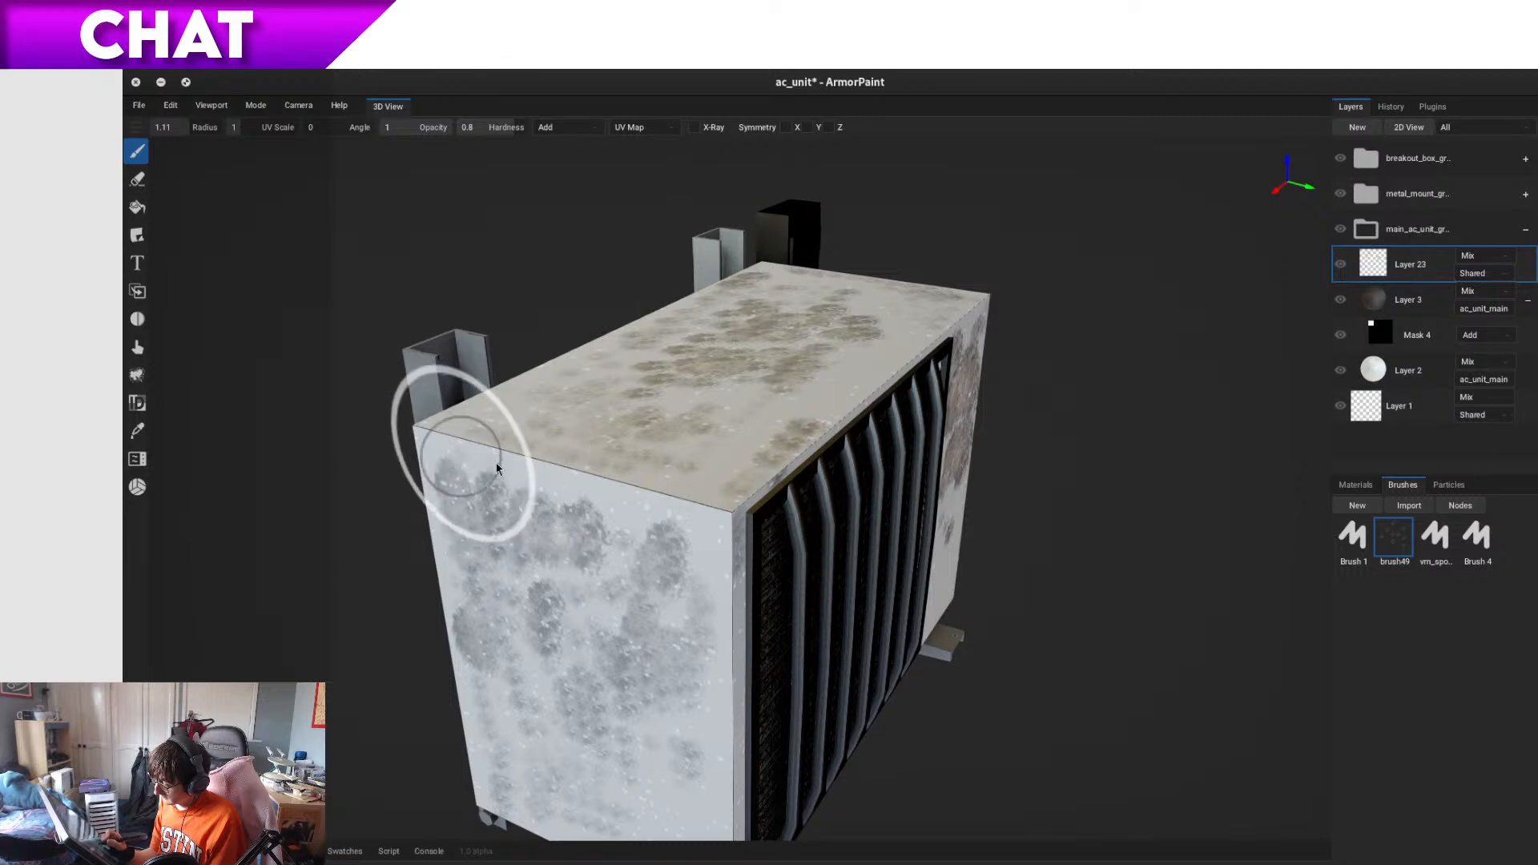
mouse_move(590, 535)
right_mouse_down()
mouse_move(624, 525)
mouse_move(676, 375)
right_mouse_up()
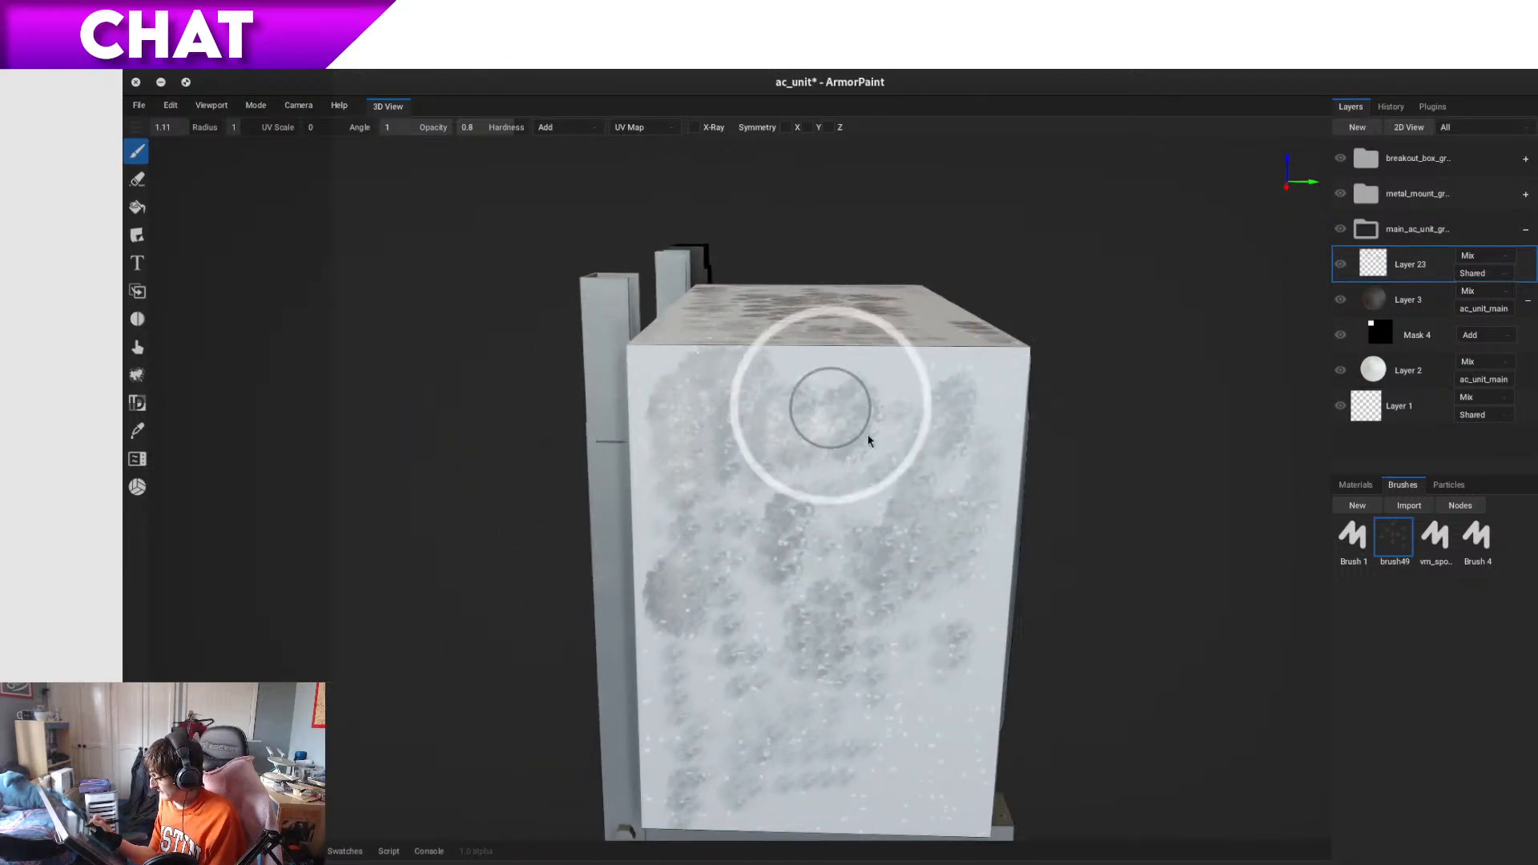
mouse_move(868, 436)
right_mouse_down()
mouse_move(838, 450)
mouse_move(822, 500)
right_mouse_up()
- Paint a first wear patch beside the breakout box on the casing's cable side
right_click_drag(1055, 566, 829, 506)
mouse_move(782, 344)
left_mouse_down()
mouse_move(790, 430)
mouse_move(858, 343)
mouse_move(807, 480)
mouse_move(793, 425)
left_mouse_up()
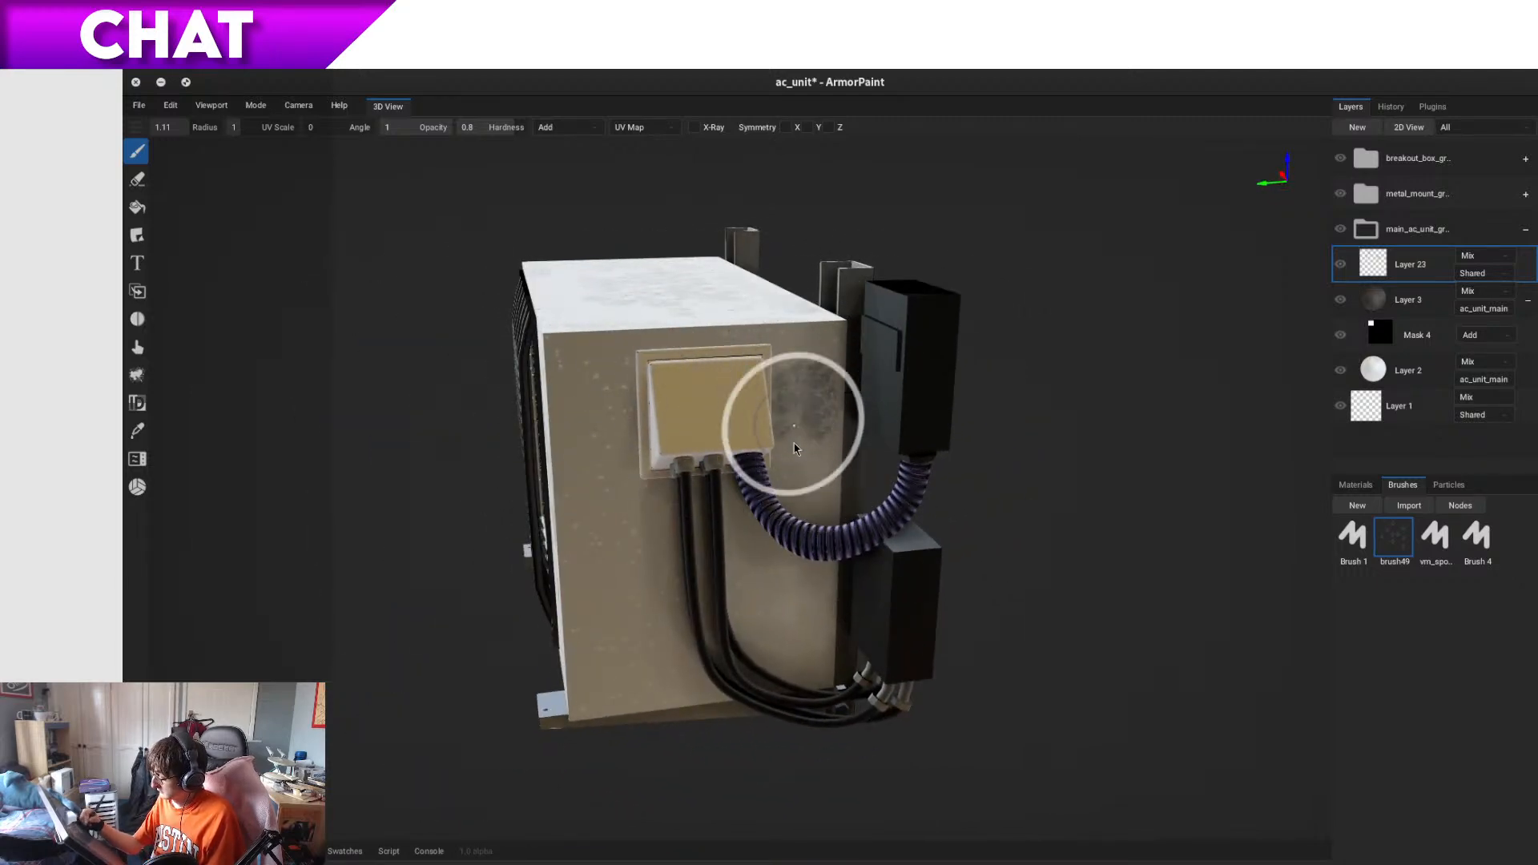
mouse_move(624, 340)
left_mouse_down()
mouse_move(700, 345)
mouse_move(681, 336)
left_mouse_up()
mouse_move(787, 444)
left_mouse_down("alt")
mouse_move(762, 471)
mouse_move(783, 474)
left_mouse_up("alt")
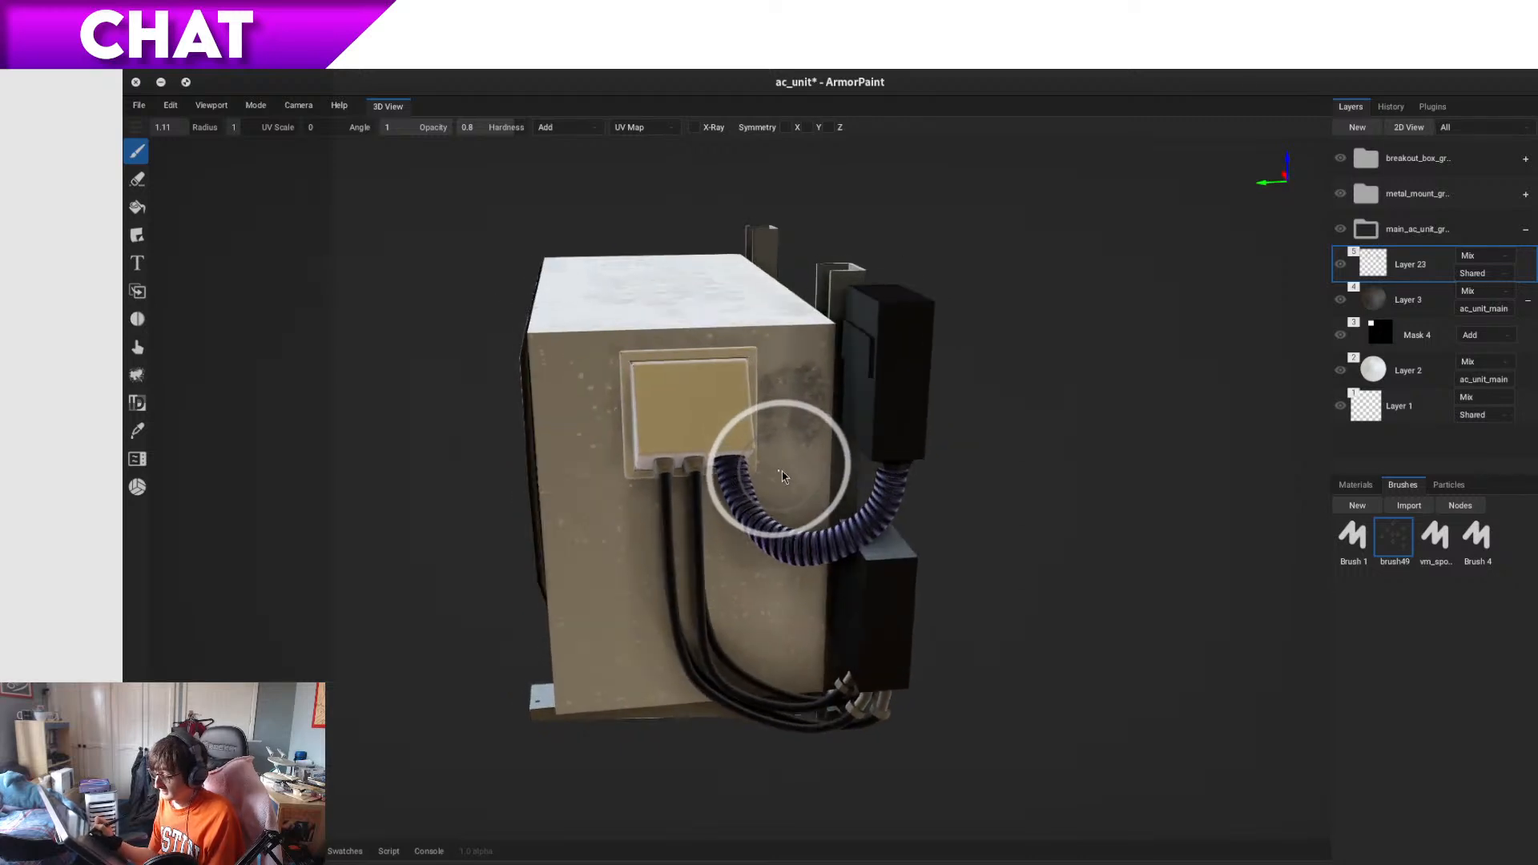
- Rotate the viewport's lighting angle so the cable side of the casing is brightly lit
left_click(255, 106)
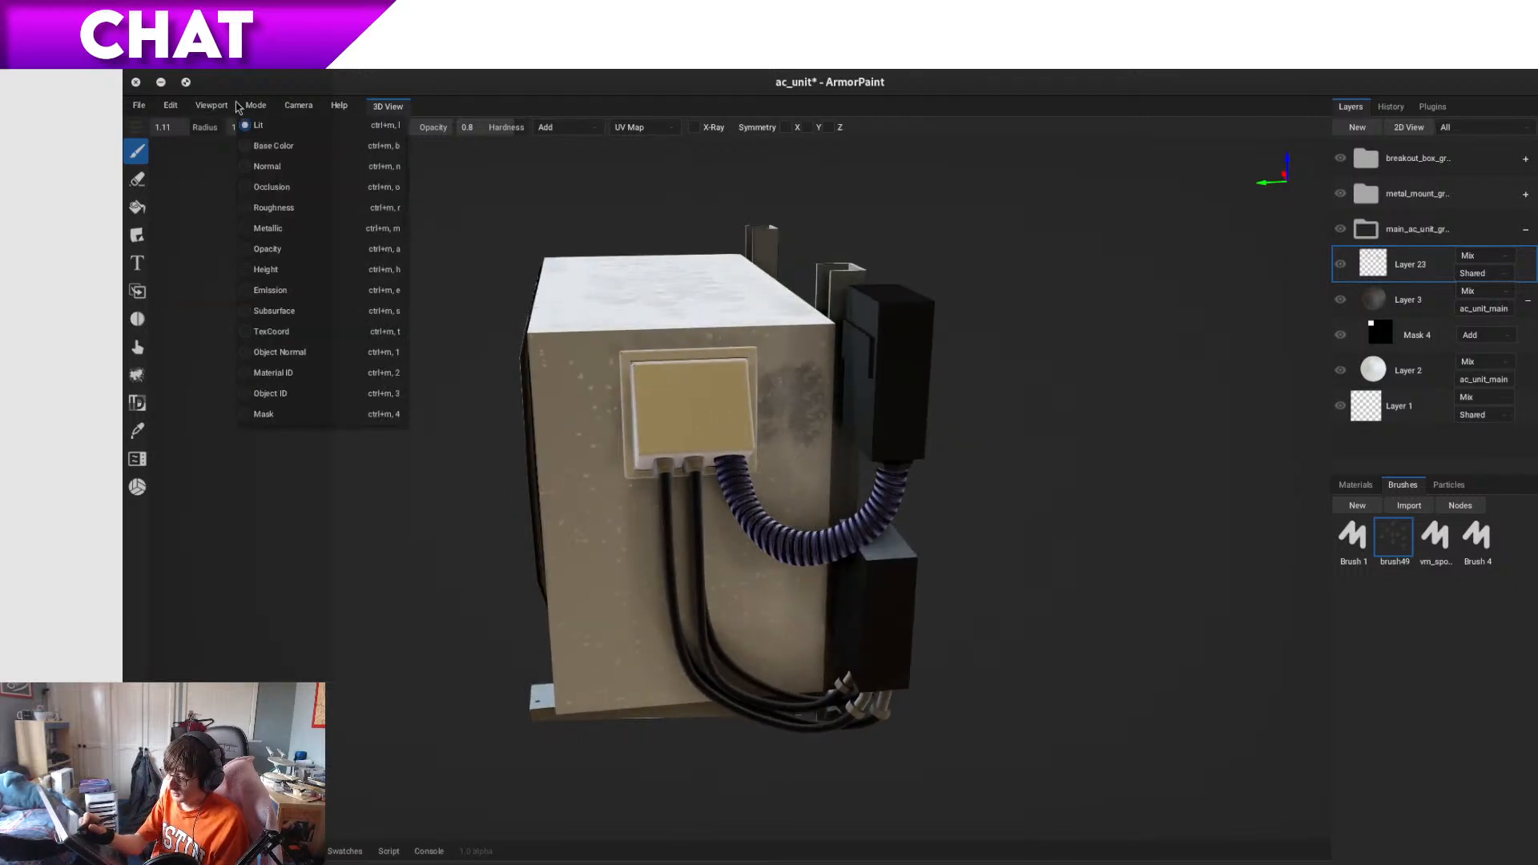
mouse_move(212, 105)
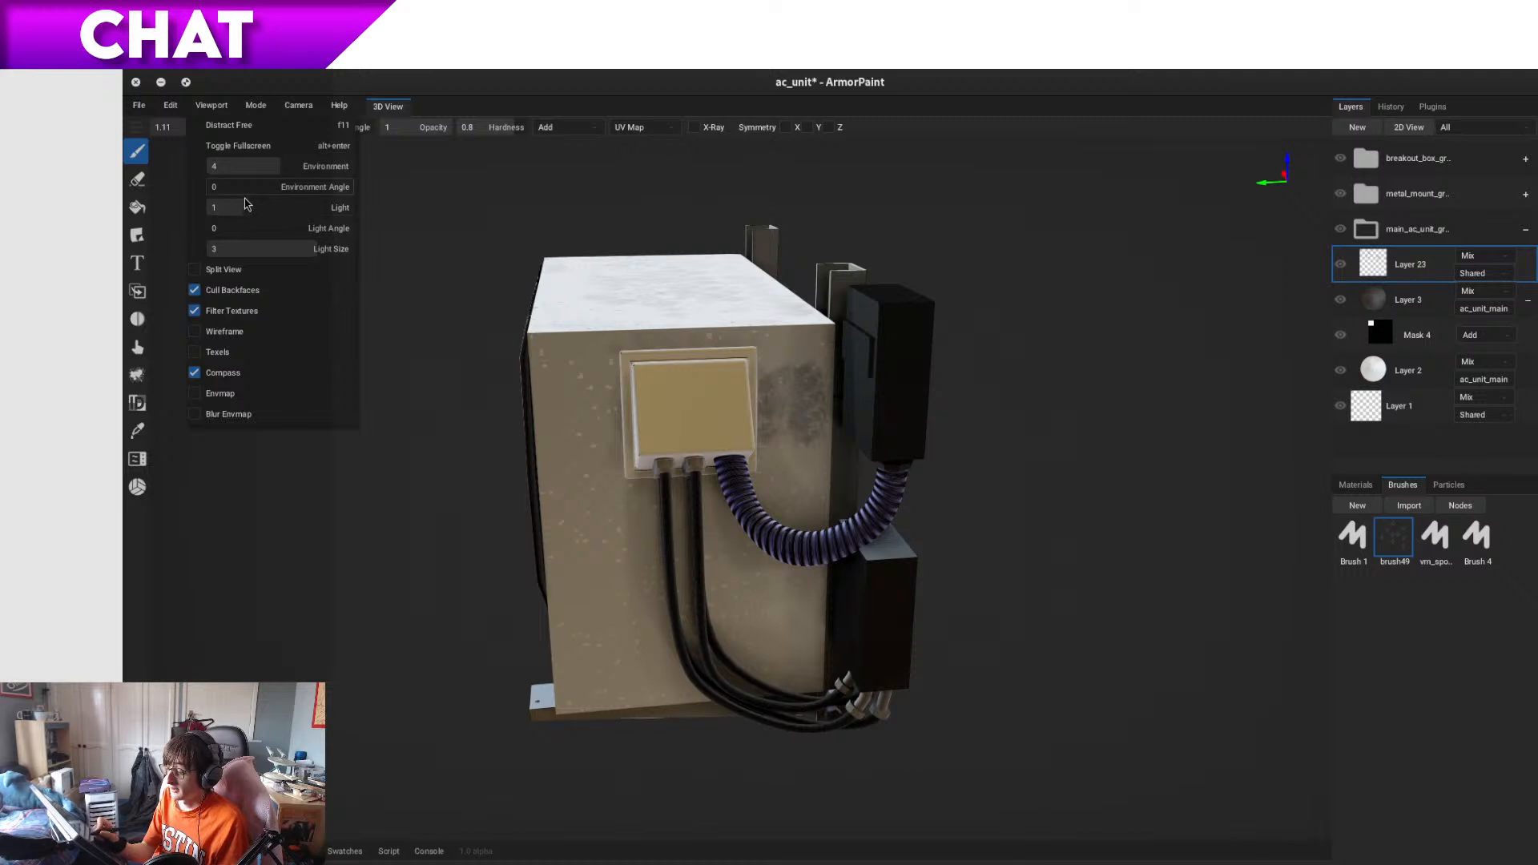
left_click_drag(224, 196, 314, 231)
left_click(320, 680)
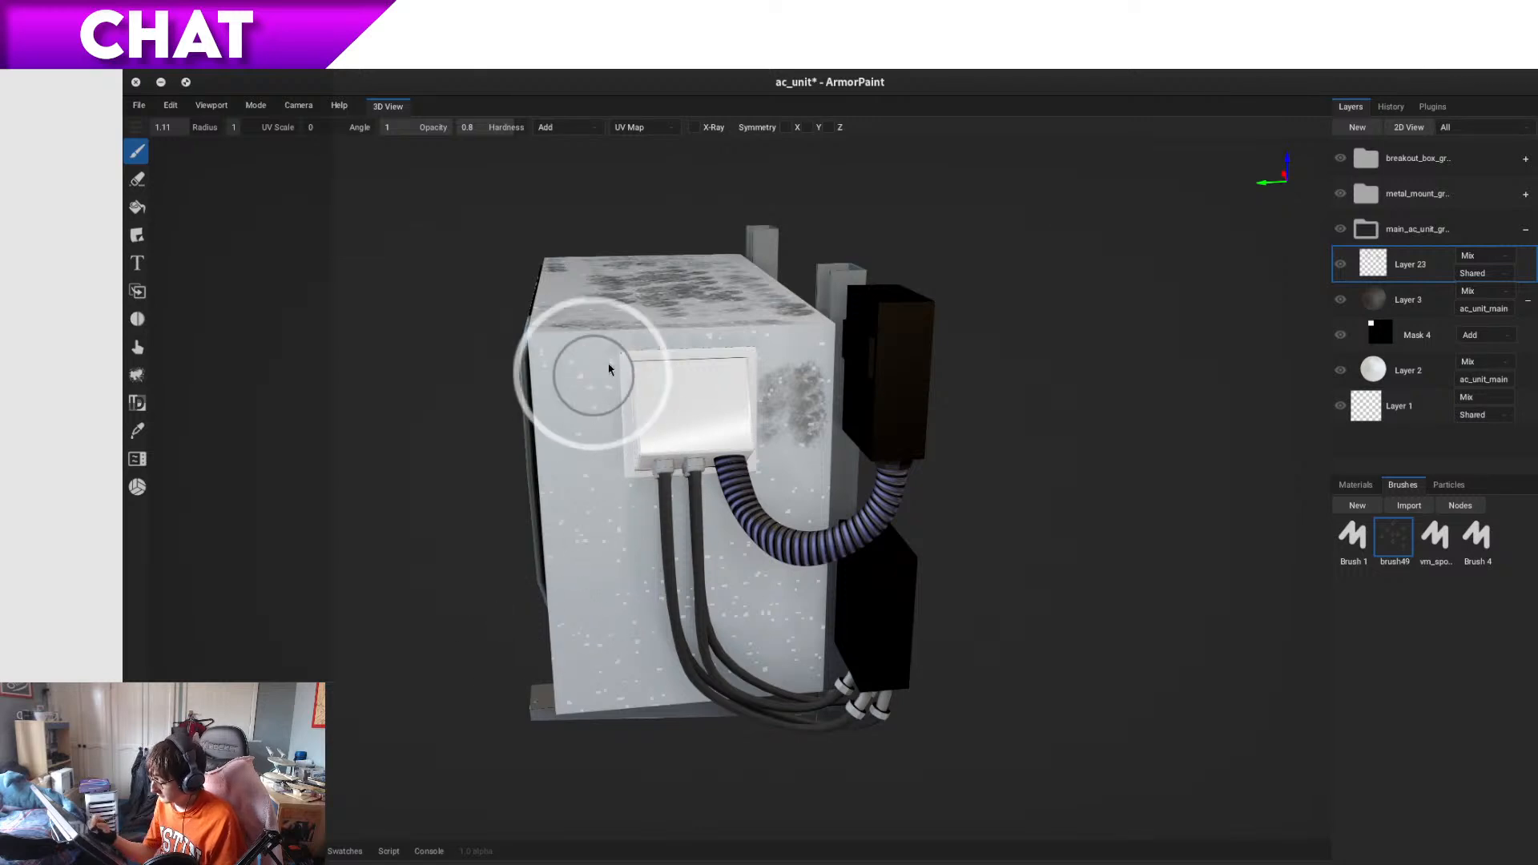
- Paint wear patches on the cable side around the breakout box and behind the cables, down to the lower edge
mouse_move(610, 365)
left_mouse_down()
mouse_move(608, 409)
mouse_move(588, 389)
mouse_move(583, 448)
left_mouse_up()
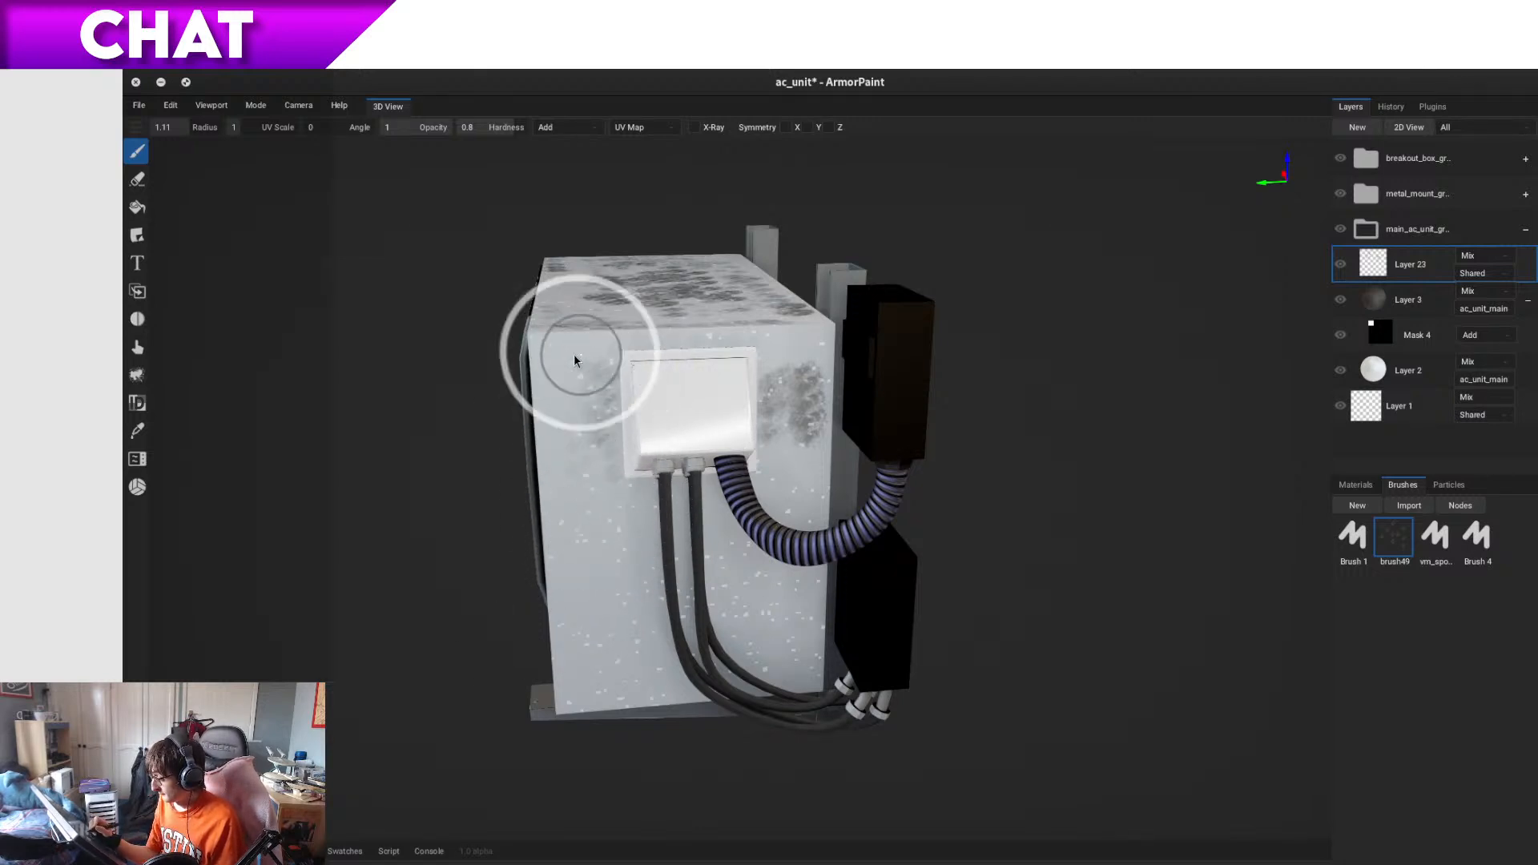
mouse_move(577, 612)
left_mouse_down()
mouse_move(618, 506)
mouse_move(627, 557)
left_mouse_up()
mouse_move(677, 607)
left_mouse_down()
mouse_move(721, 480)
mouse_move(749, 628)
mouse_move(793, 435)
left_mouse_up()
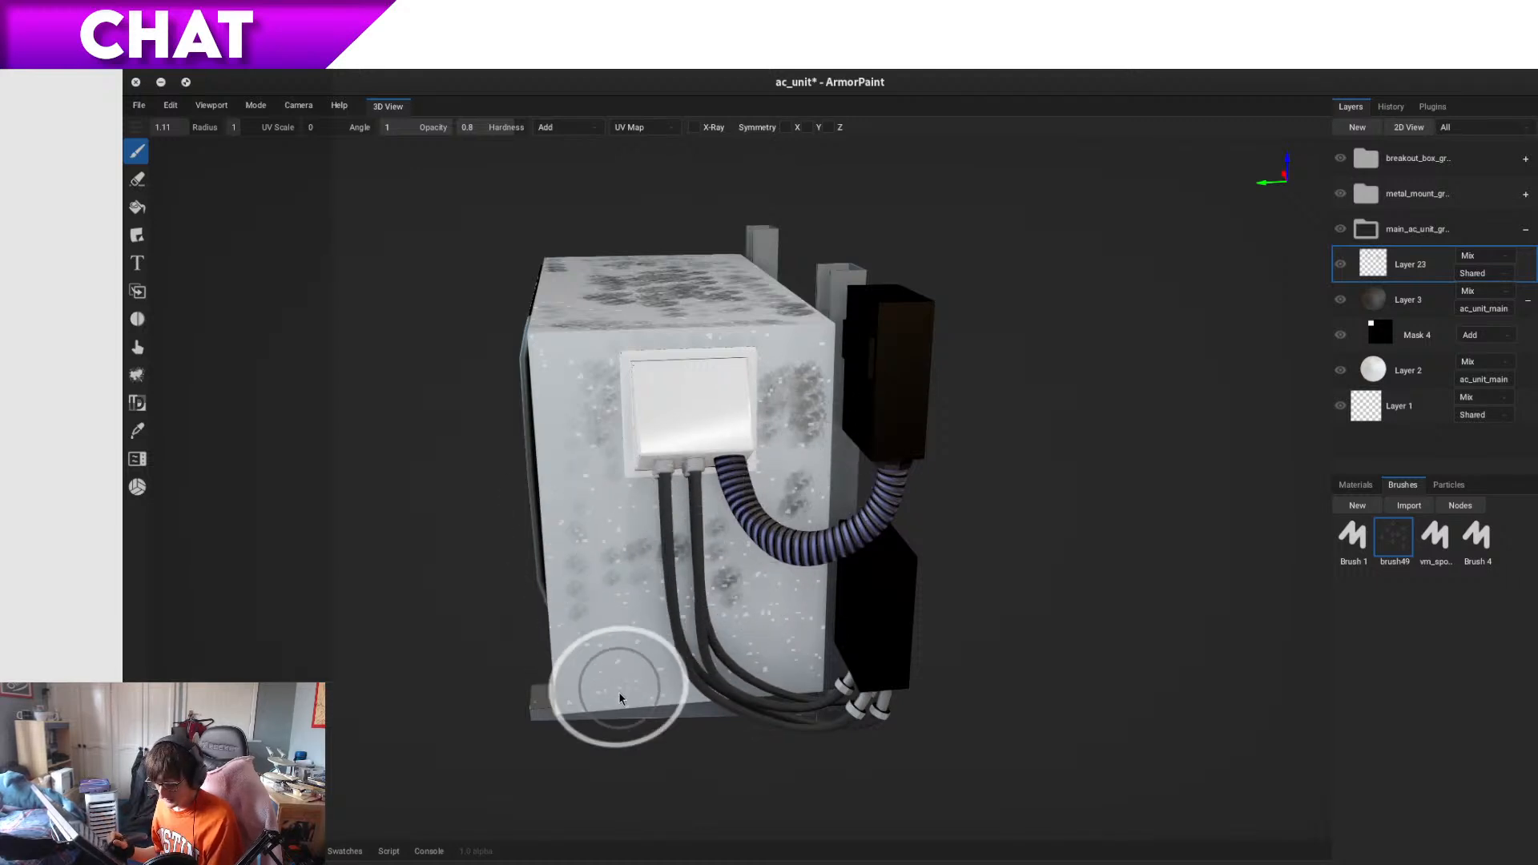
key("alt")
left_click_drag(643, 760, 711, 689, "alt")
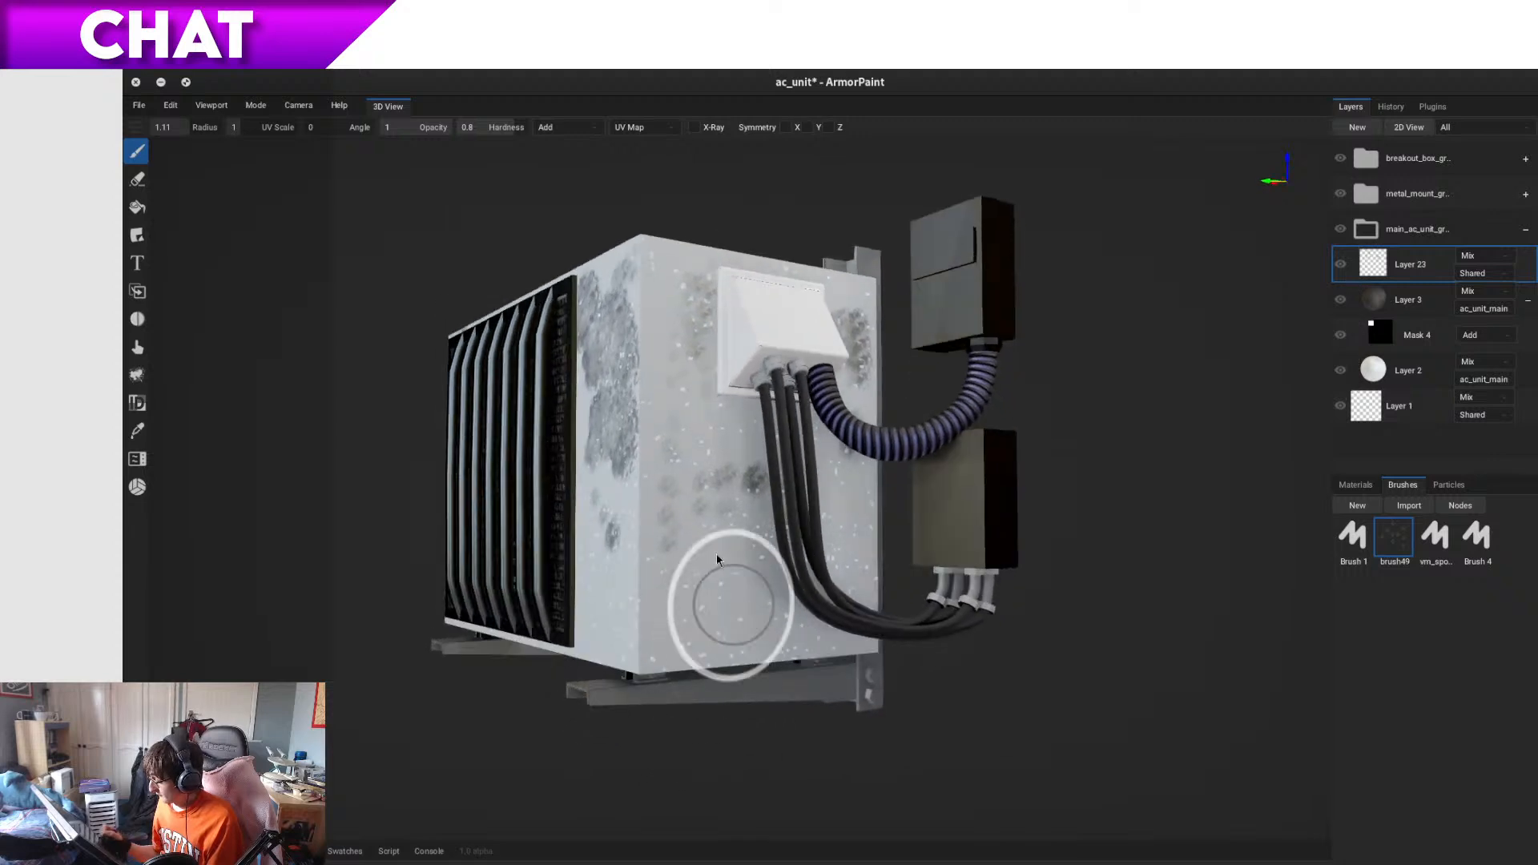
mouse_move(715, 449)
left_mouse_down()
mouse_move(738, 447)
mouse_move(685, 566)
mouse_move(651, 536)
mouse_move(753, 601)
mouse_move(698, 624)
mouse_move(810, 653)
mouse_move(718, 653)
left_mouse_up()
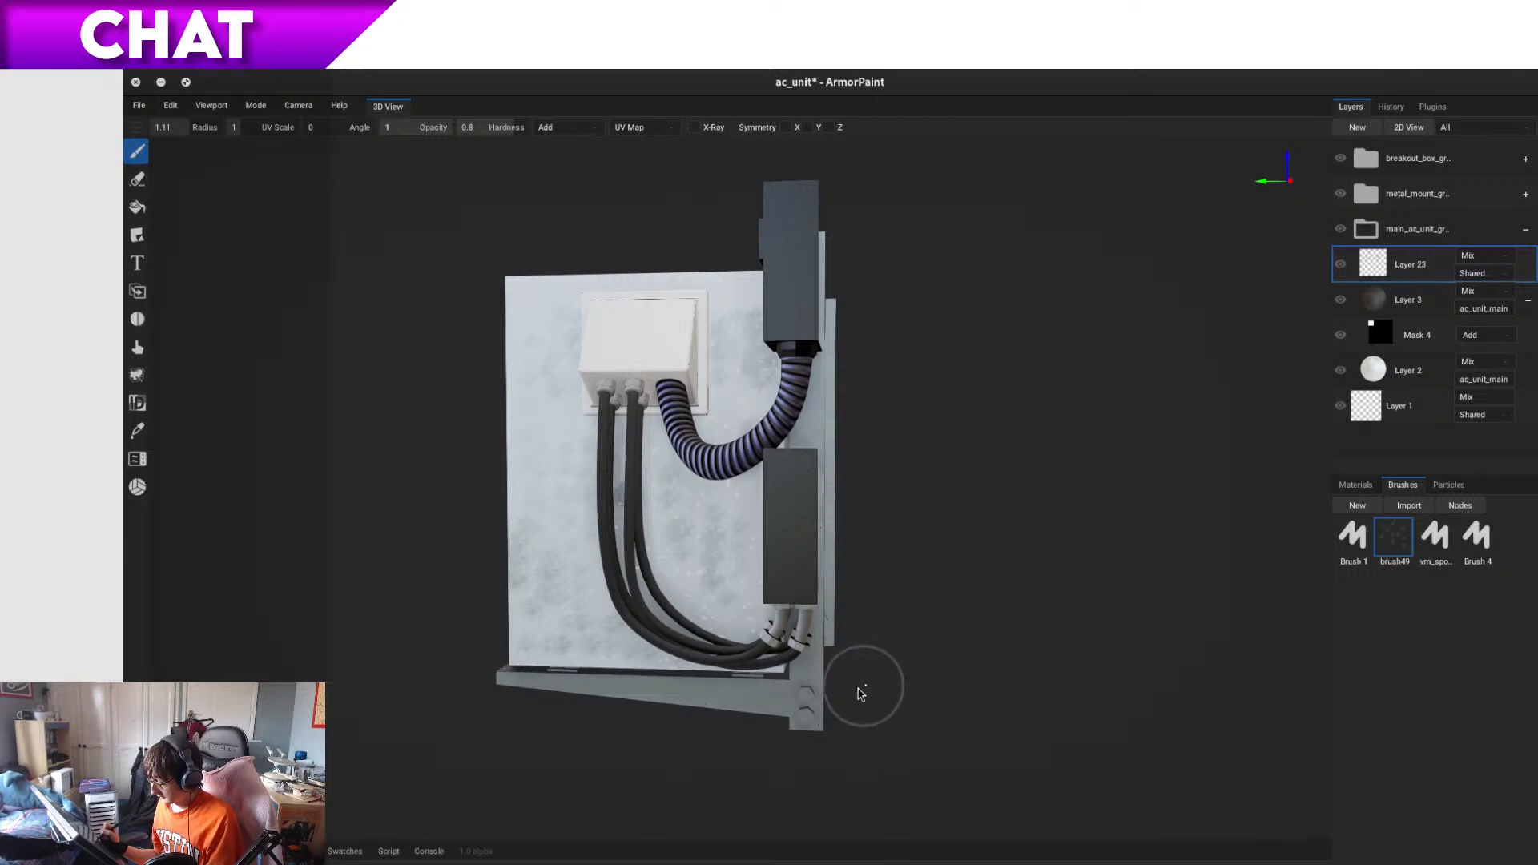
- Fill the remaining bare areas of the cable side with wear patches, around the conduit and beside the breakout box
middle_click_drag(875, 679, 842, 681)
scroll(593, 577, "up", 5)
mouse_move(1145, 534)
middle_mouse_down("ctrl")
mouse_move(1057, 384)
mouse_move(1046, 493)
mouse_move(652, 629)
mouse_move(604, 673)
middle_mouse_up("ctrl")
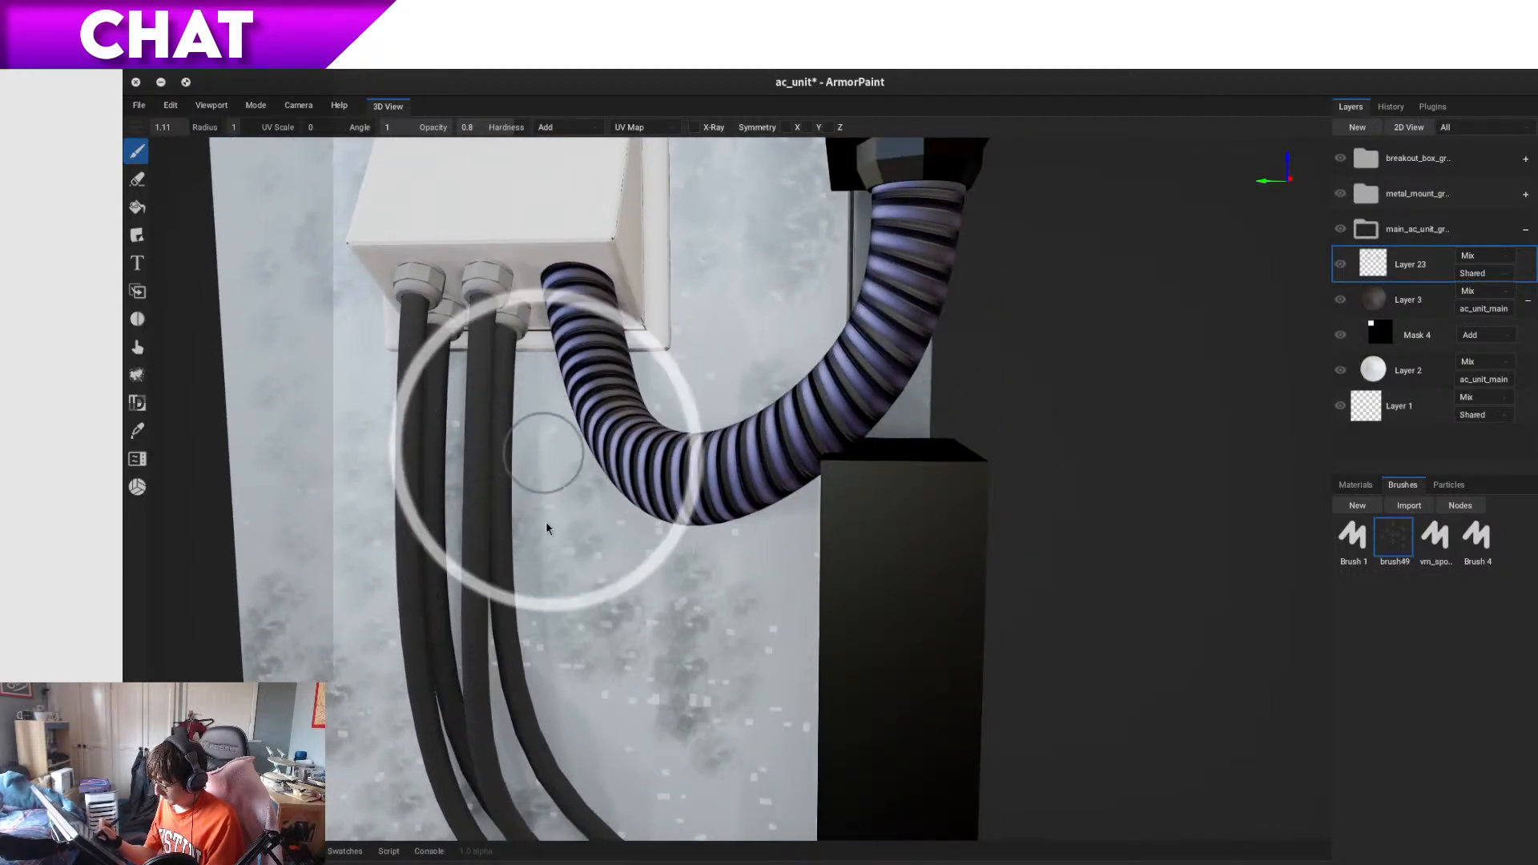
middle_click_drag(702, 385, 705, 418)
mouse_move(707, 472)
middle_mouse_down()
mouse_move(739, 468)
mouse_move(861, 569)
mouse_move(886, 549)
mouse_move(814, 577)
middle_mouse_up()
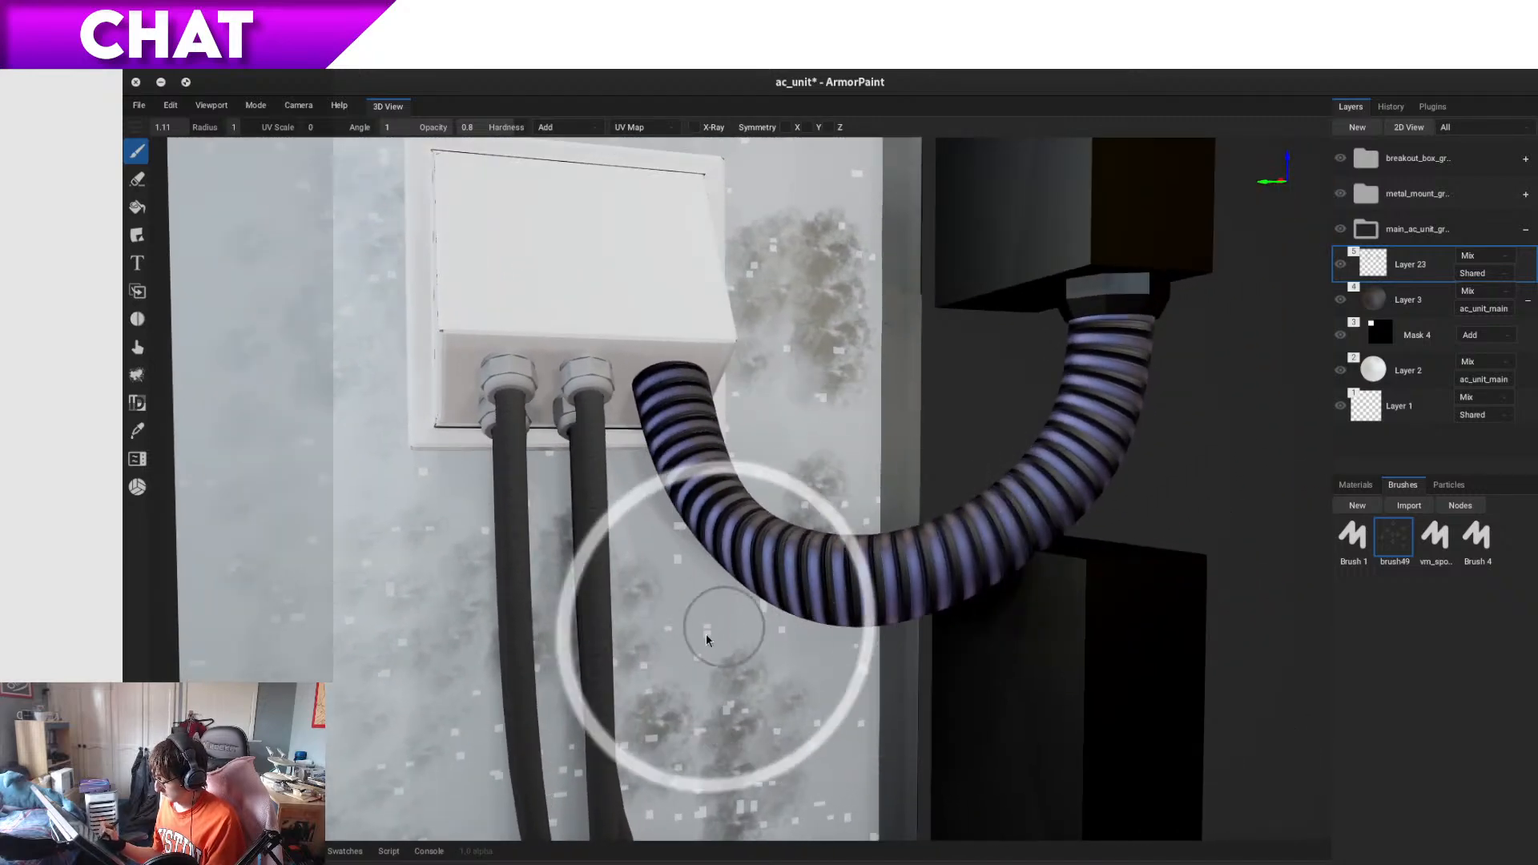
middle_click_drag(687, 638, 703, 647)
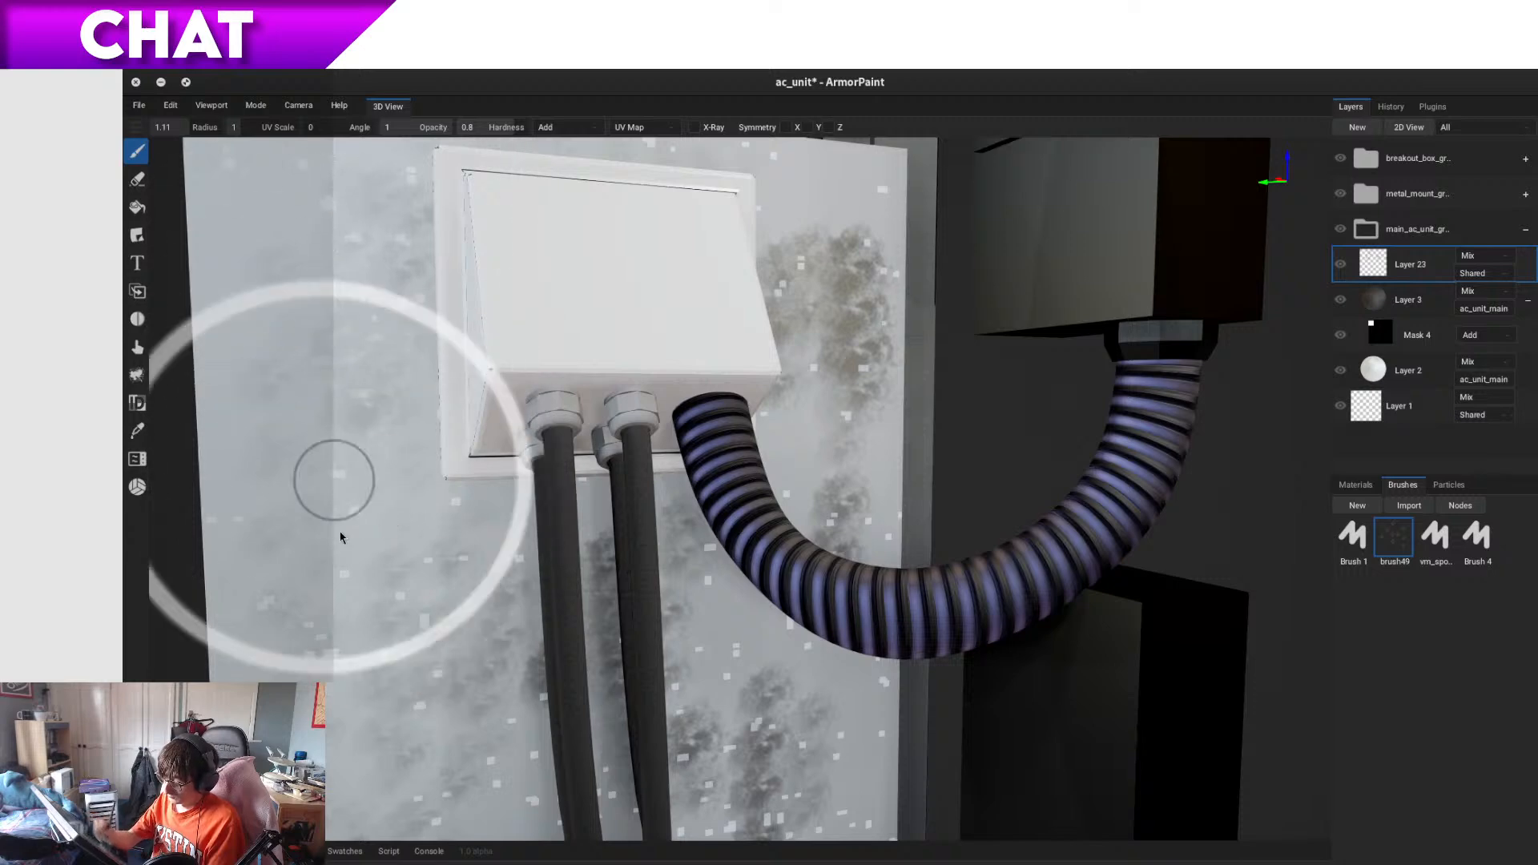
key("alt")
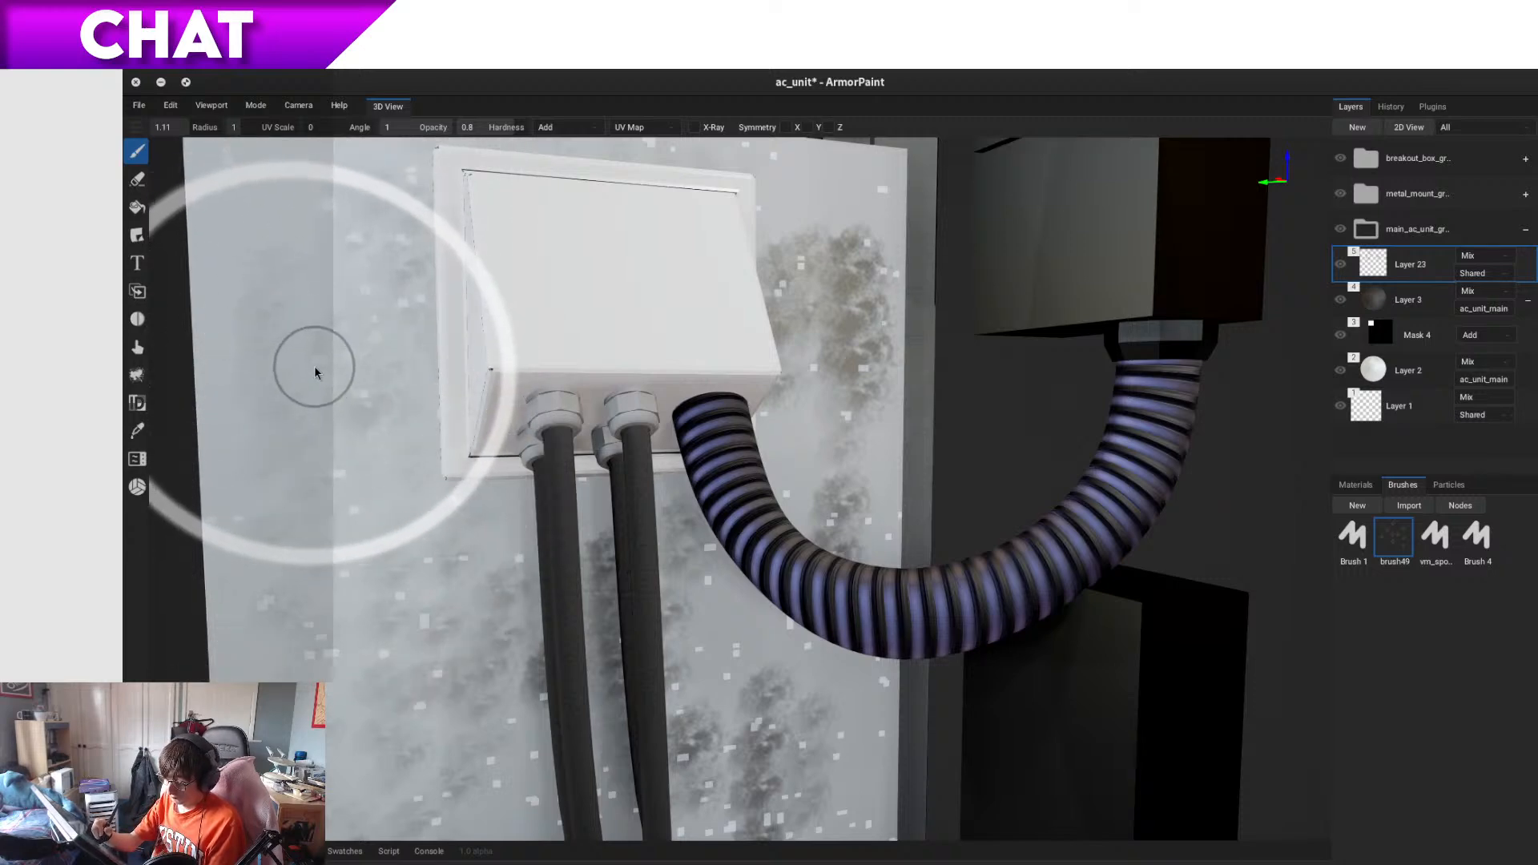
right_click_drag(319, 371, 341, 407, "alt")
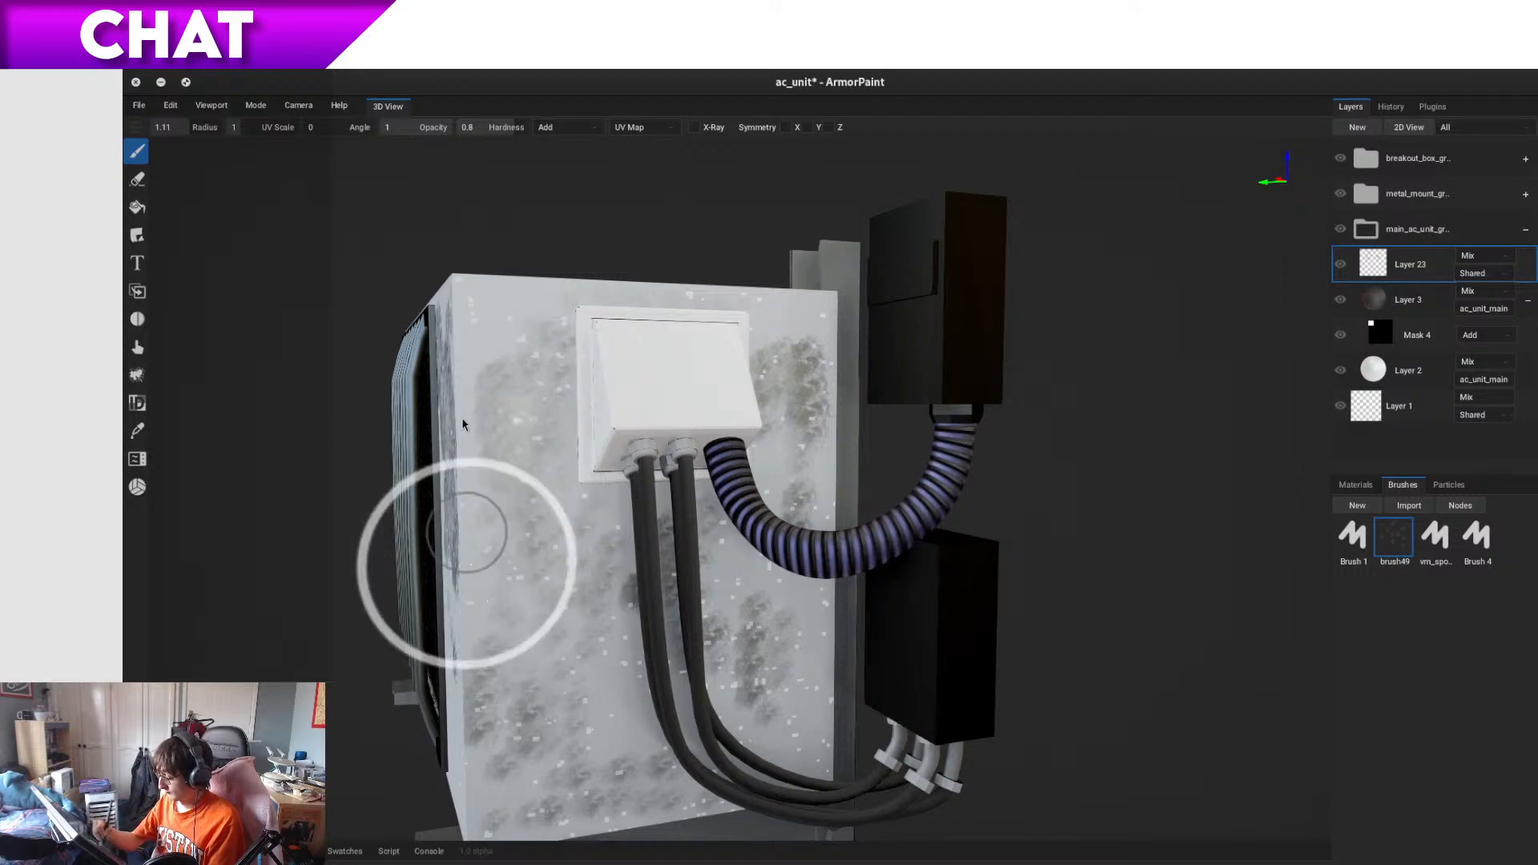
mouse_move(996, 584)
left_mouse_down("alt")
mouse_move(1099, 637)
mouse_move(1106, 593)
mouse_move(1033, 615)
mouse_move(1088, 633)
mouse_move(1021, 621)
mouse_move(1106, 612)
left_mouse_up("alt")
mouse_move(731, 661)
left_mouse_down()
mouse_move(742, 763)
mouse_move(783, 625)
mouse_move(886, 824)
mouse_move(903, 762)
mouse_move(901, 780)
left_mouse_up()
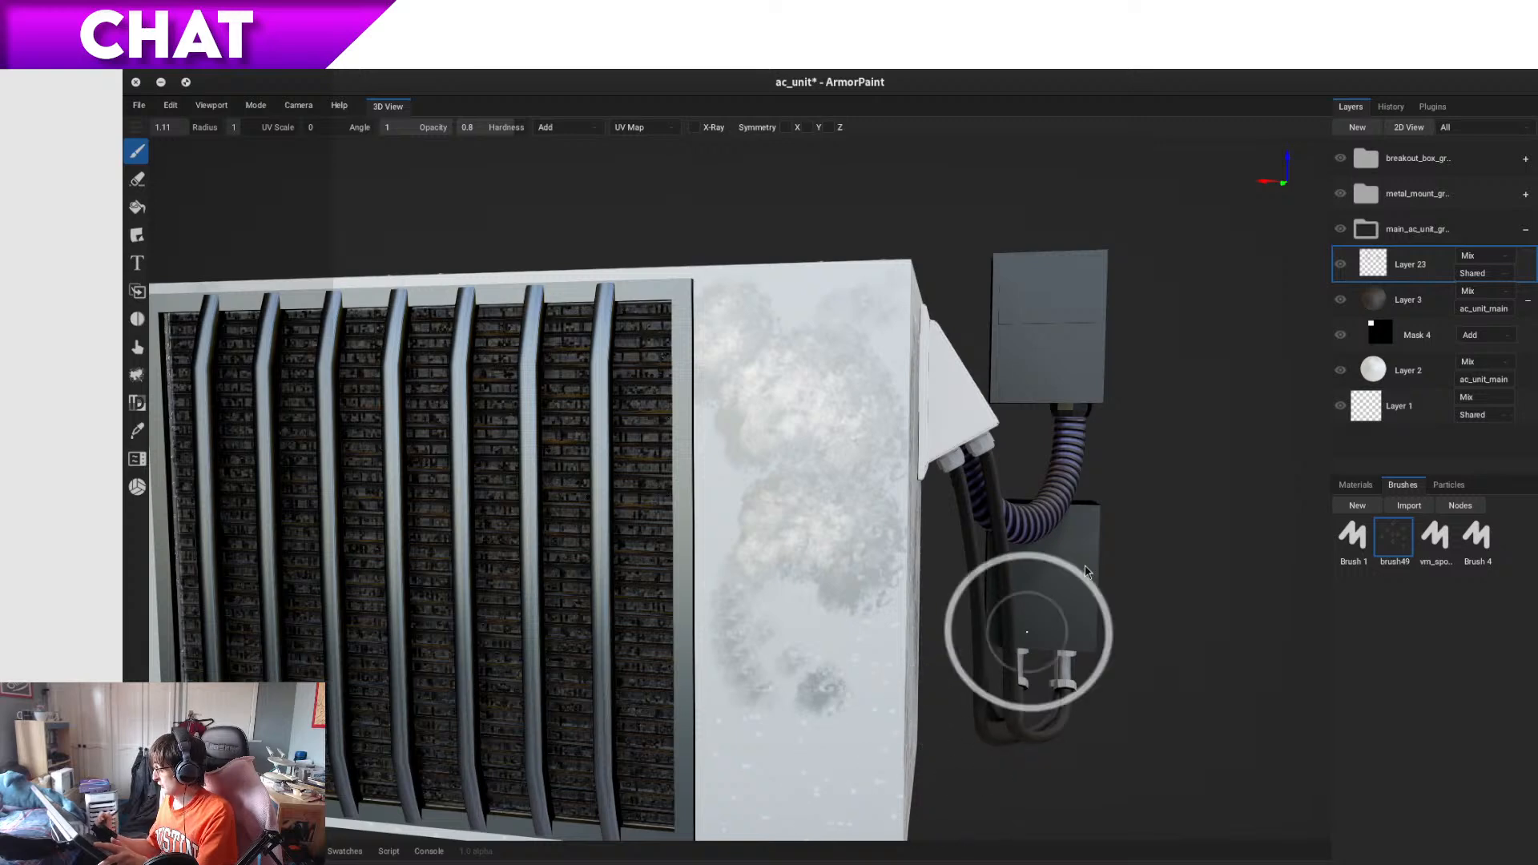
- Restrict Layer 23 to the ac_unit_main object and set its opacity to 0.27
left_click(1477, 277)
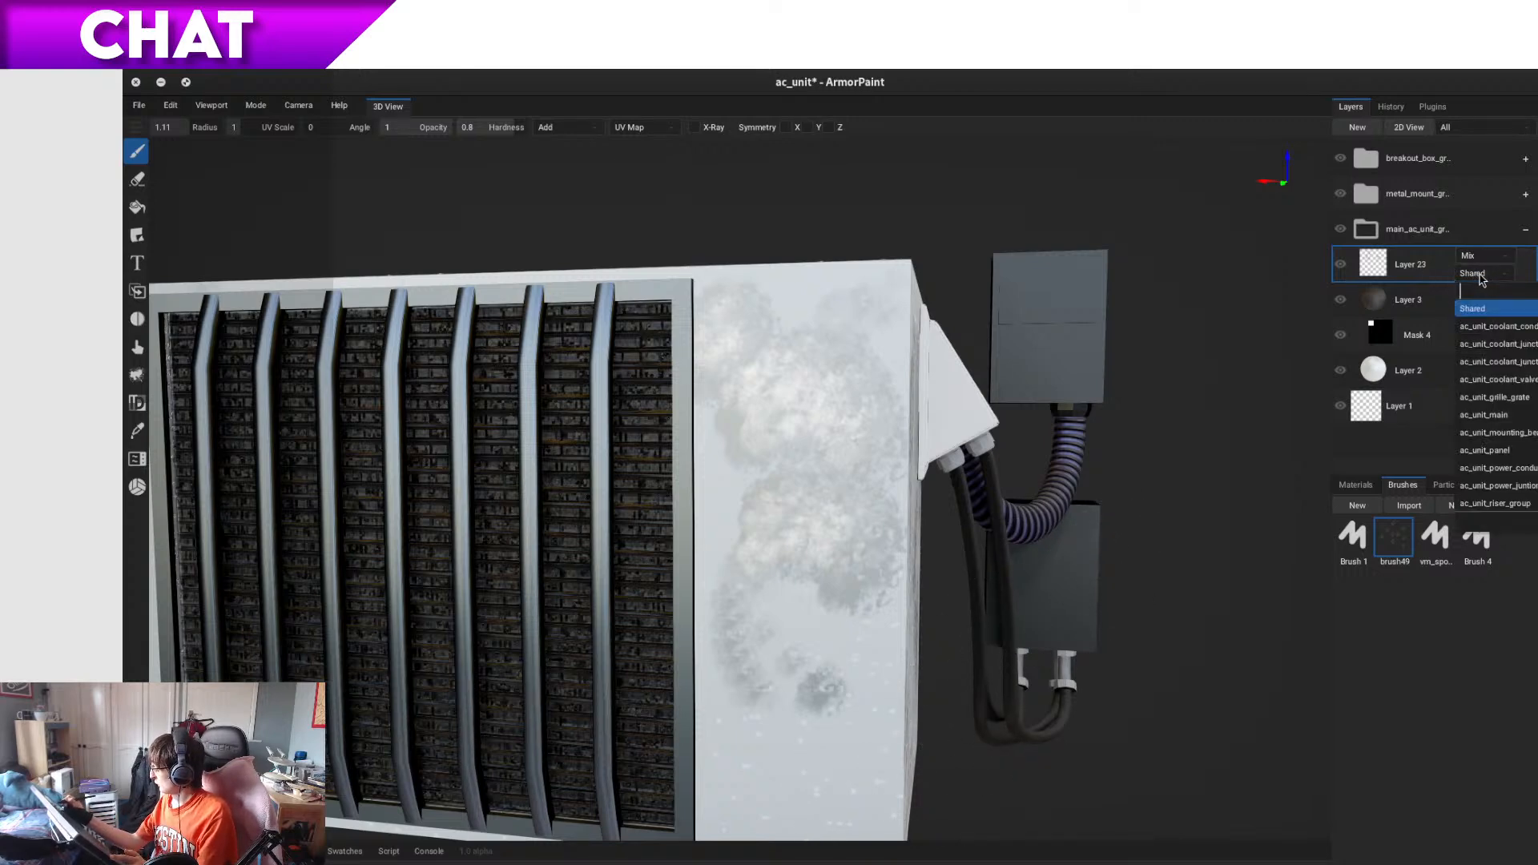
left_click(1522, 415)
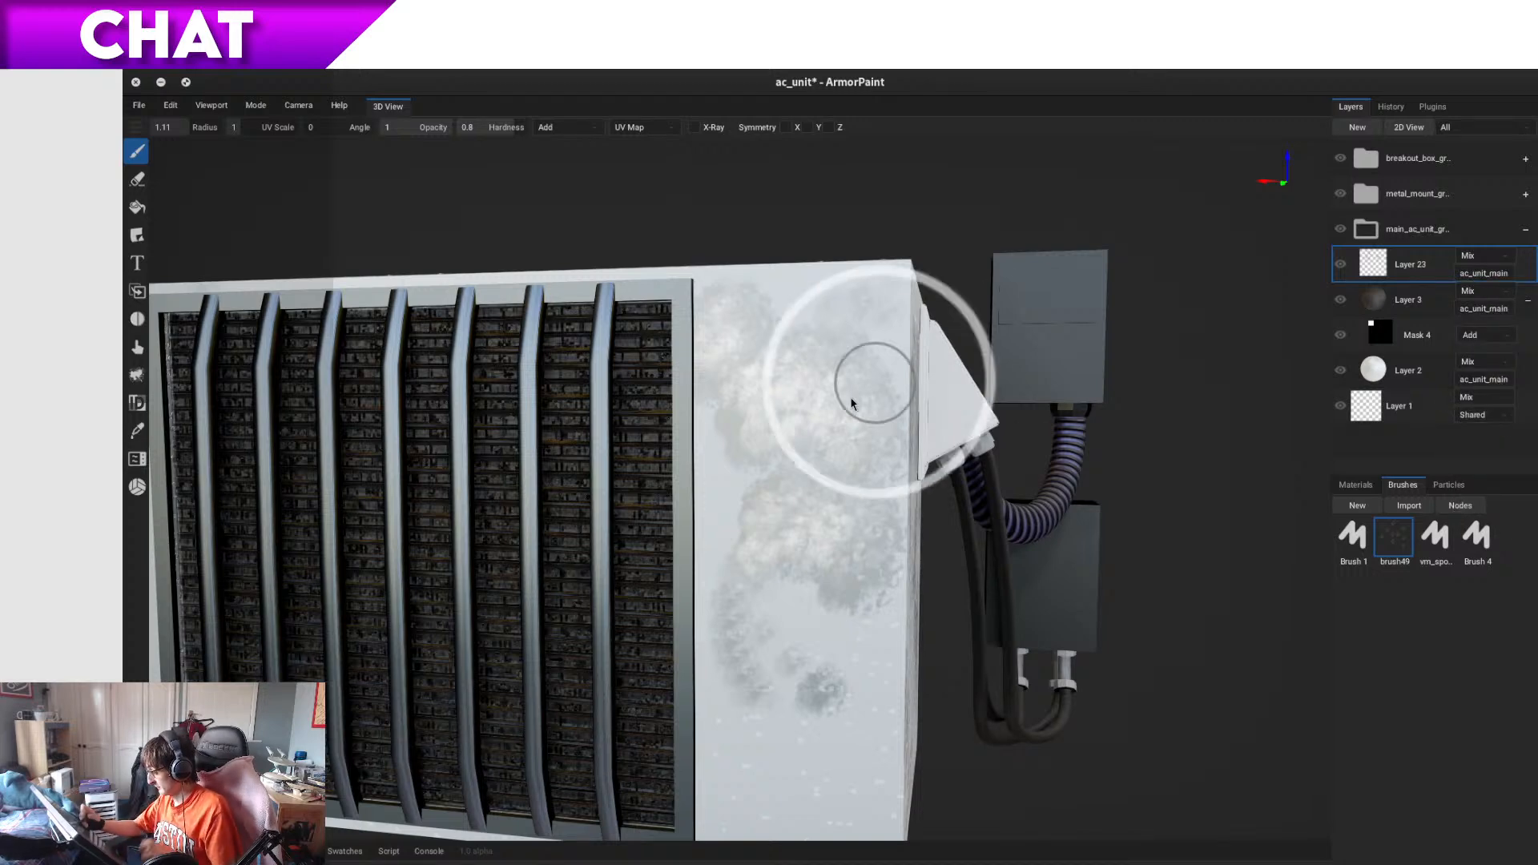
right_click(1435, 269)
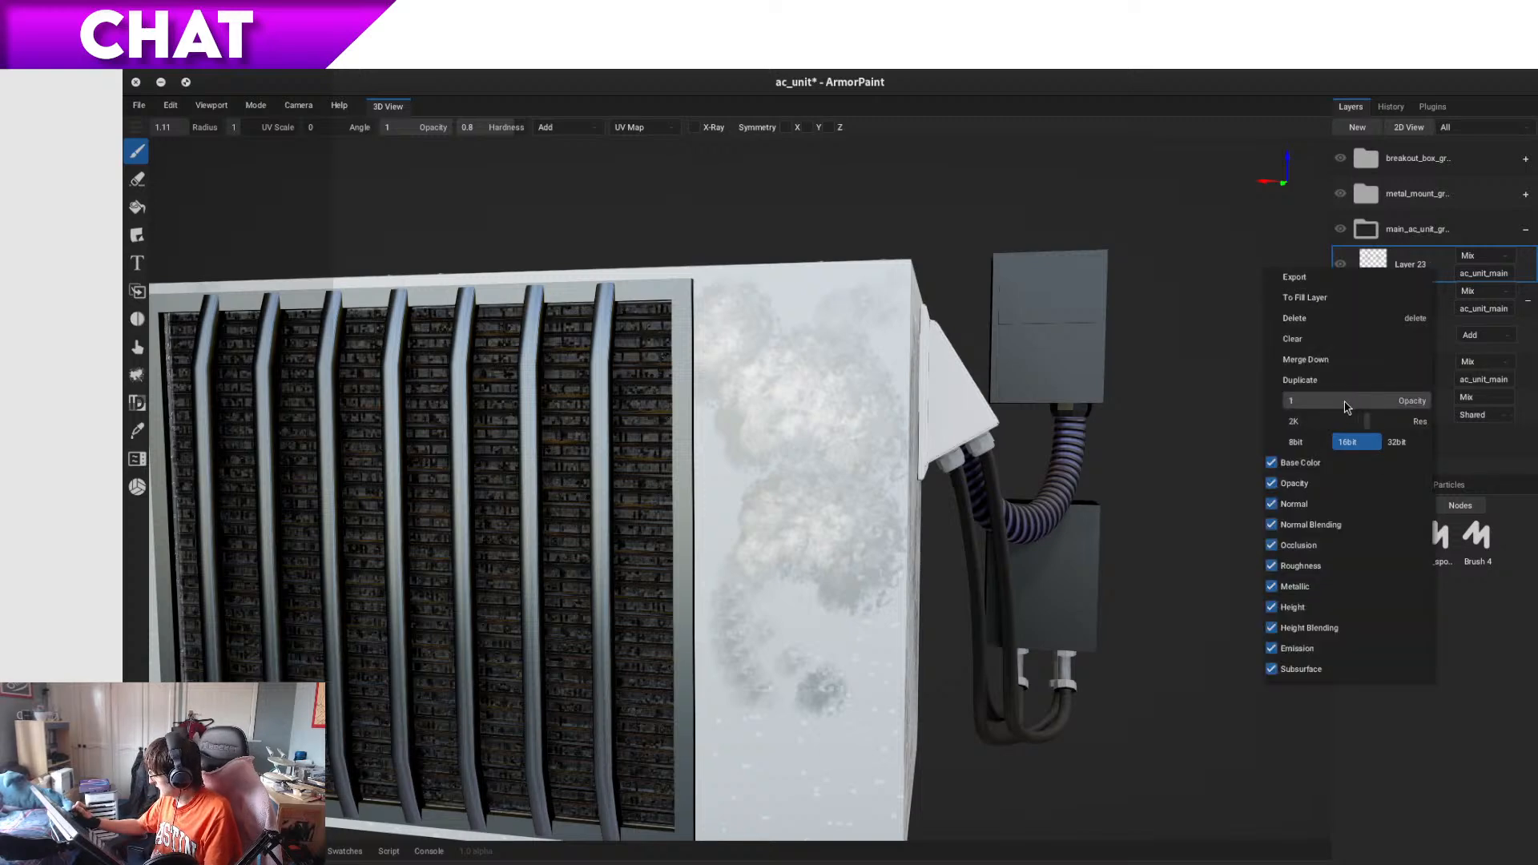
left_click_drag(1345, 407, 1322, 408)
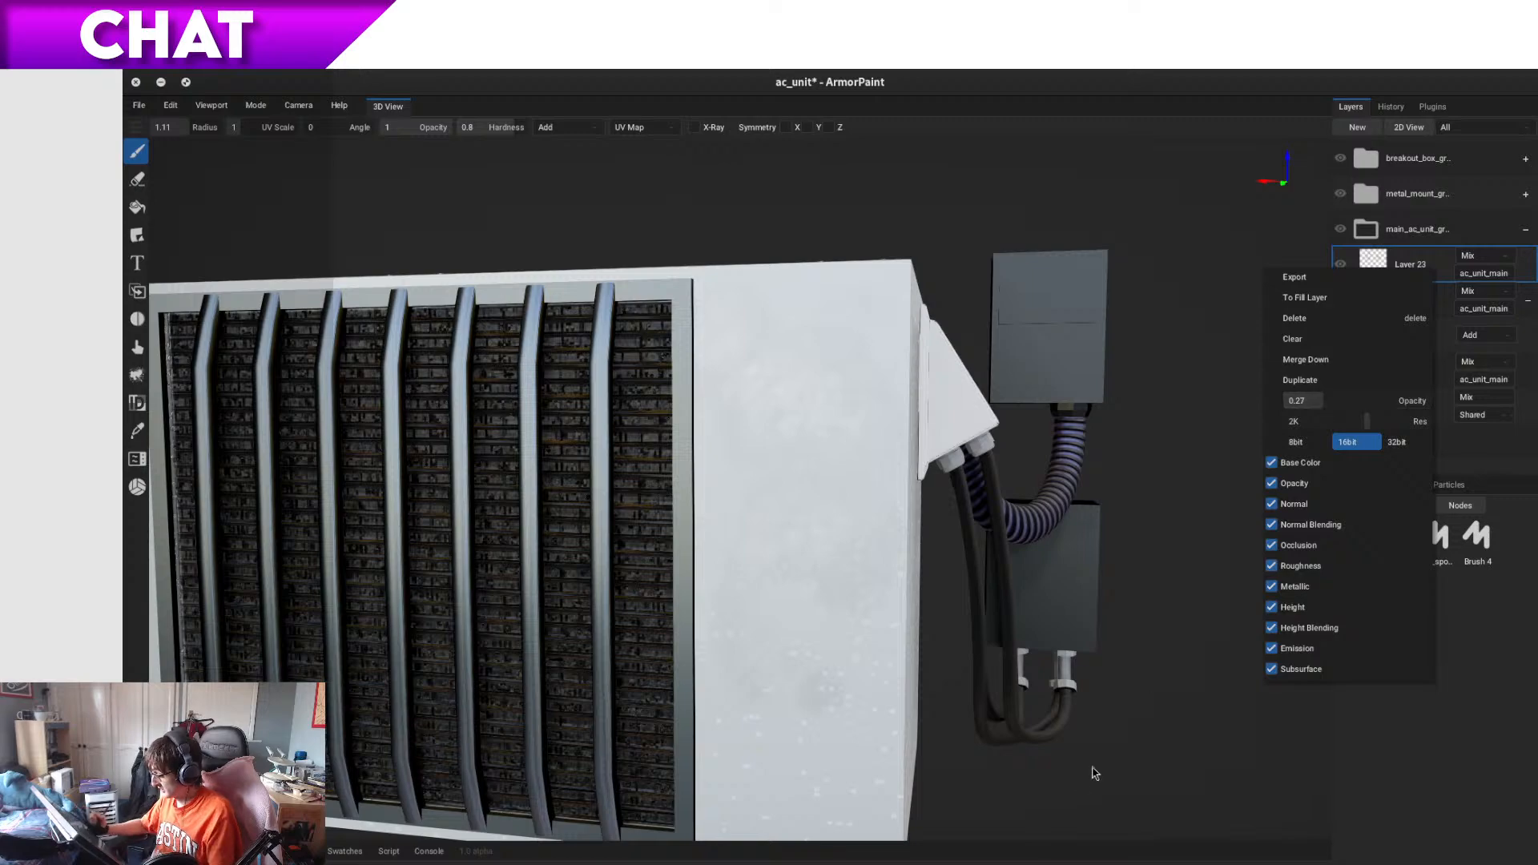
left_click(1073, 812)
left_click_drag(944, 773, 920, 817, "alt")
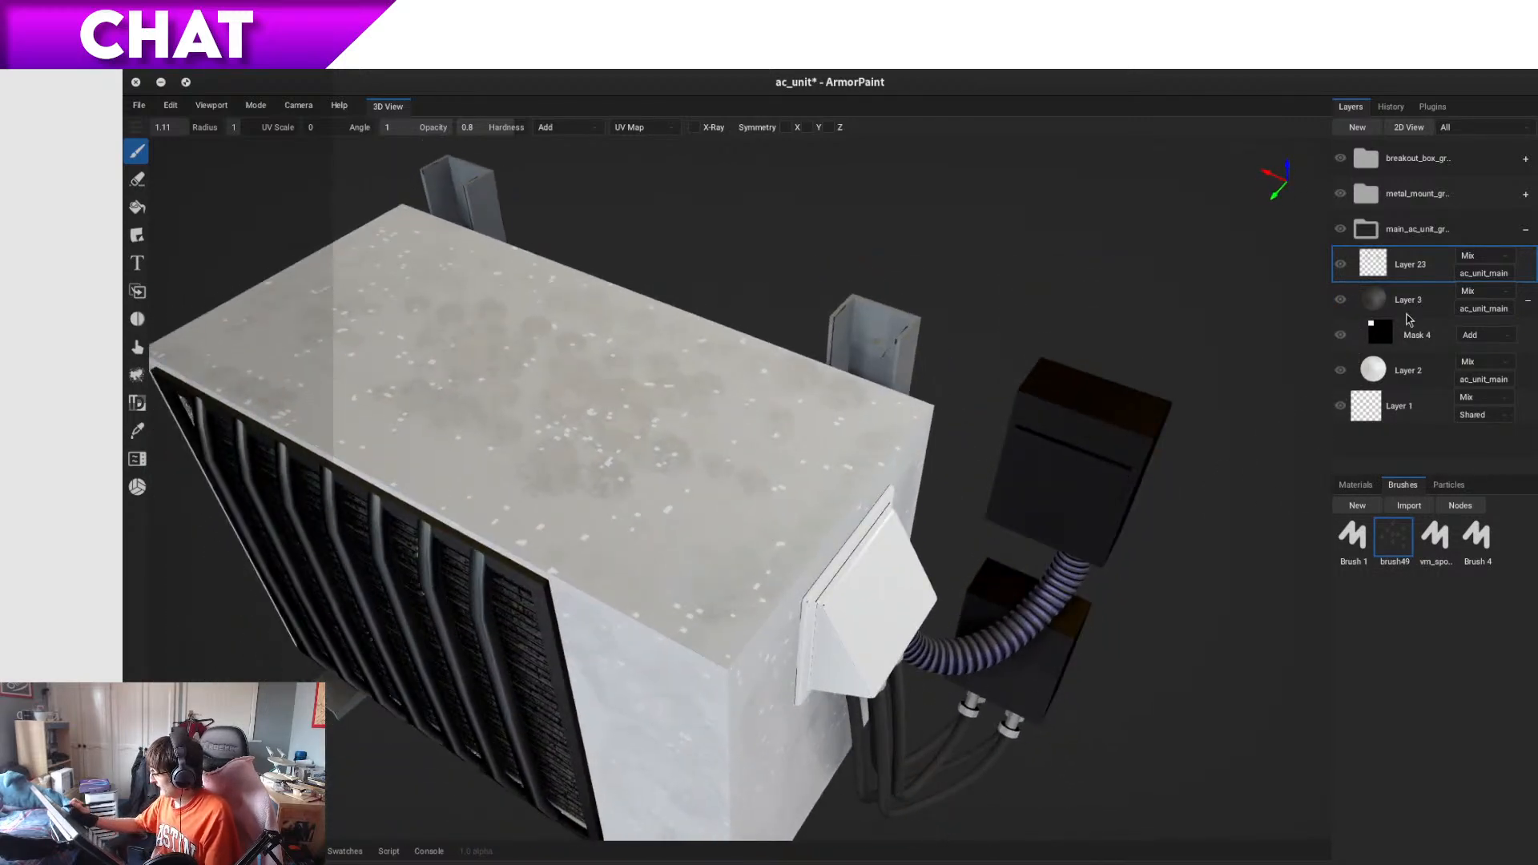
left_click_drag(980, 643, 976, 591, "alt")
- Lower Layer 23's opacity further so the mottling on the casing is only faint
right_click(1389, 277)
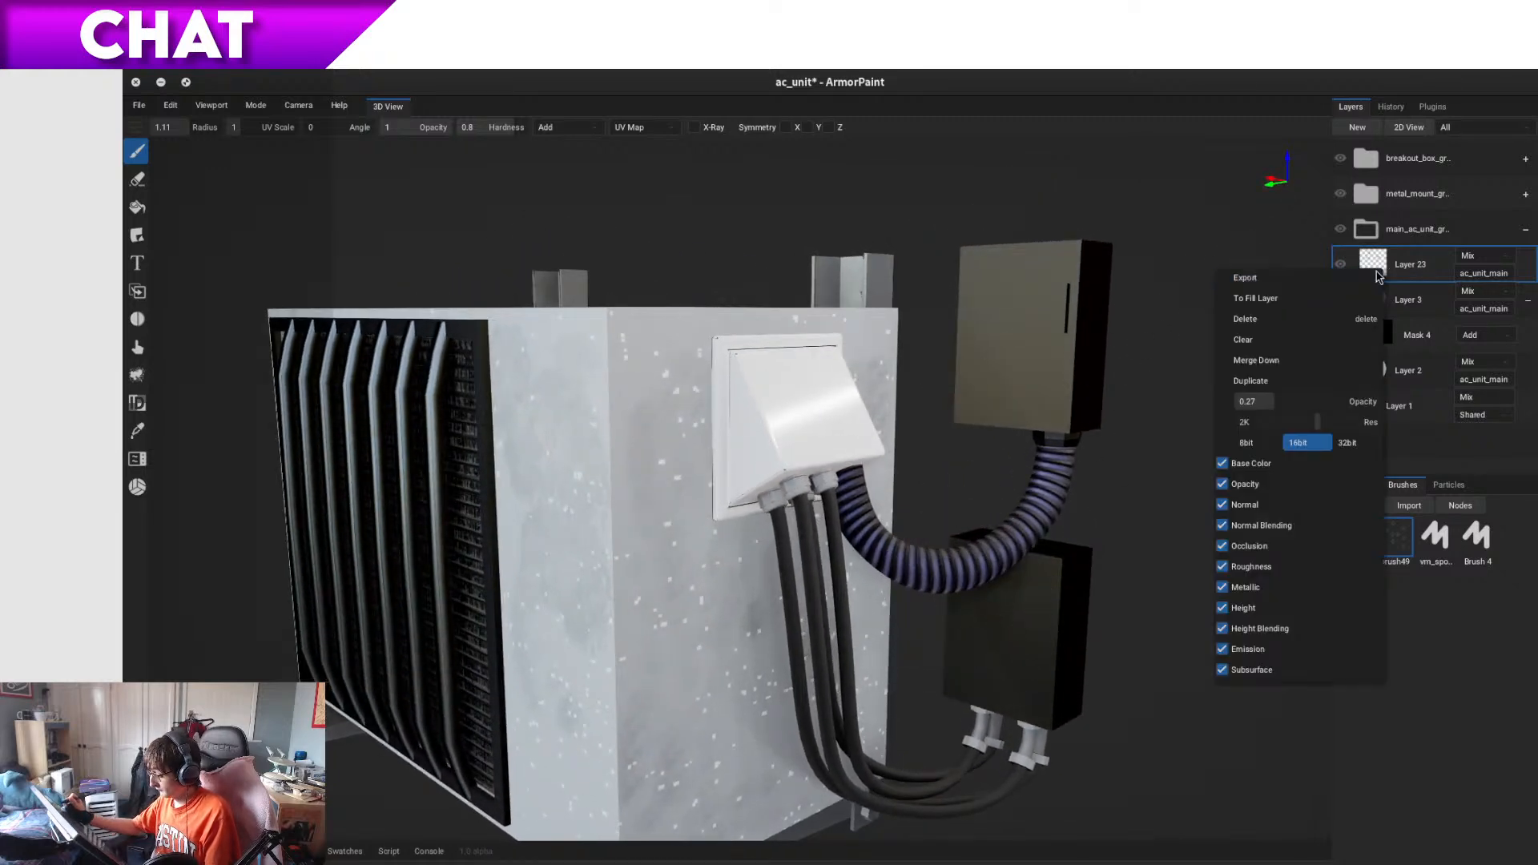
left_click(1273, 405)
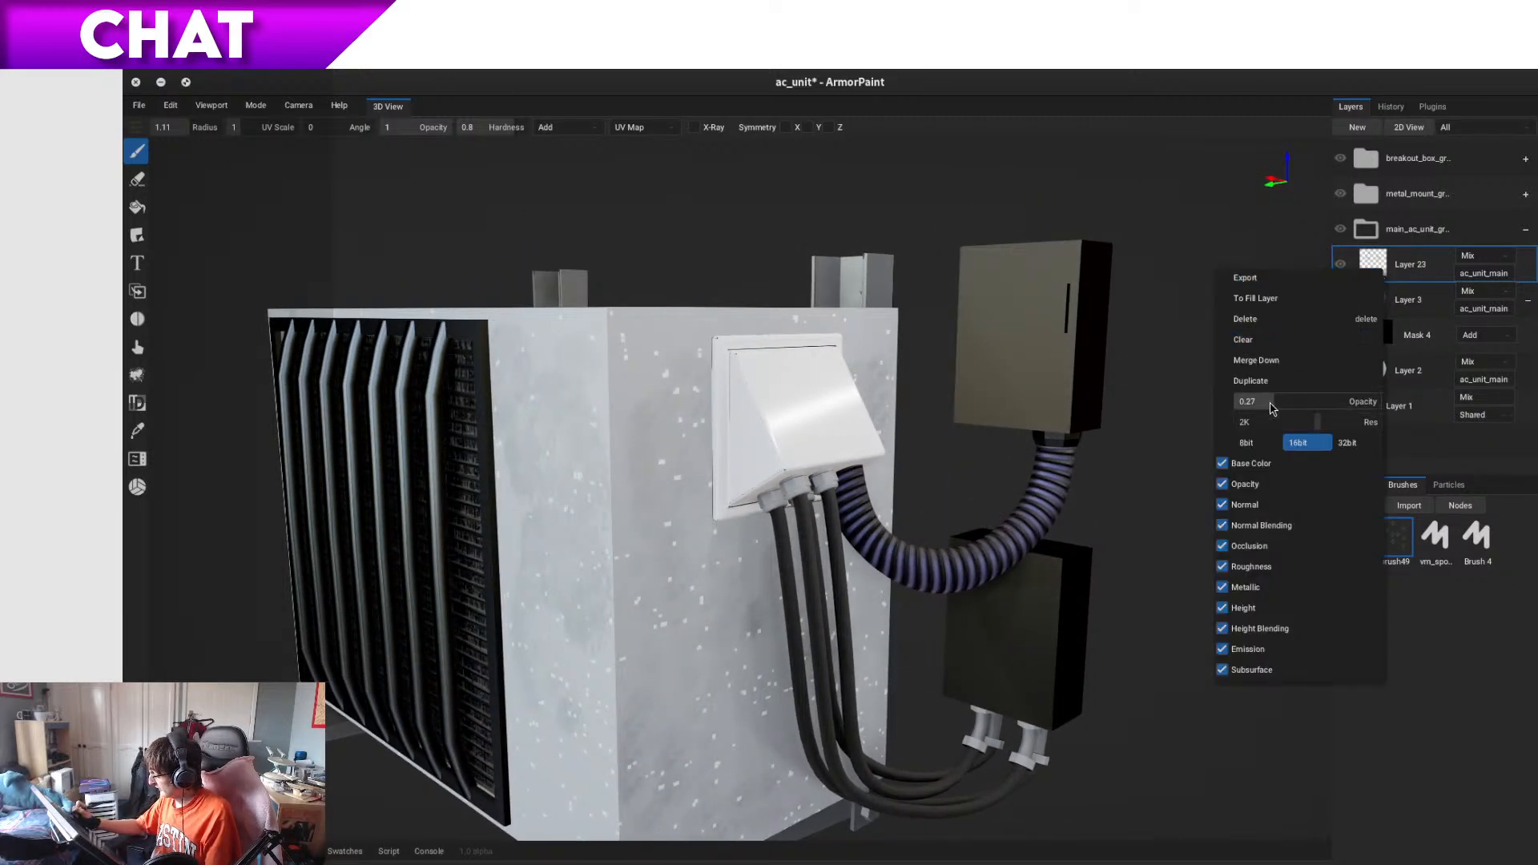
left_click(1041, 577)
left_click_drag(1075, 550, 972, 642, "alt")
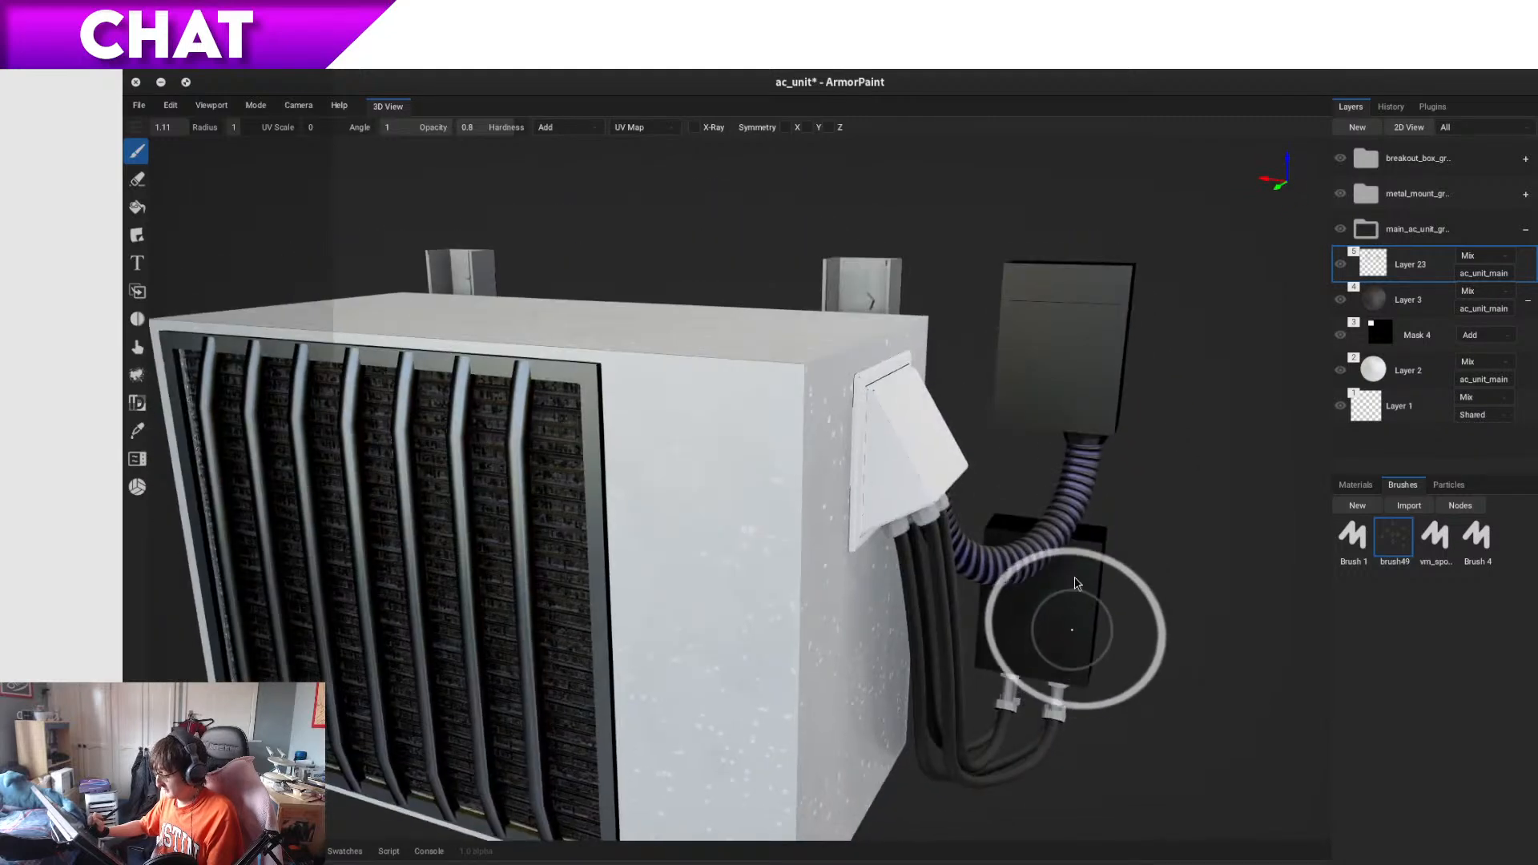
right_click(1412, 266)
left_click(1283, 395)
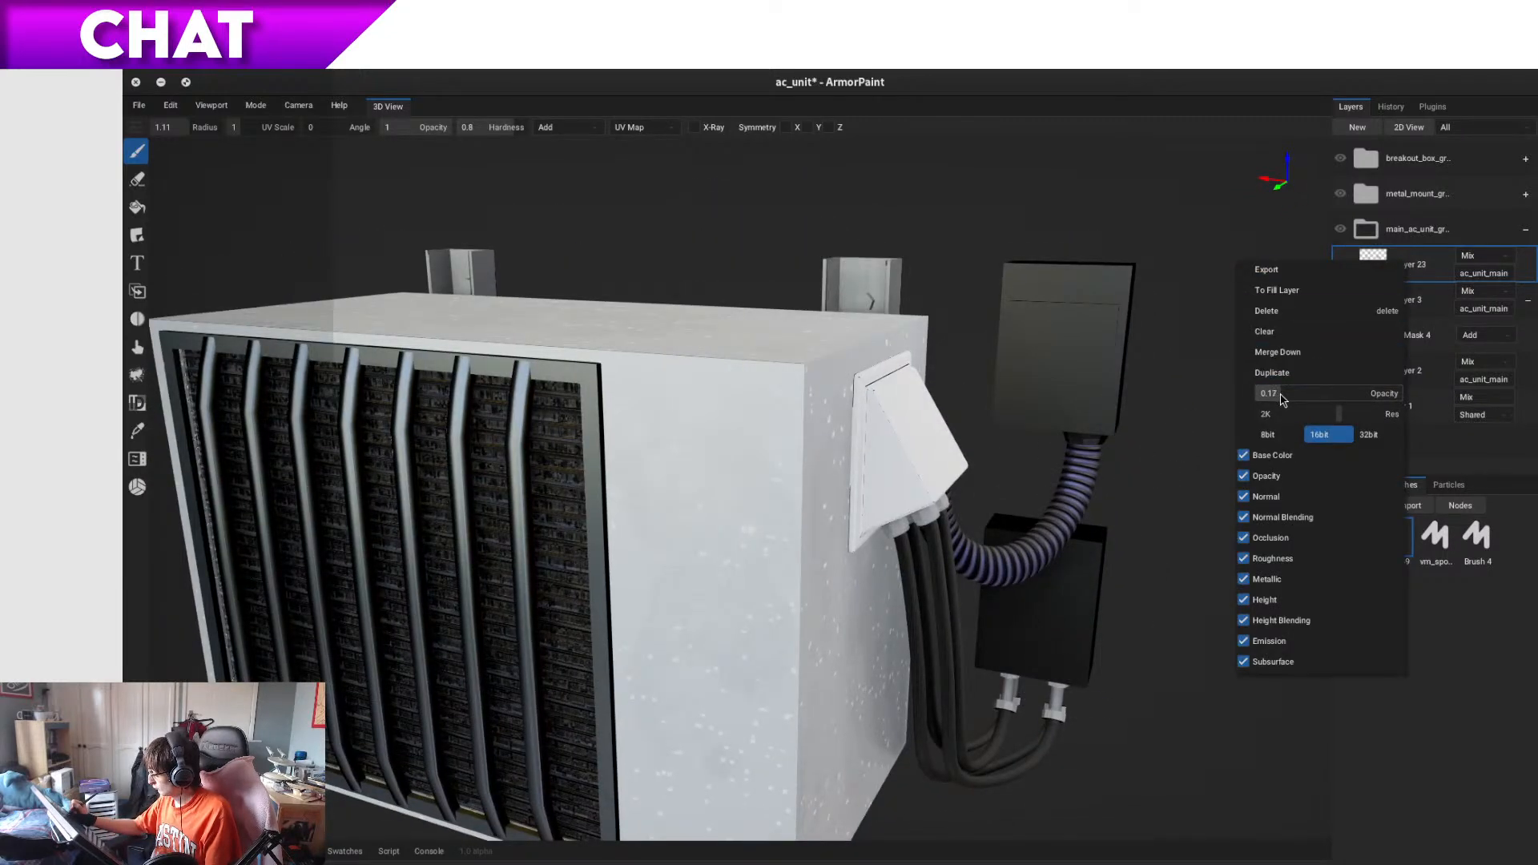
left_click(928, 515)
left_click_drag(928, 516, 919, 609, "alt")
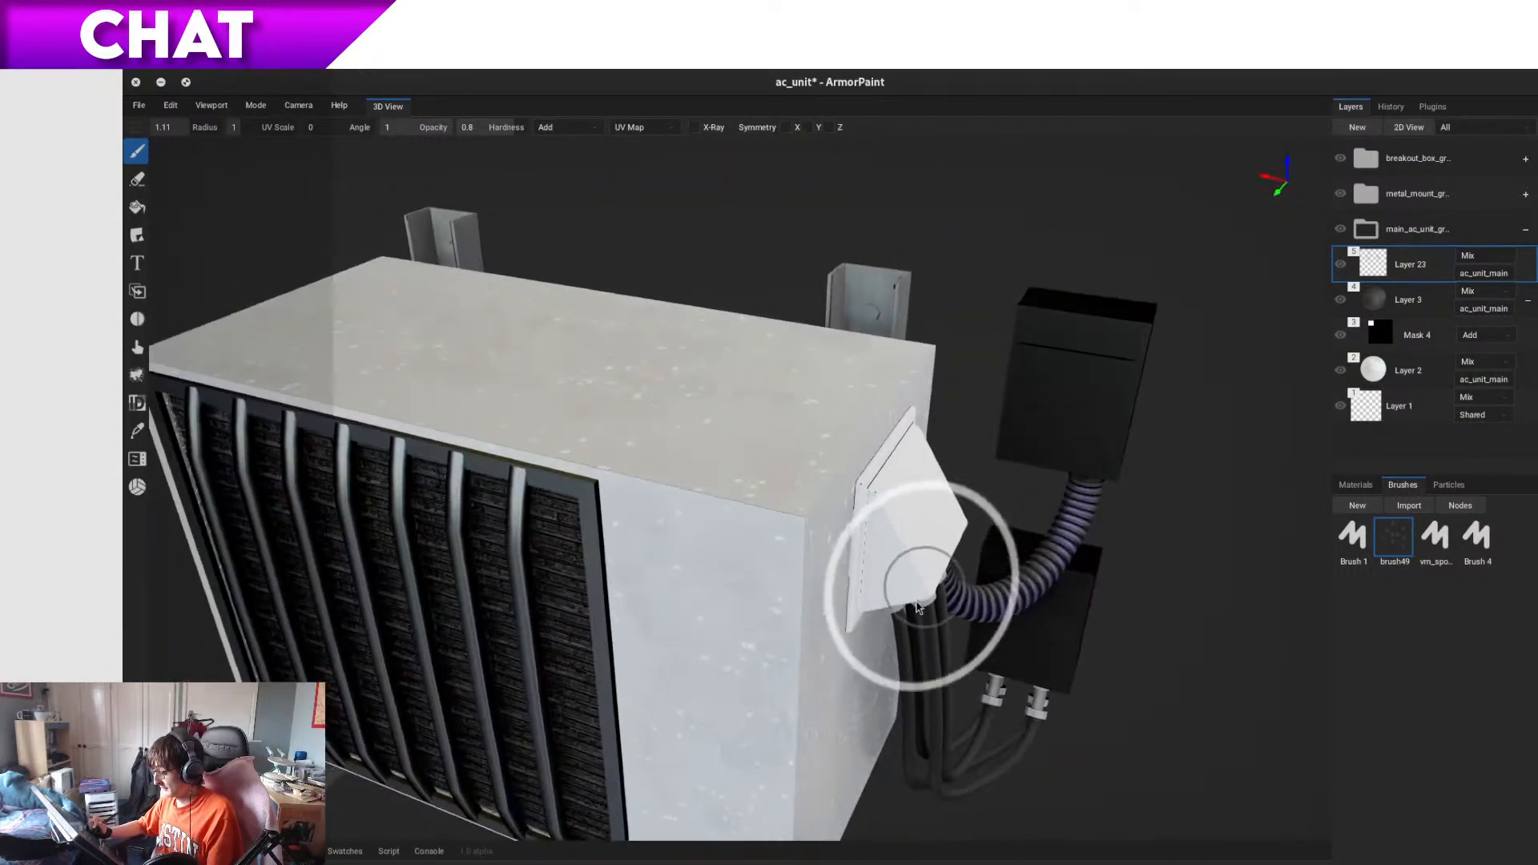
- Add a new paint layer above Layer 23 and paint wear patches on the front panel beside the grille
left_click(1364, 133)
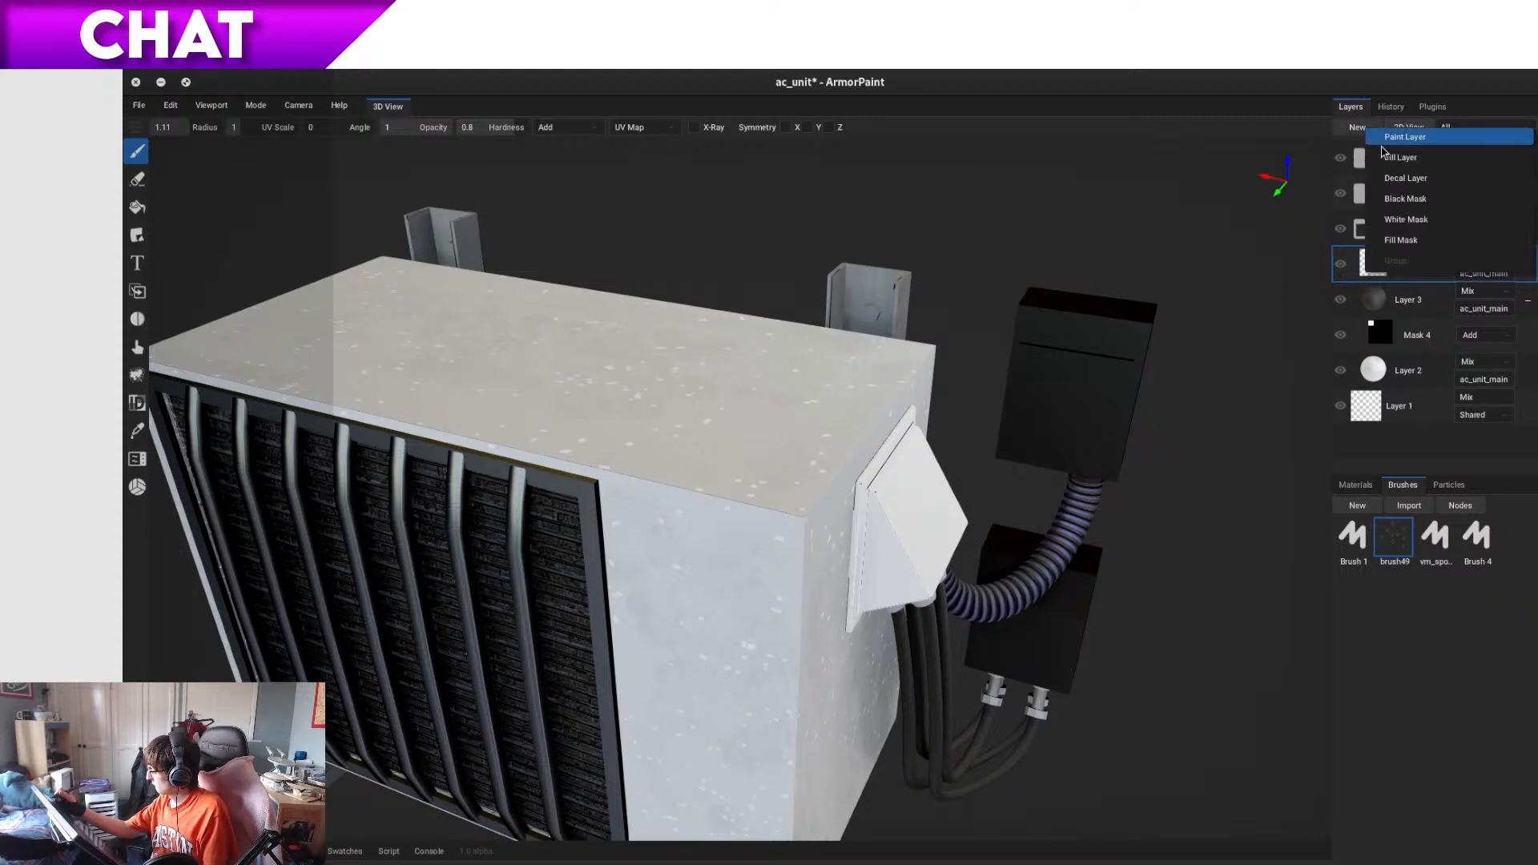
left_click(1416, 141)
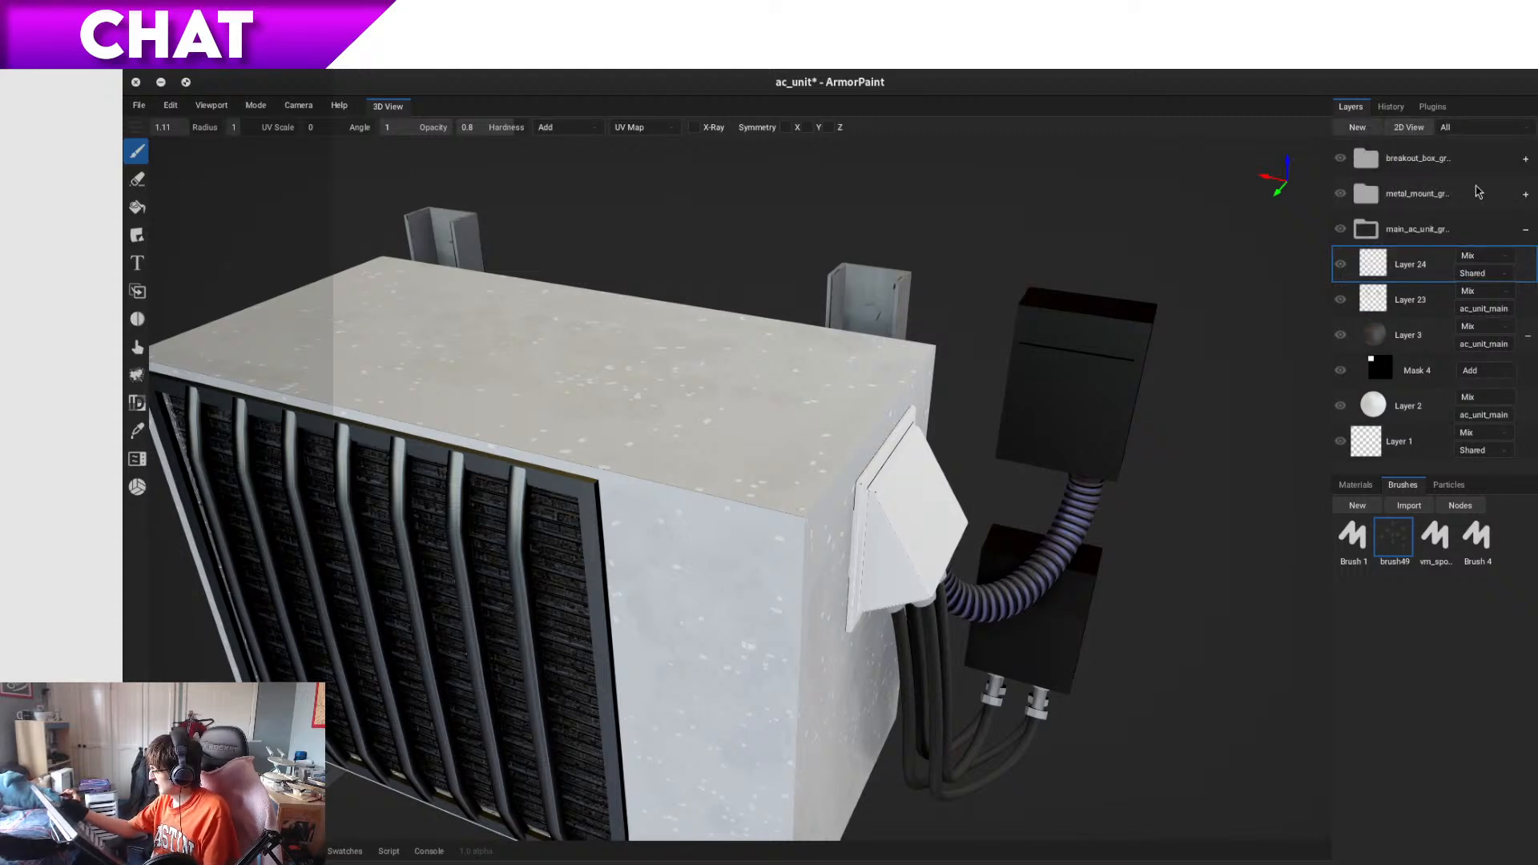
right_click_drag(804, 711, 804, 595)
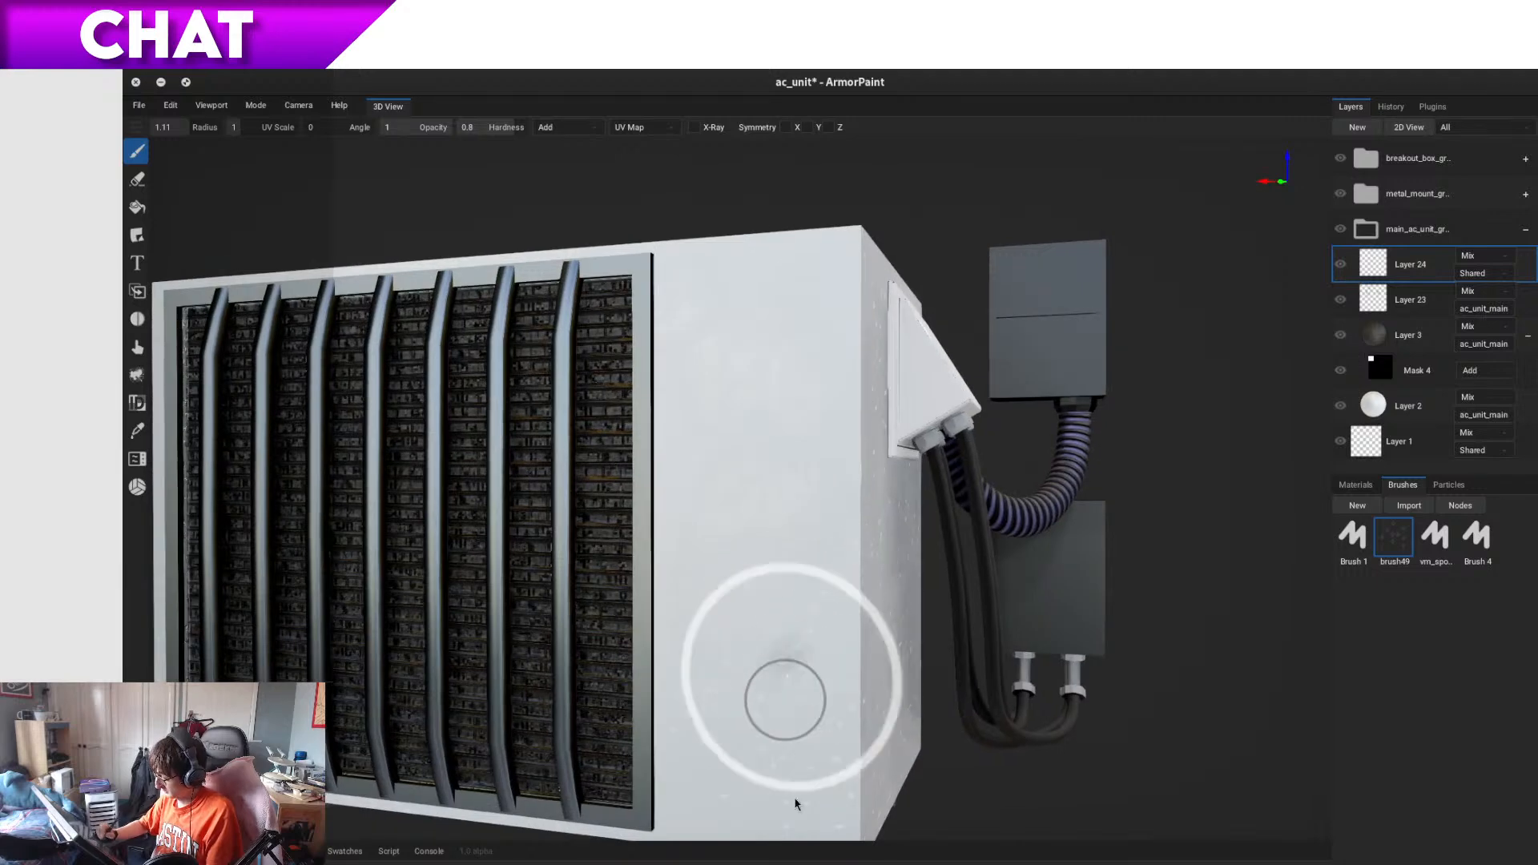
mouse_move(777, 666)
left_mouse_down()
mouse_move(770, 720)
mouse_move(731, 617)
mouse_move(689, 721)
mouse_move(688, 639)
mouse_move(695, 776)
mouse_move(716, 771)
mouse_move(782, 817)
mouse_move(817, 679)
mouse_move(810, 609)
mouse_move(769, 561)
mouse_move(767, 367)
mouse_move(721, 450)
mouse_move(704, 560)
mouse_move(711, 330)
mouse_move(763, 266)
mouse_move(841, 662)
mouse_move(780, 582)
mouse_move(753, 591)
mouse_move(892, 511)
left_mouse_up()
right_click_drag(892, 511, 786, 652)
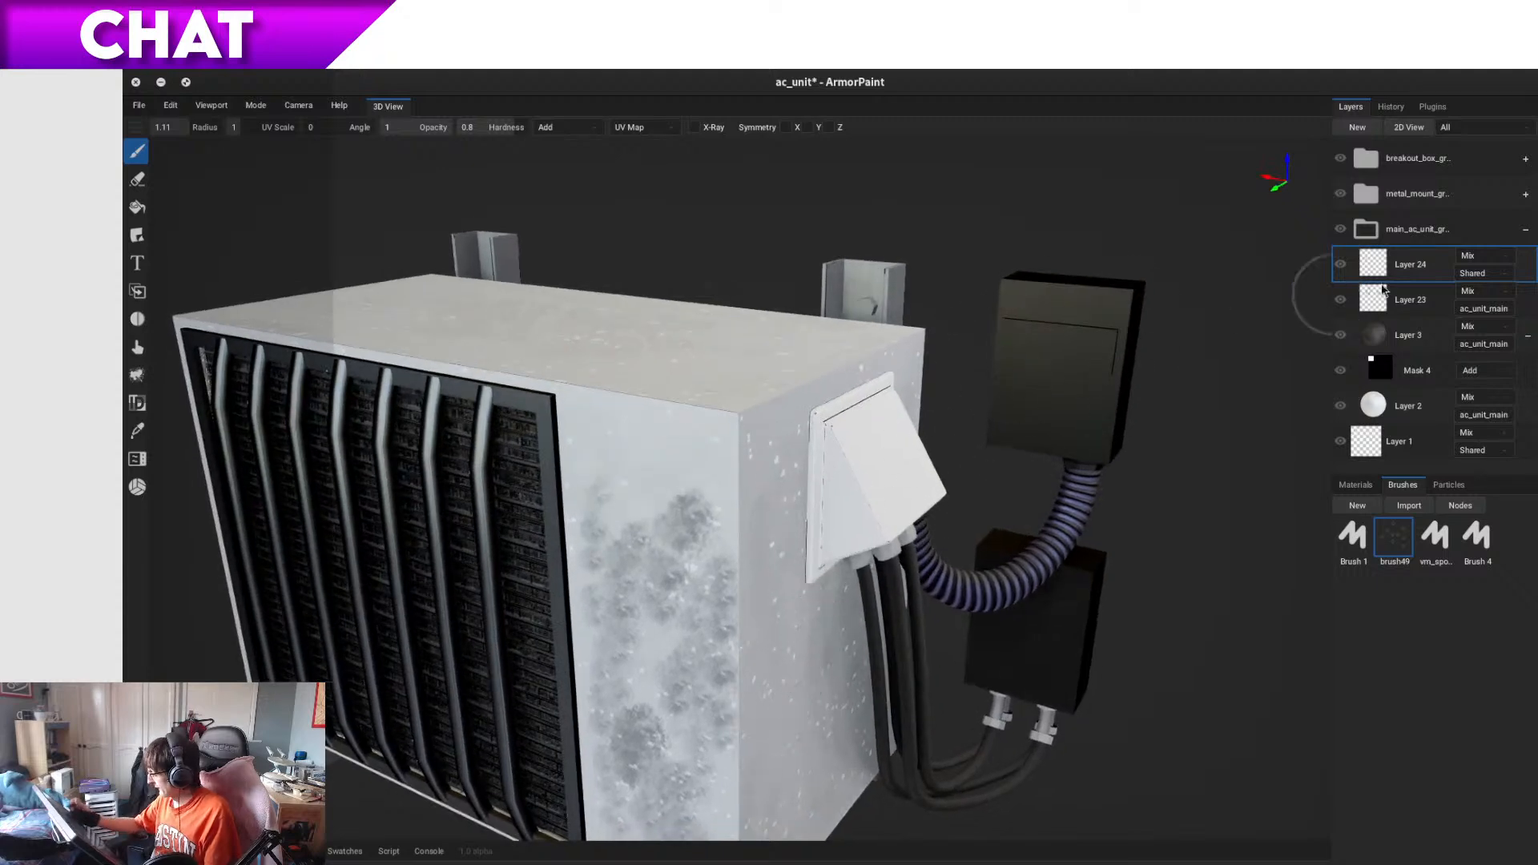
- Set Layer 24's opacity to 0.2 so the front panel's wear patches fade into the casing
right_click(1416, 262)
left_click_drag(1407, 387, 1305, 401)
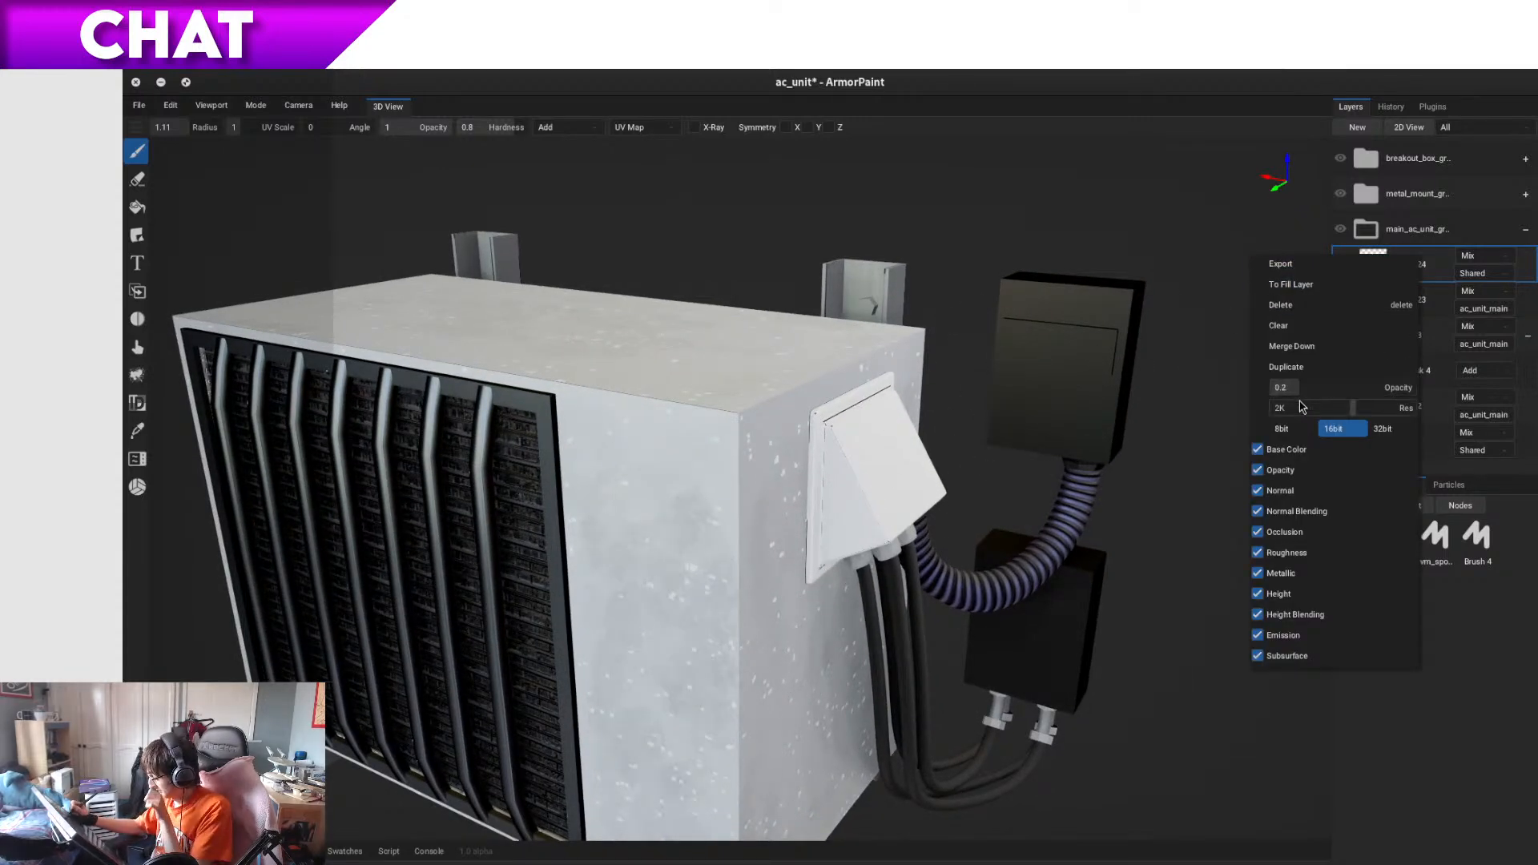
left_click(711, 738)
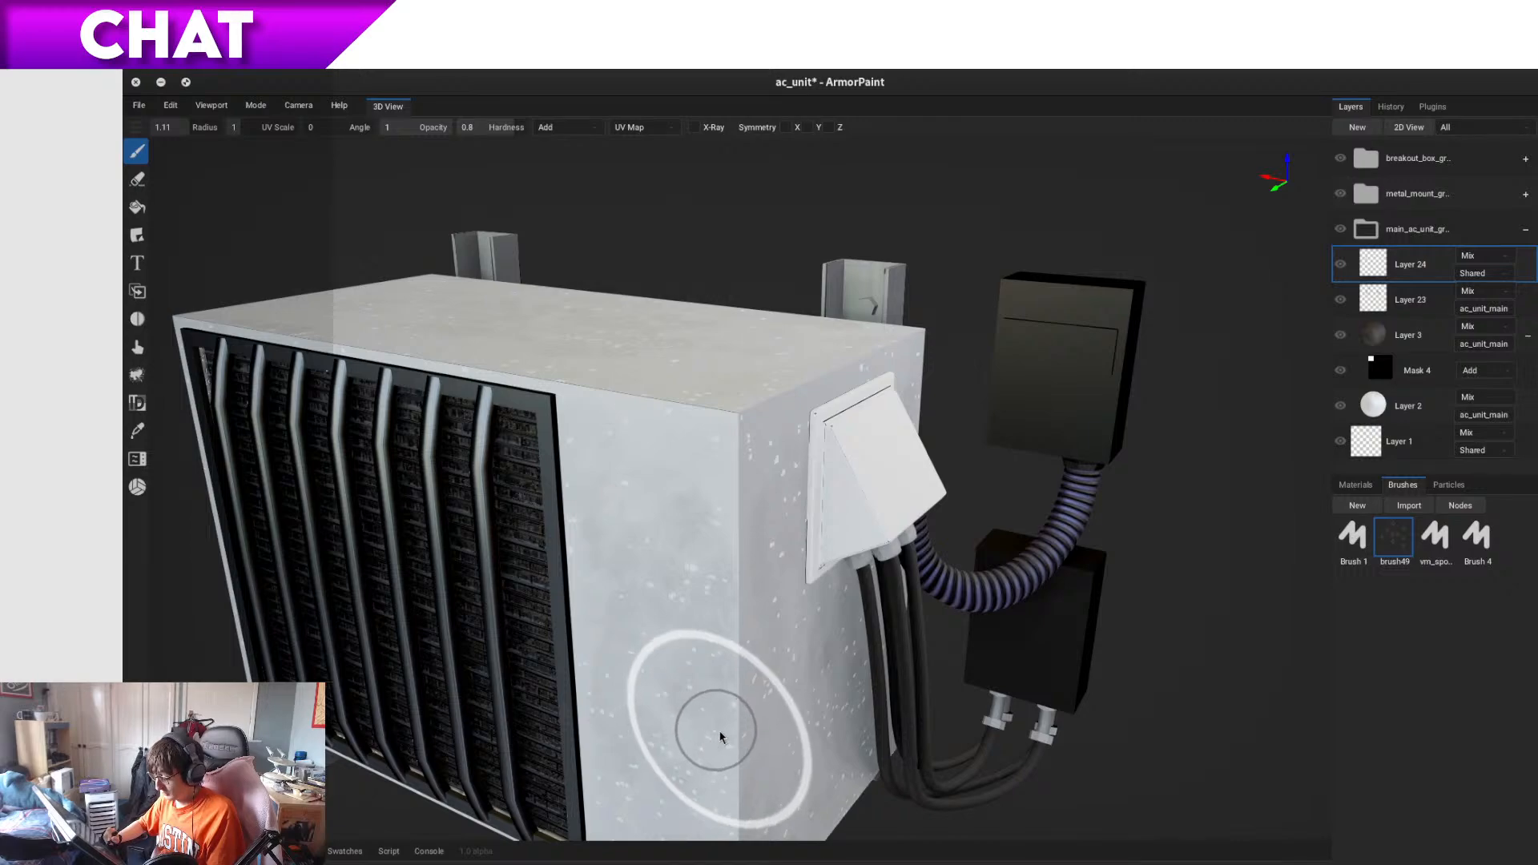
mouse_move(719, 733)
right_mouse_down()
mouse_move(729, 681)
mouse_move(700, 692)
mouse_move(721, 714)
mouse_move(711, 686)
mouse_move(687, 738)
mouse_move(738, 738)
mouse_move(738, 707)
mouse_move(637, 795)
right_mouse_up()
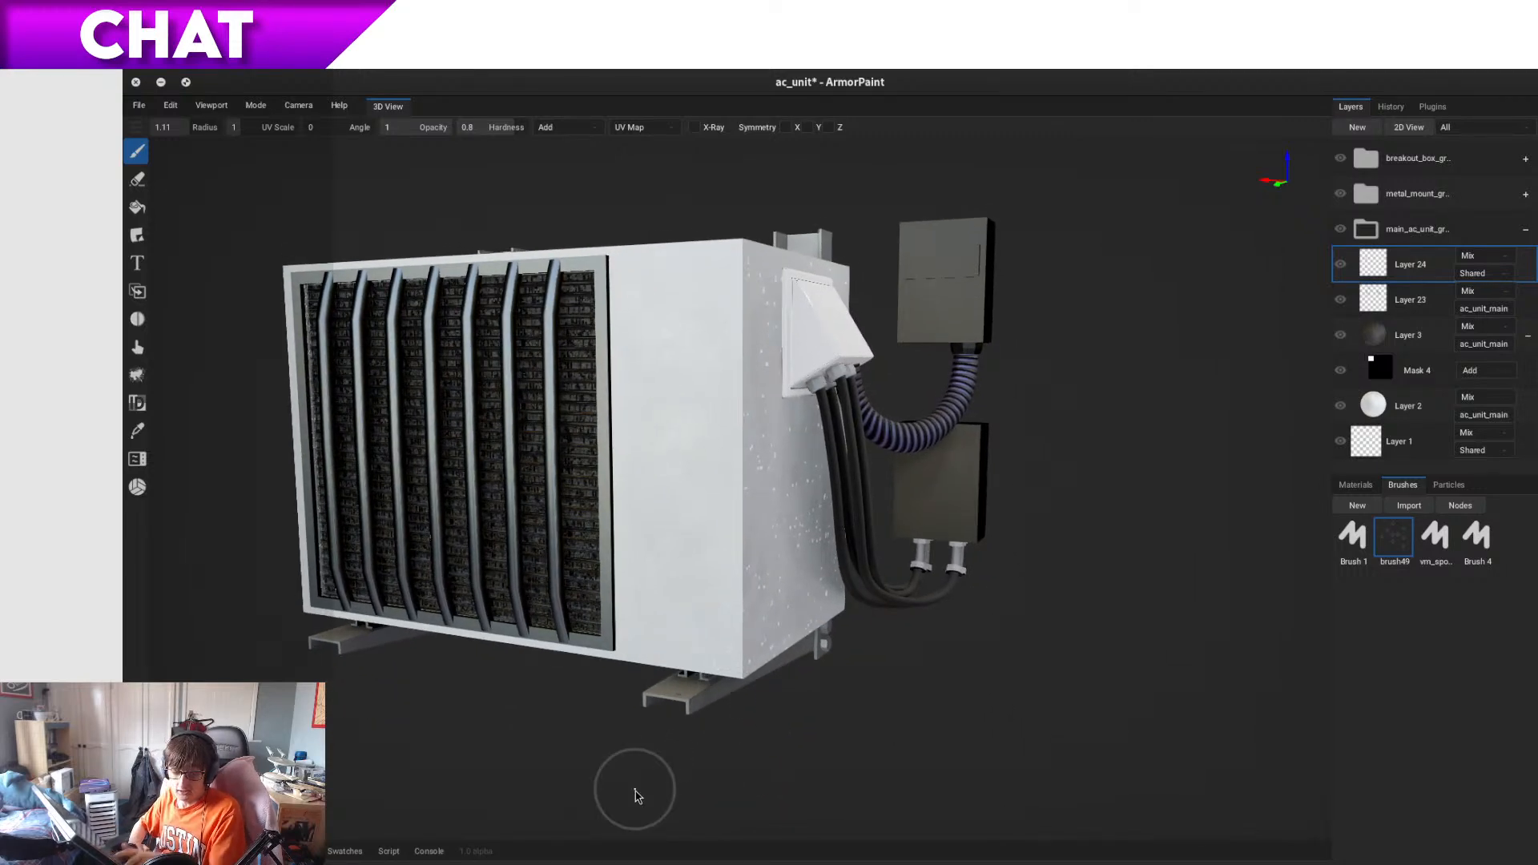
- Close the open Devices & Locations window and return to ArmorPaint
key("super")
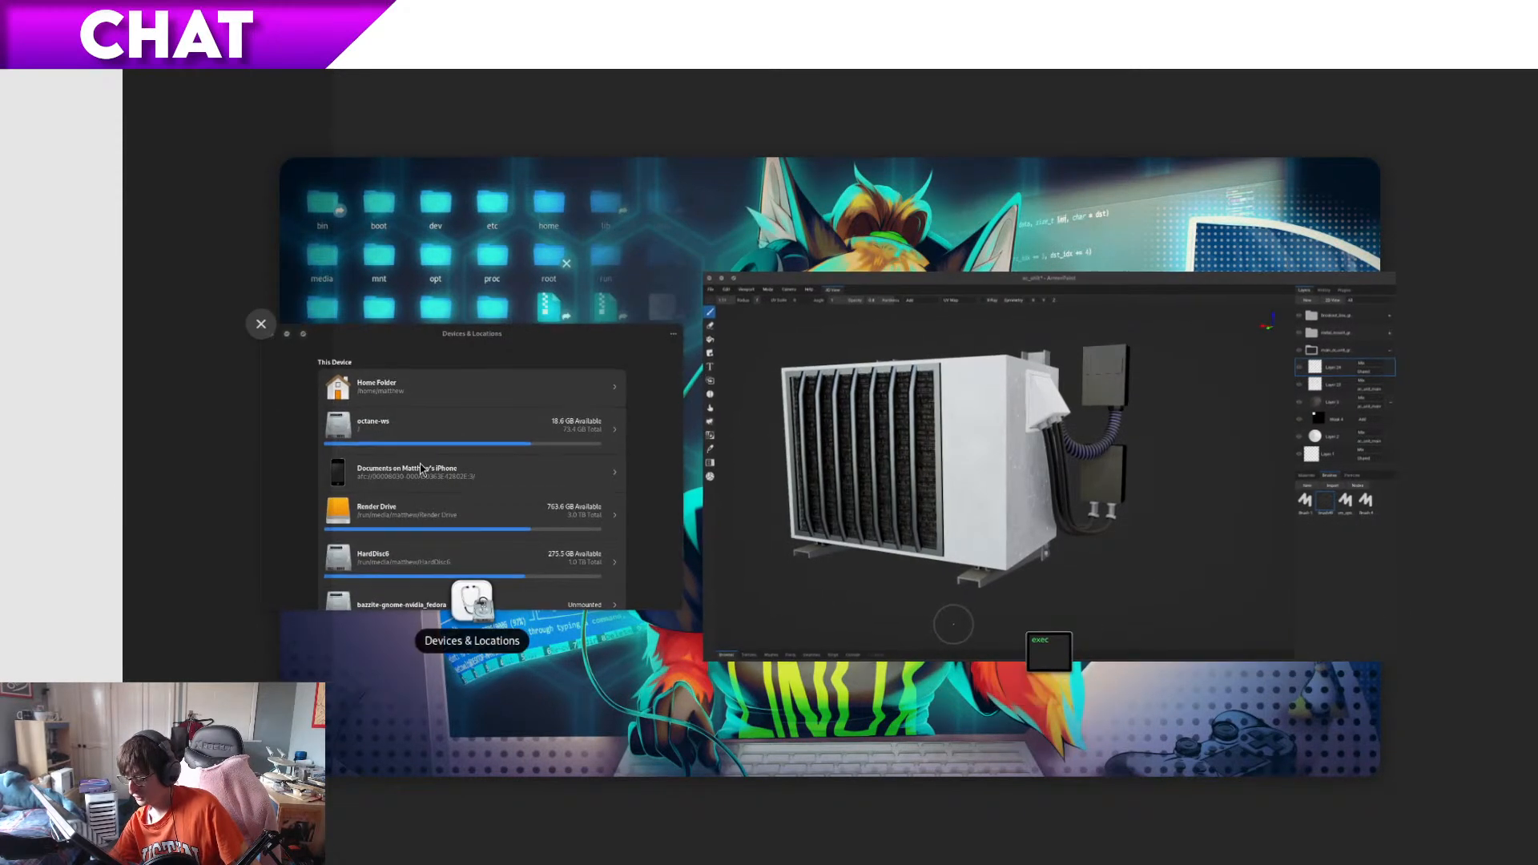
left_click(260, 322)
key("super")
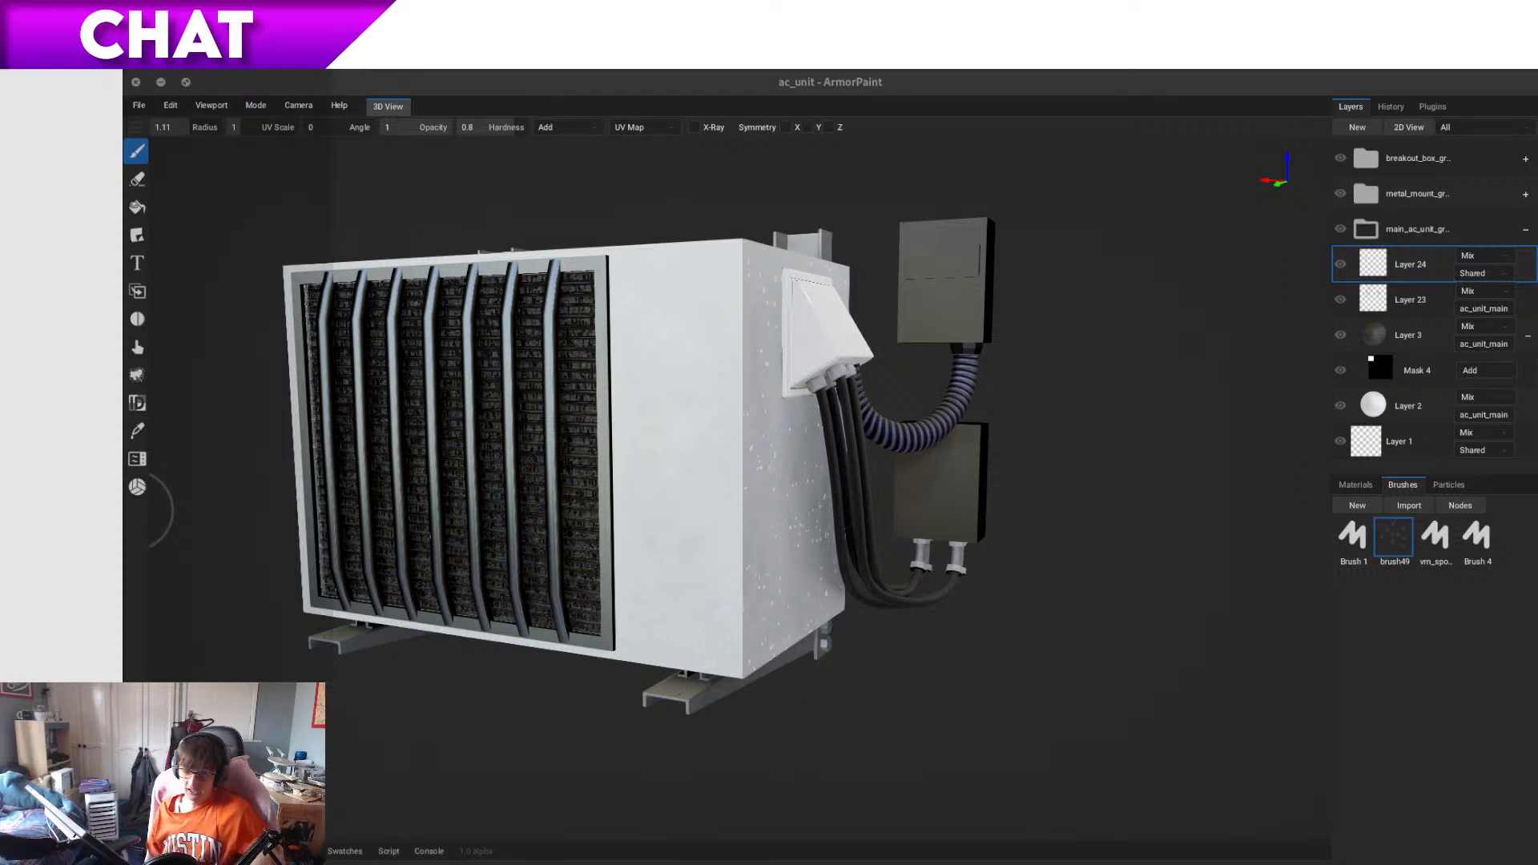
key("super")
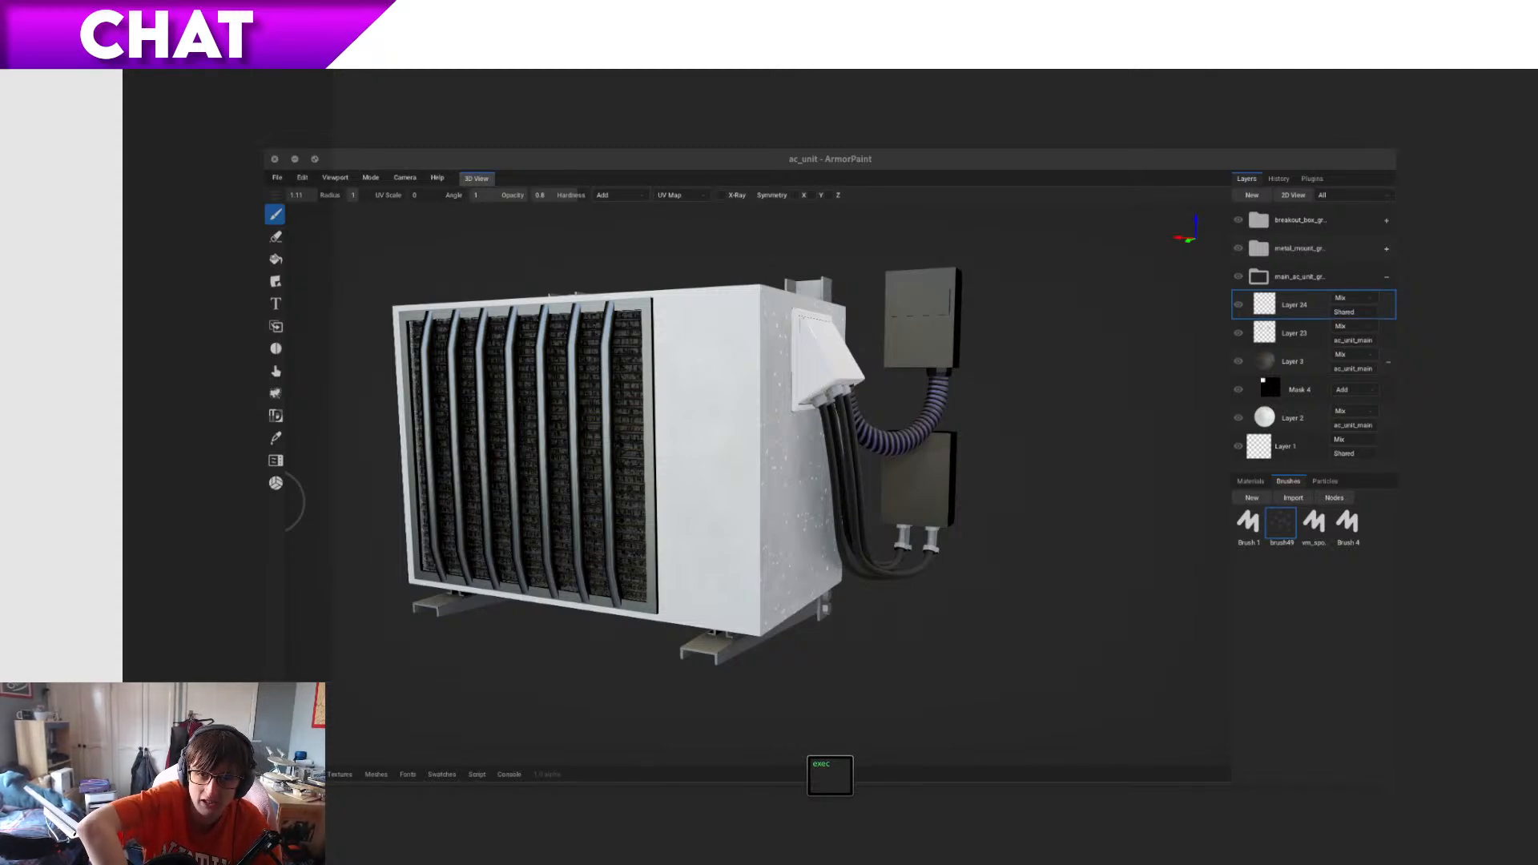
key("super")
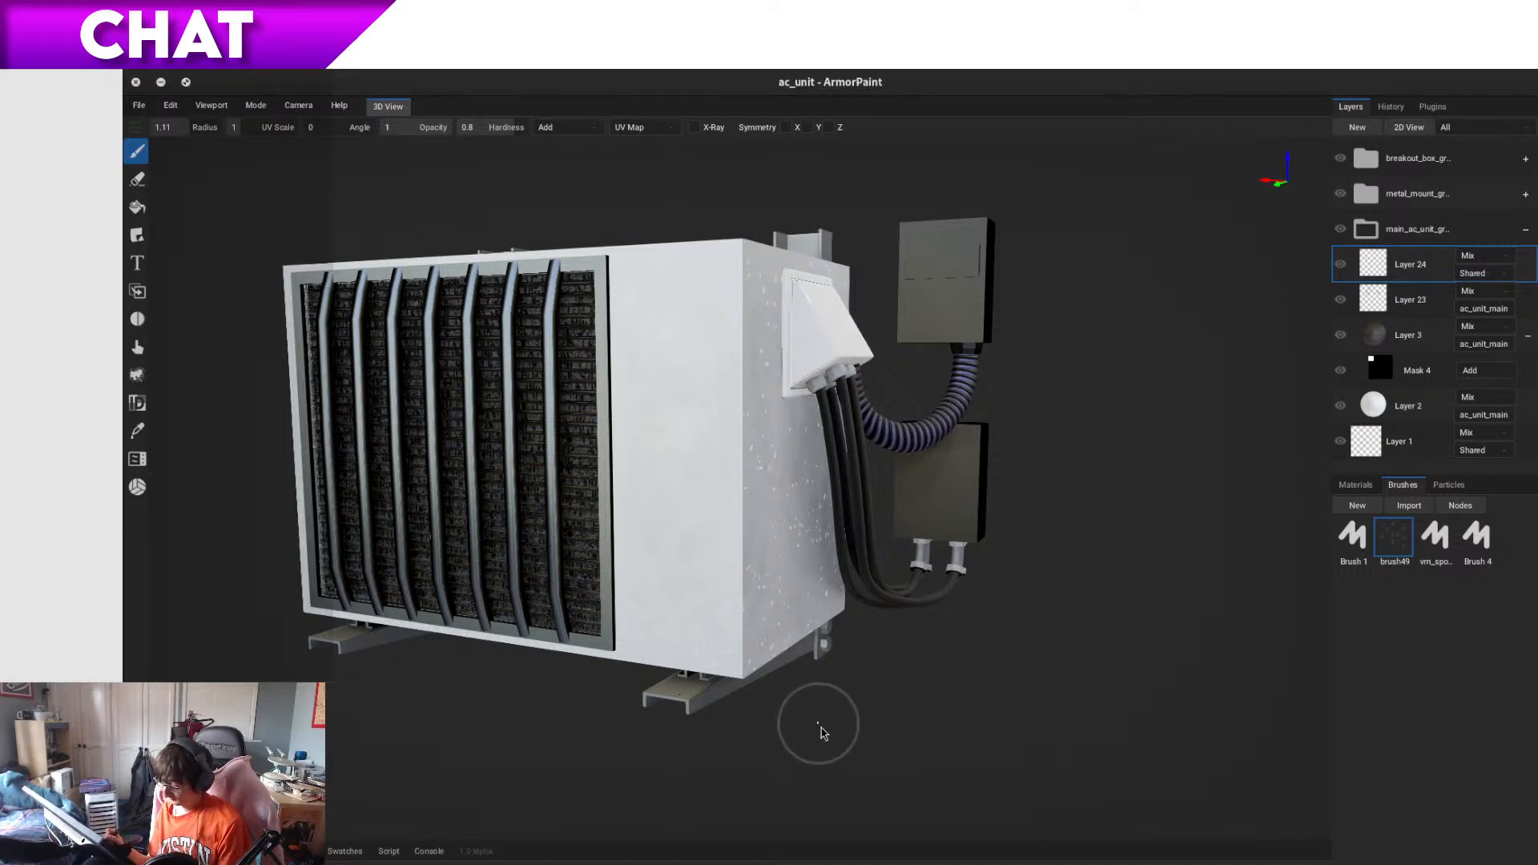
- Add a new paint layer above Layer 24 and paint wear patches across the middle of the casing's top face
right_click_drag(819, 741, 853, 818)
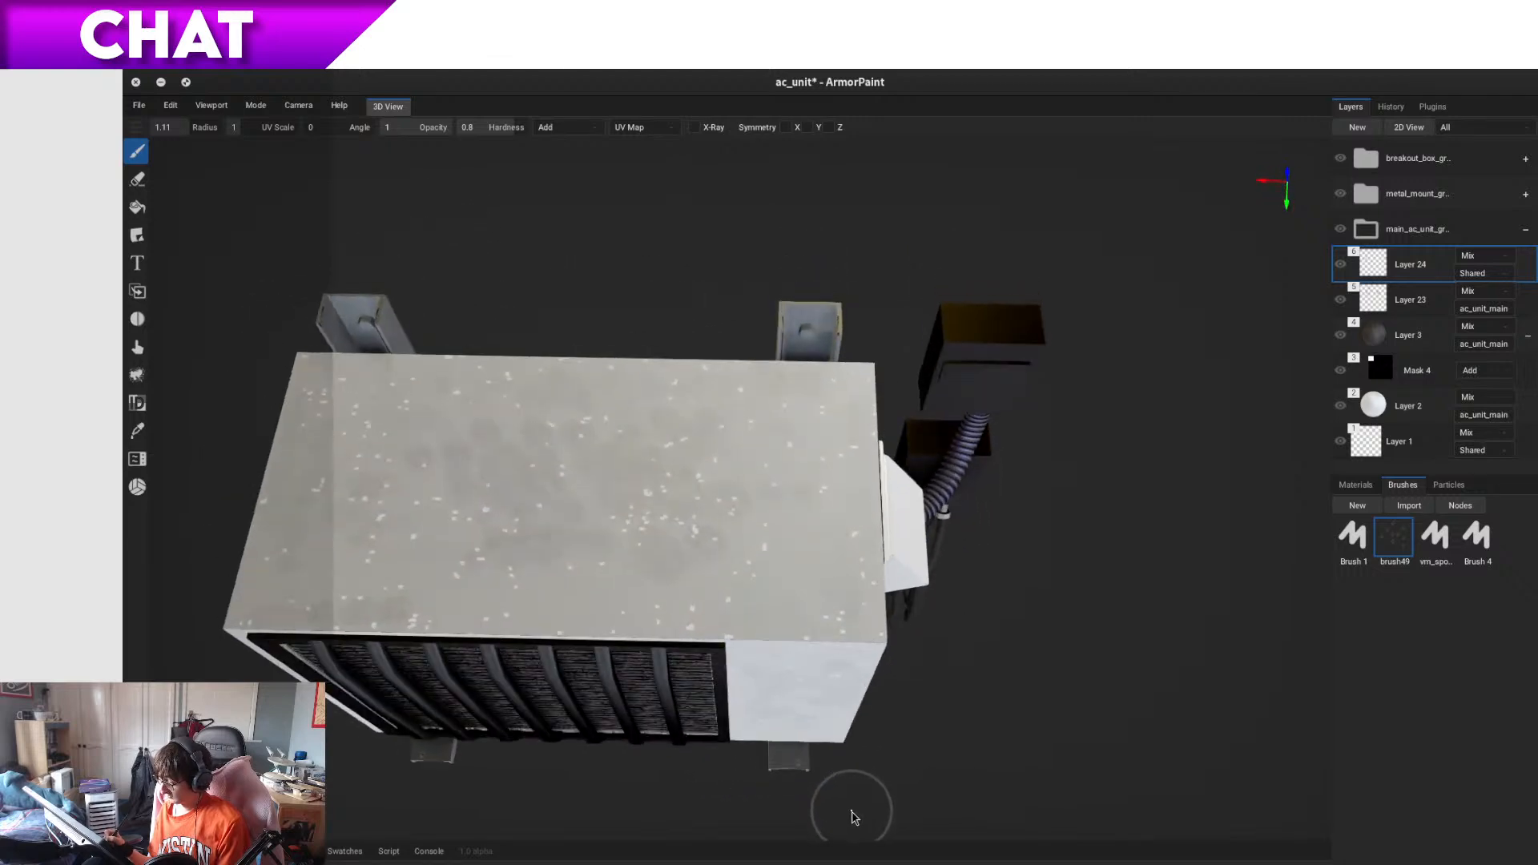
left_click(1357, 139)
left_click(1395, 154)
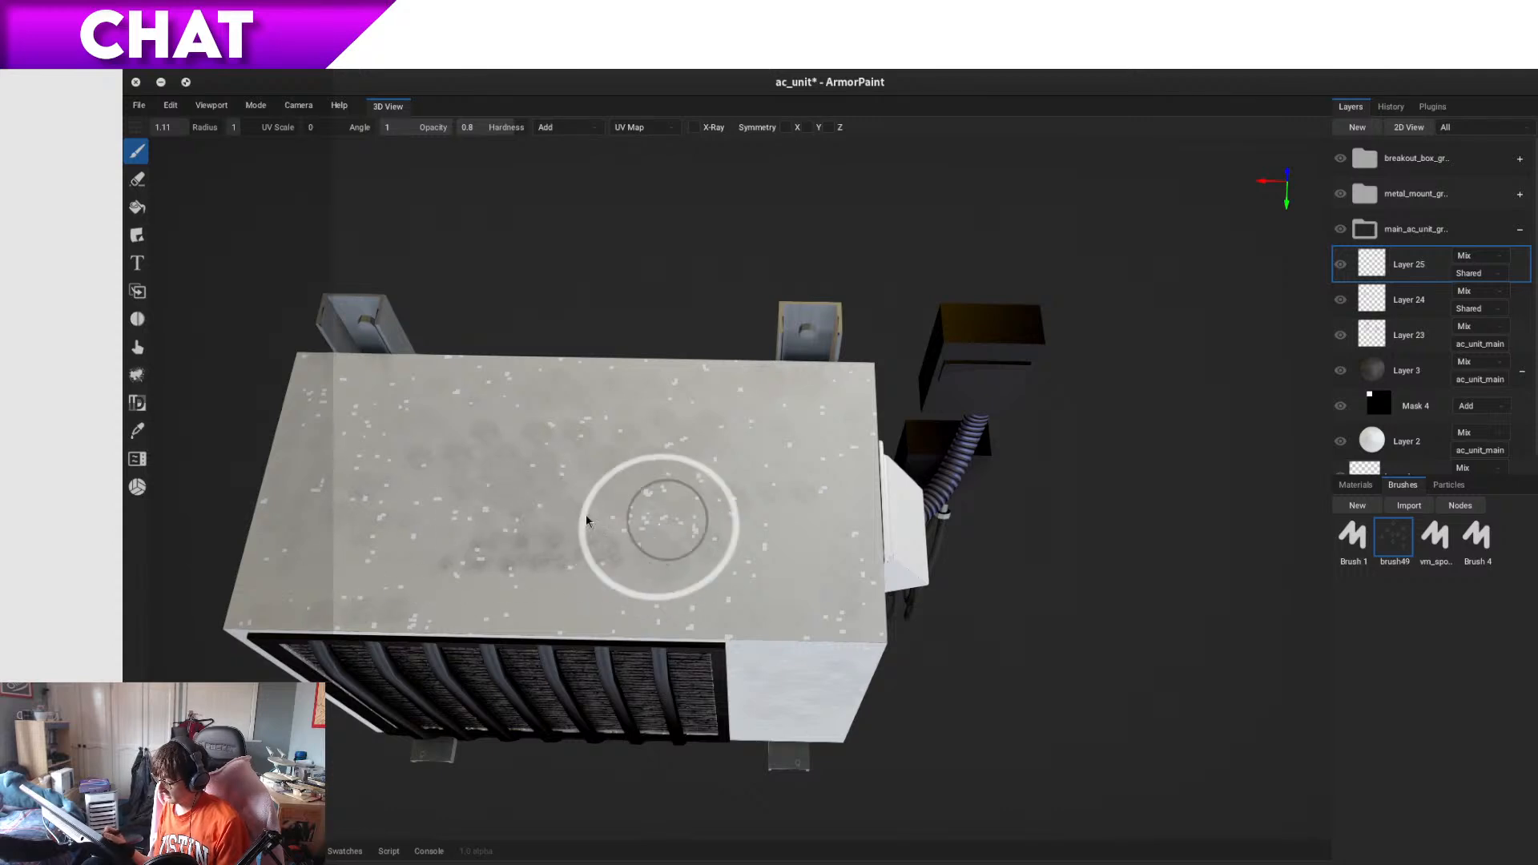
mouse_move(587, 521)
left_mouse_down()
mouse_move(376, 517)
mouse_move(457, 464)
mouse_move(522, 508)
mouse_move(567, 601)
mouse_move(561, 663)
mouse_move(705, 676)
mouse_move(639, 680)
mouse_move(630, 694)
mouse_move(539, 676)
mouse_move(714, 628)
mouse_move(456, 614)
mouse_move(603, 585)
left_mouse_up()
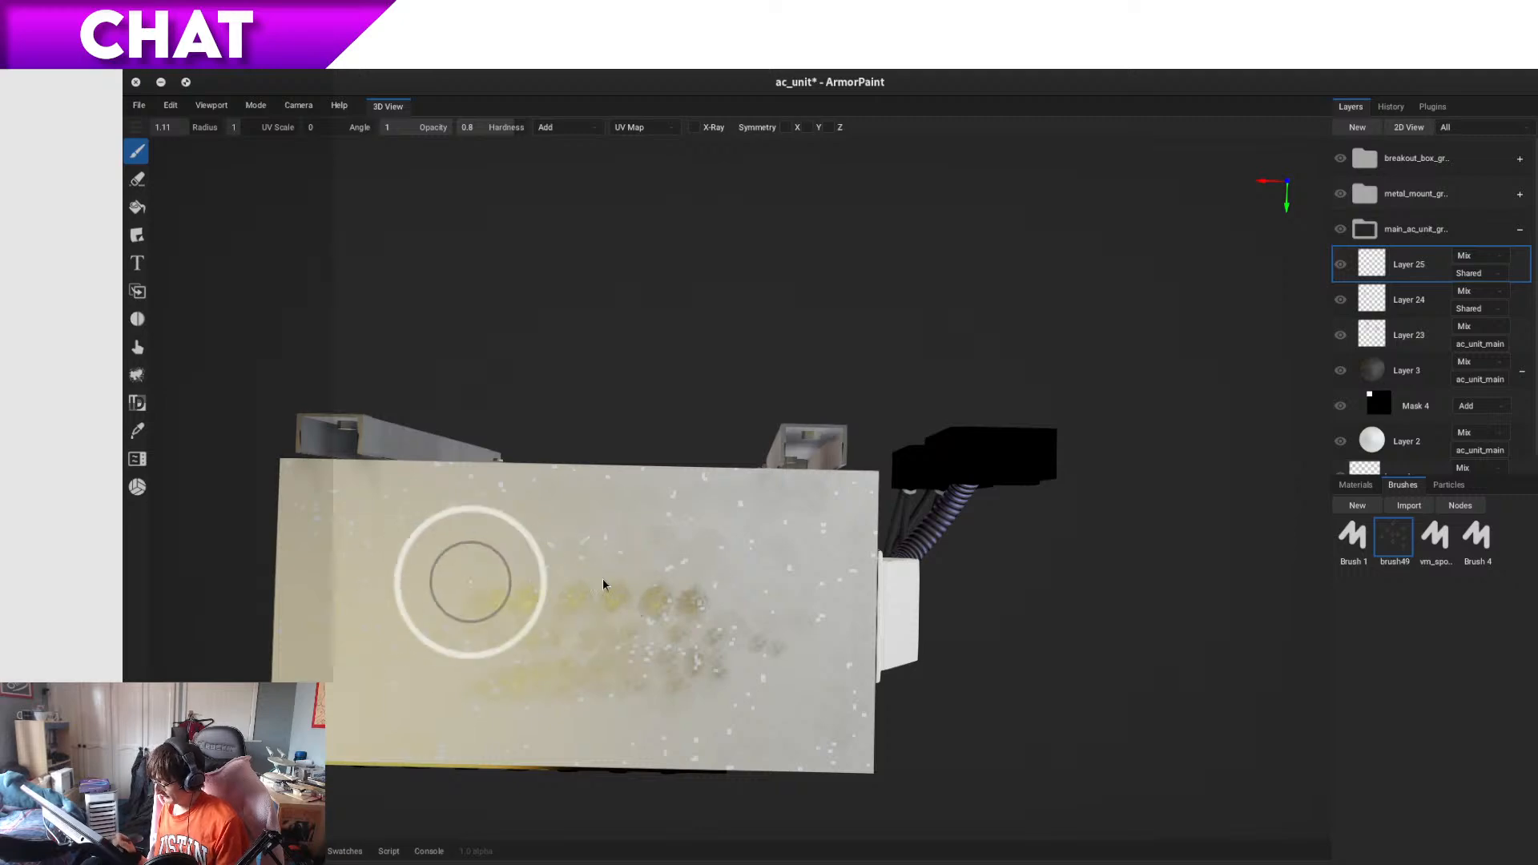
left_click_drag(388, 590, 722, 677, "alt")
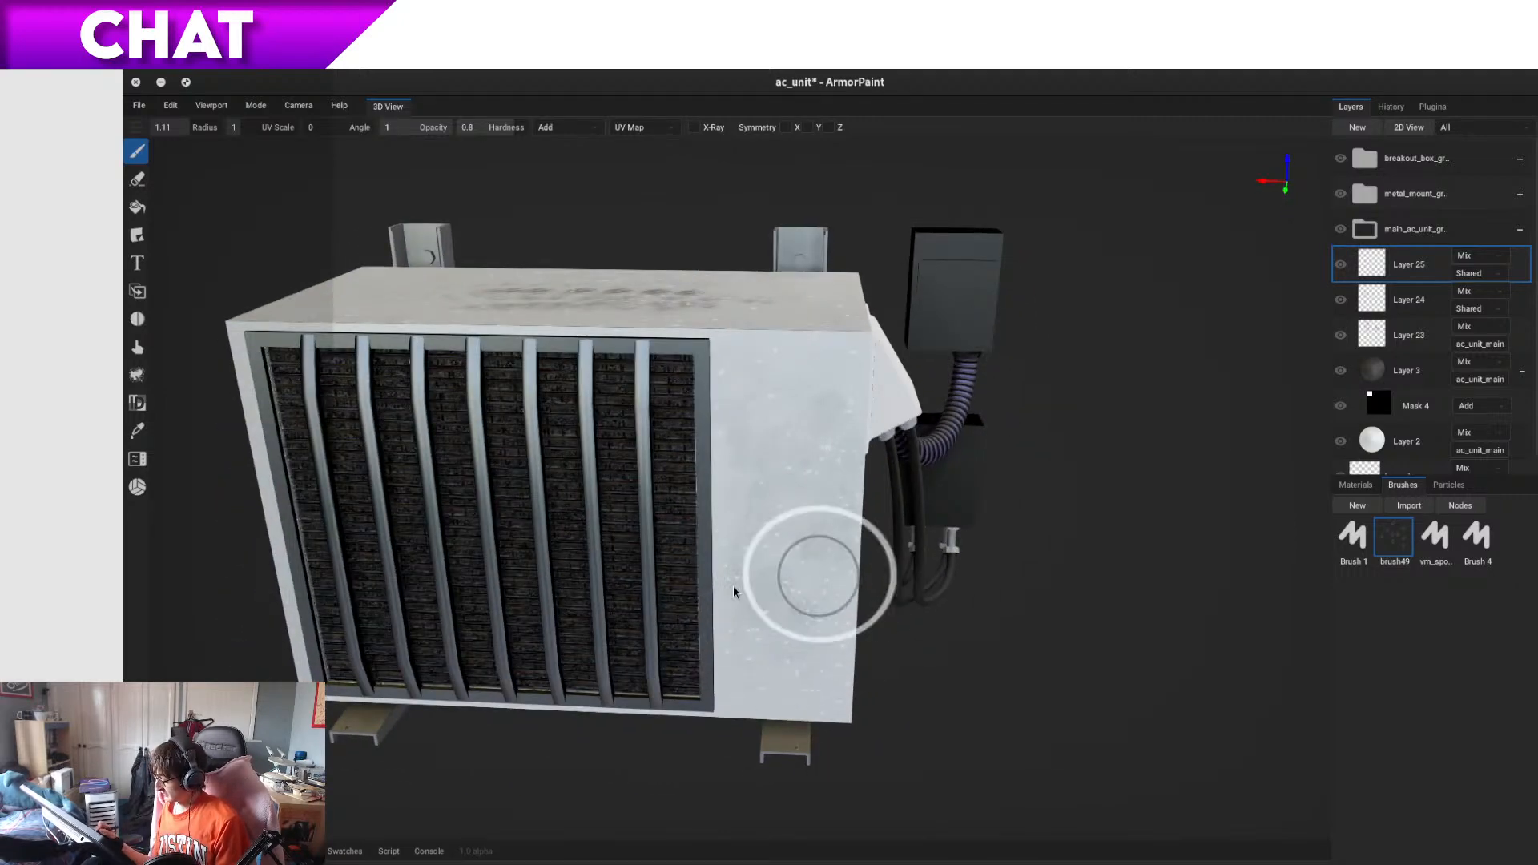
mouse_move(653, 625)
right_mouse_down()
mouse_move(683, 715)
mouse_move(514, 555)
right_mouse_up()
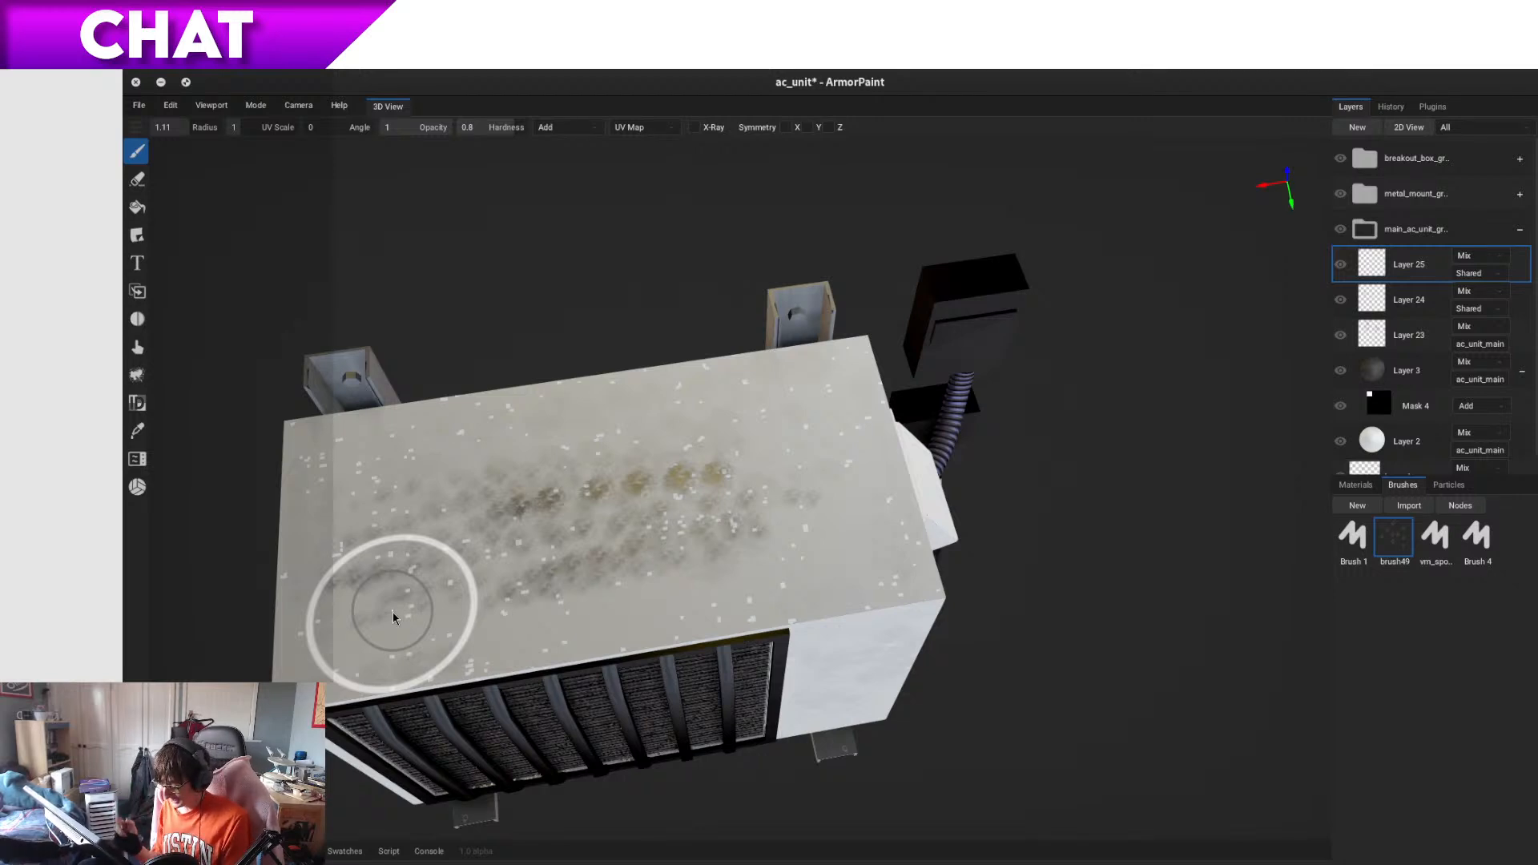
left_click_drag(396, 656, 402, 657, "alt")
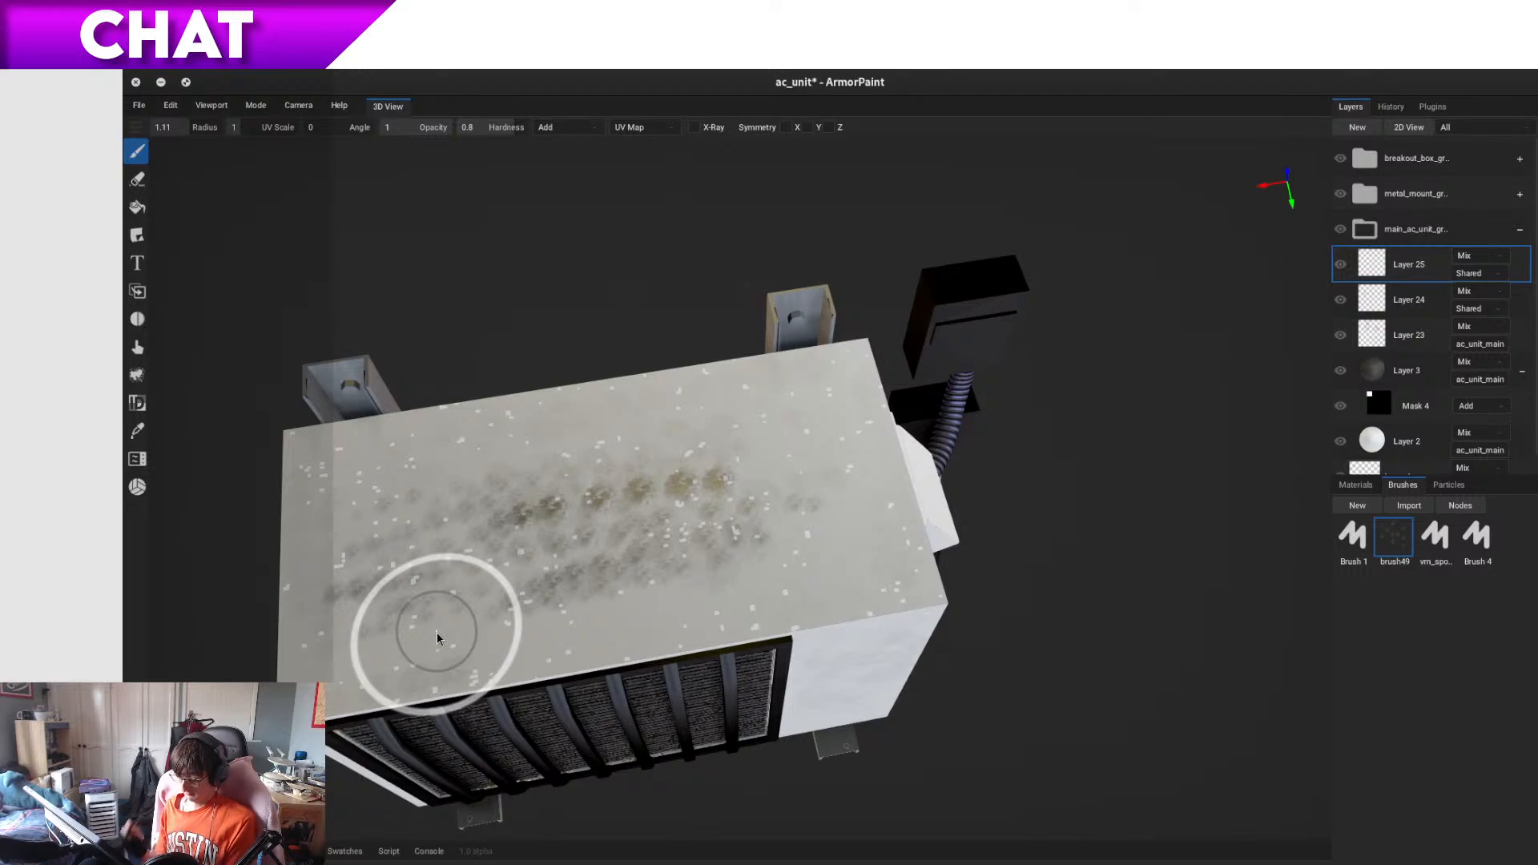
left_click_drag(416, 625, 415, 638, "alt")
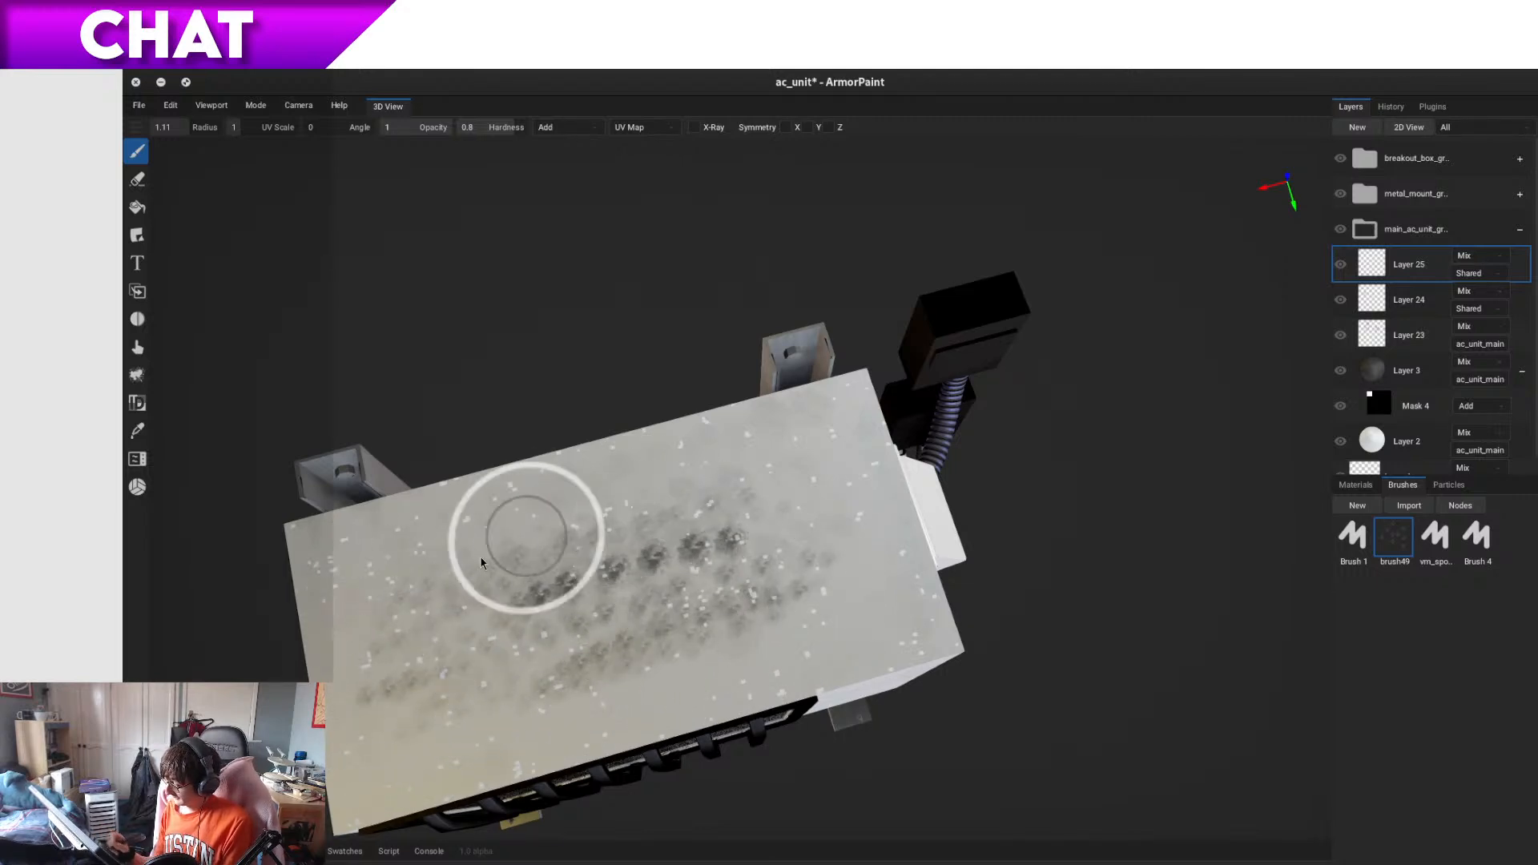
left_click_drag(647, 658, 602, 653, "alt")
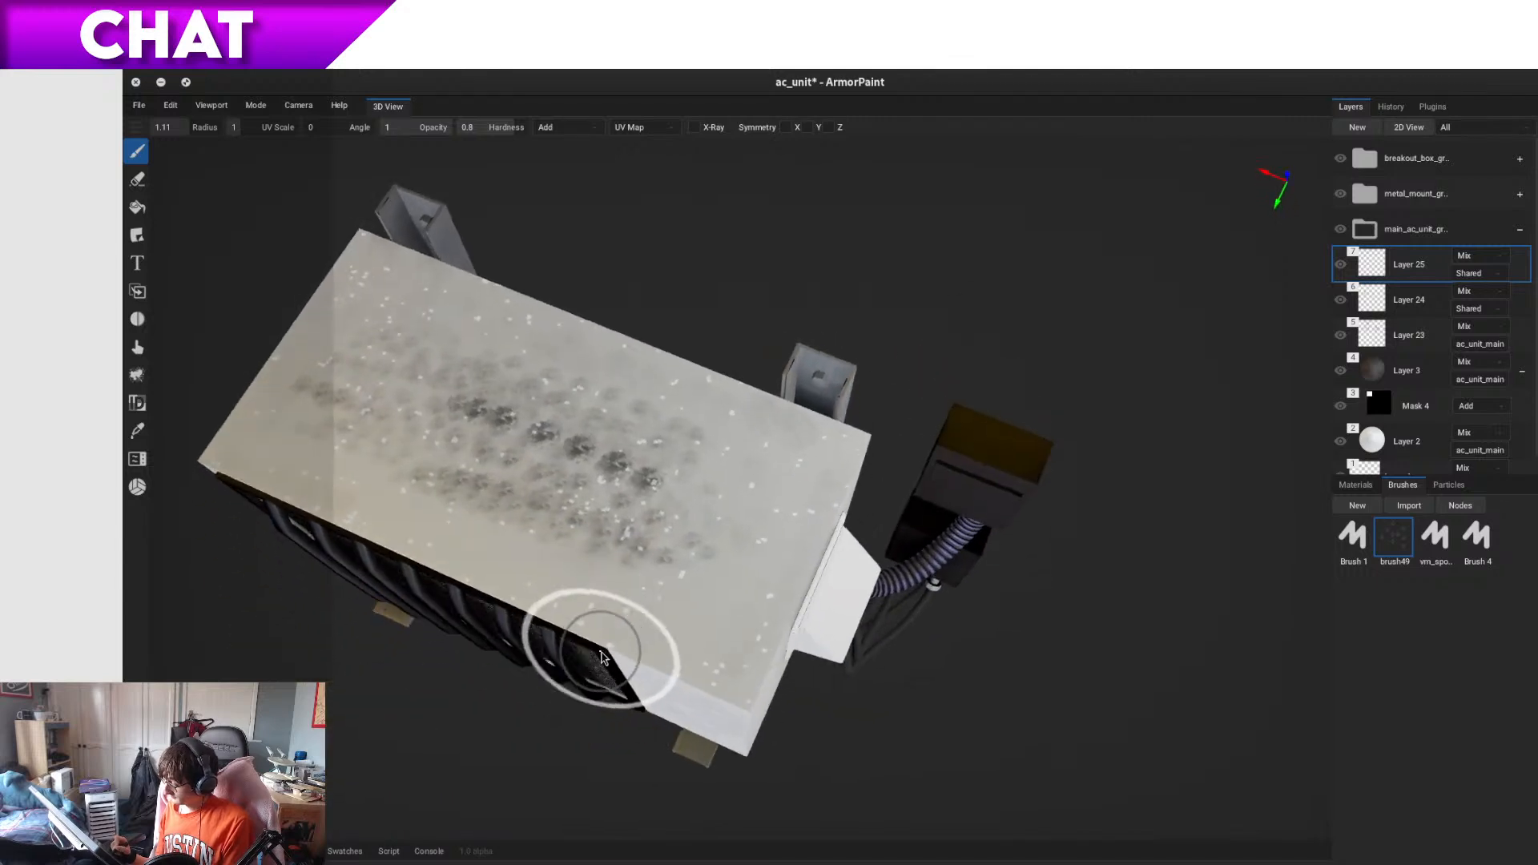
- Set Layer 25's opacity to 0.24
right_click(1424, 271)
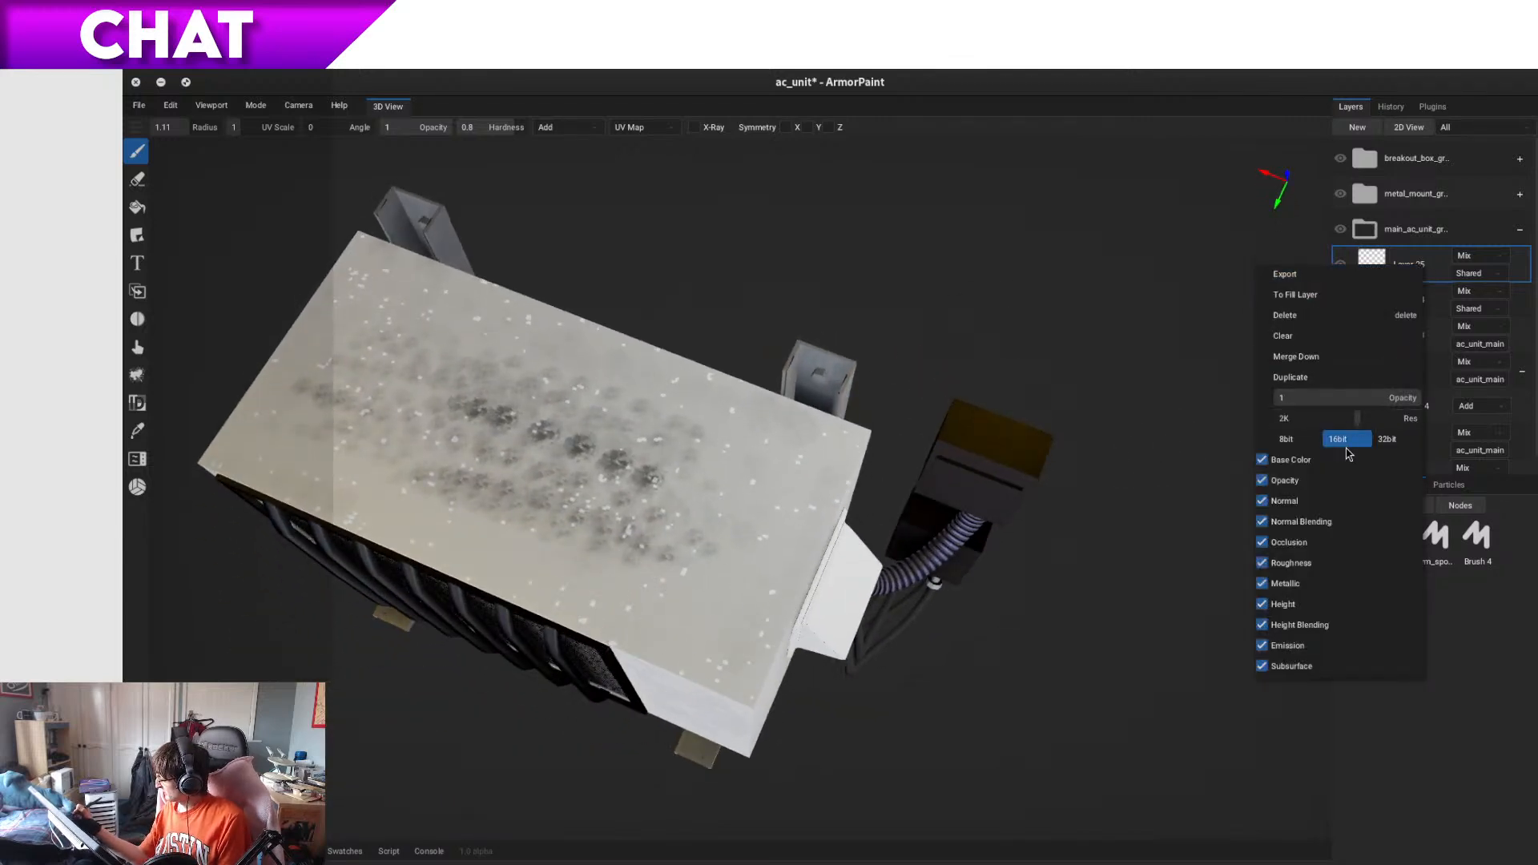
left_click_drag(1341, 409, 1314, 410)
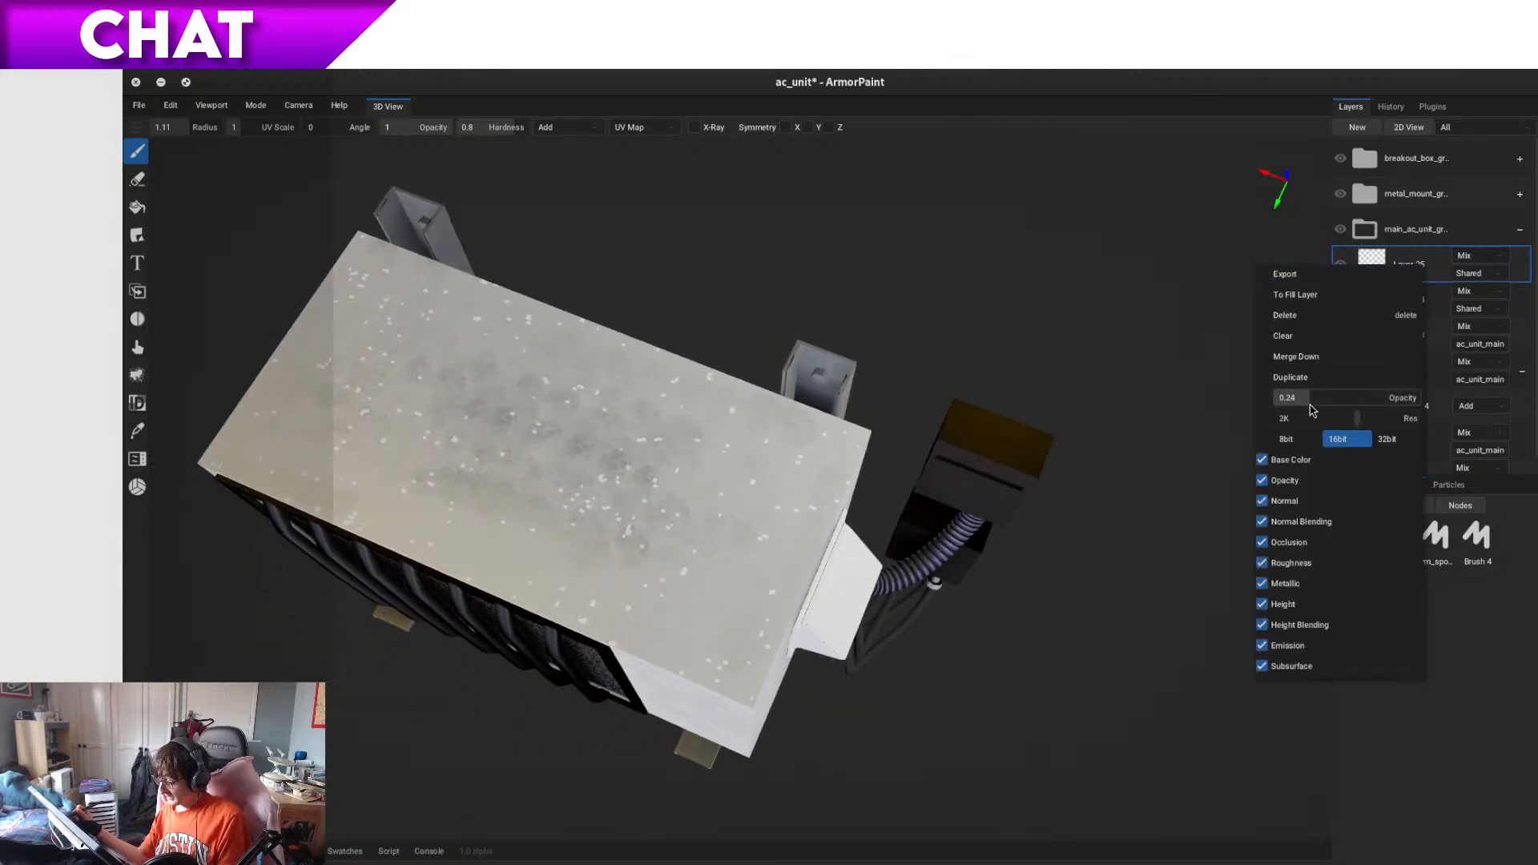
right_click_drag(693, 616, 686, 631)
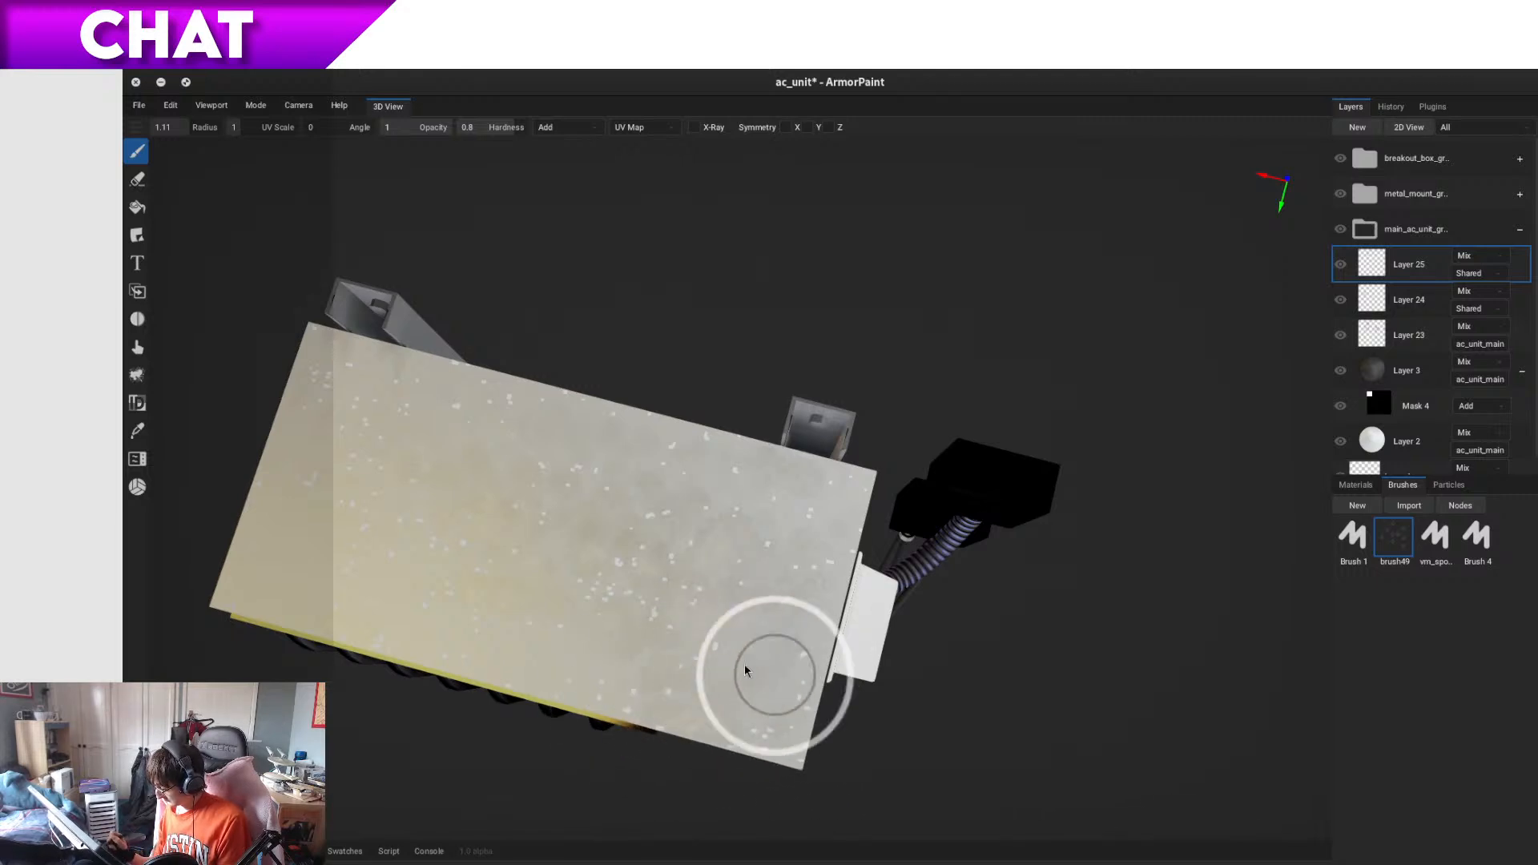
- Paint additional faint wear patches over the casing's top face and the upper part of the side opposite the cables
mouse_move(743, 665)
right_mouse_down()
mouse_move(748, 711)
mouse_move(757, 692)
right_mouse_up()
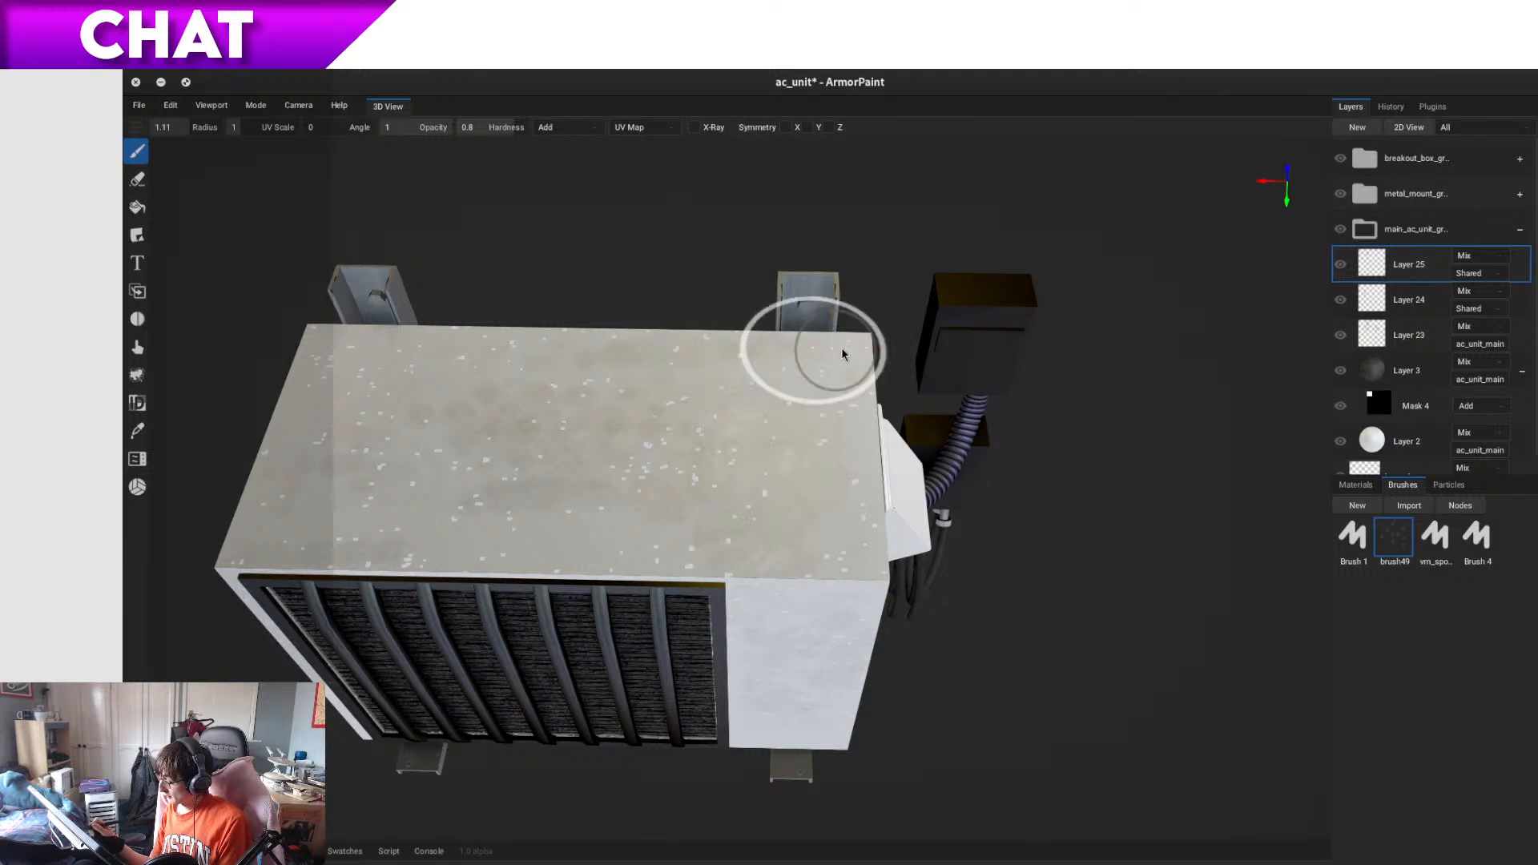
right_click_drag(617, 392, 613, 443)
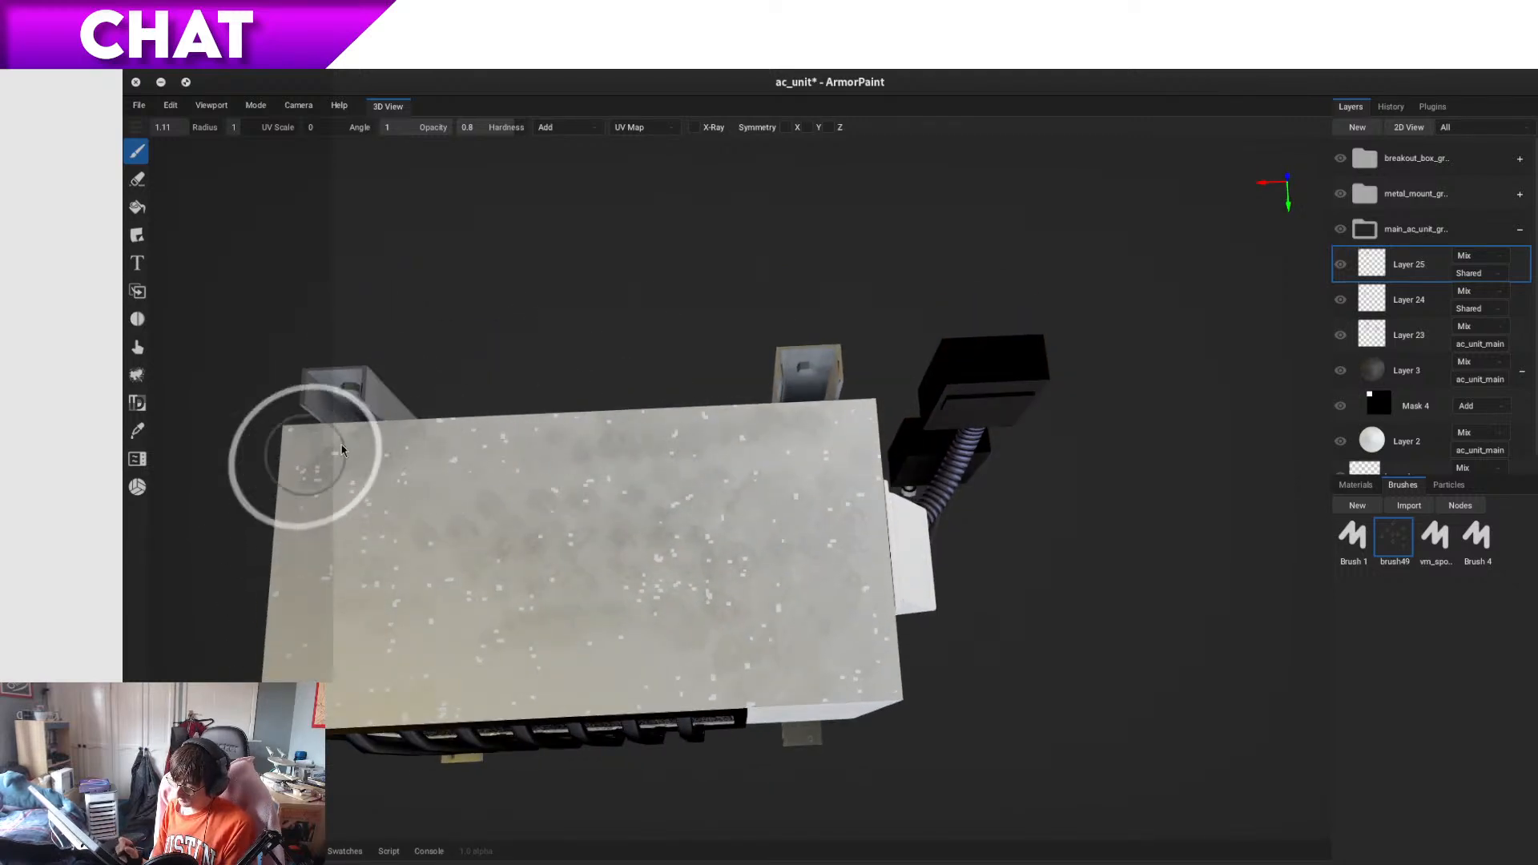
mouse_move(314, 448)
right_mouse_down()
mouse_move(532, 594)
mouse_move(542, 550)
mouse_move(609, 502)
mouse_move(900, 467)
right_mouse_up()
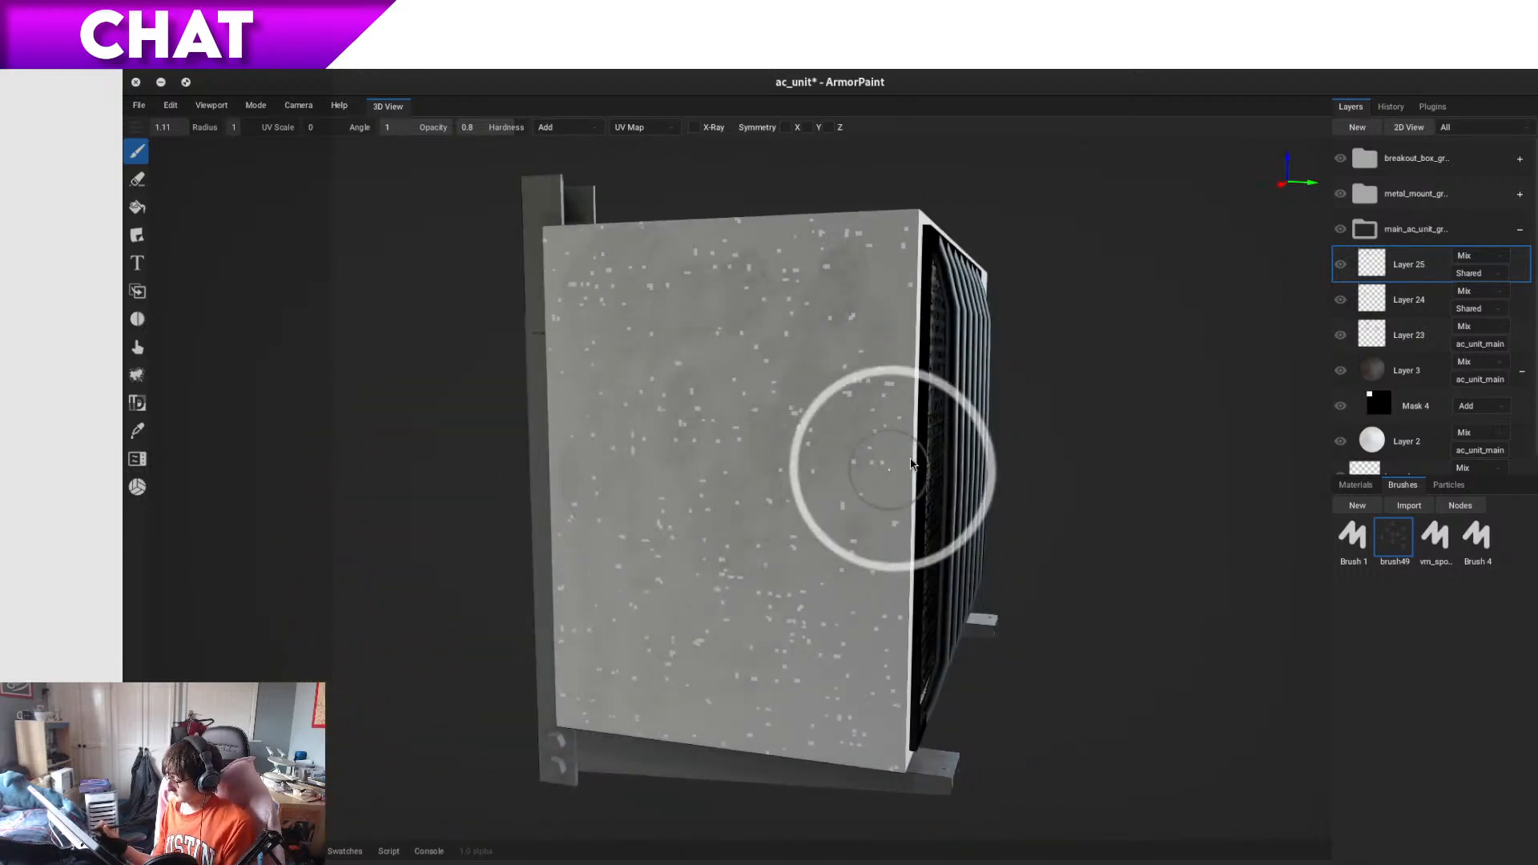
mouse_move(735, 350)
left_mouse_down()
mouse_move(760, 234)
mouse_move(716, 263)
mouse_move(706, 378)
mouse_move(746, 333)
mouse_move(794, 369)
left_mouse_up()
right_click_drag(1049, 711, 996, 714)
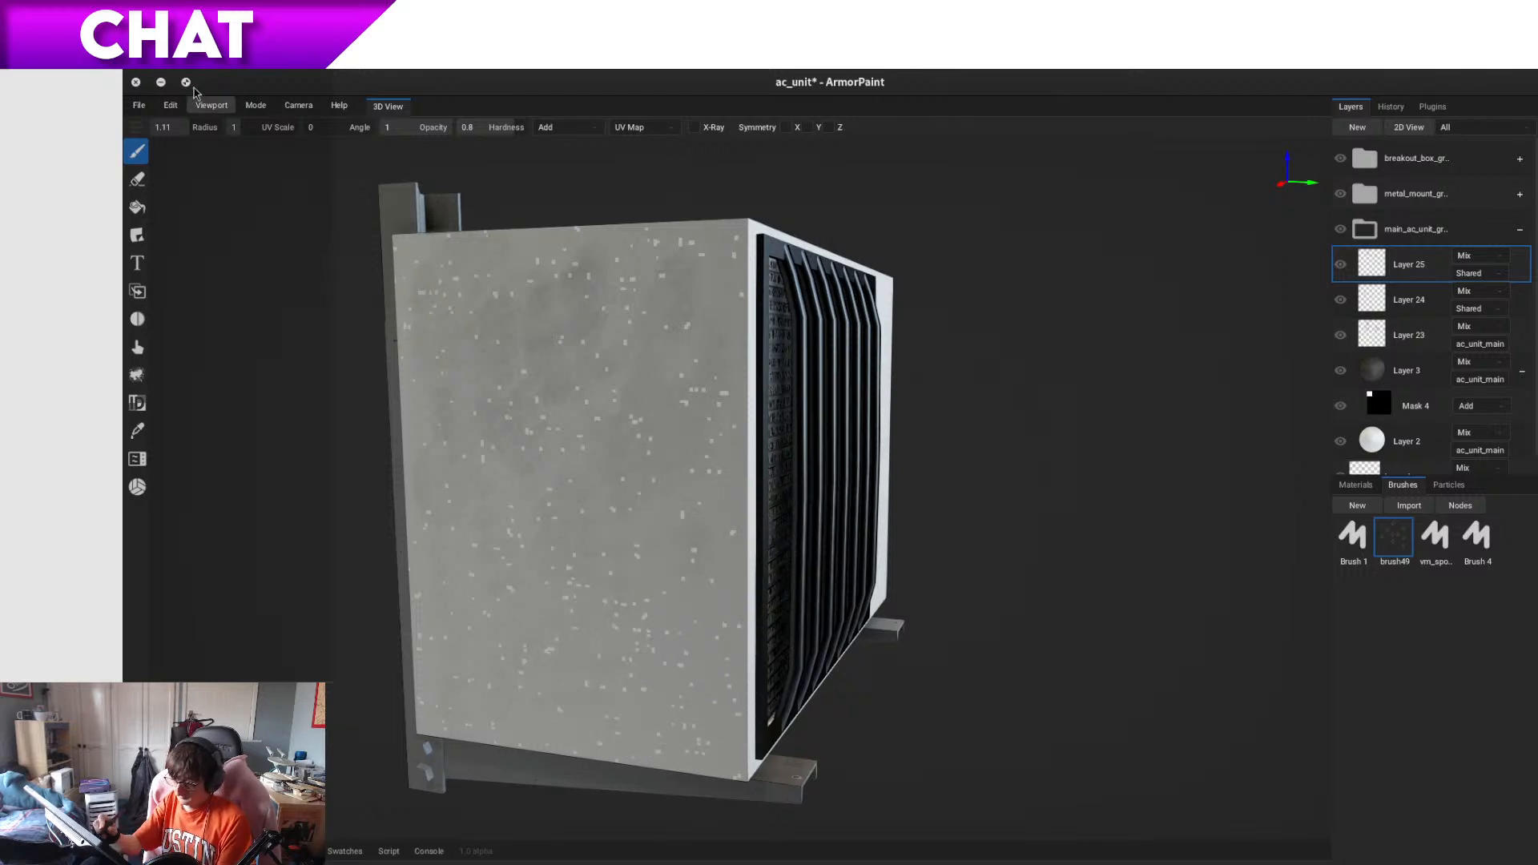
- Set the viewport light angle to 72 to illuminate the casing side opposite the cables
mouse_move(204, 113)
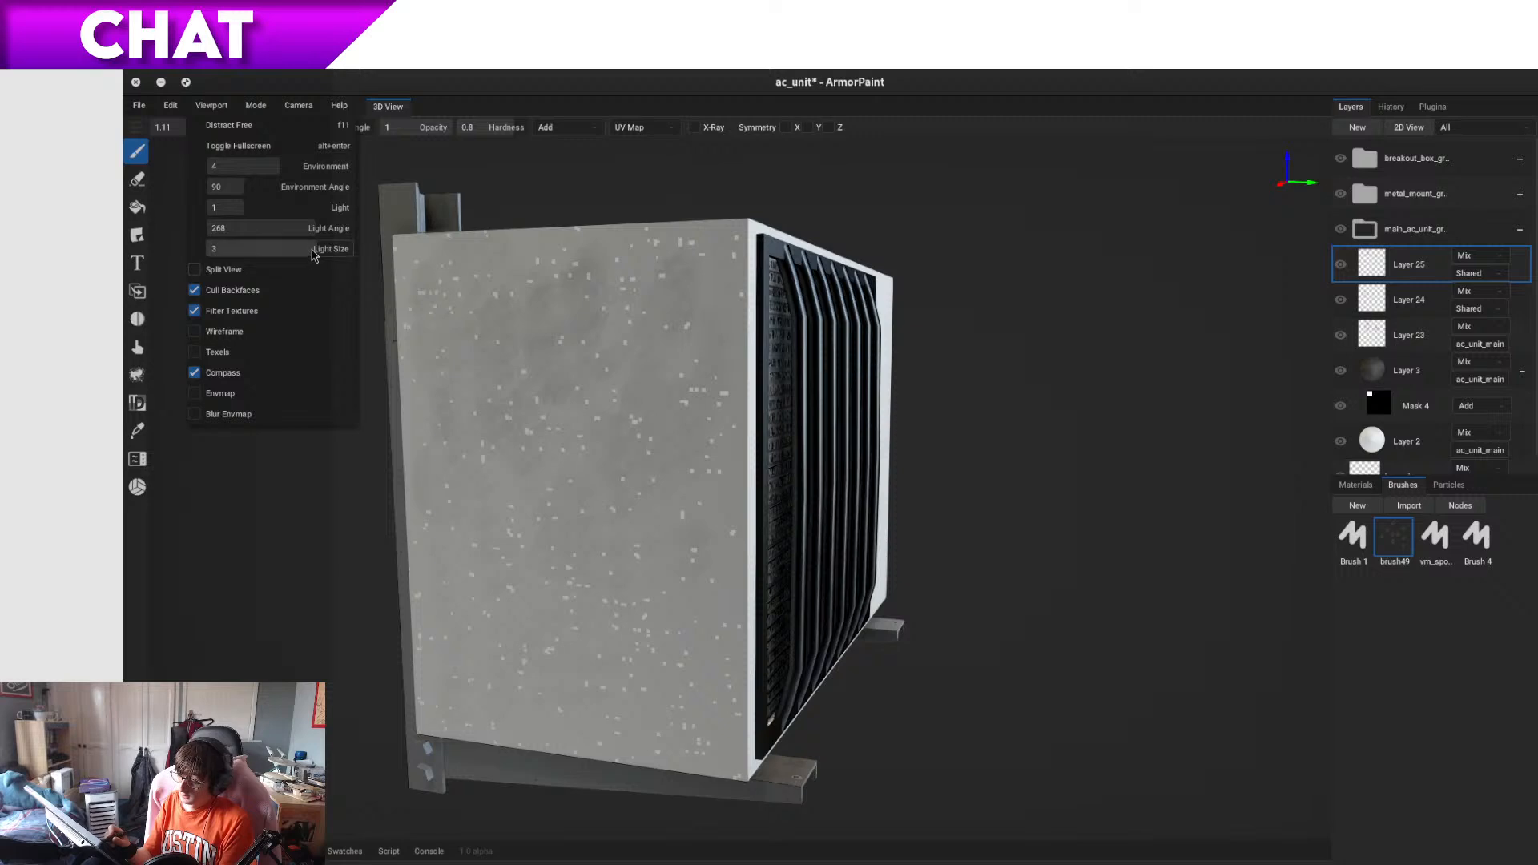
left_click_drag(311, 238, 241, 248)
left_click(915, 637)
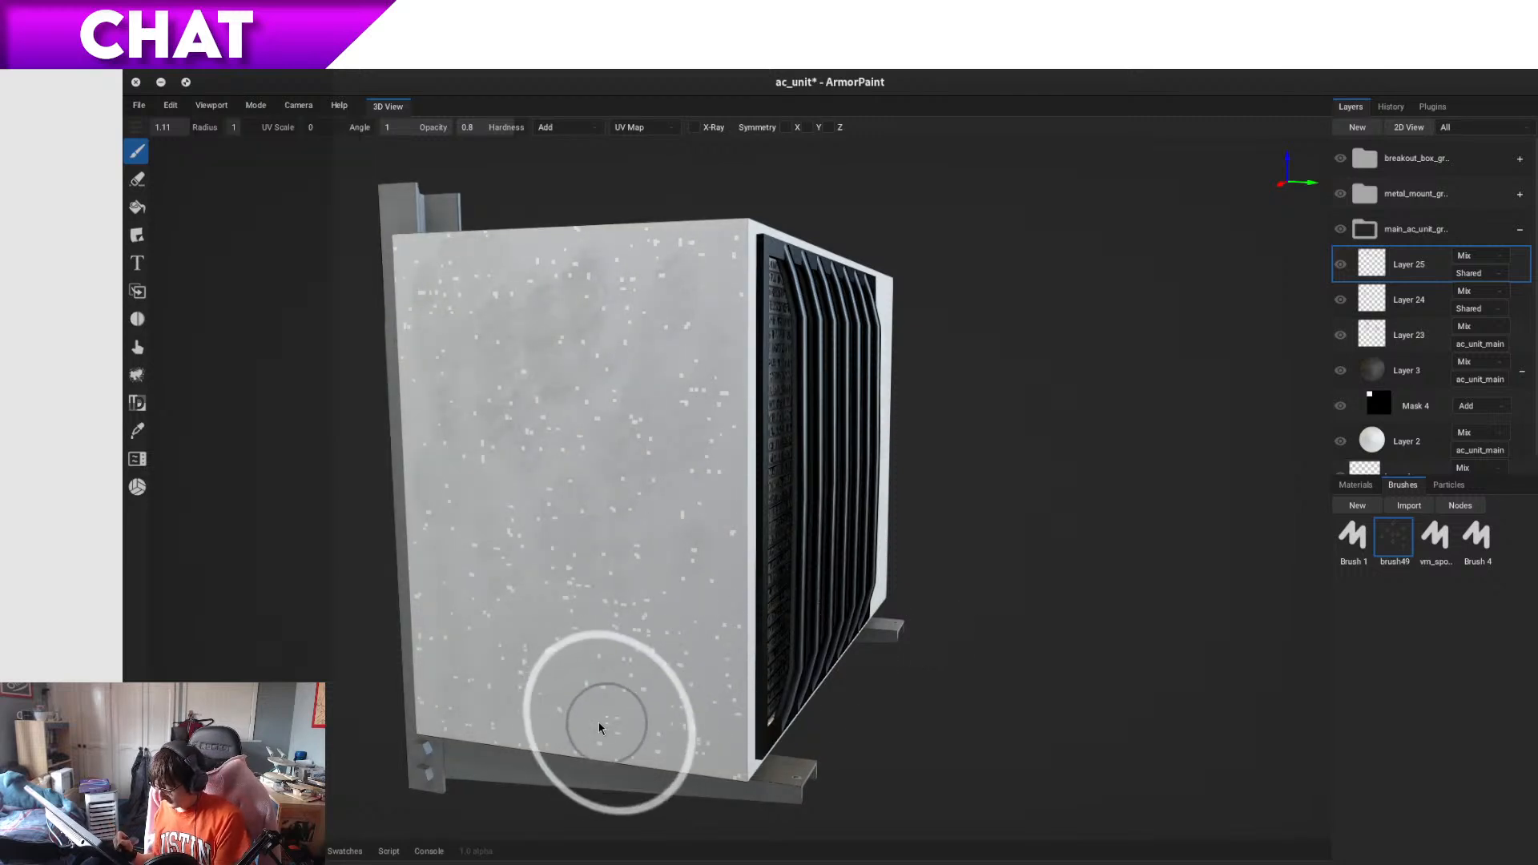
right_click_drag(755, 756, 810, 656)
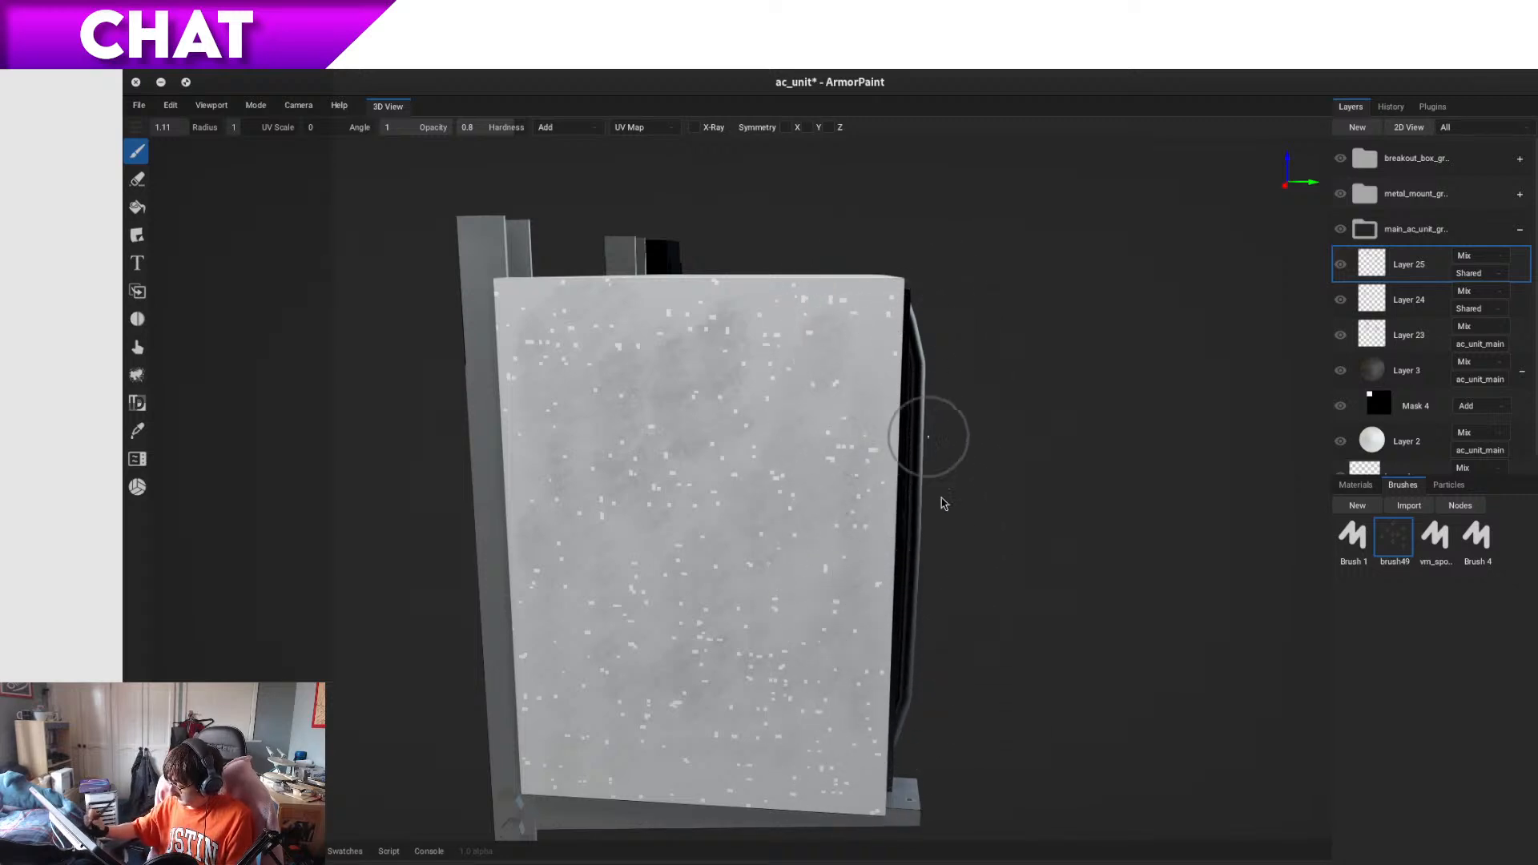
- Set the viewport light angle to 239 and raise the environment strength to brighten the grille side
right_click_drag(986, 677, 934, 676)
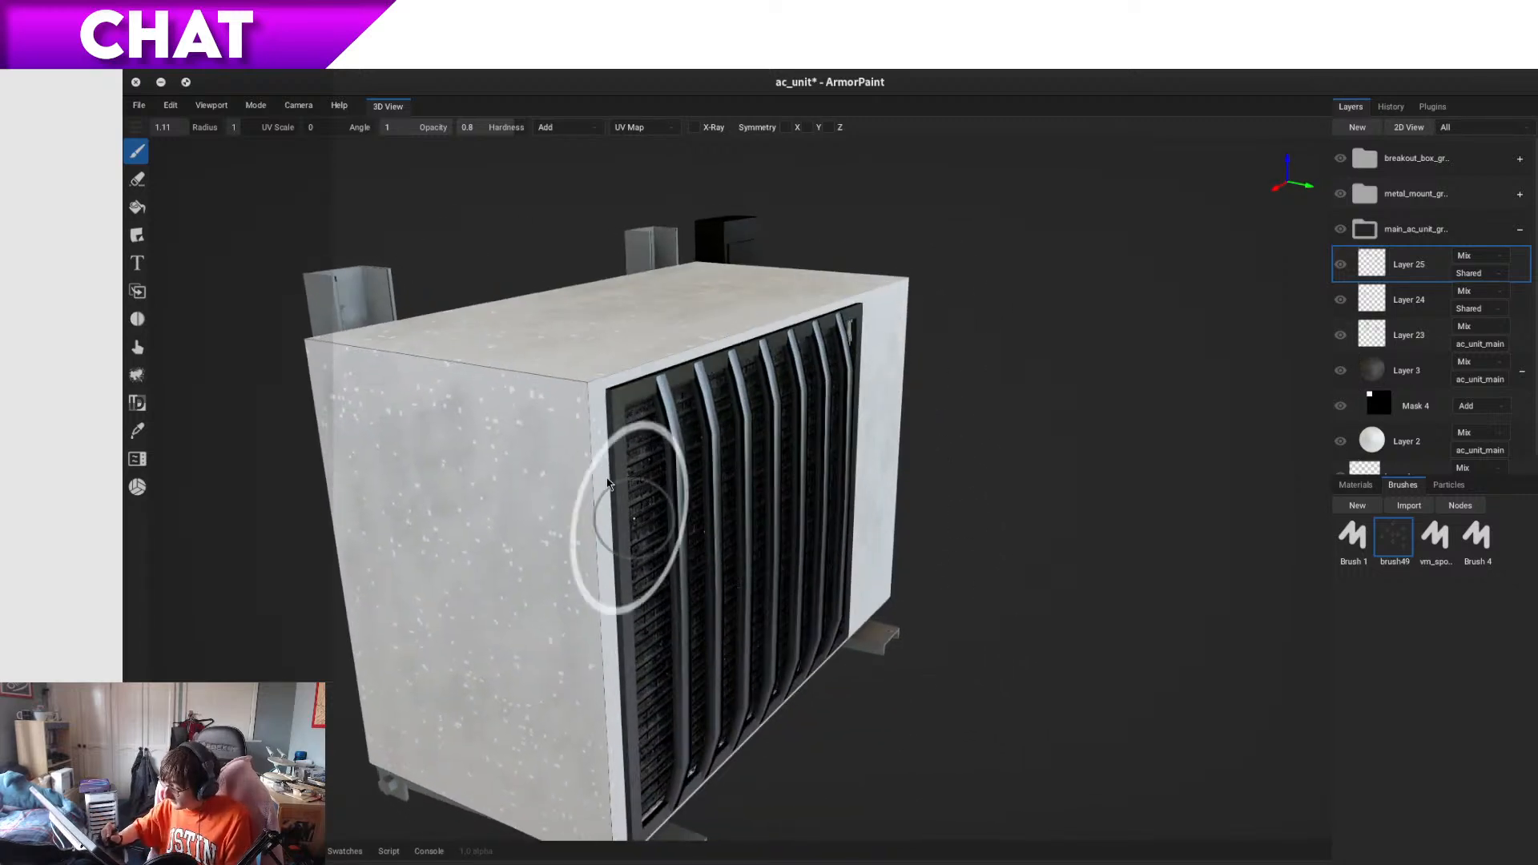
right_click_drag(621, 681, 597, 693)
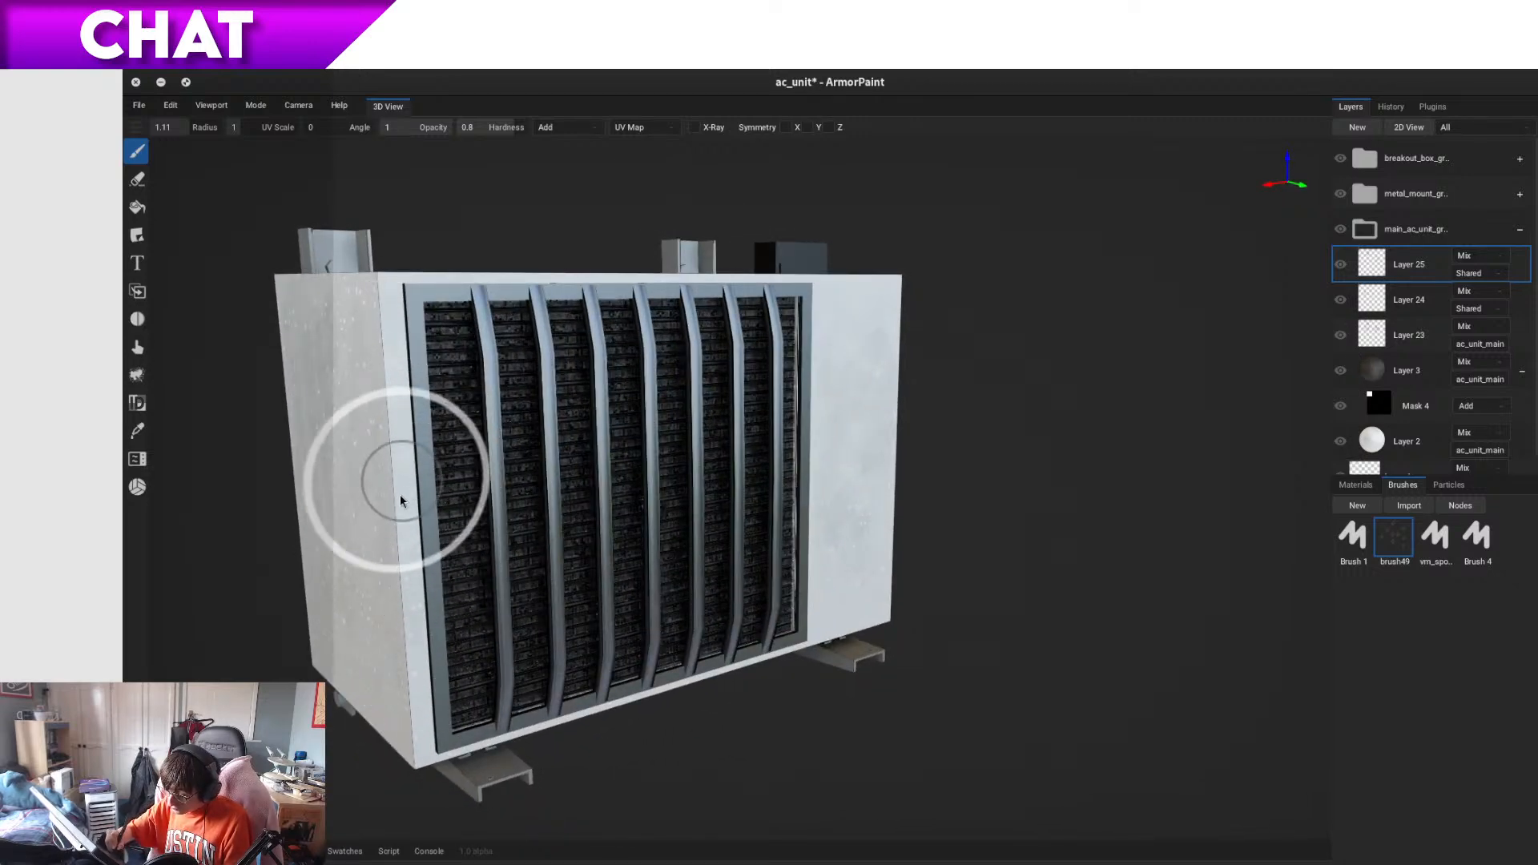
right_click_drag(492, 401, 477, 449)
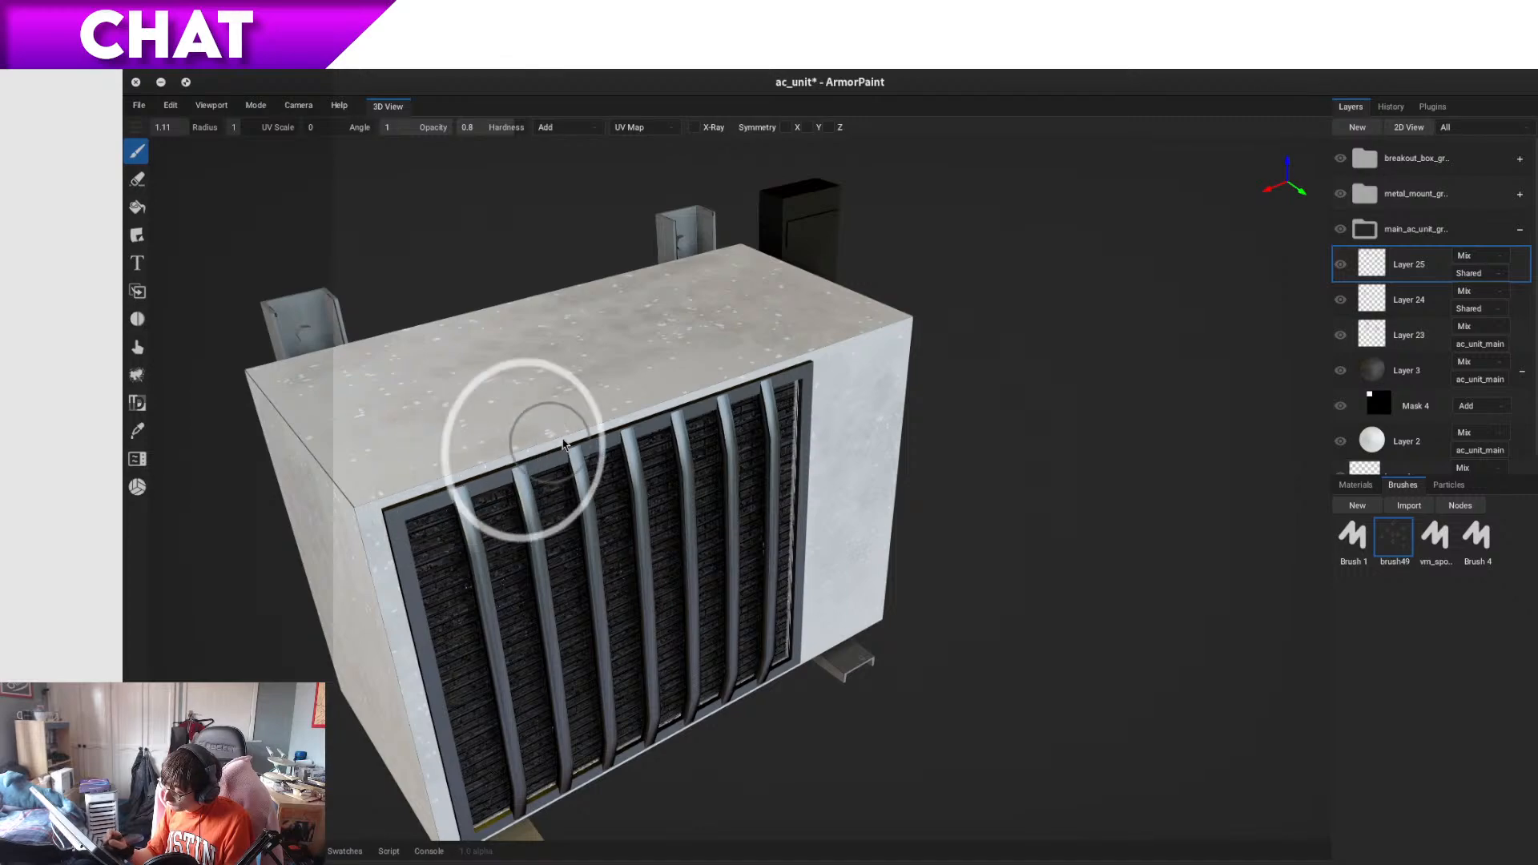
mouse_move(591, 486)
right_mouse_down()
mouse_move(550, 517)
mouse_move(503, 487)
mouse_move(629, 466)
mouse_move(525, 617)
right_mouse_up()
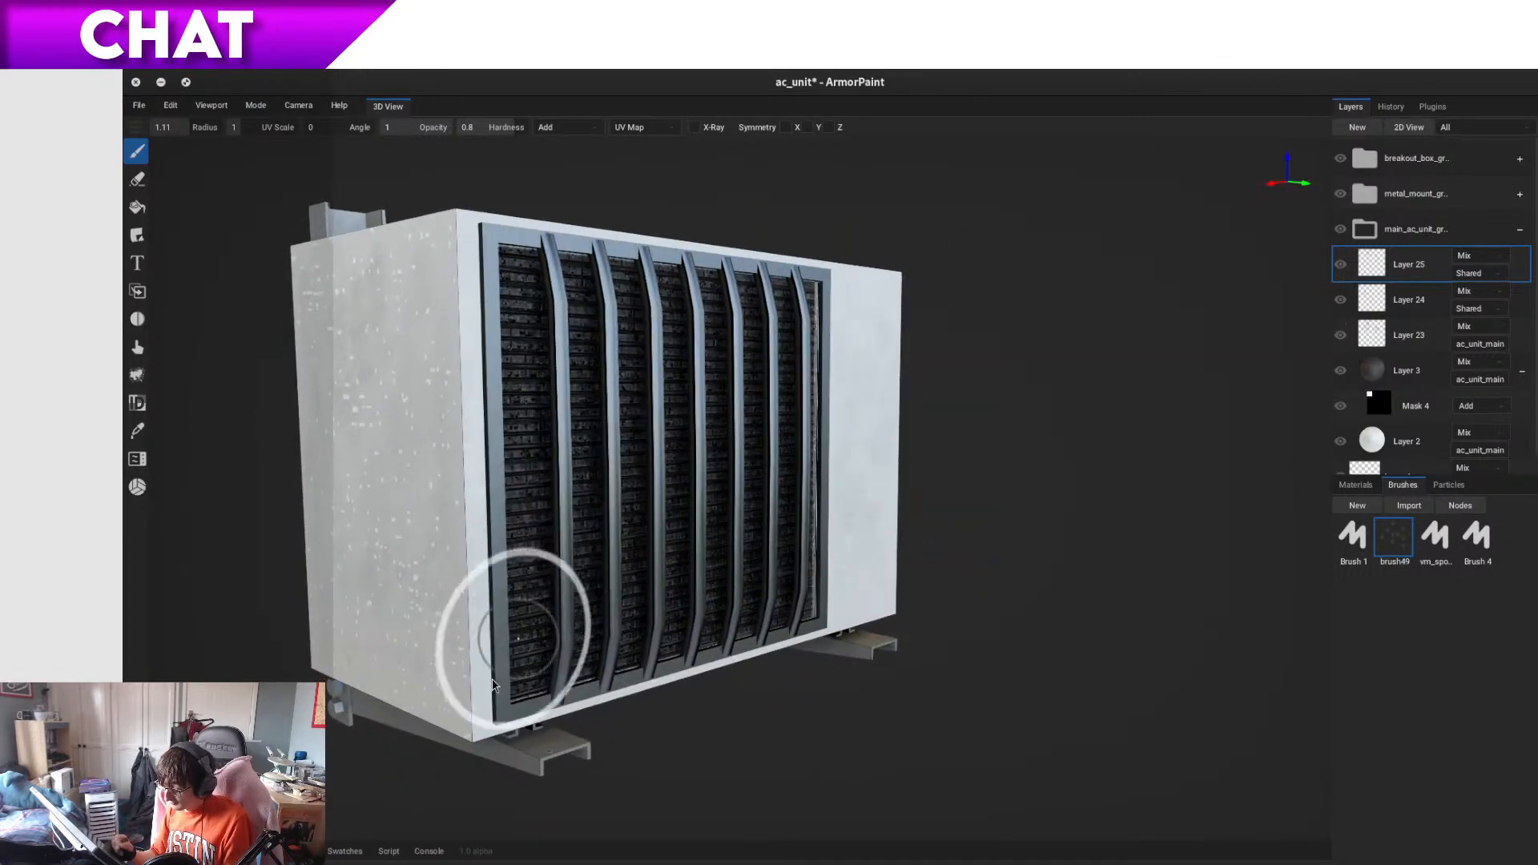
mouse_move(477, 667)
right_mouse_down()
mouse_move(621, 749)
mouse_move(604, 770)
mouse_move(619, 771)
mouse_move(613, 725)
right_mouse_up()
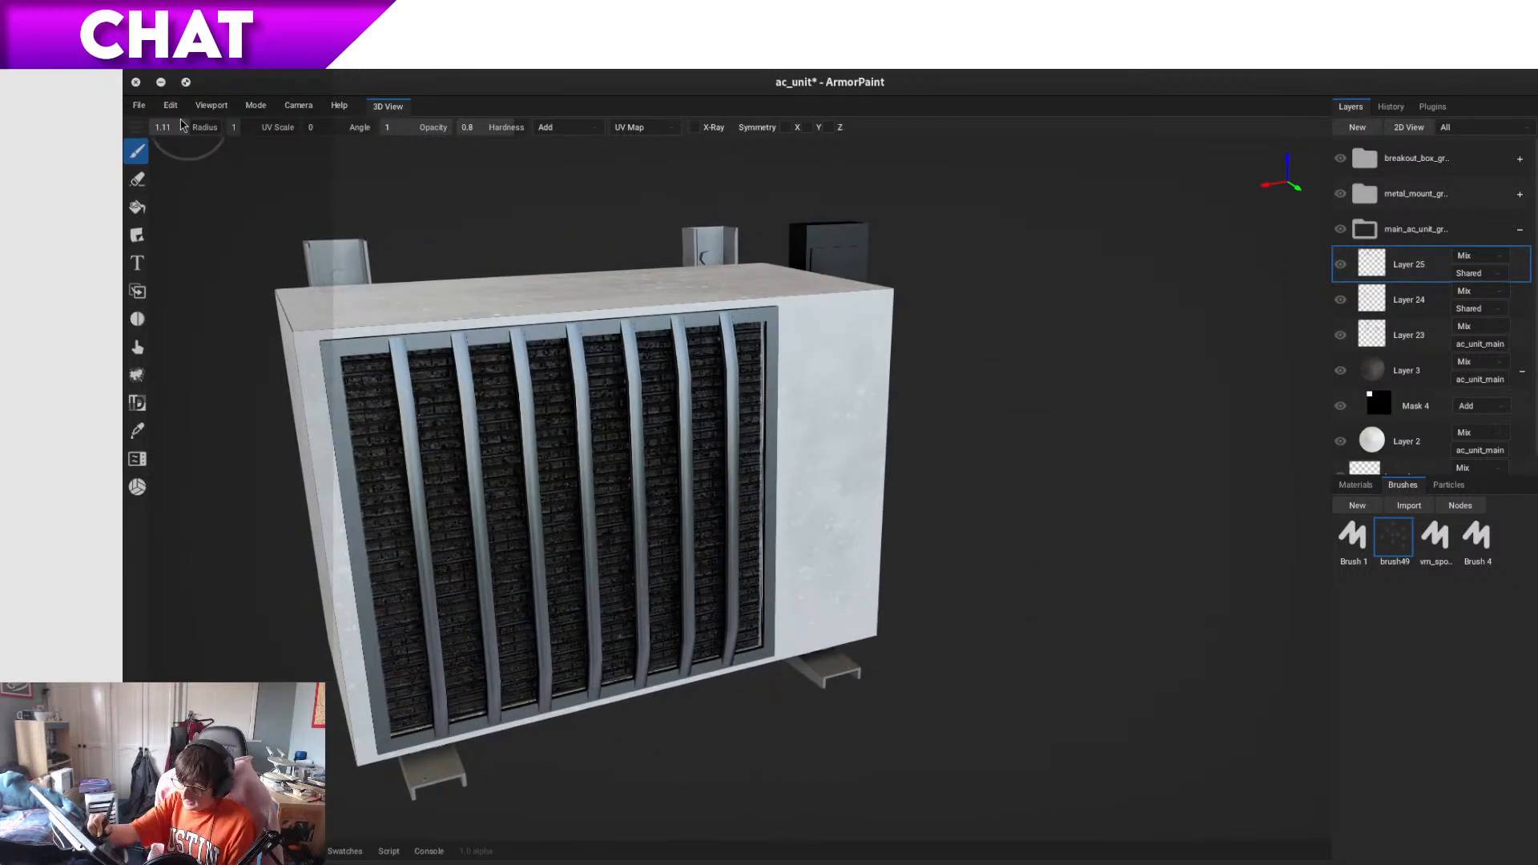
mouse_move(212, 105)
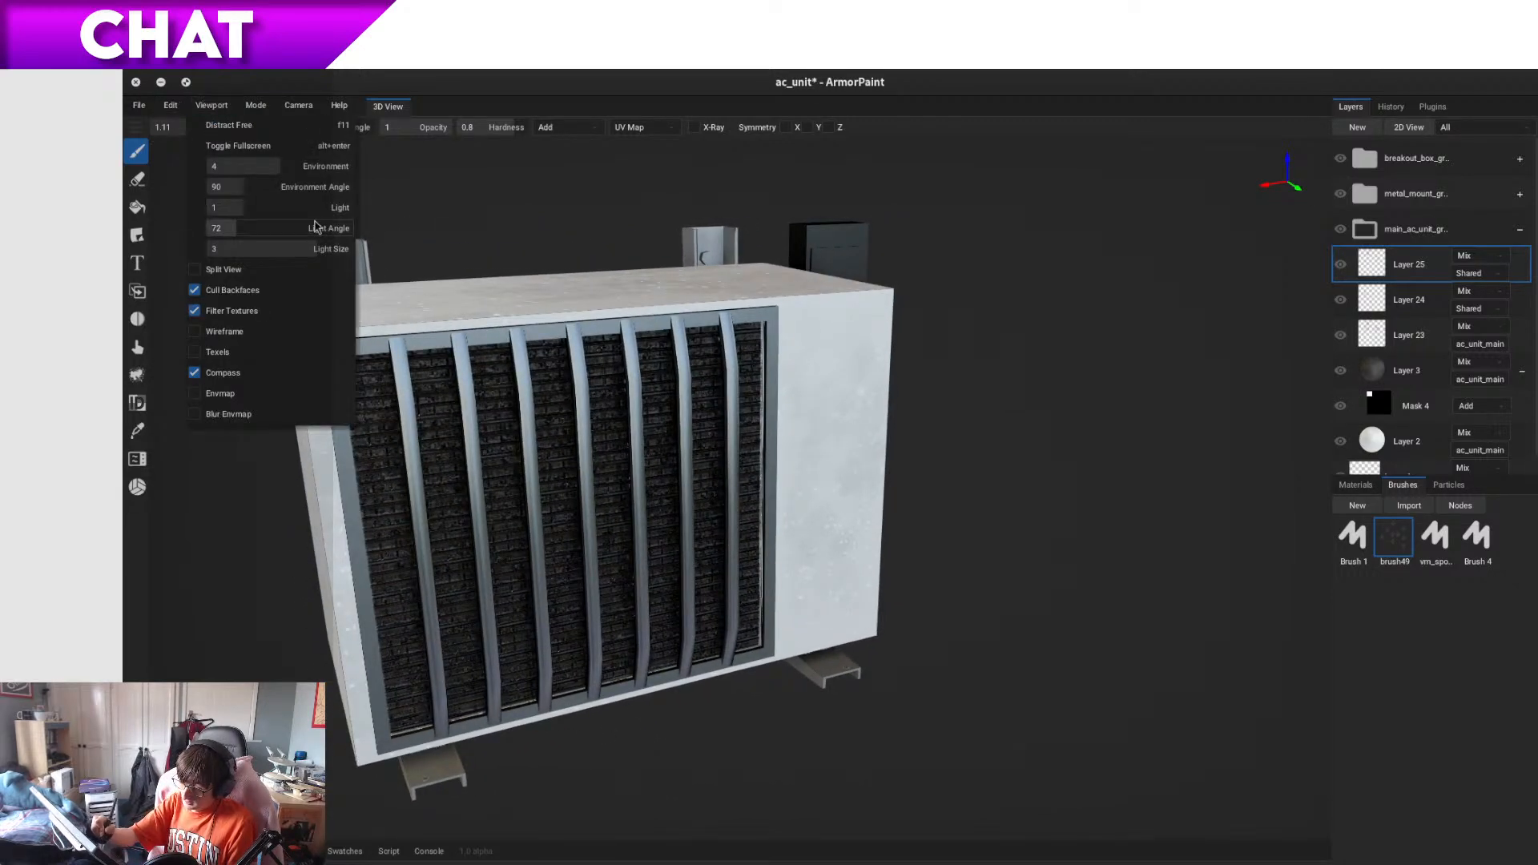
left_click_drag(233, 236, 298, 270)
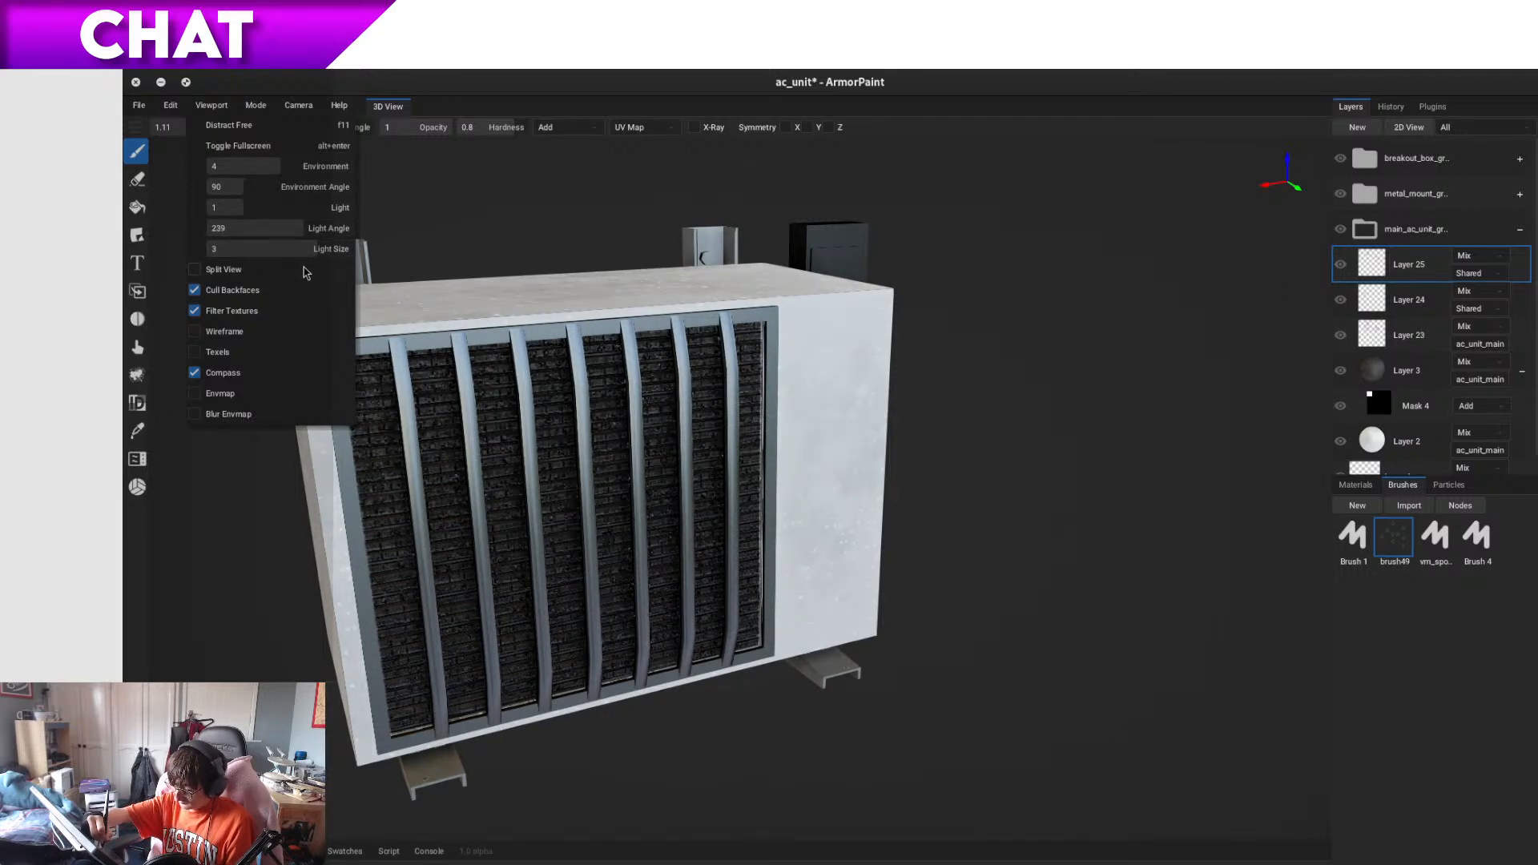
left_click_drag(285, 172, 320, 199)
left_click(1274, 320)
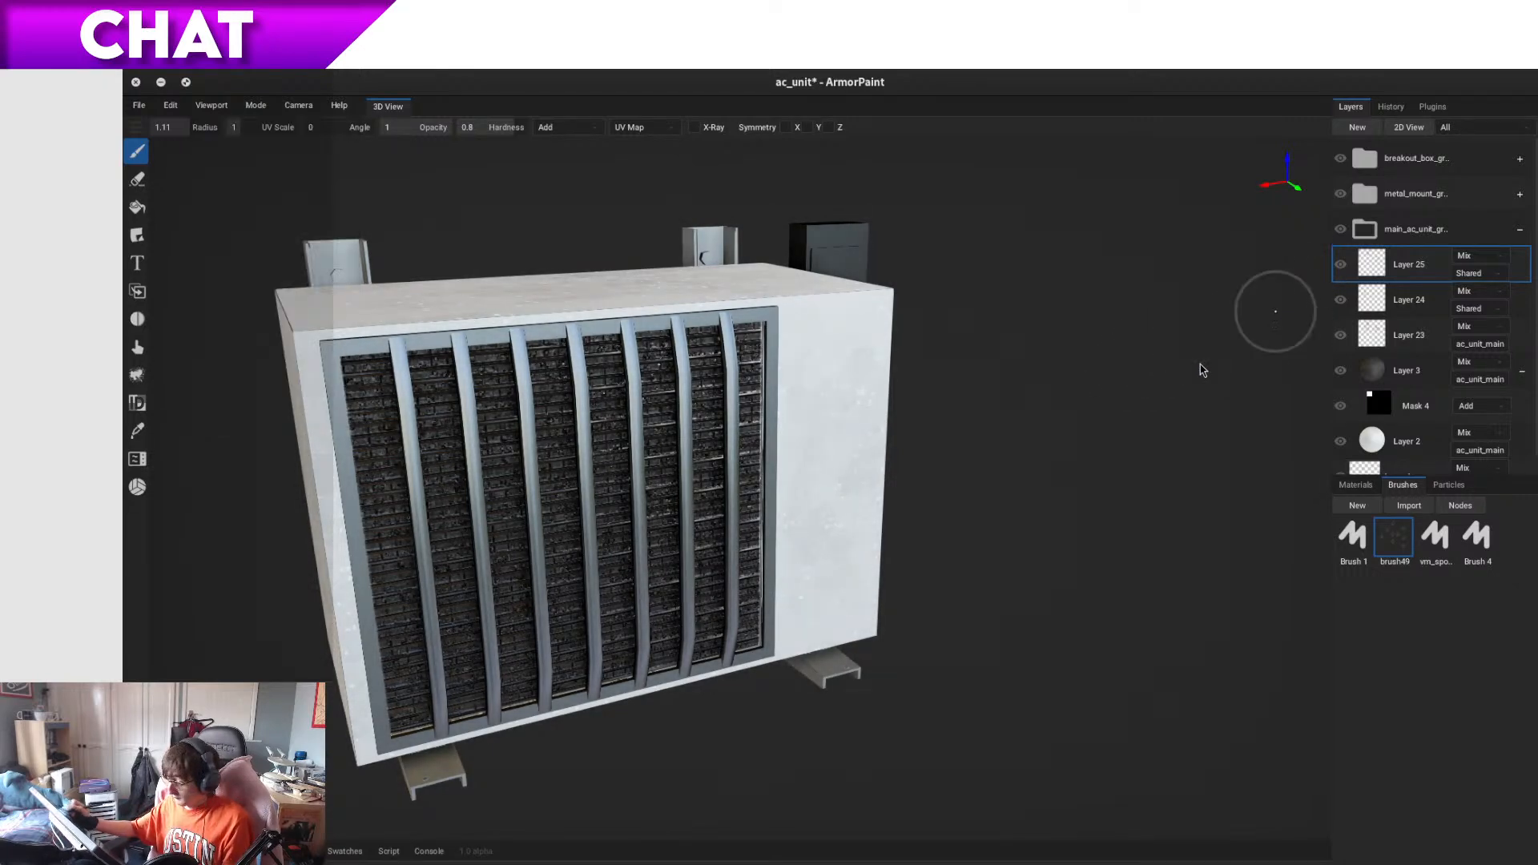
- Compare the casing with Layer 25 hidden and shown, and check the wear on the cable side
right_click_drag(1202, 370, 1152, 453)
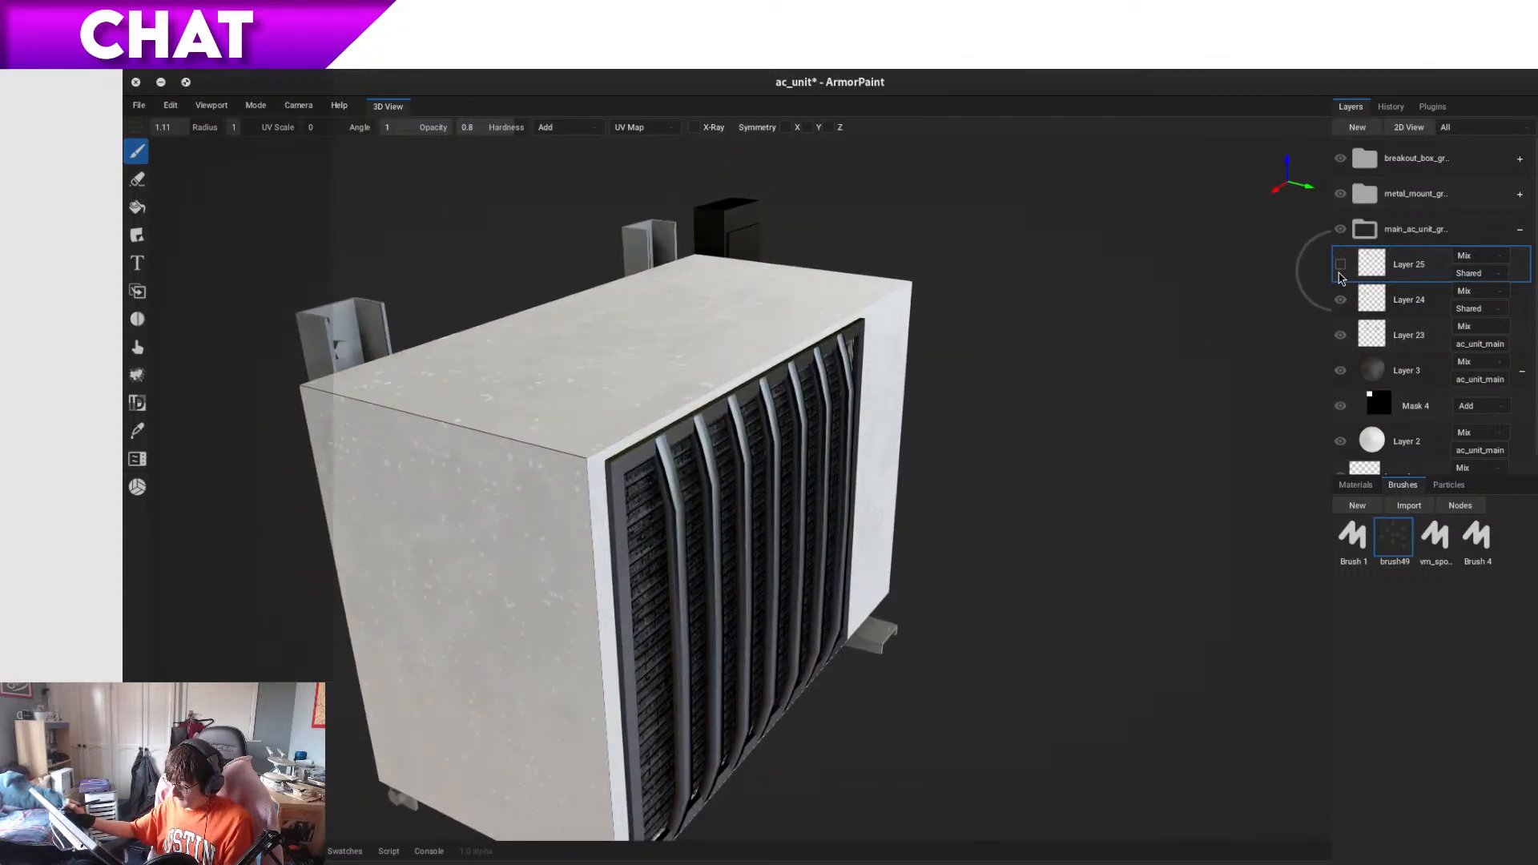
right_click_drag(1202, 417, 954, 478)
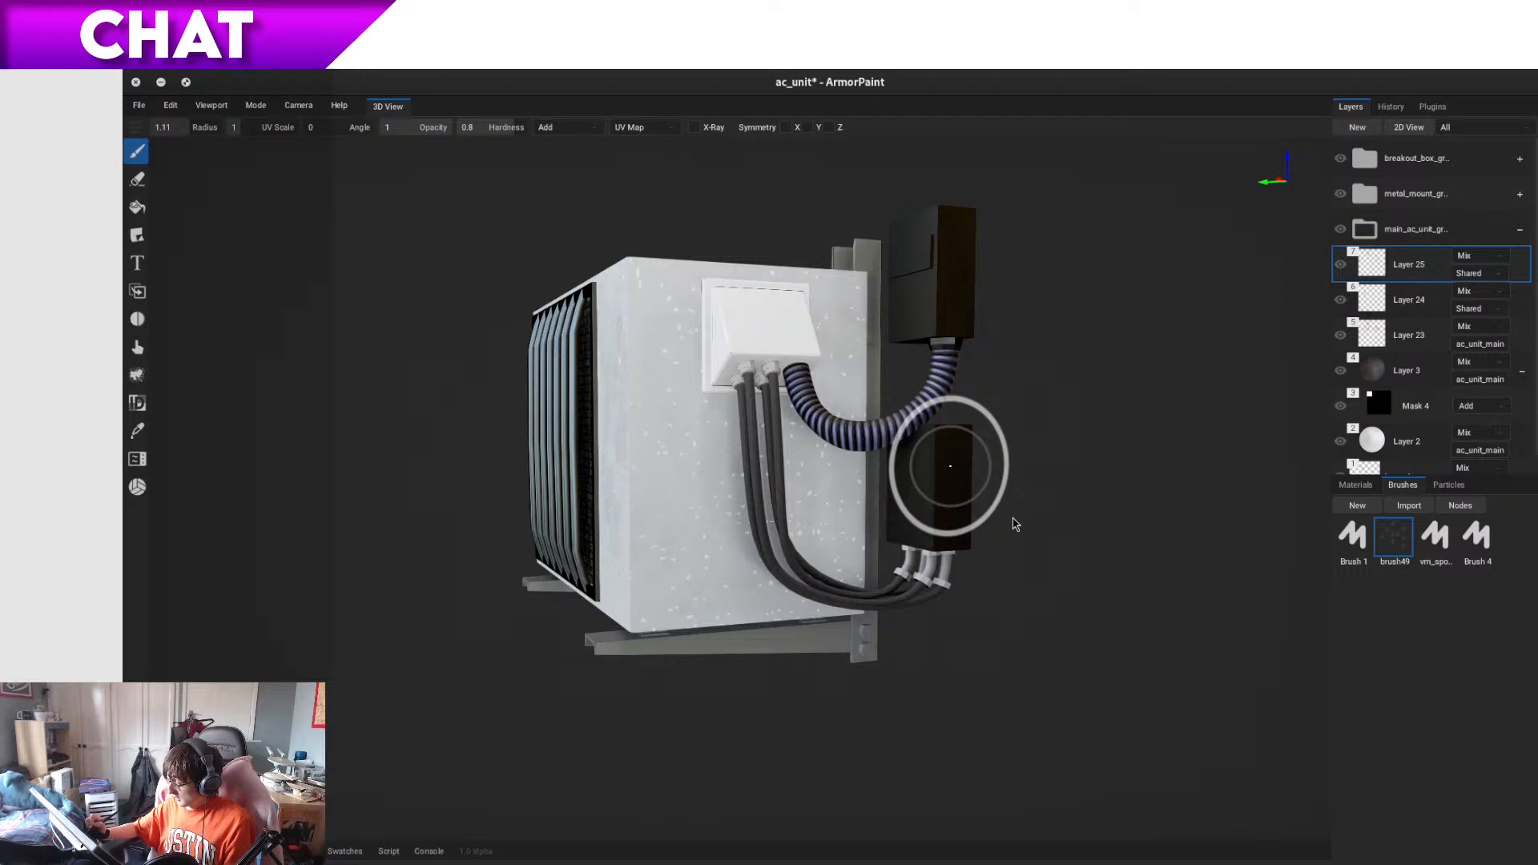
- Examine the wear on the casing's cable side and top face from several angles and distances
middle_click_drag(824, 536, 819, 577)
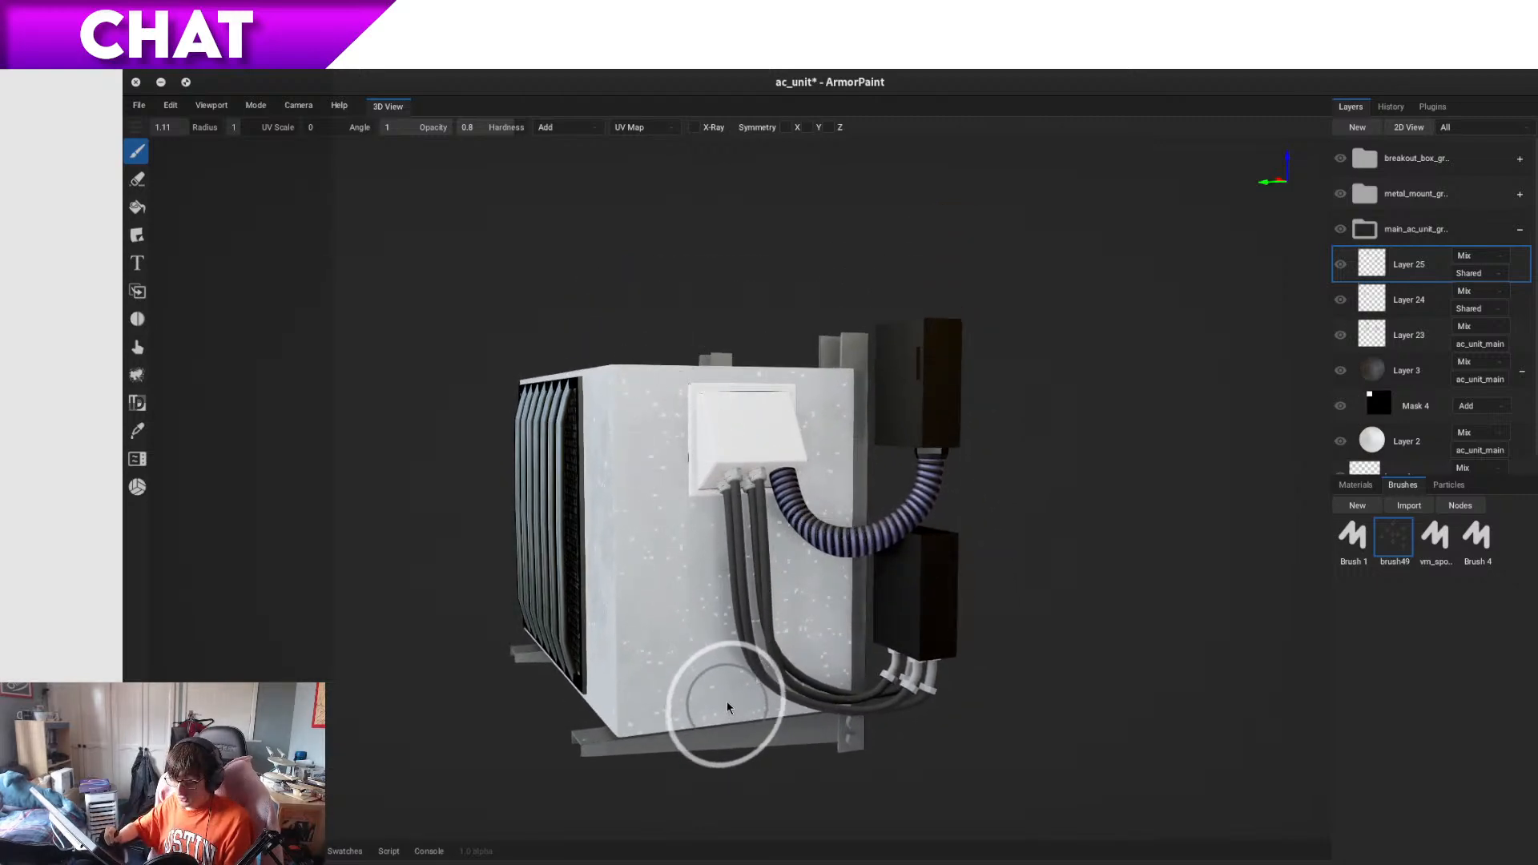
mouse_move(689, 631)
right_mouse_down()
mouse_move(713, 617)
mouse_move(684, 633)
mouse_move(705, 626)
right_mouse_up()
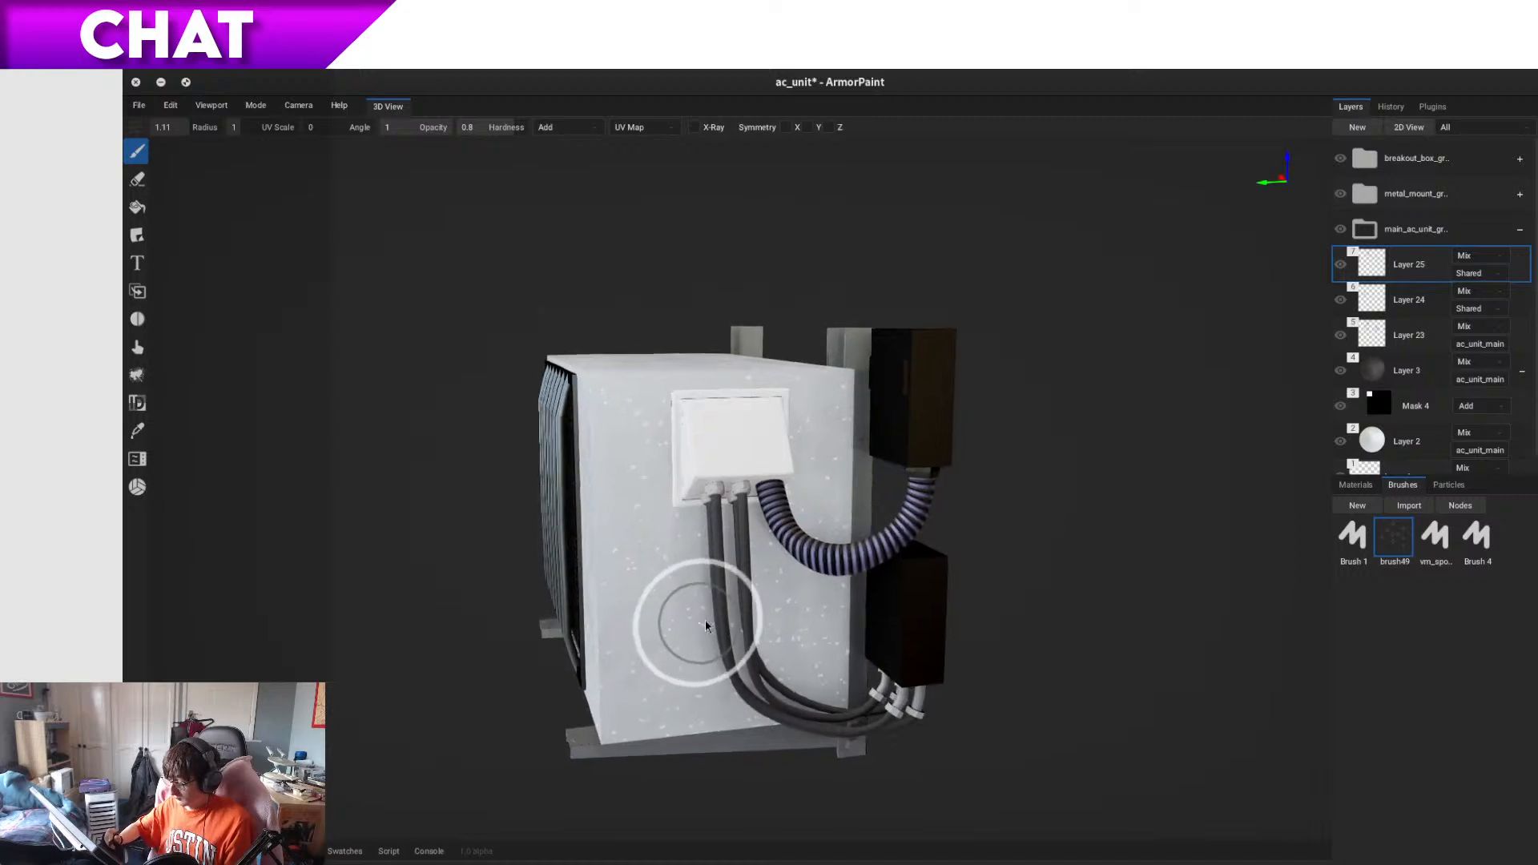
scroll(706, 619, "up", 5)
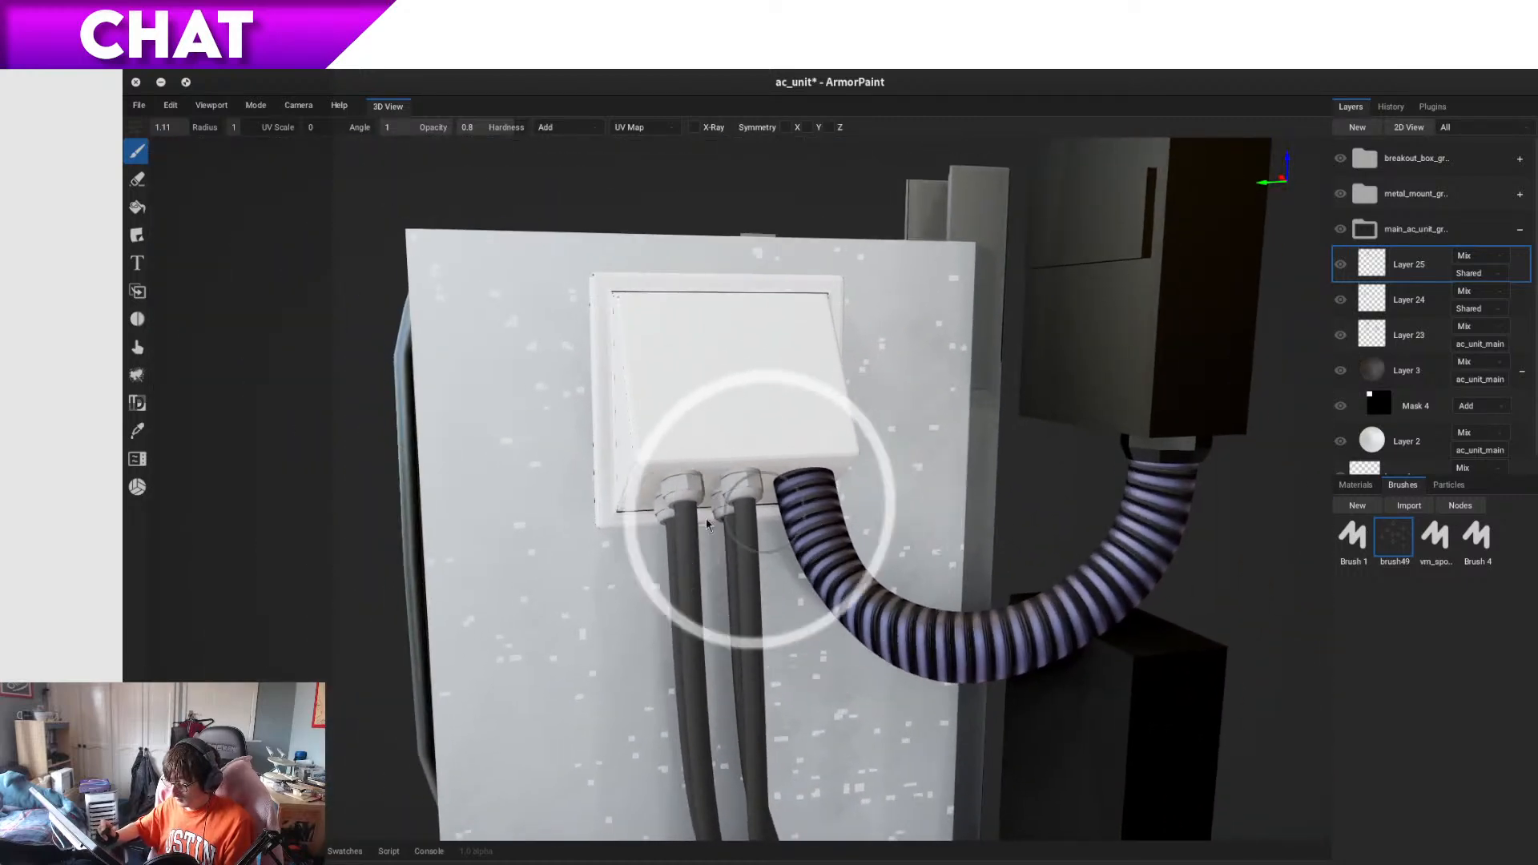
right_click_drag(567, 566, 583, 577)
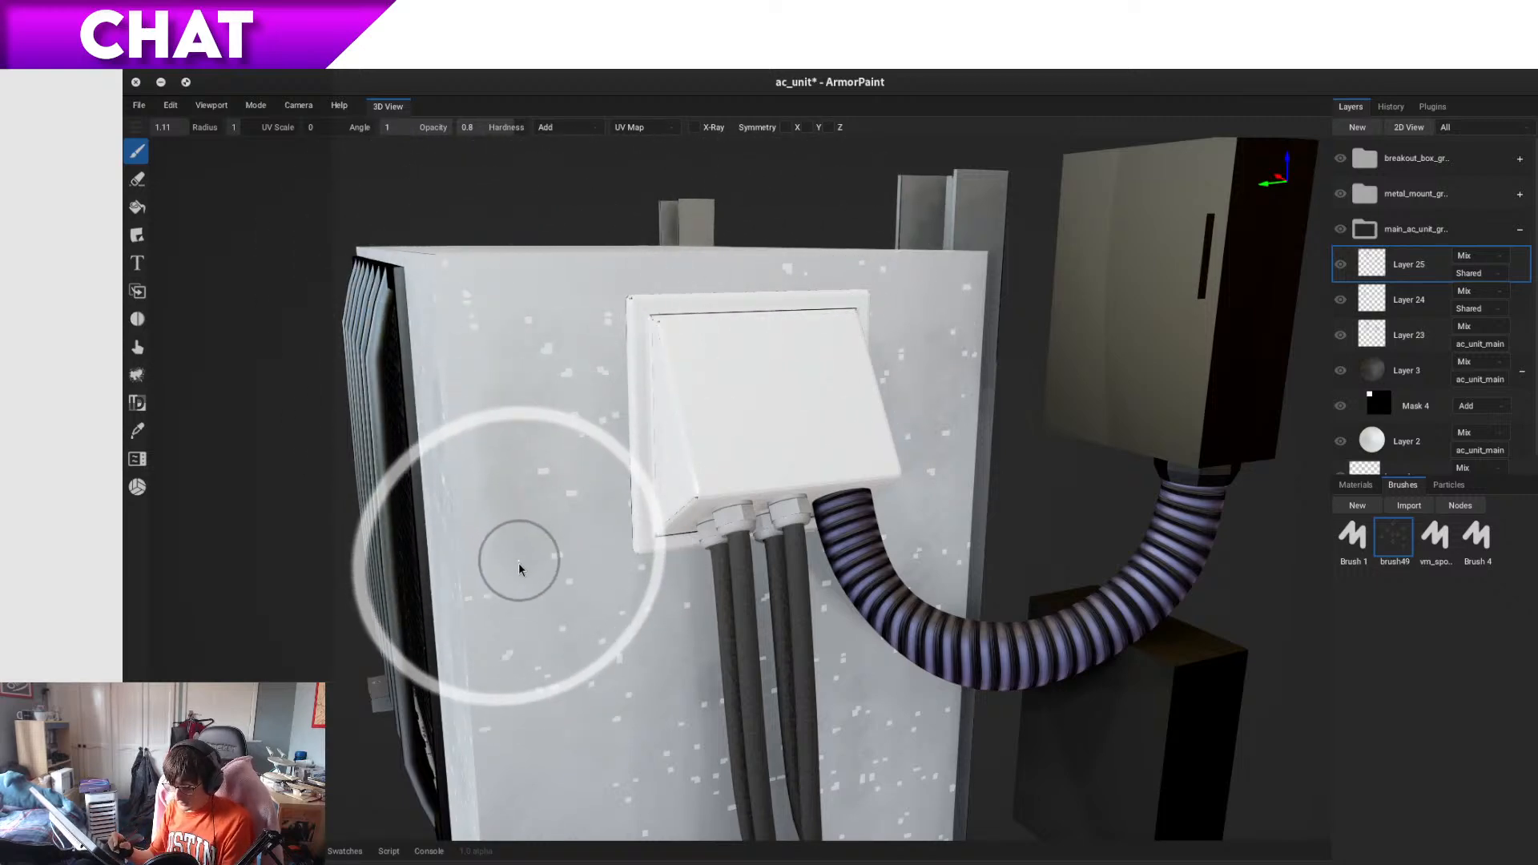
mouse_move(555, 566)
right_mouse_down("alt")
mouse_move(569, 558)
mouse_move(547, 593)
right_mouse_up("alt")
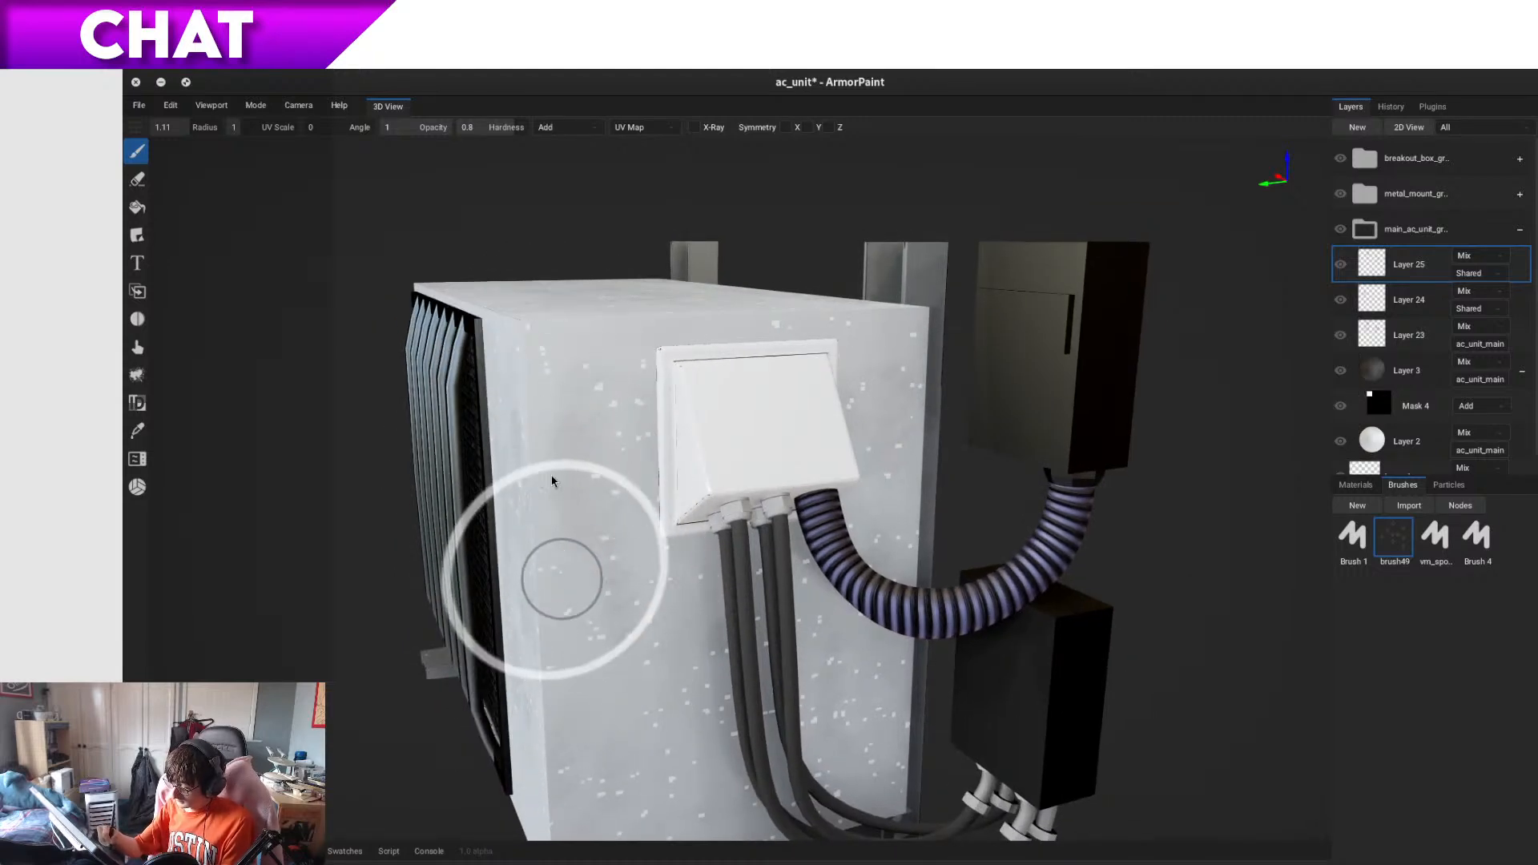
left_click_drag(673, 607, 576, 682, "alt")
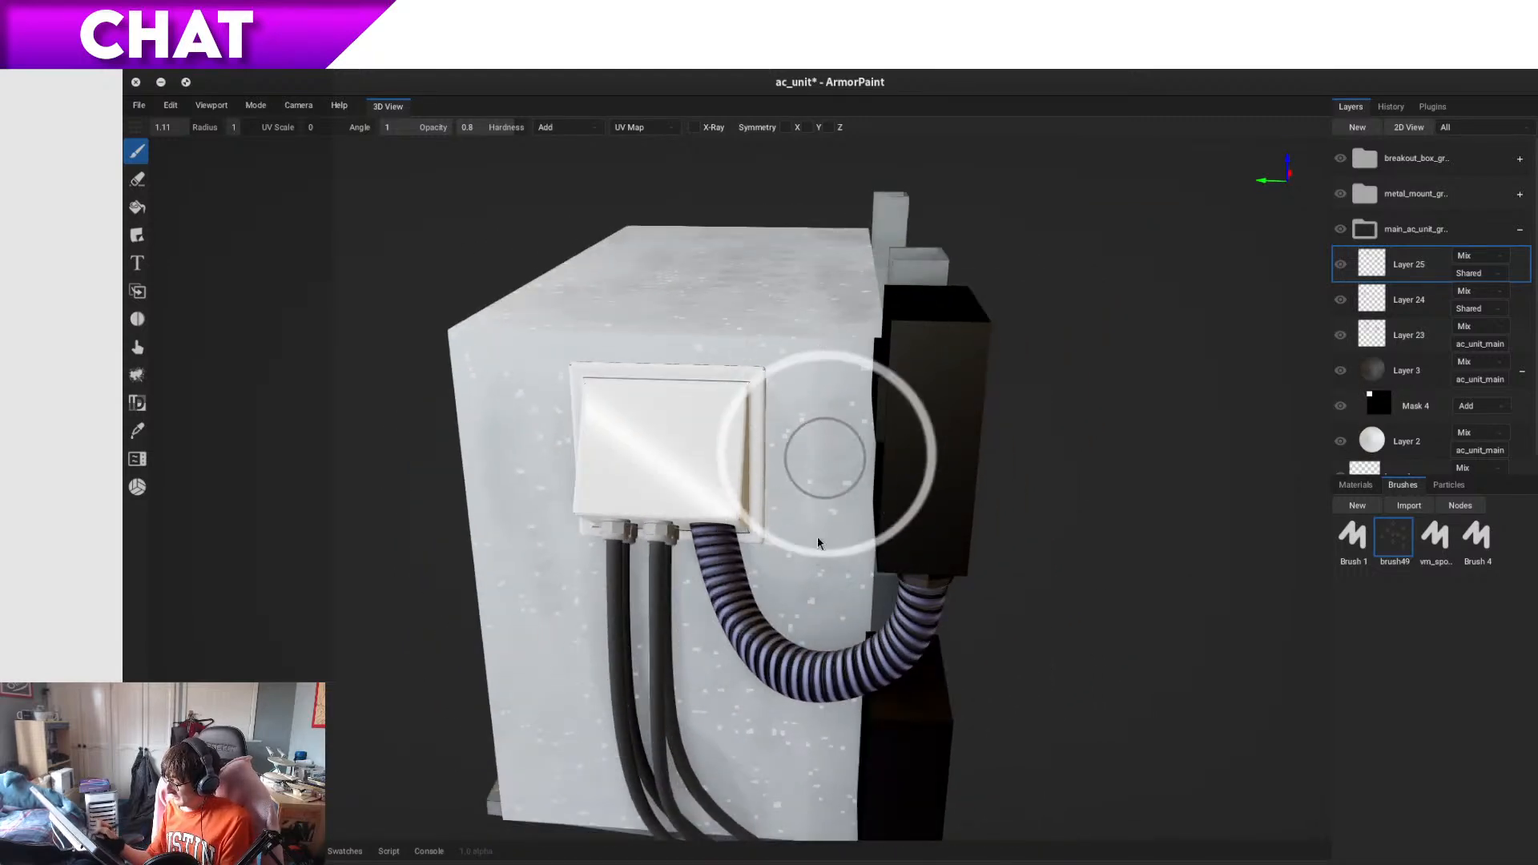
mouse_move(810, 471)
left_mouse_down("alt")
mouse_move(757, 733)
mouse_move(761, 722)
left_mouse_up("alt")
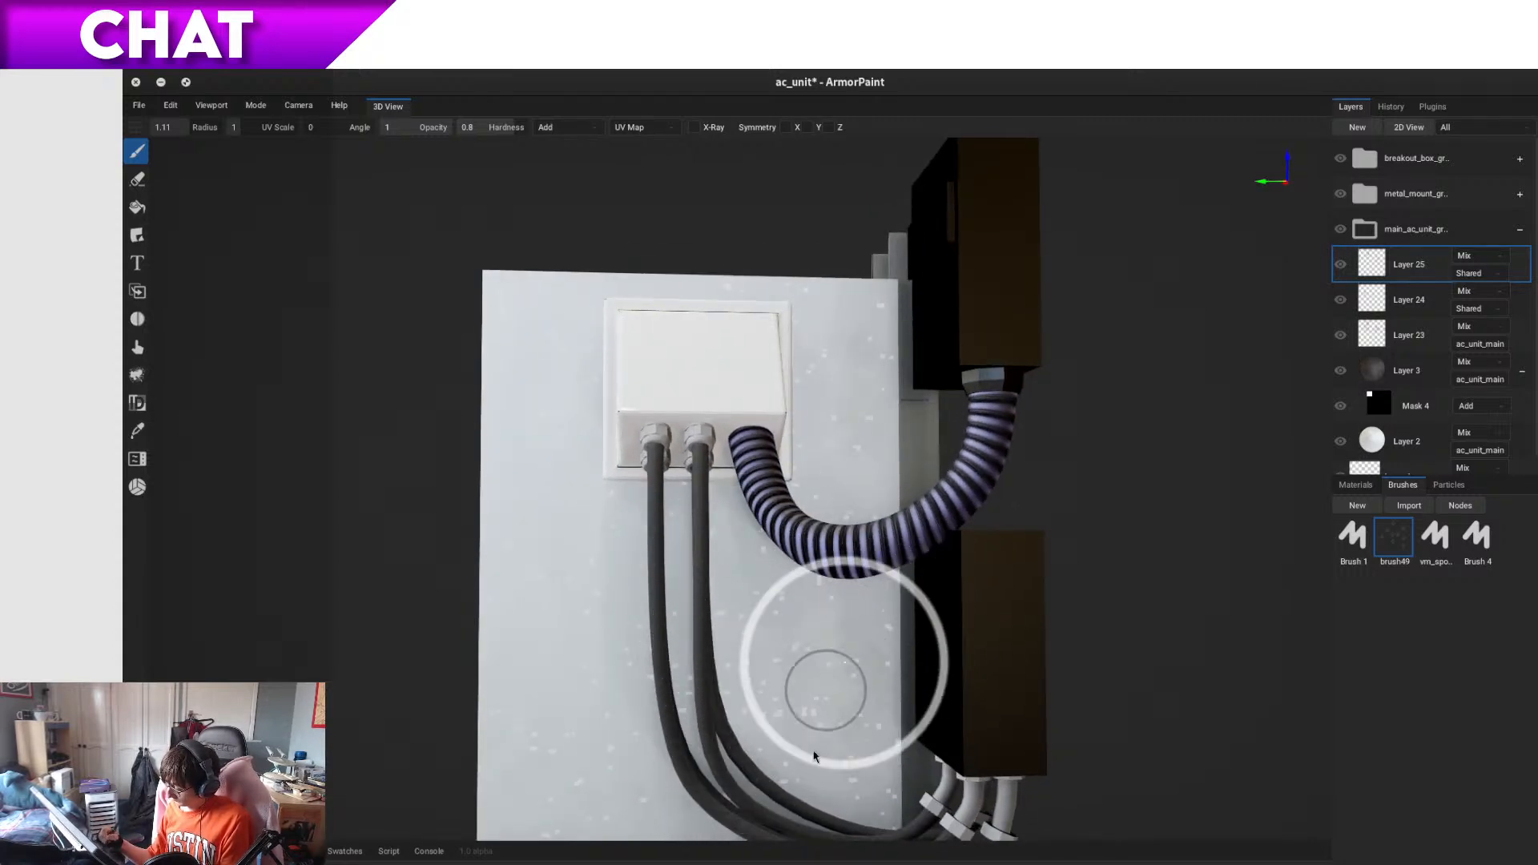
right_click_drag(598, 599, 694, 633)
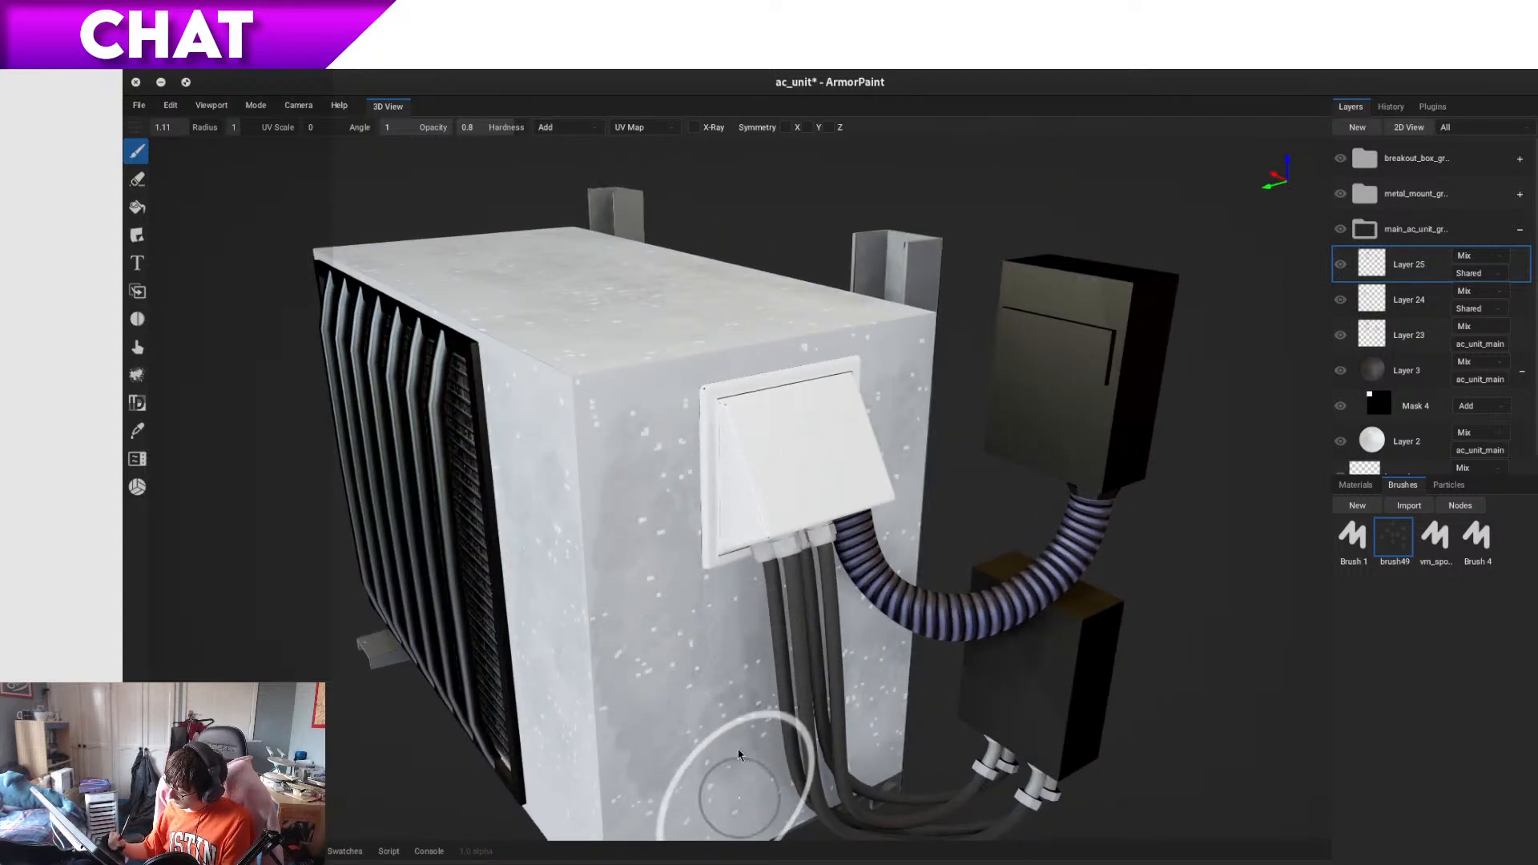
right_click_drag(742, 795, 744, 774)
mouse_move(738, 779)
right_mouse_down()
mouse_move(757, 801)
mouse_move(739, 786)
right_mouse_up()
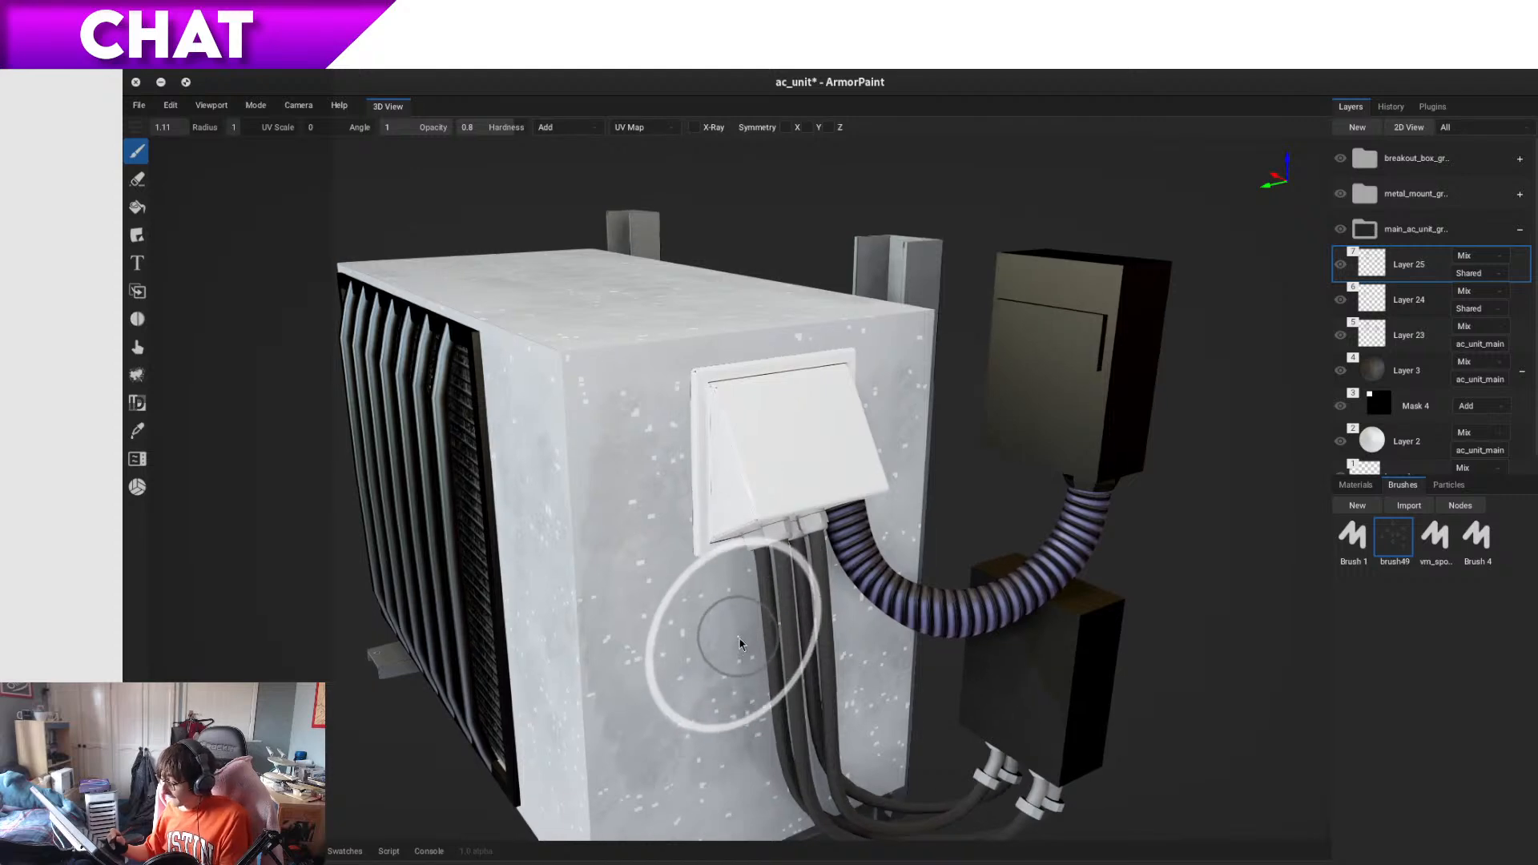
right_click_drag(739, 637, 801, 689)
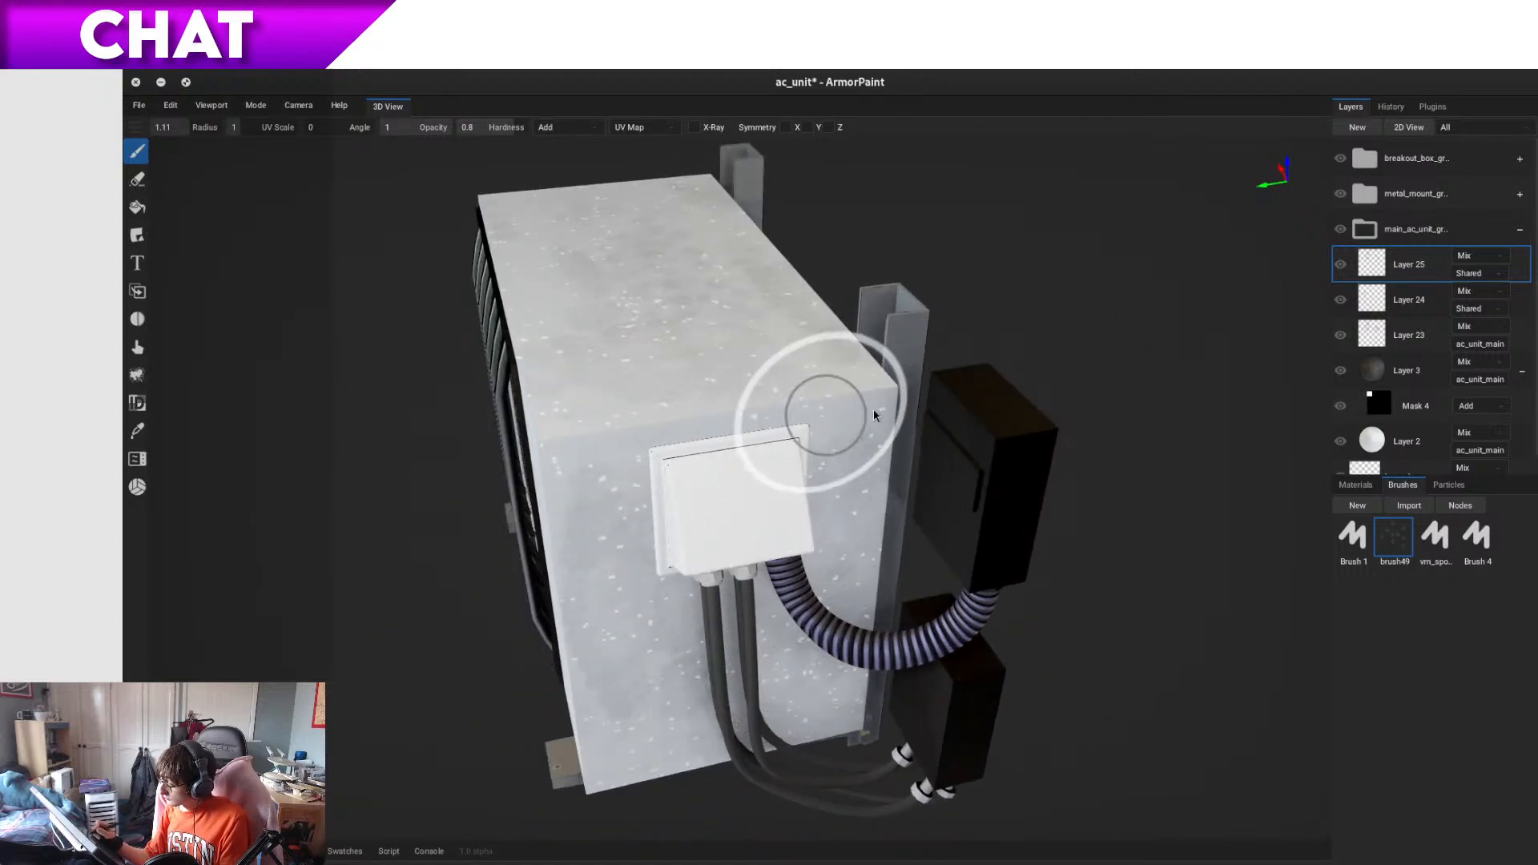
mouse_move(843, 405)
right_mouse_down()
mouse_move(835, 474)
mouse_move(992, 457)
mouse_move(807, 481)
right_mouse_up()
right_click_drag(874, 784, 742, 769)
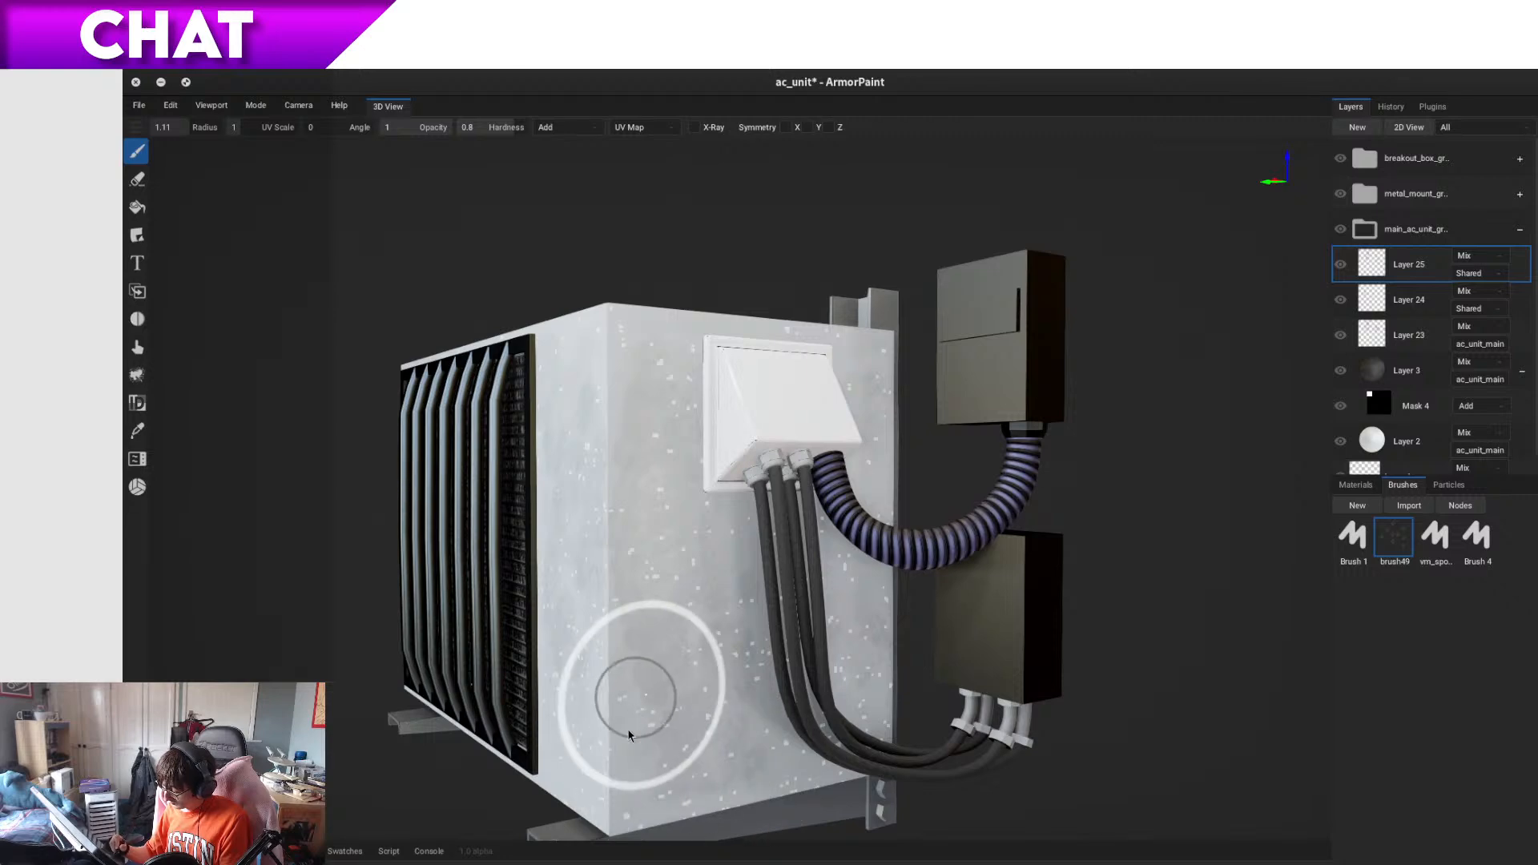
mouse_move(777, 771)
right_mouse_down()
mouse_move(835, 713)
mouse_move(825, 737)
mouse_move(859, 745)
mouse_move(870, 769)
mouse_move(688, 522)
right_mouse_up()
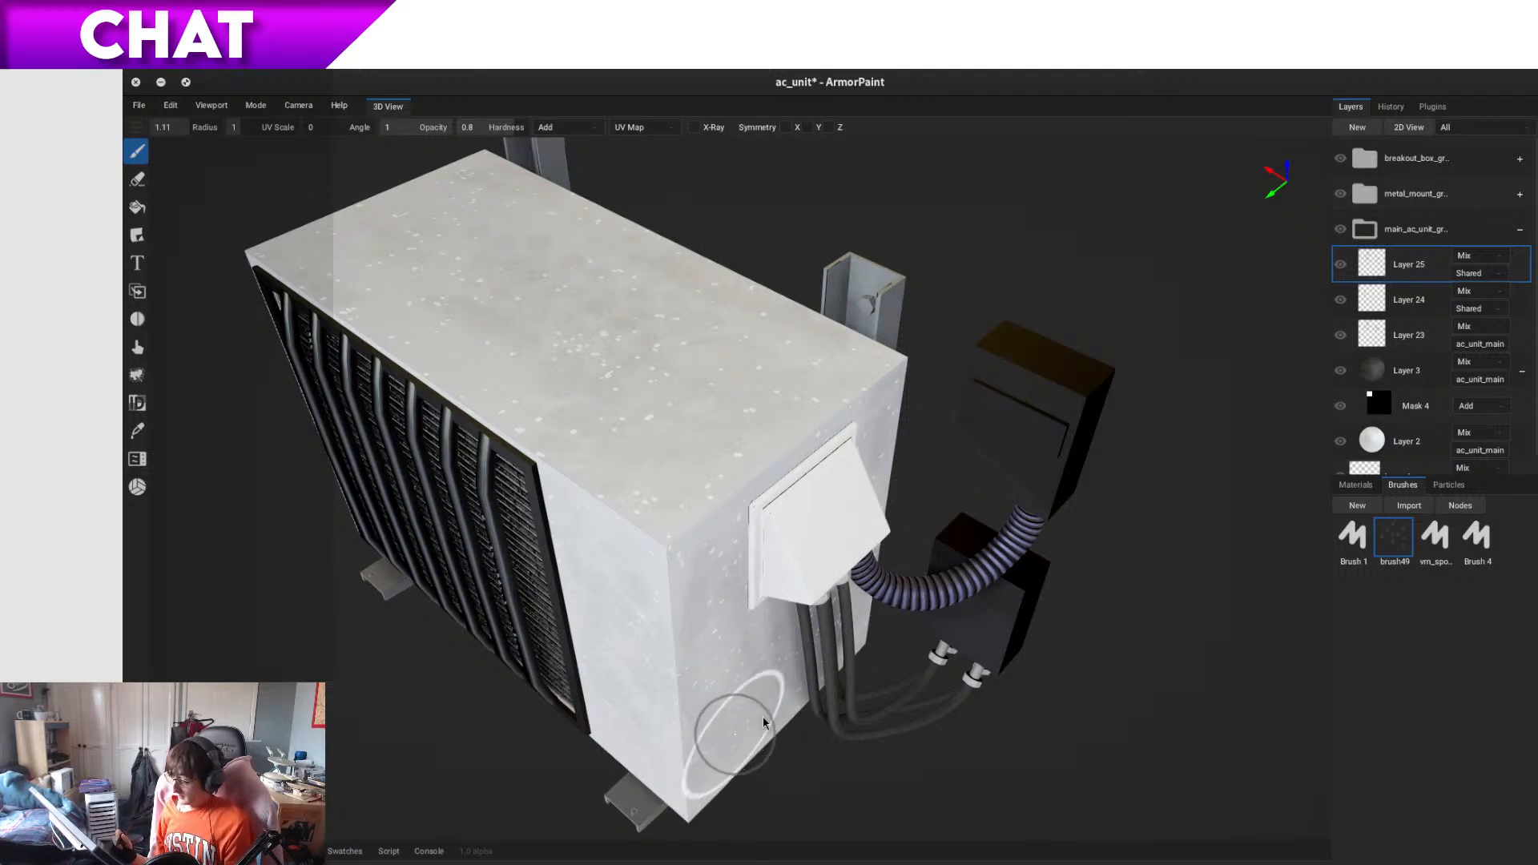
- Set the resolution of Layer 25 to 4K
right_click(1416, 270)
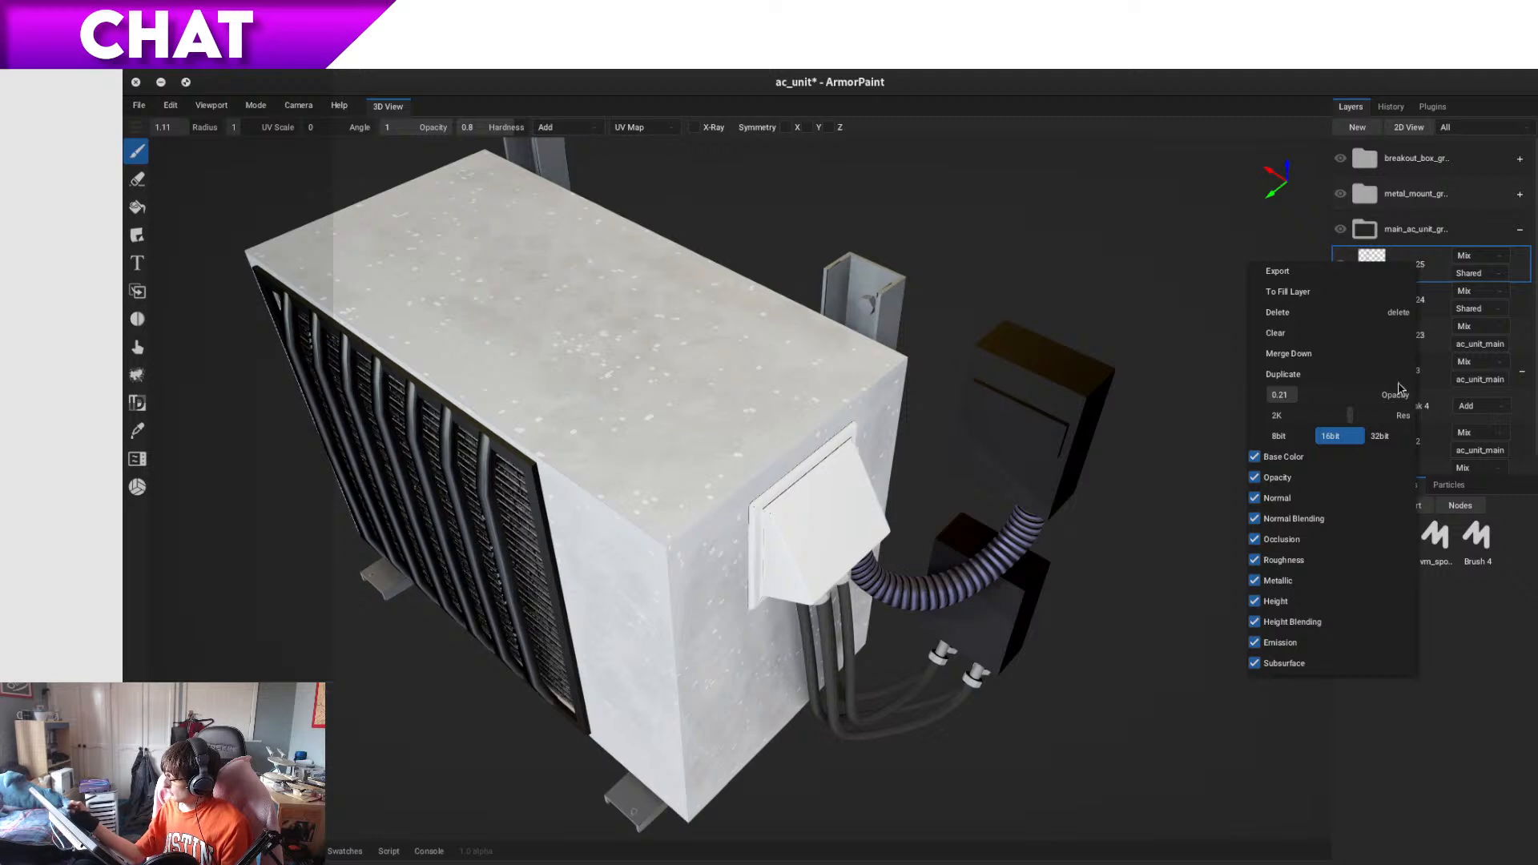
left_click(1355, 417)
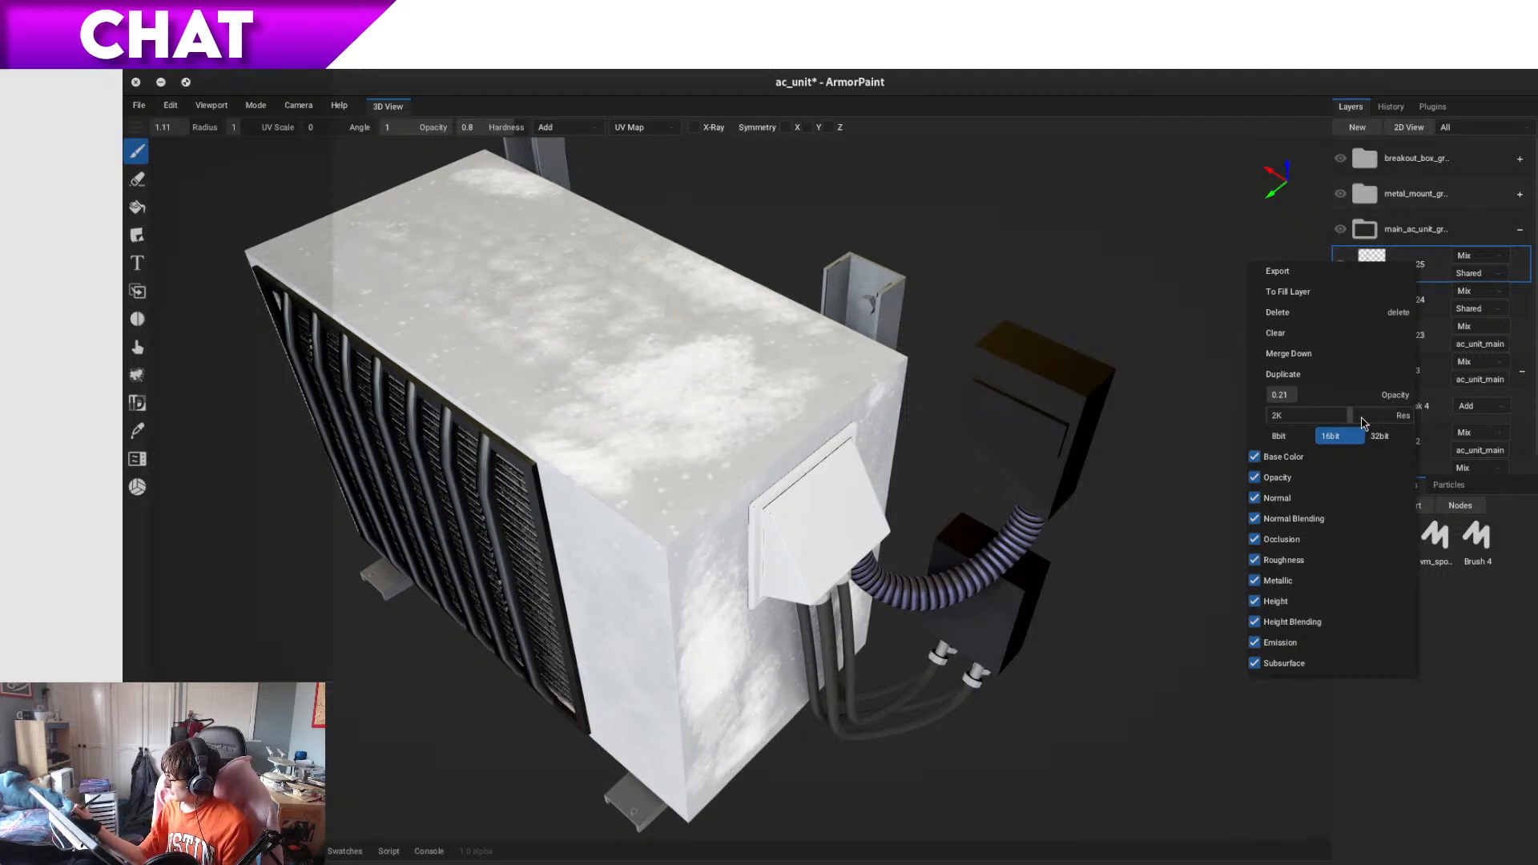
left_click_drag(1362, 422, 1371, 418)
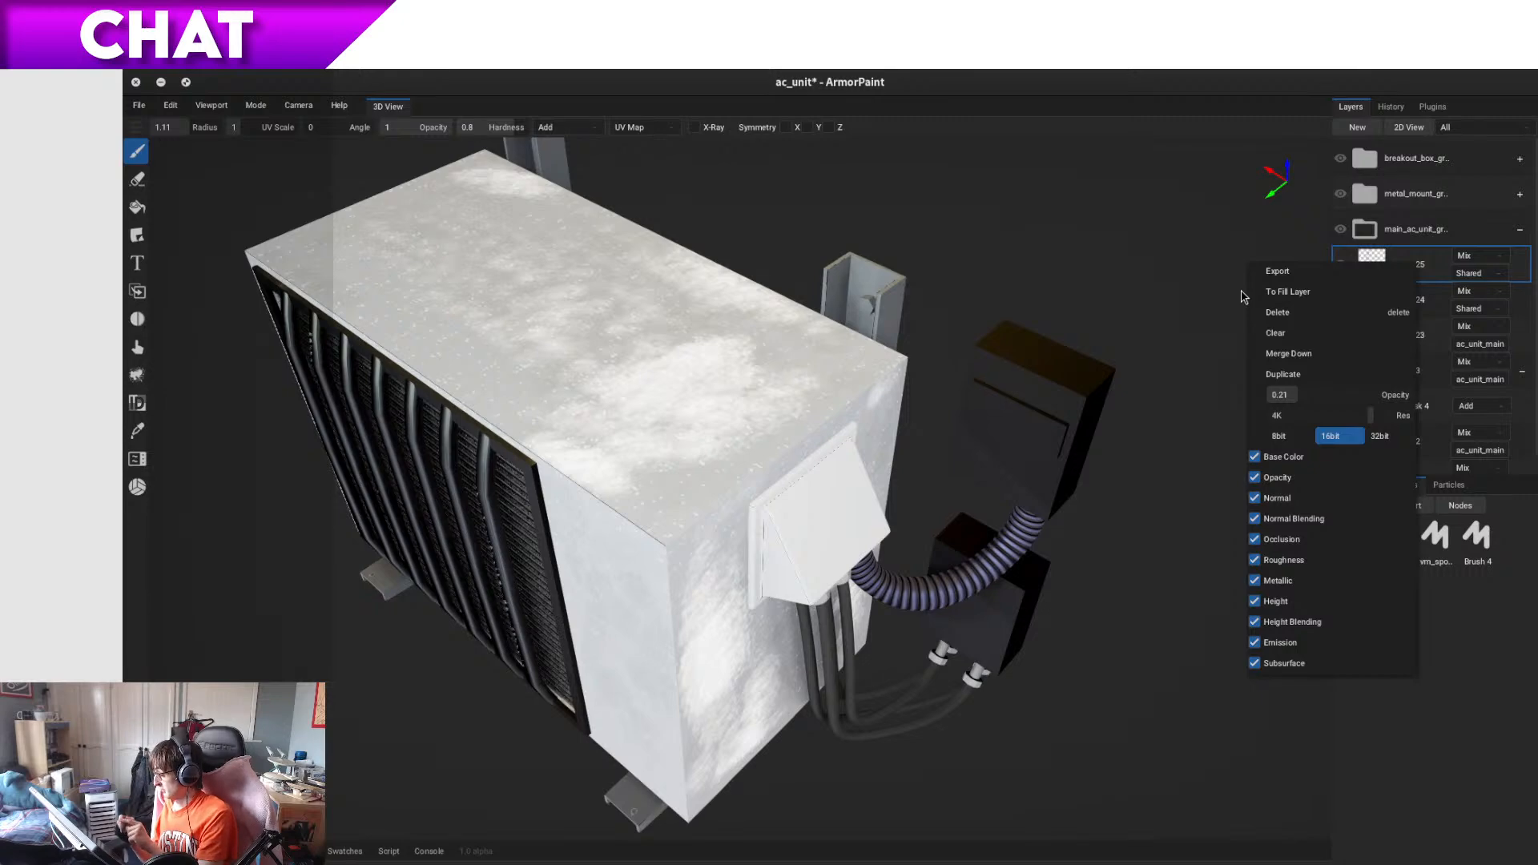
left_click(1381, 738)
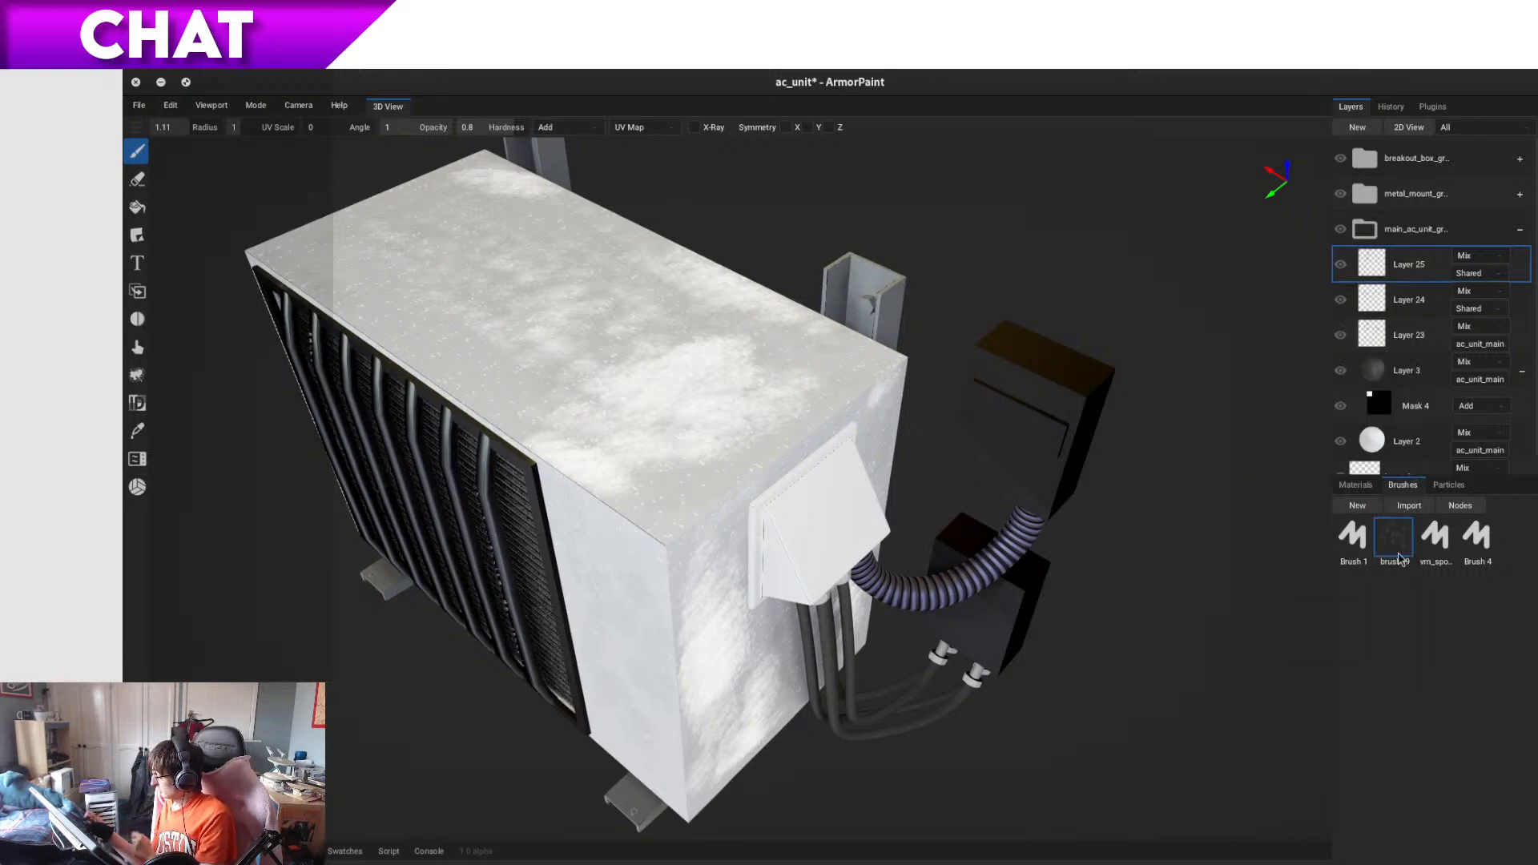
- Open the exposed_steel material's node graph and review its colour and output values
left_click(1368, 487)
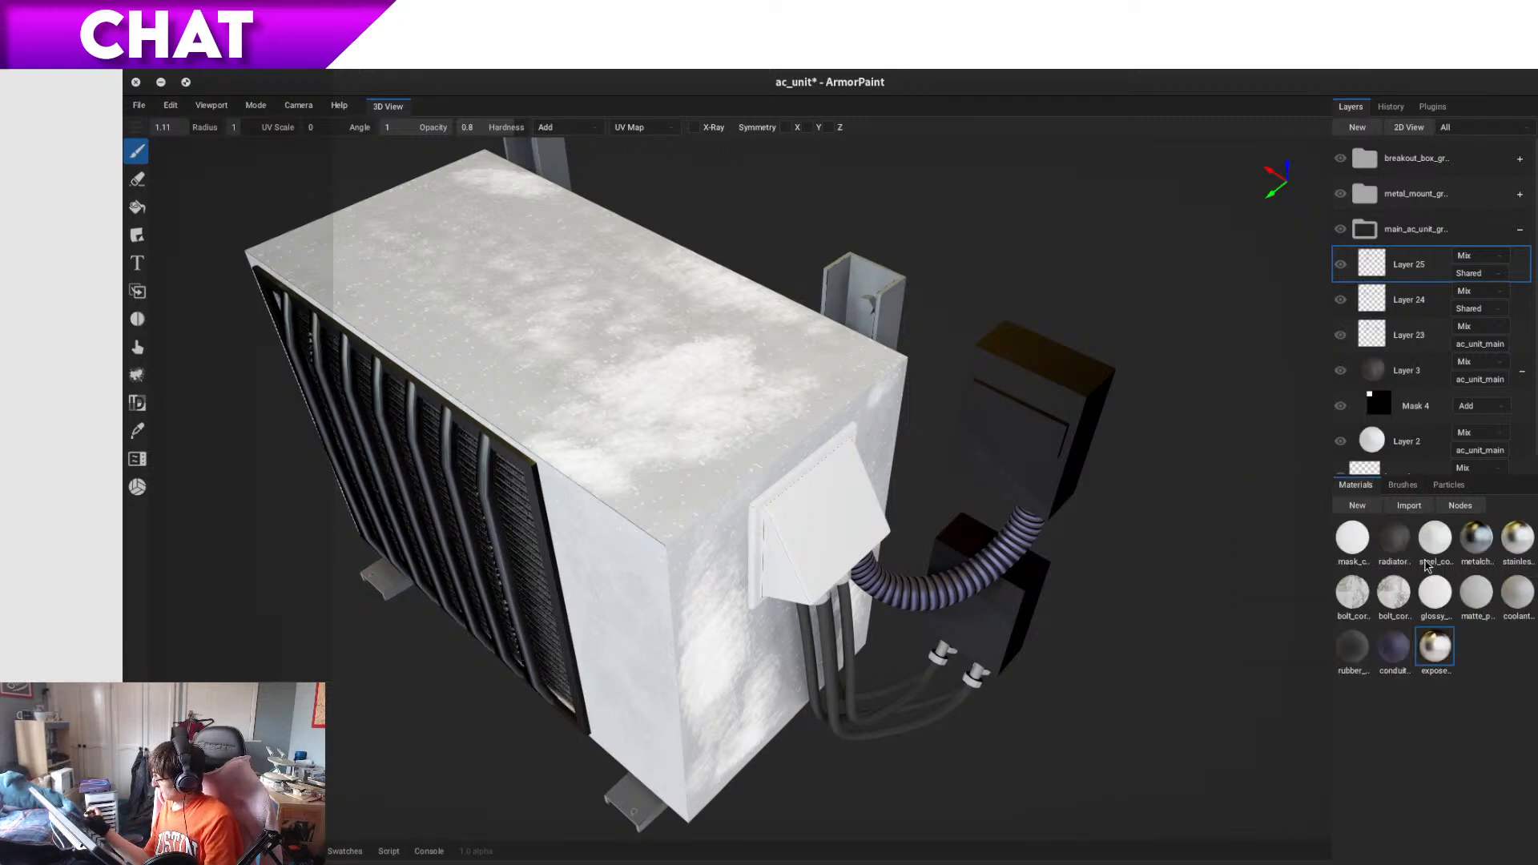
left_click(1464, 510)
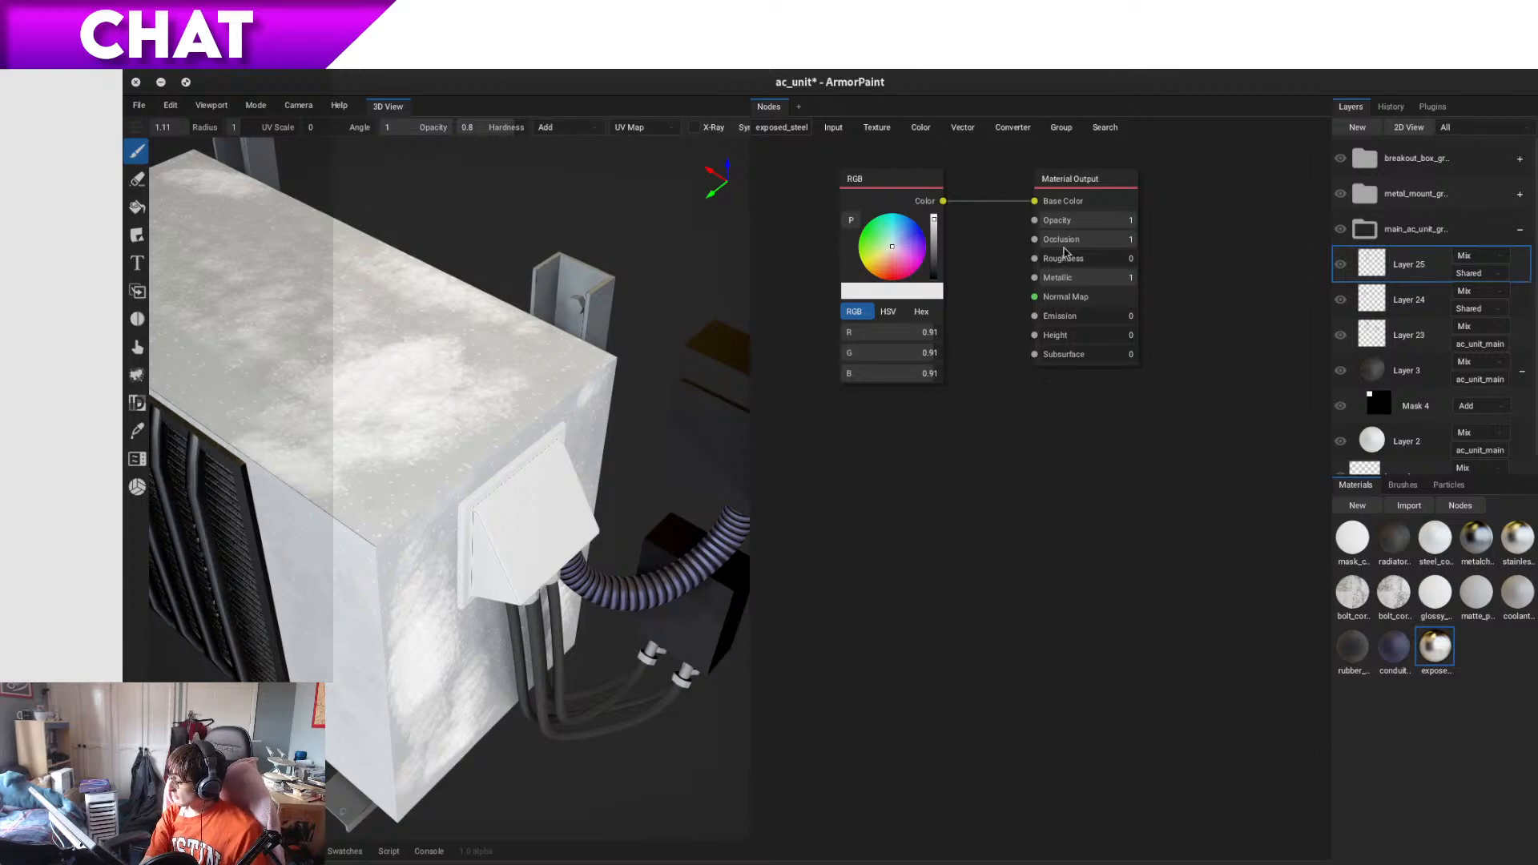
key("space")
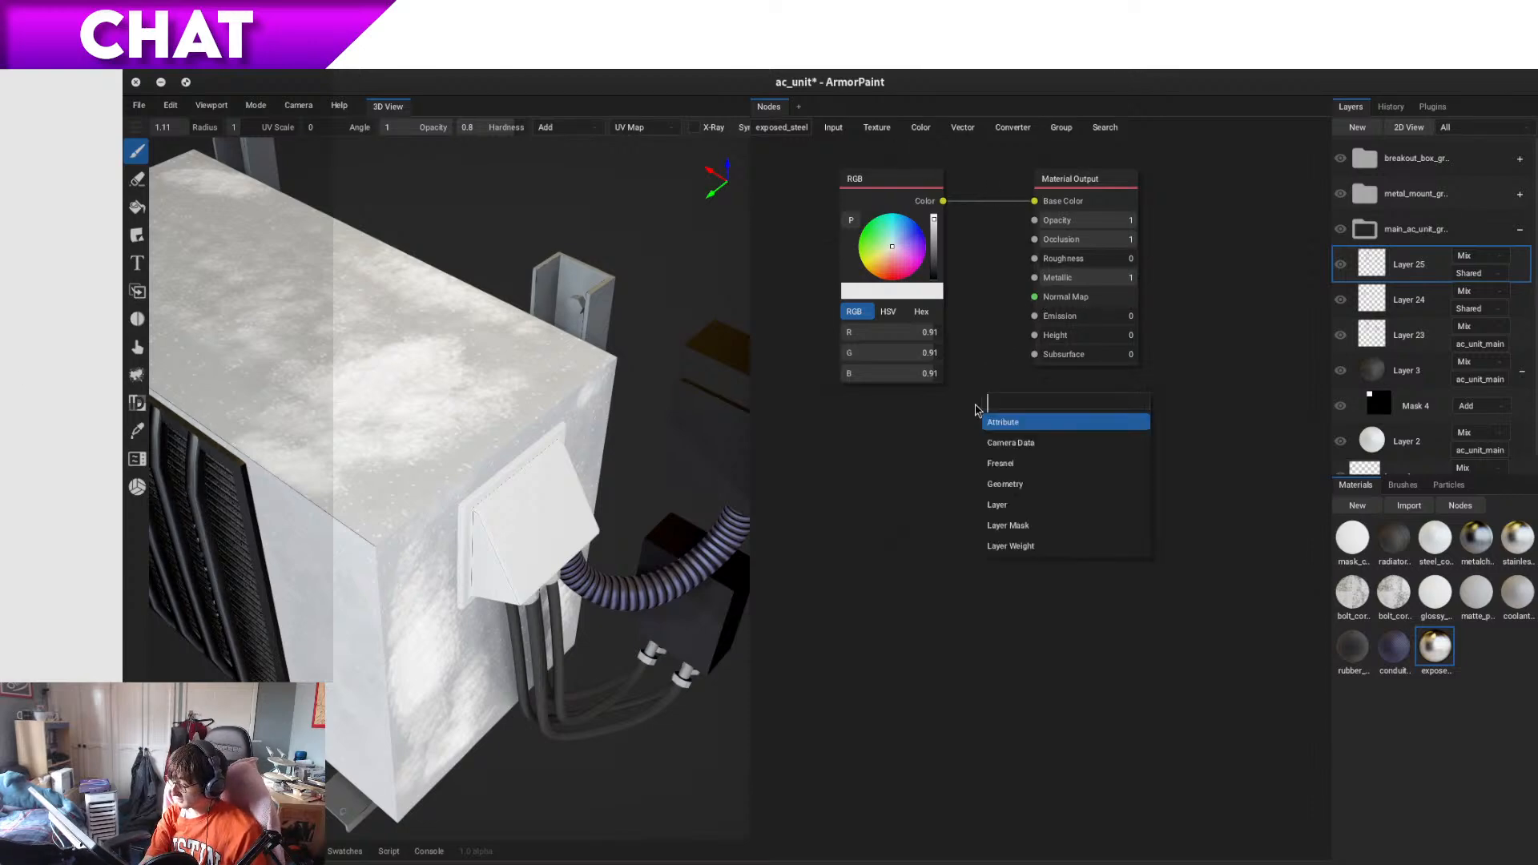
left_click(831, 536)
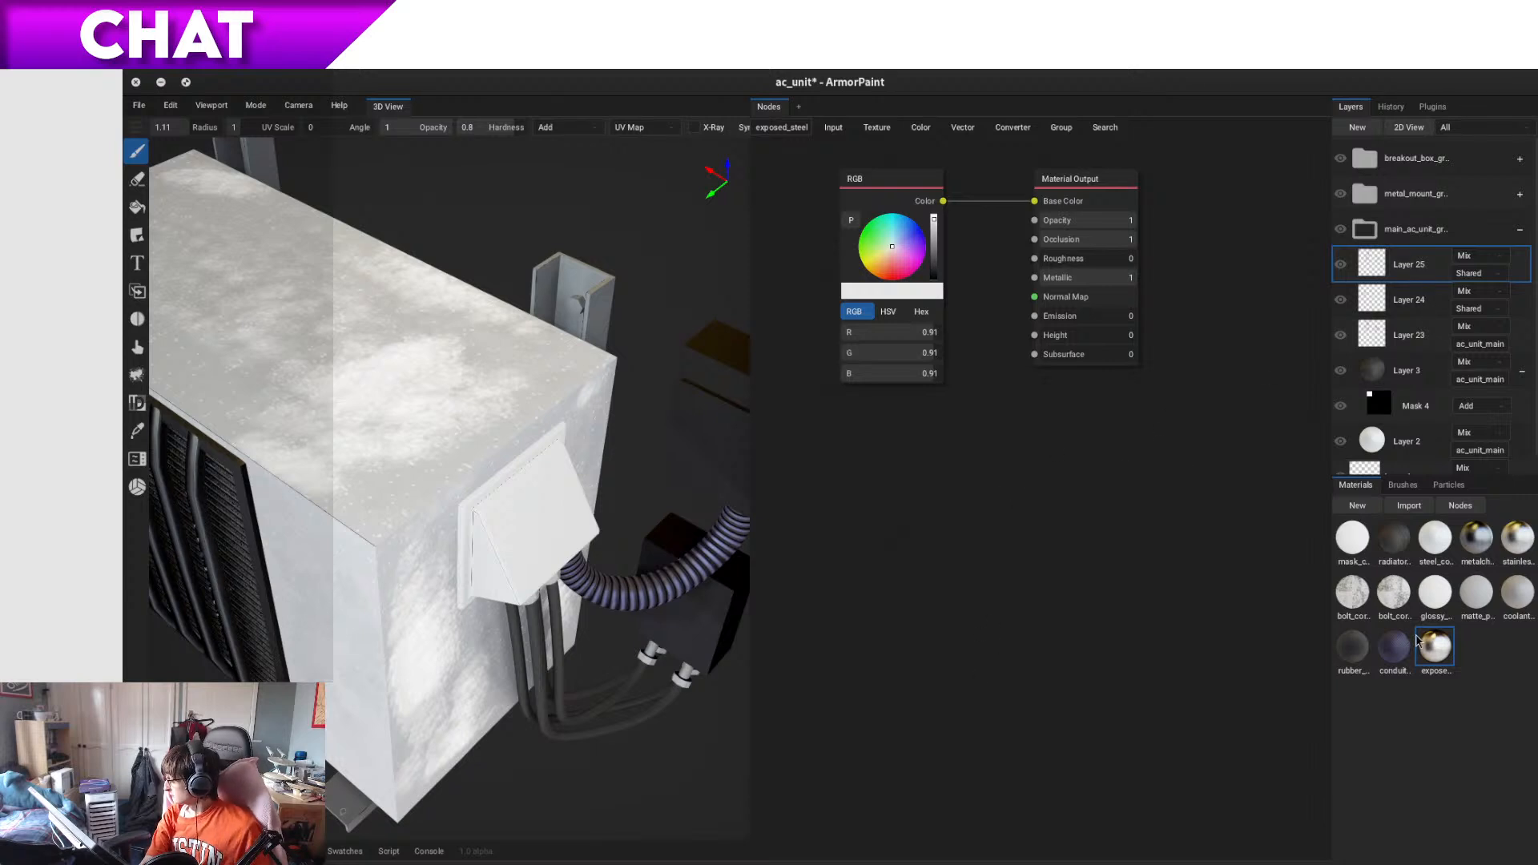
key("space")
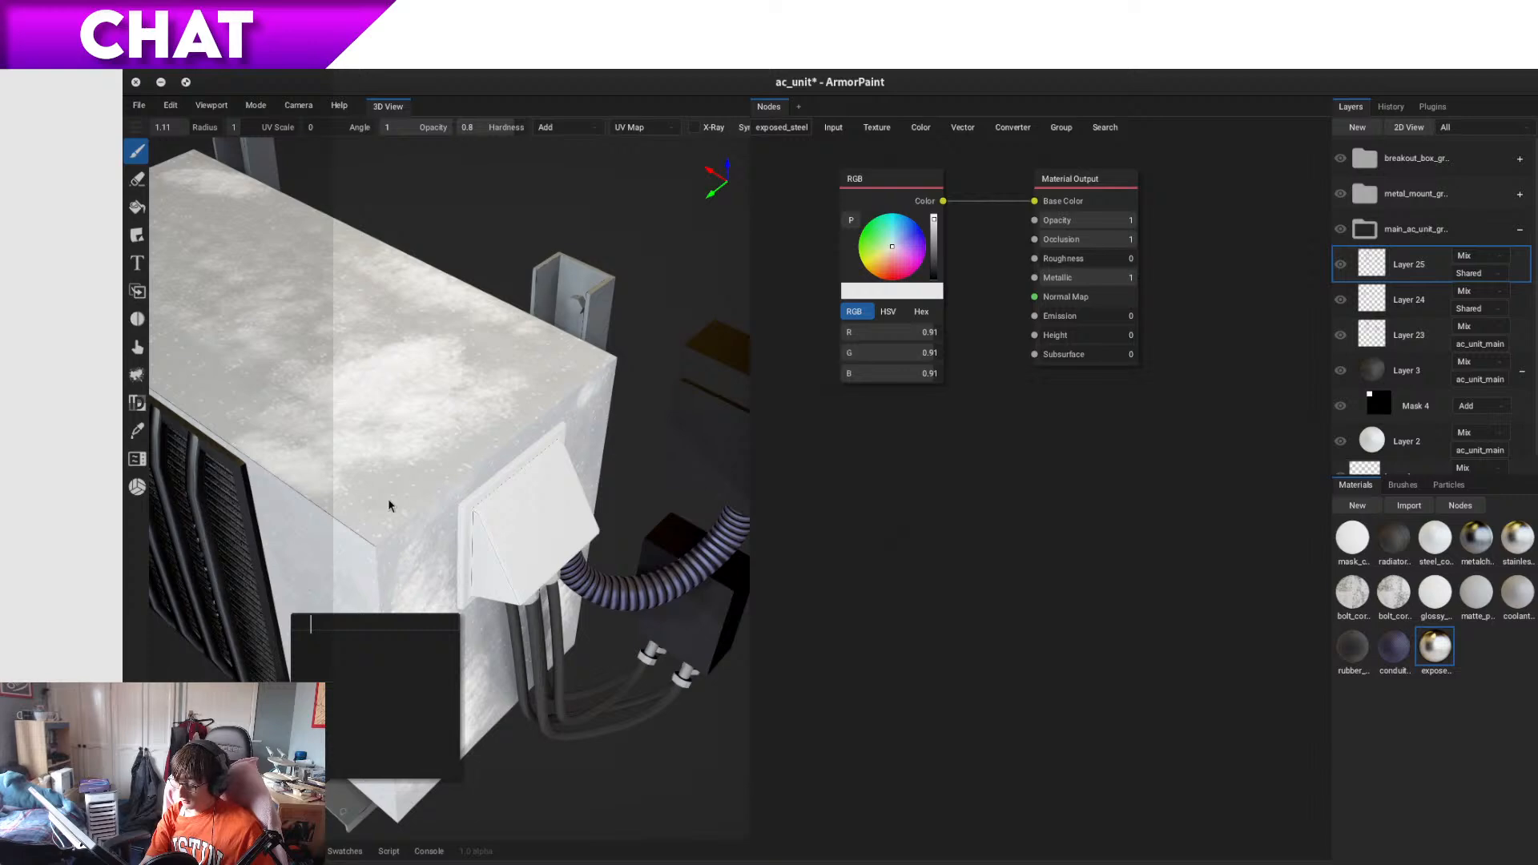
left_click(388, 506)
- Check the bright patches on the casing and Layer 25's channel options, and close the material's node graph
left_click_drag(389, 506, 446, 460, "alt")
left_click_drag(256, 539, 160, 609, "alt")
right_click(1415, 279)
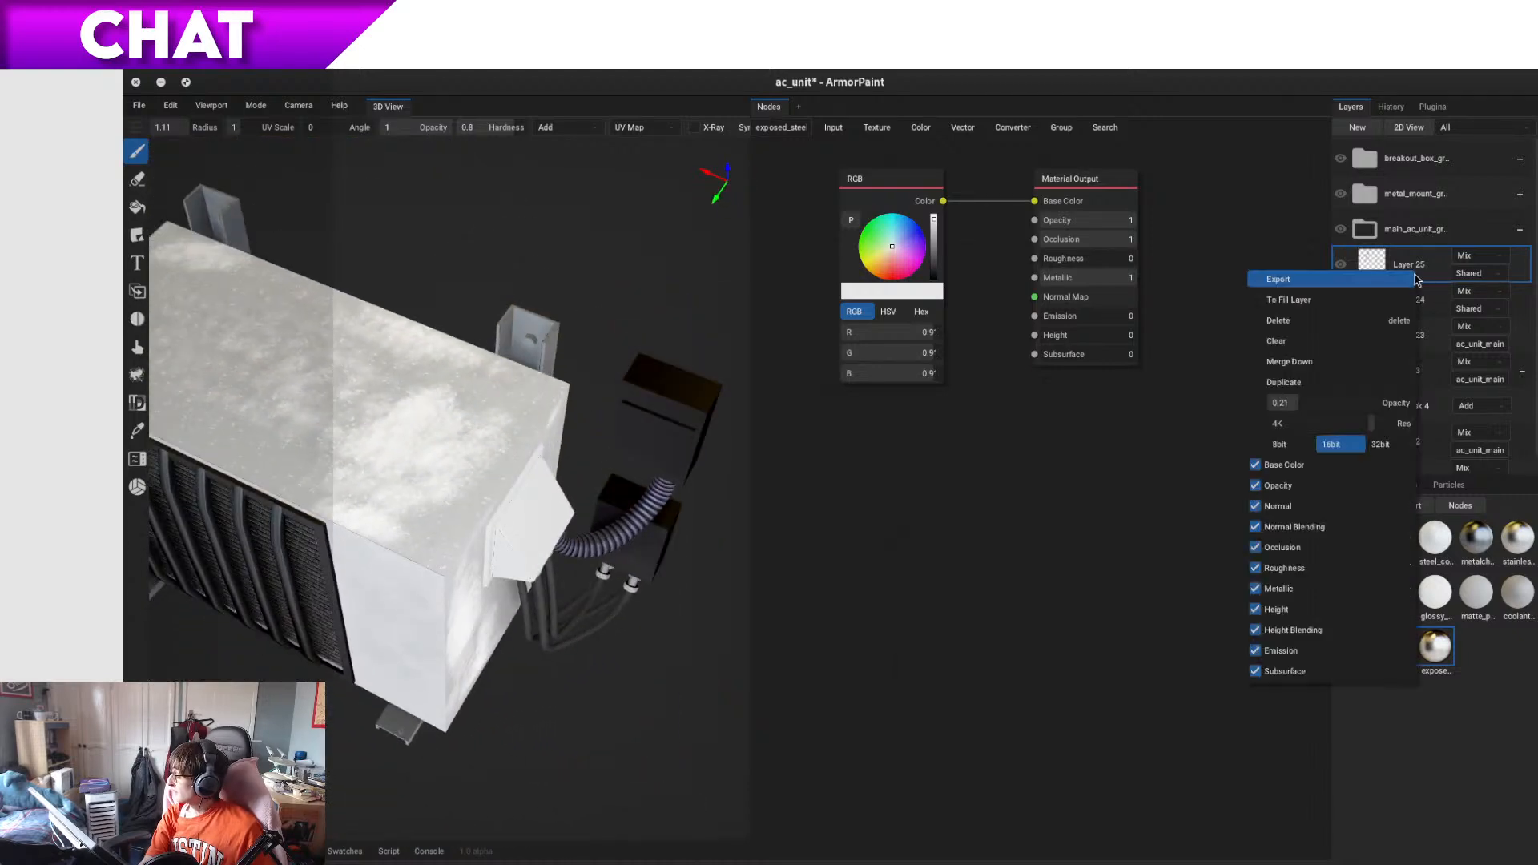
right_click(1362, 262)
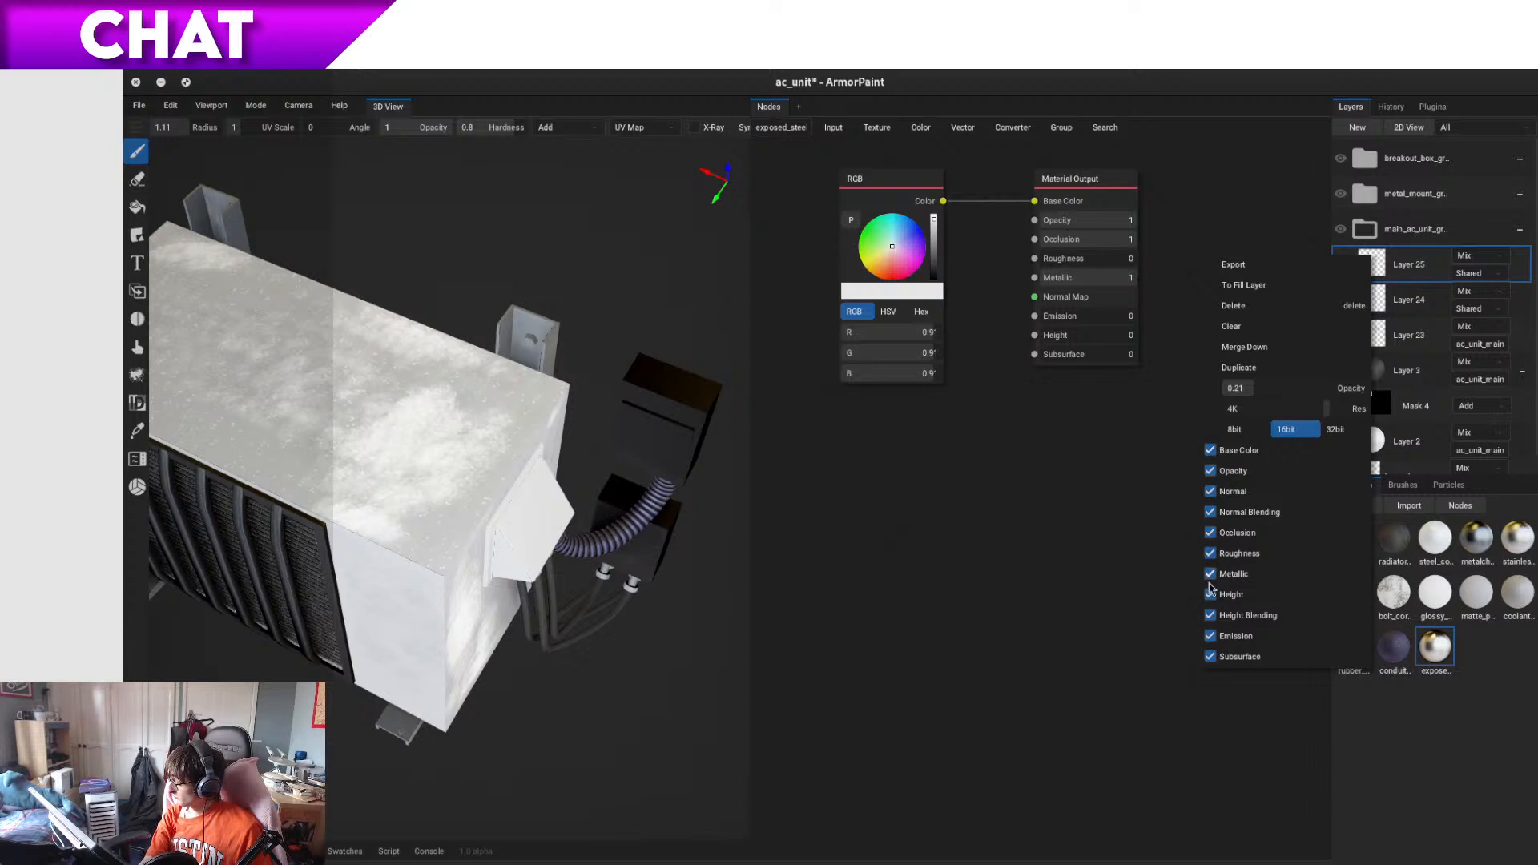
left_click(1109, 625)
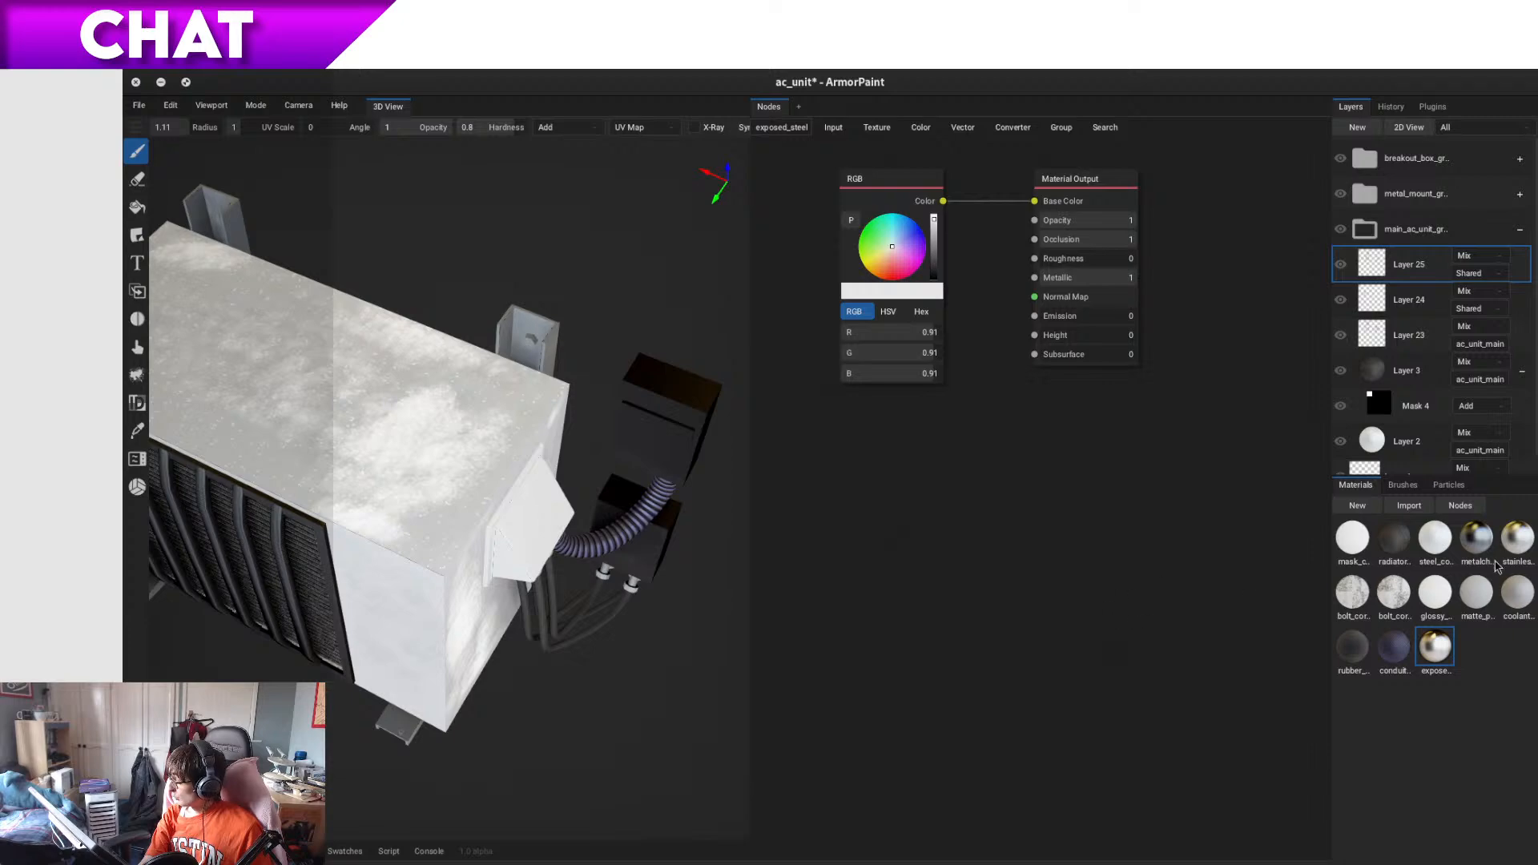
left_click(1460, 506)
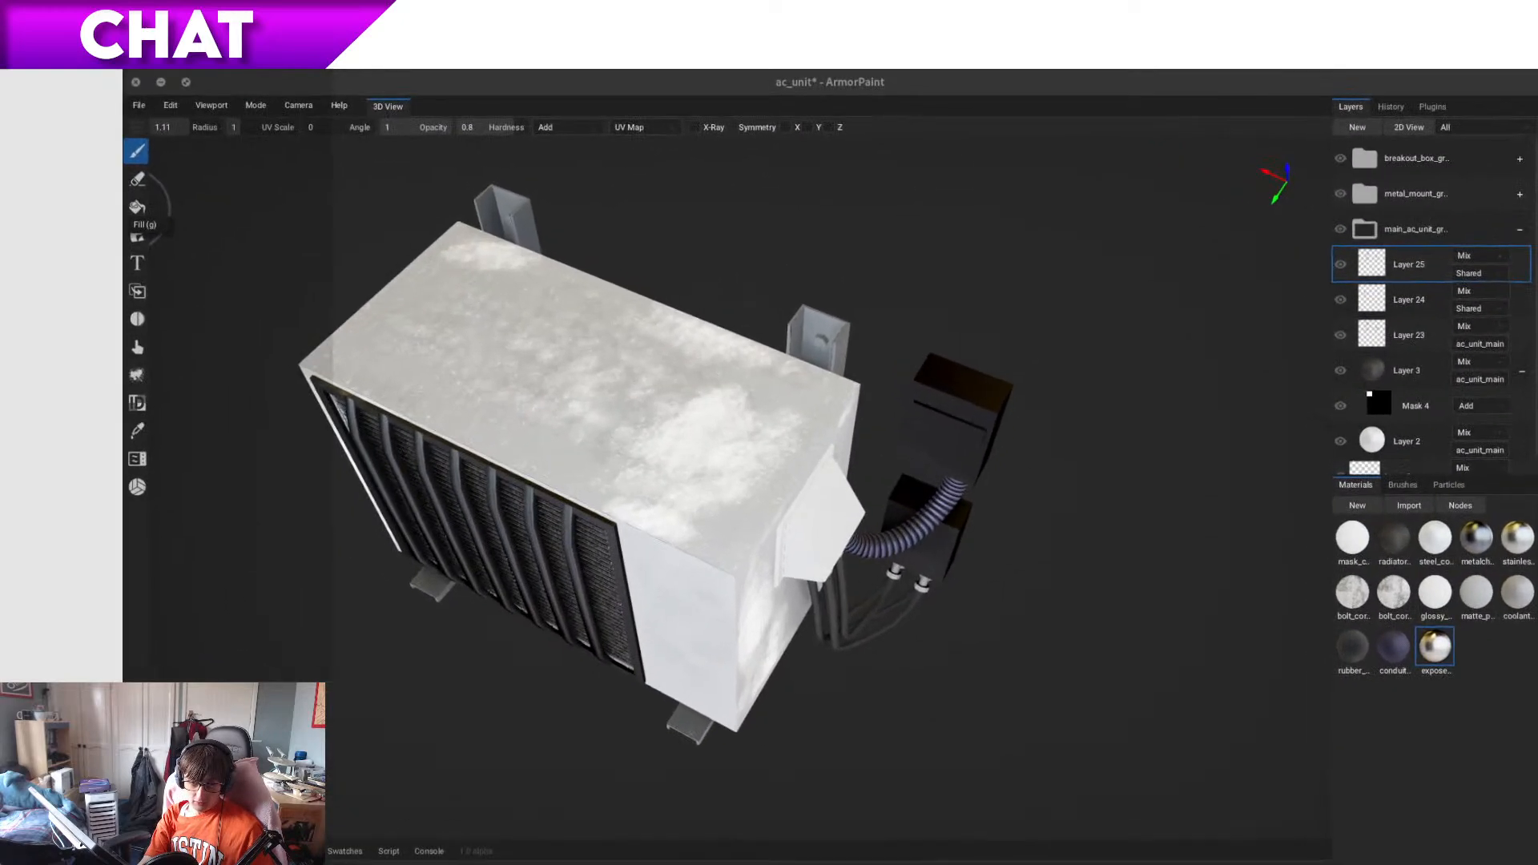
- Save the ac_unit project
left_click(568, 76)
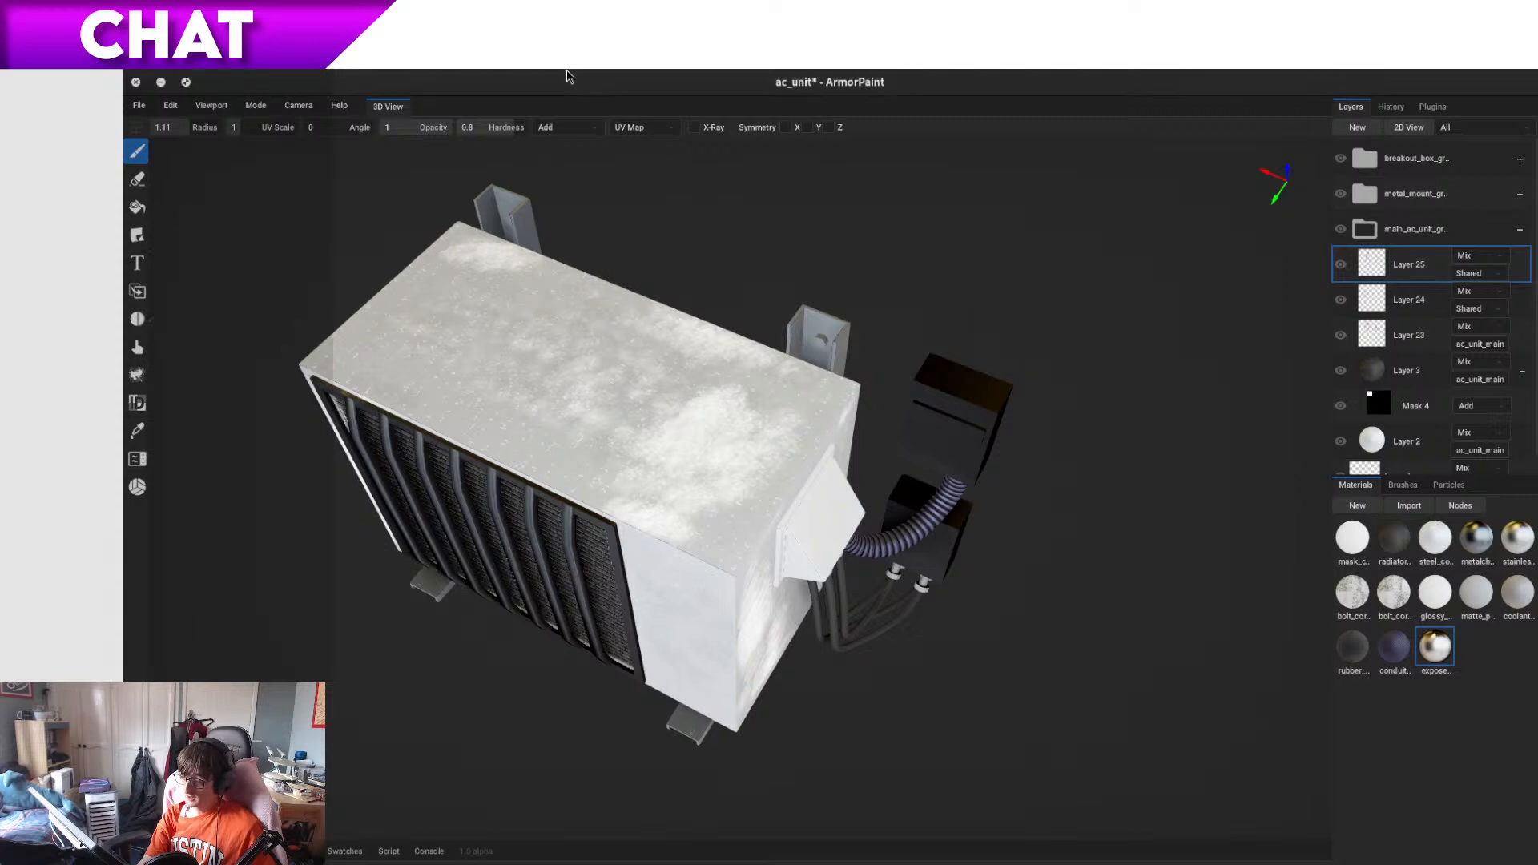
key("ctrl+s")
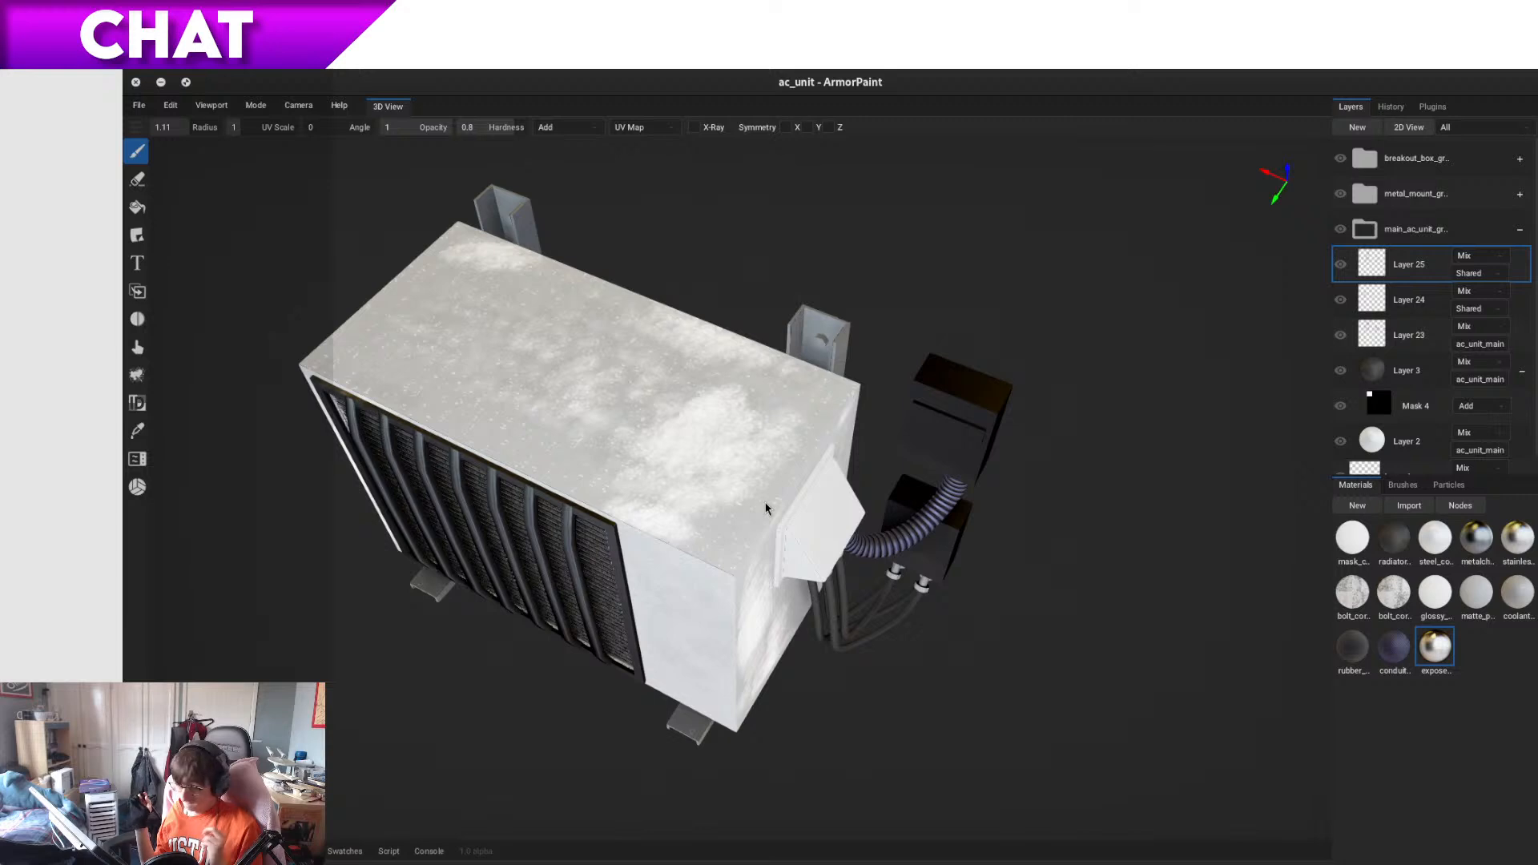
key("ctrl+s")
key("super")
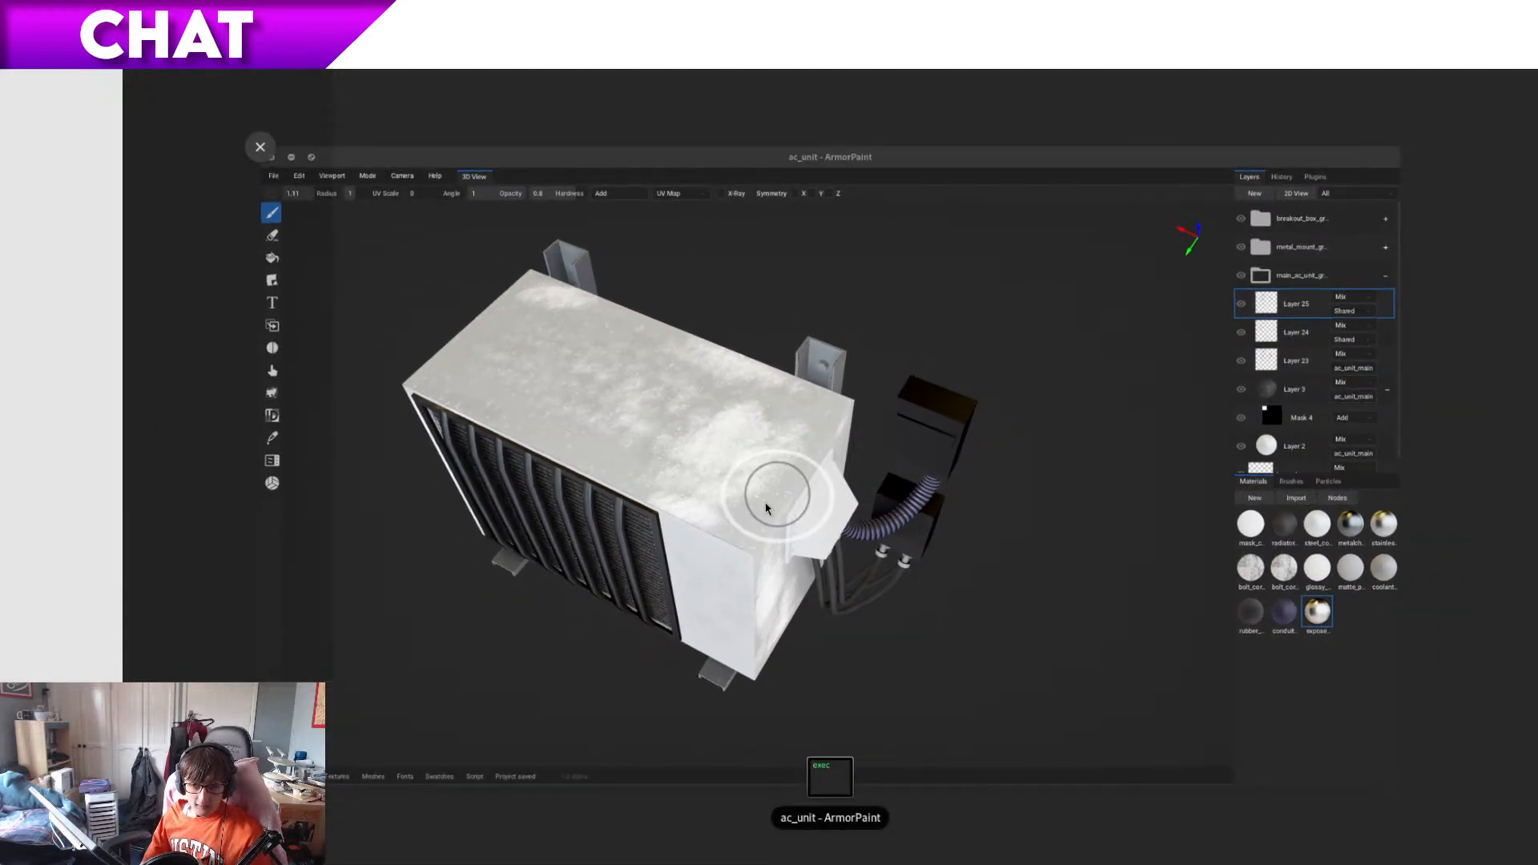
key("super")
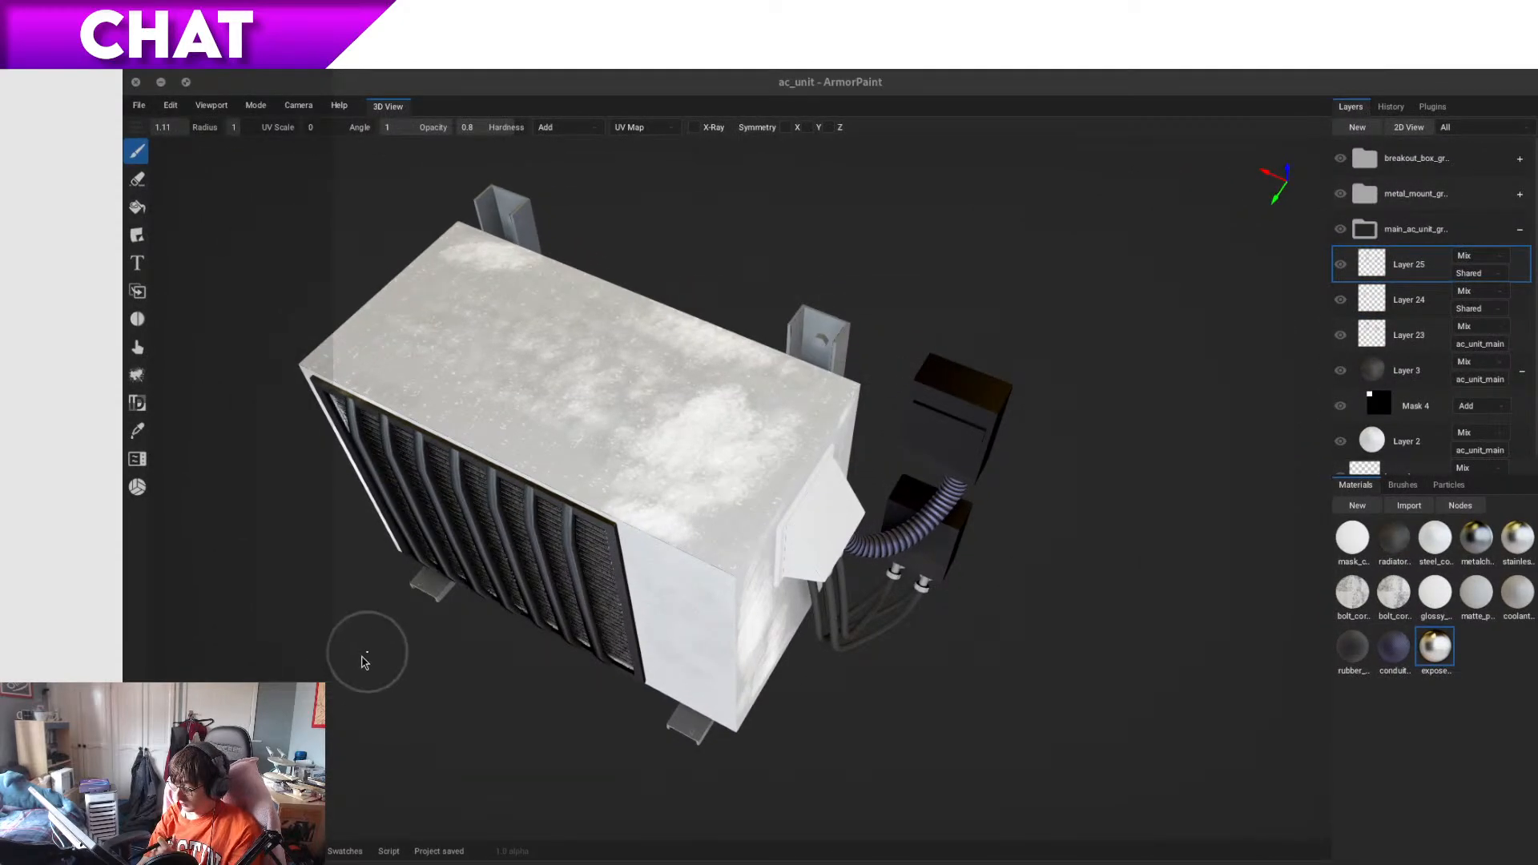
key("super")
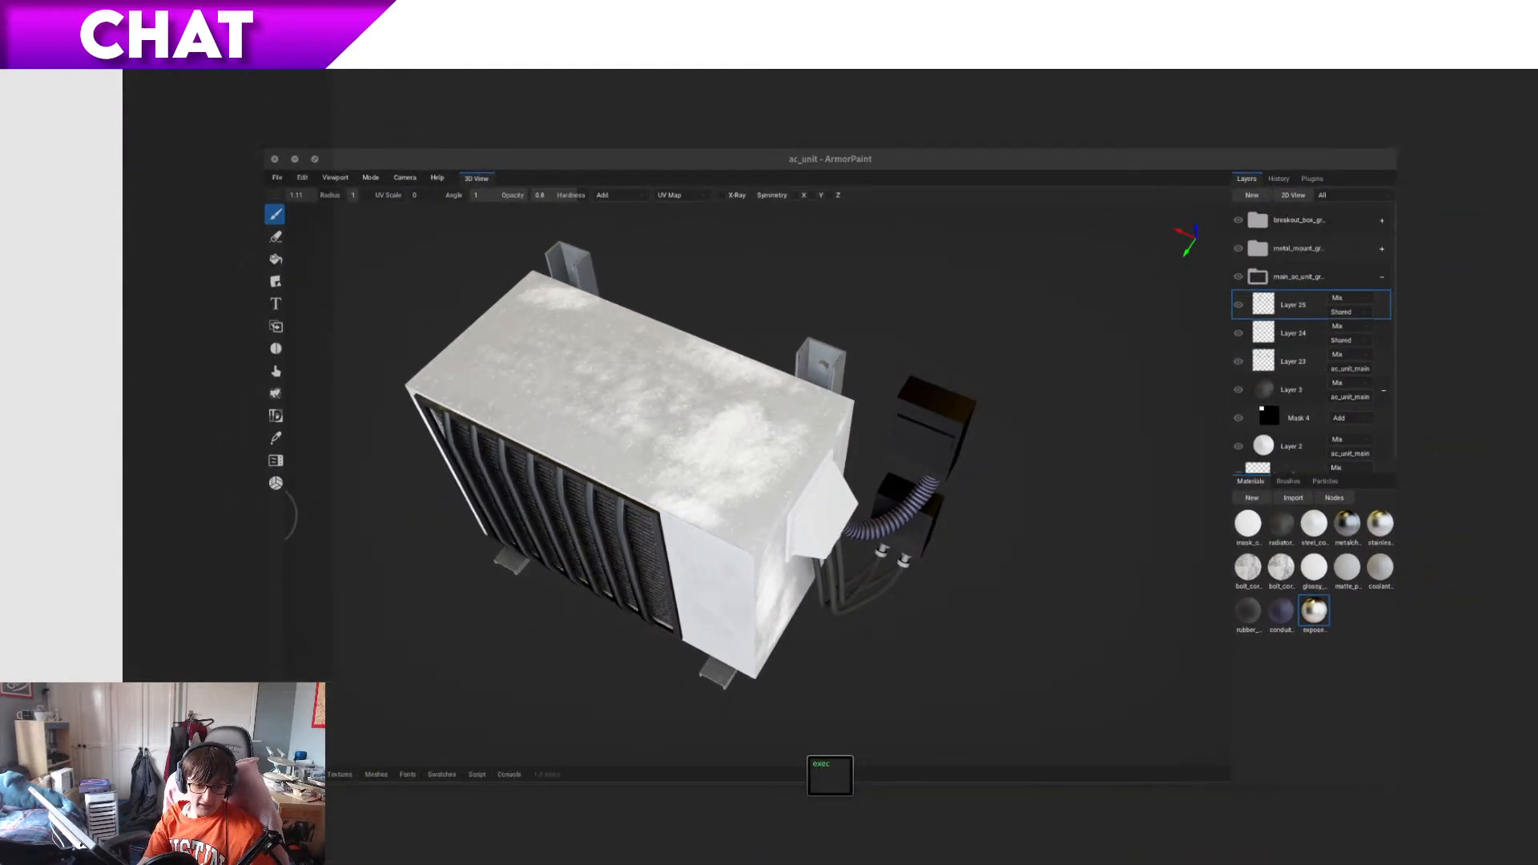
key("super")
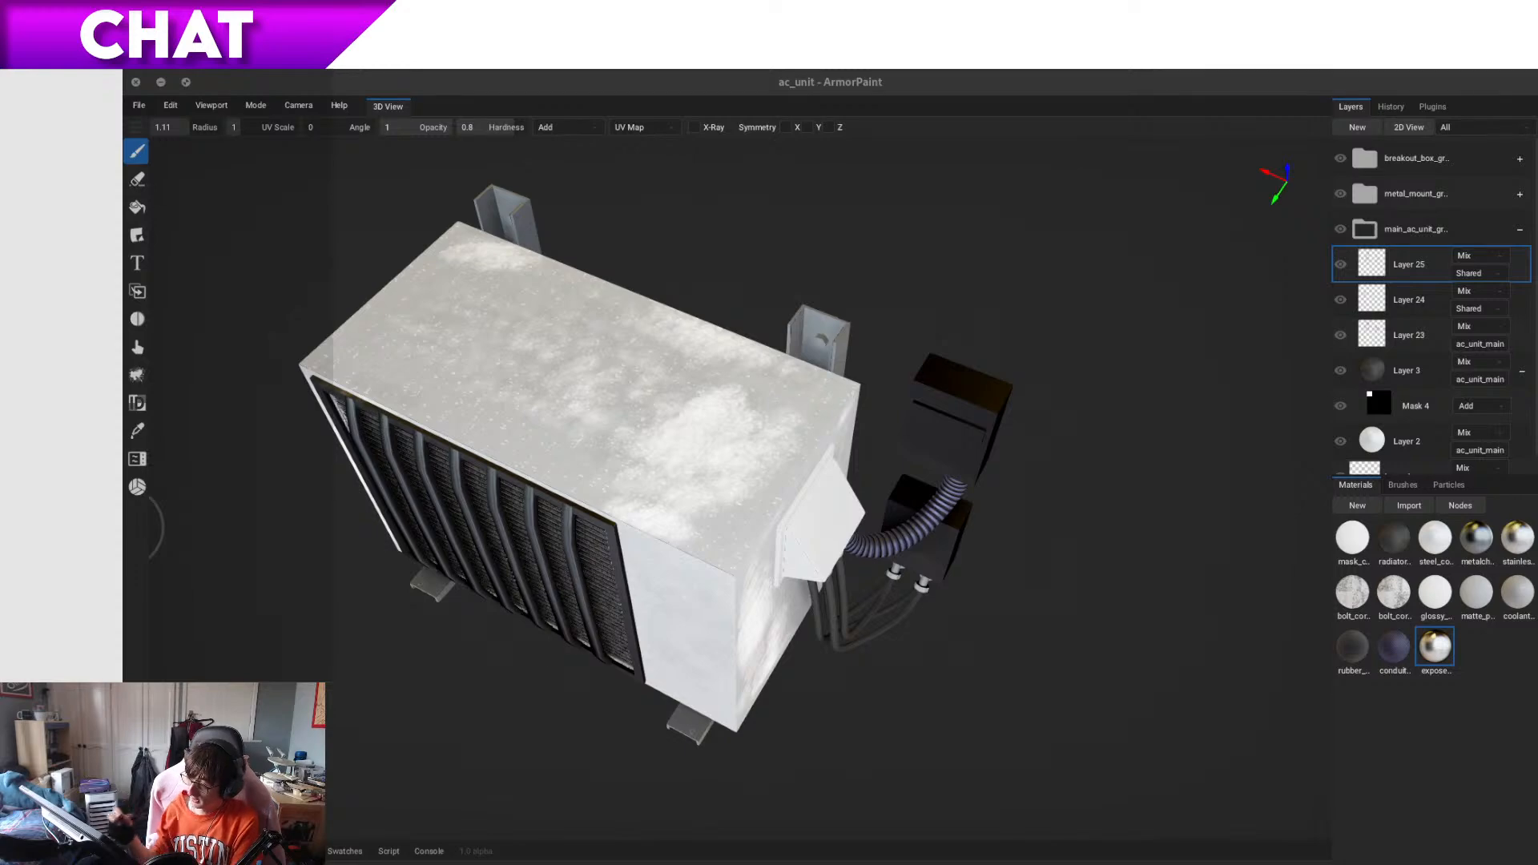
- Close ArmorPaint and launch it again
left_click(135, 81)
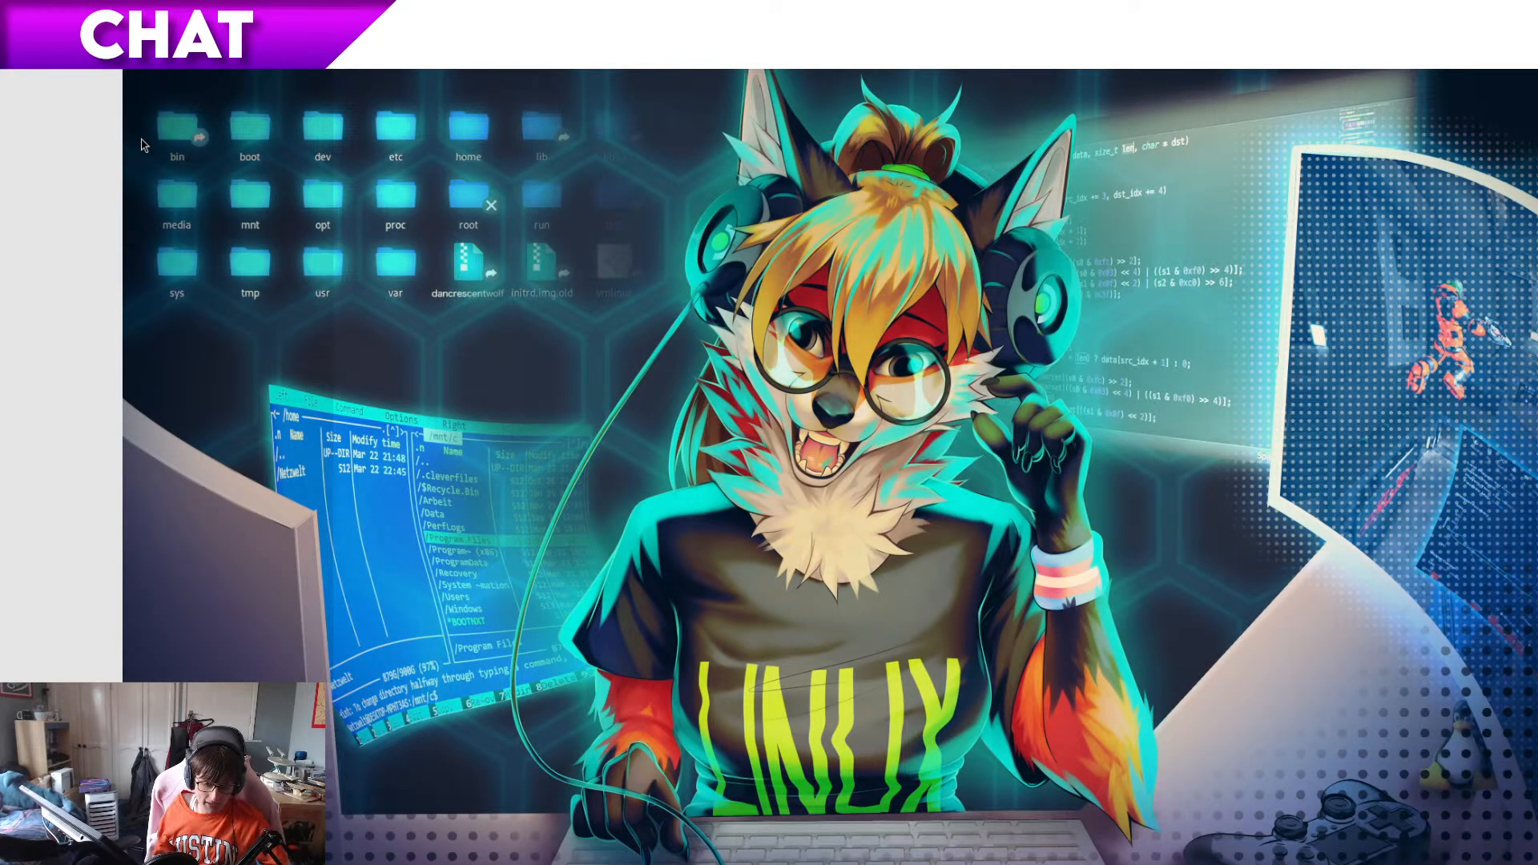
key("super")
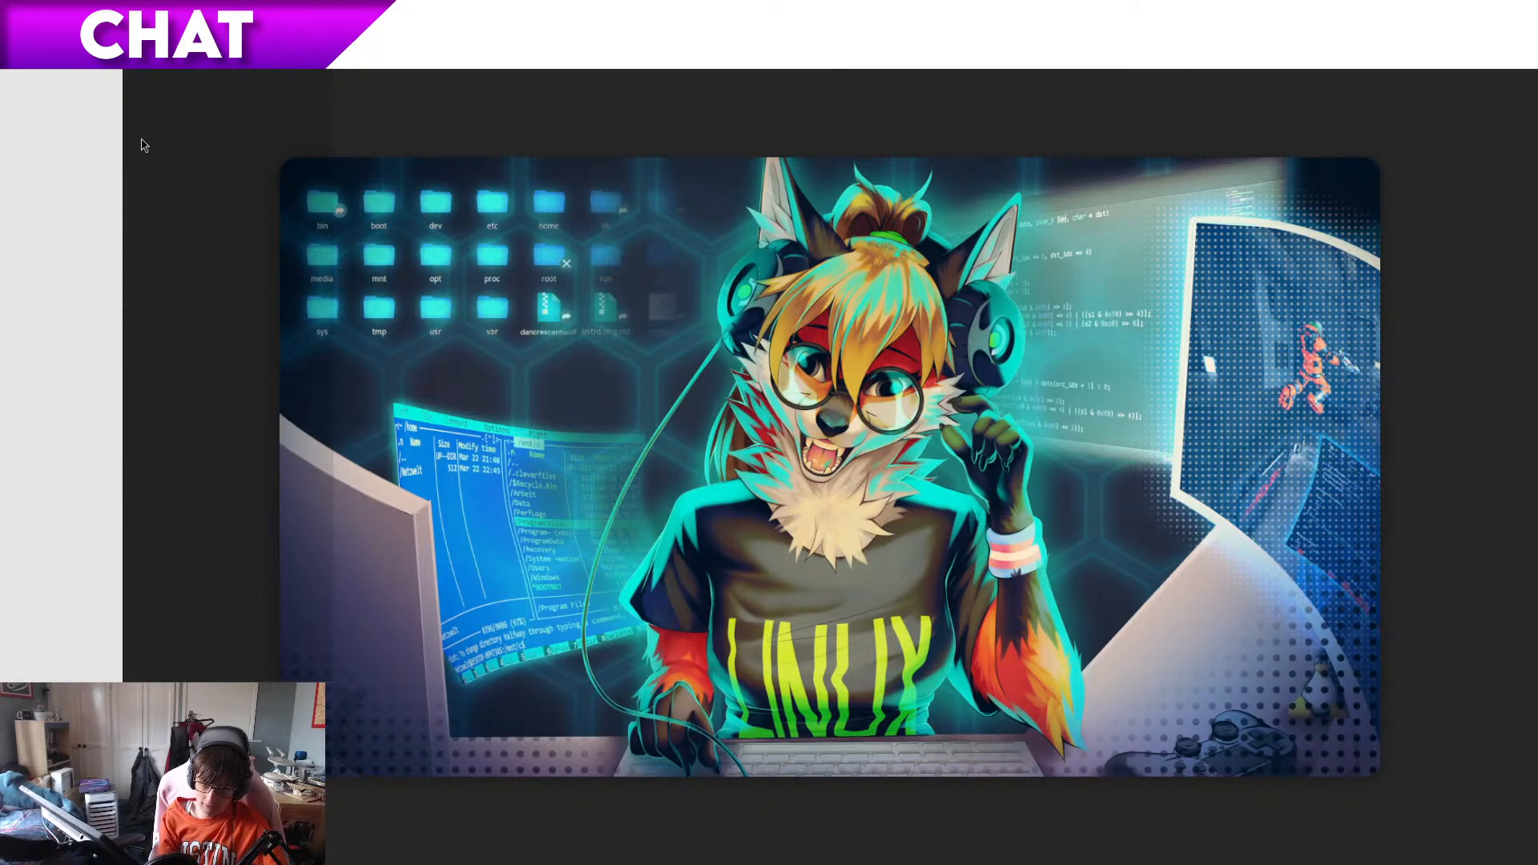
key("Return")
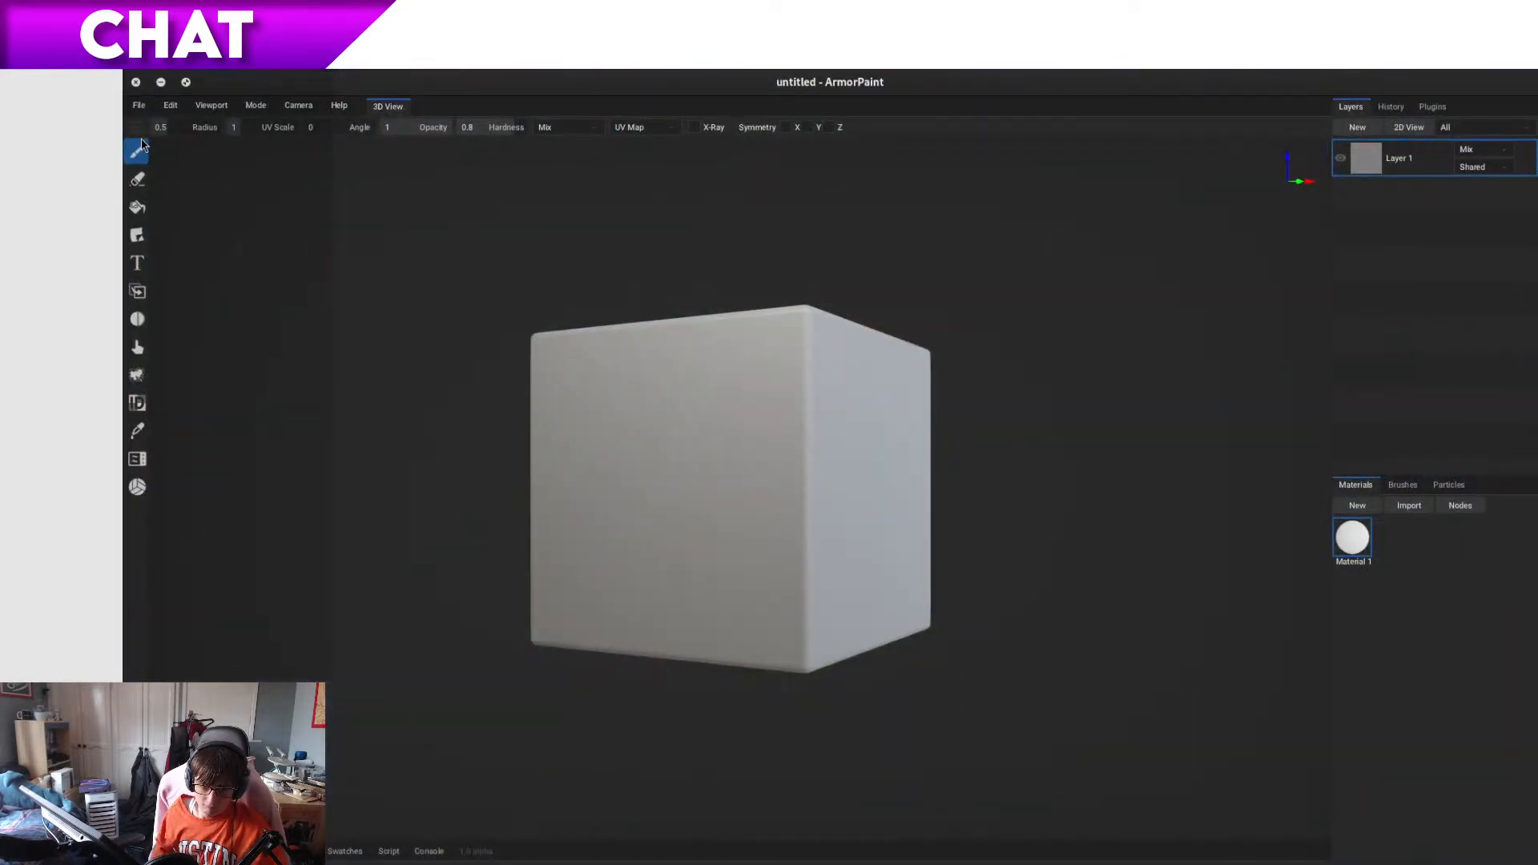
- Reopen the ac_unit project from the recent projects
left_click(138, 105)
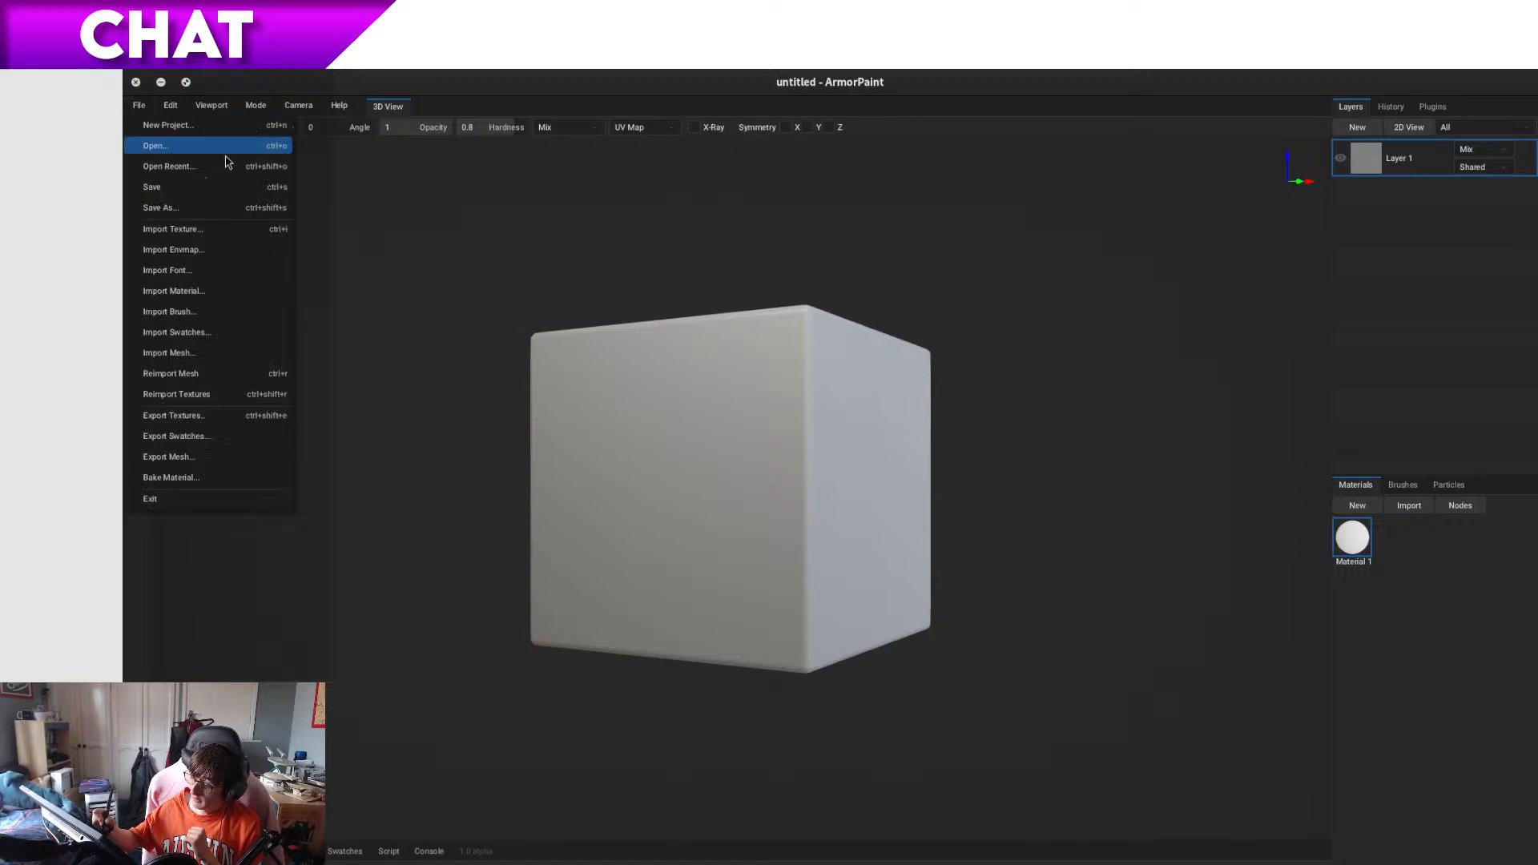
left_click(228, 161)
left_click(745, 489)
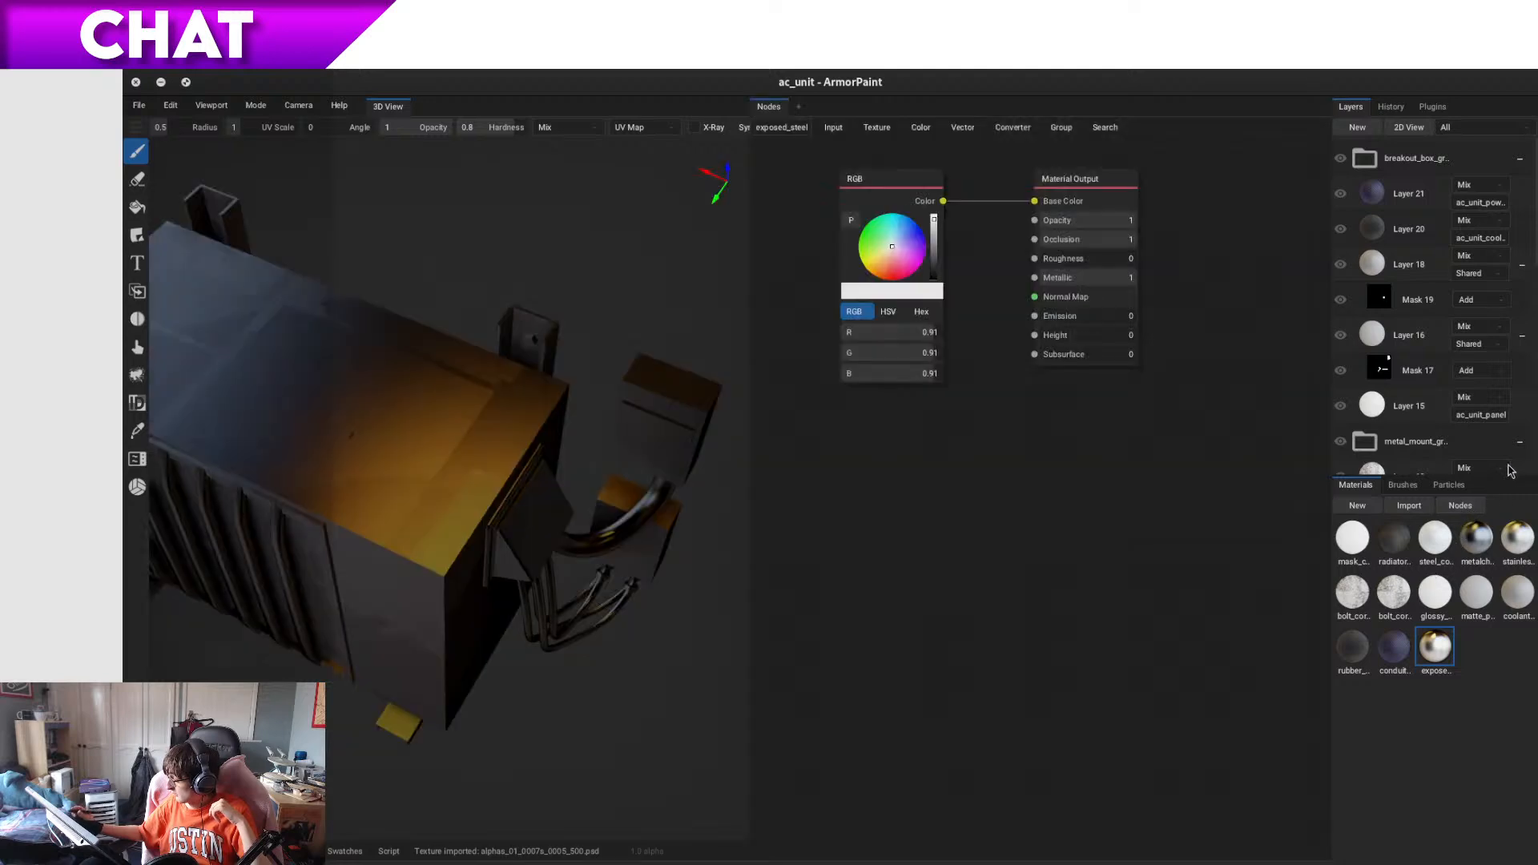
- Open the node graphs of exposed_steel and conduit_tube and refresh both materials by starting and abandoning a node addition or link
left_click(1463, 508)
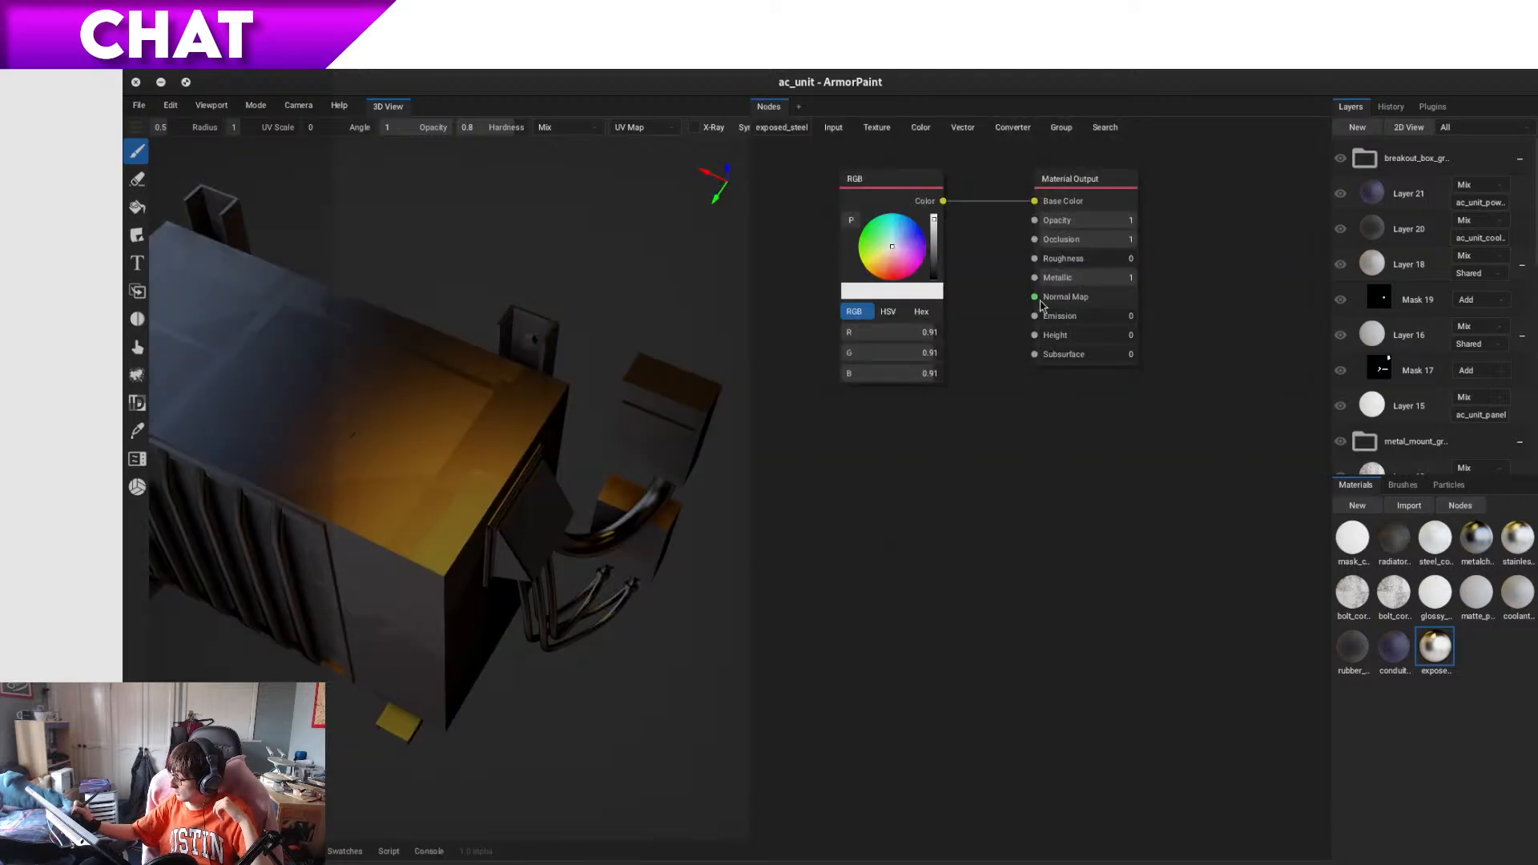
key("space")
key("Escape")
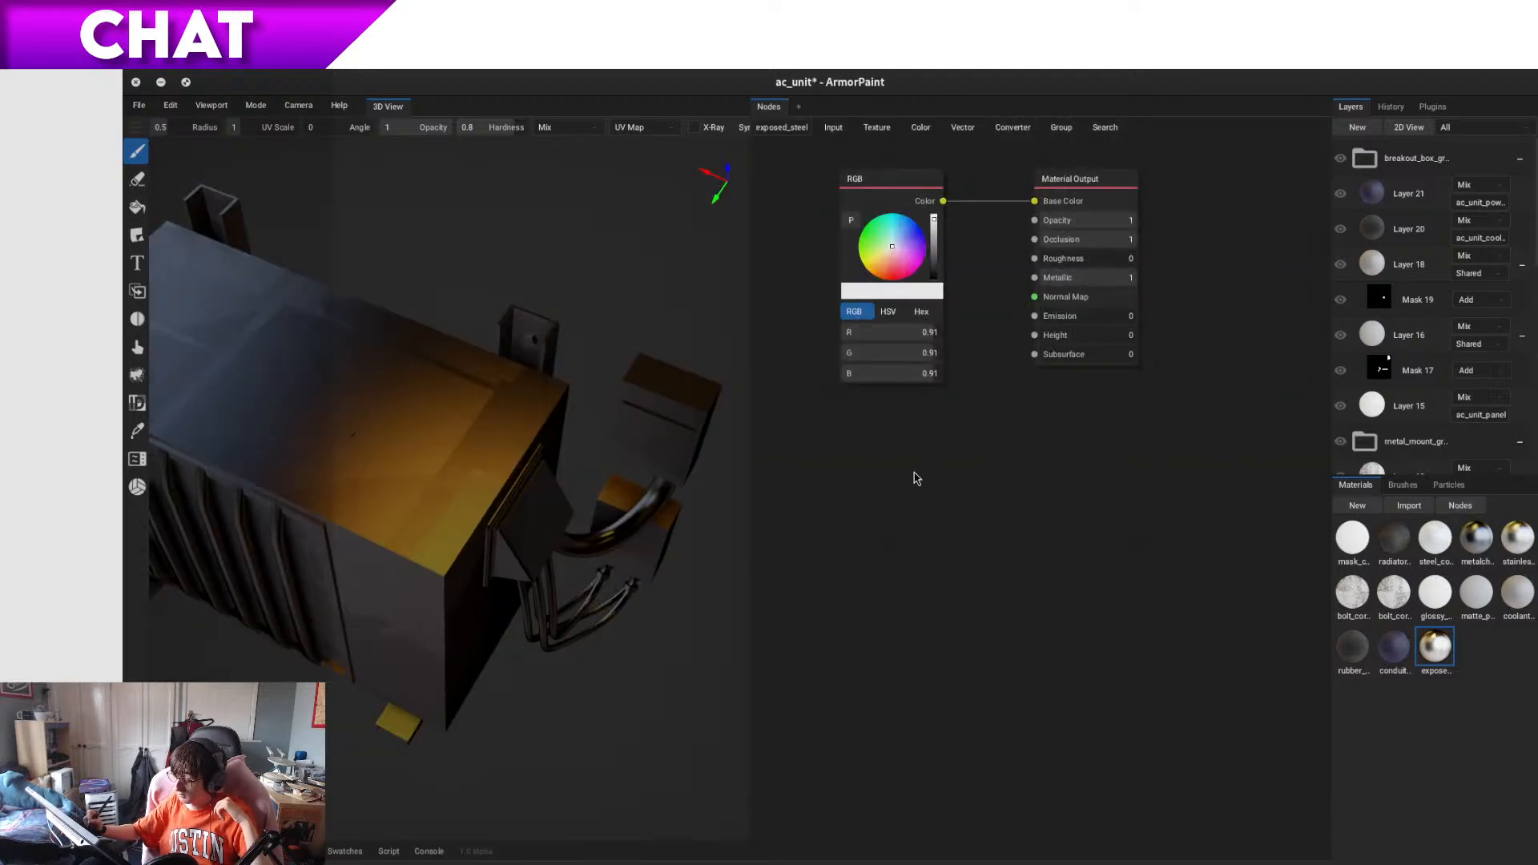
left_click(1401, 657)
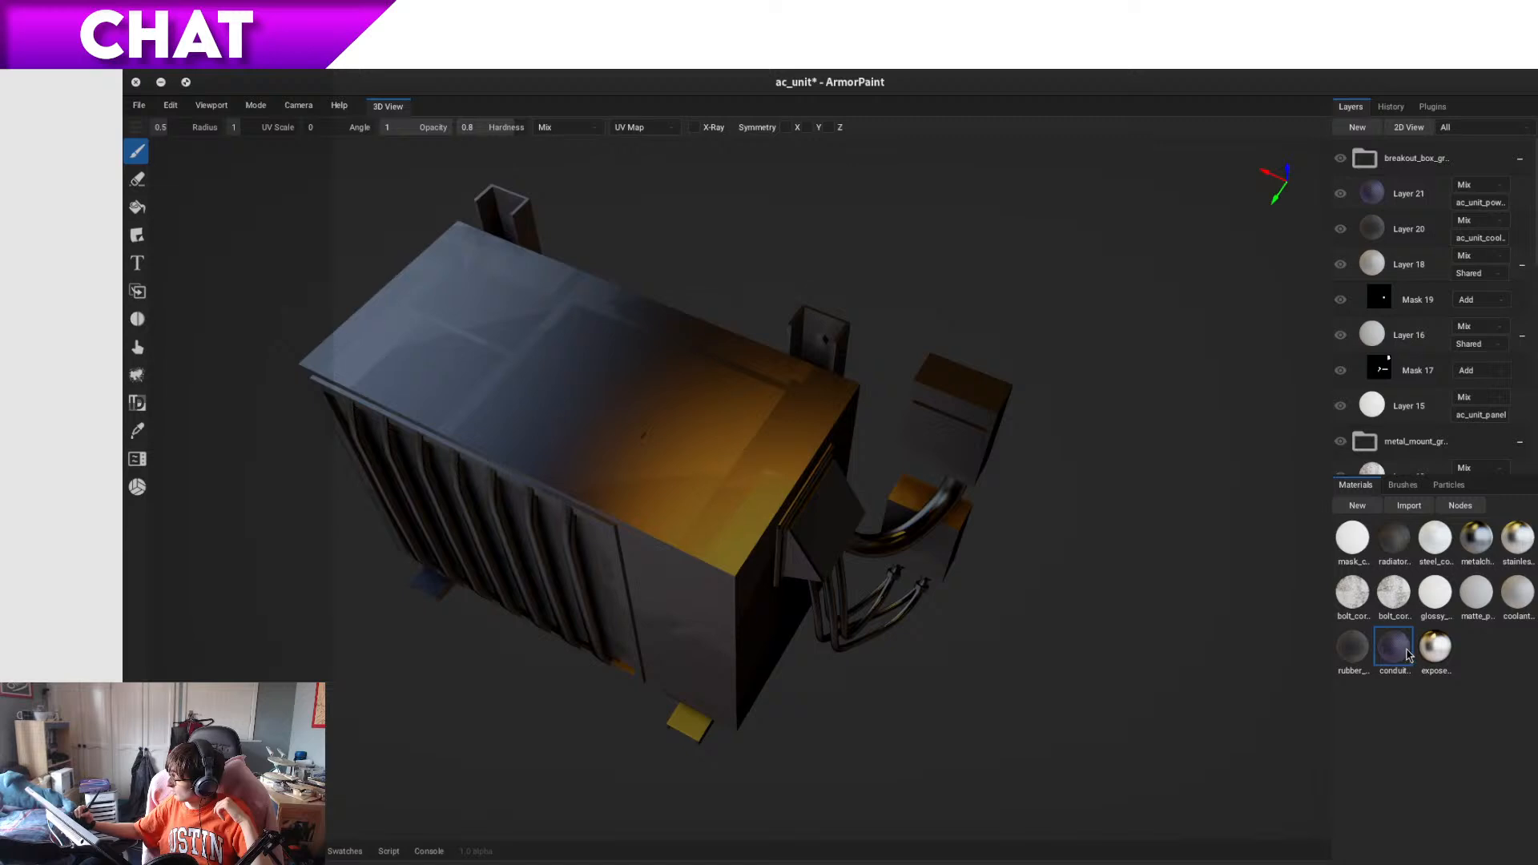
left_click(1452, 510)
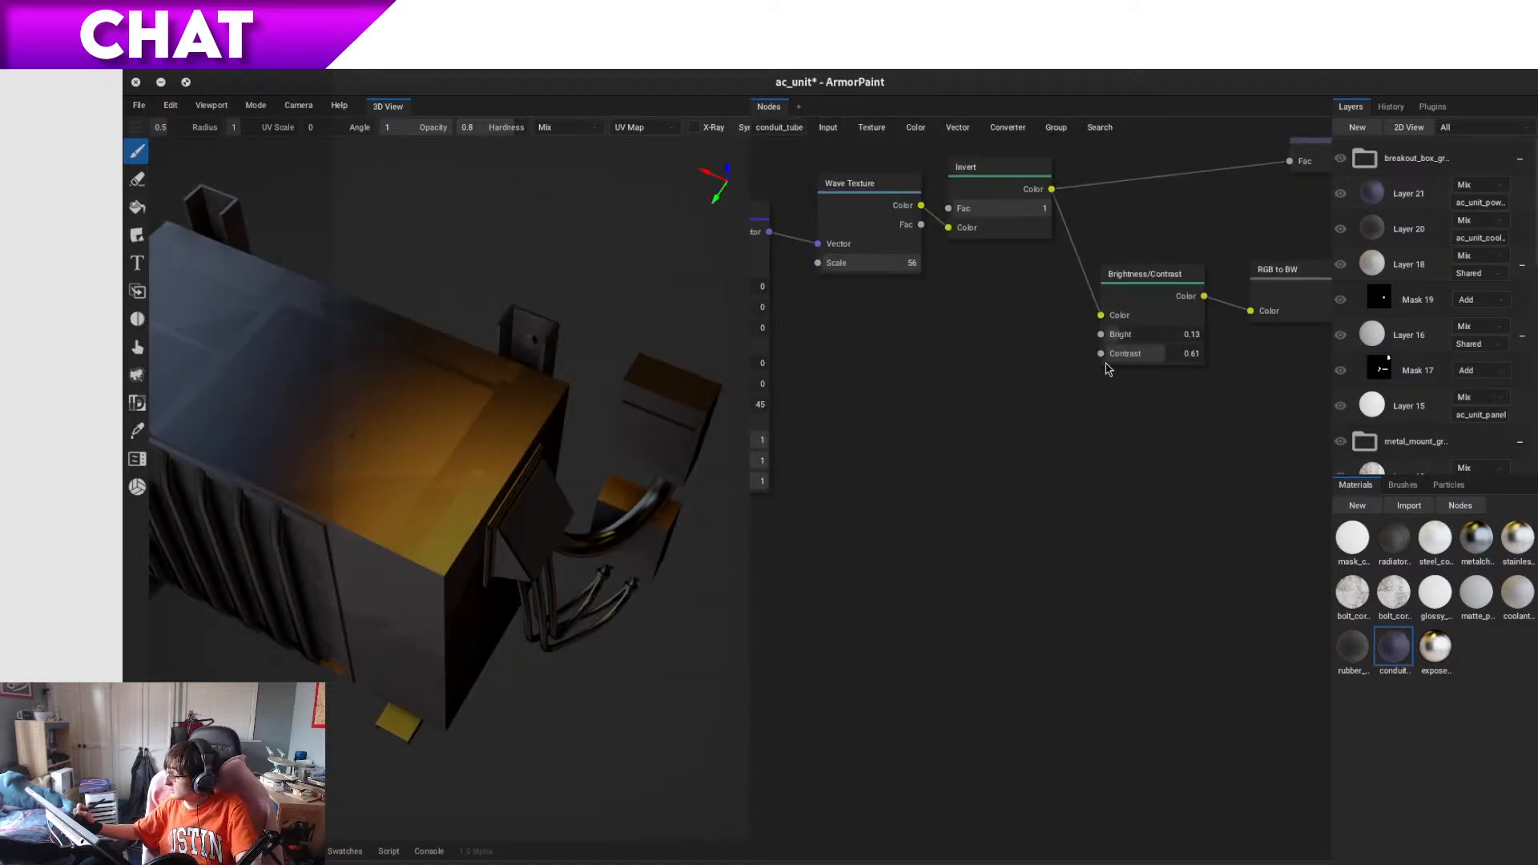
left_click_drag(1101, 354, 1064, 400)
left_click(1022, 407)
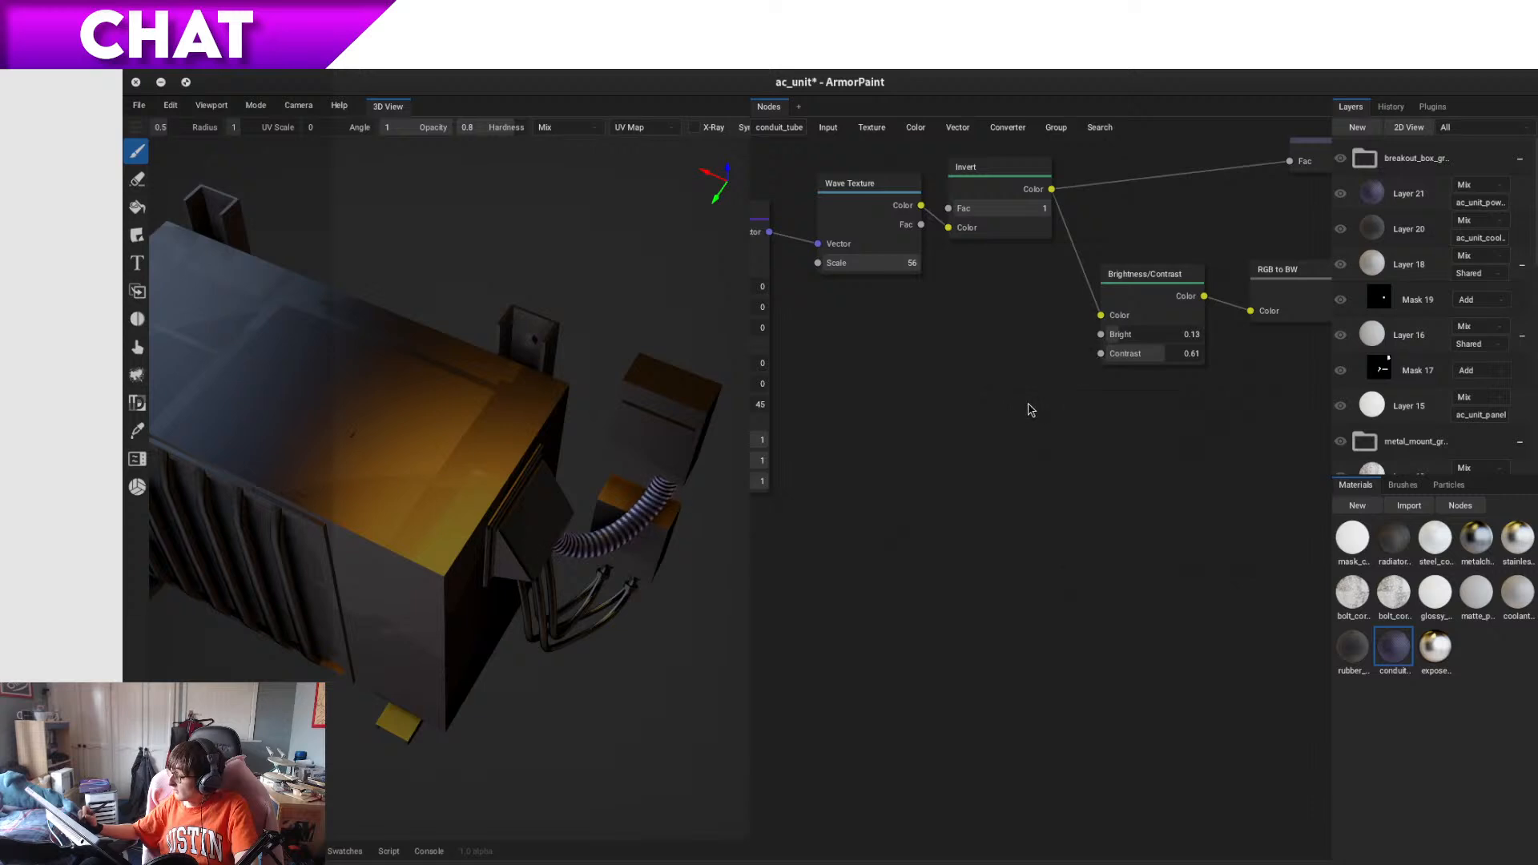
- Refresh the coolant pipe material by starting a link from its output's Normal Map input and dismissing it unconnected
double_click(1516, 600)
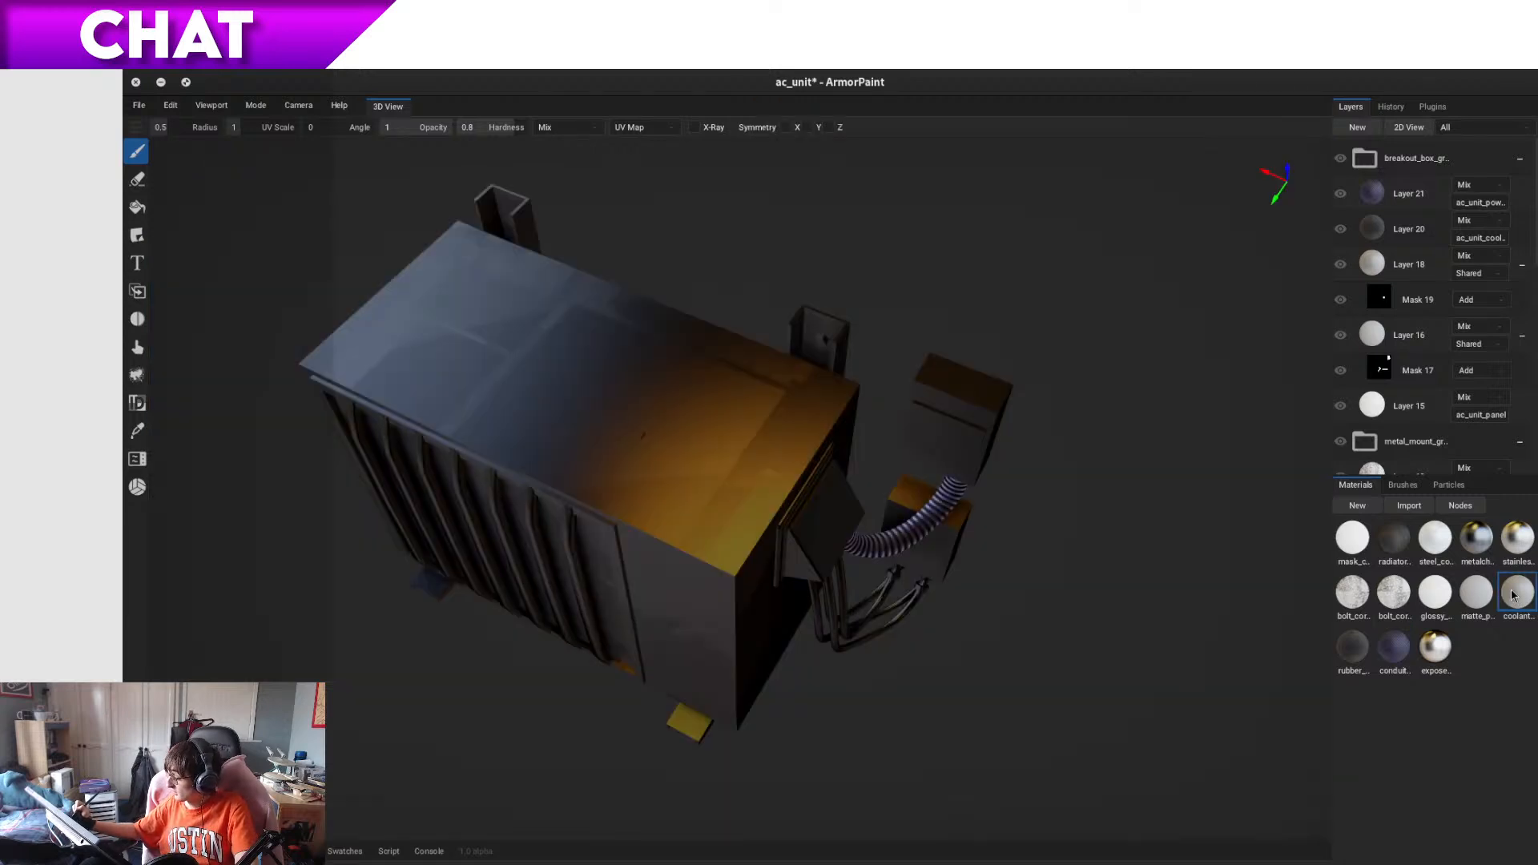
left_click(1460, 508)
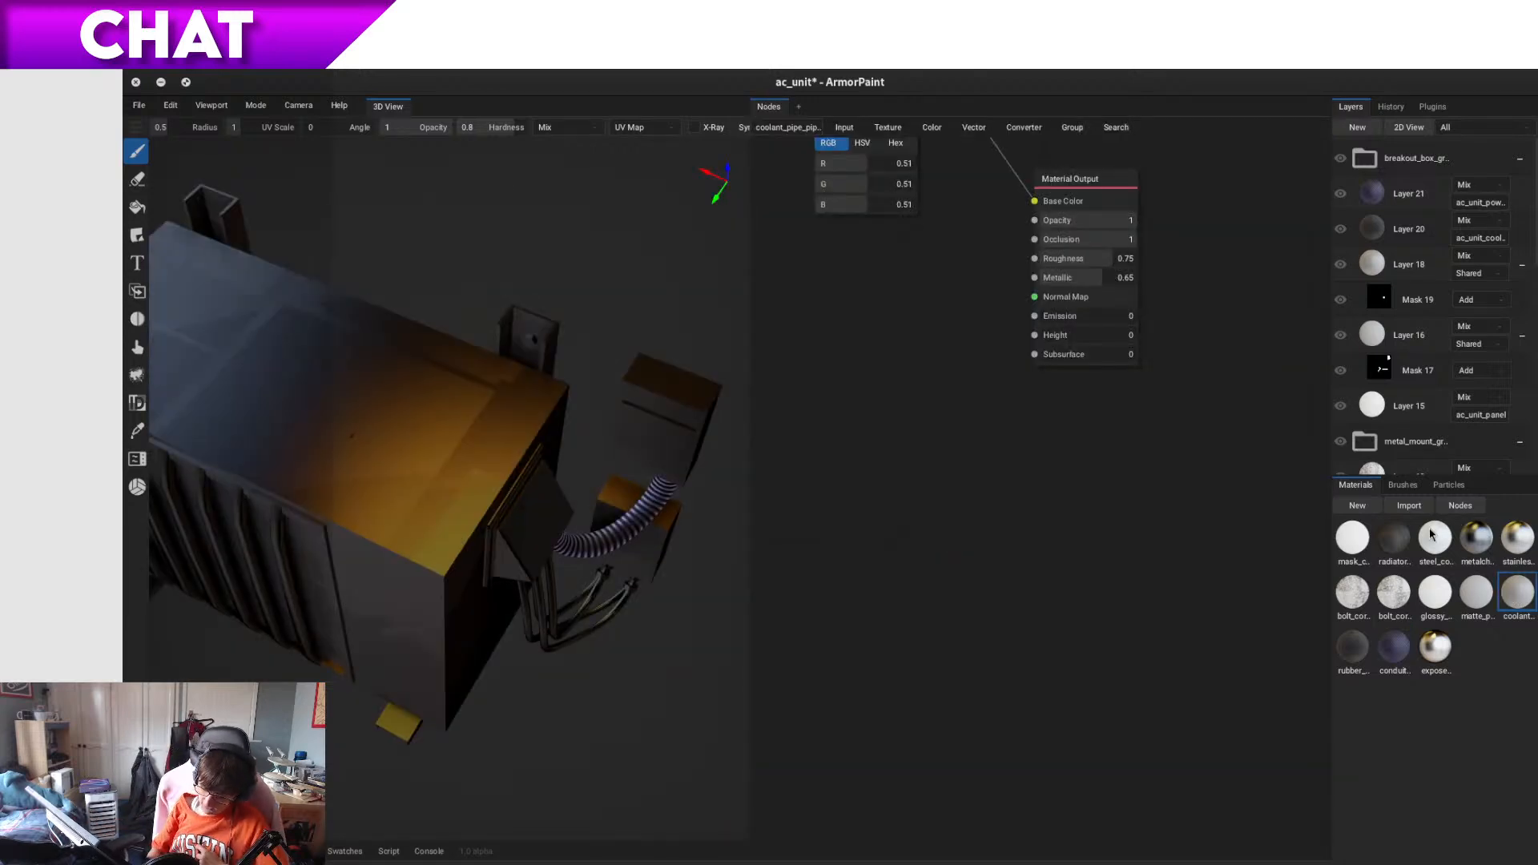
mouse_move(1432, 534)
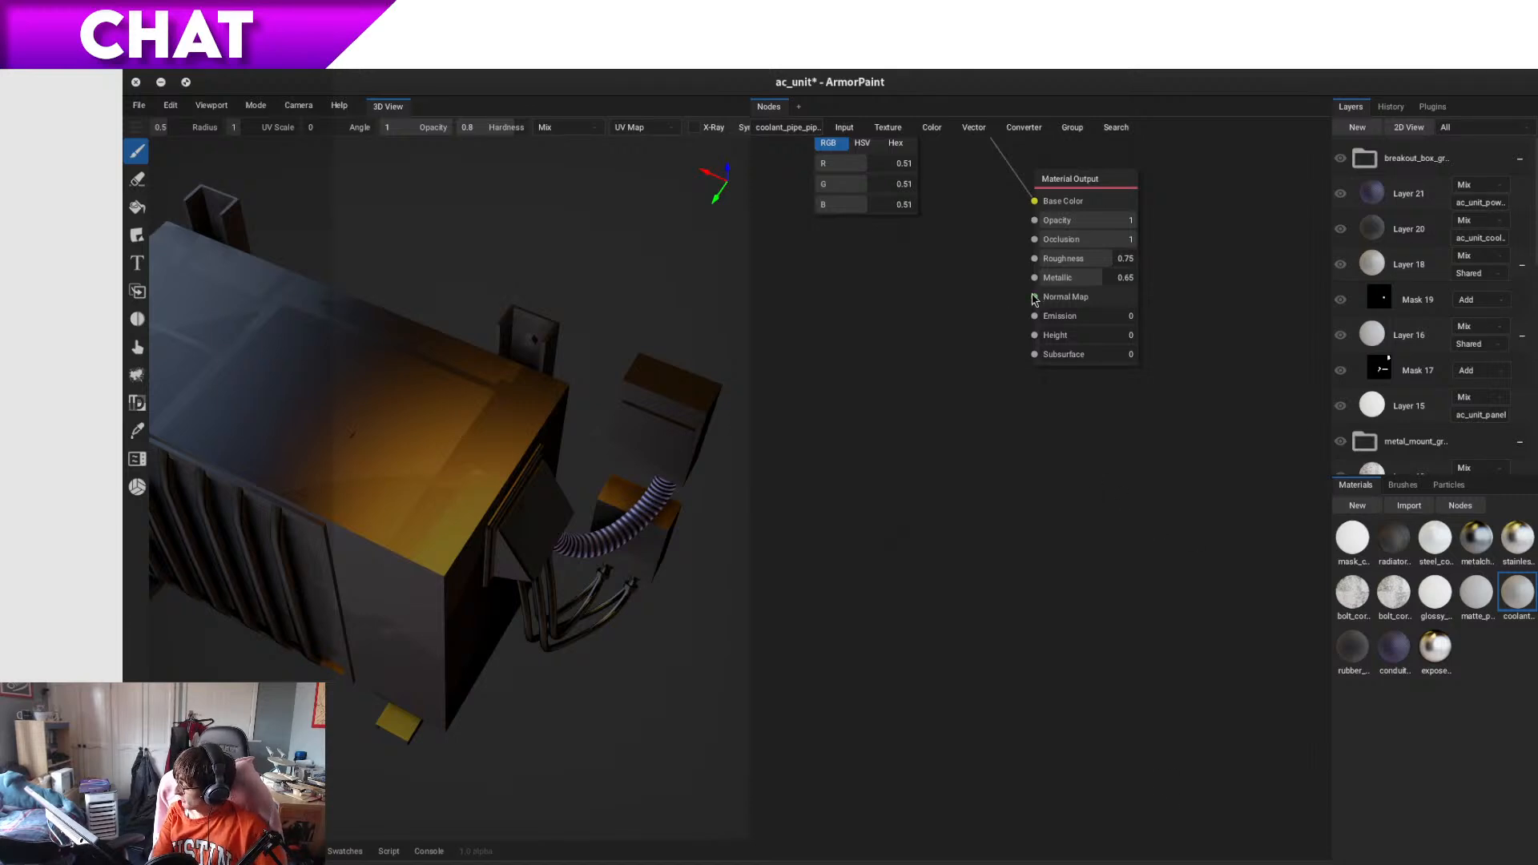
left_click_drag(1034, 299, 948, 369)
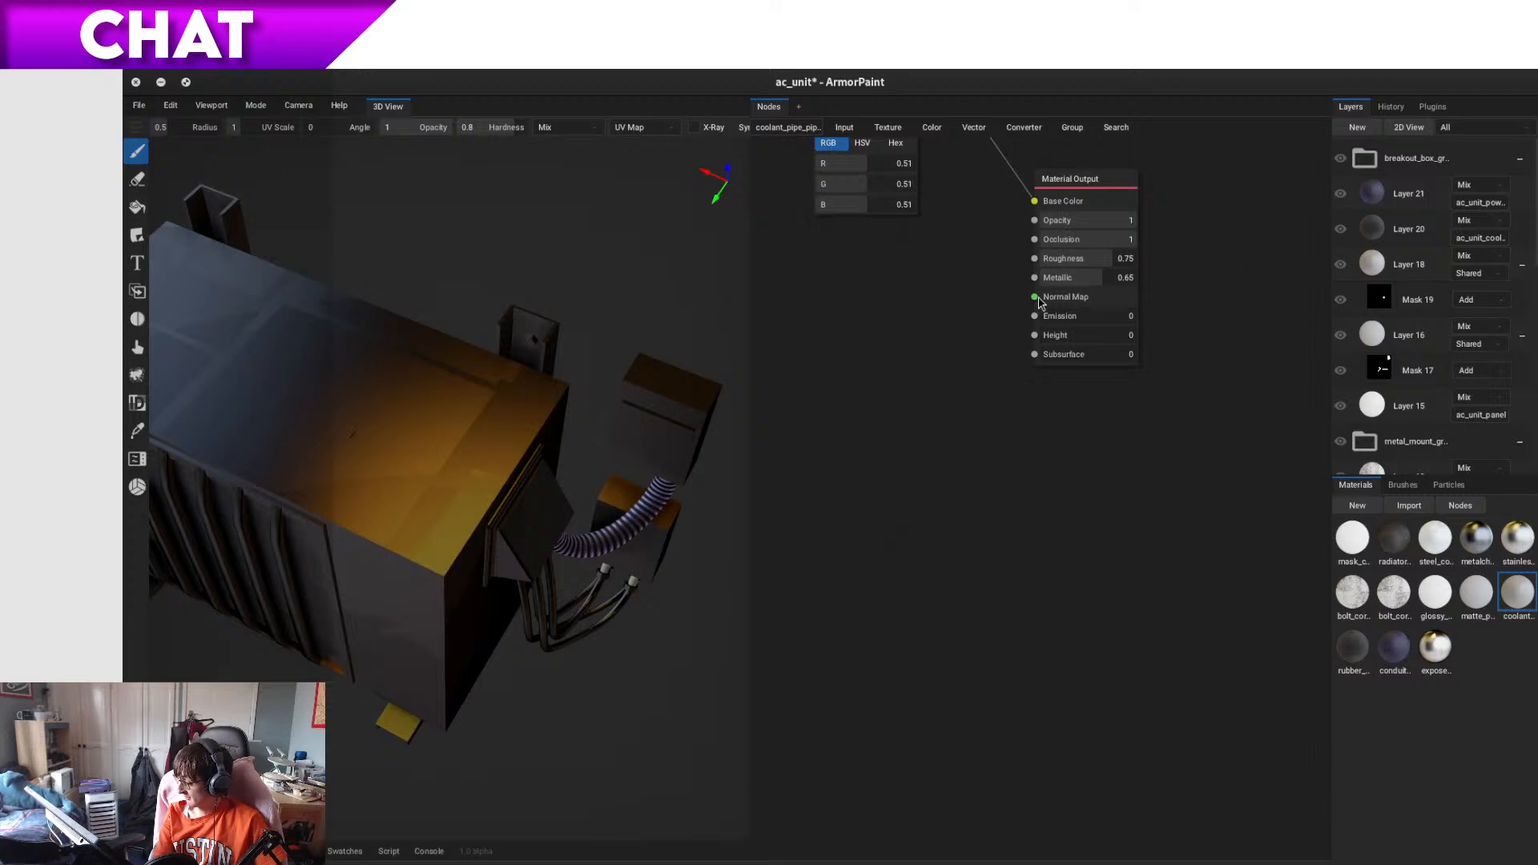
left_click_drag(1036, 298, 950, 435)
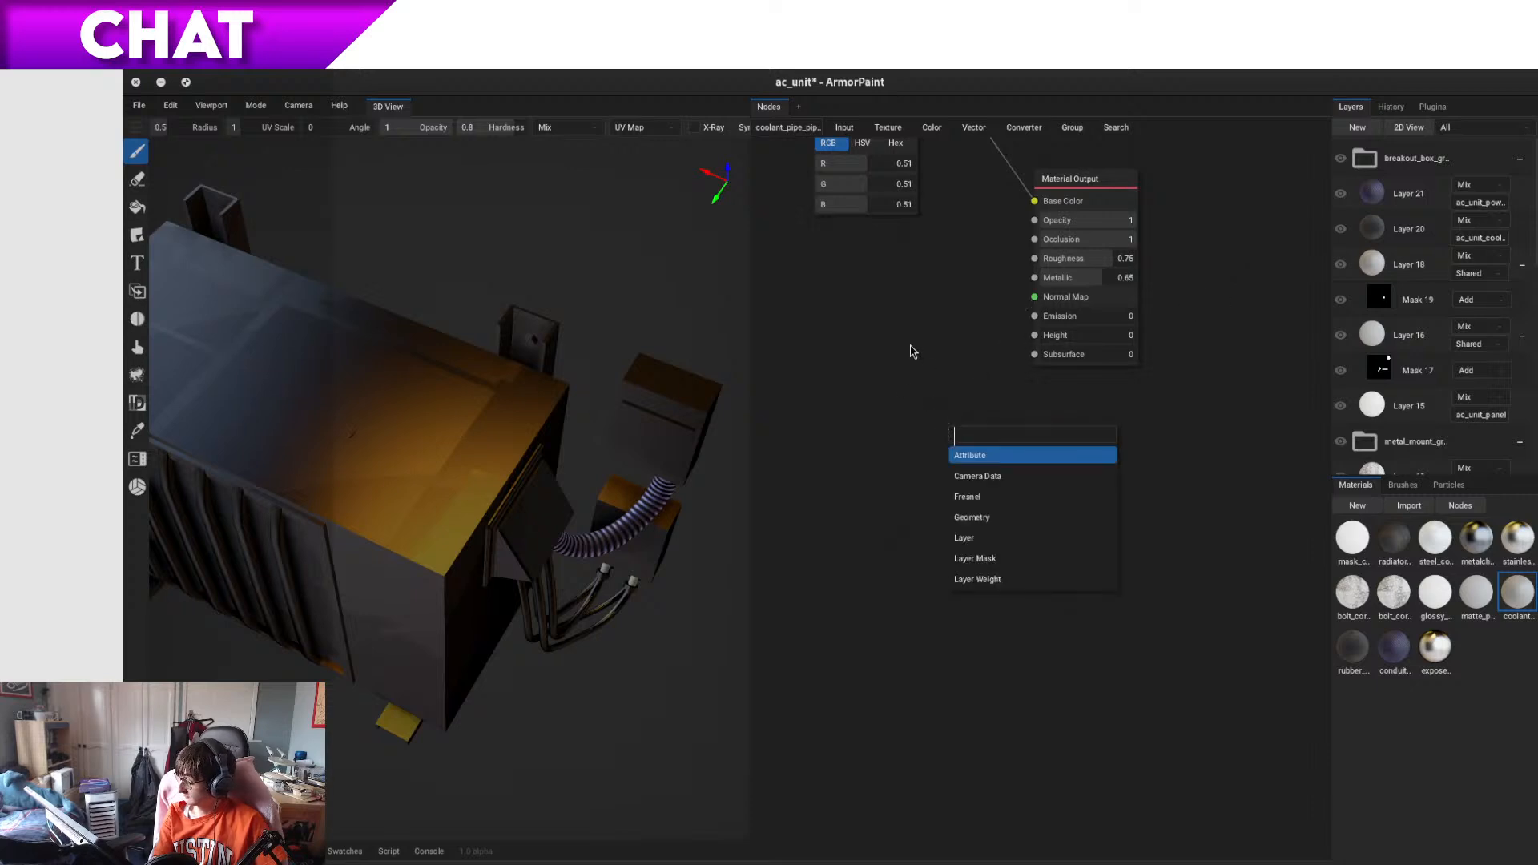
left_click(872, 382)
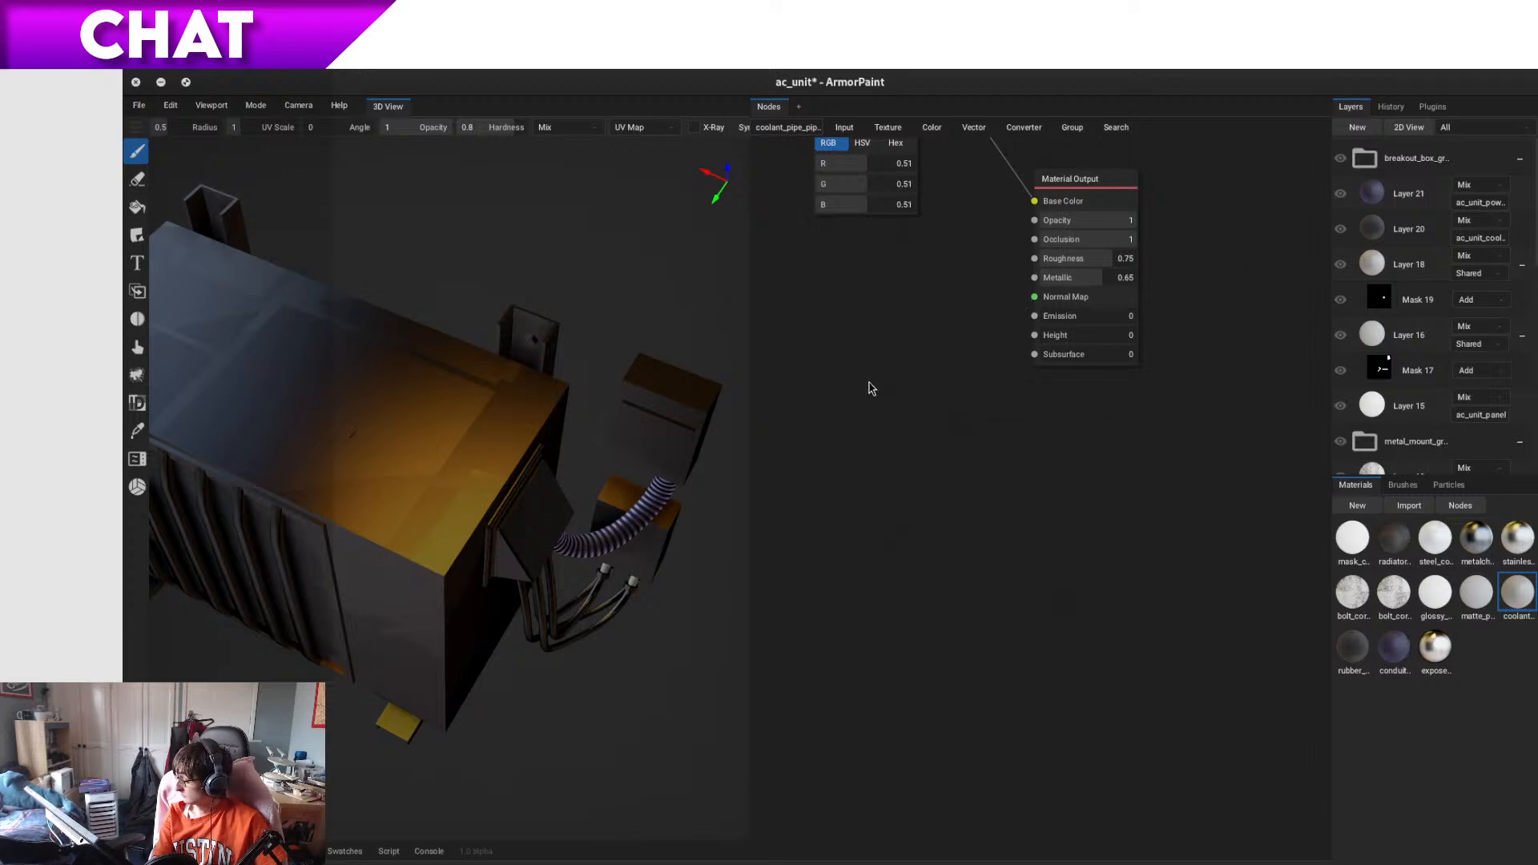
- Refresh matte_plastic and glossy_plastic by starting an unconnected link from each Normal Map input and dismissing the node search
left_click(1475, 595)
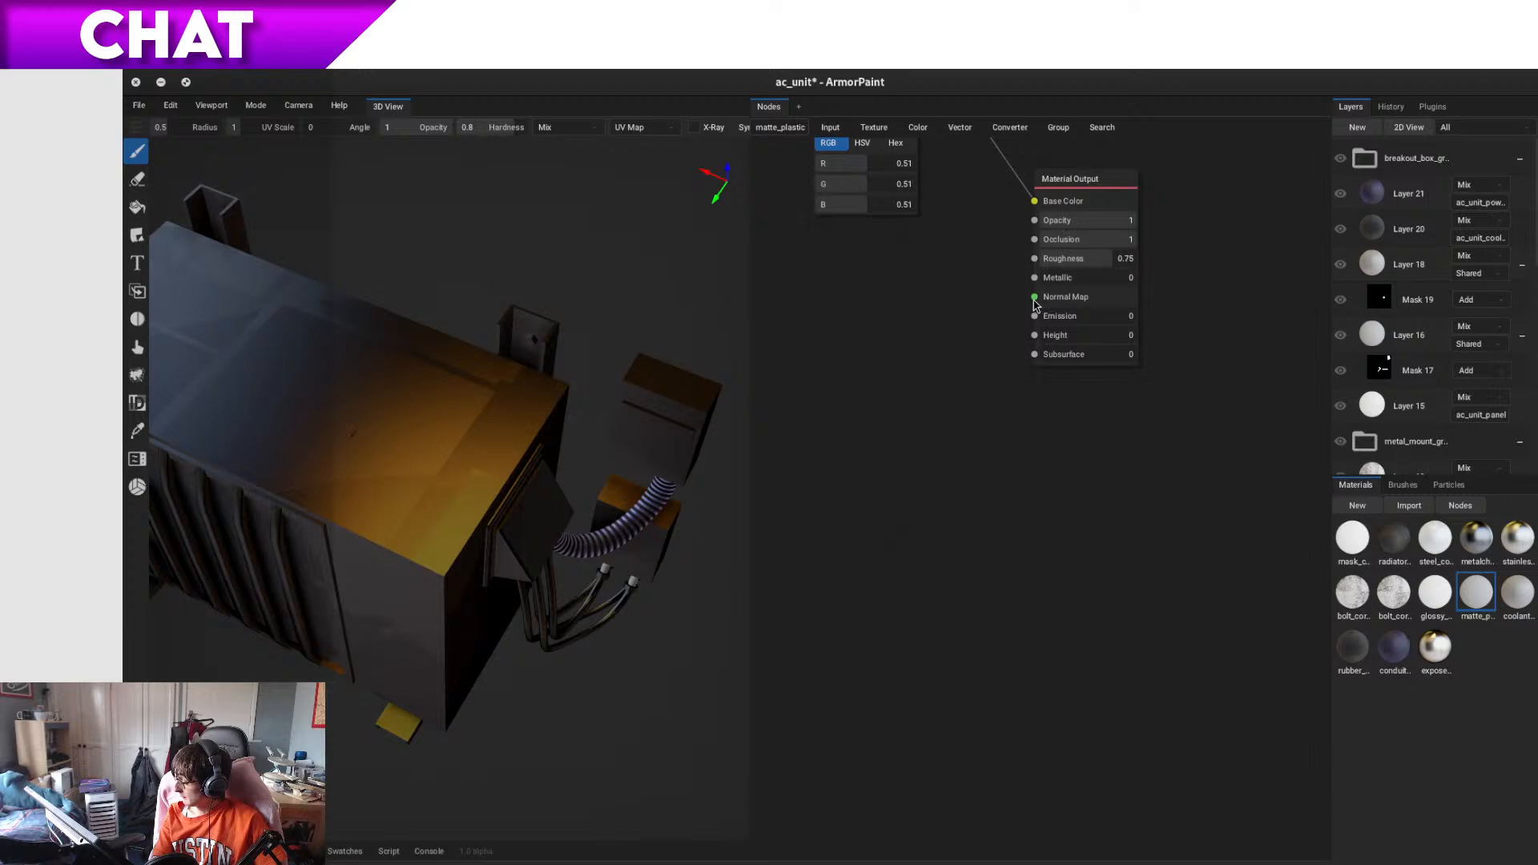
left_click_drag(1035, 298, 900, 416)
left_click(843, 401)
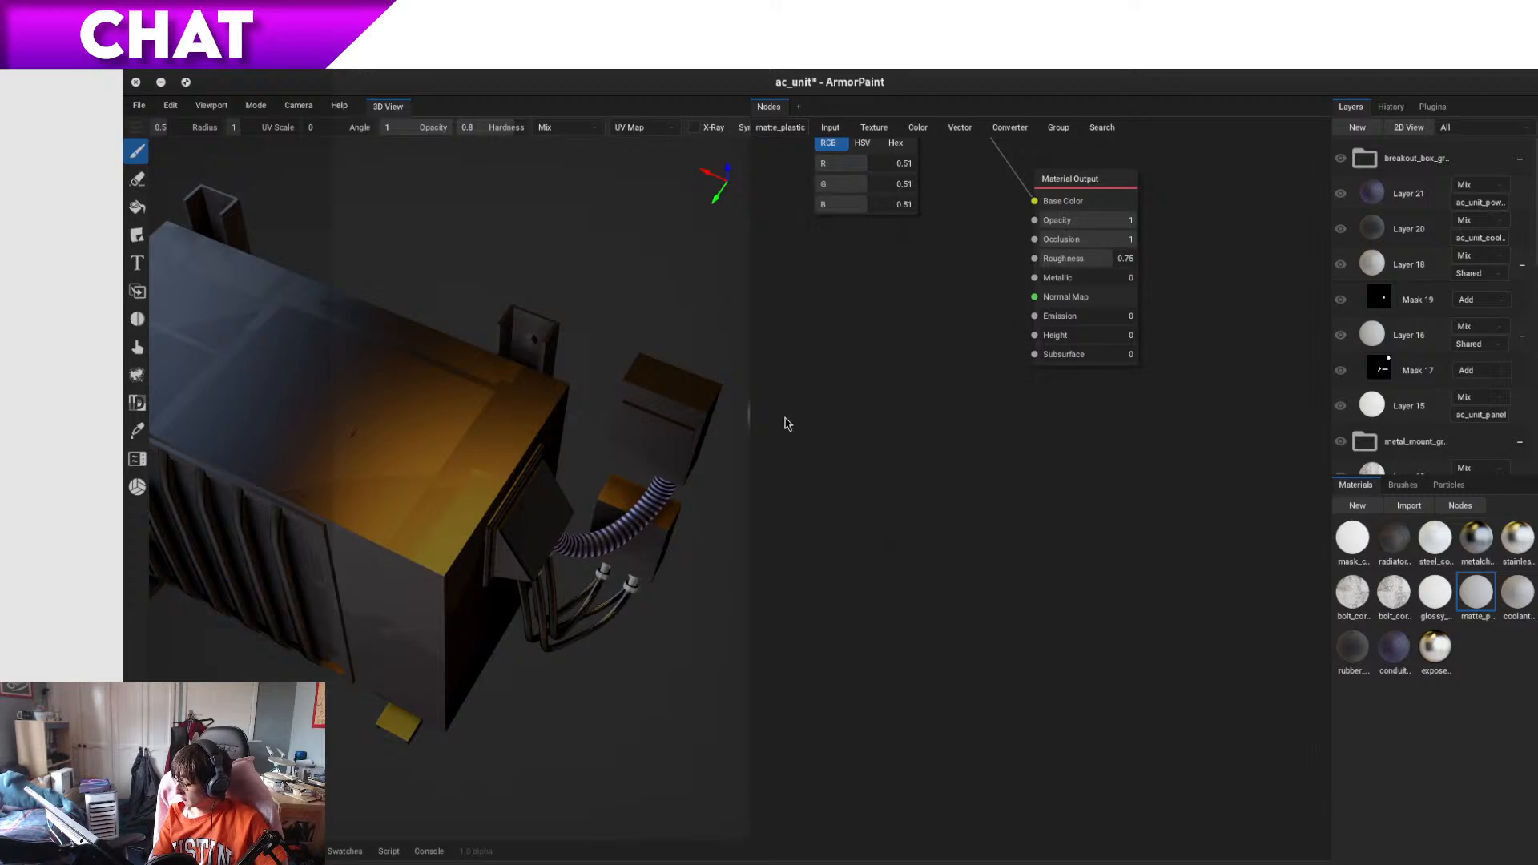
left_click(1435, 595)
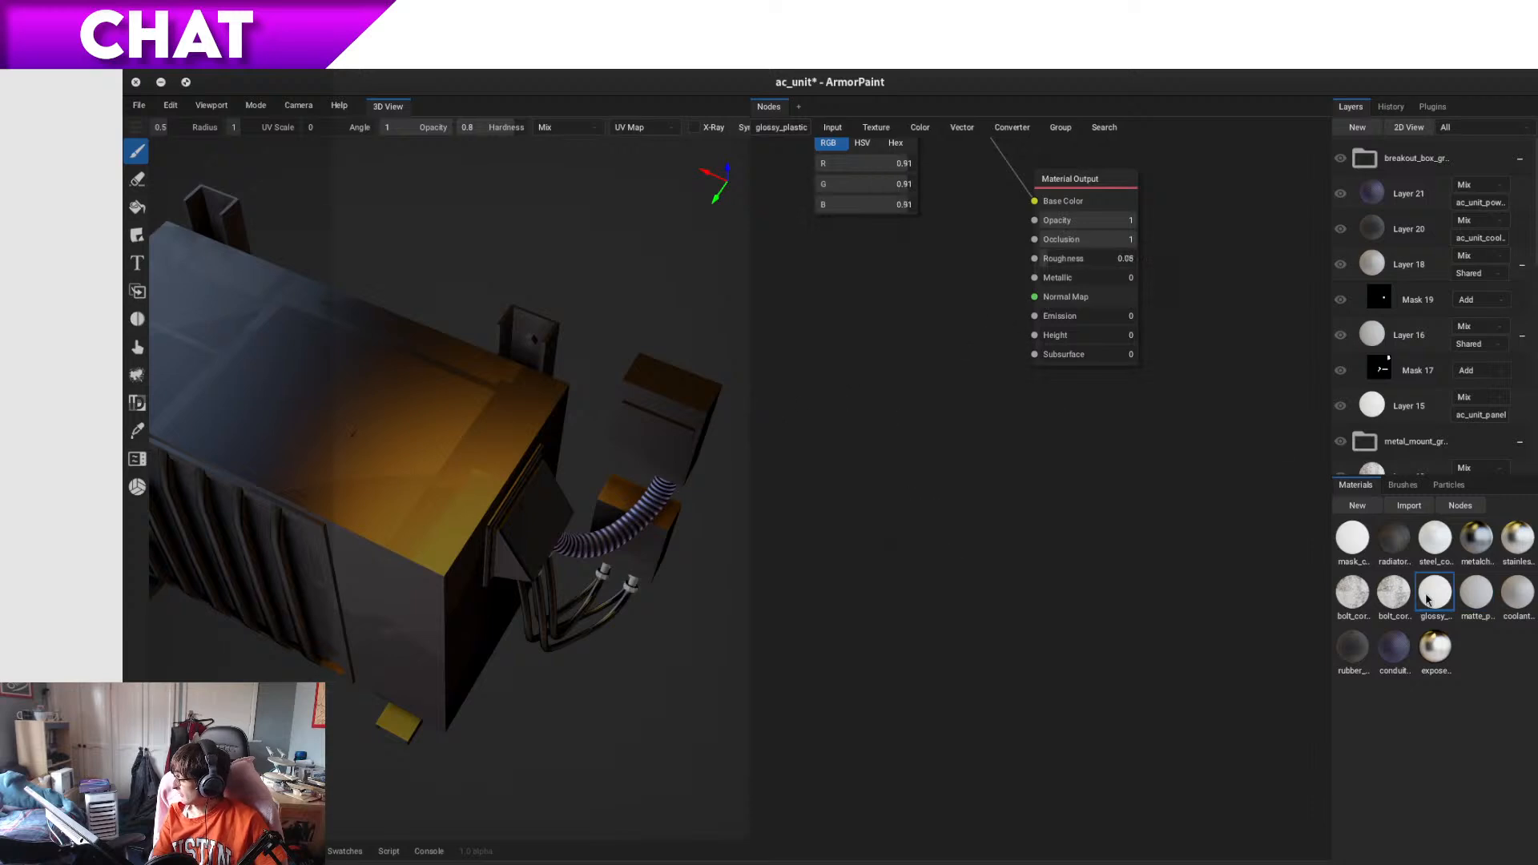
left_click_drag(964, 383, 961, 389)
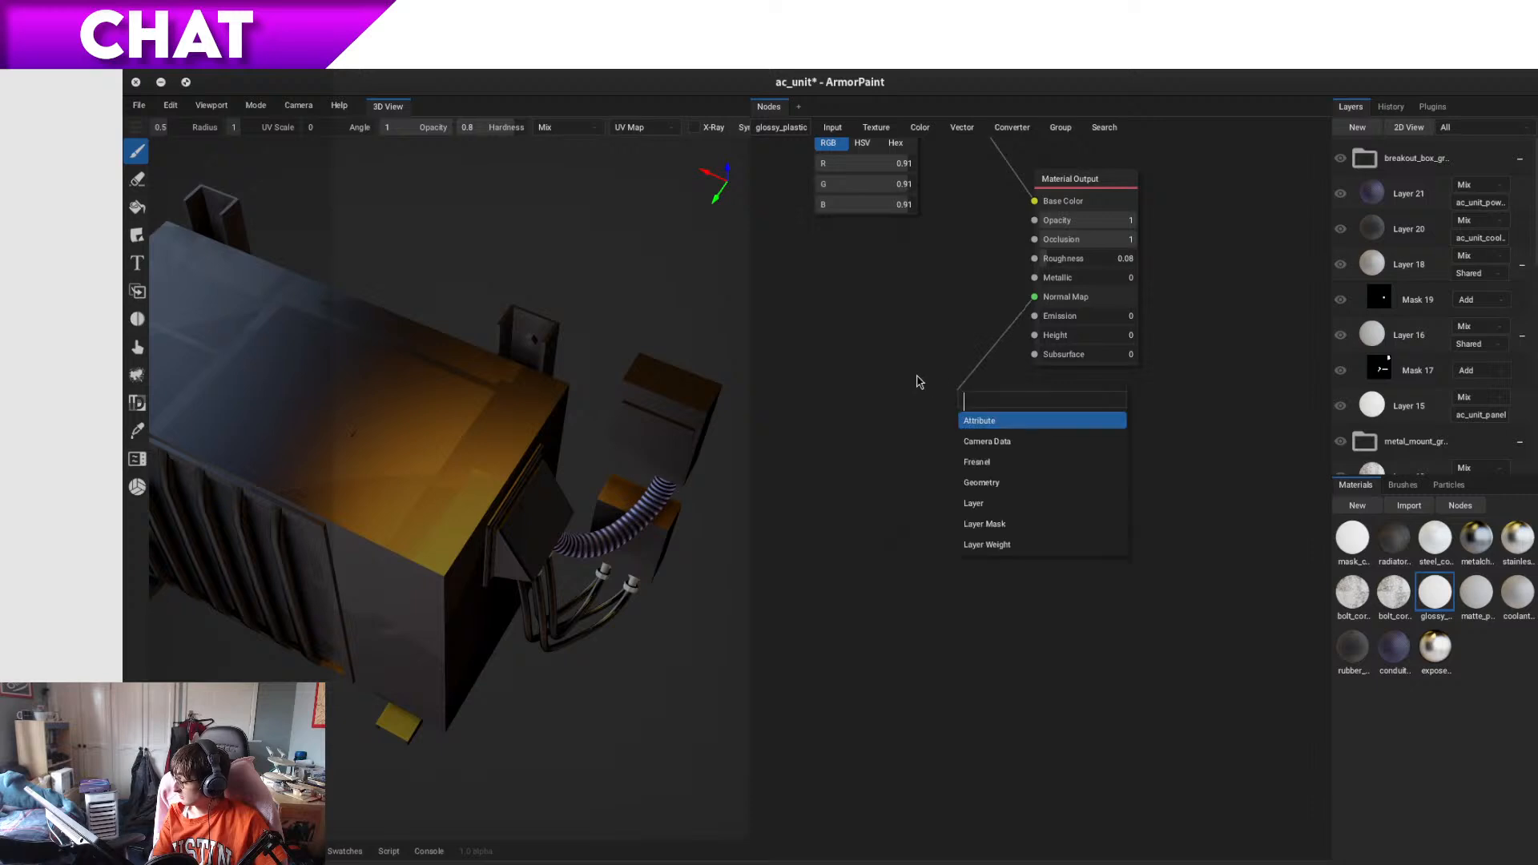
left_click(920, 380)
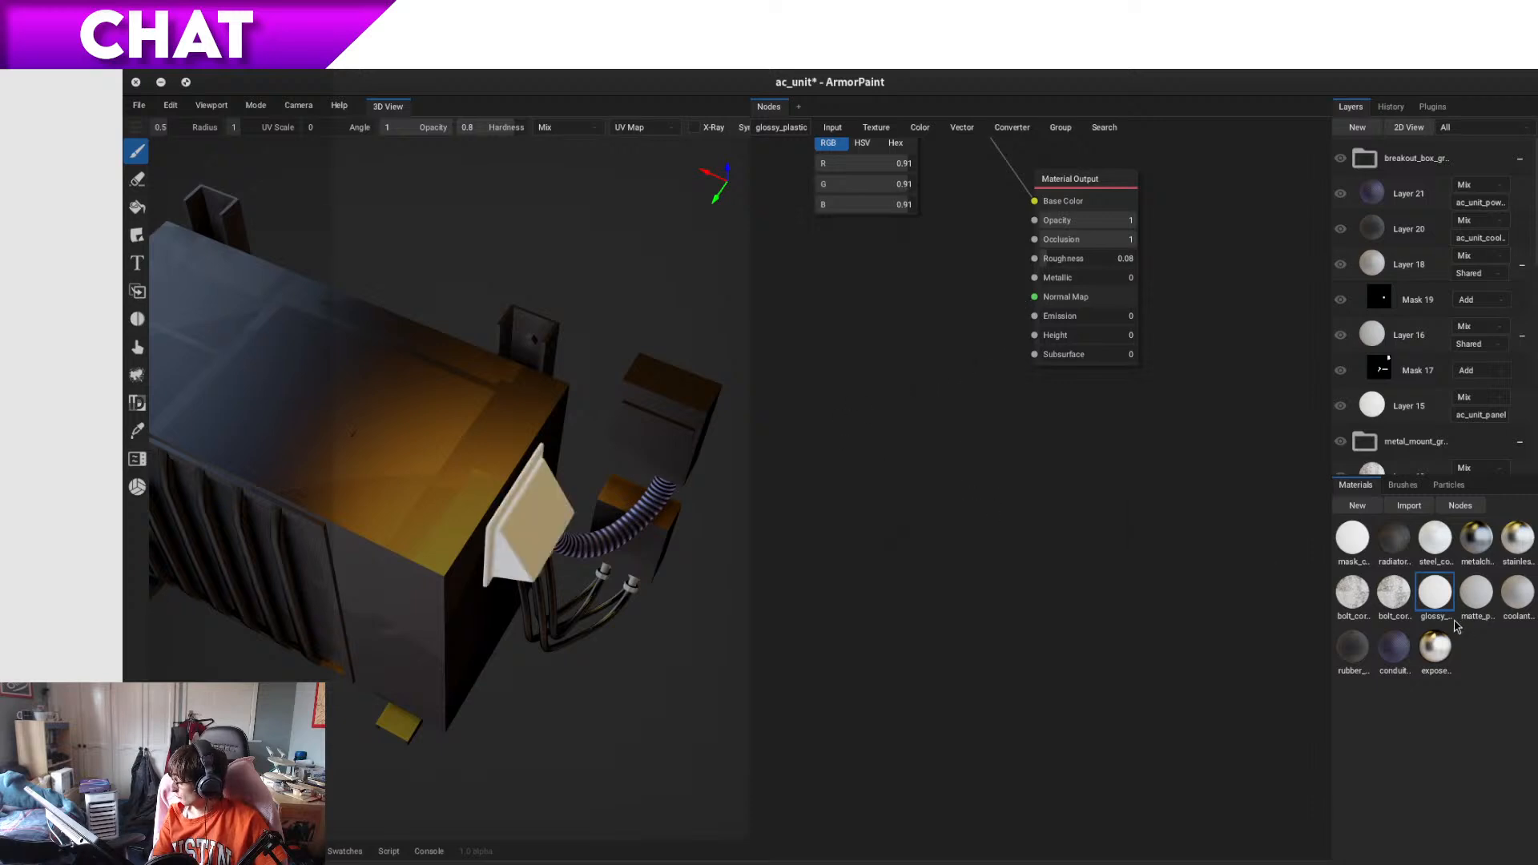
- Refresh bolt_corkscrew2 and bolt_corkscrew1 with abandoned node links, and shift bolt_corkscrew1's Color Ramp node slightly upward
left_click(1402, 586)
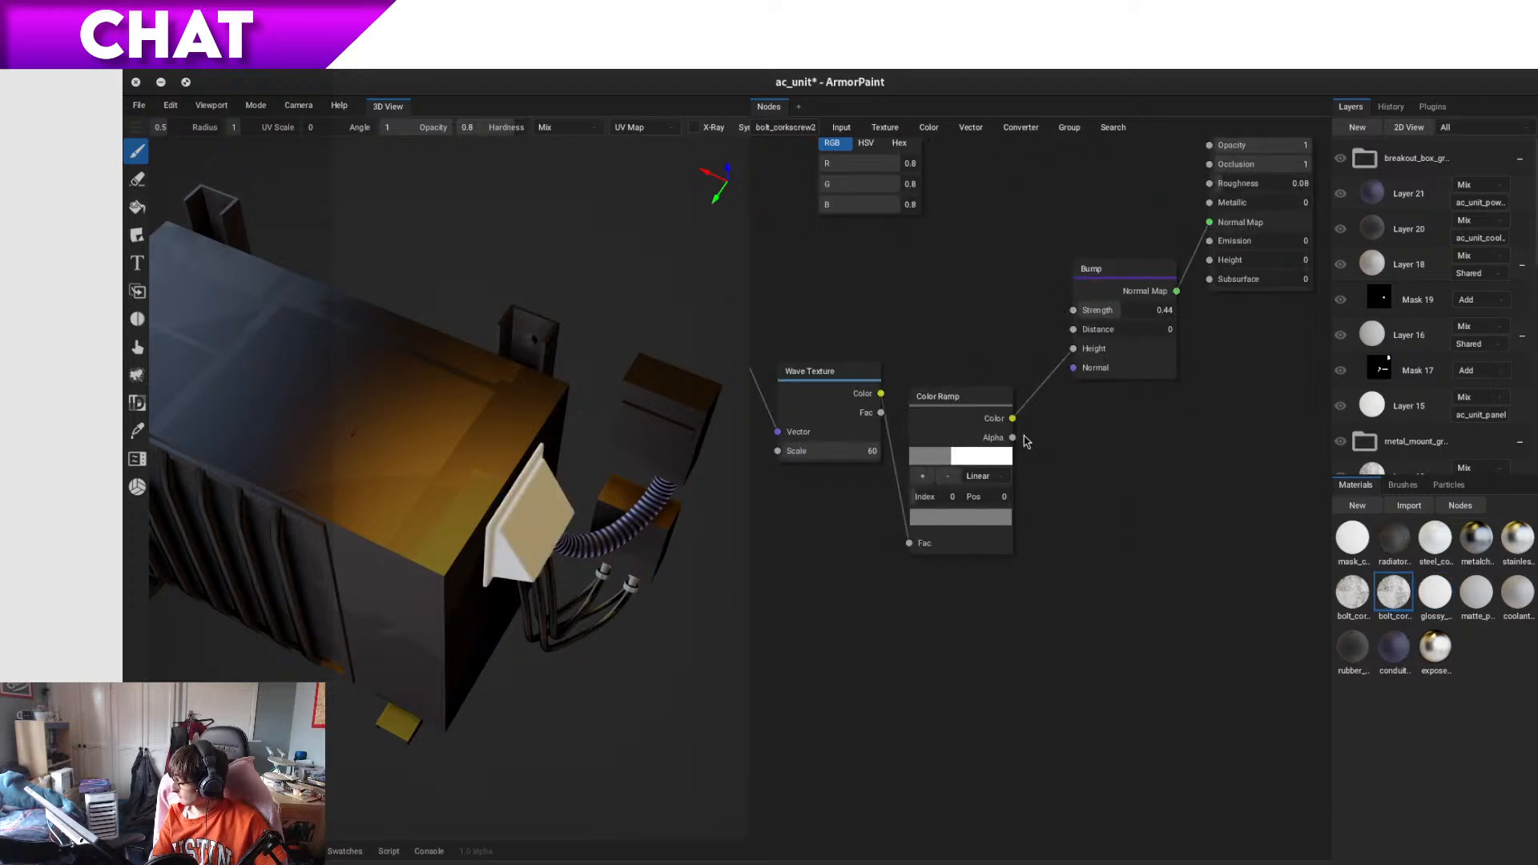
left_click_drag(1011, 438, 1074, 448)
left_click(1080, 400)
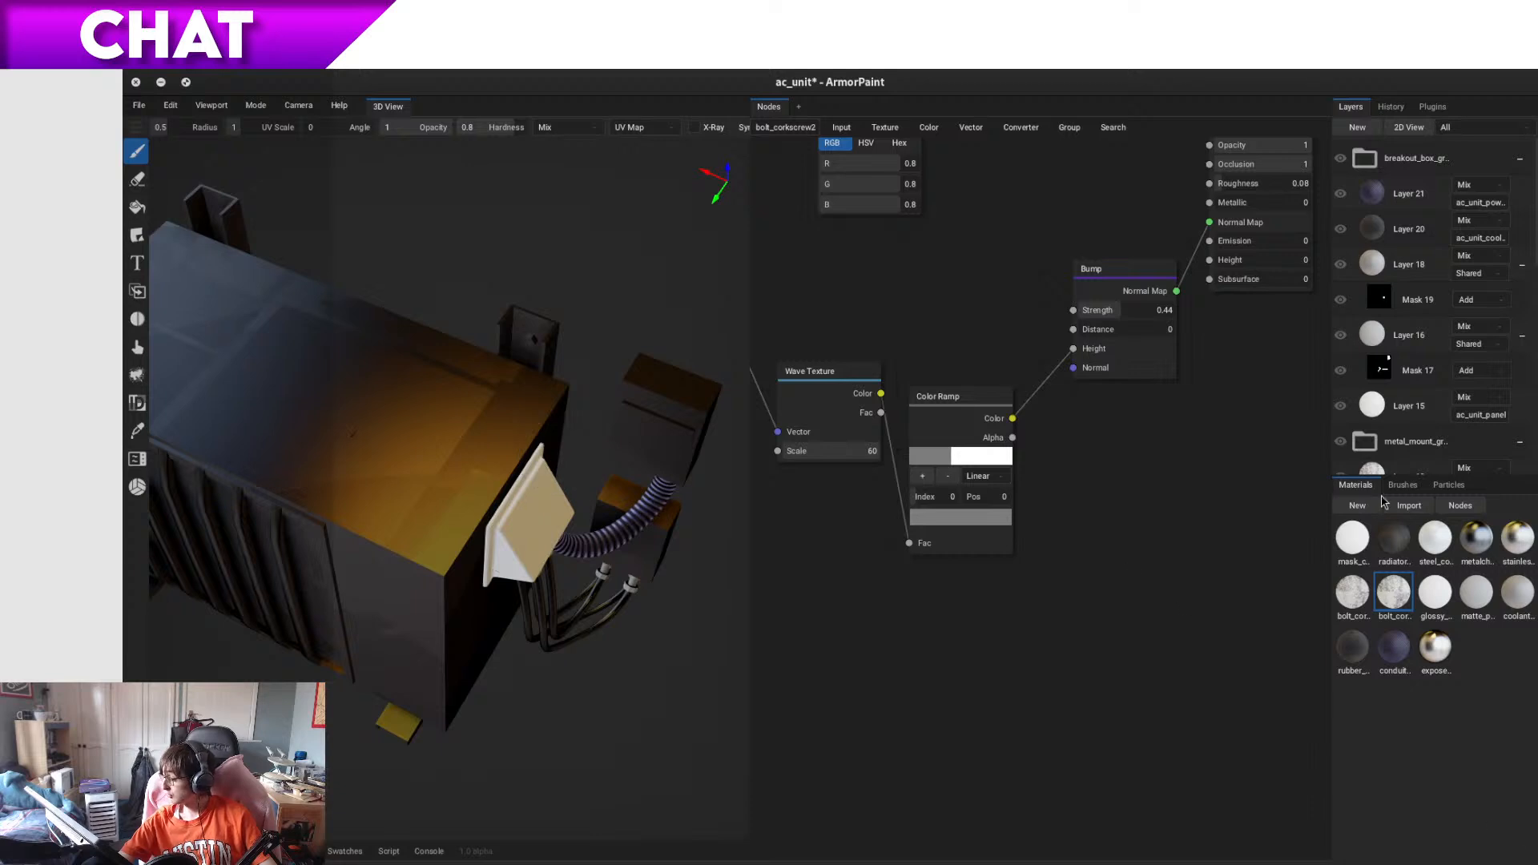
left_click(1365, 598)
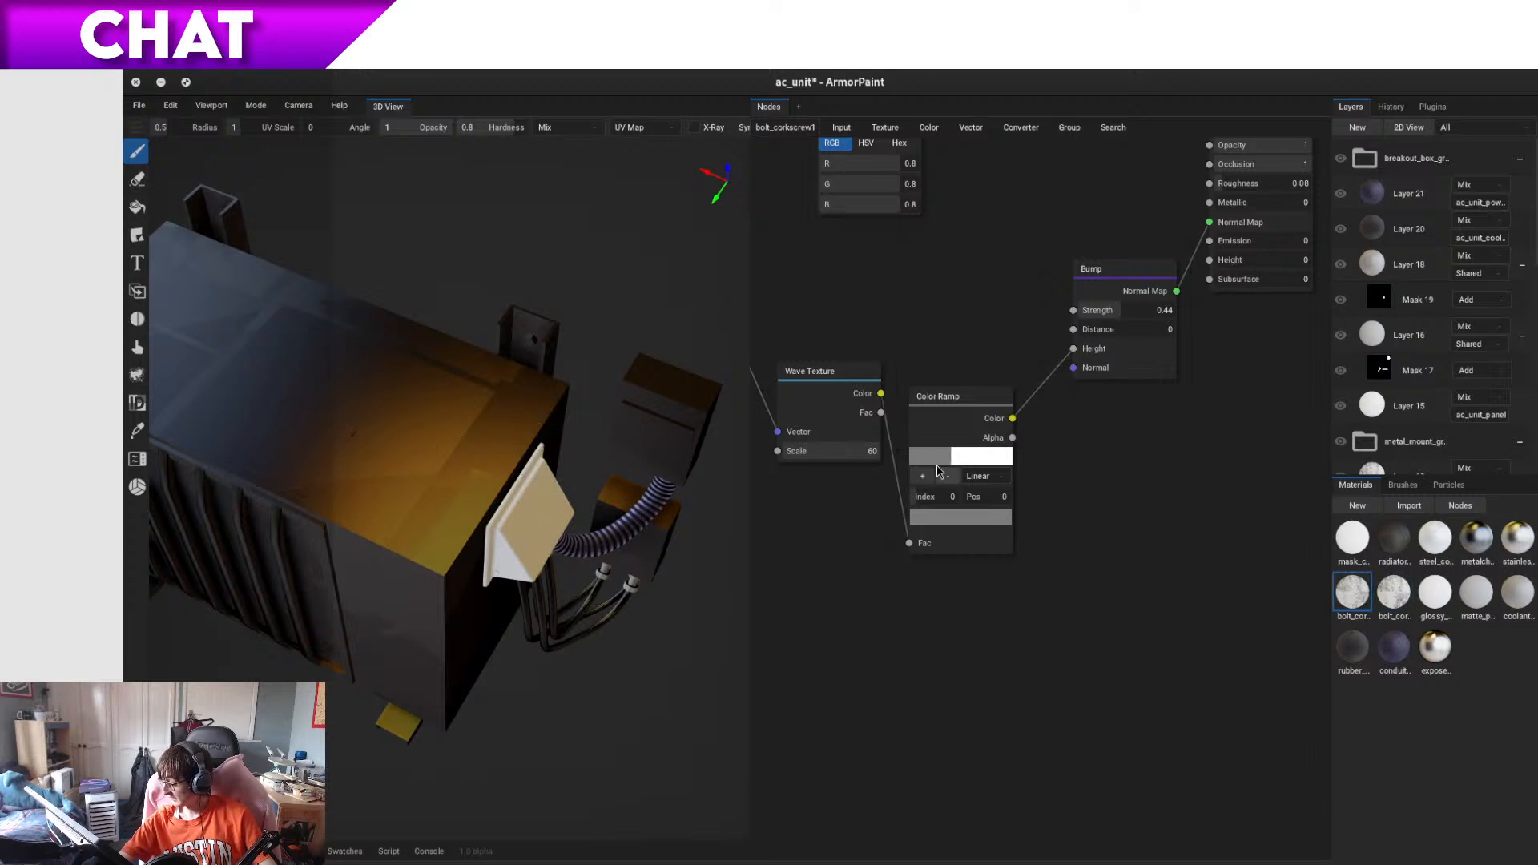
left_click_drag(884, 414, 932, 351)
left_click(979, 322)
left_click_drag(954, 403, 965, 359)
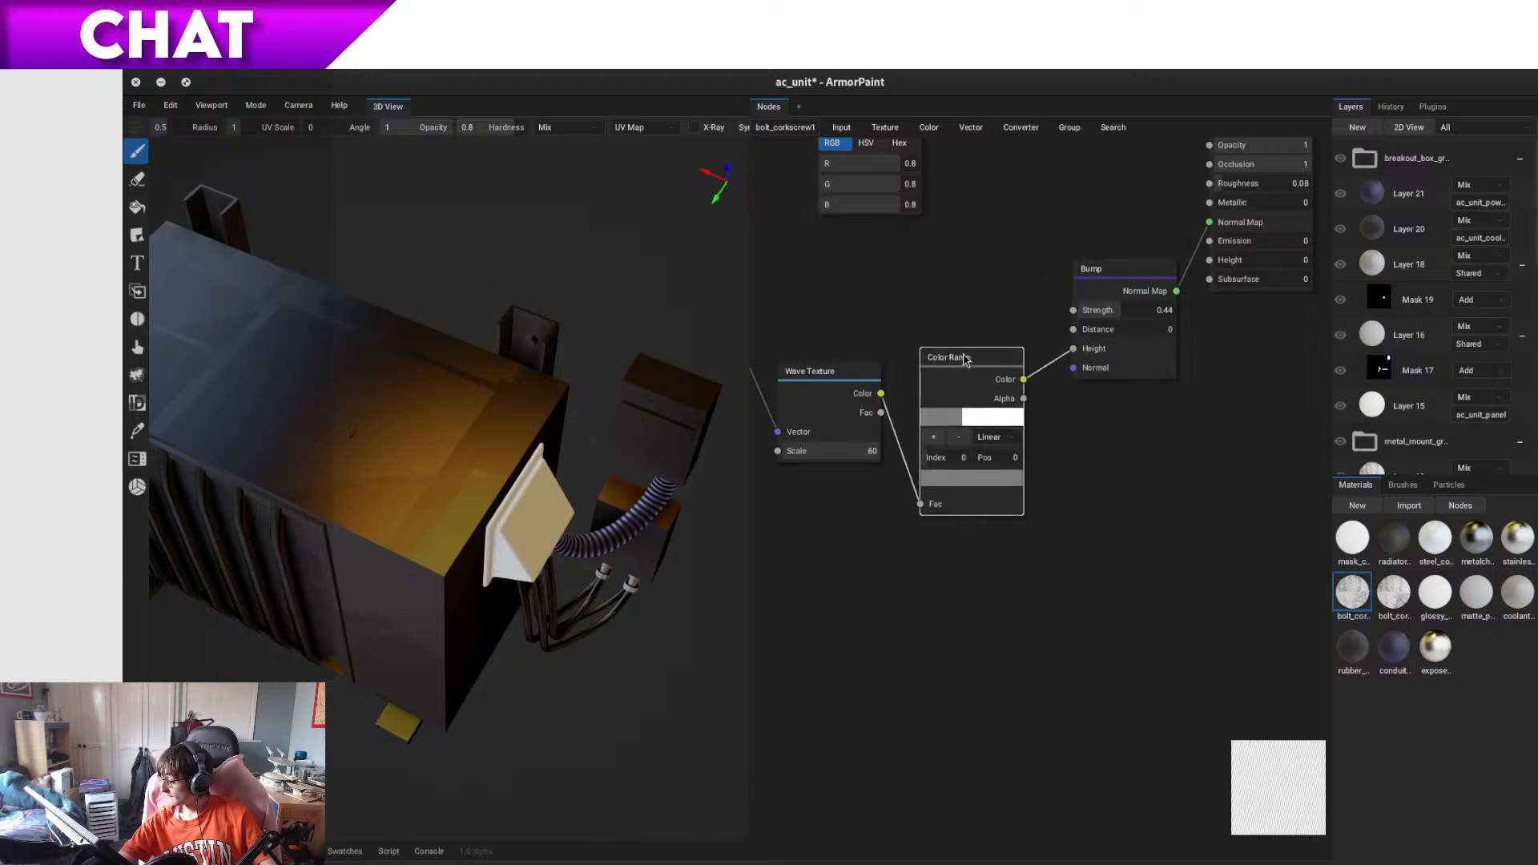
- Refresh the stainless_steel1a and metalchrome1 materials by starting a node link in each graph and dismissing it unconnected
left_click(1506, 547)
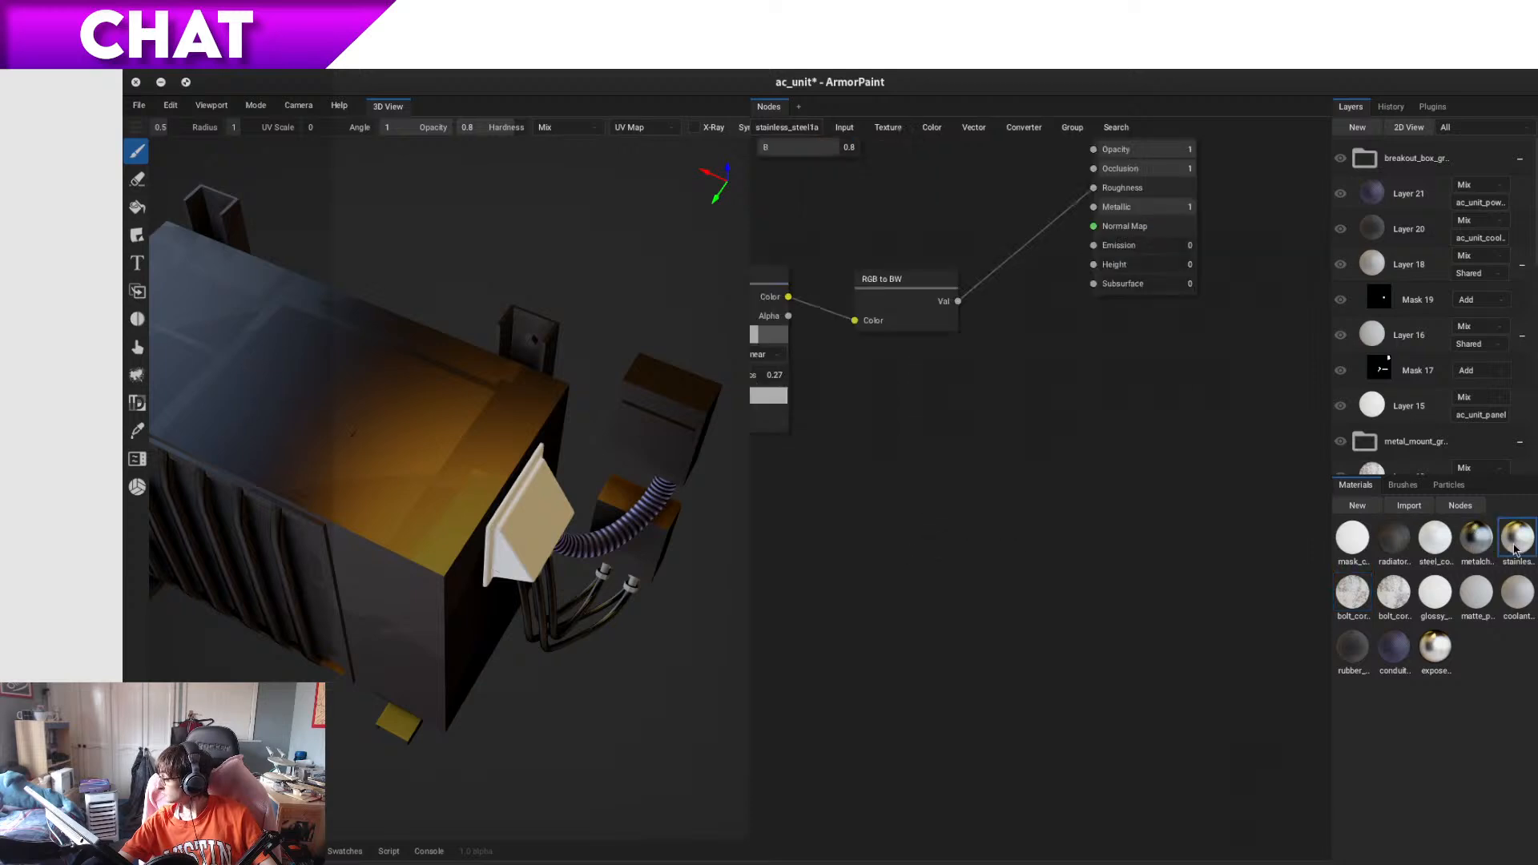
left_click_drag(987, 363, 1010, 413)
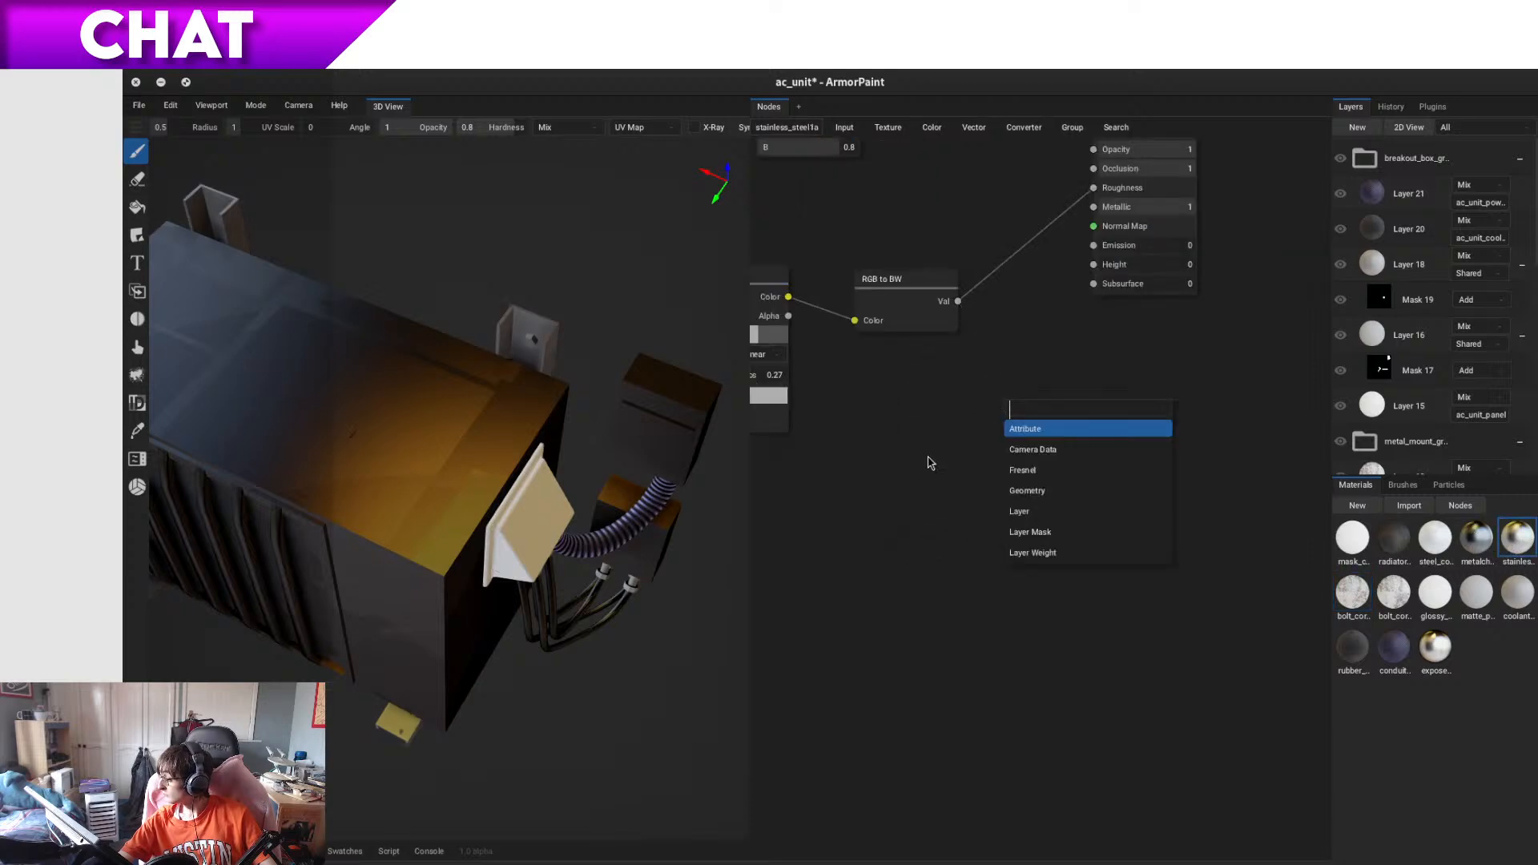
left_click(930, 459)
left_click(1481, 545)
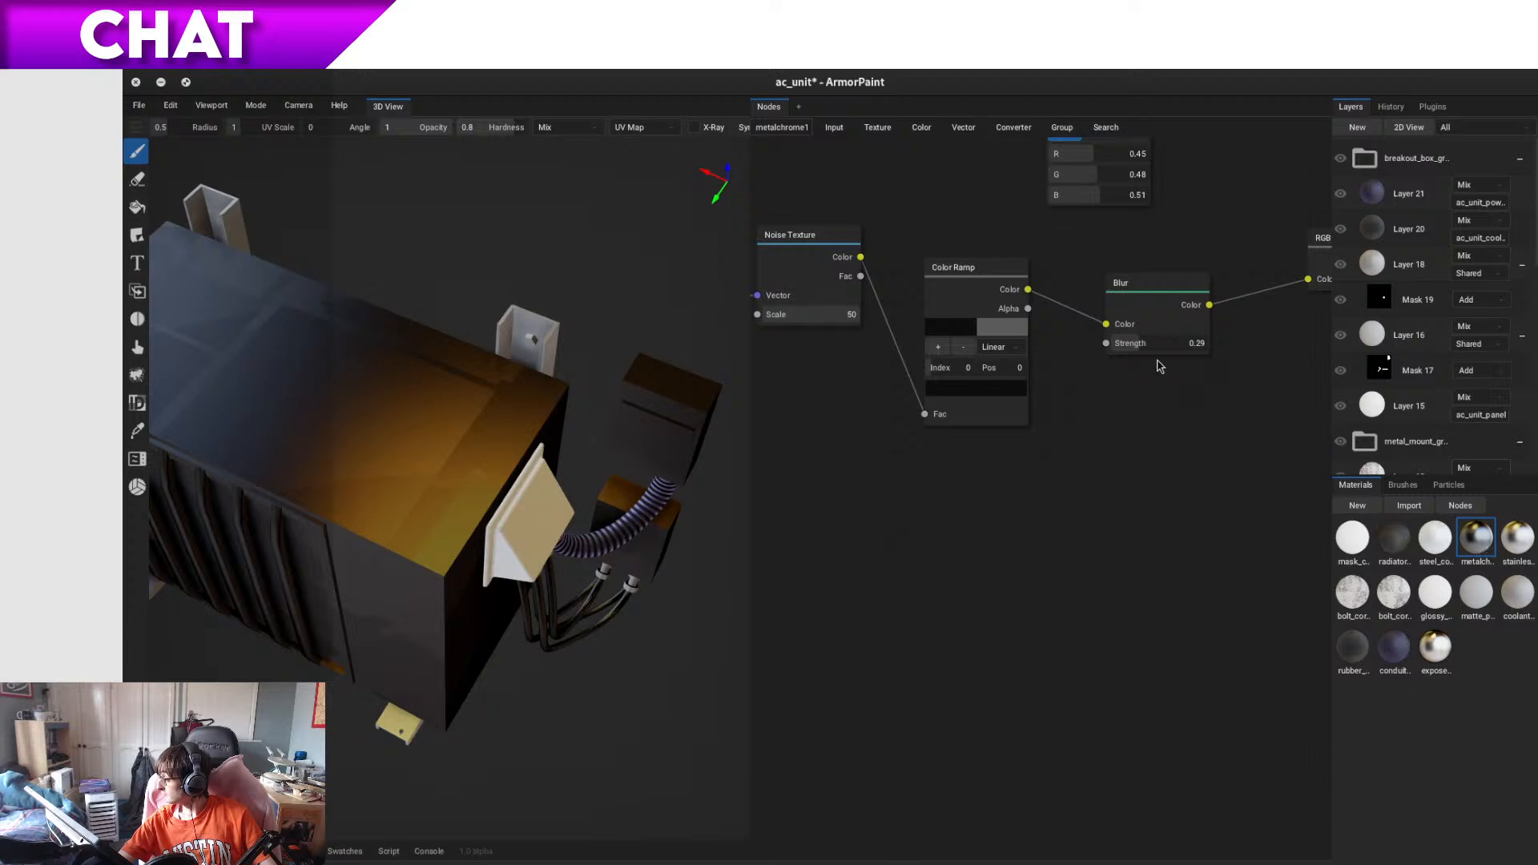
left_click_drag(1028, 310, 1097, 450)
left_click(1235, 553)
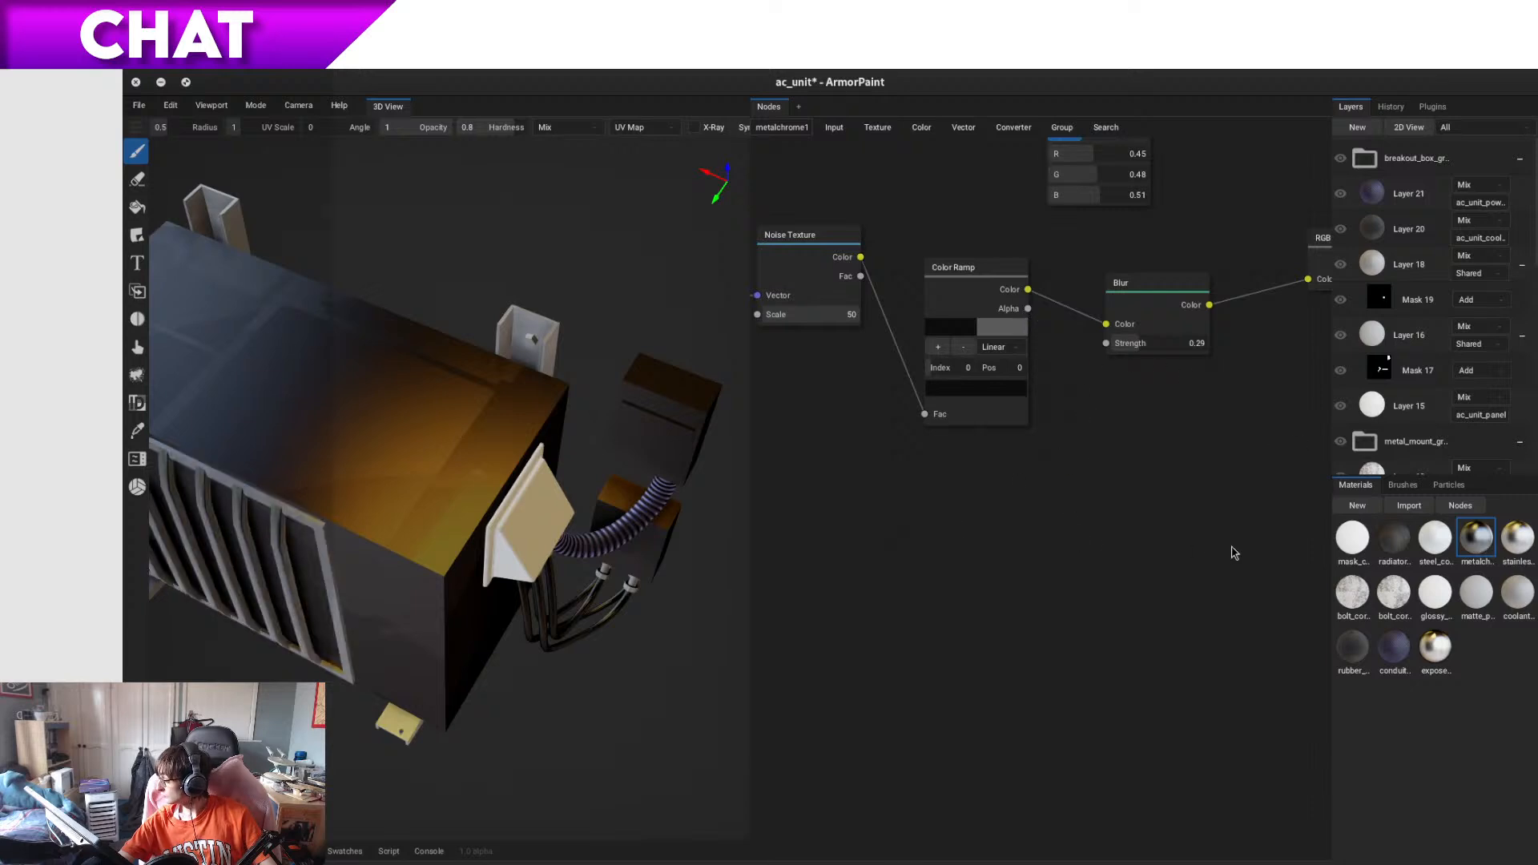
- Refresh steel_colour_white with an abandoned link from its Color Ramp's Alpha output, and check the casing and side boxes
left_click(1451, 548)
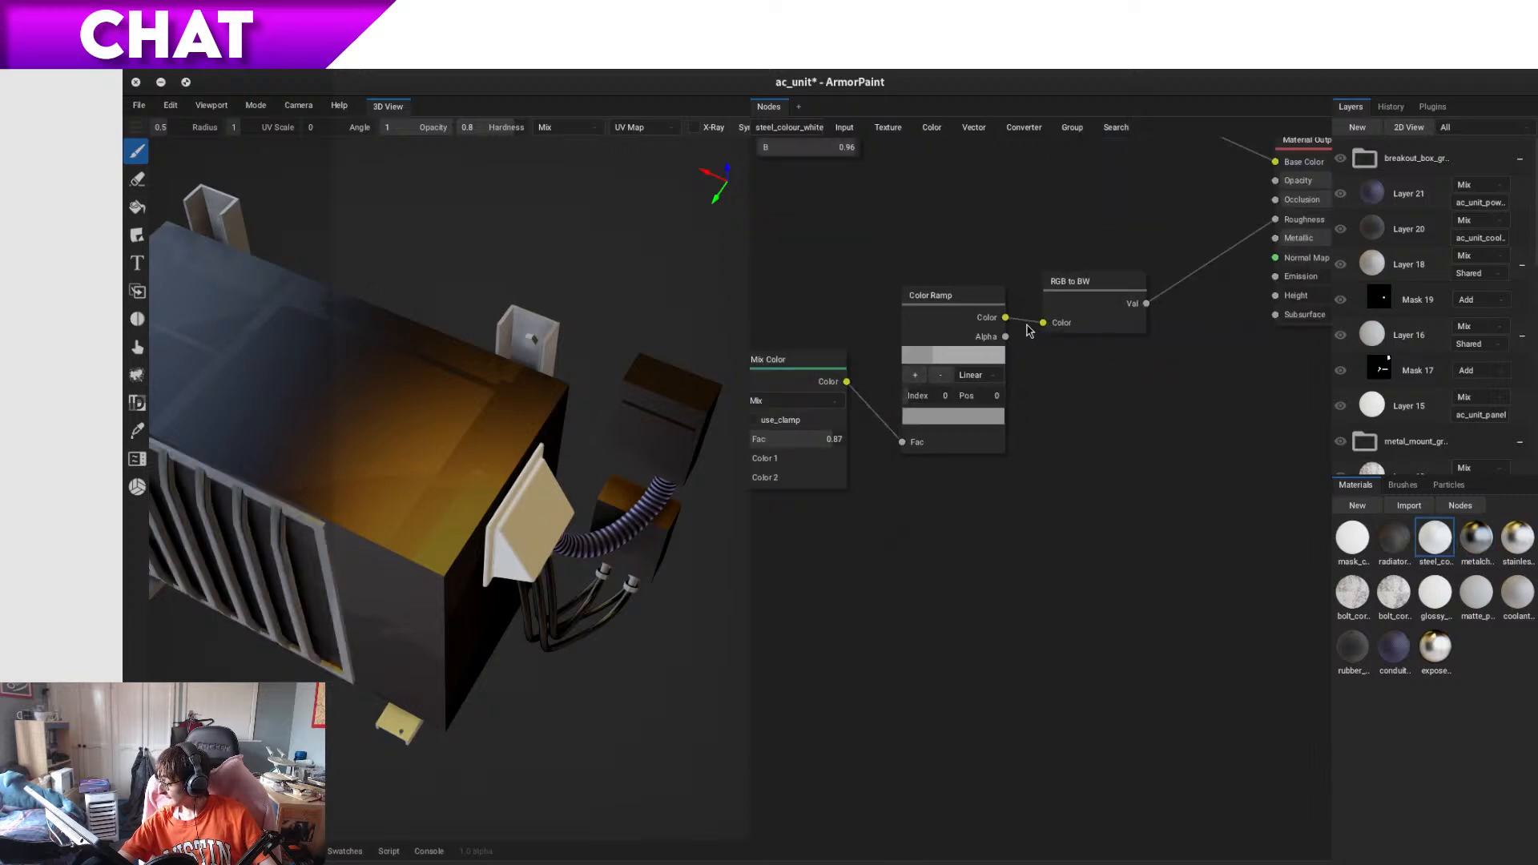
left_click_drag(1007, 337, 1118, 570)
left_click(851, 605)
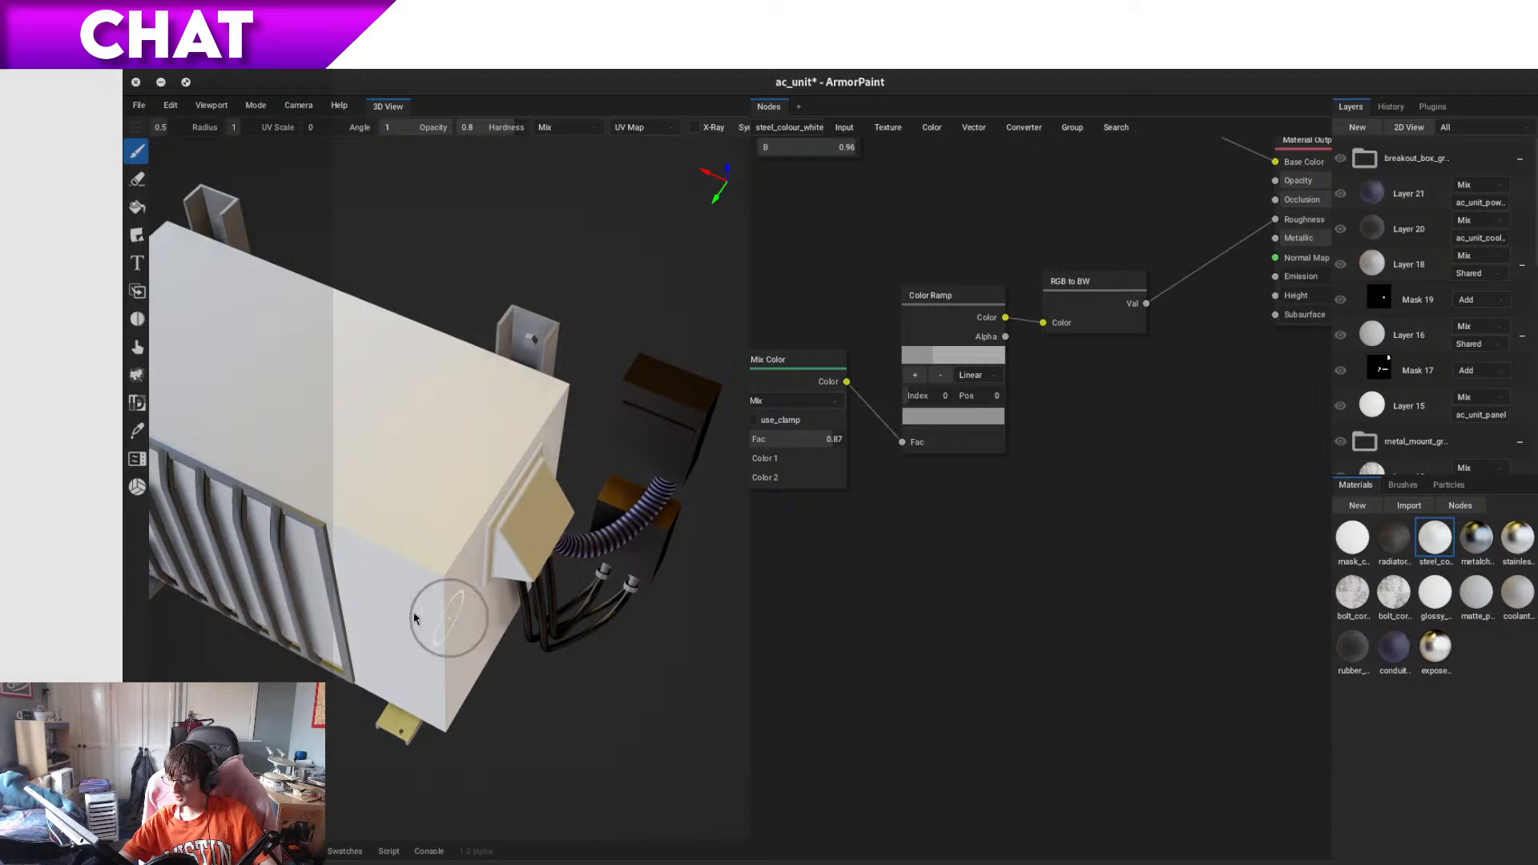
middle_click_drag(410, 616, 434, 597)
right_click_drag(435, 599, 508, 550)
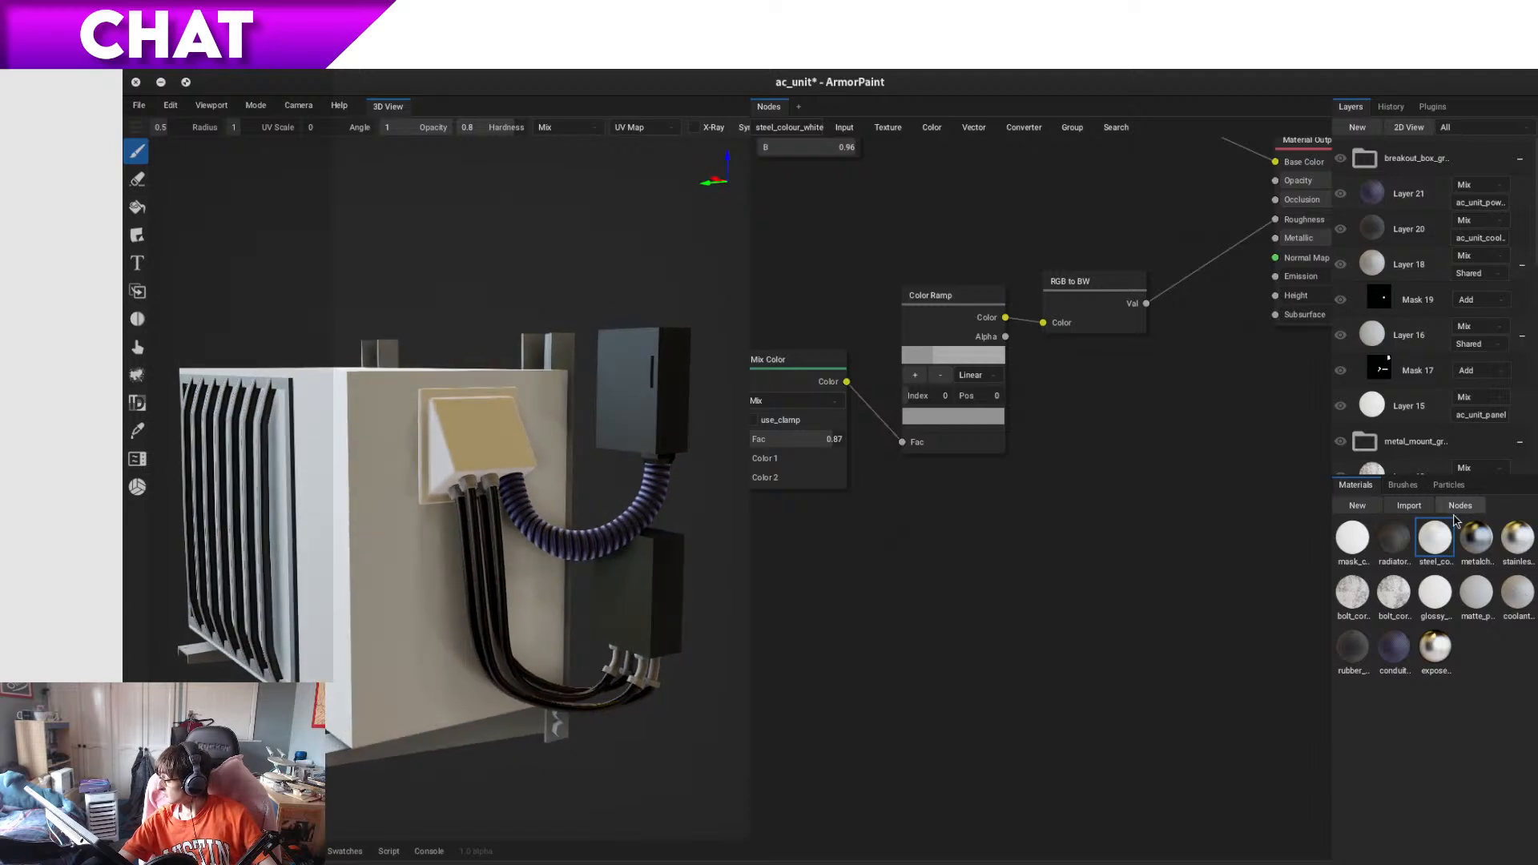
- Refresh radiator_fins1a by starting a link from the Noise Texture's Fac output and dismissing the node search
left_click(1410, 536)
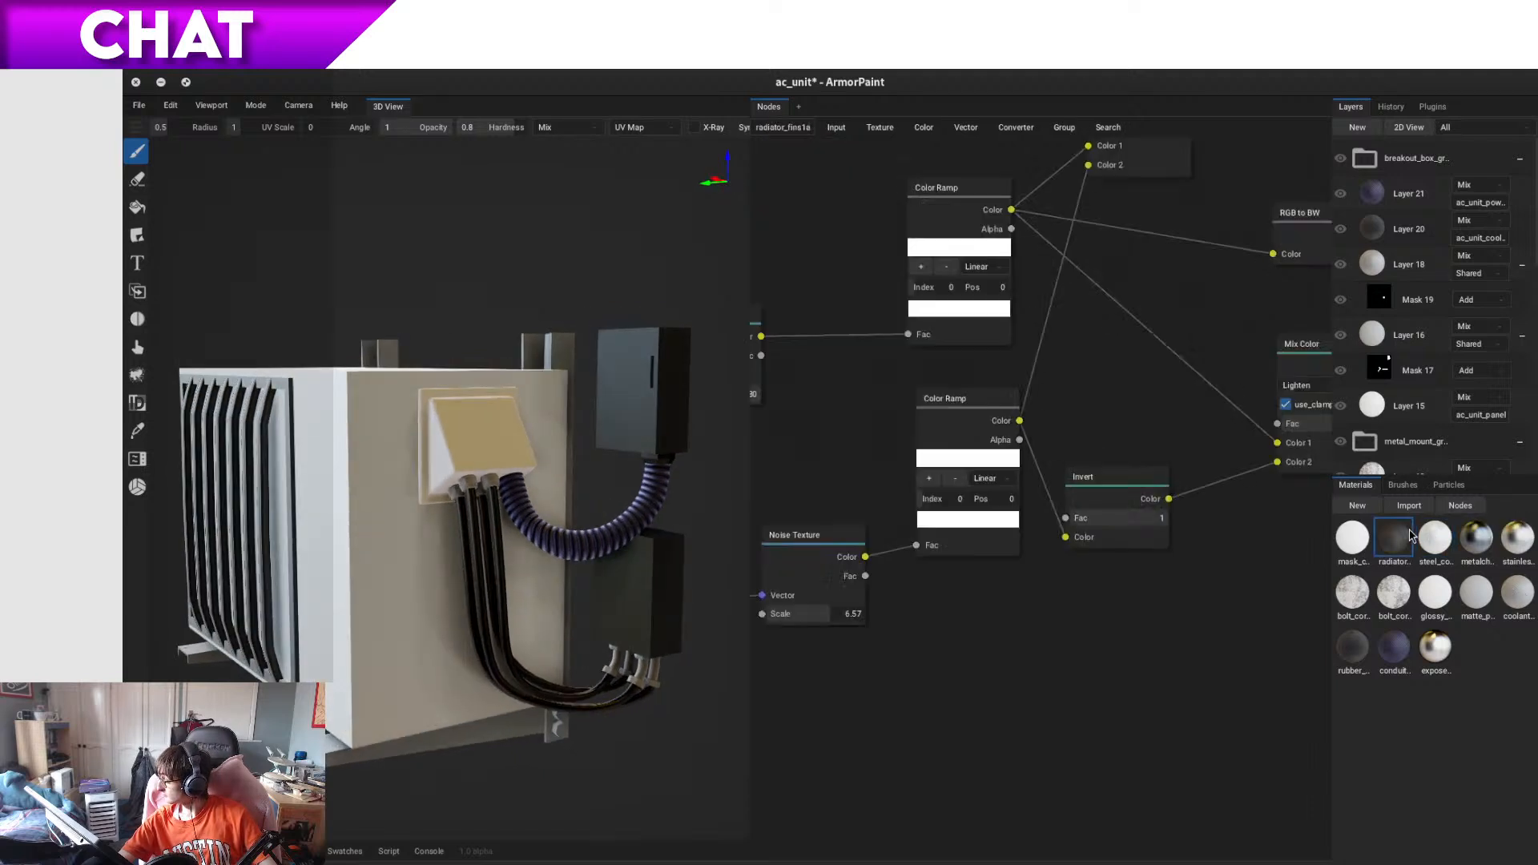
left_click_drag(865, 577, 929, 636)
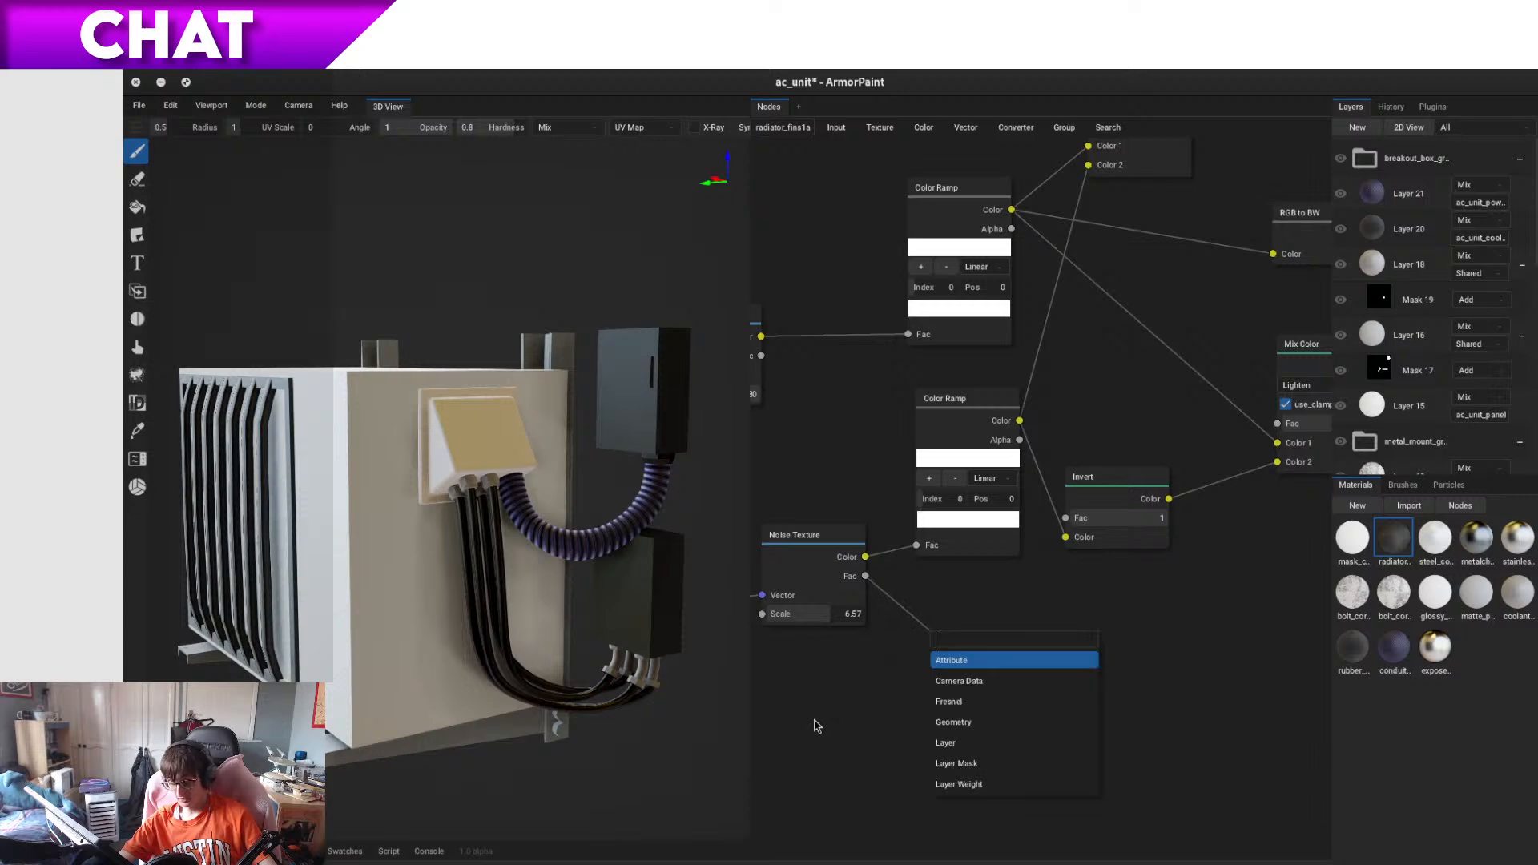
right_click_drag(565, 615, 570, 738)
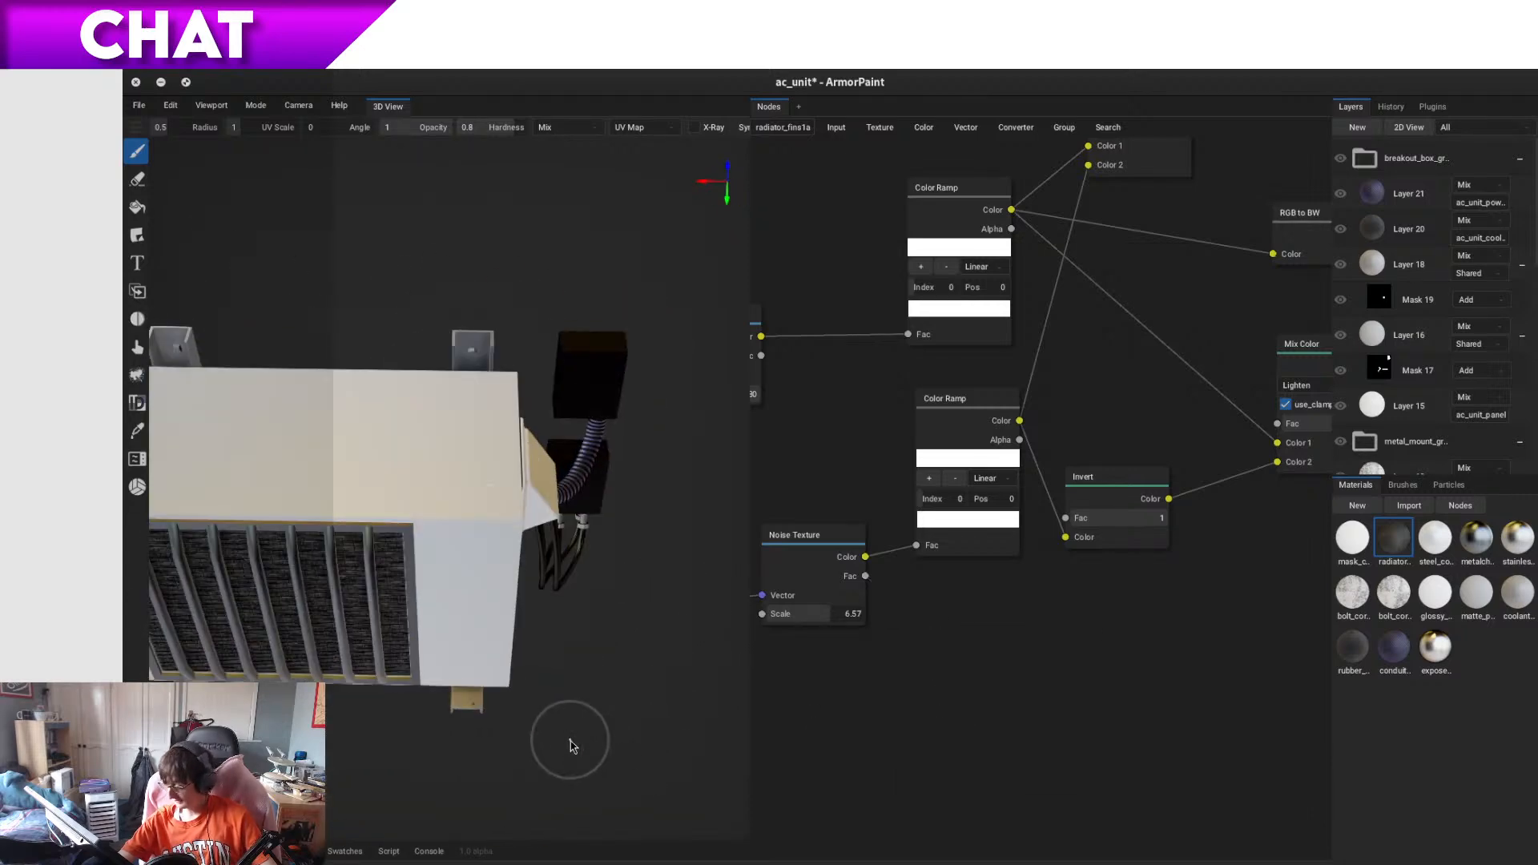
- Select Layer 25 in the main AC unit layer group
scroll(1447, 329, "down", 5)
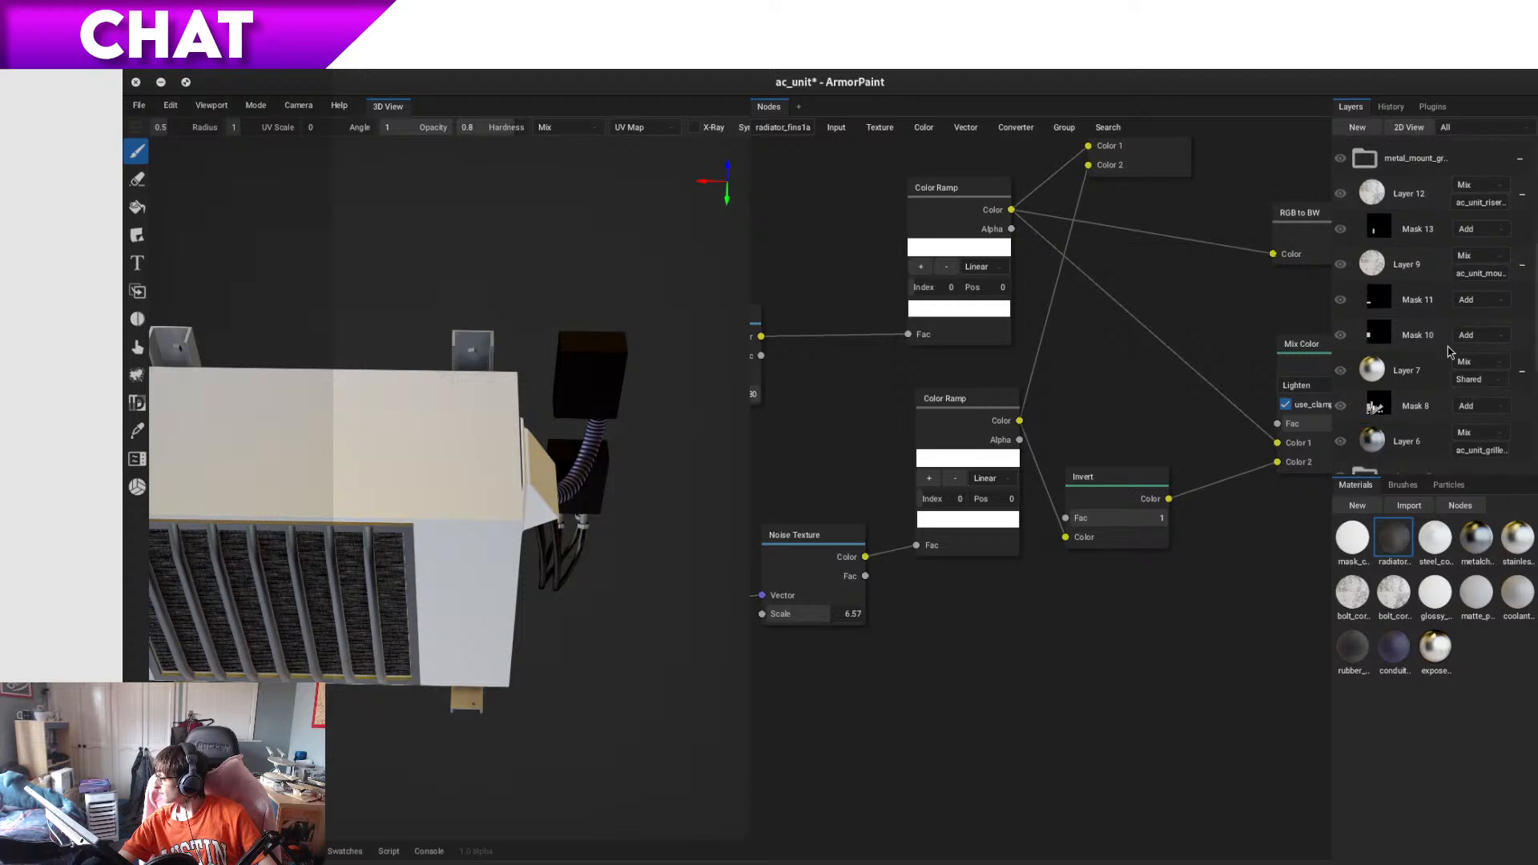
scroll(1424, 386, "down", 2)
left_click(1424, 392)
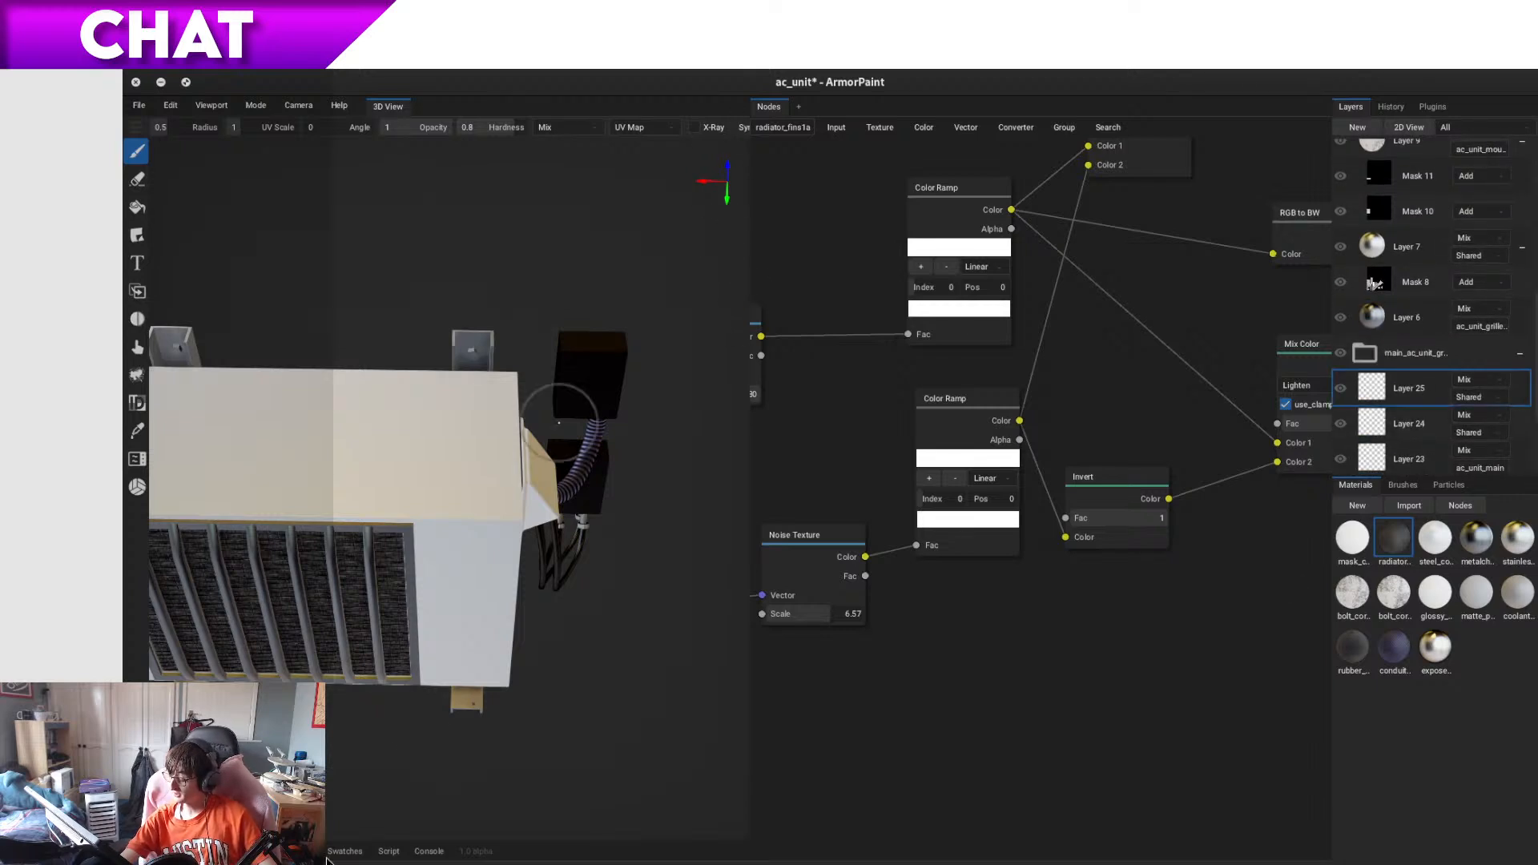
mouse_move(290, 507)
right_mouse_down()
mouse_move(240, 481)
mouse_move(343, 522)
mouse_move(349, 539)
mouse_move(206, 464)
mouse_move(182, 388)
mouse_move(200, 461)
mouse_move(344, 395)
mouse_move(274, 449)
right_mouse_up()
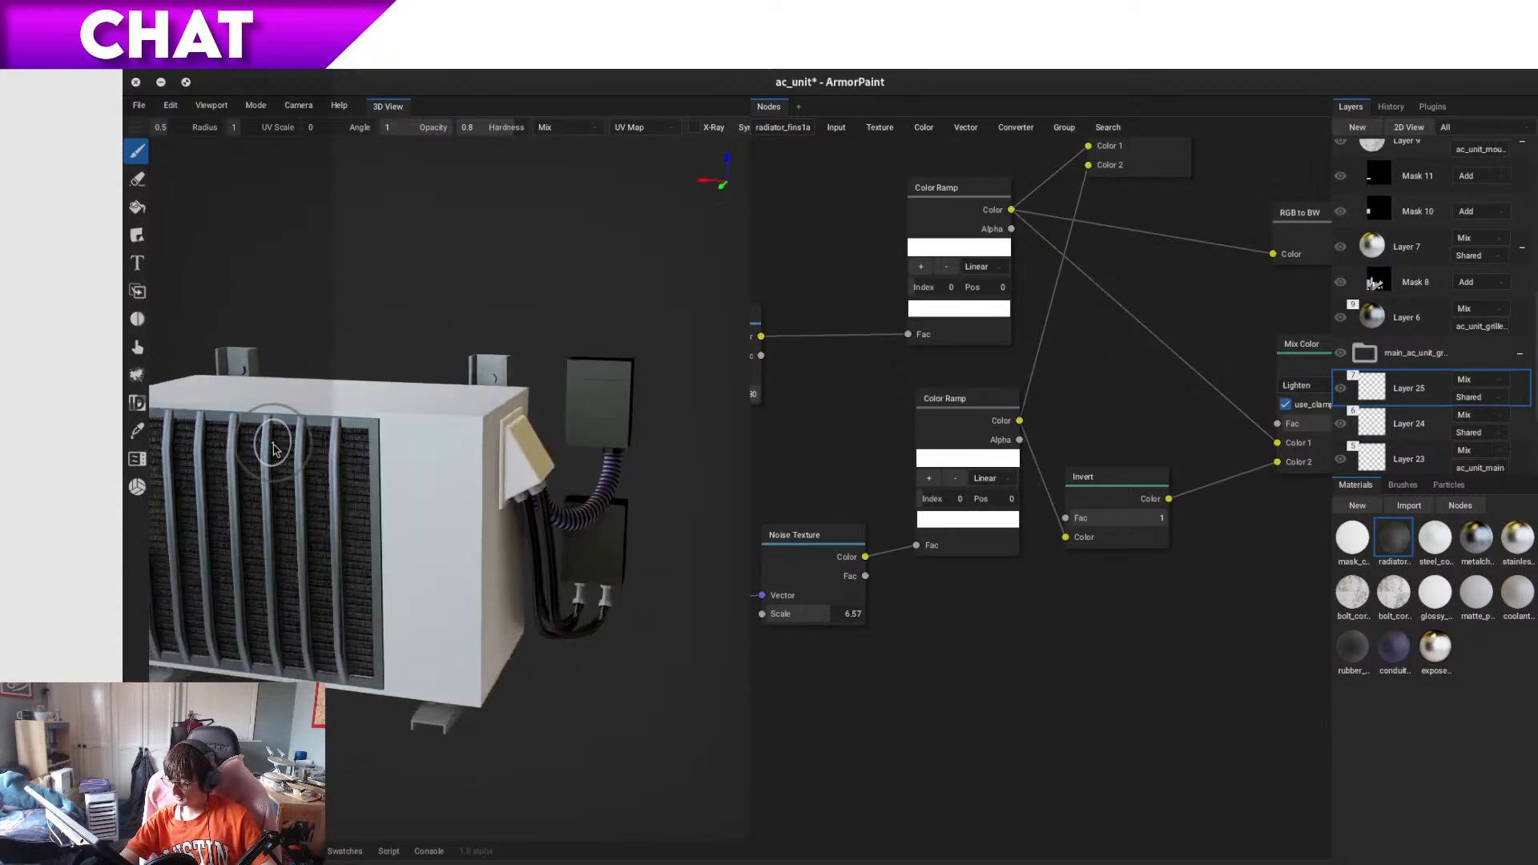
- Refresh the mask colour material by starting and dismissing a node search in its graph, and close the node editor
left_click(1353, 548)
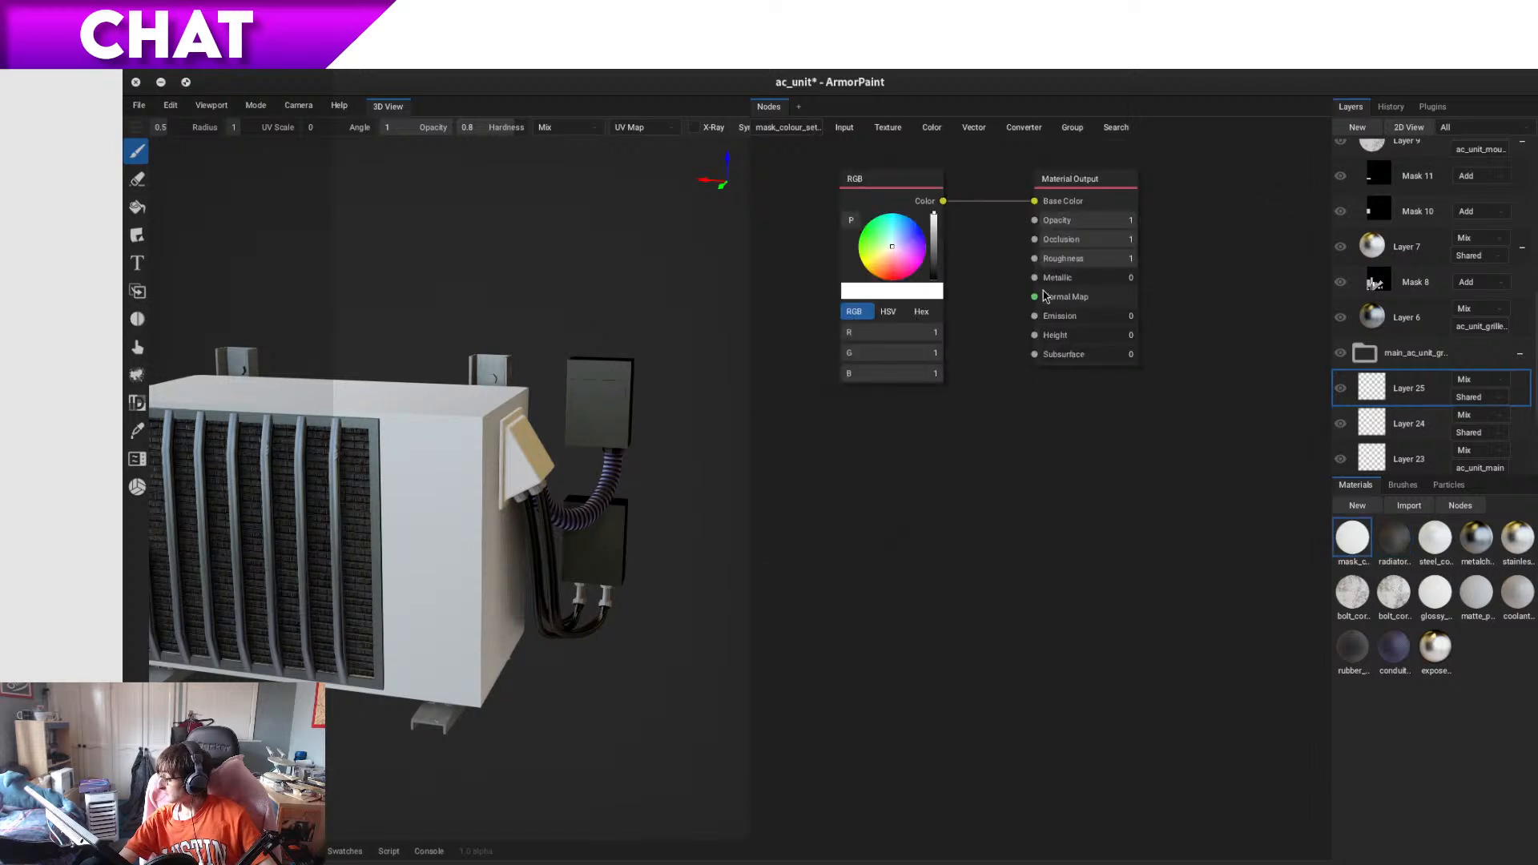
key("space")
left_click(1009, 304)
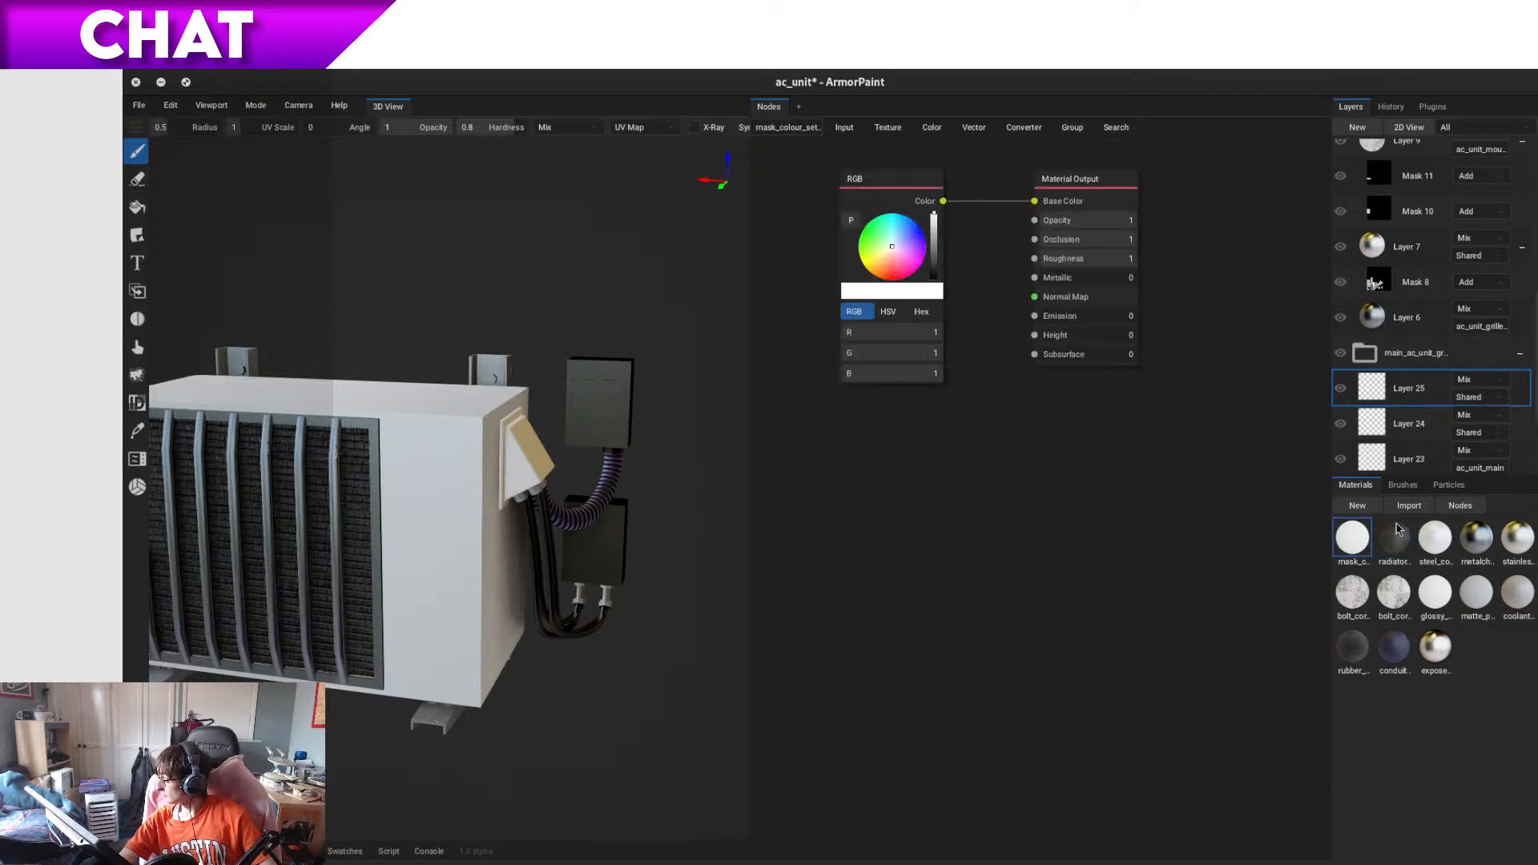
left_click(1460, 505)
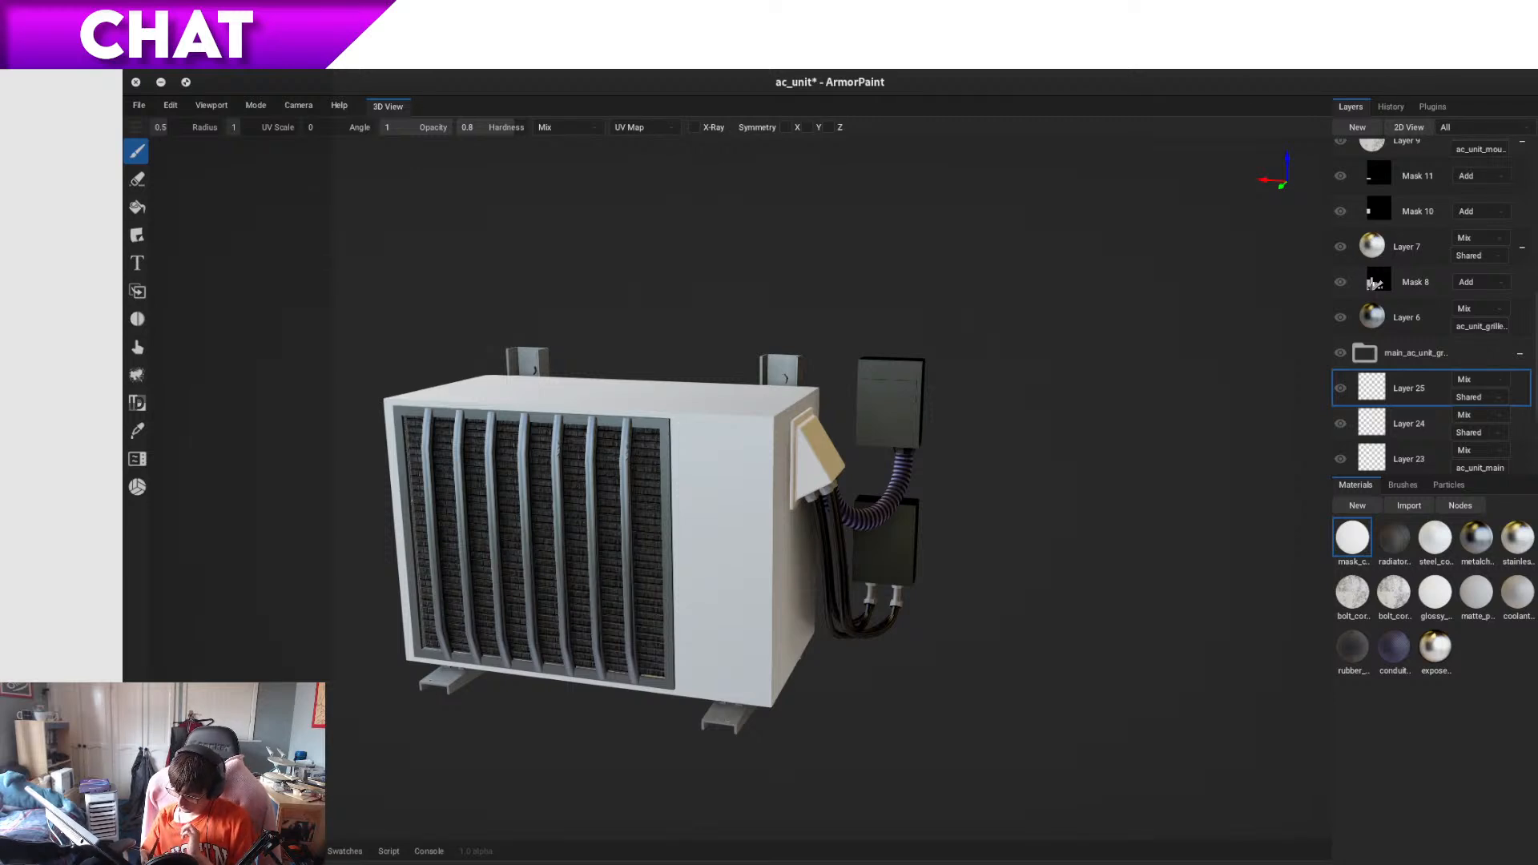
left_click(259, 851)
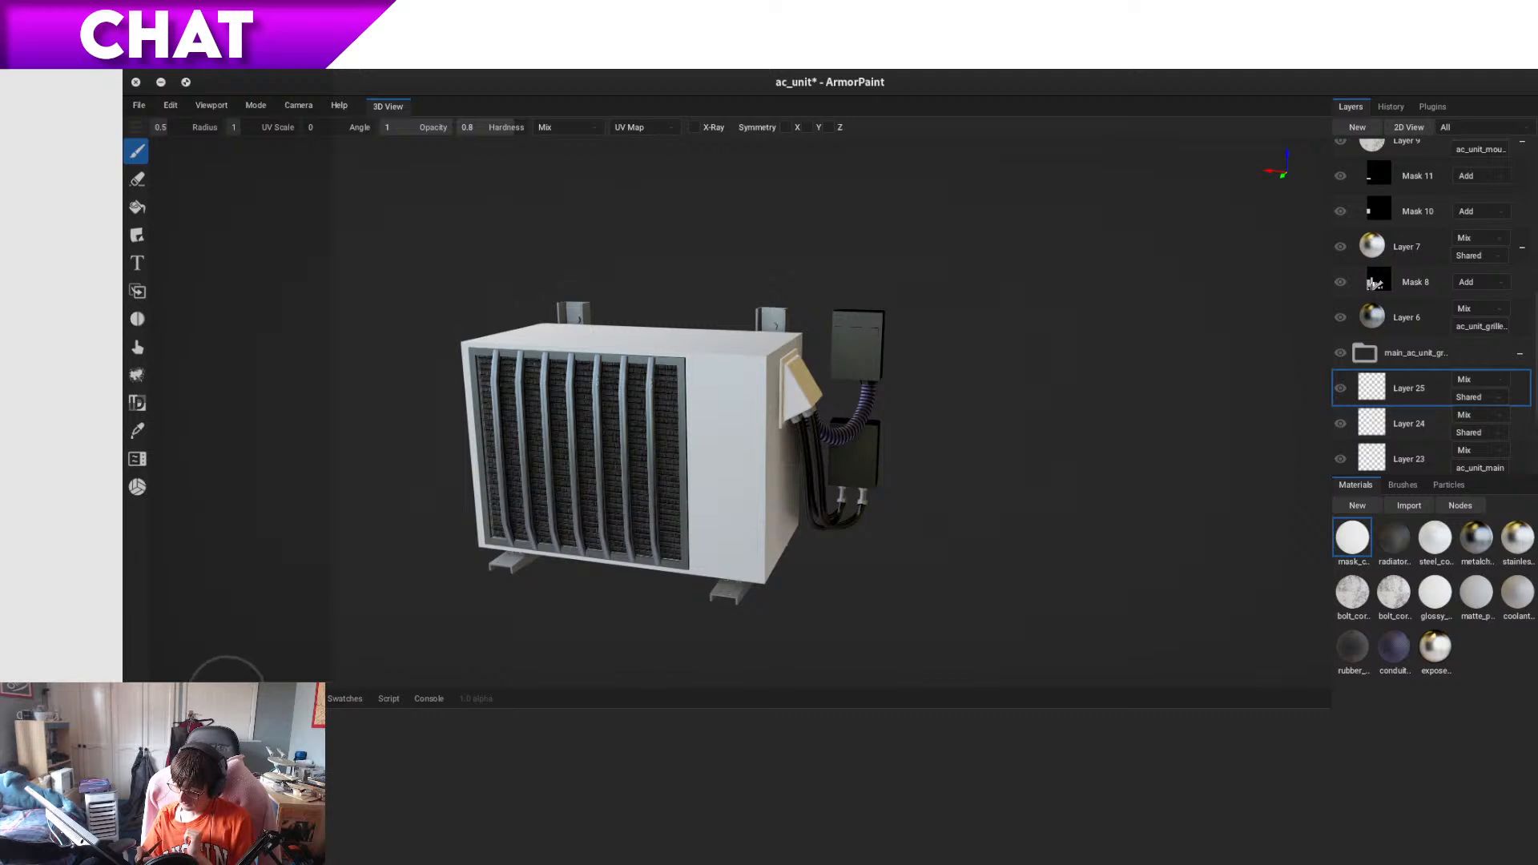
left_click(233, 697)
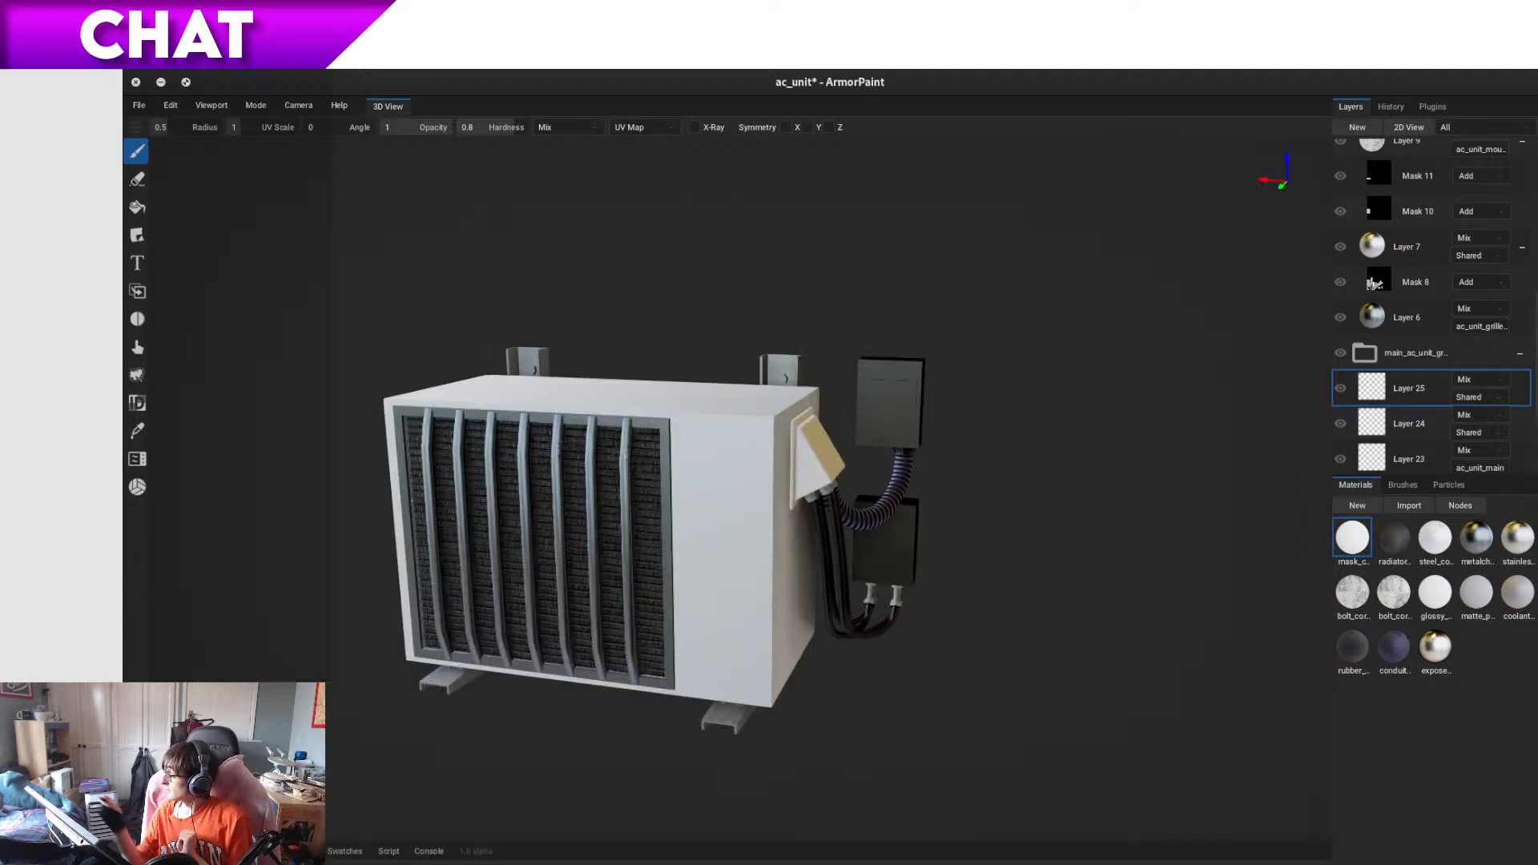
- Show the 2D view with the UV map overlay and examine what Layer 23 contains
left_click(1410, 127)
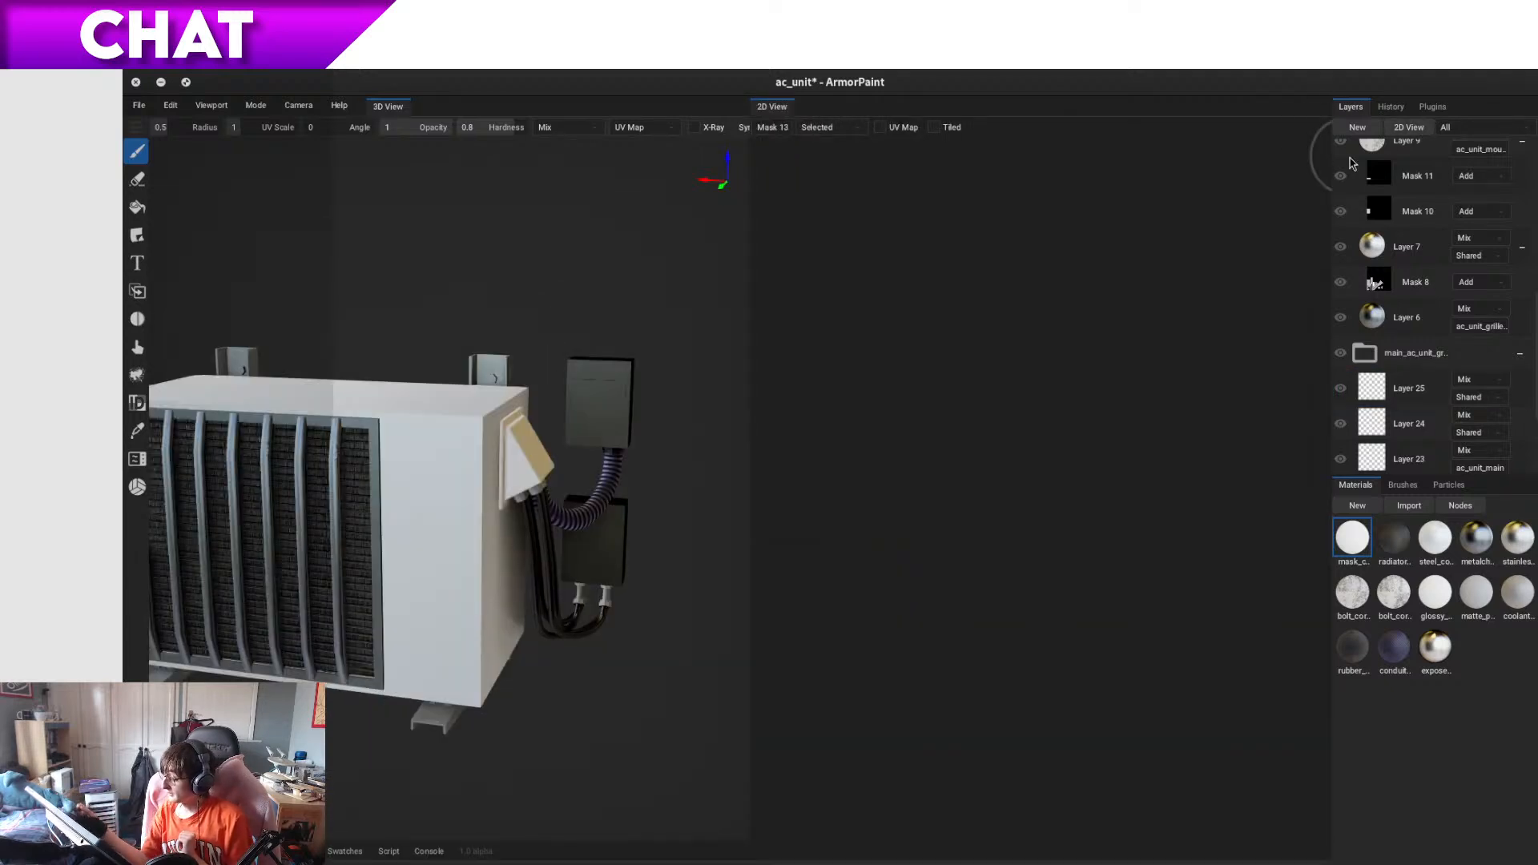
left_click(896, 129)
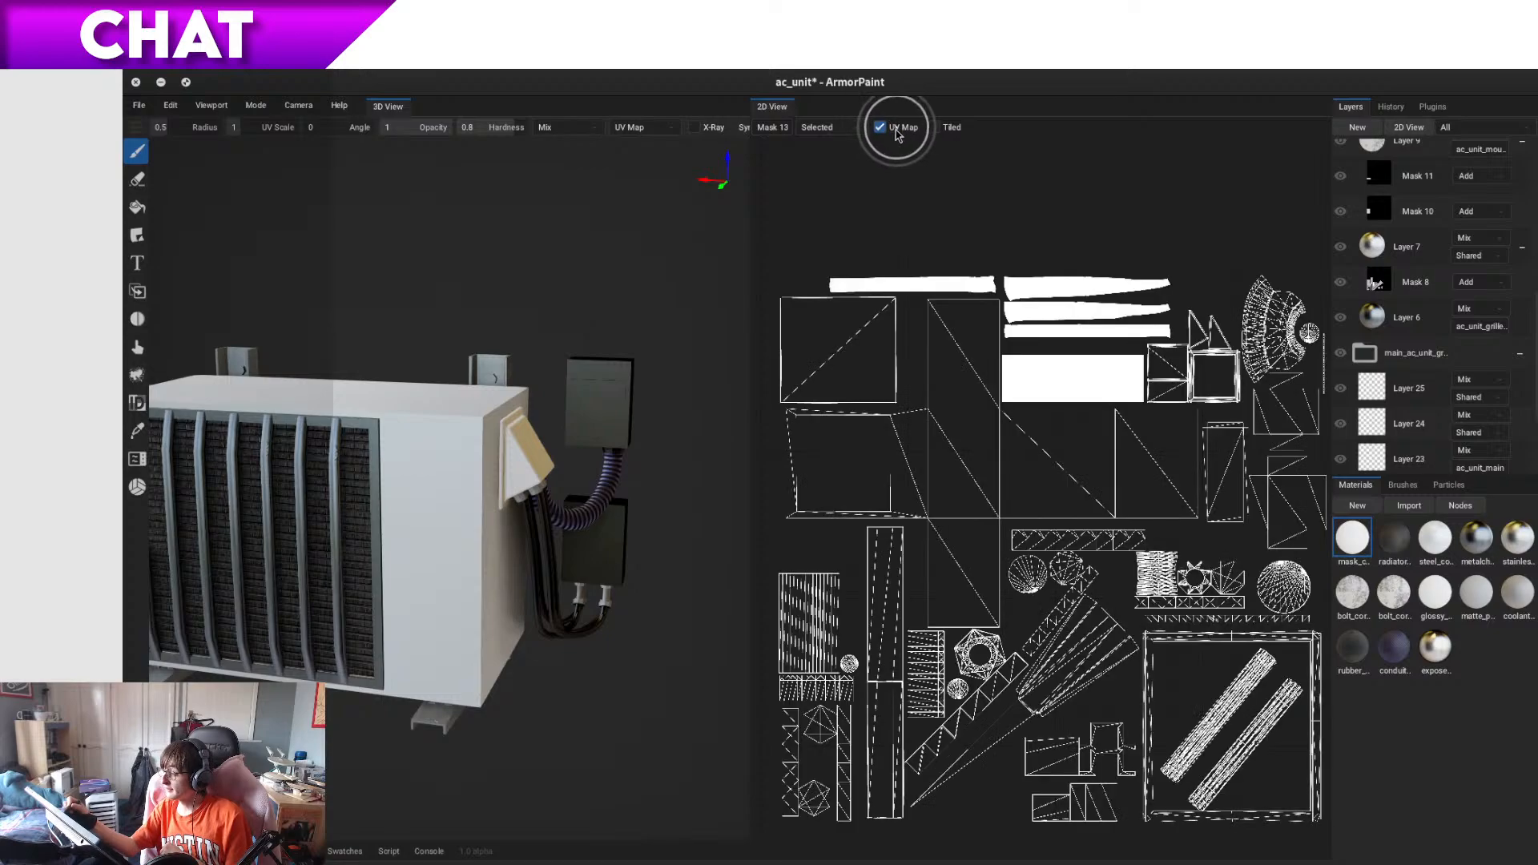
mouse_move(984, 540)
middle_mouse_down()
mouse_move(925, 550)
mouse_move(972, 515)
mouse_move(968, 535)
middle_mouse_up()
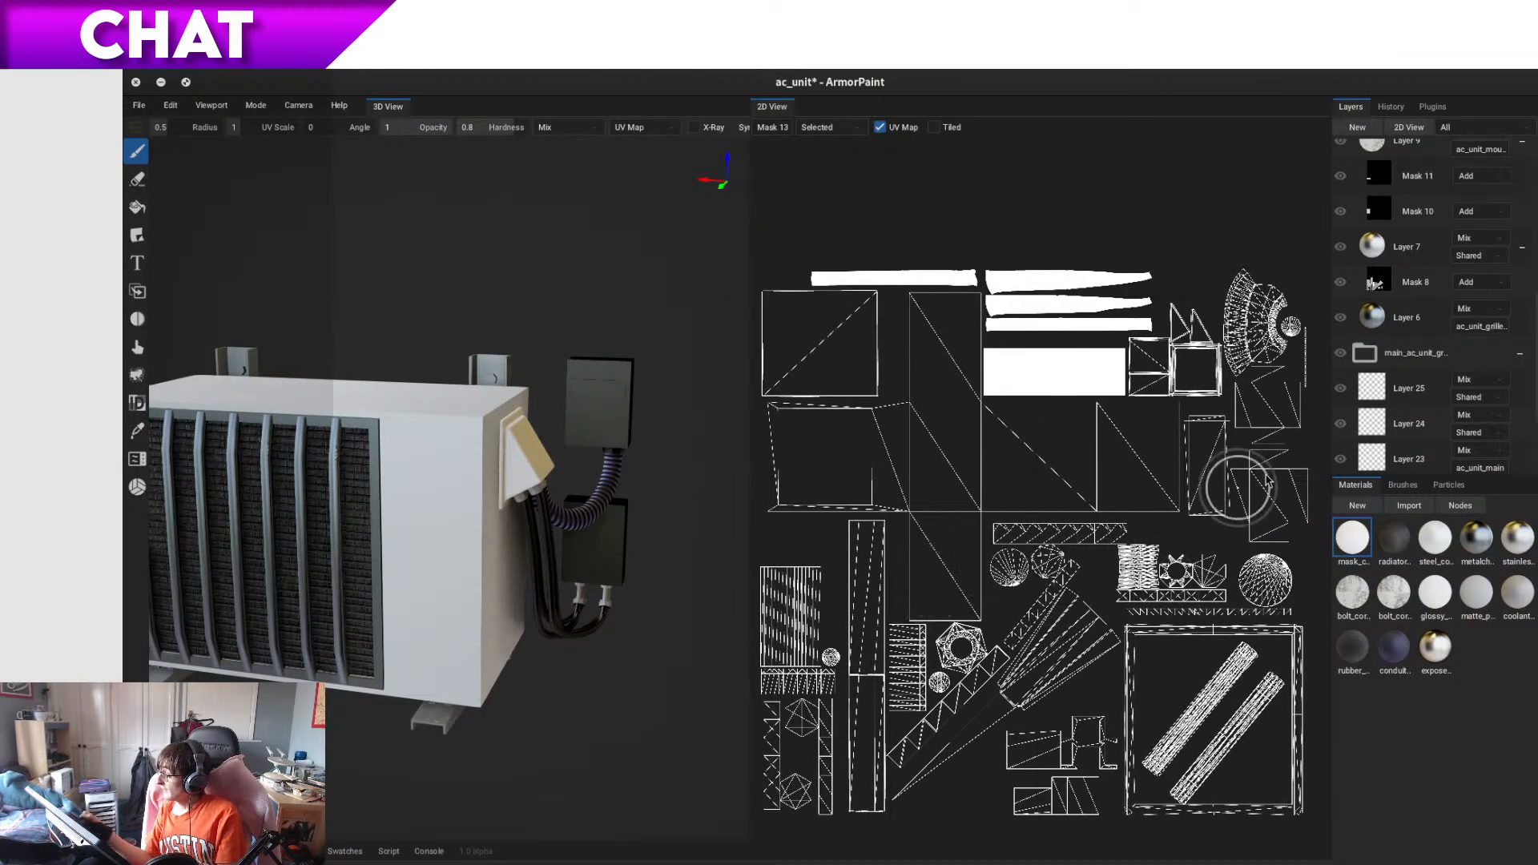
left_click(1410, 459)
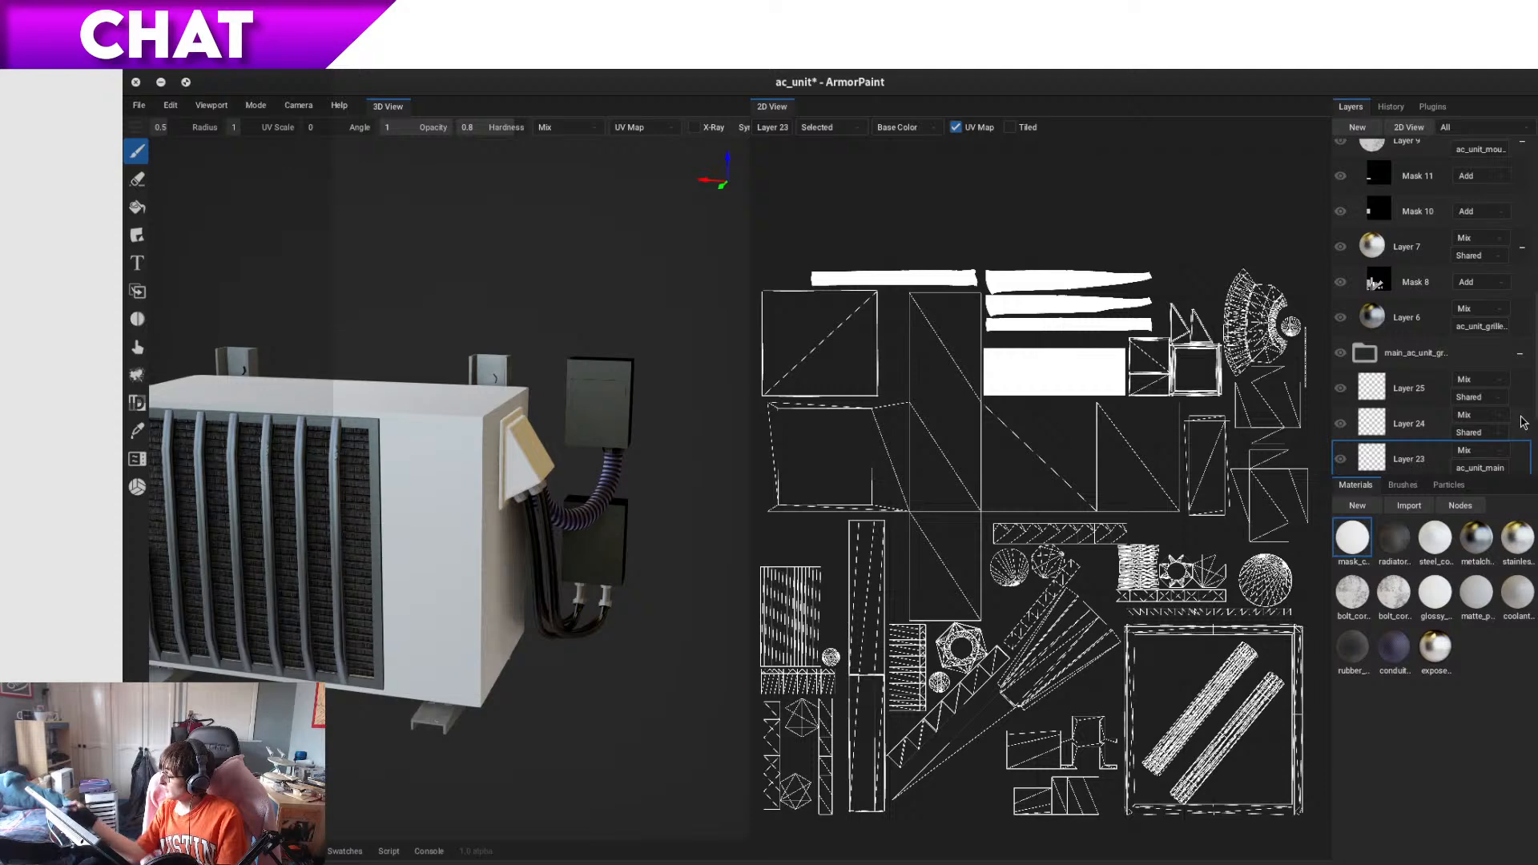
- Set the opacity of Layer 25 and Layer 24 in the main AC unit group to 1
left_click(1420, 395)
right_click(1420, 395)
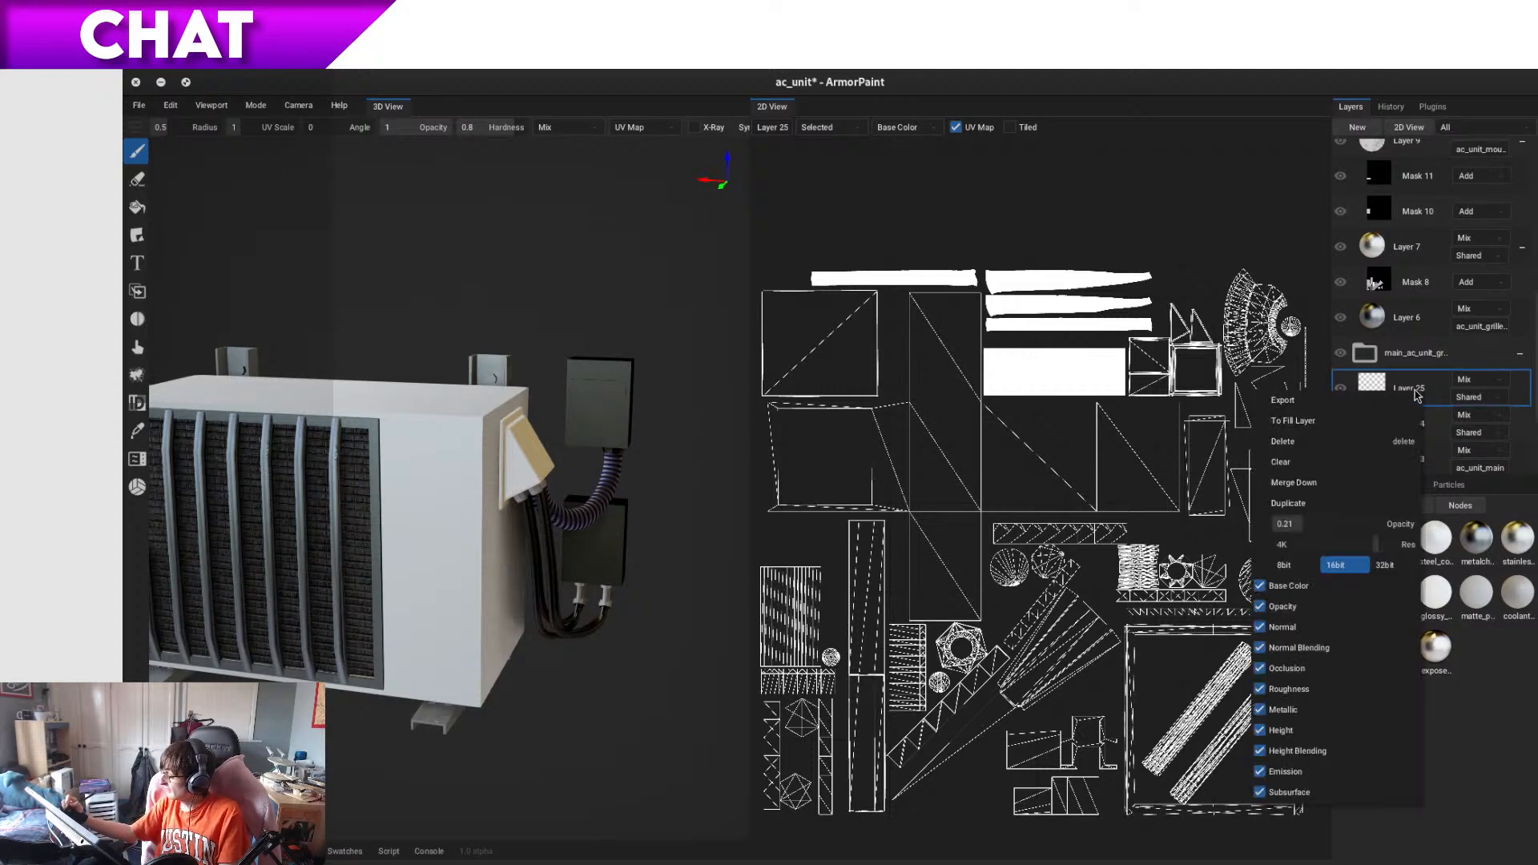
left_click_drag(1356, 525, 1448, 537)
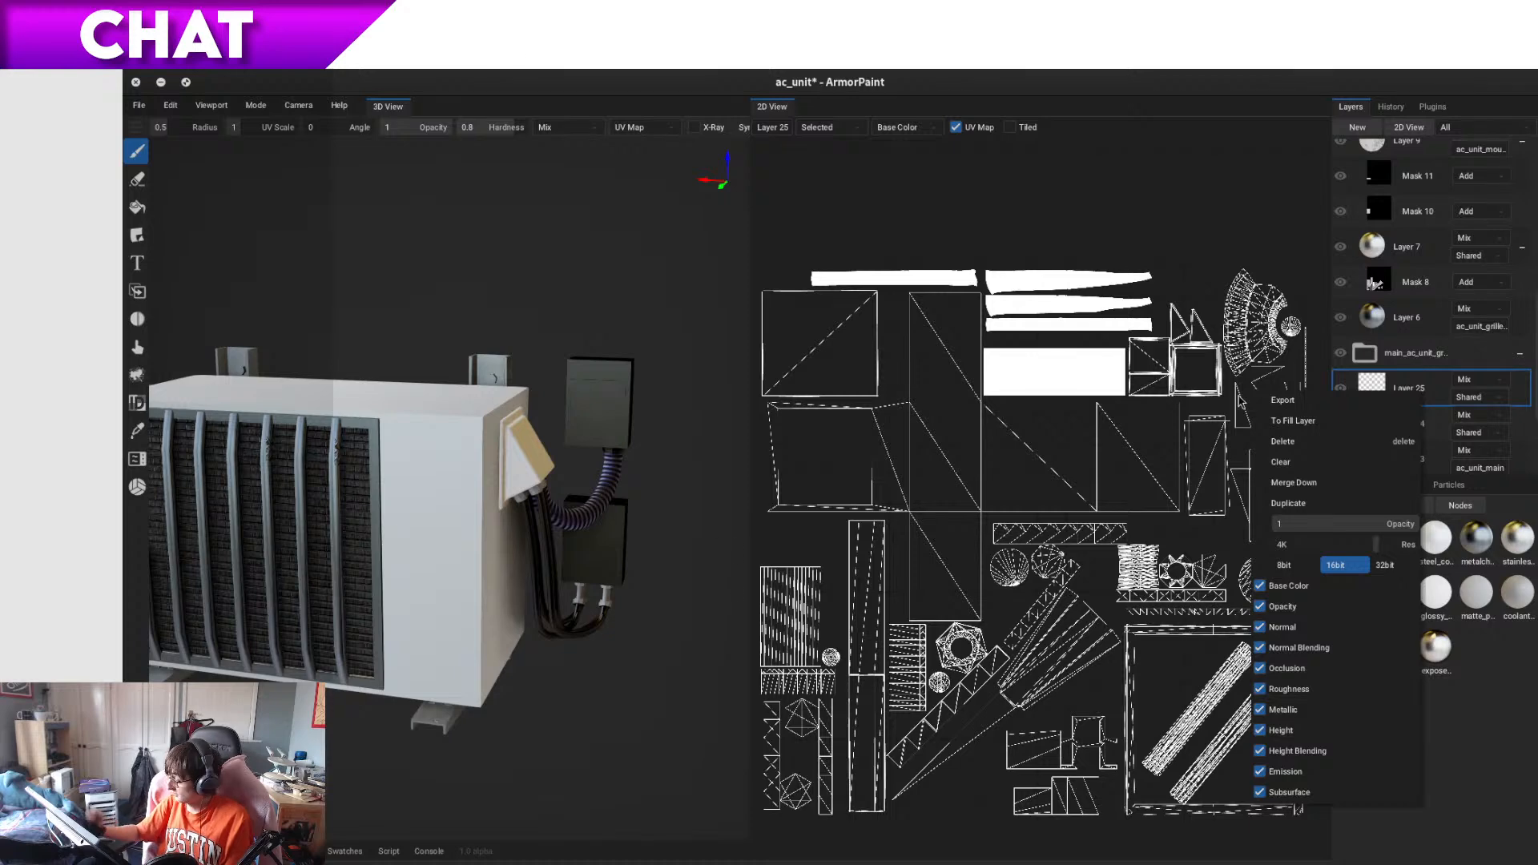
left_click(1437, 397)
right_click(1439, 431)
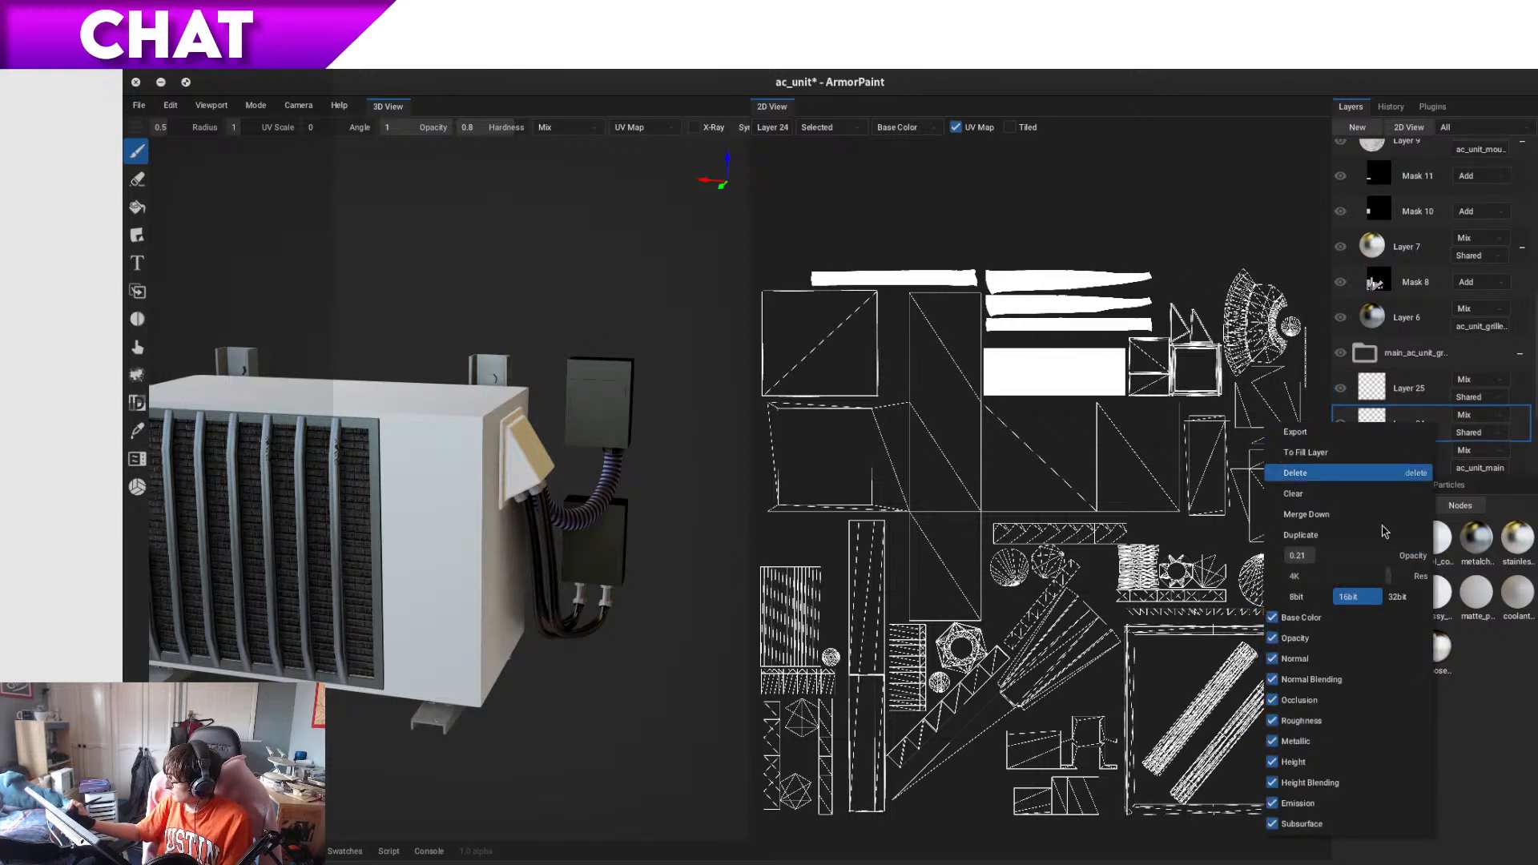
left_click_drag(1412, 566, 1456, 553)
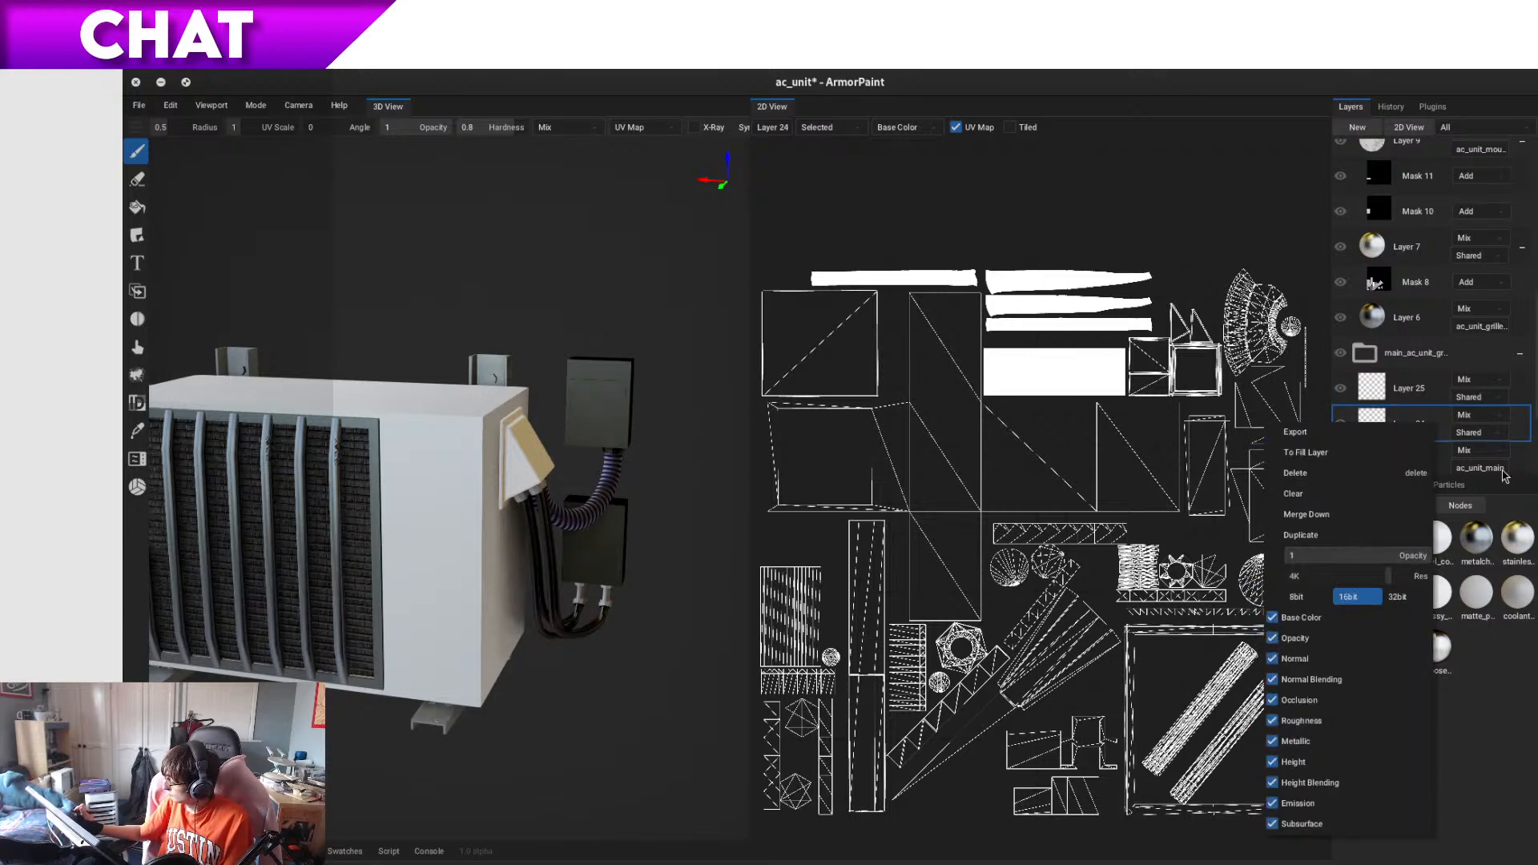
left_click(672, 712)
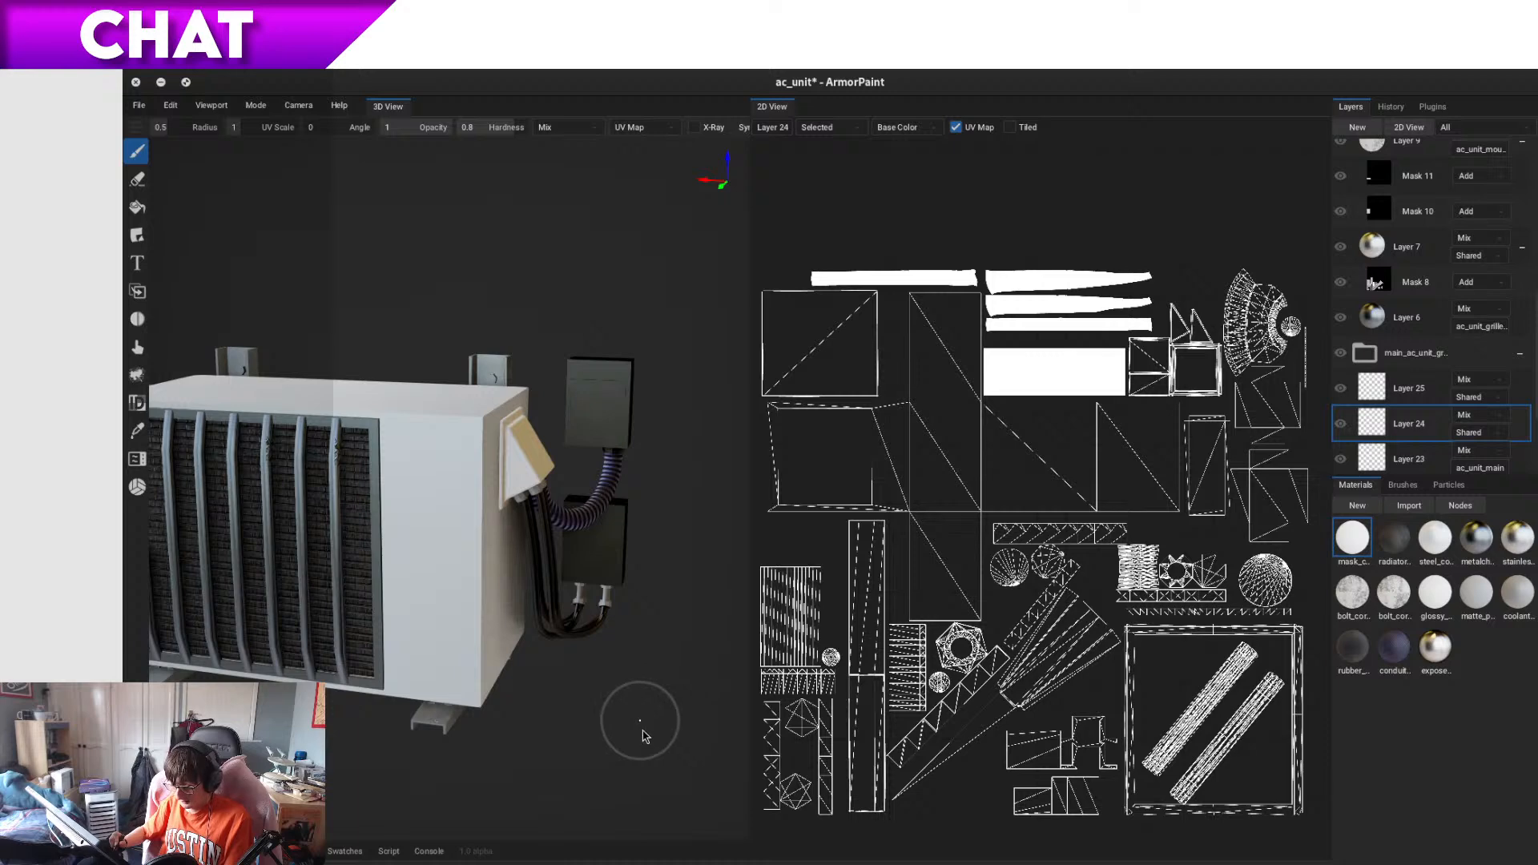
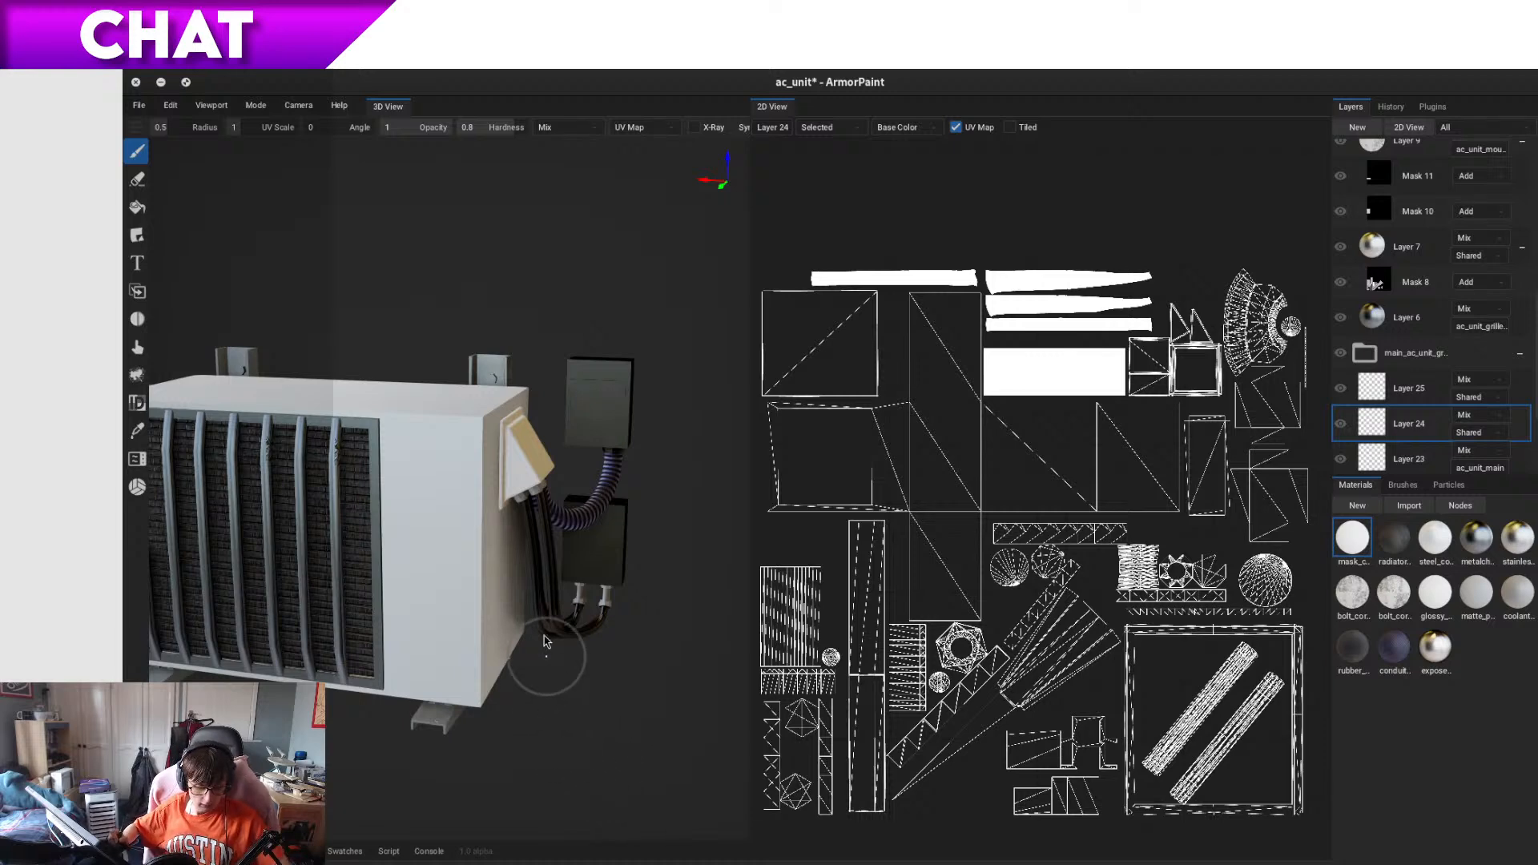
- Check Layer 9 in the 2D view, close that view, and examine the unit's casing and pipe side
middle_click_drag(475, 526, 529, 577)
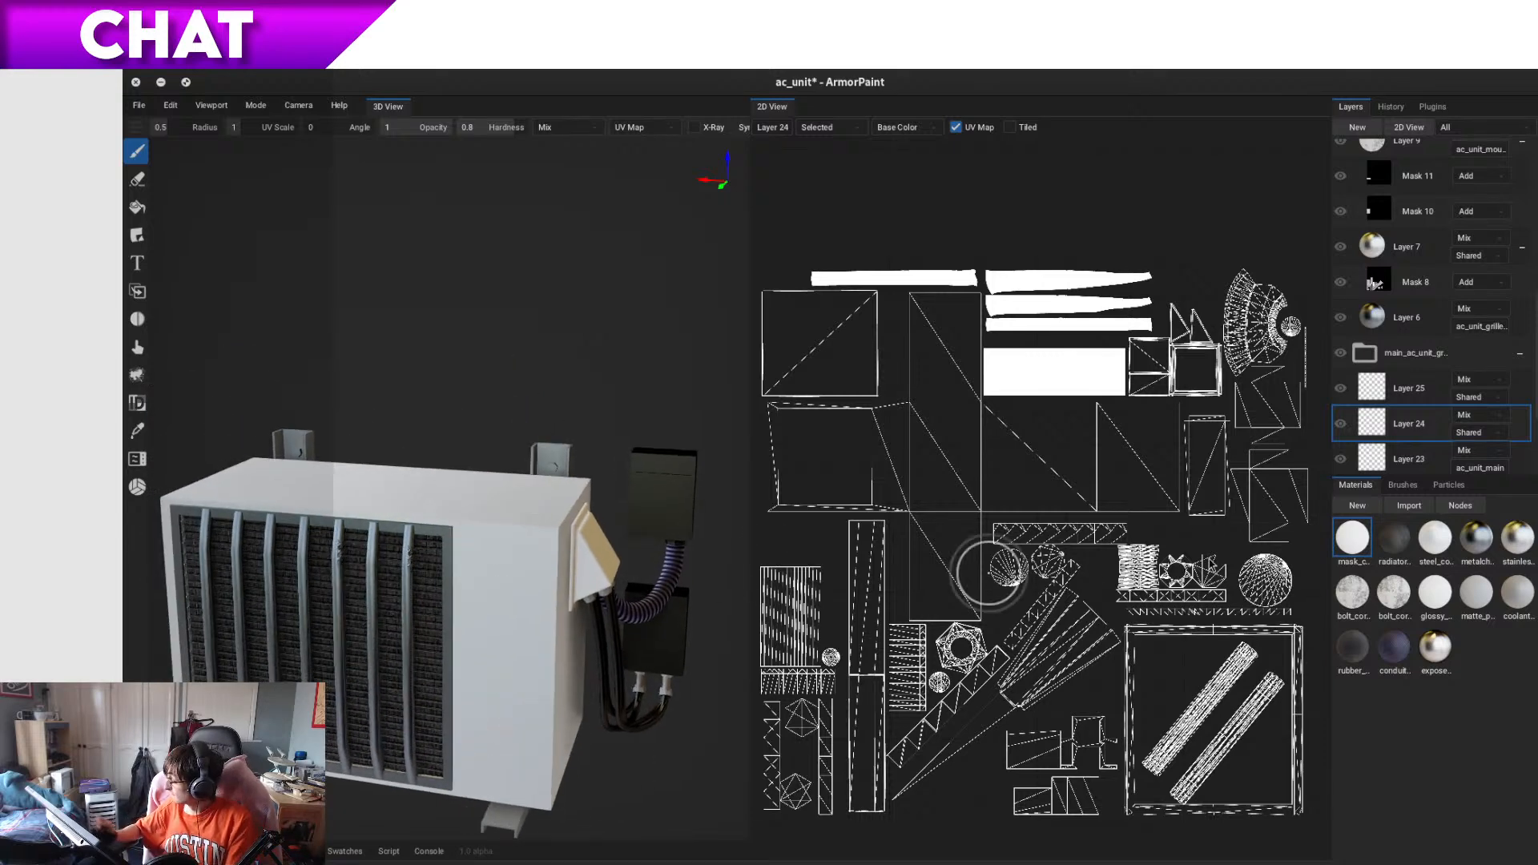
left_click(1407, 145)
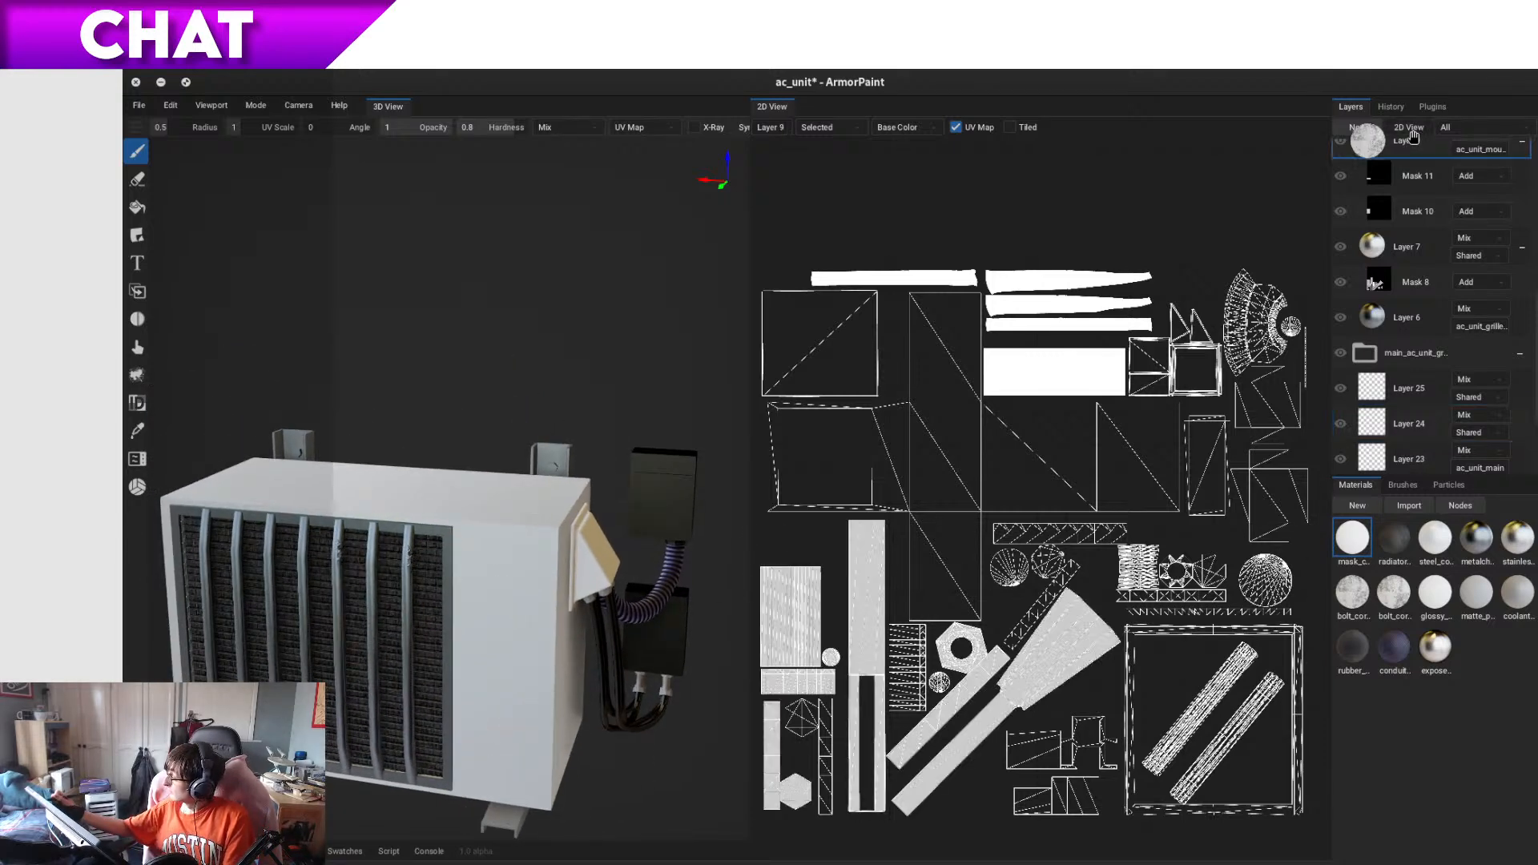
left_click(1409, 126)
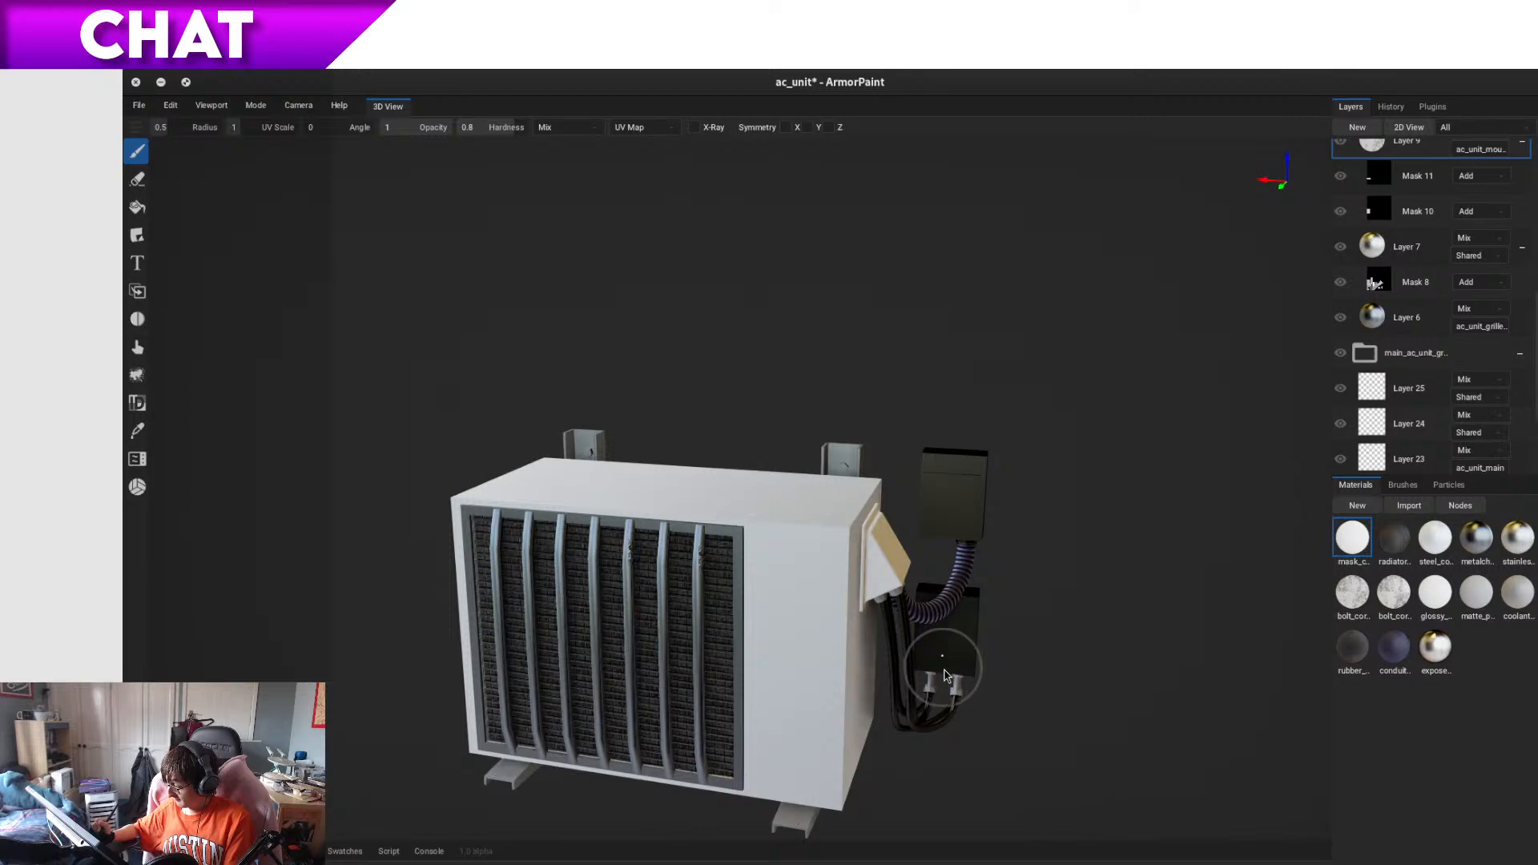
right_click_drag(1038, 665, 1000, 623)
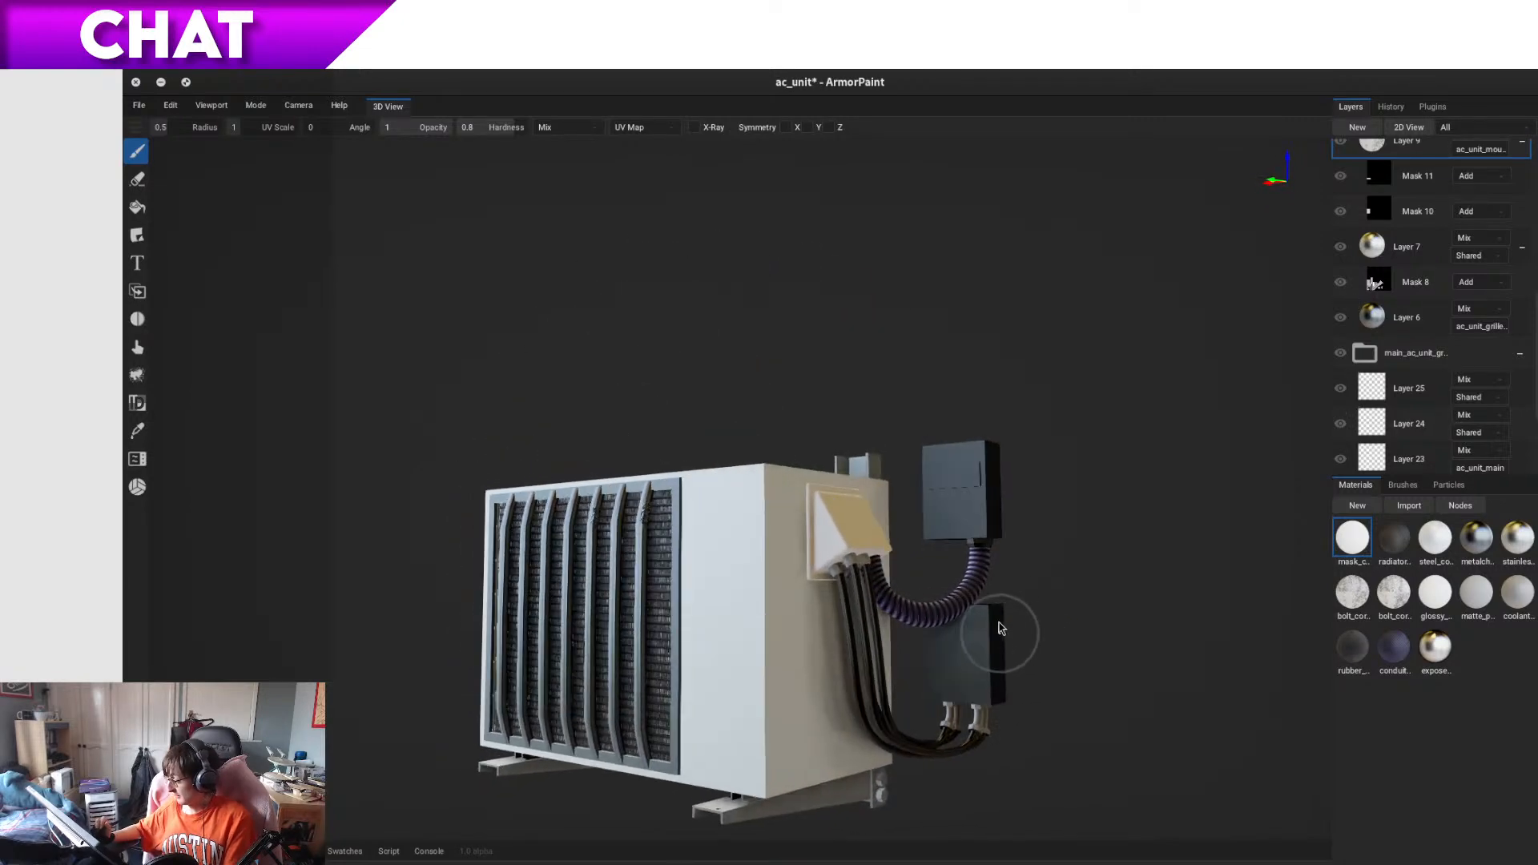
- Delete Layer 24, Layer 25 and Layer 23 from the main AC unit layer group
left_click(1438, 398)
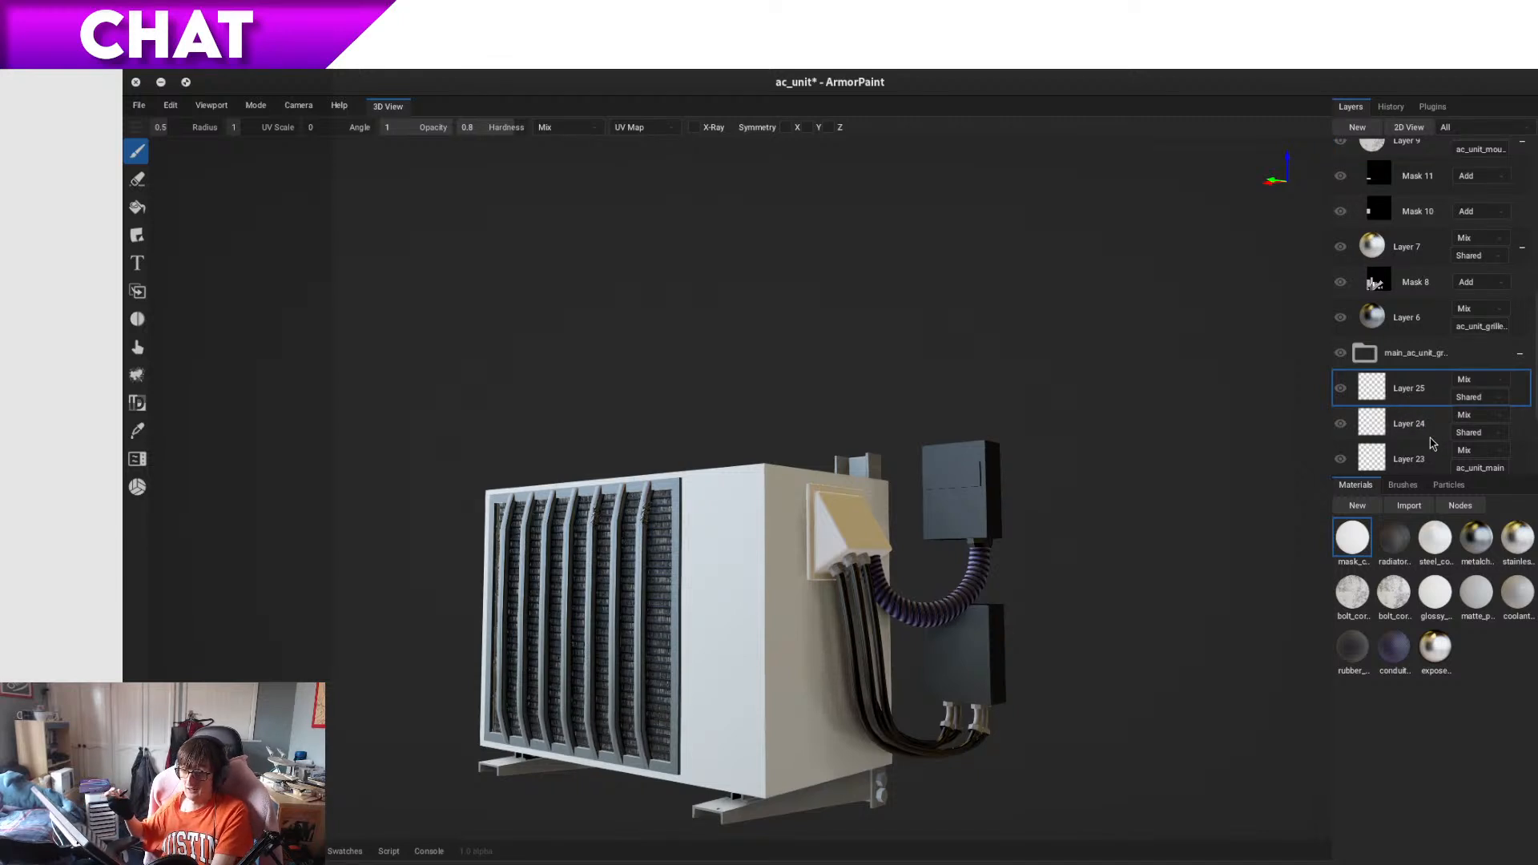
left_click(1411, 433)
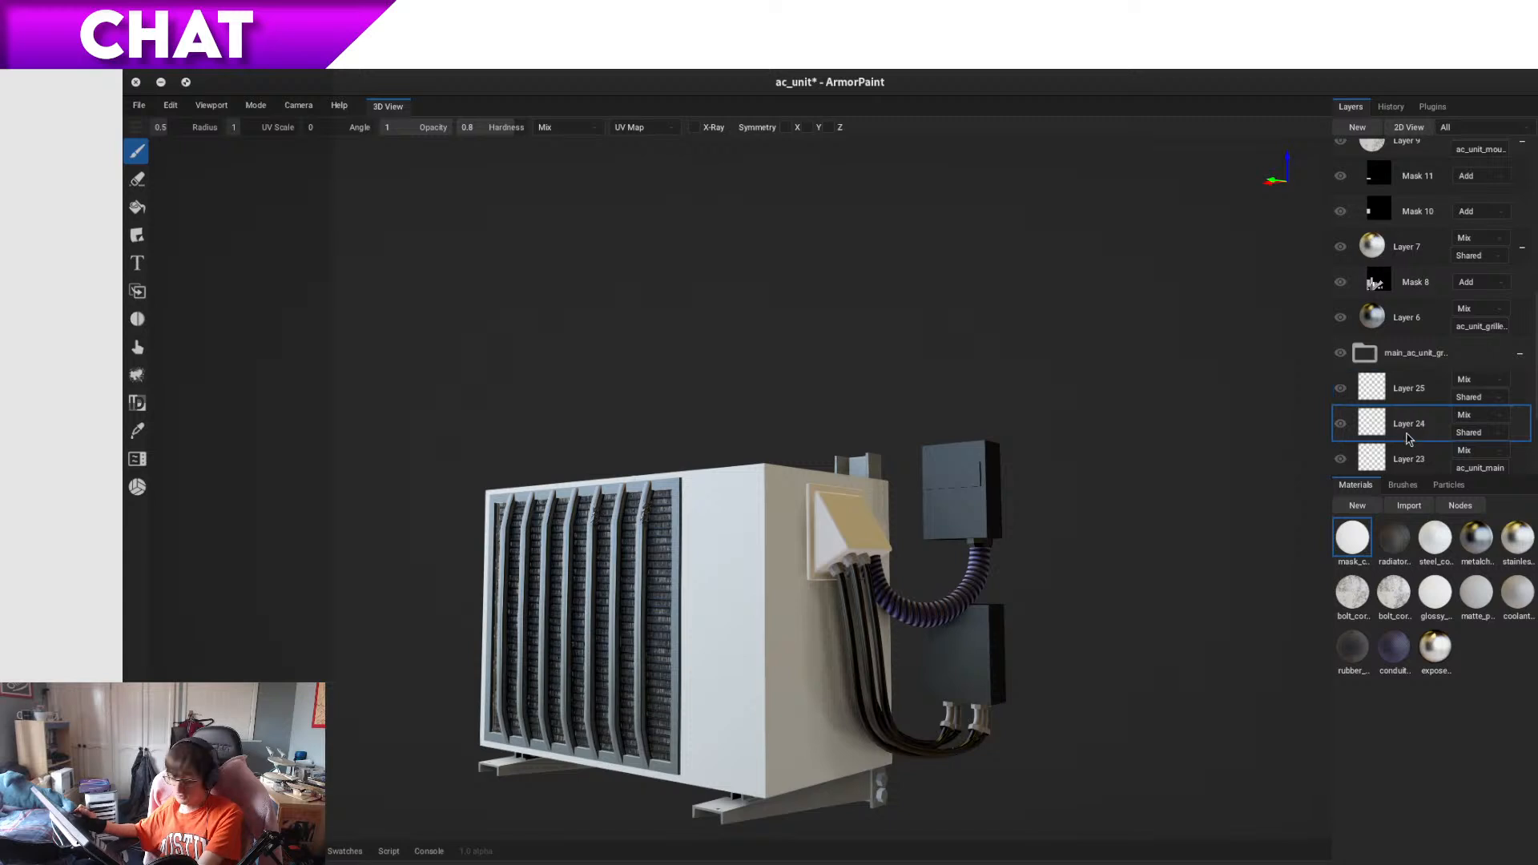
key("Delete")
left_click(1418, 388)
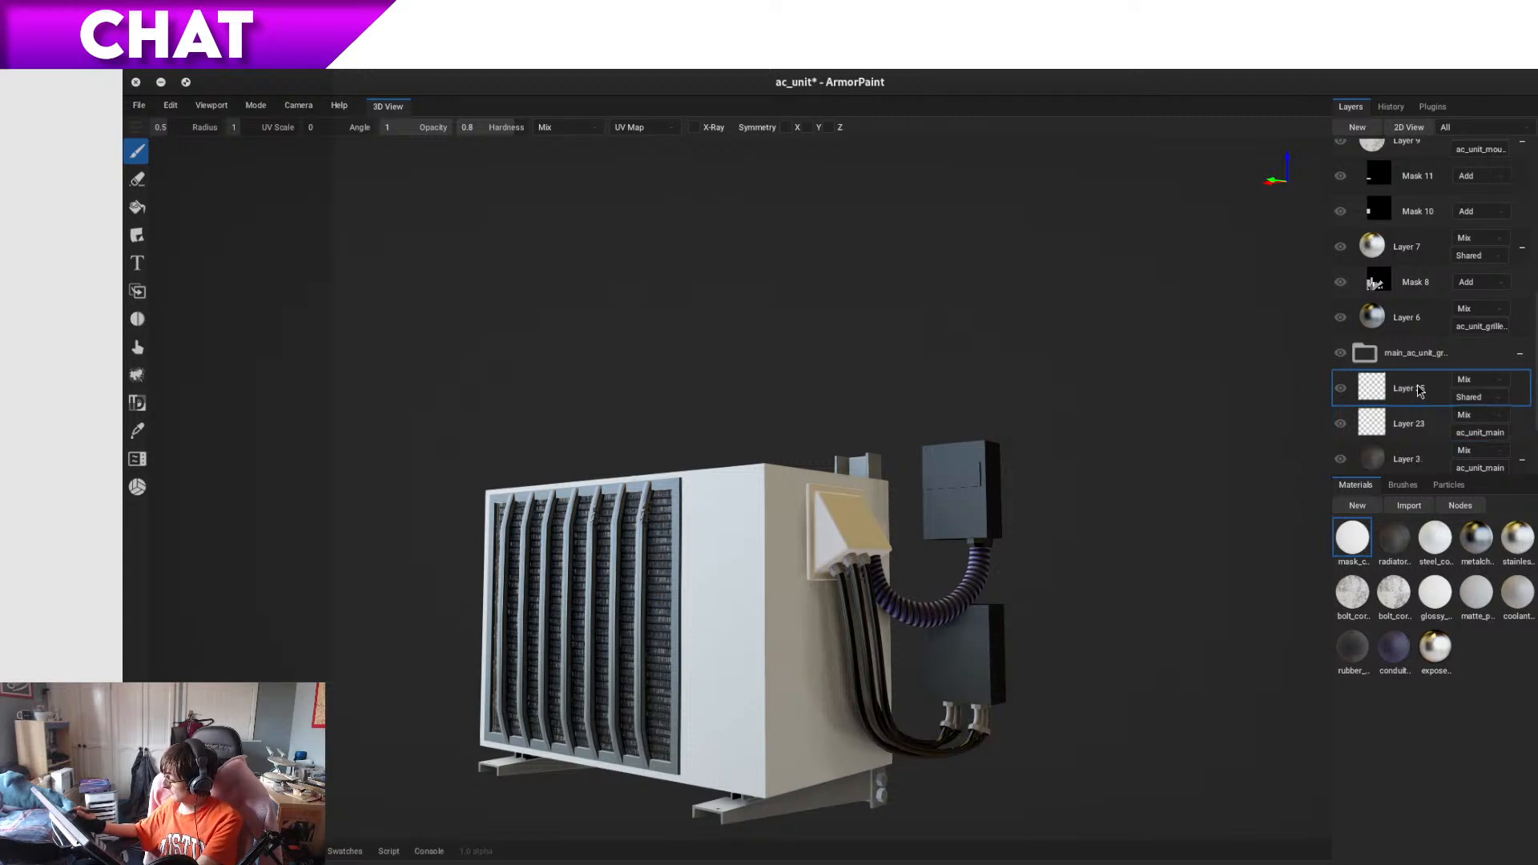
key("Delete")
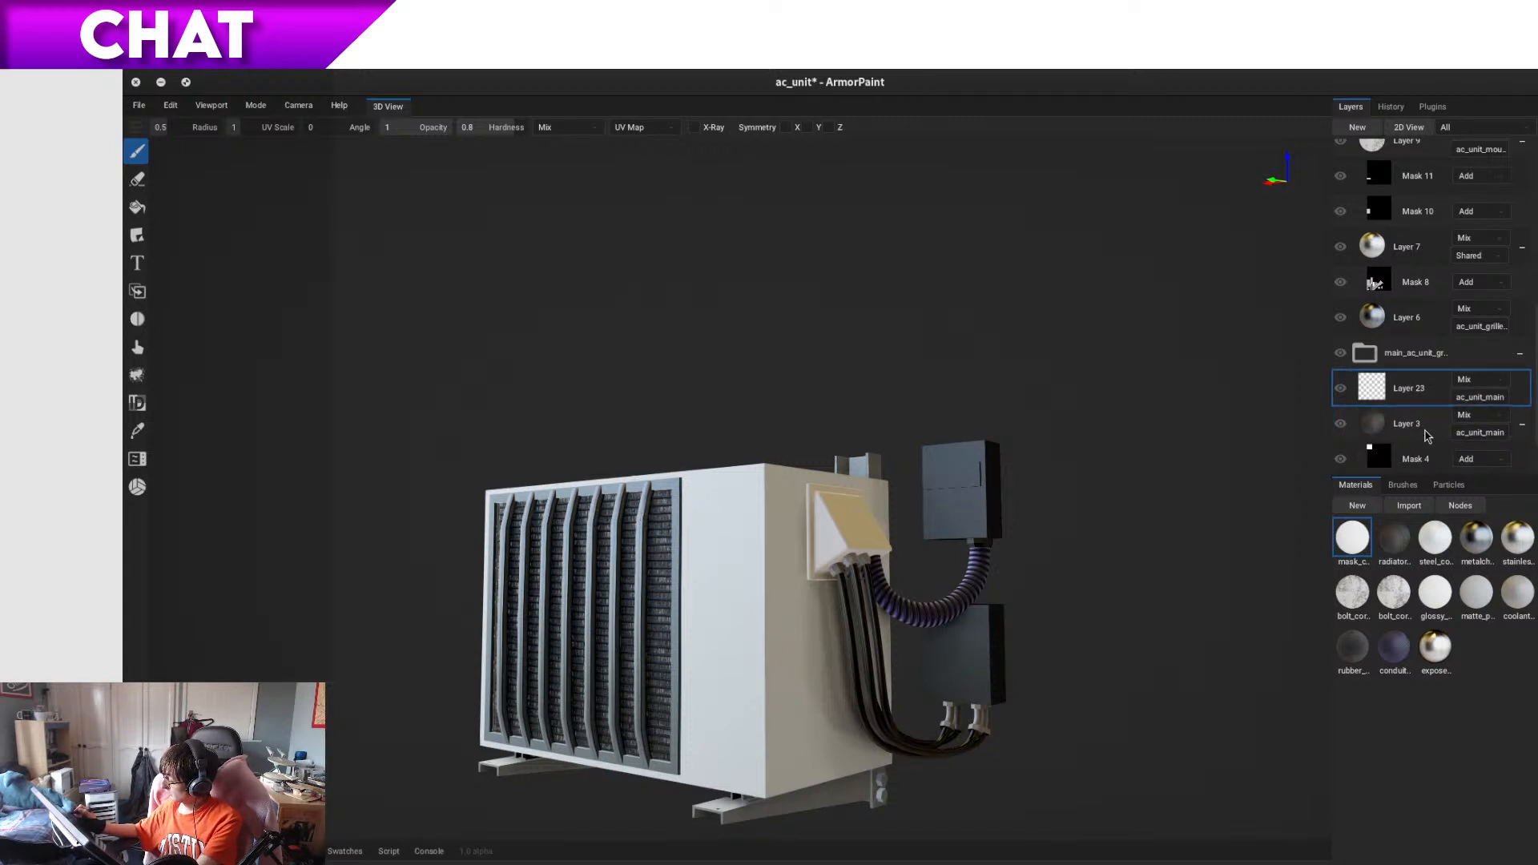
key("Delete")
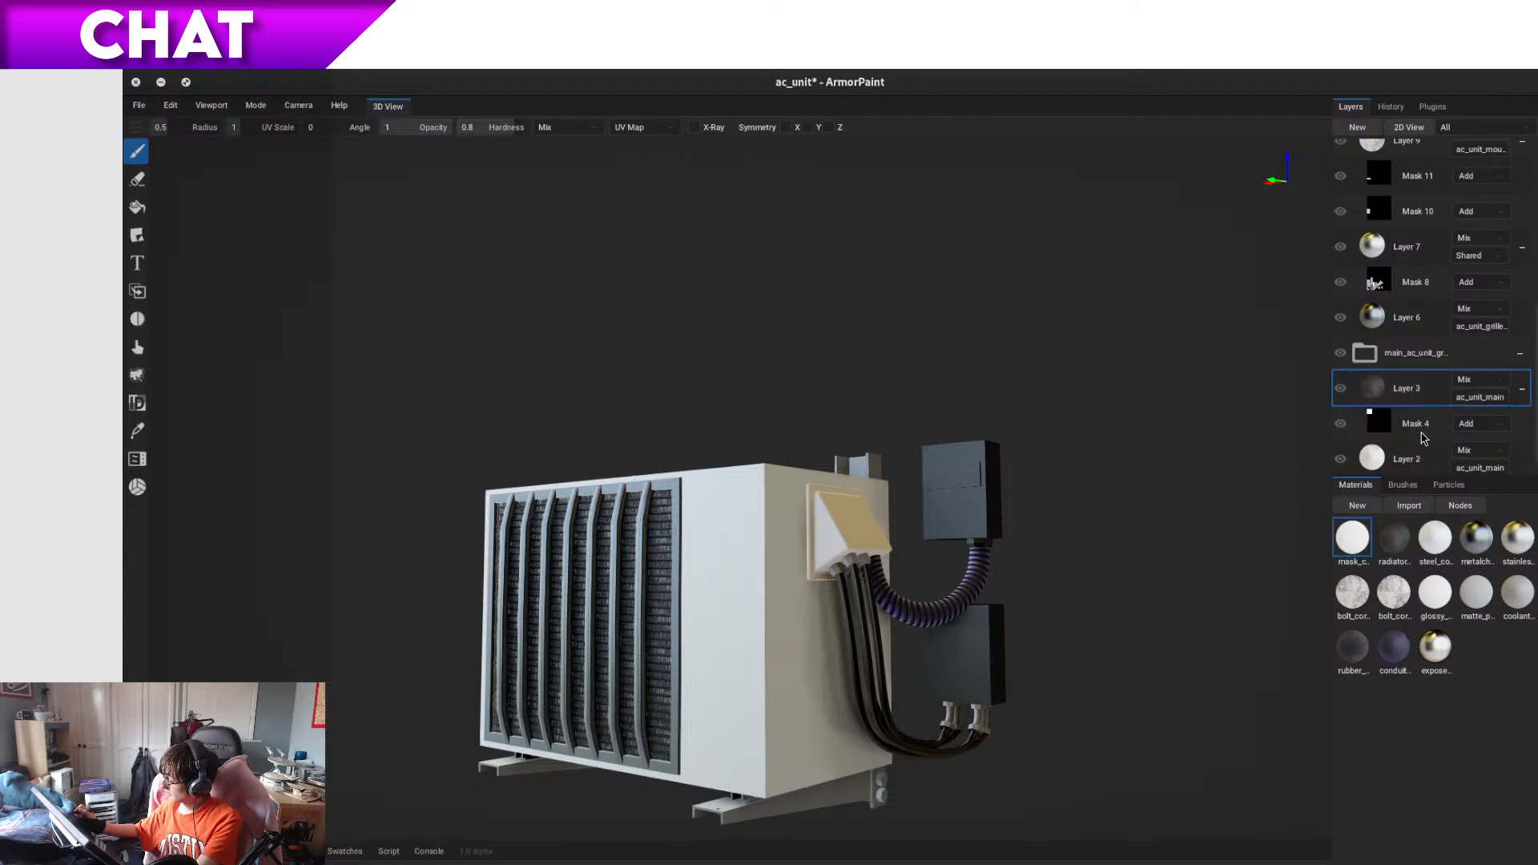
- Select the exposed_steel material and show its node graph
double_click(1436, 665)
key("Tab")
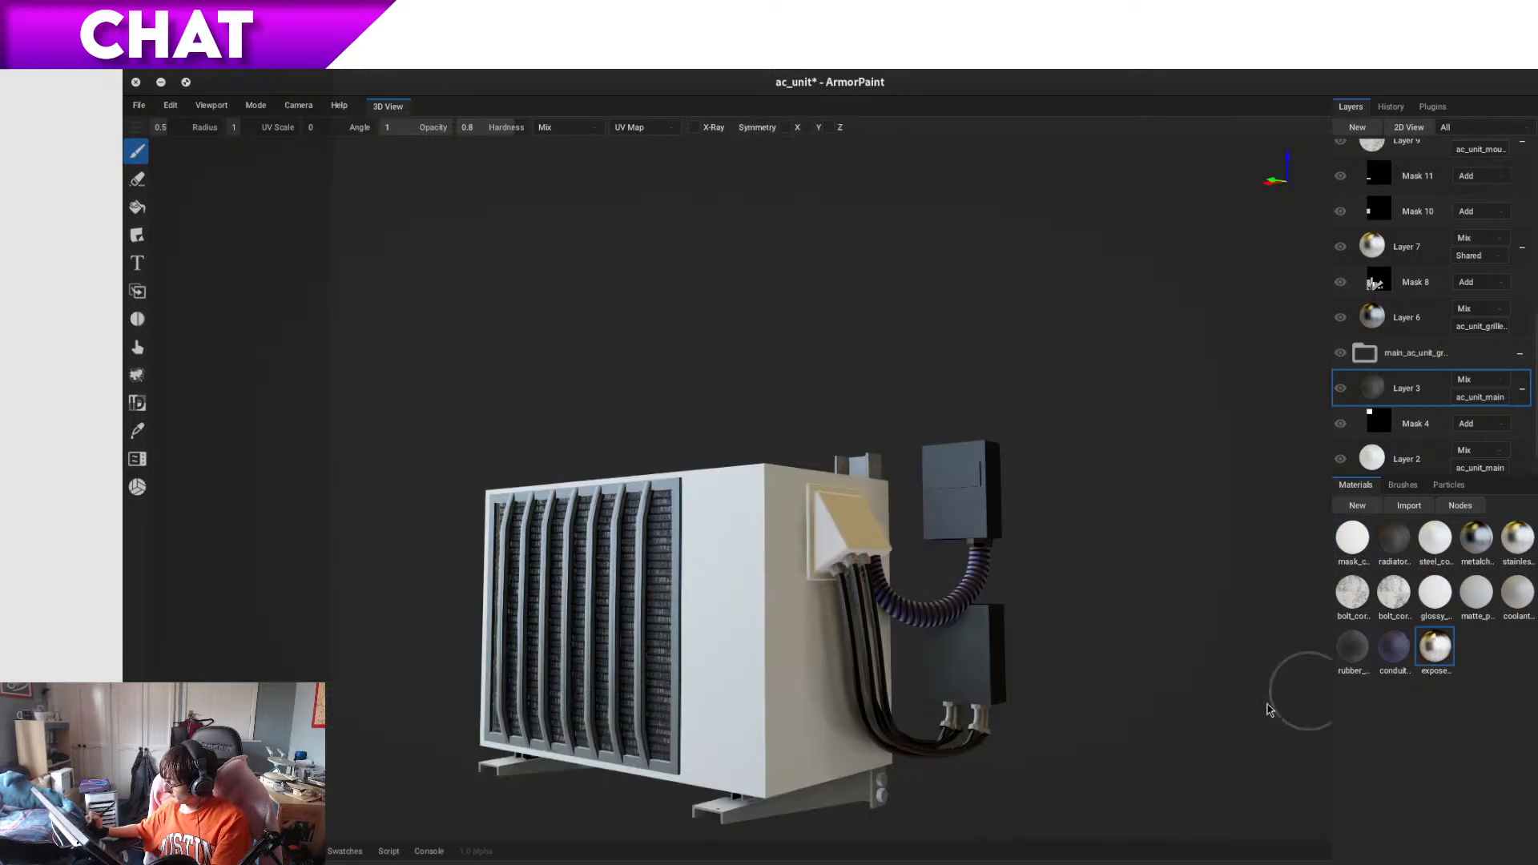
key("Tab")
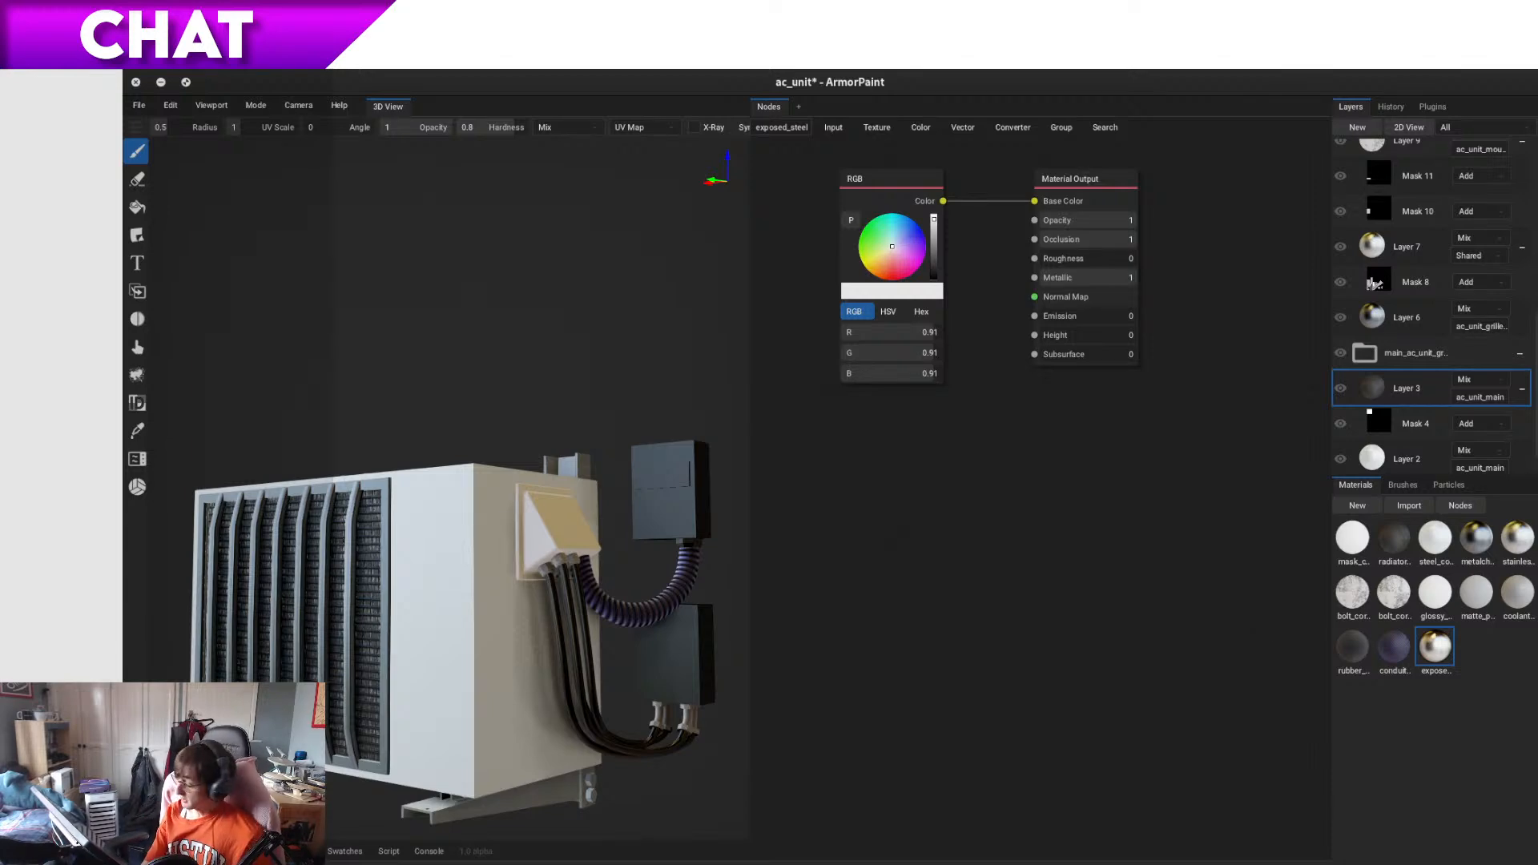
key("super")
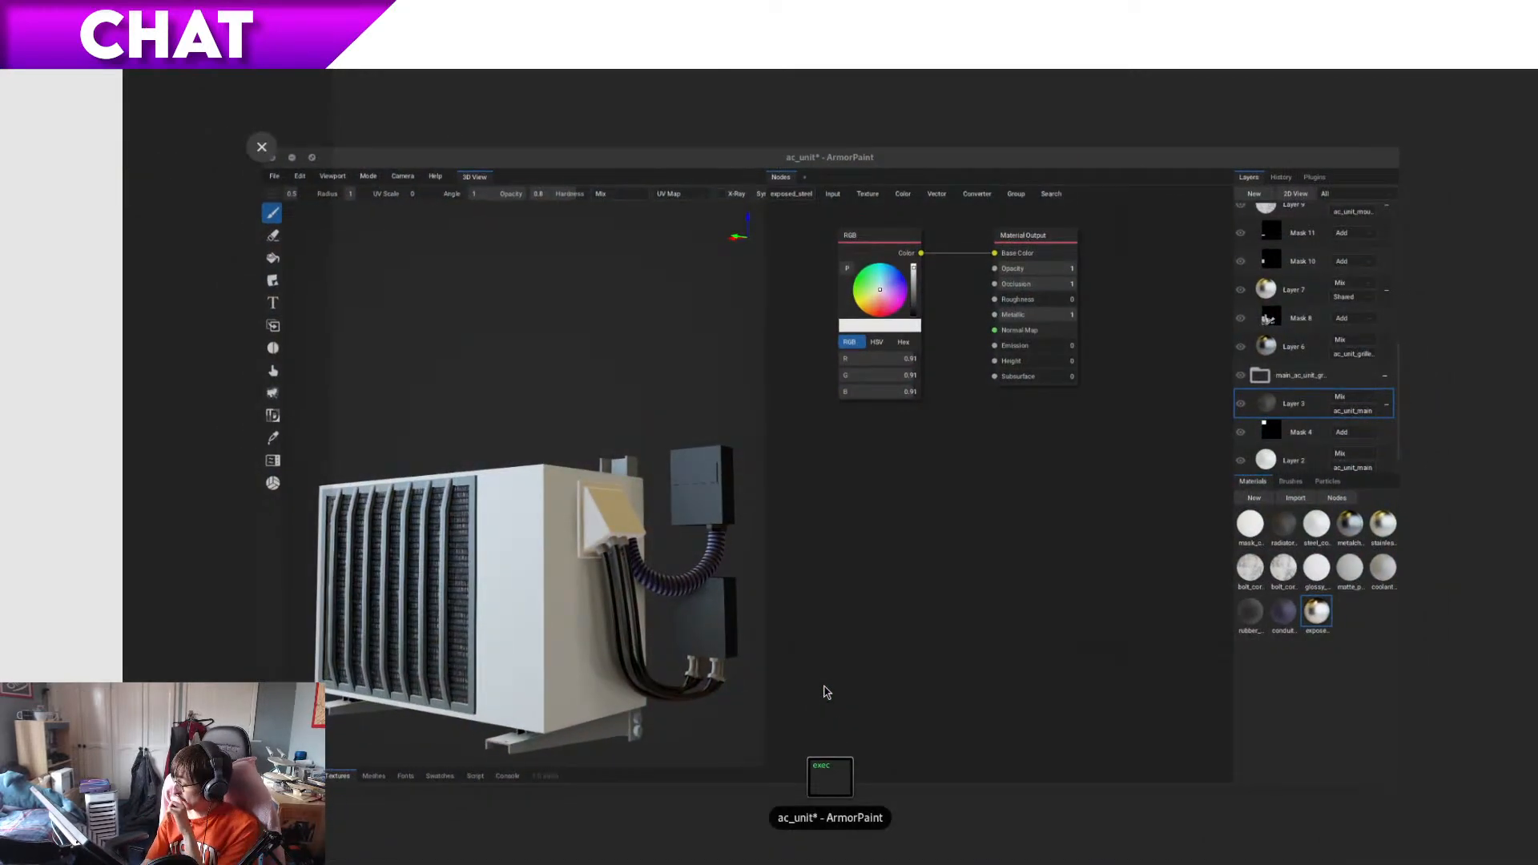
left_click(823, 688)
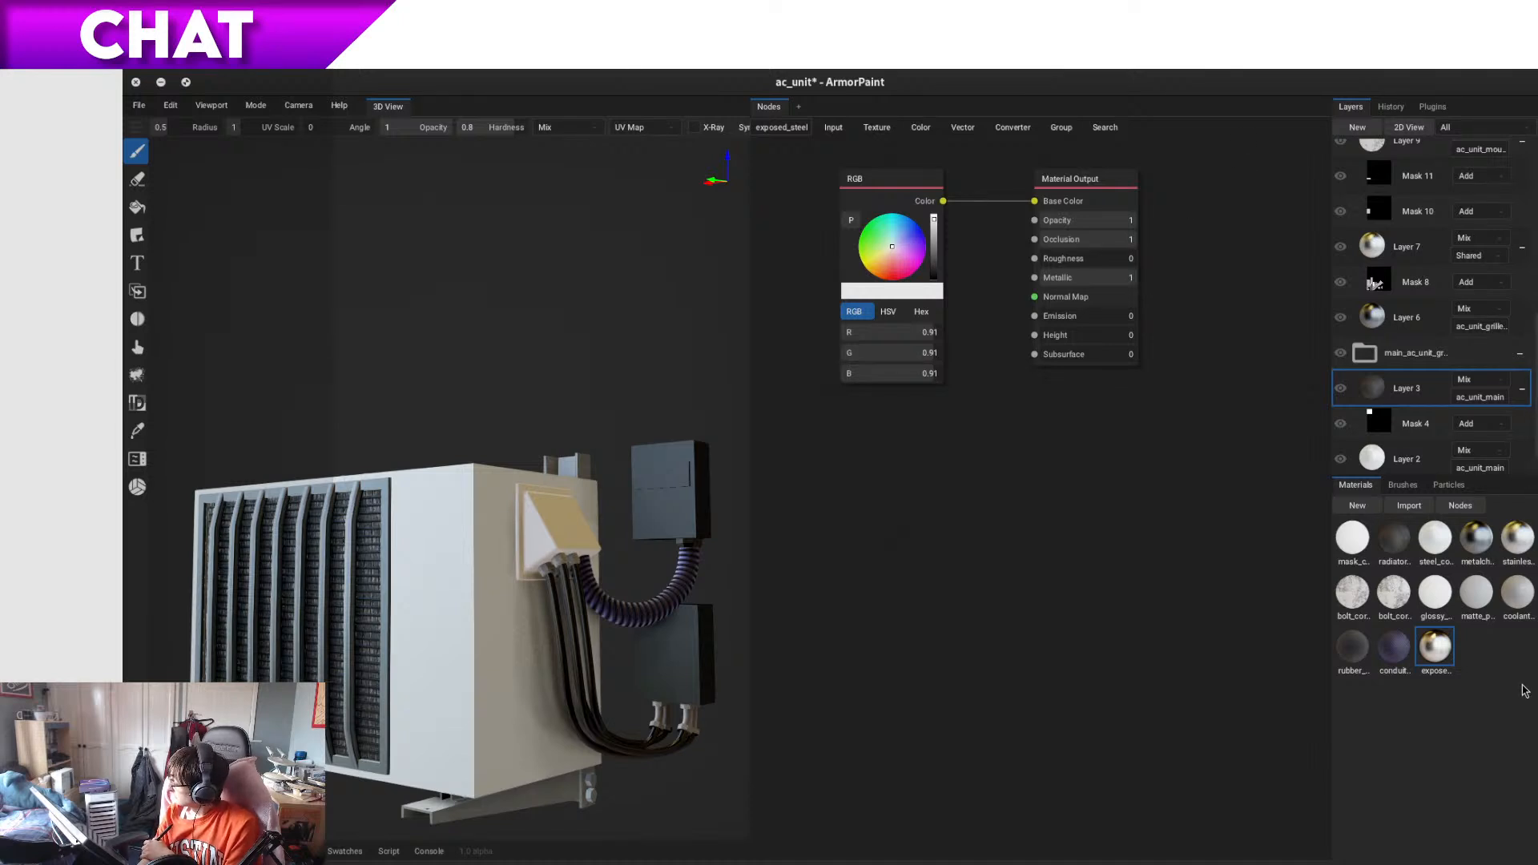
- Add exposed_steel as a fill layer above Layer 3 and restrict it to the ac_unit_main object
left_click_drag(1445, 662, 451, 681)
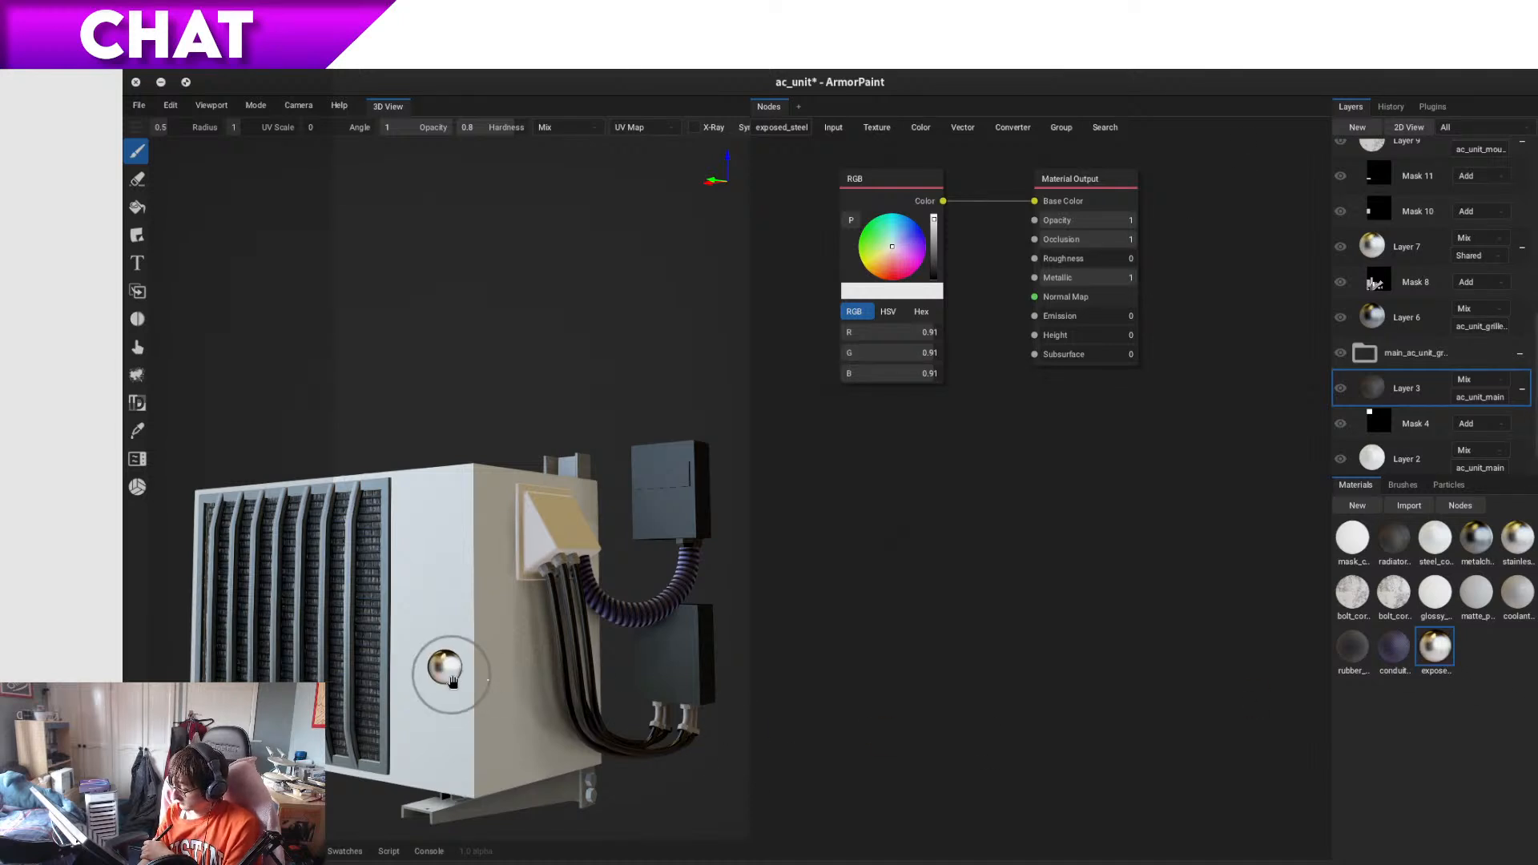
left_click_drag(673, 561, 673, 561)
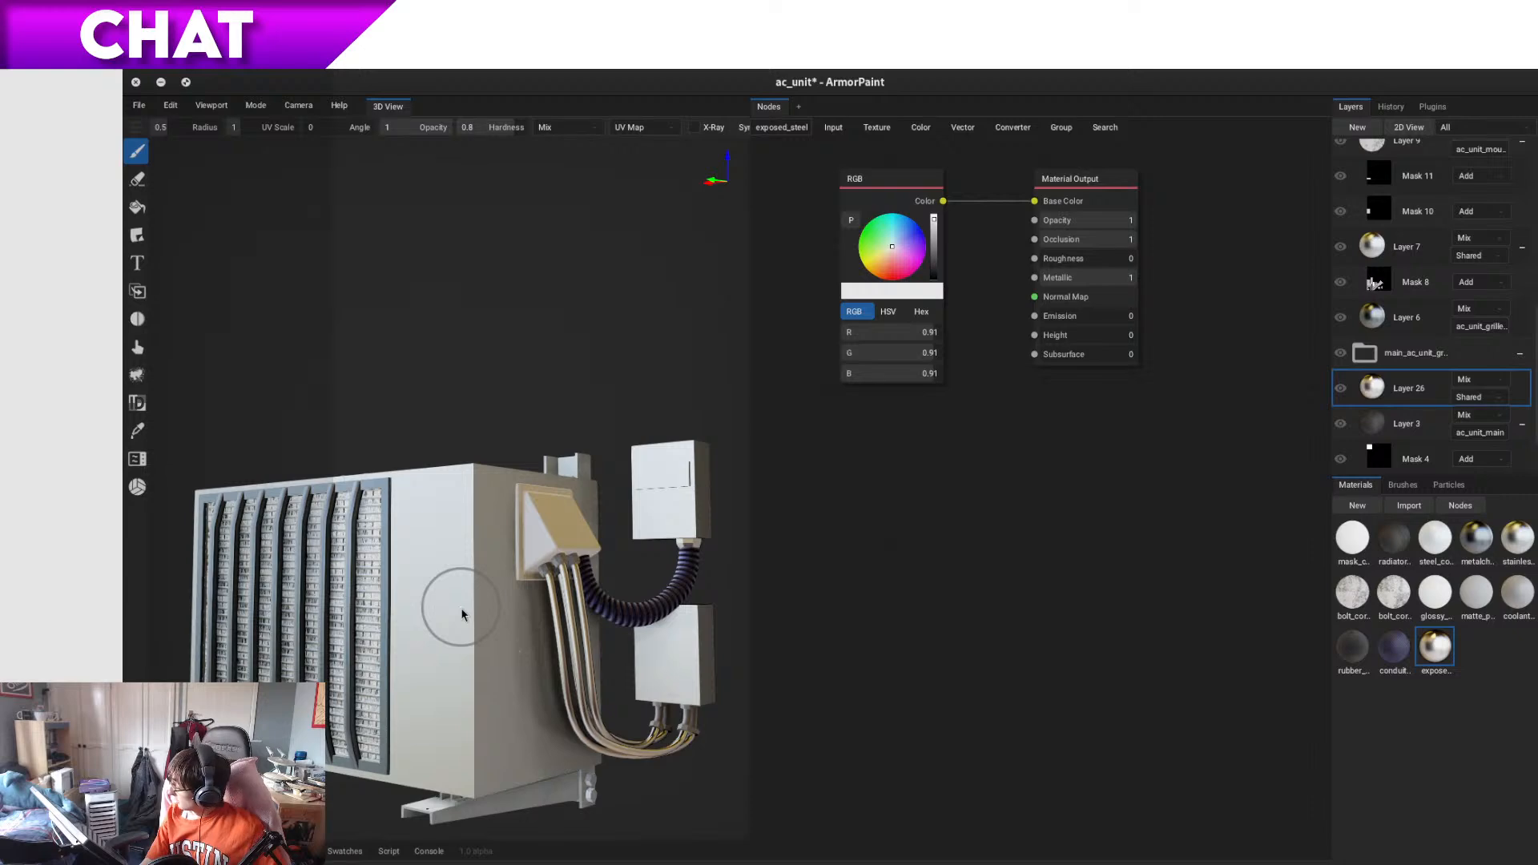
right_click_drag(461, 615, 521, 834)
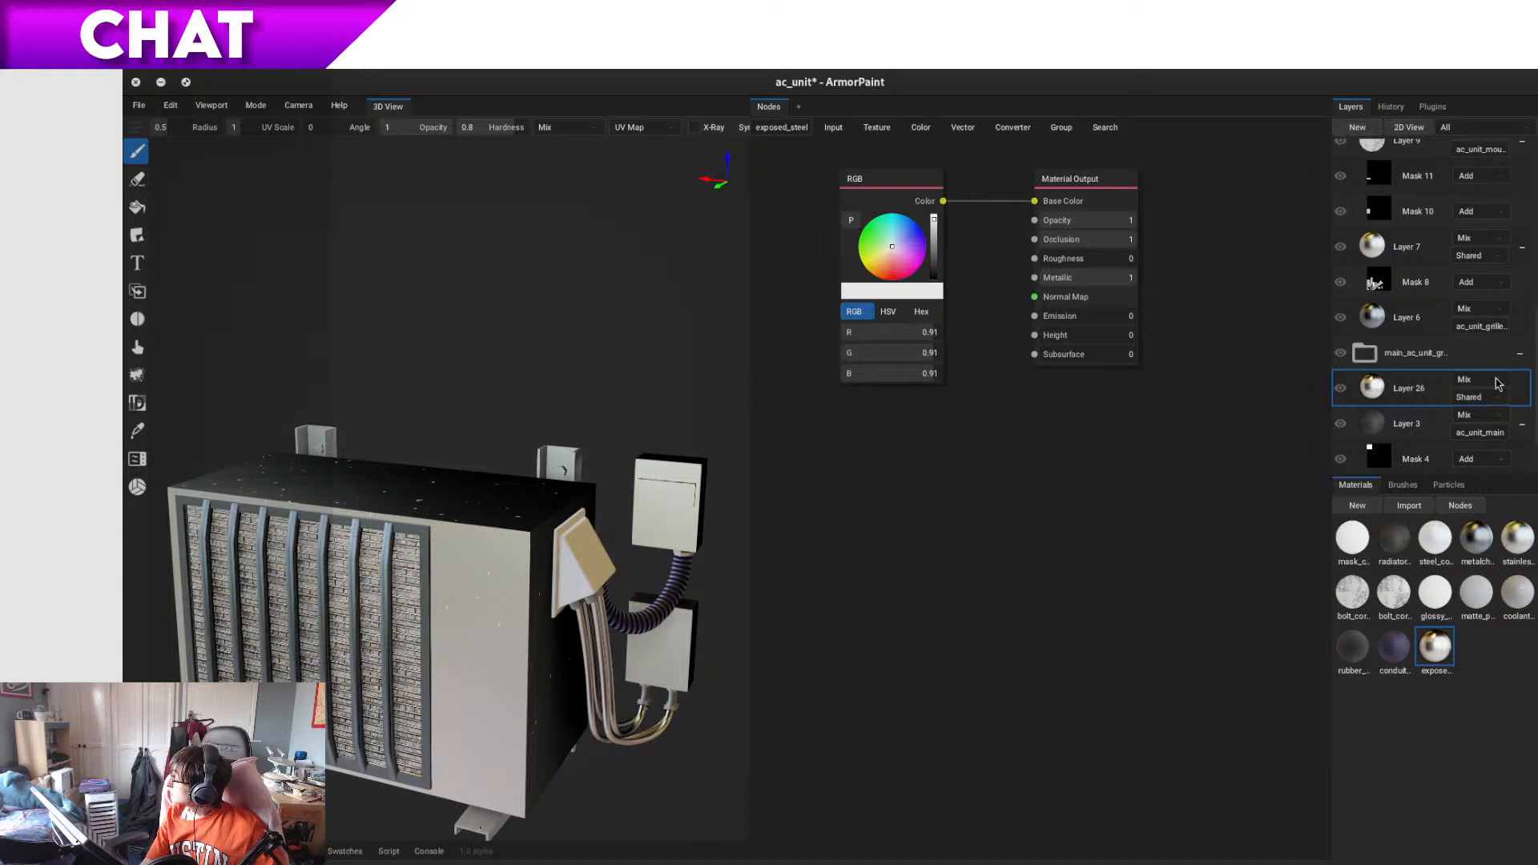
left_click(1497, 407)
left_click(1496, 545)
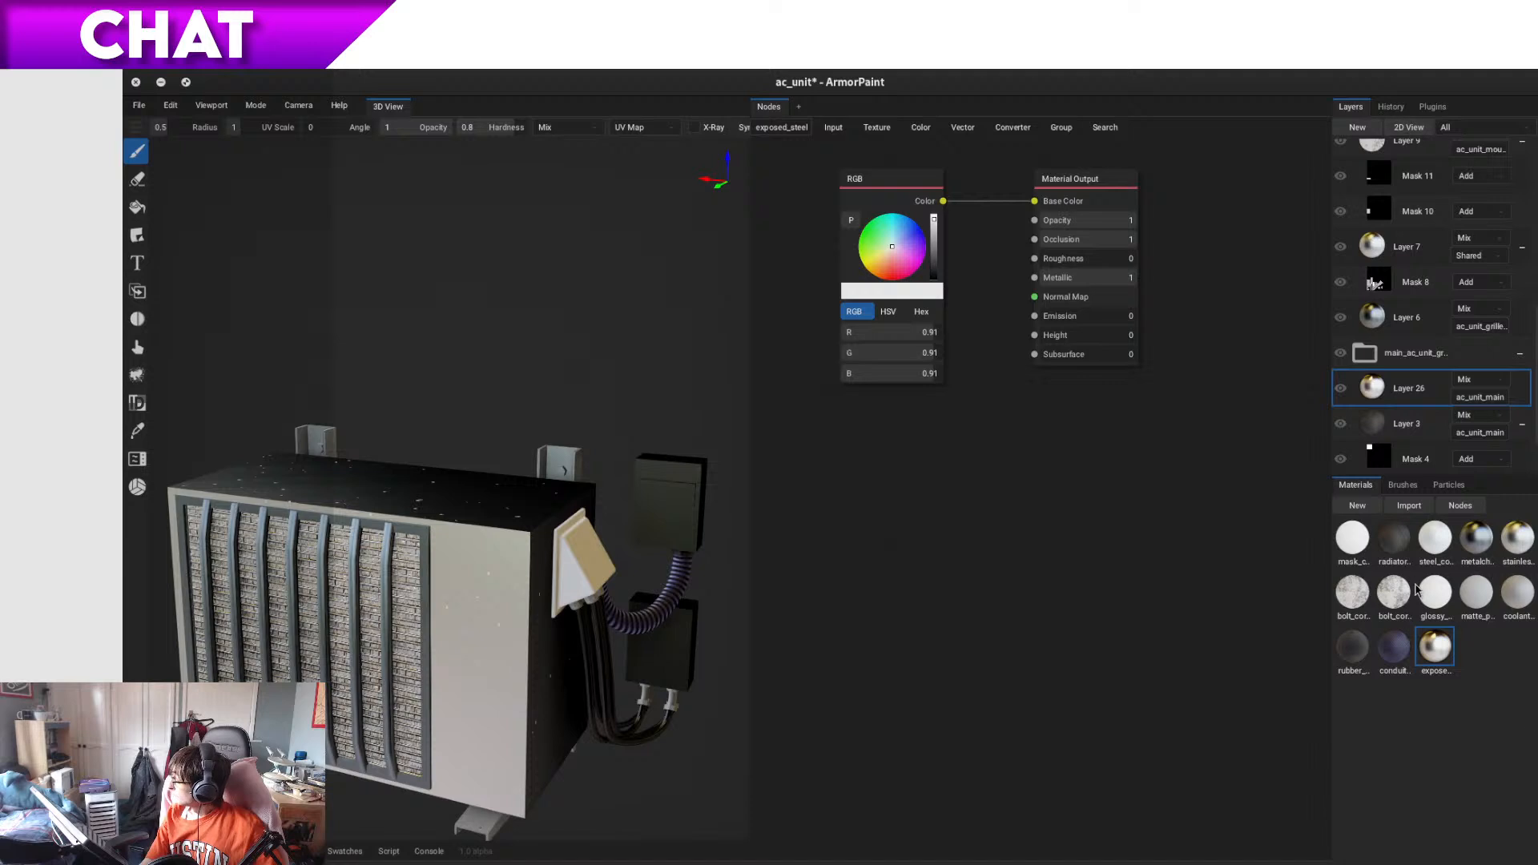
- Close the node editor and review the new exposed_steel fill layer's options and the upper layer stack
left_click(1460, 505)
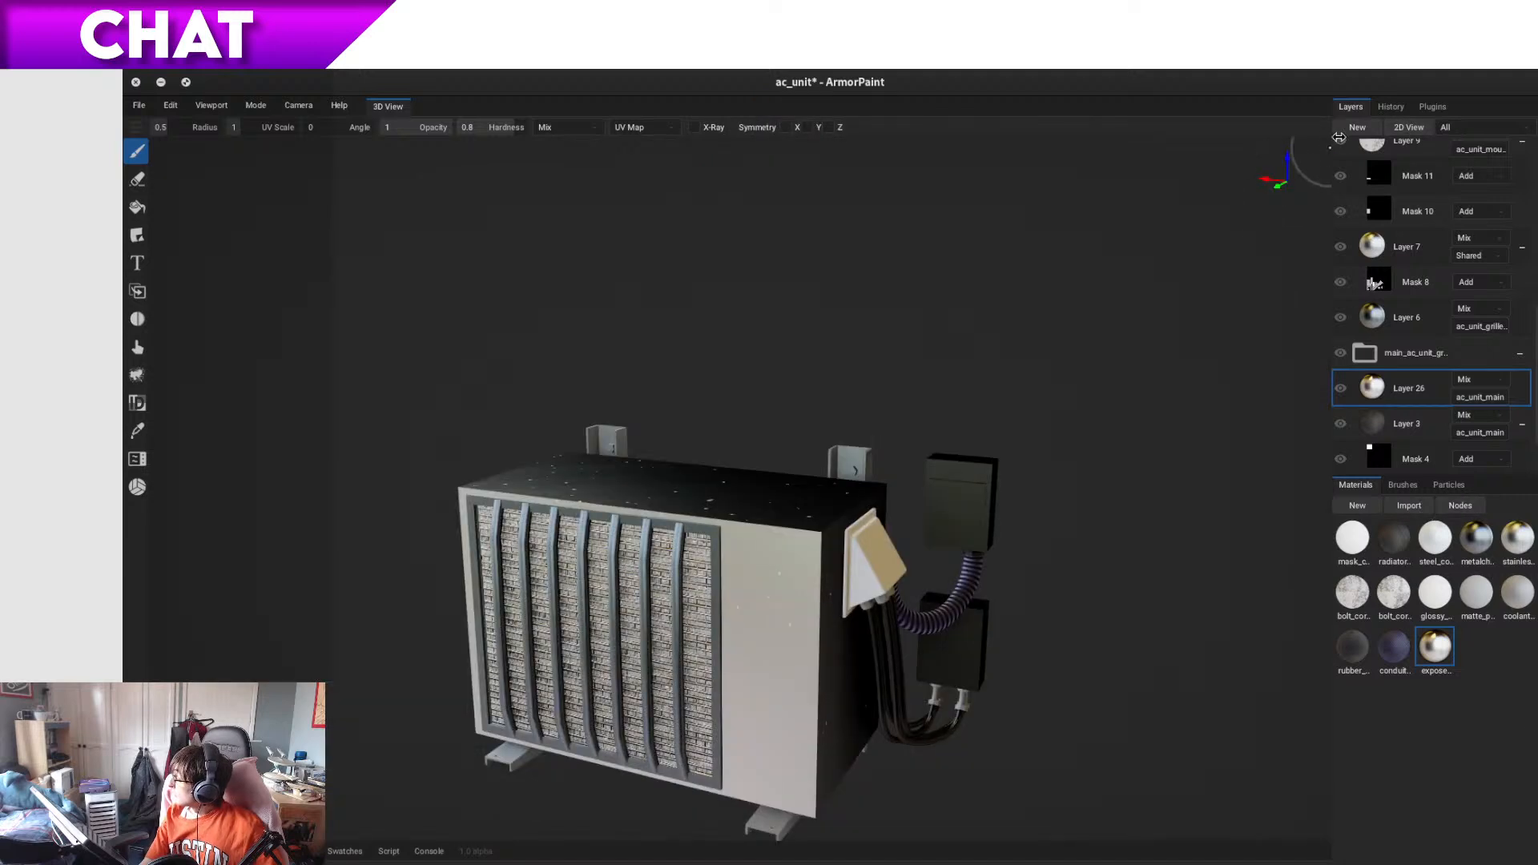
right_click(1430, 388)
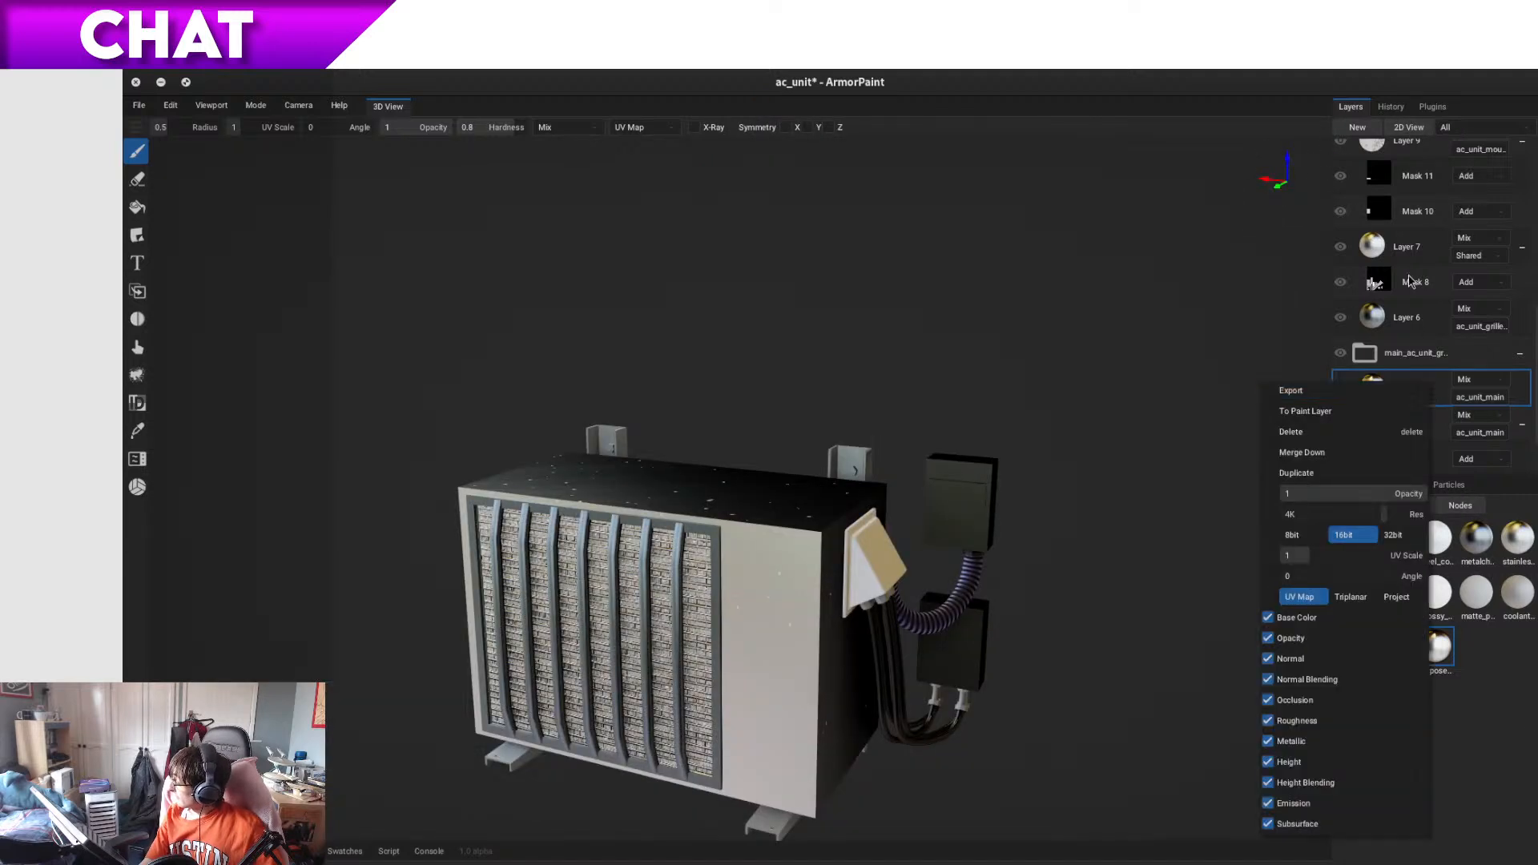
left_click(1379, 108)
left_click(1351, 107)
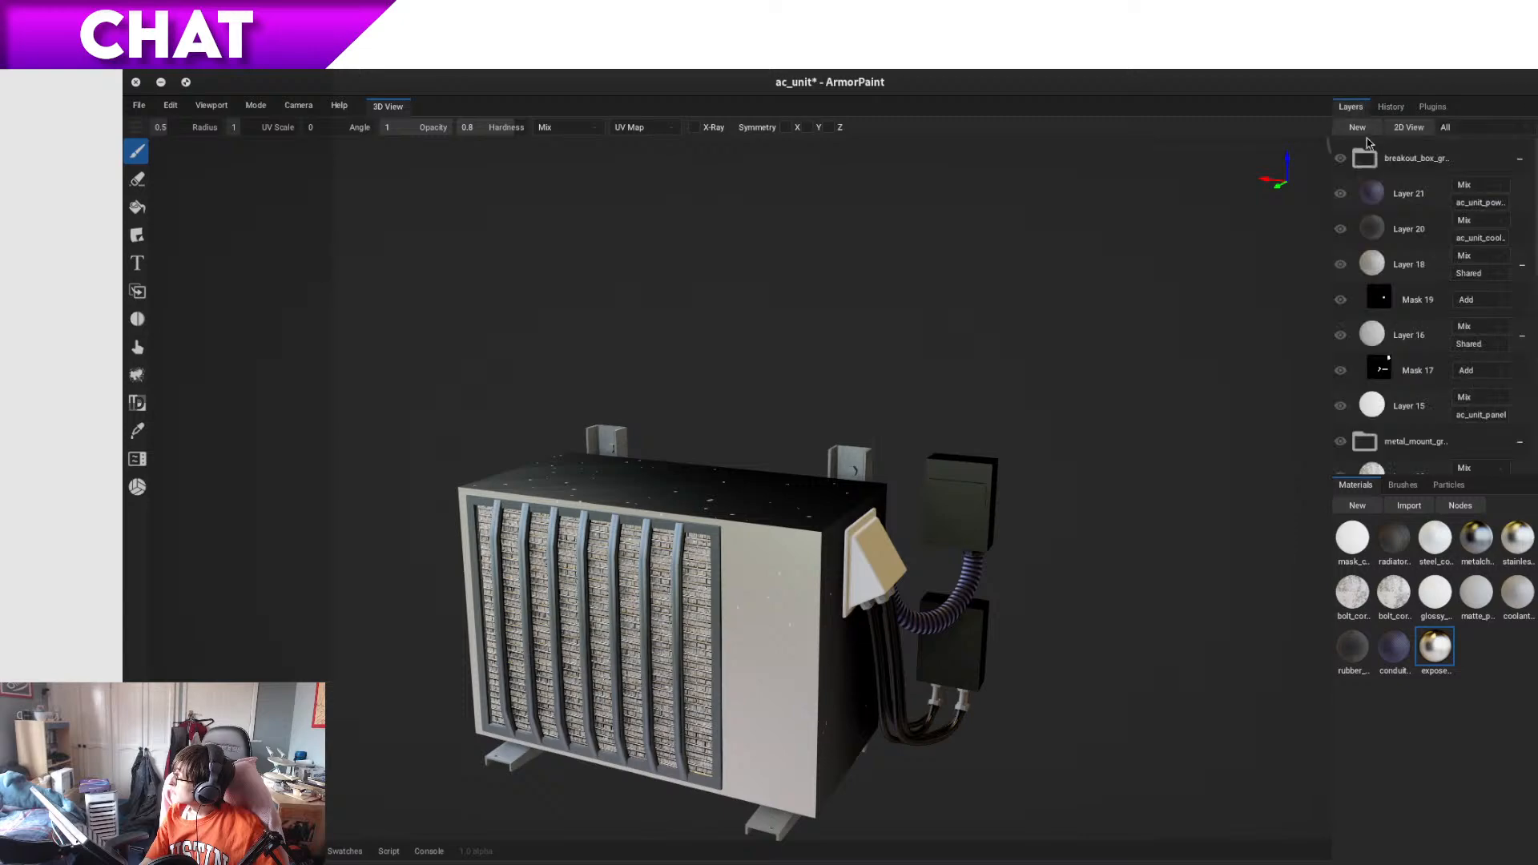
- Add a black mask to the exposed_steel fill layer and inspect the AC unit casing's front and side
left_click(1357, 126)
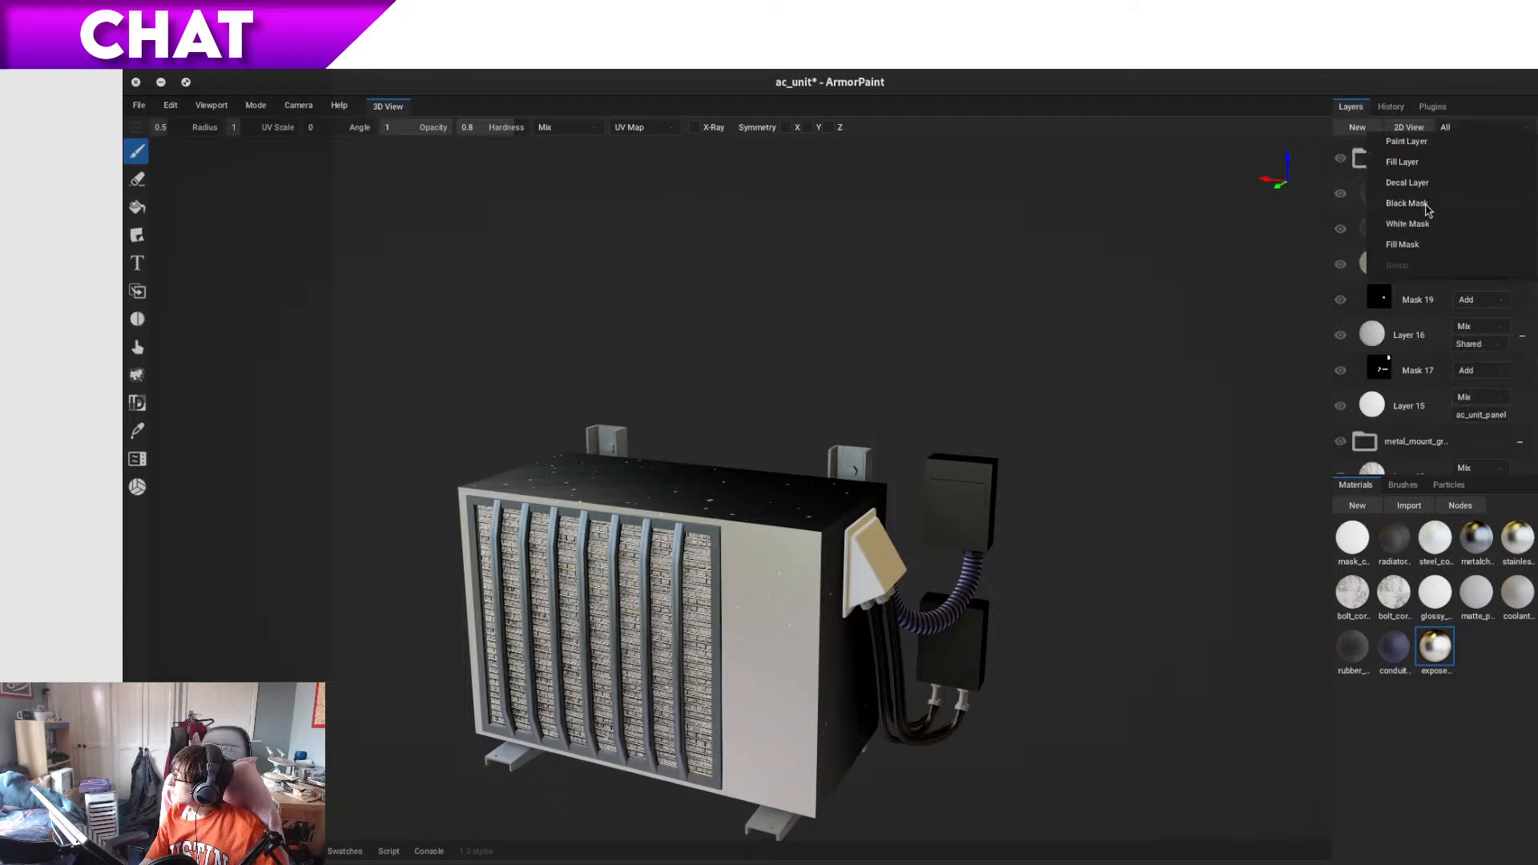
left_click(1407, 203)
middle_click_drag(945, 534, 862, 550)
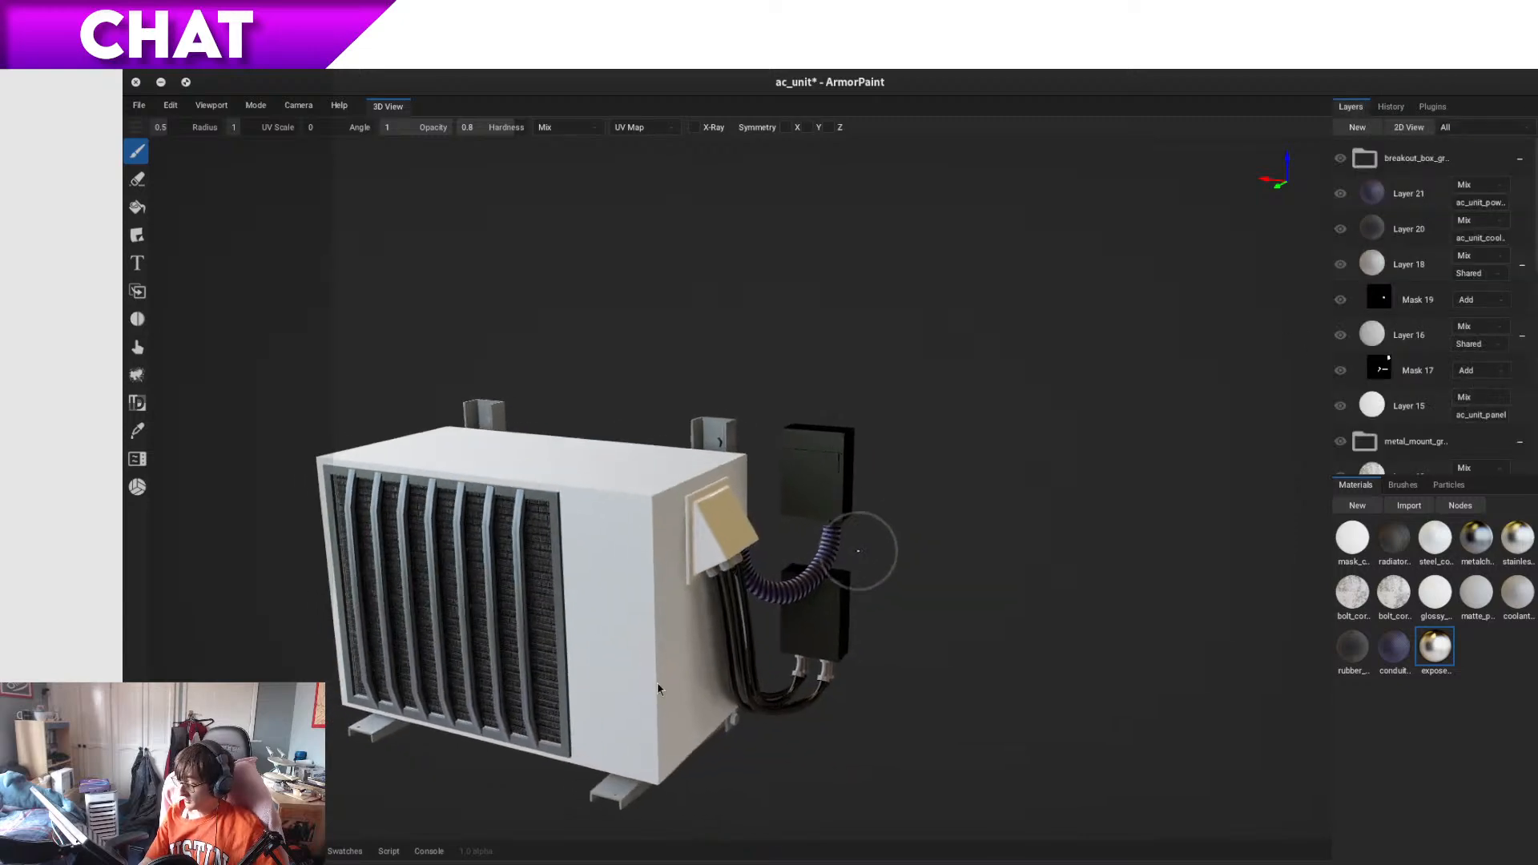
scroll(587, 702, "up", 3)
mouse_move(589, 727)
right_mouse_down()
mouse_move(608, 719)
mouse_move(553, 693)
right_mouse_up()
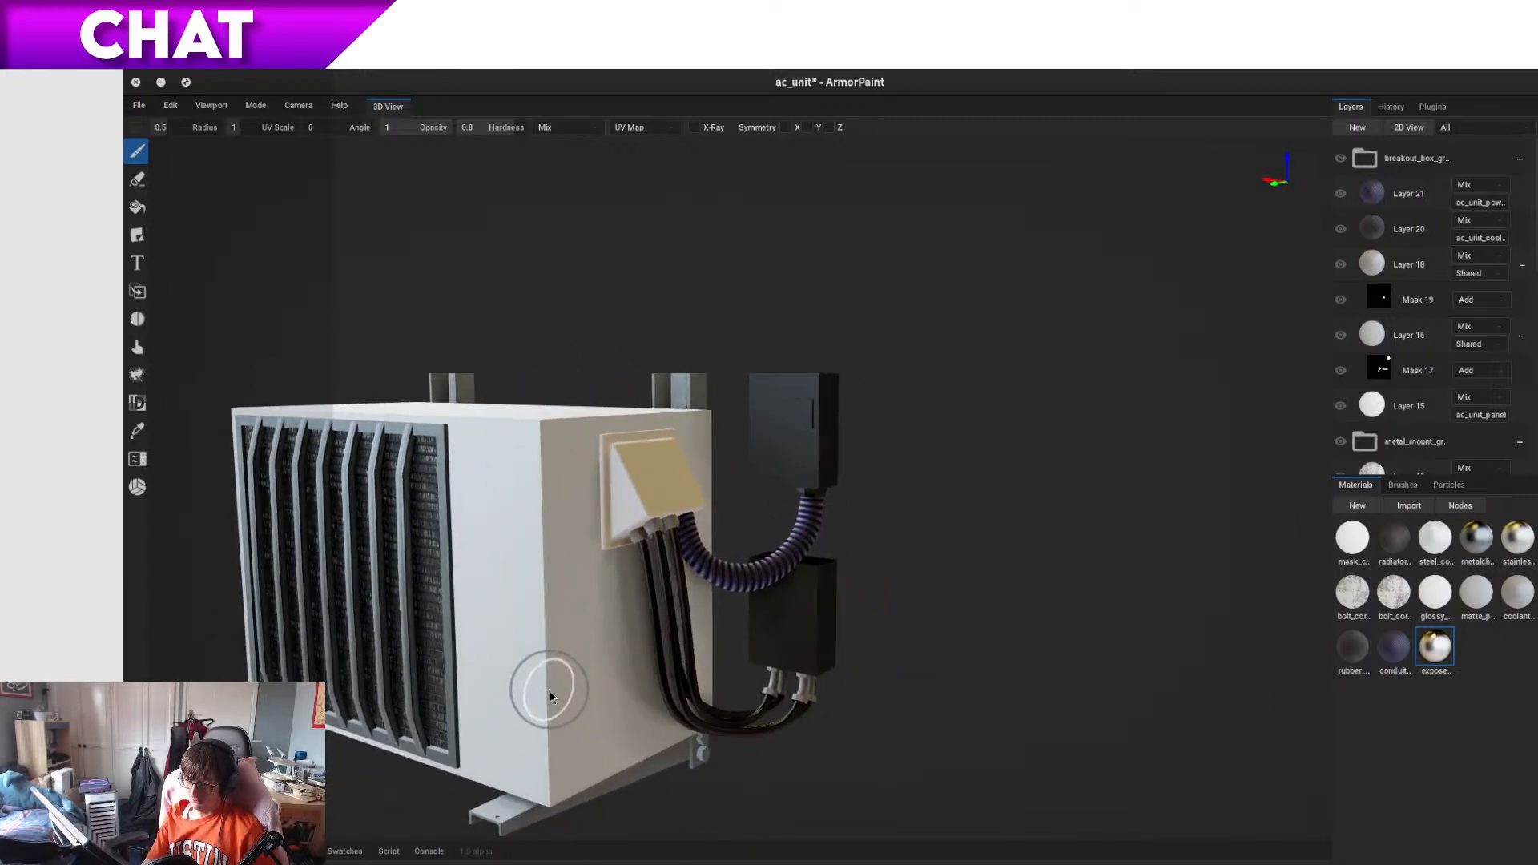
right_click_drag(535, 589, 562, 606)
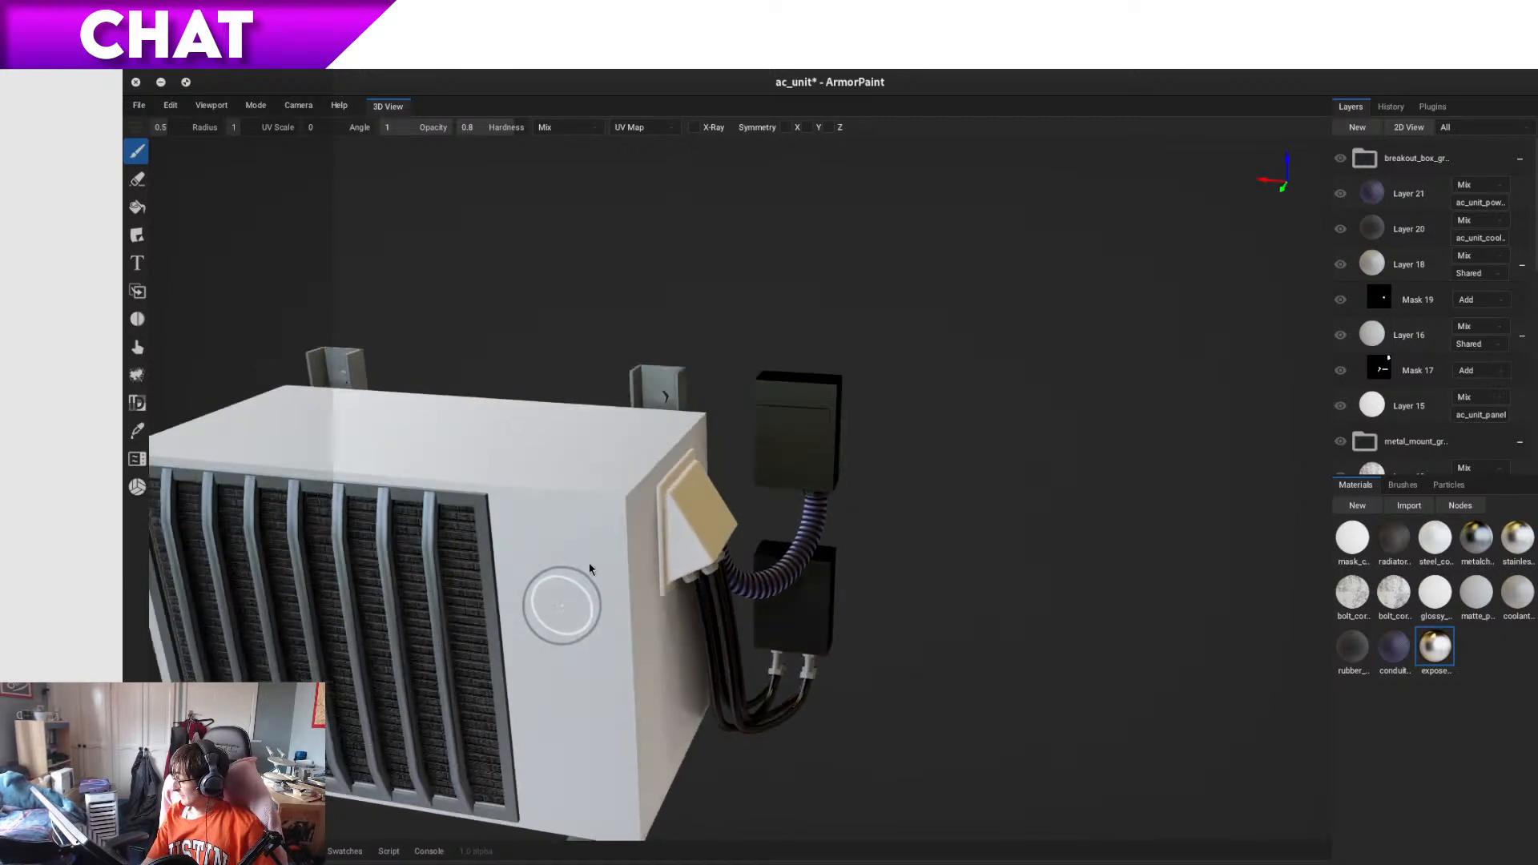
- Collapse the breakout box and metal mount layer groups and select Mask 27 under Layer 26 in the main AC unit group
scroll(1497, 240, "down", 3)
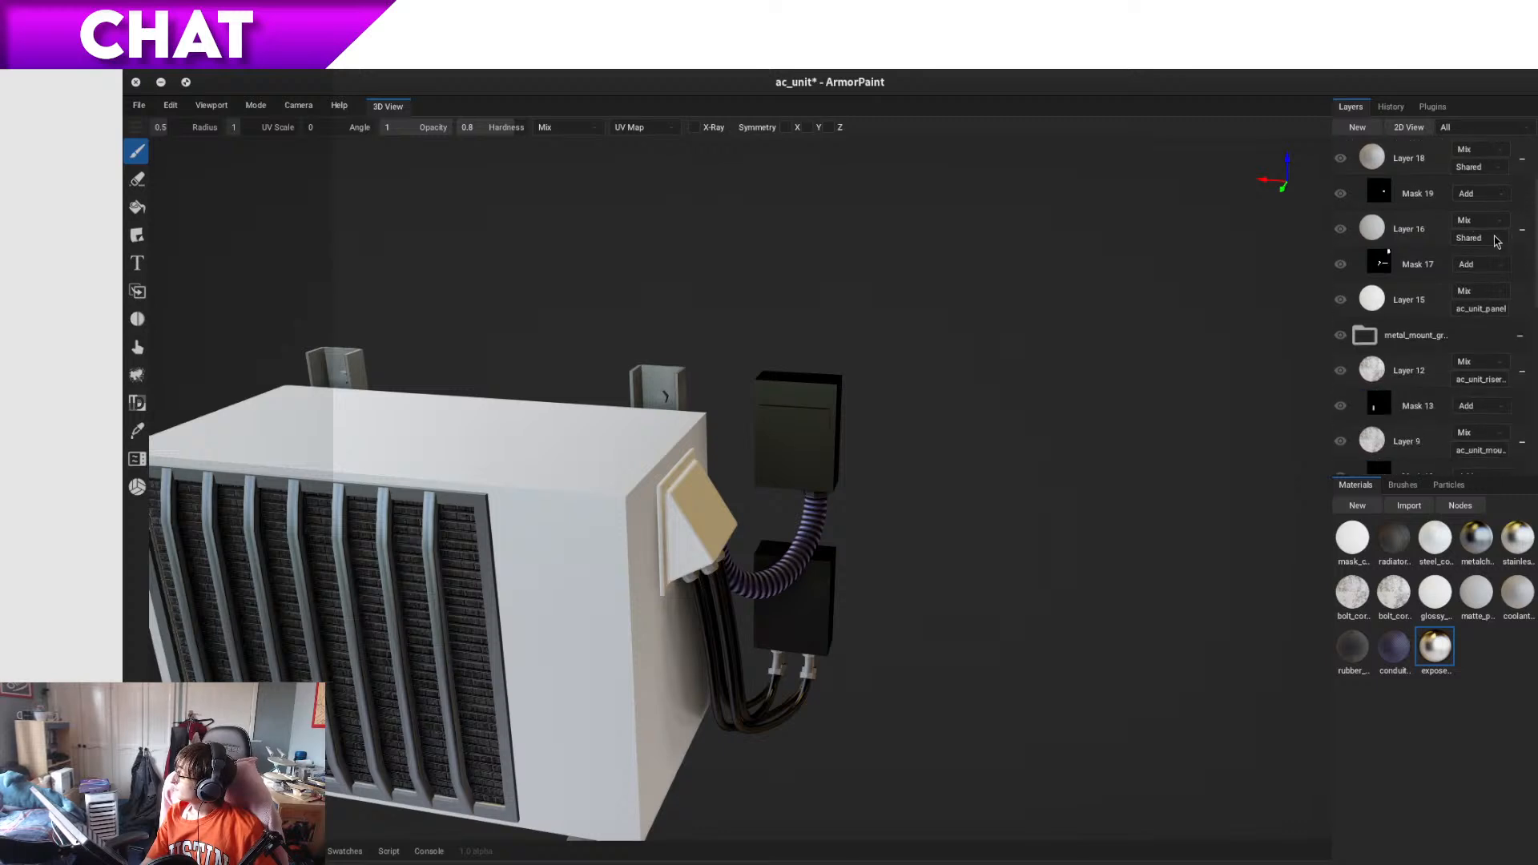
left_click(1377, 129)
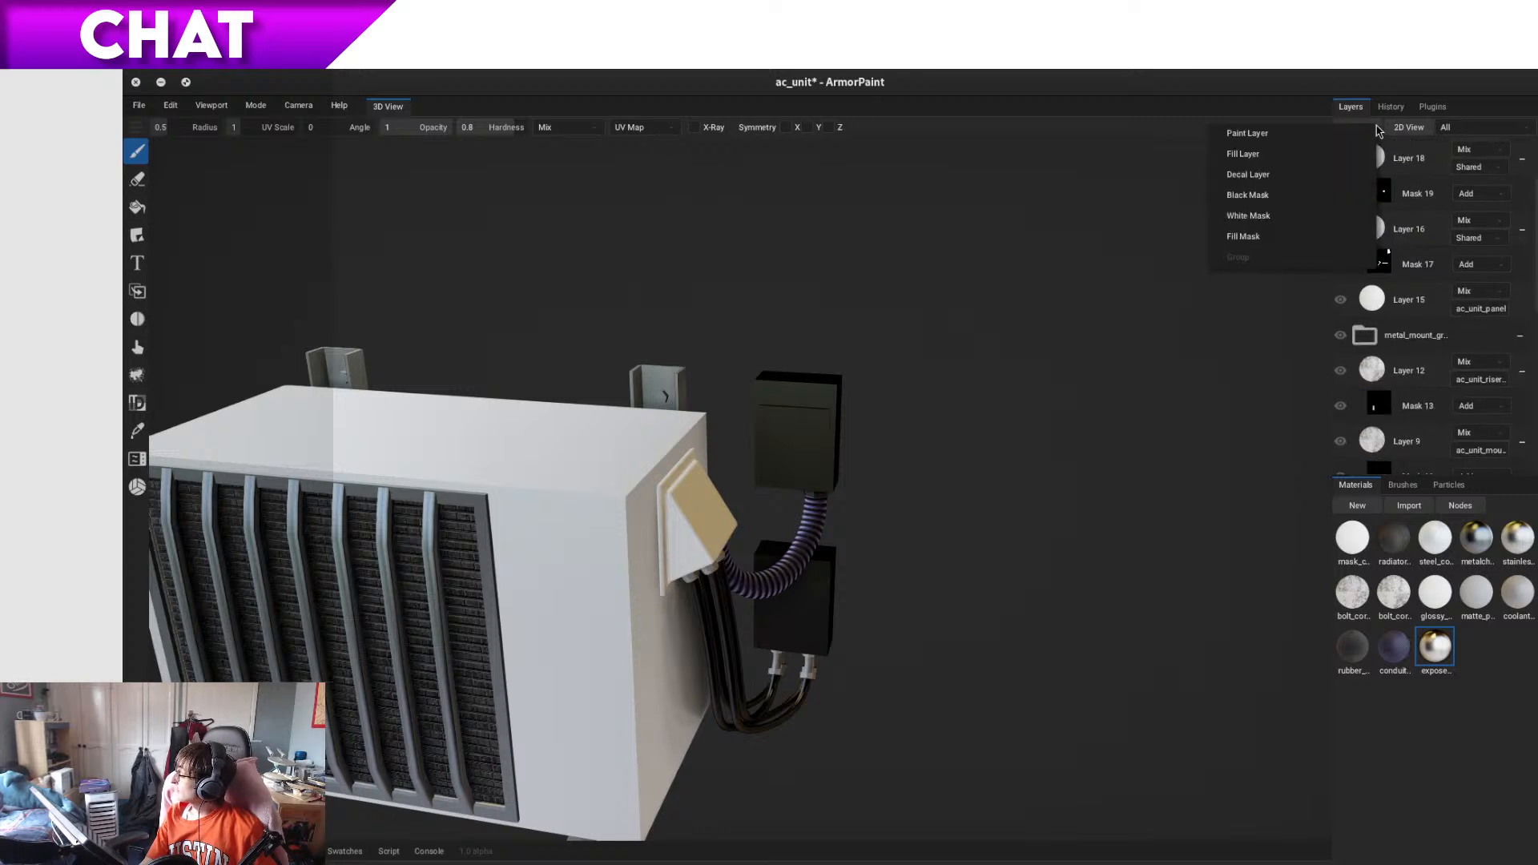
left_click(1481, 114)
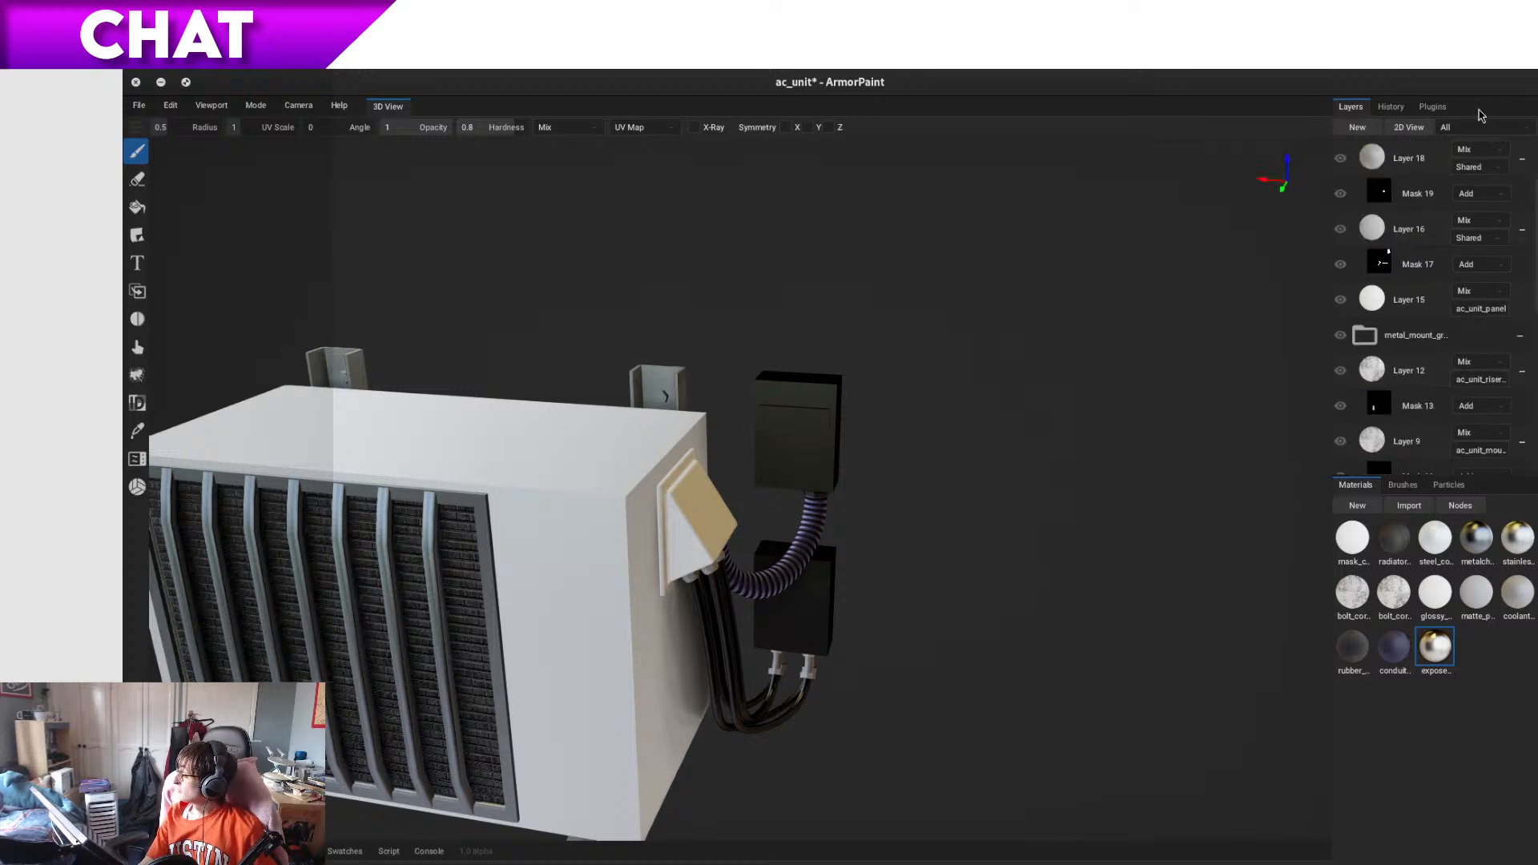
scroll(1435, 282, "down", 3)
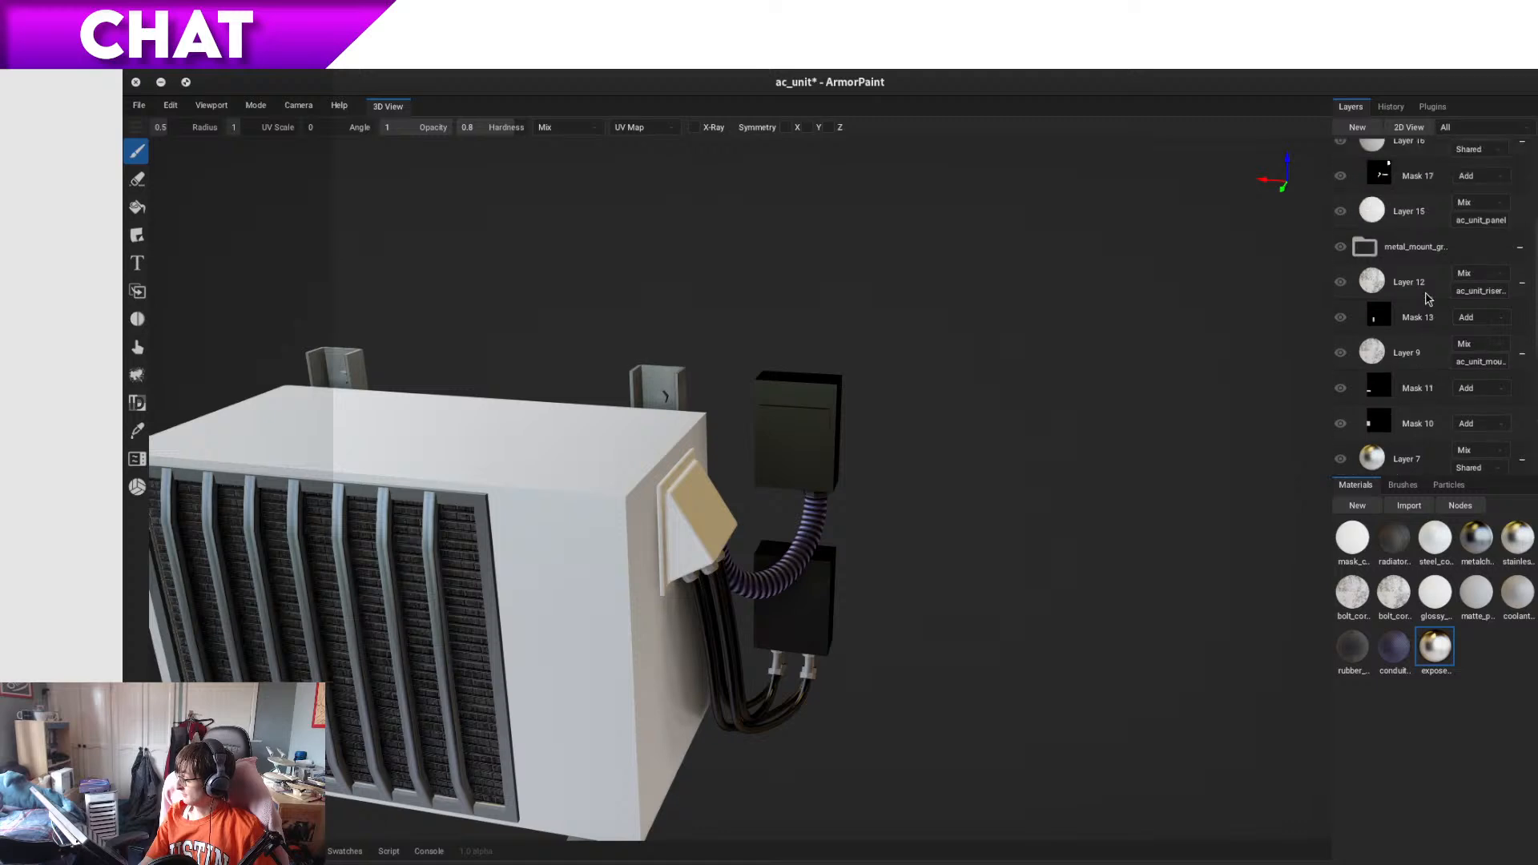
left_click(1426, 292)
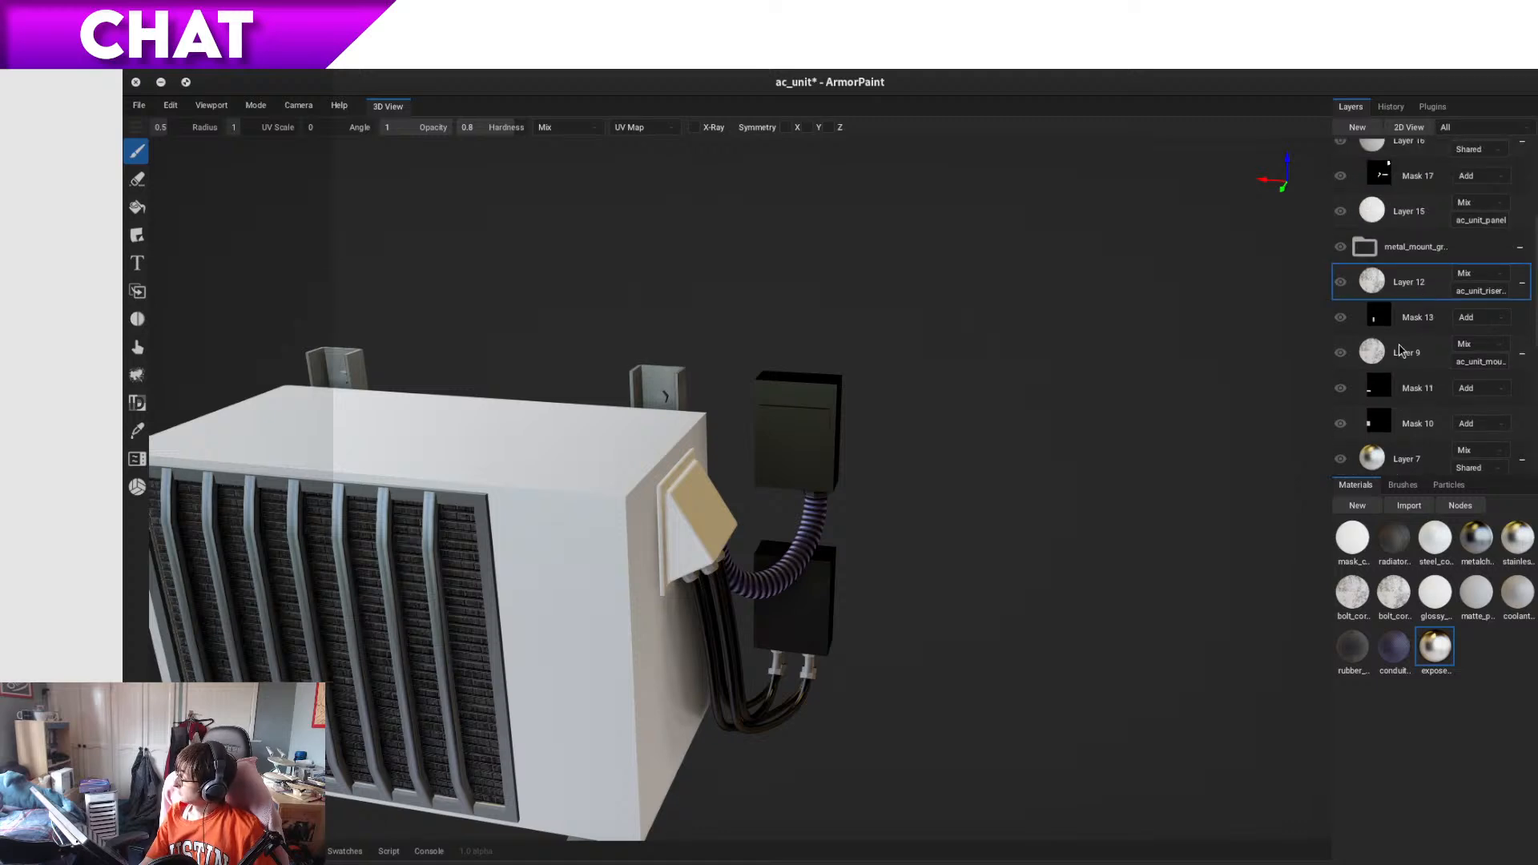
scroll(1401, 351, "up", 6)
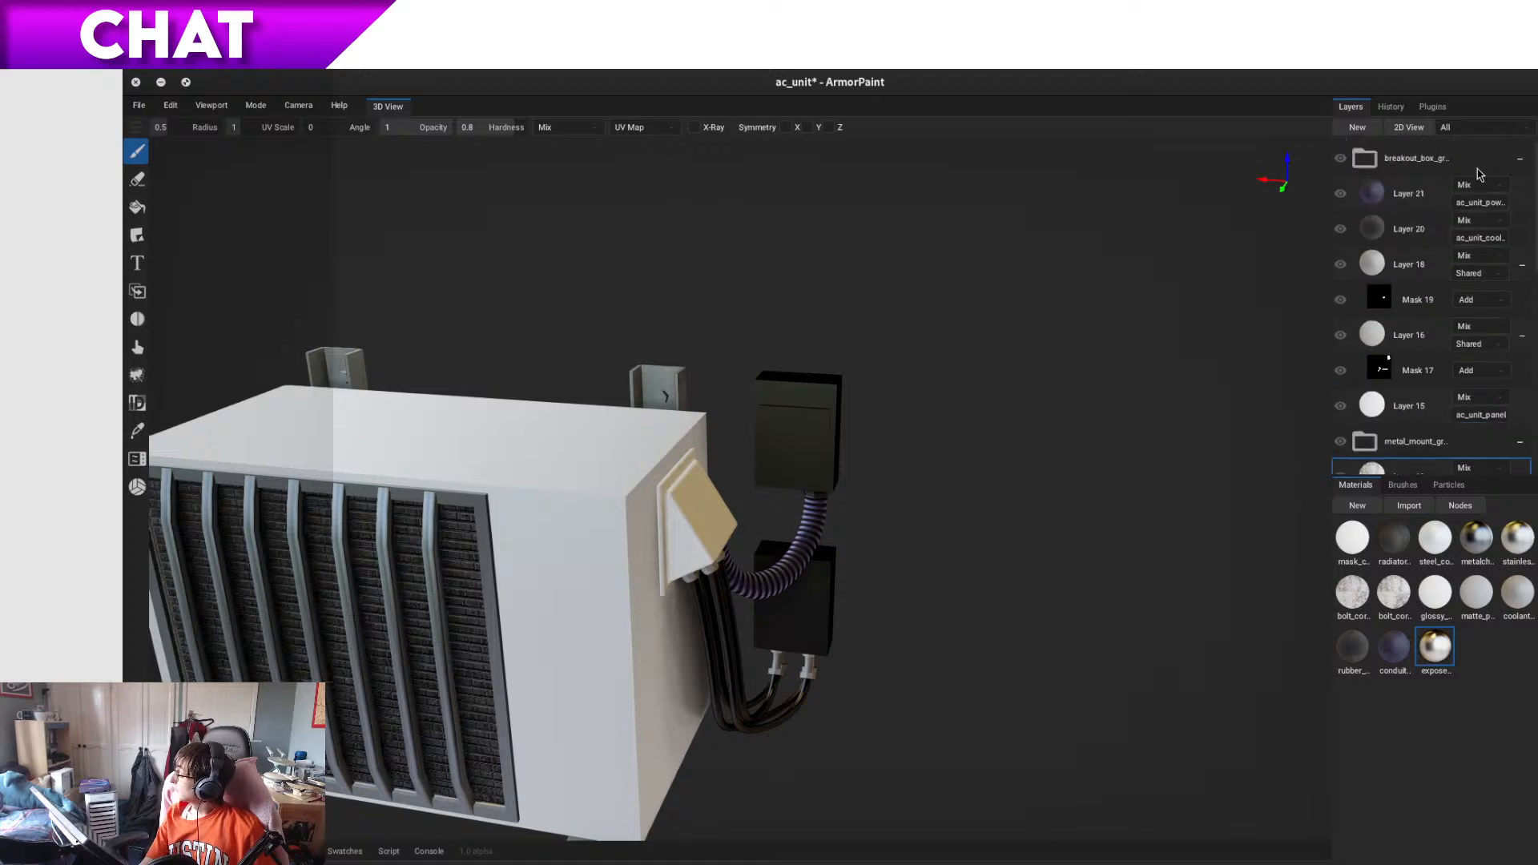
left_click(1520, 163)
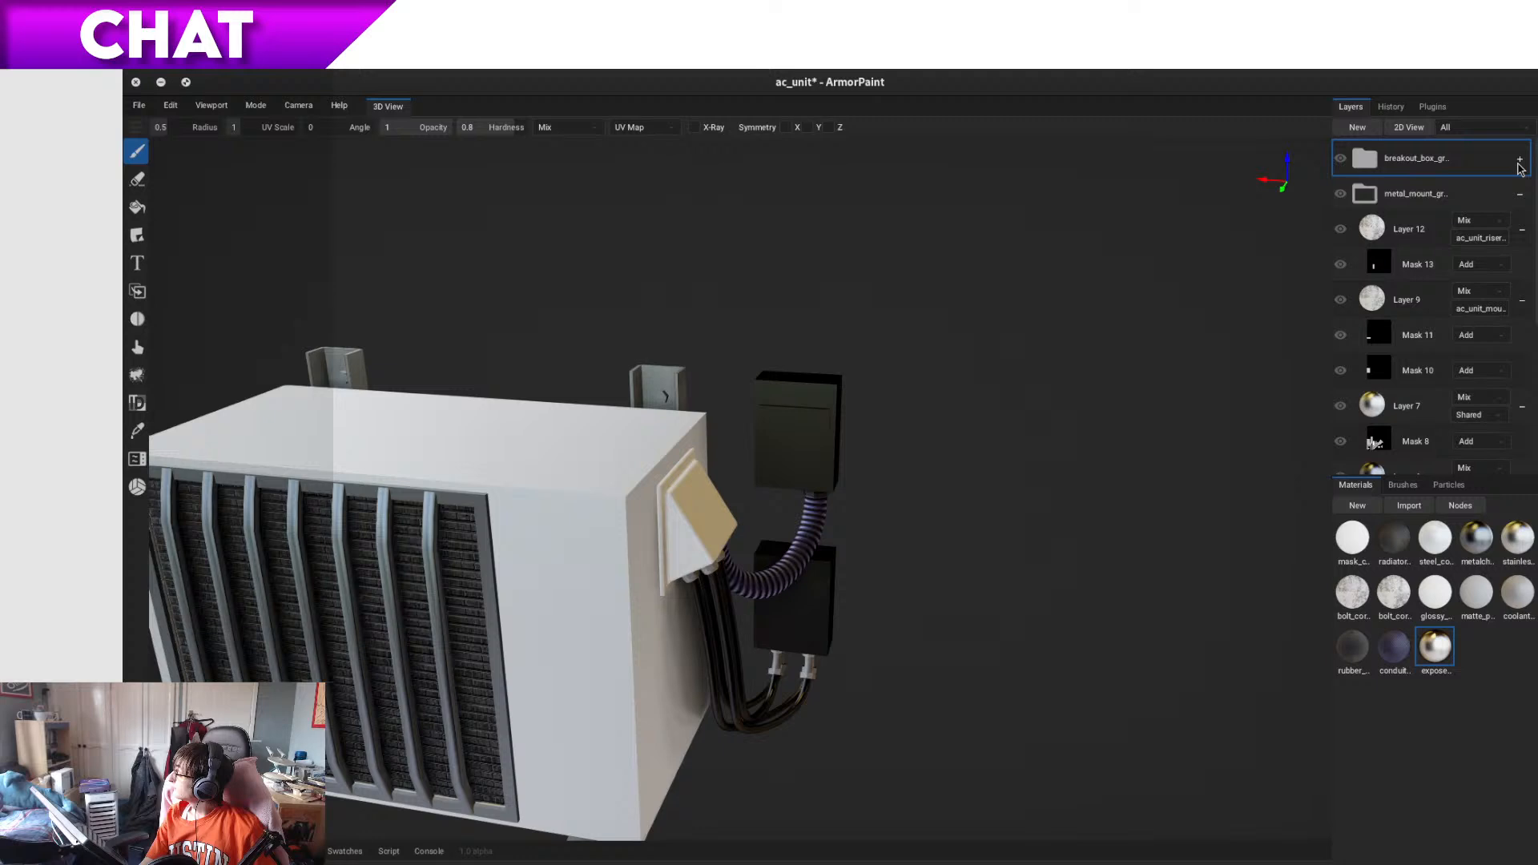
left_click(1524, 194)
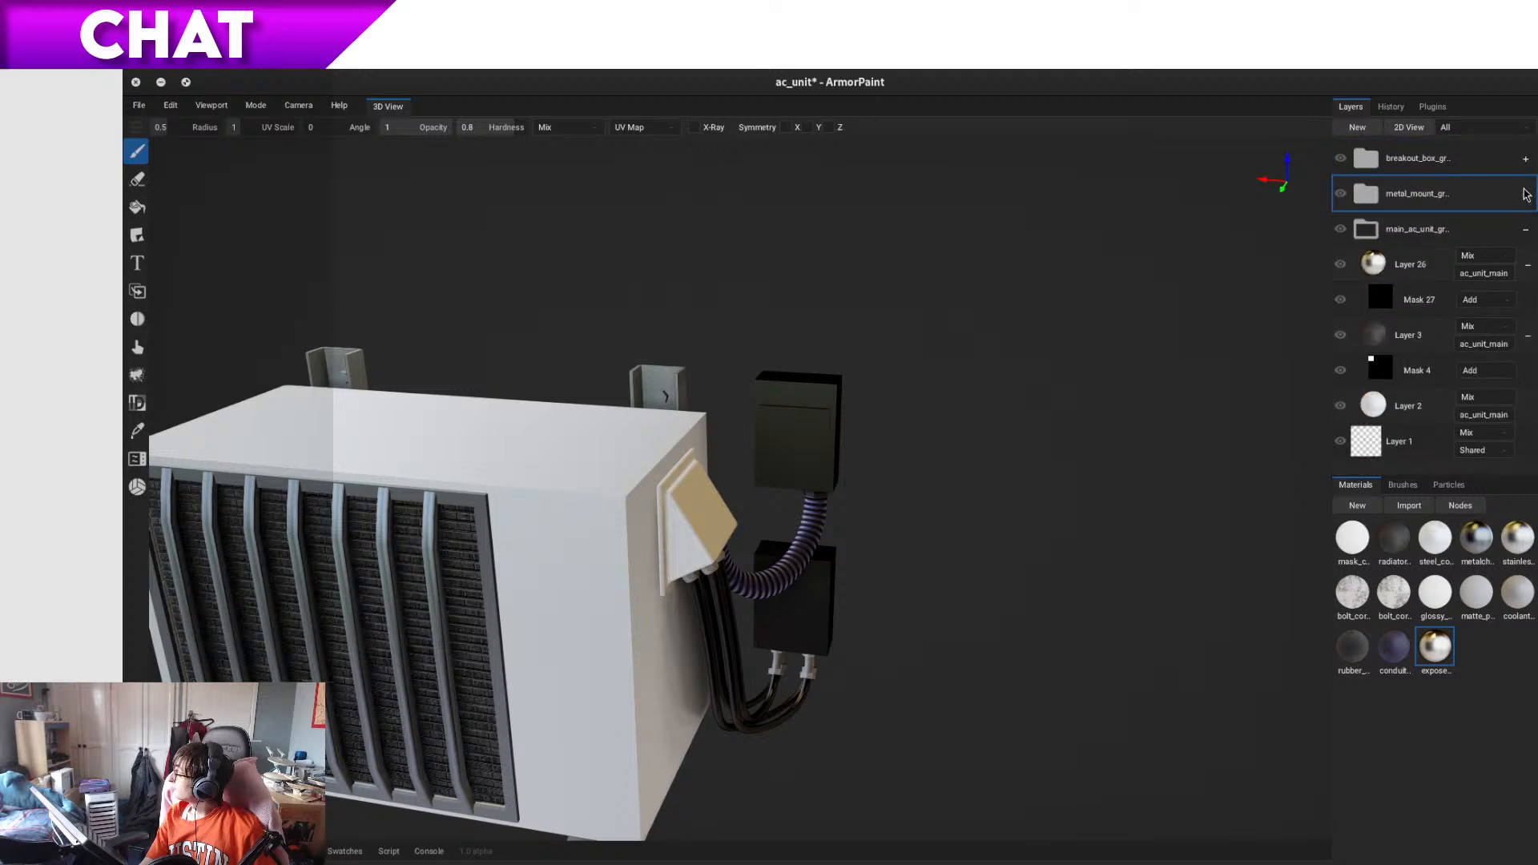
left_click(1439, 270)
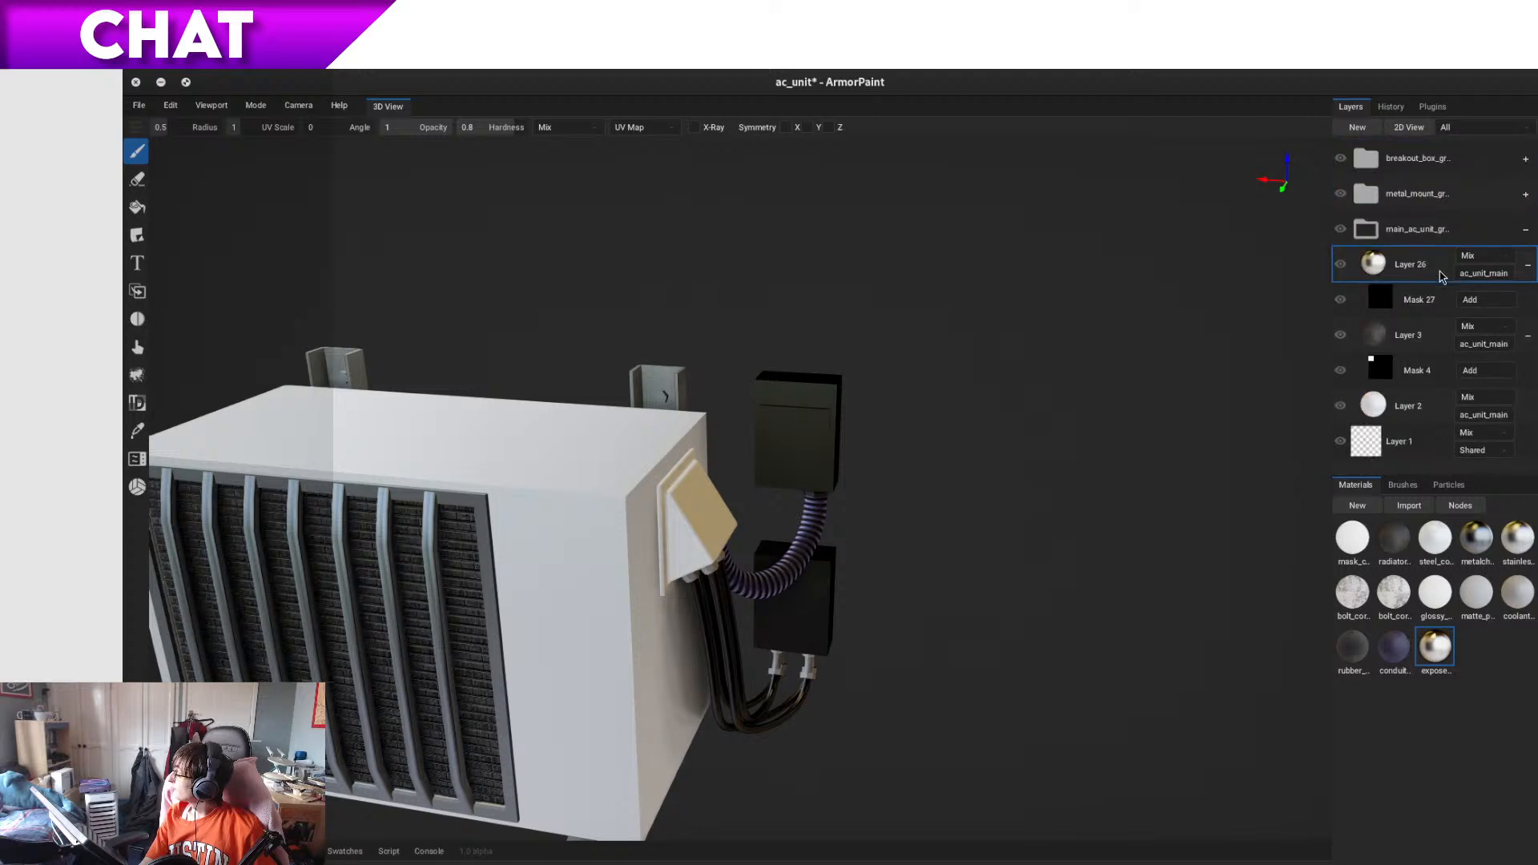
left_click(1427, 311)
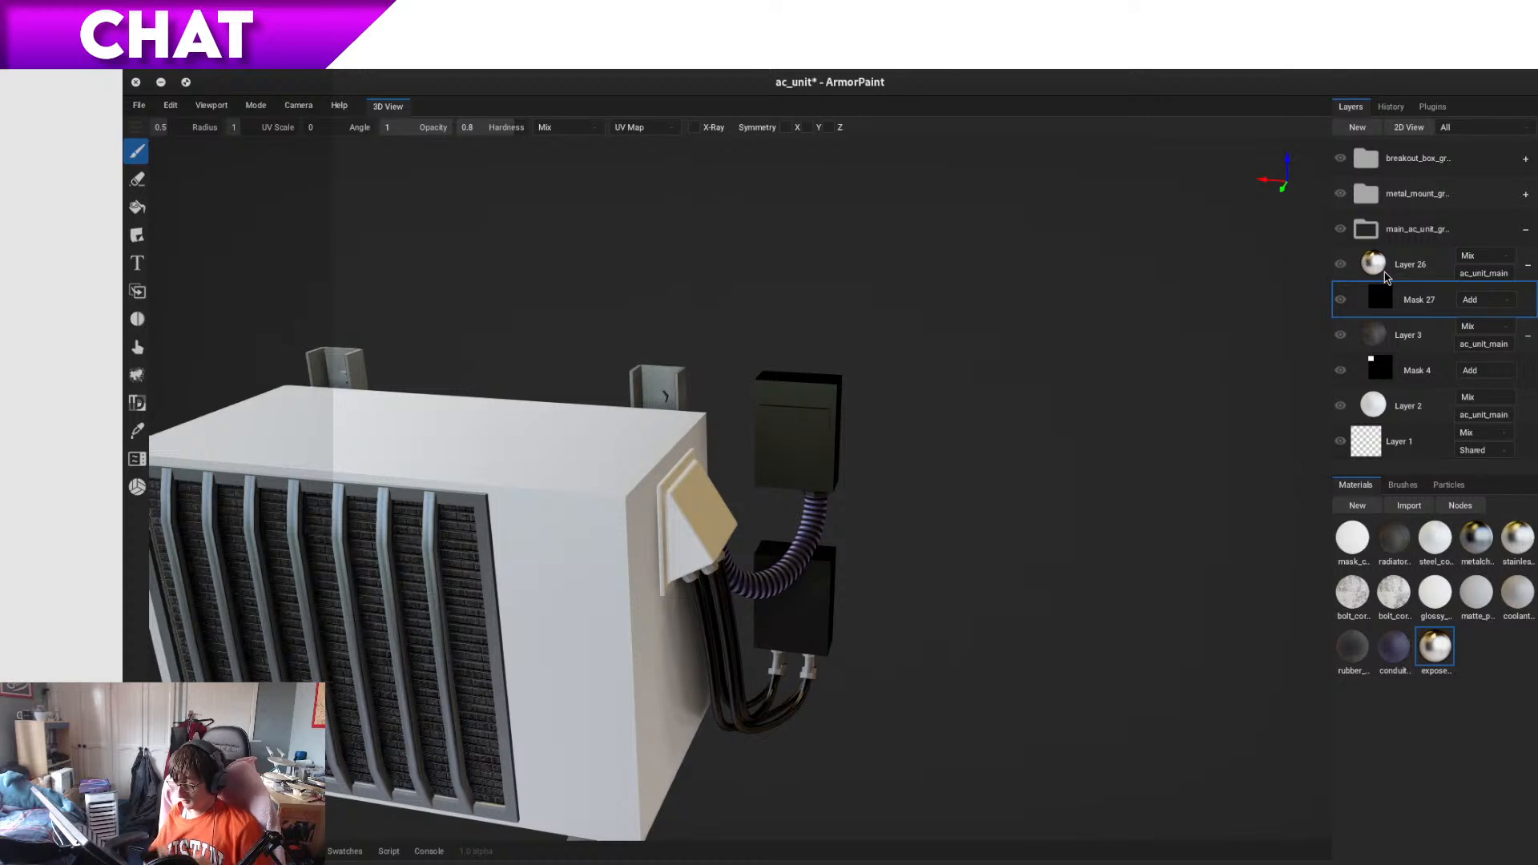
mouse_move(1388, 276)
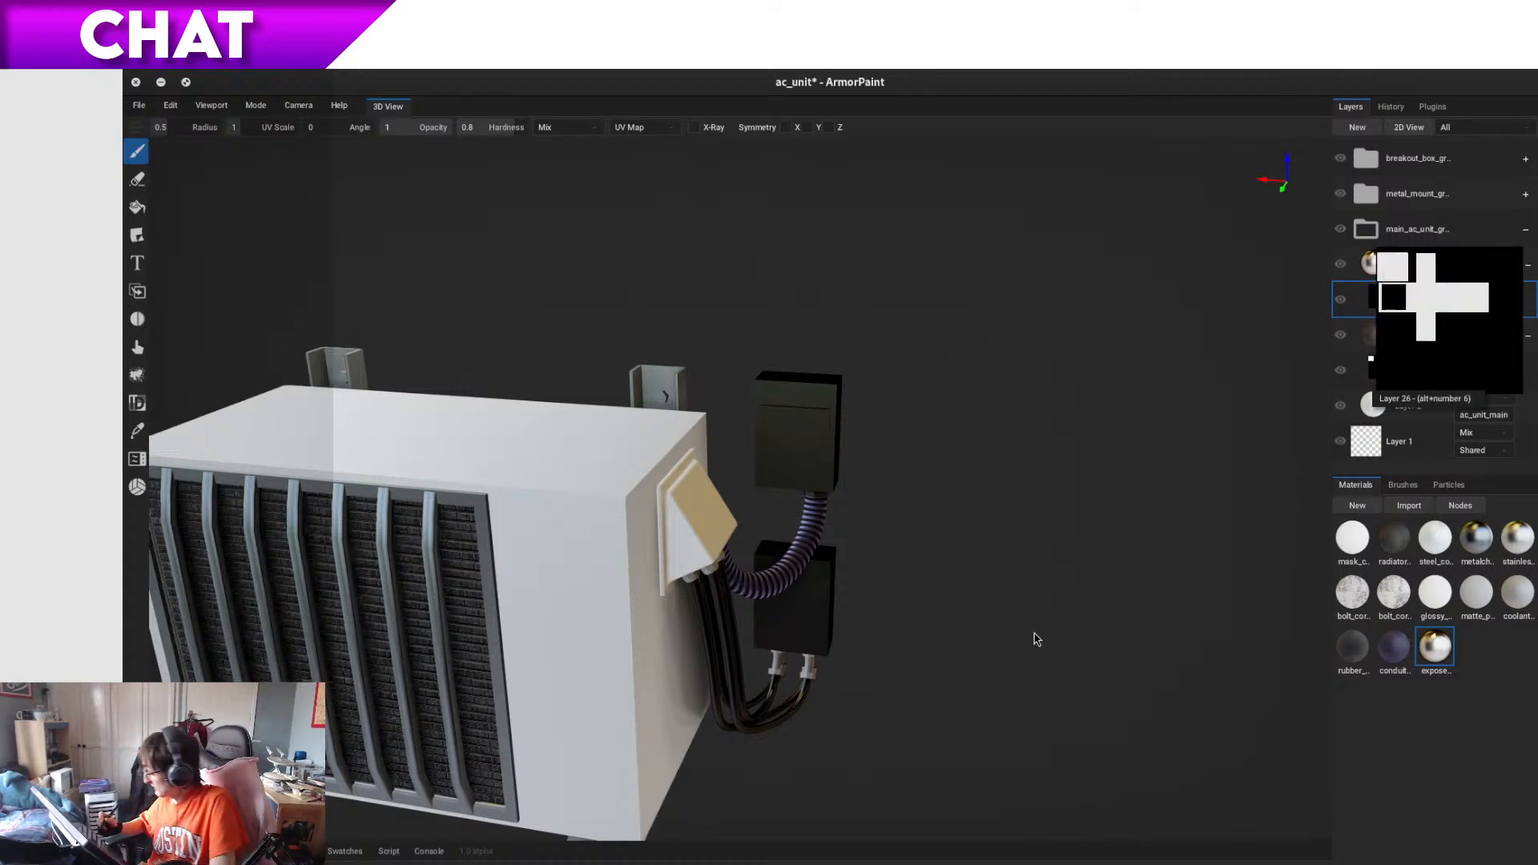
- Set the layer resolution to 2K in Mask 27's options, keeping 16-bit depth
right_click(1451, 303)
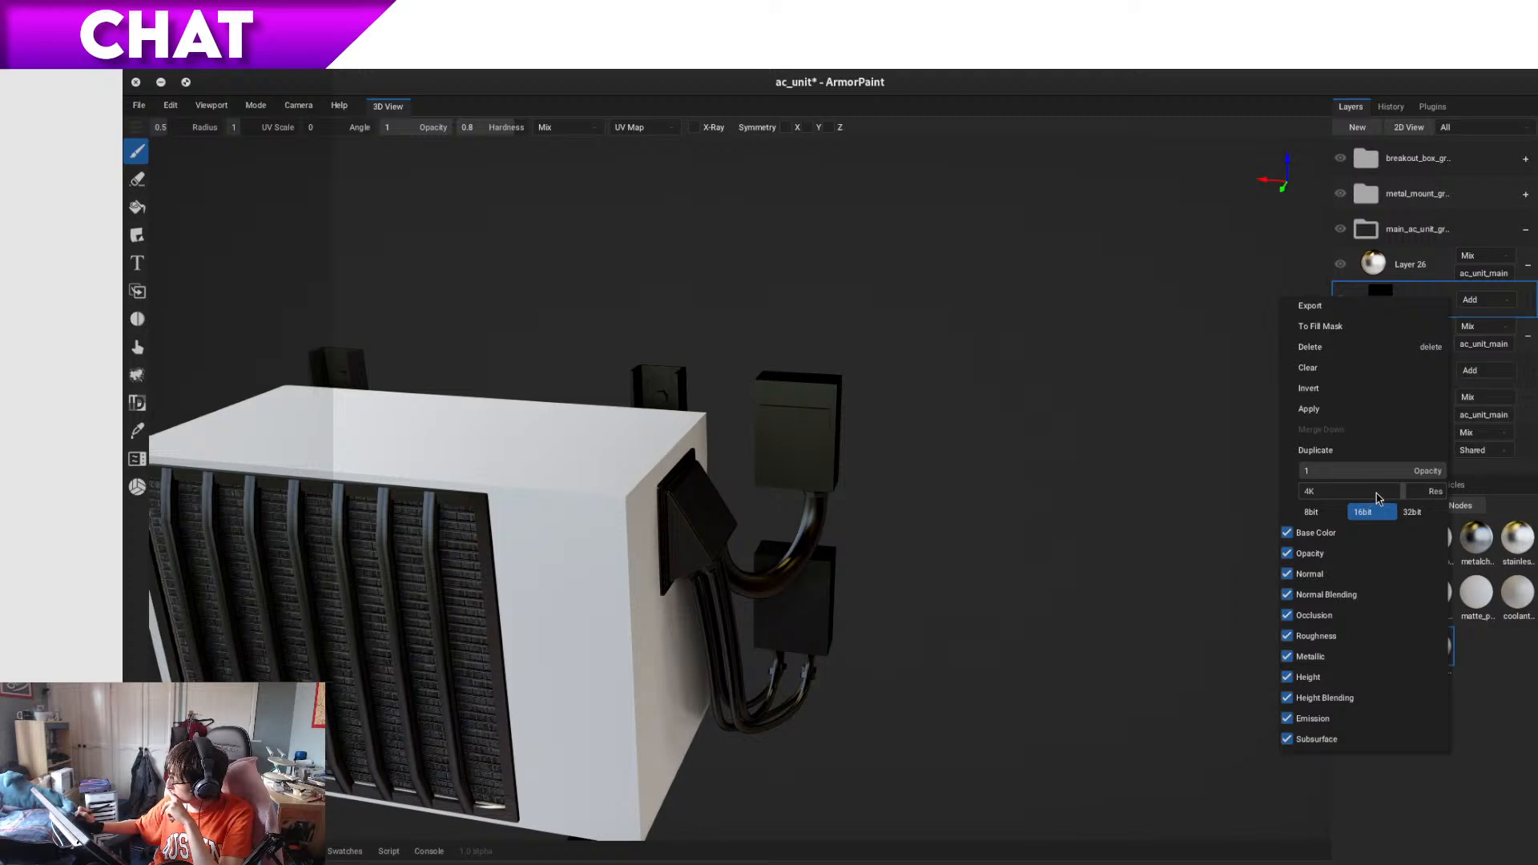
left_click(1378, 503)
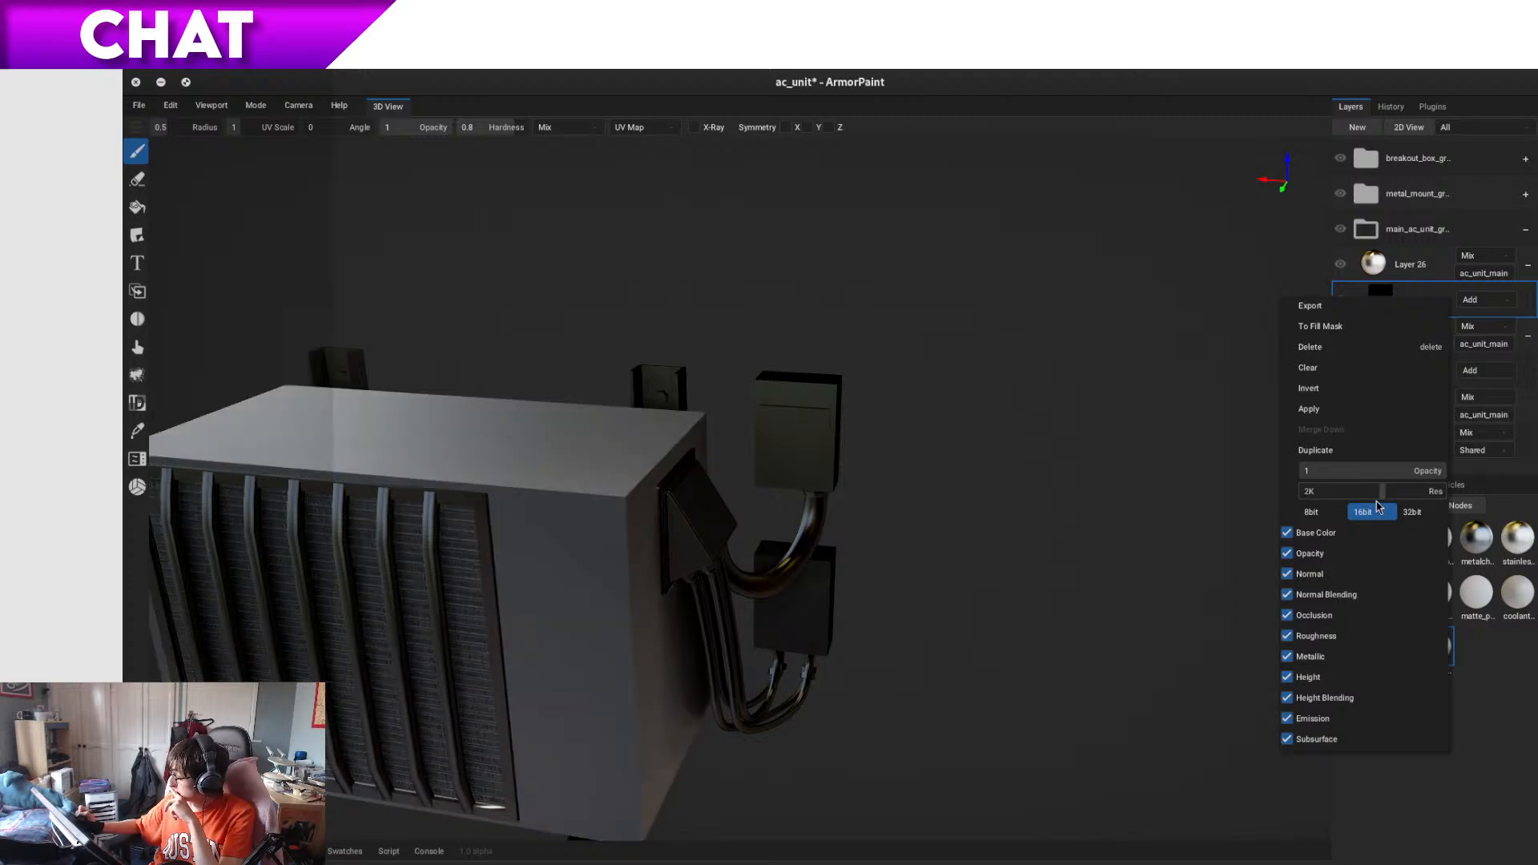
left_click(1359, 511)
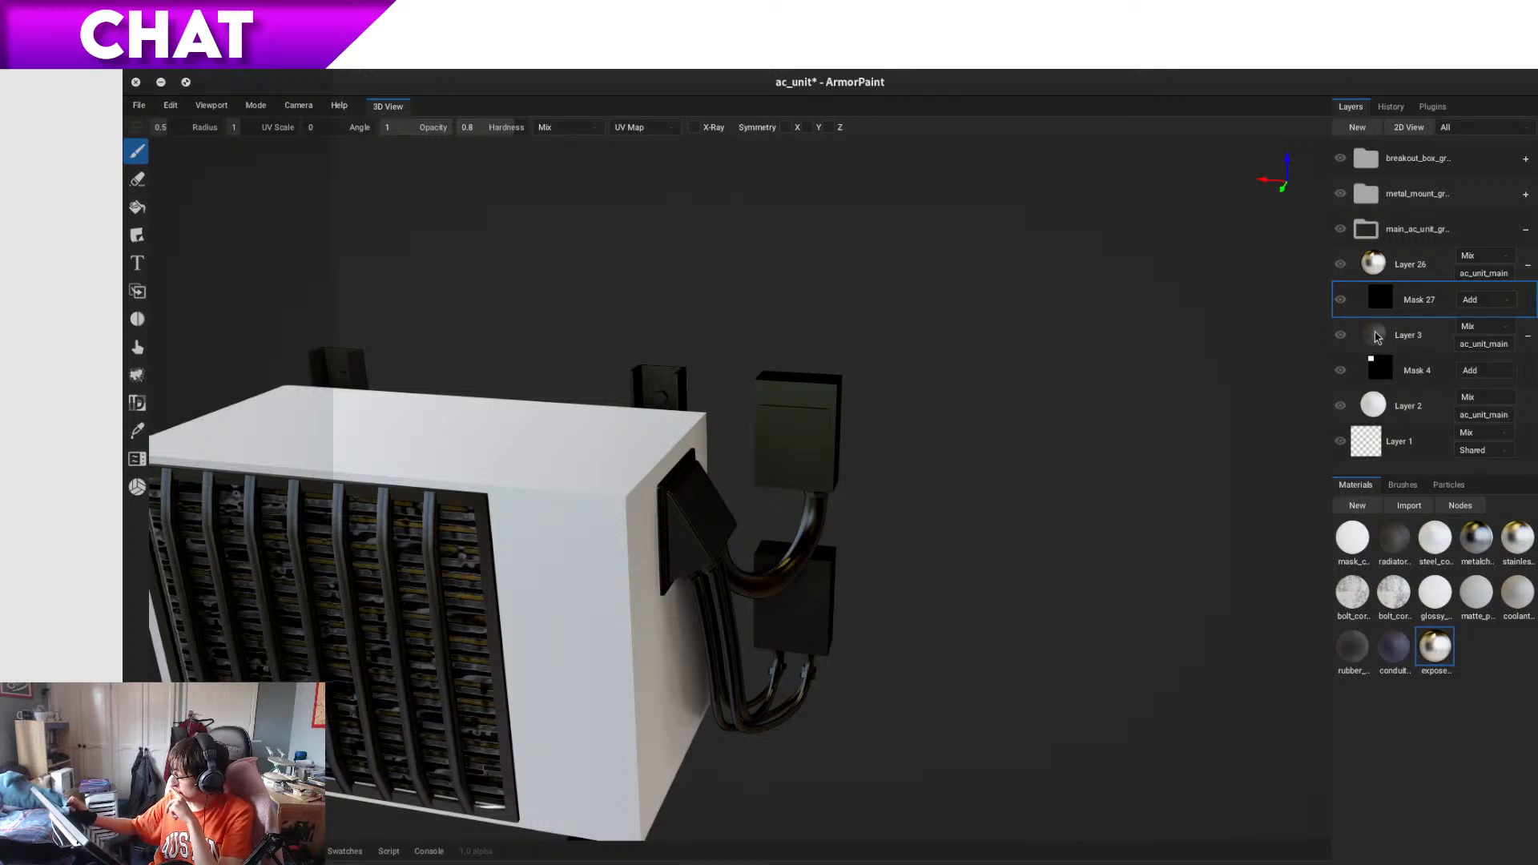
right_click(1410, 311)
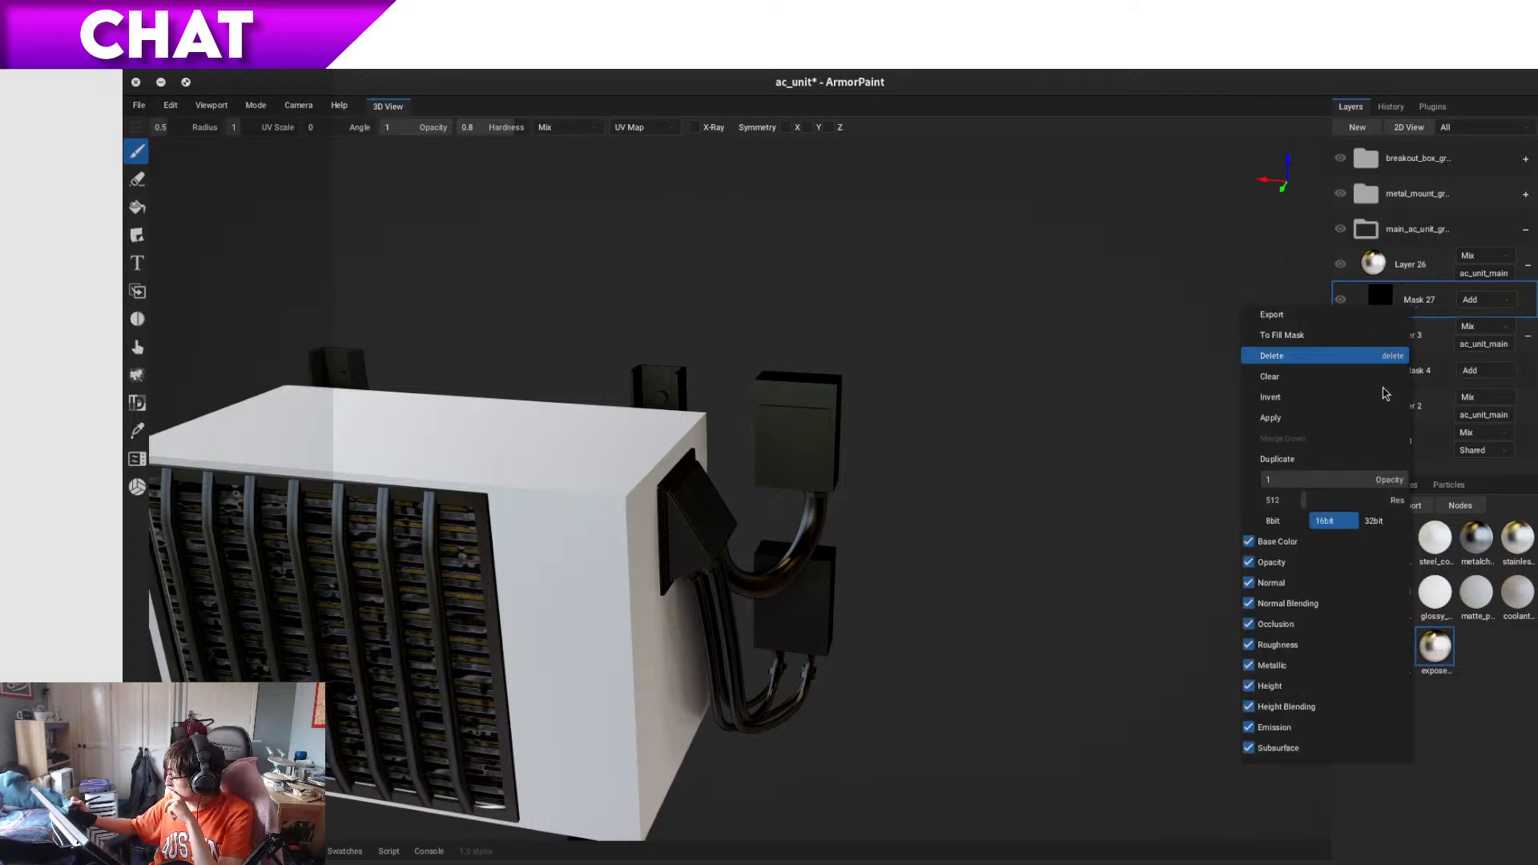
left_click(1342, 500)
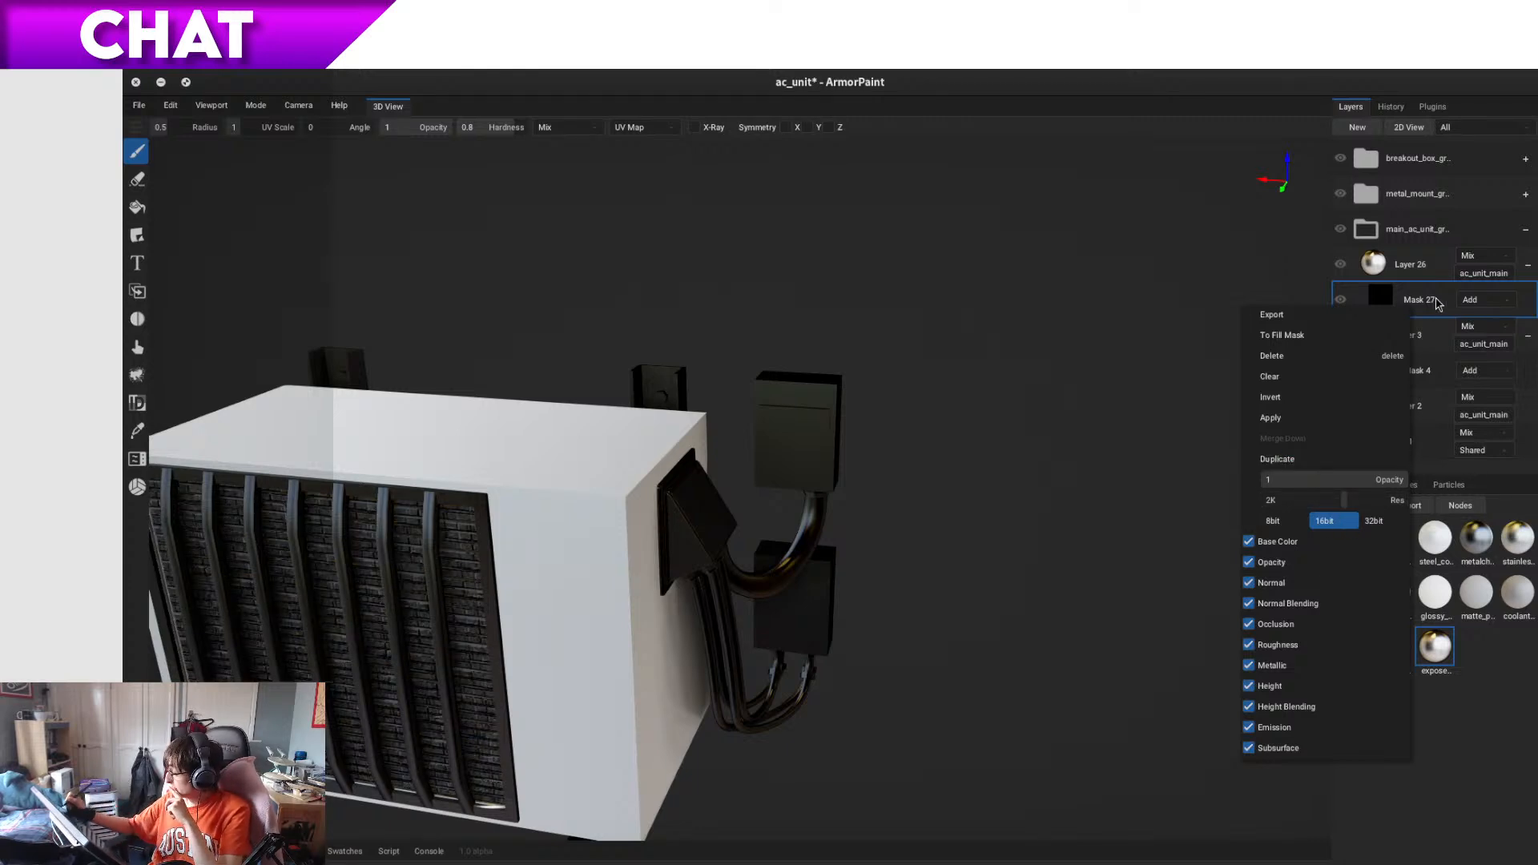
- Refresh the exposed_steel and conduit_tube materials by starting and abandoning a link from an input socket in each node graph
left_click(1461, 506)
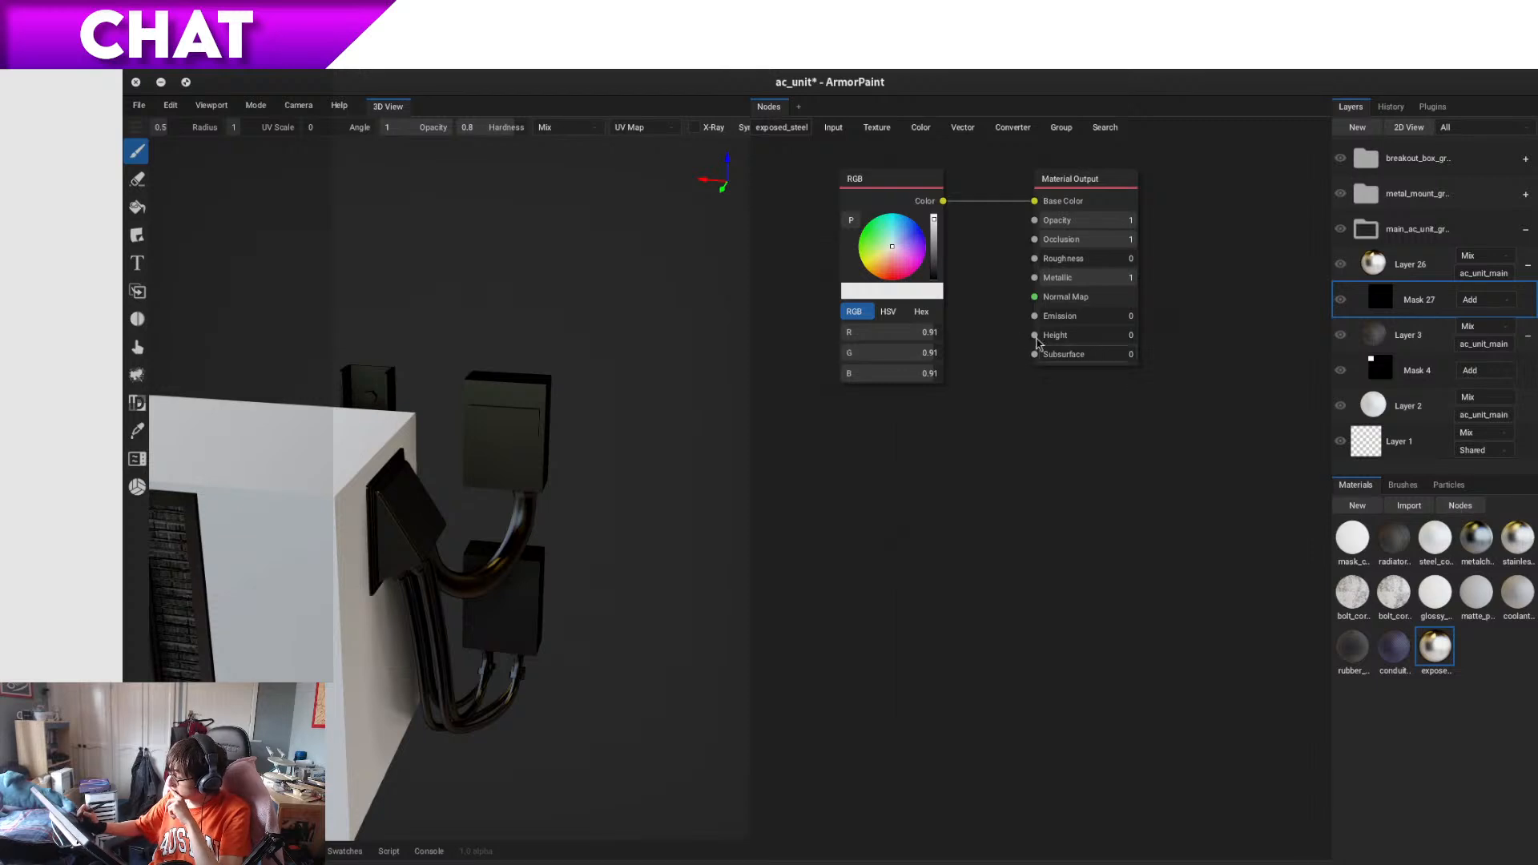
left_click_drag(1035, 298, 976, 367)
left_click(931, 587)
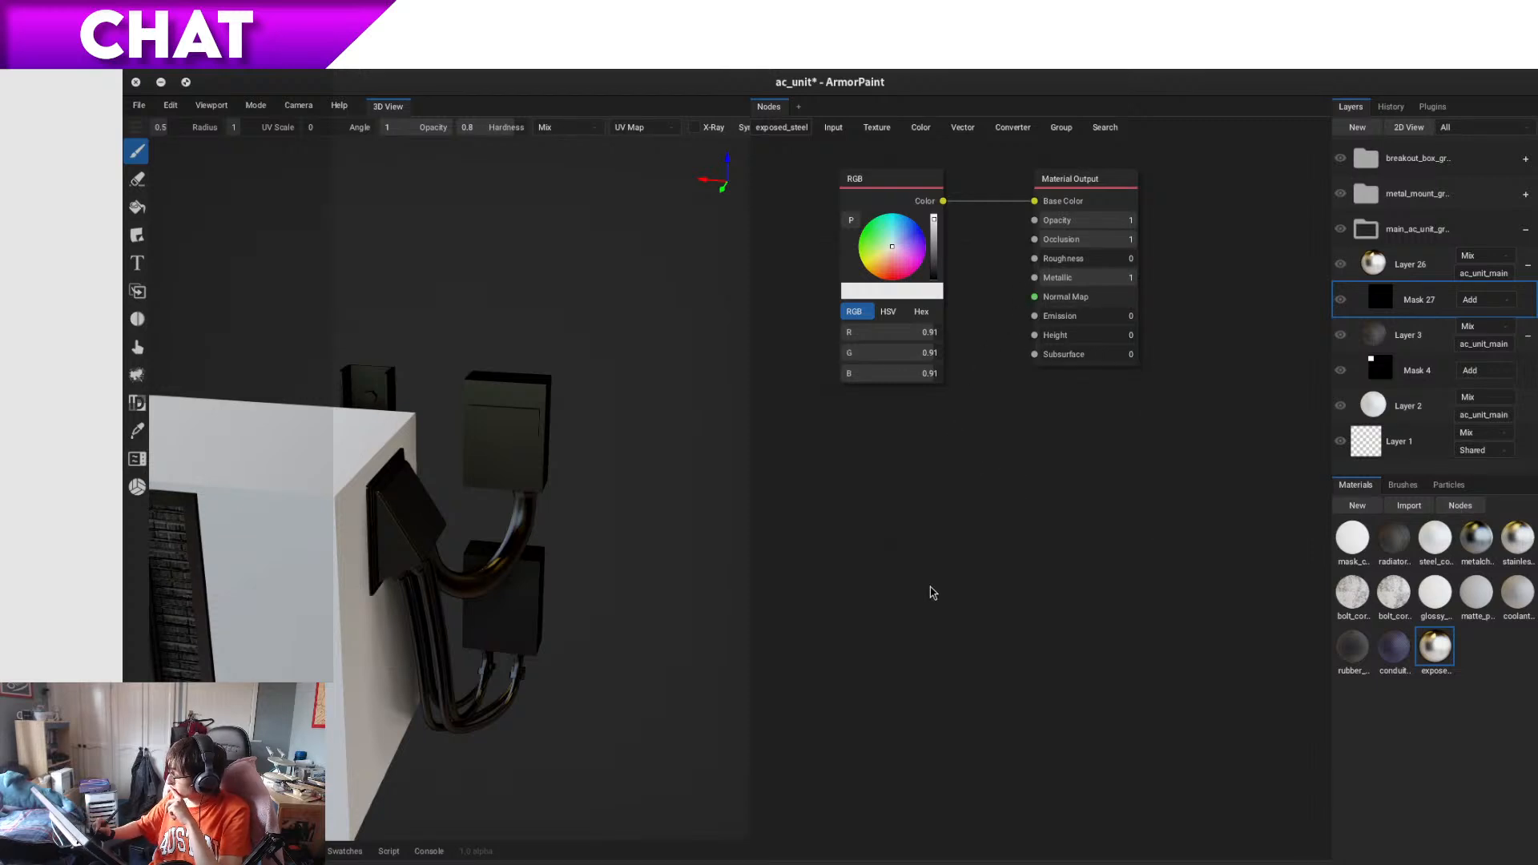
double_click(1393, 647)
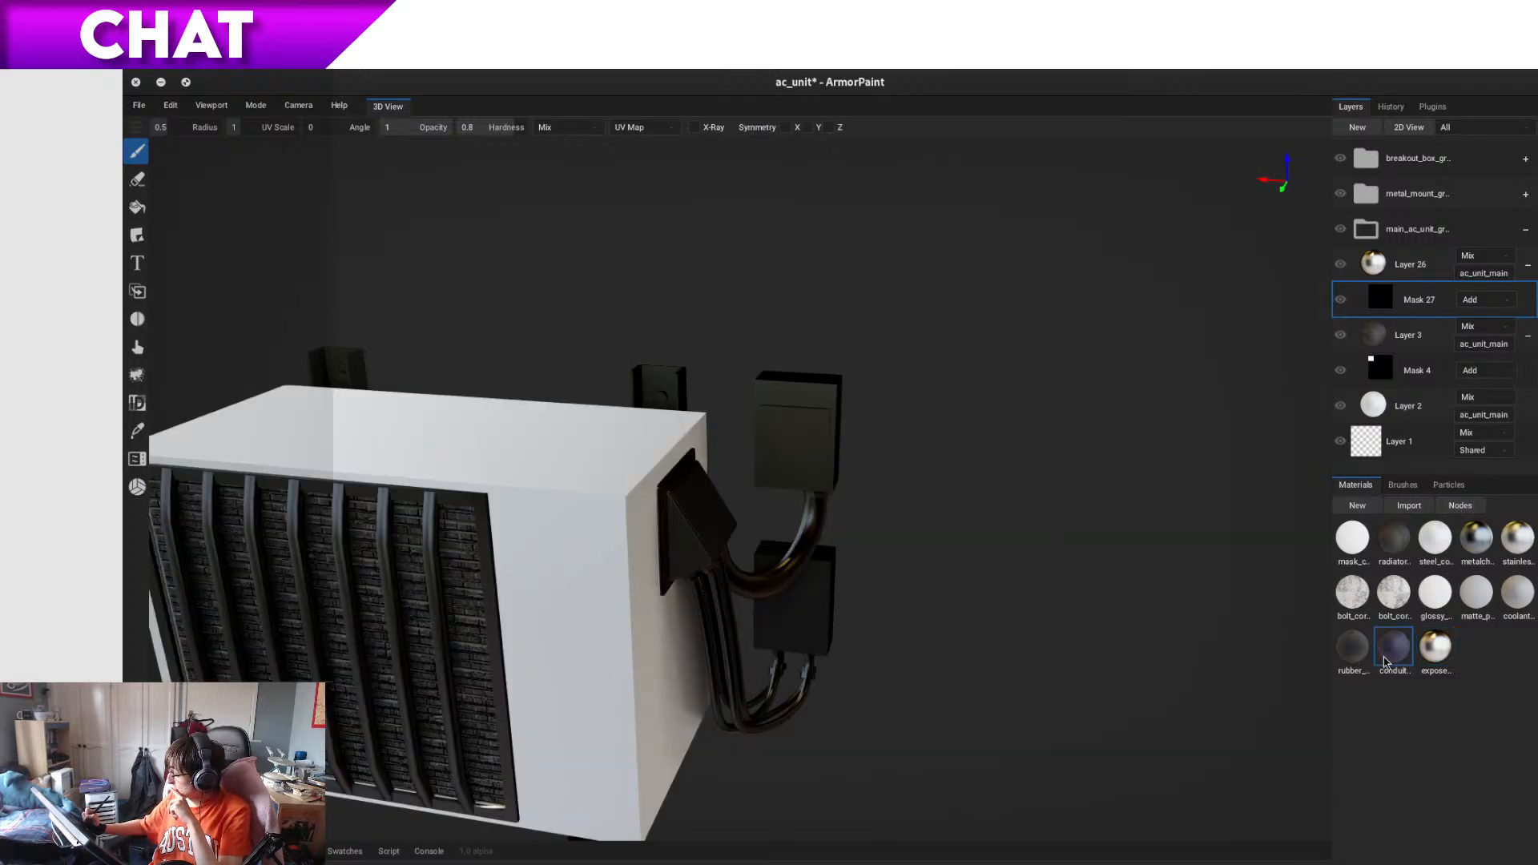
left_click(1469, 508)
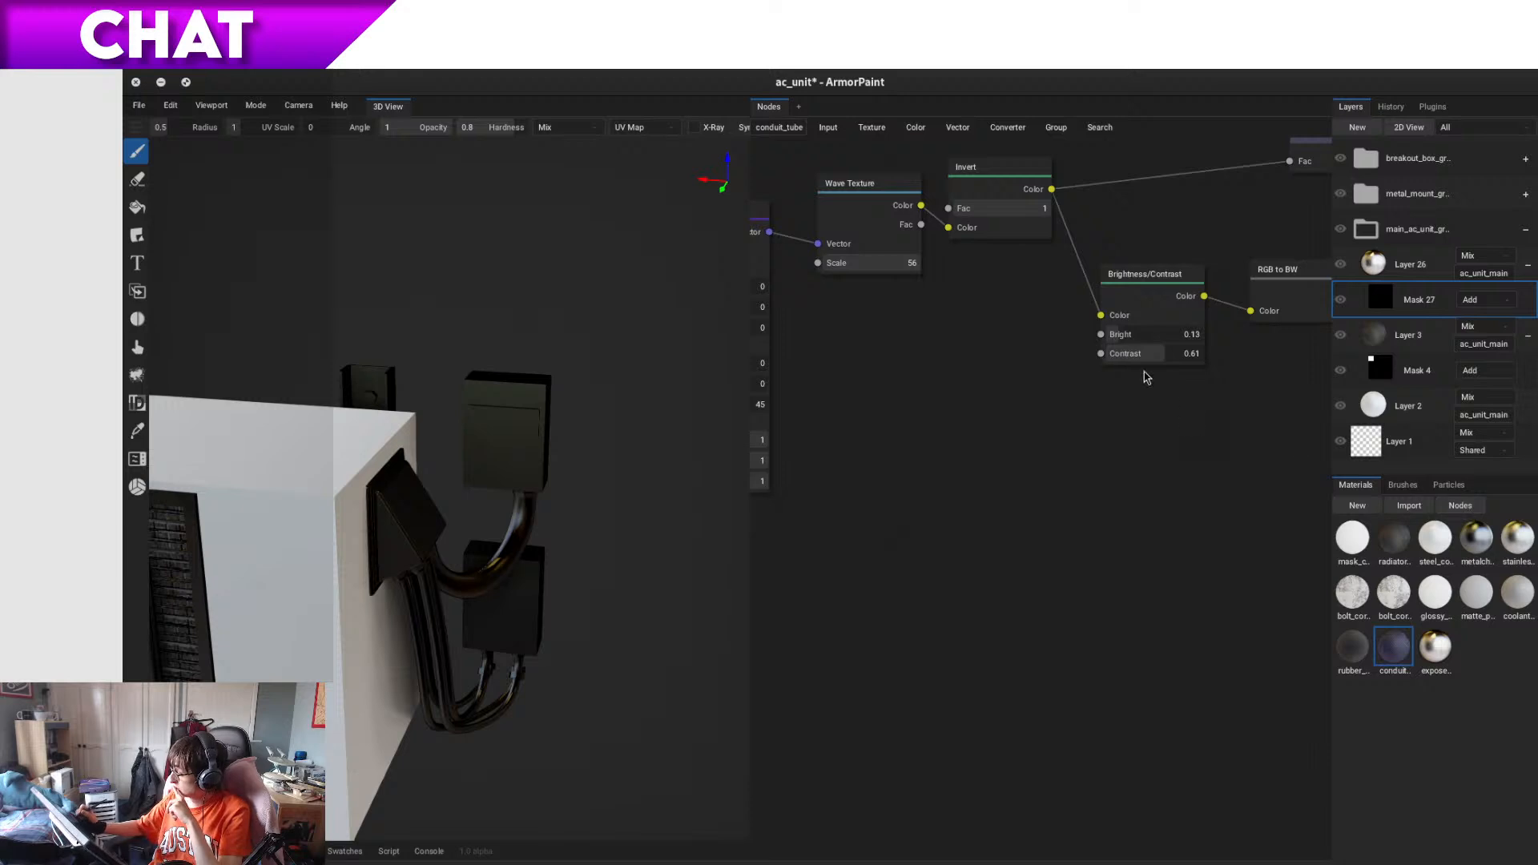
left_click_drag(1101, 353, 1067, 406)
left_click(990, 458)
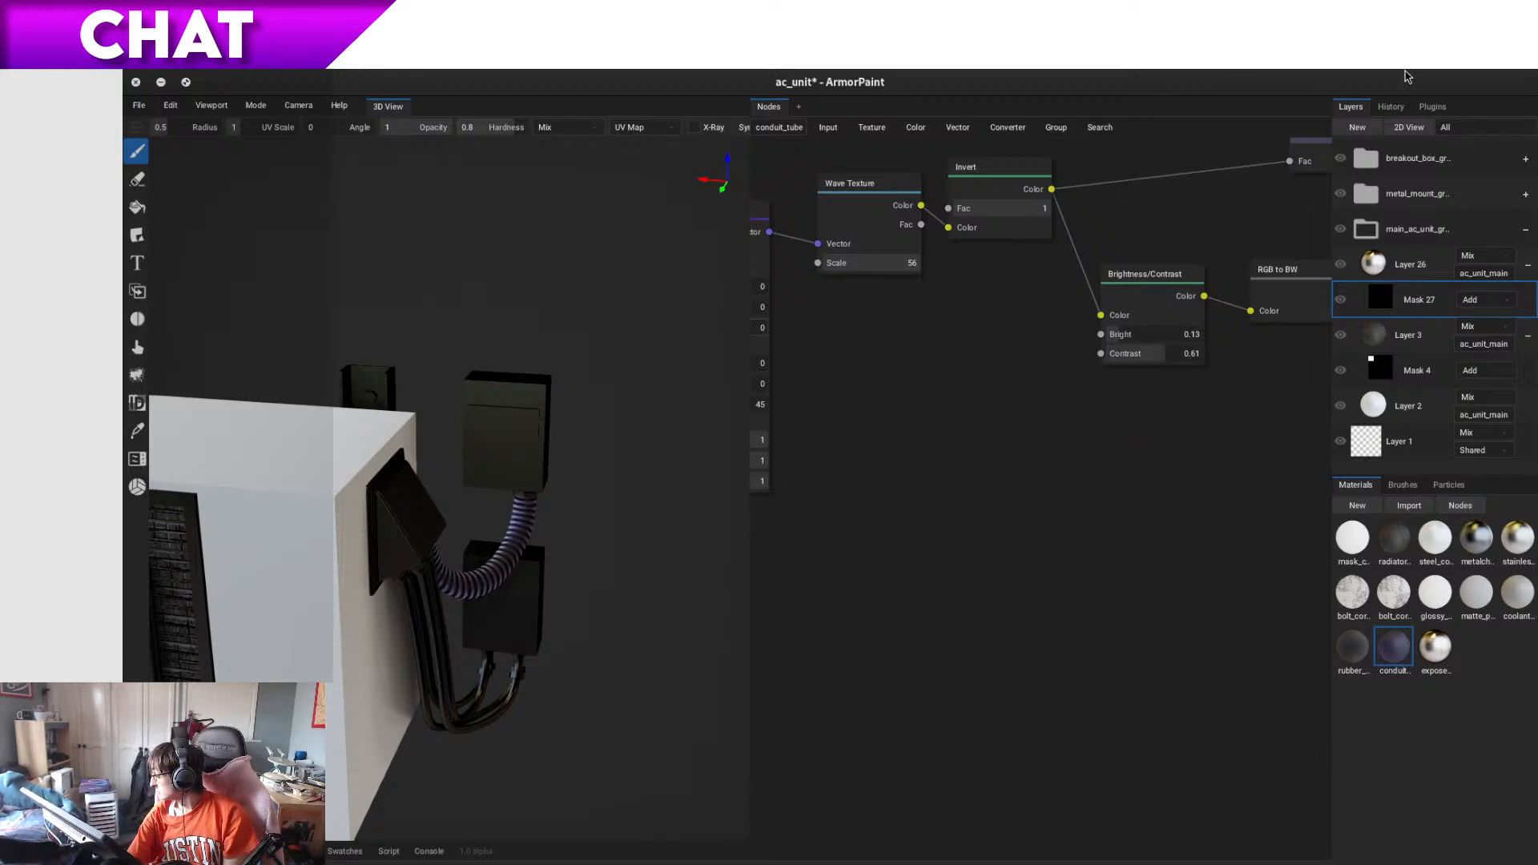
- Refresh the rubber pipe, coolant pipe, matte plastic and glossy materials by starting and abandoning input links in their node graphs
left_click(1371, 651)
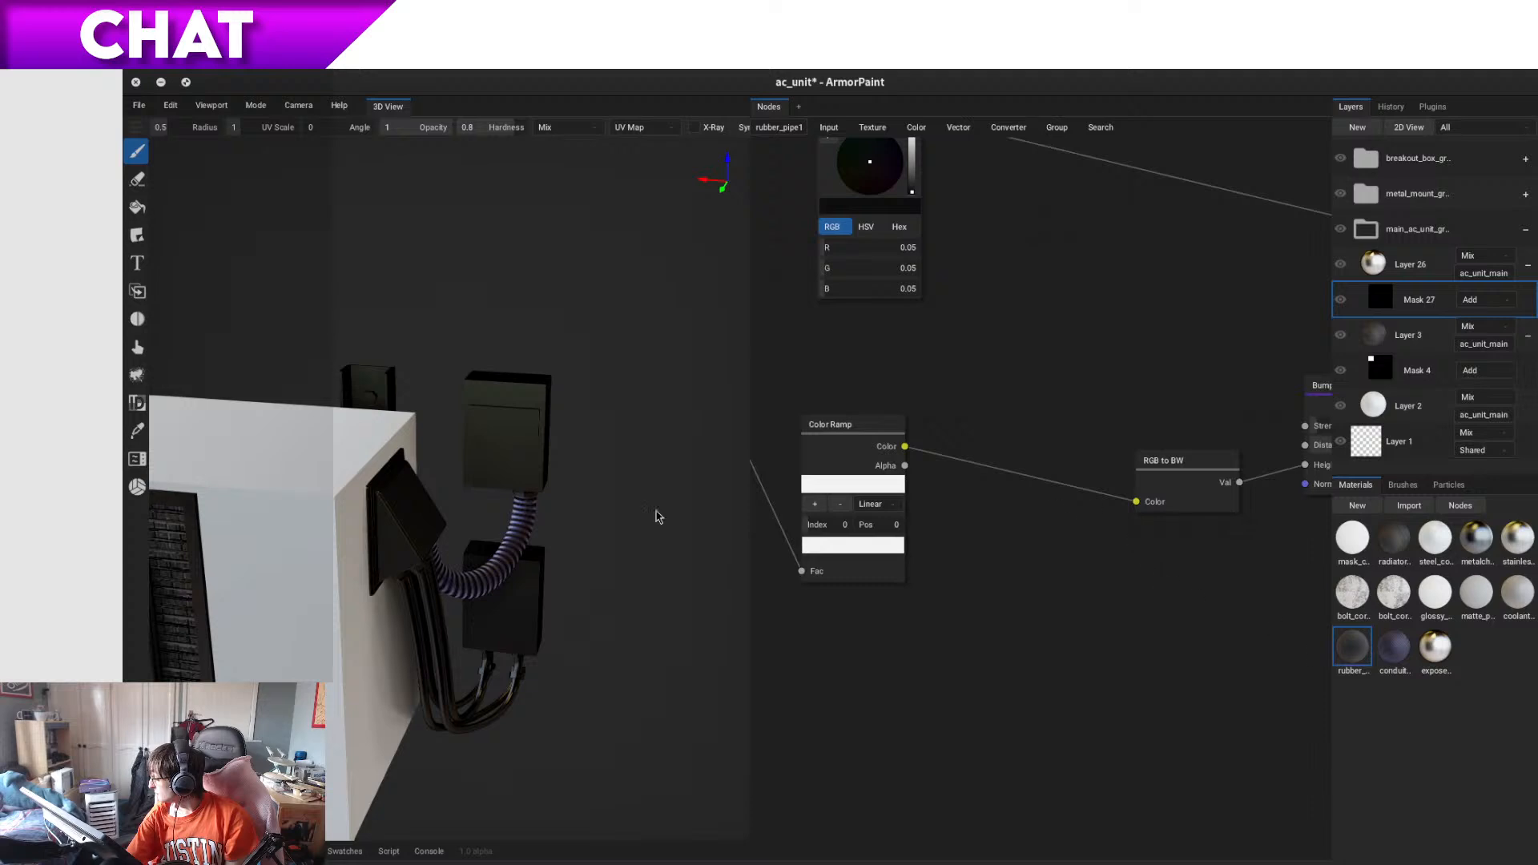
left_click_drag(907, 467, 1034, 389)
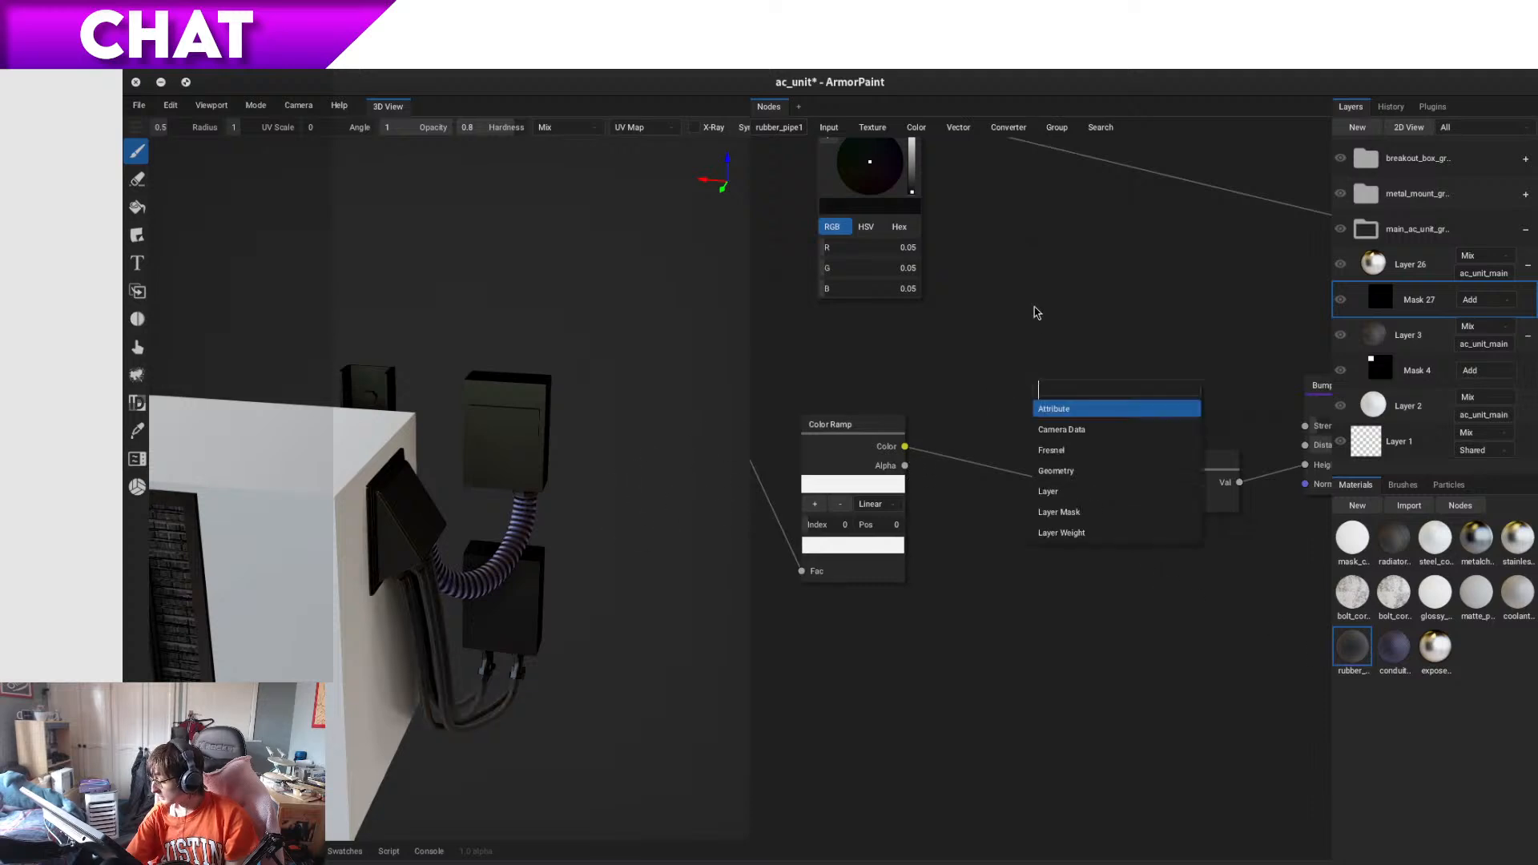
left_click(1521, 603)
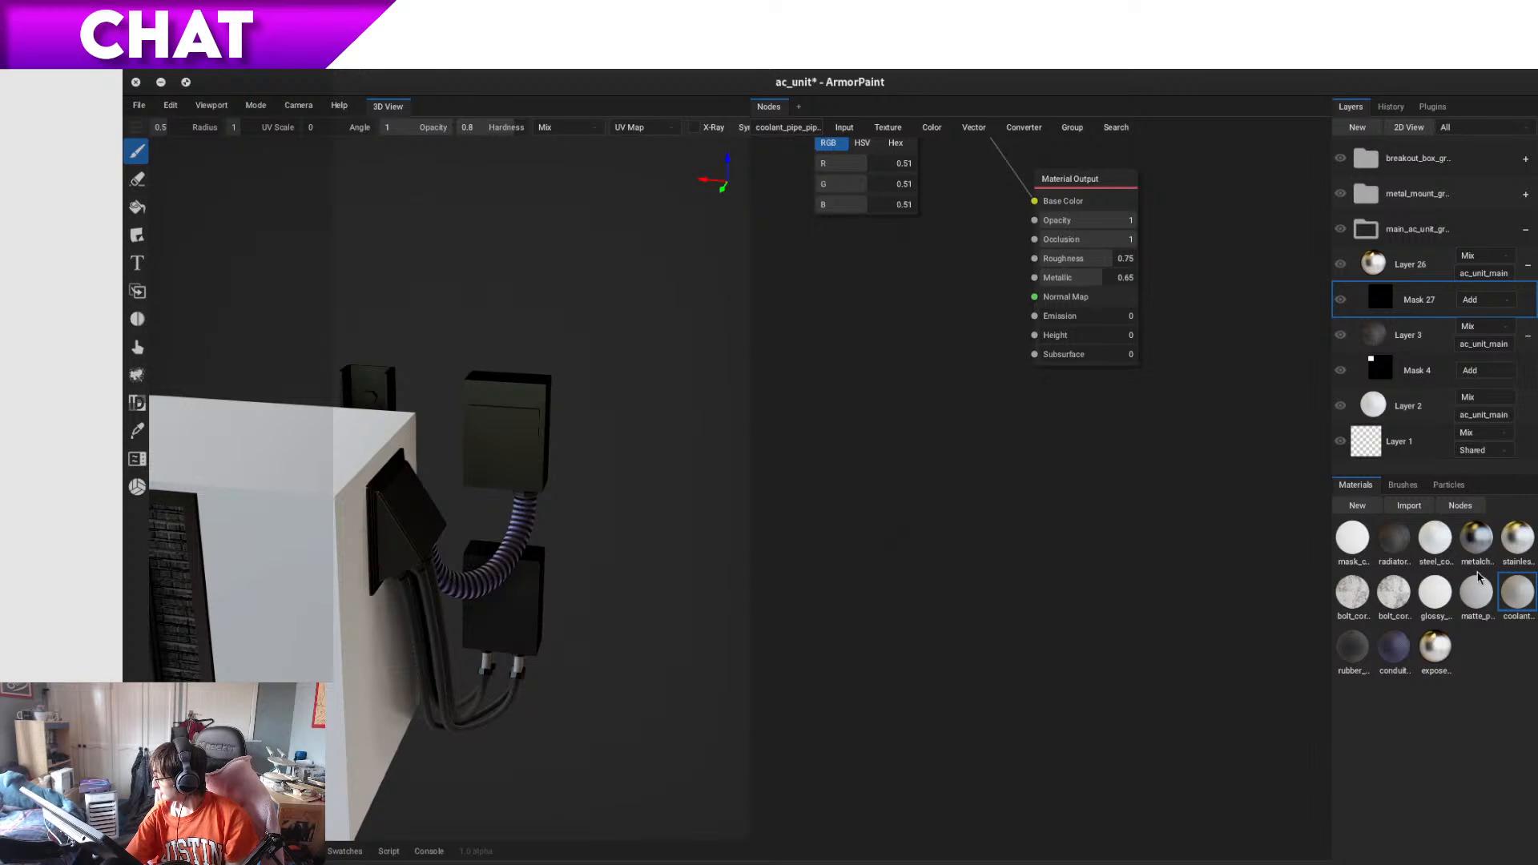
left_click(1480, 606)
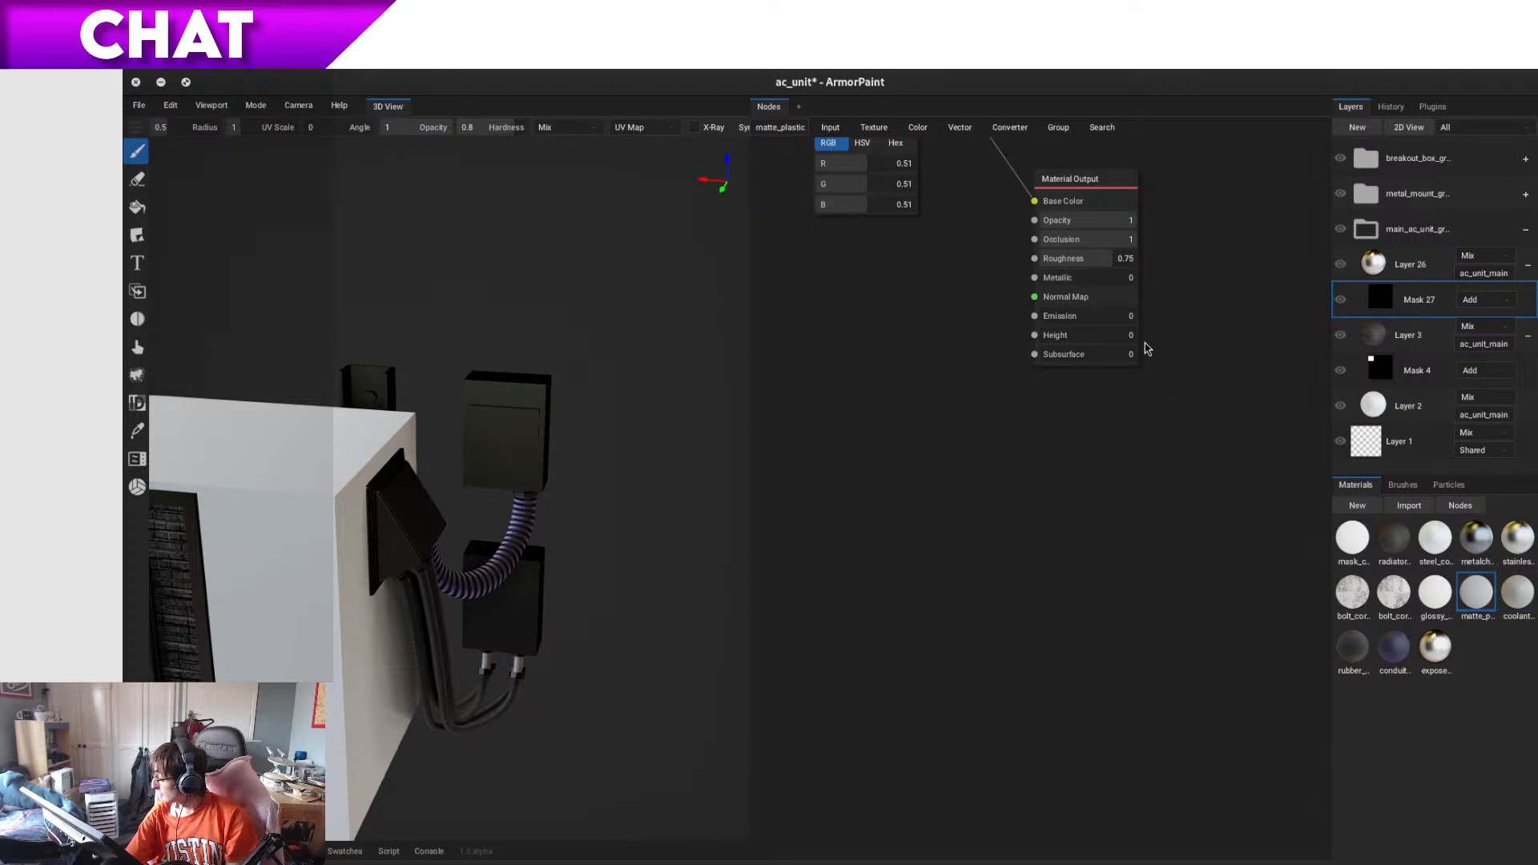
left_click(1434, 593)
left_click_drag(1034, 298, 1075, 548)
- Refresh the bolt_corkscrew2 and bolt_corkscrew1 materials, using an abandoned link from the Bump node's Normal input
left_click(1388, 593)
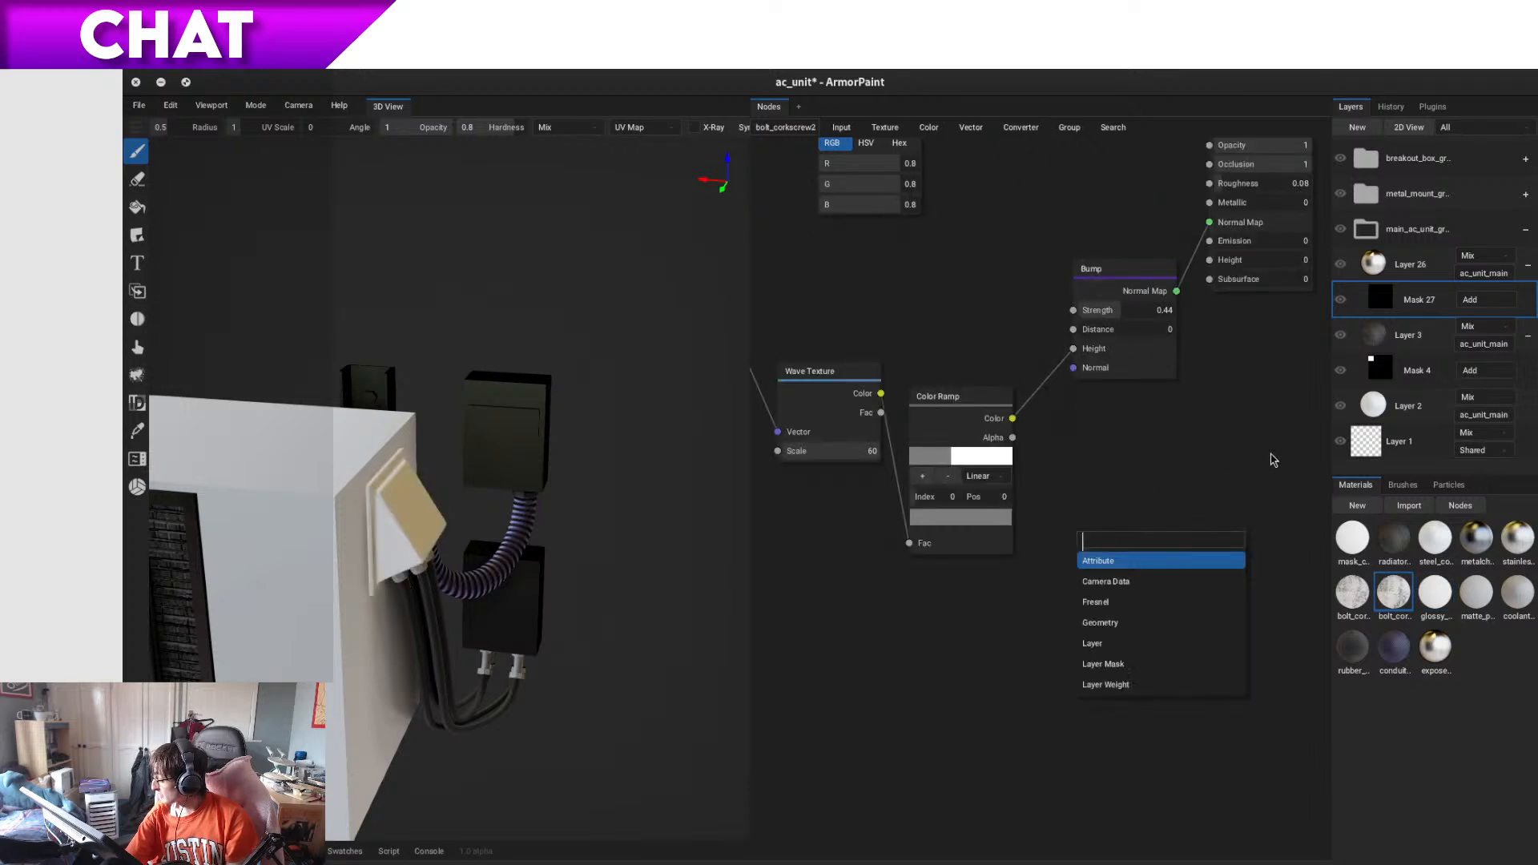
left_click(1361, 589)
left_click_drag(1074, 371, 1073, 489)
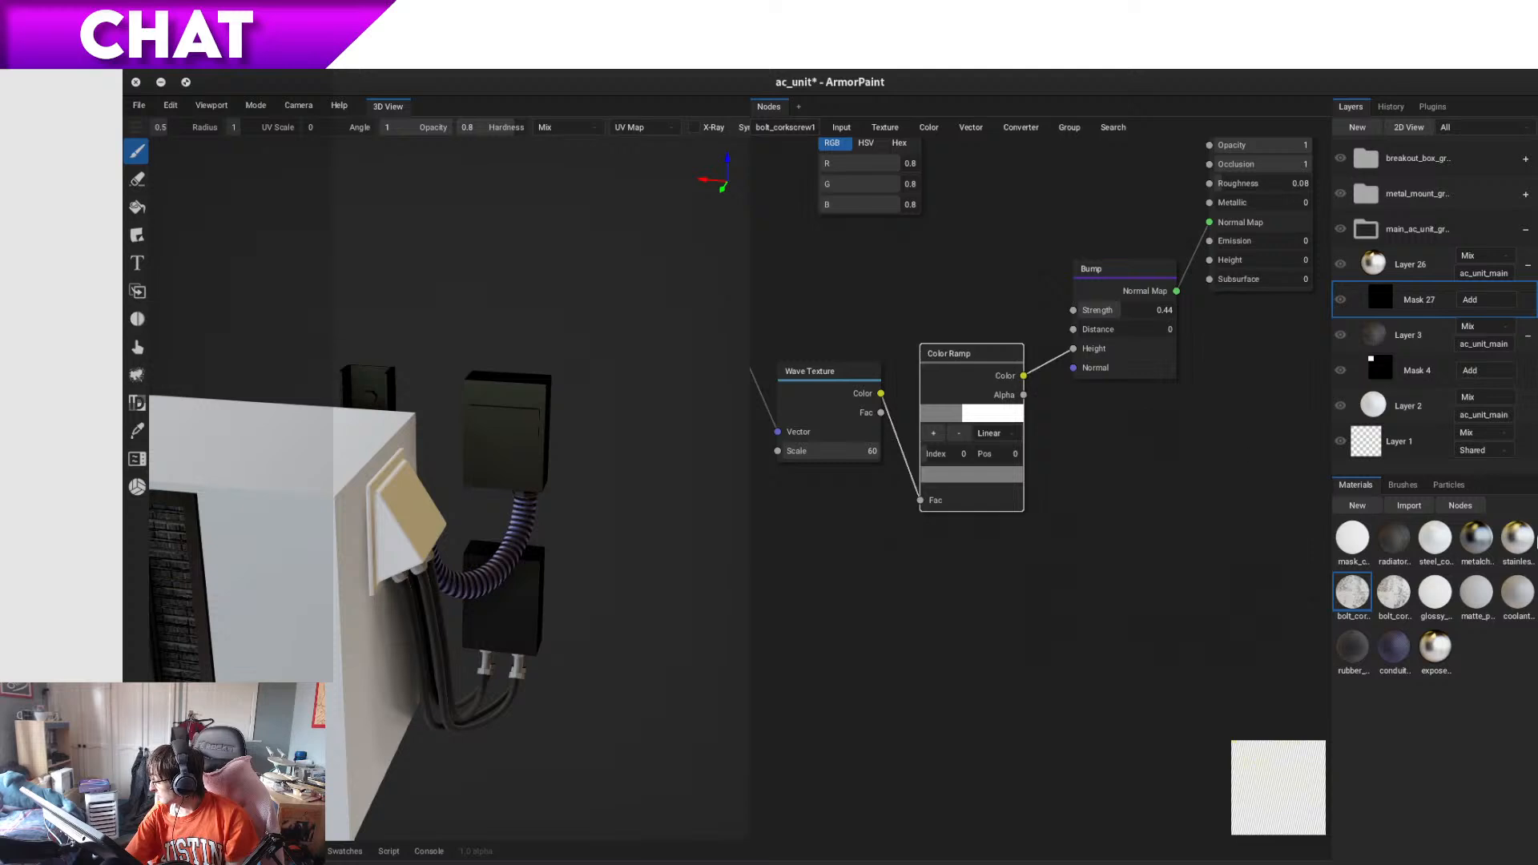
- Refresh the stainless steel and metalchrome1 materials by starting and abandoning a link from each Material Output's Normal Map input
left_click(1517, 537)
middle_click_drag(1235, 399, 1210, 565)
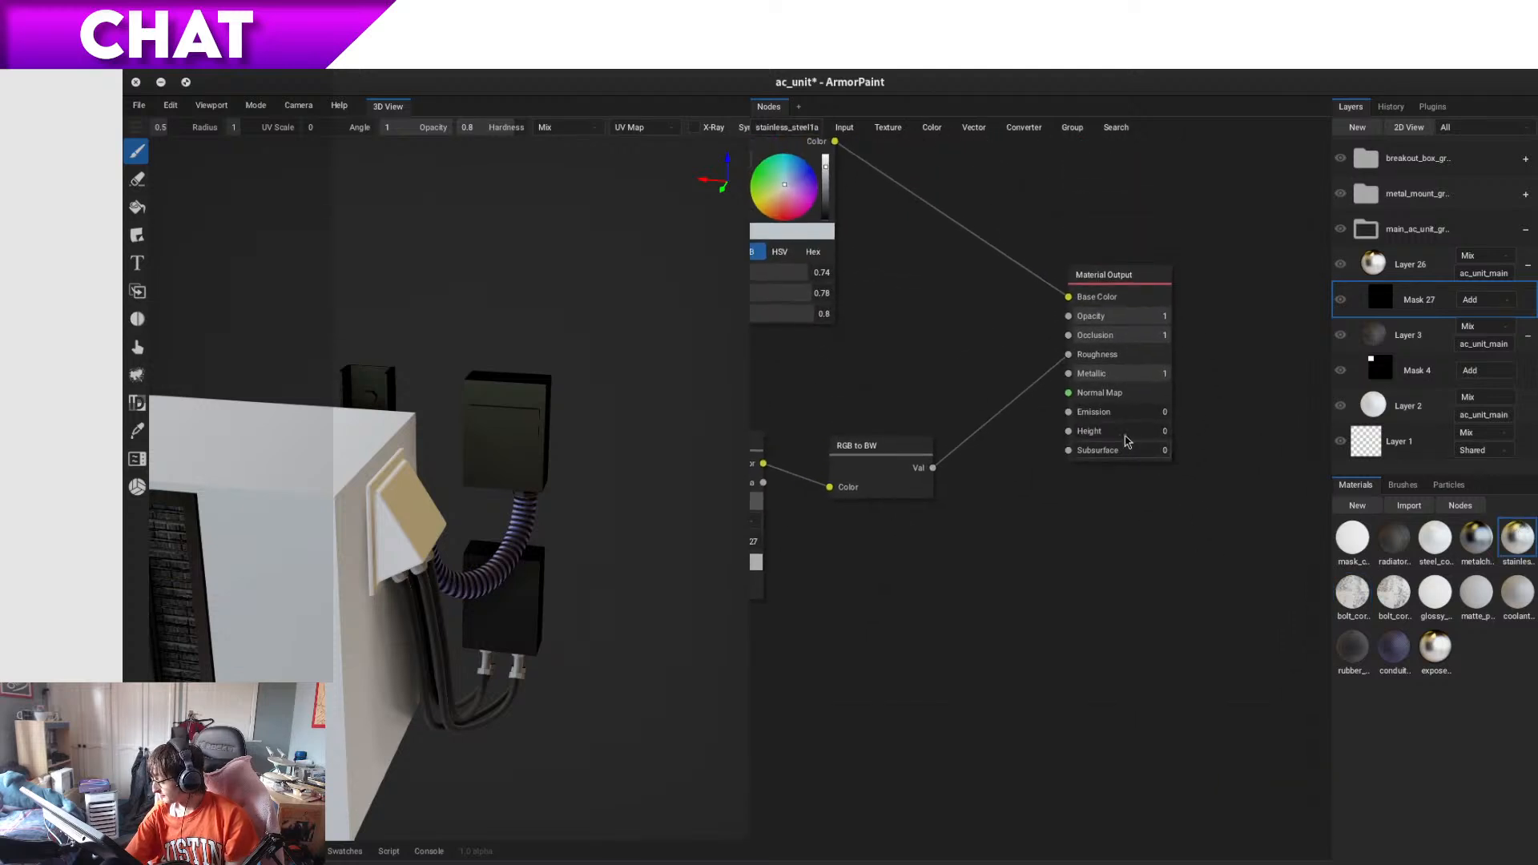
left_click_drag(1068, 392, 1040, 487)
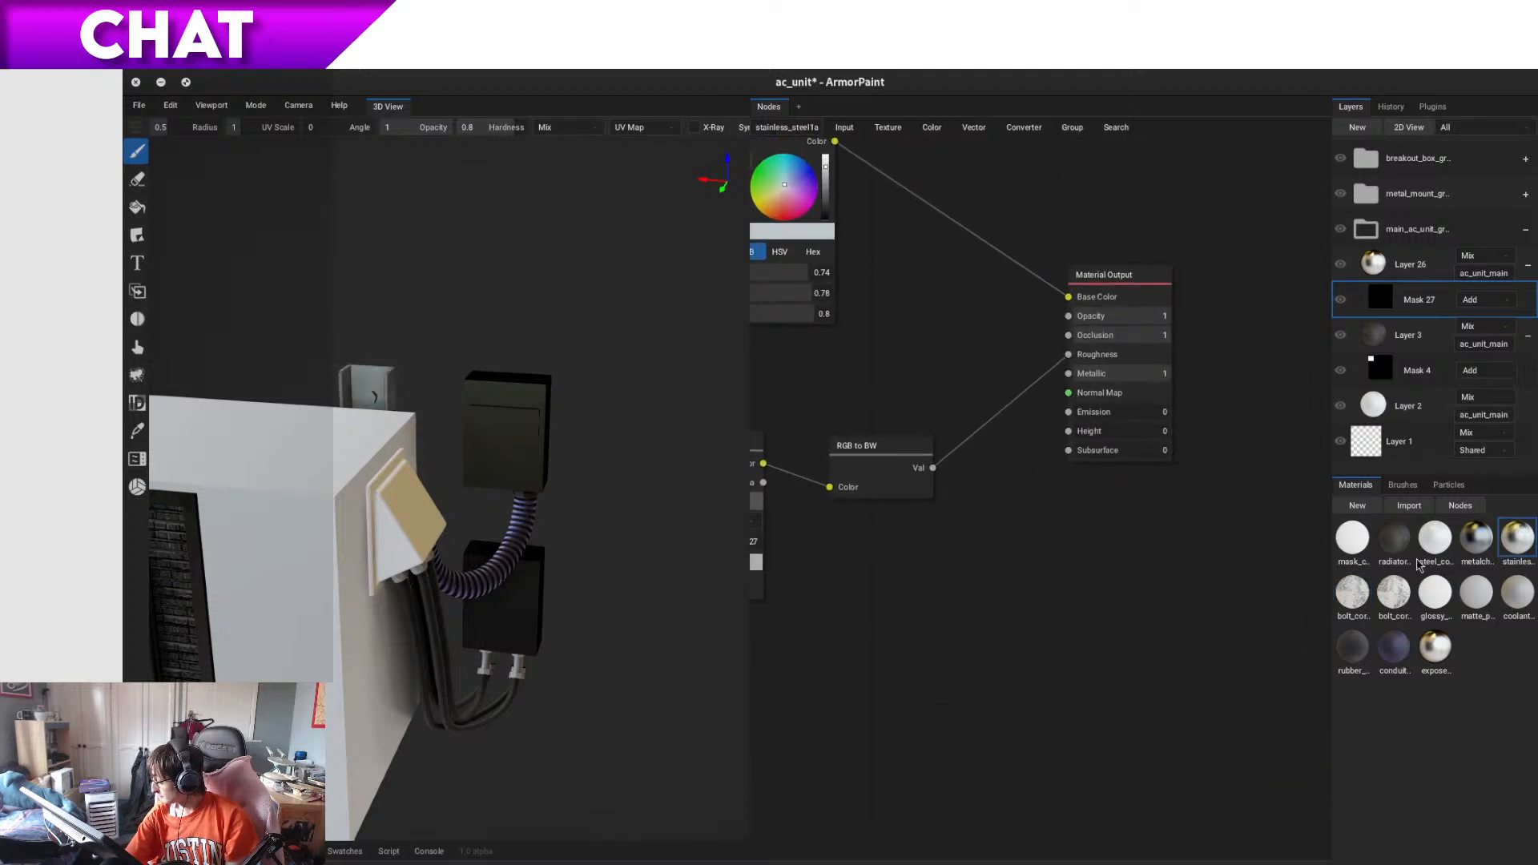
left_click(1473, 540)
middle_click_drag(992, 355, 793, 649)
middle_click_drag(1136, 566, 1090, 589)
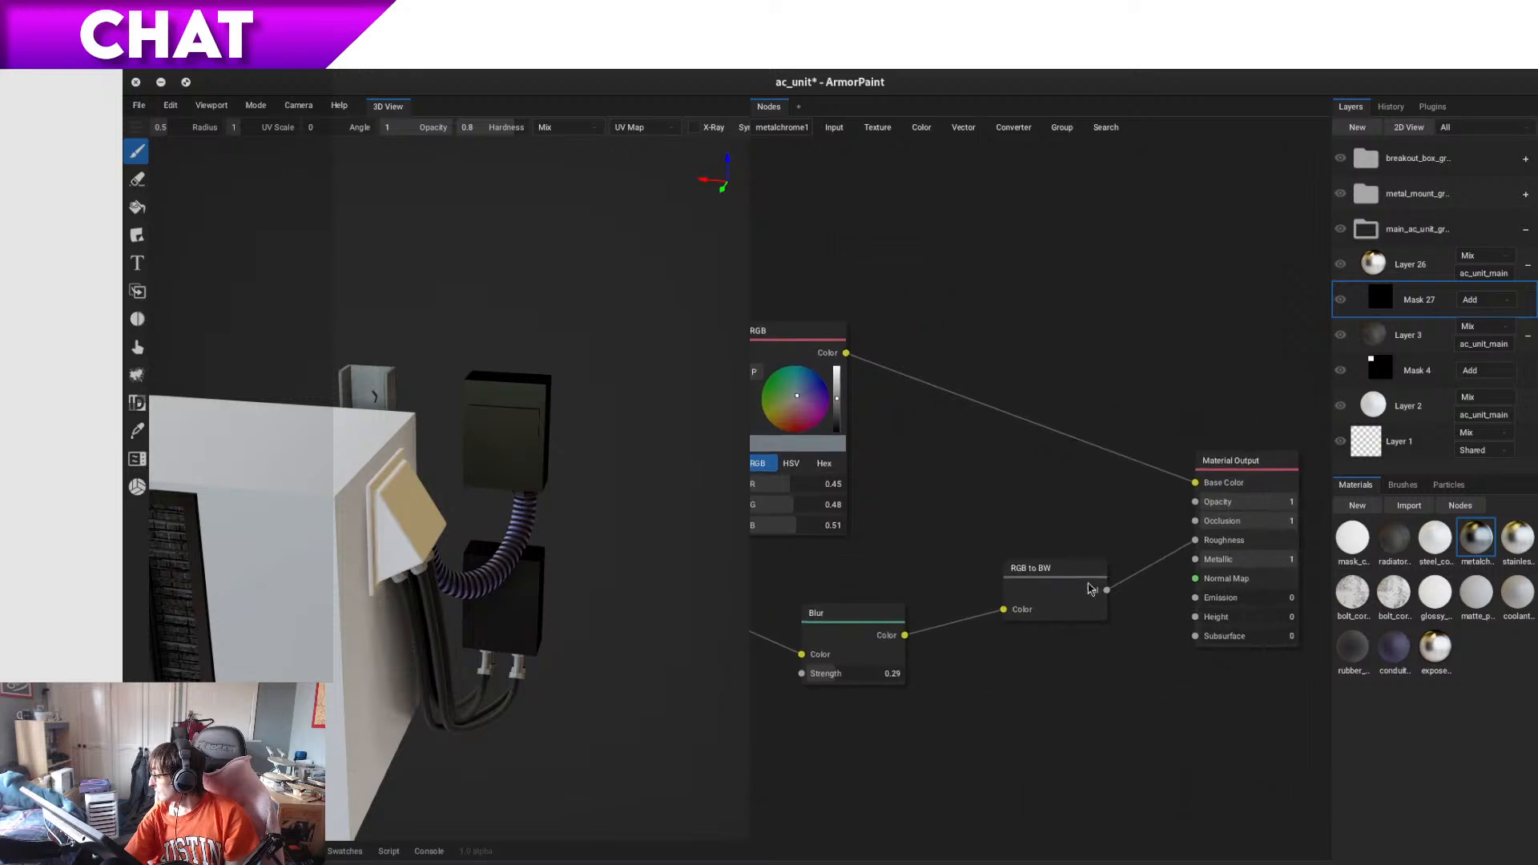
left_click_drag(1192, 580, 1151, 656)
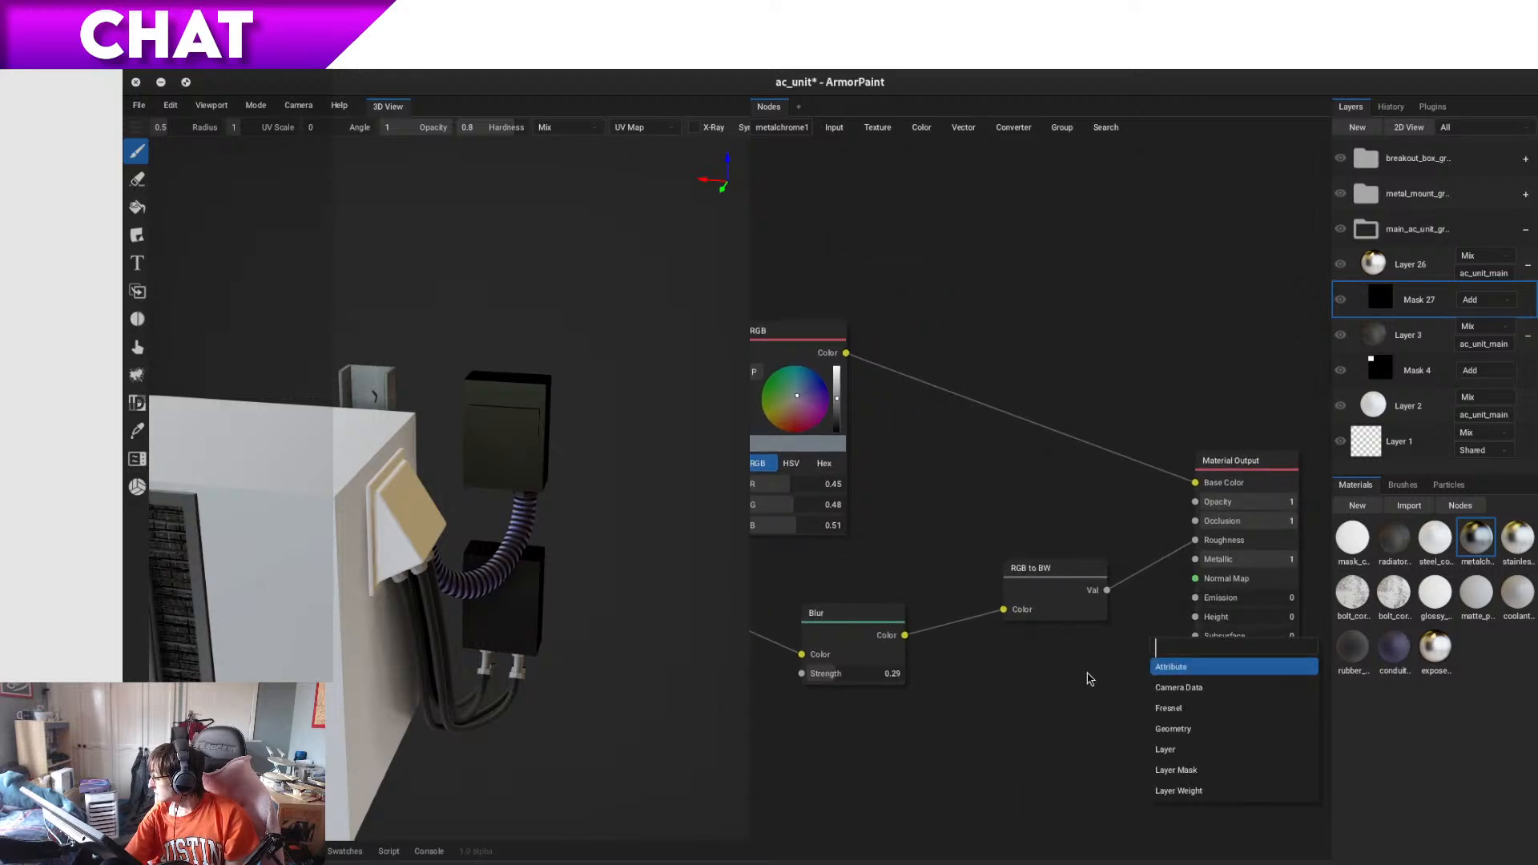
- Refresh the steel_colour_white and radiator_fins1a materials by starting and abandoning a link in each node graph
left_click(1443, 541)
middle_click_drag(1065, 456, 998, 532)
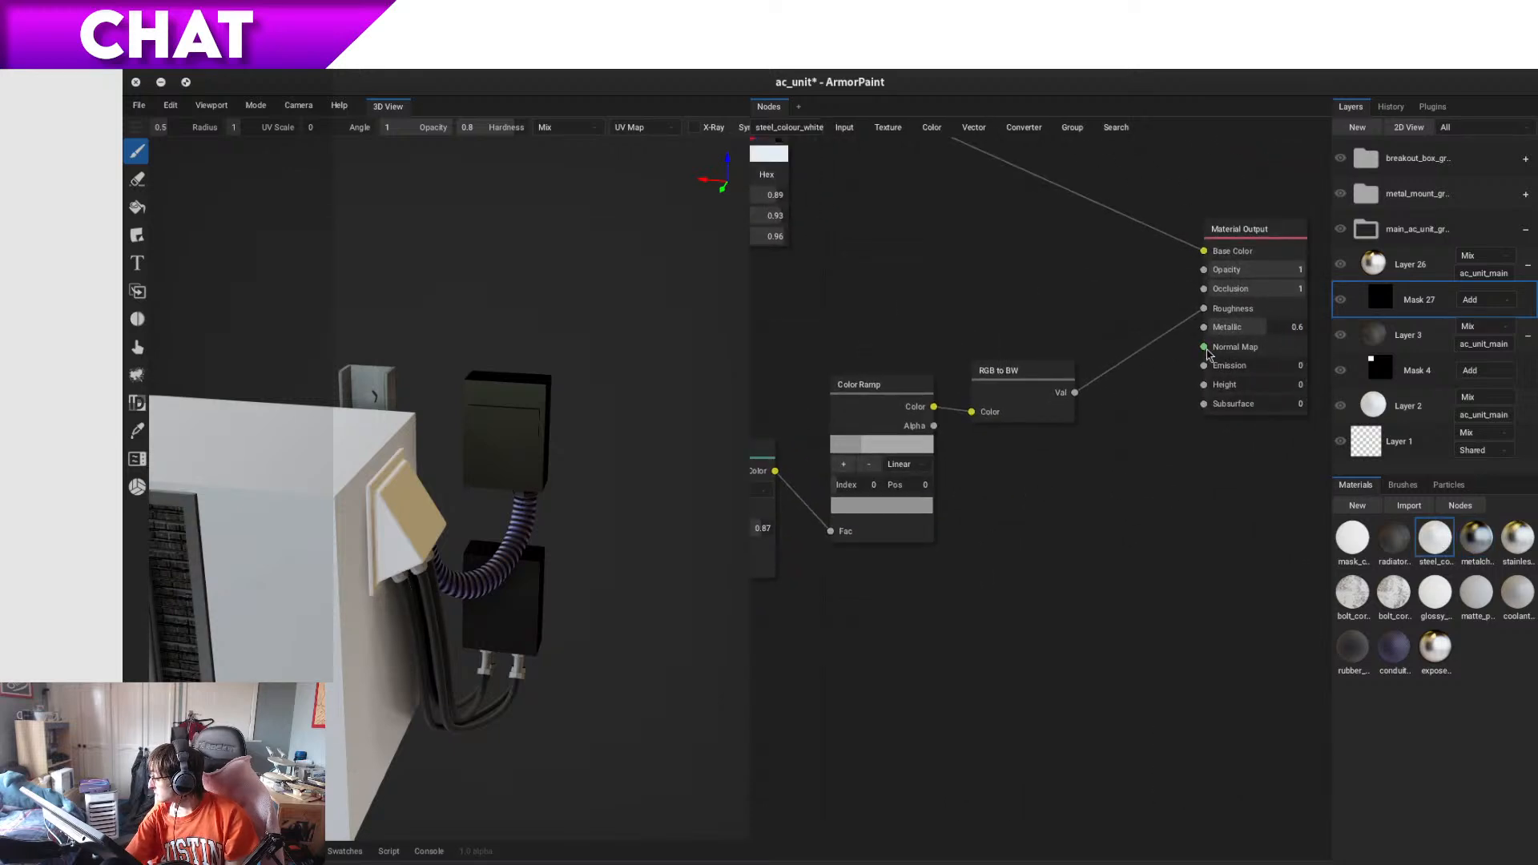
left_click_drag(1207, 355, 1123, 423)
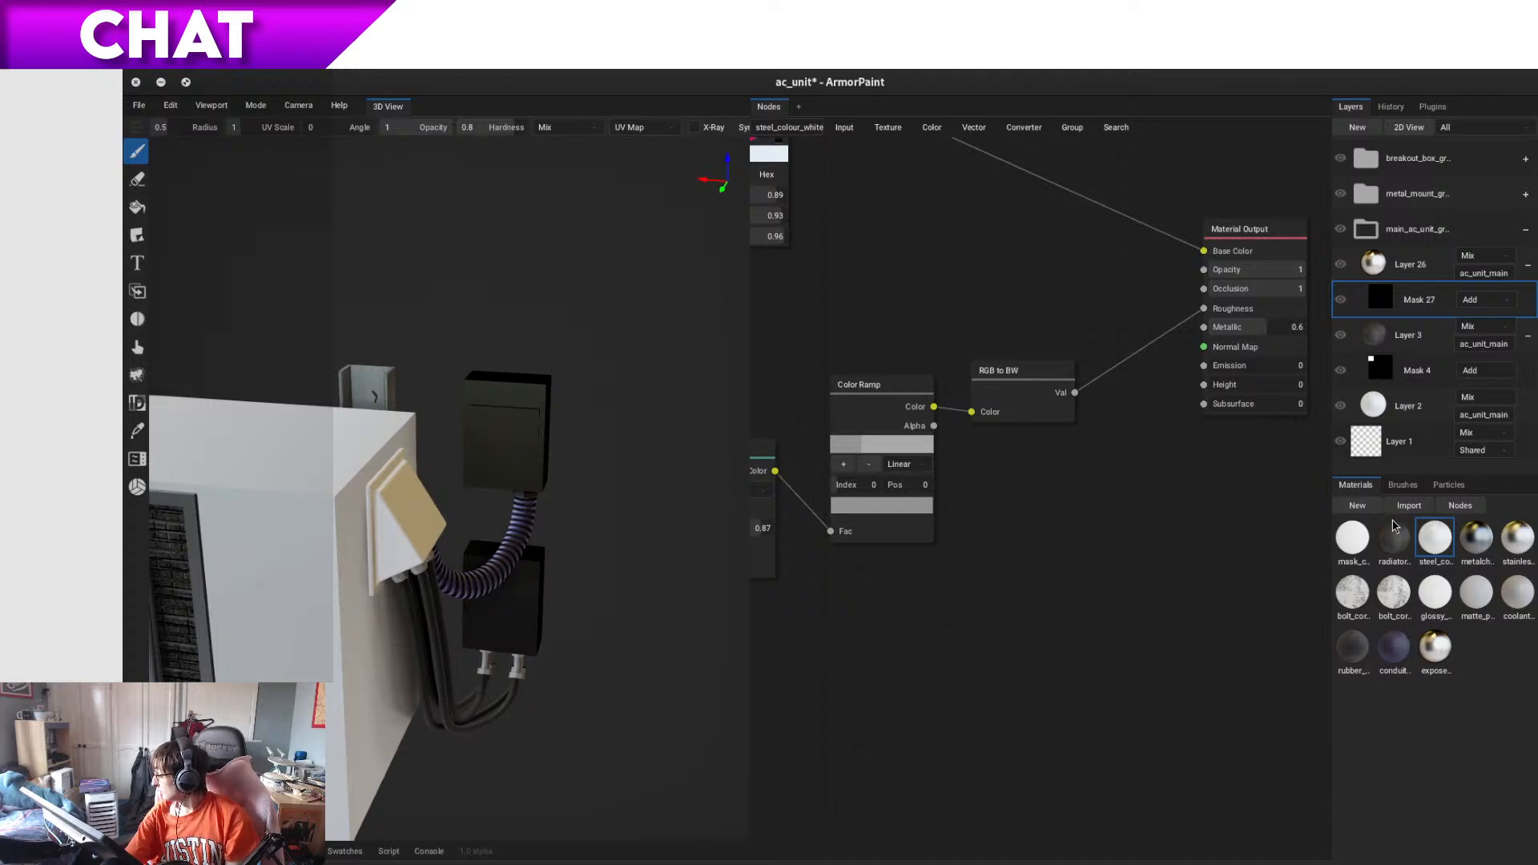
left_click(1391, 545)
middle_click_drag(1286, 426, 1148, 548)
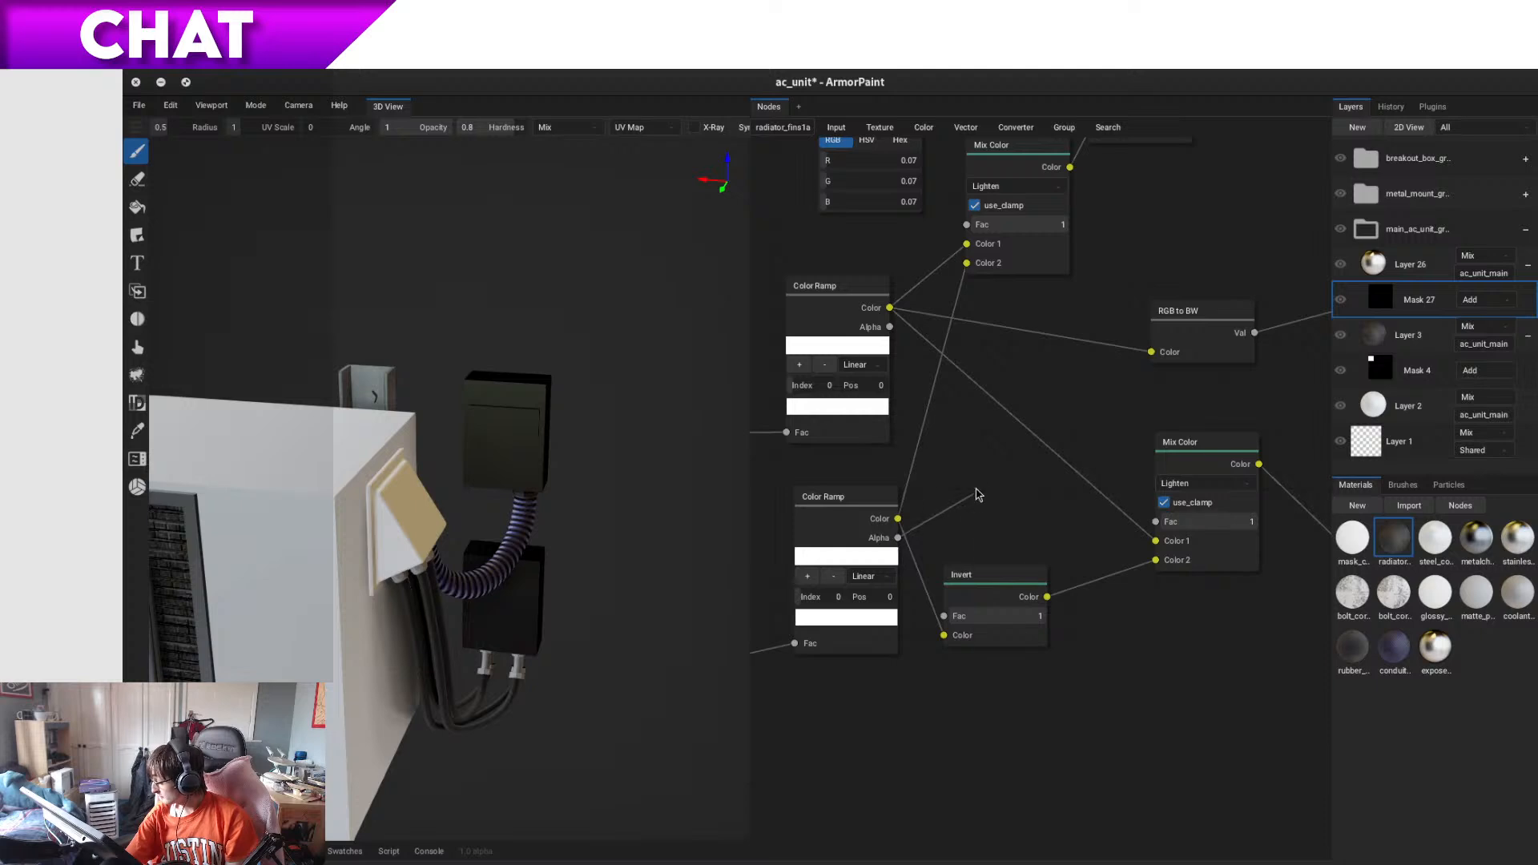
- Open the white mask colour material's node graph to refresh it, and close the node editor
left_click(1356, 551)
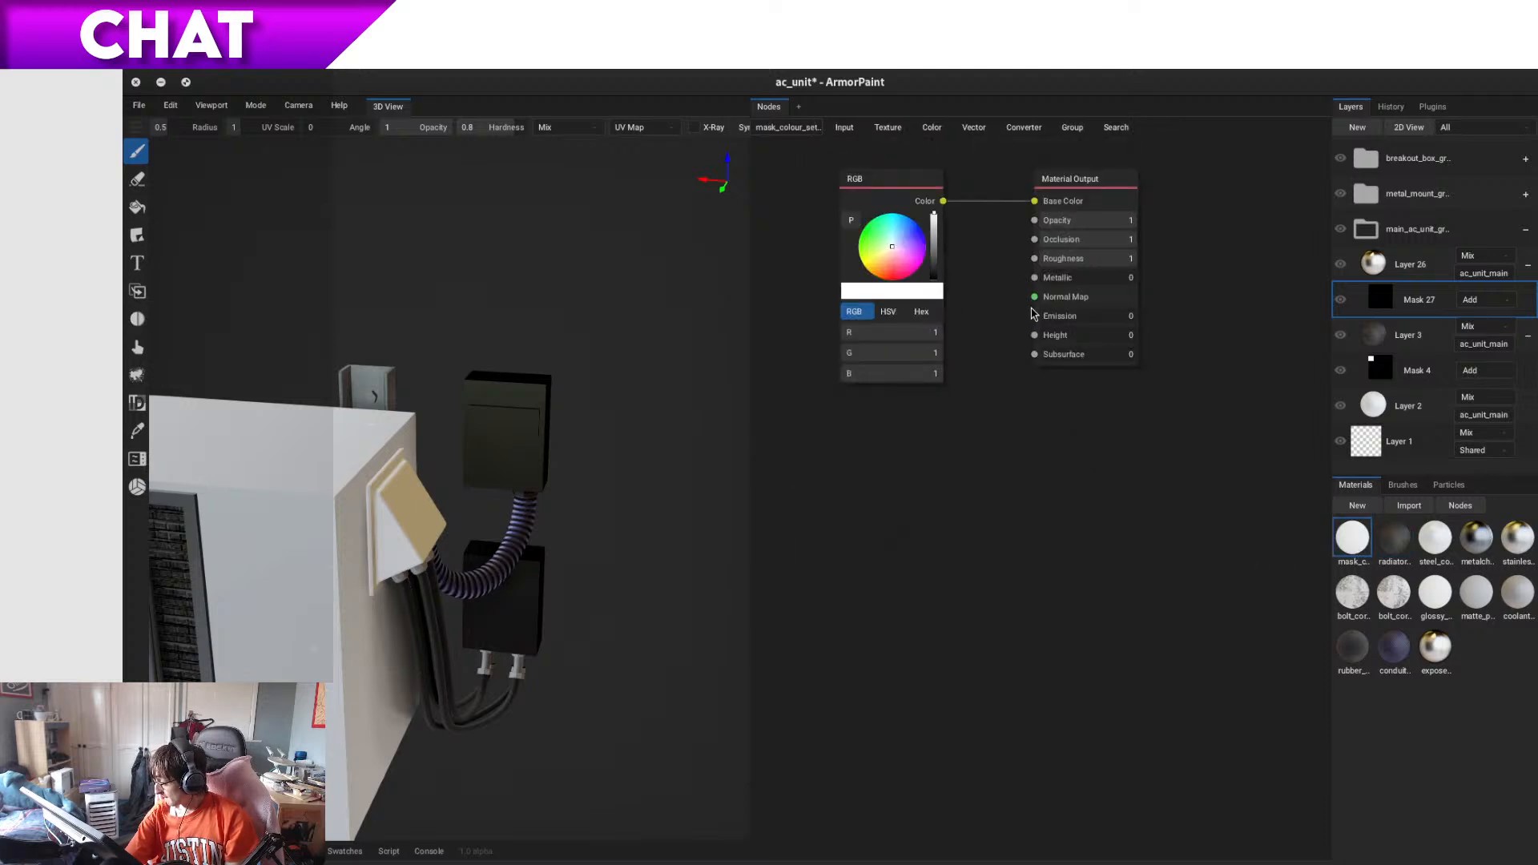
right_click(976, 368)
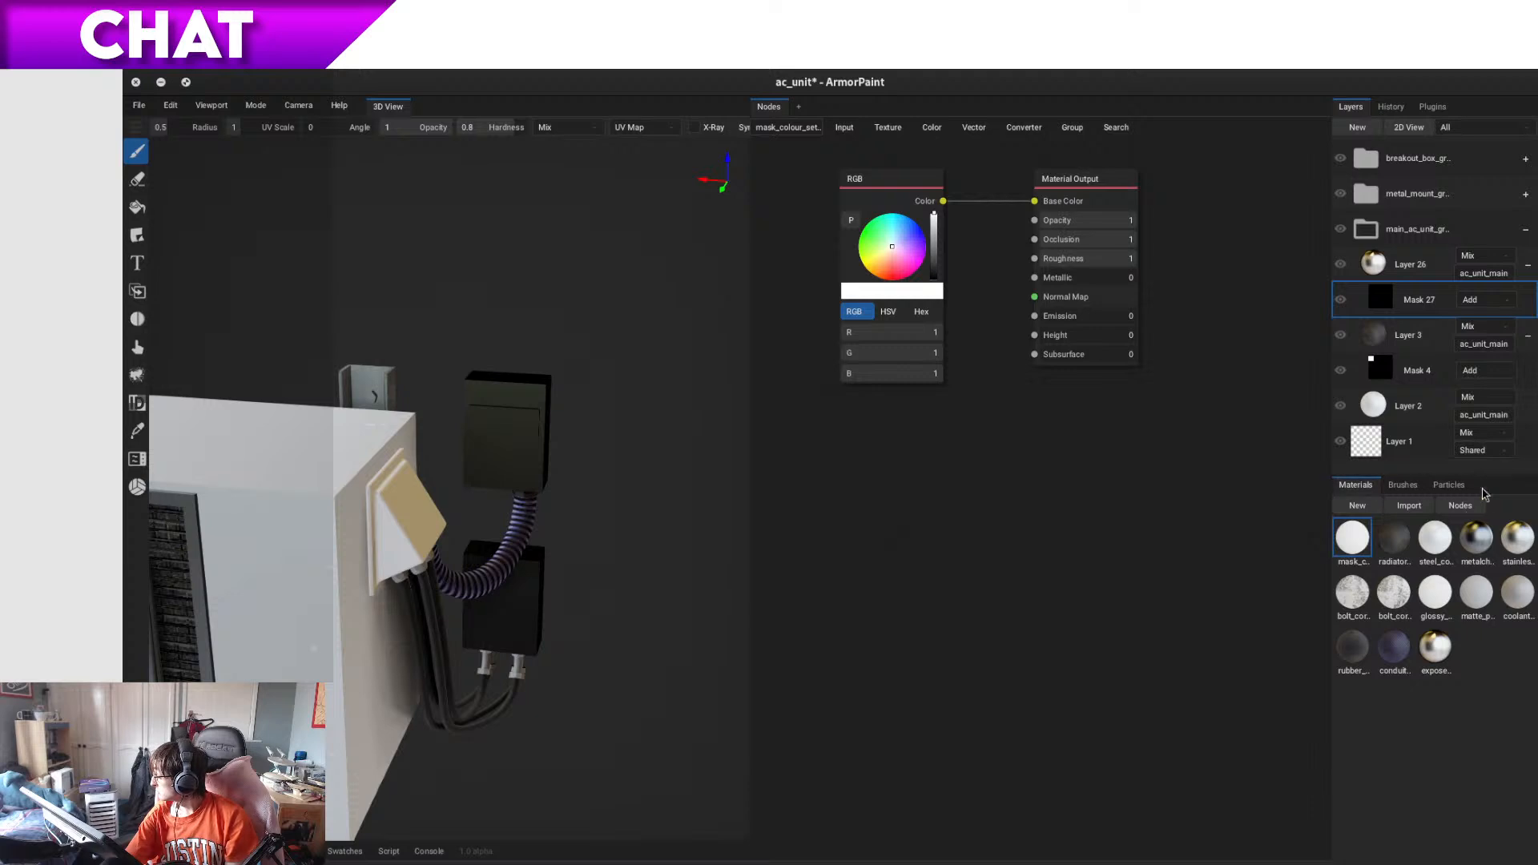
left_click(1466, 511)
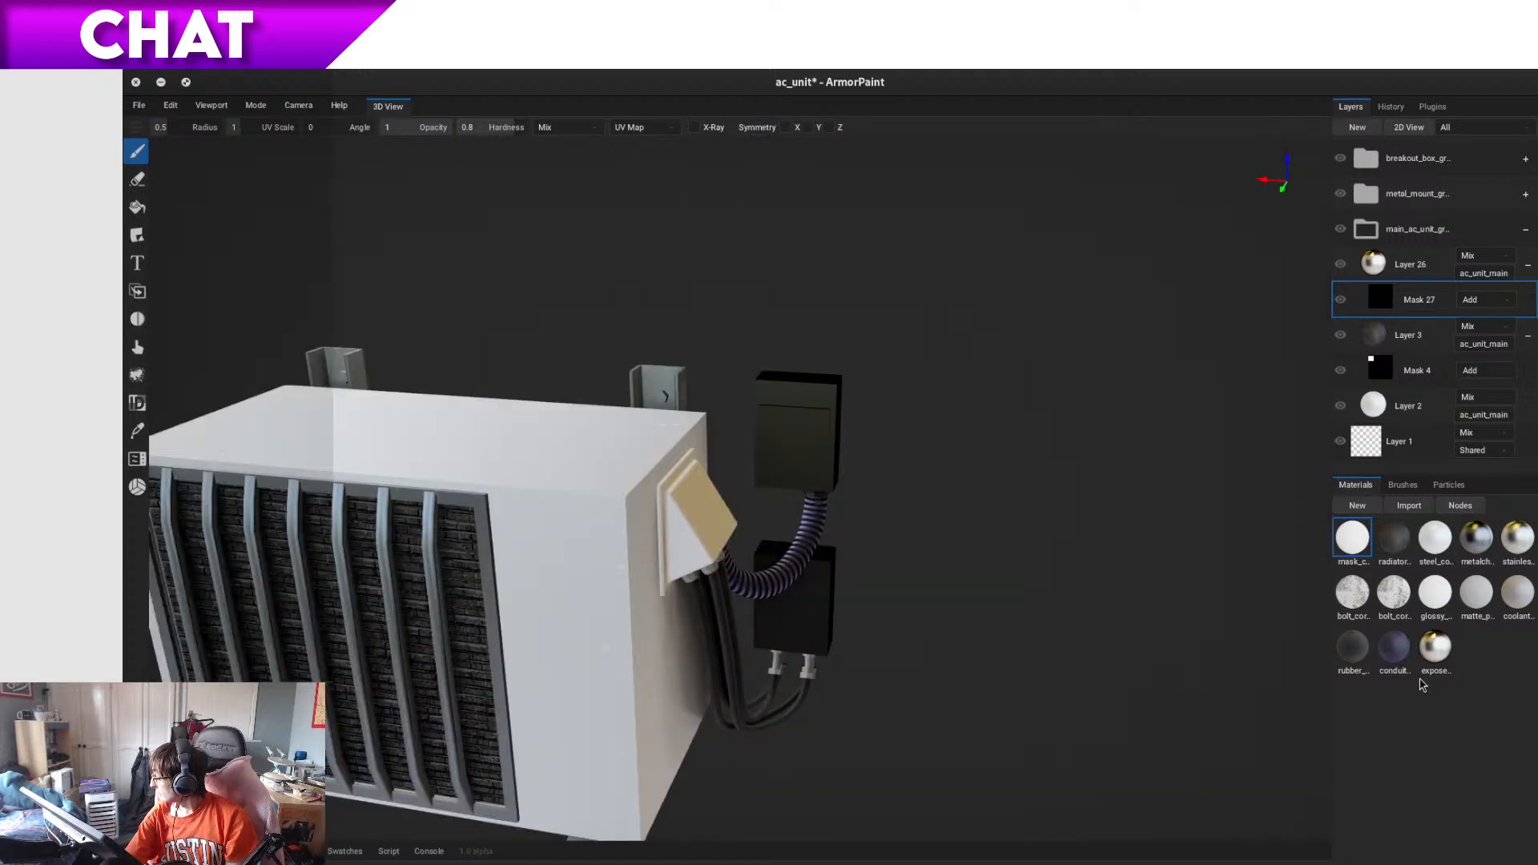
- Choose brush49 for painting on the mask with the white mask colour material
left_click(1403, 486)
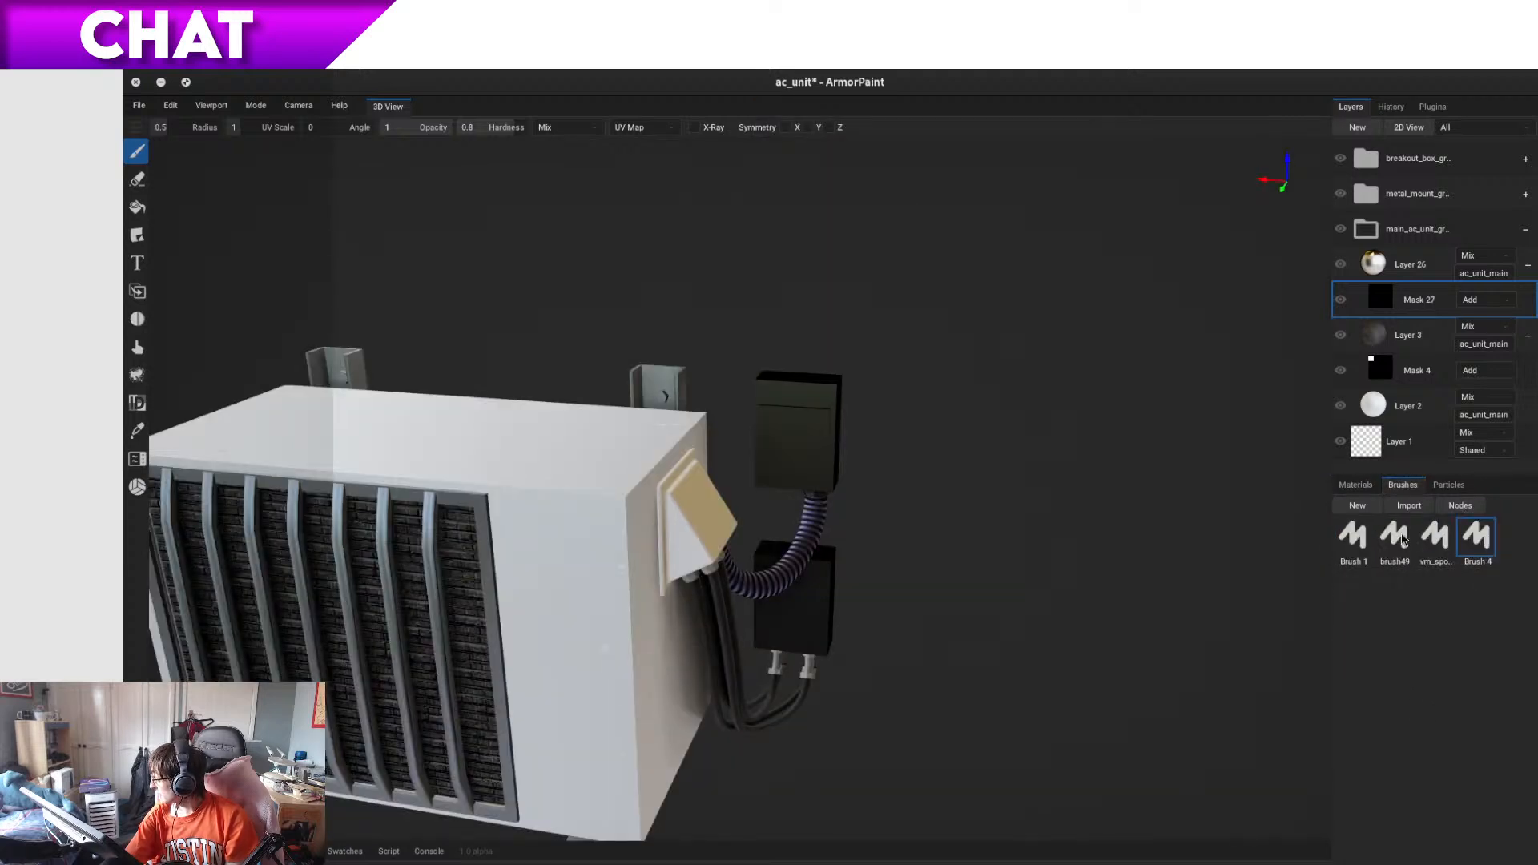
left_click(1356, 485)
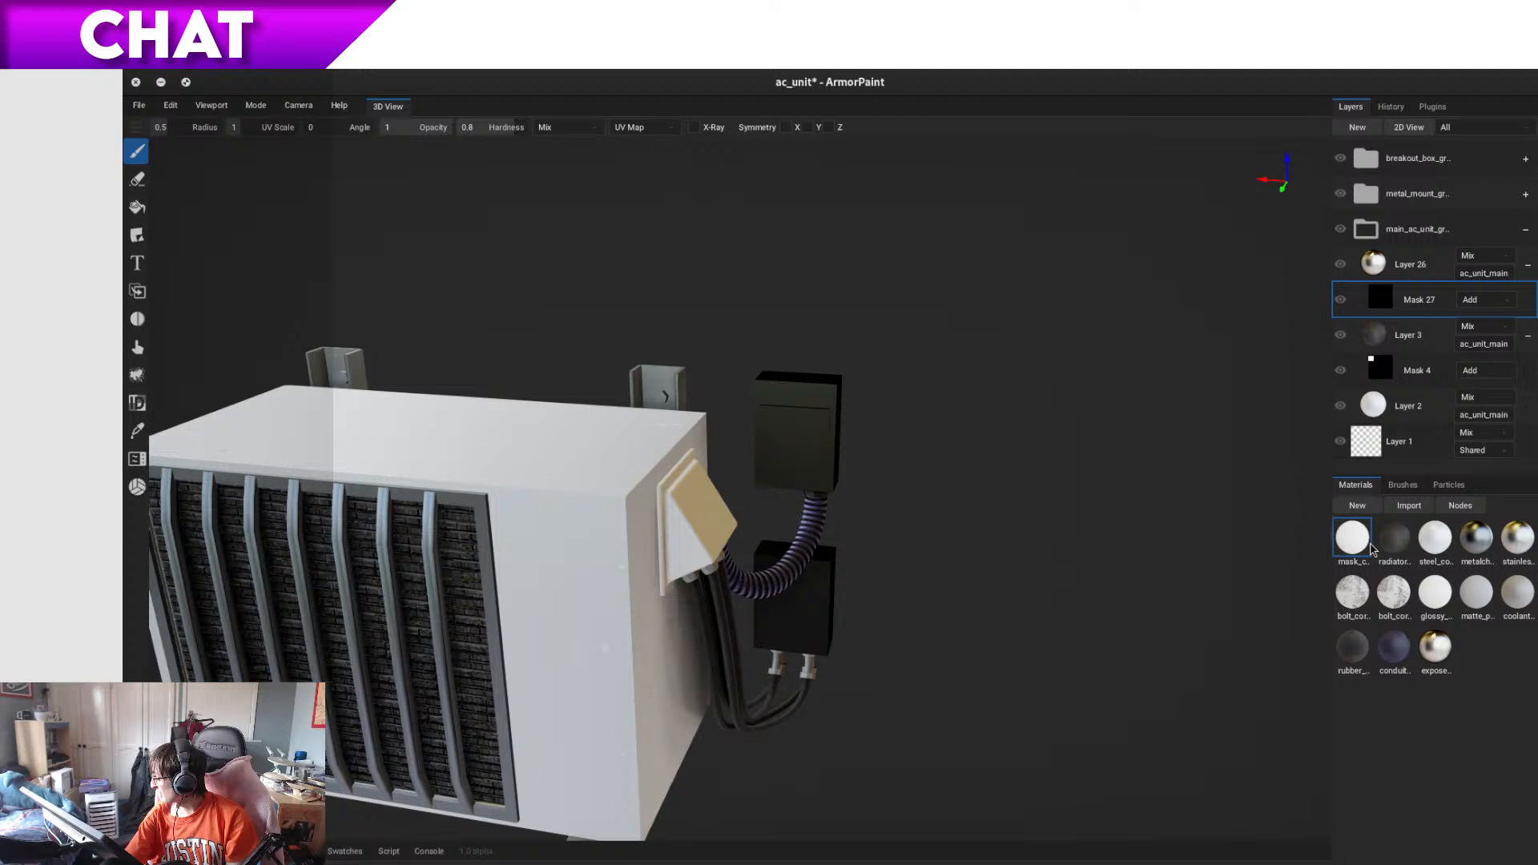
left_click(1402, 485)
left_click(1410, 545)
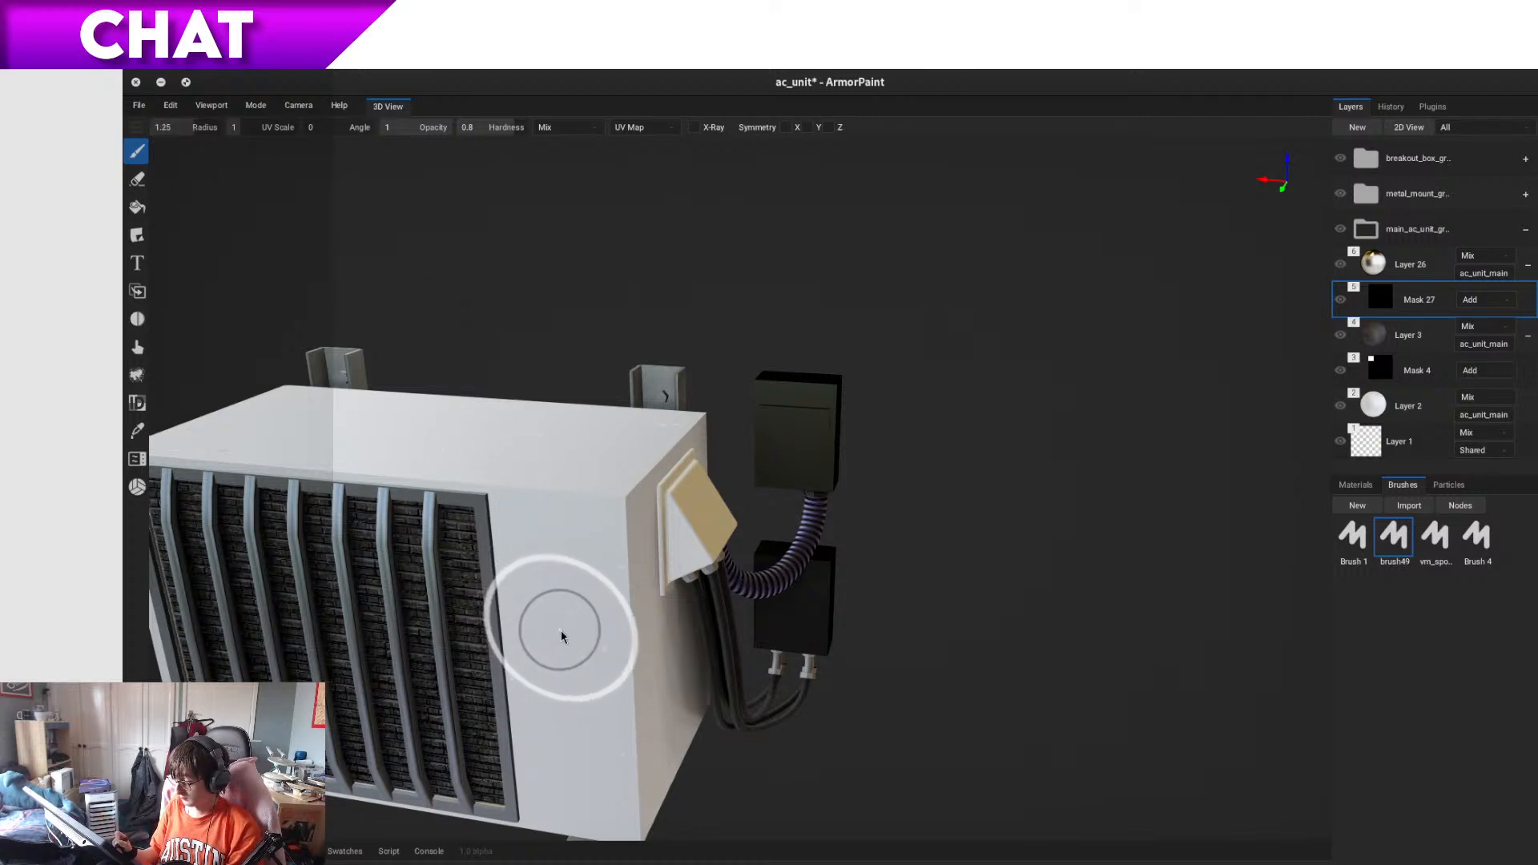
- Set the brush blending to Add and paint a worn patch on the casing's front panel beside the grille
right_click_drag(561, 631, 576, 602)
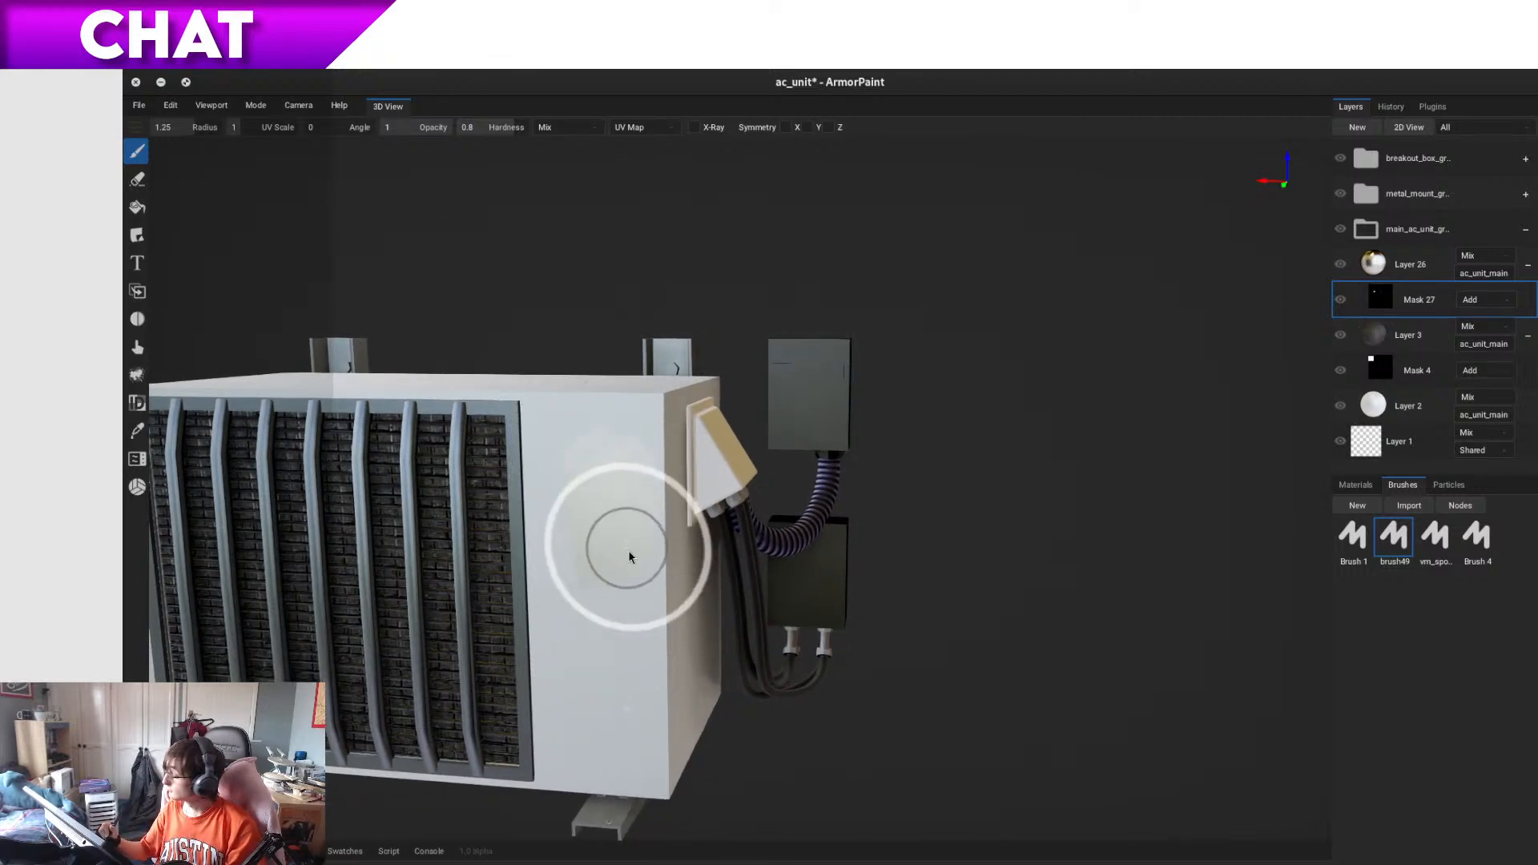
left_click(572, 130)
left_click(573, 286)
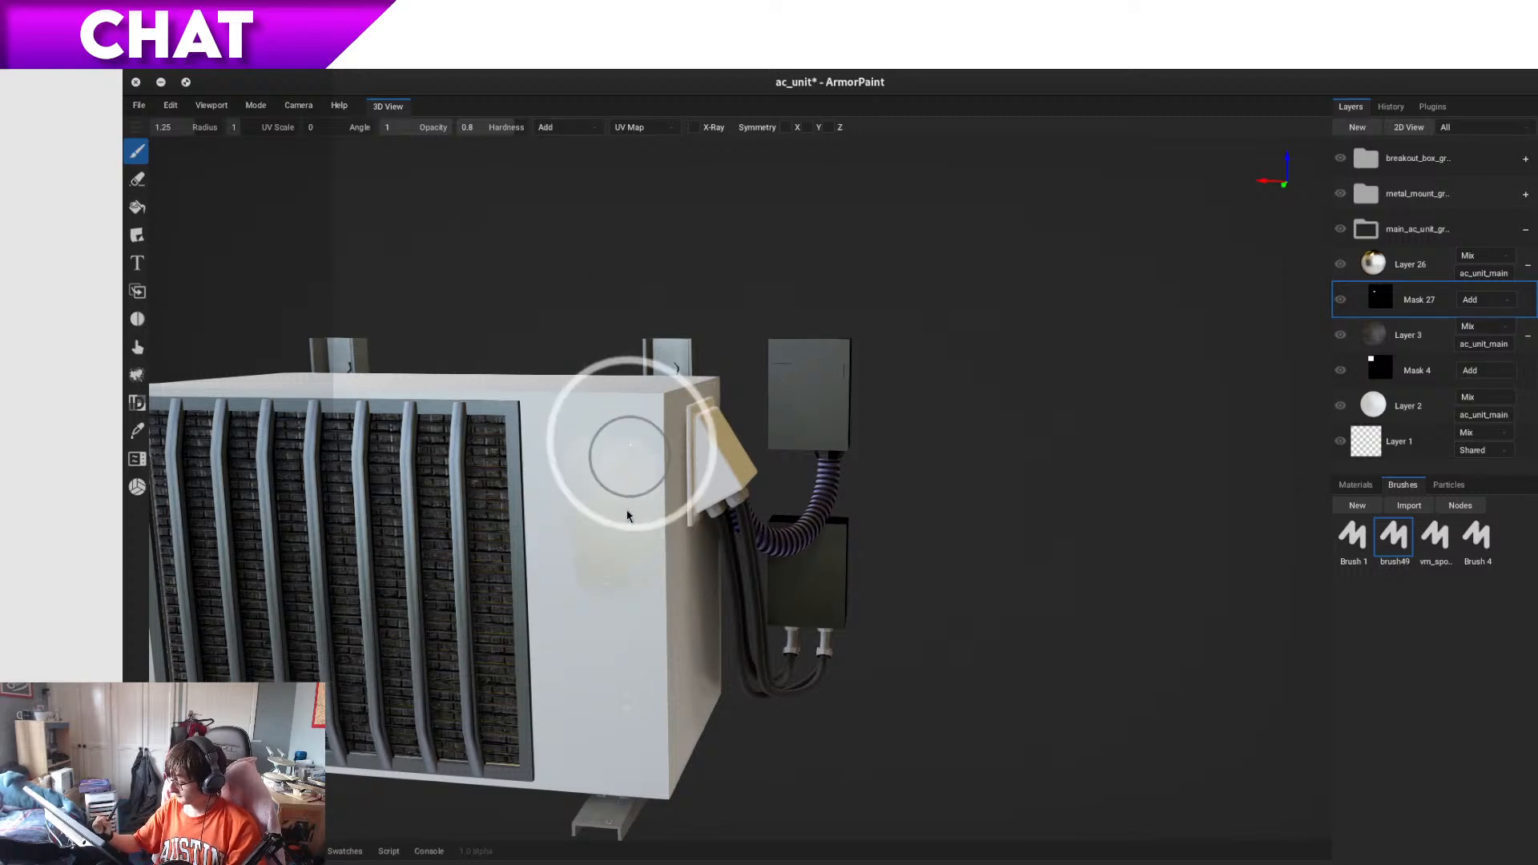
right_click_drag(697, 545, 710, 635)
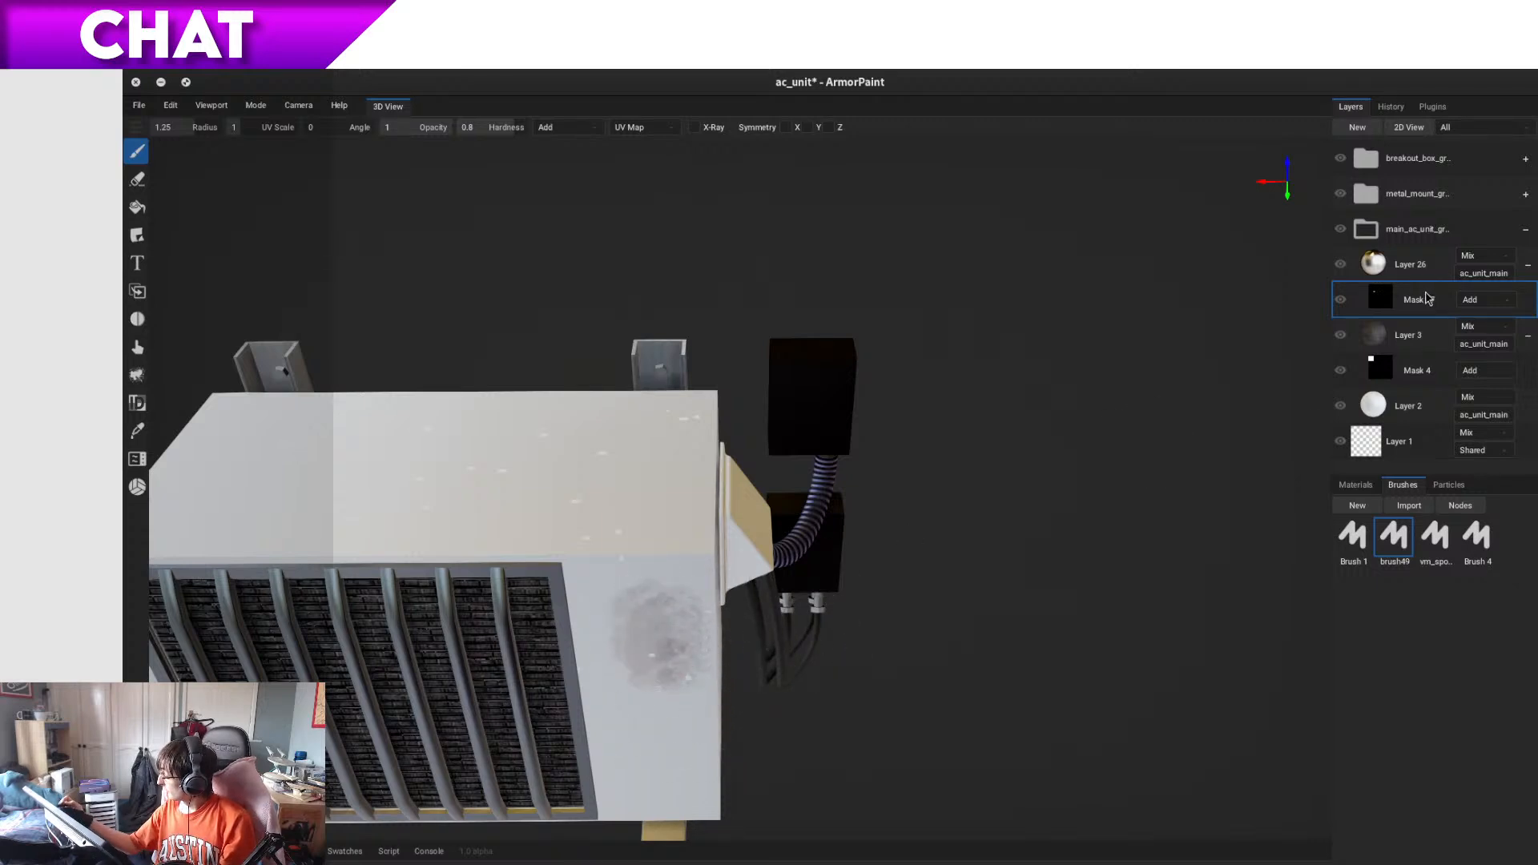
- Lower the opacity of Mask 27 on the exposed steel layer to 0.31
right_click(1429, 299)
left_click_drag(1370, 472, 1323, 477)
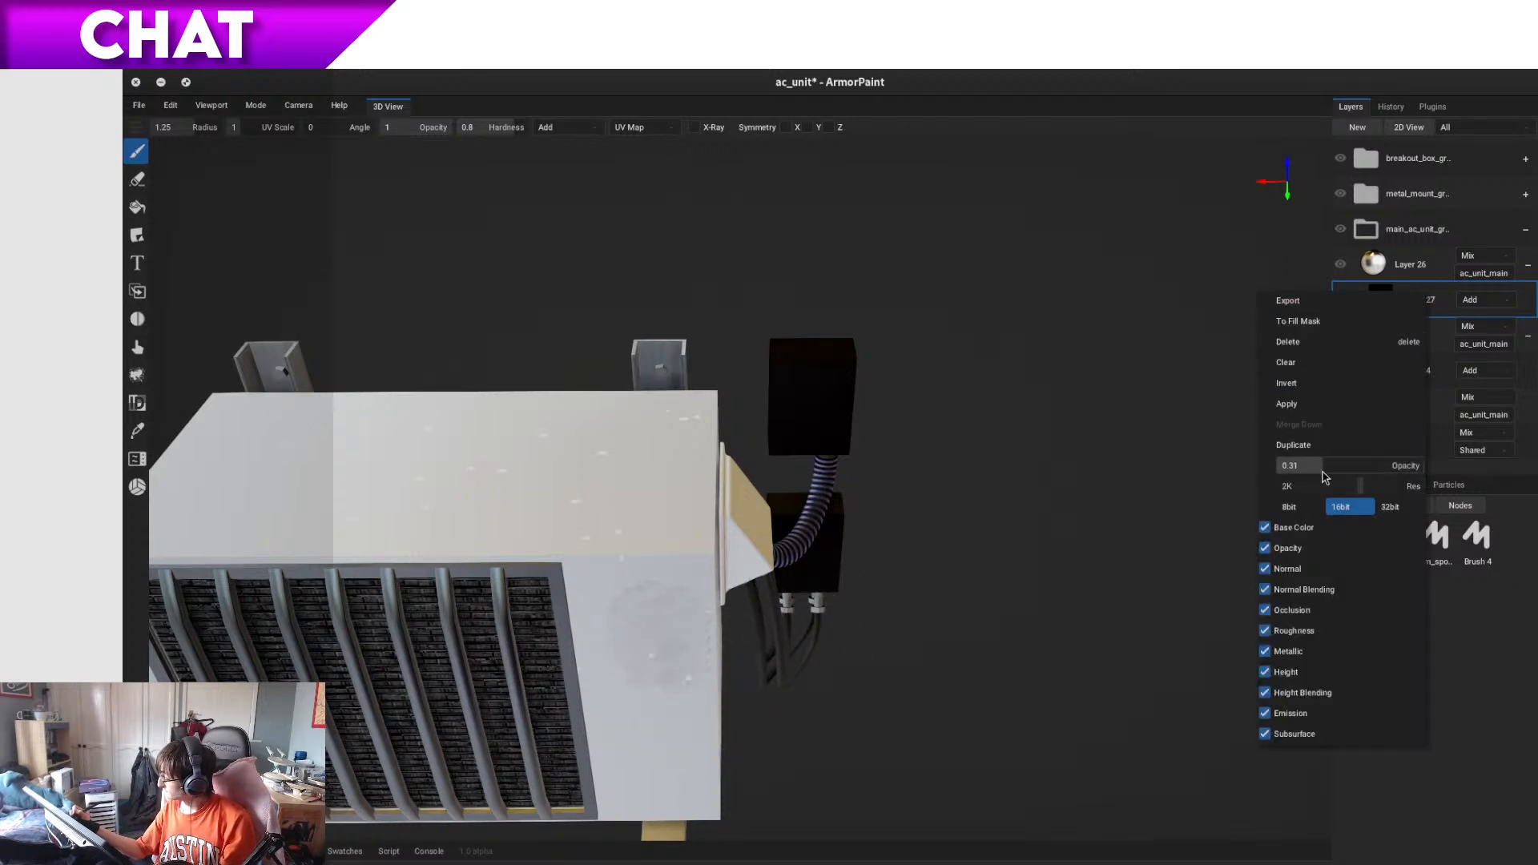
left_click(1226, 422)
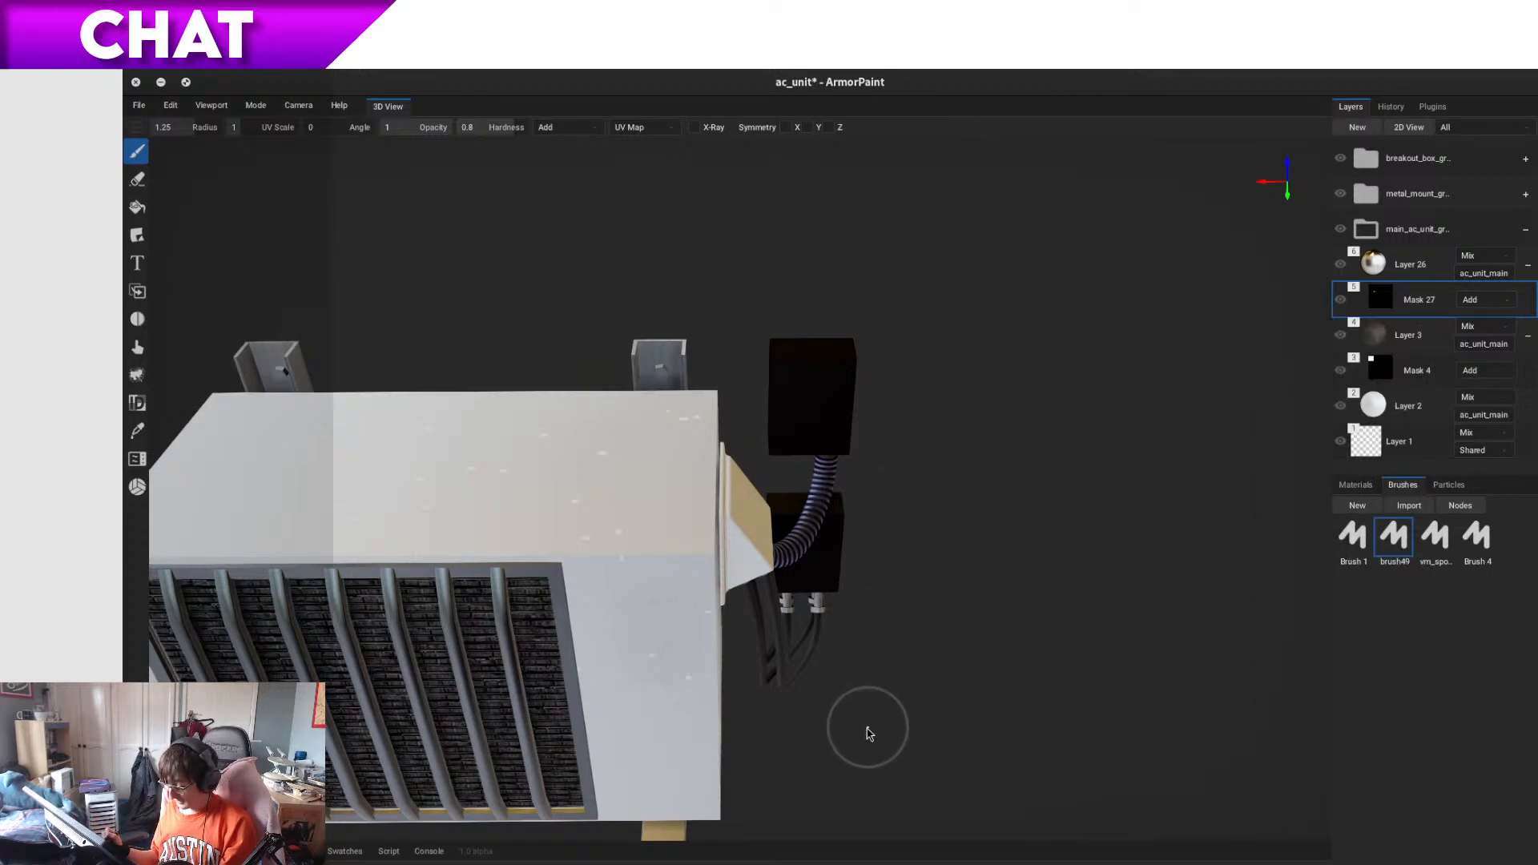
- Paint faint worn steel patches over the front panel between the grille and the cable-side edge
right_click_drag(868, 728, 840, 694)
right_click_drag(720, 703, 717, 707)
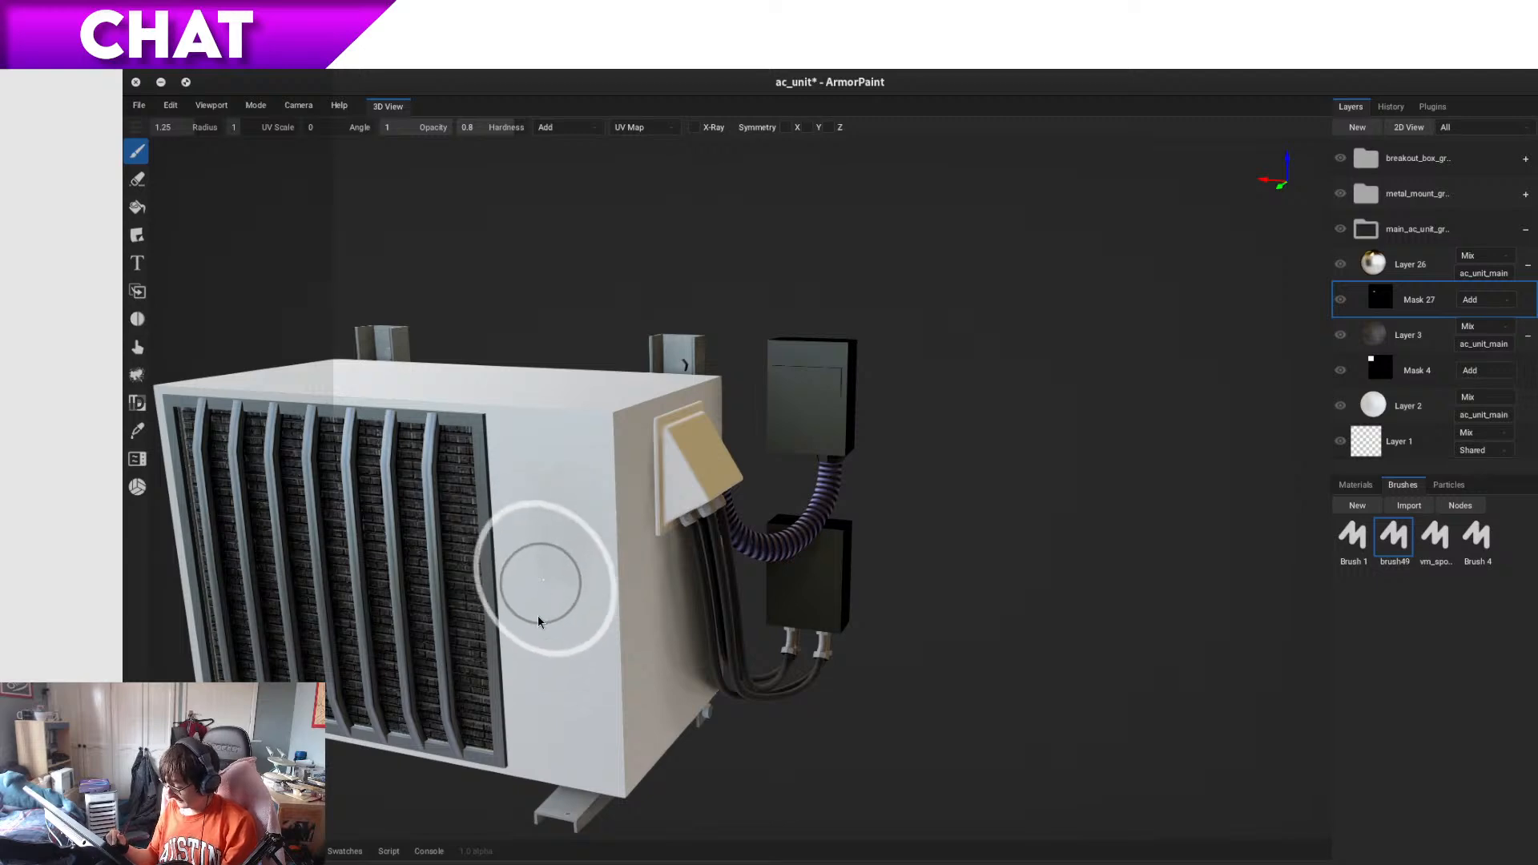
right_click_drag(601, 635, 641, 553)
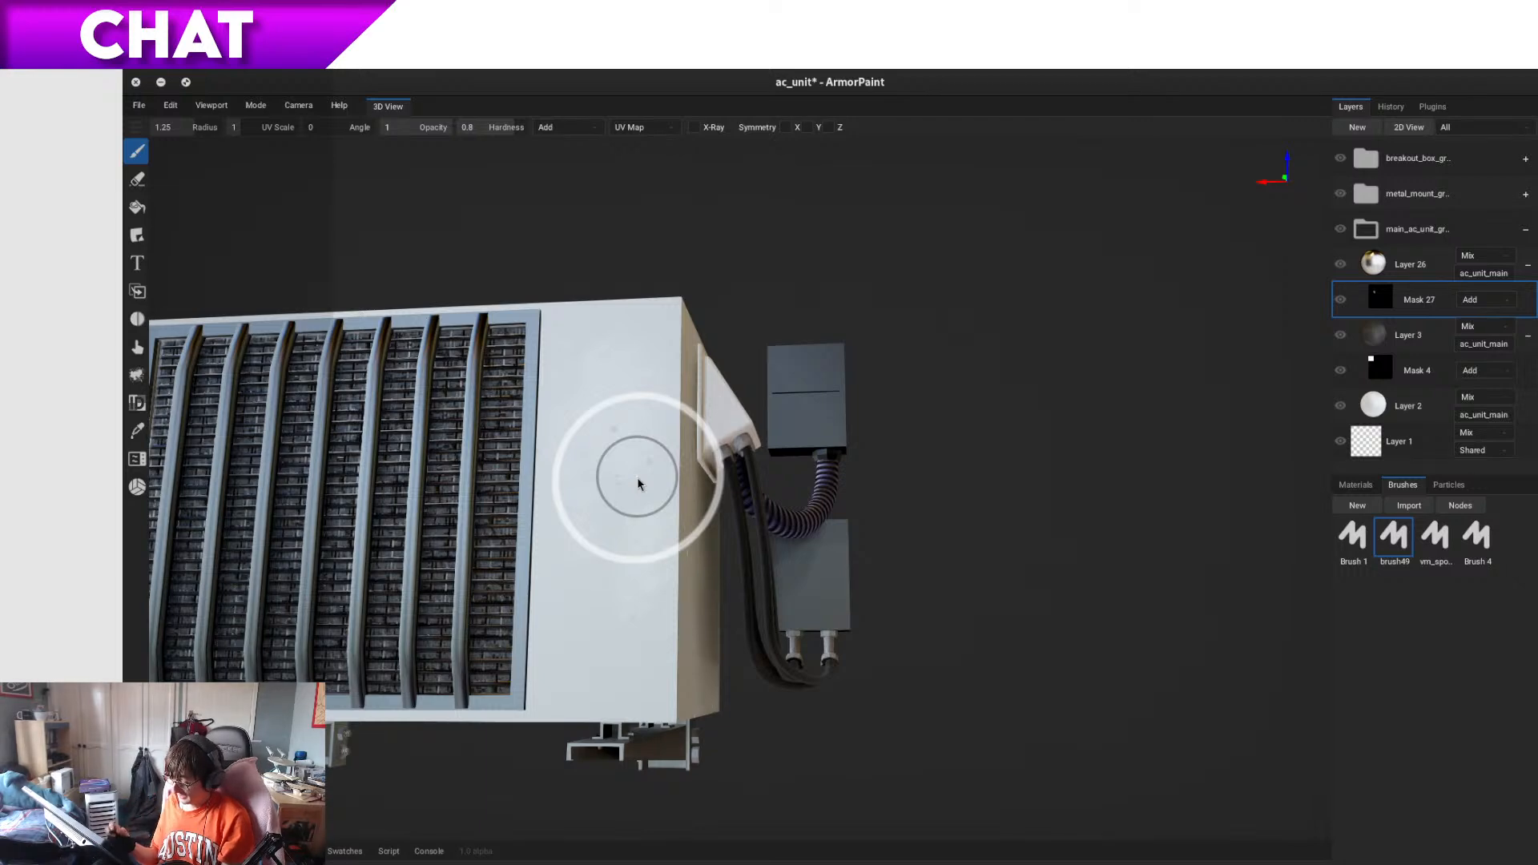
right_click_drag(604, 642, 611, 660)
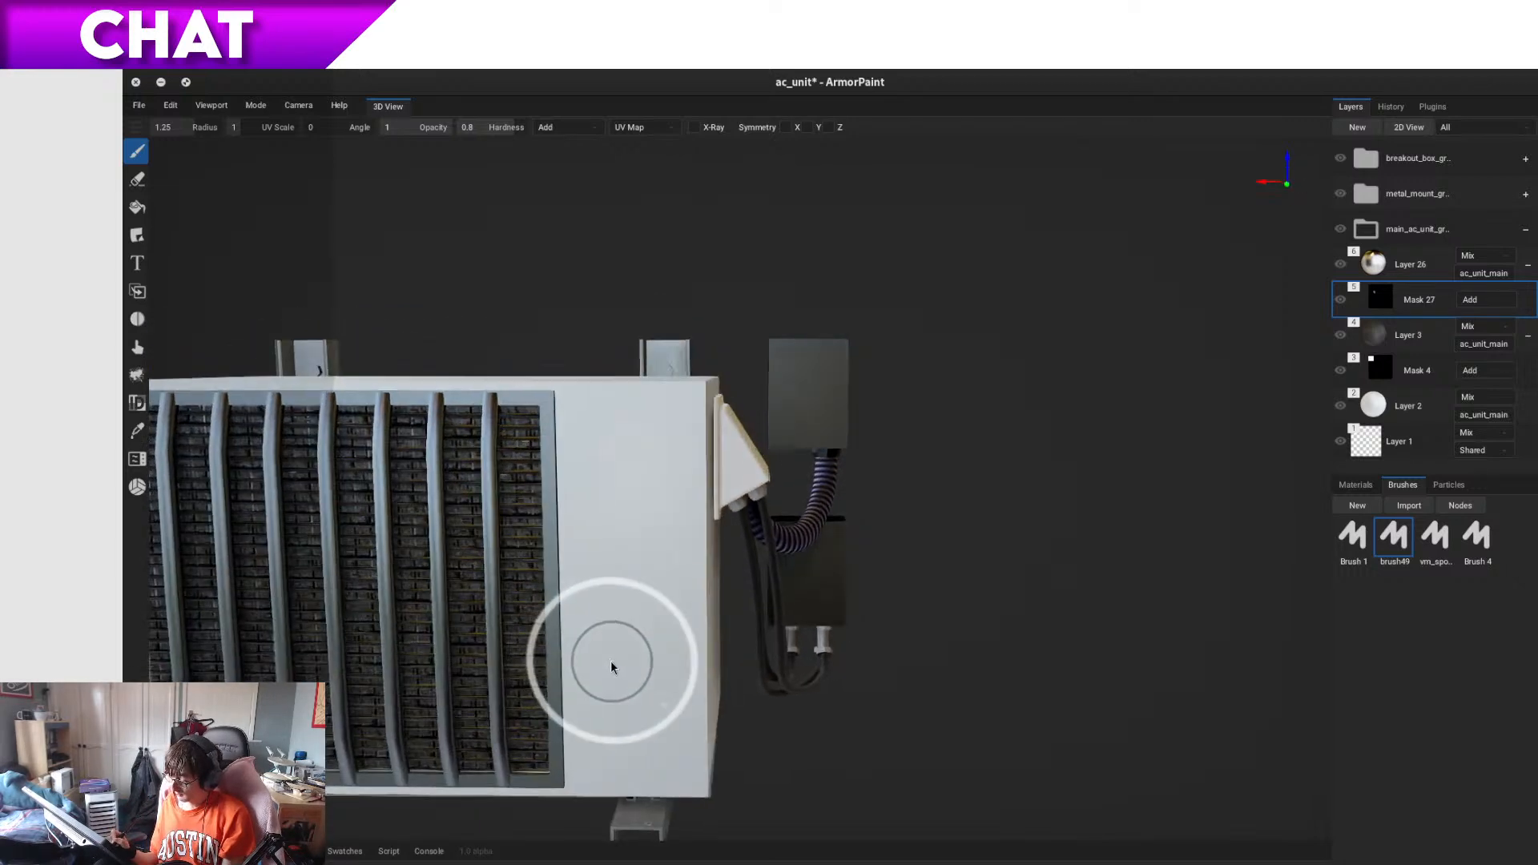
mouse_move(610, 661)
left_mouse_down()
mouse_move(657, 666)
mouse_move(646, 617)
mouse_move(669, 588)
left_mouse_up()
mouse_move(669, 588)
right_mouse_down()
mouse_move(652, 738)
mouse_move(761, 732)
right_mouse_up()
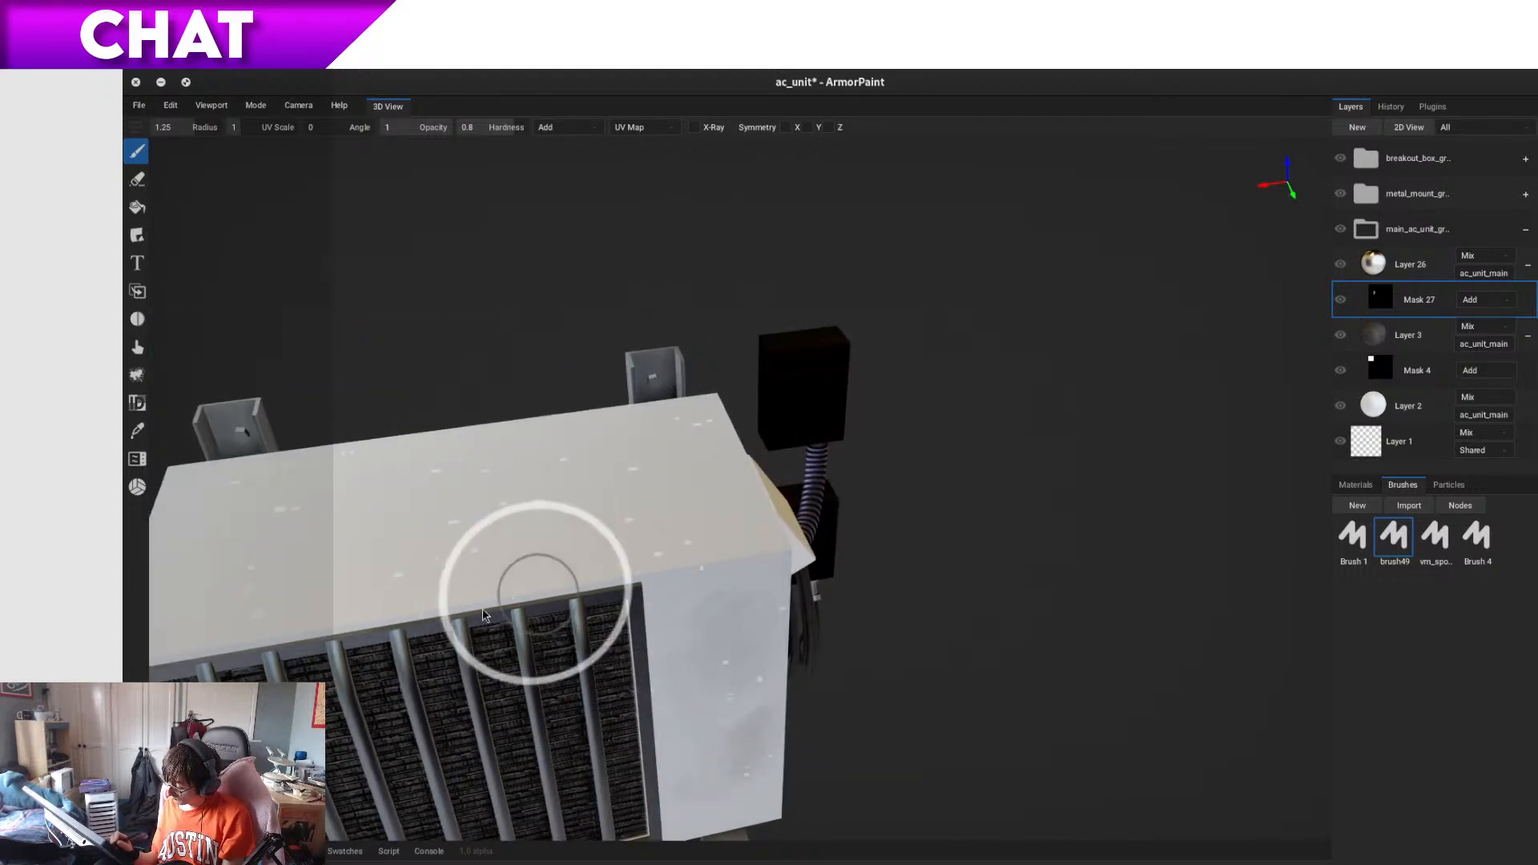
- Paint overlapping worn steel patches across the cable-side half of the casing's top, including its edges and corner
mouse_move(435, 654)
right_mouse_down()
mouse_move(419, 637)
mouse_move(395, 745)
right_mouse_up()
mouse_move(364, 695)
right_mouse_down()
mouse_move(406, 703)
mouse_move(448, 667)
mouse_move(421, 724)
mouse_move(361, 670)
right_mouse_up()
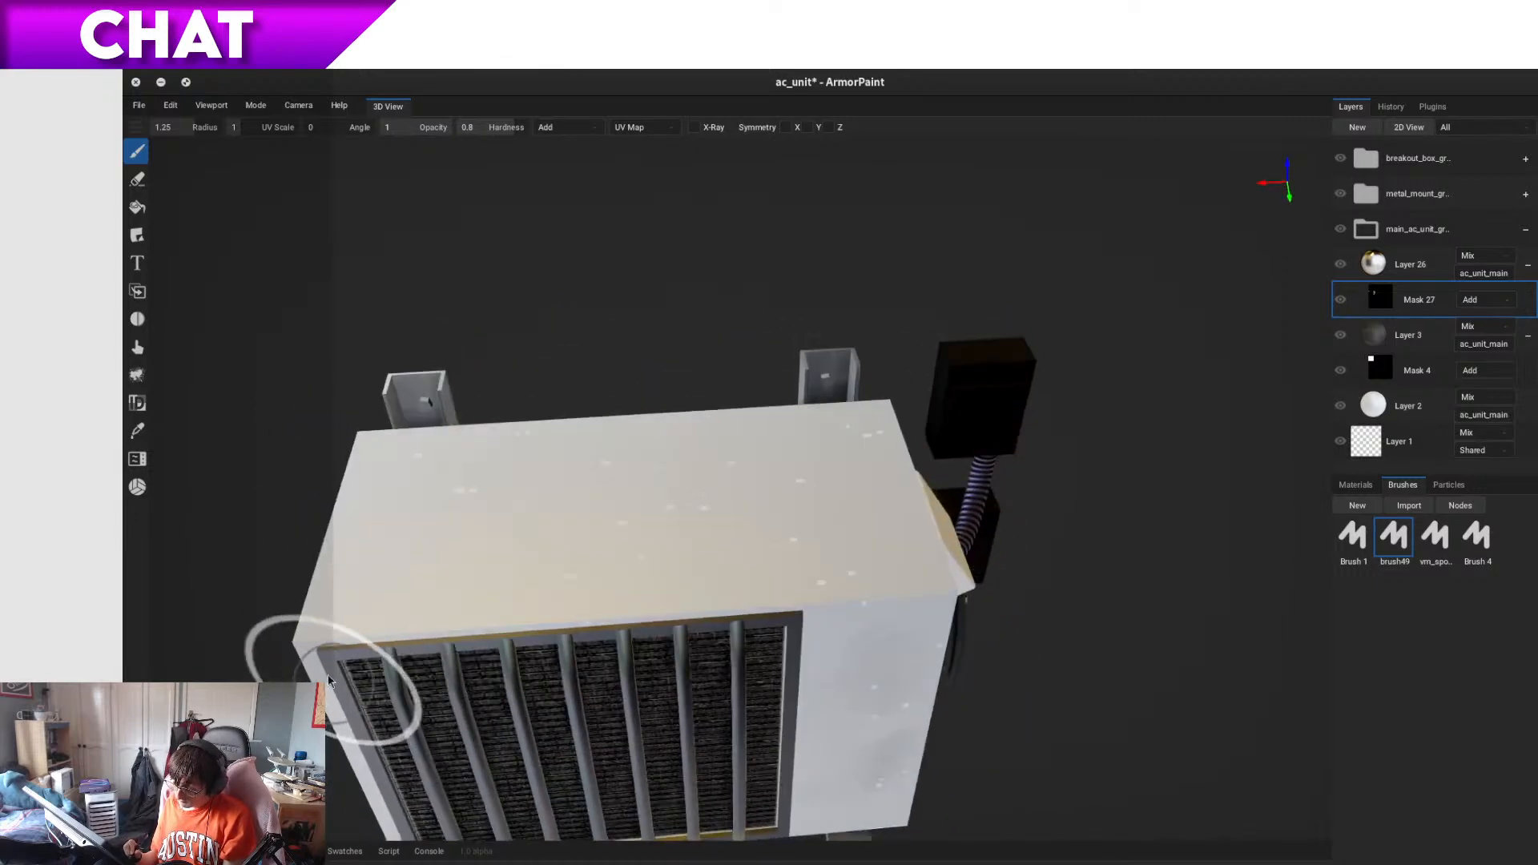
mouse_move(464, 686)
right_mouse_down()
mouse_move(511, 738)
mouse_move(405, 732)
right_mouse_up()
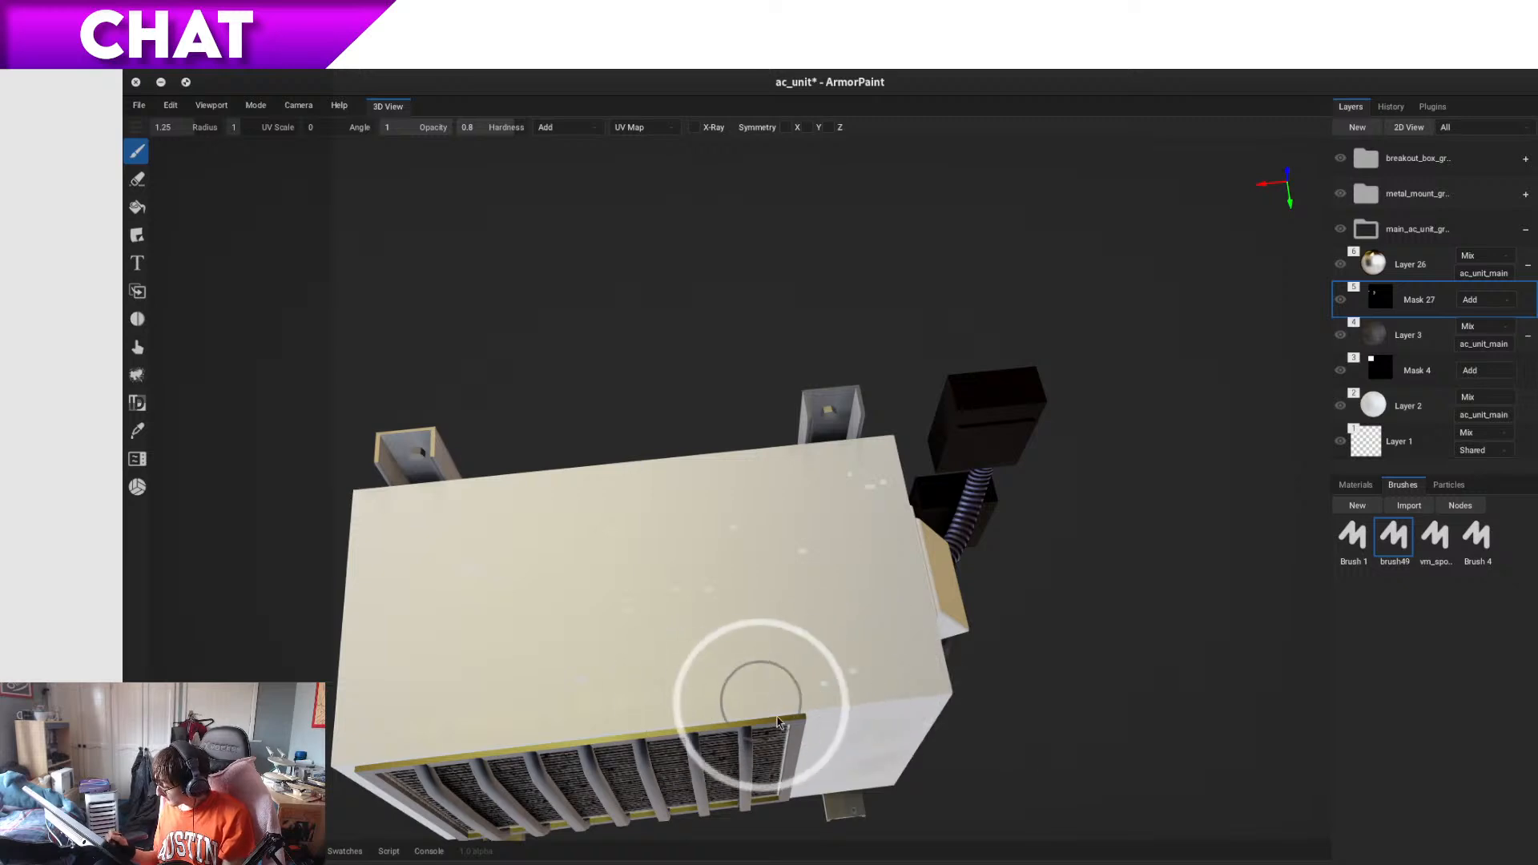
mouse_move(762, 717)
right_mouse_down()
mouse_move(835, 747)
mouse_move(873, 725)
right_mouse_up()
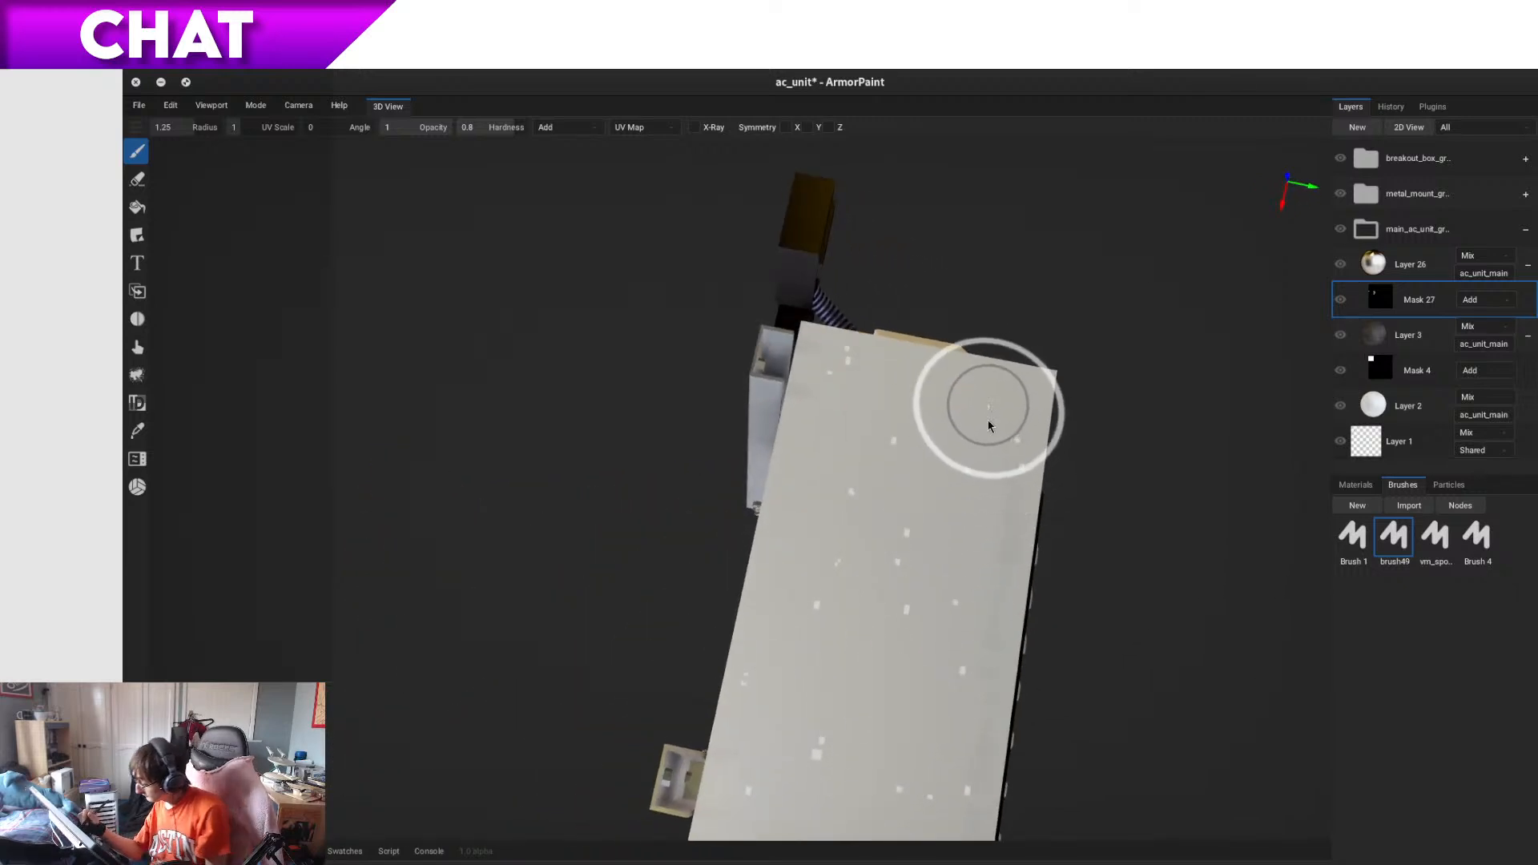
left_click_drag(992, 412, 986, 589)
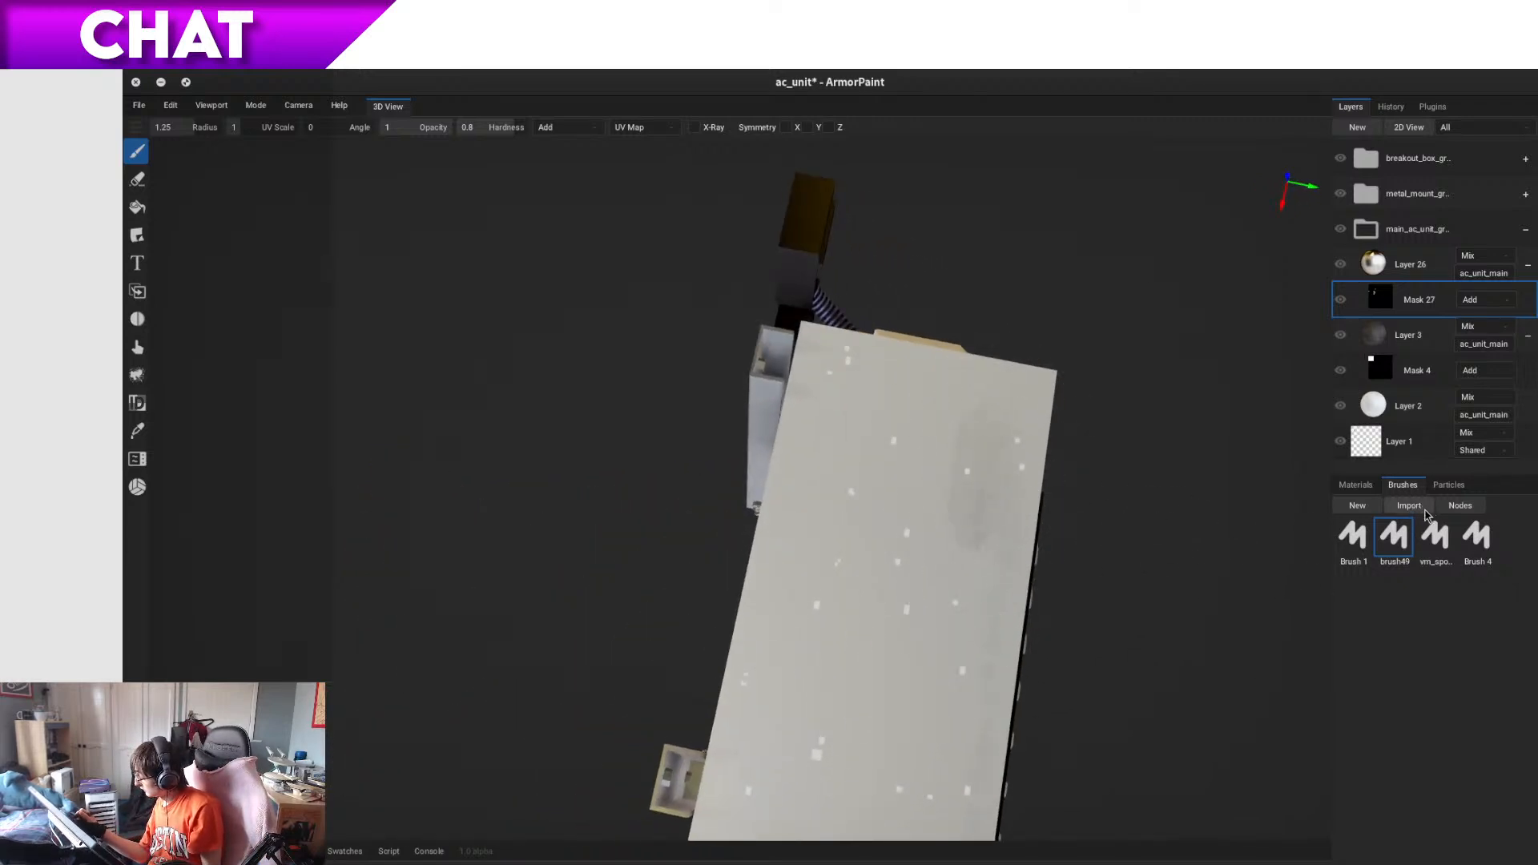
left_click_drag(927, 383, 928, 548)
left_click_drag(974, 399, 944, 582)
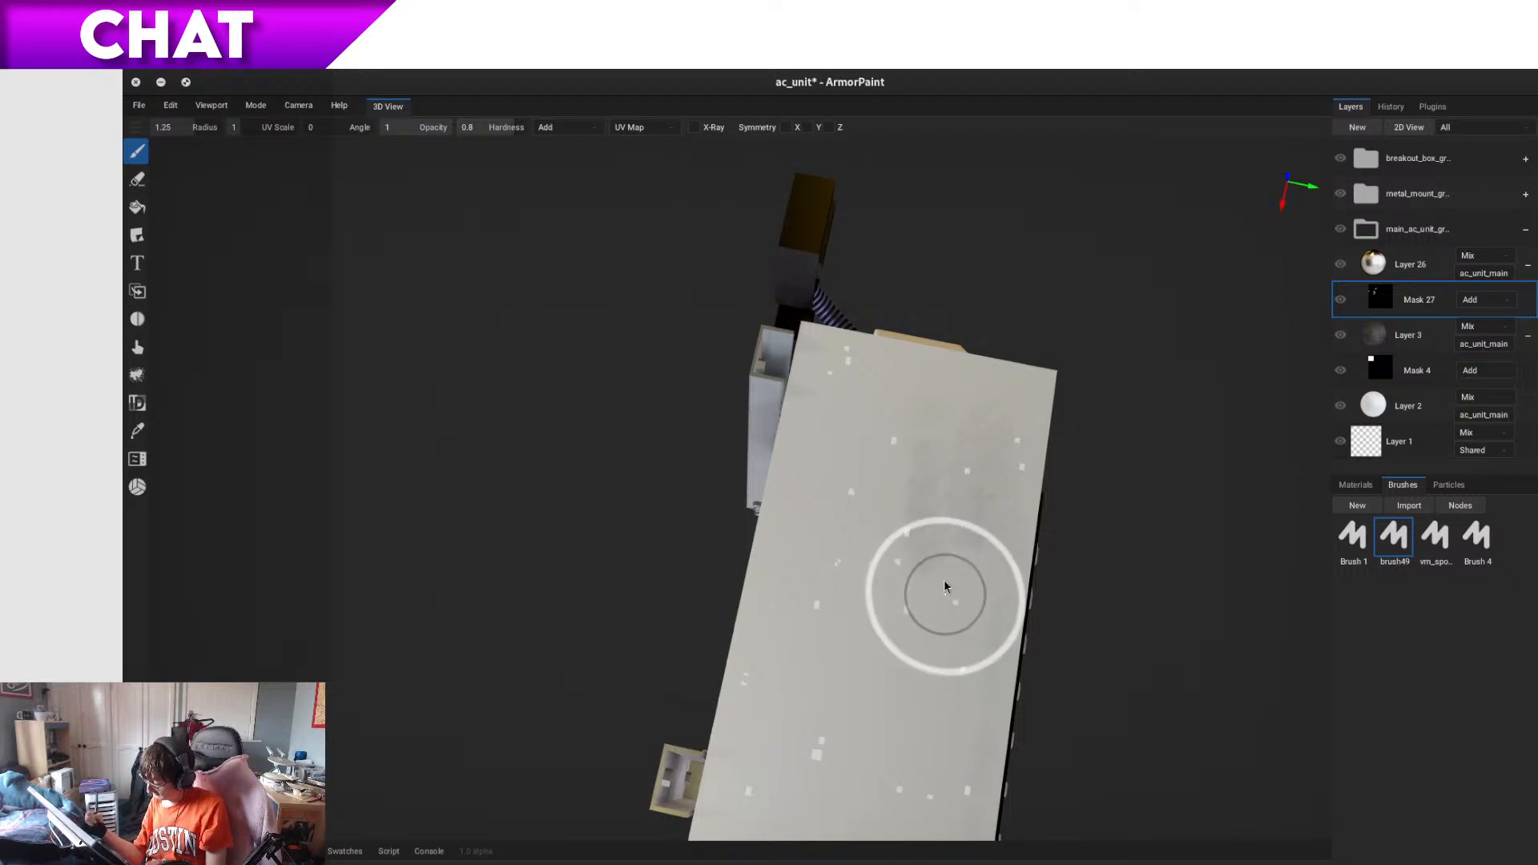
left_click_drag(887, 464, 898, 581)
mouse_move(907, 496)
left_mouse_down()
mouse_move(864, 579)
mouse_move(813, 521)
left_mouse_up()
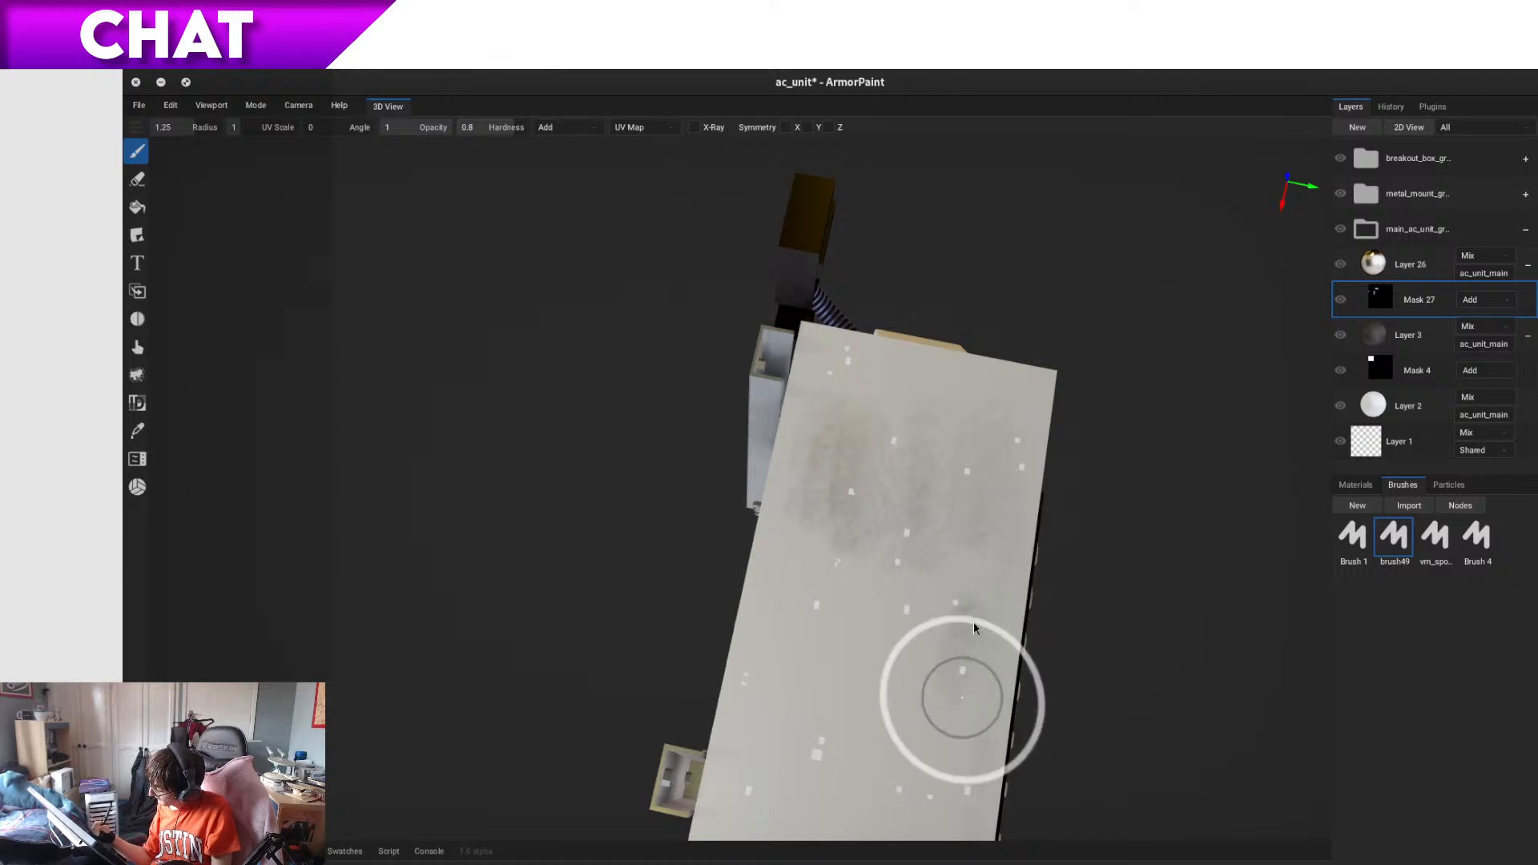
mouse_move(975, 623)
left_mouse_down()
mouse_move(959, 527)
mouse_move(984, 541)
mouse_move(975, 618)
mouse_move(959, 550)
mouse_move(841, 609)
mouse_move(844, 713)
mouse_move(844, 532)
mouse_move(806, 688)
mouse_move(790, 531)
mouse_move(767, 482)
mouse_move(763, 554)
left_mouse_up()
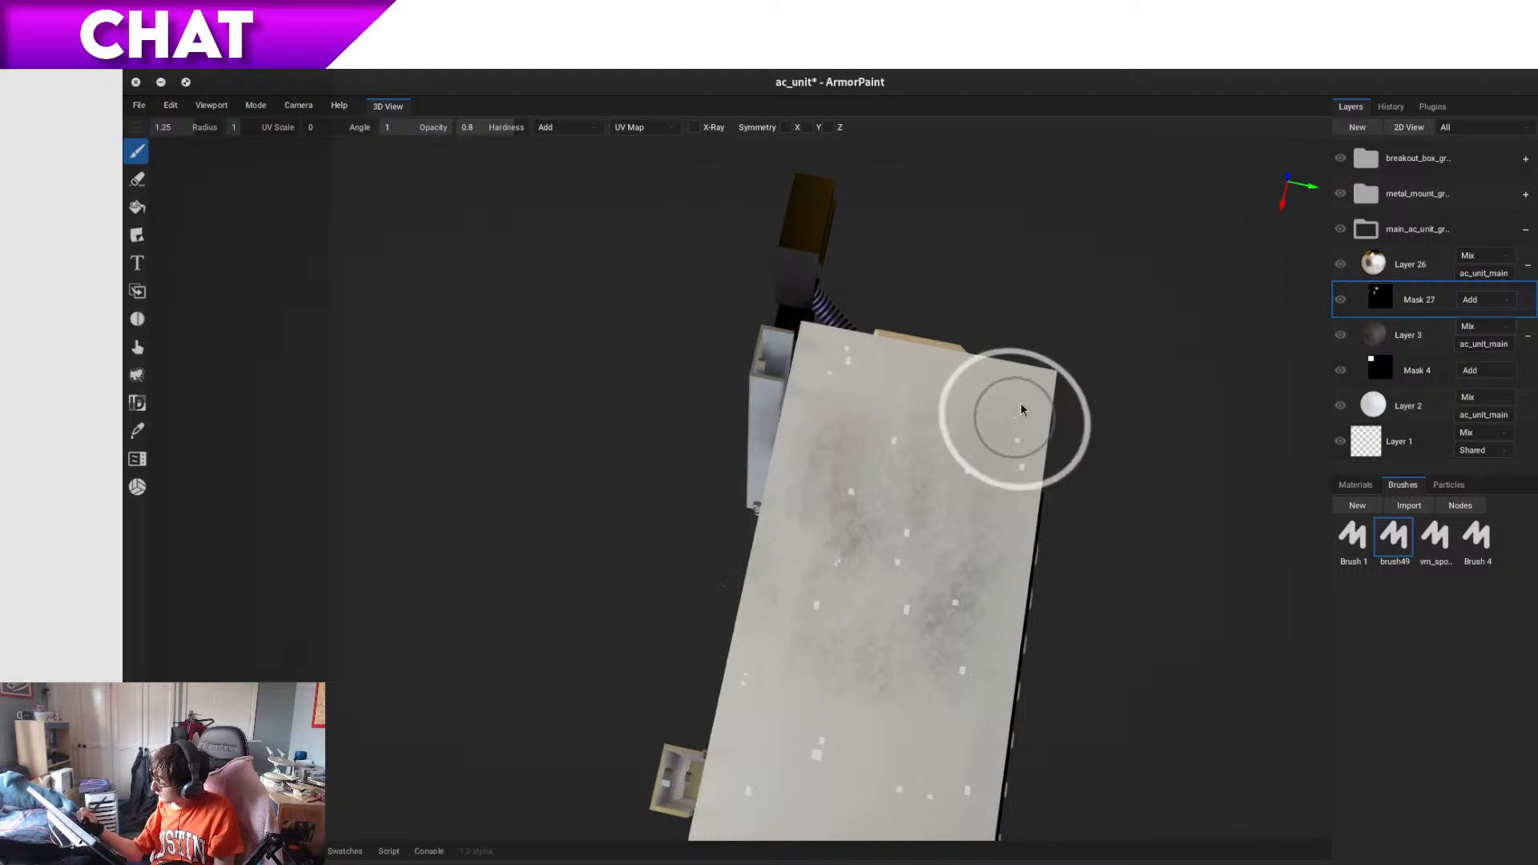
mouse_move(1021, 404)
left_mouse_down()
mouse_move(1051, 412)
mouse_move(1047, 372)
mouse_move(1053, 388)
mouse_move(844, 348)
mouse_move(1040, 374)
mouse_move(907, 356)
left_mouse_up()
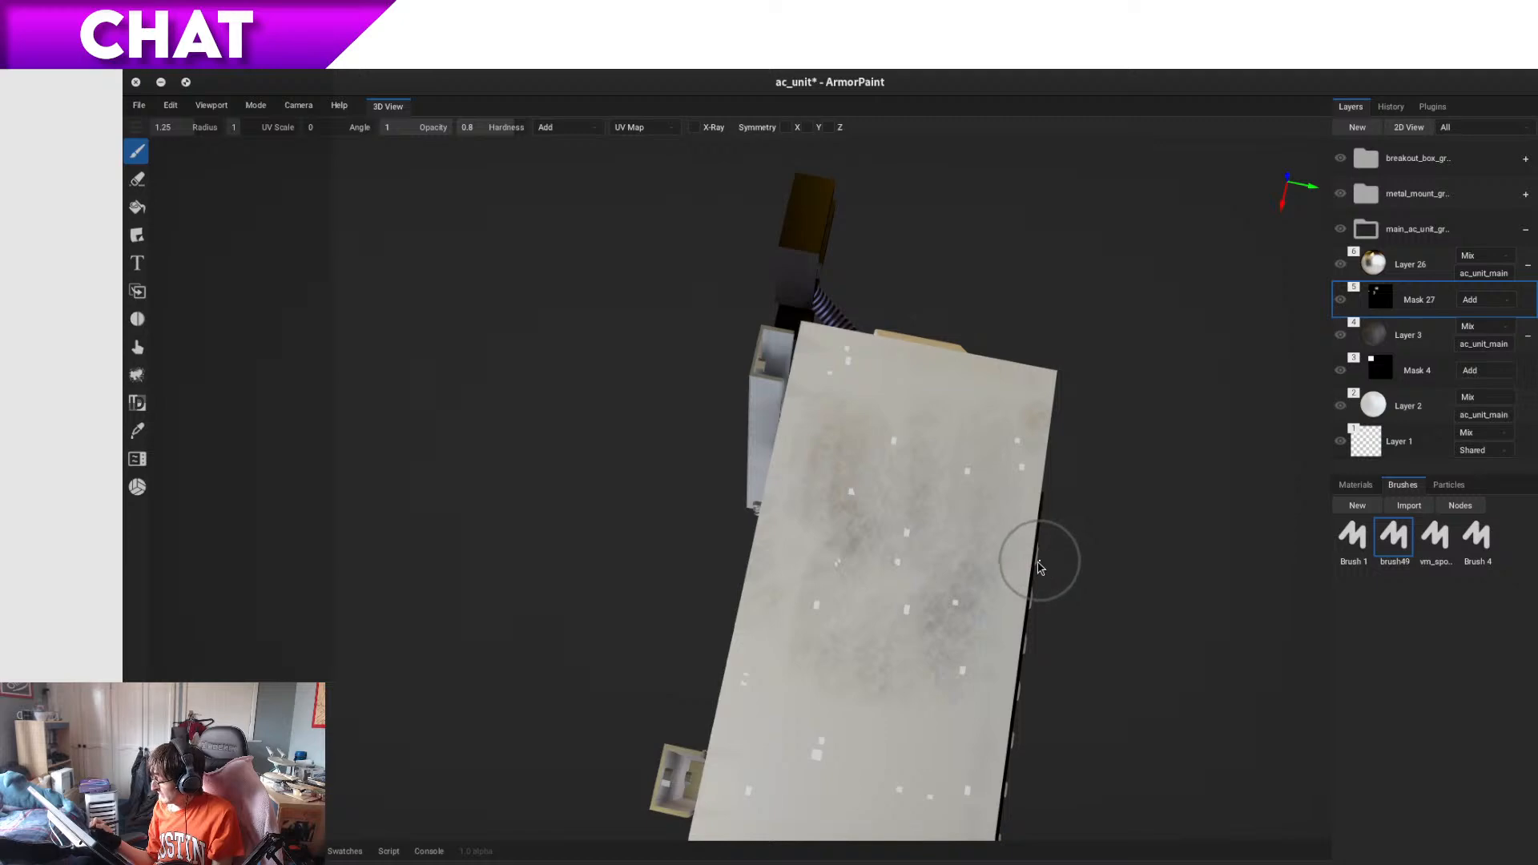
- Paint faint worn steel patches over the casing's end panel opposite the cables, working from several angles
mouse_move(1066, 566)
right_mouse_down()
mouse_move(1075, 613)
mouse_move(1072, 587)
right_mouse_up()
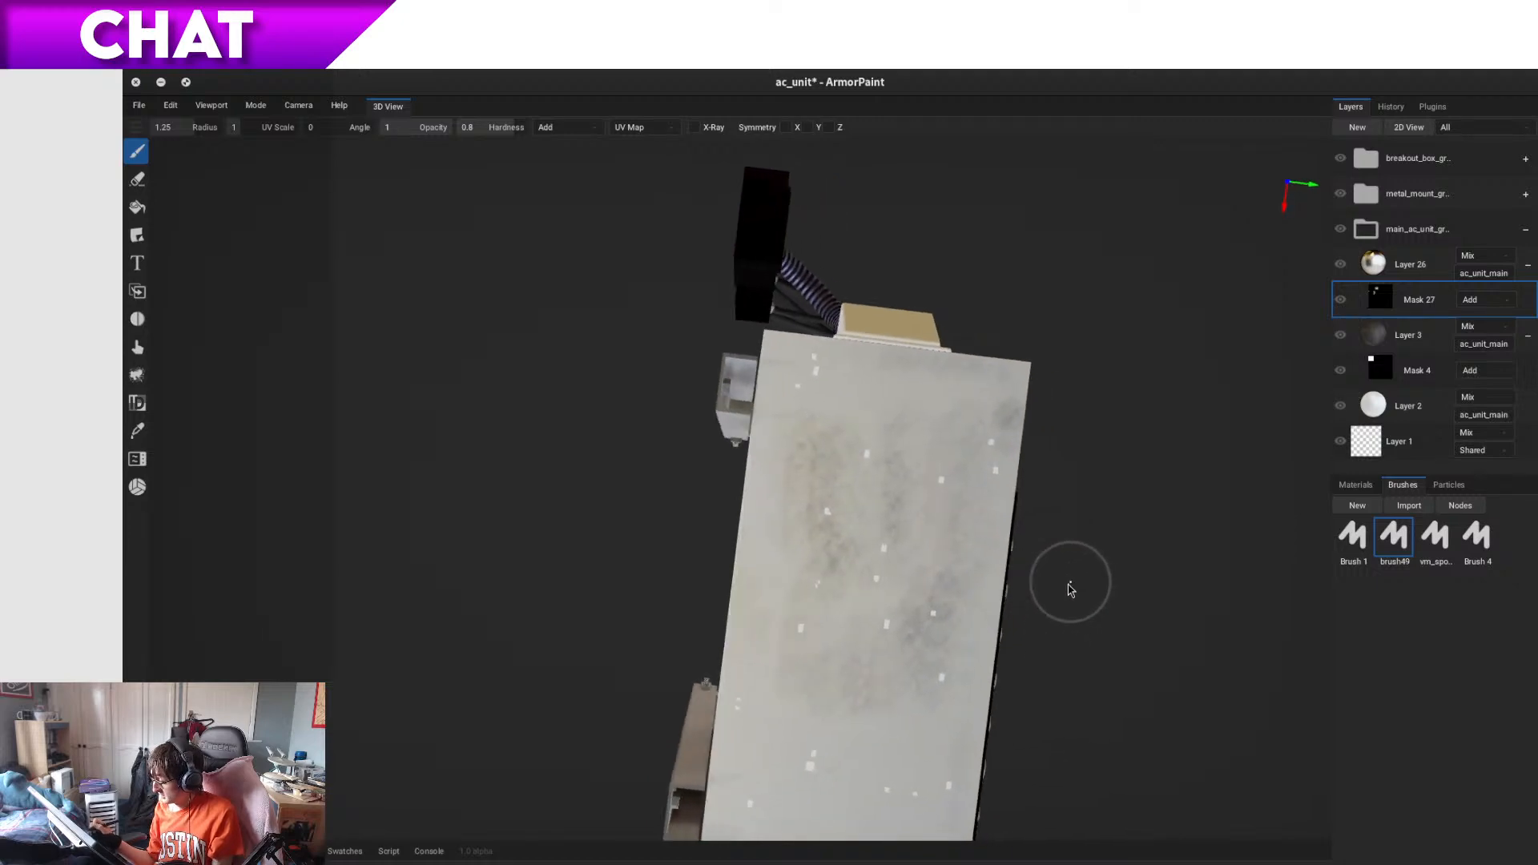
middle_click_drag(1071, 588, 1029, 624)
right_click_drag(714, 550, 716, 636)
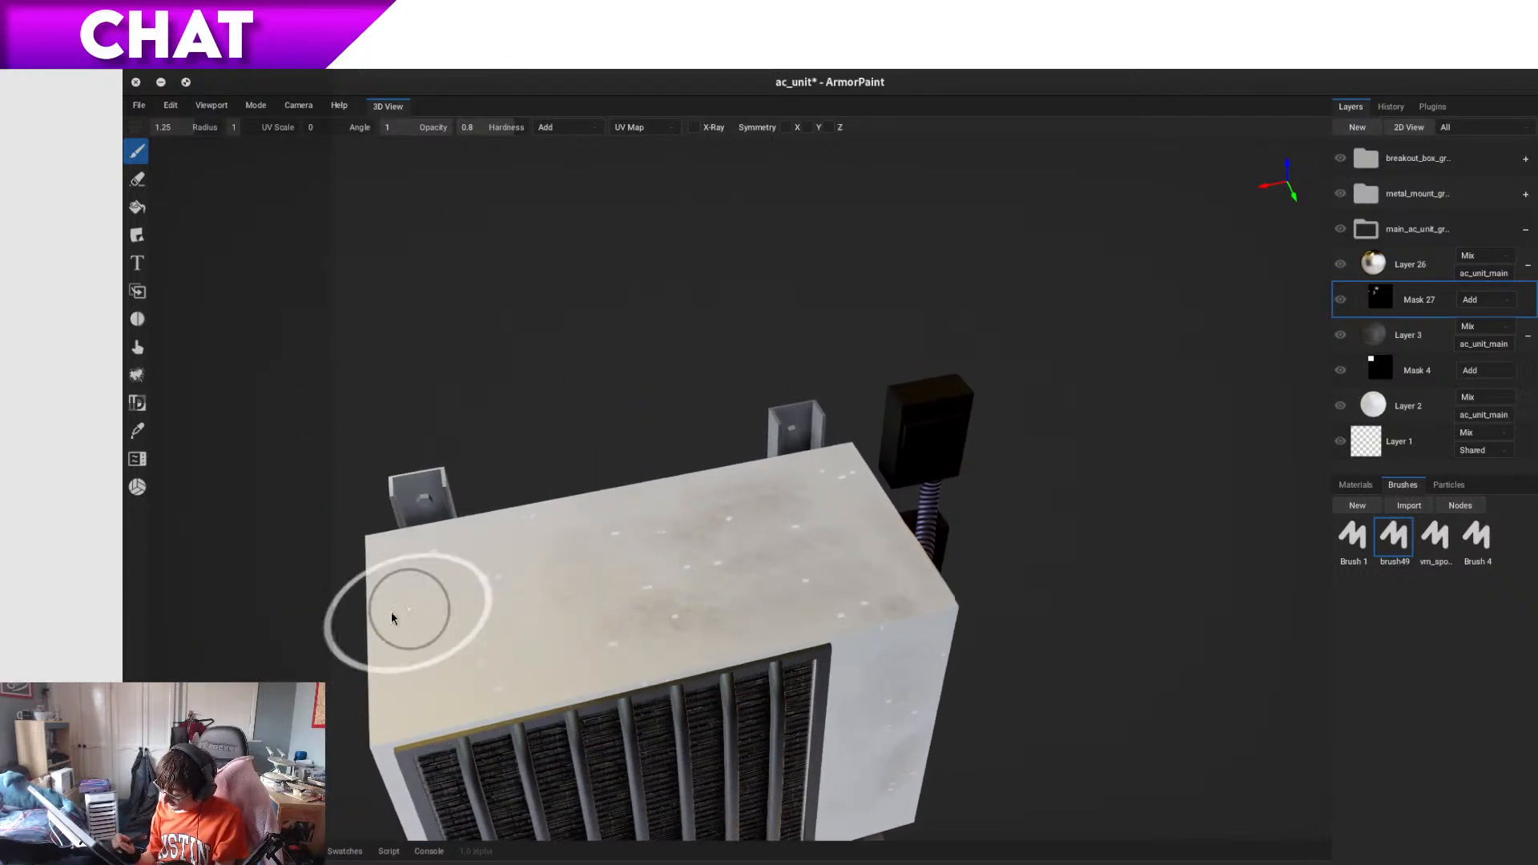
right_click_drag(661, 535, 684, 570)
middle_click_drag(533, 695, 539, 677)
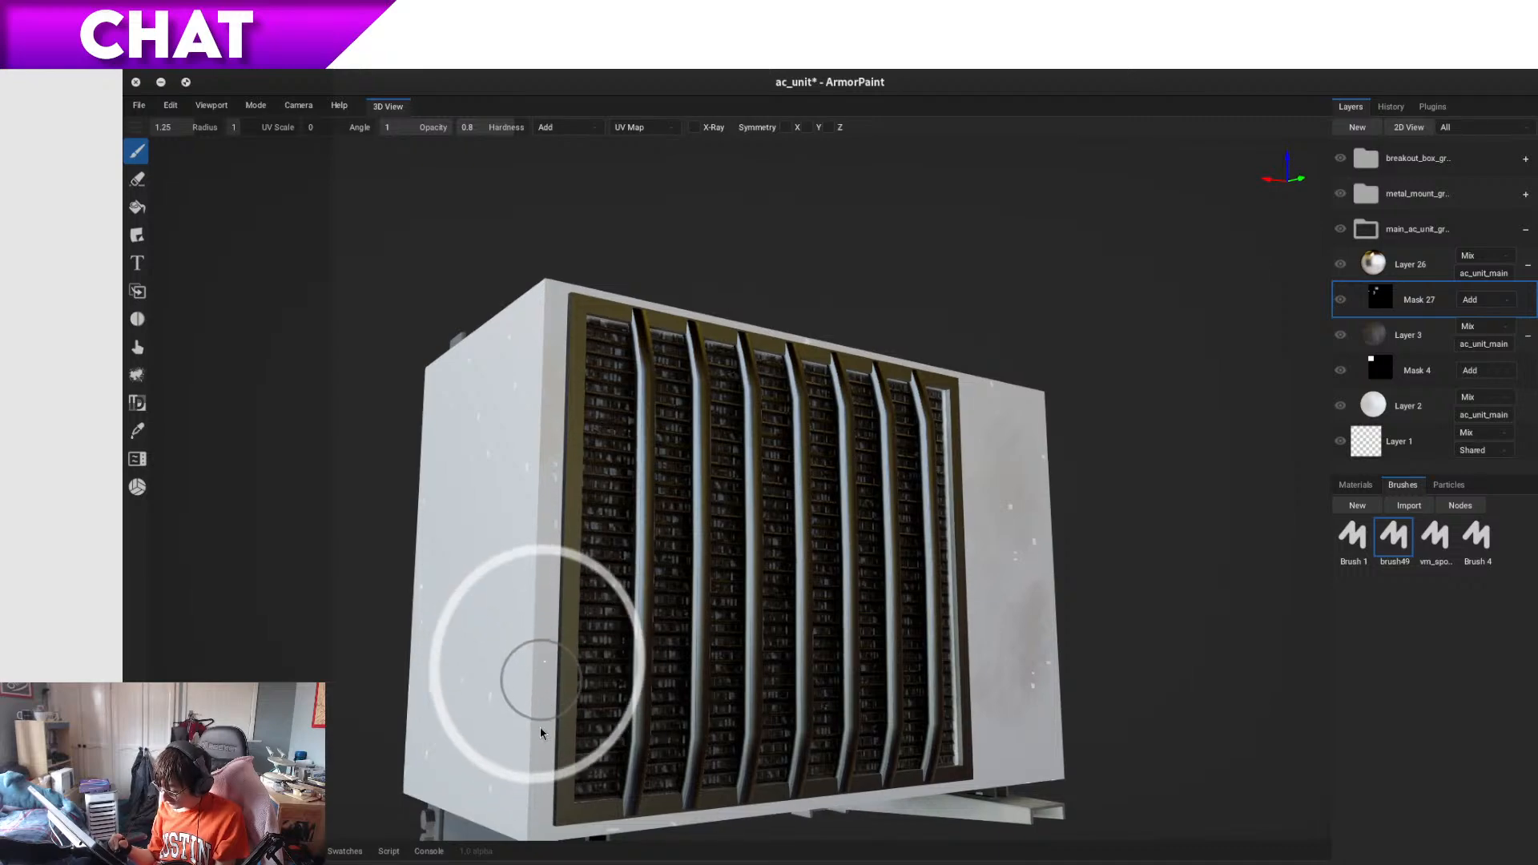
mouse_move(532, 797)
right_mouse_down()
mouse_move(545, 733)
mouse_move(483, 729)
mouse_move(584, 734)
mouse_move(742, 635)
right_mouse_up()
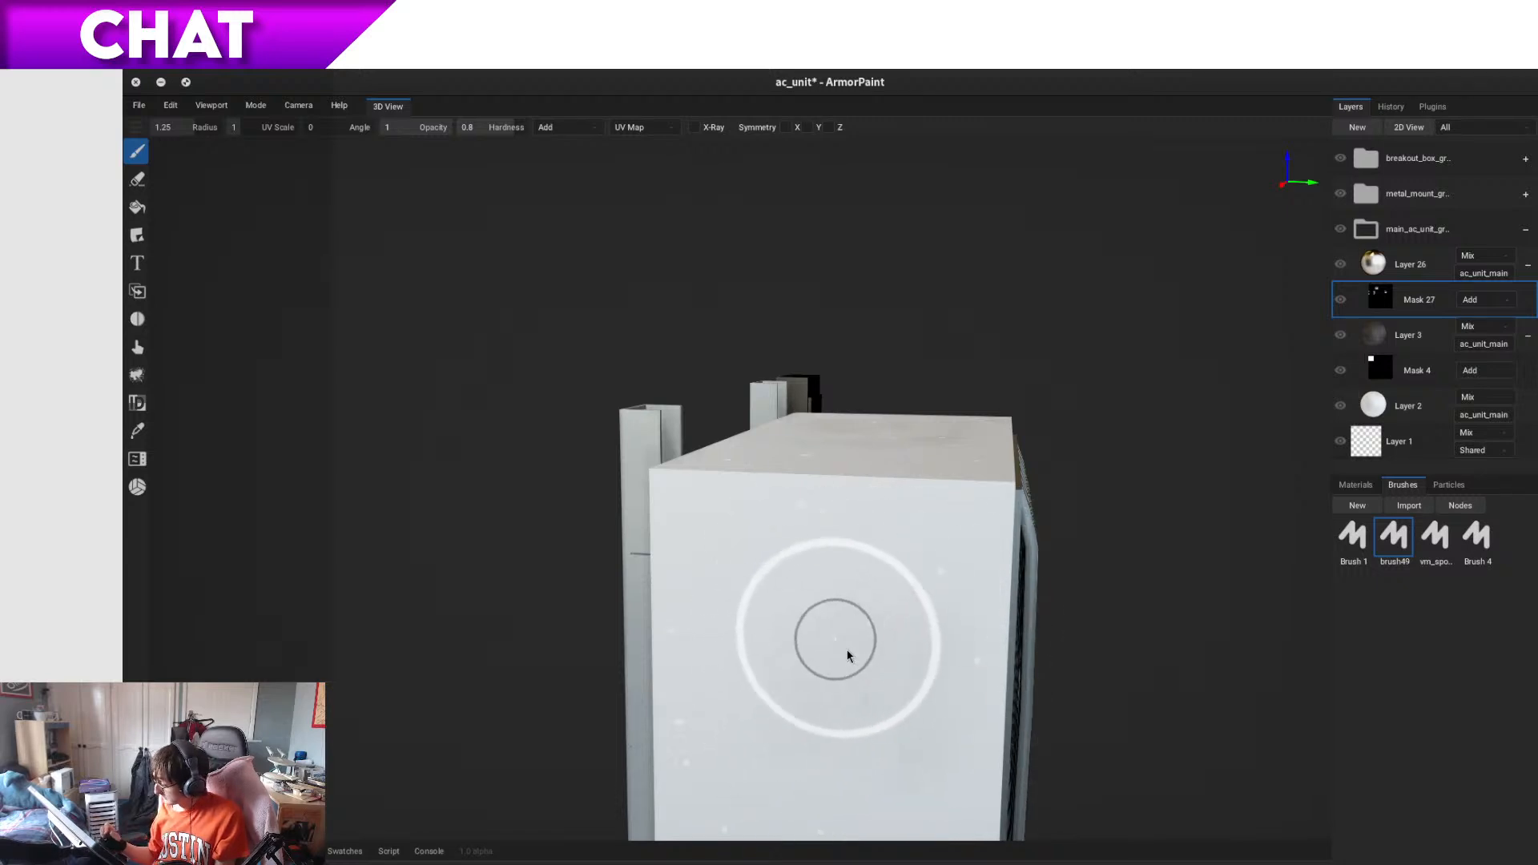
mouse_move(891, 661)
right_mouse_down()
mouse_move(834, 708)
mouse_move(831, 680)
mouse_move(838, 707)
mouse_move(874, 703)
mouse_move(780, 694)
mouse_move(789, 706)
mouse_move(761, 646)
right_mouse_up()
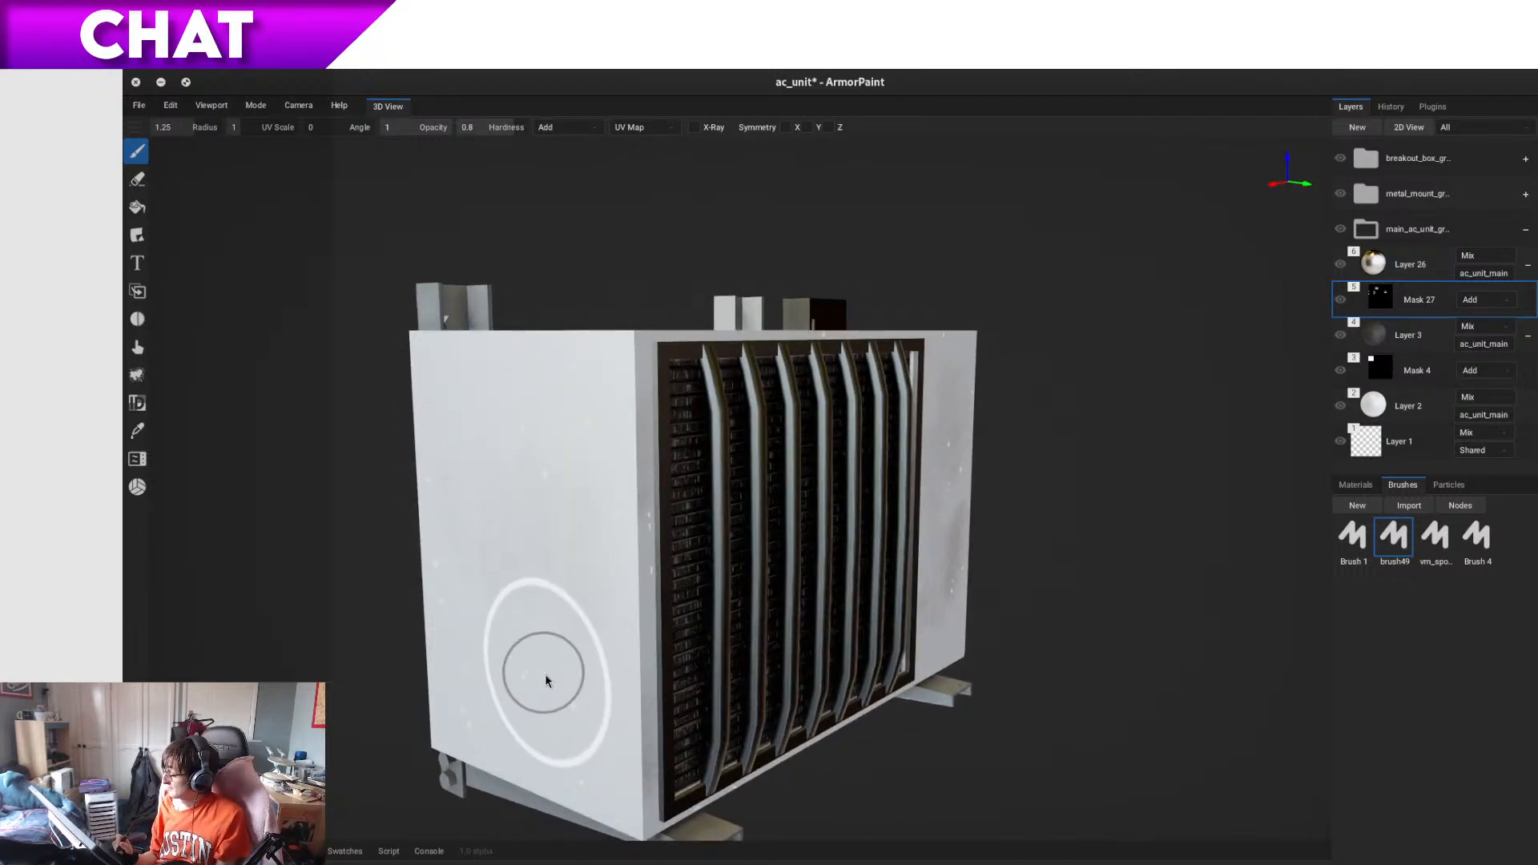
mouse_move(539, 673)
right_mouse_down()
mouse_move(574, 700)
mouse_move(593, 652)
right_mouse_up()
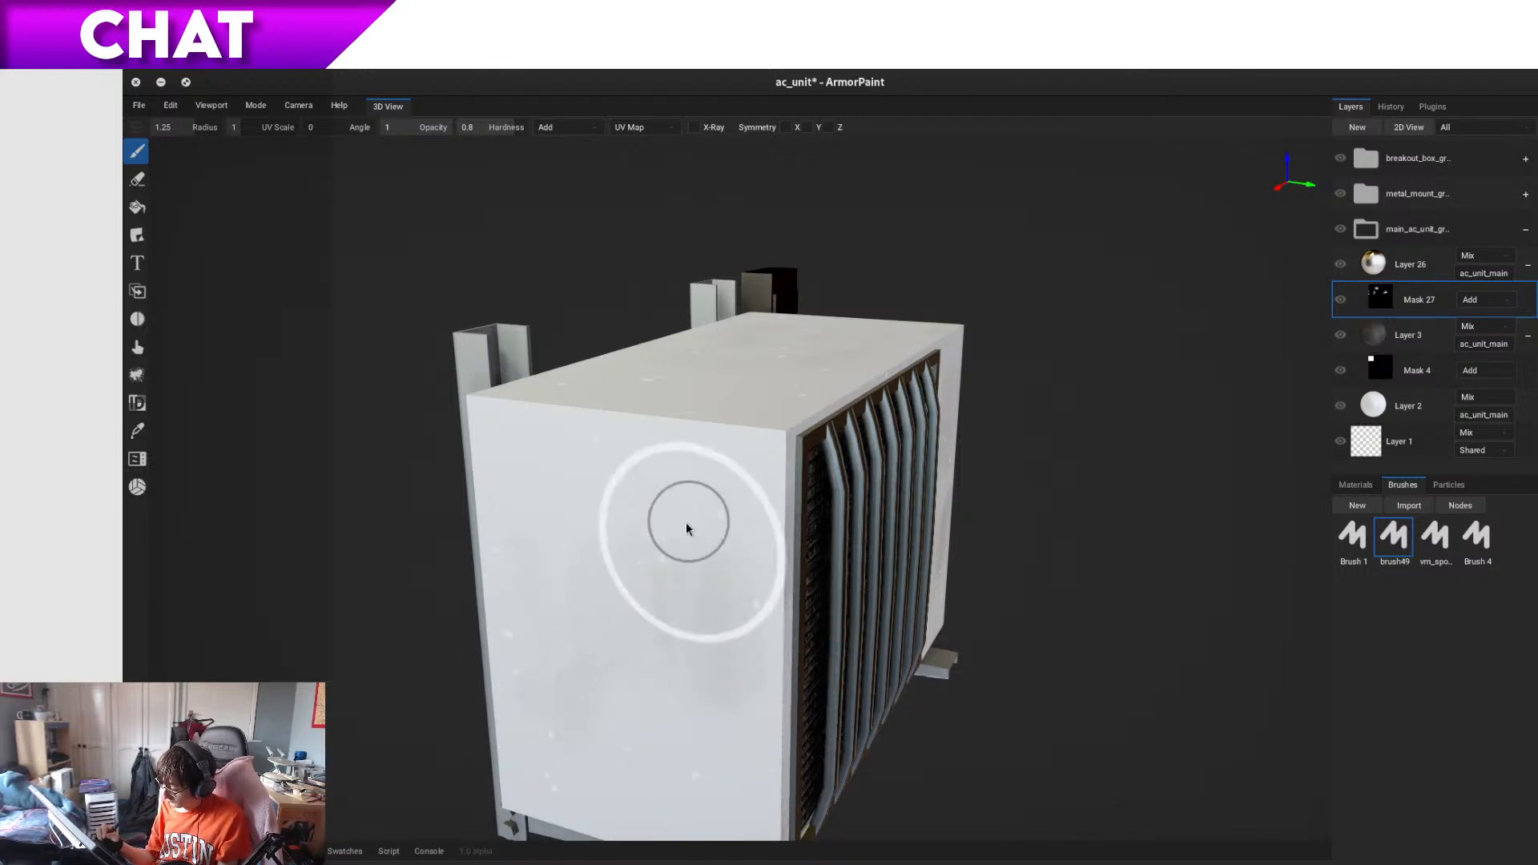
right_click_drag(799, 616, 835, 622)
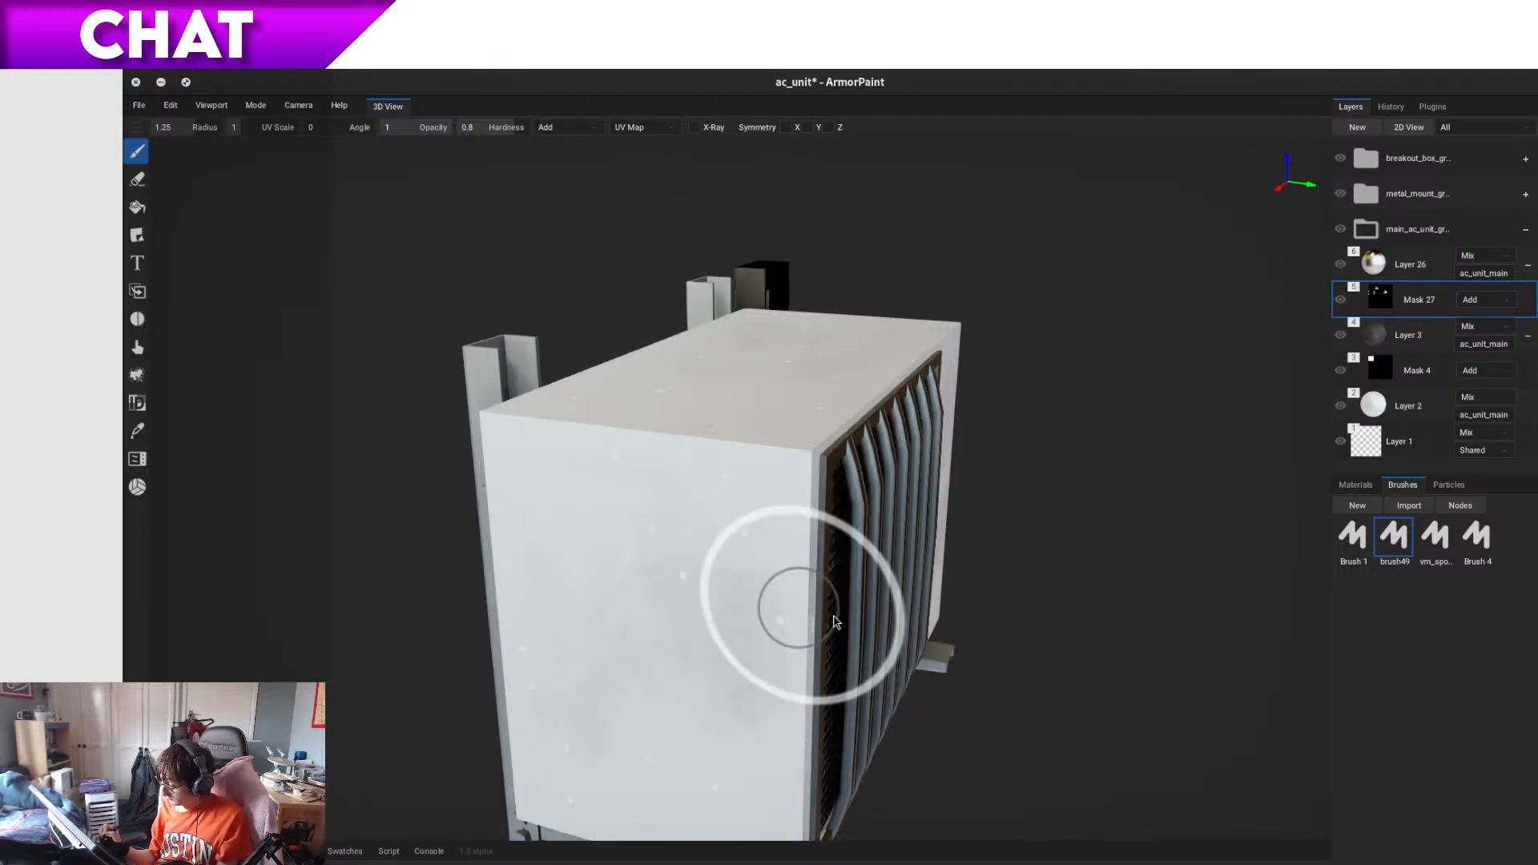
mouse_move(981, 660)
right_mouse_down()
mouse_move(927, 642)
mouse_move(892, 673)
mouse_move(876, 753)
mouse_move(824, 631)
mouse_move(681, 543)
mouse_move(653, 566)
right_mouse_up()
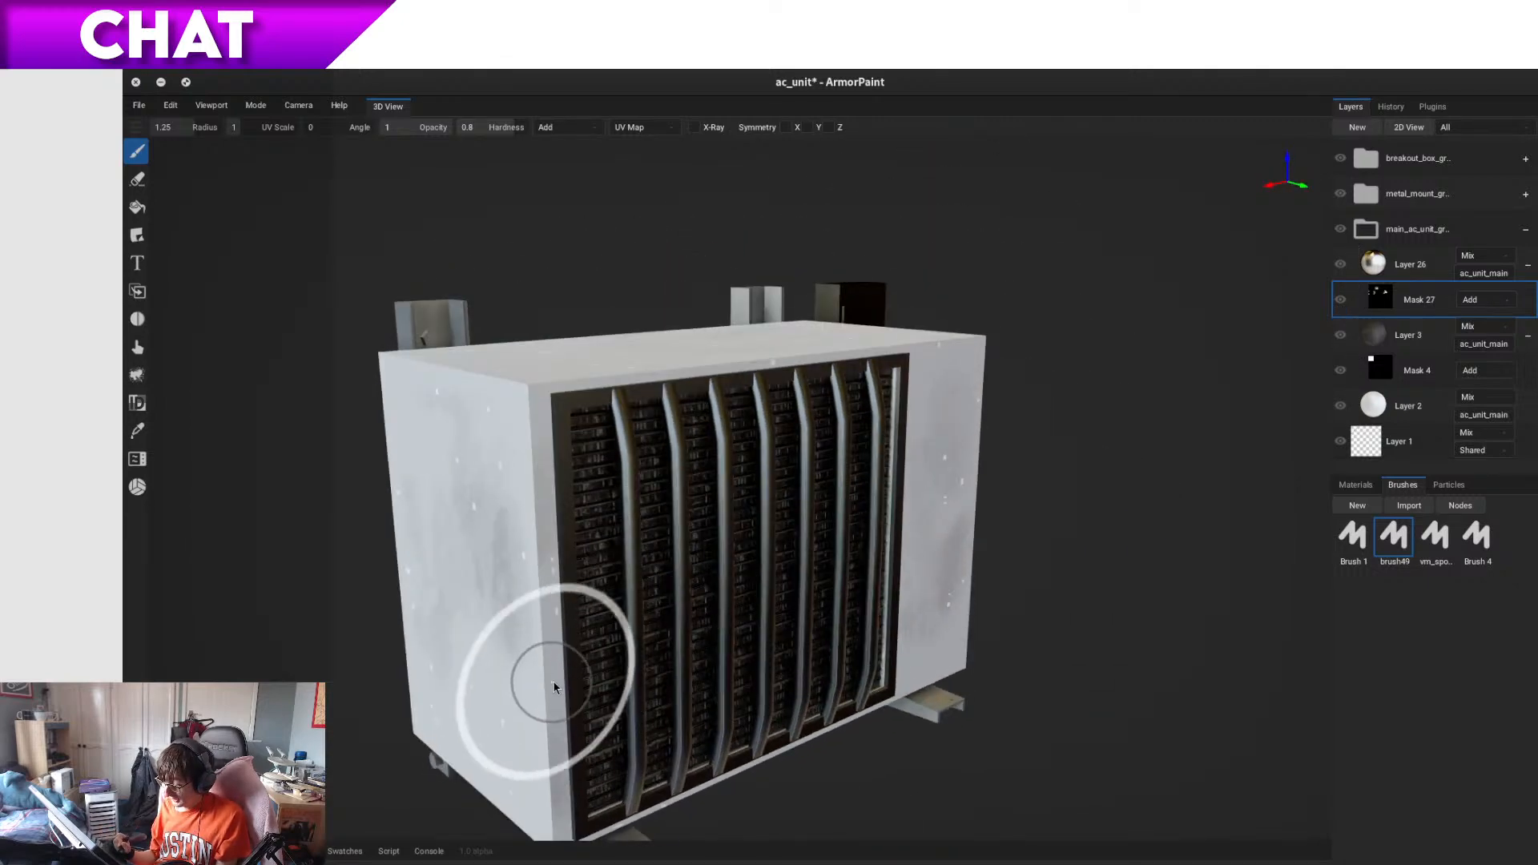
right_click_drag(550, 710, 552, 711)
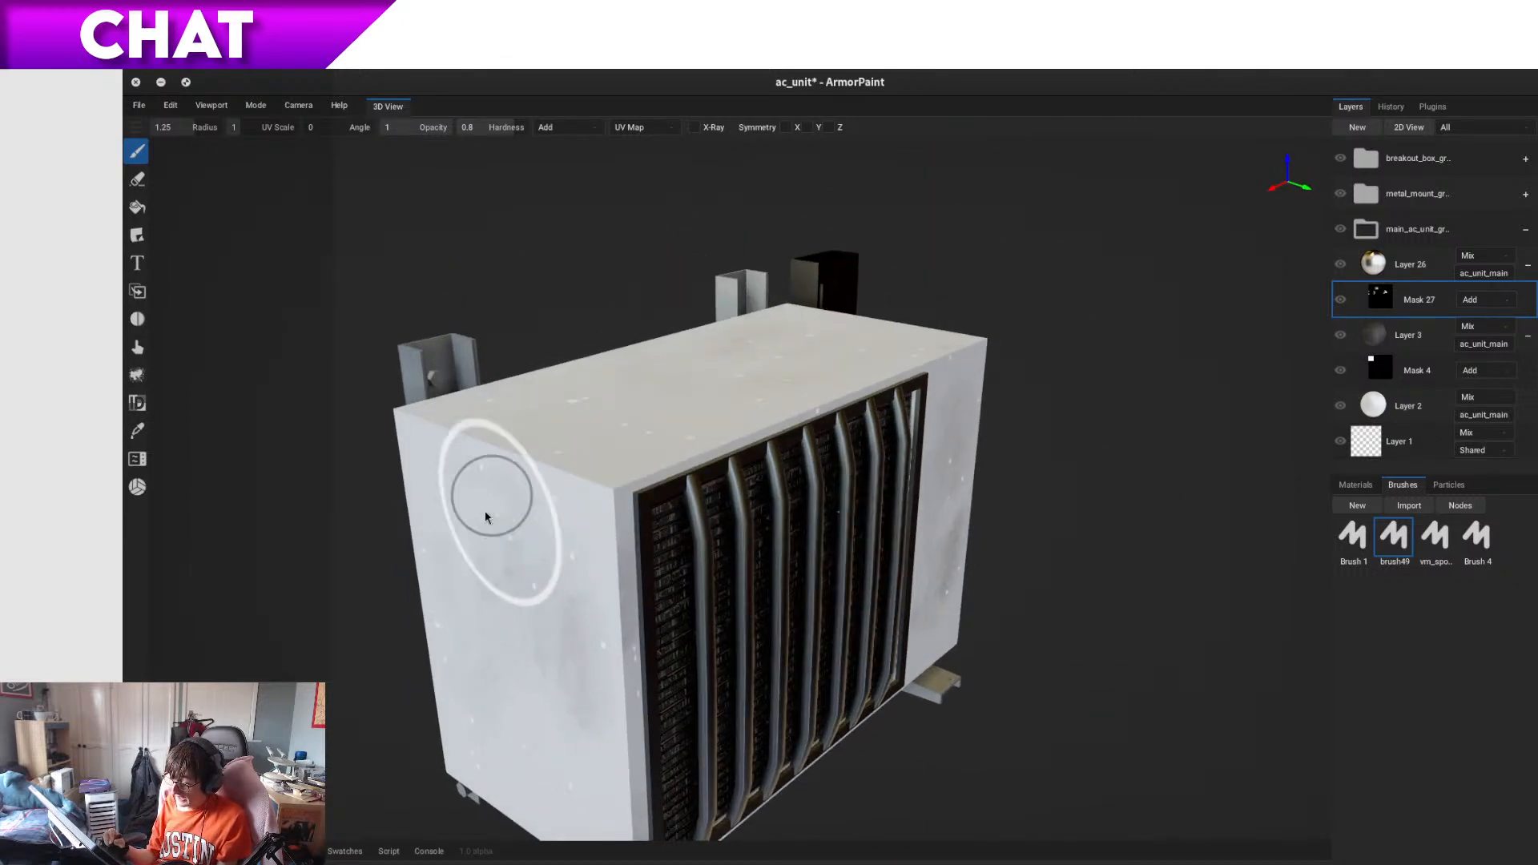
- Paint faint worn steel patches over the casing's cable-side end panel around the cable box, working from several angles
mouse_move(488, 513)
right_mouse_down()
mouse_move(498, 630)
mouse_move(709, 637)
mouse_move(658, 617)
mouse_move(639, 642)
mouse_move(565, 660)
mouse_move(478, 642)
mouse_move(651, 572)
mouse_move(651, 453)
mouse_move(619, 468)
mouse_move(695, 396)
mouse_move(623, 556)
right_mouse_up()
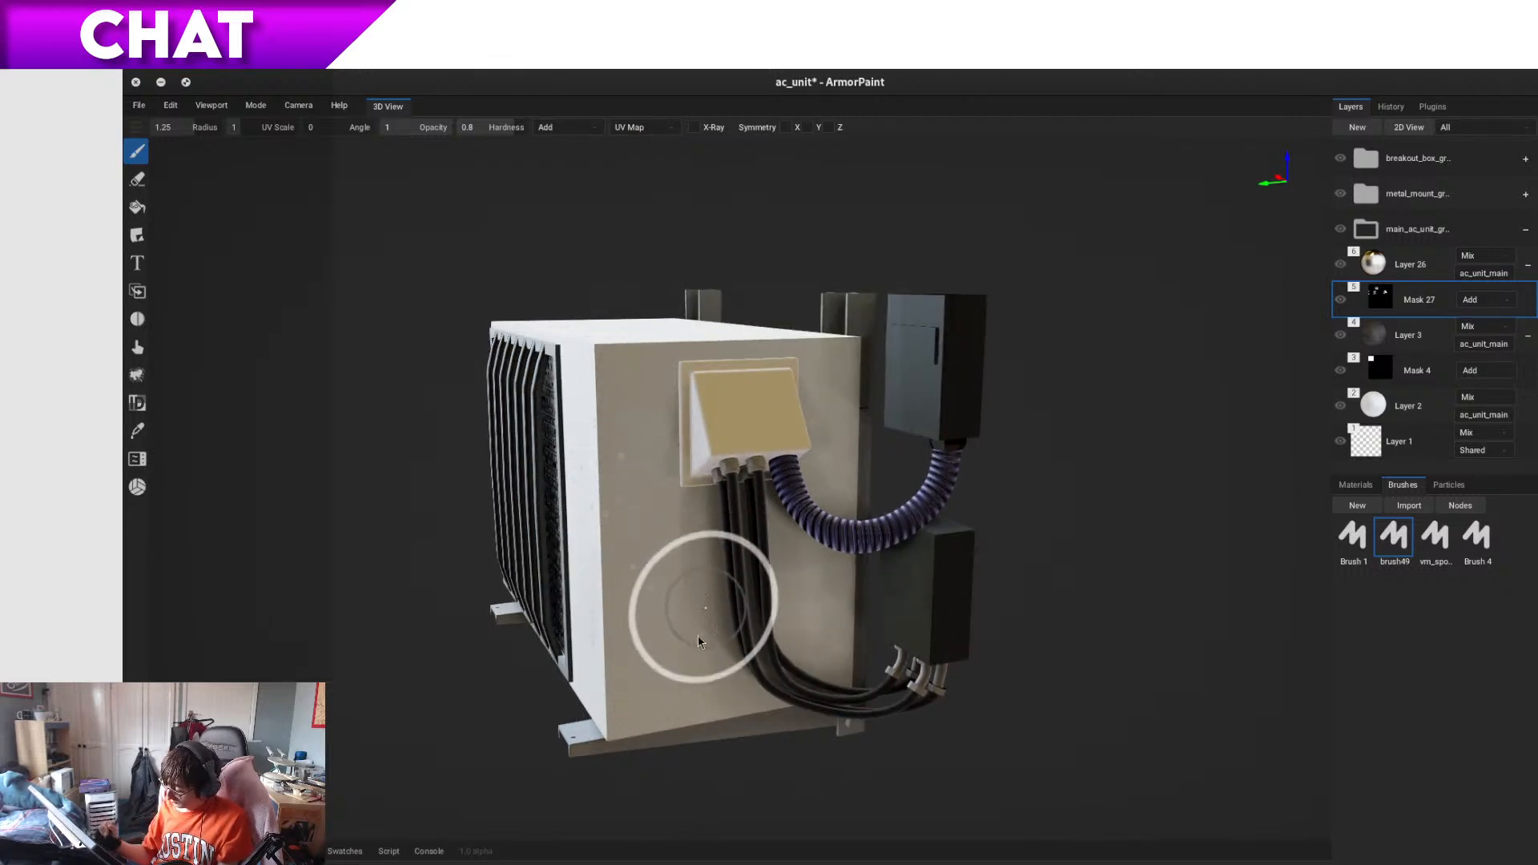
right_click_drag(703, 601, 656, 686)
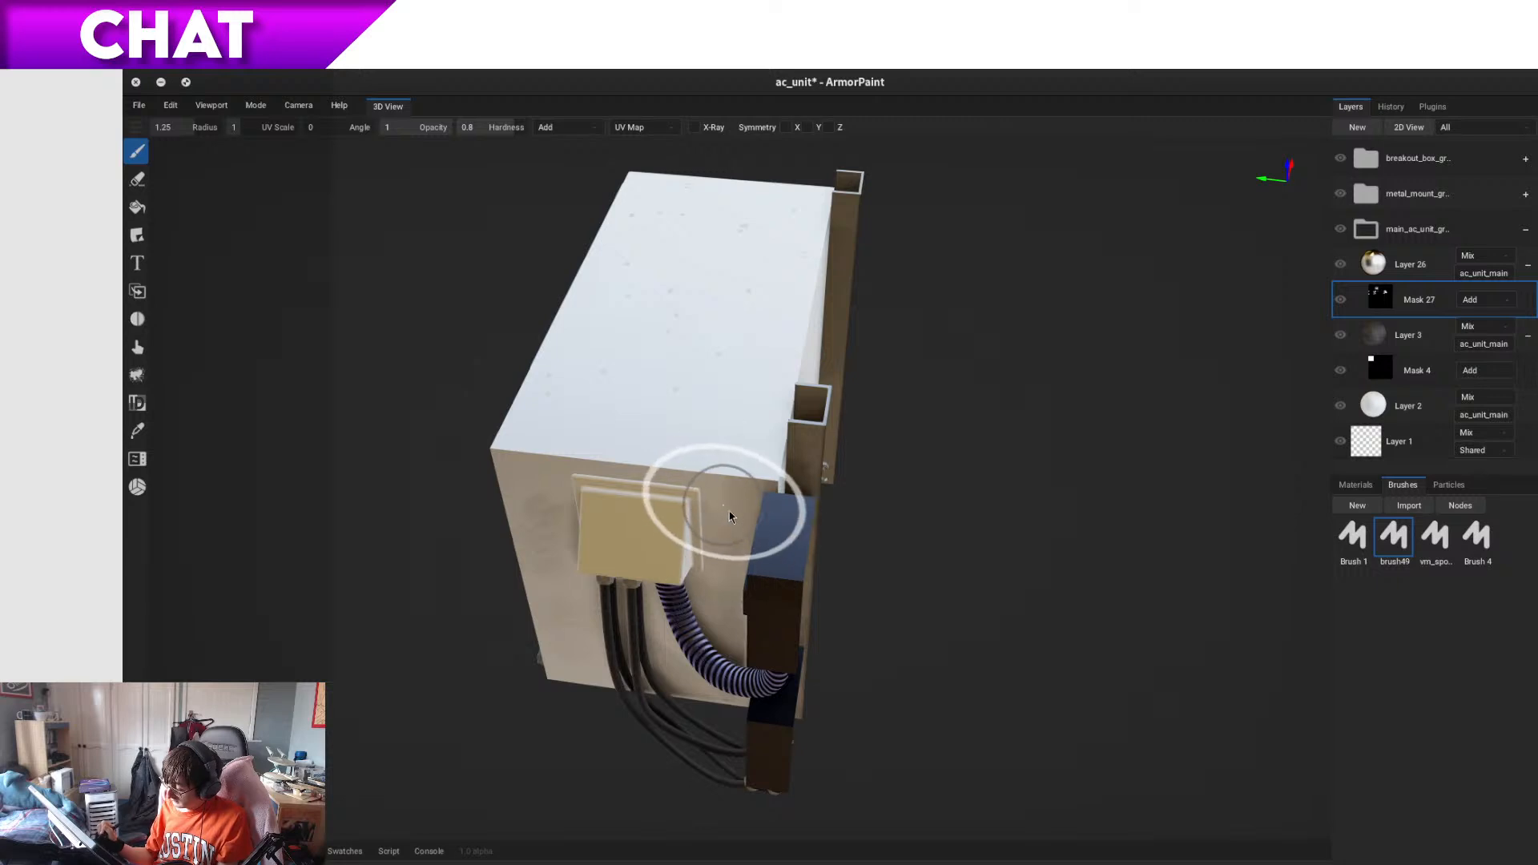
mouse_move(561, 457)
right_mouse_down()
mouse_move(633, 565)
mouse_move(781, 662)
mouse_move(779, 645)
right_mouse_up()
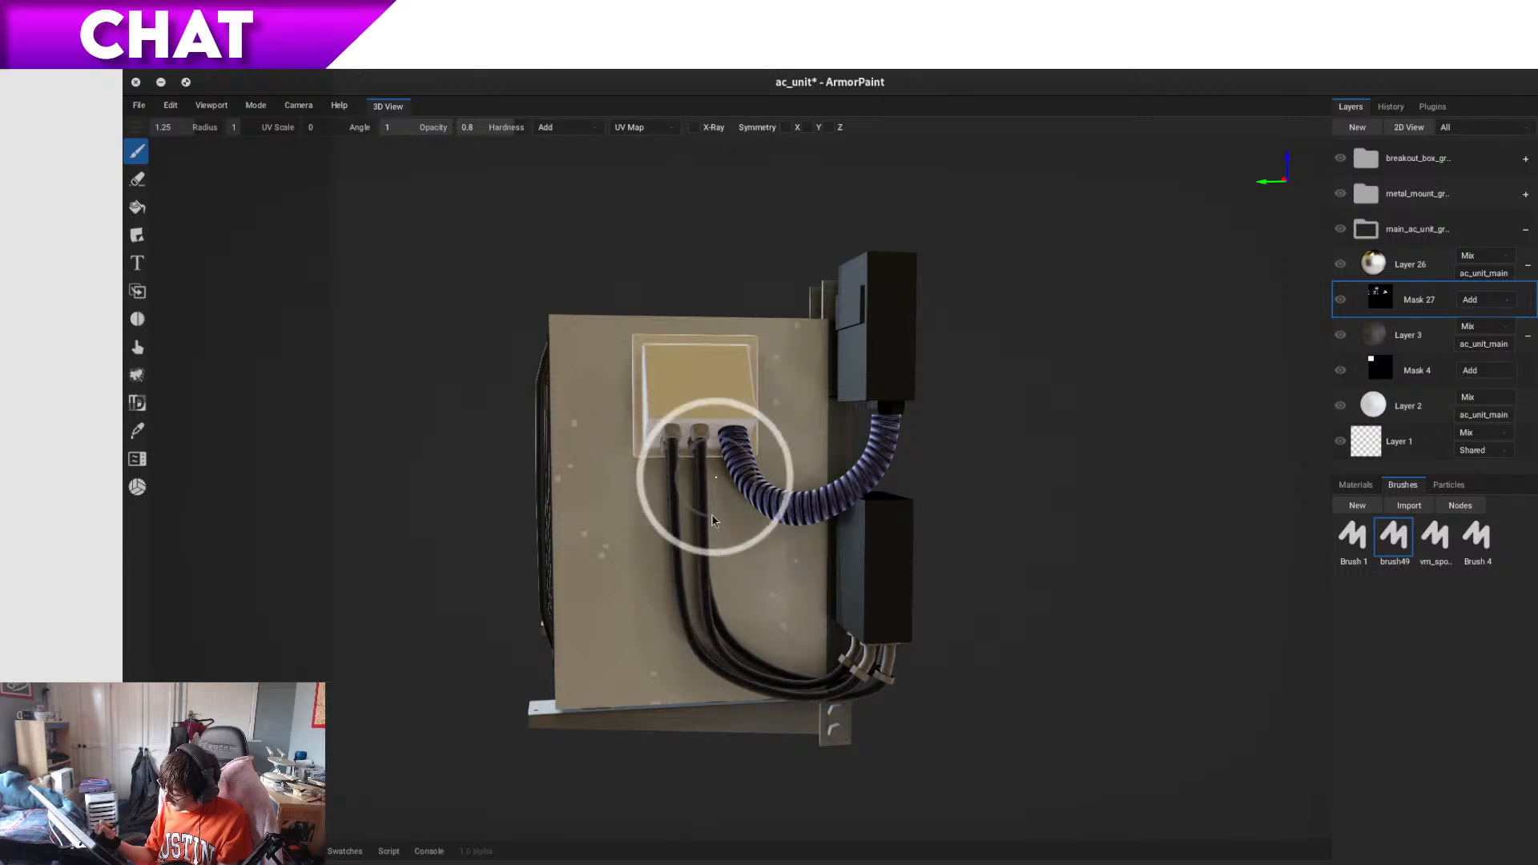
right_click_drag(737, 601, 814, 682)
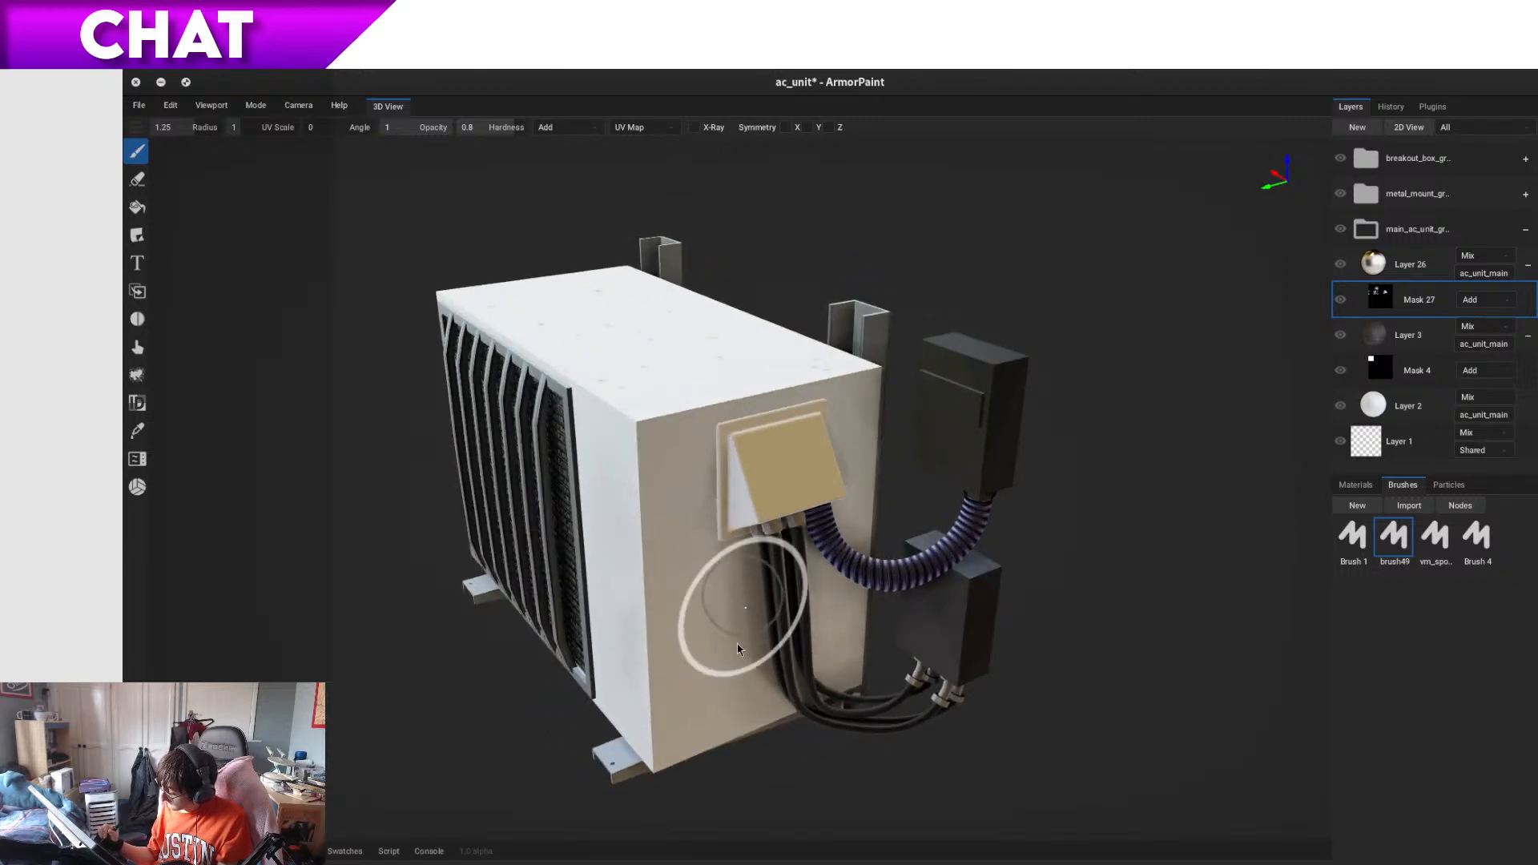
right_click_drag(794, 719, 843, 459)
right_click_drag(951, 562, 1046, 608)
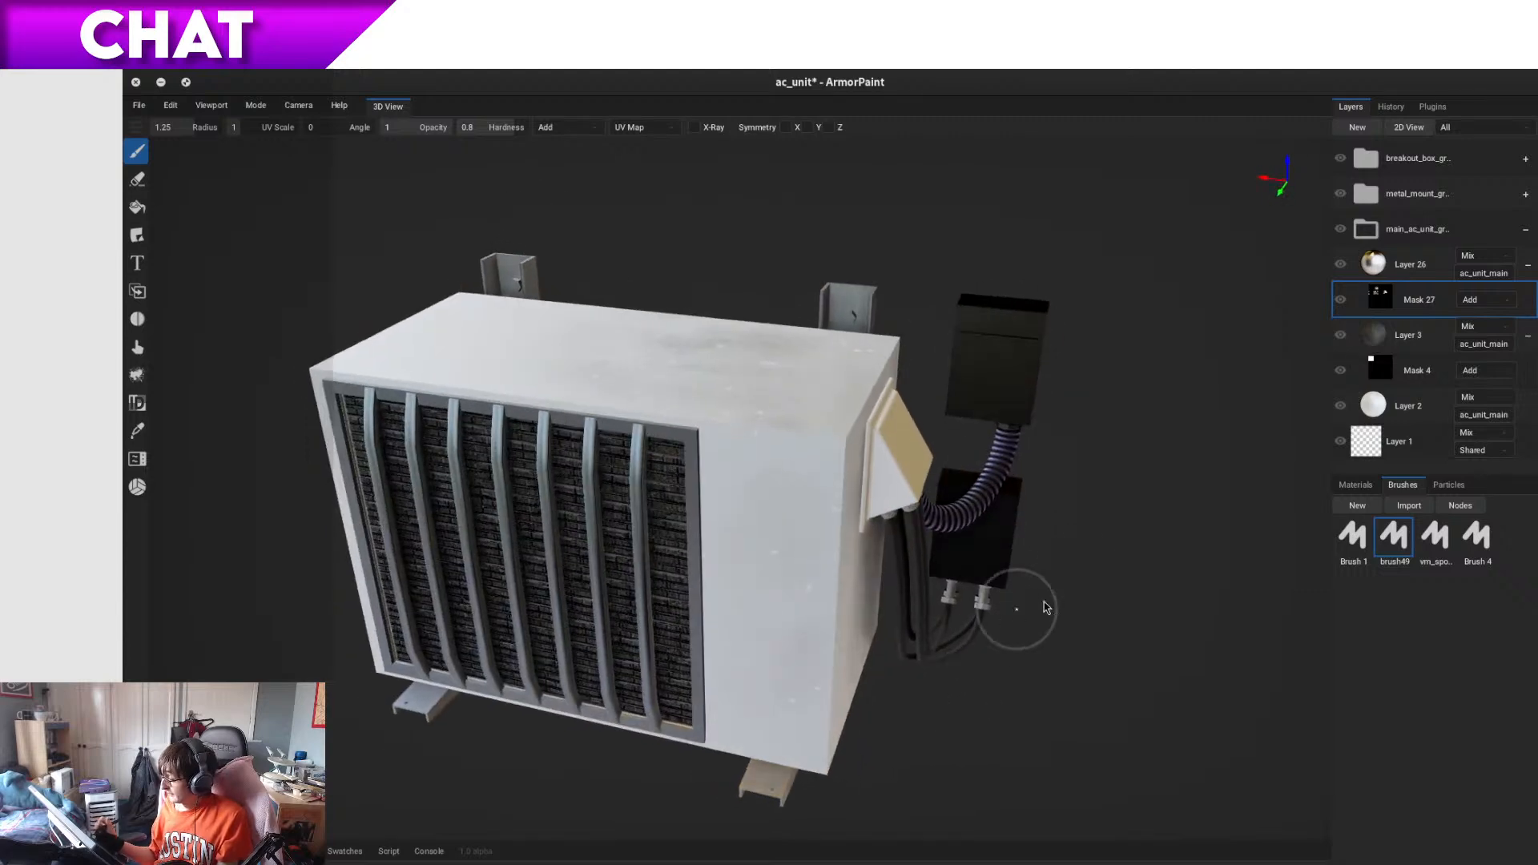
- Raise the resolution of Layer 26, the exposed steel layer, from its layer options to 4K
right_click(1427, 270)
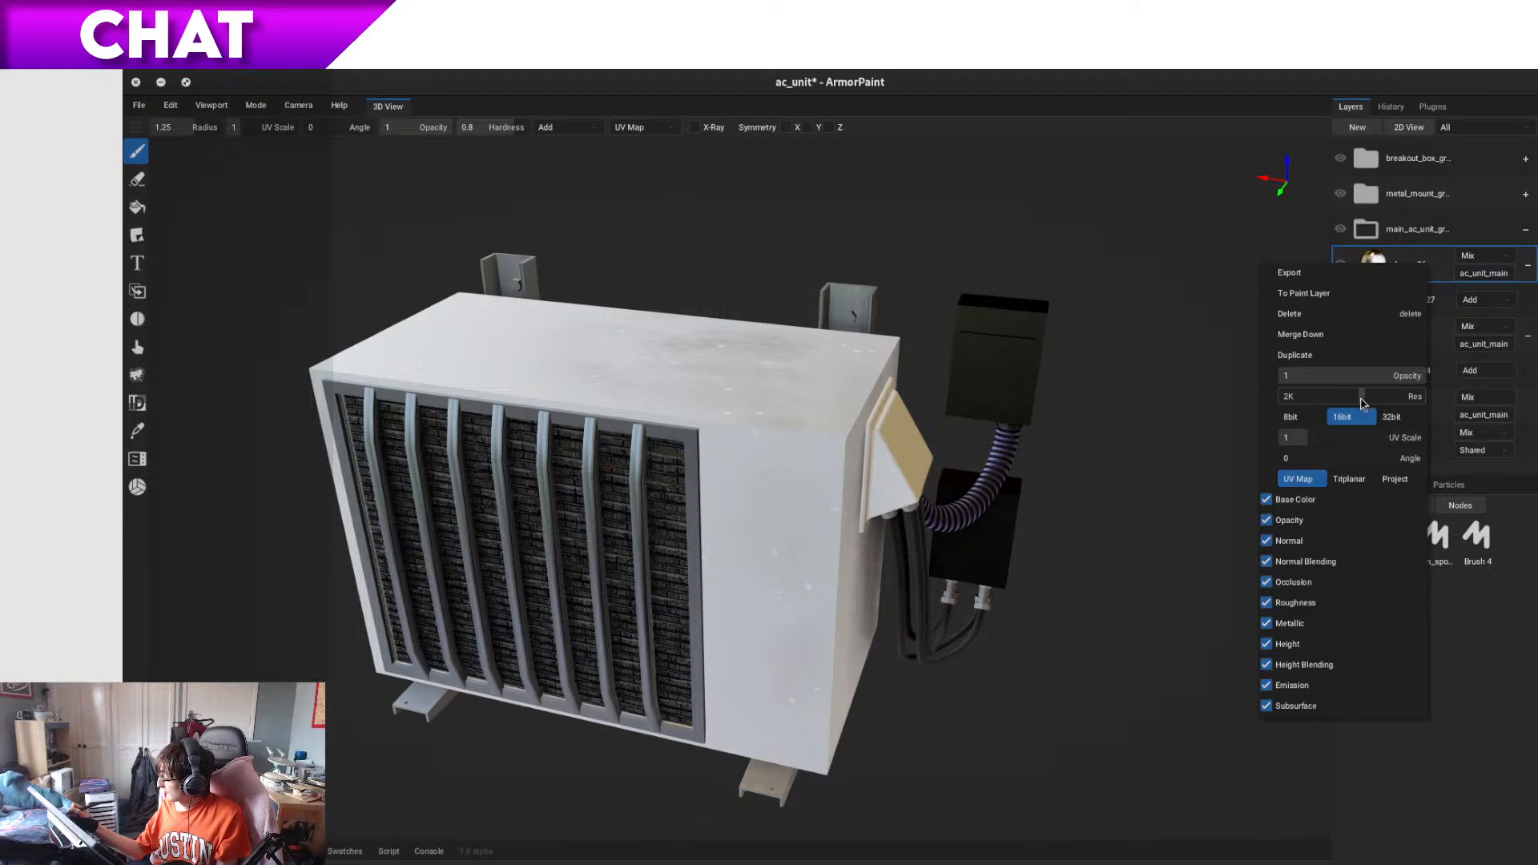
left_click(1364, 400)
left_click_drag(1360, 403, 1346, 404)
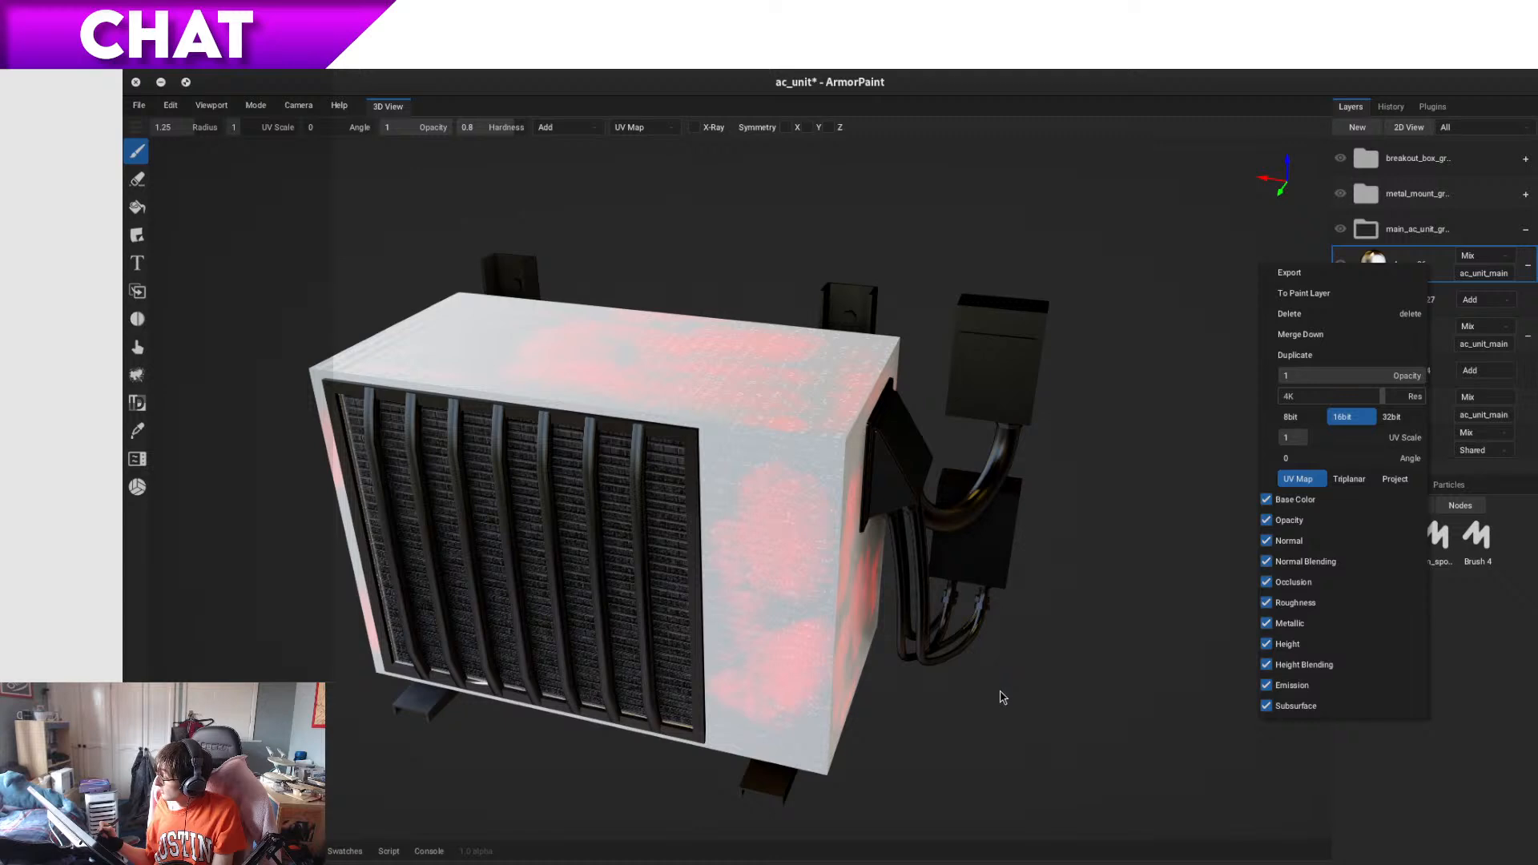
left_click(1008, 699)
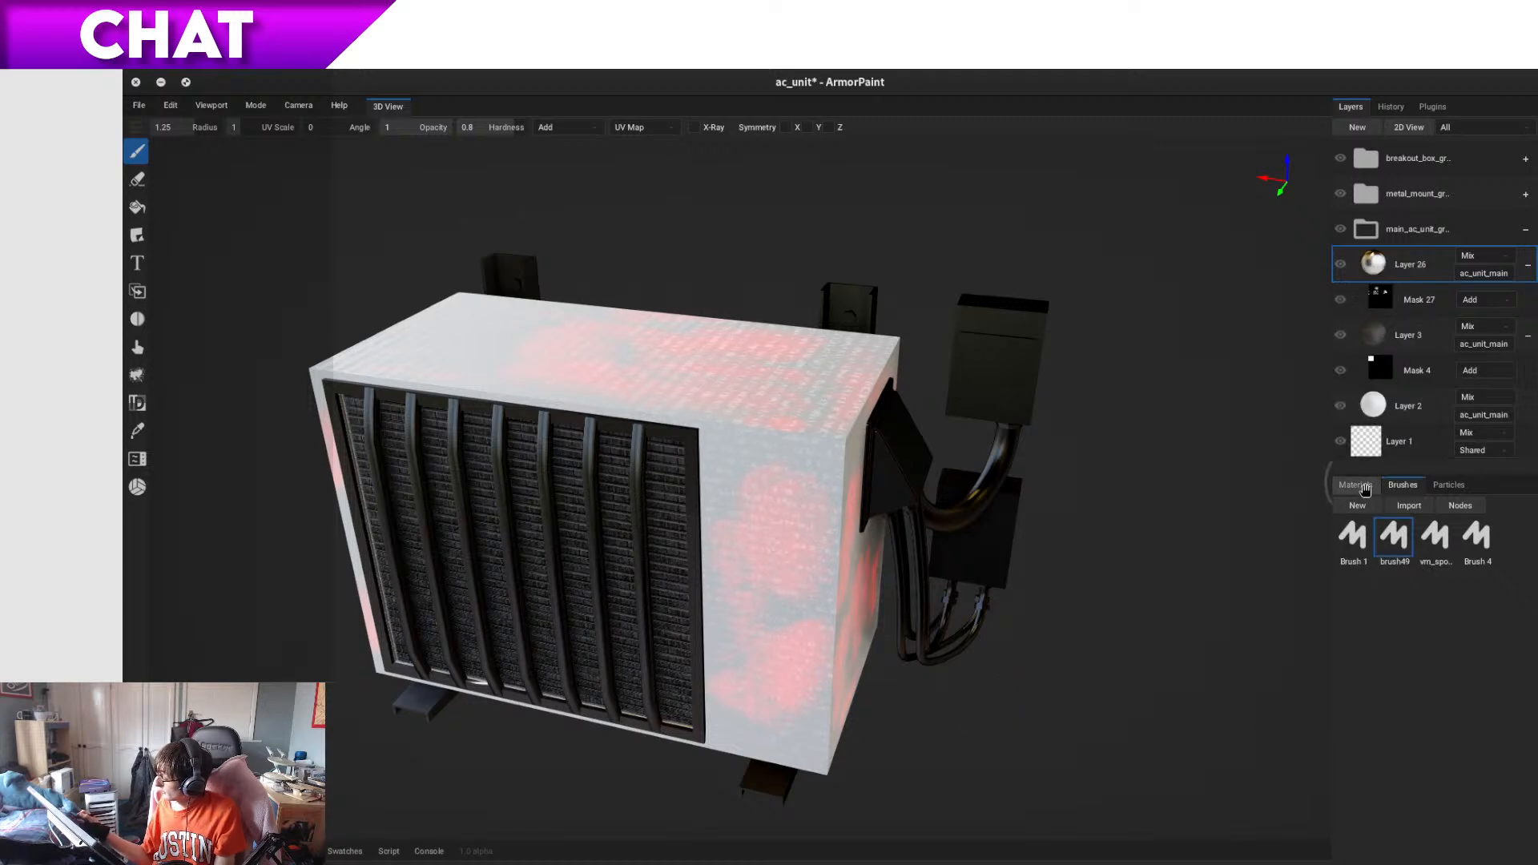
- Open the material nodes and refresh the mask colour and radiator_fins1a materials by pulling out and discarding a node link in each
left_click(1362, 486)
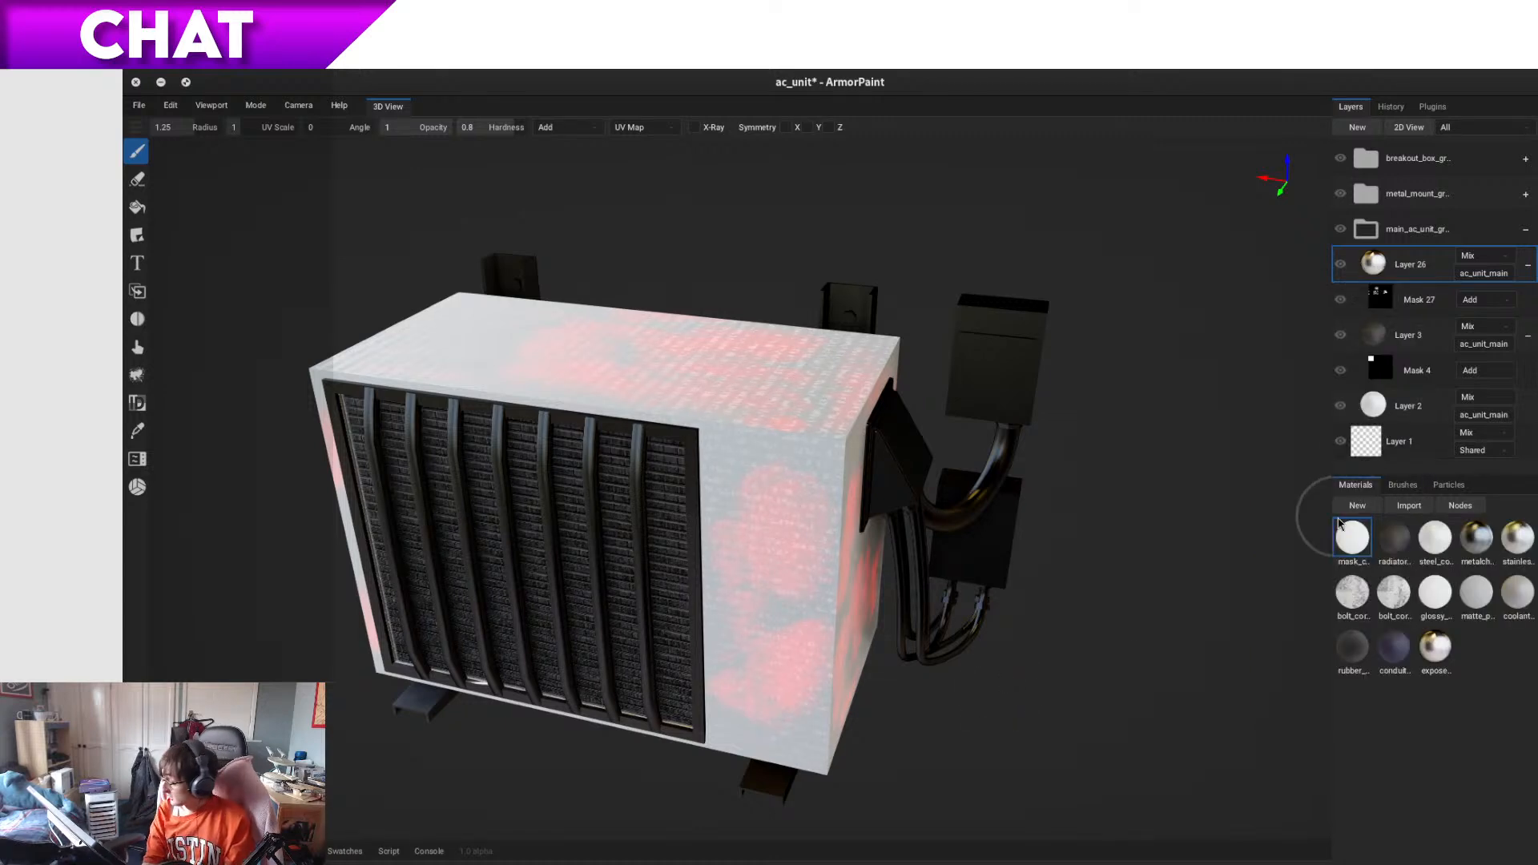
left_click(1473, 512)
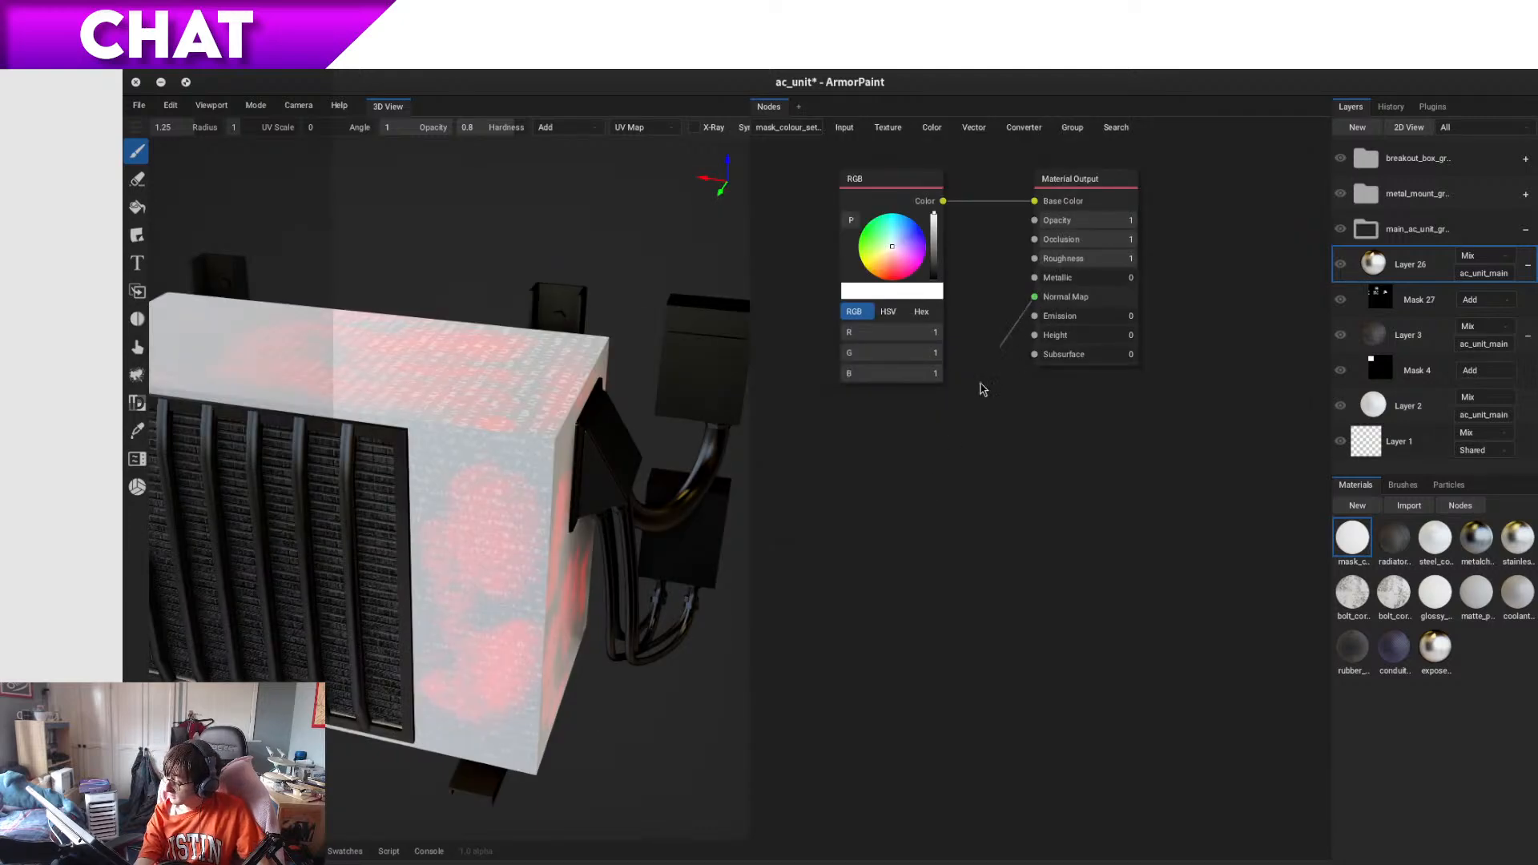
left_click_drag(984, 390, 945, 450)
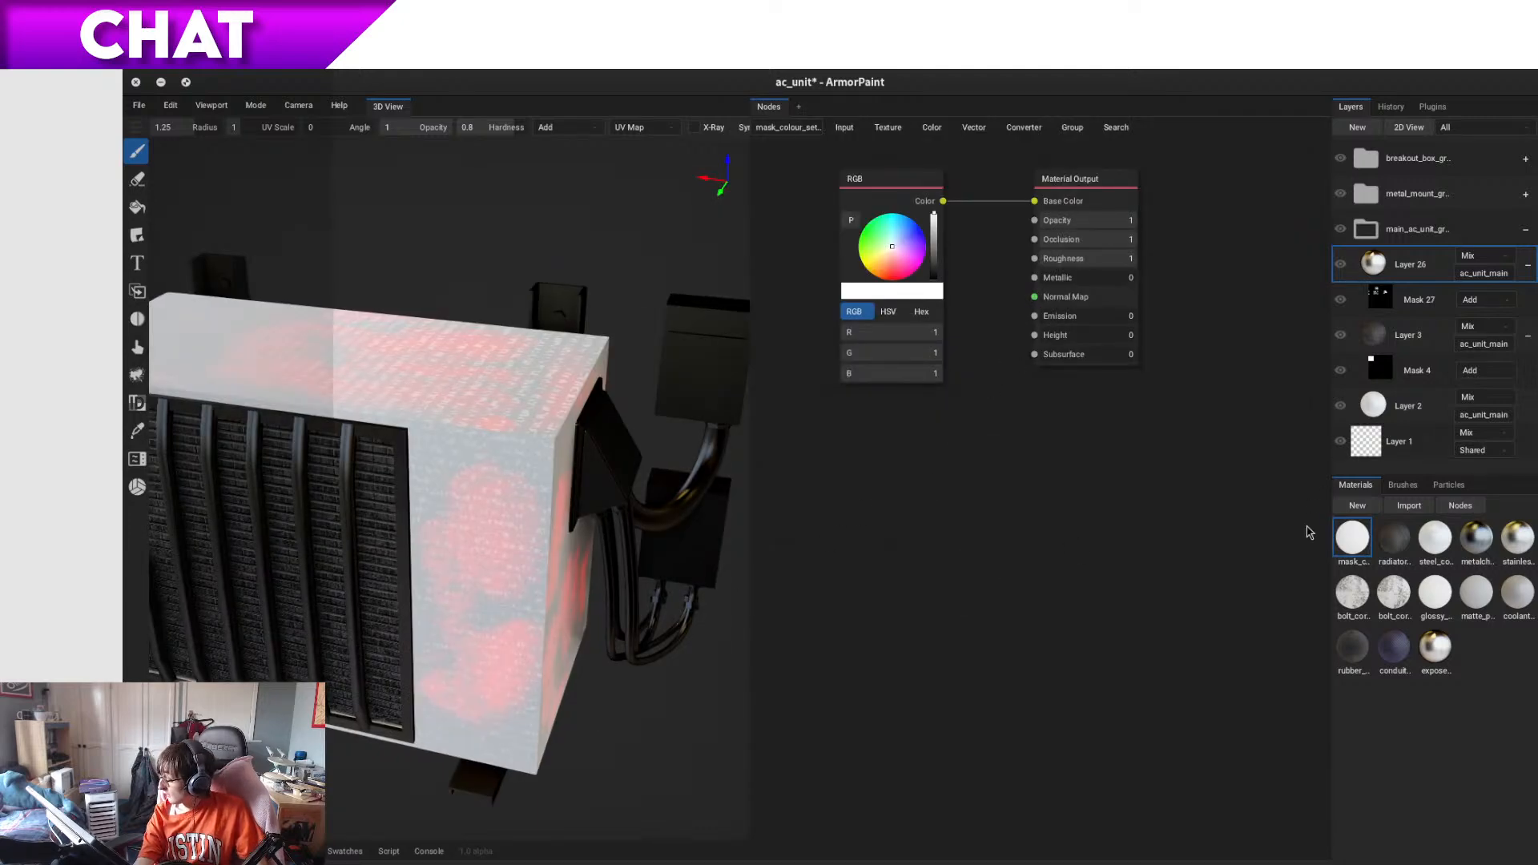
left_click(1408, 540)
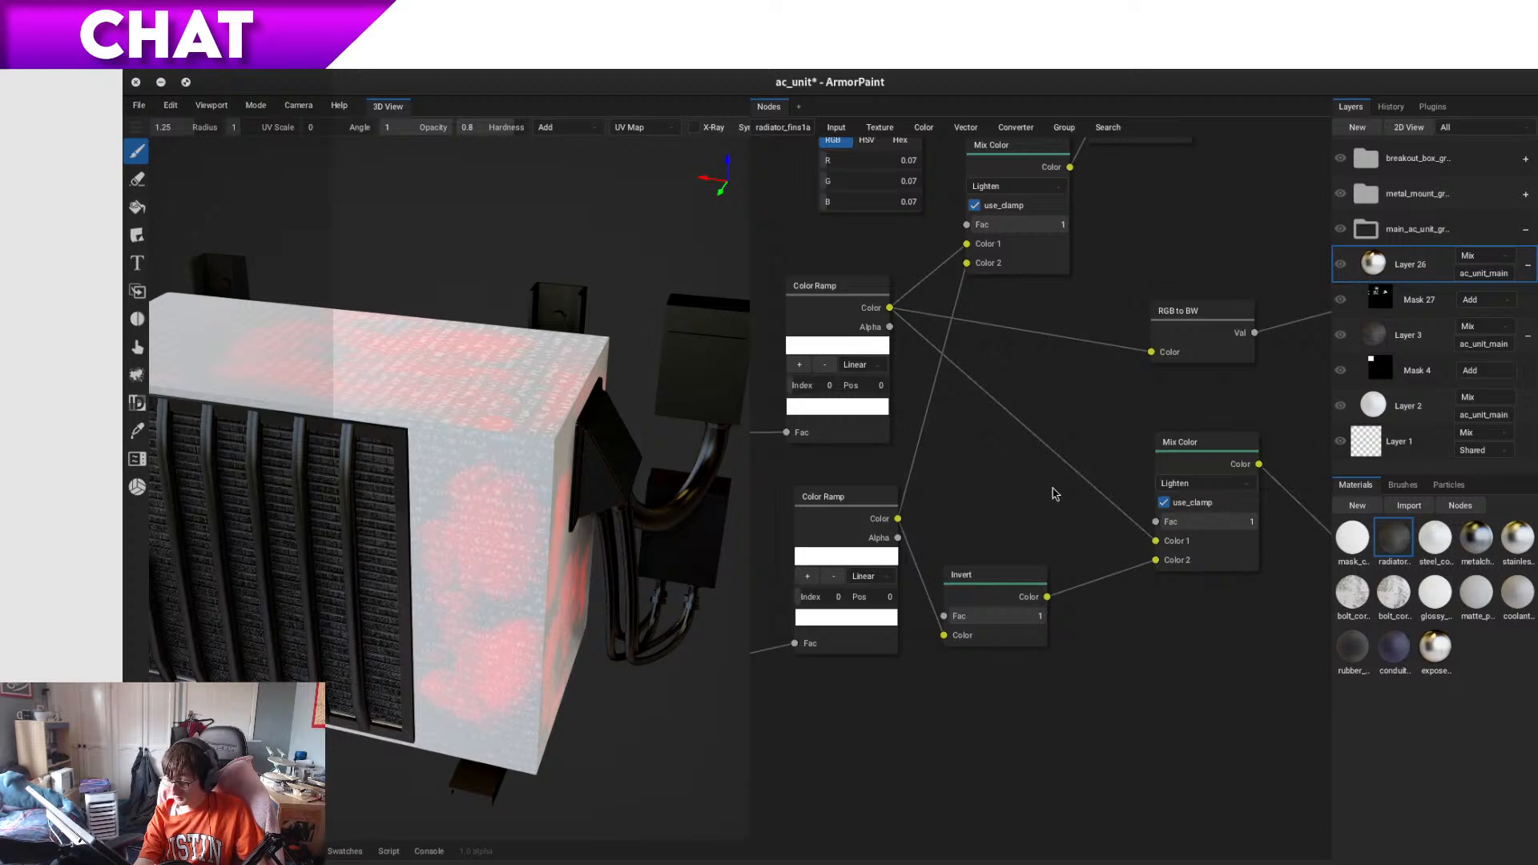
middle_click_drag(1055, 494, 1089, 502)
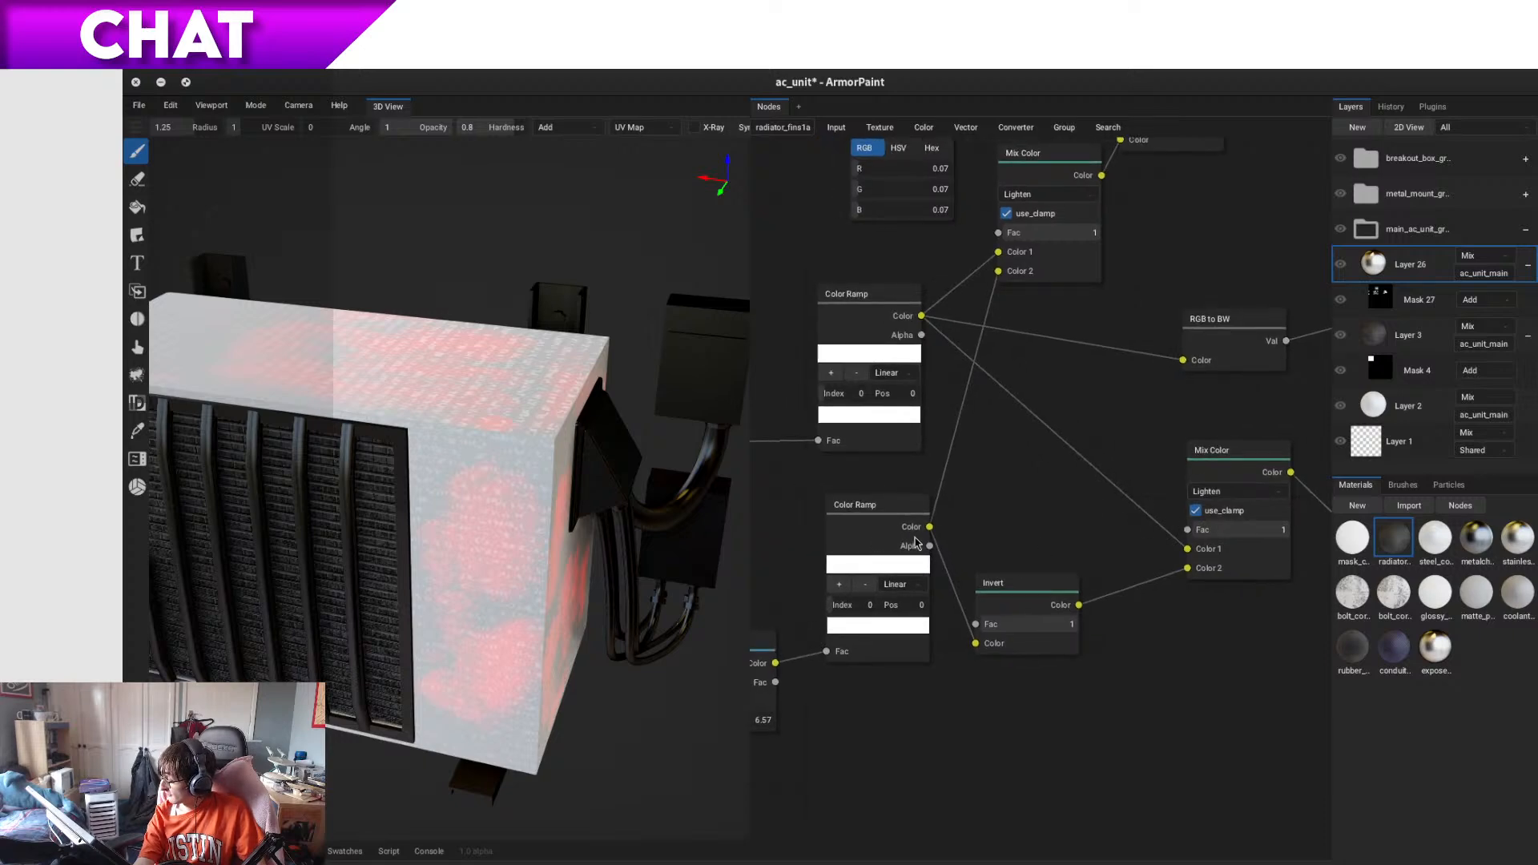
left_click_drag(1026, 484, 1027, 486)
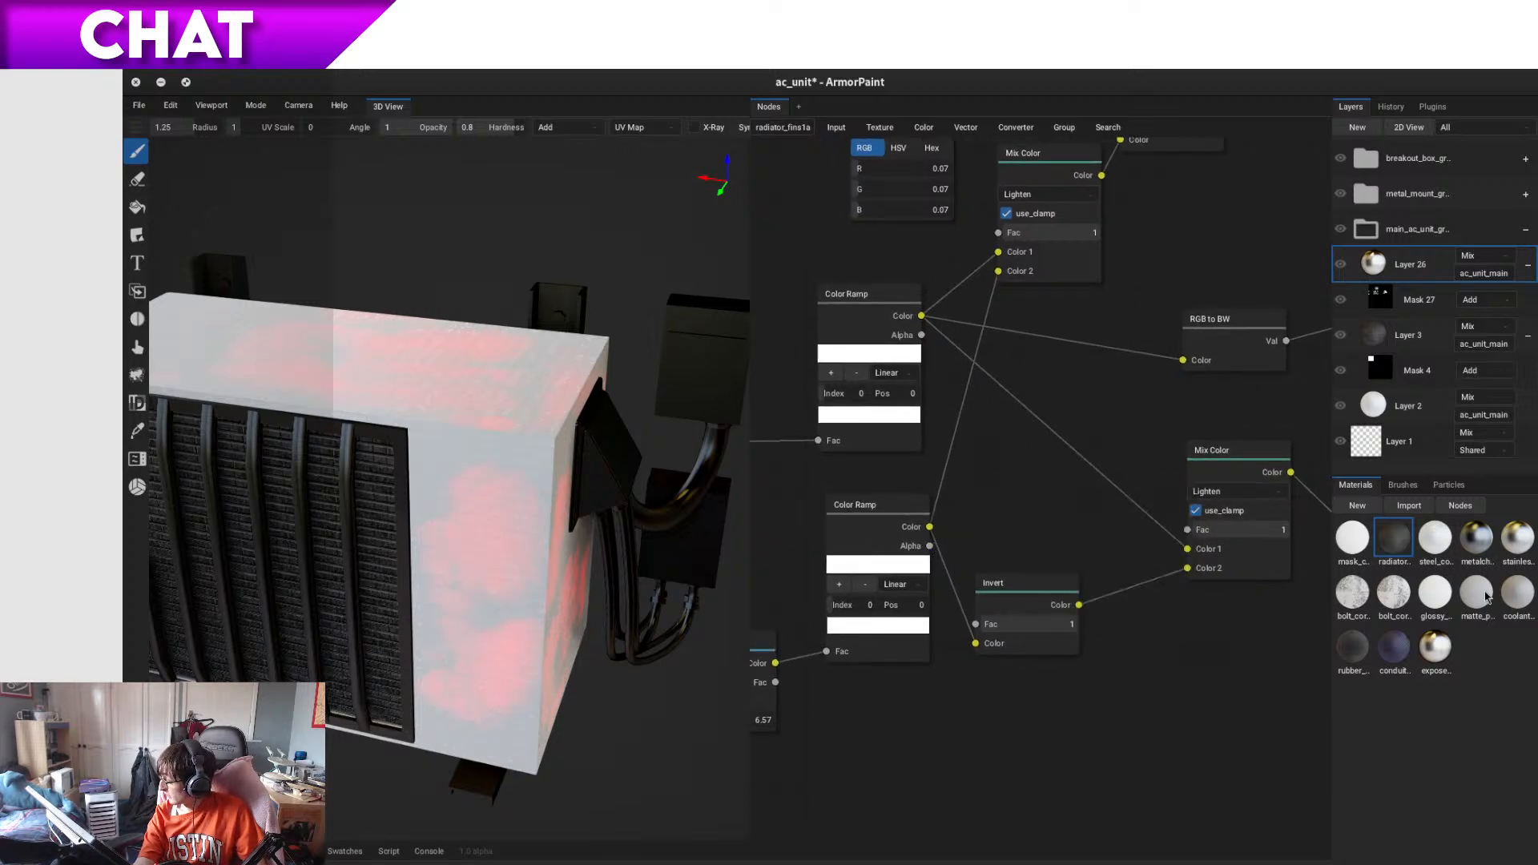
- Refresh the steel_colour_white and metalchrome1 materials by pulling a node link into empty space and adding no node
left_click(1451, 541)
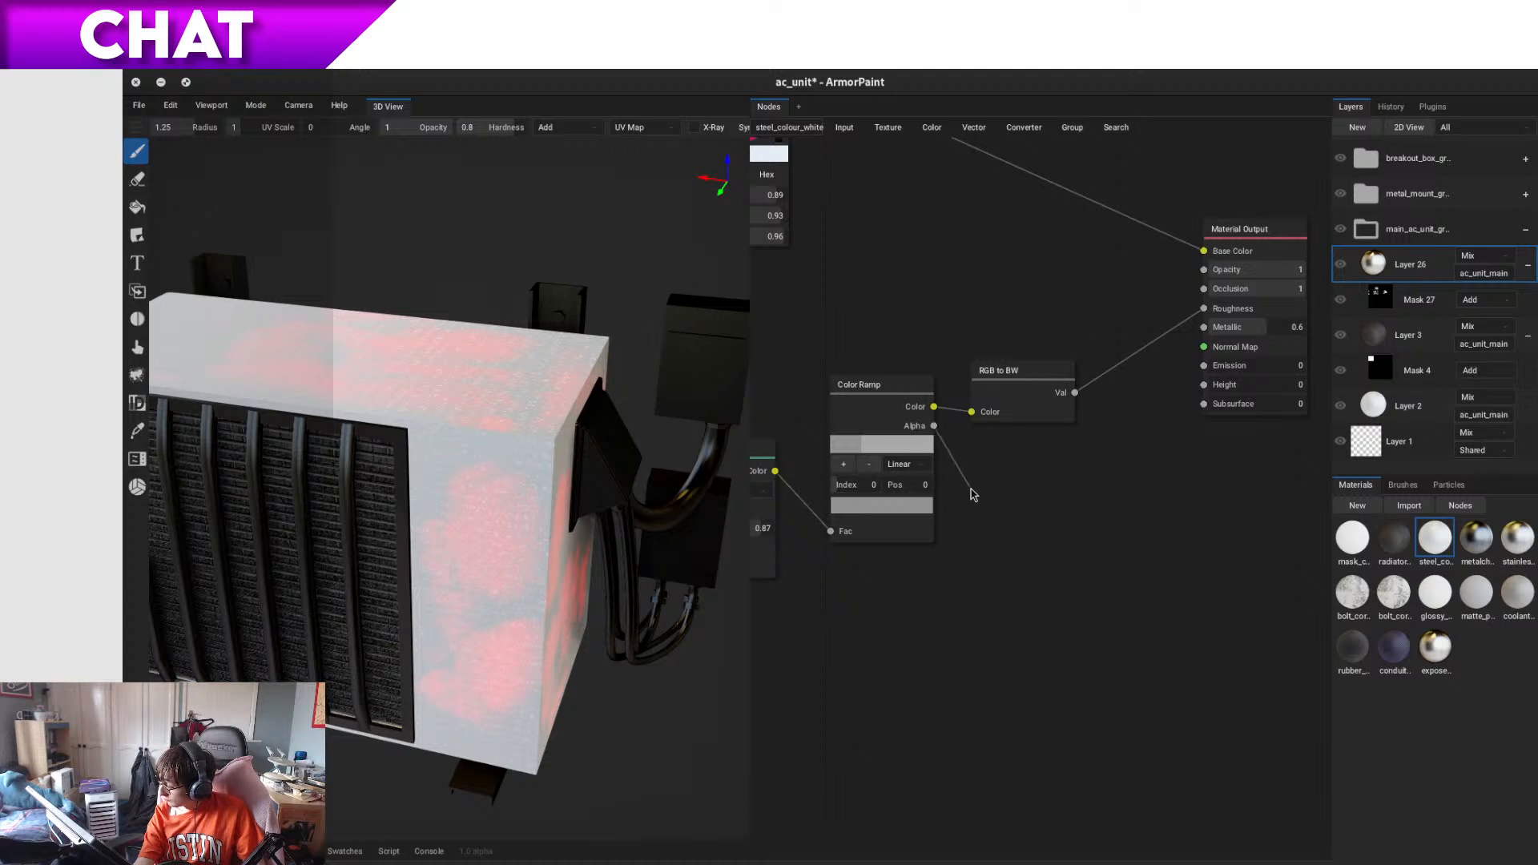
left_click_drag(972, 494, 973, 495)
left_click(1478, 535)
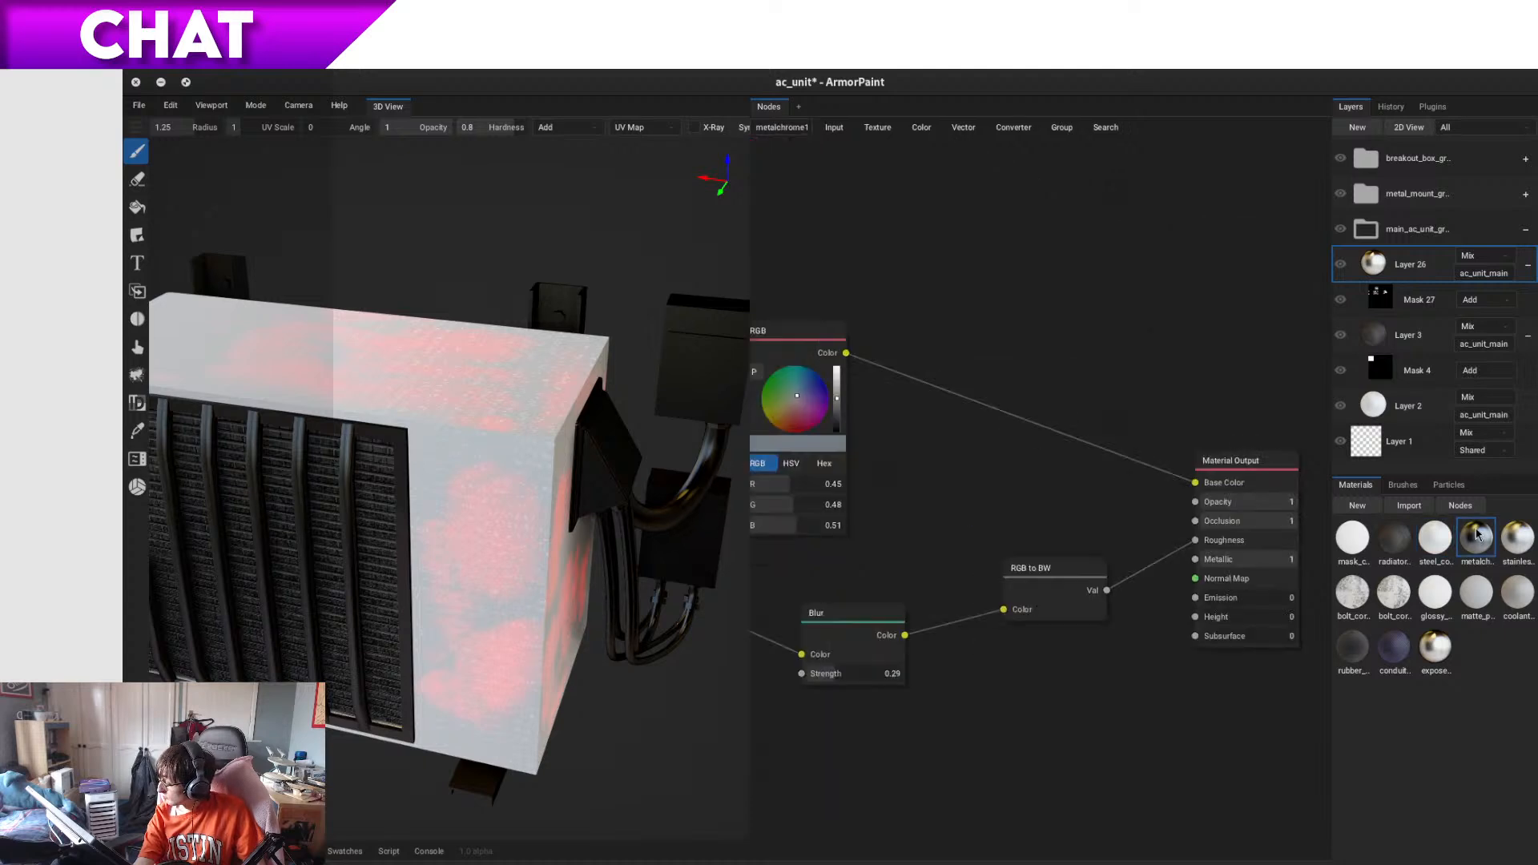
left_click_drag(1197, 586, 1108, 676)
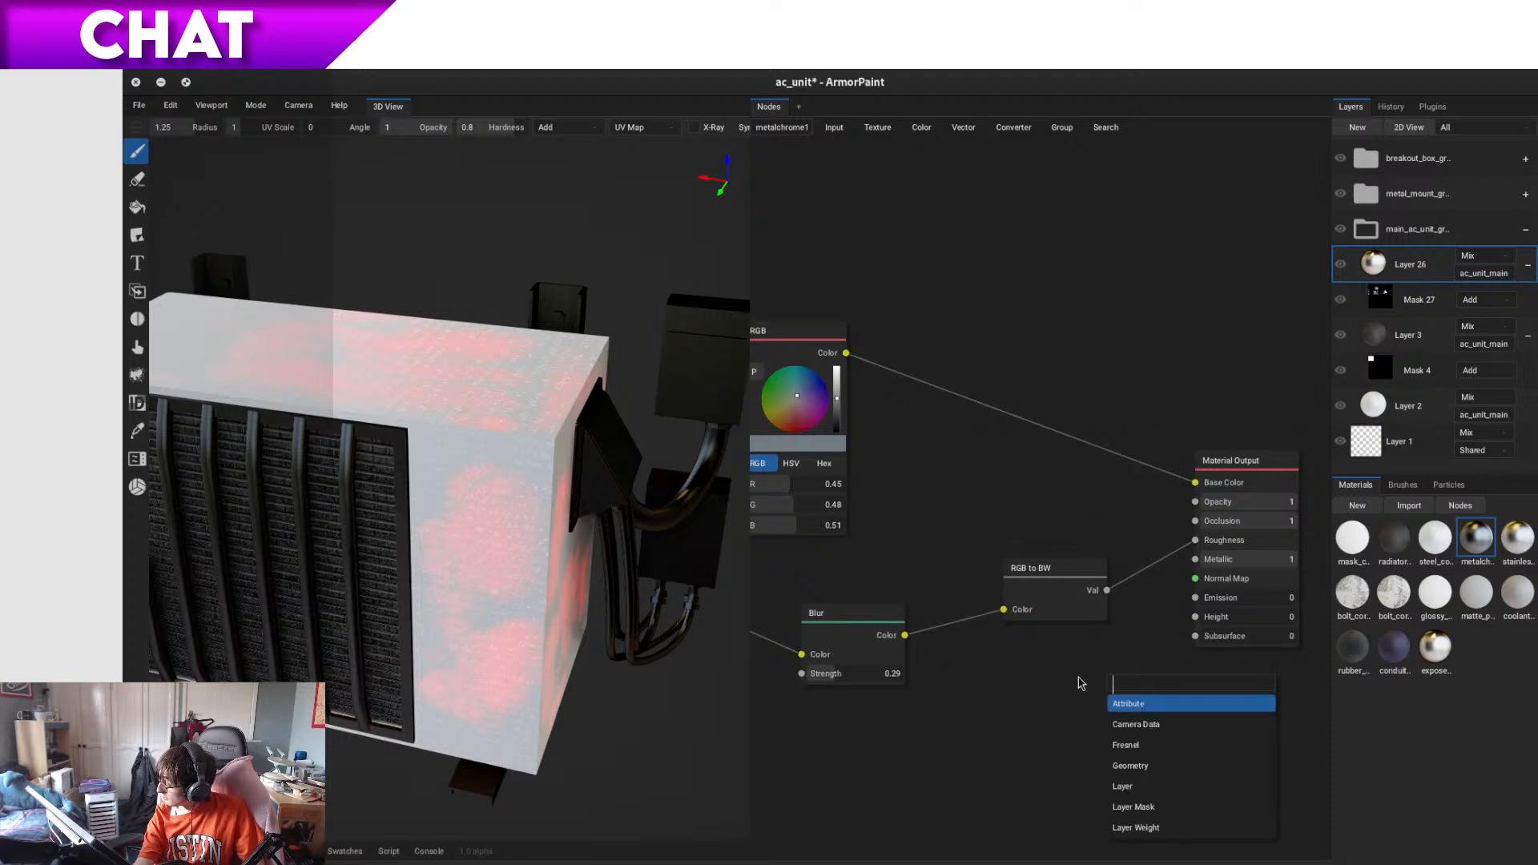
left_click(1099, 721)
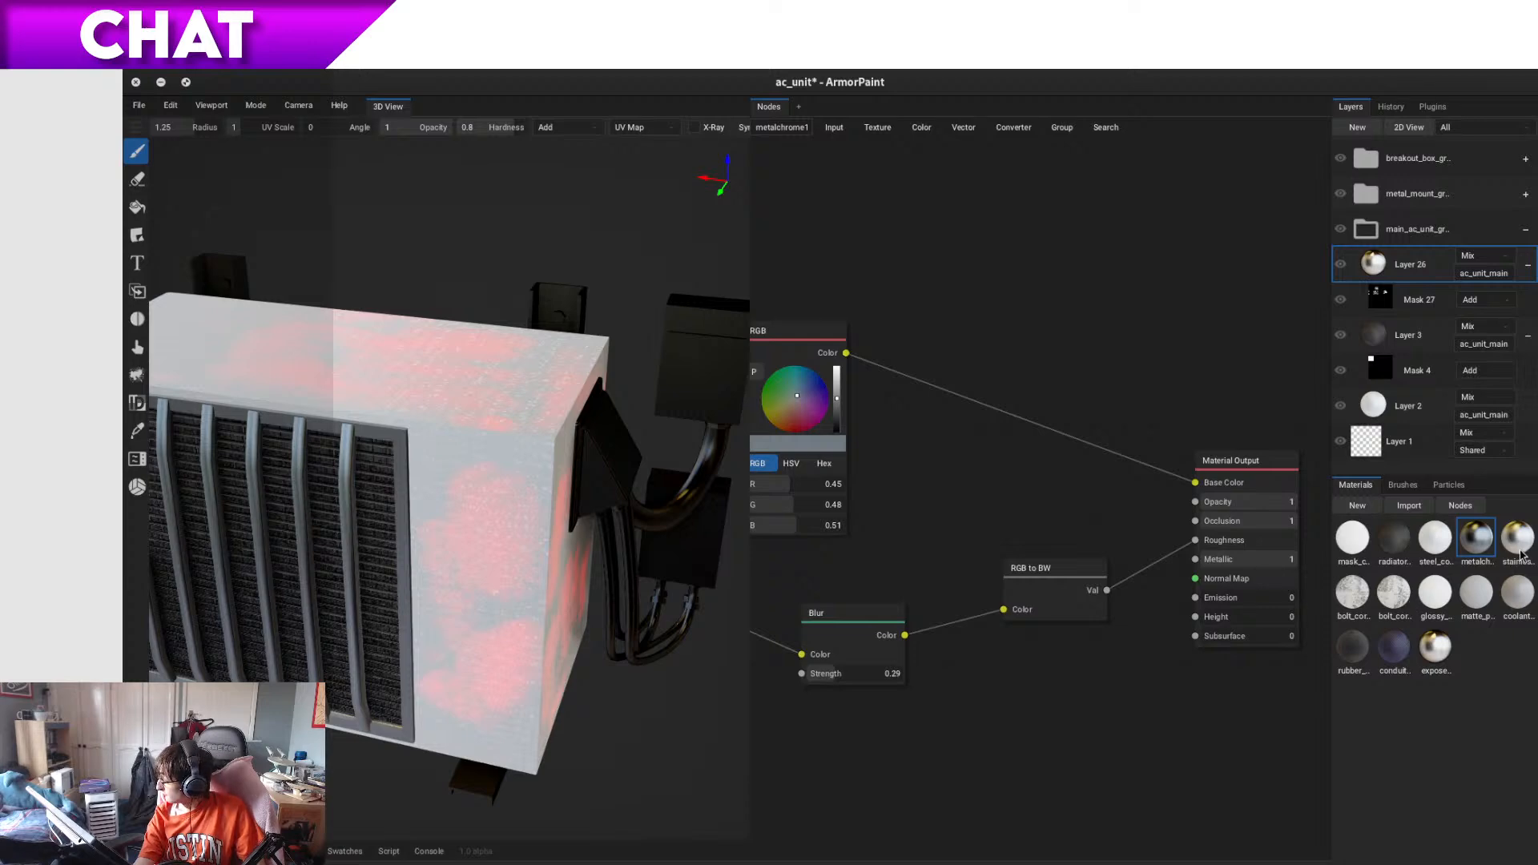
- Refresh the stainless_steel1a and bolt_corkscrew1 materials by pulling a loose node link in each and dismissing the node search
left_click(1519, 538)
left_click_drag(1070, 393, 1009, 491)
left_click(819, 617)
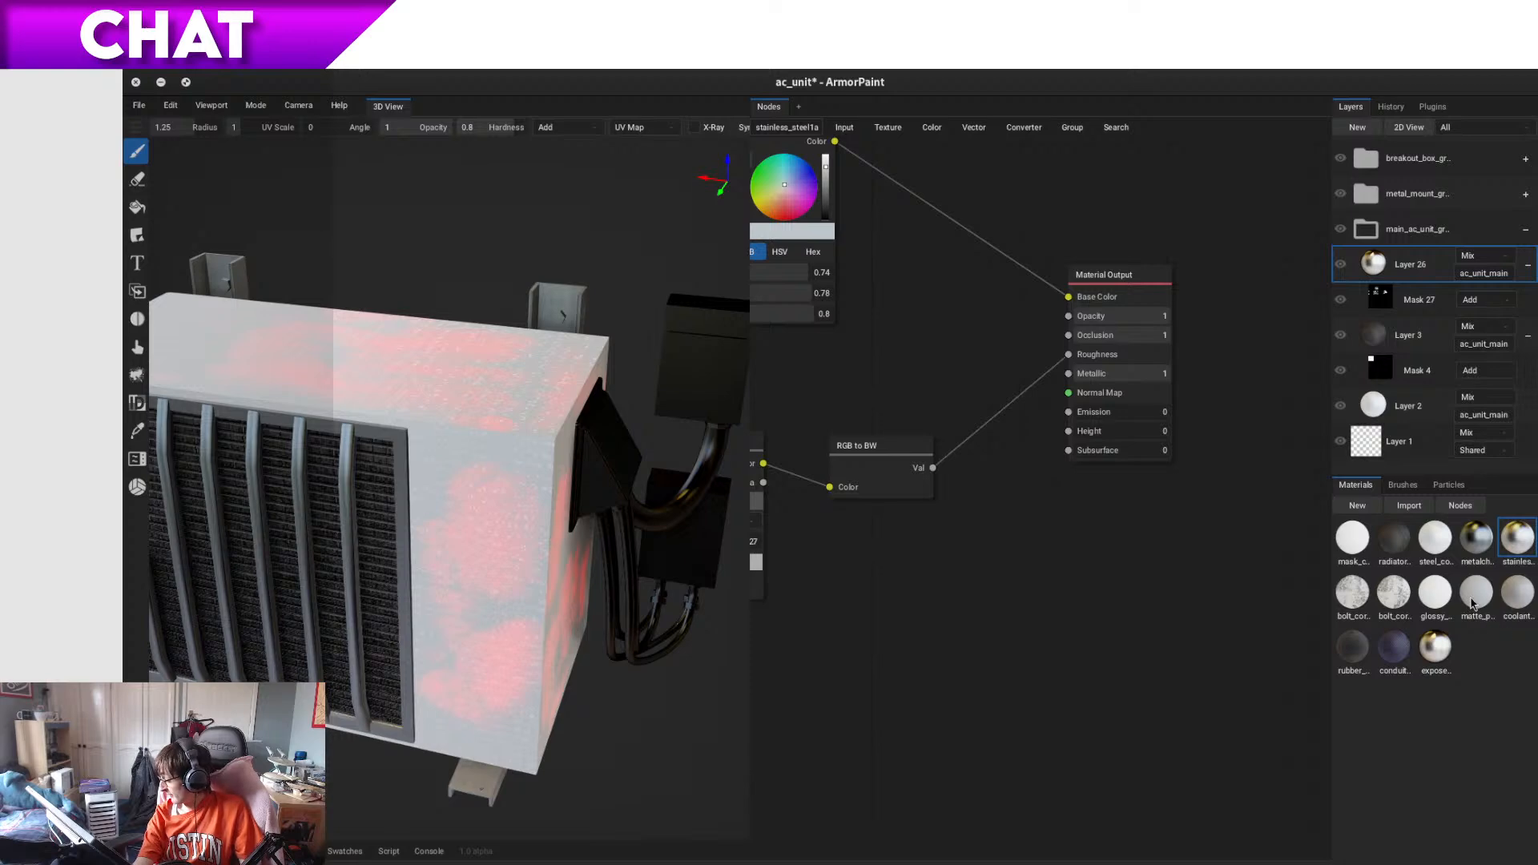
left_click(1364, 599)
left_click_drag(1025, 395, 1071, 456)
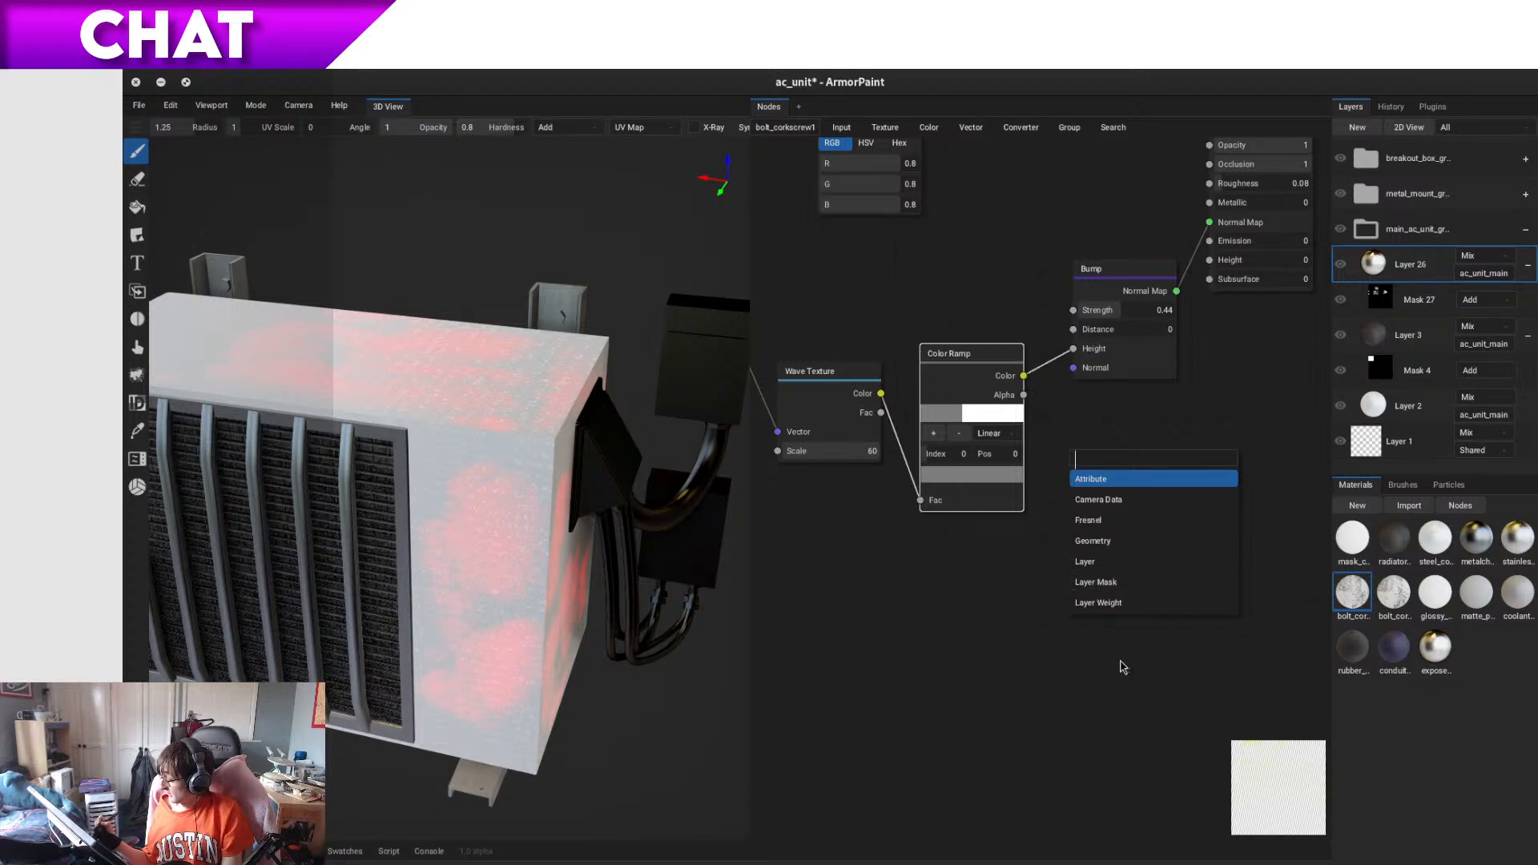
left_click(985, 669)
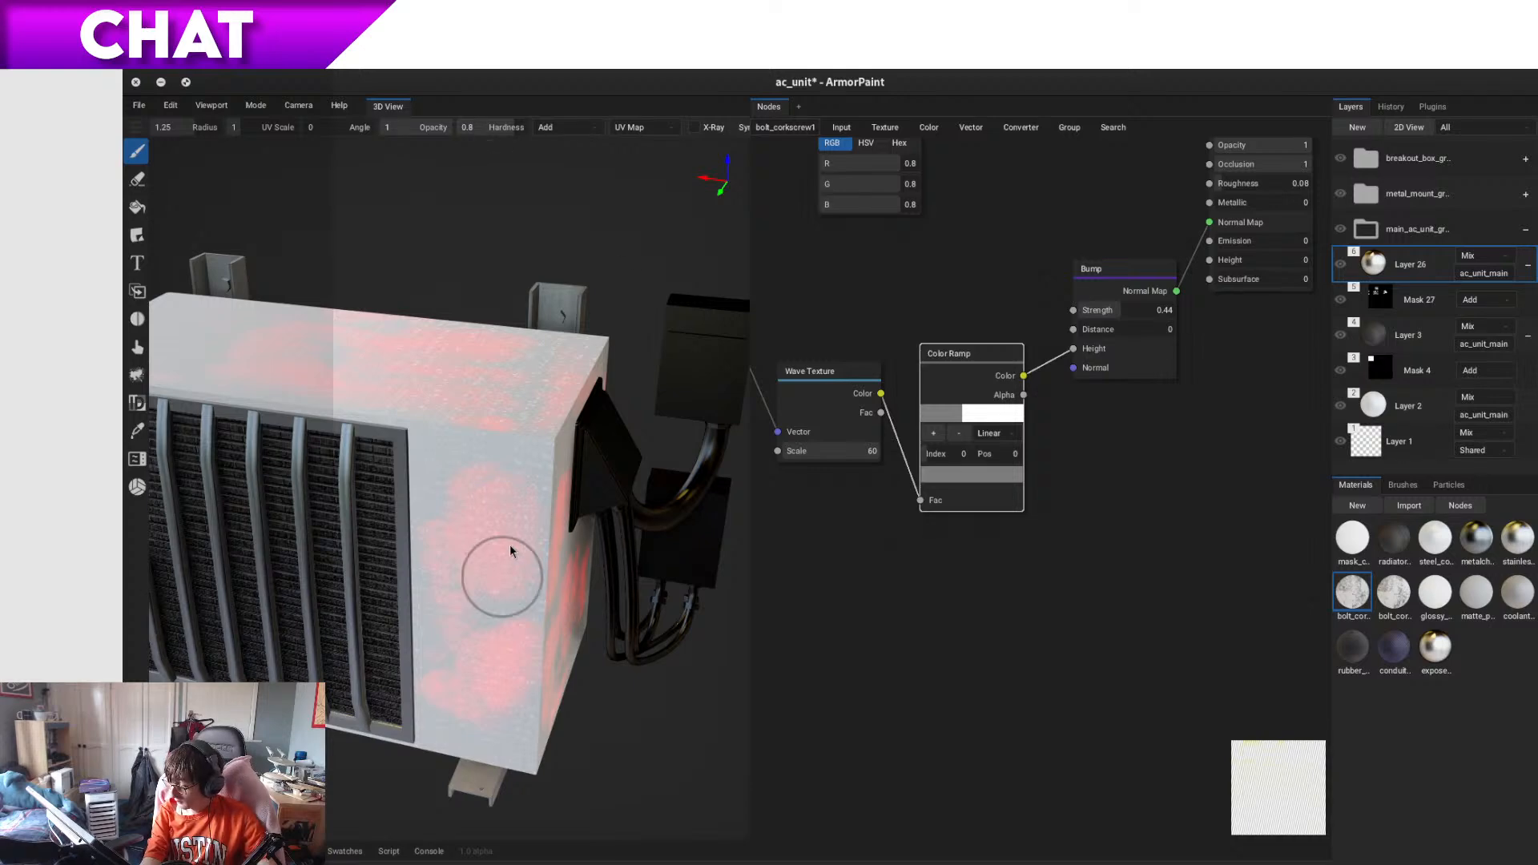
- Inspect the bolts under the casing and refresh the bolt_corkscrew2 material with a discarded link from its Wave Texture node
right_click_drag(512, 552, 494, 505)
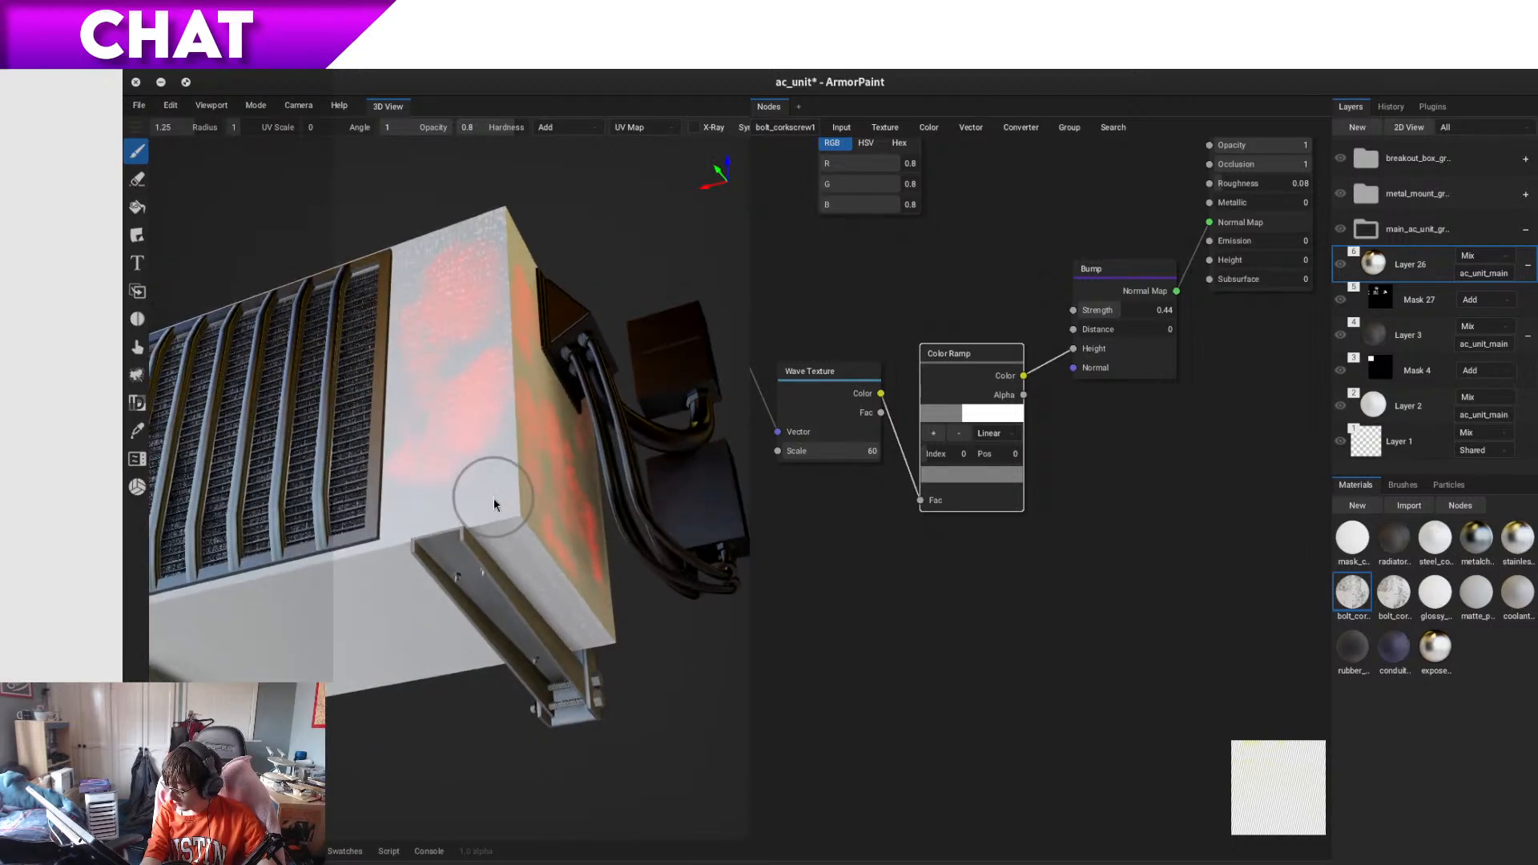
scroll(494, 505, "up", 8)
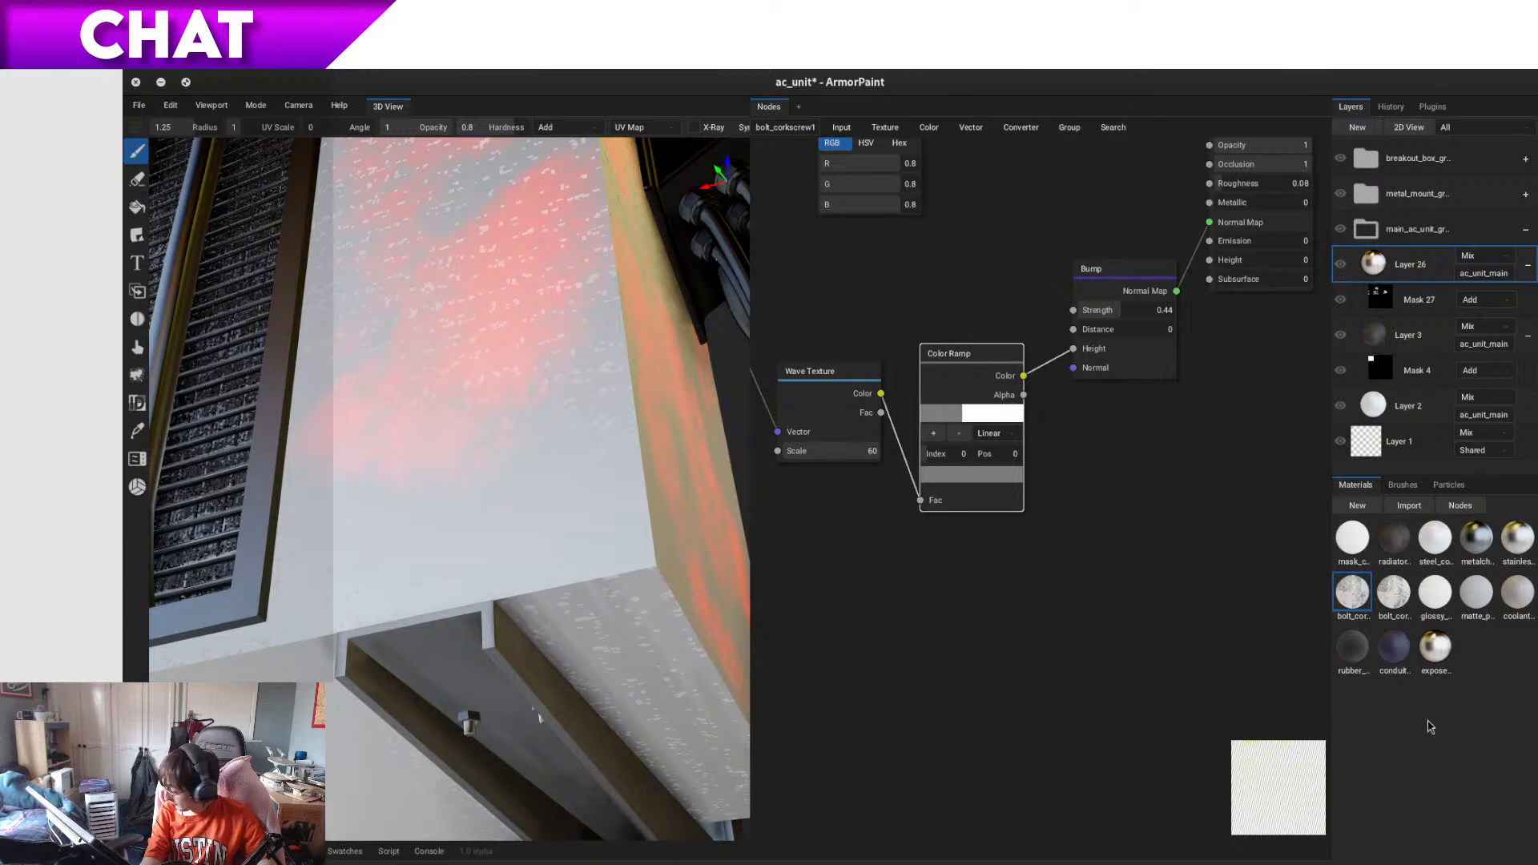
left_click(1395, 591)
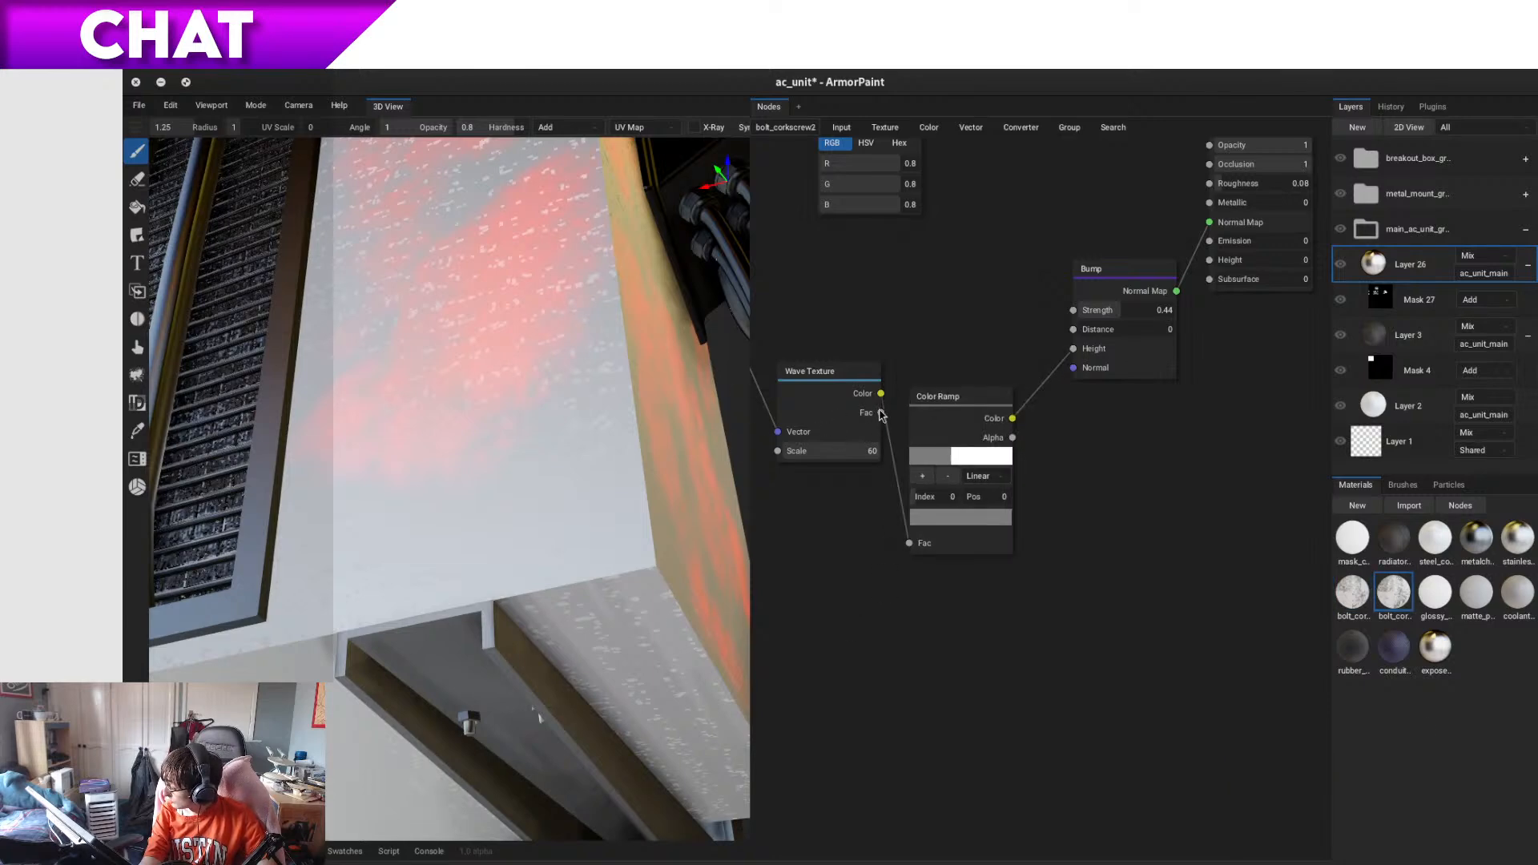
left_click_drag(881, 414, 929, 337)
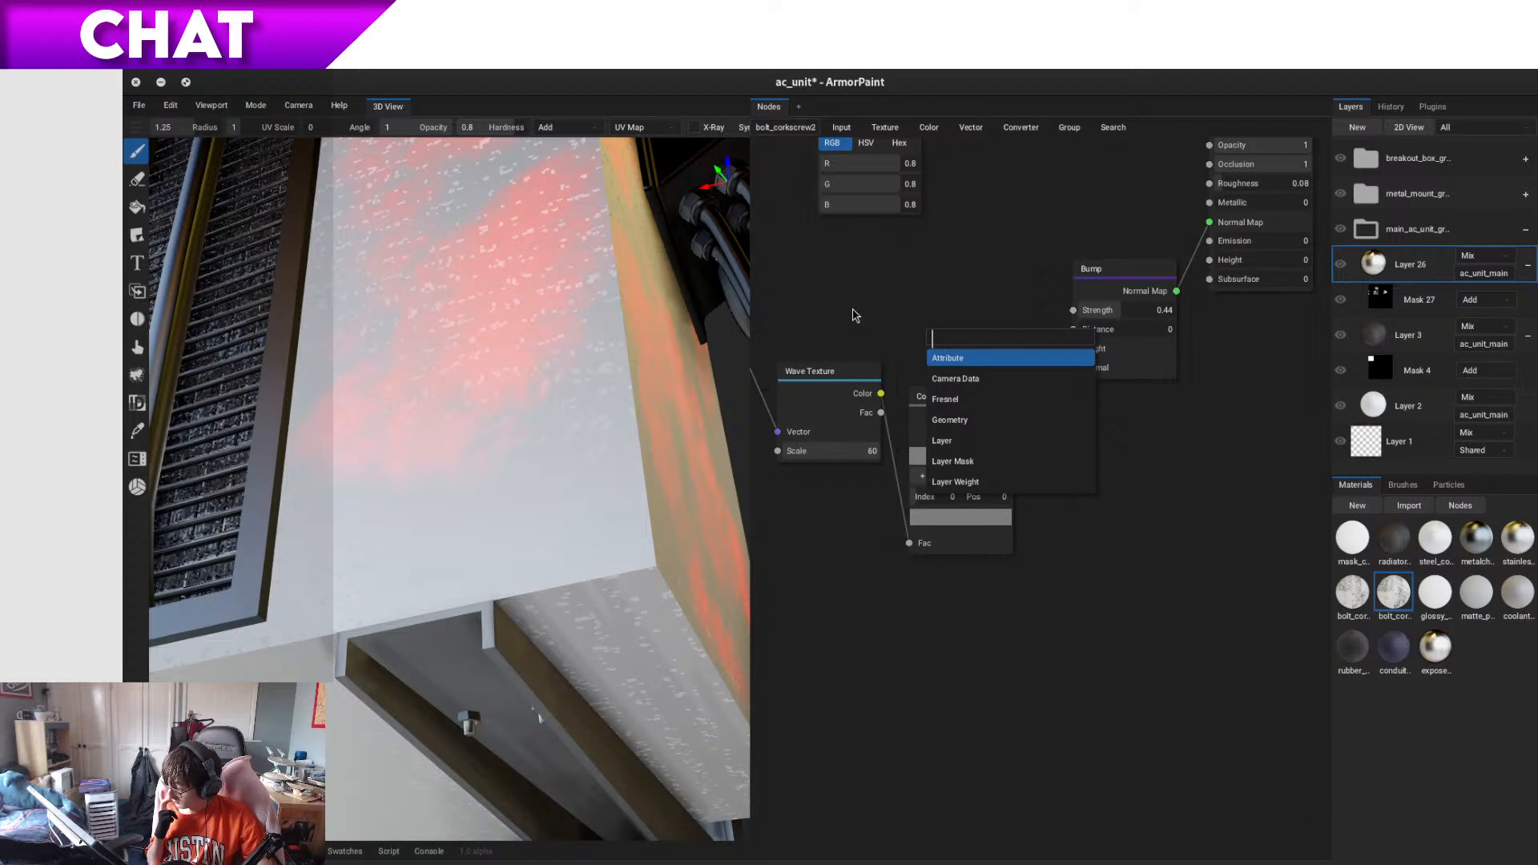
key("Escape")
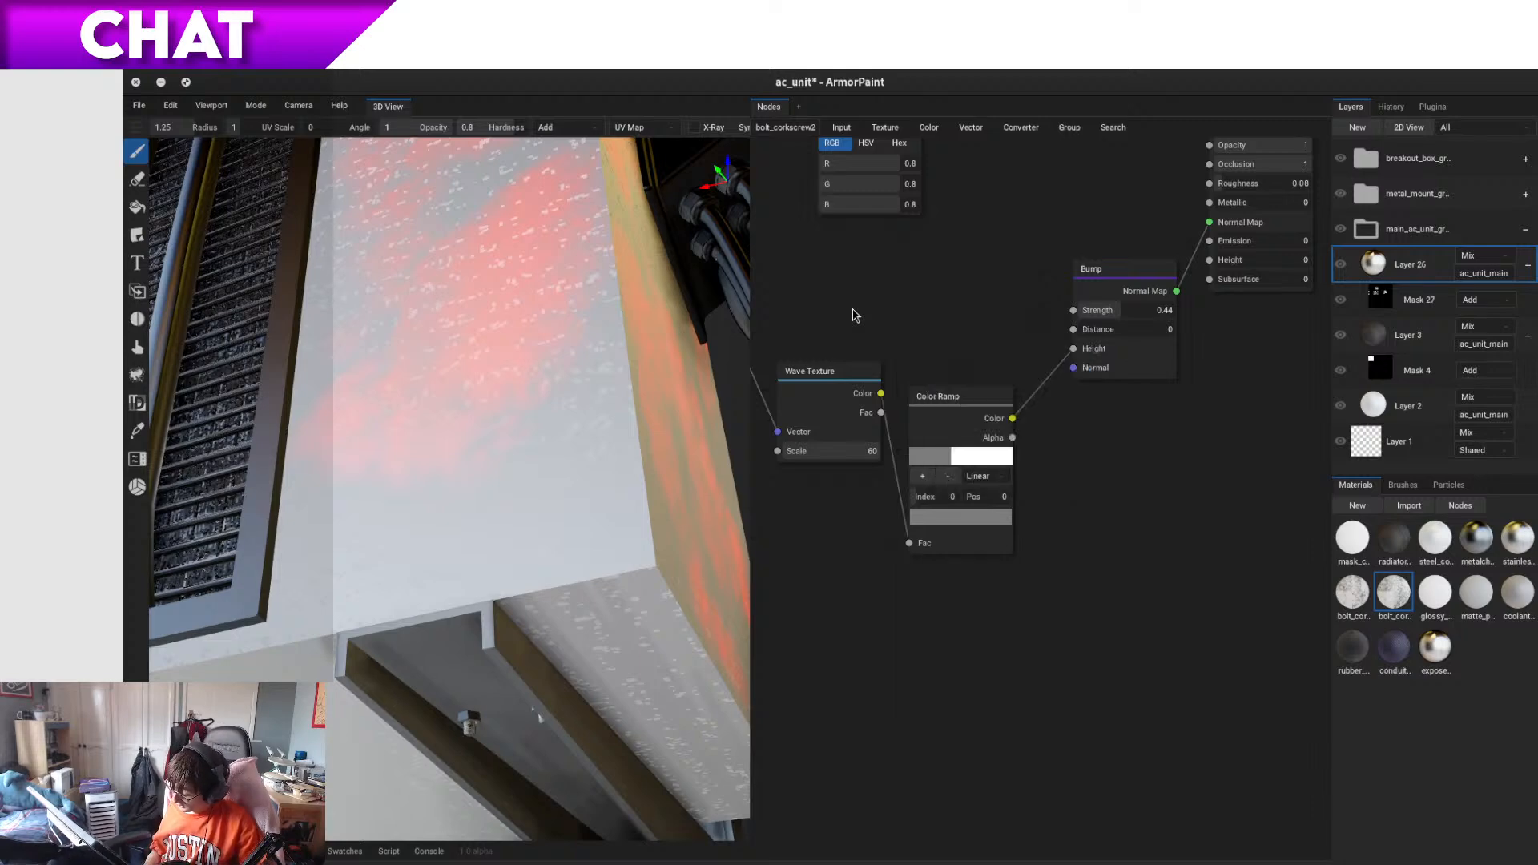
left_click_drag(466, 538, 440, 563, "alt")
scroll(484, 665, "down", 5)
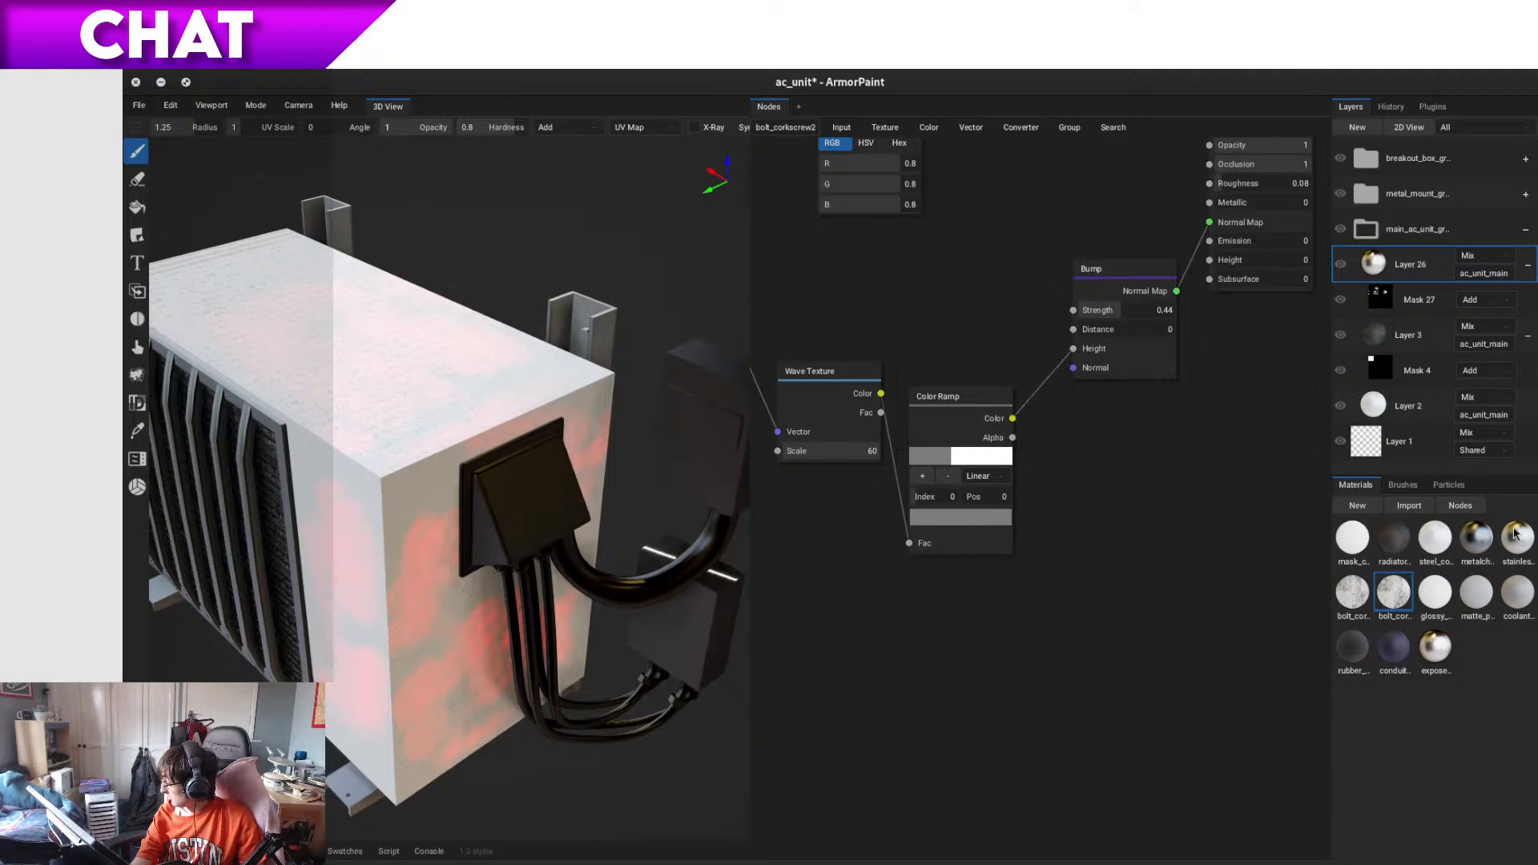
- Refresh the glossy_plastic and matte_plastic materials by pulling a link off each Normal Map input without adding a node
left_click(1436, 593)
left_click_drag(1034, 296, 910, 400)
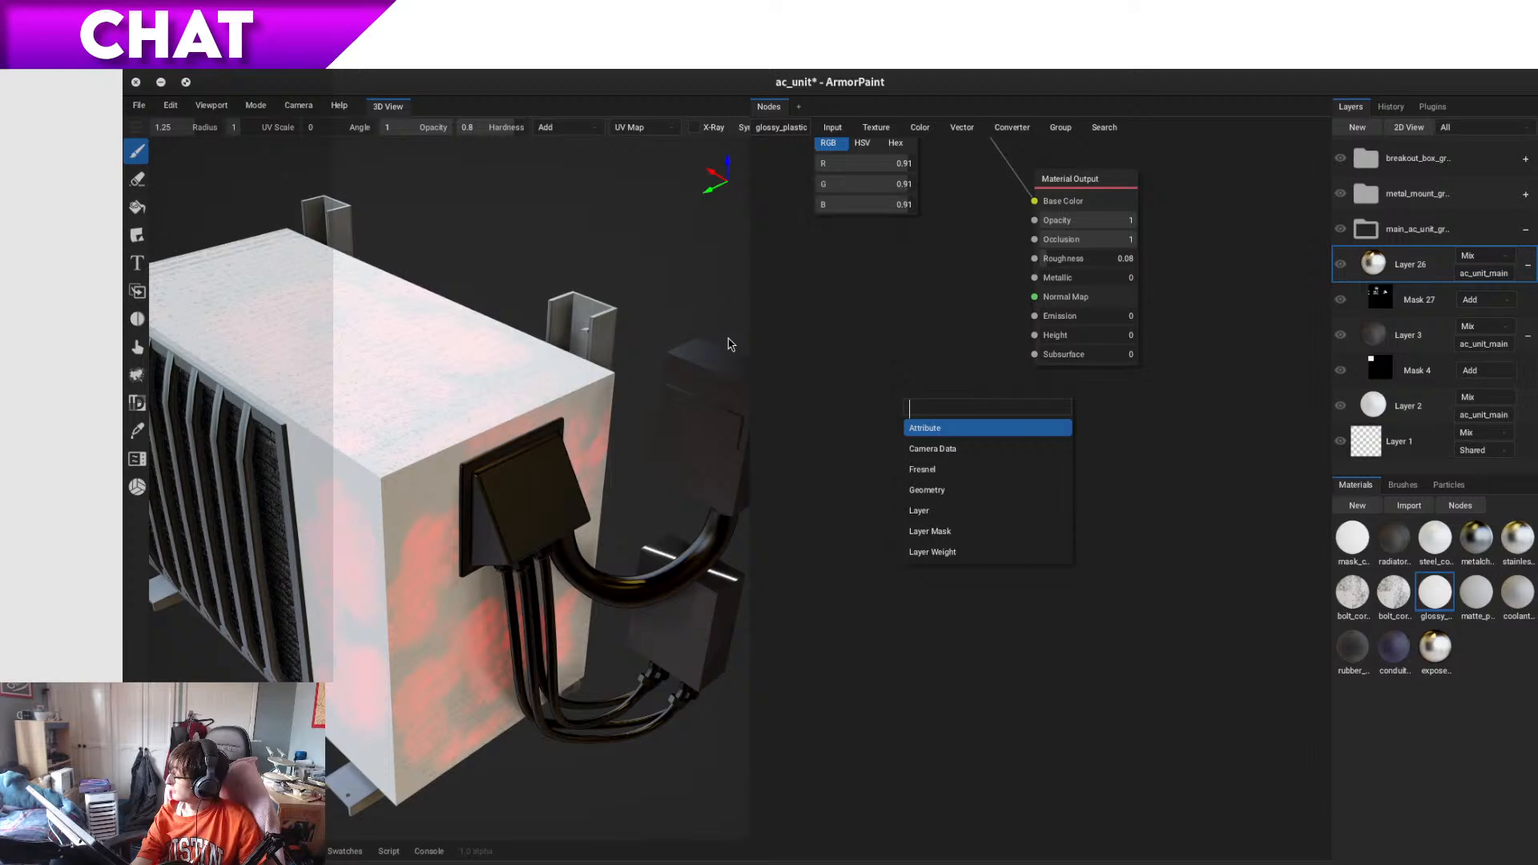
left_click(775, 278)
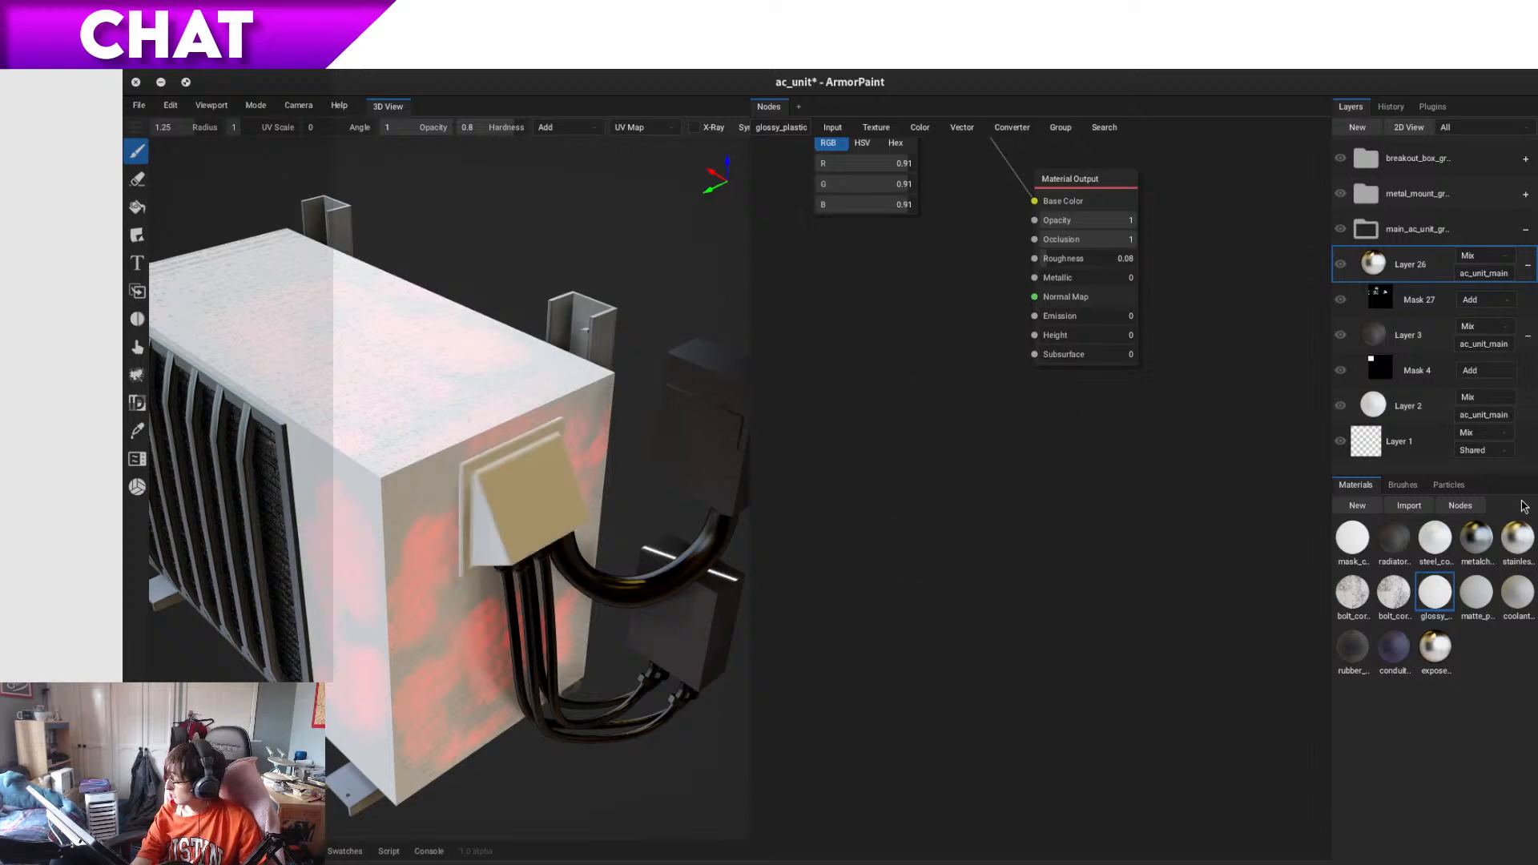
left_click(1491, 601)
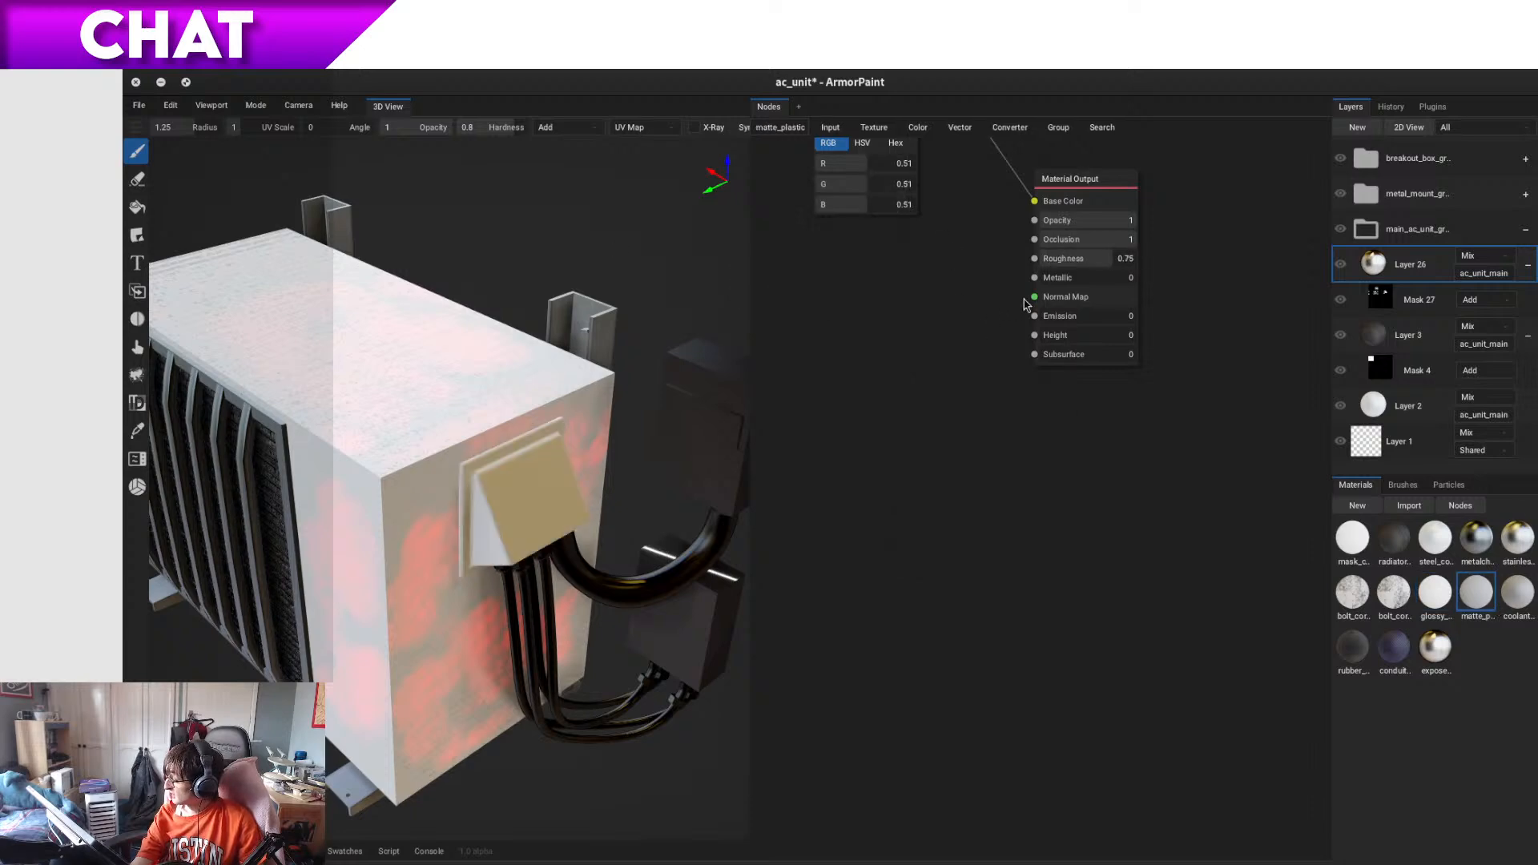
left_click_drag(1036, 296, 980, 330)
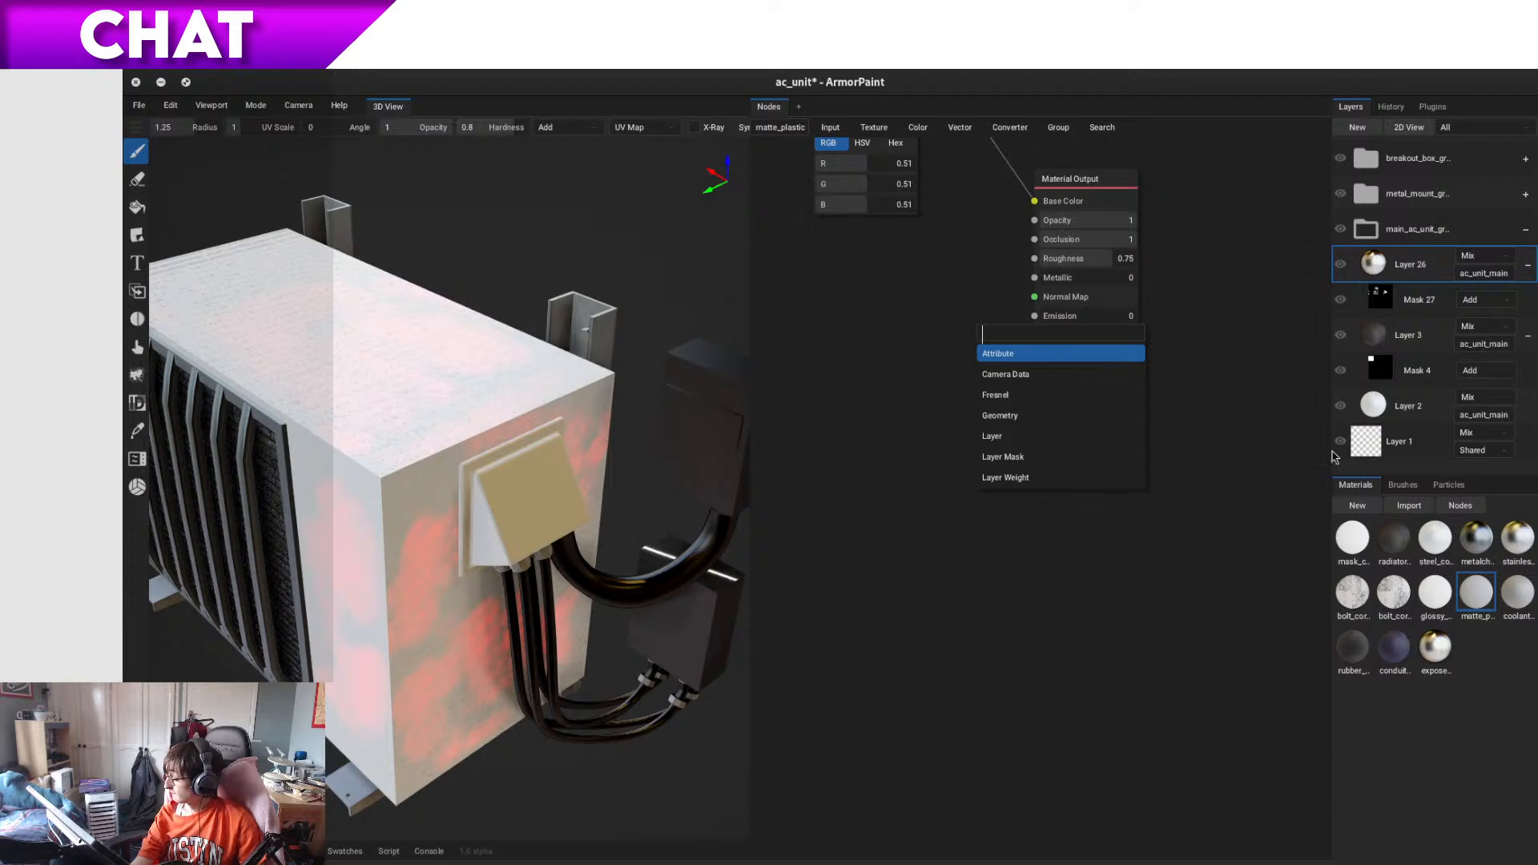
left_click(1185, 597)
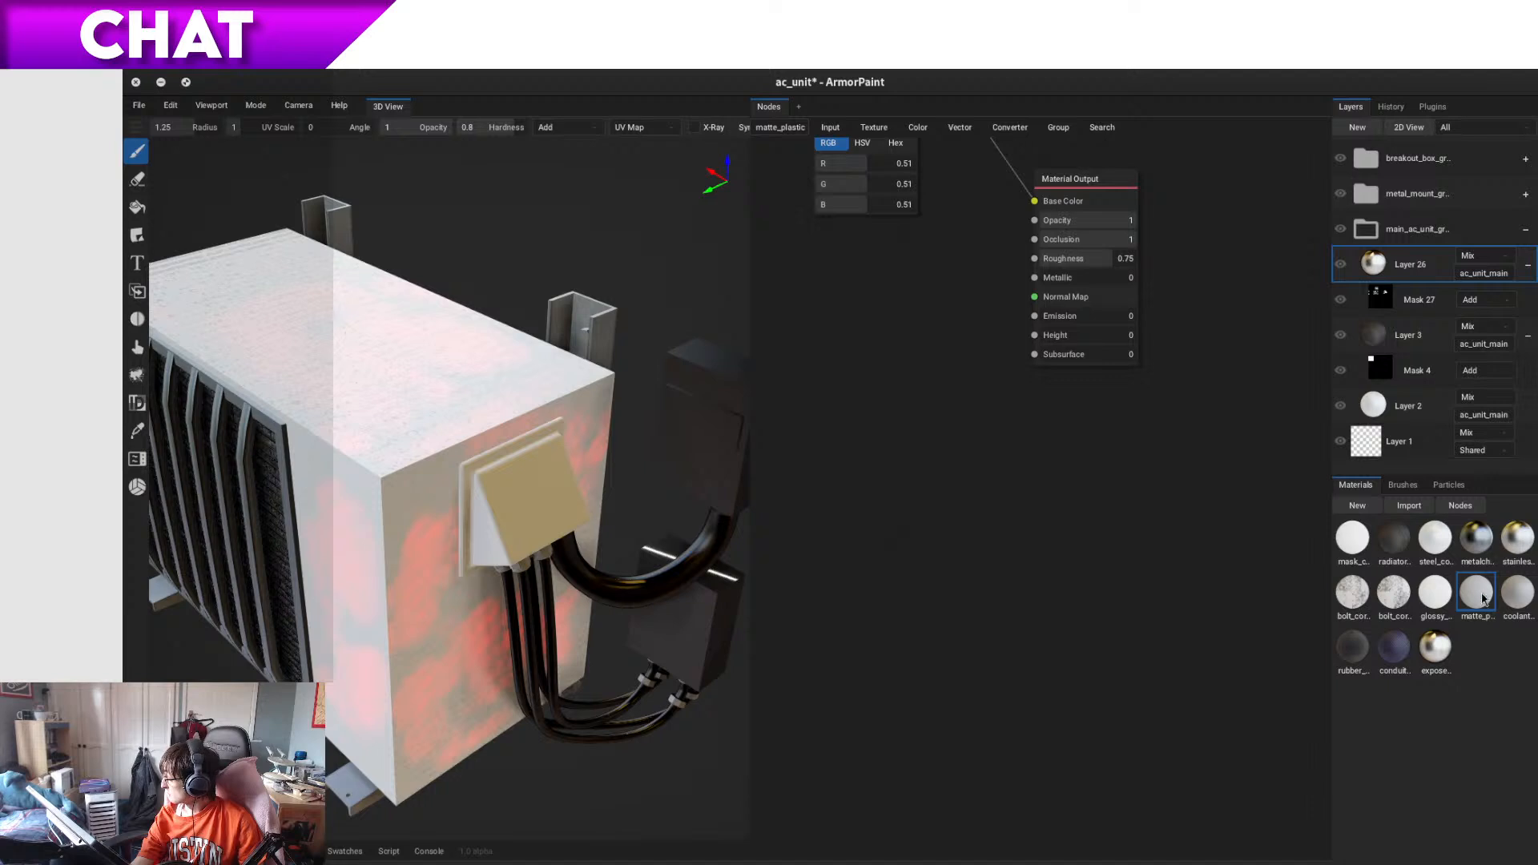
- Refresh the coolant pipe material by pulling a loose link from its Material Output and cancelling the node search
left_click(1510, 601)
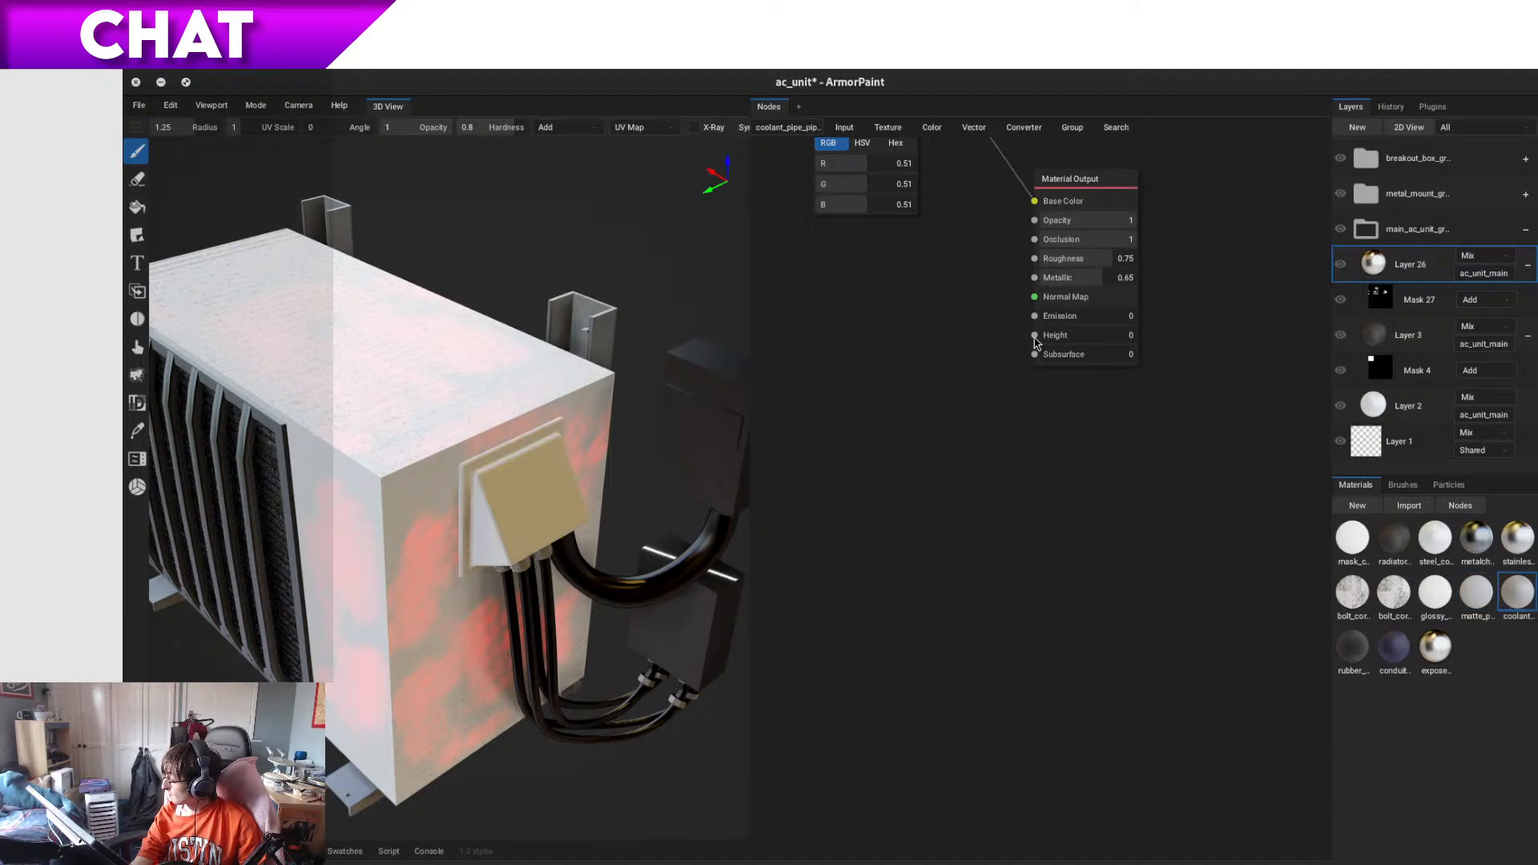
key("space")
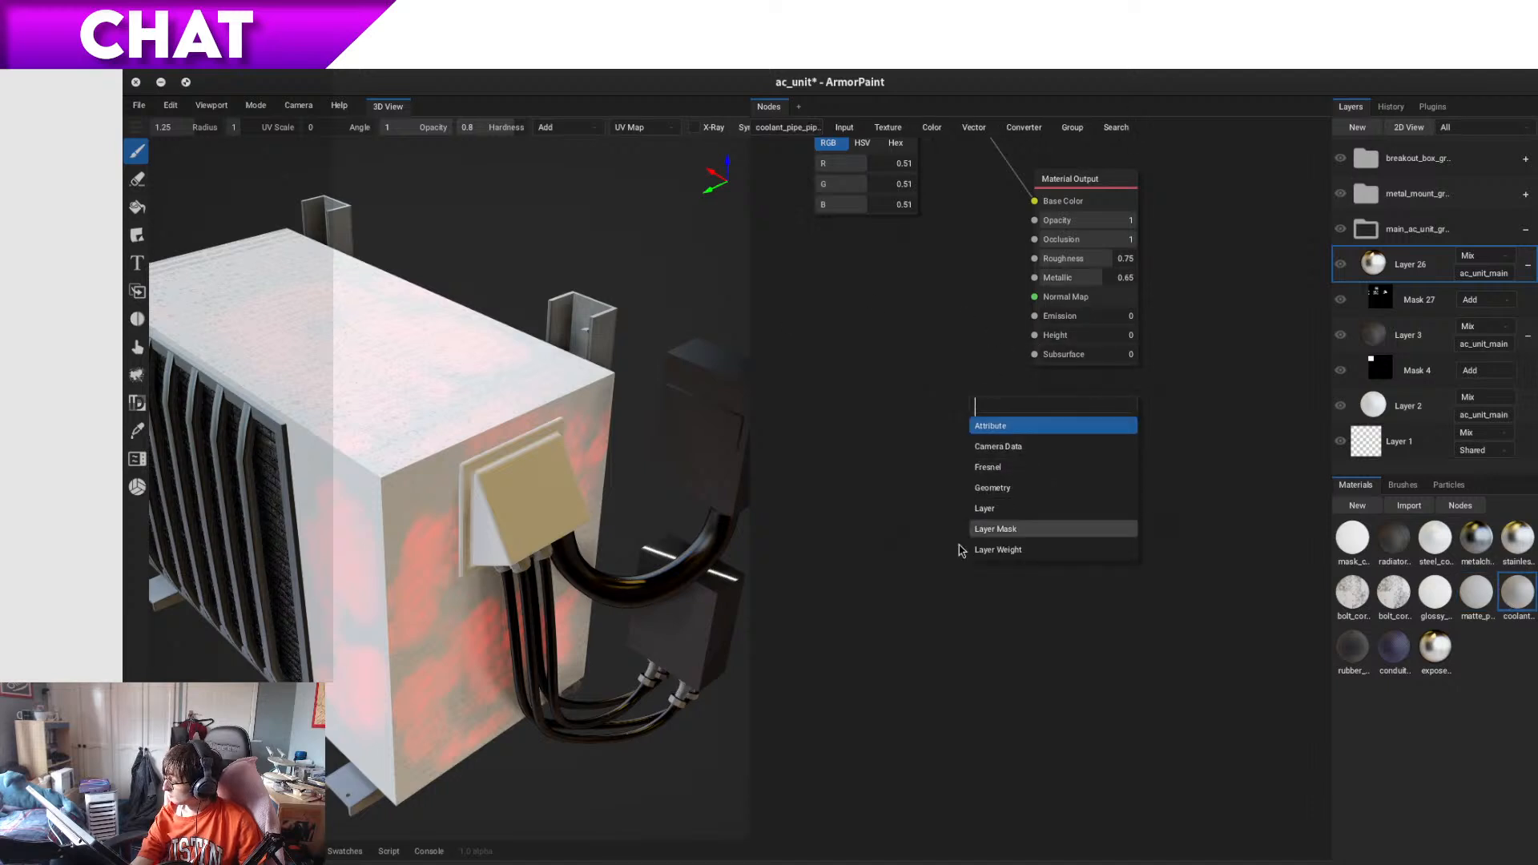
left_click(931, 559)
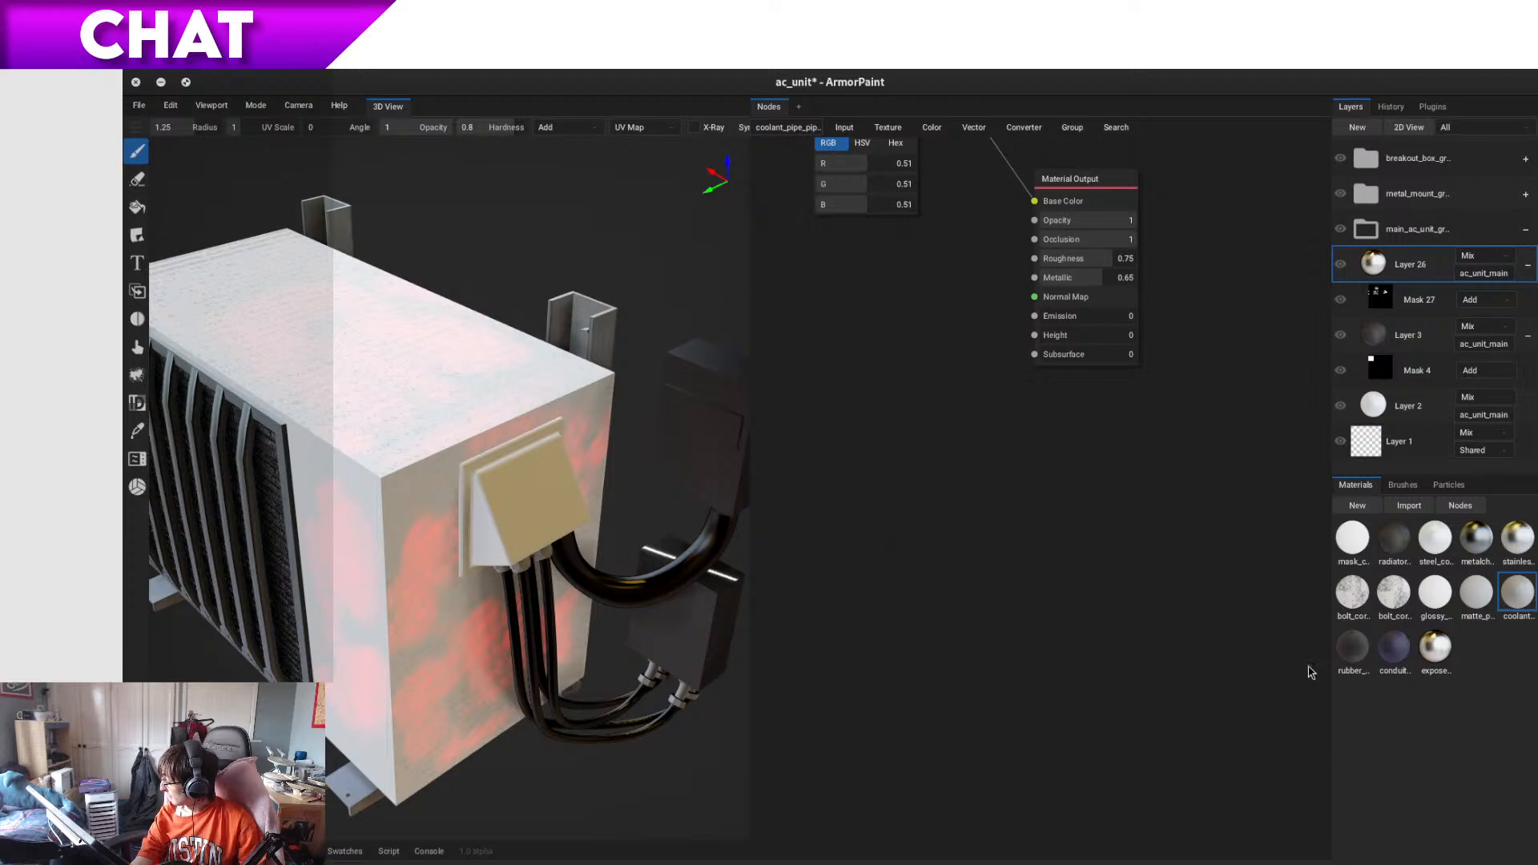
- Refresh the rubber_pipe1 and conduit_tube materials by pulling a loose node link in each and cancelling the node search
left_click(1351, 651)
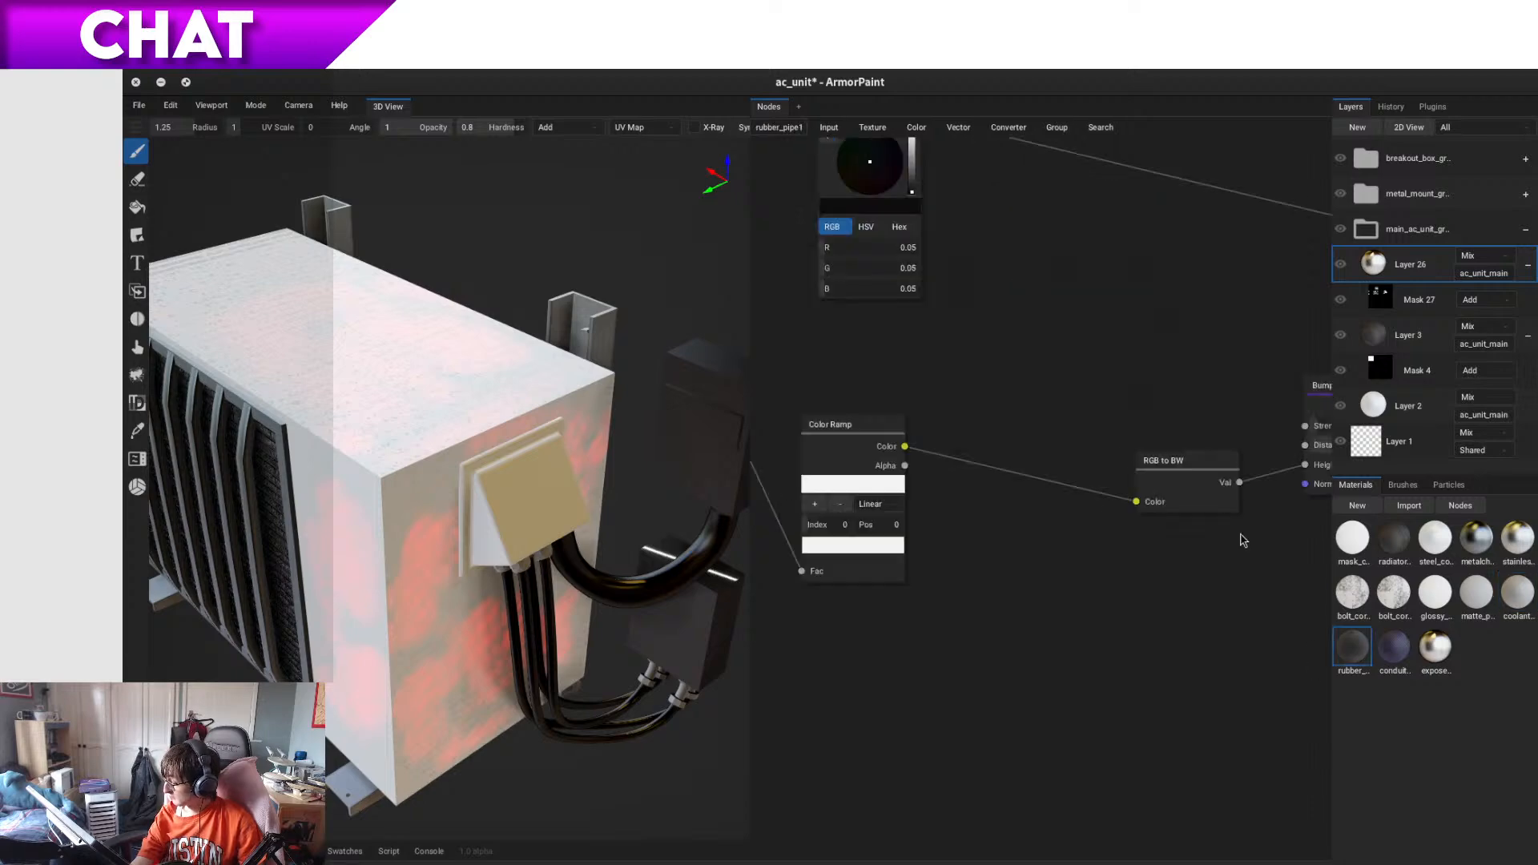
right_click(974, 352)
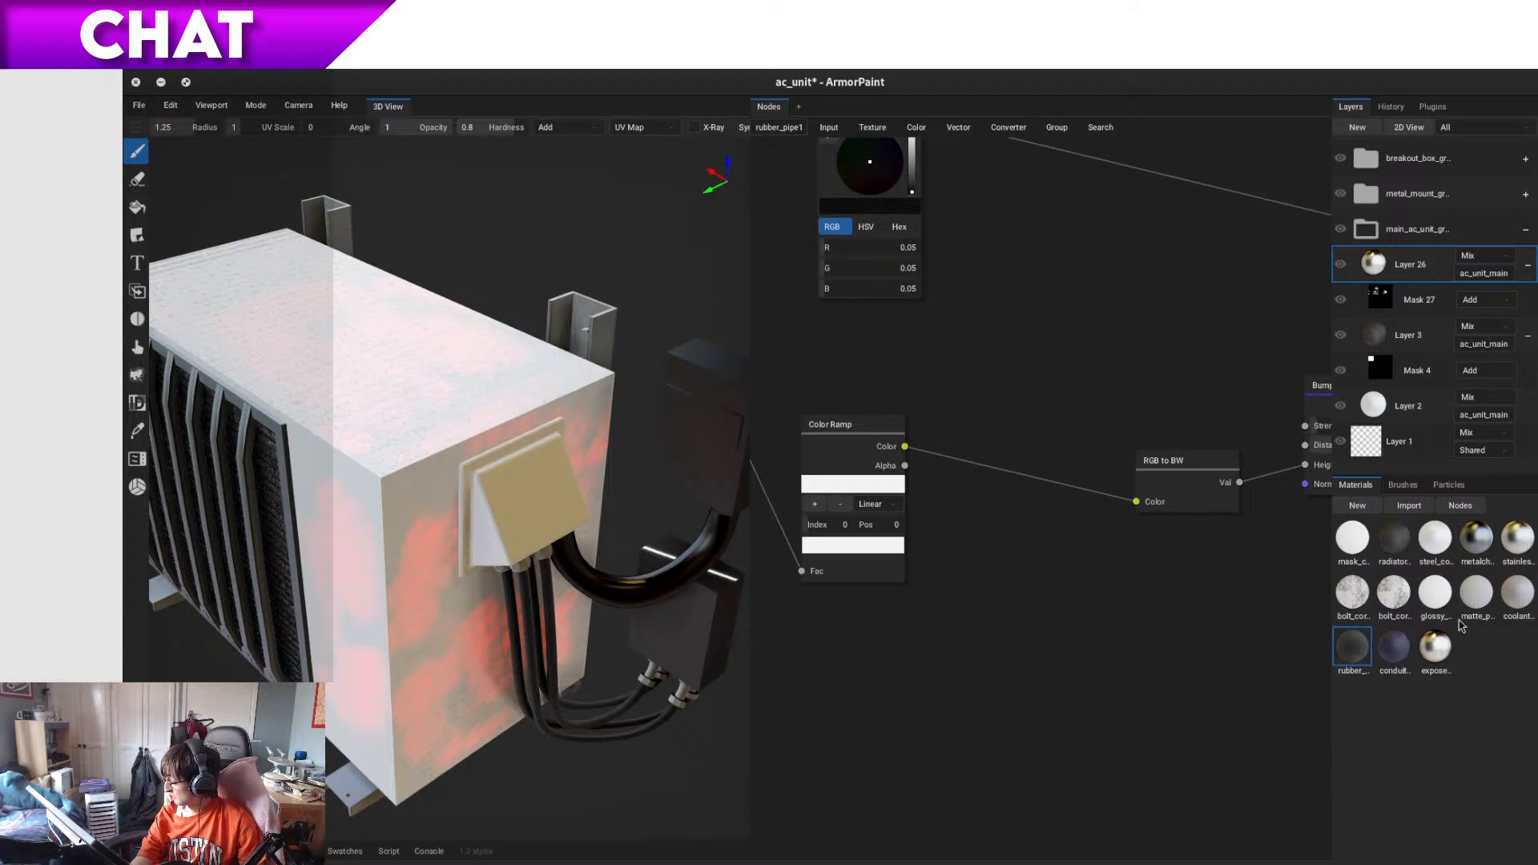
left_click(1399, 635)
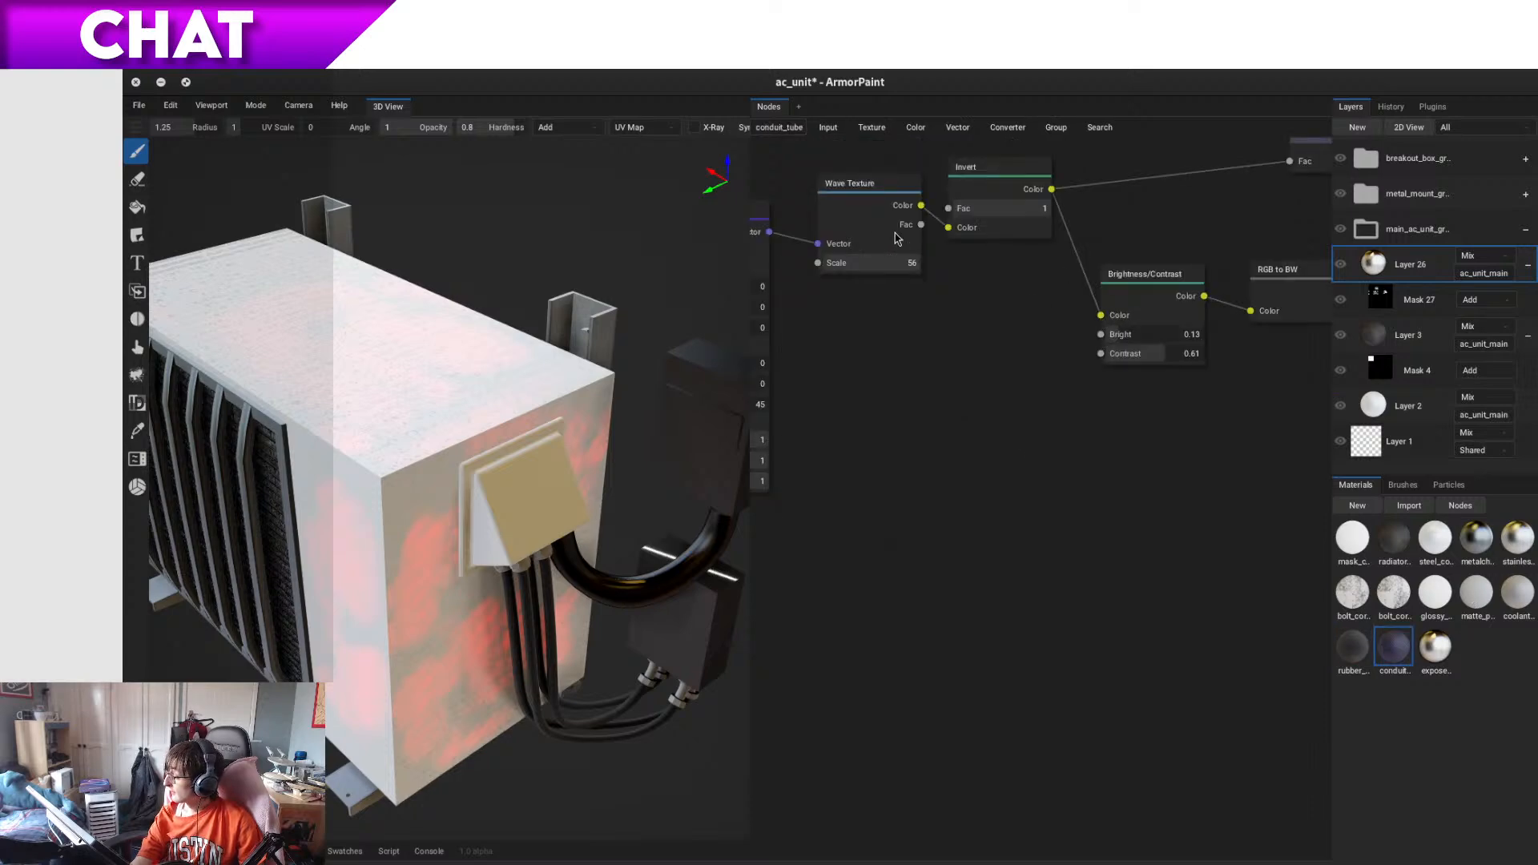
left_click_drag(925, 225, 968, 364)
left_click(931, 401)
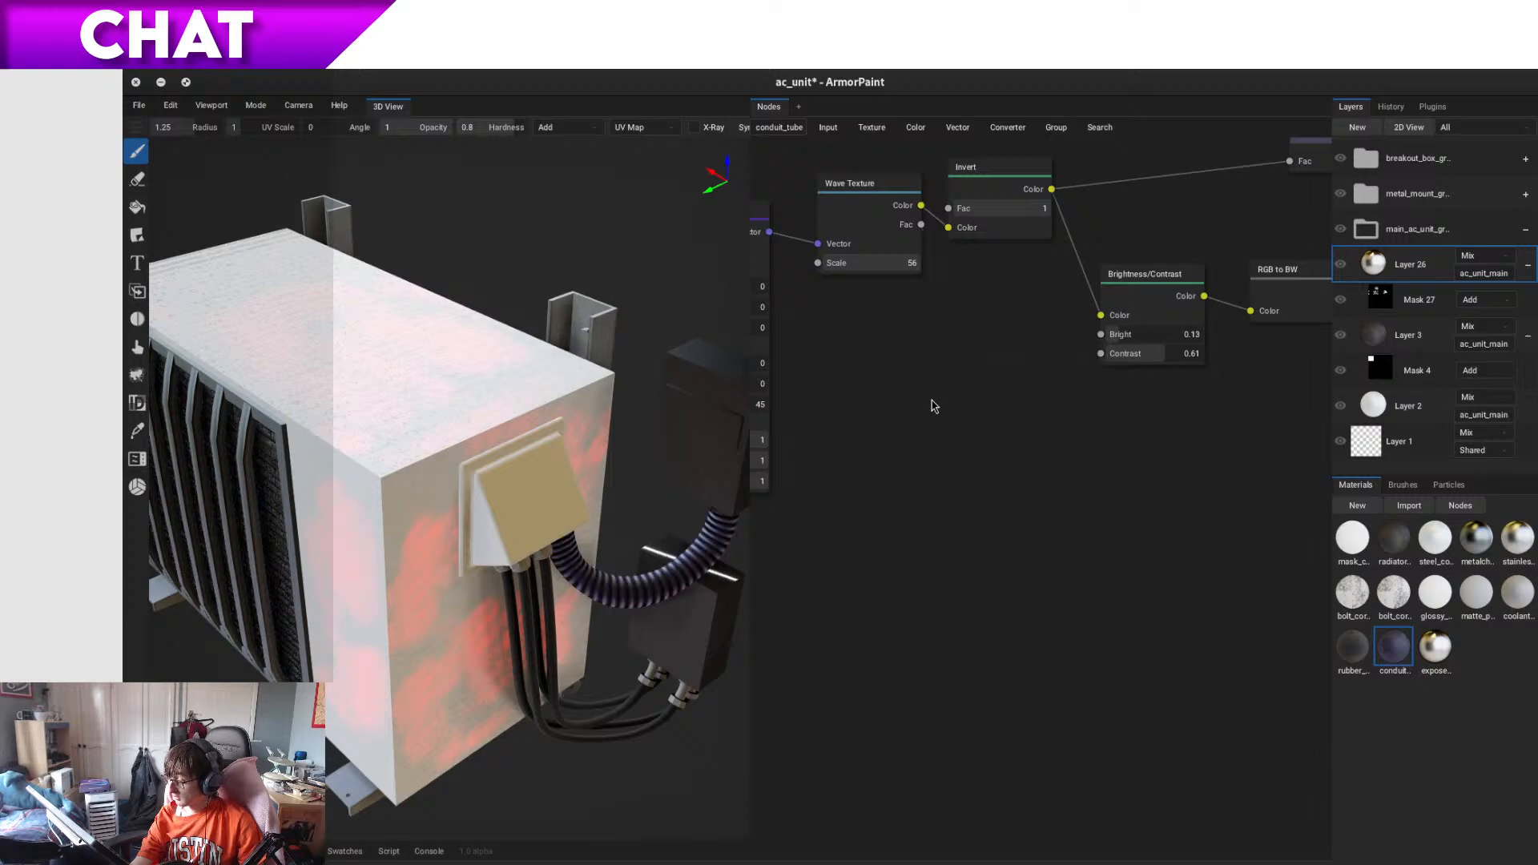
- Refresh the exposed_steel material by pulling a link off its Normal Map input without adding a node
left_click(1420, 644)
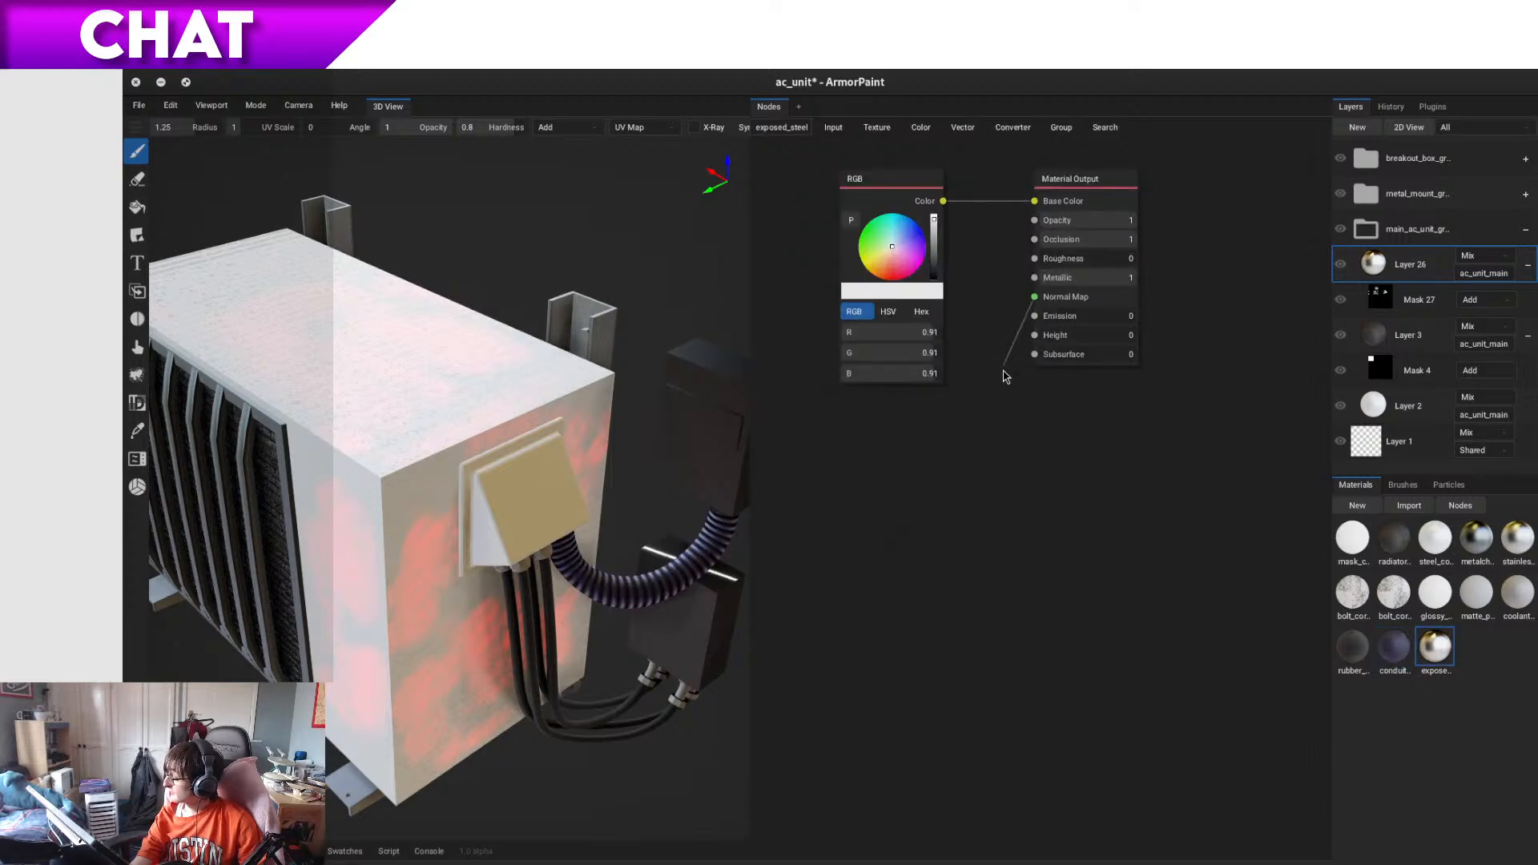
key("space")
left_click(856, 458)
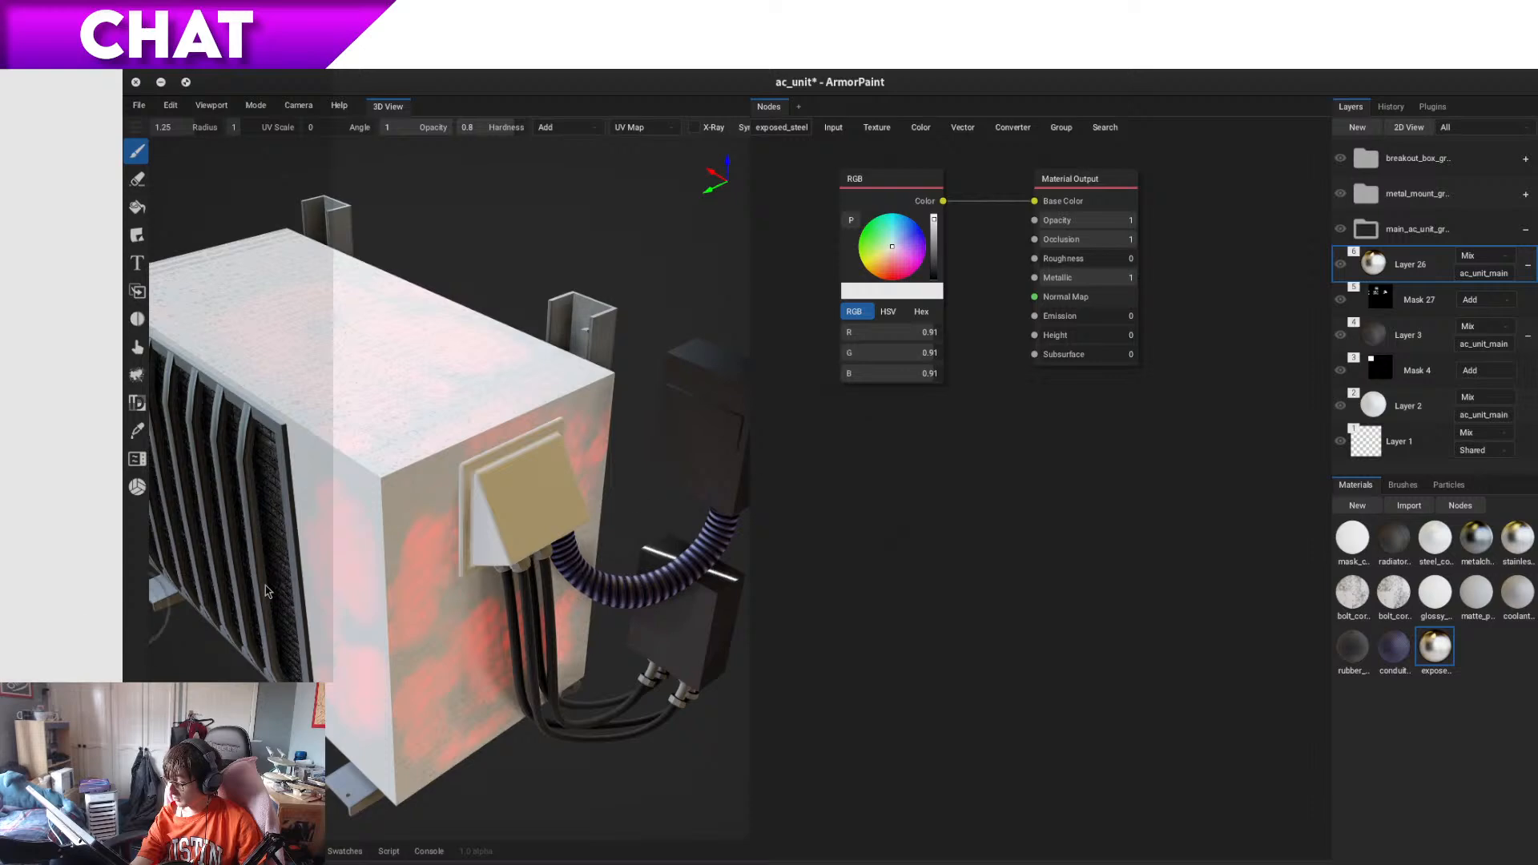
- Inspect the casing from the grille side, save the ac_unit project and hide the node editor
mouse_move(336, 568)
left_mouse_down("alt")
mouse_move(350, 667)
mouse_move(277, 583)
mouse_move(309, 549)
mouse_move(337, 593)
mouse_move(334, 565)
mouse_move(331, 577)
left_mouse_up("alt")
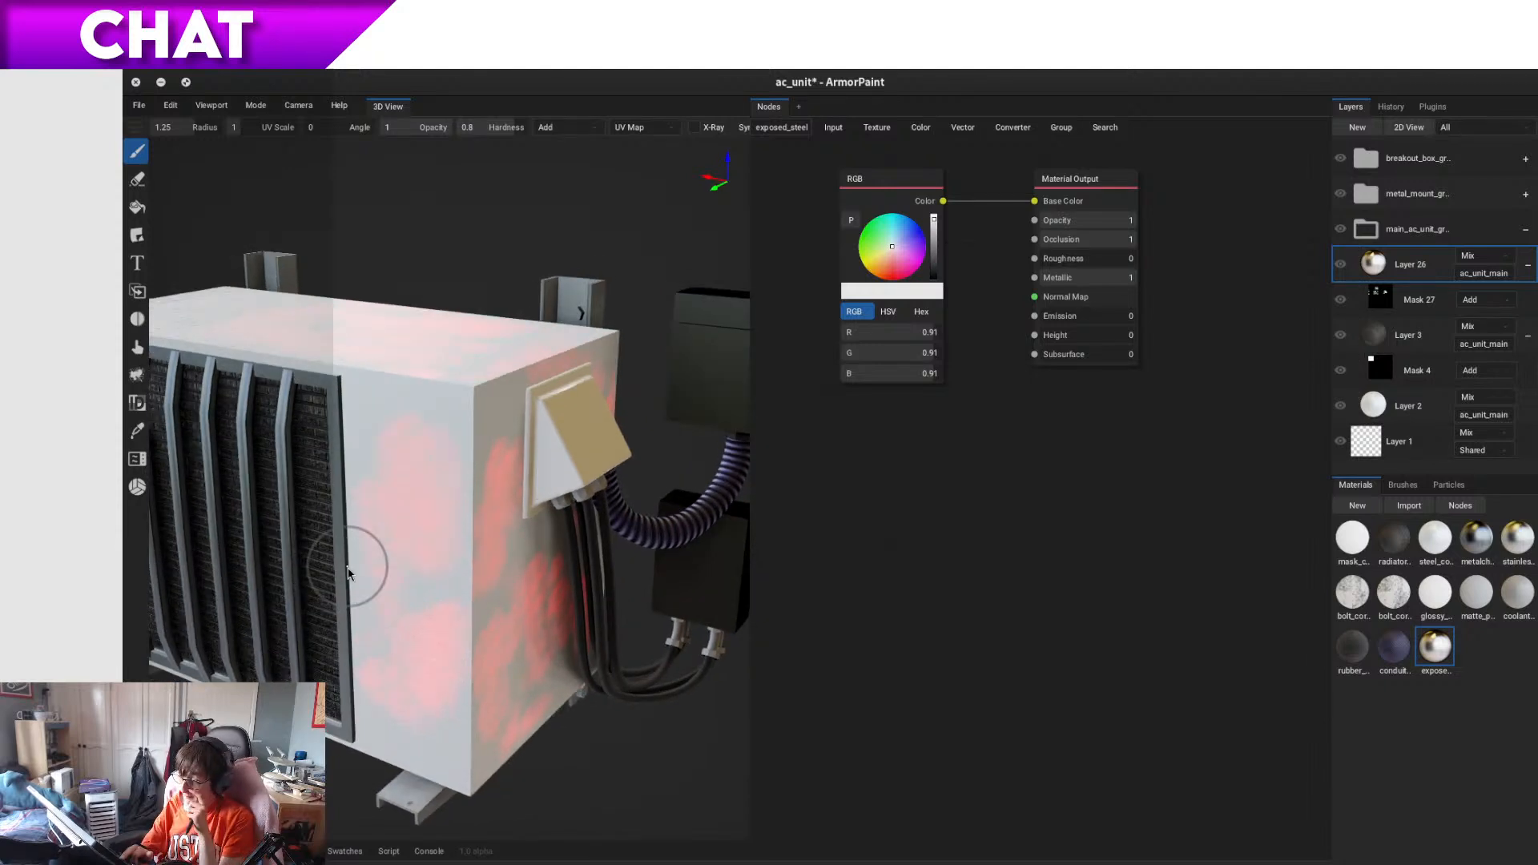
key("ctrl+s")
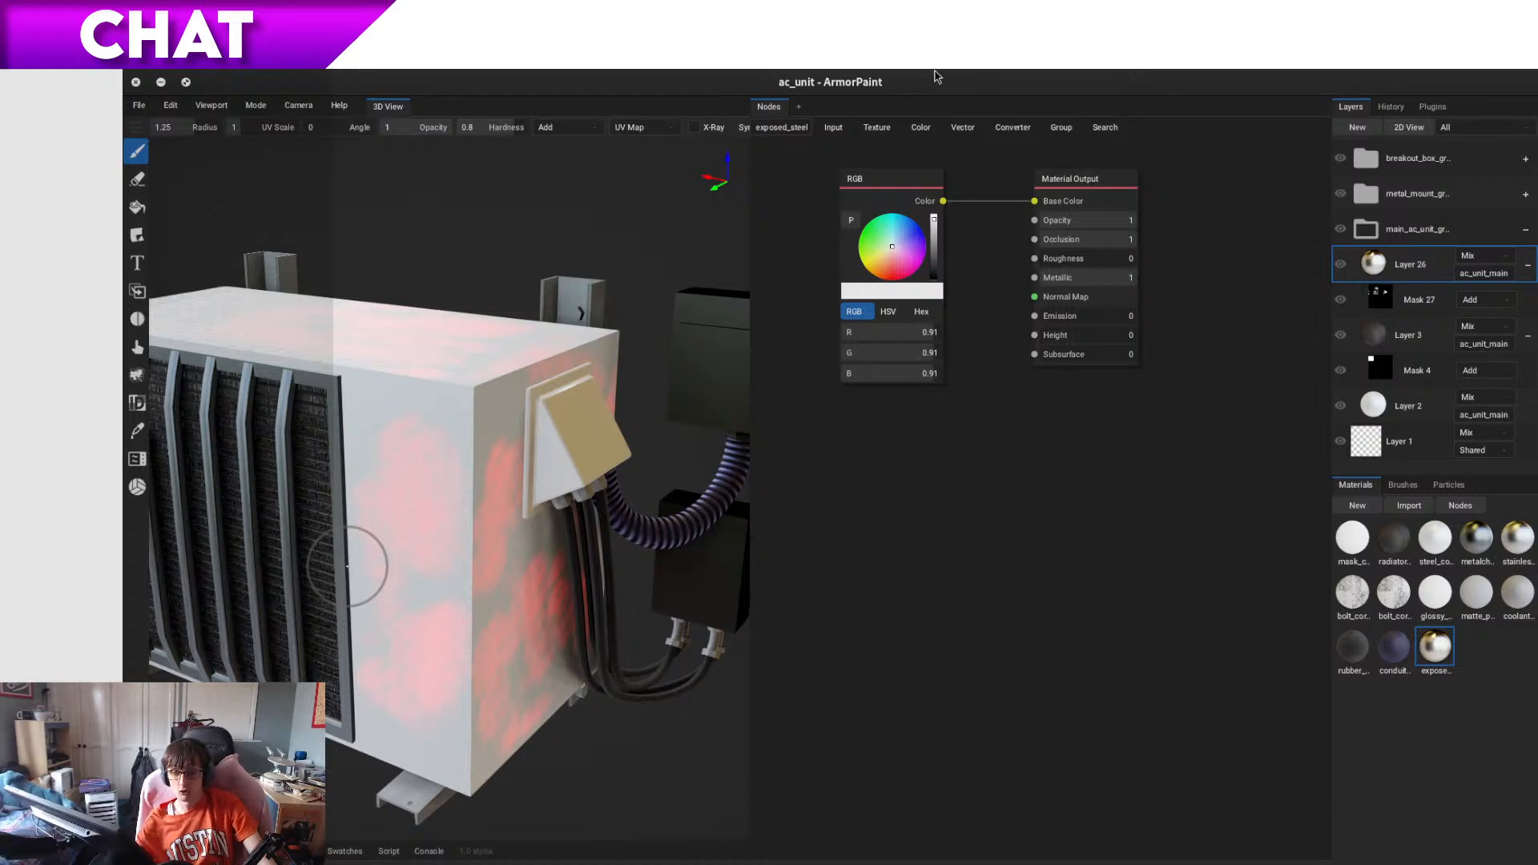
key("ctrl+s")
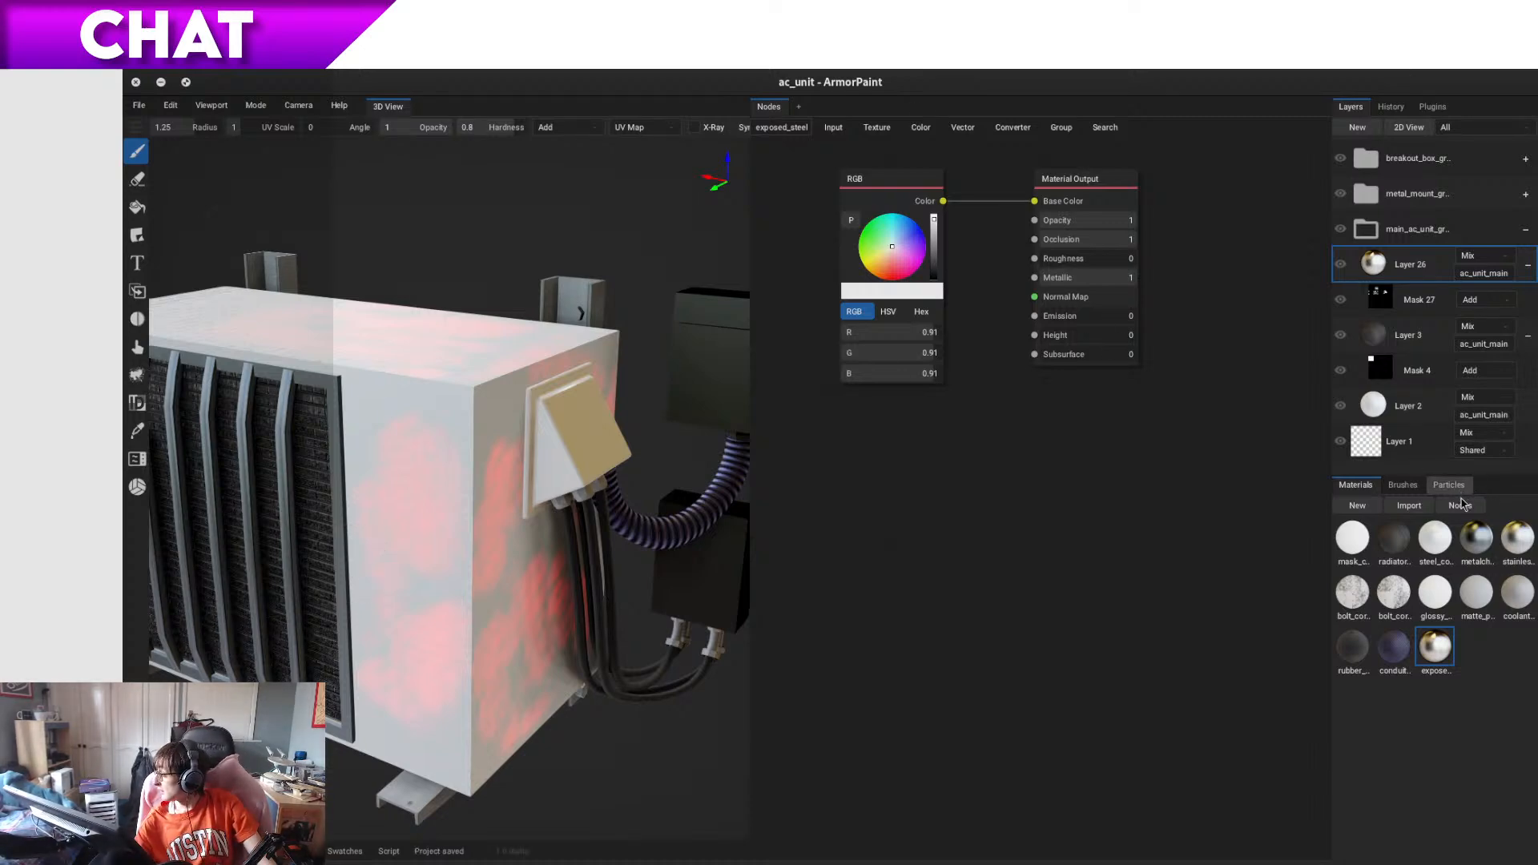
left_click(1461, 505)
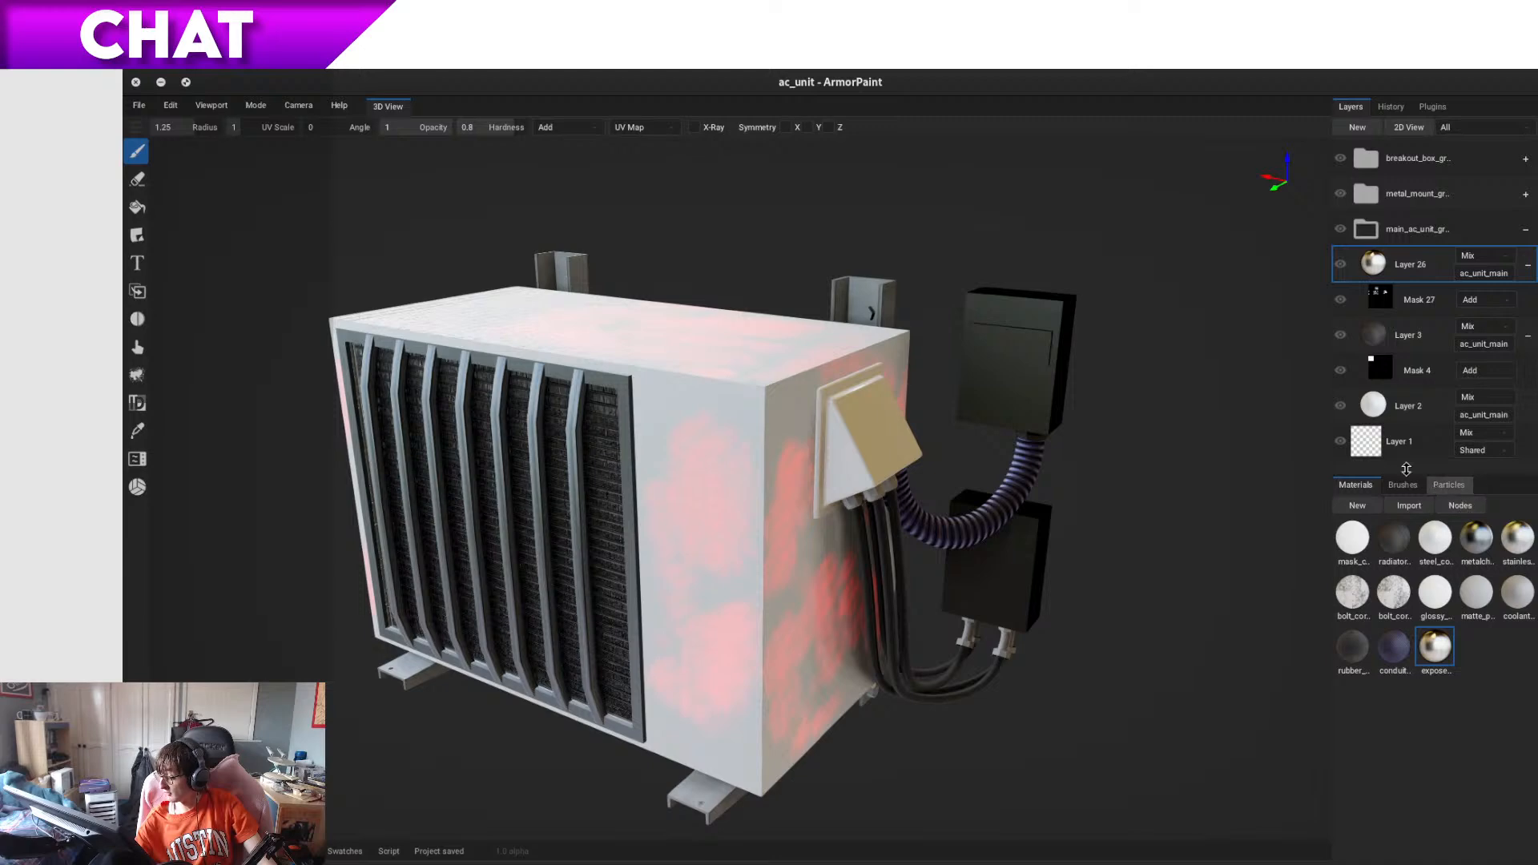
- Restart ArmorPaint and reopen ac_unit.arm from the recent projects
left_click(139, 83)
mouse_move(124, 71)
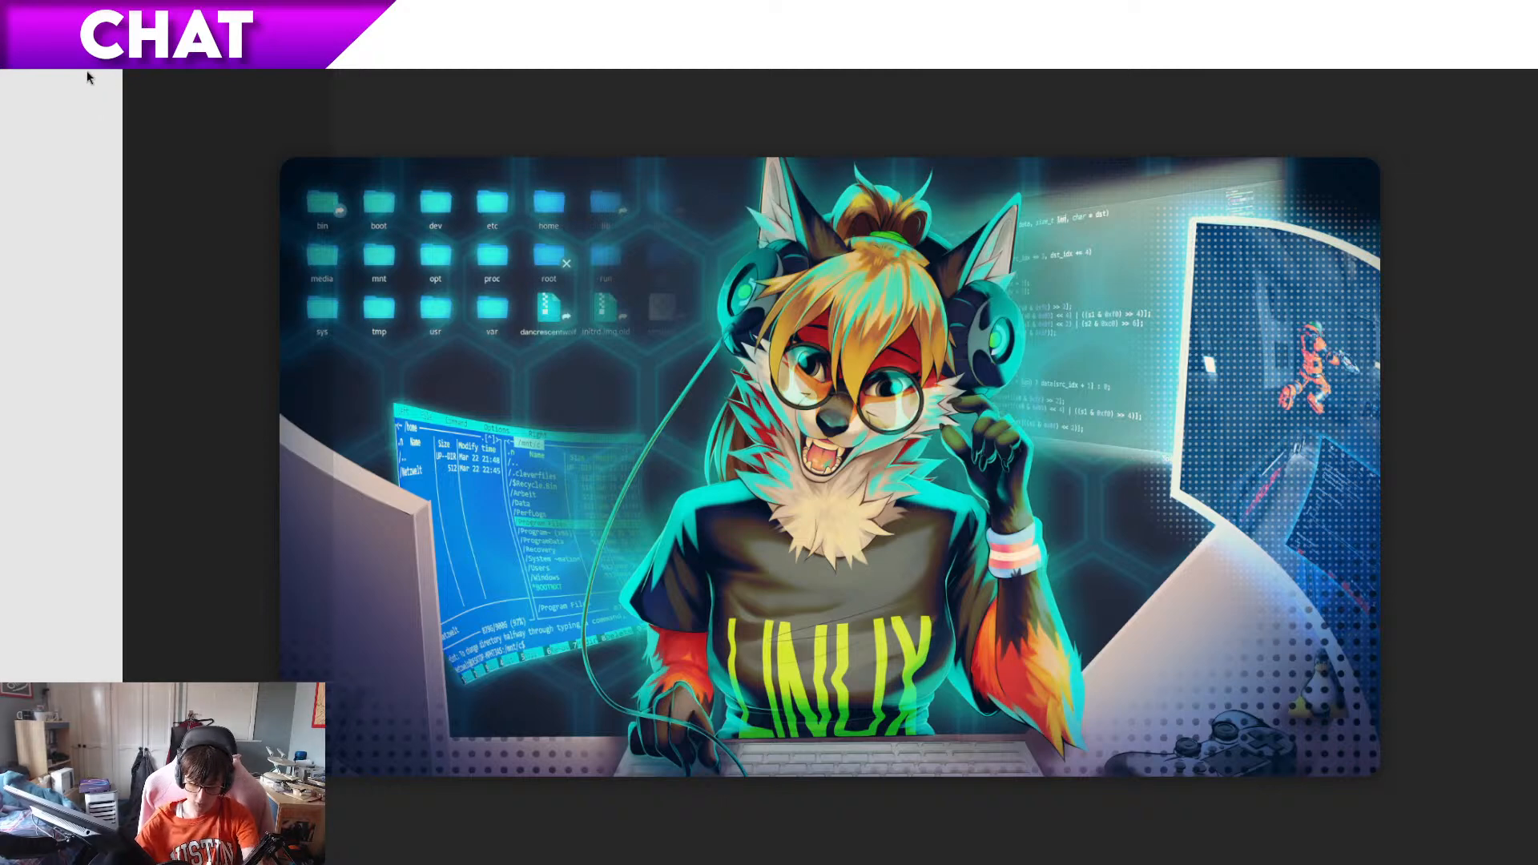
key("super")
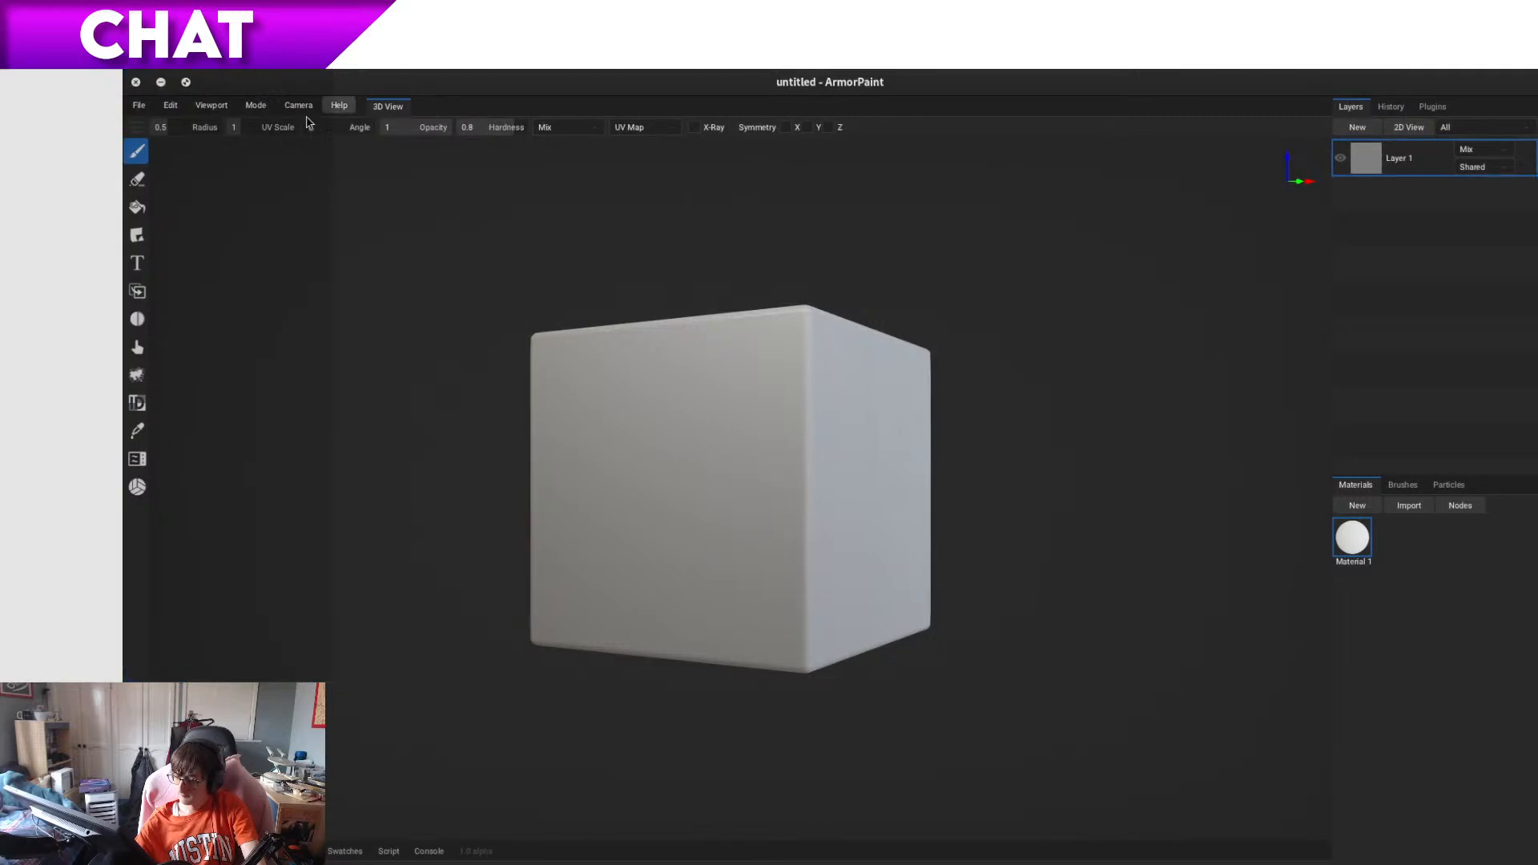
left_click(139, 109)
left_click(157, 165)
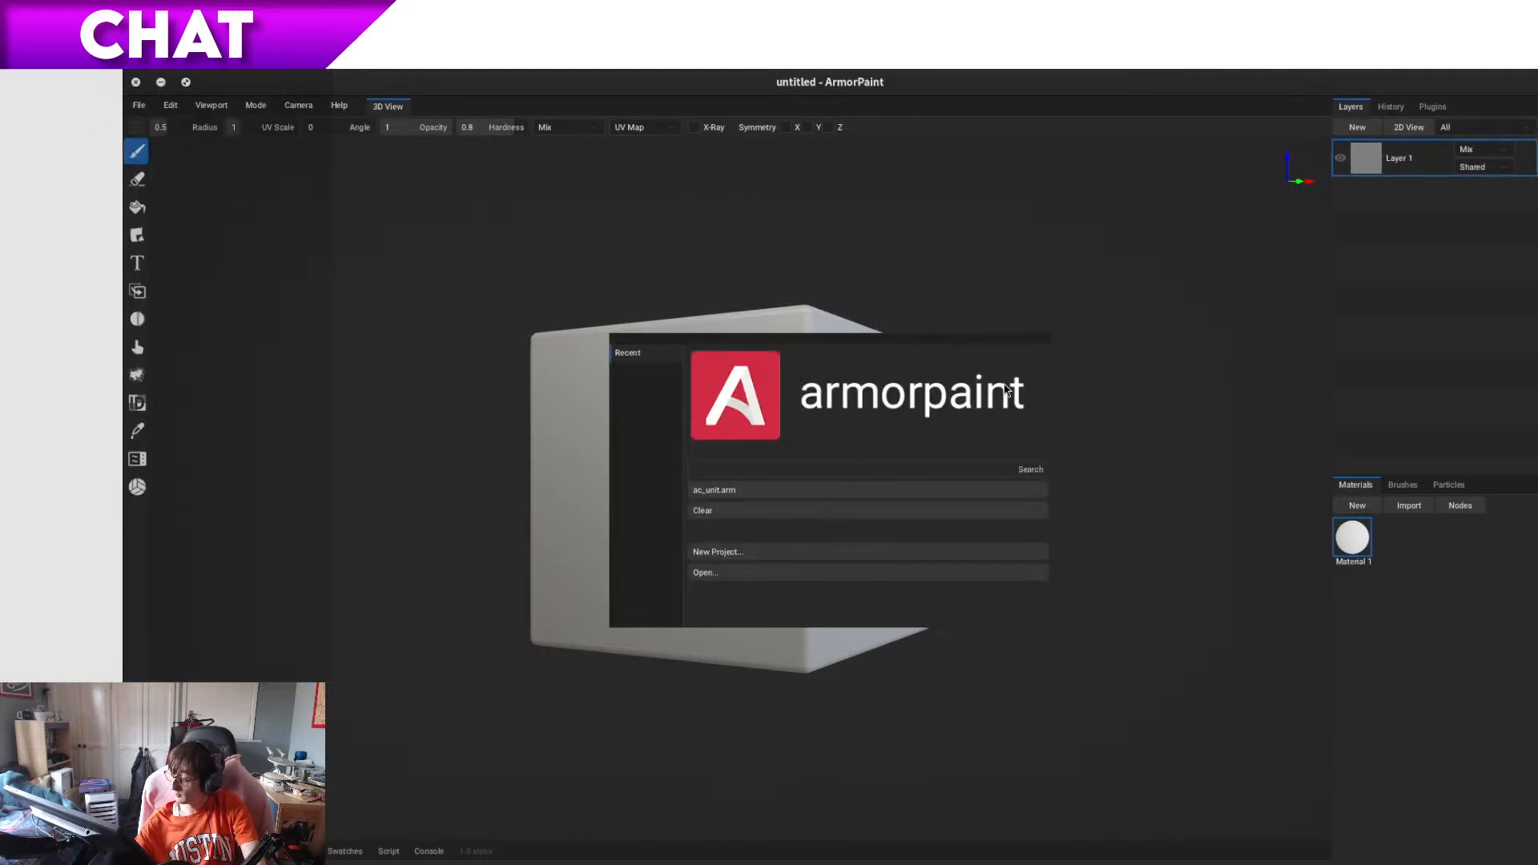
left_click(737, 492)
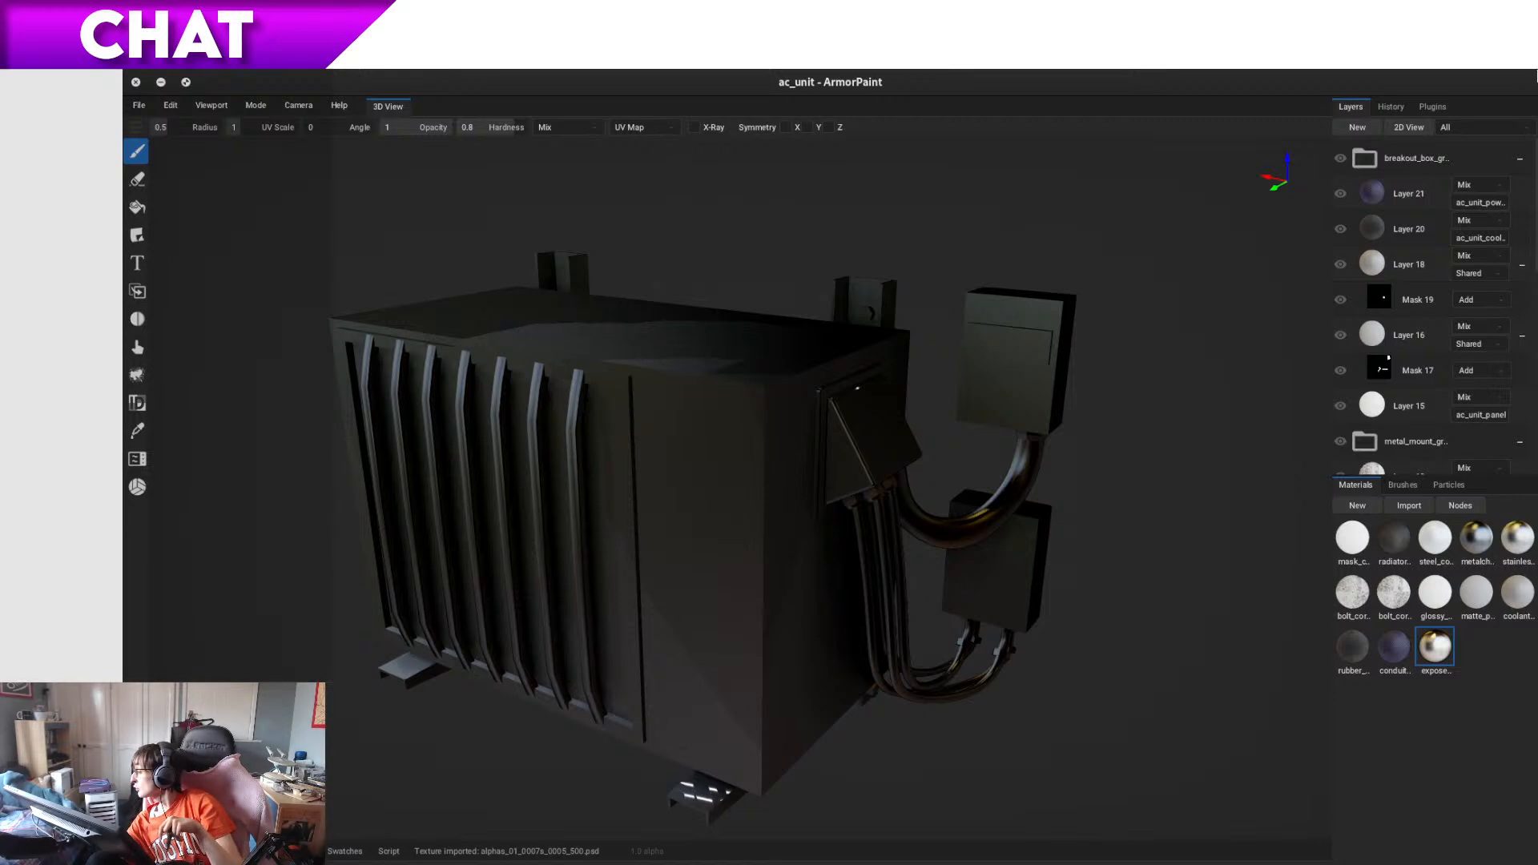
- Refresh the reopened project's exposed_steel material with a loose link from its Normal Map input, and close ArmorPaint
scroll(1433, 286, "down", 4)
scroll(1452, 287, "down", 4)
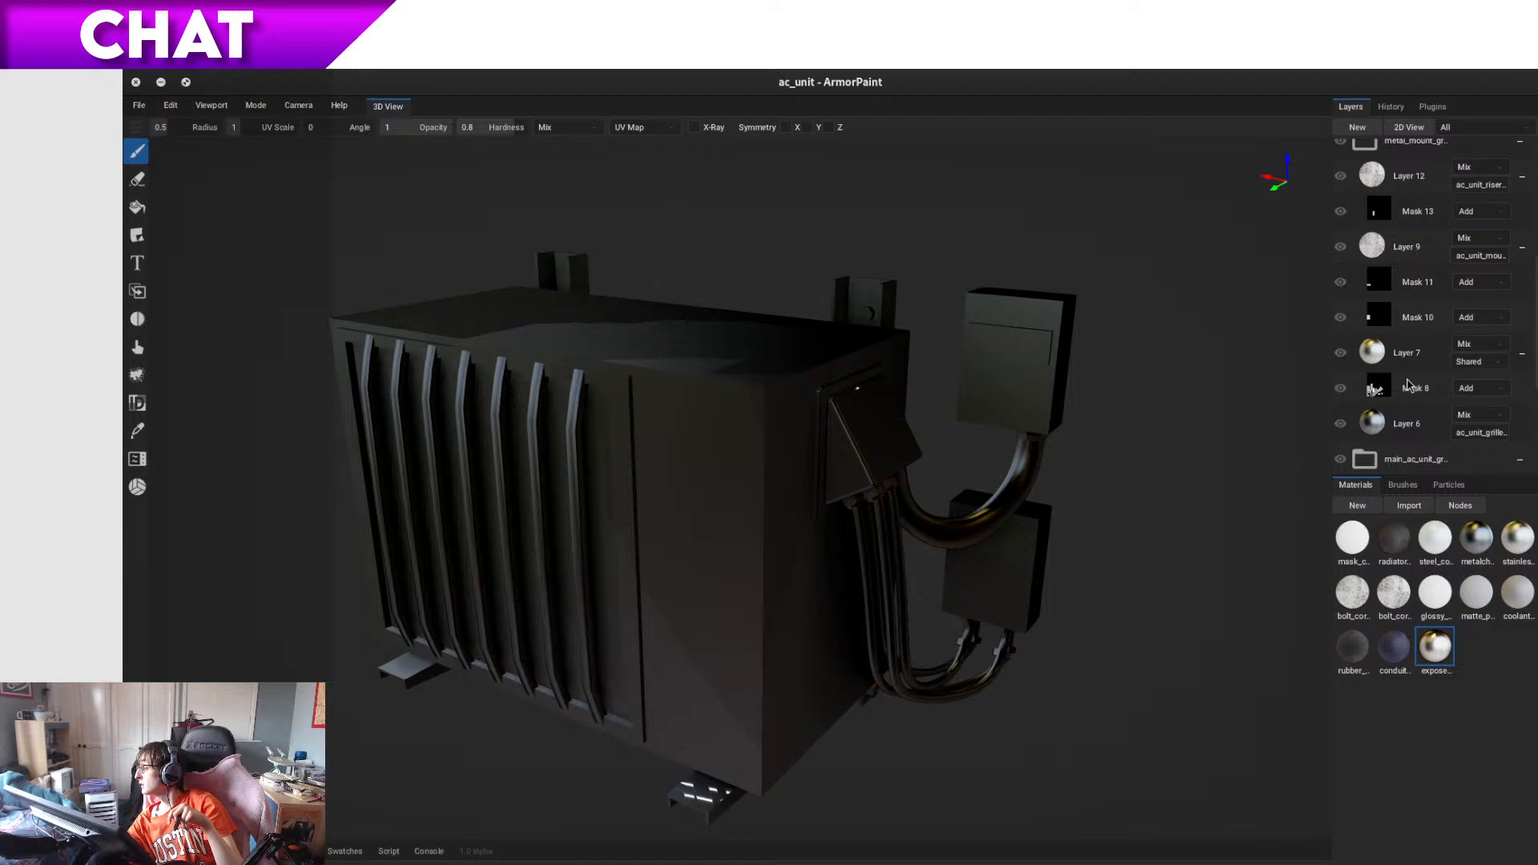
scroll(1450, 317, "down", 4)
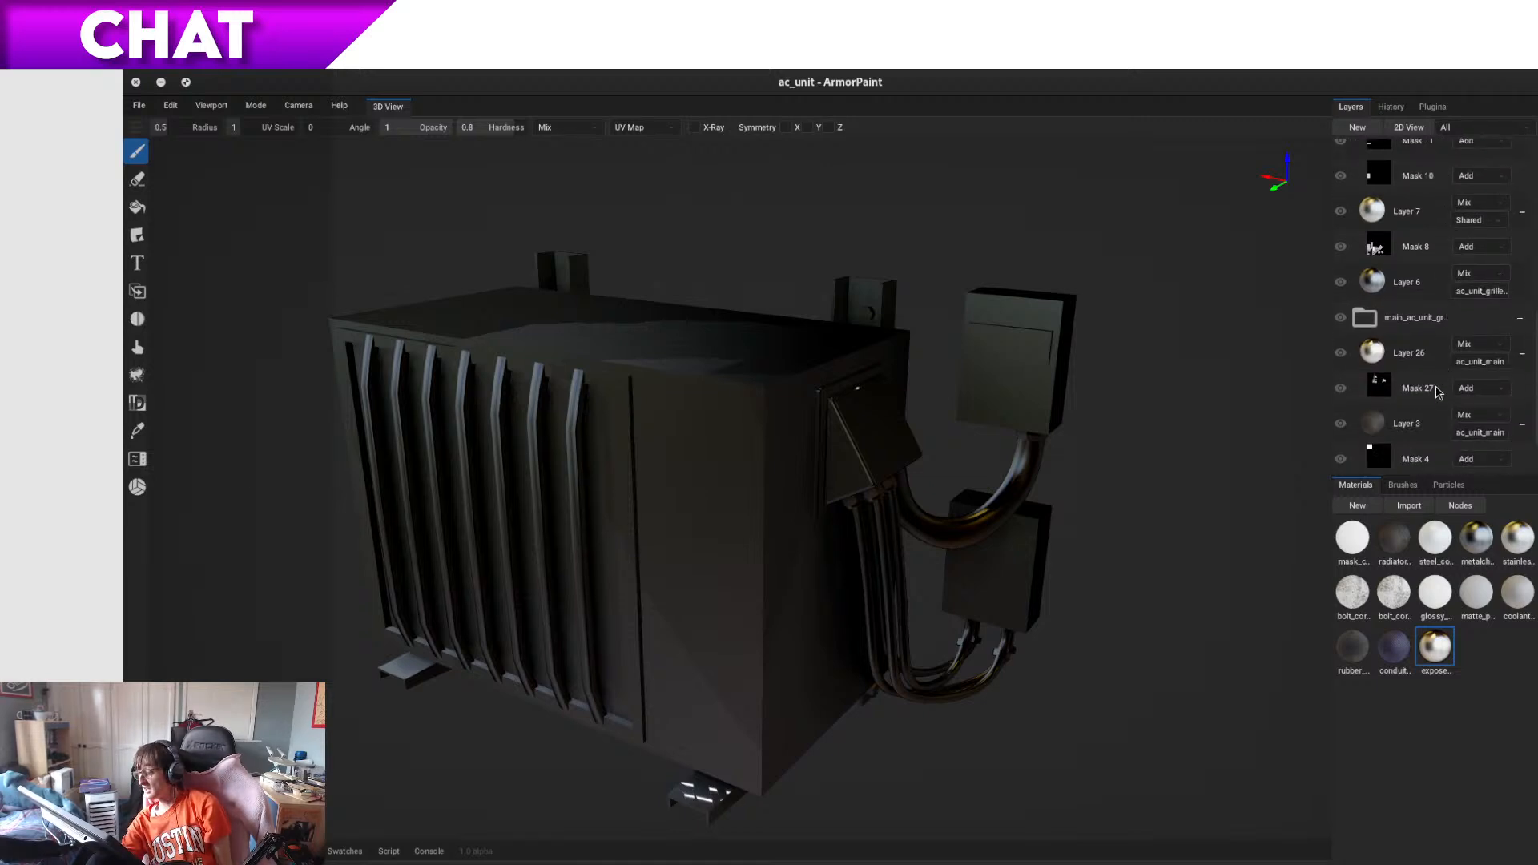
left_click(1460, 507)
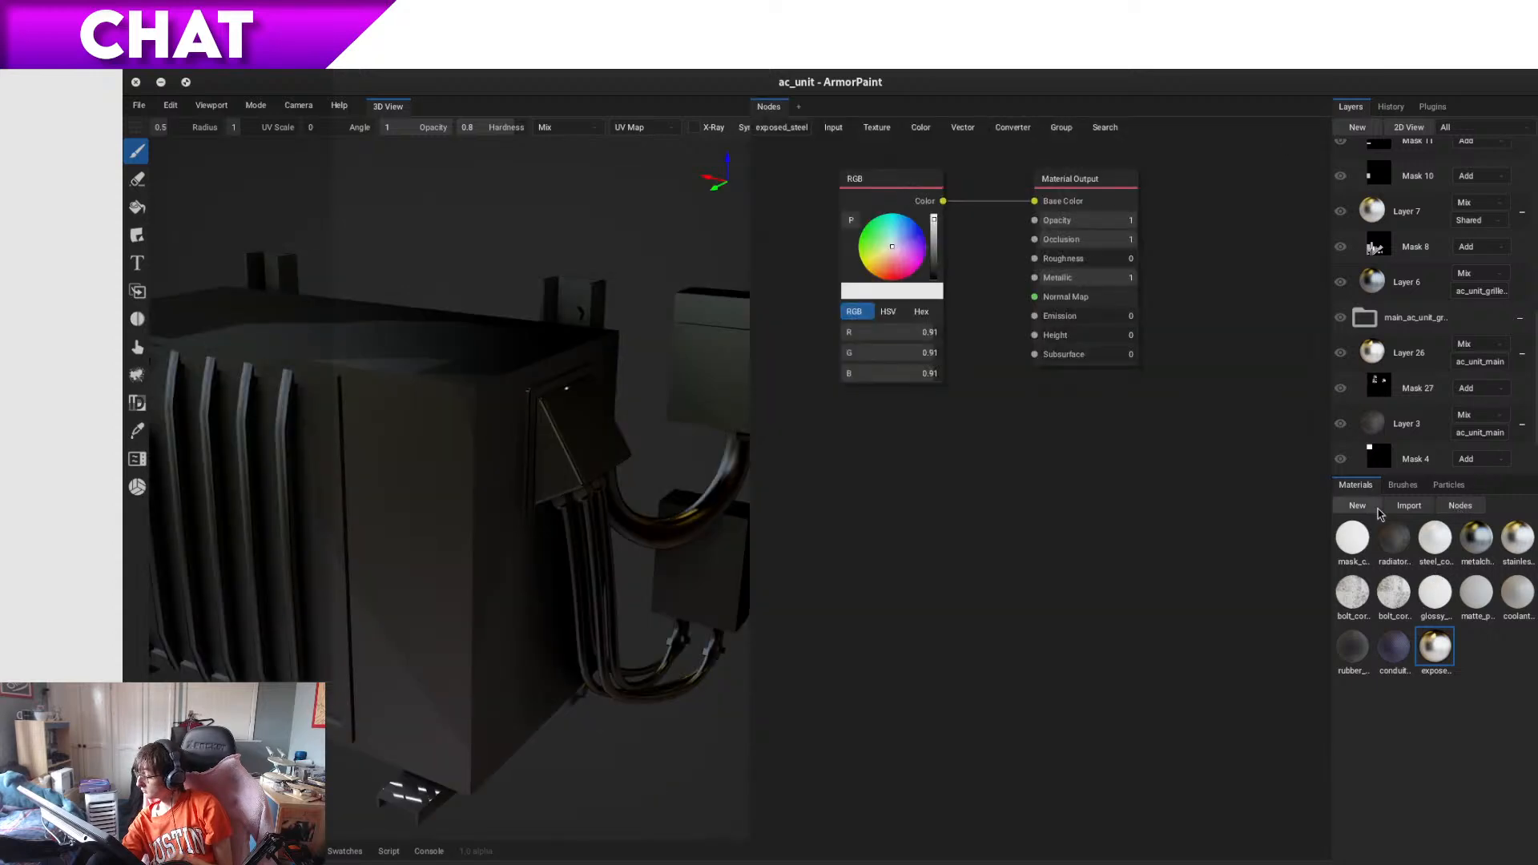
left_click_drag(1034, 298, 979, 367)
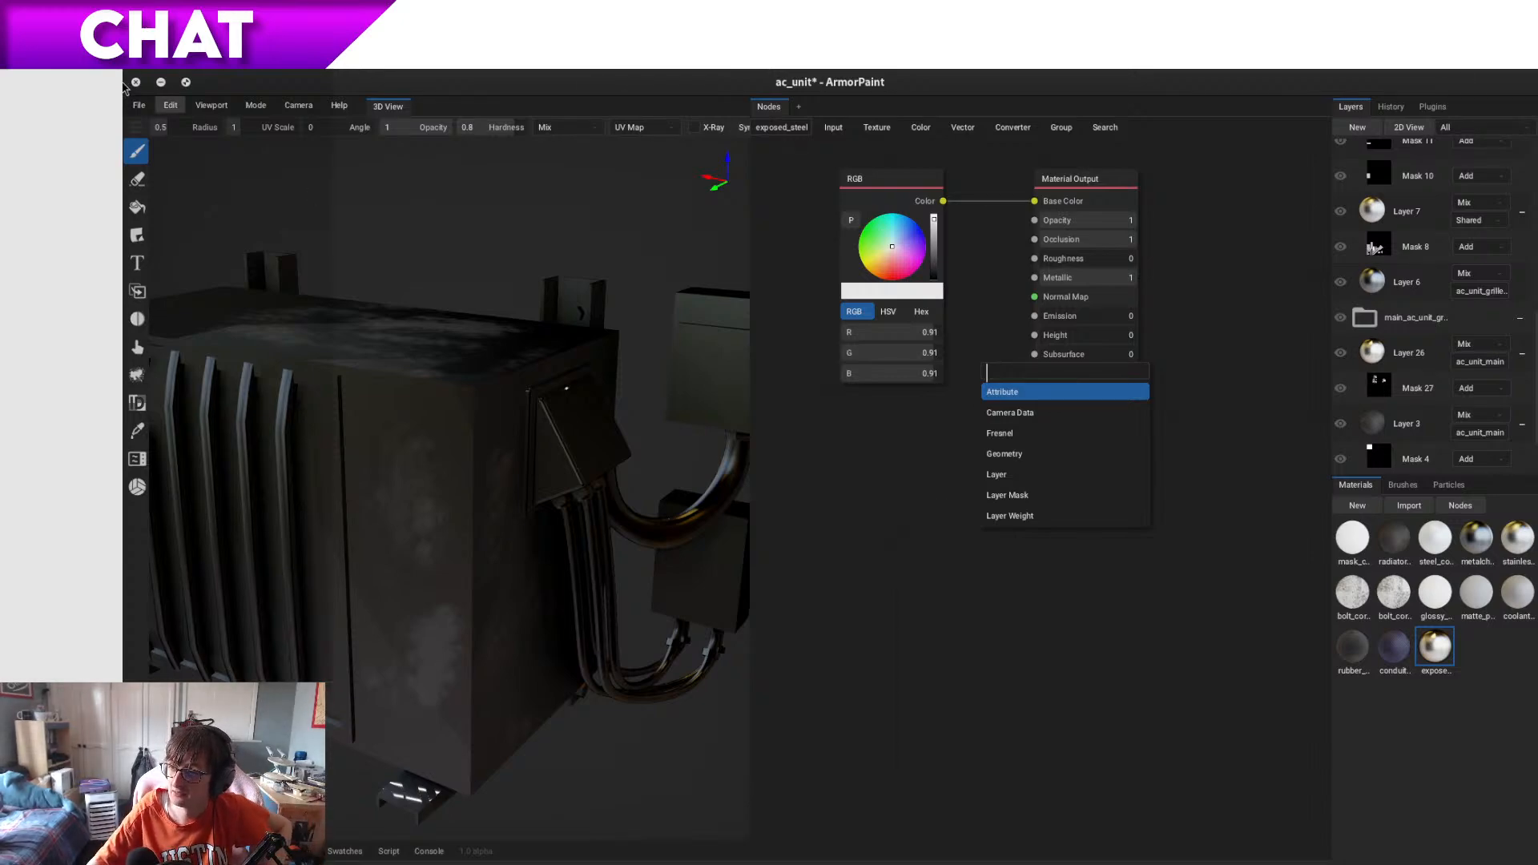
left_click(136, 82)
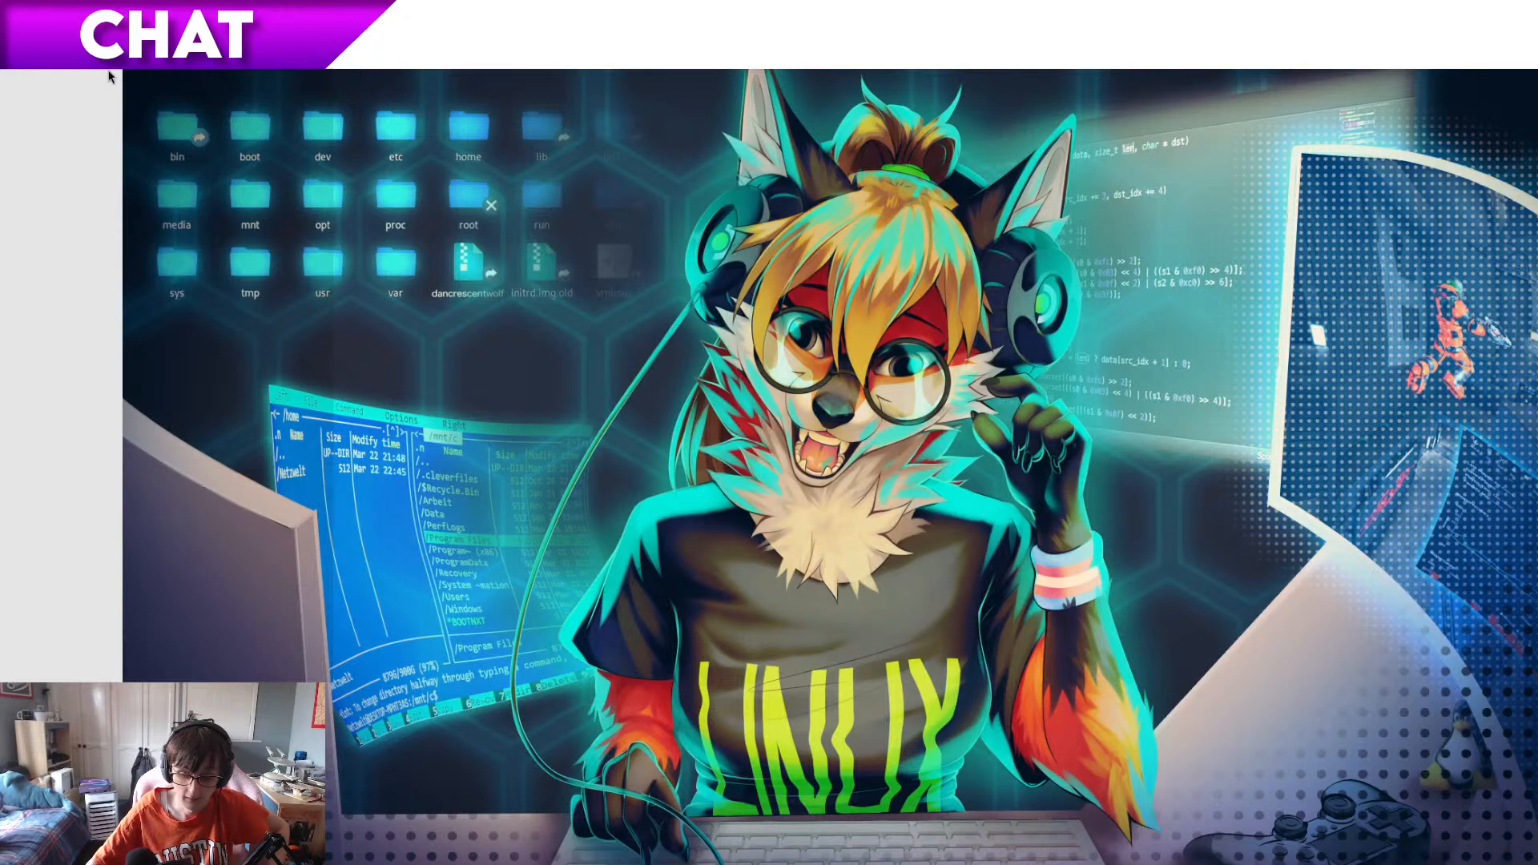